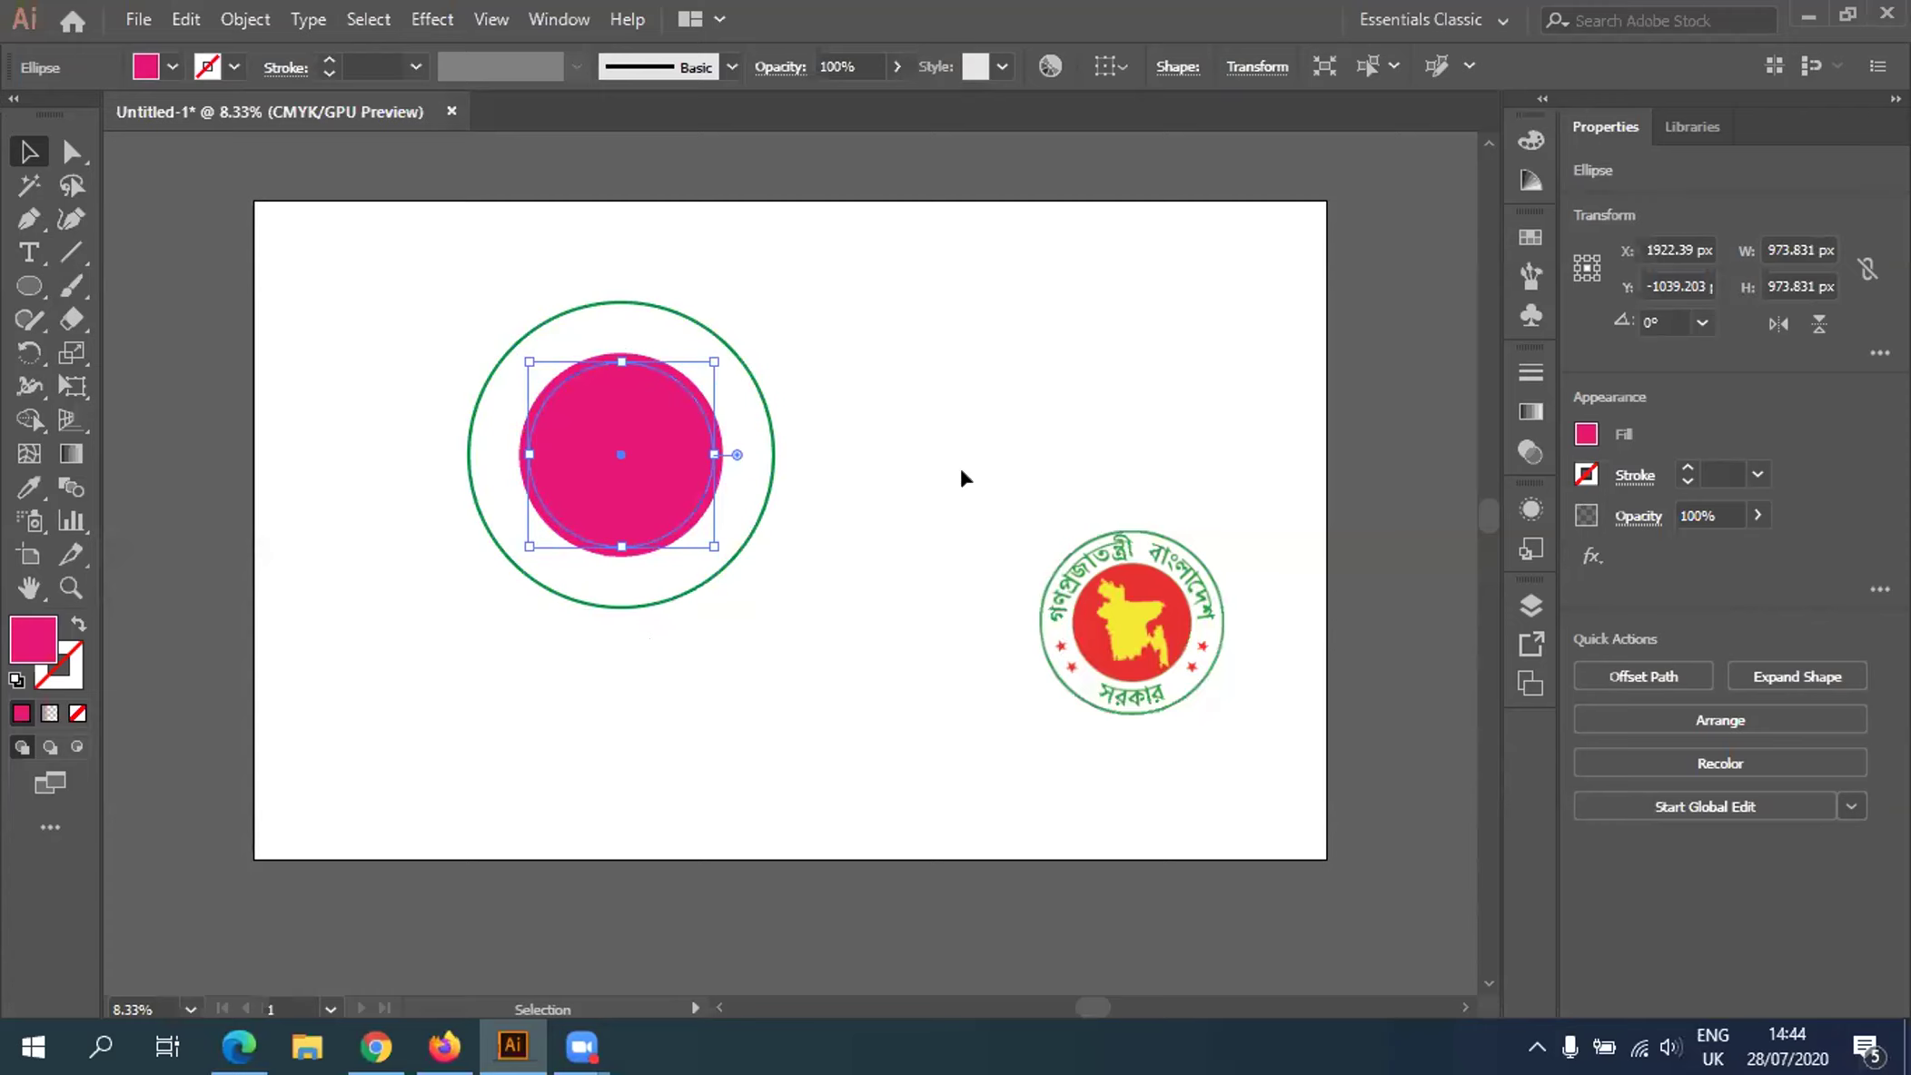
Select the pink disc and copy it
{"action": "left_click", "coordinate": [1086, 388]}
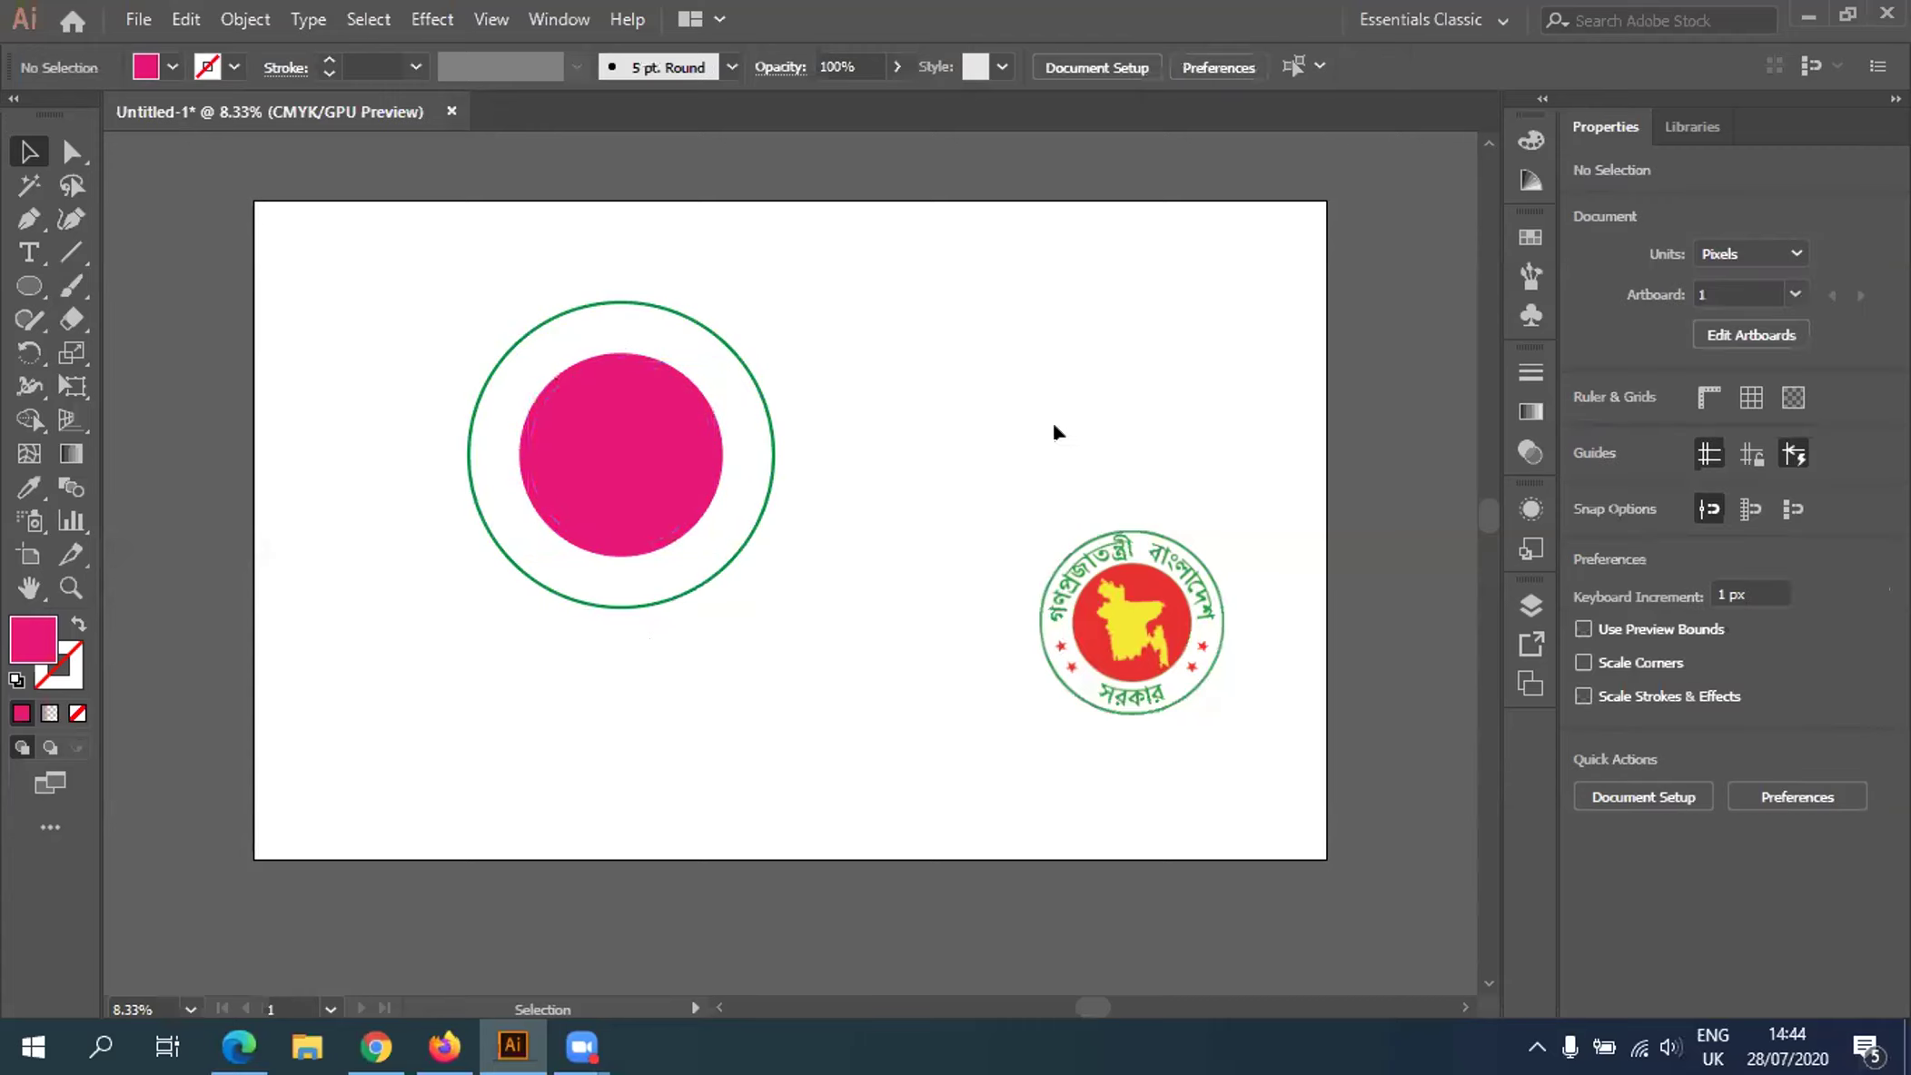
{"action": "left_click", "coordinate": [620, 421]}
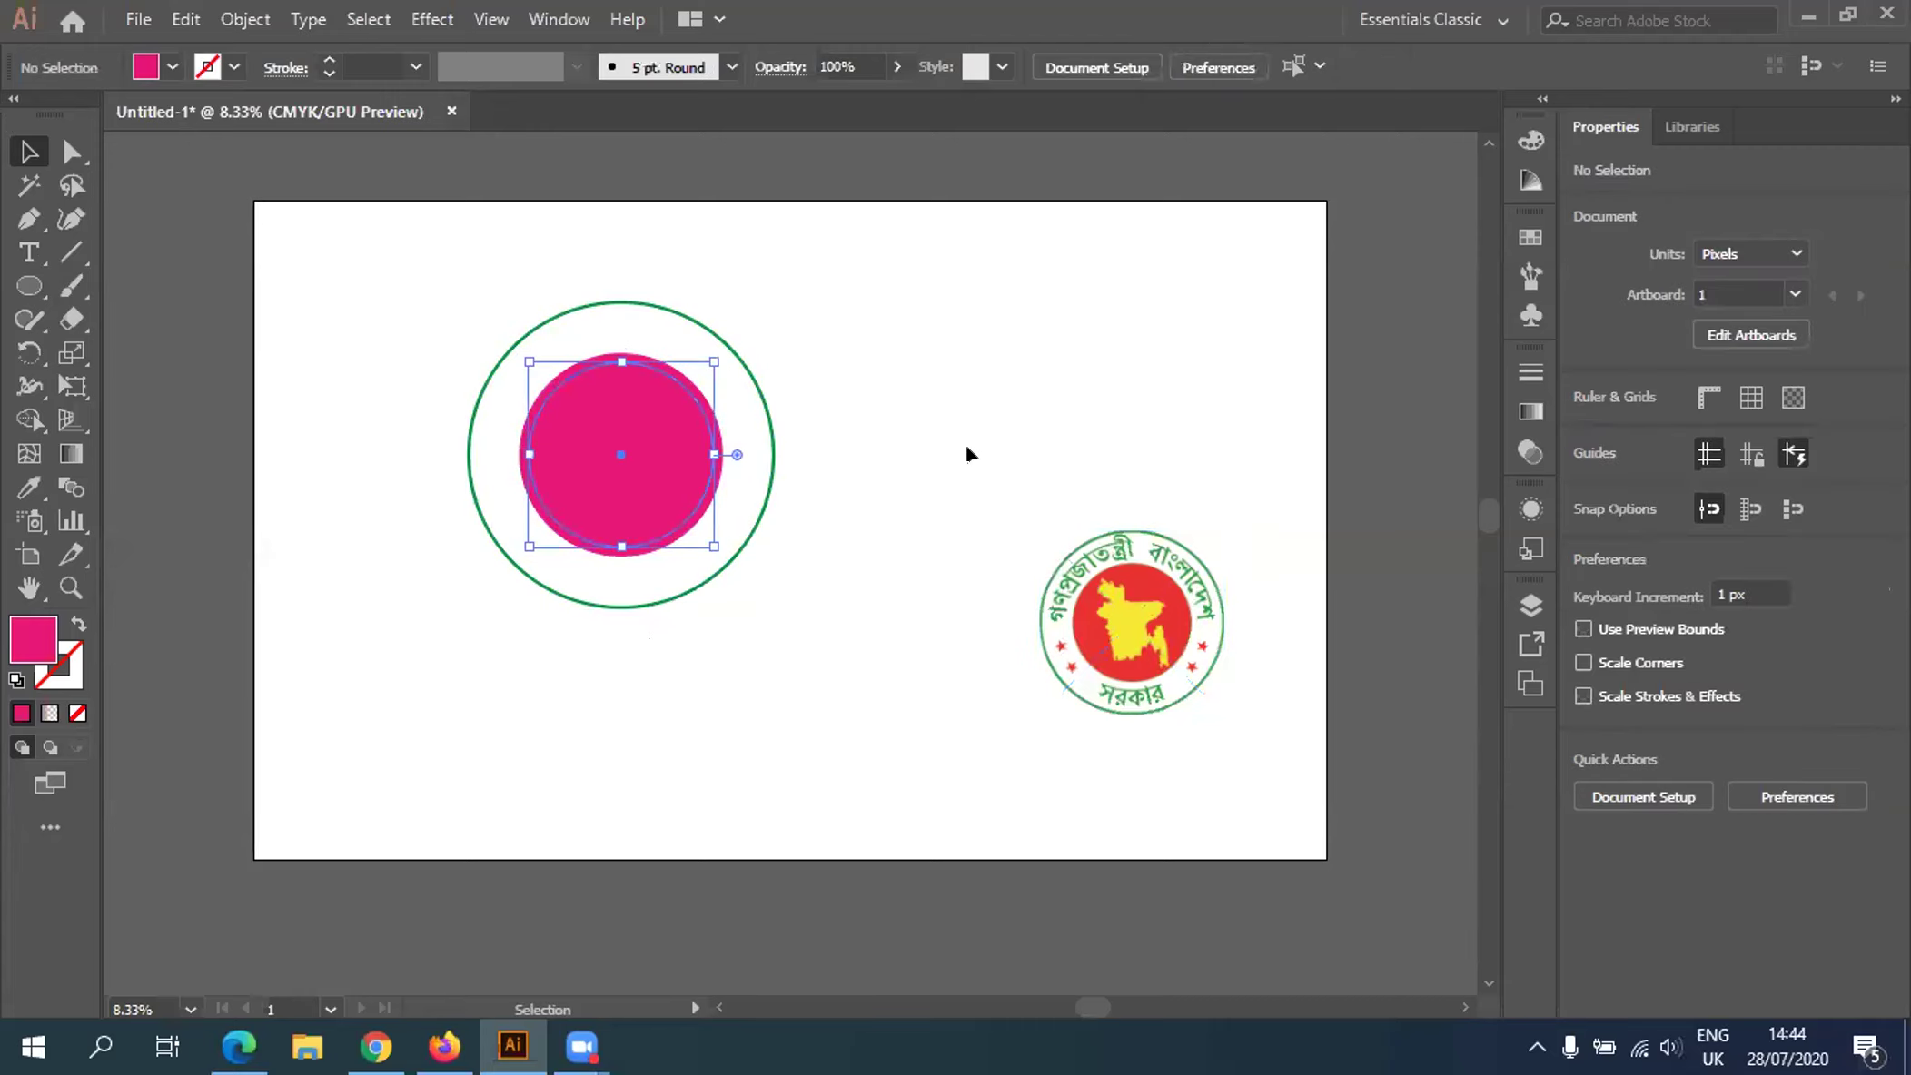
{"action": "key", "text": "ctrl+shift+a"}
{"action": "left_click", "coordinate": [653, 470]}
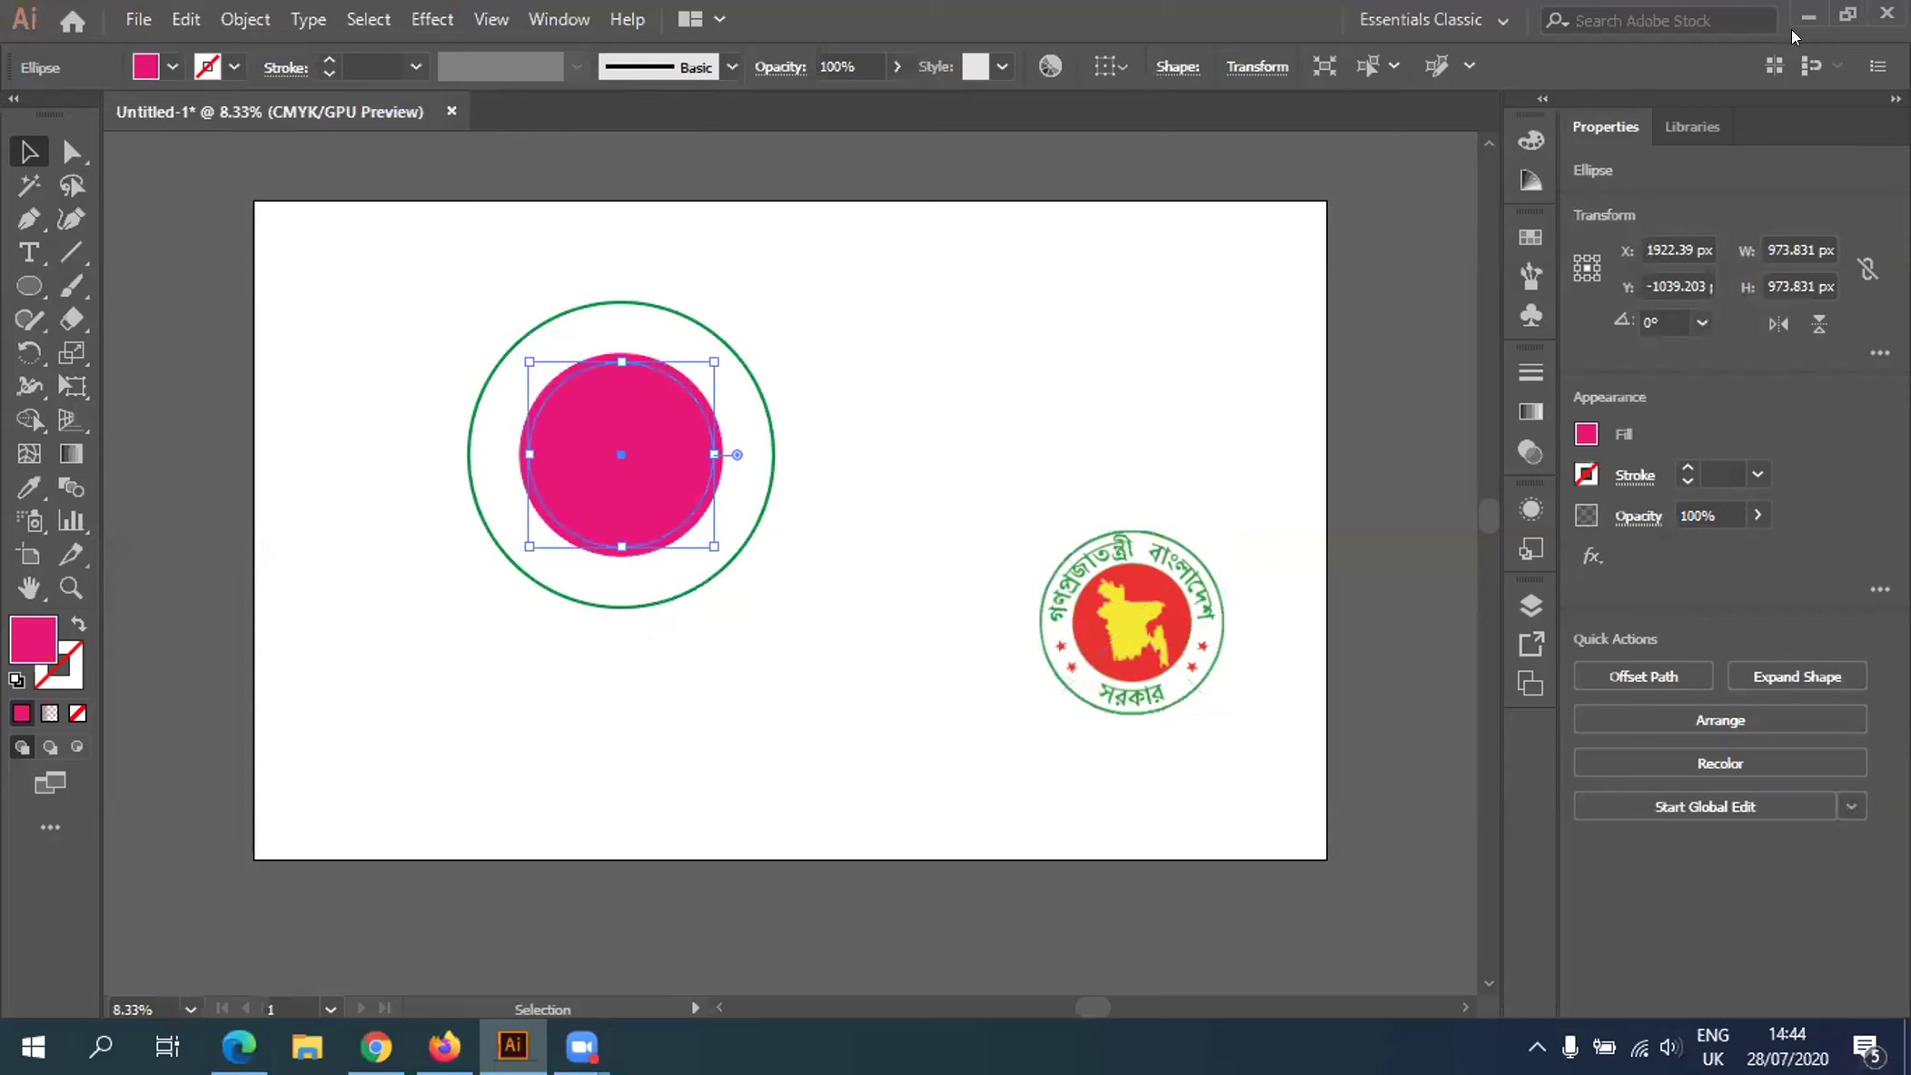
Drag the green ring and pink disc together to the right, beside the reference seal
{"action": "left_click", "coordinate": [798, 563]}
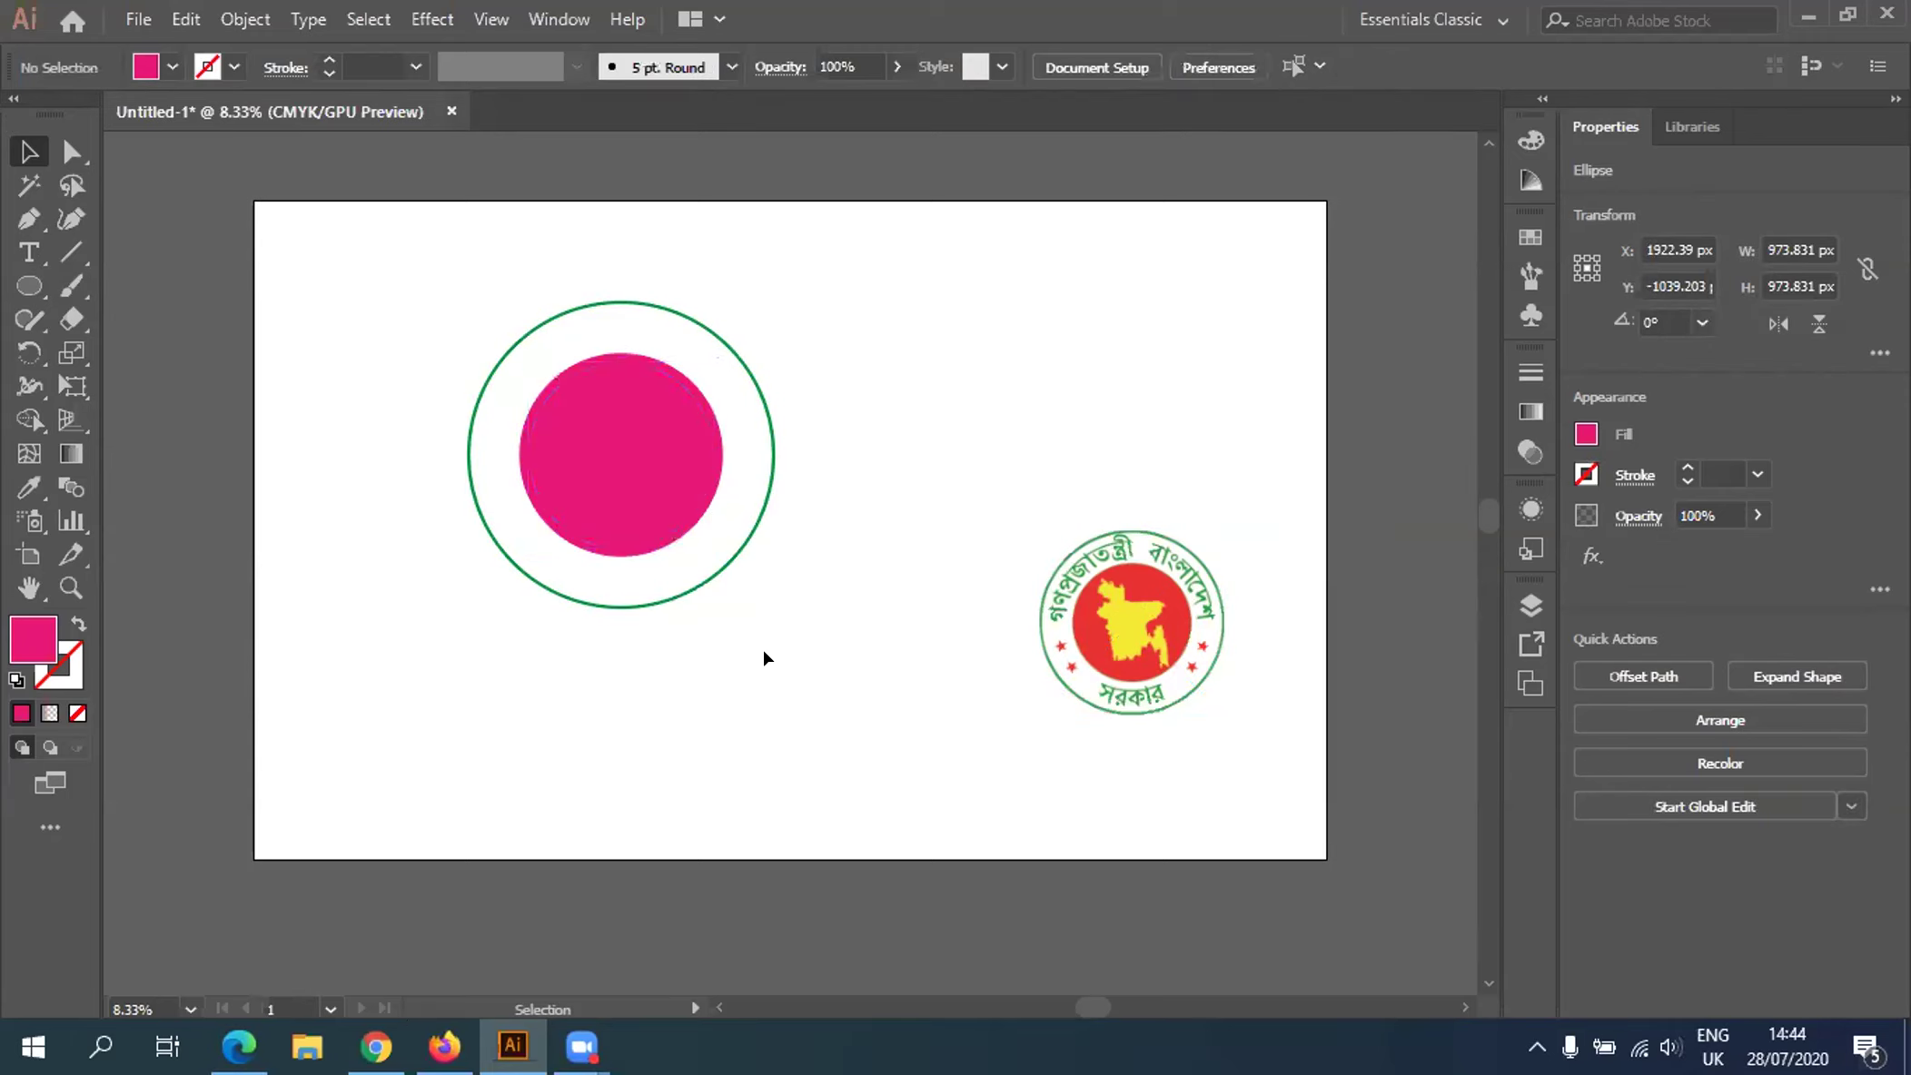
{"action": "left_click", "coordinate": [536, 325]}
{"action": "left_click", "coordinate": [840, 661]}
{"action": "left_click", "coordinate": [482, 401]}
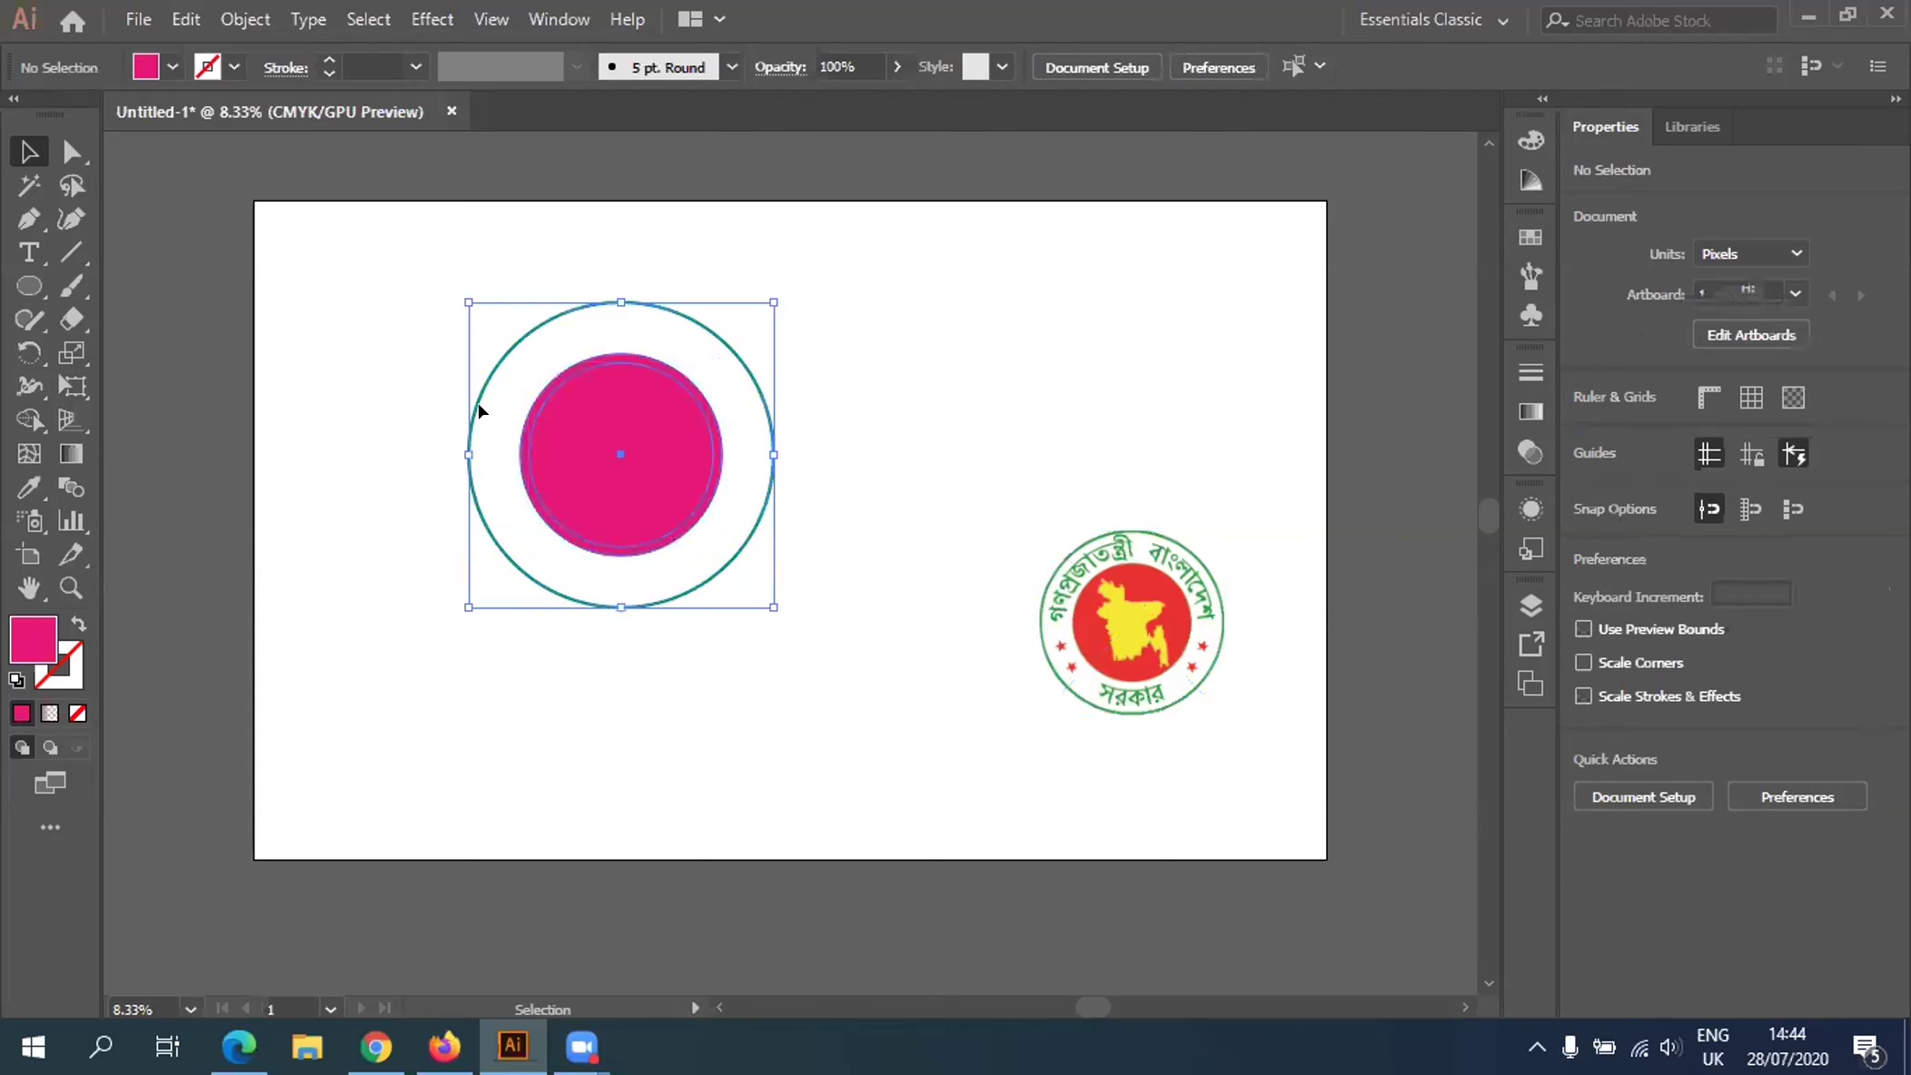
{"action": "left_click_drag", "start_coordinate": [596, 451], "coordinate": [866, 432]}
{"action": "left_click", "coordinate": [384, 456]}
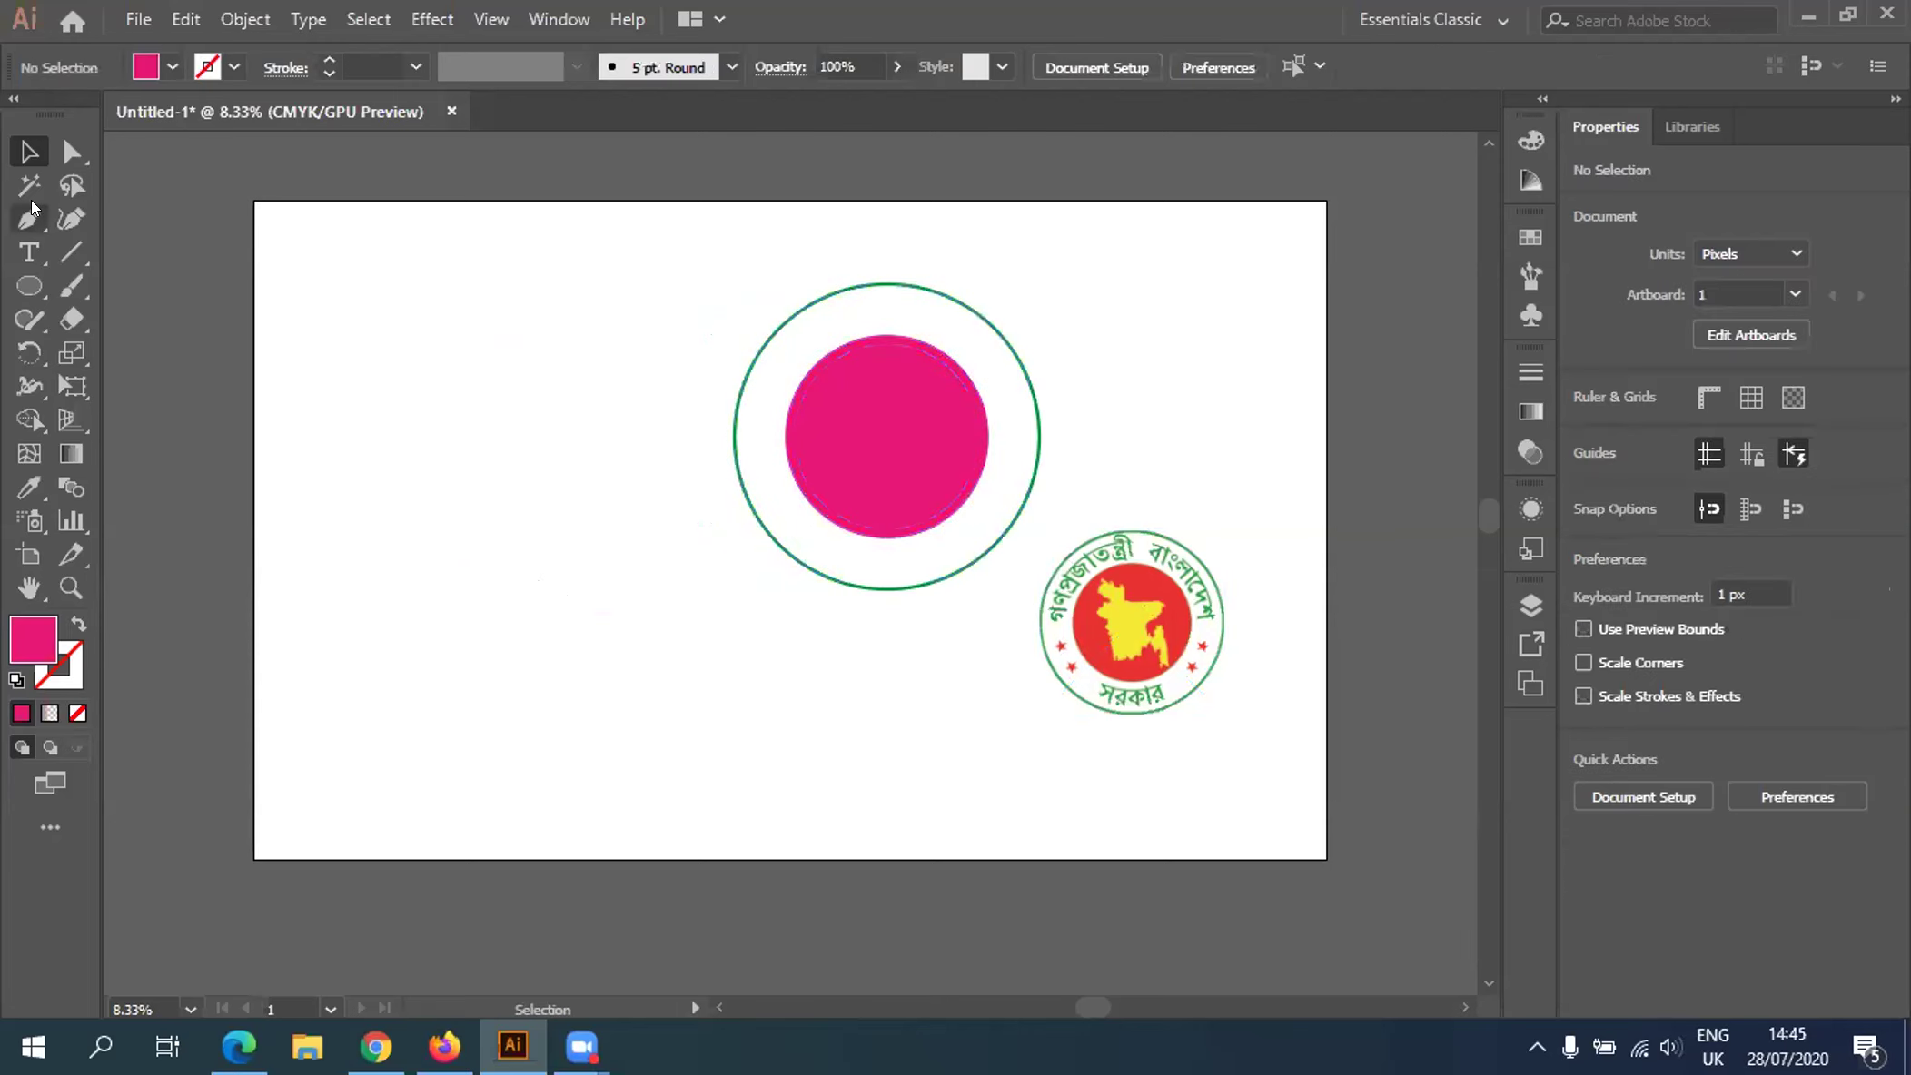
Paste the copied circle at the artboard's left and give it a green fill swatch
{"action": "left_click_drag", "start_coordinate": [522, 363], "coordinate": [616, 457]}
{"action": "left_click_drag", "start_coordinate": [616, 458], "coordinate": [616, 458]}
{"action": "right_click", "coordinate": [616, 458]}
{"action": "left_click", "coordinate": [618, 440]}
{"action": "left_click", "coordinate": [163, 65]}
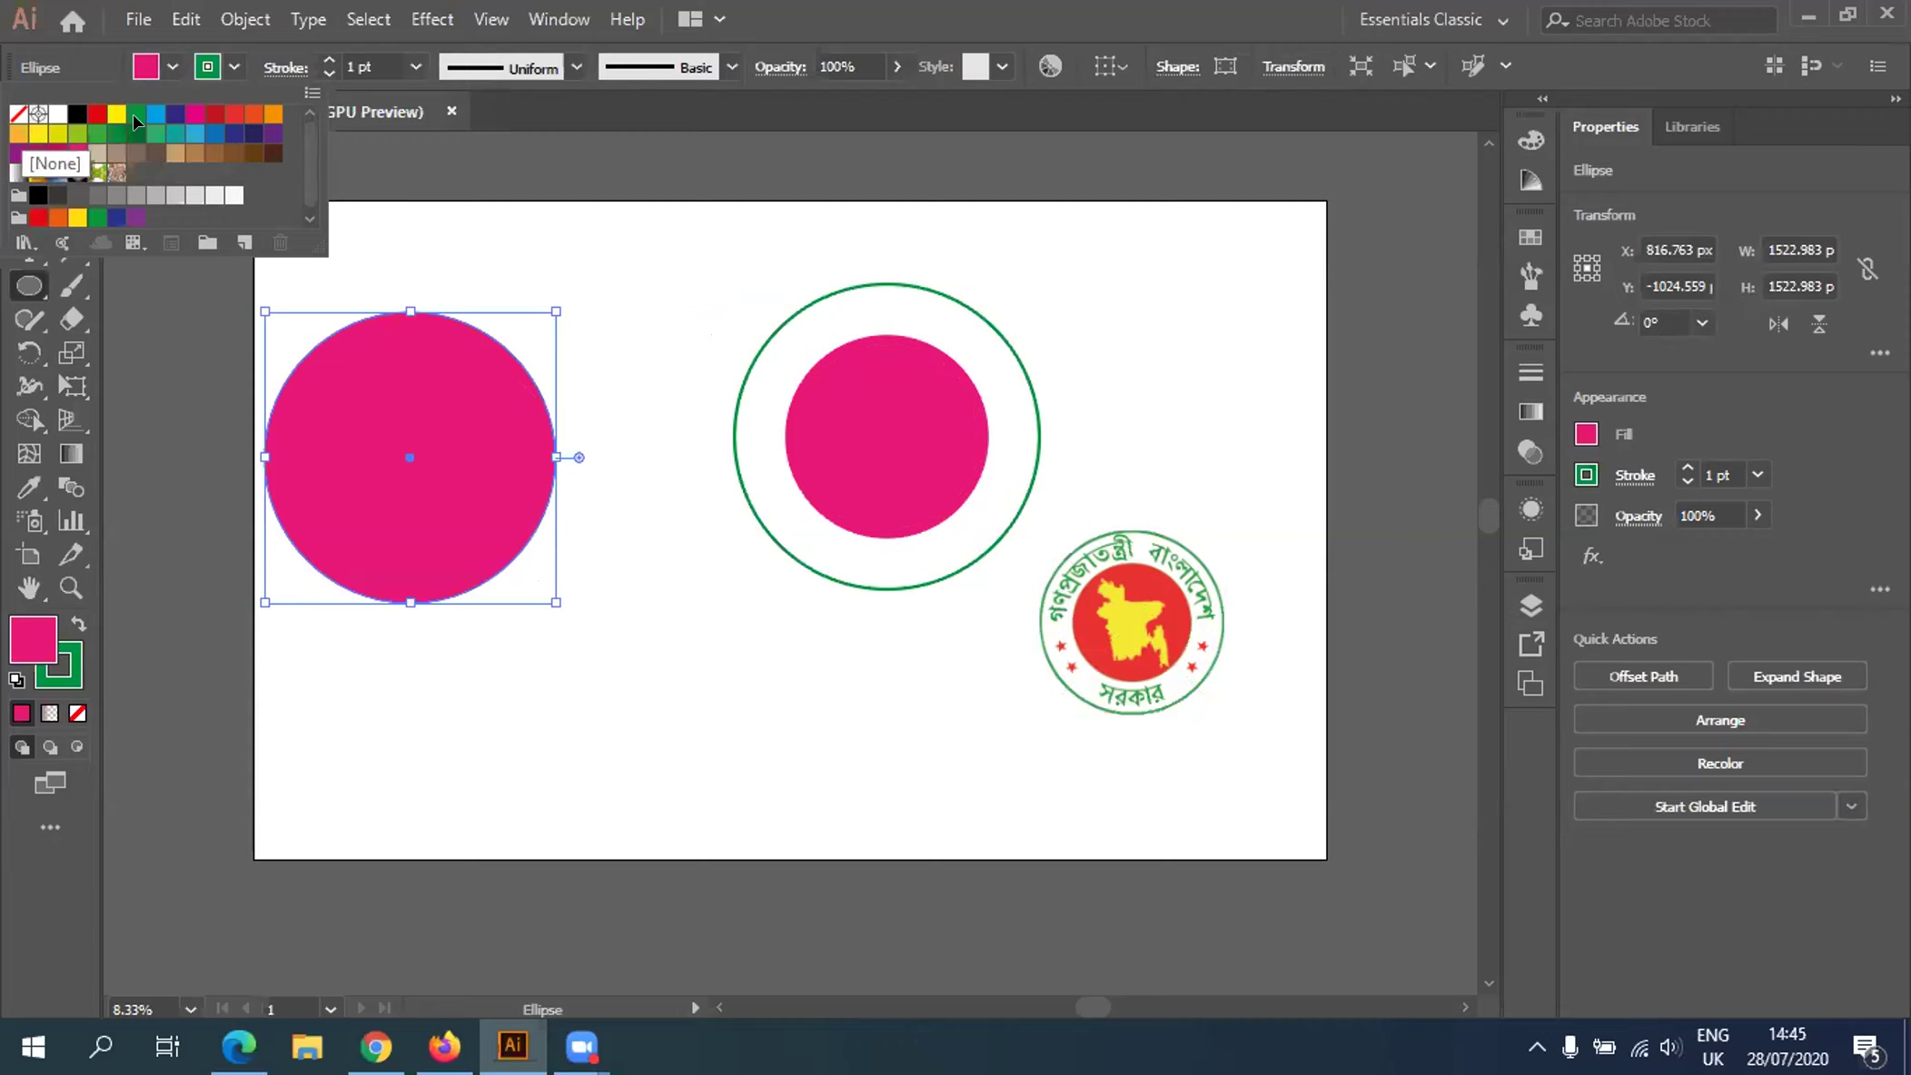
{"action": "left_click", "coordinate": [134, 120]}
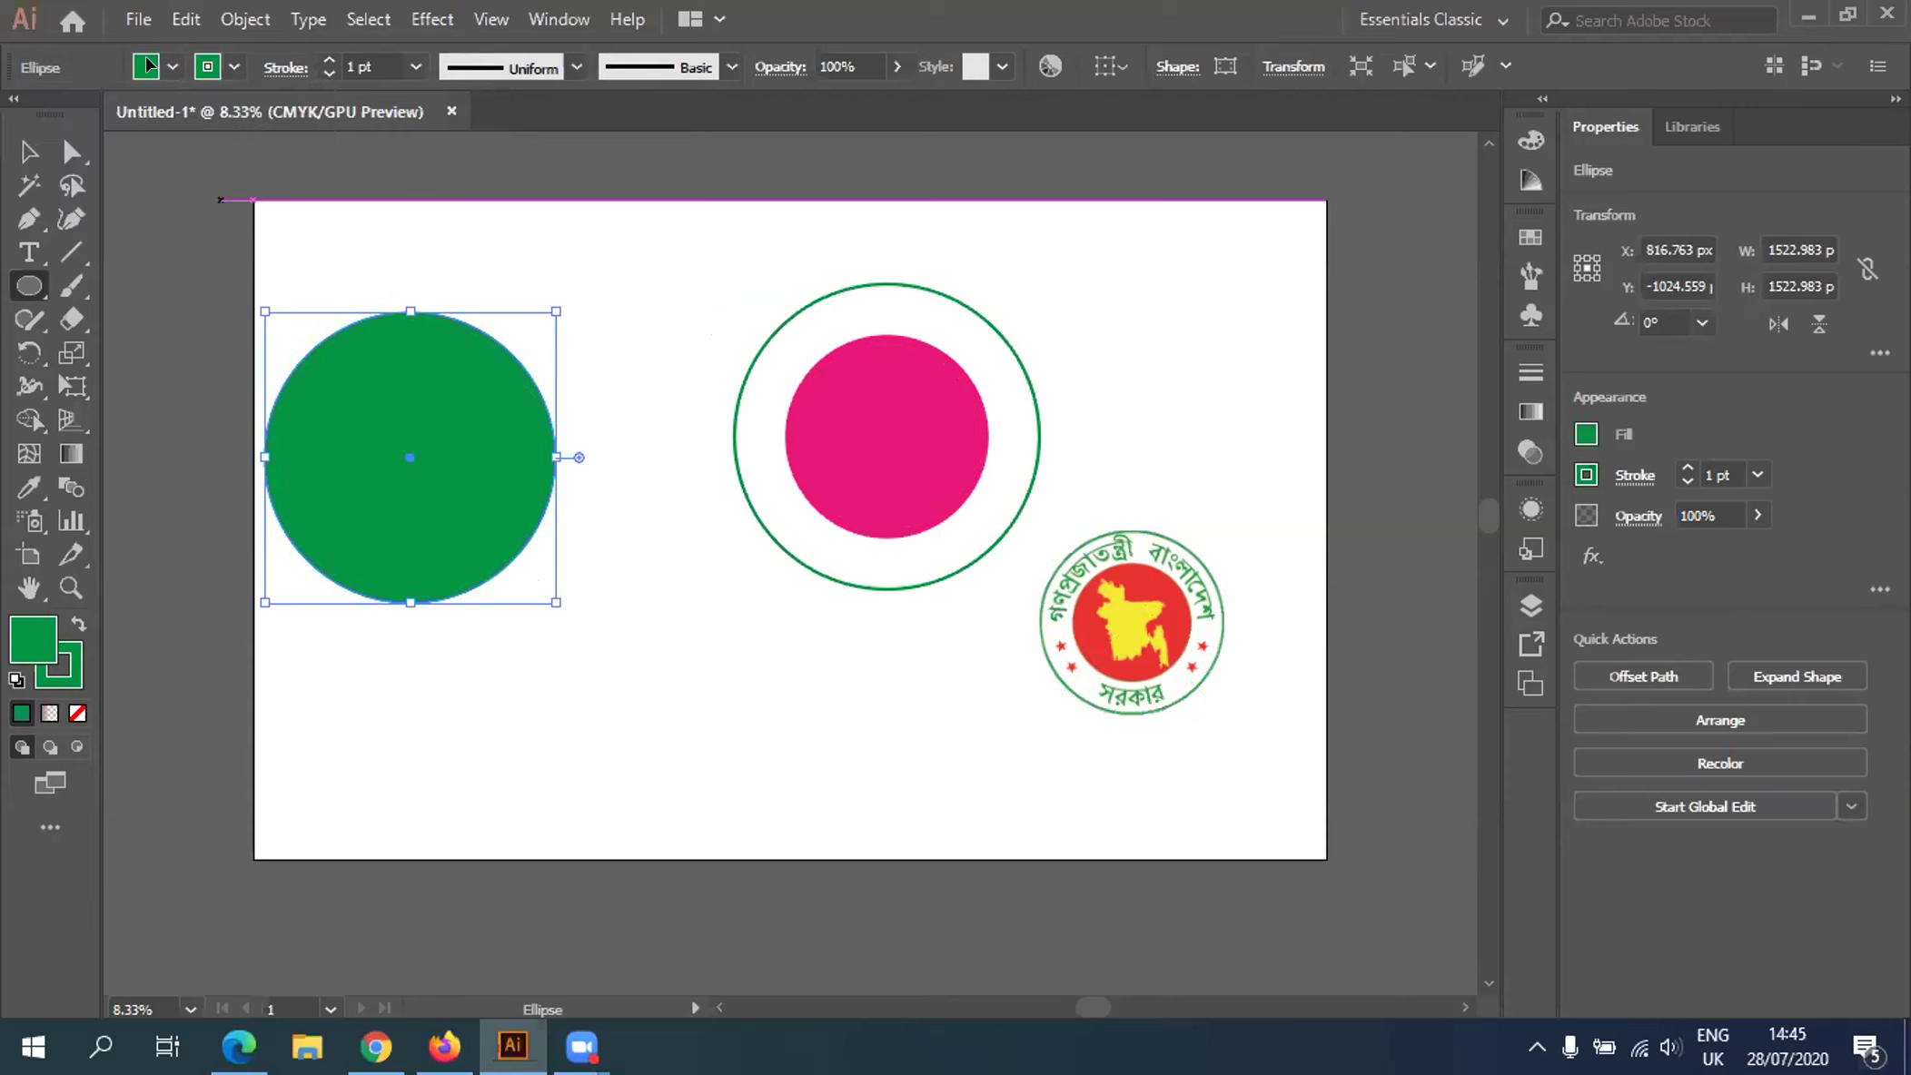
Marquee-select the ring and pink disc and move them aside to the right
{"action": "key", "text": "v"}
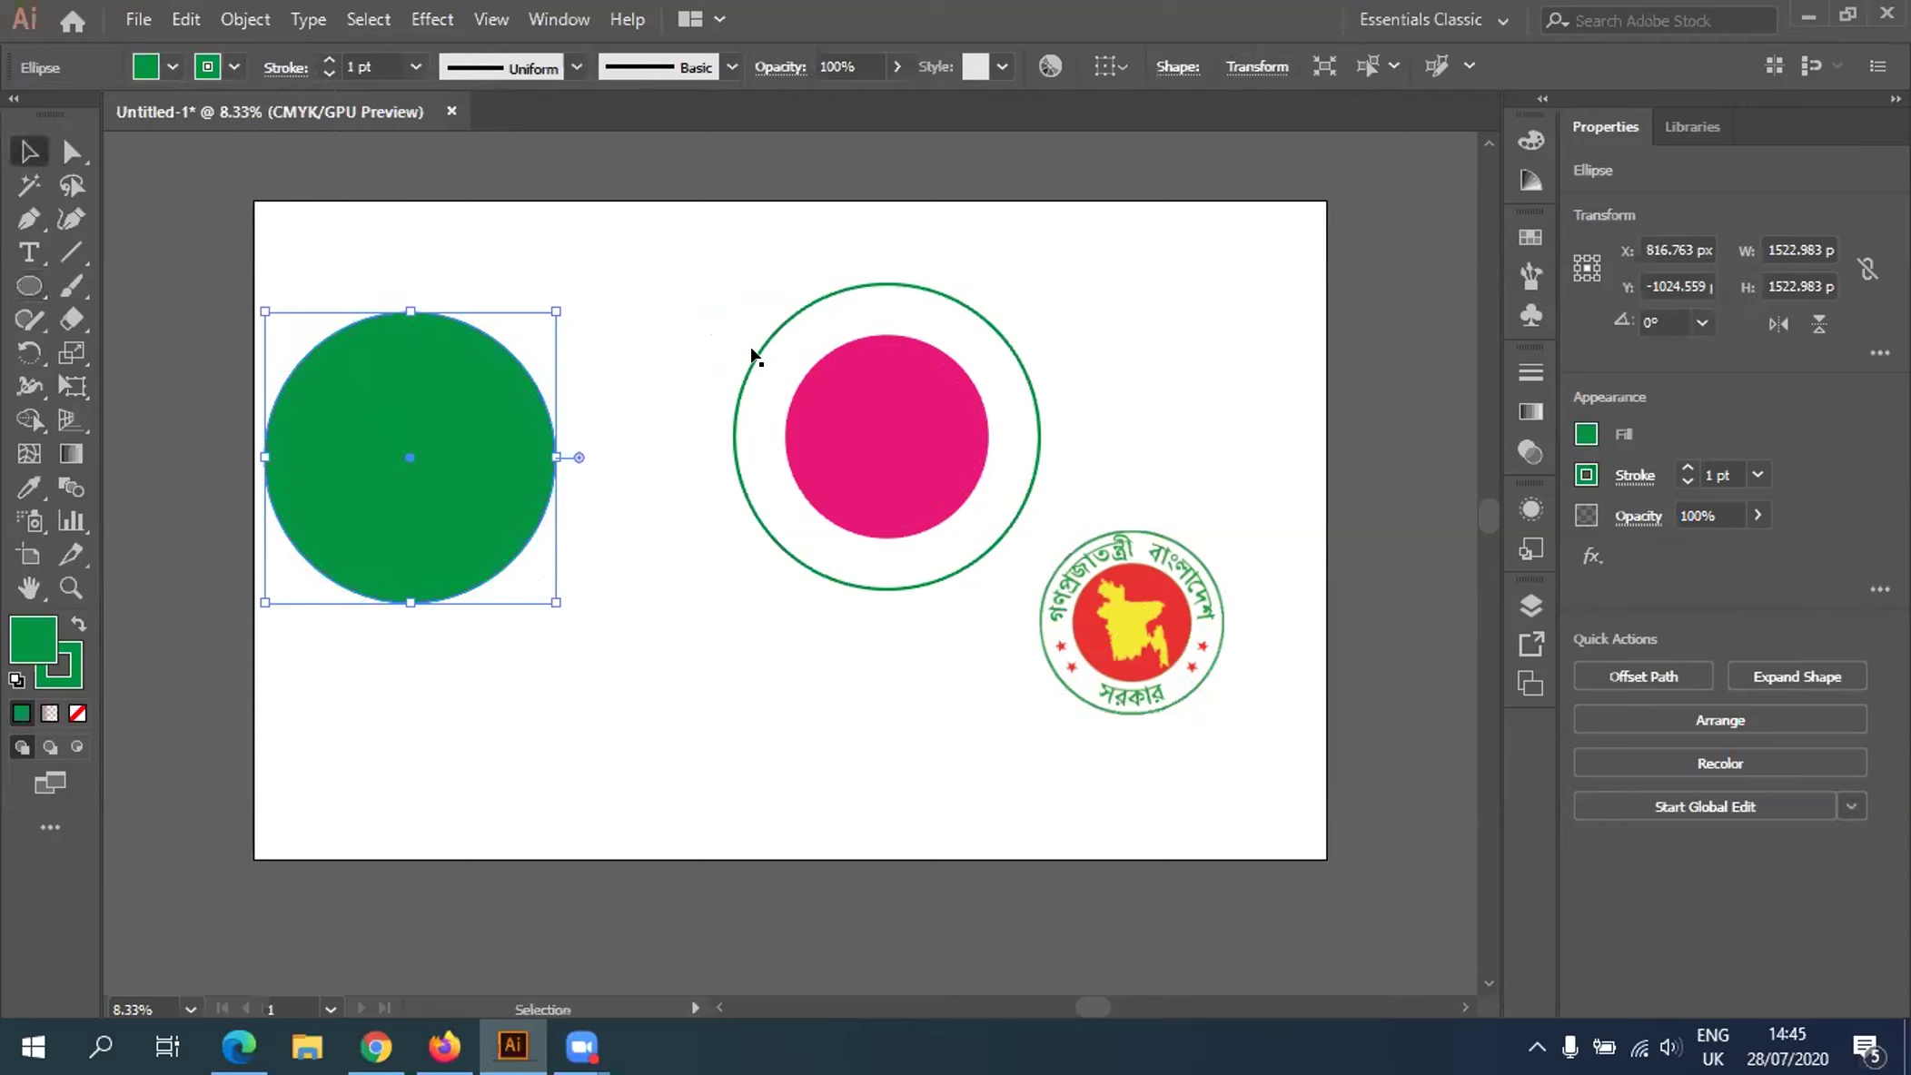
{"action": "left_click_drag", "start_coordinate": [724, 388], "coordinate": [1286, 427]}
{"action": "left_click_drag", "start_coordinate": [426, 454], "coordinate": [701, 446]}
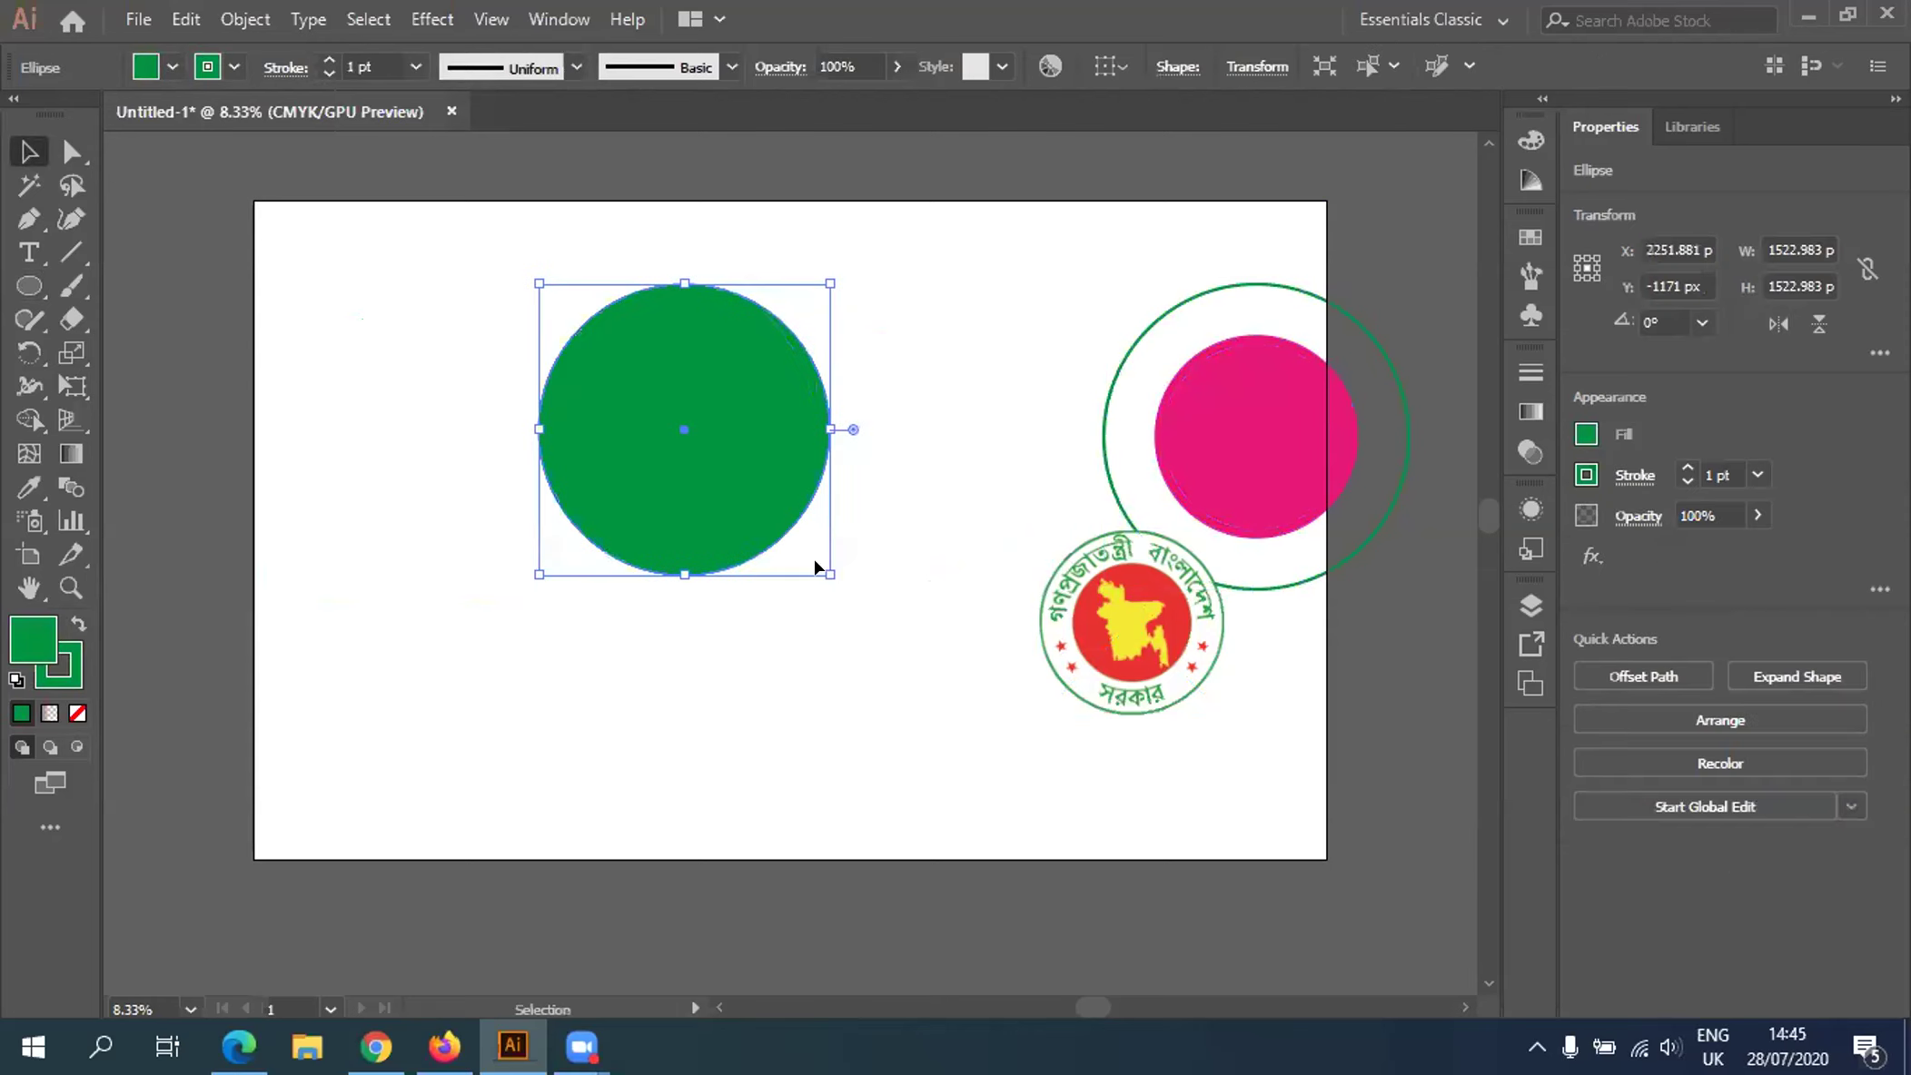
Enlarge the green circle to 1779.254 px and paste a 1625.492 px concentric copy on top
{"action": "left_click_drag", "start_coordinate": [833, 574], "coordinate": [855, 599]}
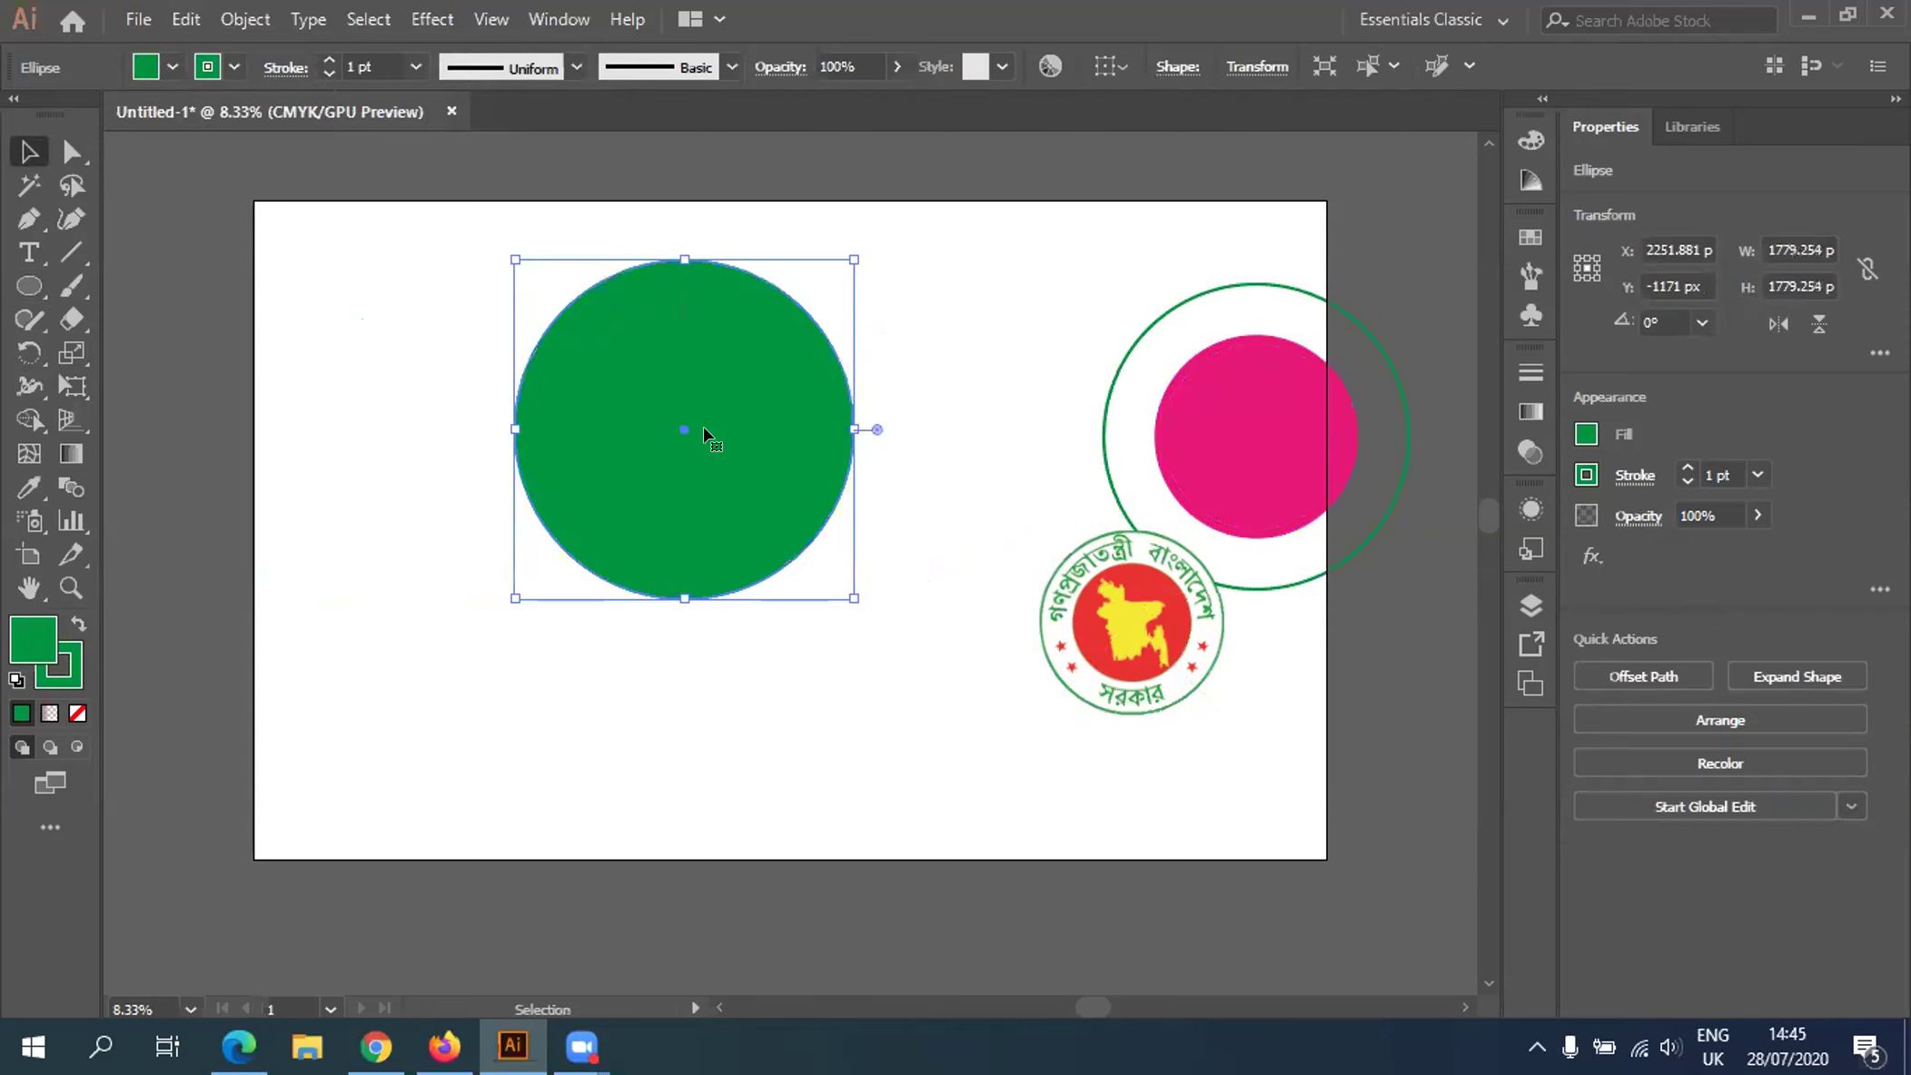
{"action": "key", "text": "a"}
{"action": "key", "text": "v"}
{"action": "mouse_move", "coordinate": [852, 597]}
{"action": "left_mouse_down"}
{"action": "mouse_move", "coordinate": [821, 581]}
{"action": "mouse_move", "coordinate": [840, 585]}
{"action": "left_mouse_up"}
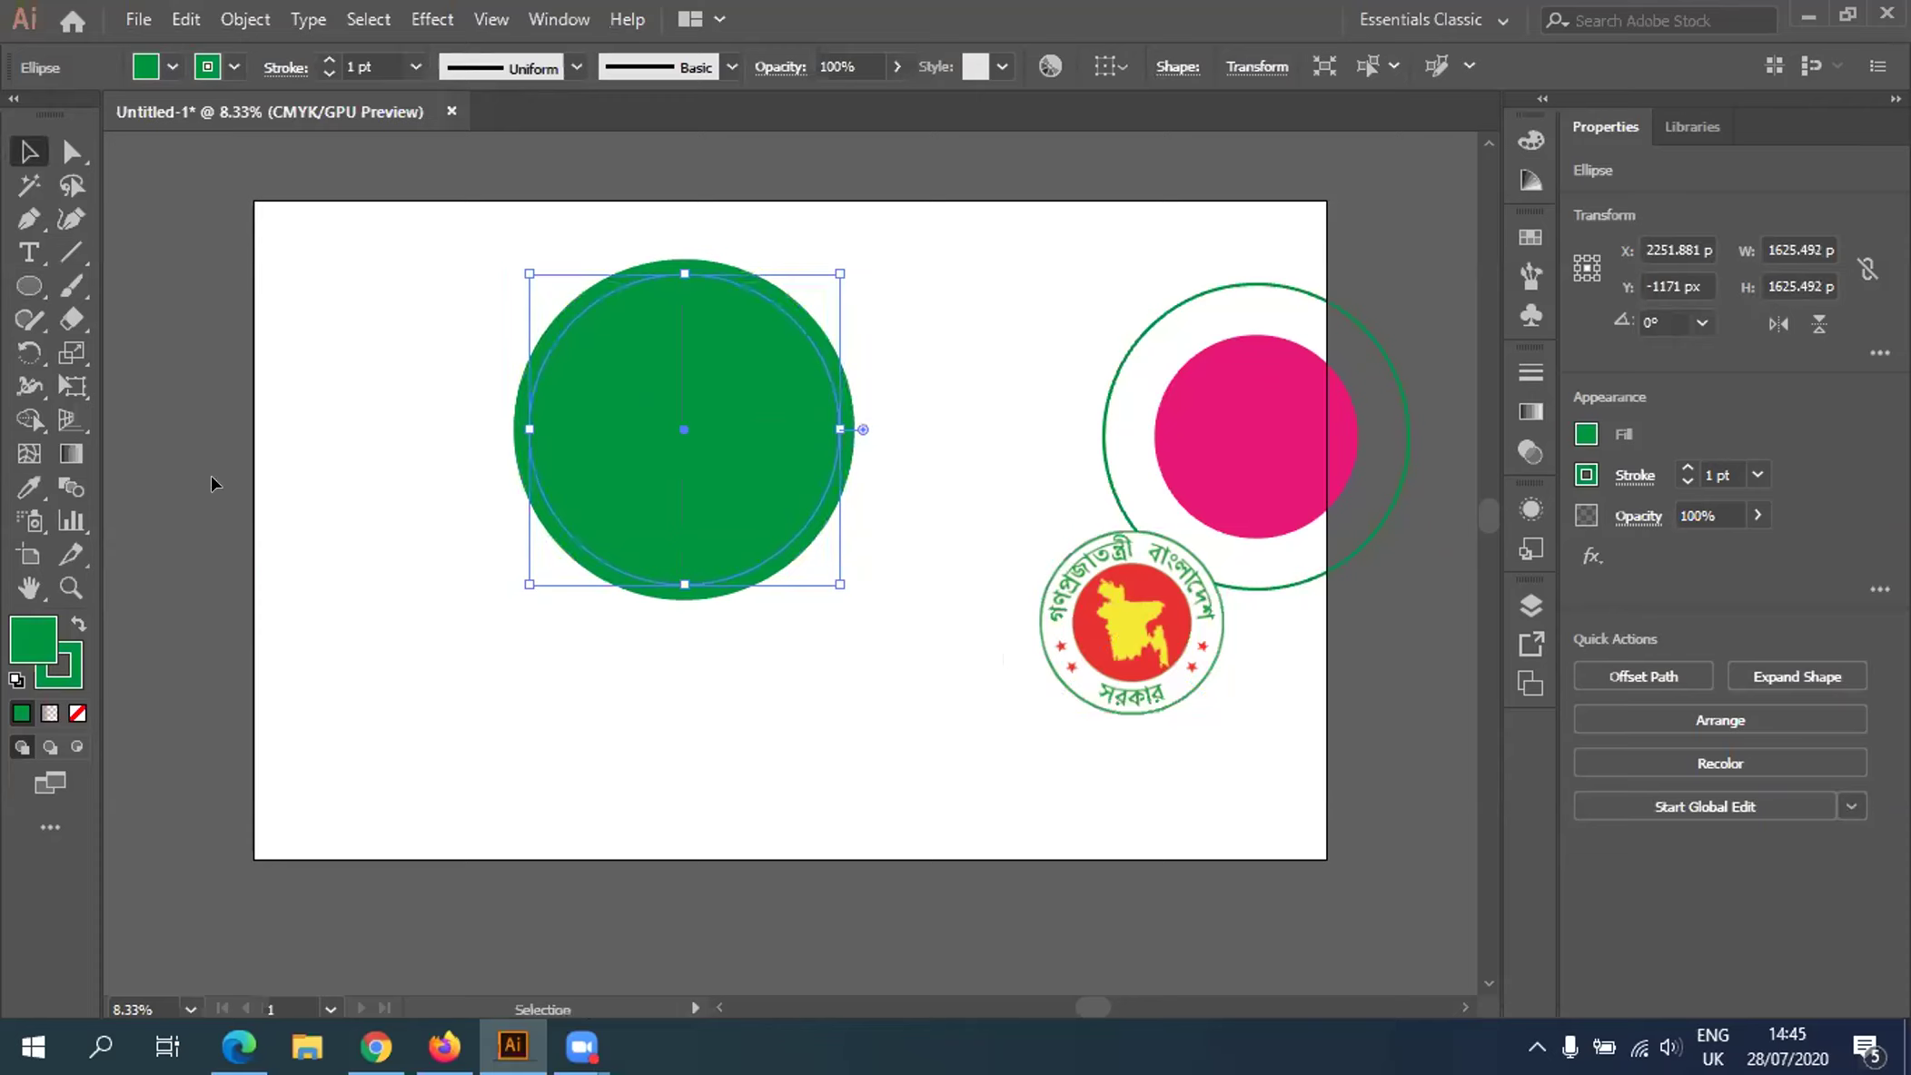
Fill the inner circle with pink, hex EF0F60
{"action": "double_click", "coordinate": [32, 644]}
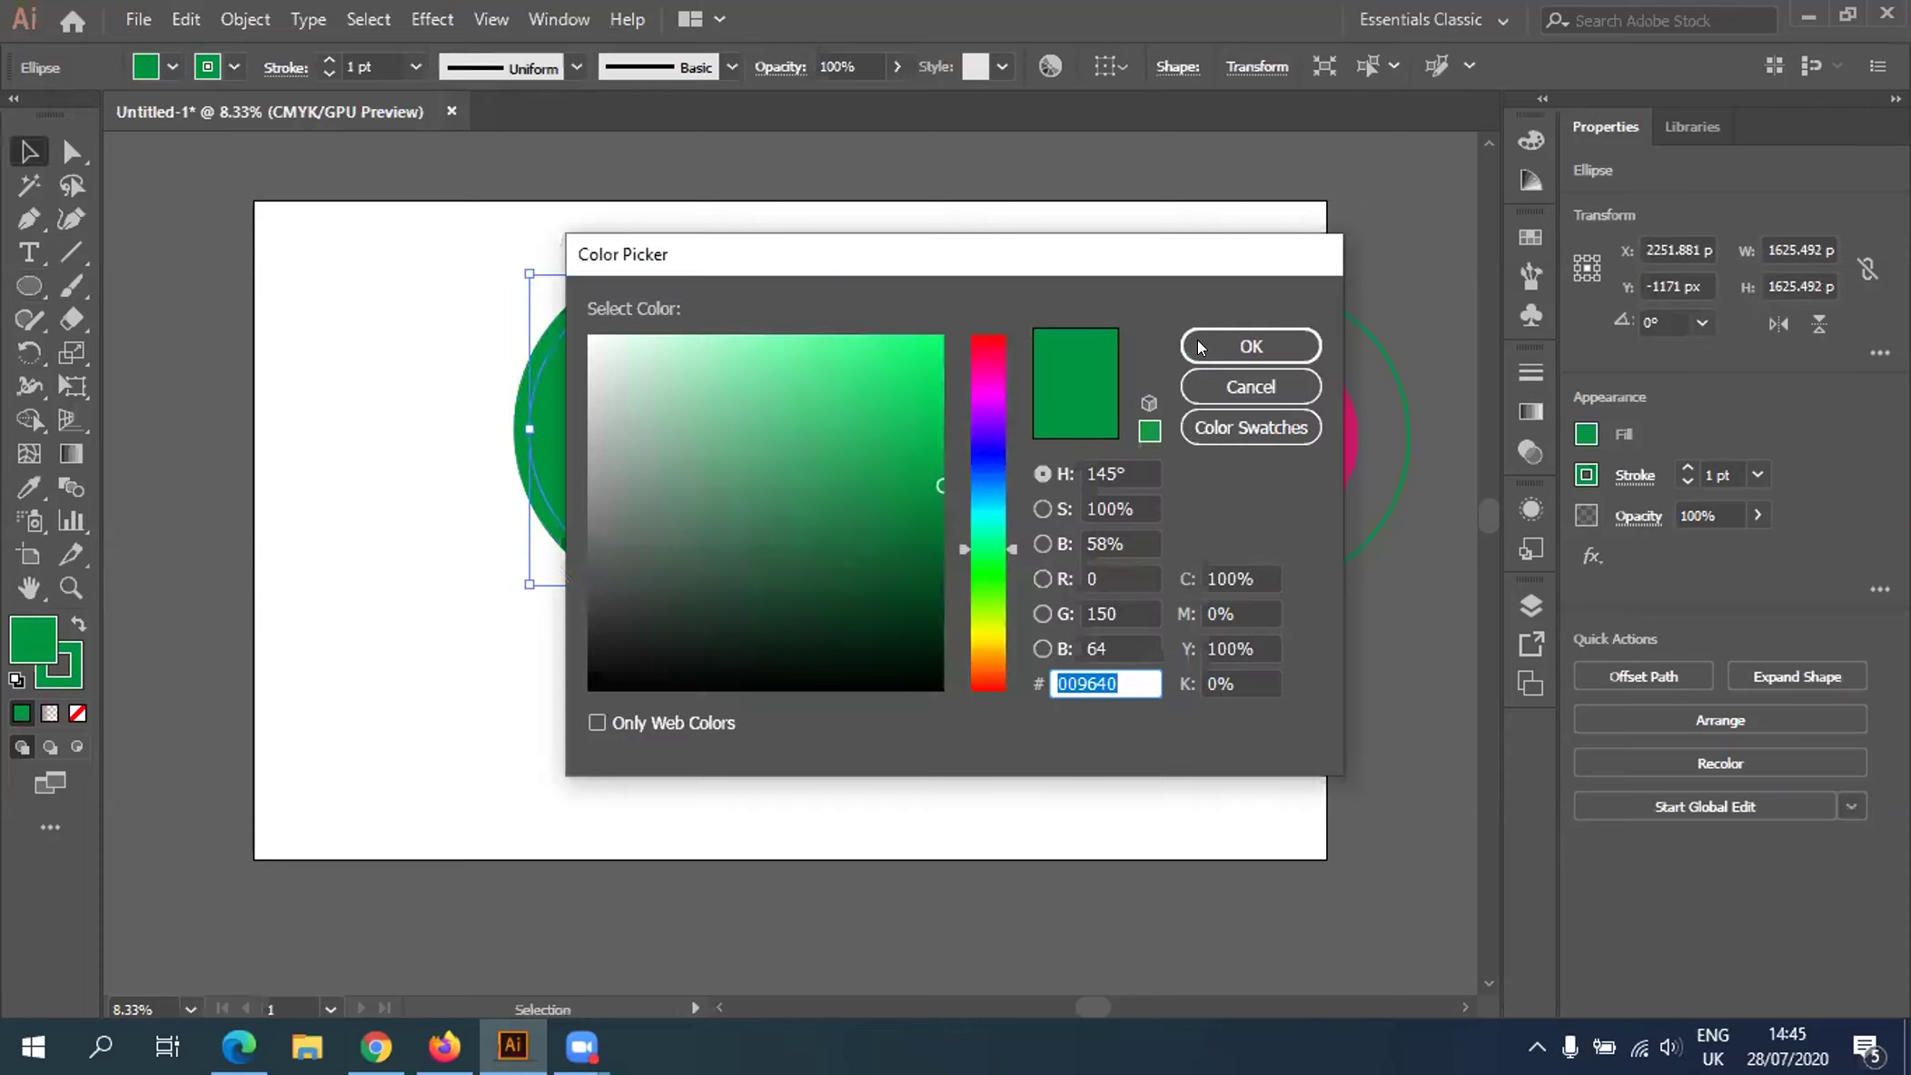
{"action": "type", "text": "EF0F60"}
{"action": "key", "text": "Return"}
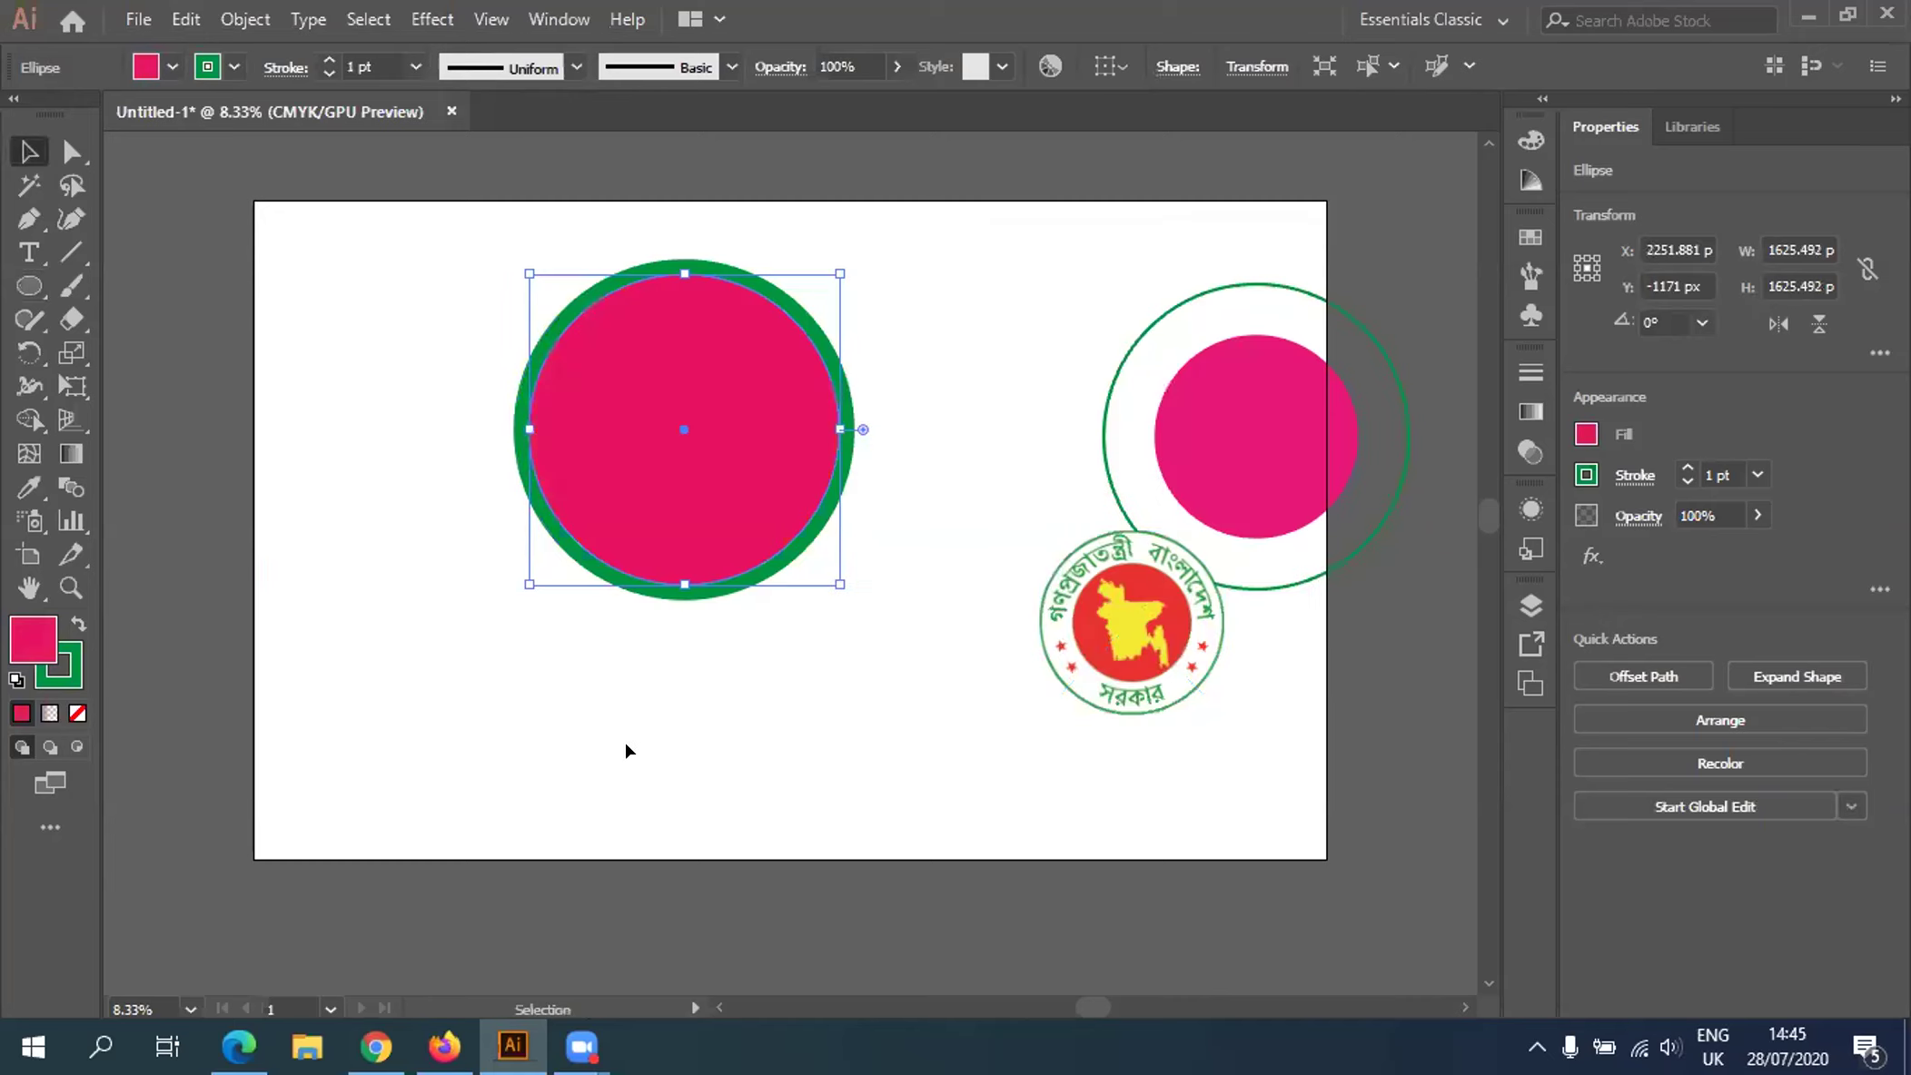
Resize the pink circle so only a thin green ring shows around it
{"action": "left_click", "coordinate": [563, 422], "text": "shift"}
{"action": "left_click", "coordinate": [819, 533], "text": "shift"}
{"action": "left_click_drag", "start_coordinate": [838, 582], "coordinate": [842, 669]}
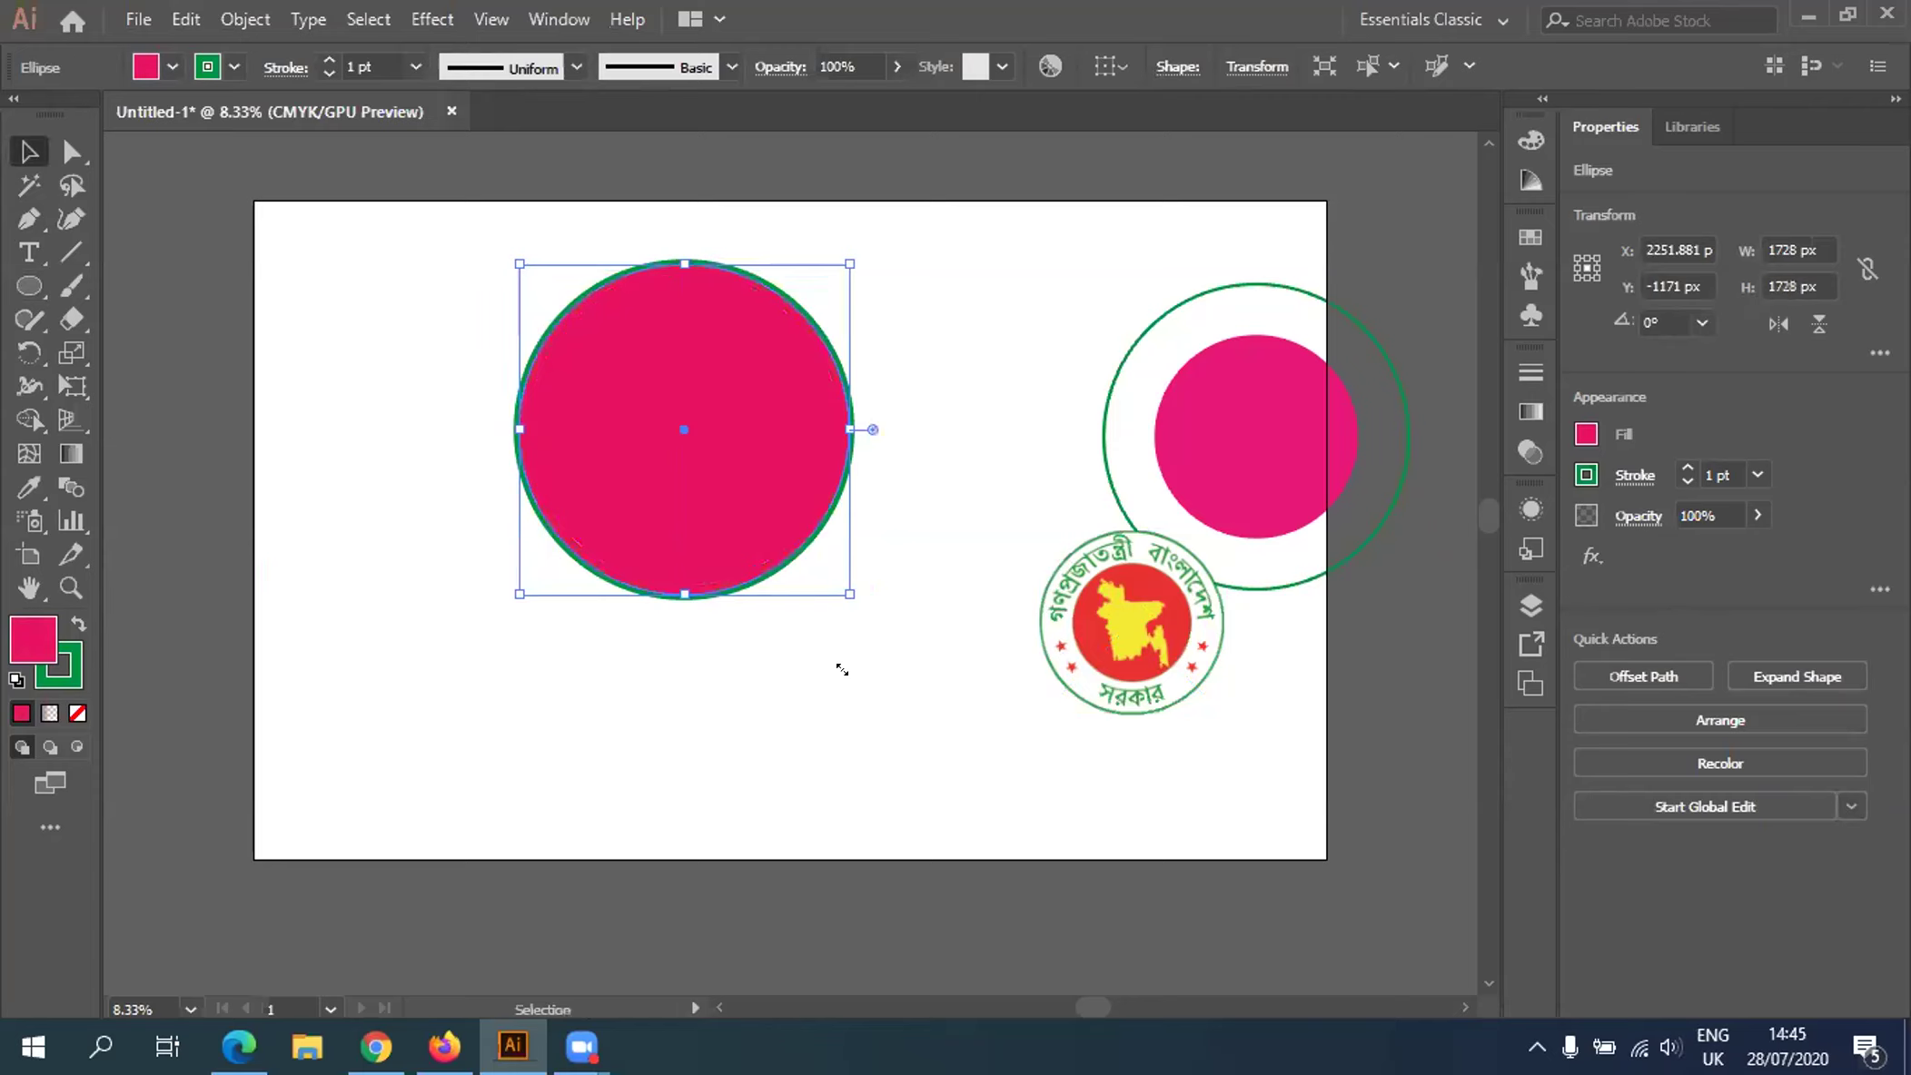
{"action": "left_click", "coordinate": [842, 669]}
{"action": "left_click", "coordinate": [674, 525]}
{"action": "left_click", "coordinate": [674, 524]}
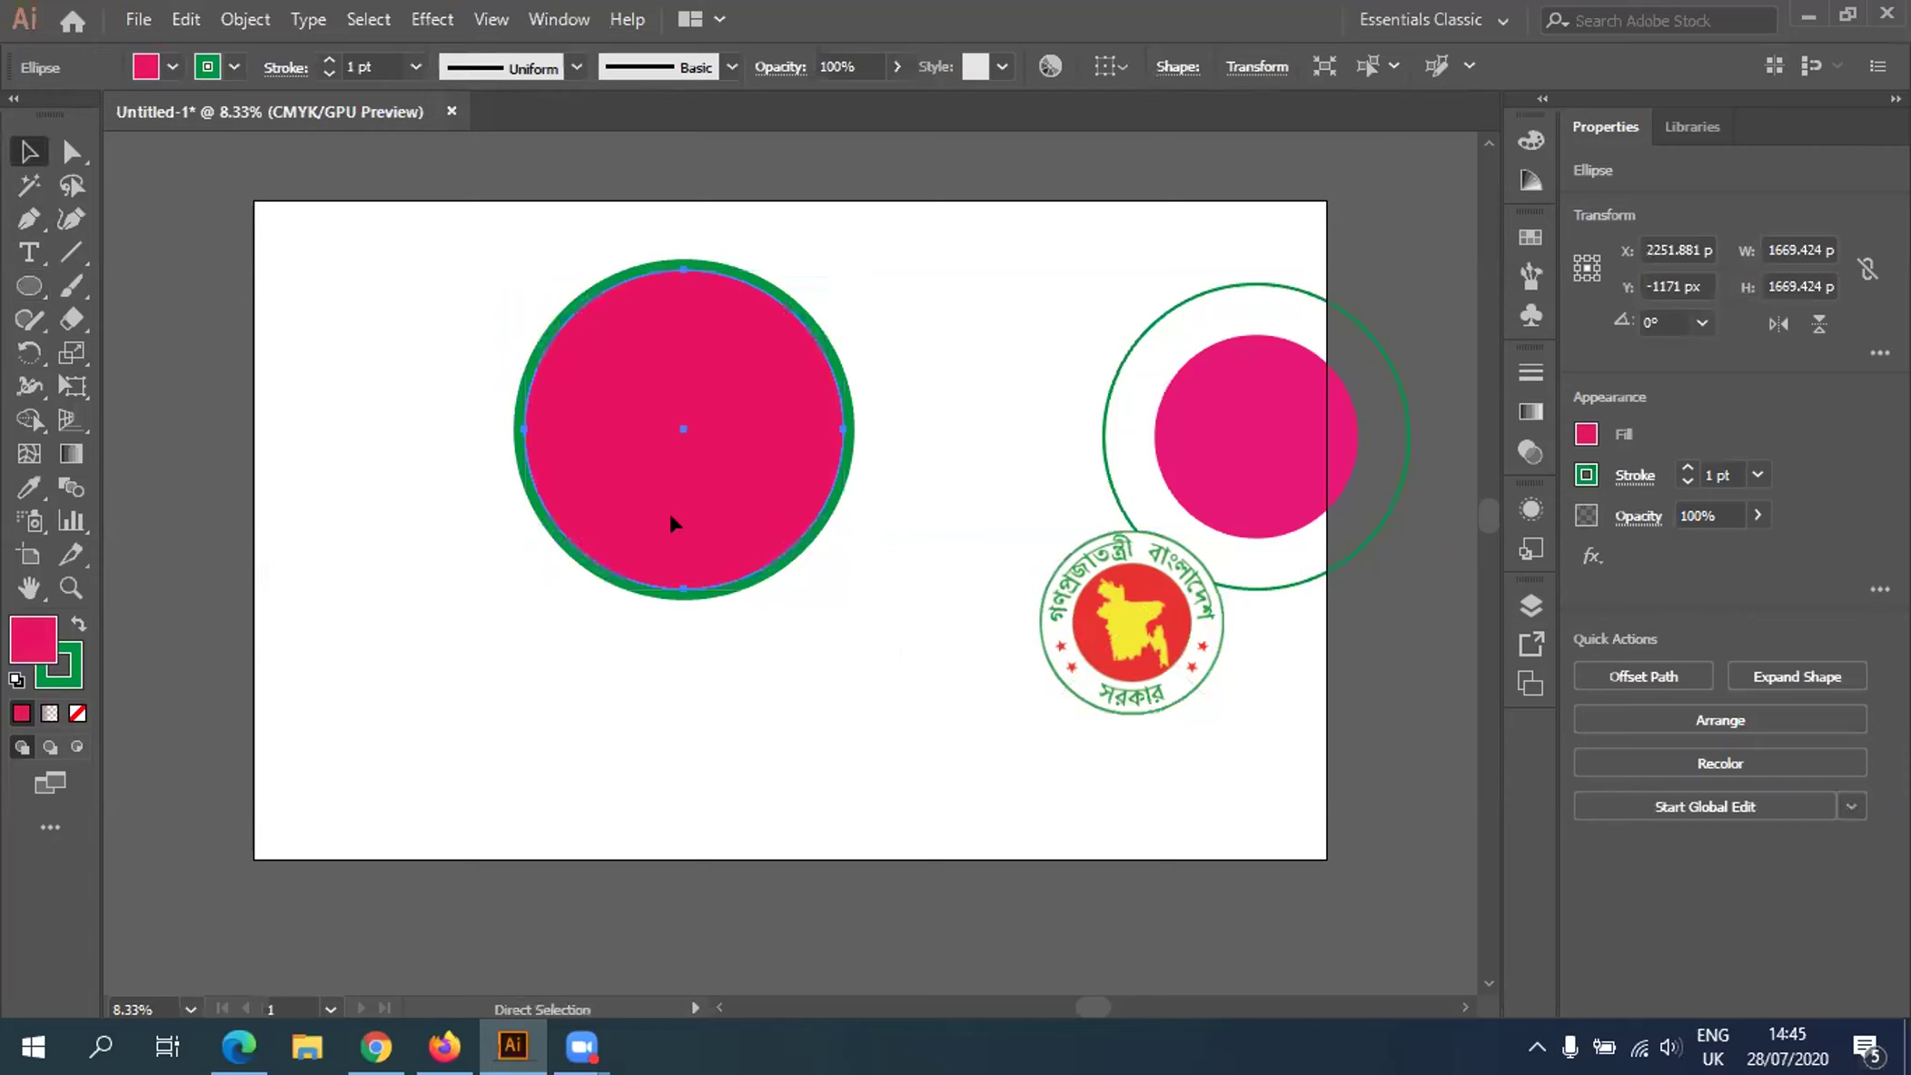
{"action": "left_click", "coordinate": [662, 533]}
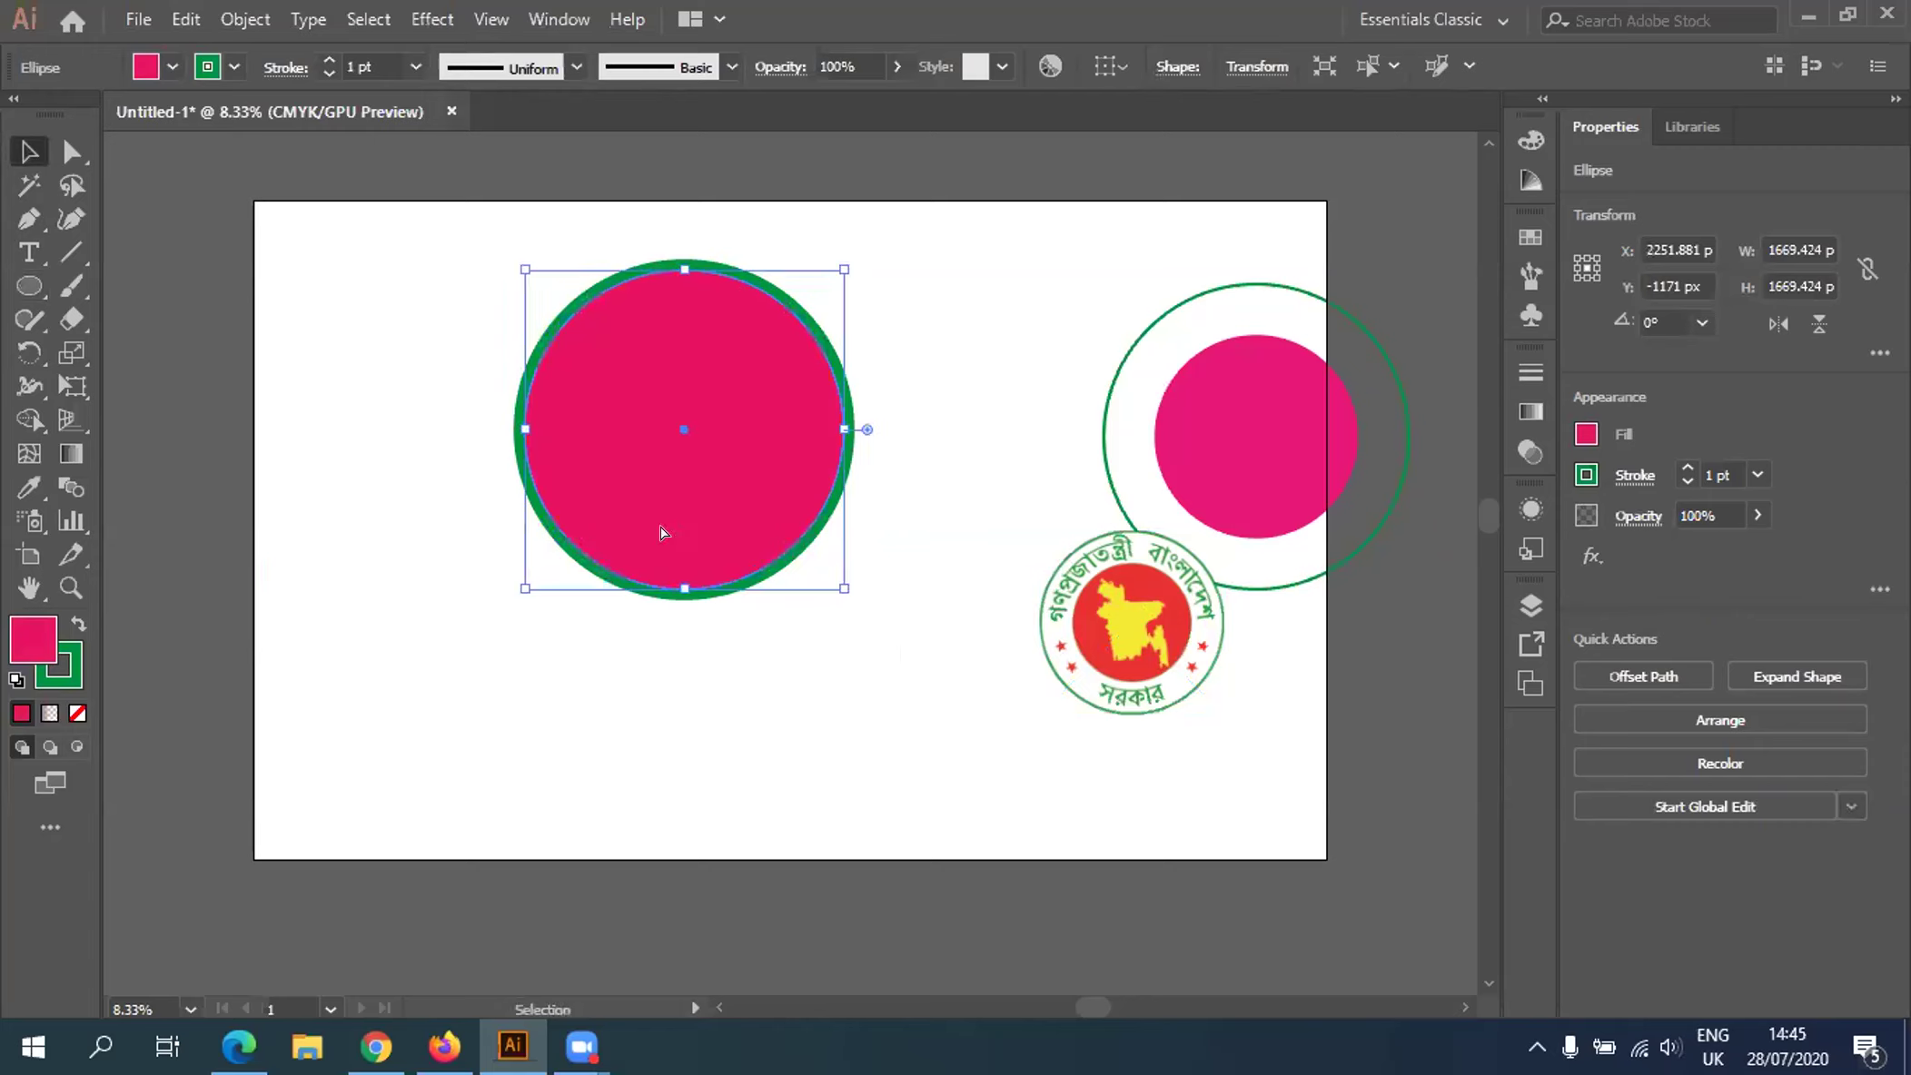
{"action": "key", "text": "a"}
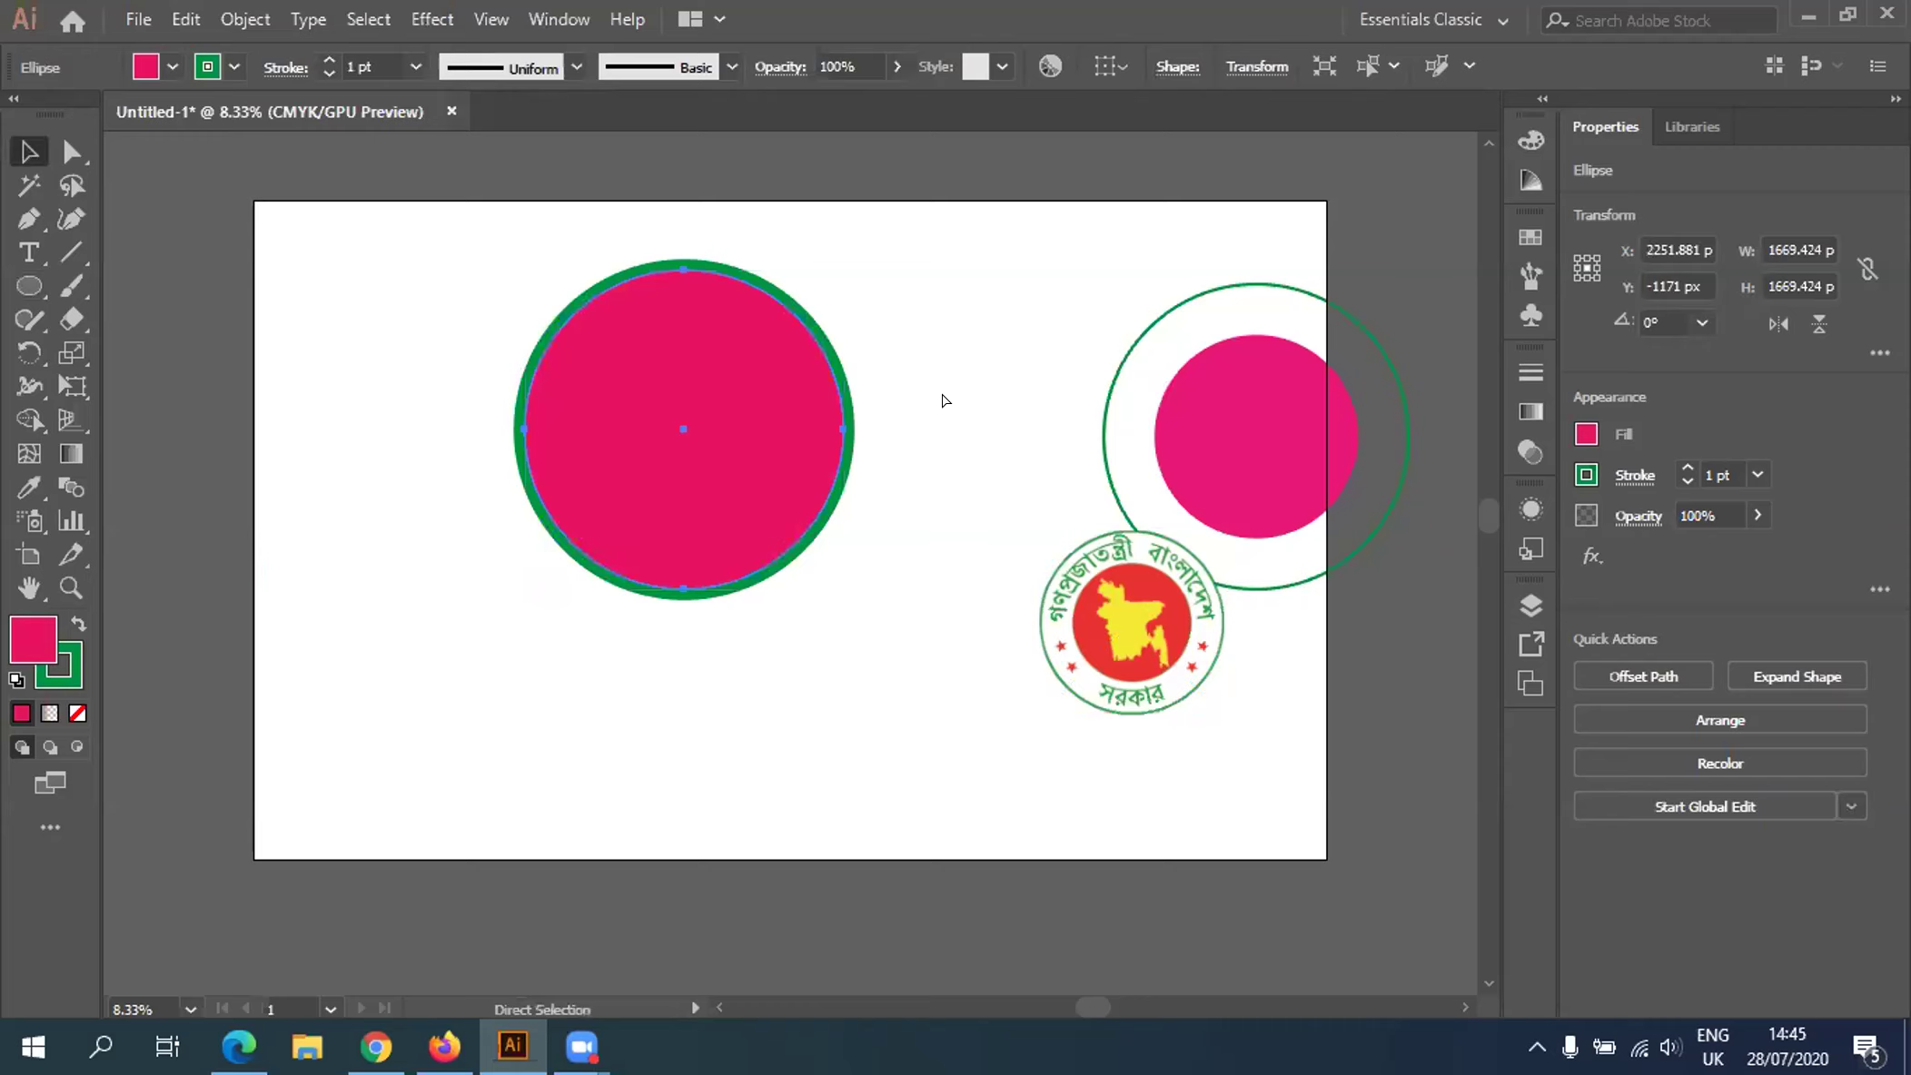
{"action": "key", "text": "ctrl+z"}
Put a 1180.461 px concentric copy on top of the 1332.61 px grey circle
{"action": "left_click", "coordinate": [394, 267]}
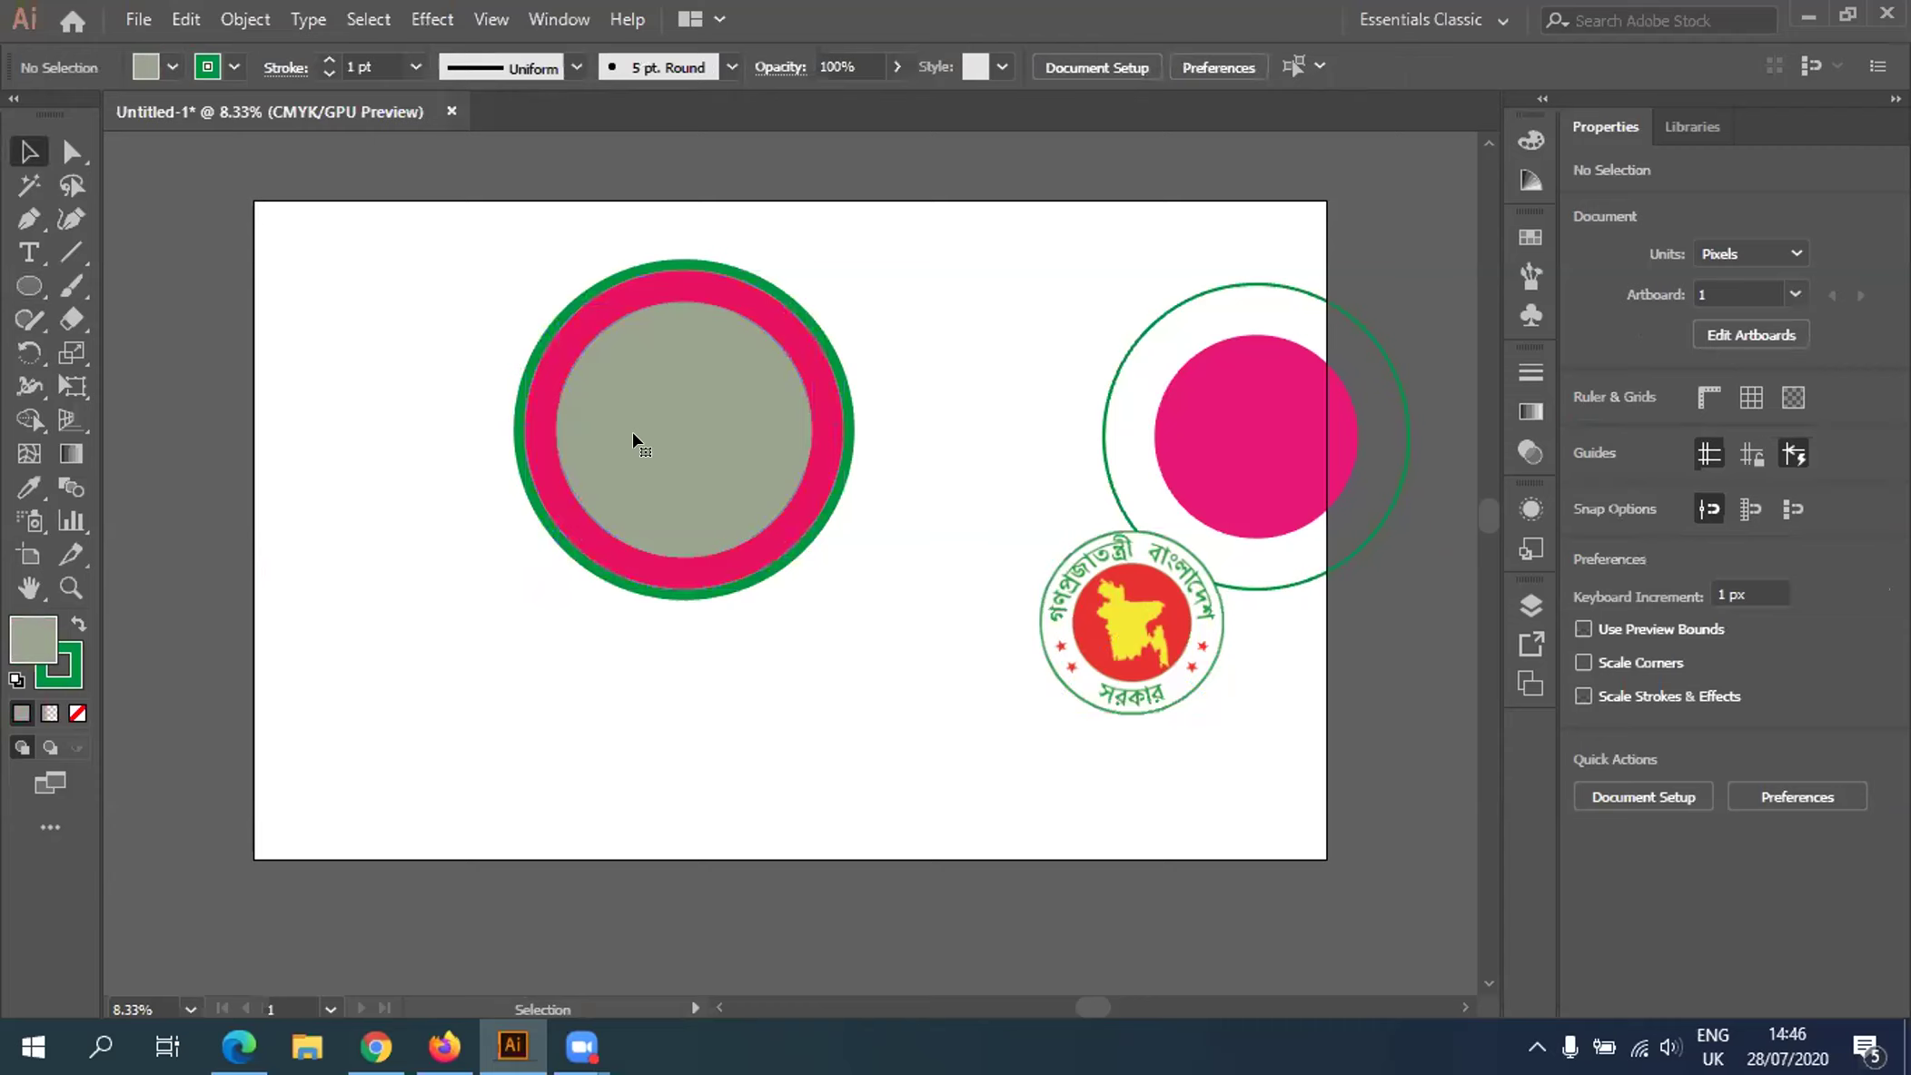
{"action": "left_click", "coordinate": [699, 570]}
{"action": "key", "text": "ctrl+h"}
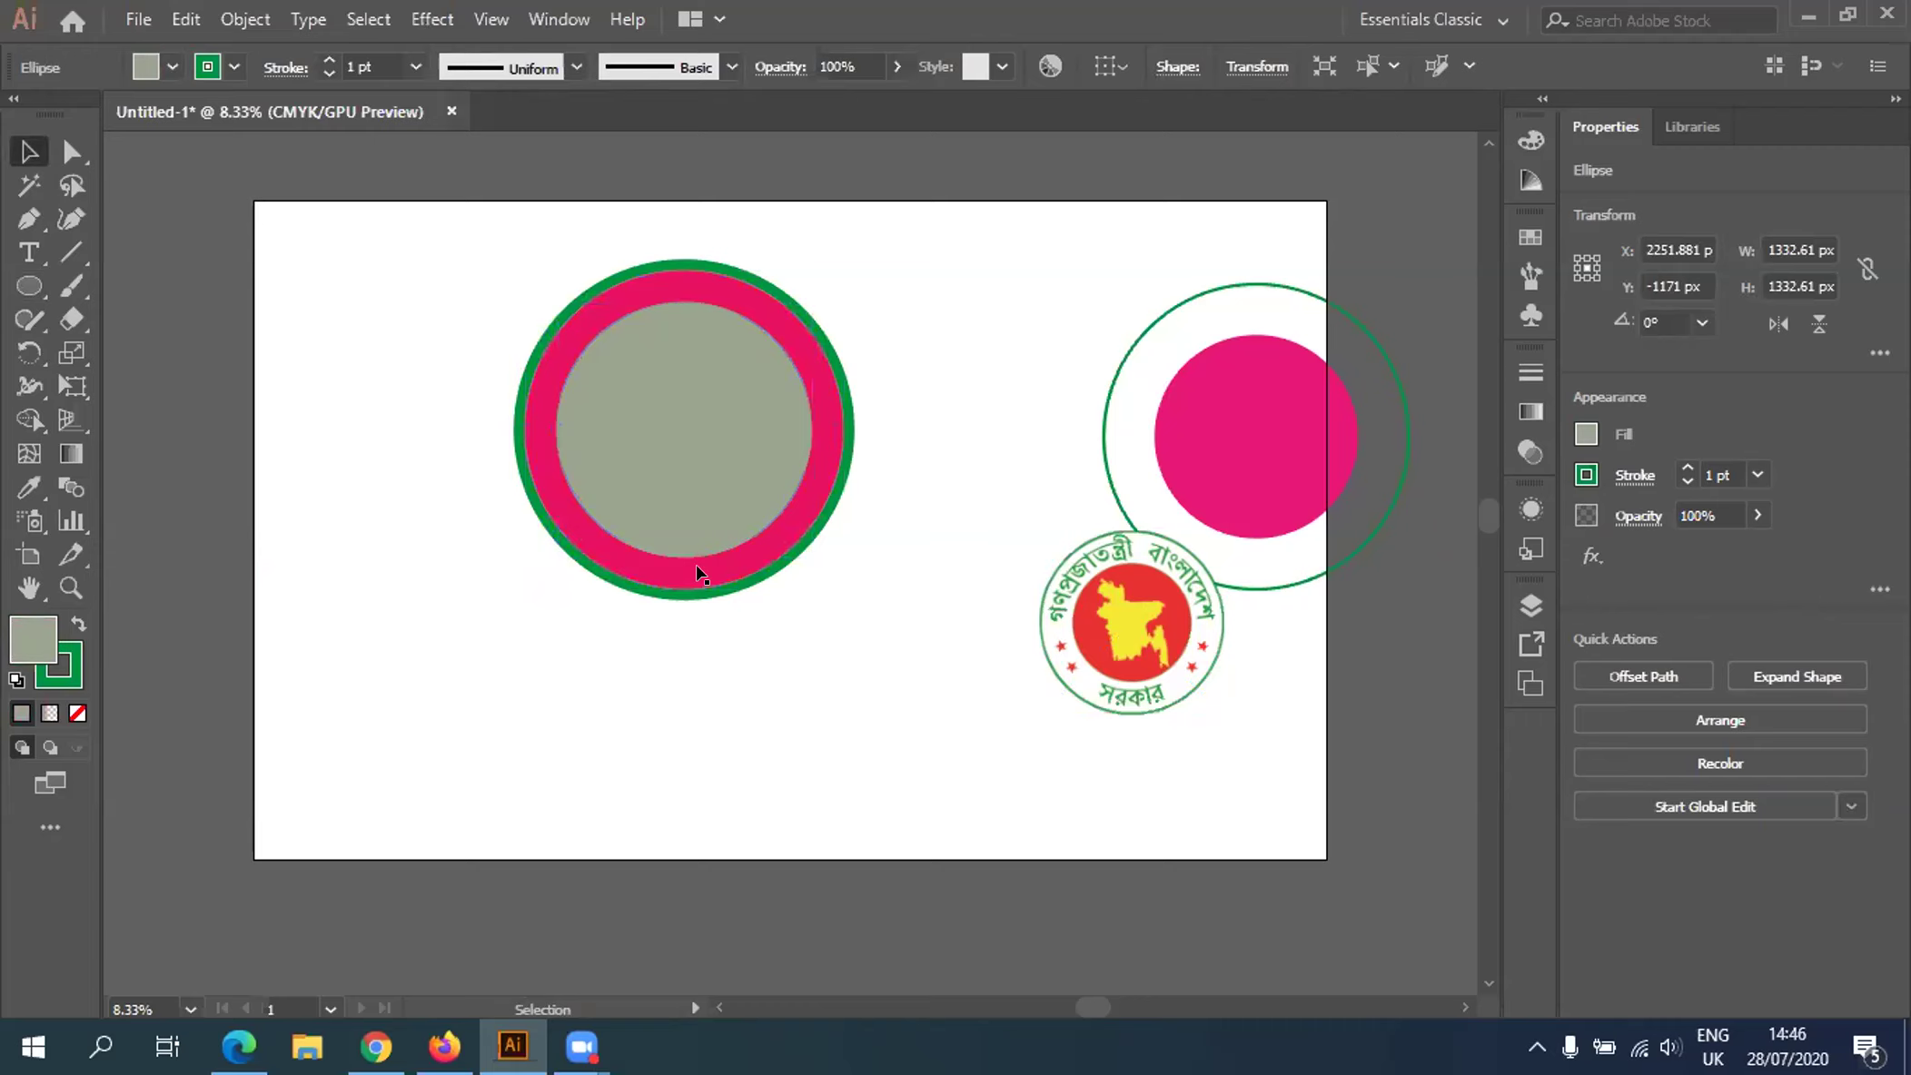
{"action": "key", "text": "ctrl+h"}
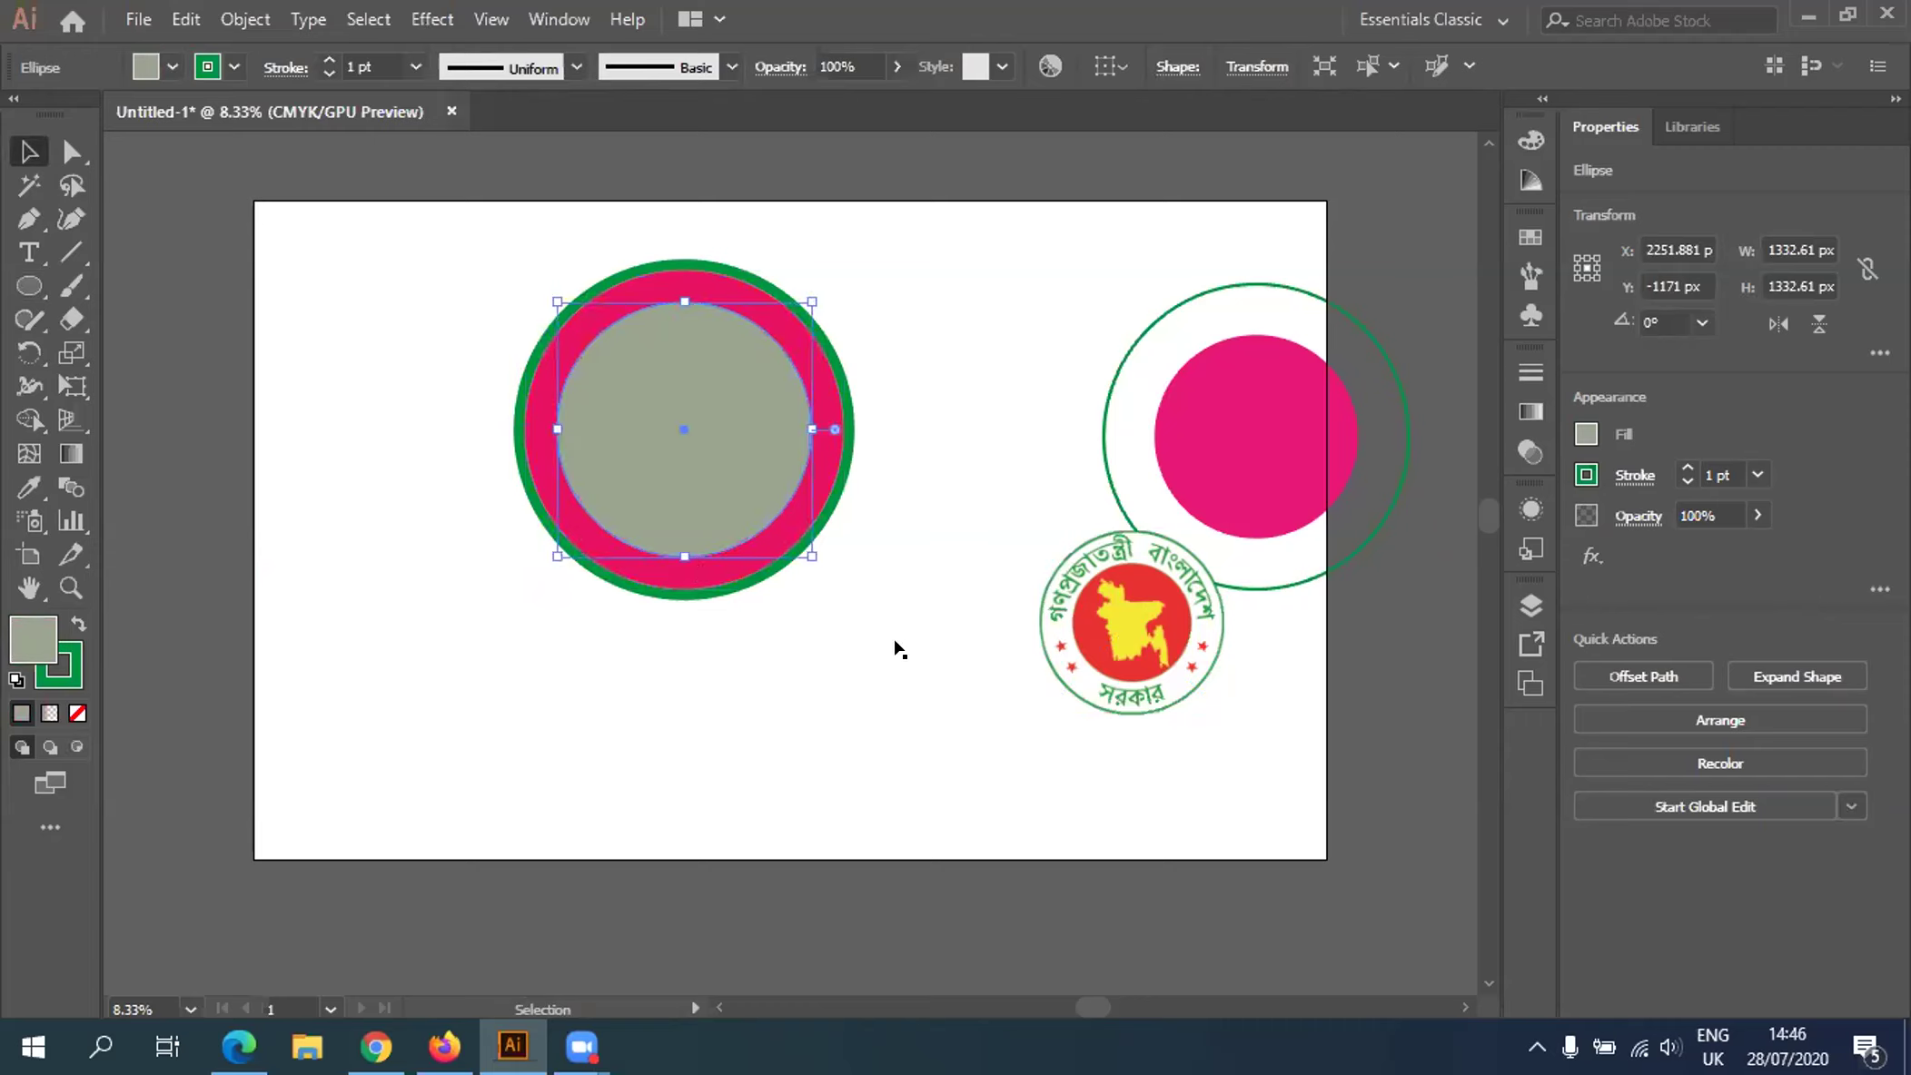
{"action": "key", "text": "ctrl+h"}
{"action": "key", "text": "ctrl+h"}
{"action": "key", "text": "ctrl"}
{"action": "key", "text": "ctrl"}
{"action": "key", "text": "shift"}
{"action": "mouse_move", "coordinate": [813, 552]}
{"action": "left_mouse_down"}
{"action": "mouse_move", "coordinate": [789, 529]}
{"action": "mouse_move", "coordinate": [799, 543]}
{"action": "left_mouse_up"}
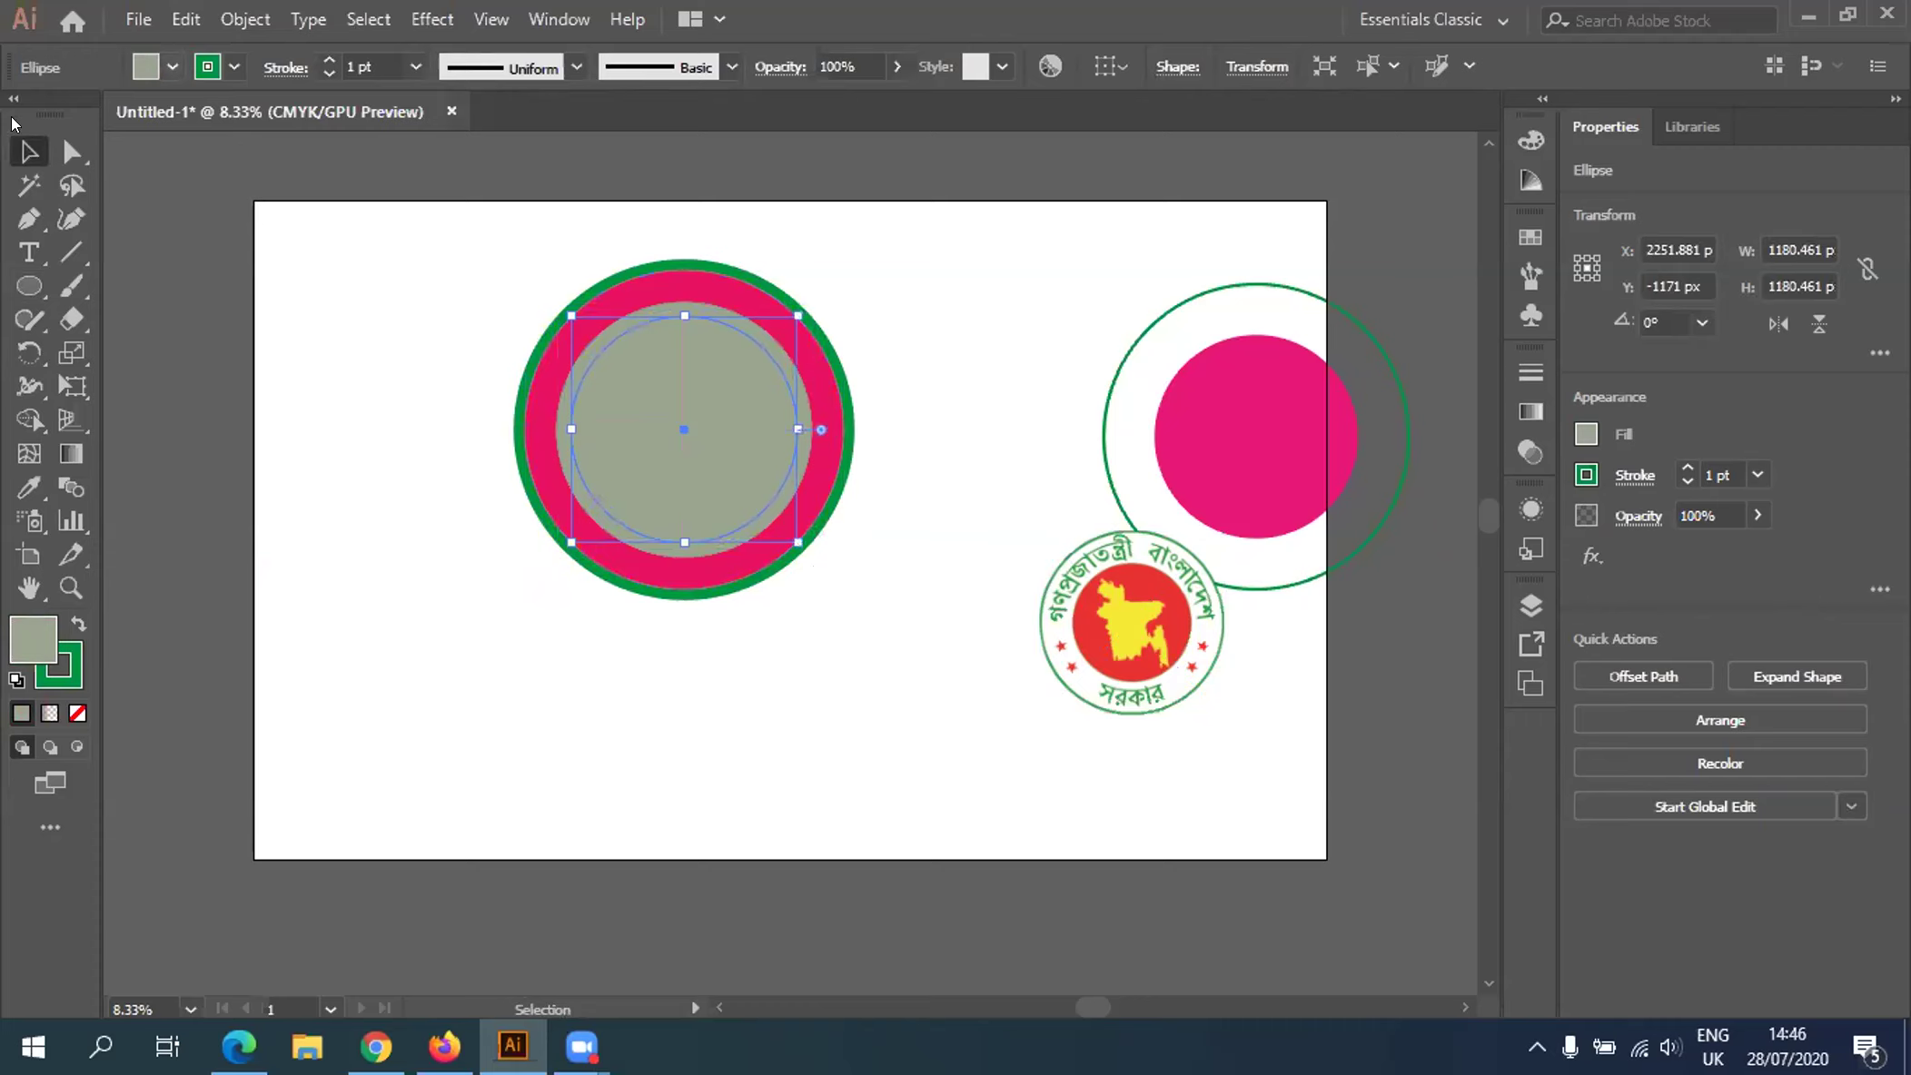
Set the smaller inner circle's fill and stroke to None and deselect it
{"action": "left_click", "coordinate": [232, 69]}
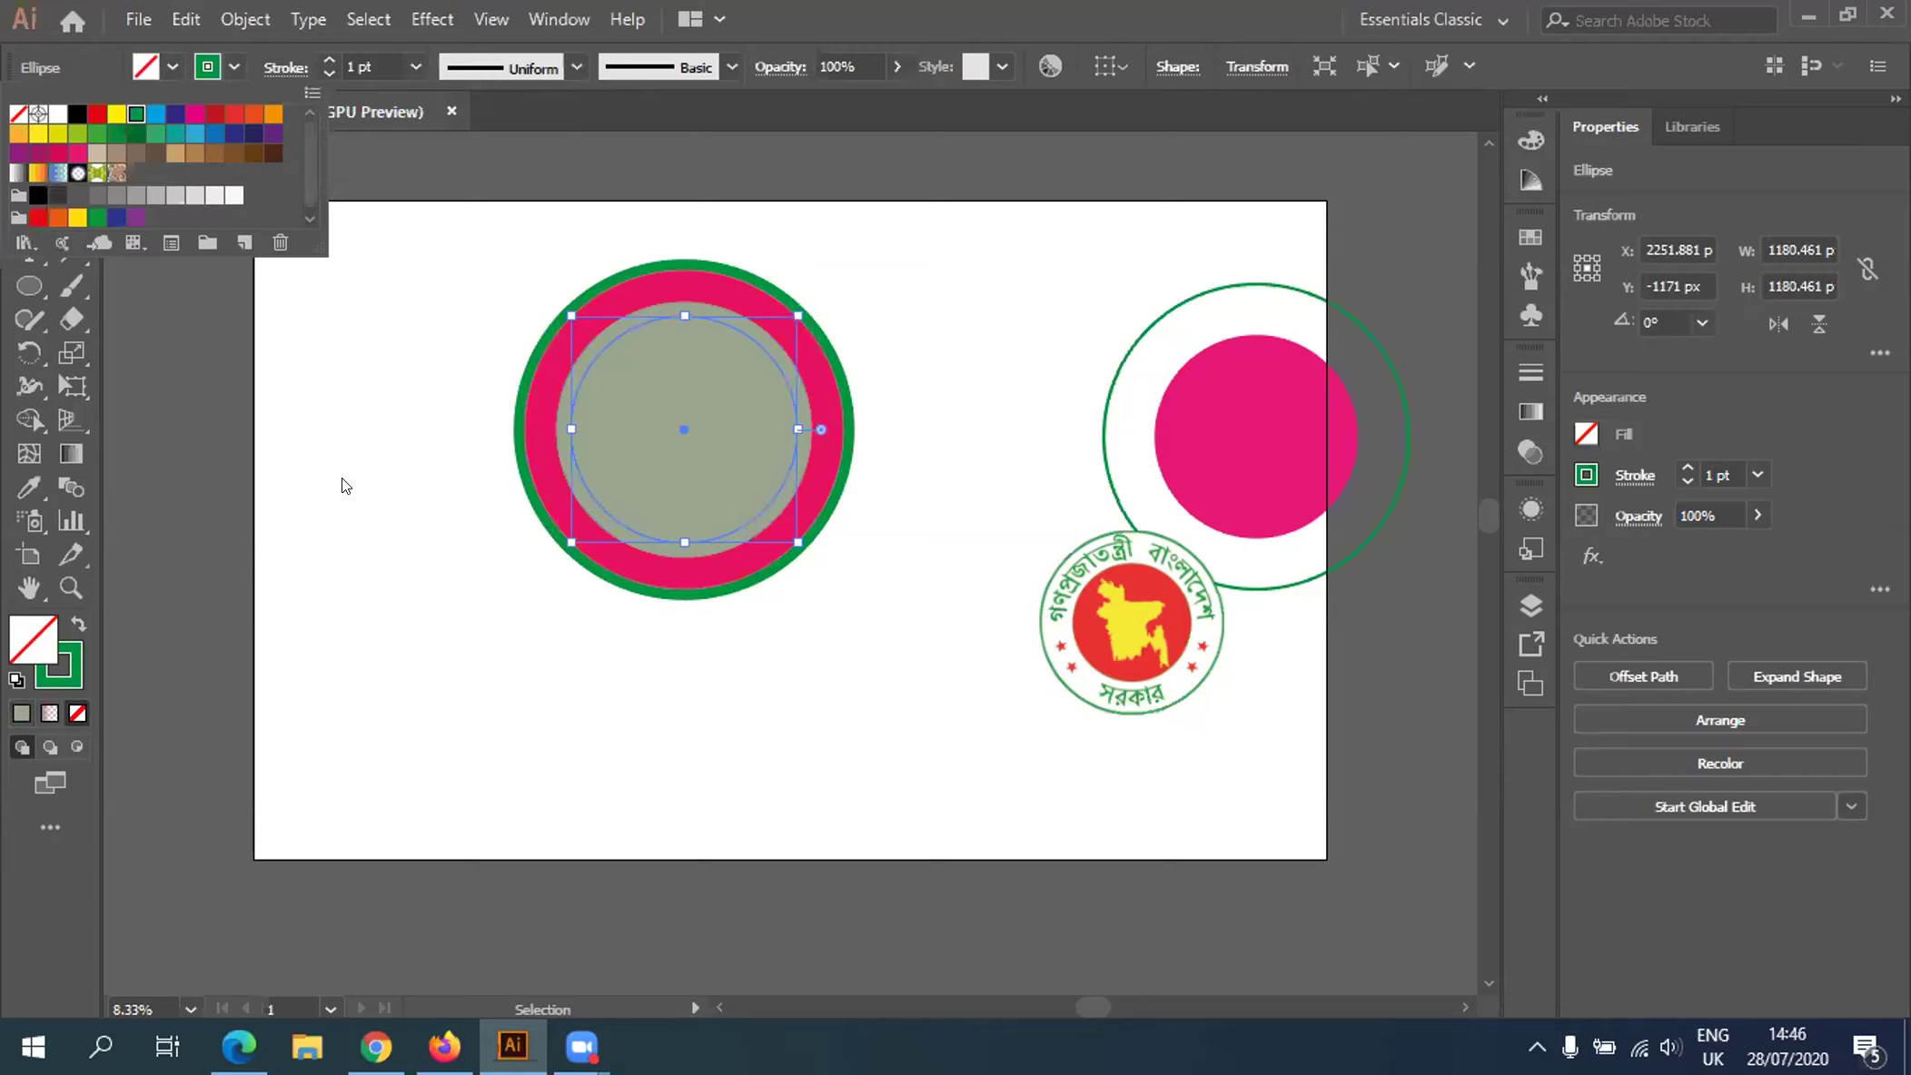
{"action": "key", "text": "slash"}
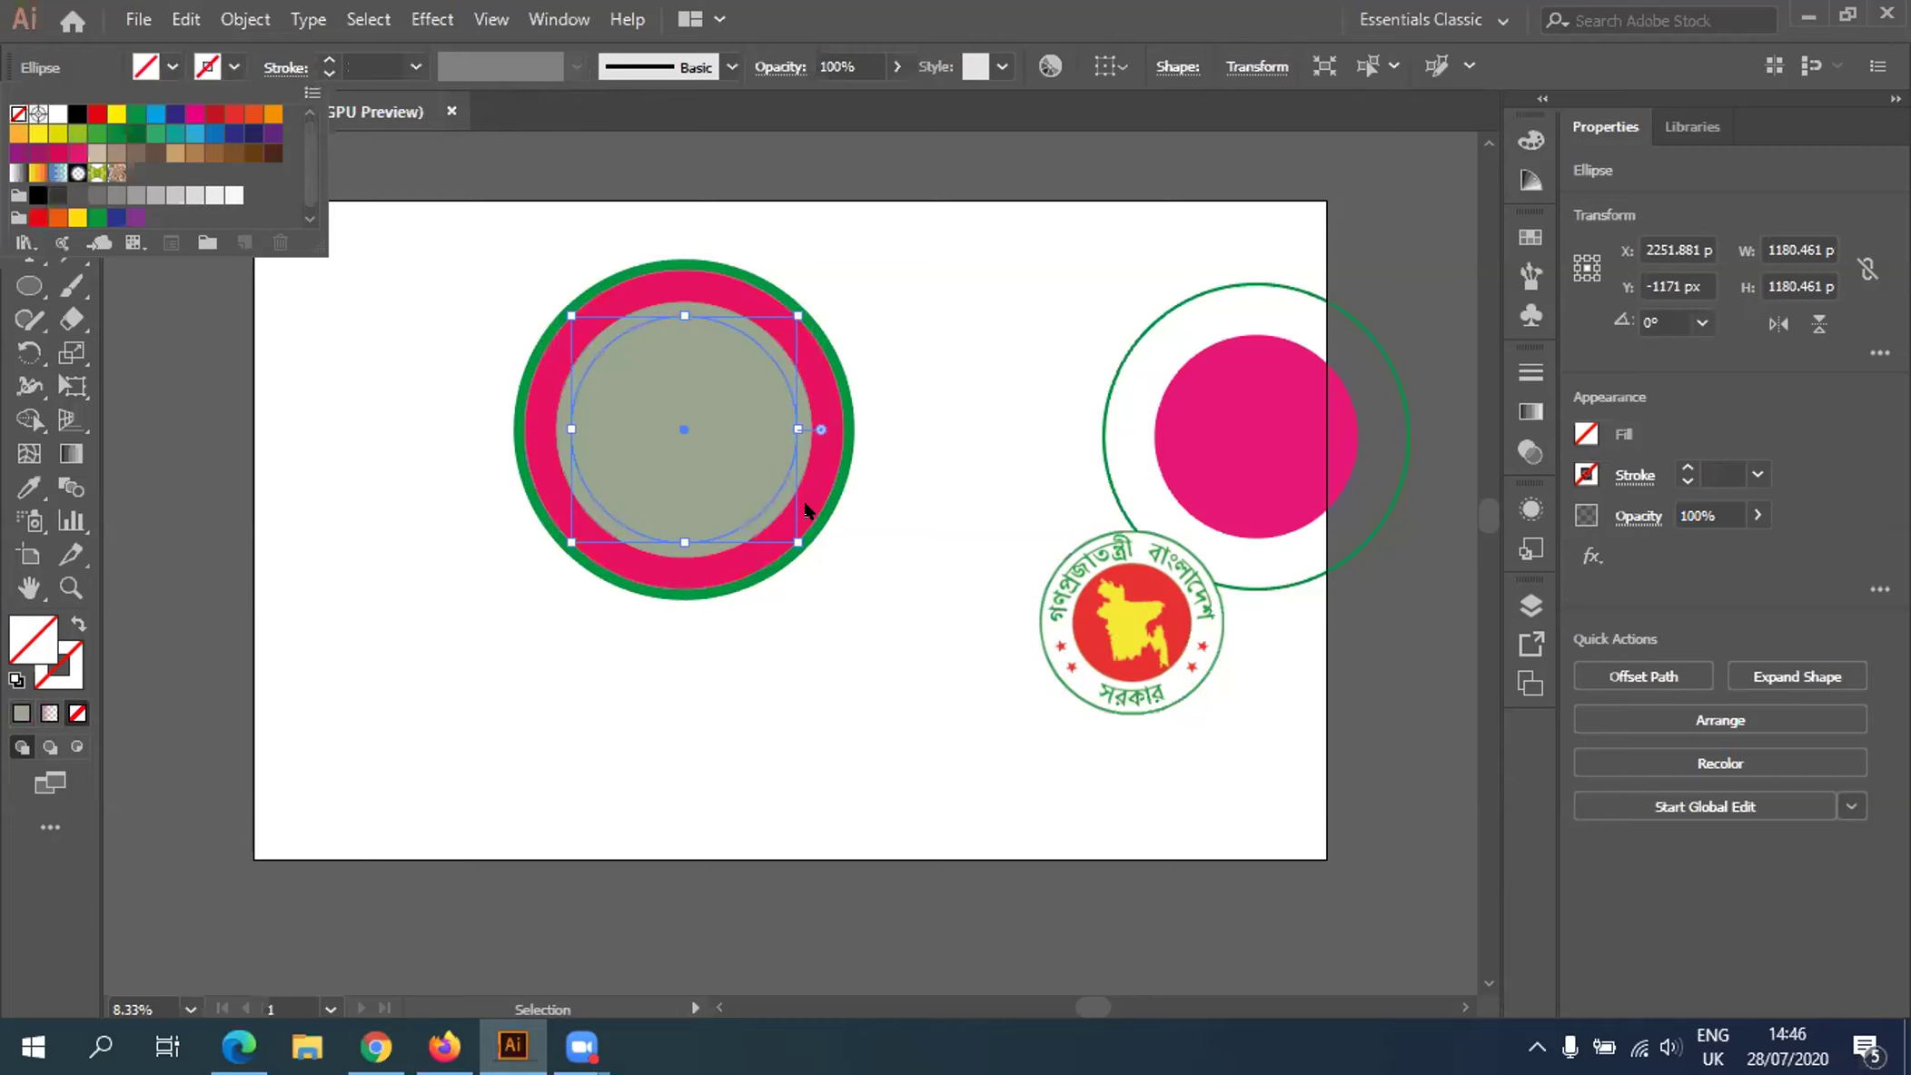
{"action": "left_click", "coordinate": [742, 533]}
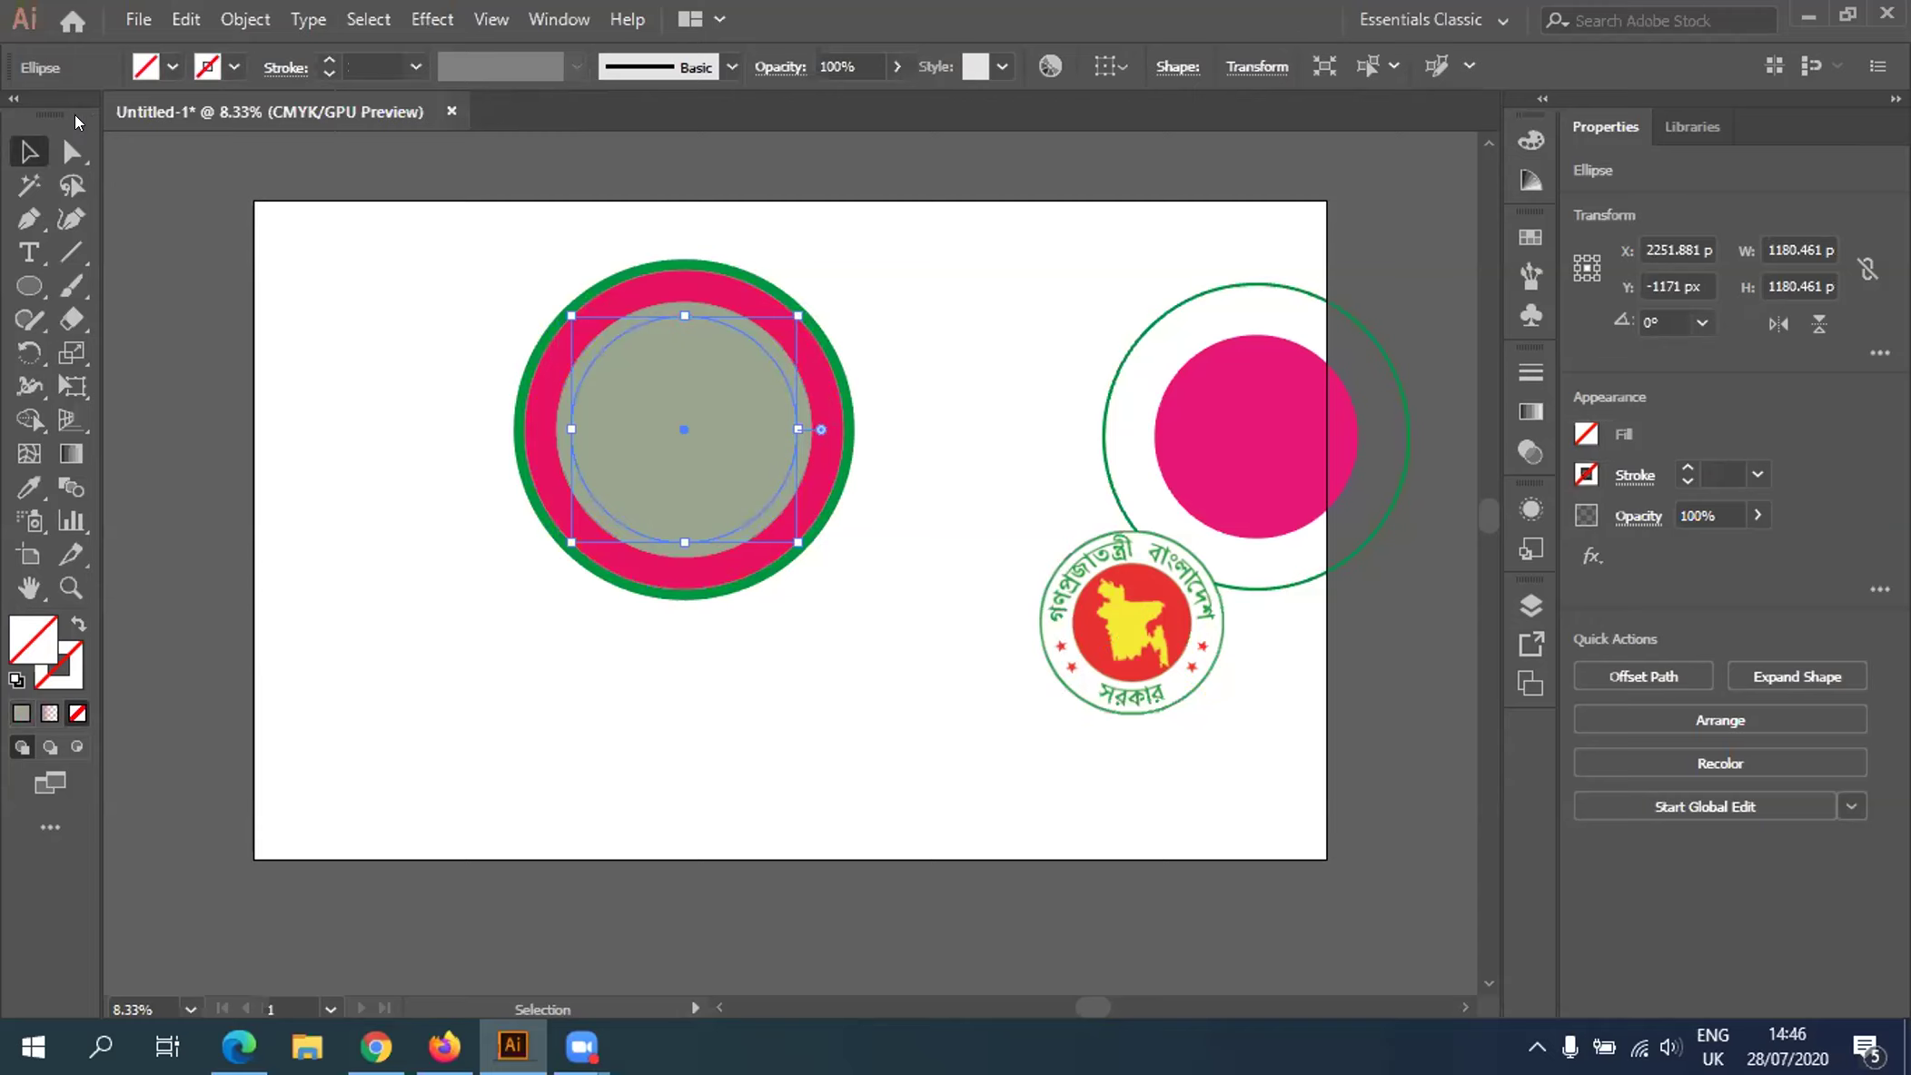
{"action": "left_click", "coordinate": [561, 682]}
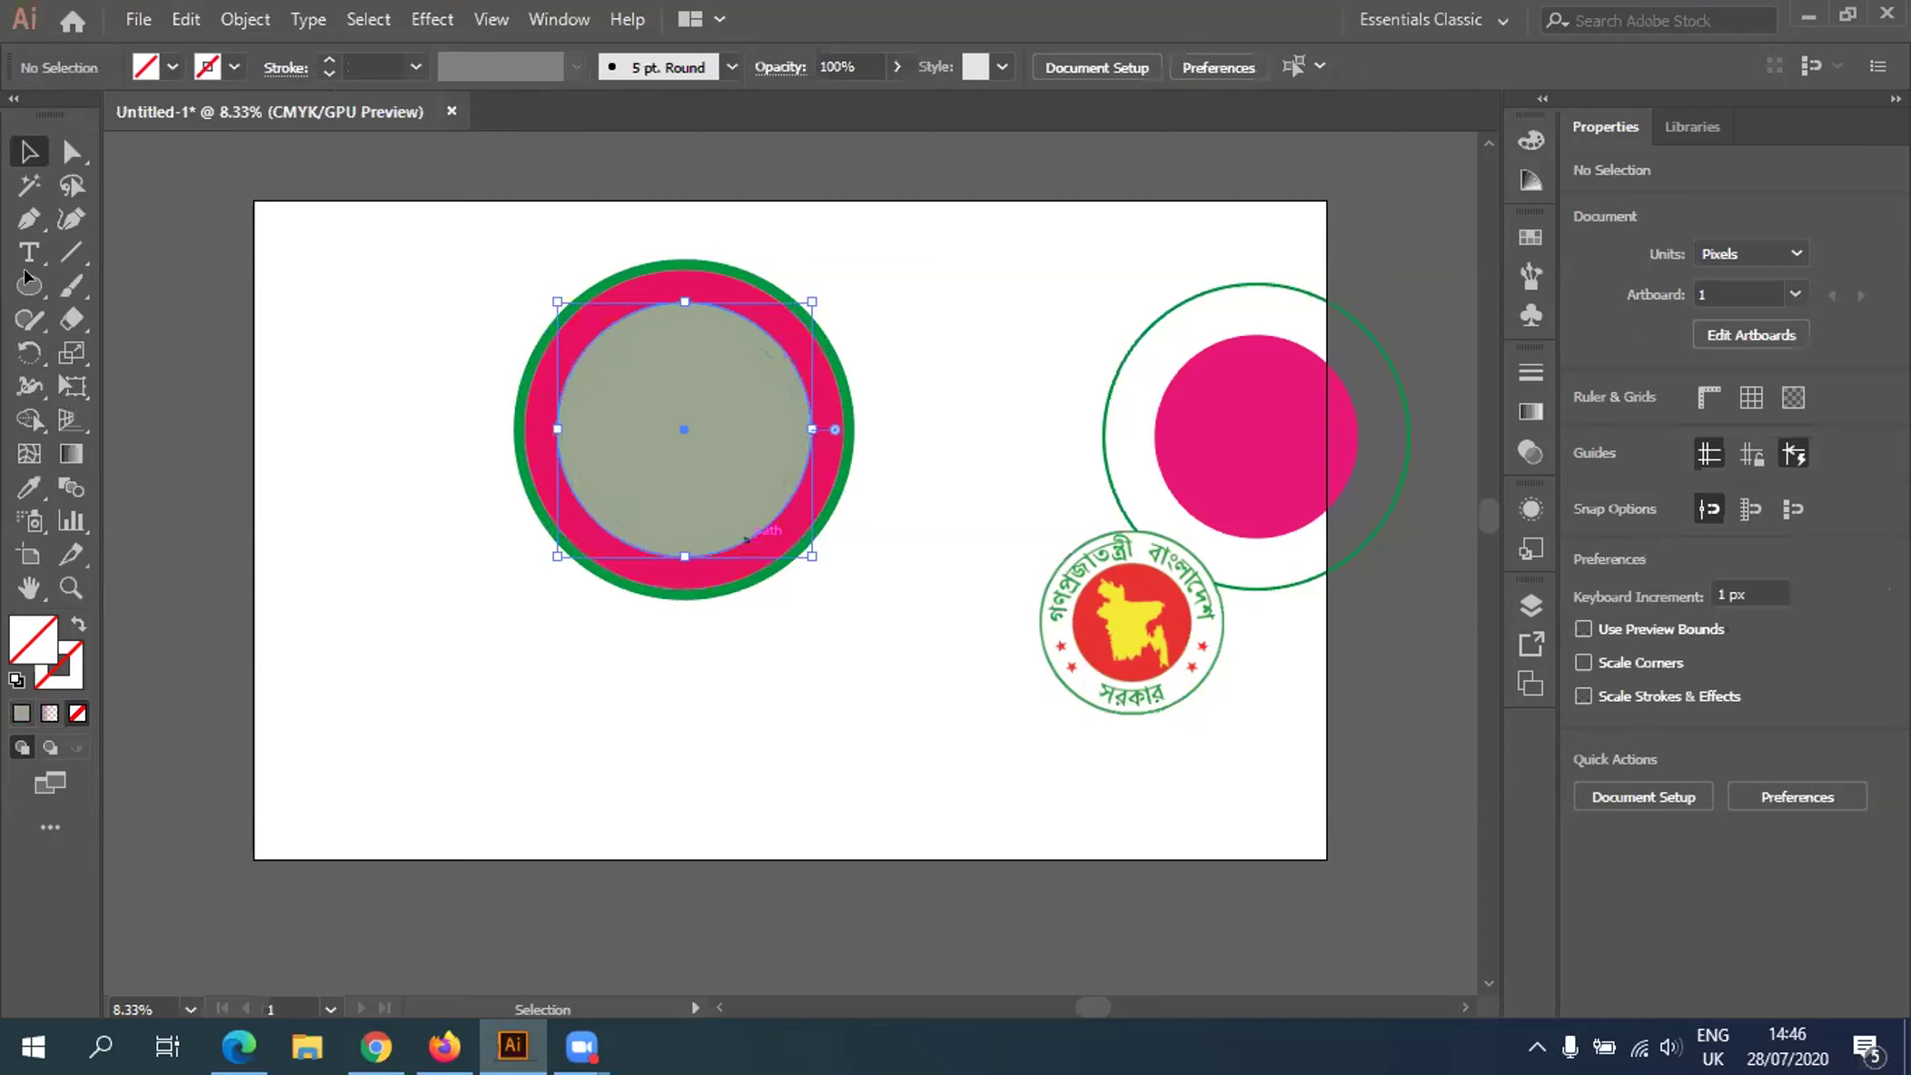
Start Type on a Path text along the invisible inner circle
{"action": "left_click", "coordinate": [561, 429]}
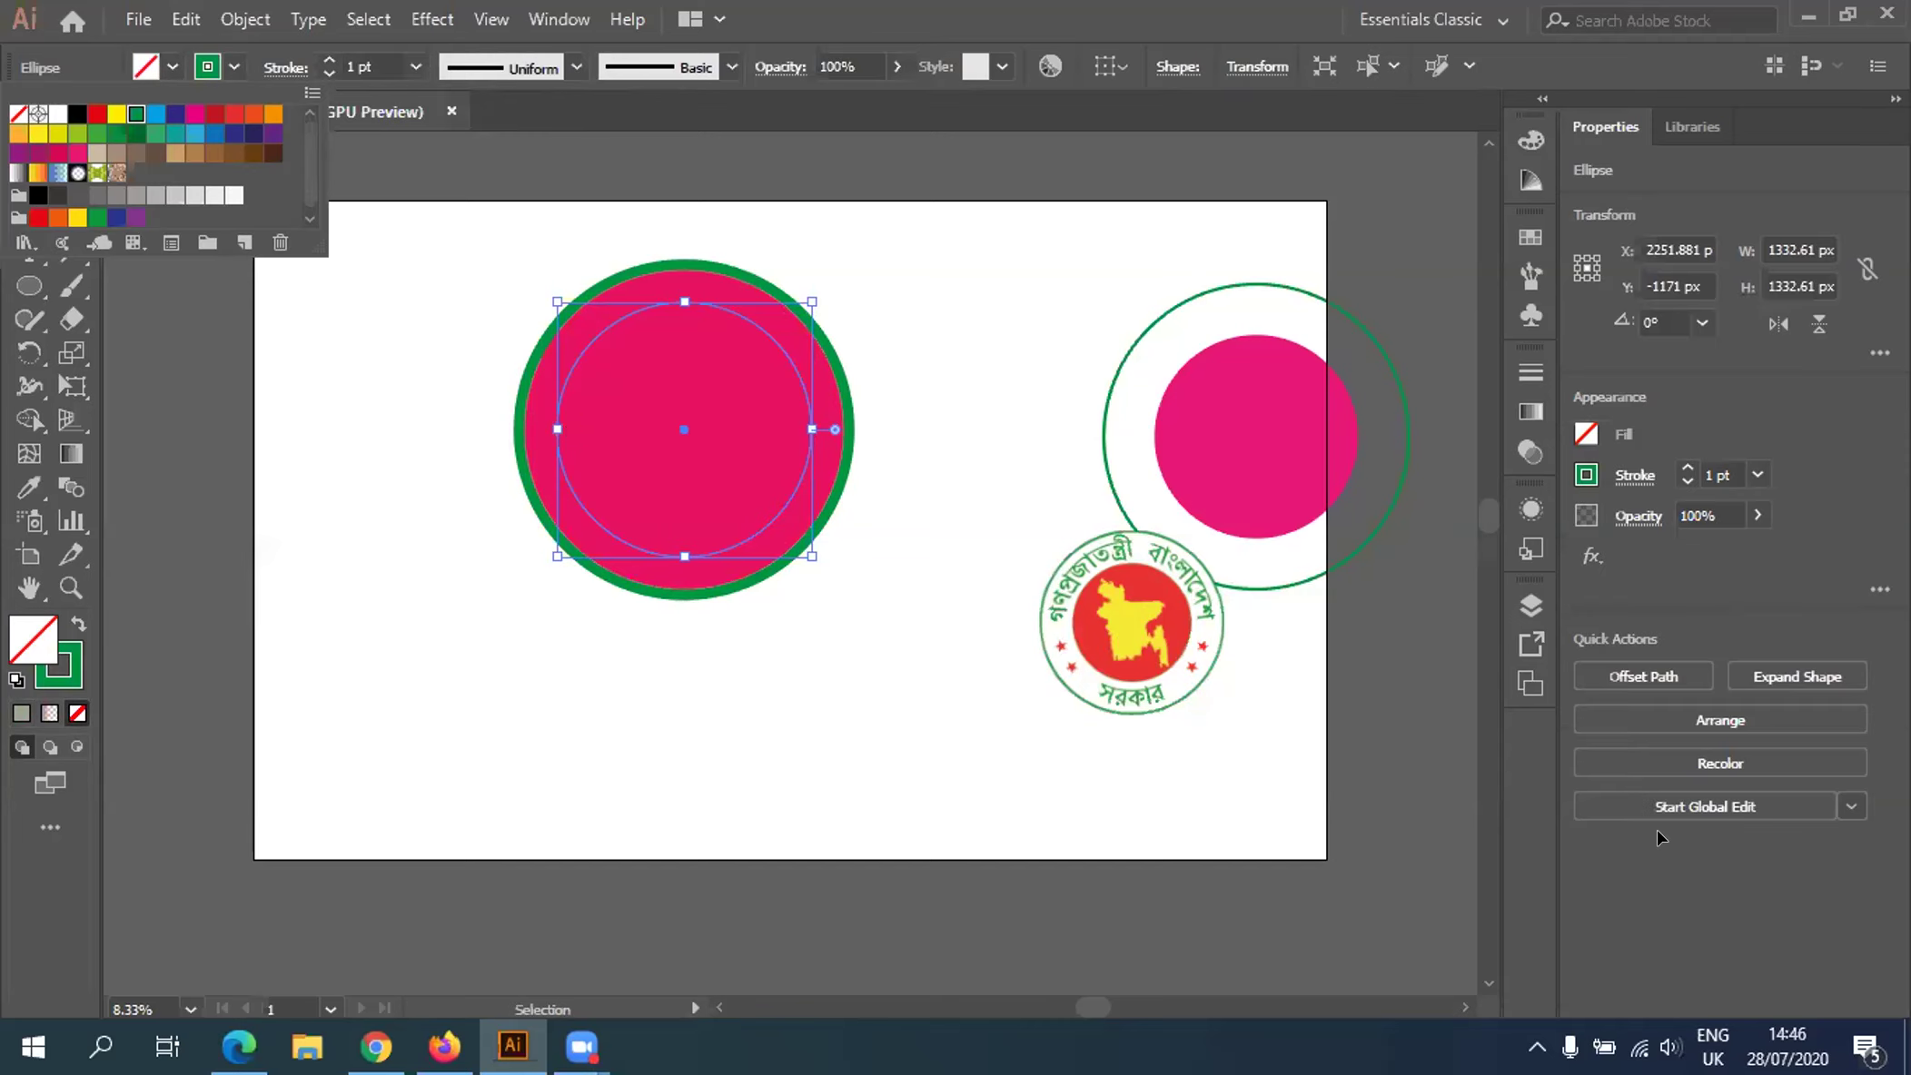
{"action": "left_click", "coordinate": [565, 431], "text": "shift"}
{"action": "key", "text": "shift+t"}
{"action": "left_click", "coordinate": [570, 458]}
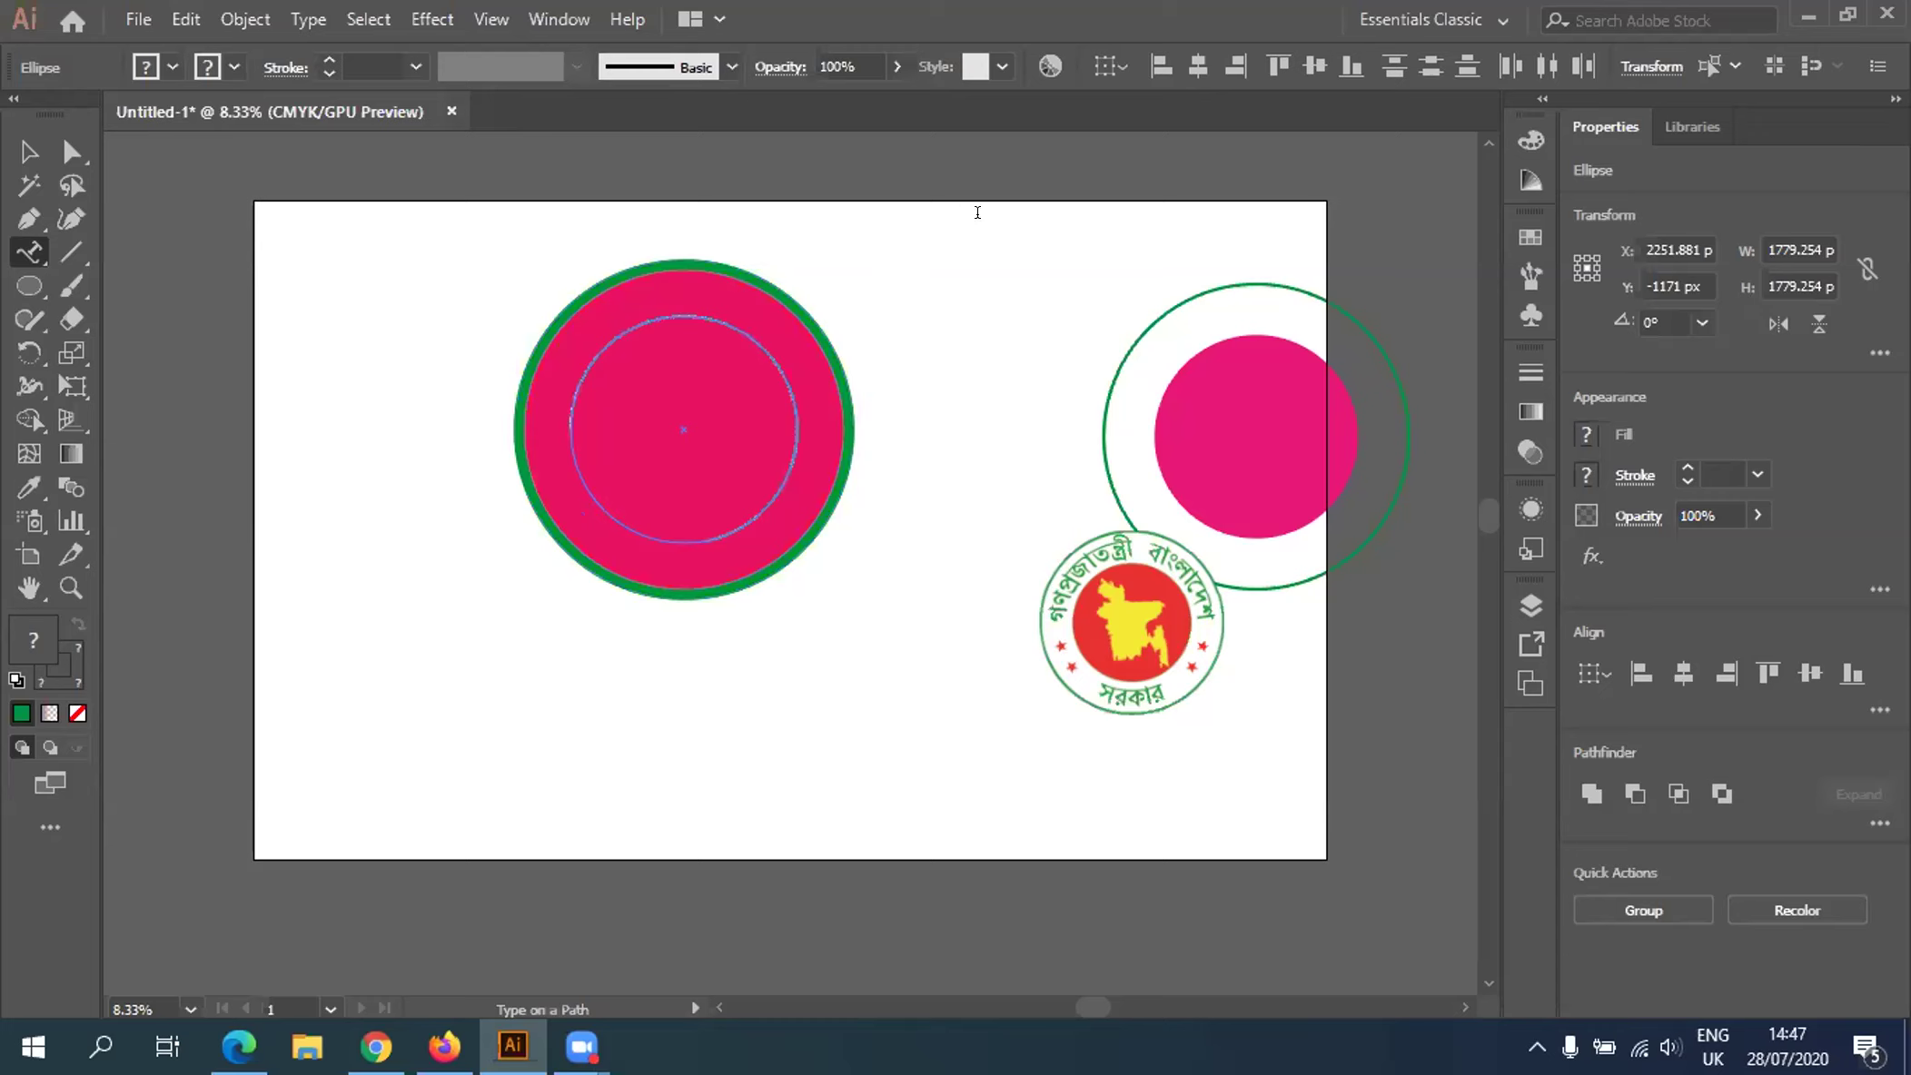
{"action": "left_click", "coordinate": [583, 438]}
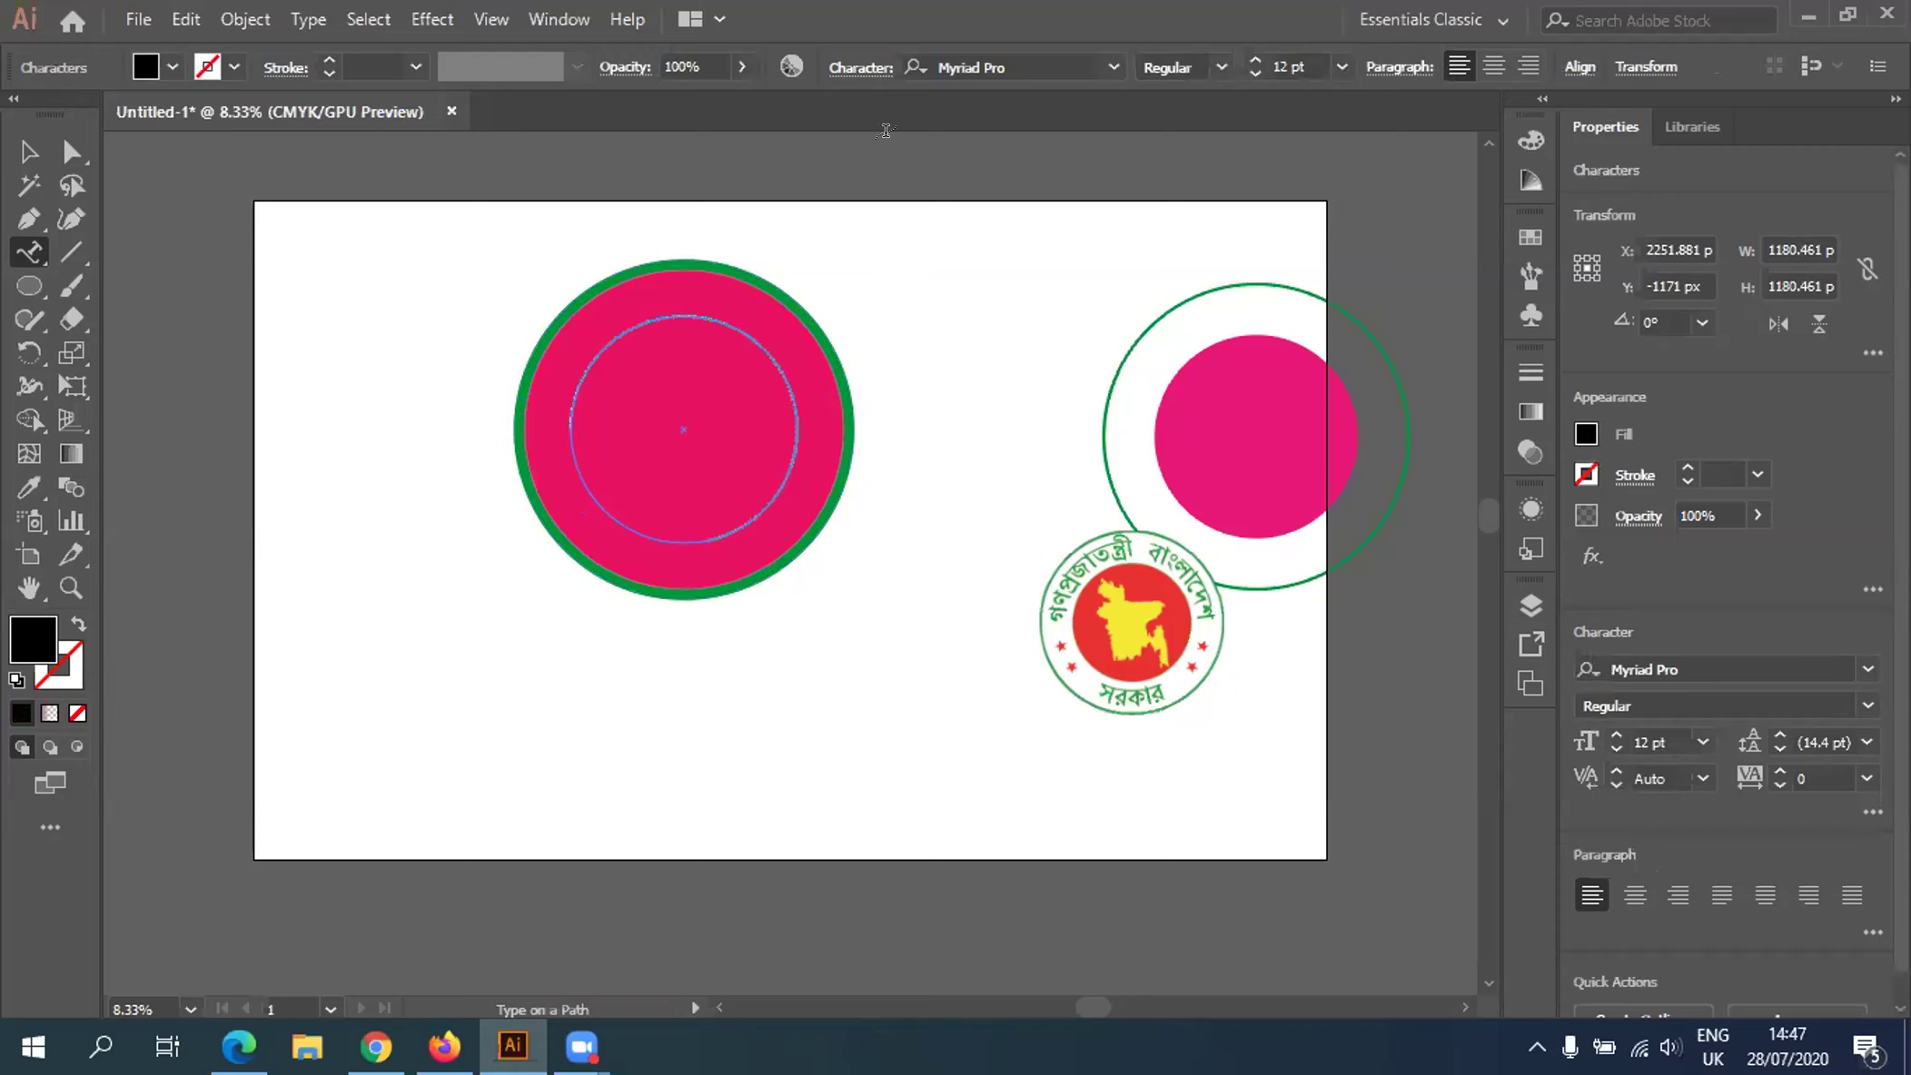
Choose ParashSushreeMJ as the character font and close the font list
{"action": "left_click", "coordinate": [1112, 67]}
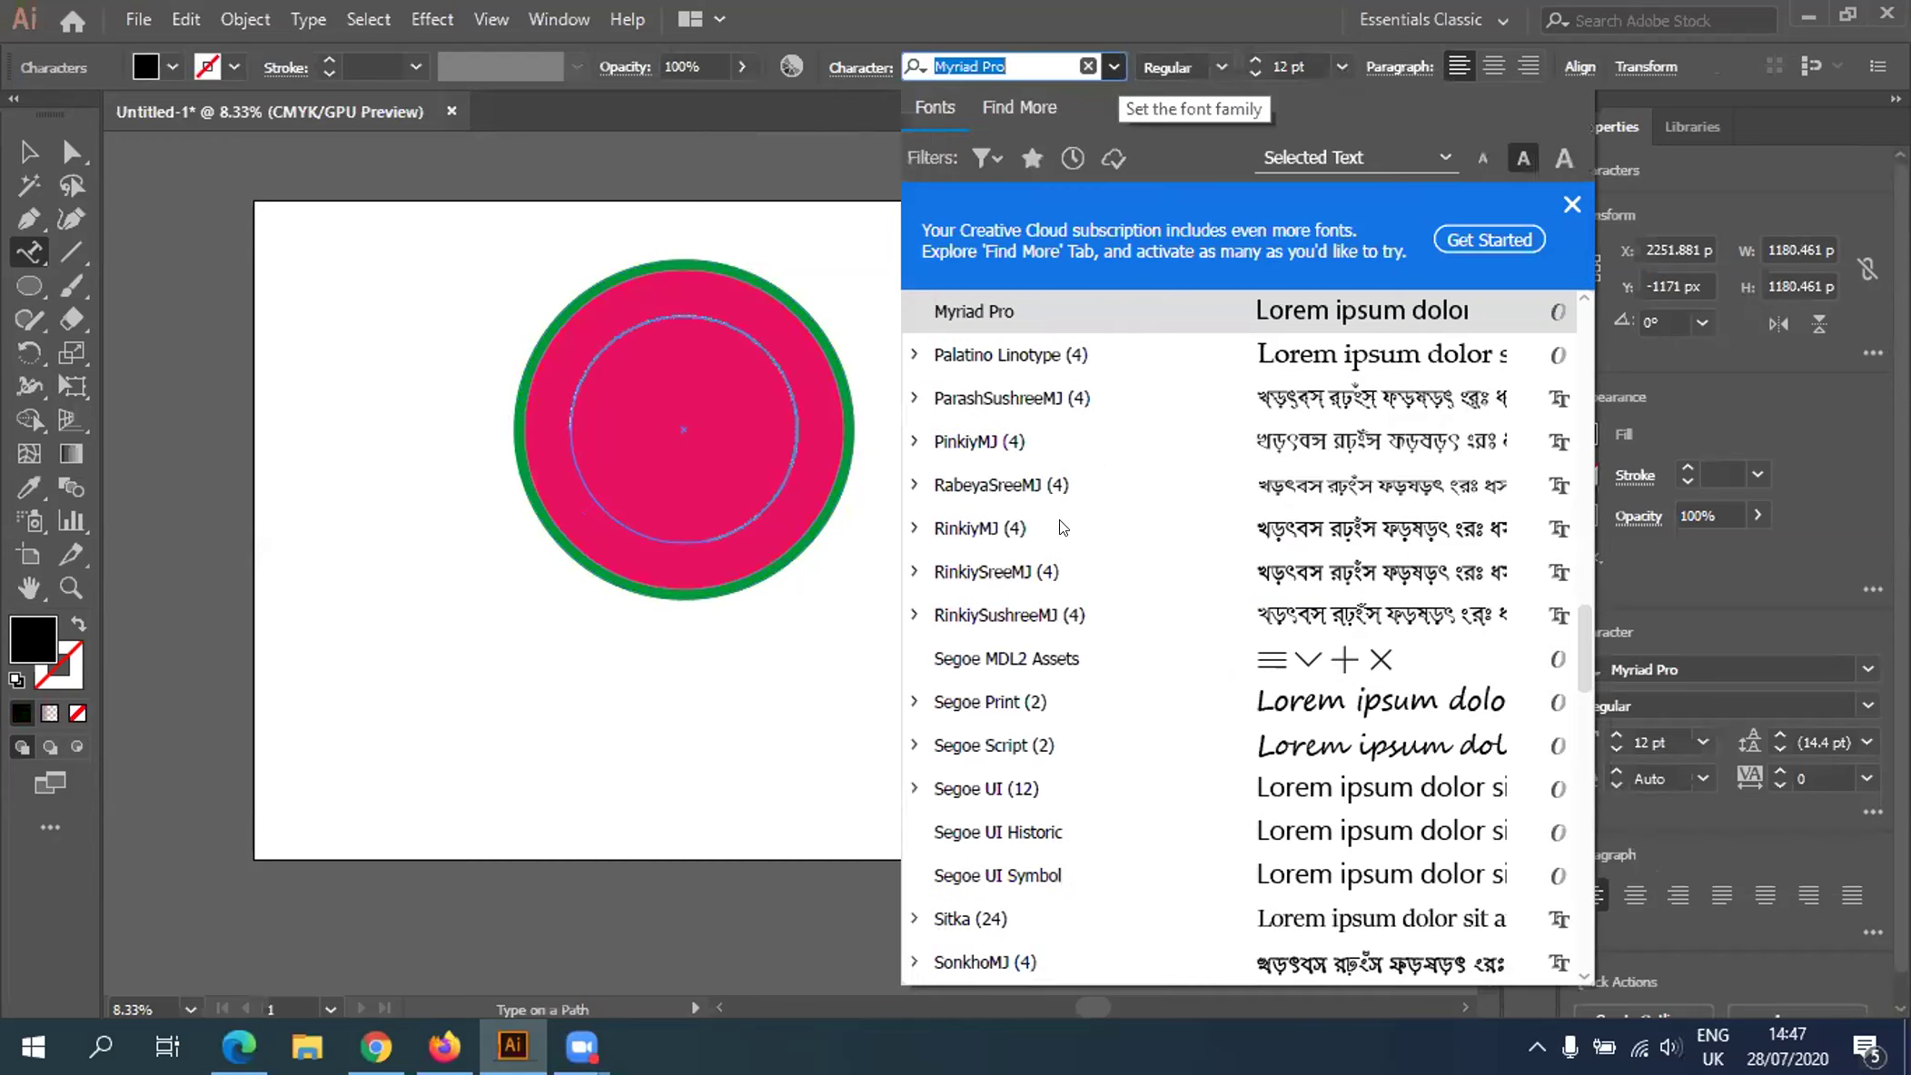
{"action": "scroll", "coordinate": [1011, 848], "scroll_direction": "down", "scroll_amount": 1}
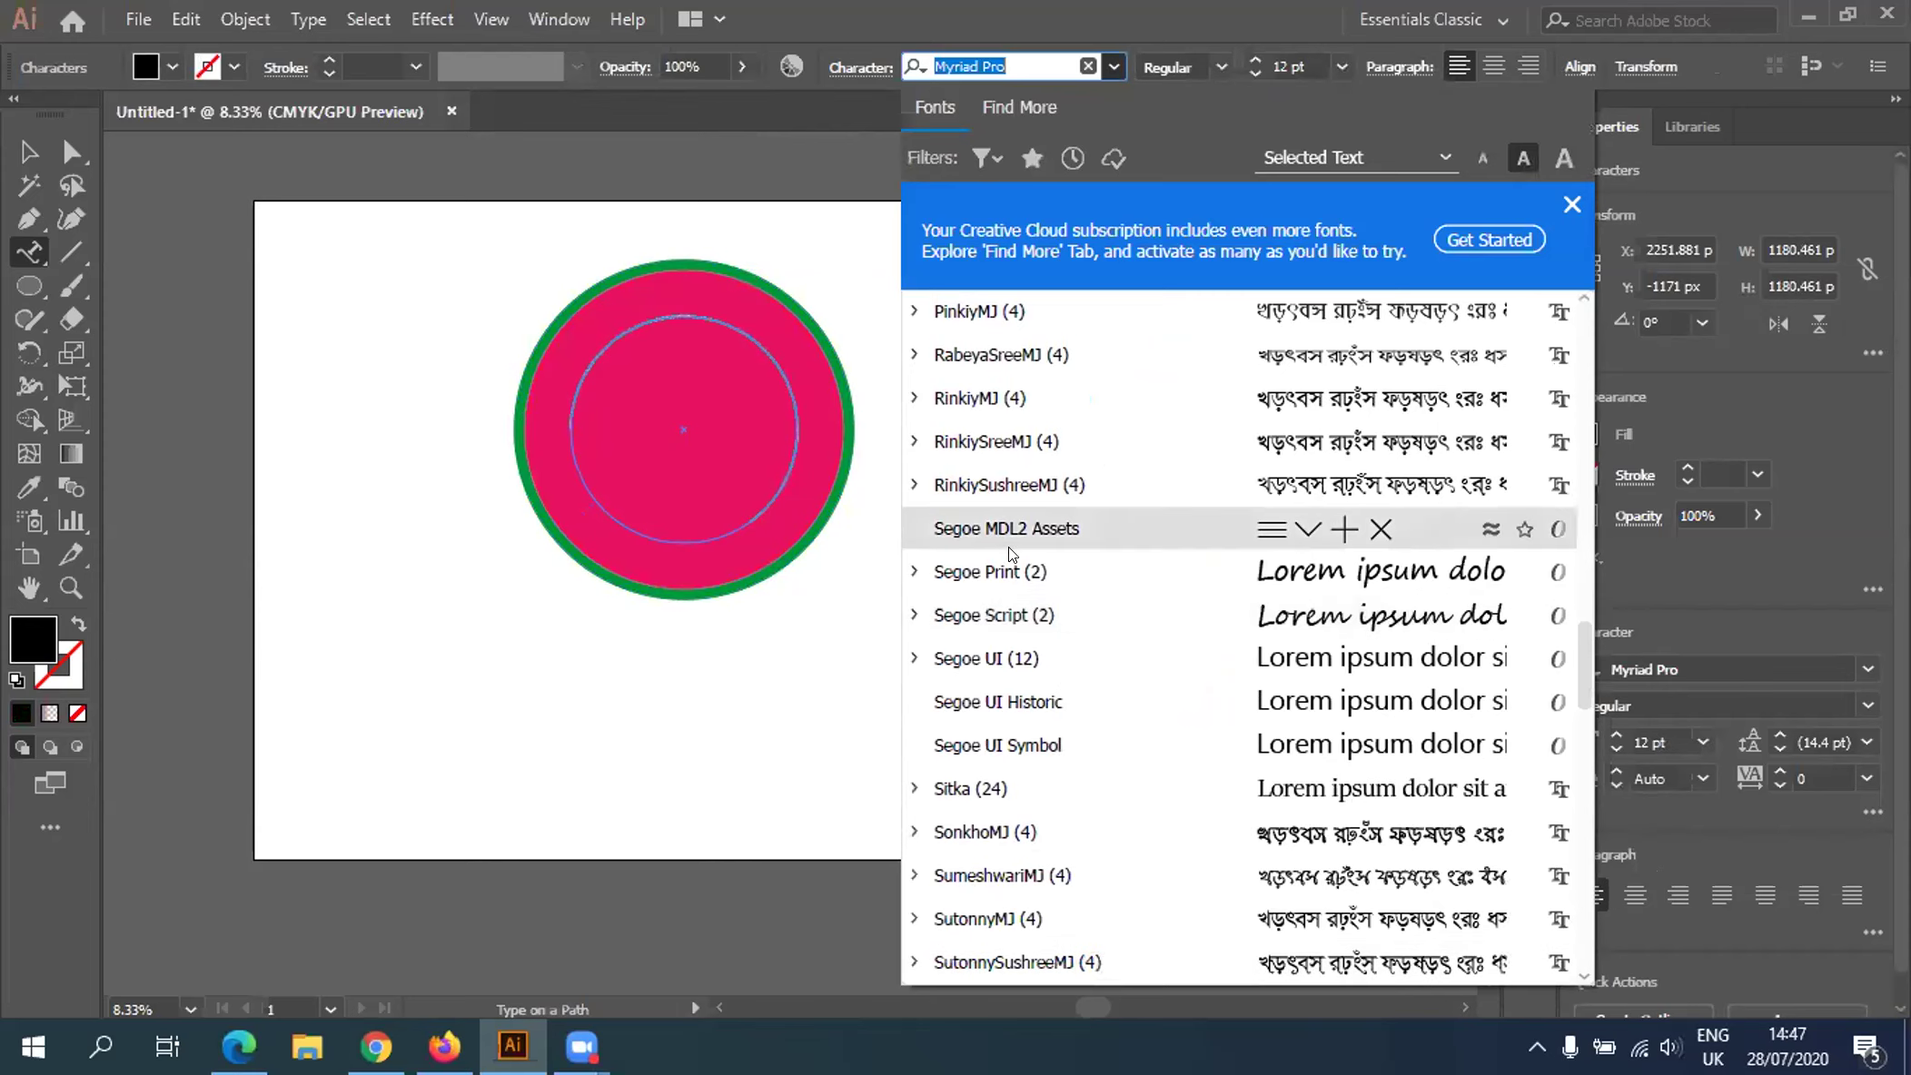
{"action": "scroll", "coordinate": [1014, 570], "scroll_direction": "up", "scroll_amount": 5}
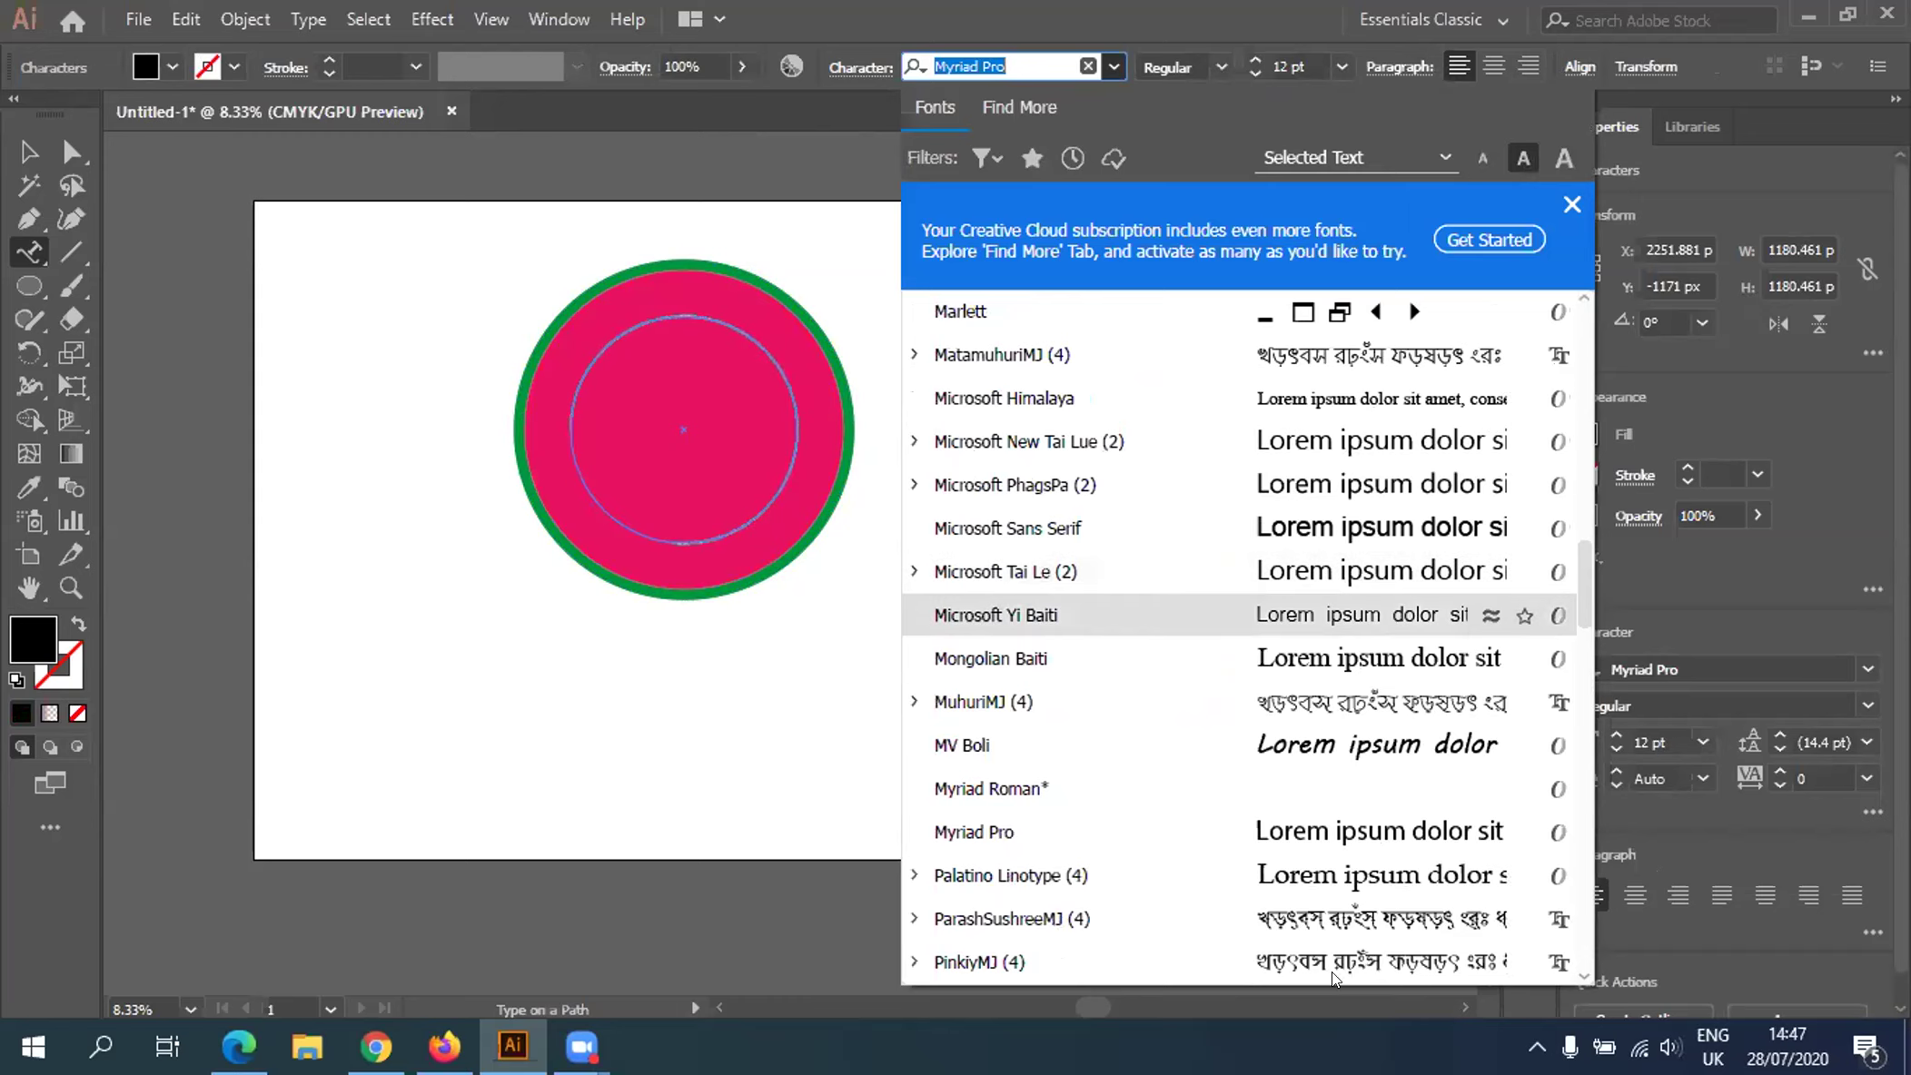
{"action": "key", "text": "Escape"}
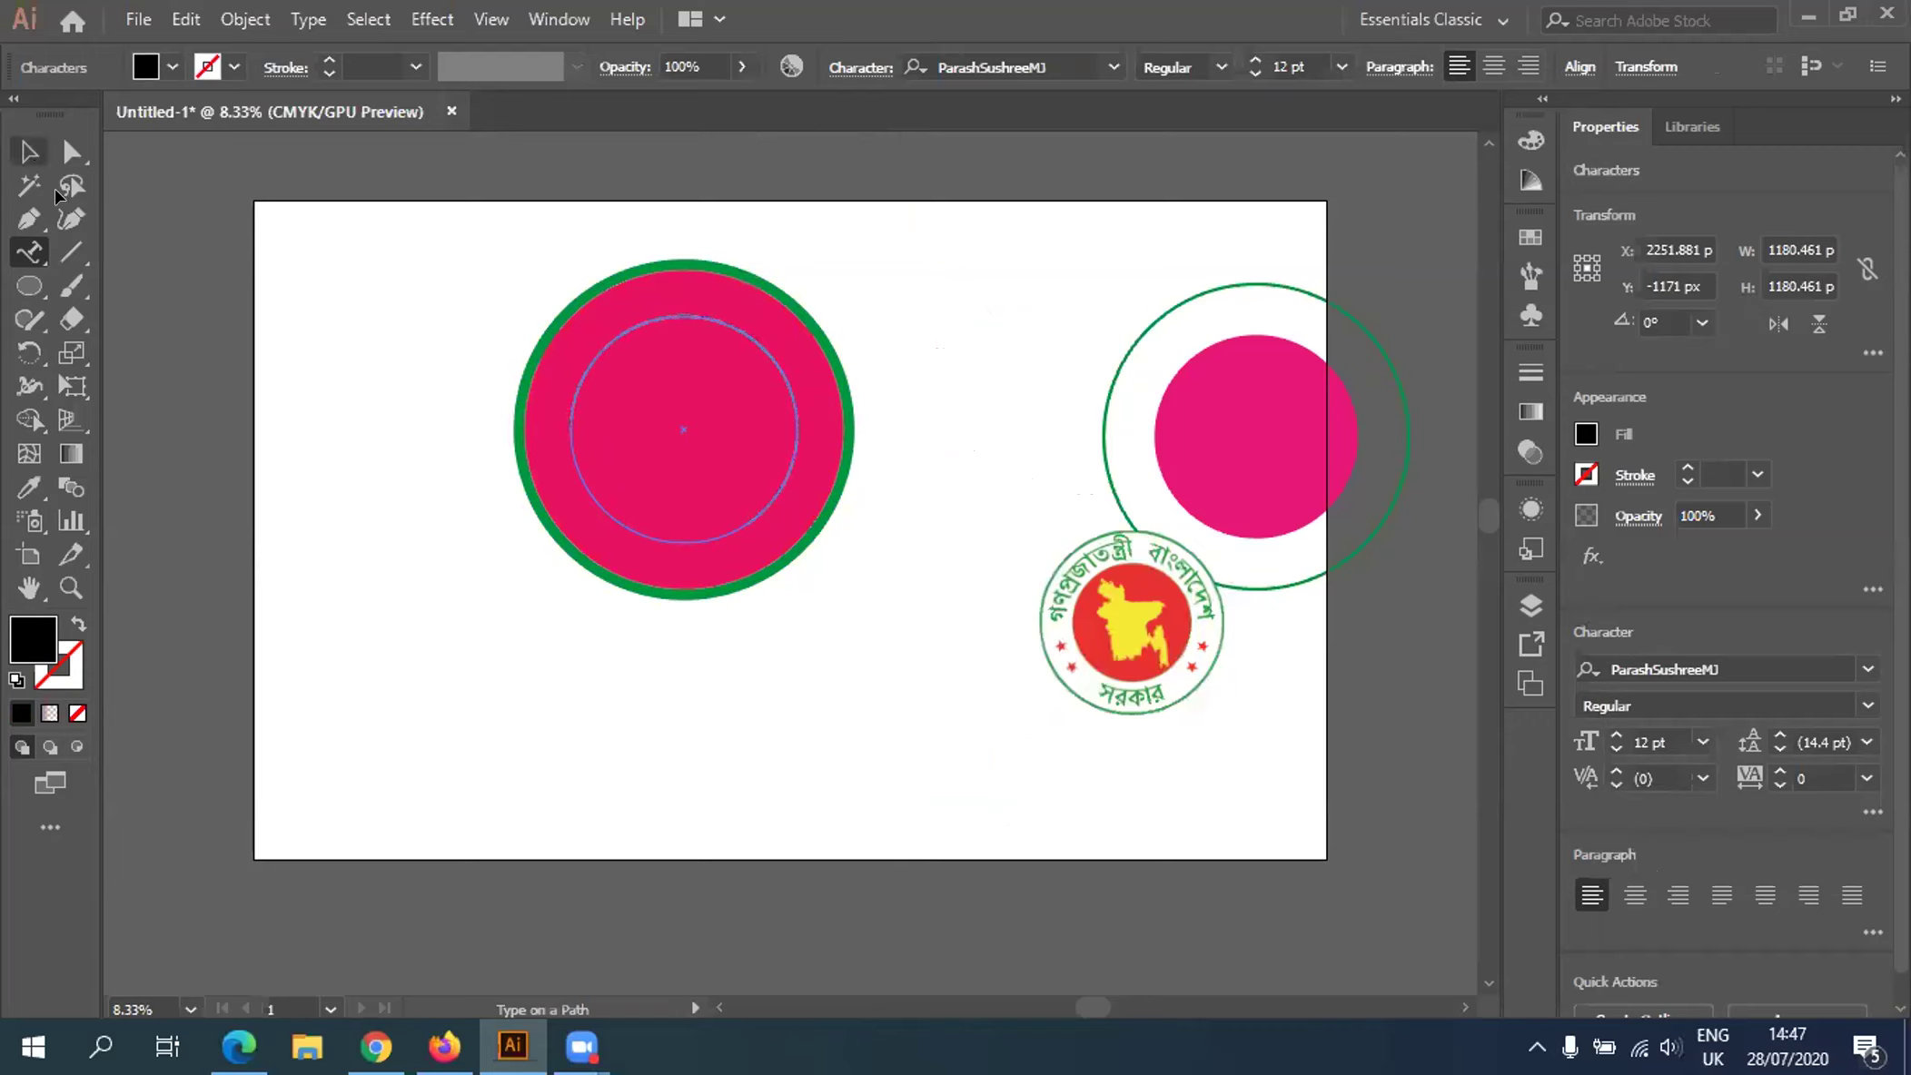
Set the front pink circle's fill to None so the green disc shows through
{"action": "left_click", "coordinate": [28, 152]}
{"action": "left_click", "coordinate": [367, 597]}
{"action": "left_click", "coordinate": [812, 509]}
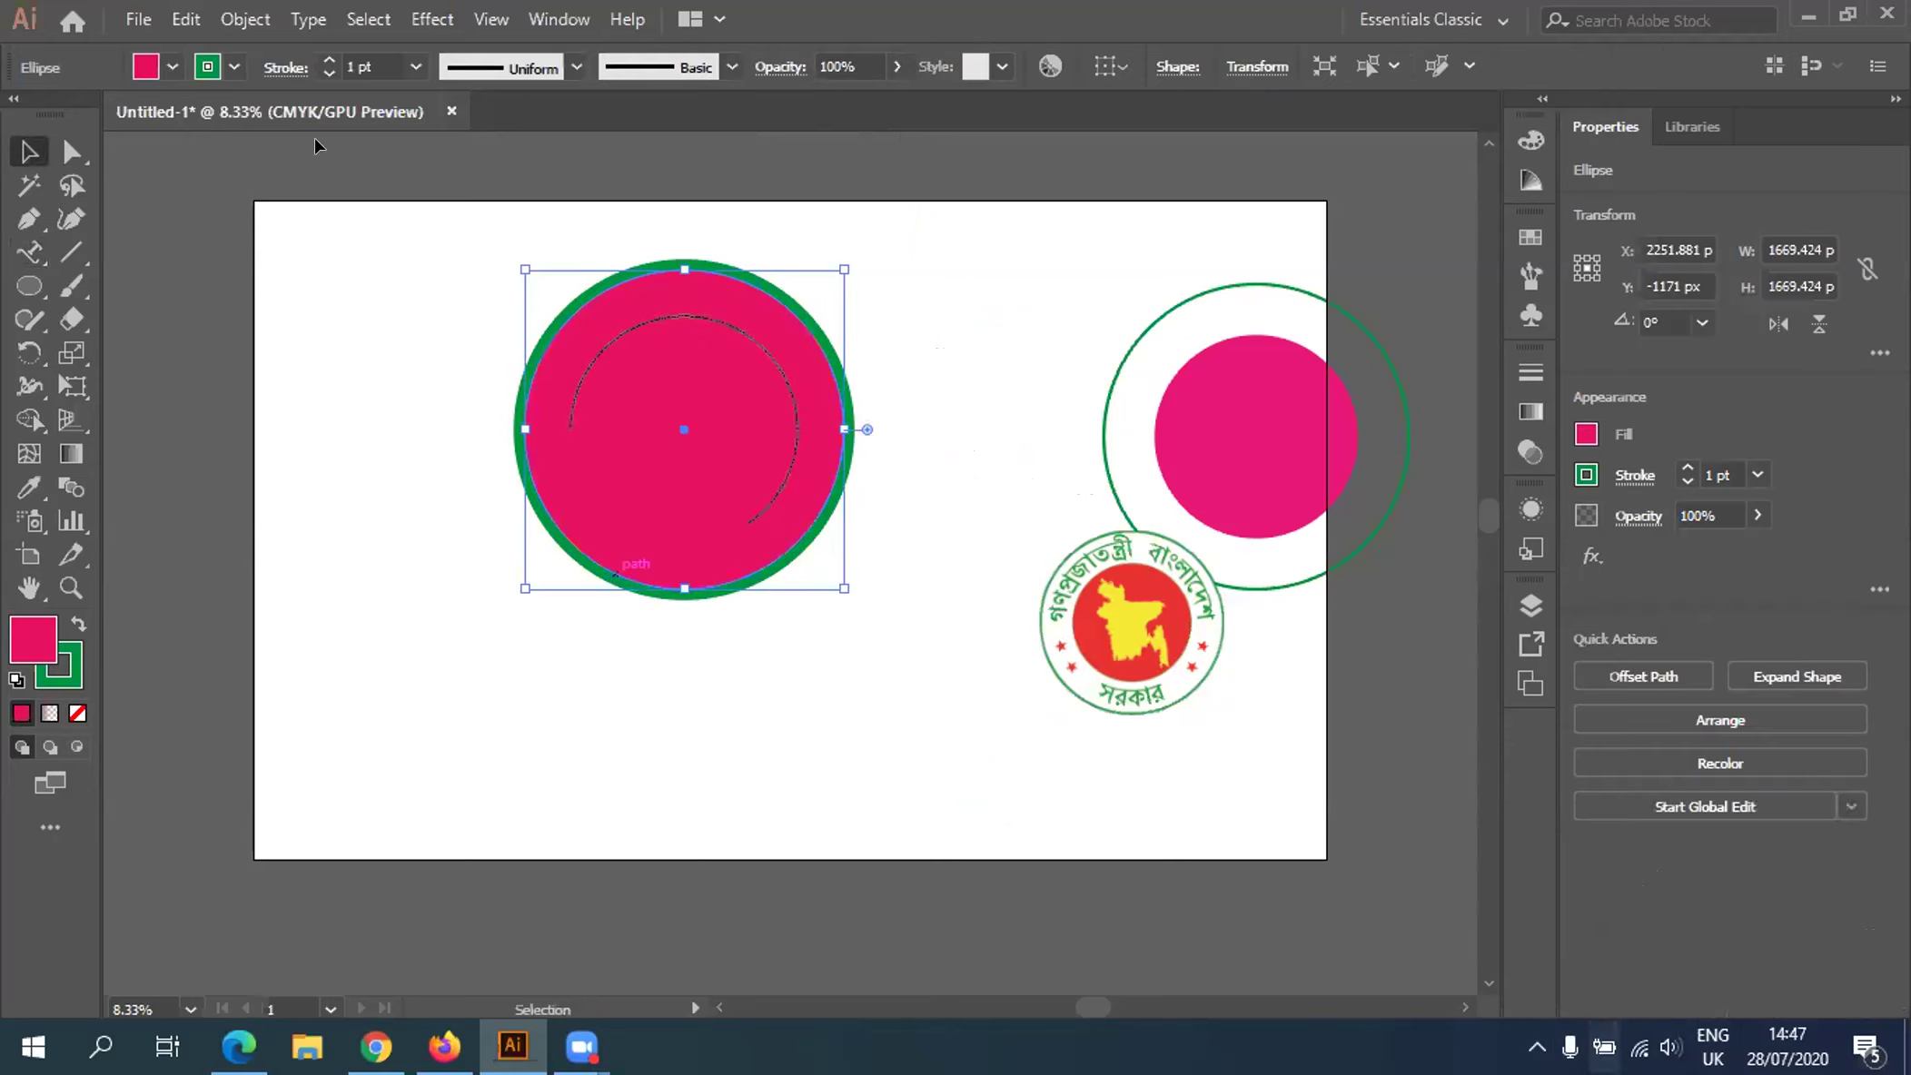
{"action": "left_click", "coordinate": [171, 66]}
{"action": "left_click", "coordinate": [16, 113]}
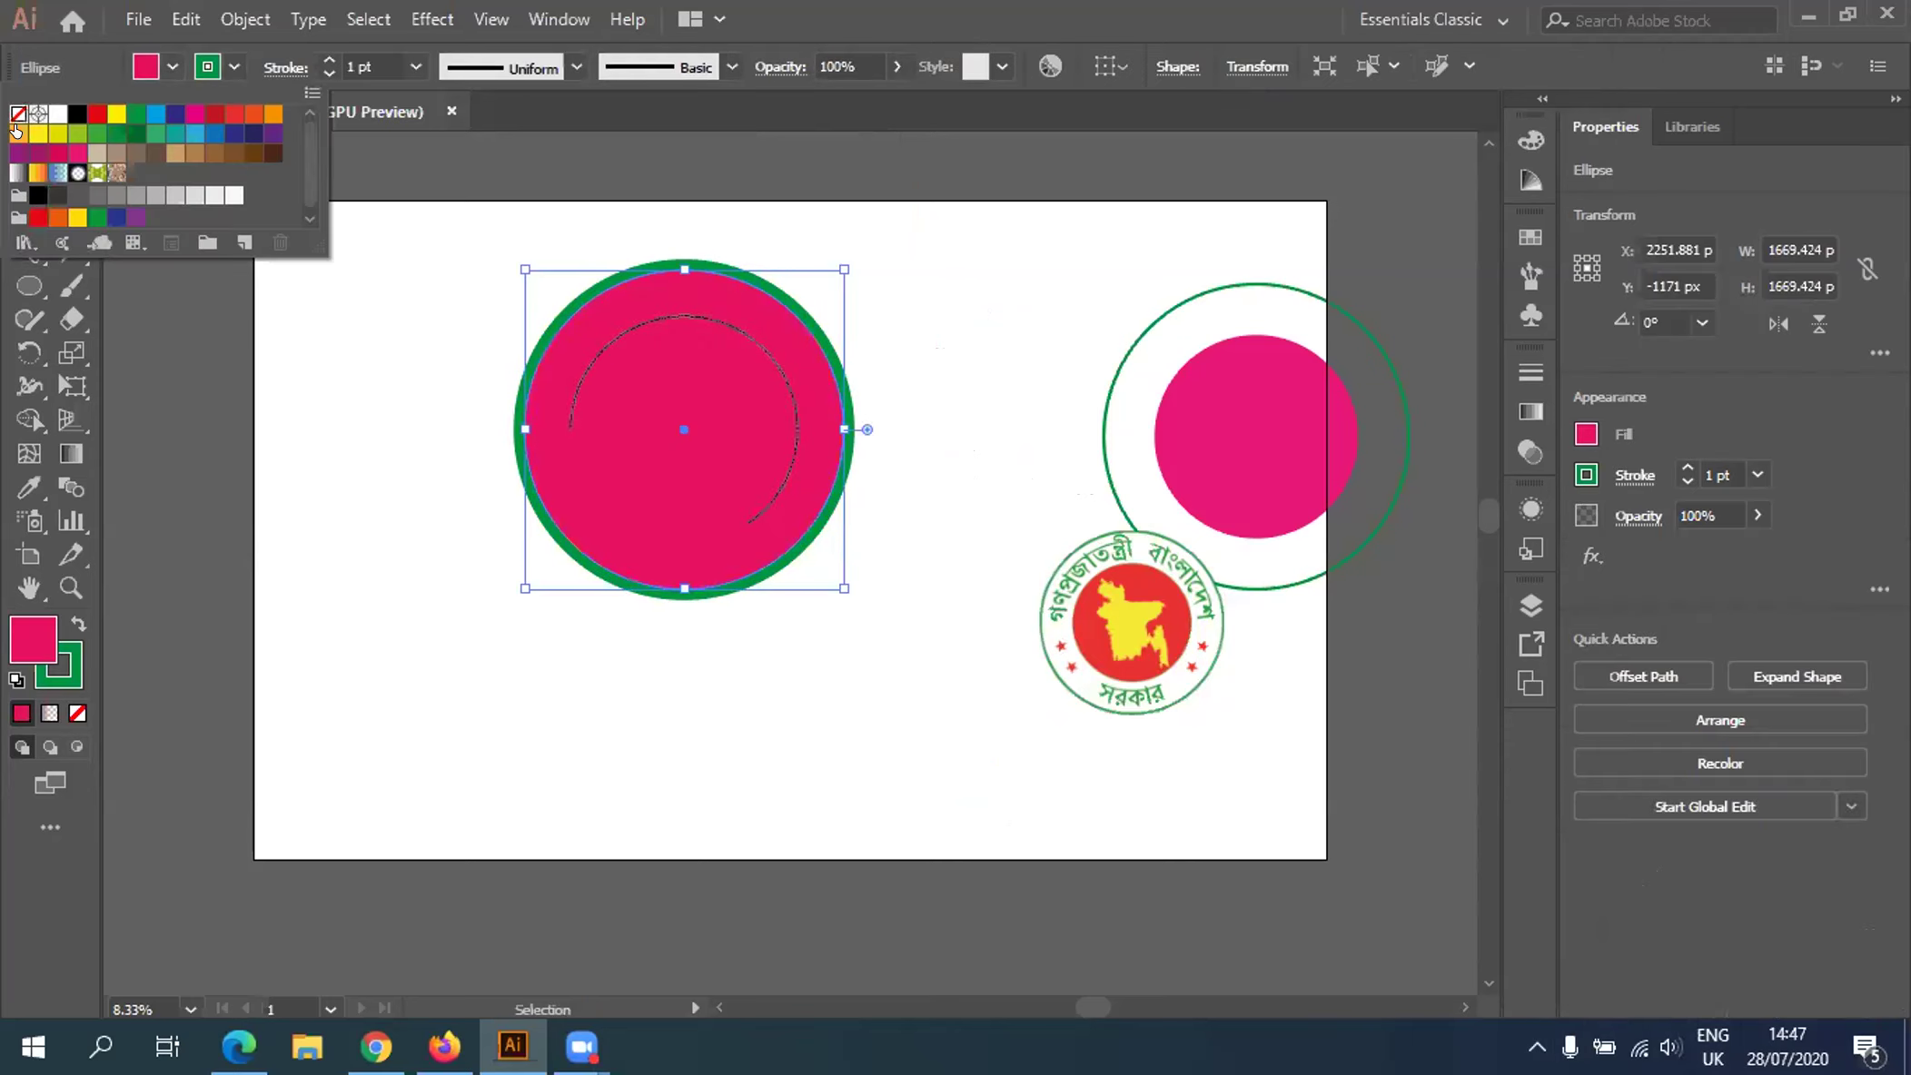
{"action": "left_click", "coordinate": [295, 408]}
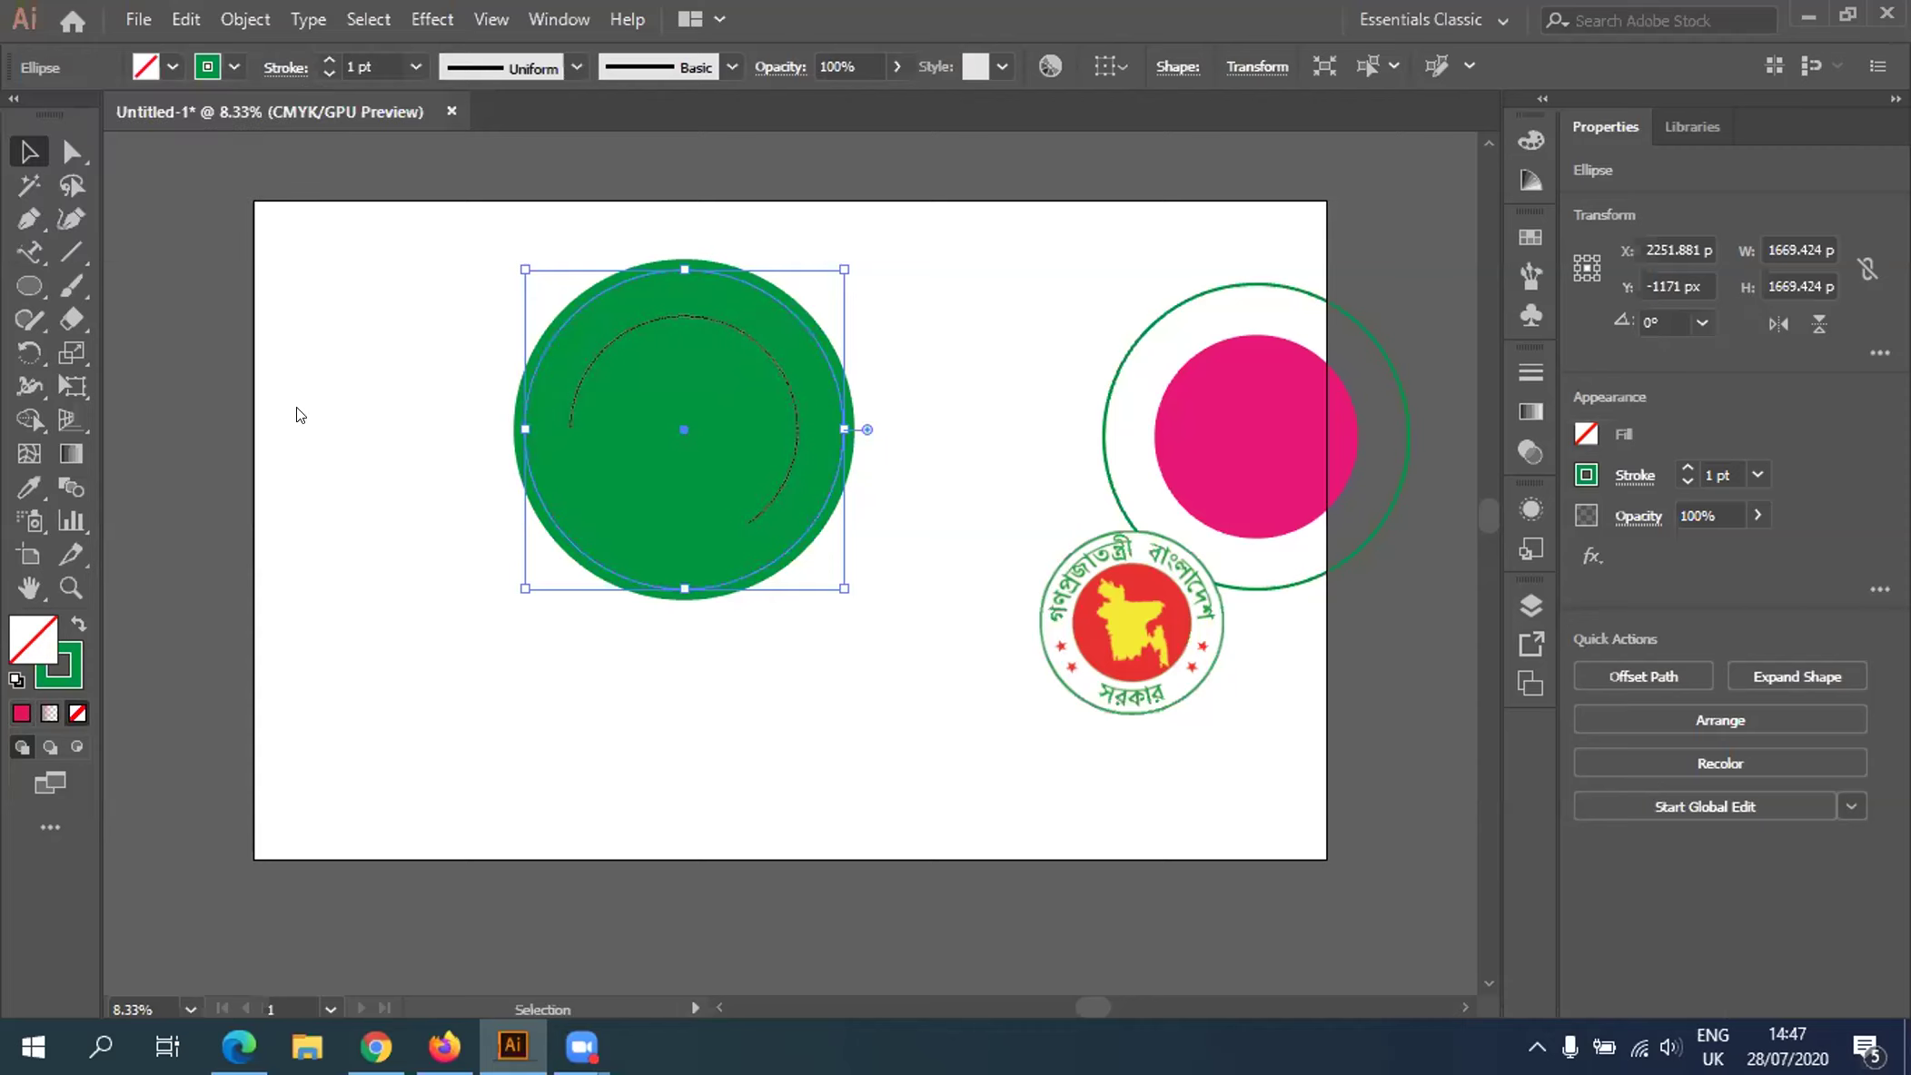
Check the stroke colour options, then reselect the big green disc
{"action": "left_click", "coordinate": [233, 67]}
{"action": "left_click", "coordinate": [543, 734]}
{"action": "left_click", "coordinate": [812, 483]}
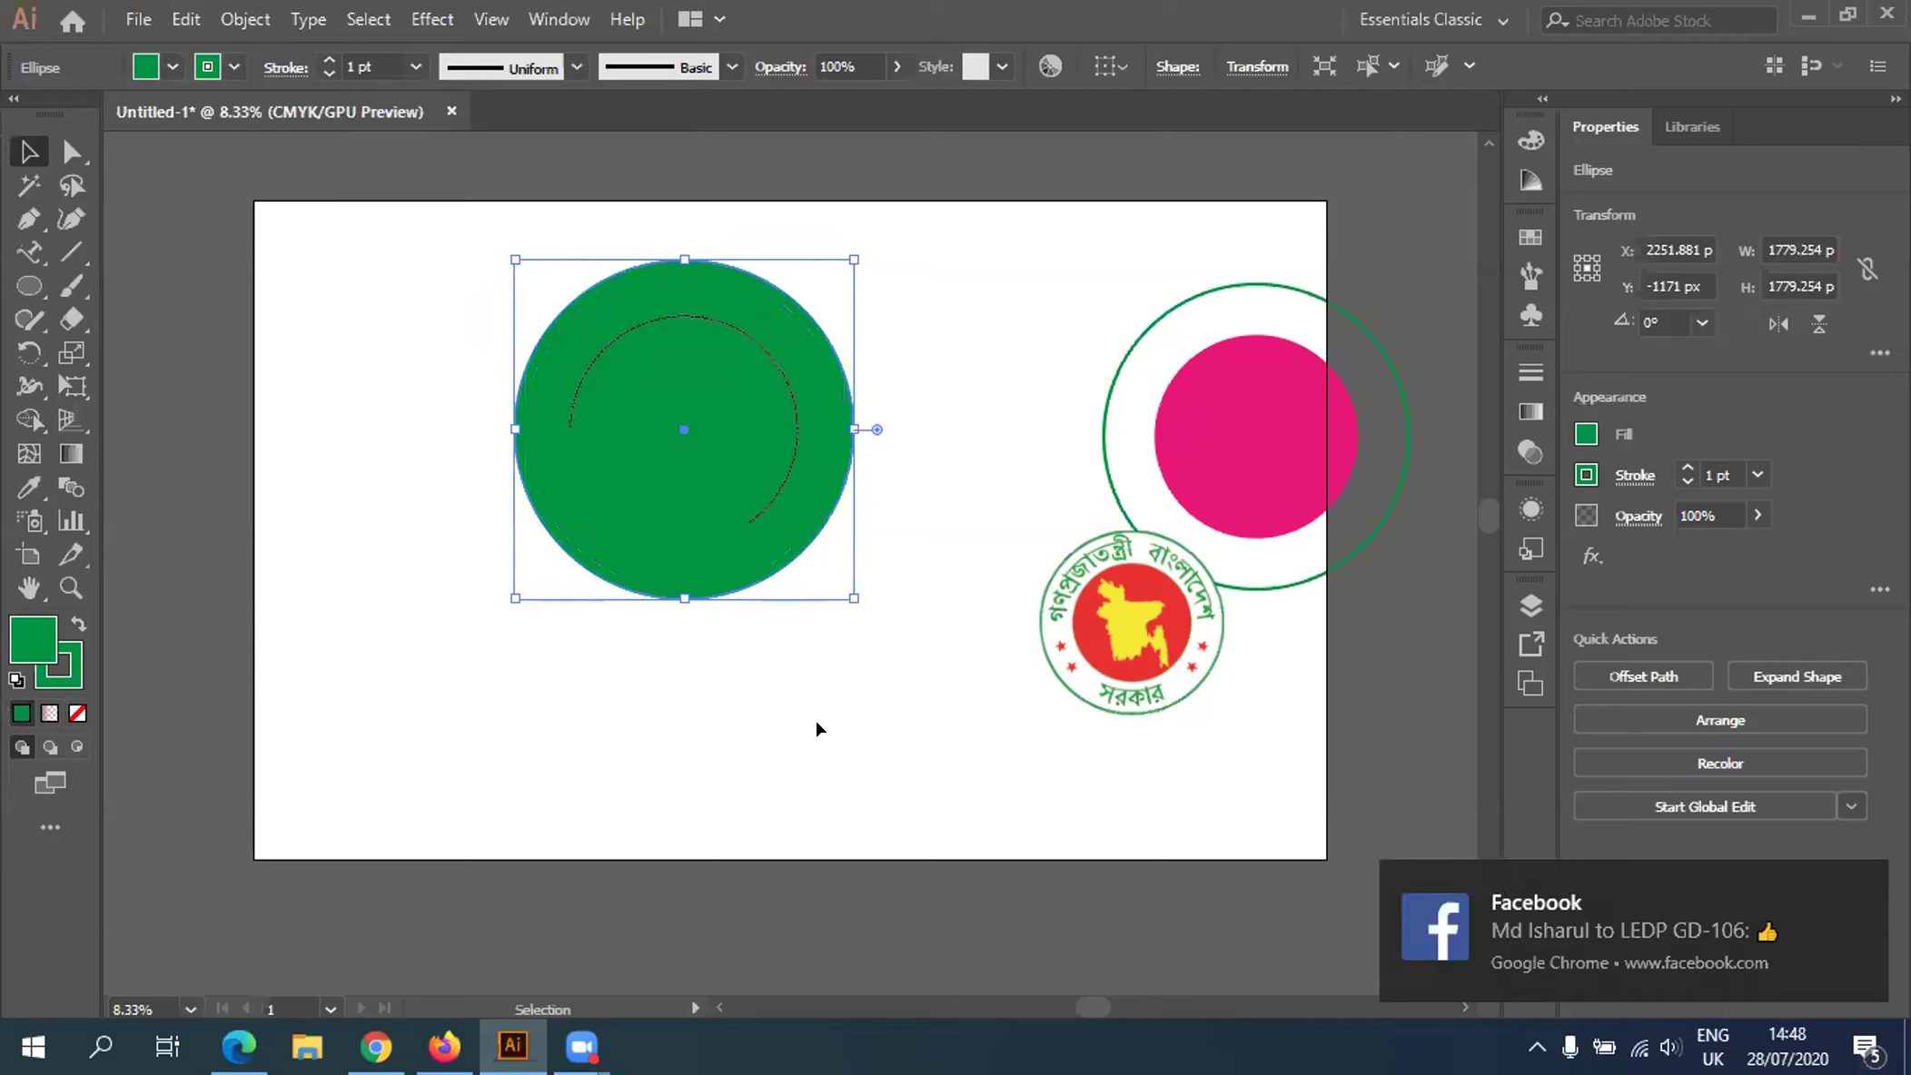
{"action": "left_click", "coordinate": [796, 461]}
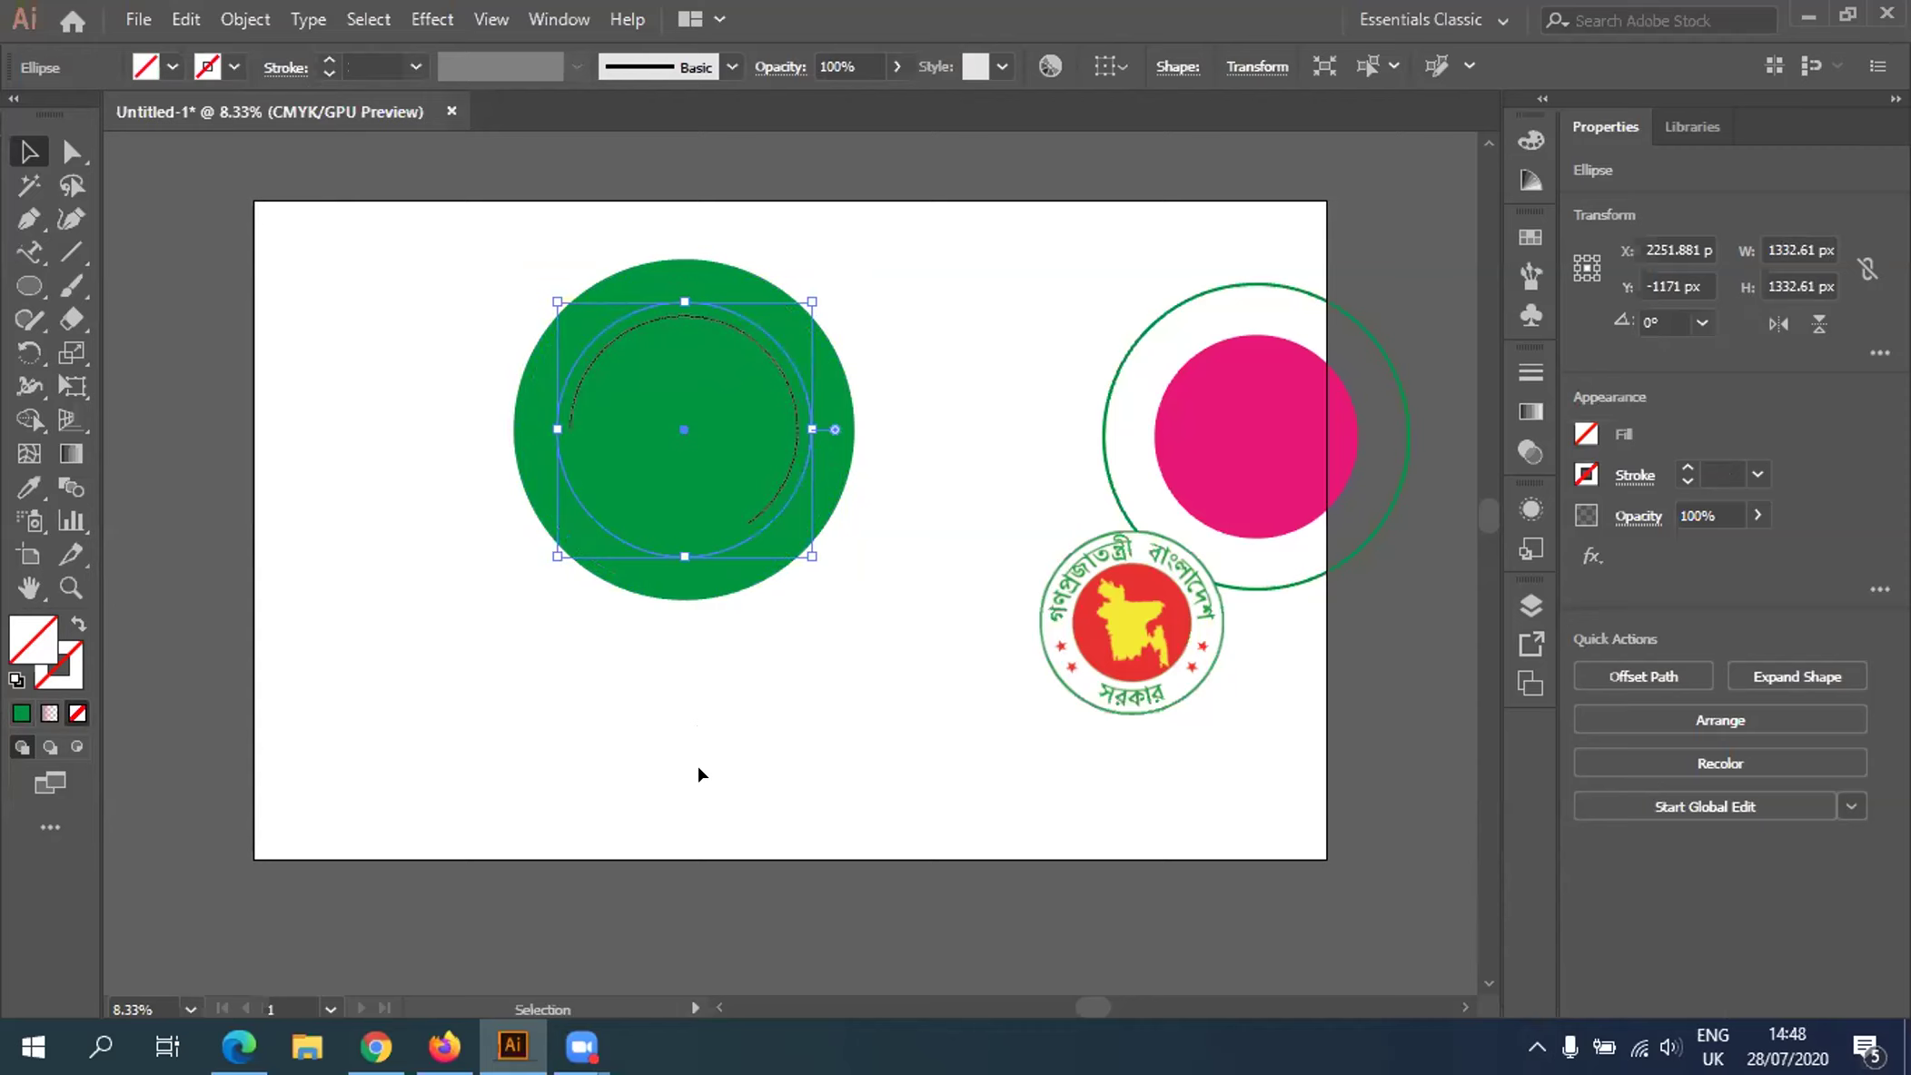
{"action": "left_click", "coordinate": [830, 624]}
{"action": "left_click", "coordinate": [747, 367]}
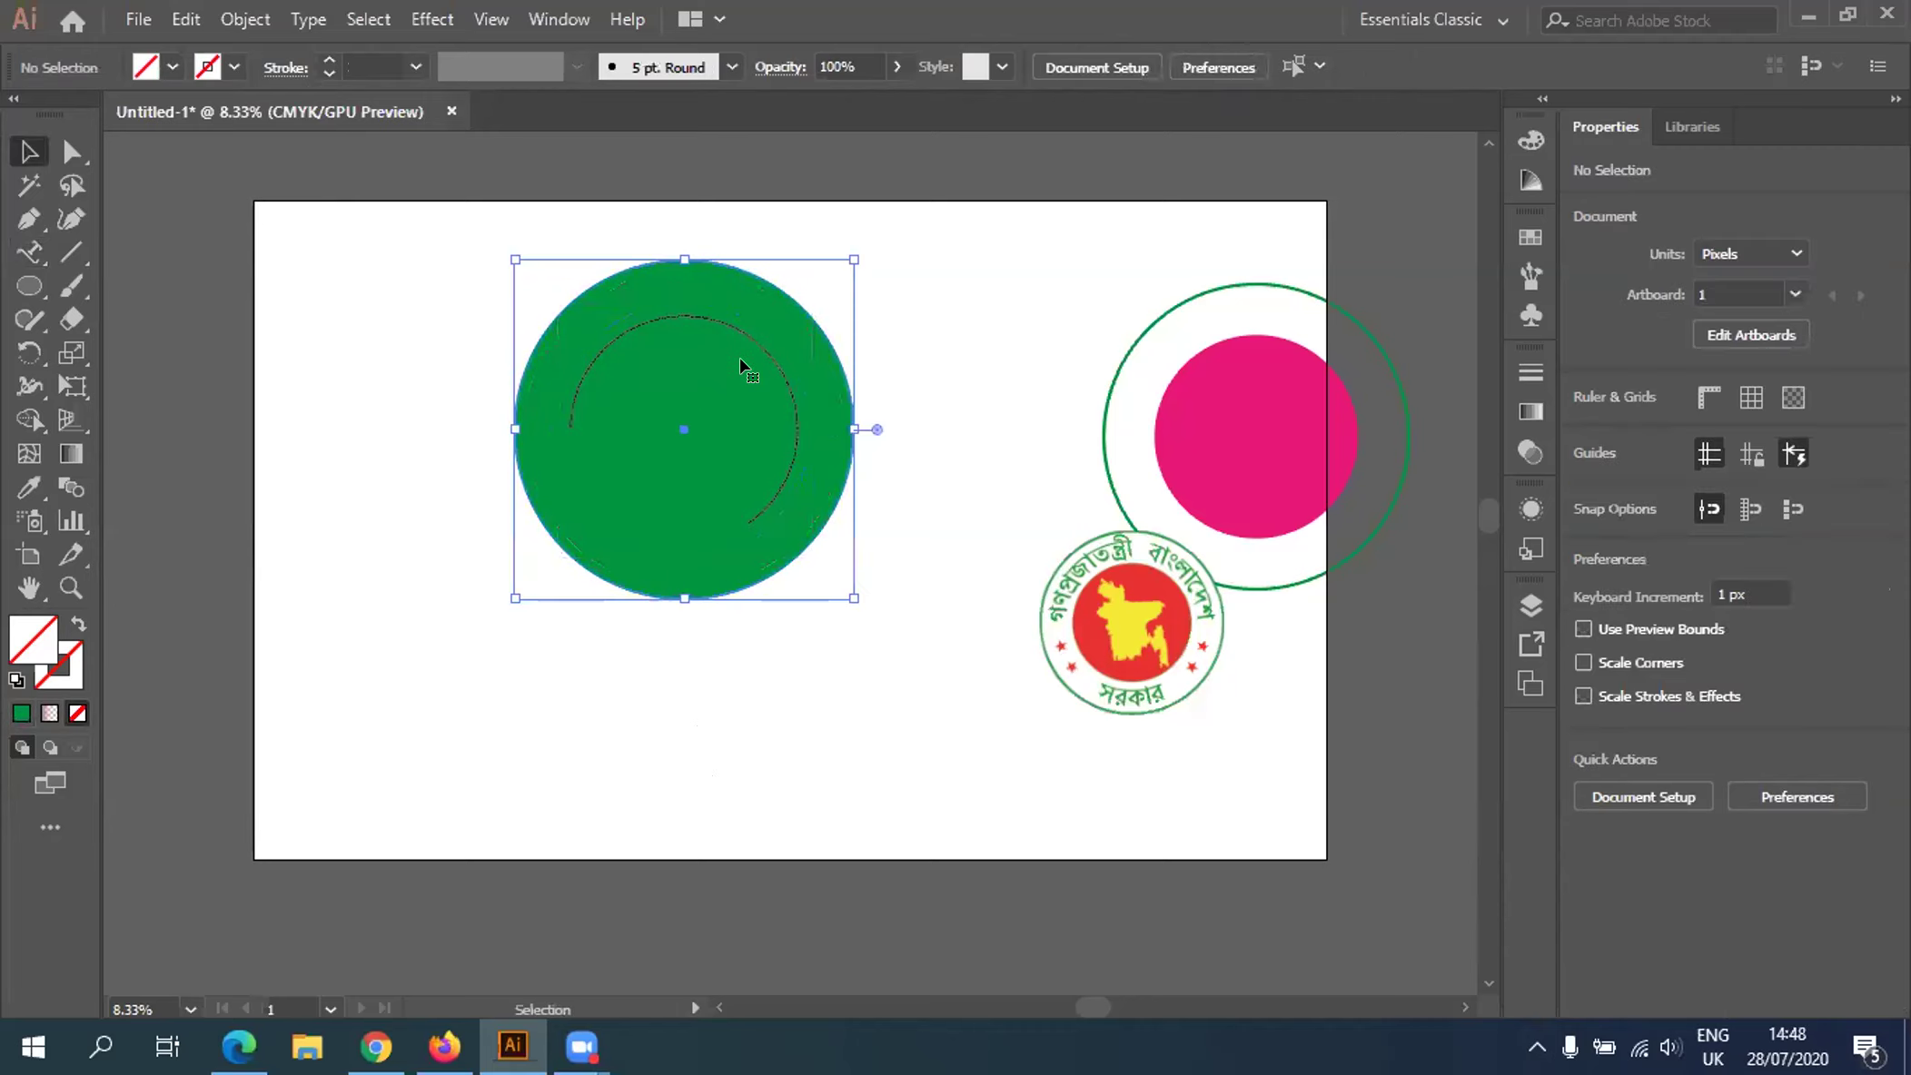
Move the big green disc aside and fit the pink disc and green ring around the text path
{"action": "left_click", "coordinate": [745, 331]}
{"action": "key", "text": "t"}
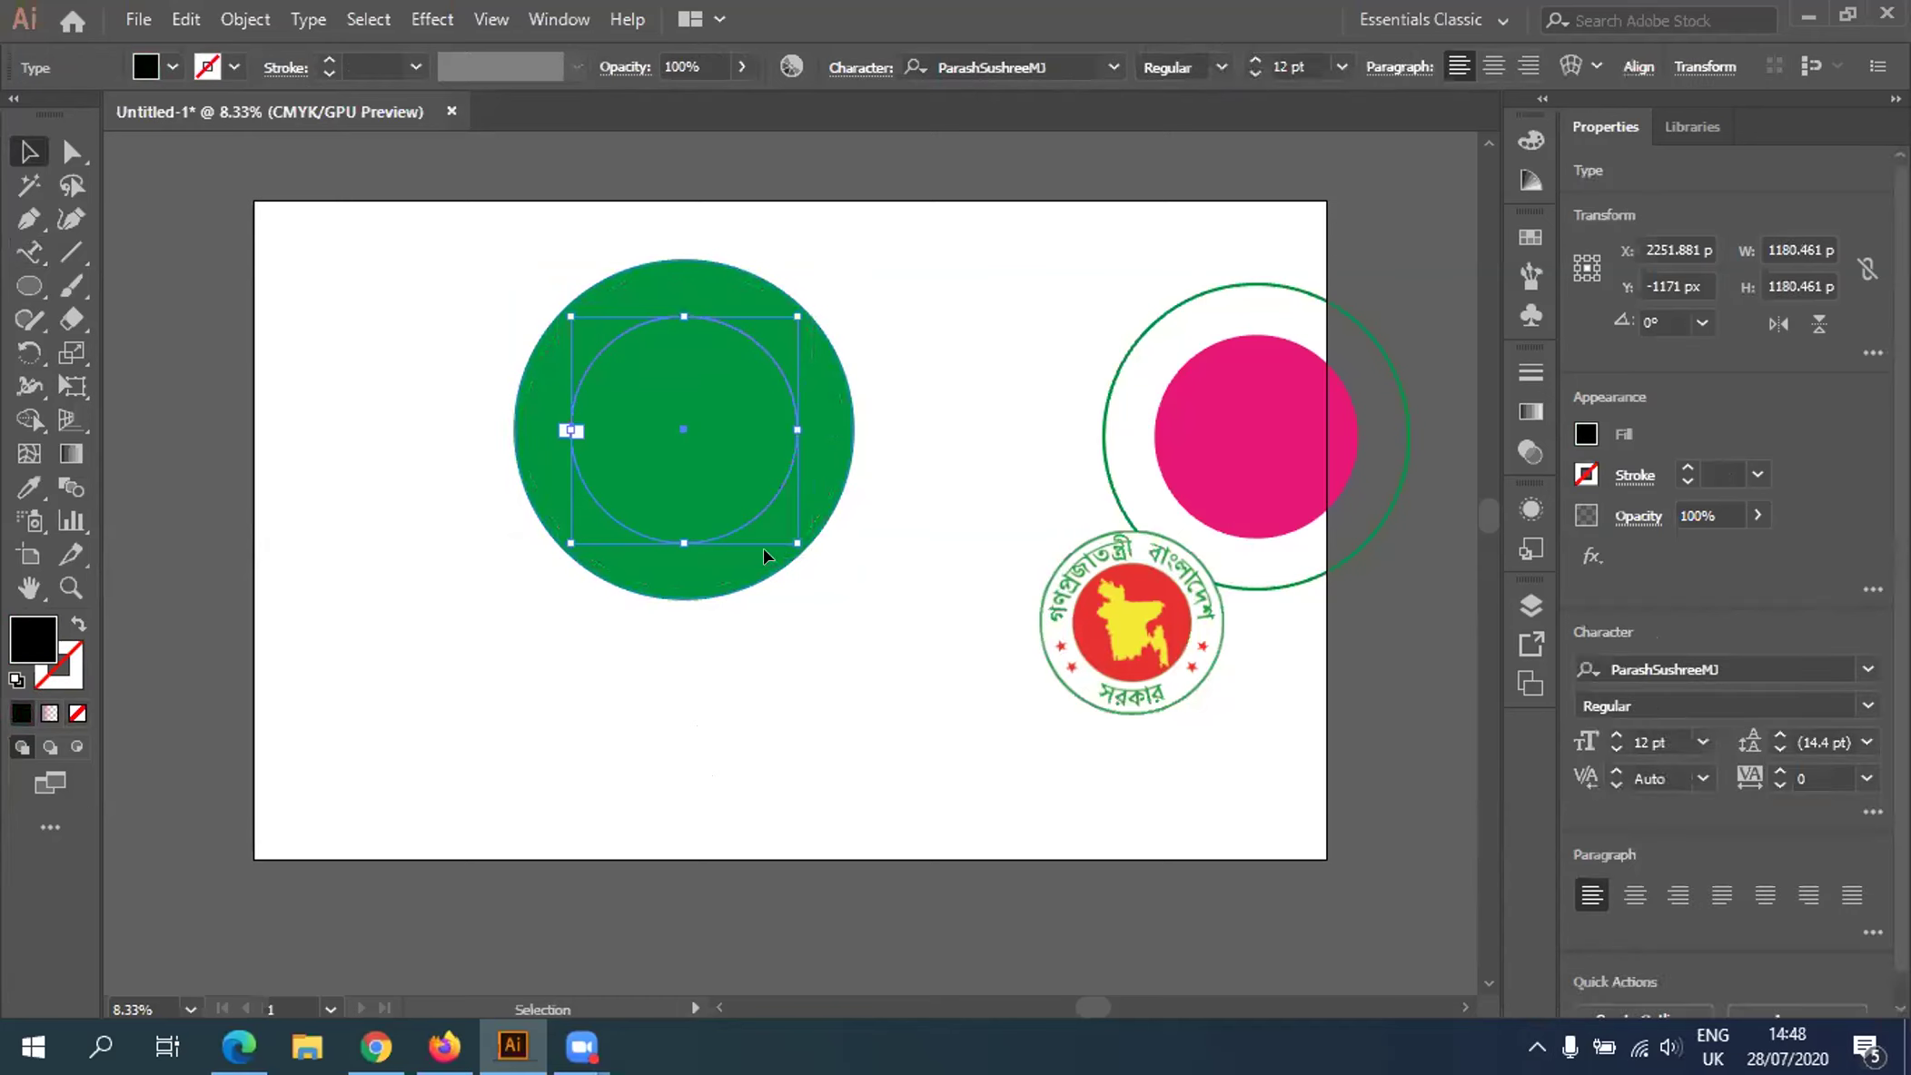
{"action": "mouse_move", "coordinate": [1055, 290]}
{"action": "left_mouse_down"}
{"action": "mouse_move", "coordinate": [1208, 392]}
{"action": "mouse_move", "coordinate": [1215, 439]}
{"action": "mouse_move", "coordinate": [807, 657]}
{"action": "mouse_move", "coordinate": [392, 546]}
{"action": "mouse_move", "coordinate": [318, 473]}
{"action": "left_mouse_up"}
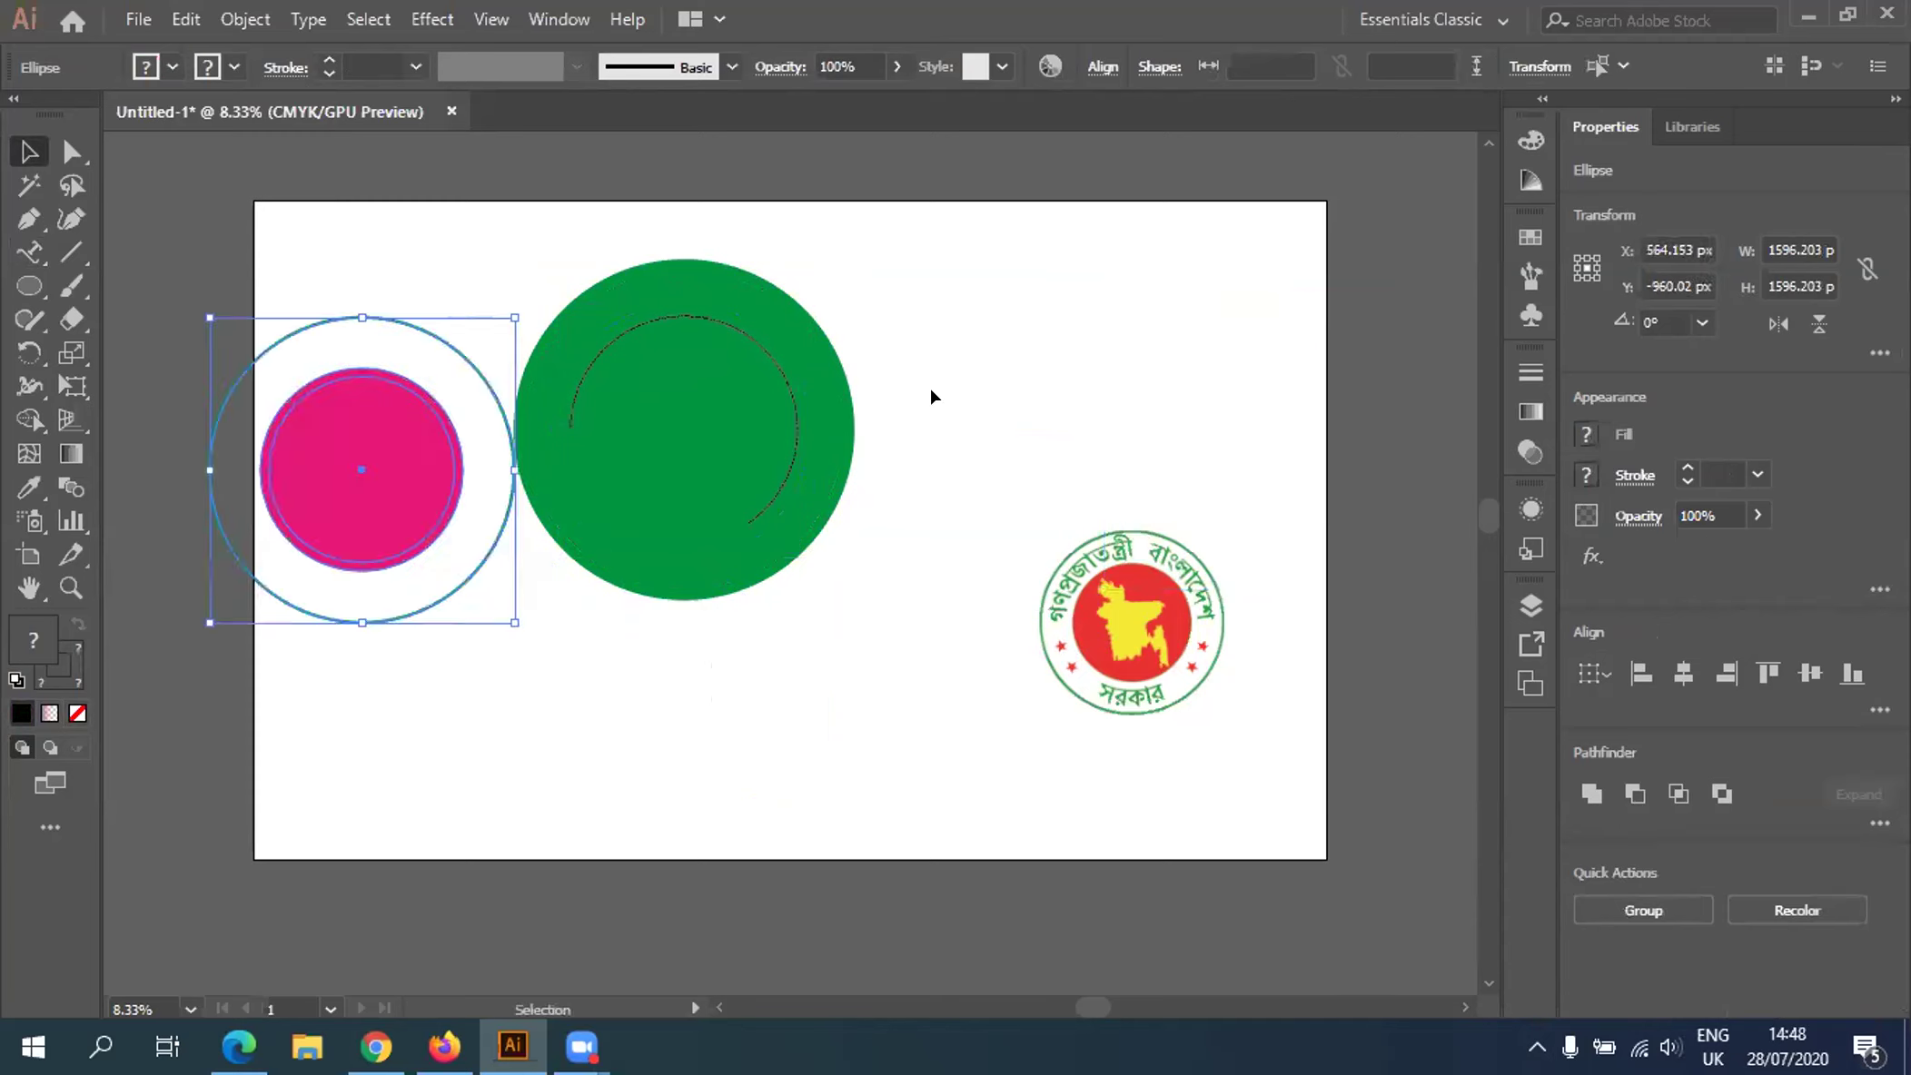
{"action": "left_click", "coordinate": [700, 409]}
{"action": "left_click_drag", "start_coordinate": [609, 582], "coordinate": [972, 482]}
{"action": "left_click", "coordinate": [384, 483]}
{"action": "left_click_drag", "start_coordinate": [799, 645], "coordinate": [323, 374]}
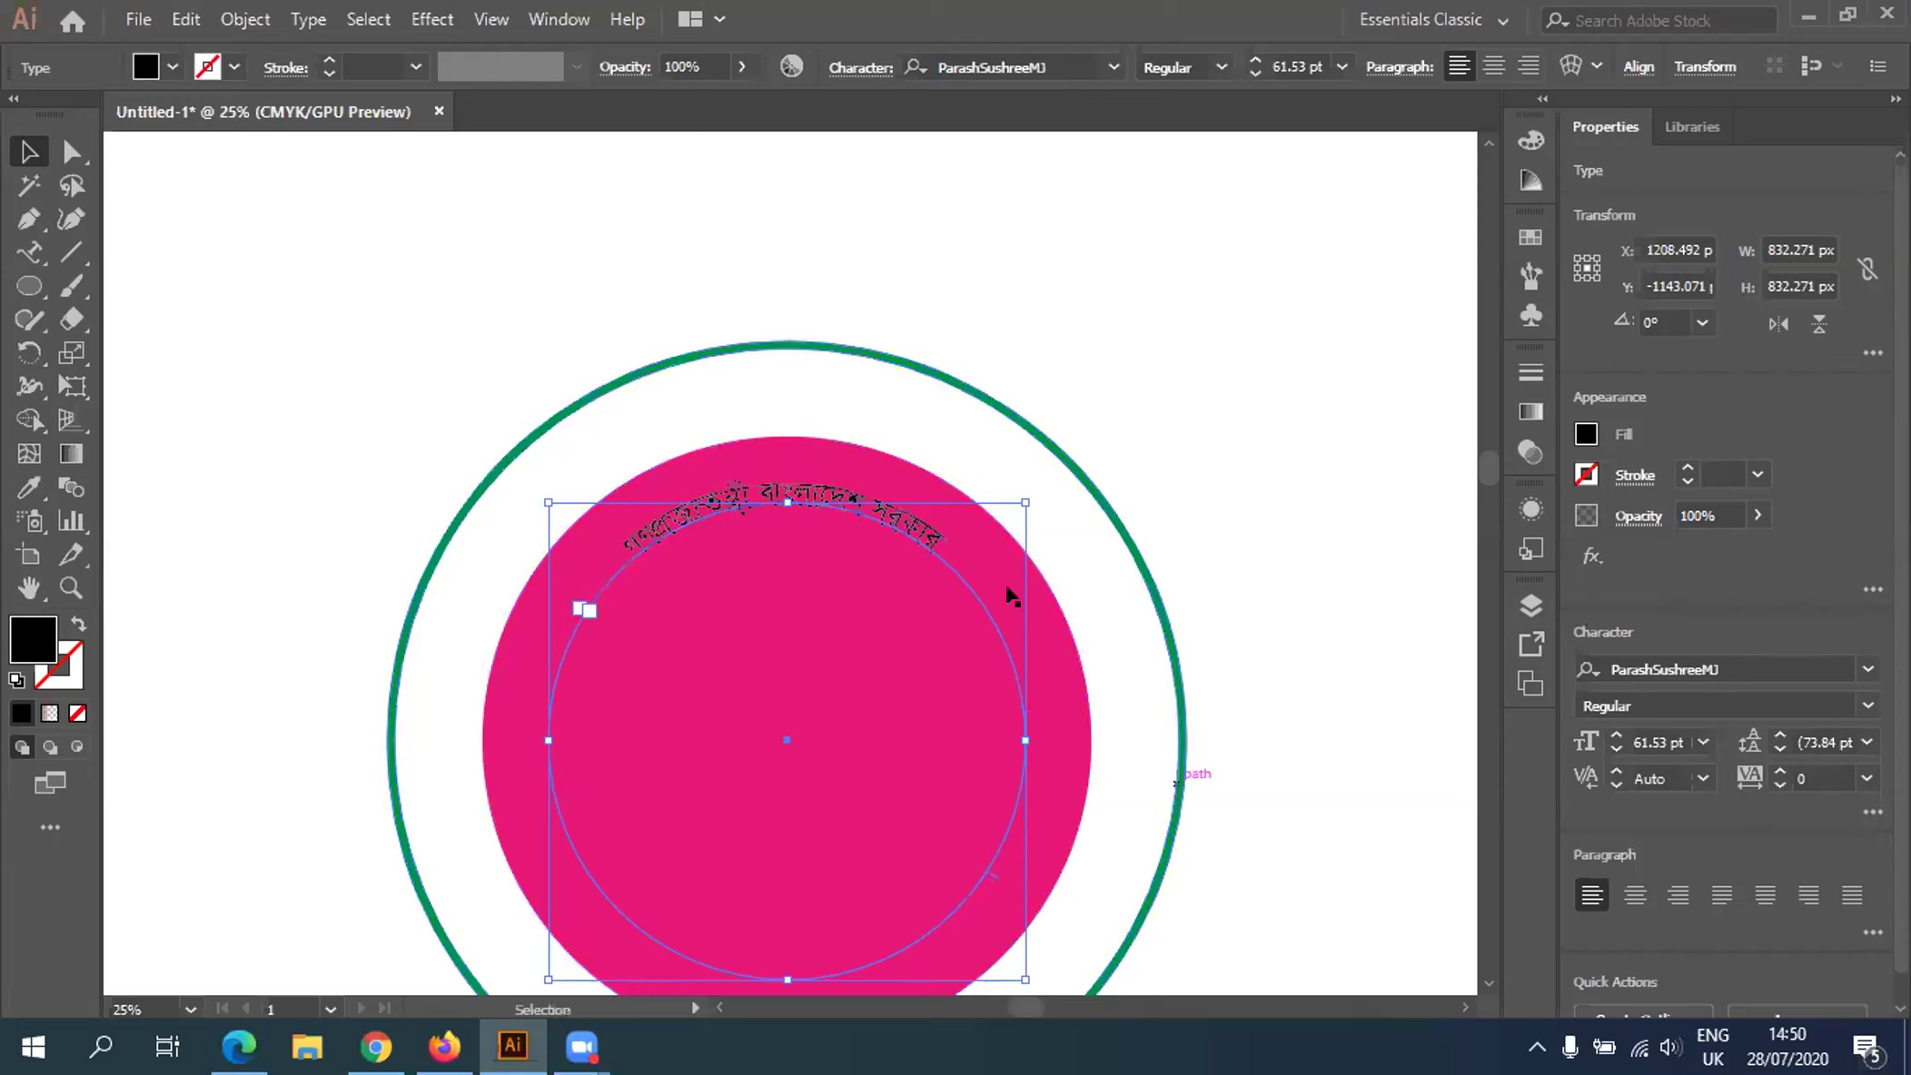
Set the curved Bengali text size to 72 pt
{"action": "left_click", "coordinate": [28, 251]}
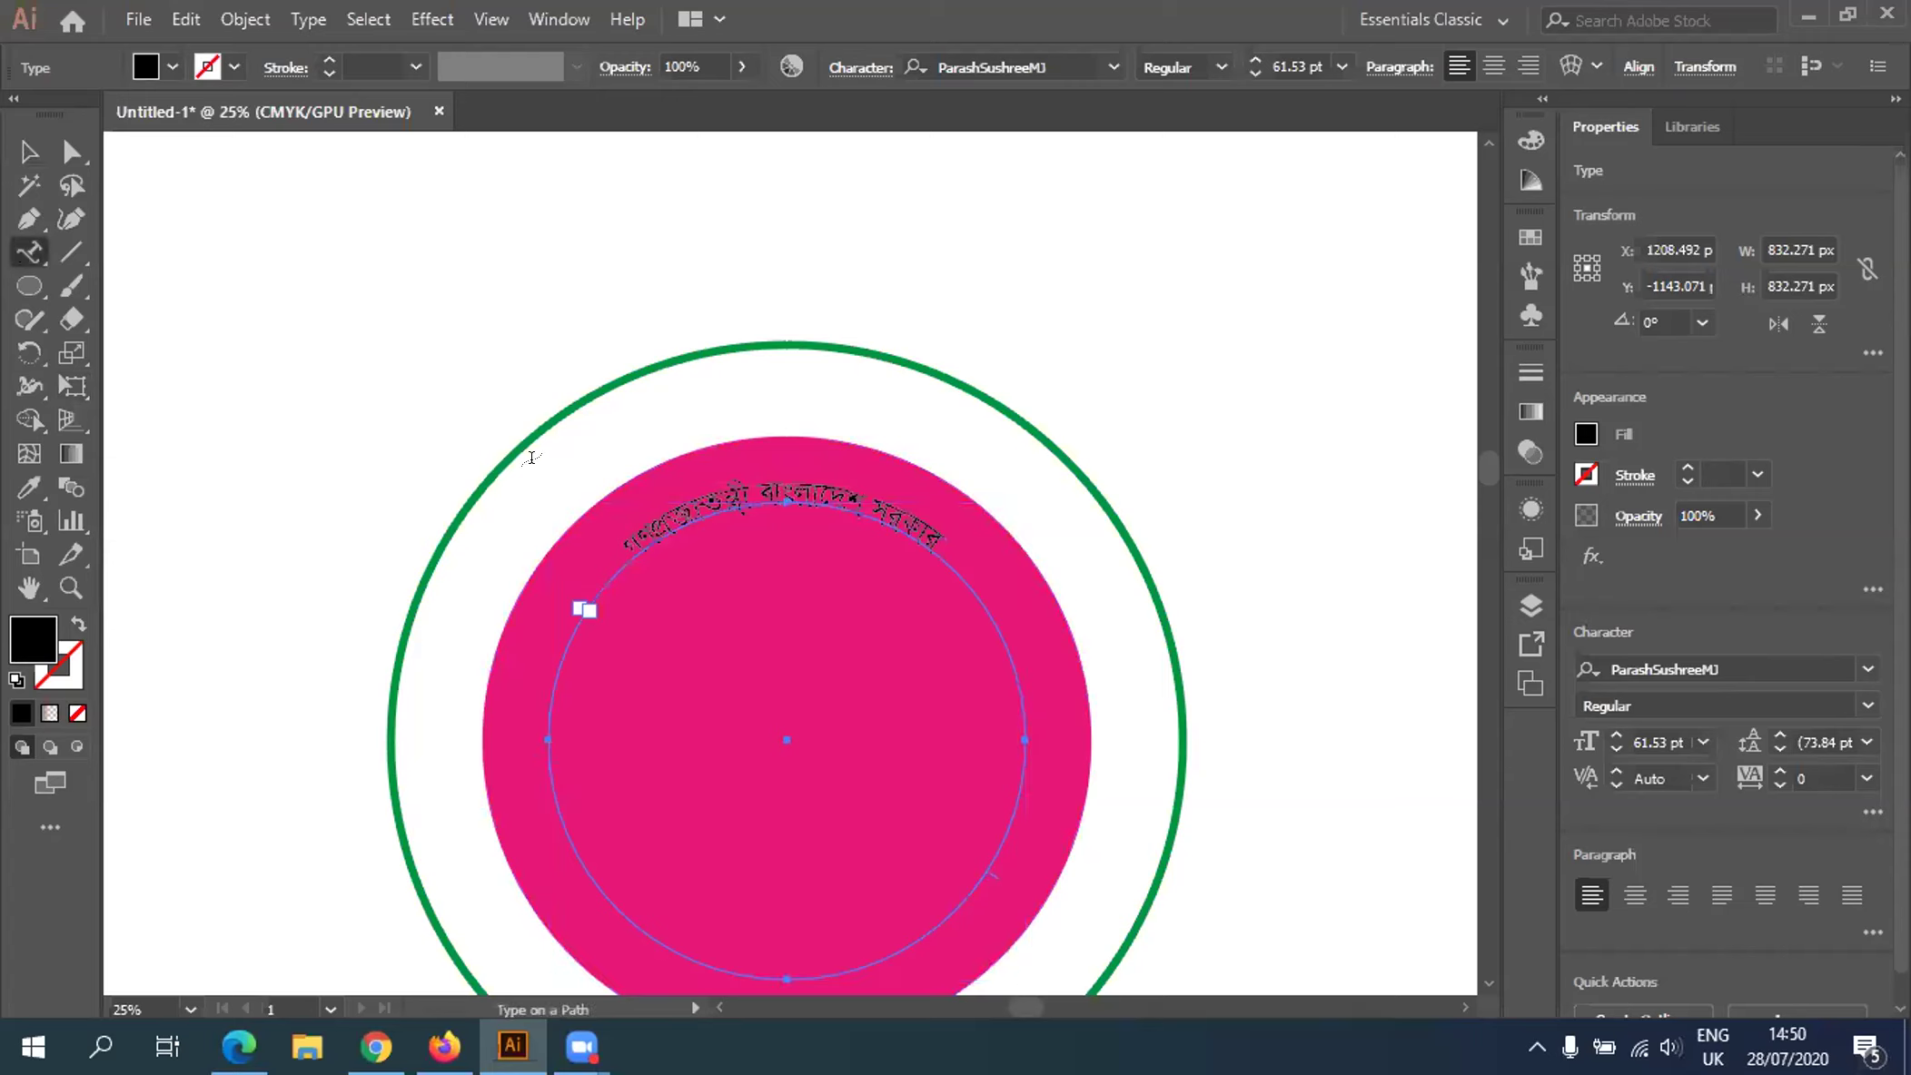
{"action": "triple_click", "coordinate": [731, 489]}
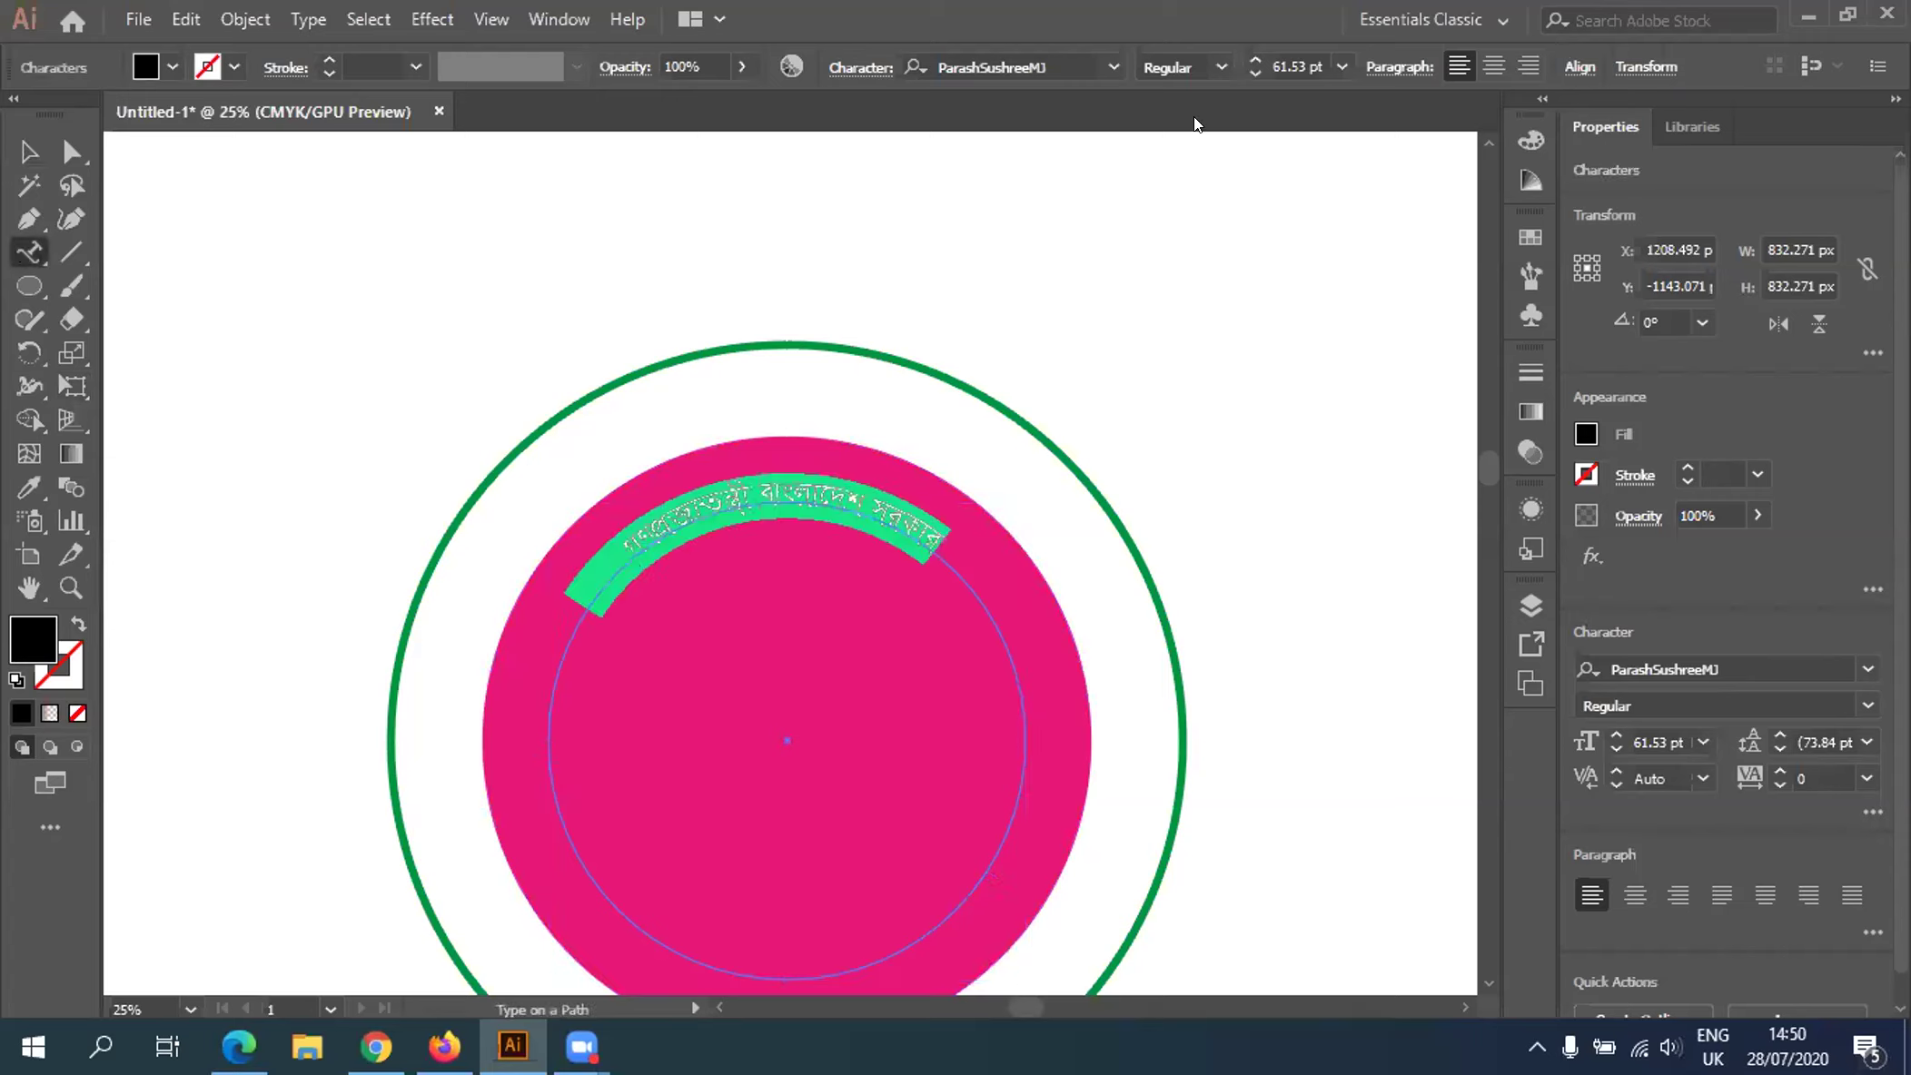
{"action": "left_click", "coordinate": [1342, 66]}
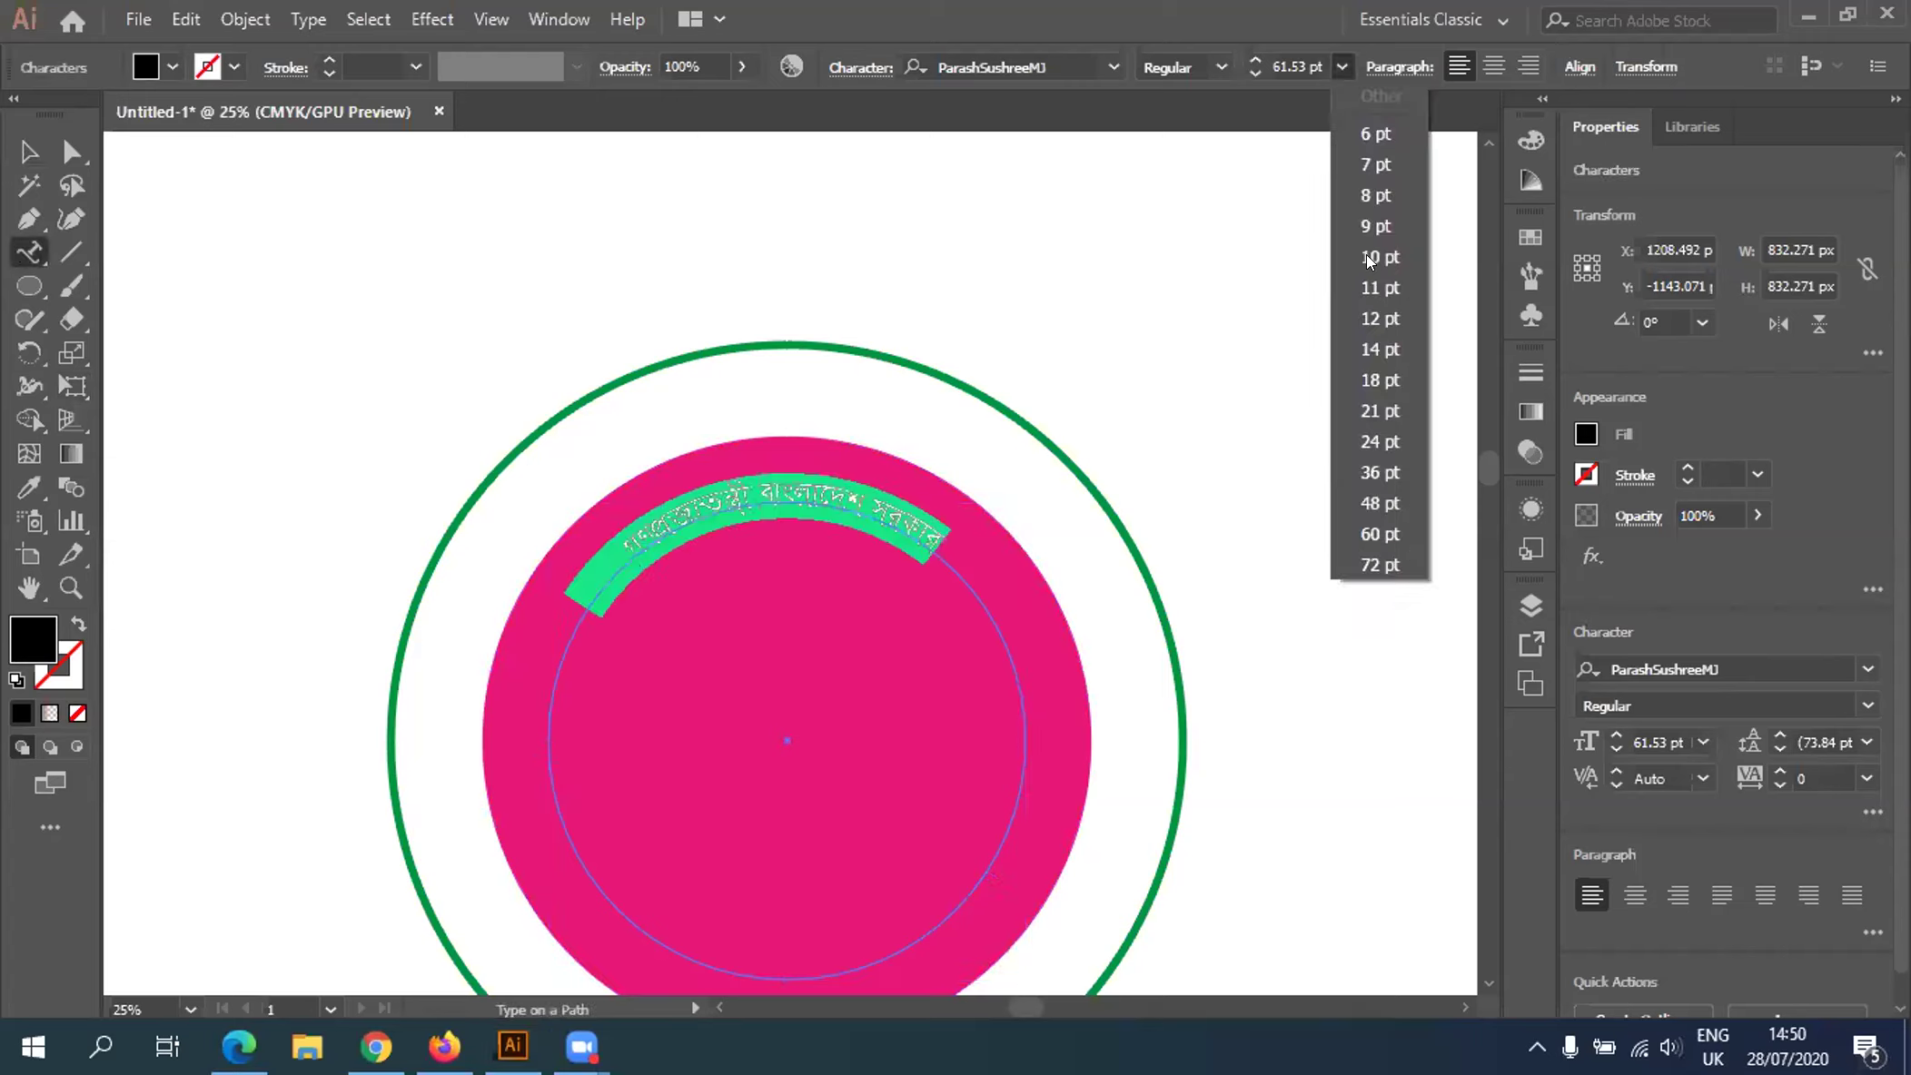
{"action": "left_click", "coordinate": [1372, 556]}
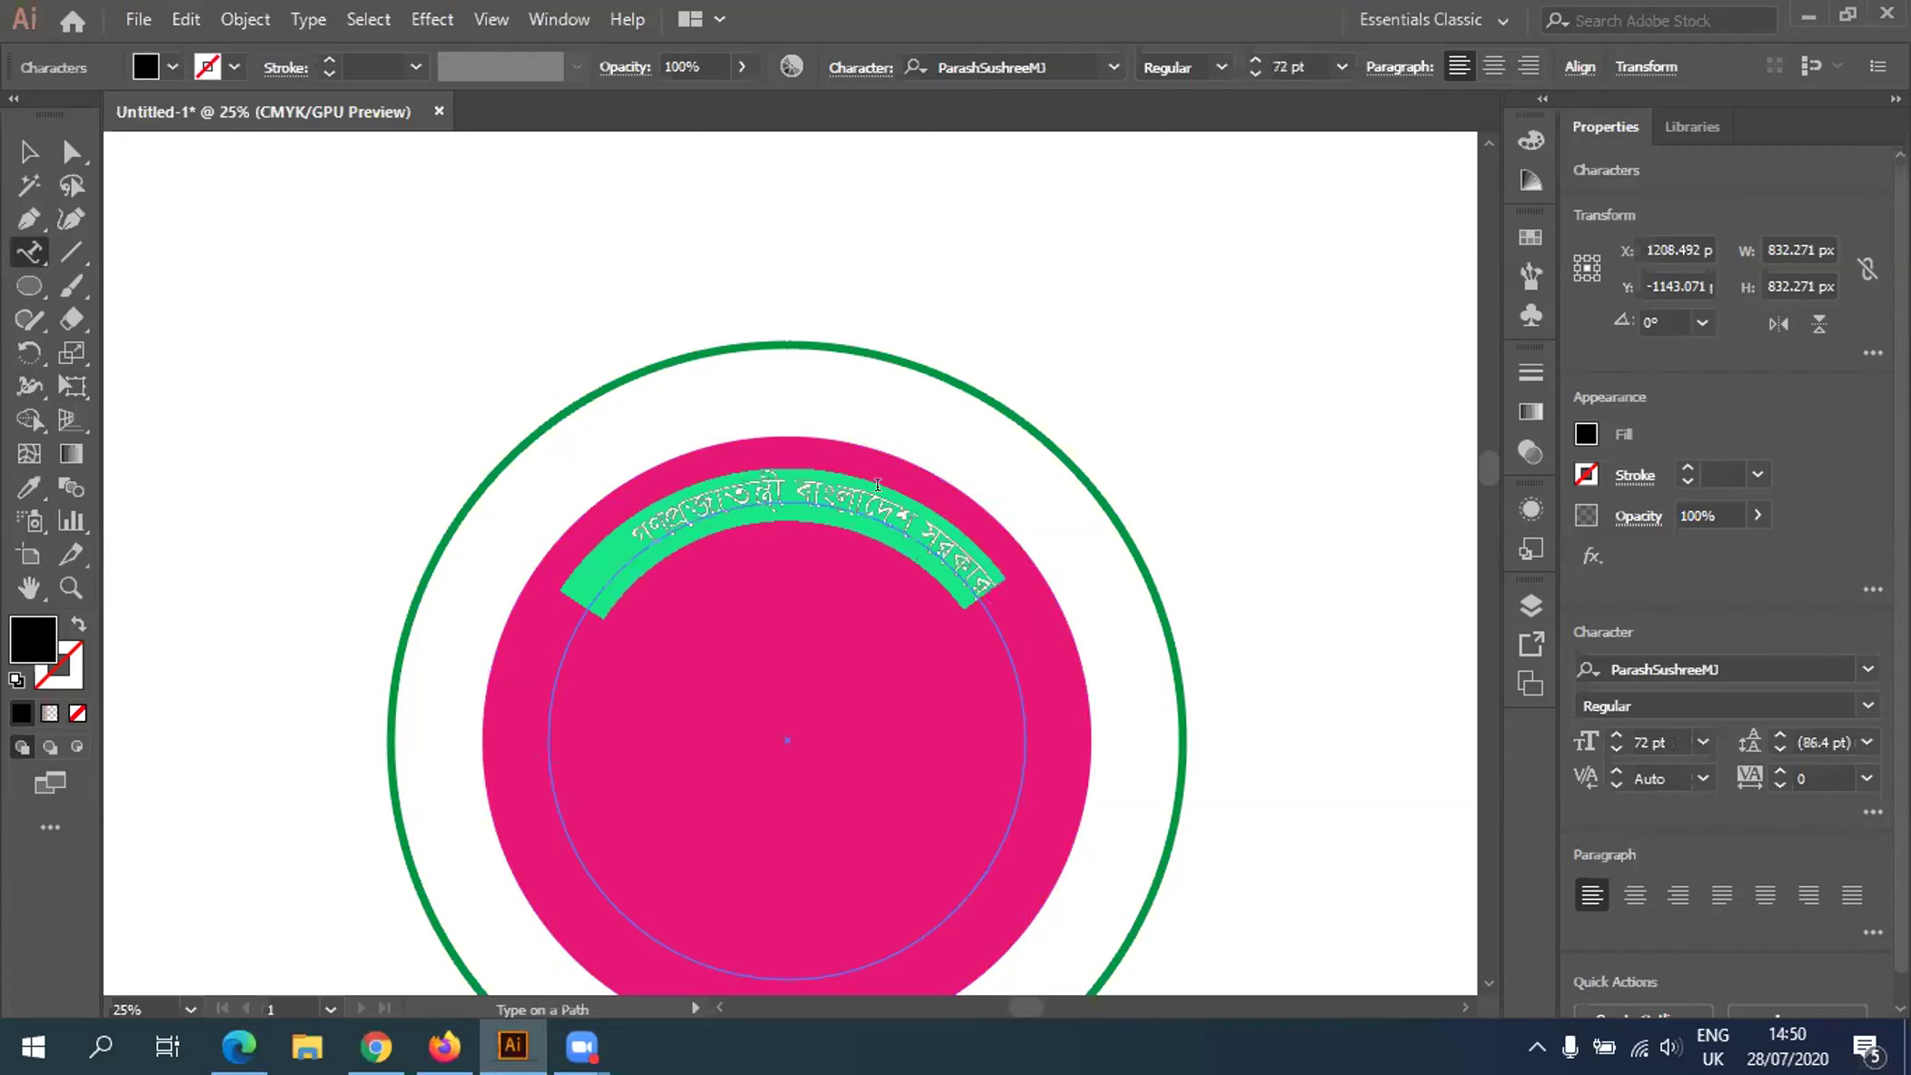
{"action": "left_click", "coordinate": [879, 489]}
{"action": "key", "text": "ctrl+a"}
Slide the curved text along the circle so it centres over the disc's top
{"action": "left_click", "coordinate": [28, 152]}
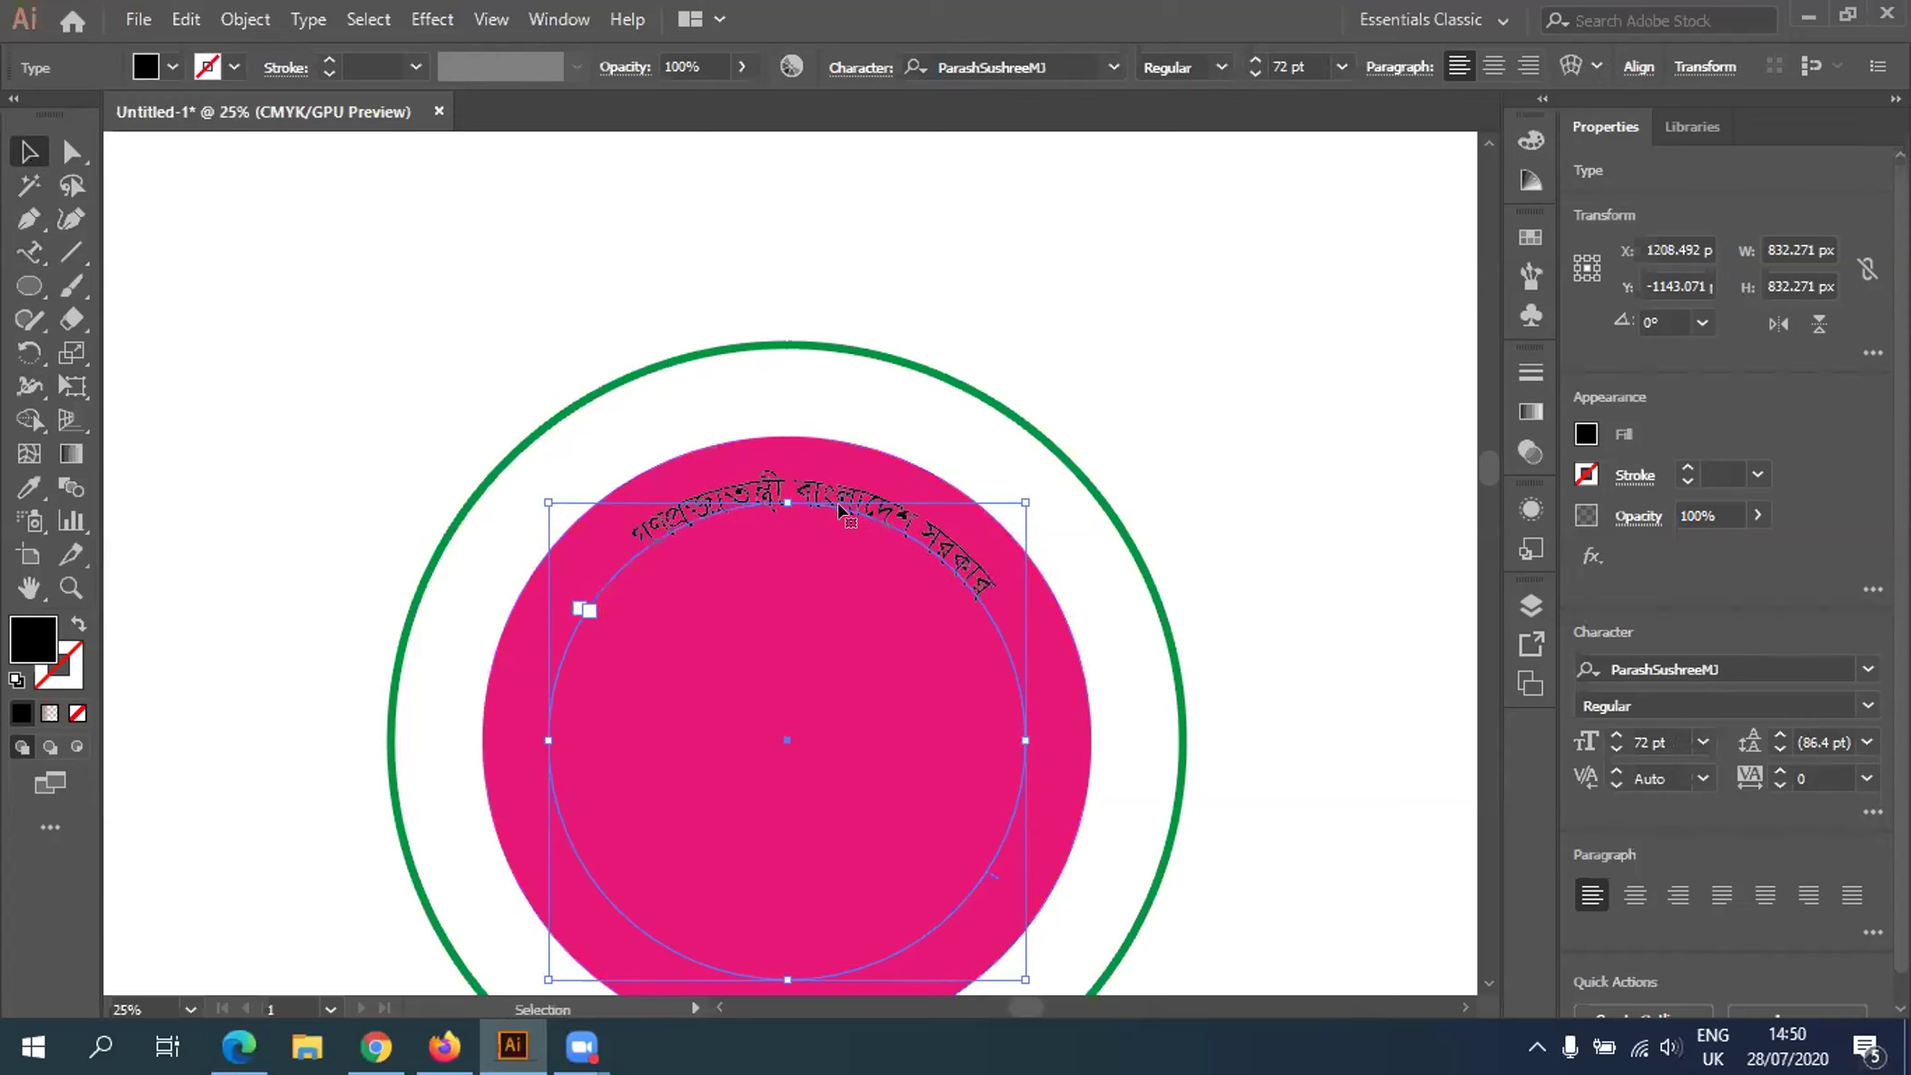
{"action": "double_click", "coordinate": [723, 478]}
{"action": "key", "text": "ctrl+a"}
{"action": "left_click", "coordinate": [29, 154]}
{"action": "left_click_drag", "start_coordinate": [993, 869], "coordinate": [1010, 838]}
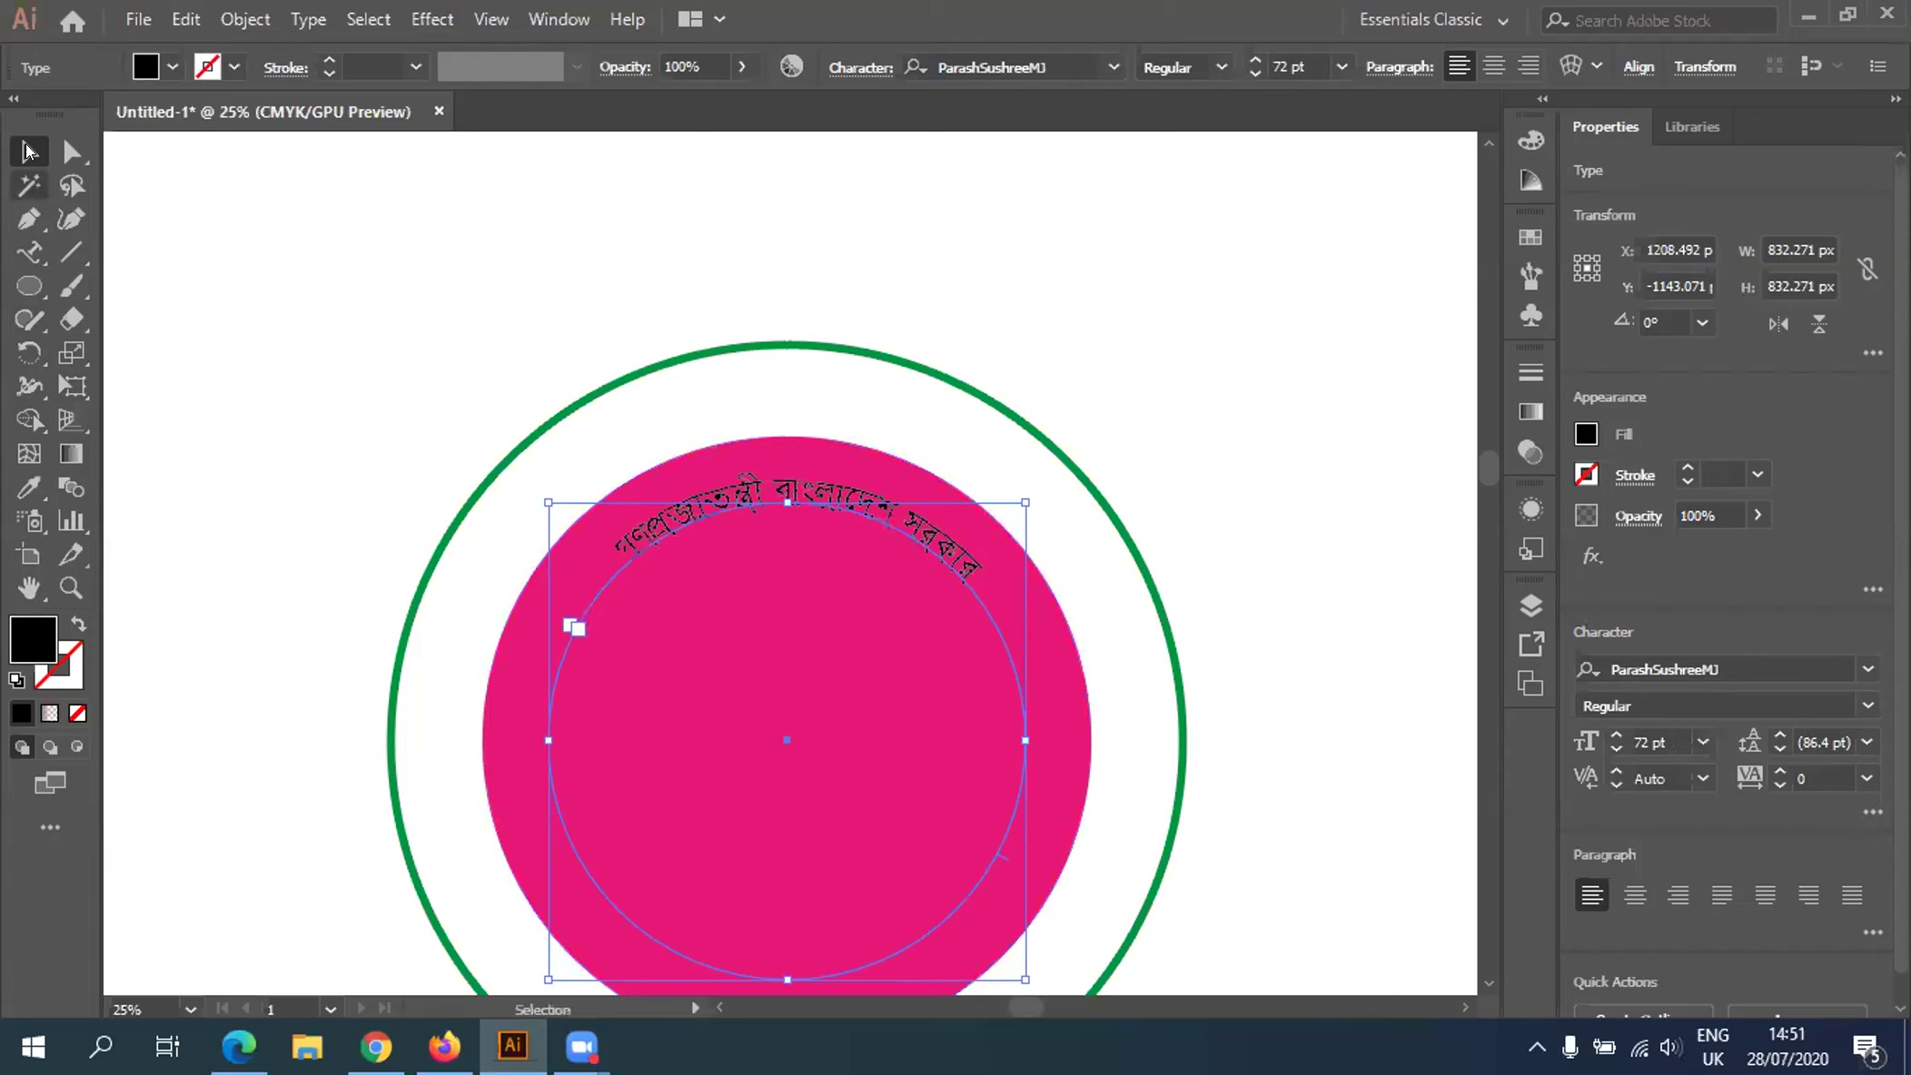
{"action": "left_click", "coordinate": [277, 221]}
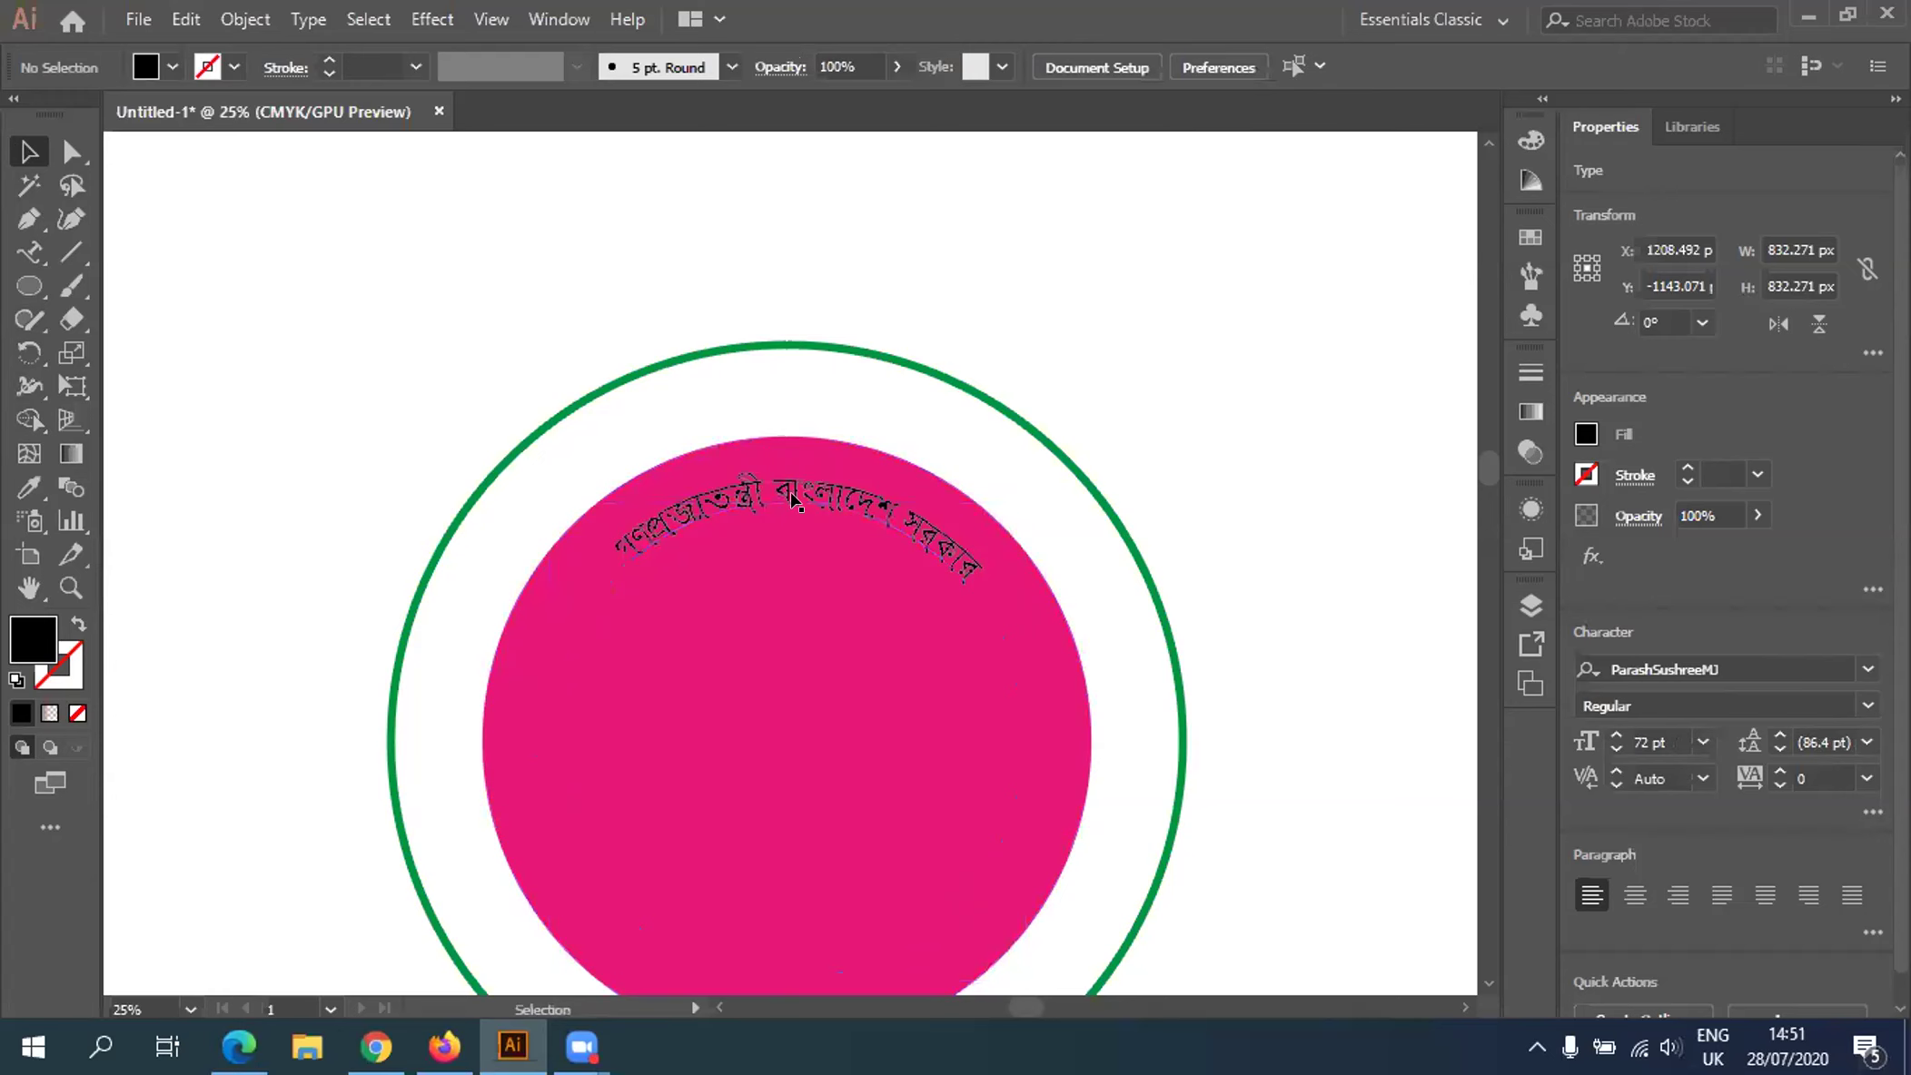
Undo the last change, show rulers, and pull a horizontal guide down across the disc
{"action": "key", "text": "ctrl+z"}
{"action": "key", "text": "ctrl+r"}
{"action": "left_click_drag", "start_coordinate": [854, 145], "coordinate": [878, 580]}
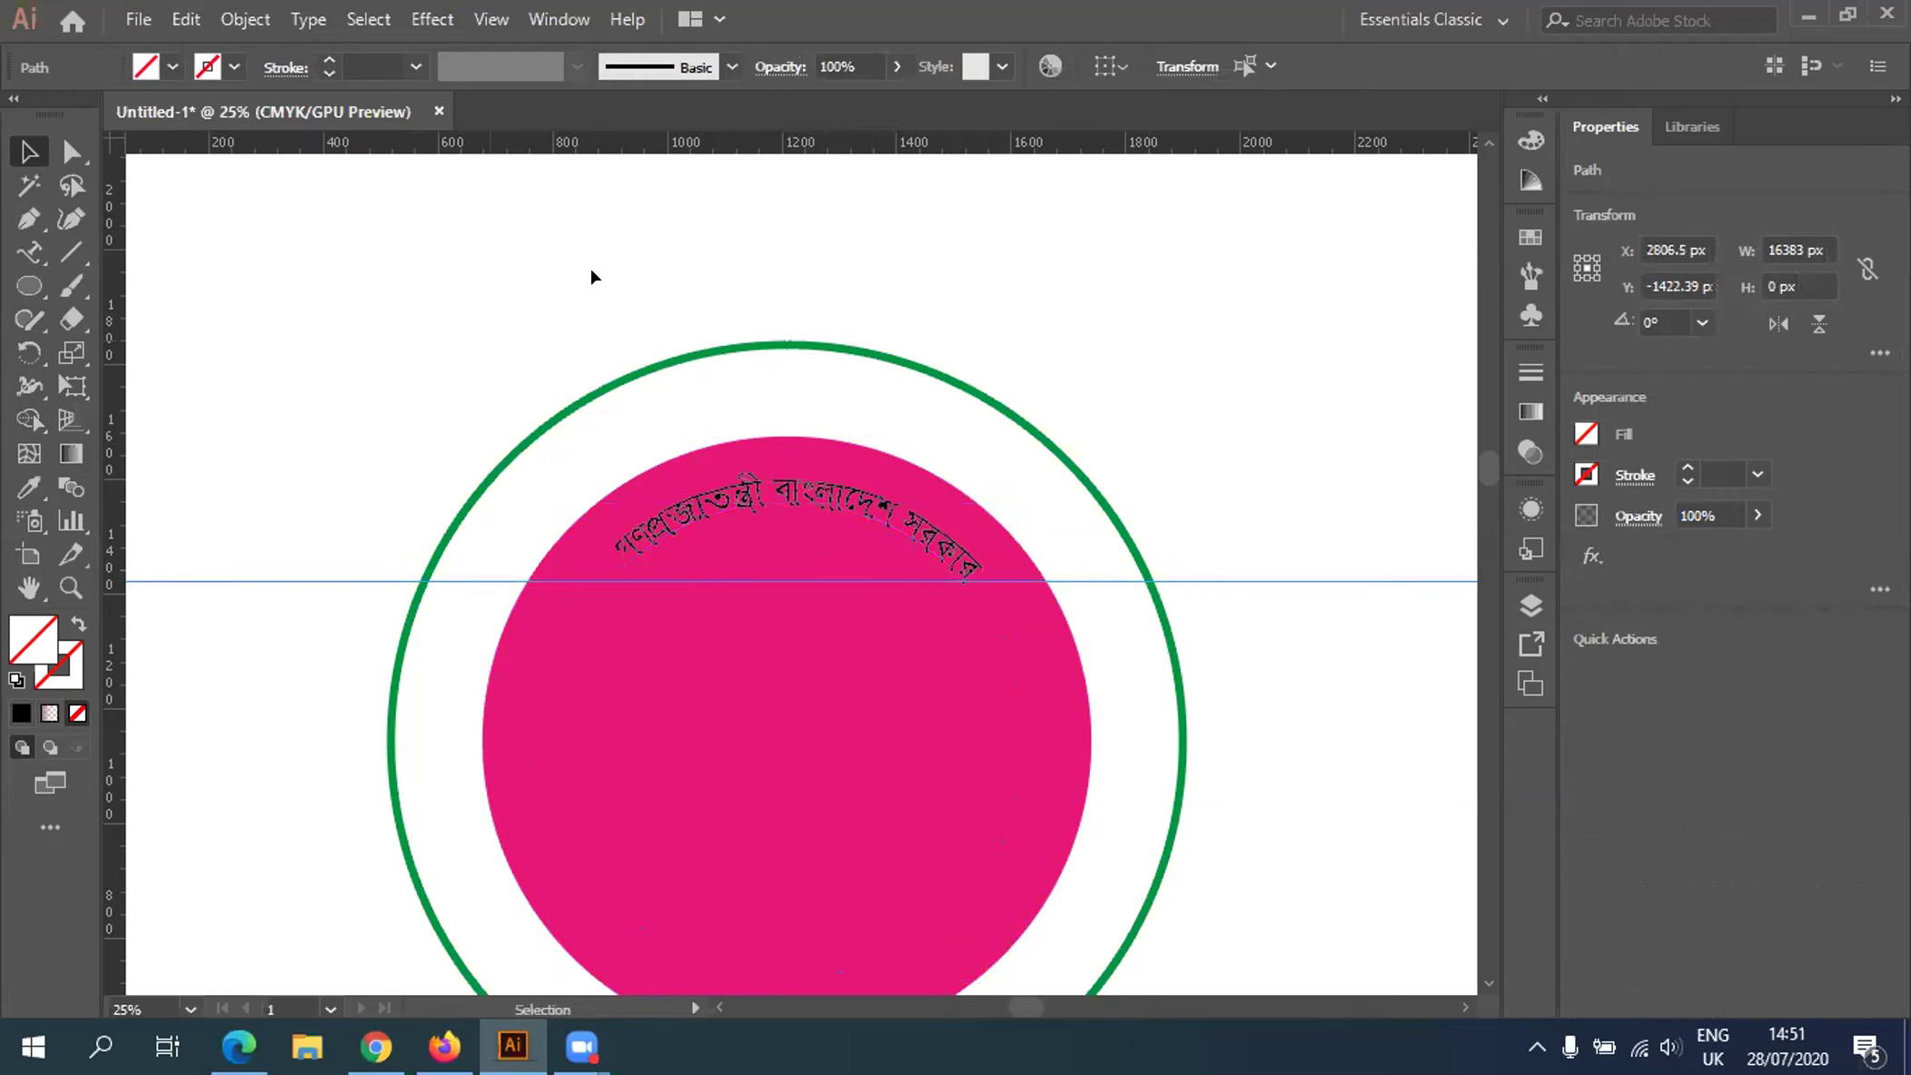
{"action": "left_click", "coordinate": [591, 277]}
Check the curved text's position, then select the horizontal guide
{"action": "left_click", "coordinate": [840, 495]}
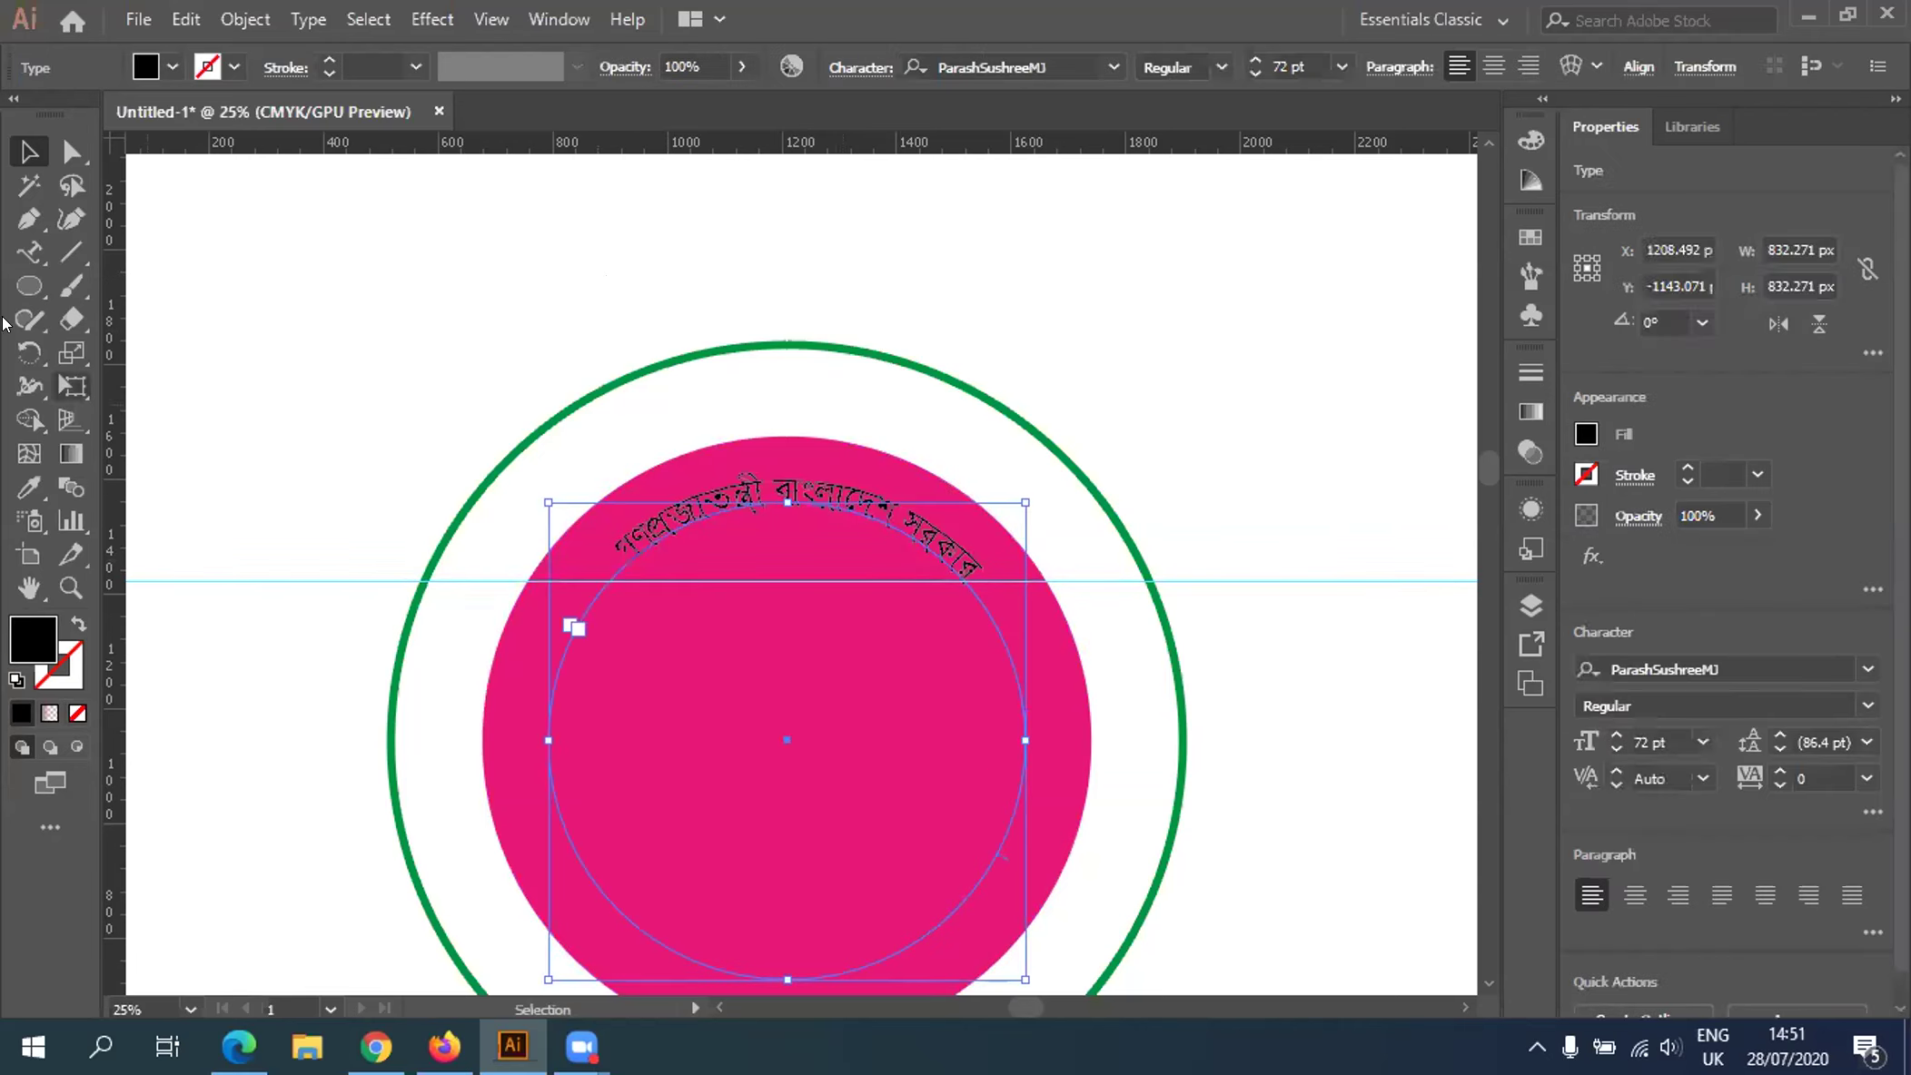
{"action": "left_click", "coordinate": [360, 285]}
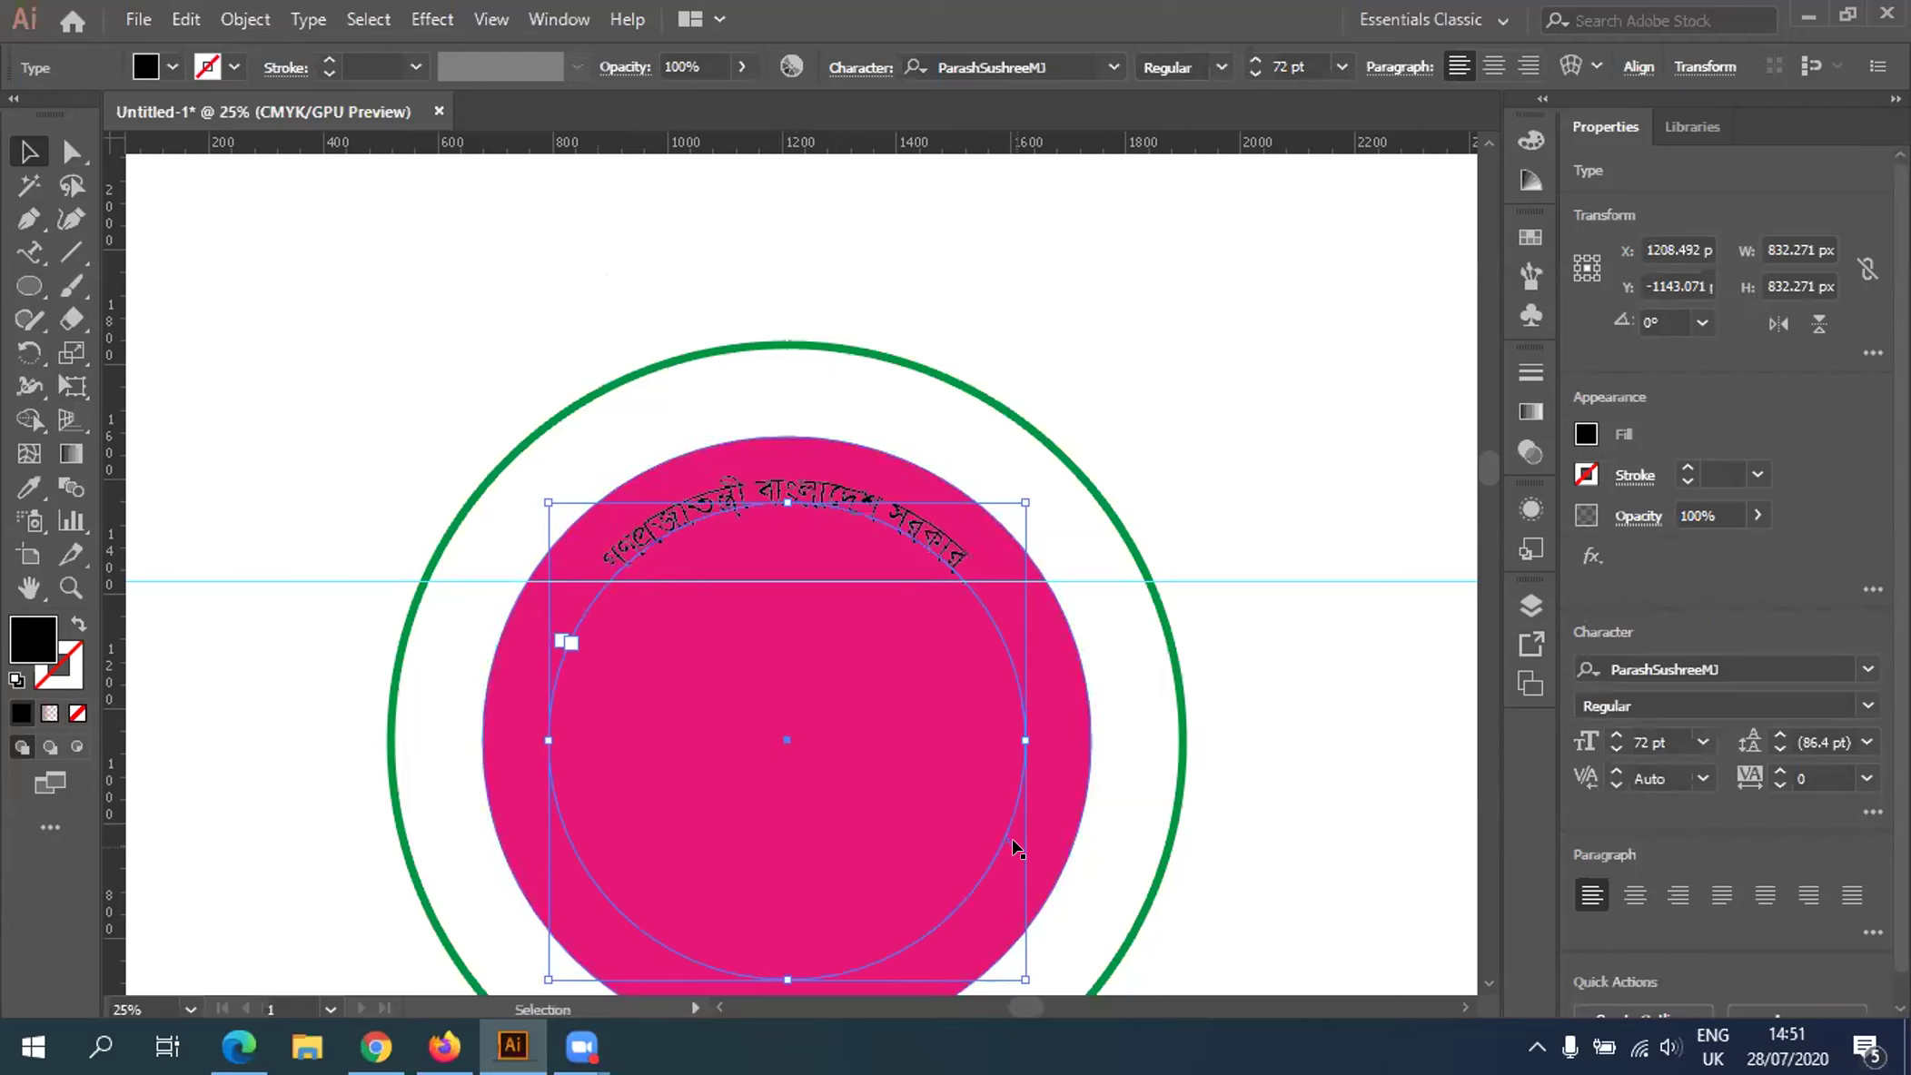
{"action": "left_click_drag", "start_coordinate": [298, 310], "coordinate": [278, 573]}
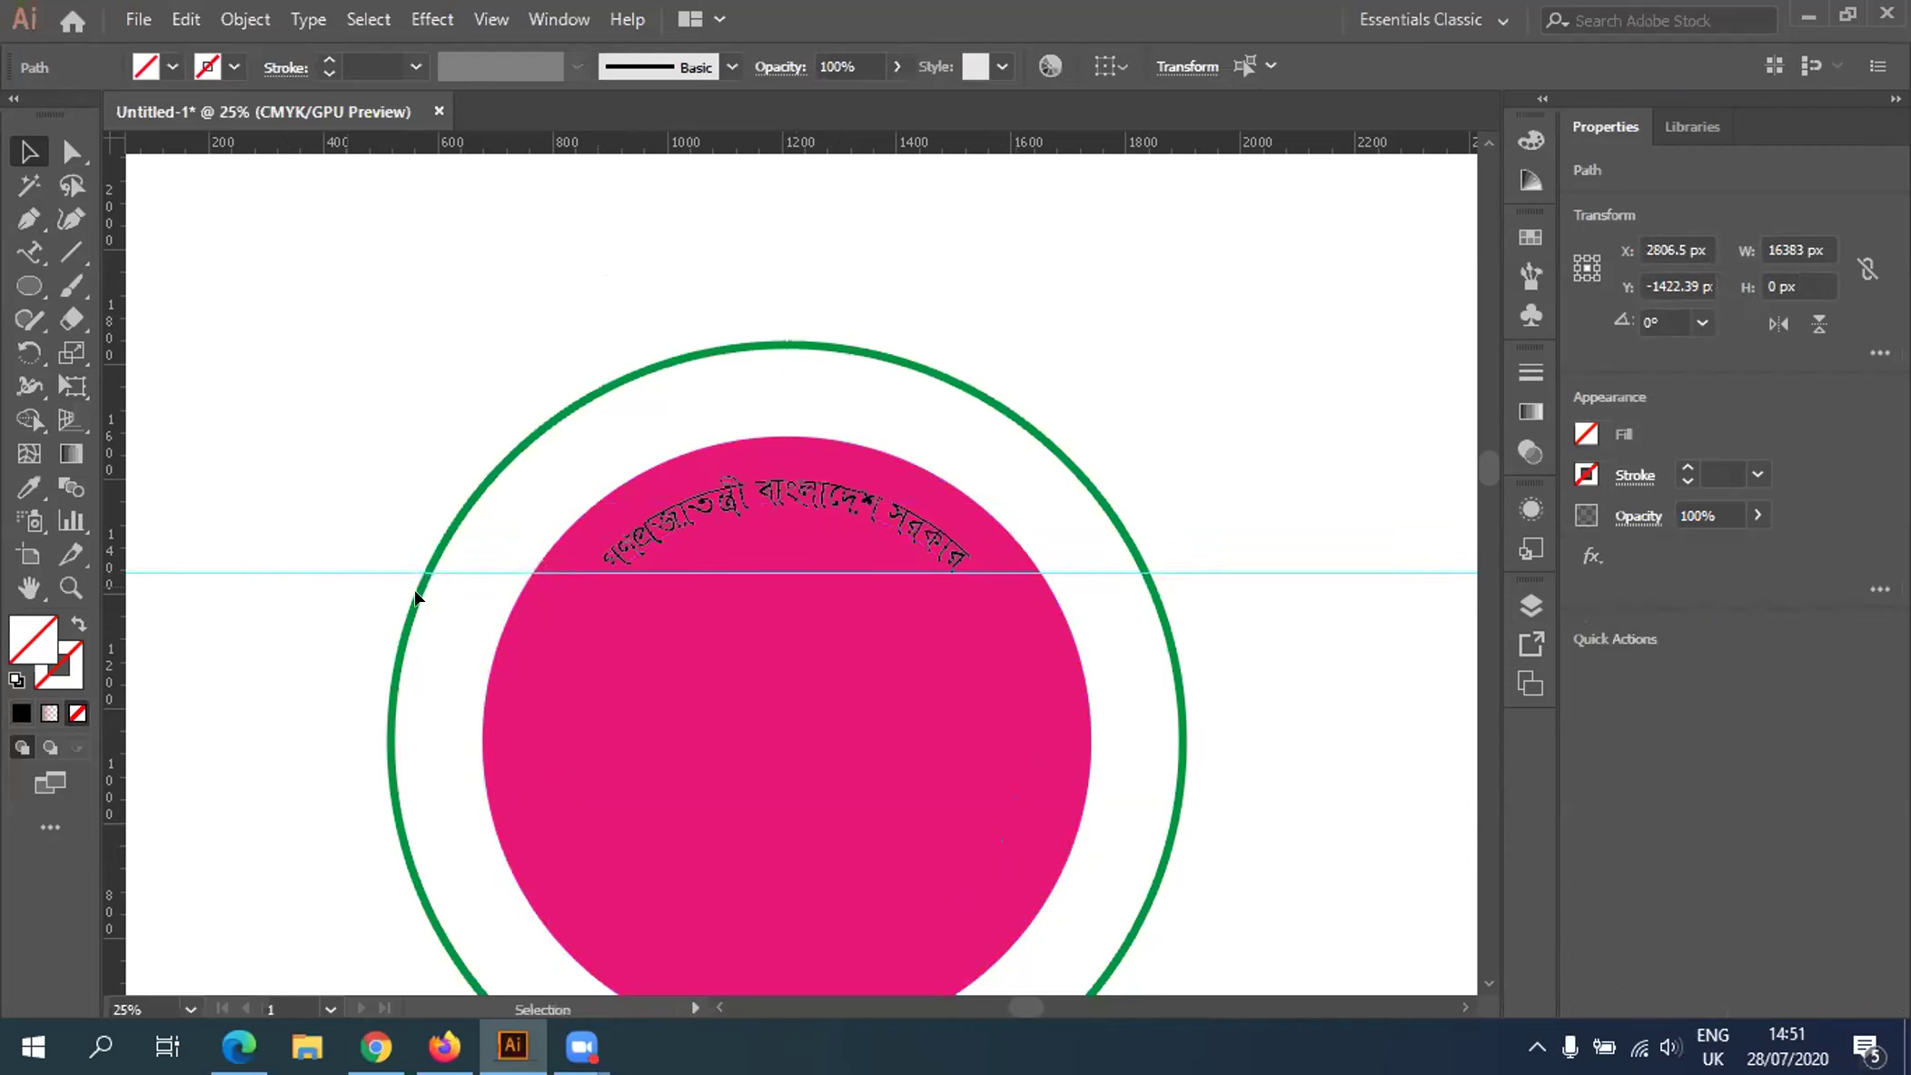
{"action": "left_click", "coordinate": [294, 400]}
{"action": "left_click", "coordinate": [865, 747]}
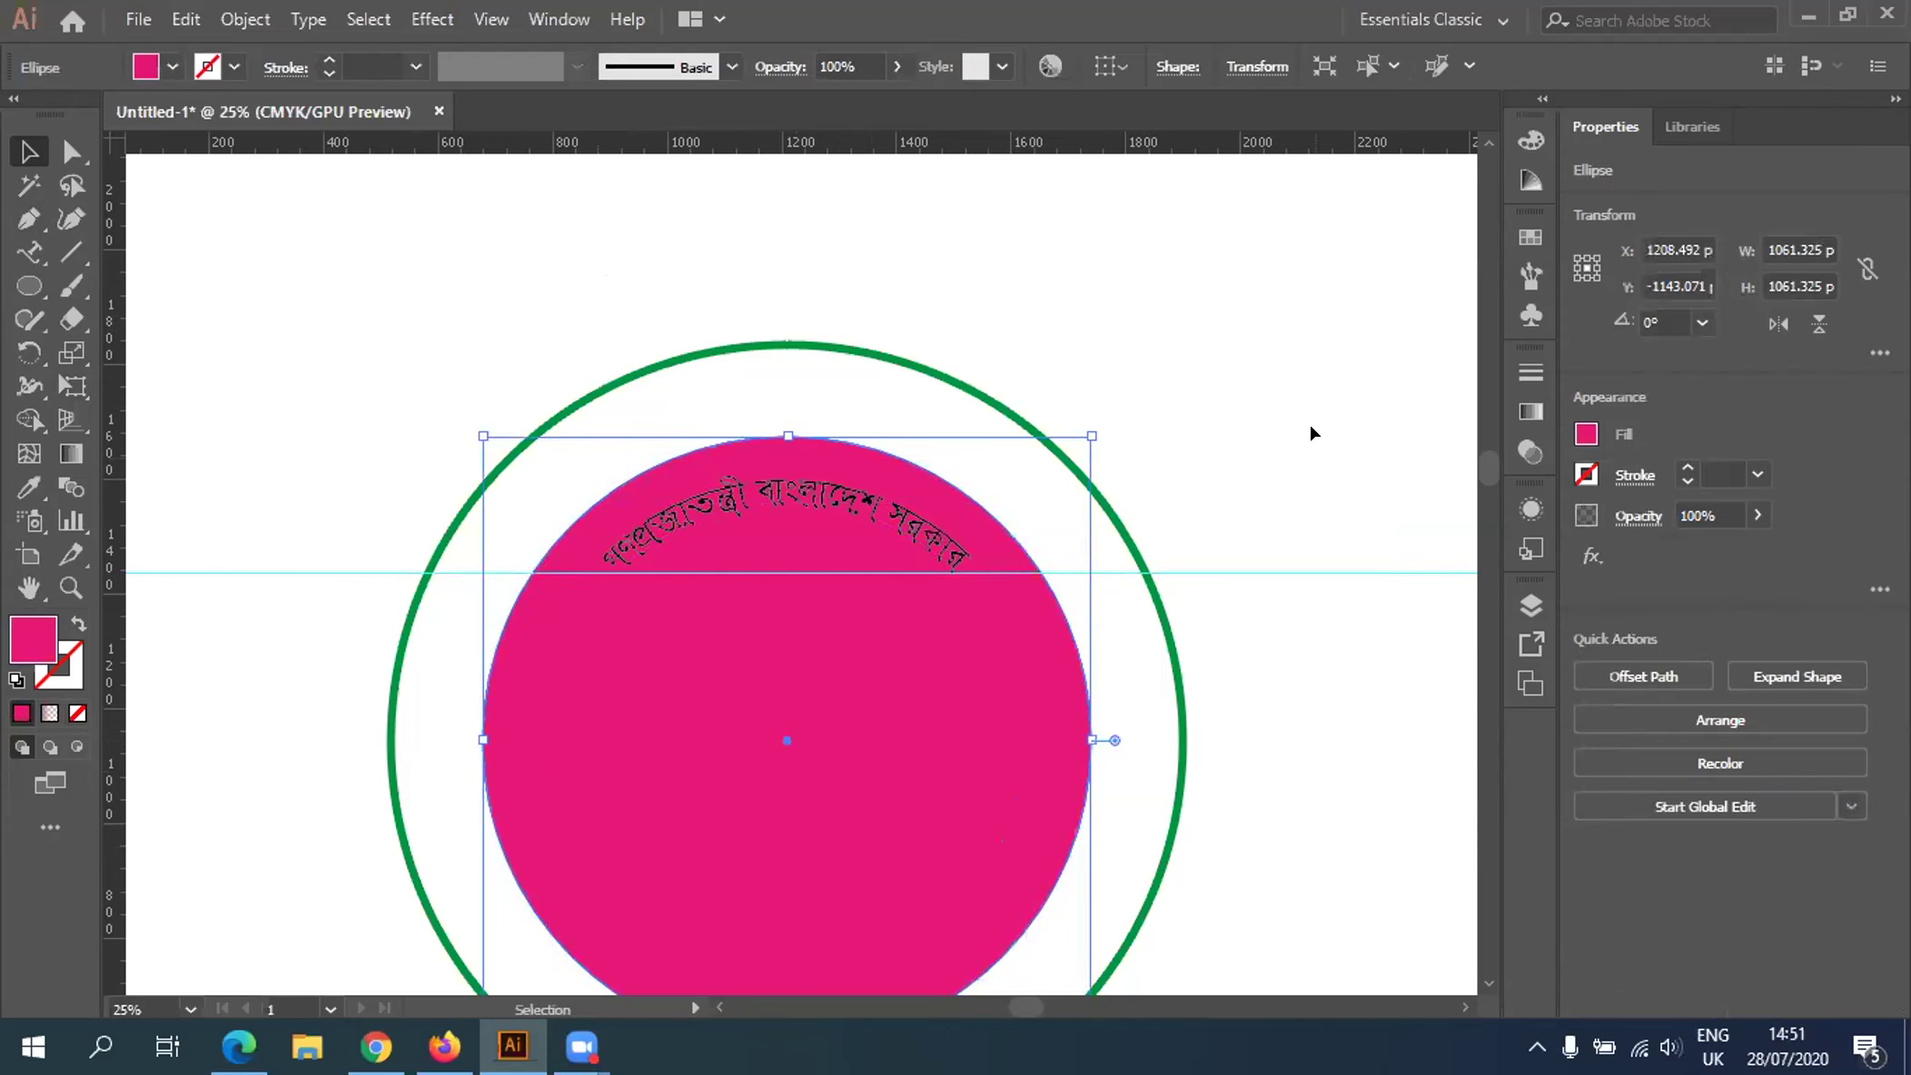
{"action": "key", "text": "ctrl+minus"}
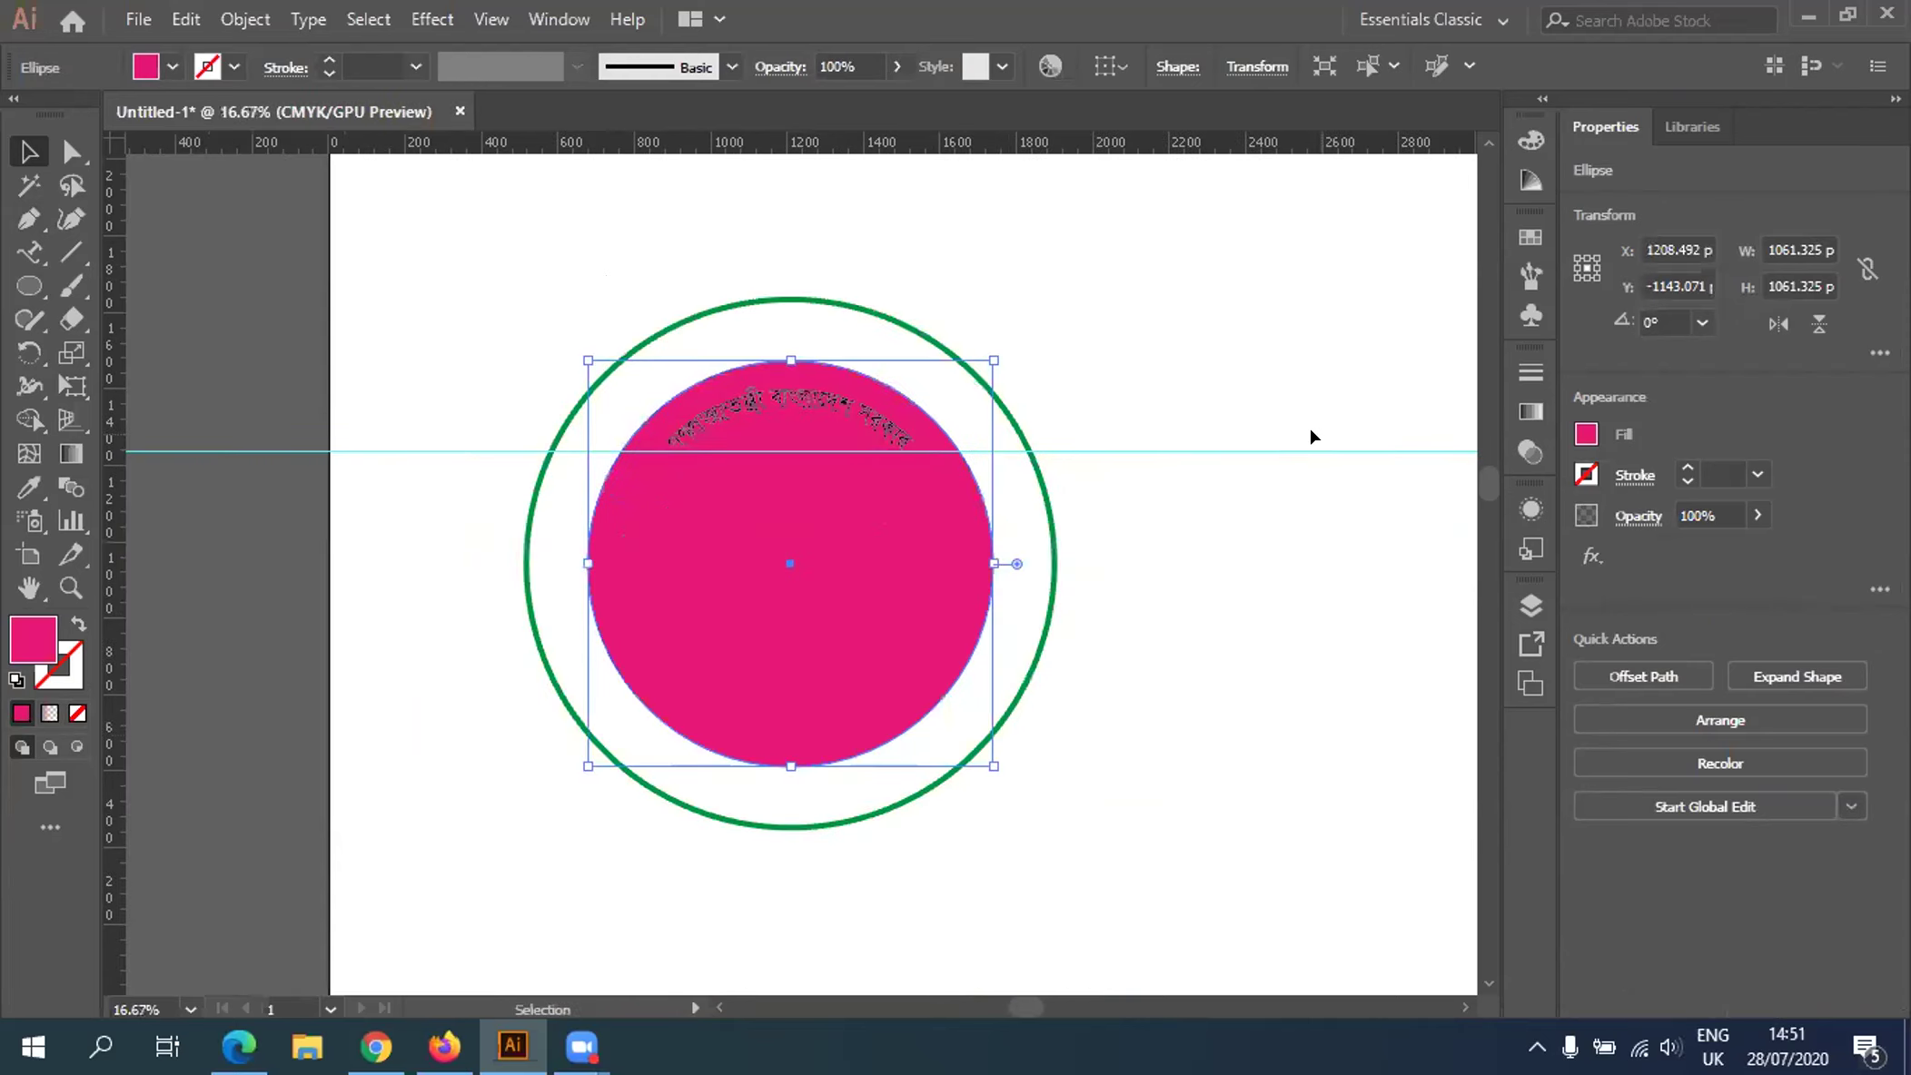
{"action": "left_click", "coordinate": [1097, 734]}
{"action": "left_click", "coordinate": [796, 638]}
{"action": "left_click", "coordinate": [1868, 857]}
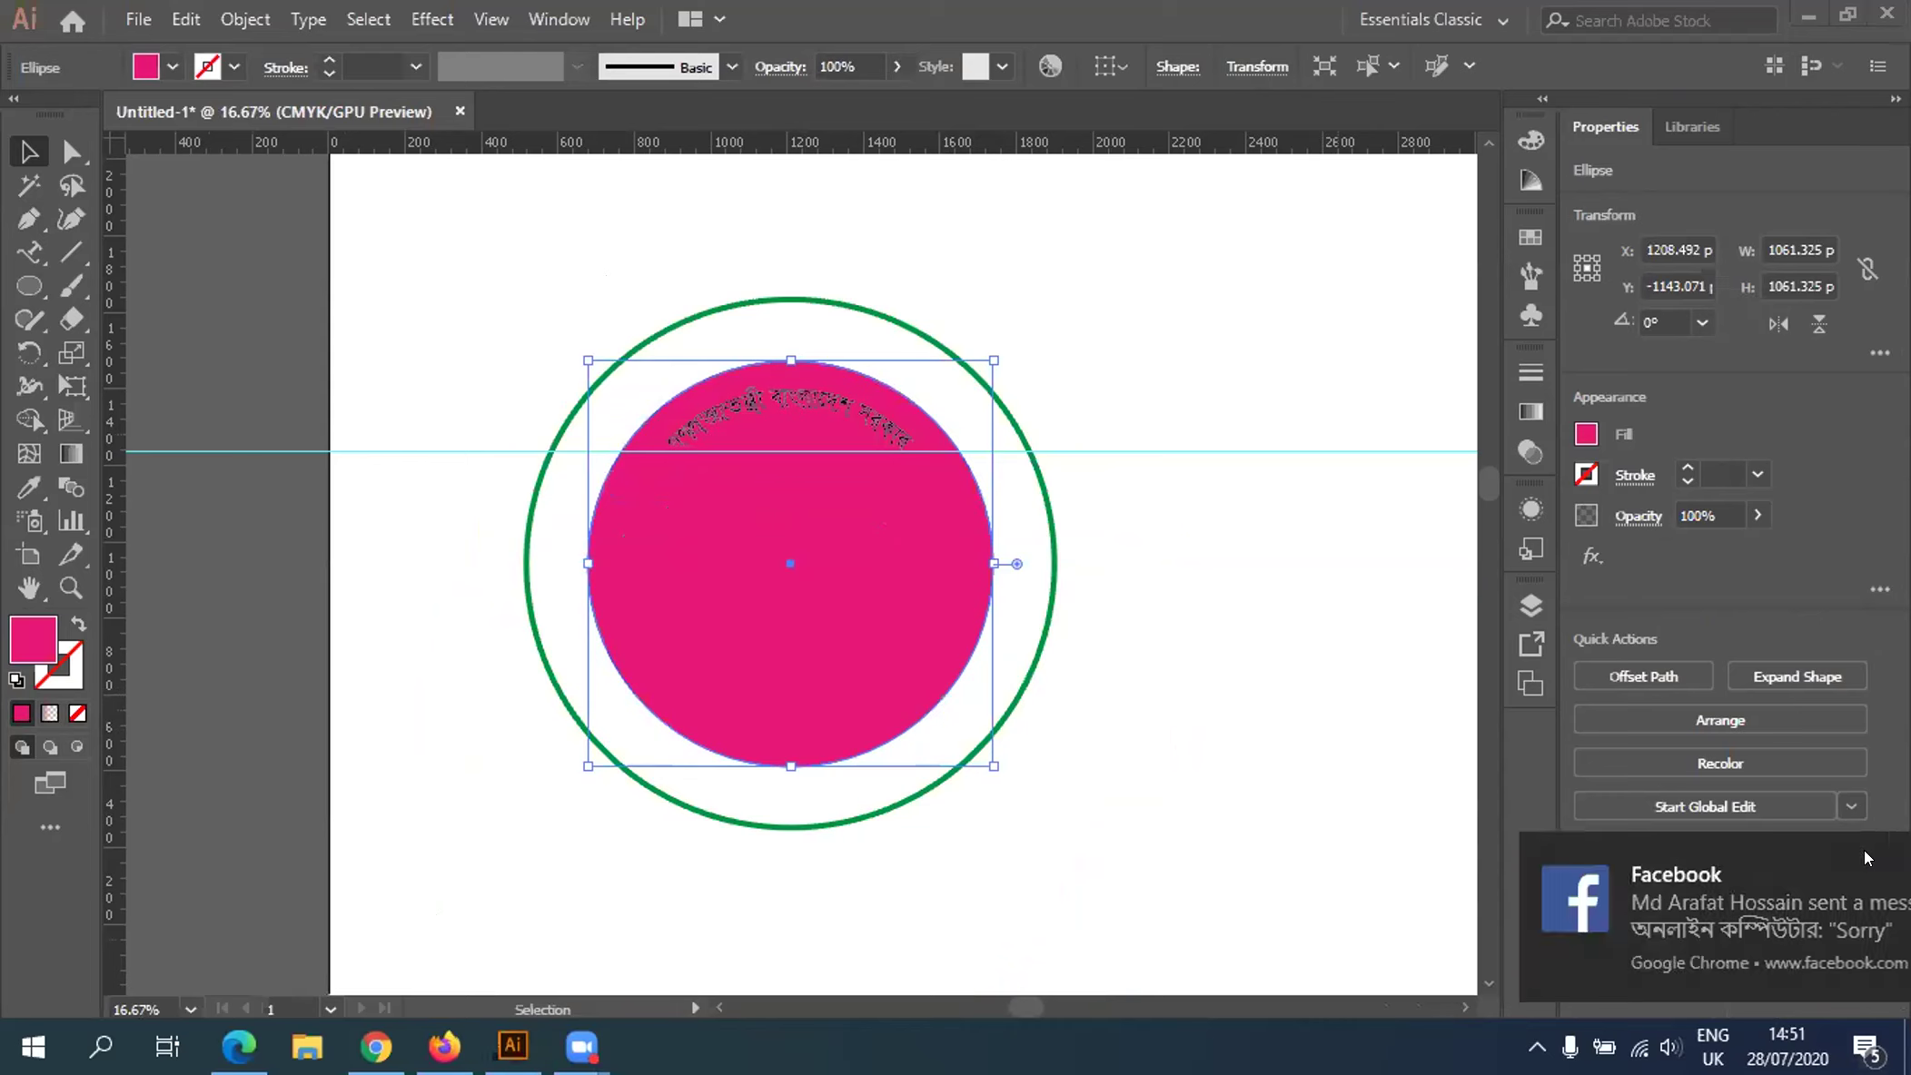
{"action": "left_click", "coordinate": [1177, 840]}
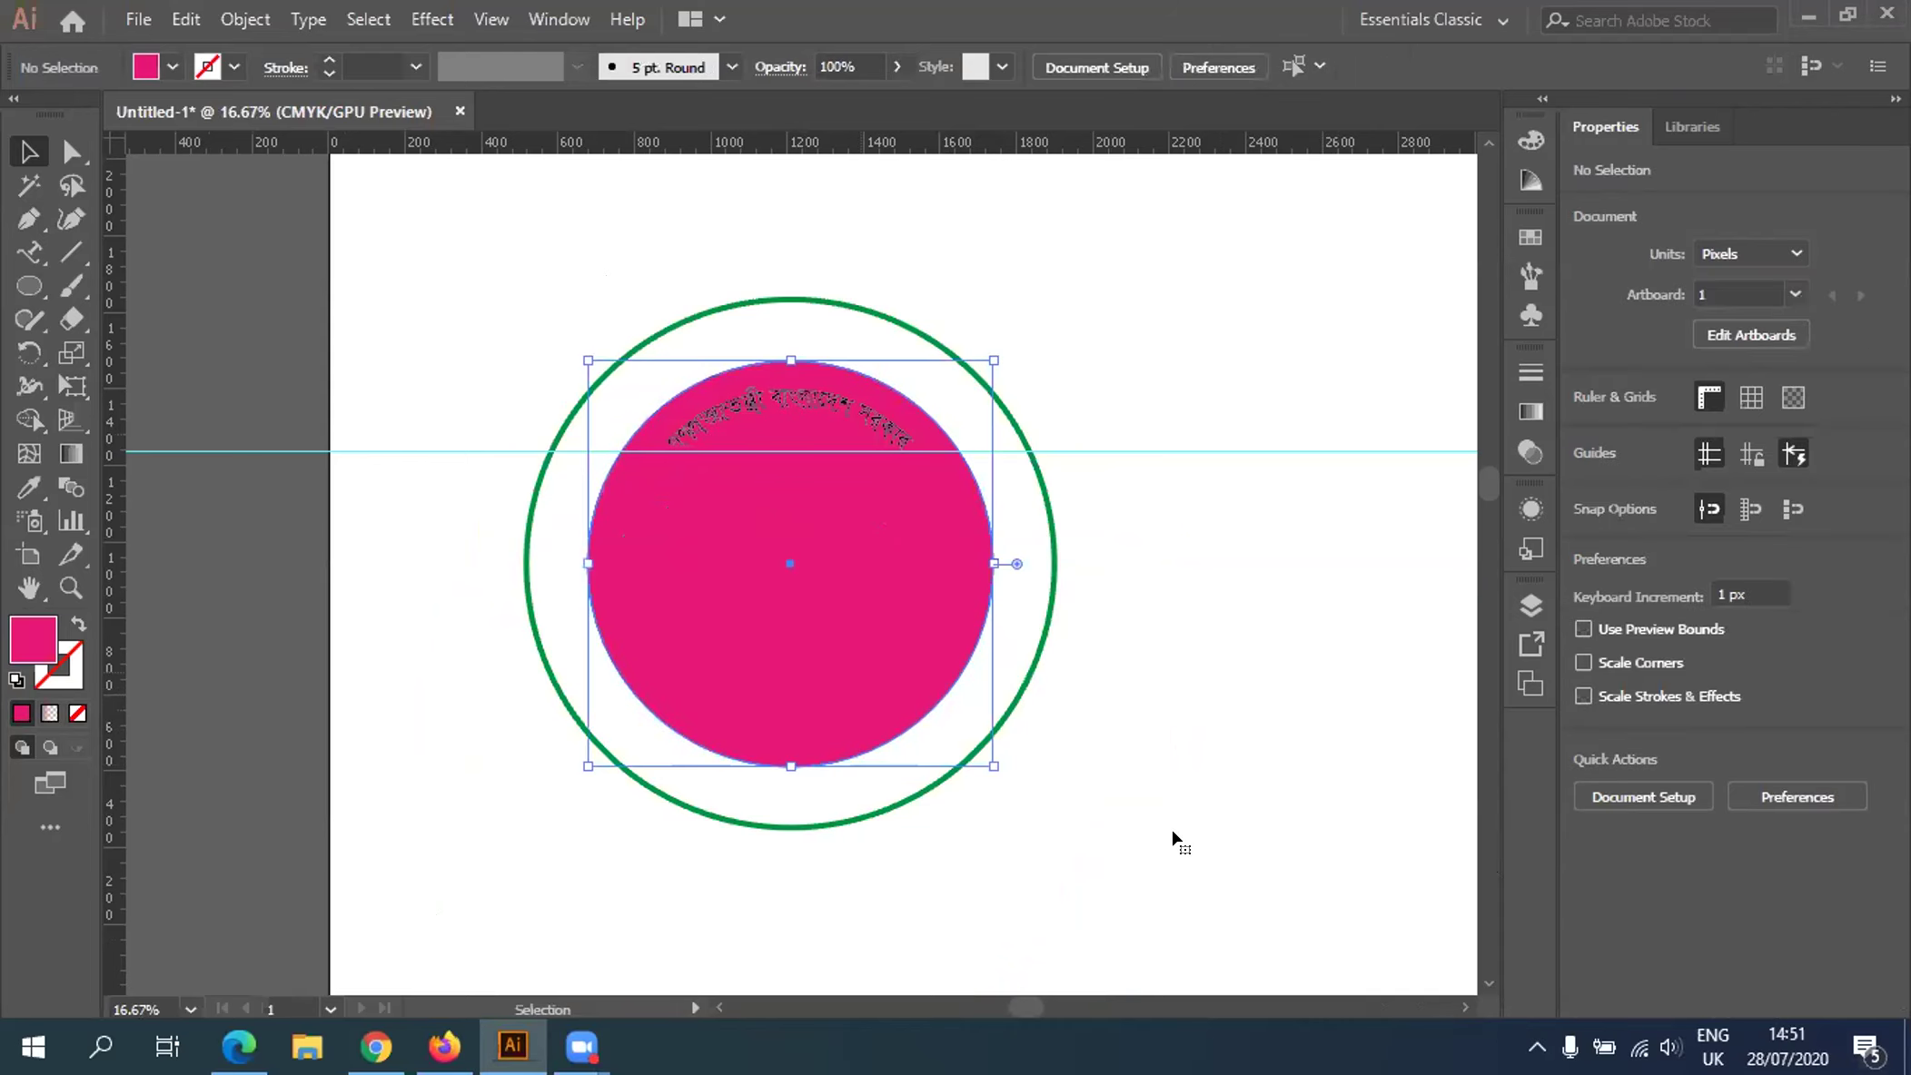
{"action": "left_click", "coordinate": [1002, 711]}
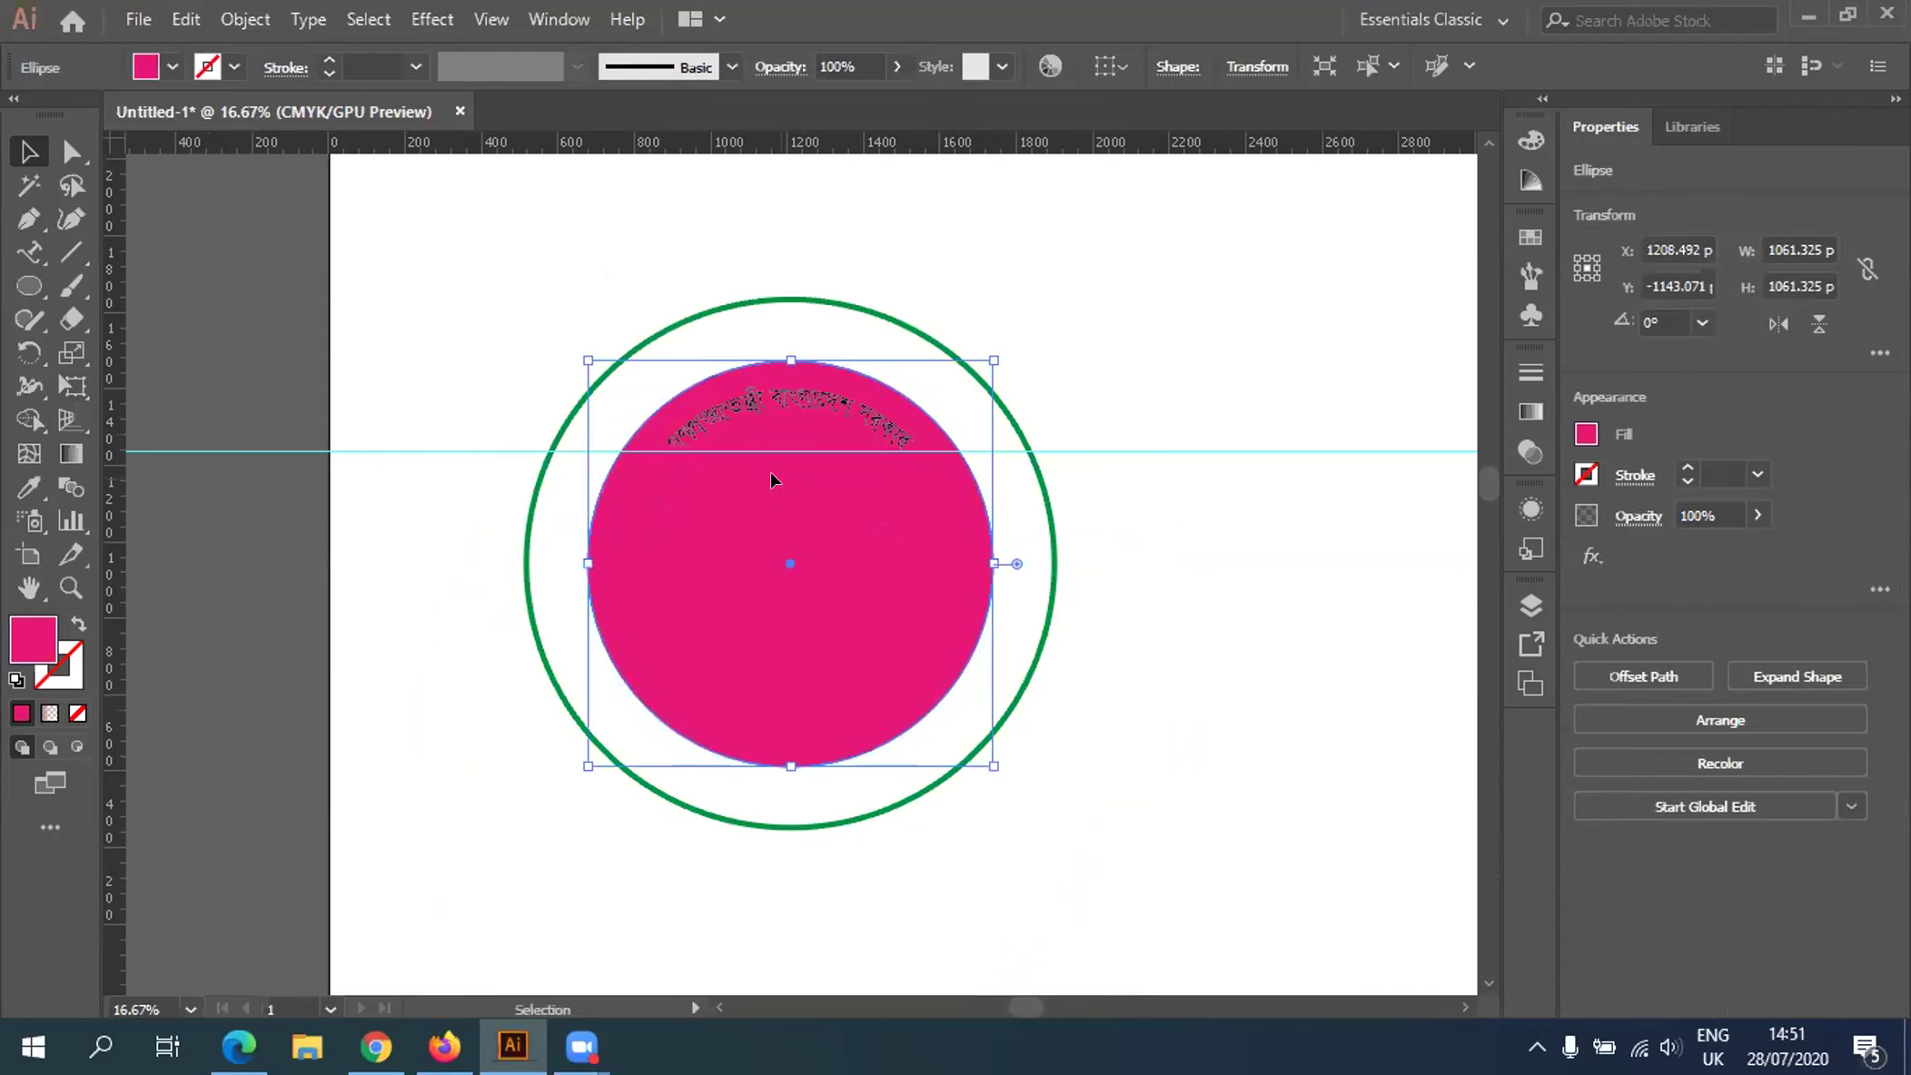
{"action": "left_click", "coordinate": [1093, 645]}
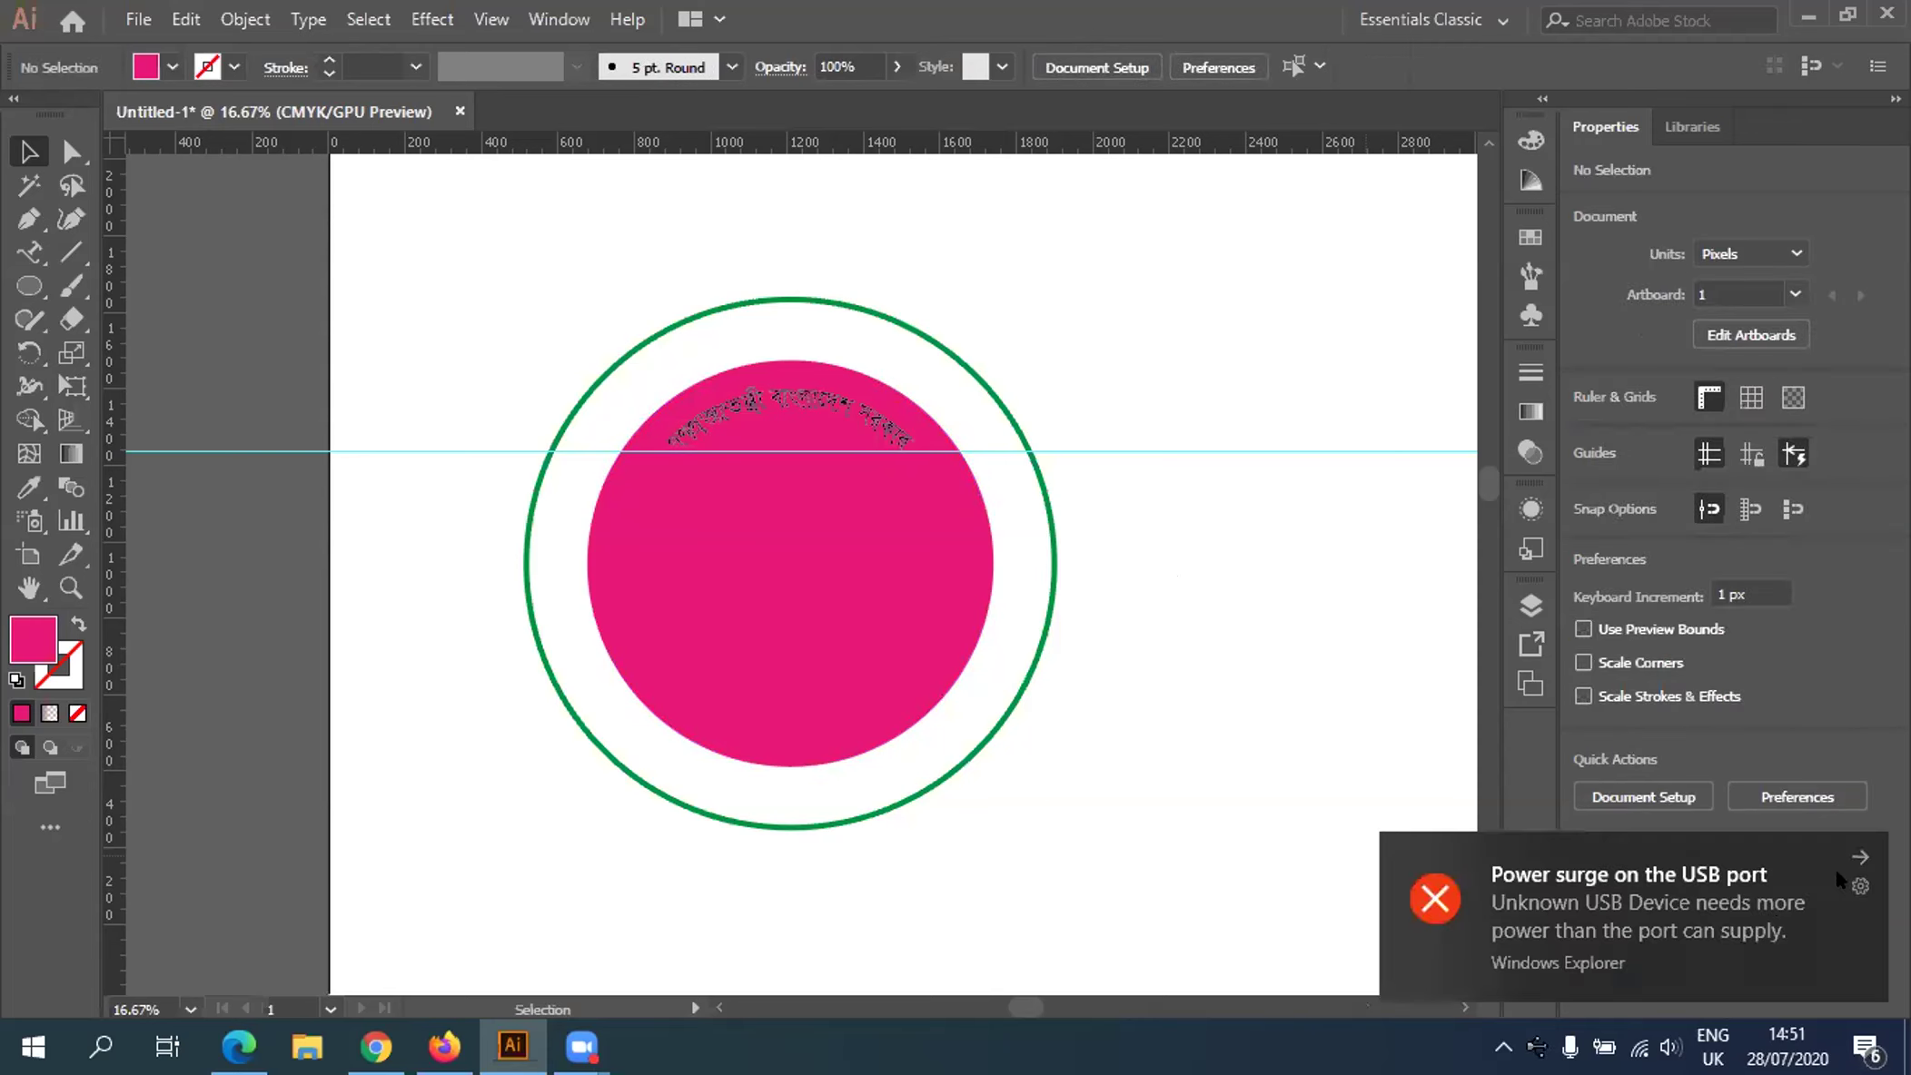
{"action": "left_click", "coordinate": [1850, 856]}
{"action": "left_click", "coordinate": [1858, 855]}
{"action": "left_click", "coordinate": [1862, 856]}
{"action": "left_click", "coordinate": [1863, 859]}
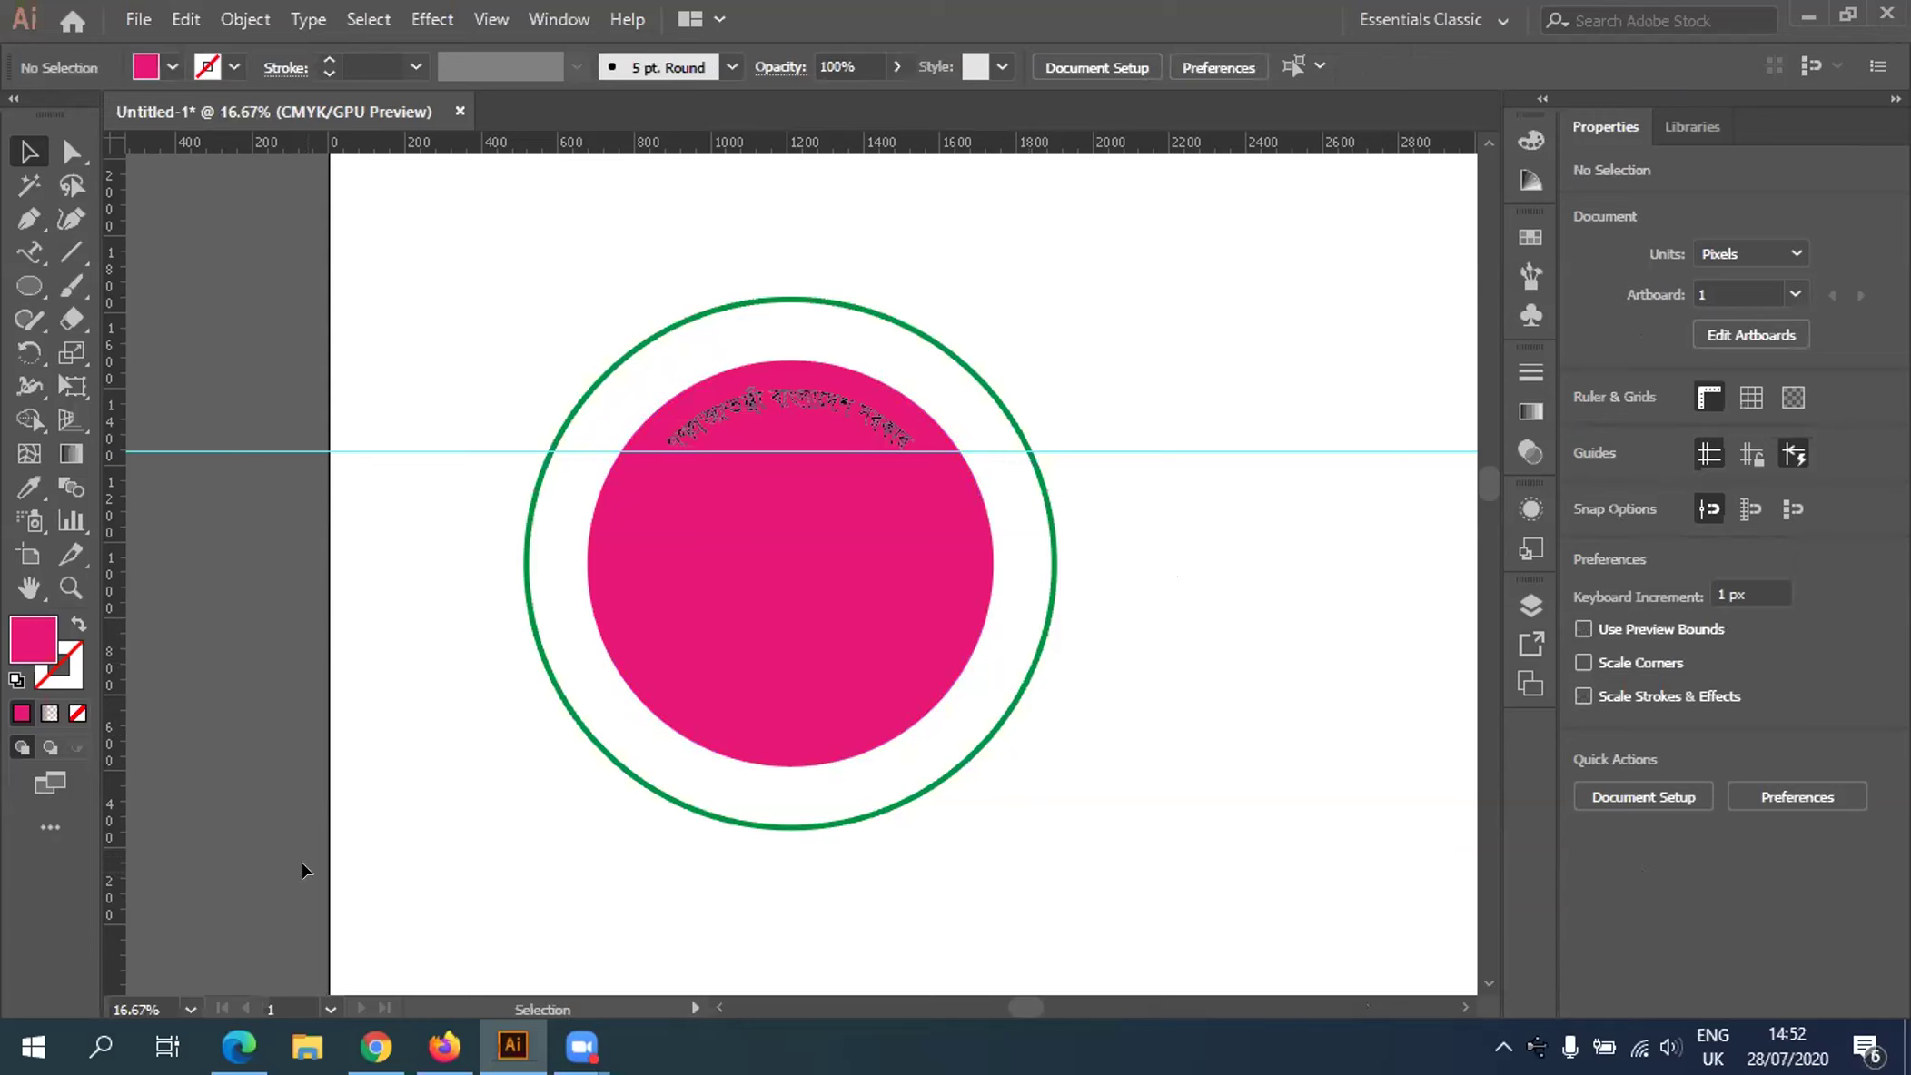
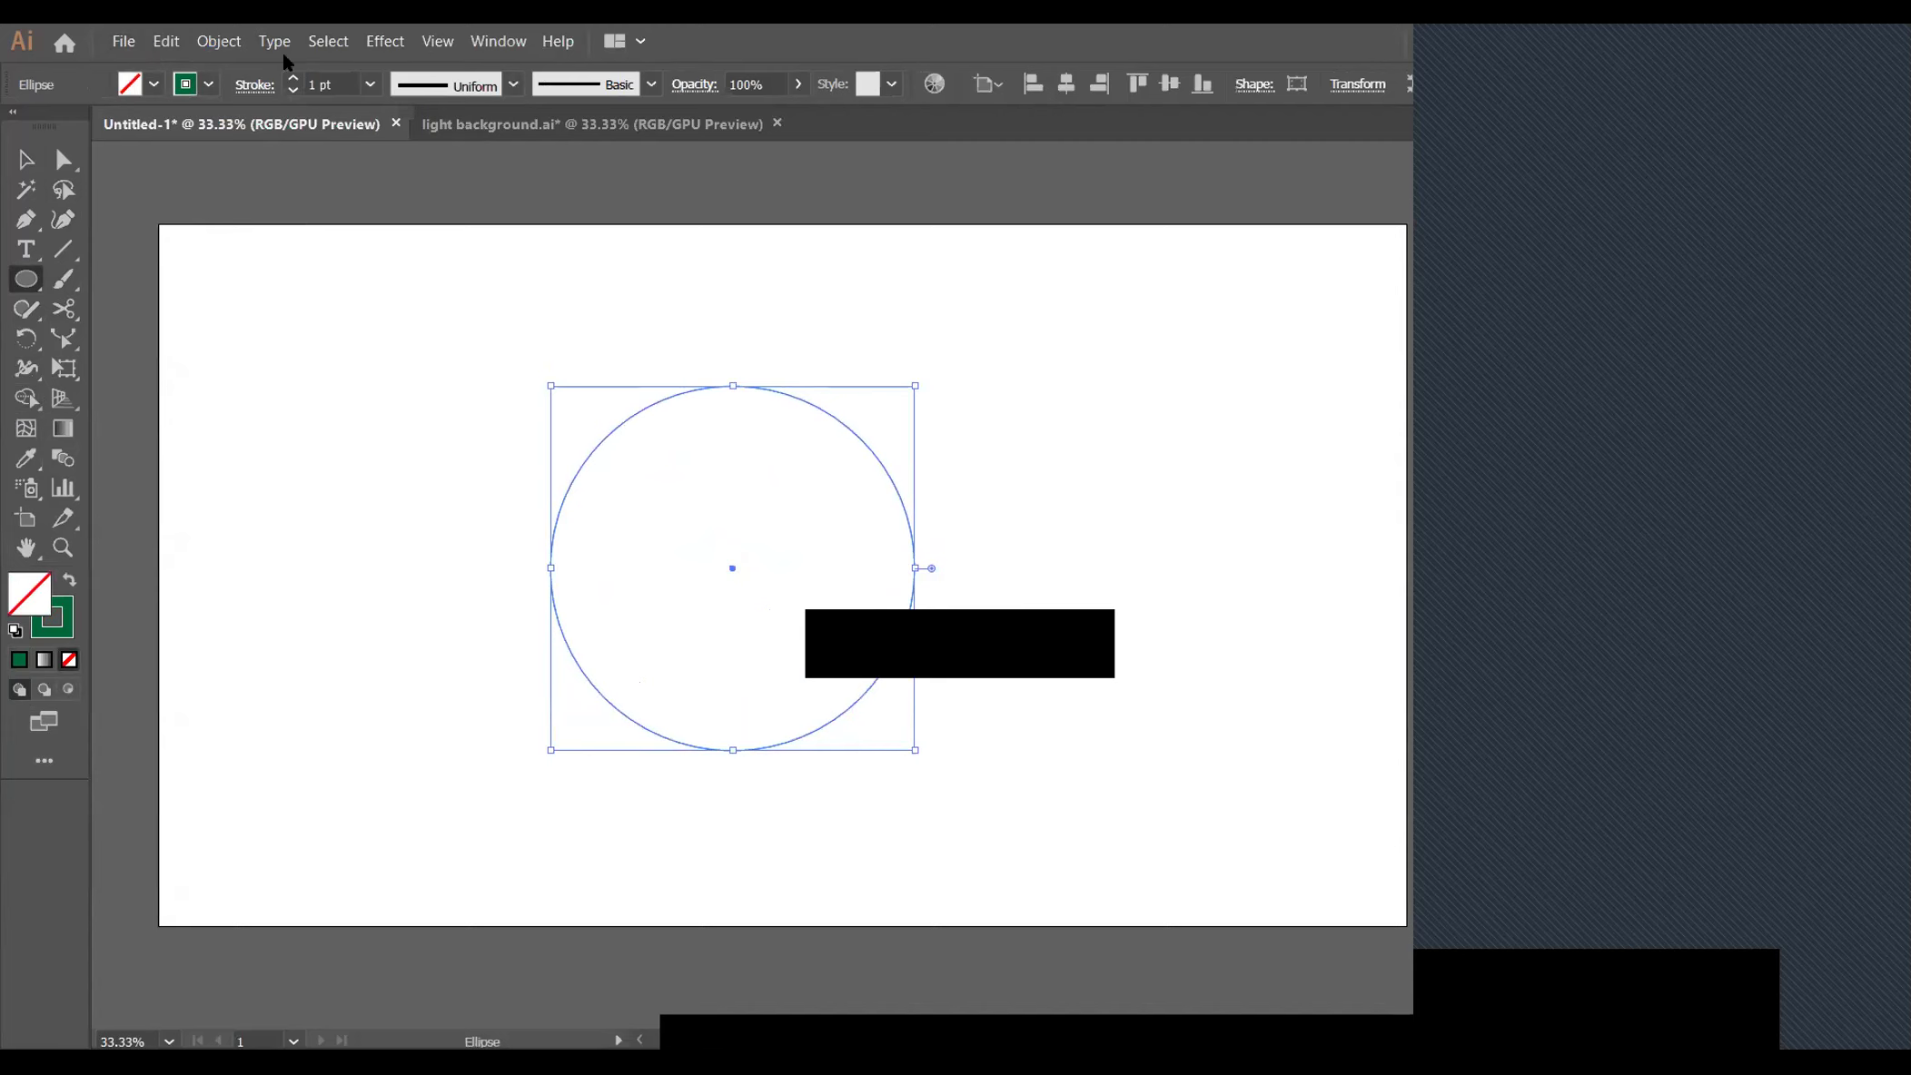
Thicken the green circle's stroke to 18 pt, after trying 4 pt and 10 pt
{"action": "left_click", "coordinate": [369, 84]}
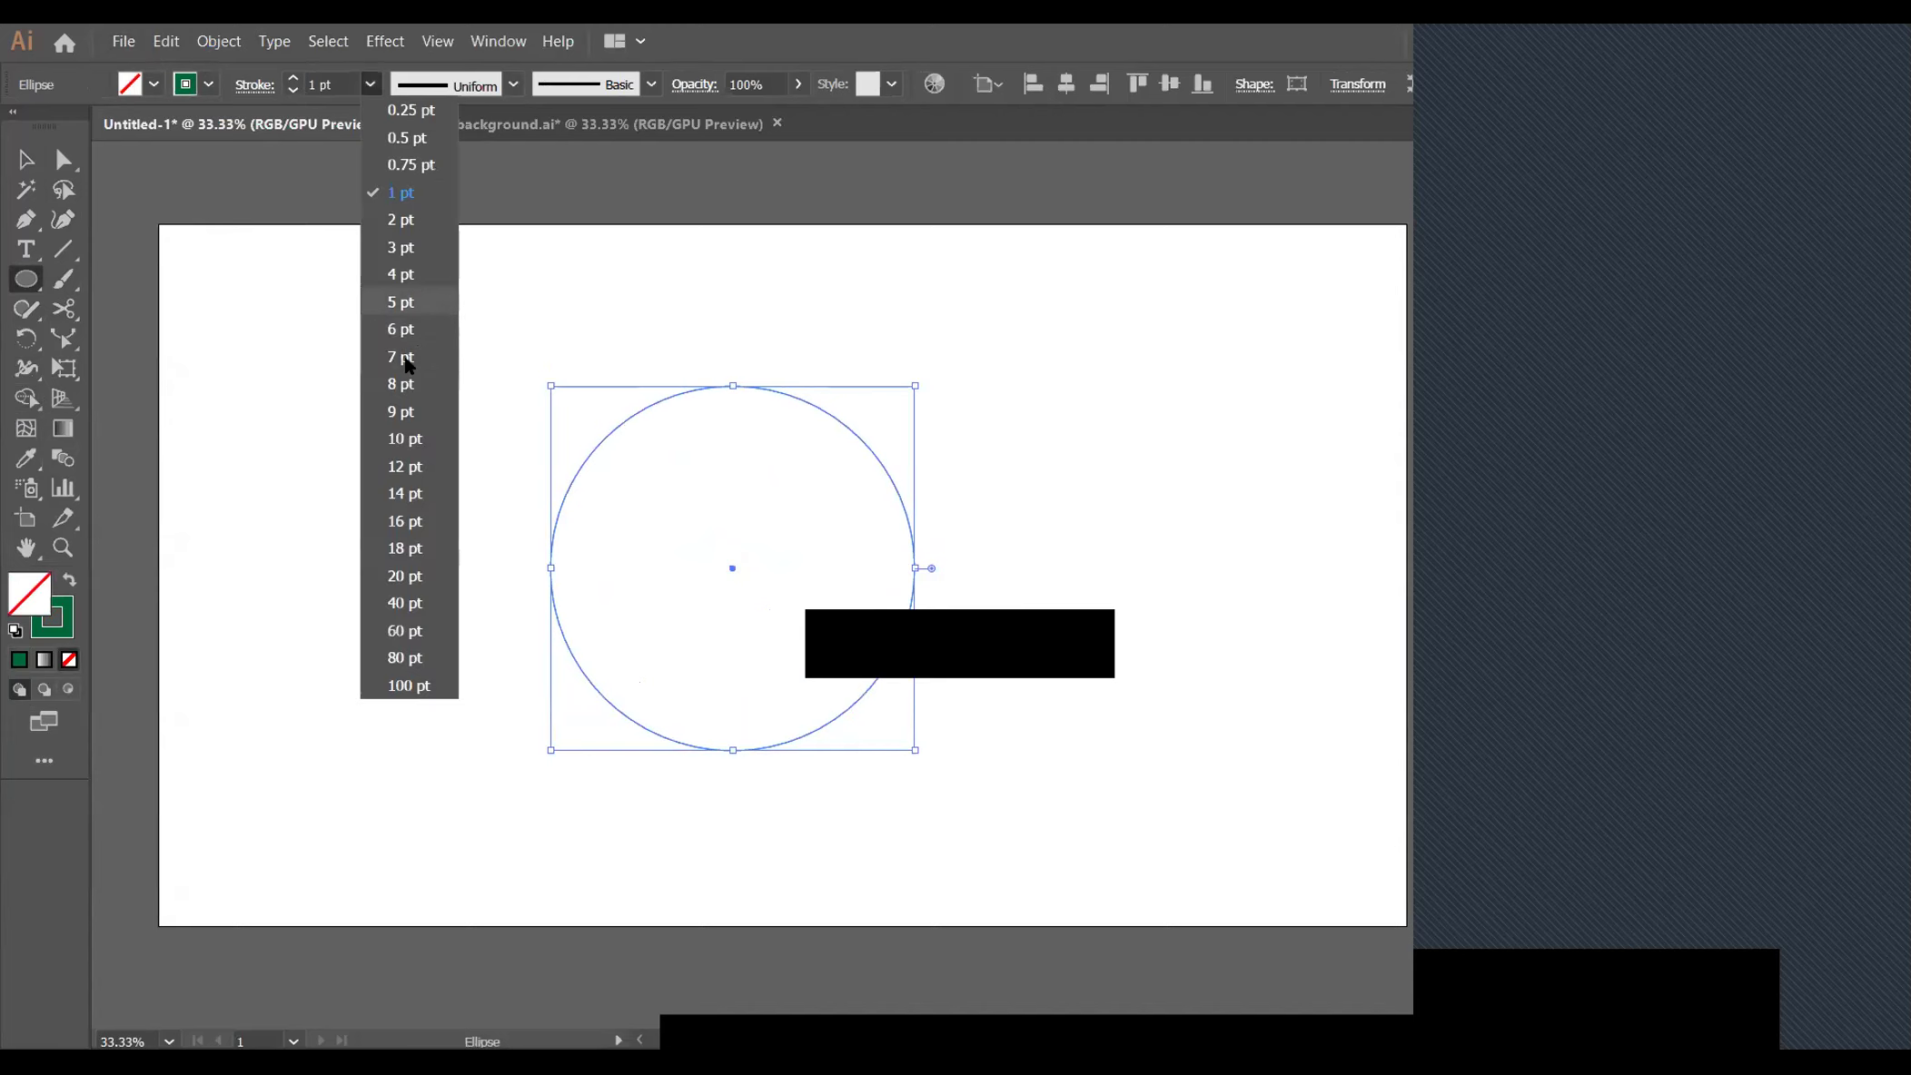
{"action": "left_click", "coordinate": [411, 284]}
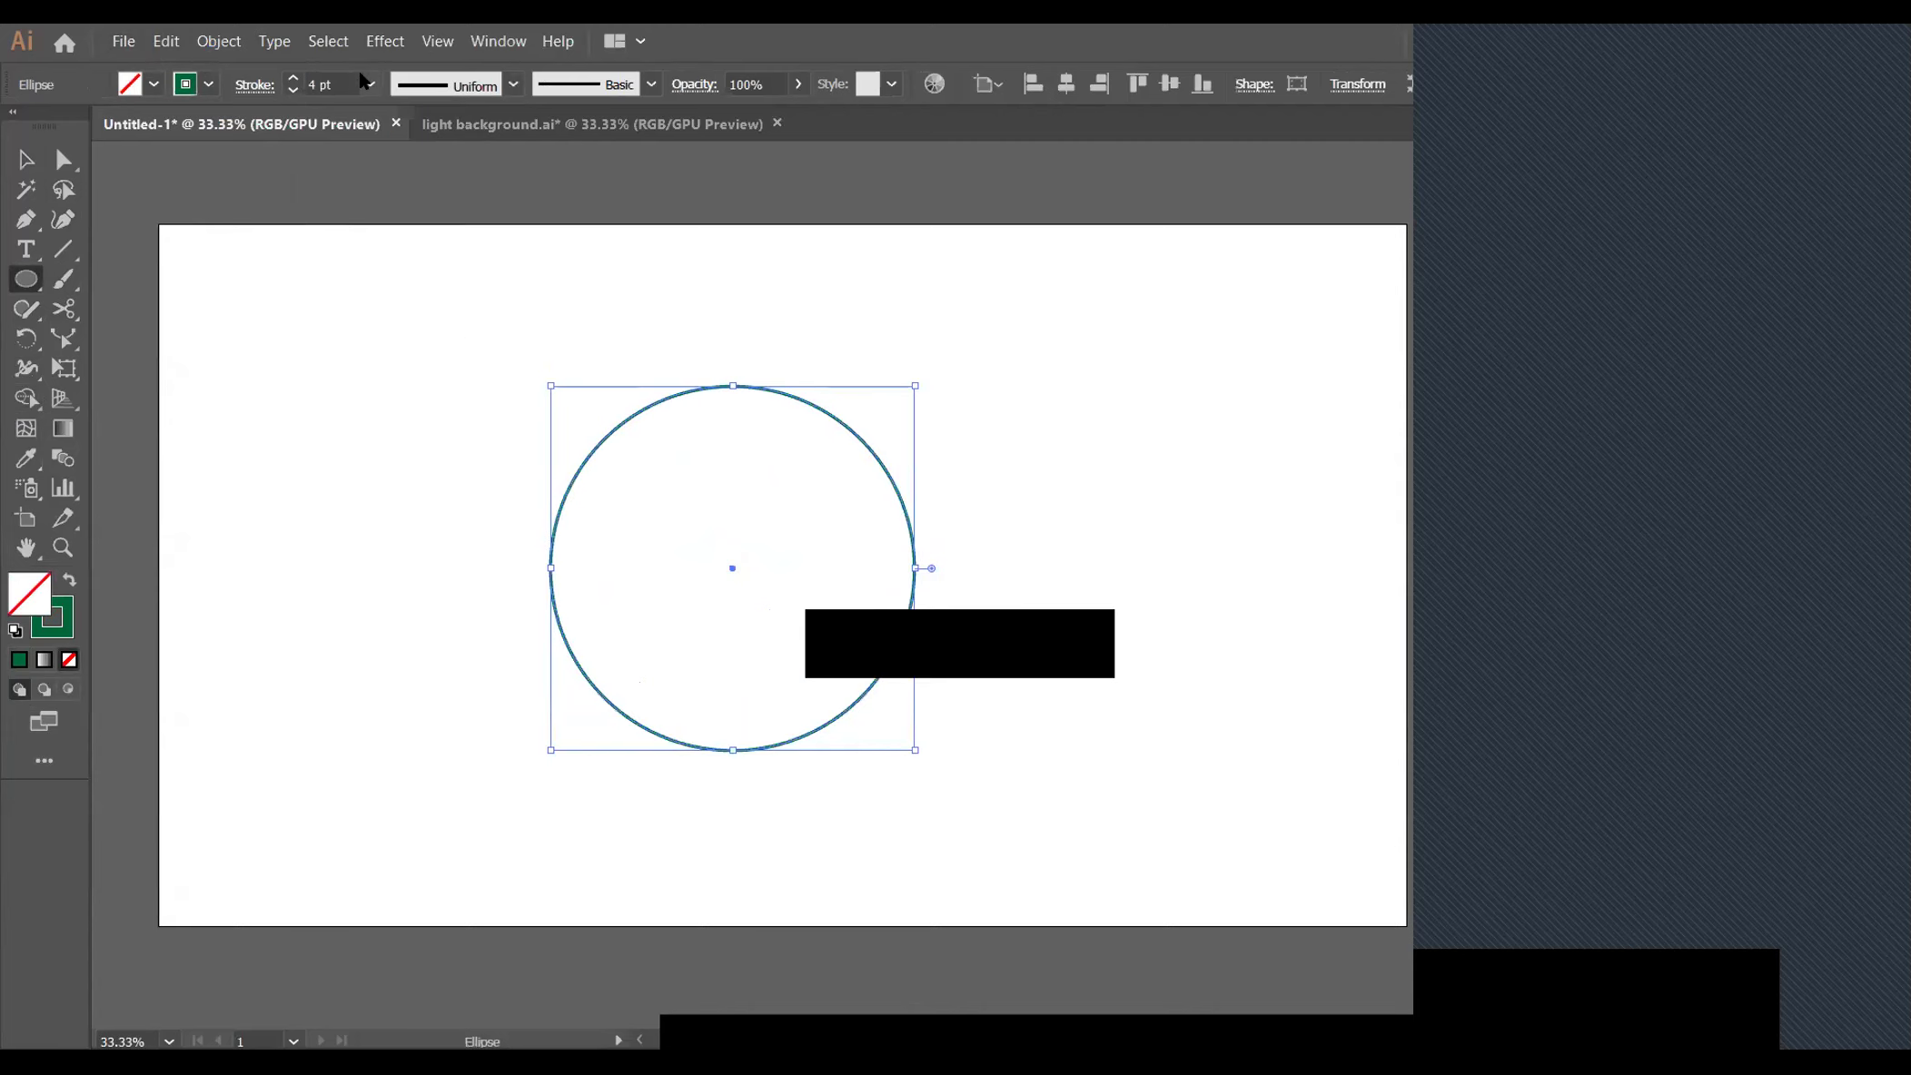
{"action": "left_click", "coordinate": [368, 84]}
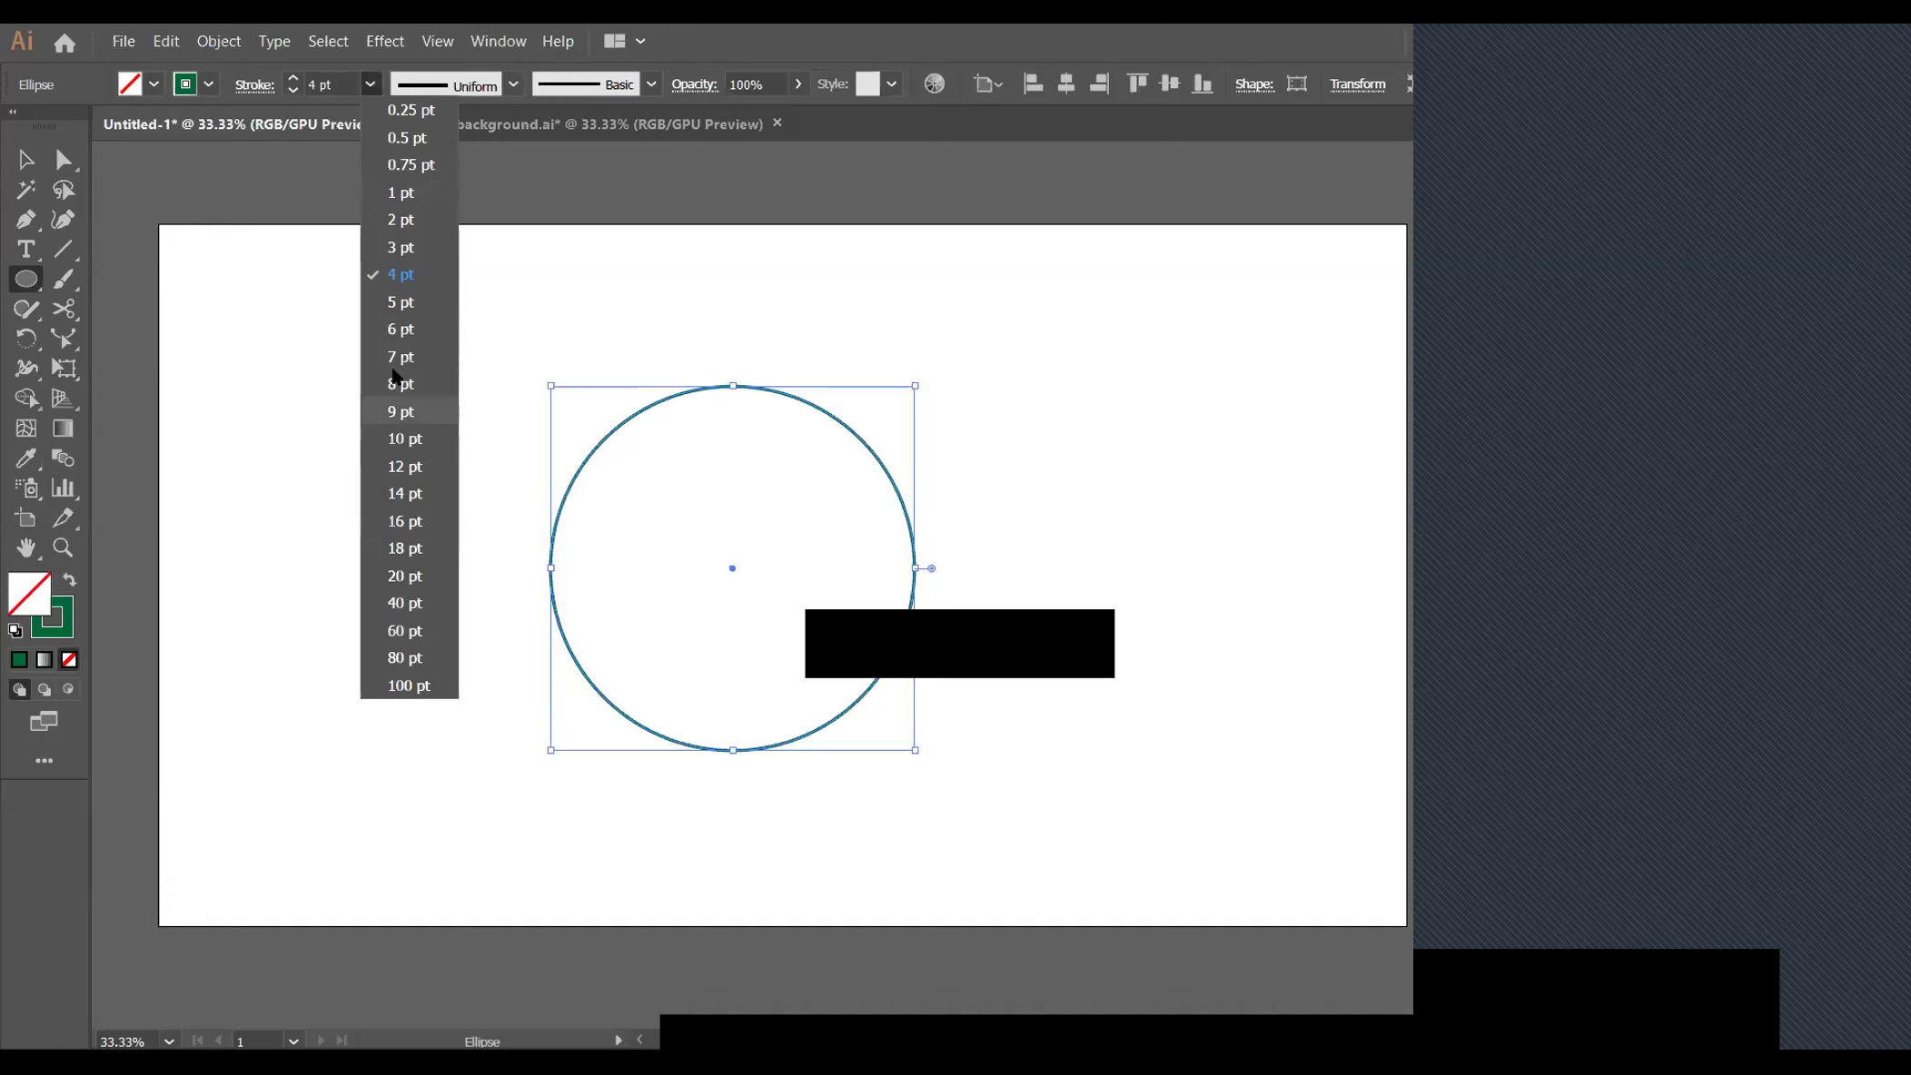
{"action": "left_click", "coordinate": [411, 443]}
{"action": "left_click", "coordinate": [370, 85]}
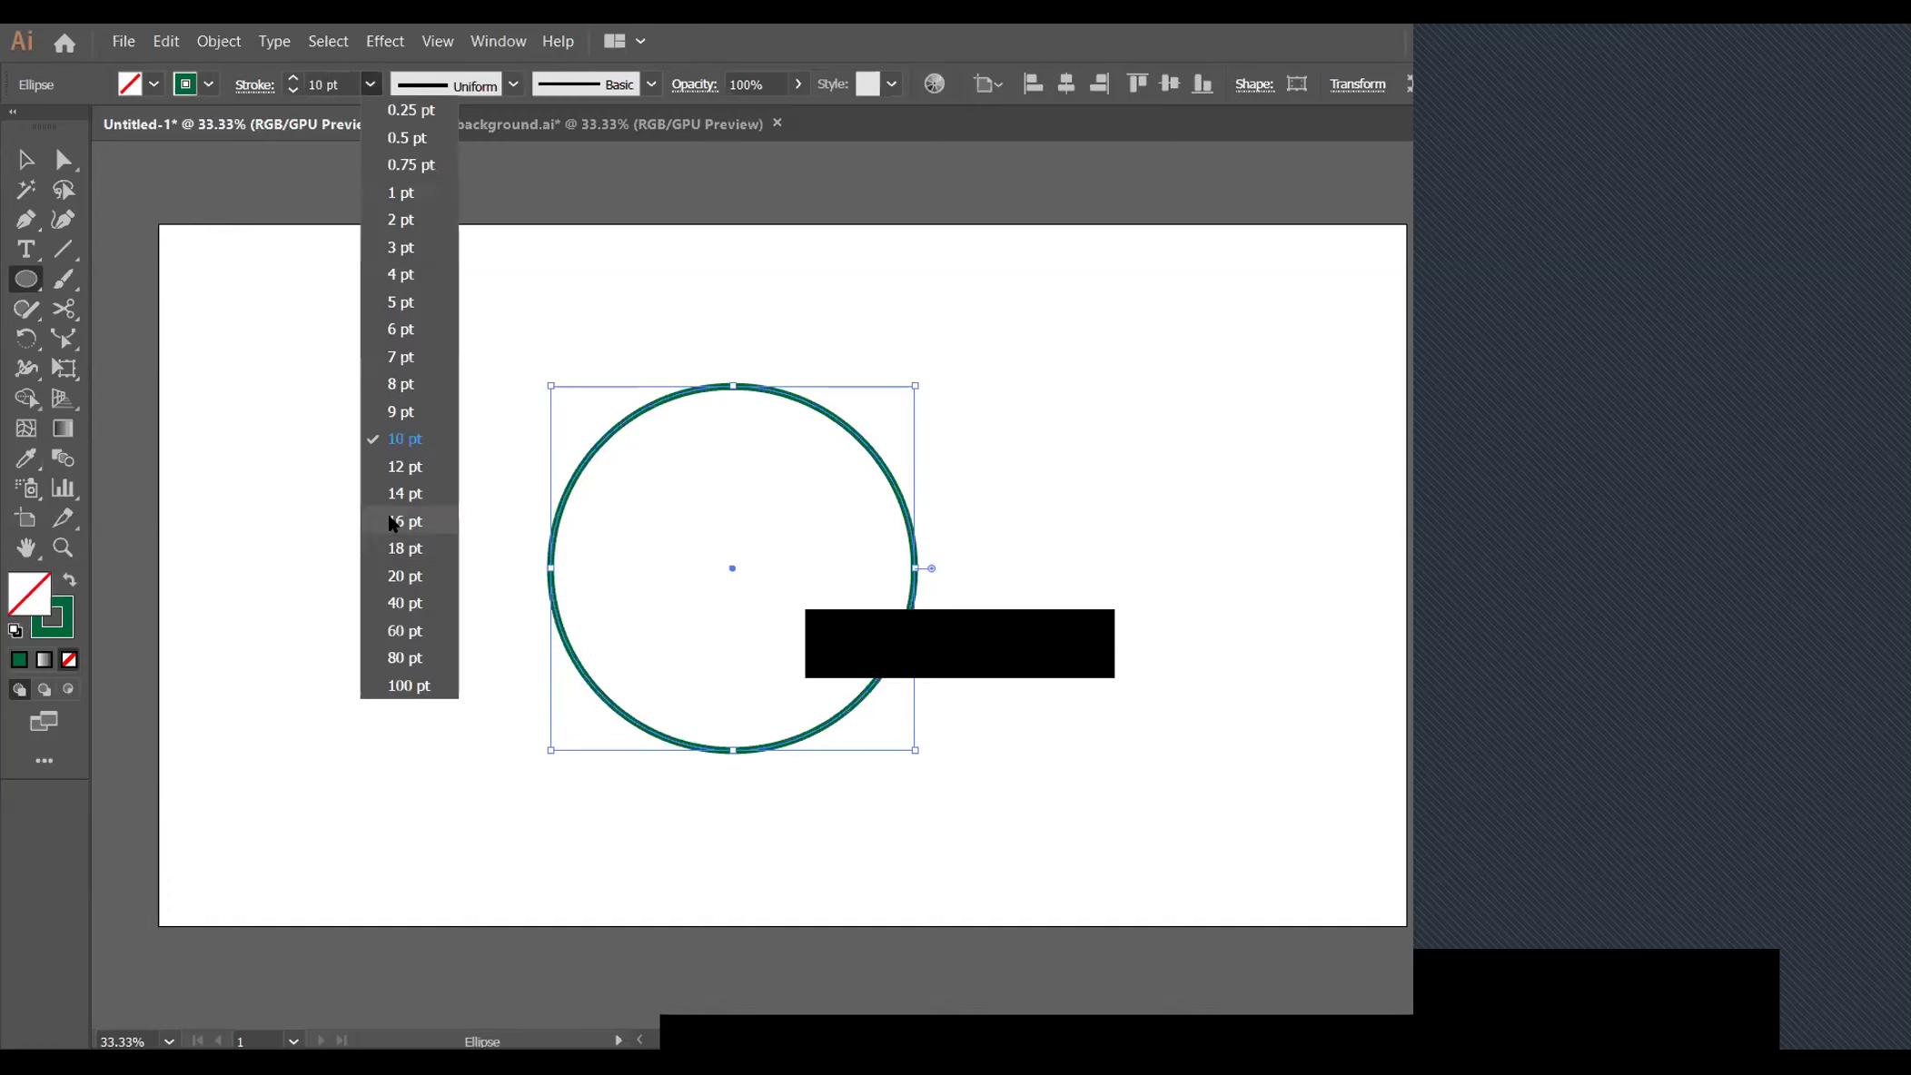
{"action": "left_click", "coordinate": [400, 549]}
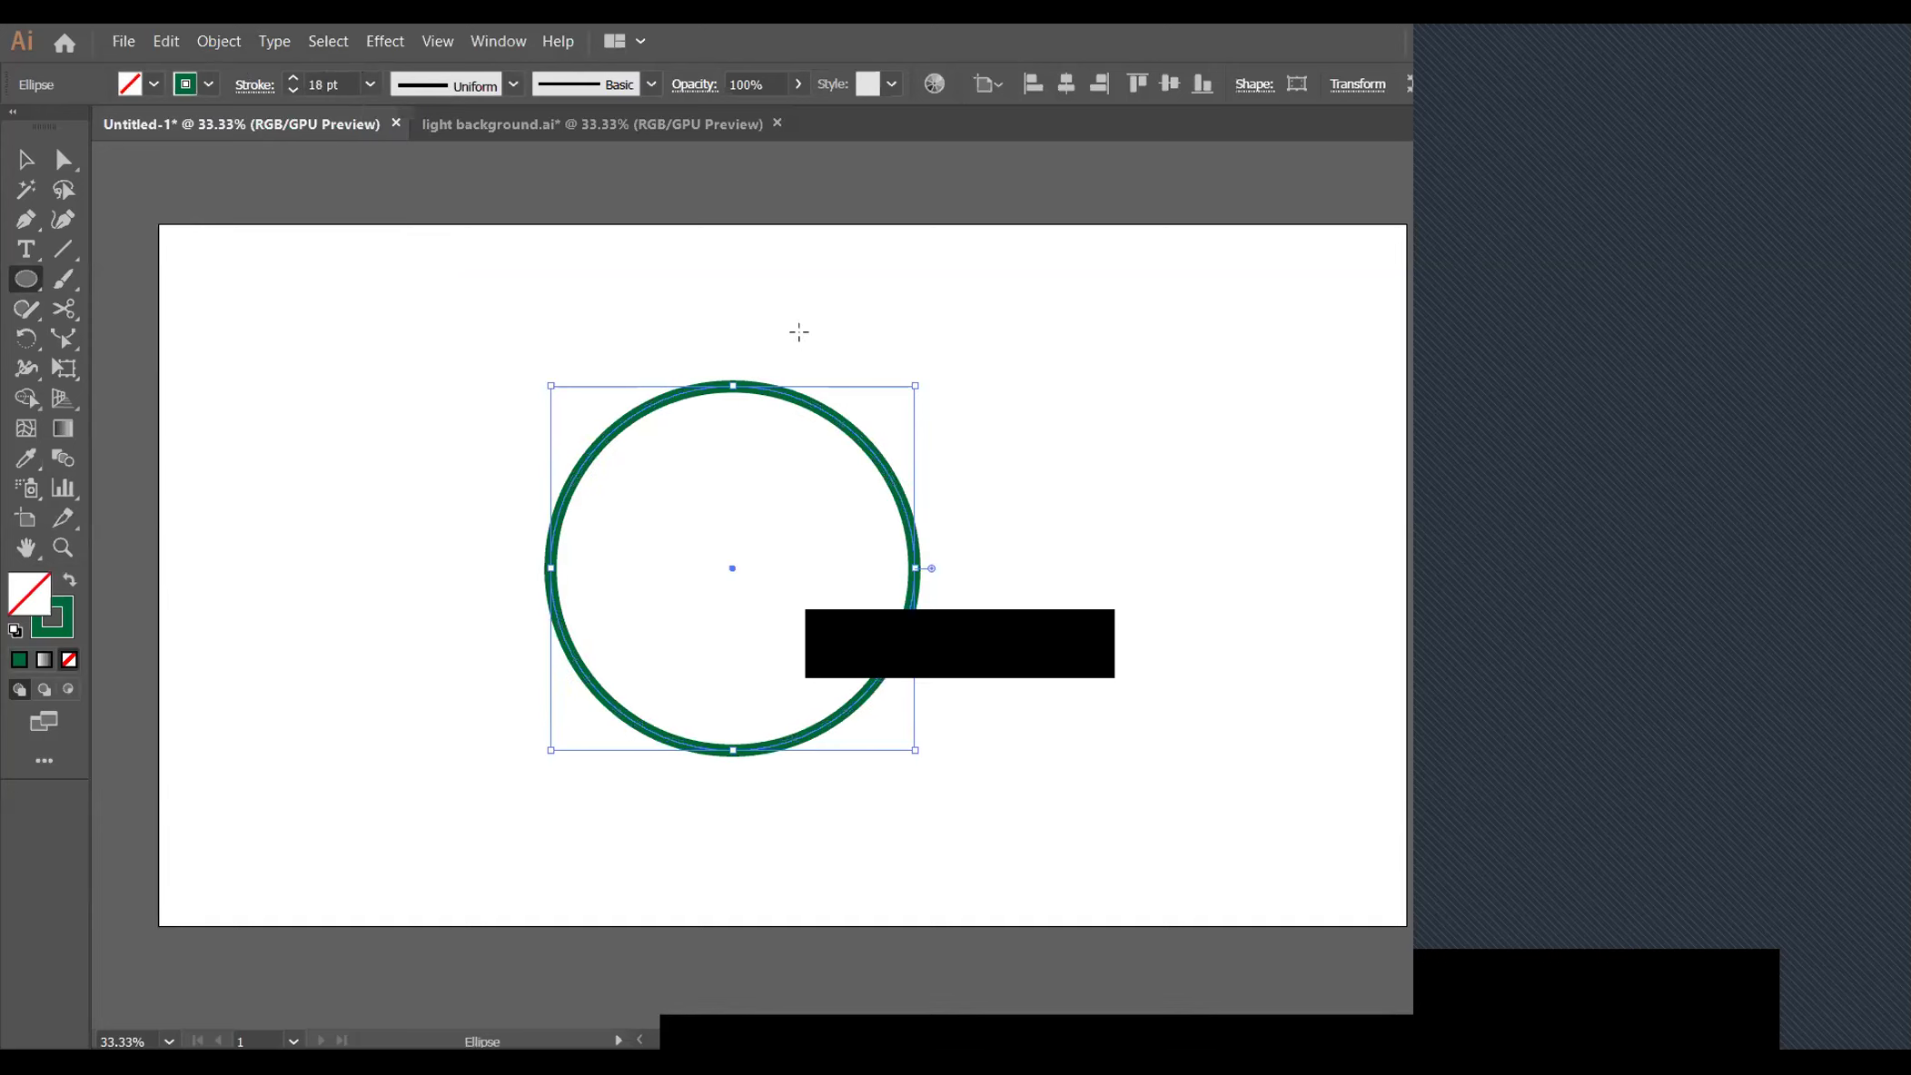
{"action": "left_click", "coordinate": [26, 160]}
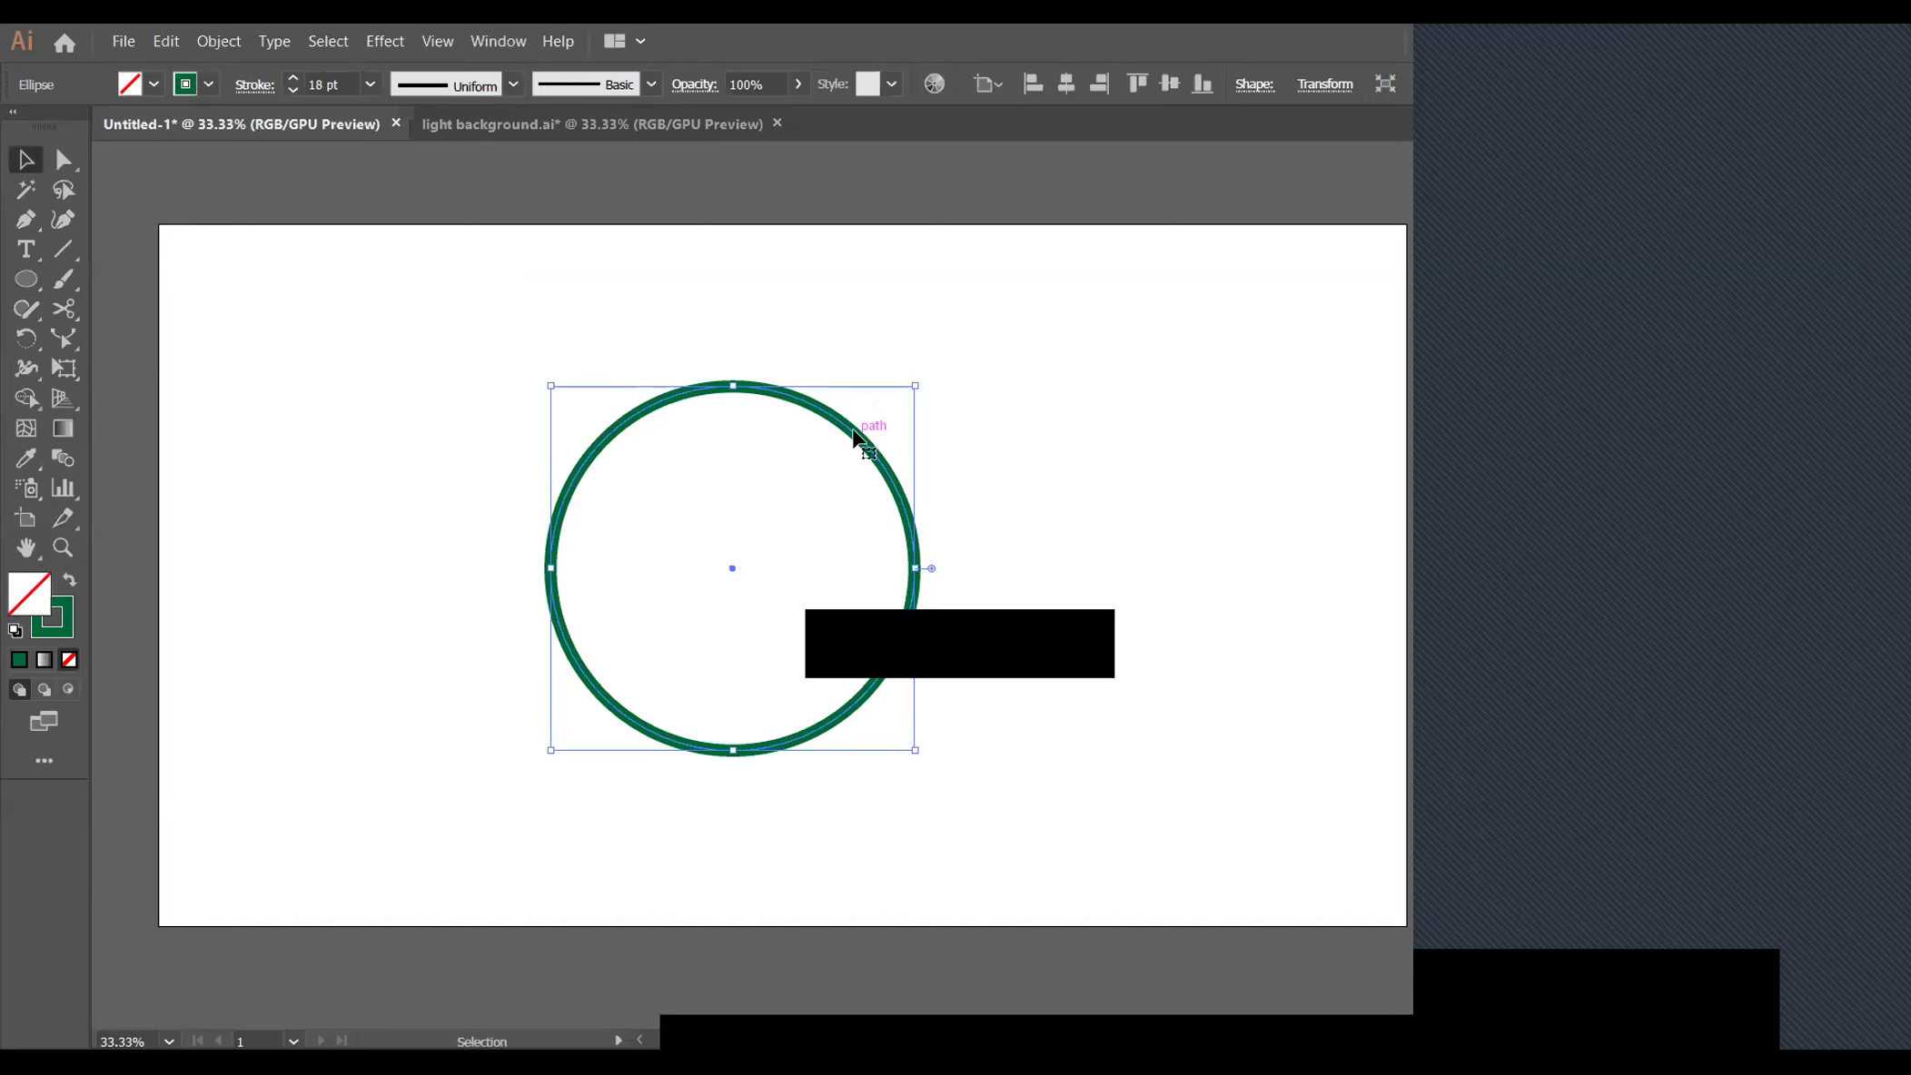
Paste a copy of the green circle in front and fill it with red
{"action": "key", "text": "a"}
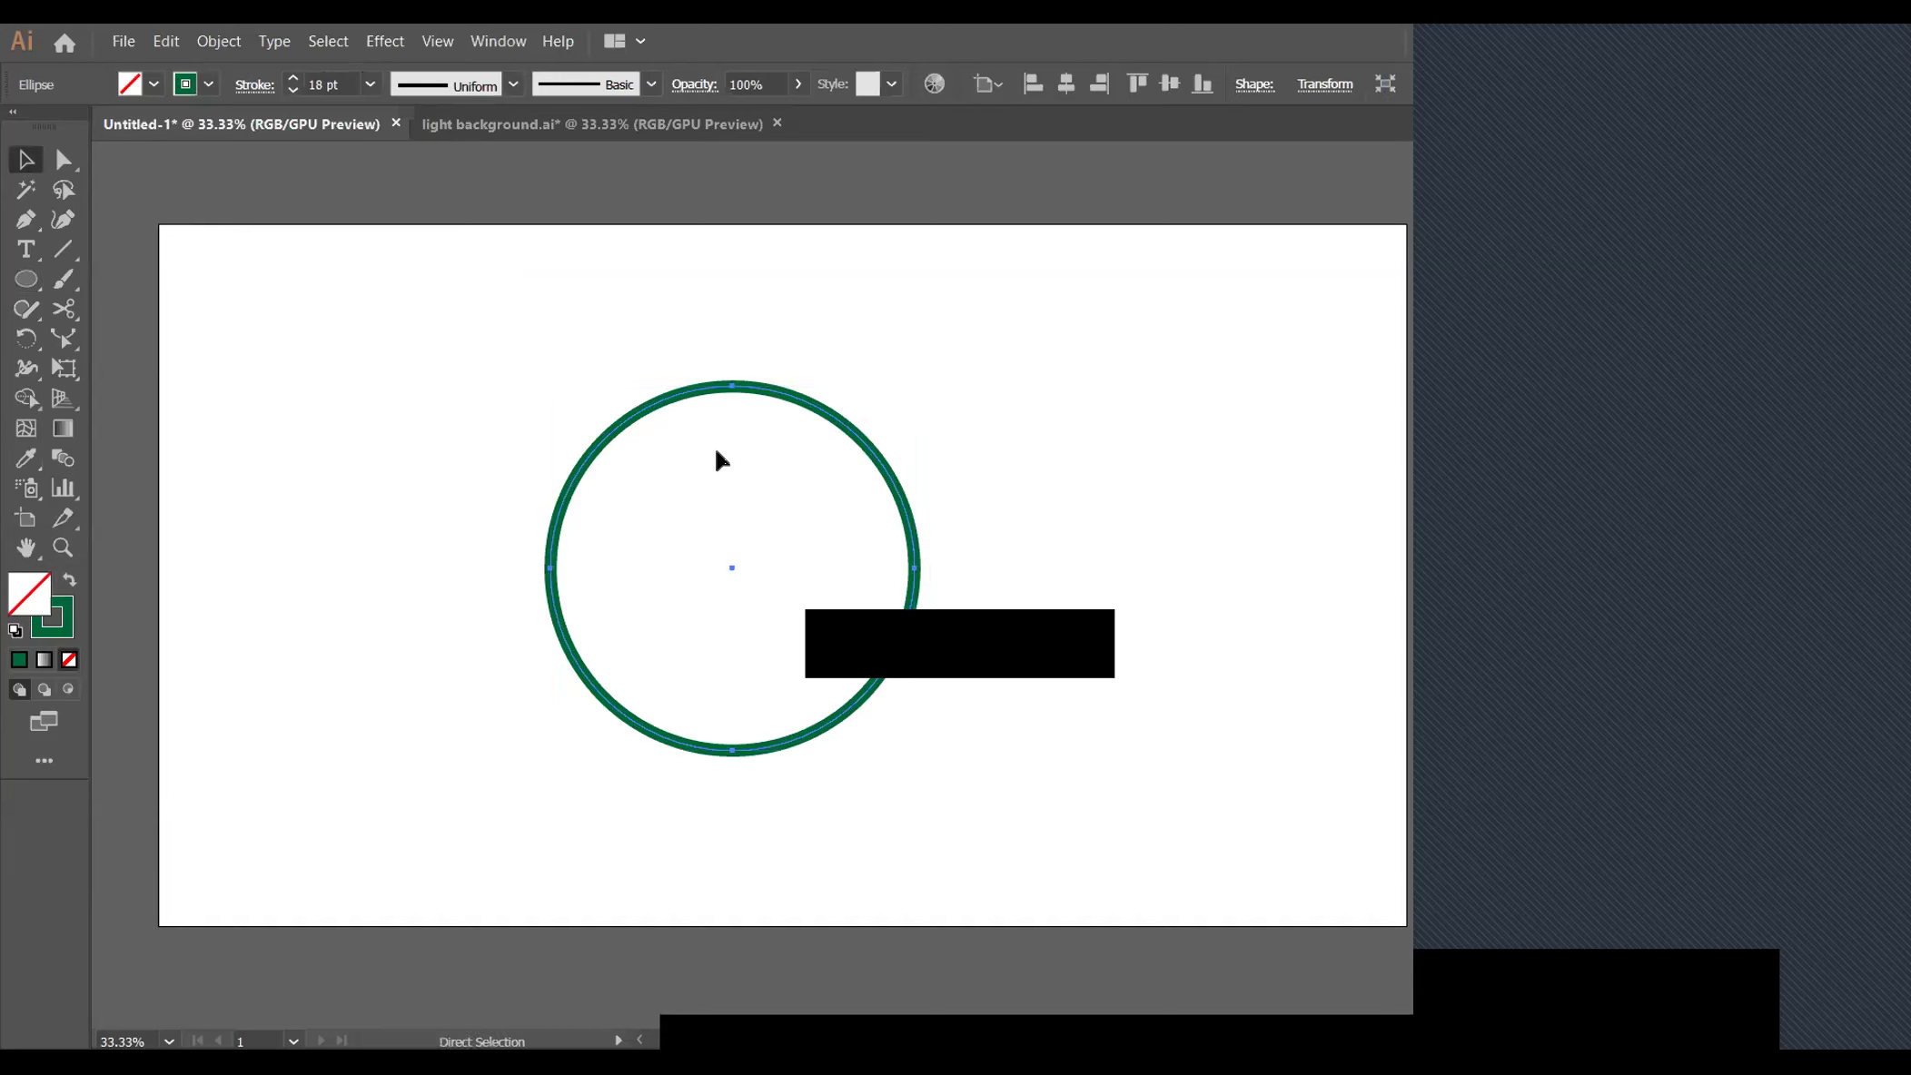
{"action": "key", "text": "v"}
{"action": "key", "text": "a"}
{"action": "key", "text": "v"}
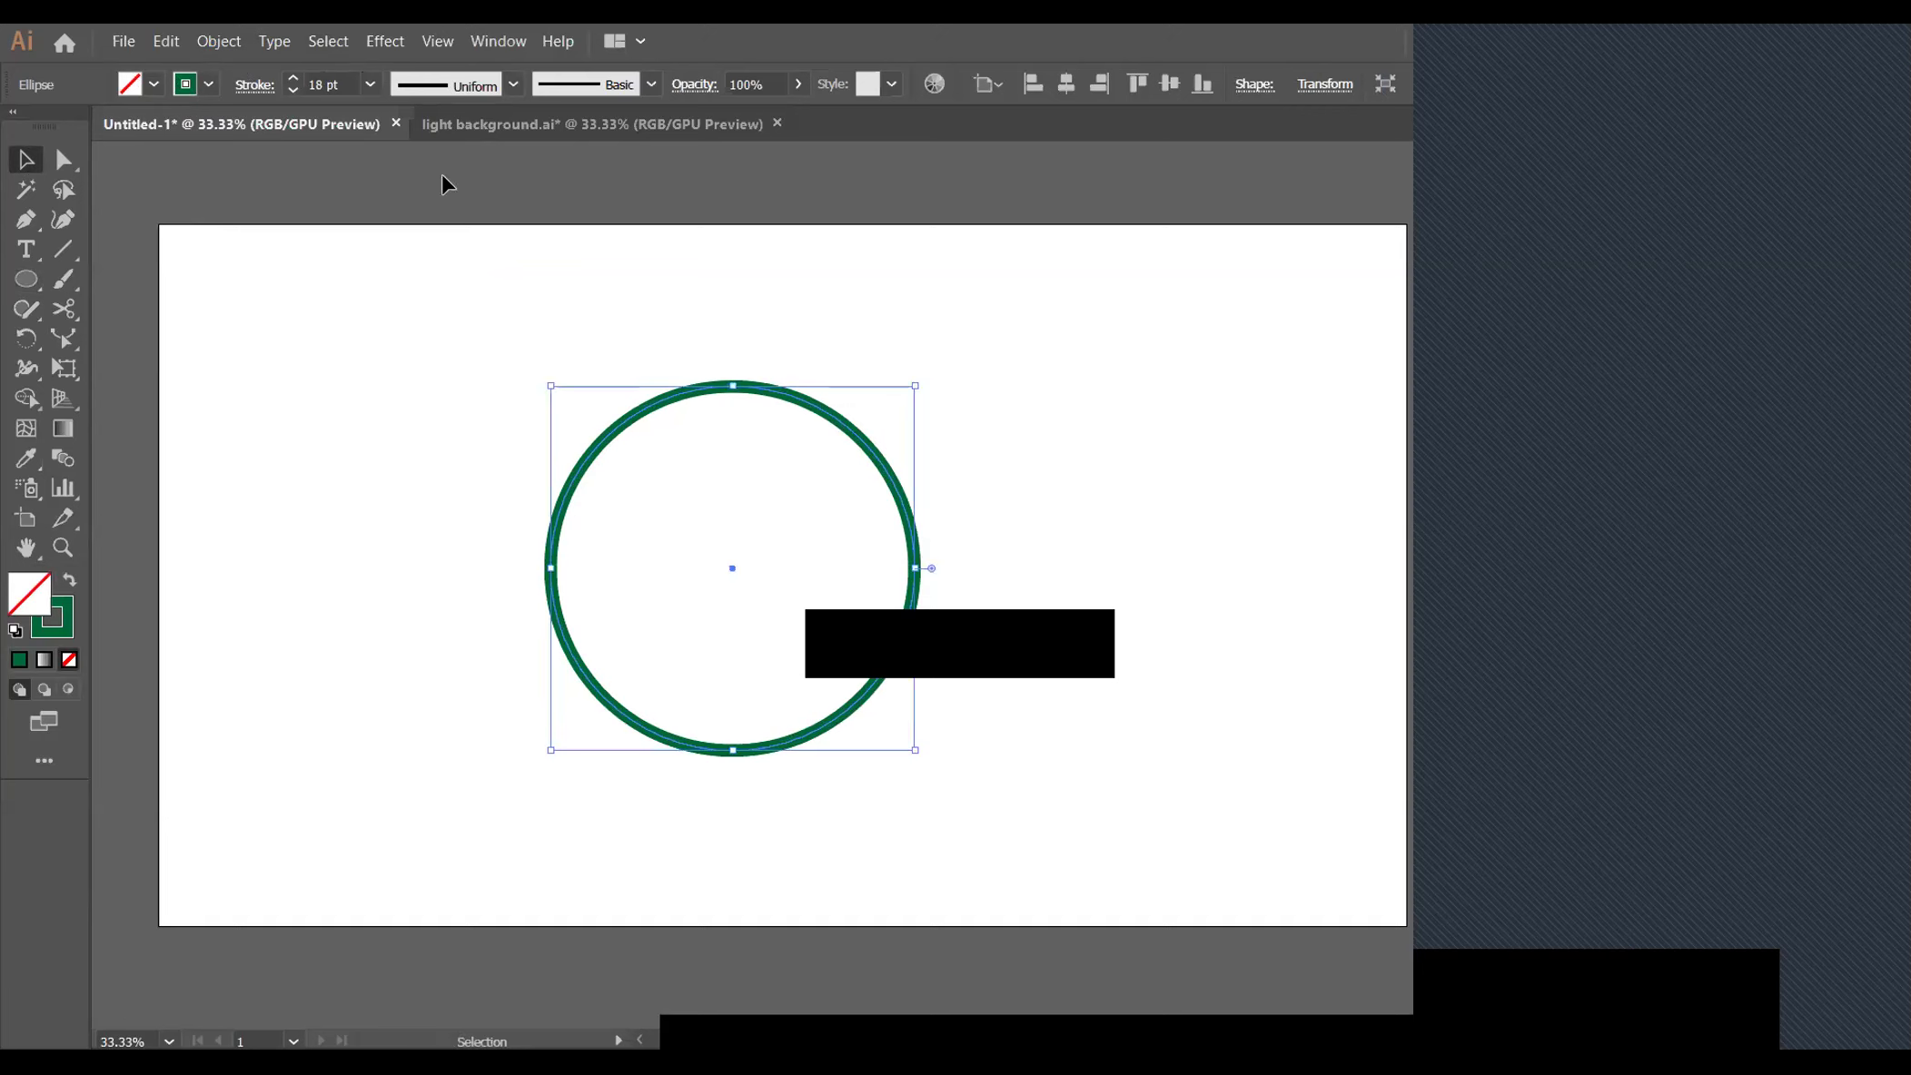
{"action": "left_click", "coordinate": [154, 82]}
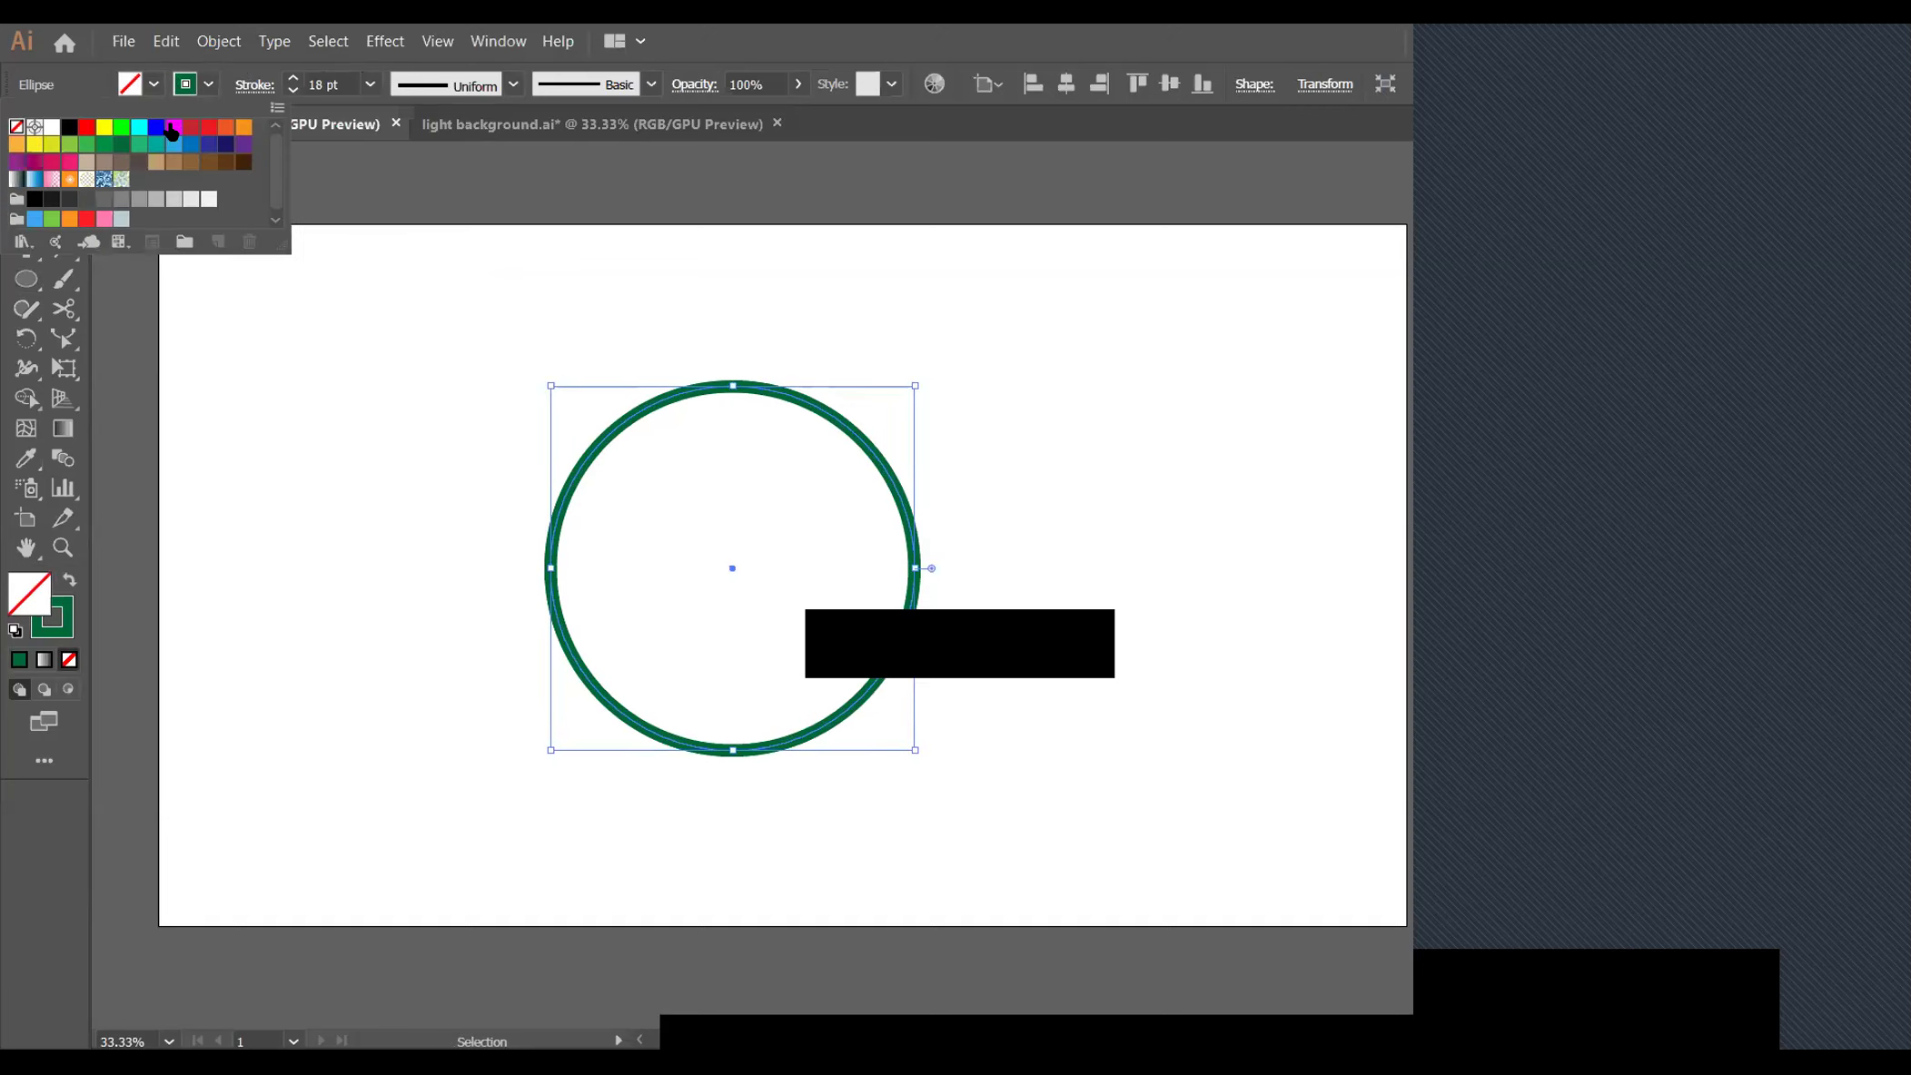
{"action": "left_click", "coordinate": [86, 126]}
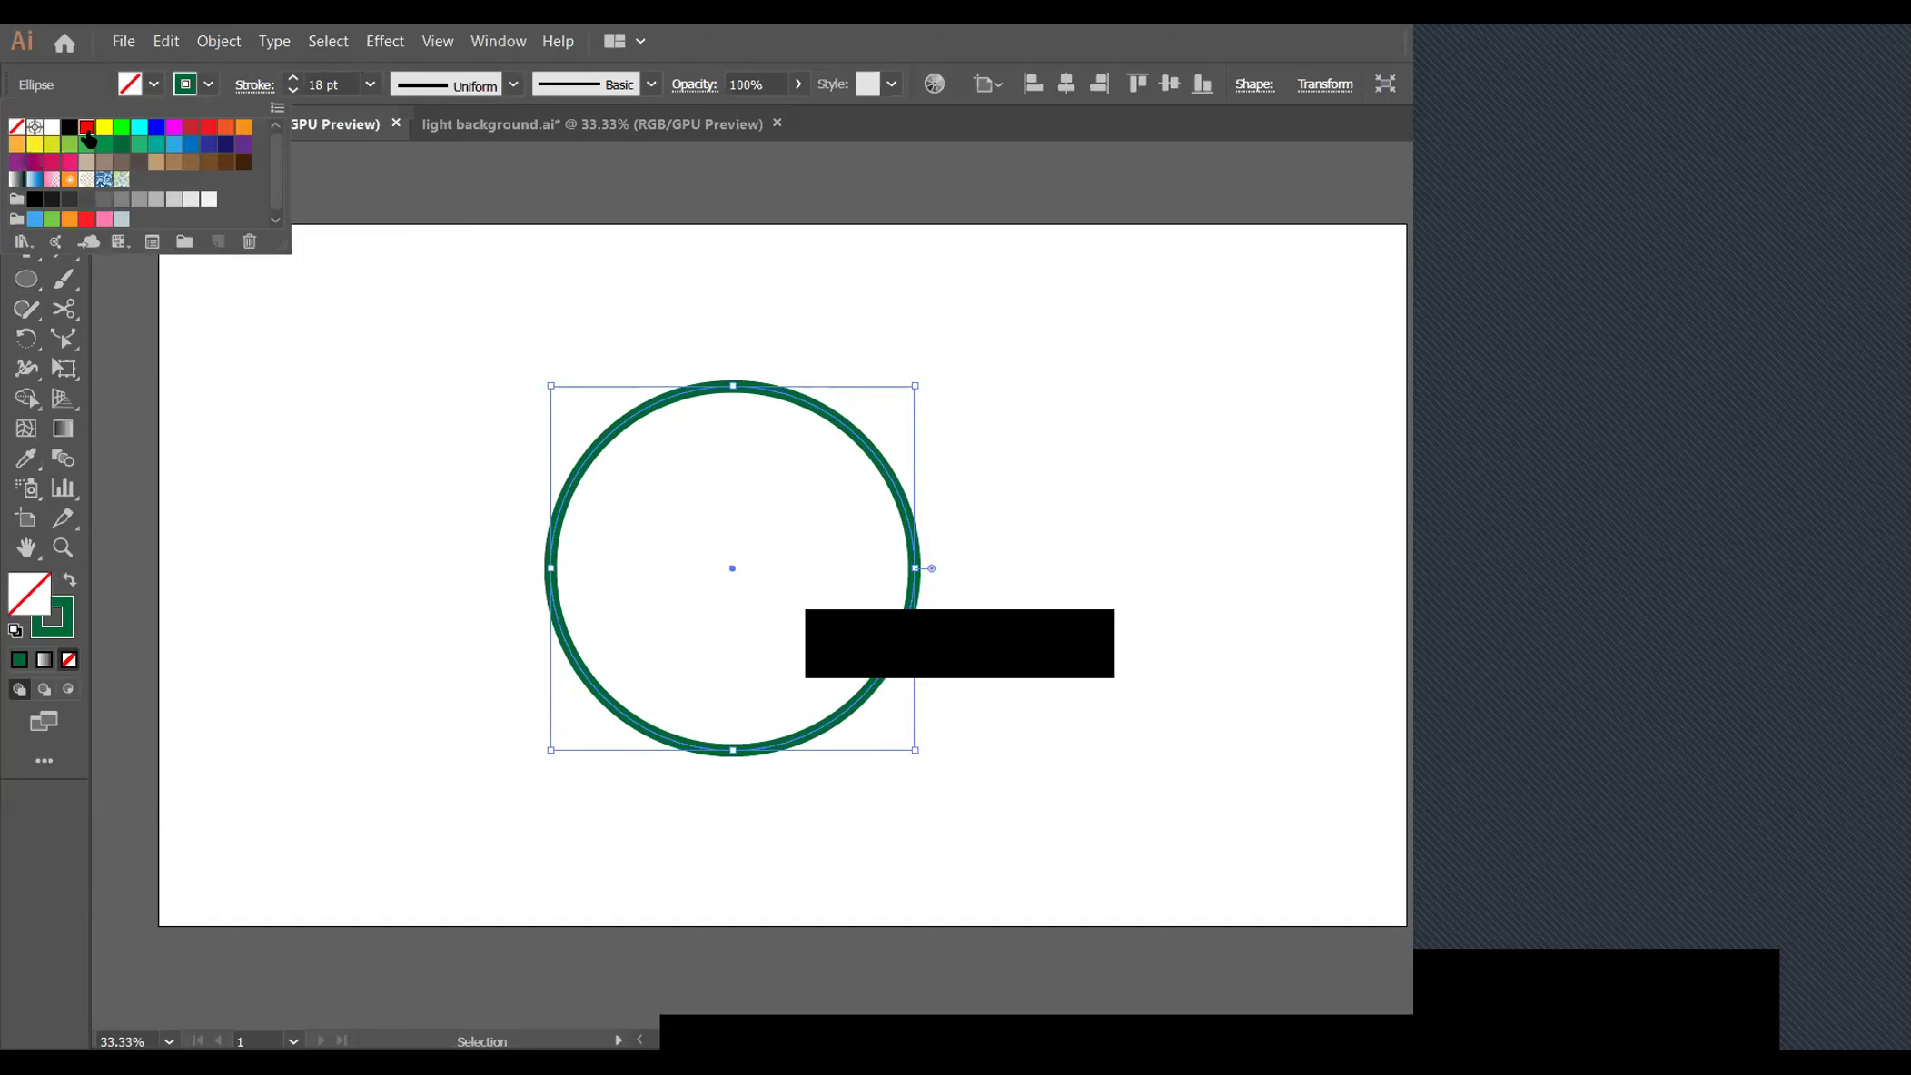
{"action": "left_click", "coordinate": [908, 387]}
Shrink the red copy to sit inside the ring and set its stroke to None
{"action": "left_click_drag", "start_coordinate": [913, 379], "coordinate": [886, 467]}
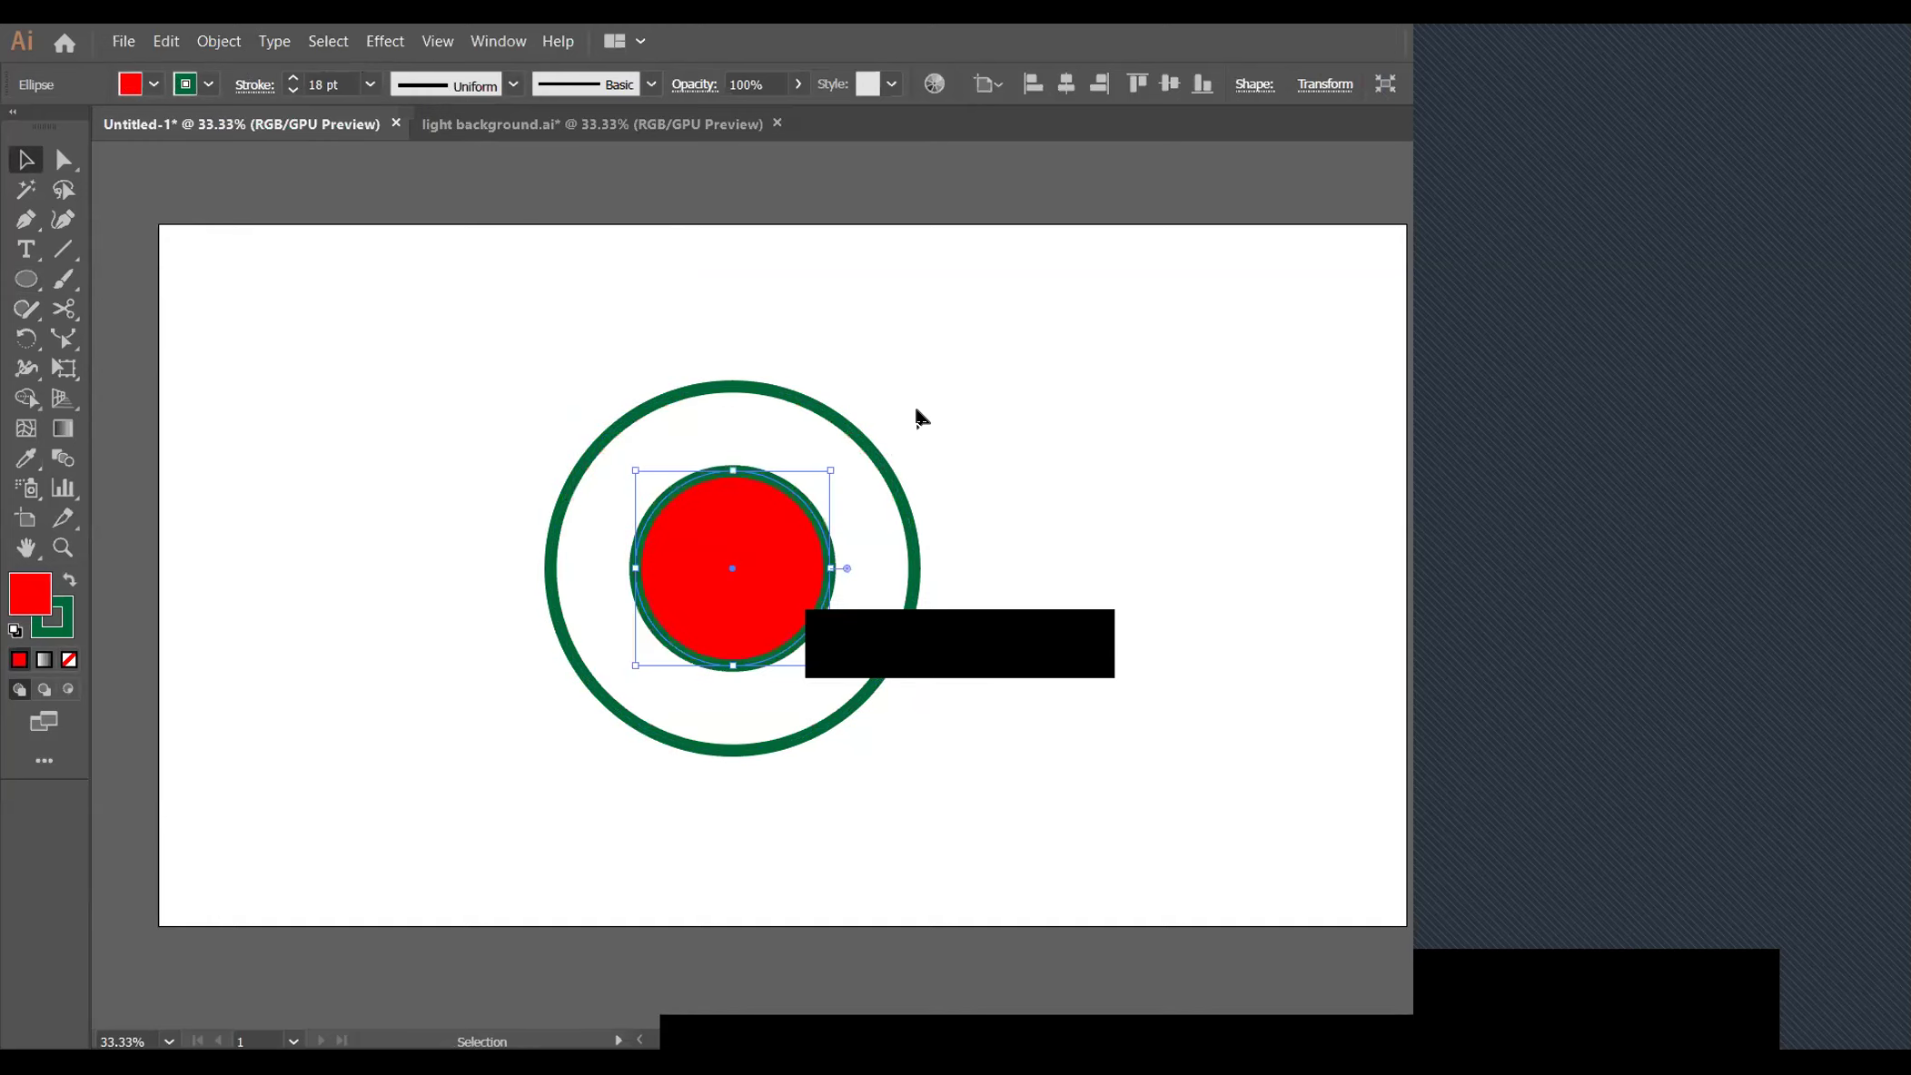
{"action": "left_click", "coordinate": [209, 85]}
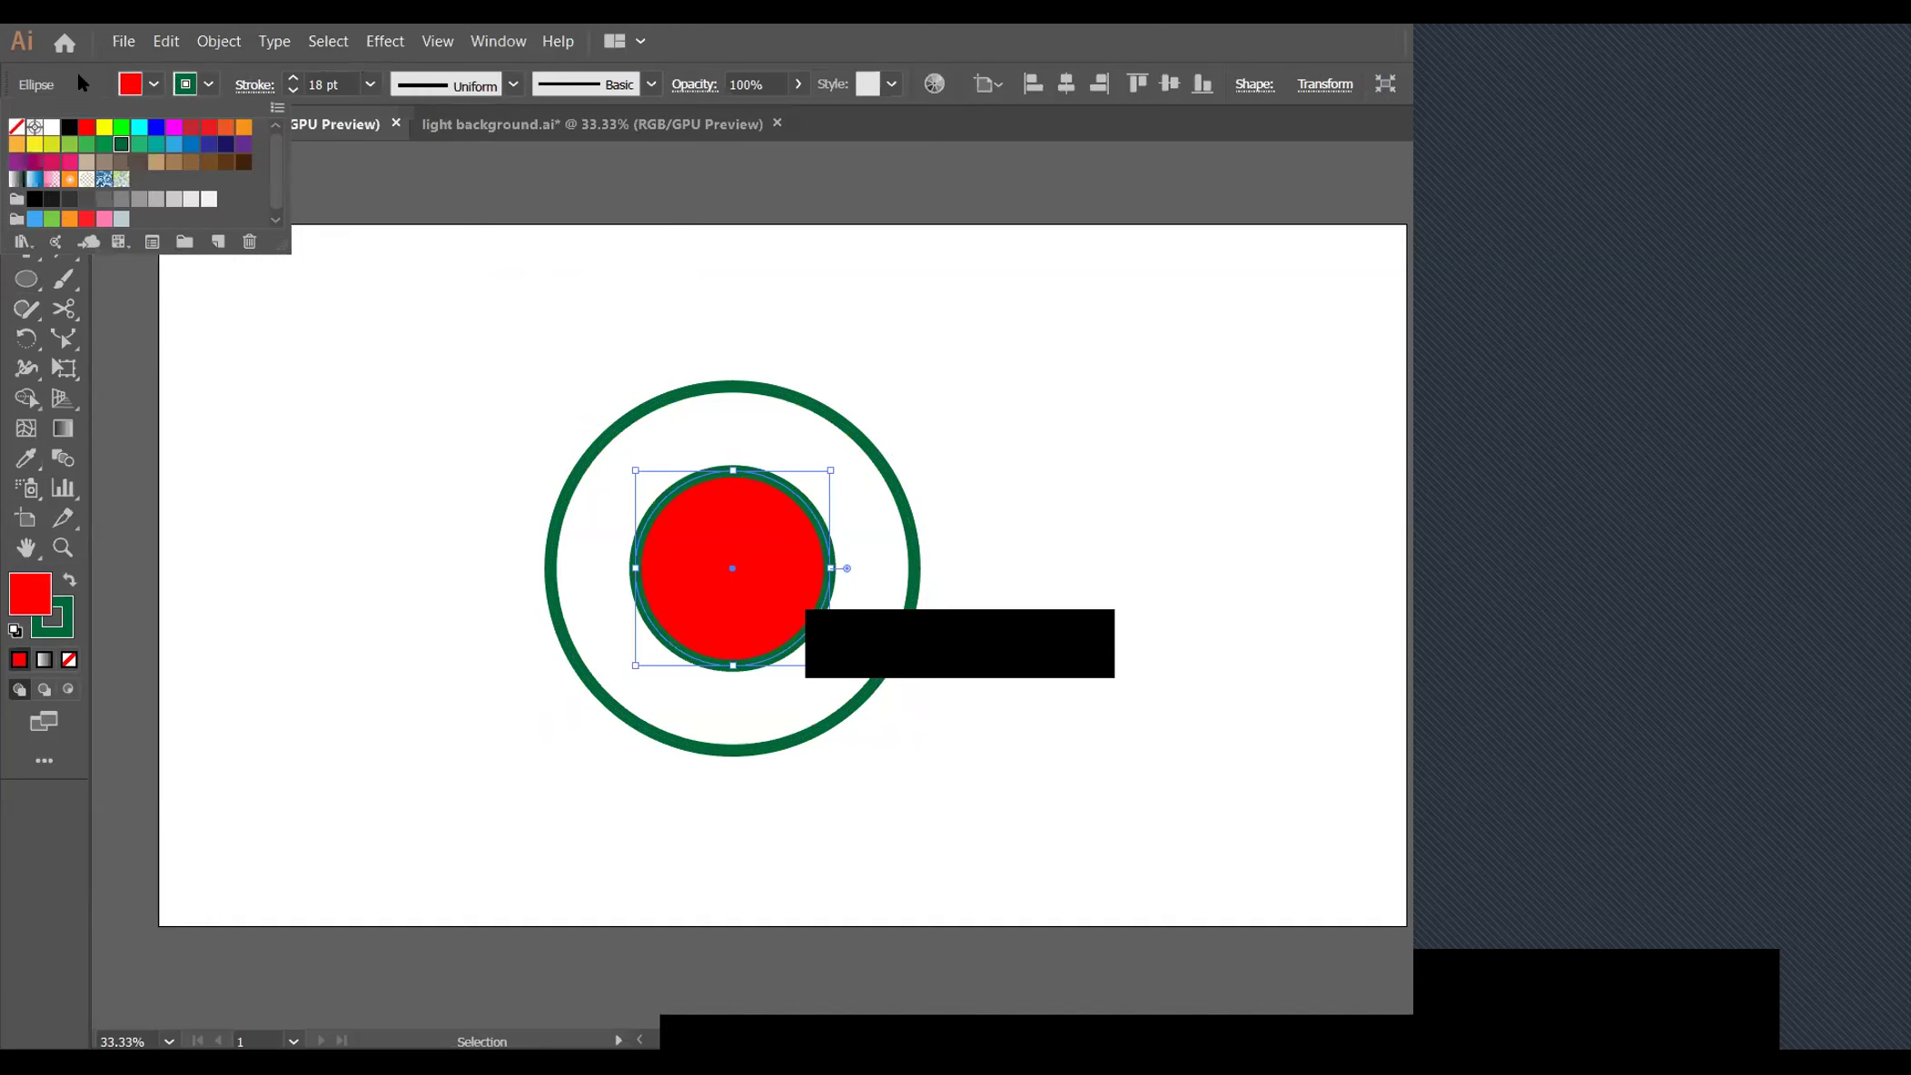
{"action": "left_click", "coordinate": [14, 128]}
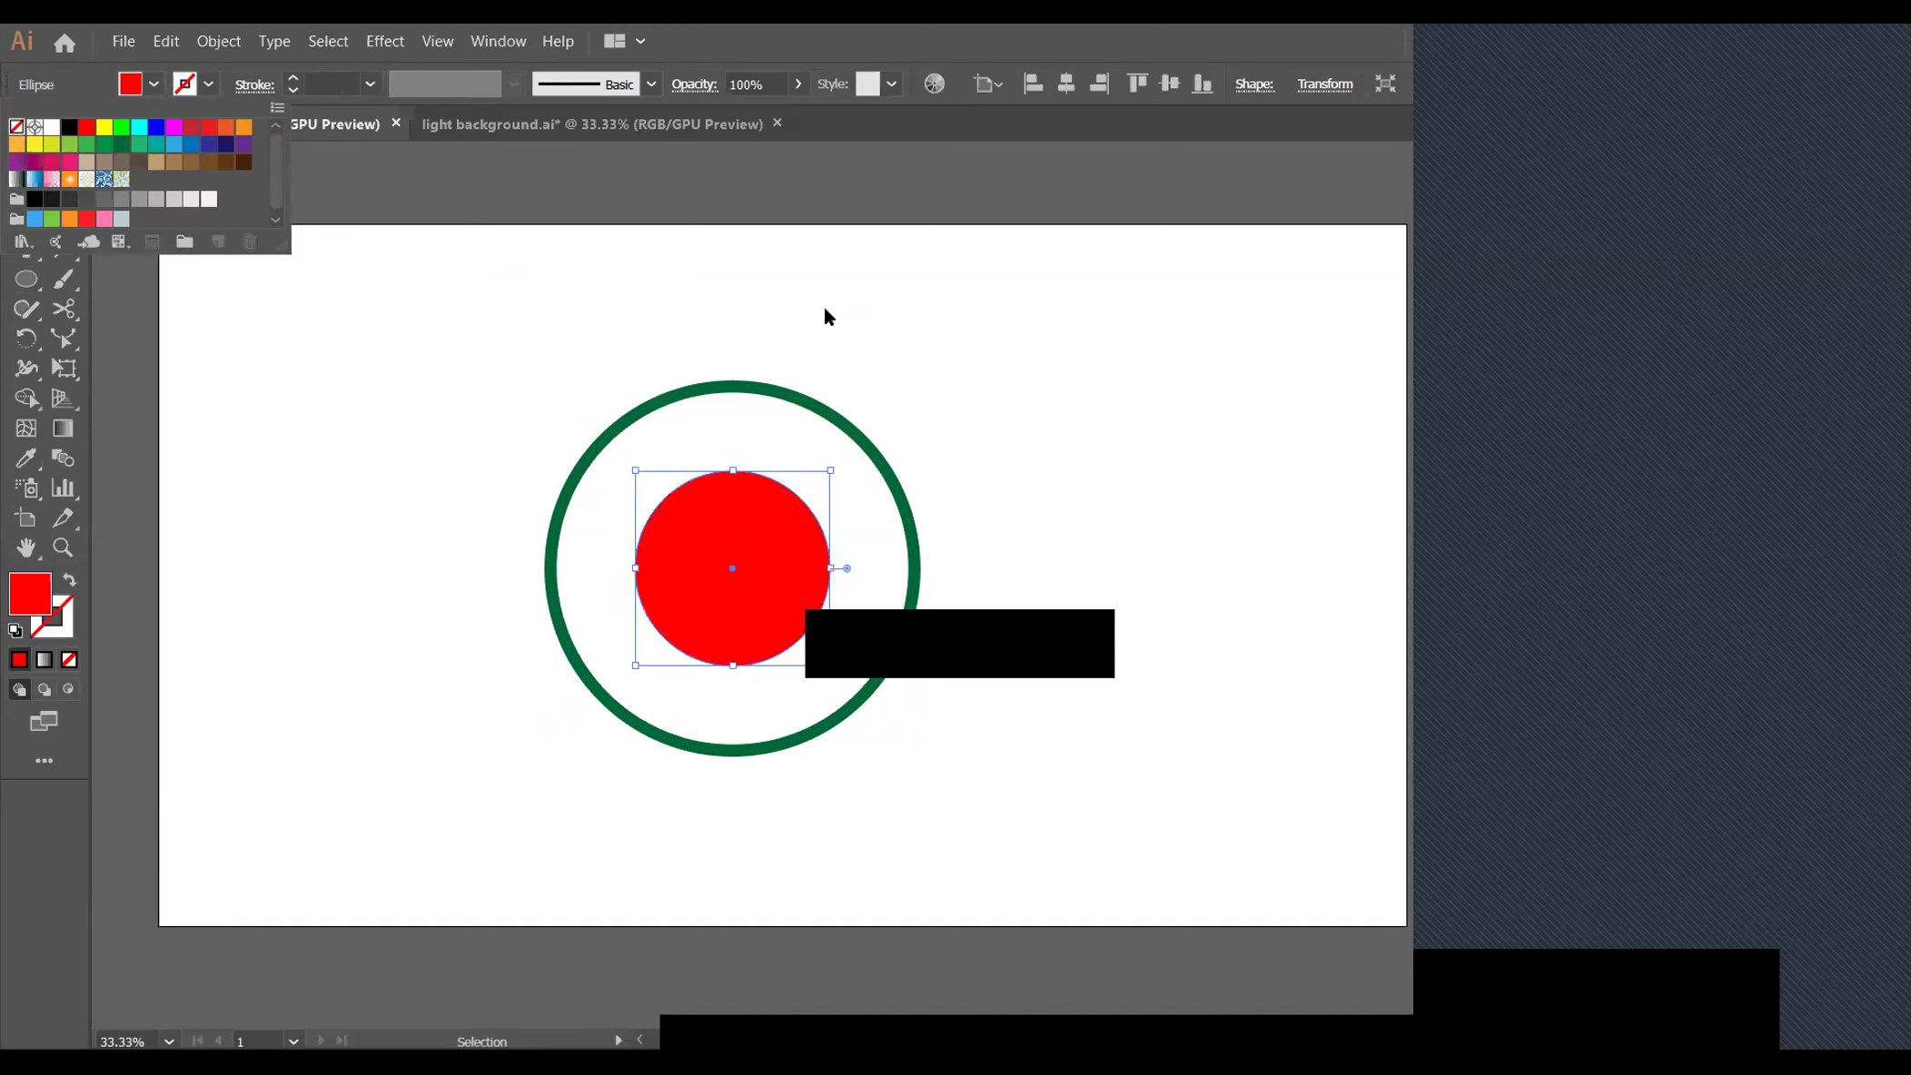
{"action": "left_click", "coordinate": [879, 338]}
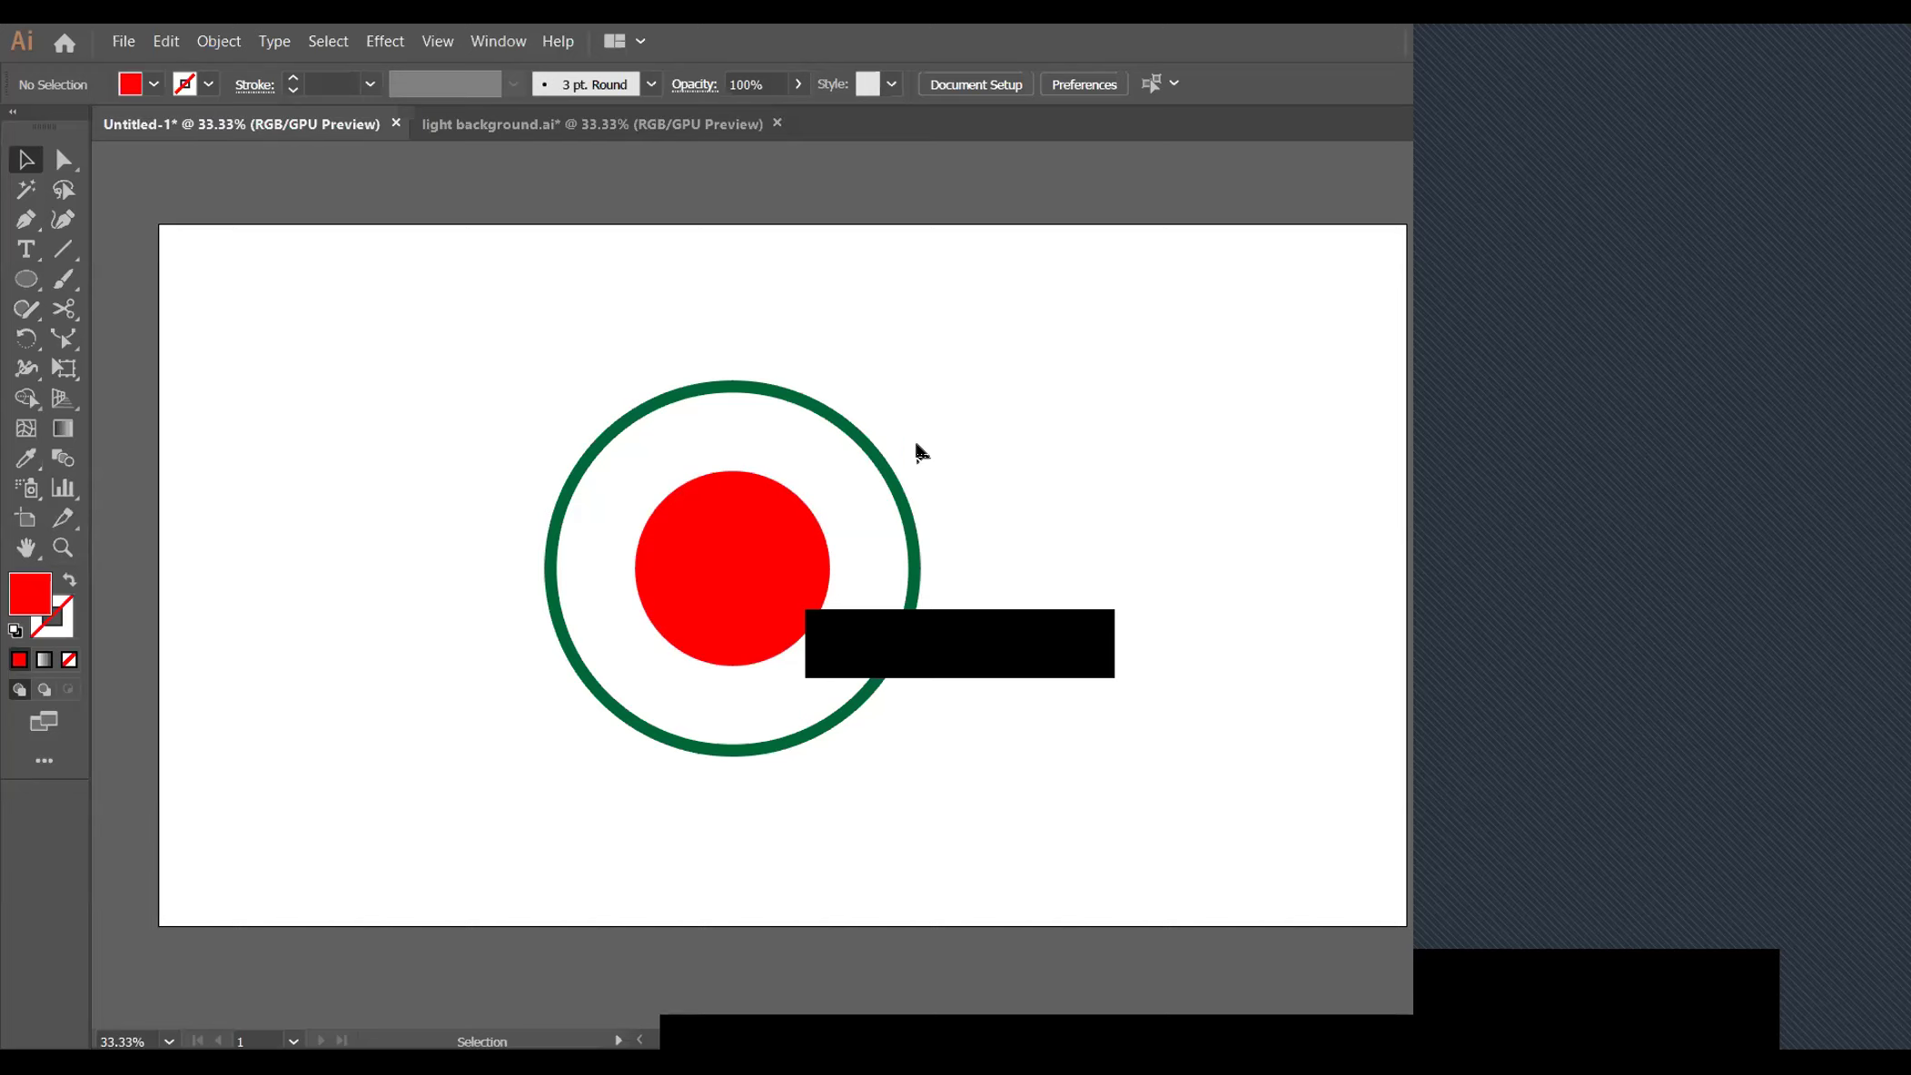
{"action": "left_click", "coordinate": [740, 641]}
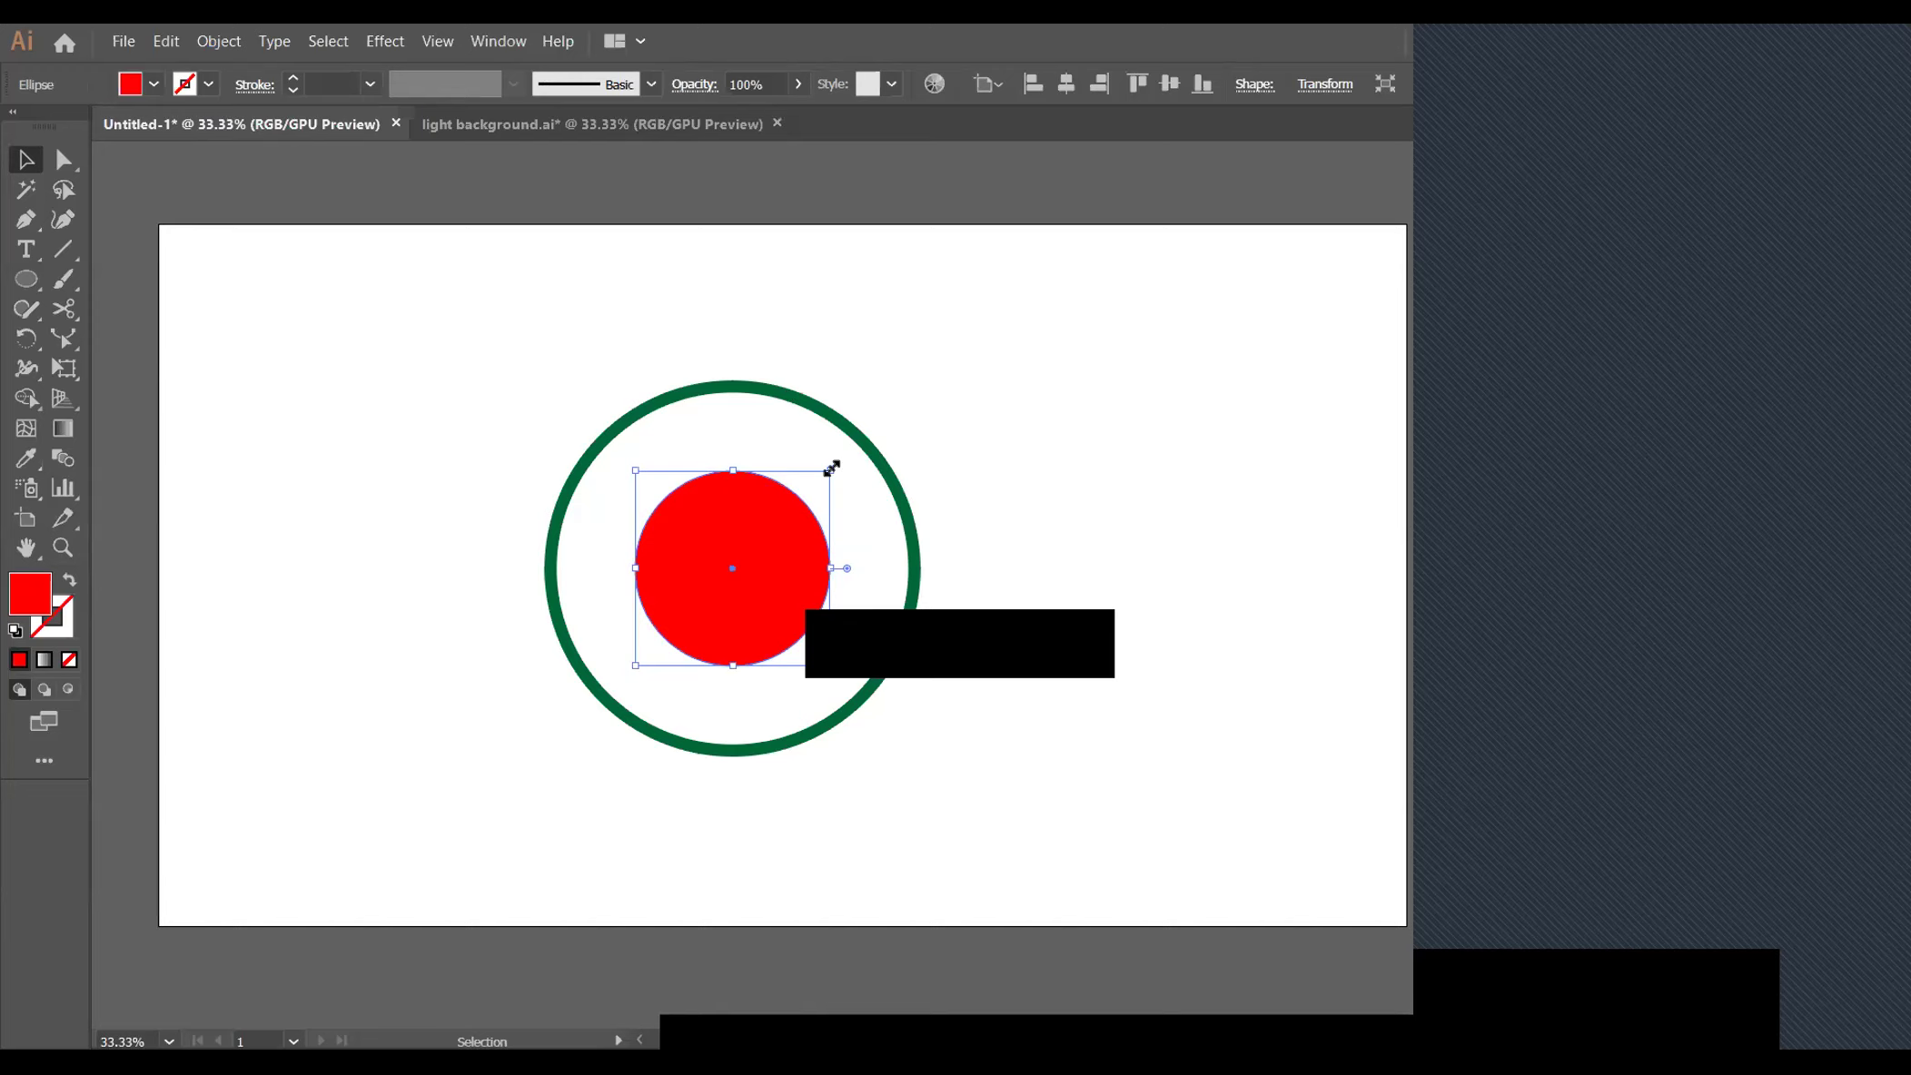
{"action": "key", "text": "ctrl"}
{"action": "key", "text": "ctrl+z"}
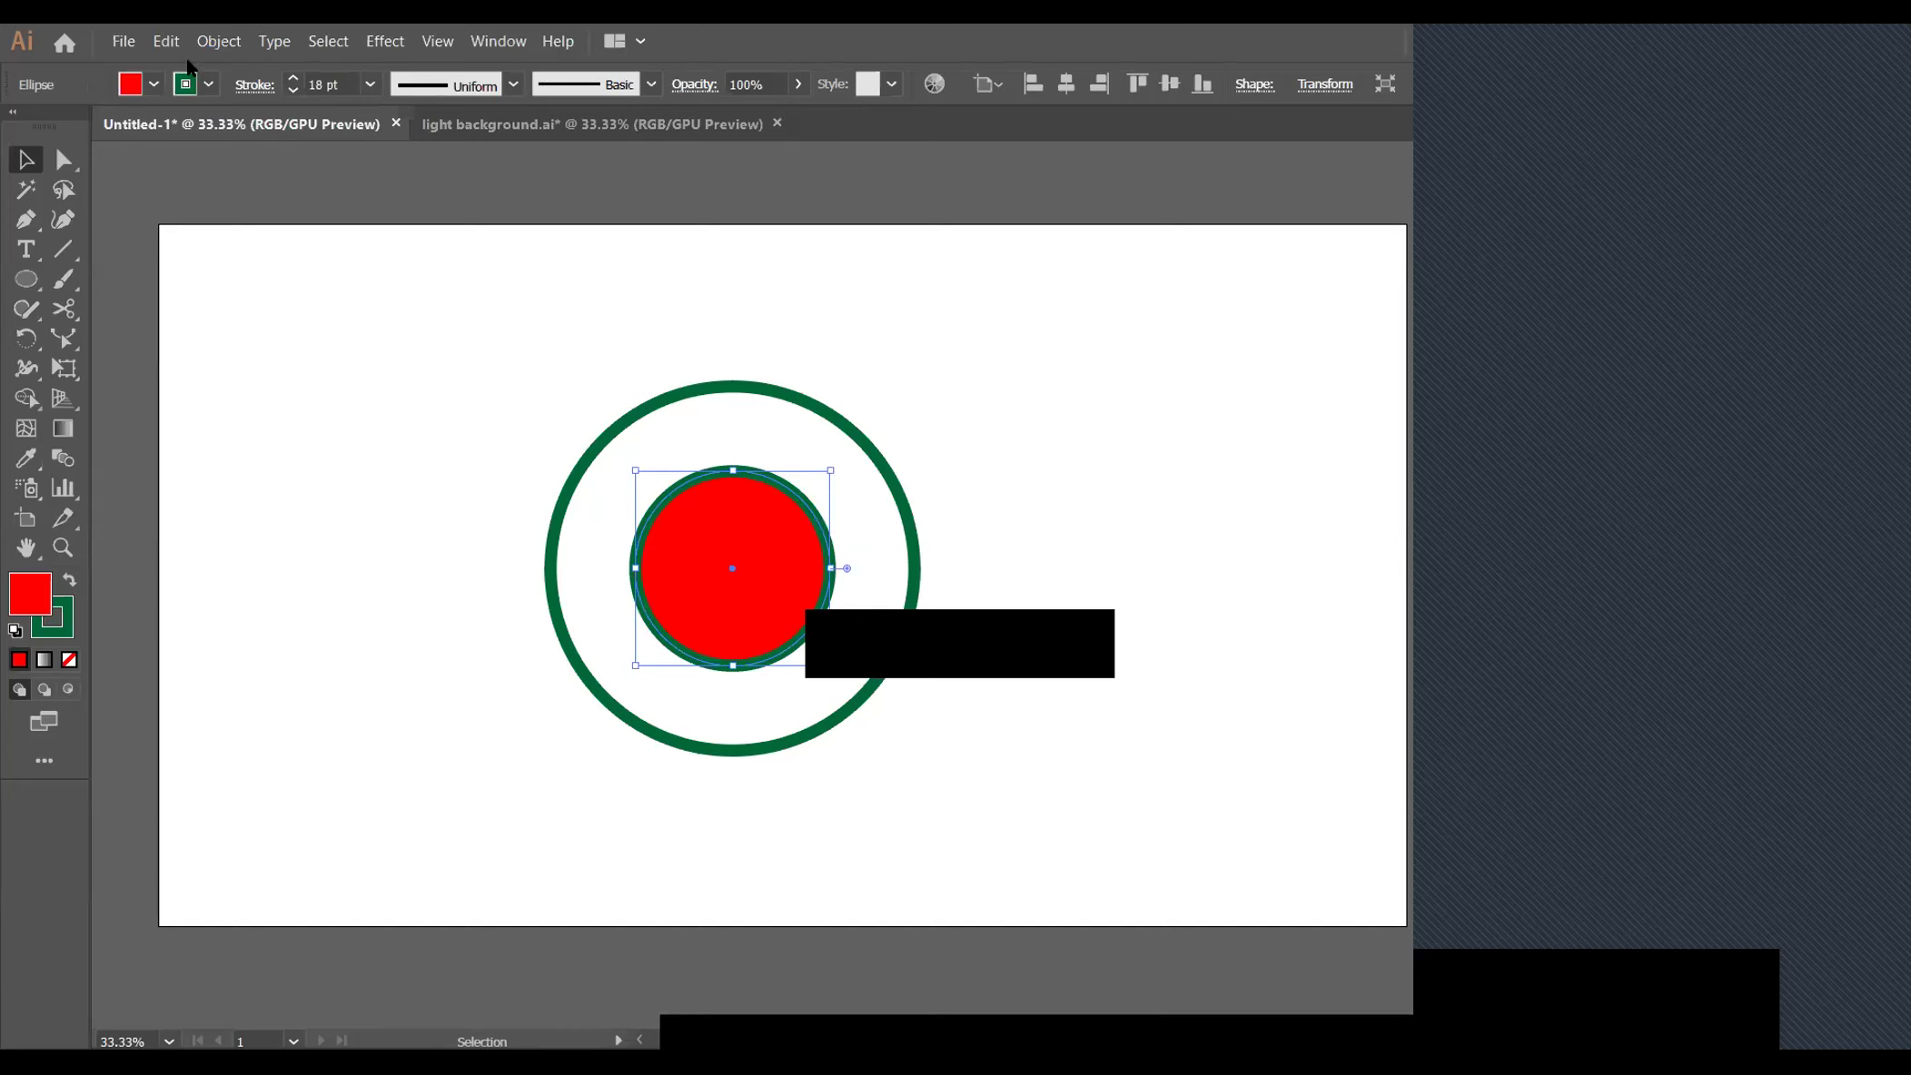
{"action": "left_click", "coordinate": [209, 83]}
{"action": "left_click", "coordinate": [16, 127]}
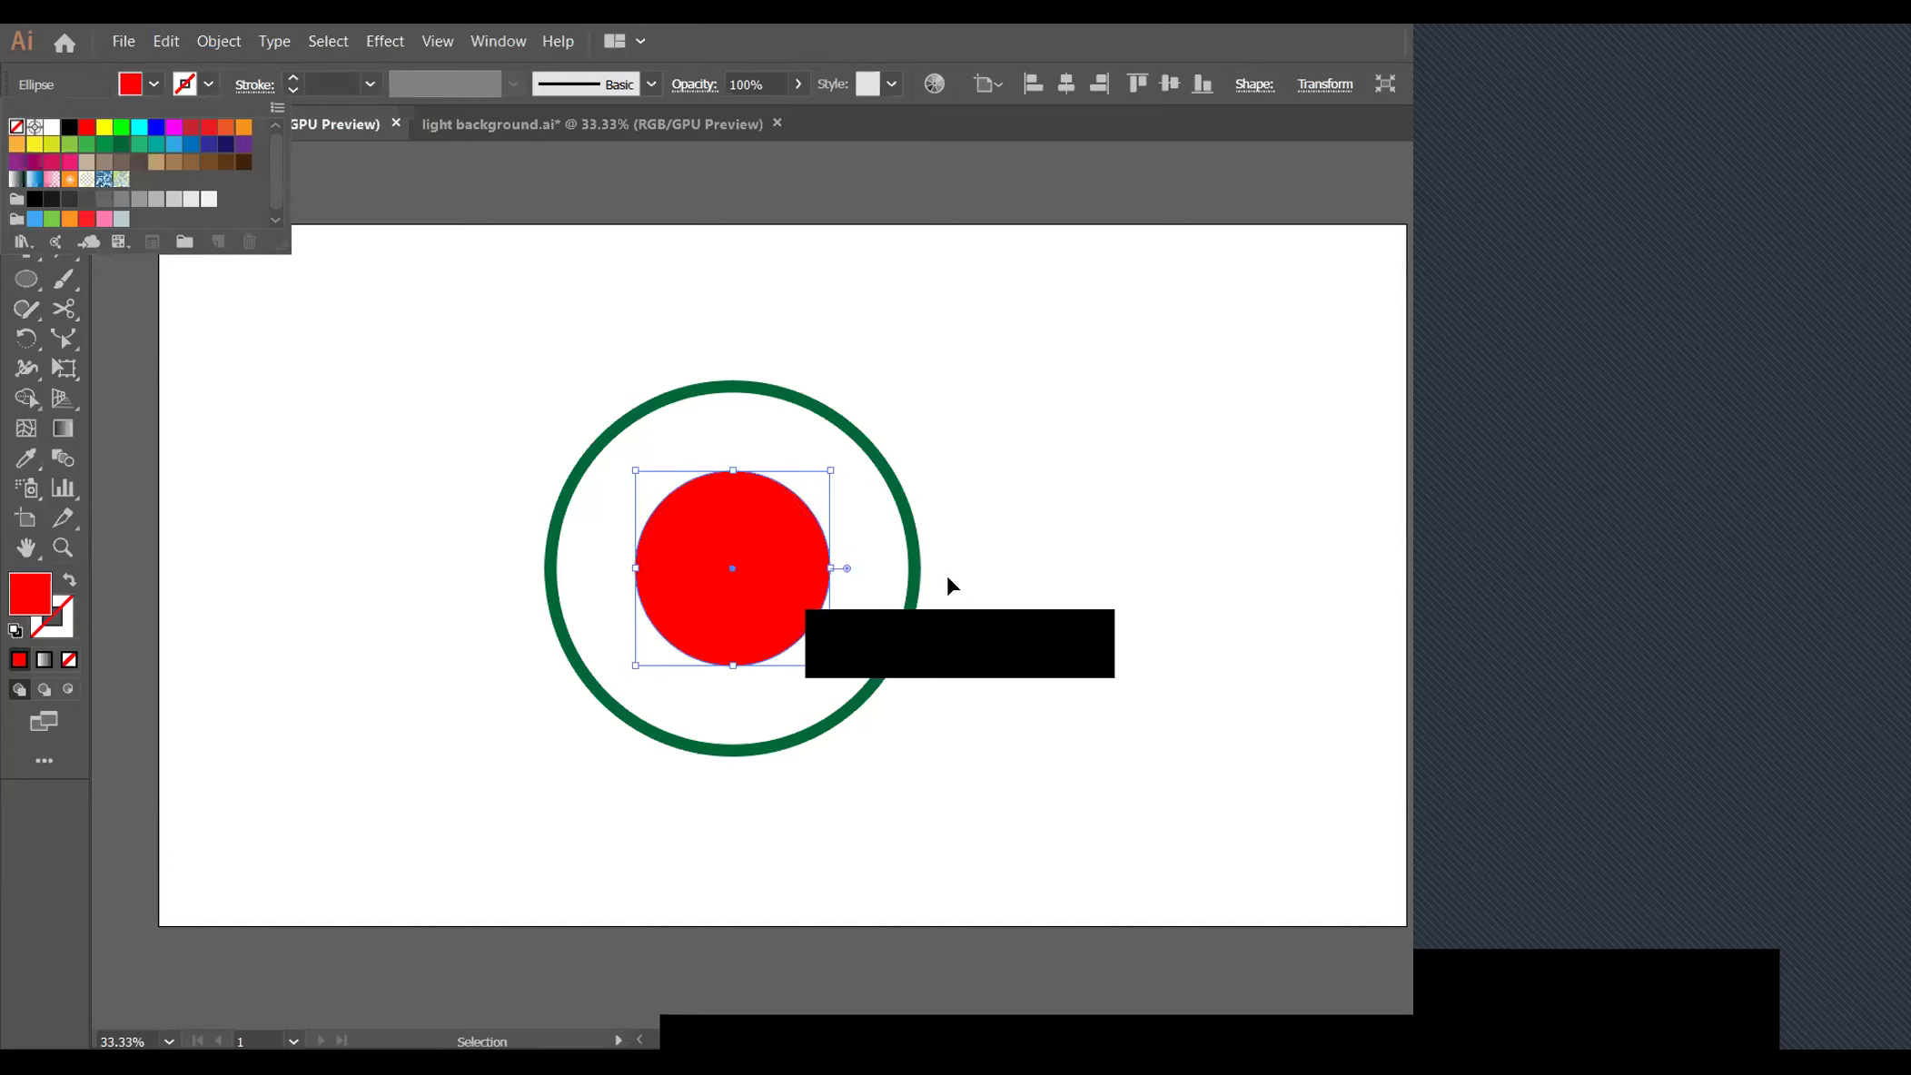
{"action": "left_click", "coordinate": [949, 578]}
{"action": "left_click", "coordinate": [917, 578]}
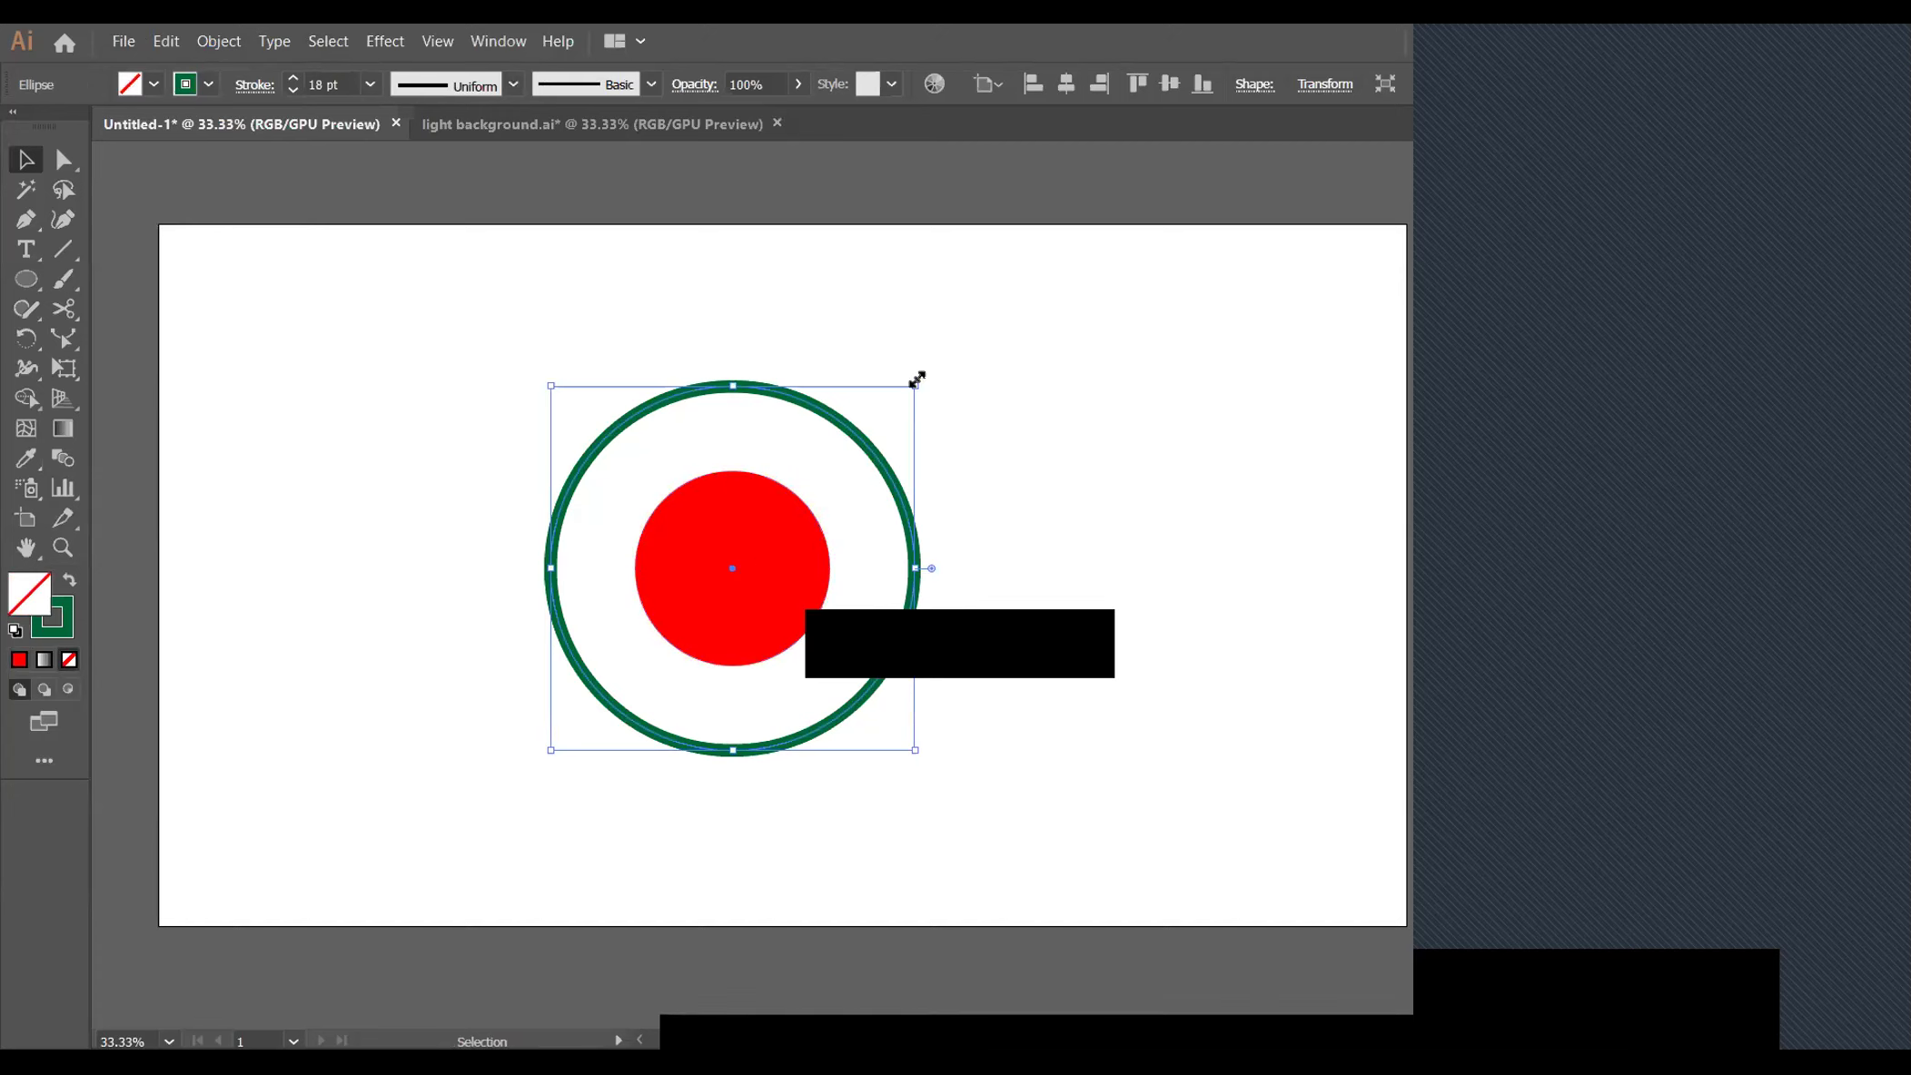
{"action": "left_click_drag", "start_coordinate": [914, 386], "coordinate": [942, 376]}
{"action": "key", "text": "ctrl"}
{"action": "key", "text": "ctrl+z"}
{"action": "left_click", "coordinate": [877, 495]}
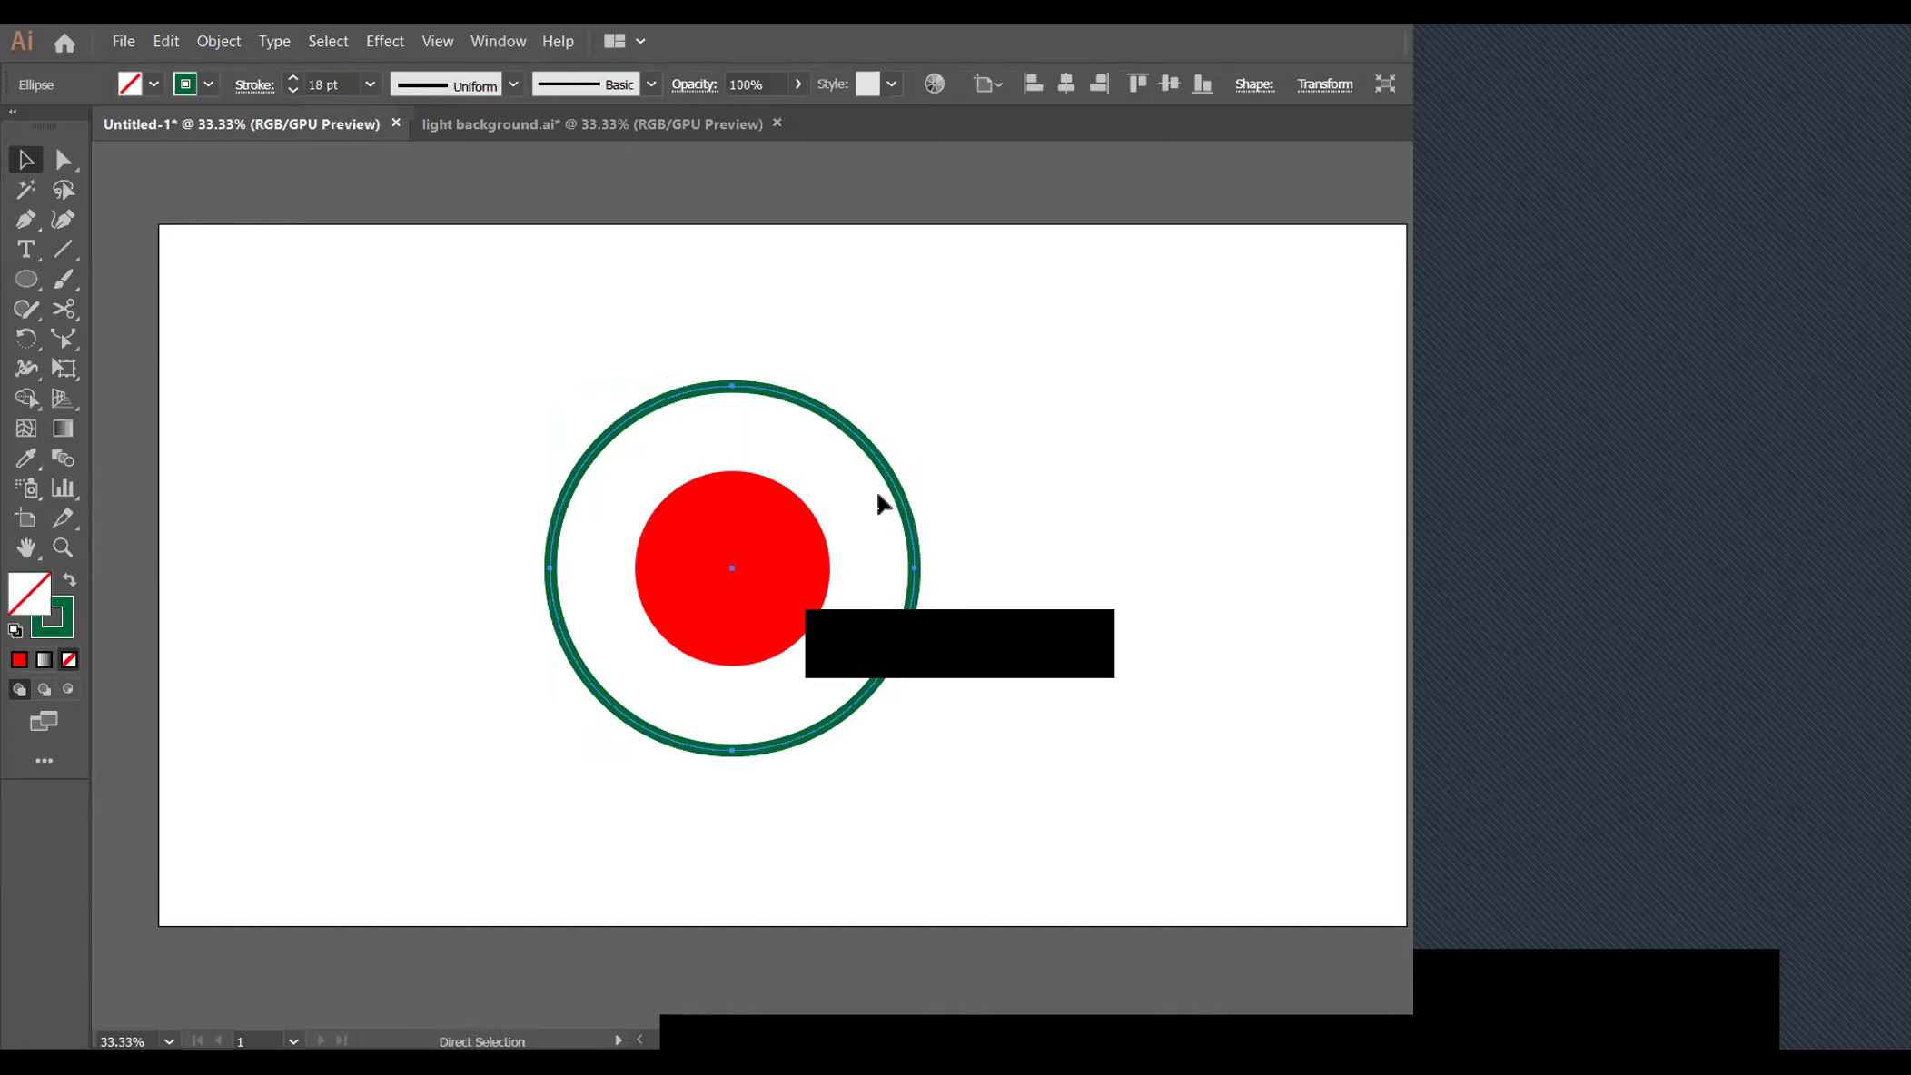
{"action": "left_click", "coordinate": [813, 523]}
{"action": "key", "text": "ctrl"}
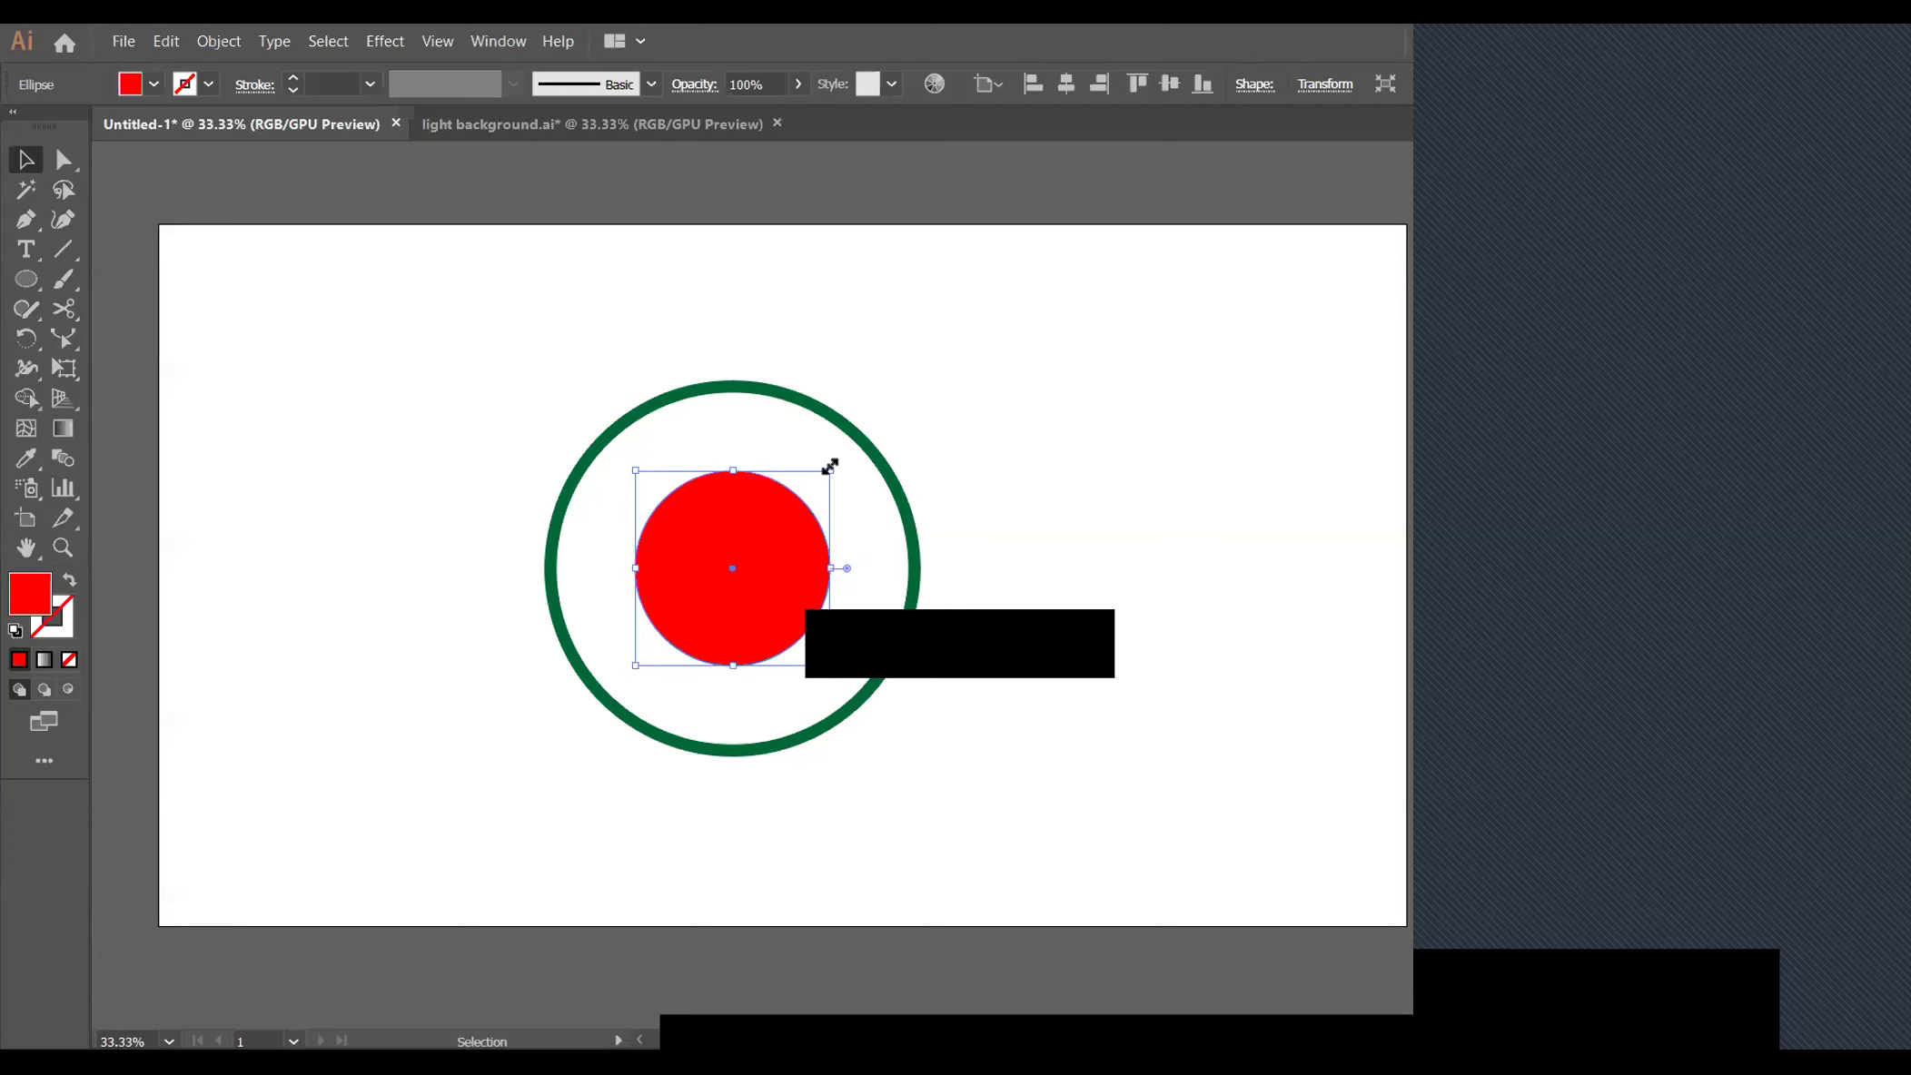
{"action": "left_click_drag", "start_coordinate": [829, 467], "coordinate": [941, 441]}
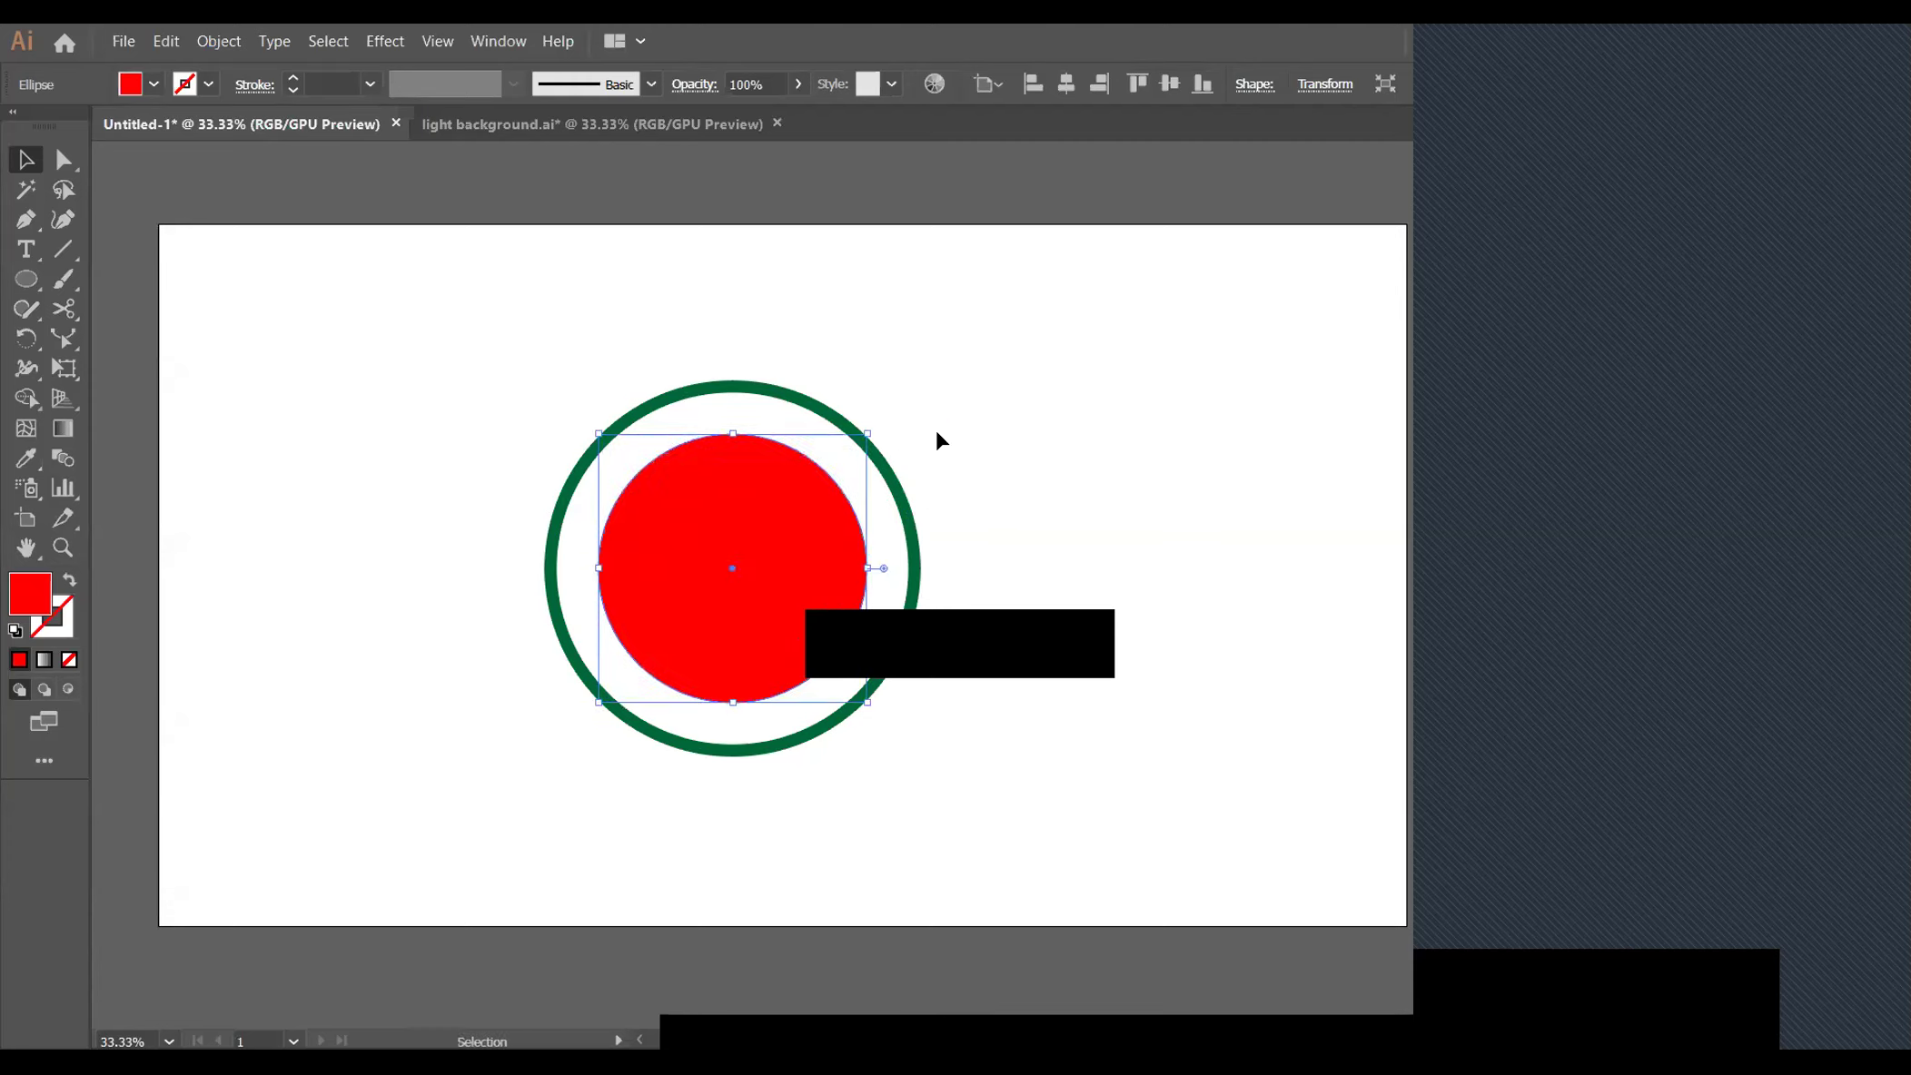
{"action": "left_click", "coordinate": [154, 84]}
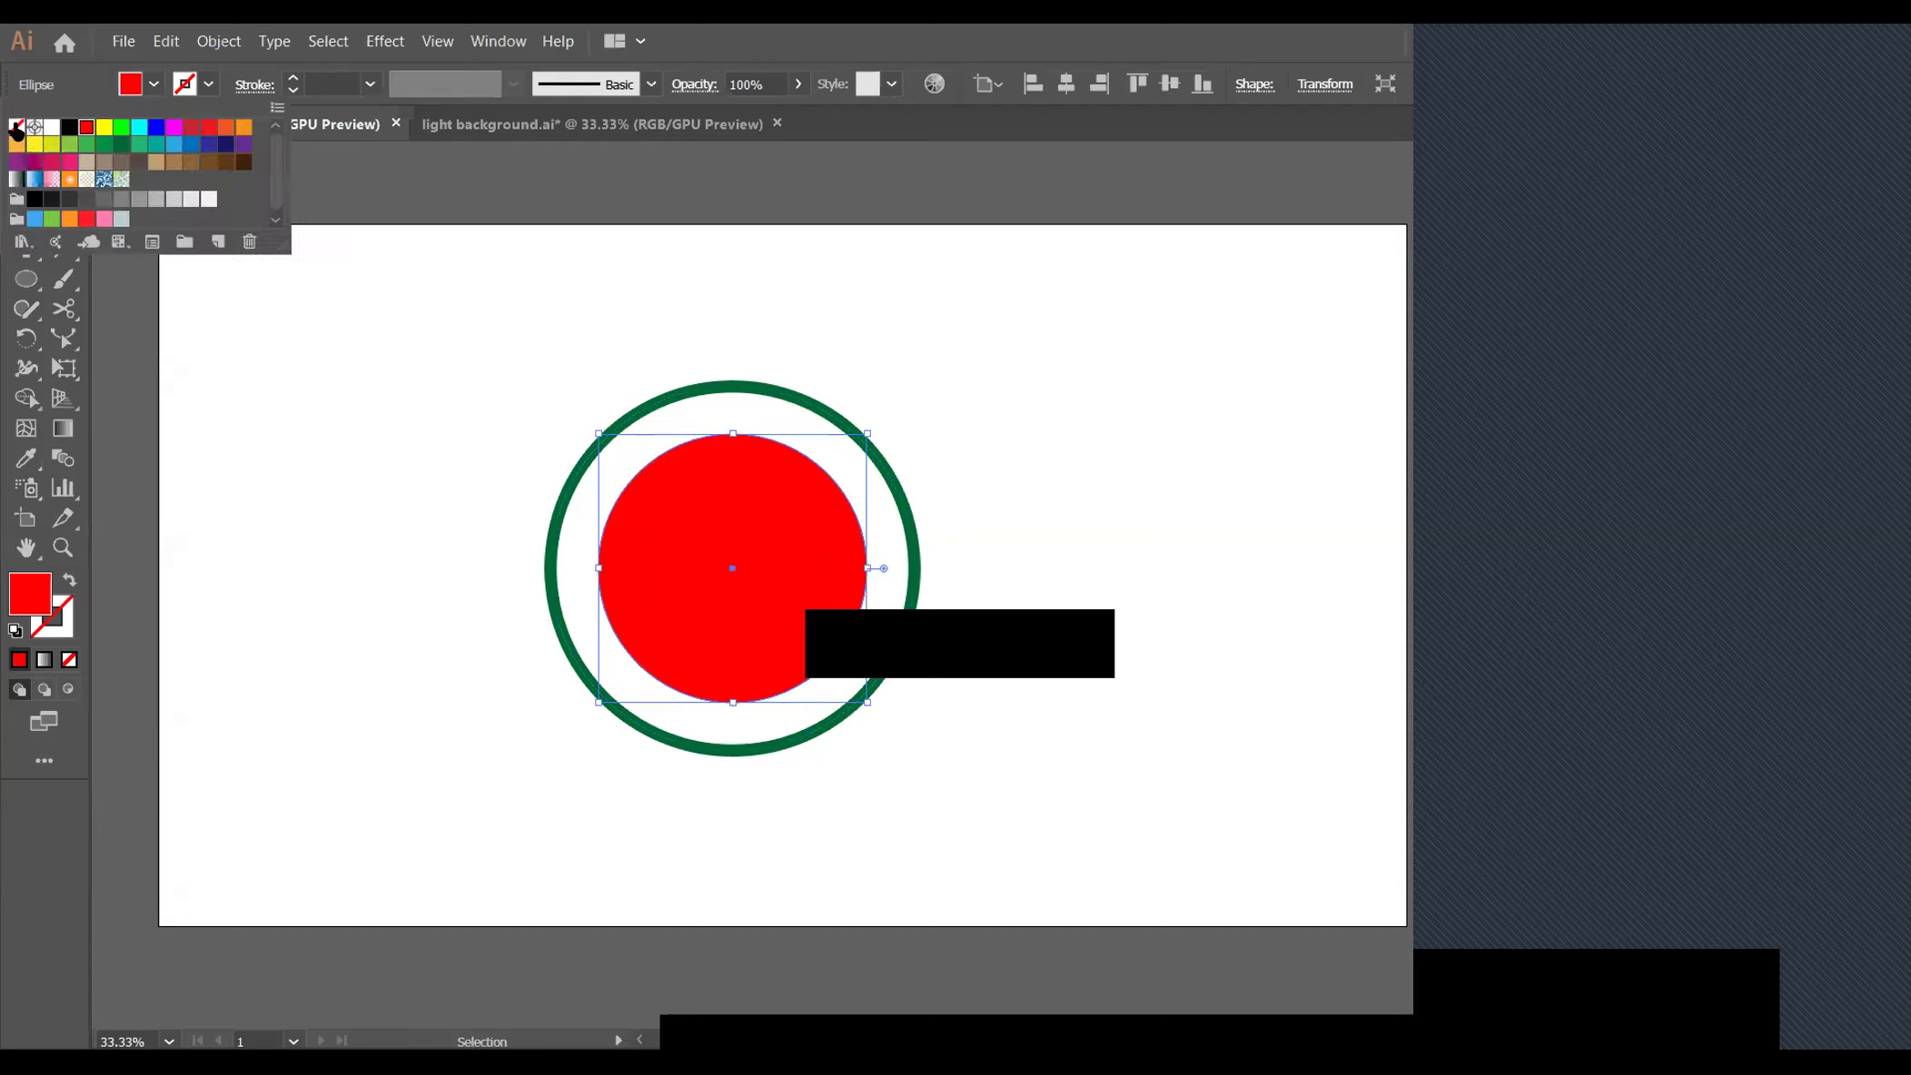
{"action": "left_click", "coordinate": [18, 127]}
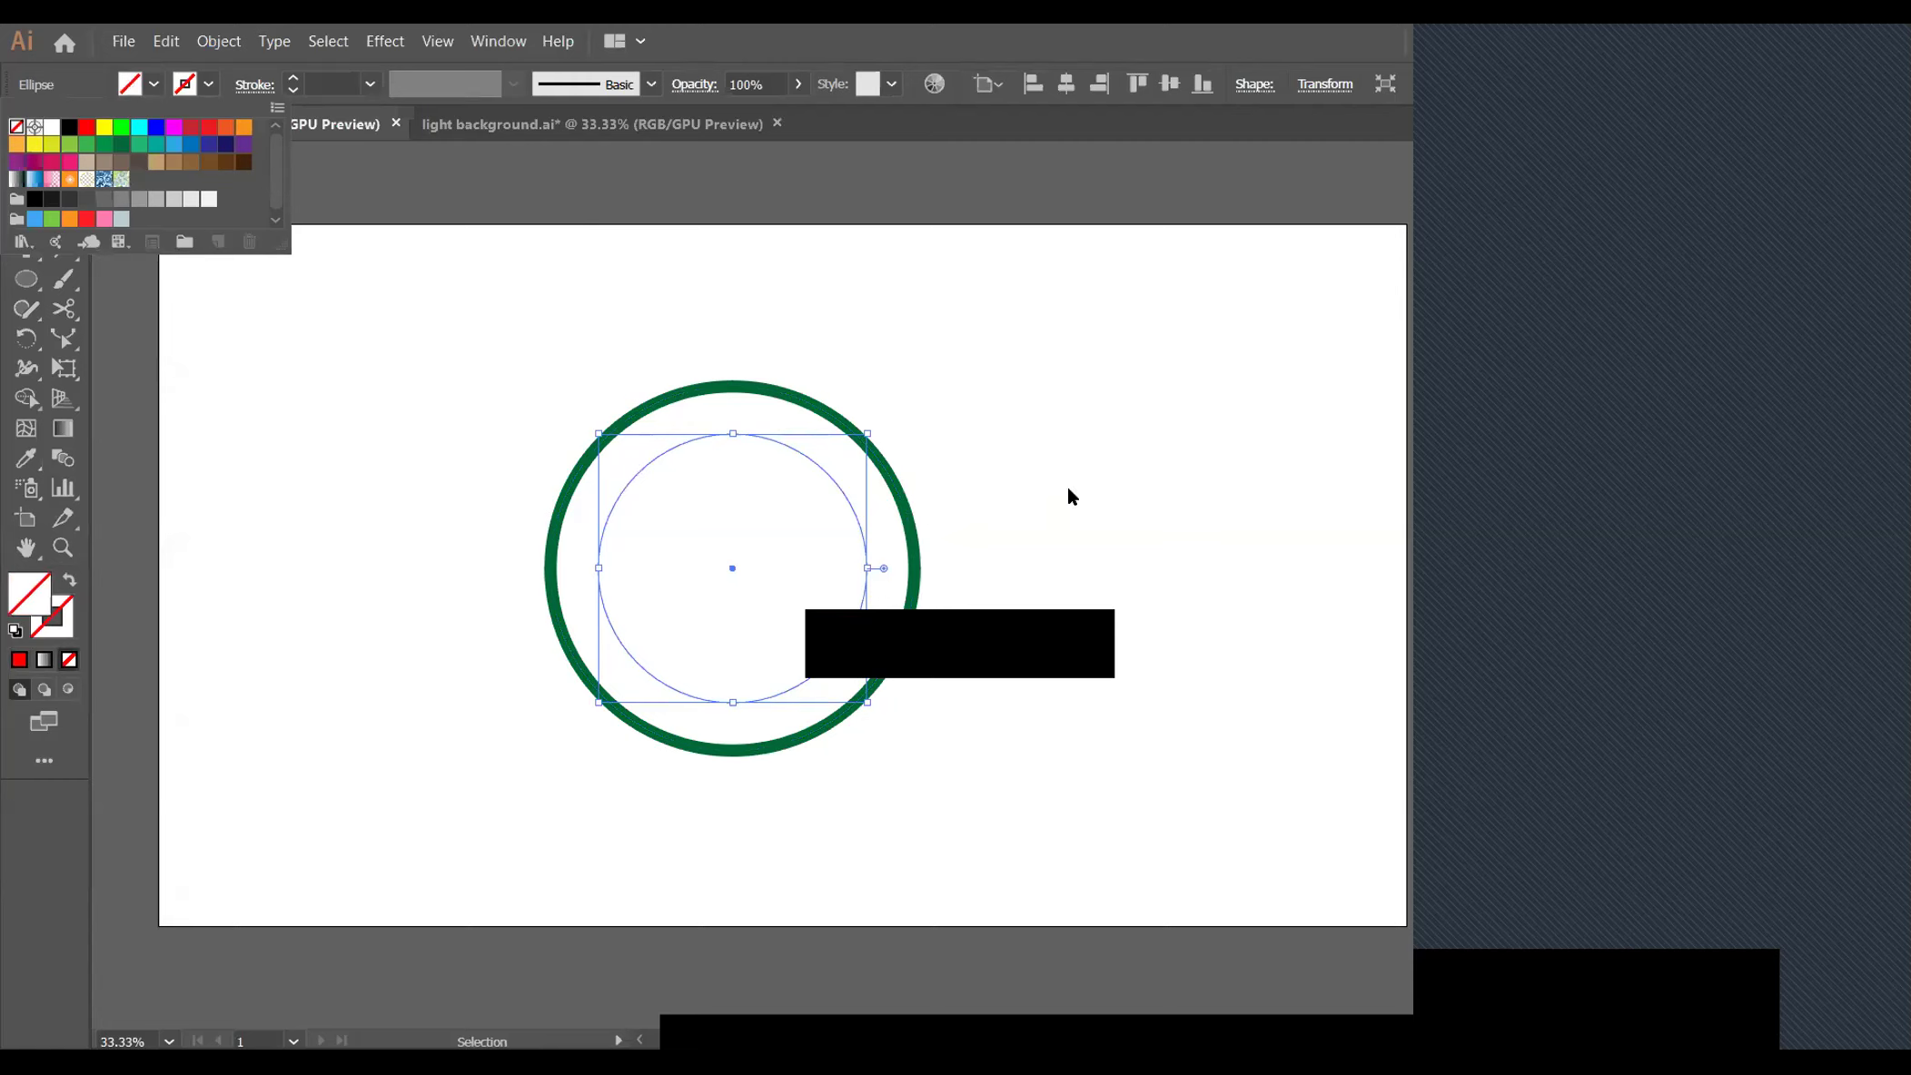
{"action": "left_click", "coordinate": [743, 592]}
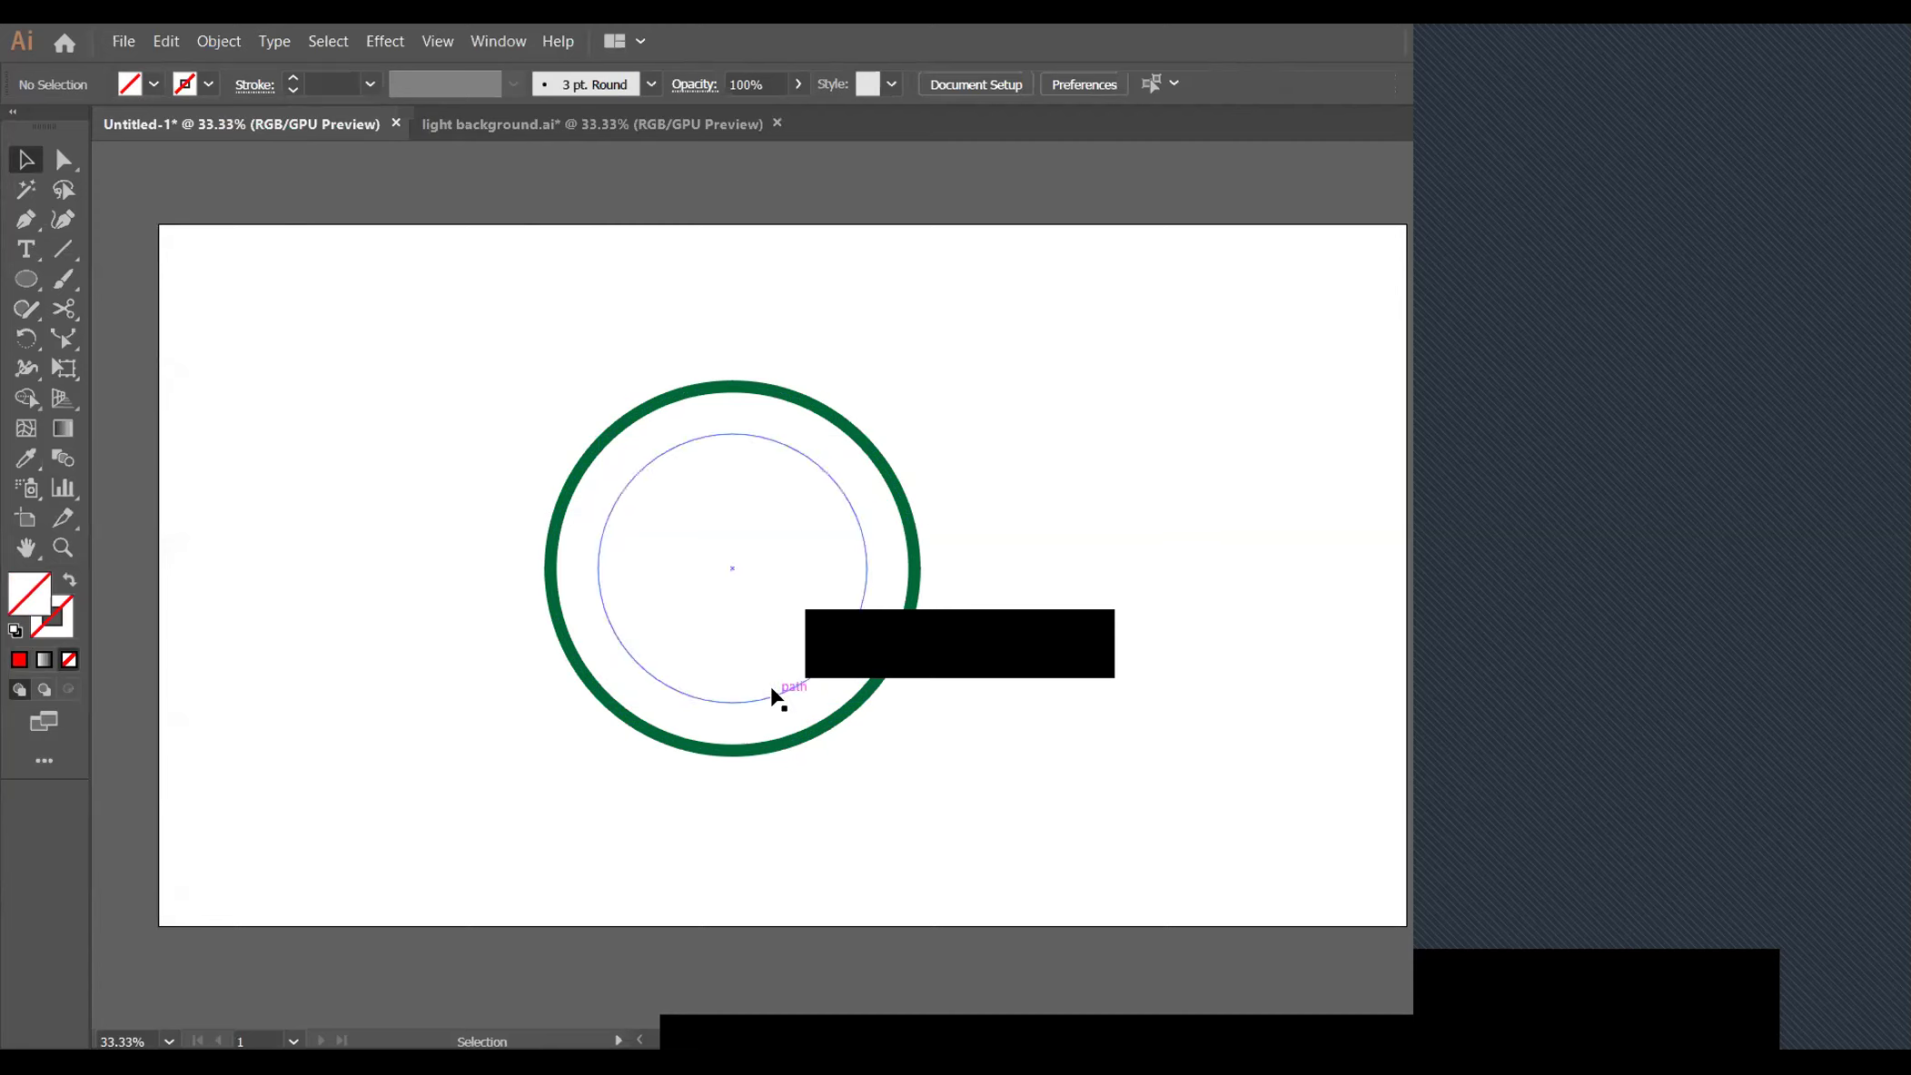
{"action": "left_click", "coordinate": [770, 559]}
{"action": "key", "text": "ctrl+shift+a"}
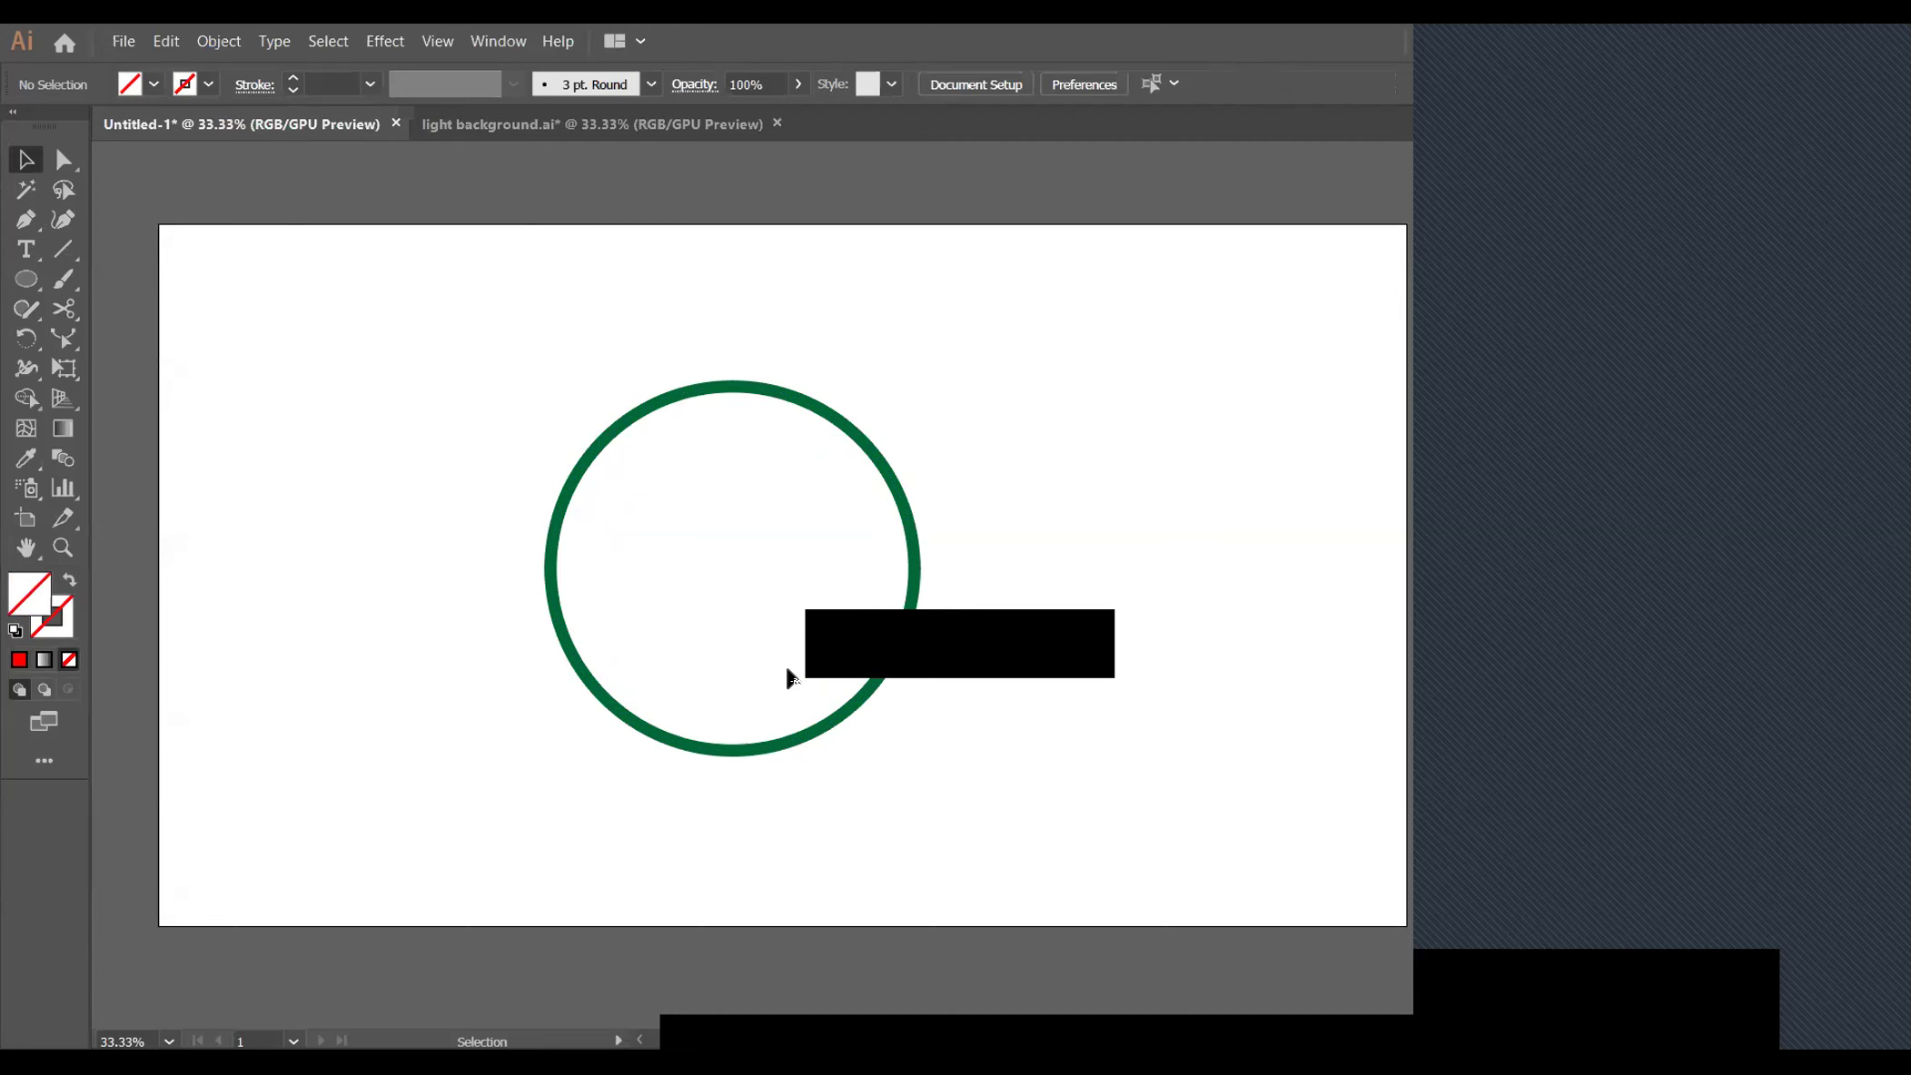
{"action": "key", "text": "a"}
{"action": "left_click", "coordinate": [737, 518]}
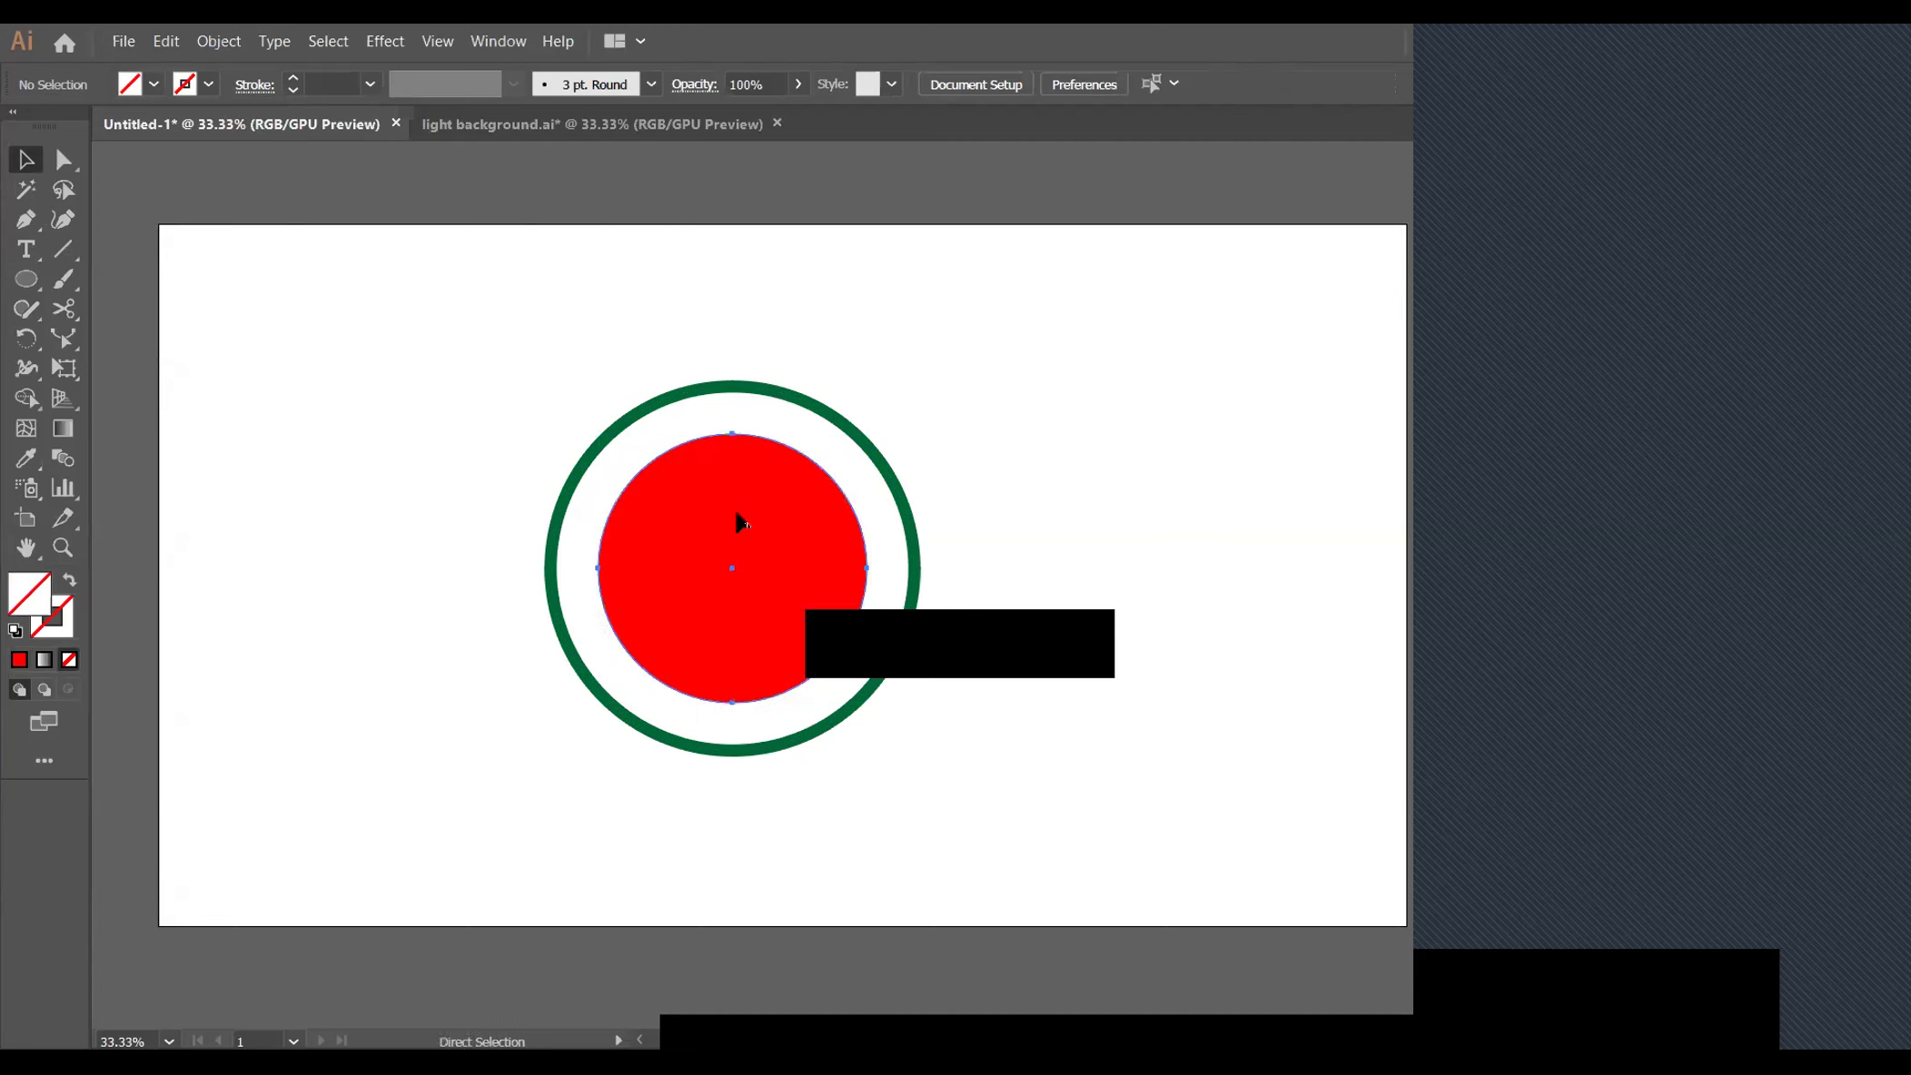
{"action": "key", "text": "v"}
{"action": "left_click_drag", "start_coordinate": [866, 568], "coordinate": [831, 569]}
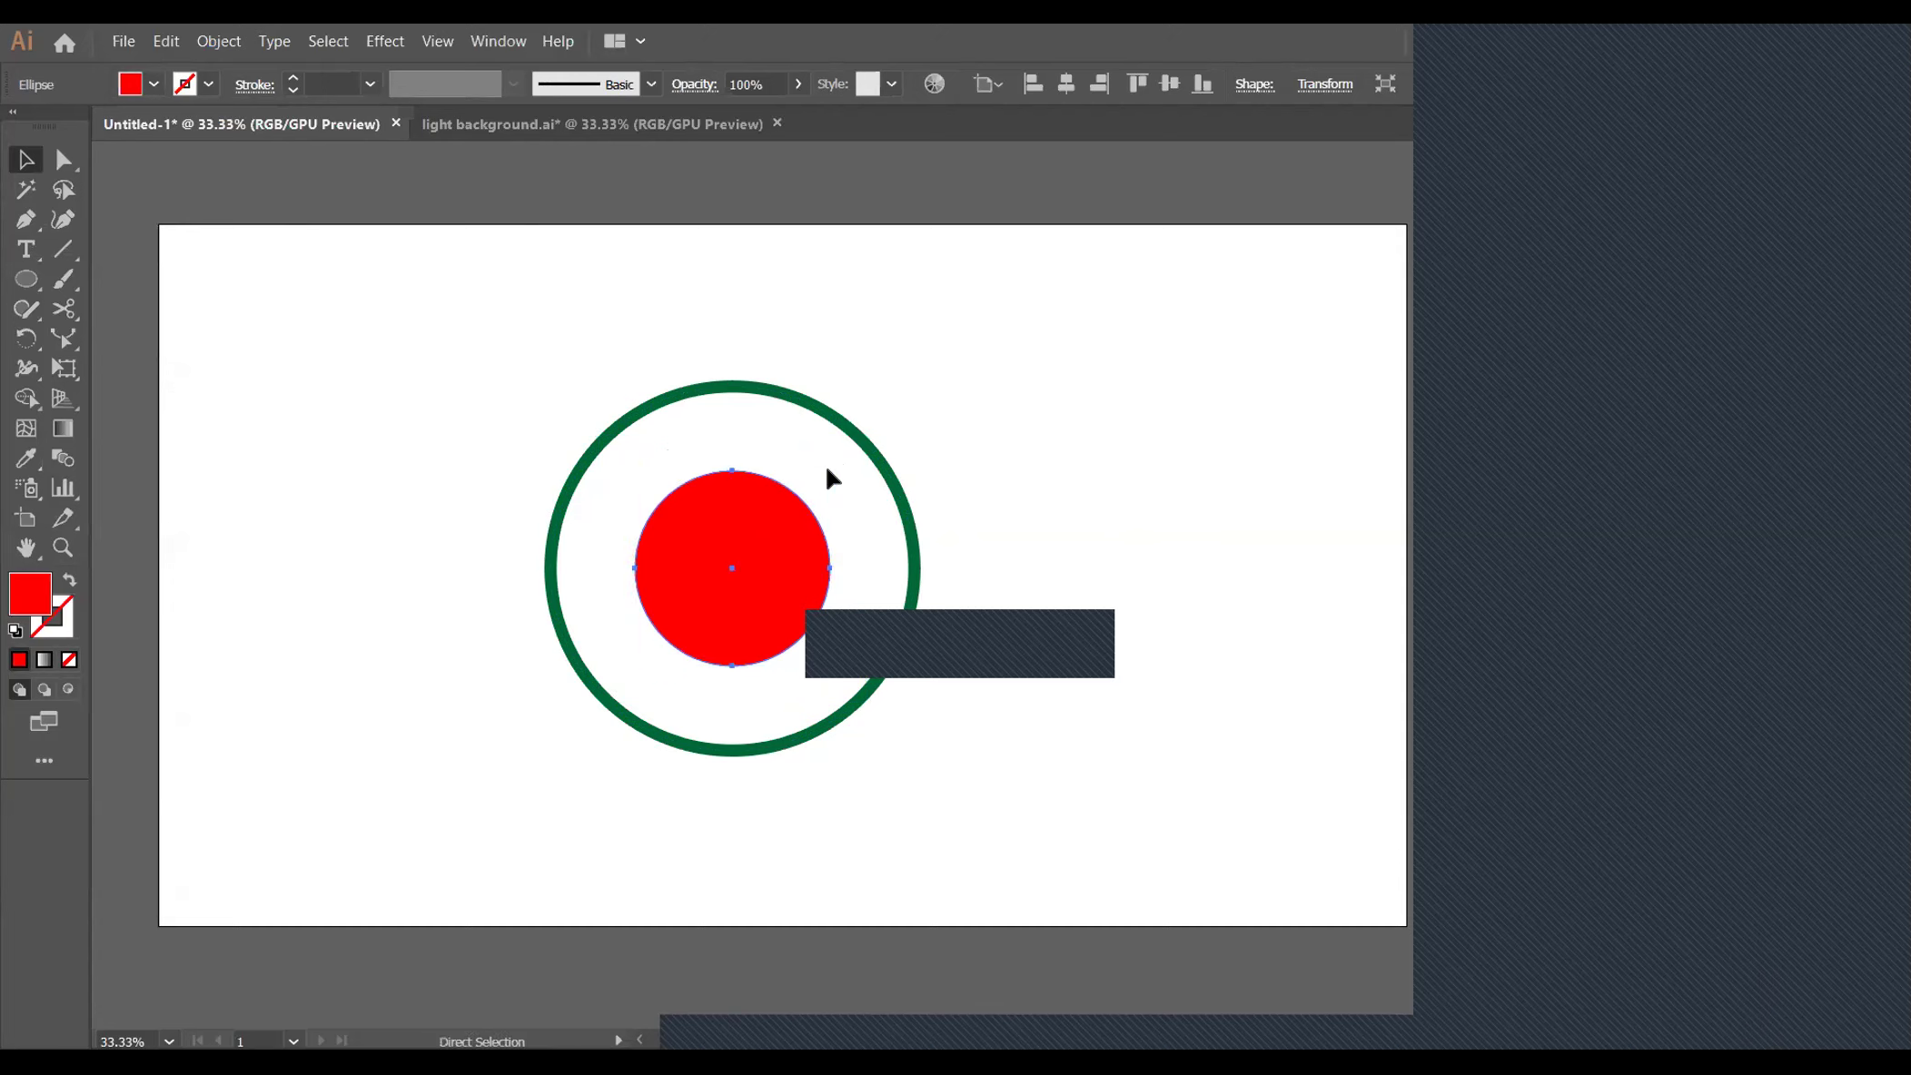
Make an unfilled circle copy and scale it to about 318 px
{"action": "key", "text": "ctrl"}
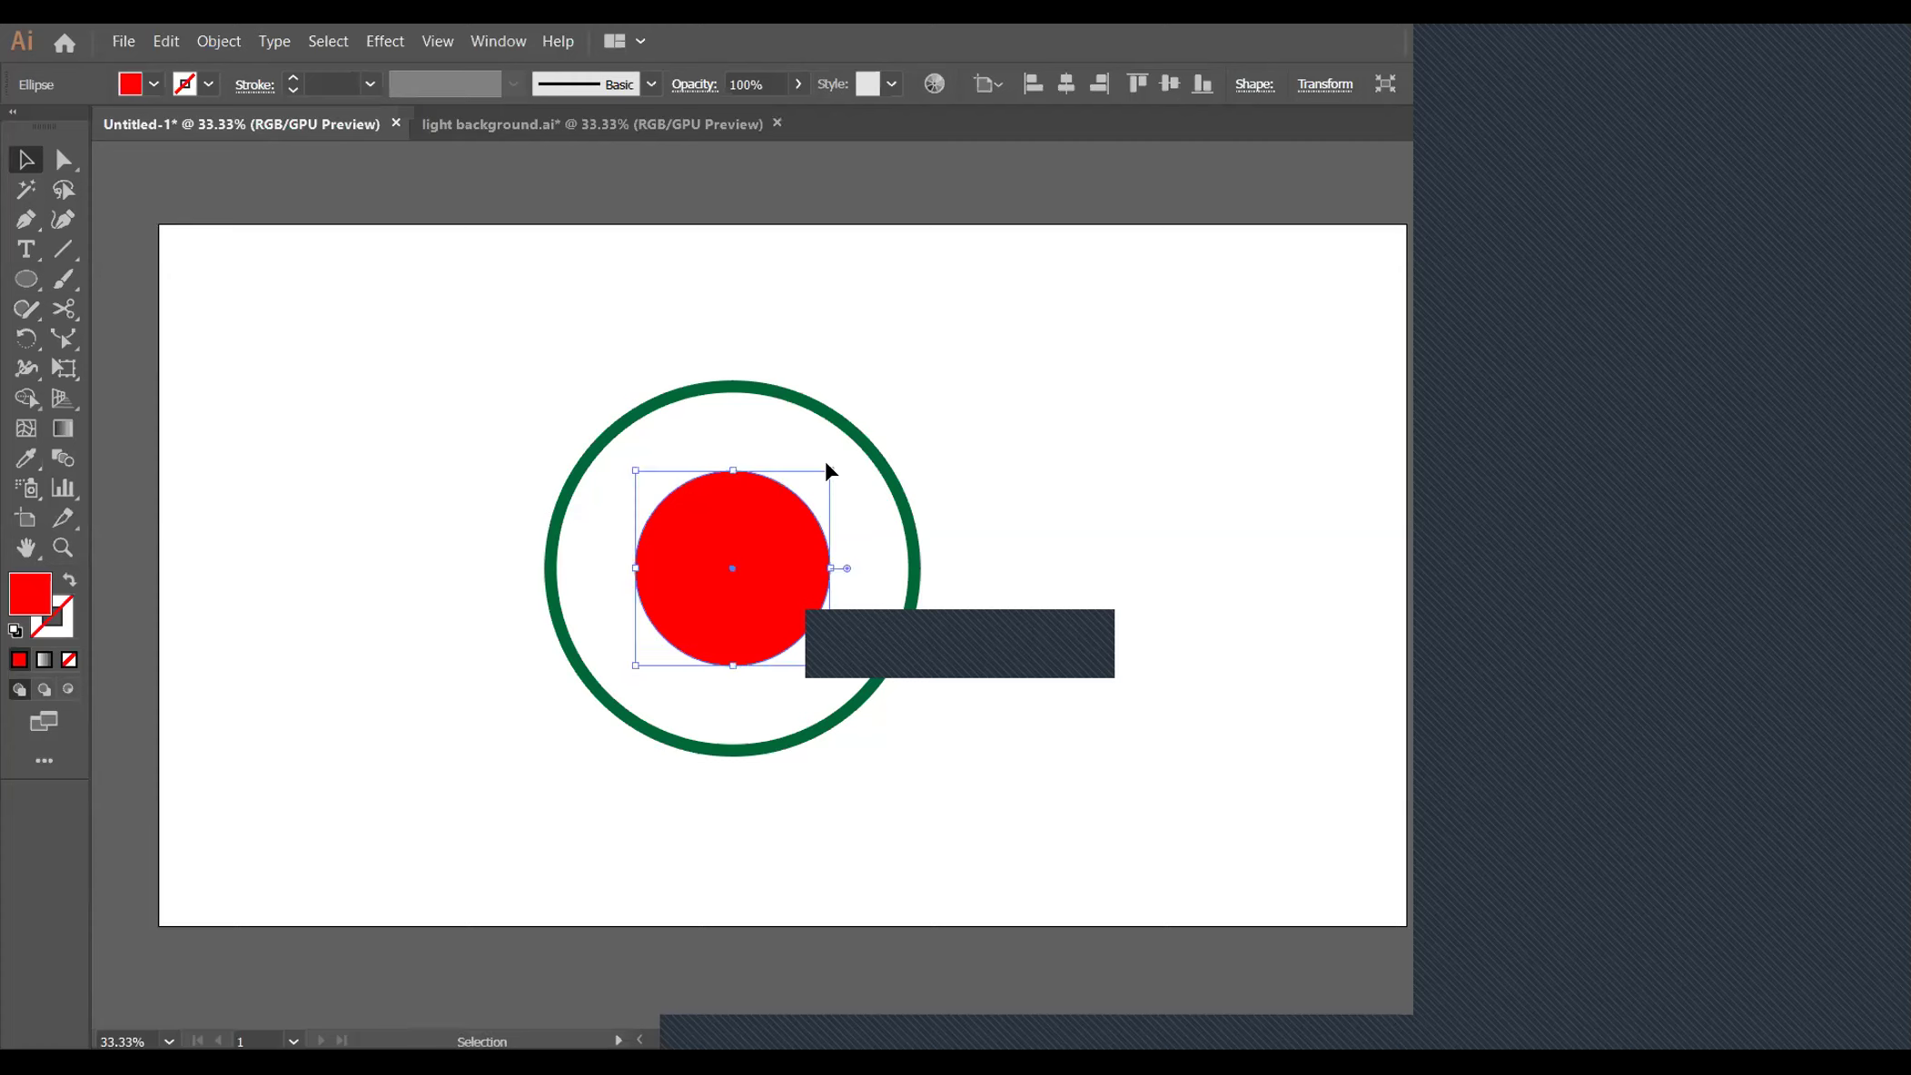
{"action": "left_click_drag", "start_coordinate": [831, 470], "coordinate": [838, 463]}
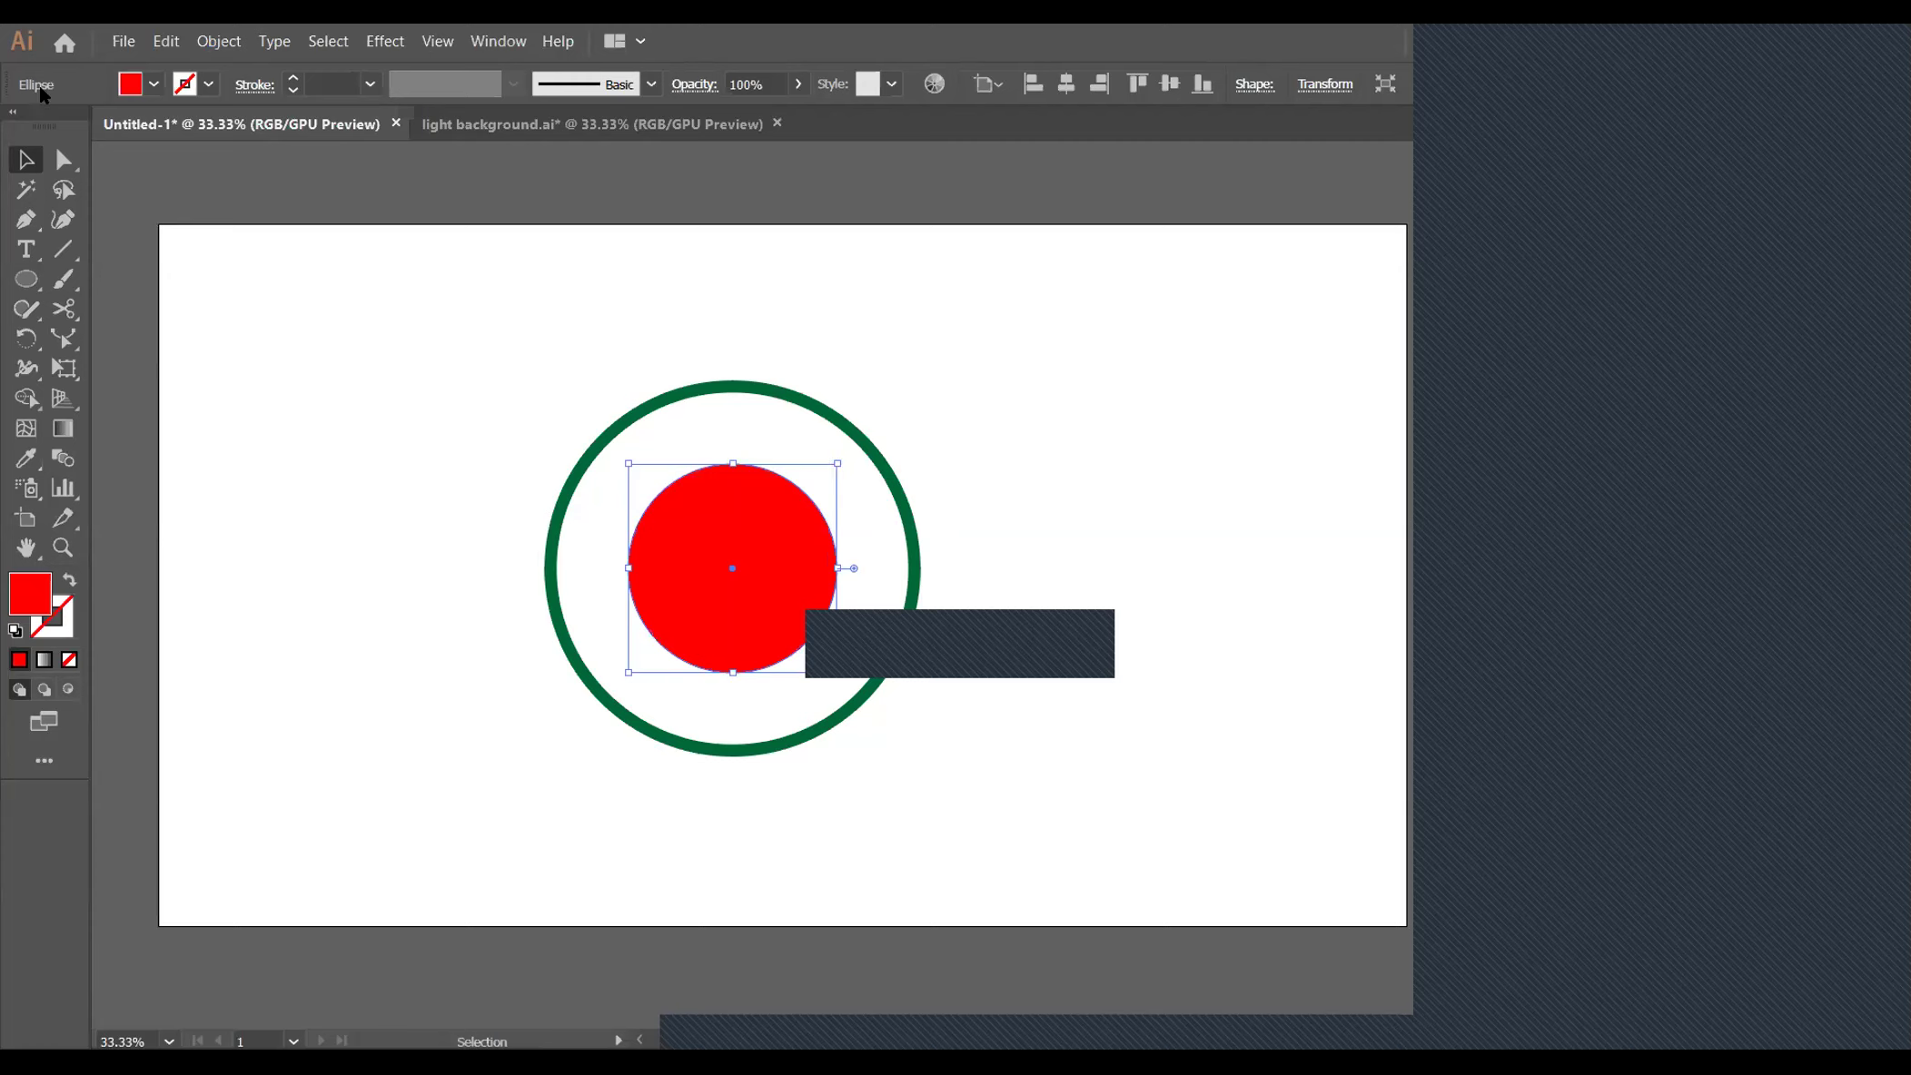
{"action": "left_click", "coordinate": [153, 83]}
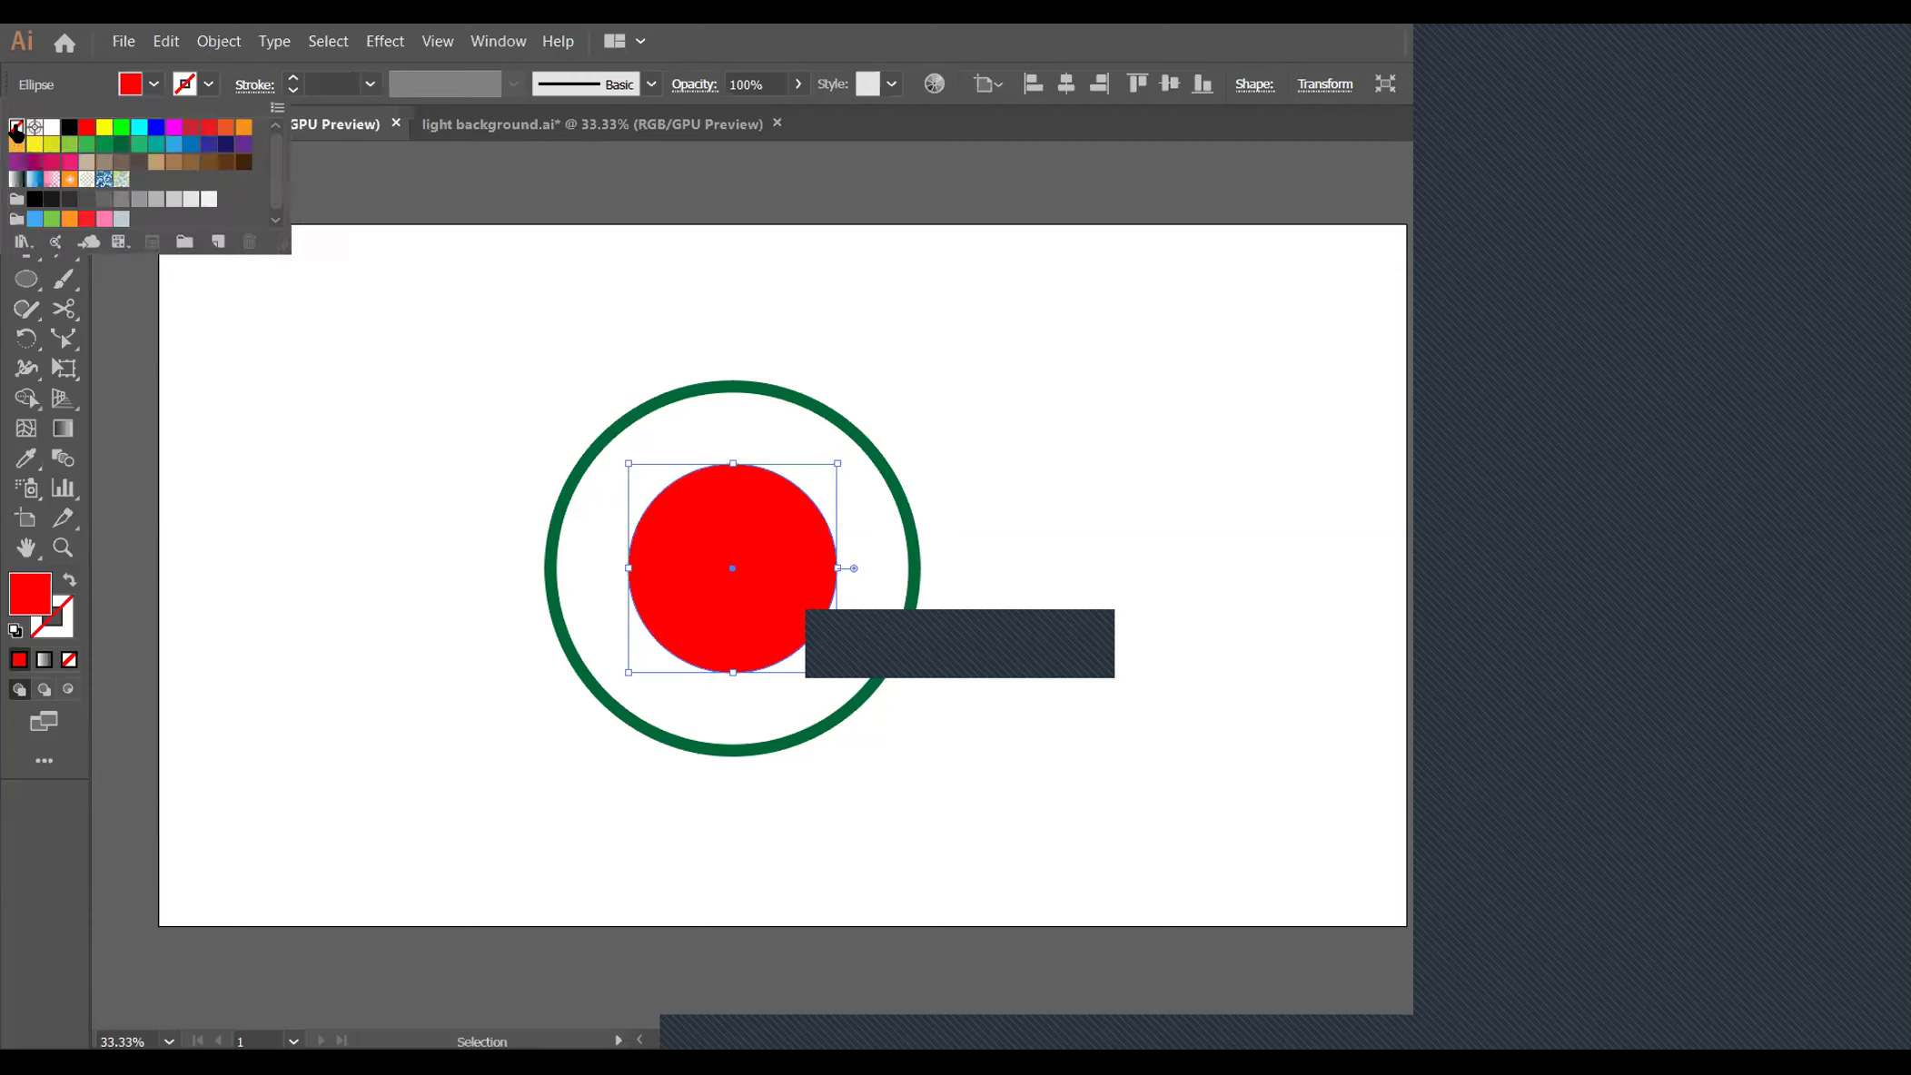
{"action": "left_click", "coordinate": [17, 126]}
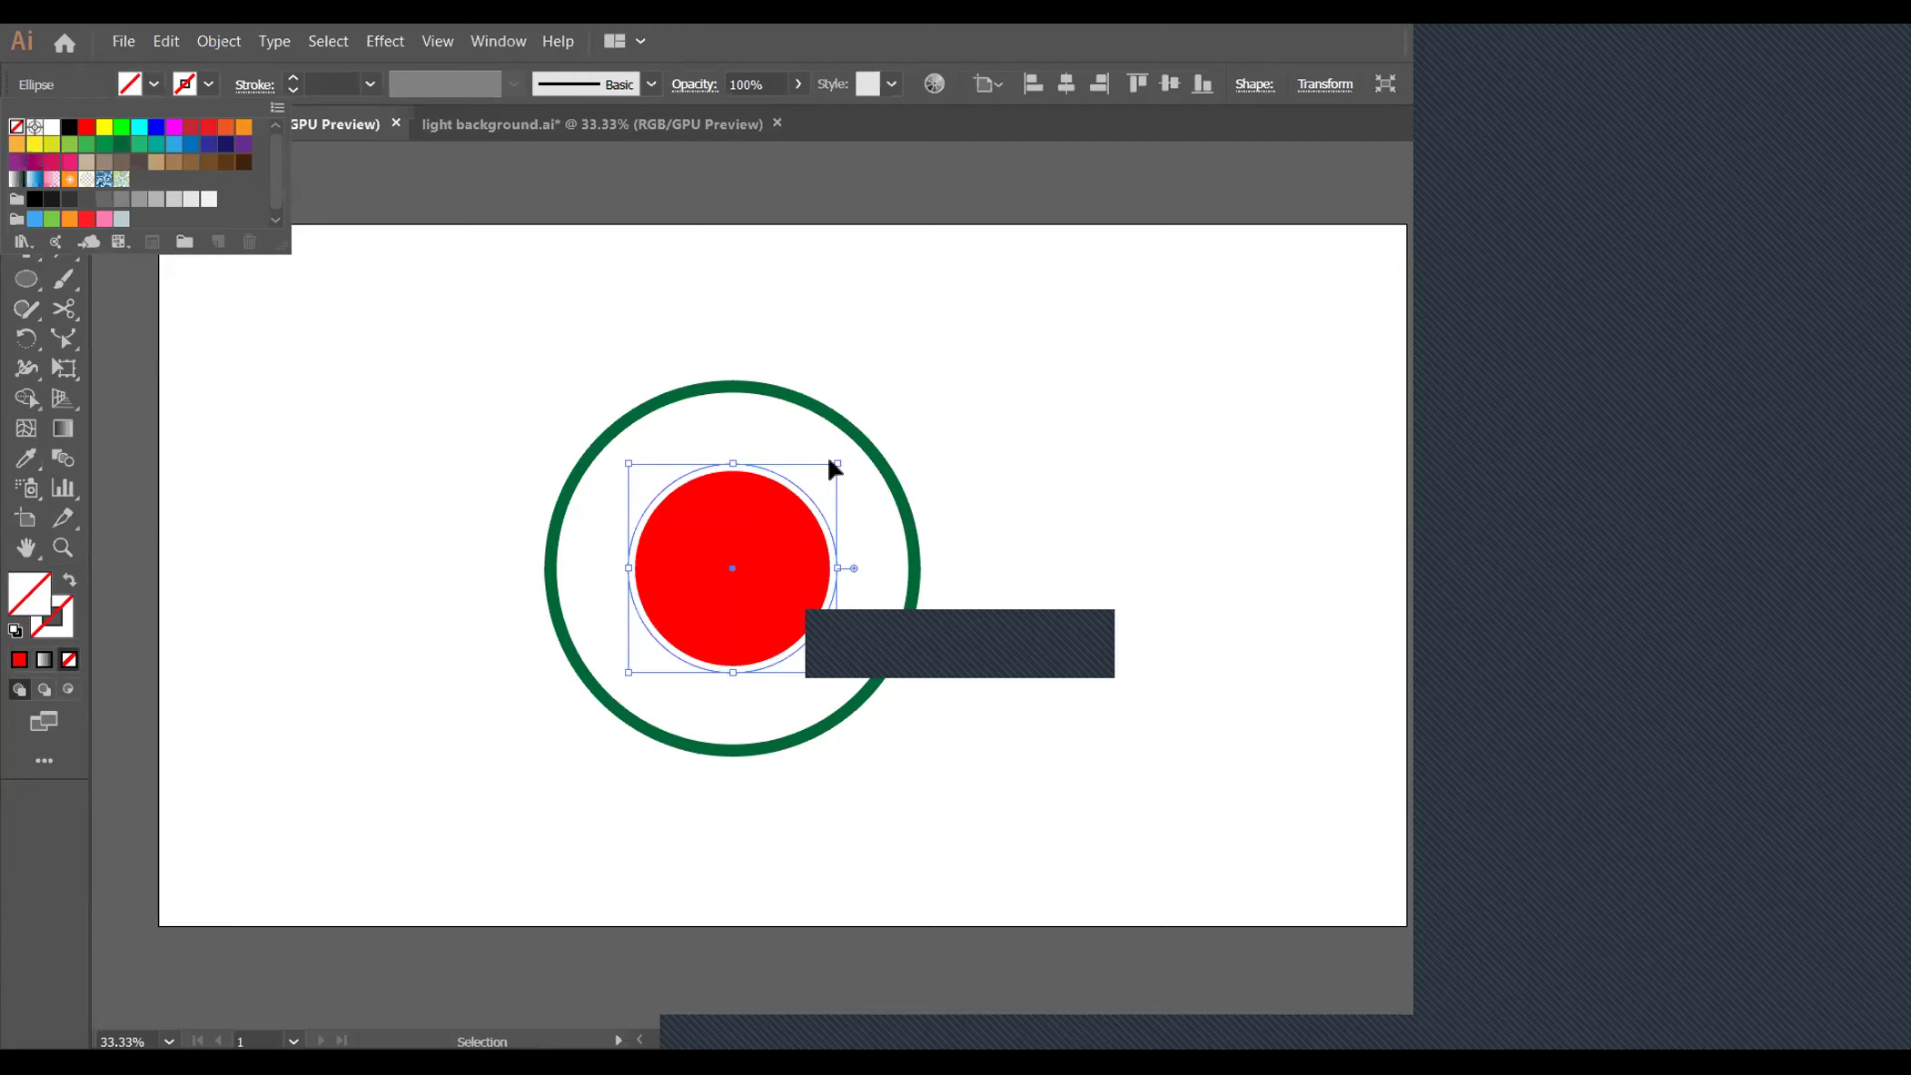
{"action": "left_click_drag", "start_coordinate": [837, 463], "coordinate": [897, 428]}
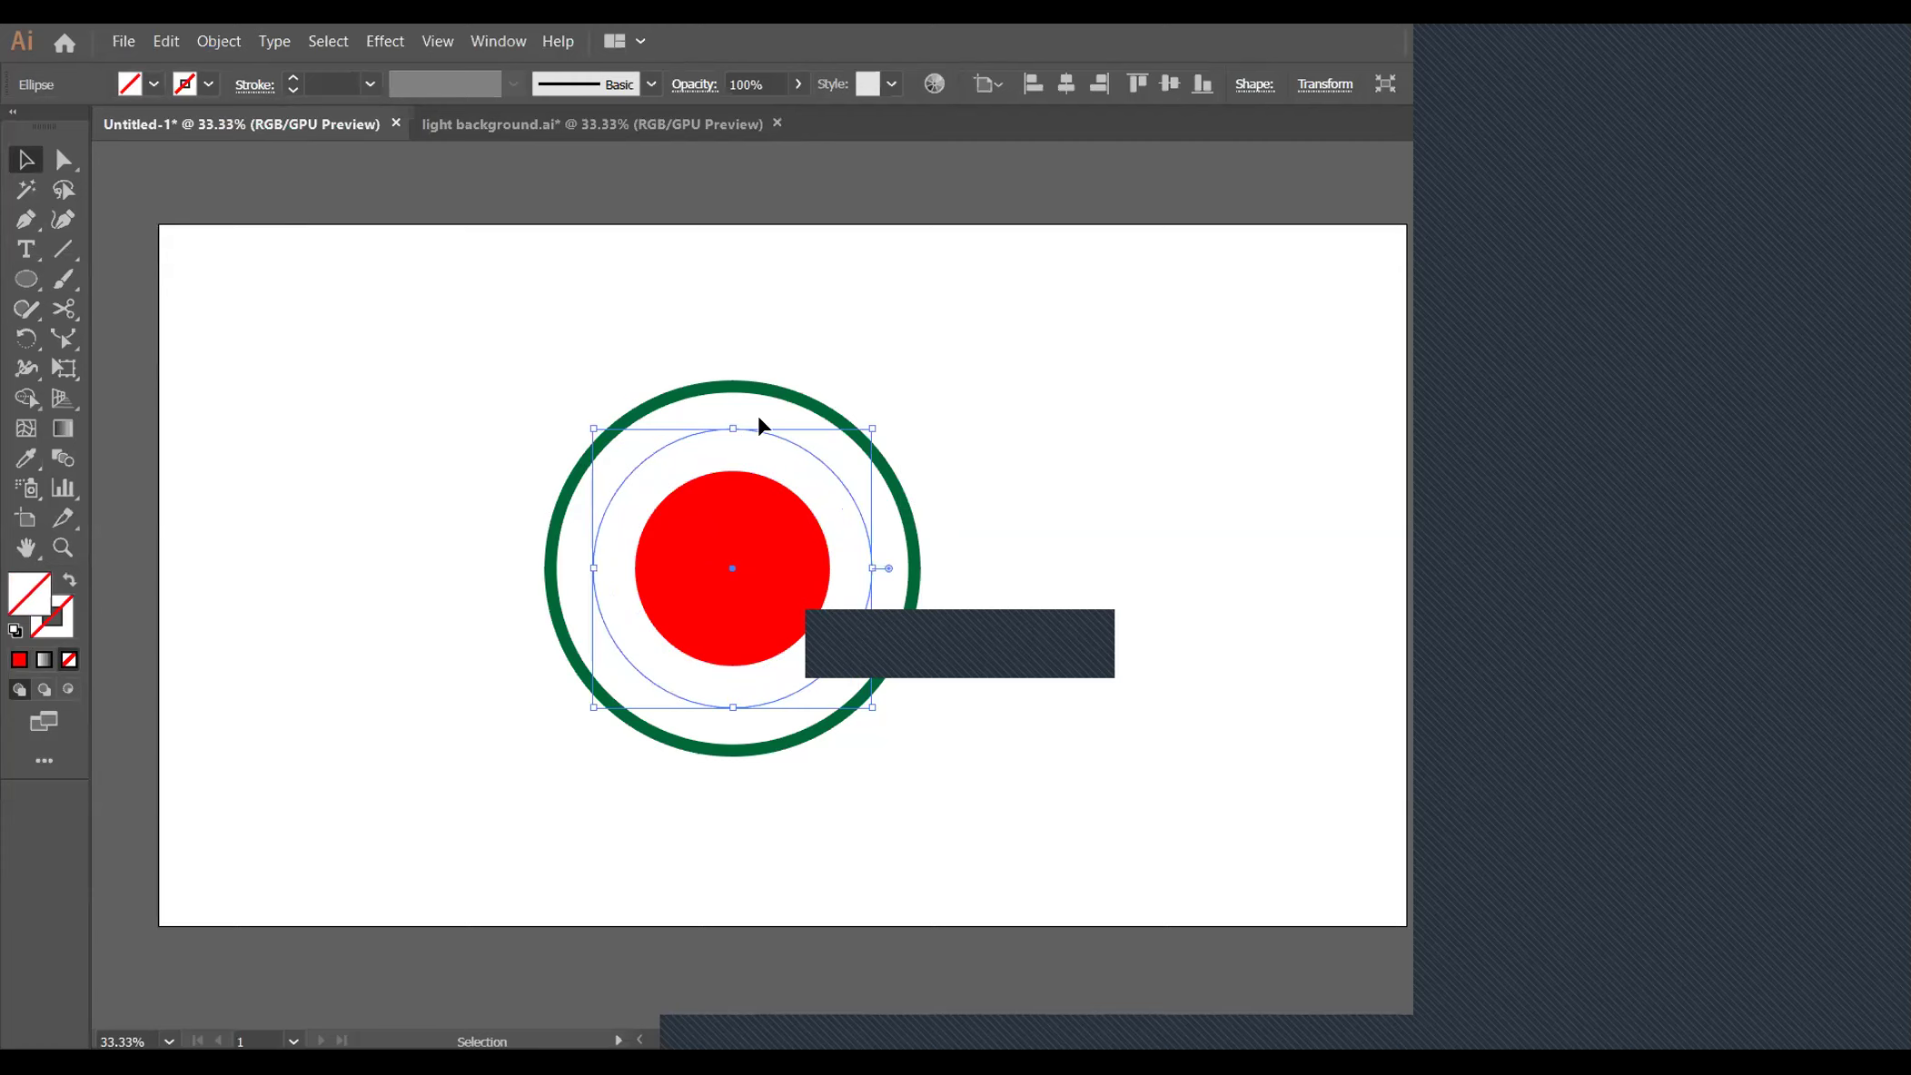
{"action": "left_click", "coordinate": [1000, 488]}
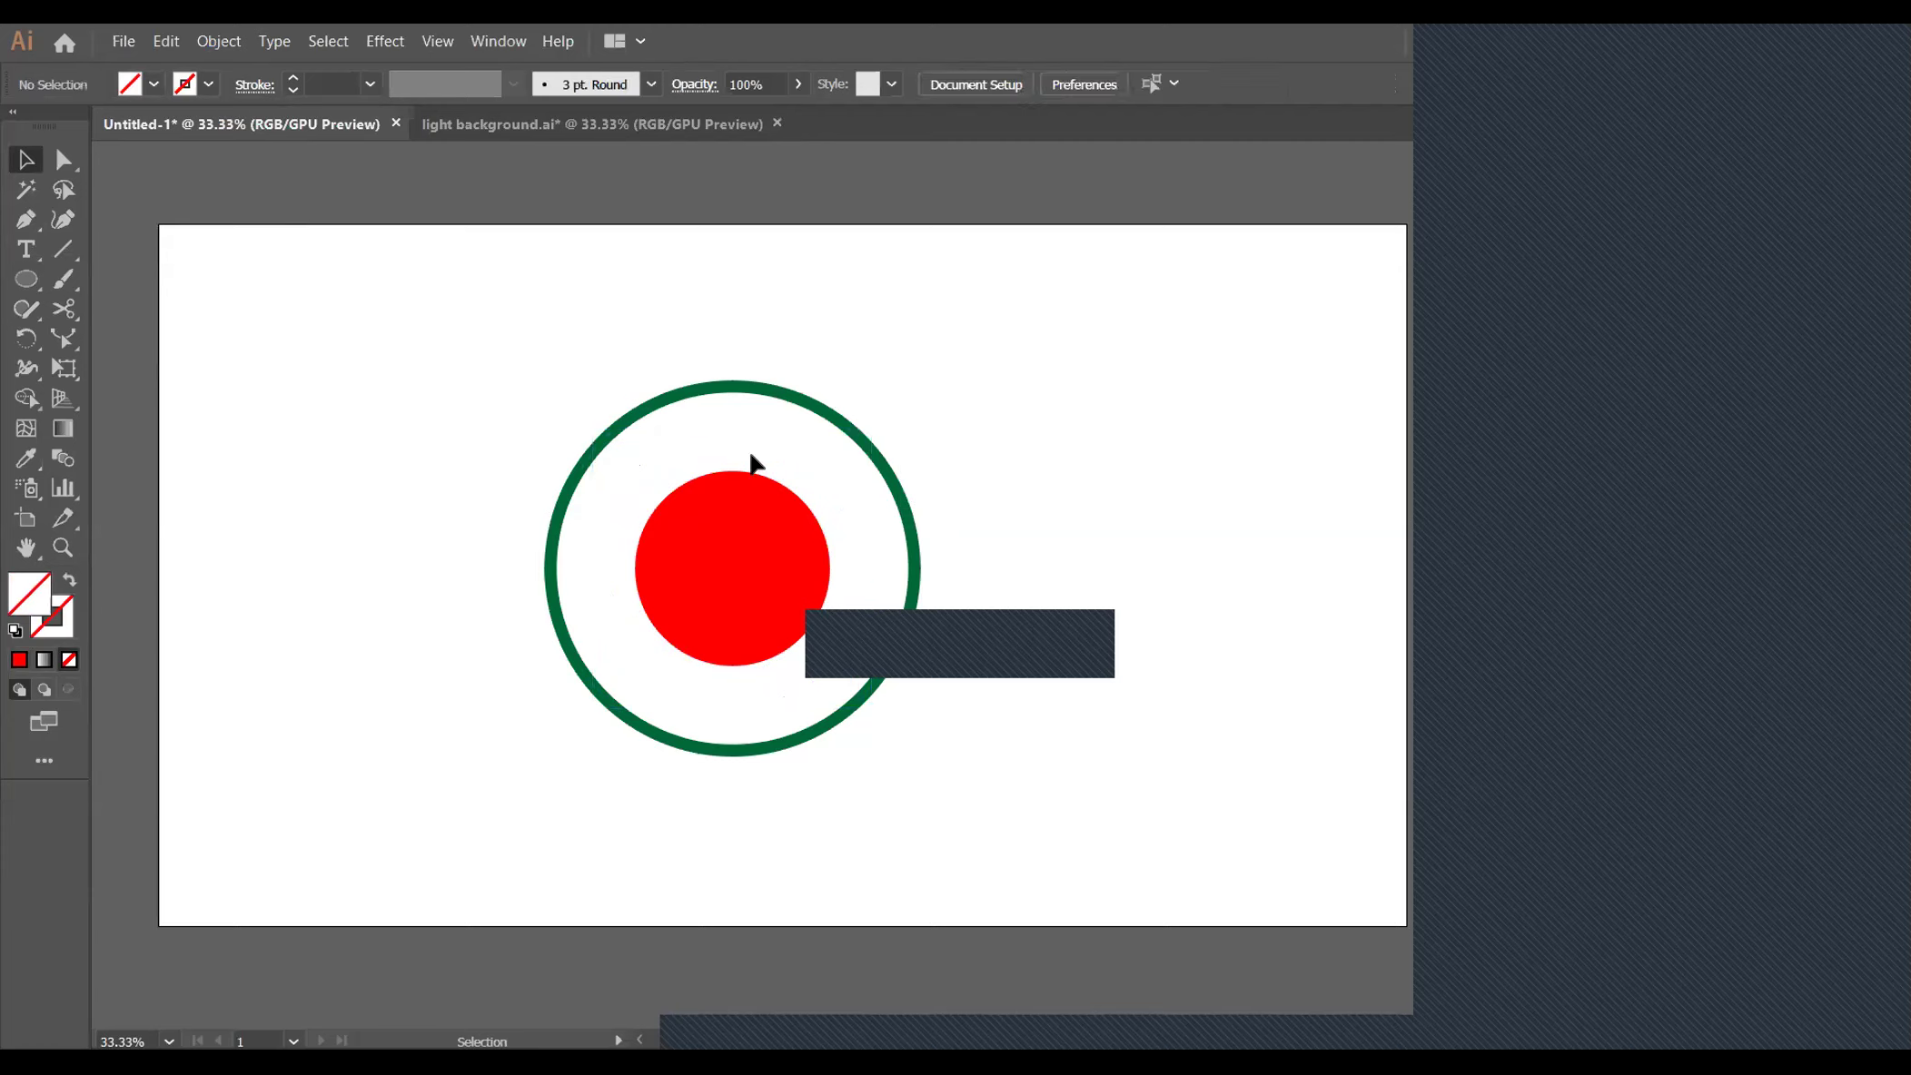
Give the unfilled circle a thin 0.75 pt outline
{"action": "left_click", "coordinate": [793, 437]}
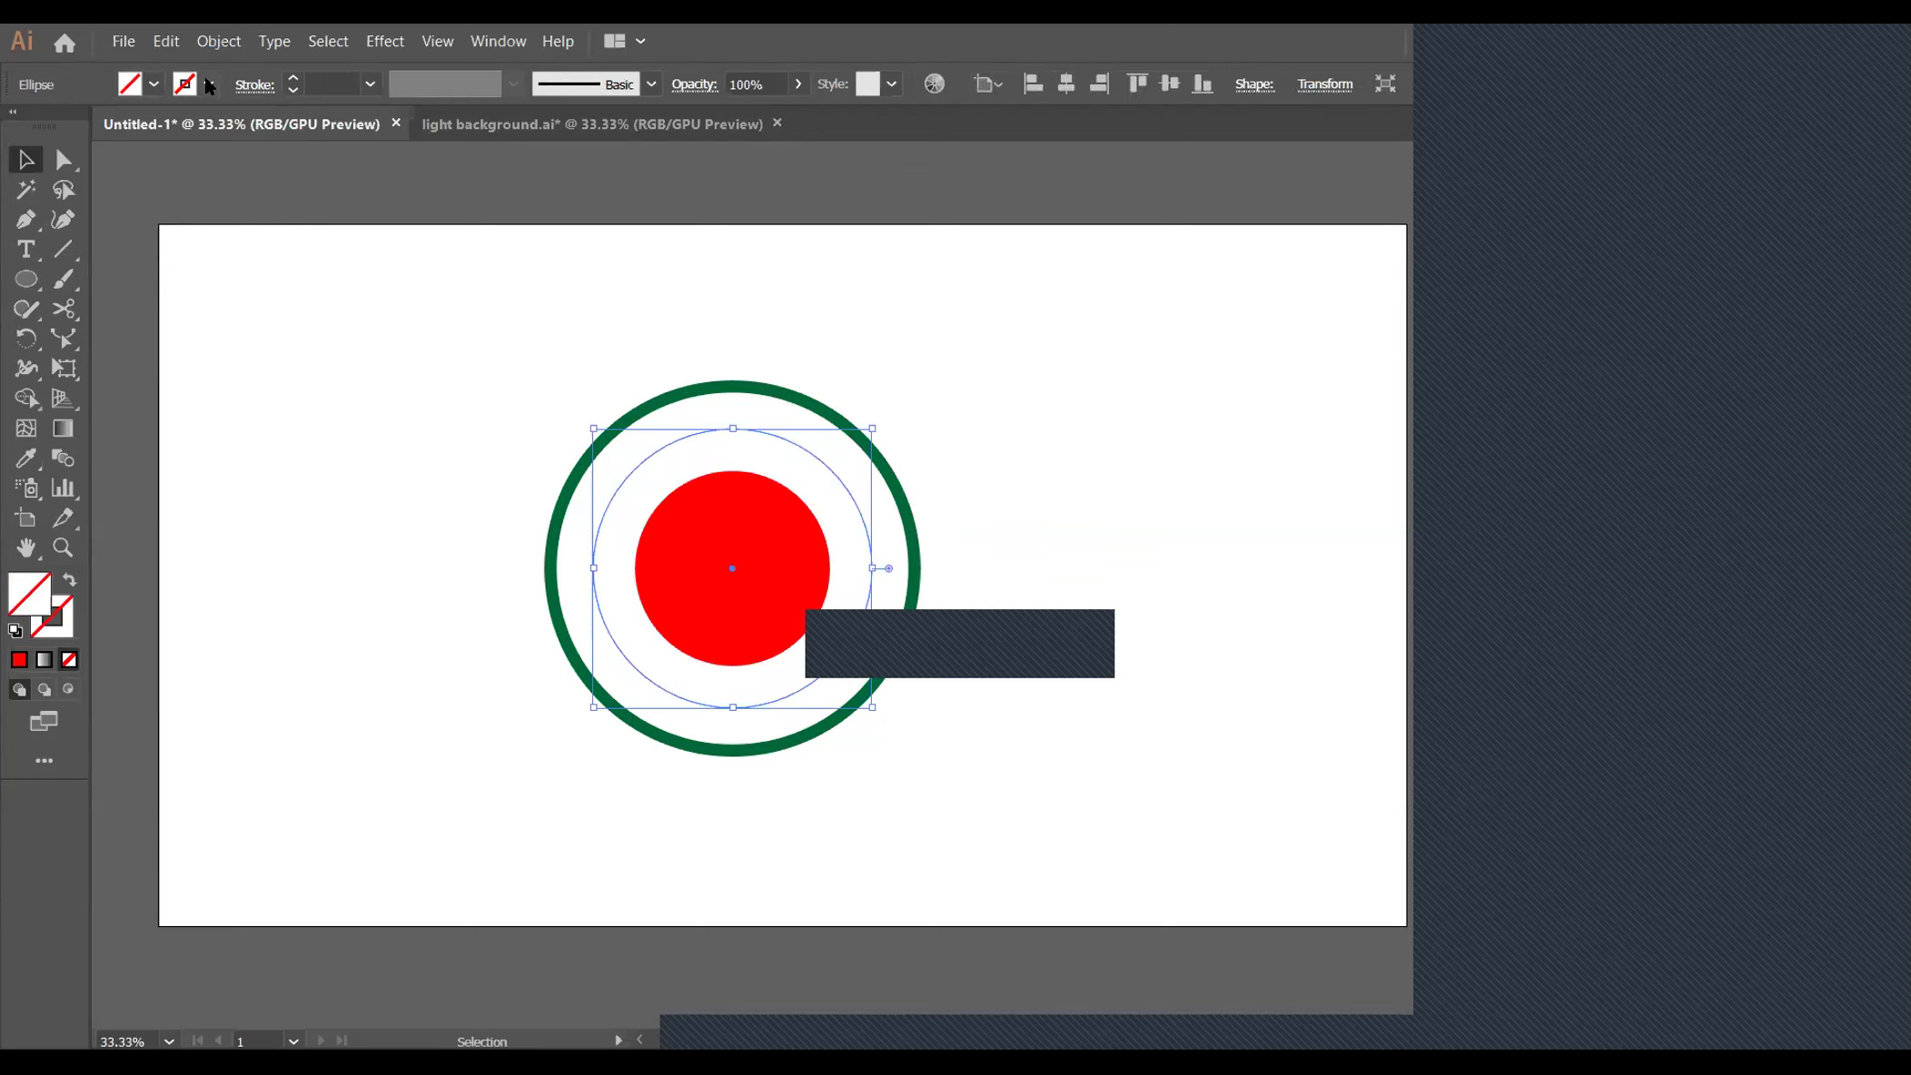
{"action": "left_click", "coordinate": [370, 85]}
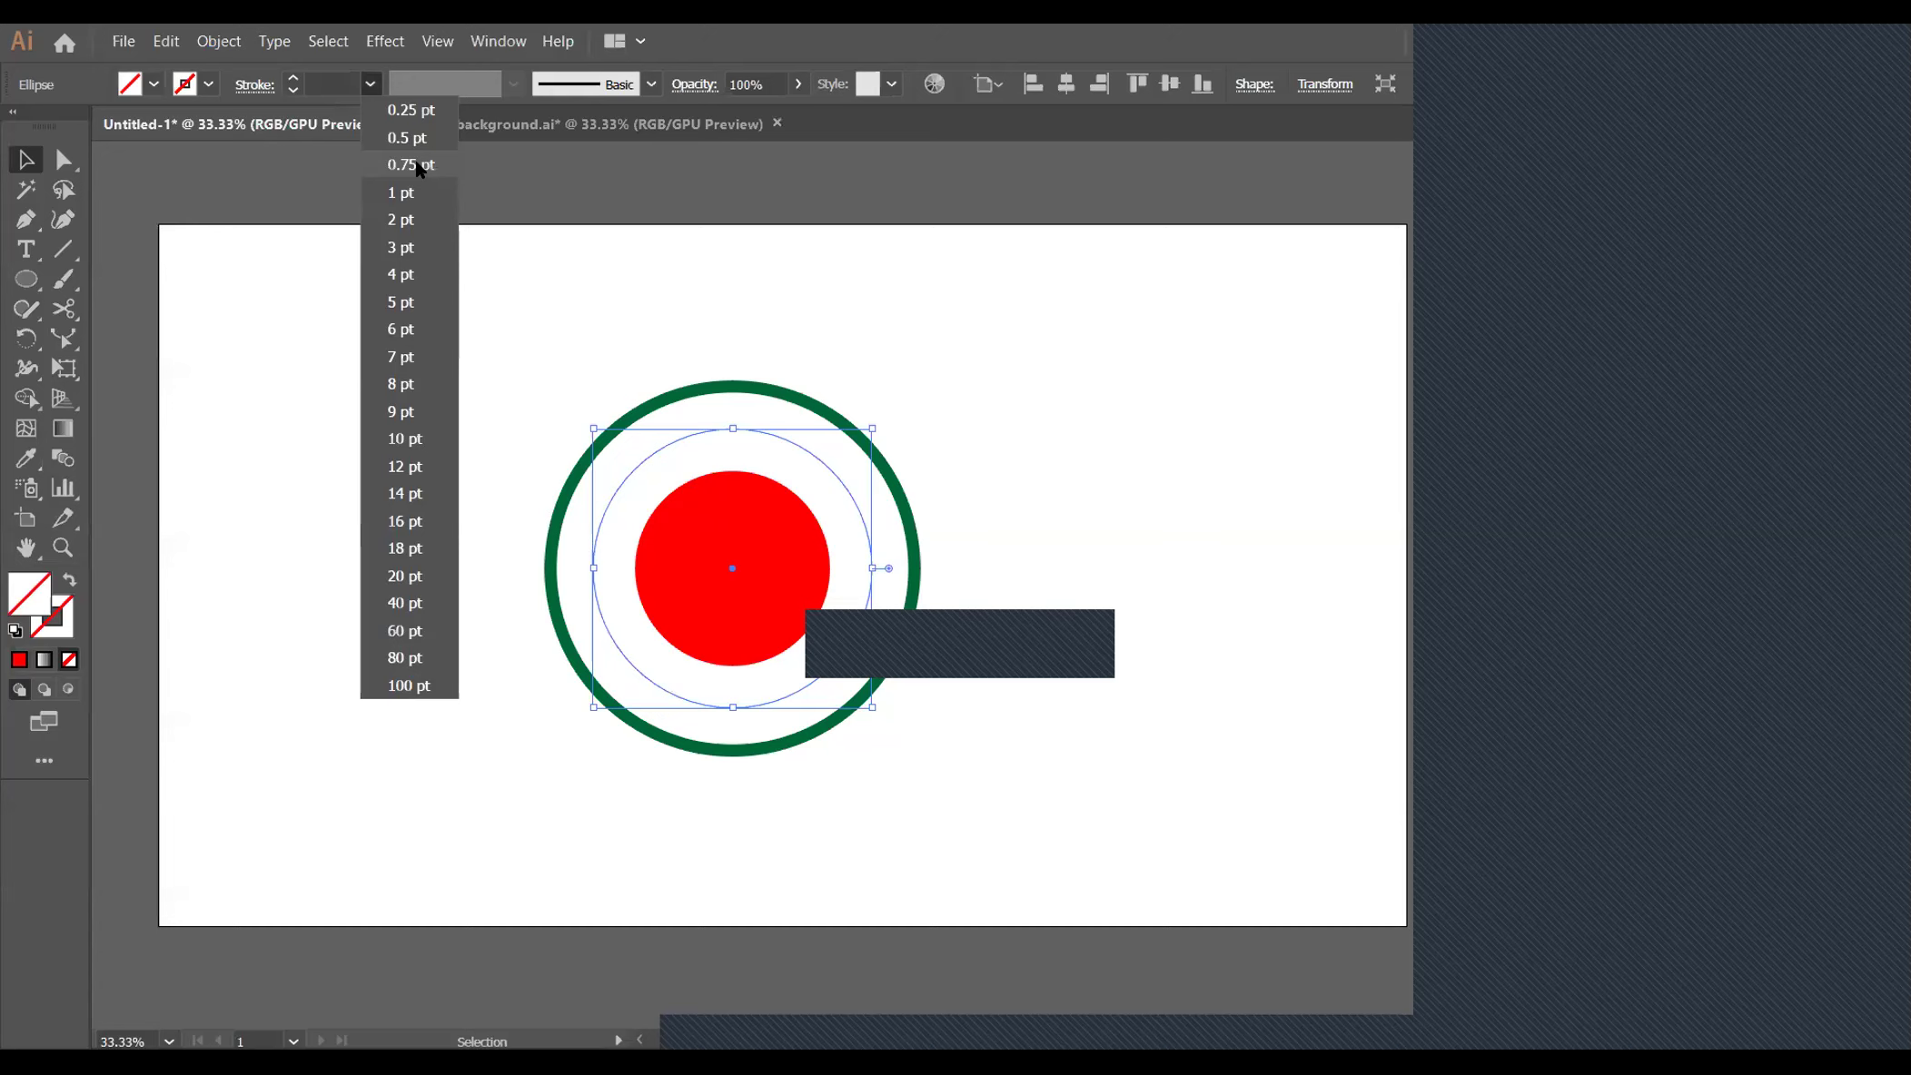
{"action": "left_click", "coordinate": [411, 165]}
{"action": "left_click", "coordinate": [462, 385]}
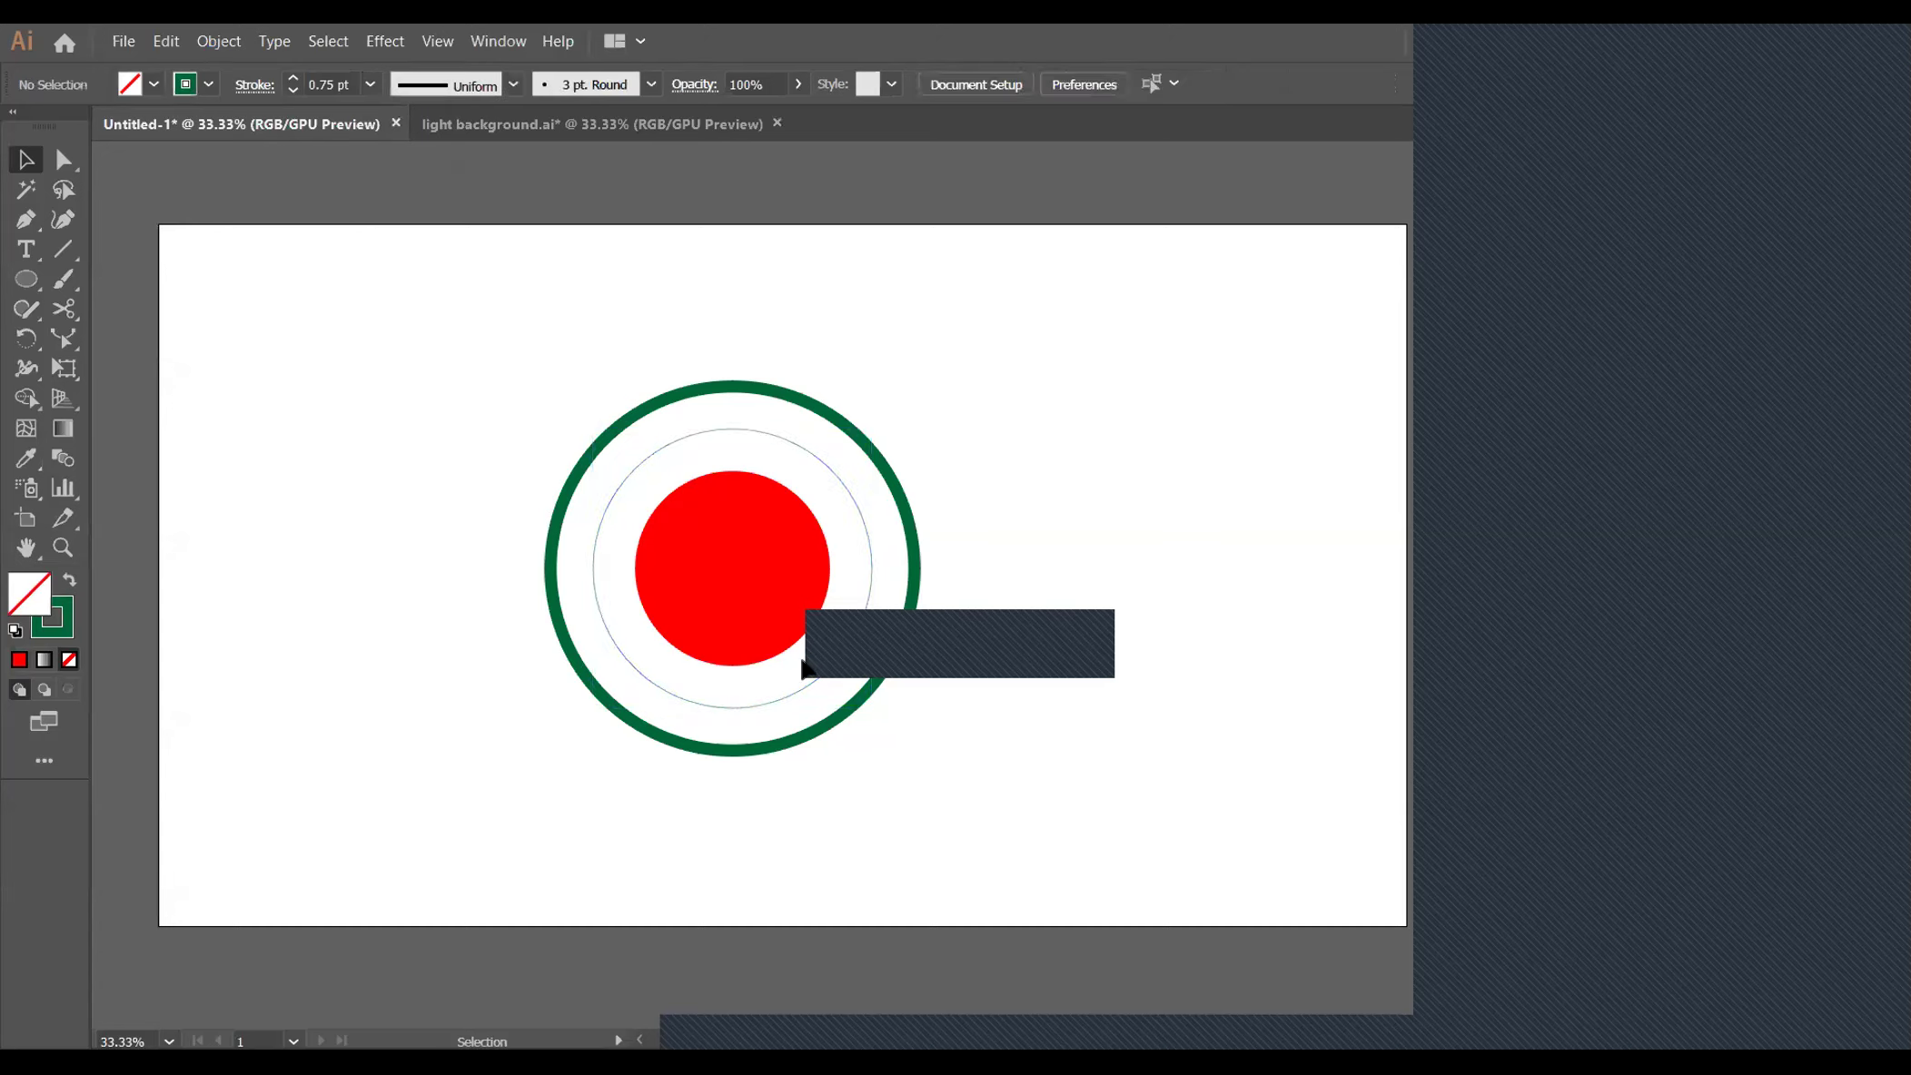
{"action": "left_click", "coordinate": [684, 695]}
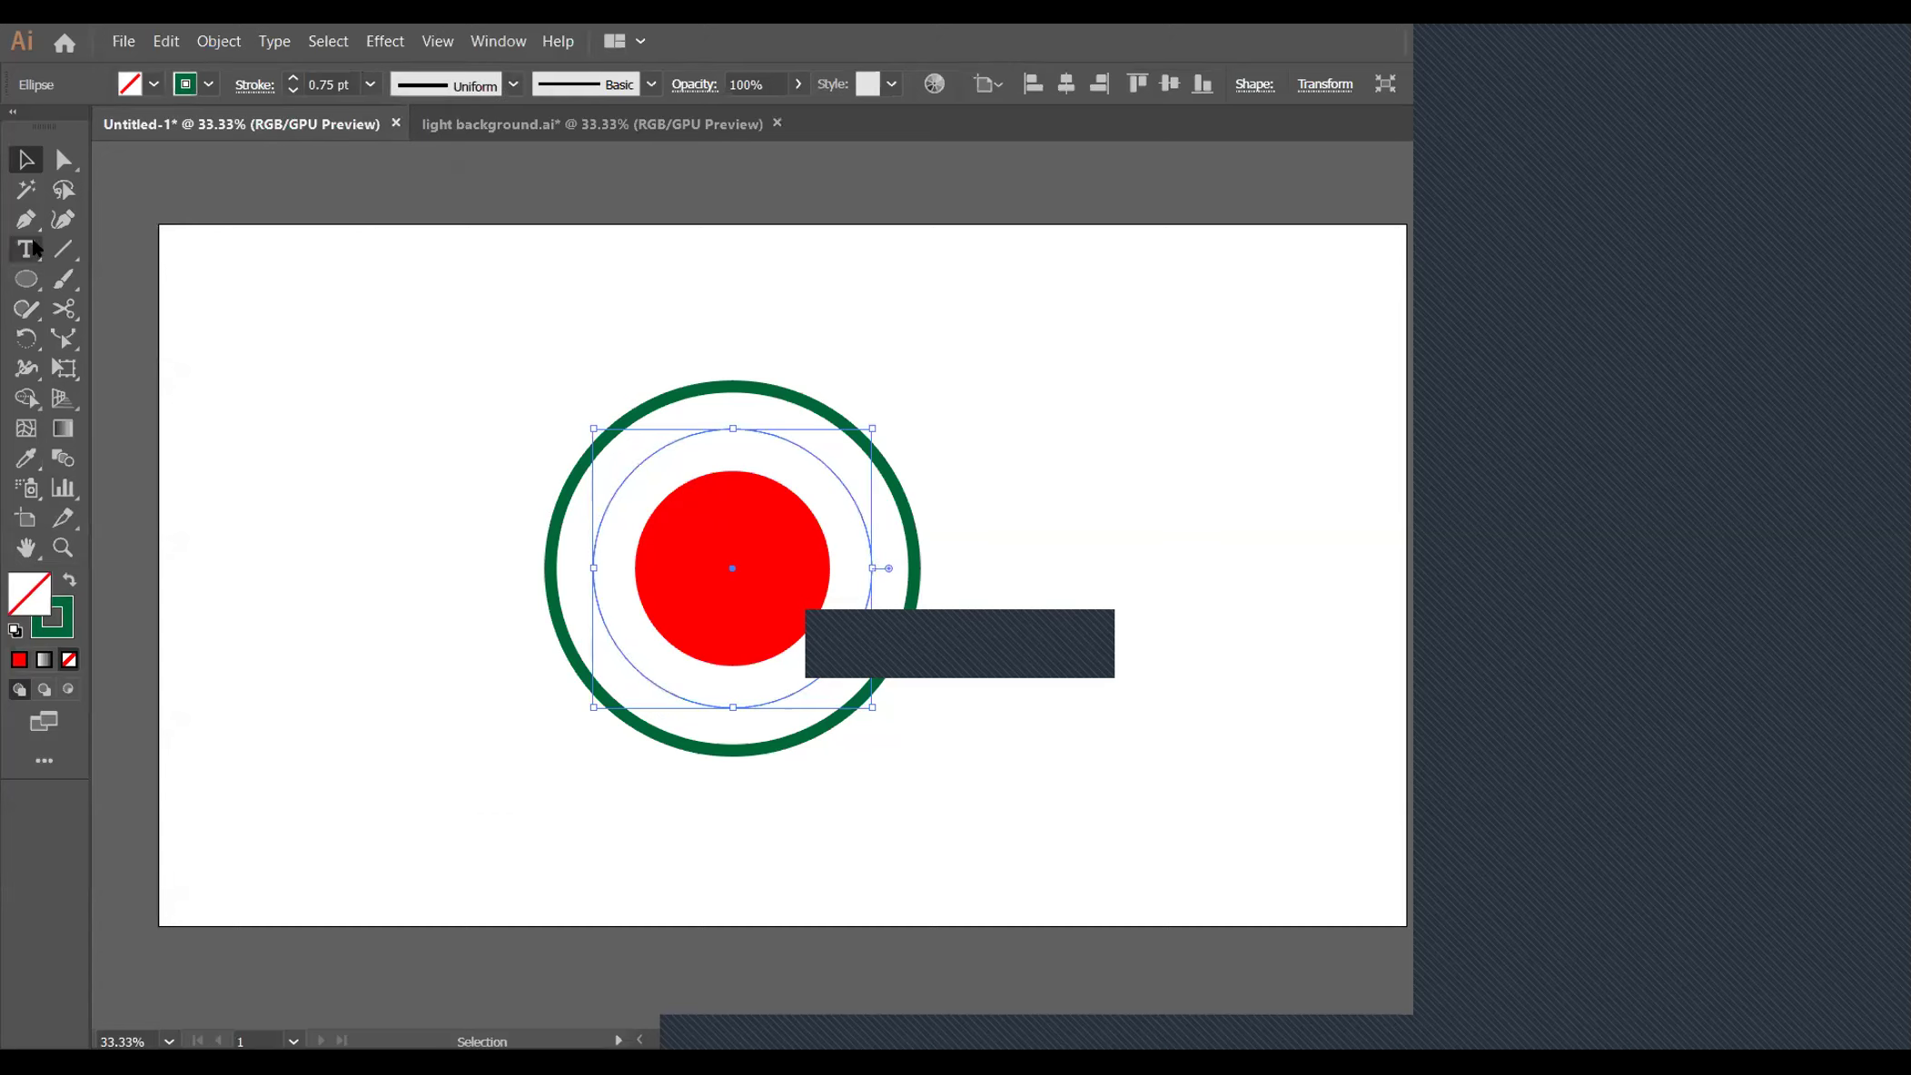
Start Type on a Path text on the thin circle at 24 pt
{"action": "left_click_drag", "start_coordinate": [37, 257], "coordinate": [77, 313]}
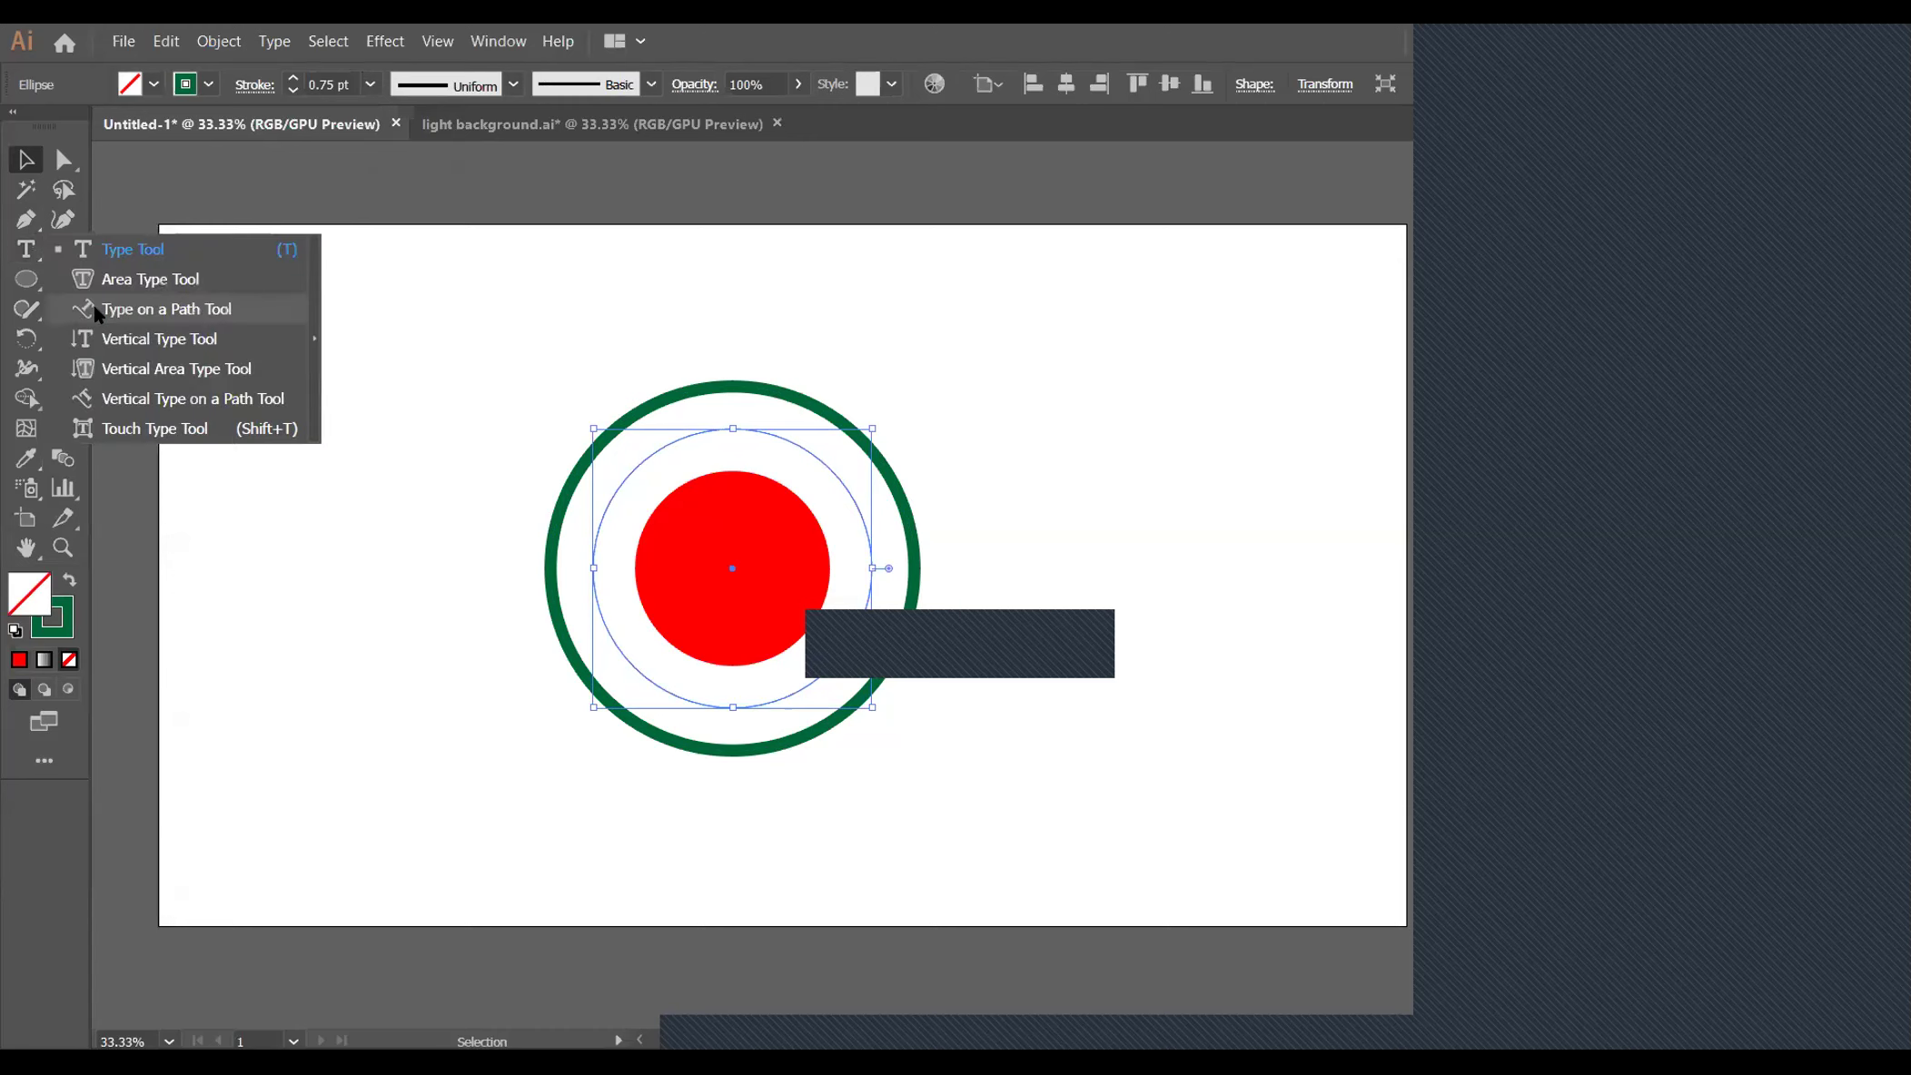
{"action": "left_click", "coordinate": [94, 309]}
{"action": "left_click", "coordinate": [617, 482]}
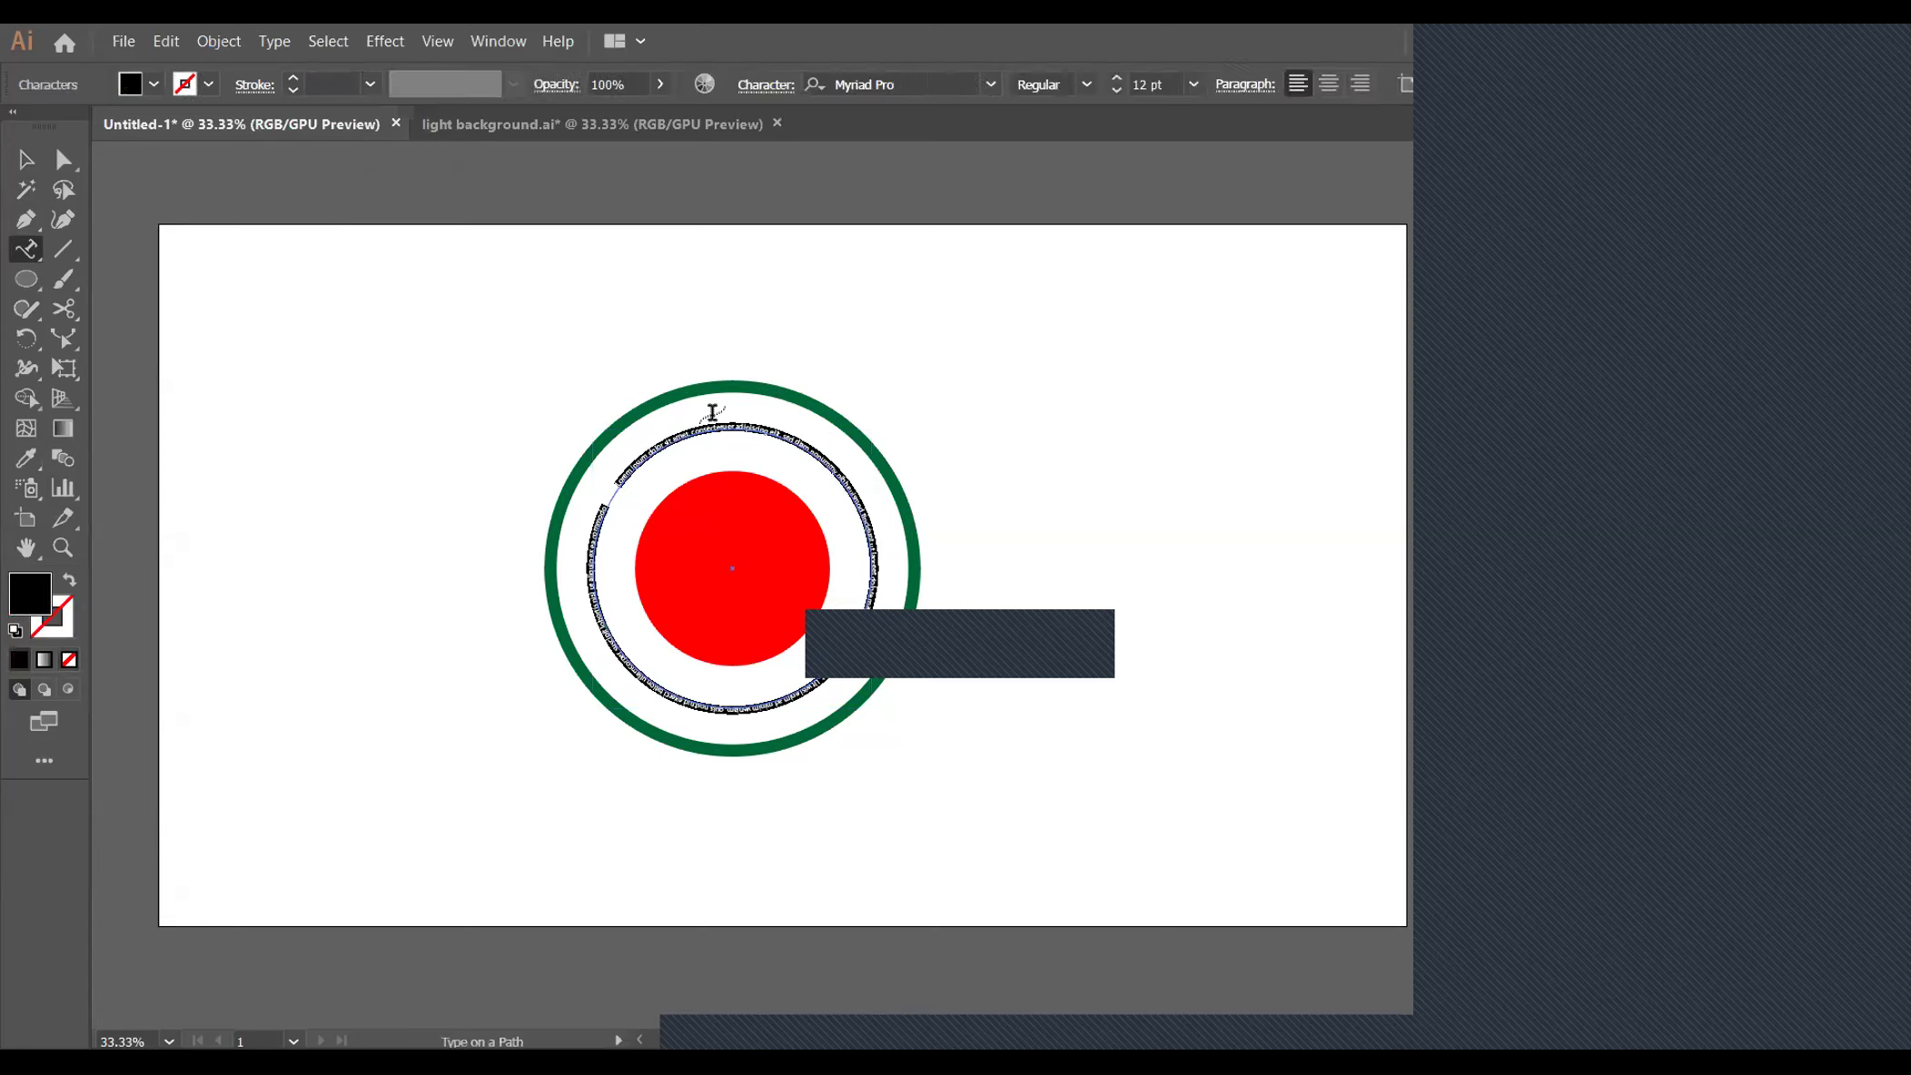
{"action": "left_click", "coordinate": [1195, 83]}
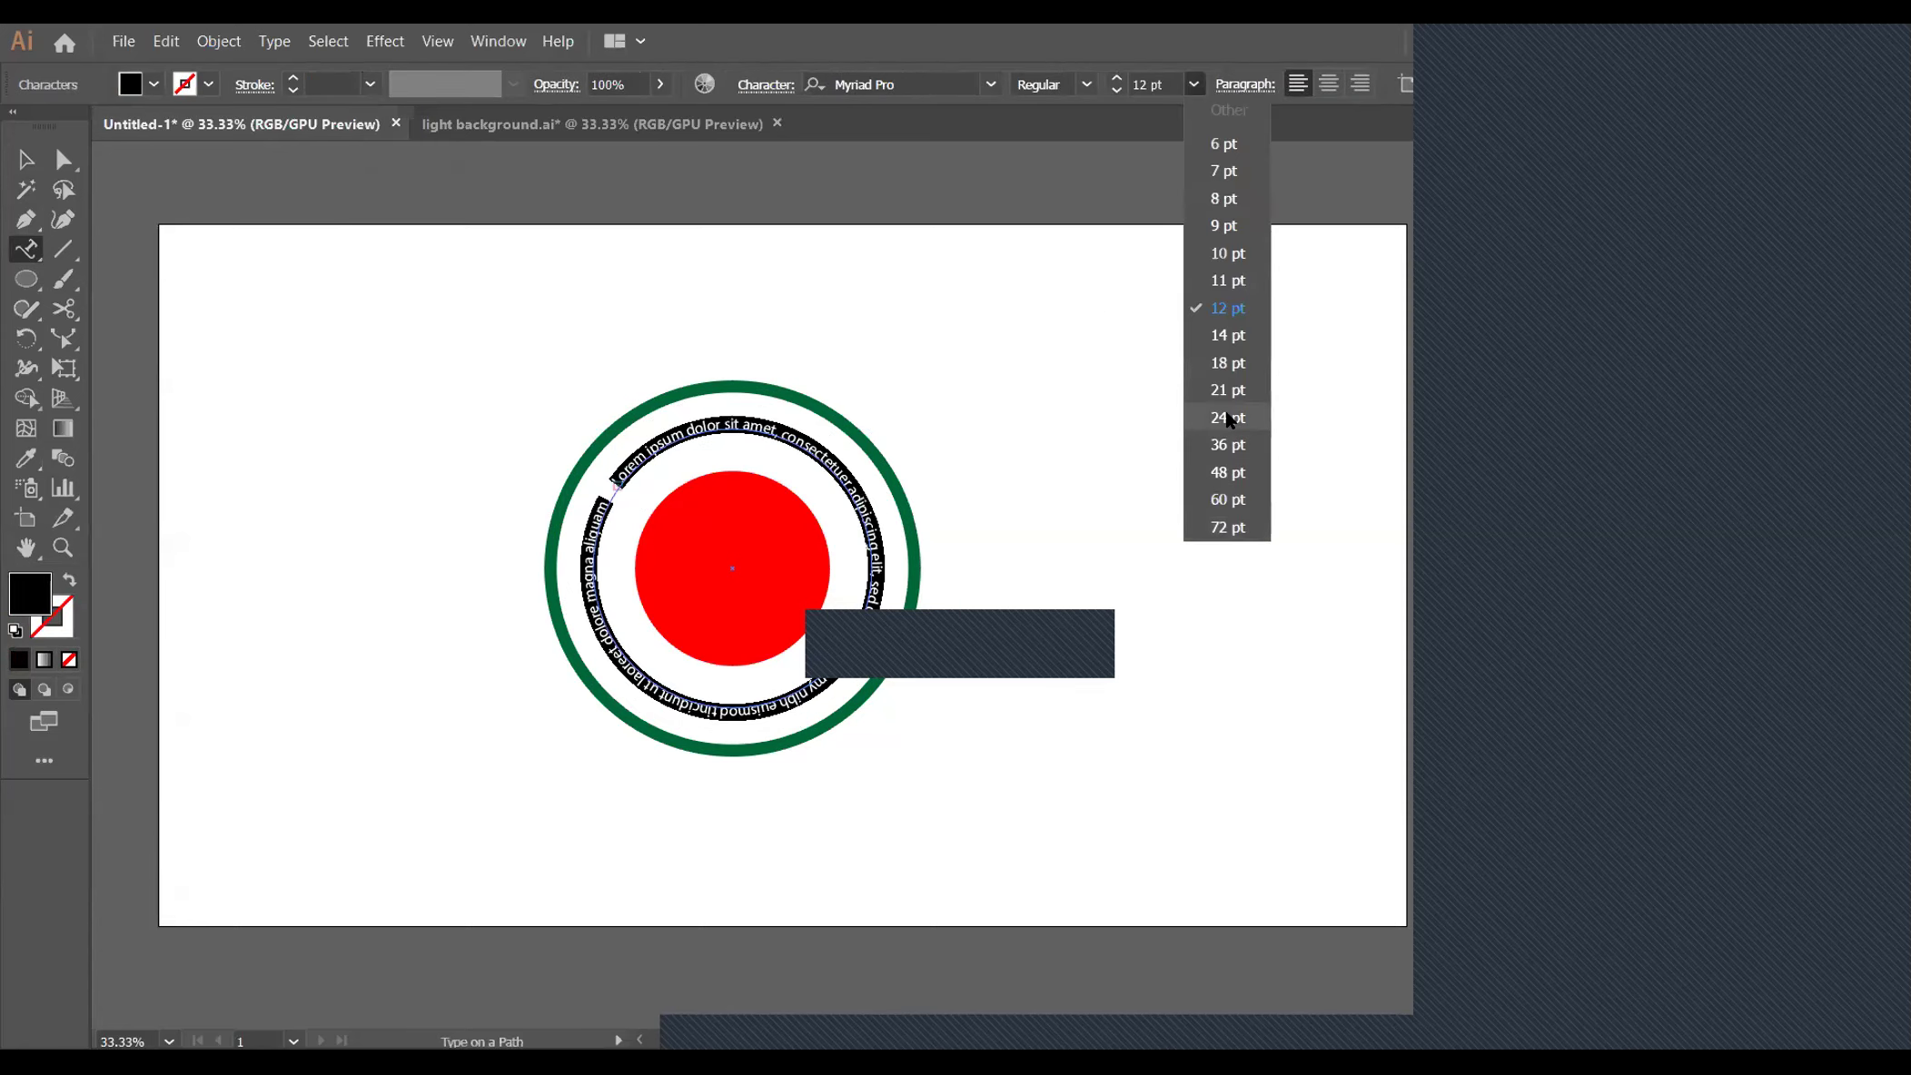
{"action": "left_click", "coordinate": [1228, 419]}
Replace the placeholder text with the person's name
{"action": "key", "text": "BackSpace"}
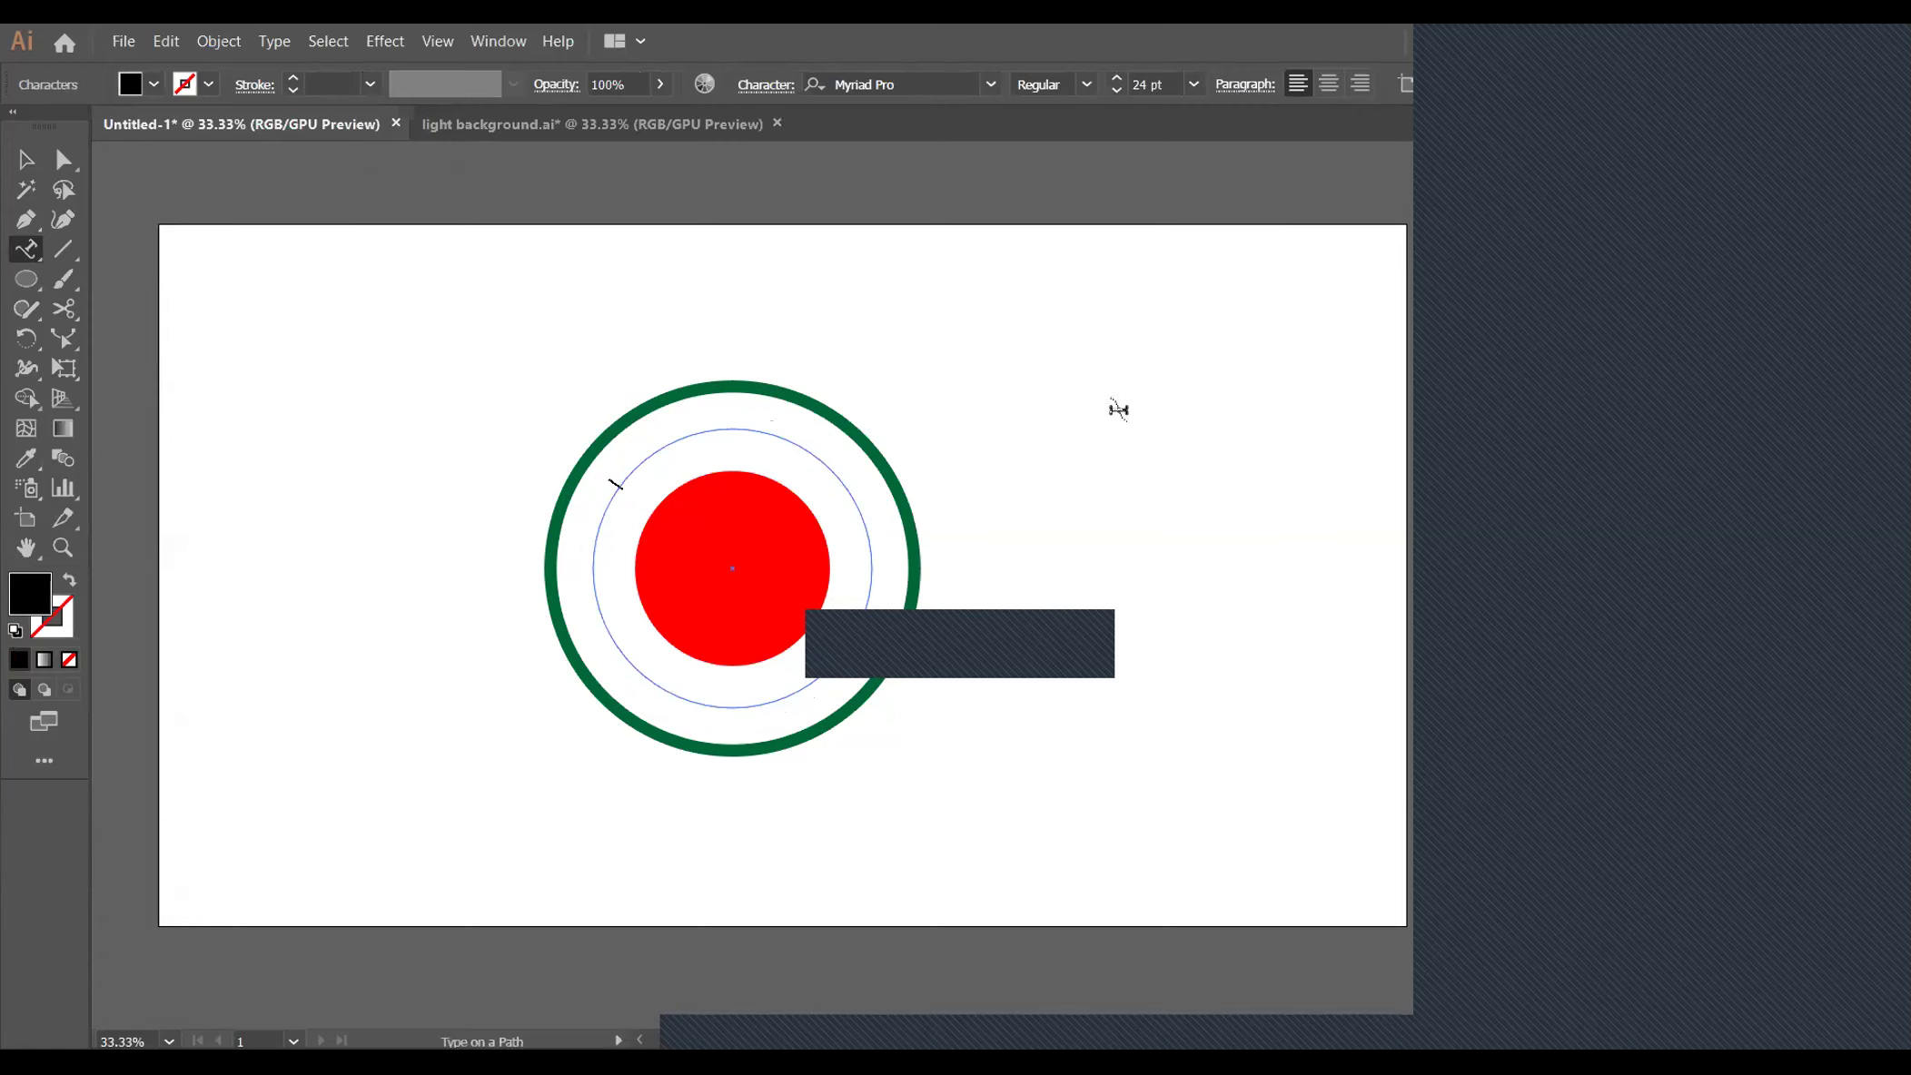
{"action": "type", "text": "a"}
{"action": "type", "text": "r"}
{"action": "type", "text": "ia"}
{"action": "type", "text": " M"}
{"action": "type", "text": "e"}
{"action": "type", "text": "h"}
{"action": "type", "text": "za"}
{"action": "type", "text": "bin"}
{"action": "left_click", "coordinate": [26, 160]}
{"action": "left_click", "coordinate": [846, 653]}
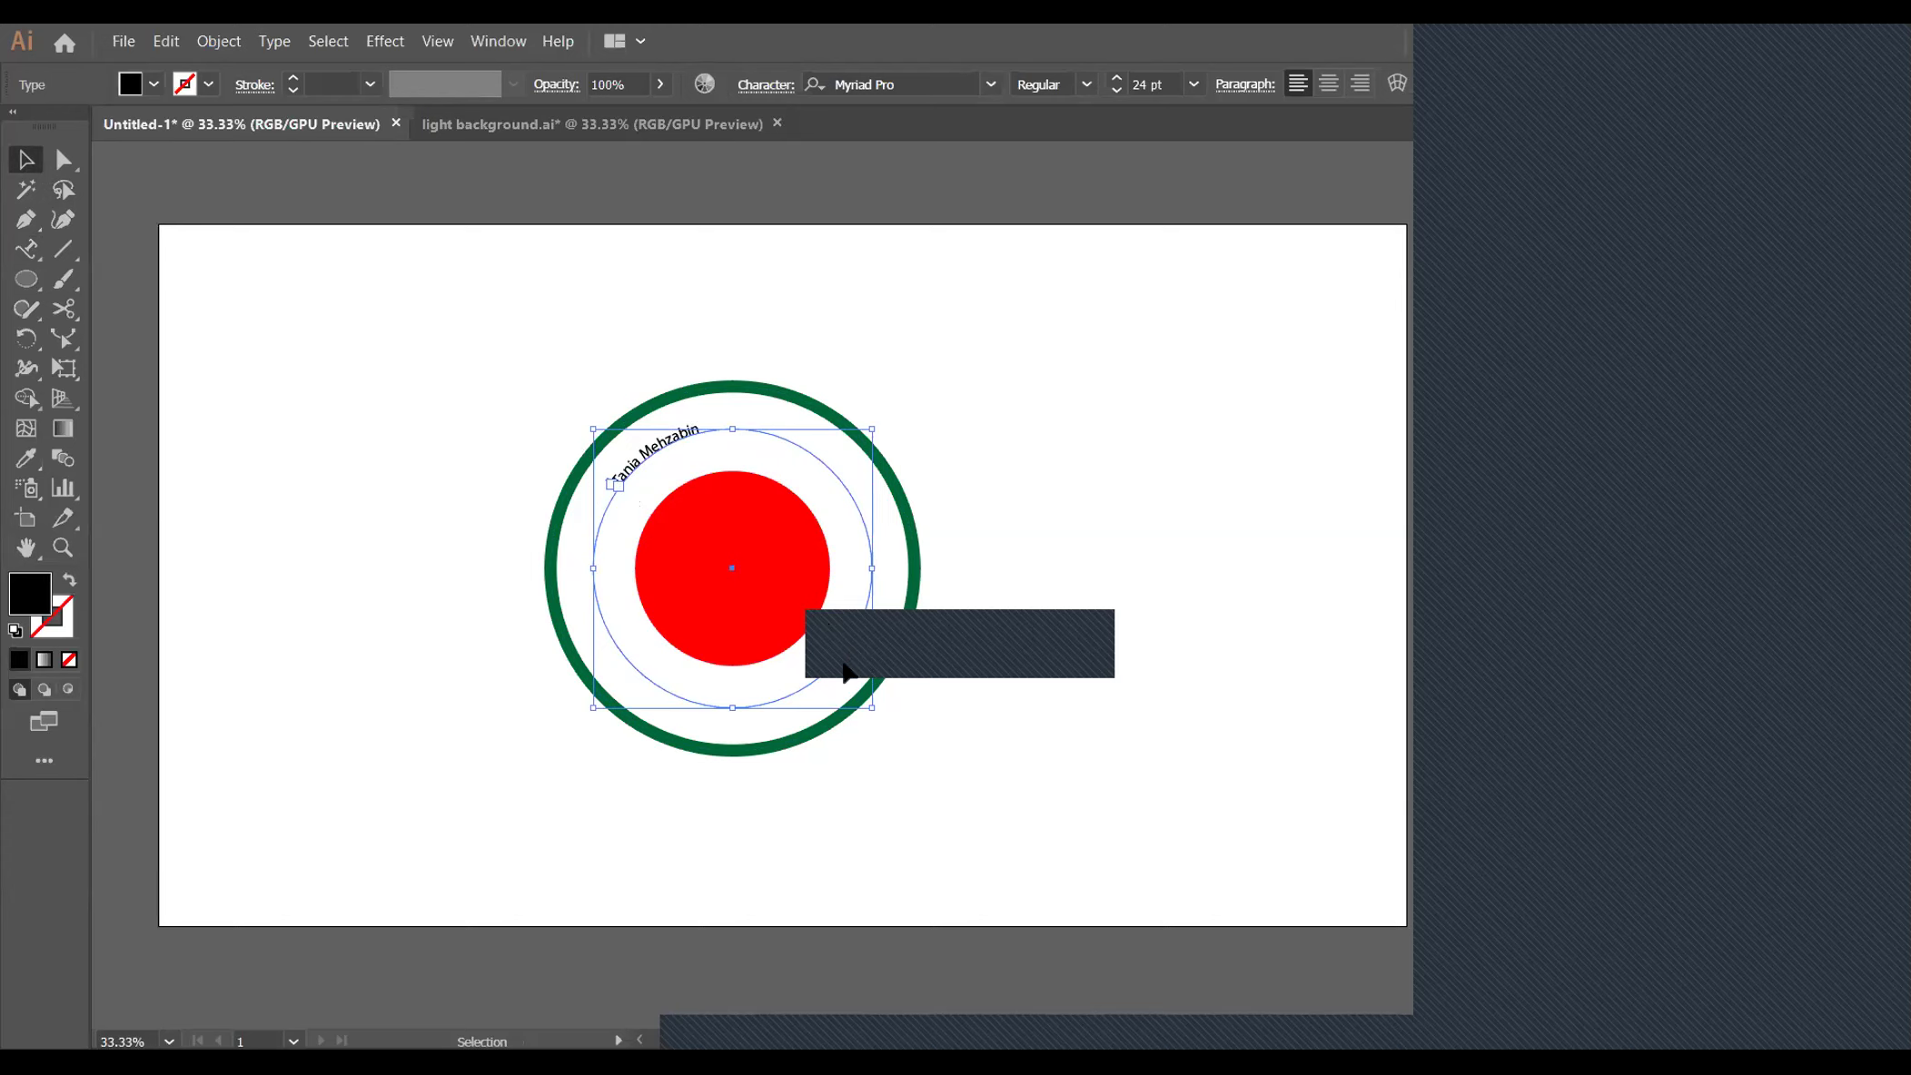
Move the whole badge toward the artboard's upper left
{"action": "left_click_drag", "start_coordinate": [371, 401], "coordinate": [1103, 840]}
{"action": "left_click_drag", "start_coordinate": [900, 630], "coordinate": [626, 514]}
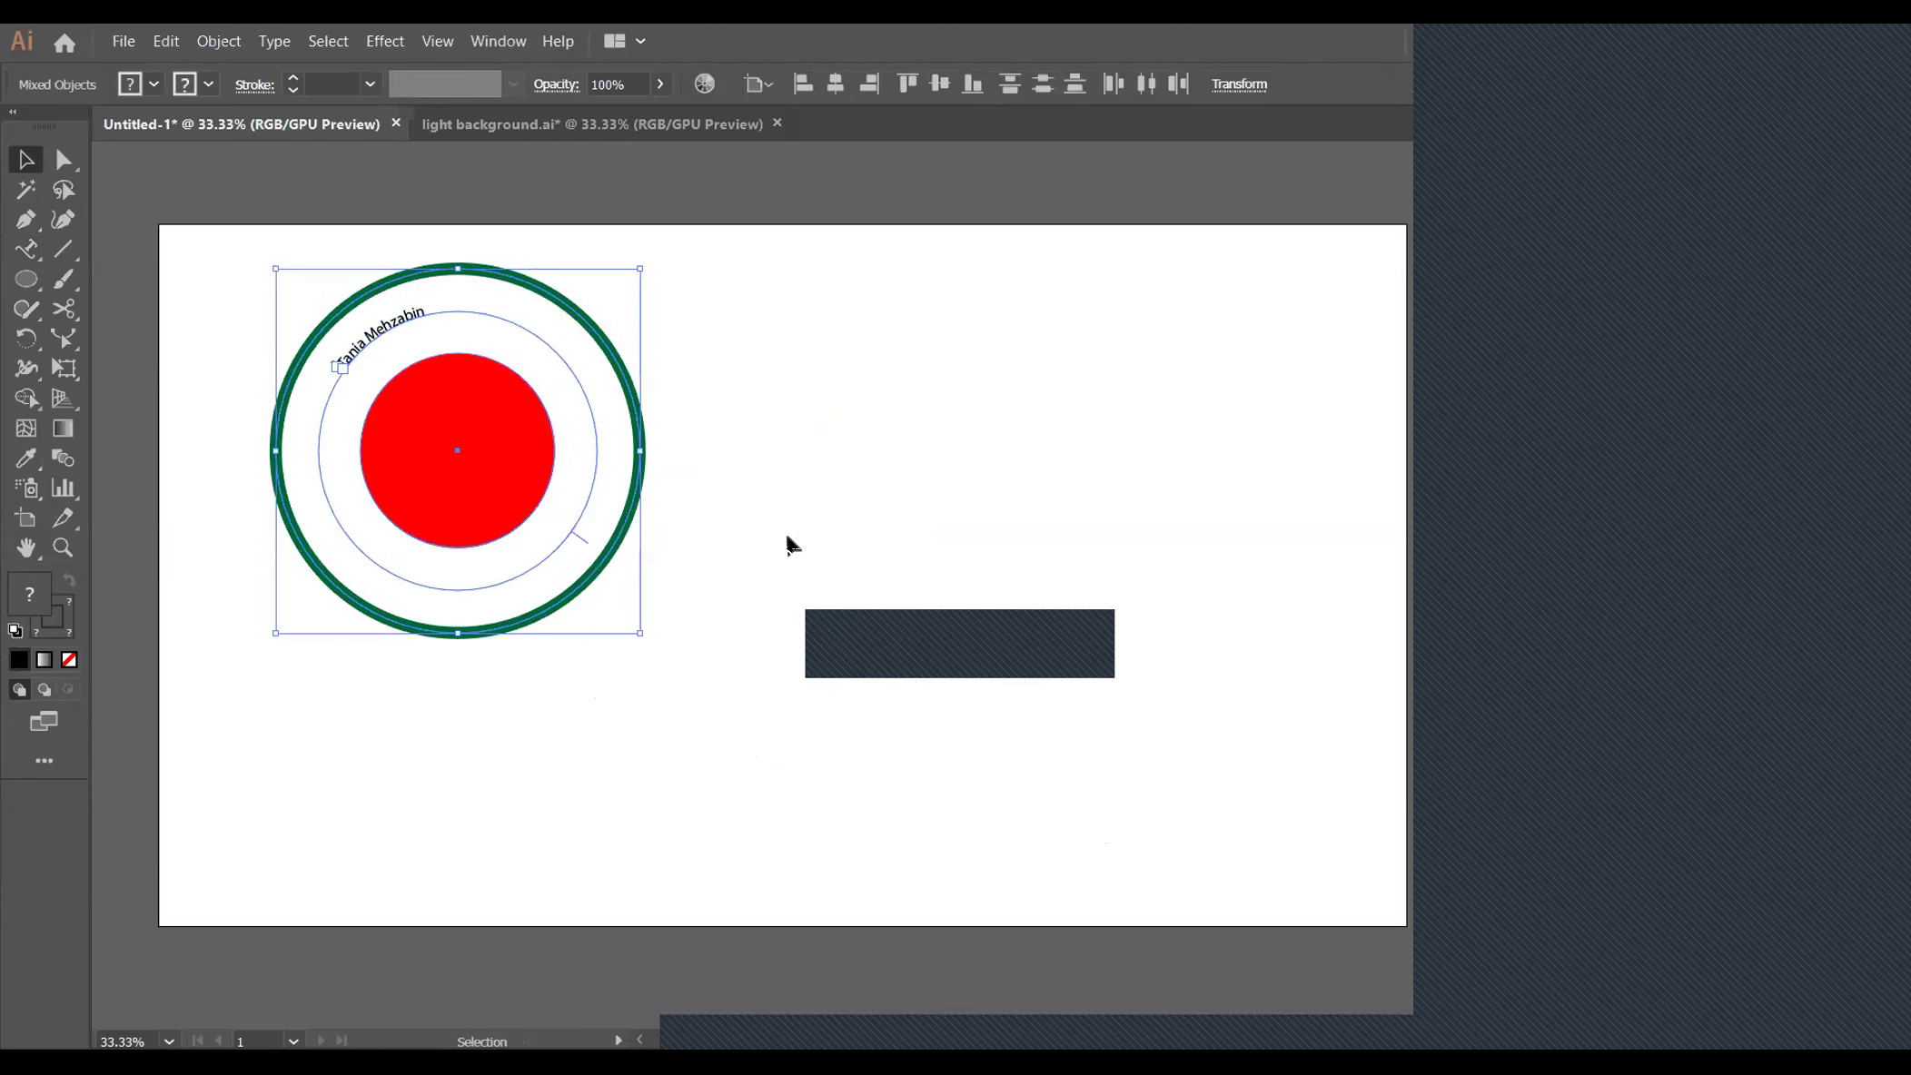
{"action": "left_click", "coordinate": [604, 731]}
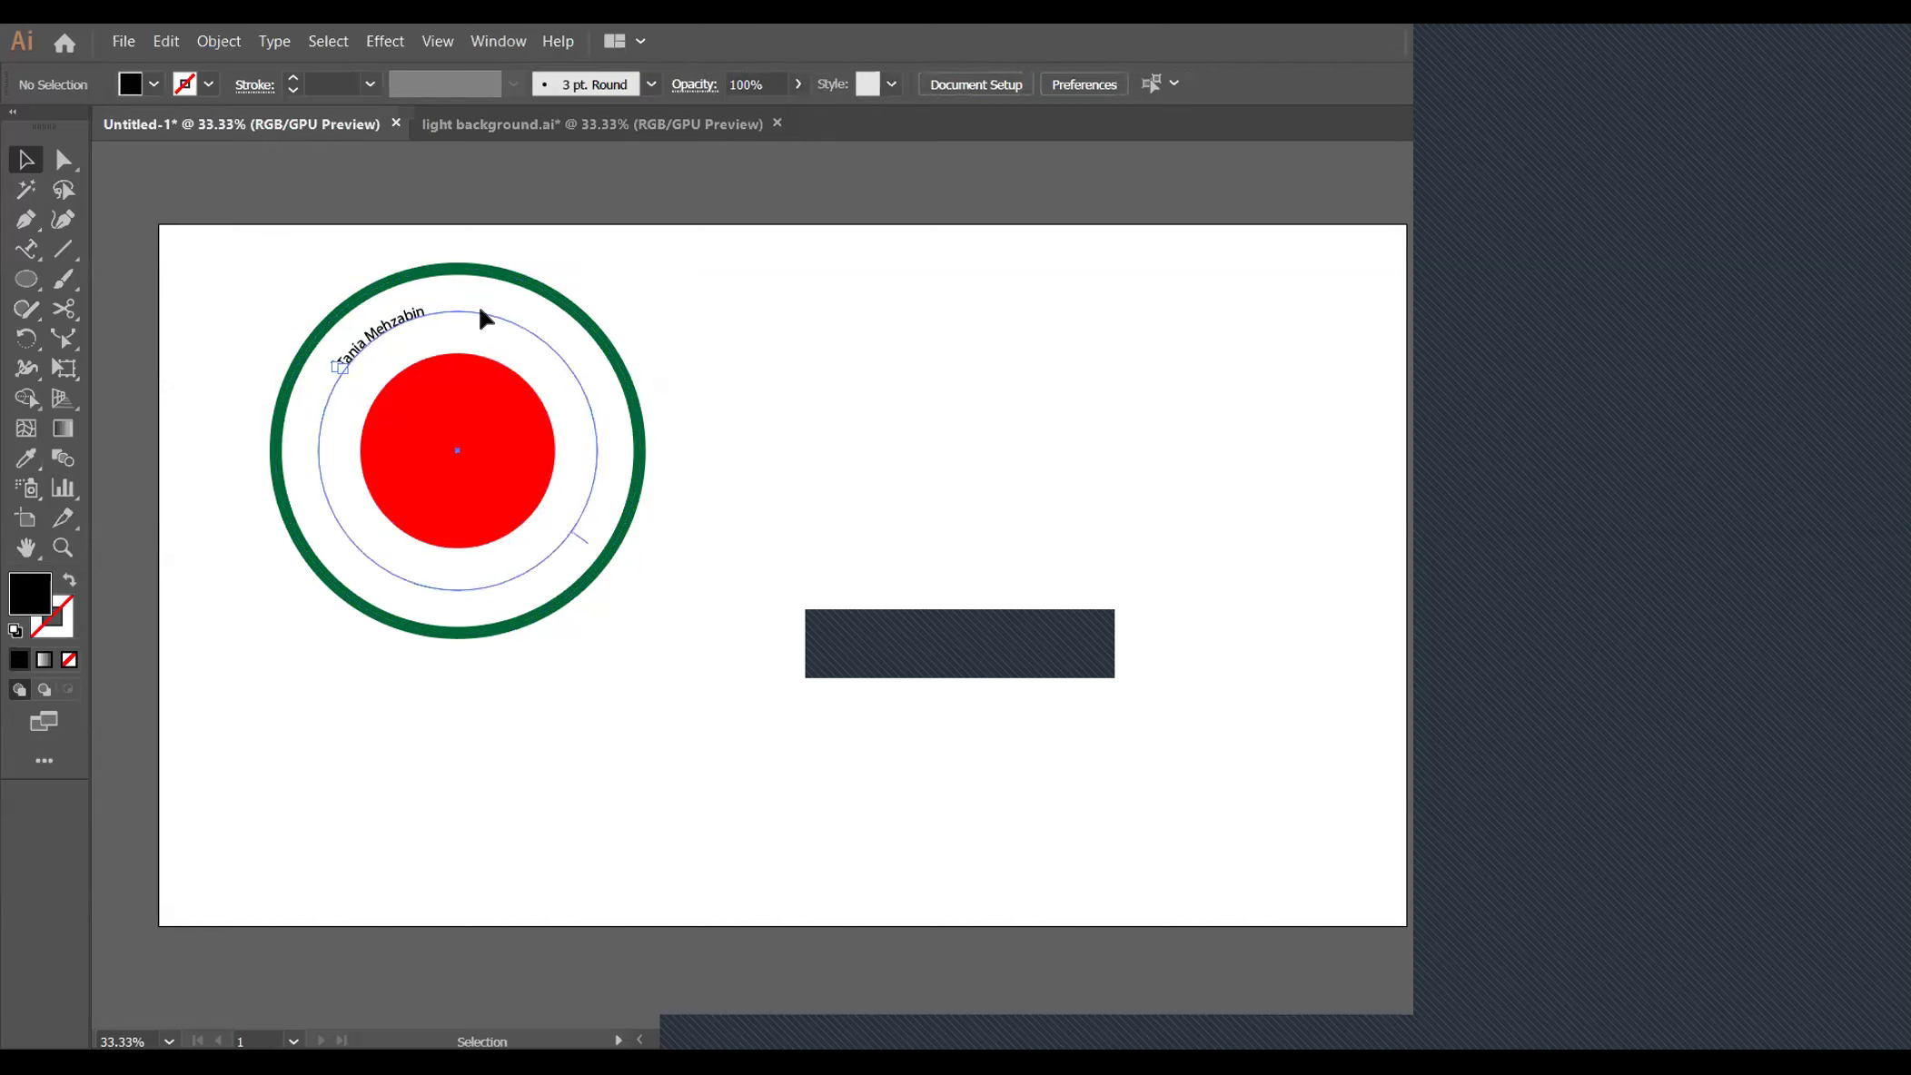
Slide the curved name around the circle until it's centred at the top
{"action": "left_click", "coordinate": [479, 312]}
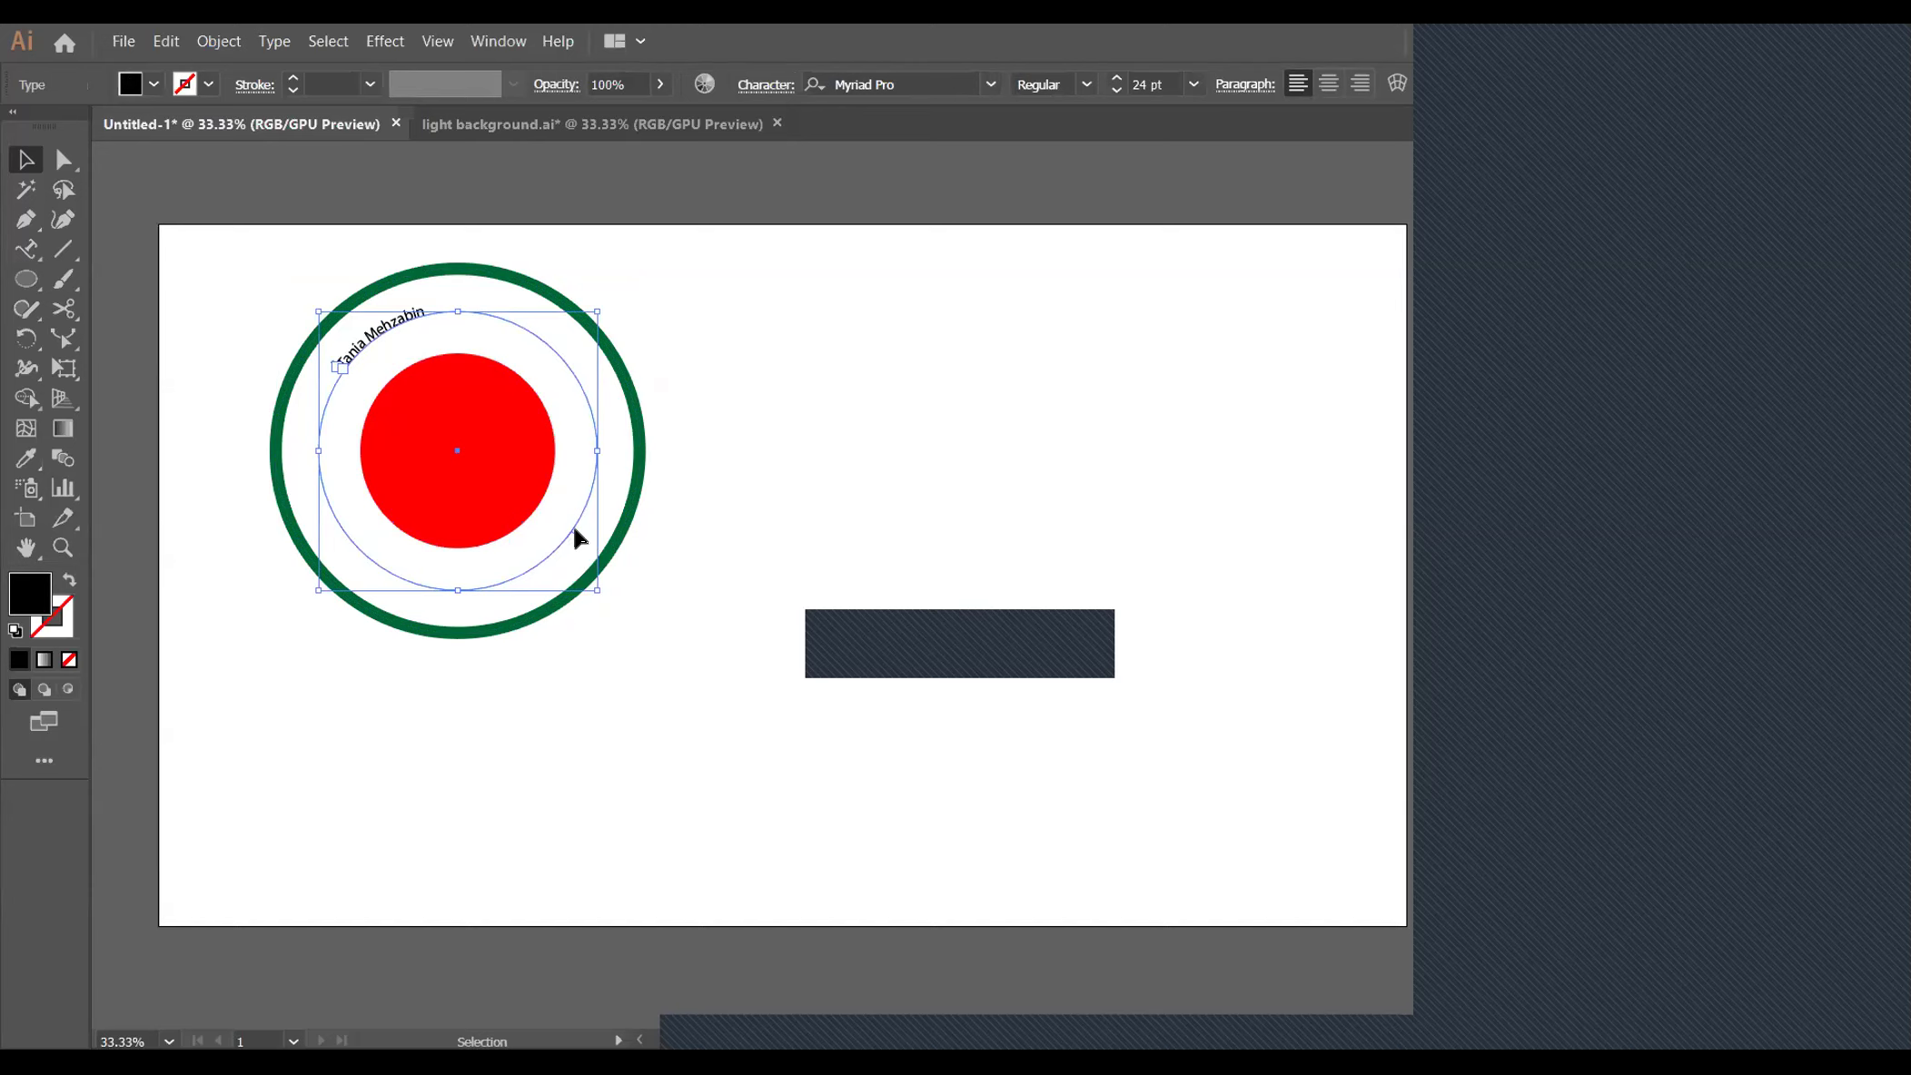
{"action": "left_click", "coordinate": [518, 522], "text": "shift"}
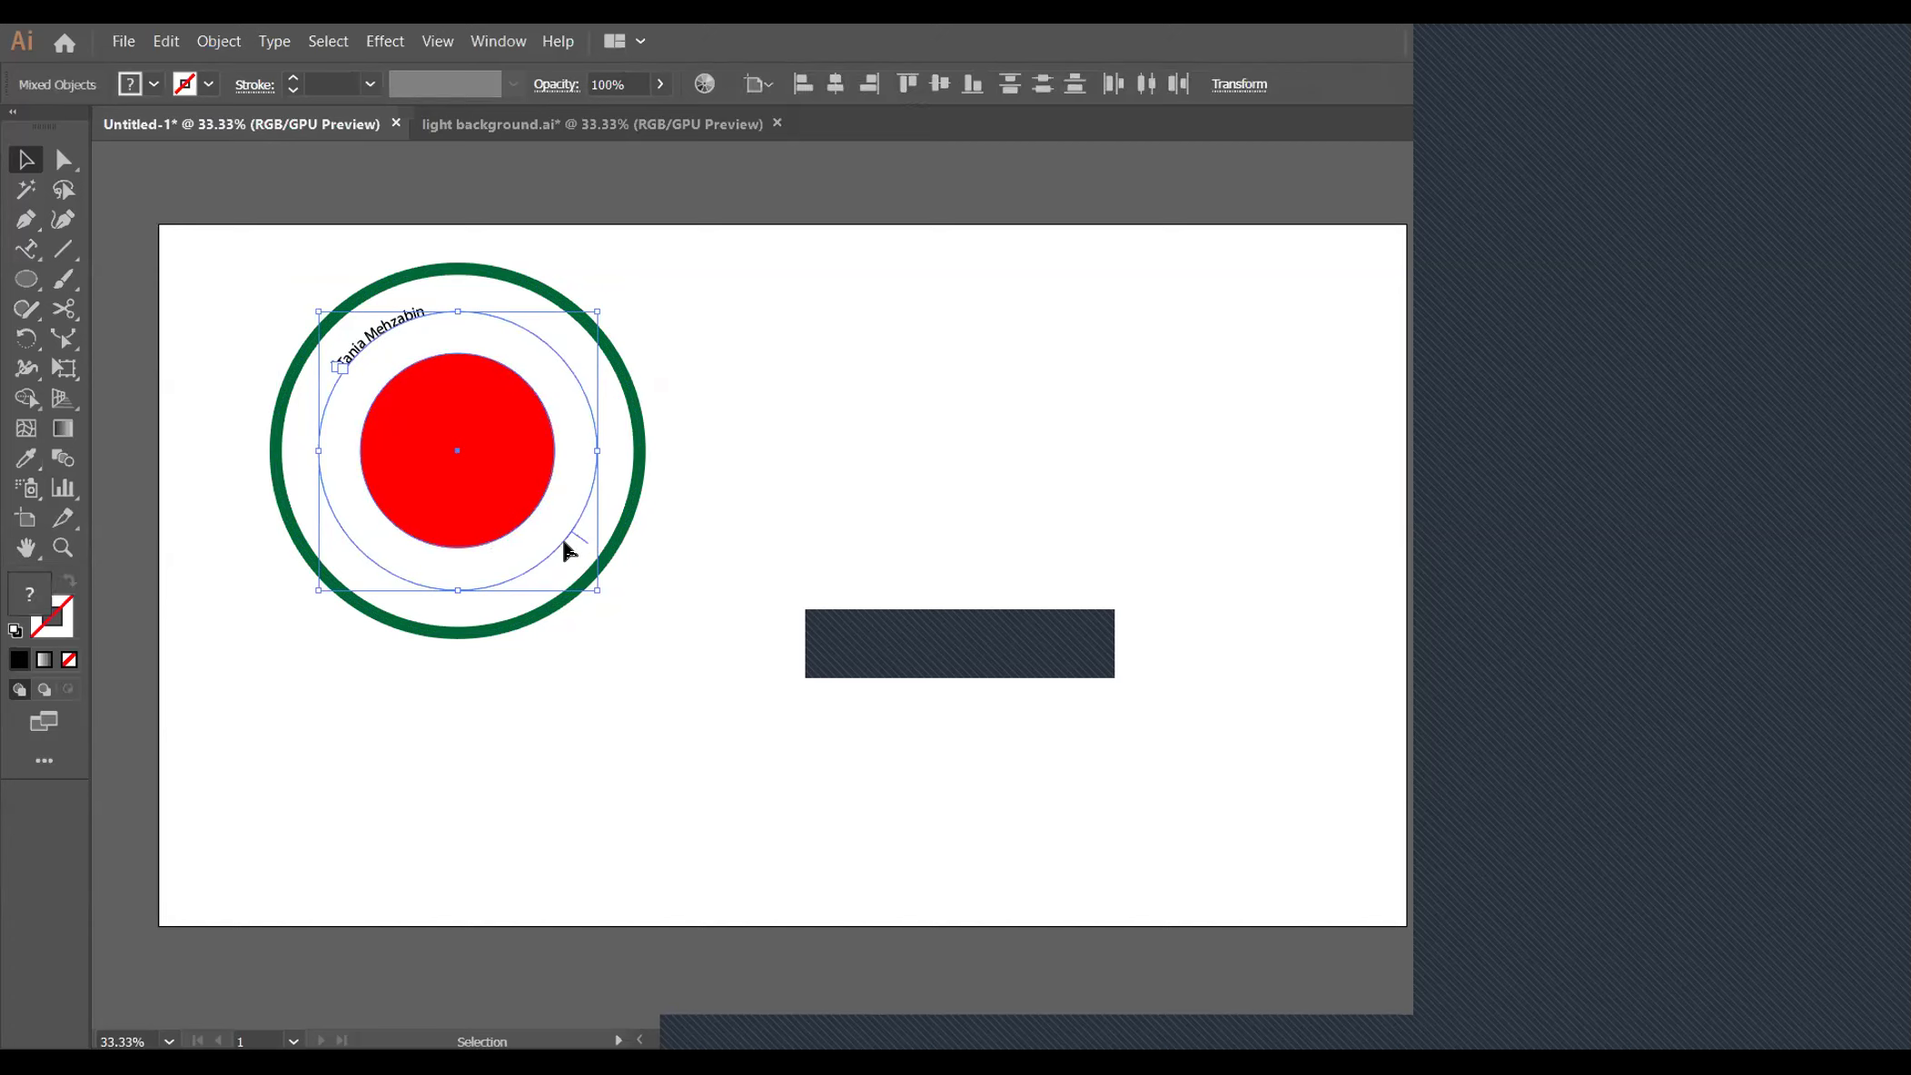
{"action": "left_click_drag", "start_coordinate": [543, 558], "coordinate": [632, 472]}
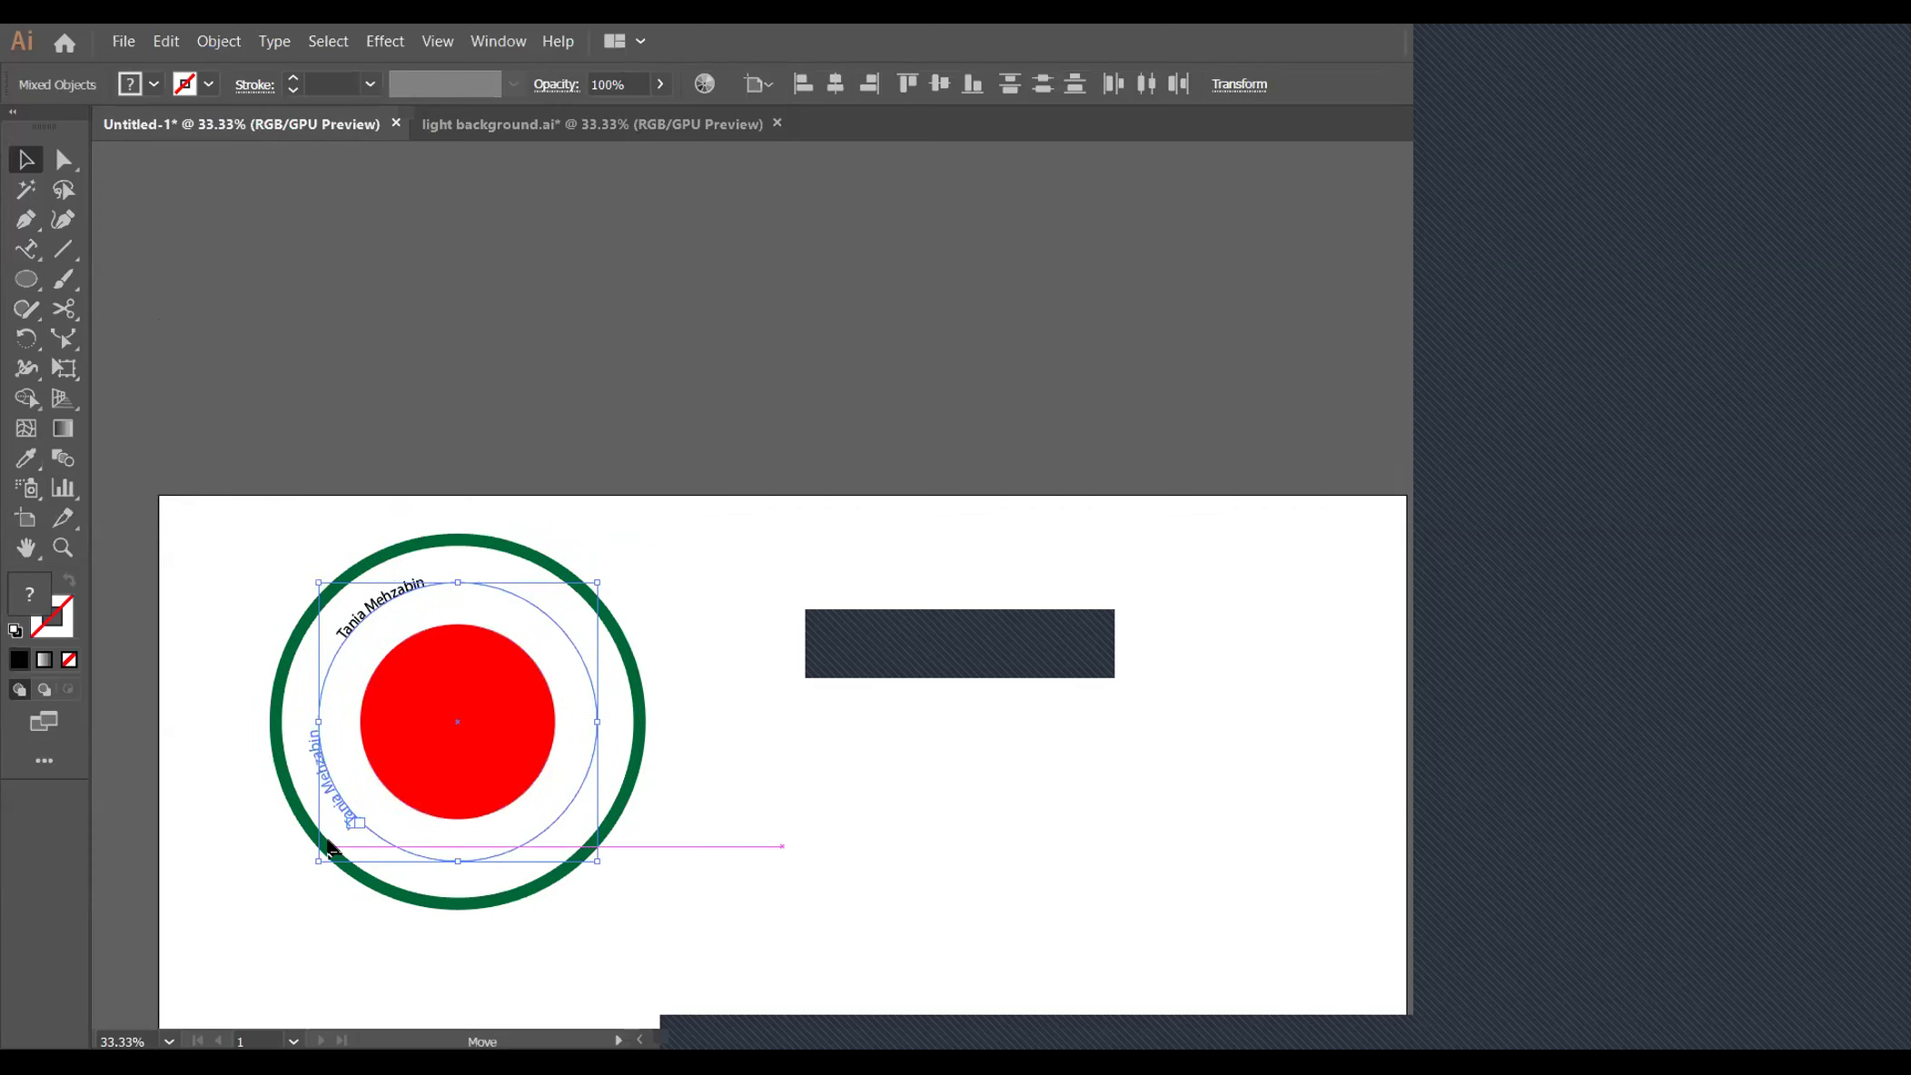
{"action": "left_click_drag", "start_coordinate": [320, 831], "coordinate": [545, 915]}
{"action": "scroll", "coordinate": [740, 868], "scroll_direction": "down", "scroll_amount": 4}
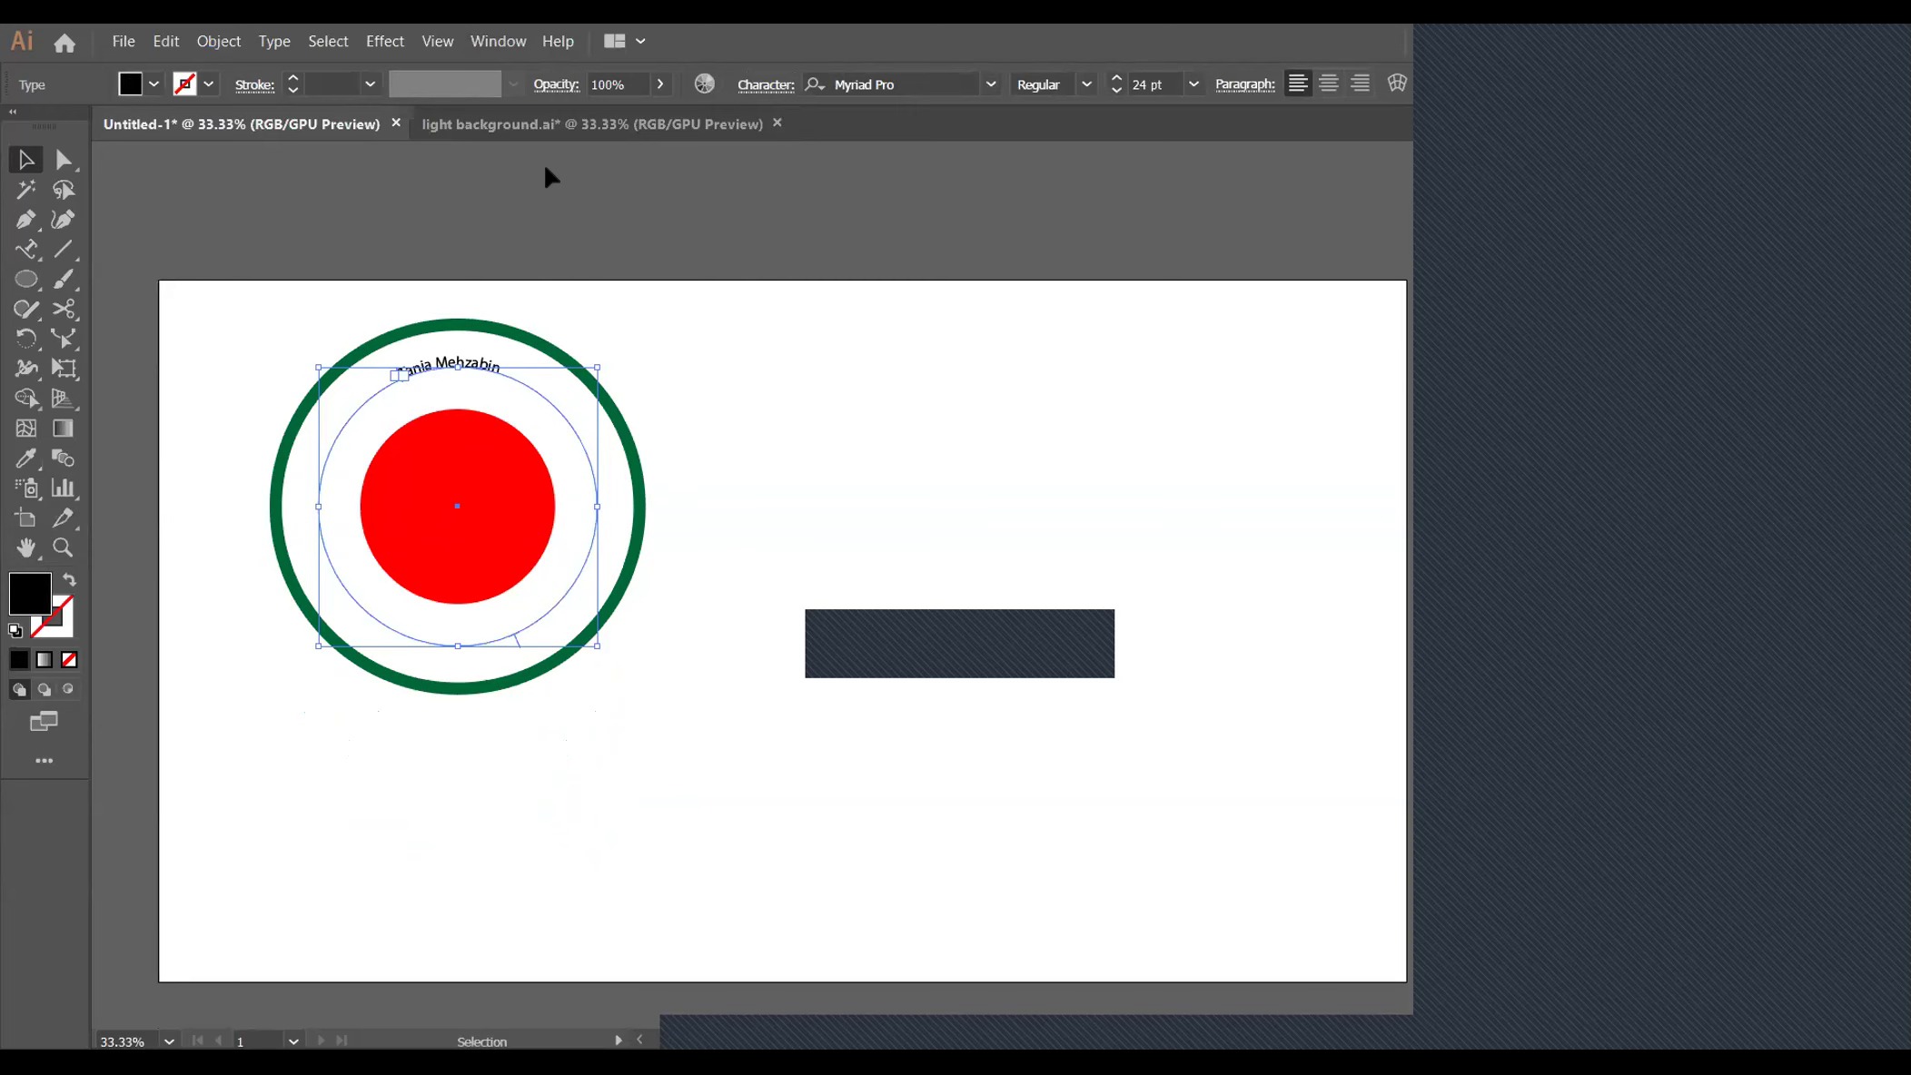
Show the rulers and place a horizontal guide across the badge's top
{"action": "key", "text": "ctrl+r"}
{"action": "left_click_drag", "start_coordinate": [724, 161], "coordinate": [681, 376]}
{"action": "left_click", "coordinate": [449, 365]}
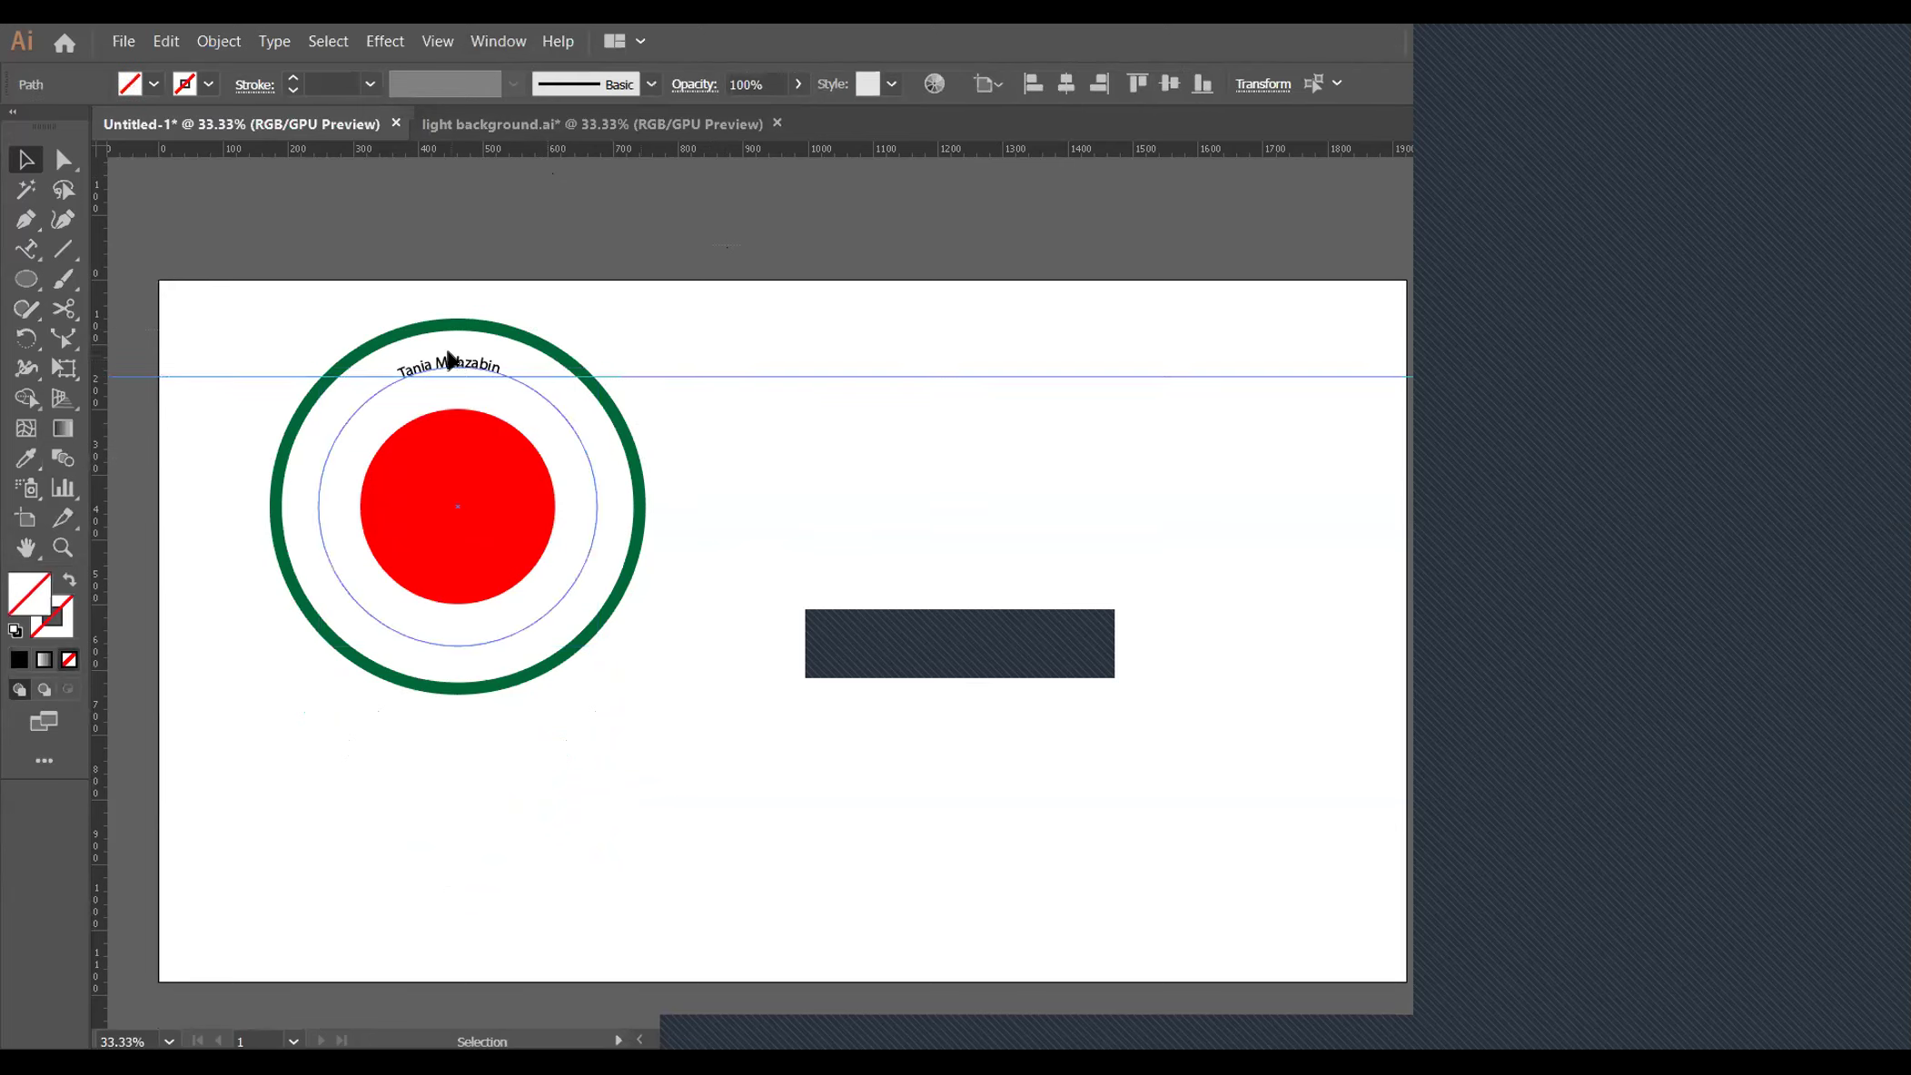
{"action": "left_click", "coordinate": [514, 645]}
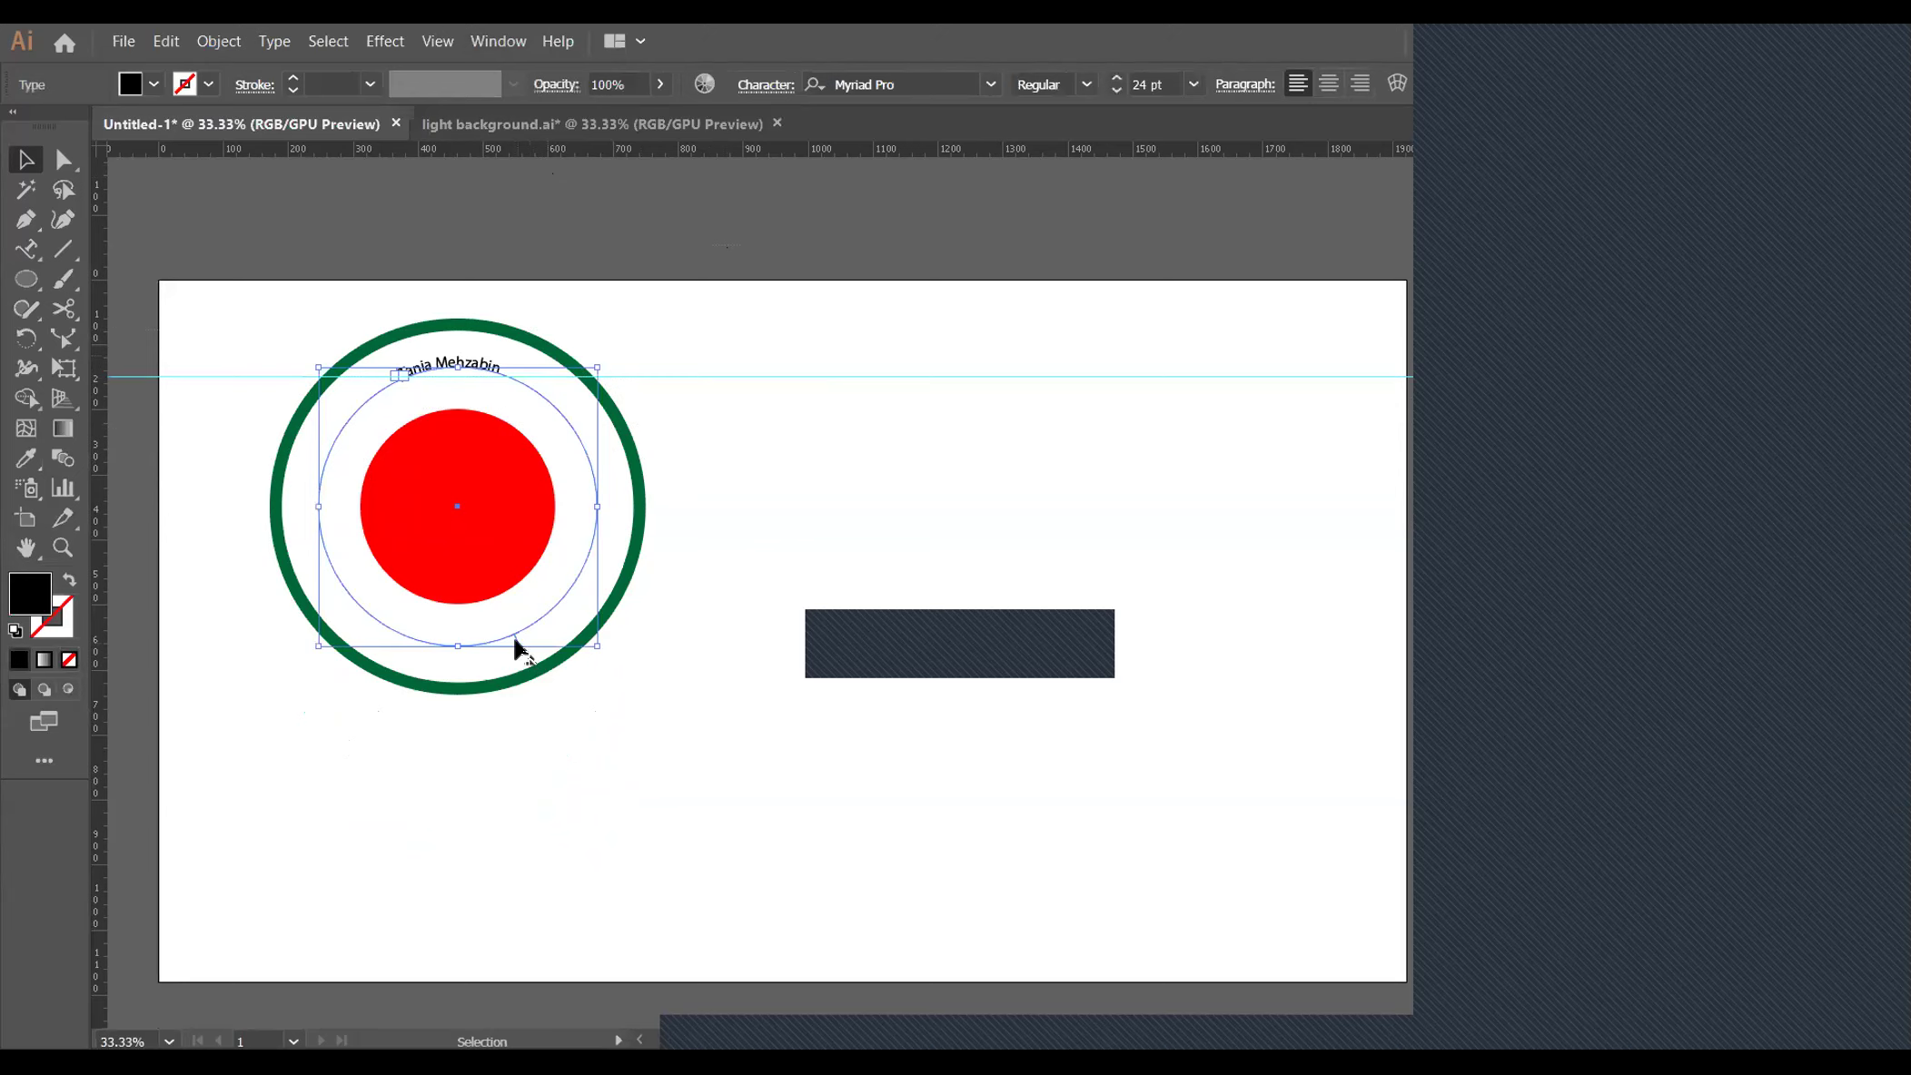
{"action": "left_click_drag", "start_coordinate": [514, 640], "coordinate": [373, 274]}
Alt-drag to create a larger 26.01 pt copy of the curved name
{"action": "left_click", "coordinate": [808, 378]}
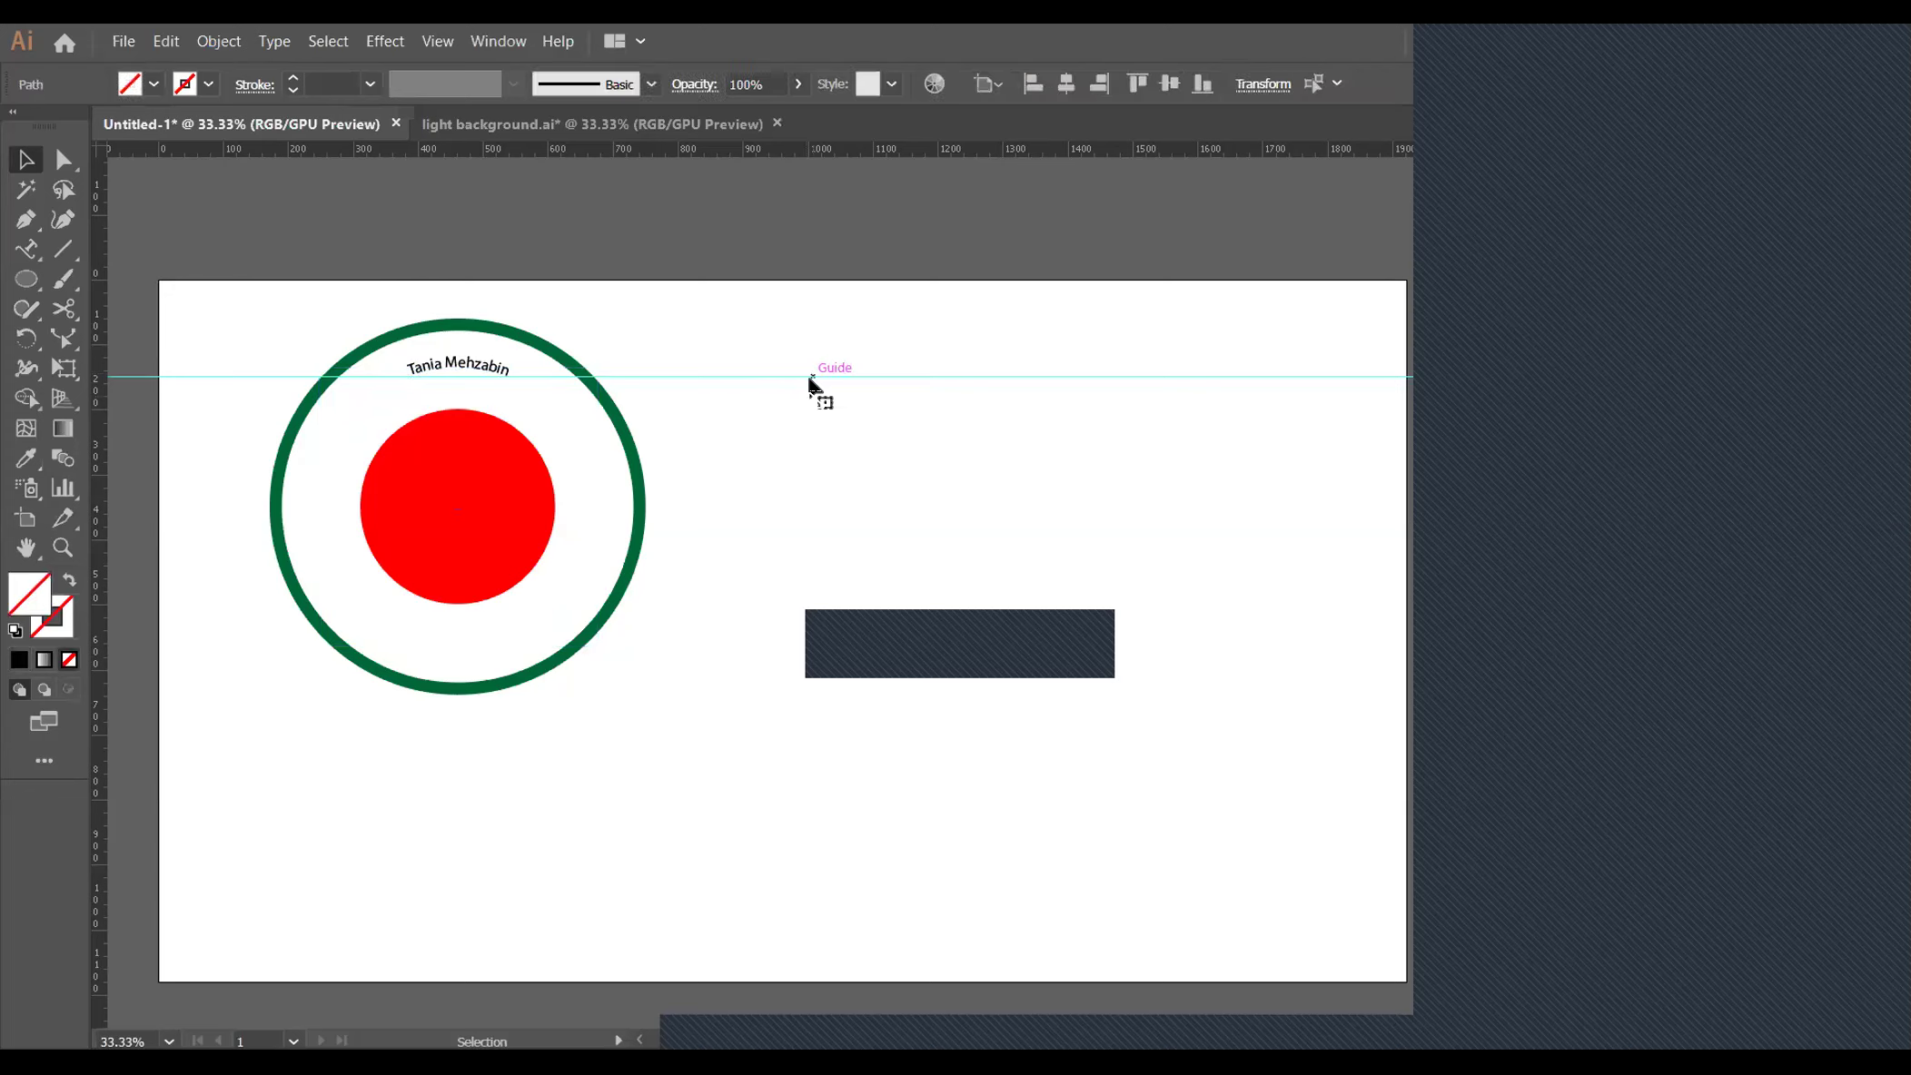
{"action": "left_click", "coordinate": [566, 596]}
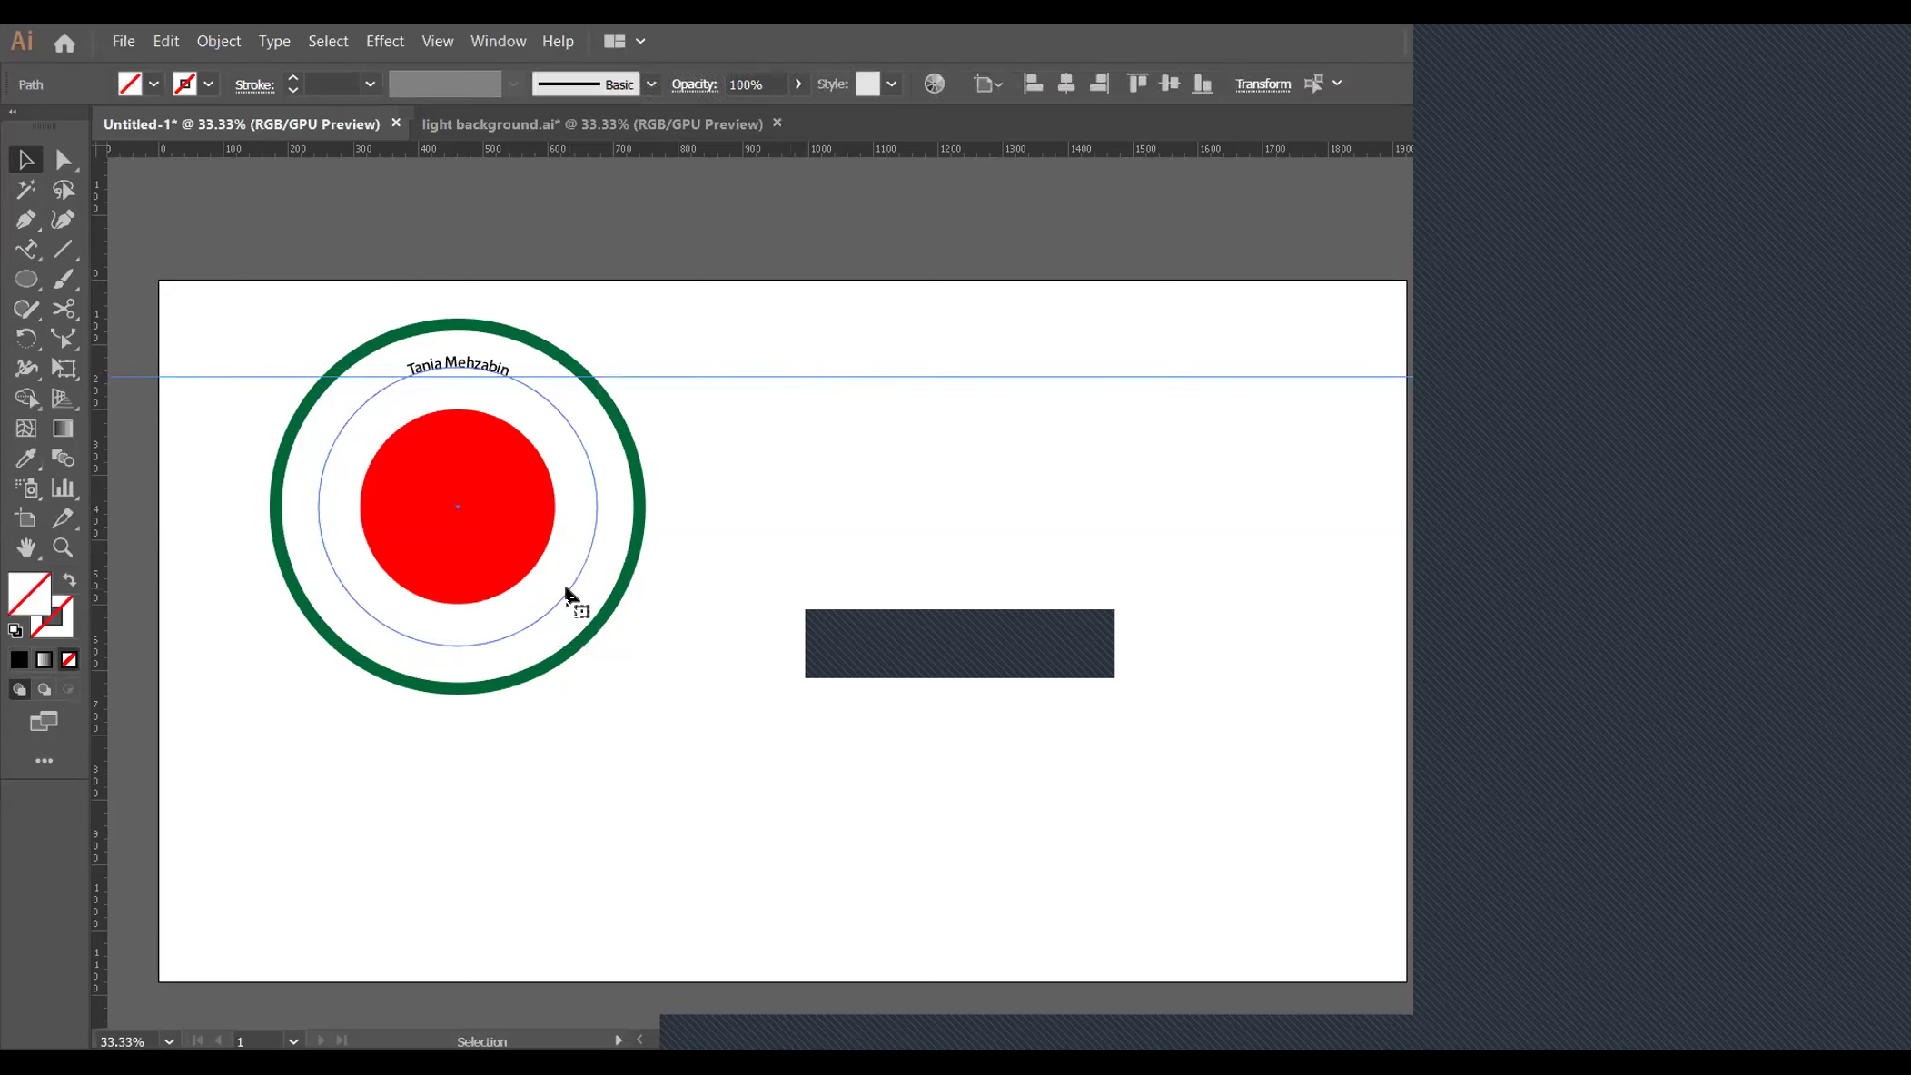
{"action": "left_click", "coordinate": [566, 595]}
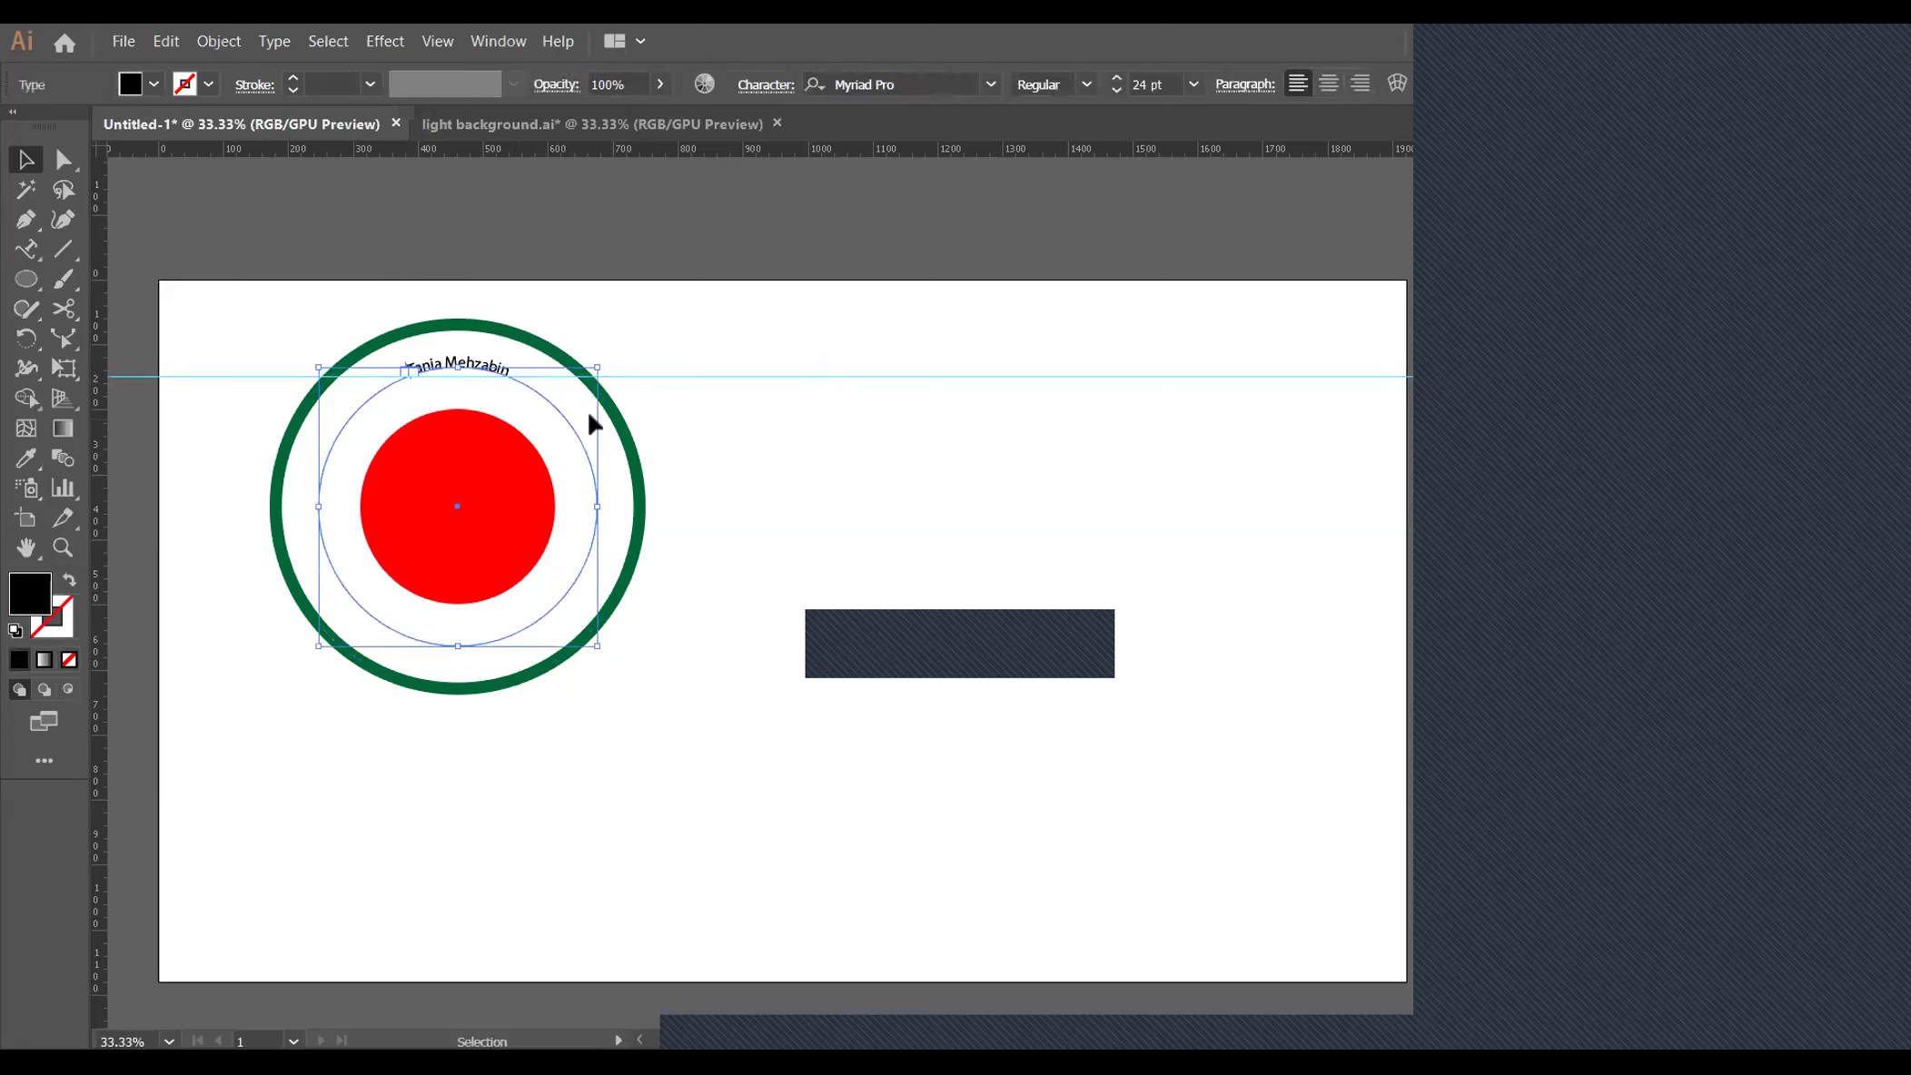
{"action": "key", "text": "a"}
{"action": "key", "text": "v"}
{"action": "left_click_drag", "start_coordinate": [594, 361], "coordinate": [730, 360]}
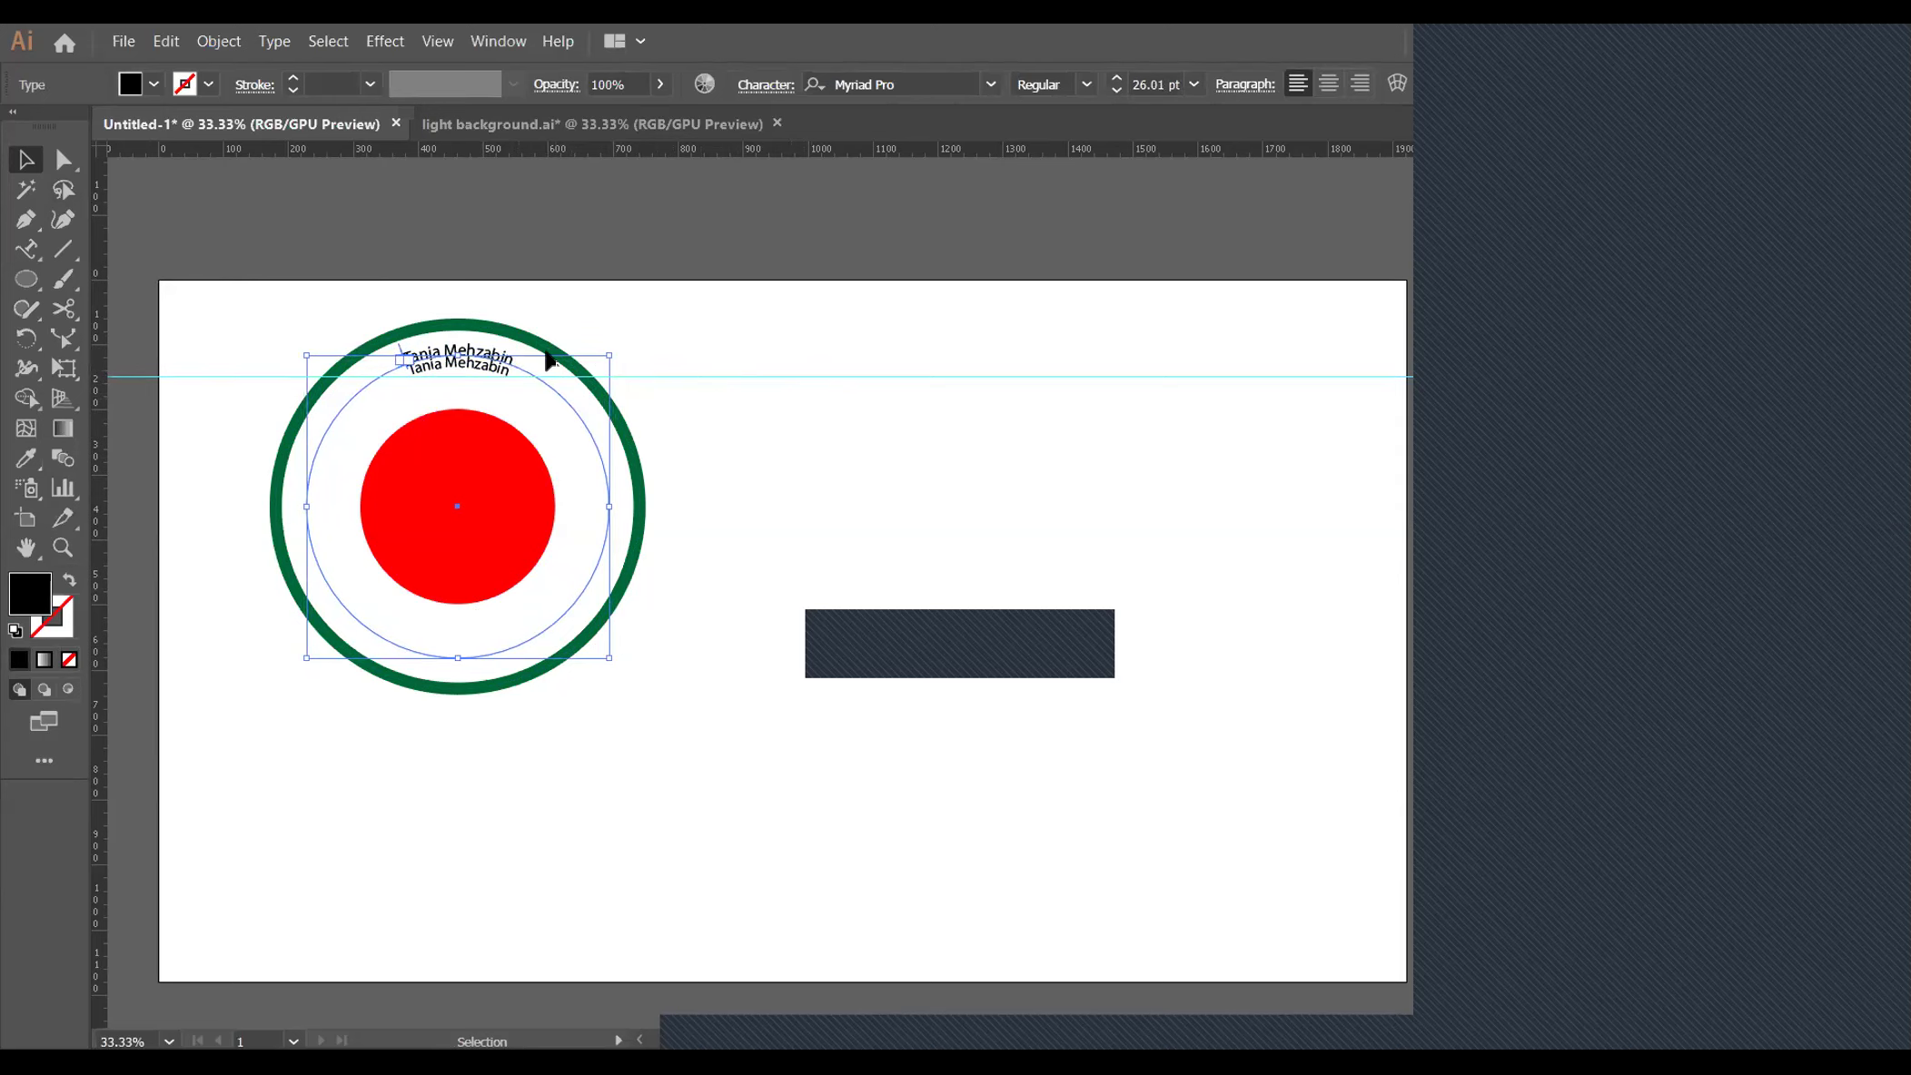
Replace the outer copy's text with the second name
{"action": "left_click", "coordinate": [25, 249]}
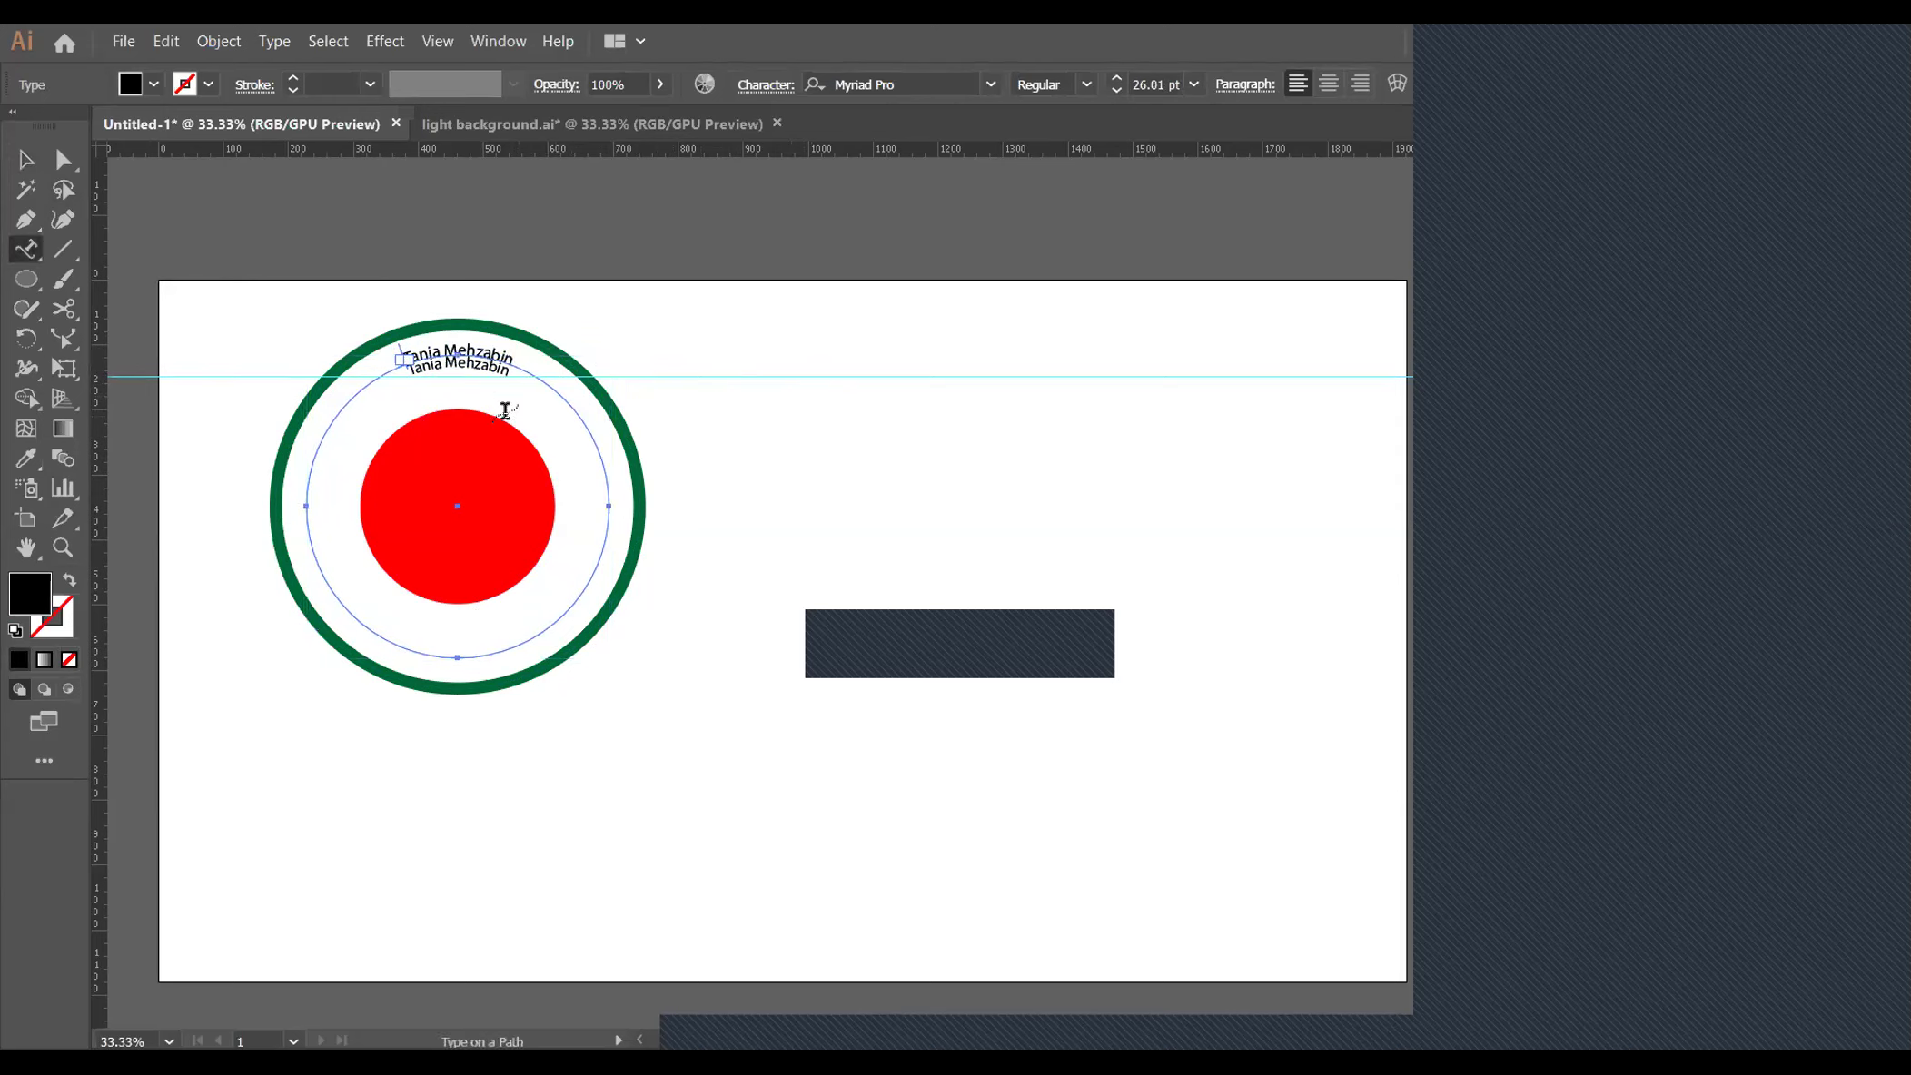
{"action": "left_click", "coordinate": [540, 357]}
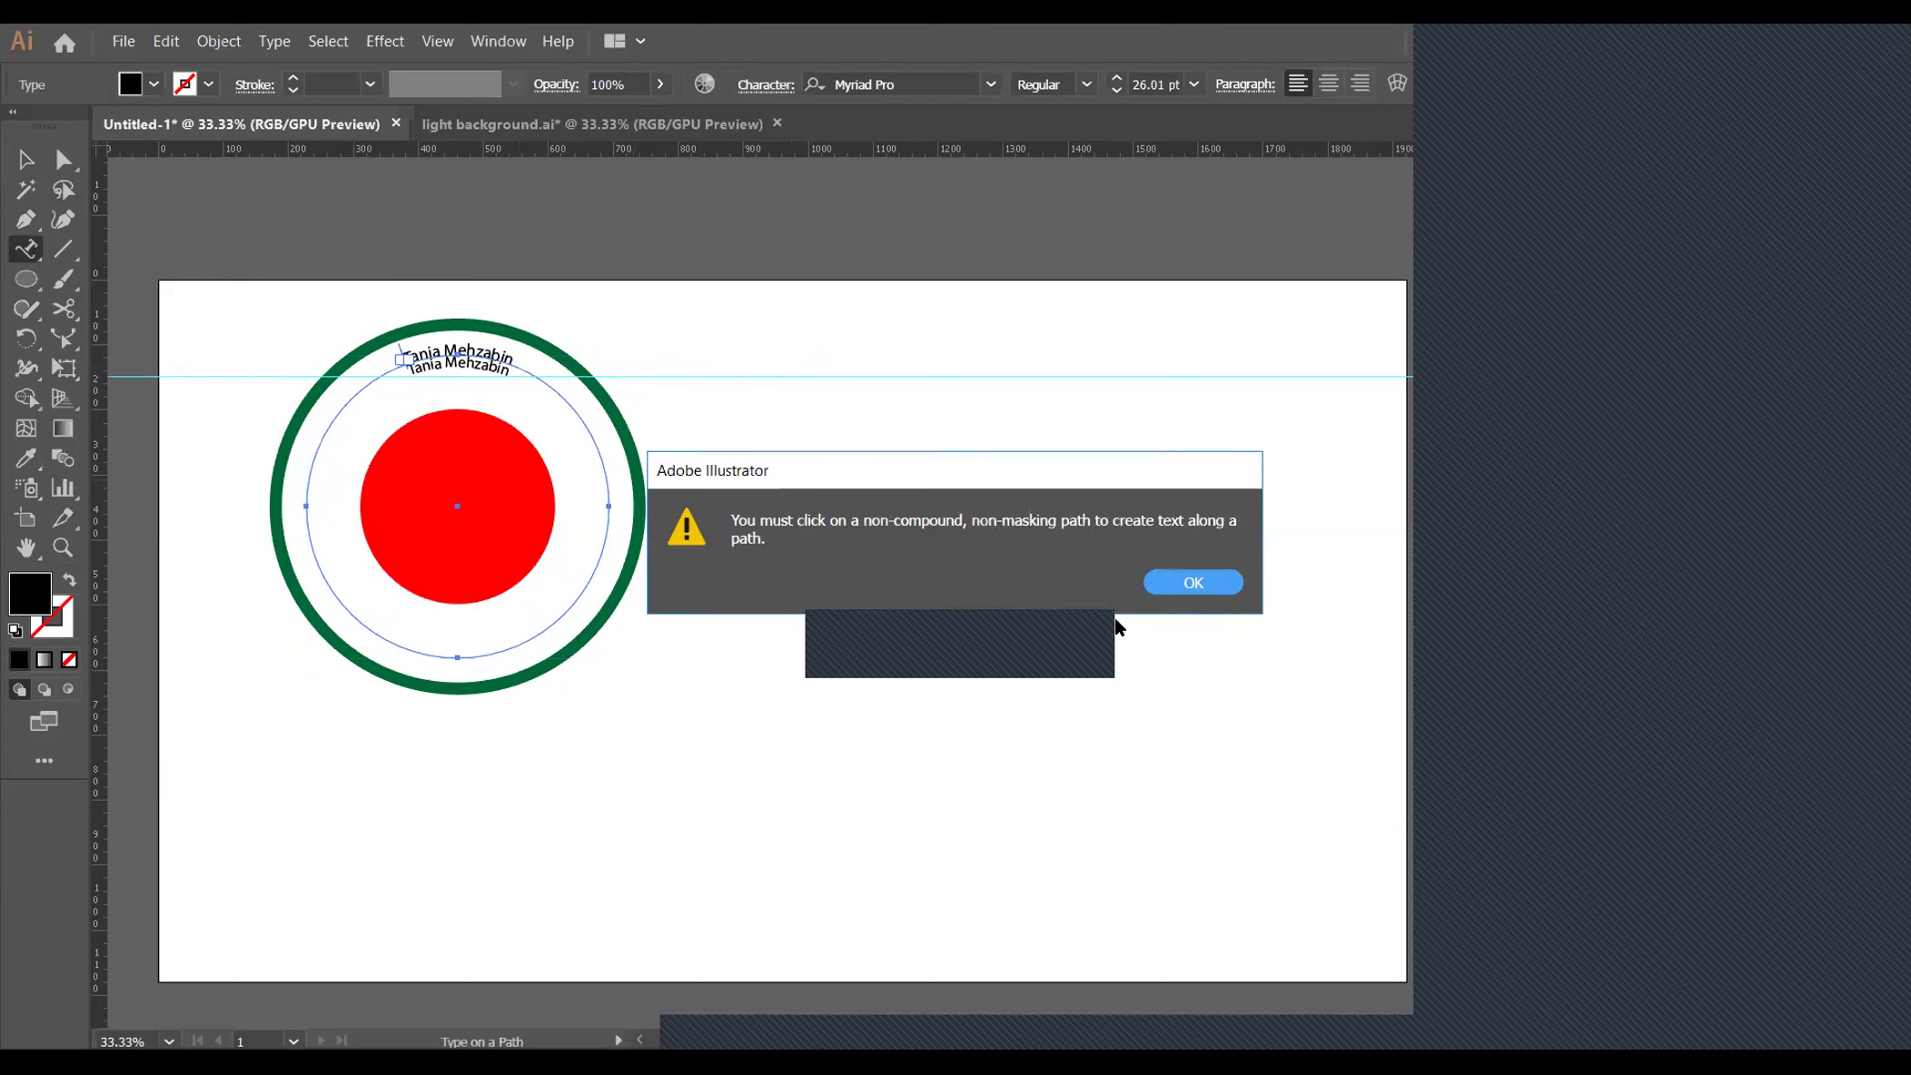
{"action": "left_click", "coordinate": [1216, 586]}
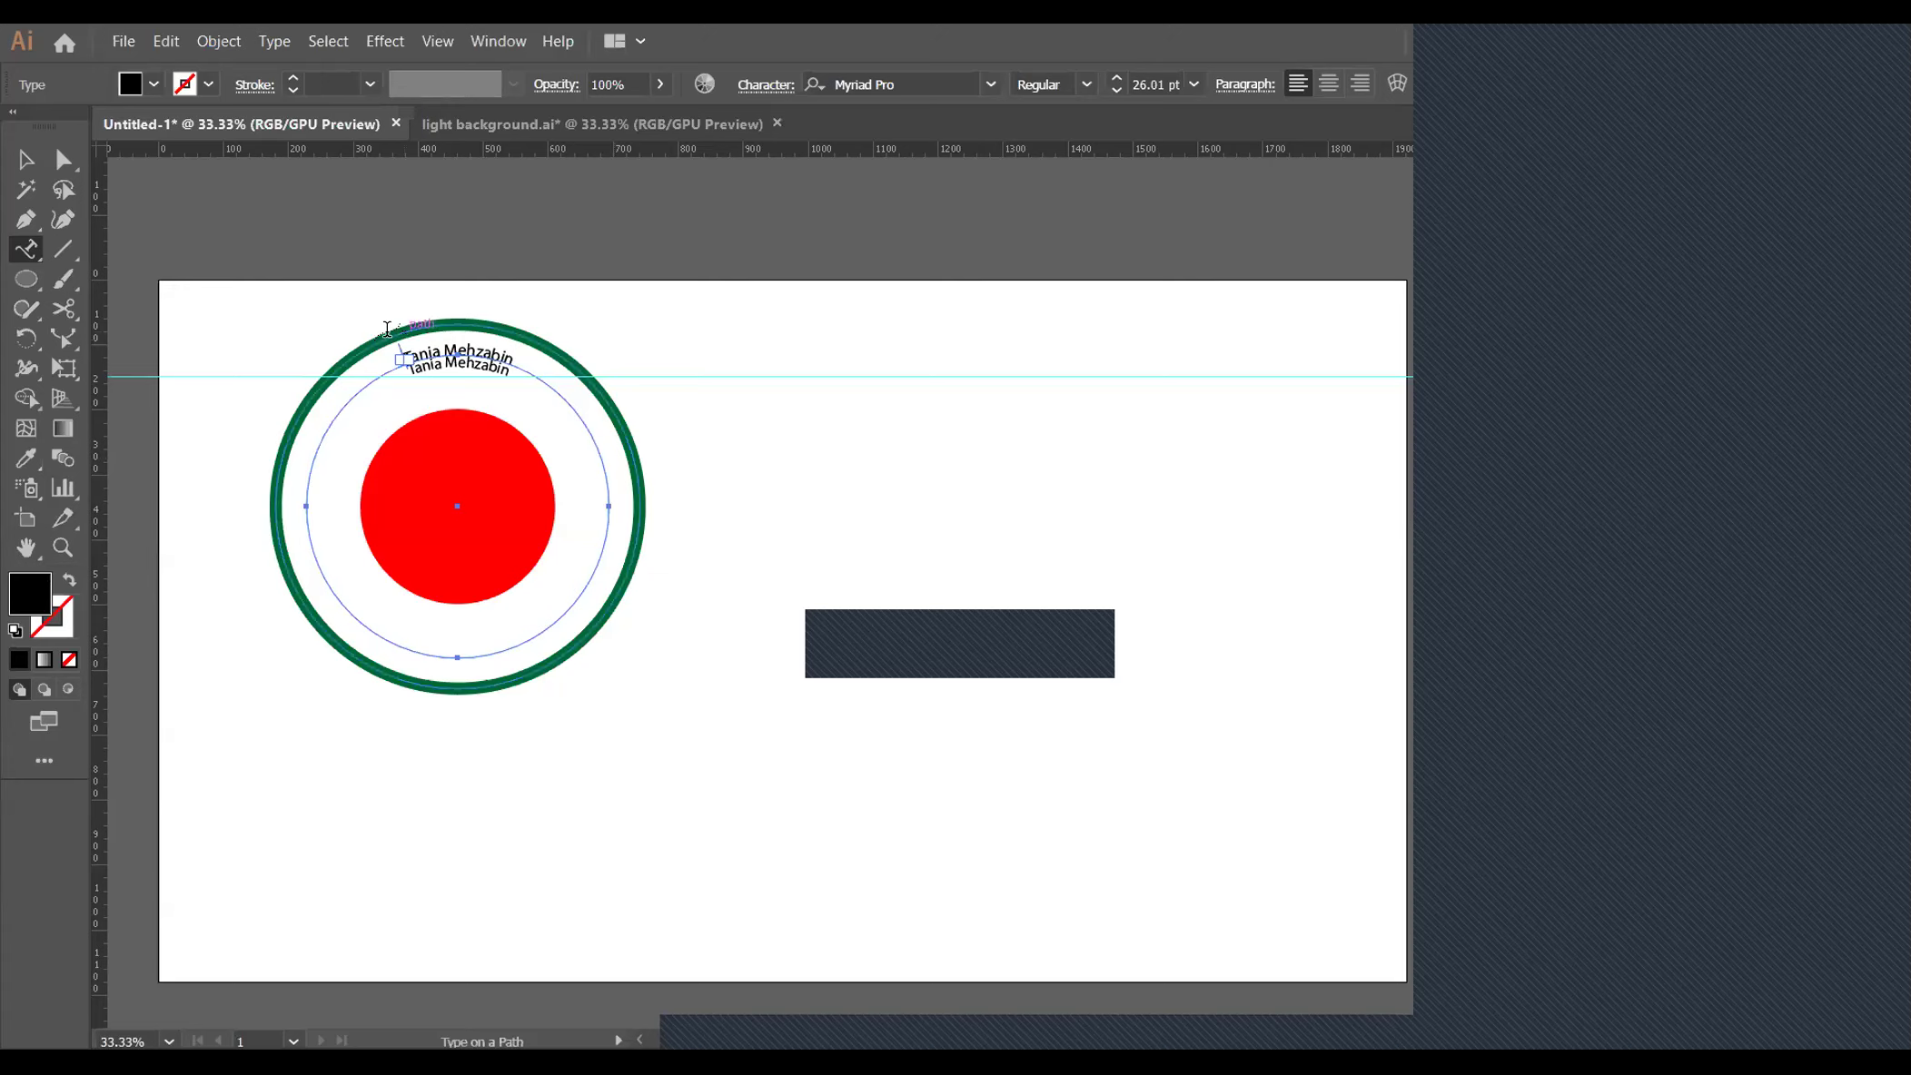
{"action": "left_click", "coordinate": [481, 354]}
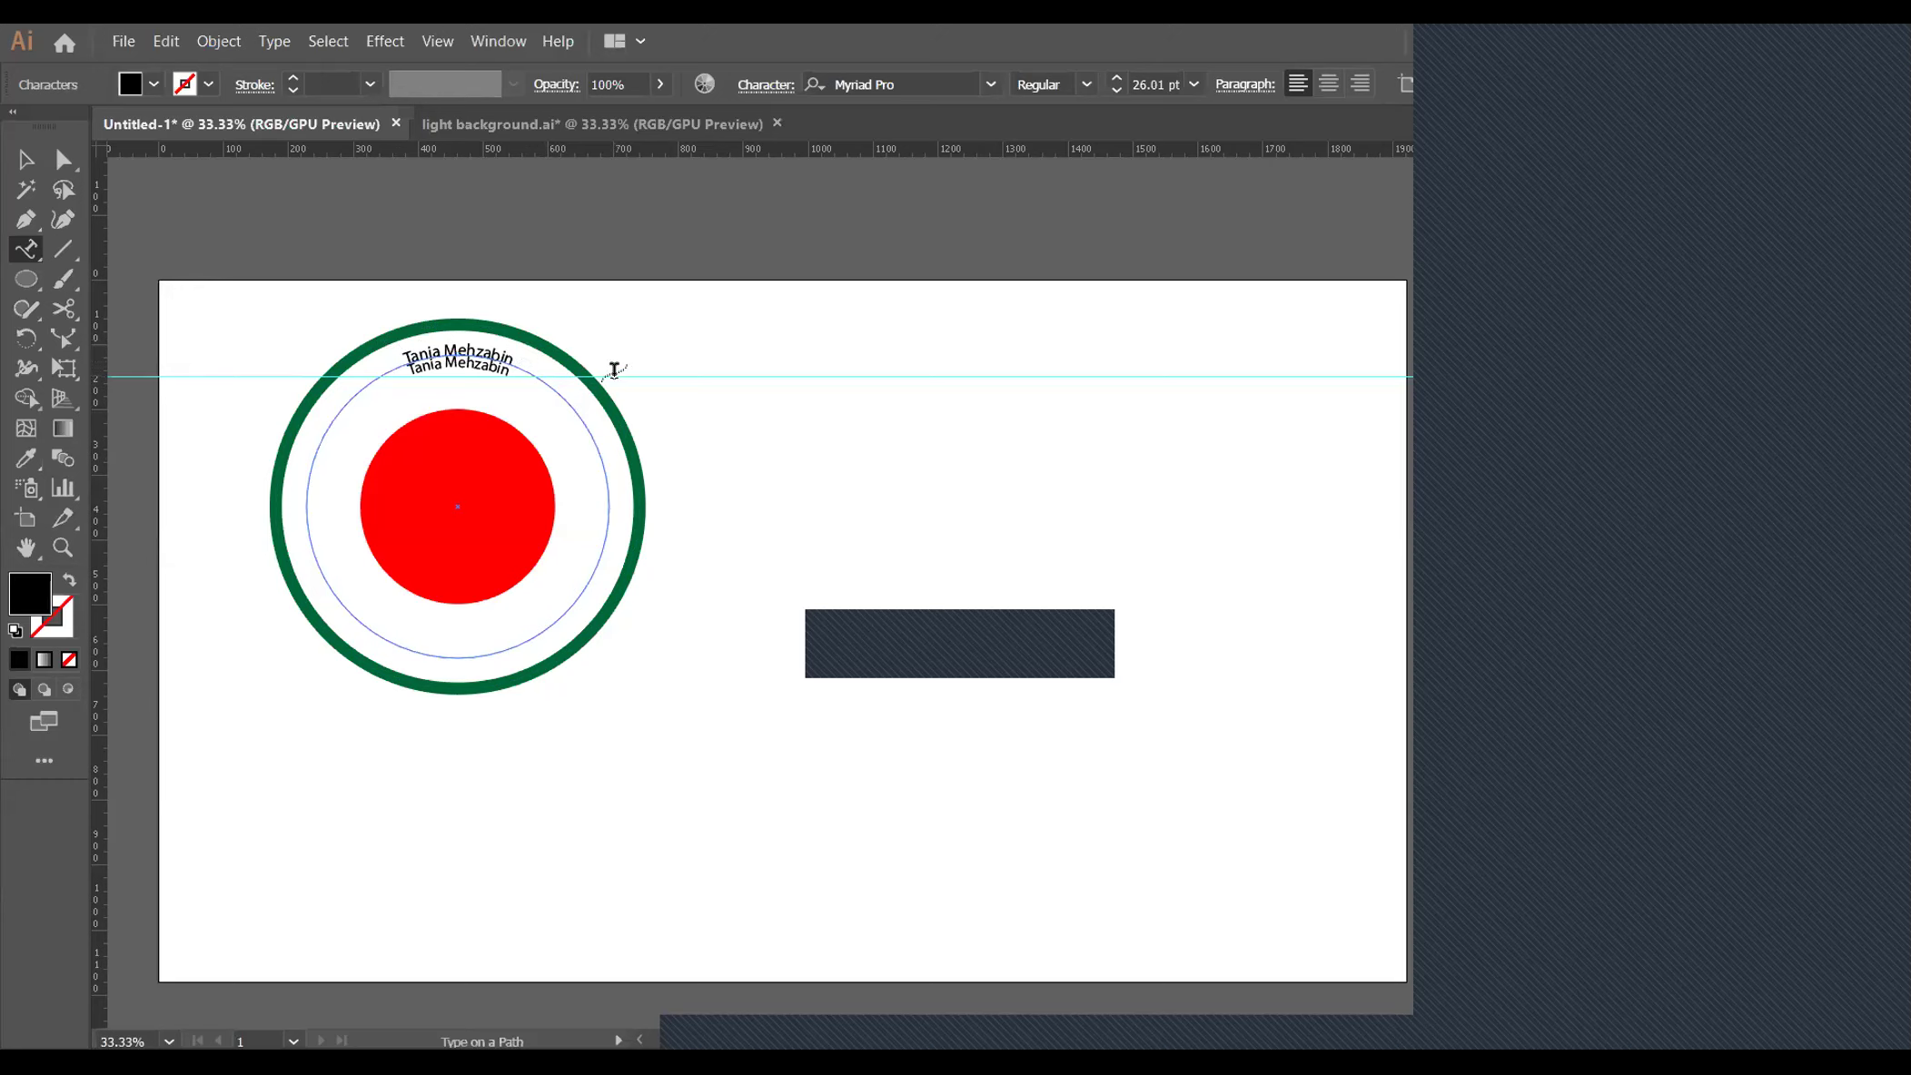
{"action": "key", "text": "BackSpace"}
{"action": "key", "text": "BackSpace"}
{"action": "key", "text": "BackSpace"}
{"action": "key", "text": "BackSpace"}
{"action": "key", "text": "BackSpace"}
{"action": "key", "text": "BackSpace"}
{"action": "key", "text": "BackSpace"}
{"action": "key", "text": "BackSpace"}
{"action": "key", "text": "BackSpace"}
{"action": "key", "text": "BackSpace"}
{"action": "key", "text": "BackSpace"}
{"action": "key", "text": "BackSpace"}
{"action": "key", "text": "BackSpace"}
{"action": "type", "text": "Shosi"}
{"action": "key", "text": "BackSpace"}
{"action": "type", "text": "hi"}
Flip the second name to the bottom of the ring and add a guide there
{"action": "left_click", "coordinate": [25, 160]}
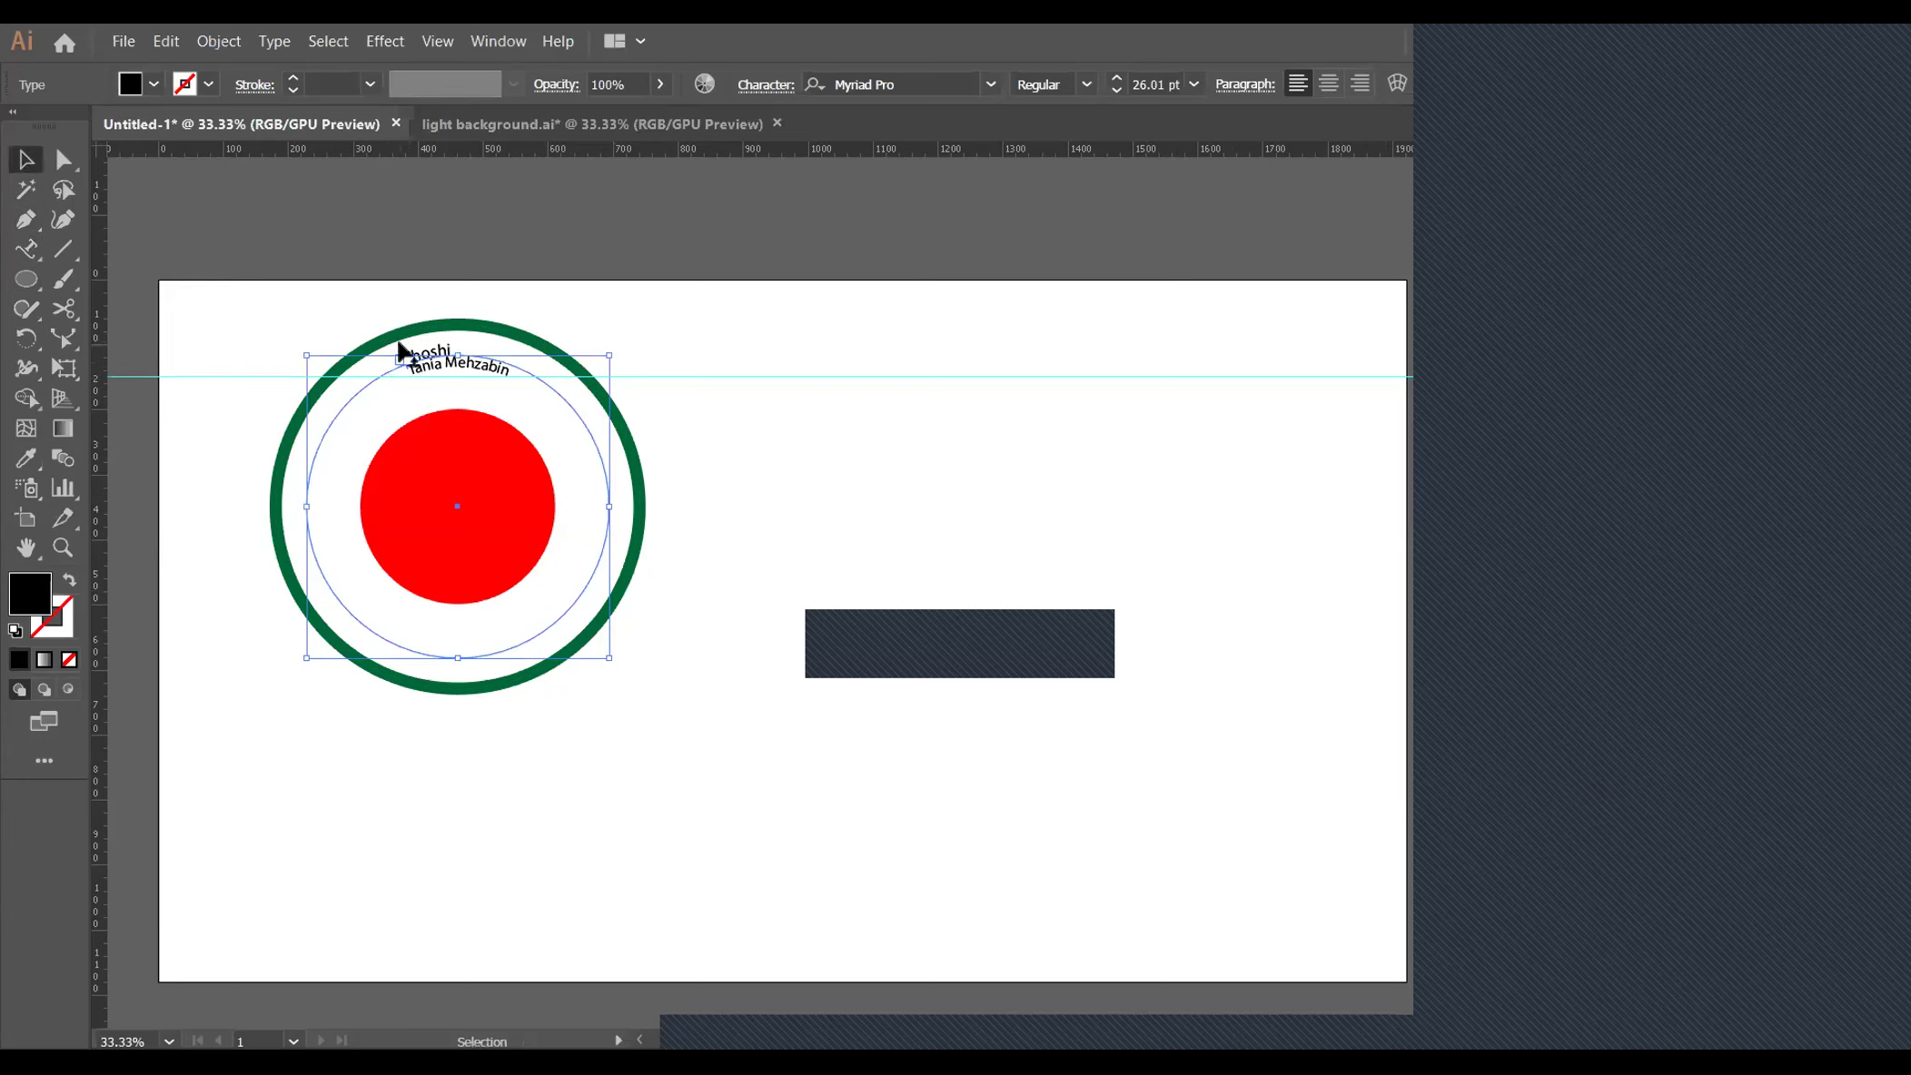
{"action": "left_click_drag", "start_coordinate": [408, 349], "coordinate": [446, 529]}
{"action": "left_click_drag", "start_coordinate": [737, 677], "coordinate": [418, 640]}
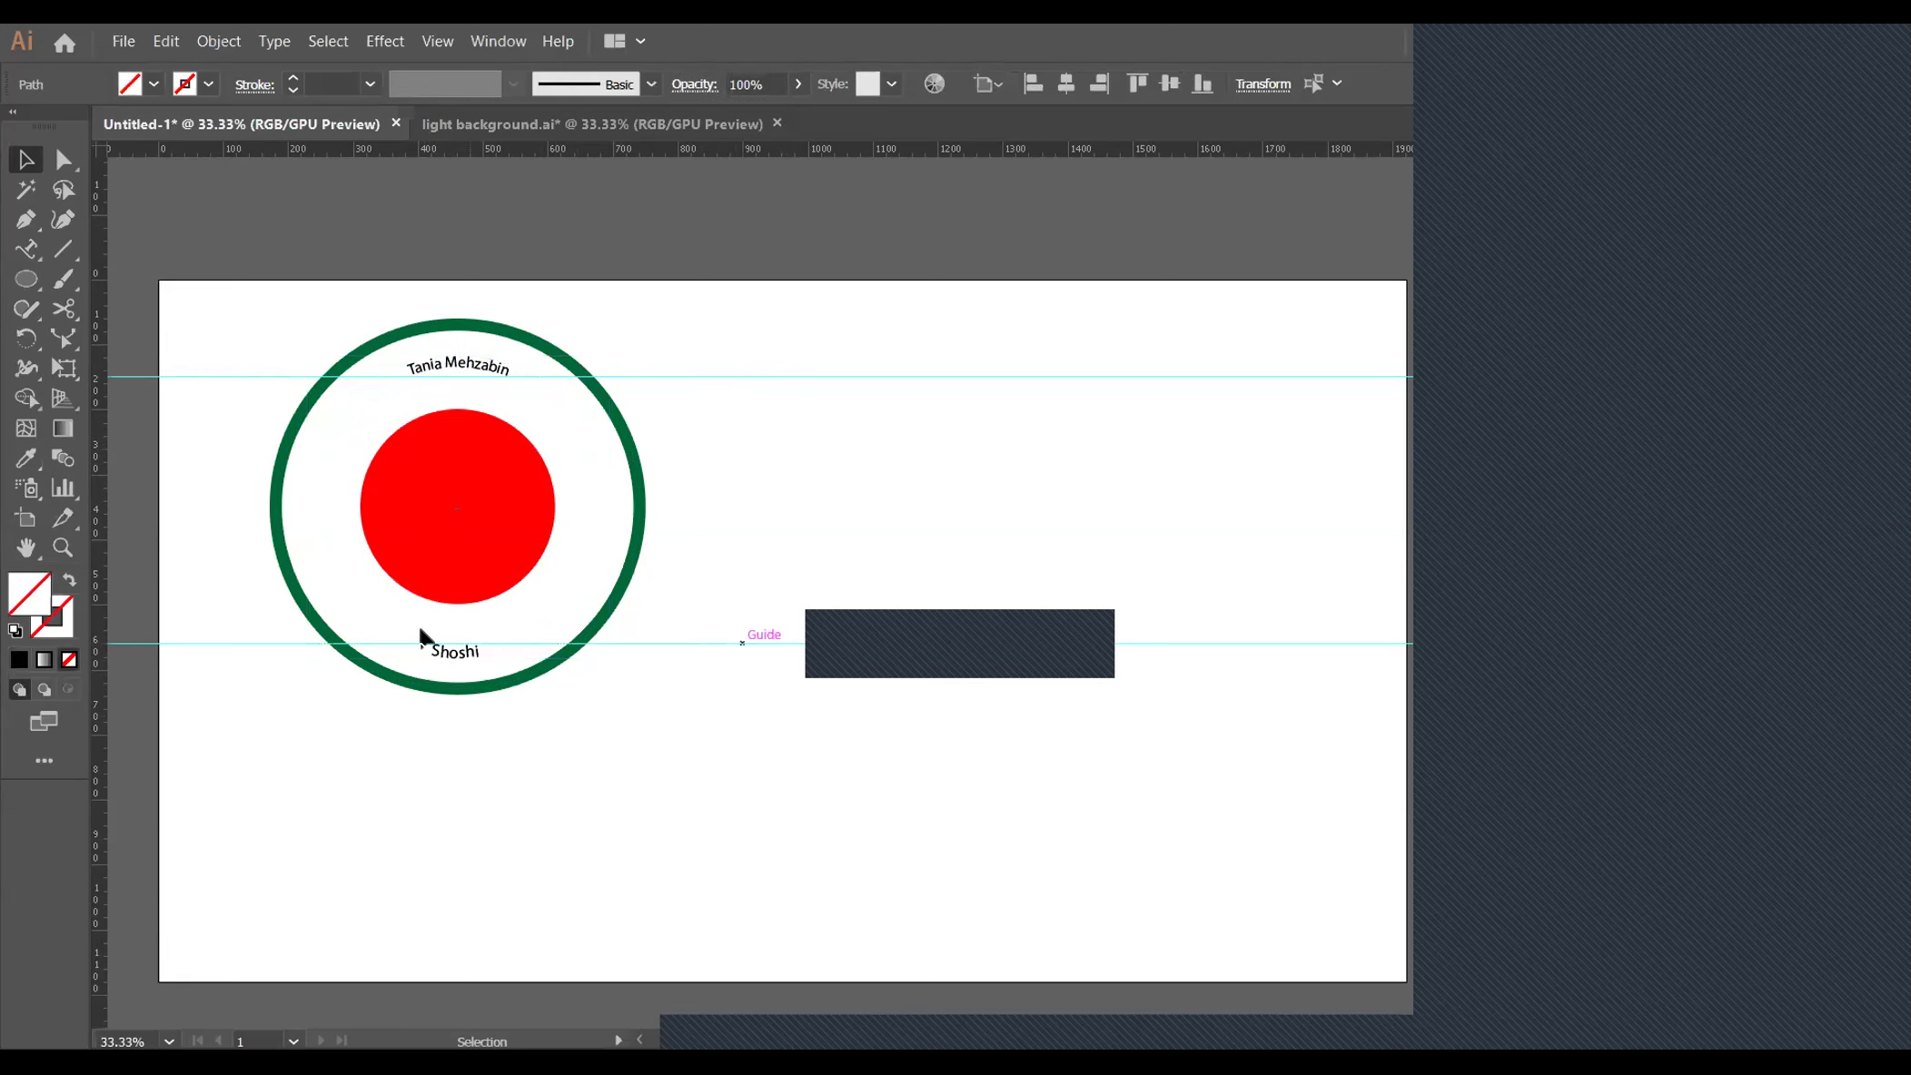
Convert the top curved name to outlines with Type > Create Outlines
{"action": "left_click", "coordinate": [872, 374]}
{"action": "left_click", "coordinate": [801, 644]}
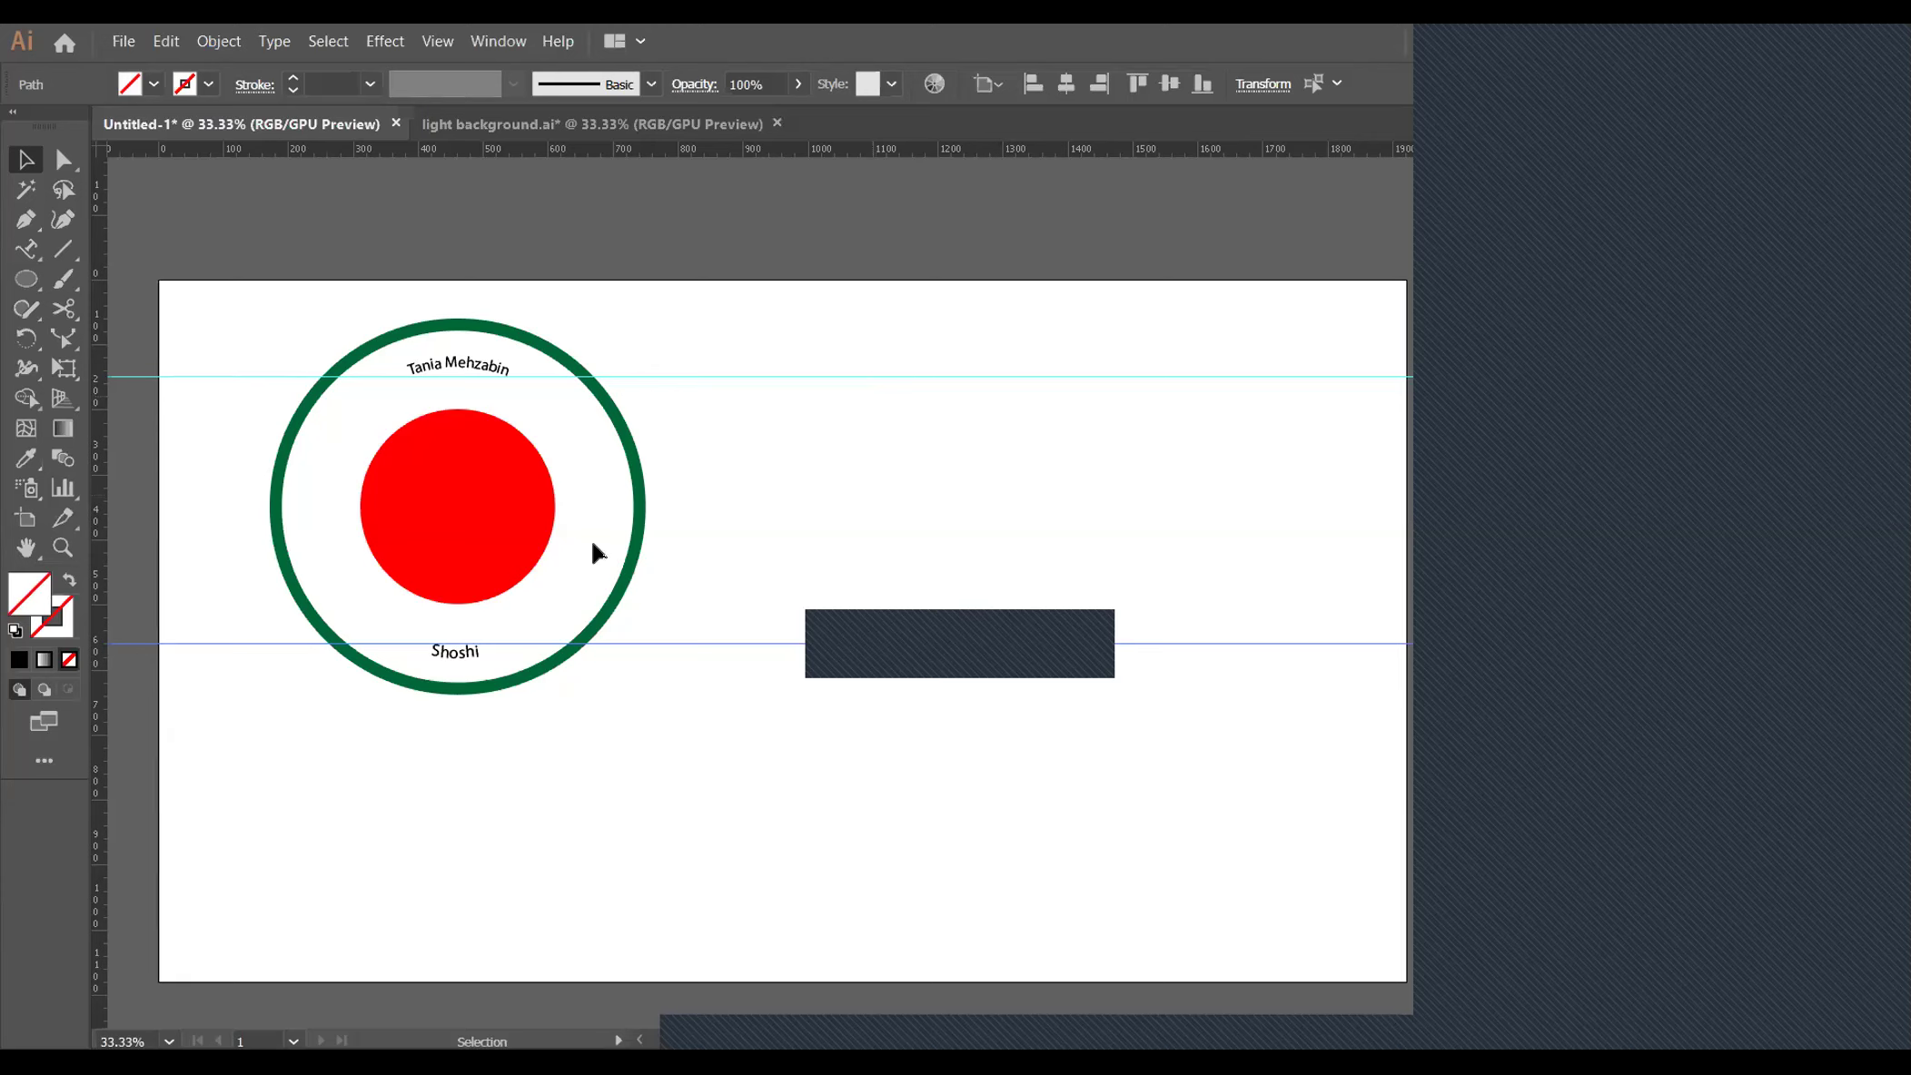
{"action": "left_click", "coordinate": [481, 369]}
{"action": "left_click", "coordinate": [272, 41]}
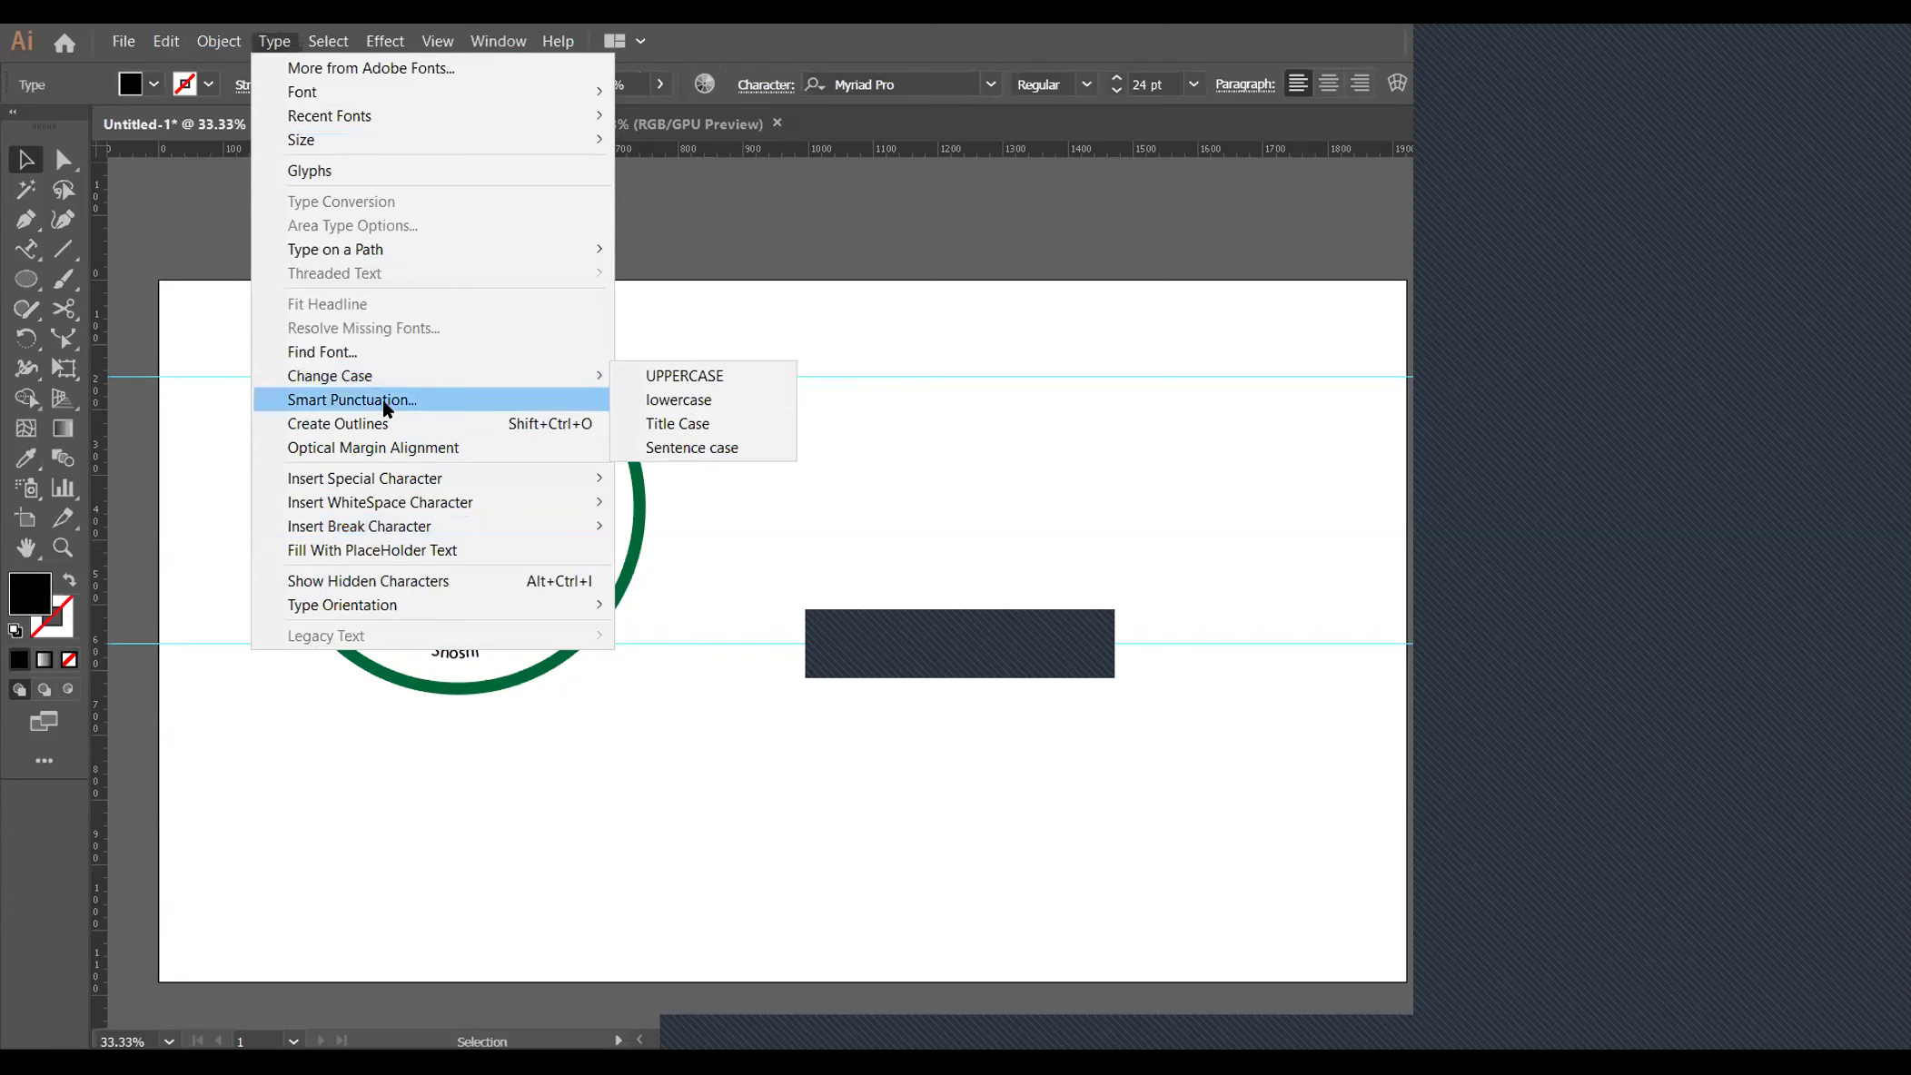
{"action": "left_click", "coordinate": [398, 421]}
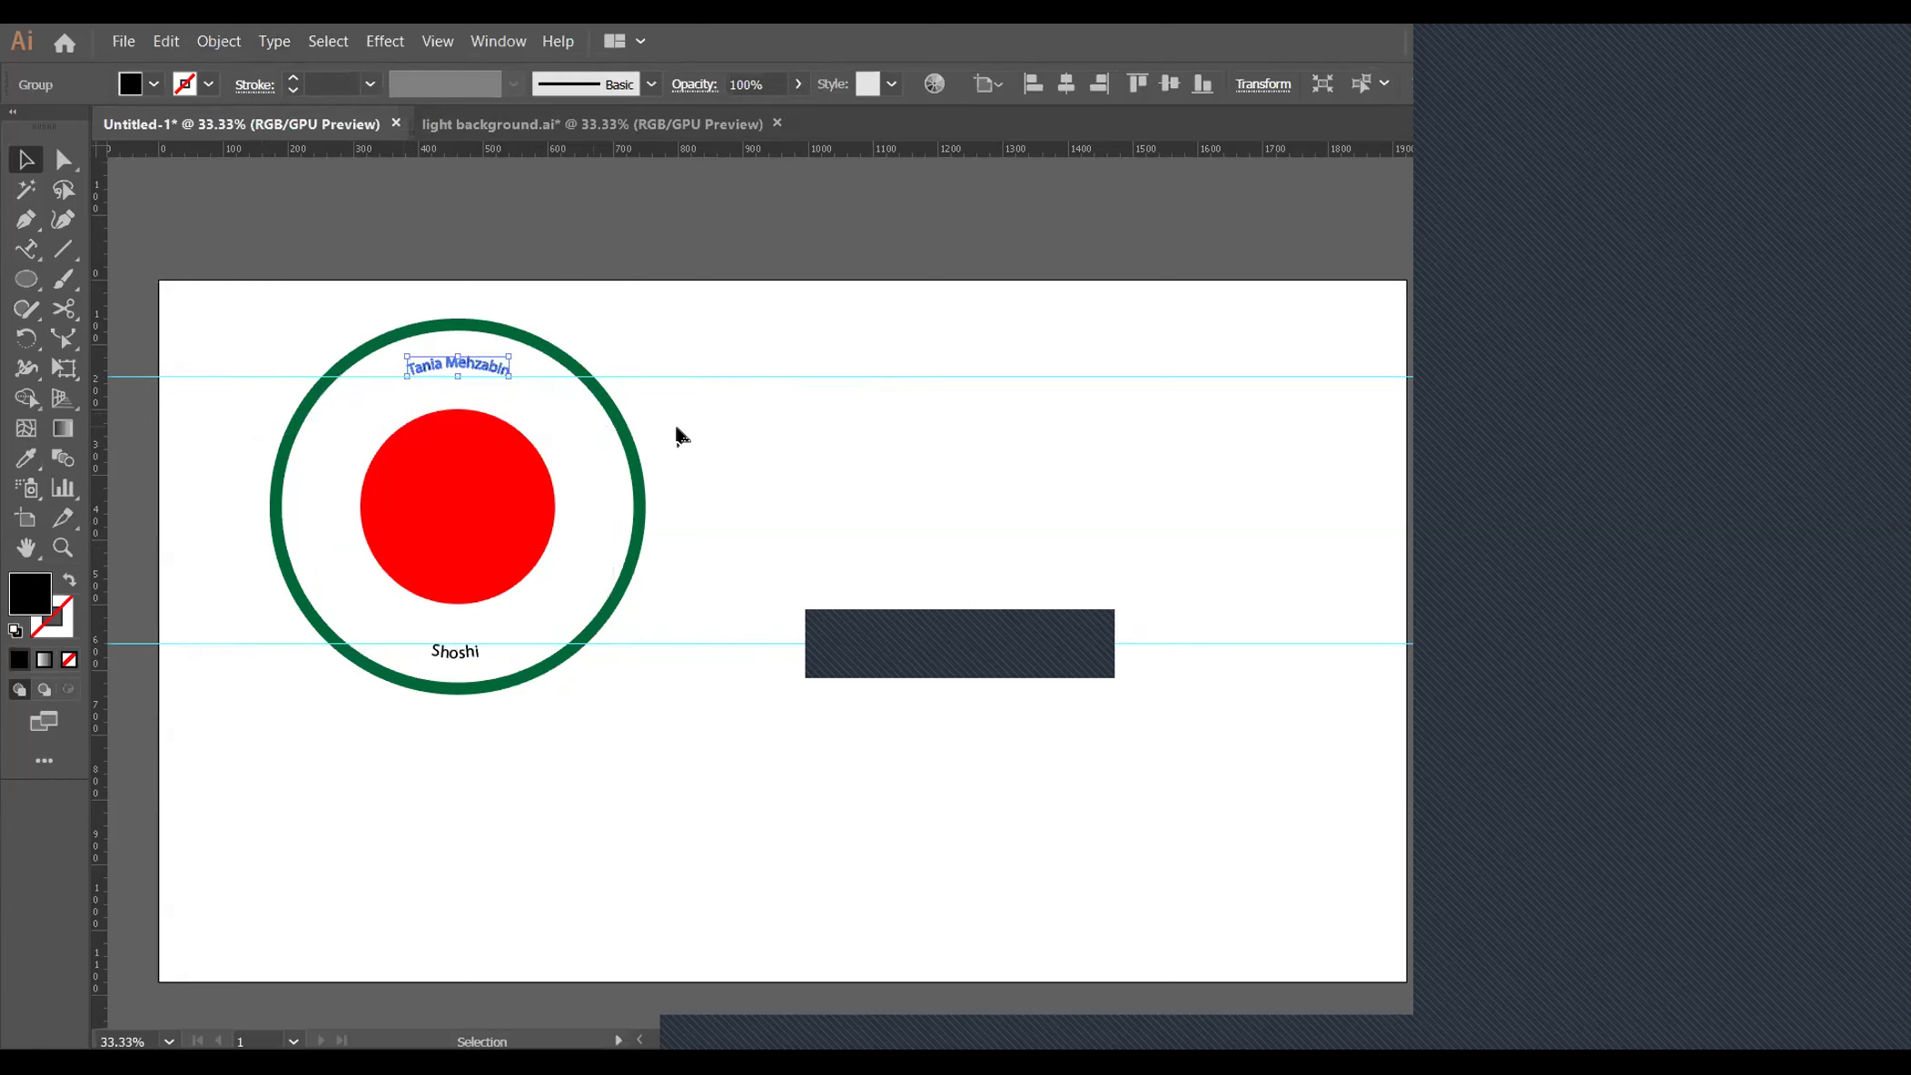
{"action": "left_click", "coordinate": [580, 440]}
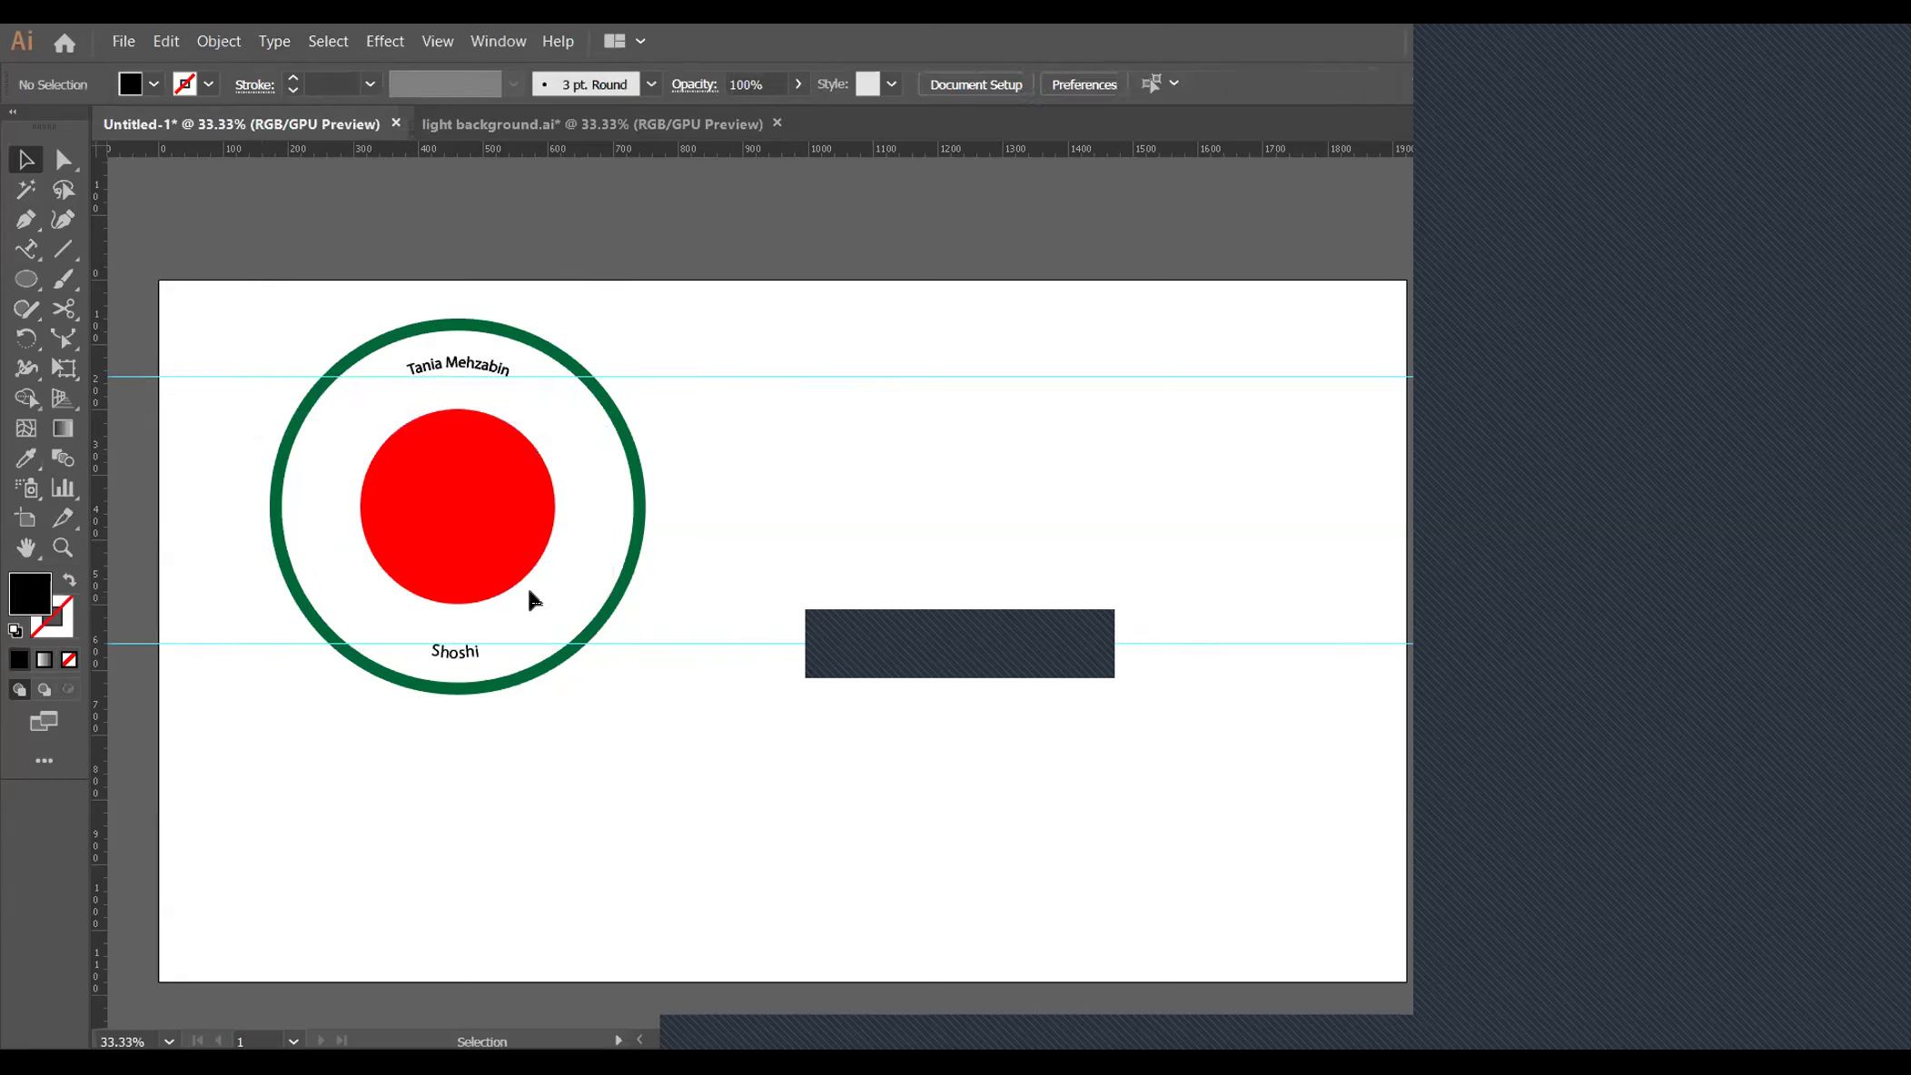
Convert the bottom curved name to outlines as well
{"action": "left_click_drag", "start_coordinate": [175, 391], "coordinate": [697, 714]}
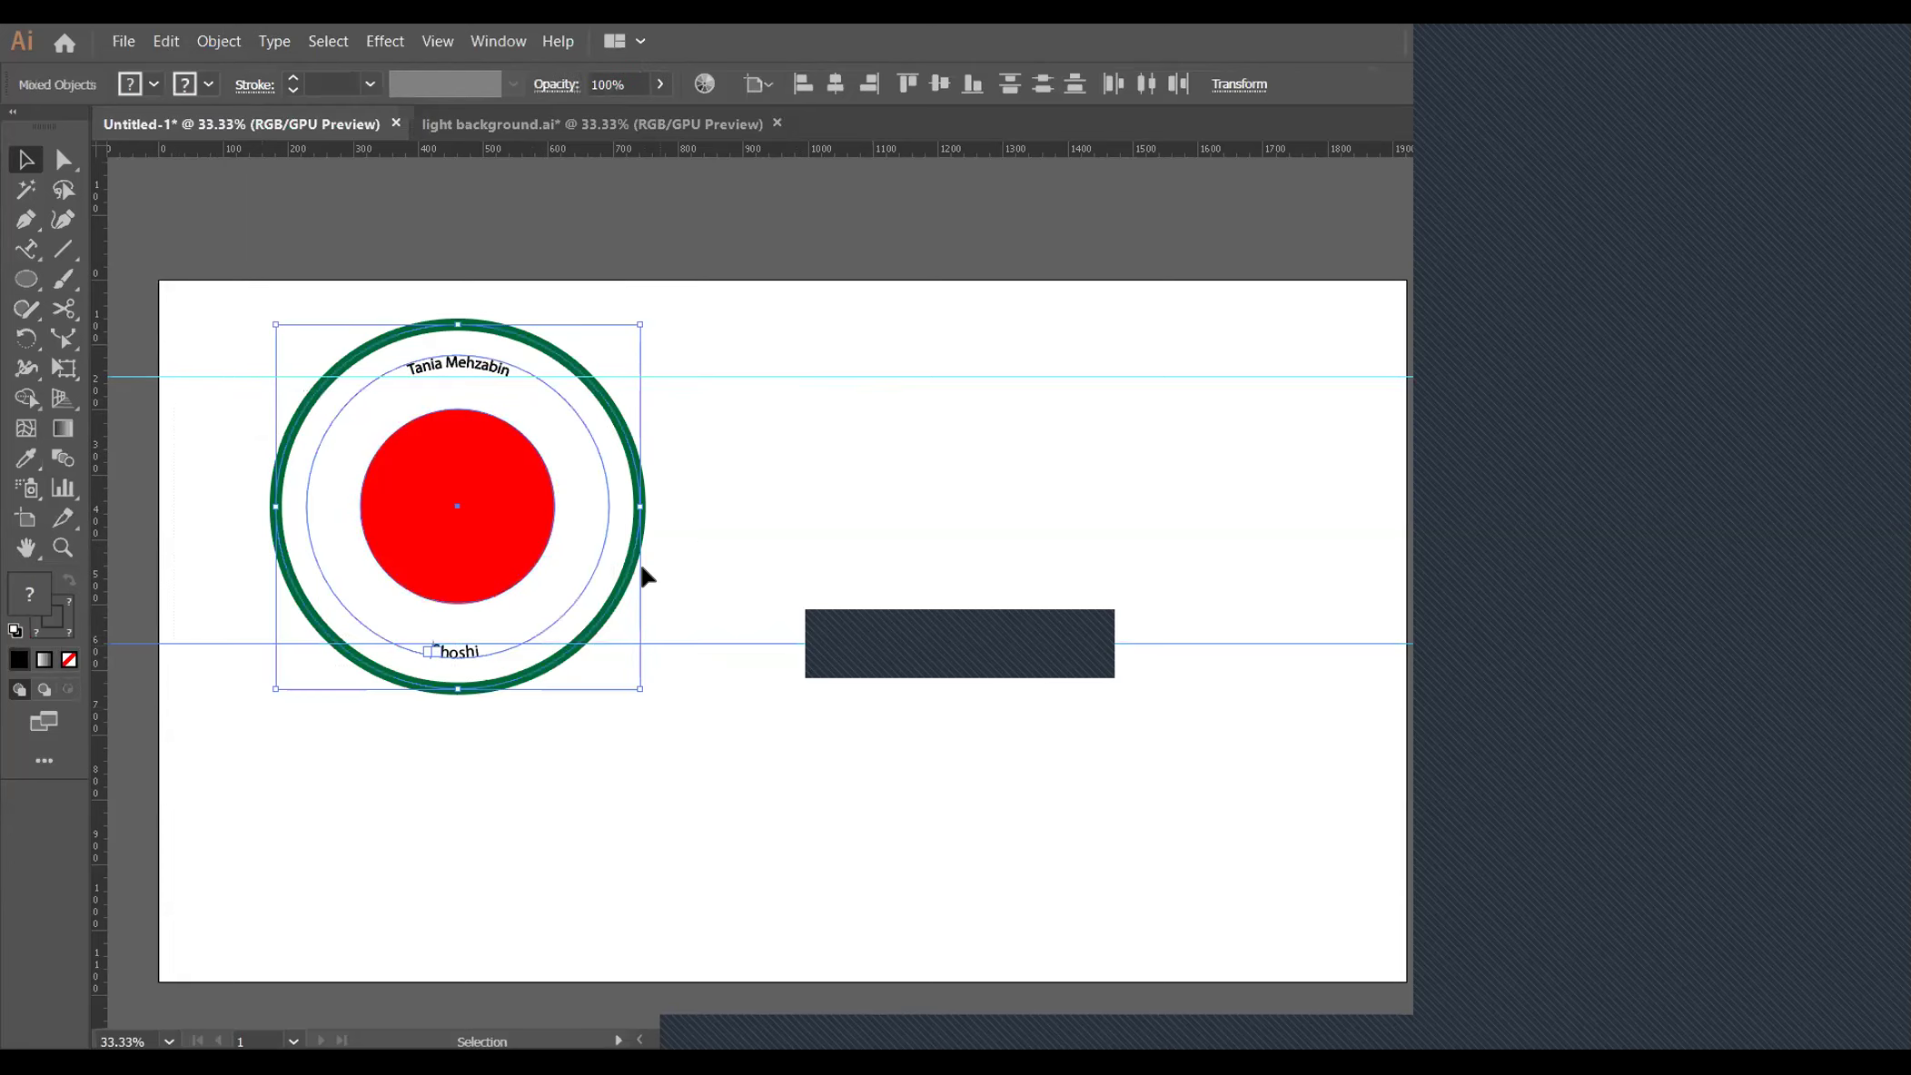
{"action": "left_click", "coordinate": [696, 514]}
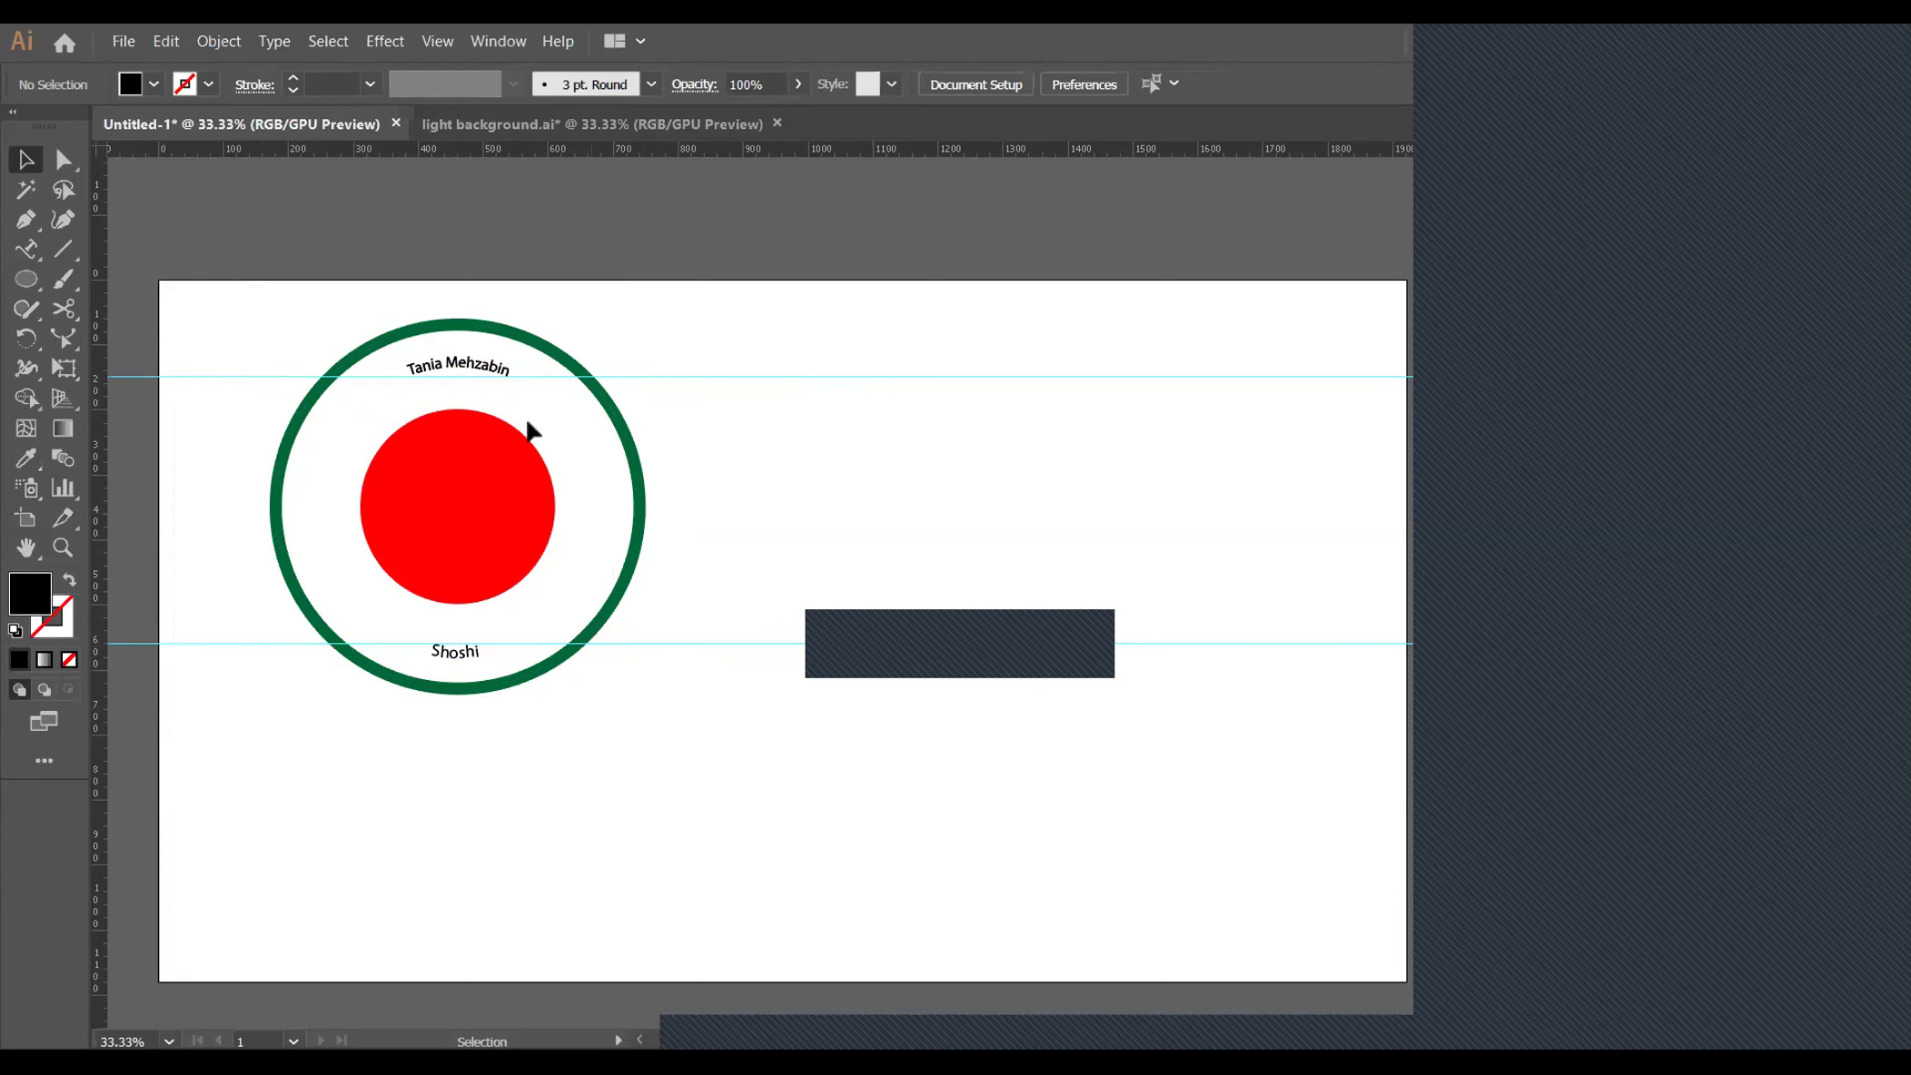
{"action": "left_click", "coordinate": [586, 447]}
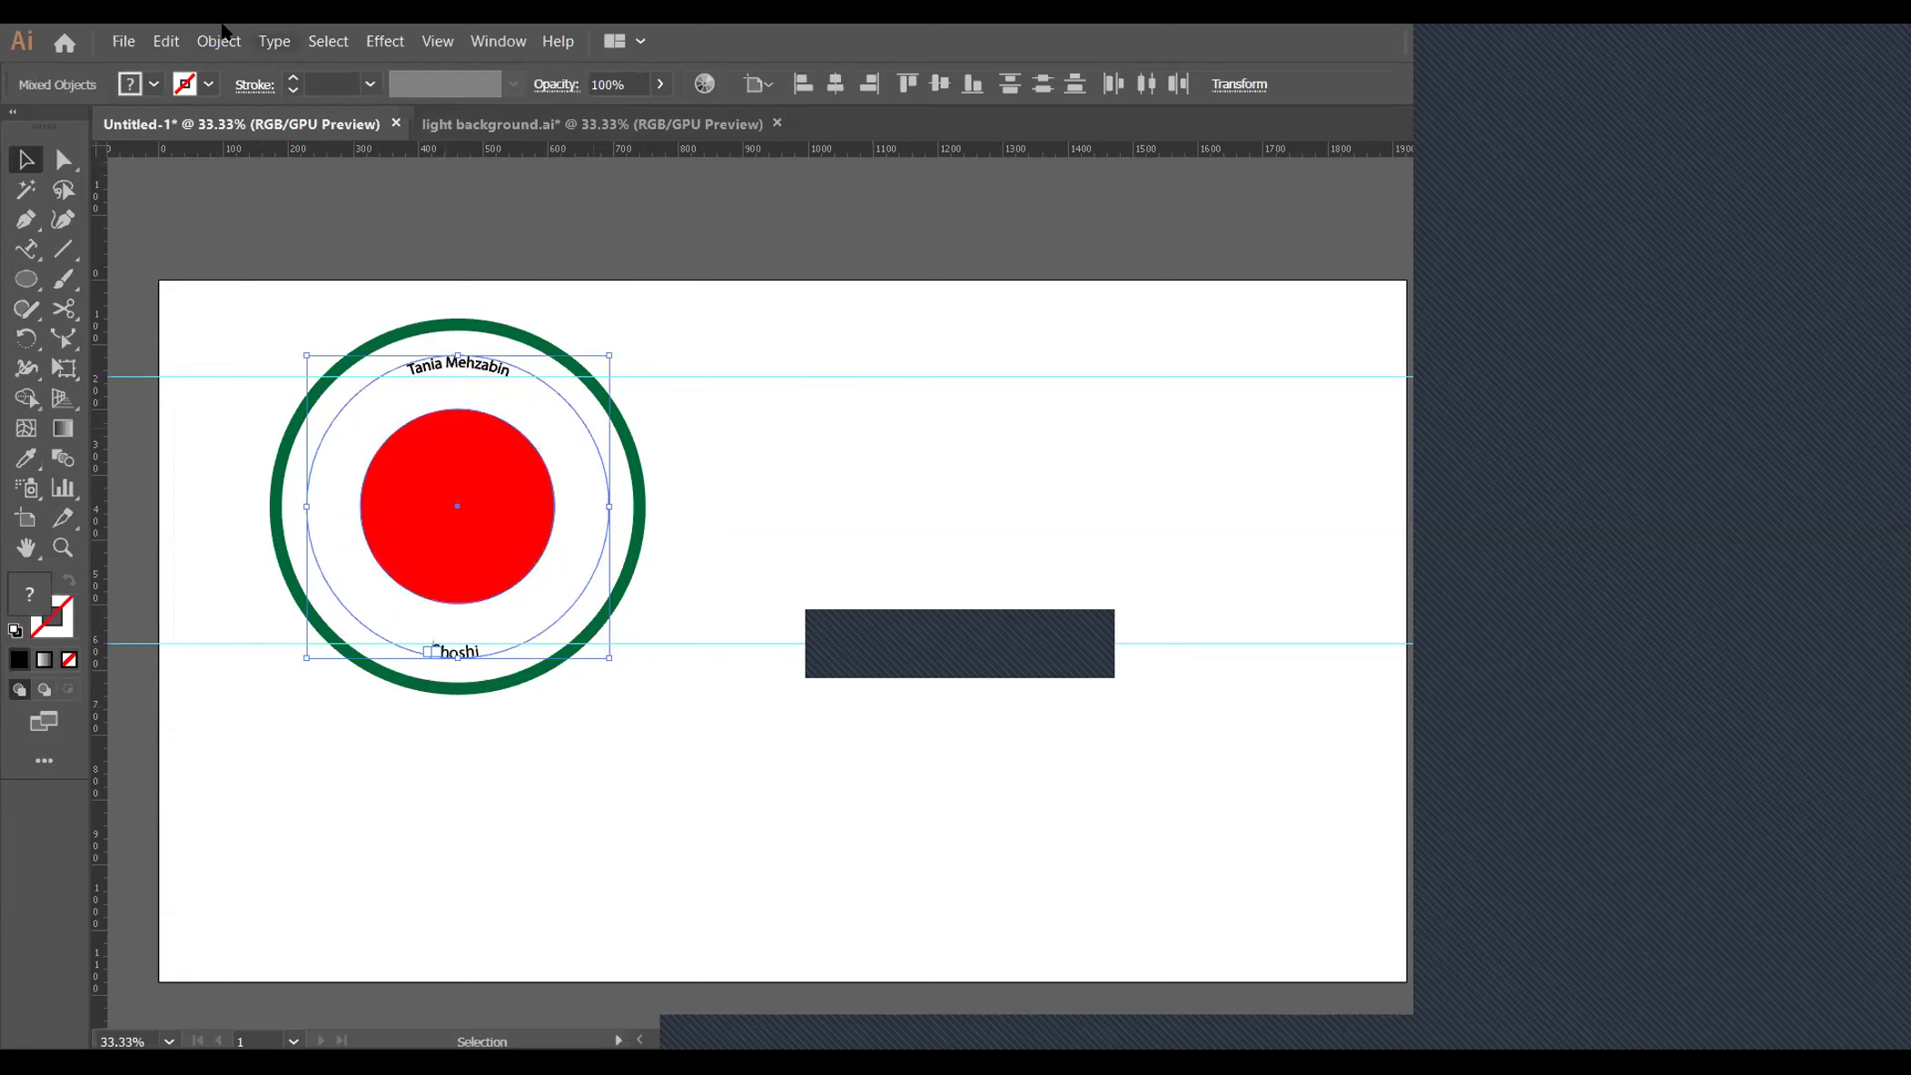
{"action": "left_click", "coordinate": [281, 42]}
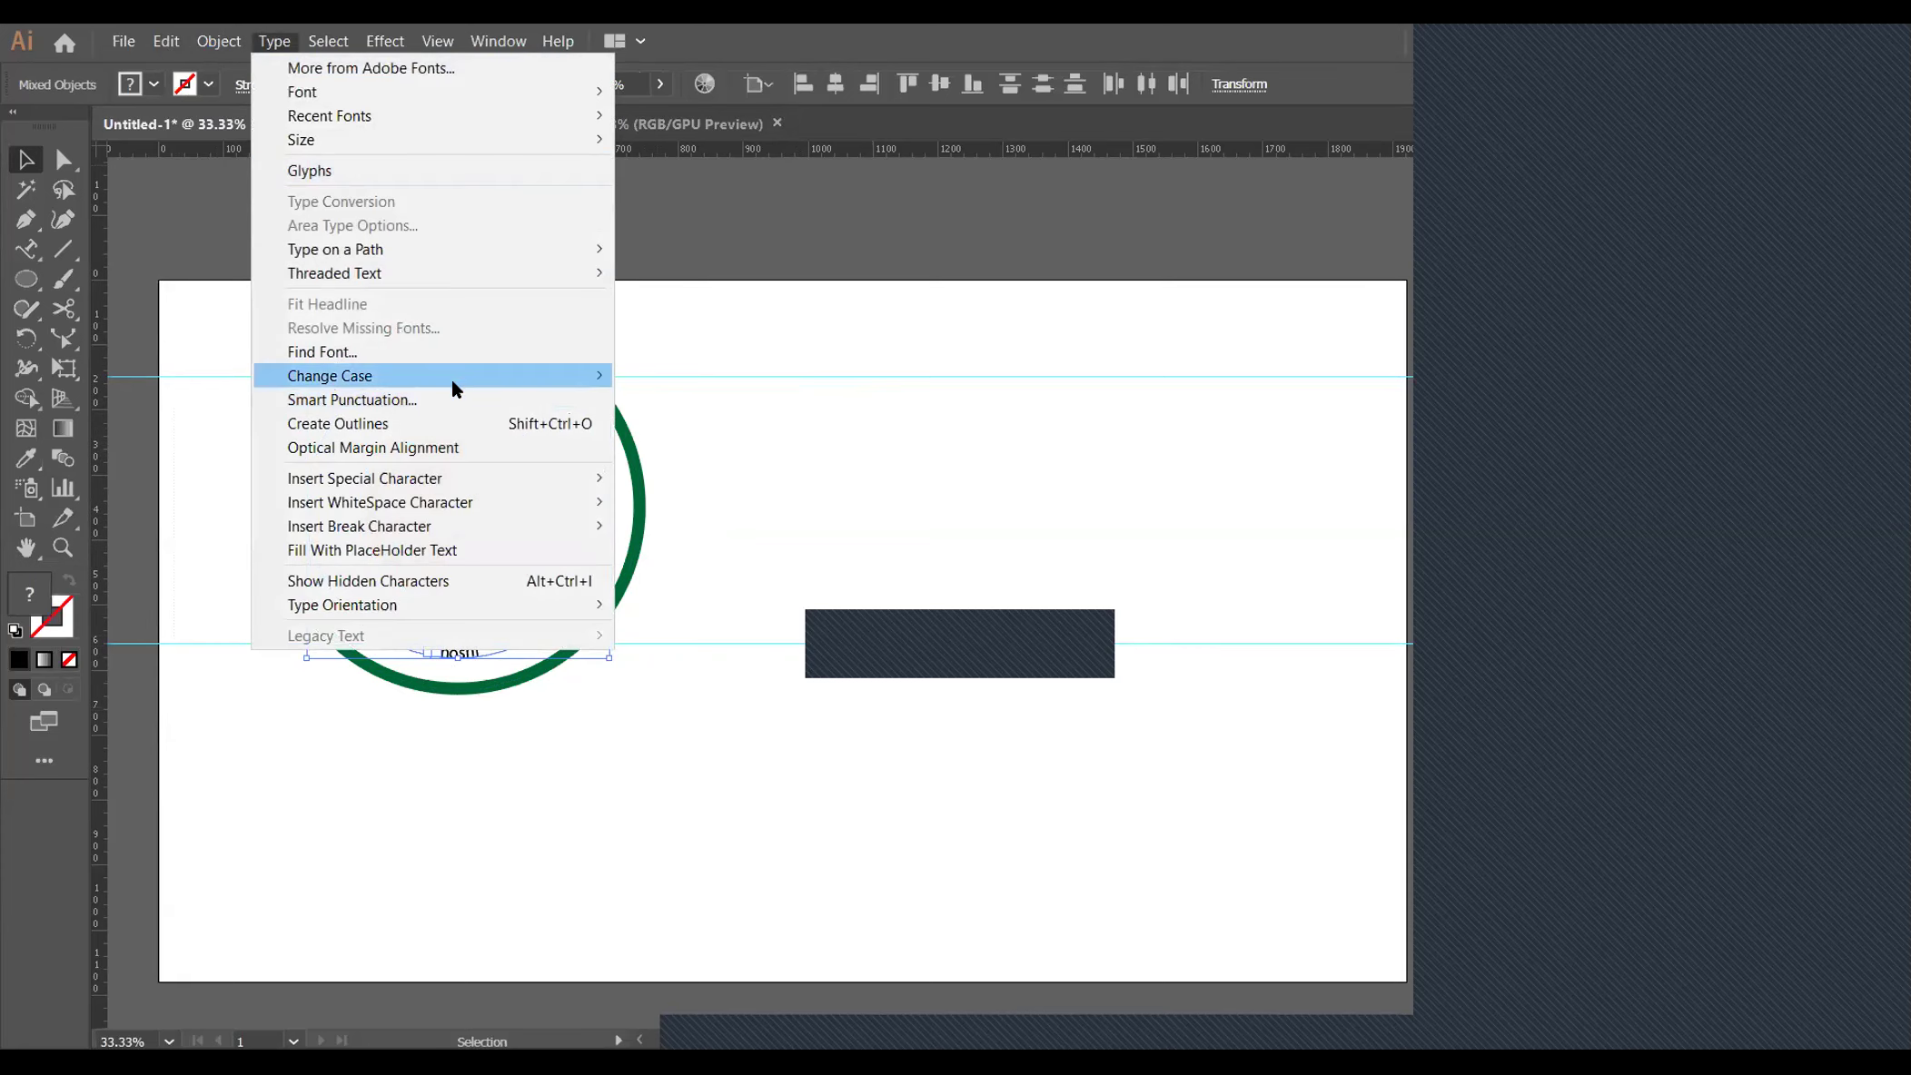
{"action": "left_click", "coordinate": [451, 420]}
{"action": "left_click", "coordinate": [834, 497]}
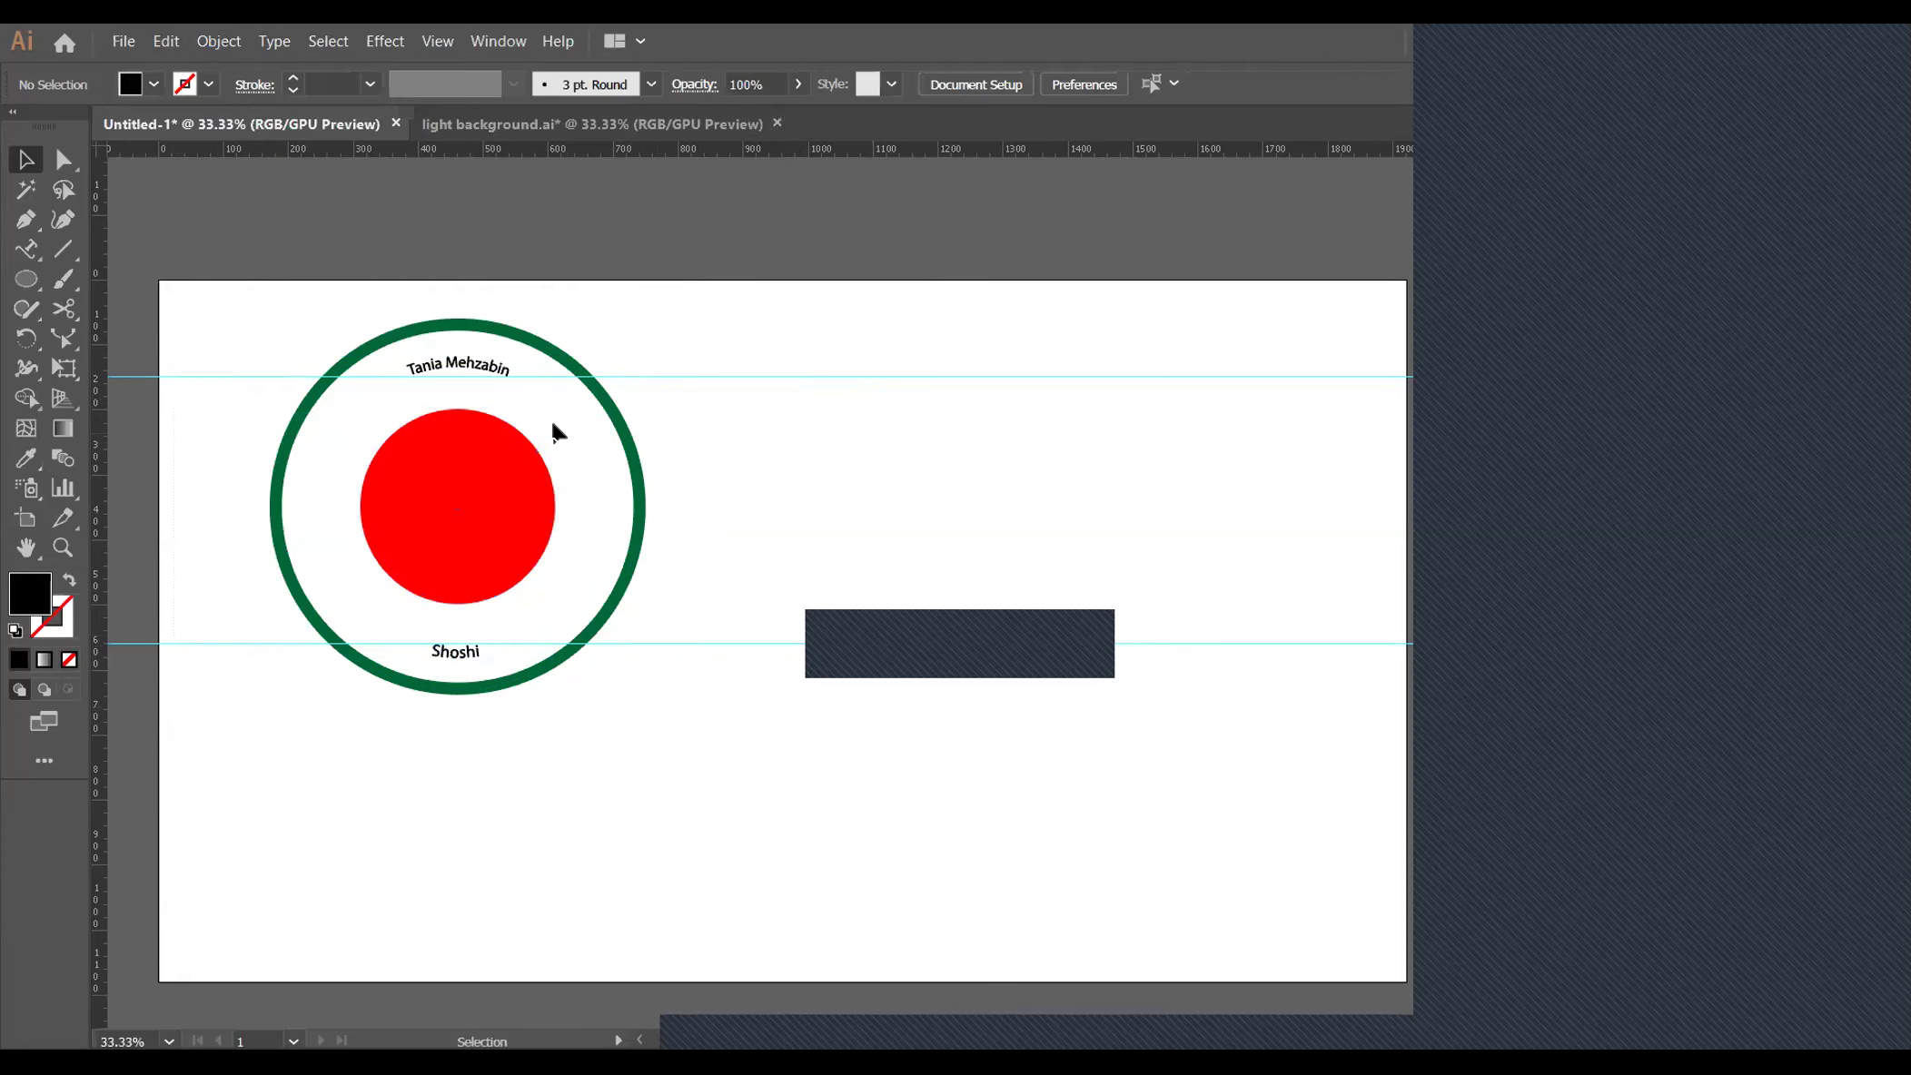
Expand the green ring with Object > Expand, Fill and Stroke checked
{"action": "left_click", "coordinate": [636, 541]}
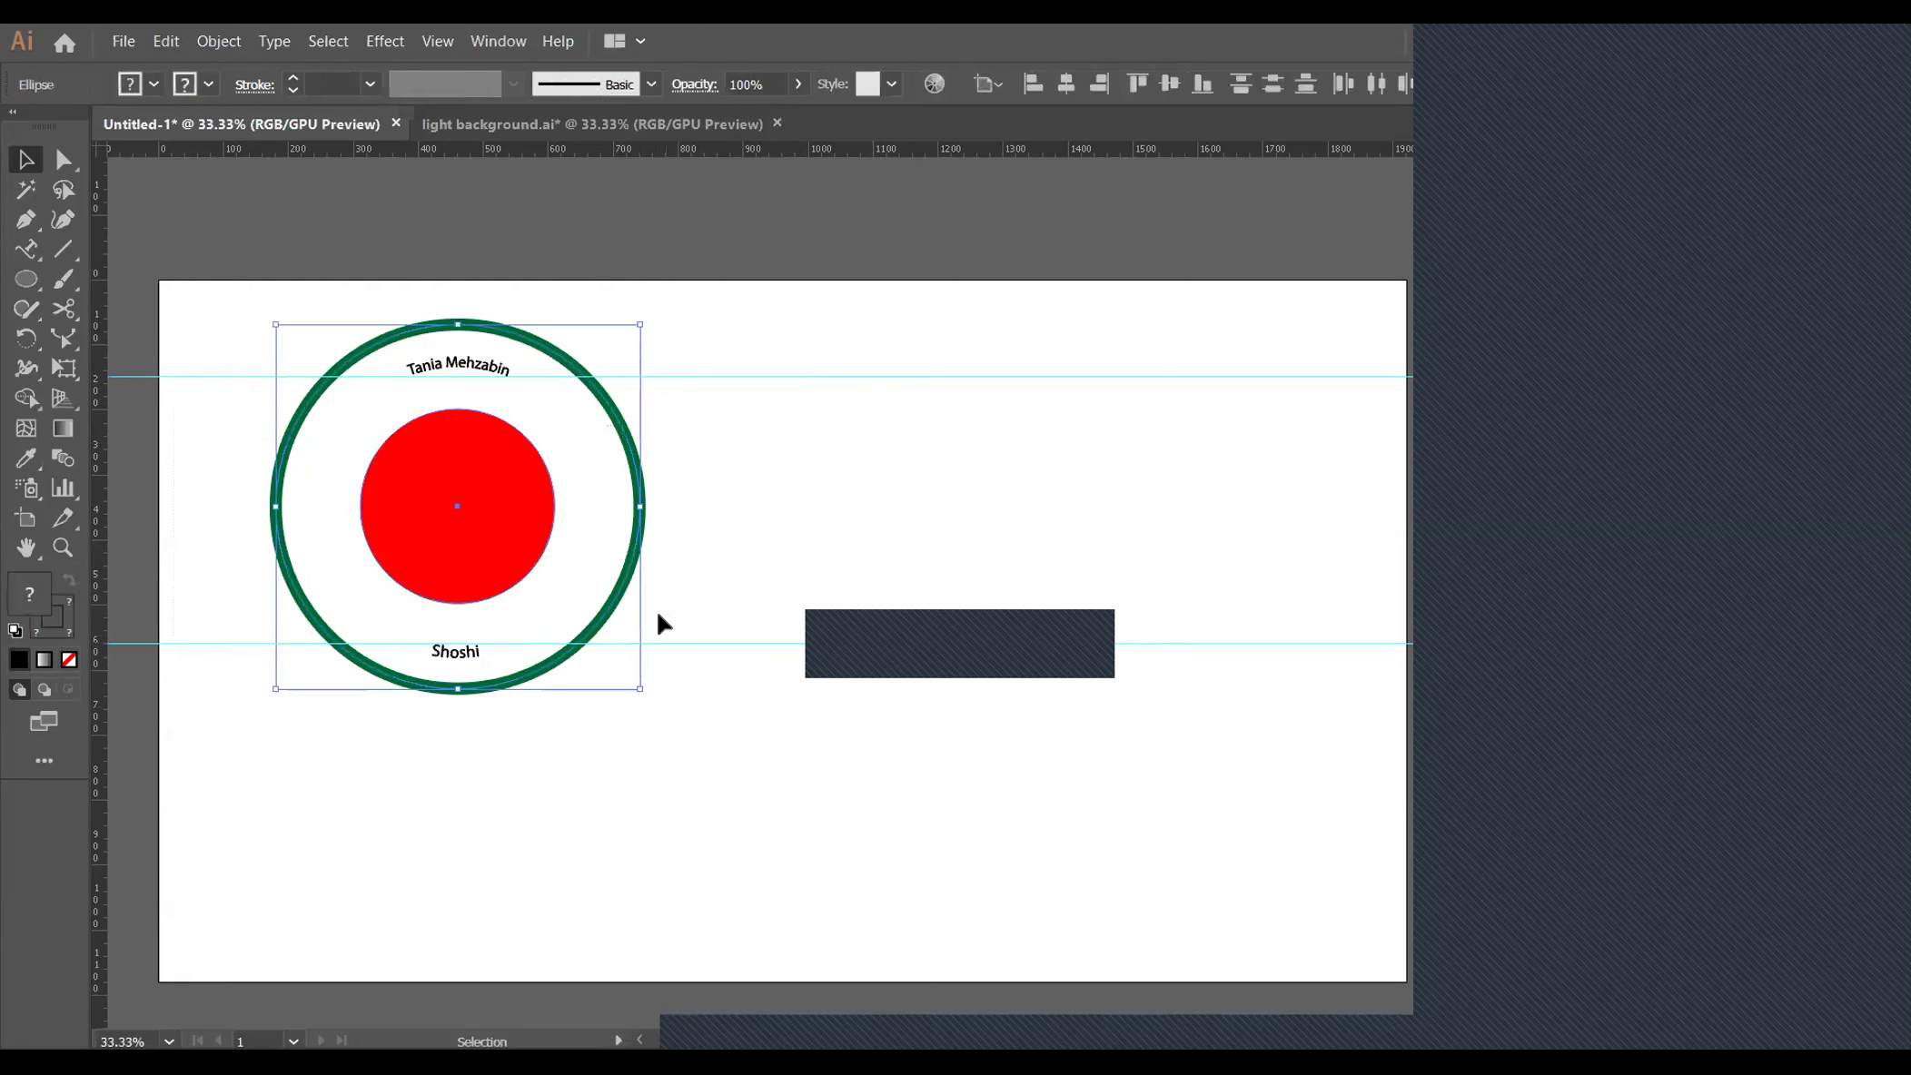
{"action": "left_click", "coordinate": [668, 657]}
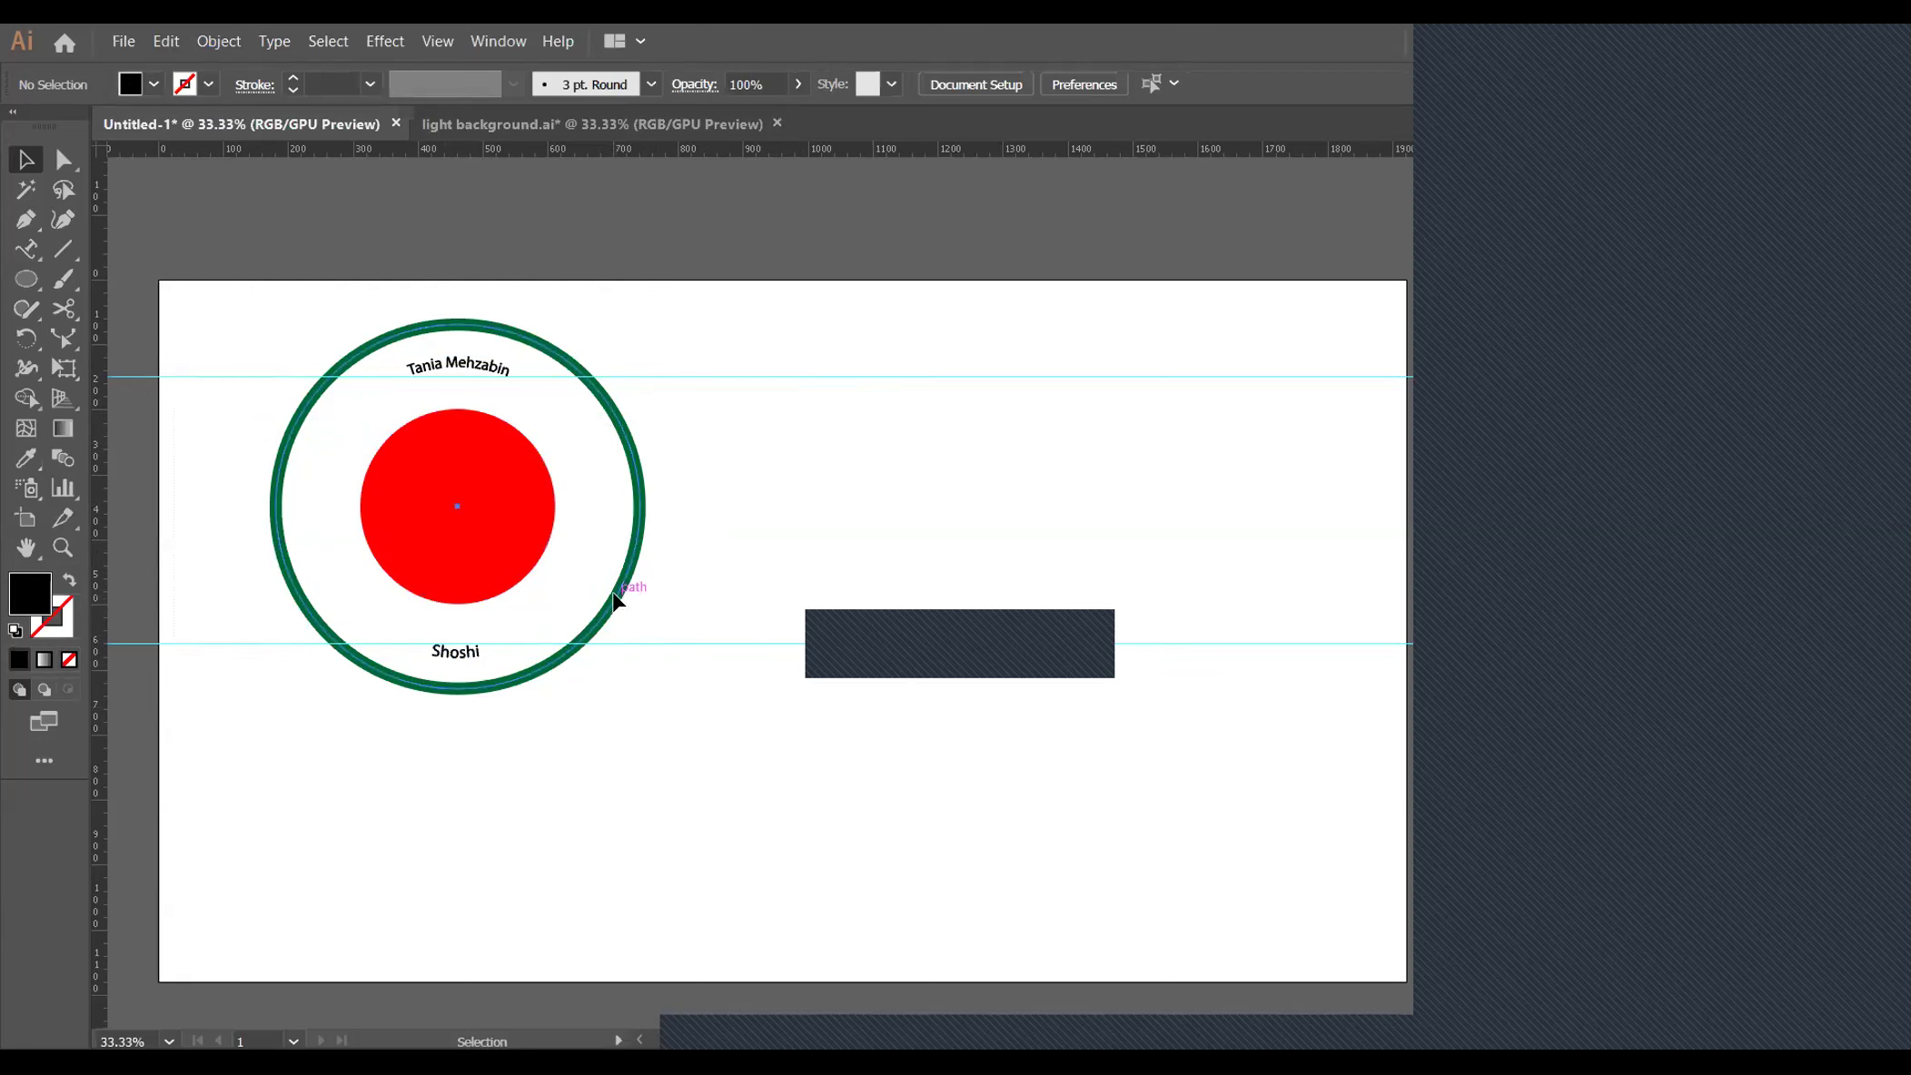
{"action": "left_click", "coordinate": [616, 599]}
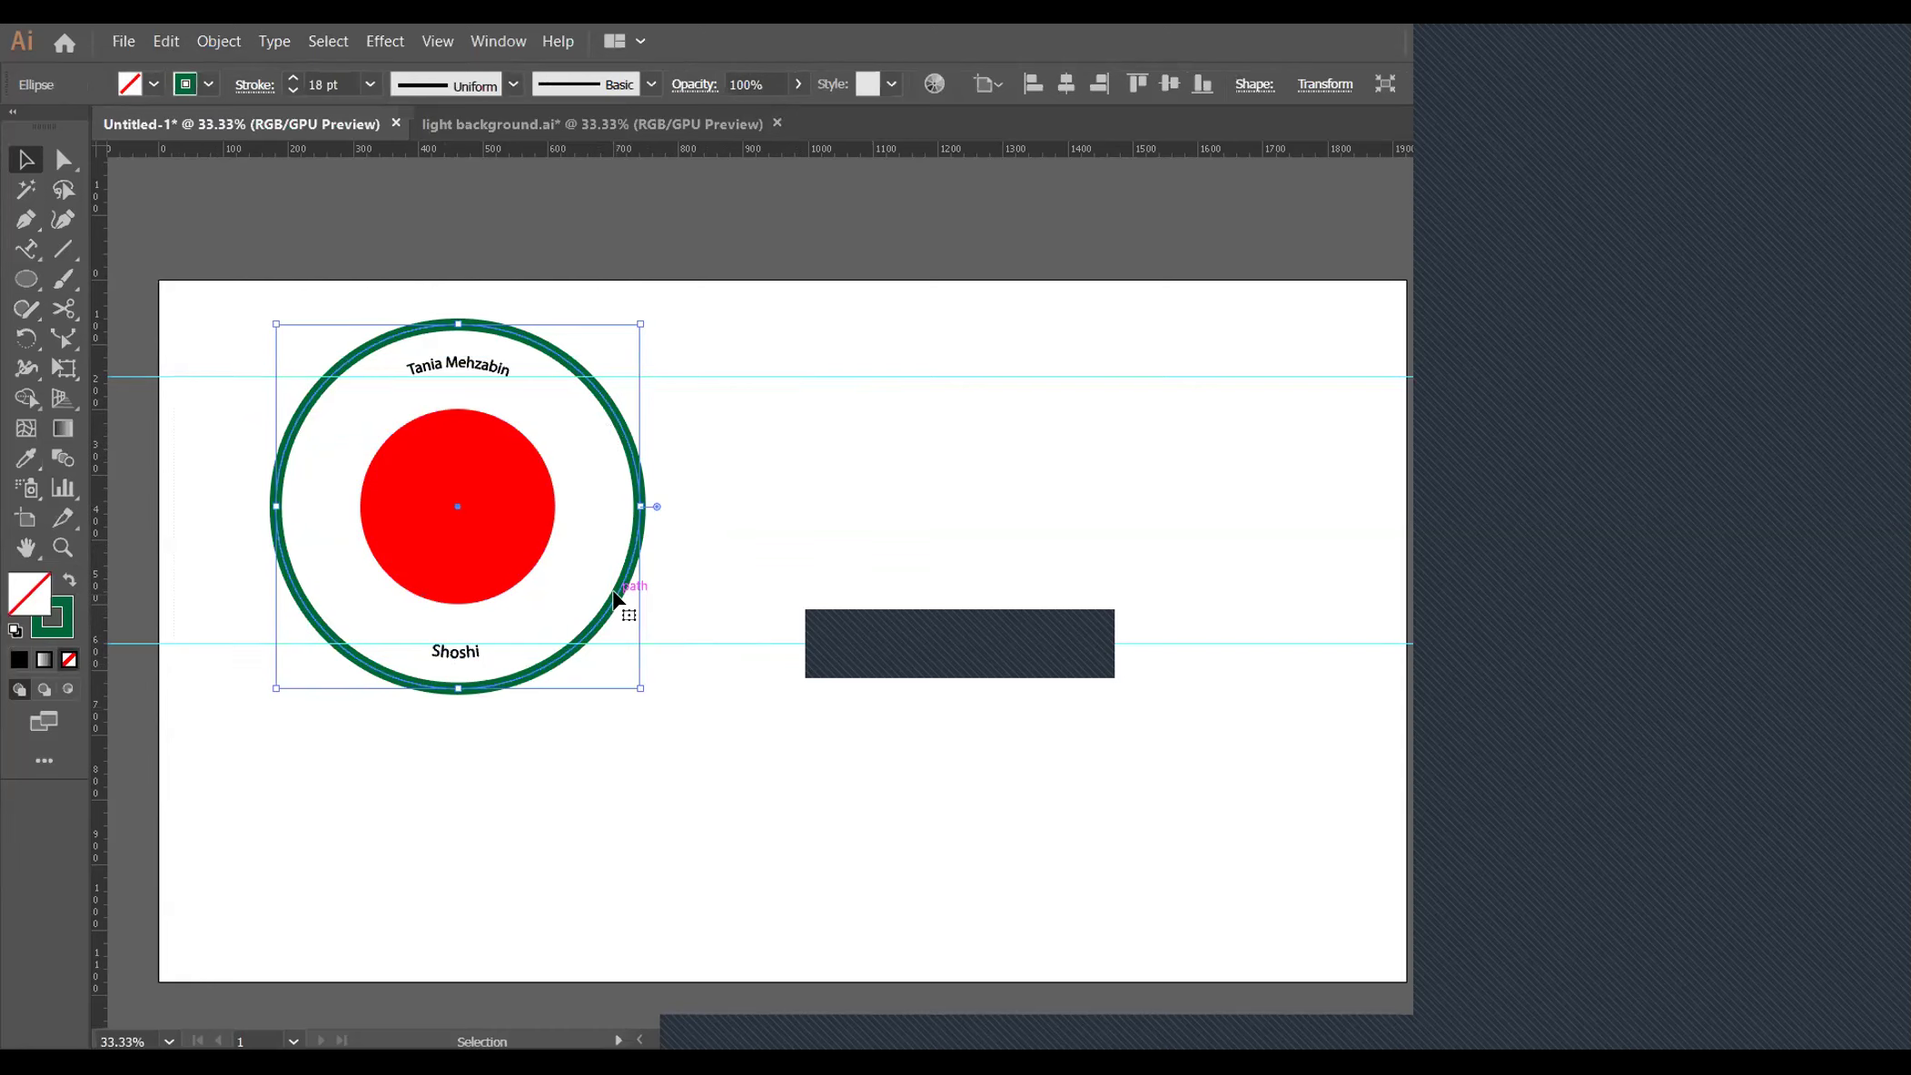
{"action": "left_click", "coordinate": [219, 41]}
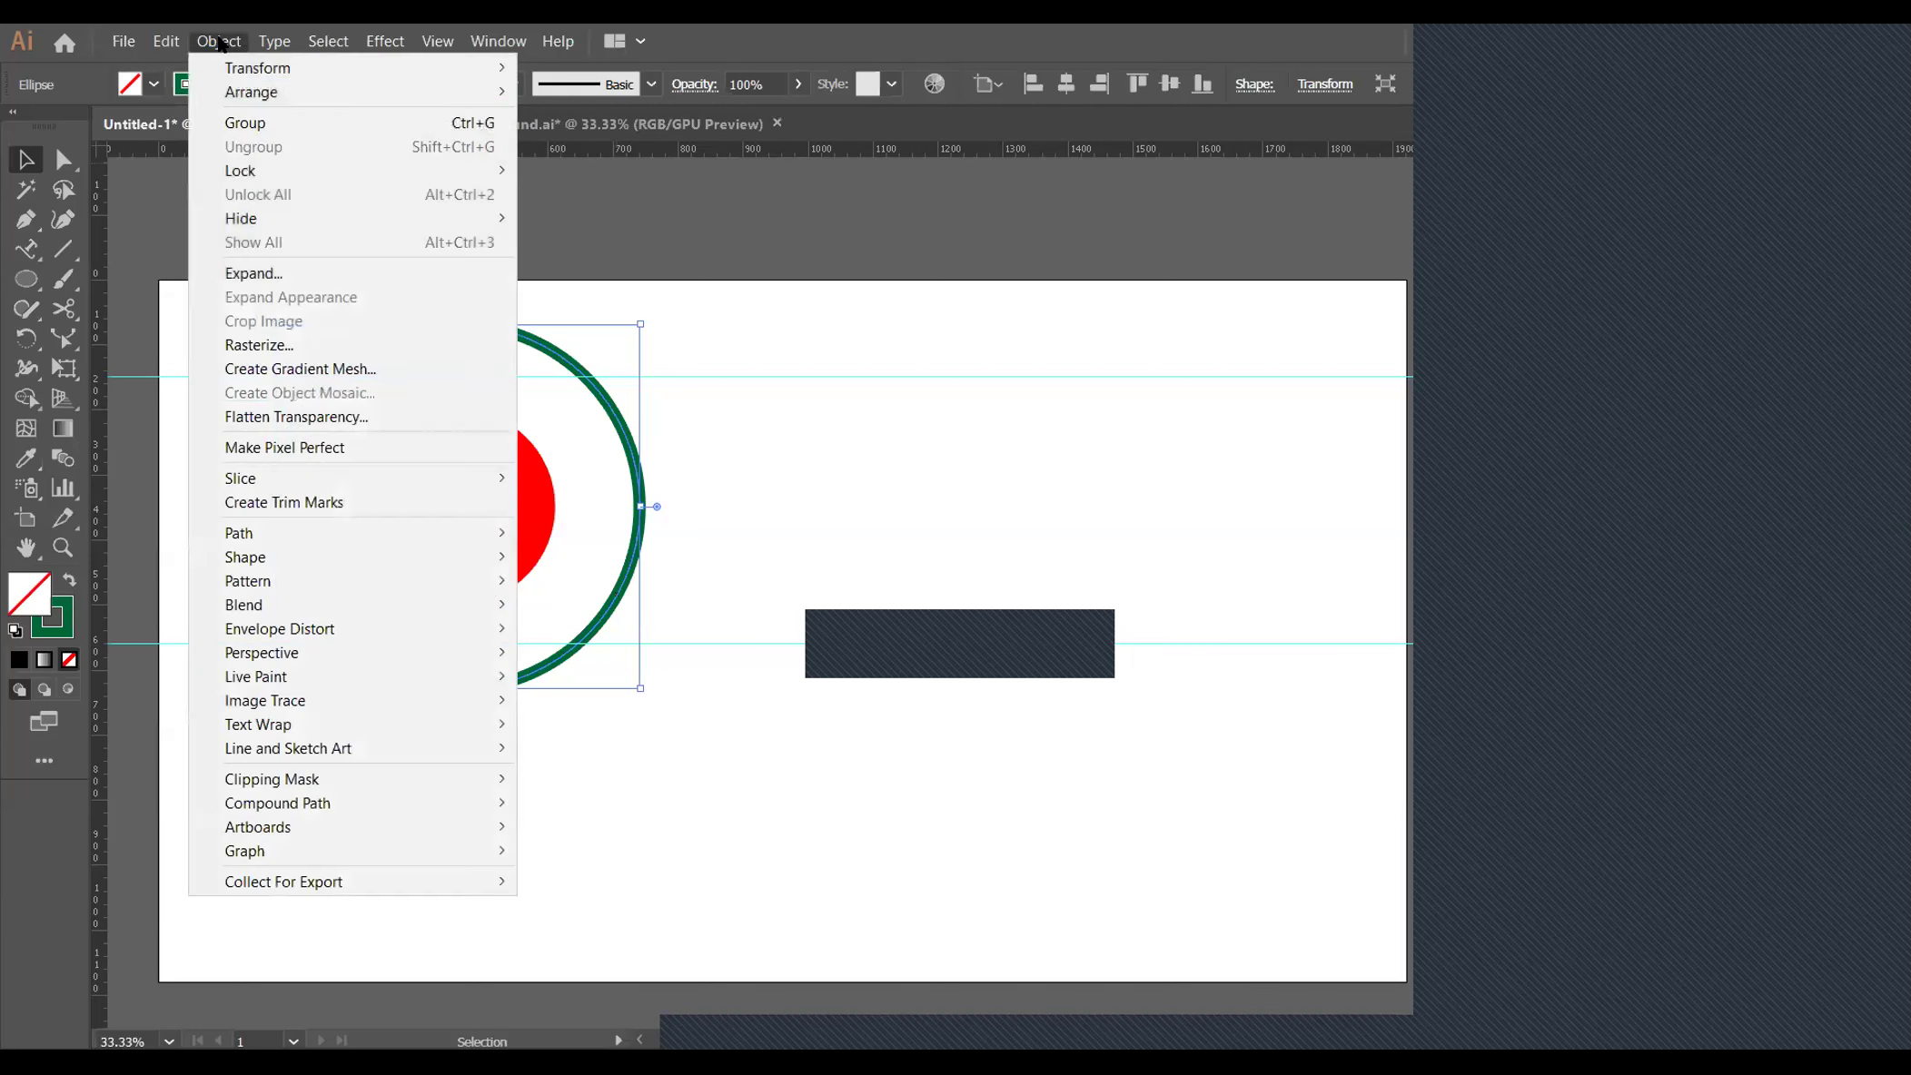
{"action": "left_click", "coordinate": [273, 277]}
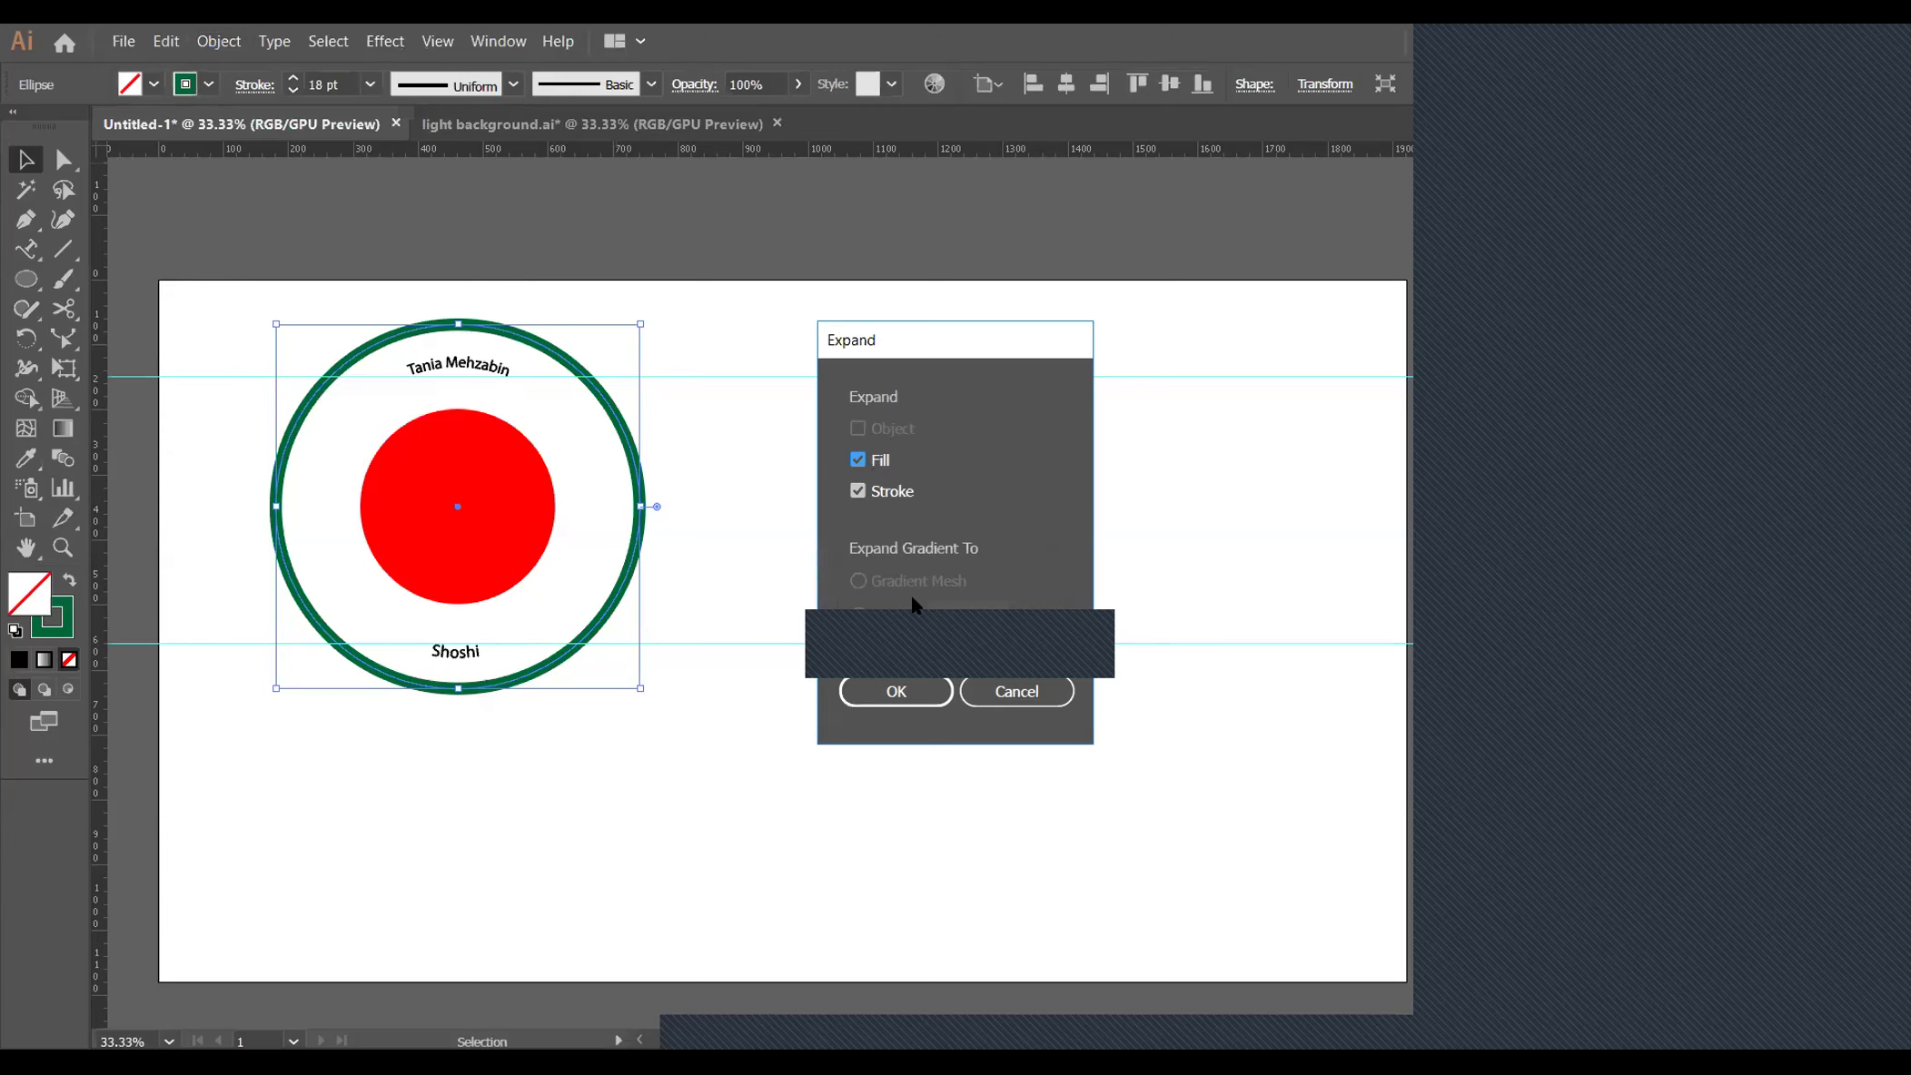
{"action": "left_click", "coordinate": [894, 690]}
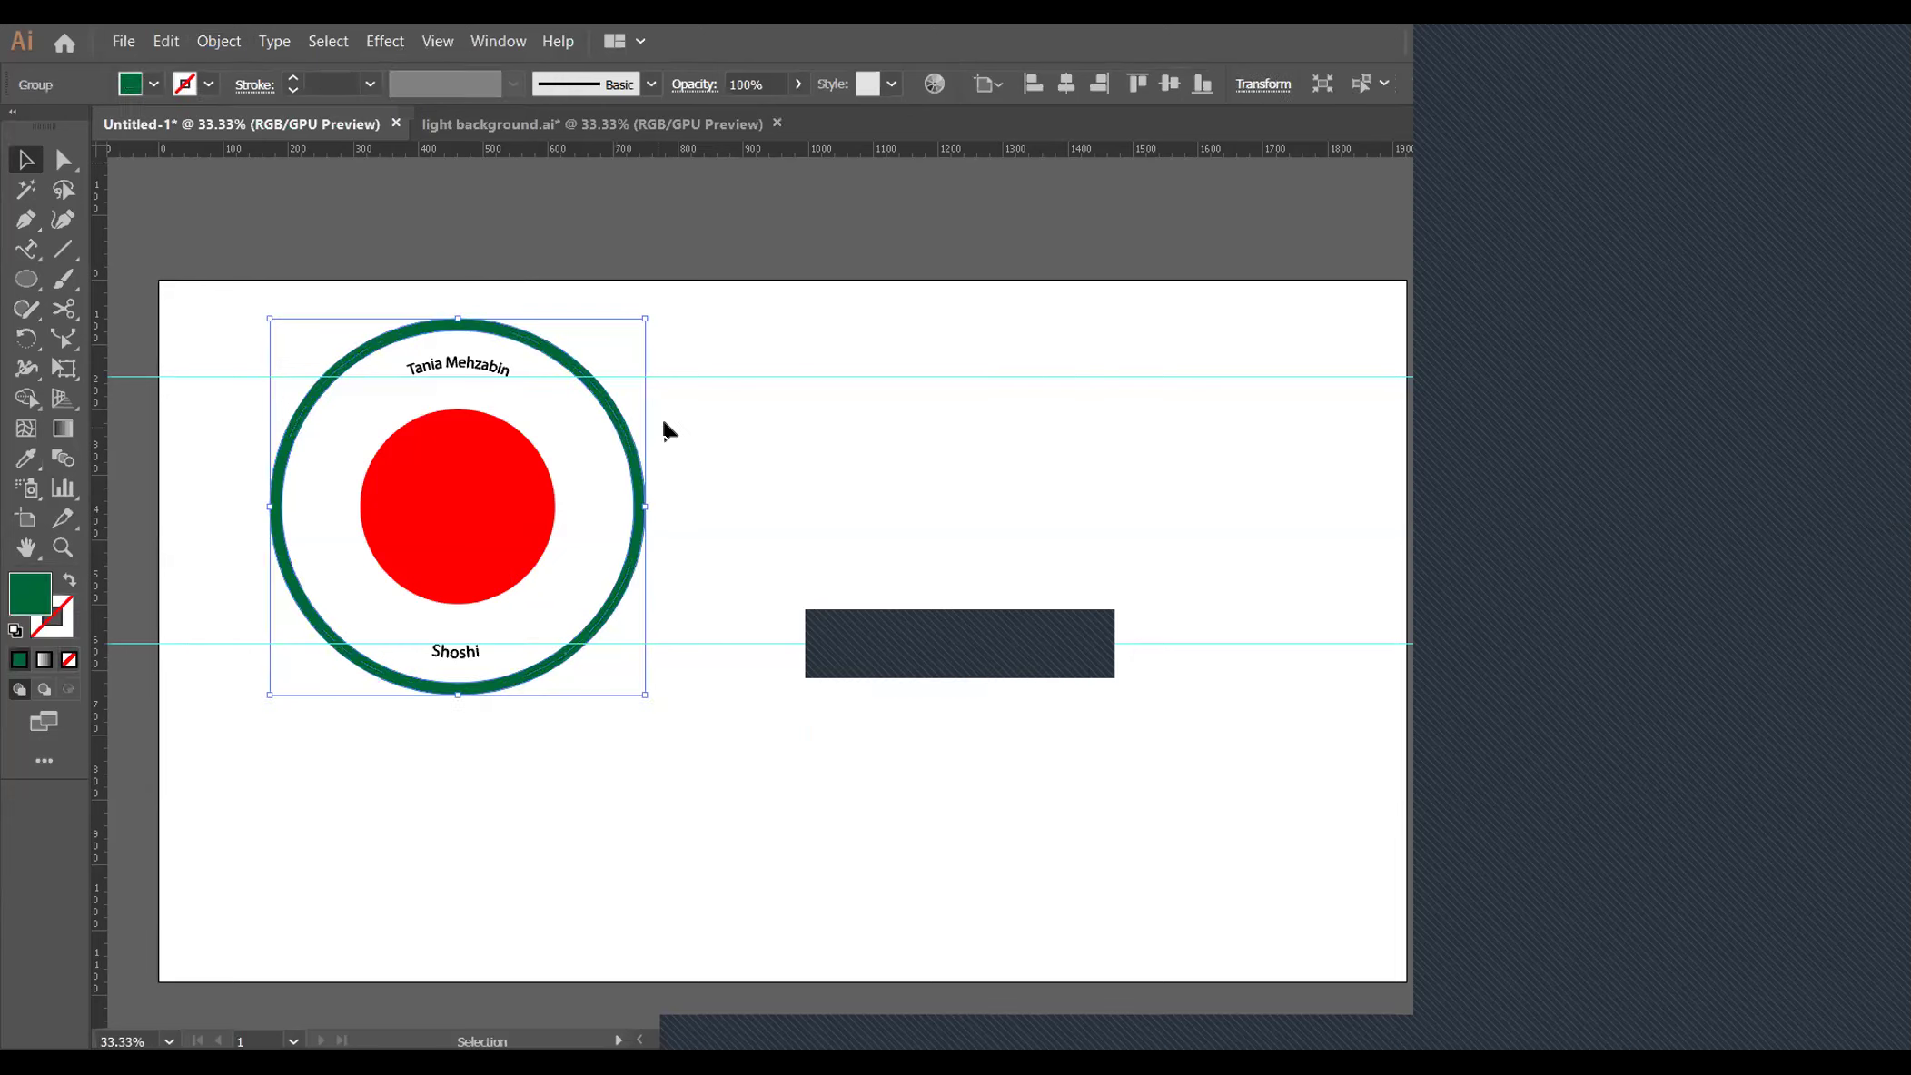
Reselect the ring and expand it again into a solid filled shape
{"action": "left_click", "coordinate": [681, 495]}
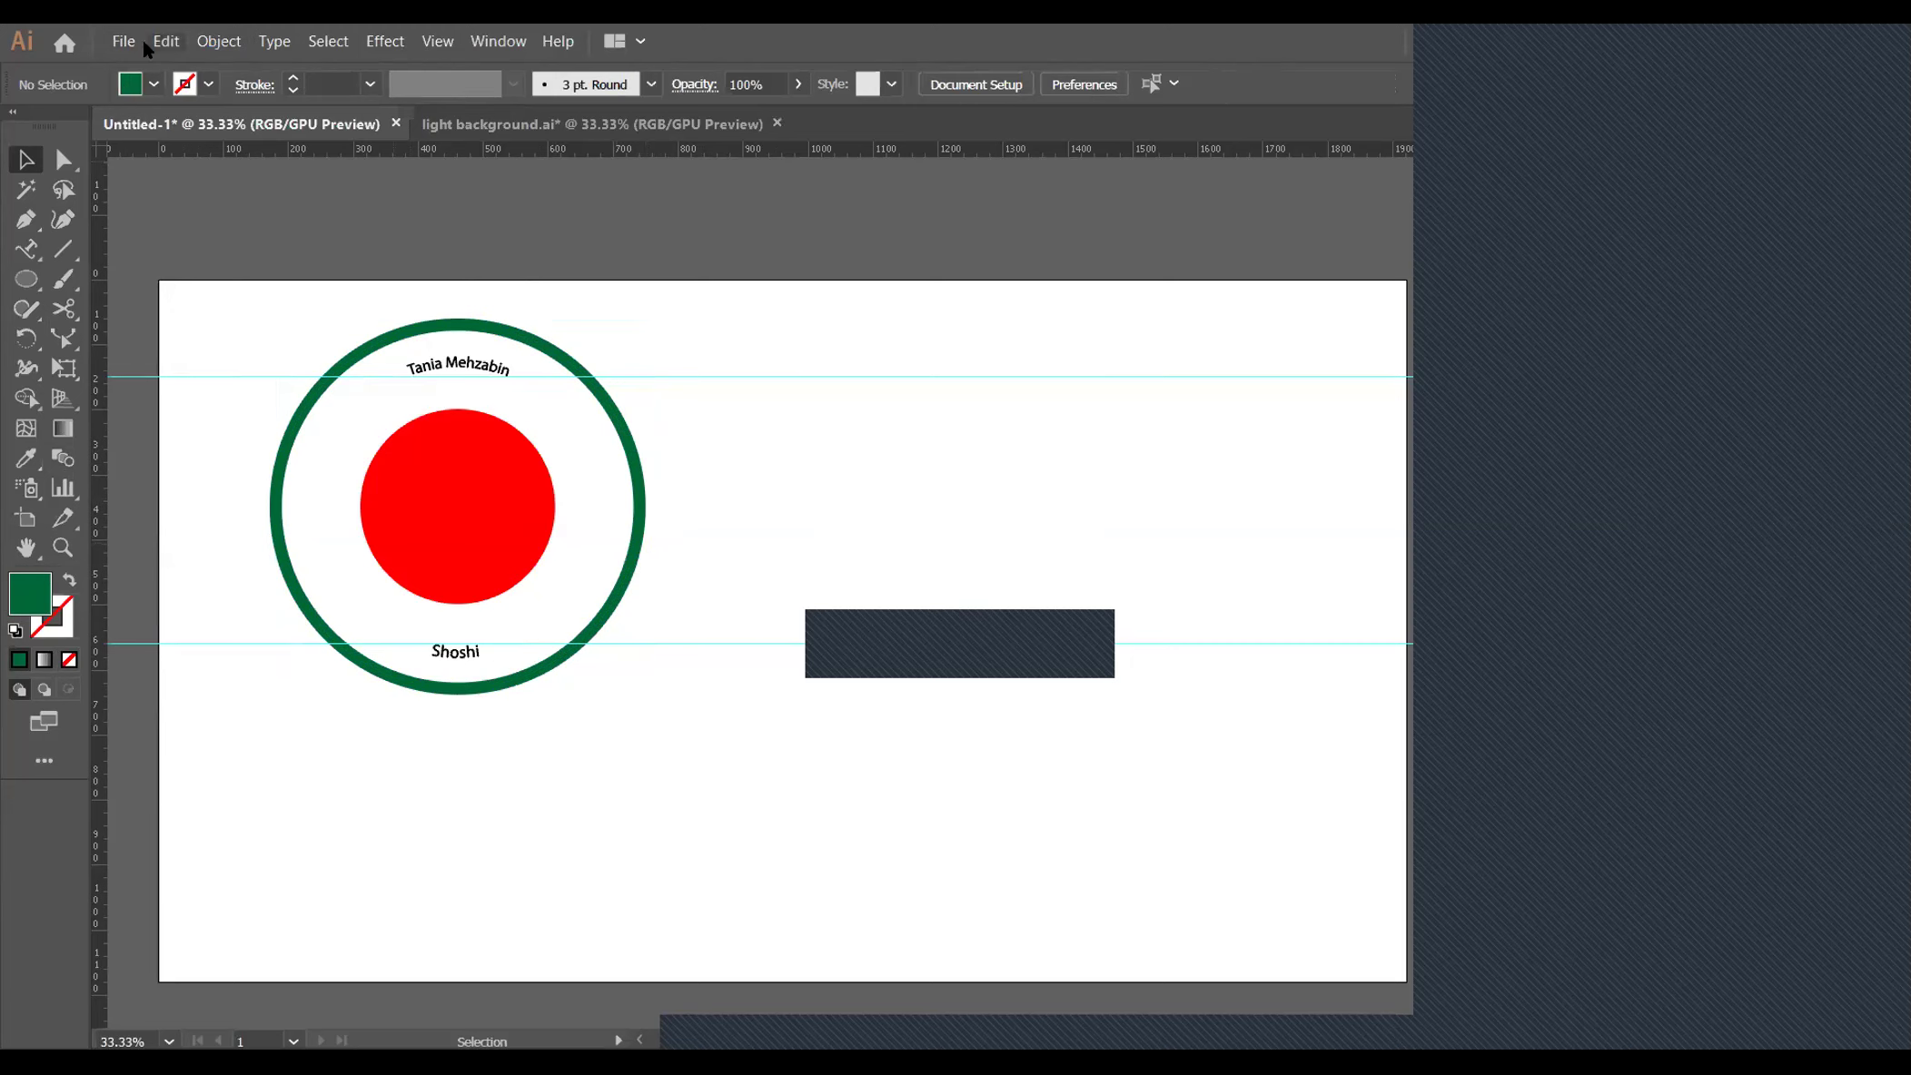
{"action": "left_click", "coordinate": [541, 368]}
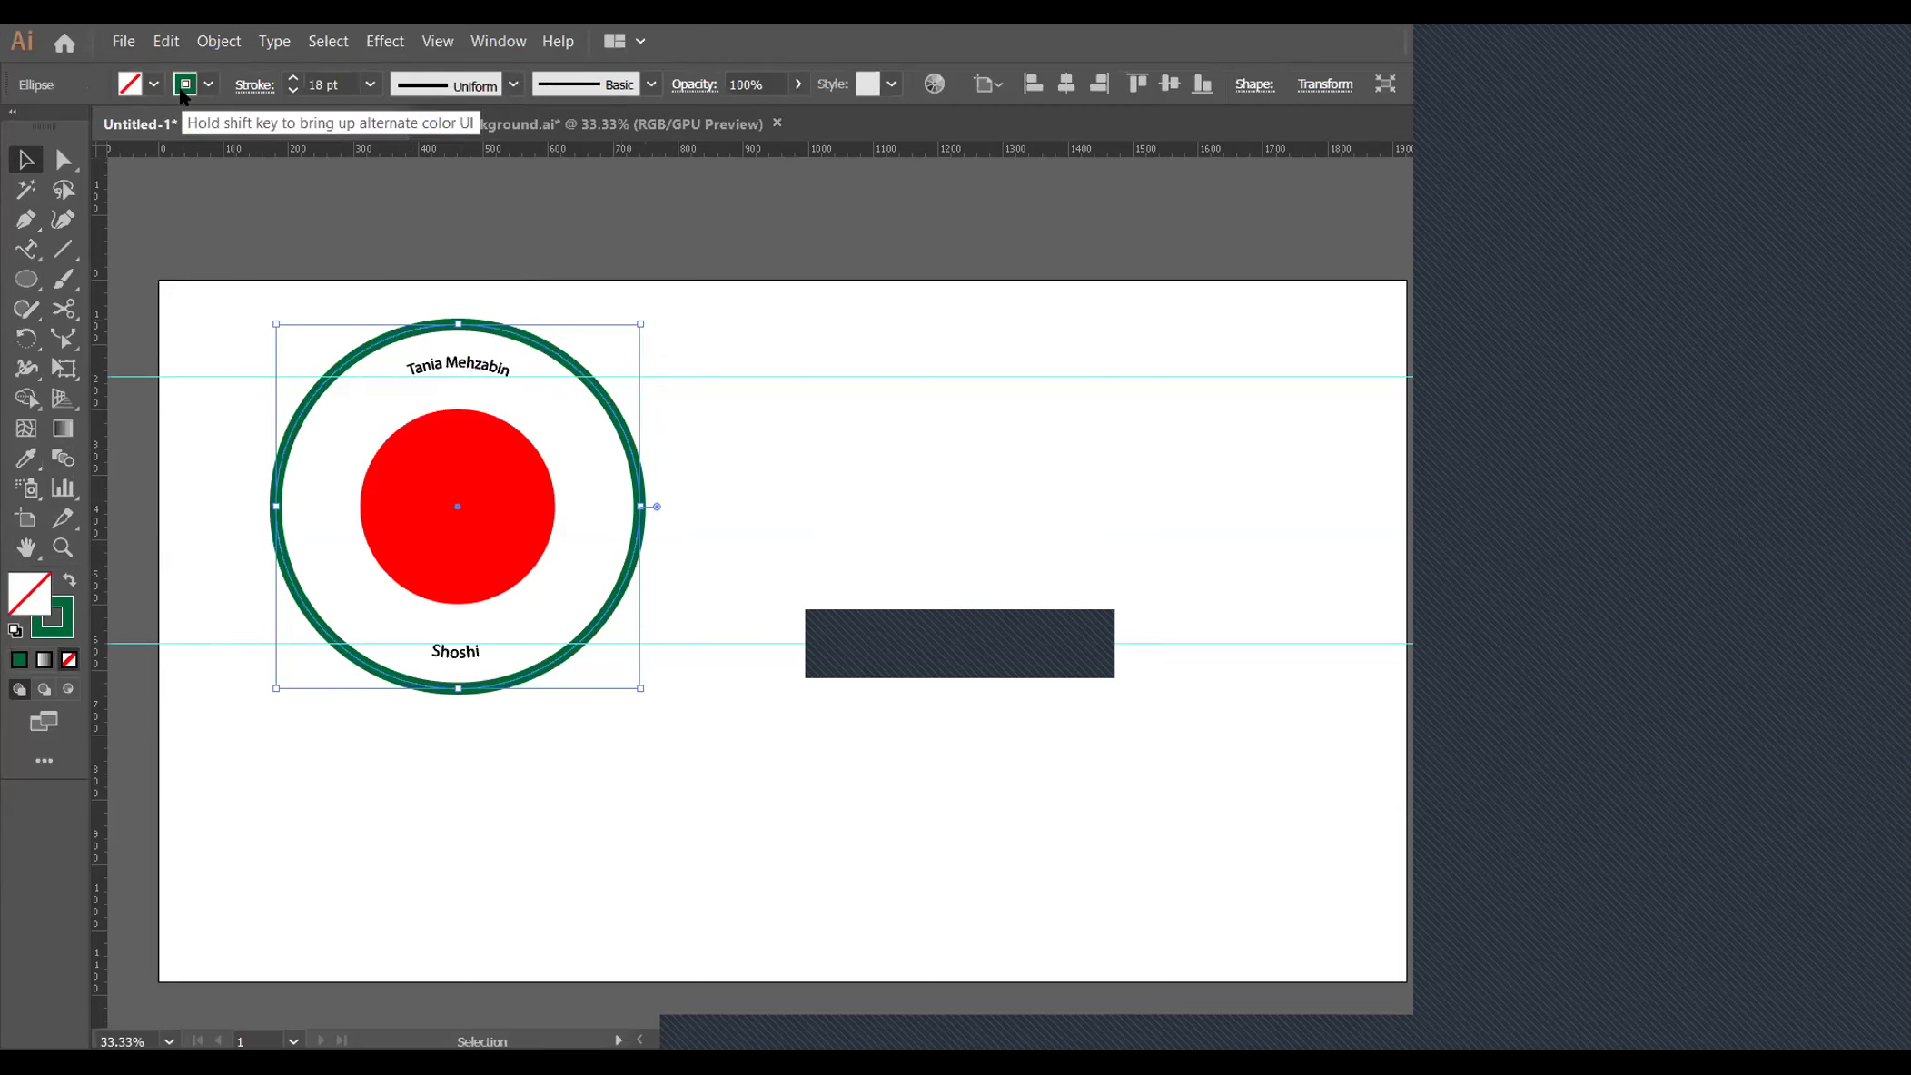
{"action": "left_click", "coordinate": [215, 41]}
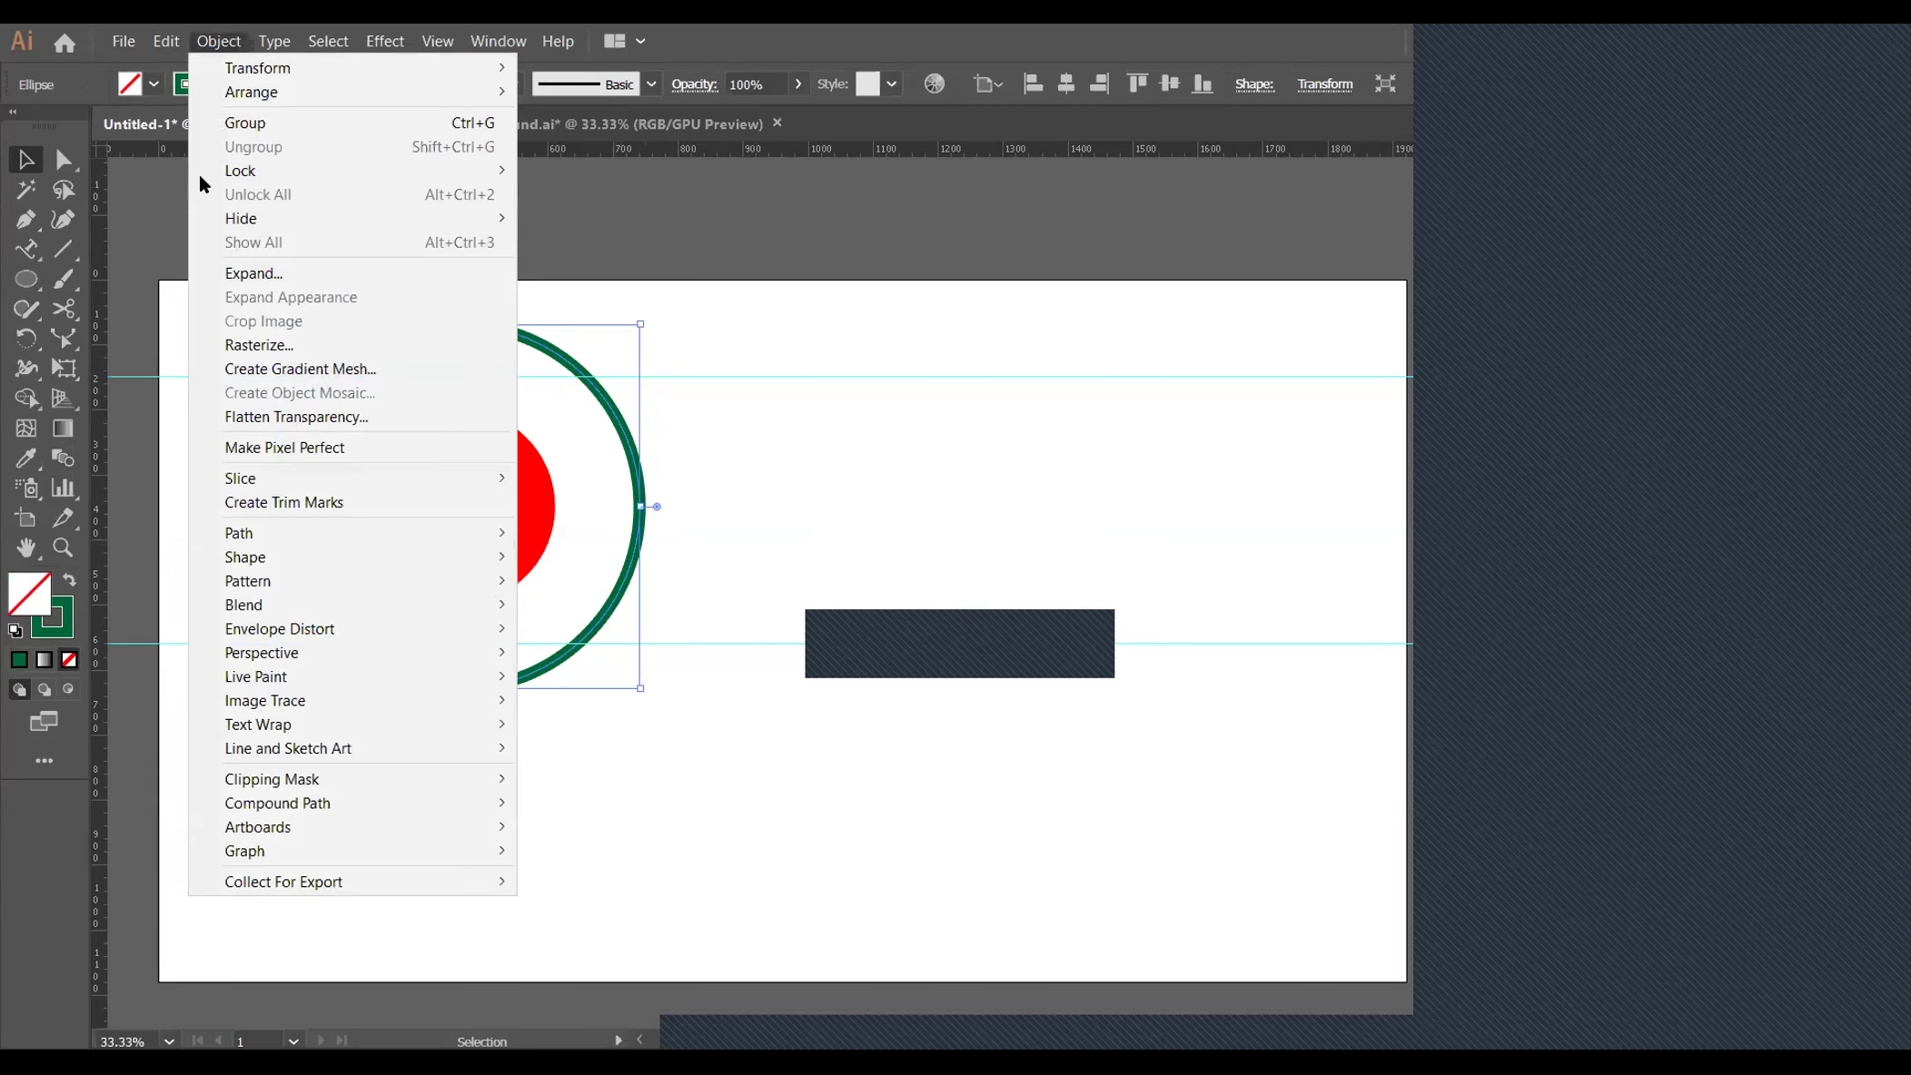
{"action": "left_click", "coordinate": [288, 270]}
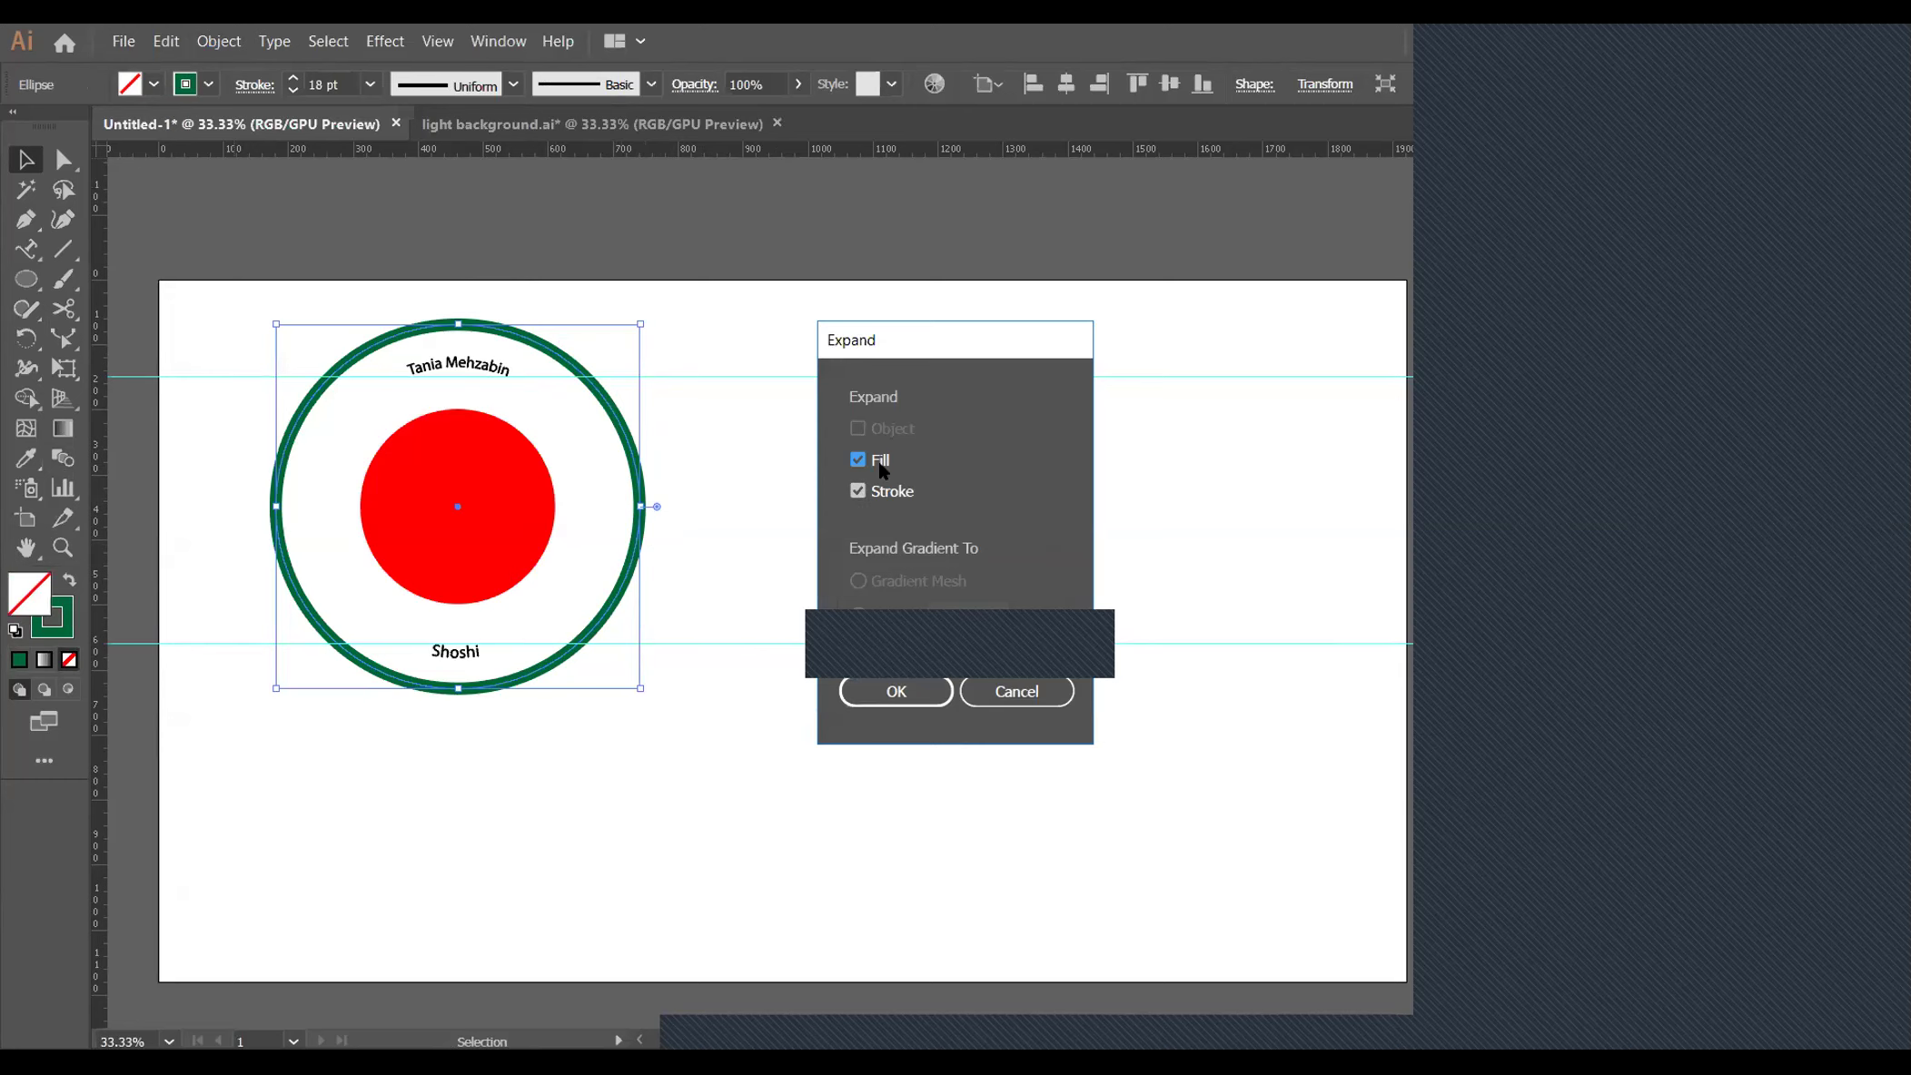
{"action": "left_click", "coordinate": [898, 691]}
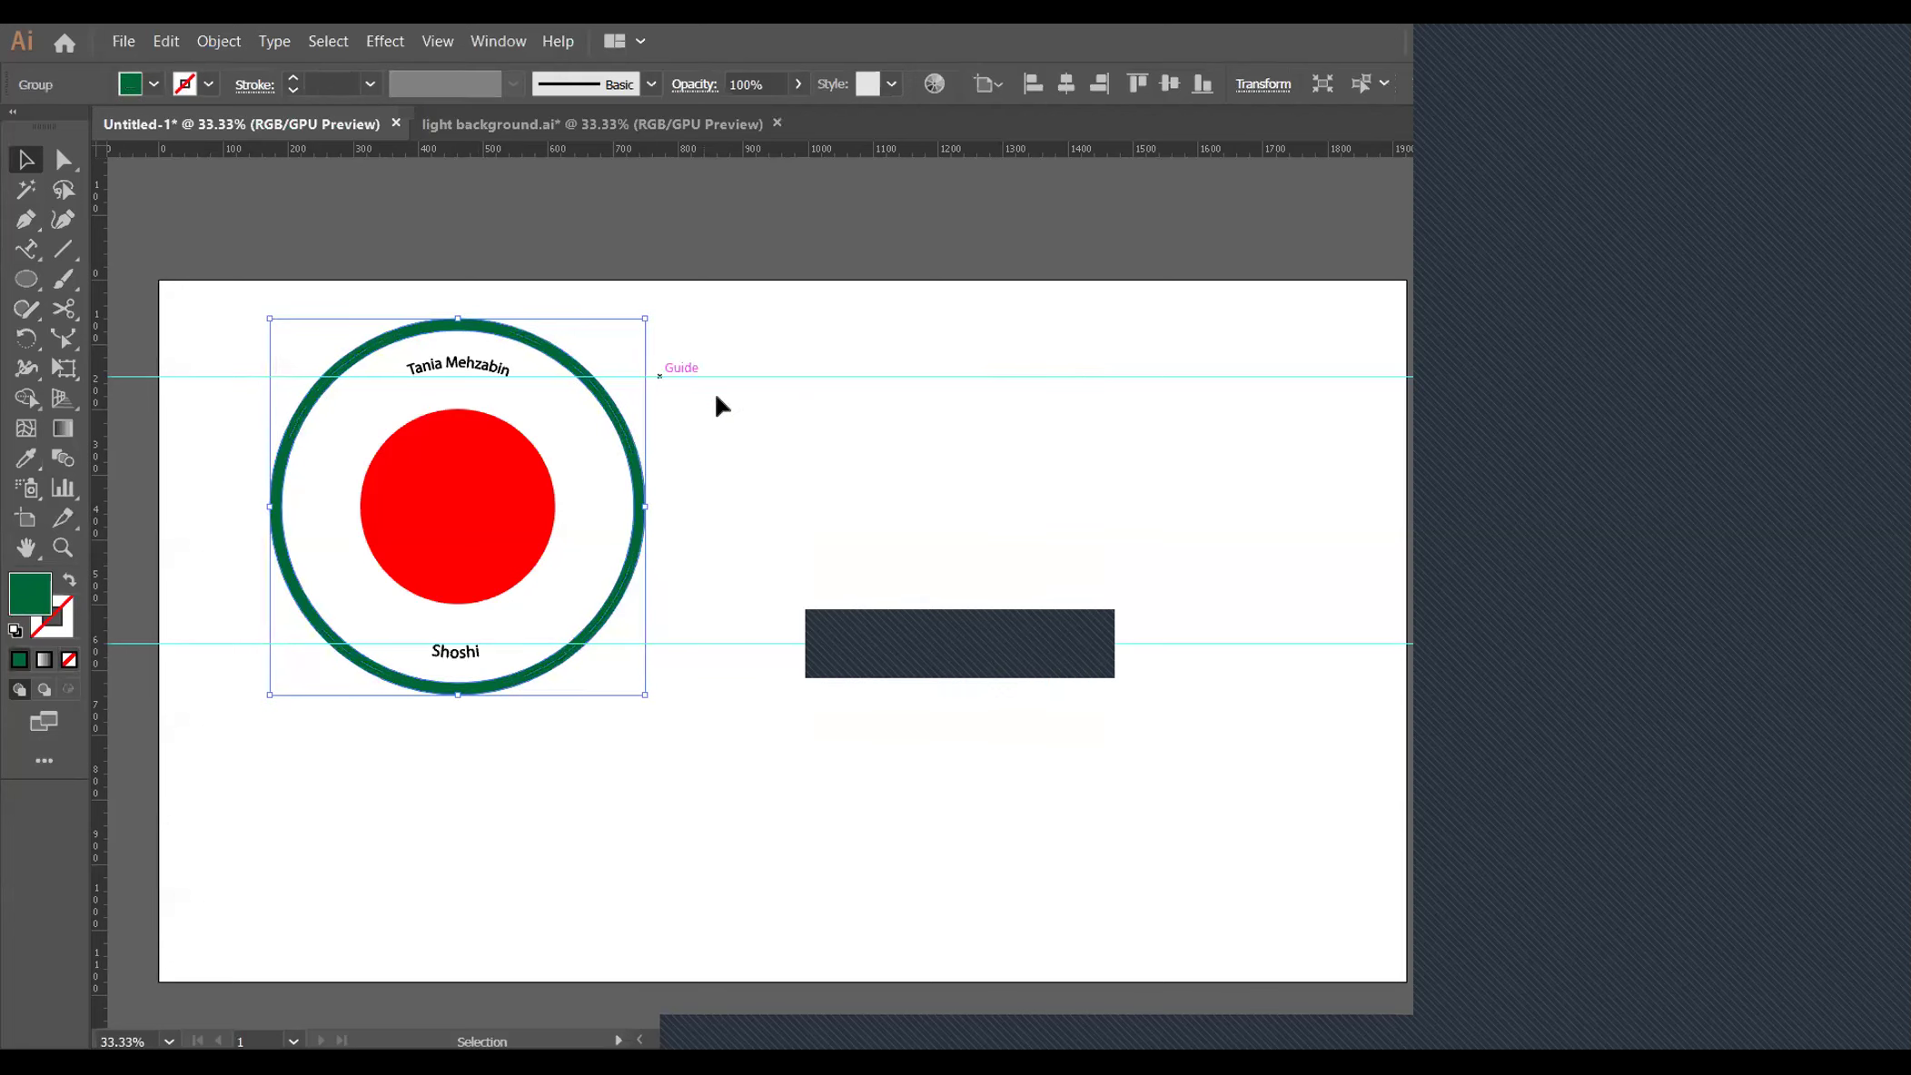
{"action": "left_click_drag", "start_coordinate": [751, 341], "coordinate": [847, 717]}
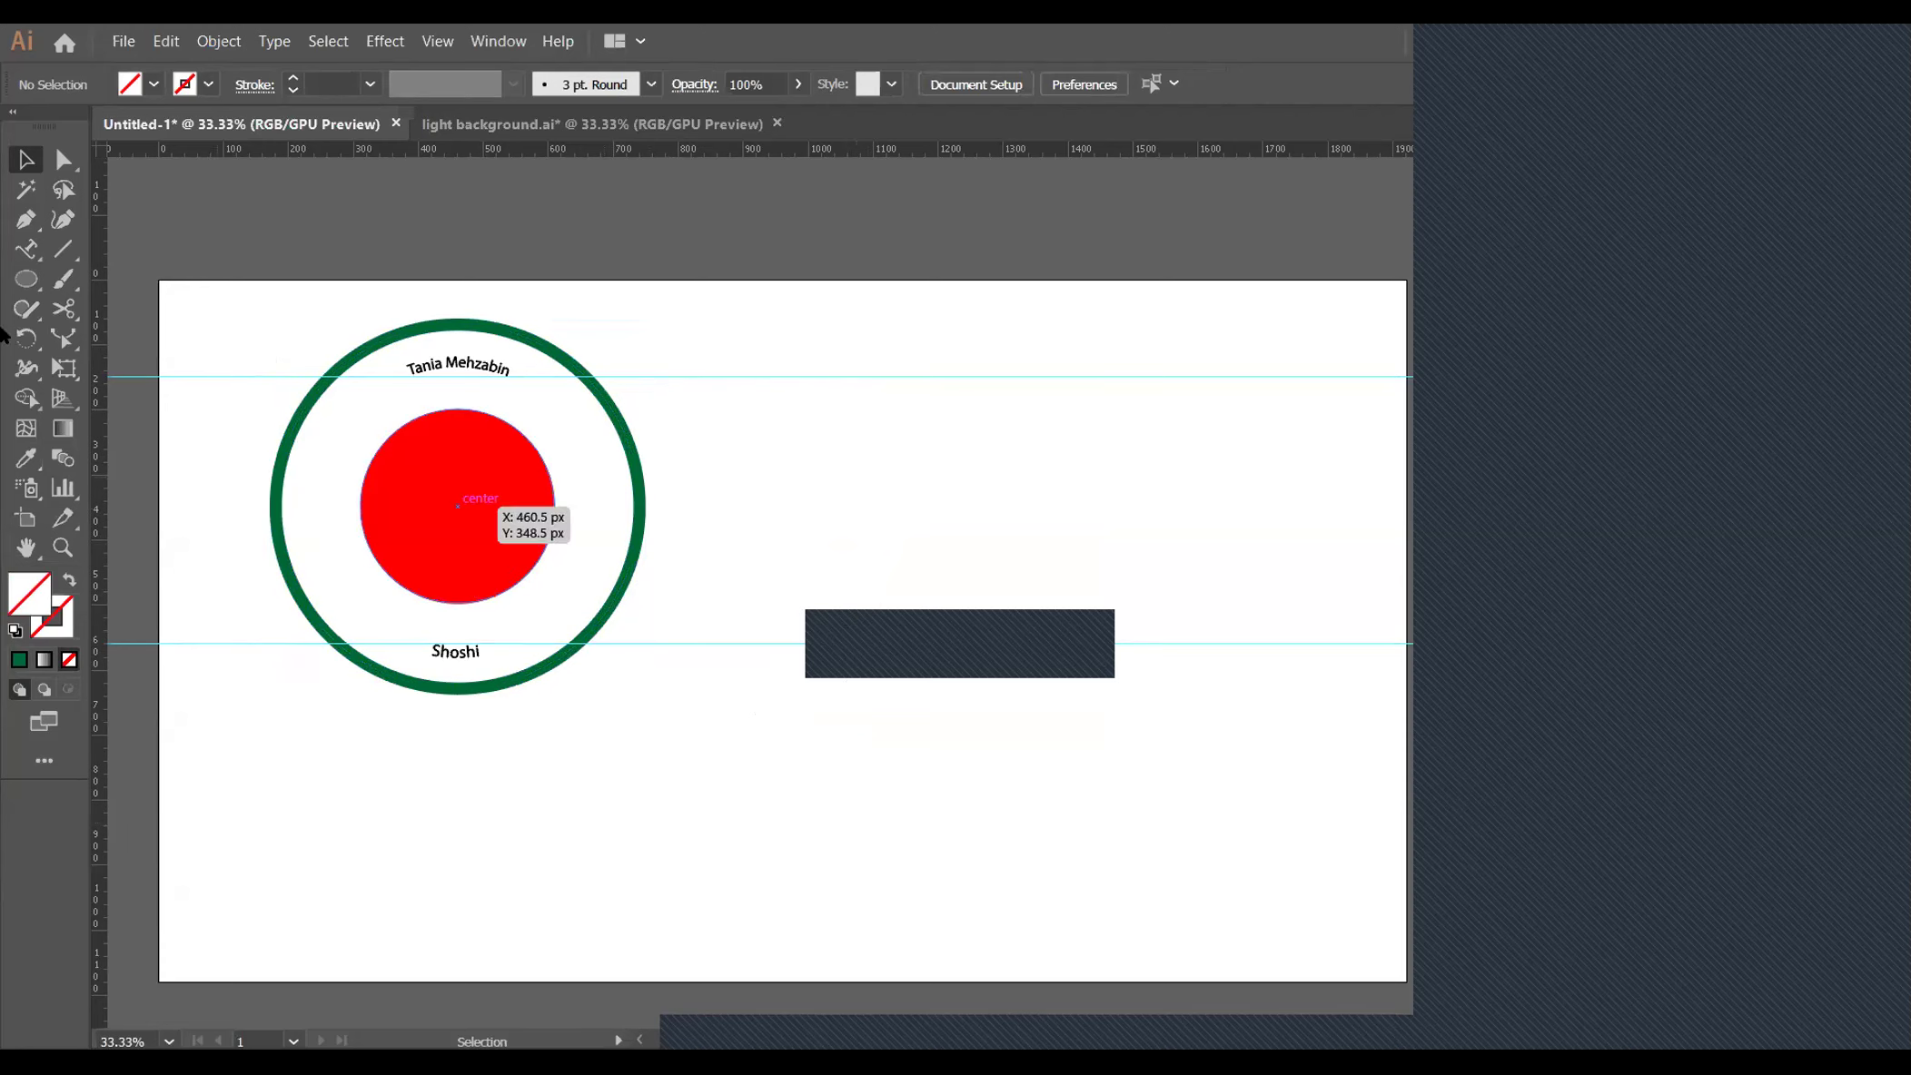
Create a 5-point star with the Star Tool dialog
{"action": "left_click", "coordinate": [26, 278]}
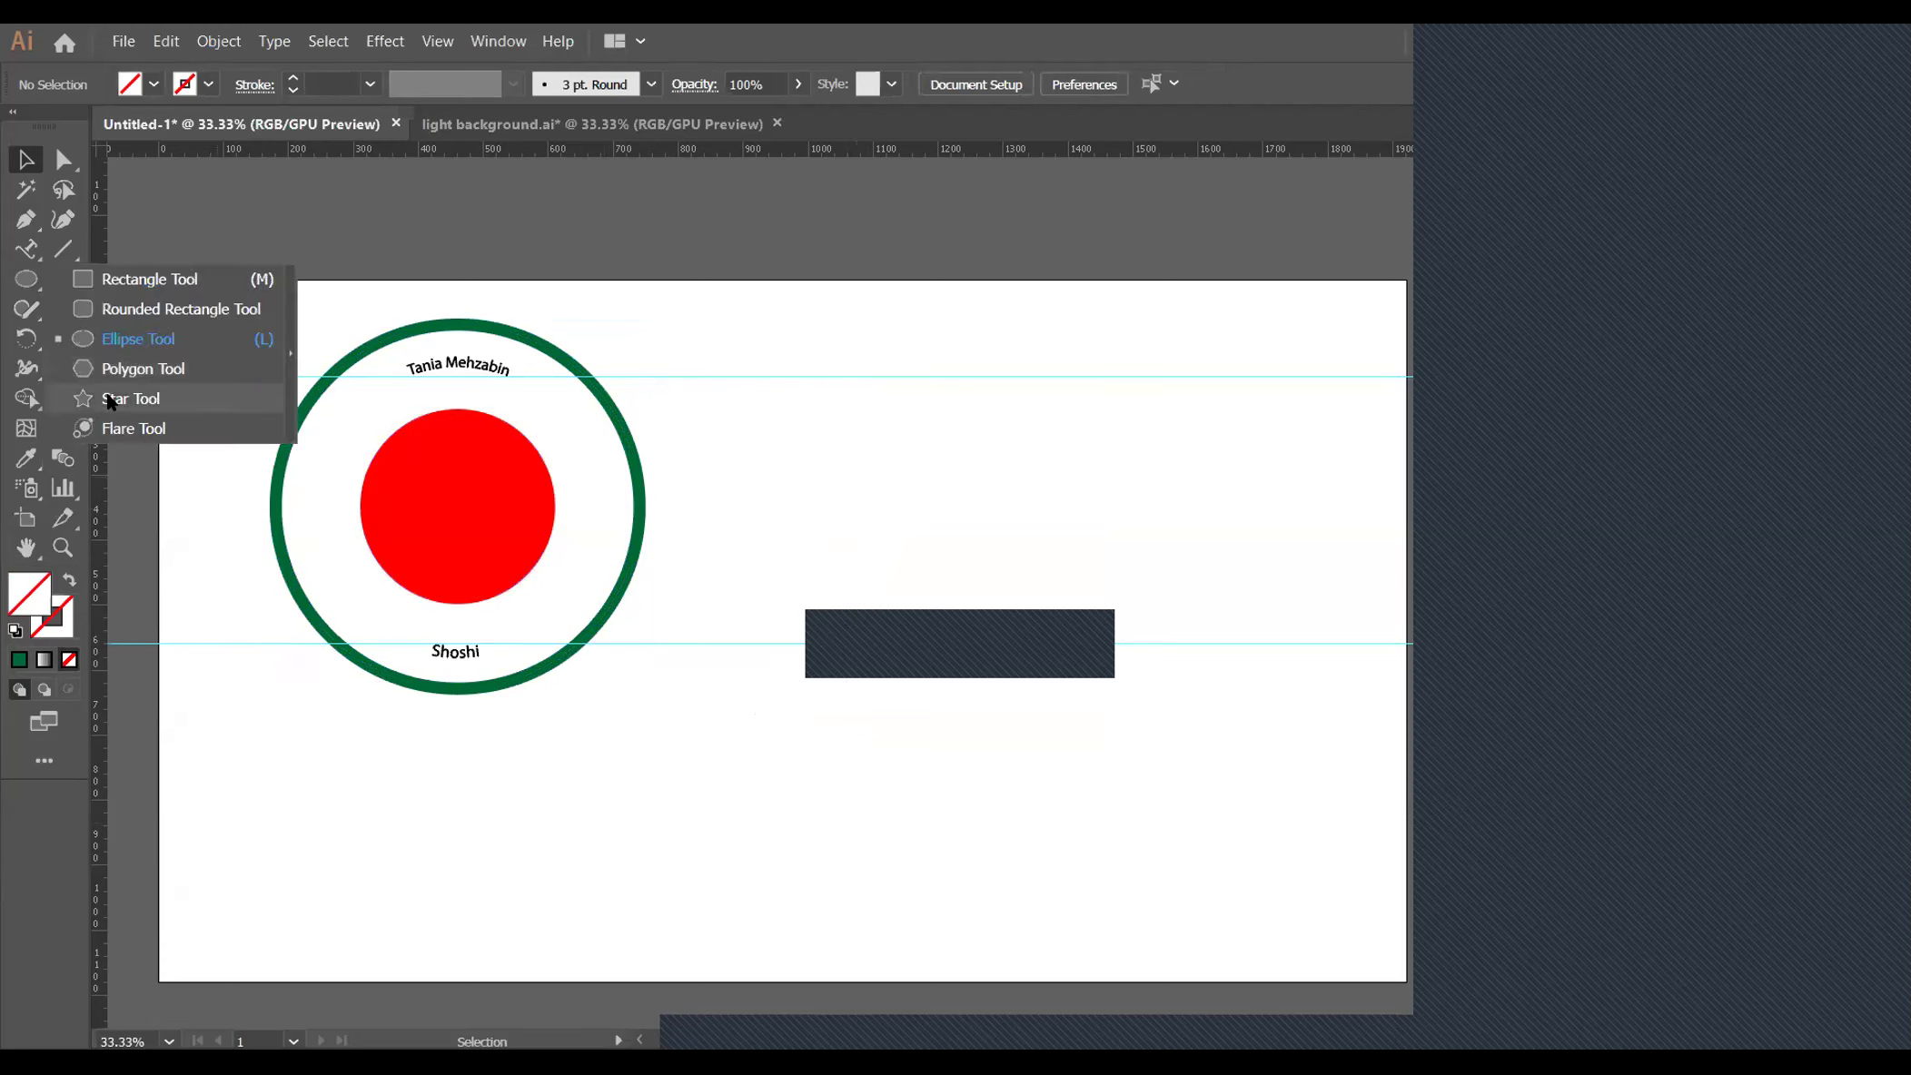
{"action": "left_click", "coordinate": [109, 399]}
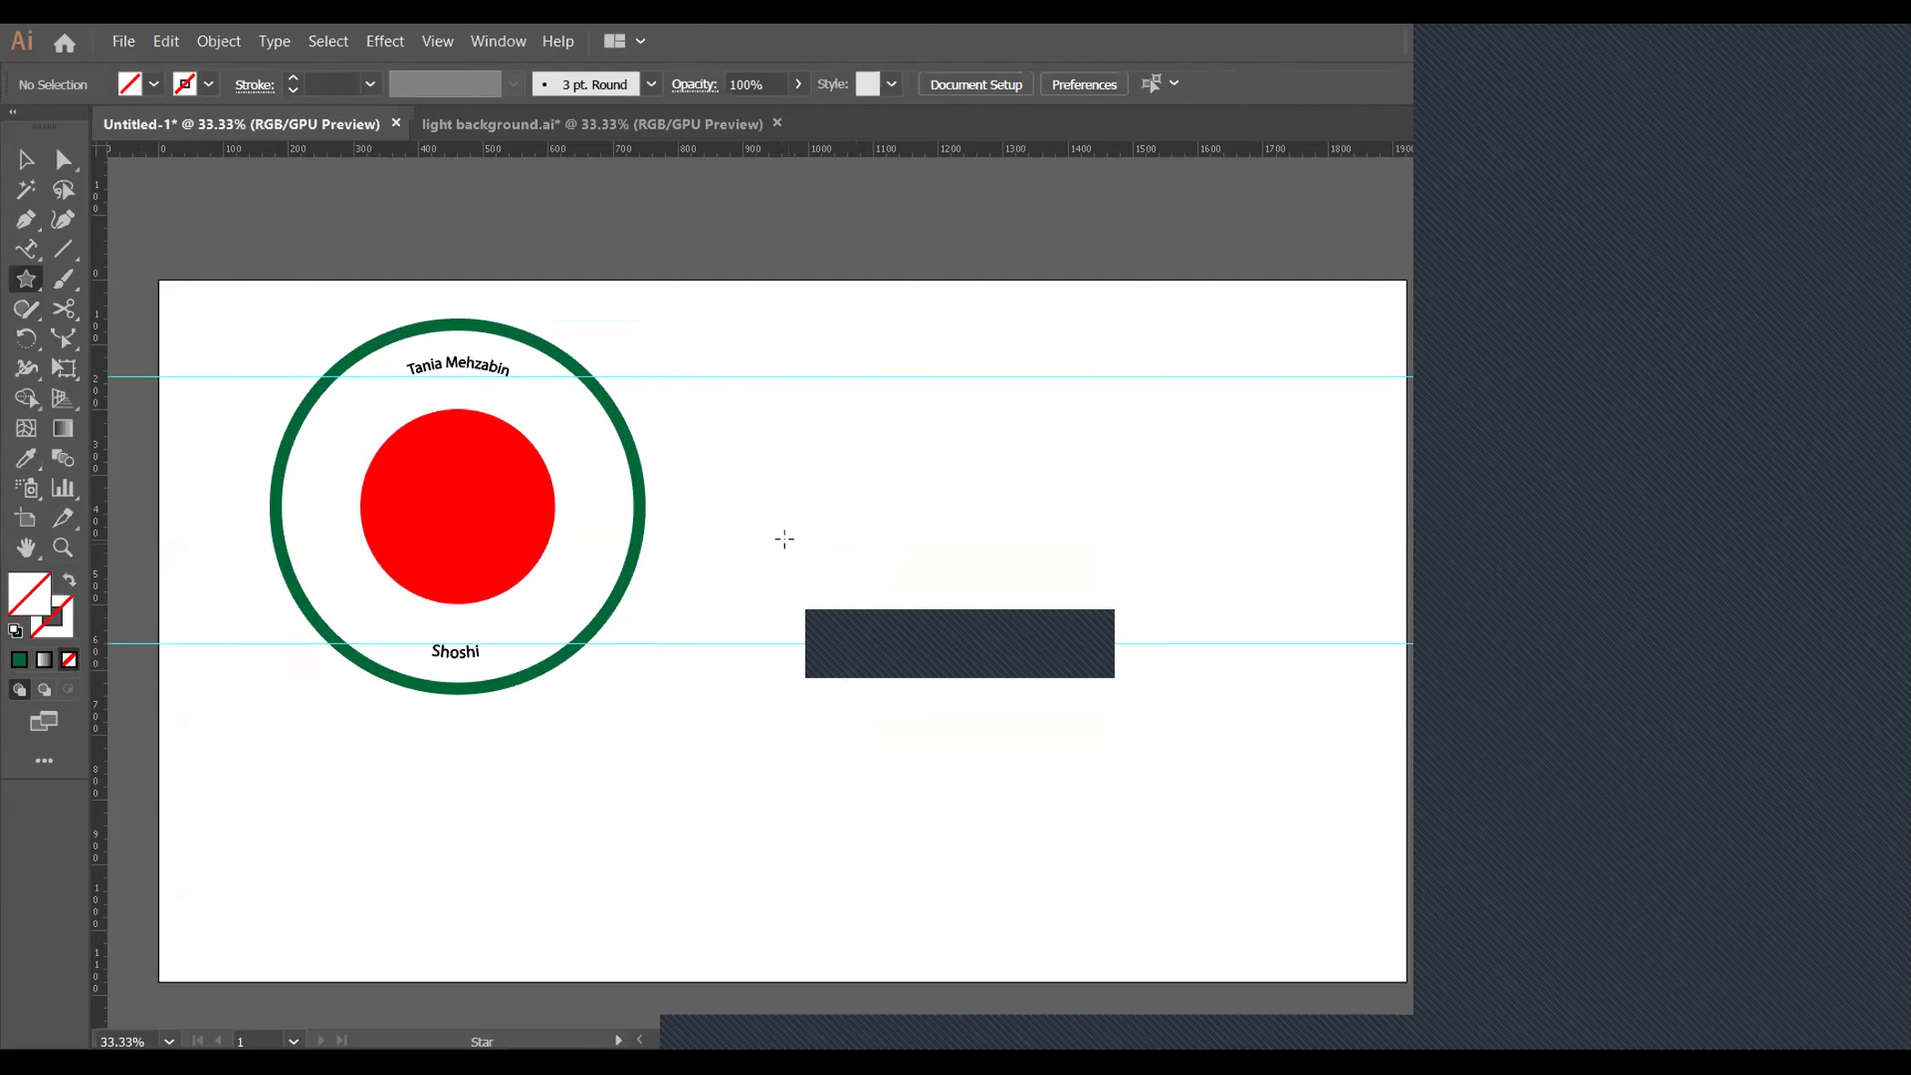
{"action": "left_click", "coordinate": [785, 540]}
{"action": "type", "text": "32"}
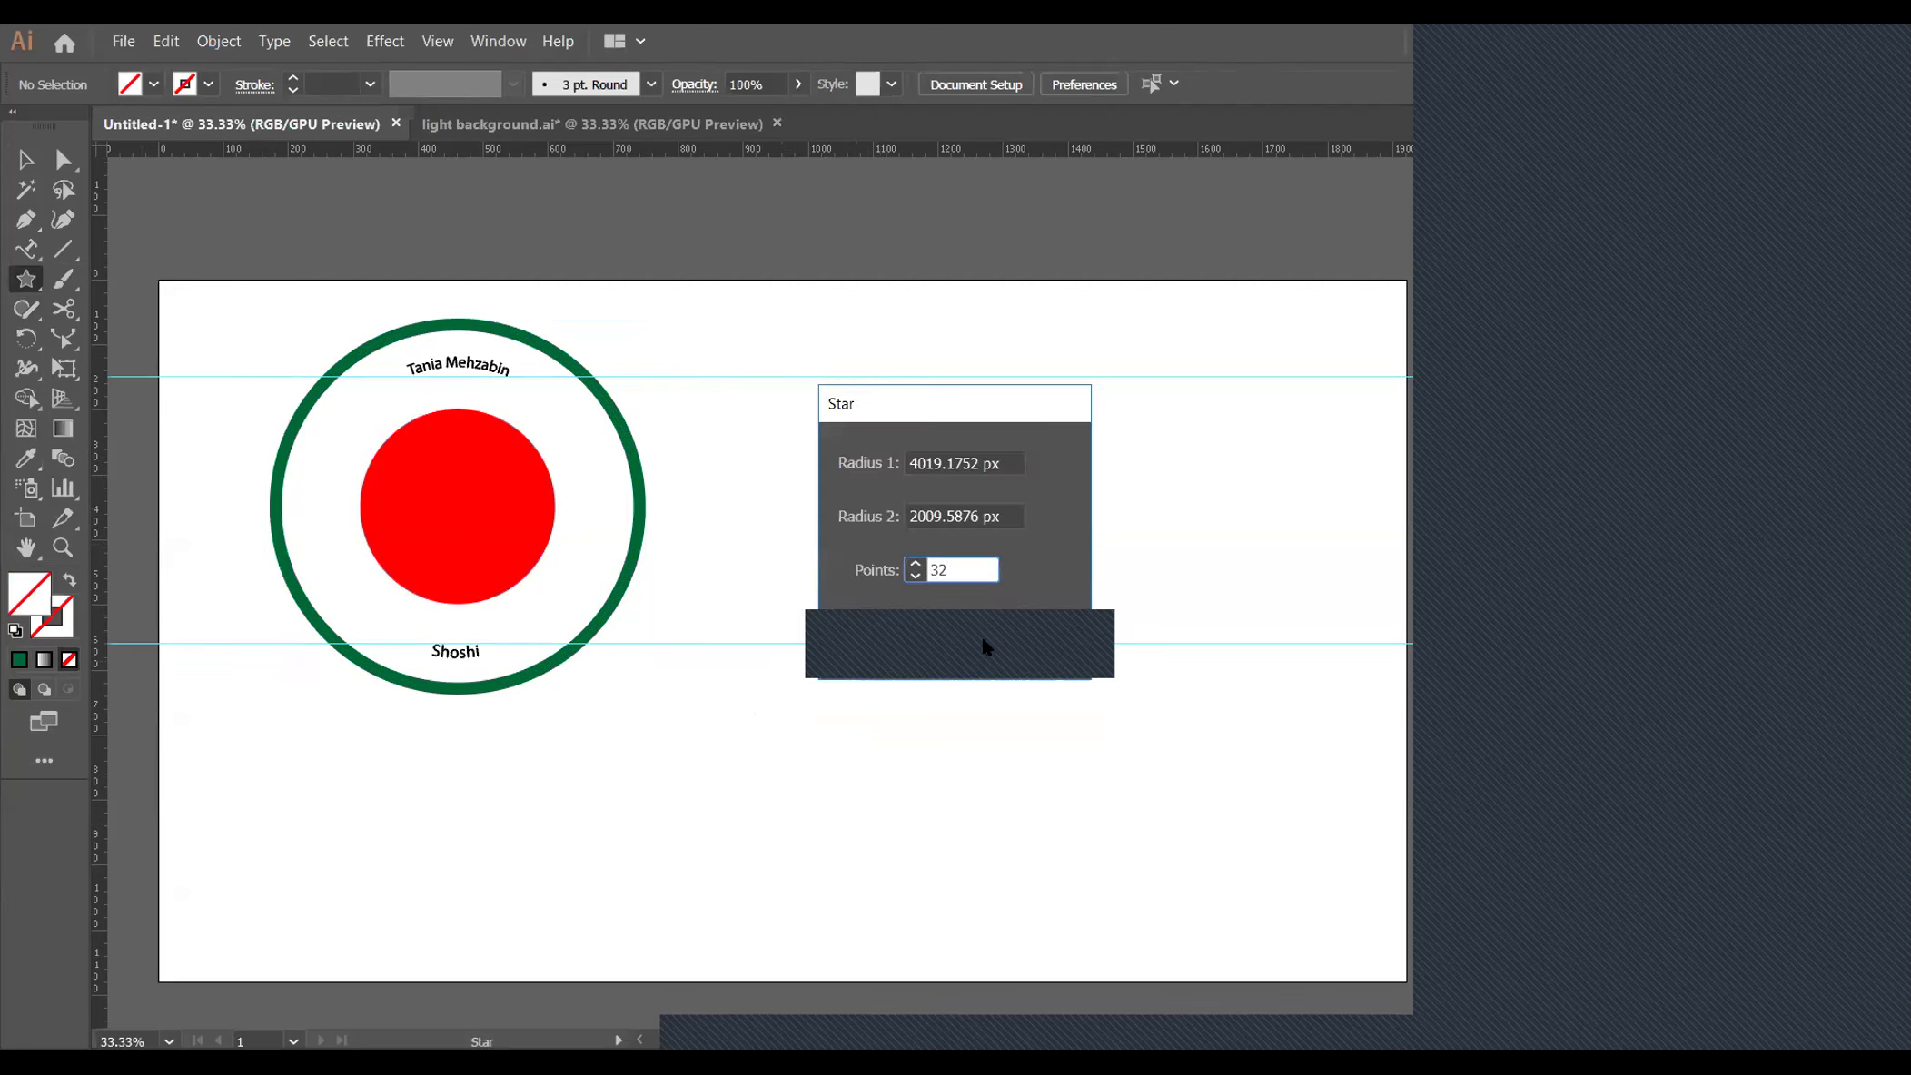
{"action": "key", "text": "BackSpace"}
{"action": "key", "text": "BackSpace"}
{"action": "type", "text": "5"}
{"action": "left_click", "coordinate": [864, 626]}
Select the green ring circle on its own and expand it into a filled shape
{"action": "left_click", "coordinate": [24, 162]}
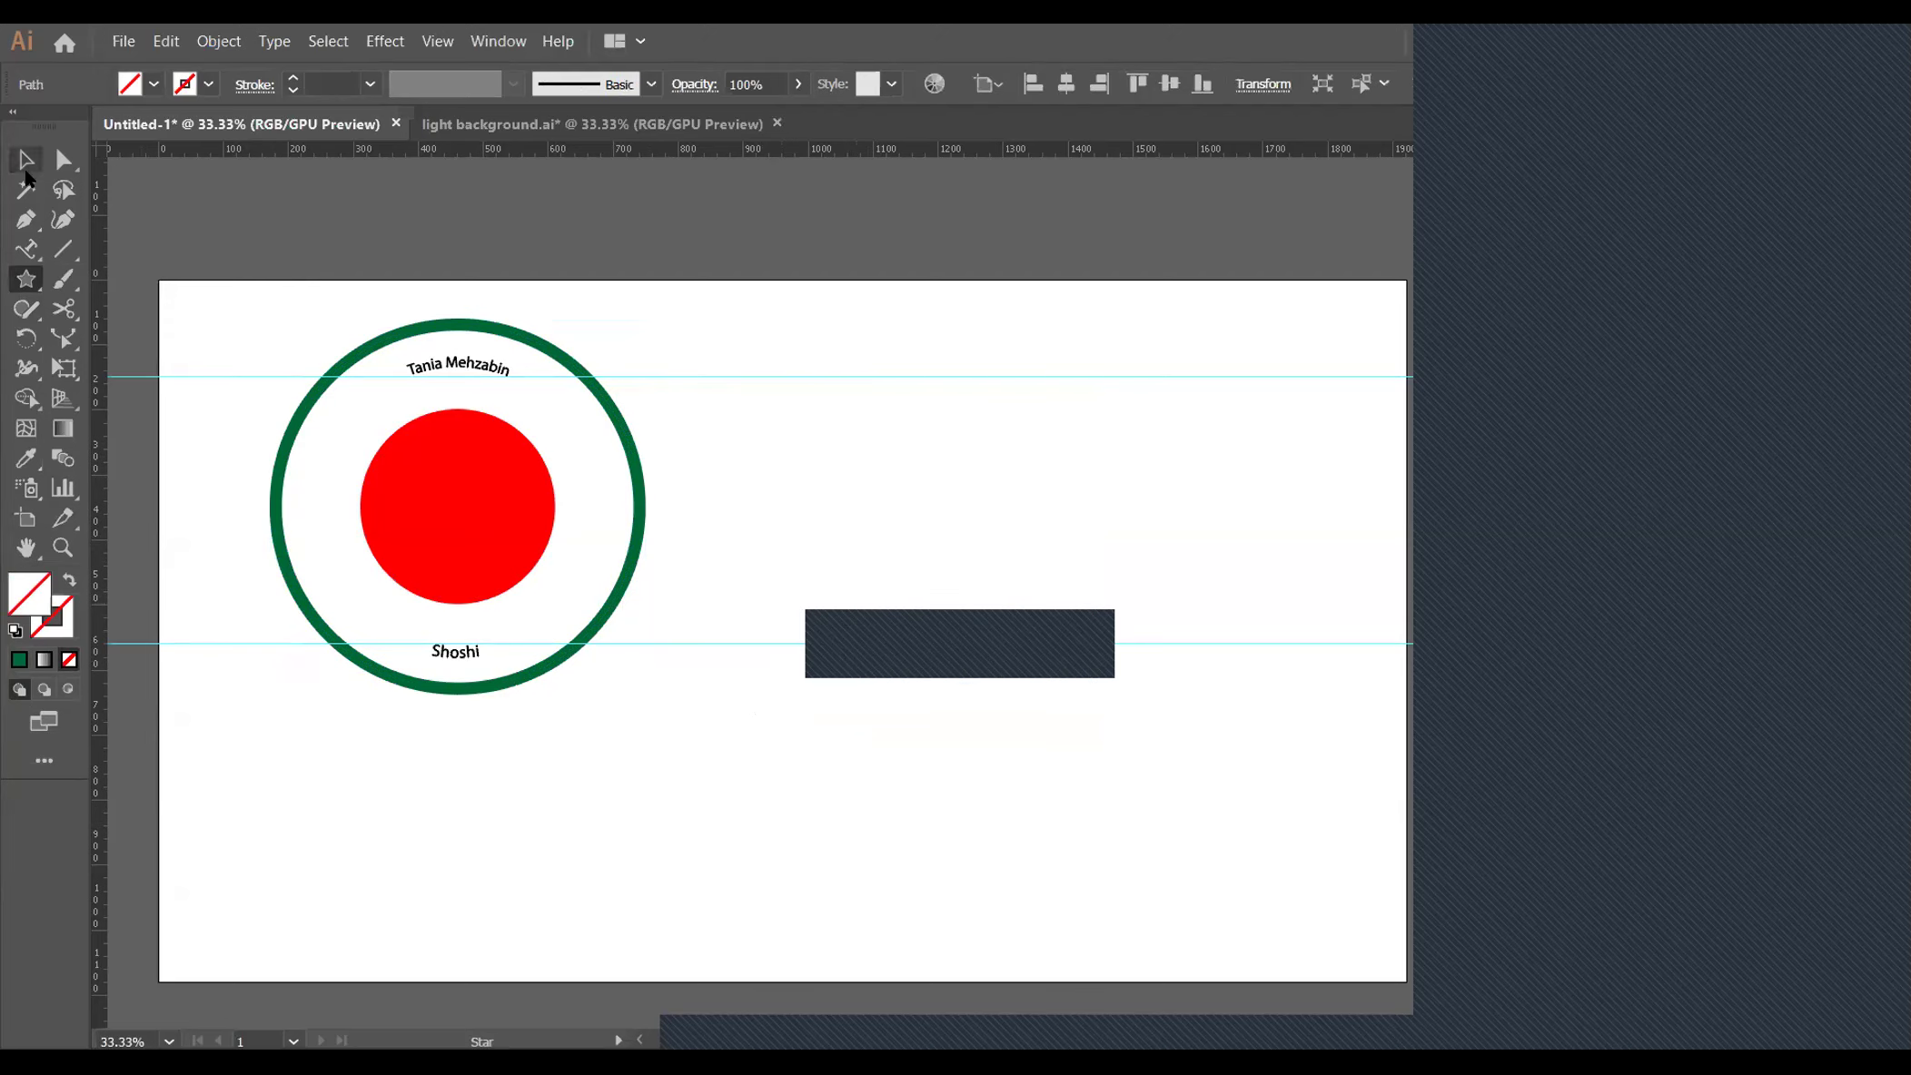
{"action": "left_click", "coordinate": [315, 645]}
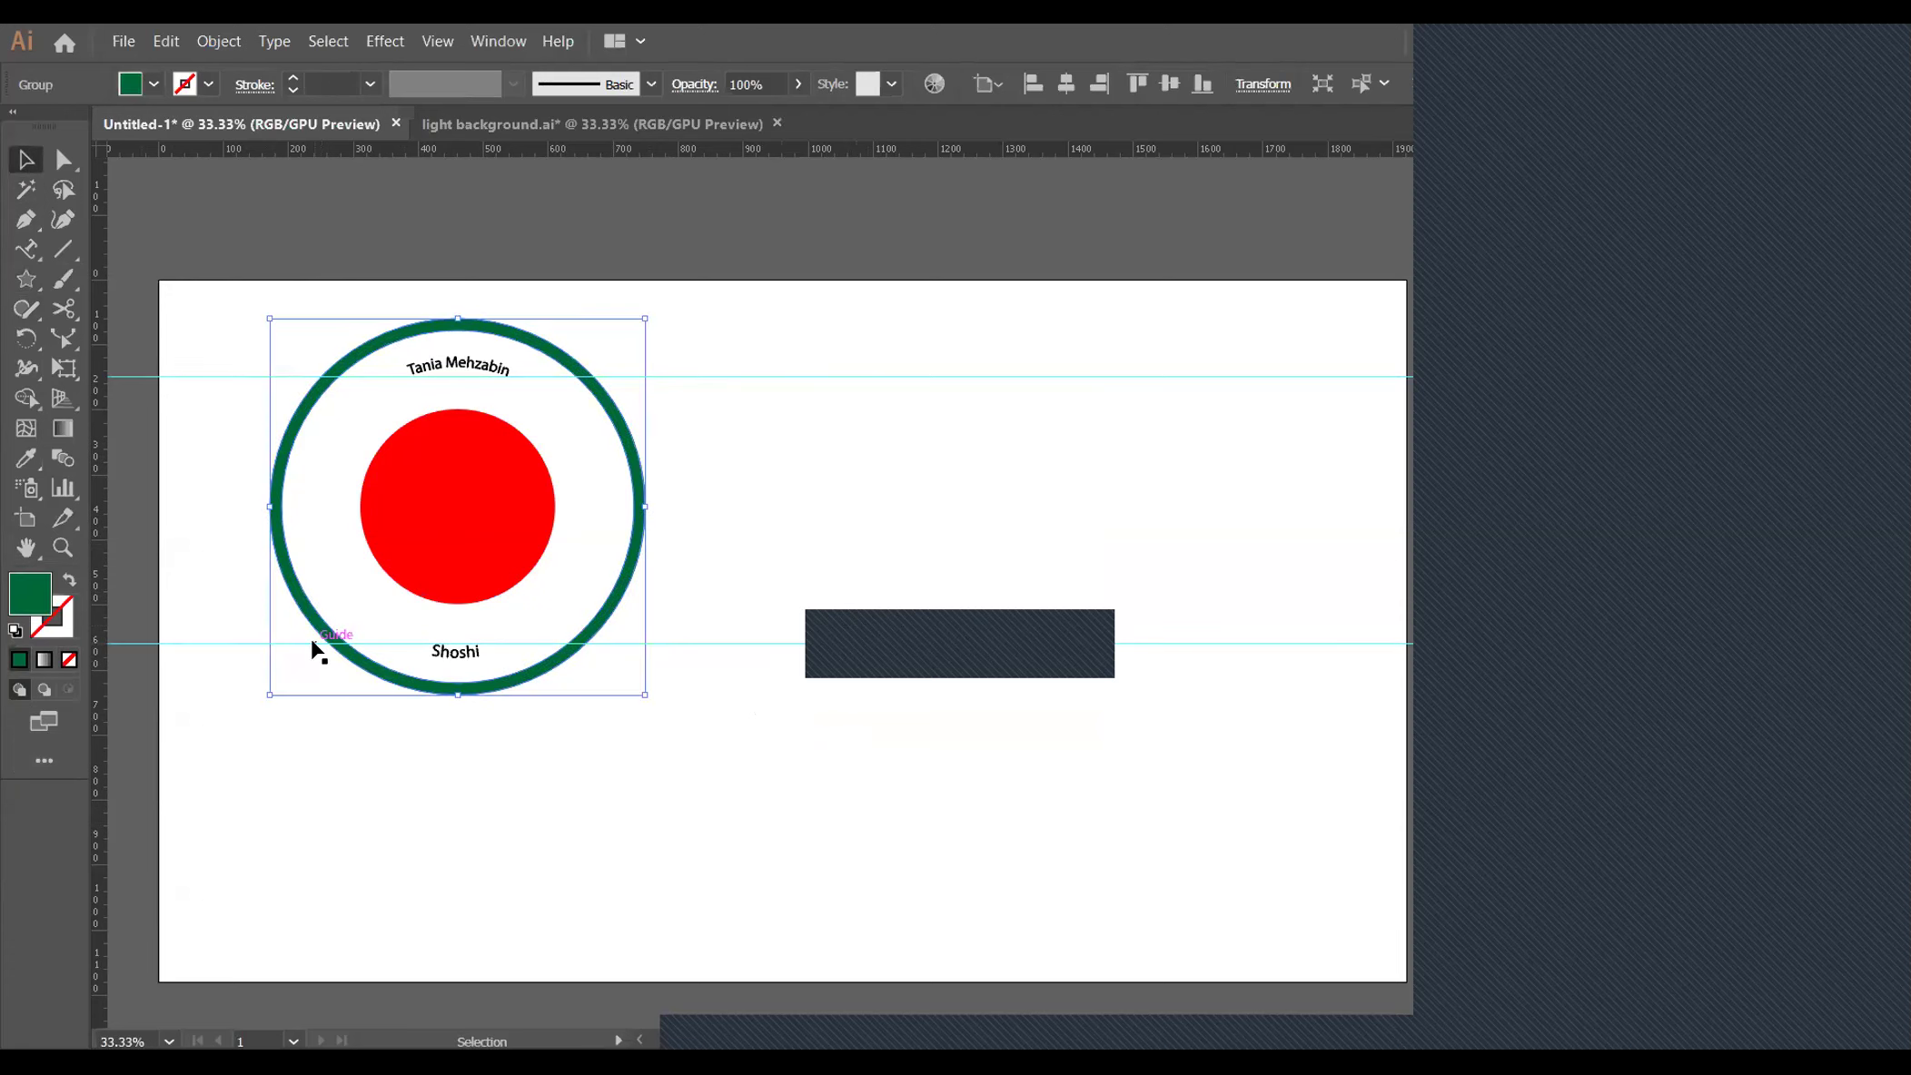
{"action": "left_click", "coordinate": [314, 645], "text": "ctrl"}
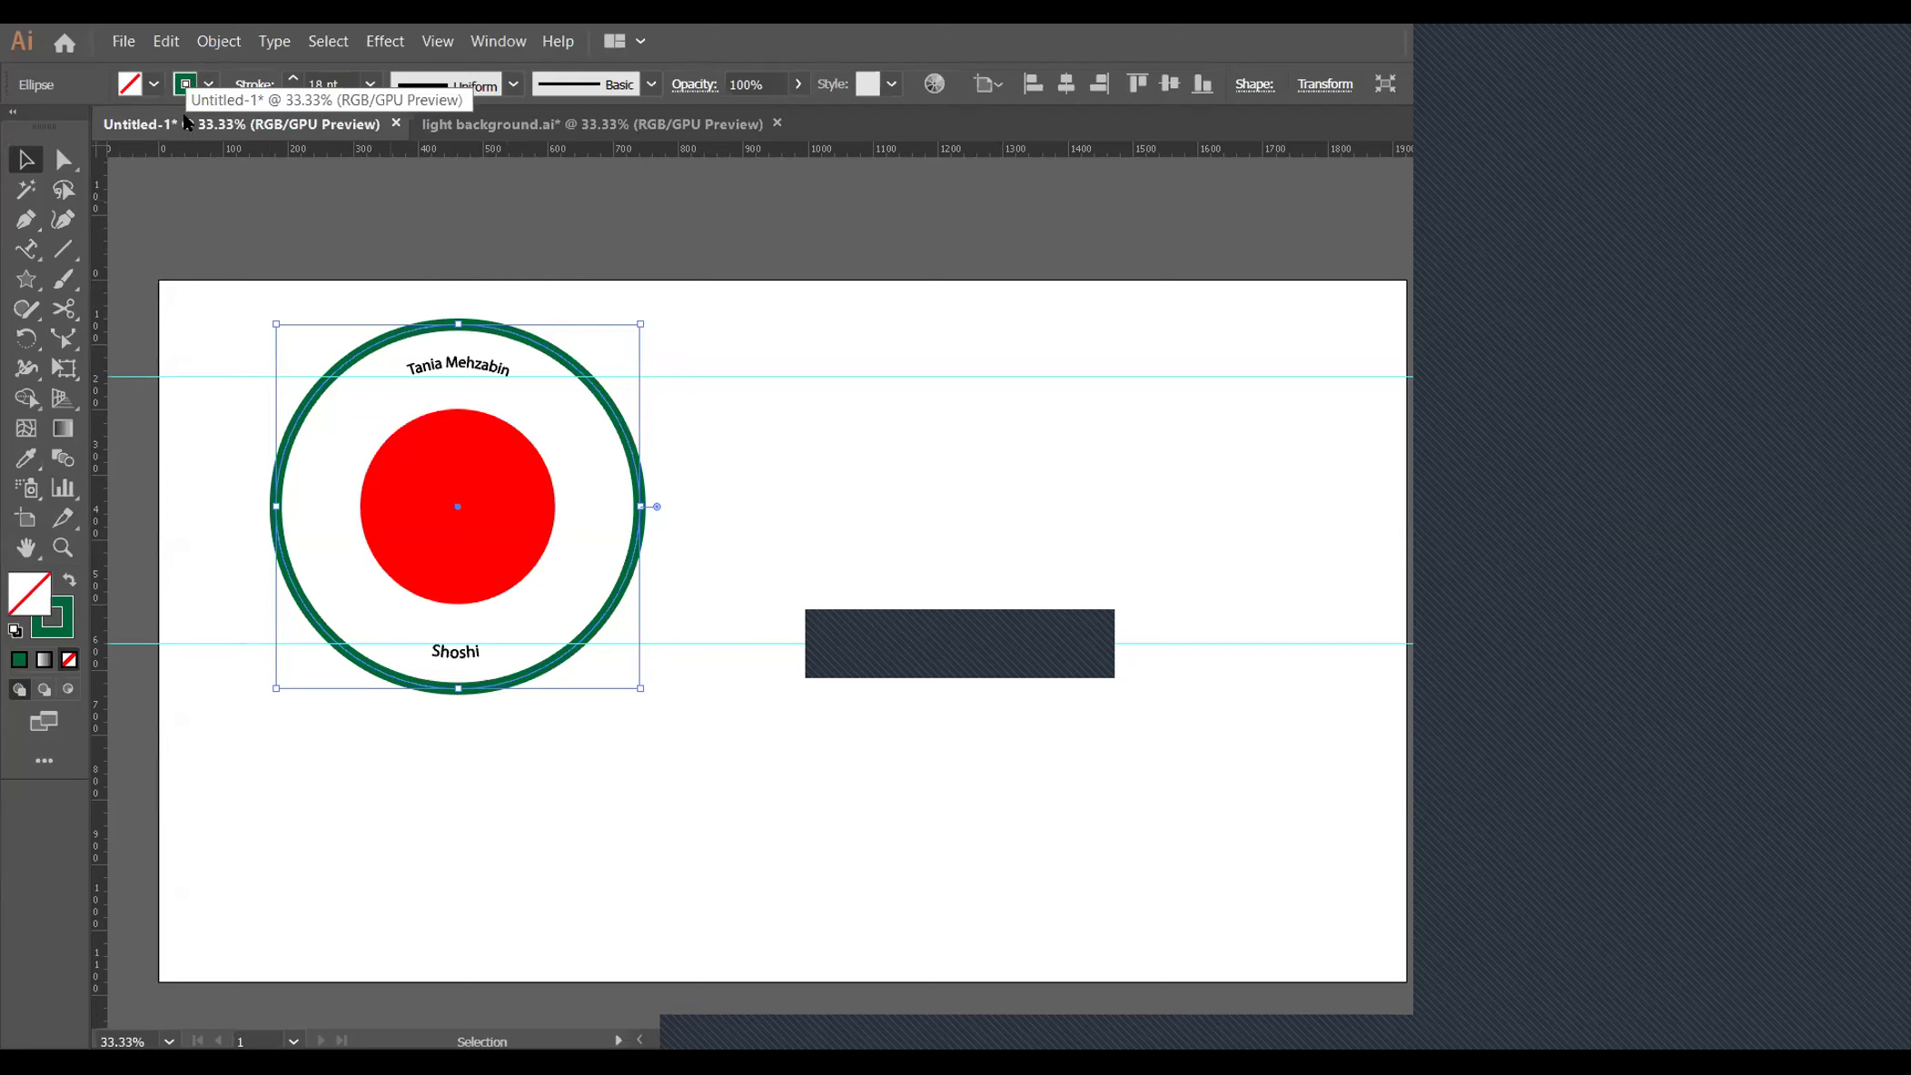
{"action": "left_click", "coordinate": [238, 44]}
{"action": "left_click", "coordinate": [263, 297]}
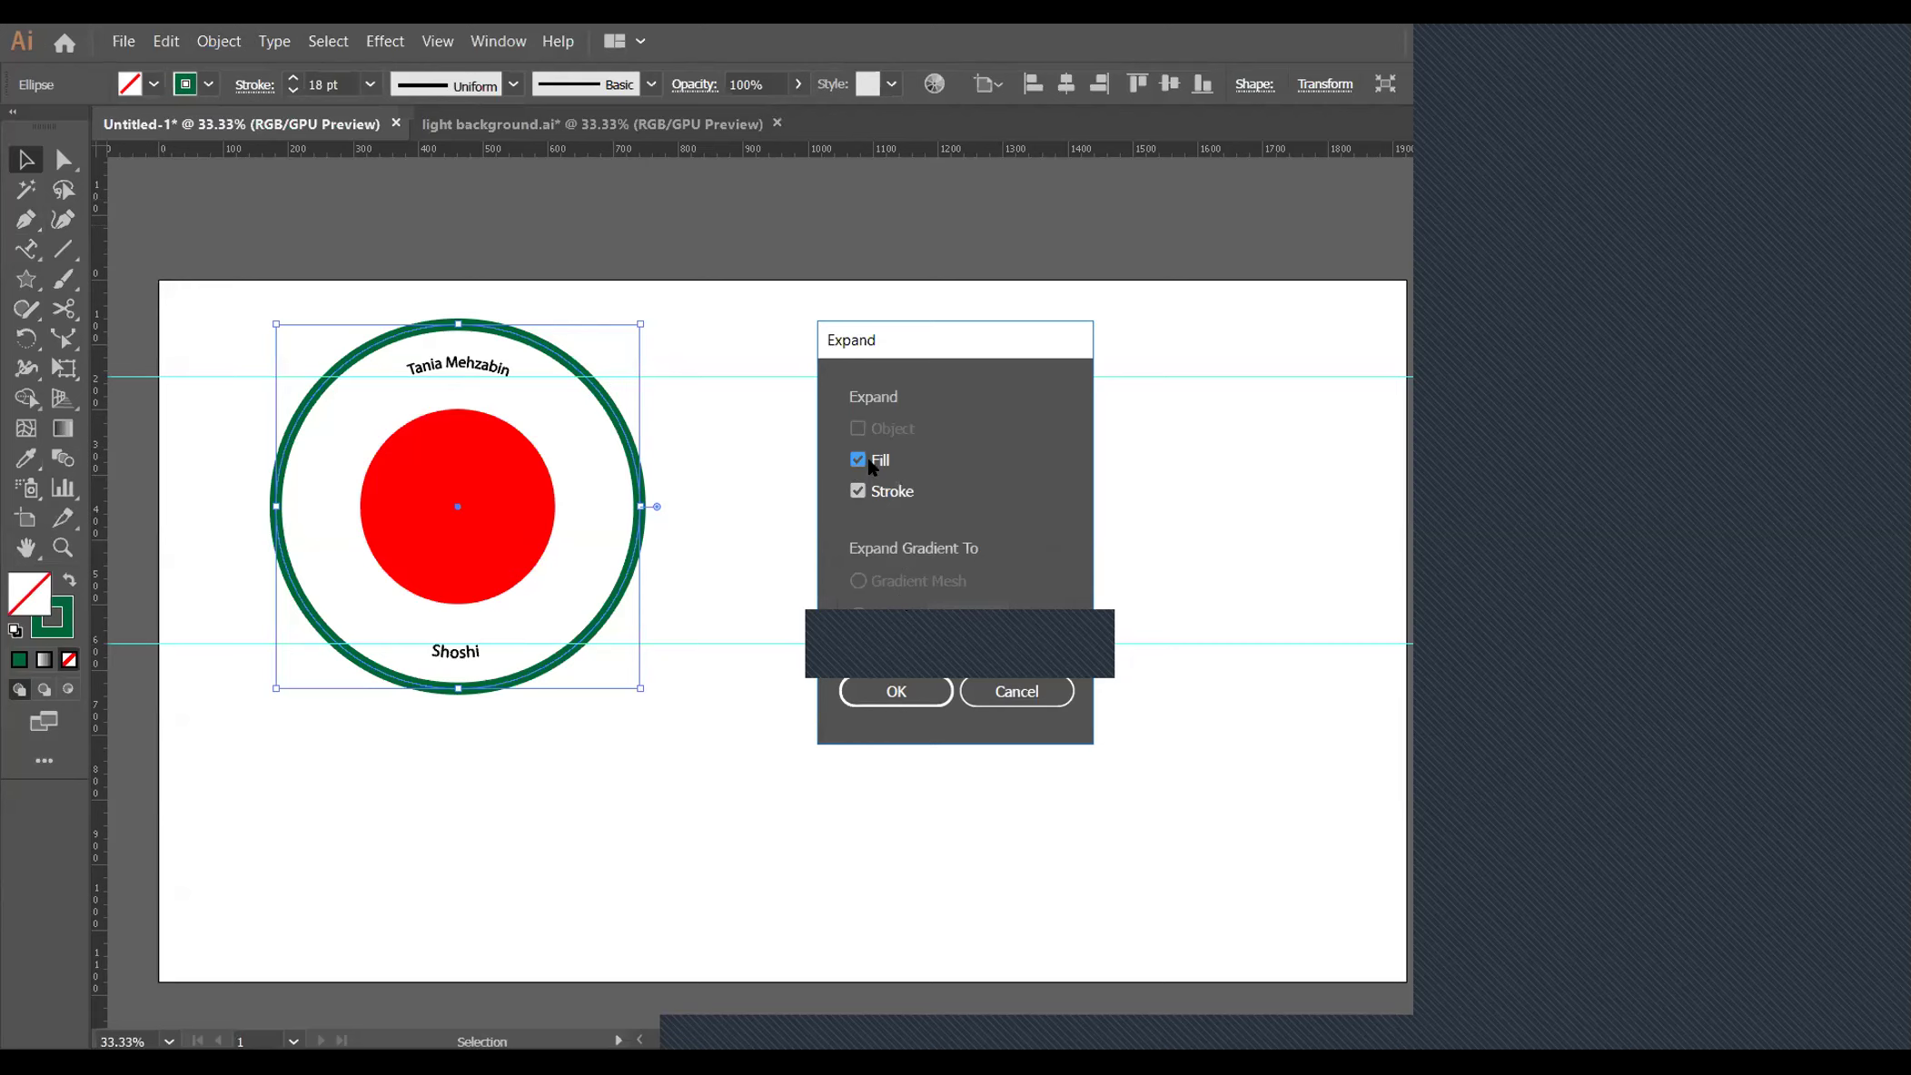
{"action": "left_click", "coordinate": [882, 693]}
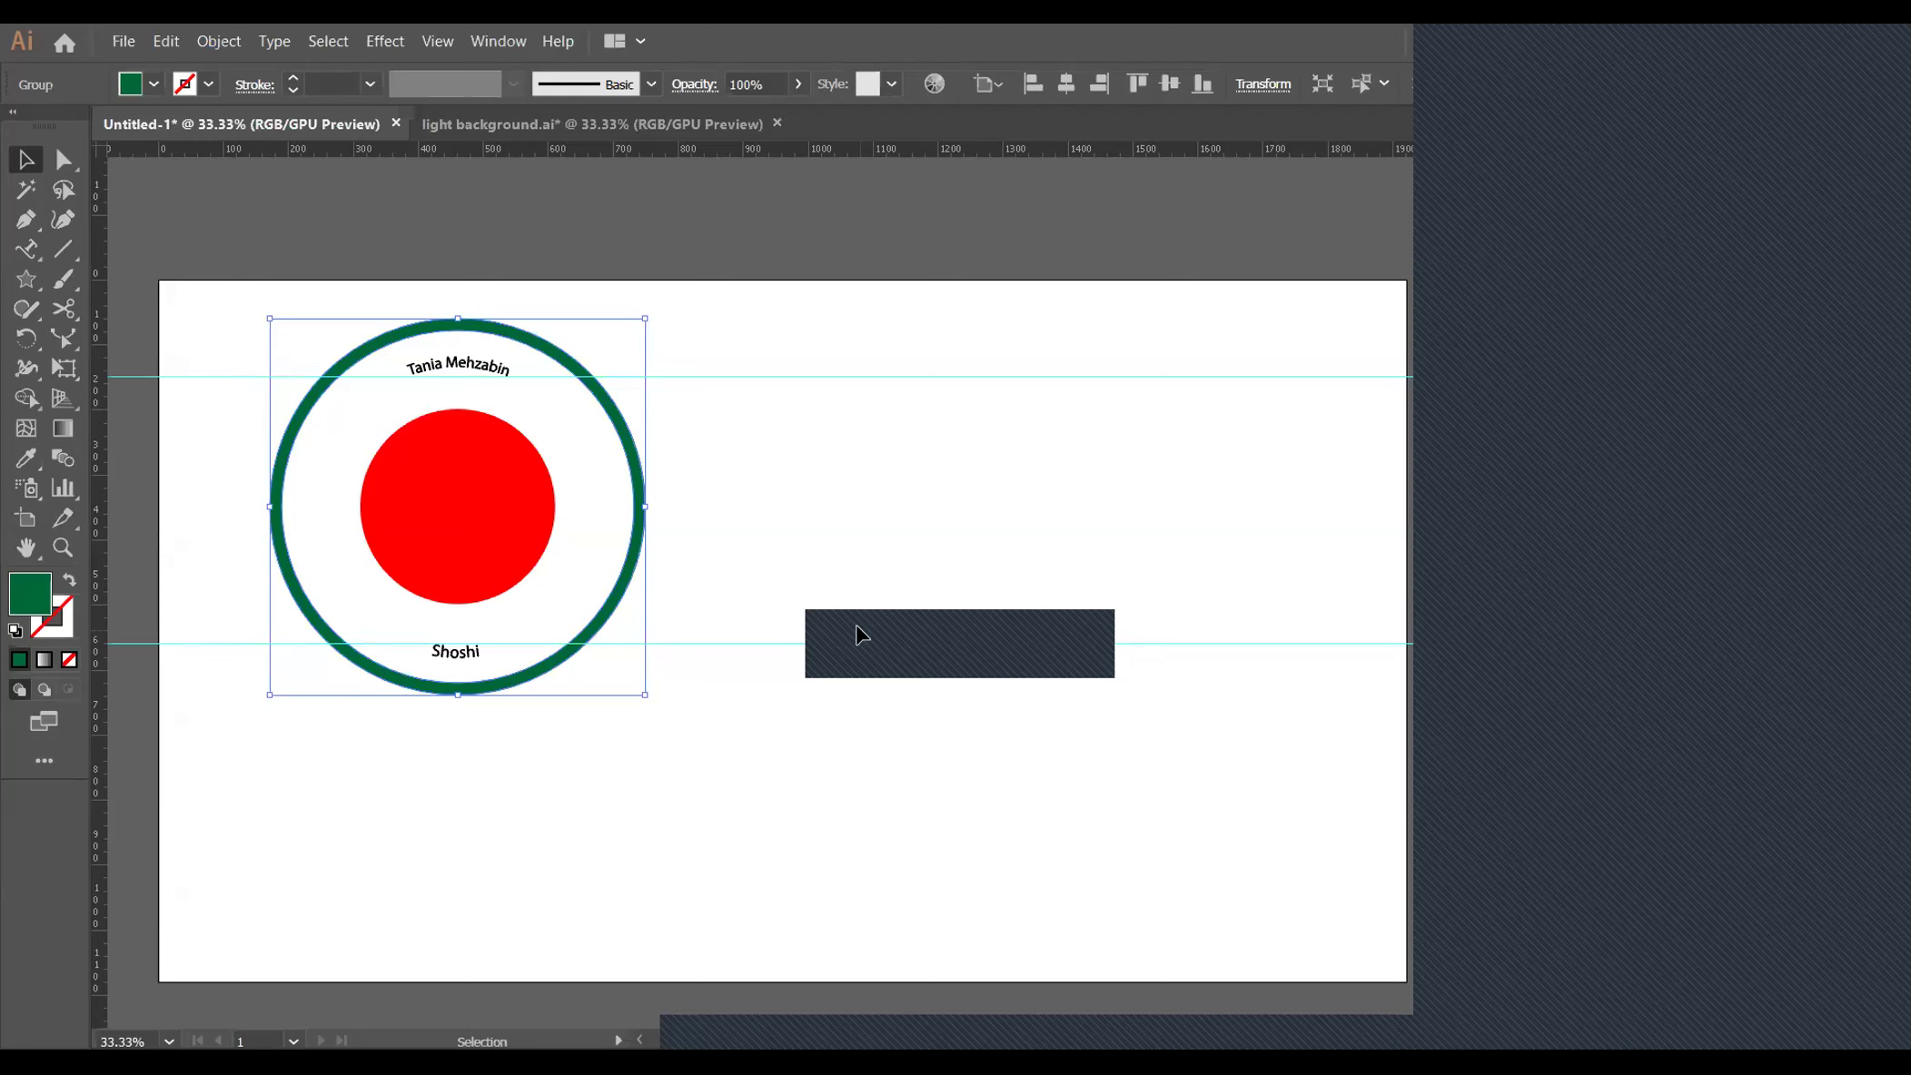
Direct-select the green ring shape, undoing an accidental move of it
{"action": "key", "text": "a"}
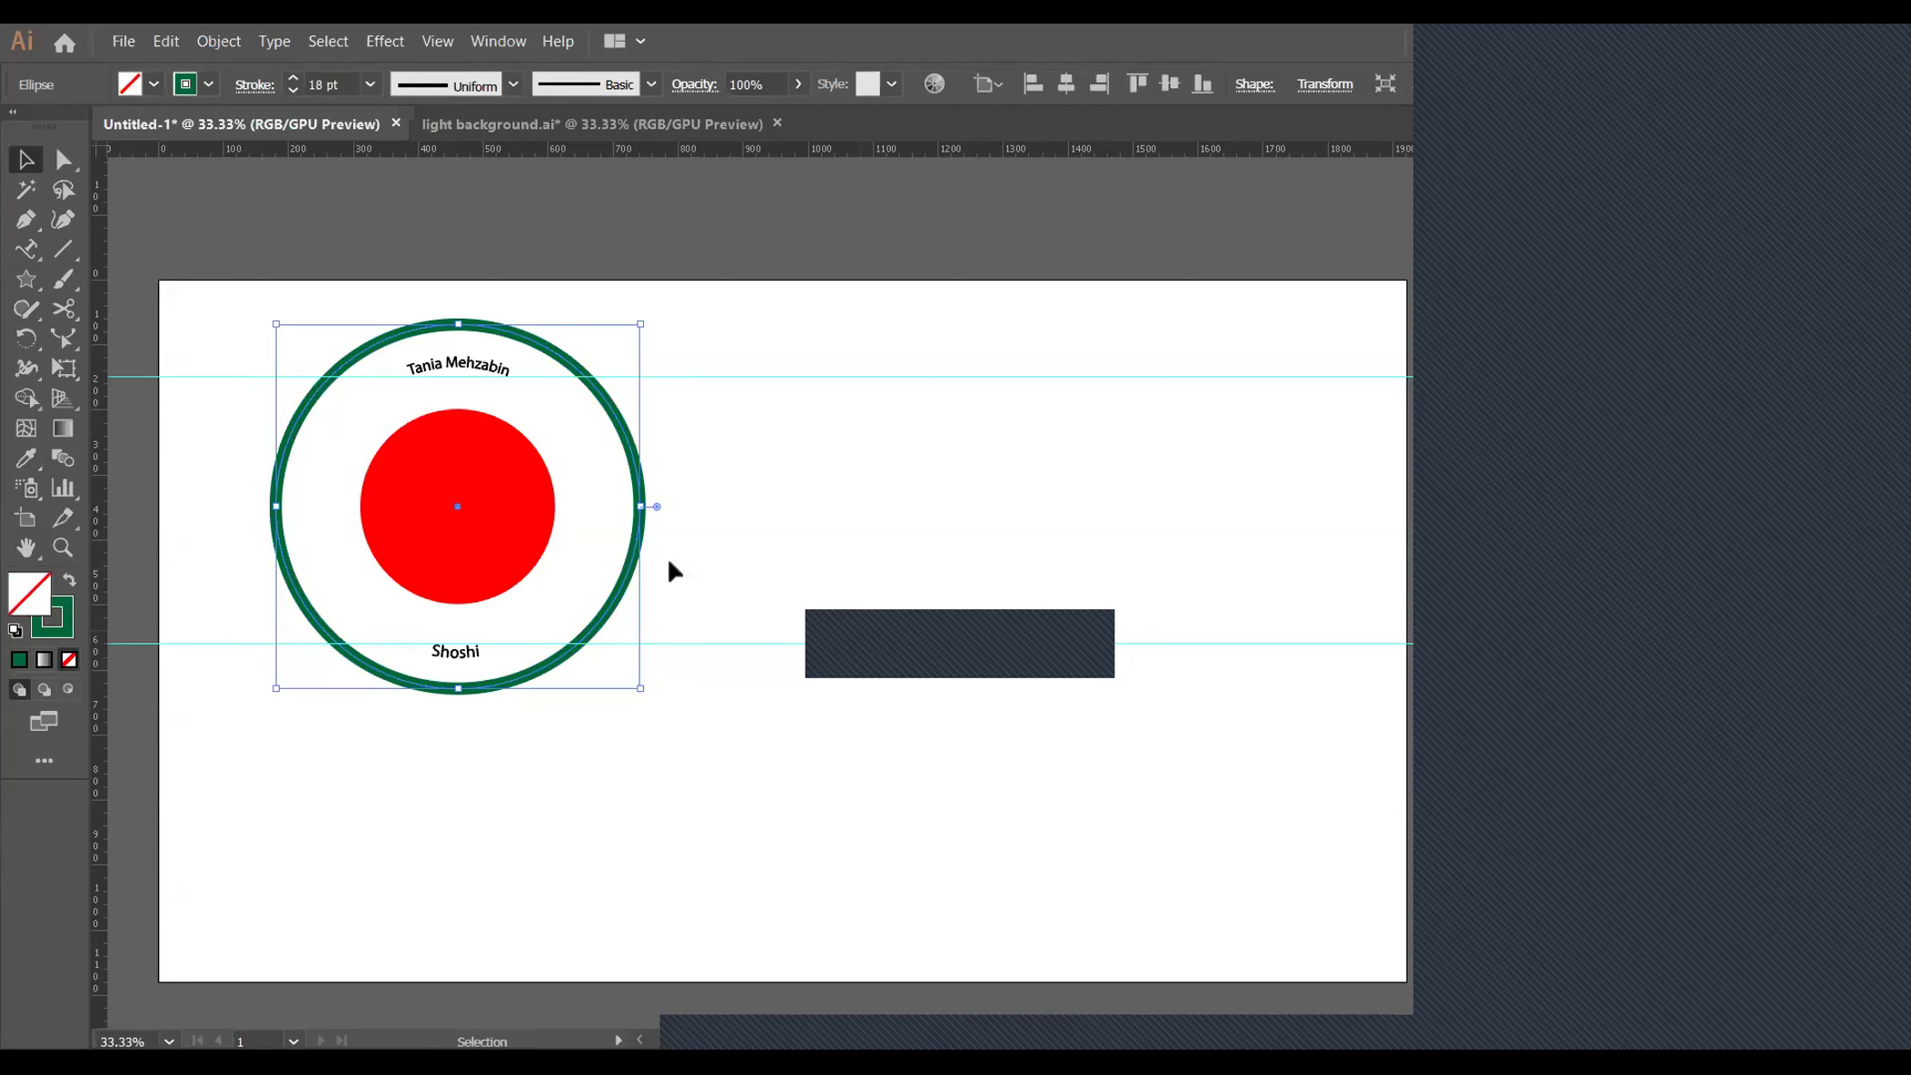
{"action": "left_click", "coordinate": [908, 499]}
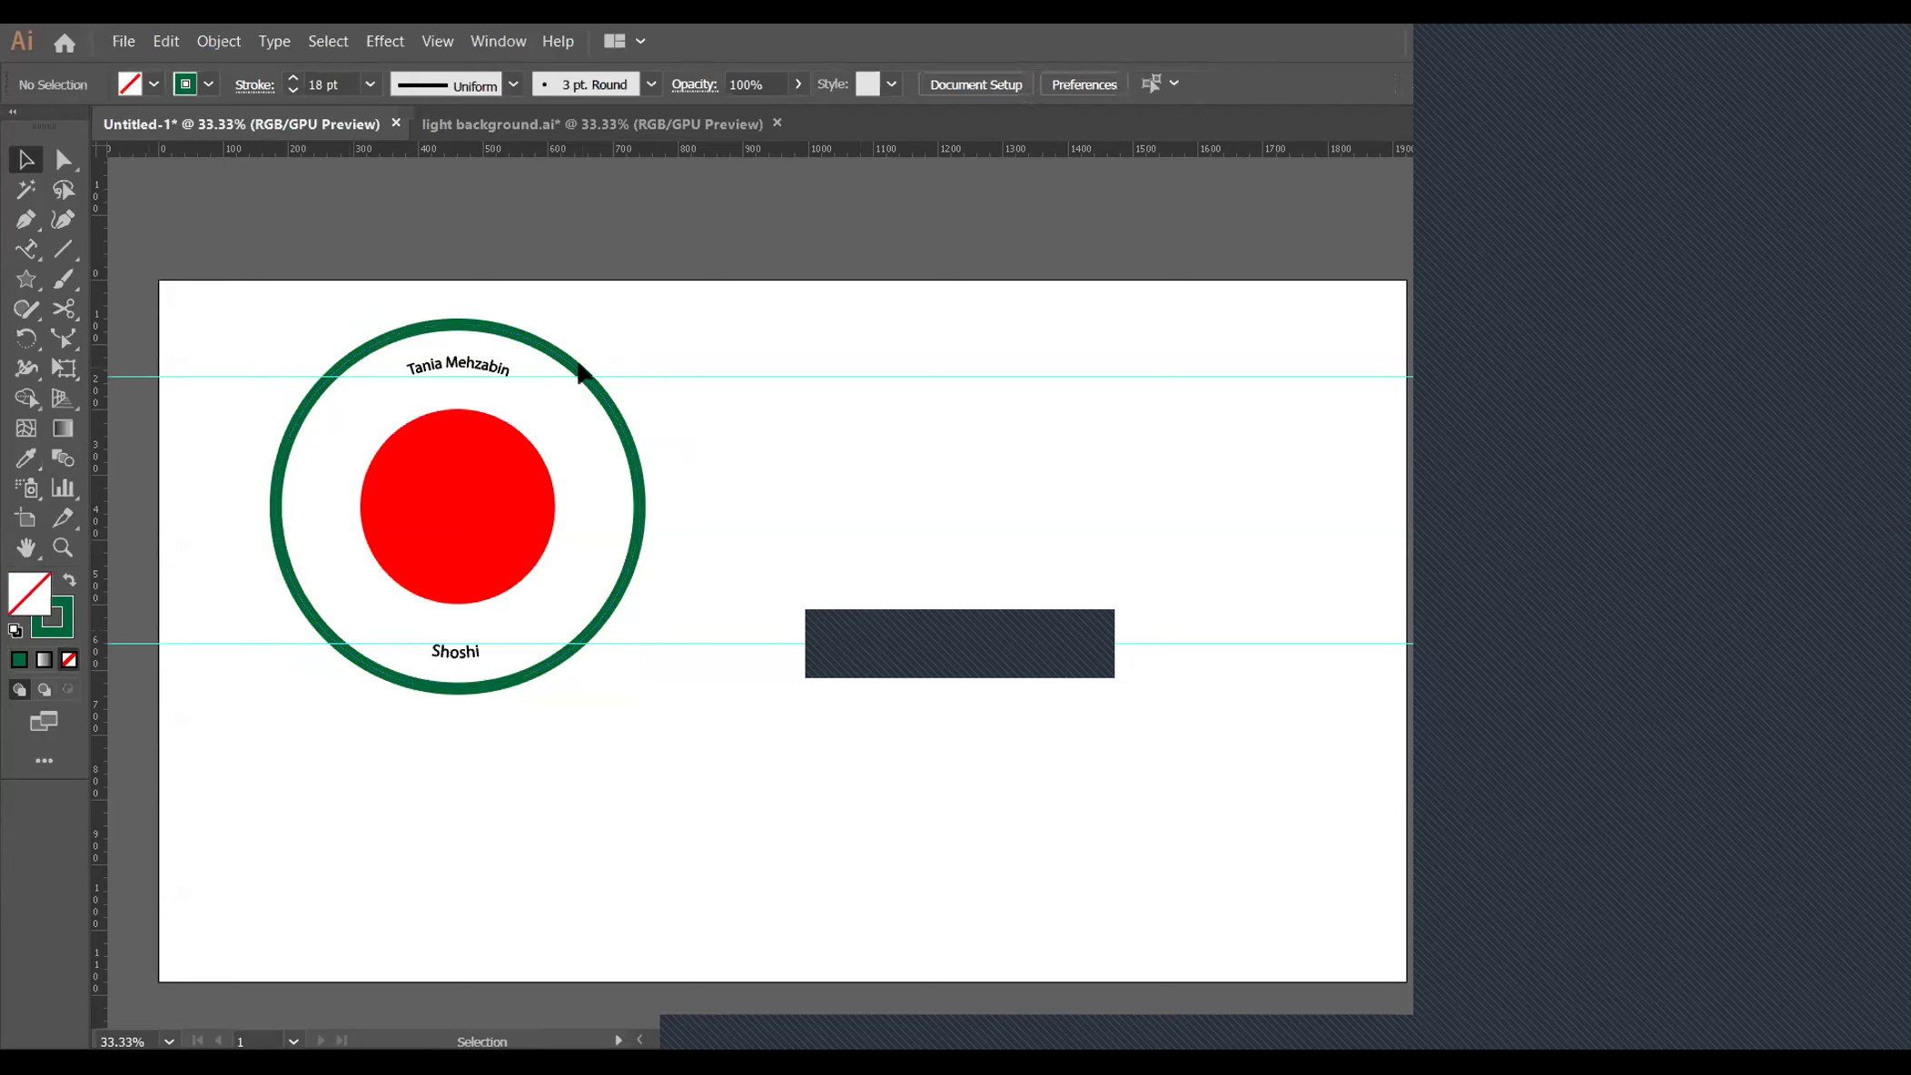
{"action": "left_click_drag", "start_coordinate": [626, 456], "coordinate": [629, 472]}
{"action": "key", "text": "a"}
{"action": "key", "text": "ctrl+z"}
{"action": "key", "text": "v"}
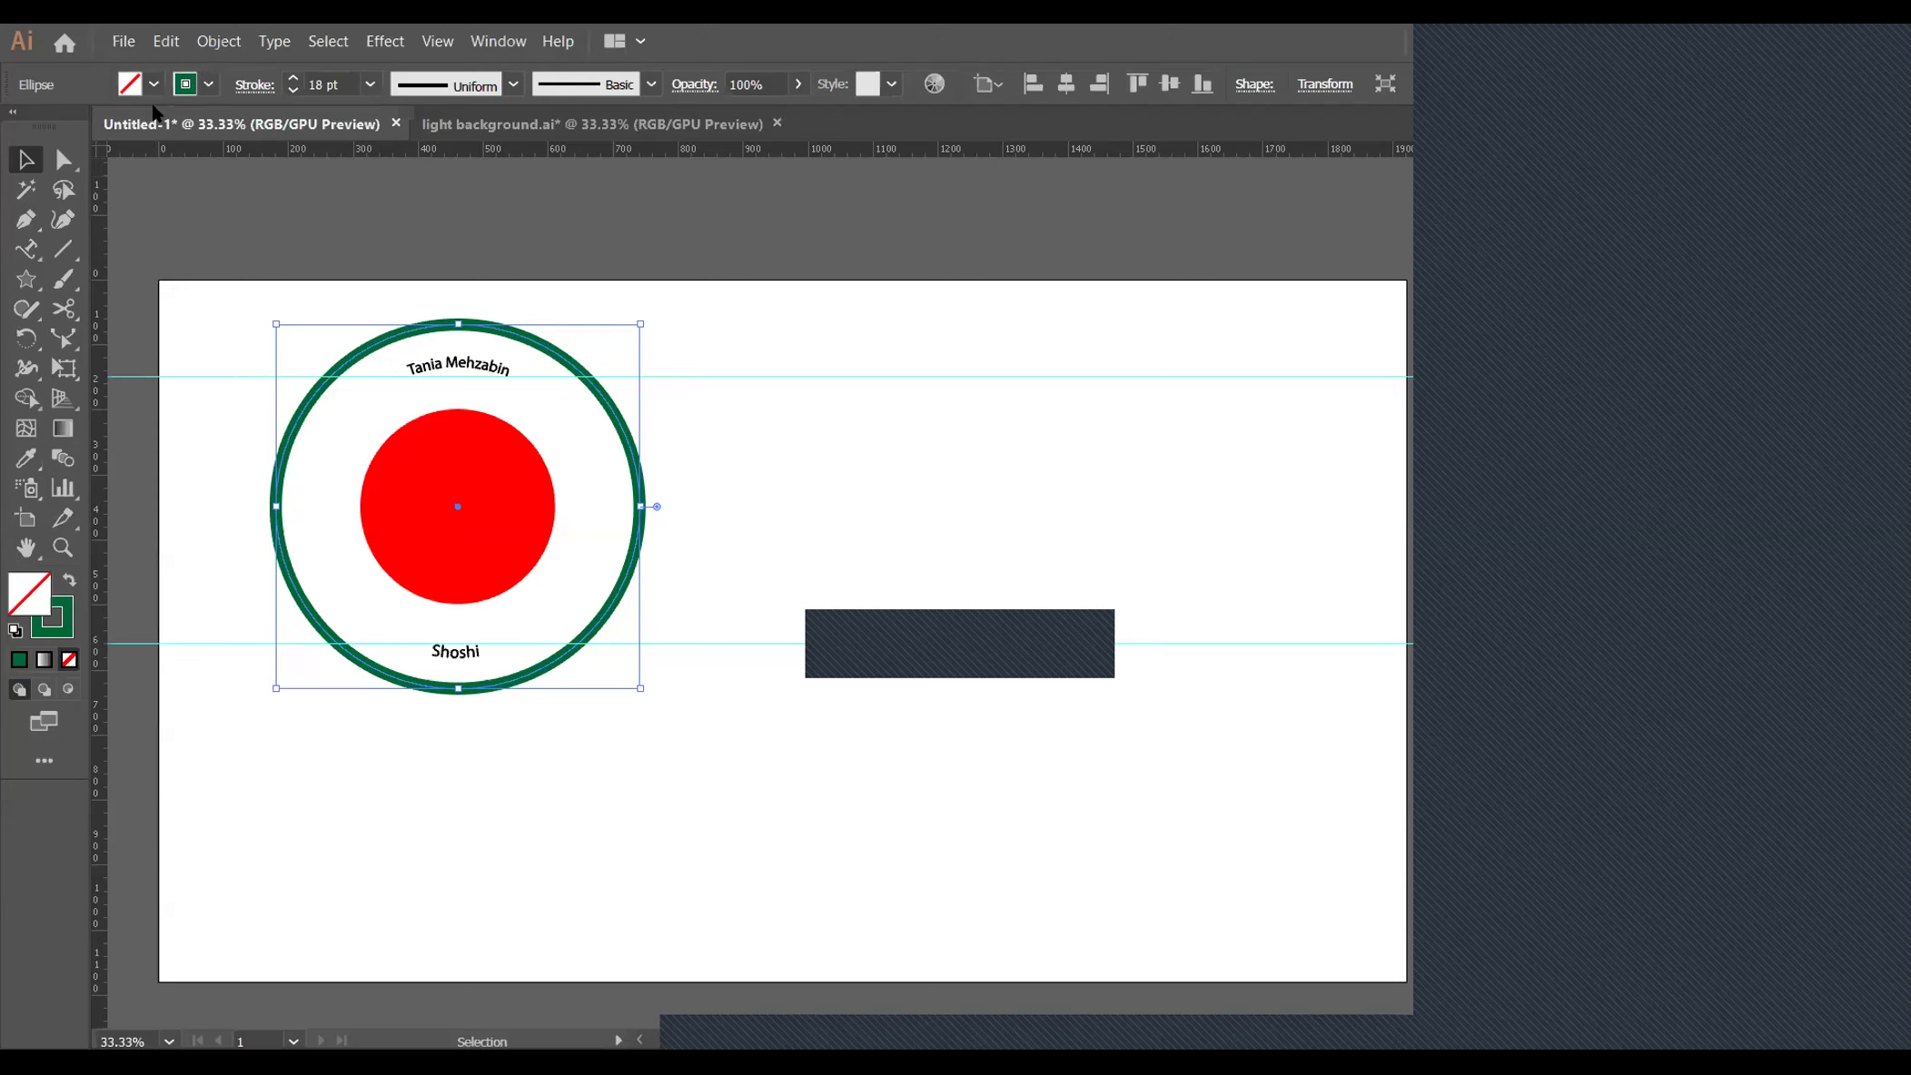
Expand the ring with Fill and Stroke checked via Object > Expand, then deselect
{"action": "left_click", "coordinate": [223, 41]}
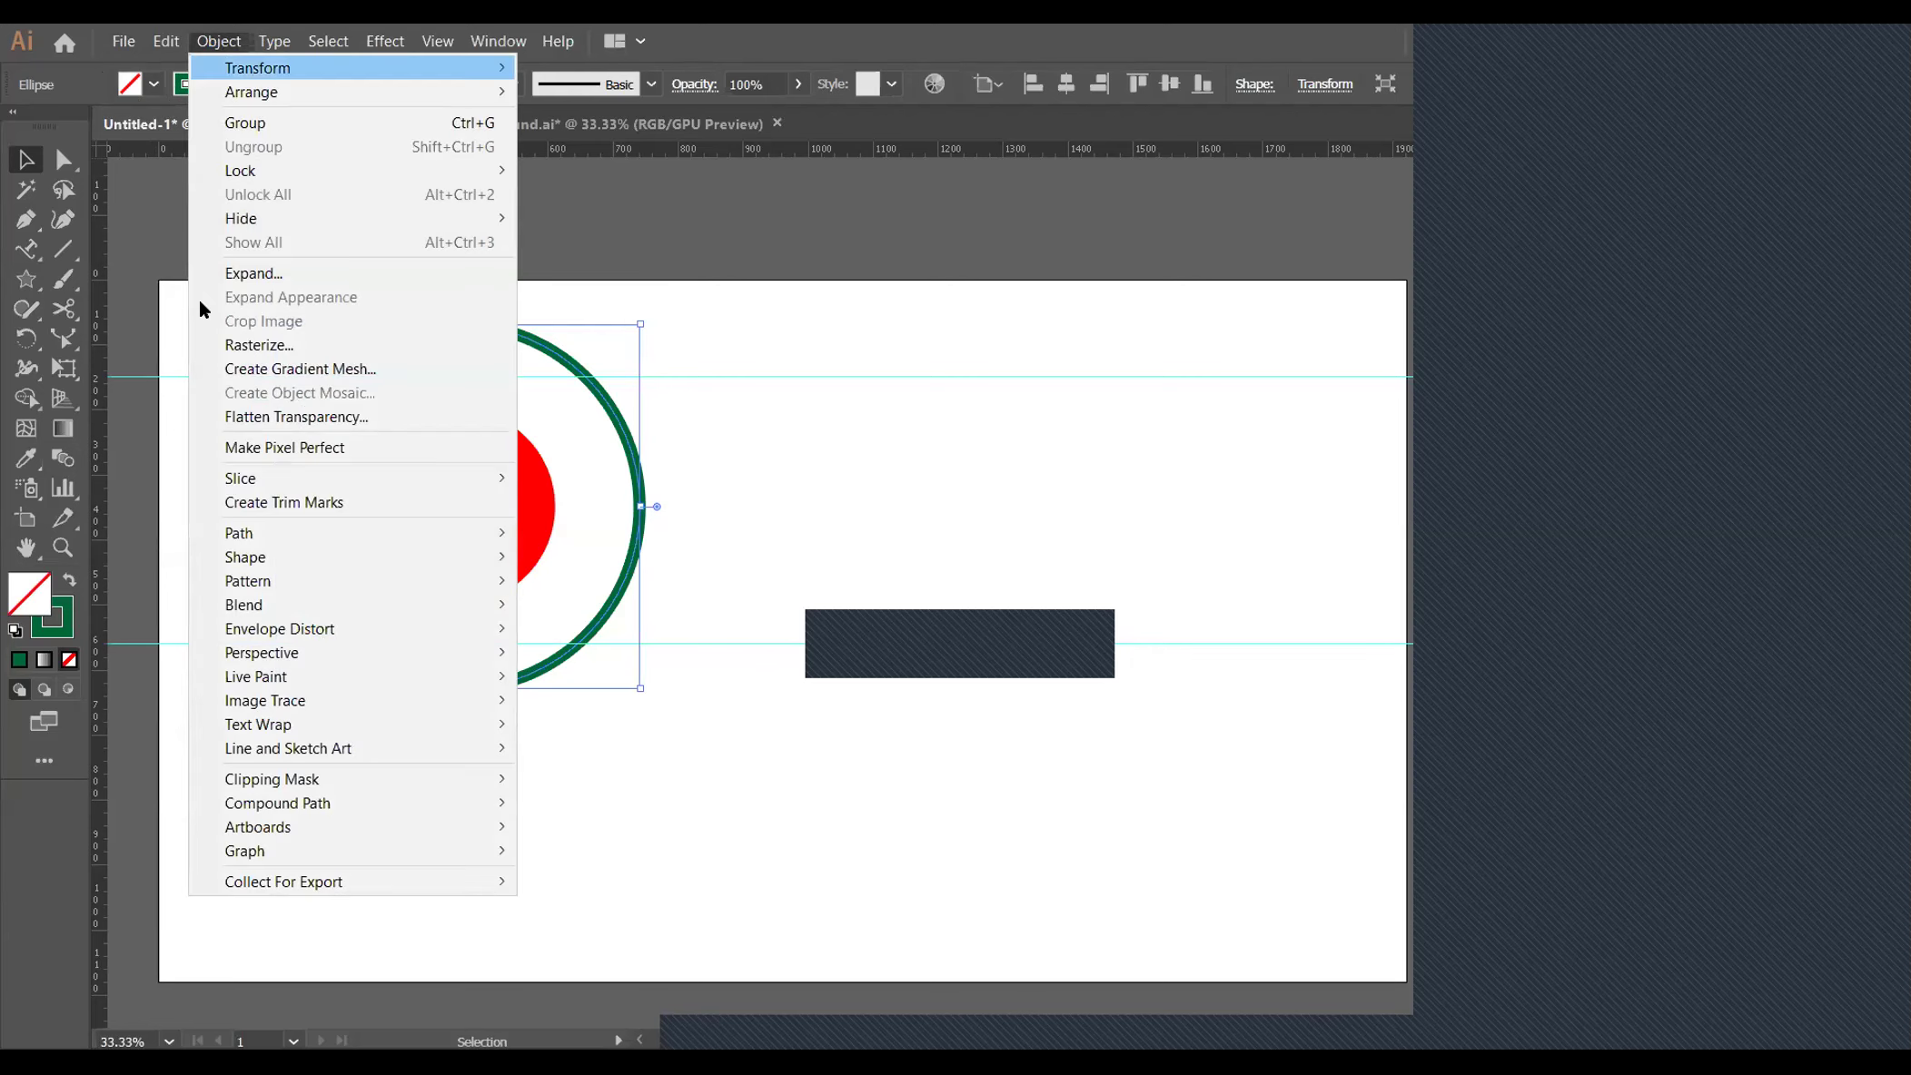
{"action": "left_click", "coordinate": [238, 274]}
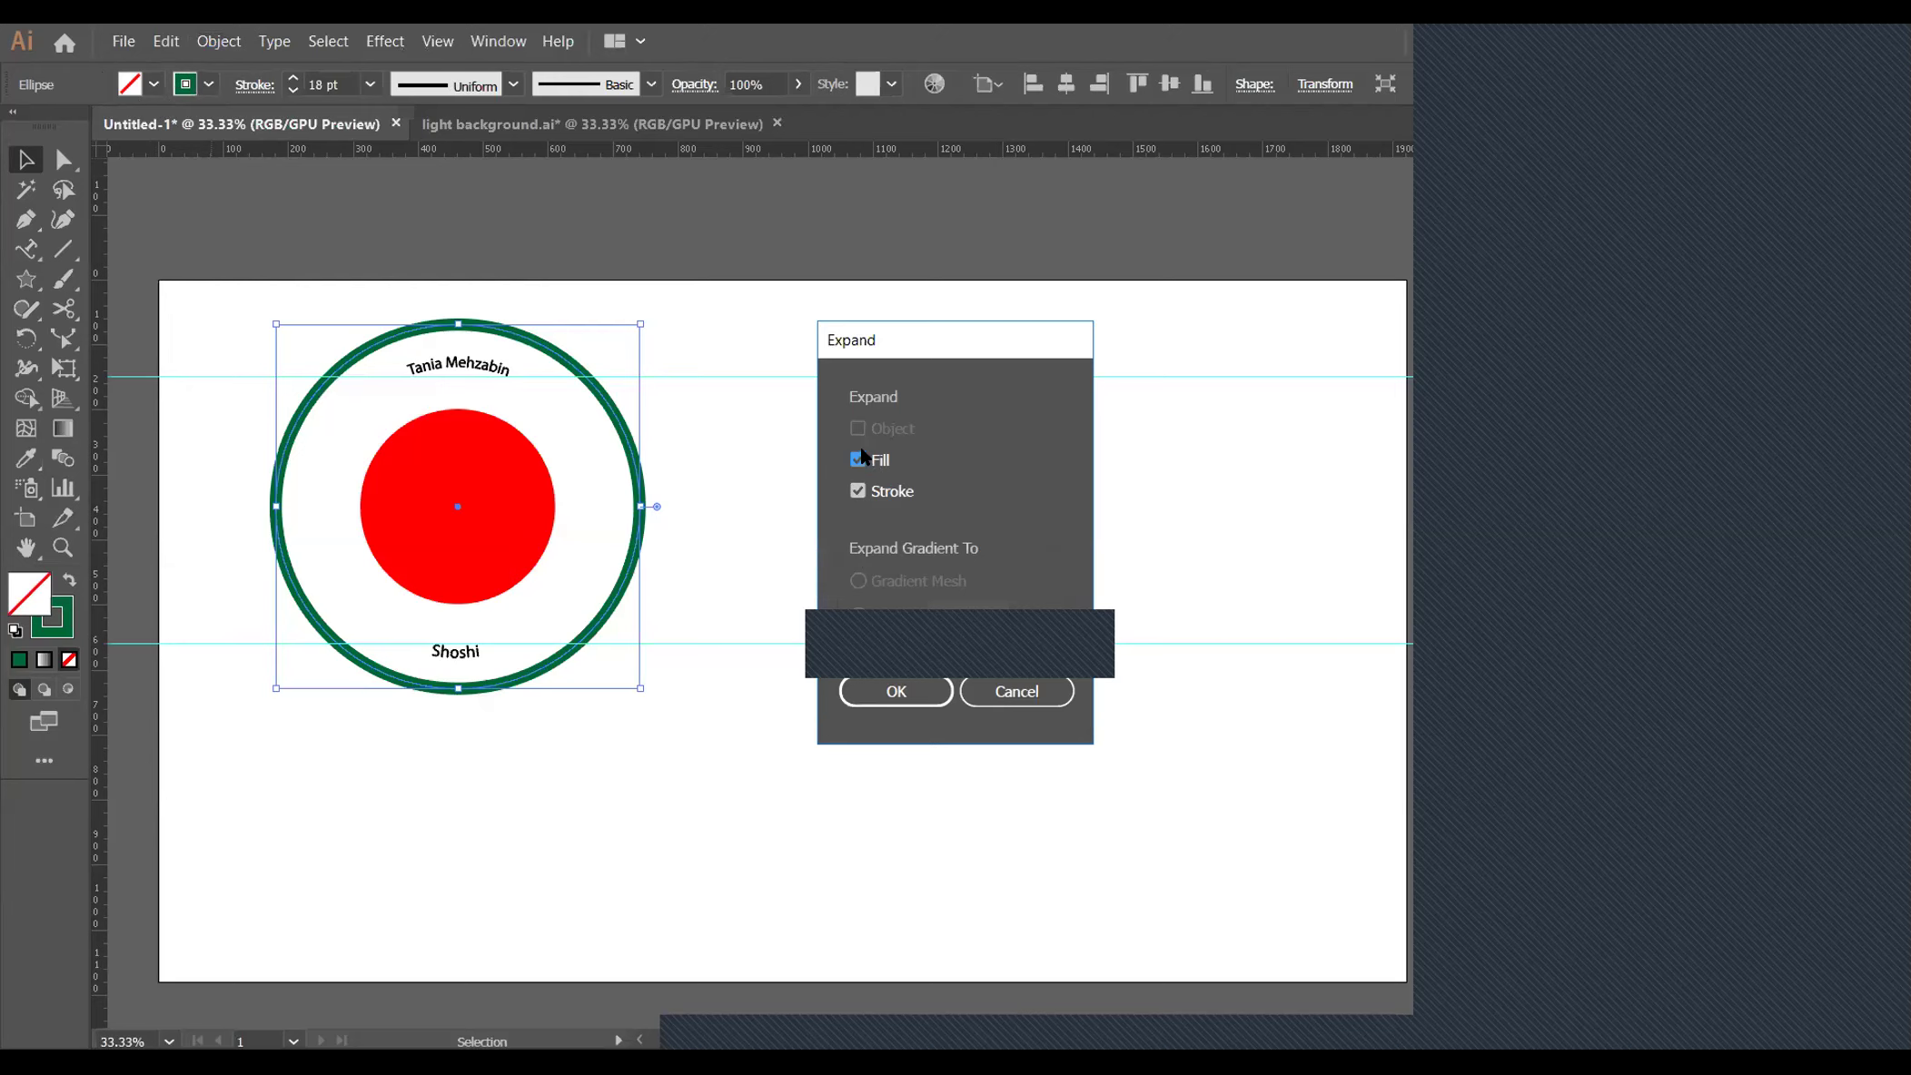
{"action": "left_click", "coordinate": [916, 690]}
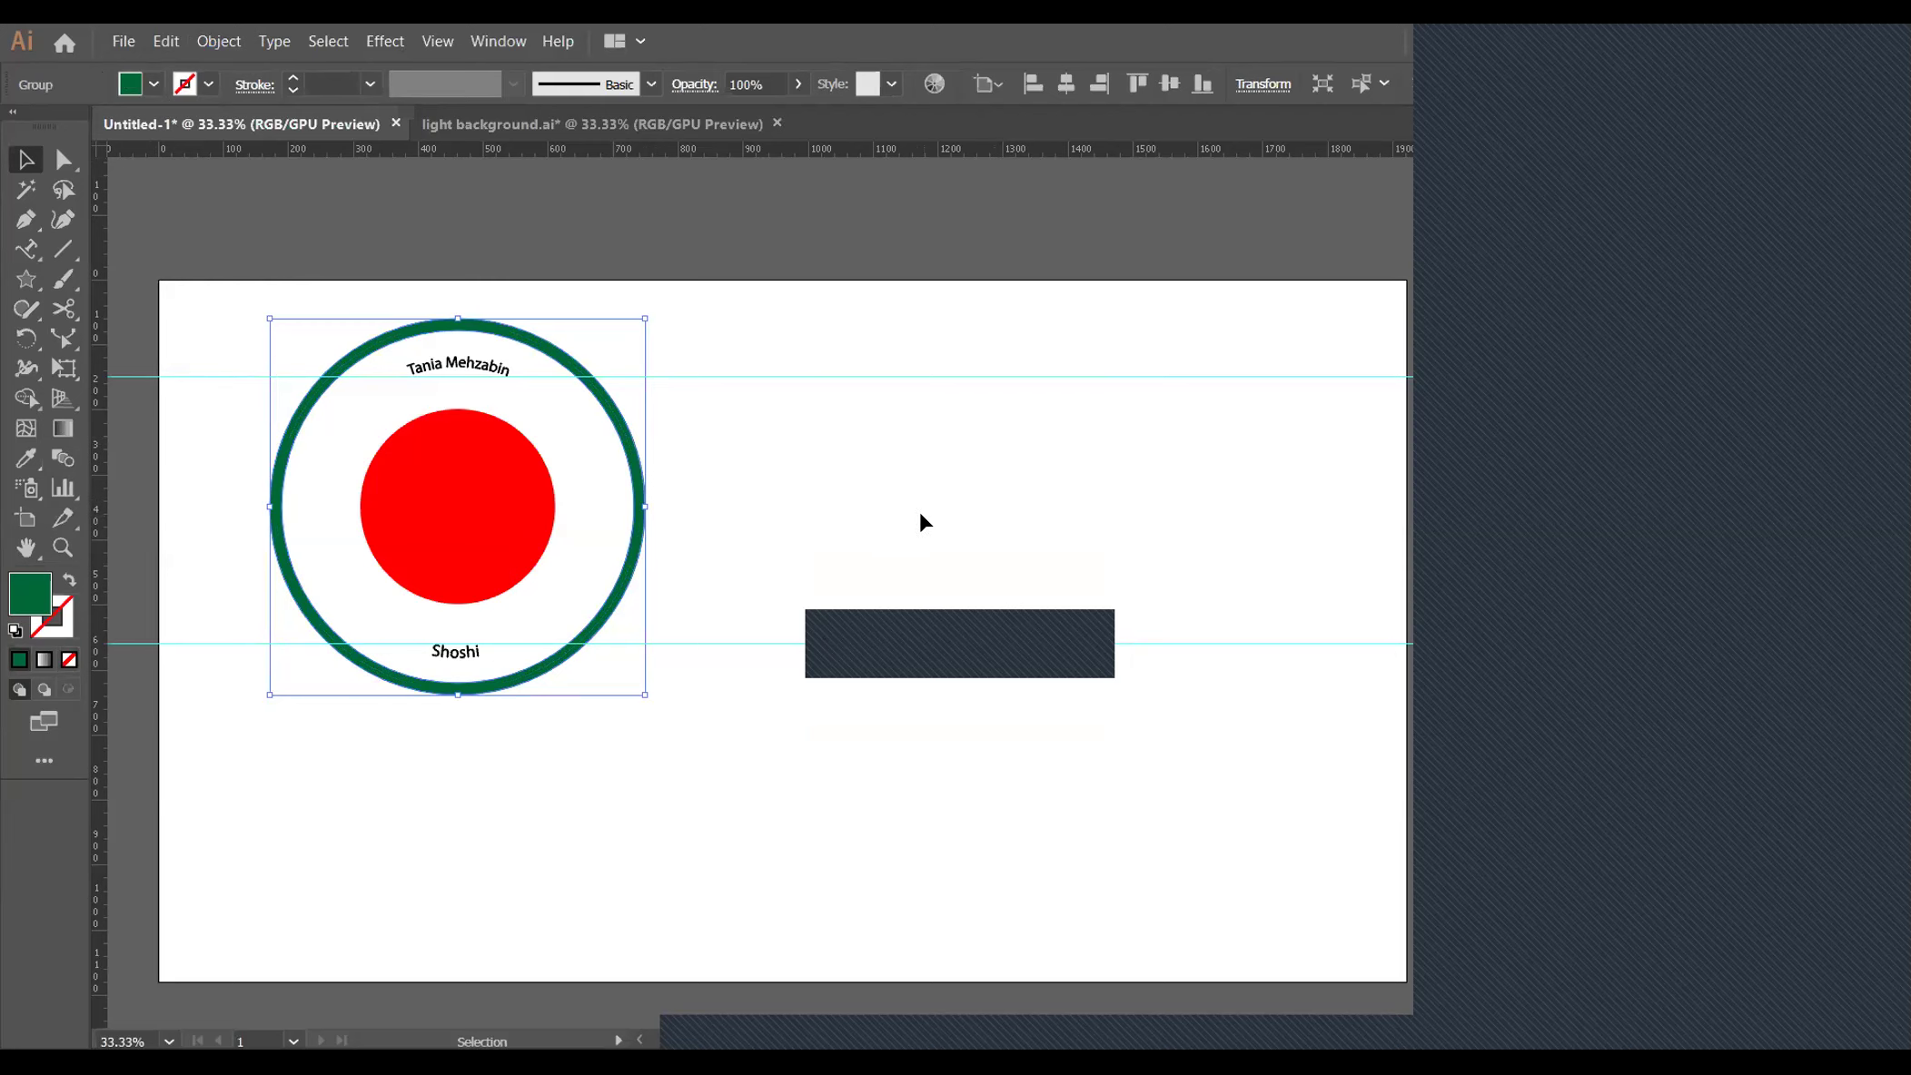
{"action": "left_click", "coordinate": [909, 546]}
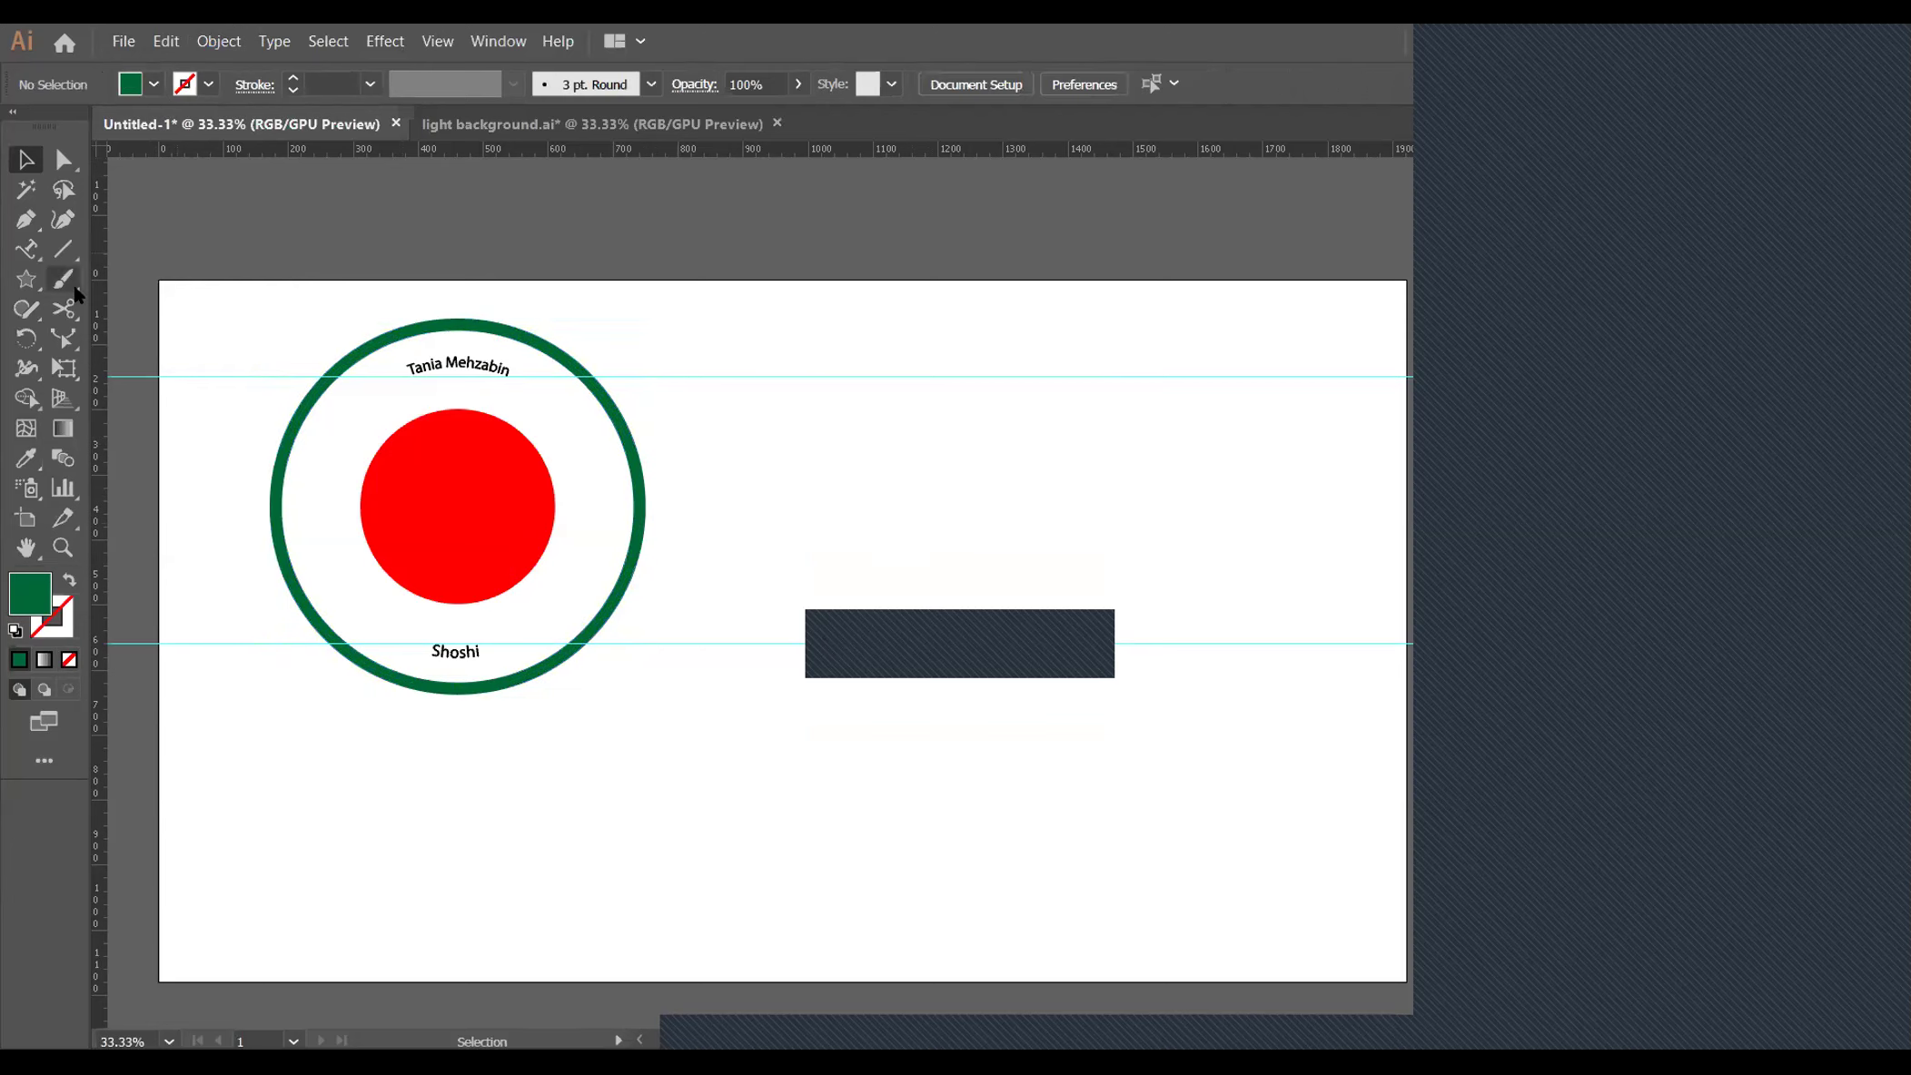
Draw a five-pointed star above the dark rectangle
{"action": "left_click", "coordinate": [23, 281]}
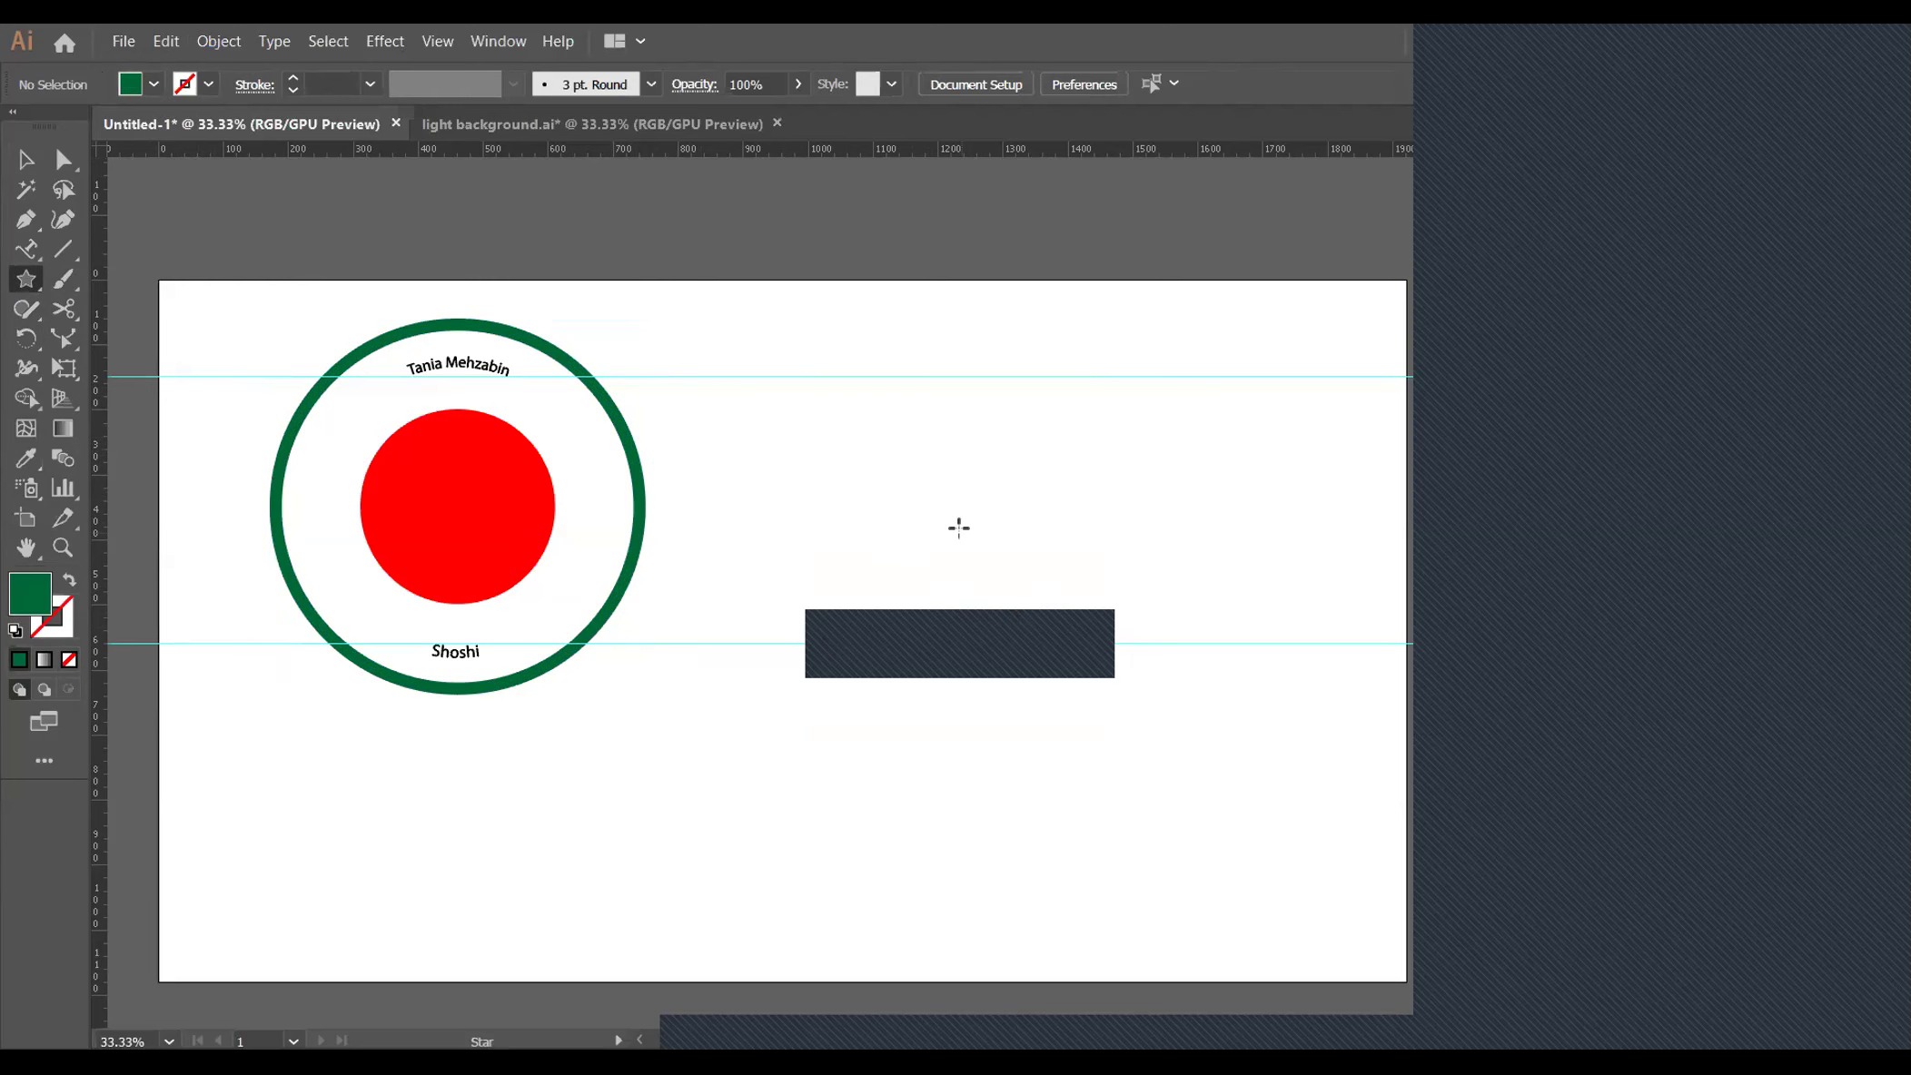
{"action": "left_click_drag", "start_coordinate": [959, 527], "coordinate": [989, 575]}
{"action": "left_click", "coordinate": [25, 159]}
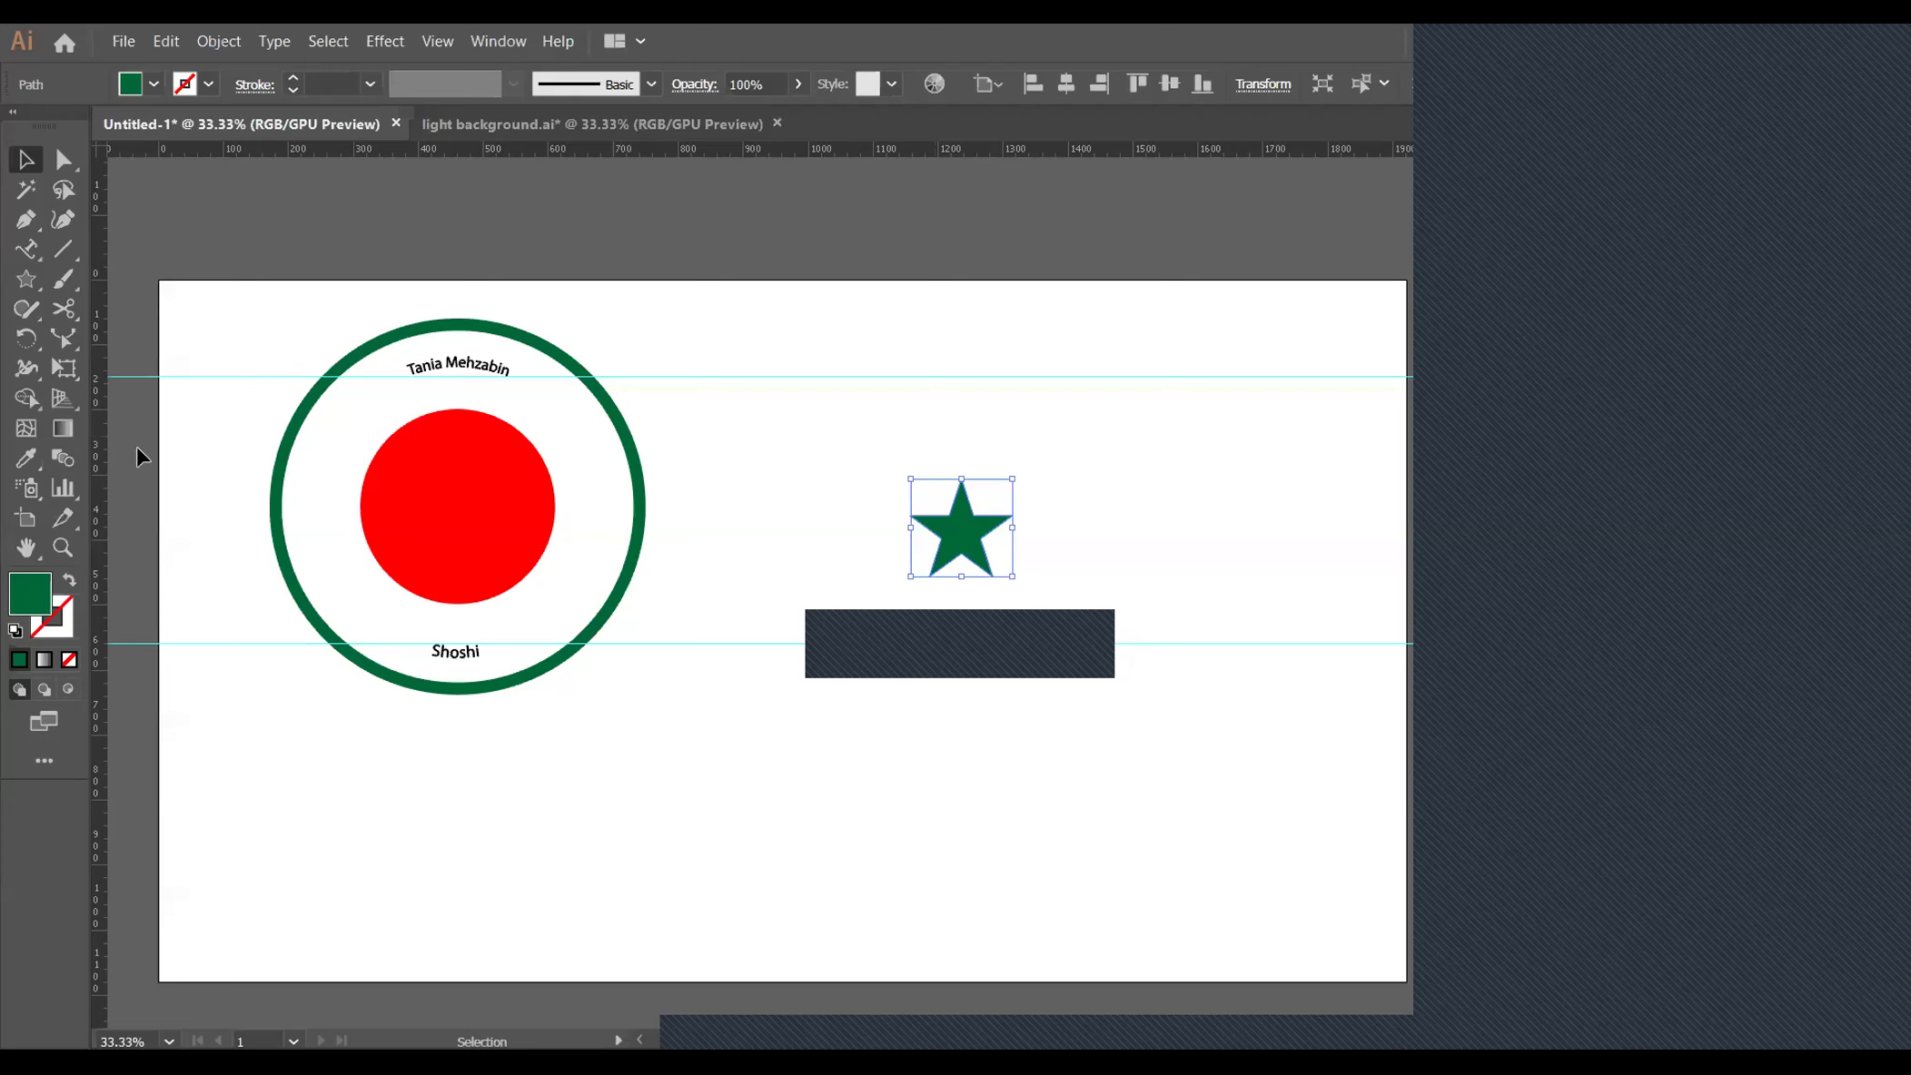
Copy the red centre circle's fill onto the star with the Eyedropper
{"action": "left_click", "coordinate": [25, 459]}
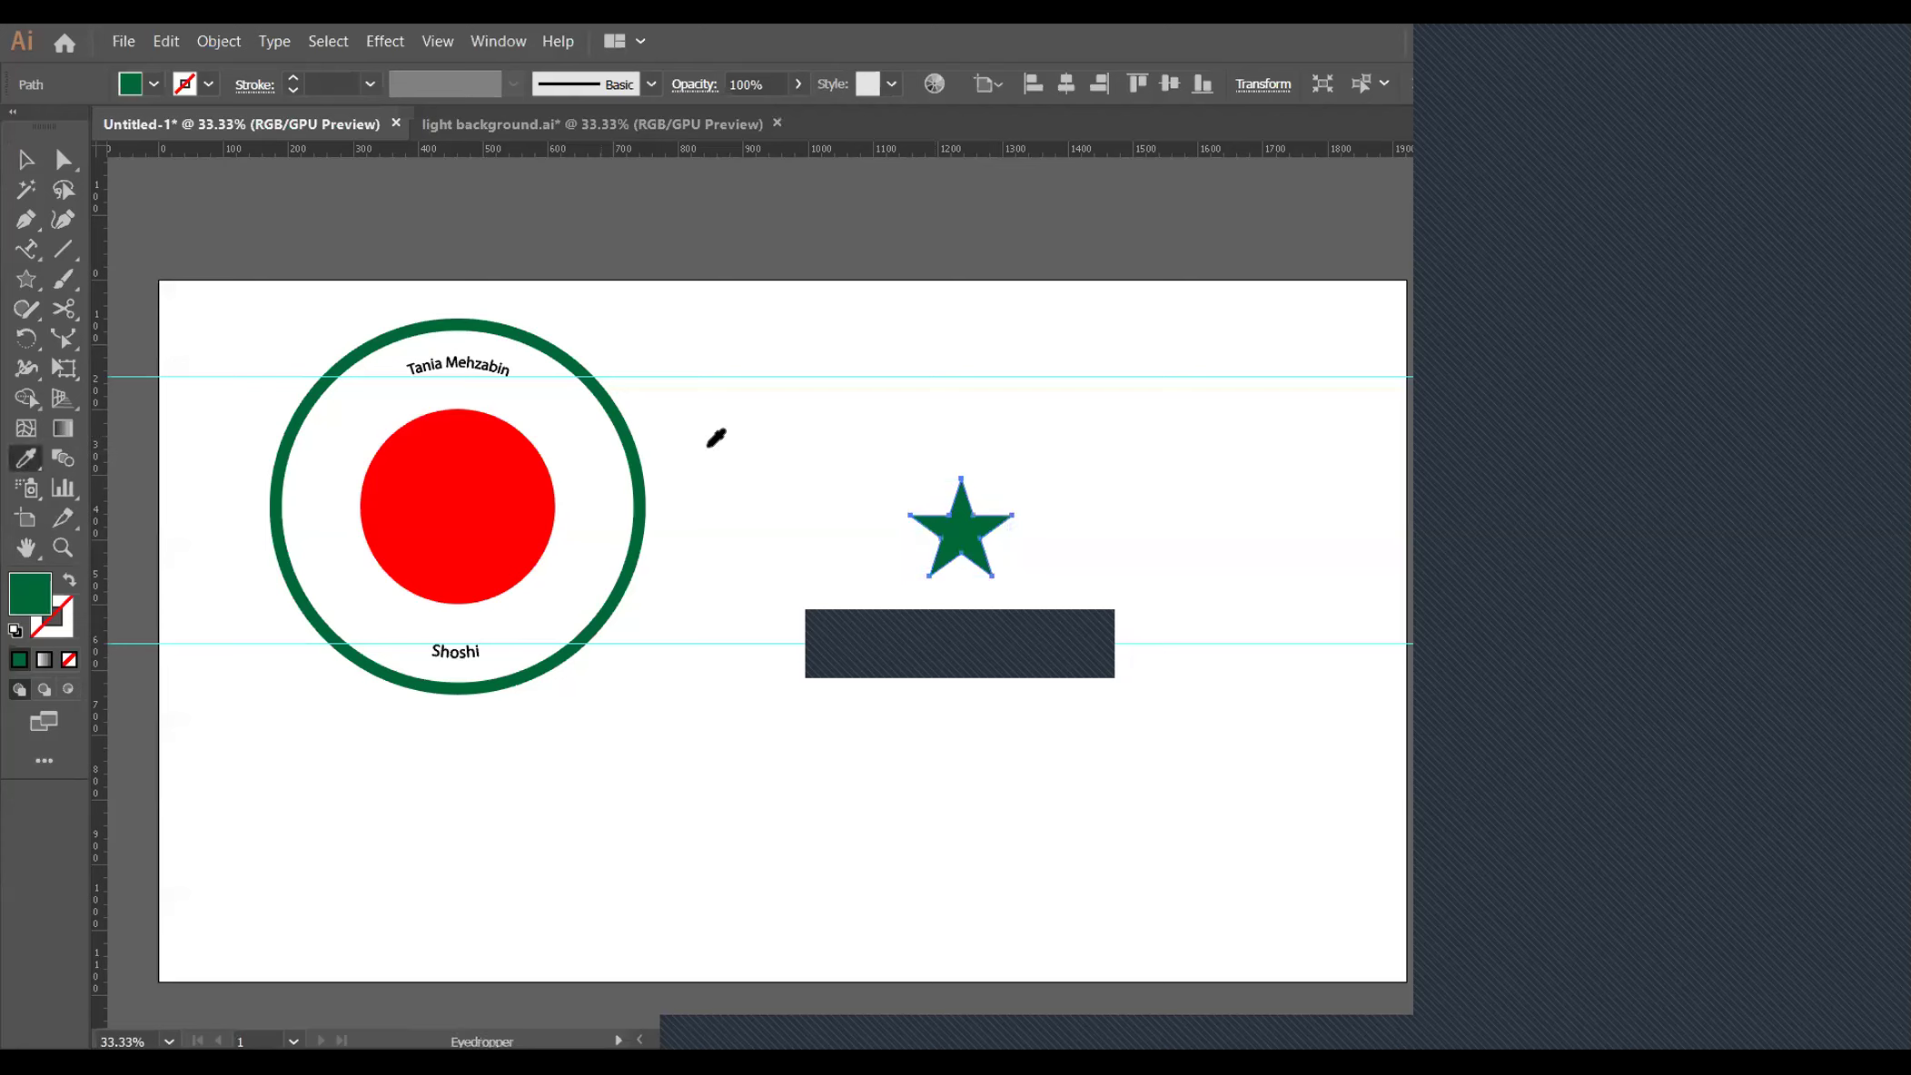
{"action": "left_click", "coordinate": [516, 490]}
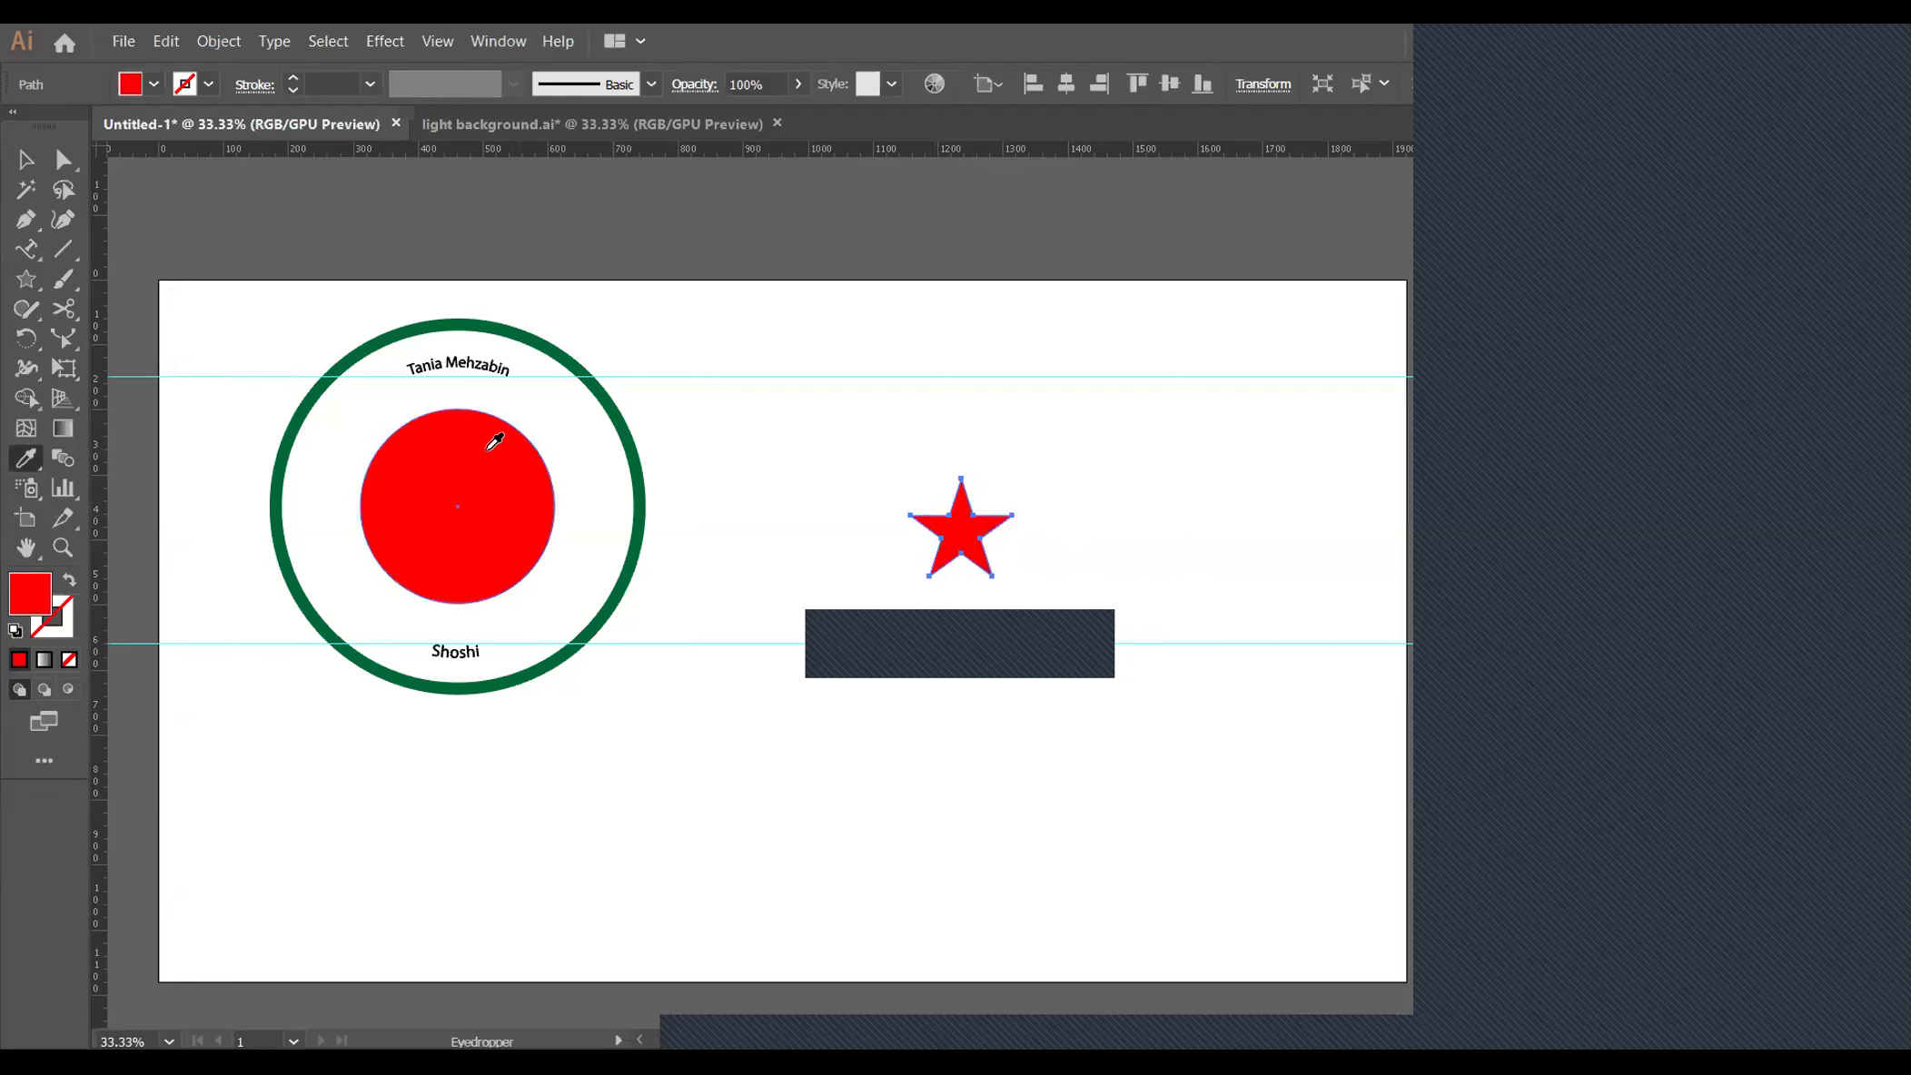
{"action": "left_click", "coordinate": [26, 161]}
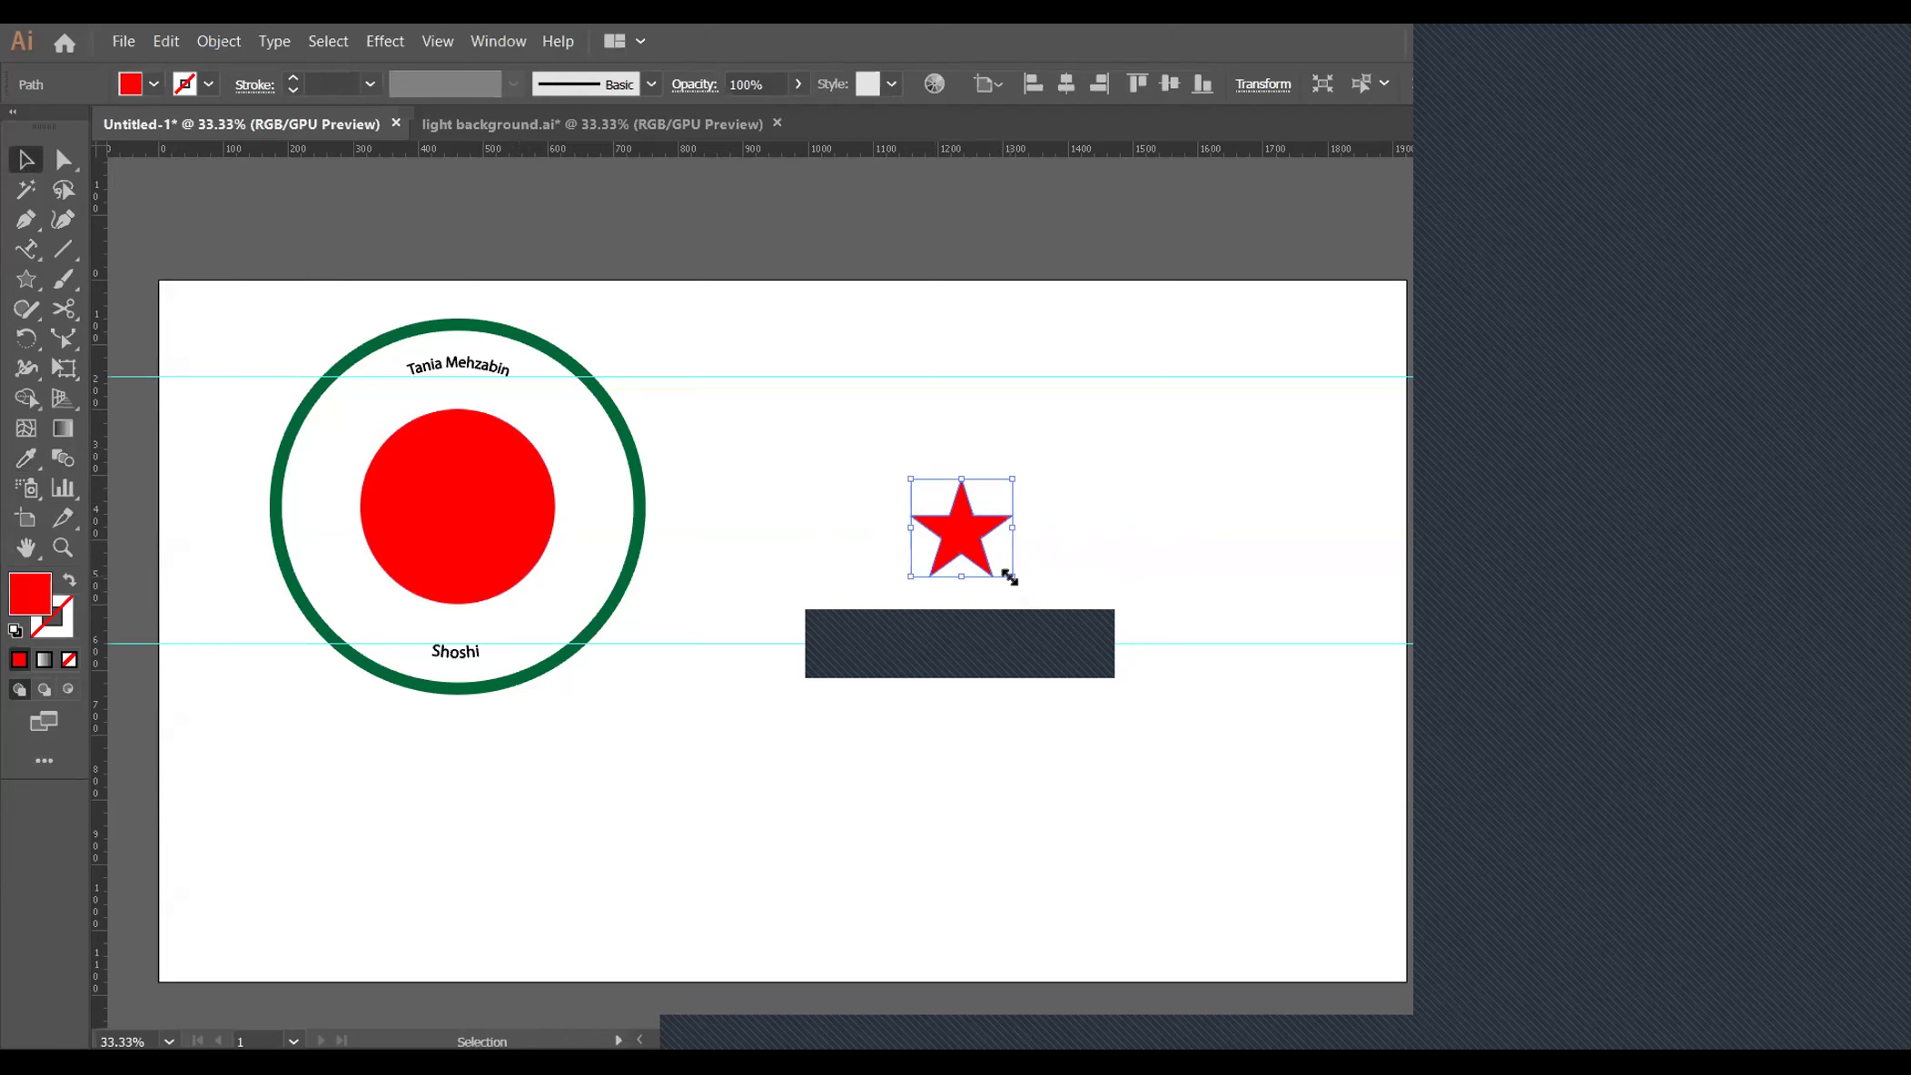
Shrink the red star, copy it below itself, group both and move them left of the circle
{"action": "left_click_drag", "start_coordinate": [1009, 578], "coordinate": [995, 558]}
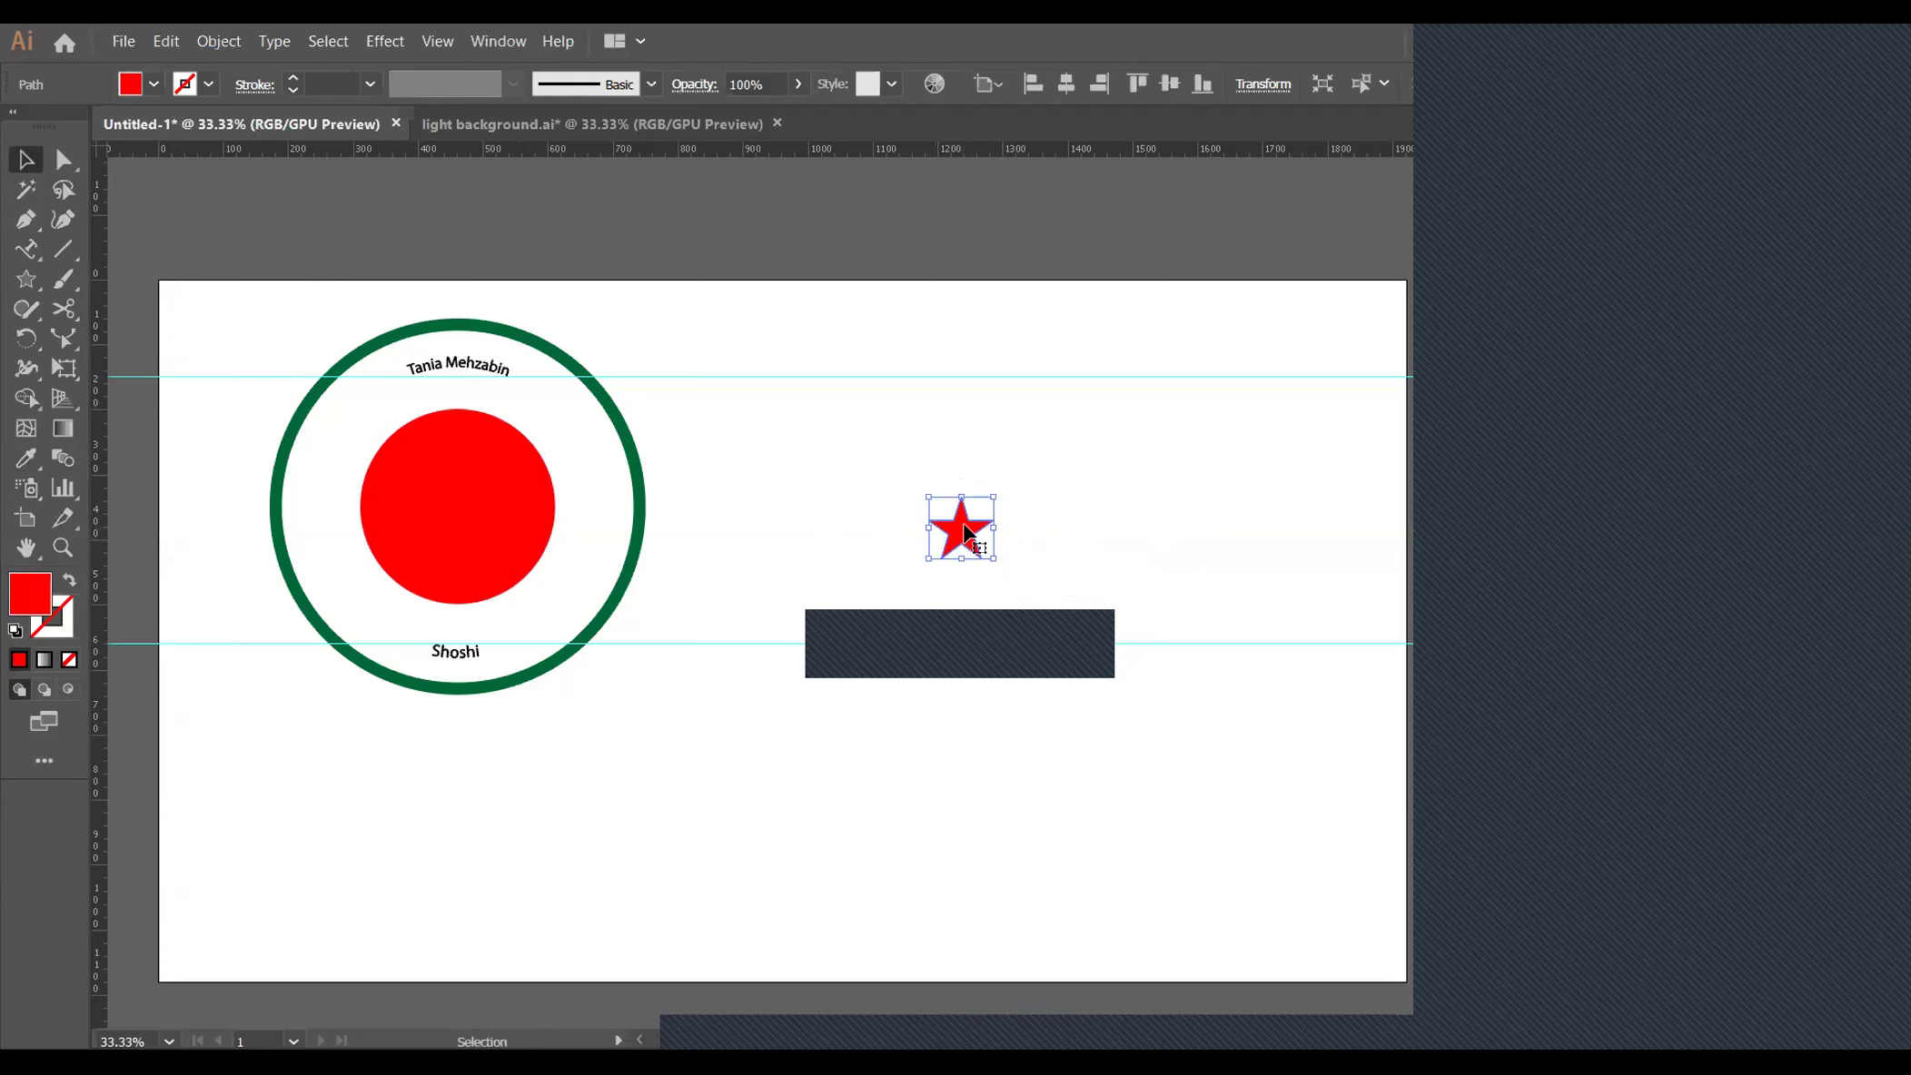
{"action": "left_click_drag", "start_coordinate": [964, 532], "coordinate": [976, 602]}
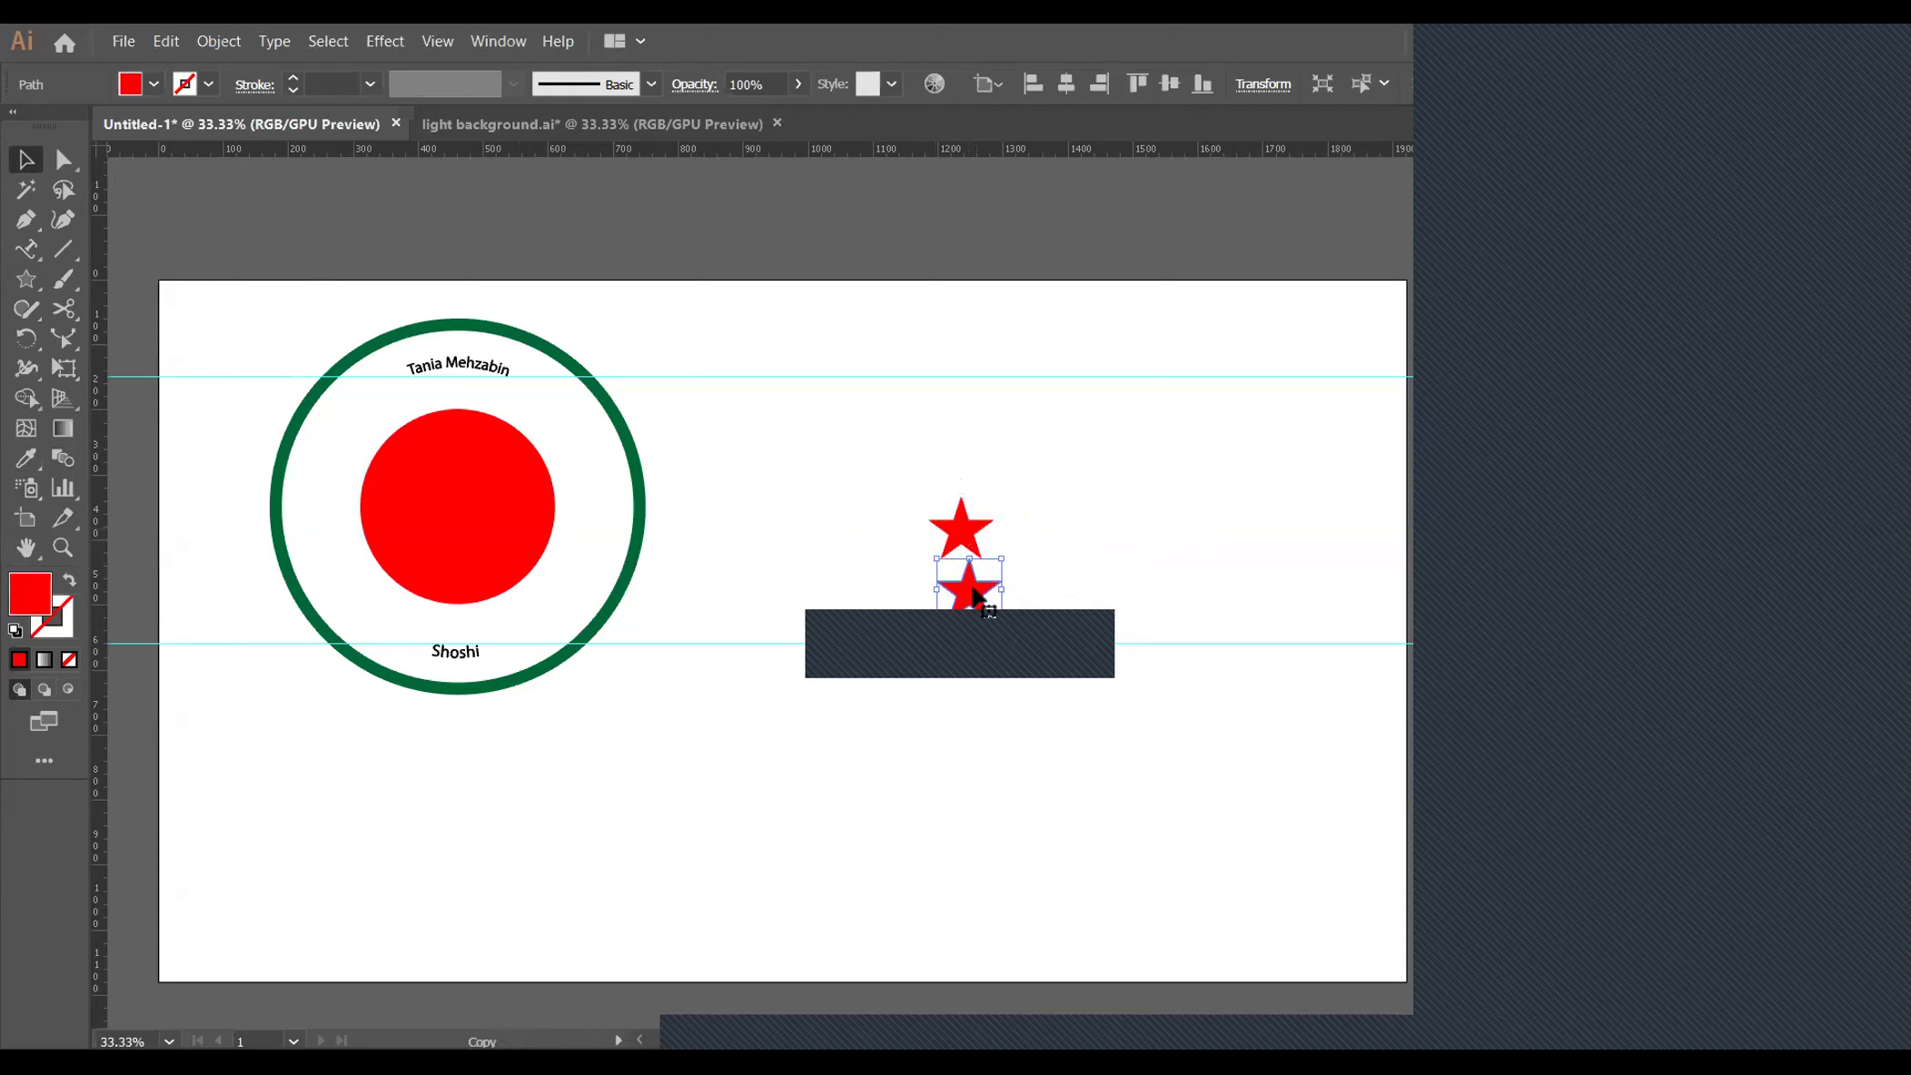
{"action": "left_click_drag", "start_coordinate": [893, 498], "coordinate": [993, 625]}
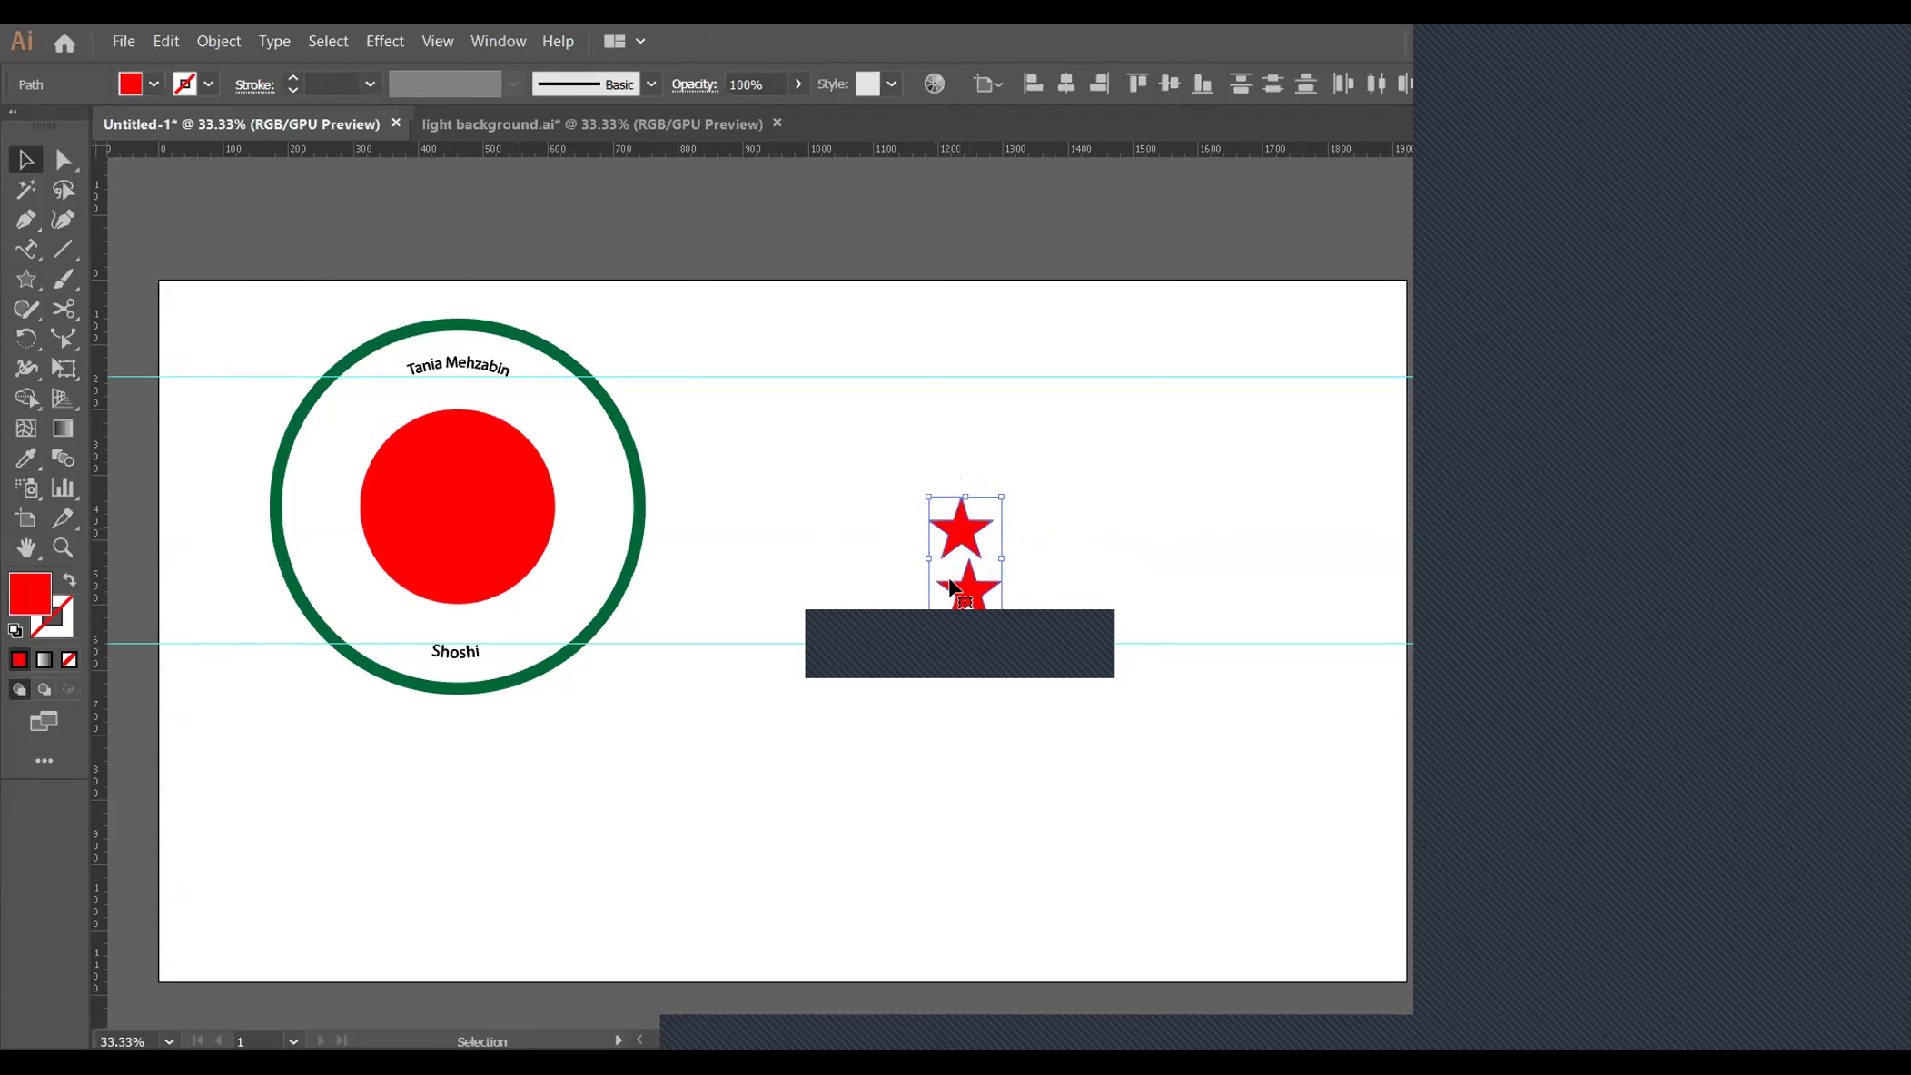
{"action": "right_click", "coordinate": [972, 565]}
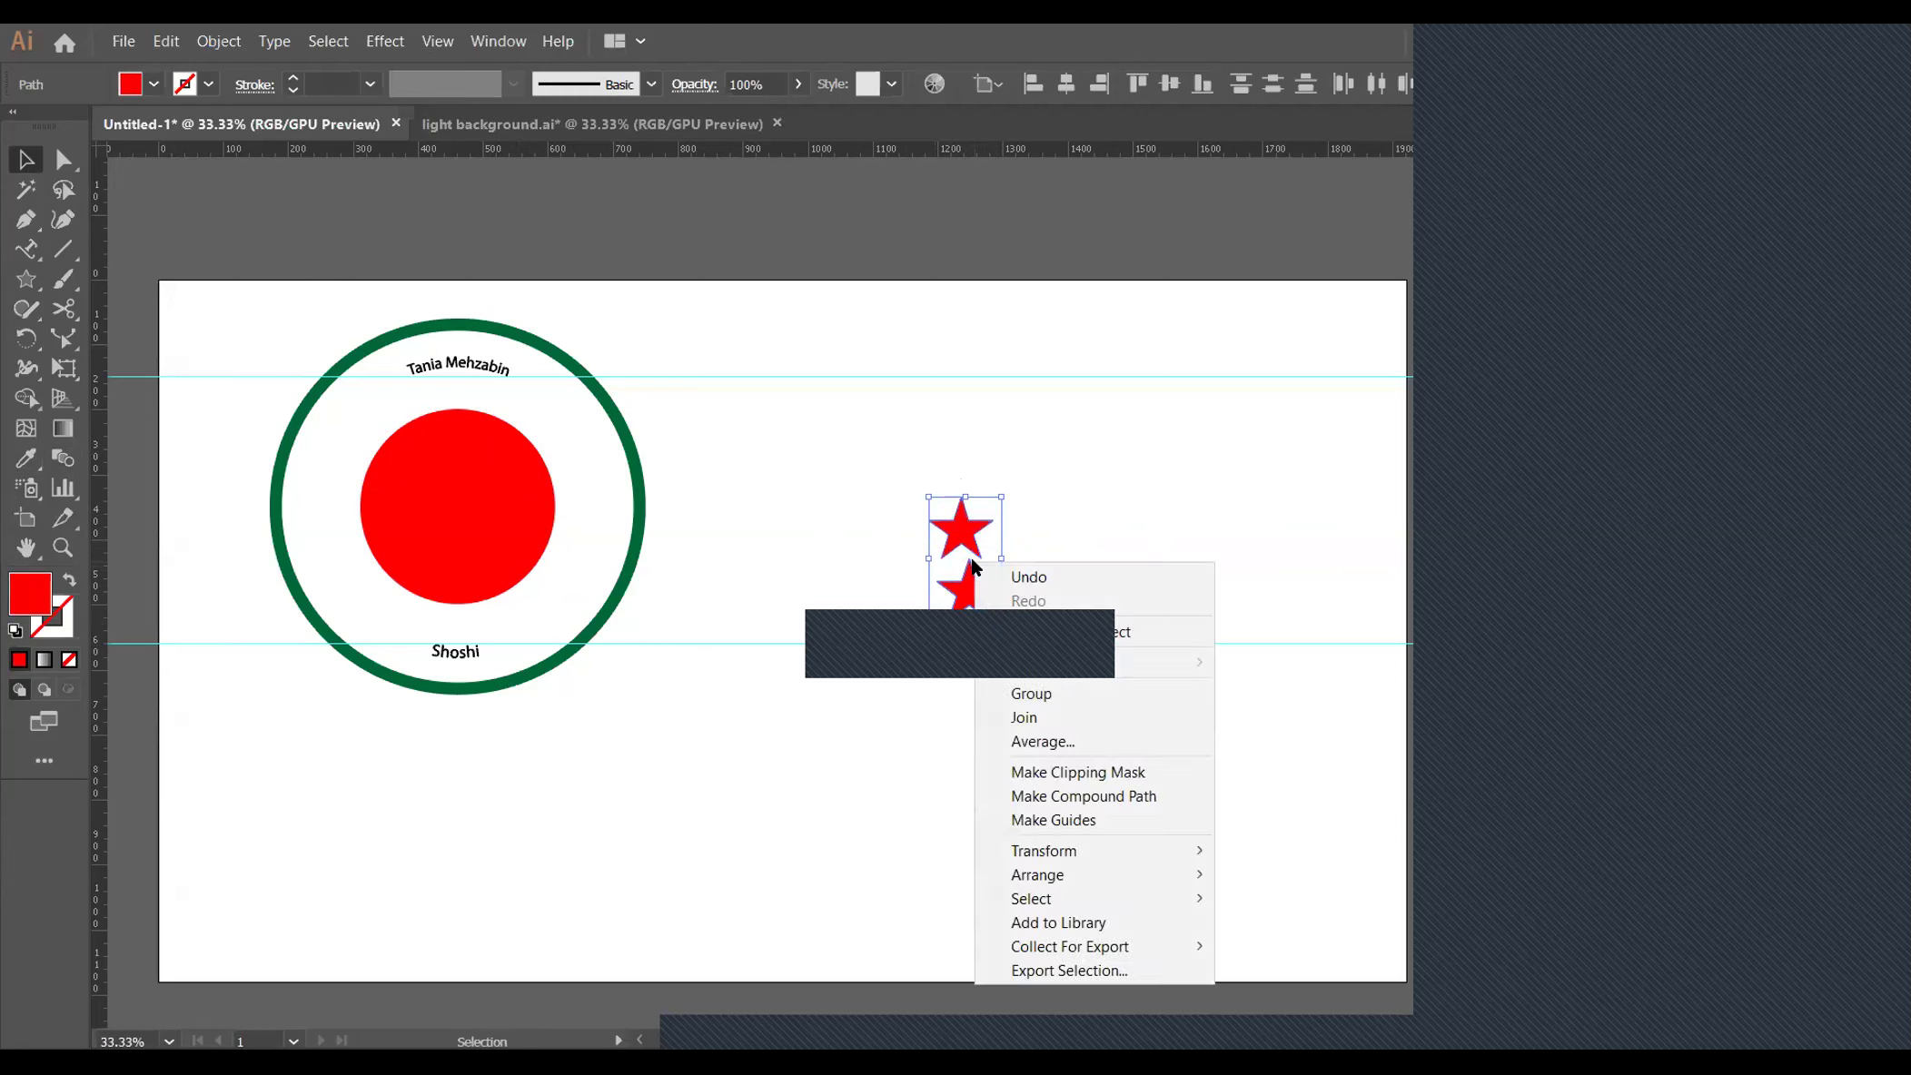
{"action": "left_click", "coordinate": [1031, 693]}
{"action": "left_click_drag", "start_coordinate": [963, 545], "coordinate": [332, 516]}
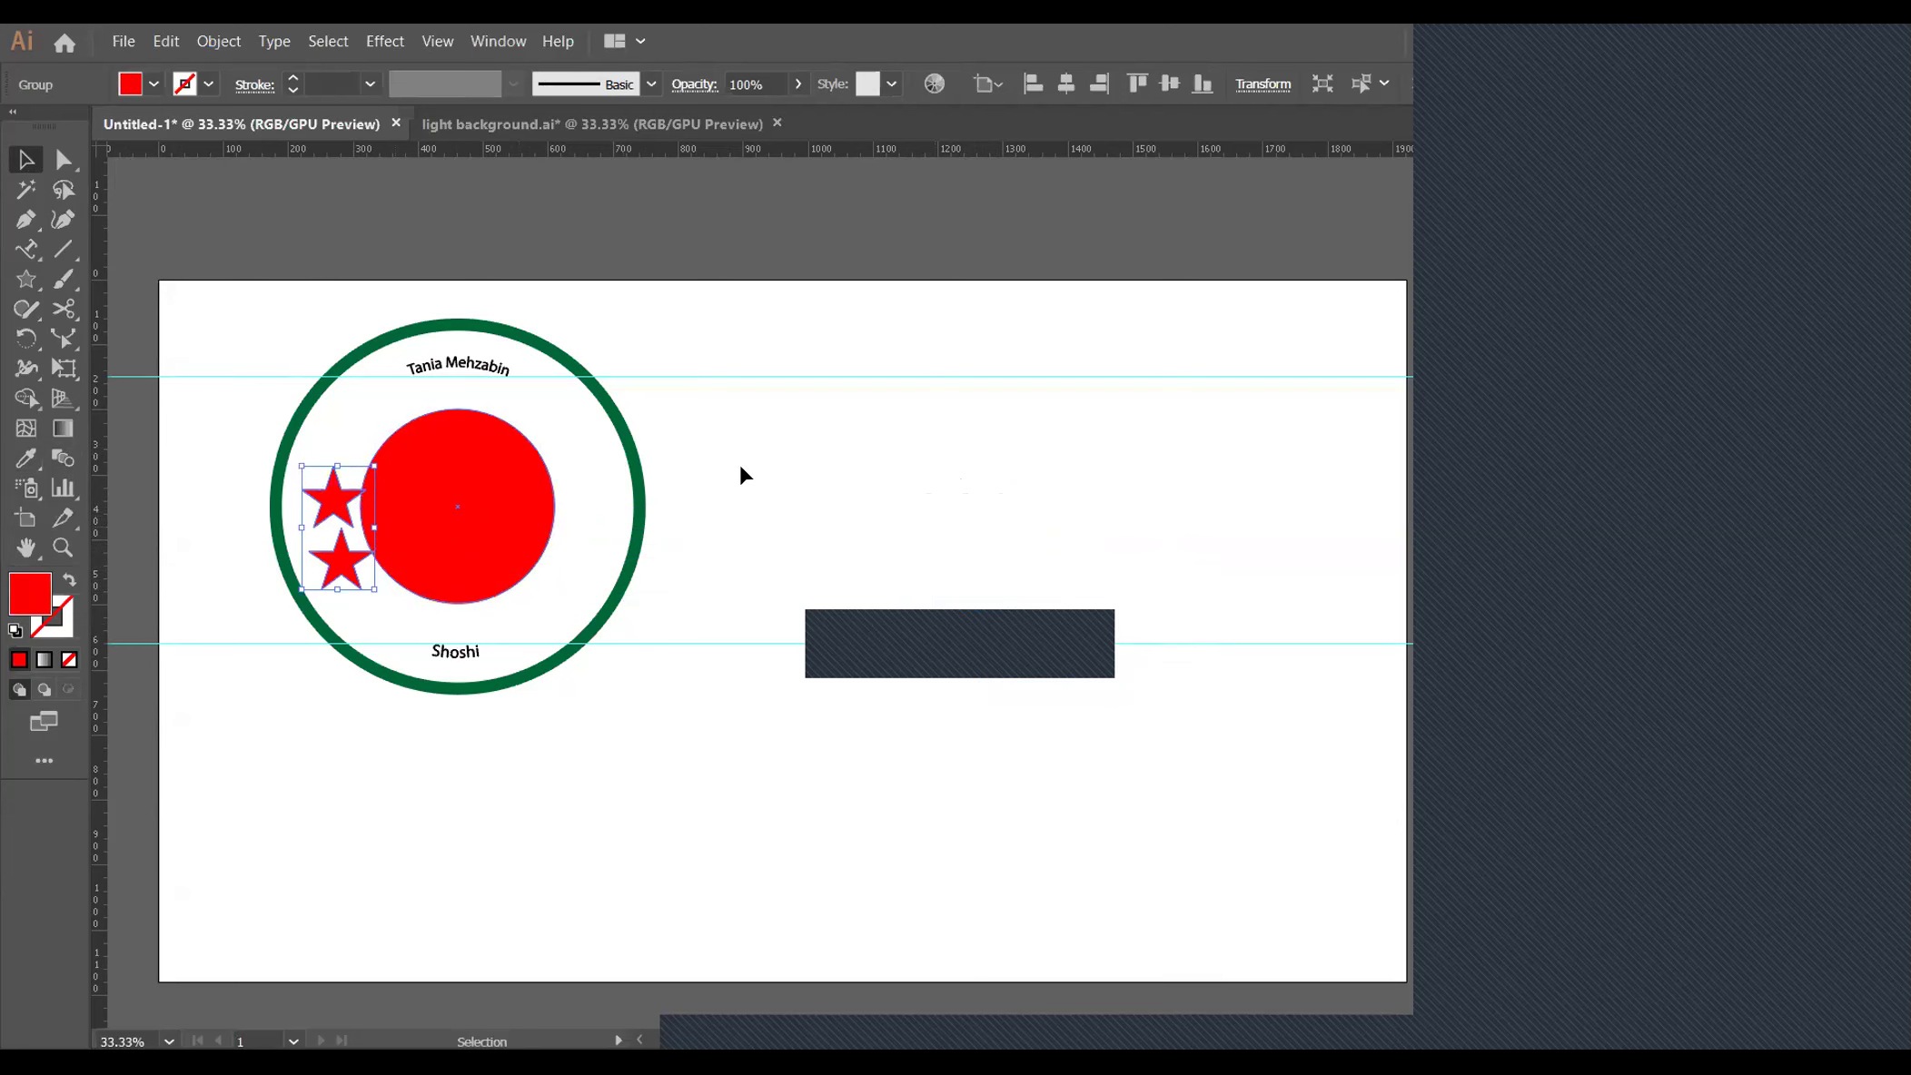
Shrink the left star pair to fit beside the red circle and nudge it into place
{"action": "key", "text": "Left"}
{"action": "key", "text": "Left"}
{"action": "key", "text": "Left"}
{"action": "key", "text": "Left"}
{"action": "key", "text": "Left"}
{"action": "key", "text": "Left"}
{"action": "key", "text": "Left"}
{"action": "key", "text": "Left"}
{"action": "key", "text": "Left"}
{"action": "key", "text": "Left"}
{"action": "key", "text": "Left"}
{"action": "key", "text": "Left"}
{"action": "key", "text": "Left"}
{"action": "key", "text": "Left"}
{"action": "key", "text": "Left"}
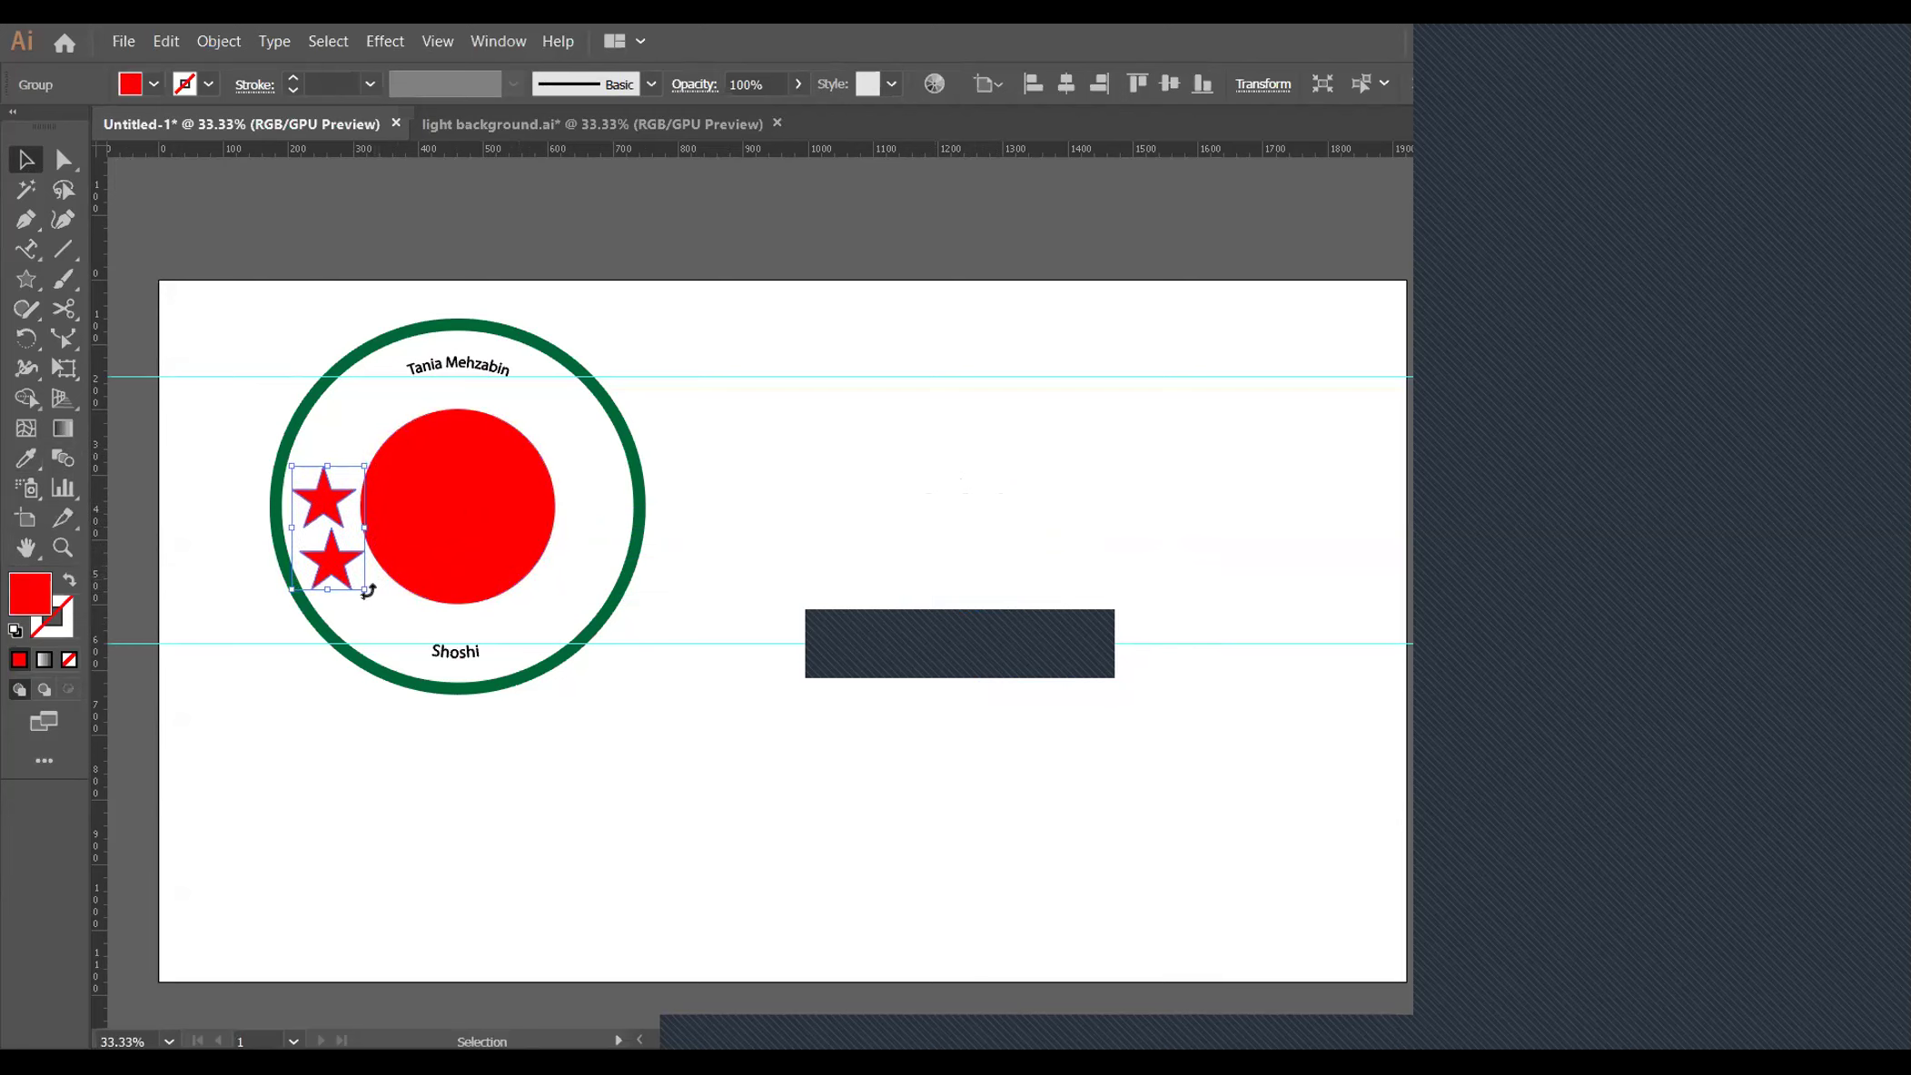
{"action": "left_click_drag", "start_coordinate": [366, 592], "coordinate": [354, 572]}
{"action": "left_click", "coordinate": [228, 563]}
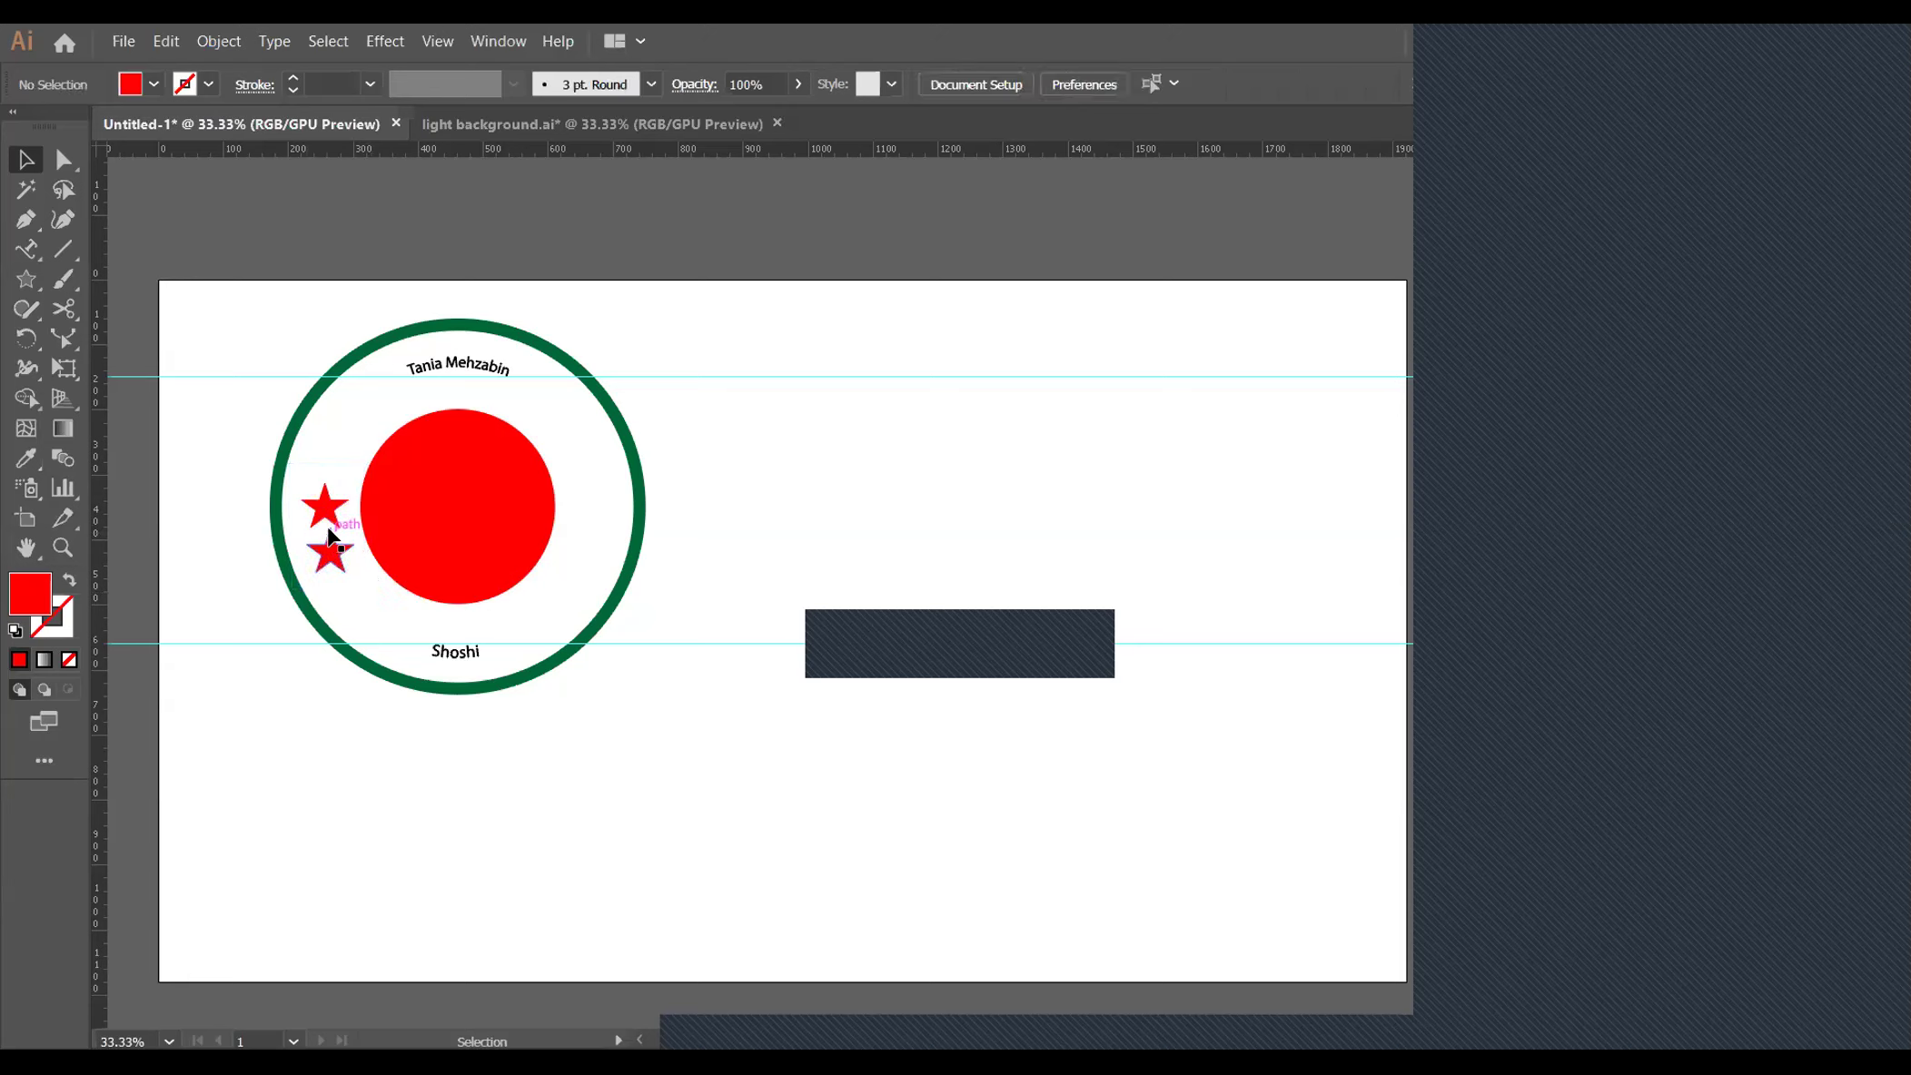
{"action": "left_click", "coordinate": [340, 510]}
{"action": "key", "text": "Up"}
{"action": "key", "text": "Up"}
{"action": "key", "text": "Up"}
{"action": "key", "text": "Up"}
{"action": "key", "text": "Up"}
{"action": "key", "text": "Up"}
{"action": "key", "text": "Up"}
{"action": "key", "text": "Up"}
{"action": "key", "text": "Up"}
{"action": "key", "text": "Up"}
{"action": "key", "text": "Up"}
{"action": "key", "text": "Up"}
{"action": "key", "text": "Up"}
{"action": "key", "text": "Up"}
{"action": "key", "text": "Up"}
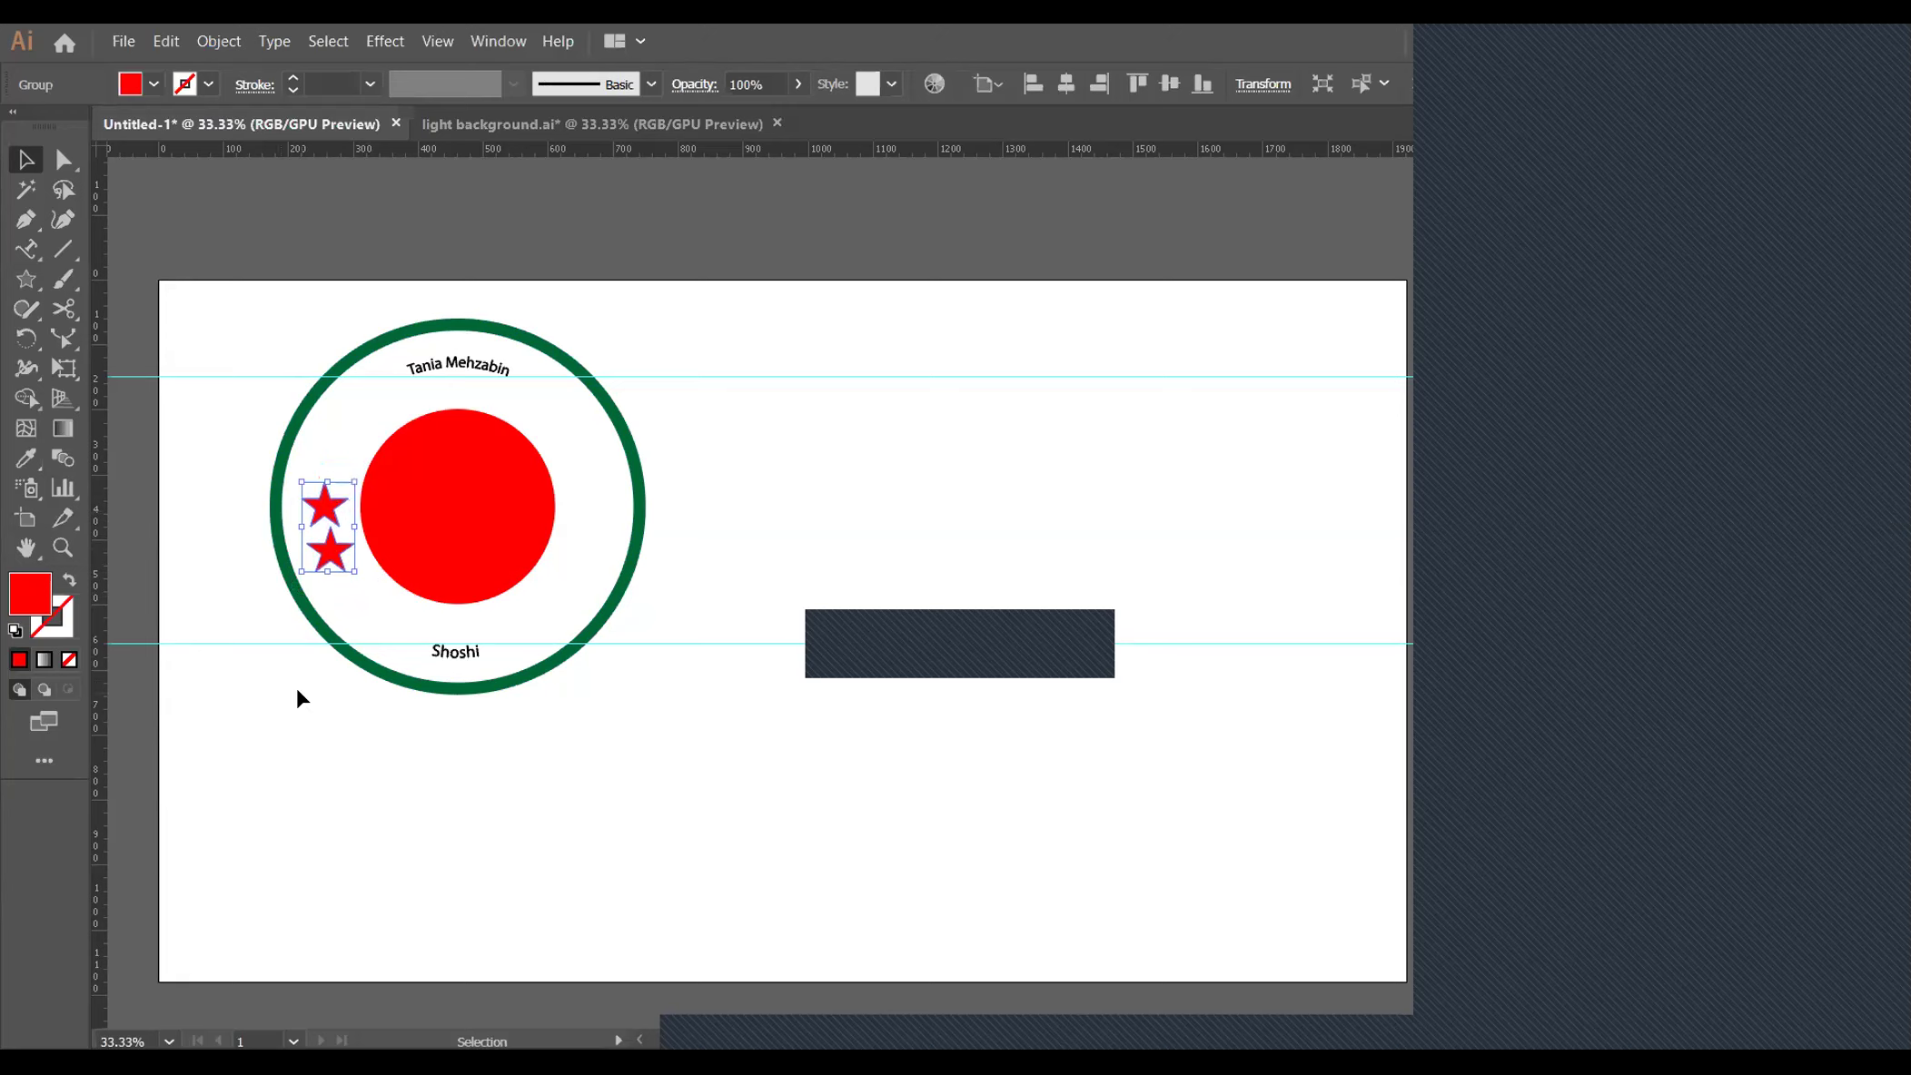
{"action": "key", "text": "Up"}
{"action": "key", "text": "Up"}
{"action": "key", "text": "Up"}
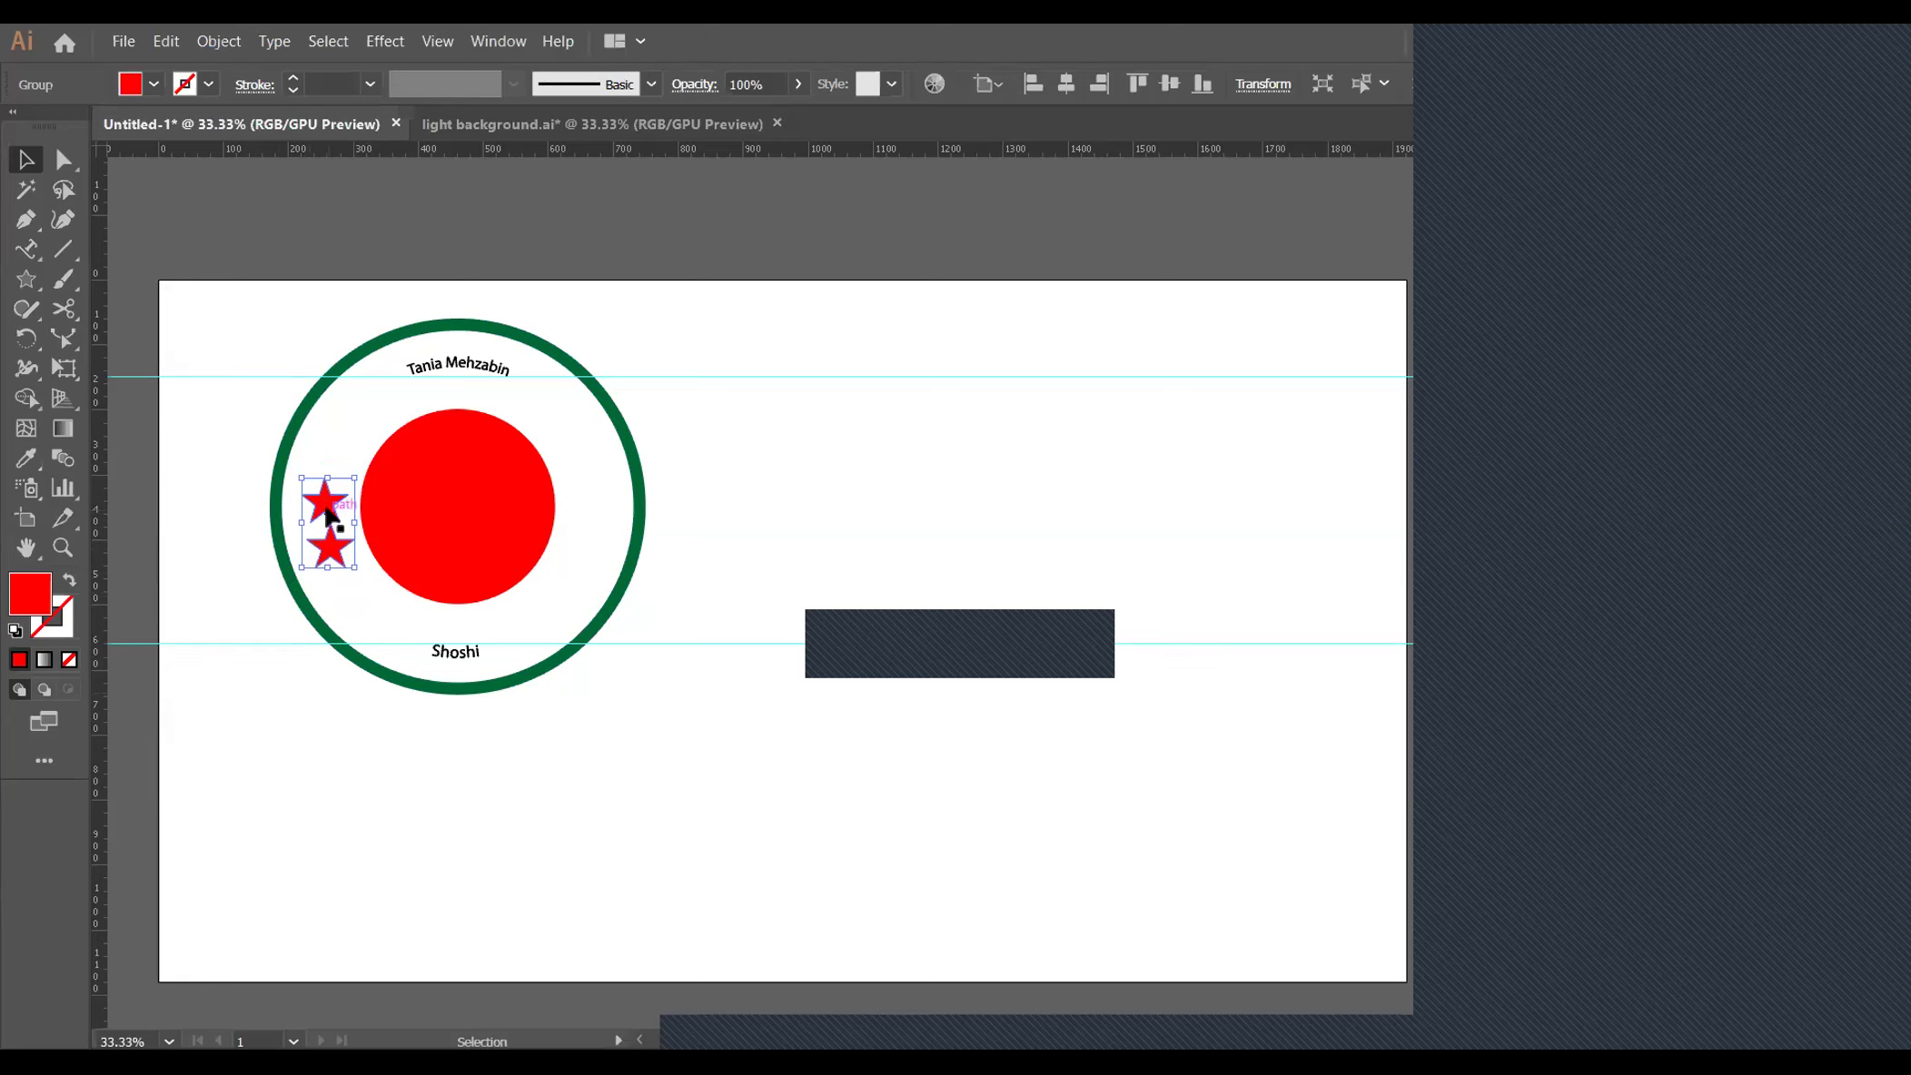
Position a second star pair right of the circle and align both pairs with guides
{"action": "left_click_drag", "start_coordinate": [329, 517], "coordinate": [592, 498]}
{"action": "left_click", "coordinate": [636, 649]}
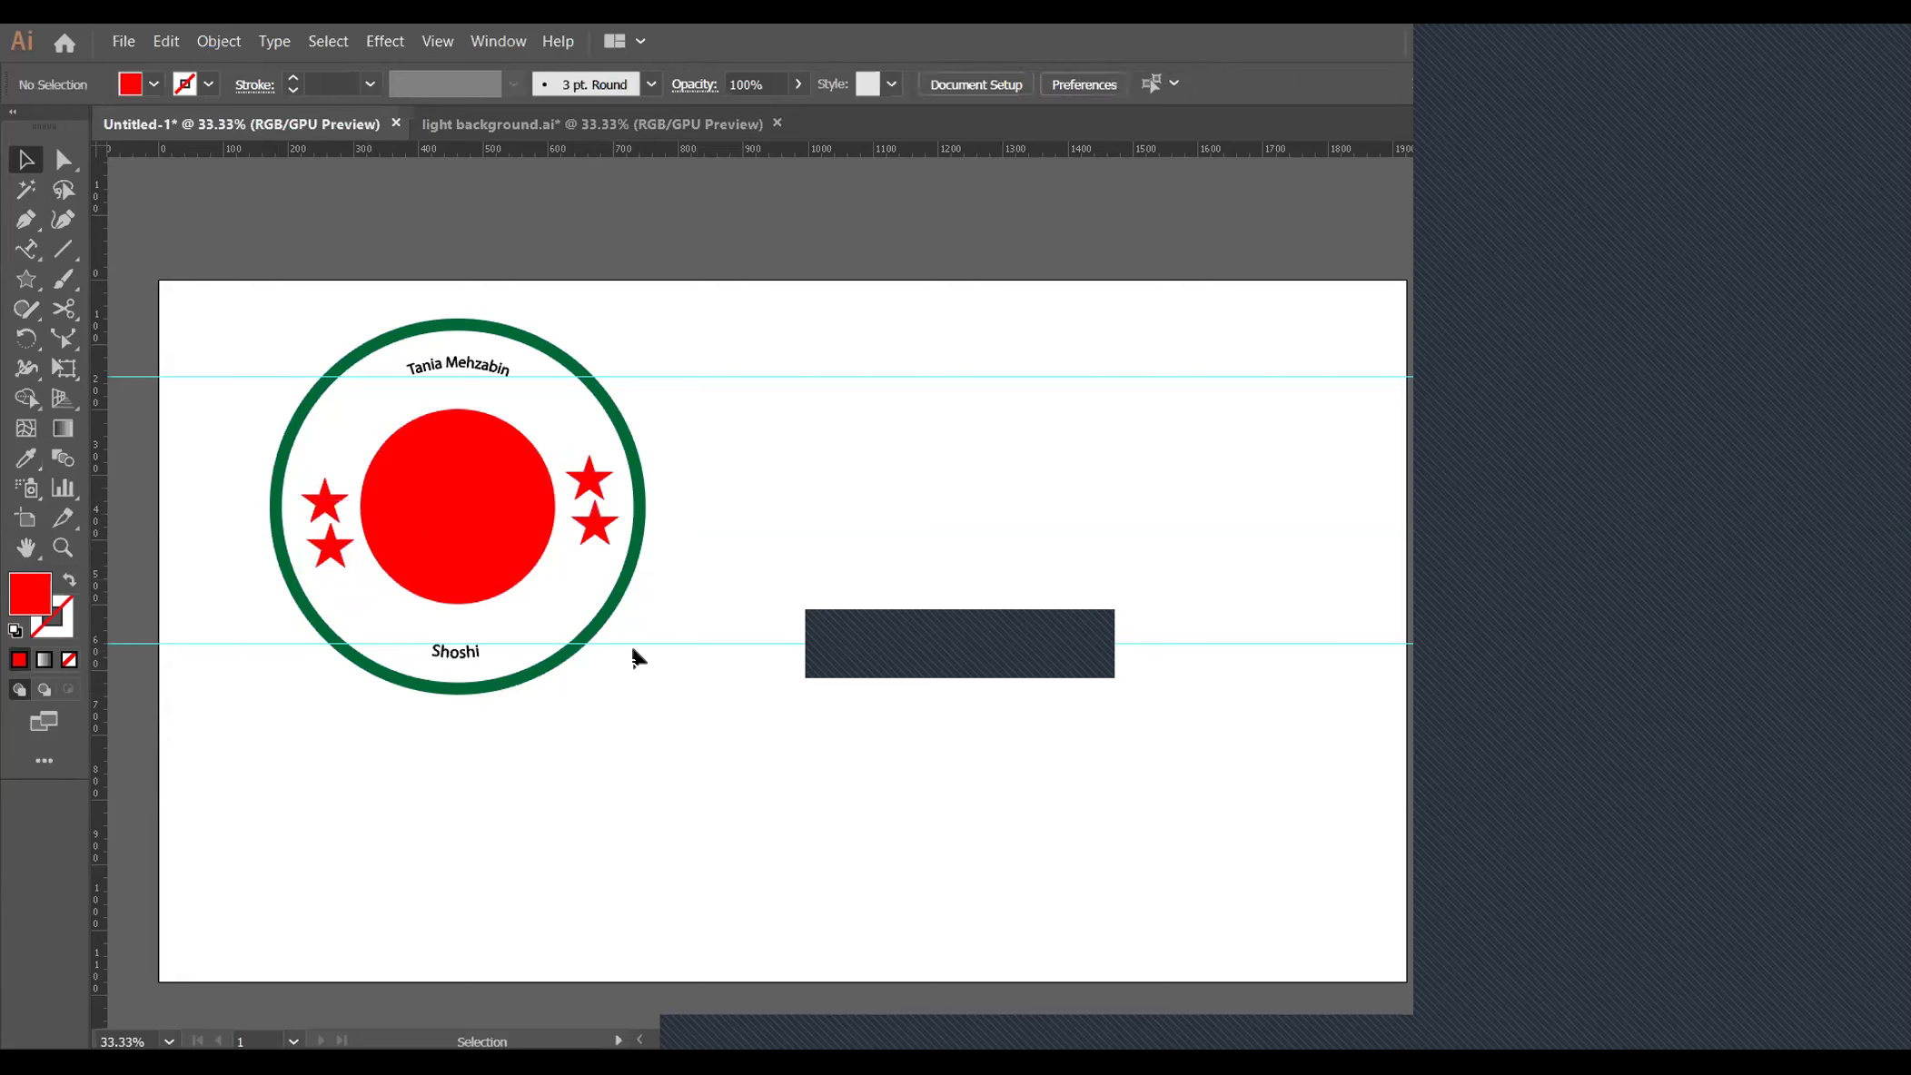
{"action": "left_click_drag", "start_coordinate": [633, 644], "coordinate": [632, 569]}
{"action": "left_click_drag", "start_coordinate": [590, 495], "coordinate": [596, 516]}
{"action": "left_click", "coordinate": [638, 414]}
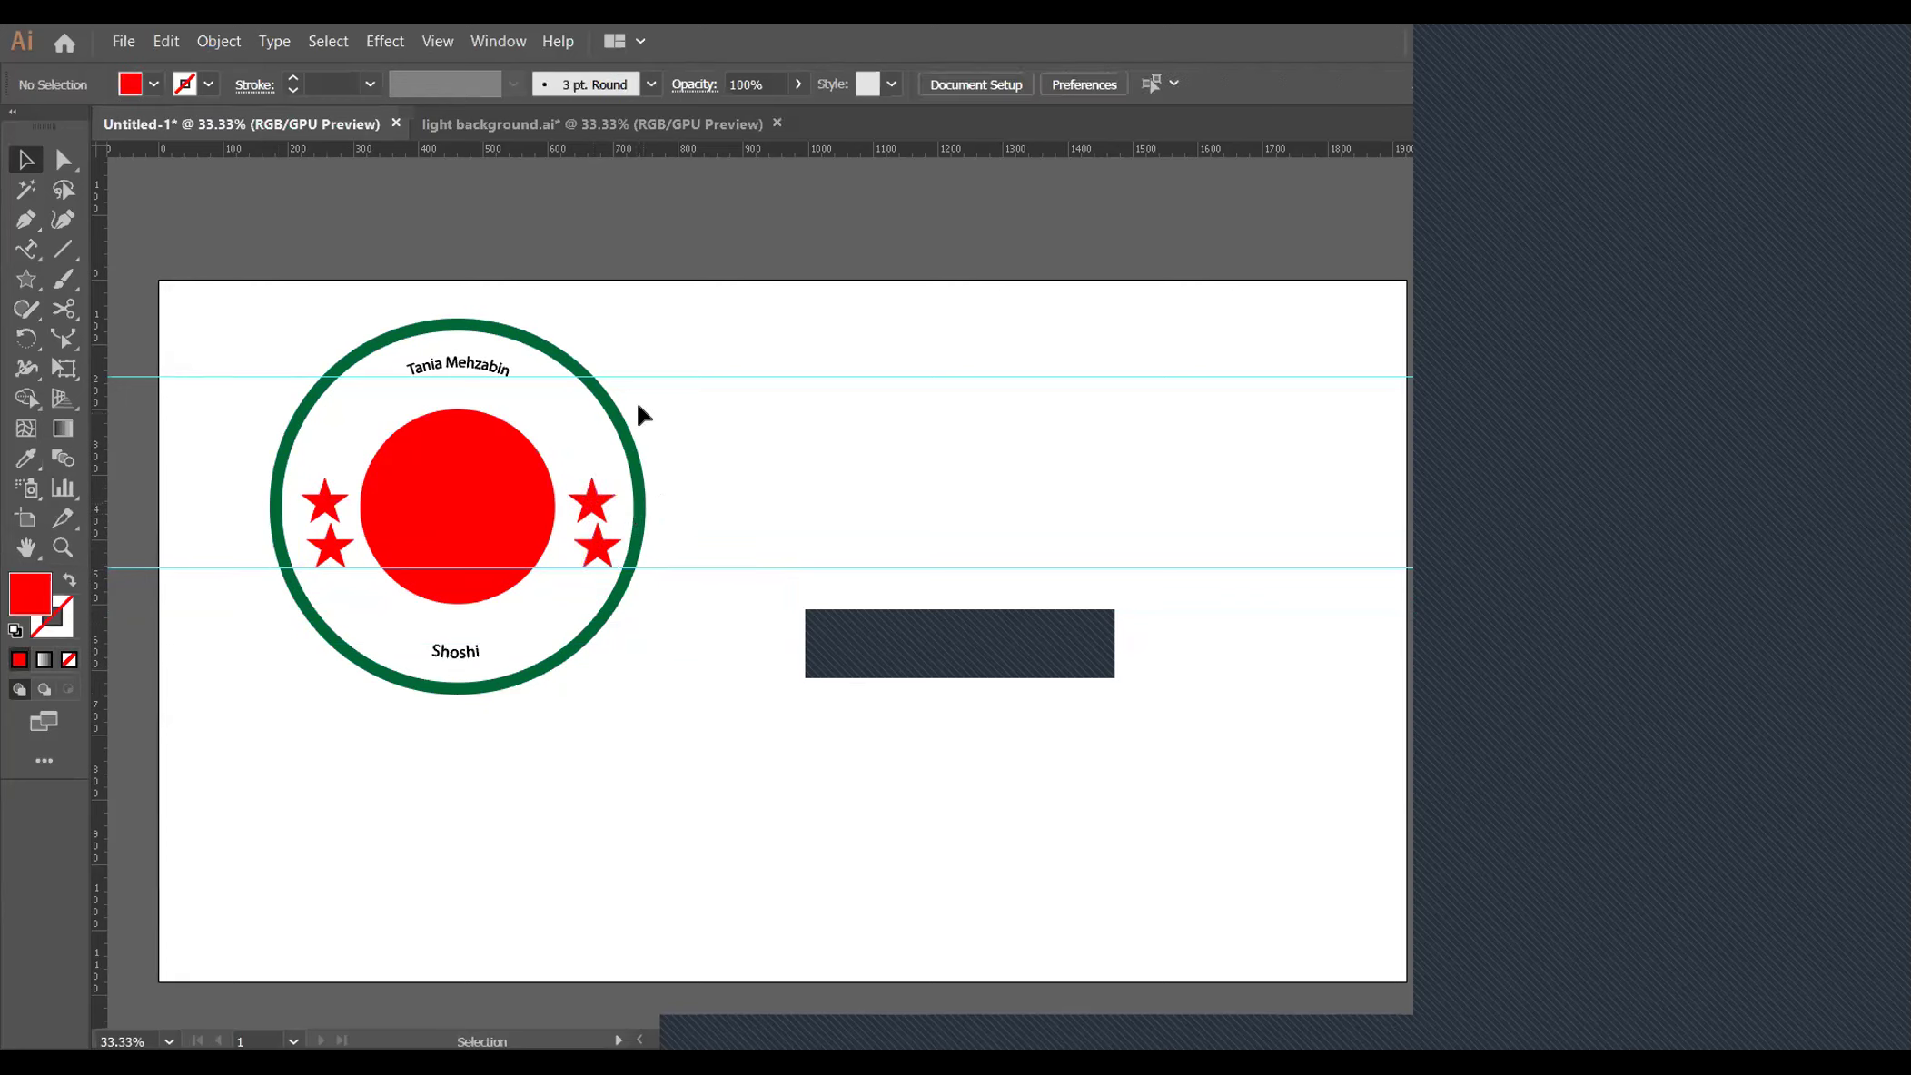
{"action": "left_click_drag", "start_coordinate": [652, 376], "coordinate": [669, 472]}
{"action": "left_click", "coordinate": [697, 660]}
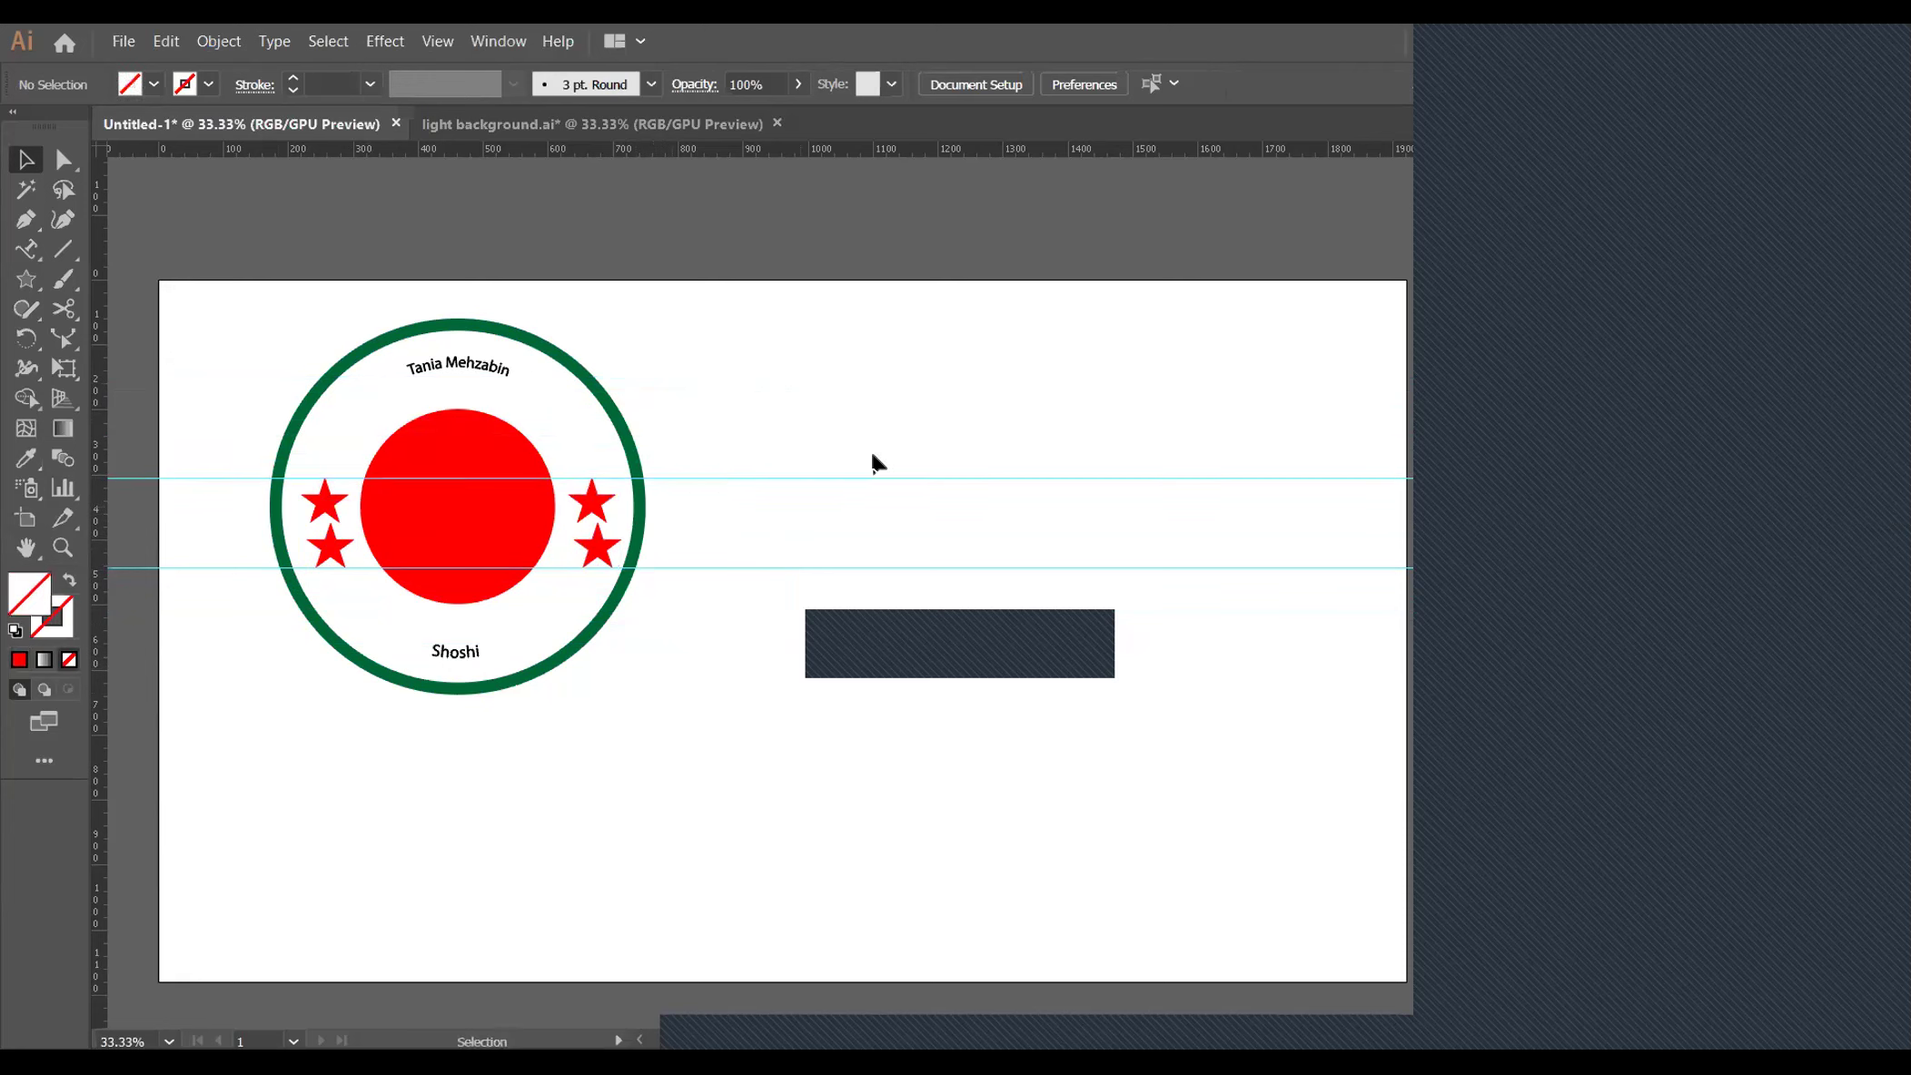
{"action": "key", "text": "ctrl+a"}
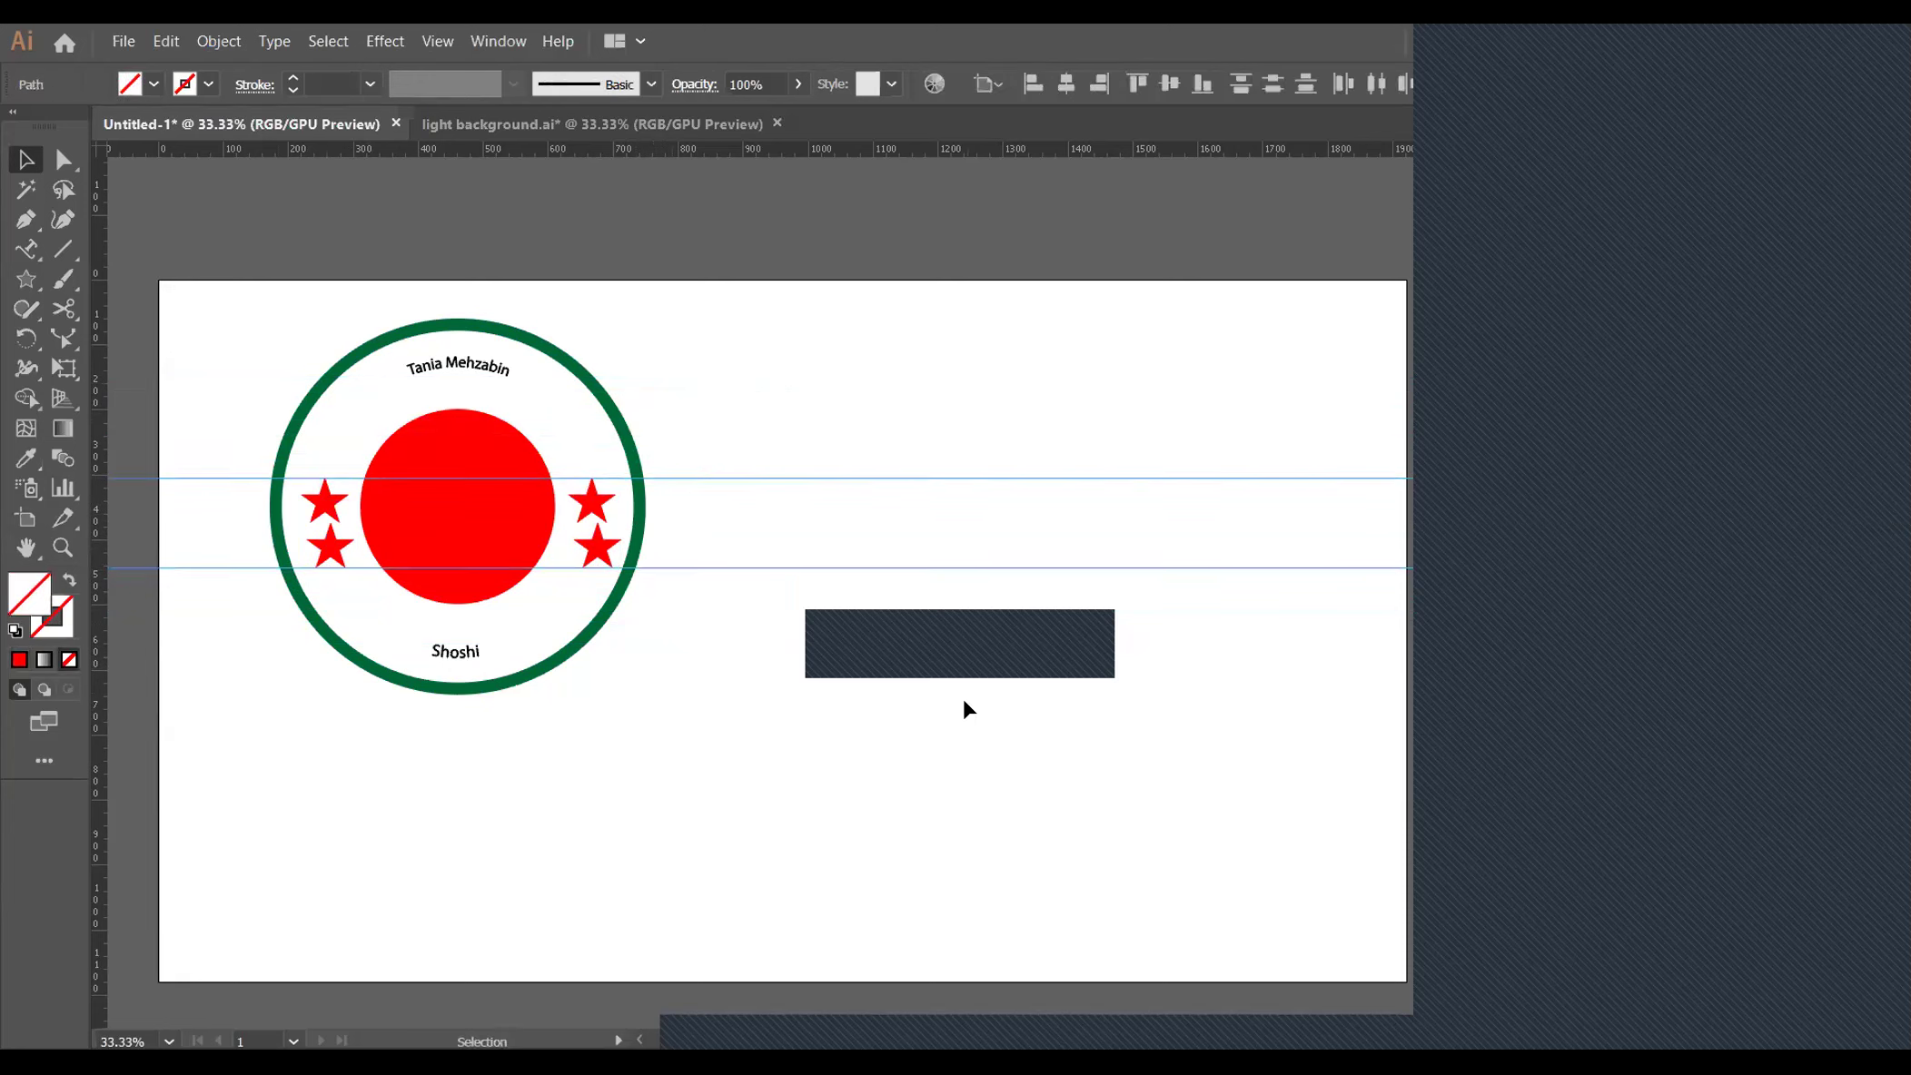
{"action": "left_click", "coordinate": [968, 709]}
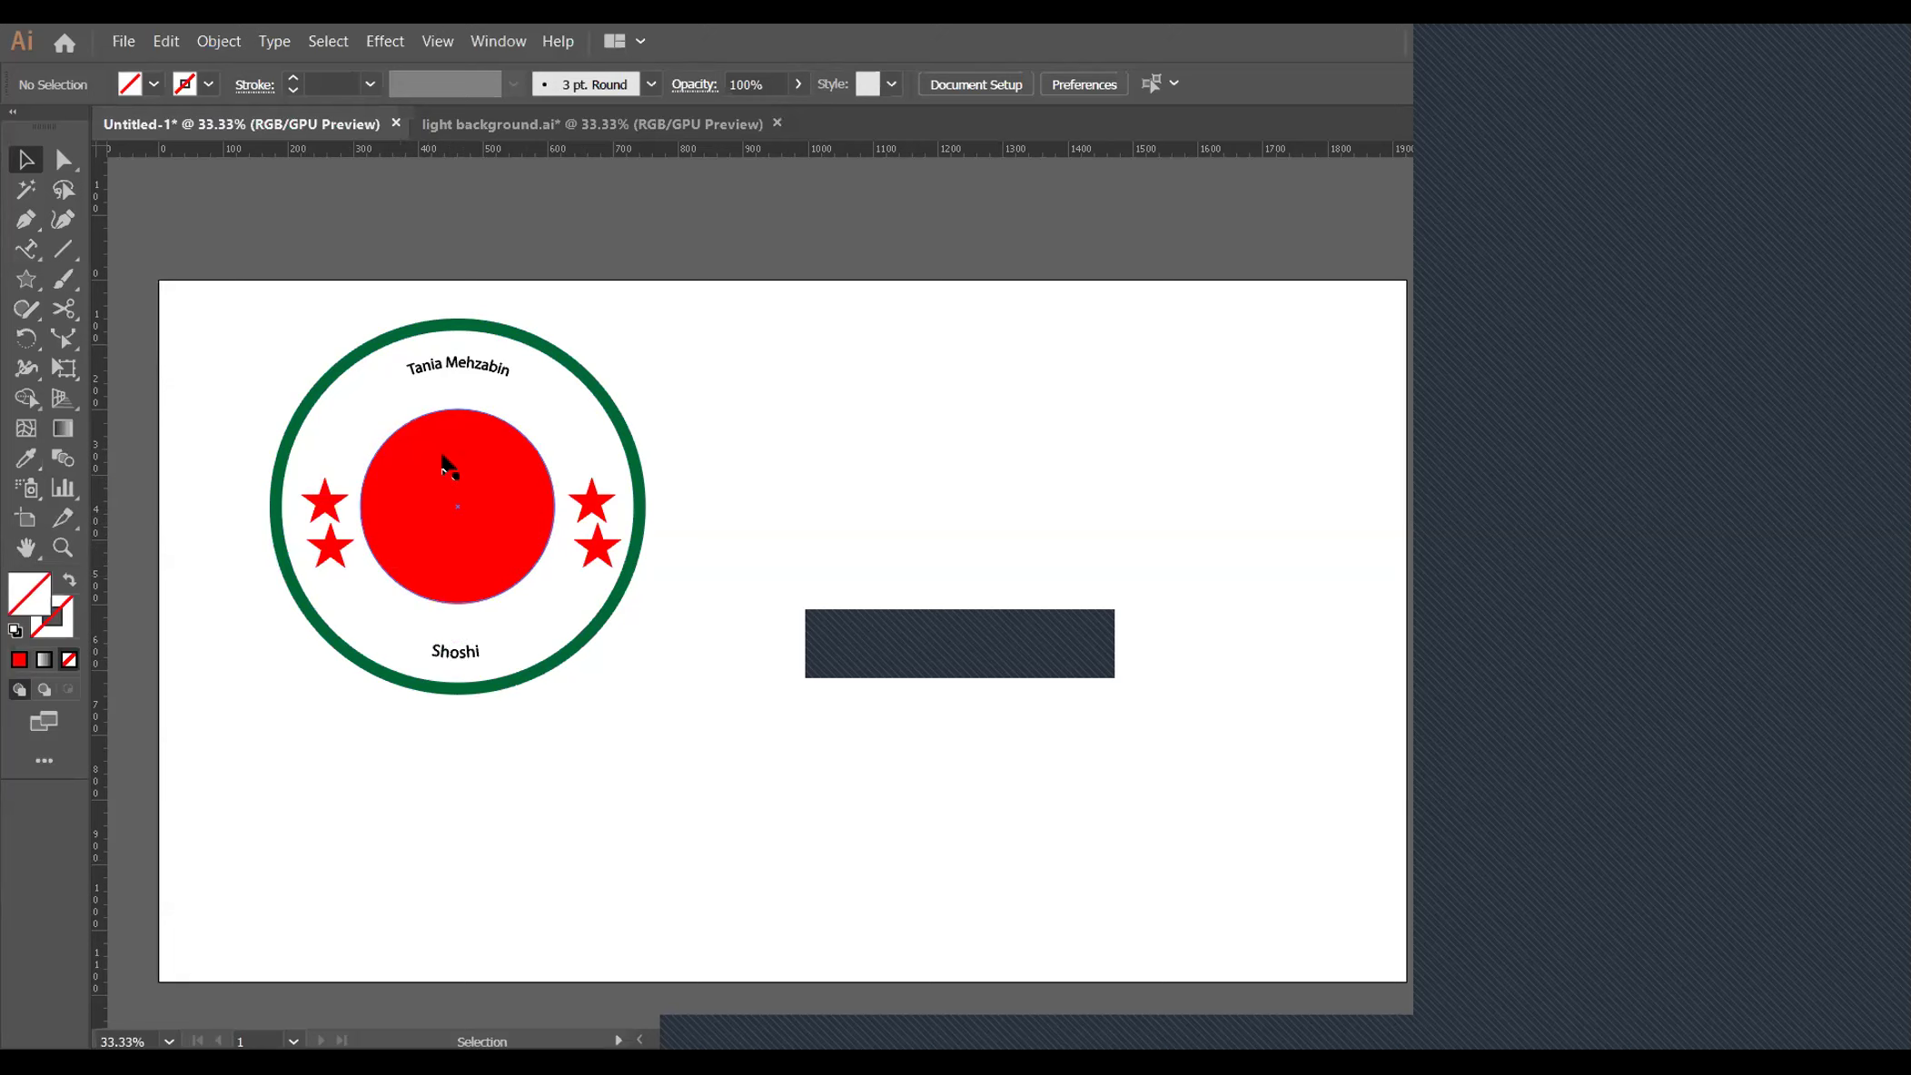
{"action": "left_click_drag", "start_coordinate": [435, 546], "coordinate": [644, 599]}
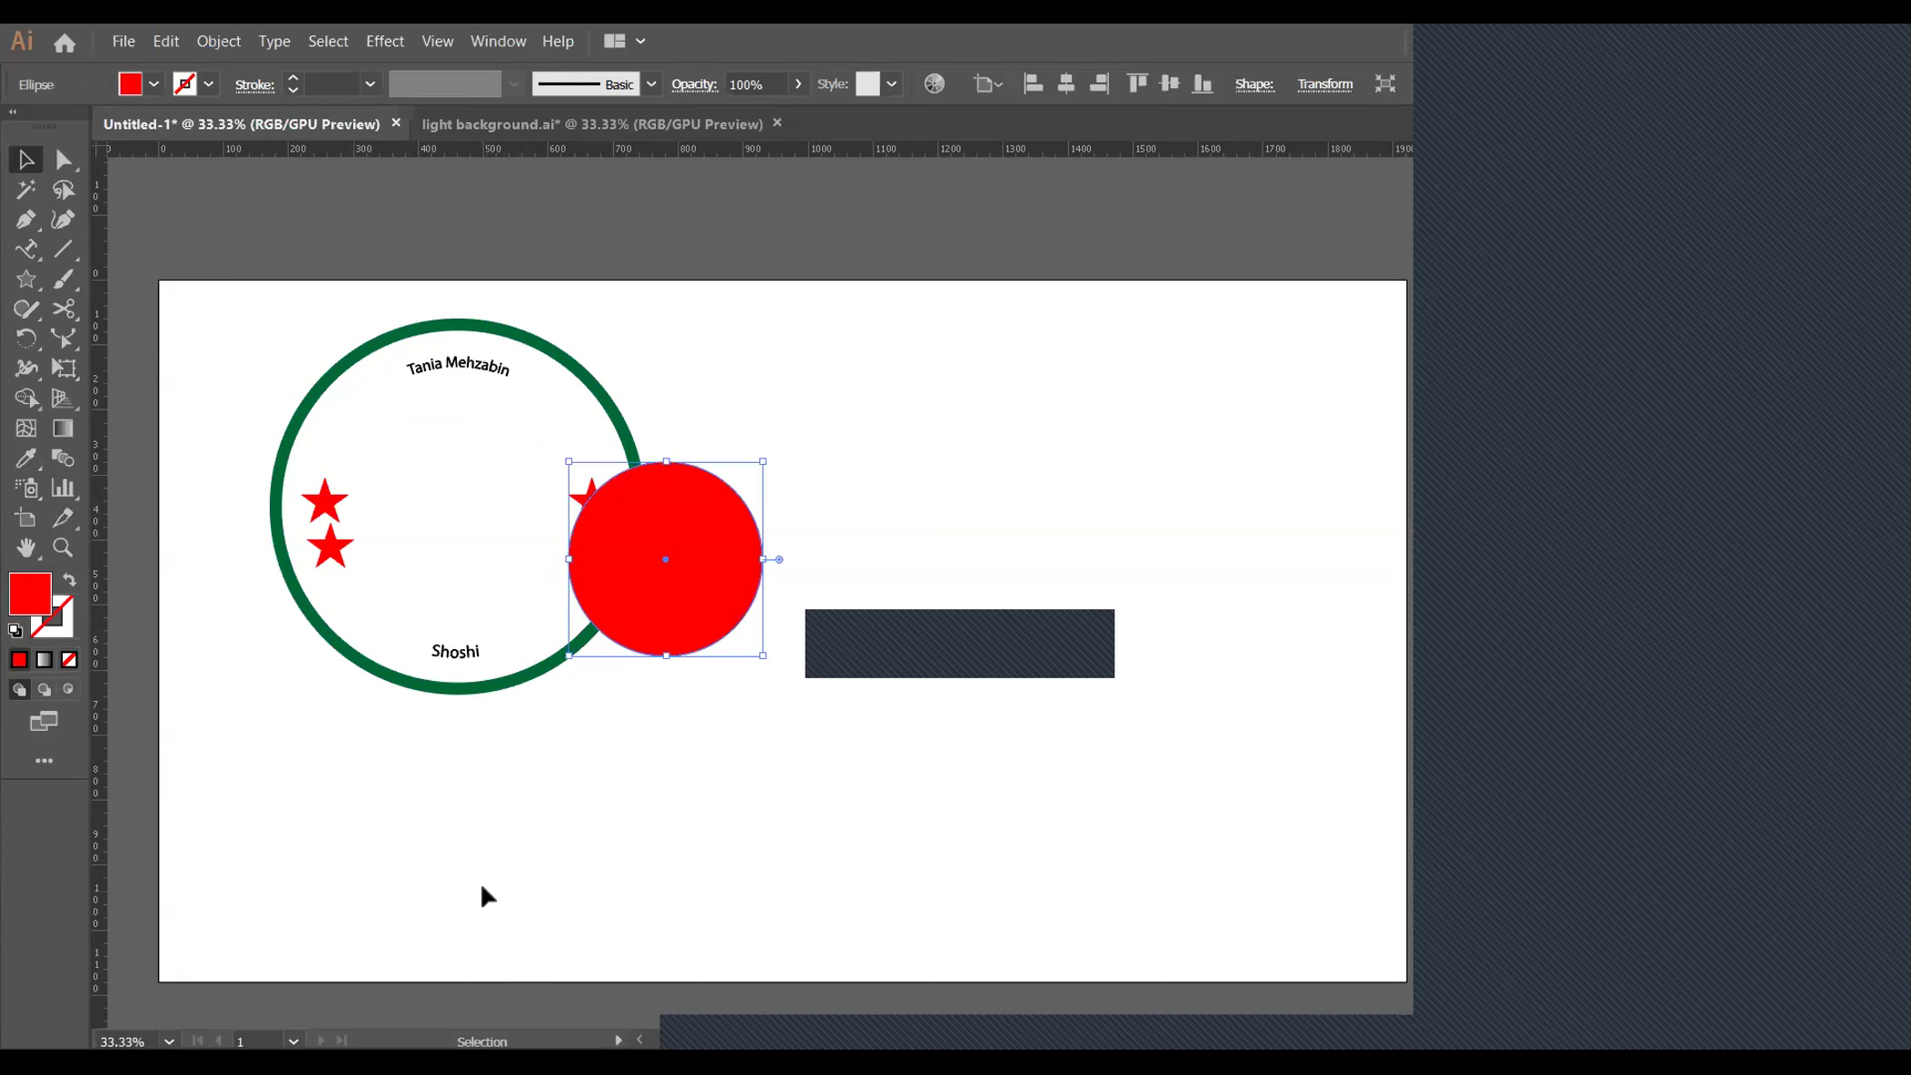
{"action": "key", "text": "ctrl+z"}
{"action": "left_click", "coordinate": [588, 776]}
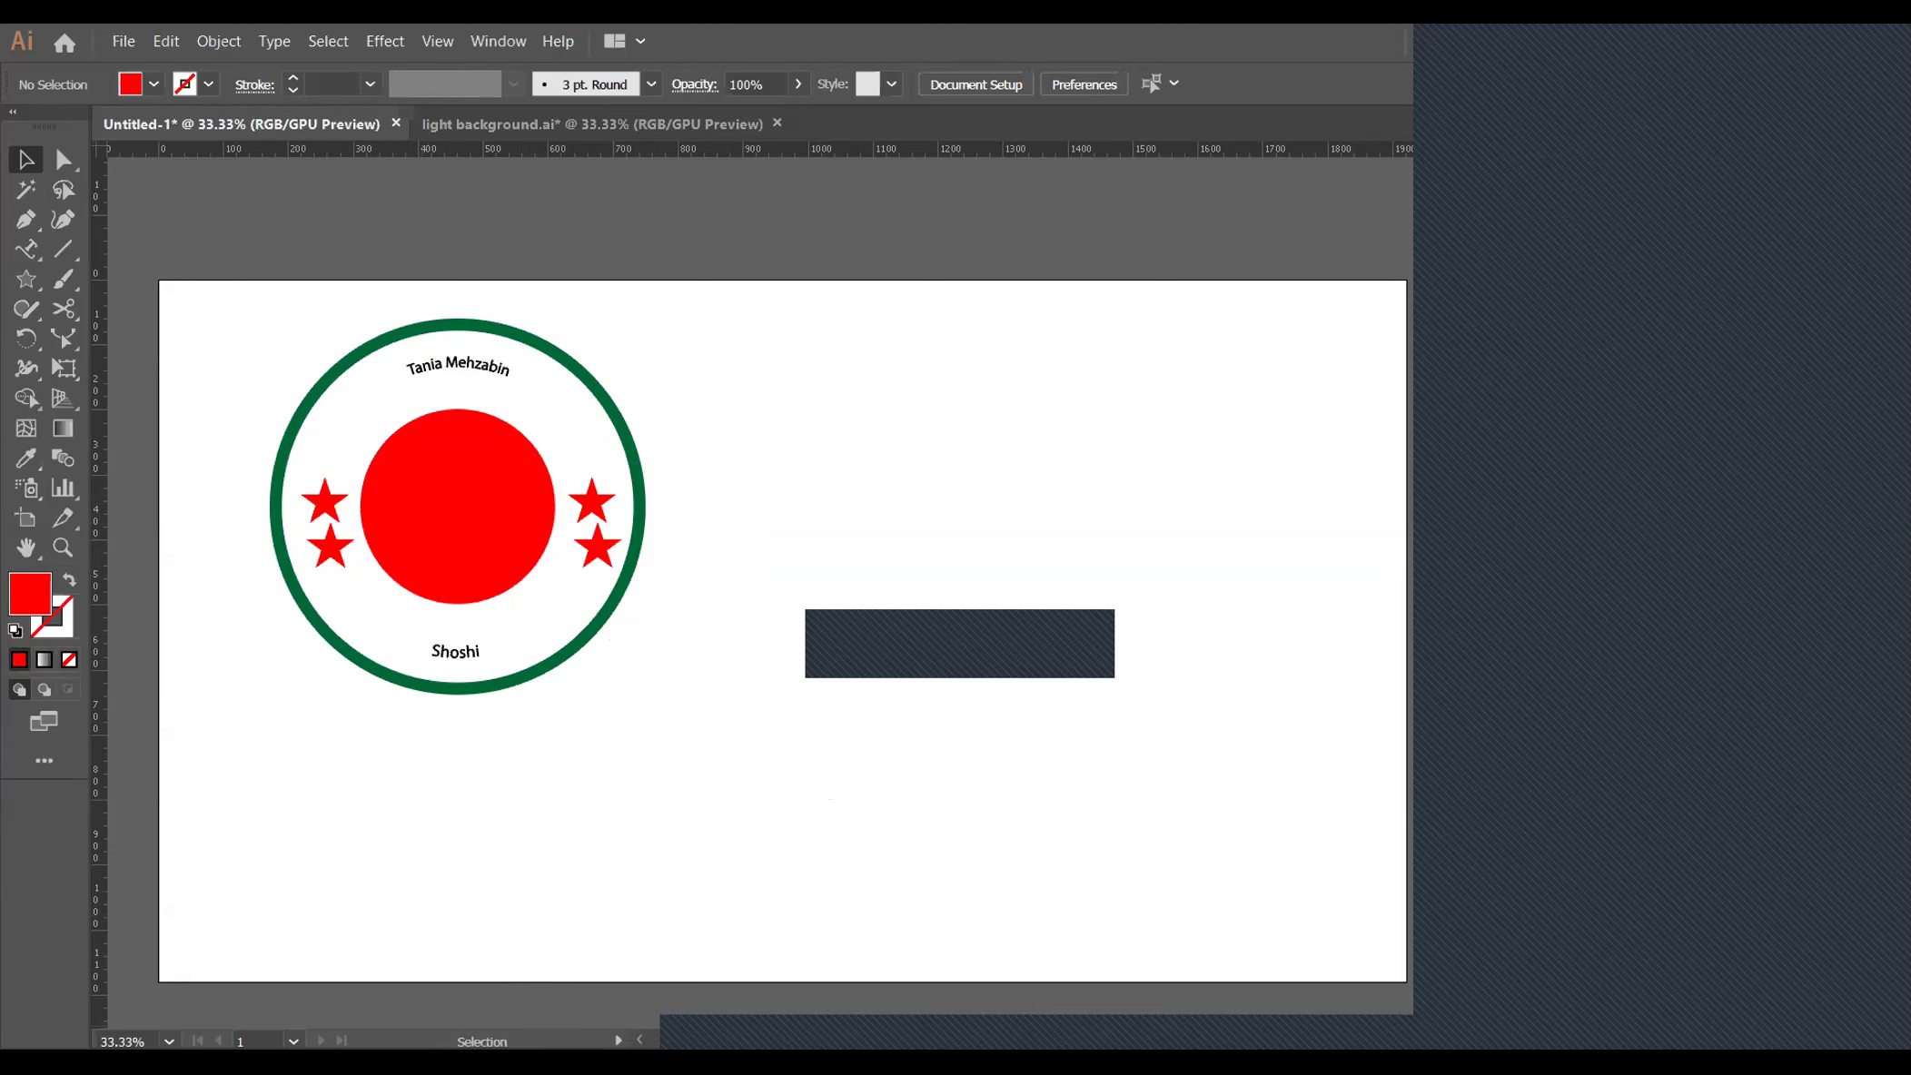
{"action": "key", "text": "super+d"}
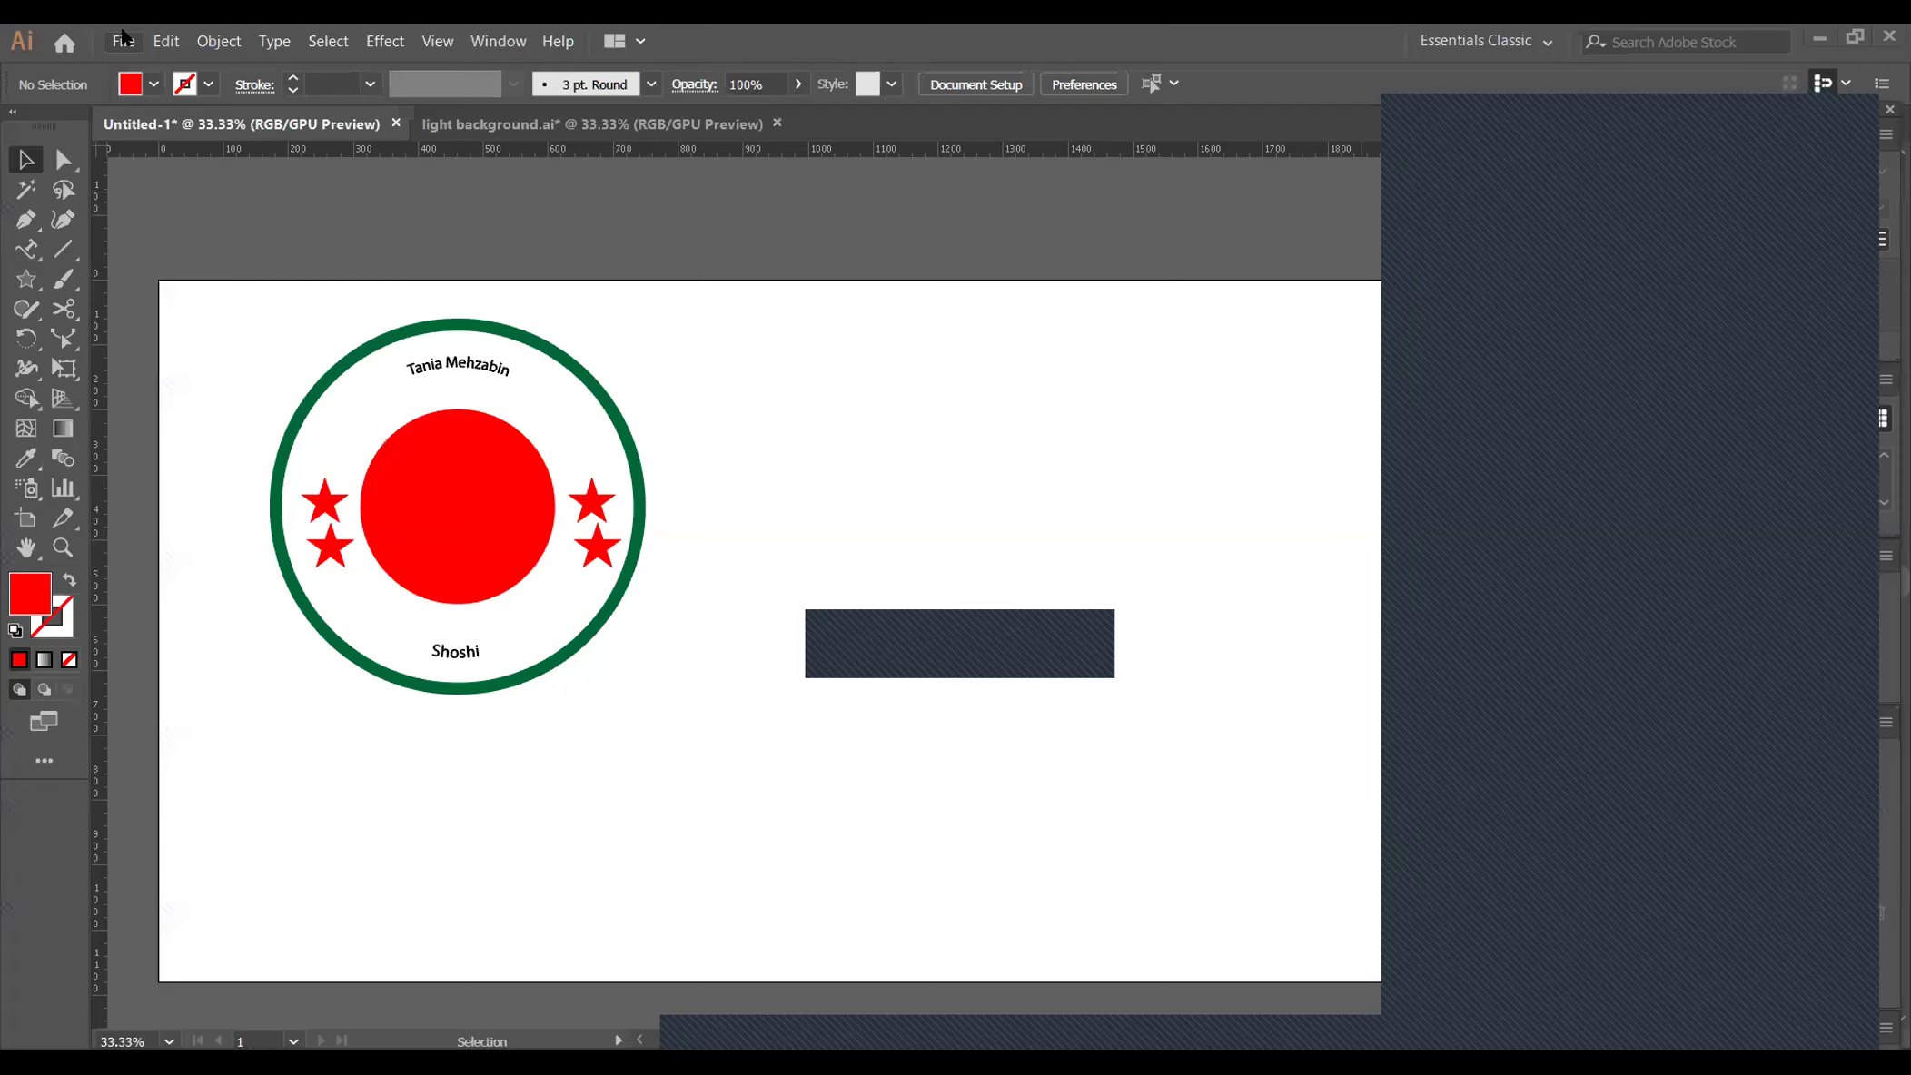
Place the asia (1).eps file from the Desktop into the document
{"action": "left_click", "coordinate": [124, 40]}
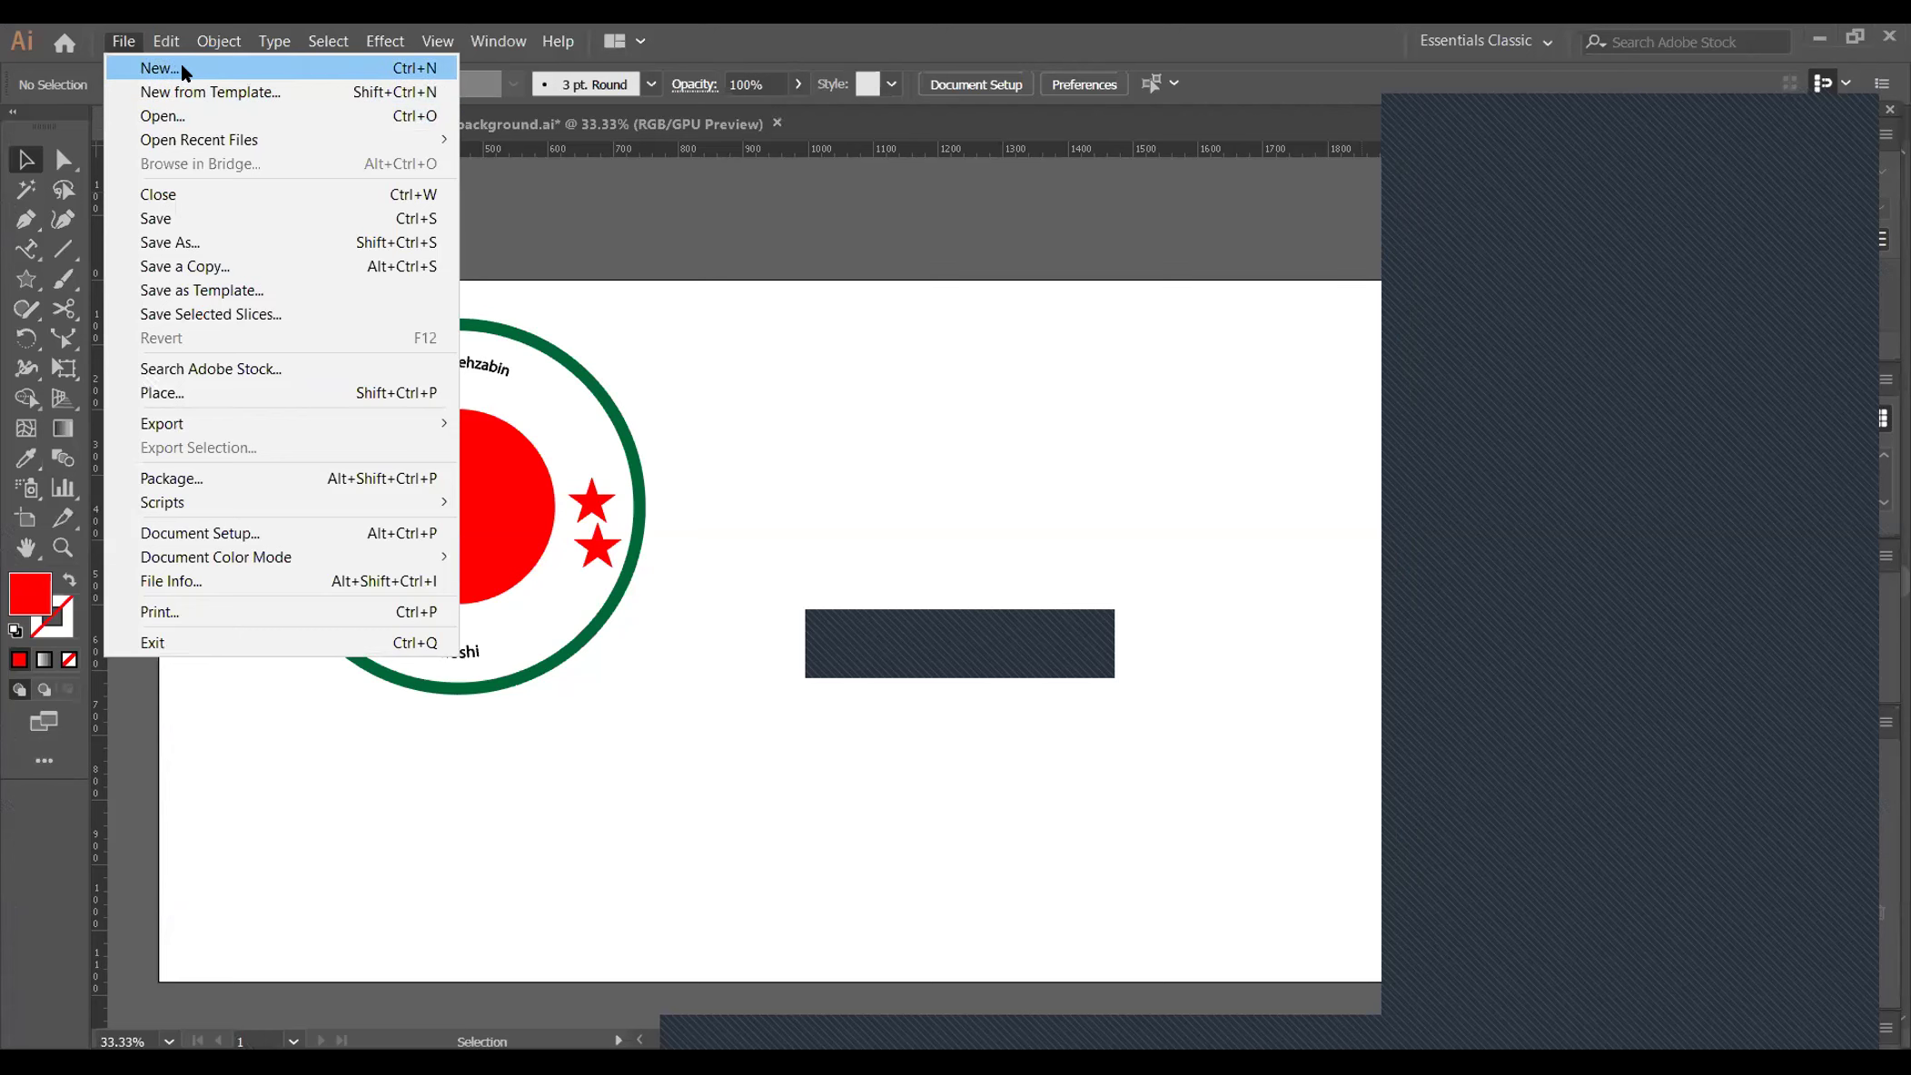
{"action": "left_click", "coordinate": [224, 392]}
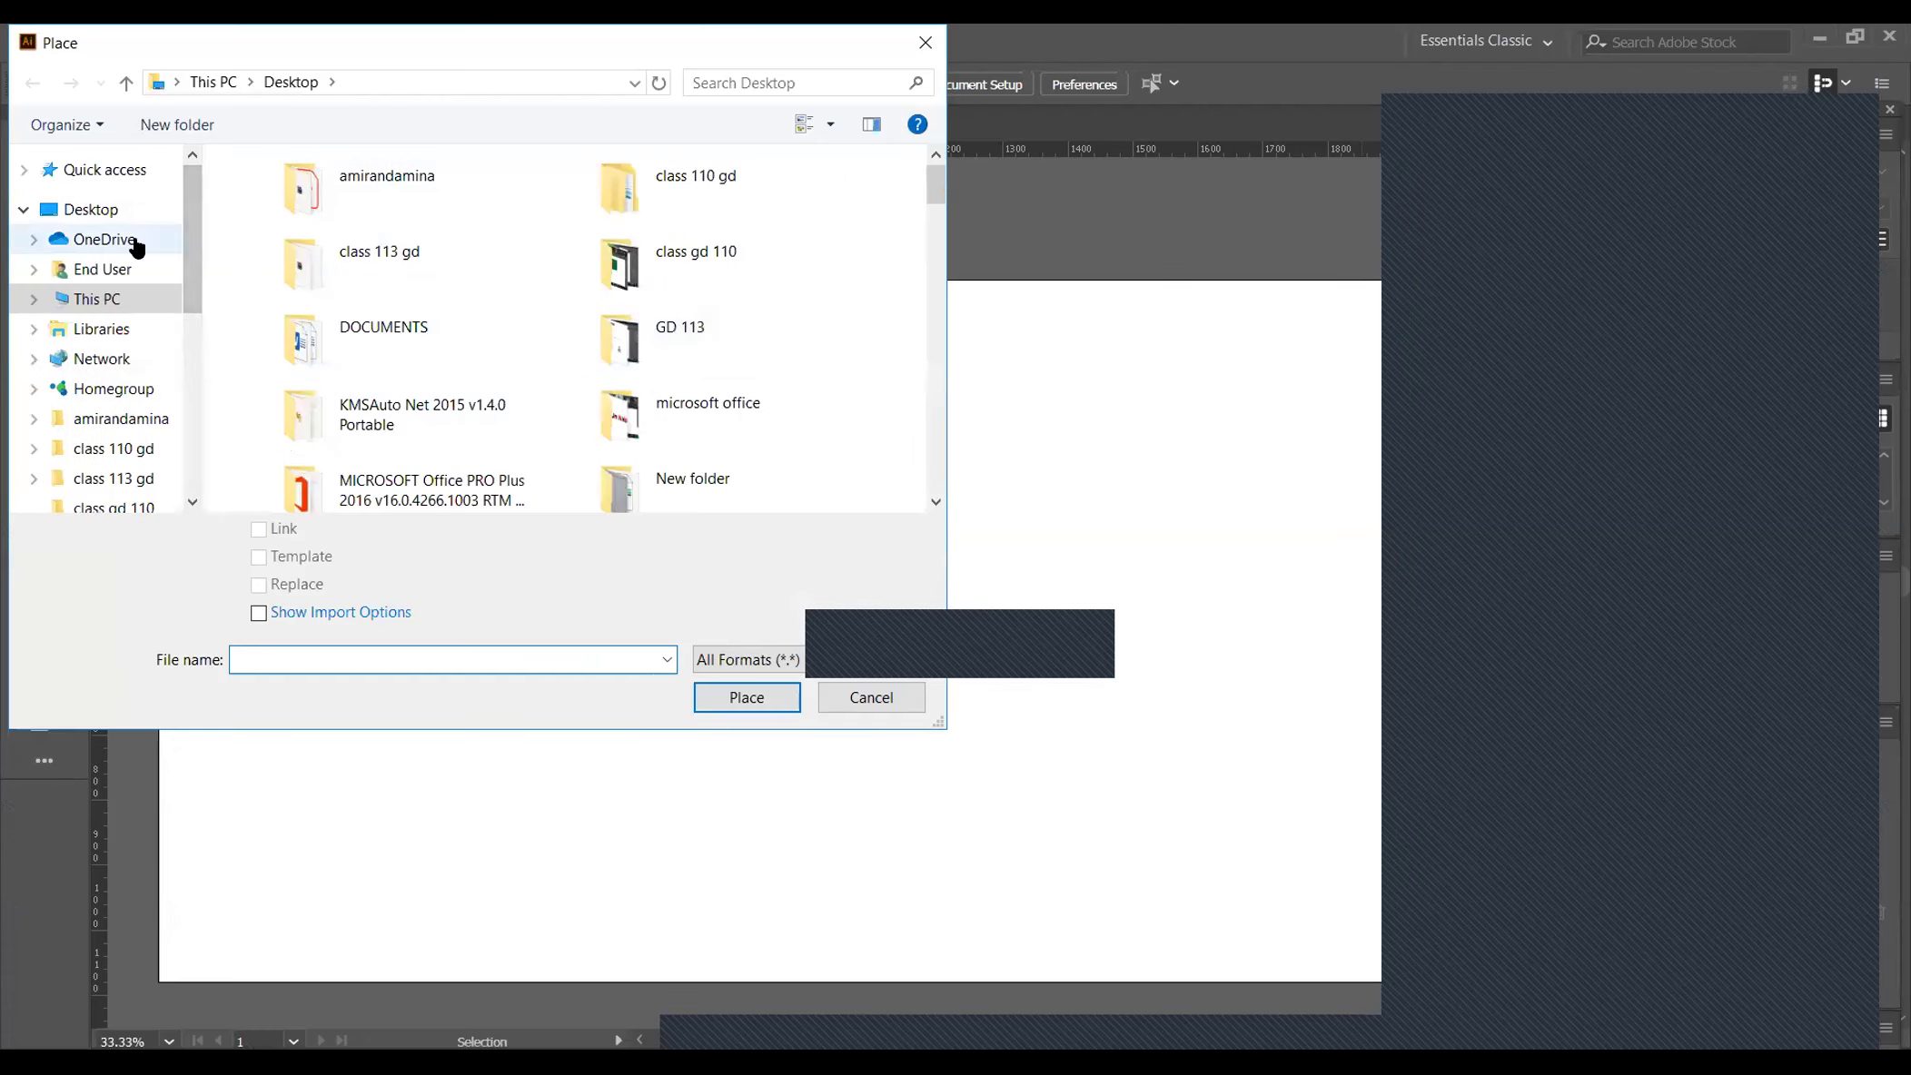
{"action": "left_click", "coordinate": [133, 240]}
{"action": "left_click", "coordinate": [121, 207]}
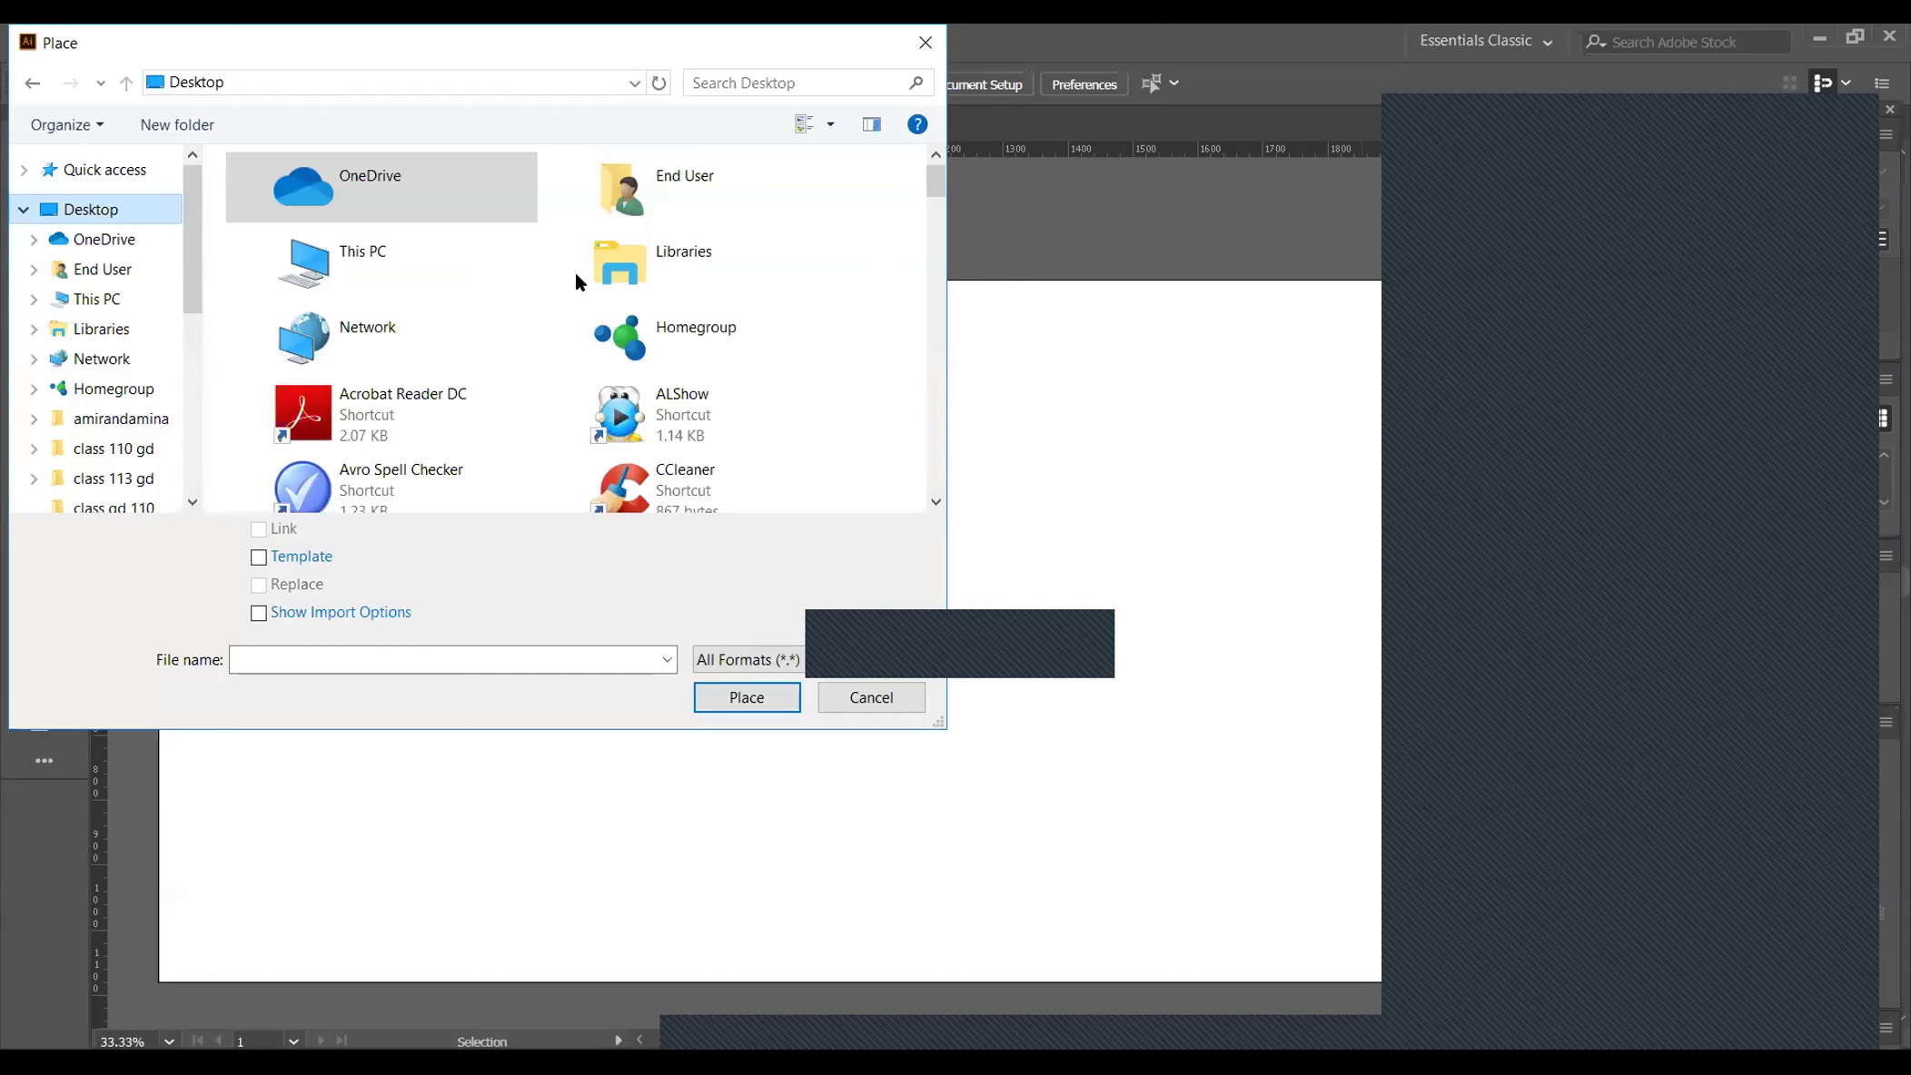
{"action": "scroll", "coordinate": [575, 276], "scroll_direction": "down", "scroll_amount": 5}
{"action": "scroll", "coordinate": [576, 276], "scroll_direction": "down", "scroll_amount": 3}
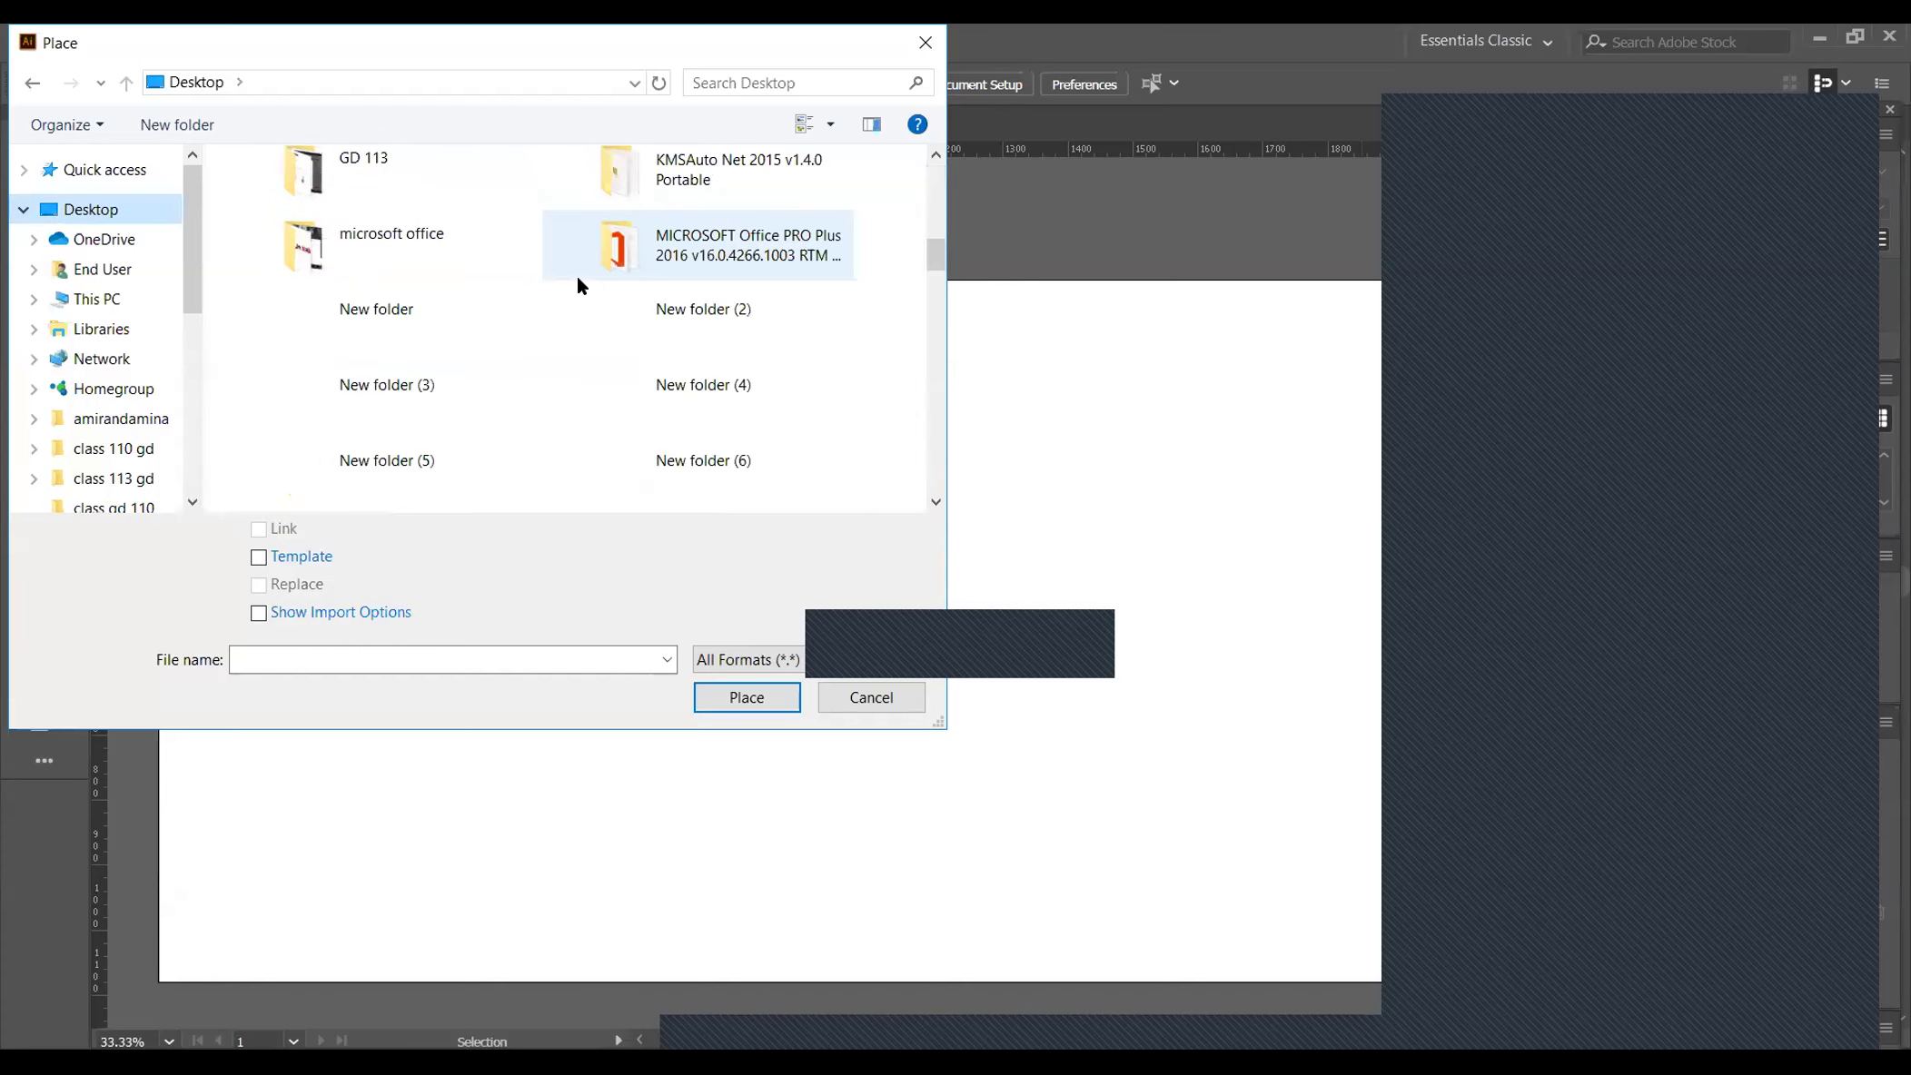
{"action": "scroll", "coordinate": [577, 276], "scroll_direction": "down", "scroll_amount": 3}
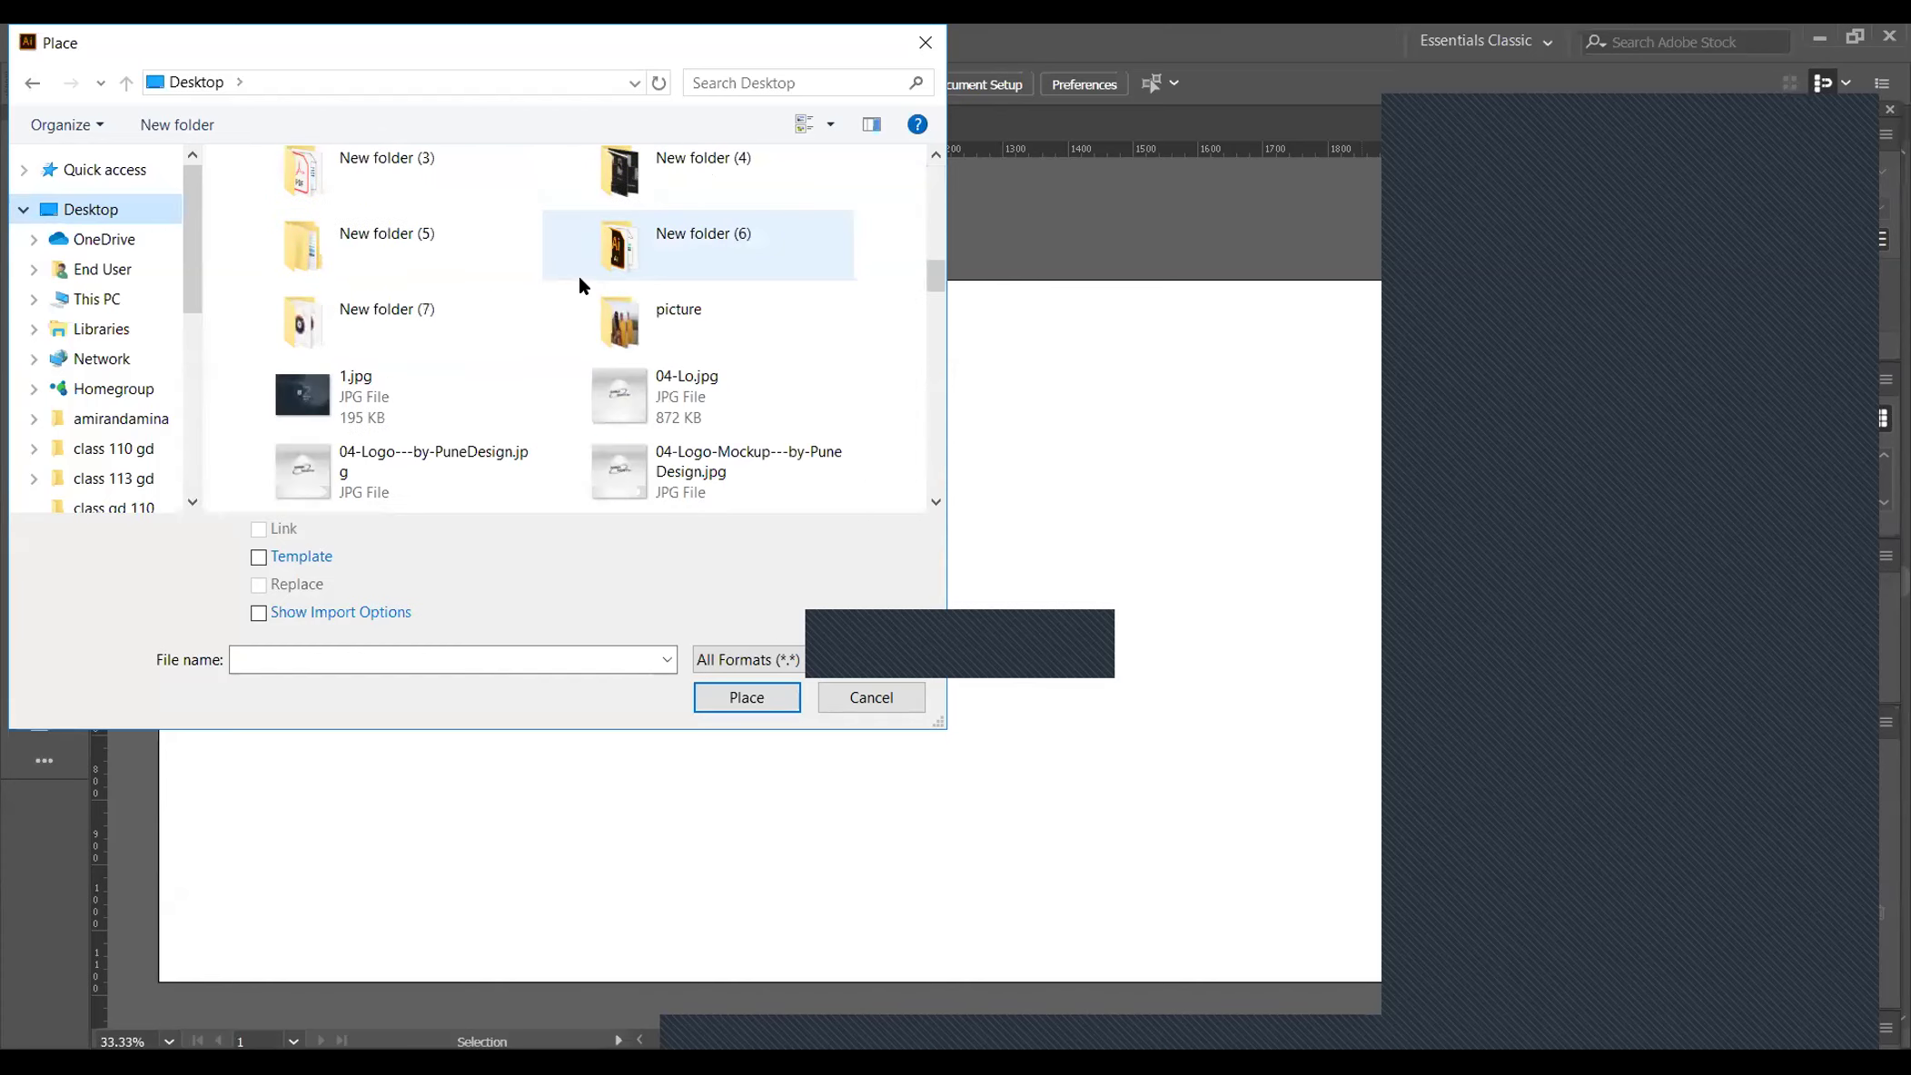
{"action": "scroll", "coordinate": [579, 285], "scroll_direction": "down", "scroll_amount": 3}
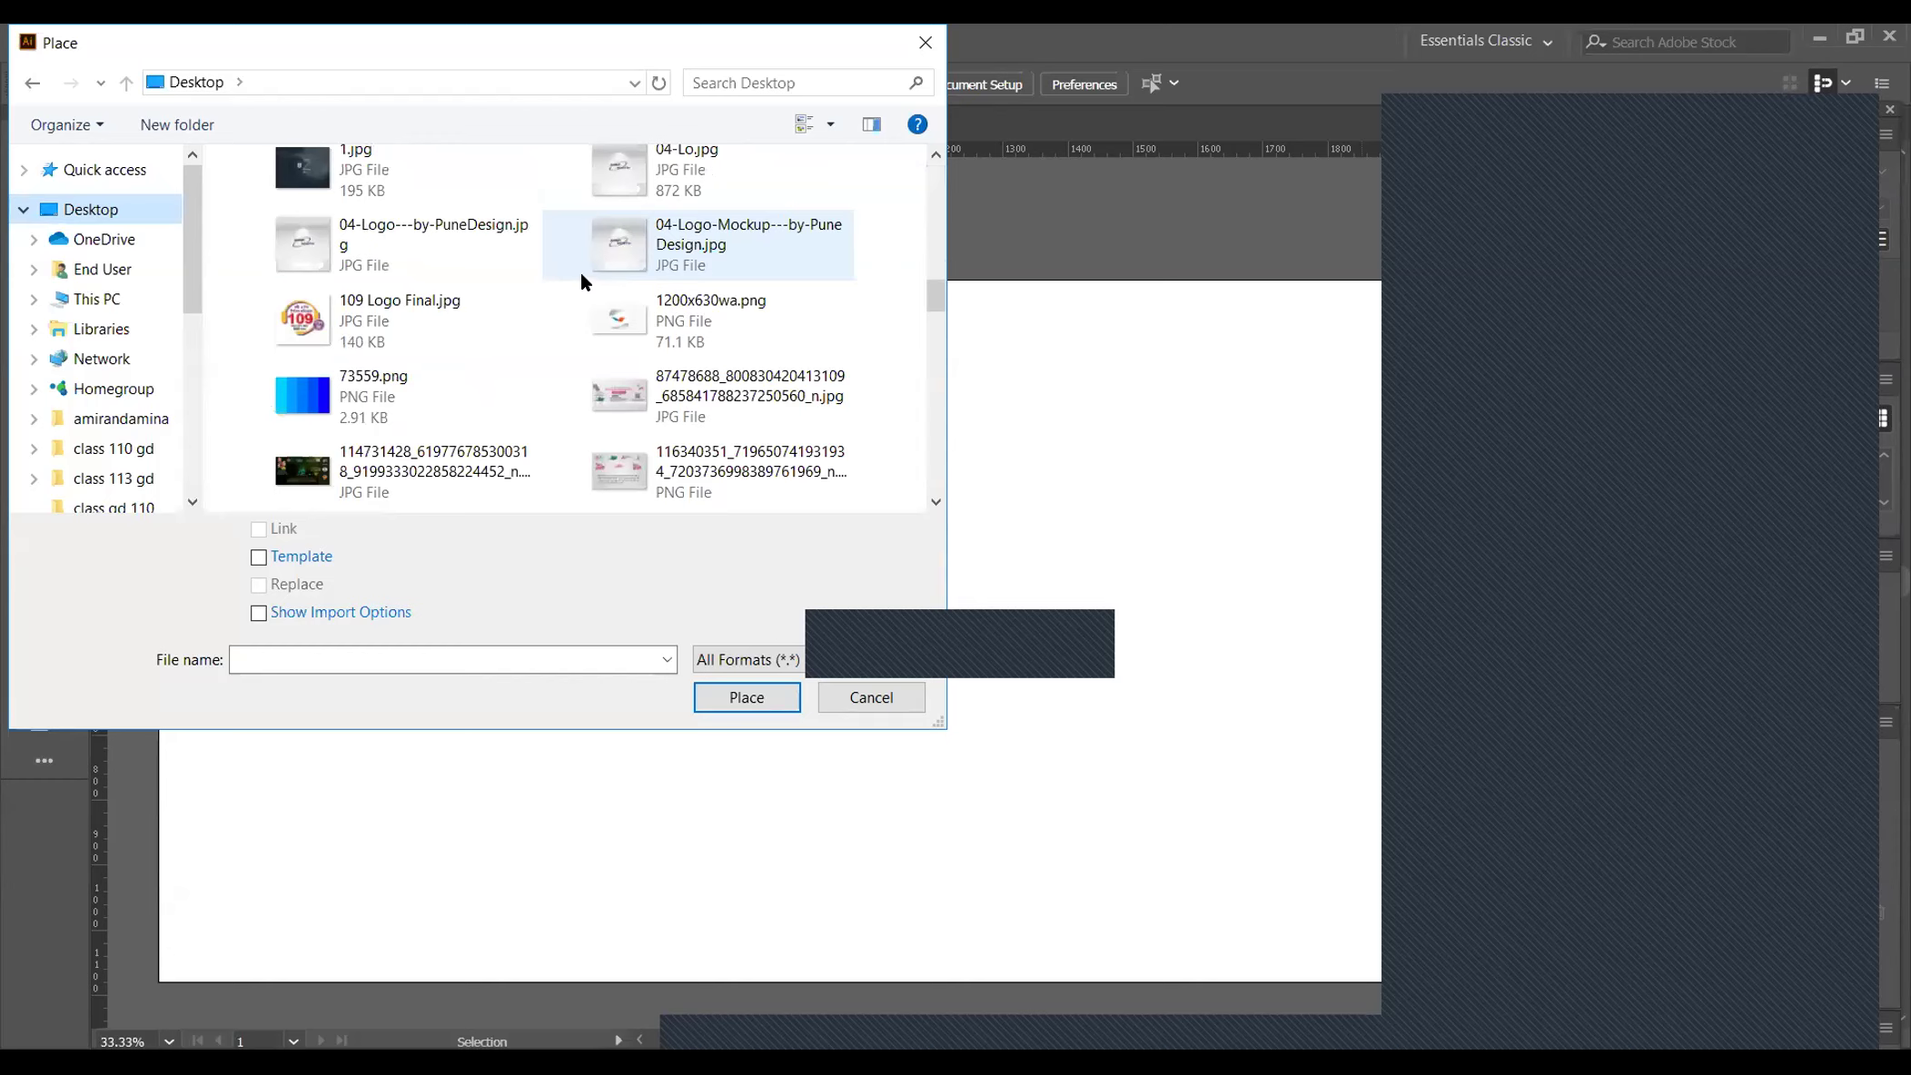
{"action": "scroll", "coordinate": [581, 273], "scroll_direction": "down", "scroll_amount": 3}
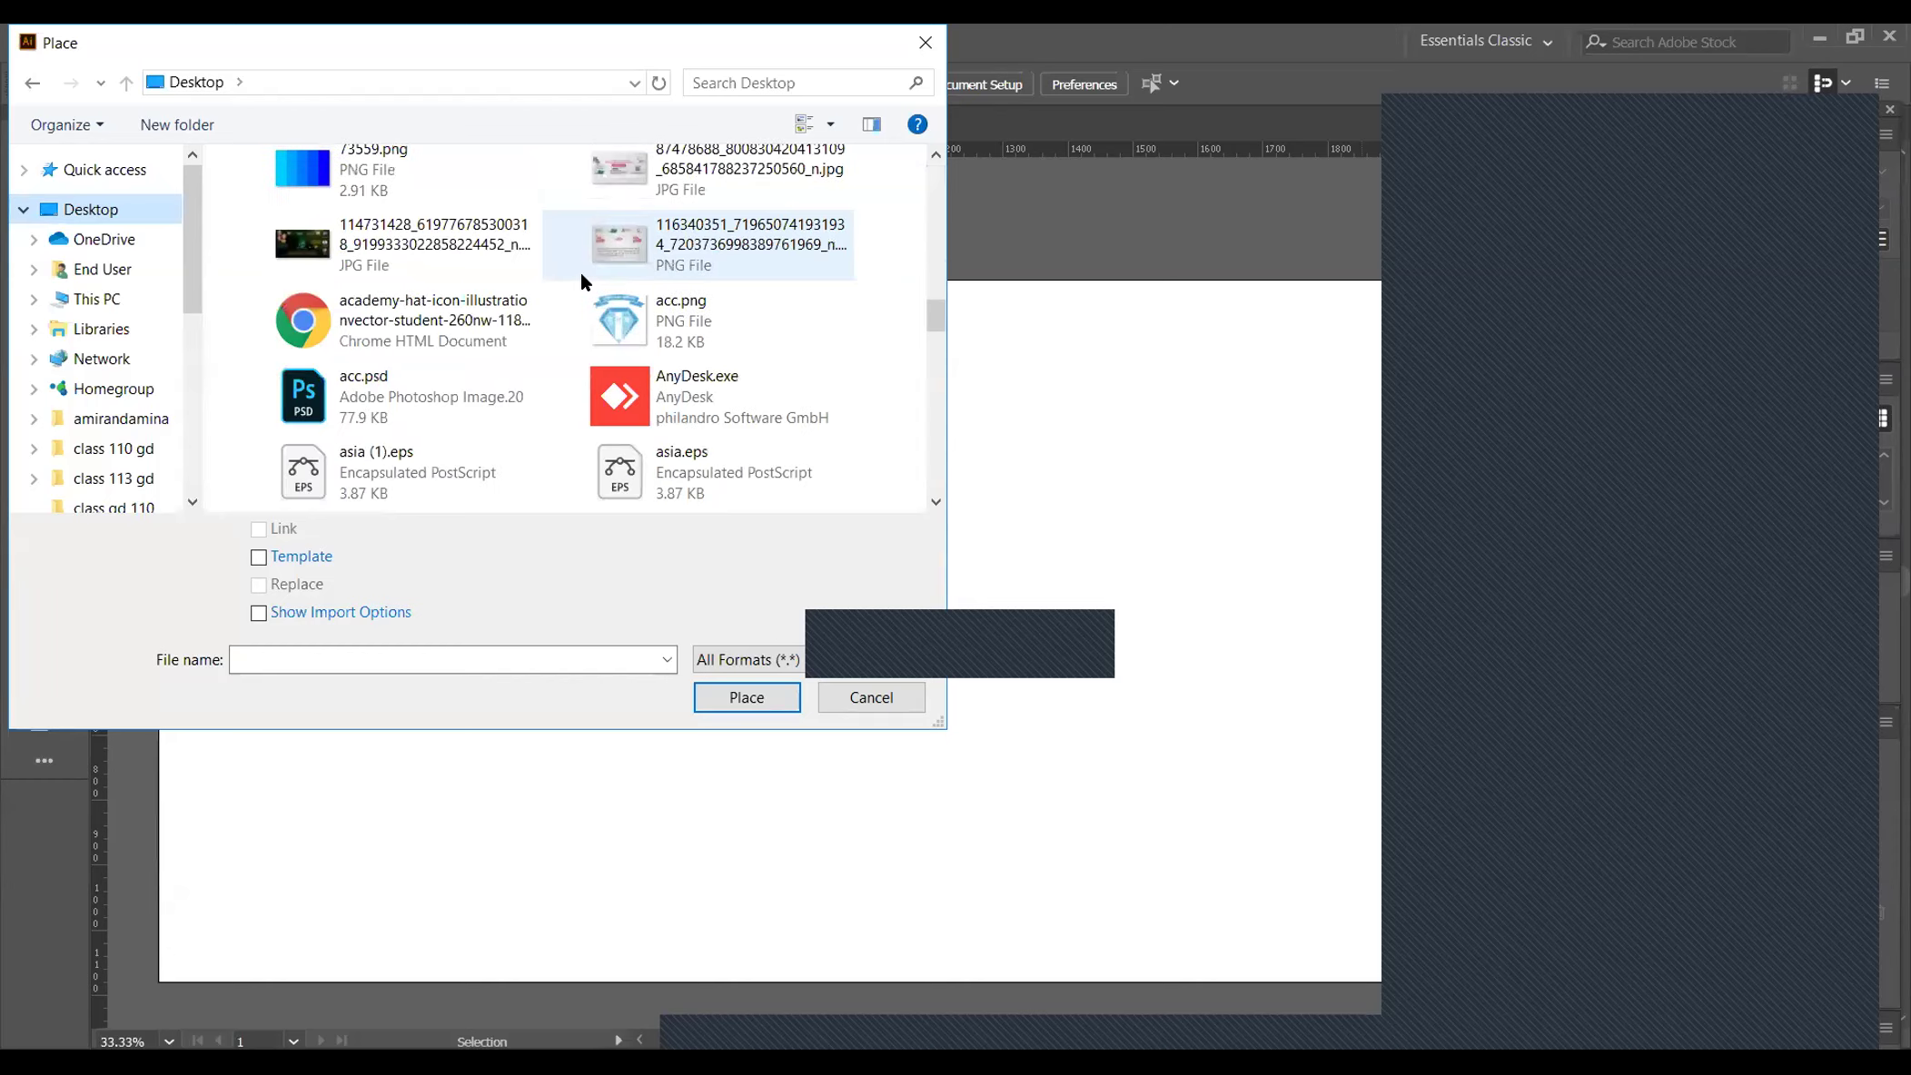
{"action": "scroll", "coordinate": [580, 274], "scroll_direction": "down", "scroll_amount": 3}
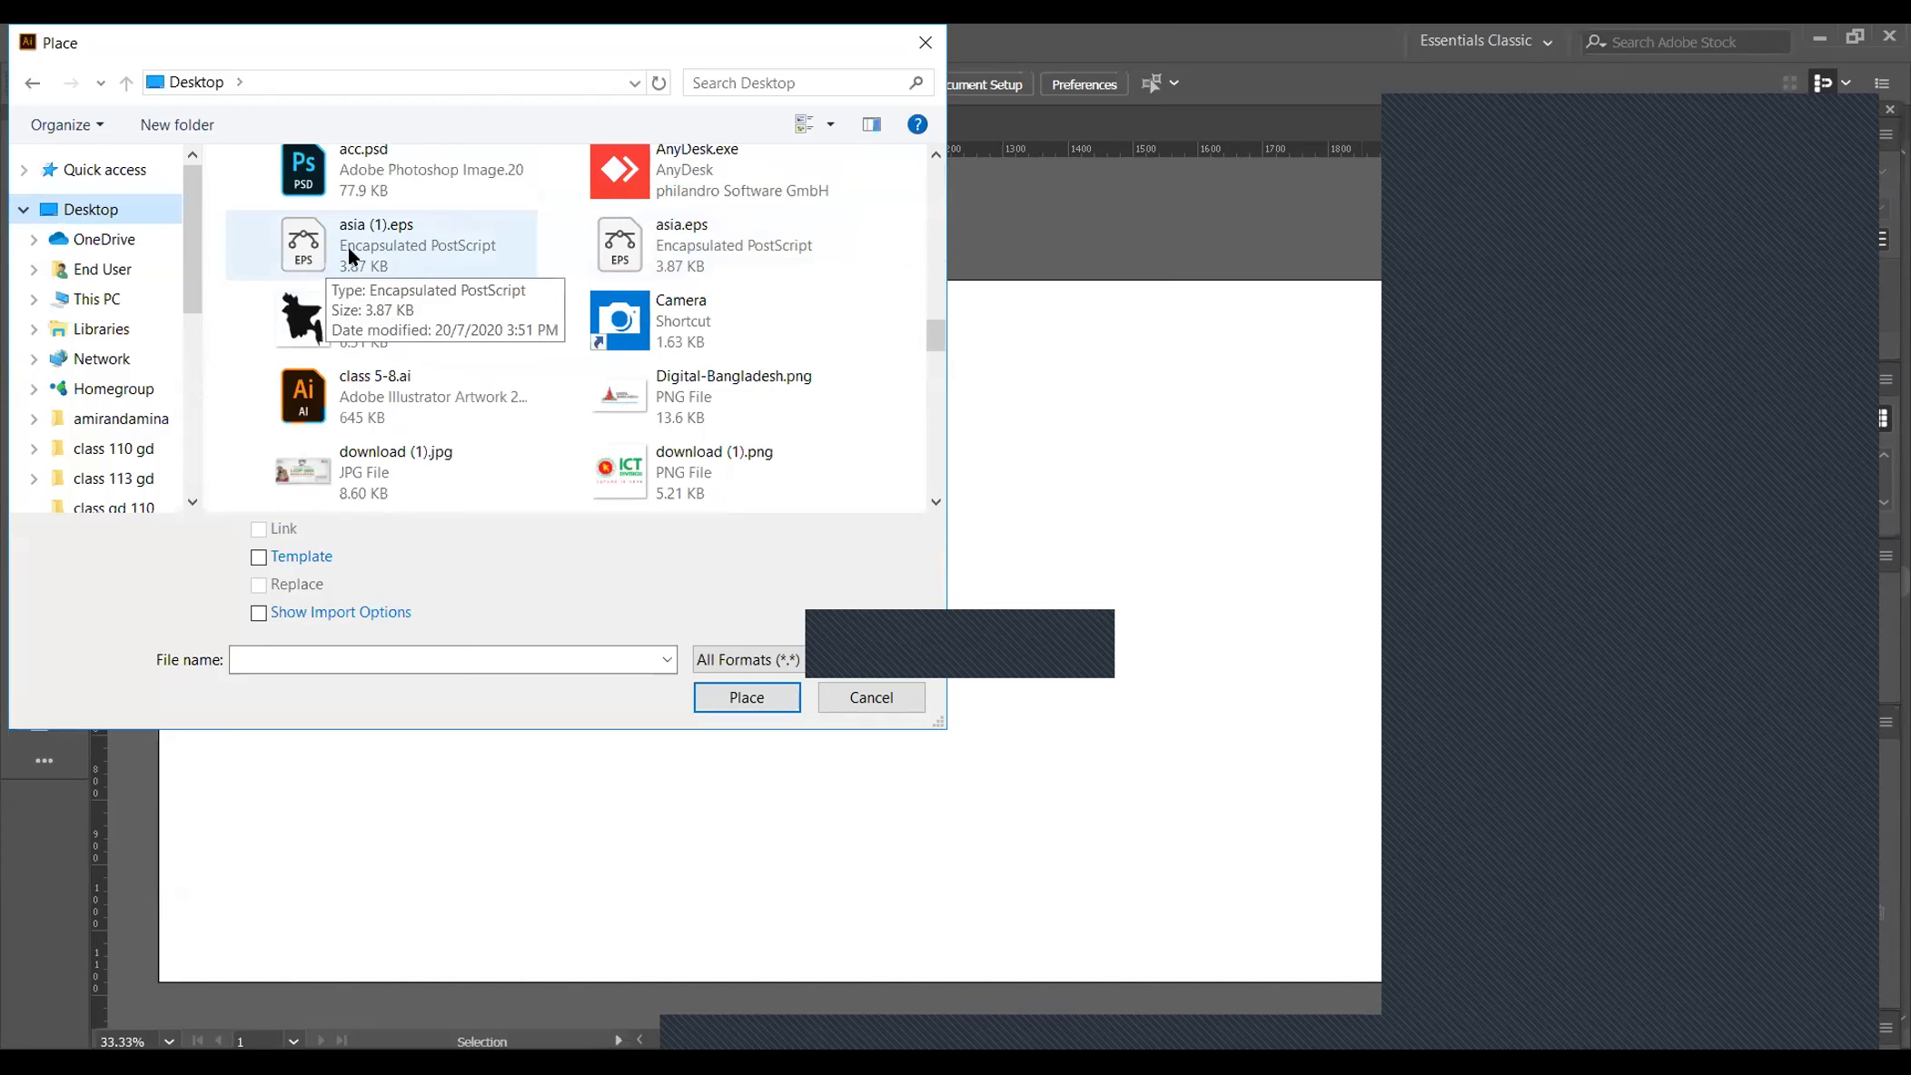
{"action": "left_click", "coordinate": [749, 693]}
{"action": "left_click", "coordinate": [788, 445]}
Drop the map onto the artboard and enlarge it over the red centre circle
{"action": "left_click_drag", "start_coordinate": [786, 444], "coordinate": [849, 527]}
{"action": "left_click_drag", "start_coordinate": [781, 447], "coordinate": [972, 471]}
{"action": "left_click_drag", "start_coordinate": [1031, 551], "coordinate": [507, 541]}
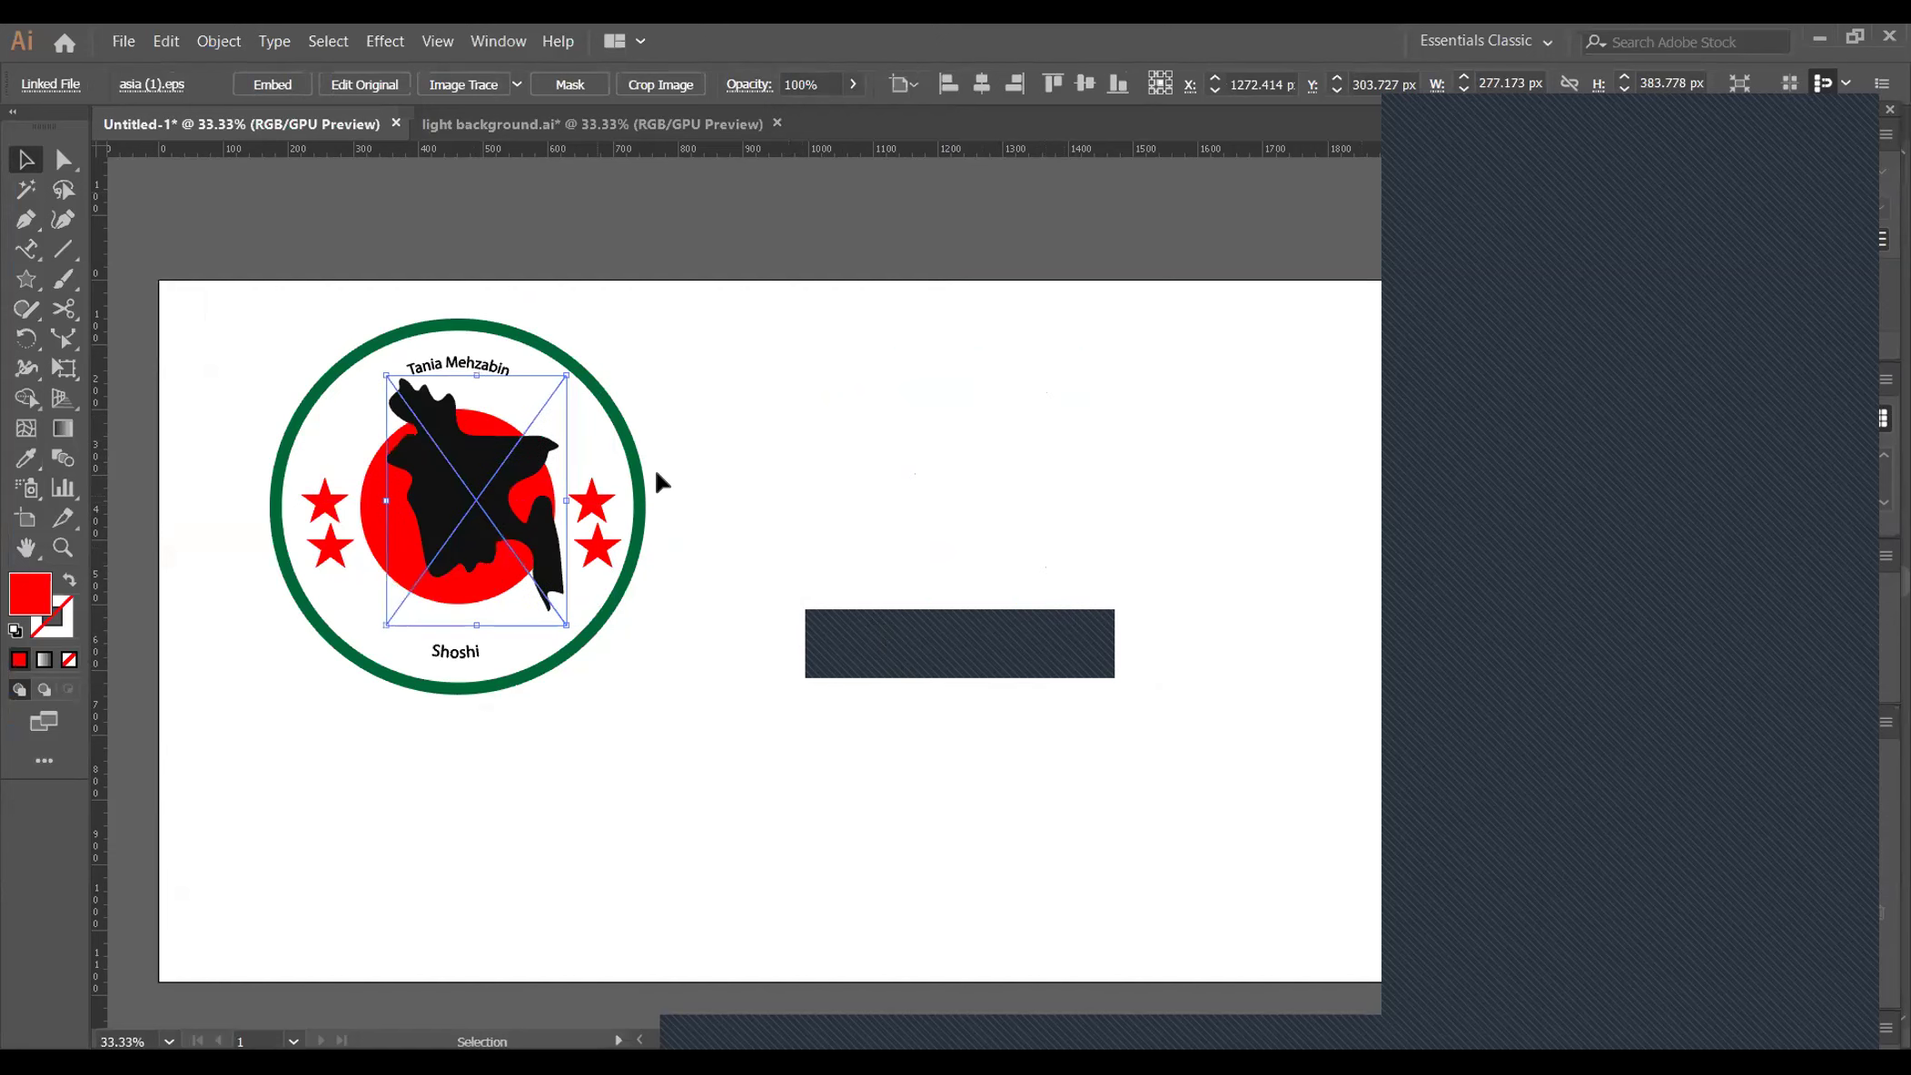
Reselect the map and set the fill colour to yellow #F7EB0B
{"action": "left_click", "coordinate": [735, 464]}
{"action": "left_click", "coordinate": [486, 504]}
{"action": "double_click", "coordinate": [27, 600]}
{"action": "left_click", "coordinate": [983, 645]}
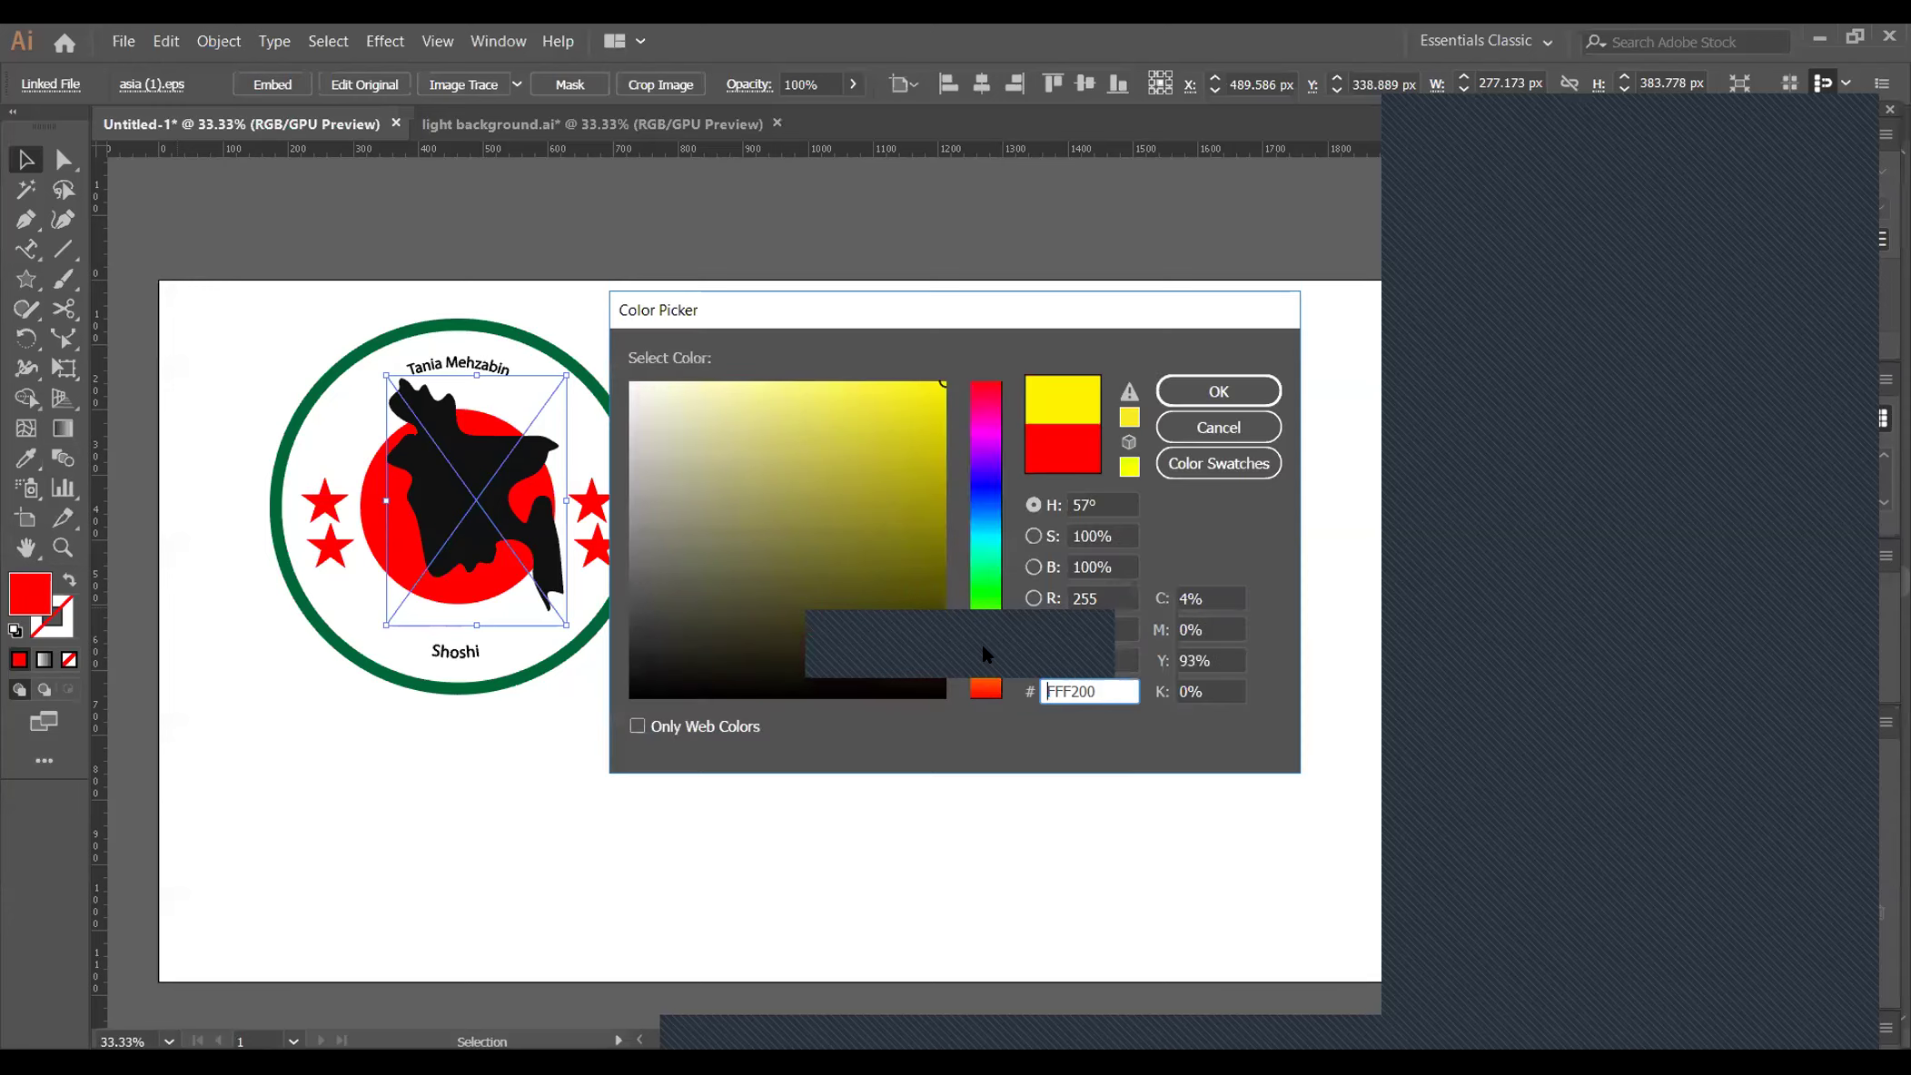
{"action": "mouse_move", "coordinate": [920, 410]}
{"action": "left_mouse_down"}
{"action": "mouse_move", "coordinate": [1046, 391]}
{"action": "mouse_move", "coordinate": [932, 390]}
{"action": "left_mouse_up"}
{"action": "left_click", "coordinate": [1220, 392]}
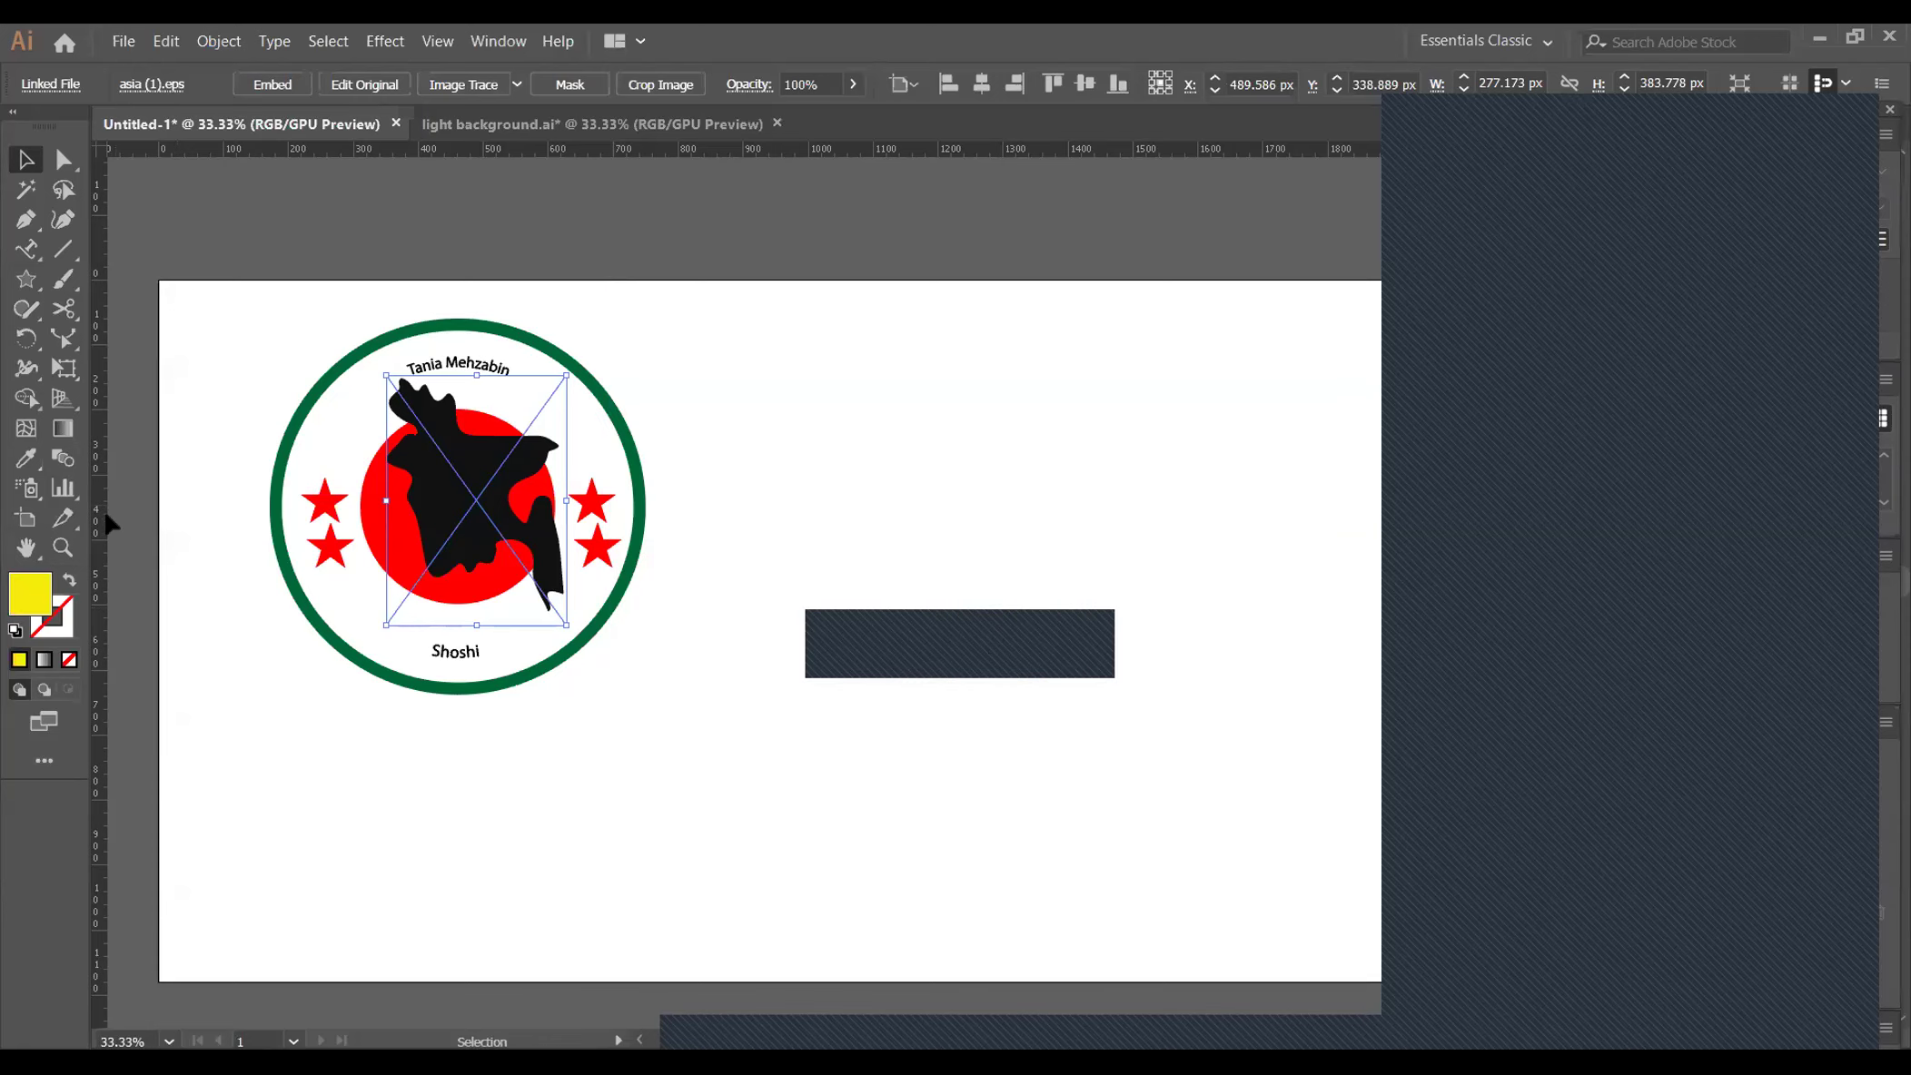
Reopen the fill picker without changes, then move the map right of the badge
{"action": "left_click", "coordinate": [30, 461]}
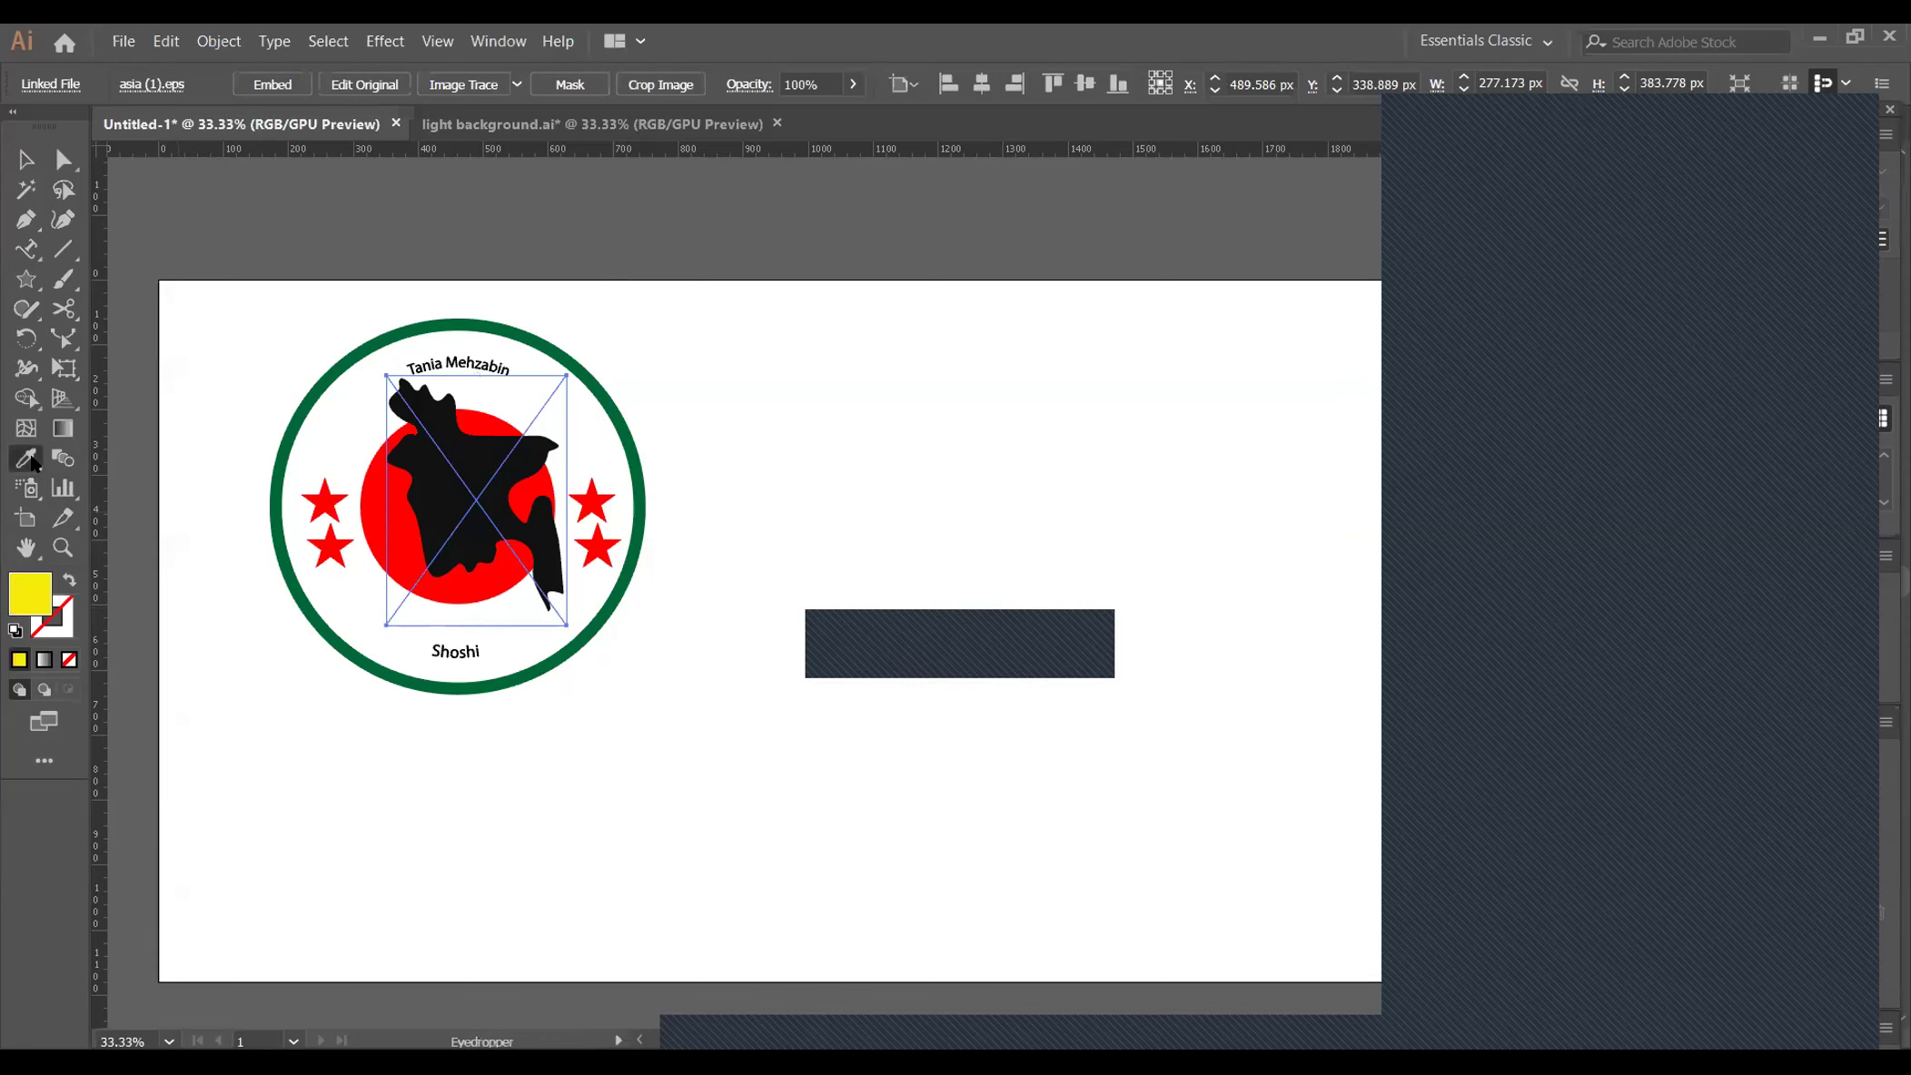
{"action": "double_click", "coordinate": [27, 593]}
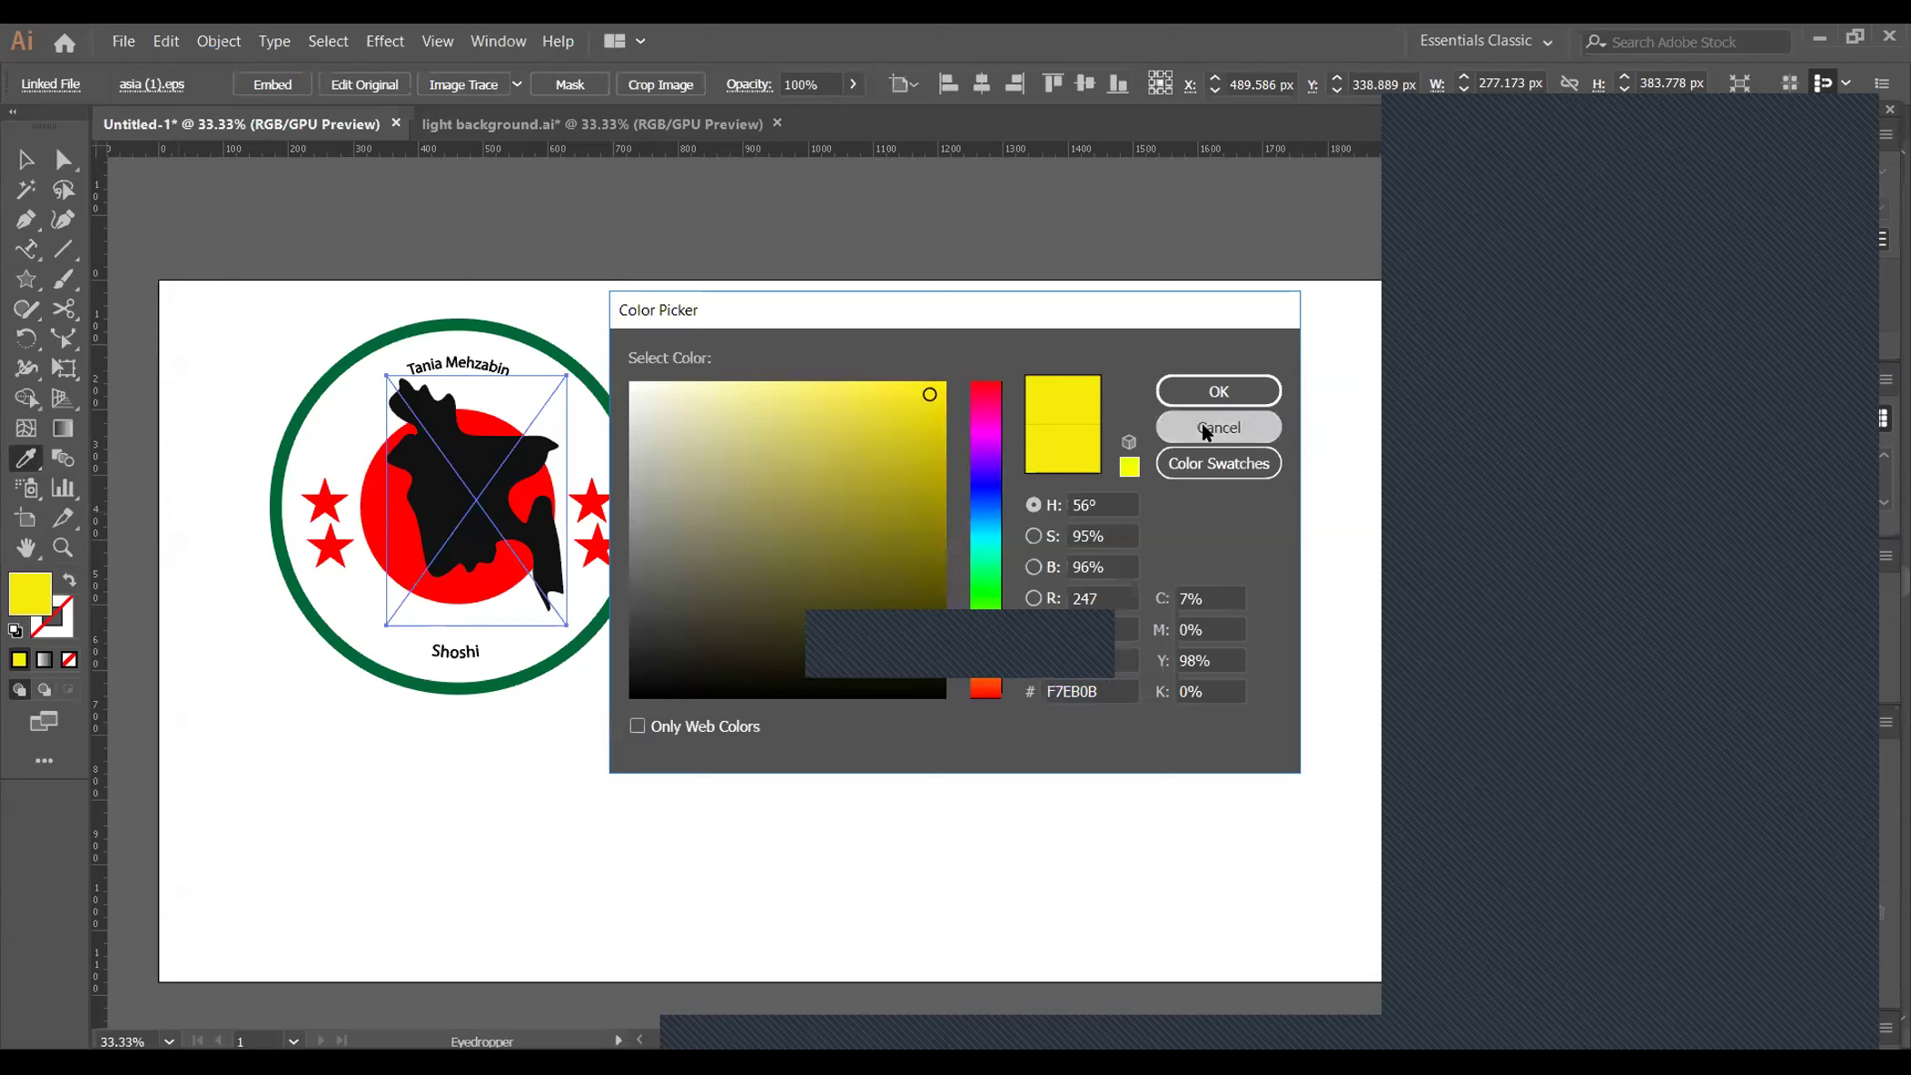
{"action": "left_click", "coordinate": [1202, 423]}
{"action": "left_click", "coordinate": [25, 160]}
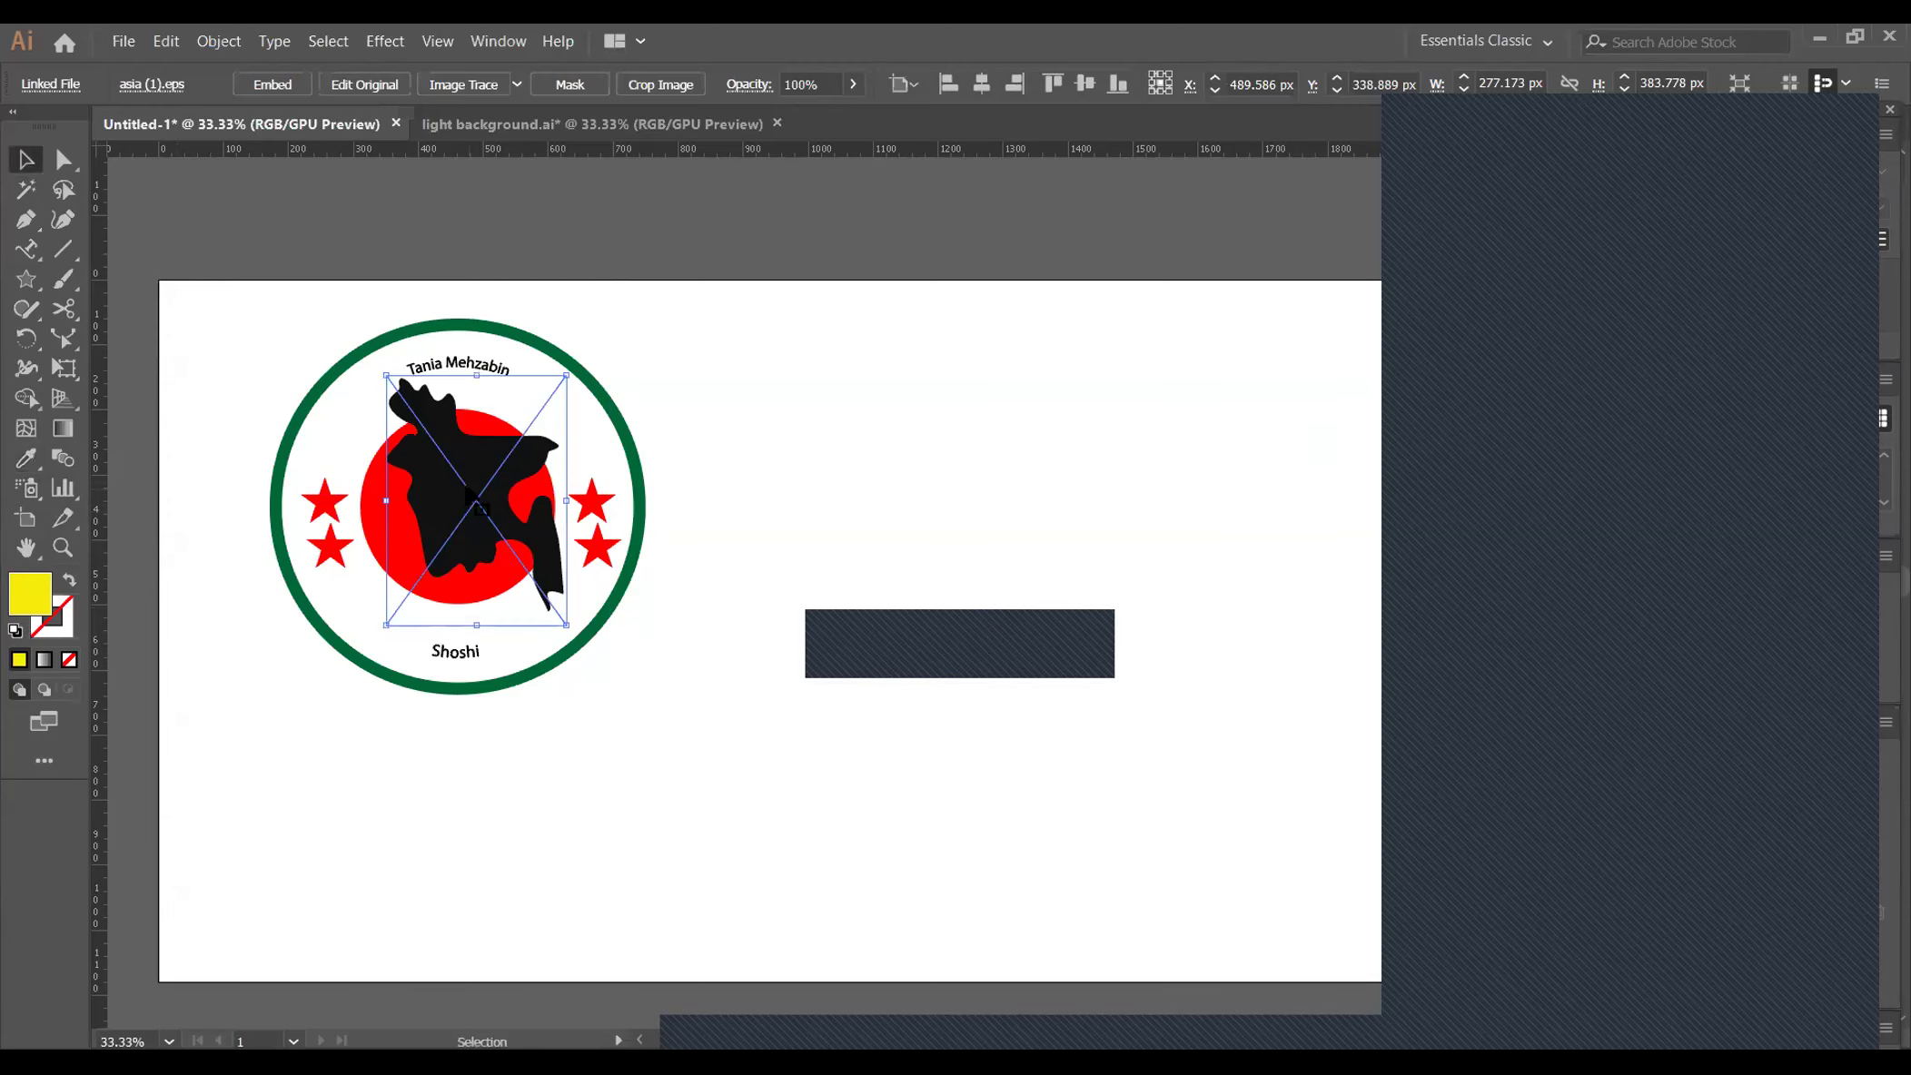
{"action": "left_click_drag", "start_coordinate": [424, 481], "coordinate": [852, 481]}
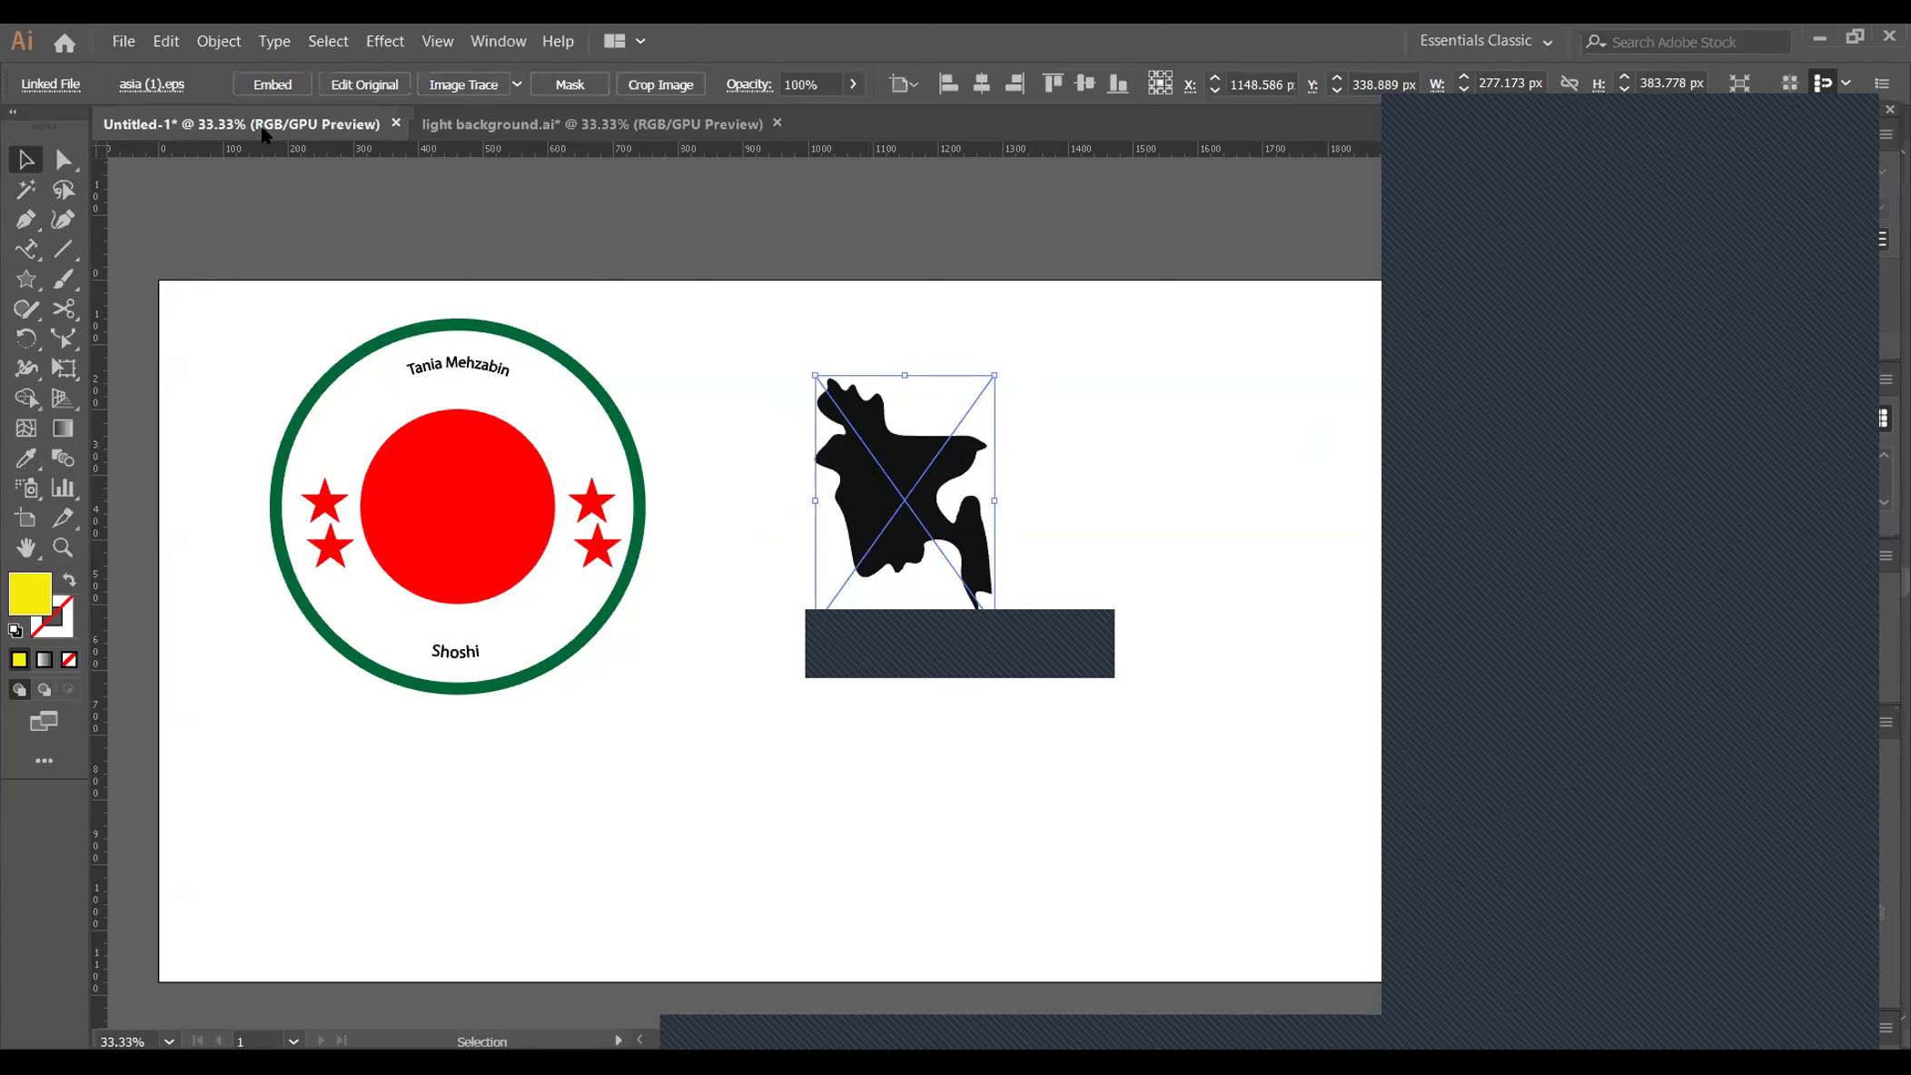
Embed the map, drag several of its anchor points, then undo the distortion
{"action": "left_click", "coordinate": [271, 86]}
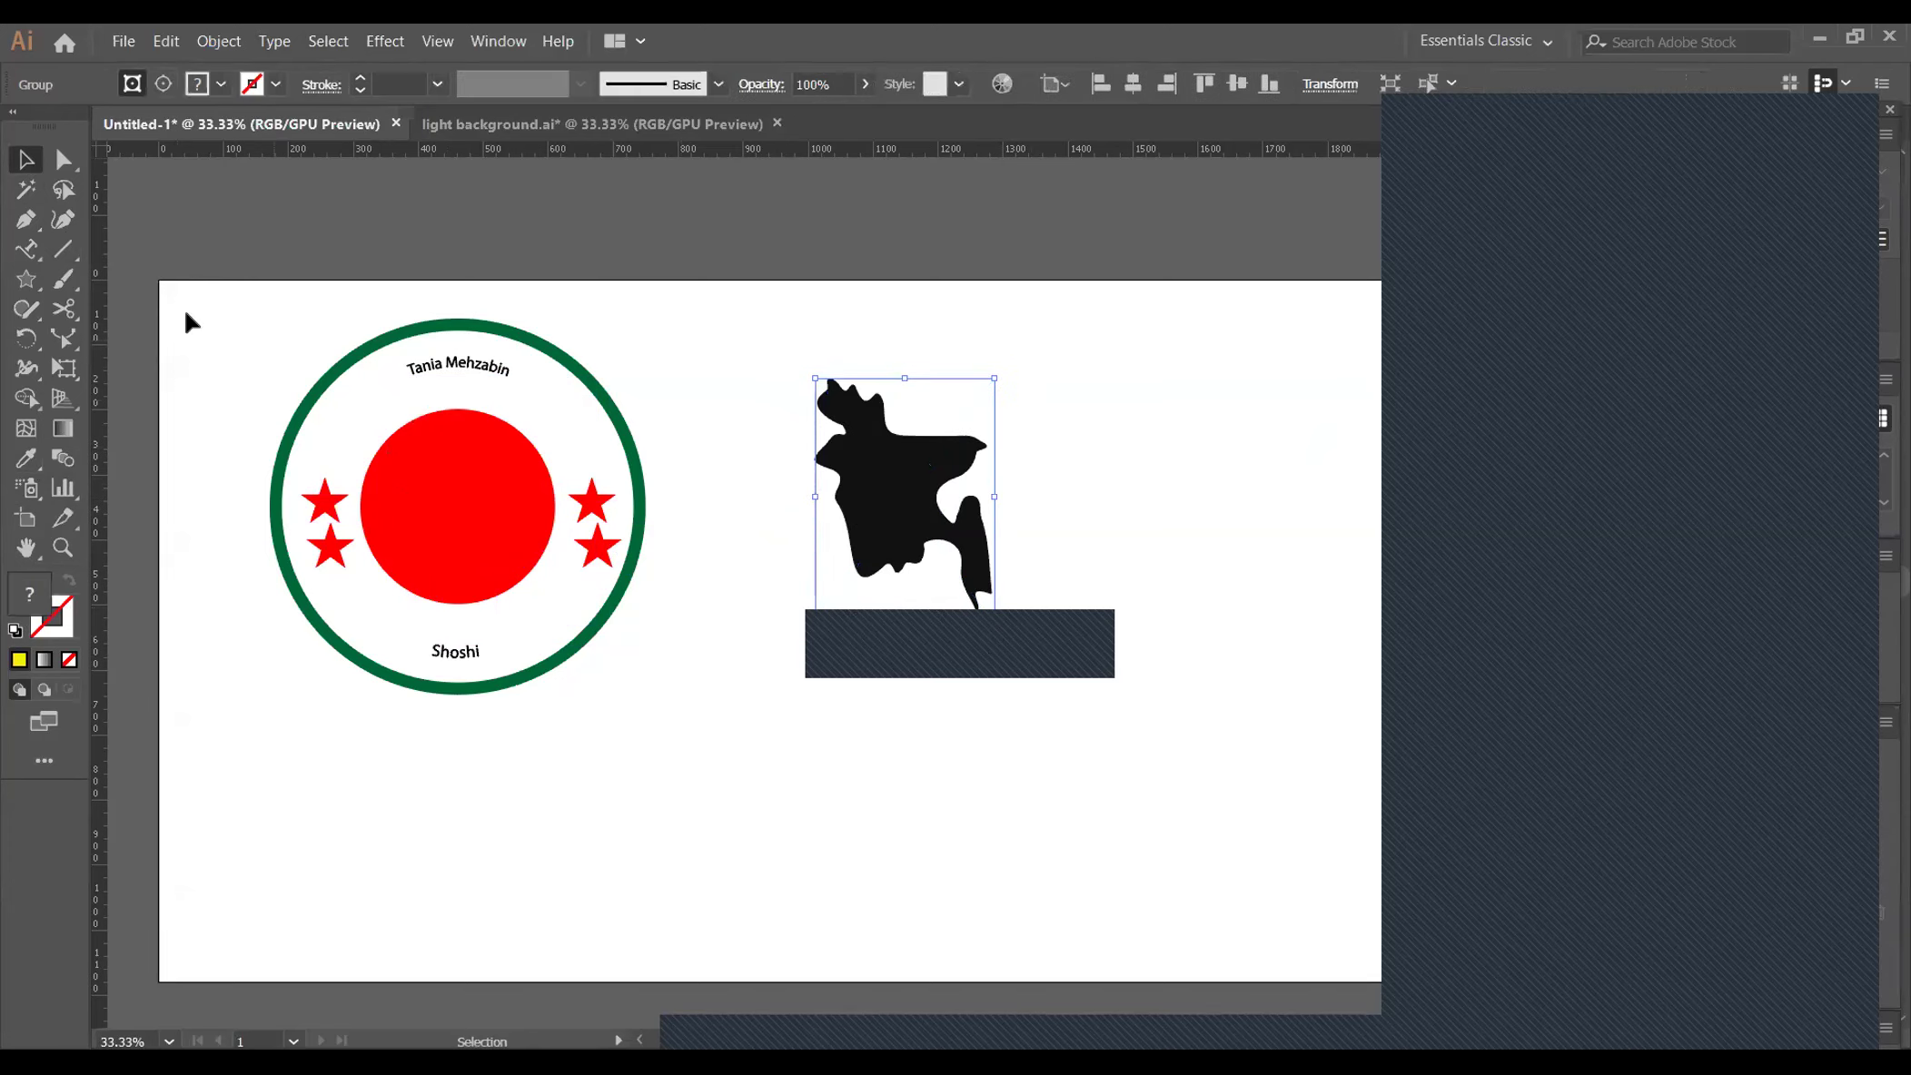
{"action": "left_click", "coordinate": [62, 160]}
{"action": "left_click", "coordinate": [861, 419]}
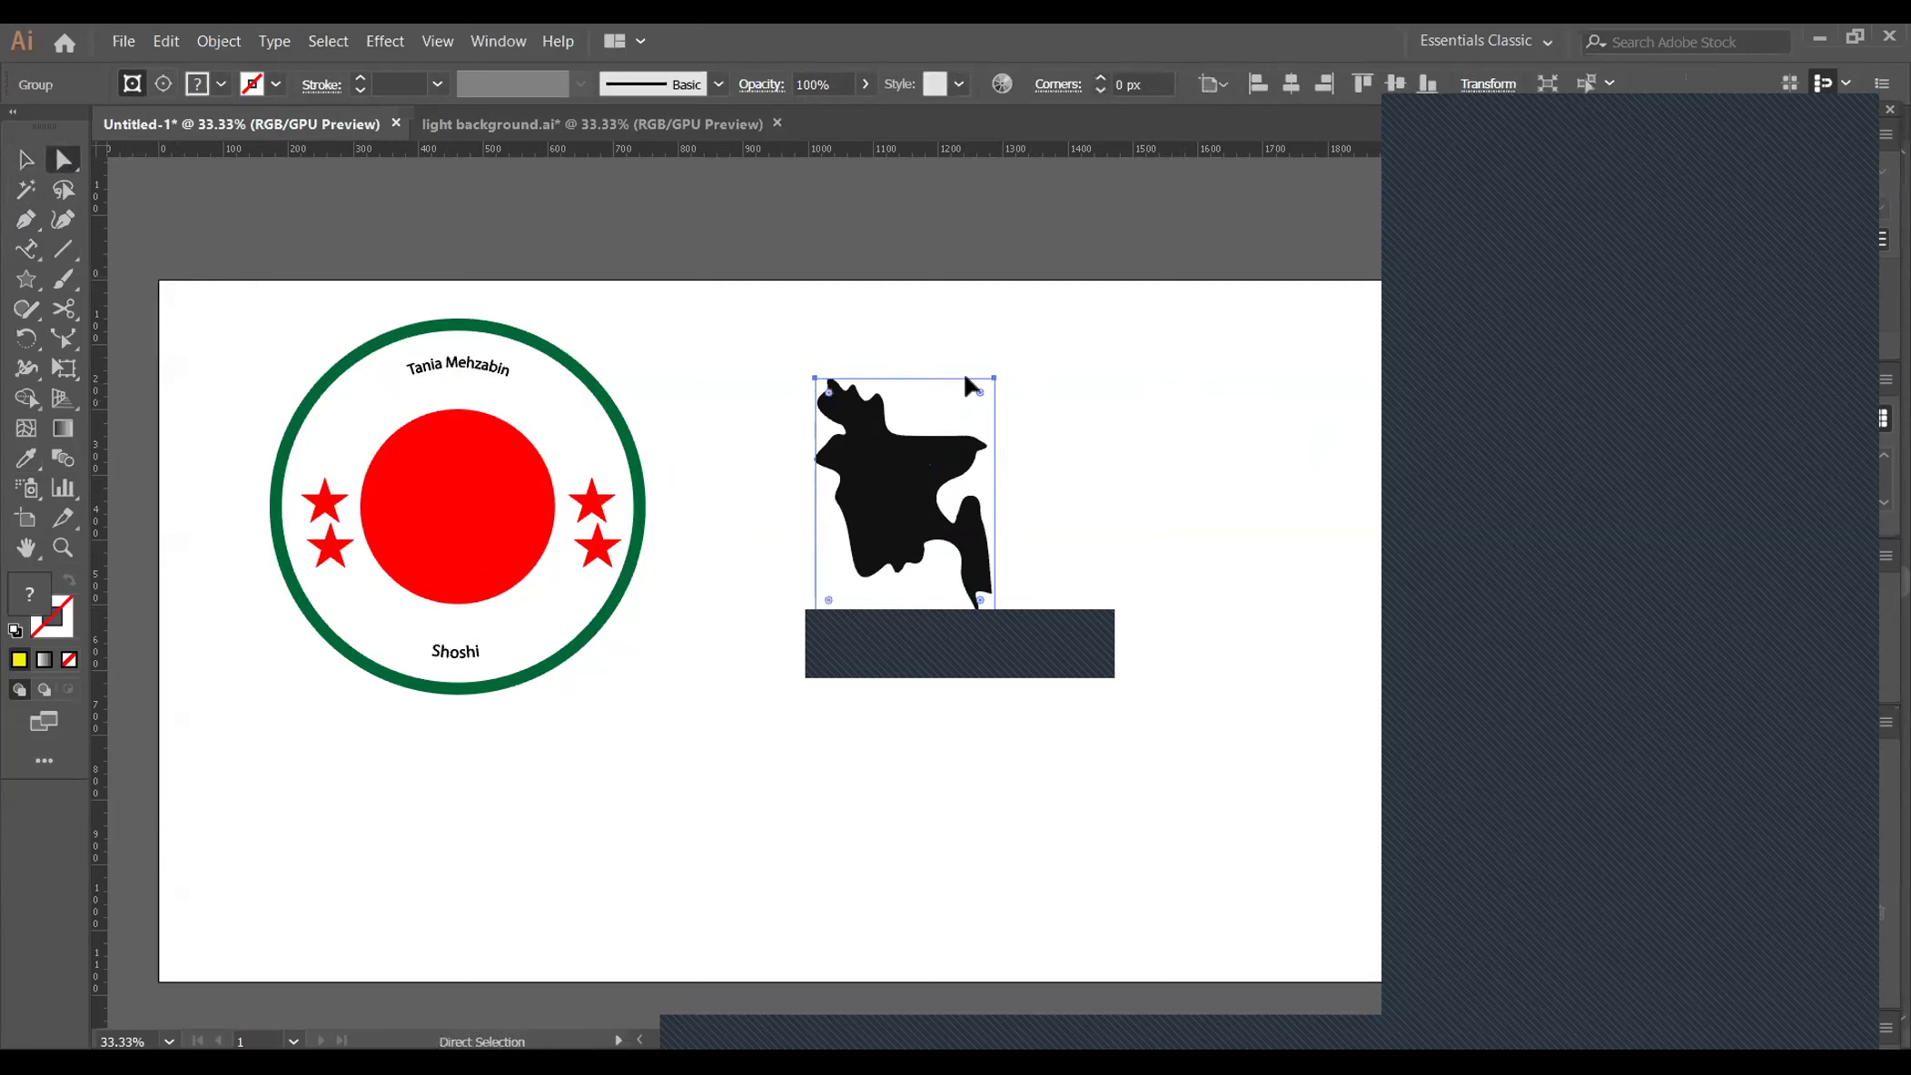
{"action": "left_click", "coordinate": [992, 379]}
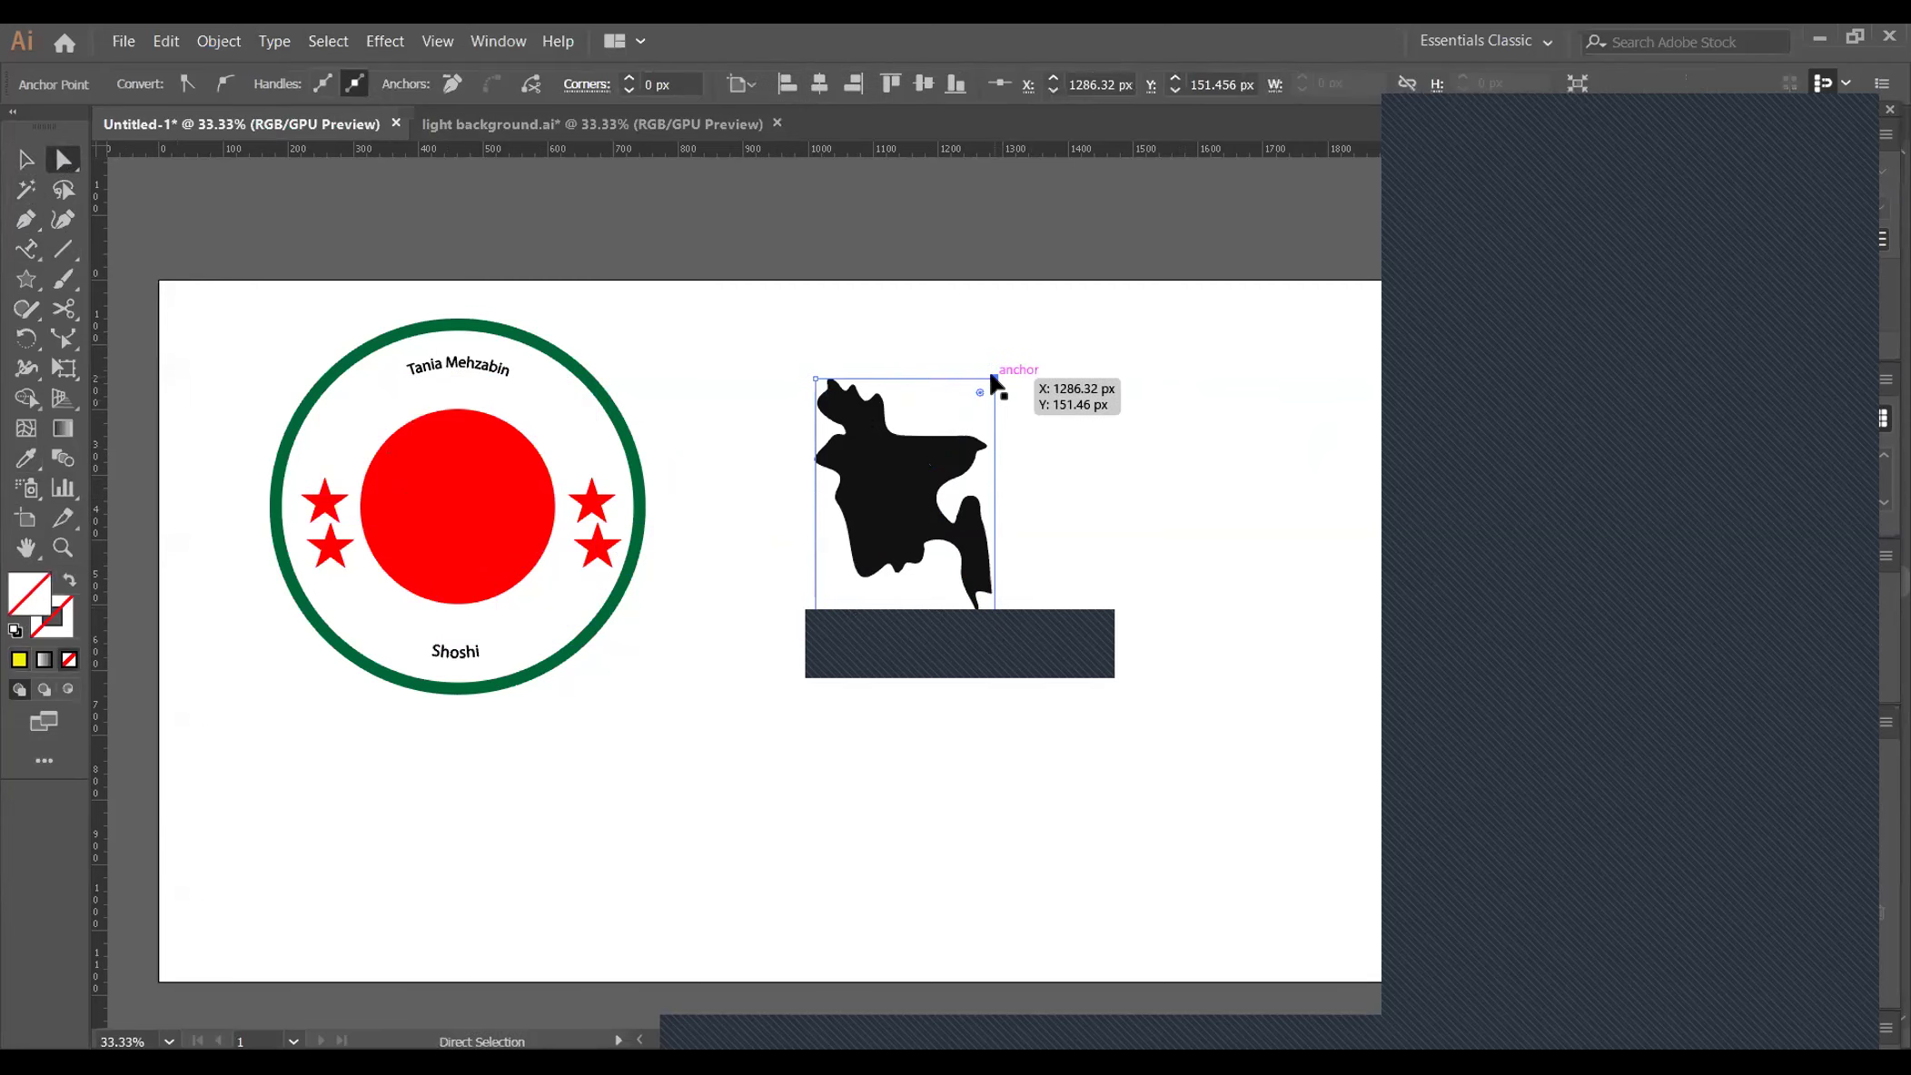
{"action": "left_click_drag", "start_coordinate": [991, 378], "coordinate": [807, 725]}
{"action": "left_click", "coordinate": [815, 378]}
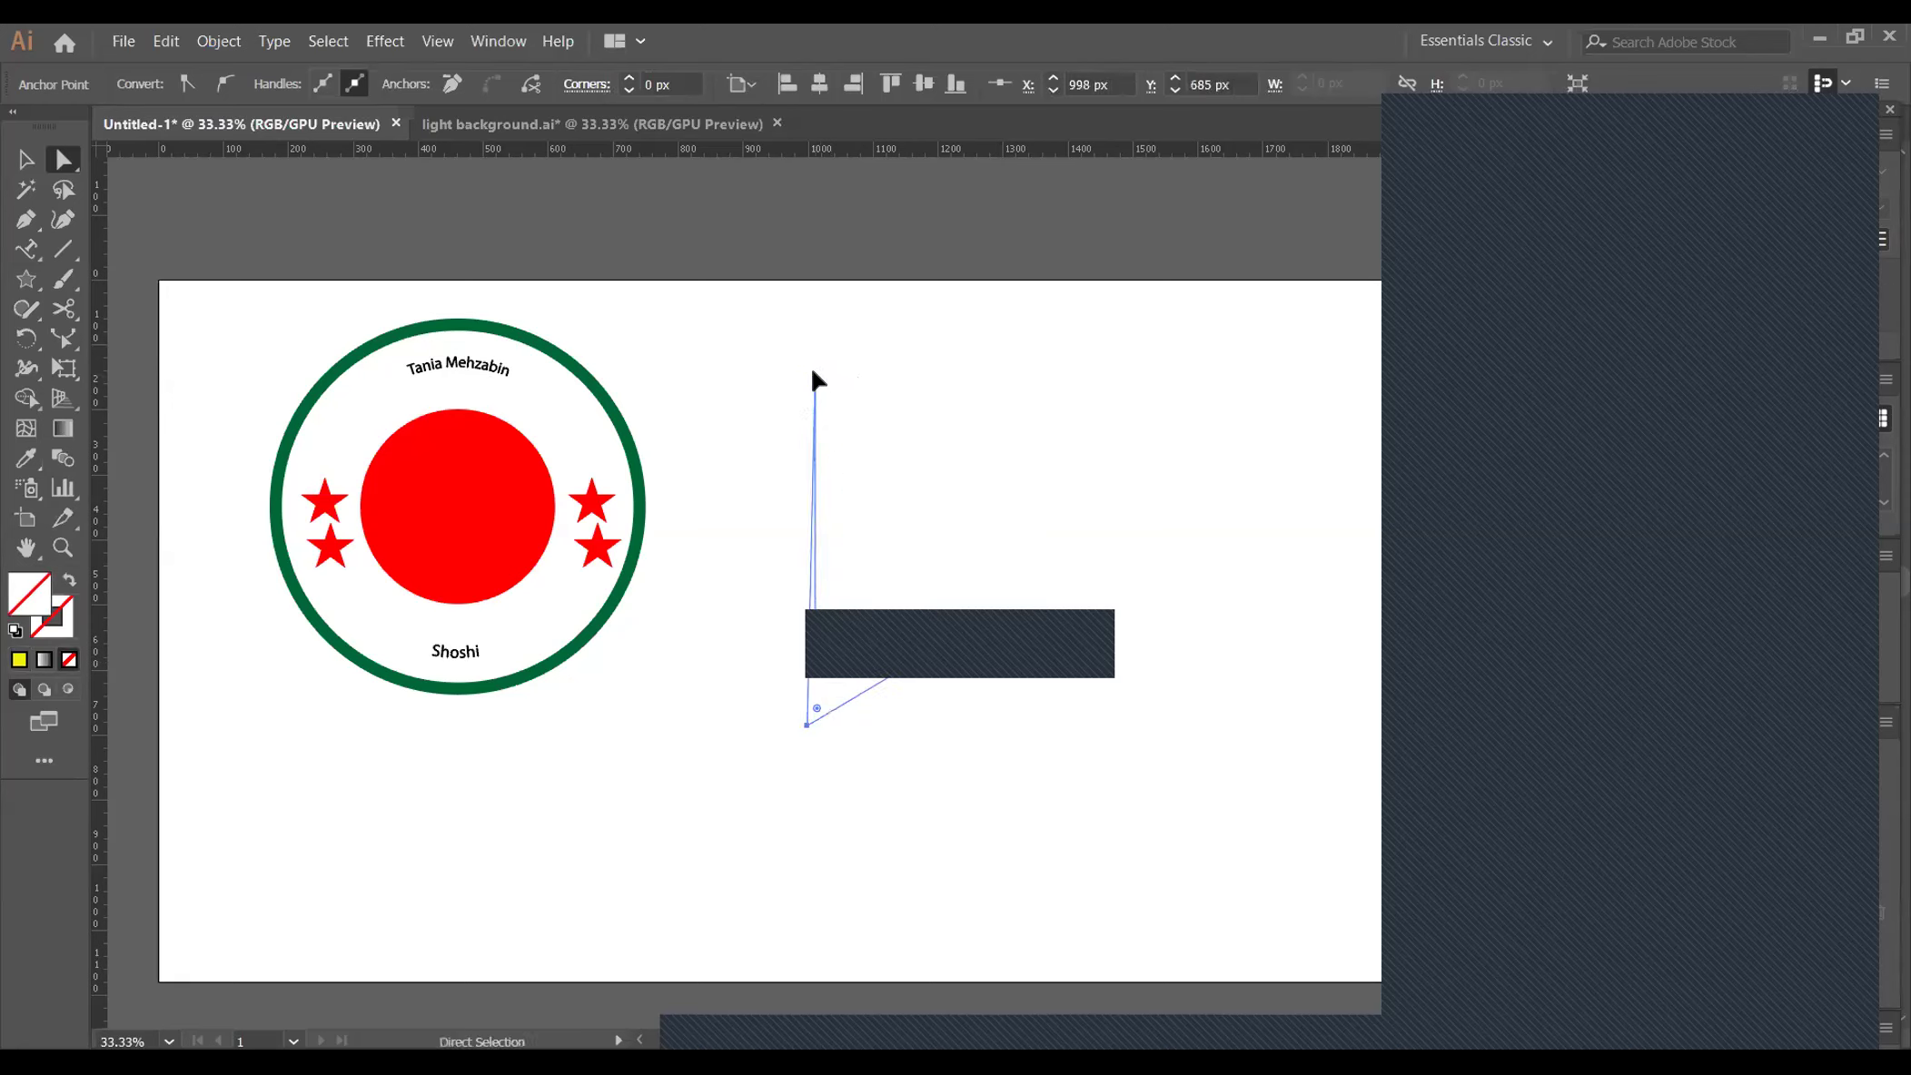
{"action": "left_click_drag", "start_coordinate": [814, 378], "coordinate": [811, 619]}
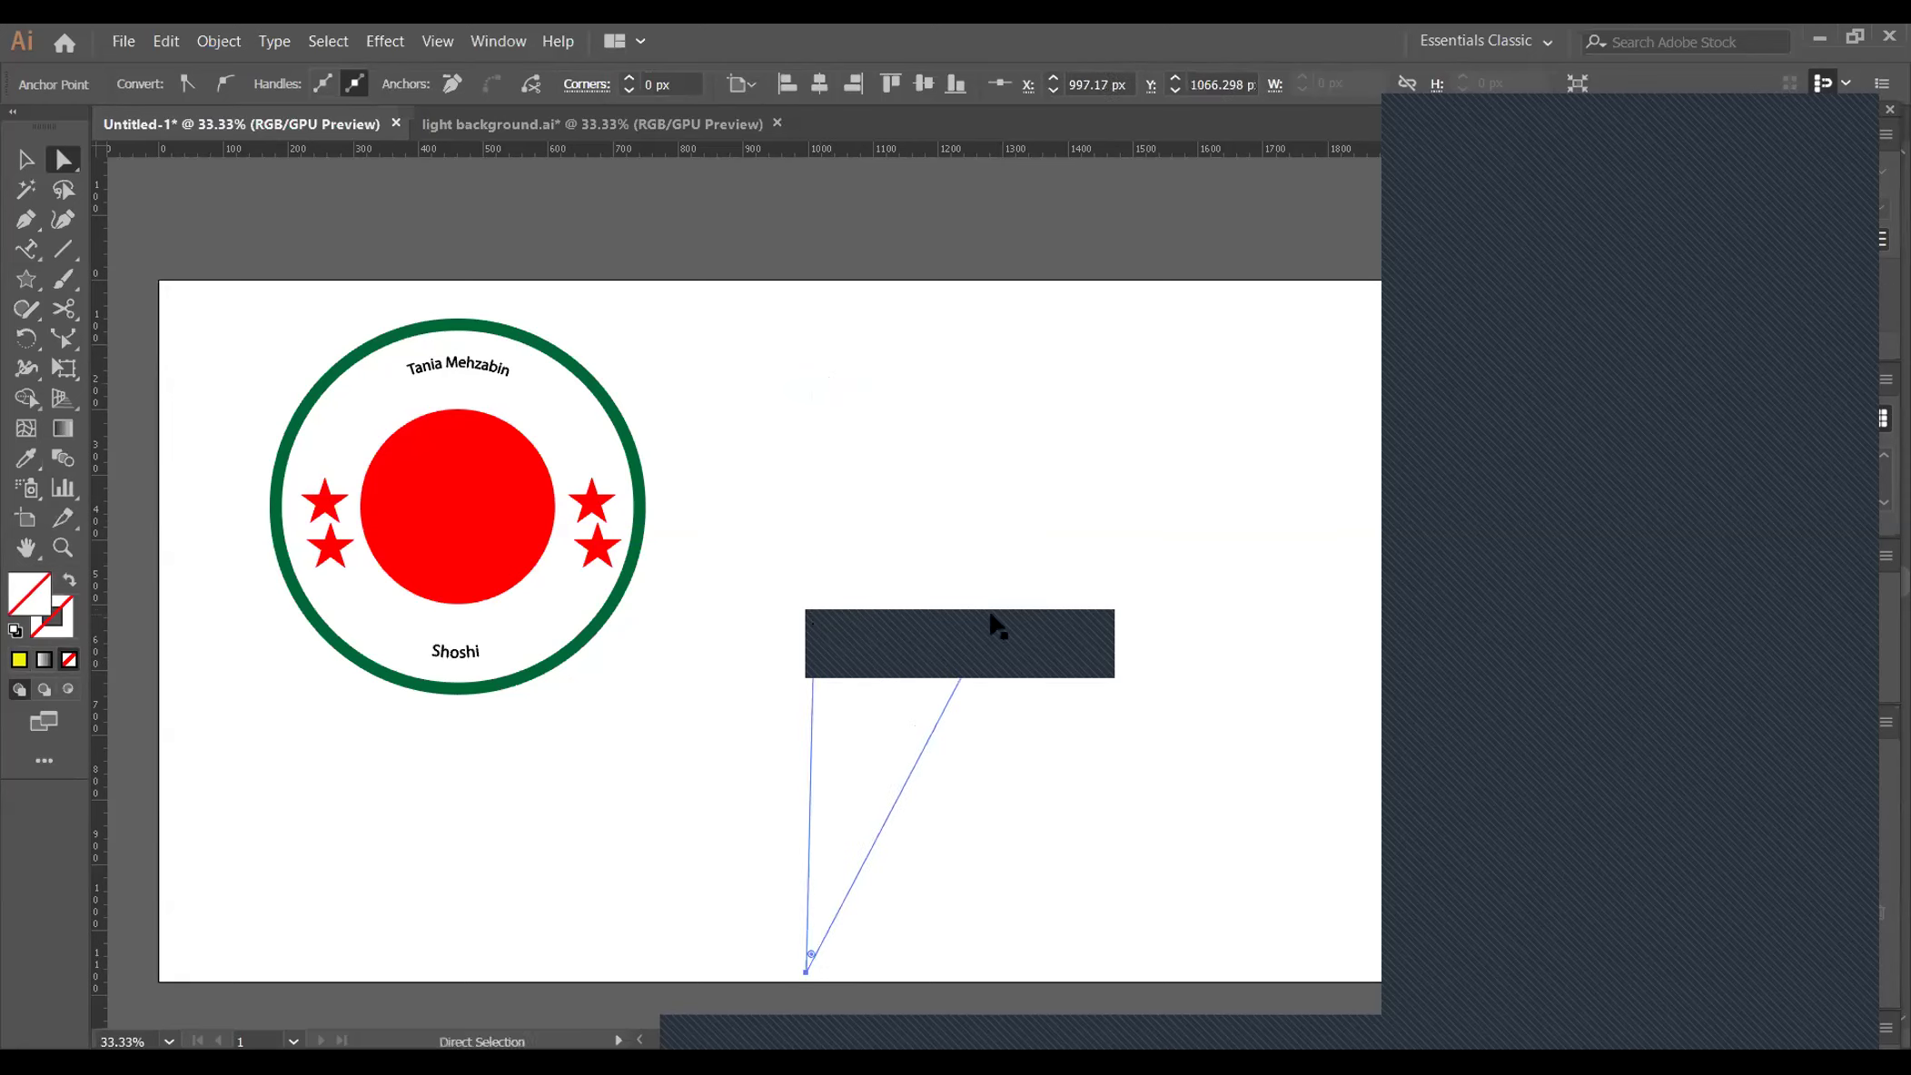
{"action": "left_click_drag", "start_coordinate": [990, 620], "coordinate": [769, 726]}
{"action": "key", "text": "ctrl+z"}
{"action": "key", "text": "ctrl+z"}
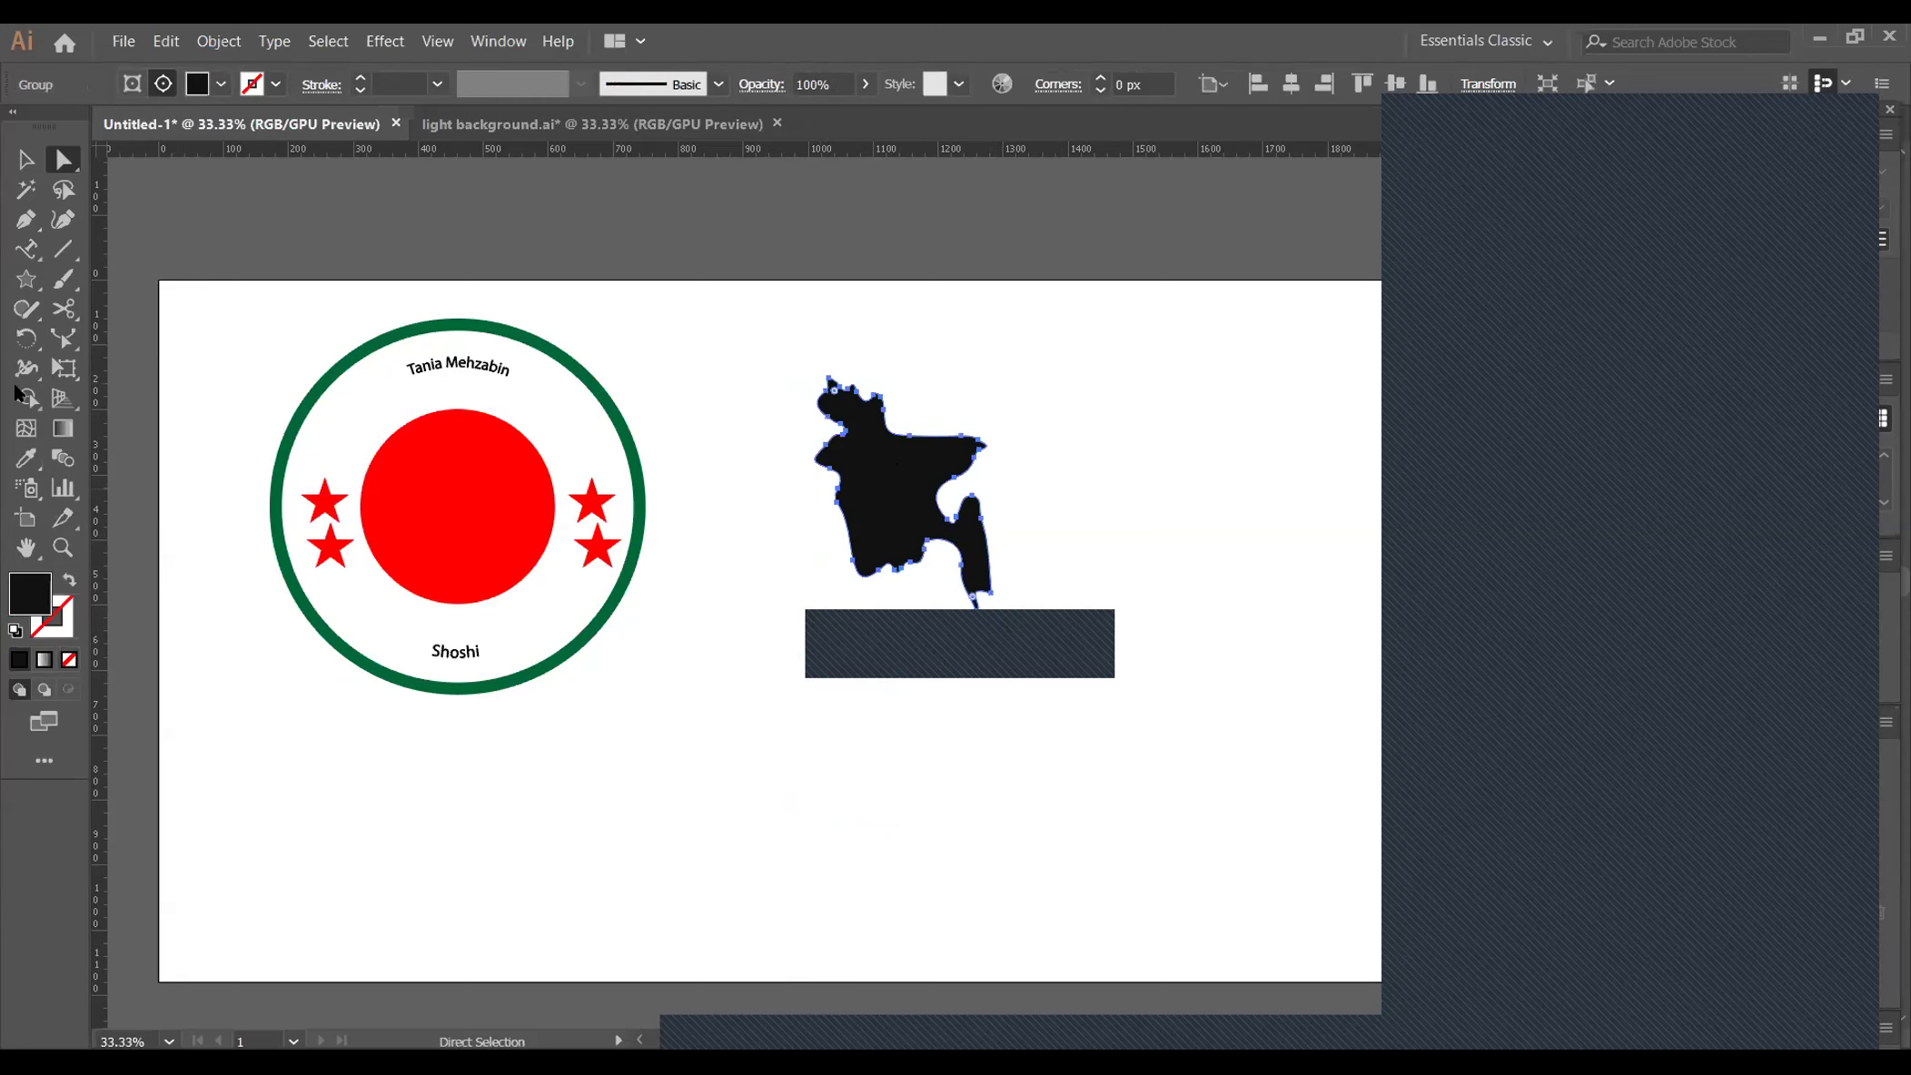
Fill the map yellow and scale it down over the red circle, then undo the move
{"action": "left_click", "coordinate": [222, 85]}
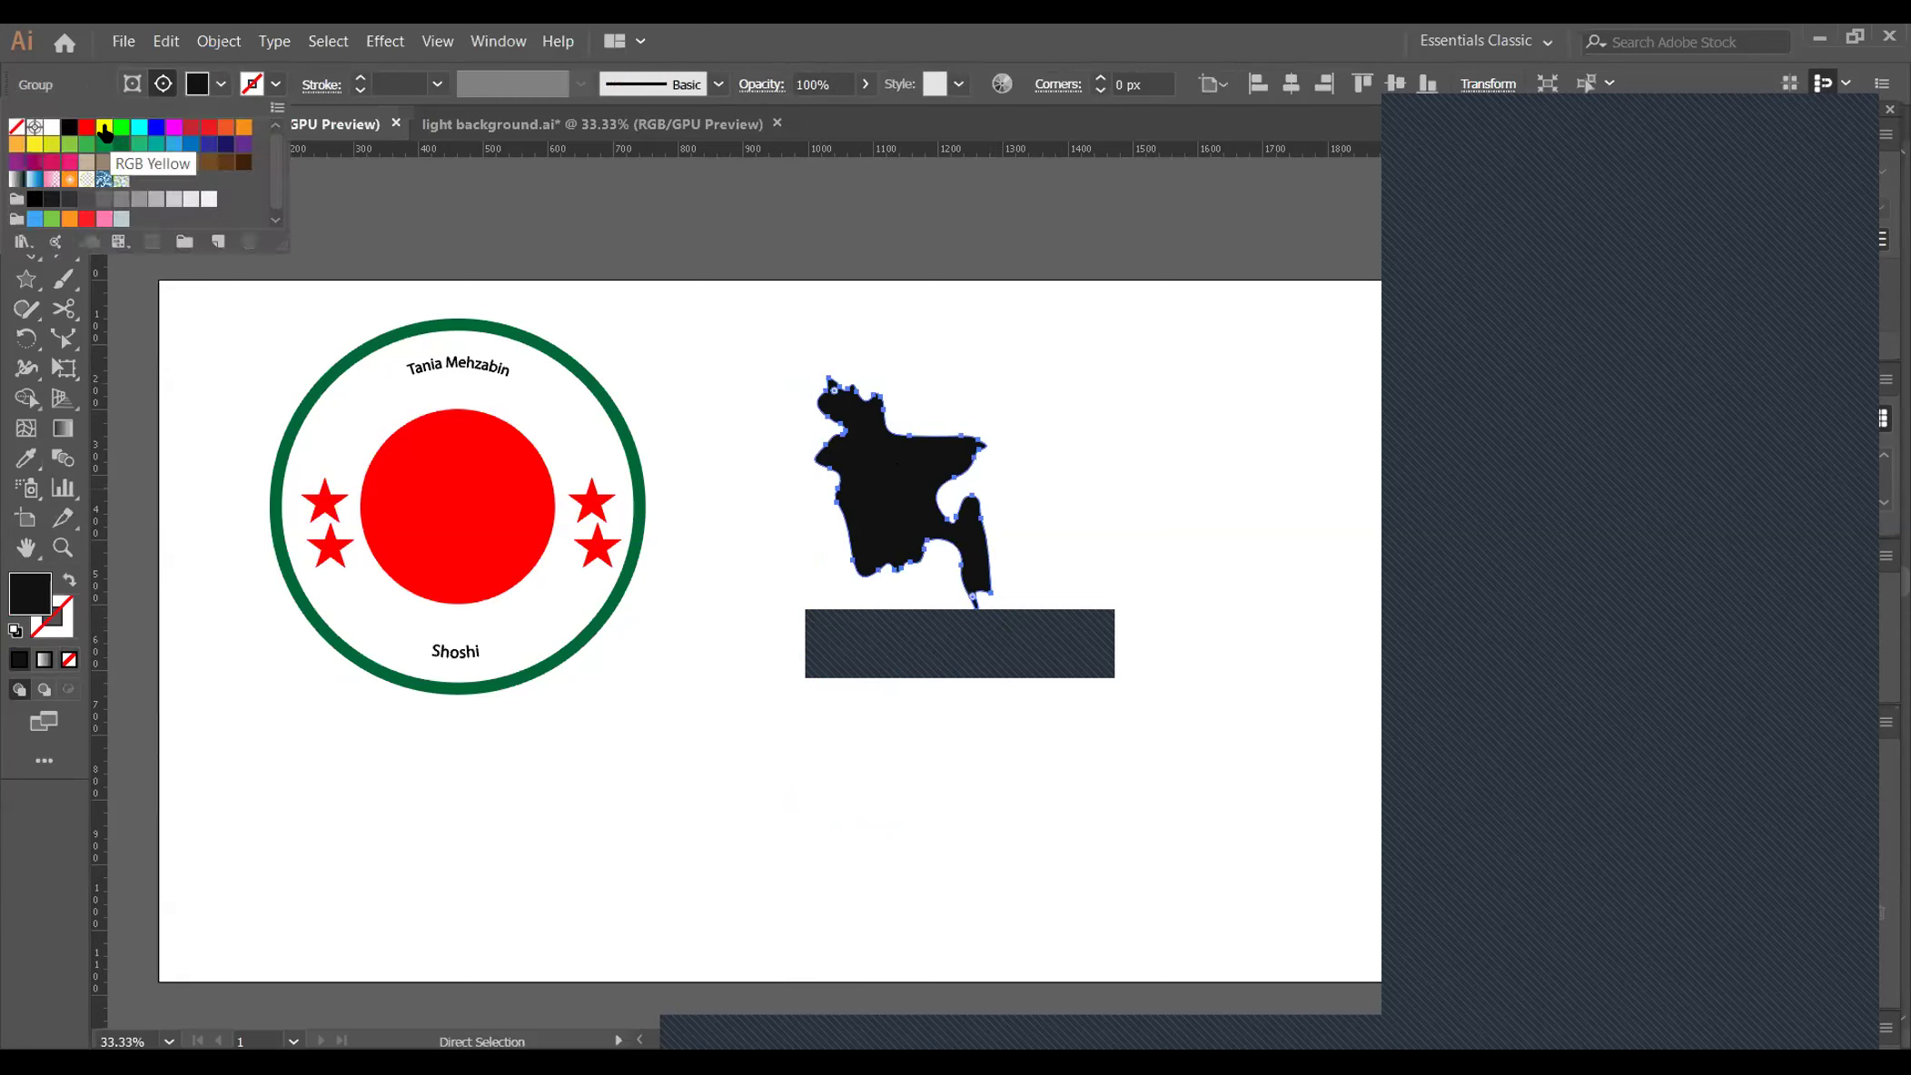
{"action": "left_click", "coordinate": [104, 127]}
{"action": "left_click", "coordinate": [801, 412]}
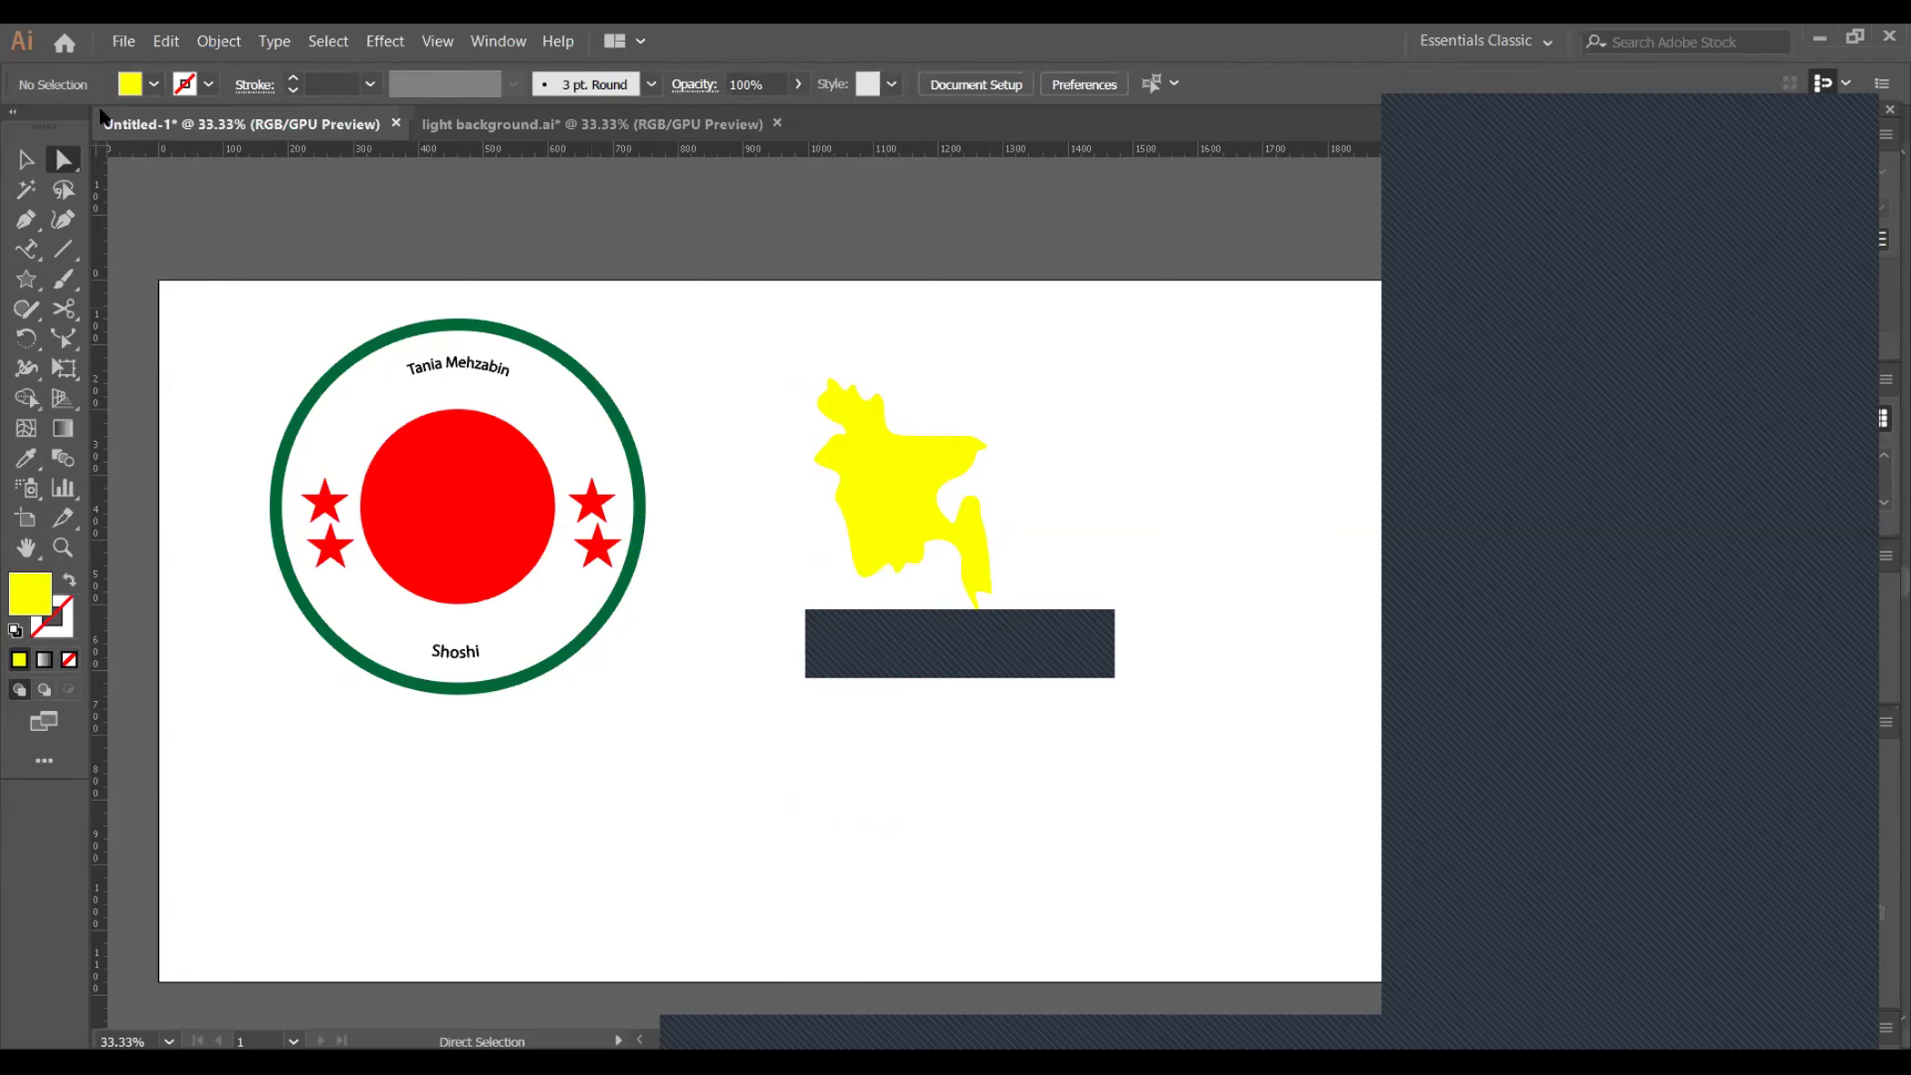
{"action": "key", "text": "v"}
{"action": "left_click", "coordinate": [875, 536]}
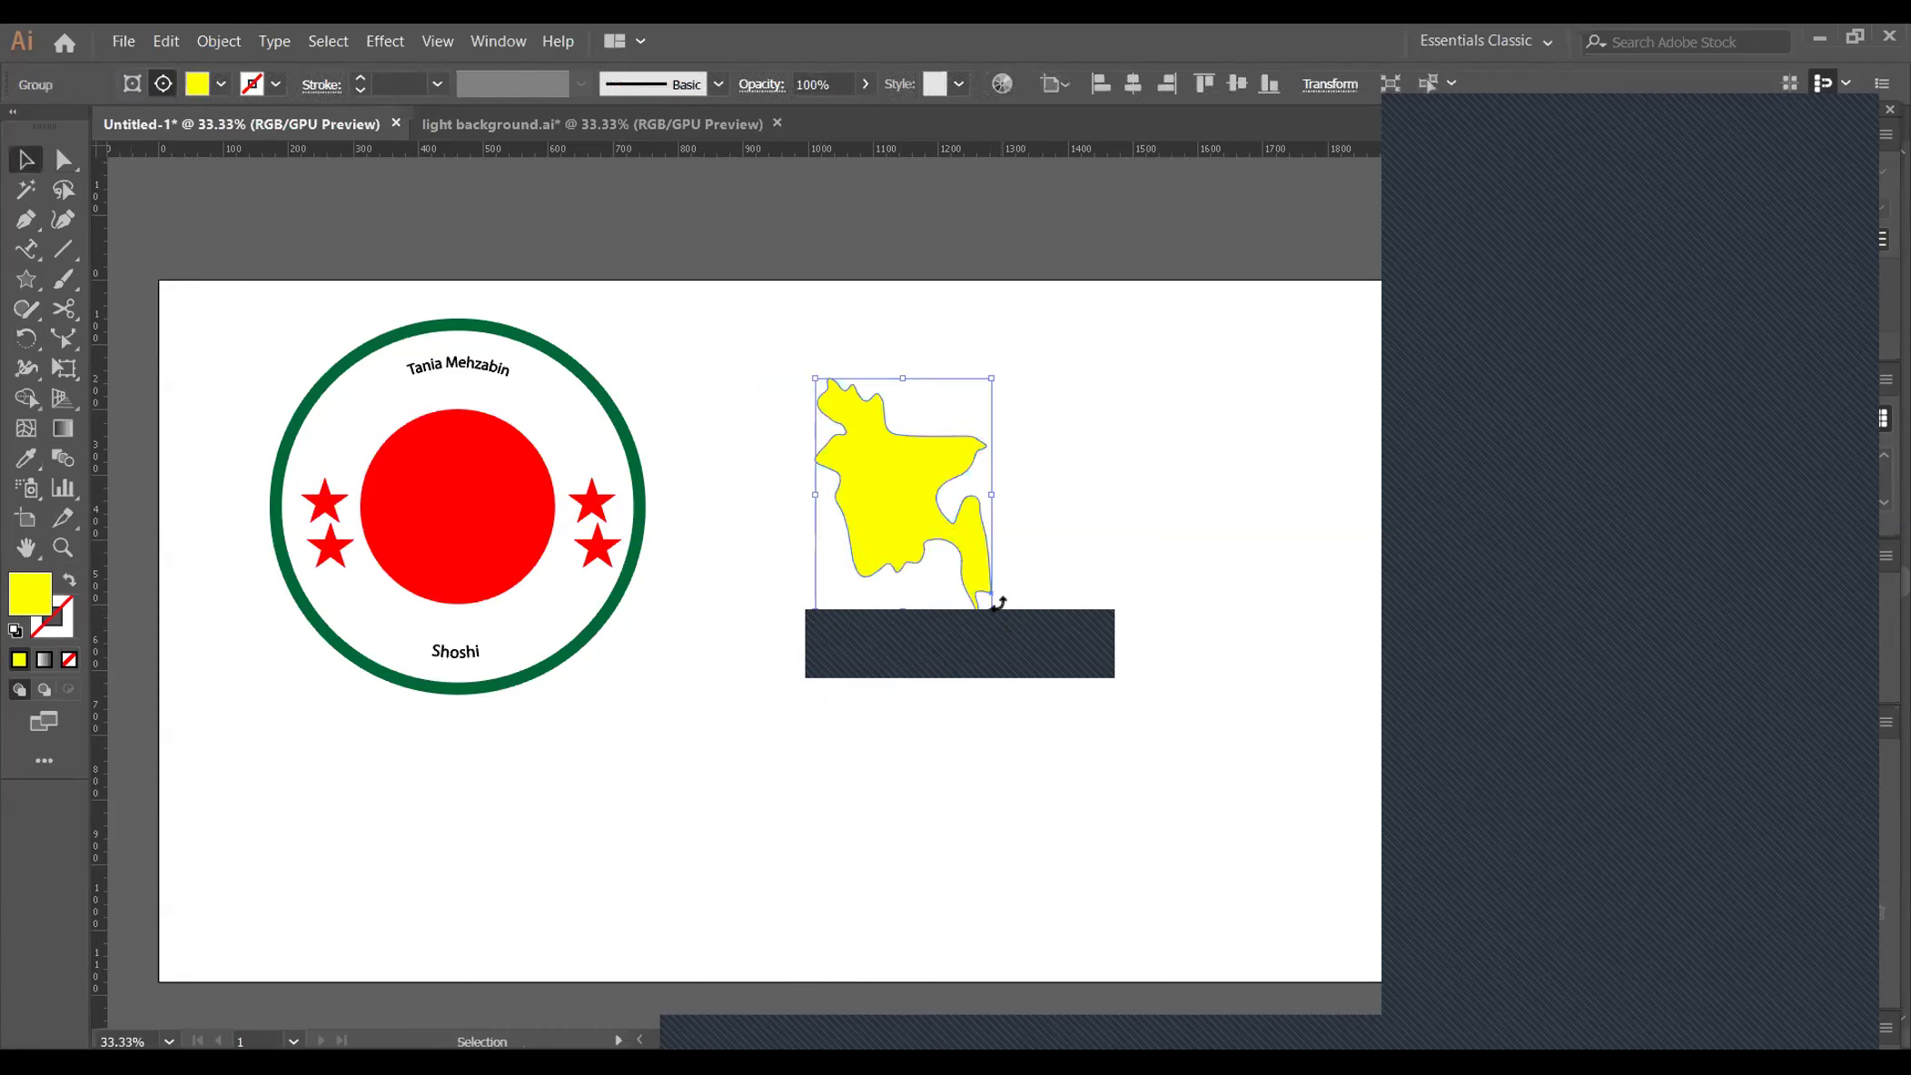
{"action": "left_click_drag", "start_coordinate": [990, 612], "coordinate": [458, 513]}
{"action": "left_click", "coordinate": [747, 598]}
{"action": "key", "text": "ctrl+z"}
Undo the recent map edits until the black map shape is restored
{"action": "key", "text": "a"}
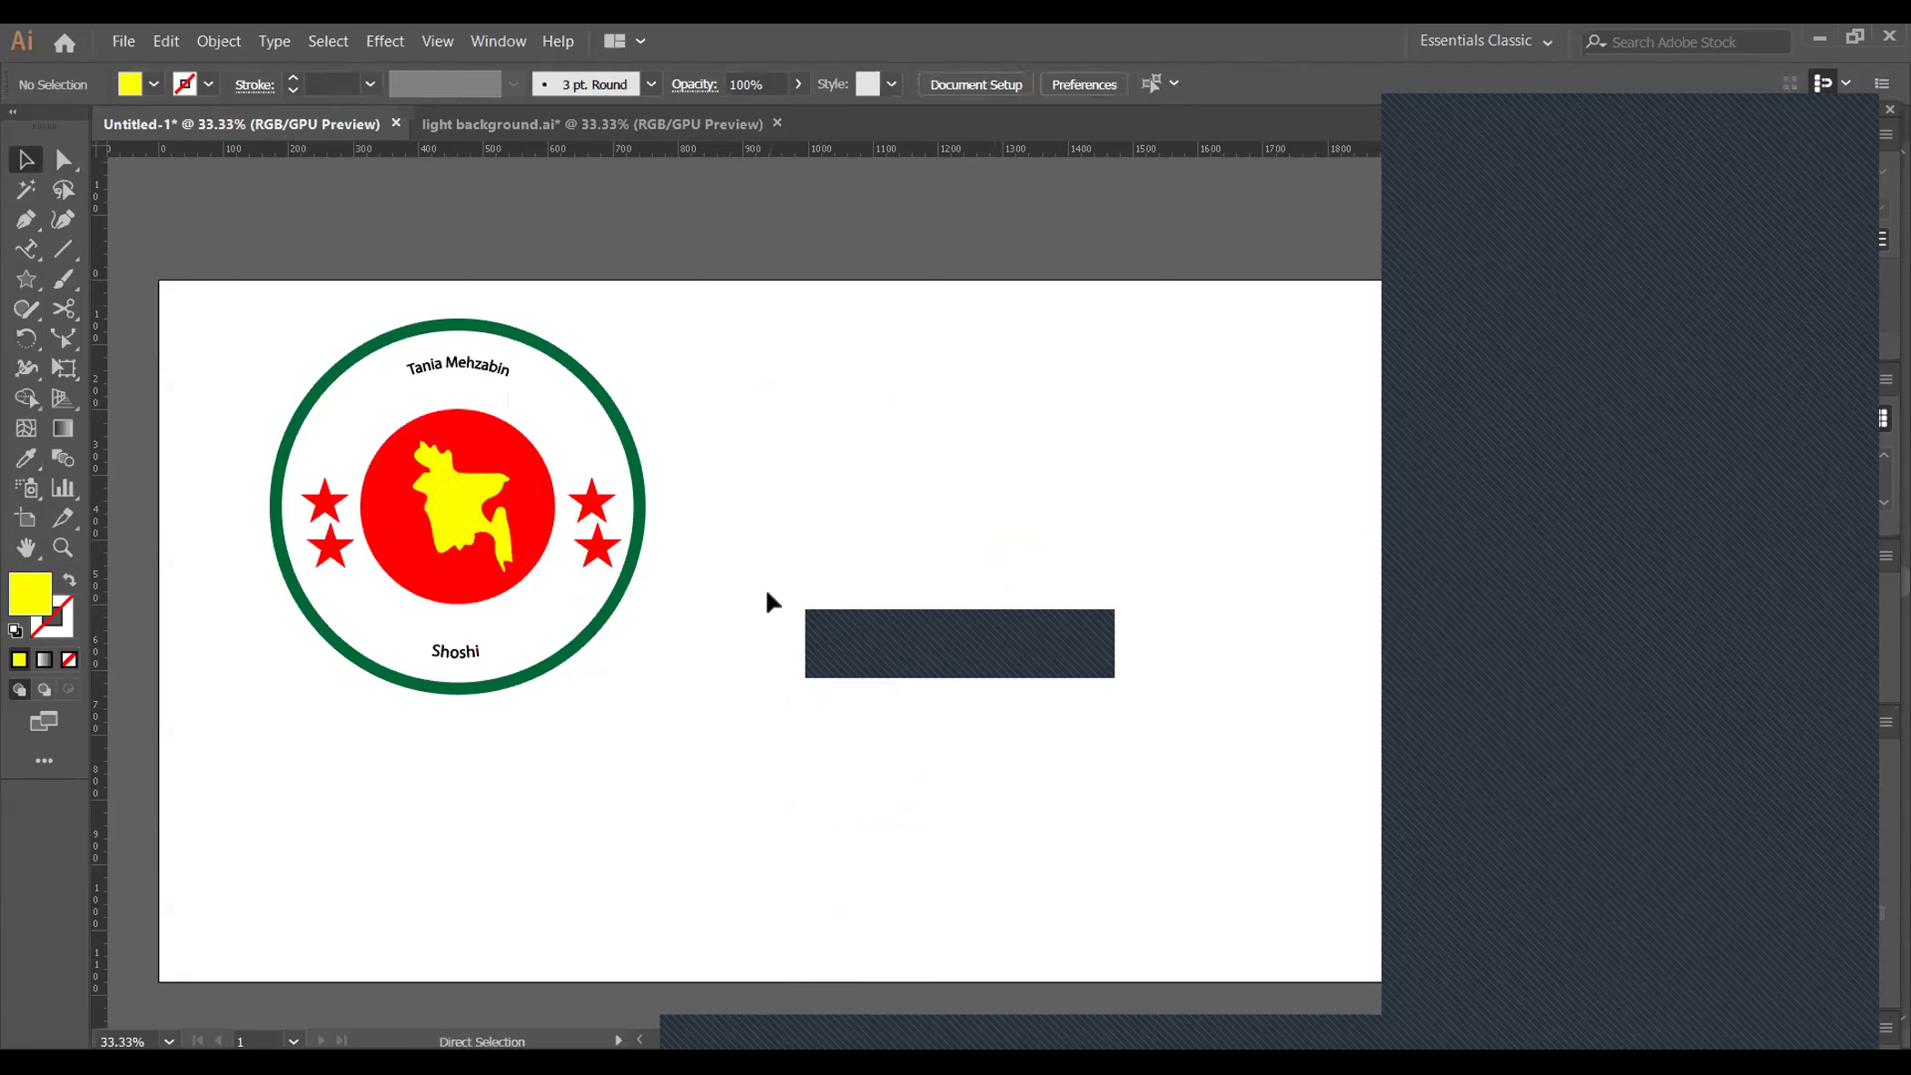
{"action": "key", "text": "ctrl+z"}
{"action": "key", "text": "ctrl+z"}
{"action": "key", "text": "ctrl+z"}
{"action": "key", "text": "v"}
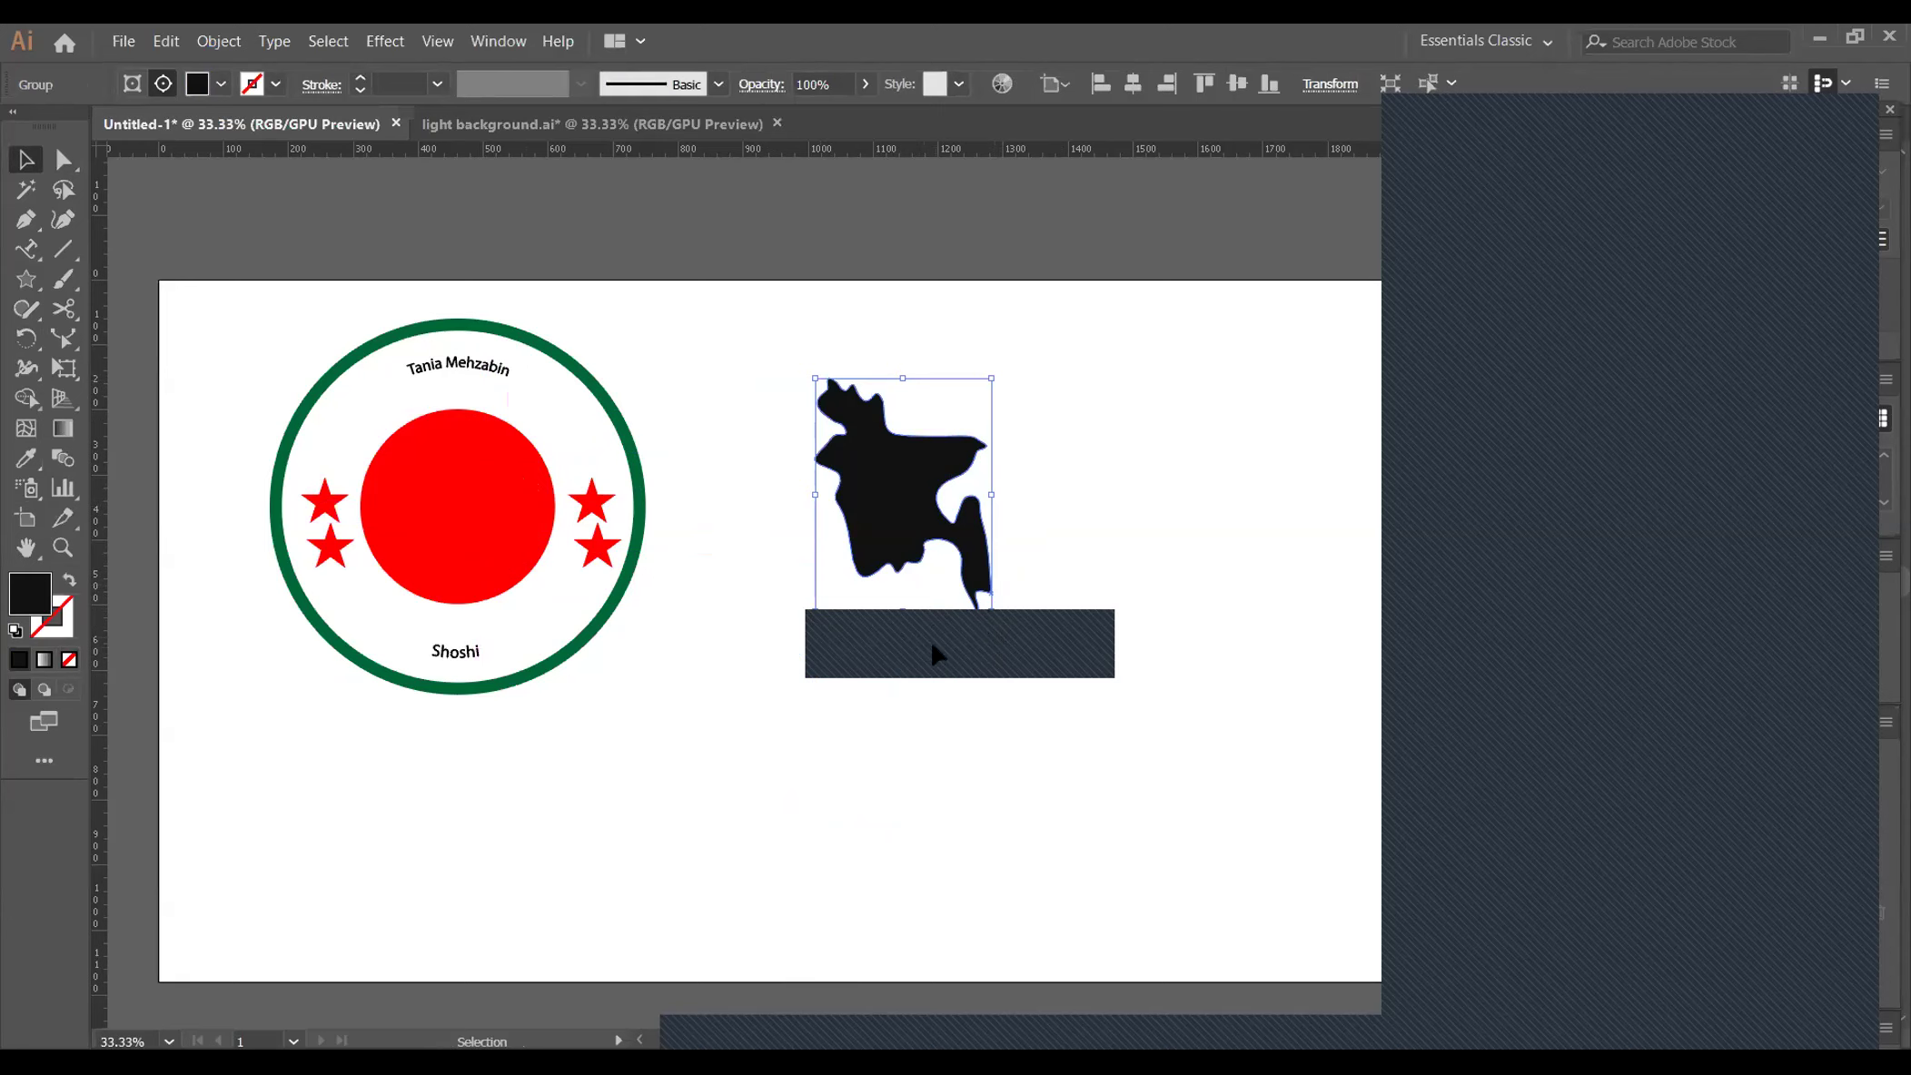
{"action": "key", "text": "ctrl+z"}
{"action": "key", "text": "ctrl+z"}
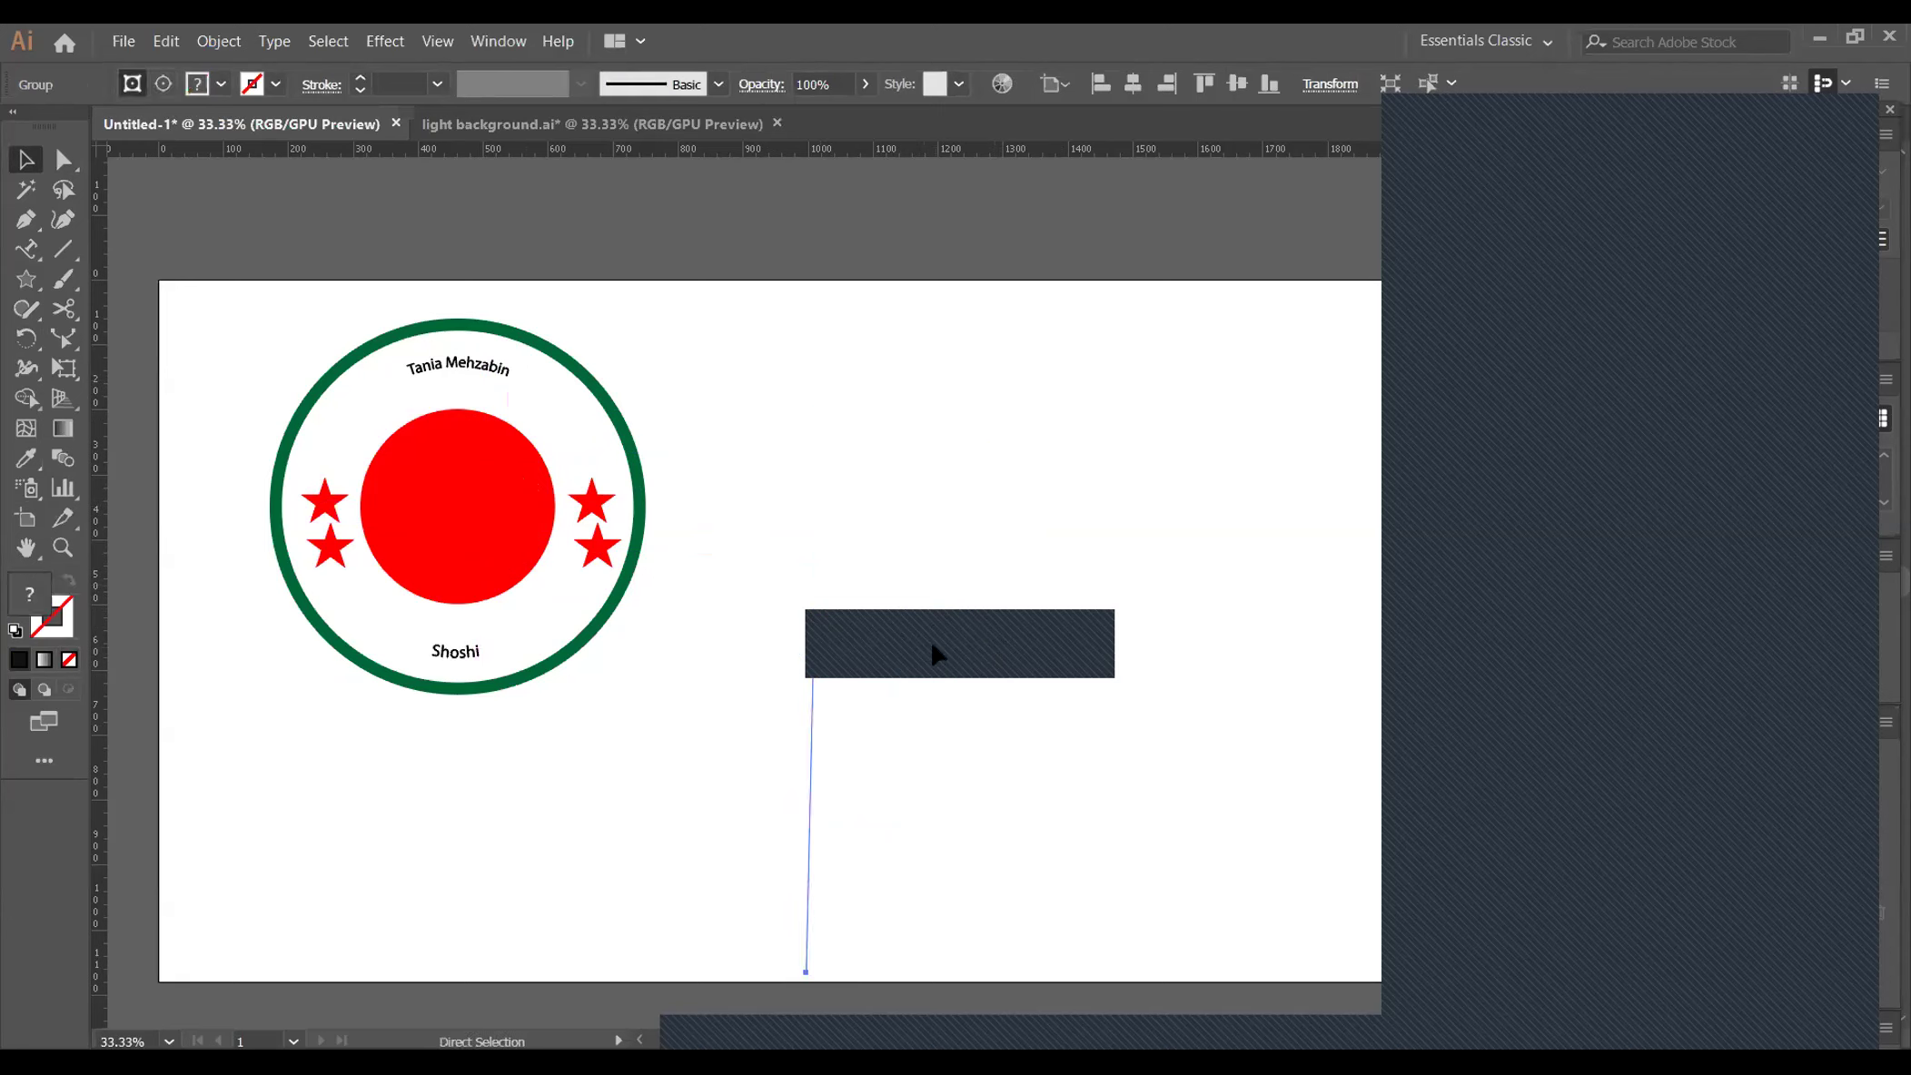
{"action": "key", "text": "a"}
{"action": "key", "text": "ctrl+z"}
{"action": "key", "text": "ctrl+z"}
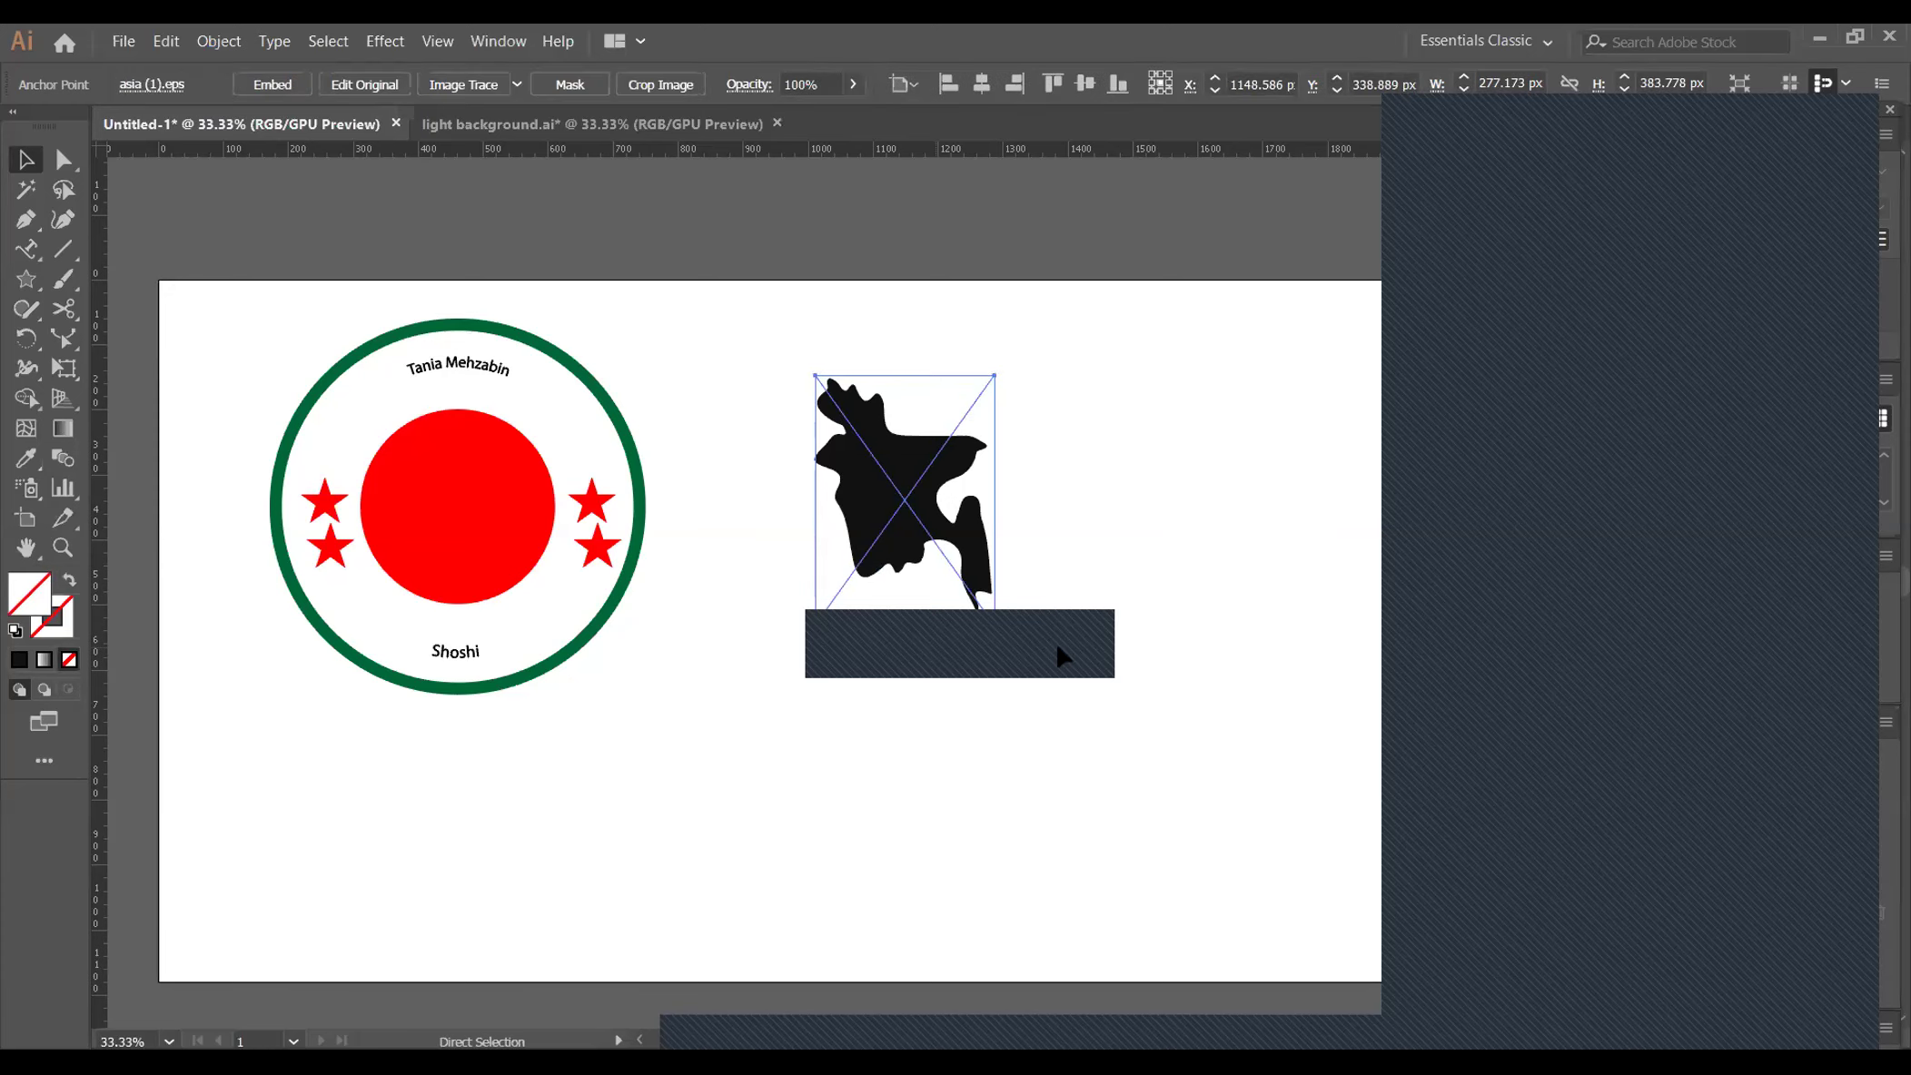
Select the placed map image as a whole with the Selection tool
{"action": "left_click", "coordinate": [998, 545]}
{"action": "key", "text": "v"}
{"action": "left_click", "coordinate": [899, 549]}
{"action": "left_click", "coordinate": [515, 84]}
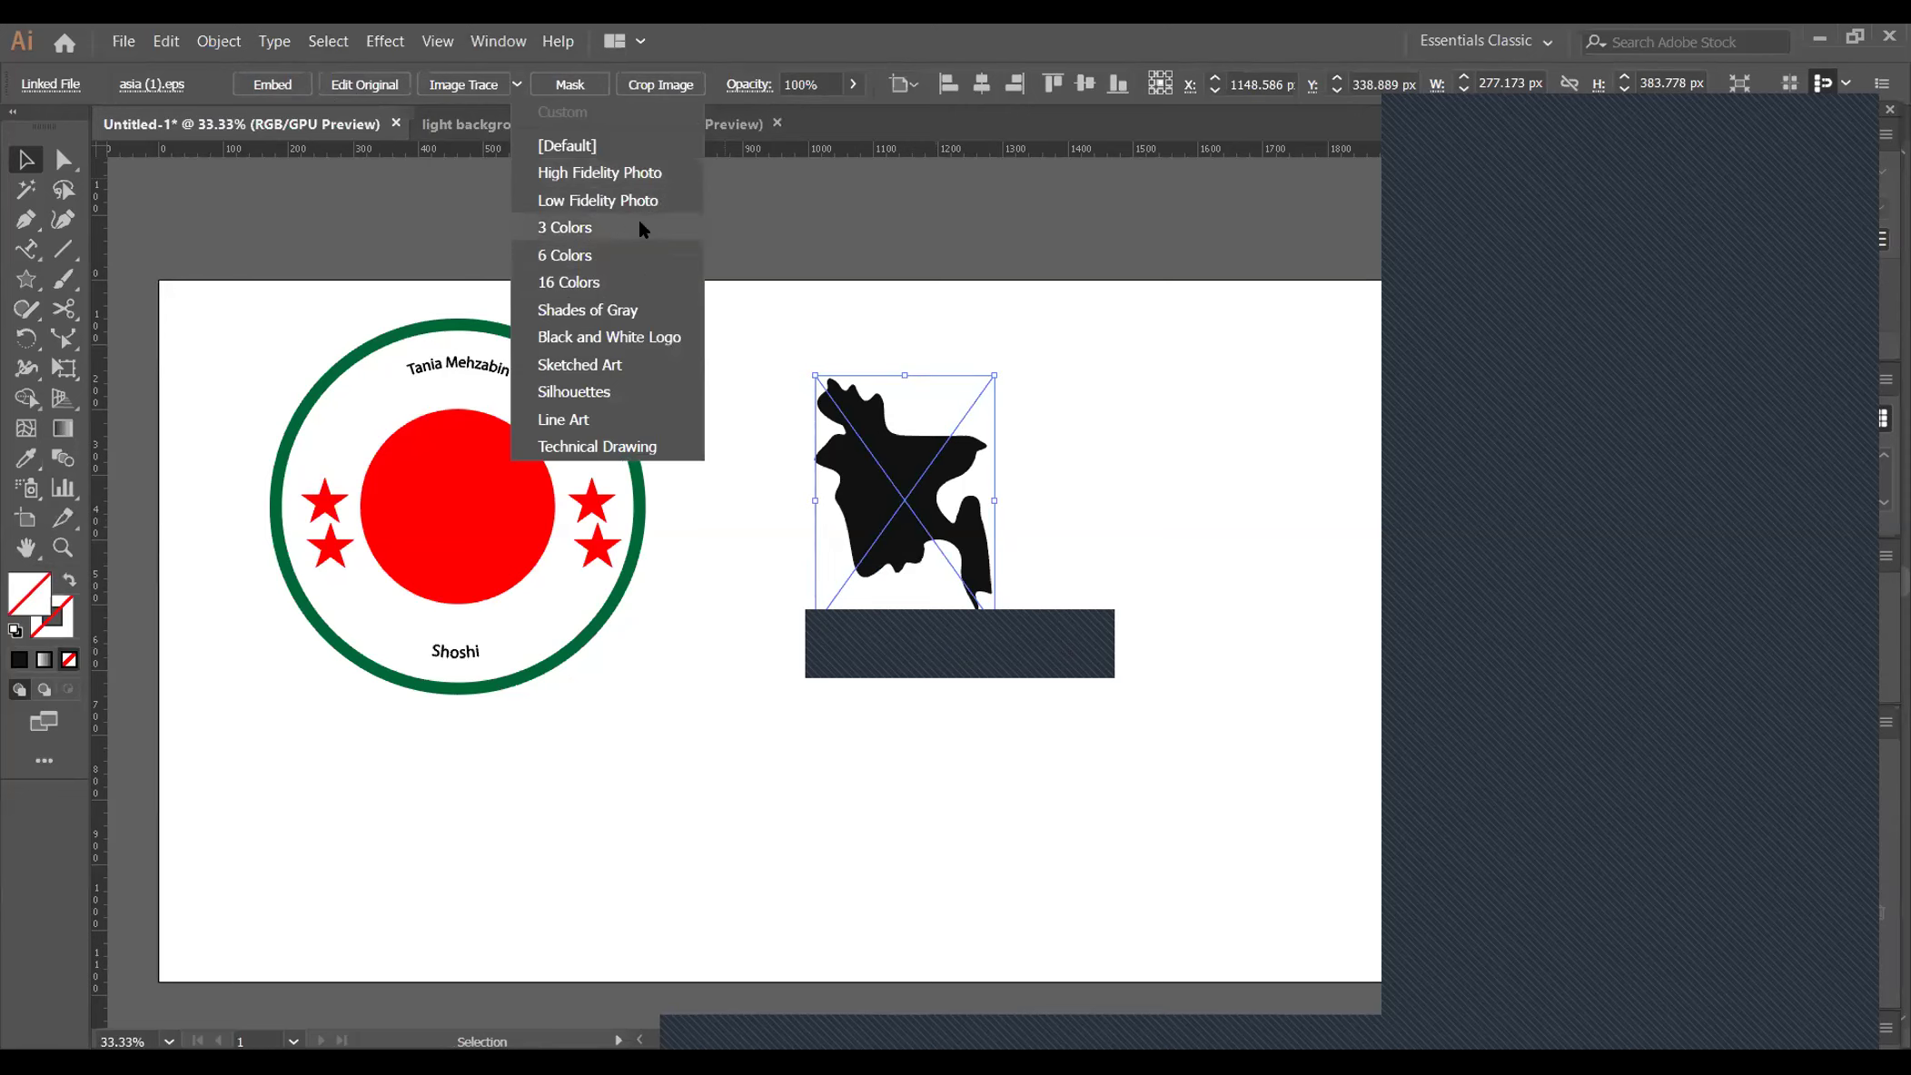
{"action": "left_click", "coordinate": [825, 195]}
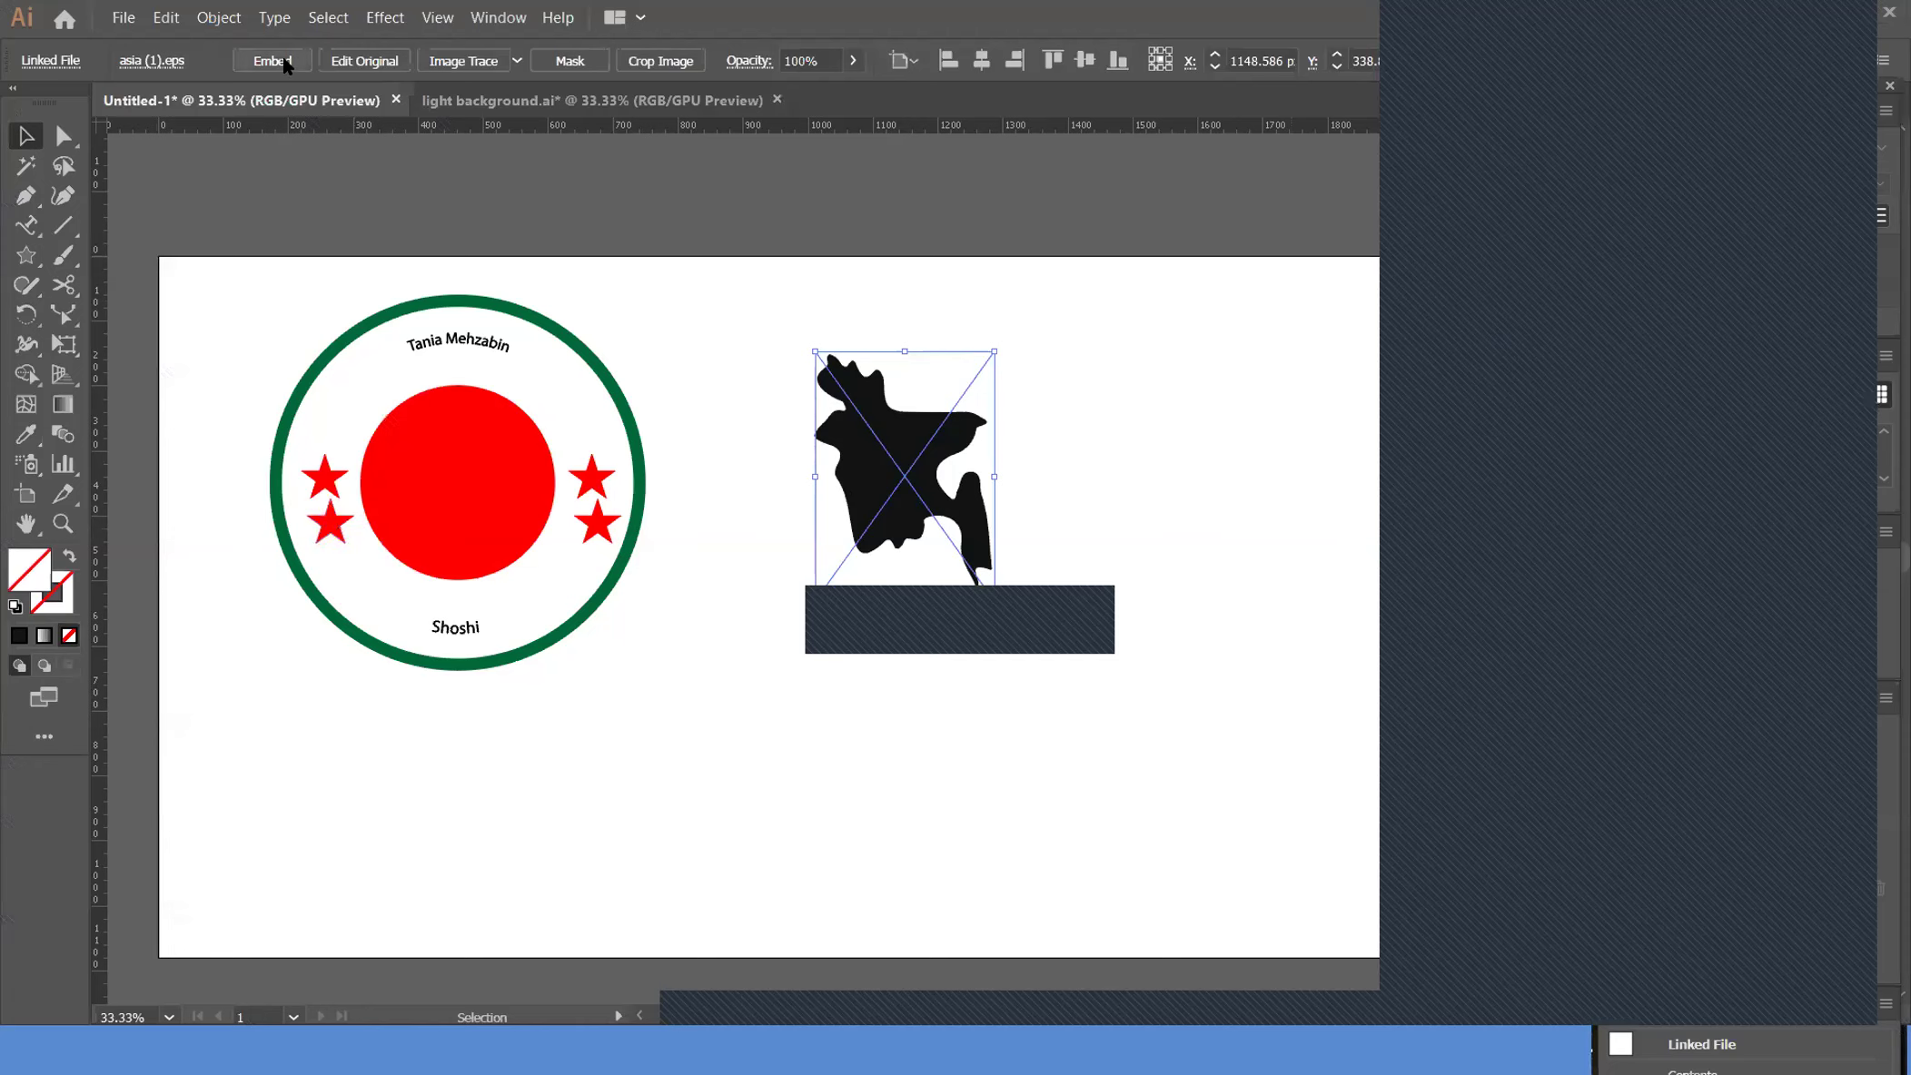
Embed the map, drag two of its top anchors down, then undo the distortion
{"action": "left_click", "coordinate": [281, 61]}
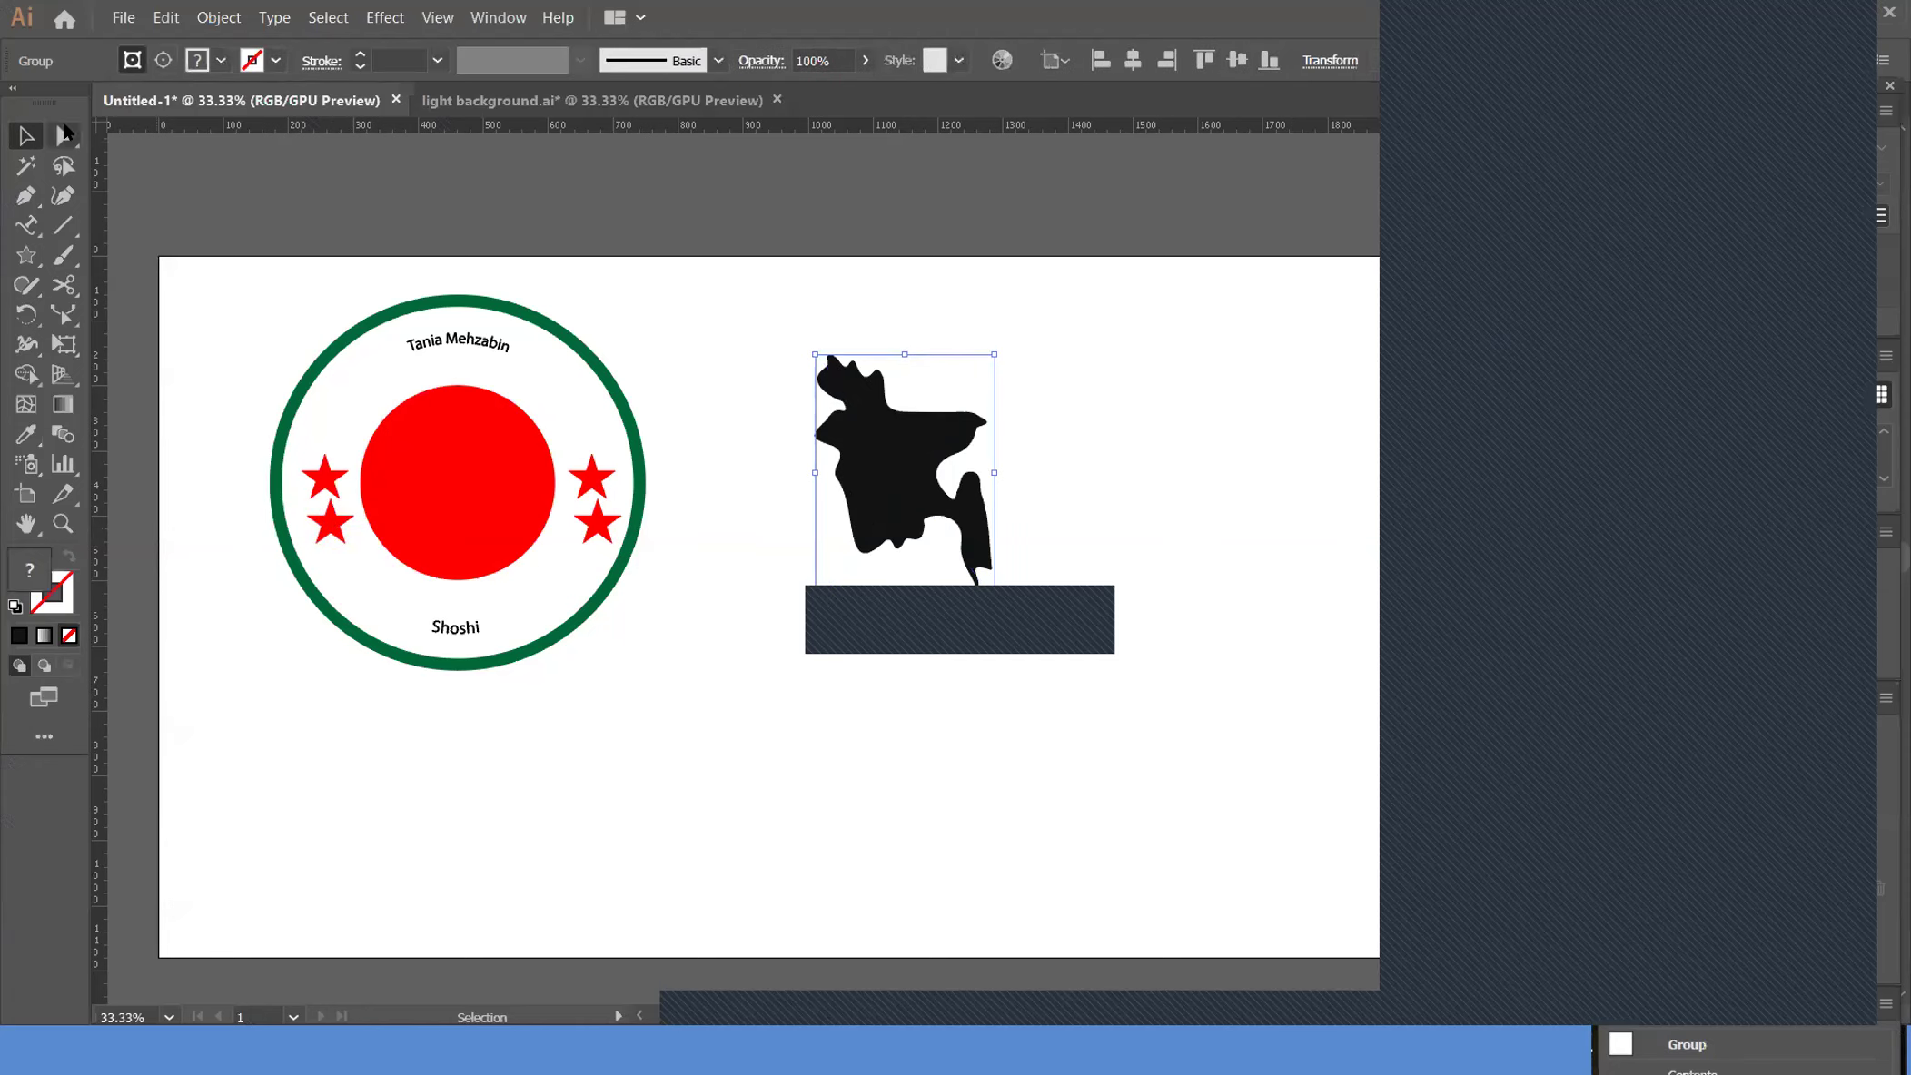
{"action": "left_click", "coordinate": [66, 134]}
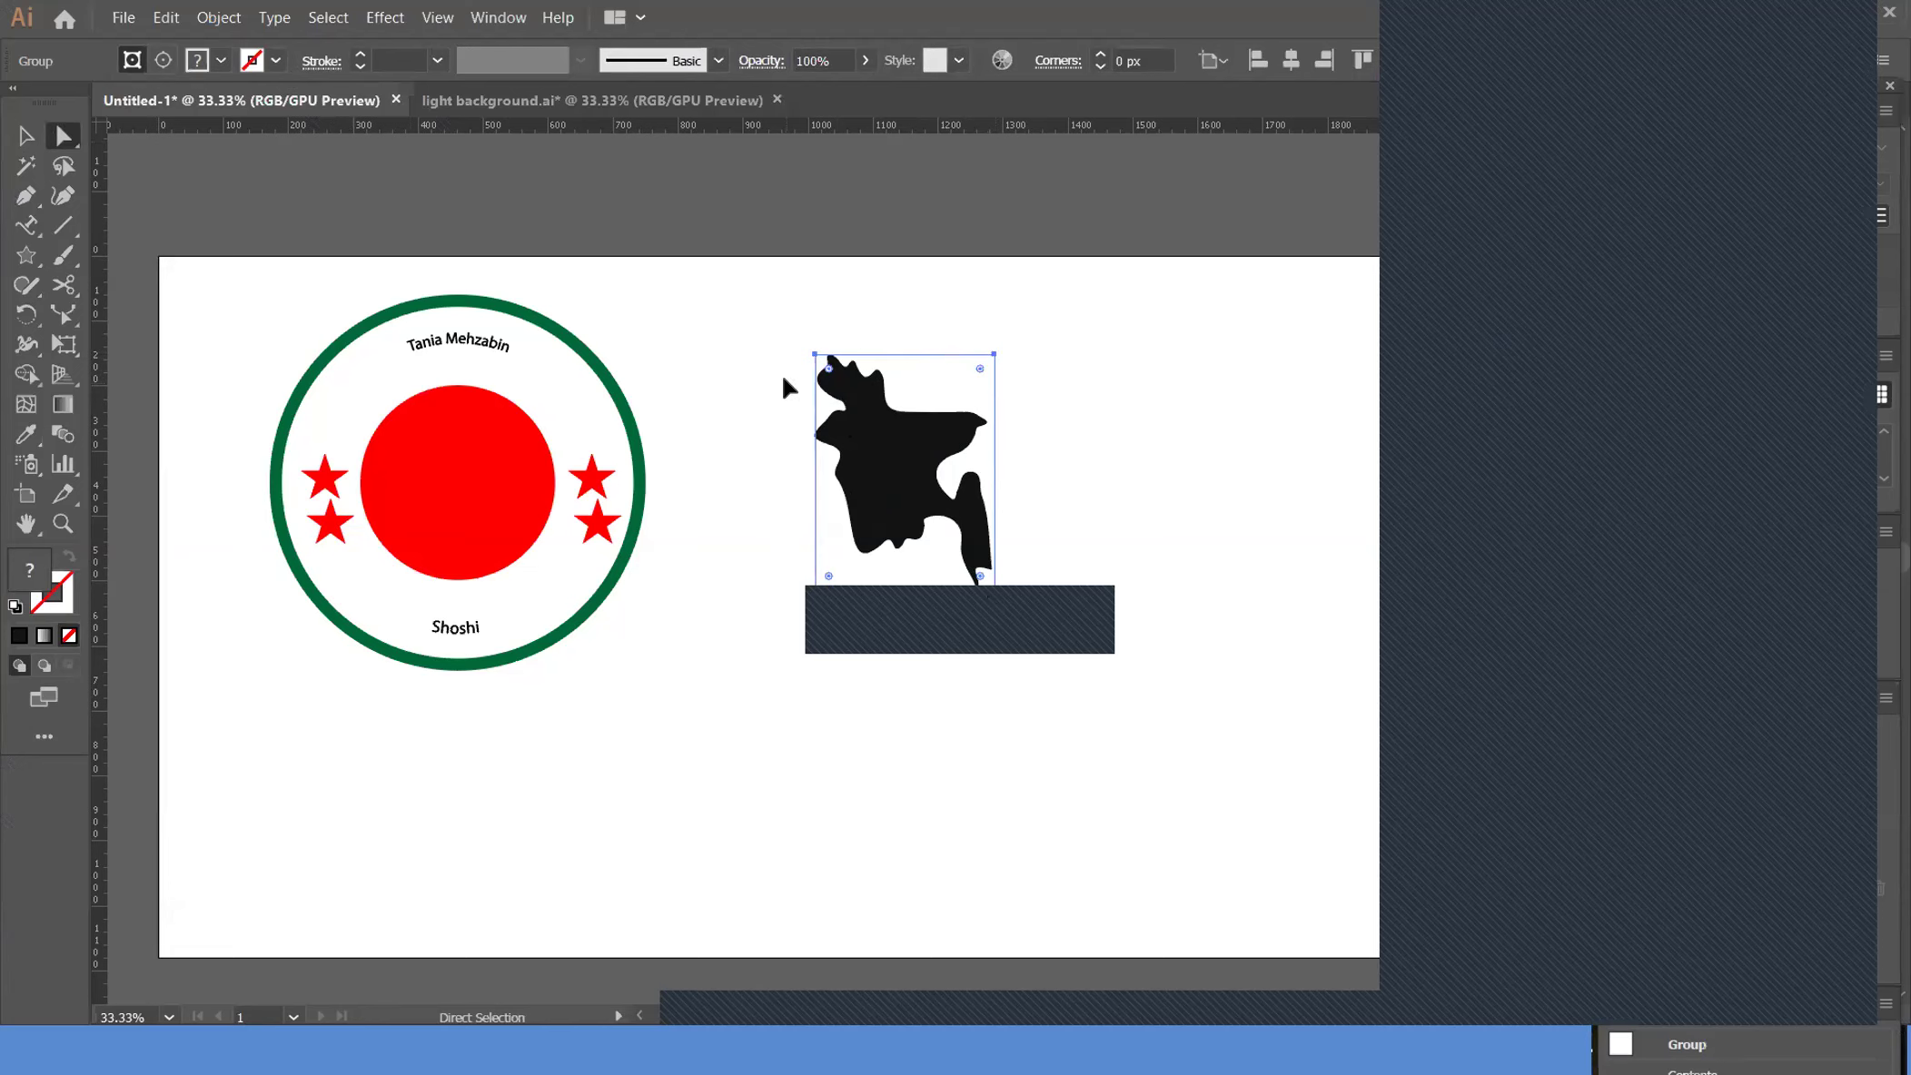
{"action": "left_click", "coordinate": [994, 353]}
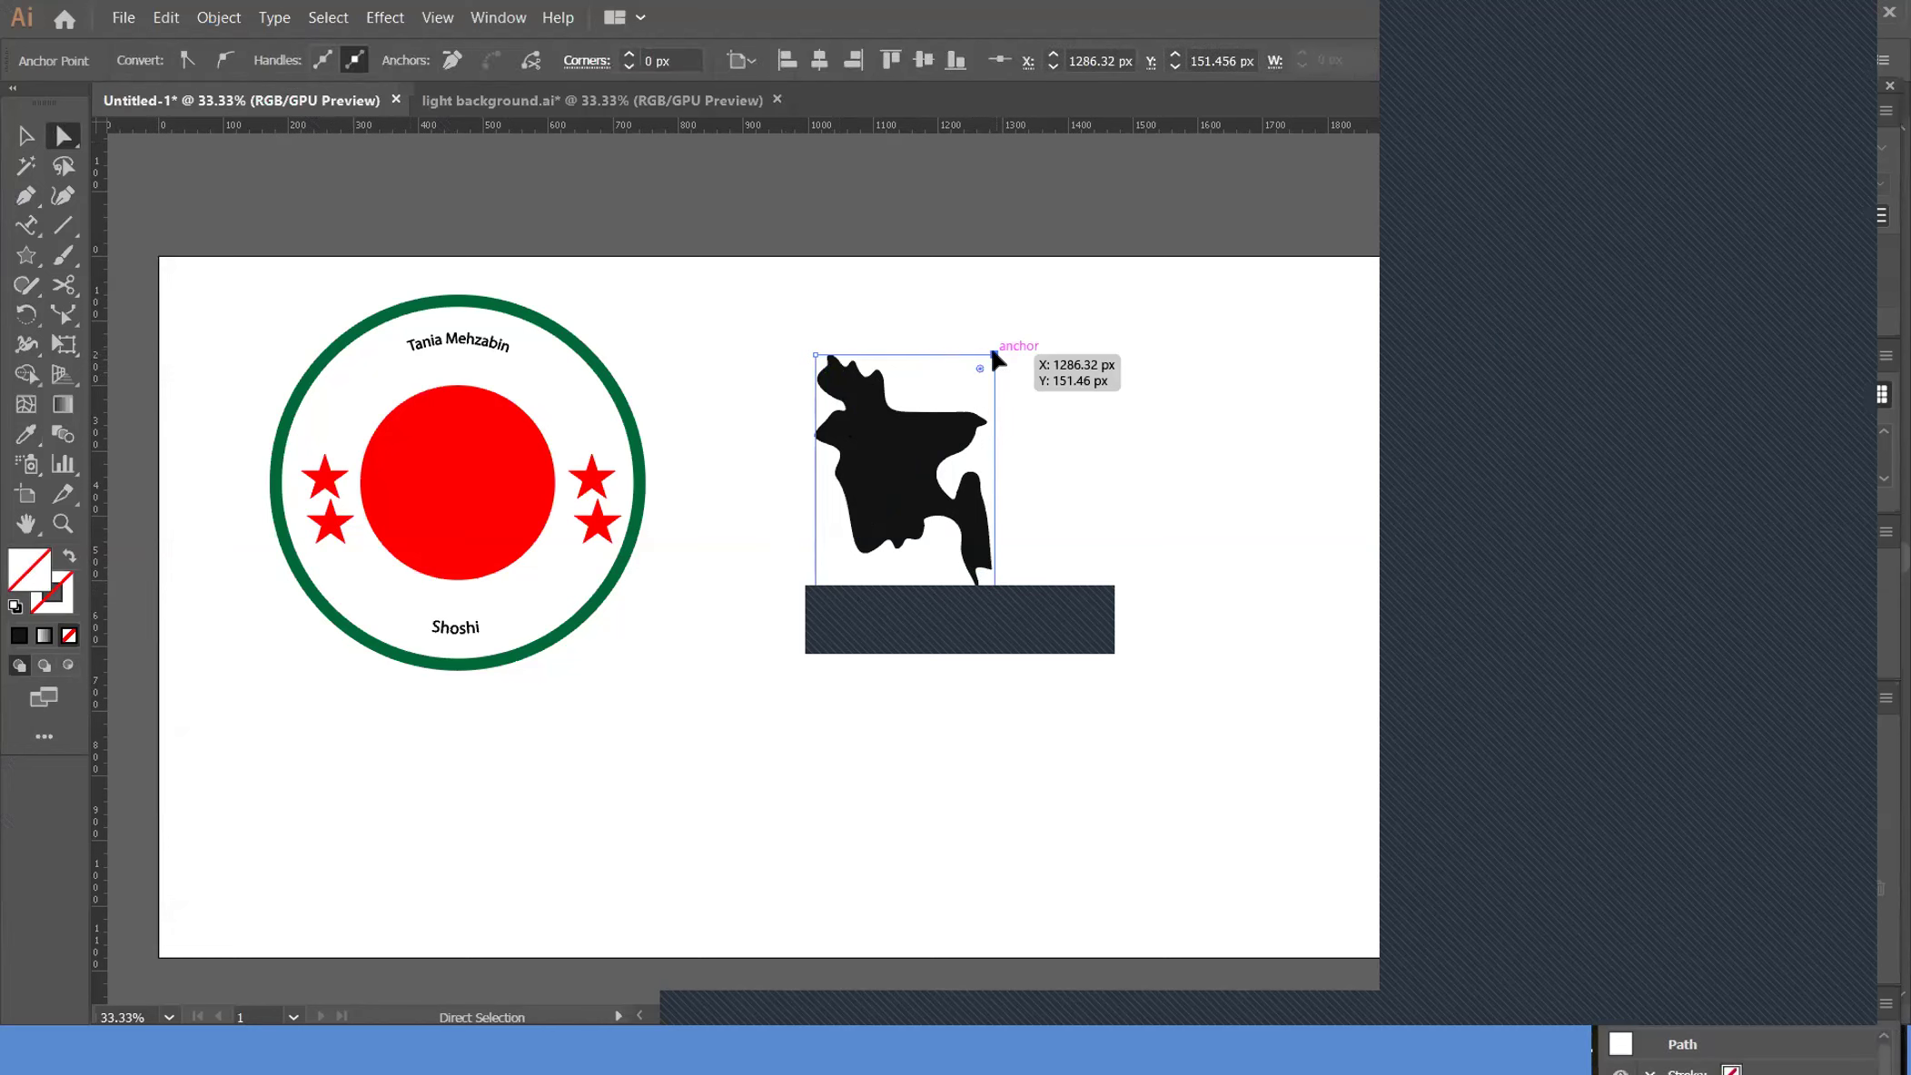
{"action": "left_click_drag", "start_coordinate": [994, 353], "coordinate": [668, 823]}
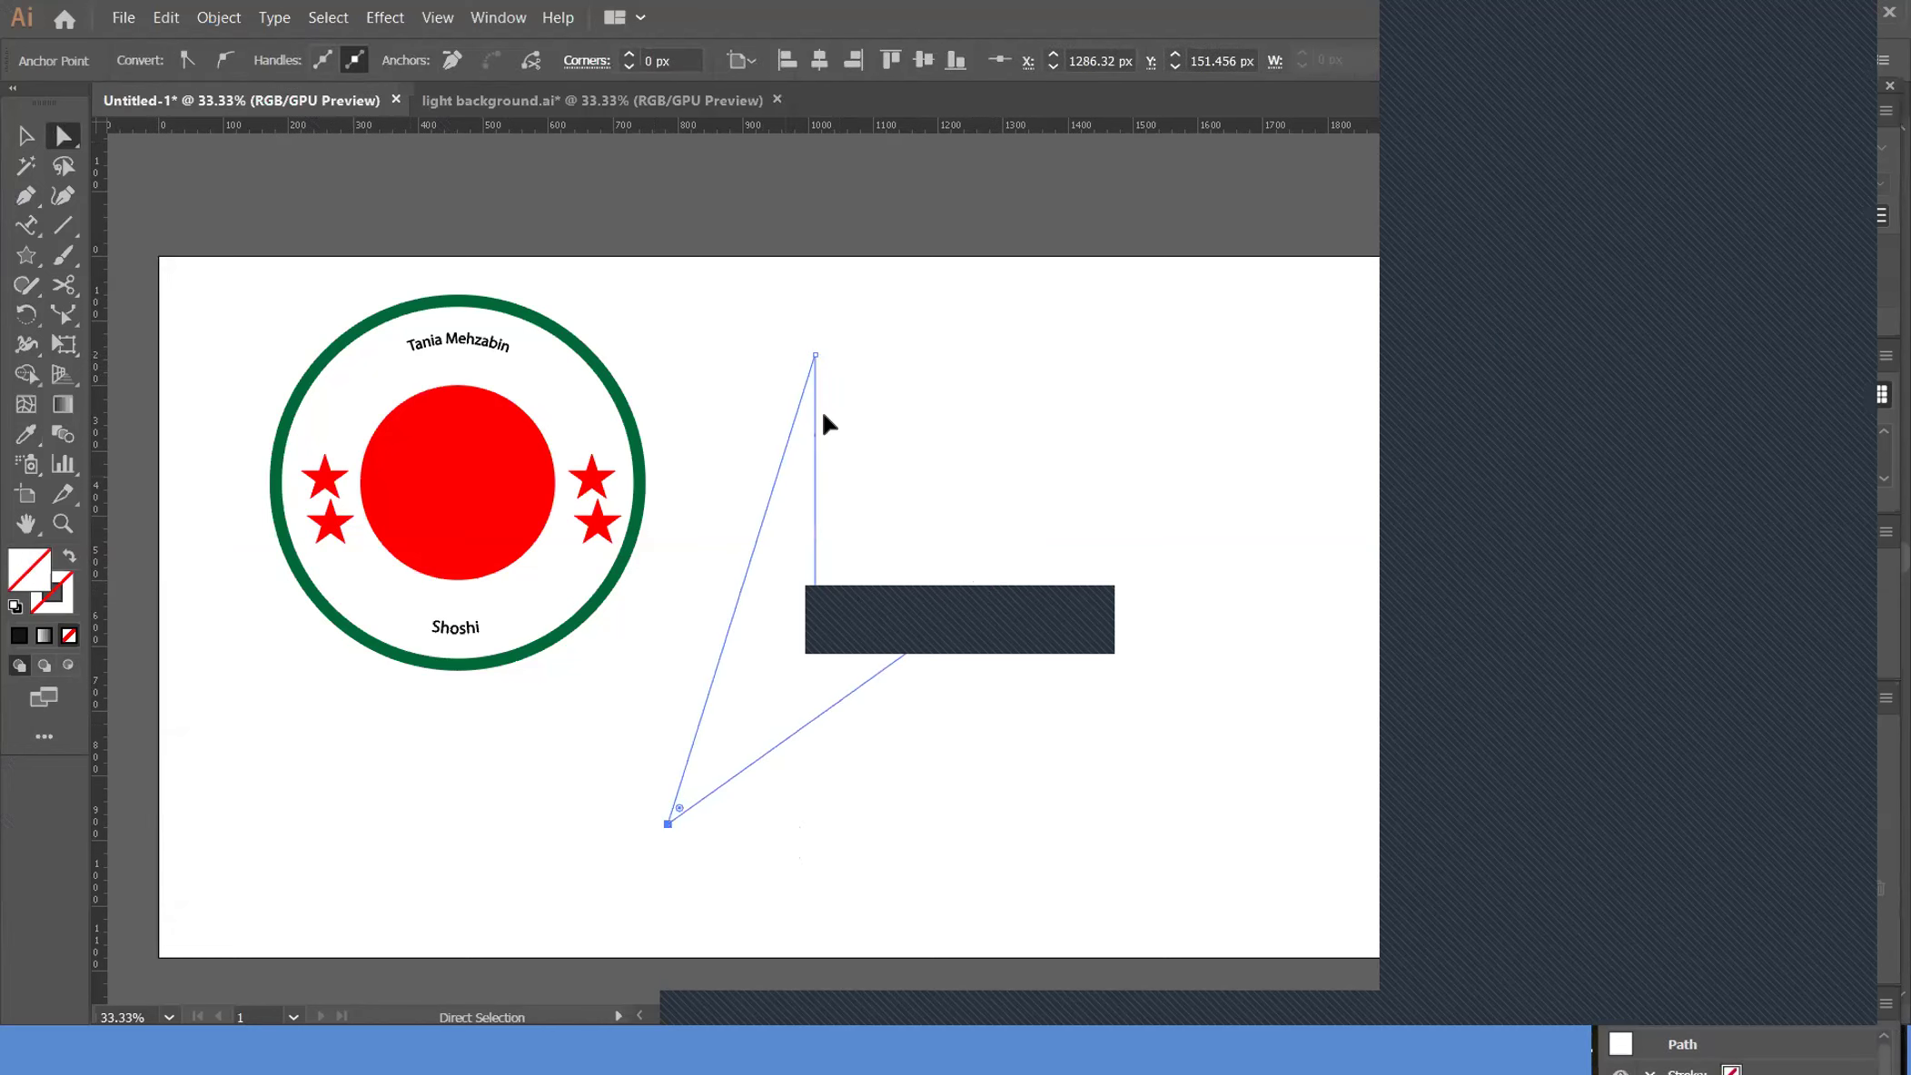
{"action": "left_click_drag", "start_coordinate": [815, 354], "coordinate": [753, 818]}
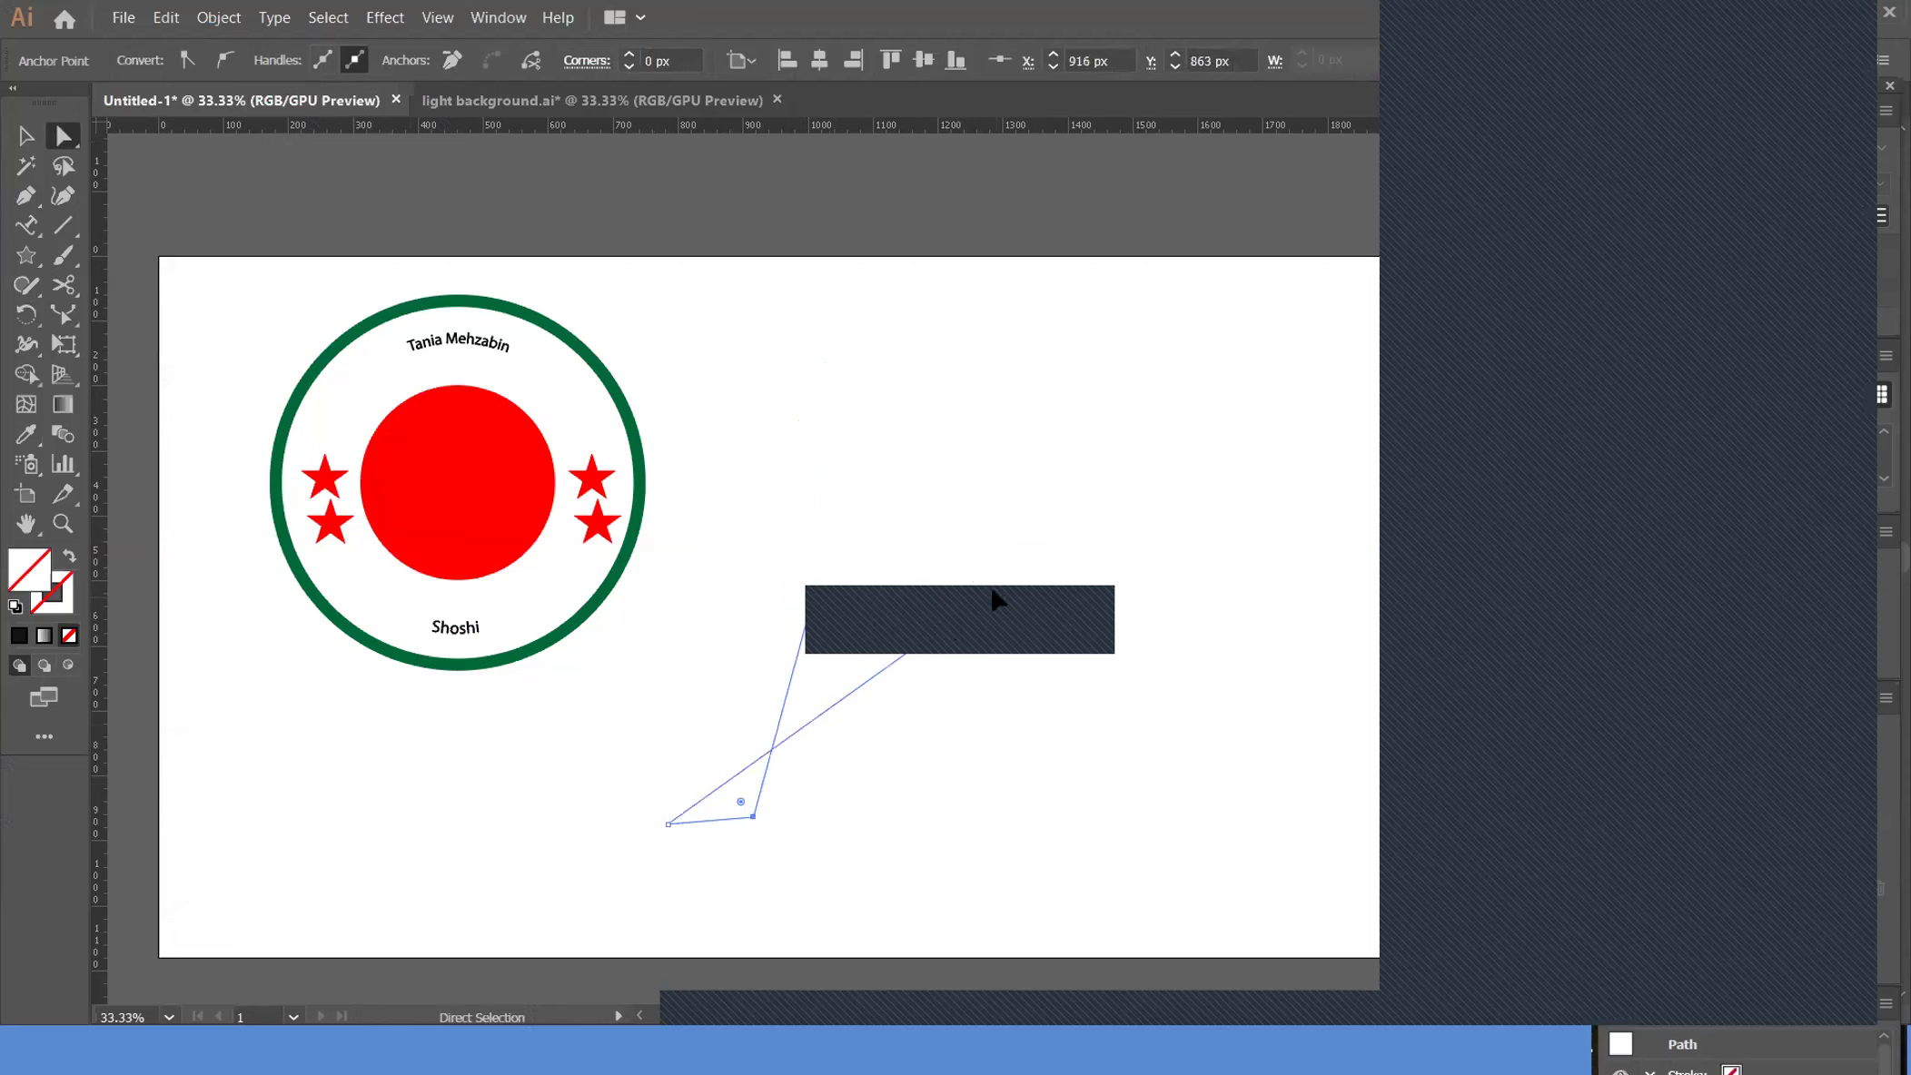
{"action": "left_click", "coordinate": [721, 718]}
{"action": "key", "text": "ctrl+z"}
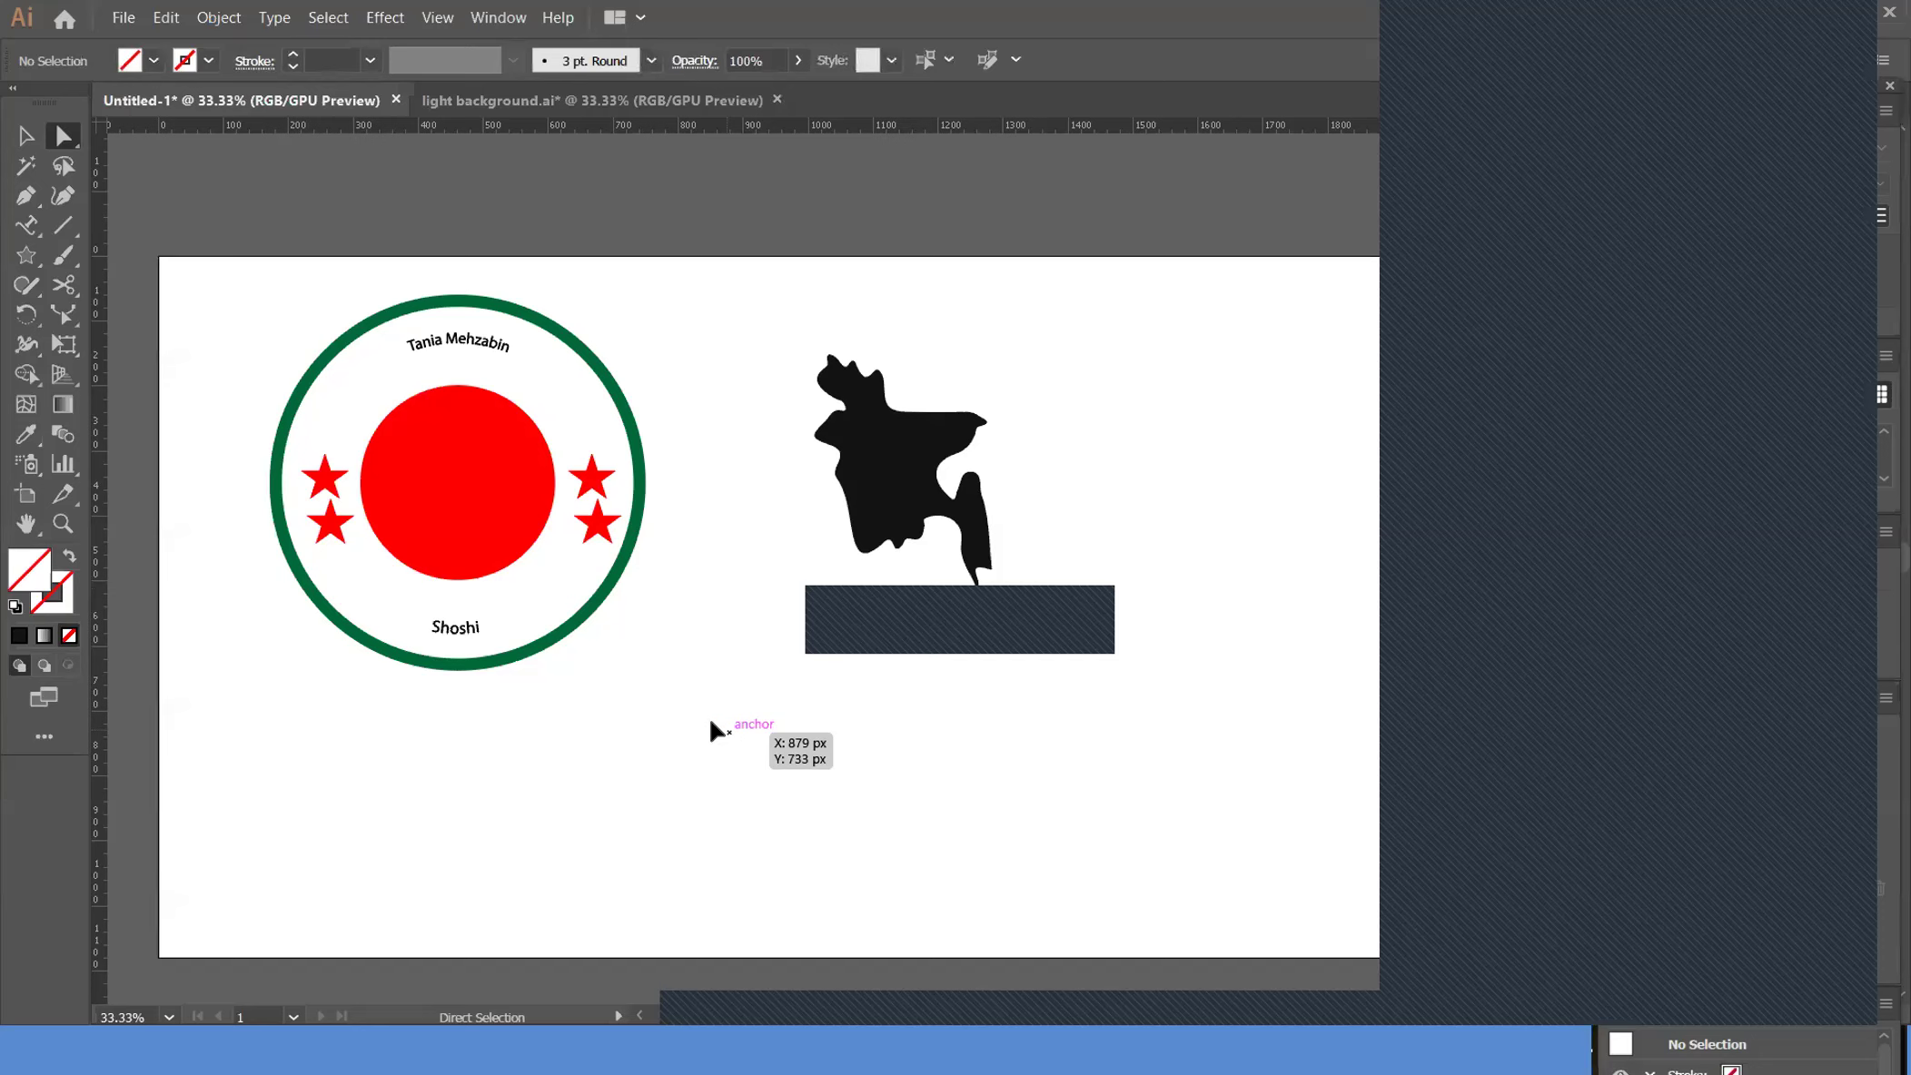
Drag three more map anchors with Direct Selection, then undo to restore the shape
{"action": "left_click", "coordinate": [954, 498]}
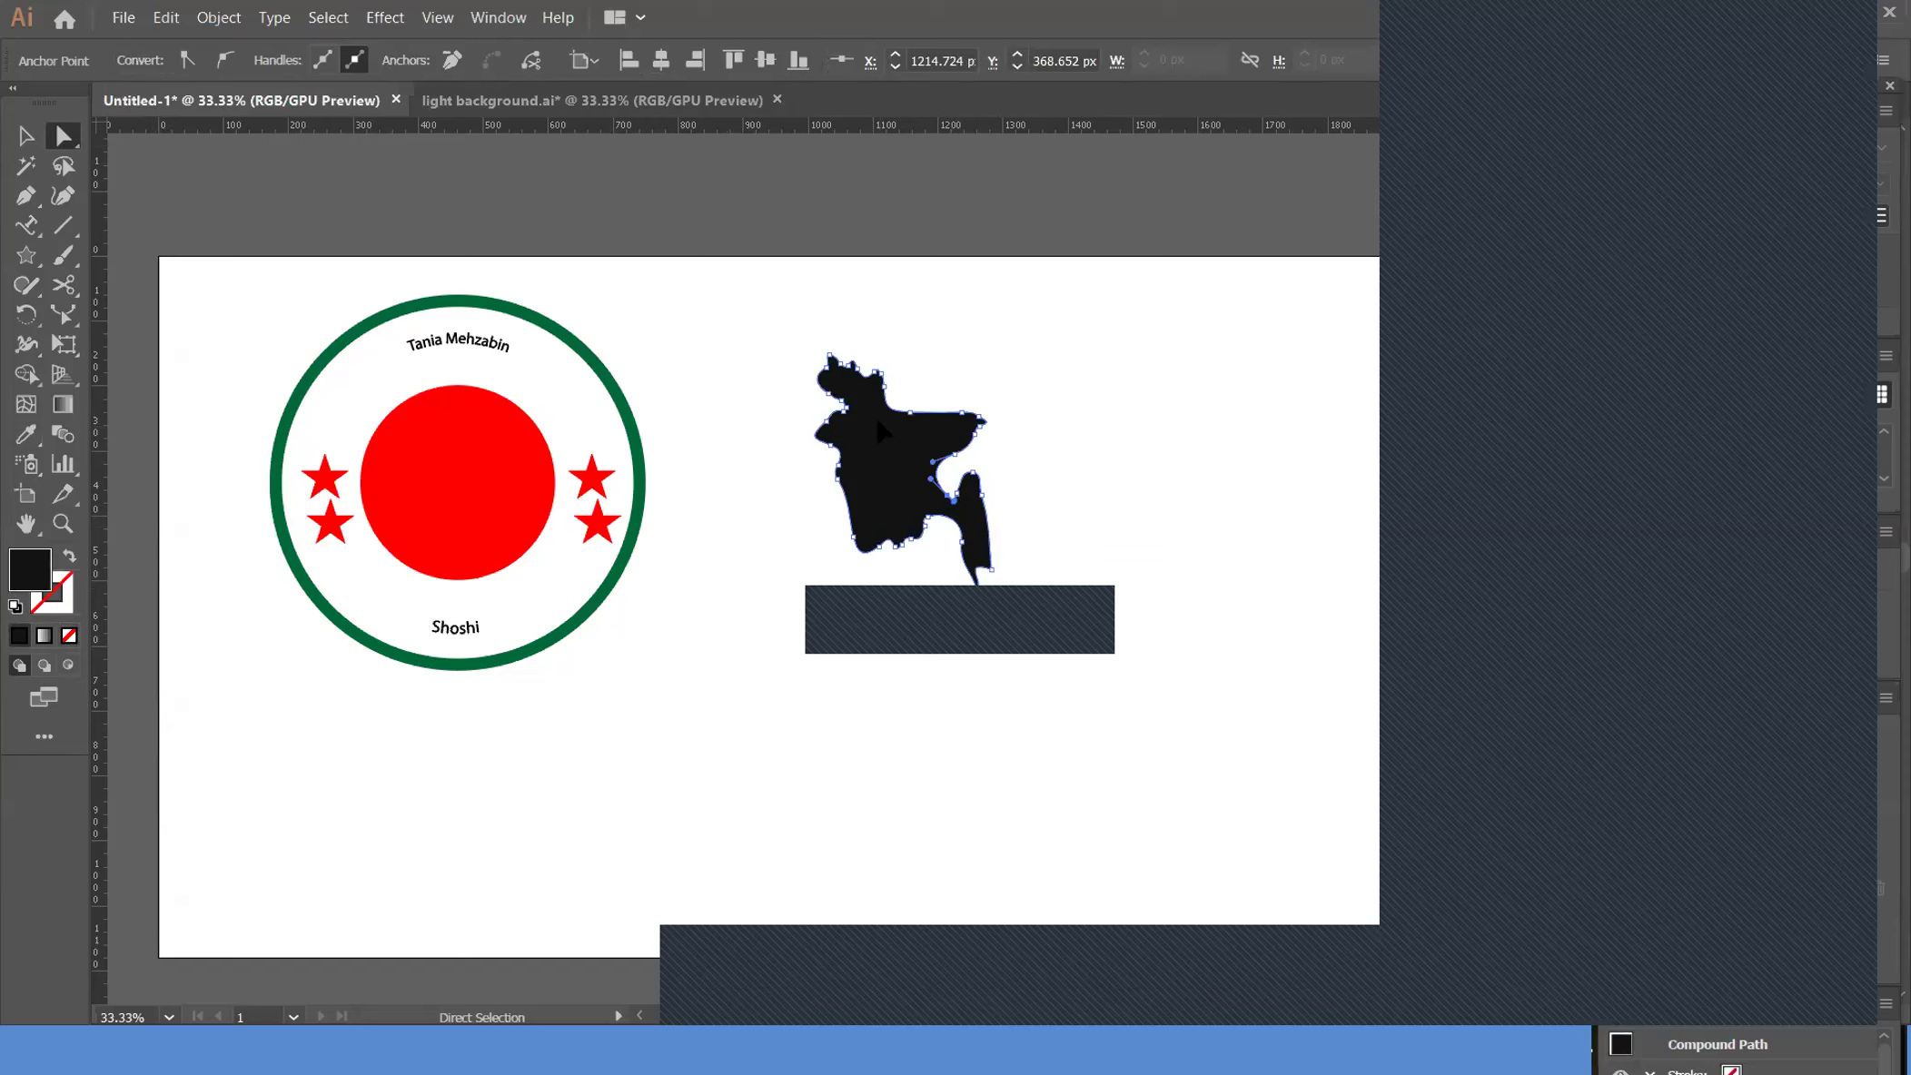
{"action": "left_click", "coordinate": [1247, 585]}
{"action": "key", "text": "ctrl+z"}
{"action": "key", "text": "ctrl+z"}
{"action": "key", "text": "ctrl+z"}
{"action": "key", "text": "ctrl+z"}
{"action": "key", "text": "ctrl+z"}
{"action": "key", "text": "ctrl+z"}
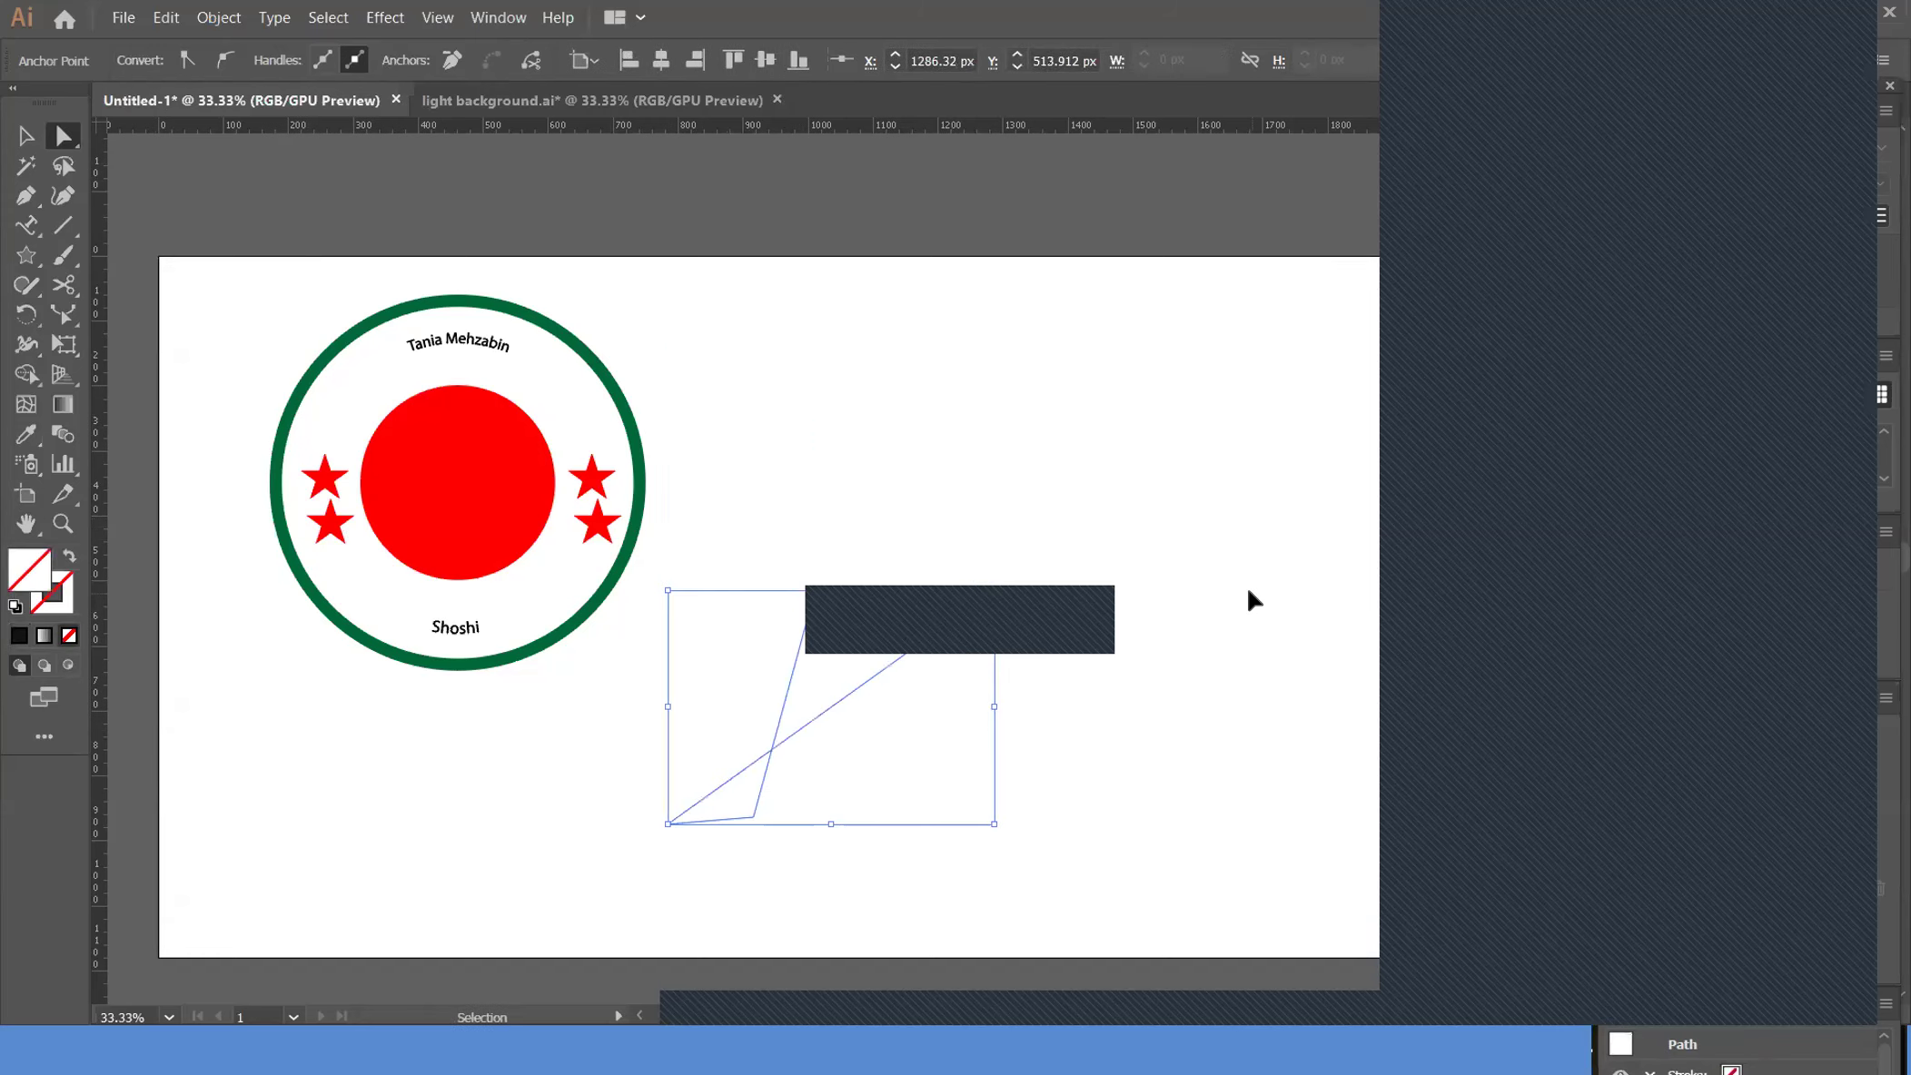
{"action": "key", "text": "a"}
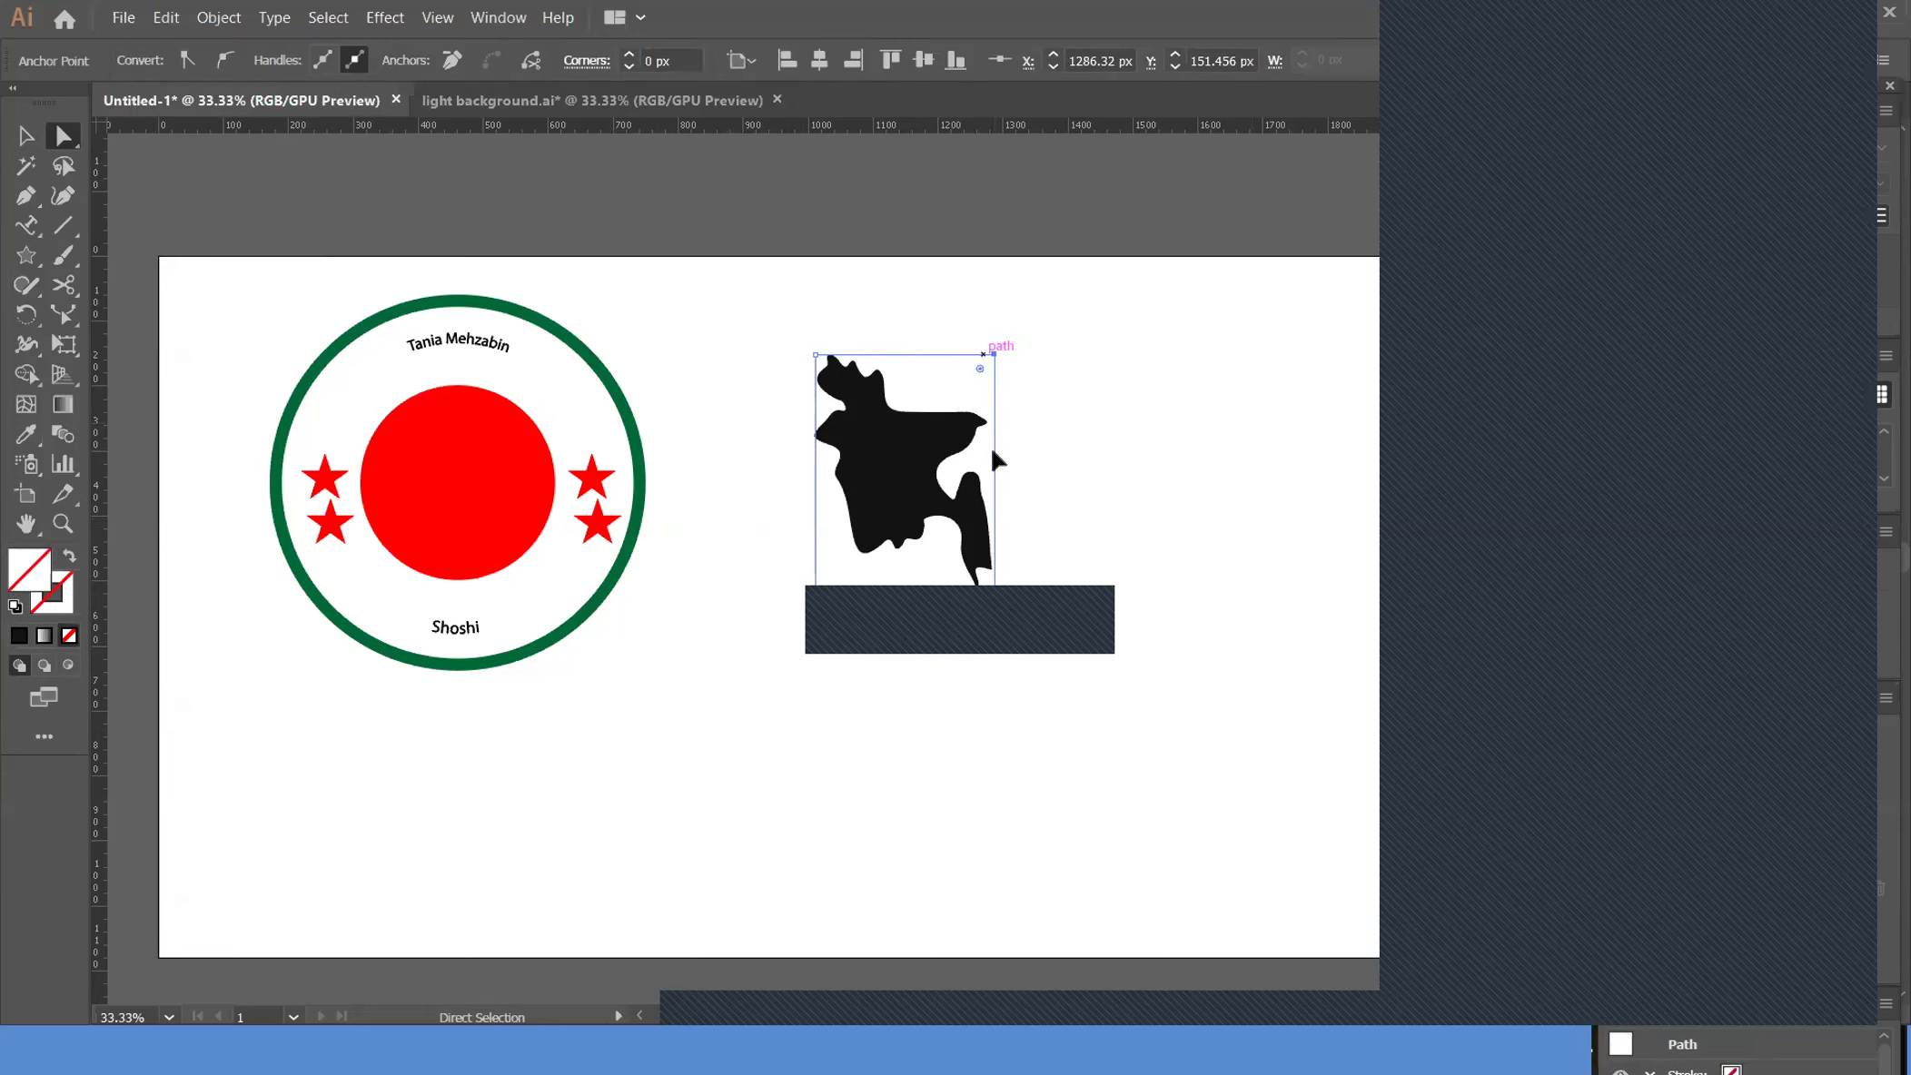
{"action": "left_click_drag", "start_coordinate": [993, 354], "coordinate": [808, 731]}
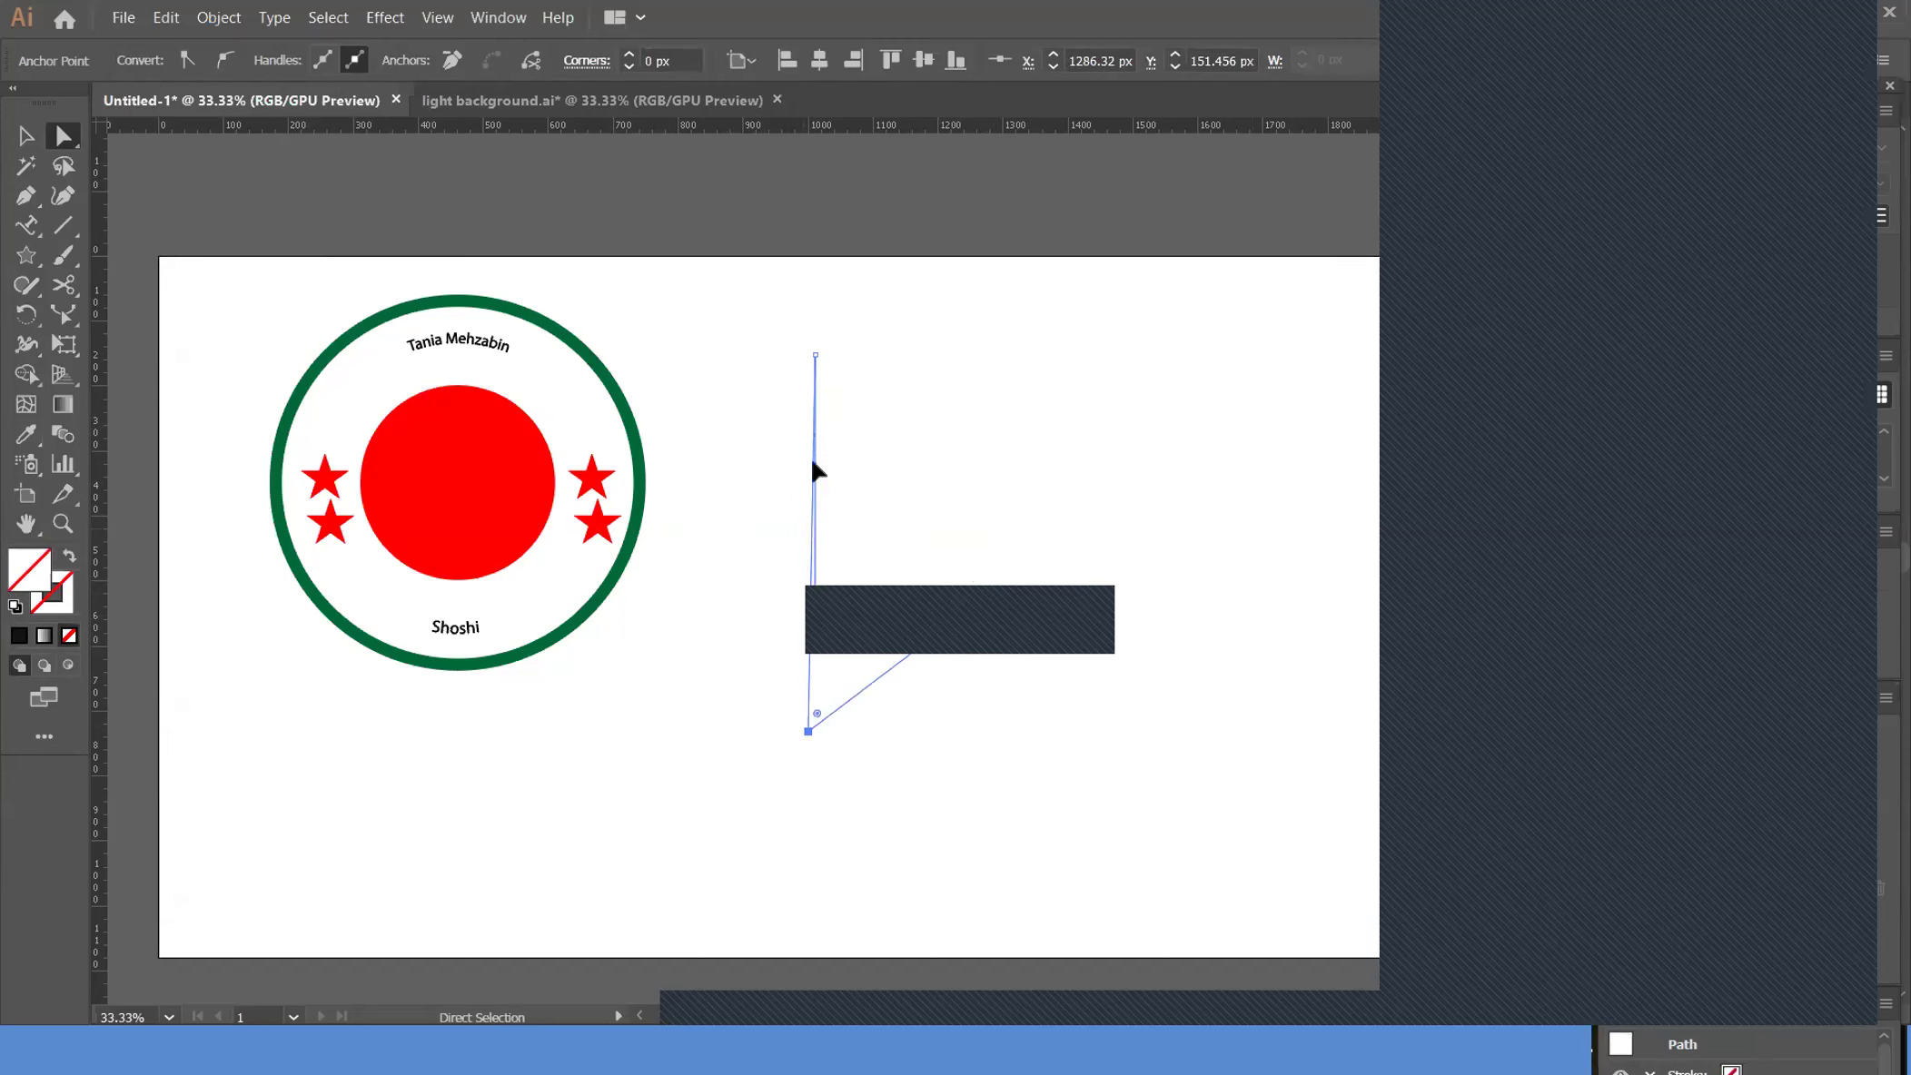
{"action": "left_click_drag", "start_coordinate": [816, 354], "coordinate": [821, 861]}
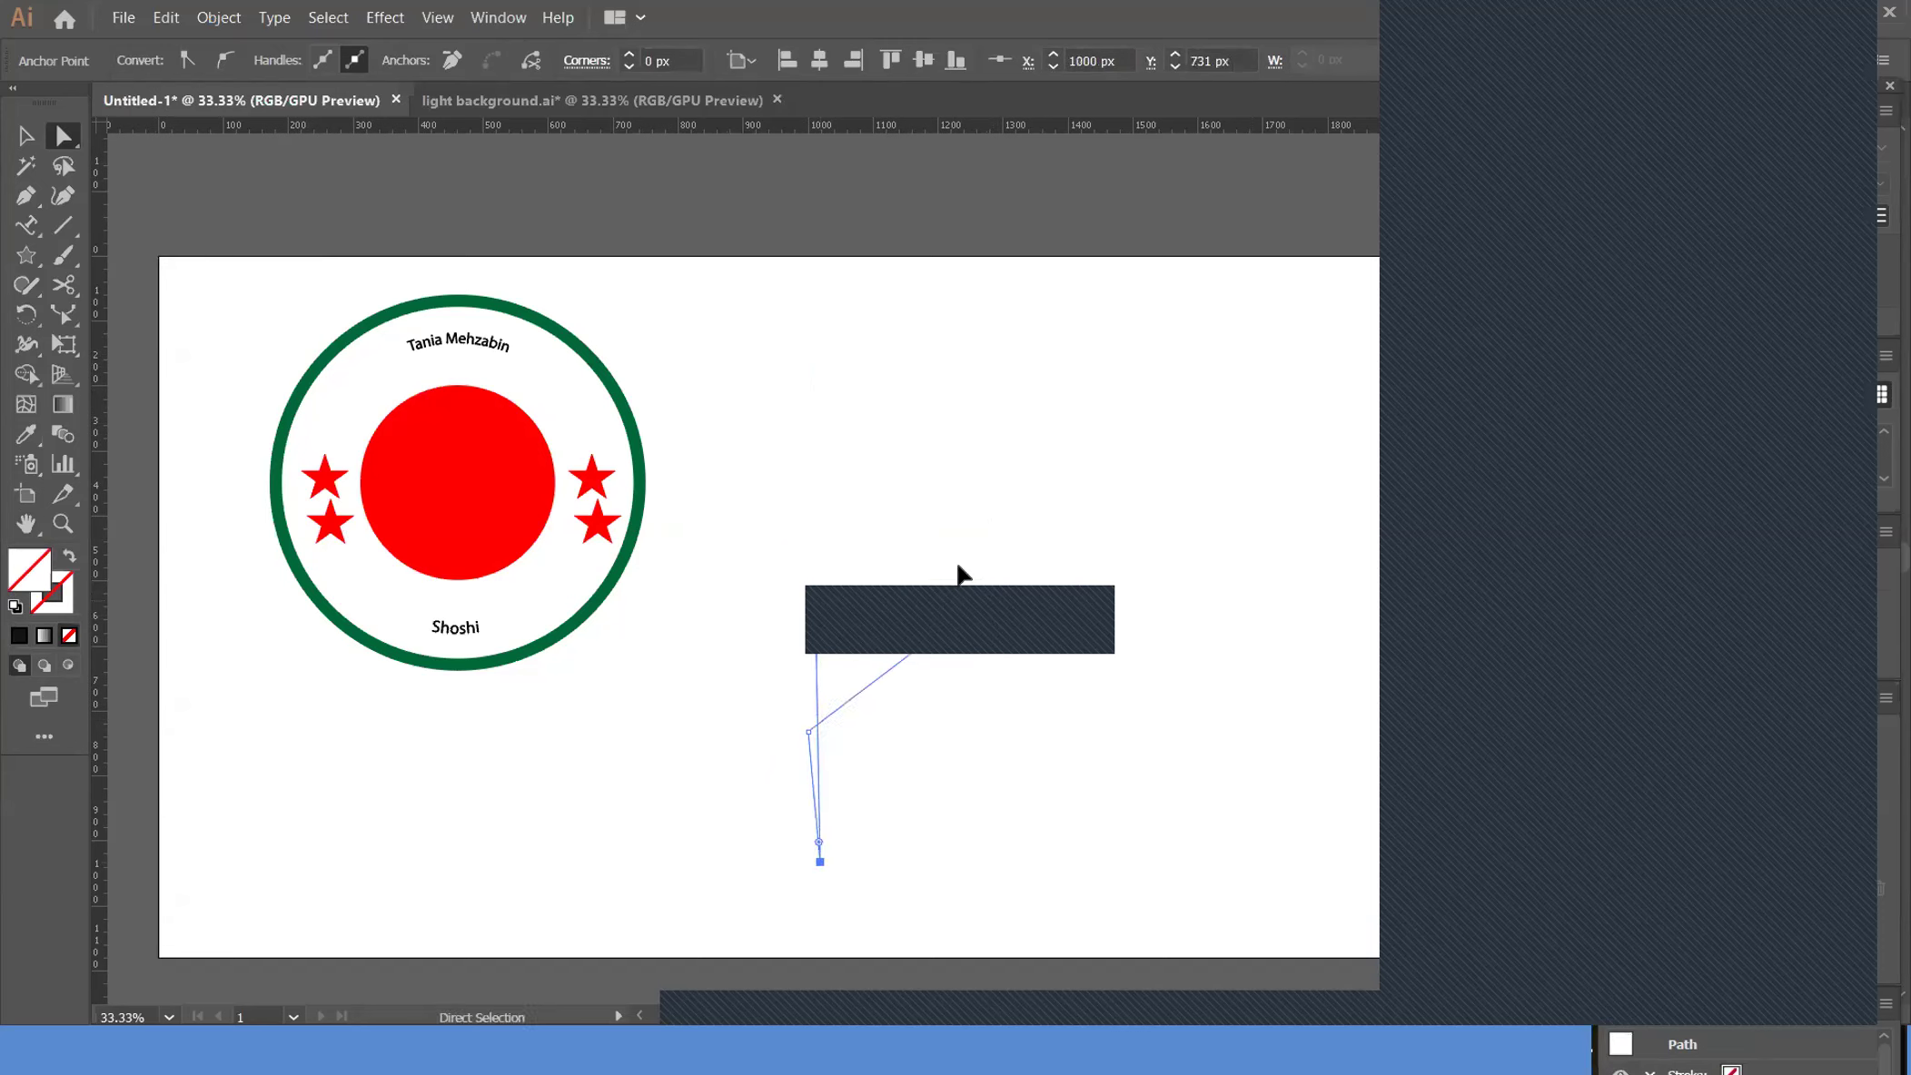
{"action": "left_click_drag", "start_coordinate": [993, 591], "coordinate": [707, 832]}
{"action": "key", "text": "ctrl+z"}
{"action": "key", "text": "ctrl+z"}
{"action": "key", "text": "ctrl+z"}
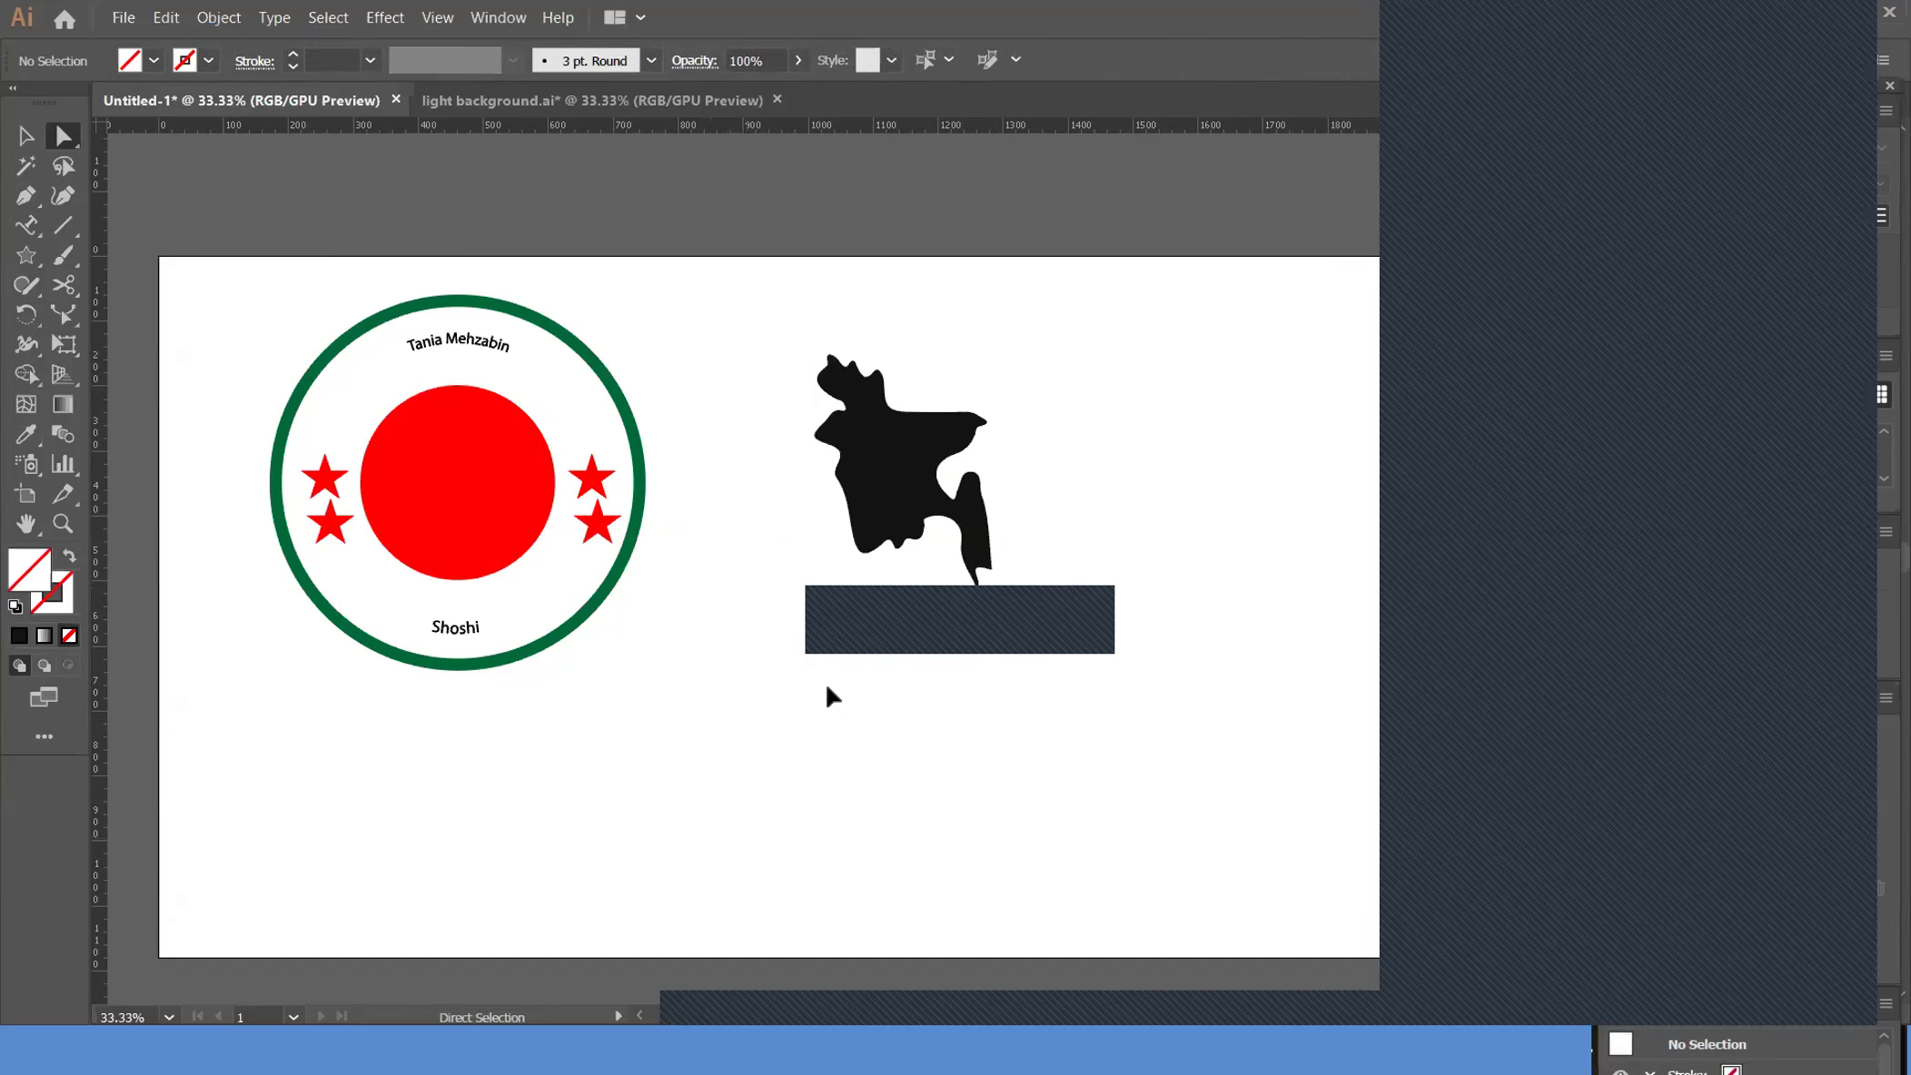
Fill the black map with yellow from the swatches, then undo and redo the change
{"action": "left_click", "coordinate": [916, 540]}
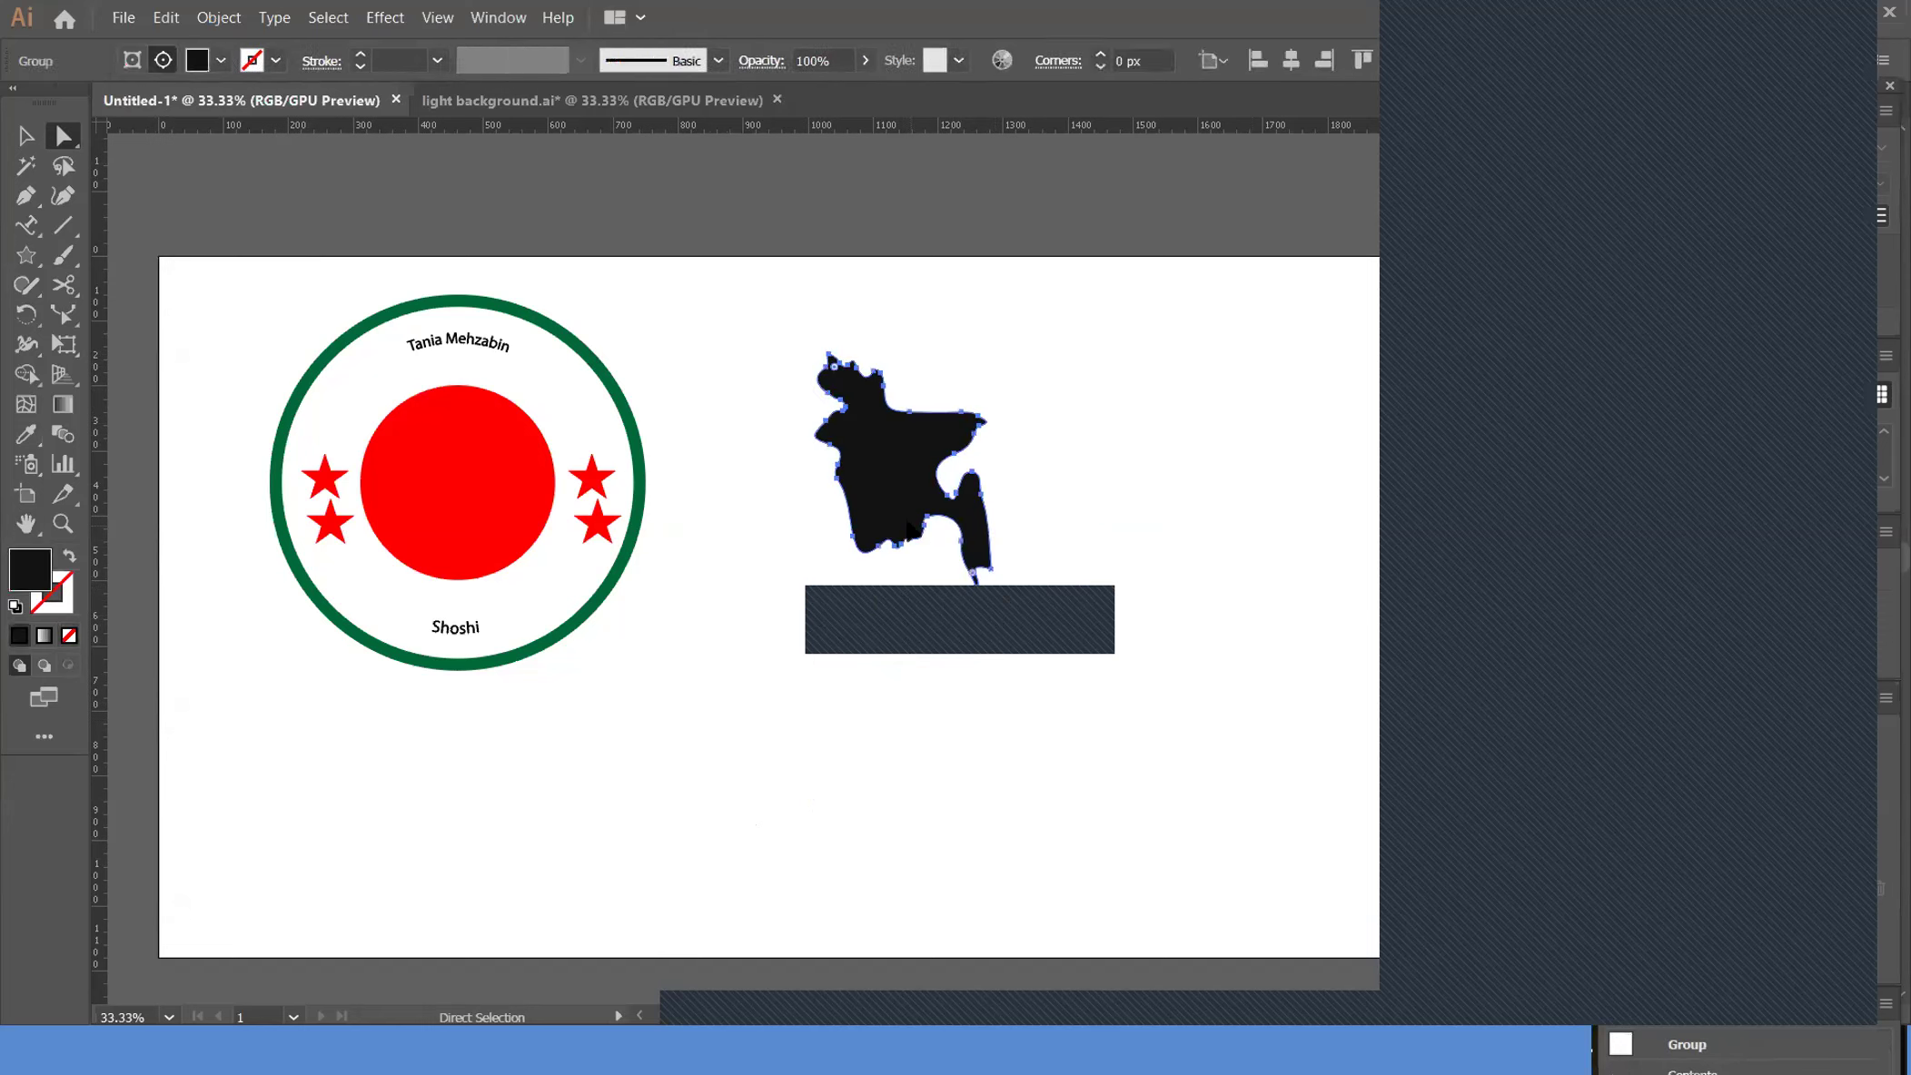
{"action": "left_click", "coordinate": [219, 60]}
{"action": "left_click", "coordinate": [105, 103]}
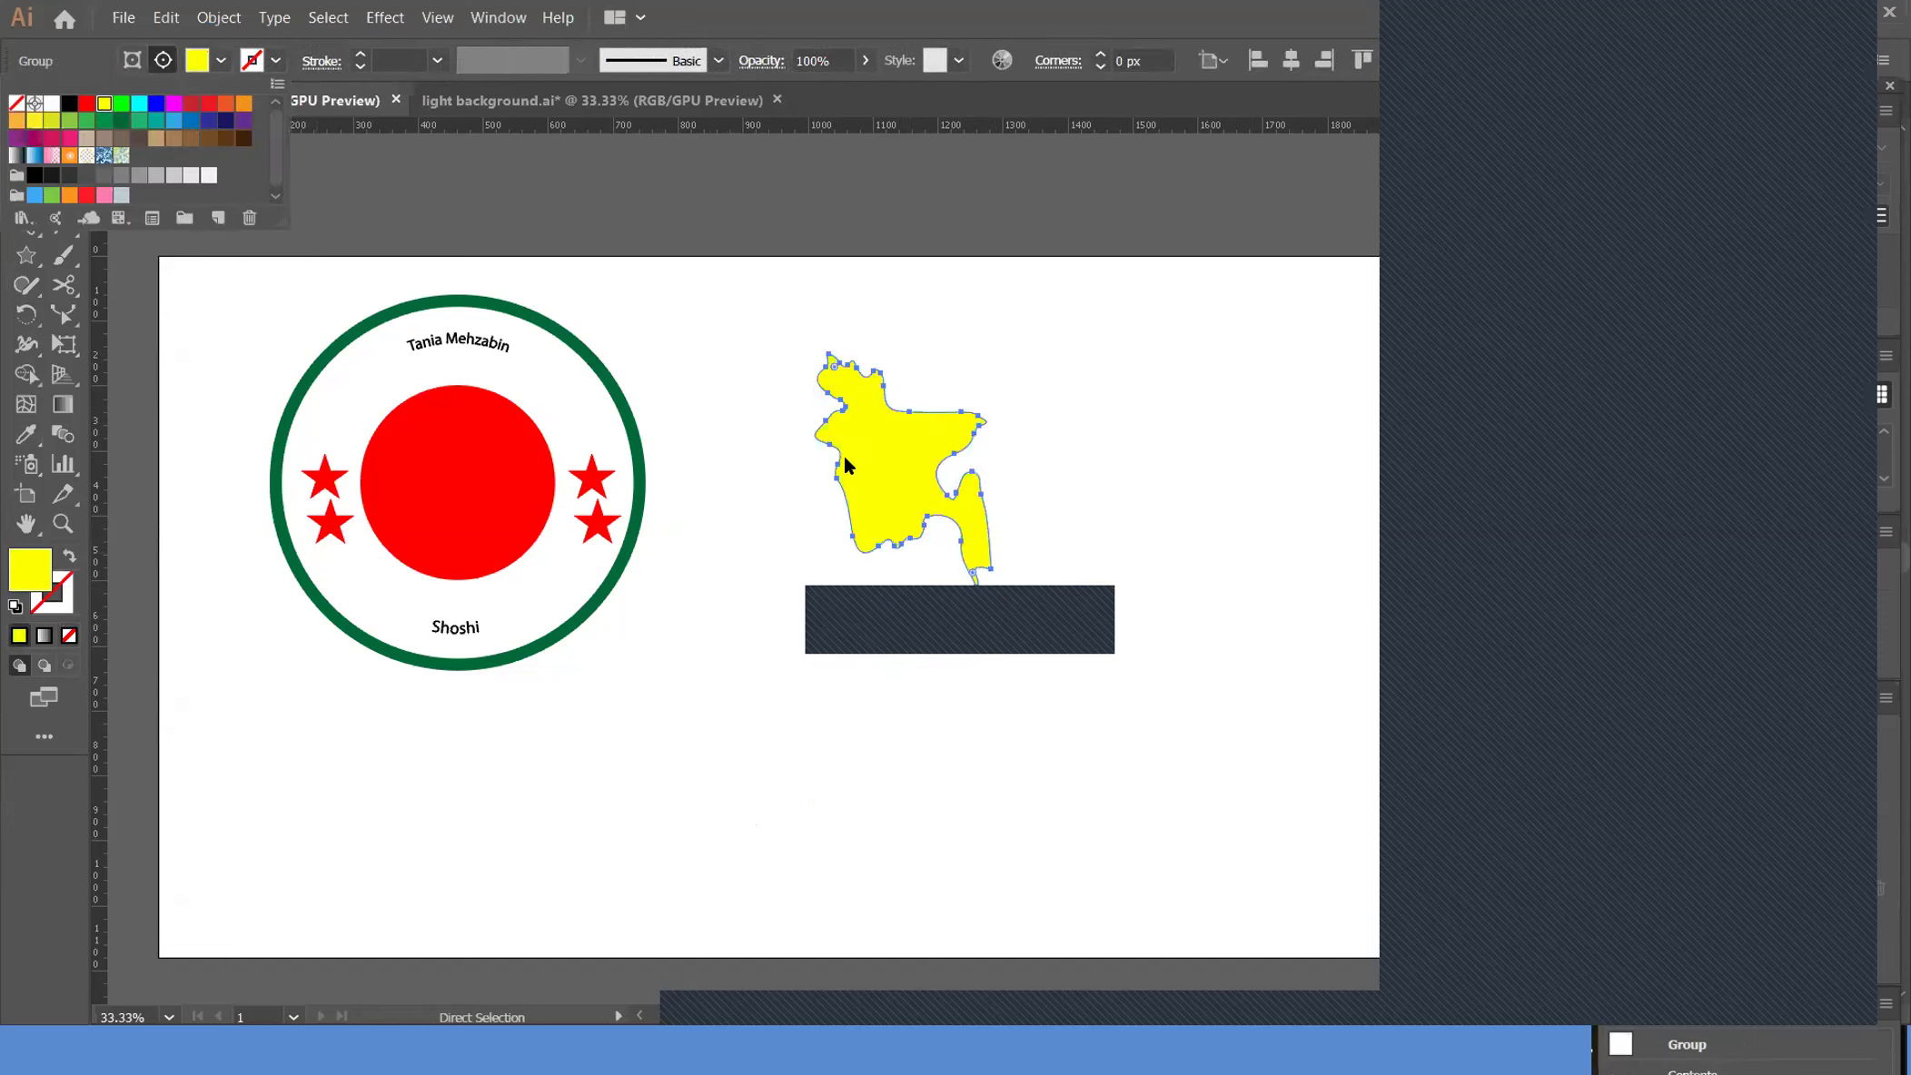
{"action": "left_click", "coordinate": [770, 536]}
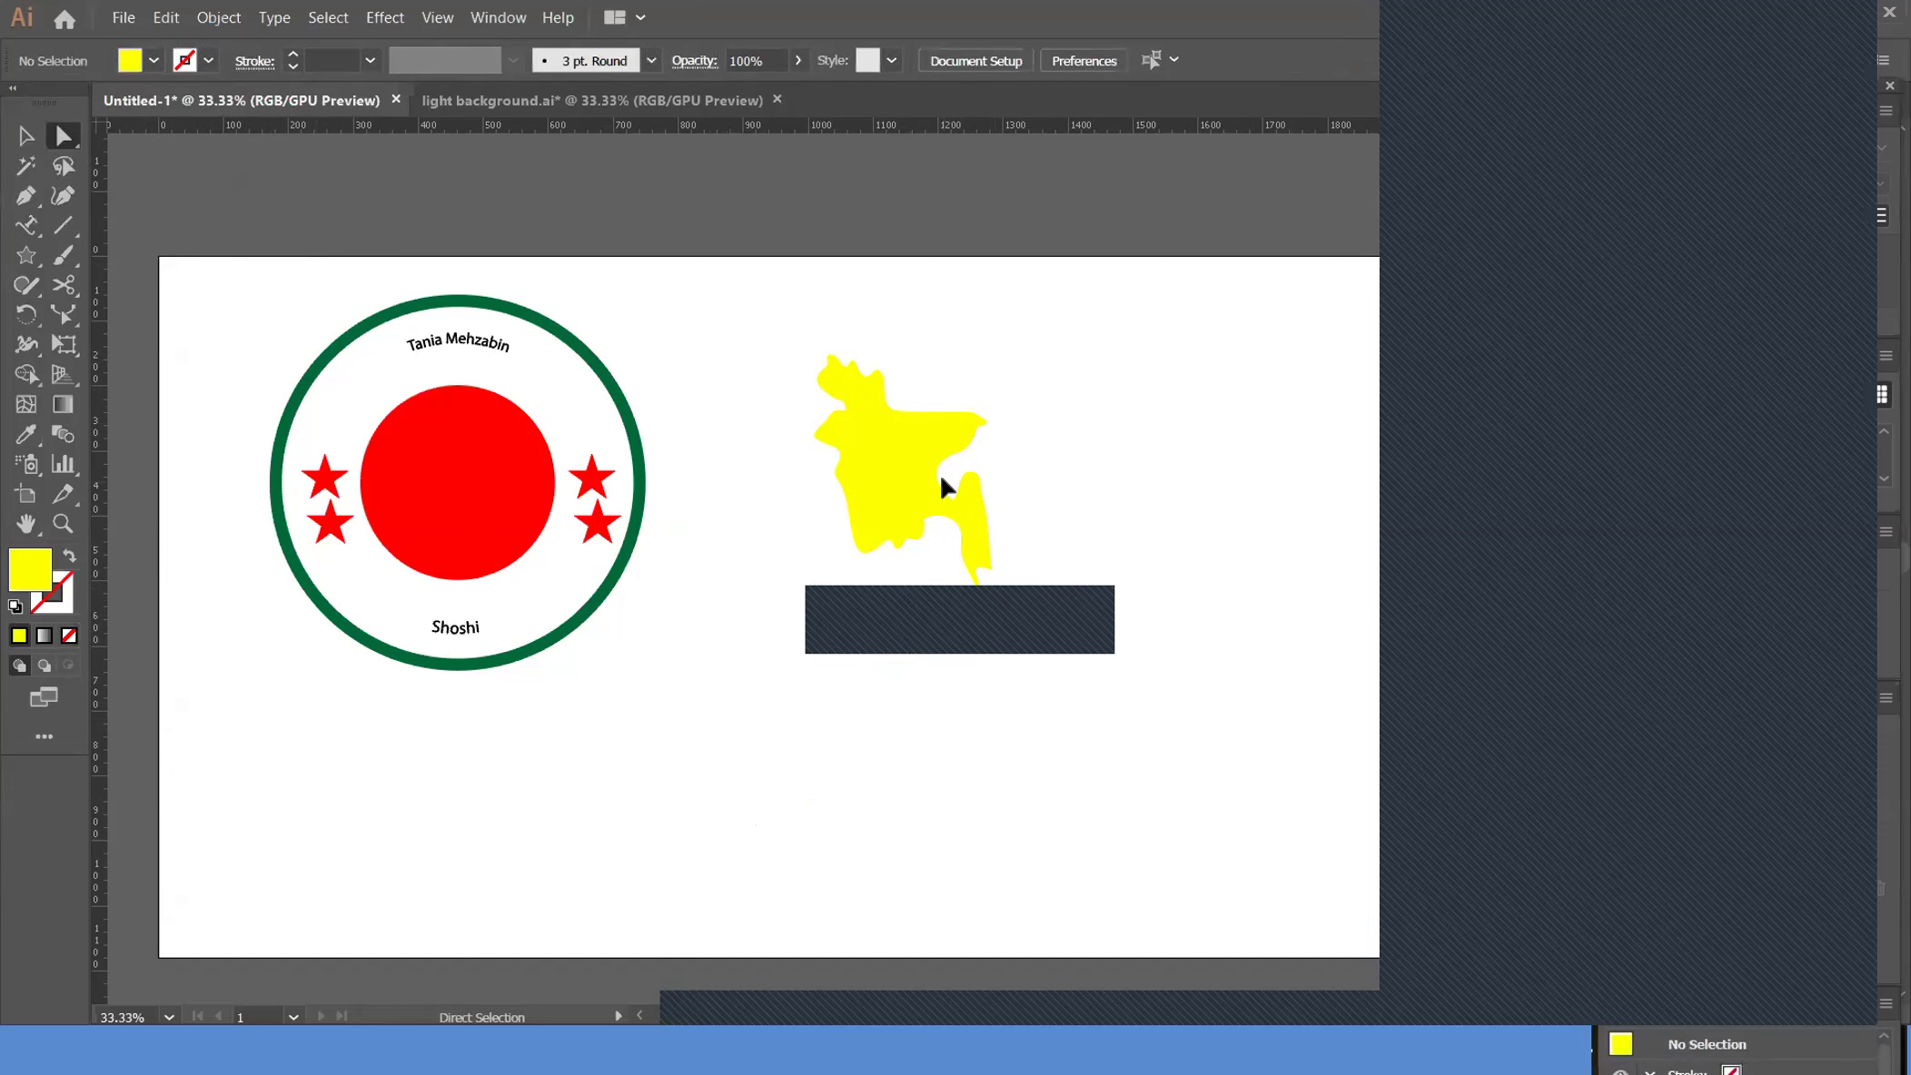
{"action": "left_click", "coordinate": [915, 478]}
{"action": "key", "text": "ctrl+z"}
{"action": "key", "text": "ctrl+z"}
{"action": "key", "text": "ctrl+z"}
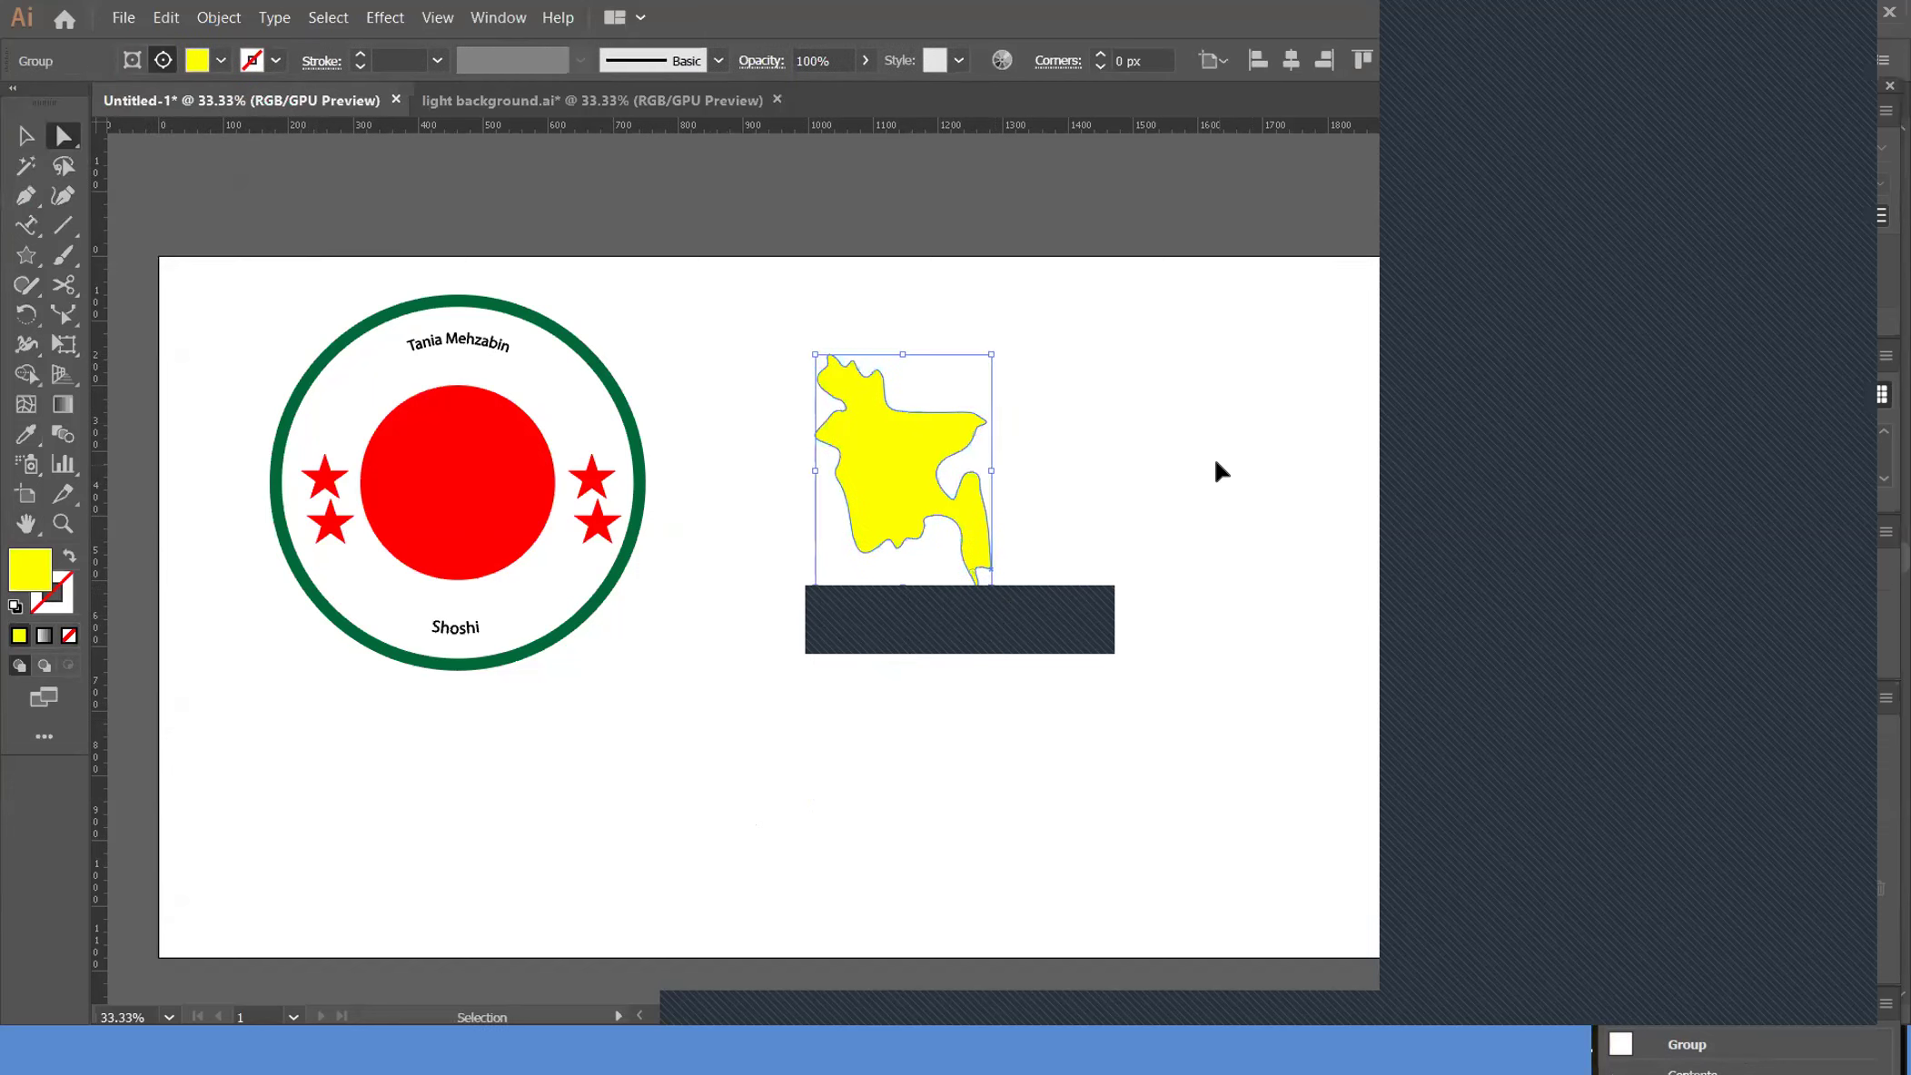
{"action": "key", "text": "ctrl+shift+z"}
{"action": "key", "text": "ctrl+shift+z"}
{"action": "key", "text": "ctrl+shift+z"}
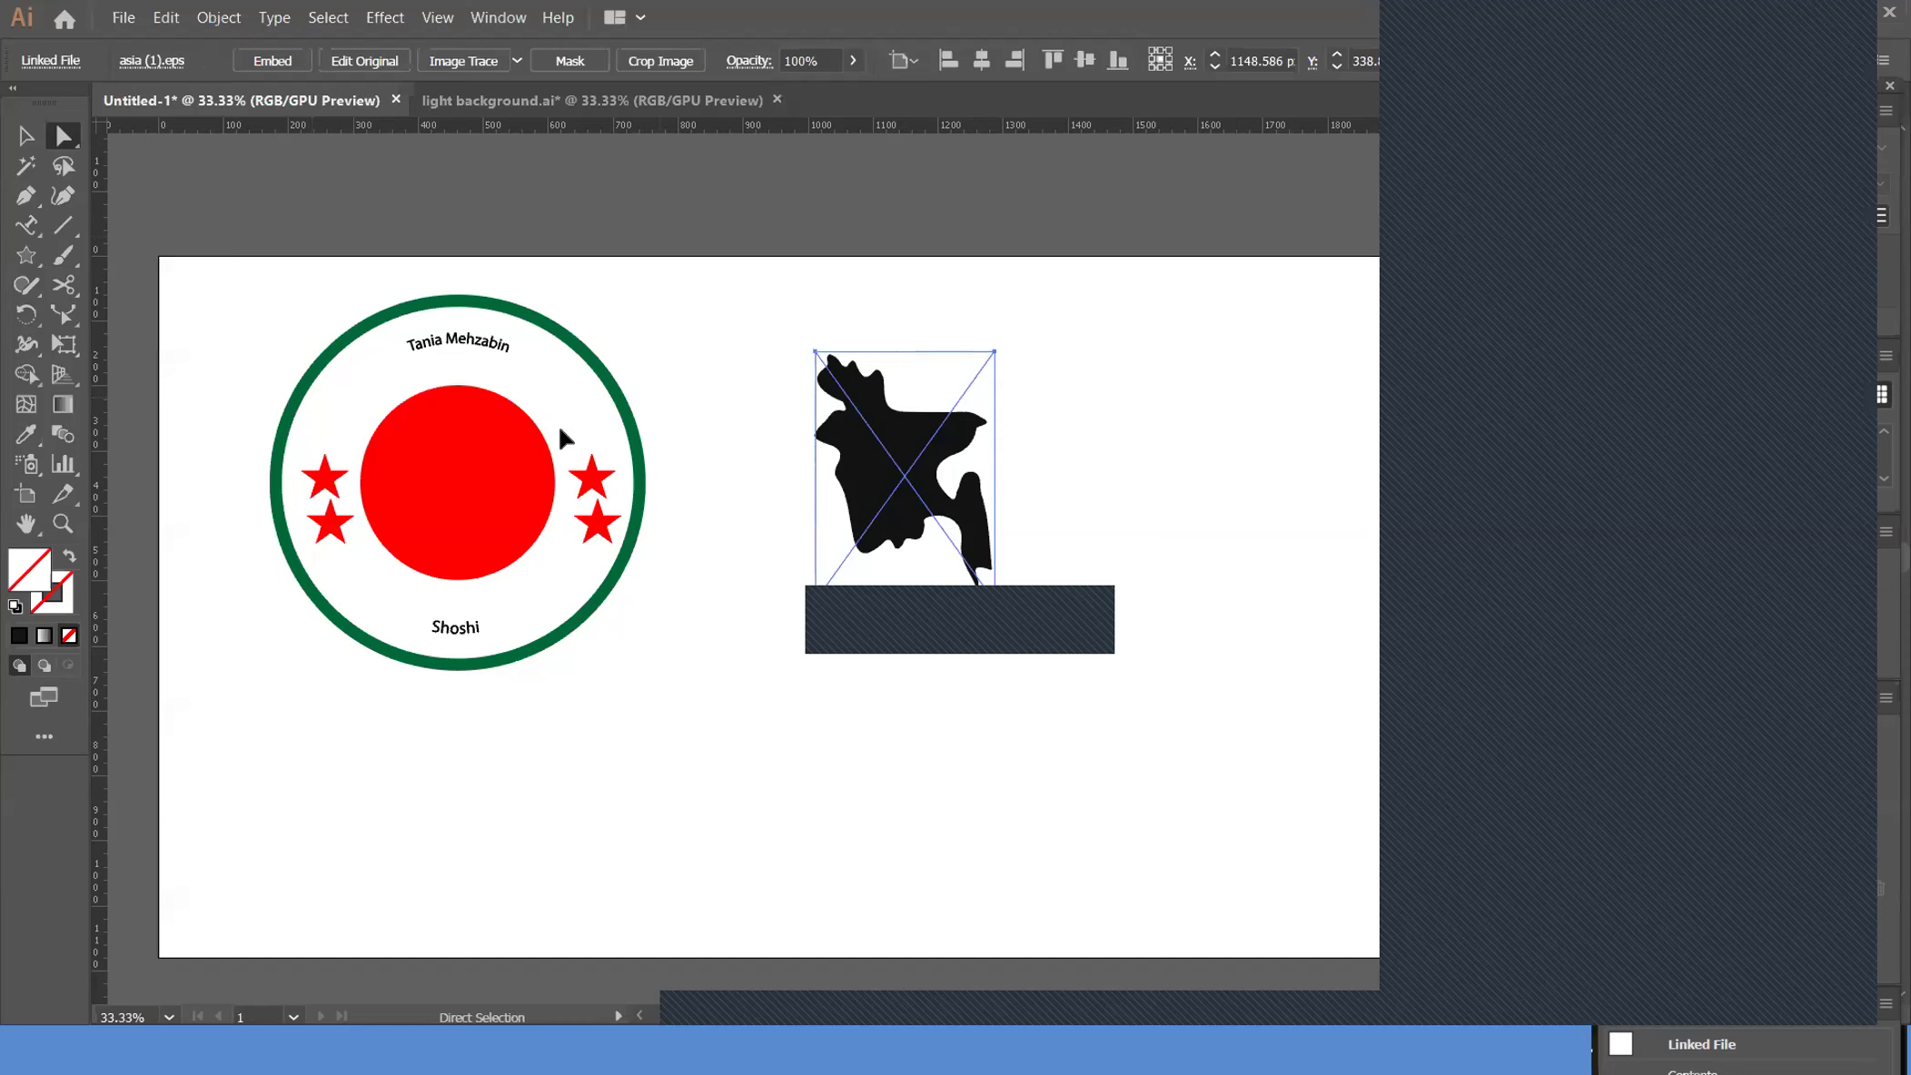
Set the fill colour to yellow CEBF06, then eyedrop the red of the centre circle
{"action": "double_click", "coordinate": [26, 577]}
{"action": "type", "text": "CEBF06"}
{"action": "left_click", "coordinate": [1245, 366]}
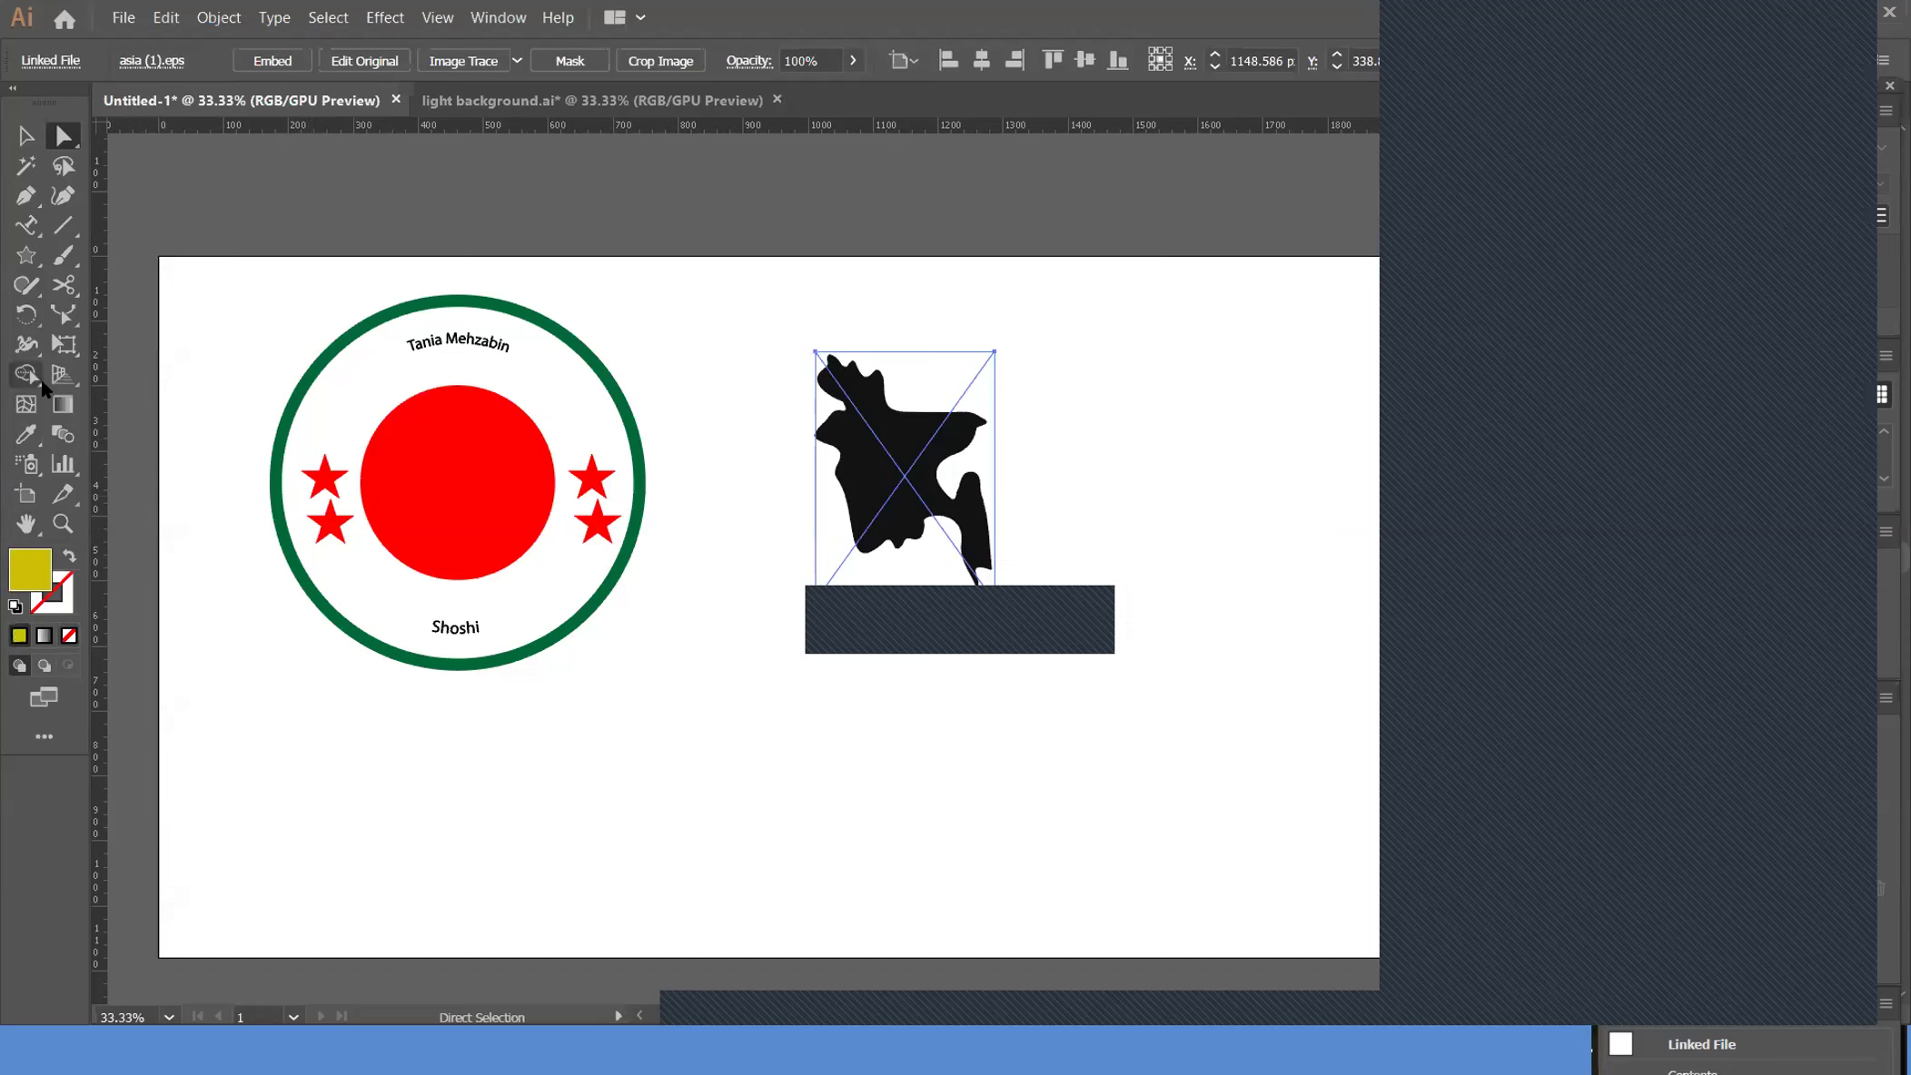
{"action": "left_click", "coordinate": [25, 435]}
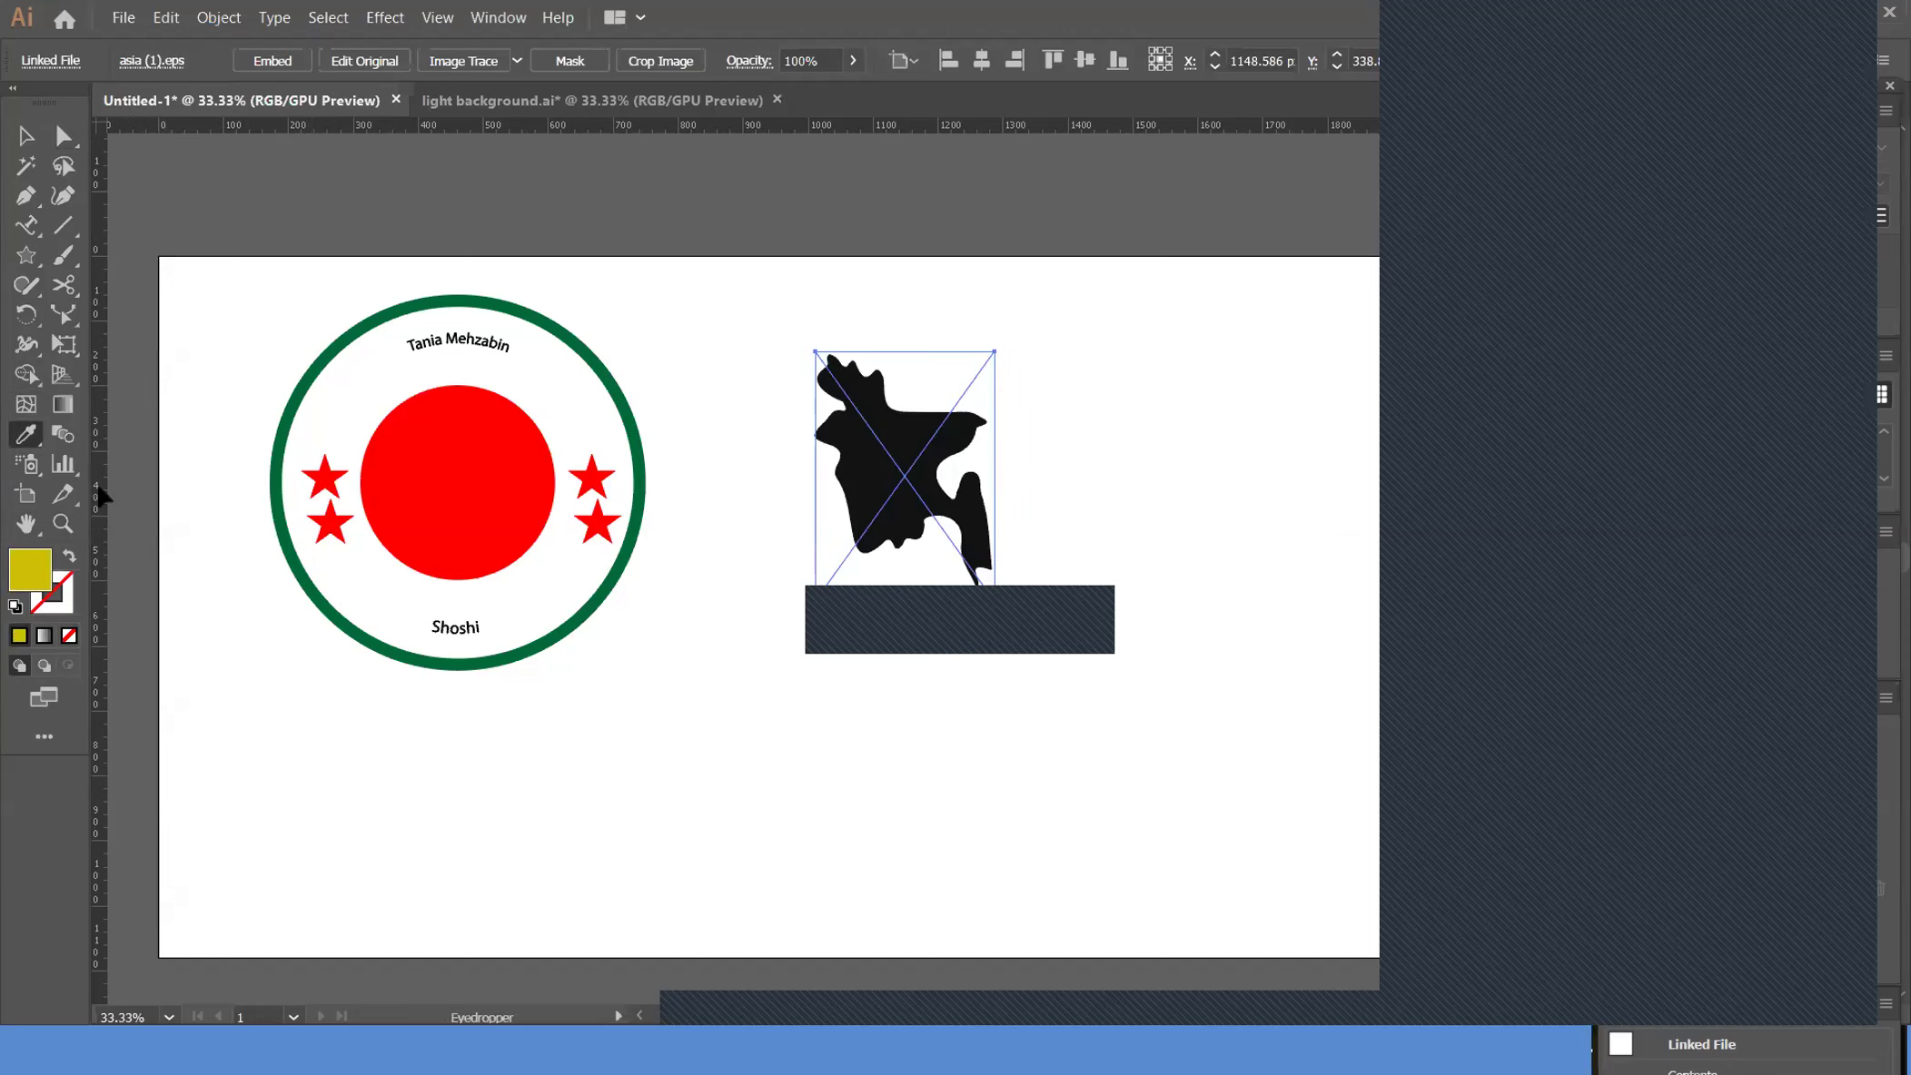
{"action": "left_click", "coordinate": [446, 483]}
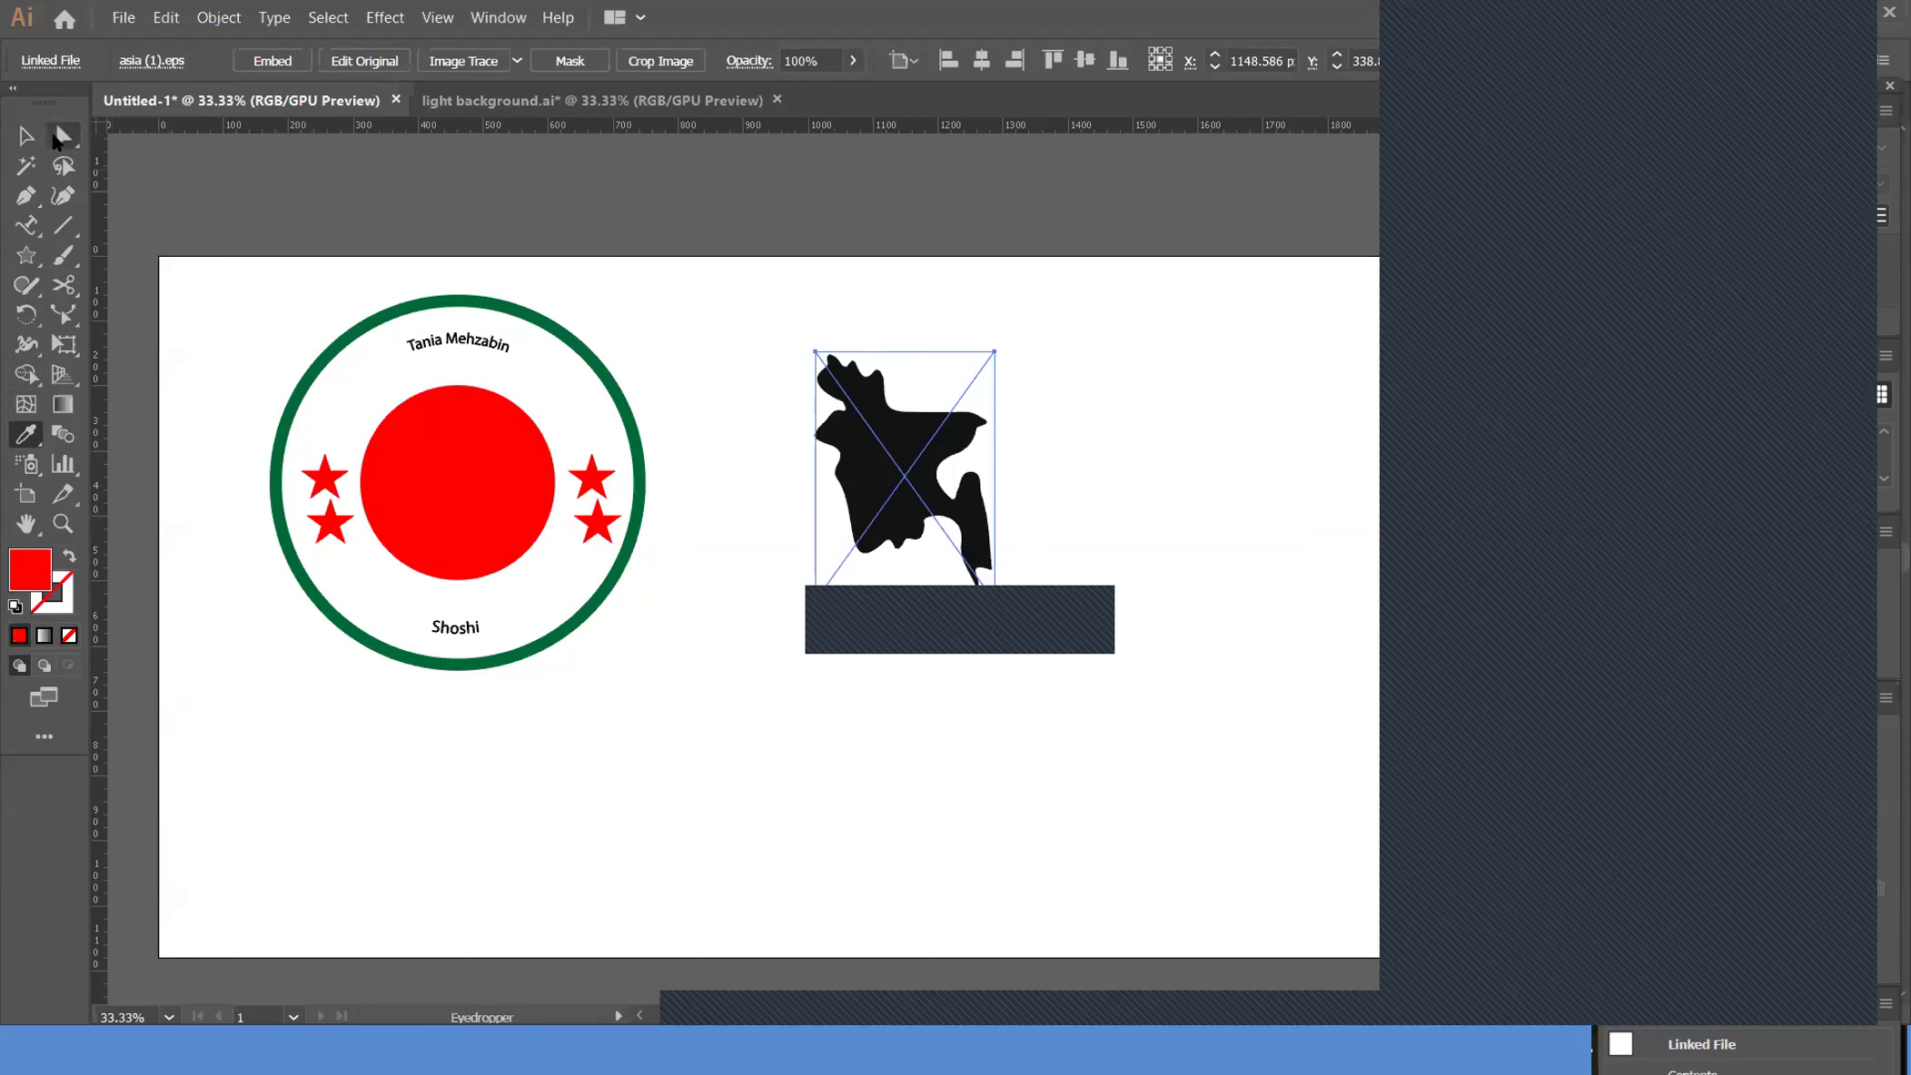
{"action": "left_click", "coordinate": [25, 135]}
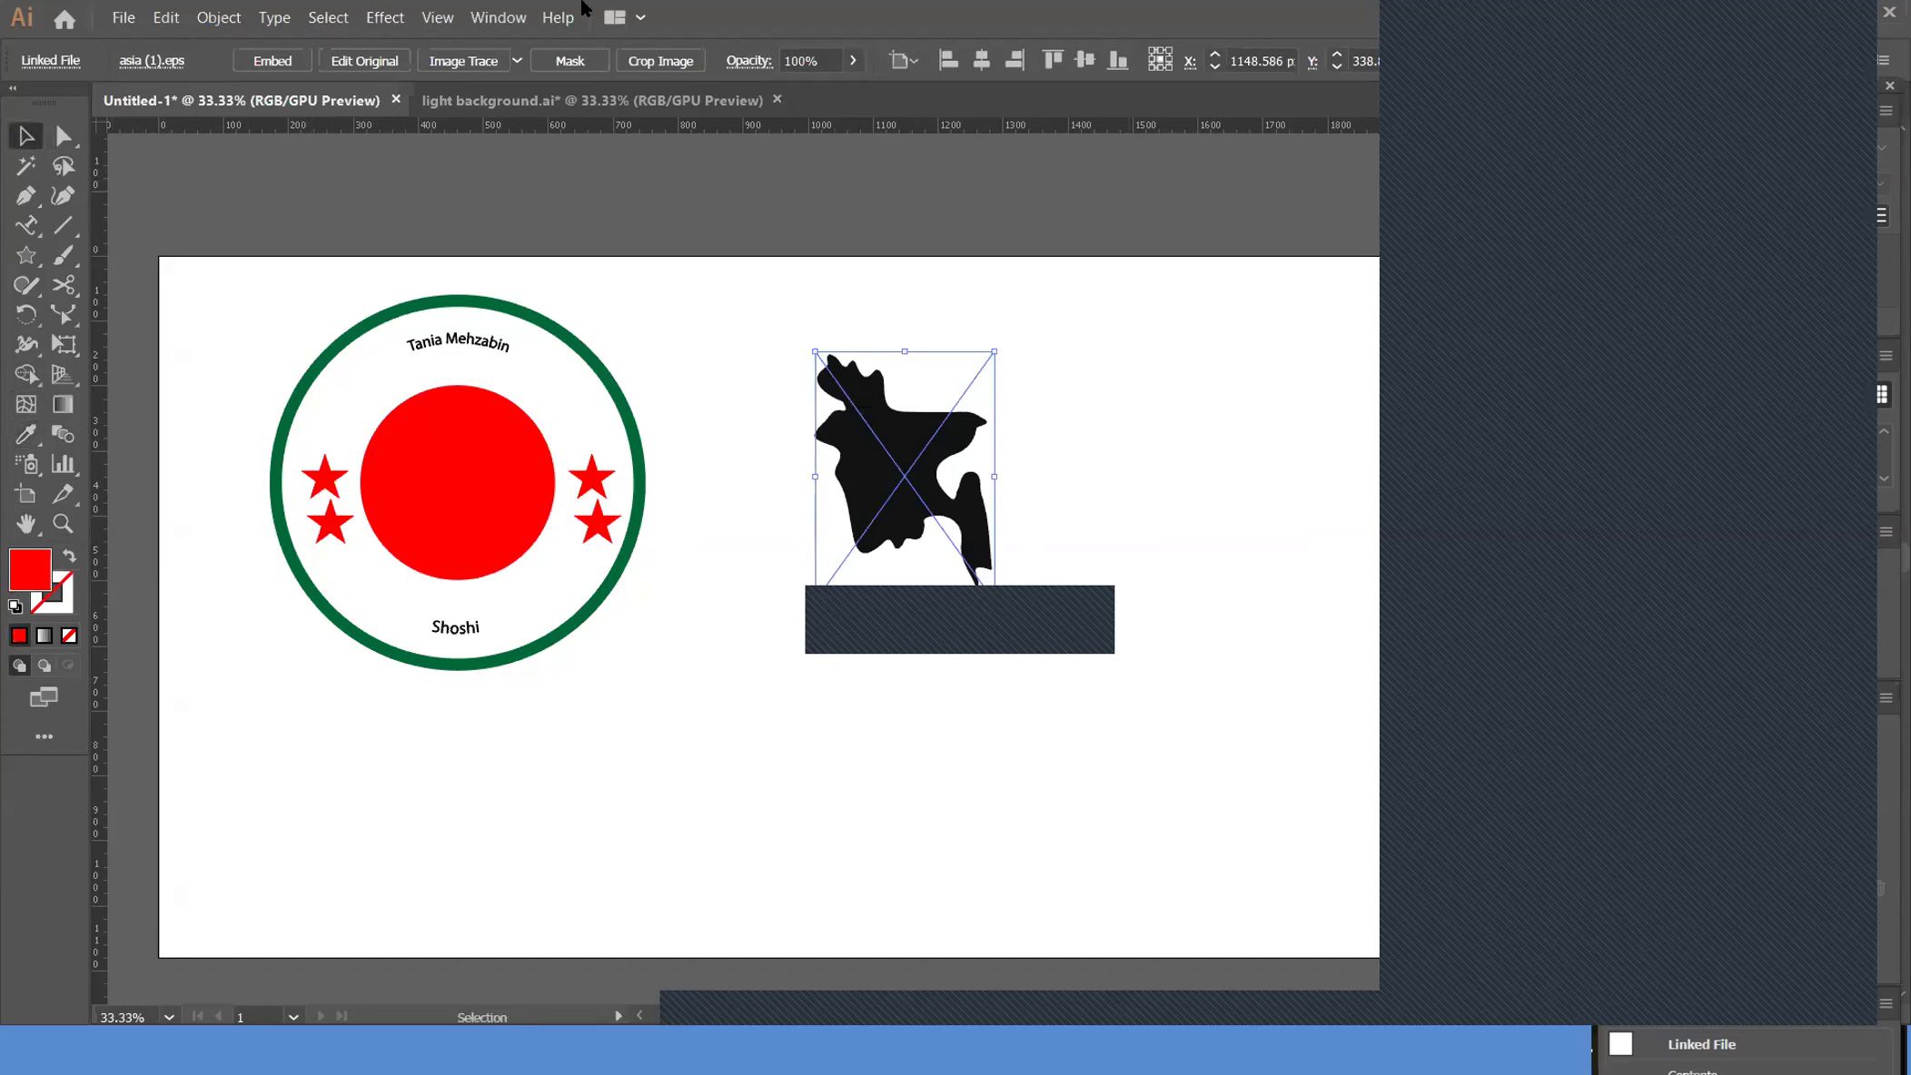
Embed the map image again and drag across it with Direct Selection
{"action": "left_click", "coordinate": [270, 61]}
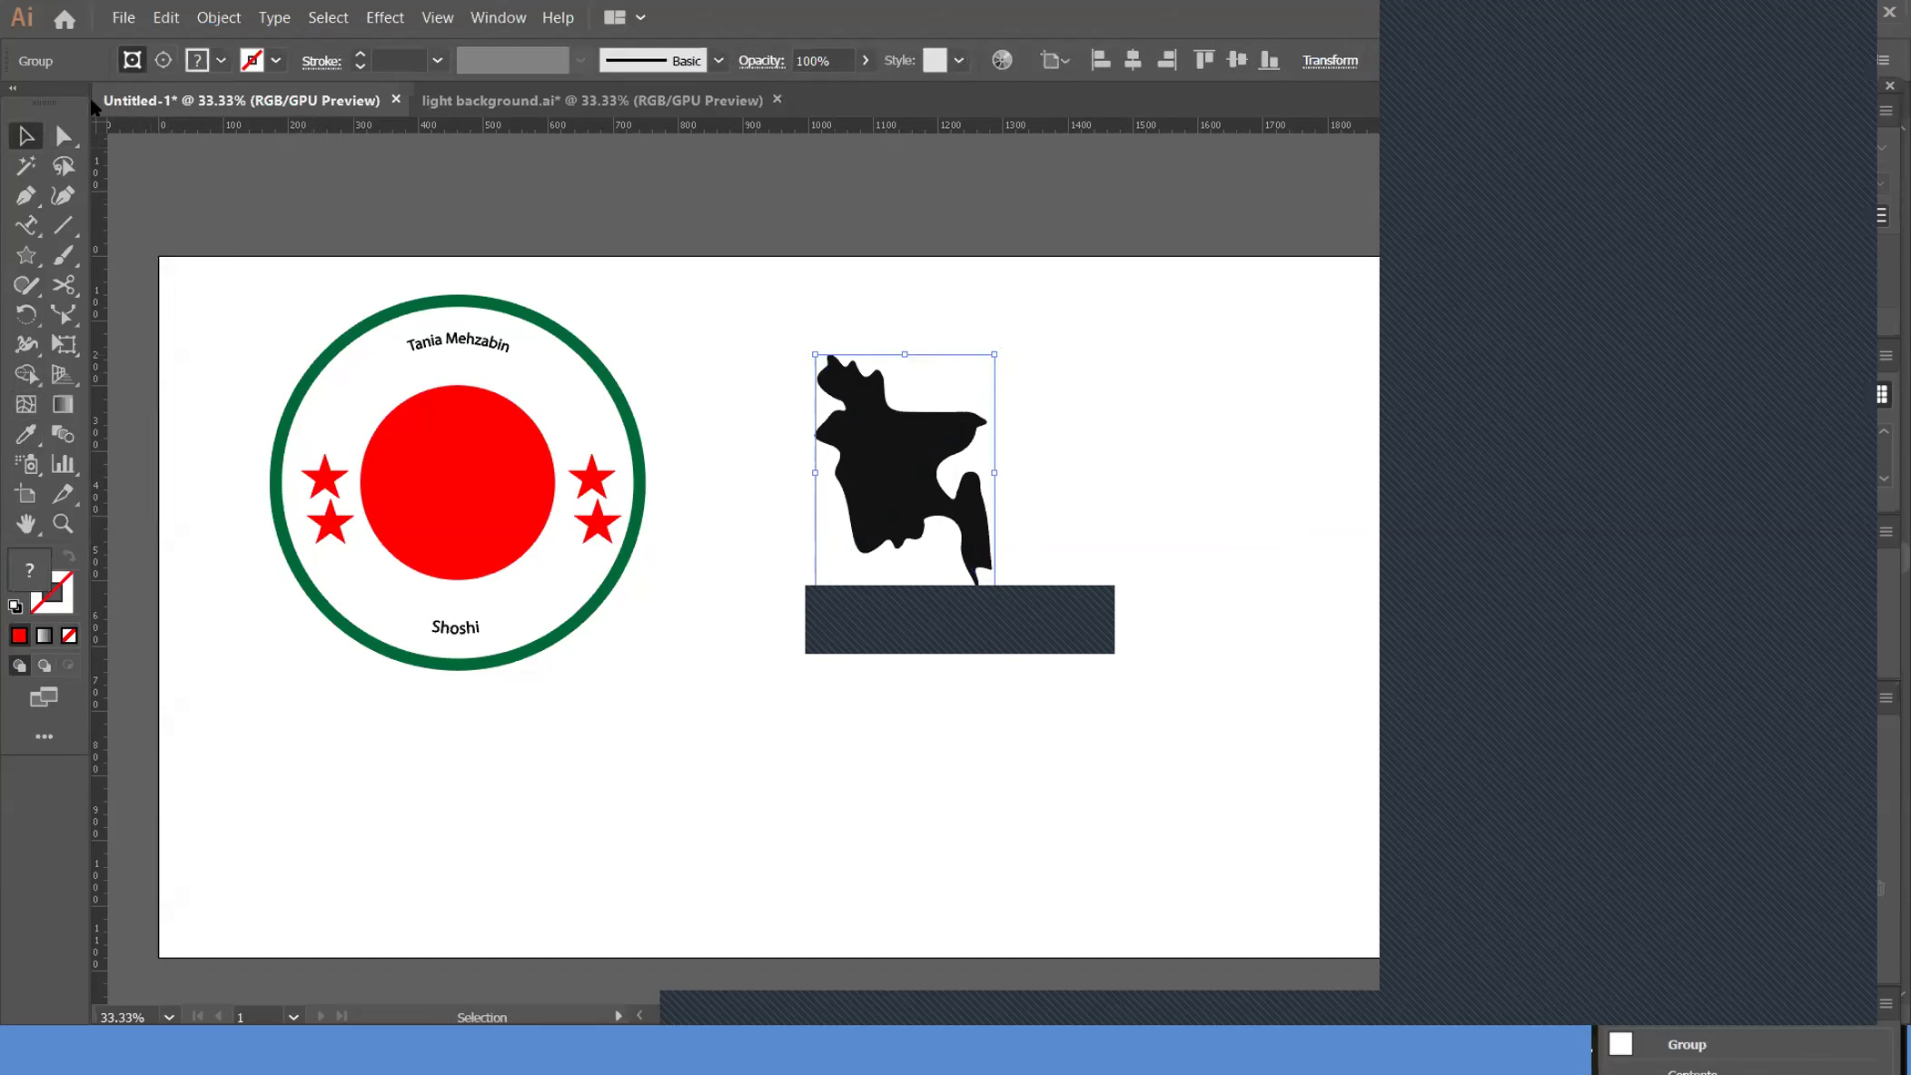
{"action": "left_click", "coordinate": [66, 137]}
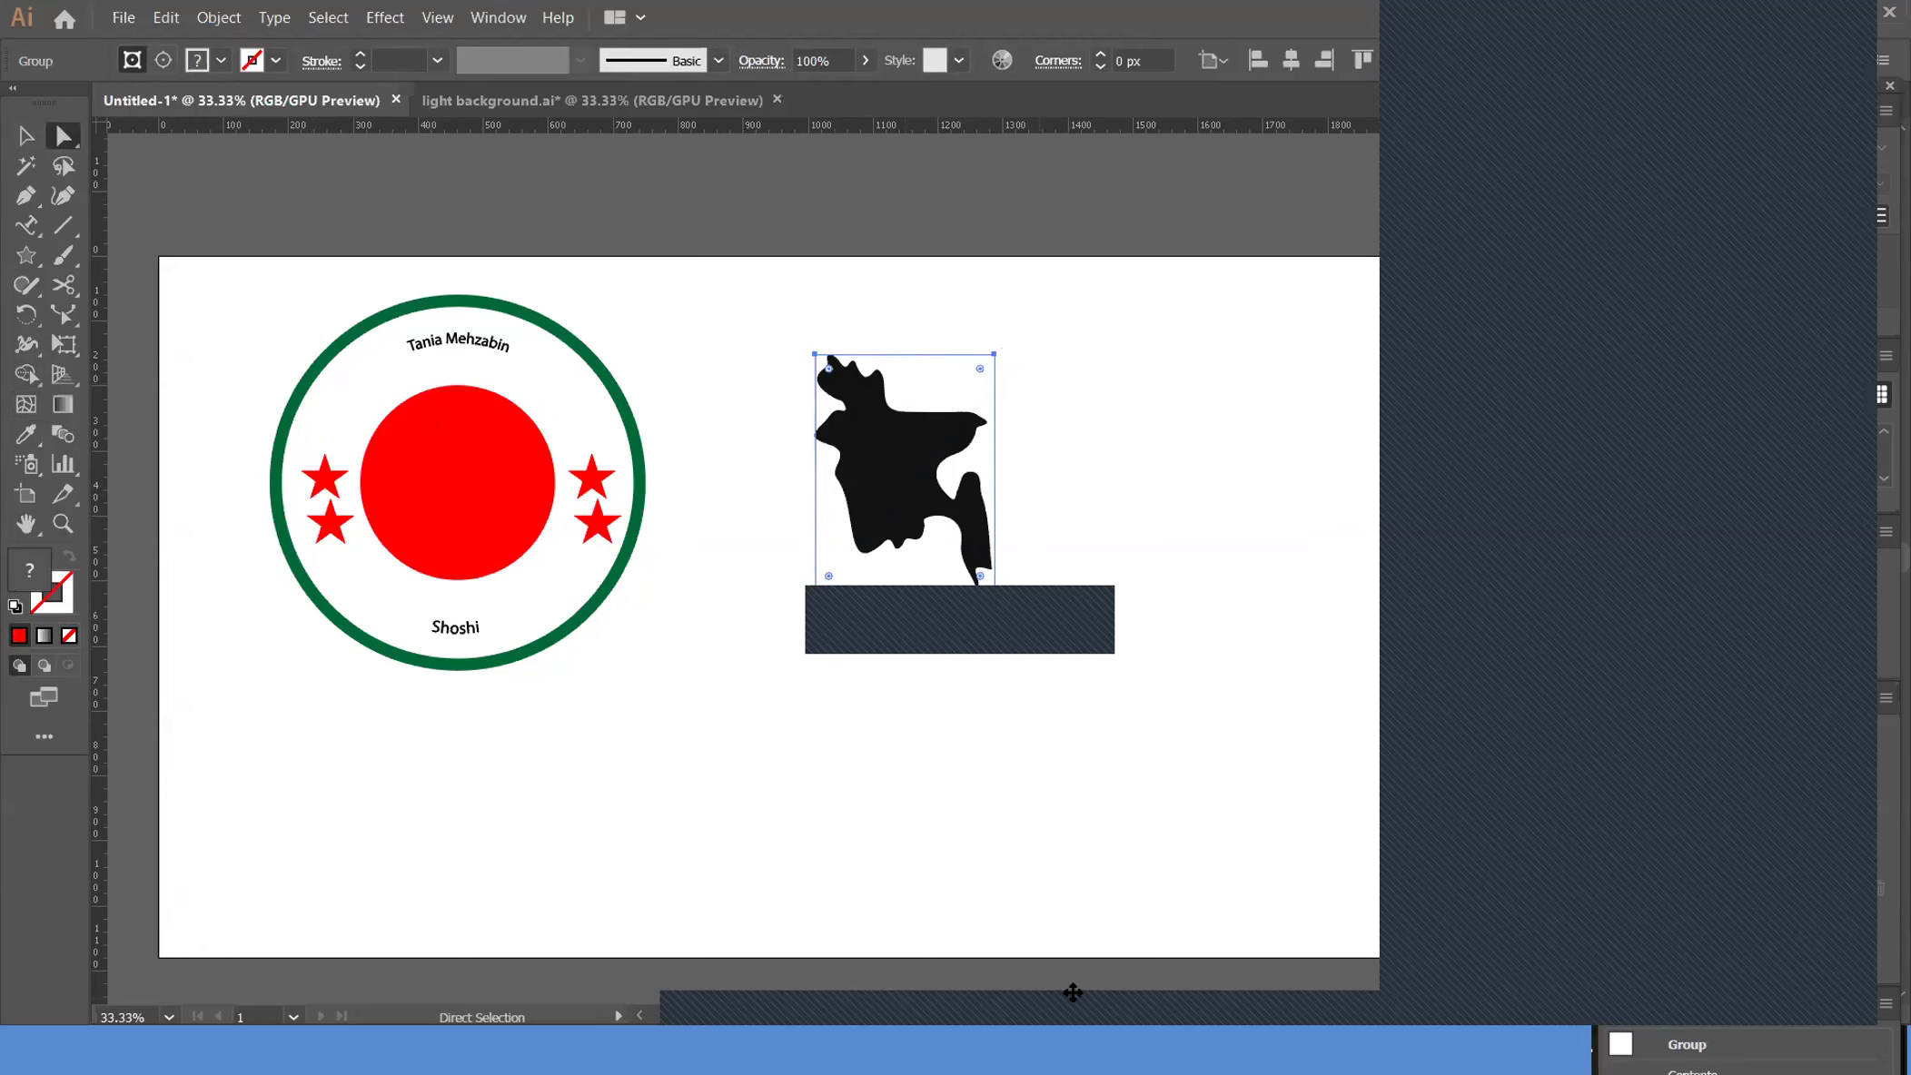
{"action": "left_click_drag", "start_coordinate": [1072, 993], "coordinate": [729, 988]}
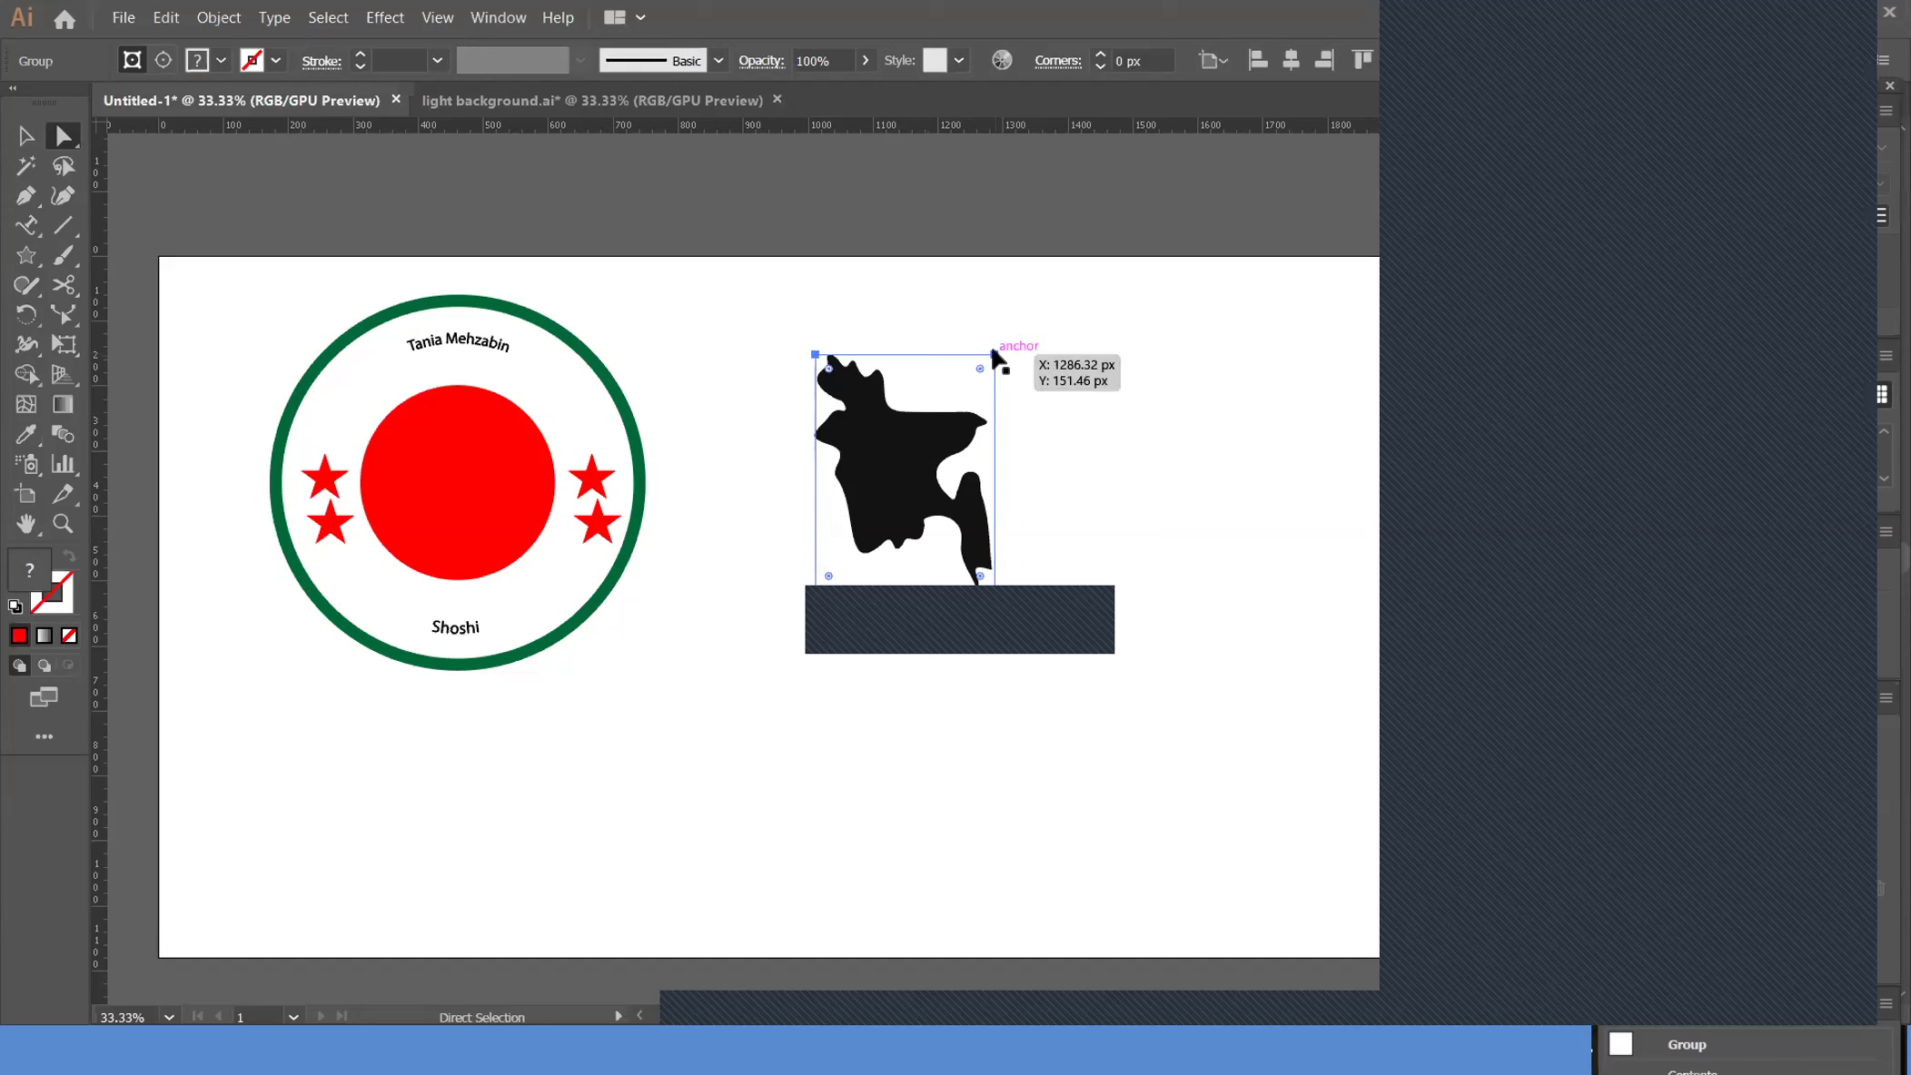
Try dragging the map's anchor points, then undo to restore the original outline
{"action": "left_click_drag", "start_coordinate": [993, 355], "coordinate": [578, 886]}
{"action": "left_click_drag", "start_coordinate": [815, 356], "coordinate": [695, 857]}
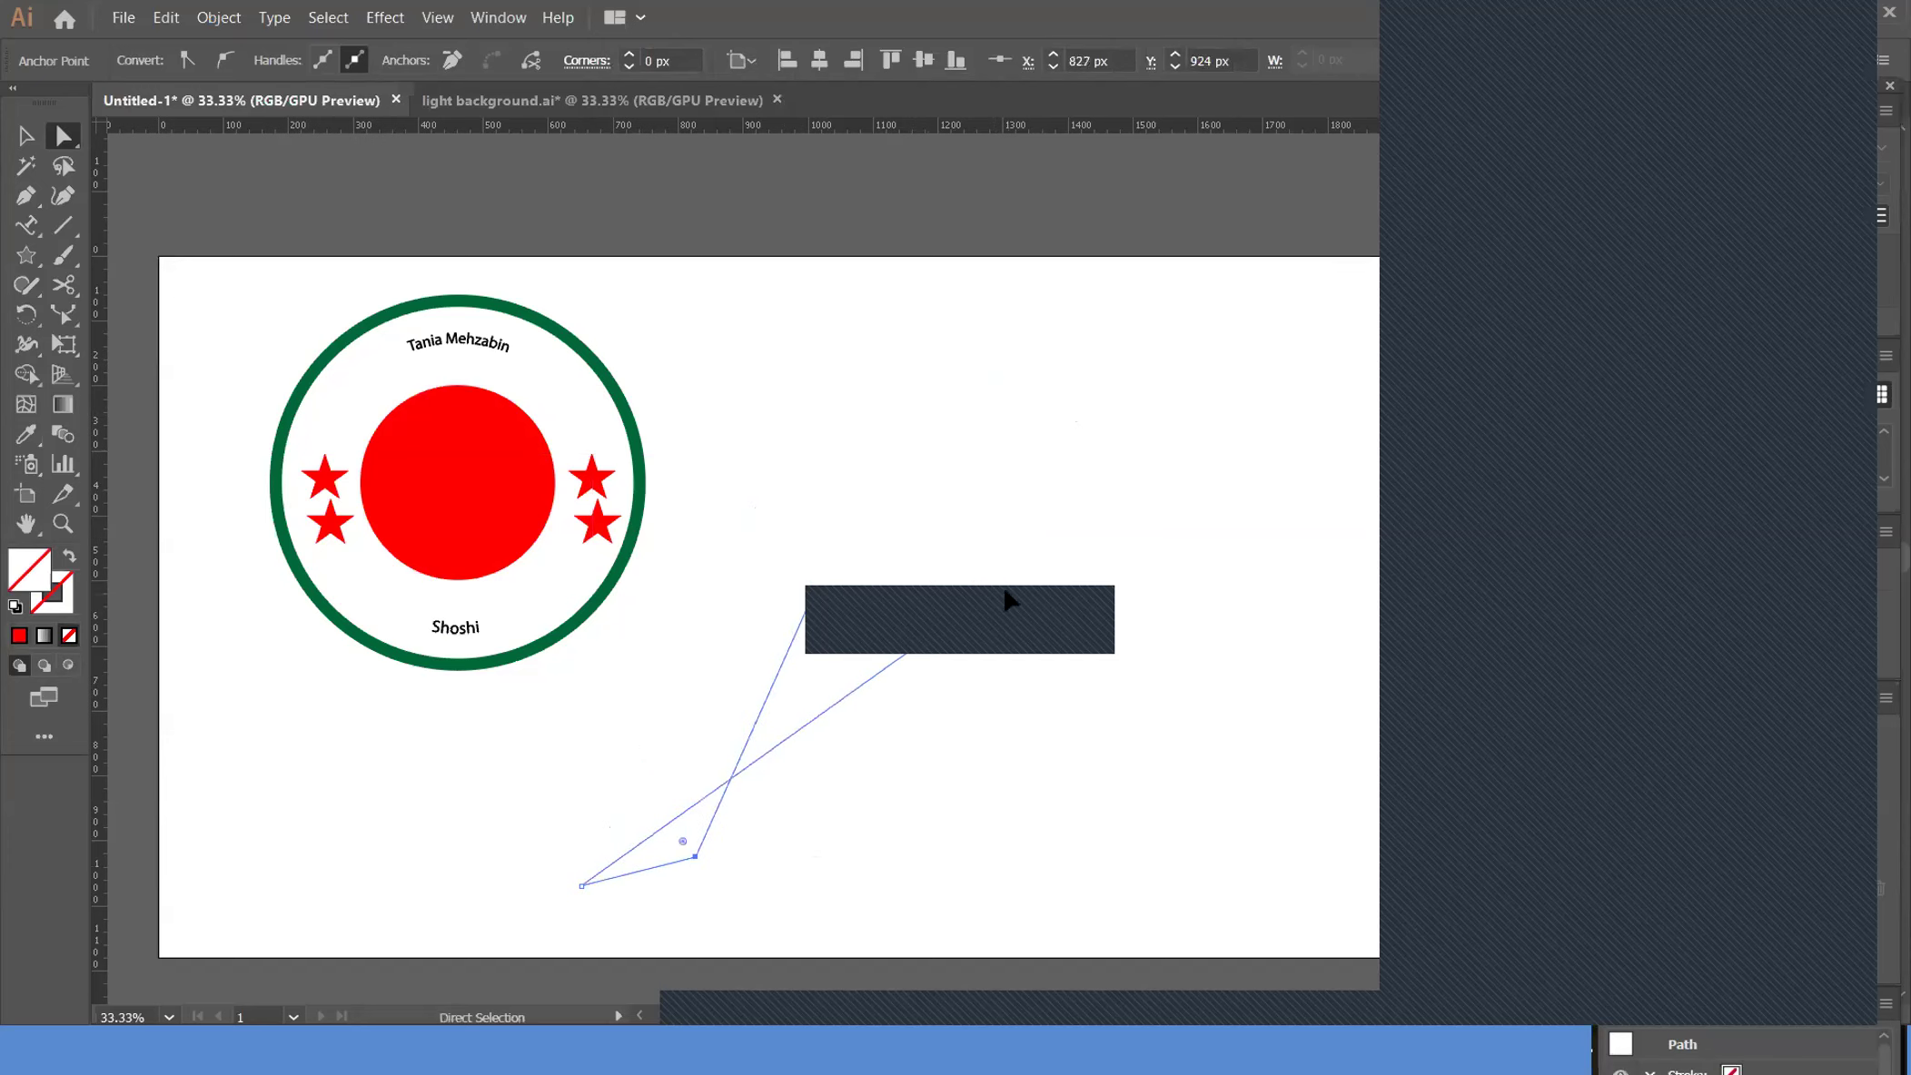
{"action": "left_click_drag", "start_coordinate": [996, 595], "coordinate": [805, 604]}
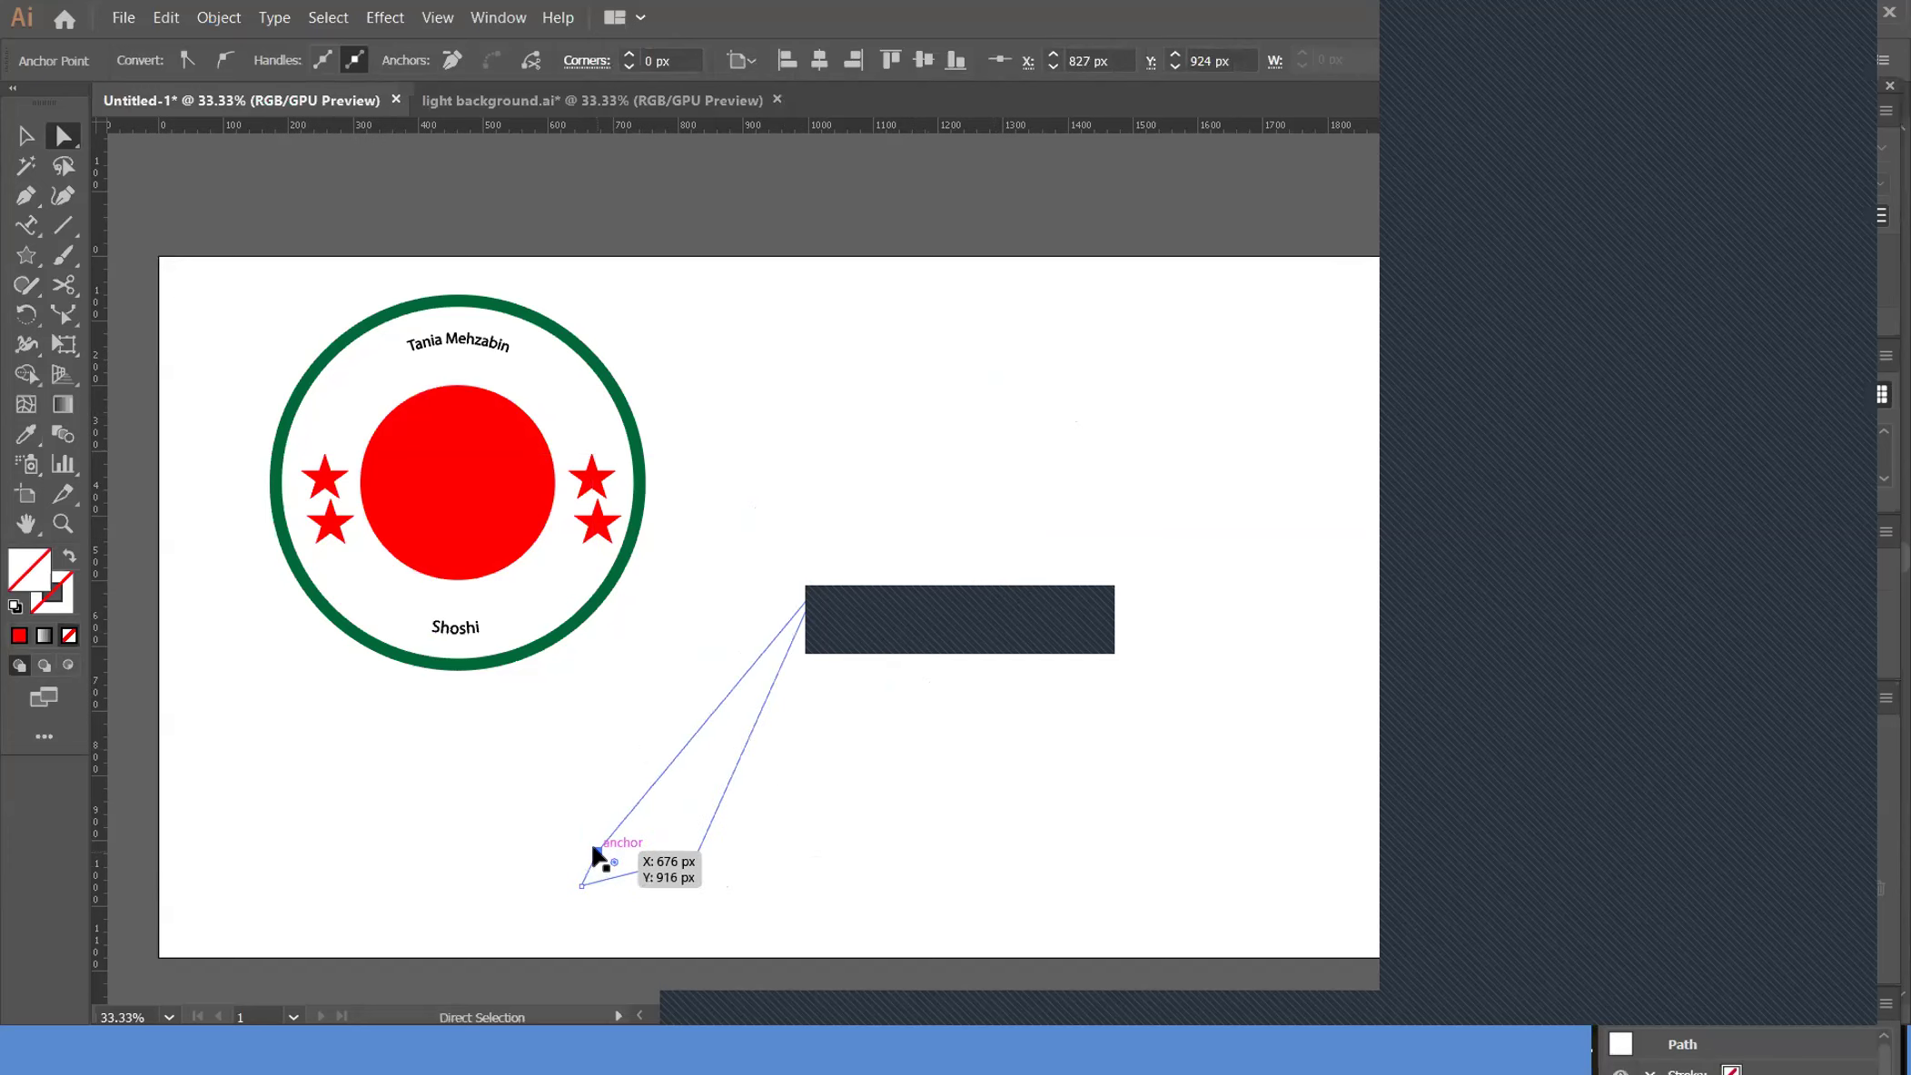
{"action": "key", "text": "ctrl+z"}
{"action": "key", "text": "ctrl+z"}
{"action": "key", "text": "ctrl+z"}
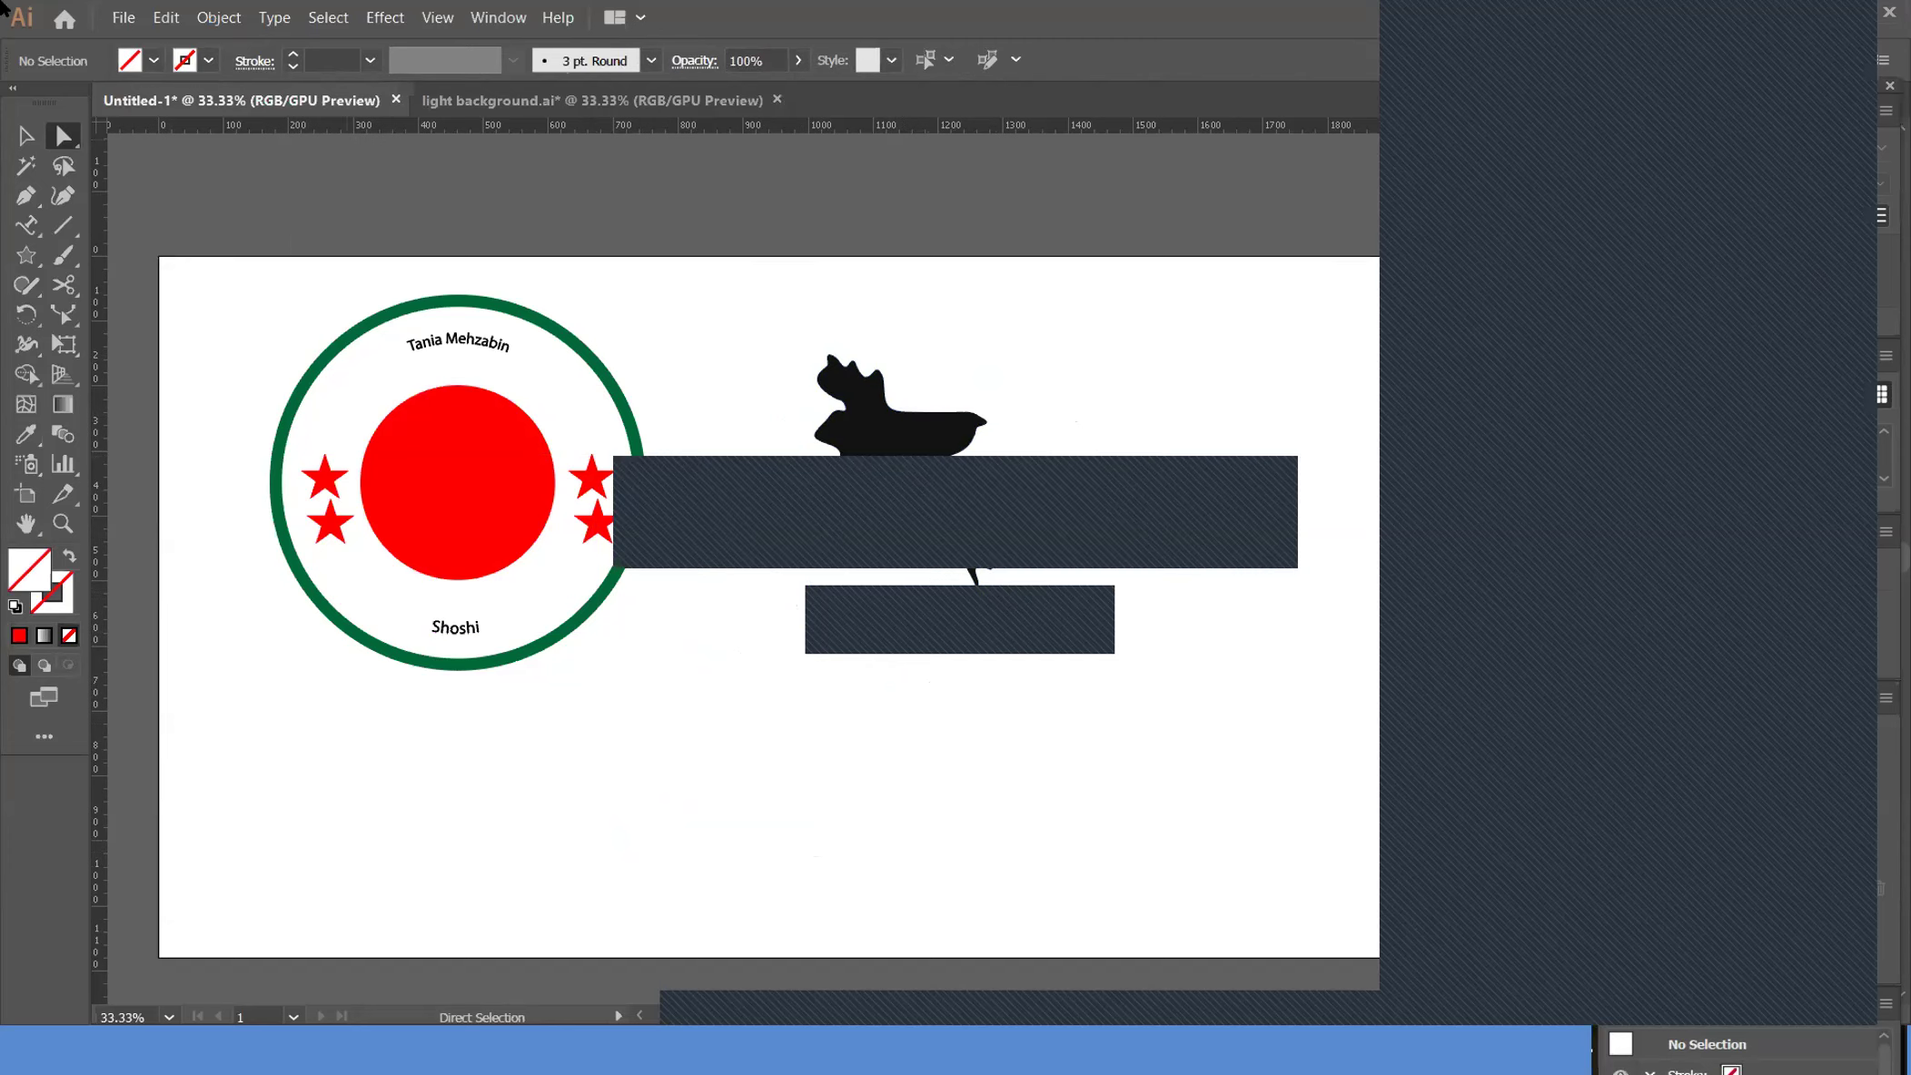
Fill the whole black map with yellow and scale it down
{"action": "left_click", "coordinate": [42, 143]}
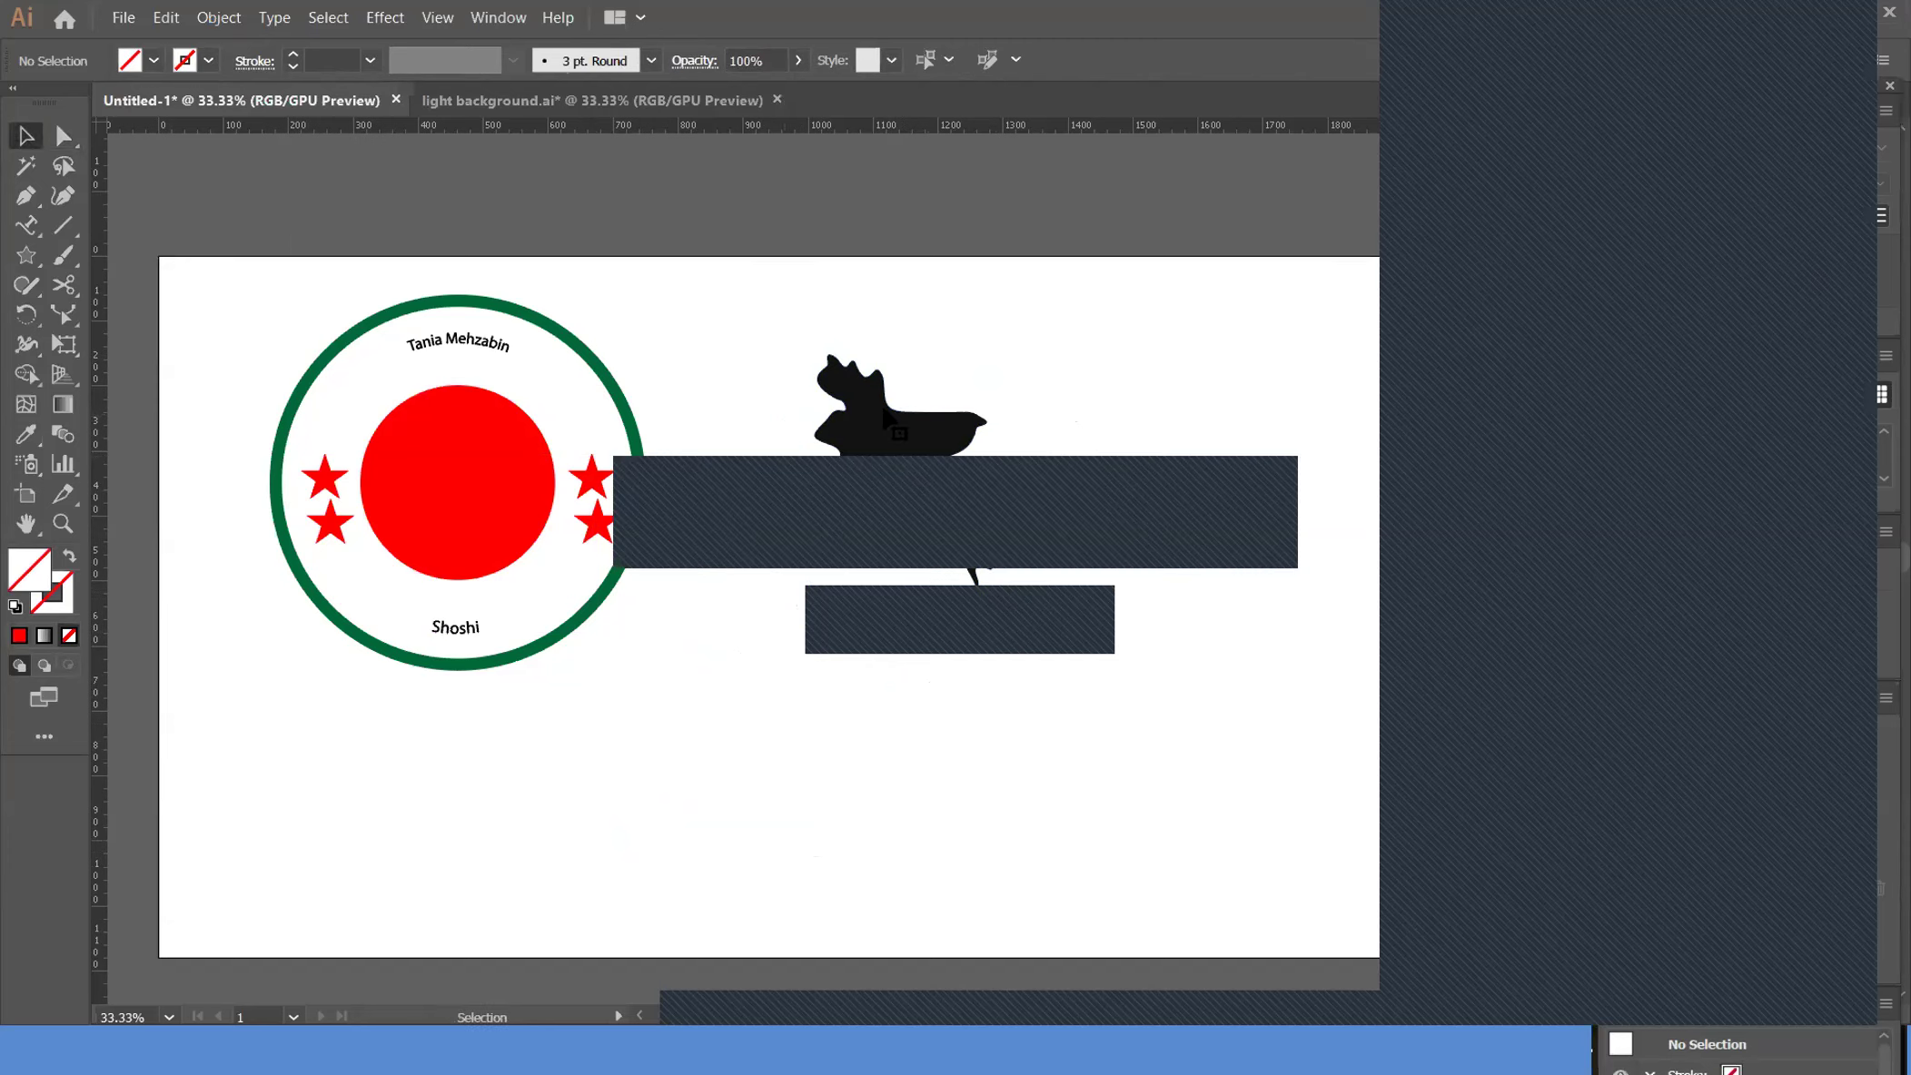
{"action": "left_click_drag", "start_coordinate": [1006, 261], "coordinate": [972, 427]}
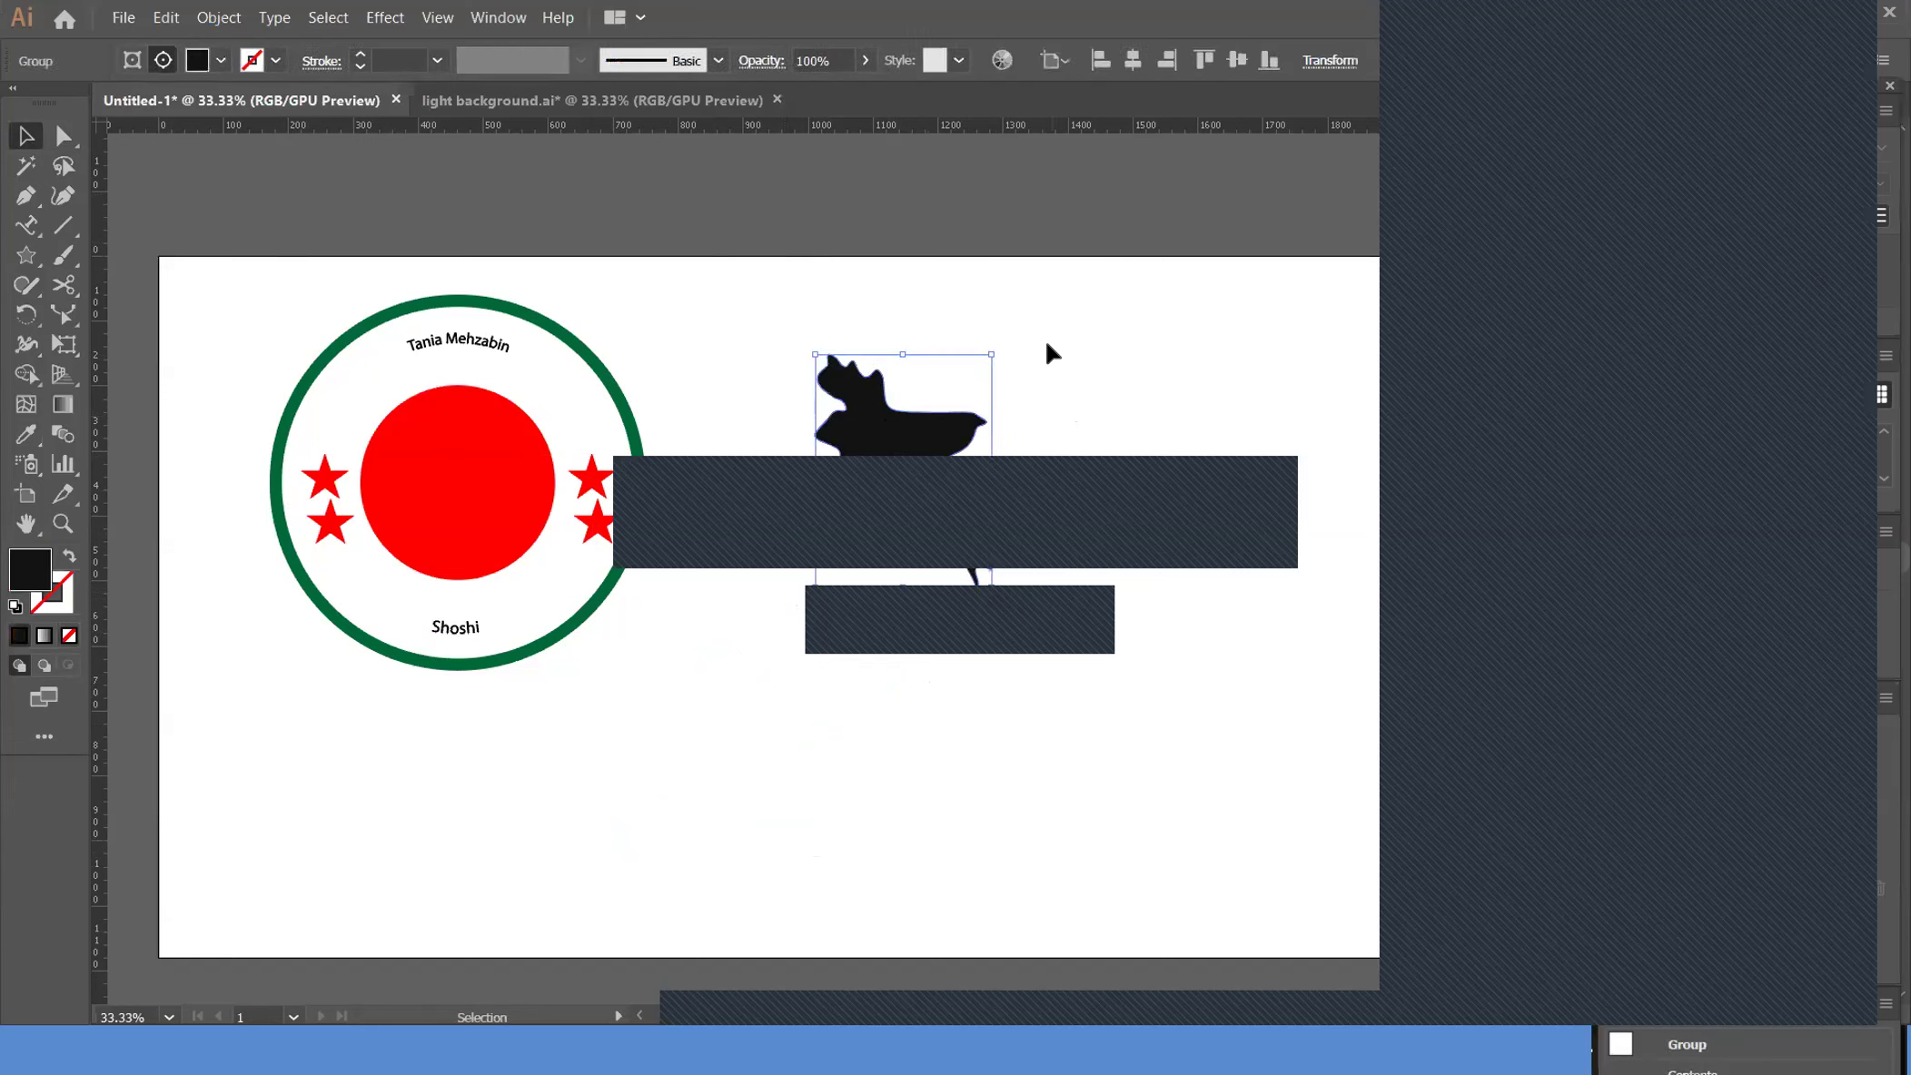
{"action": "left_click", "coordinate": [220, 61]}
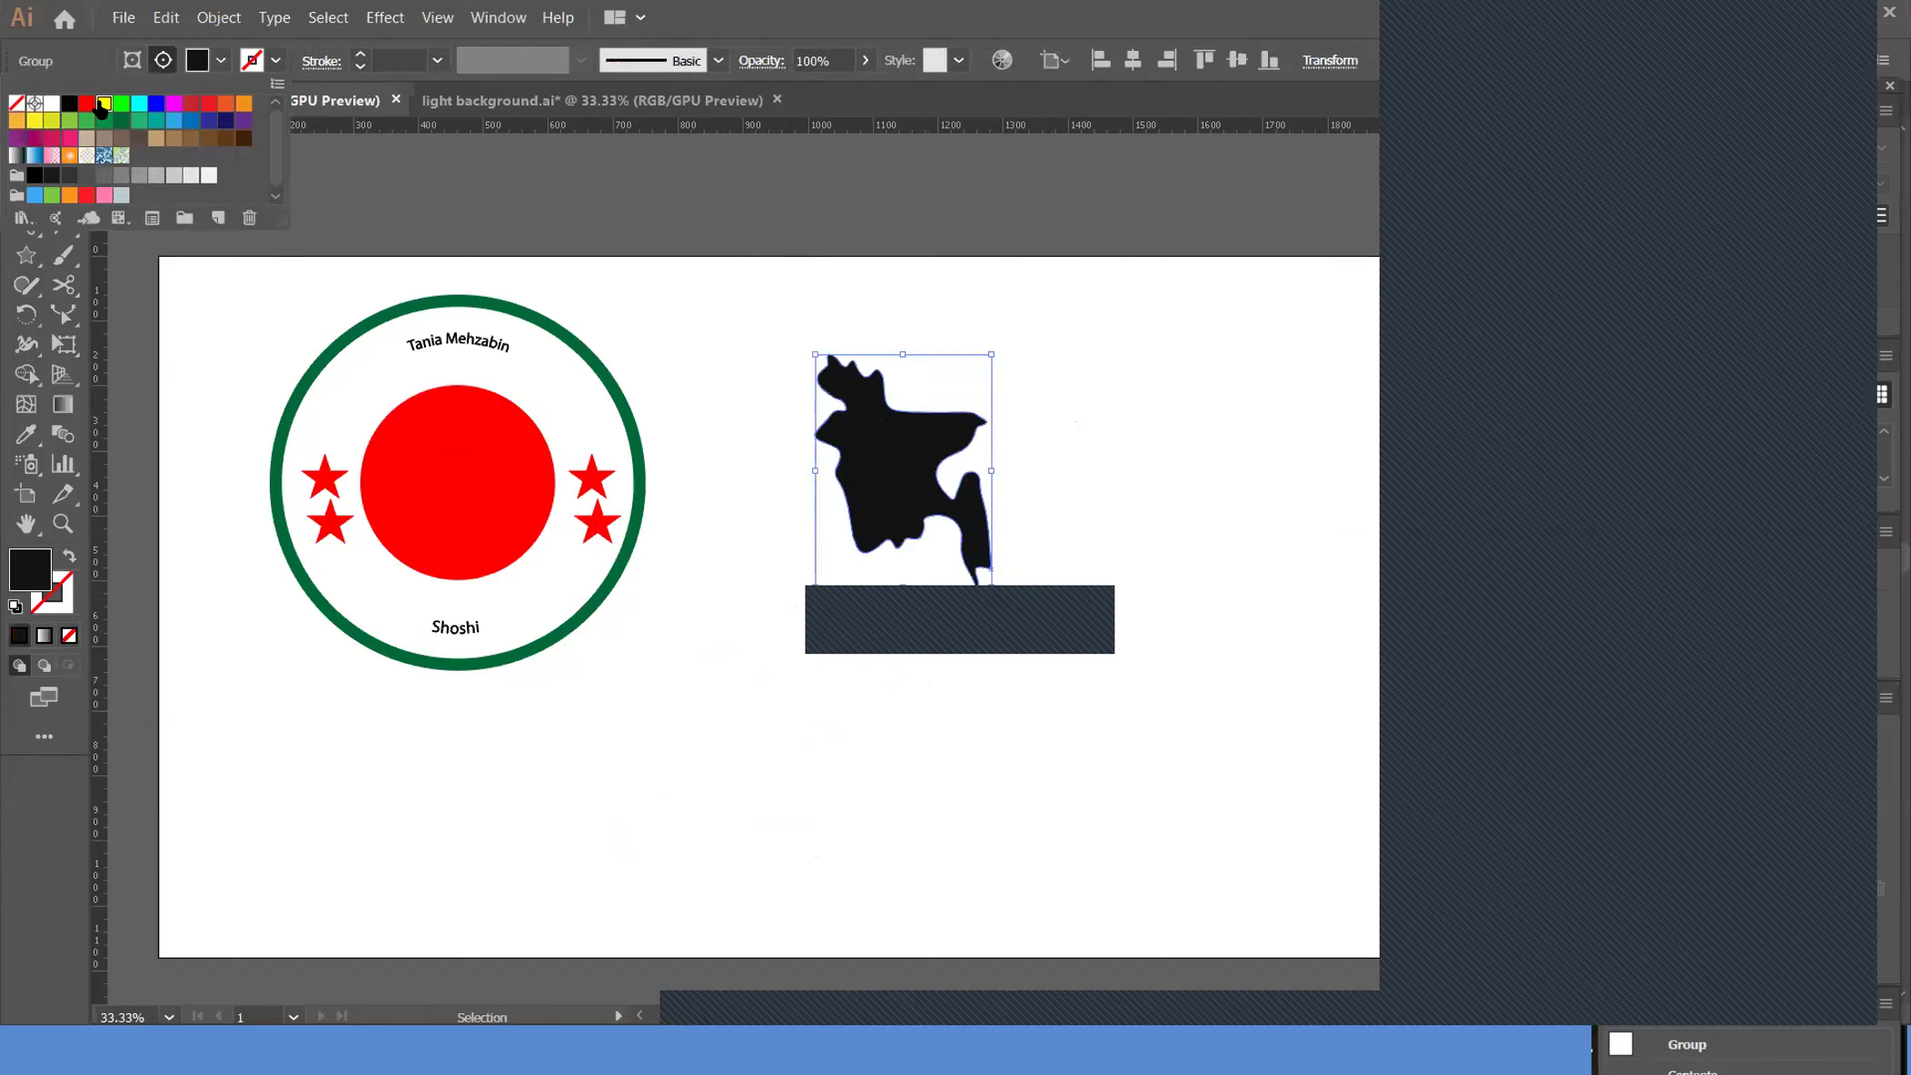
{"action": "left_click", "coordinate": [105, 103]}
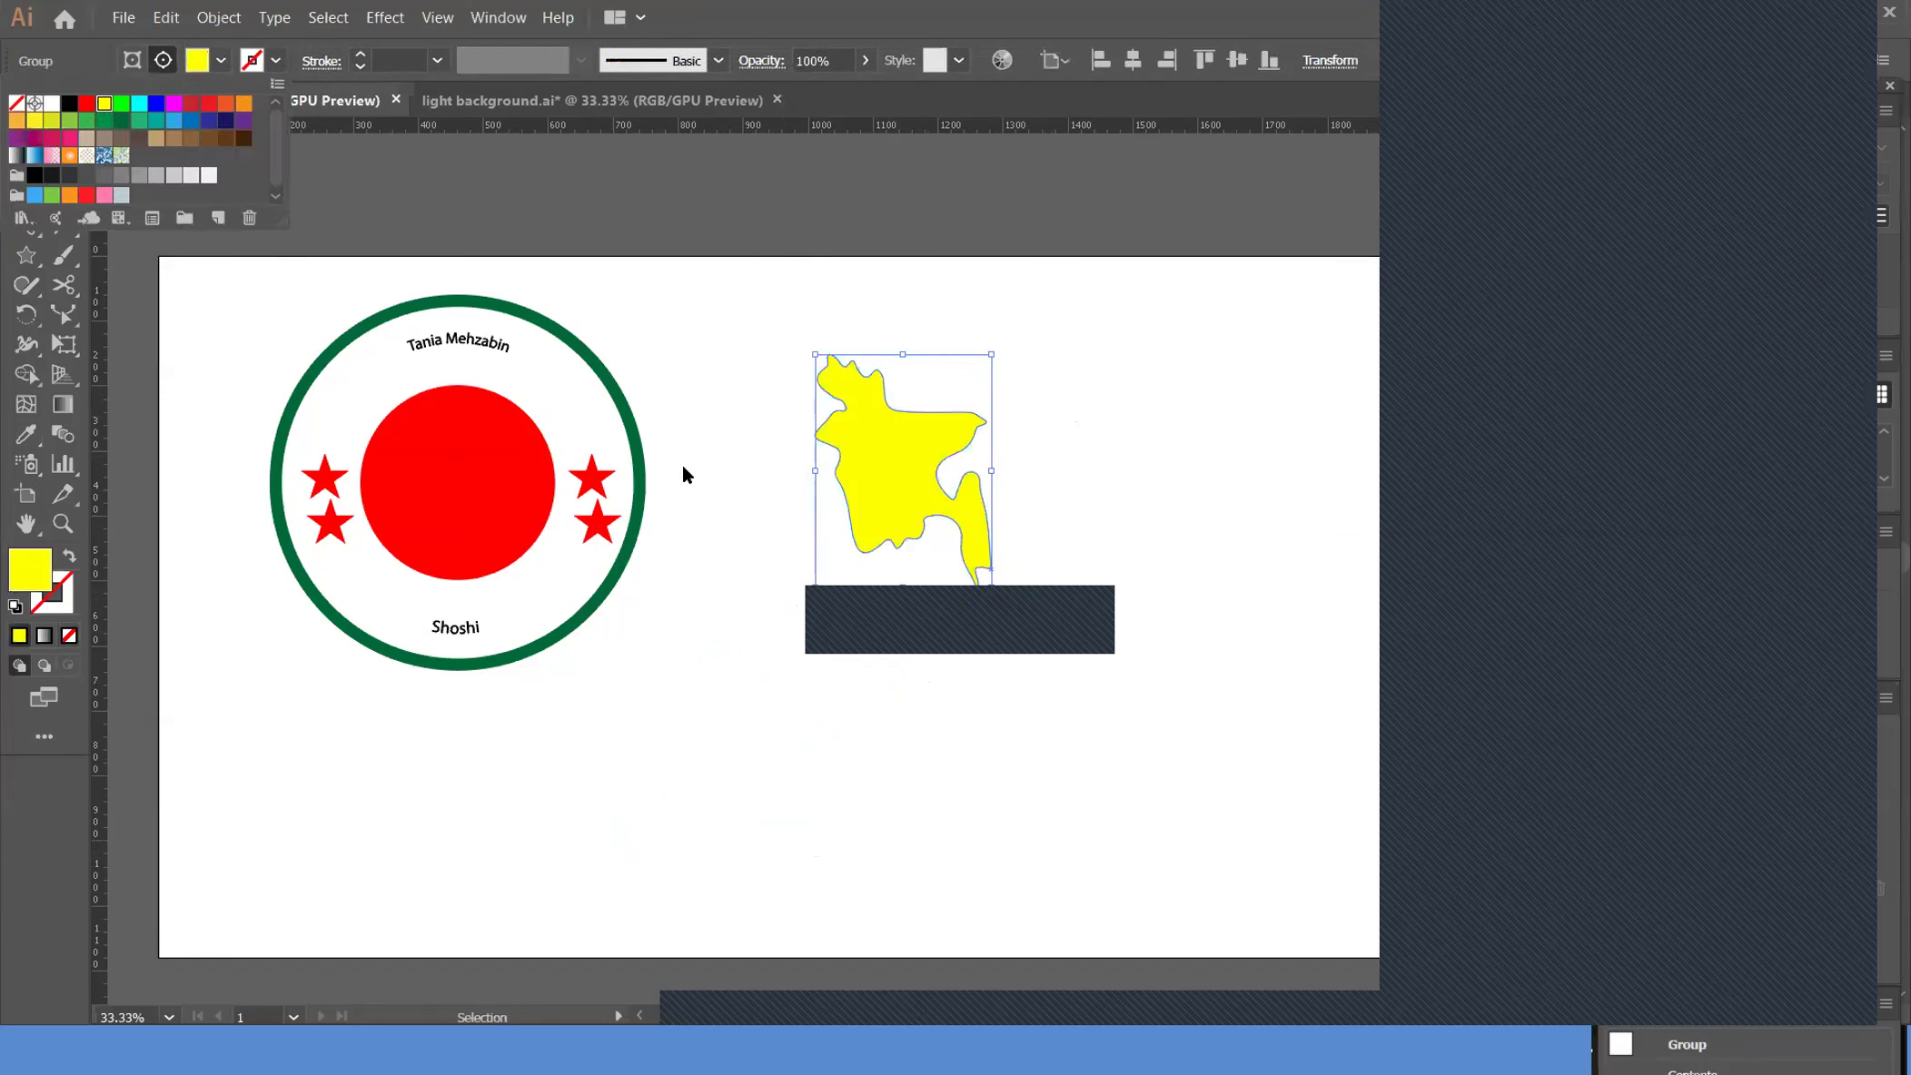
{"action": "left_click", "coordinate": [988, 589]}
{"action": "left_click_drag", "start_coordinate": [988, 589], "coordinate": [960, 543]}
{"action": "left_click", "coordinate": [1015, 530]}
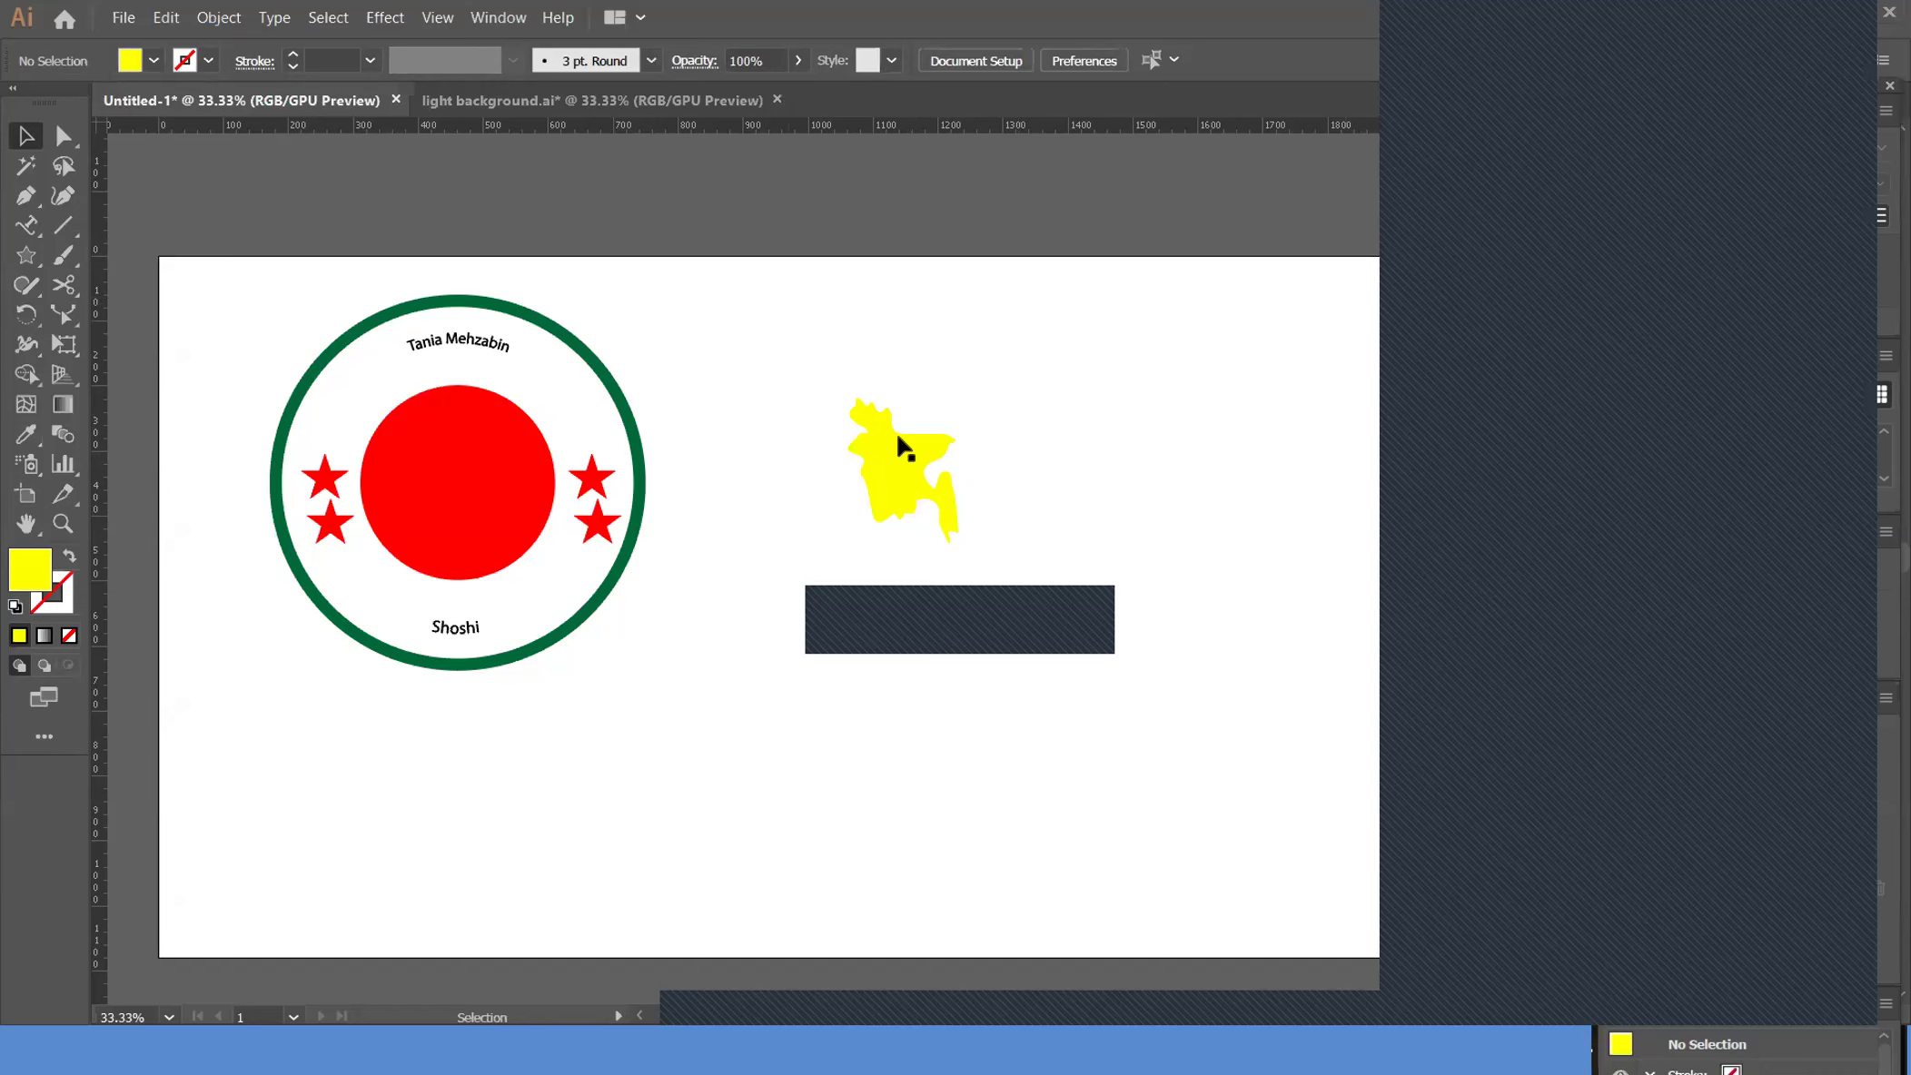
Move the yellow map onto the red circle and centre it there
{"action": "left_click_drag", "start_coordinate": [911, 459], "coordinate": [470, 478]}
{"action": "left_click", "coordinate": [720, 623]}
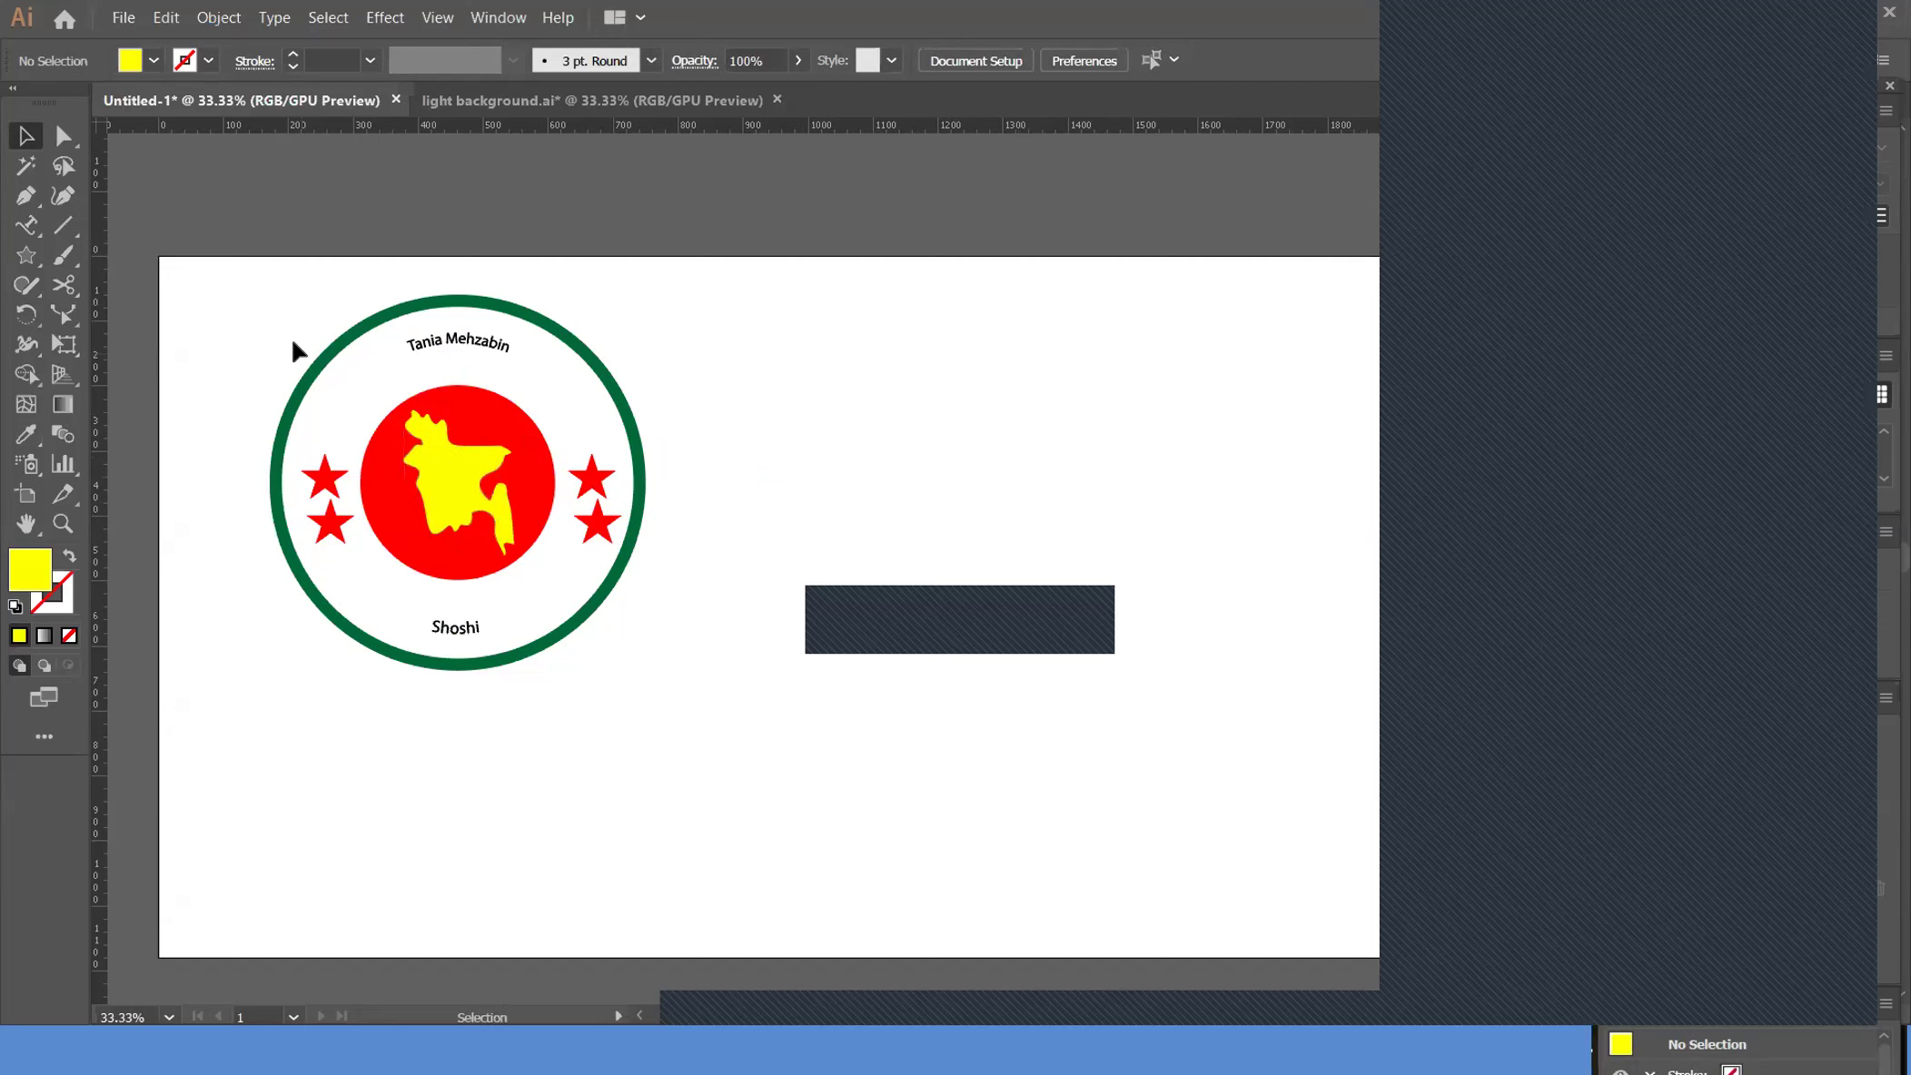
{"action": "left_click_drag", "start_coordinate": [352, 382], "coordinate": [459, 512]}
{"action": "left_click", "coordinate": [1064, 62]}
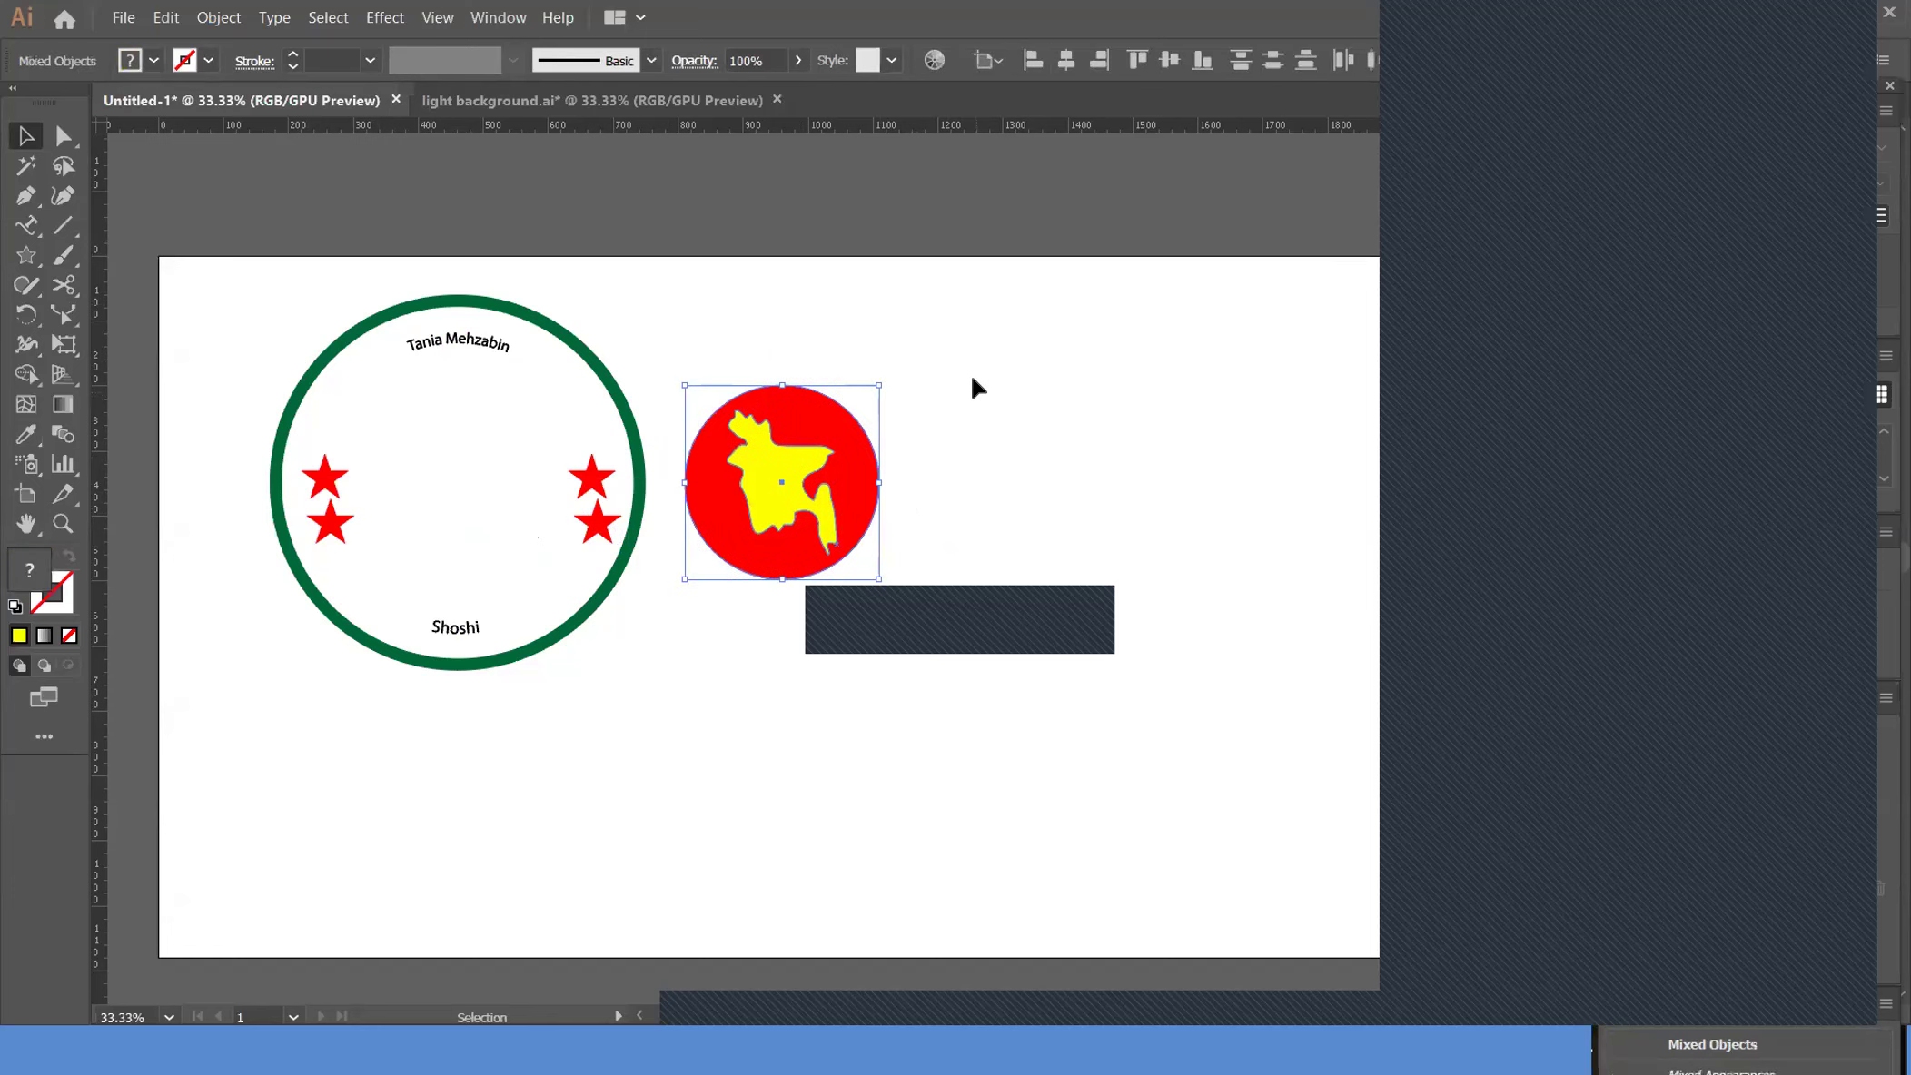
{"action": "key", "text": "ctrl+z"}
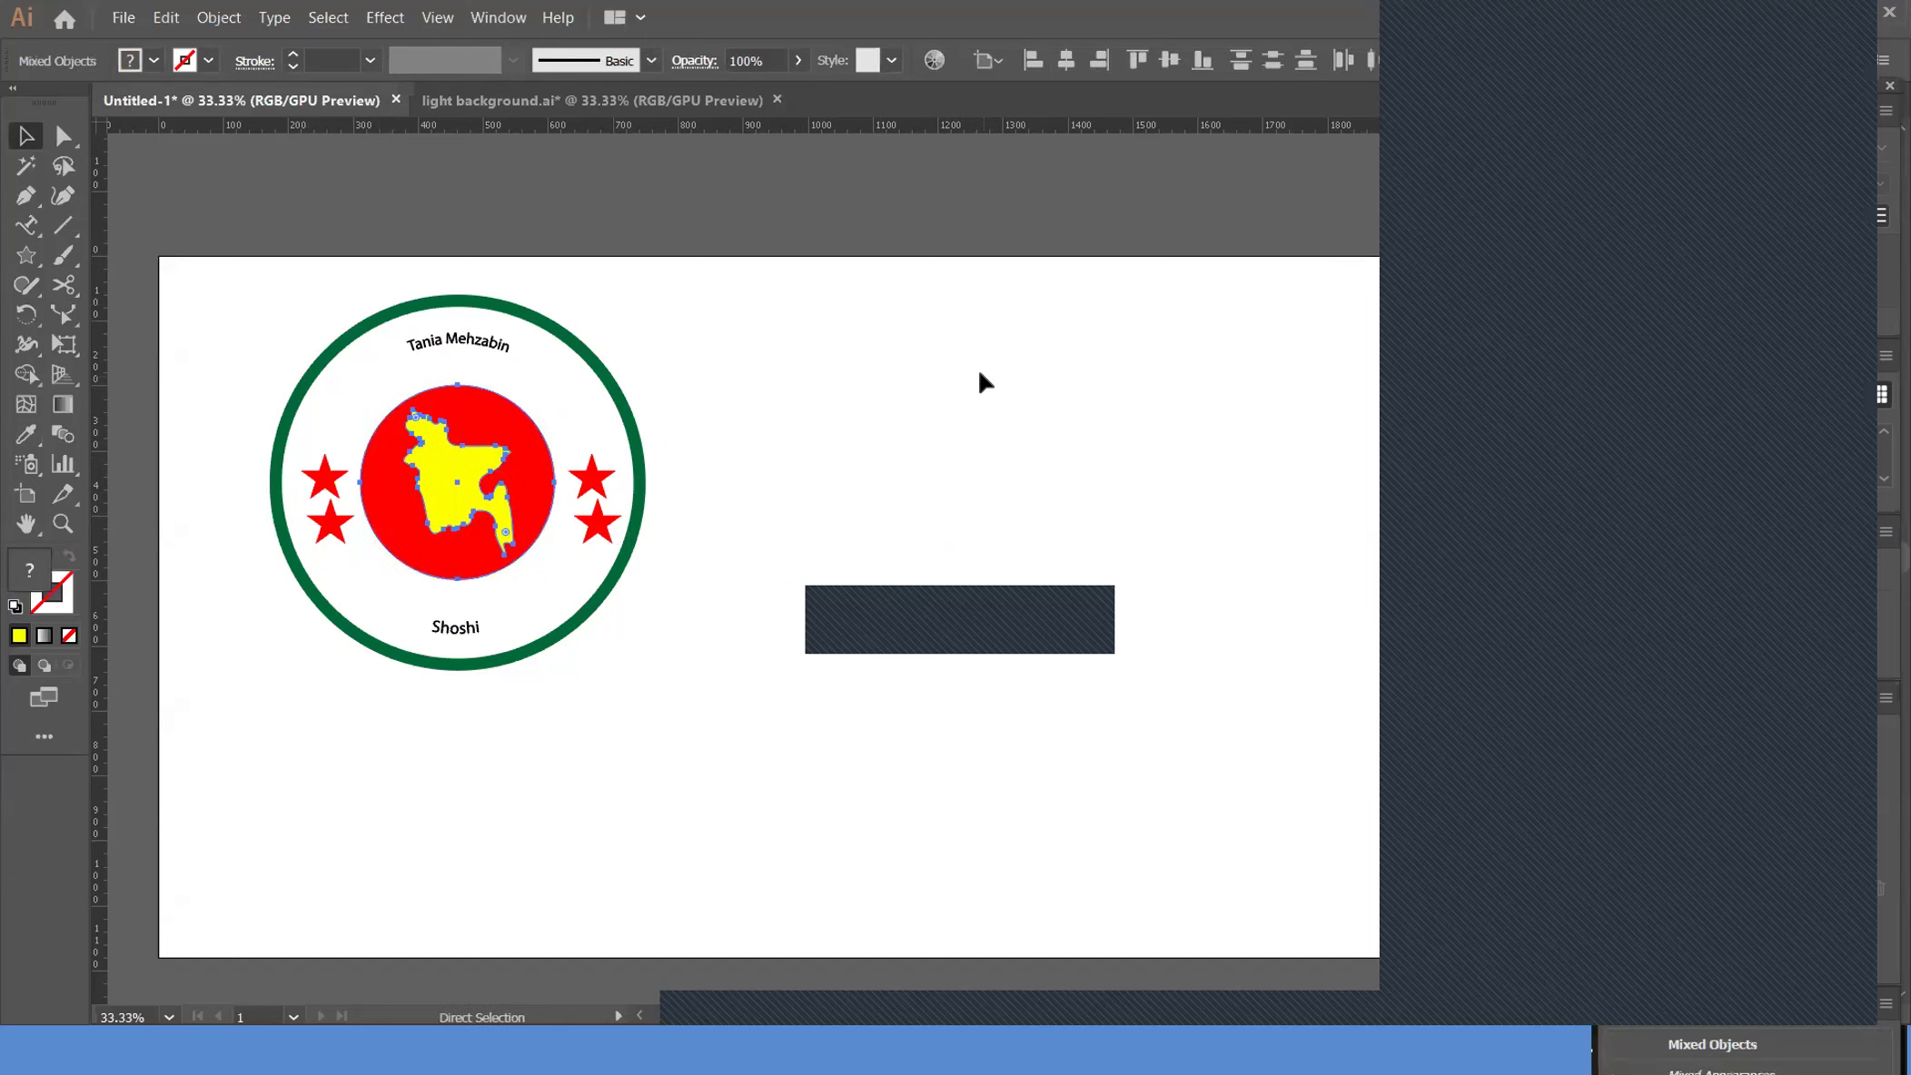
{"action": "left_click", "coordinate": [697, 601]}
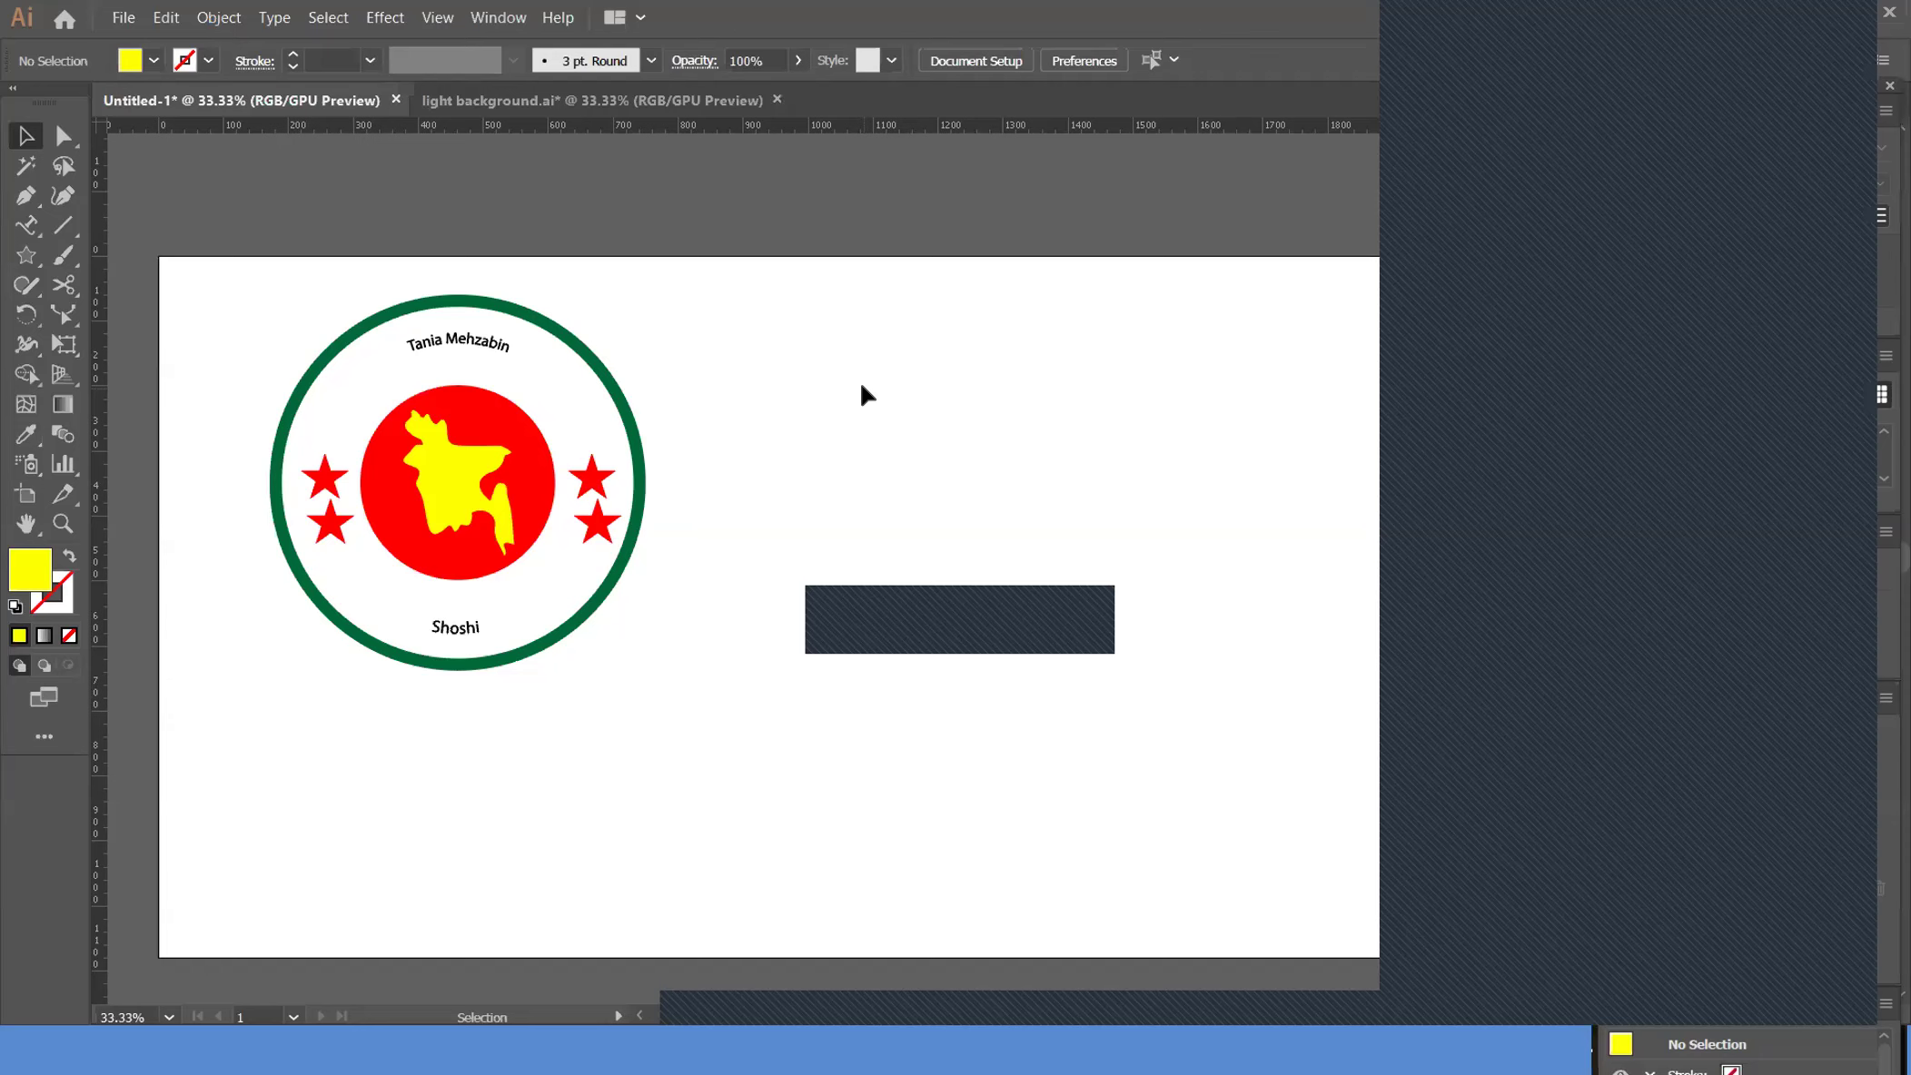
{"action": "left_click", "coordinate": [123, 17]}
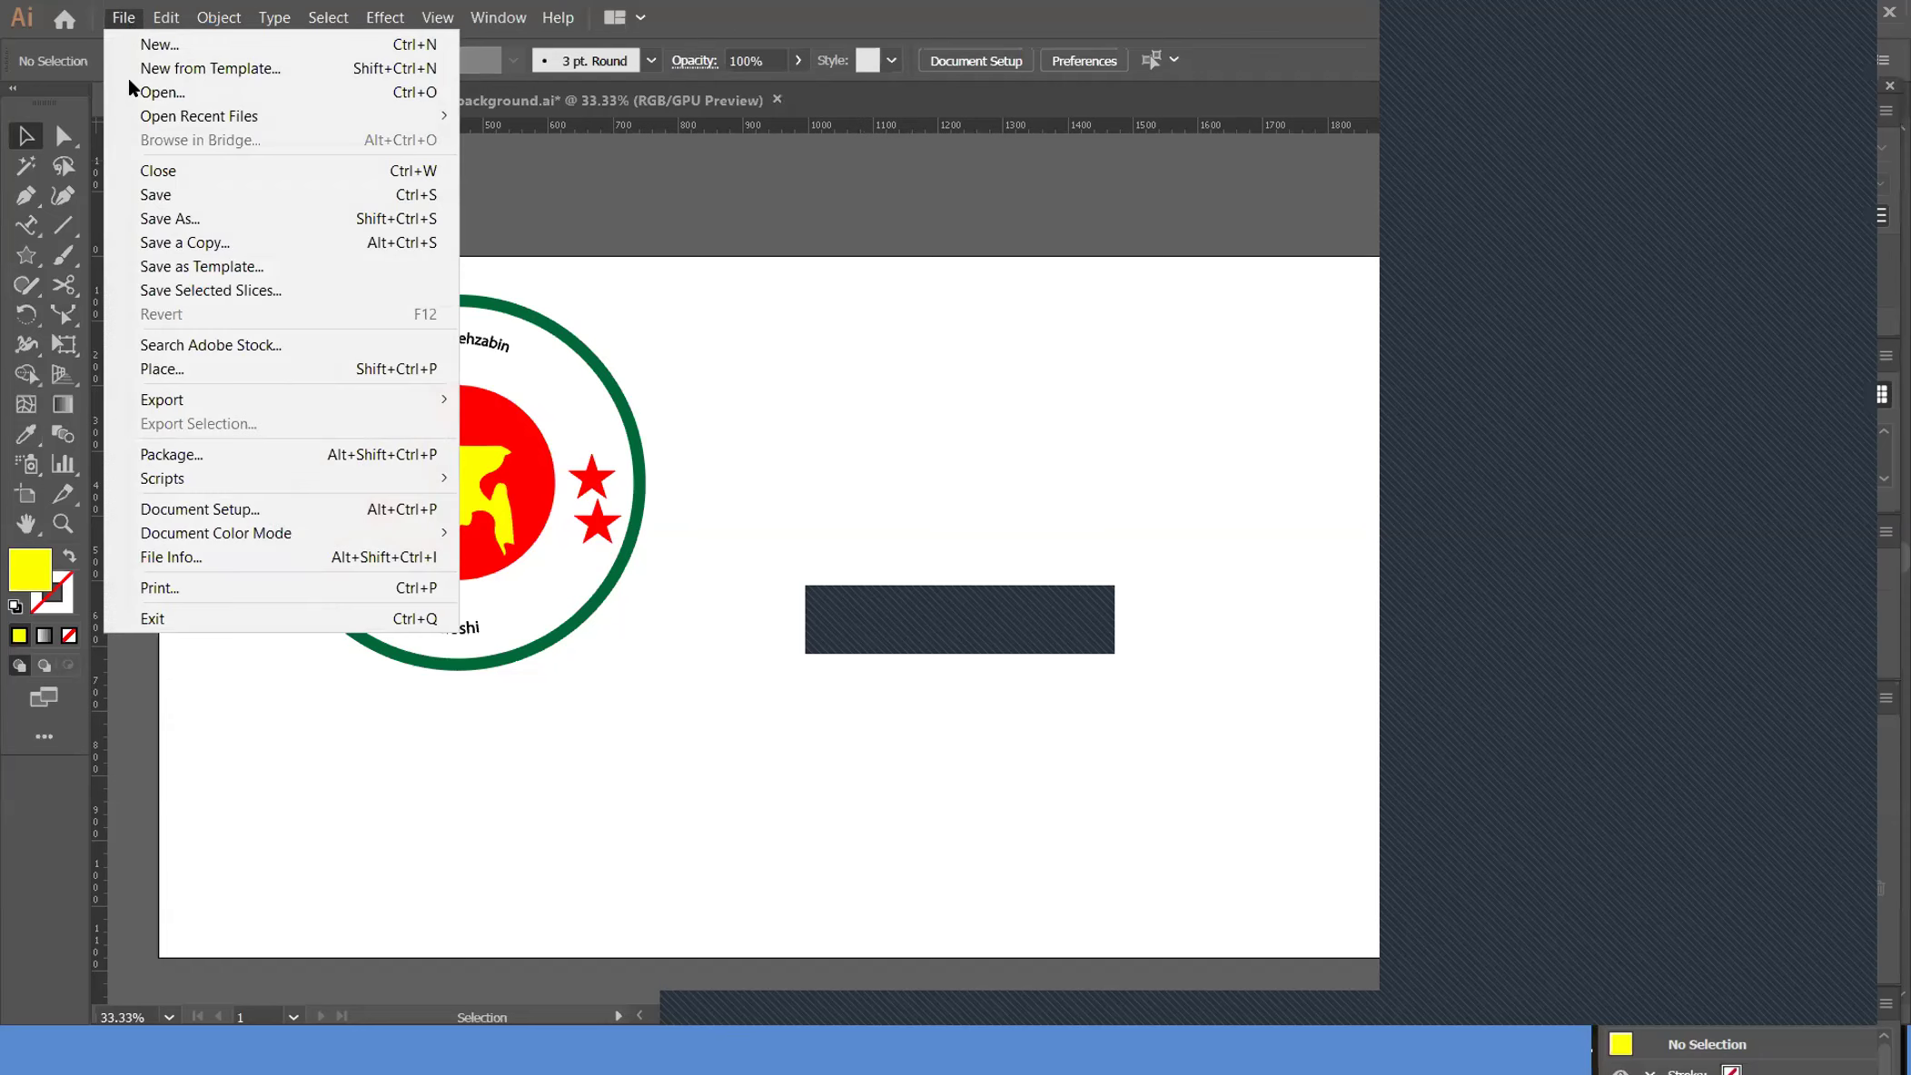
Place asia (1).eps from the Desktop onto the artboard as a linked file
{"action": "left_click", "coordinate": [164, 369]}
{"action": "left_click", "coordinate": [86, 185]}
{"action": "scroll", "coordinate": [383, 329], "scroll_direction": "down", "scroll_amount": 6}
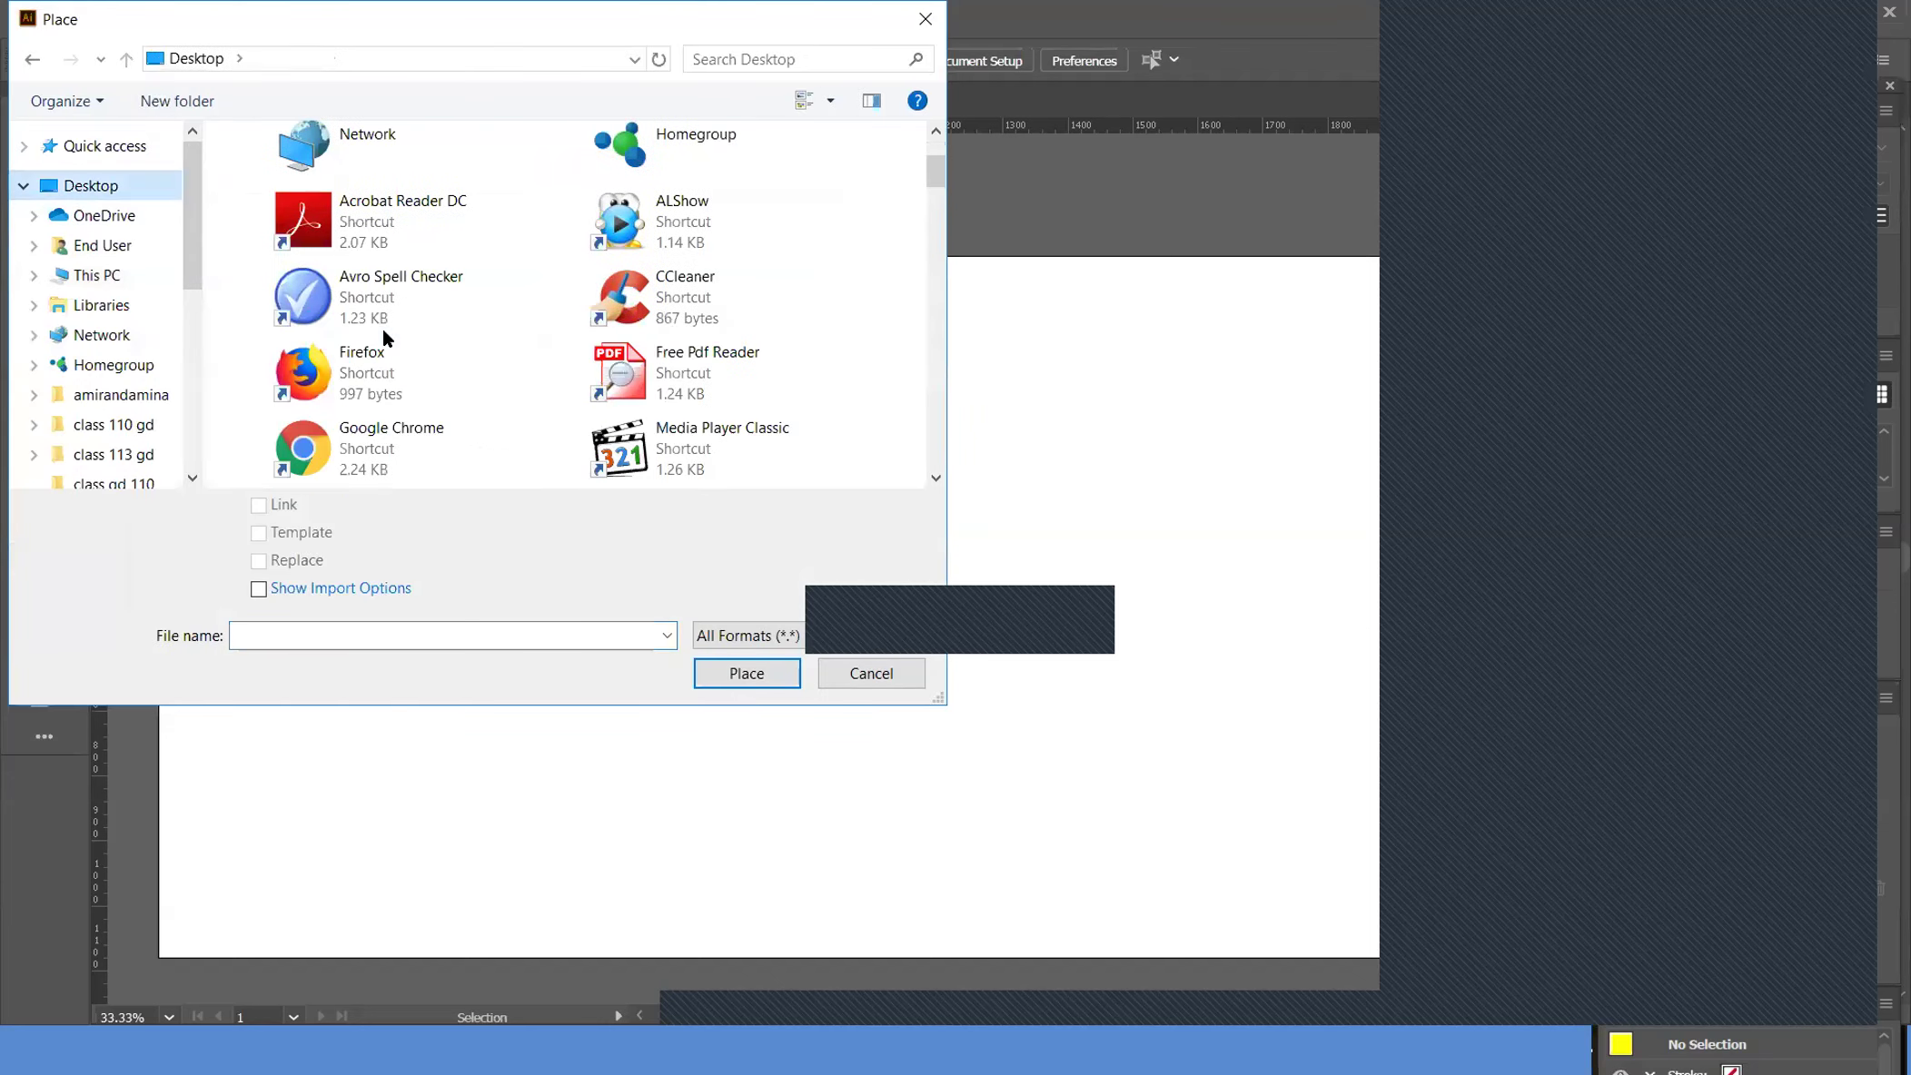
{"action": "scroll", "coordinate": [382, 332], "scroll_direction": "down", "scroll_amount": 3}
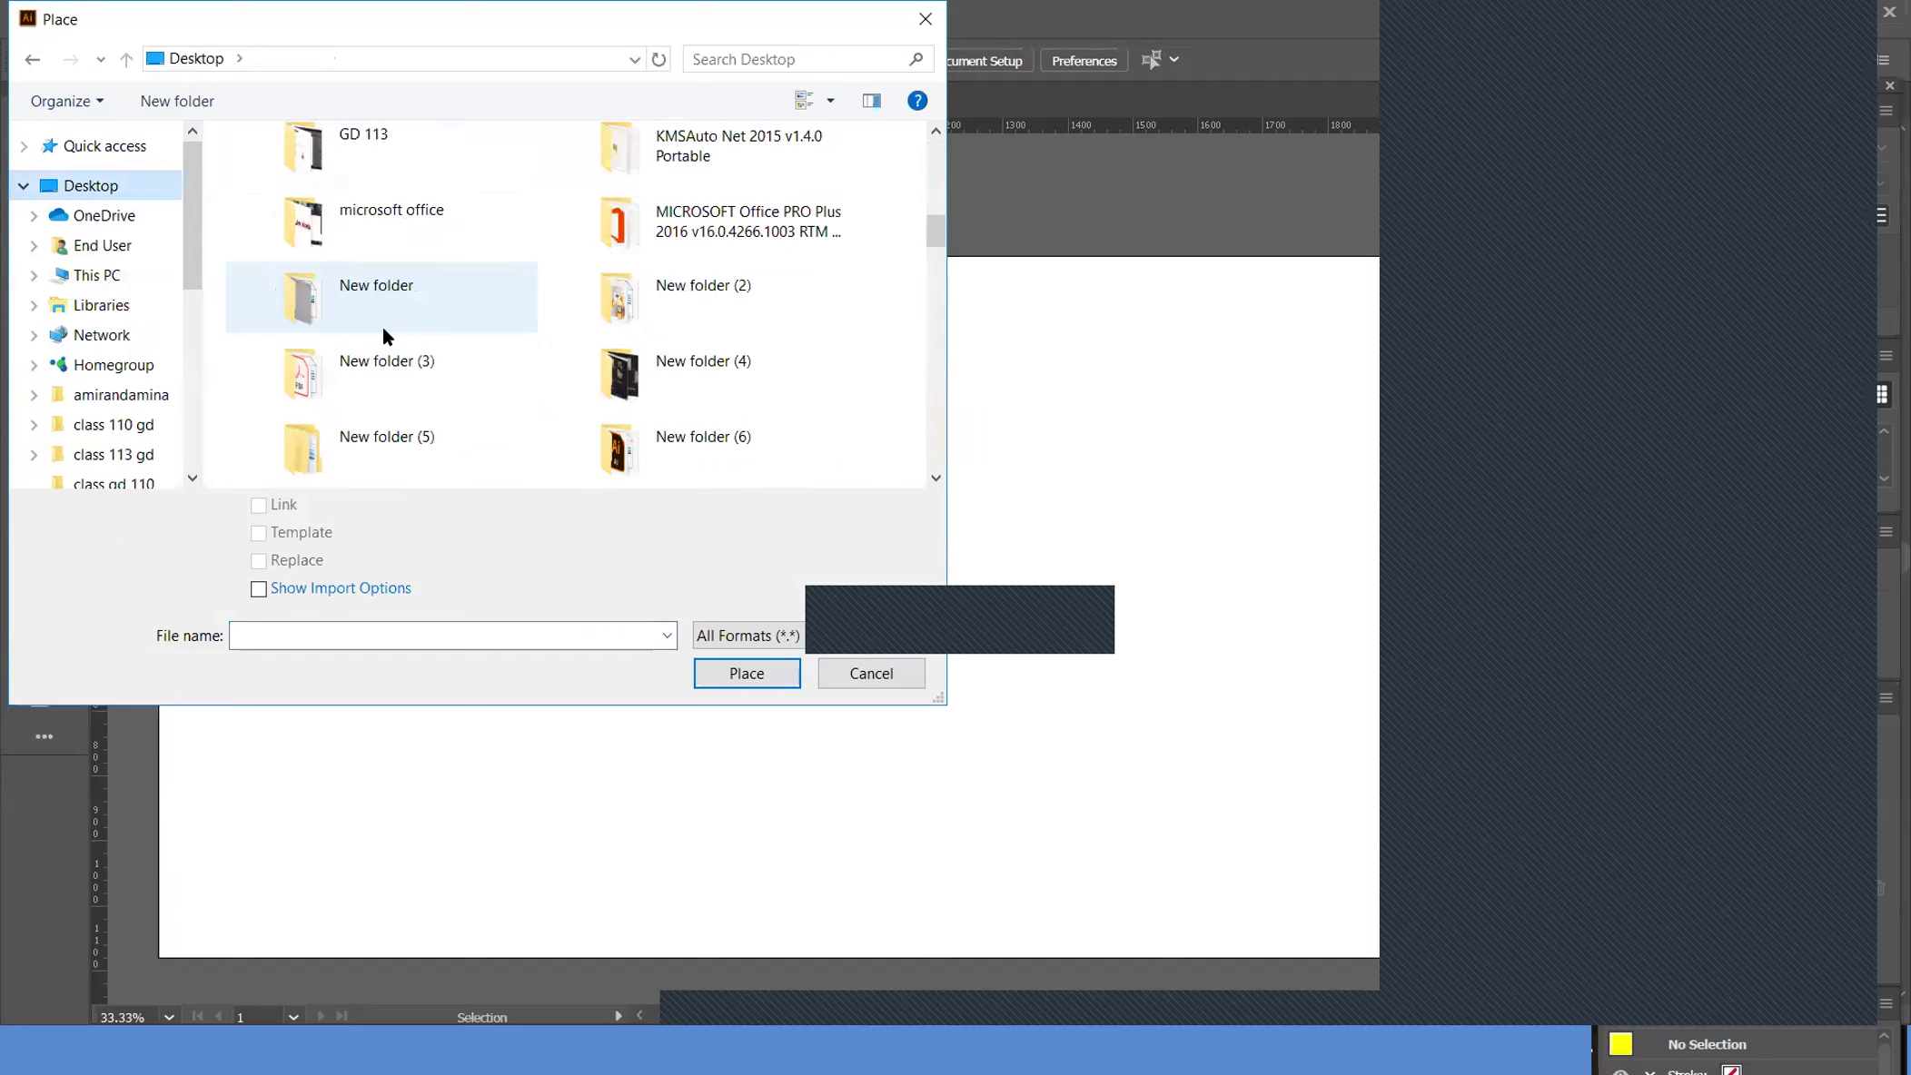
{"action": "scroll", "coordinate": [383, 329], "scroll_direction": "down", "scroll_amount": 3}
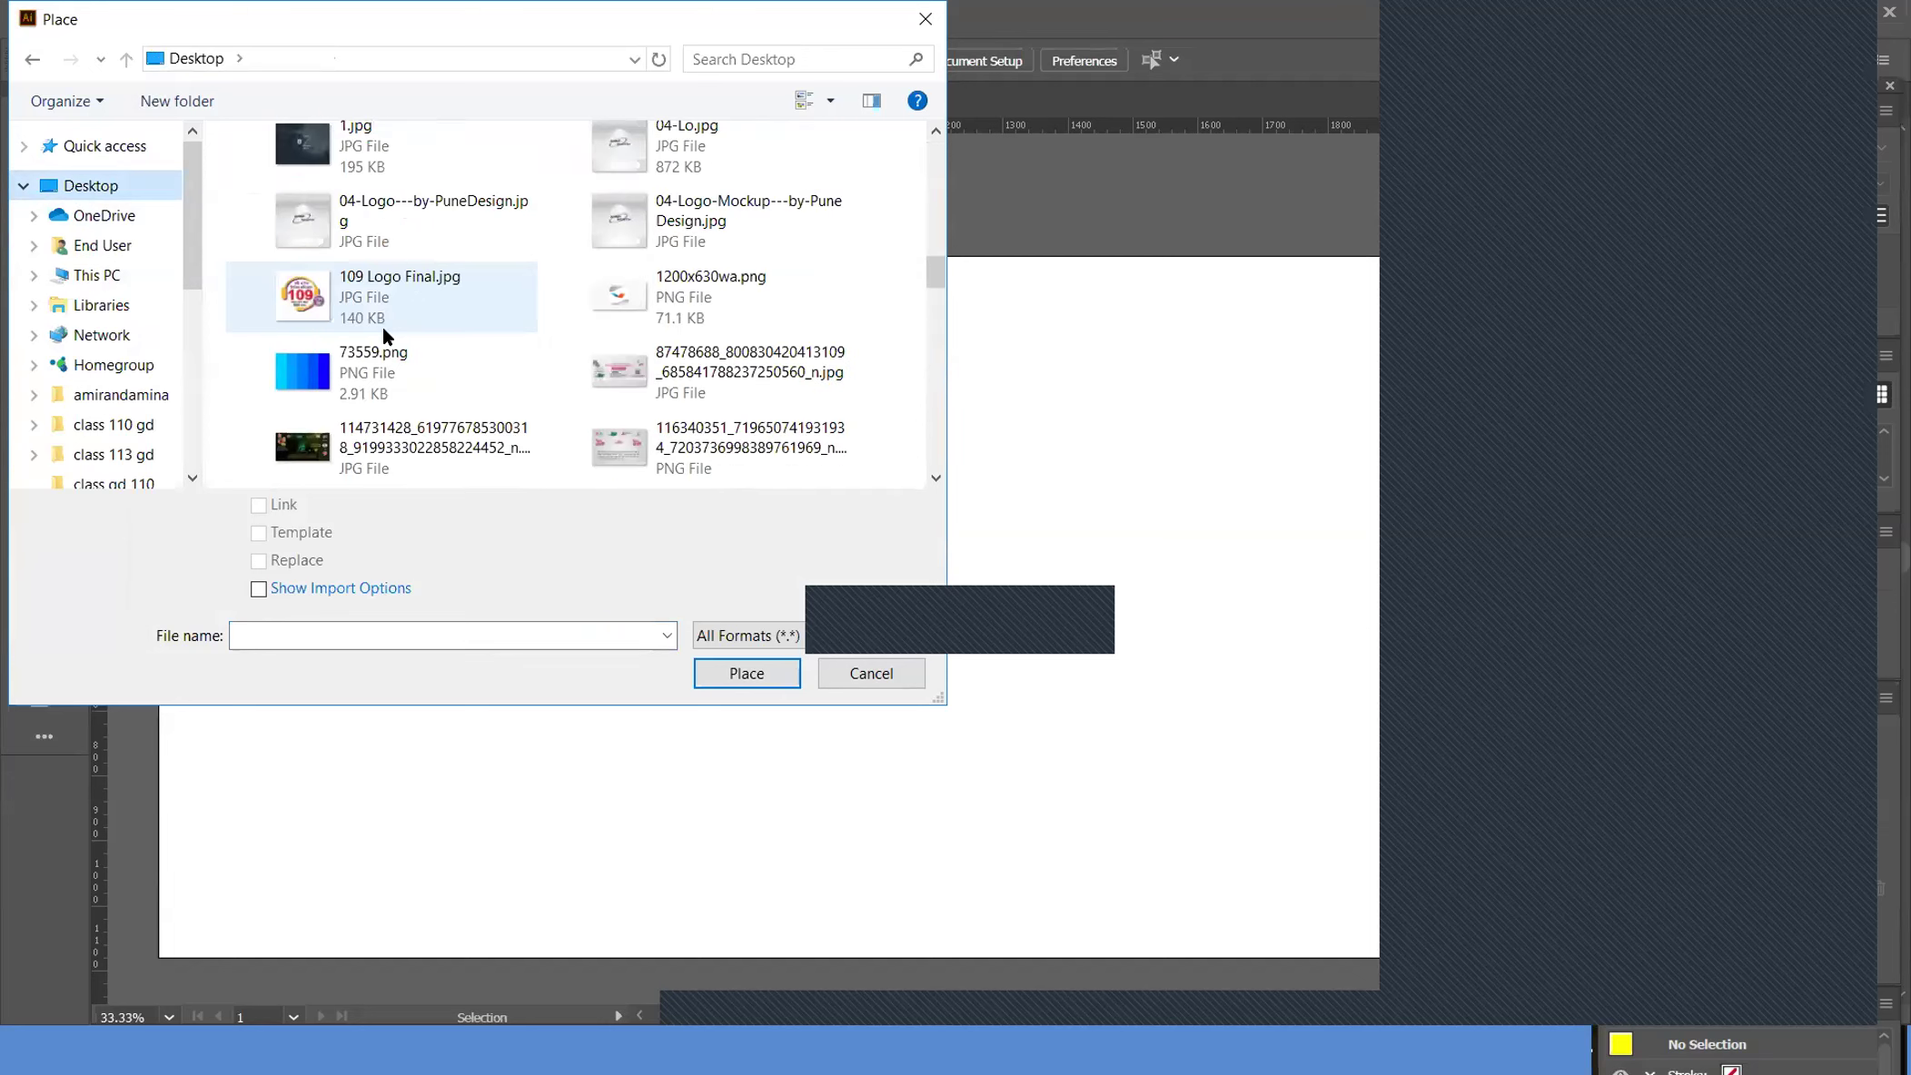
{"action": "scroll", "coordinate": [382, 329], "scroll_direction": "down", "scroll_amount": 3}
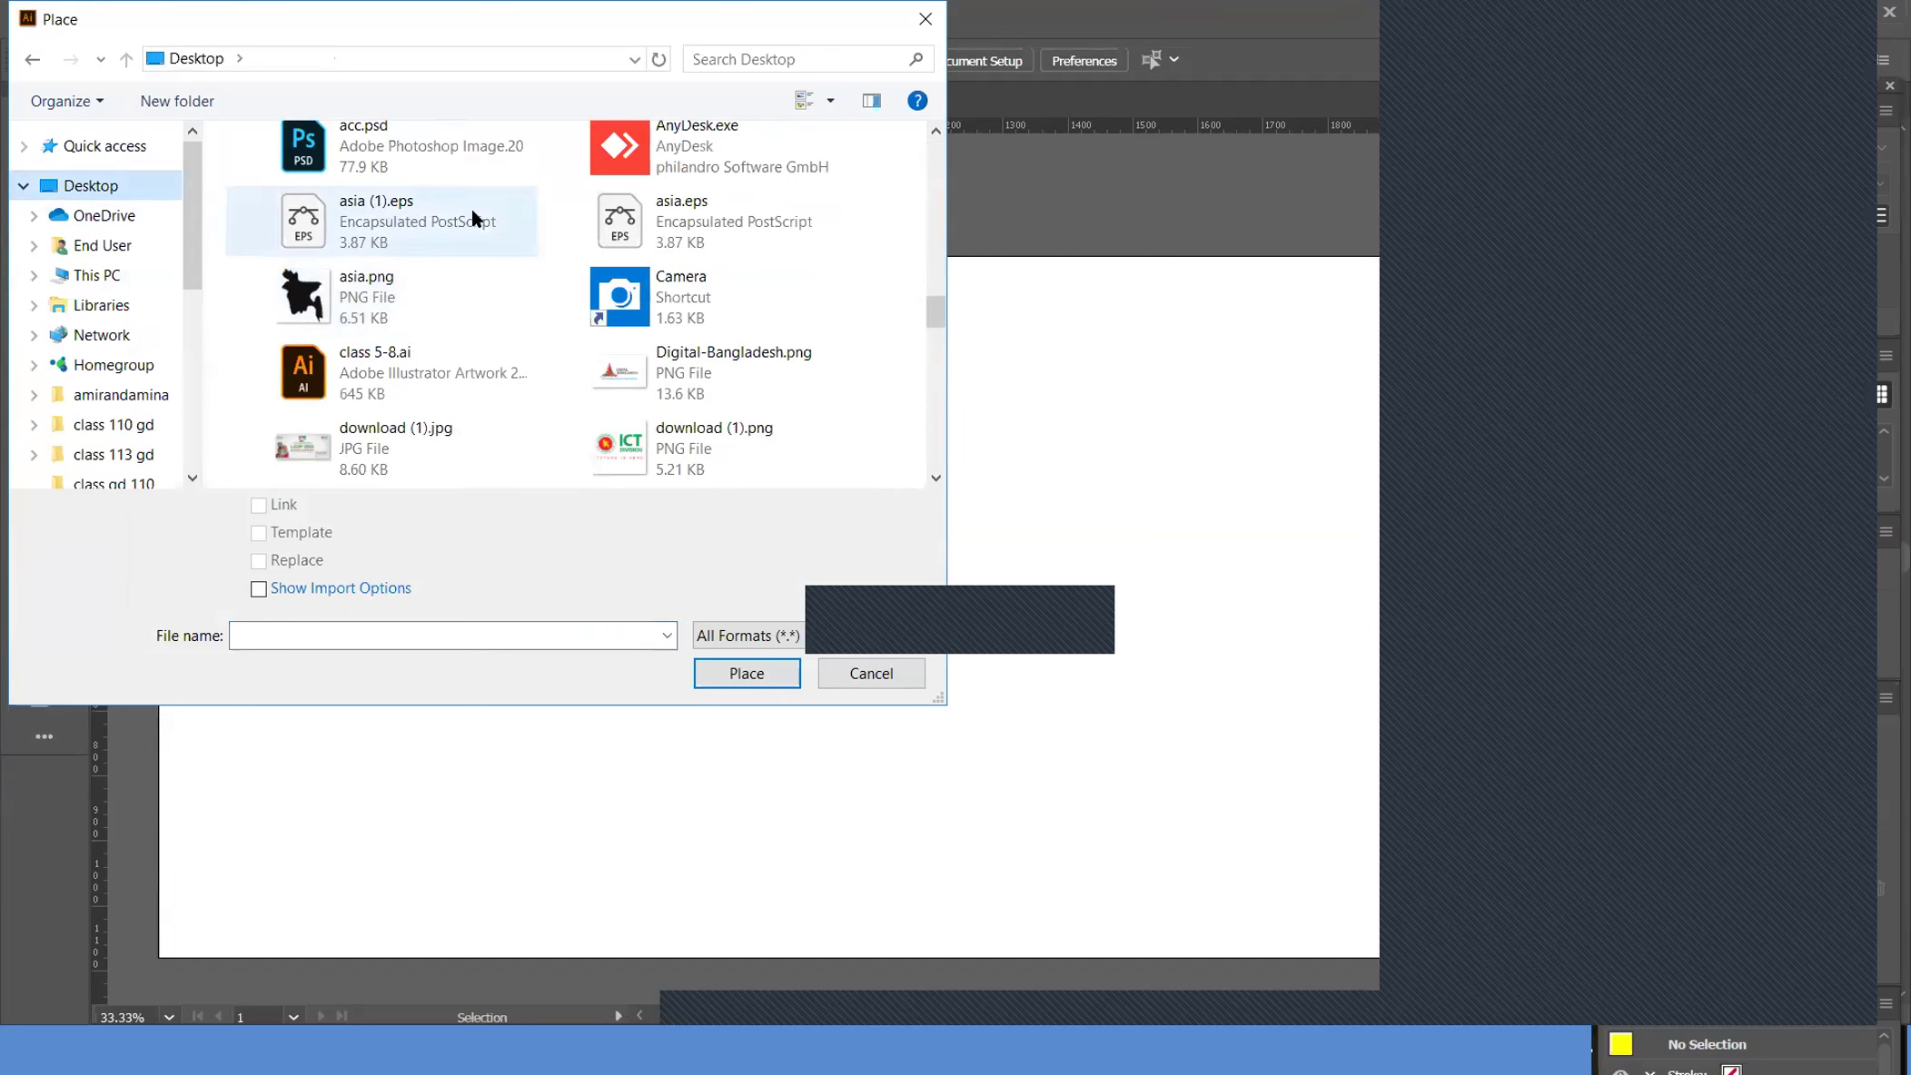
{"action": "left_click", "coordinate": [325, 240]}
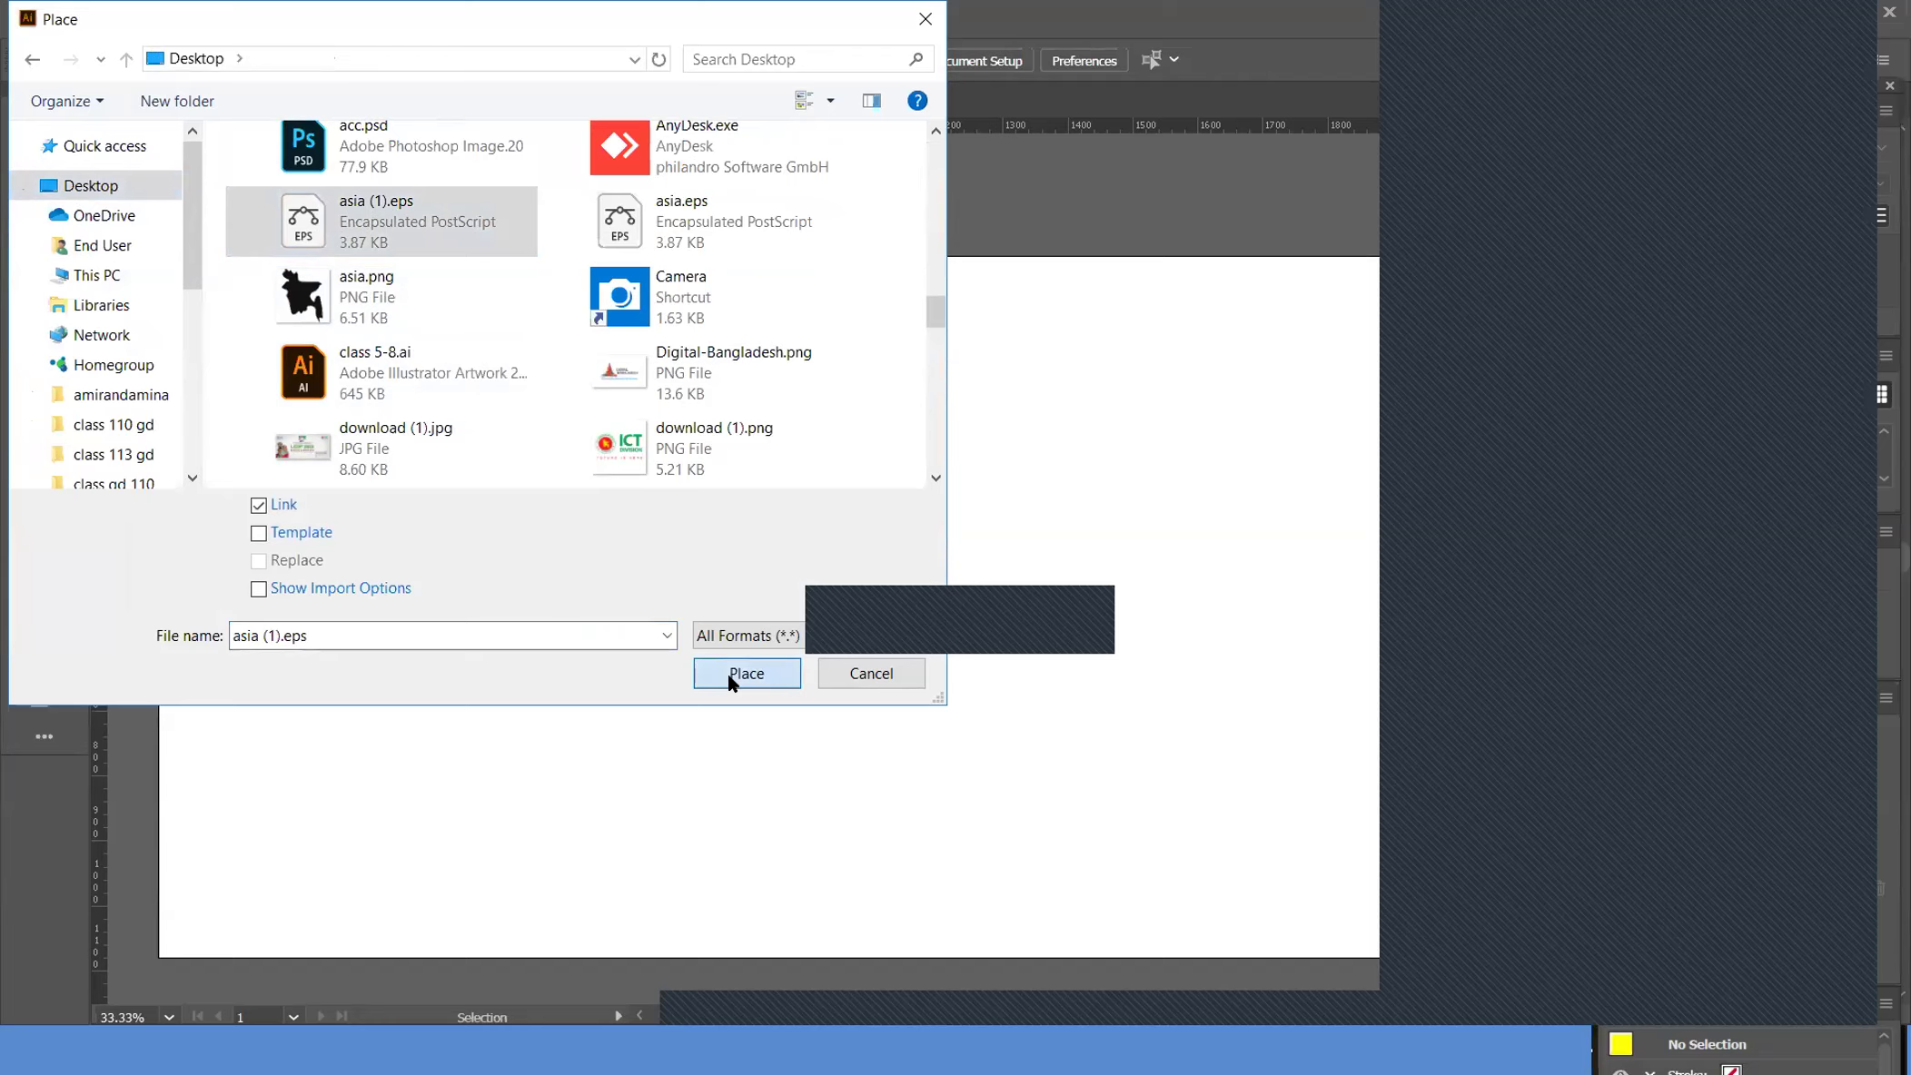
{"action": "left_click", "coordinate": [728, 673]}
{"action": "left_click", "coordinate": [803, 410]}
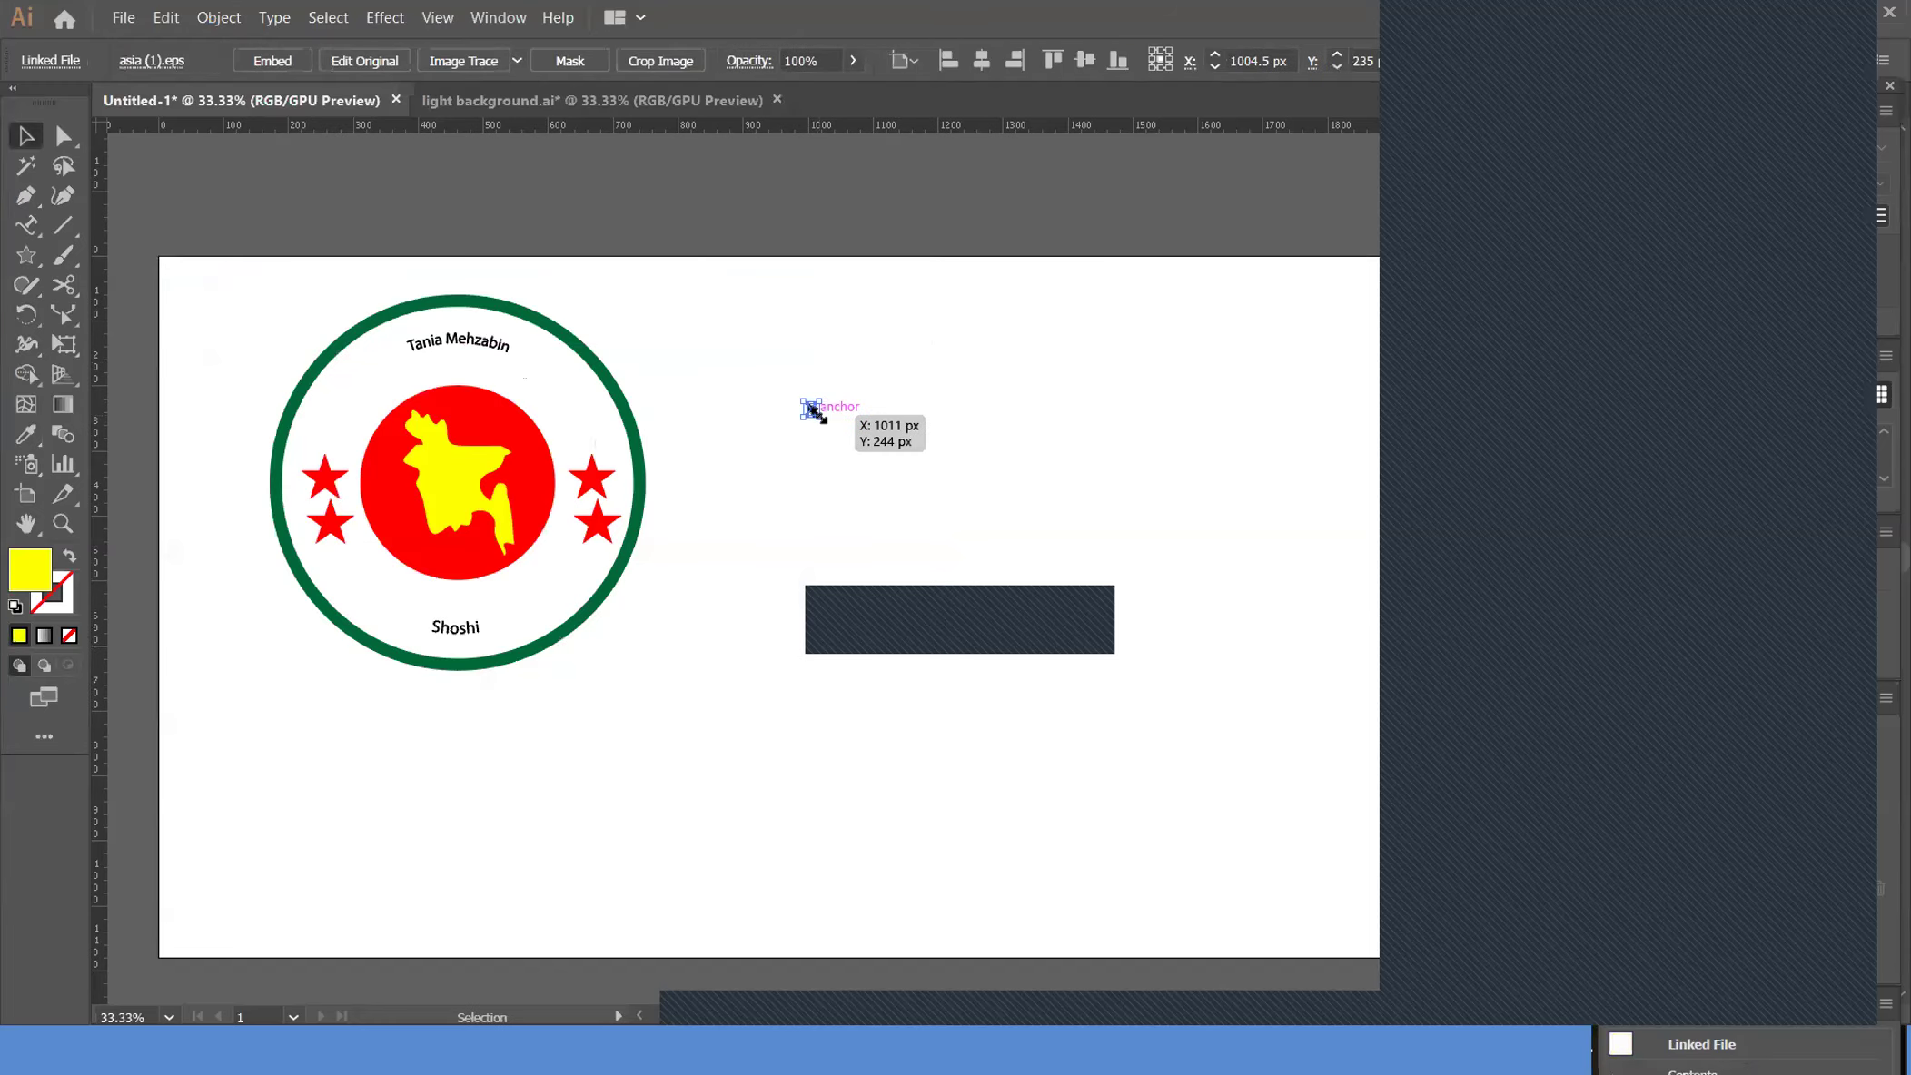
Enlarge and reposition the placed map, then embed it in the document
{"action": "left_click_drag", "start_coordinate": [812, 410], "coordinate": [894, 528]}
{"action": "left_click_drag", "start_coordinate": [824, 408], "coordinate": [1004, 499]}
{"action": "left_click", "coordinate": [895, 590]}
{"action": "left_click", "coordinate": [999, 508]}
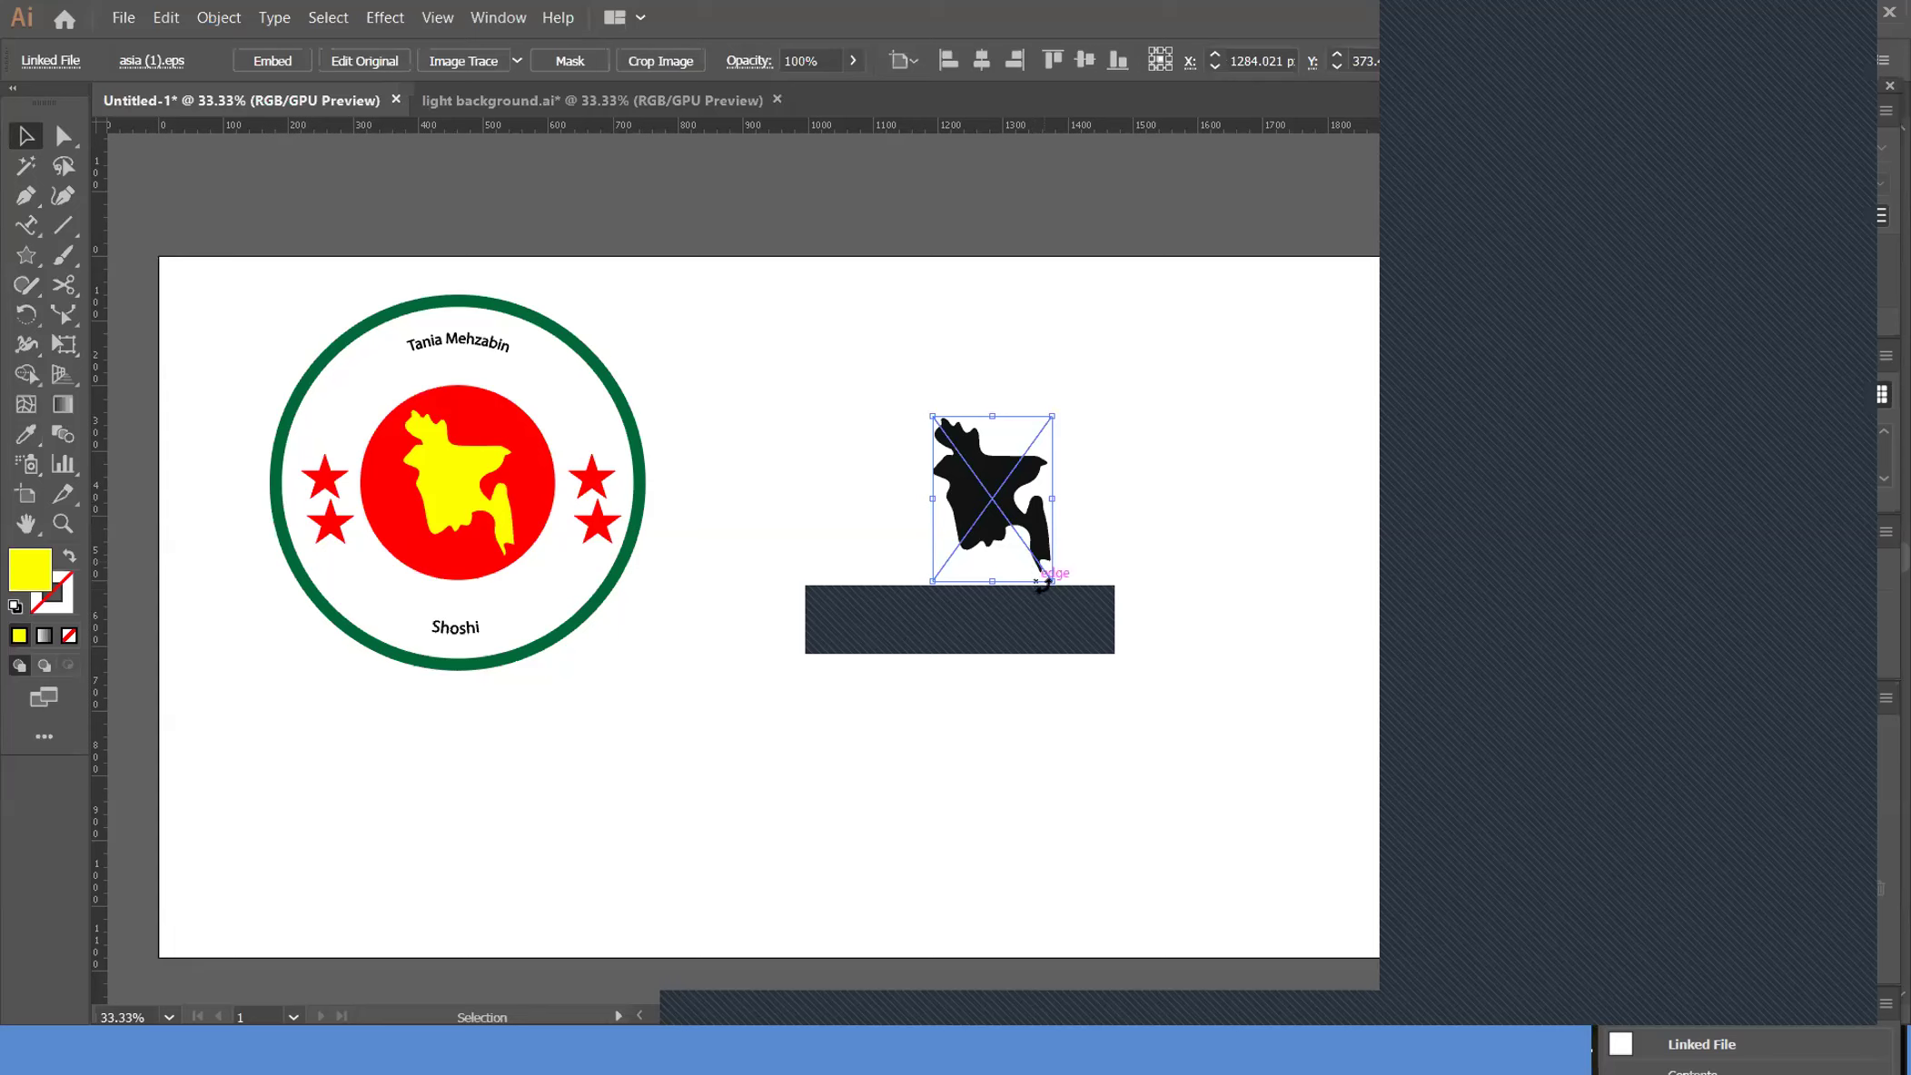
{"action": "left_click_drag", "start_coordinate": [1051, 581], "coordinate": [1091, 634]}
{"action": "left_click", "coordinate": [989, 695]}
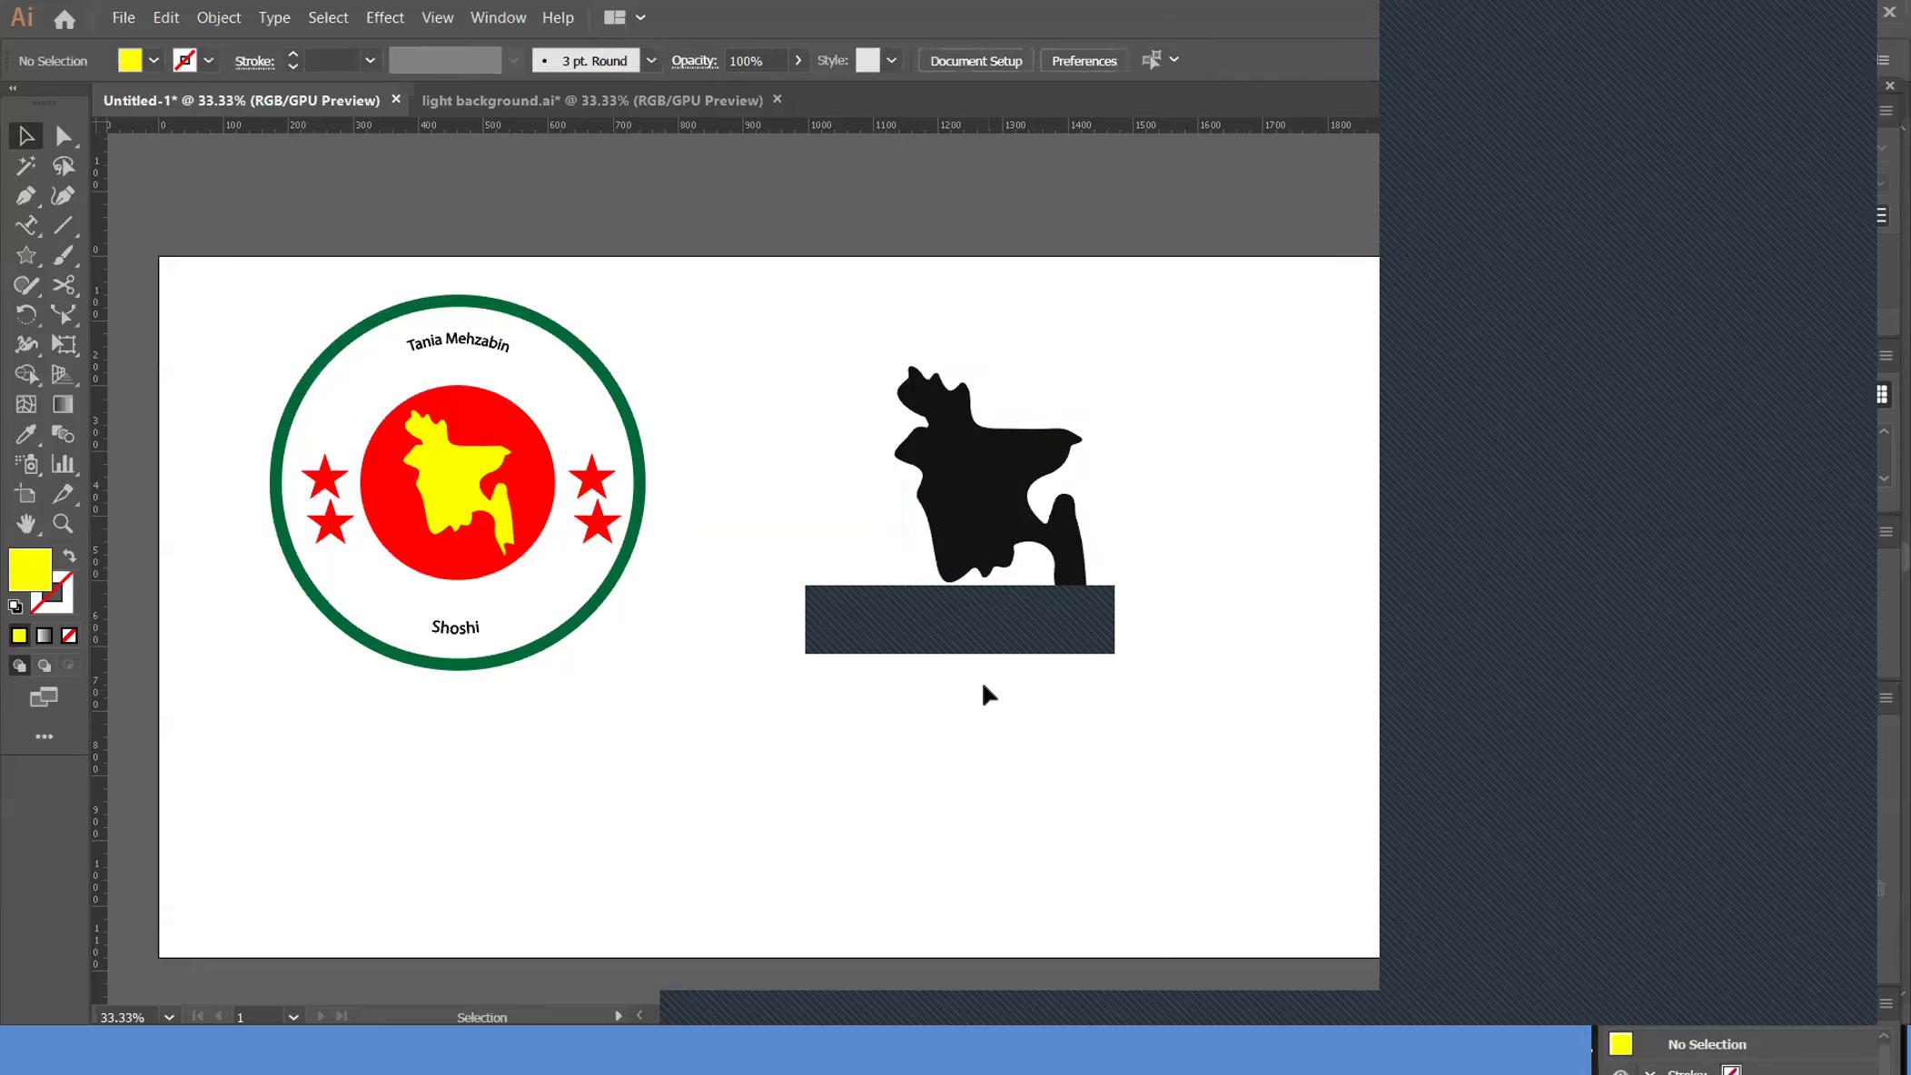
{"action": "left_click", "coordinate": [957, 450]}
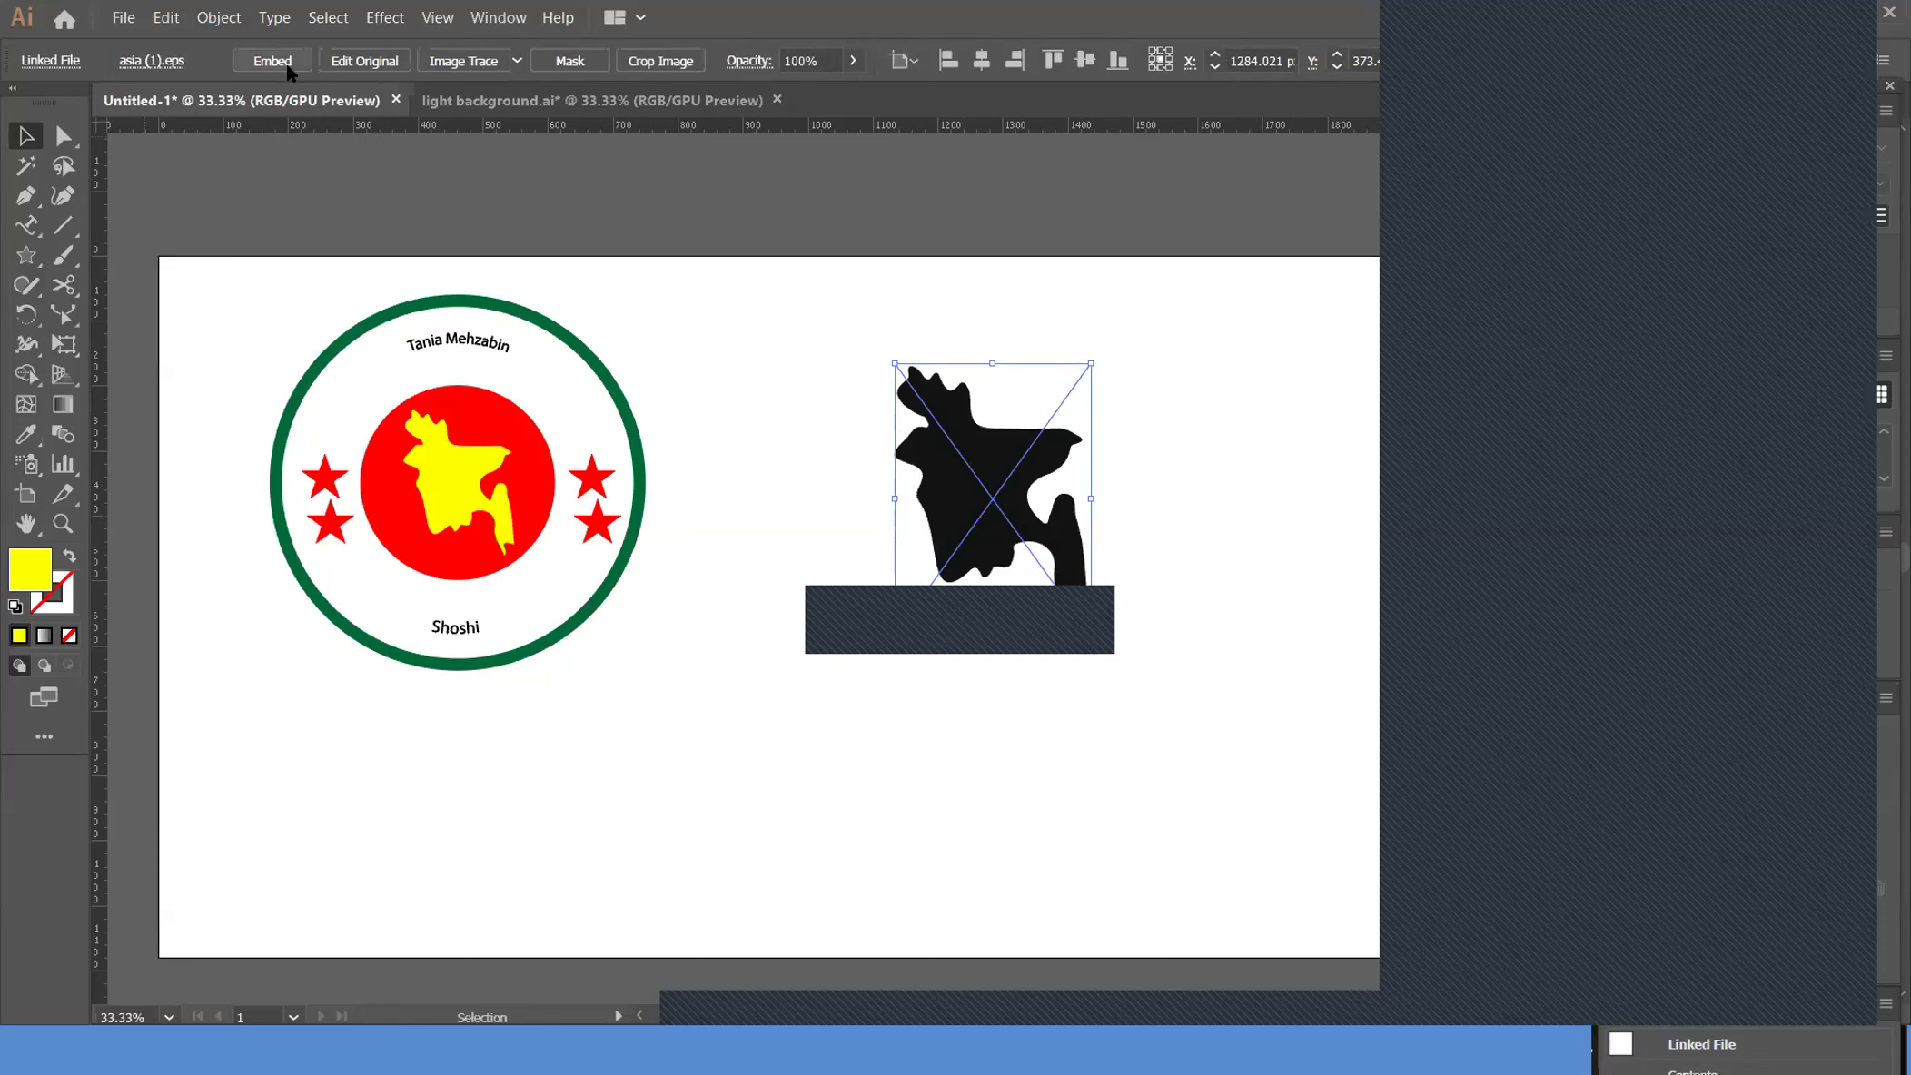
{"action": "left_click", "coordinate": [287, 68]}
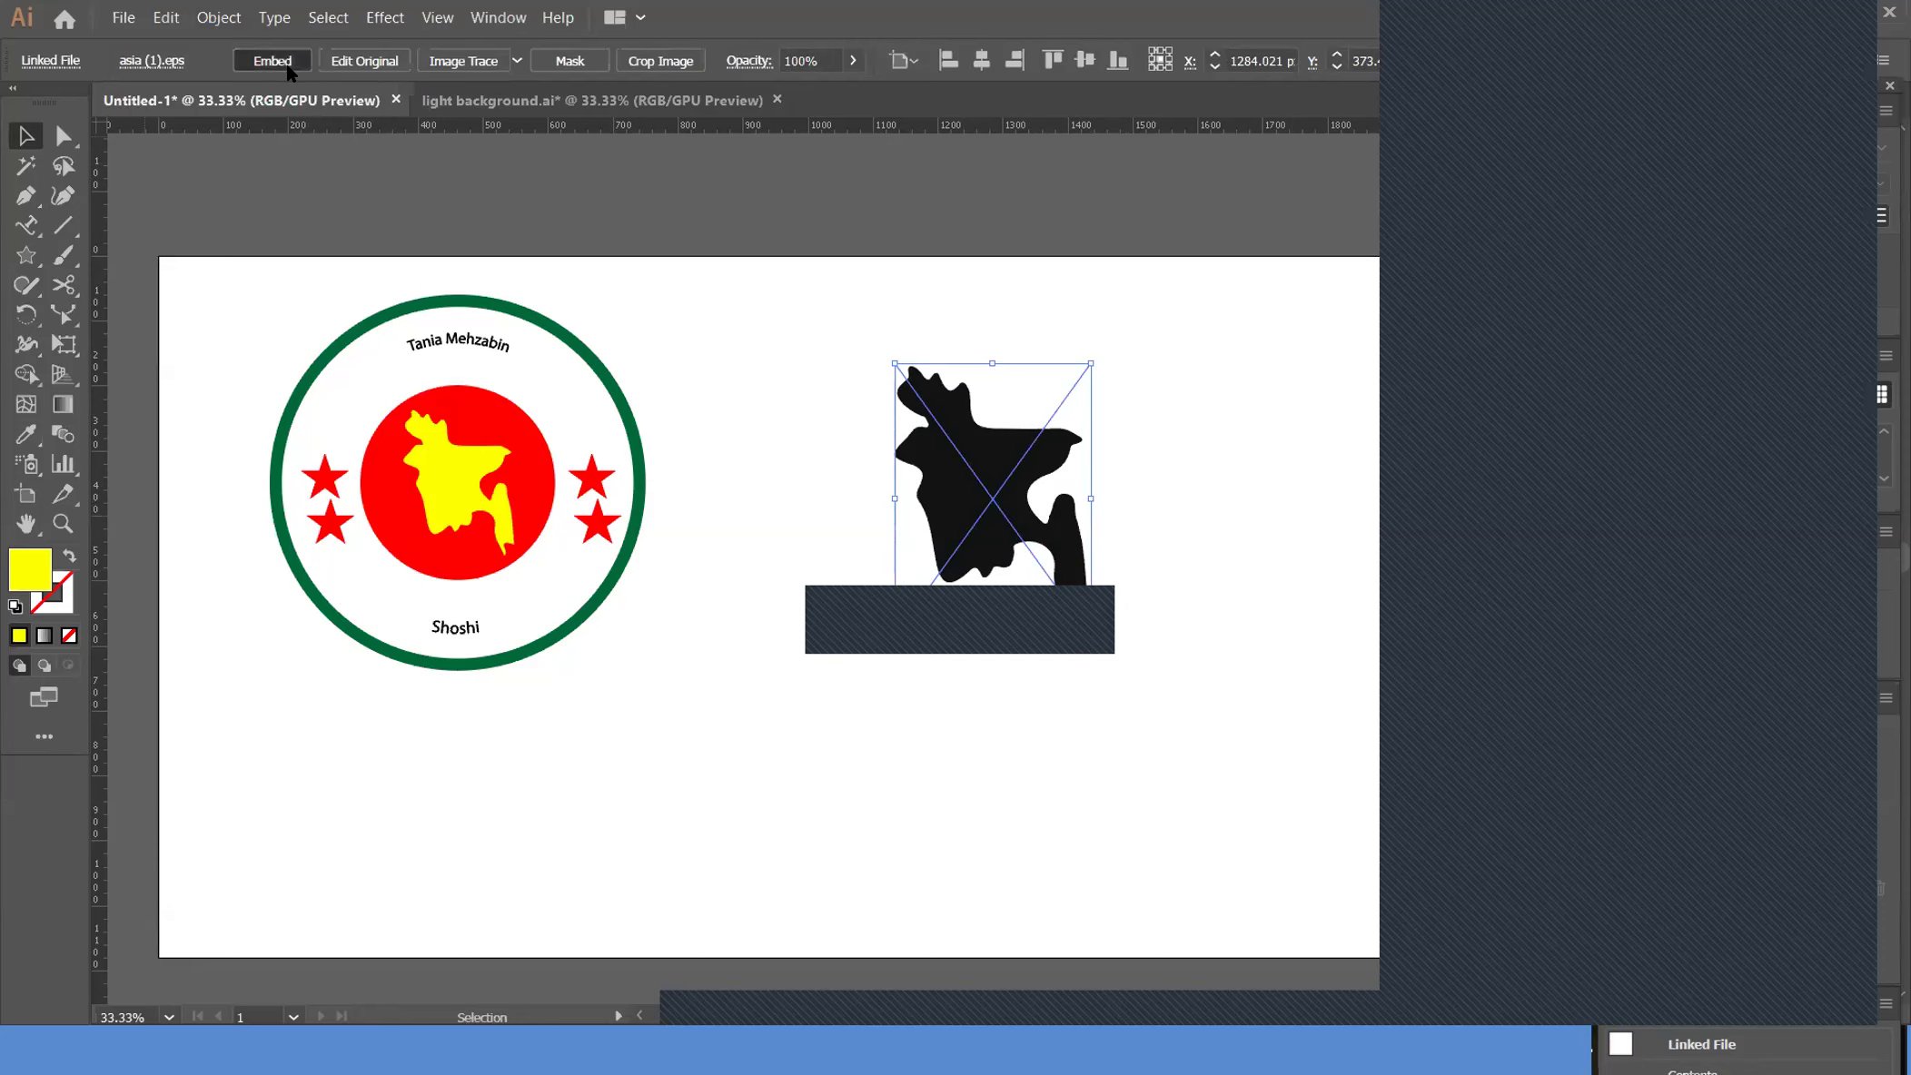
Undo stray anchor edits and fill the embedded map solid yellow
{"action": "left_click", "coordinate": [67, 135]}
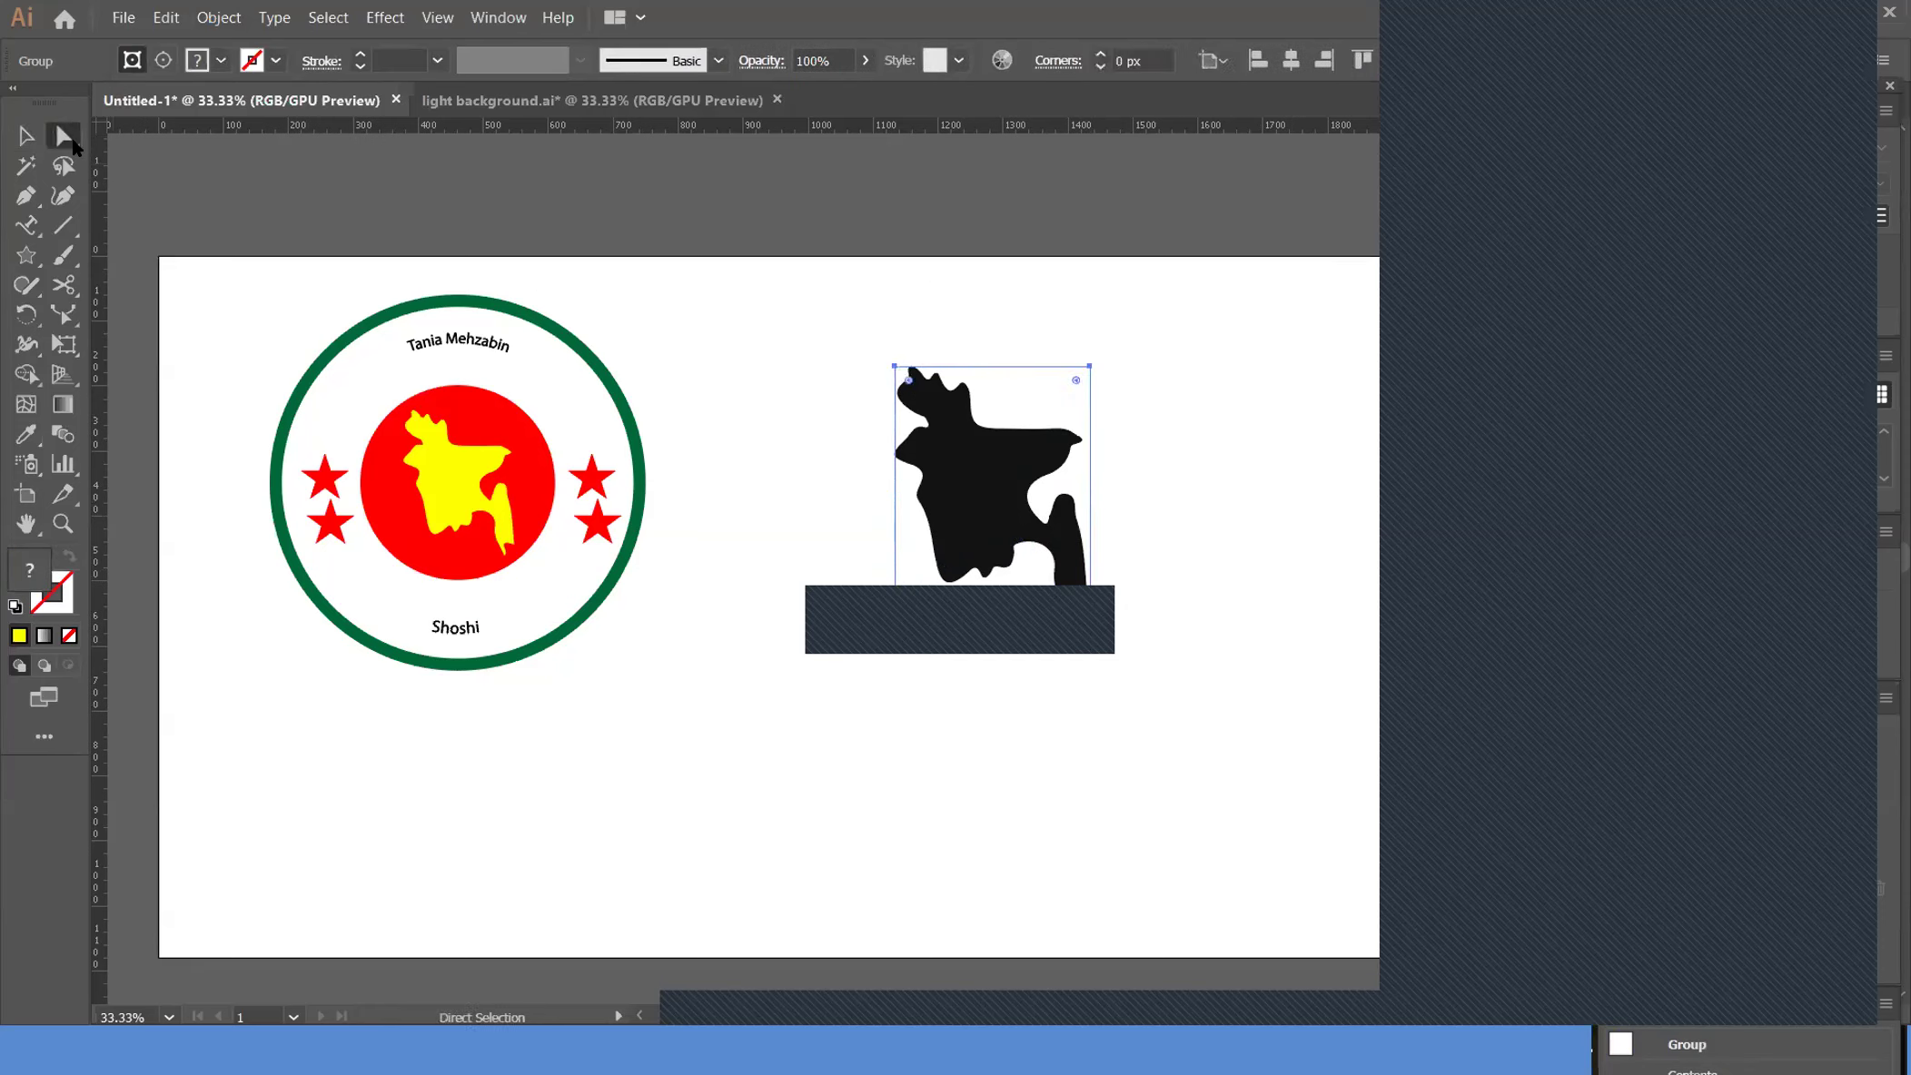
{"action": "left_click", "coordinate": [1090, 365]}
{"action": "left_click_drag", "start_coordinate": [1091, 364], "coordinate": [754, 752]}
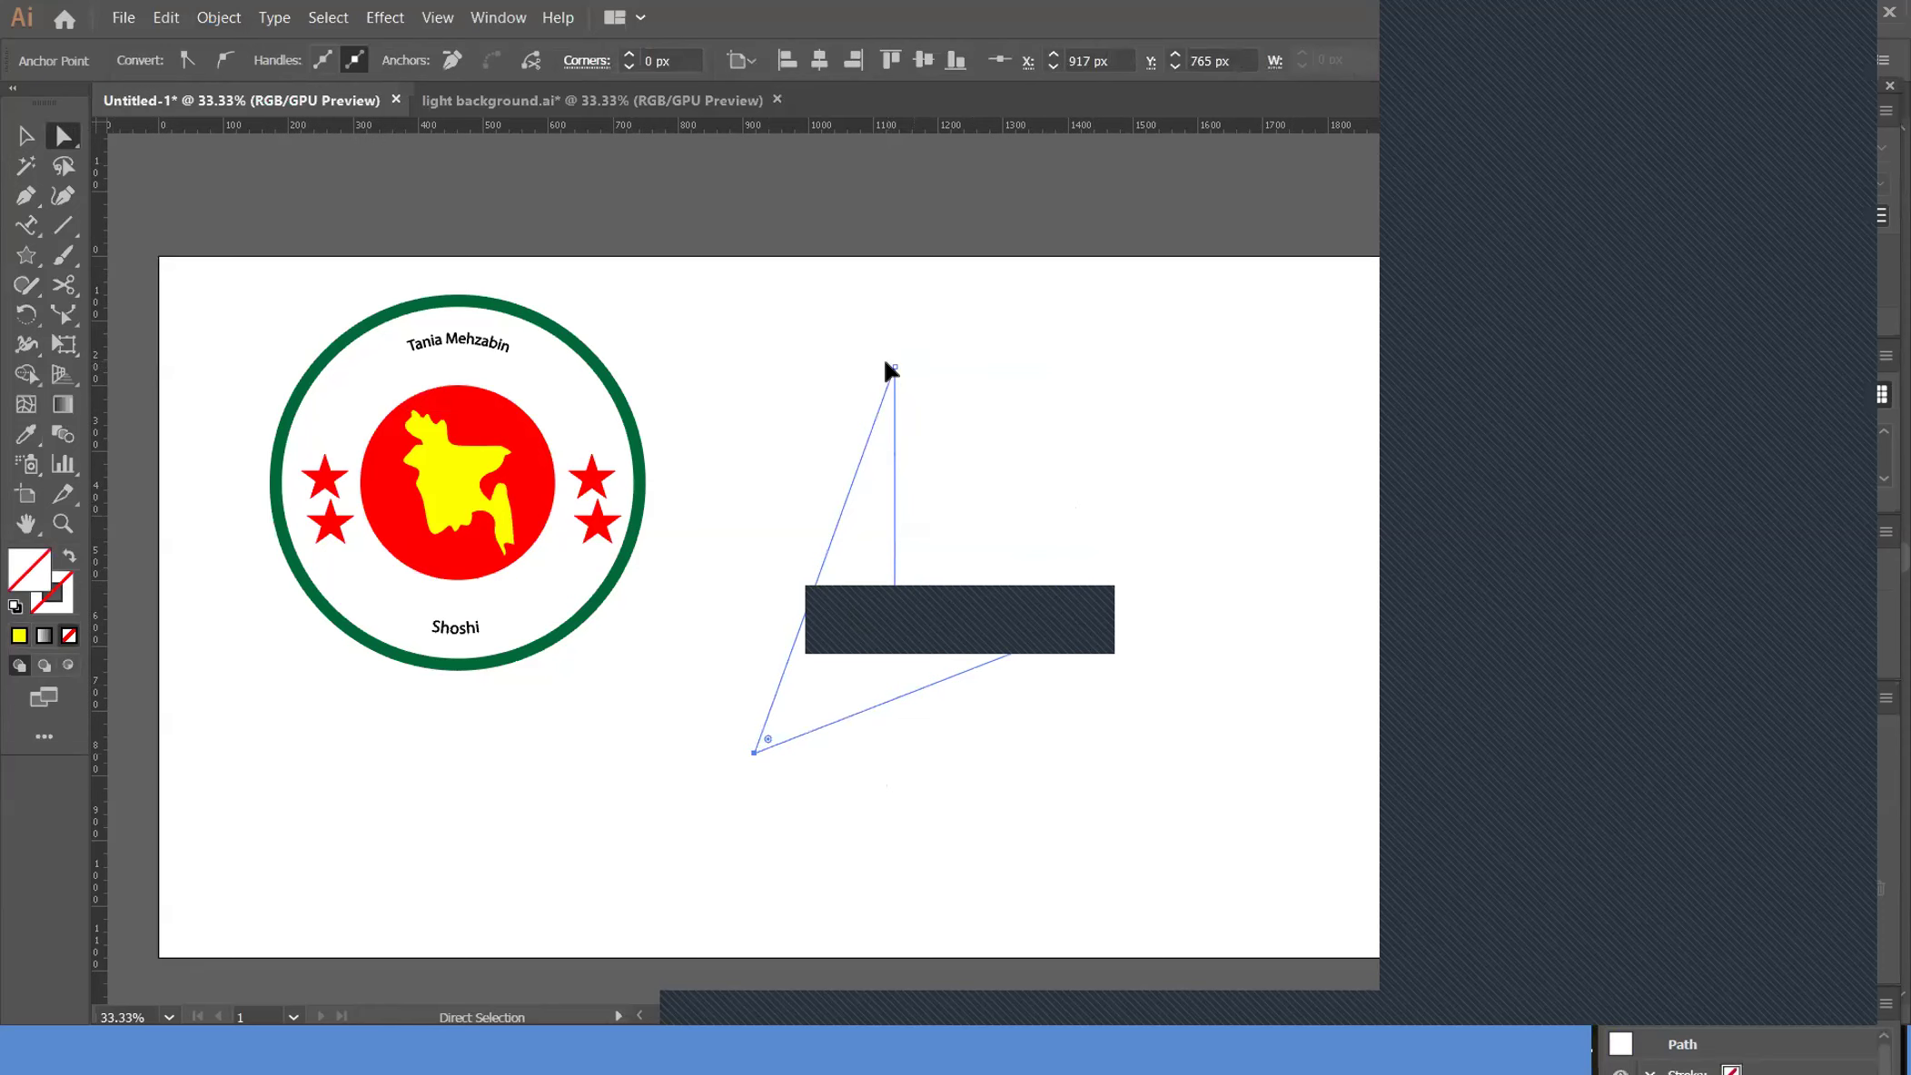
{"action": "left_click_drag", "start_coordinate": [895, 368], "coordinate": [860, 712]}
{"action": "left_click_drag", "start_coordinate": [1094, 620], "coordinate": [690, 717]}
{"action": "key", "text": "ctrl+z"}
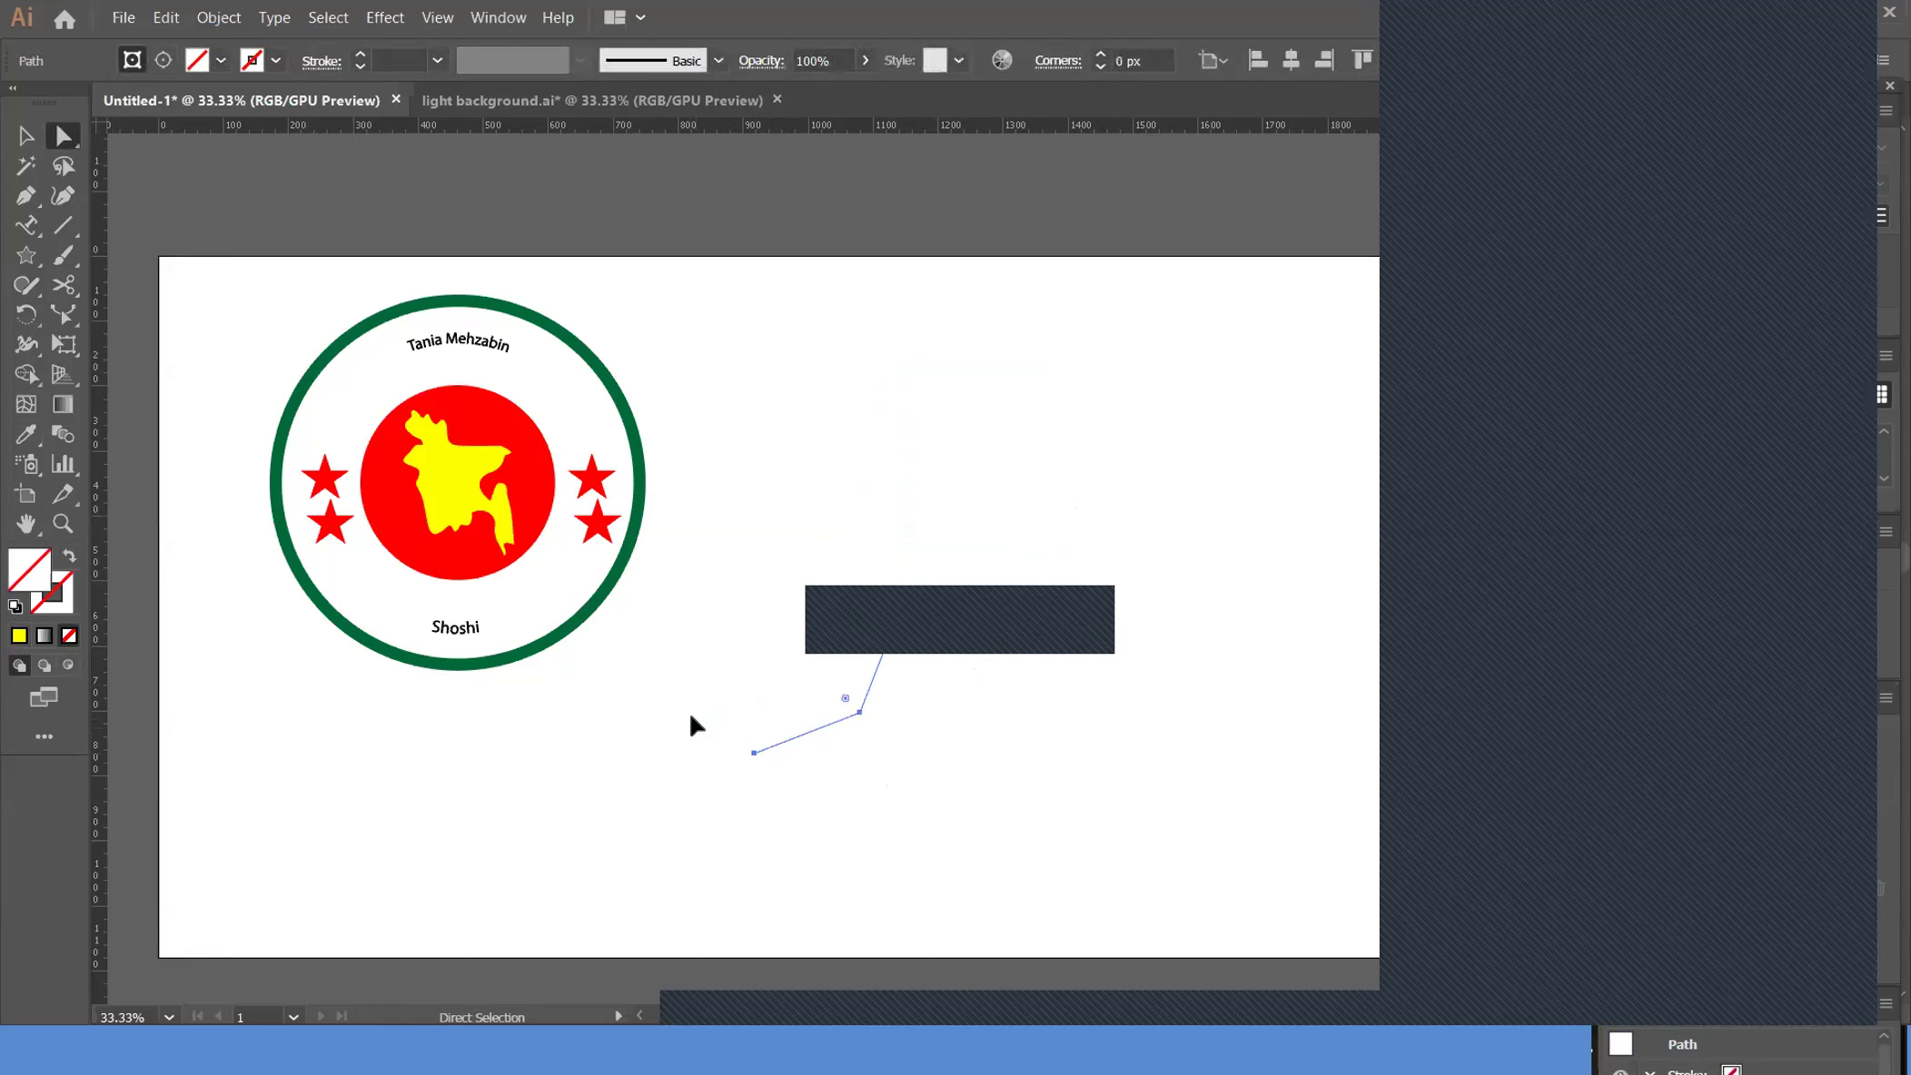
{"action": "key", "text": "ctrl+z"}
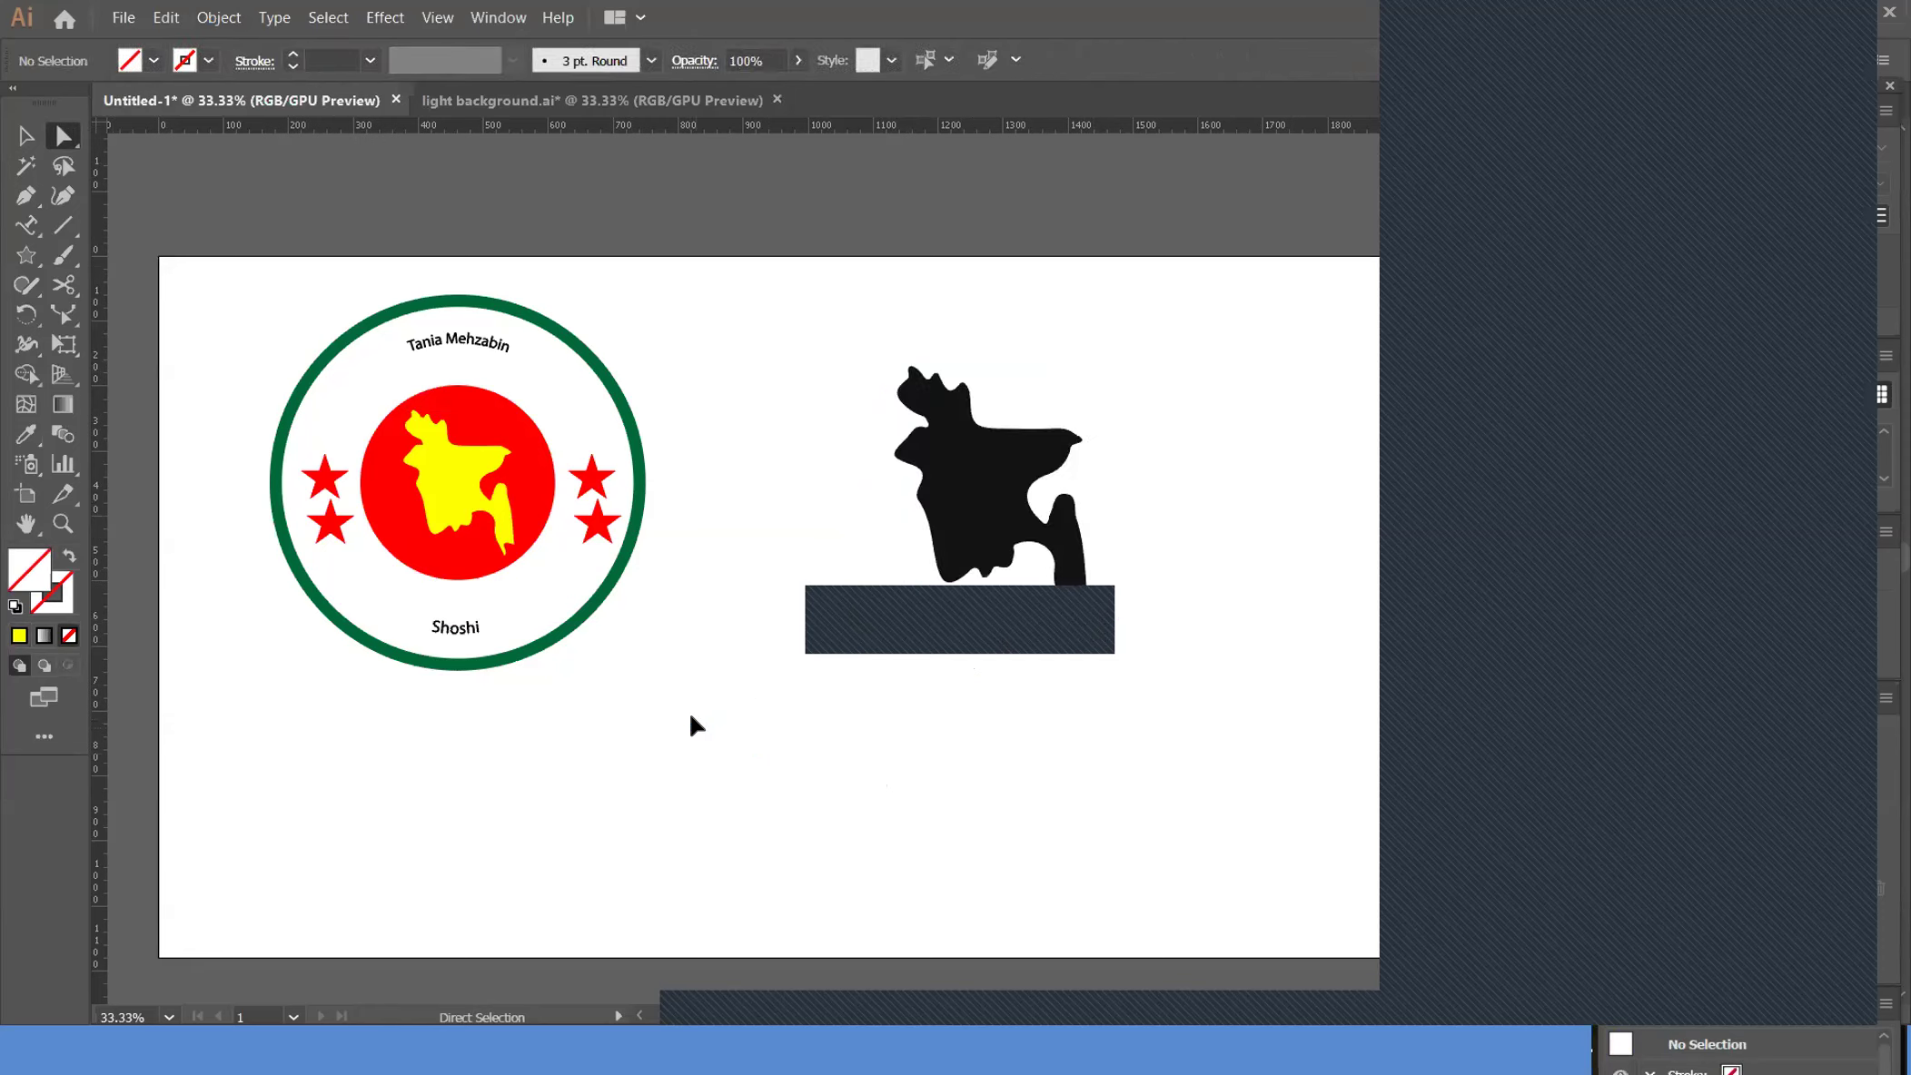
{"action": "left_click", "coordinate": [991, 482]}
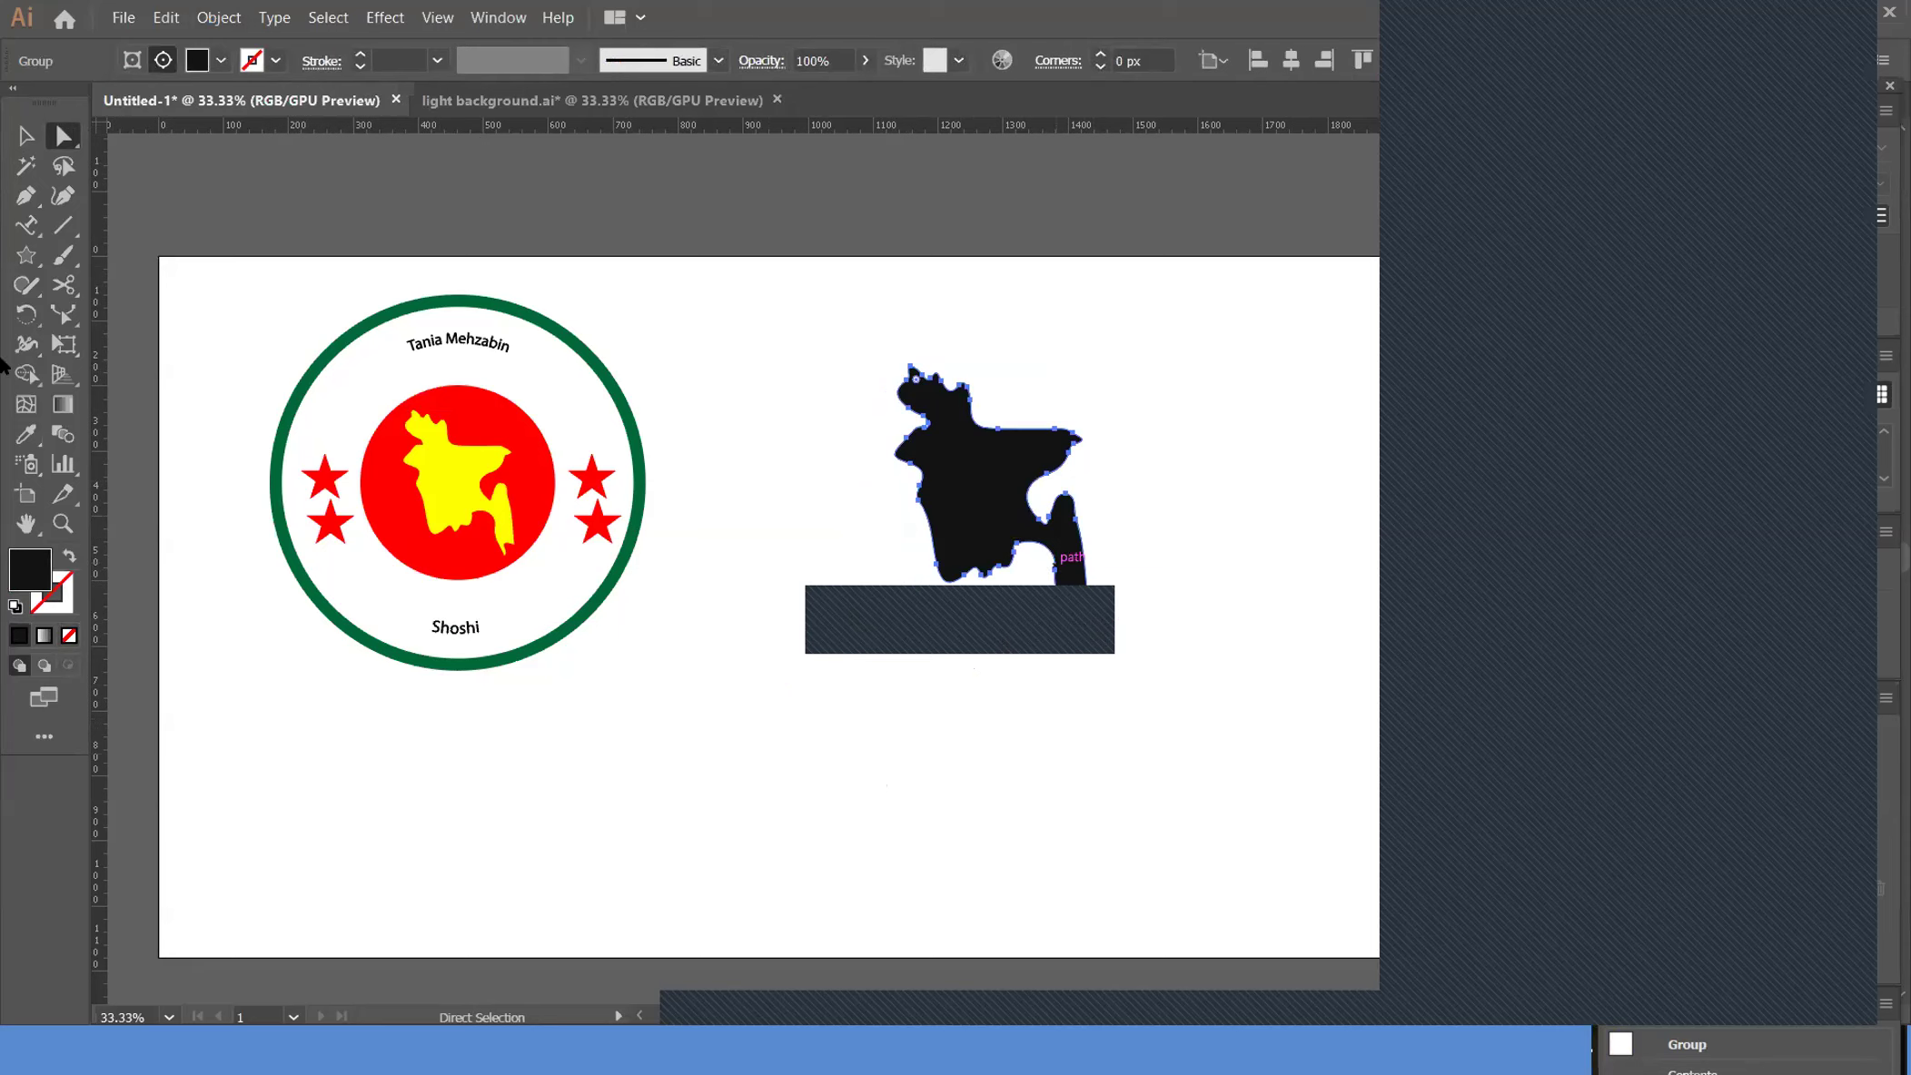
{"action": "left_click", "coordinate": [221, 60]}
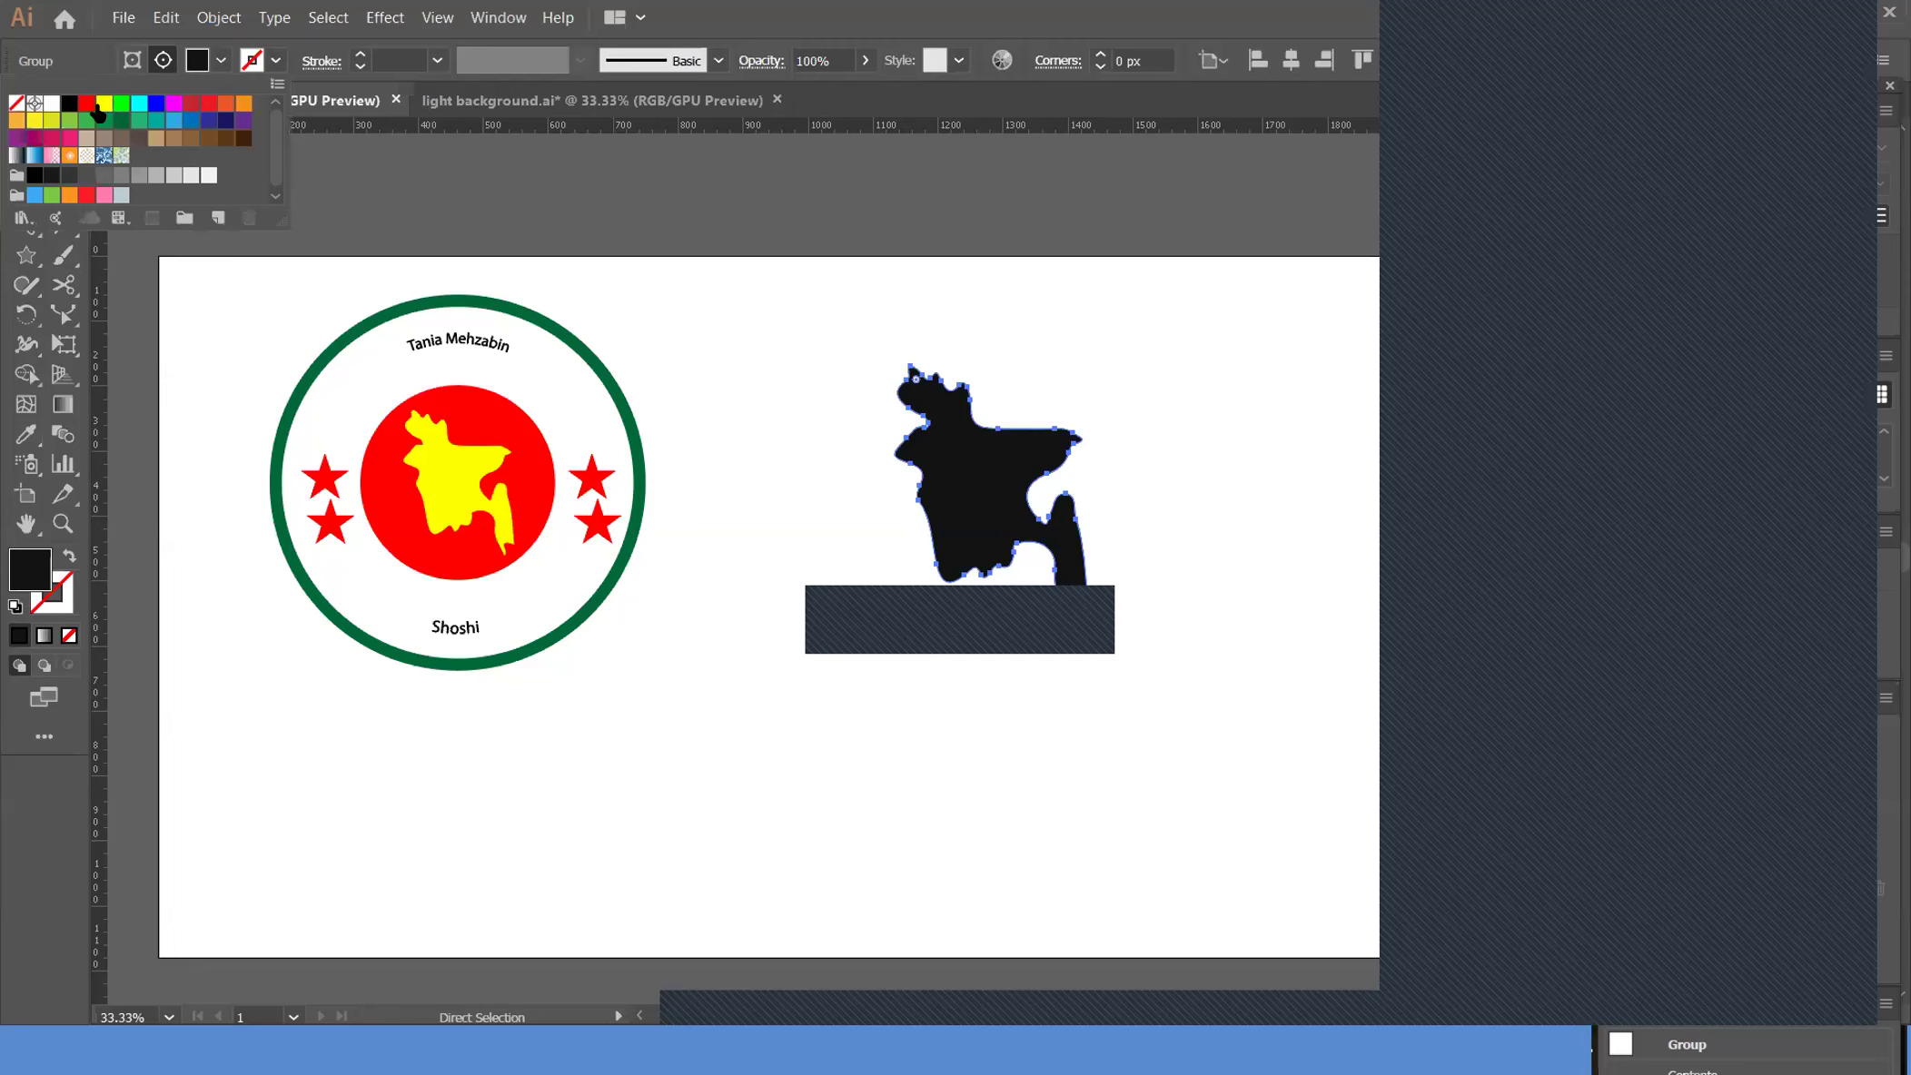
{"action": "left_click", "coordinate": [104, 104]}
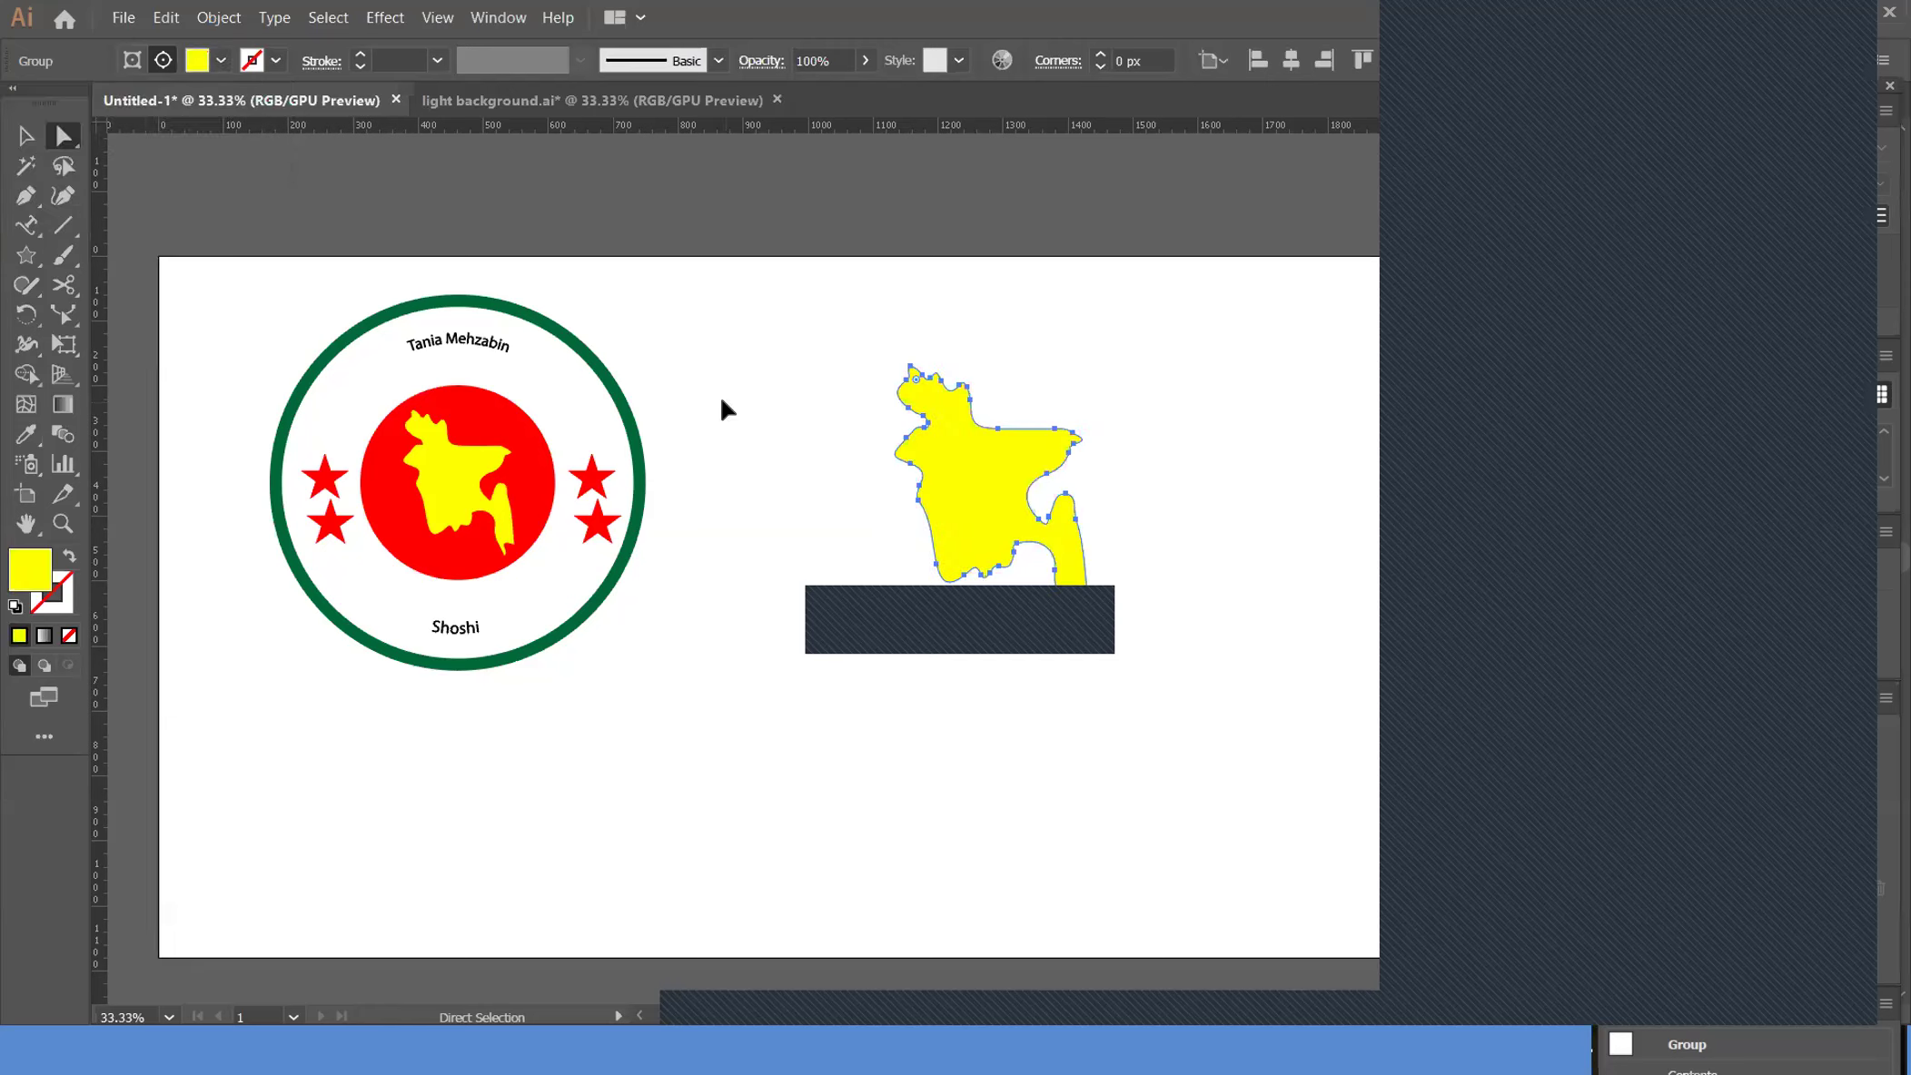
{"action": "left_click", "coordinate": [26, 135]}
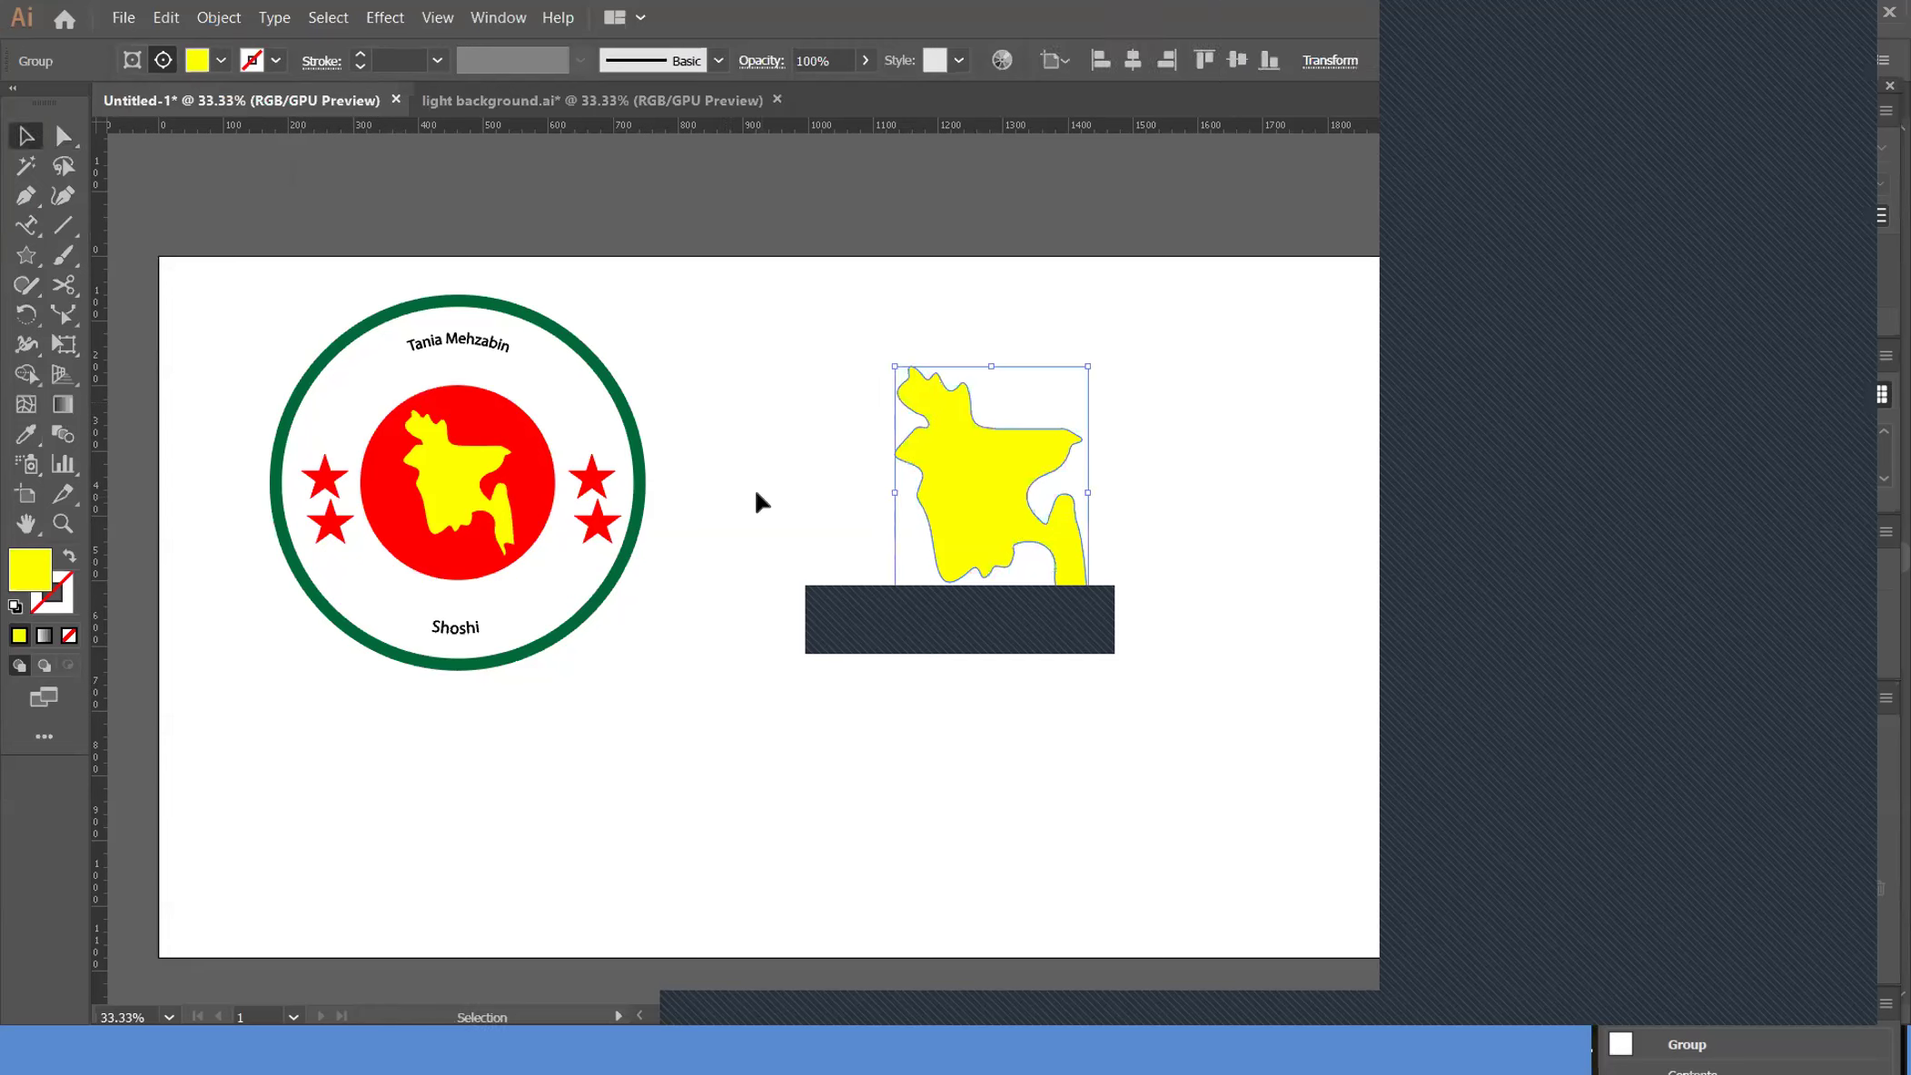
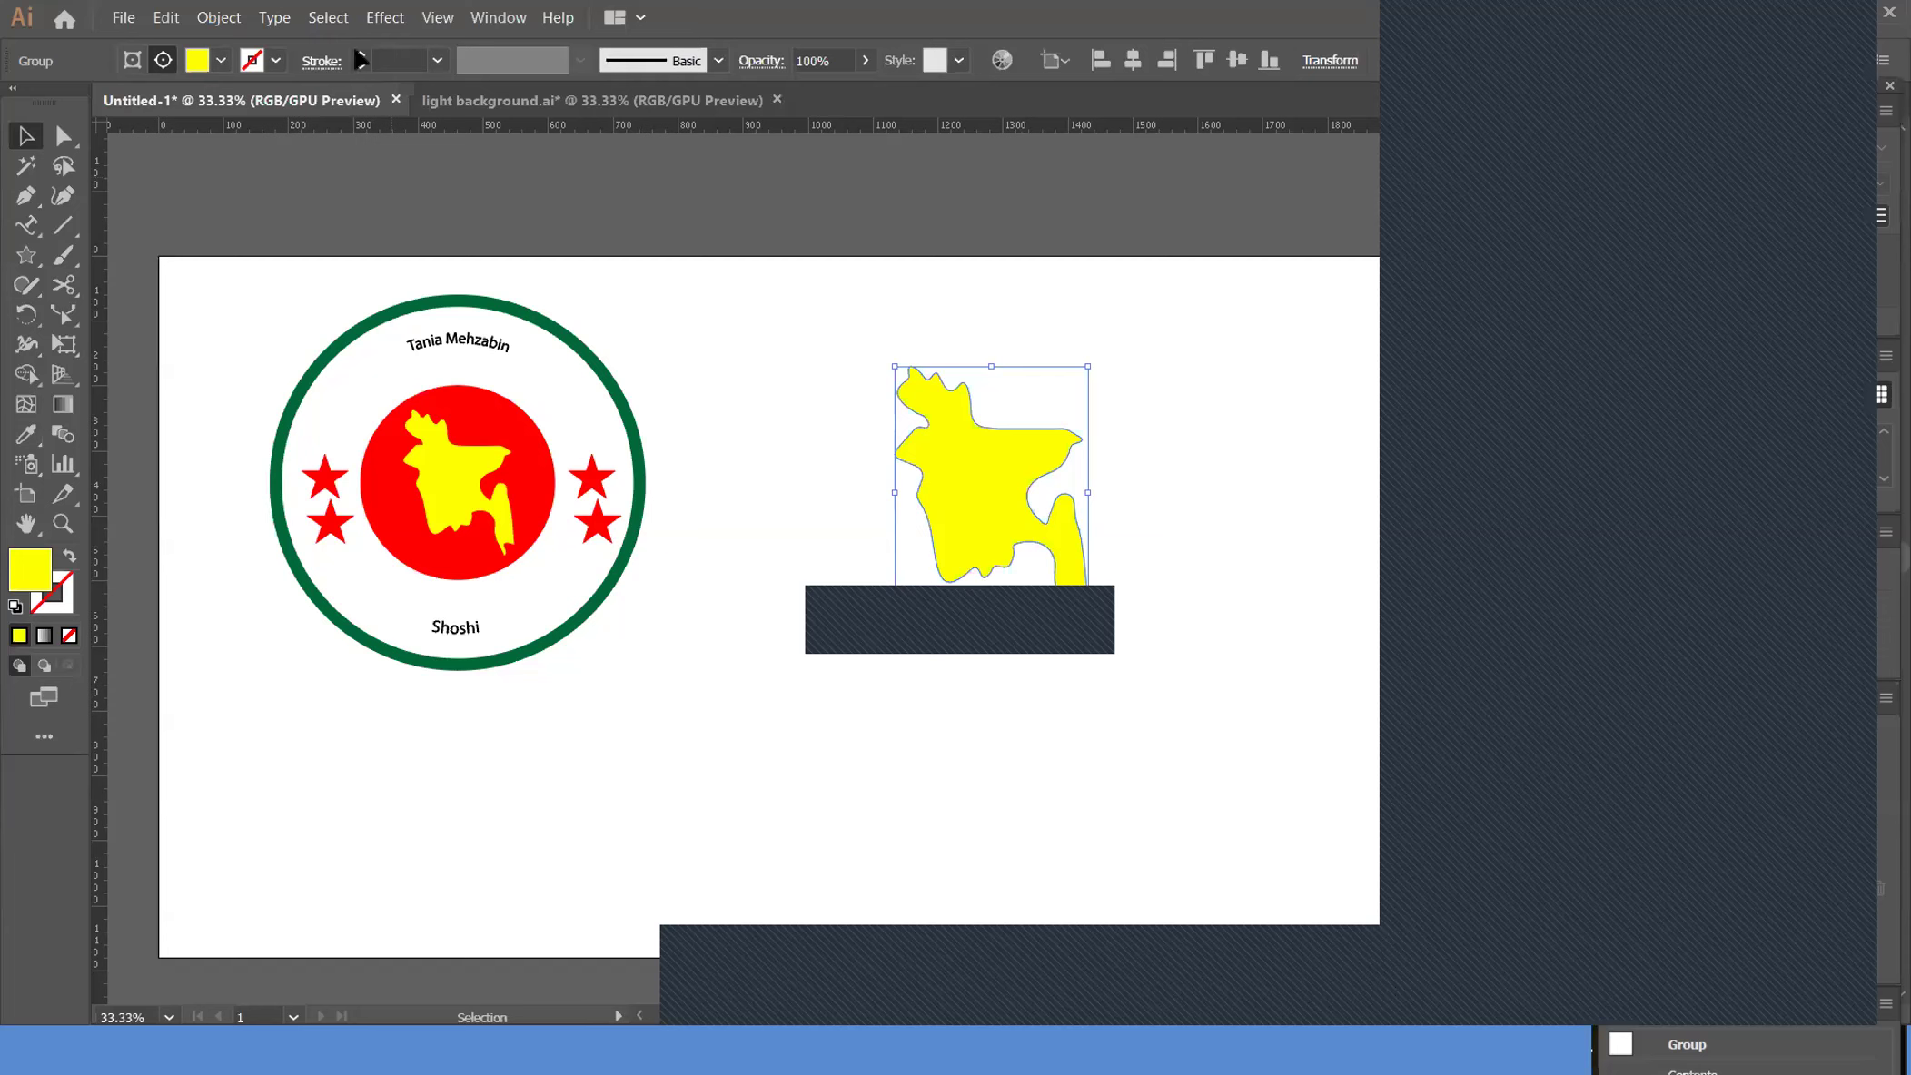
Place the asia.png image from the Desktop into the document beside the emblem
{"action": "left_click", "coordinate": [123, 18]}
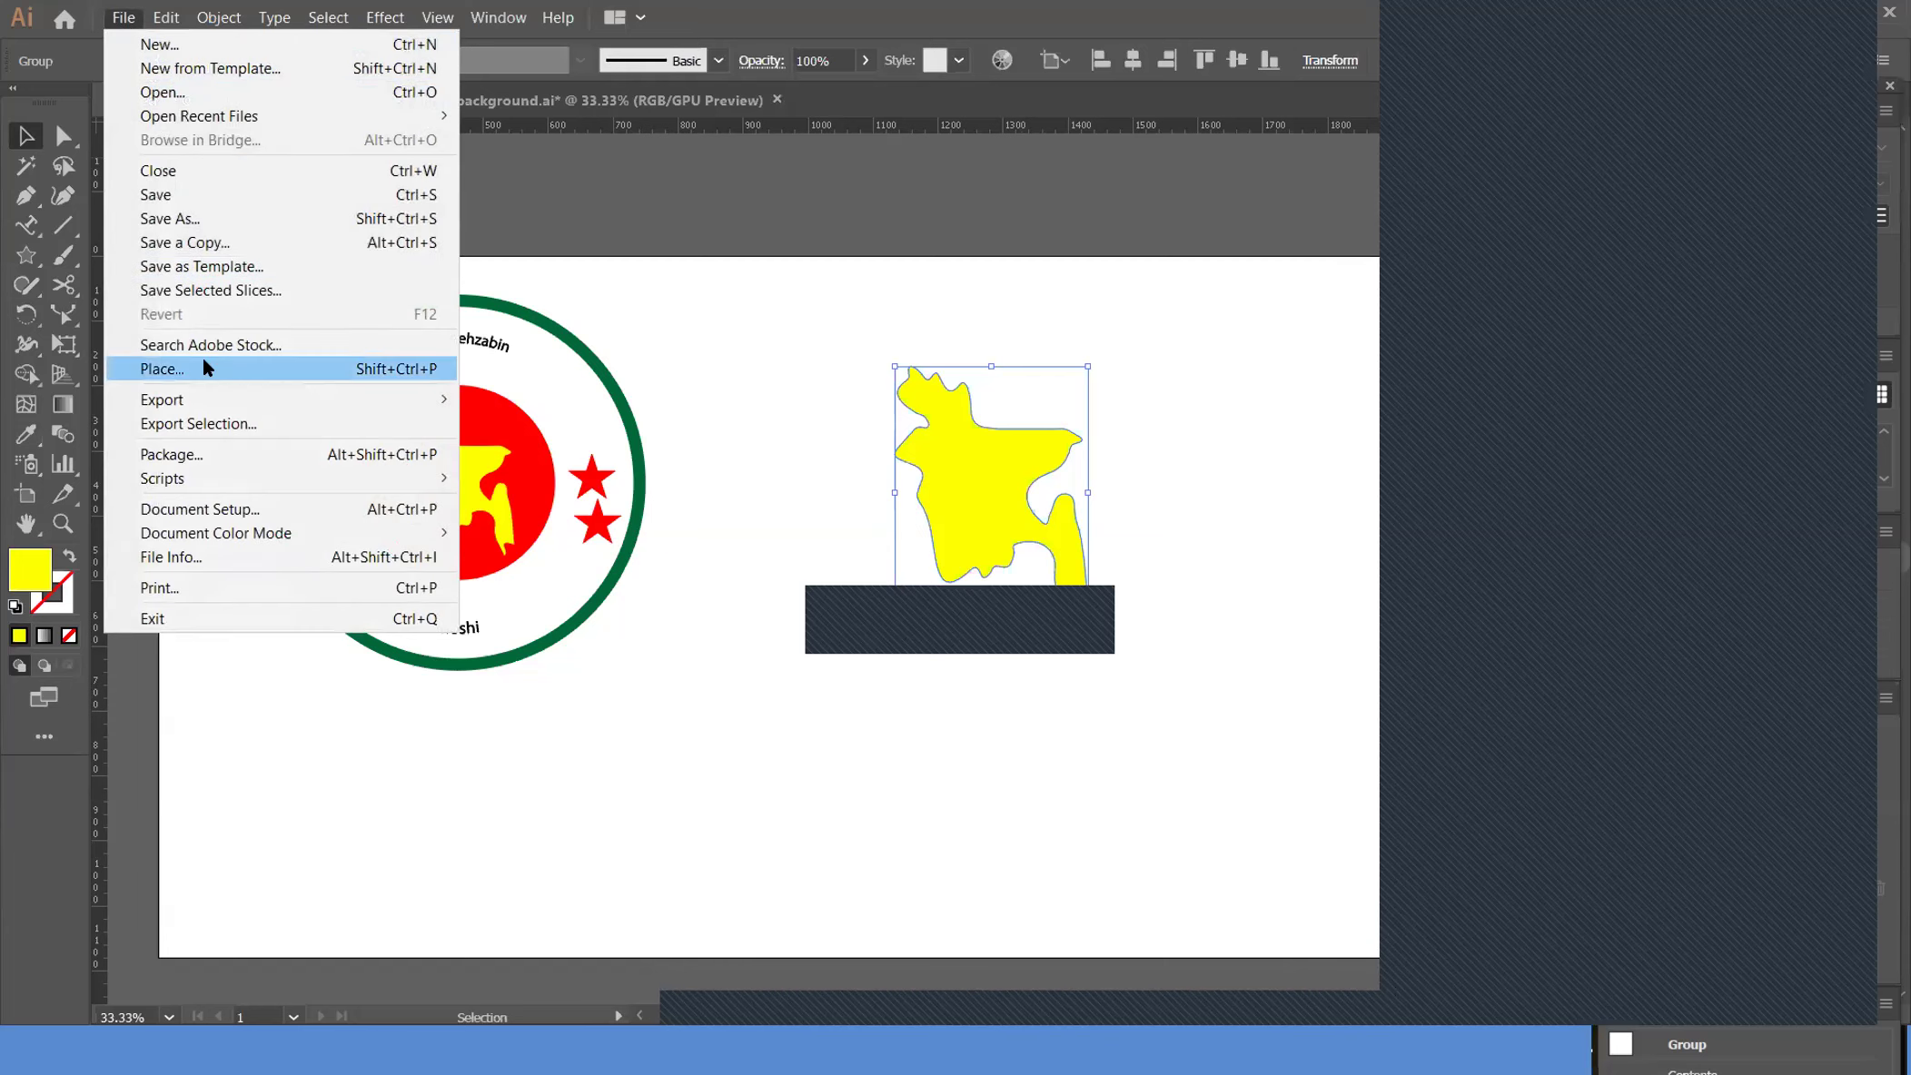
{"action": "left_click", "coordinate": [203, 363]}
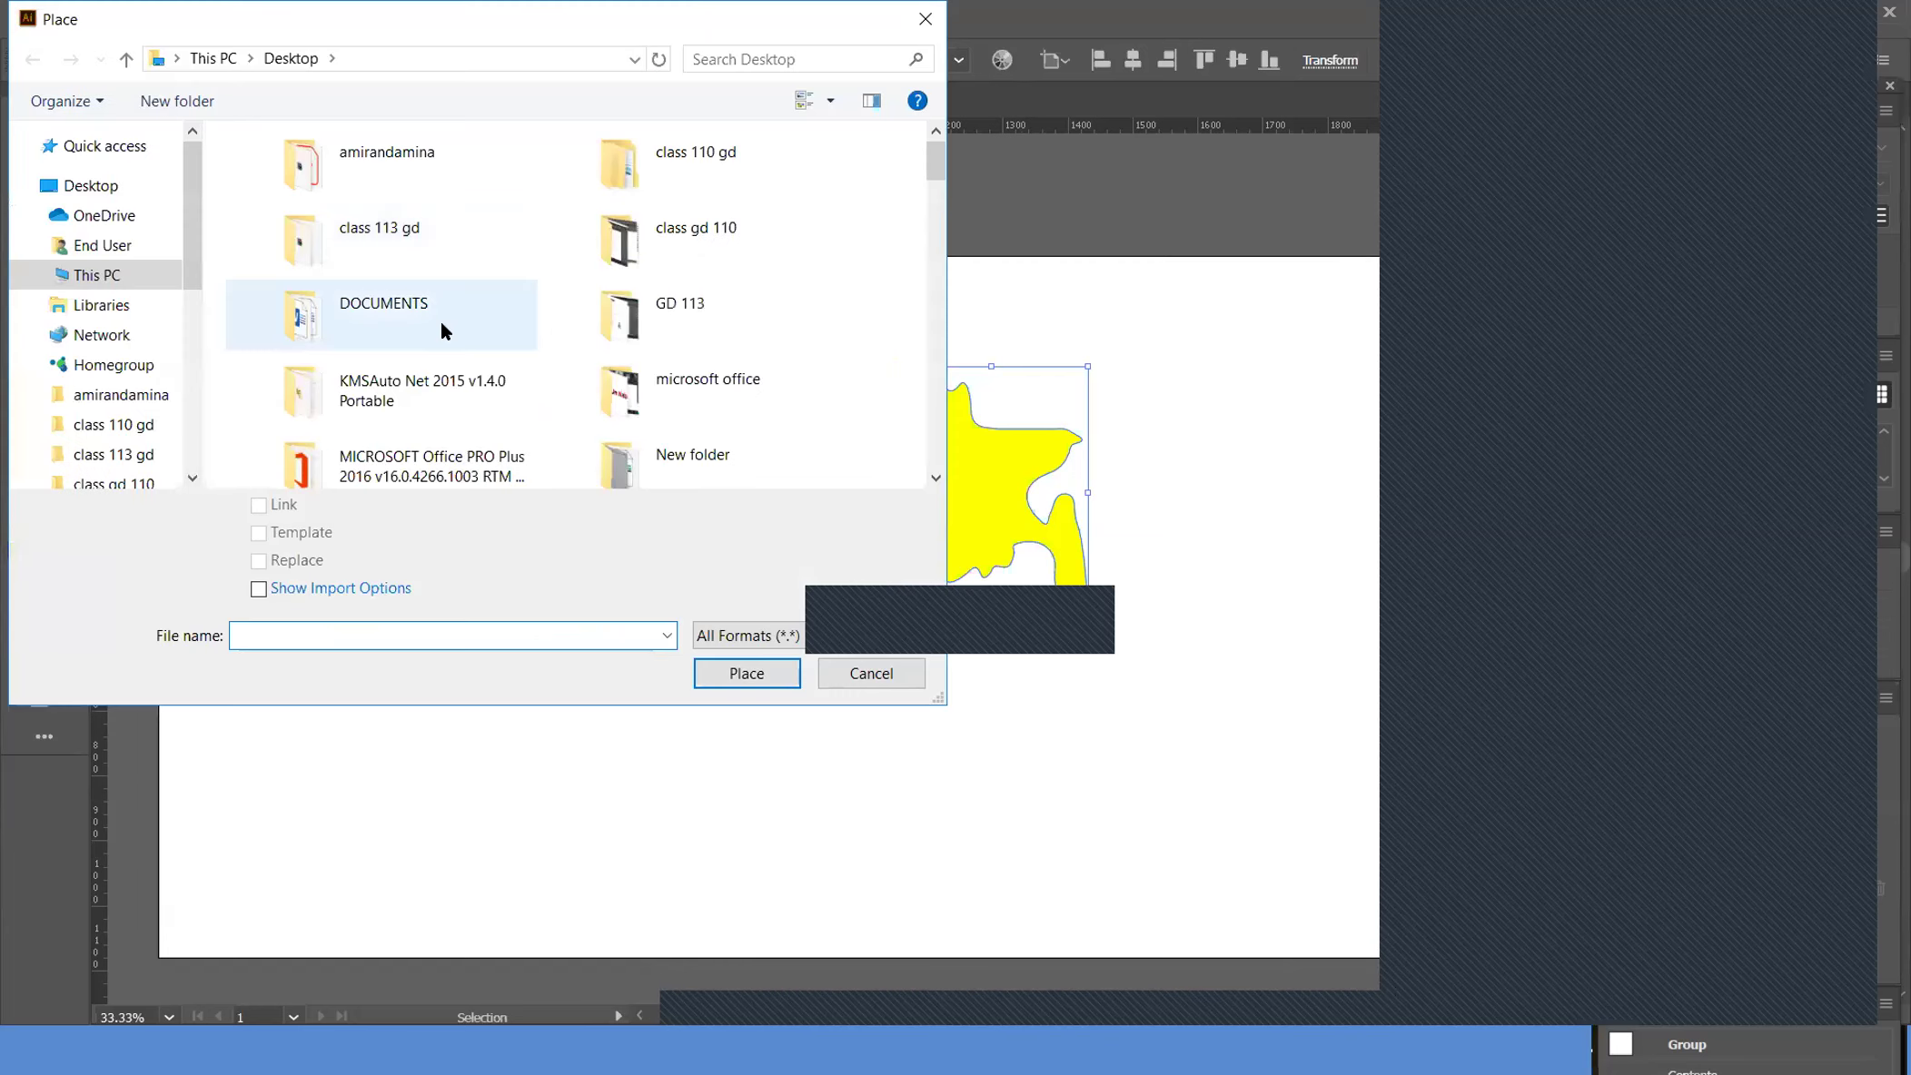
{"action": "left_click", "coordinate": [86, 186]}
{"action": "scroll", "coordinate": [481, 320], "scroll_direction": "down", "scroll_amount": 10}
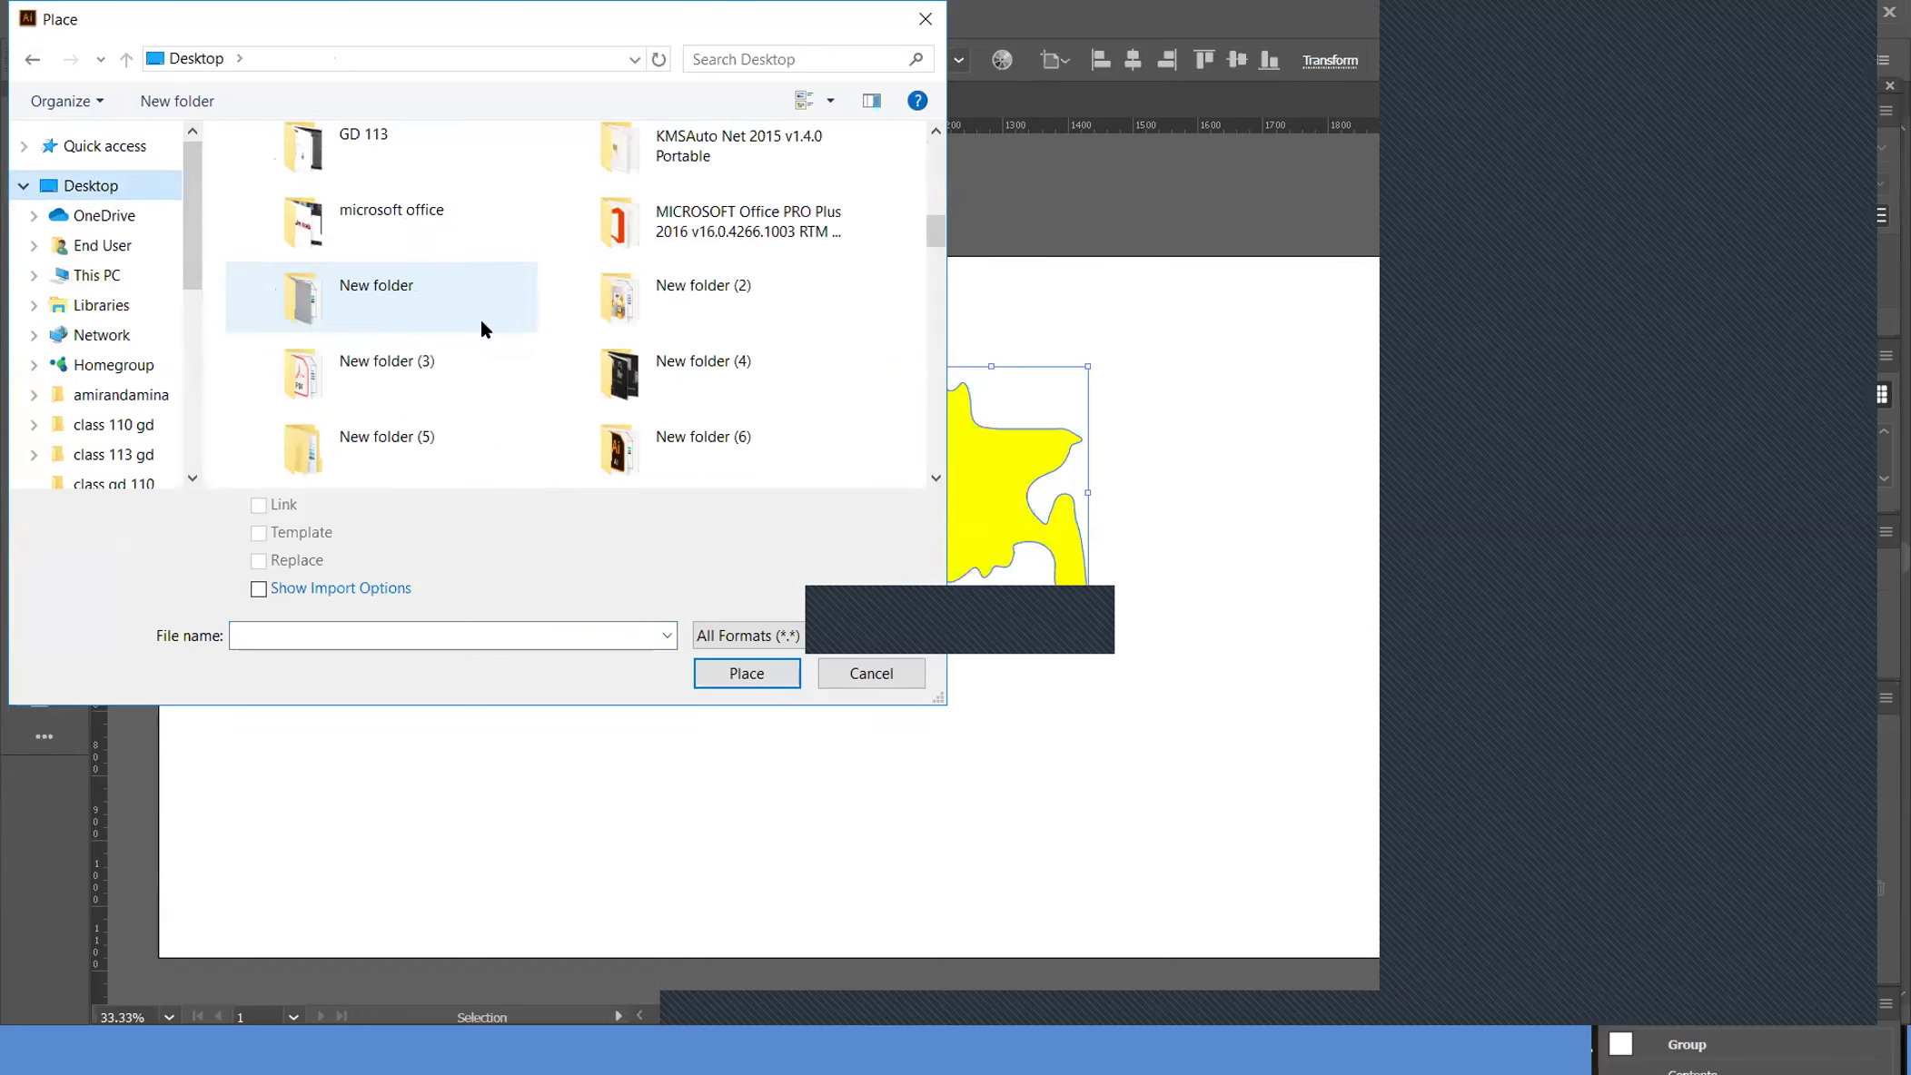
{"action": "scroll", "coordinate": [481, 319], "scroll_direction": "down", "scroll_amount": 5}
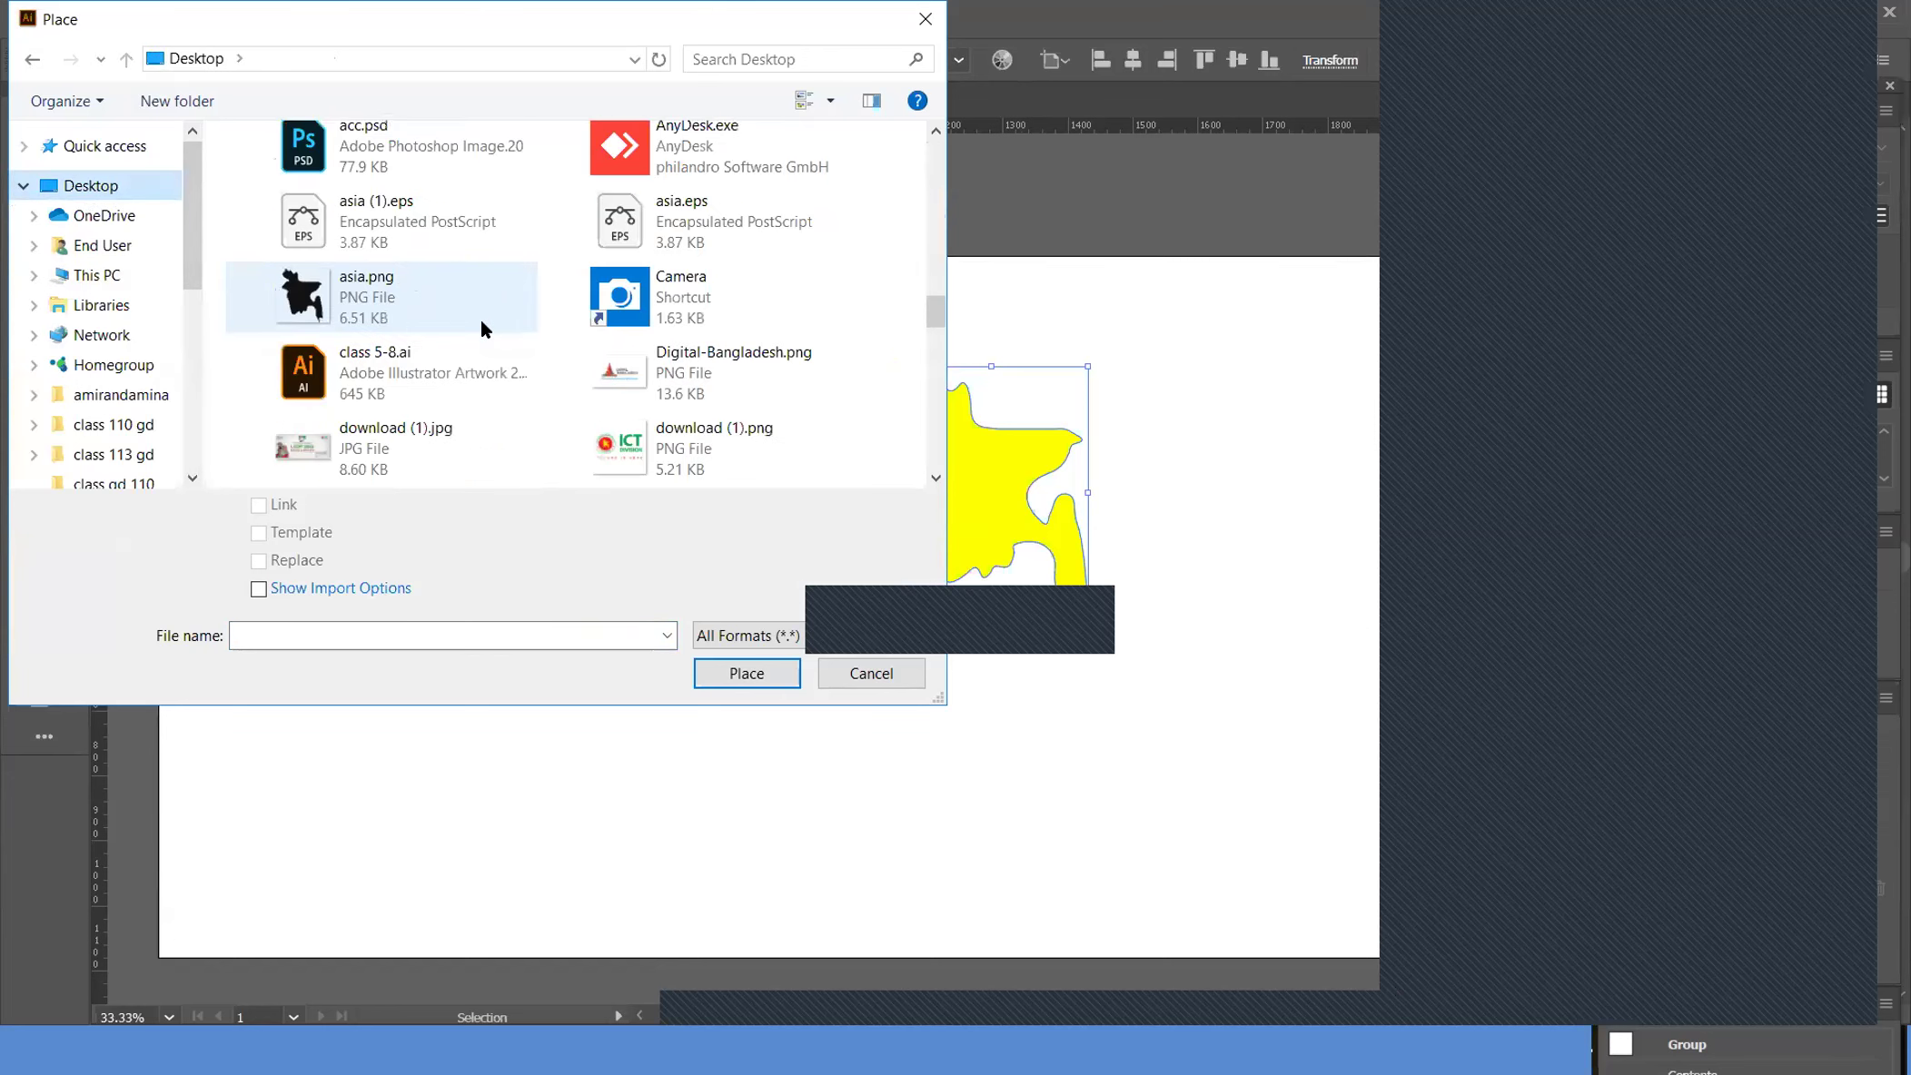
{"action": "left_click", "coordinate": [388, 291]}
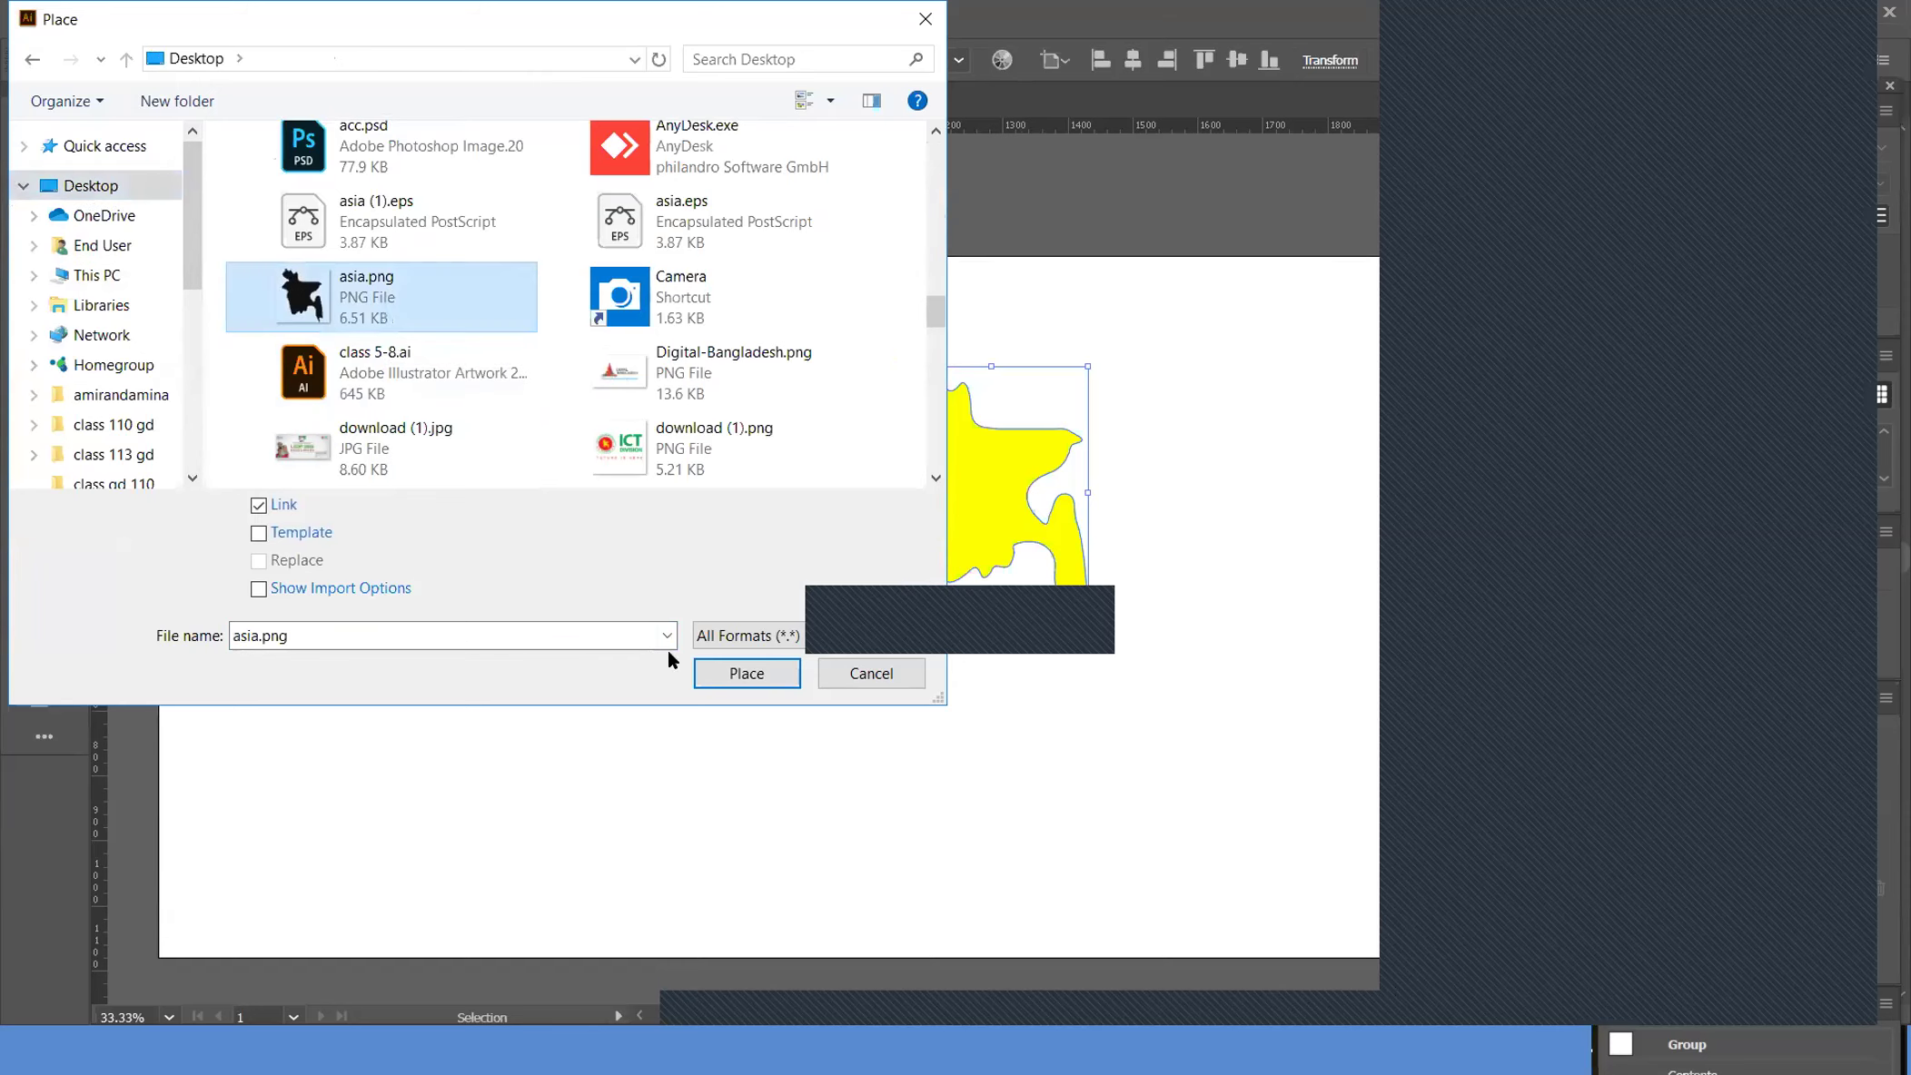
{"action": "left_click", "coordinate": [758, 675]}
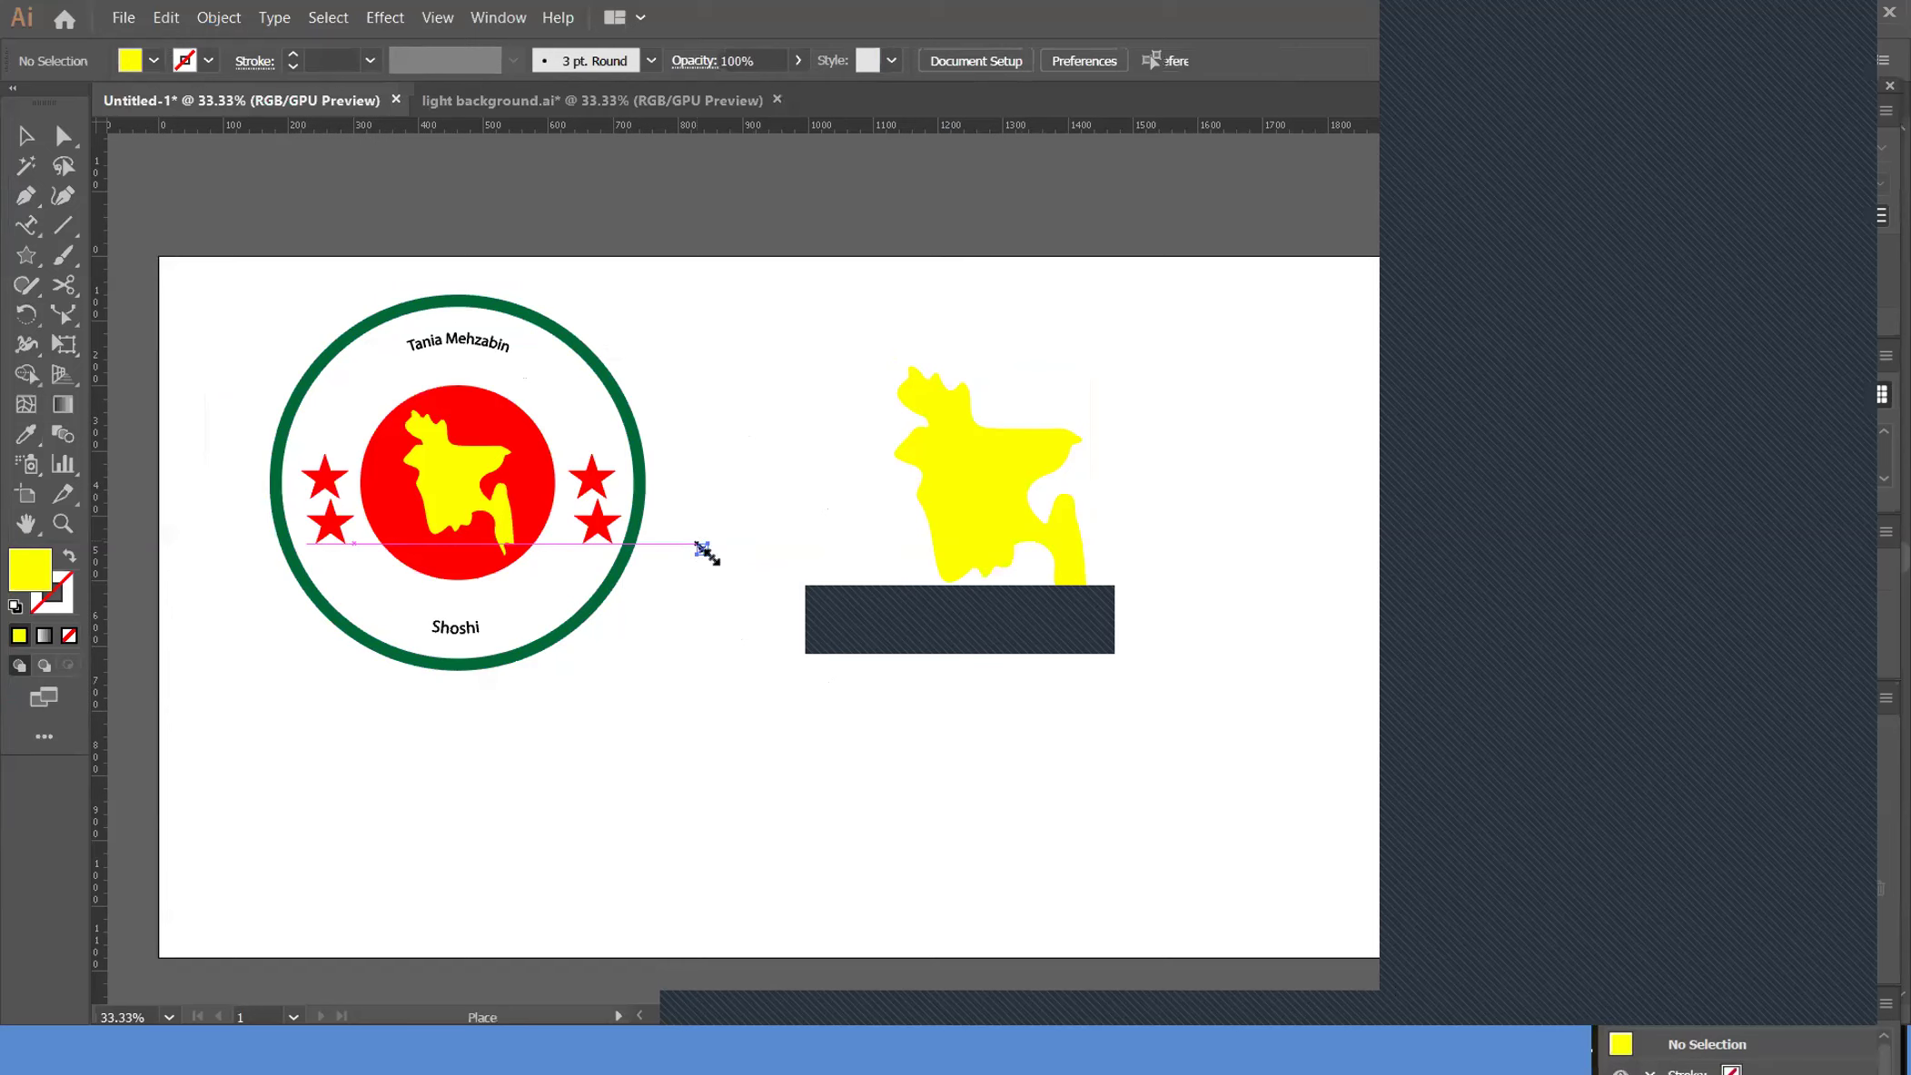
{"action": "left_click", "coordinate": [705, 551]}
Size the placed map, move the yellow map to the top-right, and put the black map on the dark rectangle
{"action": "left_click_drag", "start_coordinate": [705, 550], "coordinate": [862, 745]}
{"action": "left_click", "coordinate": [929, 484]}
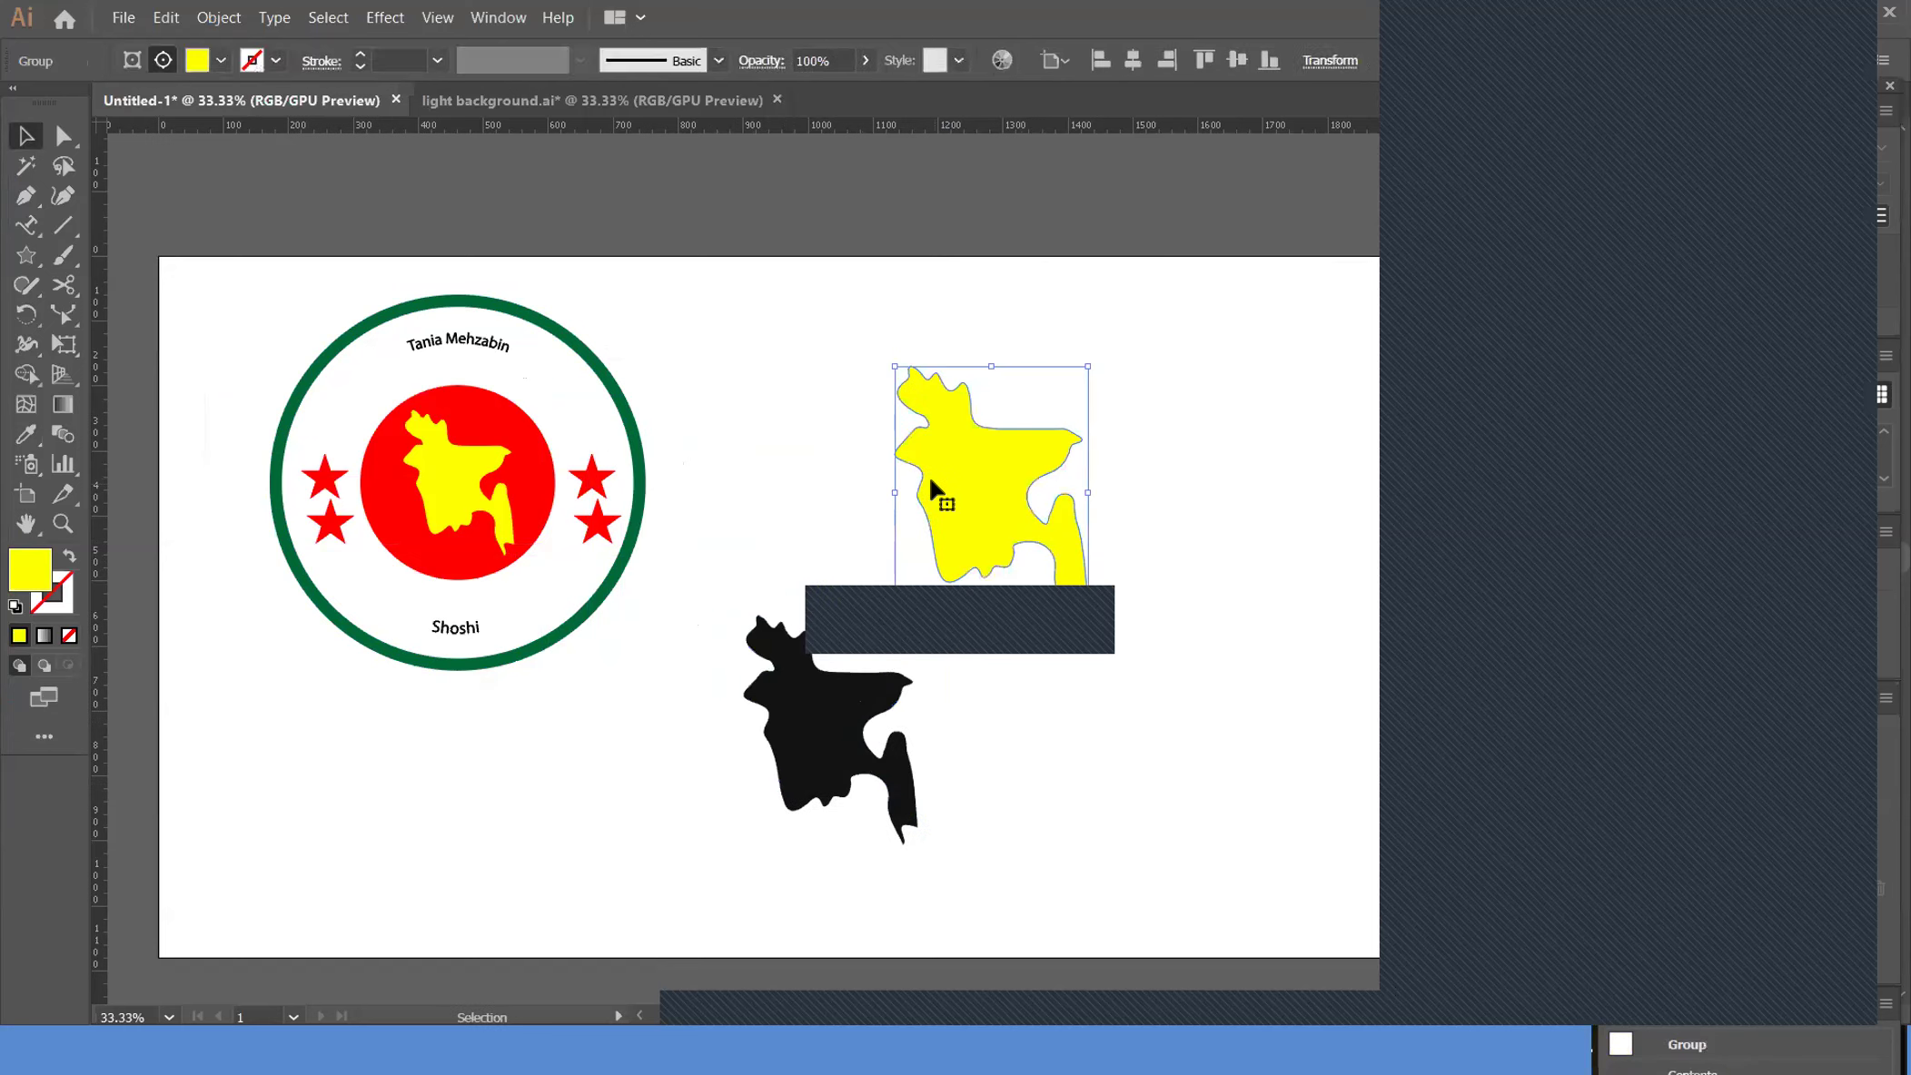
{"action": "left_click_drag", "start_coordinate": [930, 482], "coordinate": [1240, 356]}
{"action": "left_click_drag", "start_coordinate": [788, 747], "coordinate": [884, 499]}
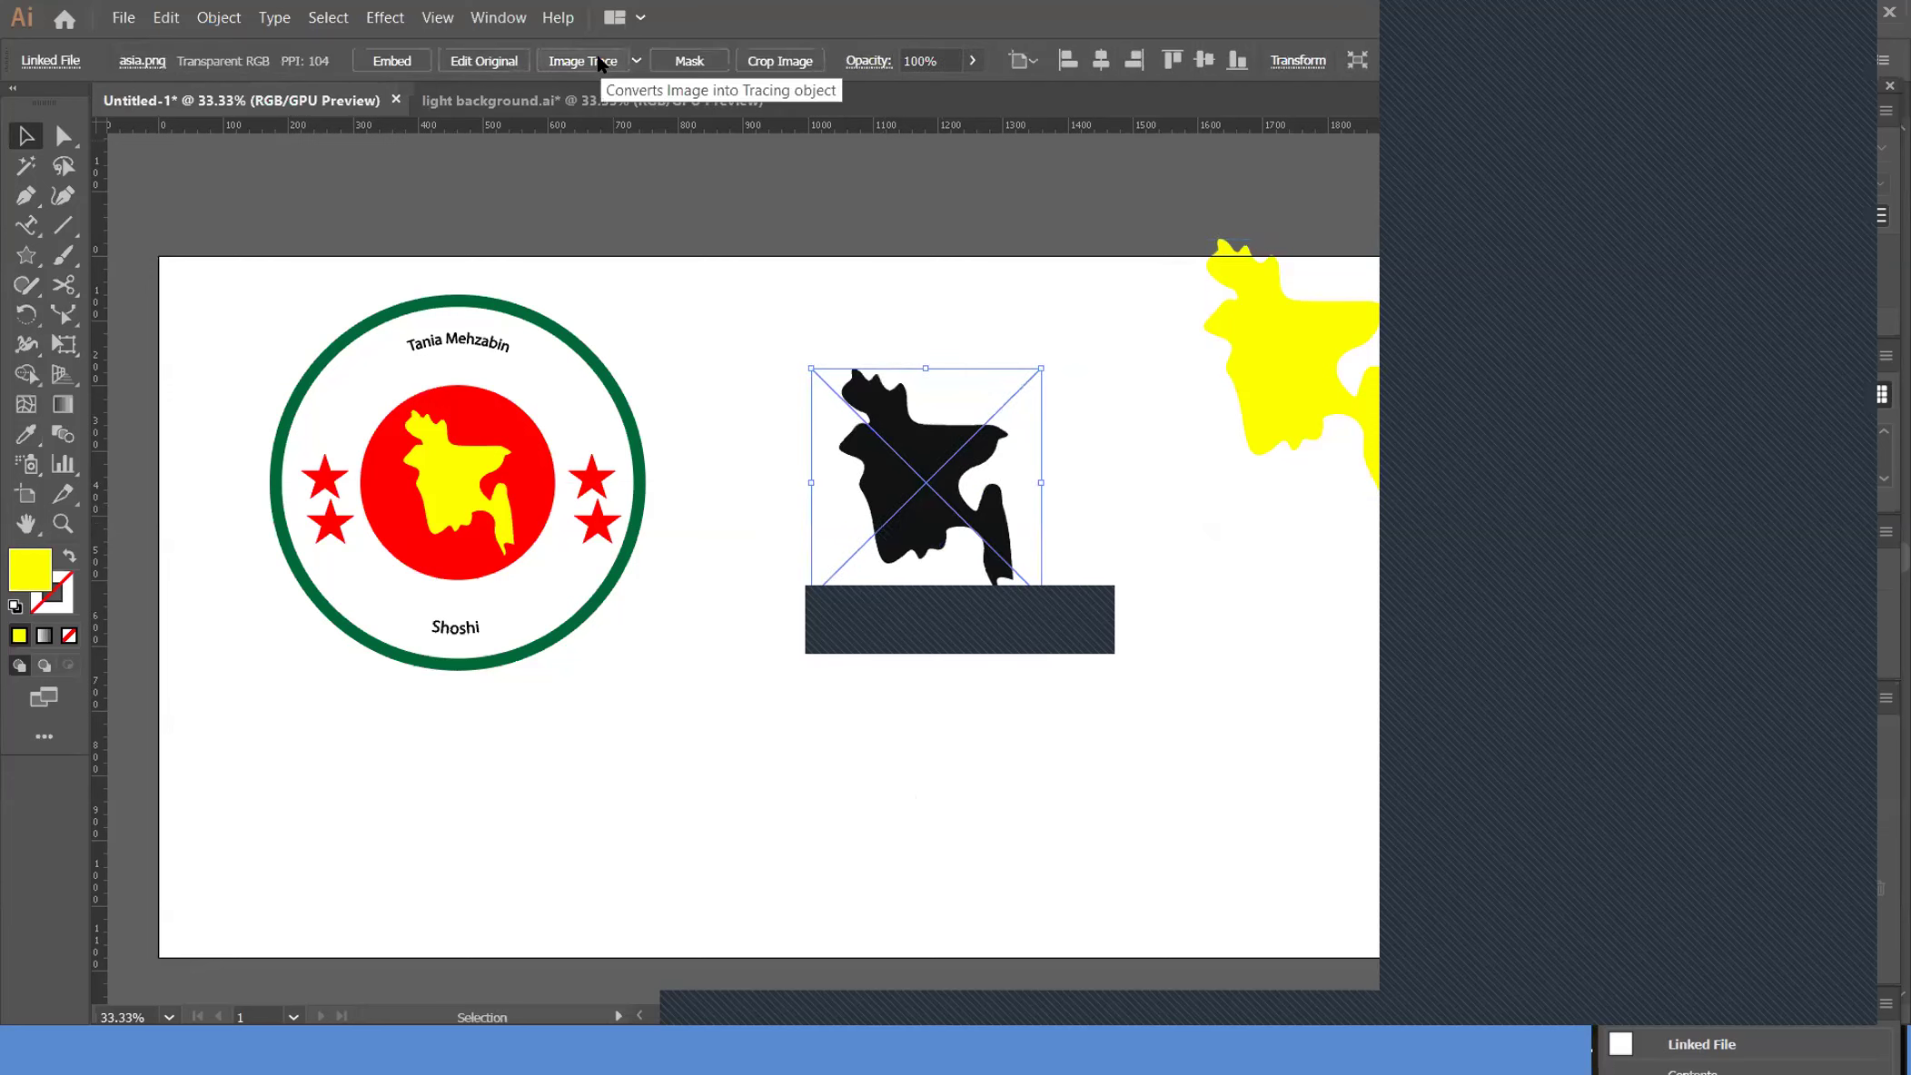
Image Trace the black map and expand it into editable vector paths
{"action": "left_click", "coordinate": [583, 61]}
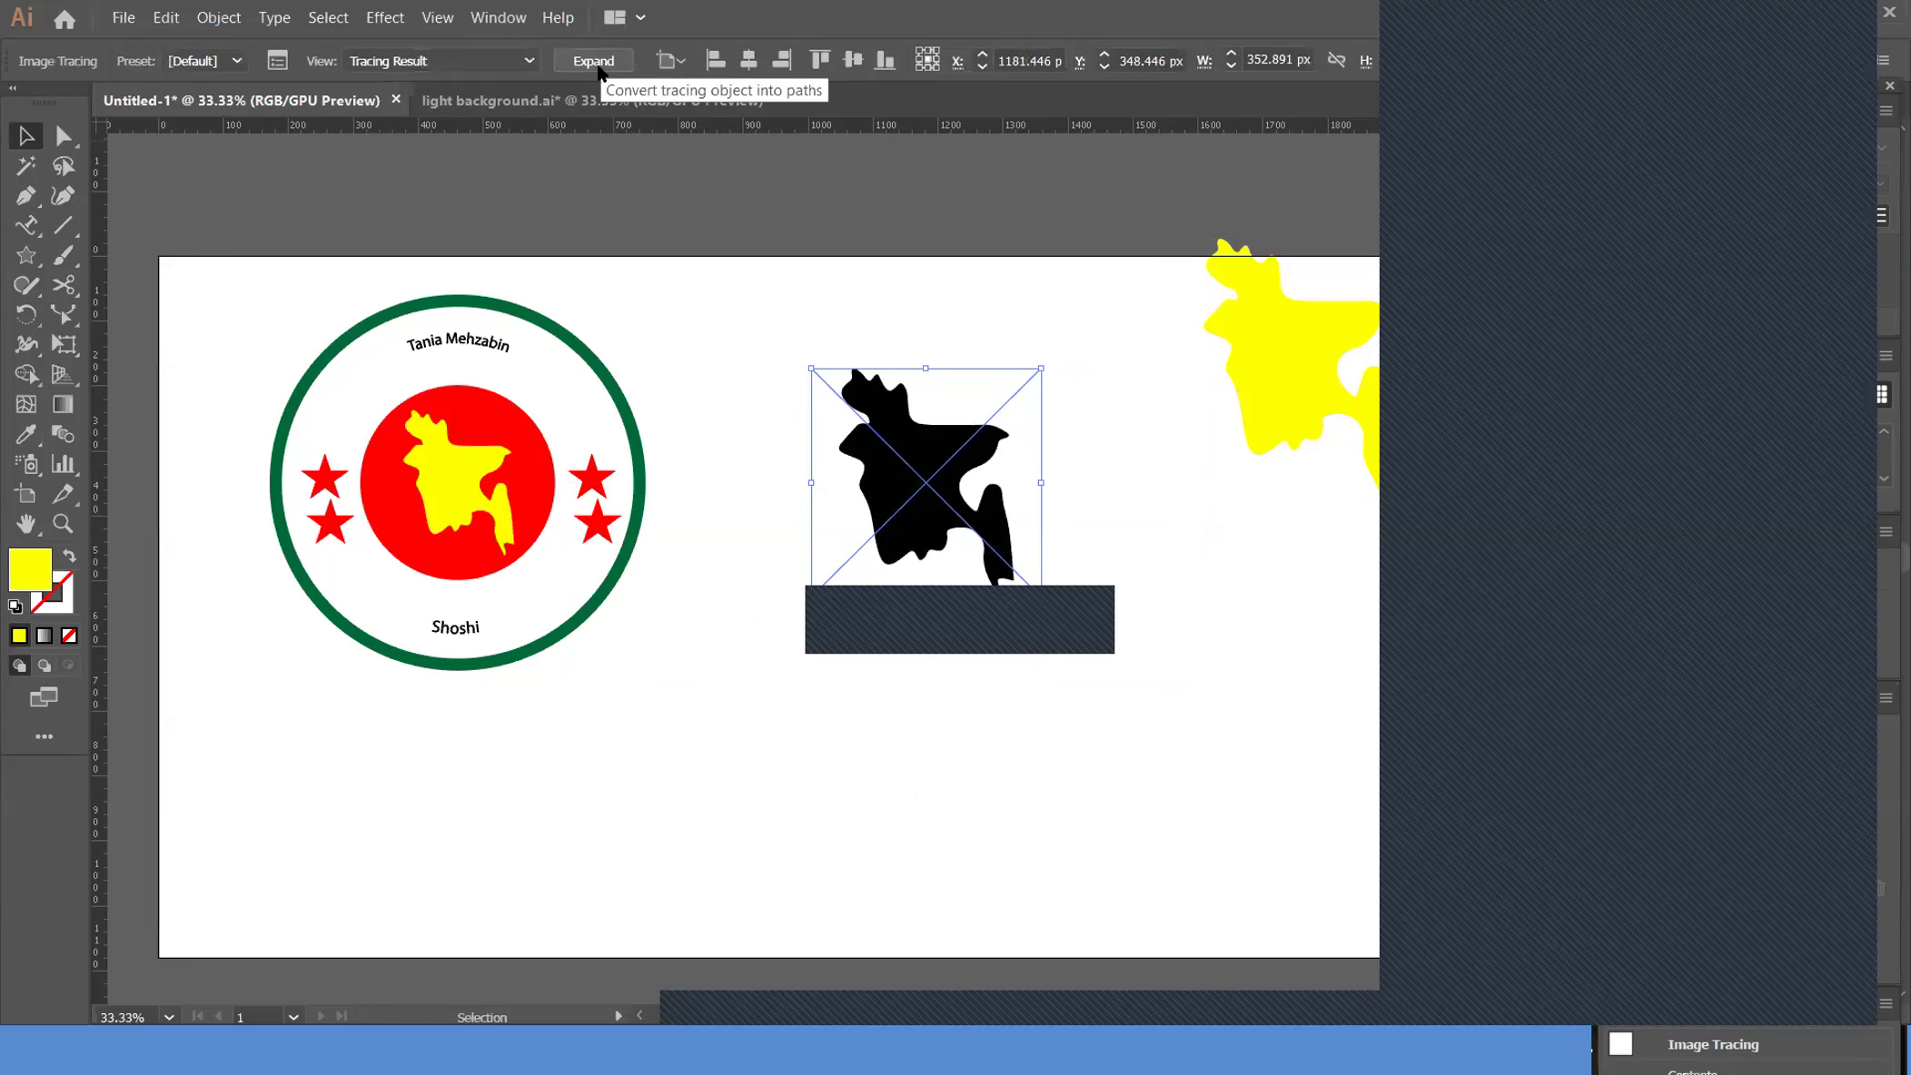
{"action": "left_click", "coordinate": [595, 66]}
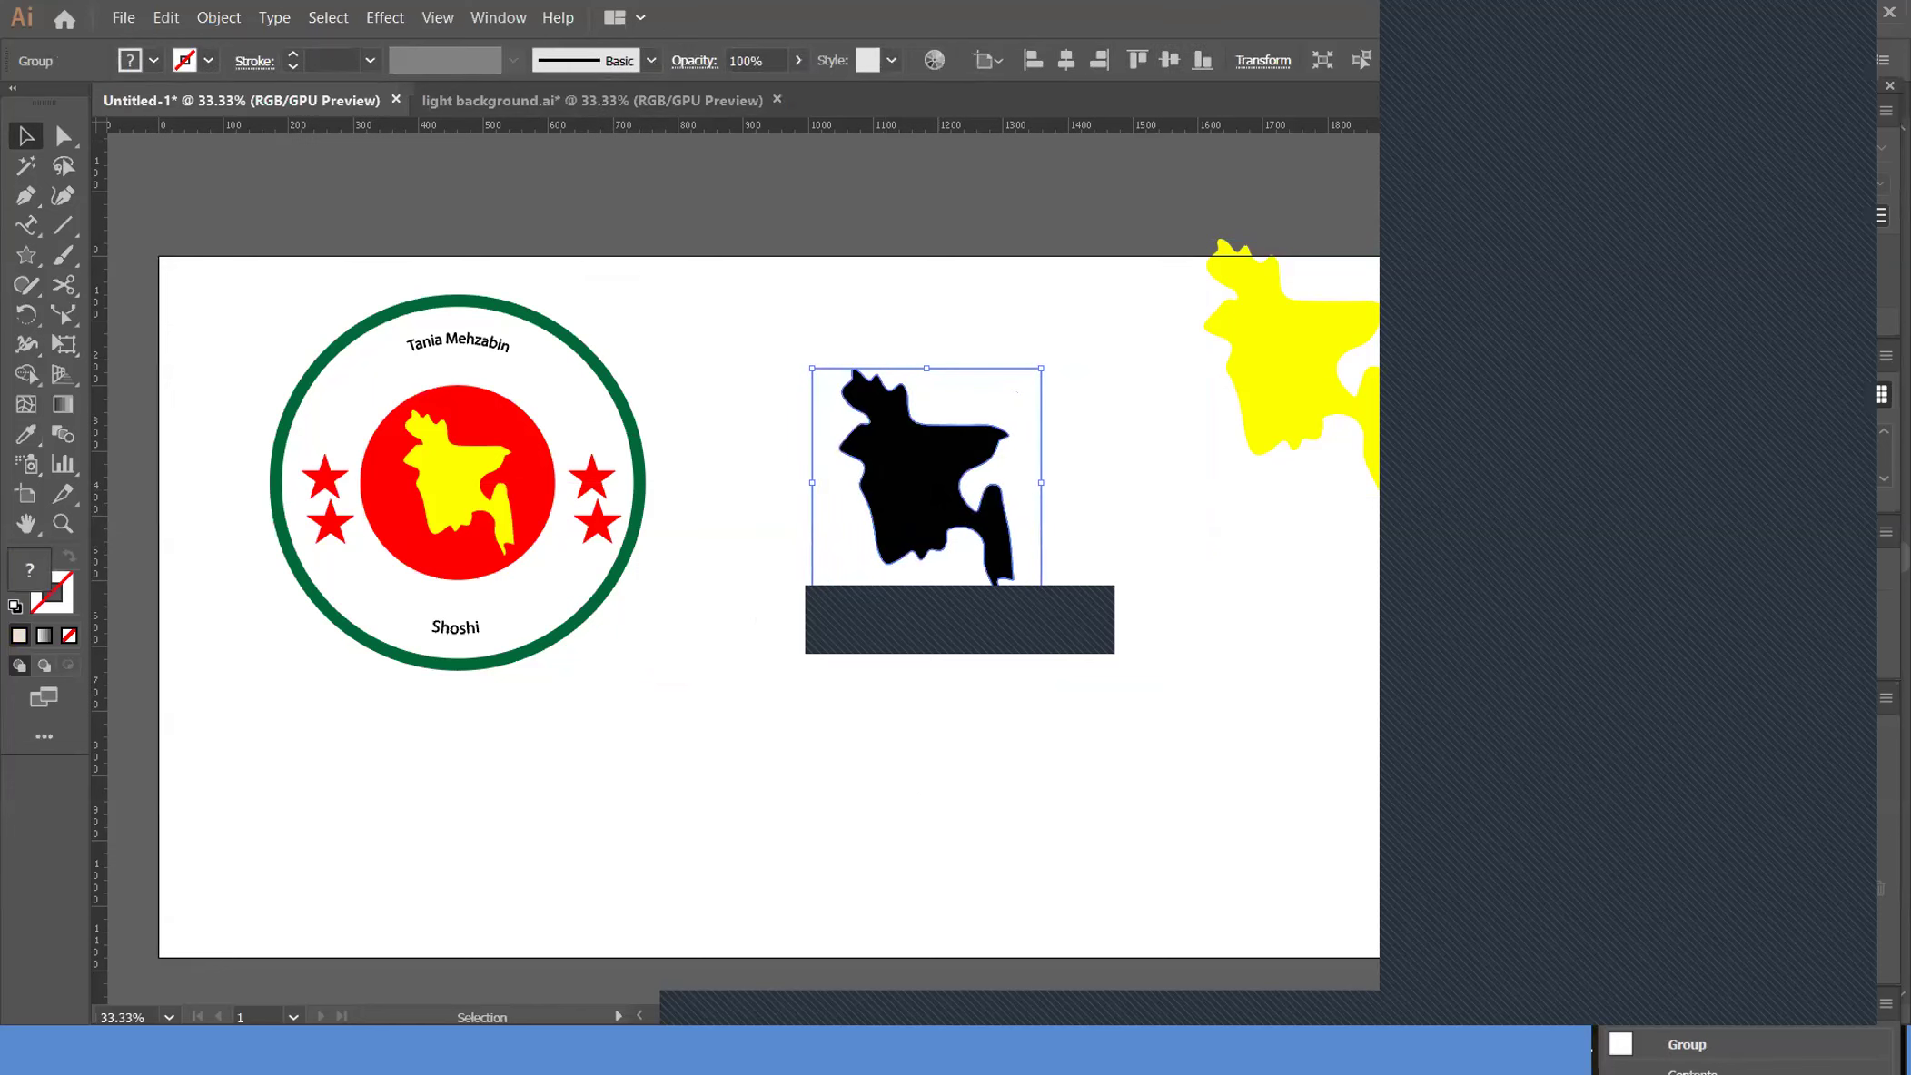
{"action": "right_click", "coordinate": [940, 492]}
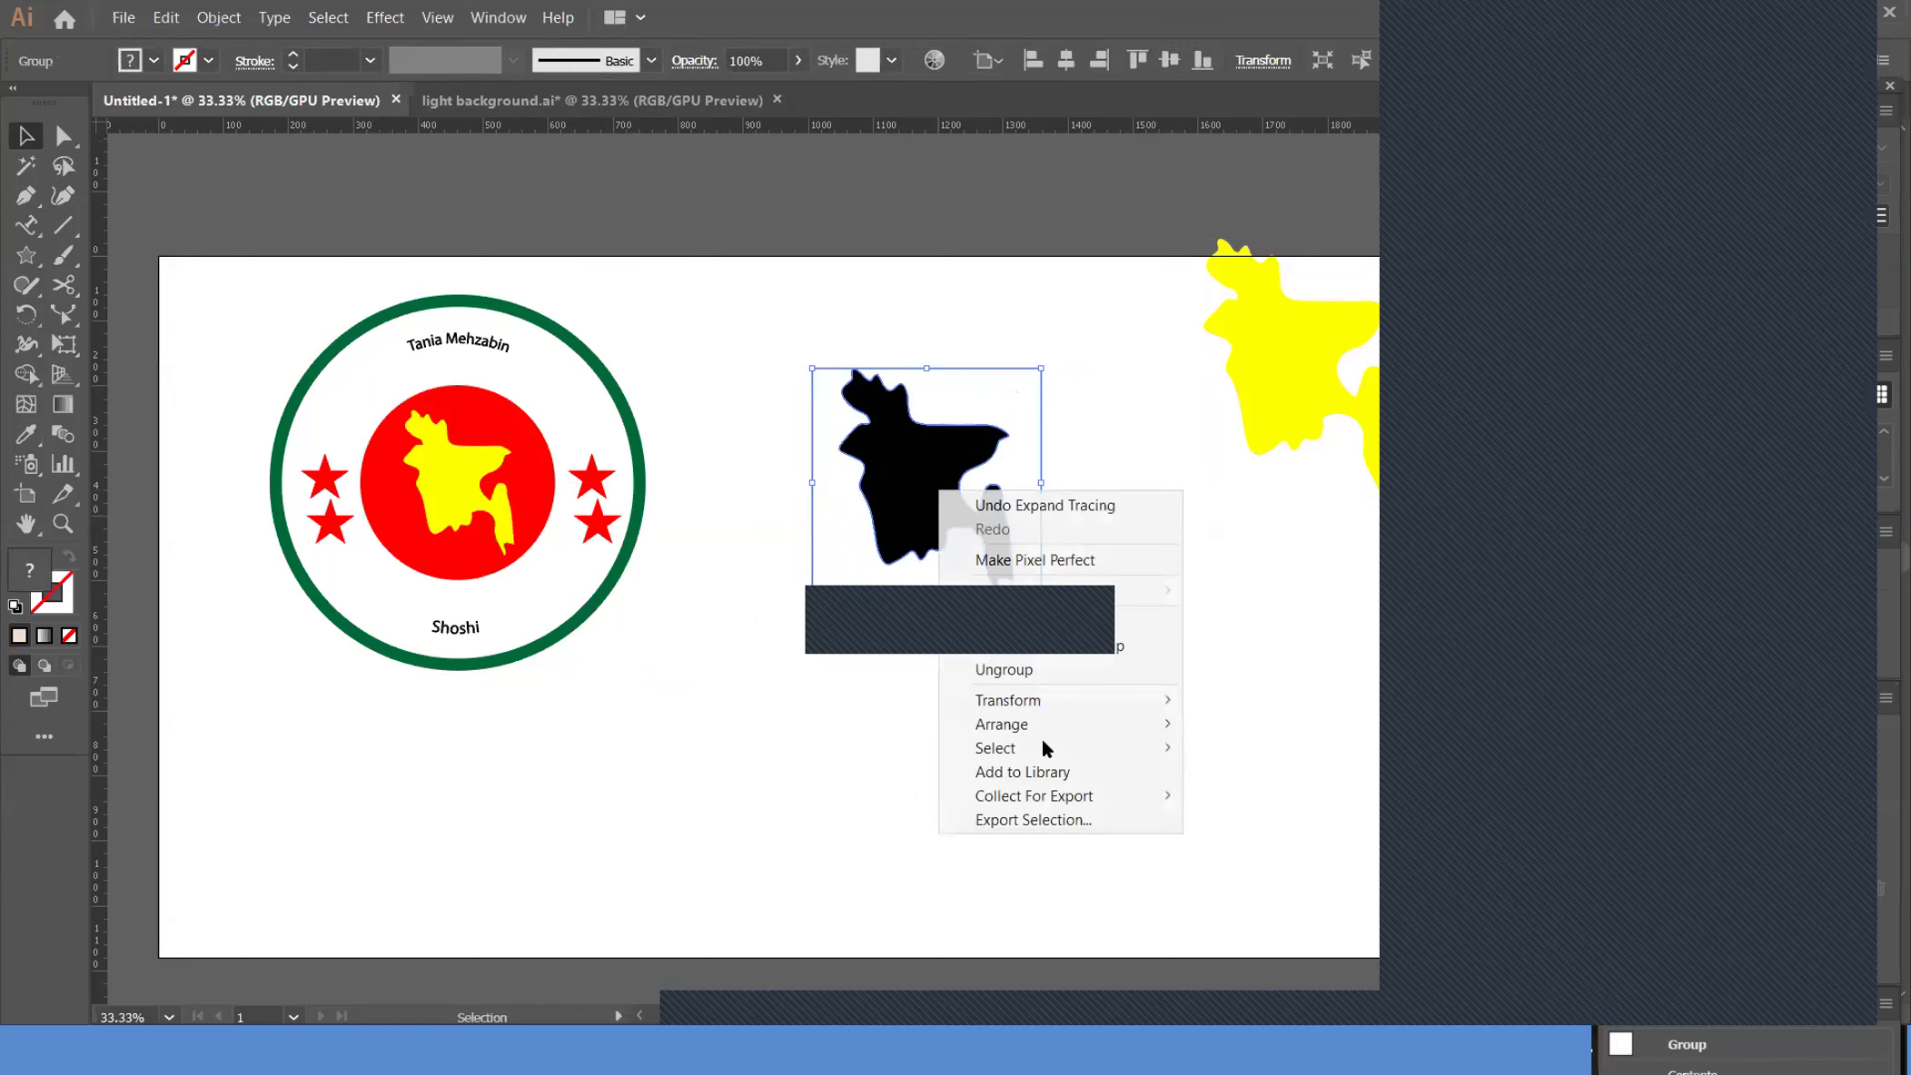
Ungroup the traced map and inspect its path's anchor points with Direct Selection
{"action": "left_click", "coordinate": [835, 728]}
{"action": "left_click", "coordinate": [908, 473]}
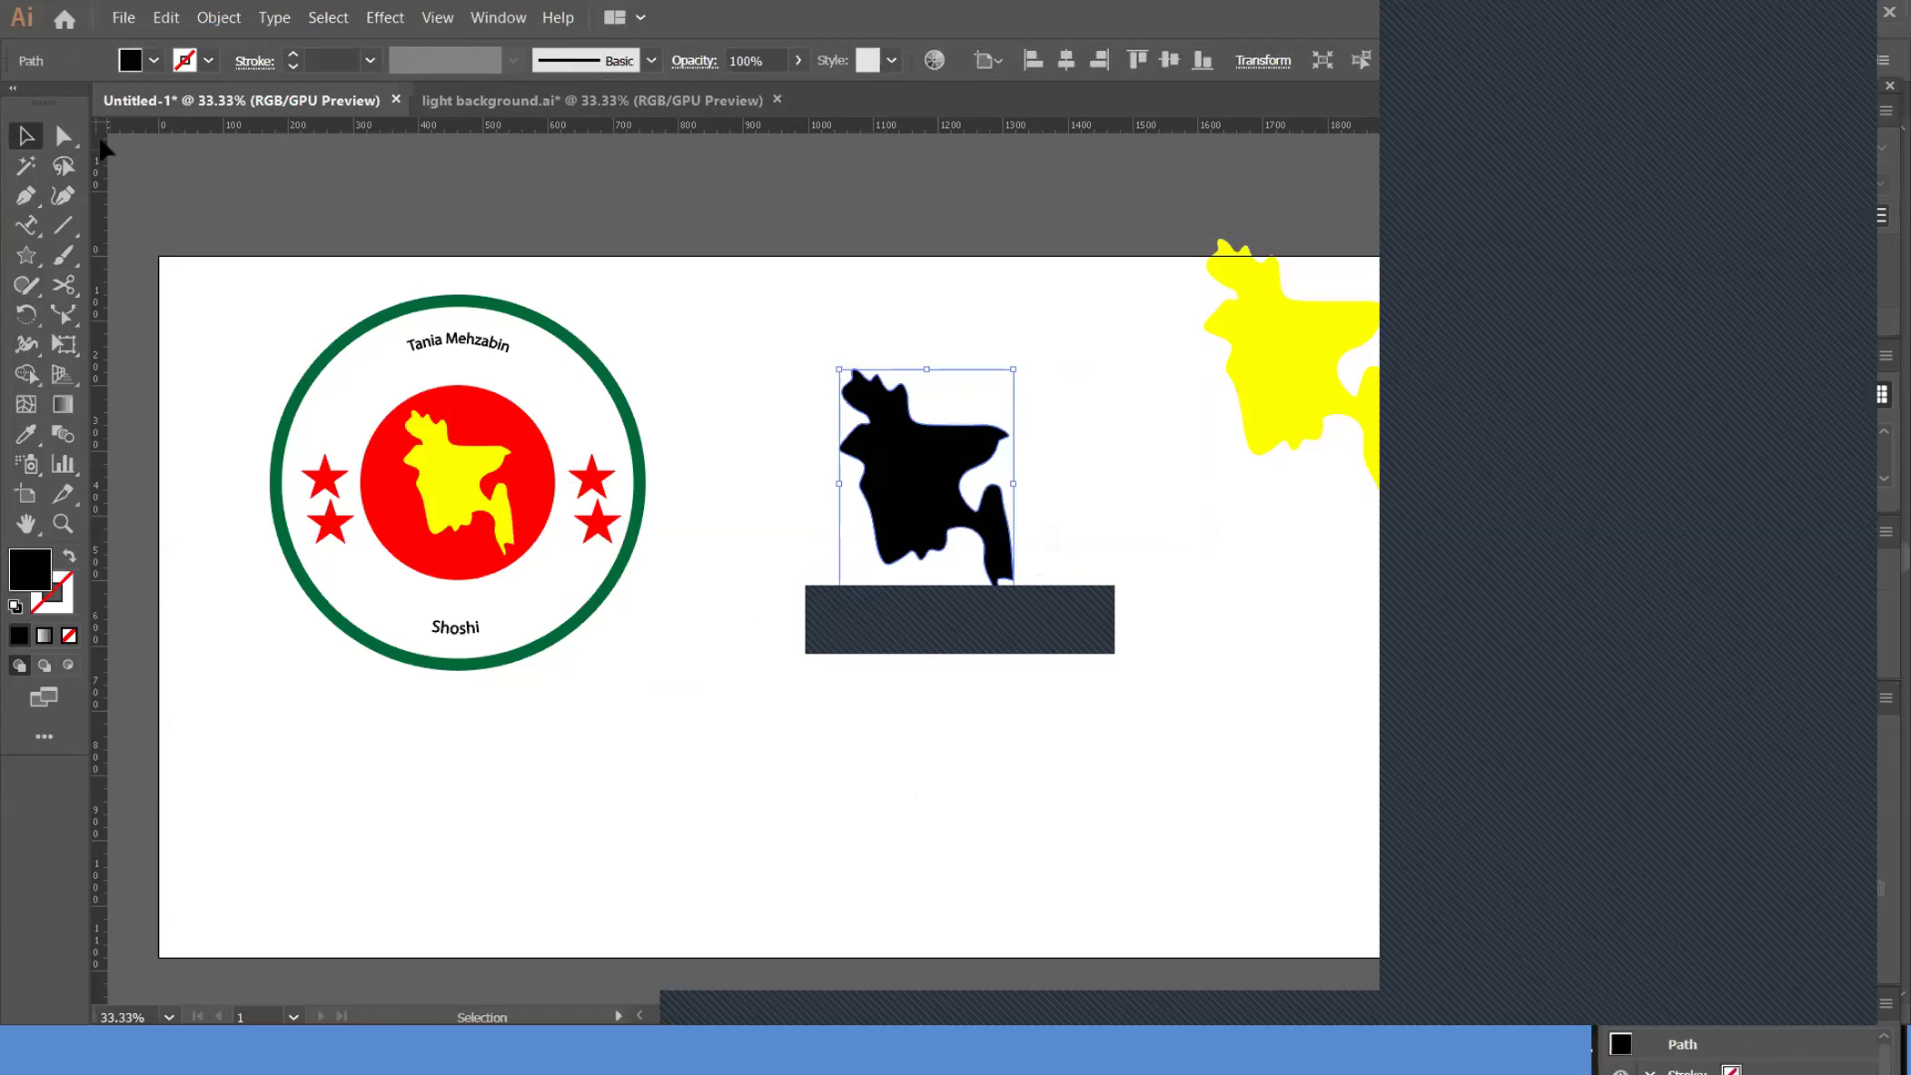
{"action": "left_click", "coordinate": [63, 136]}
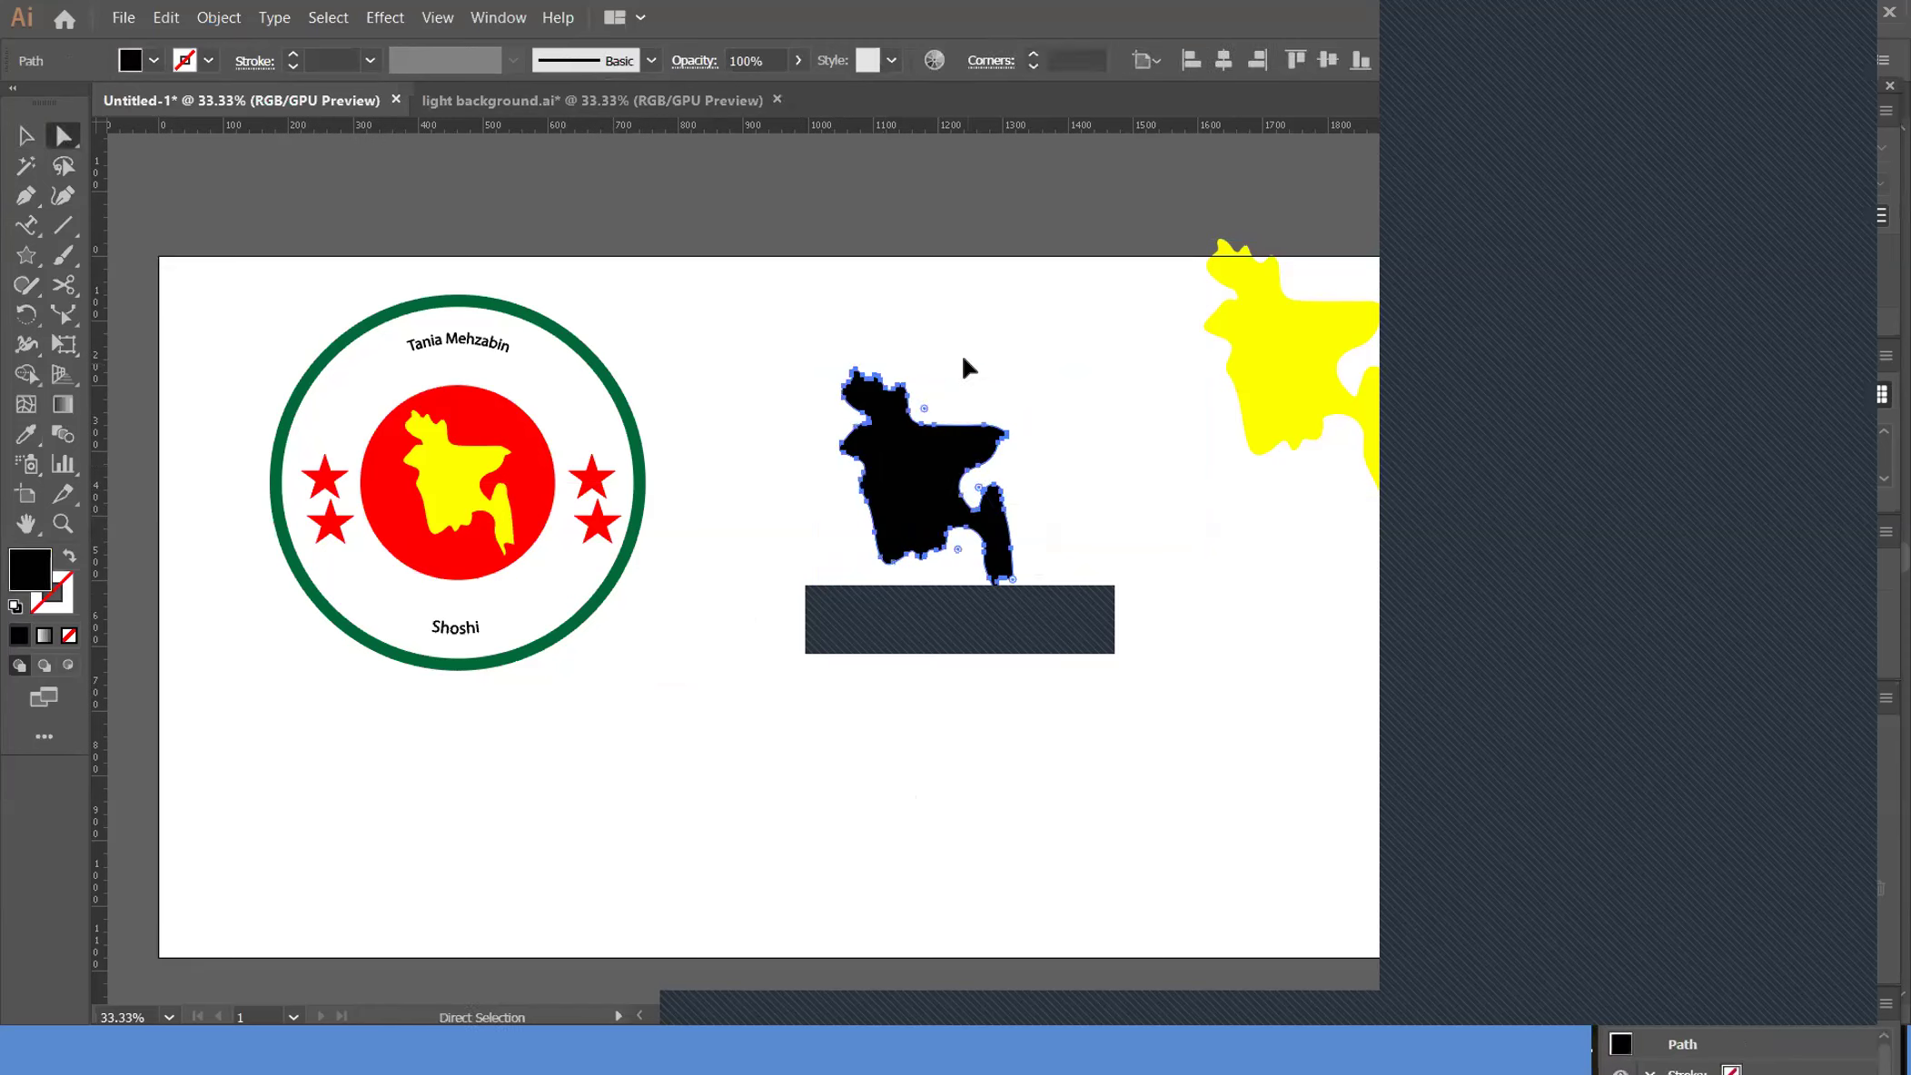
{"action": "left_click", "coordinate": [1026, 367]}
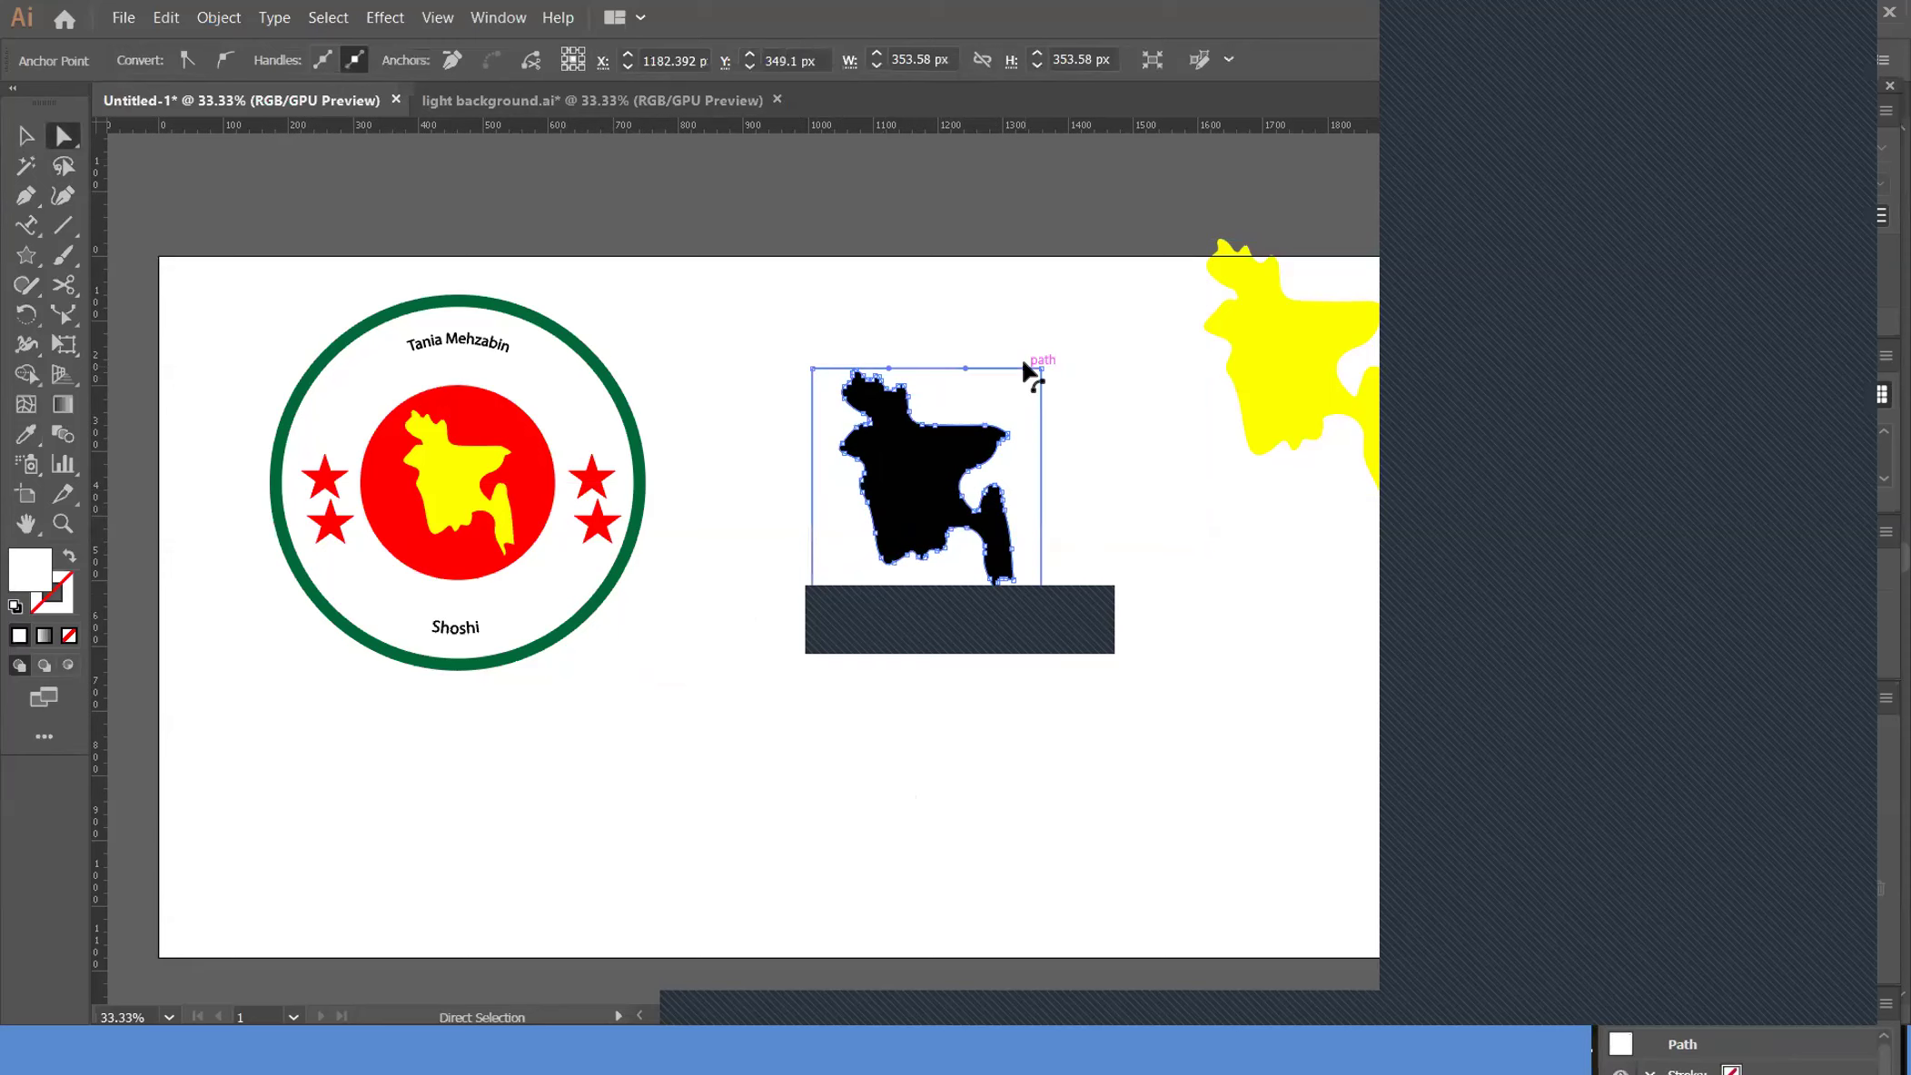
{"action": "left_click", "coordinate": [1026, 367]}
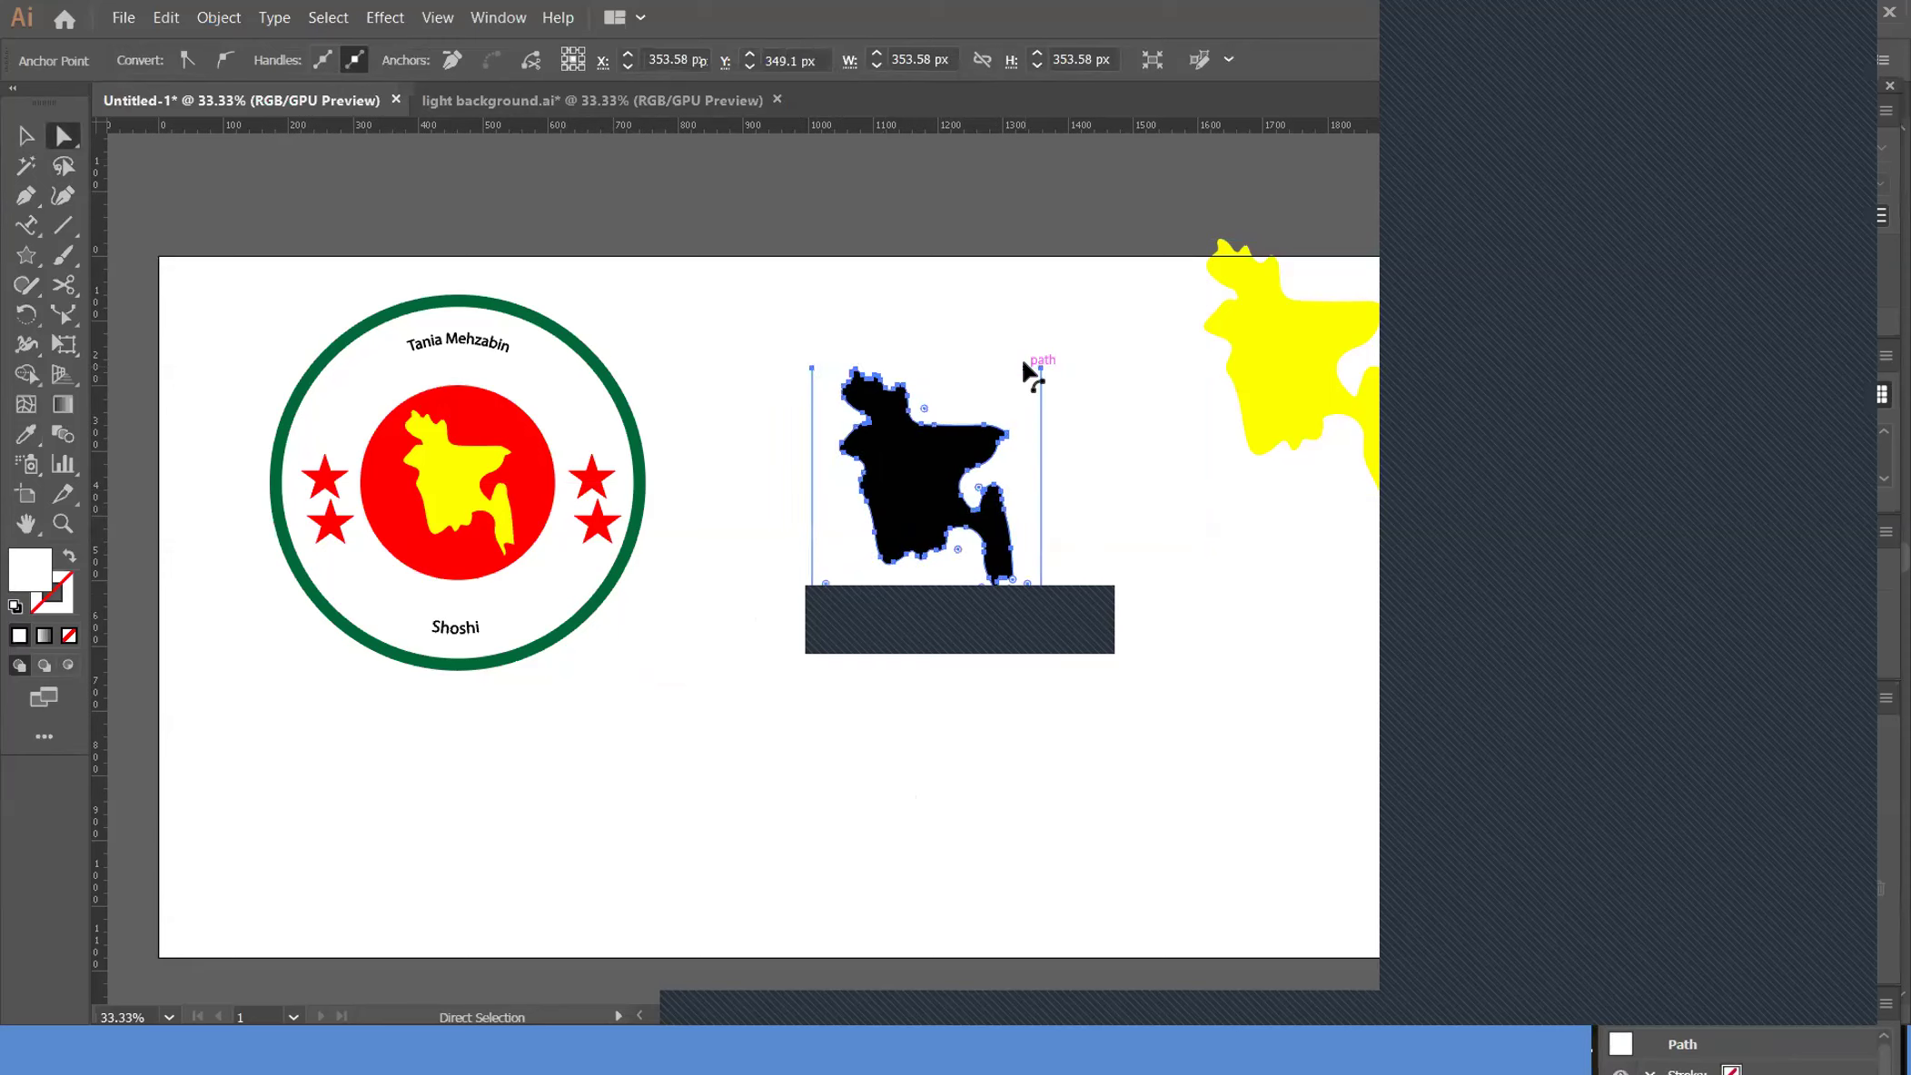
{"action": "left_click", "coordinate": [1023, 361]}
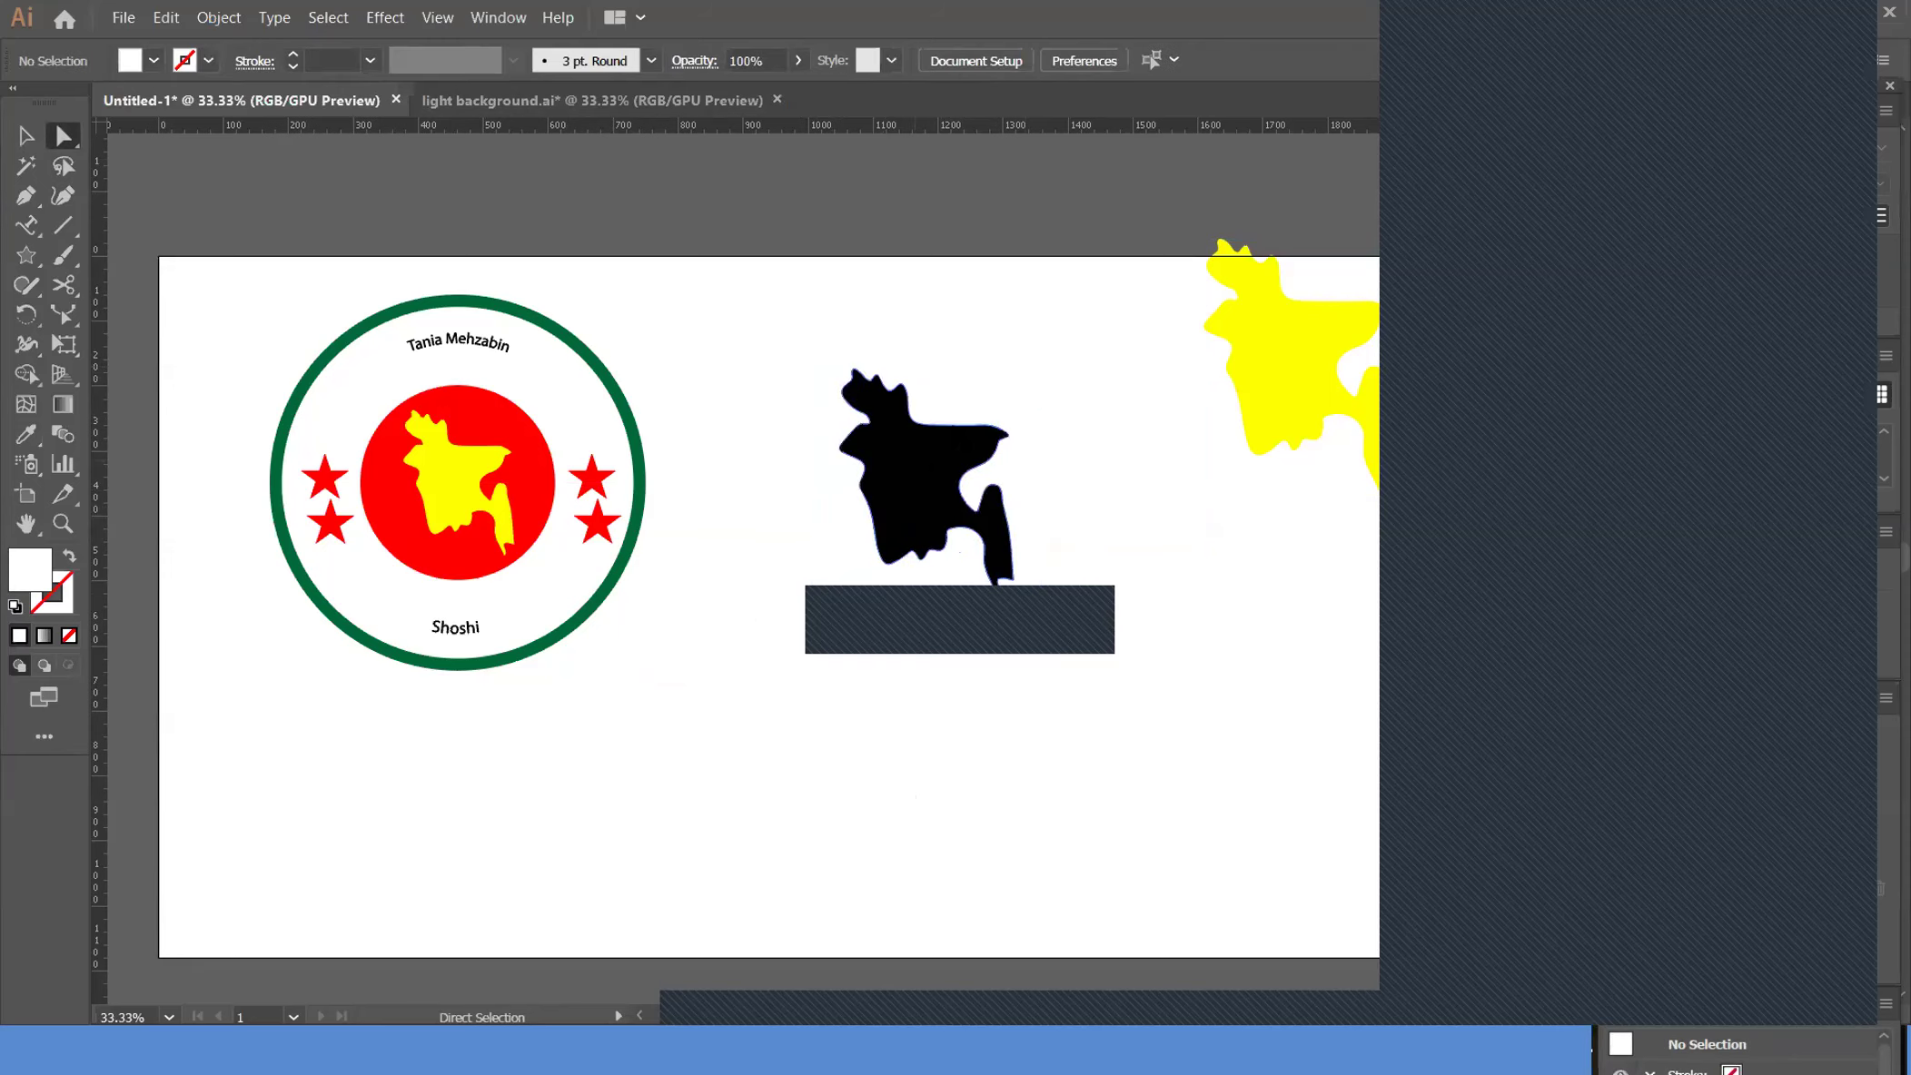
{"action": "left_click", "coordinate": [992, 413]}
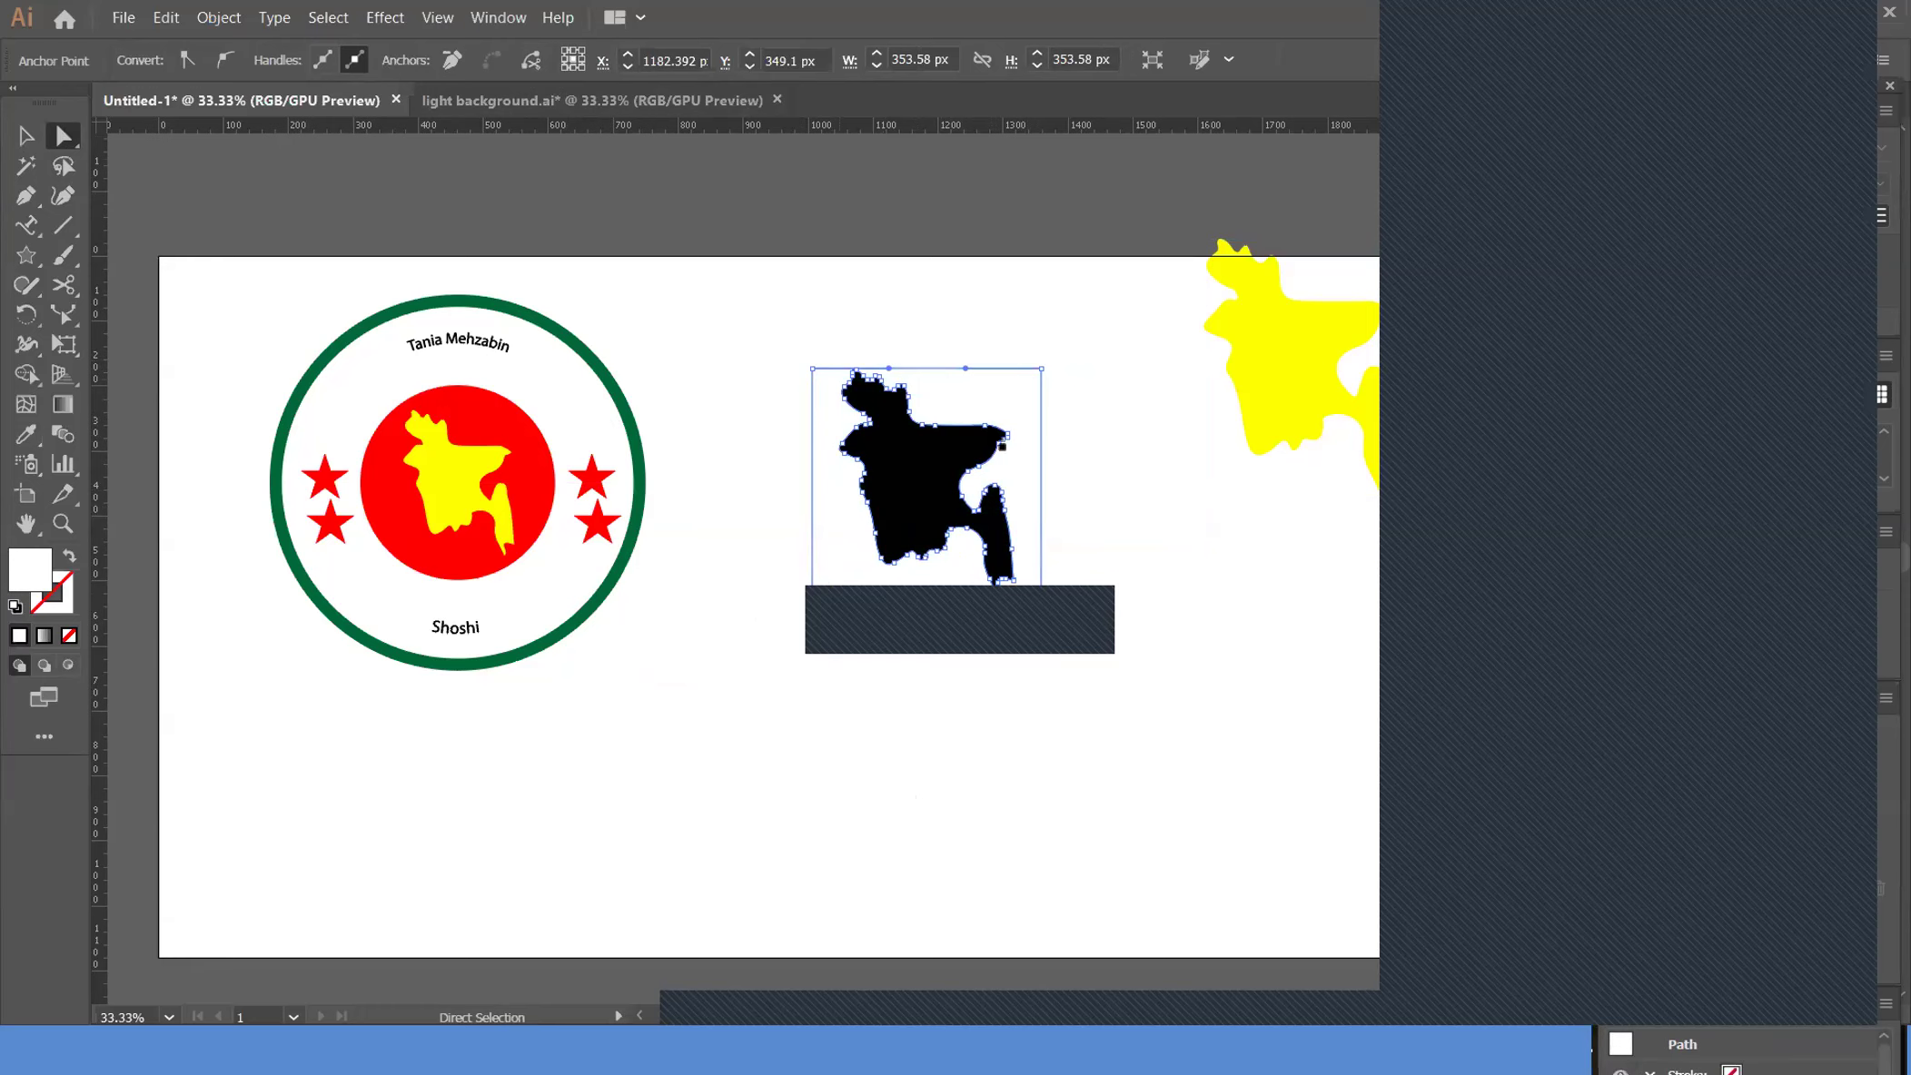
{"action": "left_click", "coordinate": [963, 472]}
Try deleting the map's northeast anchor points, undo it, and reselect the black map path
{"action": "left_click", "coordinate": [1037, 381]}
{"action": "left_click_drag", "start_coordinate": [970, 306], "coordinate": [1097, 479]}
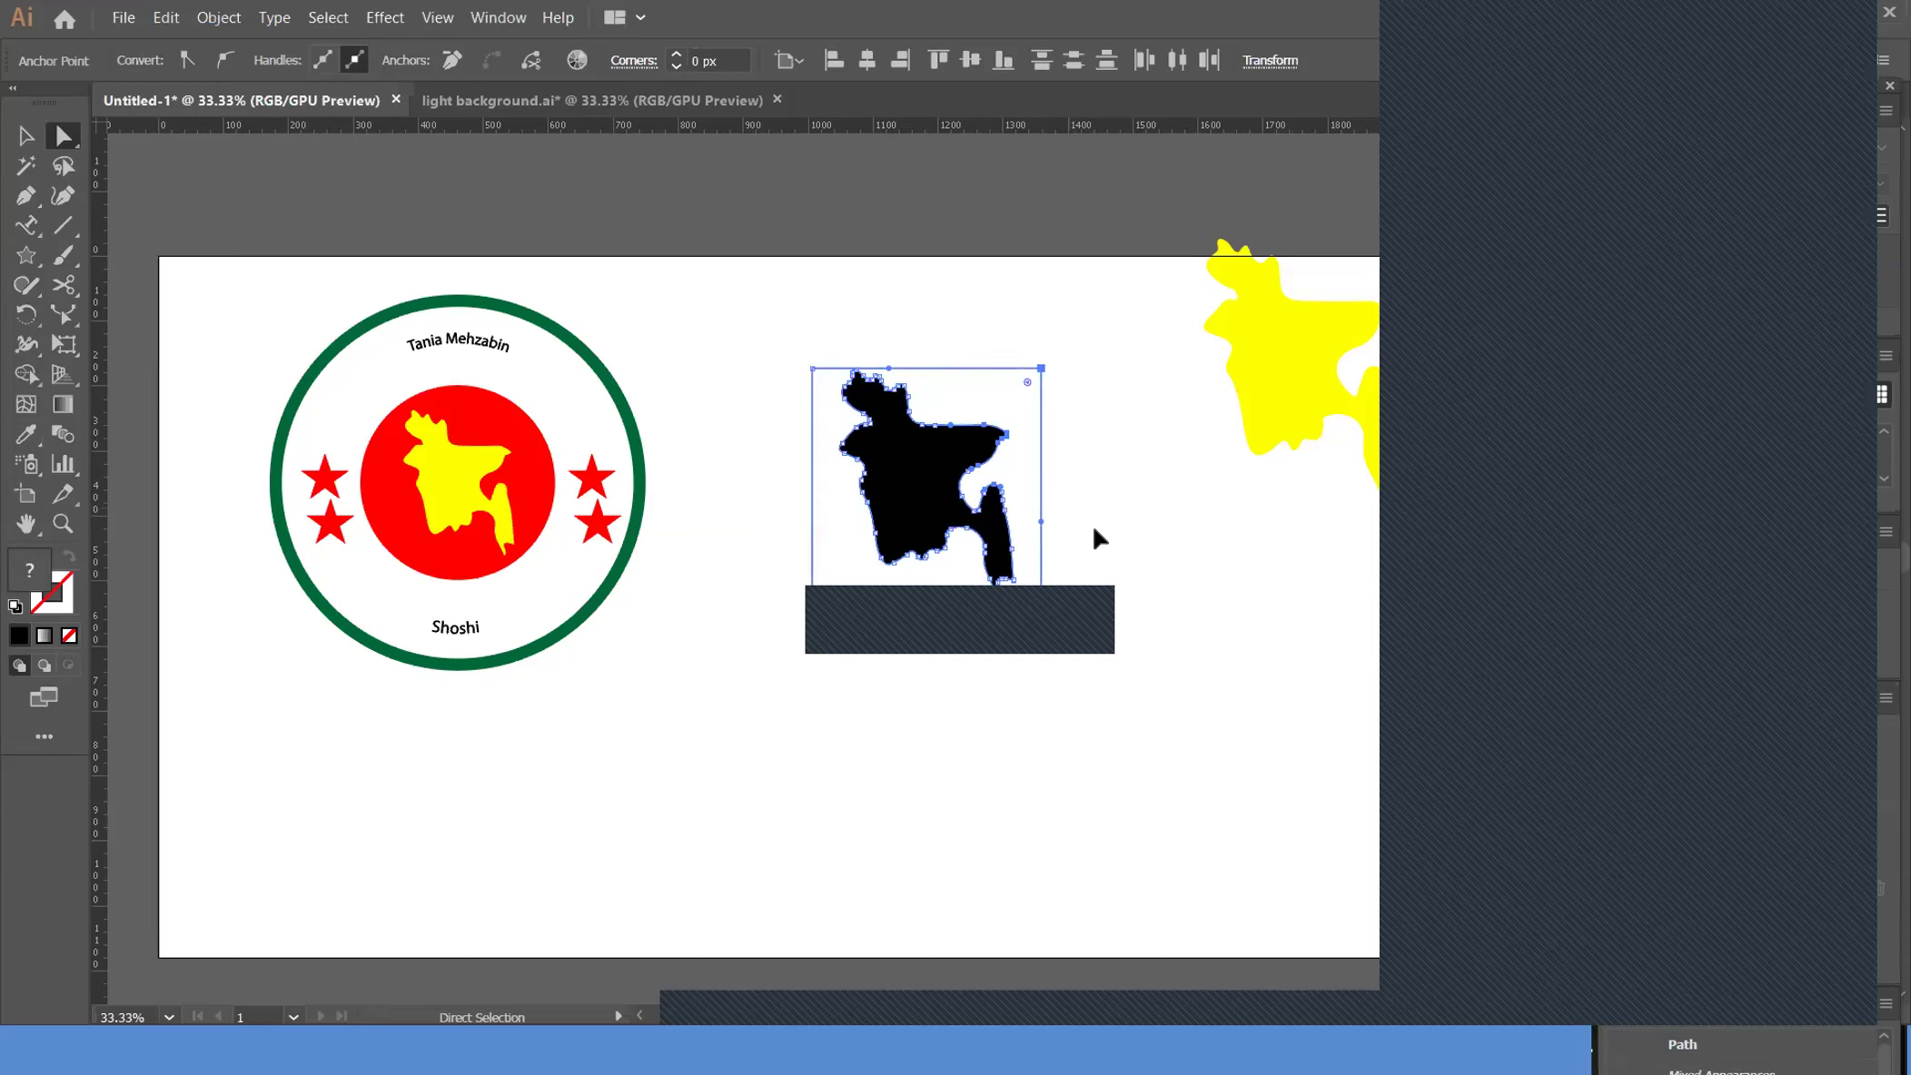
{"action": "key", "text": "Delete"}
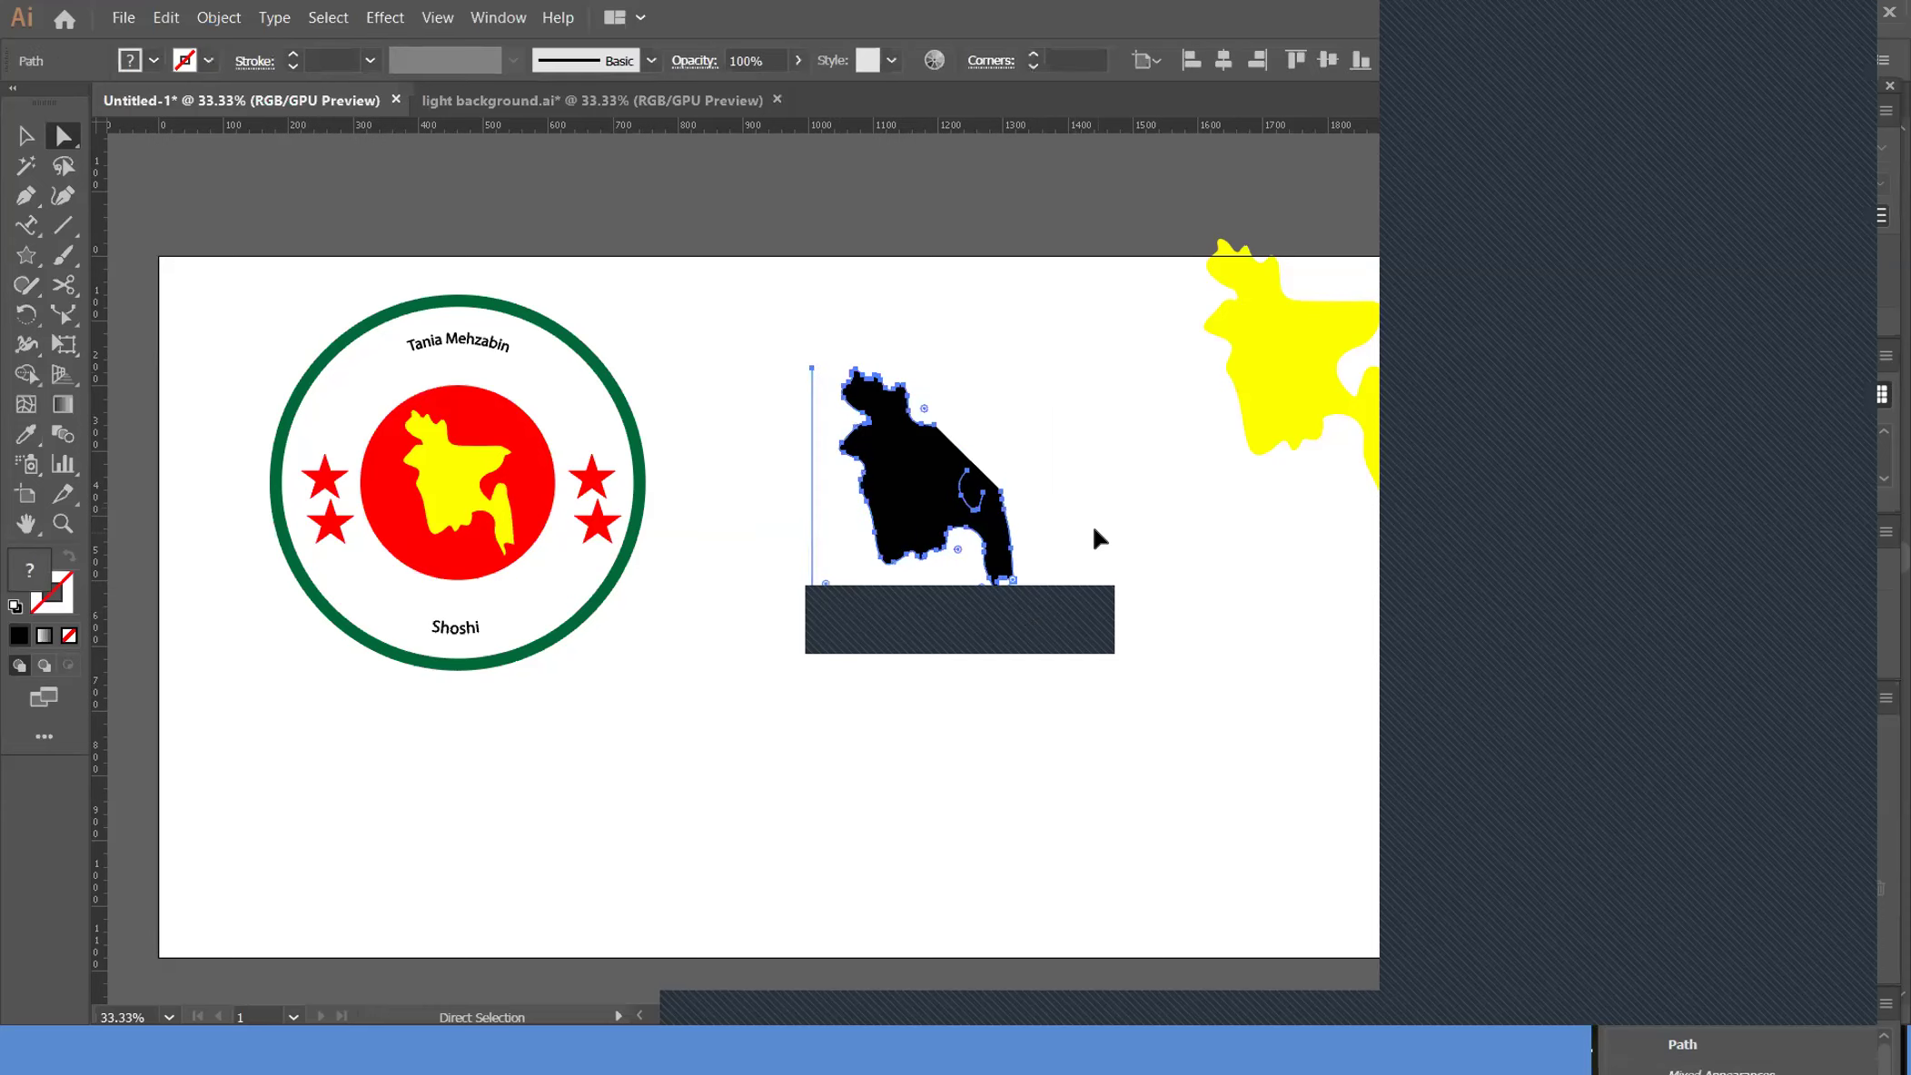
{"action": "key", "text": "ctrl+z"}
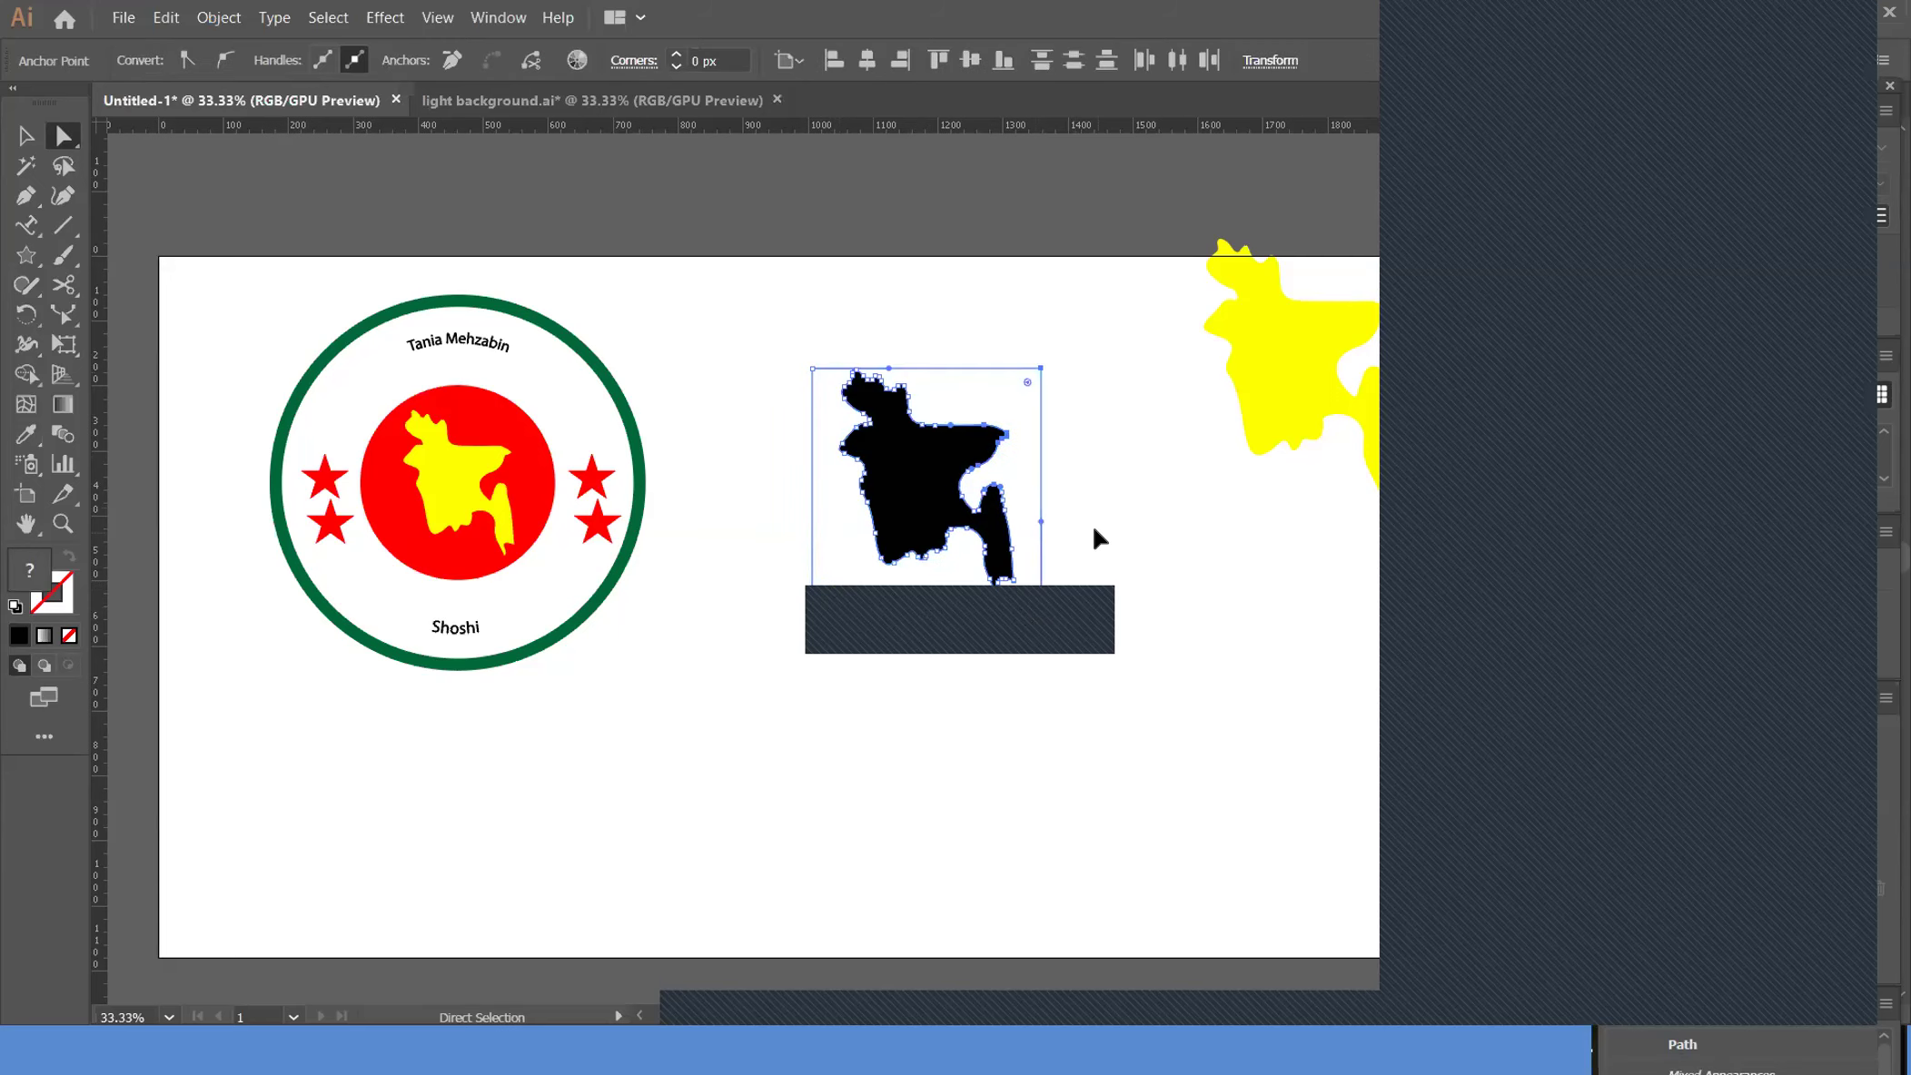
{"action": "left_click", "coordinate": [1090, 442]}
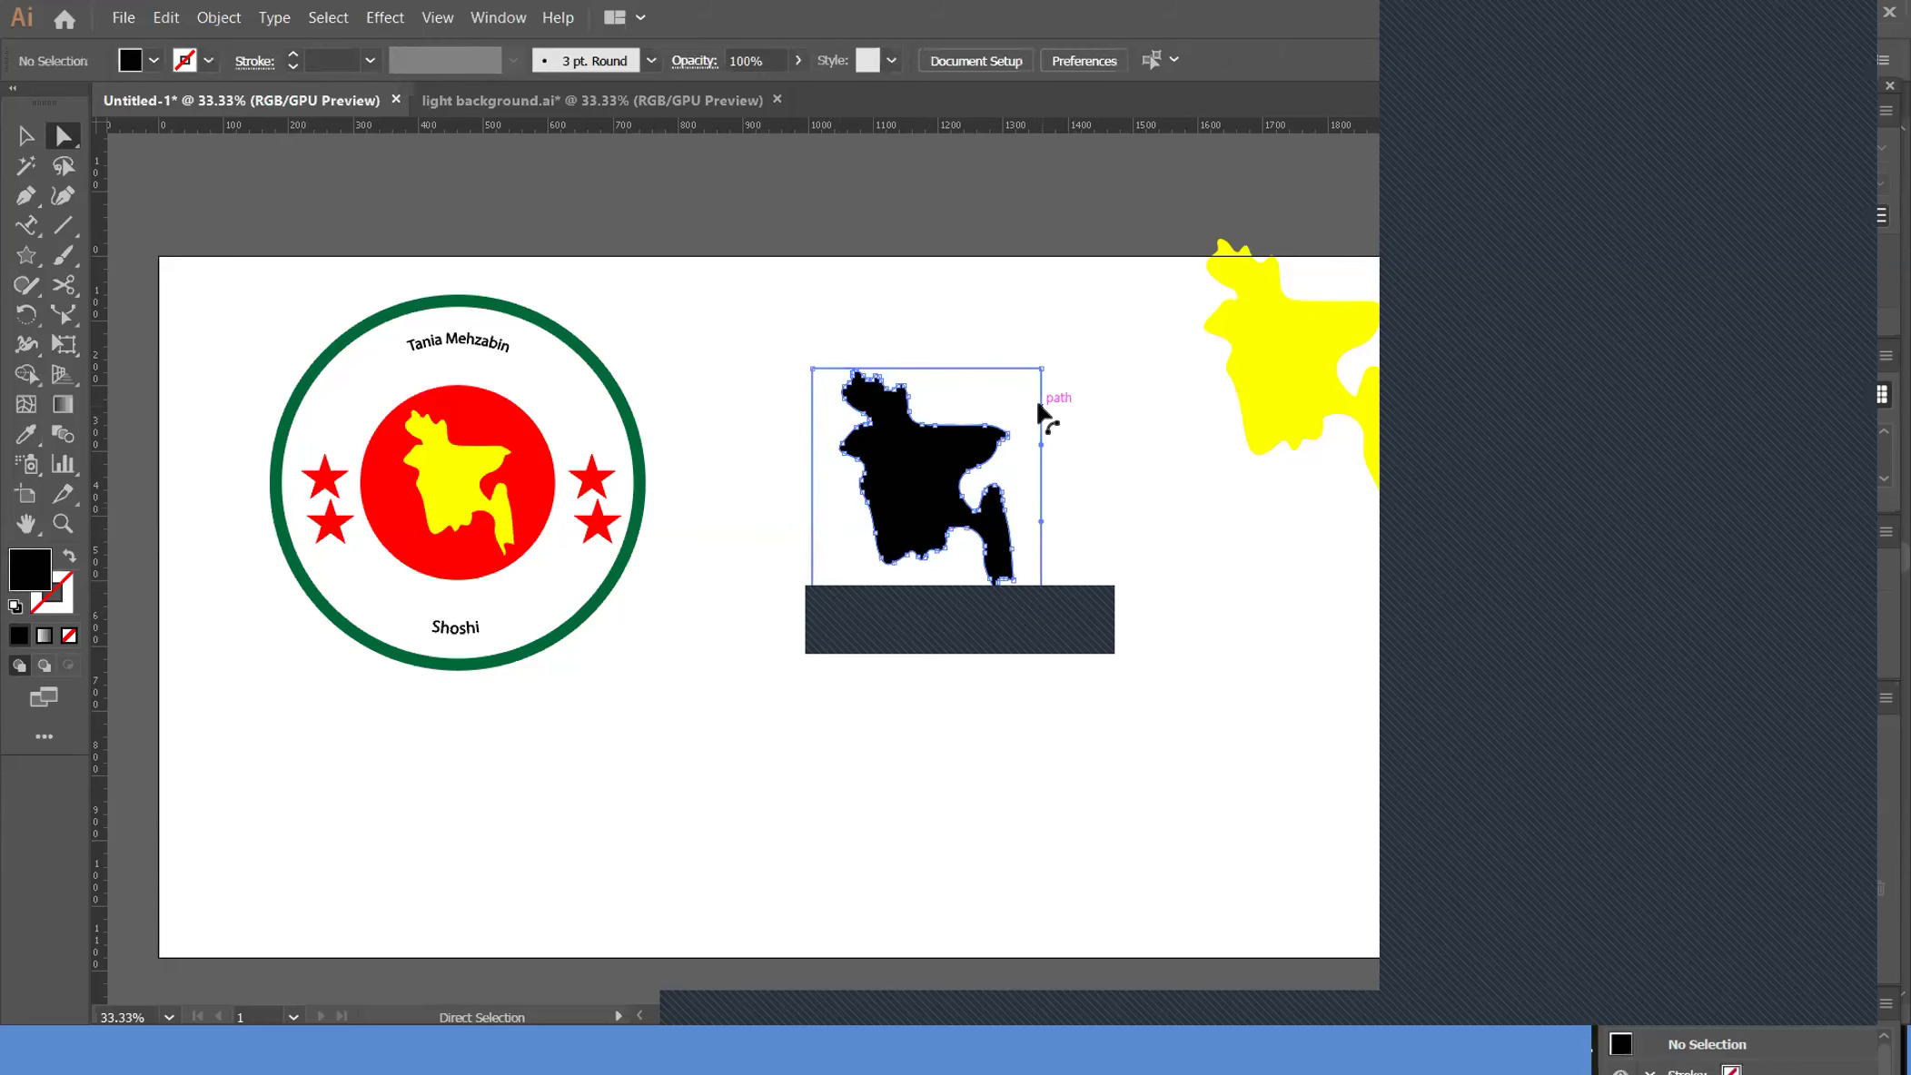
{"action": "left_click", "coordinate": [1038, 407]}
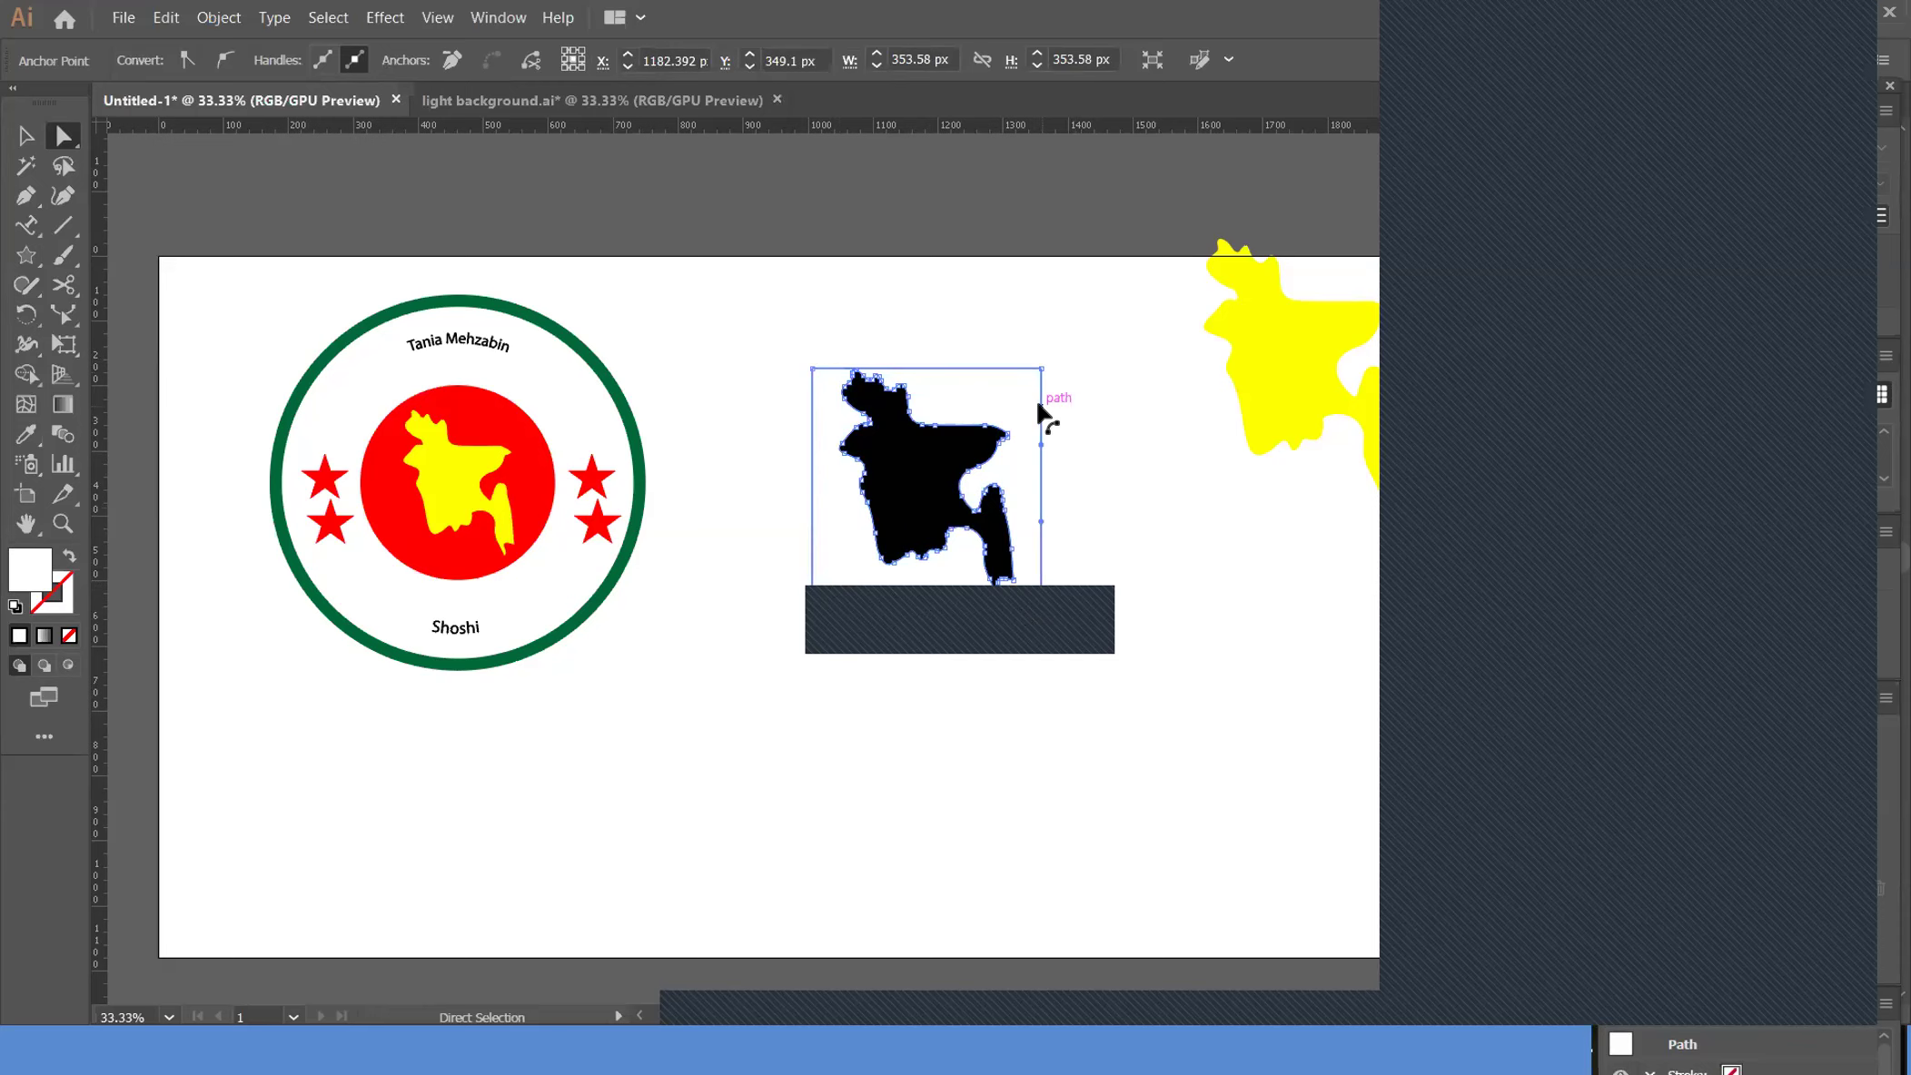
{"action": "left_click", "coordinate": [1038, 406]}
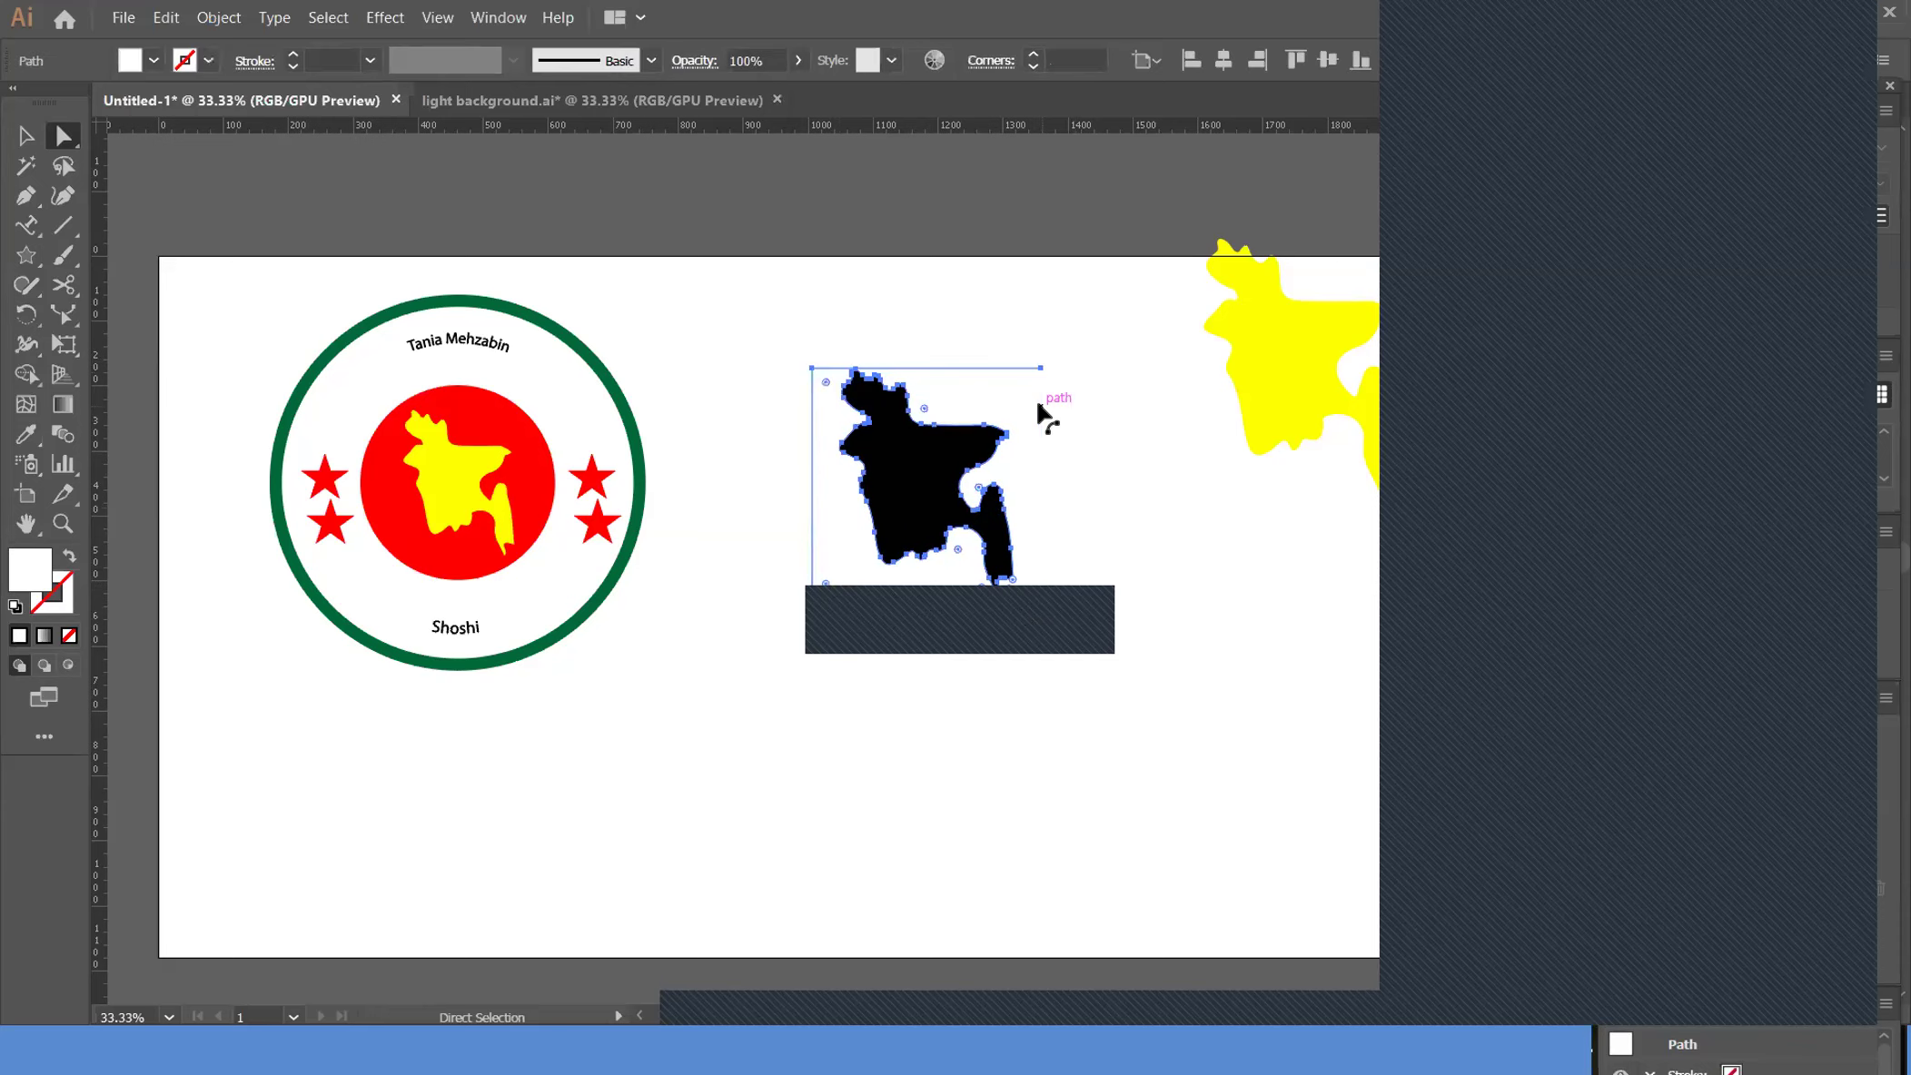
{"action": "key", "text": "ctrl+shift+a"}
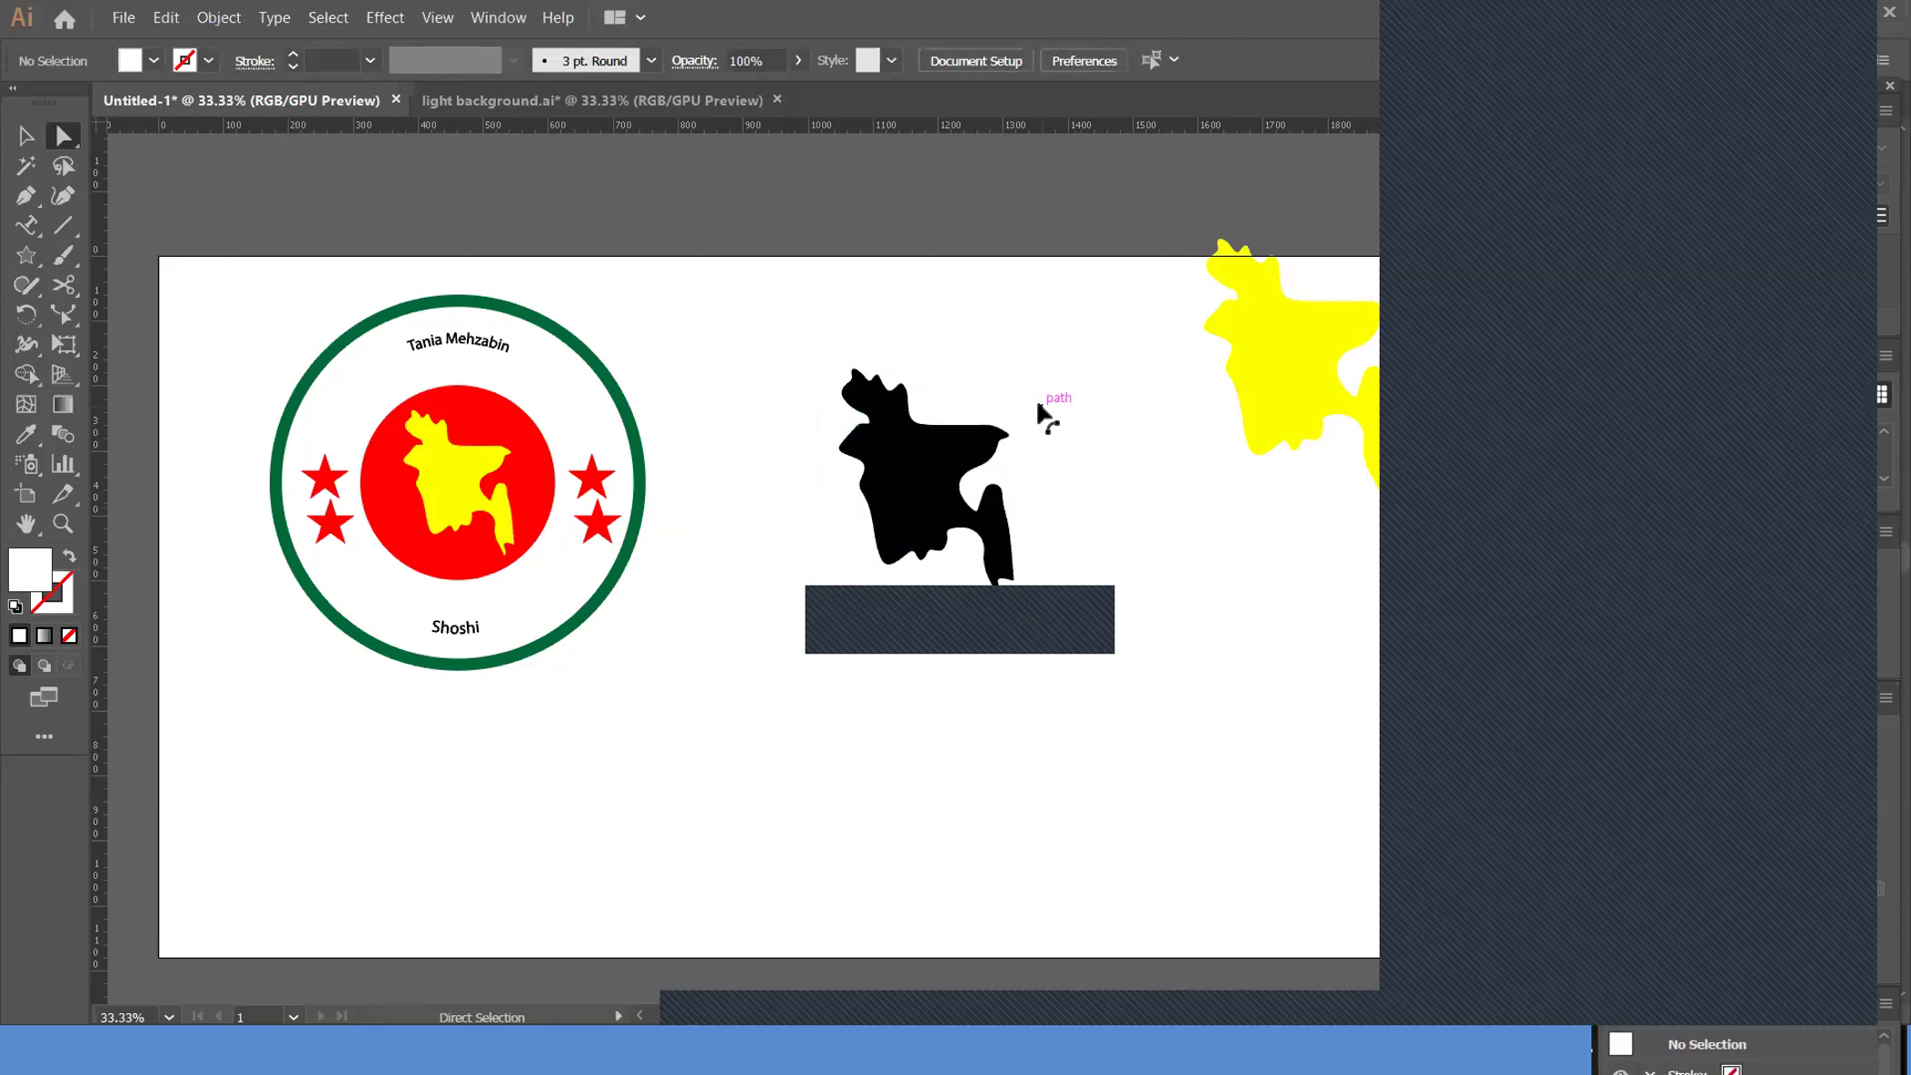
{"action": "left_click", "coordinate": [1025, 418]}
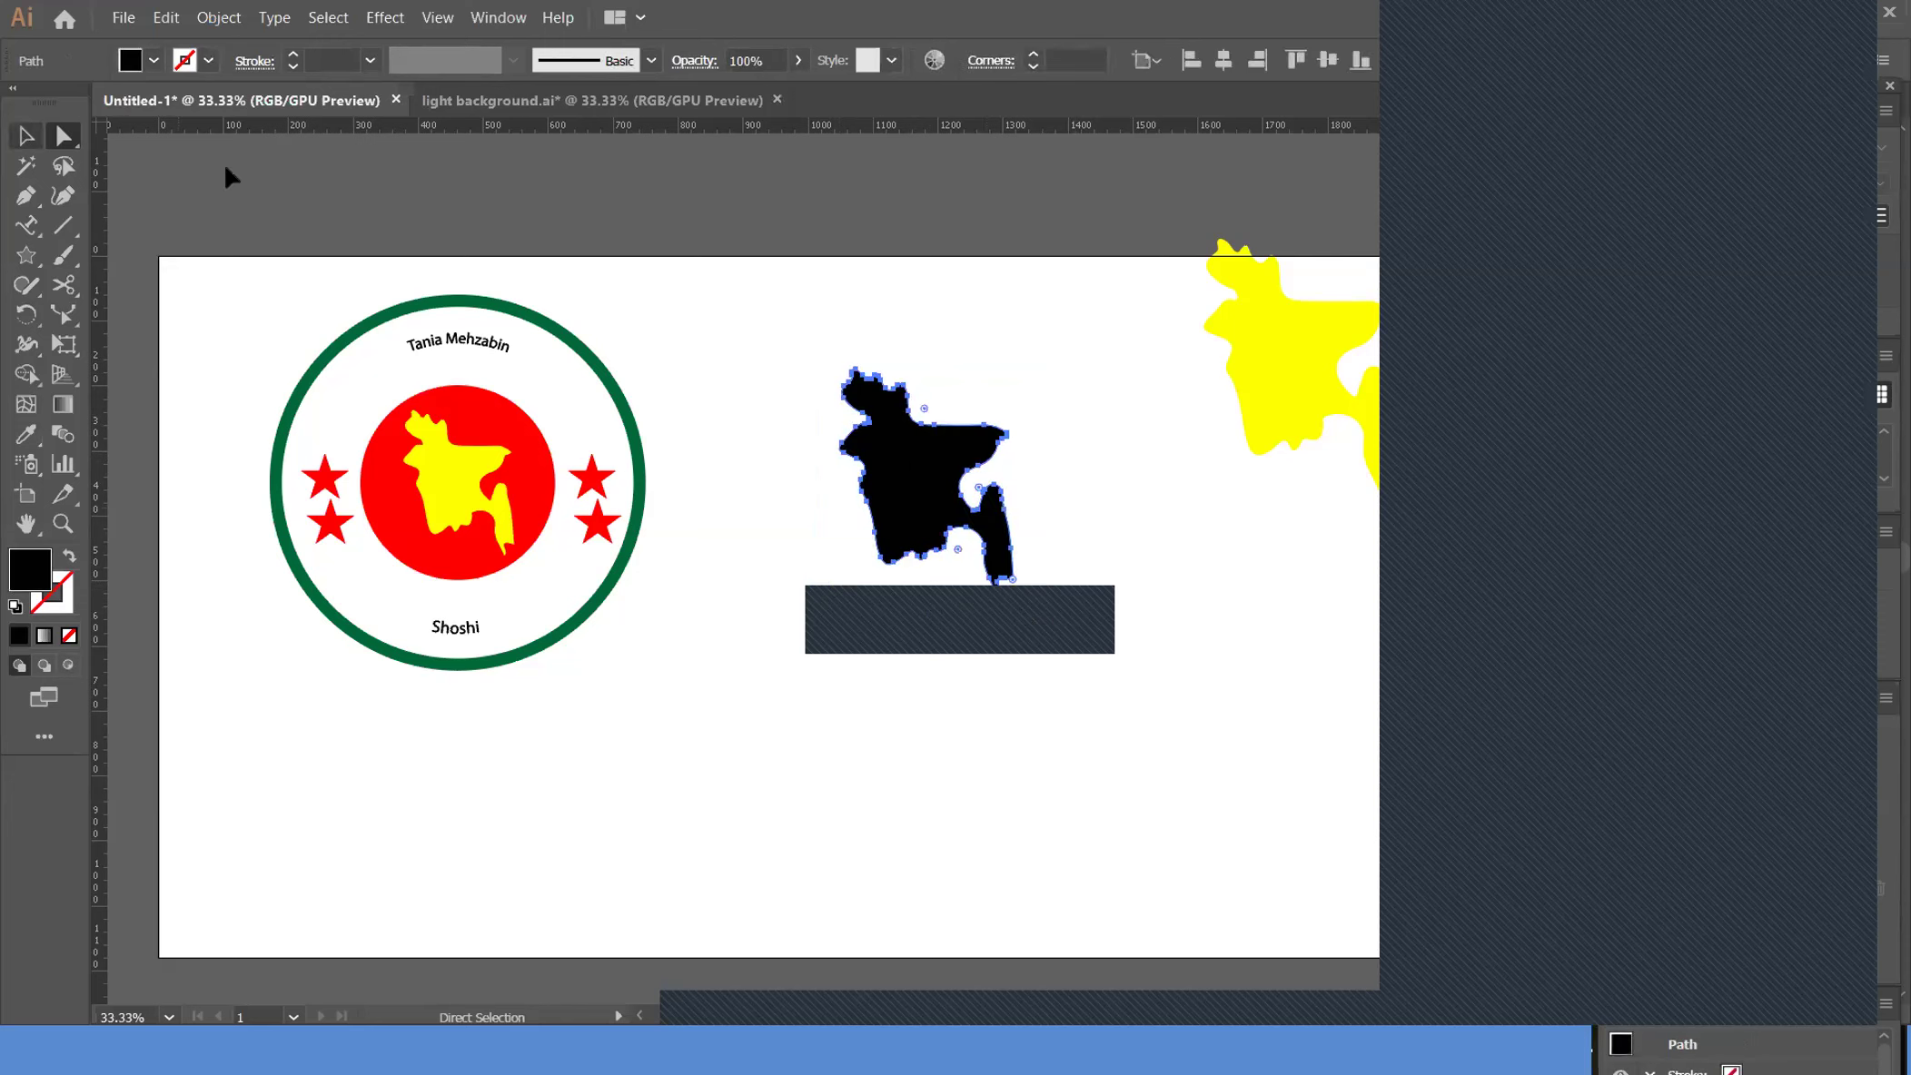
Fill the traced map with the original map's yellow using the Eyedropper
{"action": "key", "text": "v"}
{"action": "left_click", "coordinate": [153, 60]}
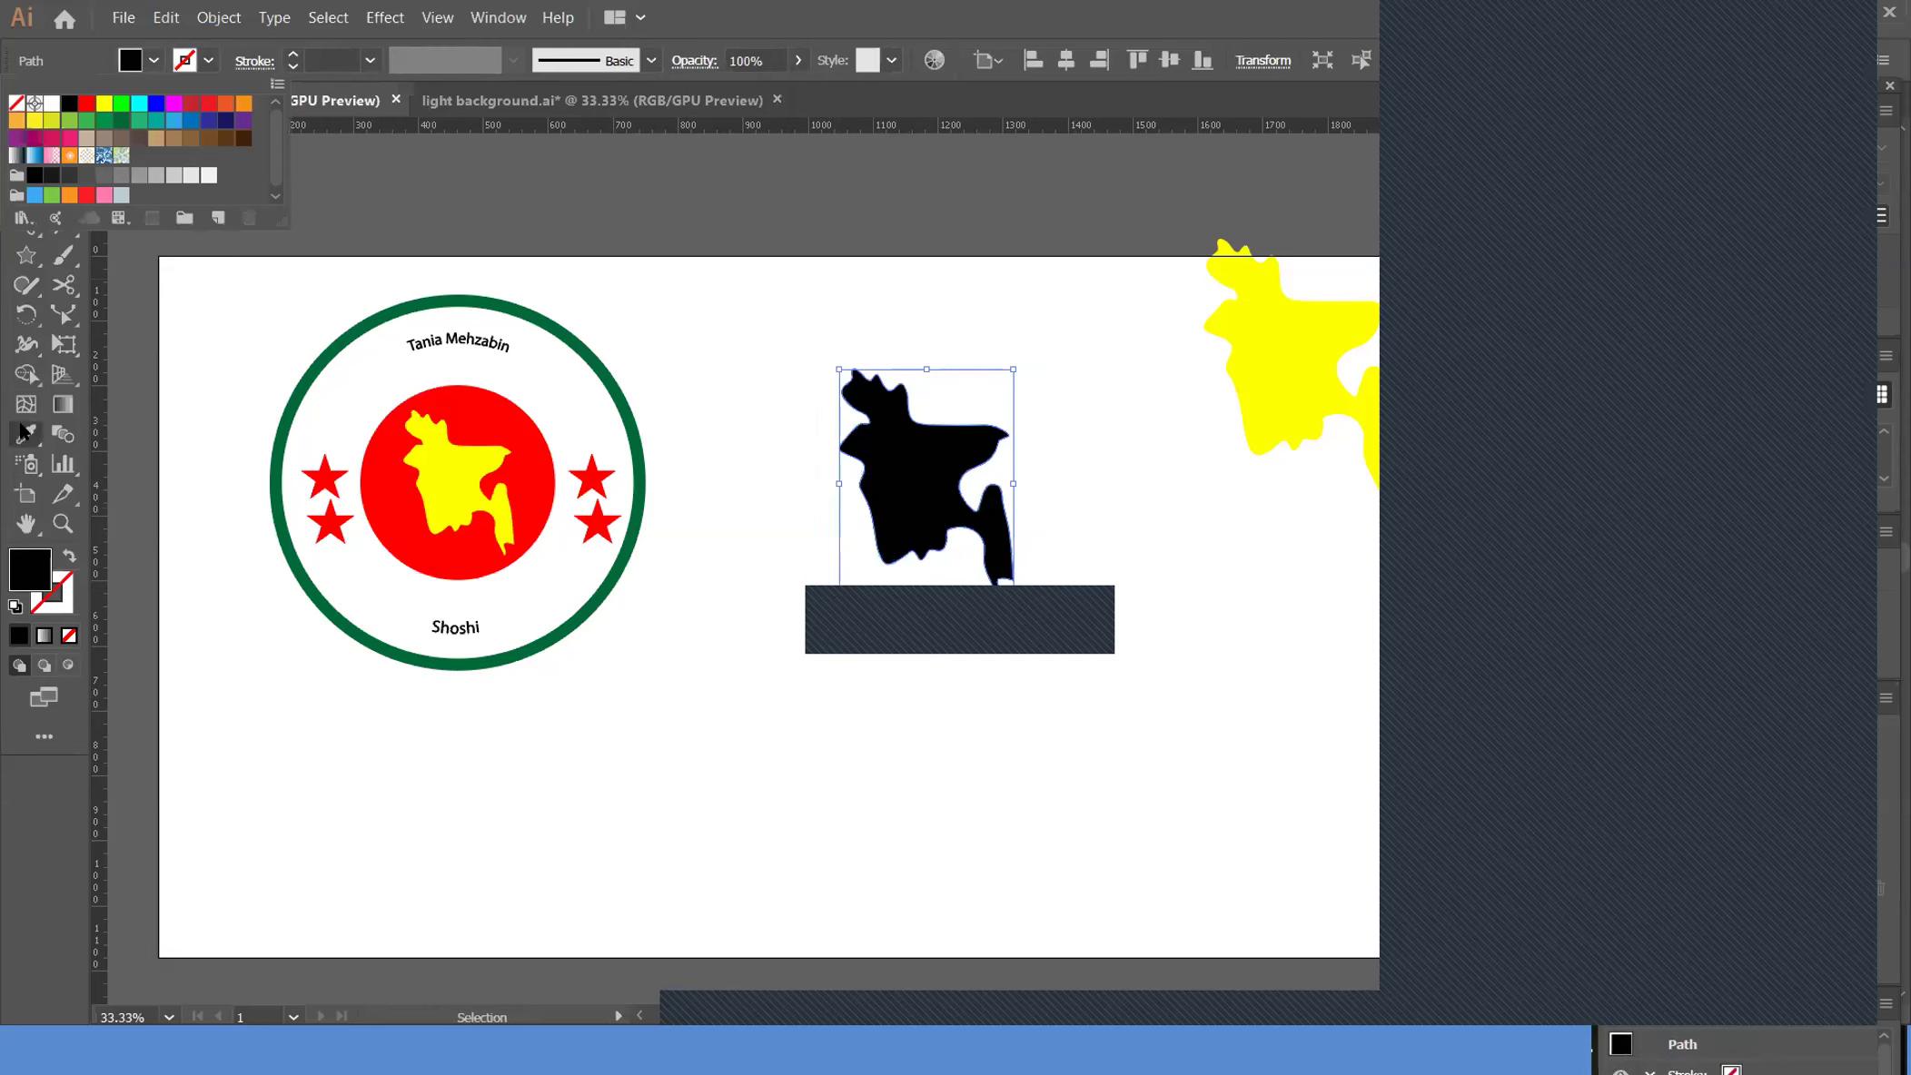
{"action": "left_click", "coordinate": [21, 431]}
{"action": "left_click", "coordinate": [1279, 356]}
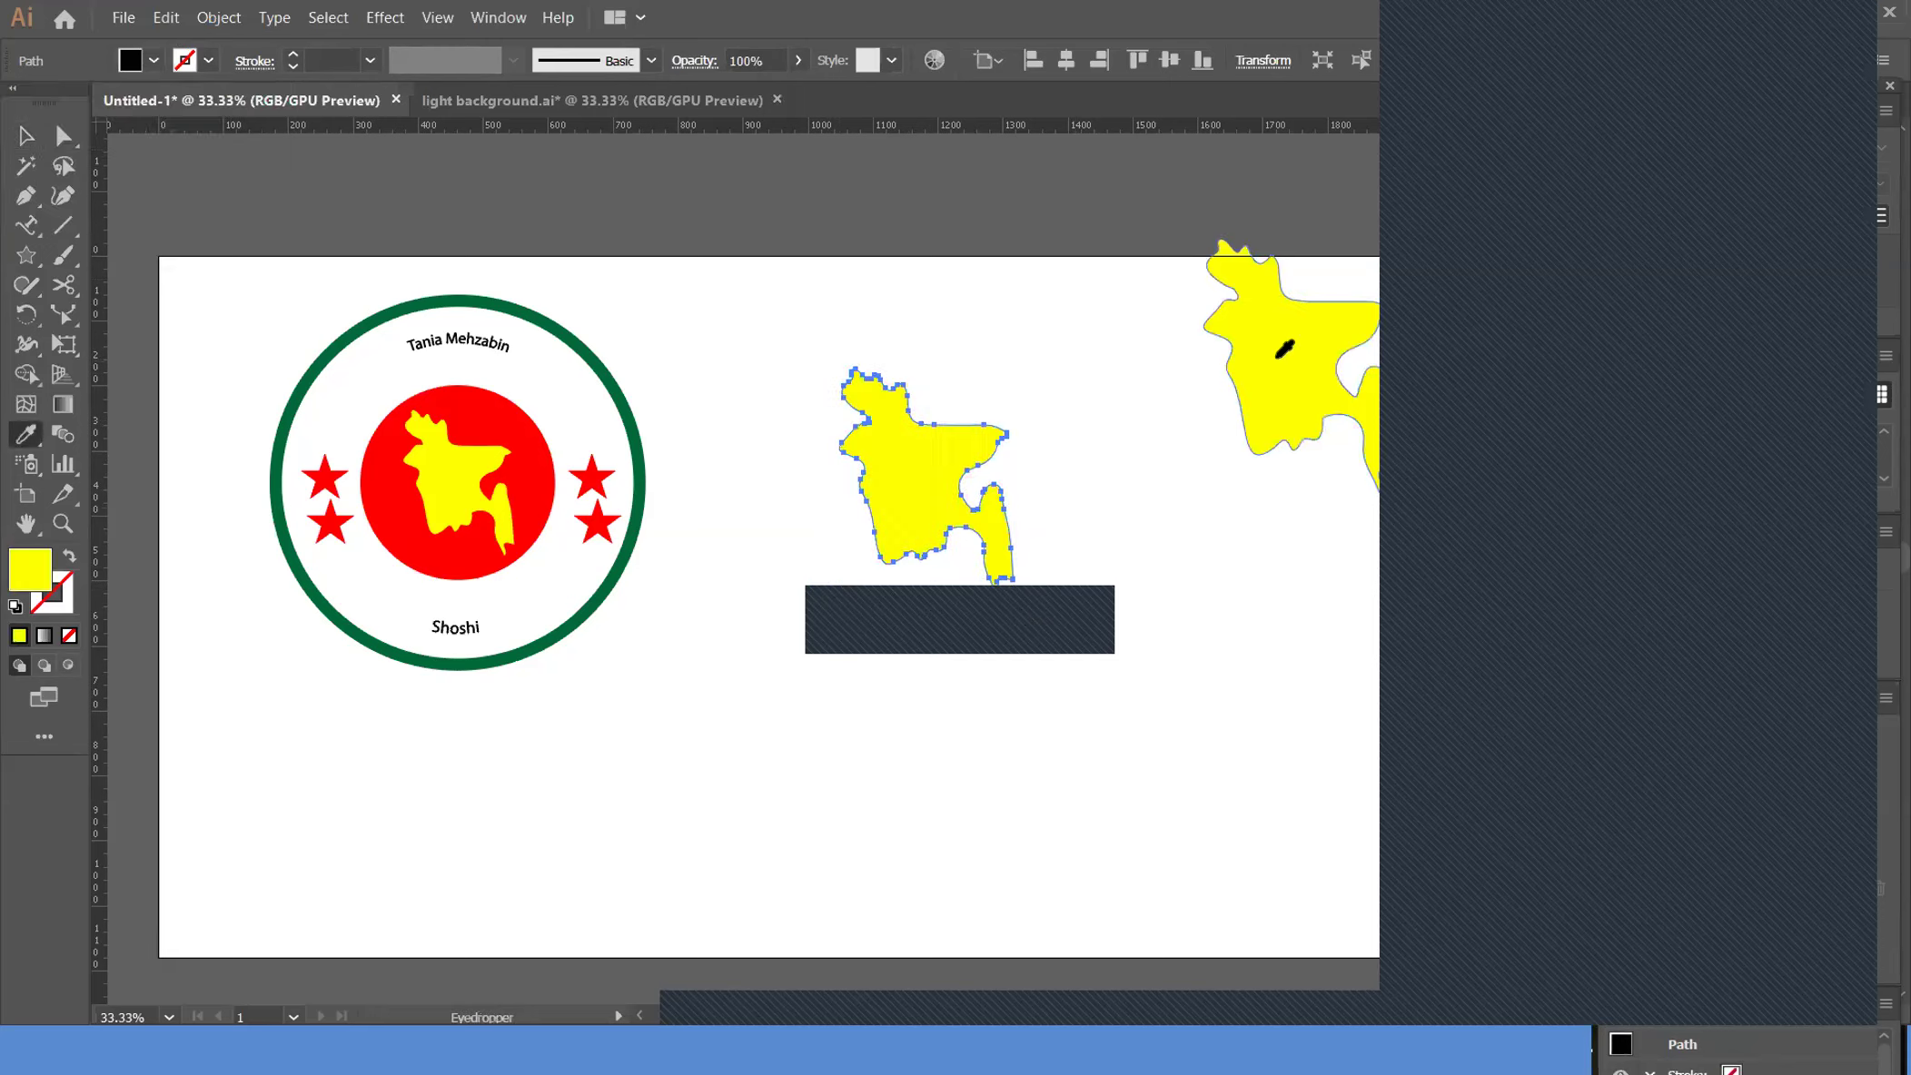
{"action": "left_click", "coordinate": [25, 136]}
{"action": "left_click", "coordinate": [1180, 413]}
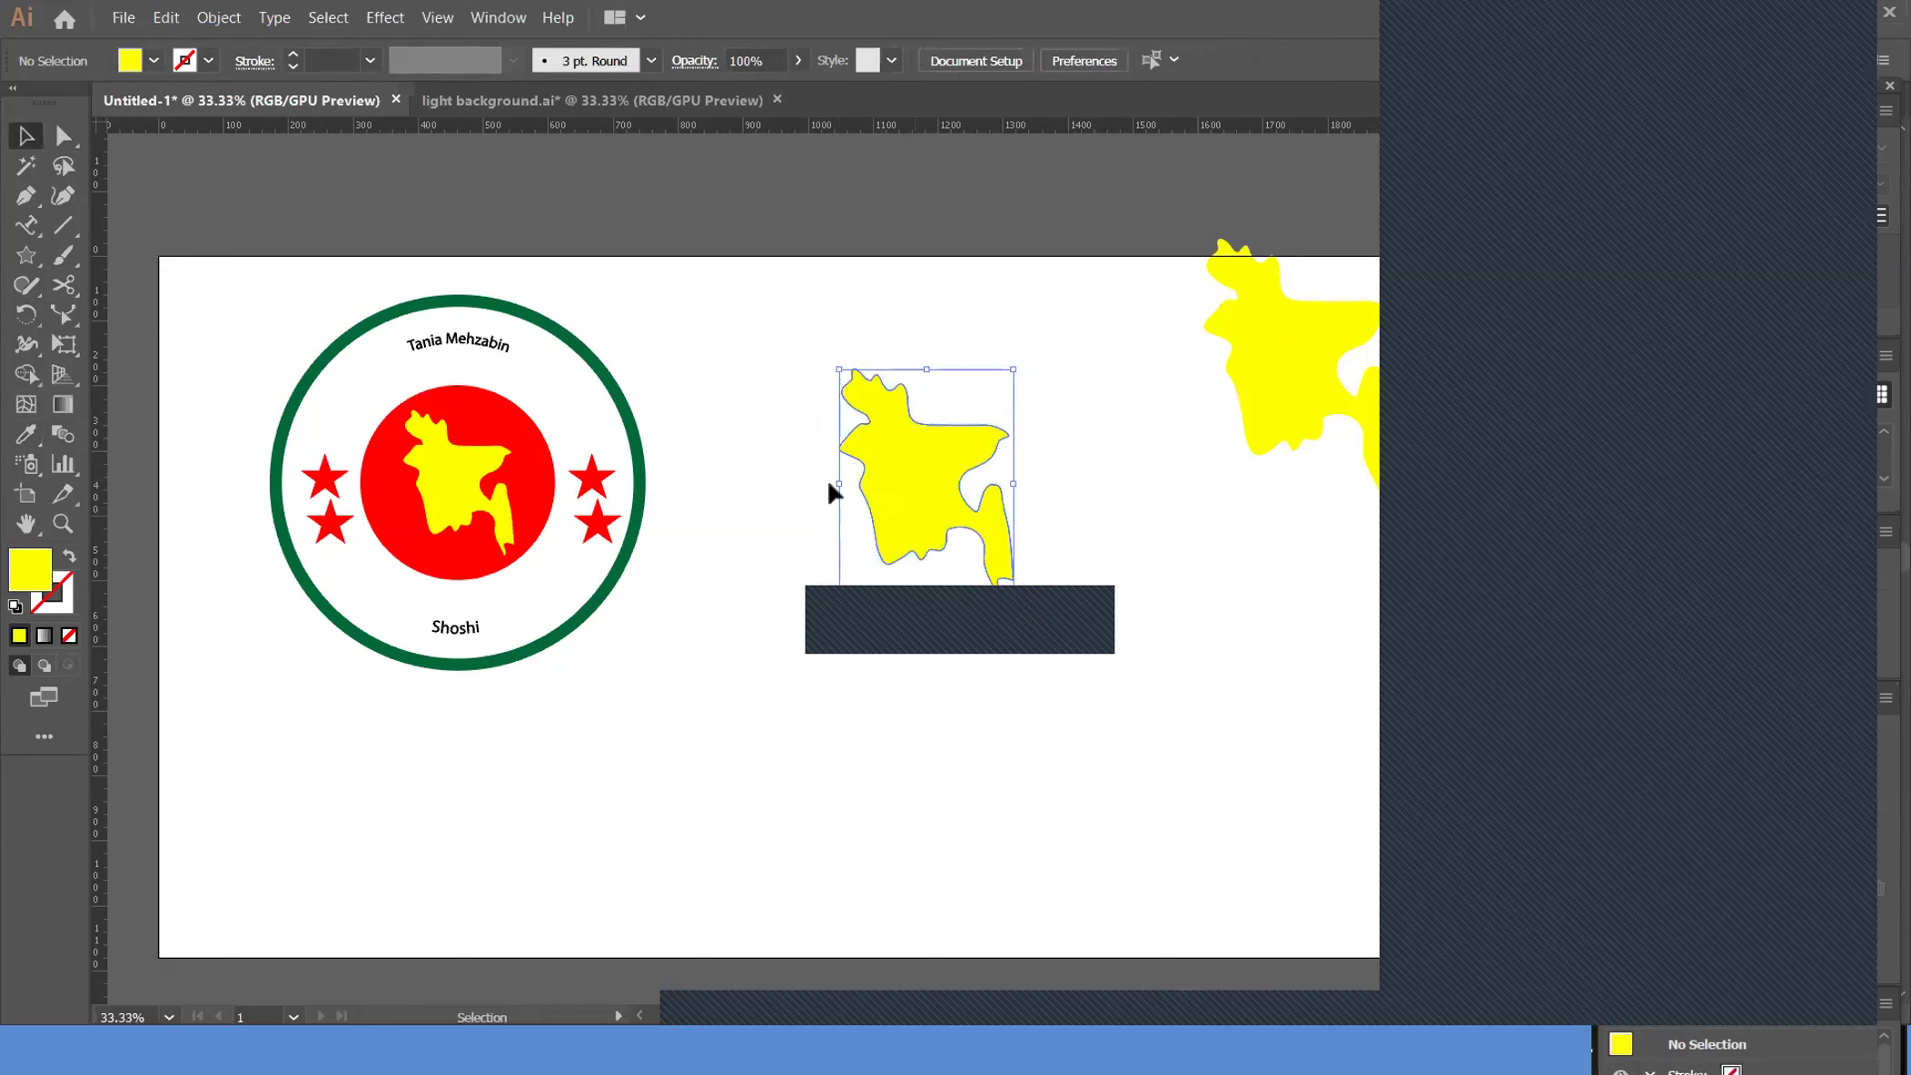
{"action": "left_click", "coordinate": [828, 491]}
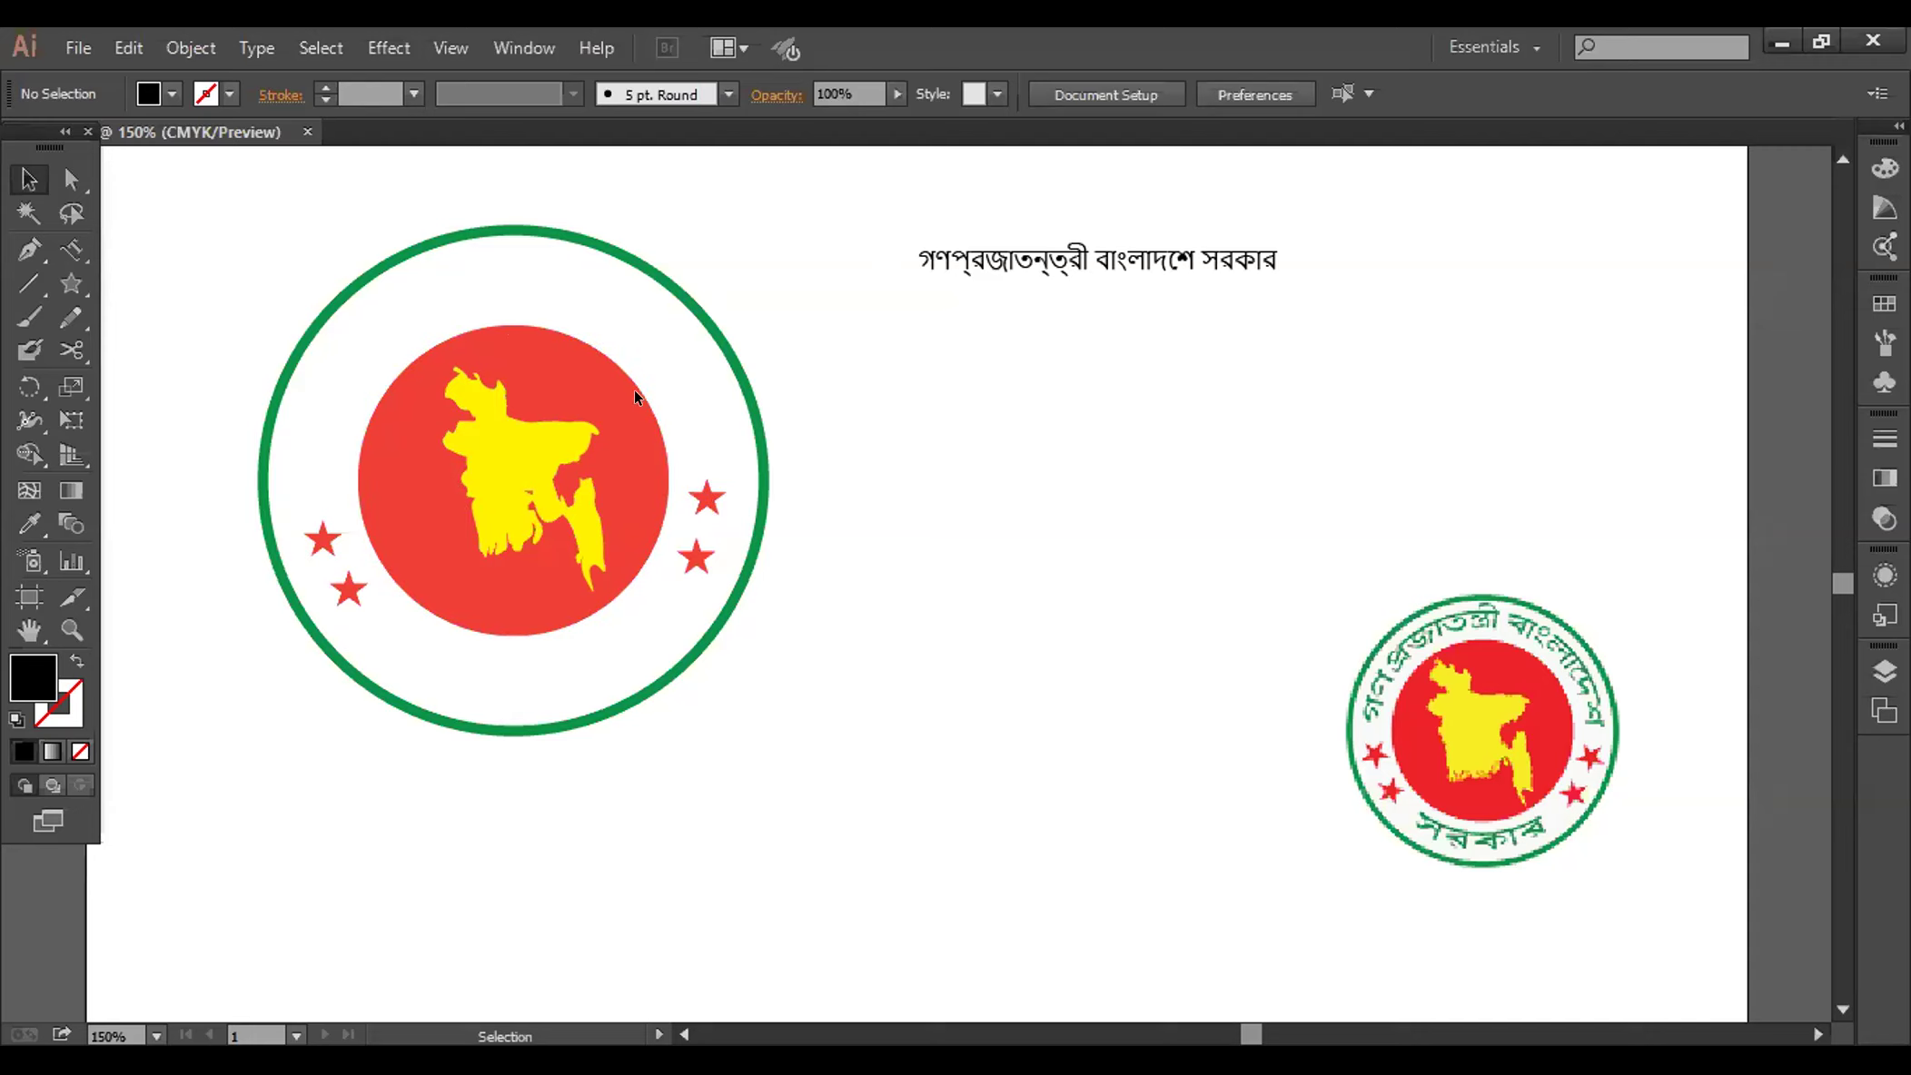
{"action": "left_click_drag", "start_coordinate": [209, 172], "coordinate": [772, 746]}
{"action": "left_click", "coordinate": [1118, 754]}
{"action": "left_click_drag", "start_coordinate": [283, 255], "coordinate": [754, 655]}
{"action": "left_click", "coordinate": [822, 778]}
{"action": "left_click", "coordinate": [69, 242]}
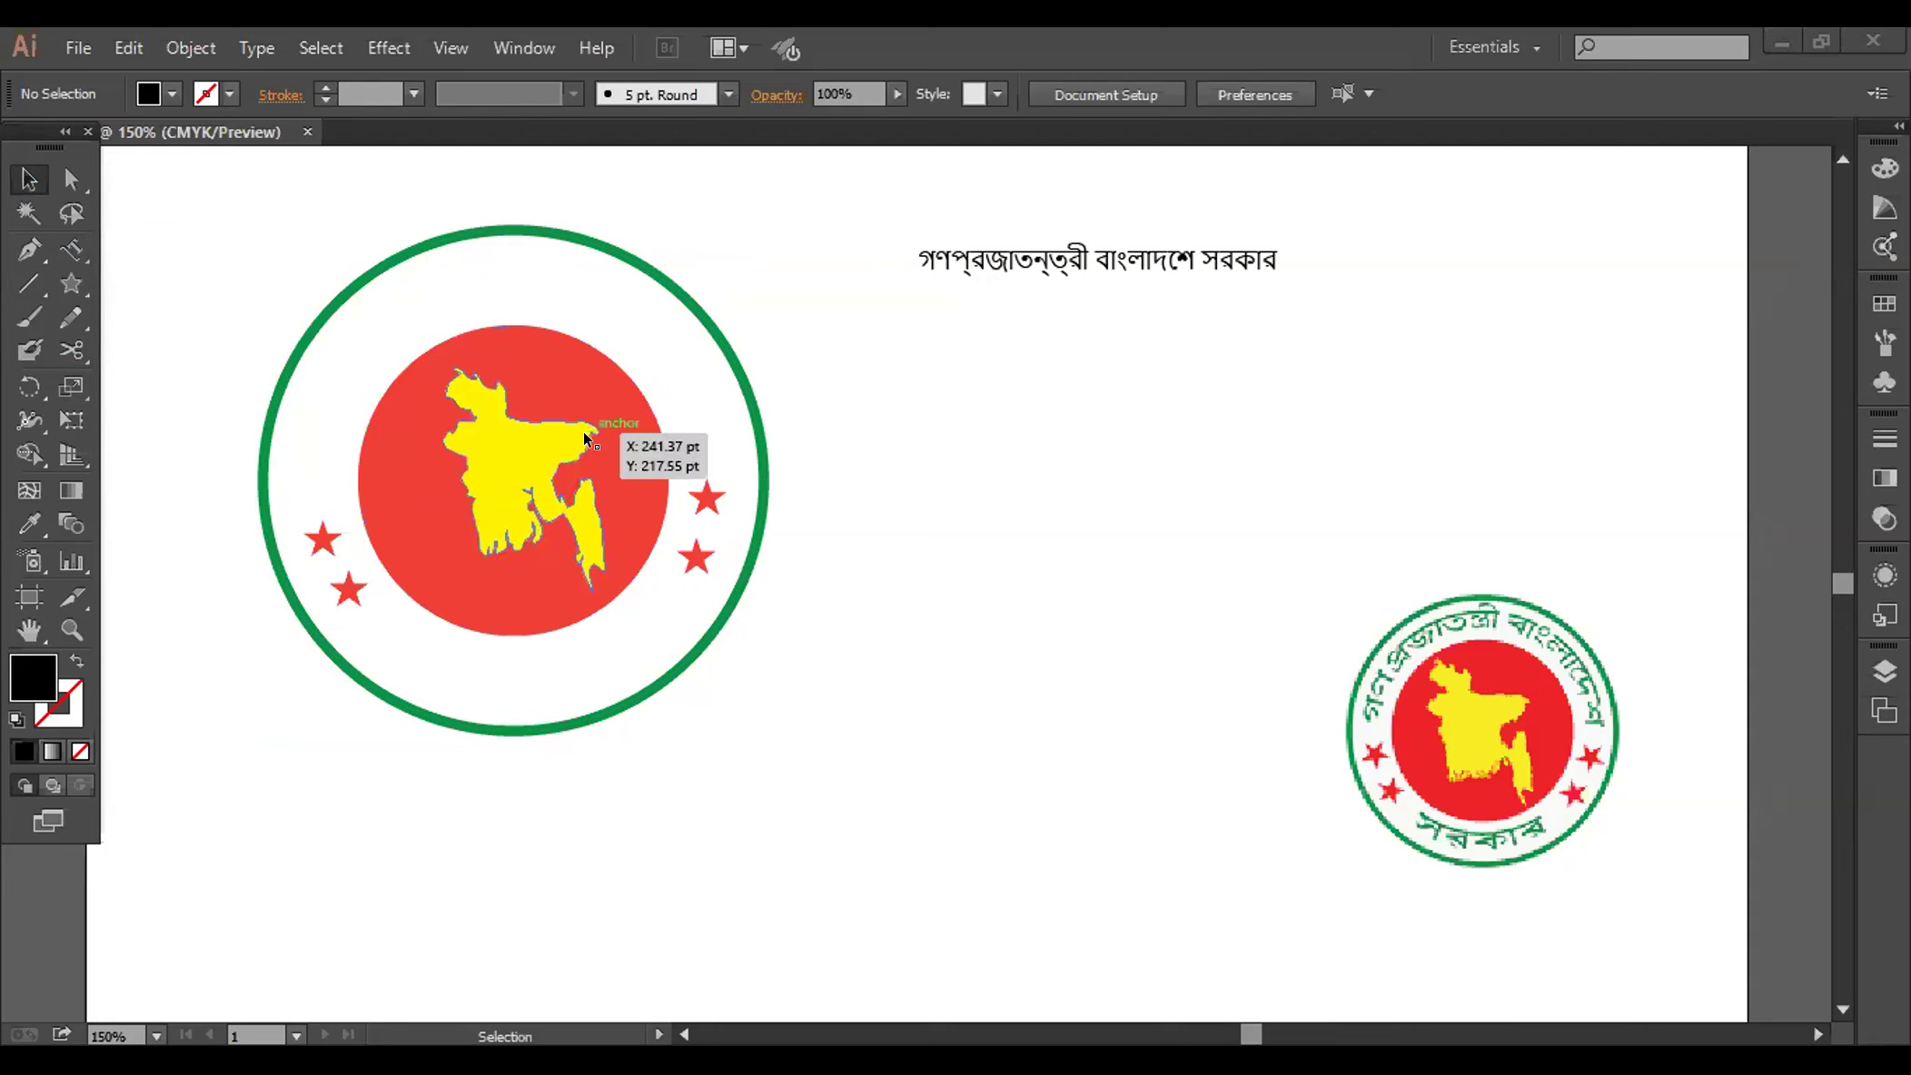
{"action": "left_click", "coordinate": [629, 433]}
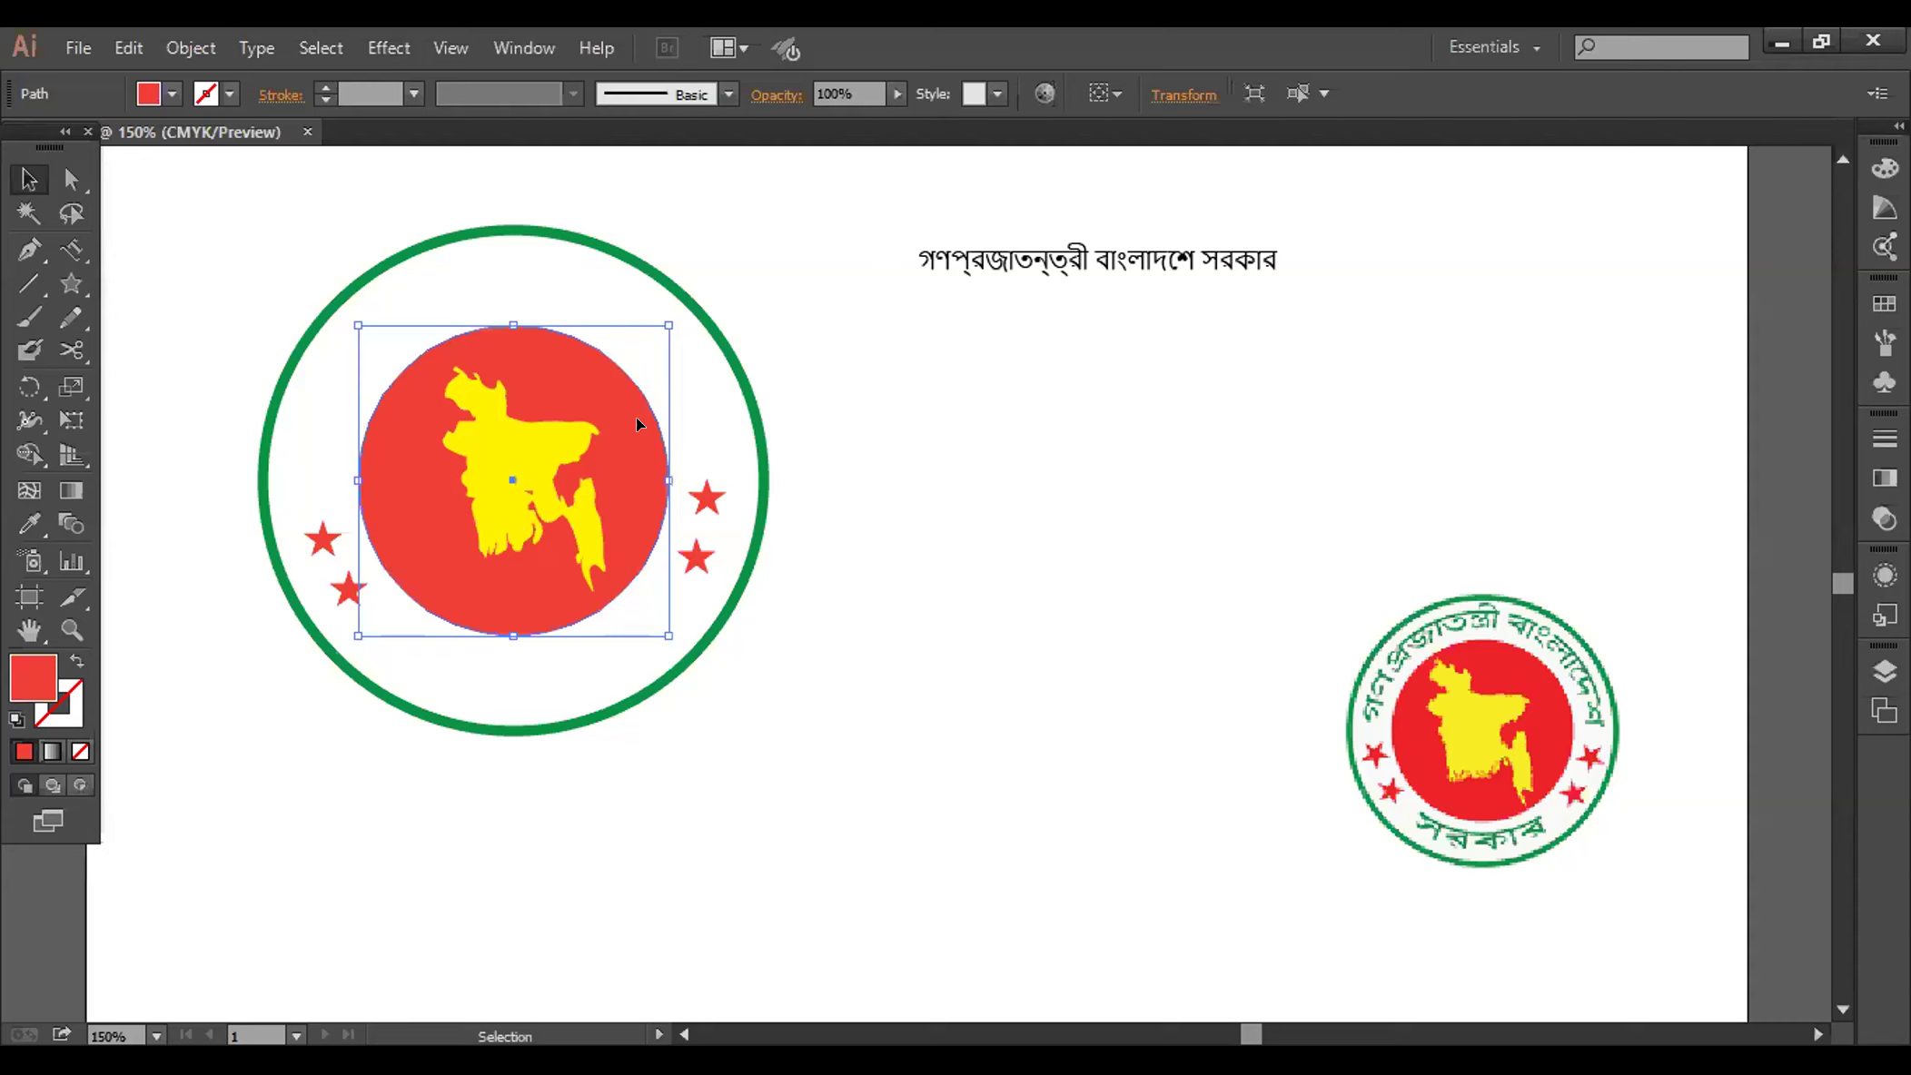
{"action": "key", "text": "ctrl+shift+a"}
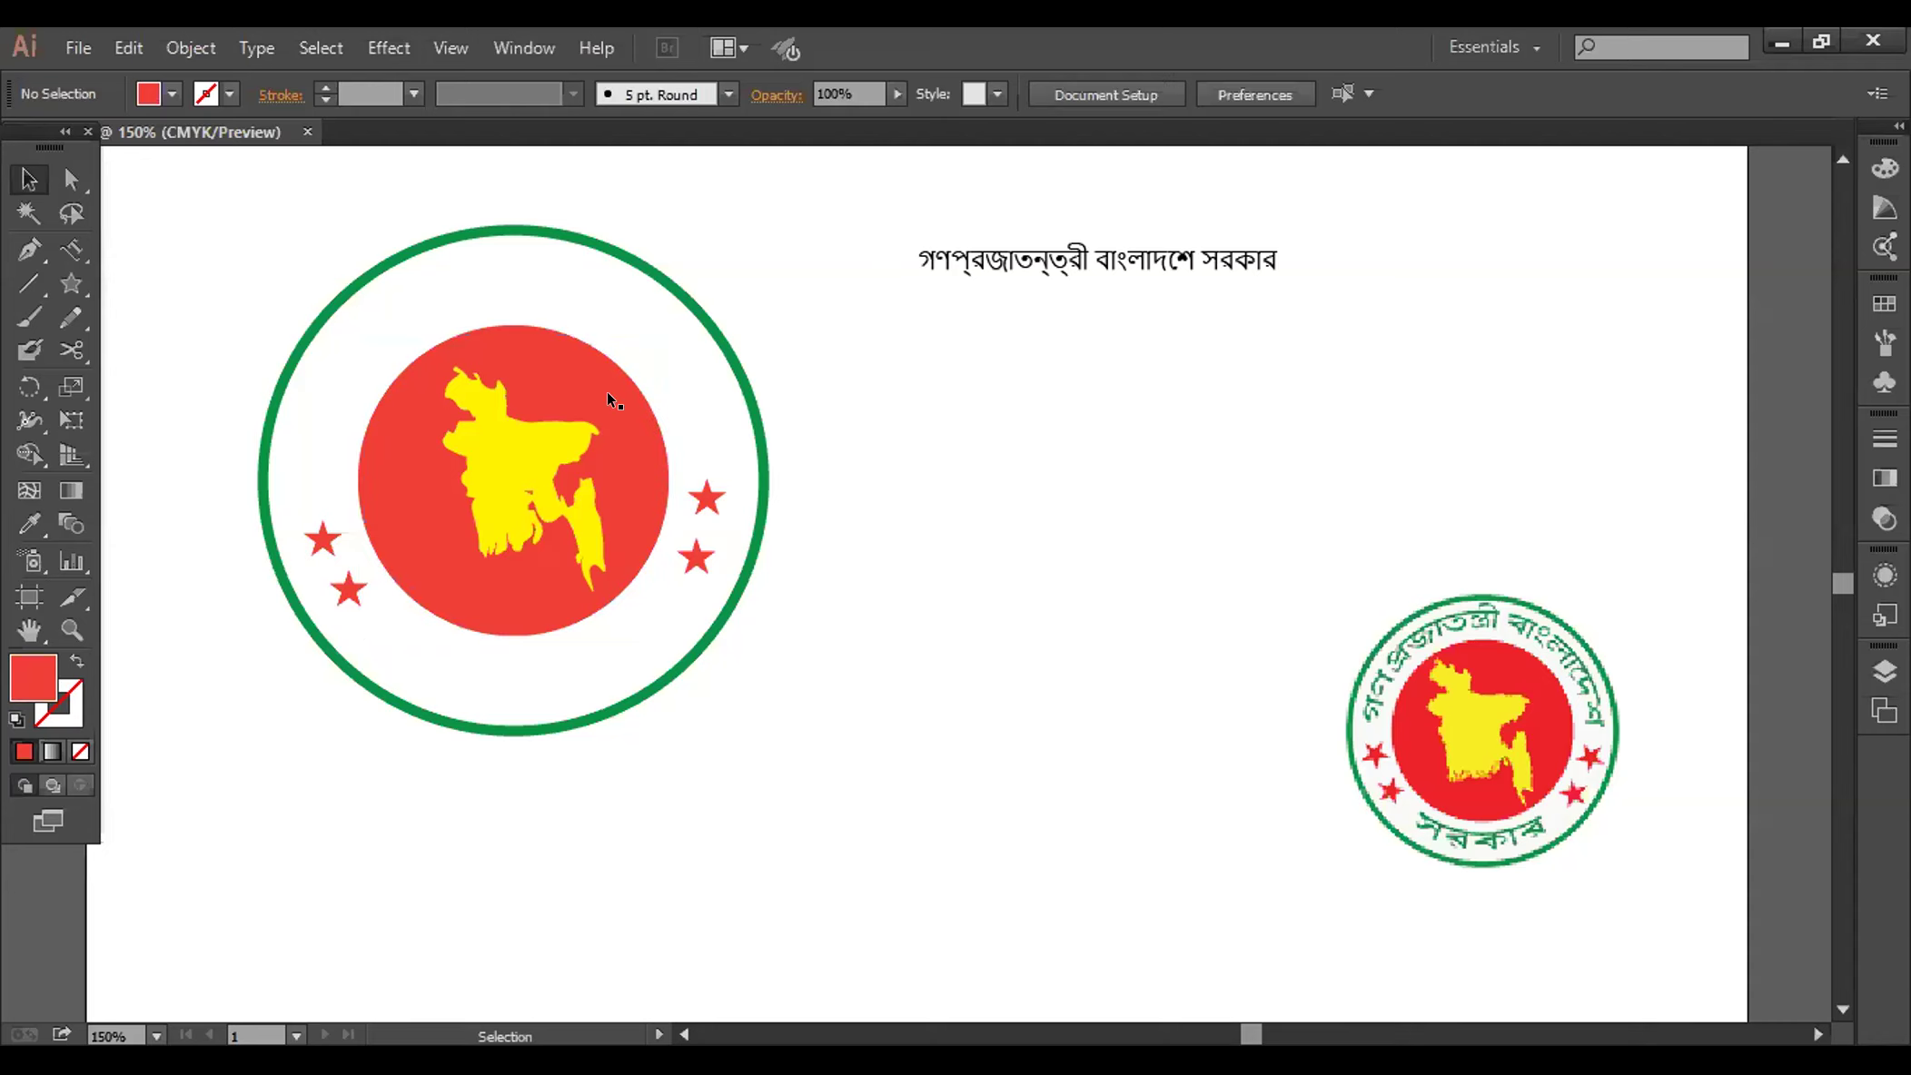
{"action": "left_click", "coordinate": [606, 392]}
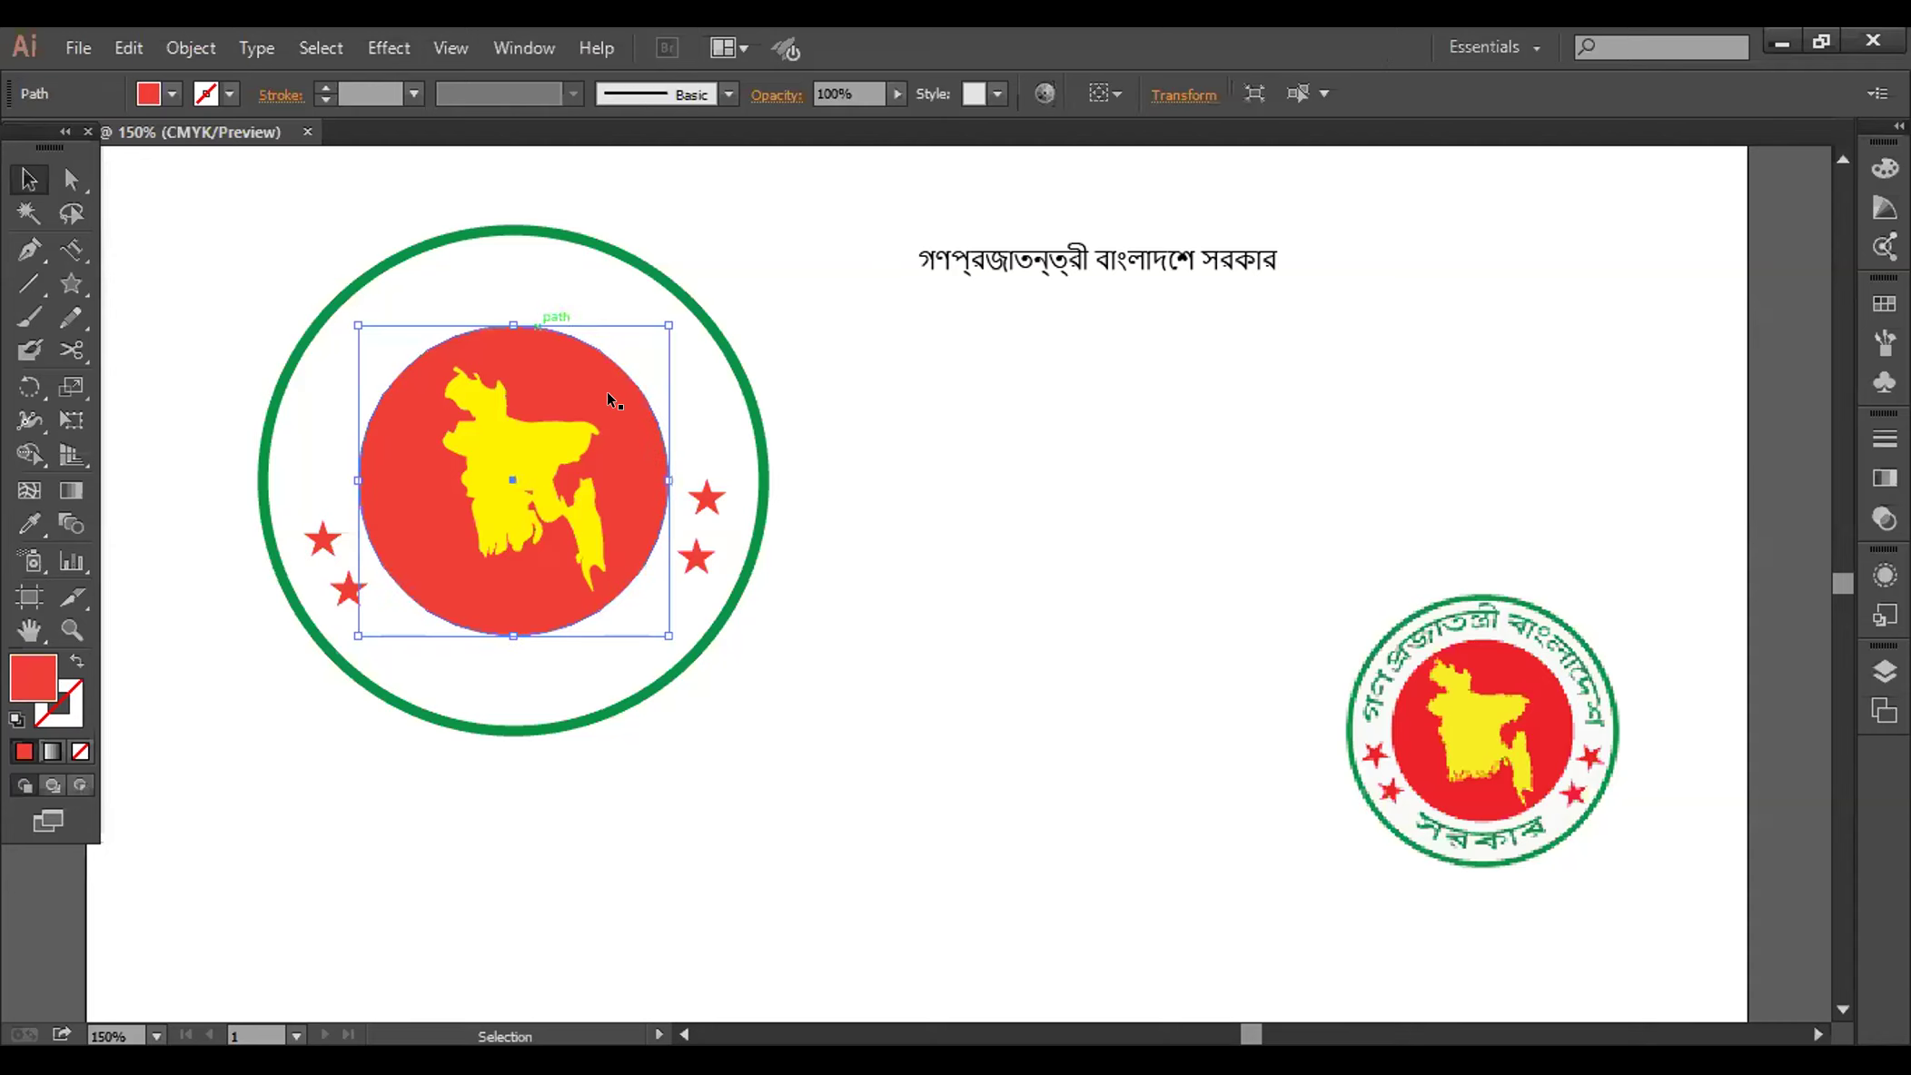
{"action": "left_click", "coordinate": [605, 348]}
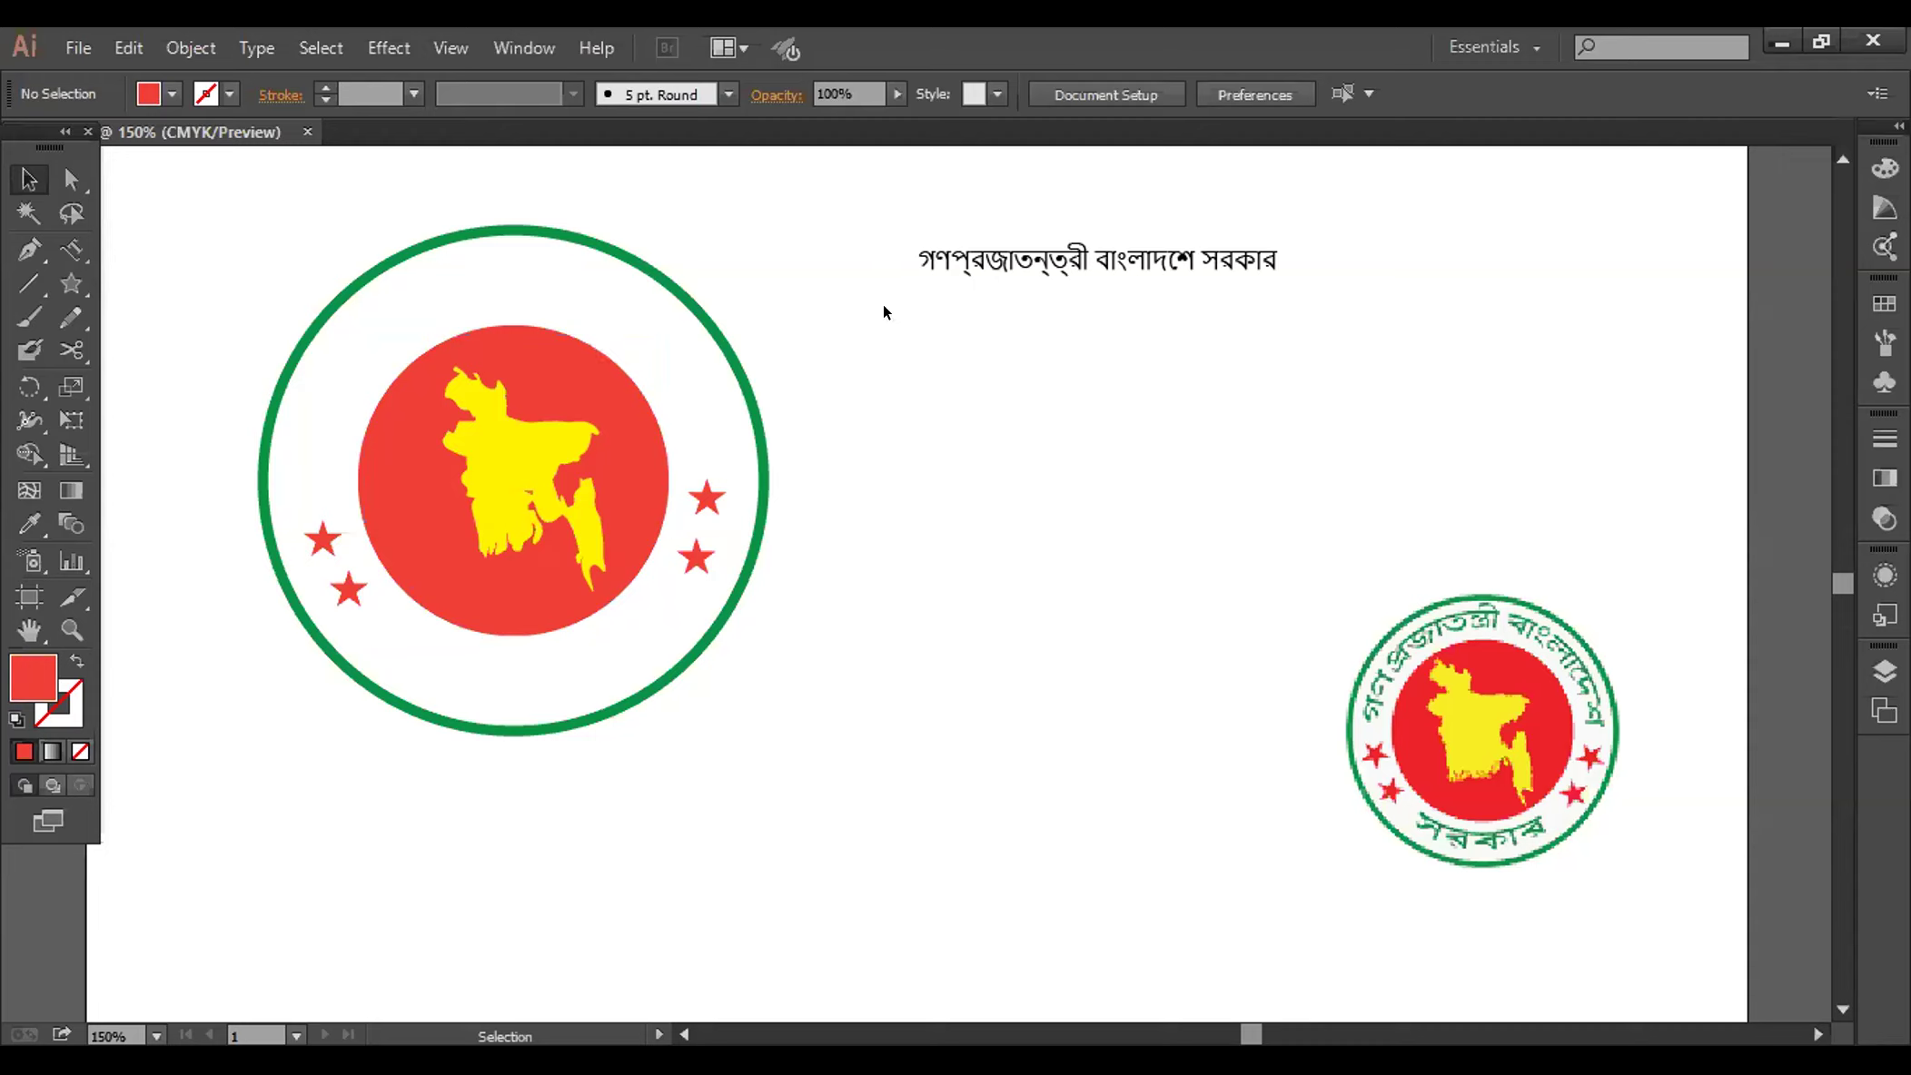
{"action": "left_click", "coordinate": [545, 346]}
{"action": "key", "text": "a"}
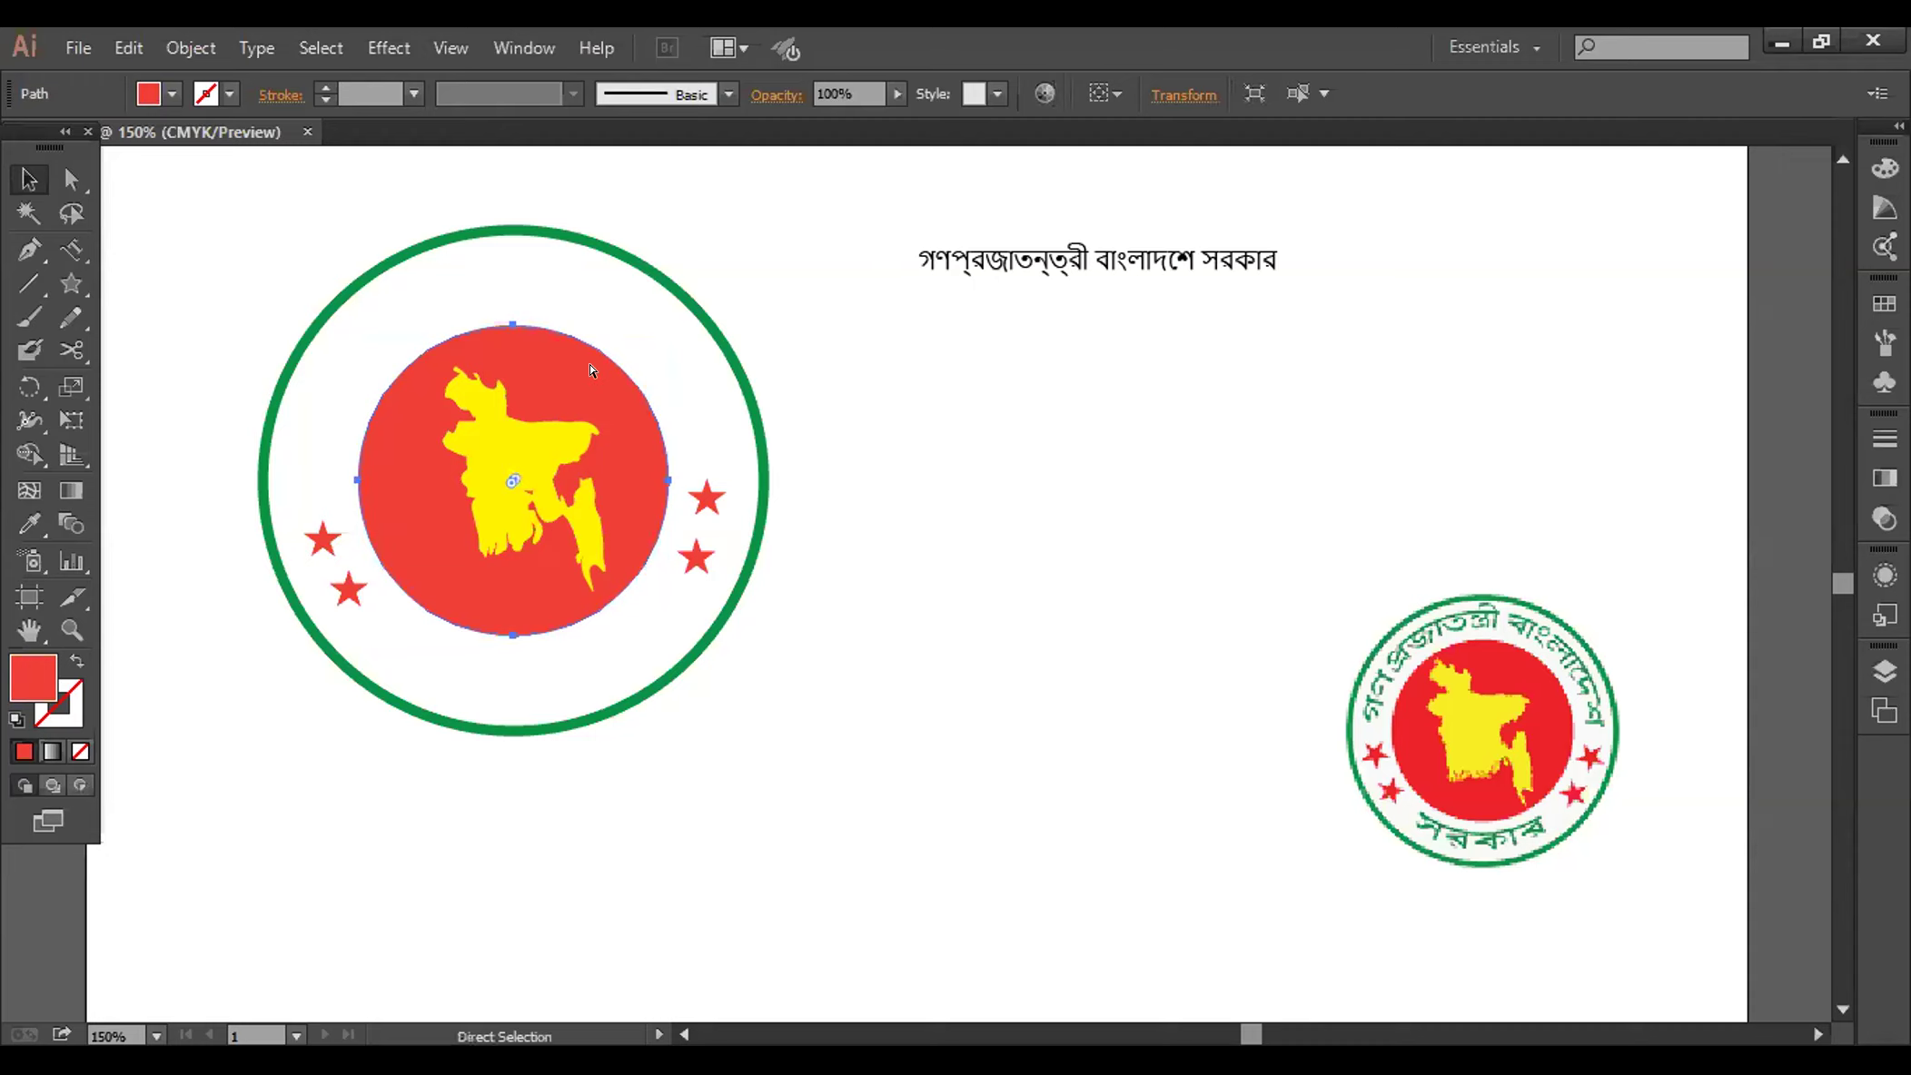
{"action": "key", "text": "v"}
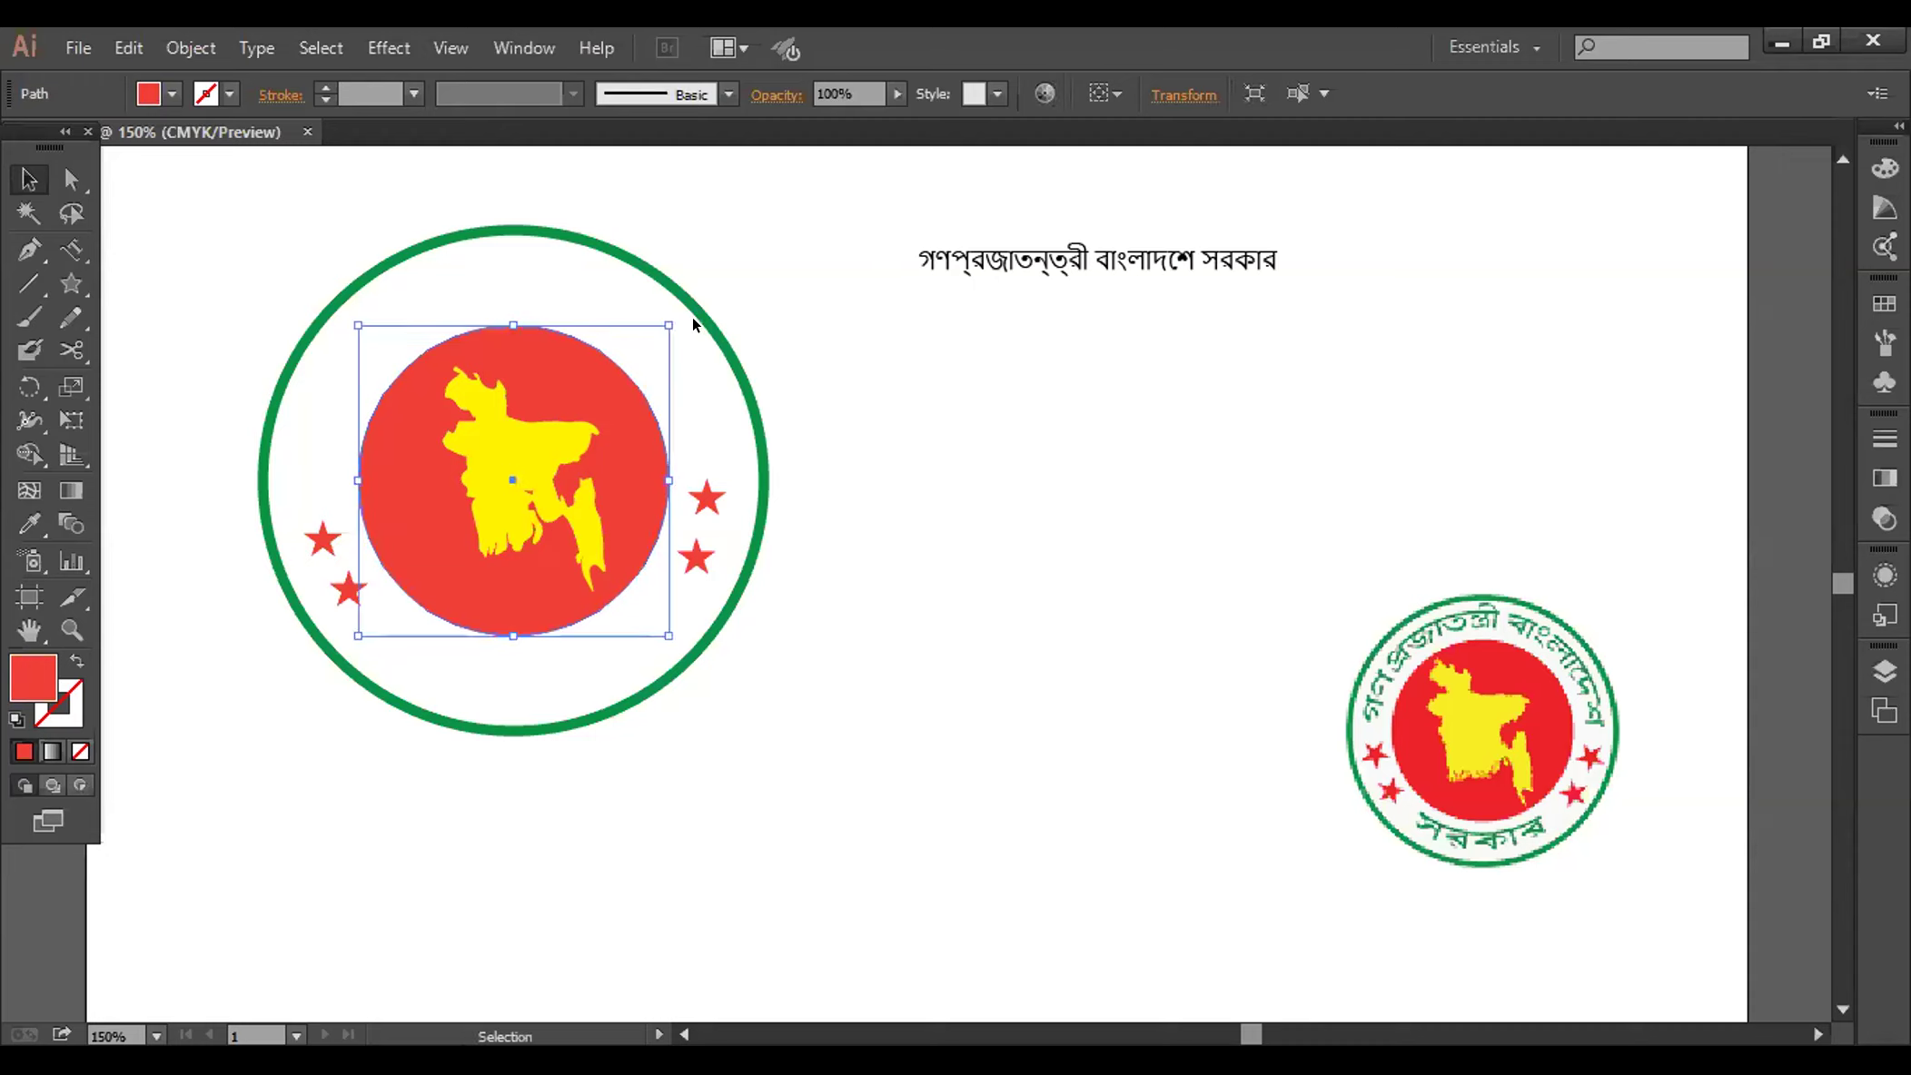
{"action": "left_click_drag", "start_coordinate": [663, 311], "coordinate": [778, 264]}
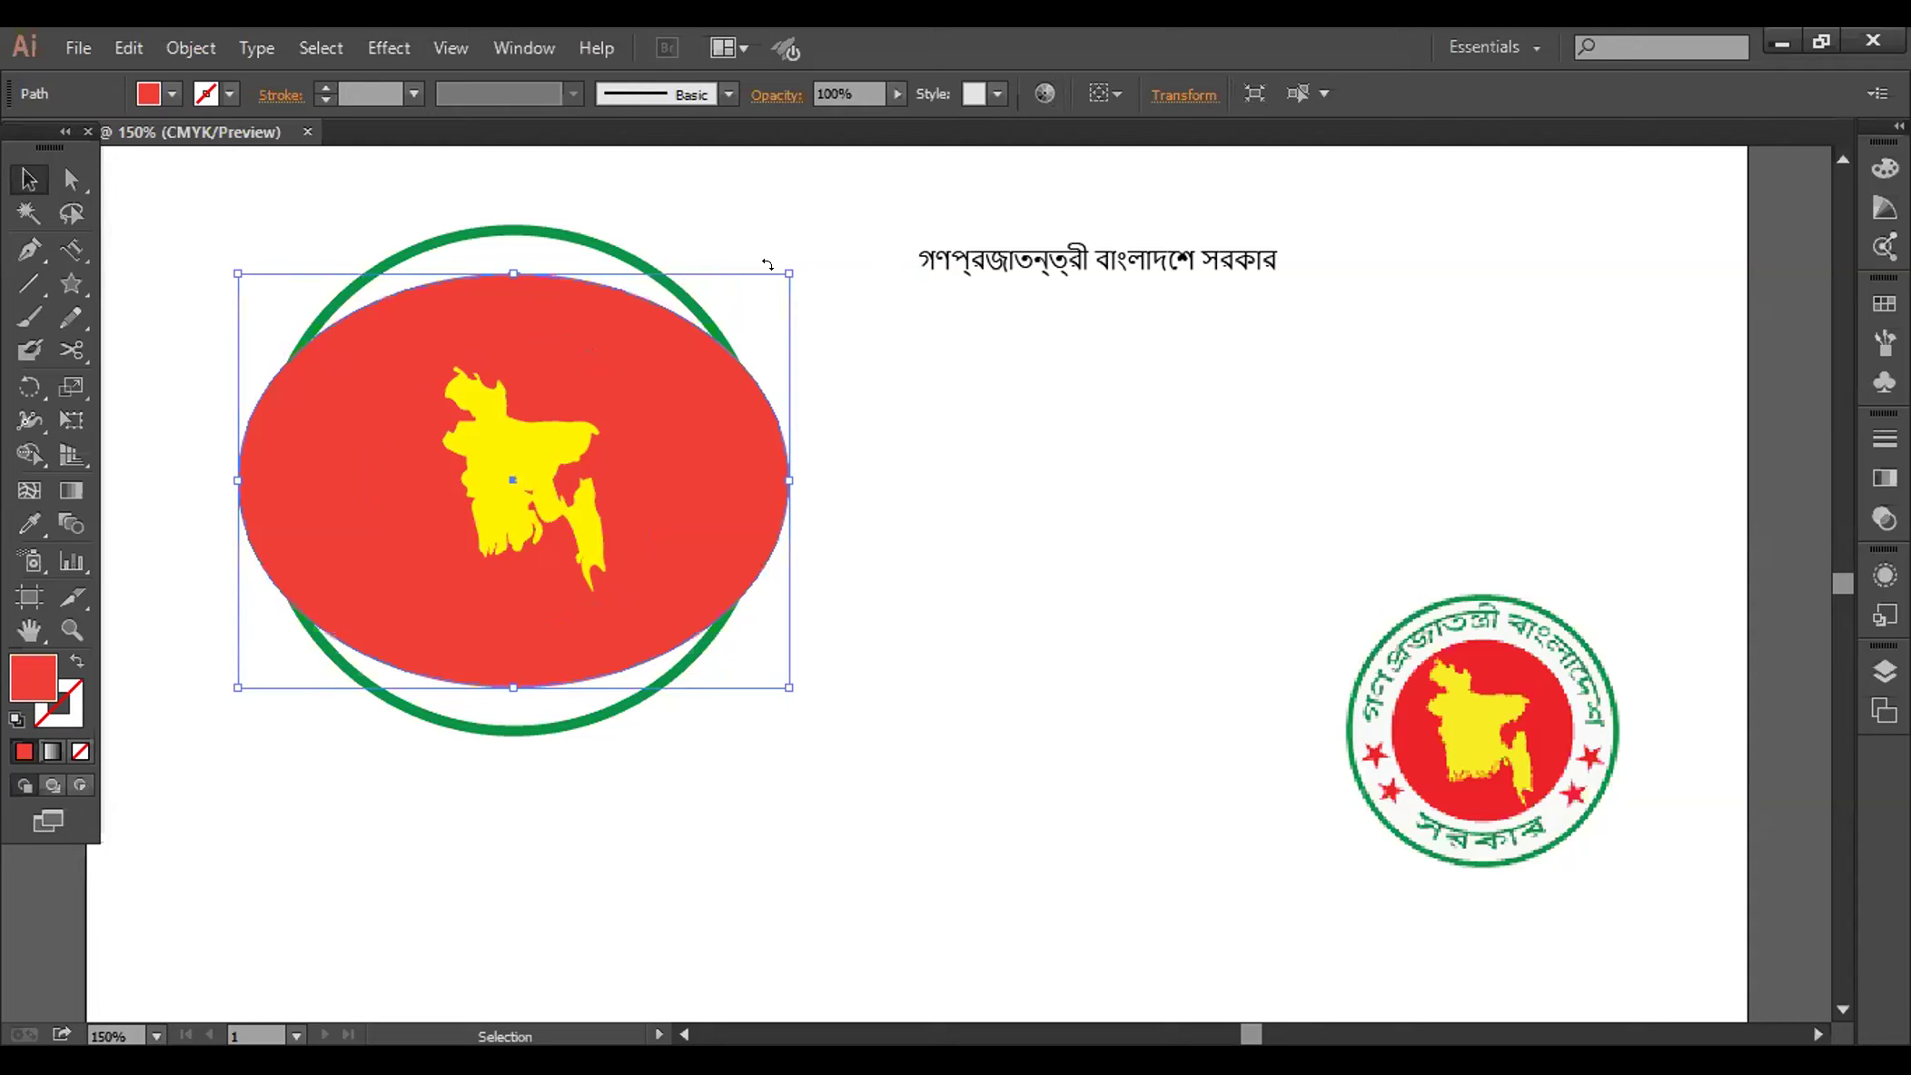
{"action": "key", "text": "ctrl+z"}
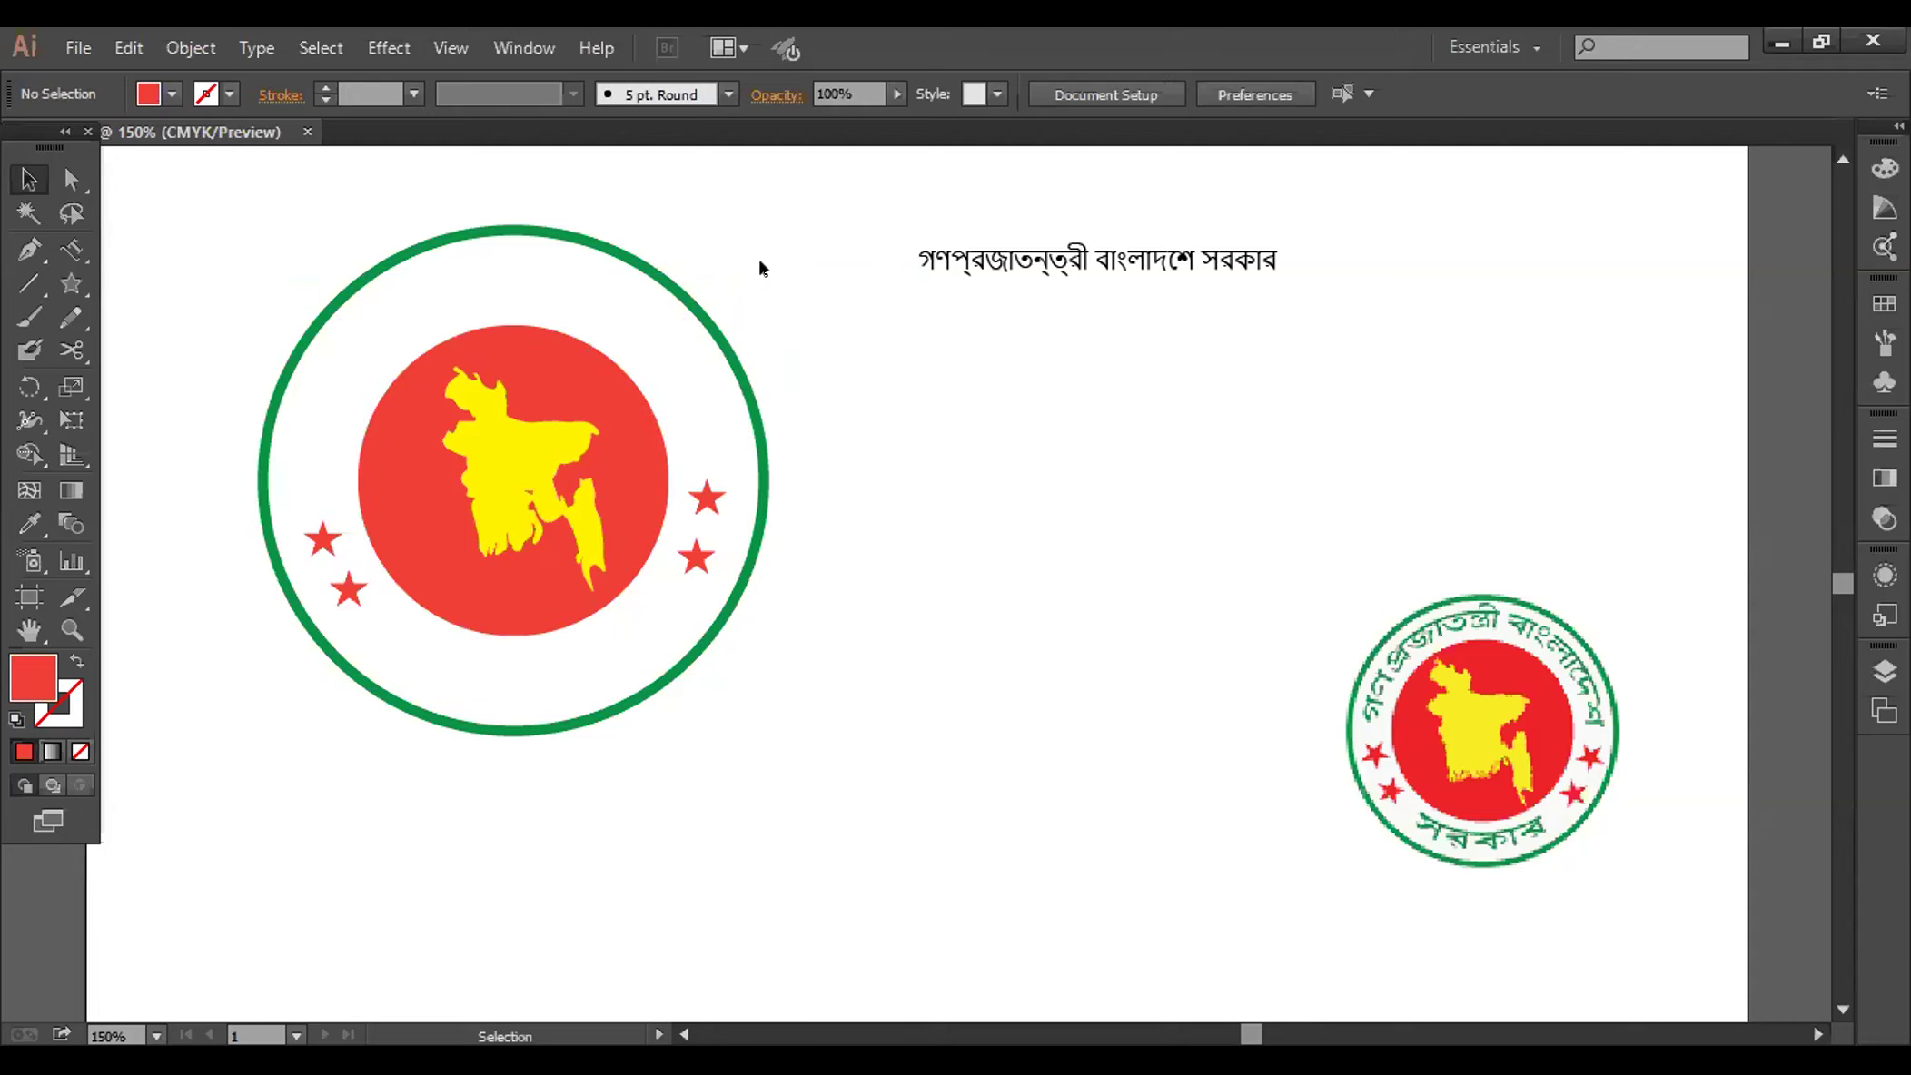
{"action": "left_click", "coordinate": [566, 393]}
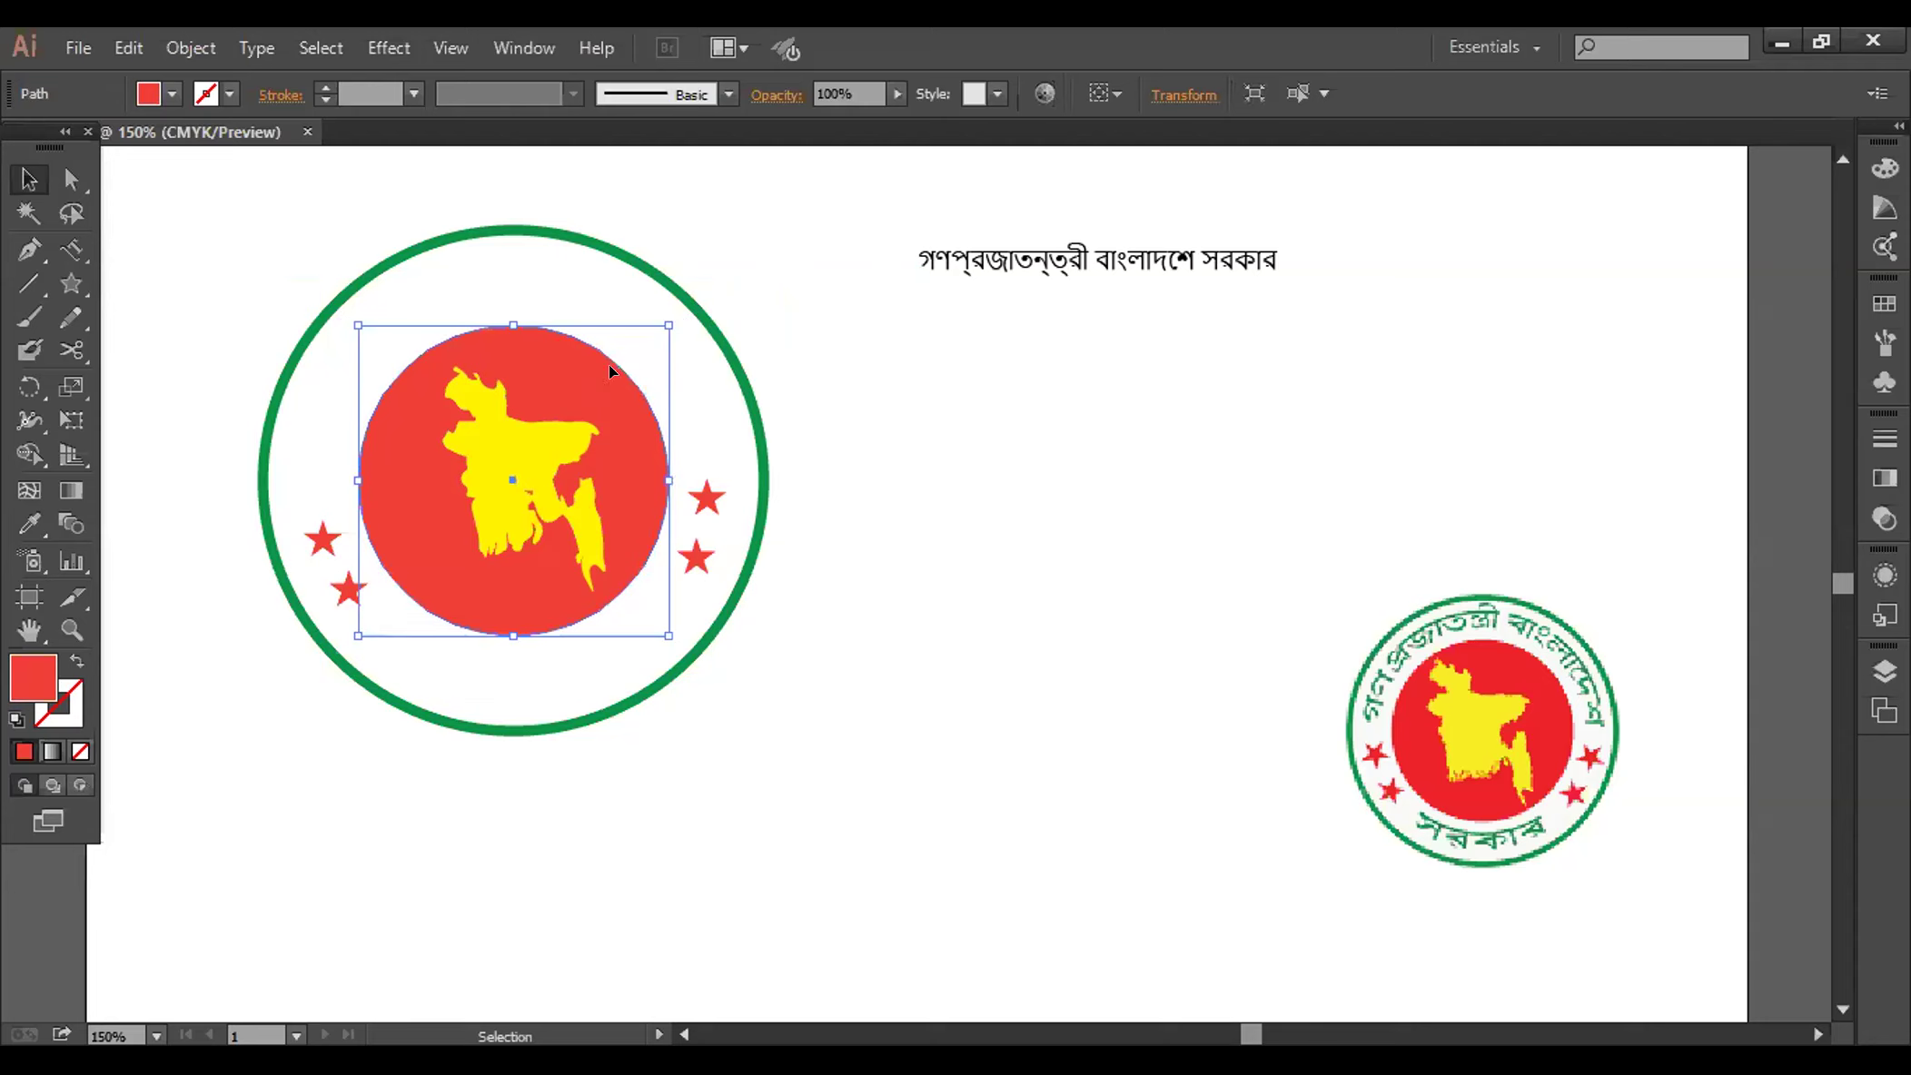
{"action": "left_click", "coordinate": [185, 220]}
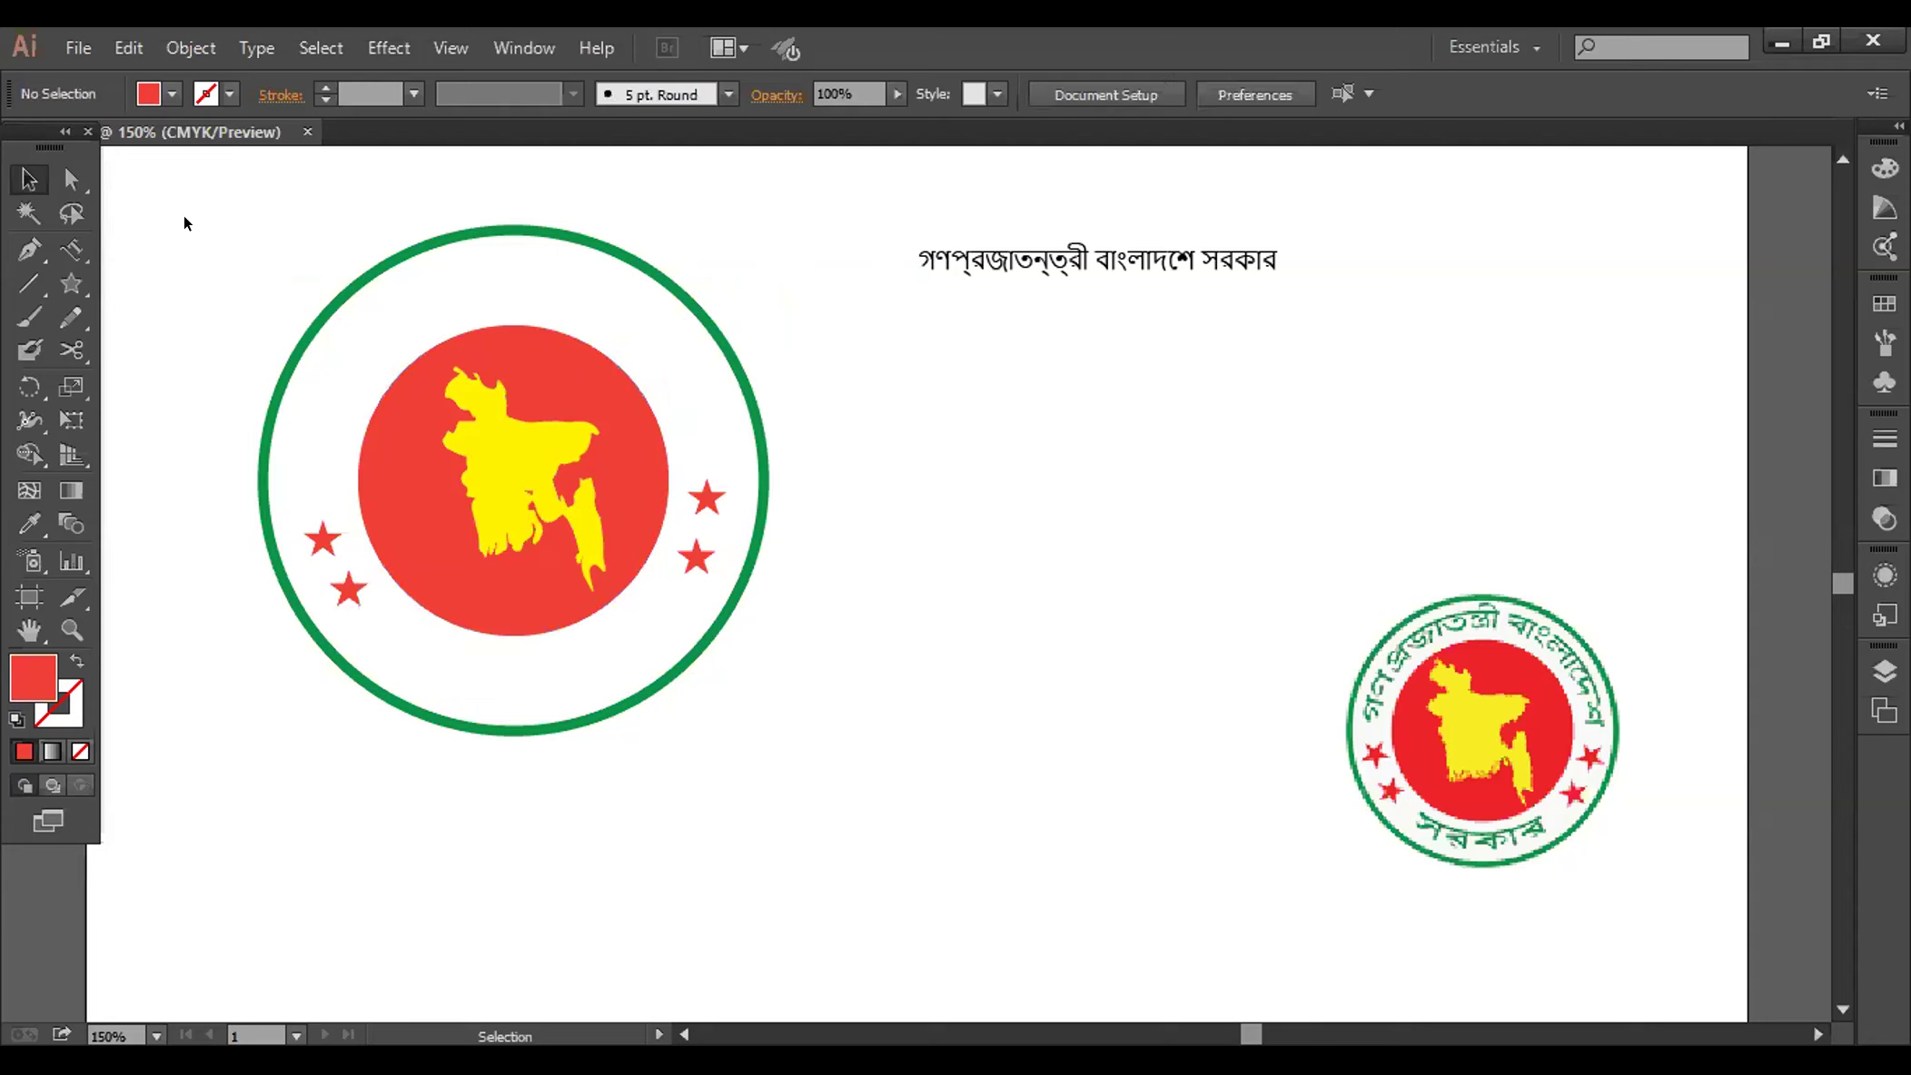
{"action": "left_click", "coordinate": [536, 344]}
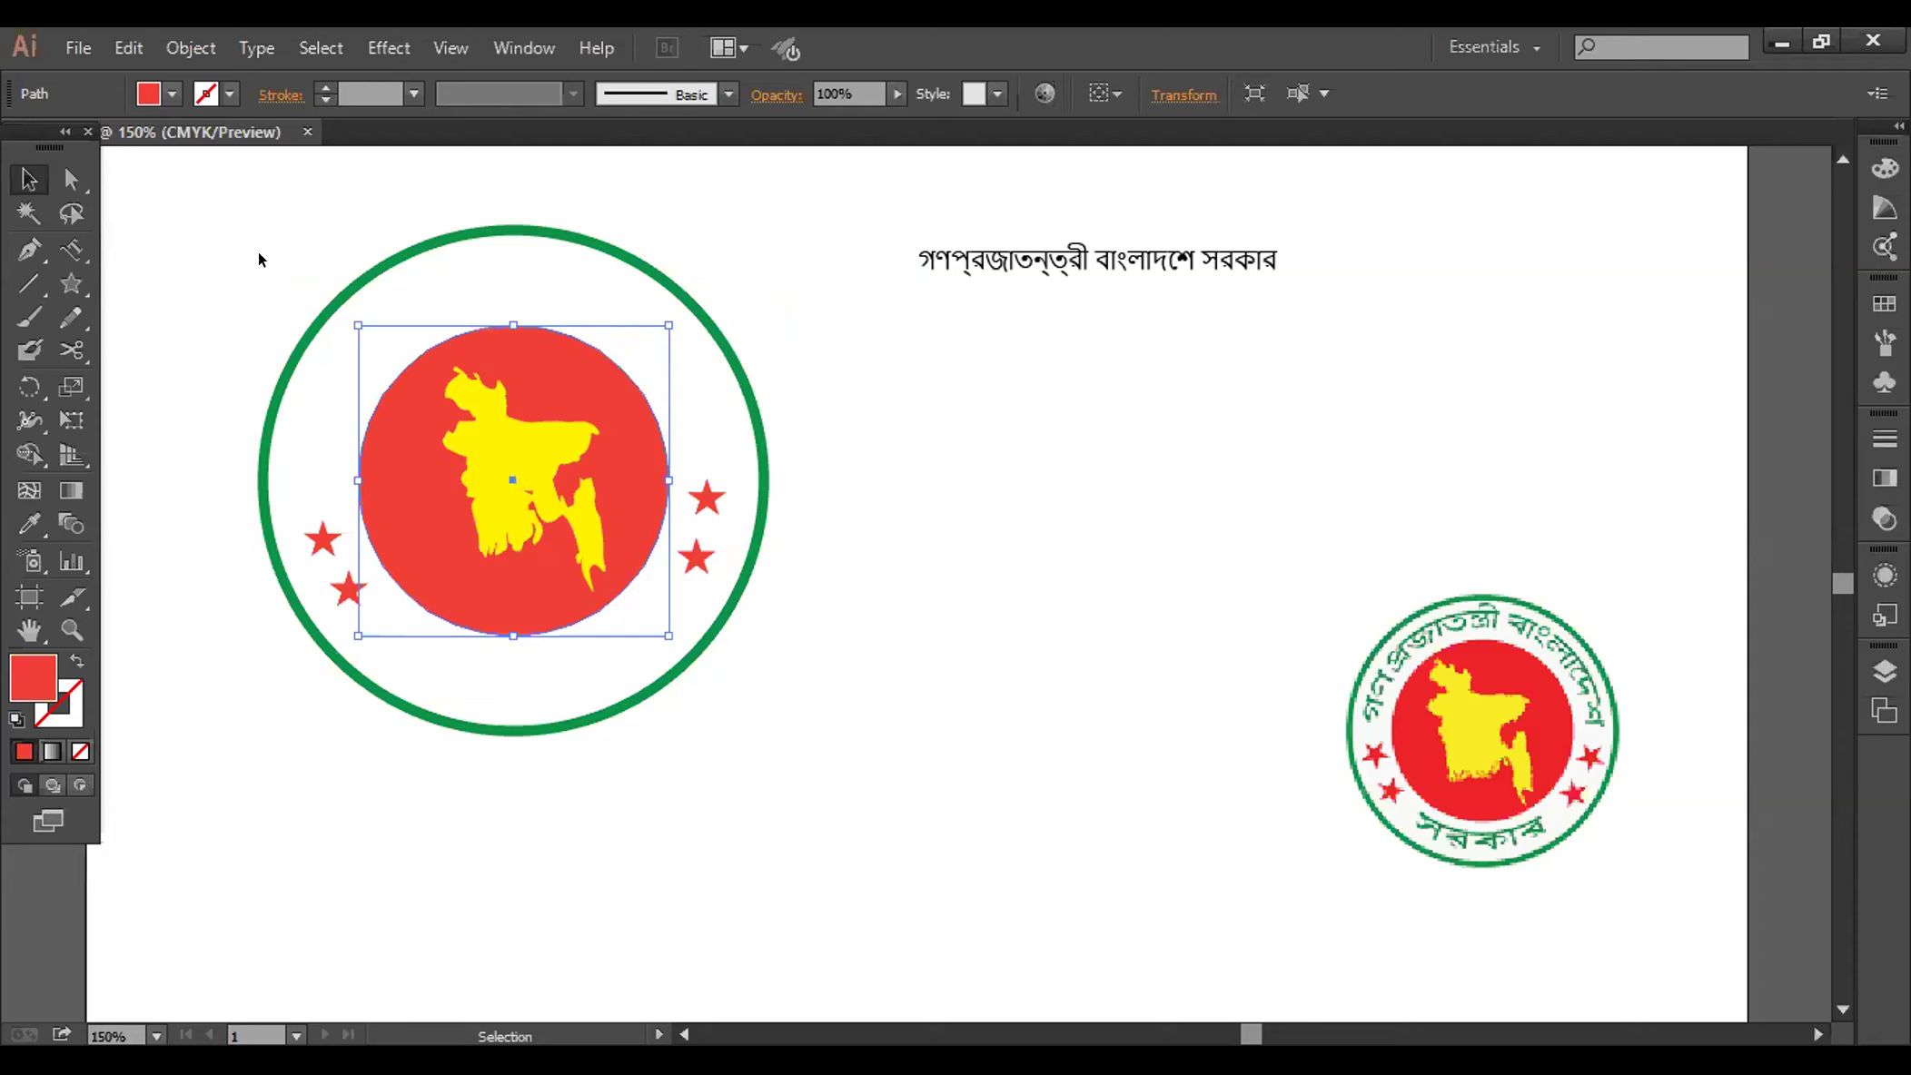
Draw a circle with the Ellipse tool and centre it over the seal
{"action": "left_click", "coordinate": [77, 284]}
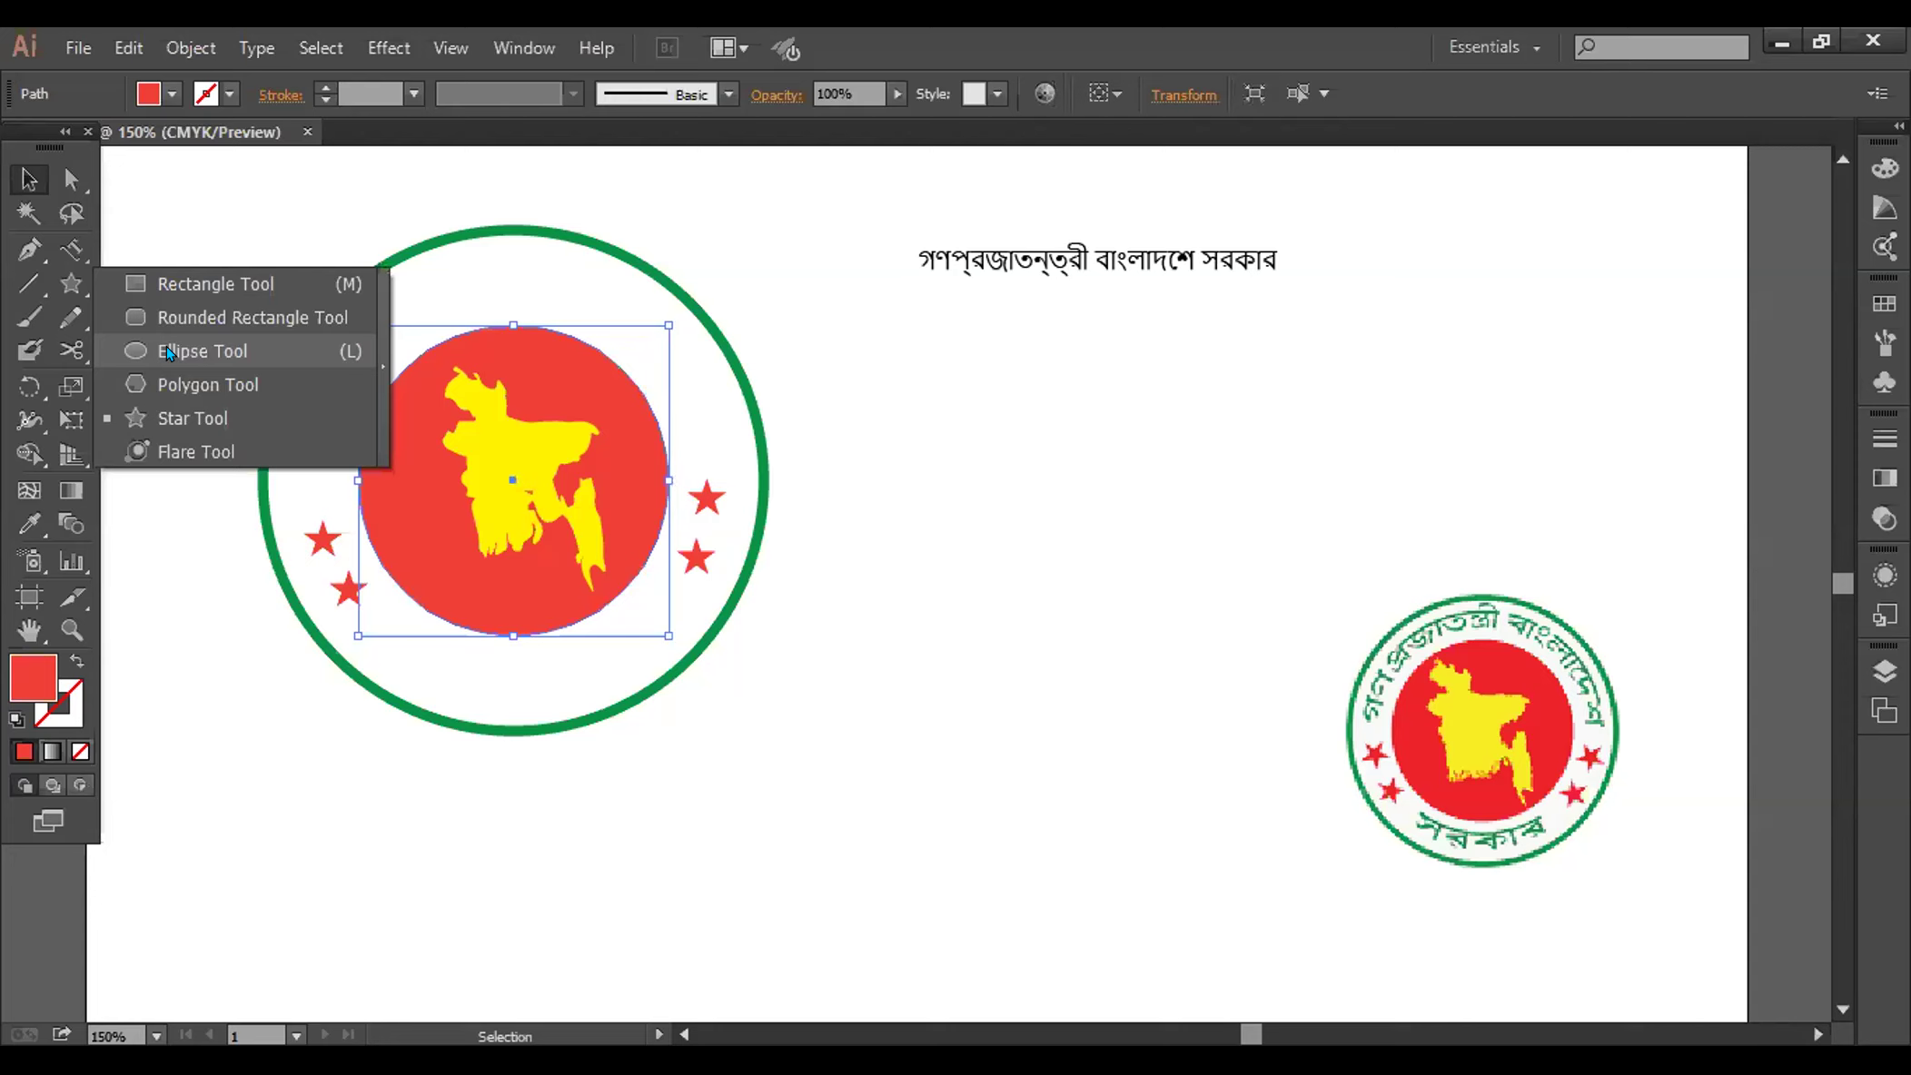
{"action": "left_click", "coordinate": [165, 353]}
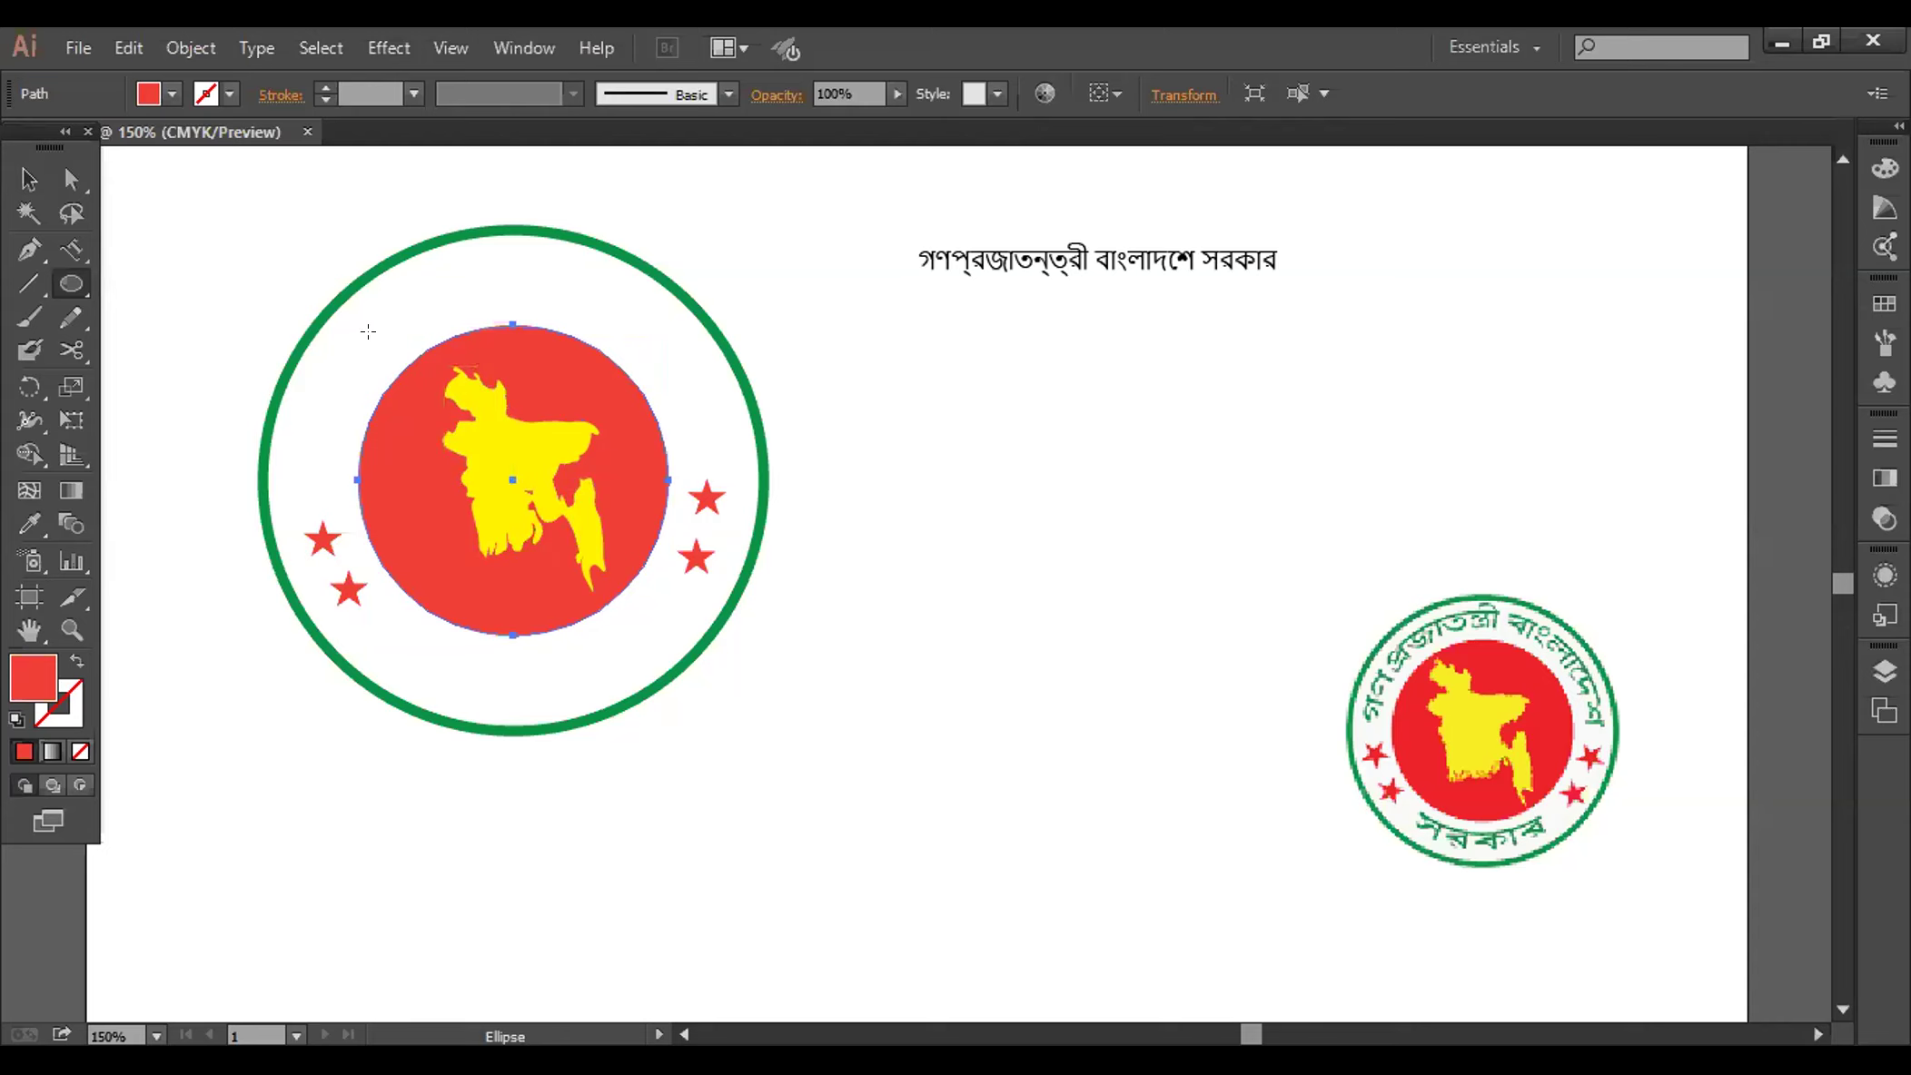
{"action": "left_click_drag", "start_coordinate": [368, 332], "coordinate": [592, 556]}
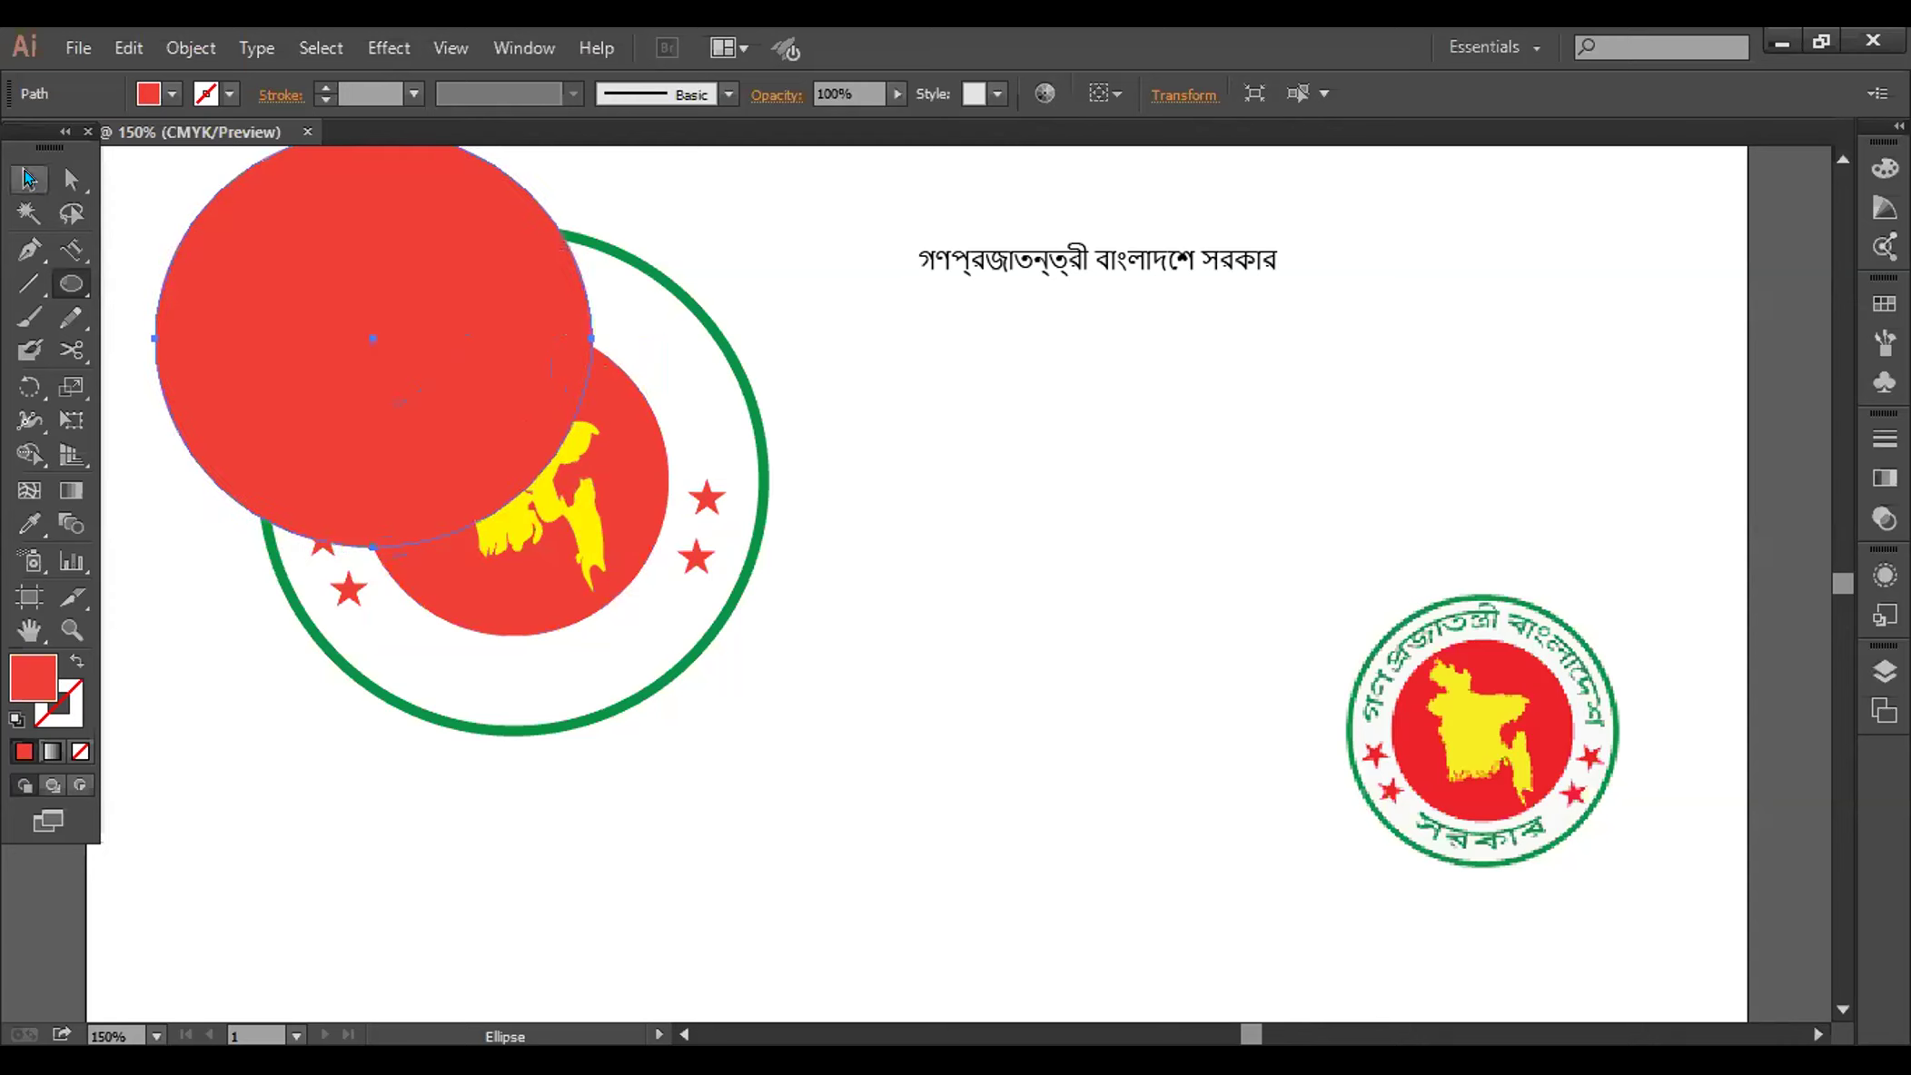
{"action": "left_click", "coordinate": [28, 178]}
{"action": "left_click_drag", "start_coordinate": [388, 352], "coordinate": [459, 433]}
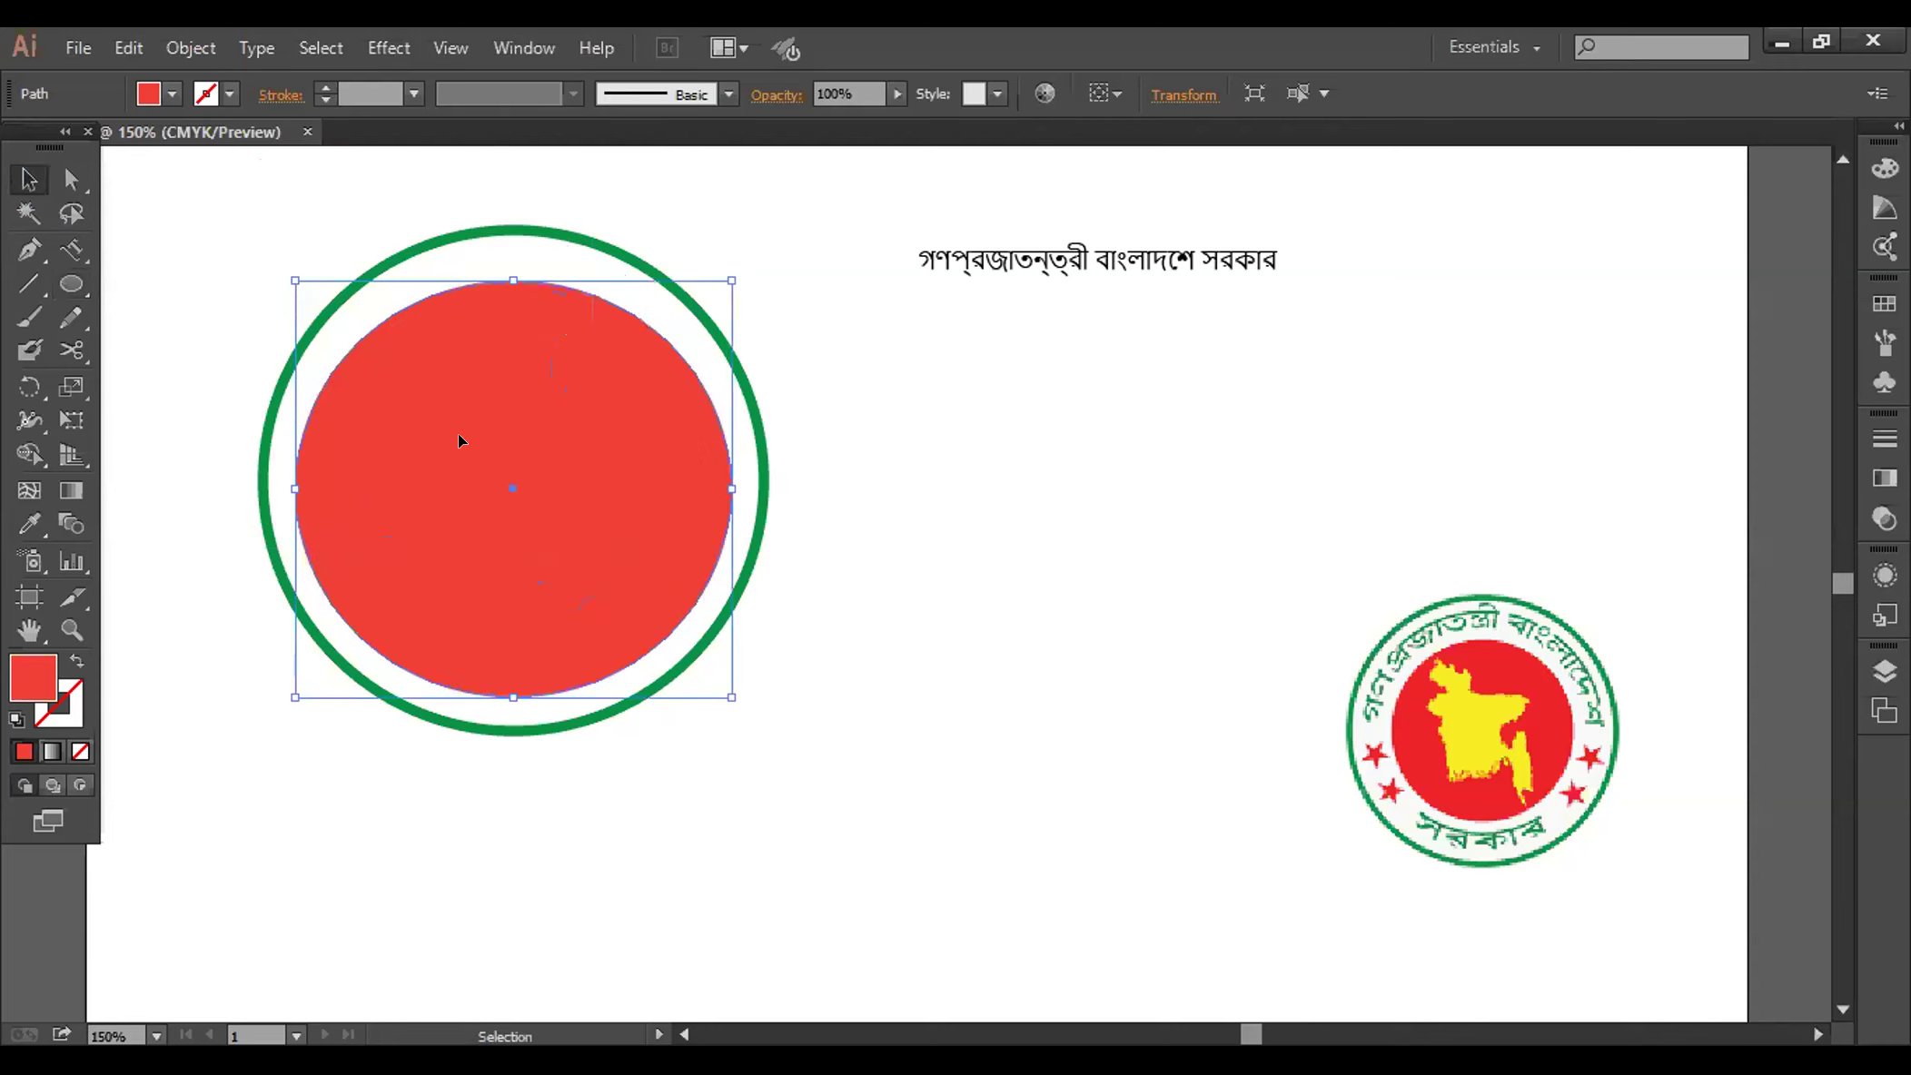
{"action": "left_click_drag", "start_coordinate": [609, 492], "coordinate": [610, 486]}
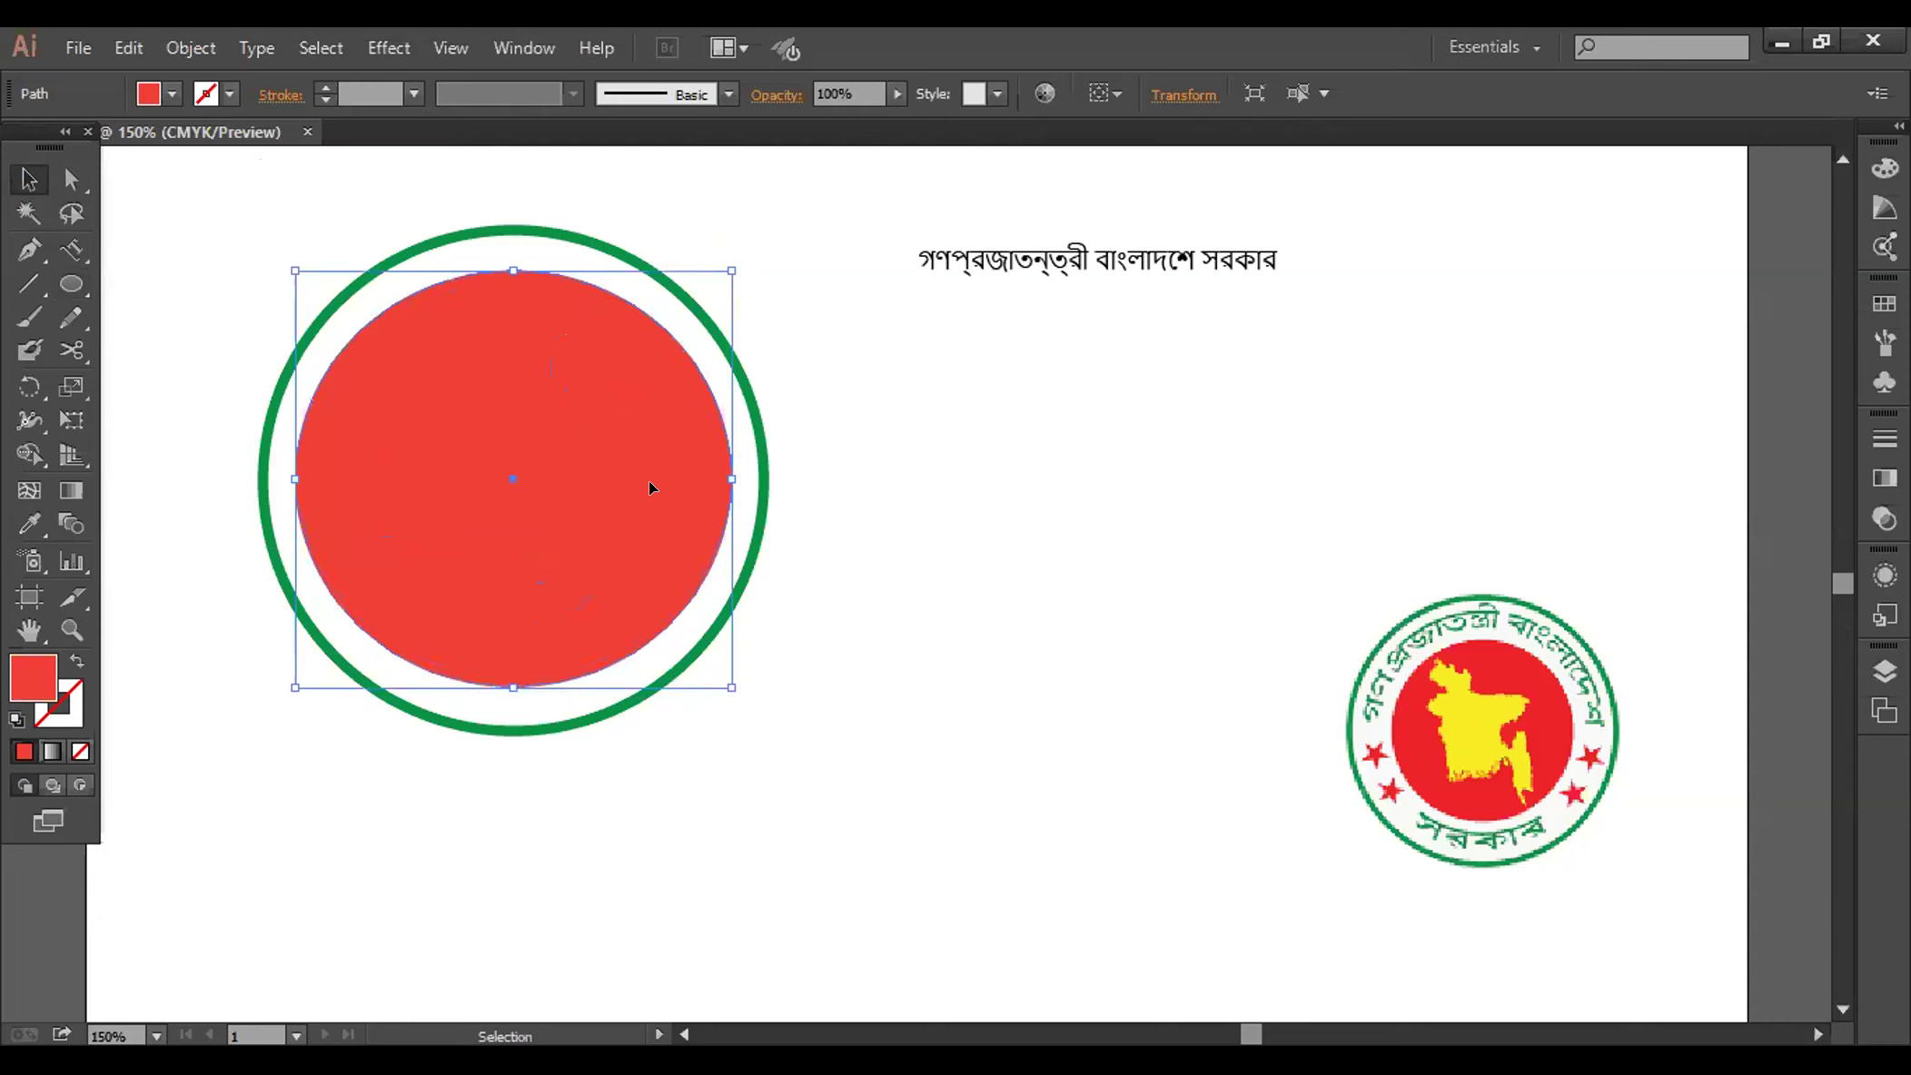
Give the new circle no fill and a dark blue outline
{"action": "left_click", "coordinate": [170, 92]}
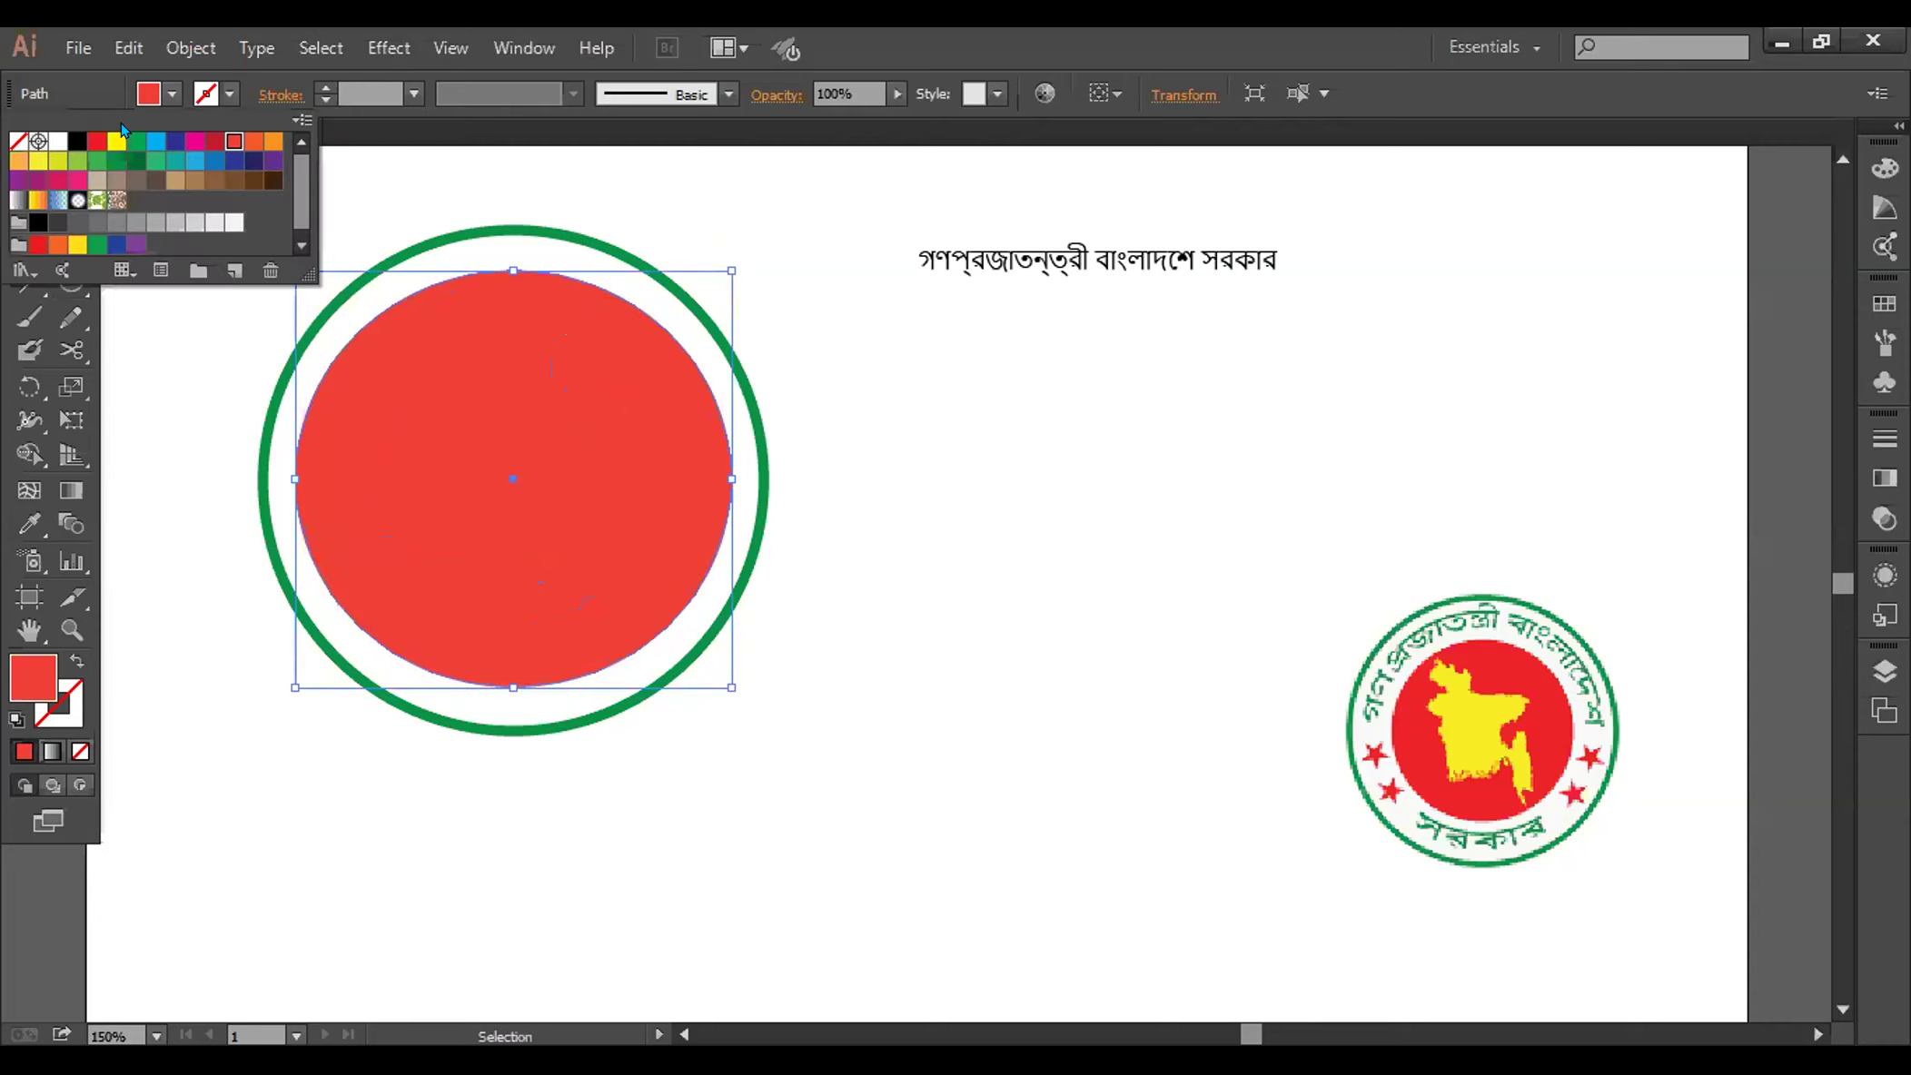
{"action": "left_click", "coordinate": [18, 141]}
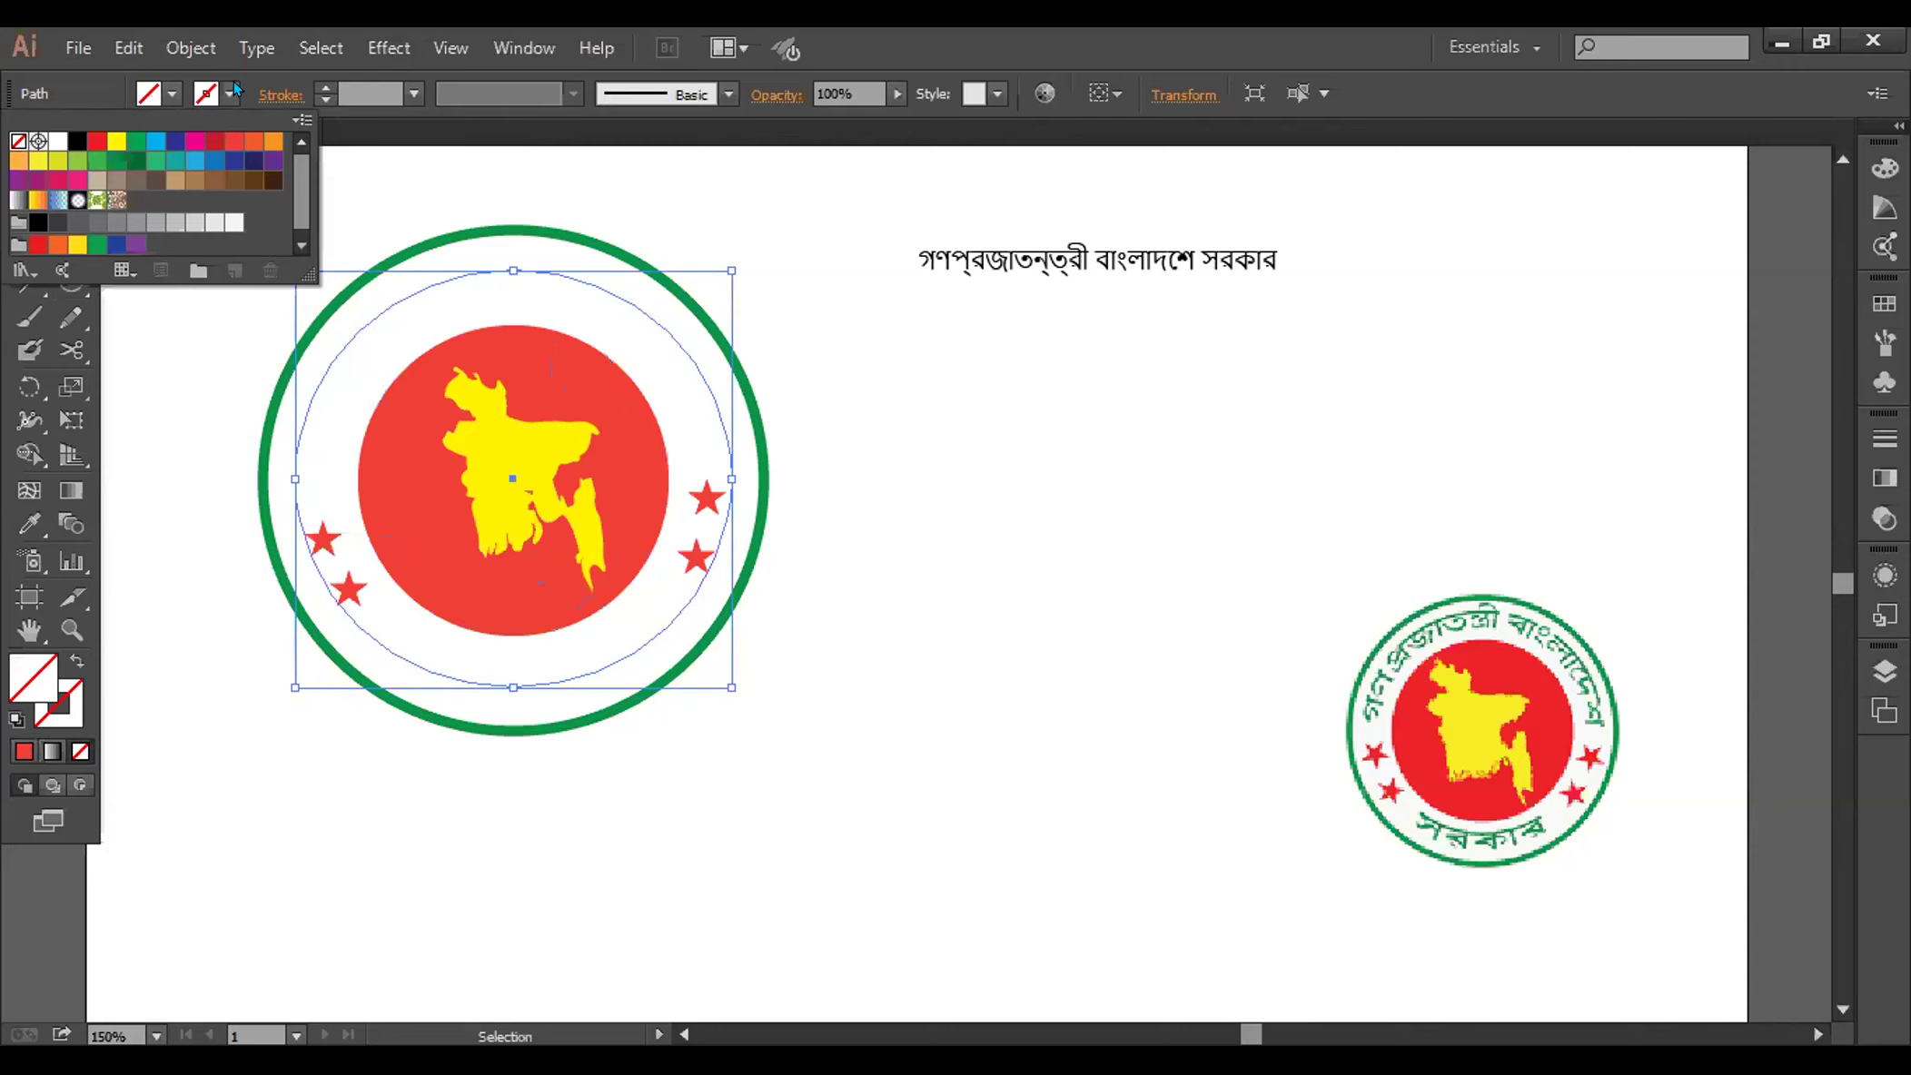
{"action": "left_click", "coordinate": [178, 141]}
Select the green outer ring and the new blue circle together
{"action": "key", "text": "Escape"}
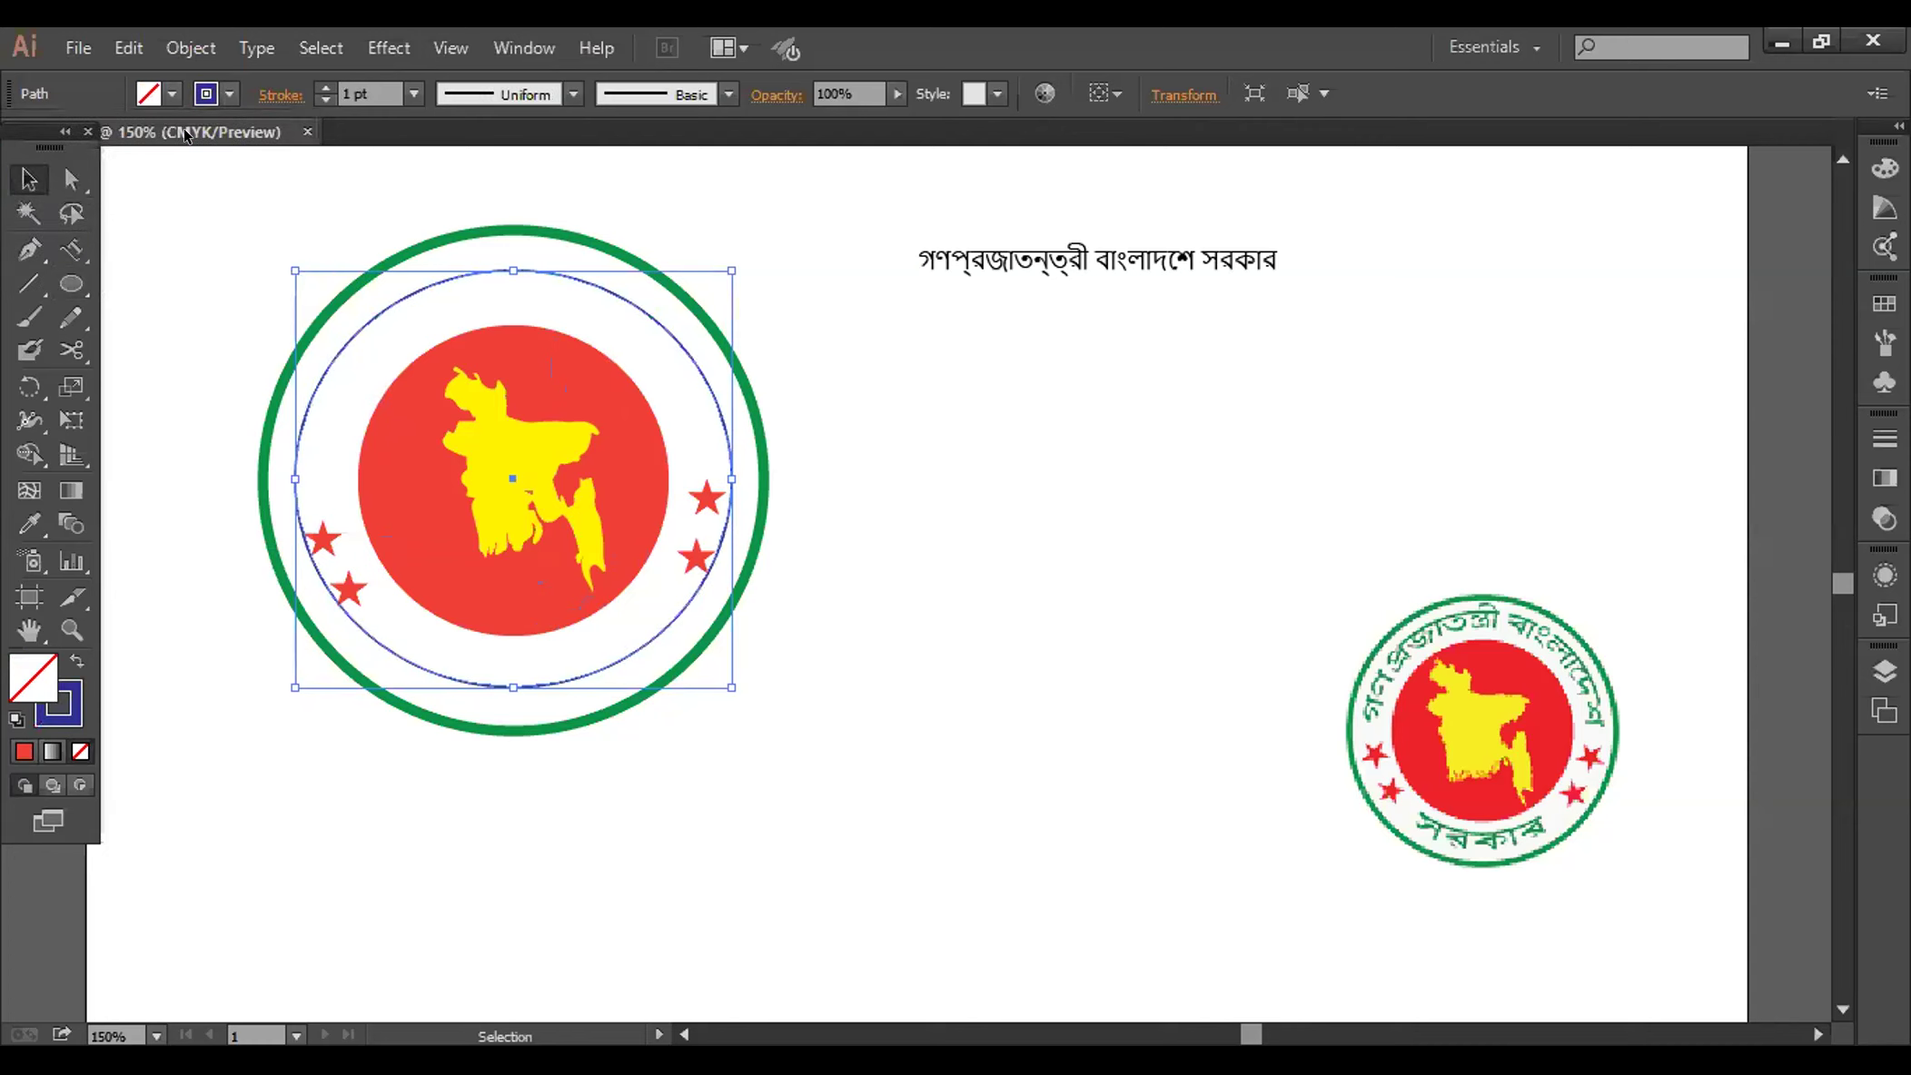
{"action": "key", "text": "ctrl+shift+a"}
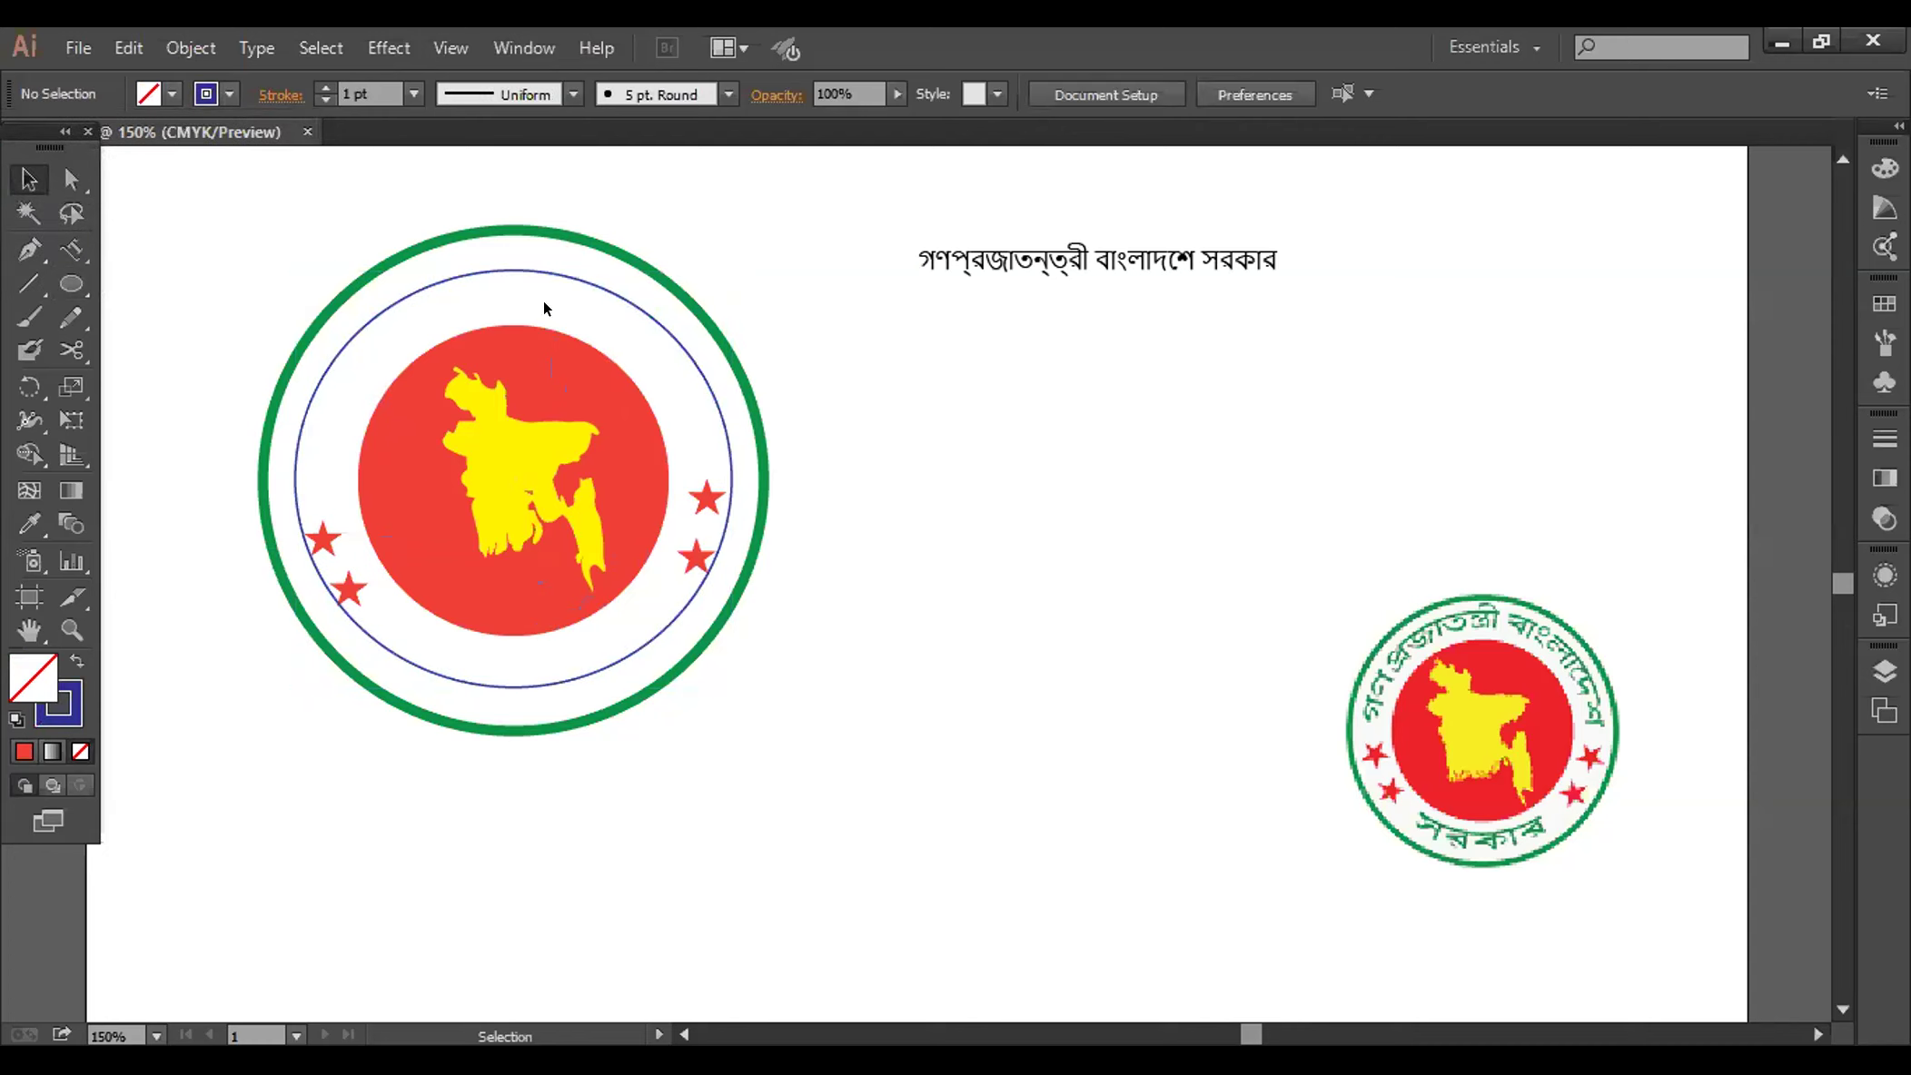
{"action": "left_click_drag", "start_coordinate": [412, 342], "coordinate": [367, 236]}
{"action": "left_click", "coordinate": [367, 236]}
{"action": "left_click", "coordinate": [680, 302]}
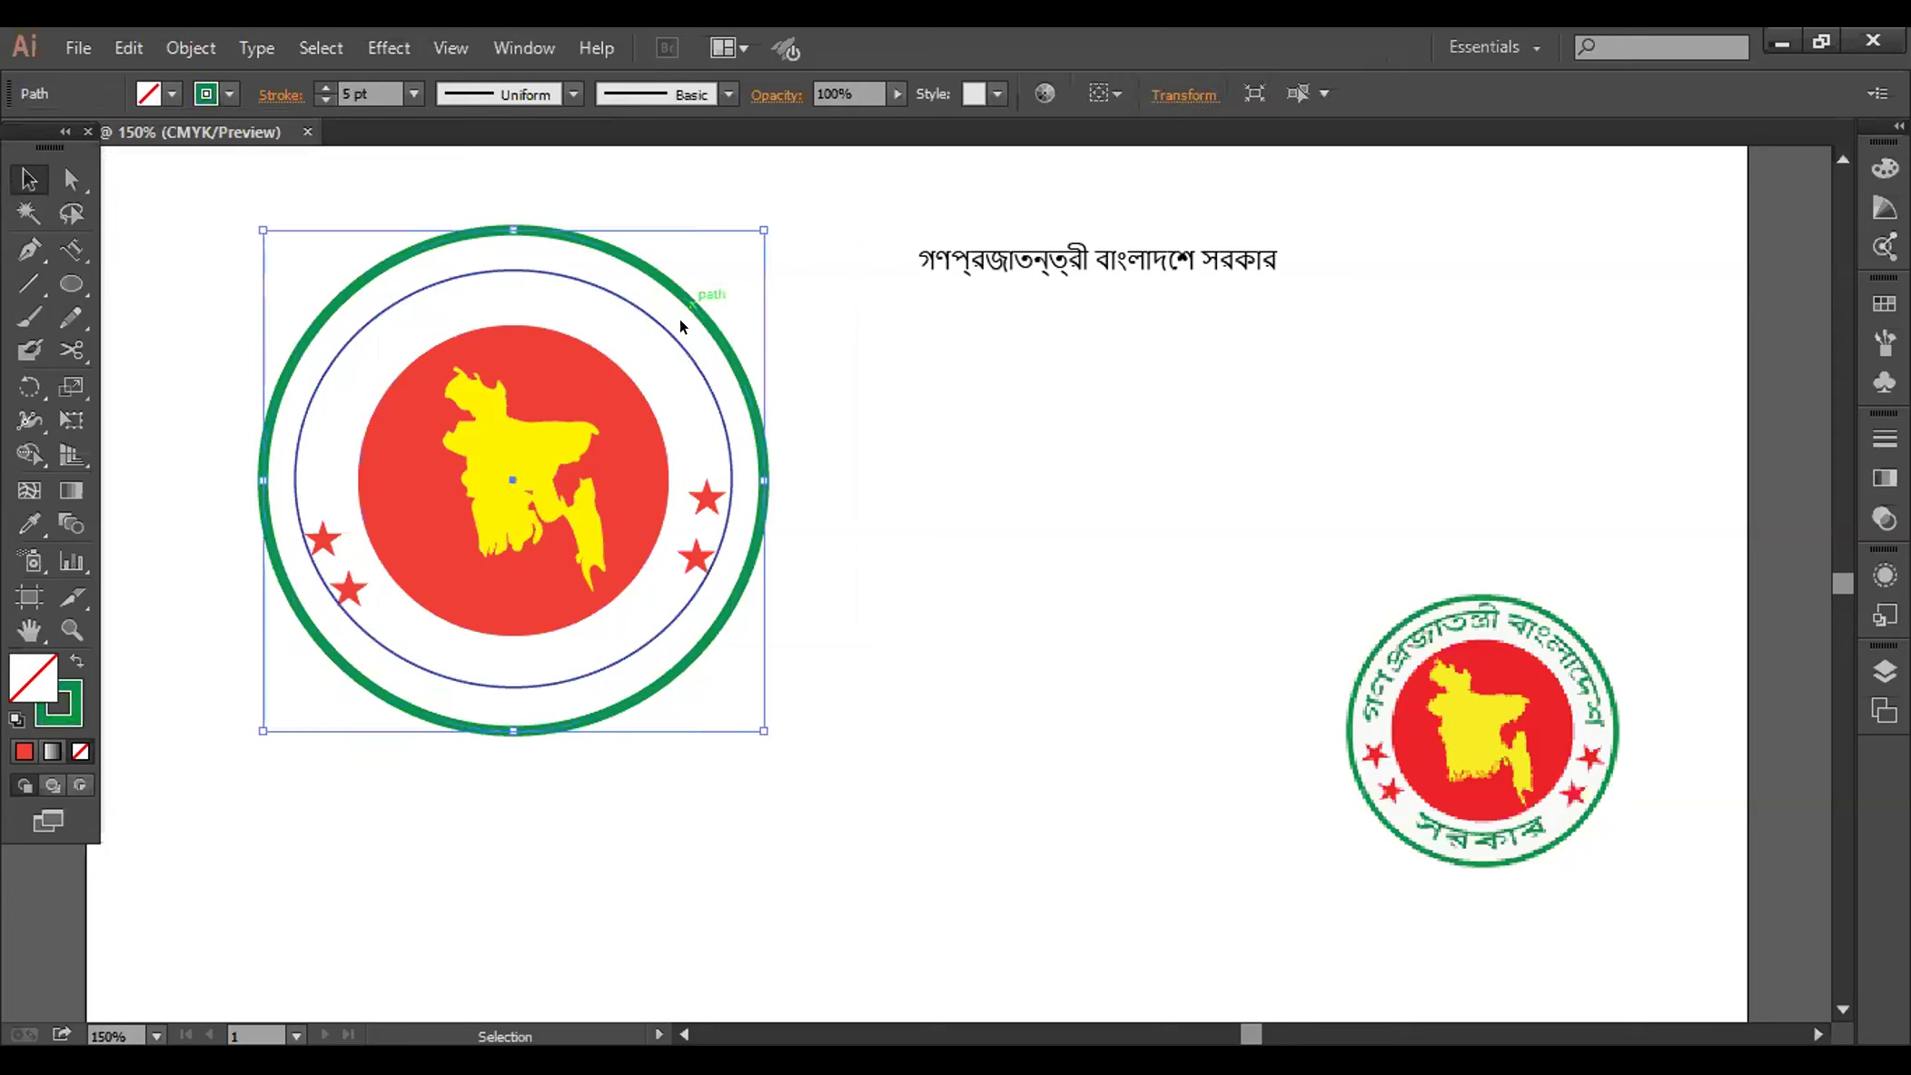
{"action": "left_click", "coordinate": [615, 366]}
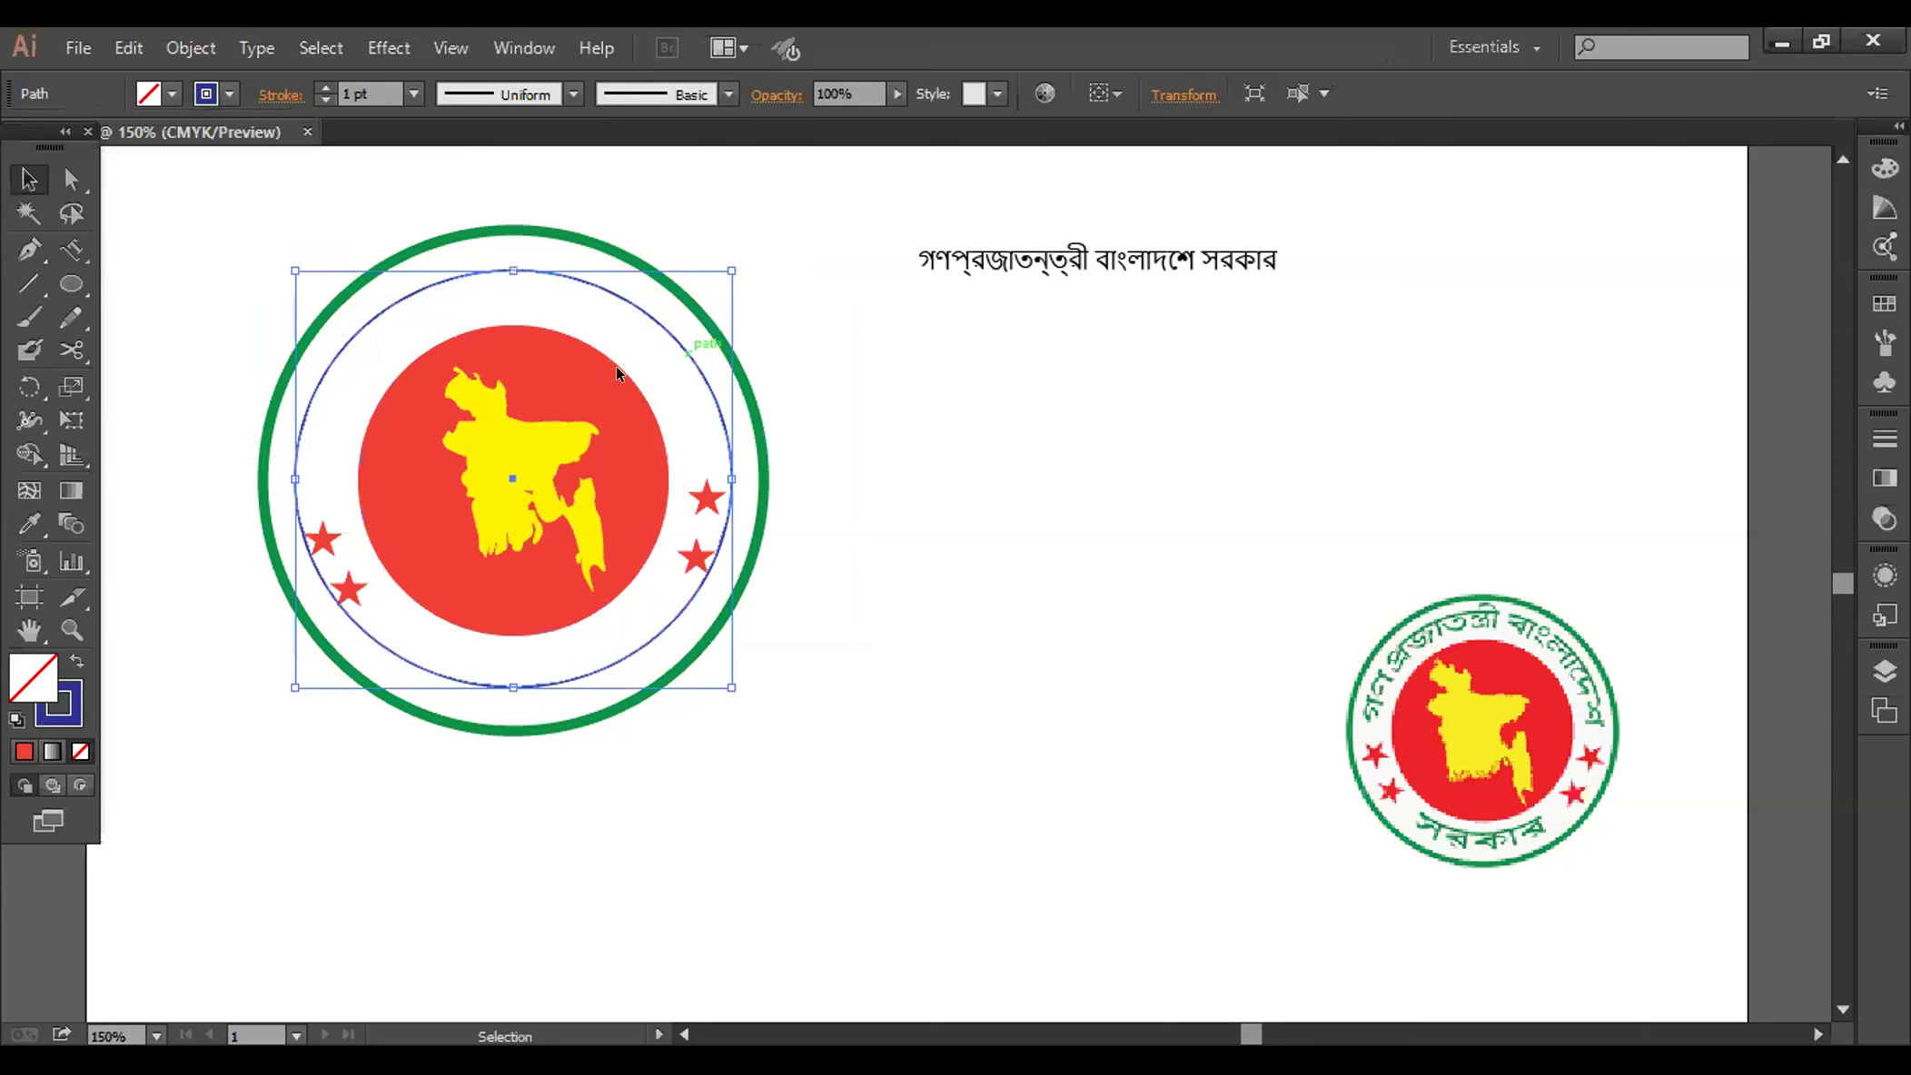
{"action": "left_click", "coordinate": [651, 339], "text": "shift"}
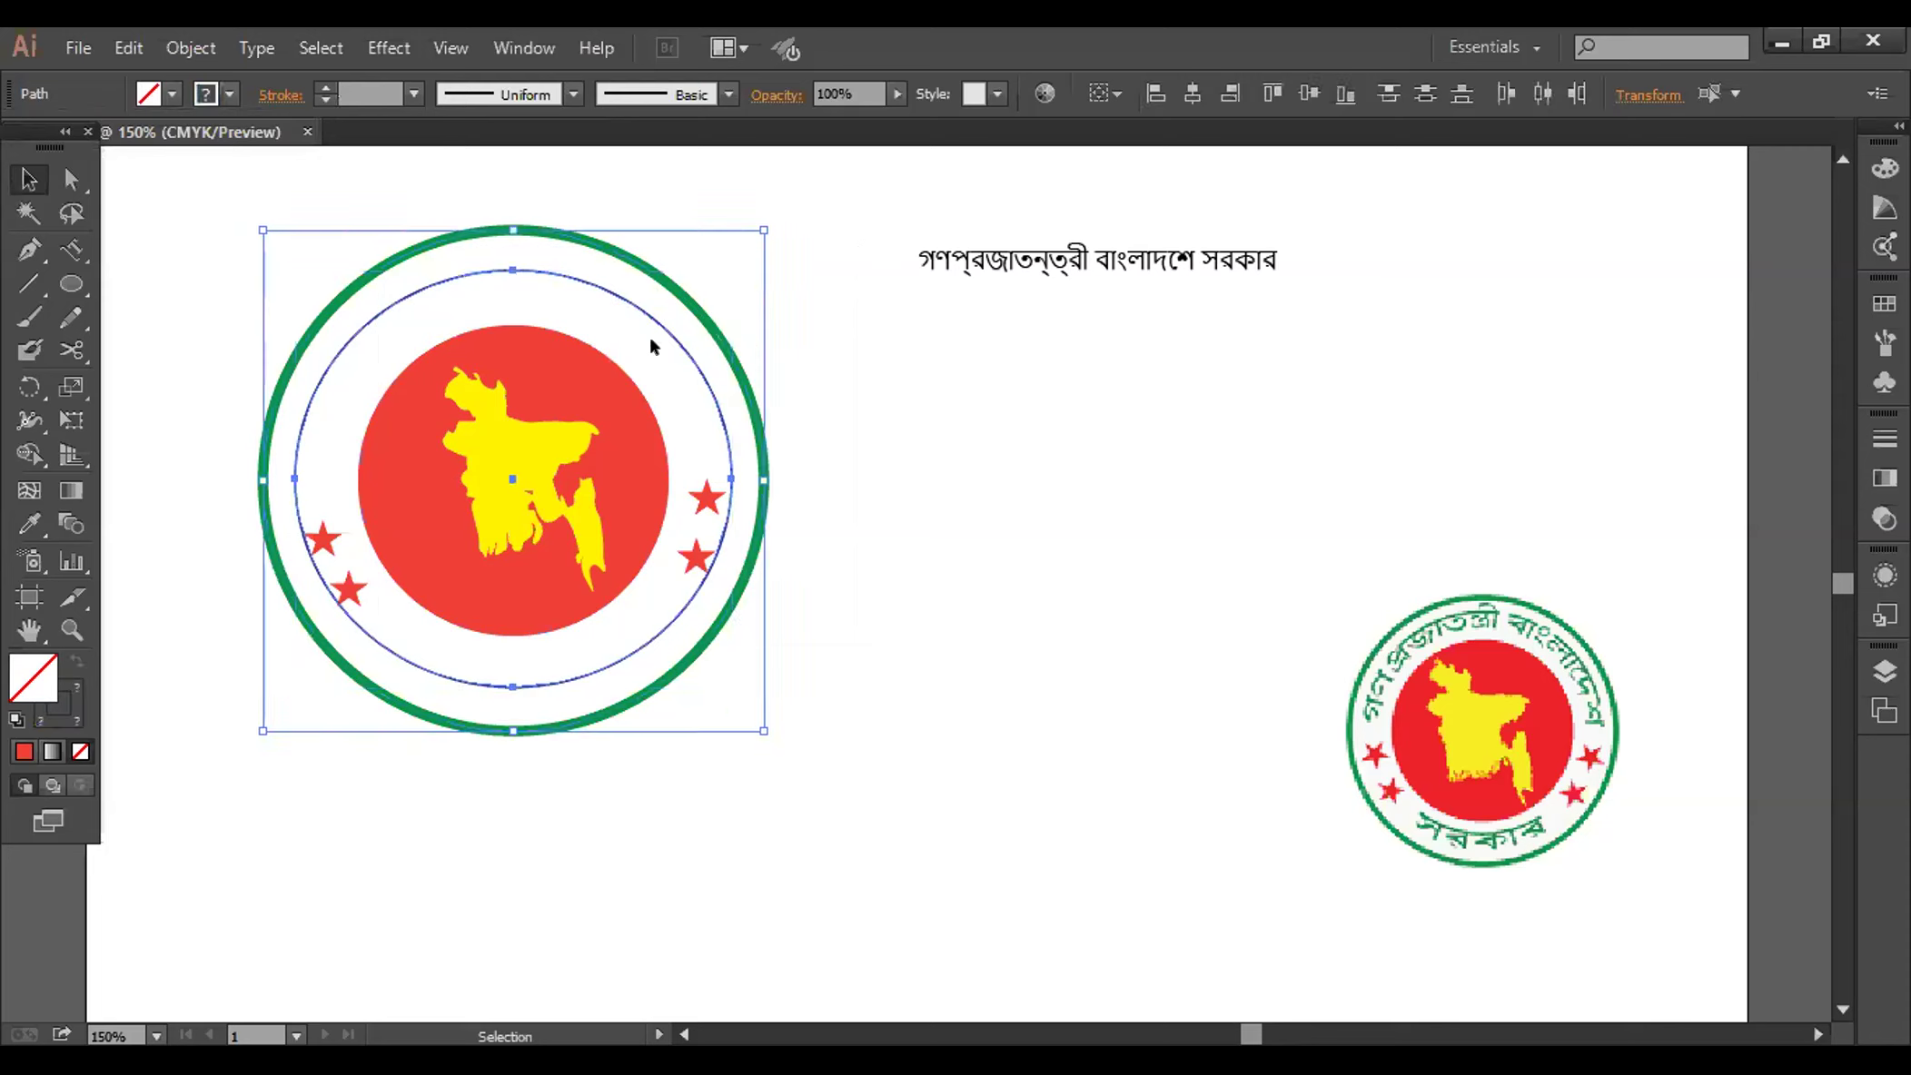
{"action": "left_click", "coordinate": [809, 328]}
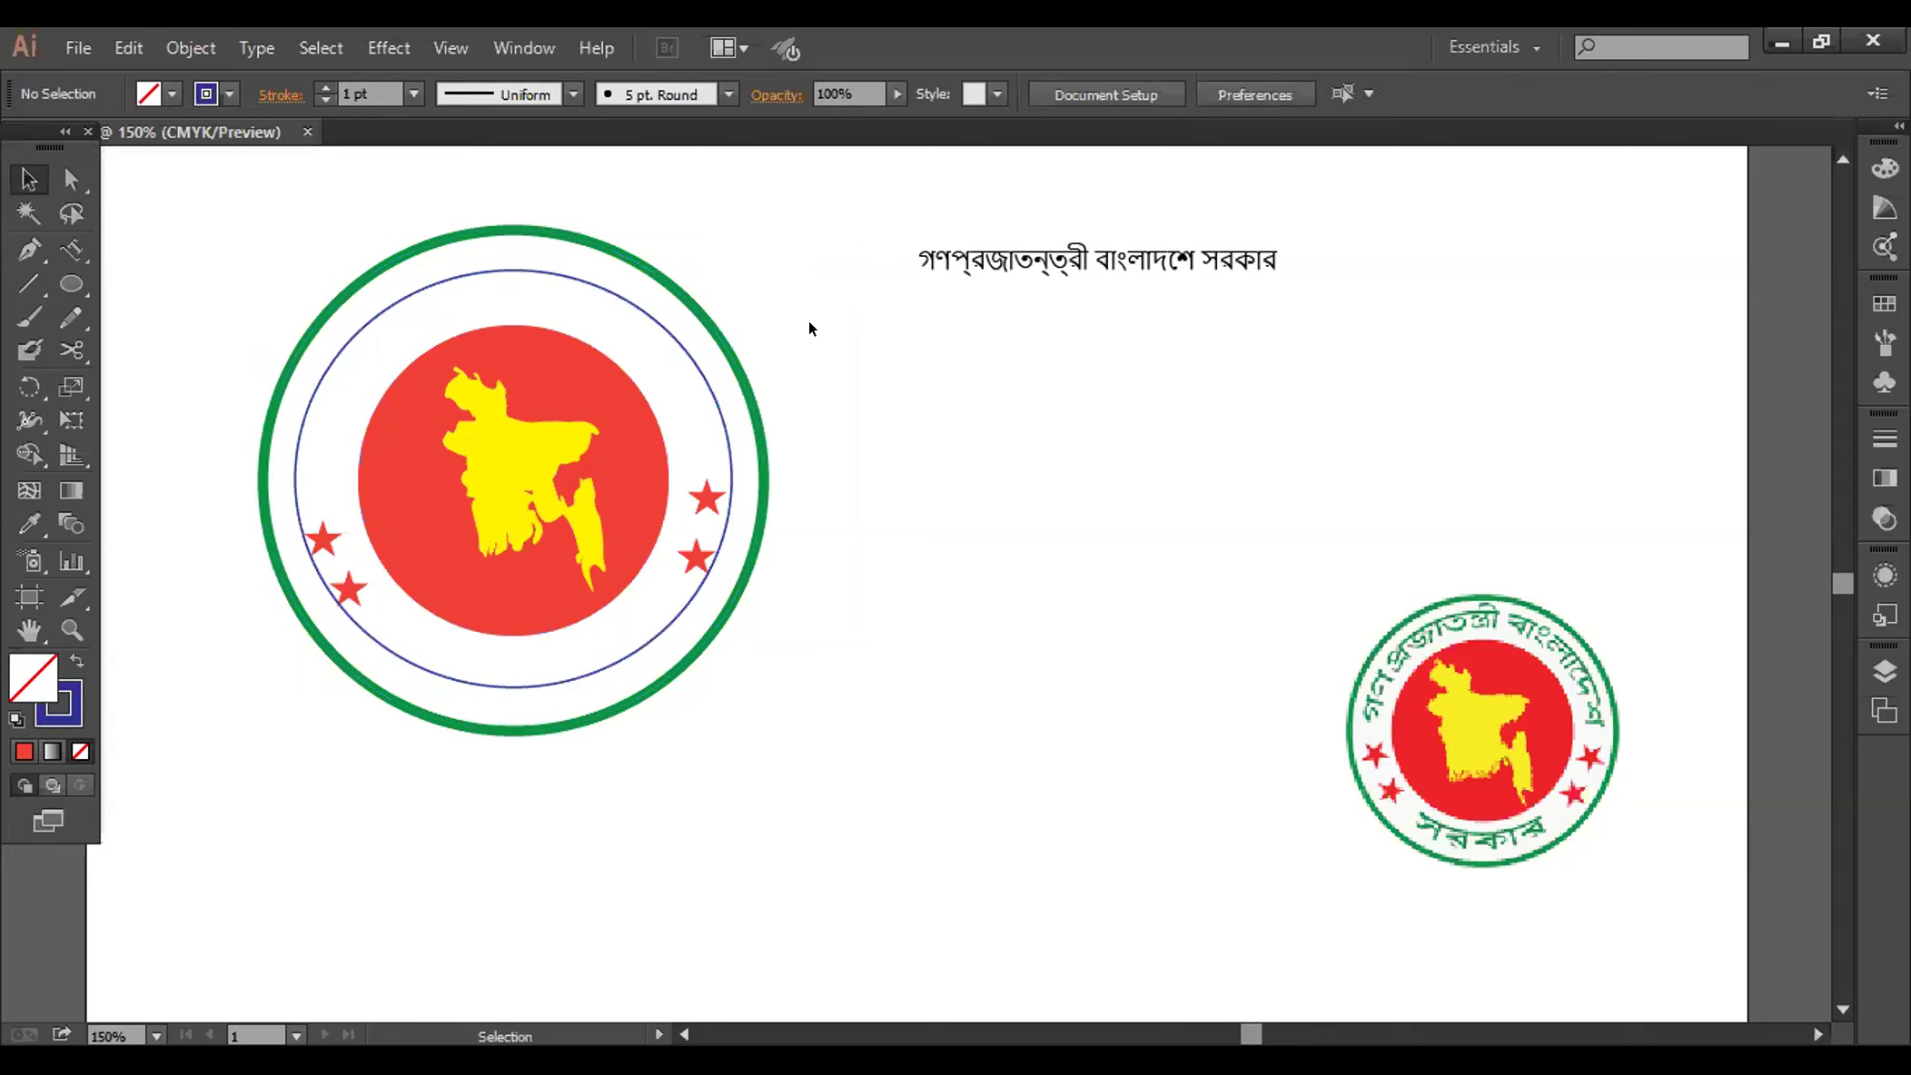
{"action": "key", "text": "ctrl+z"}
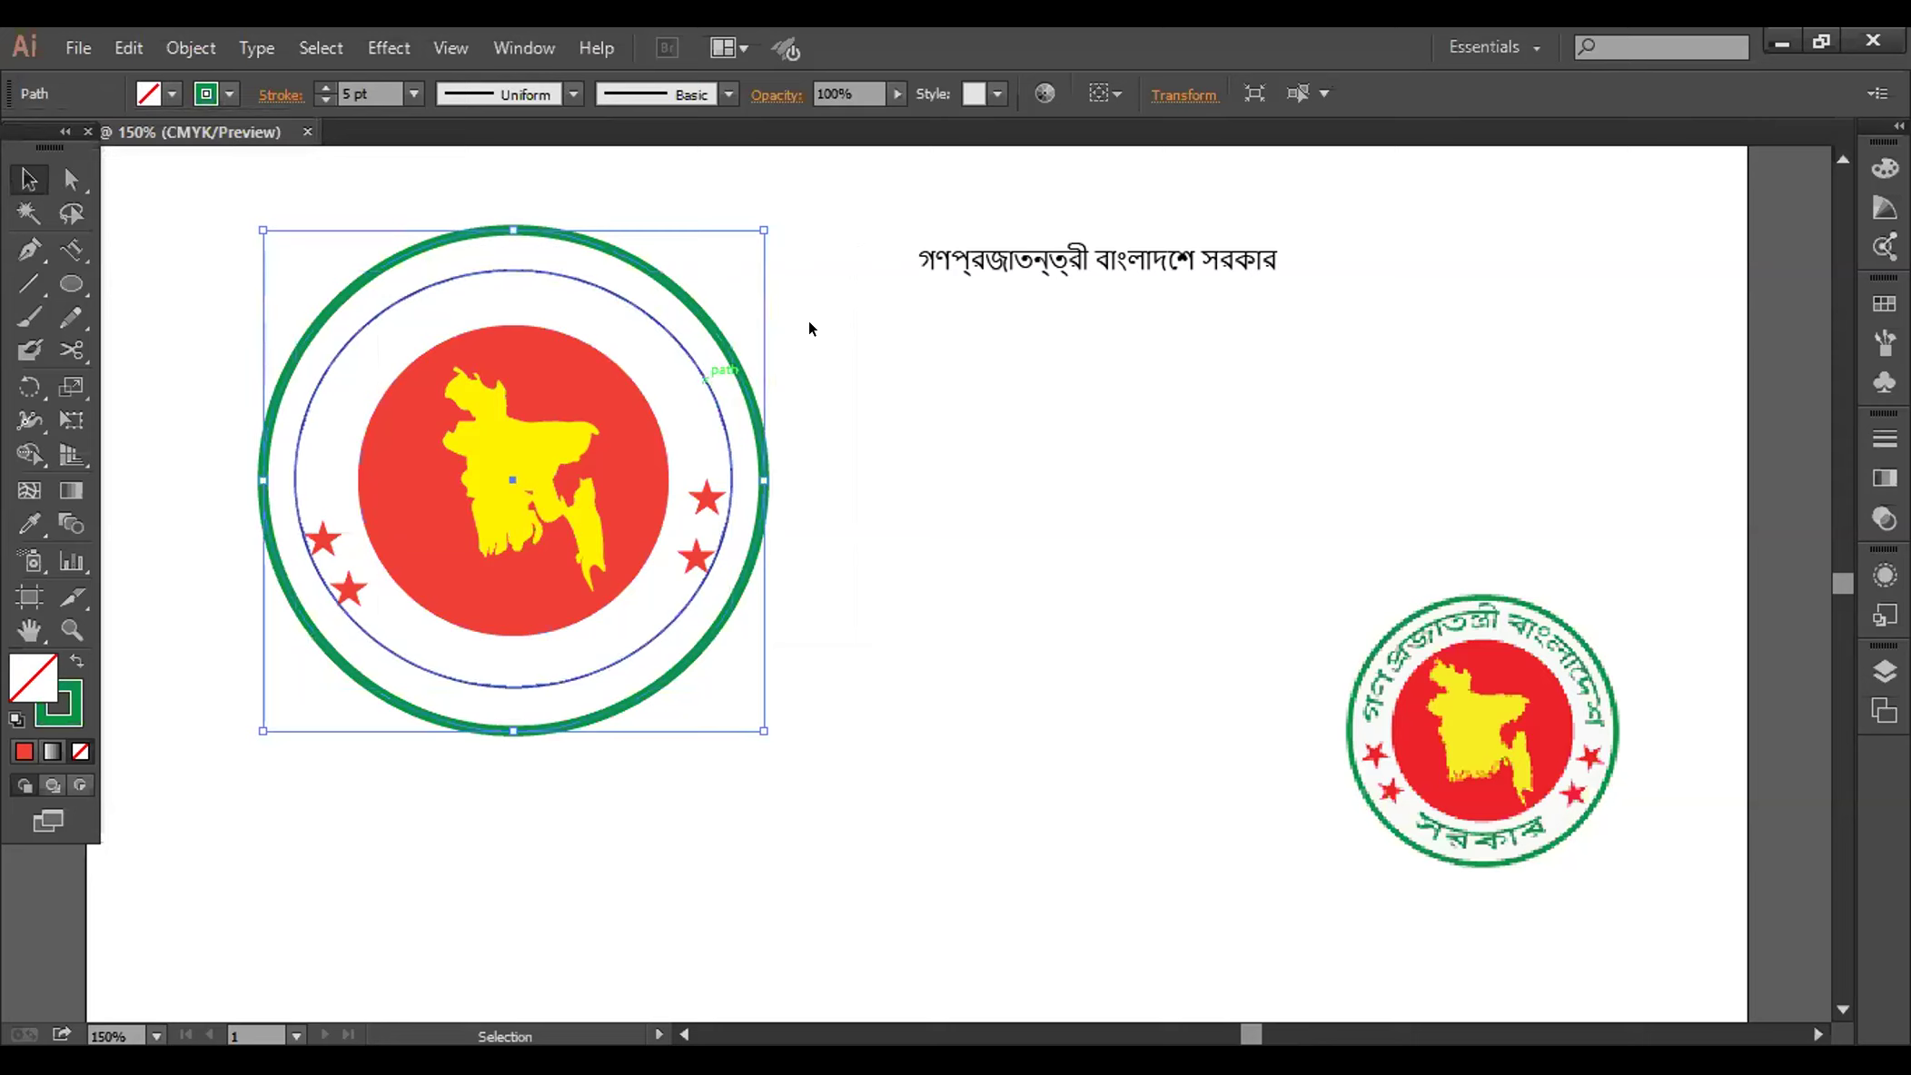
{"action": "key", "text": "ctrl+z"}
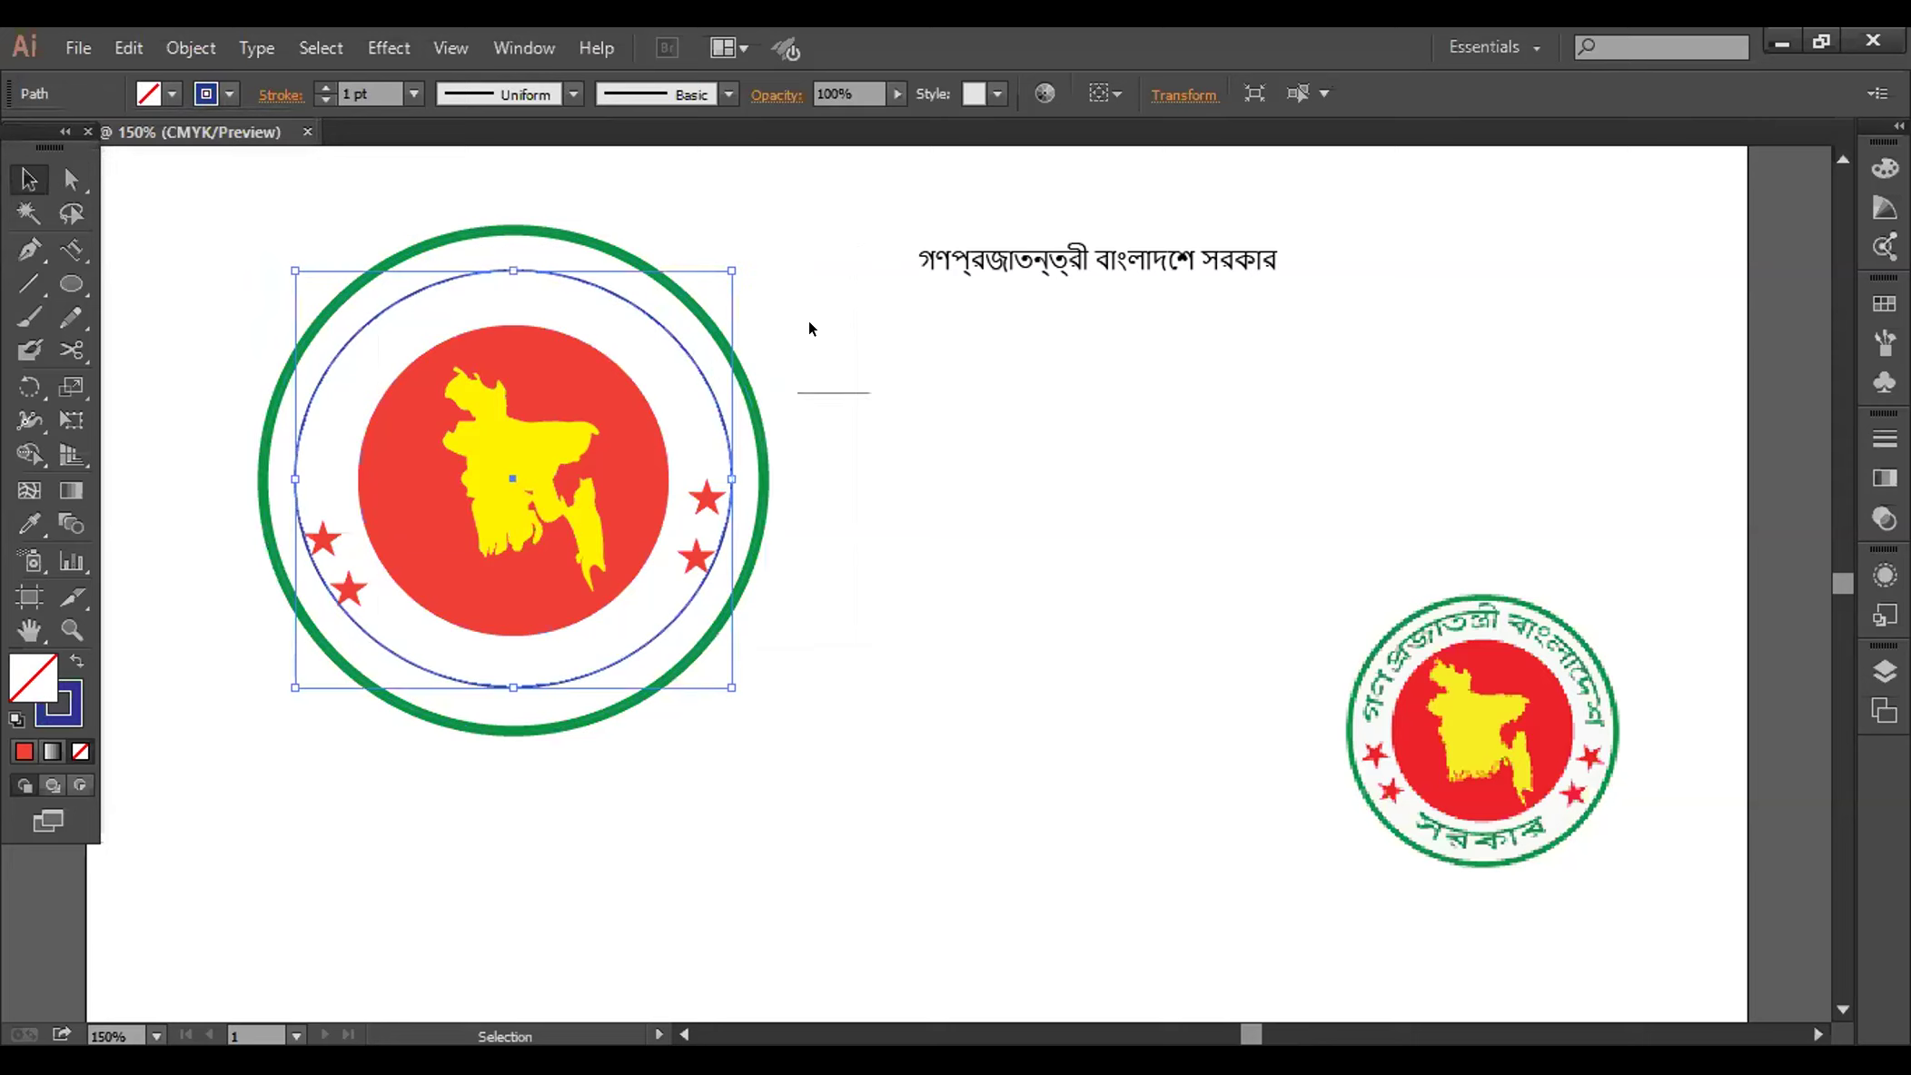
{"action": "key", "text": "ctrl+z"}
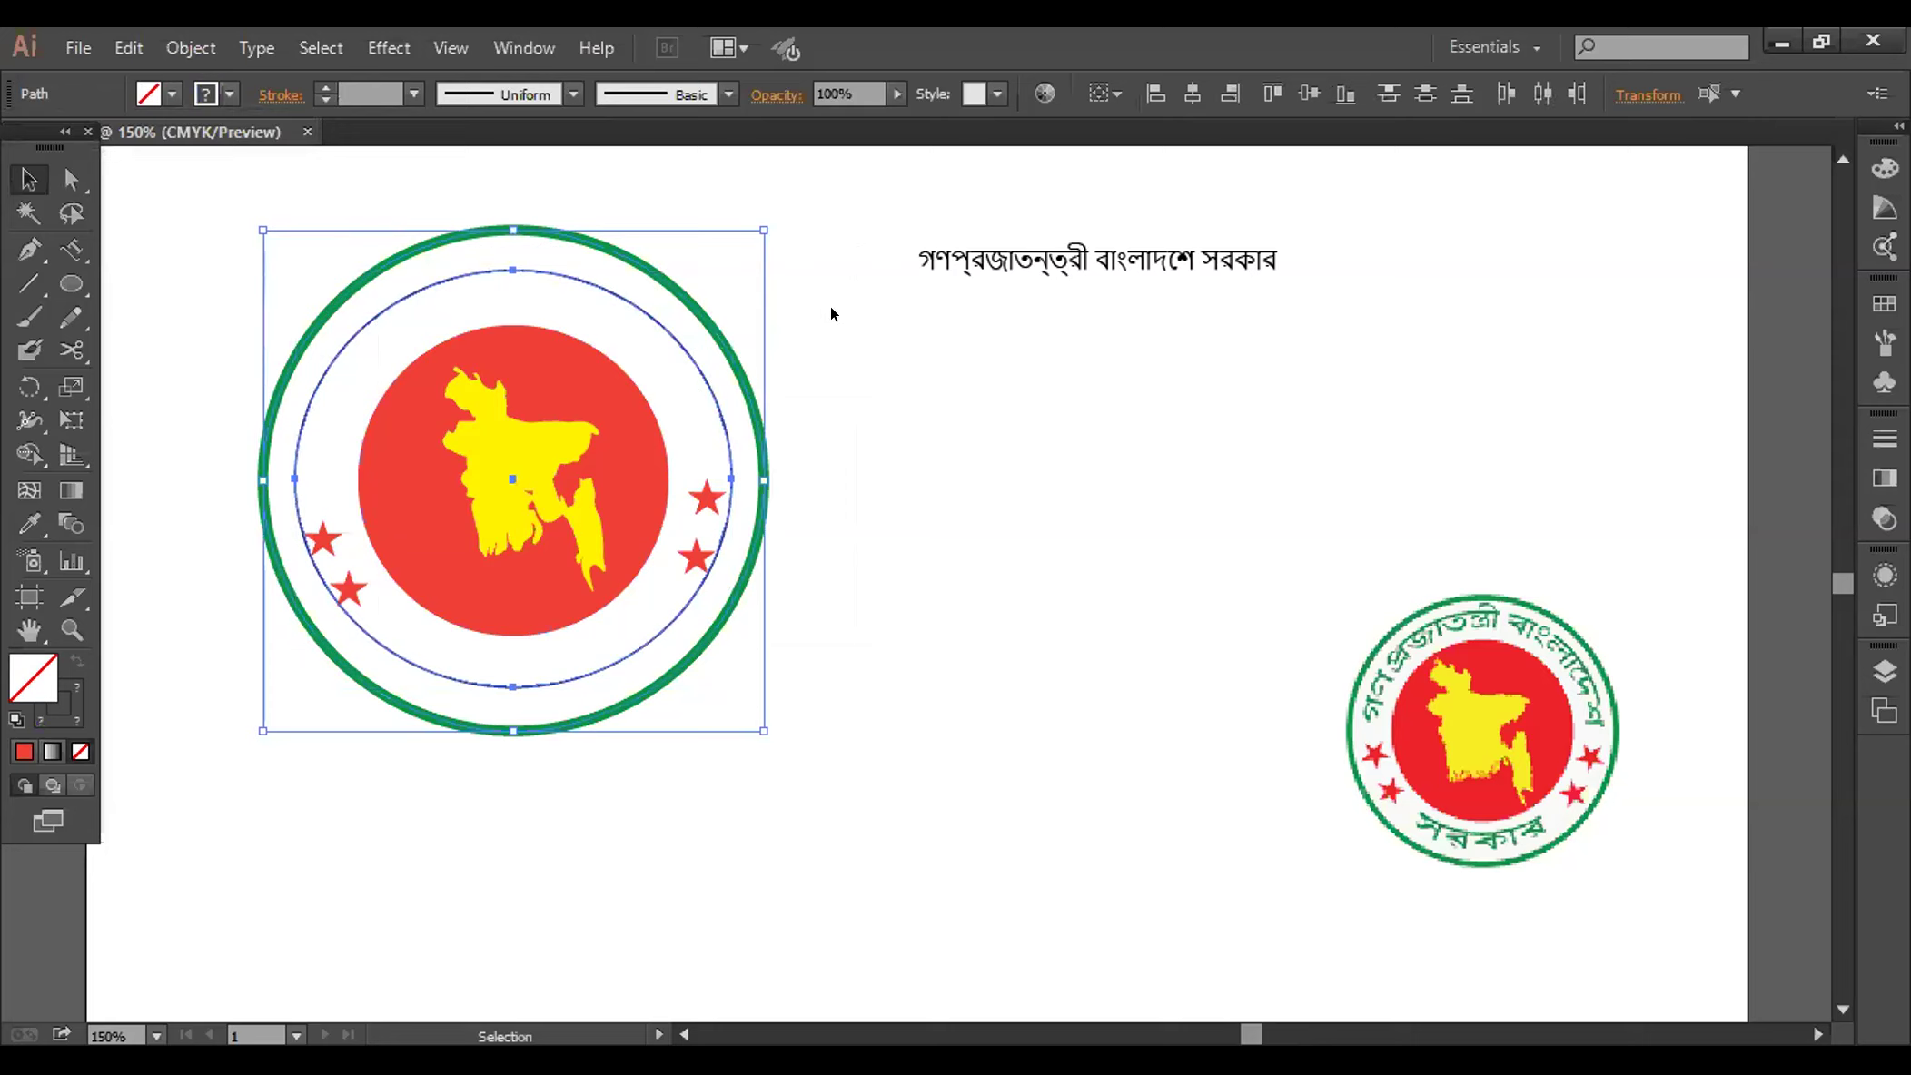
Show the Align panel and move it closer to the artwork
{"action": "left_click", "coordinate": [524, 47]}
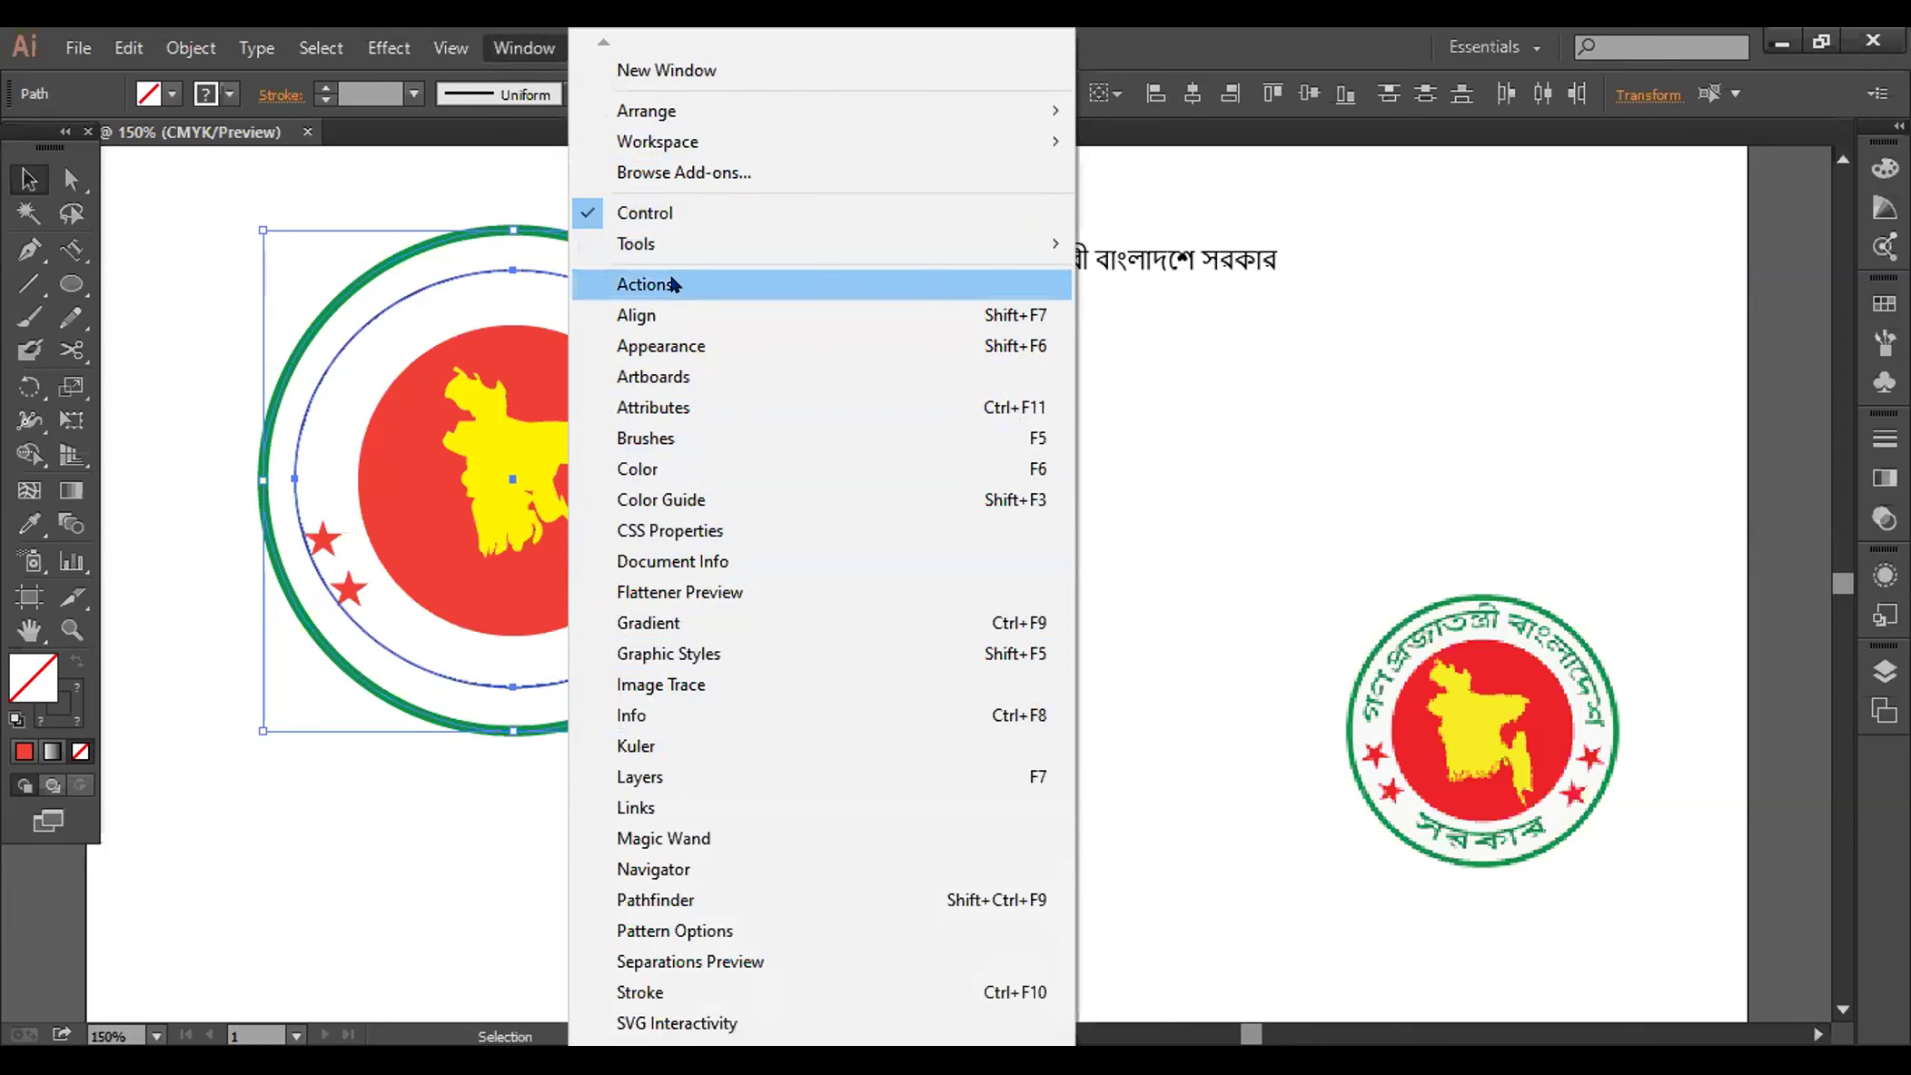
{"action": "left_click", "coordinate": [677, 311]}
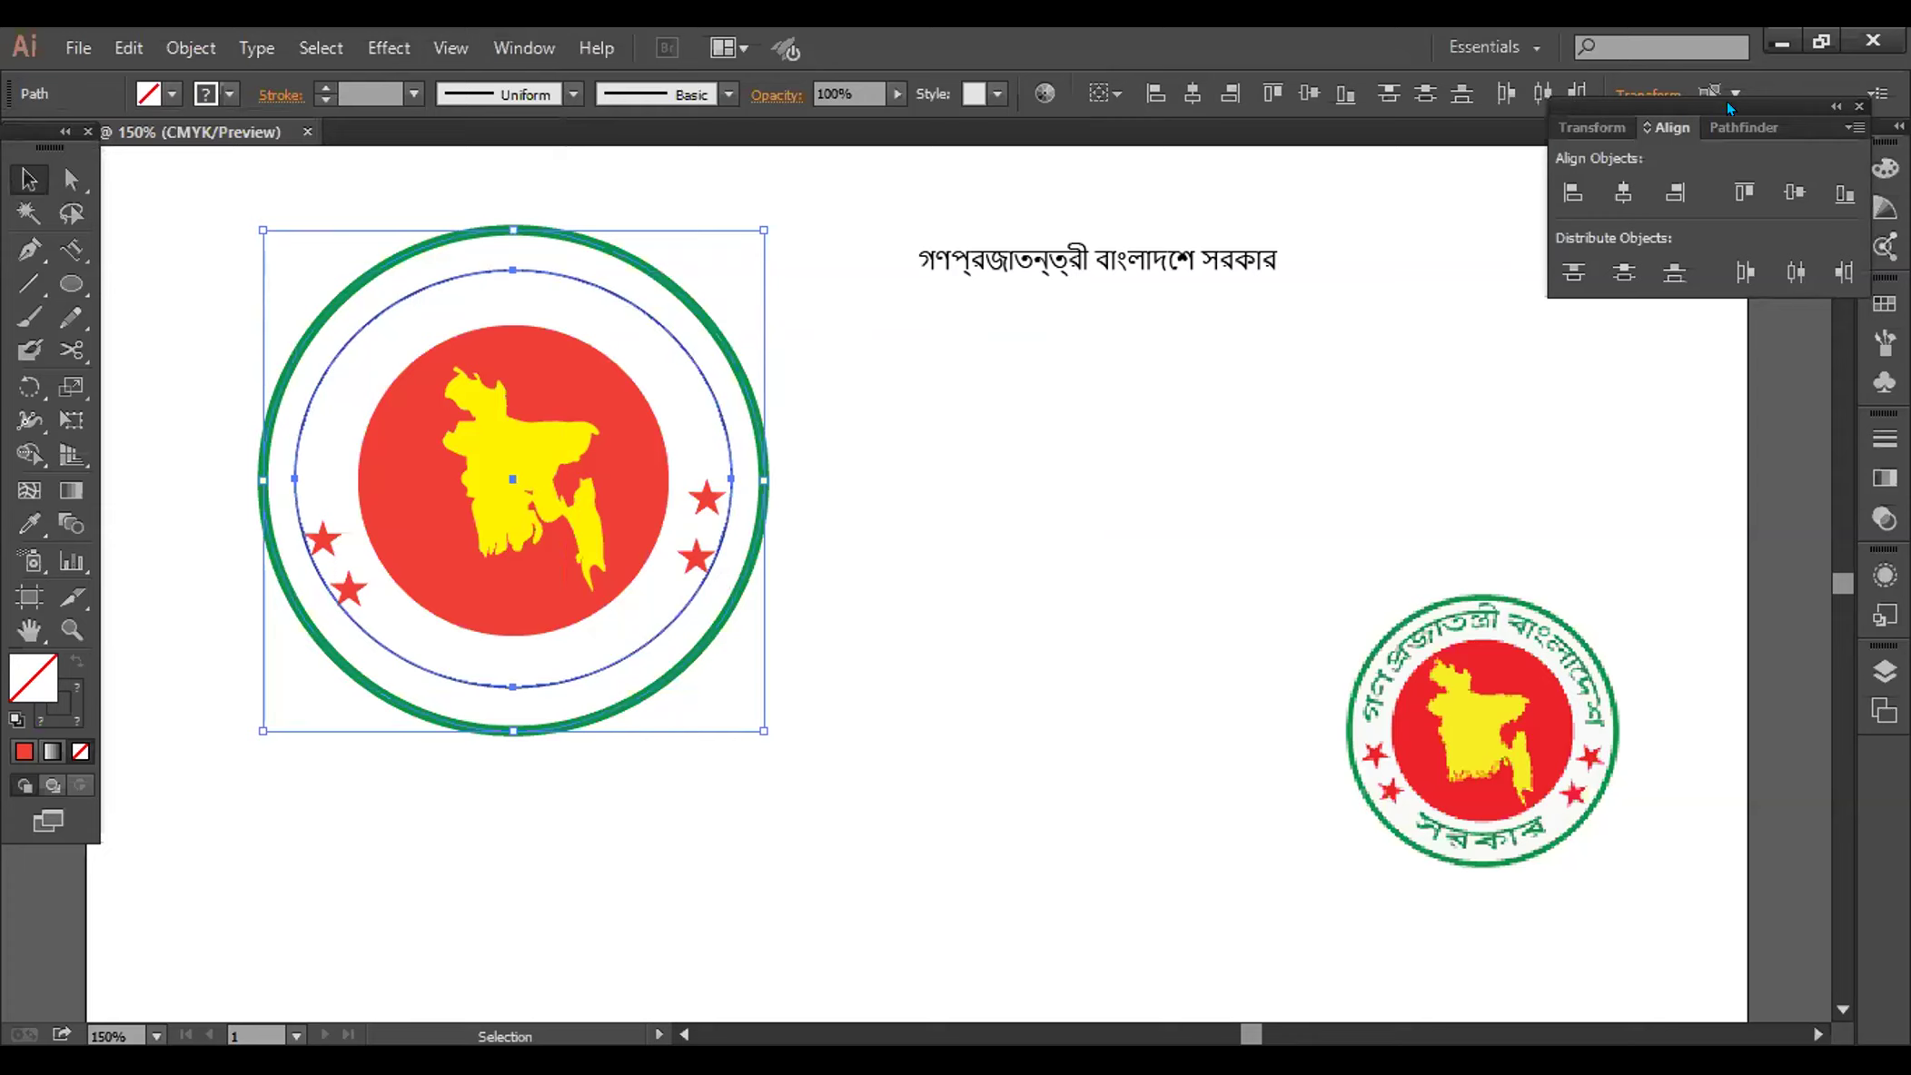
{"action": "left_click_drag", "start_coordinate": [1736, 102], "coordinate": [1585, 164]}
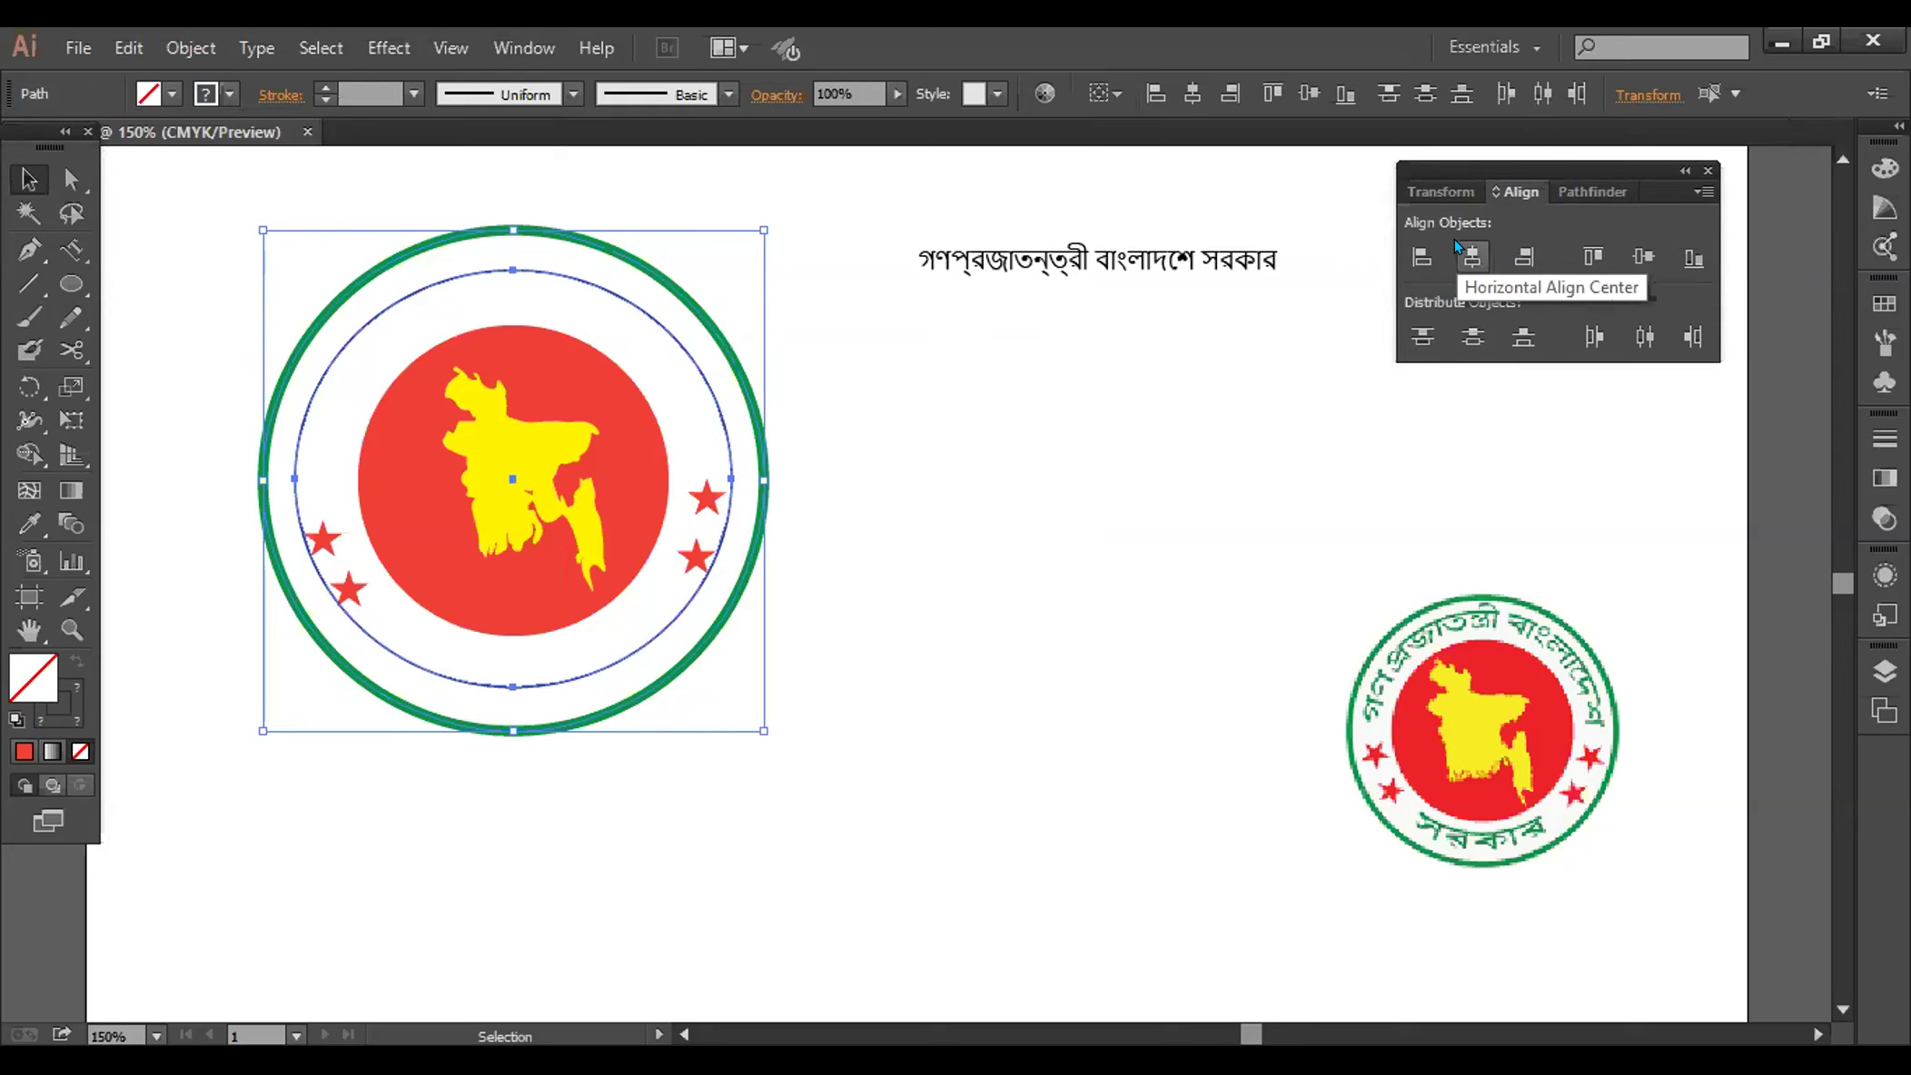
{"action": "left_click", "coordinate": [1445, 191]}
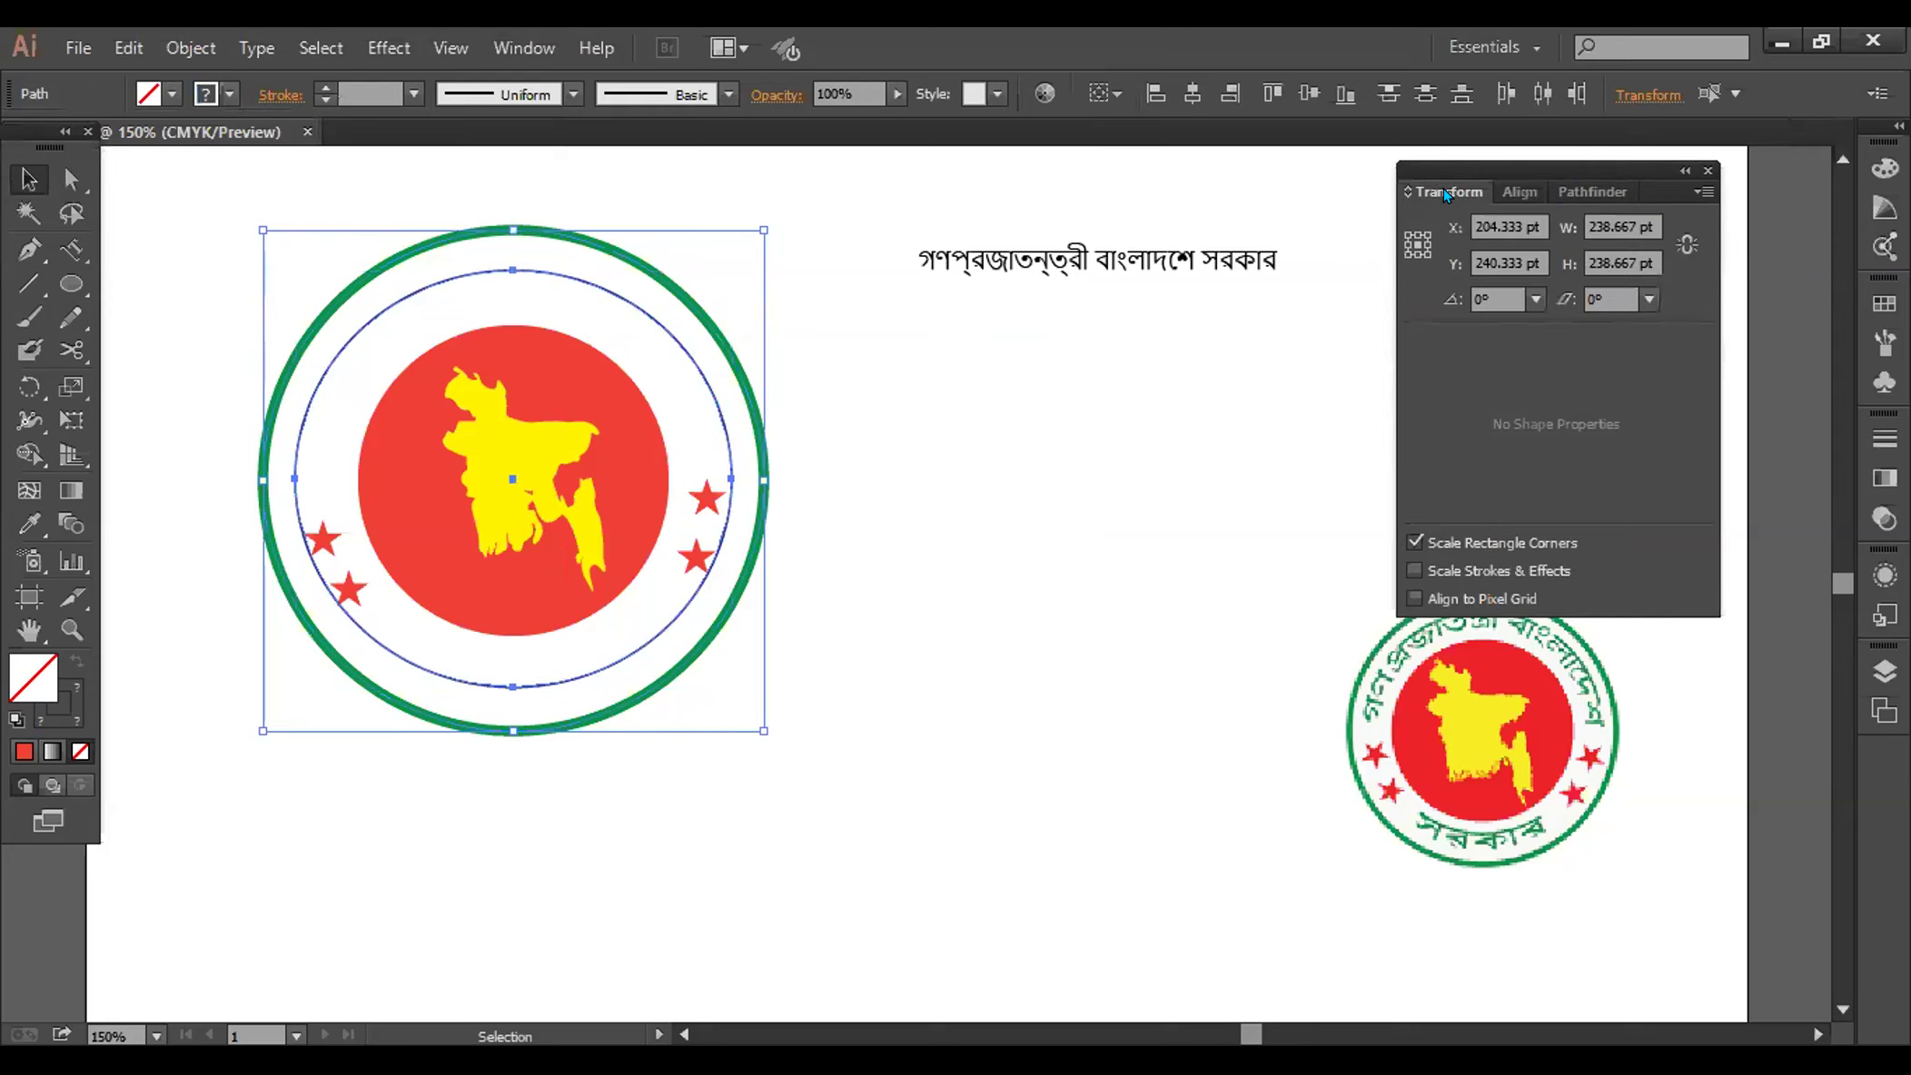
{"action": "left_click", "coordinate": [1504, 191]}
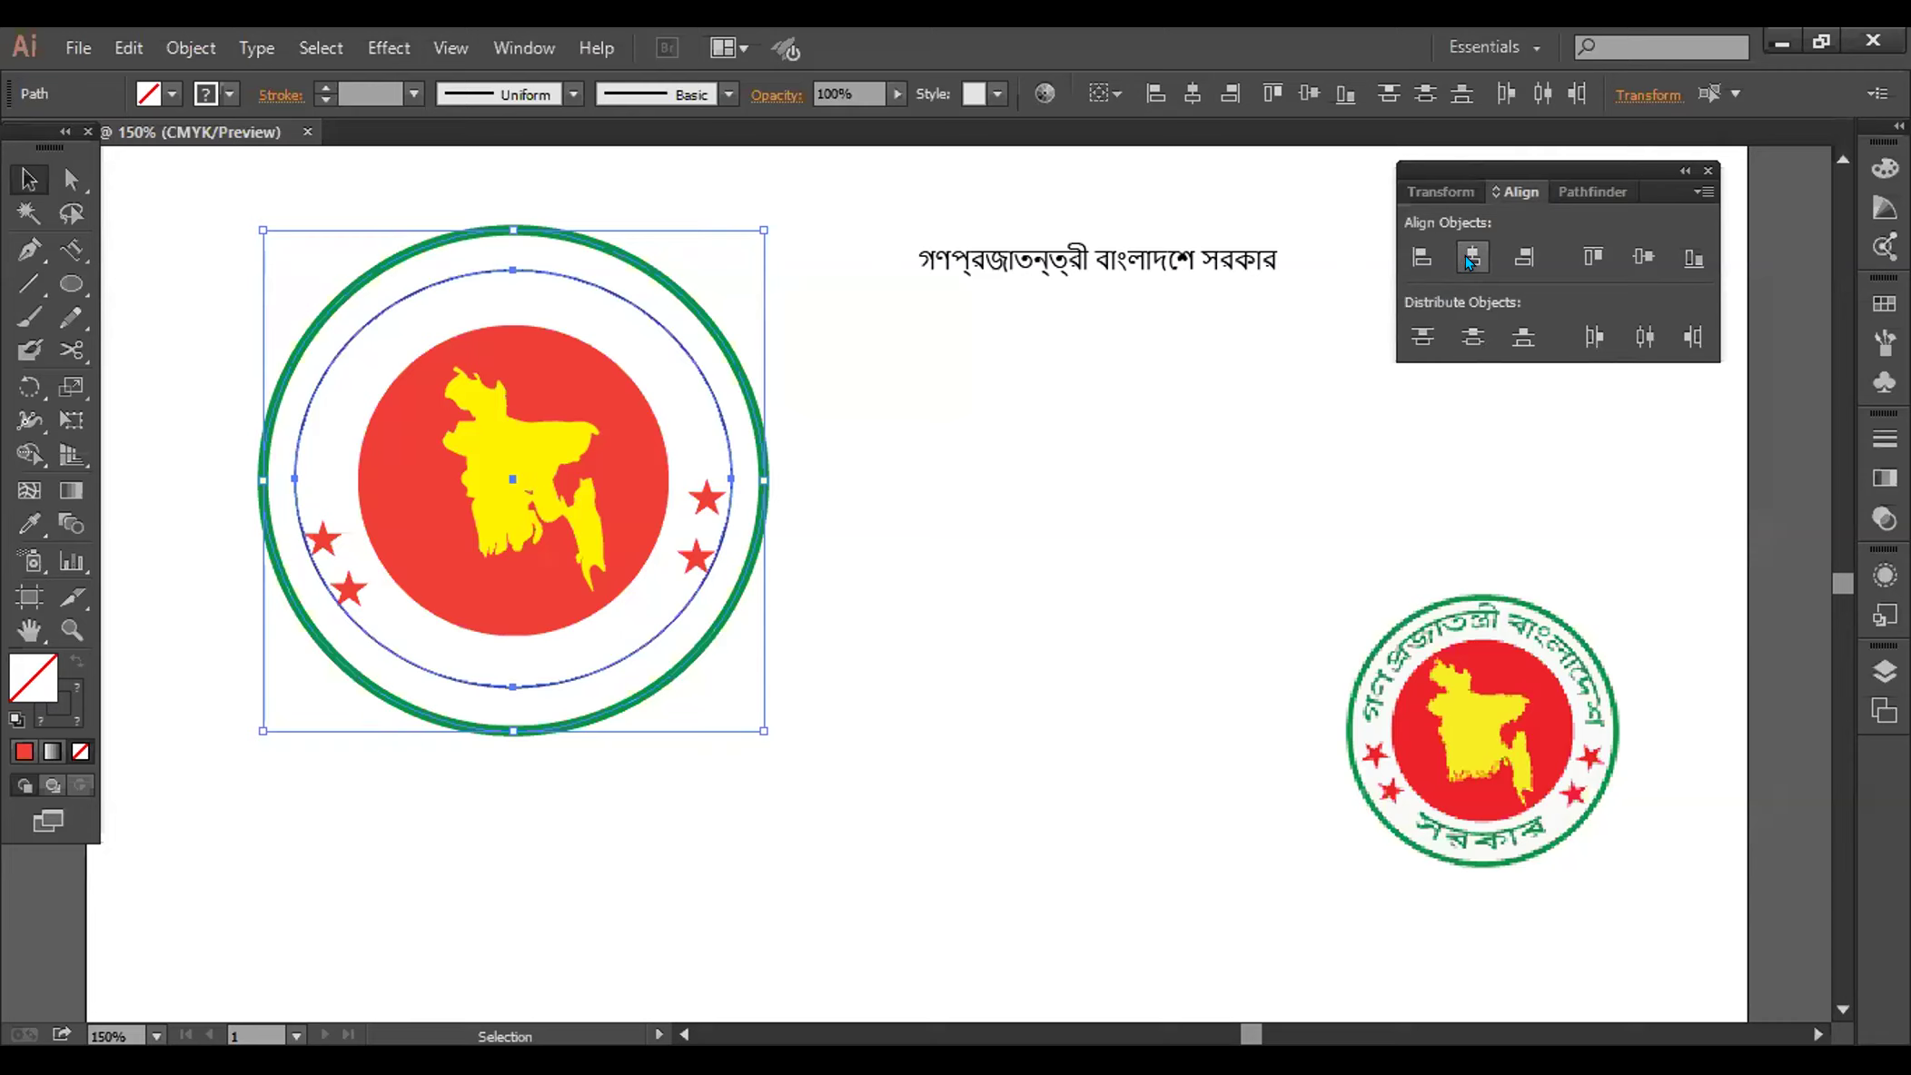
Centre the blue circle and green ring on each other with the Align buttons, then deselect
{"action": "left_click", "coordinate": [1593, 258]}
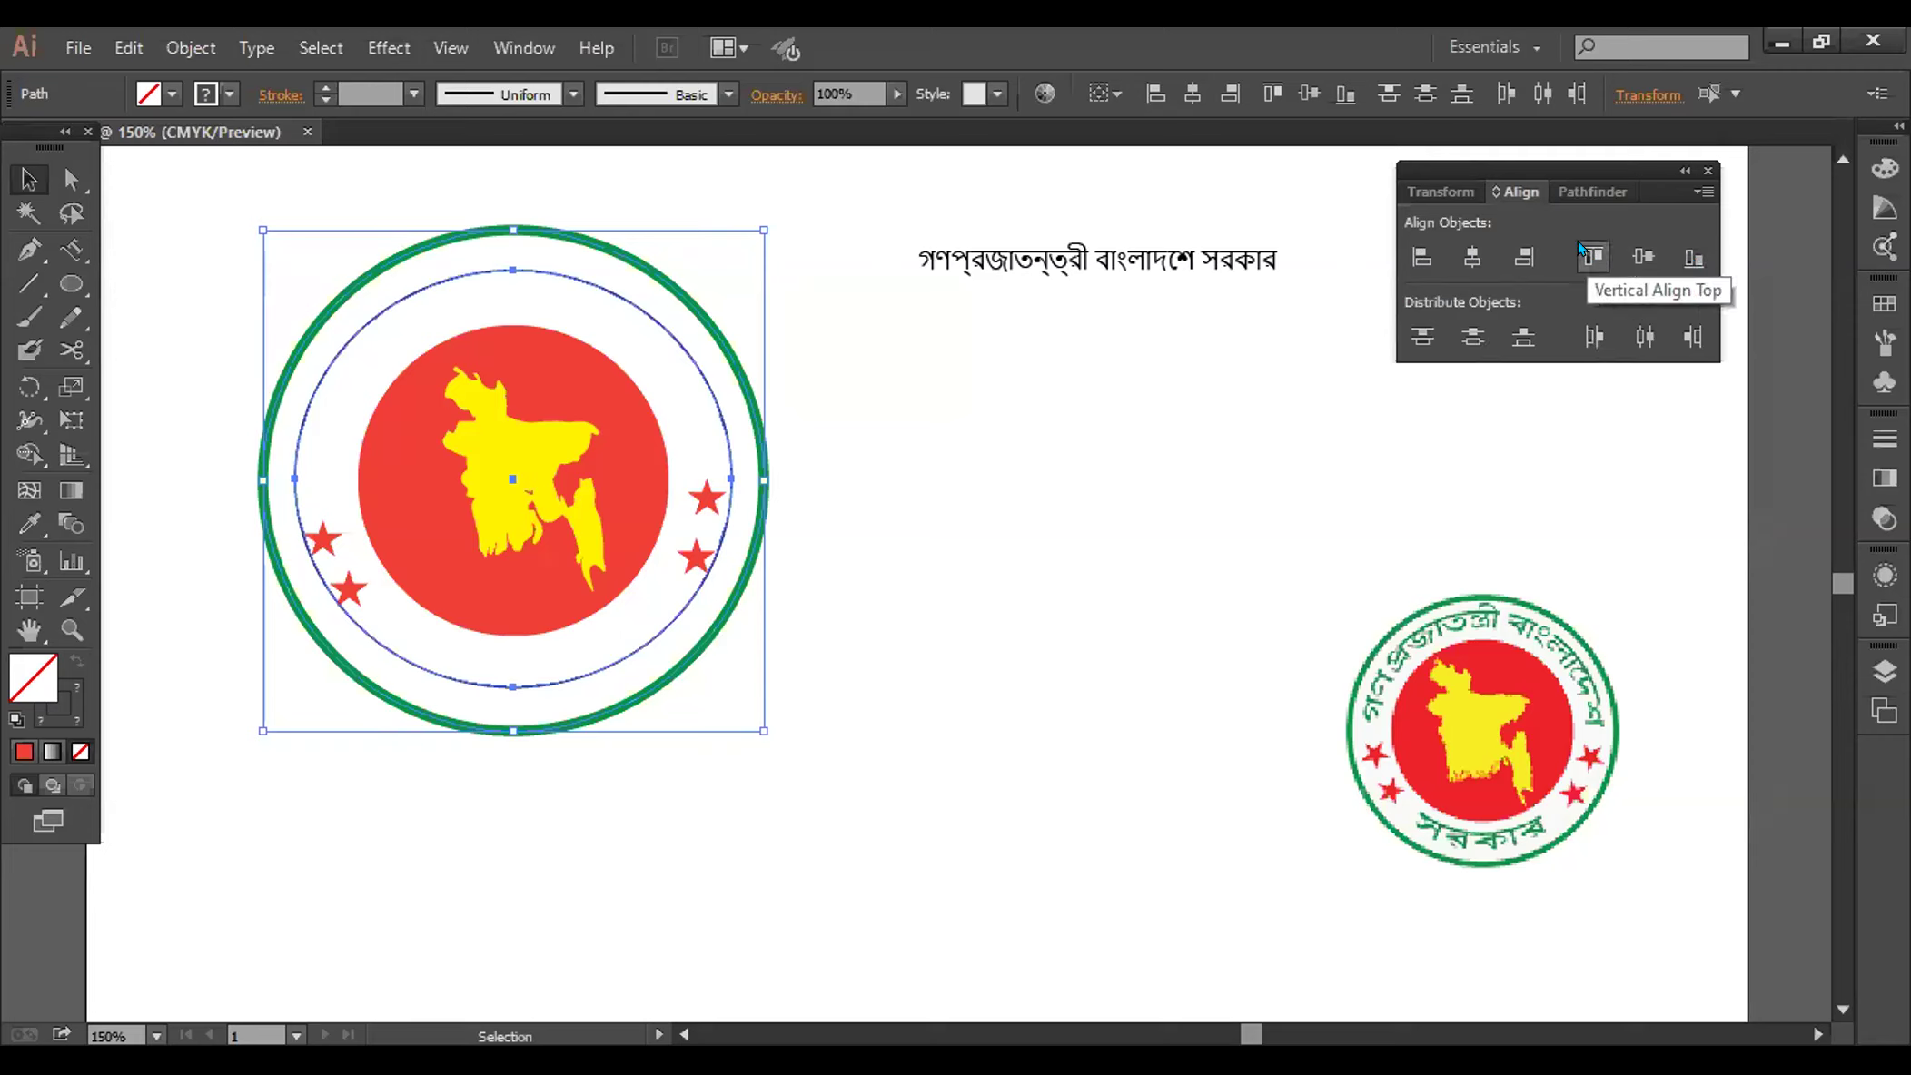
{"action": "left_click", "coordinate": [1642, 253]}
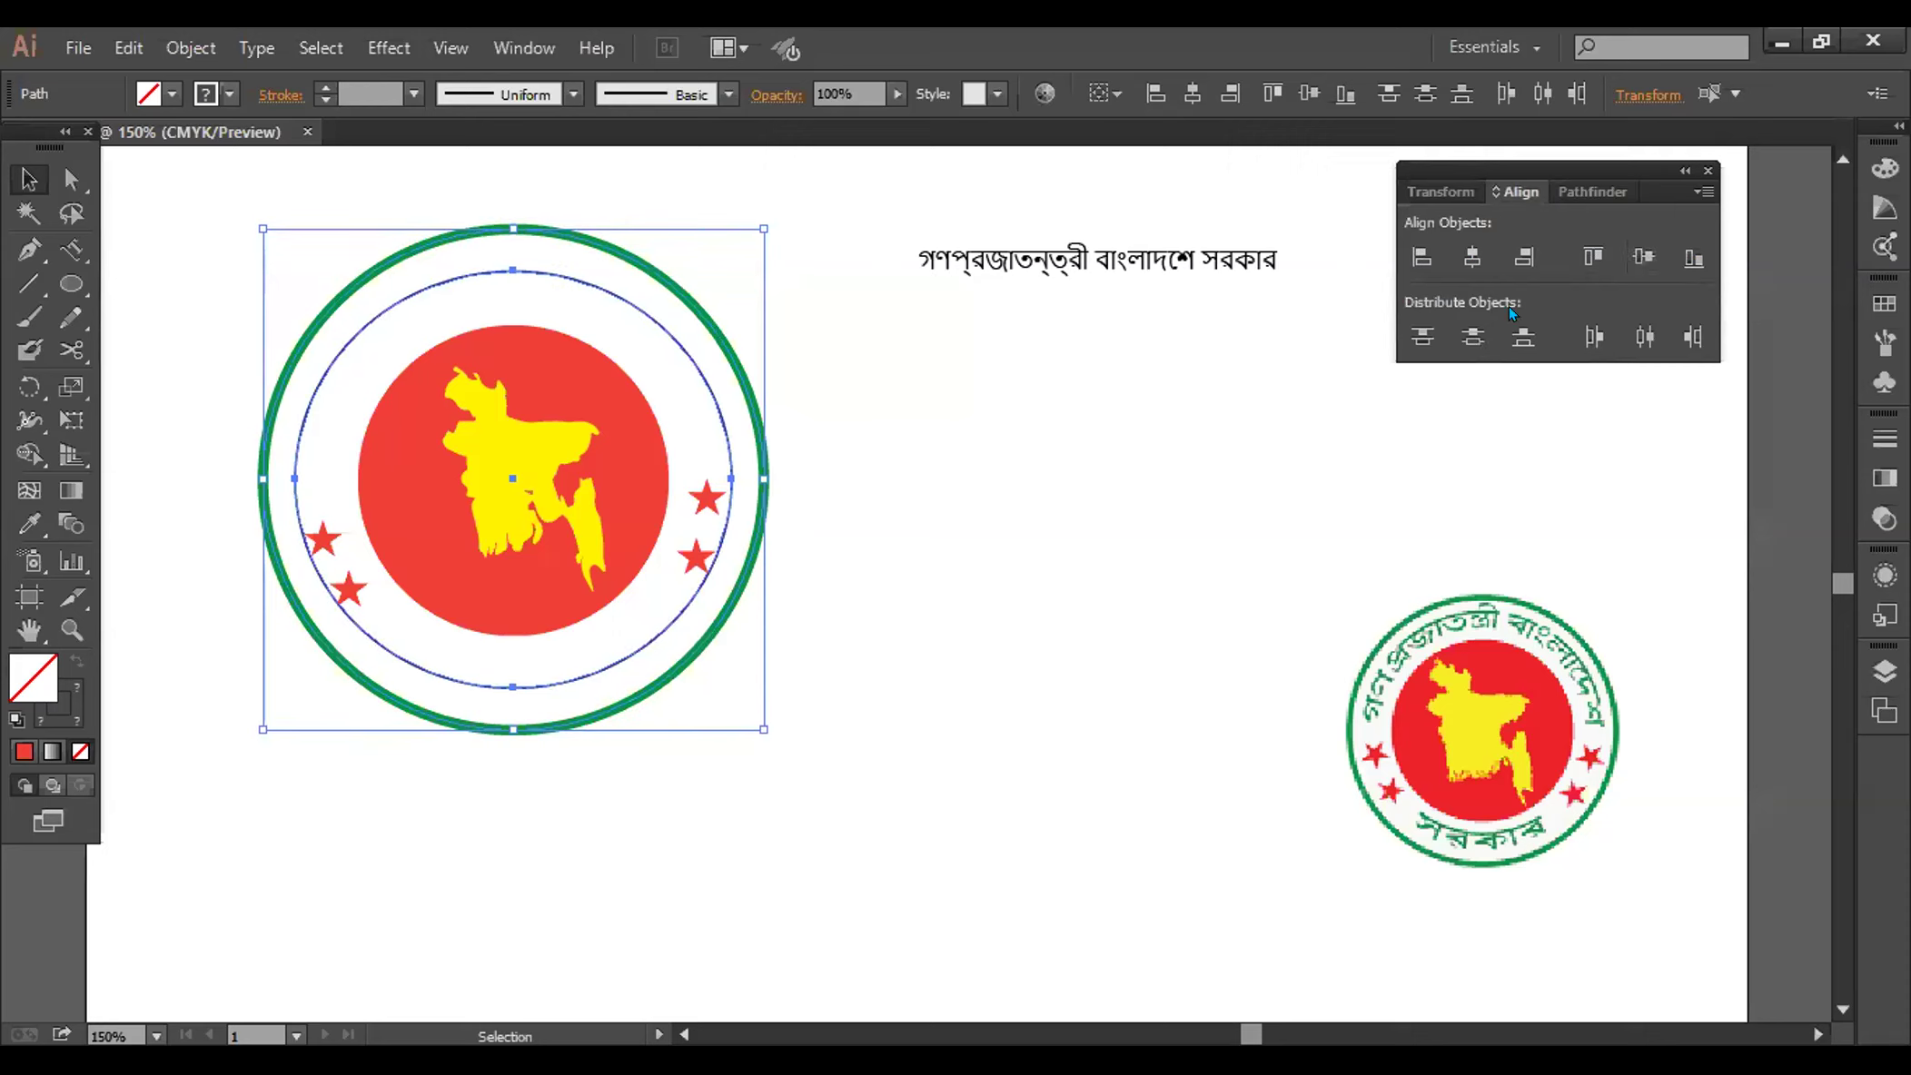
{"action": "key", "text": "ctrl+shift+a"}
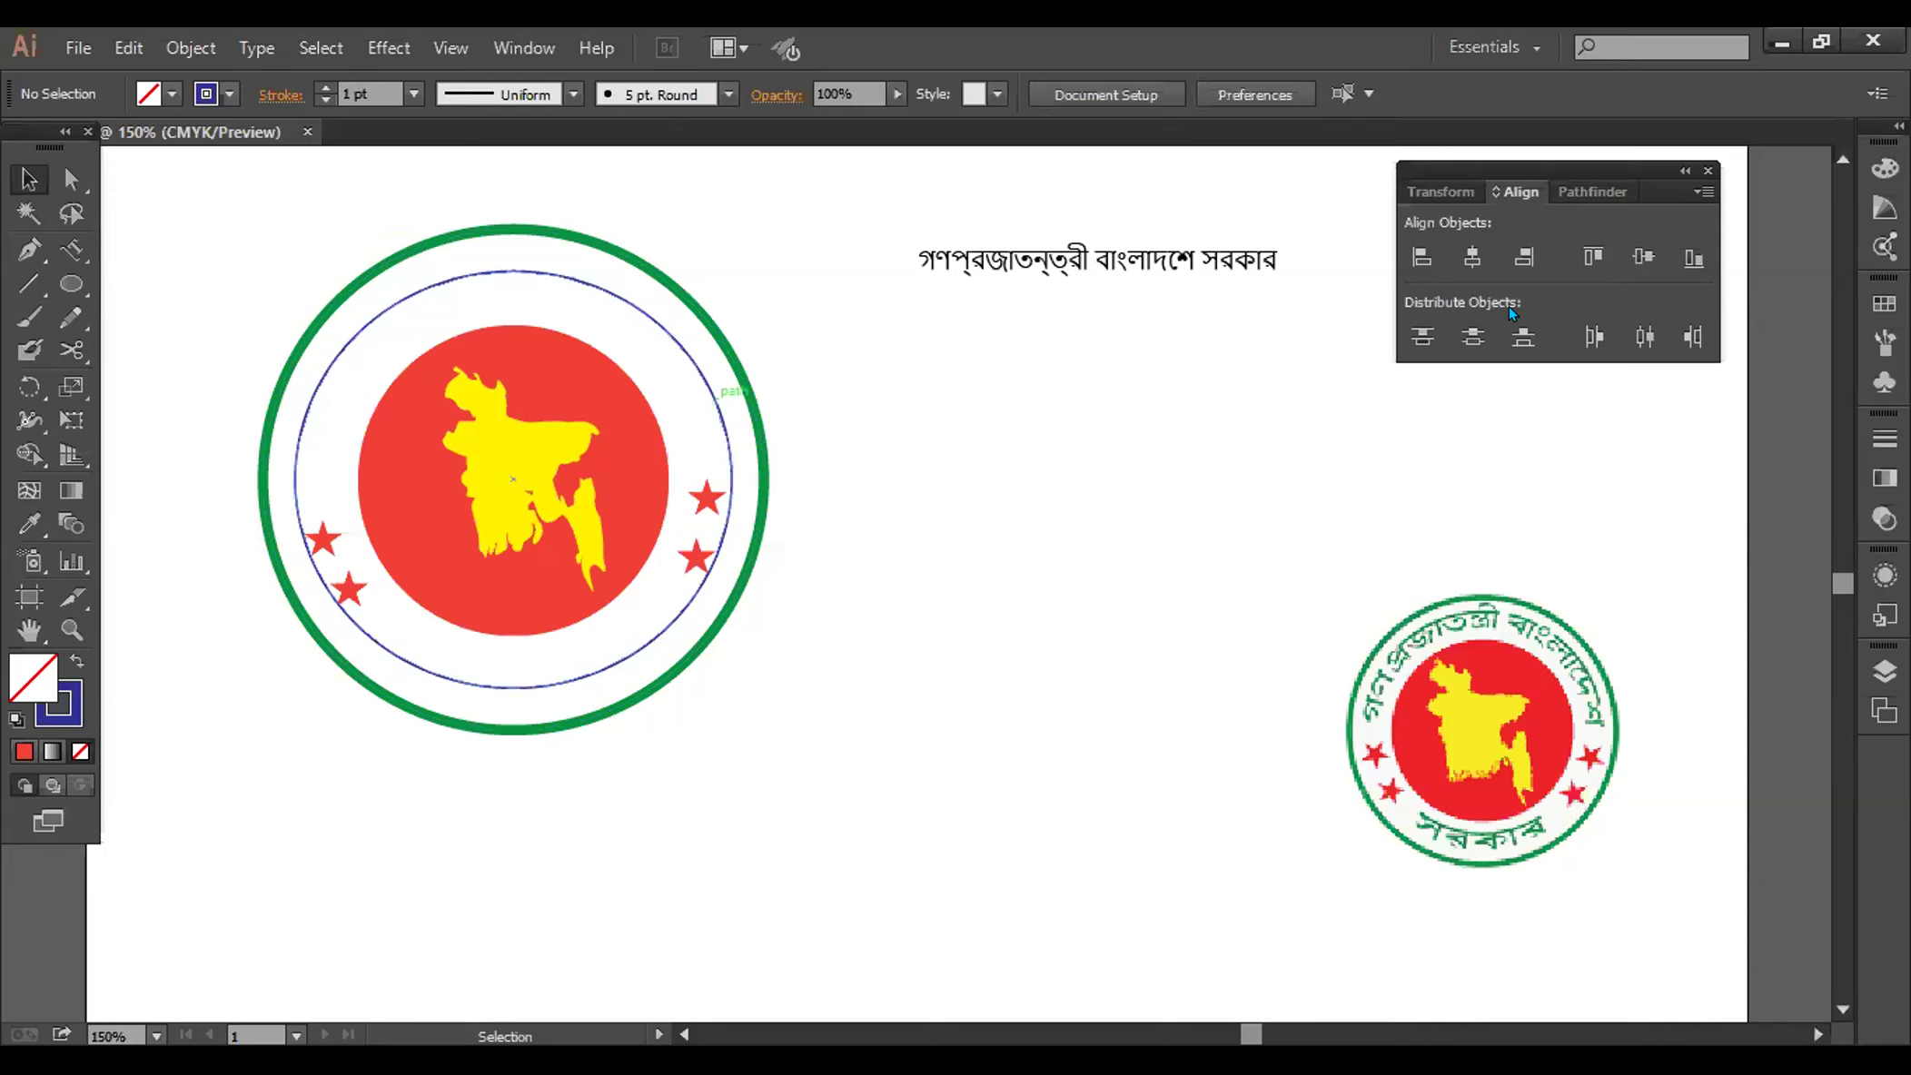
Set the inner blue circle's stroke to None, leaving an invisible path
{"action": "left_click", "coordinate": [718, 392]}
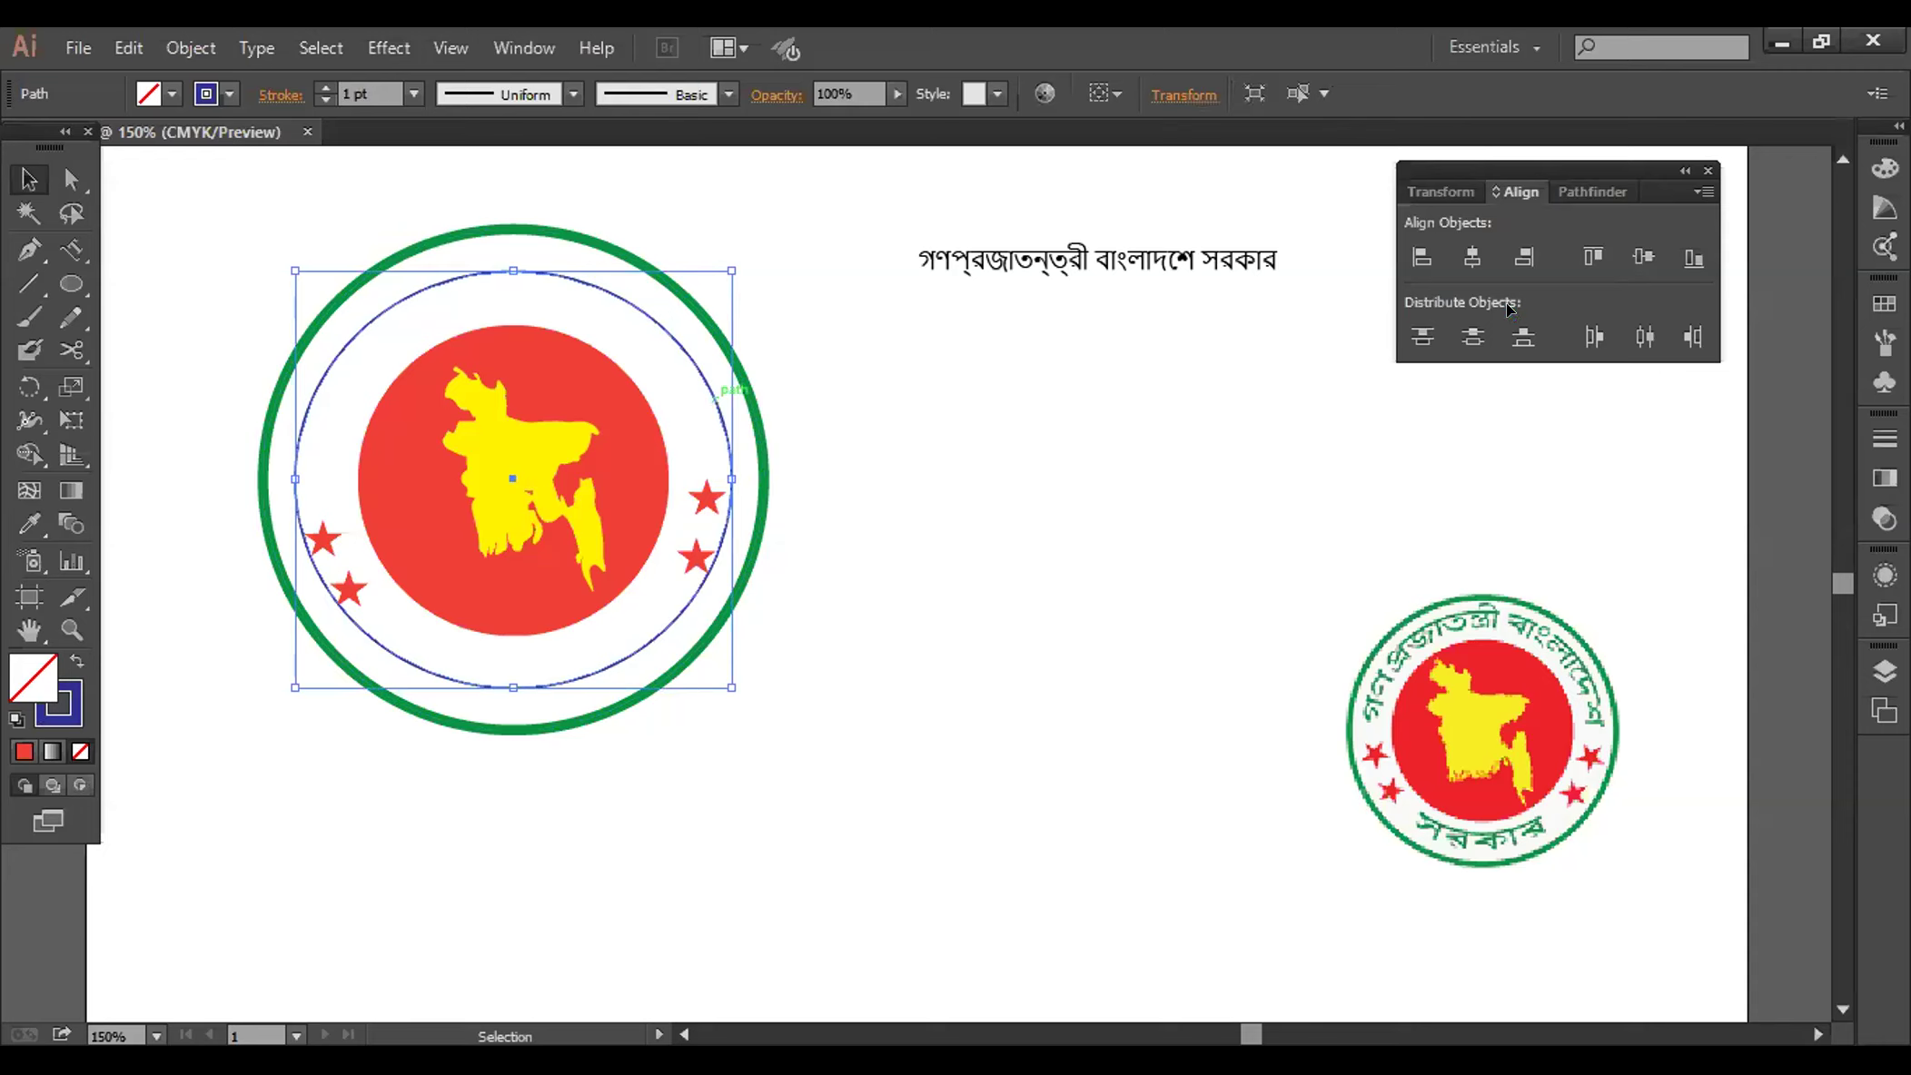
{"action": "left_click", "coordinate": [144, 104]}
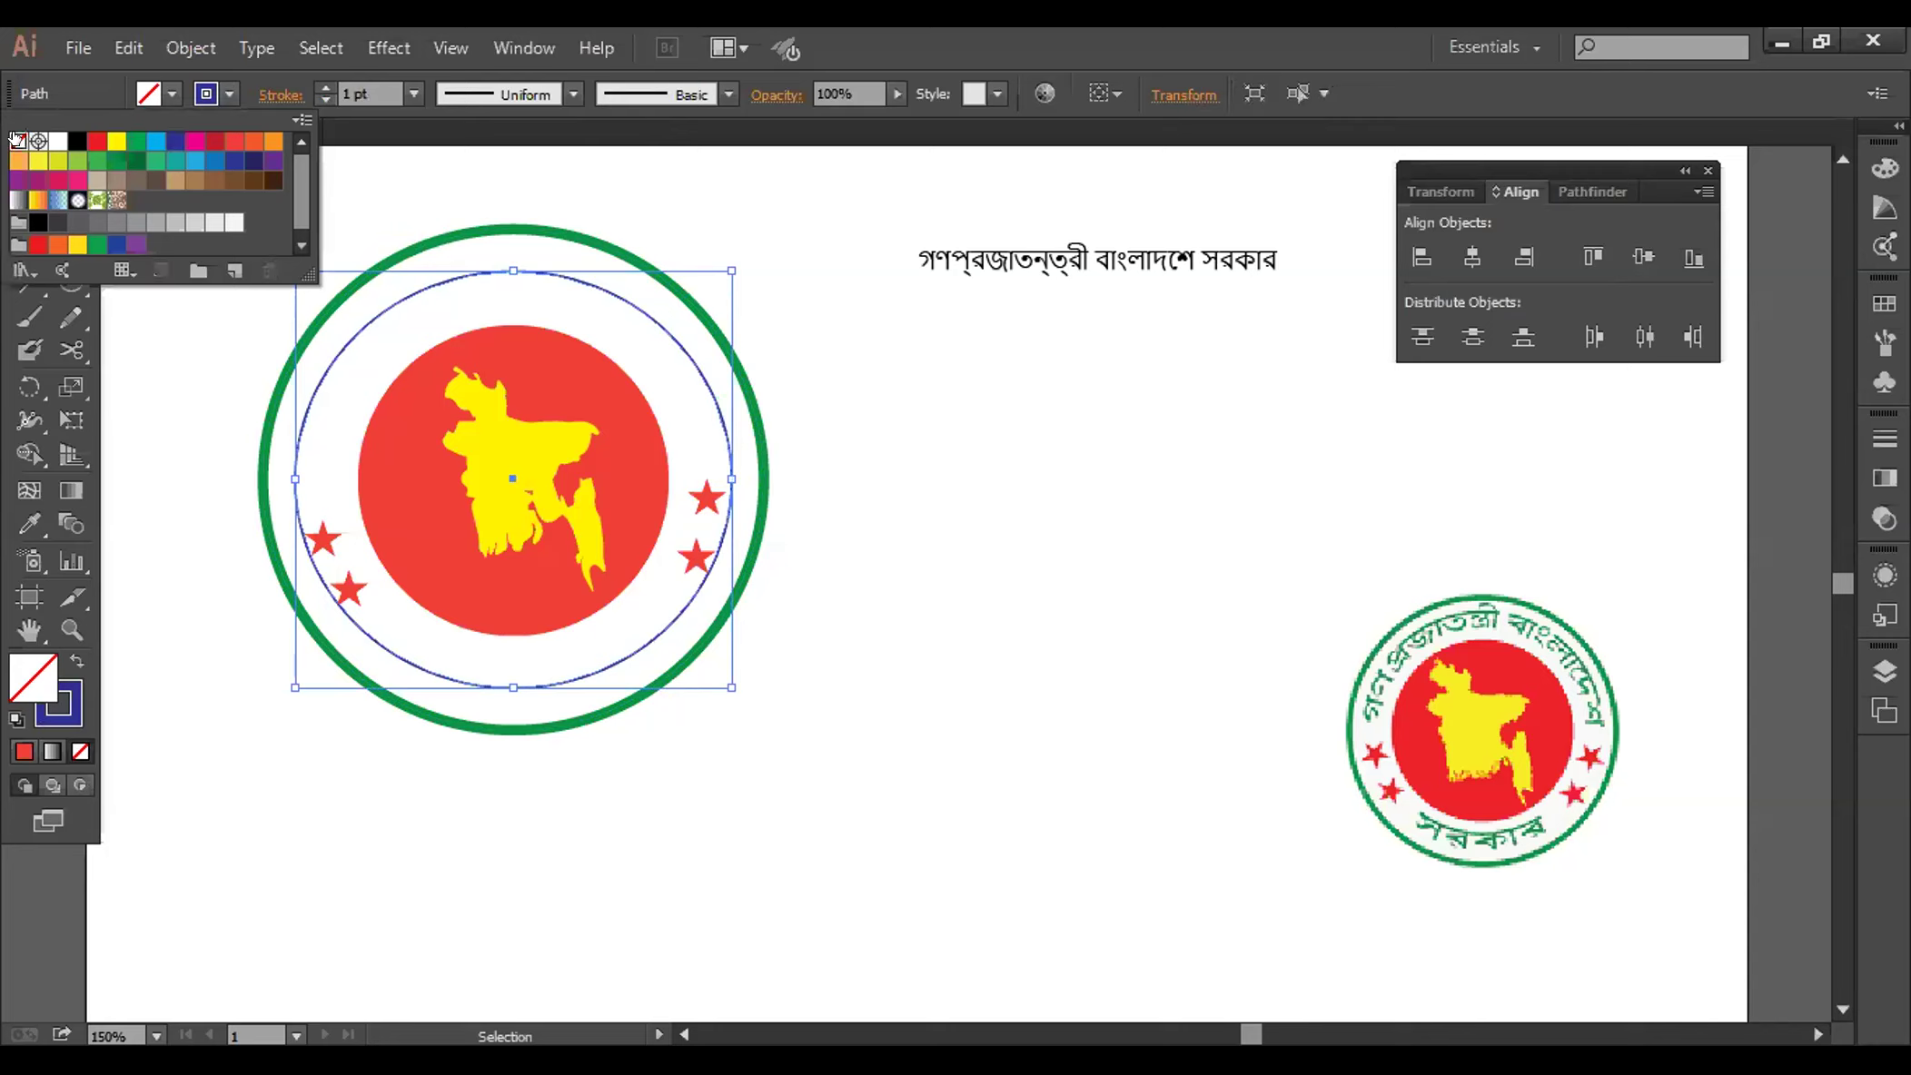
{"action": "left_click", "coordinate": [17, 140]}
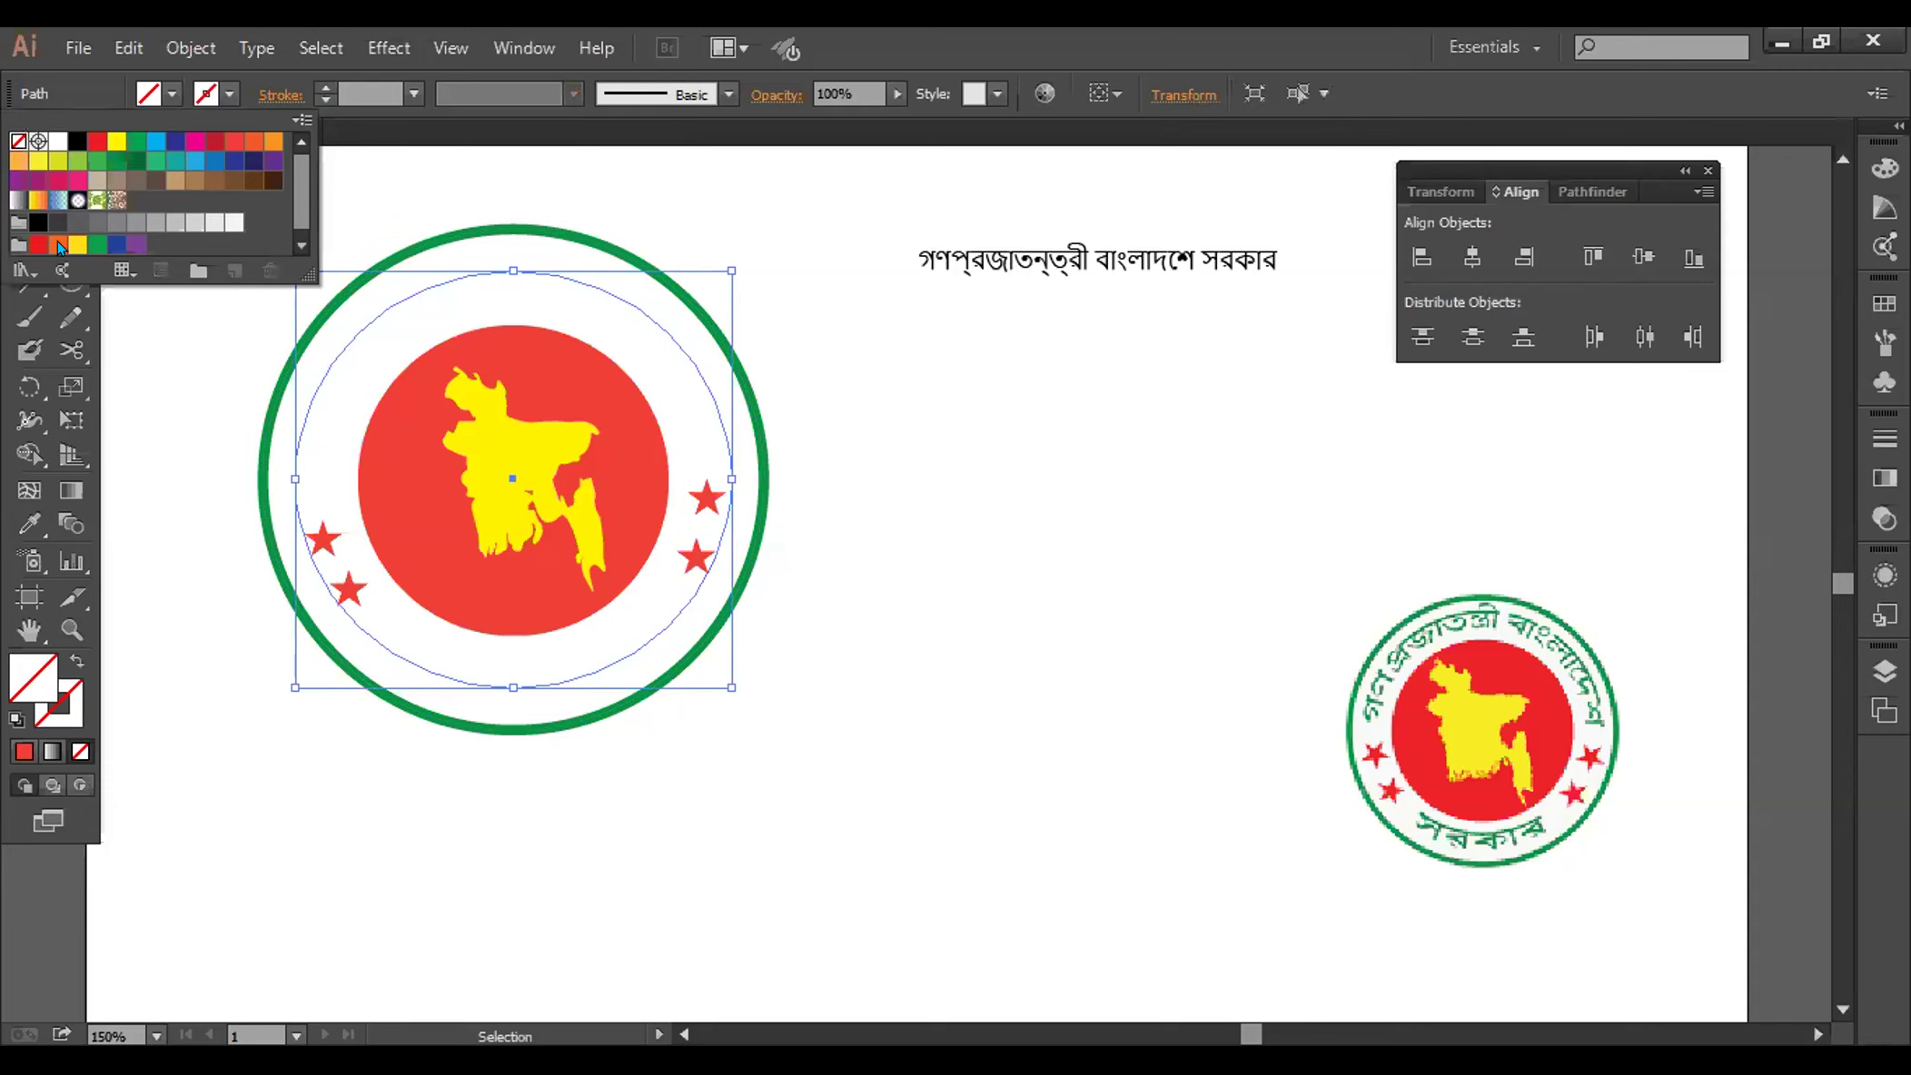
{"action": "key", "text": "Escape"}
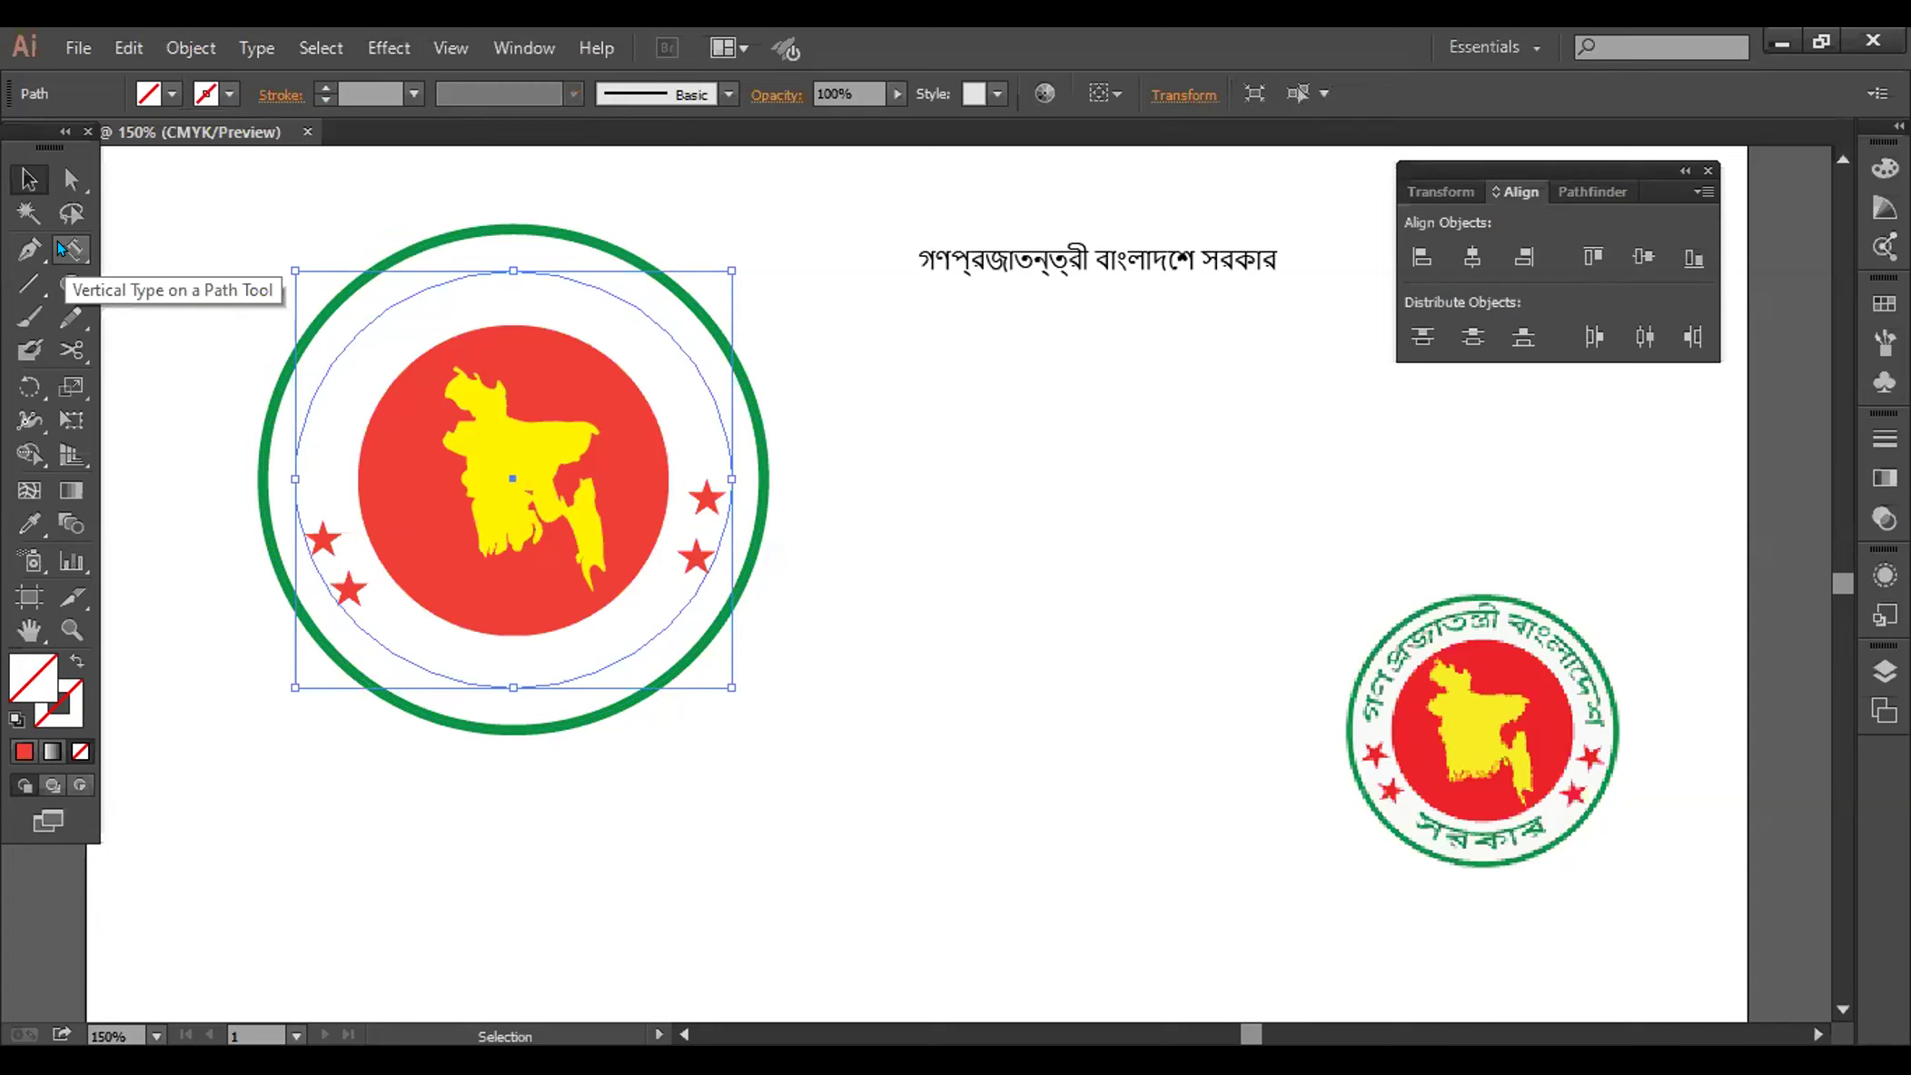
{"action": "left_click_drag", "start_coordinate": [56, 241], "coordinate": [234, 316]}
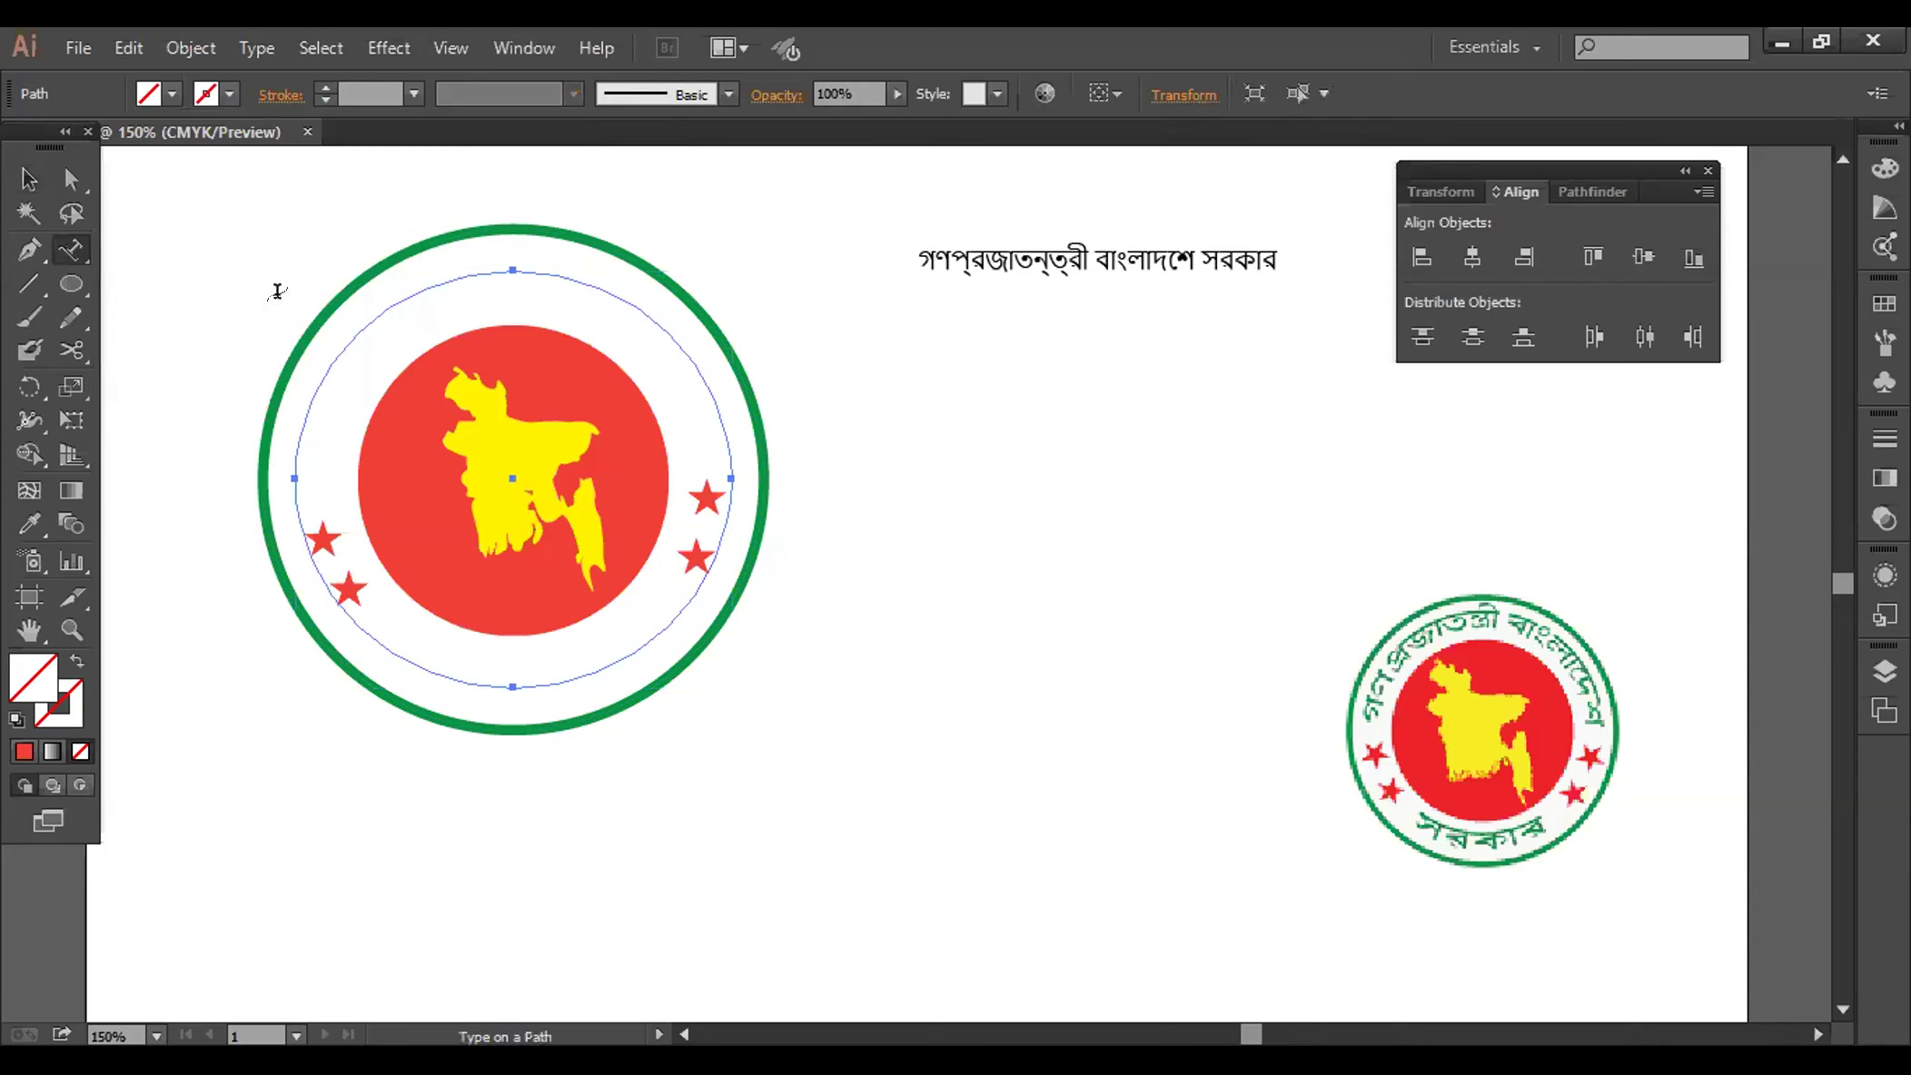
Paste the two Bengali words গণপ্রজাতন্ত্রী বাংলাদেশে onto the inner circle path
{"action": "left_click", "coordinate": [379, 285]}
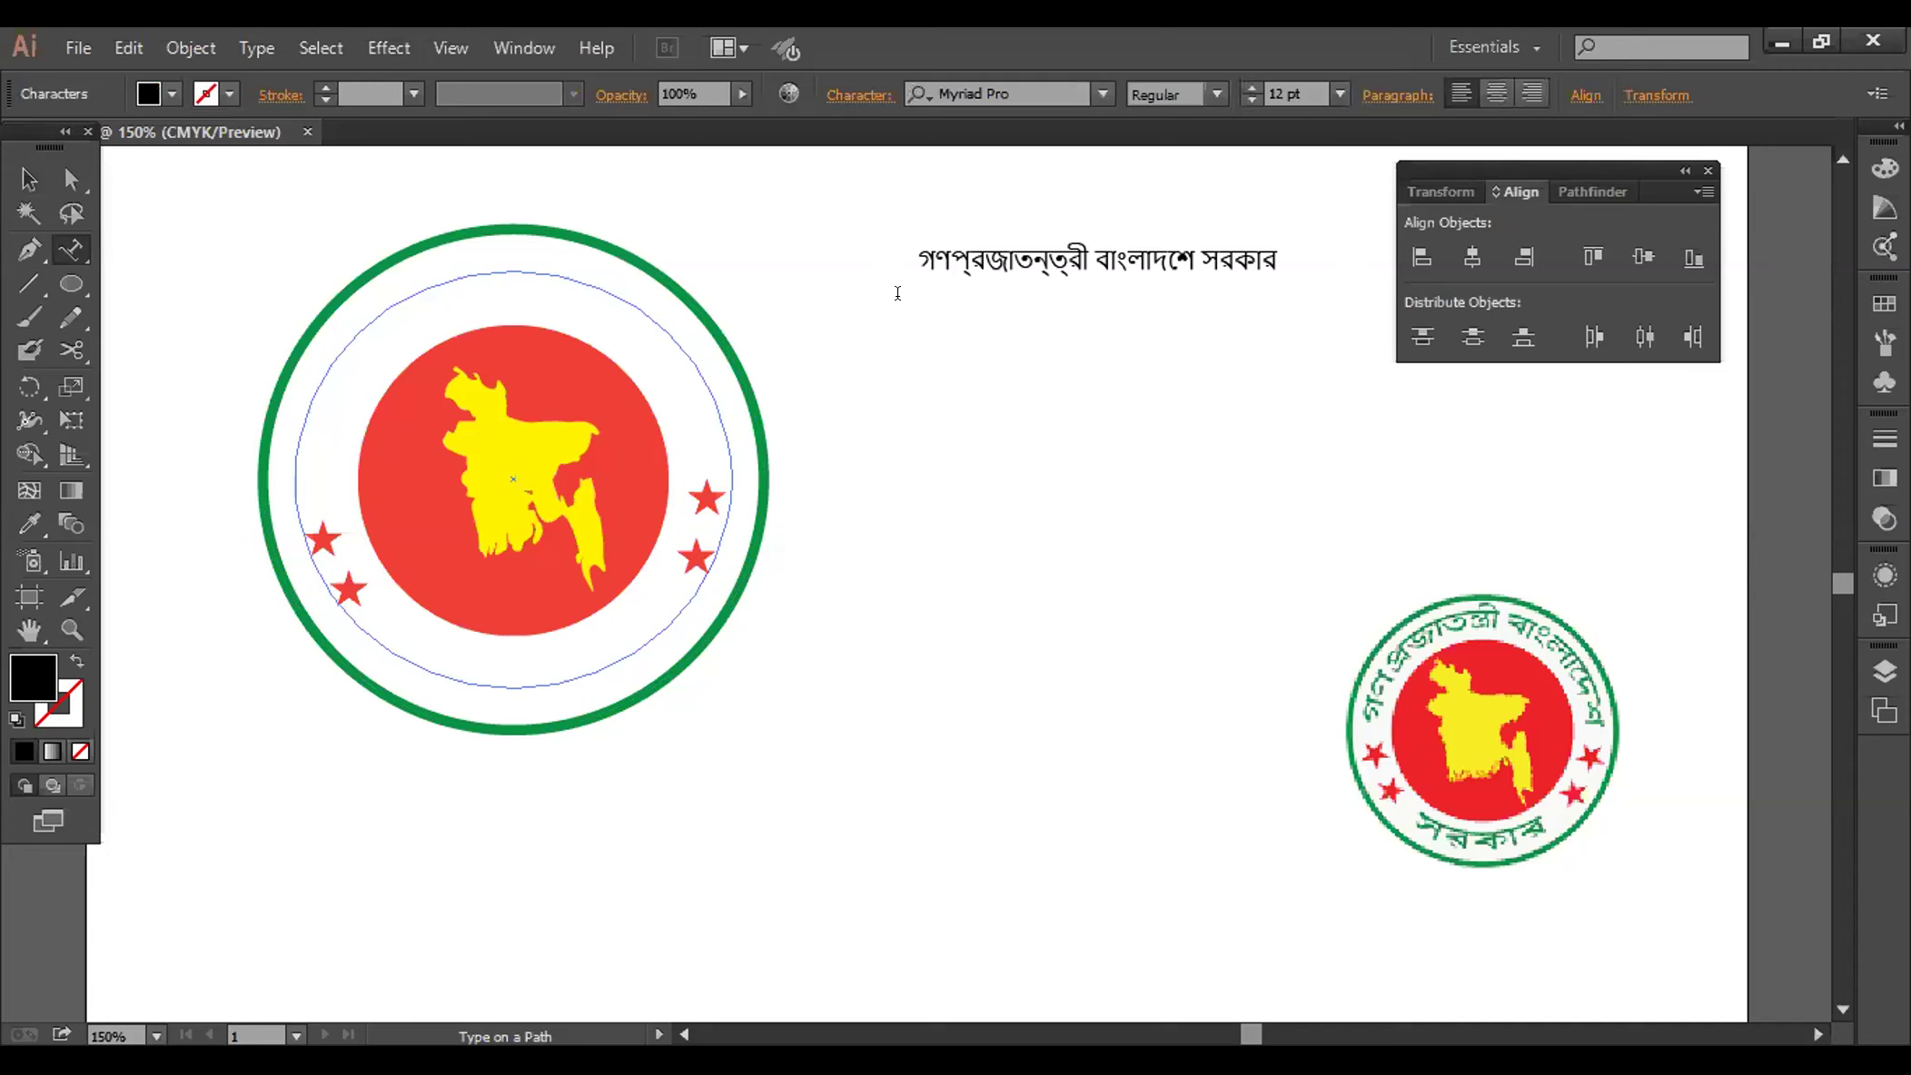
{"action": "left_click_drag", "start_coordinate": [1083, 243], "coordinate": [888, 223]}
{"action": "key", "text": "ctrl+c"}
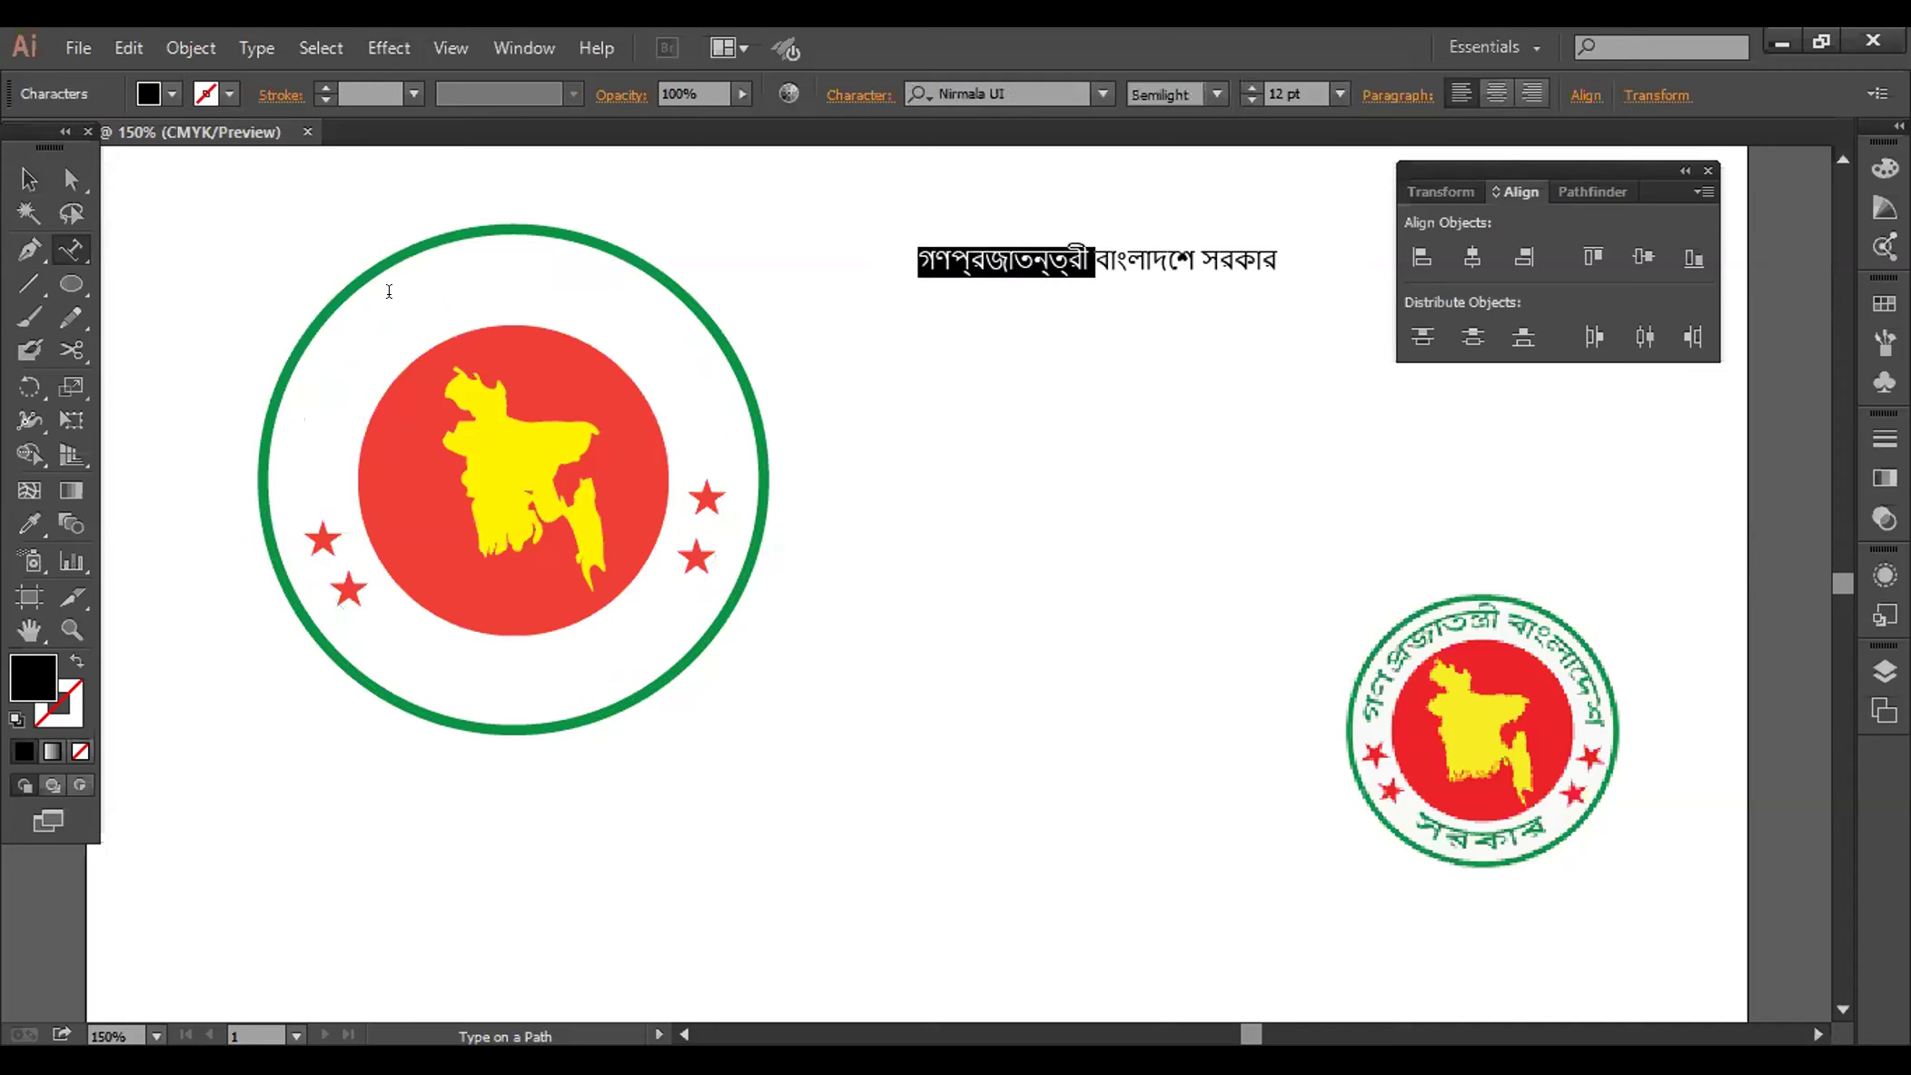
{"action": "left_click", "coordinate": [369, 315], "text": "ctrl"}
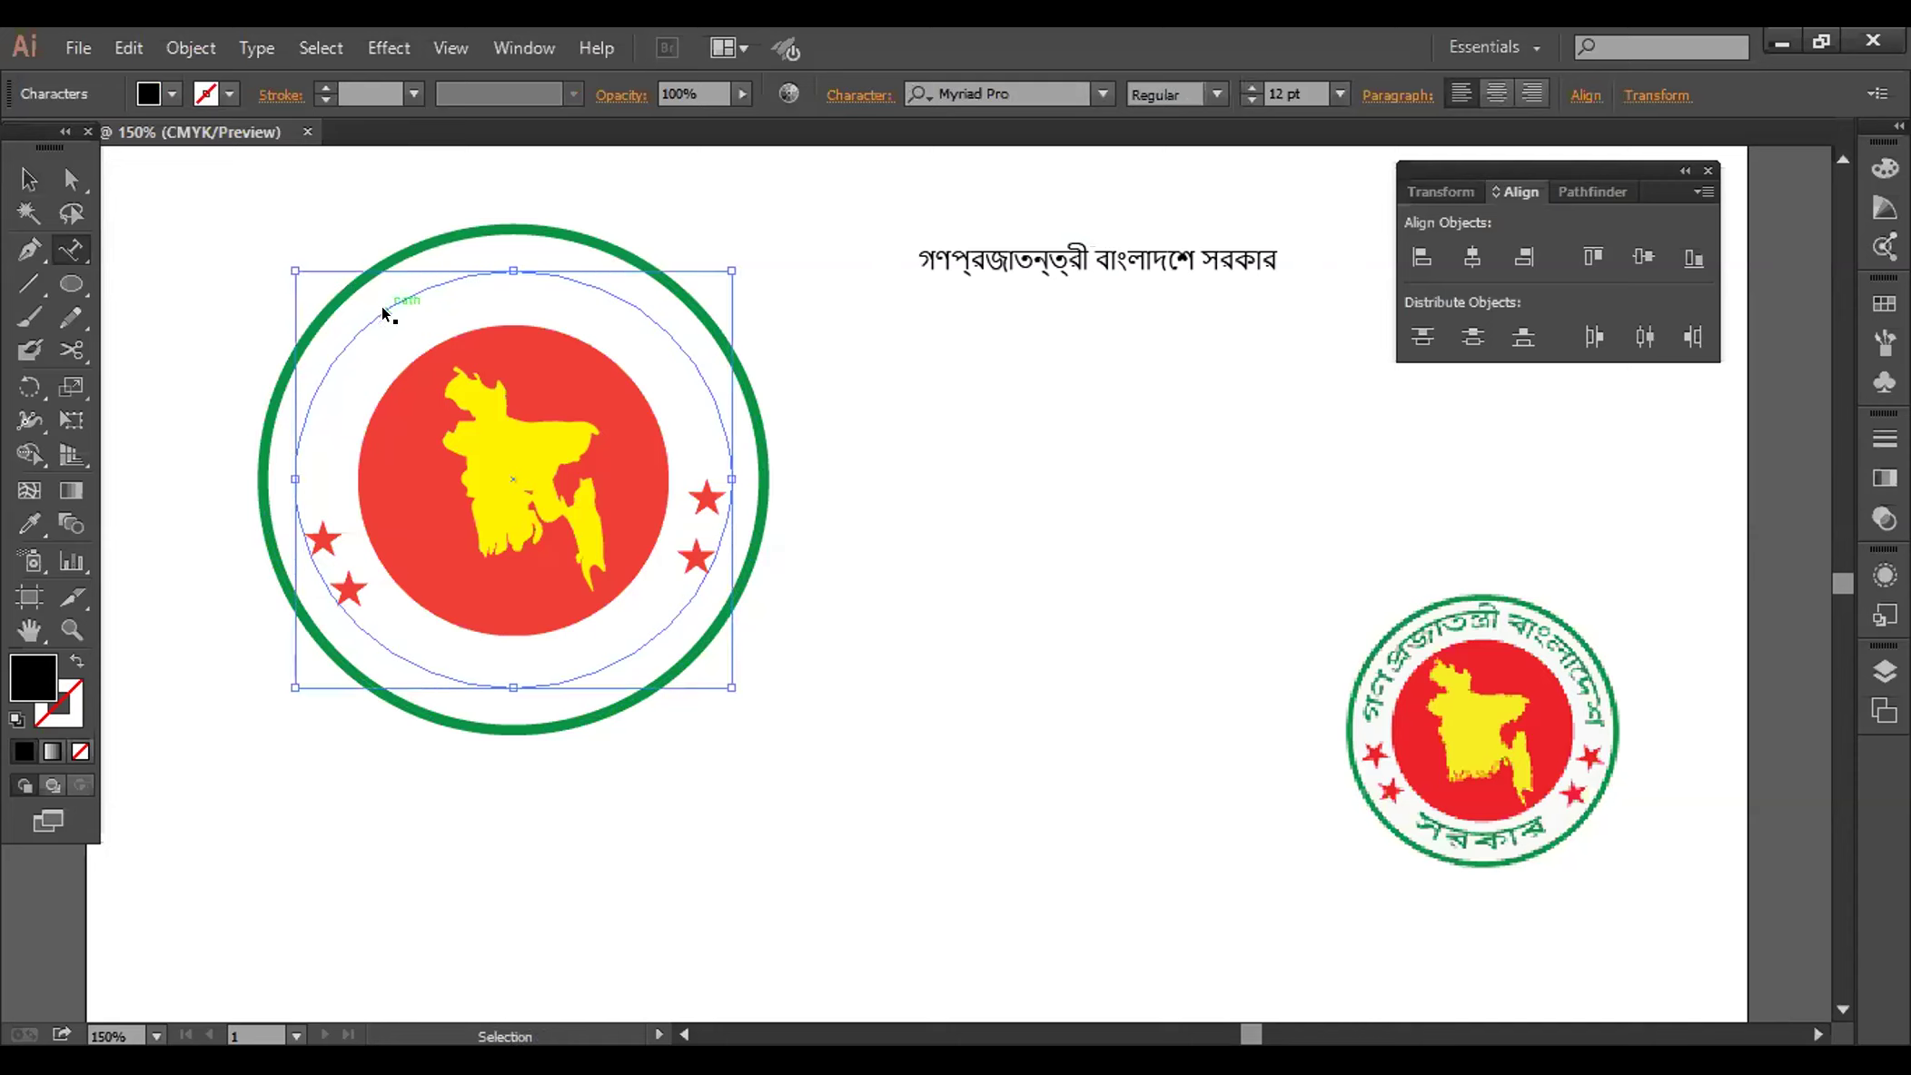
{"action": "left_click", "coordinate": [383, 299]}
{"action": "key", "text": "ctrl+v"}
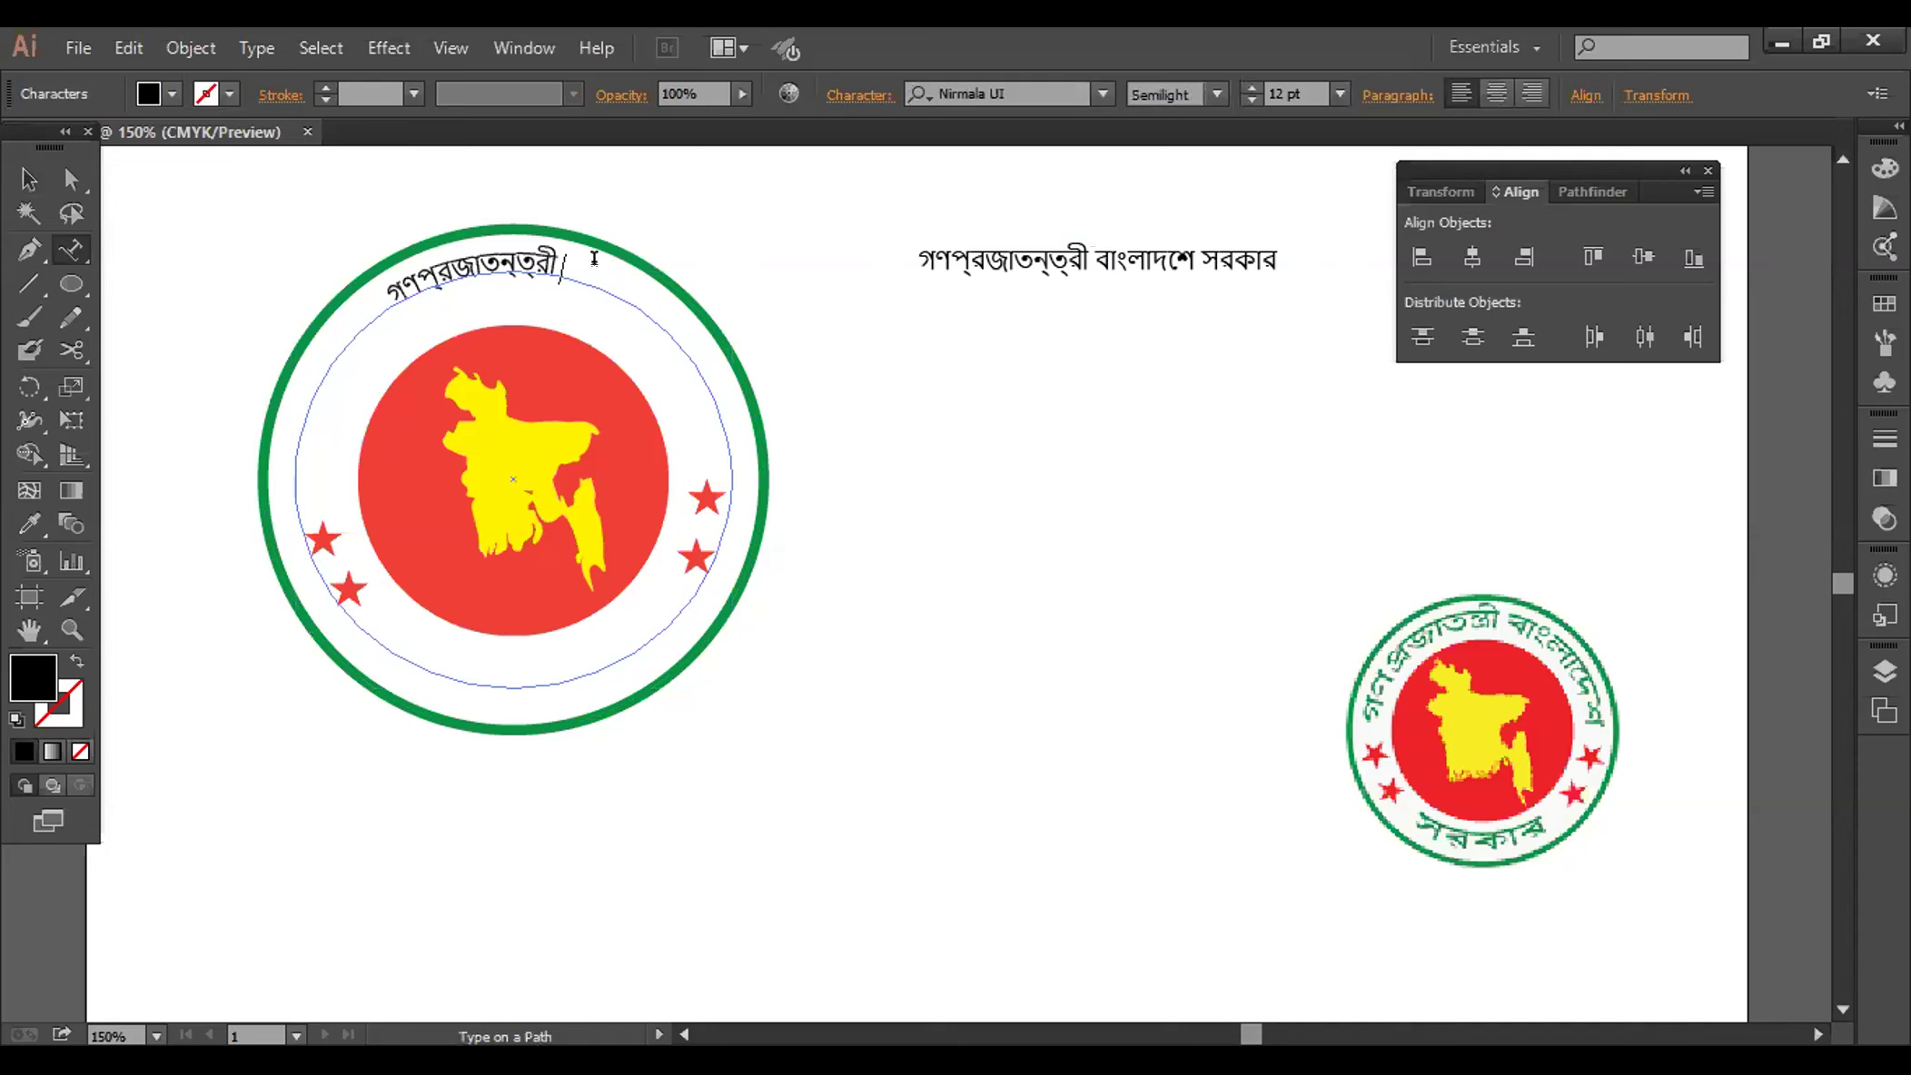
{"action": "left_click_drag", "start_coordinate": [1201, 255], "coordinate": [1087, 241]}
{"action": "key", "text": "ctrl+c"}
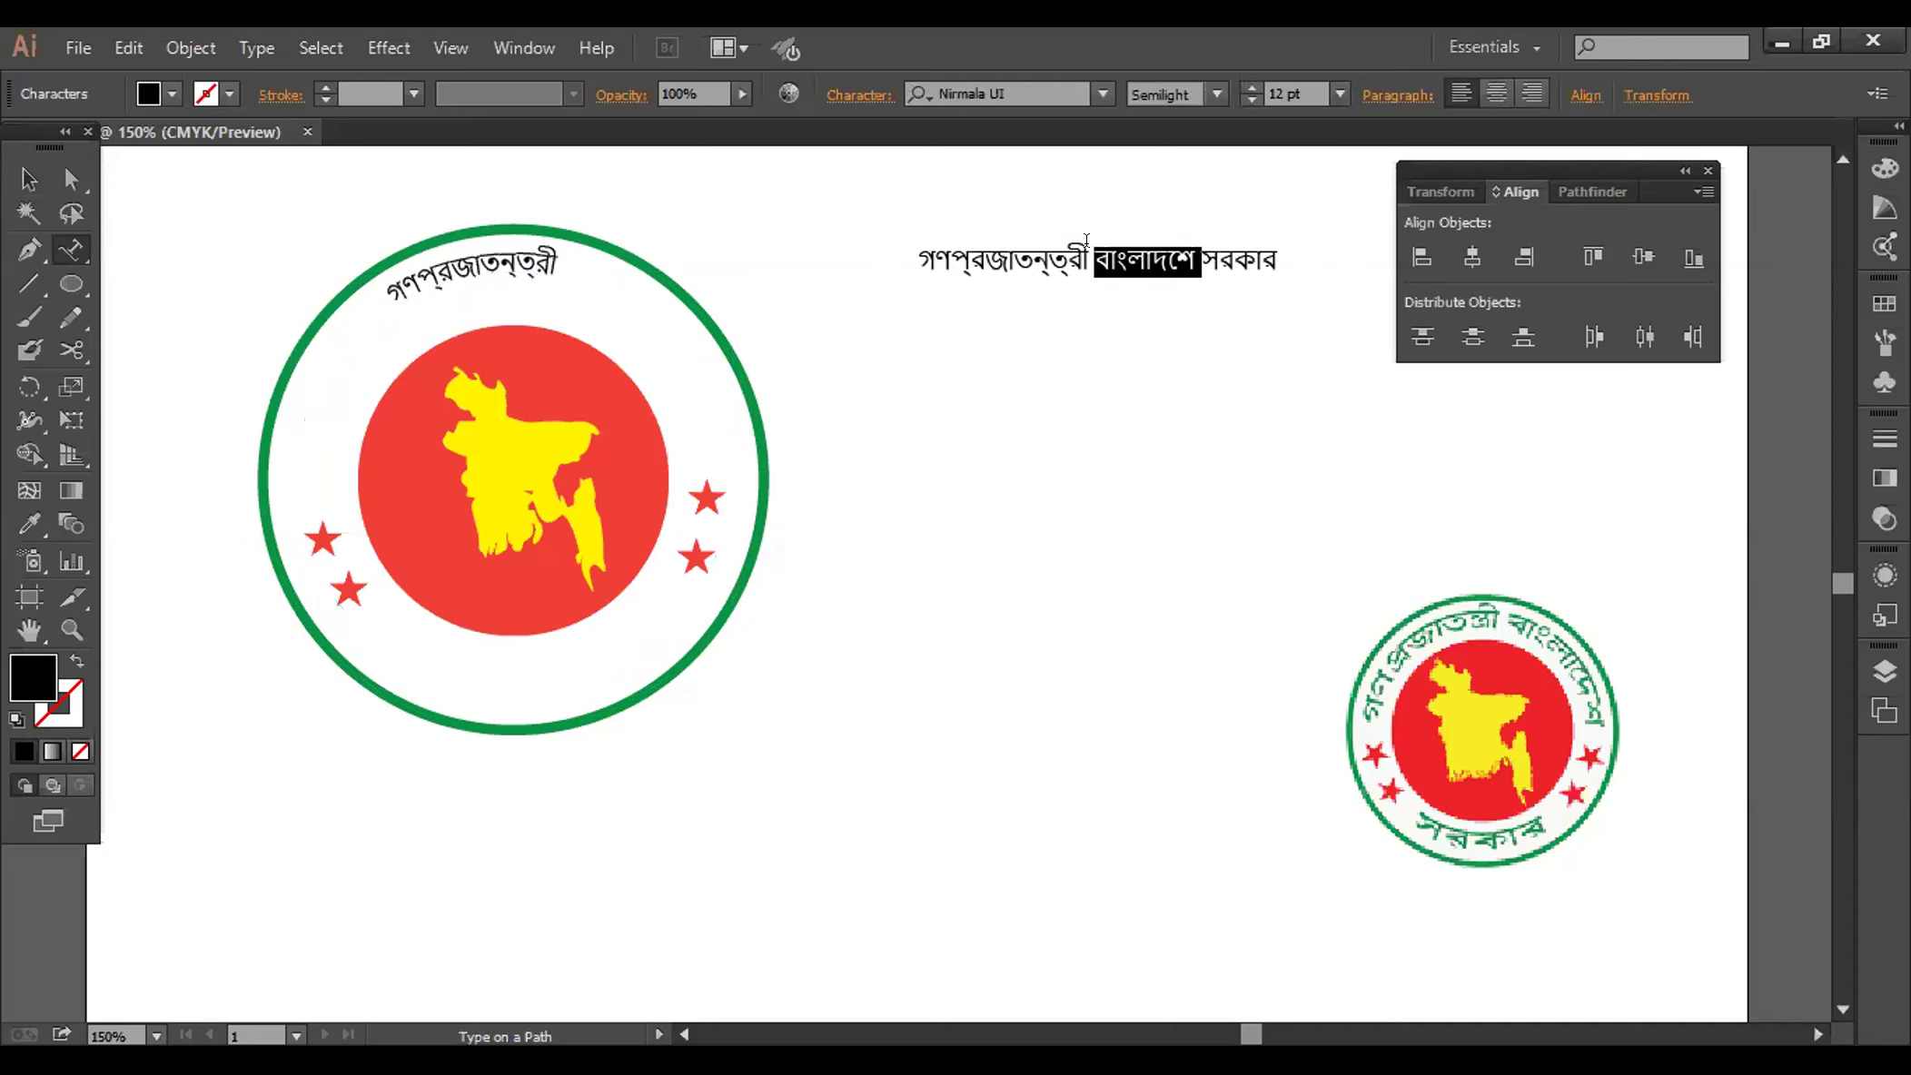
{"action": "left_click", "coordinate": [569, 258]}
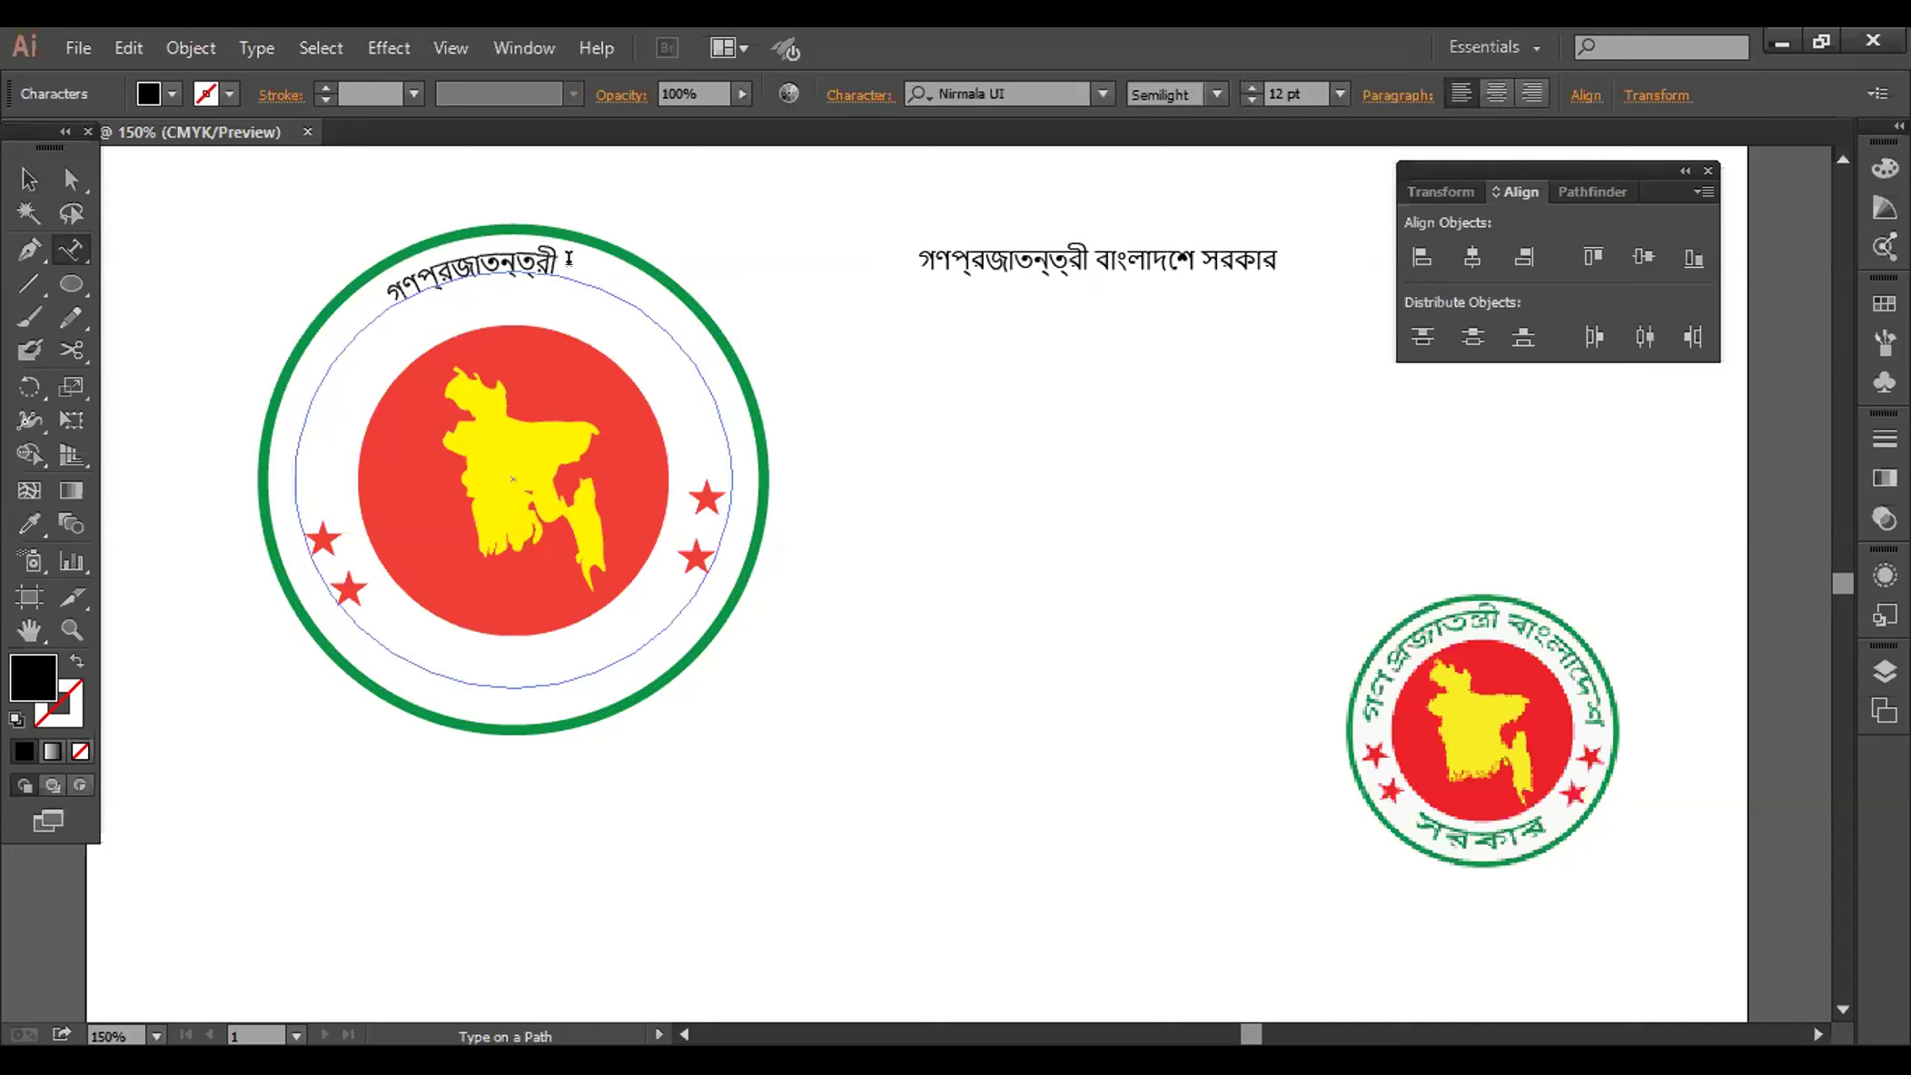
{"action": "key", "text": "ctrl+v"}
Set the curved Bengali text to 21 pt and shift it slightly left
{"action": "left_click_drag", "start_coordinate": [676, 312], "coordinate": [367, 282]}
{"action": "left_click_drag", "start_coordinate": [660, 300], "coordinate": [369, 302]}
{"action": "left_click", "coordinate": [661, 313]}
{"action": "left_click_drag", "start_coordinate": [662, 313], "coordinate": [438, 243]}
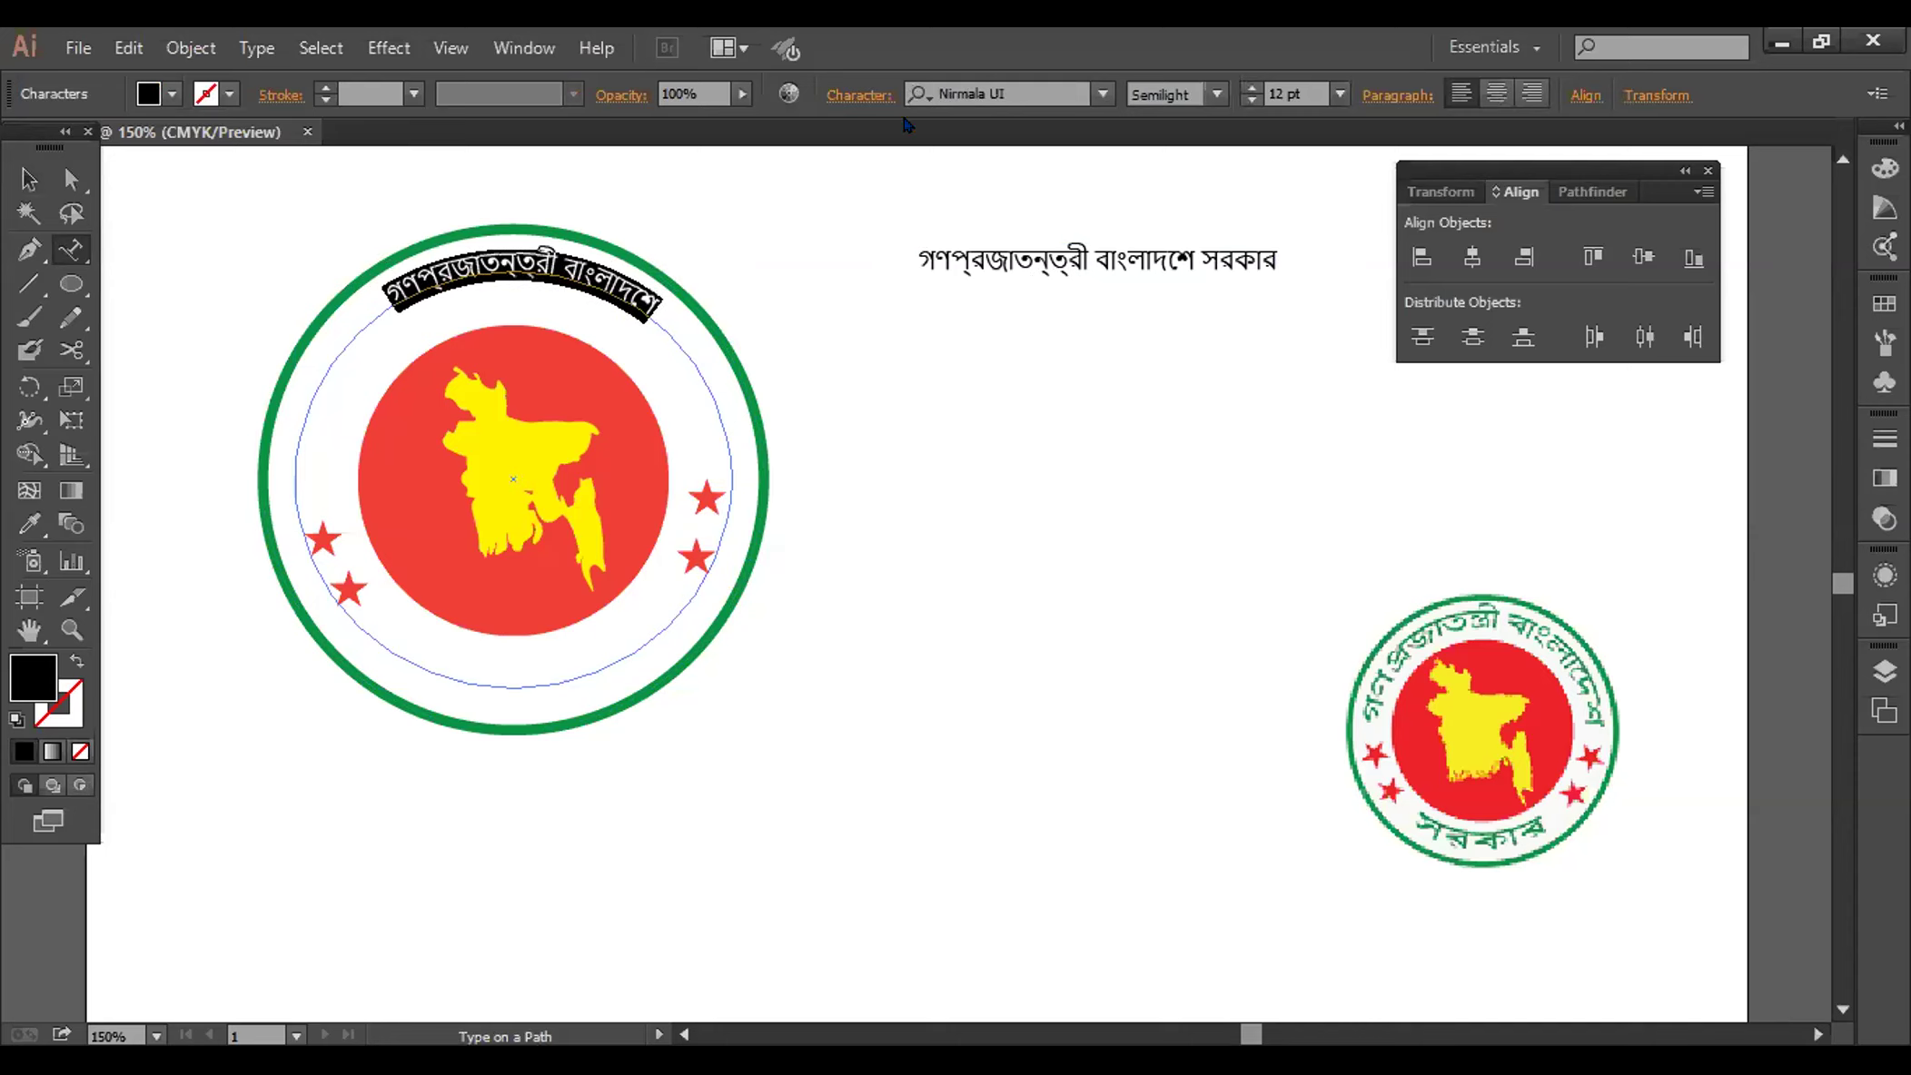
{"action": "left_click", "coordinate": [1340, 94]}
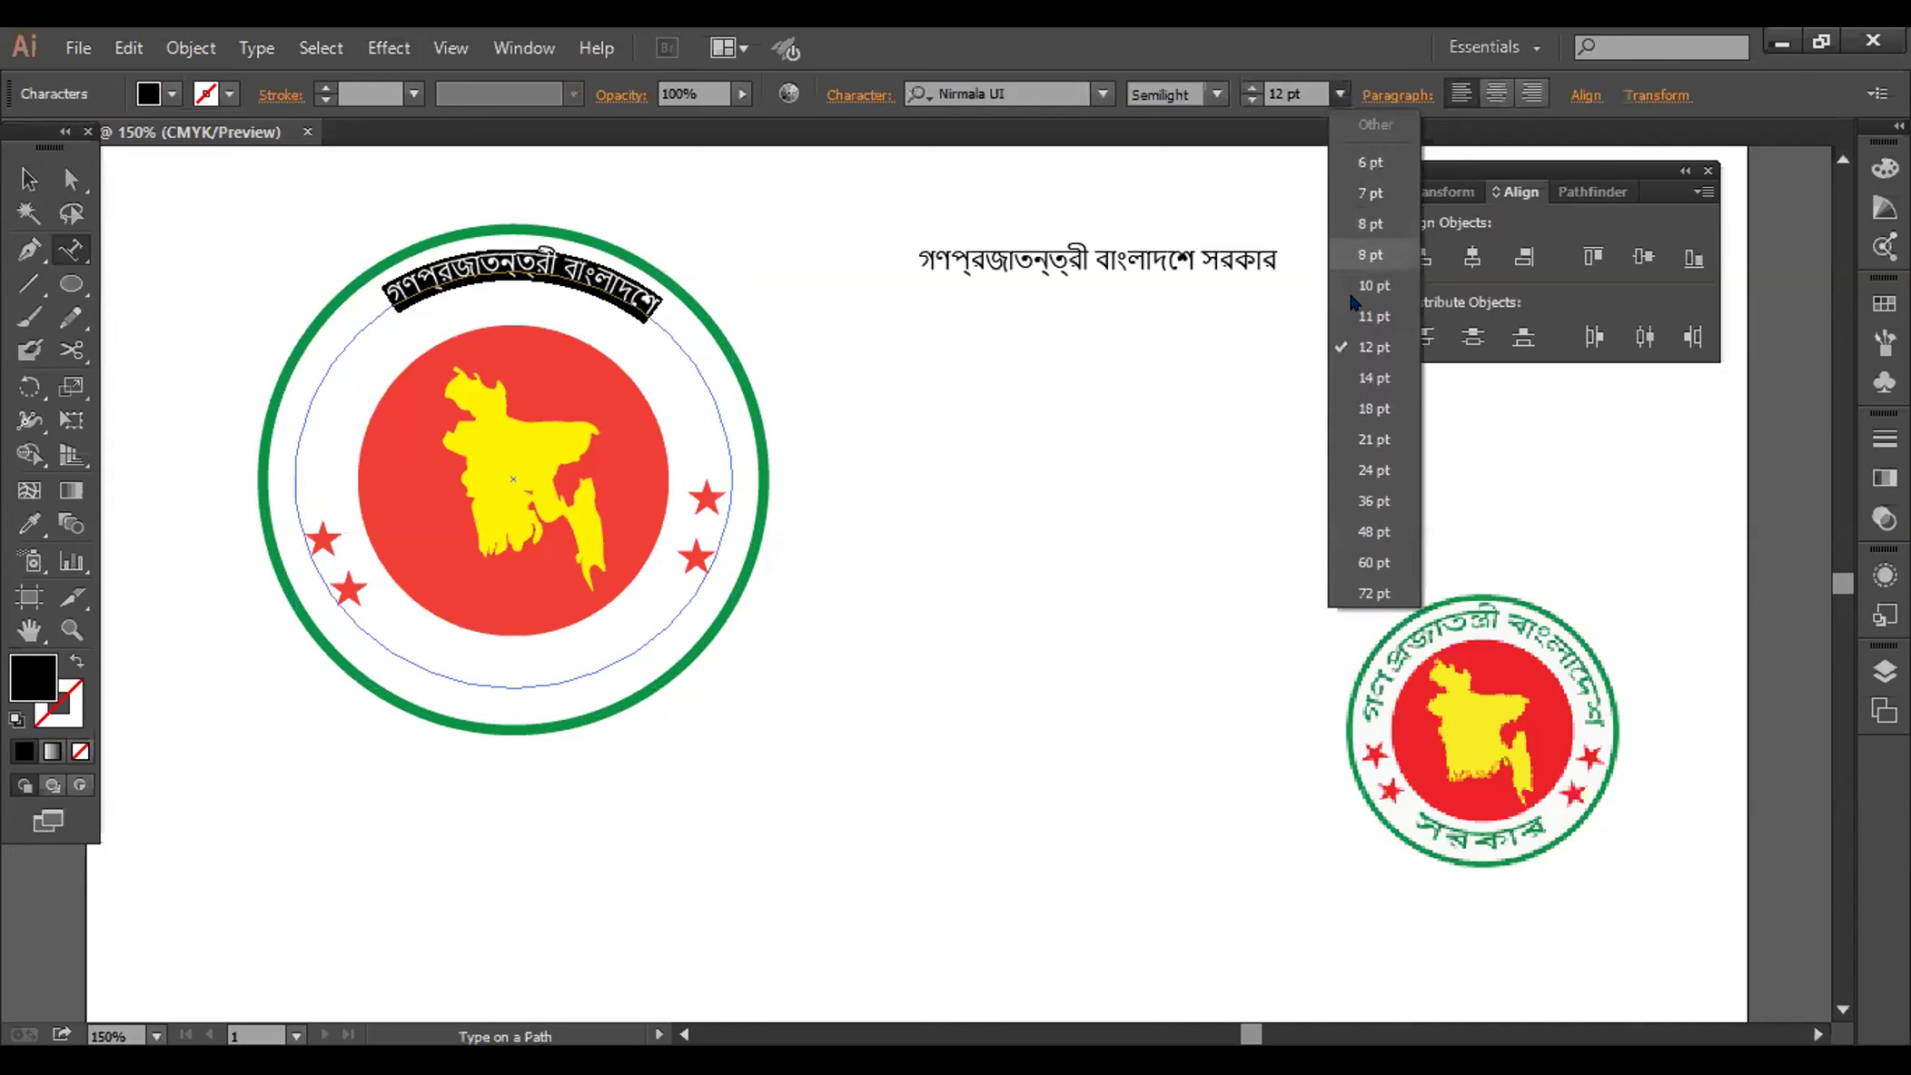
{"action": "left_click", "coordinate": [1359, 438]}
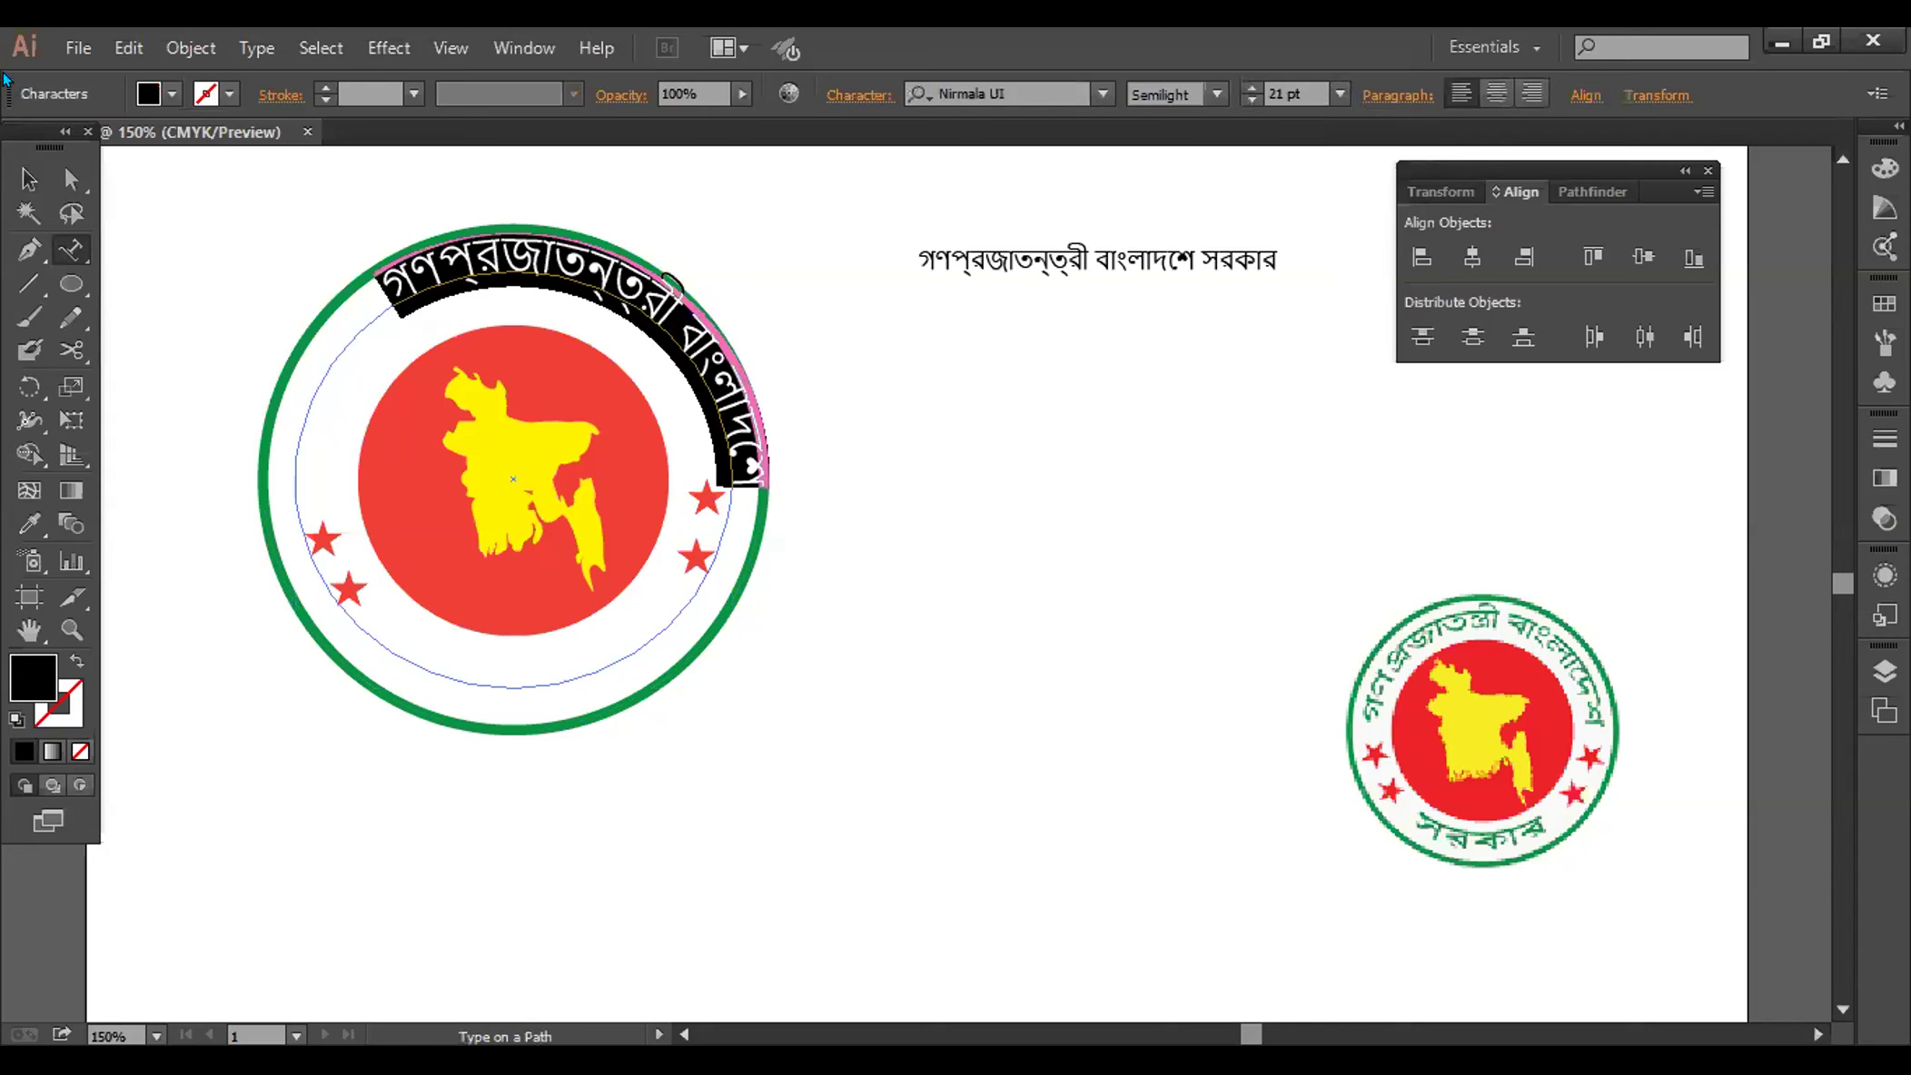
{"action": "left_click", "coordinate": [20, 177]}
{"action": "mouse_move", "coordinate": [594, 270]}
{"action": "left_mouse_down"}
{"action": "mouse_move", "coordinate": [564, 278]}
{"action": "mouse_move", "coordinate": [577, 271]}
{"action": "left_mouse_up"}
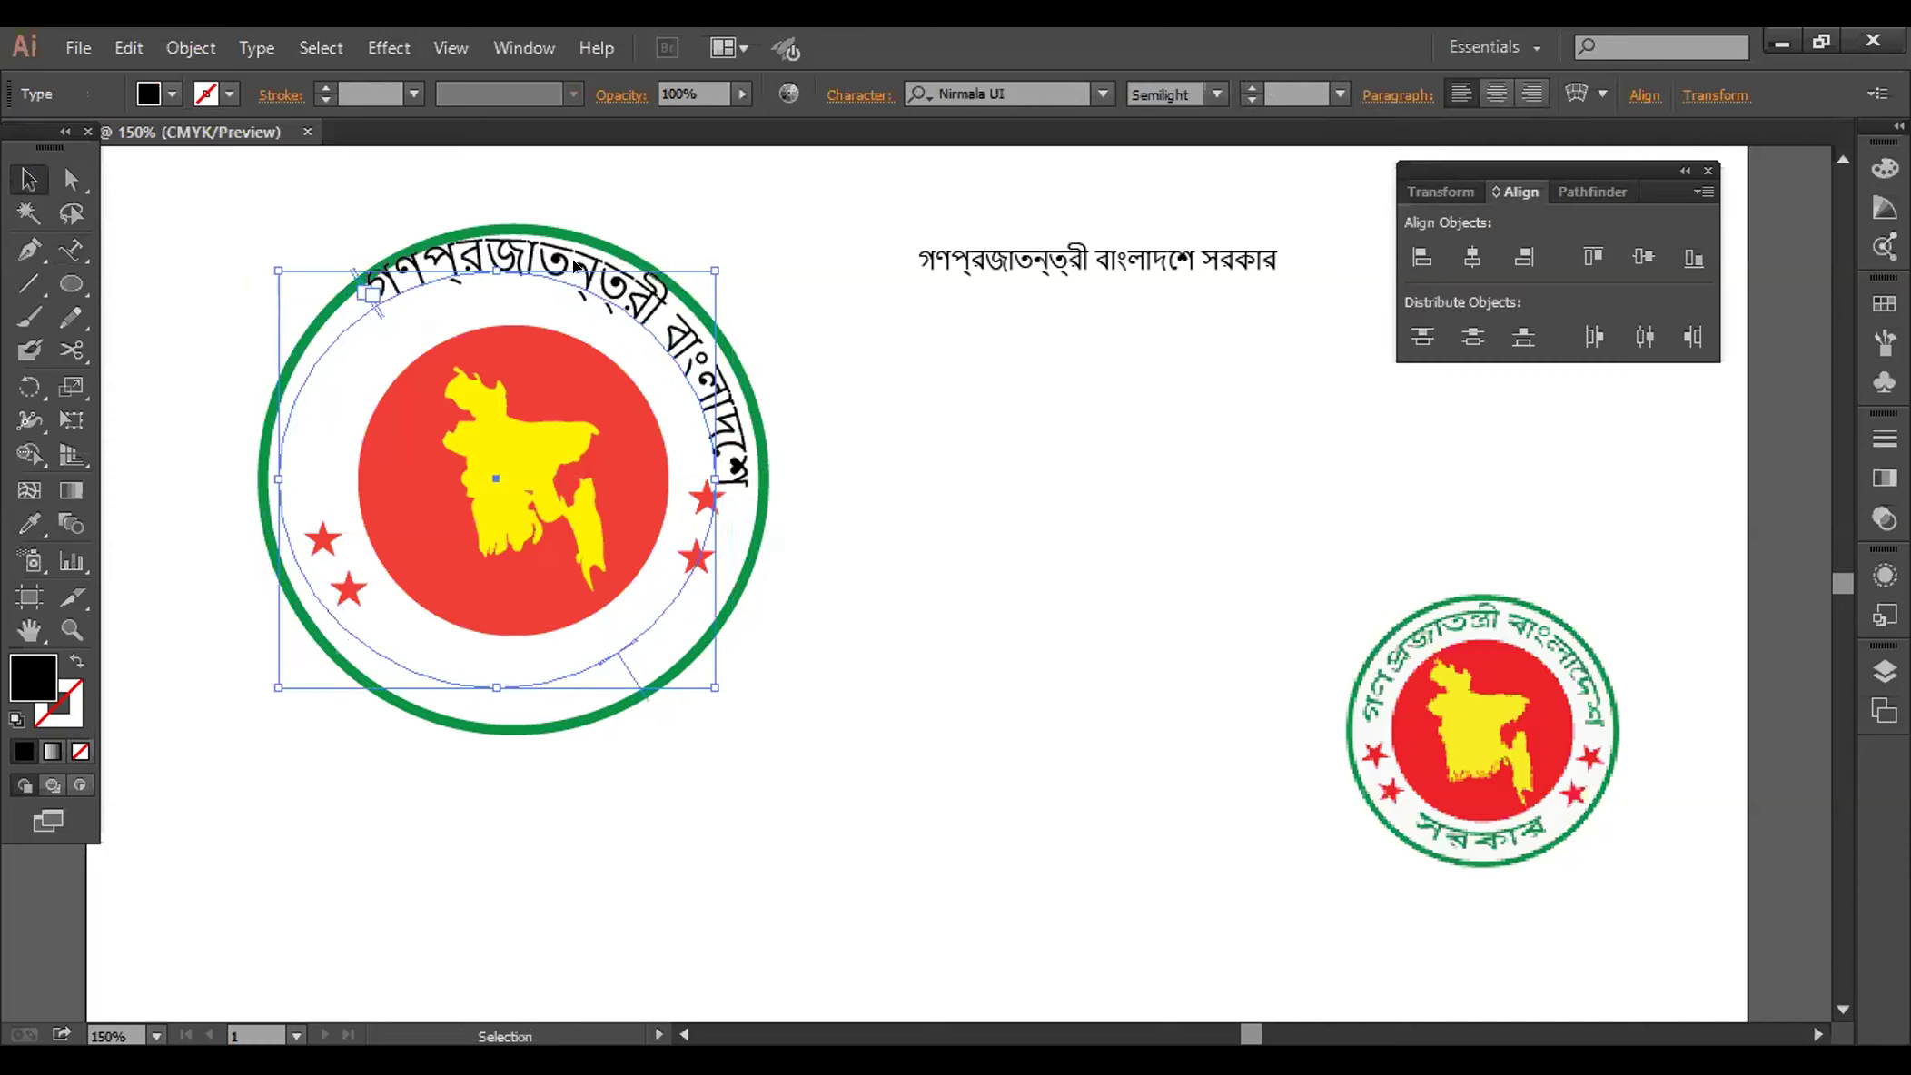
Adjust the curved text's start and end points along the circle, undoing unwanted changes
{"action": "key", "text": "ctrl+z"}
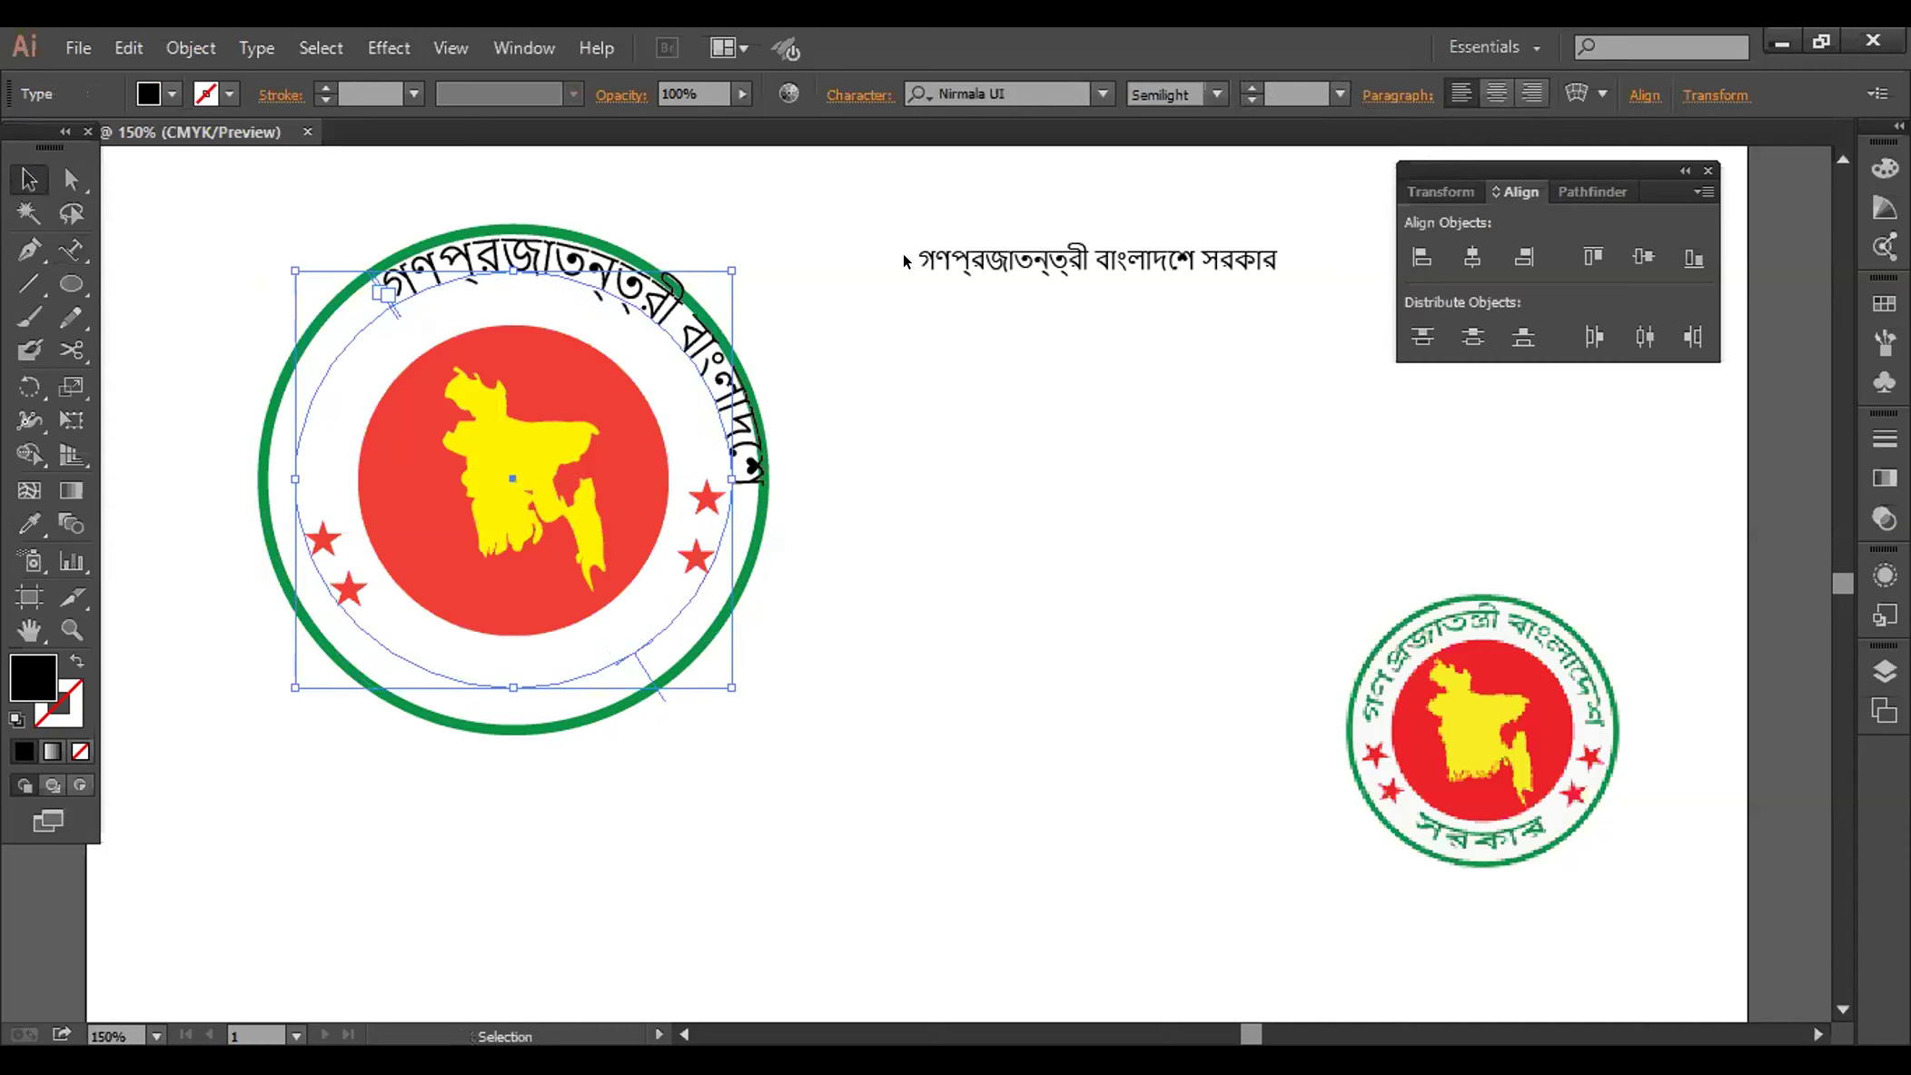
{"action": "left_click", "coordinate": [851, 313]}
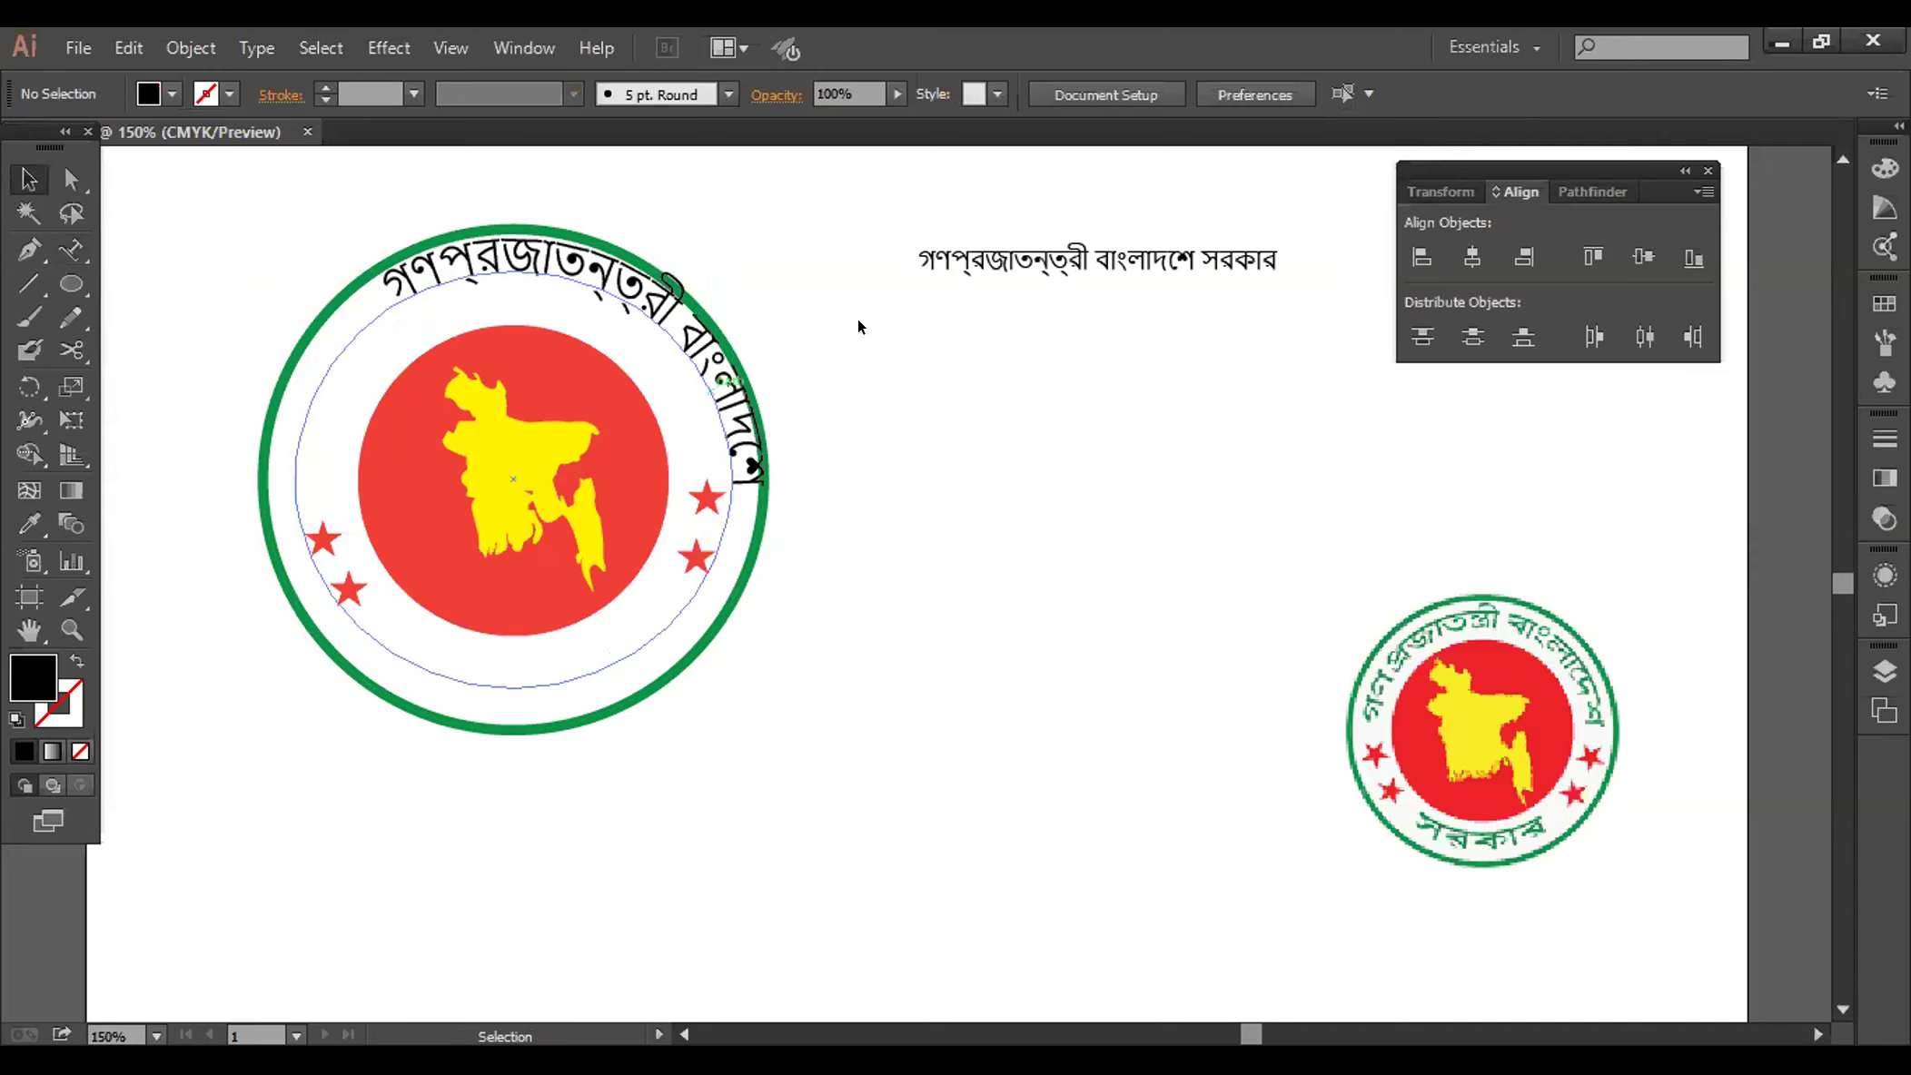
{"action": "left_click", "coordinate": [536, 263]}
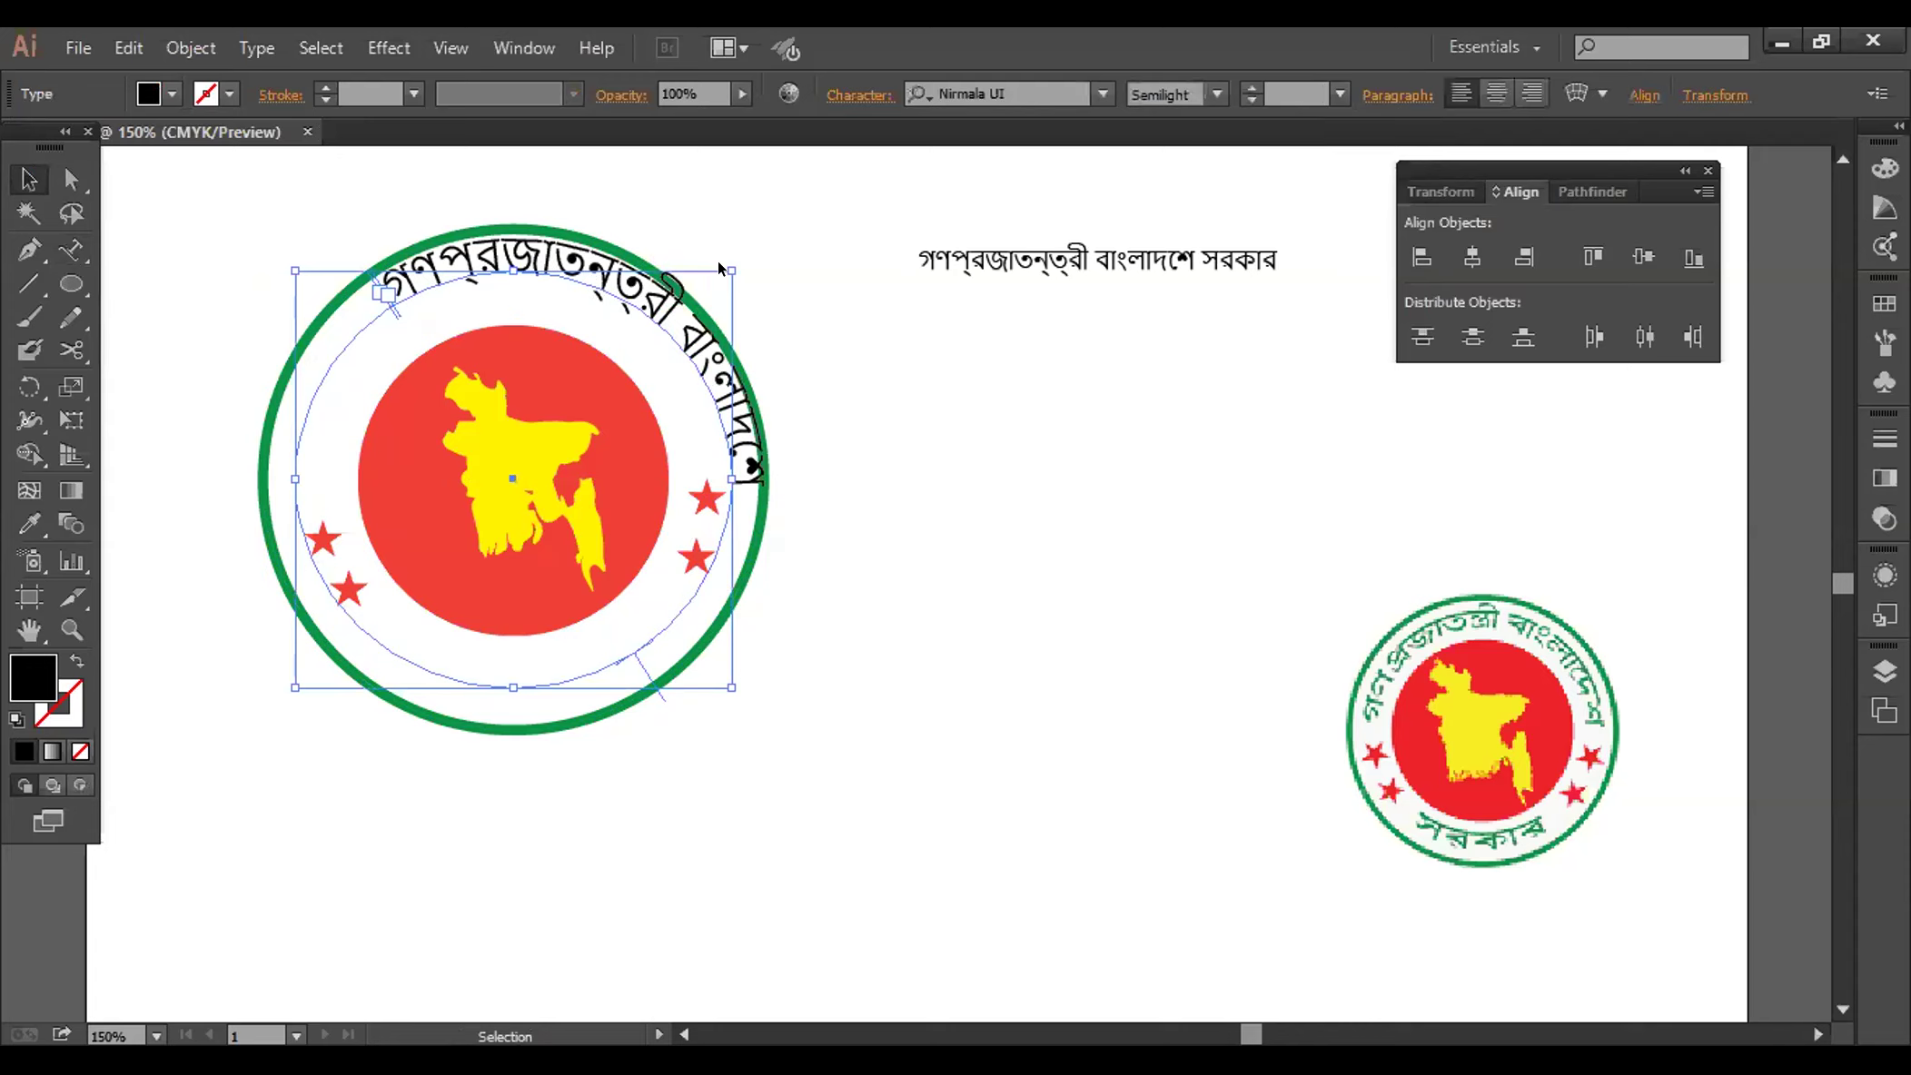
{"action": "left_click", "coordinate": [718, 268]}
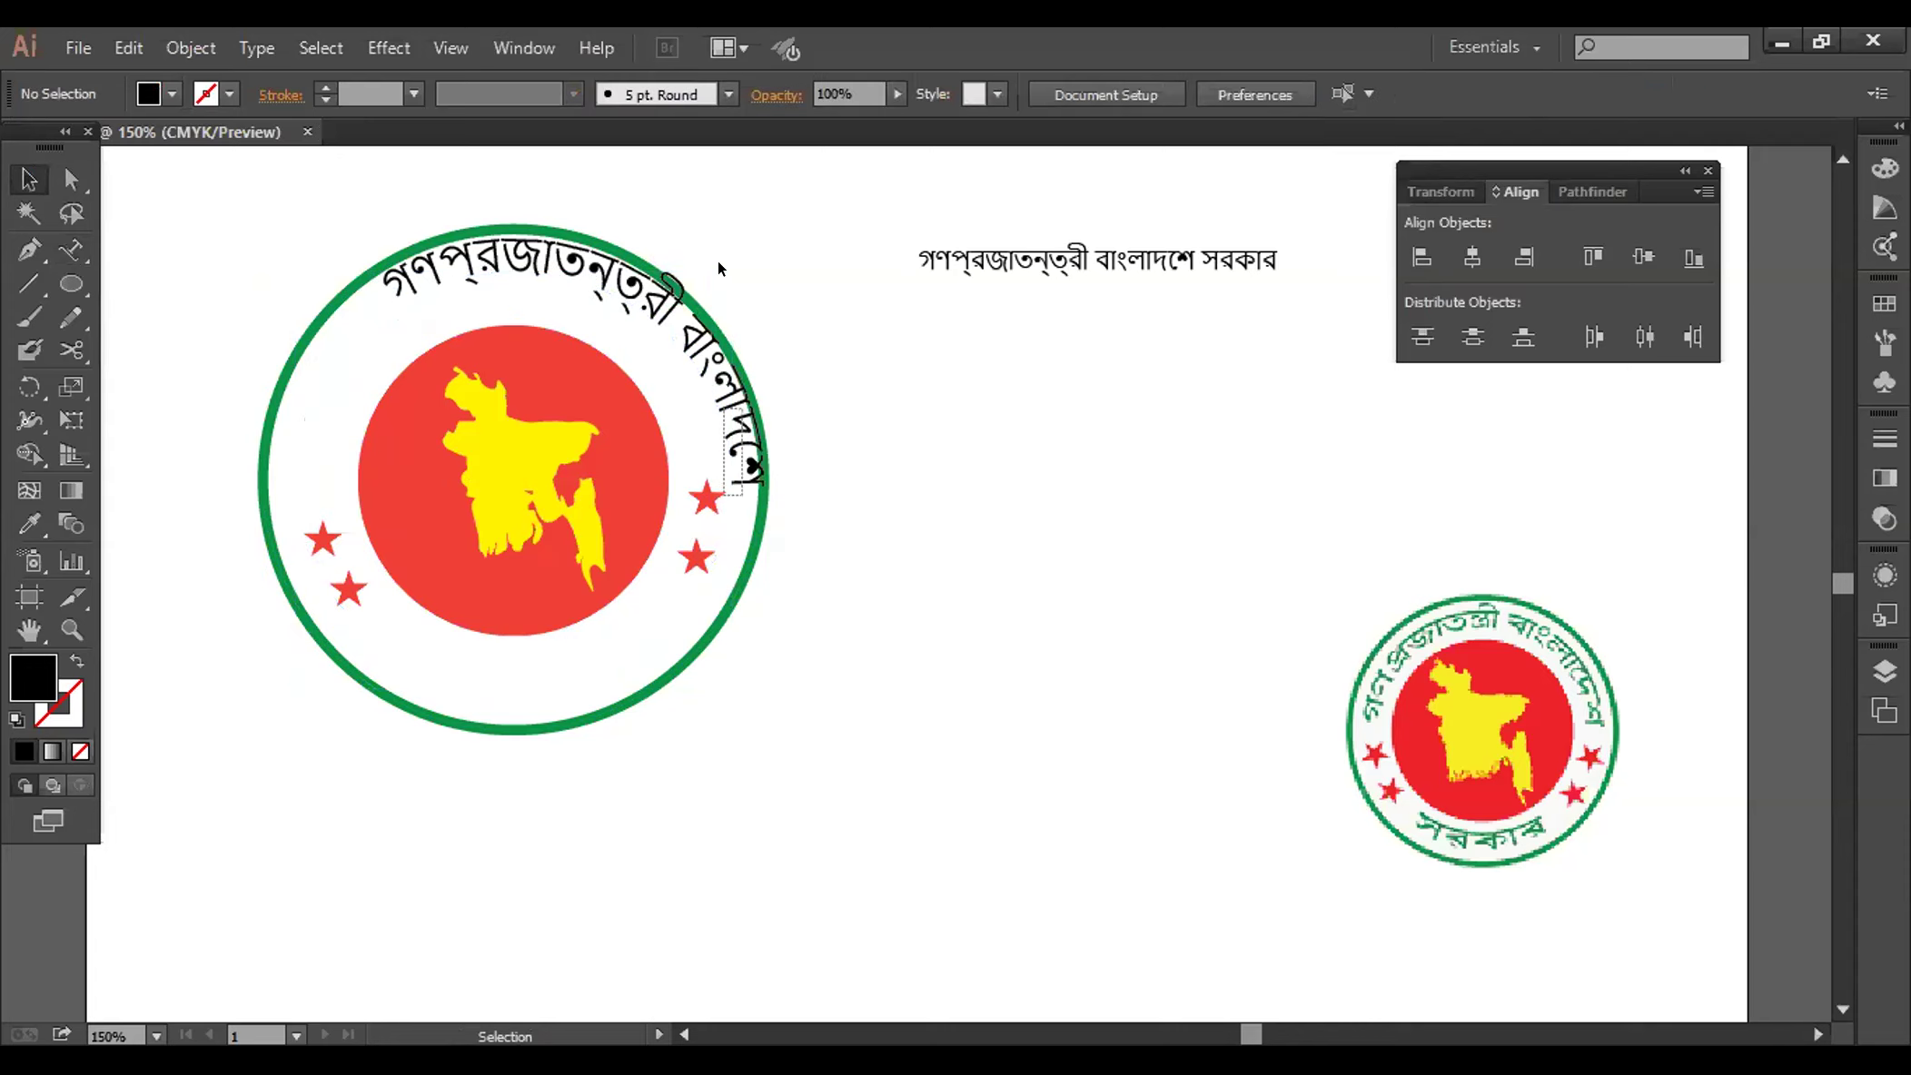
{"action": "left_click", "coordinate": [653, 307]}
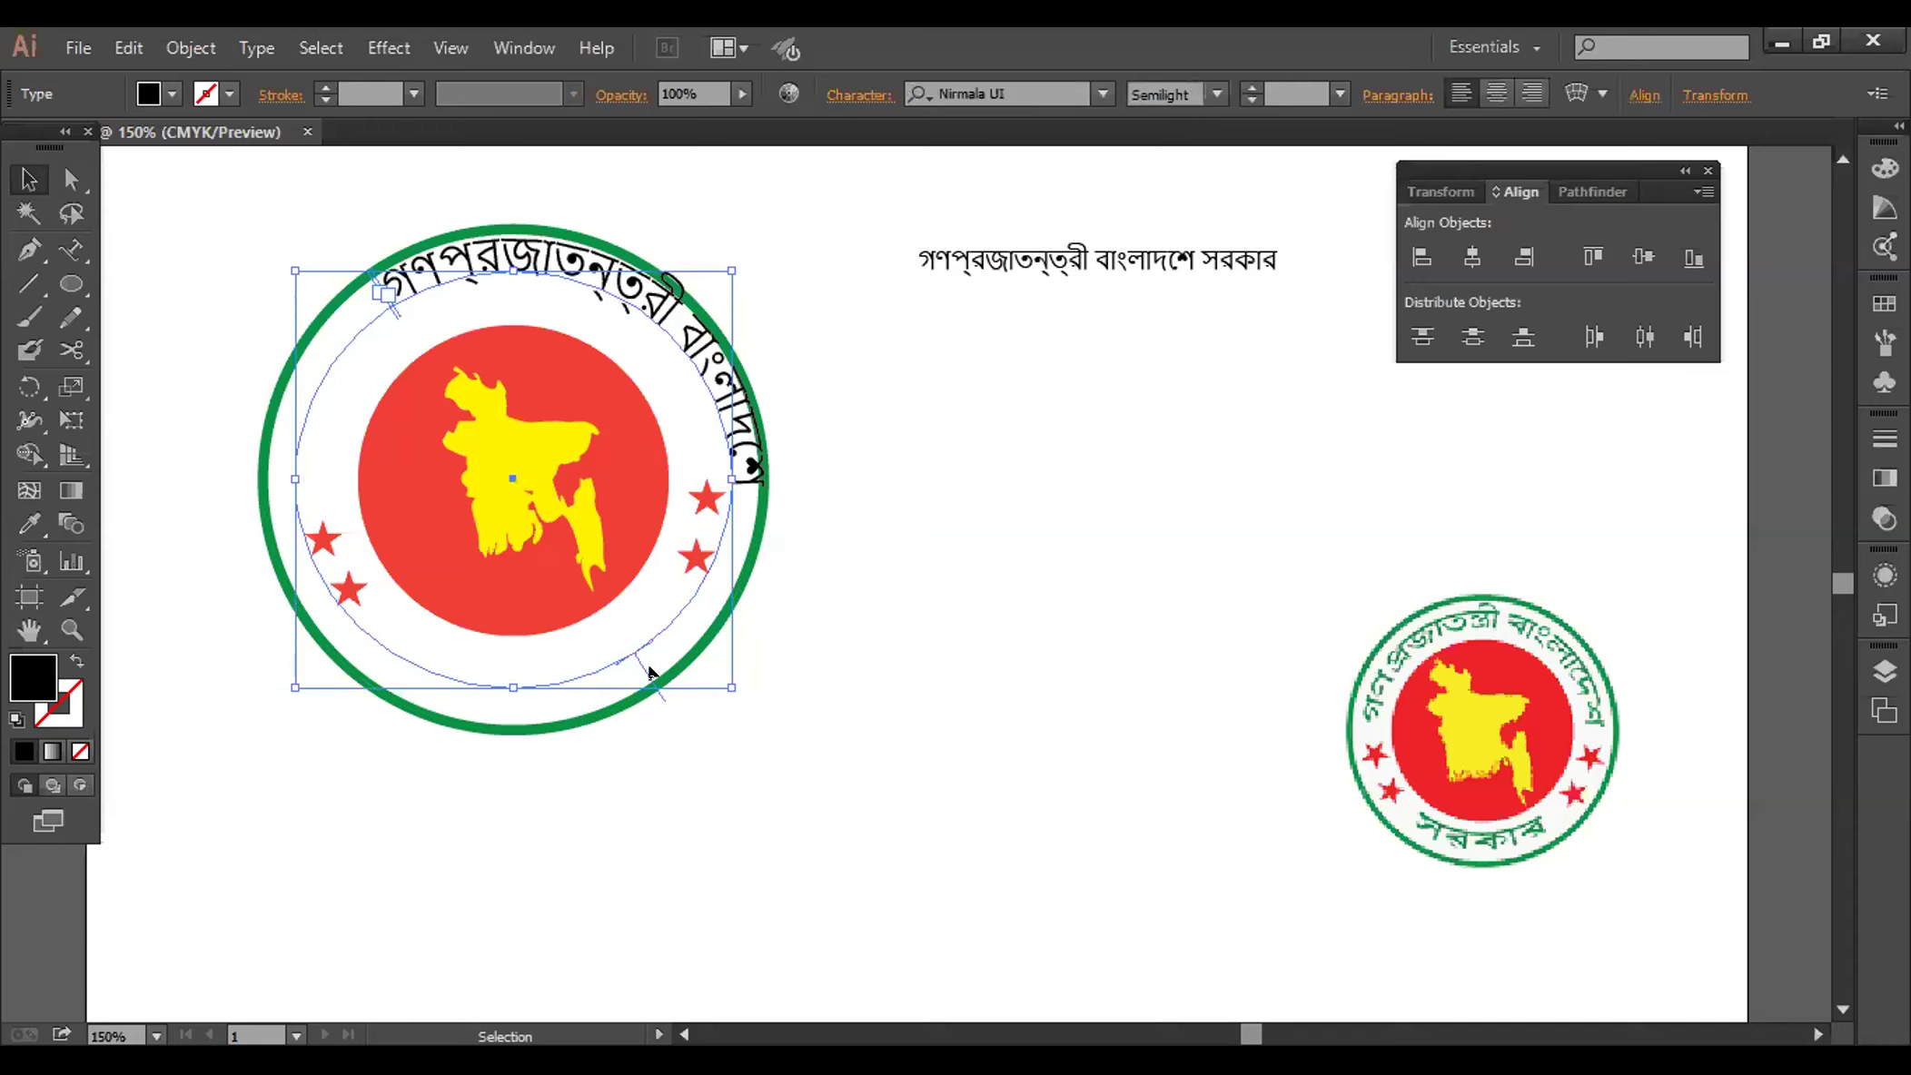
{"action": "left_click_drag", "start_coordinate": [650, 672], "coordinate": [652, 324]}
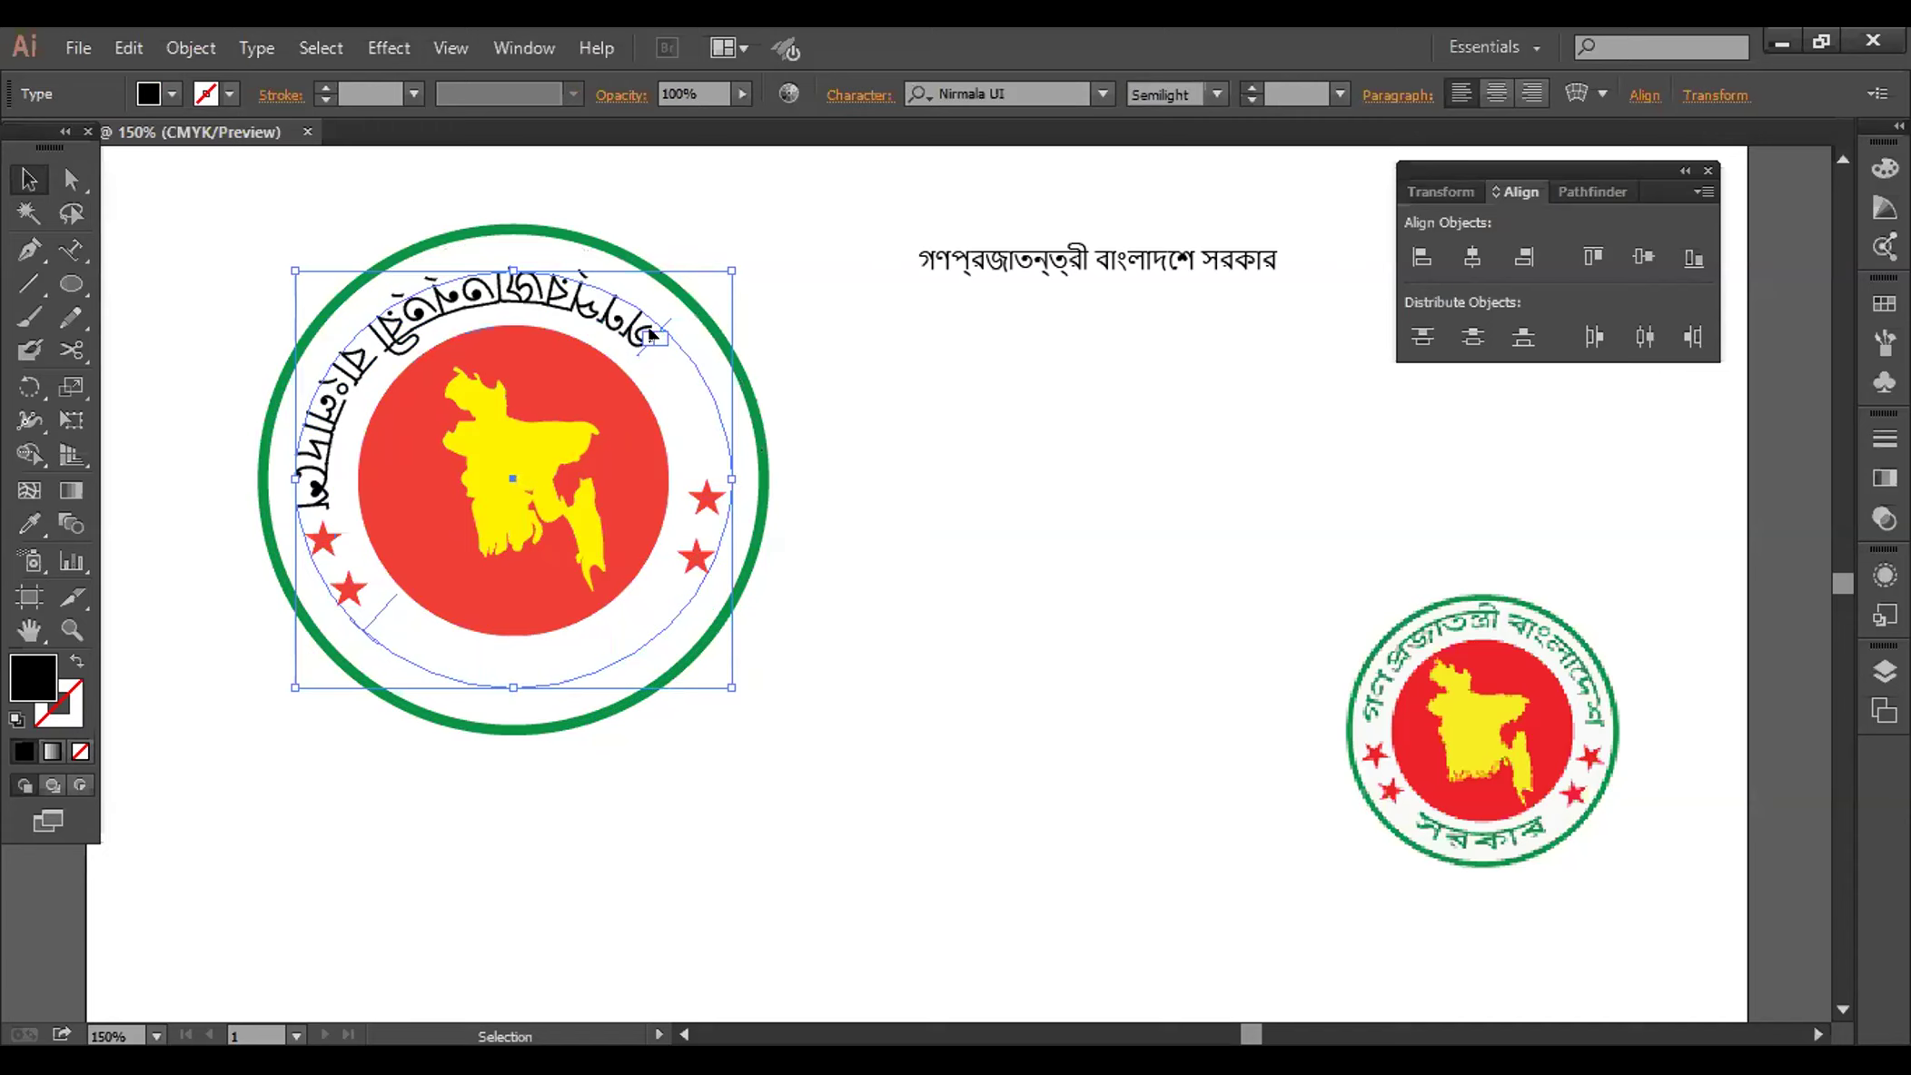
{"action": "left_click_drag", "start_coordinate": [673, 322], "coordinate": [675, 330]}
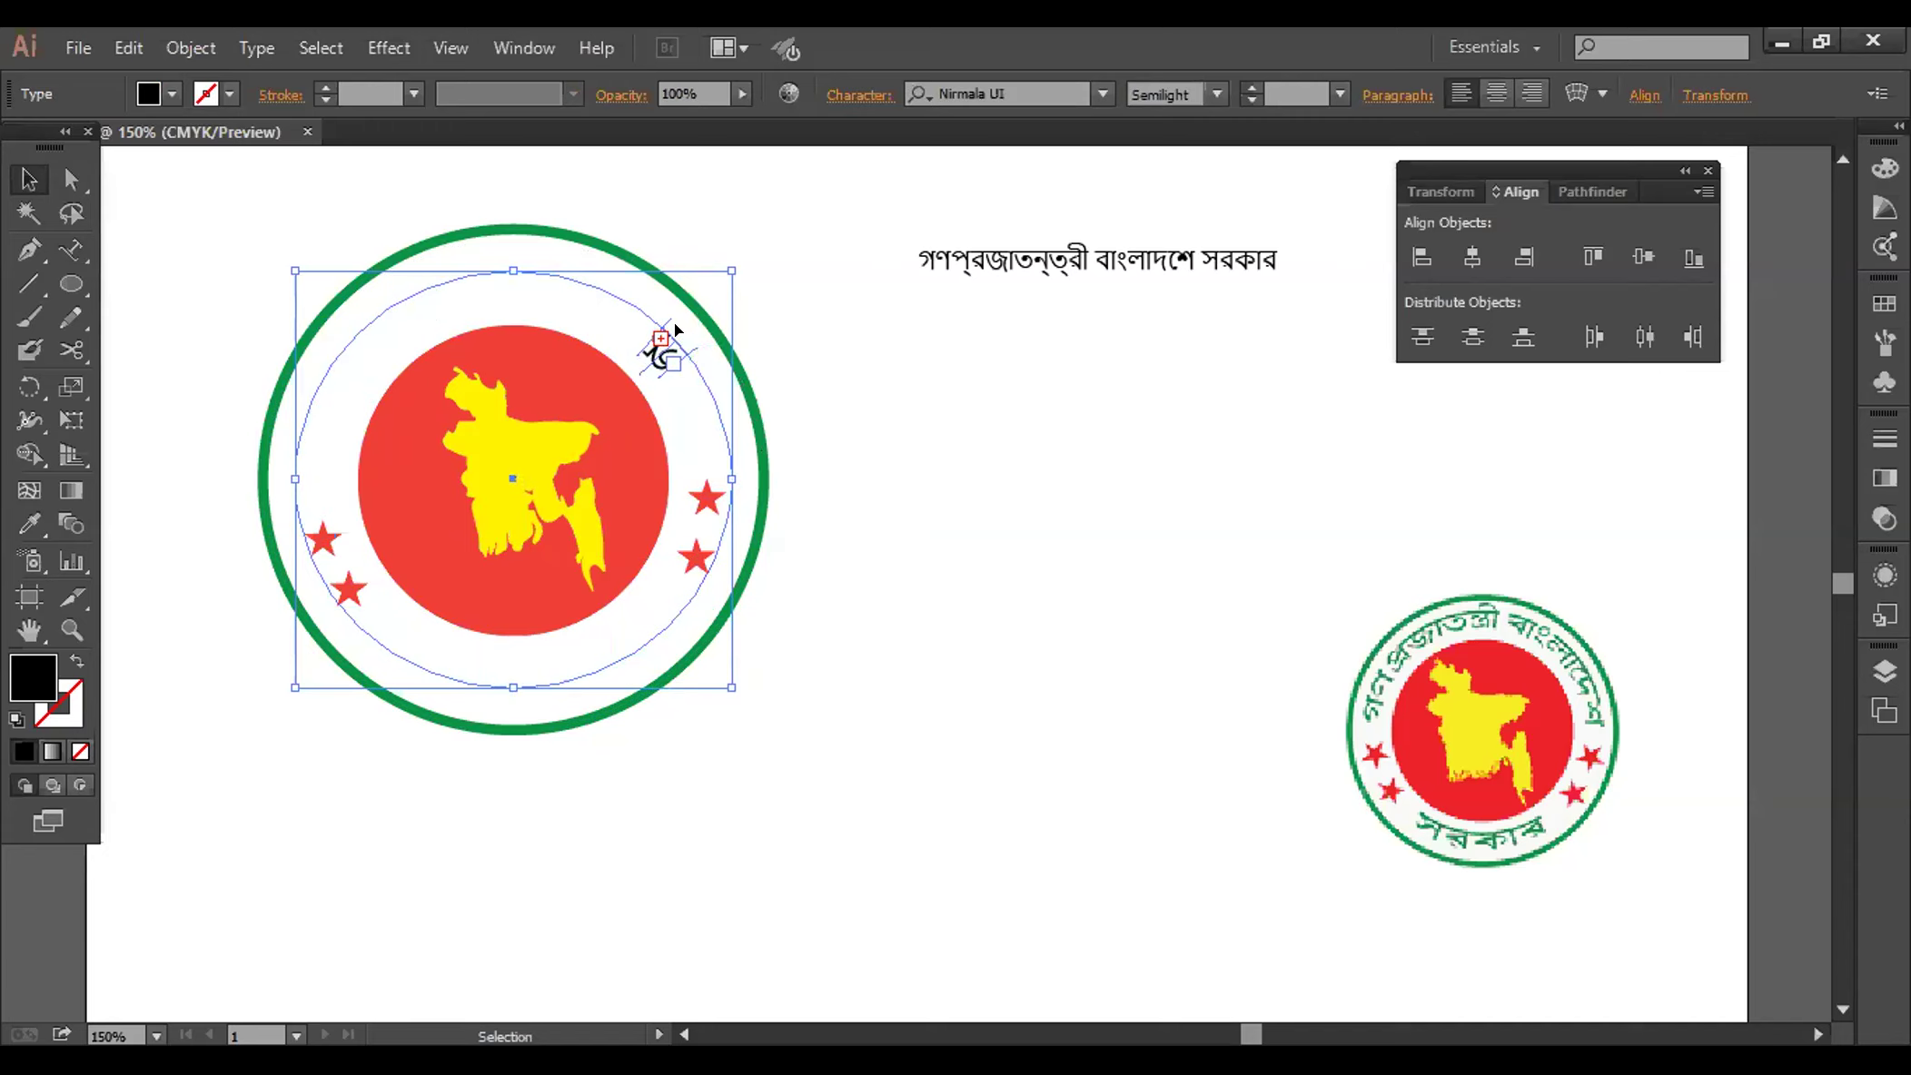
{"action": "key", "text": "ctrl+z"}
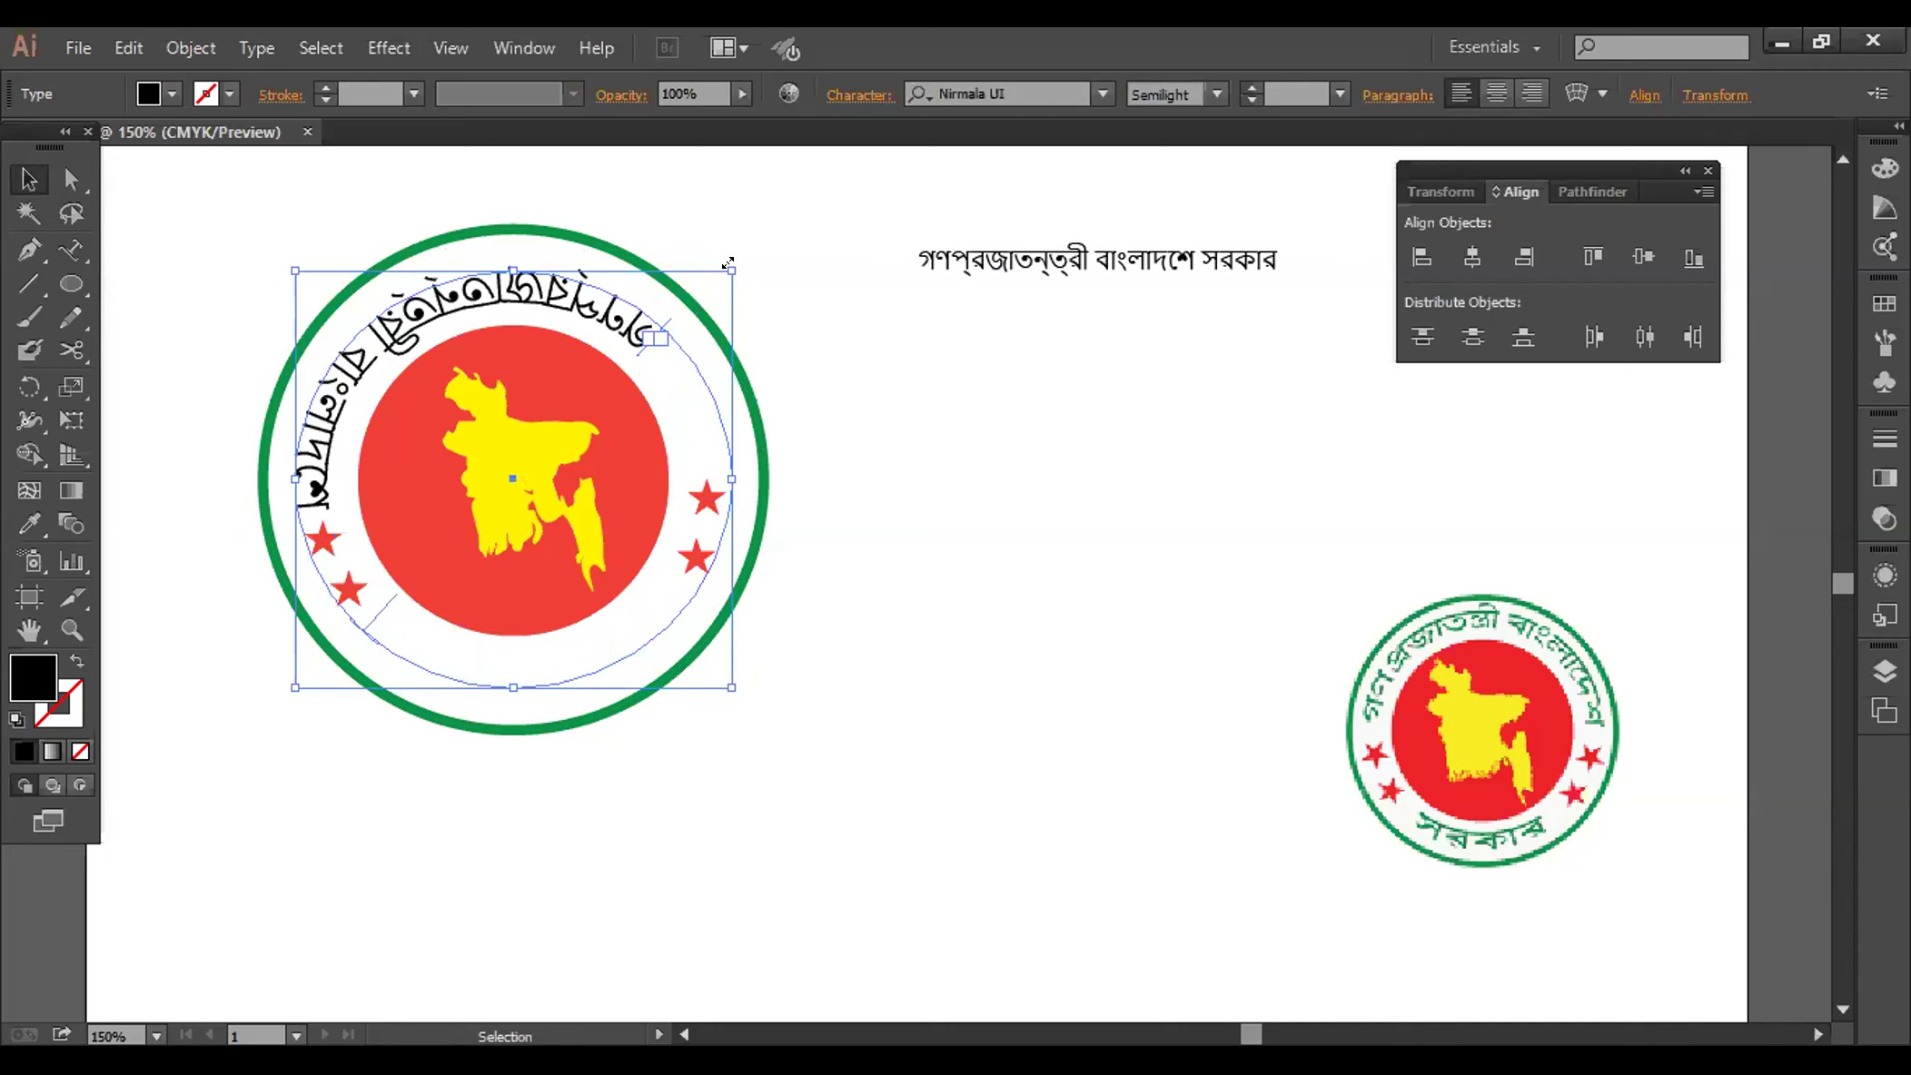
{"action": "left_click_drag", "start_coordinate": [677, 332], "coordinate": [673, 329]}
{"action": "key", "text": "ctrl+z"}
{"action": "left_click", "coordinate": [722, 263]}
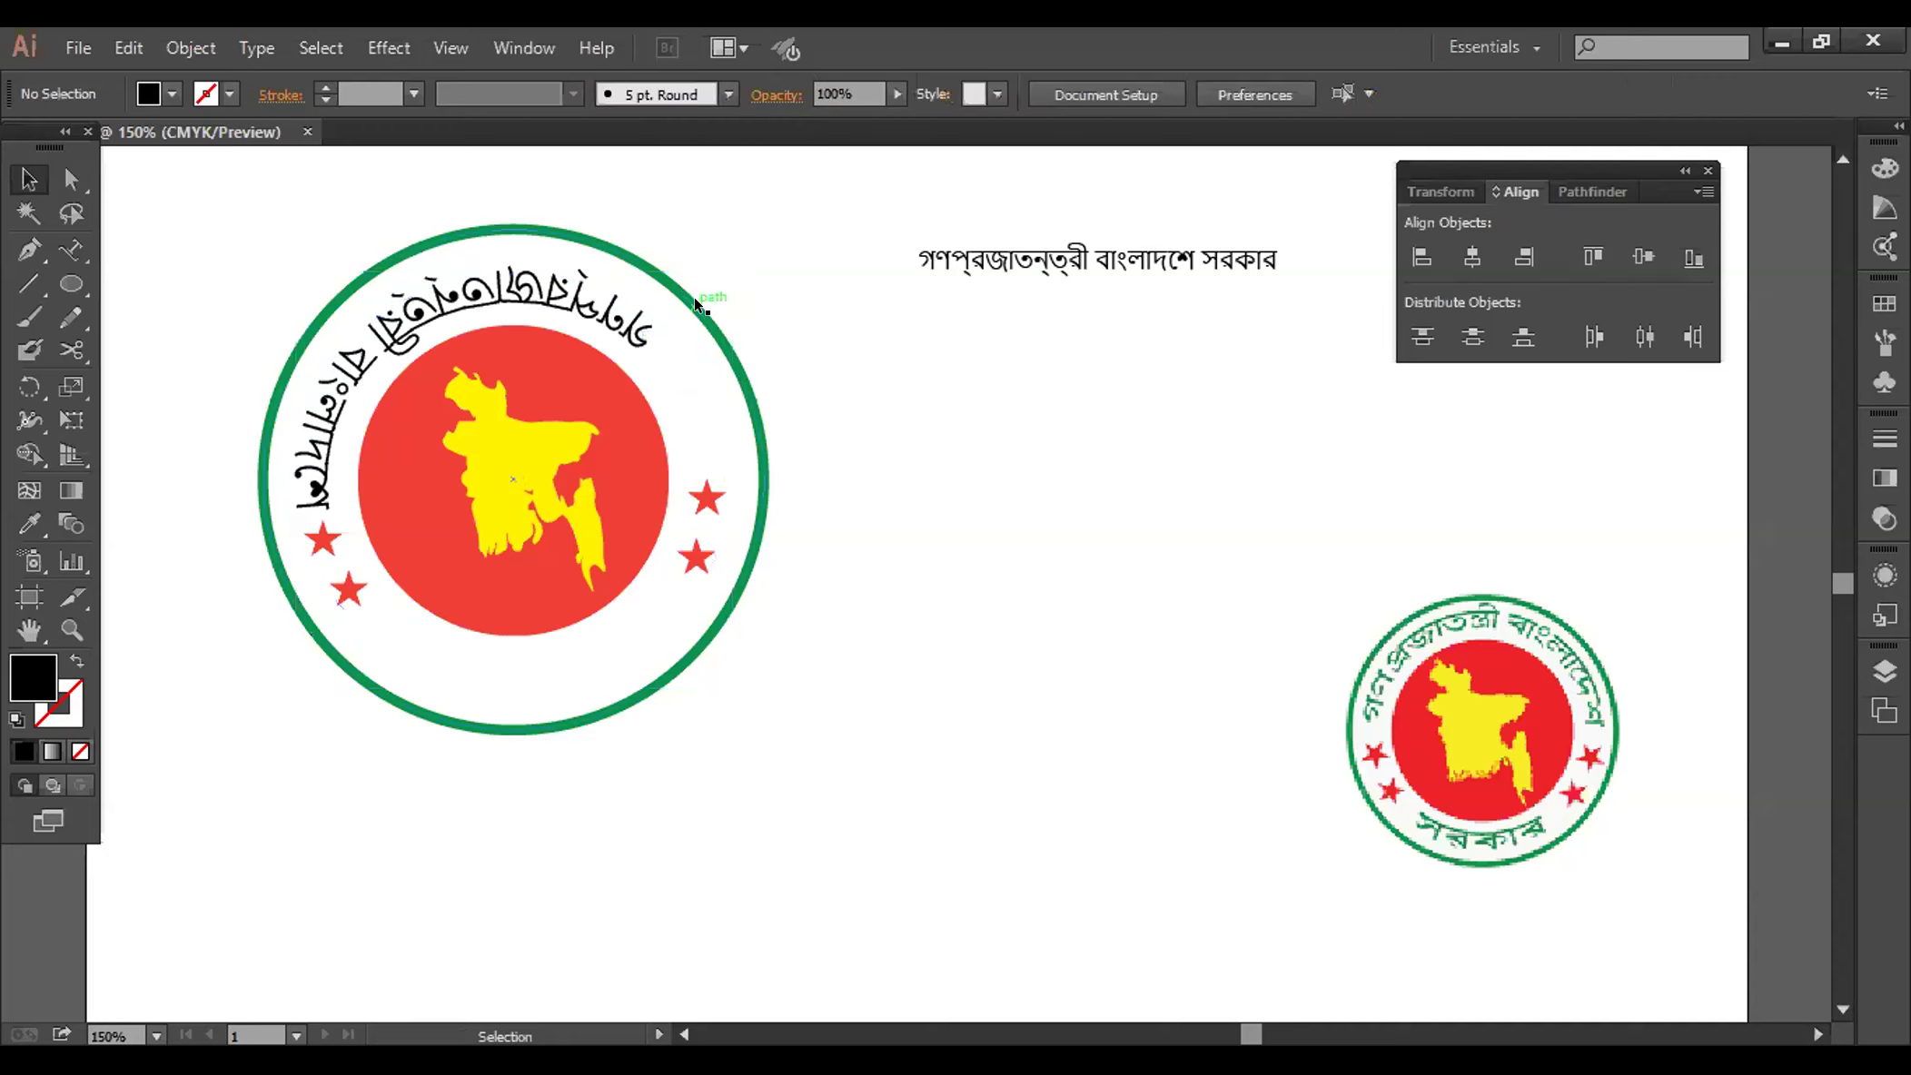
Rotate the curved text about 18.5° and drag it into place around the ring
{"action": "left_click", "coordinate": [661, 457]}
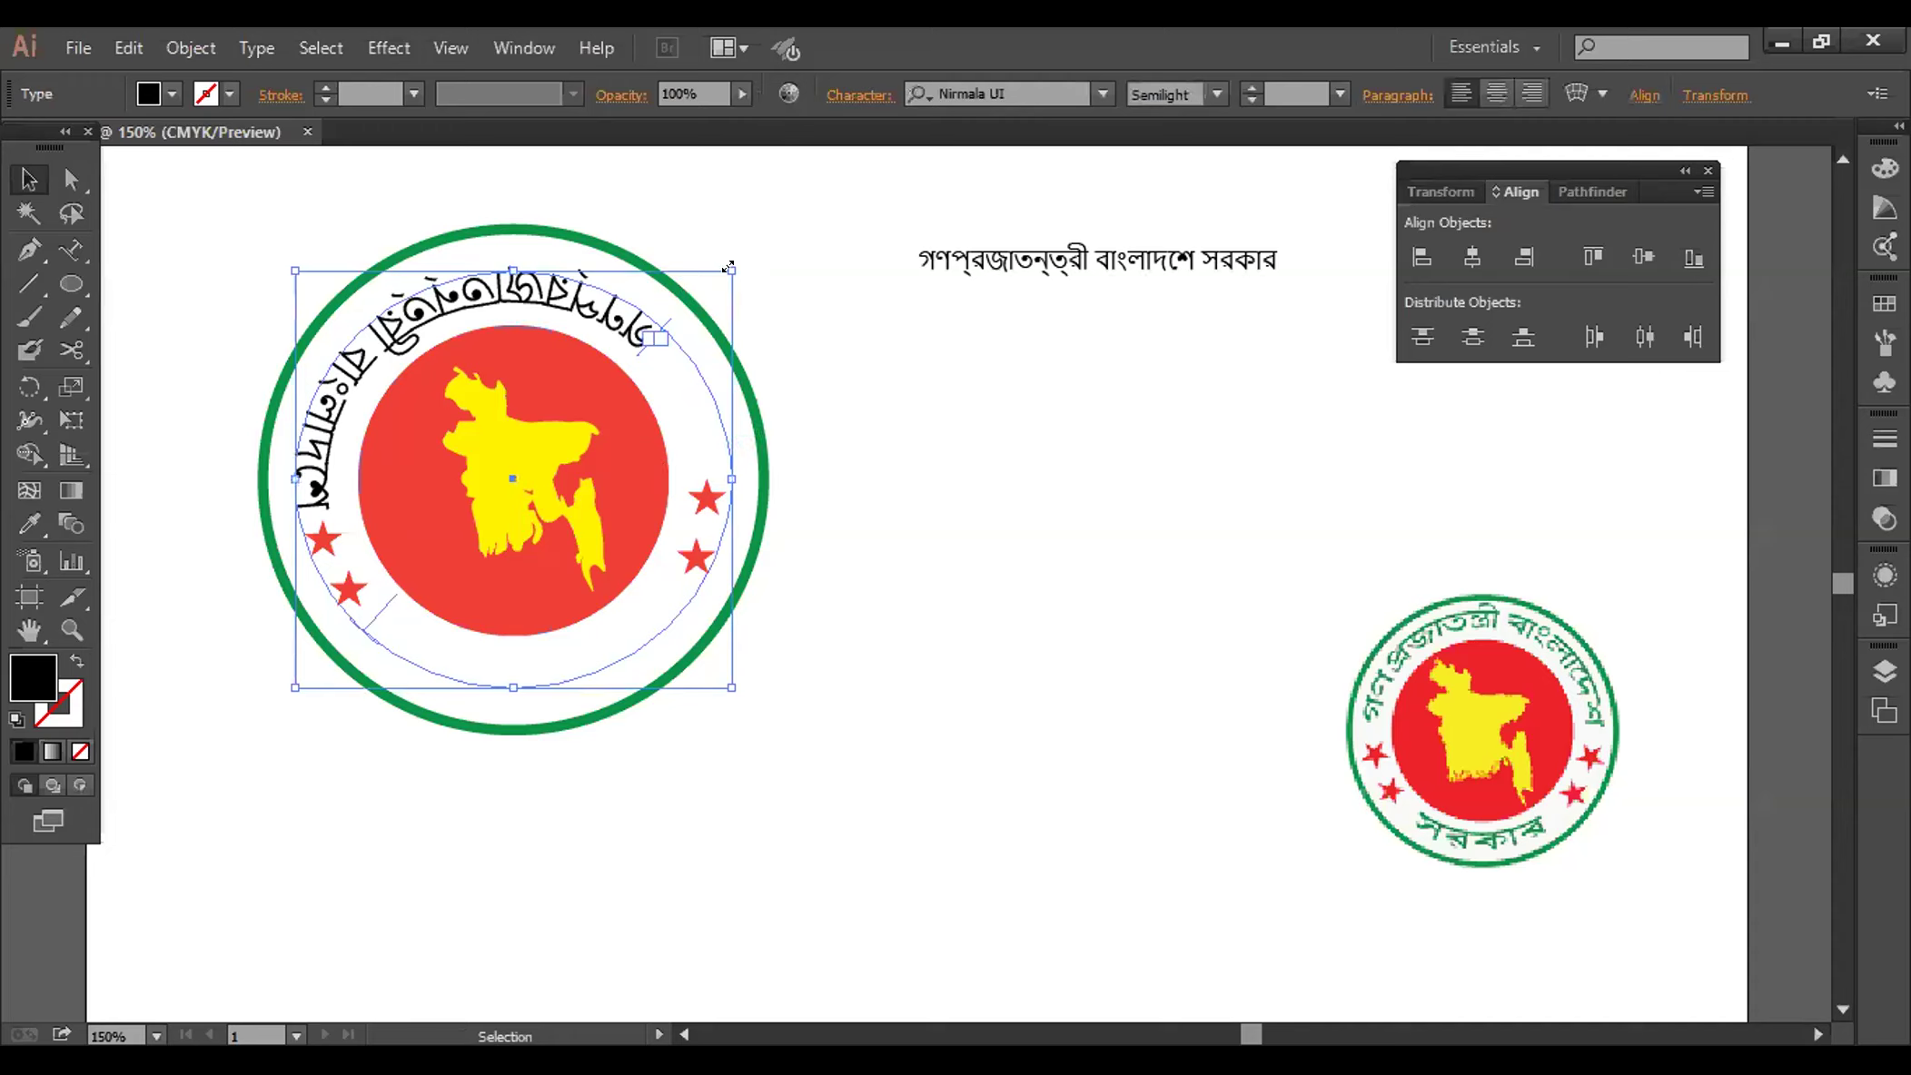
{"action": "left_click_drag", "start_coordinate": [702, 235], "coordinate": [770, 458]}
{"action": "left_click_drag", "start_coordinate": [940, 312], "coordinate": [940, 312]}
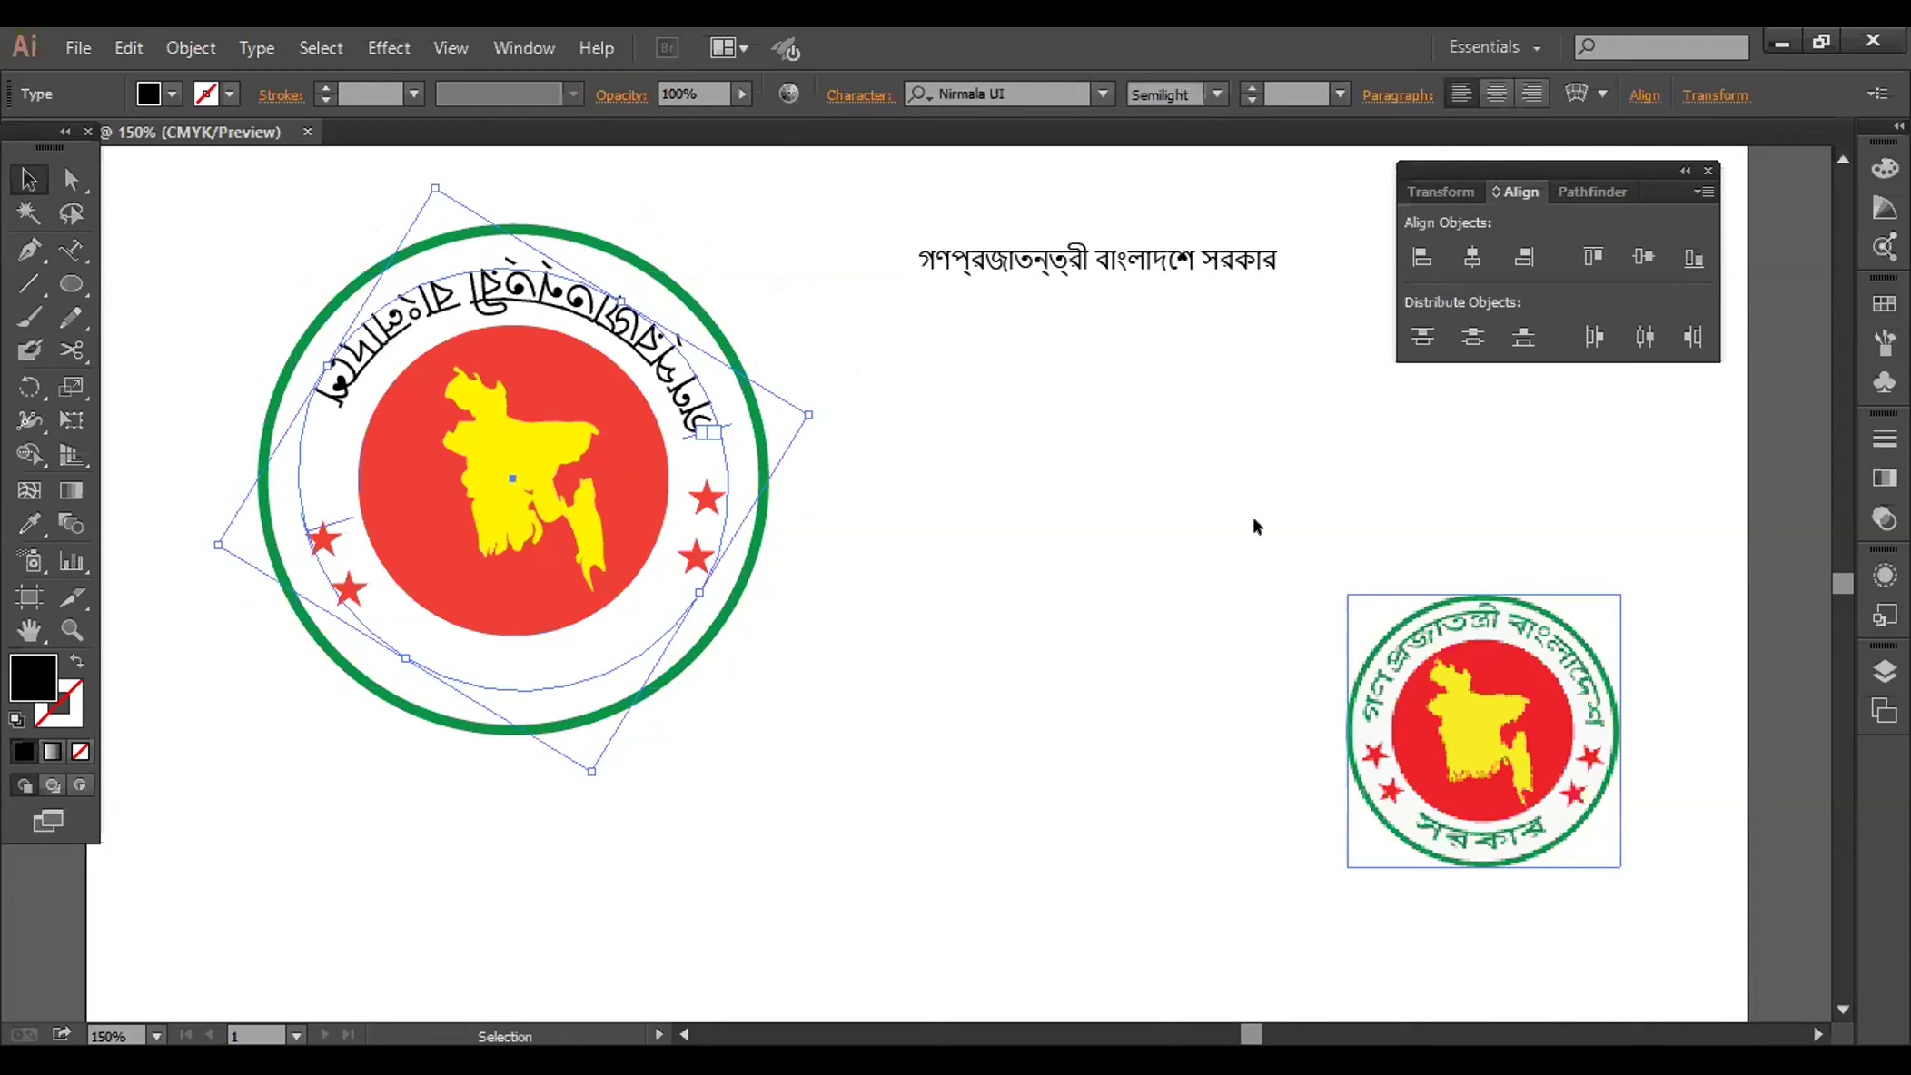
{"action": "left_click", "coordinate": [662, 356]}
{"action": "left_click", "coordinate": [659, 343]}
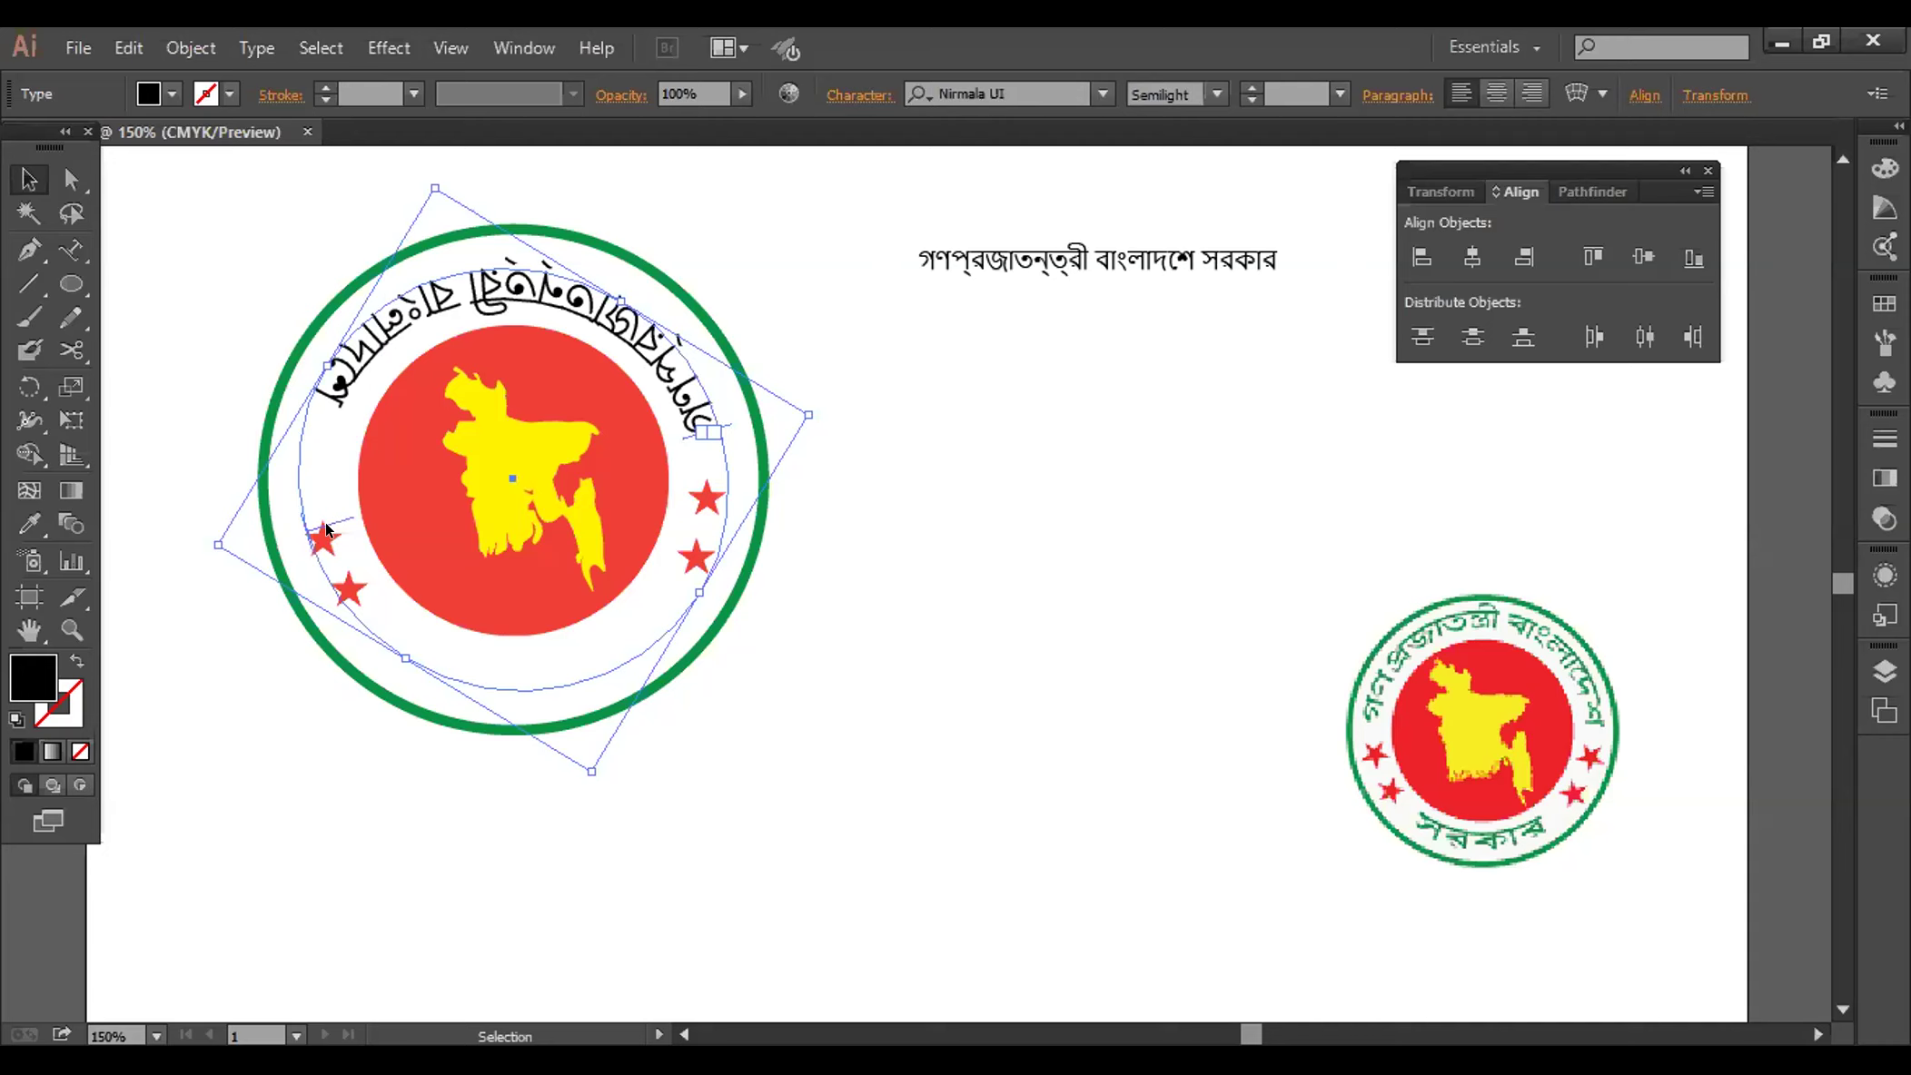
{"action": "left_click_drag", "start_coordinate": [319, 525], "coordinate": [308, 366]}
{"action": "left_click", "coordinate": [680, 336]}
Reduce the curved heading to 12 pt and nudge the green ring slightly right
{"action": "left_click_drag", "start_coordinate": [676, 330], "coordinate": [675, 332]}
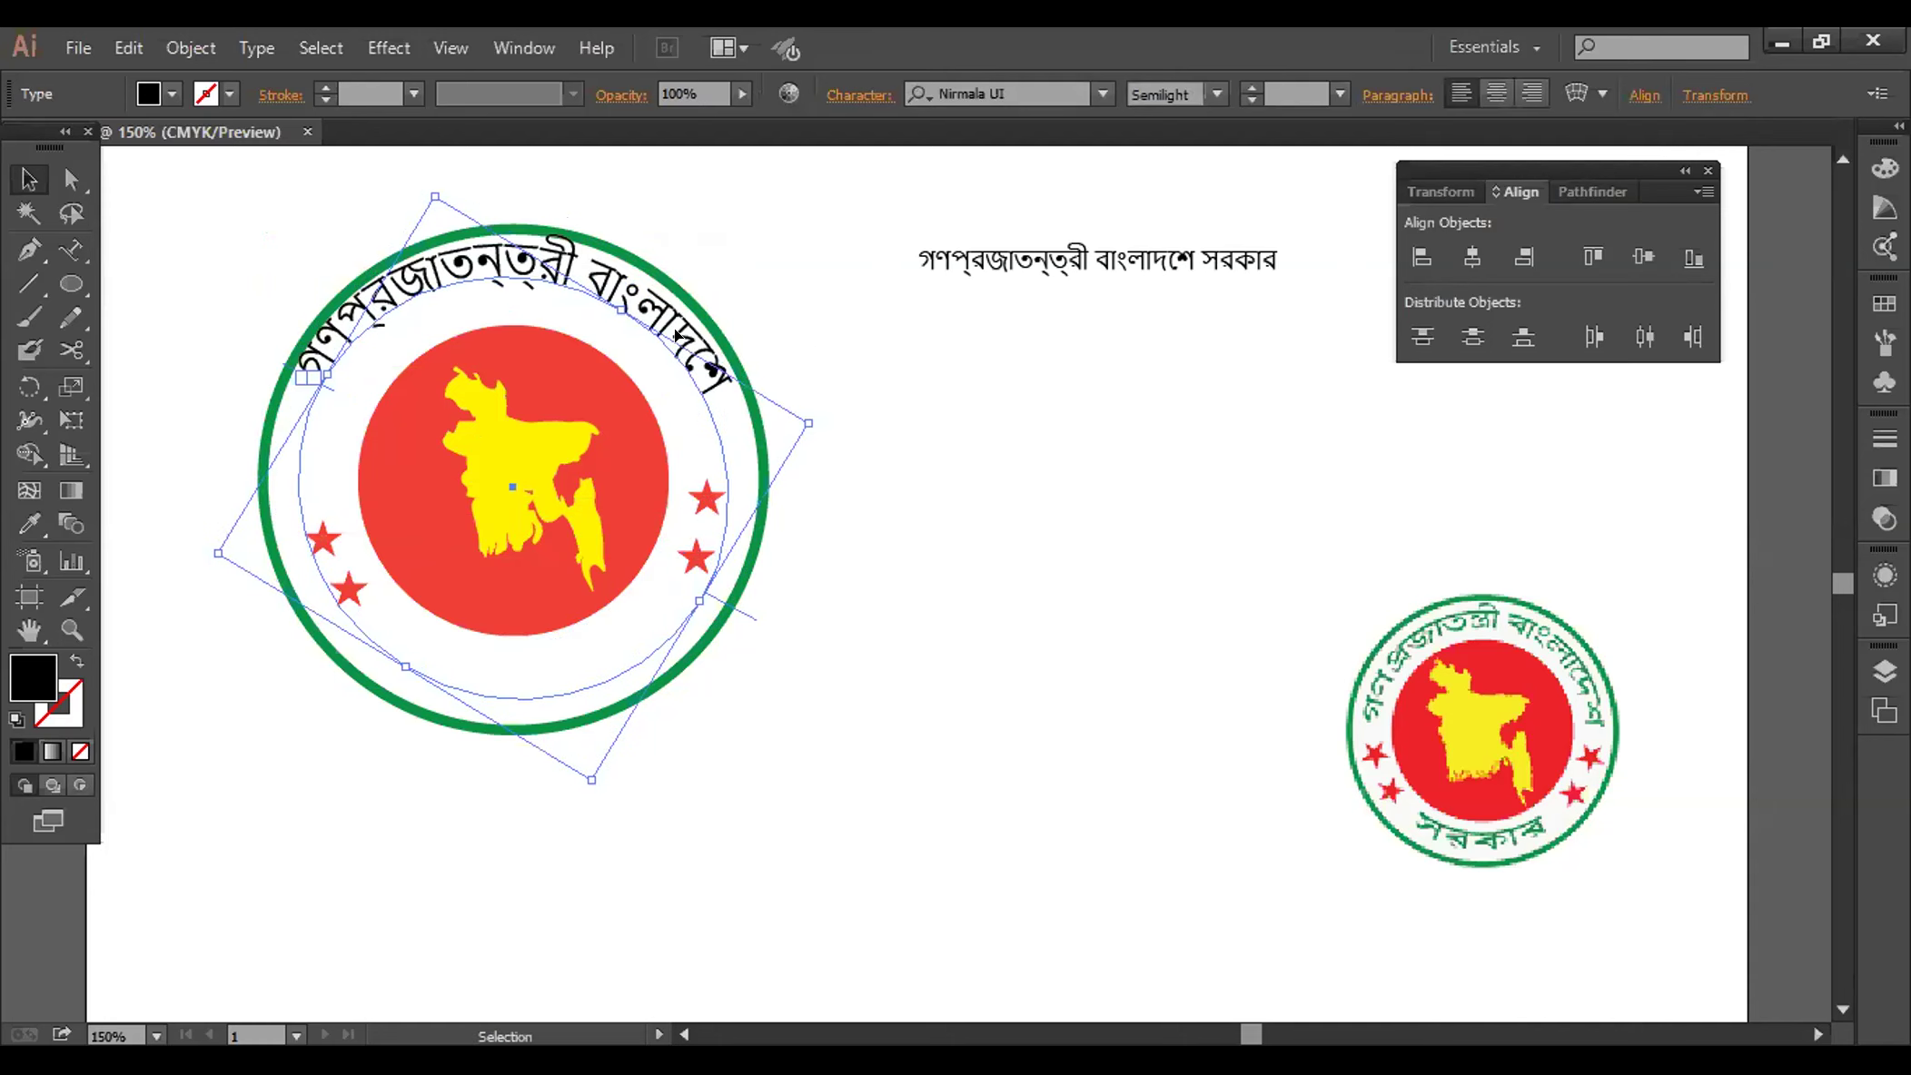
{"action": "left_click", "coordinate": [1339, 94]}
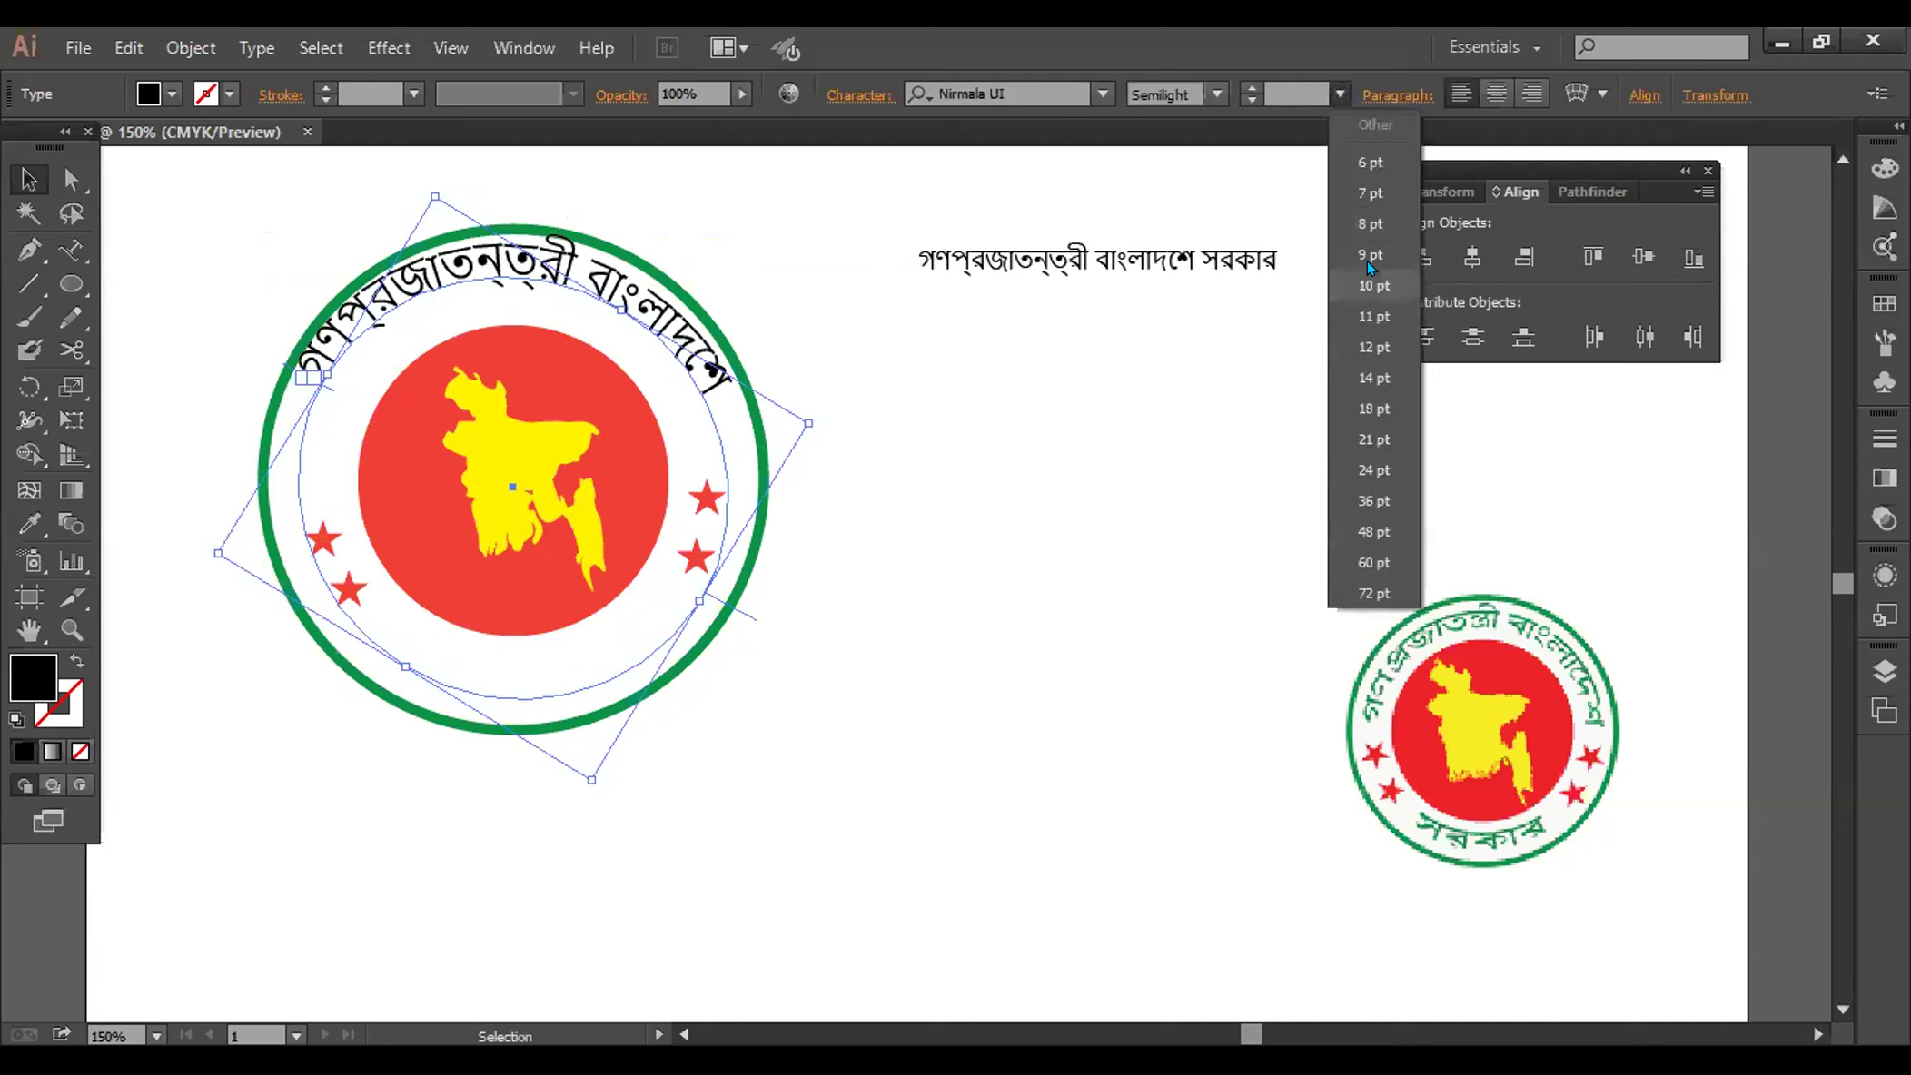
{"action": "left_click", "coordinate": [1374, 345]}
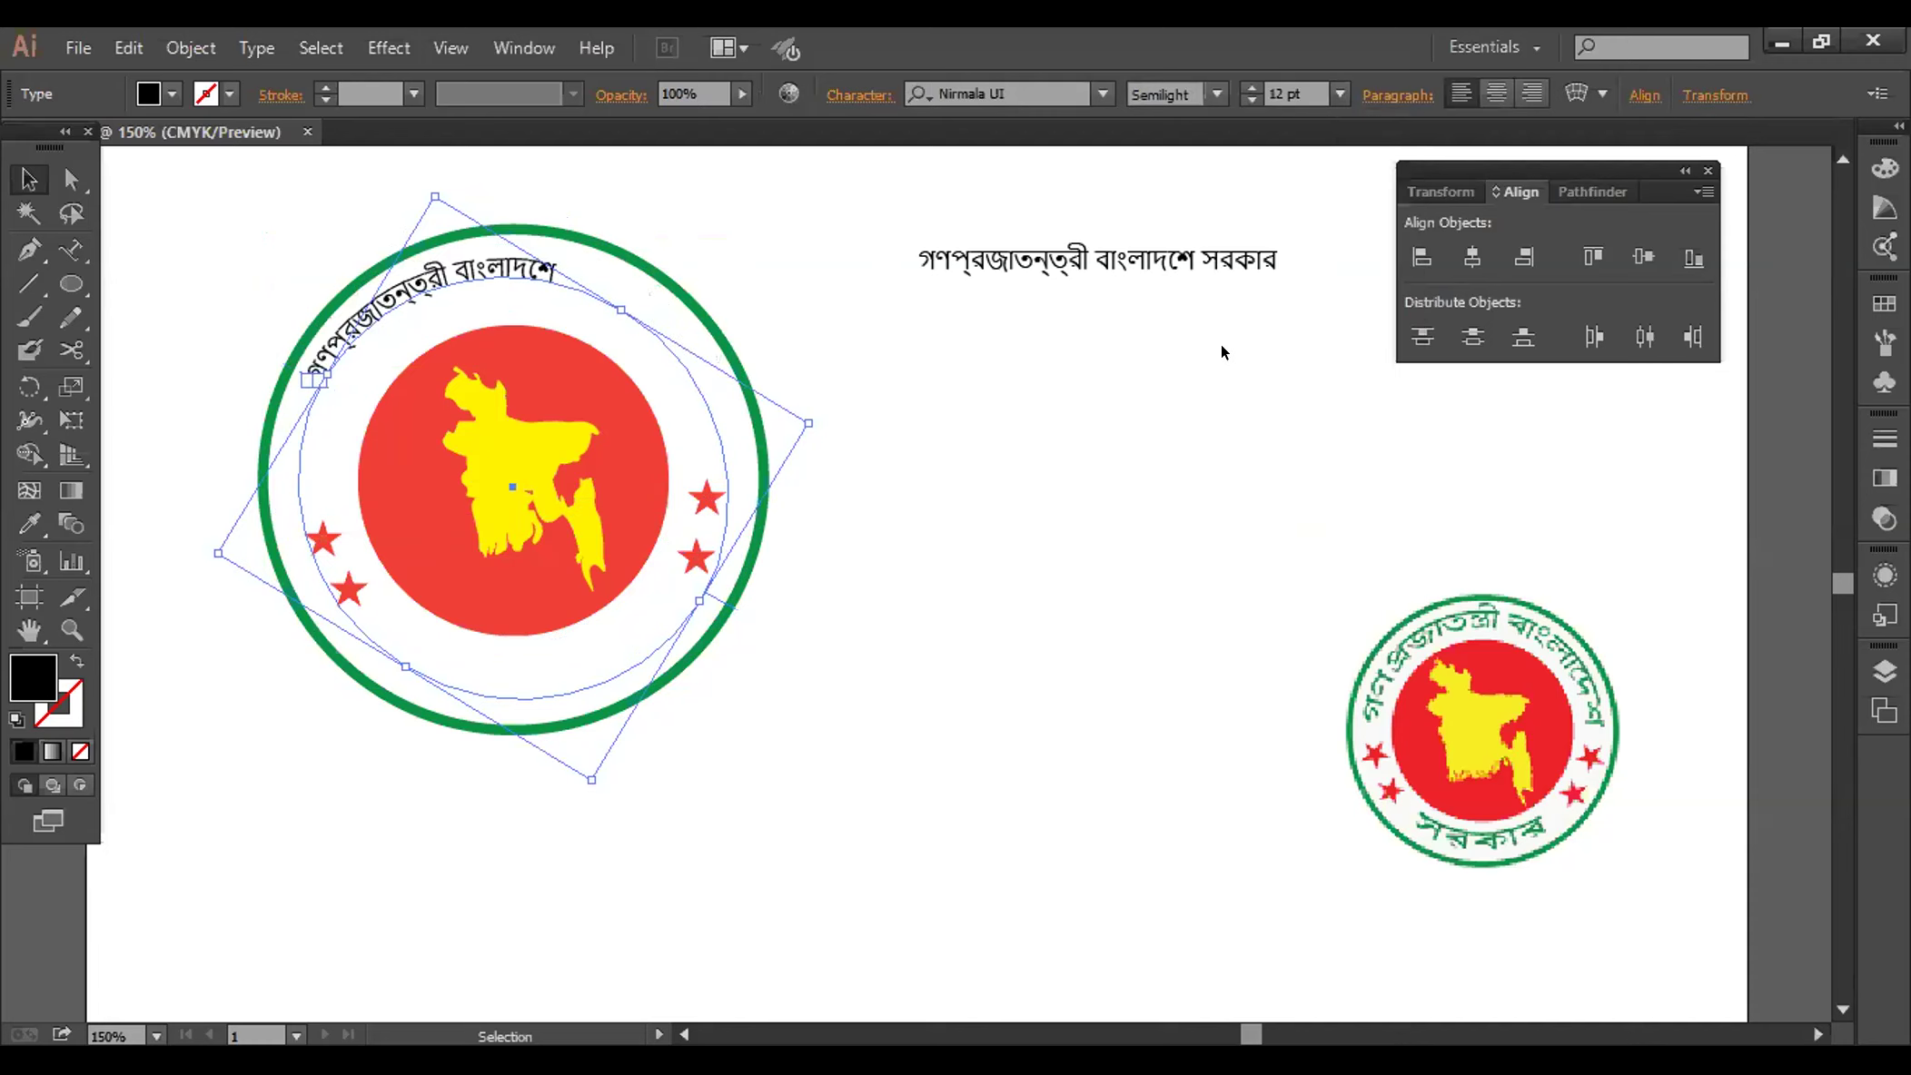
{"action": "left_click_drag", "start_coordinate": [654, 325], "coordinate": [665, 325]}
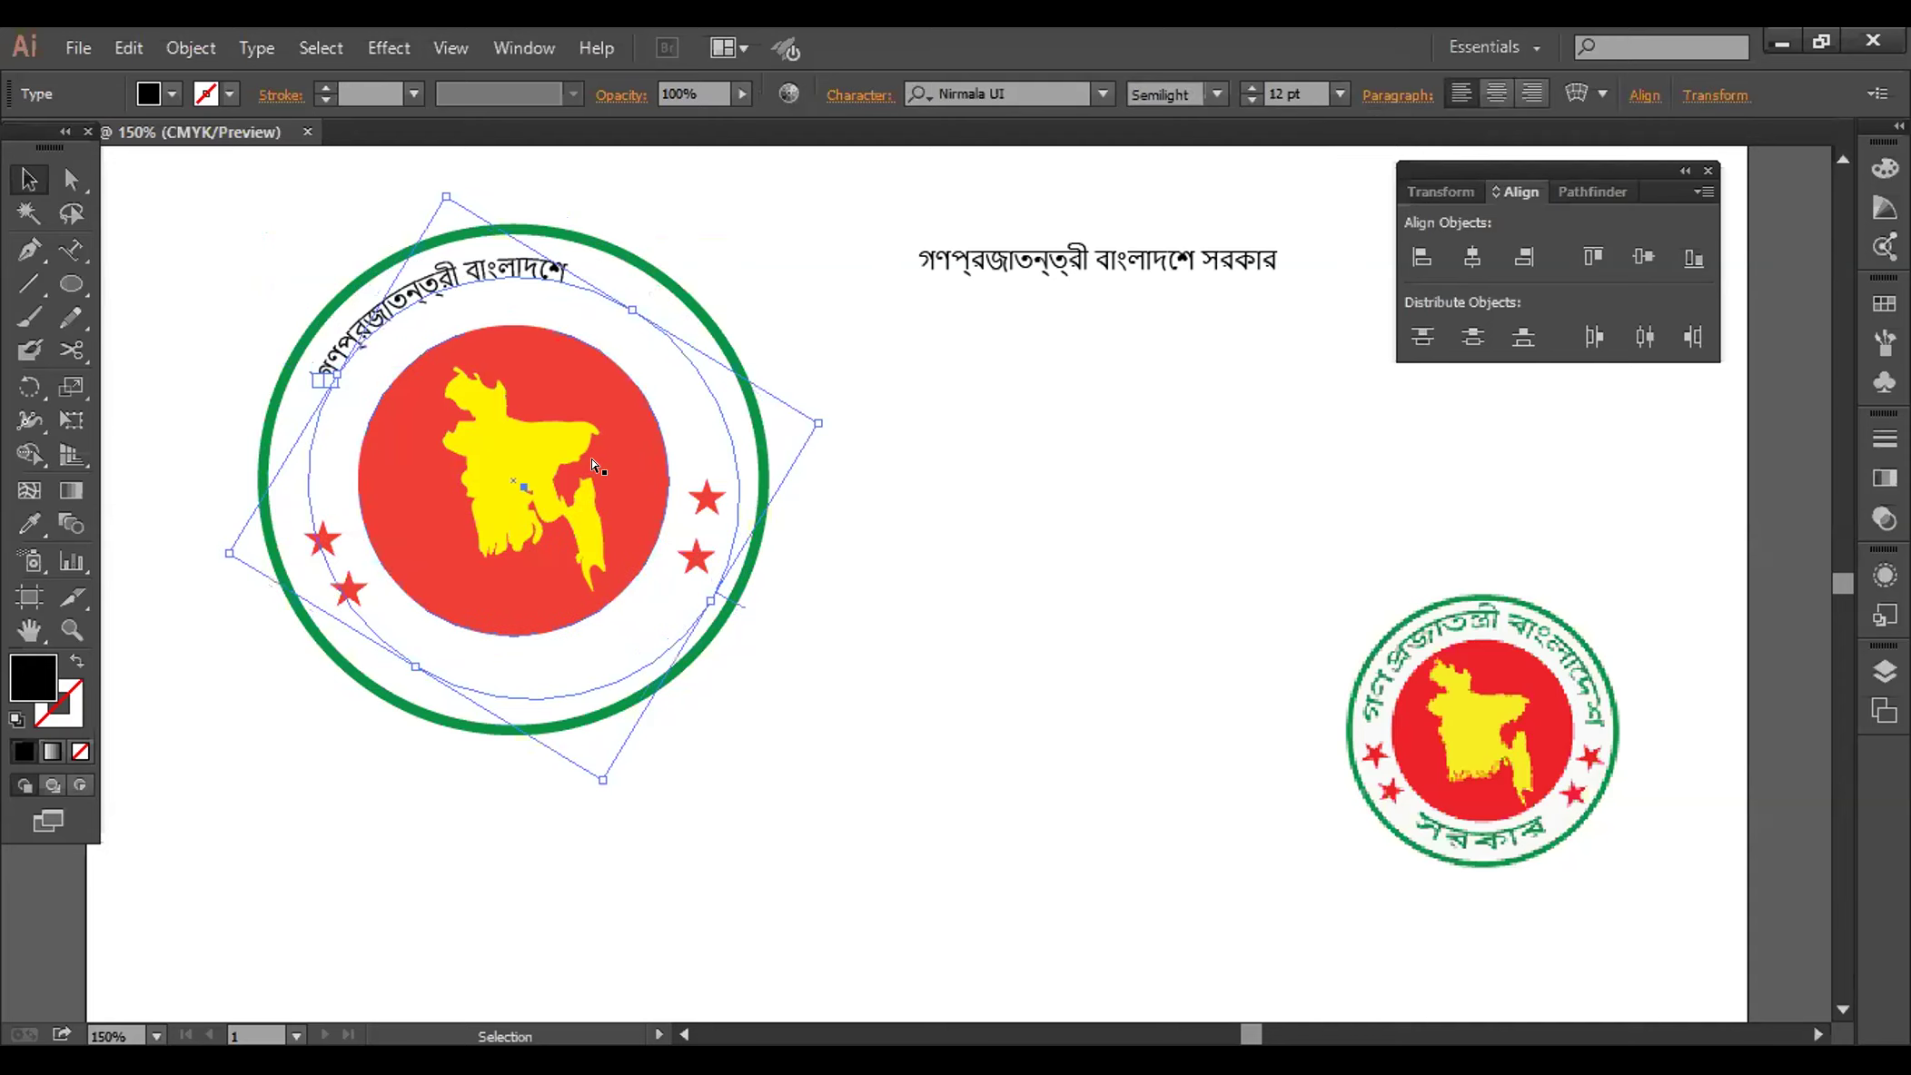
{"action": "key", "text": "ctrl+z"}
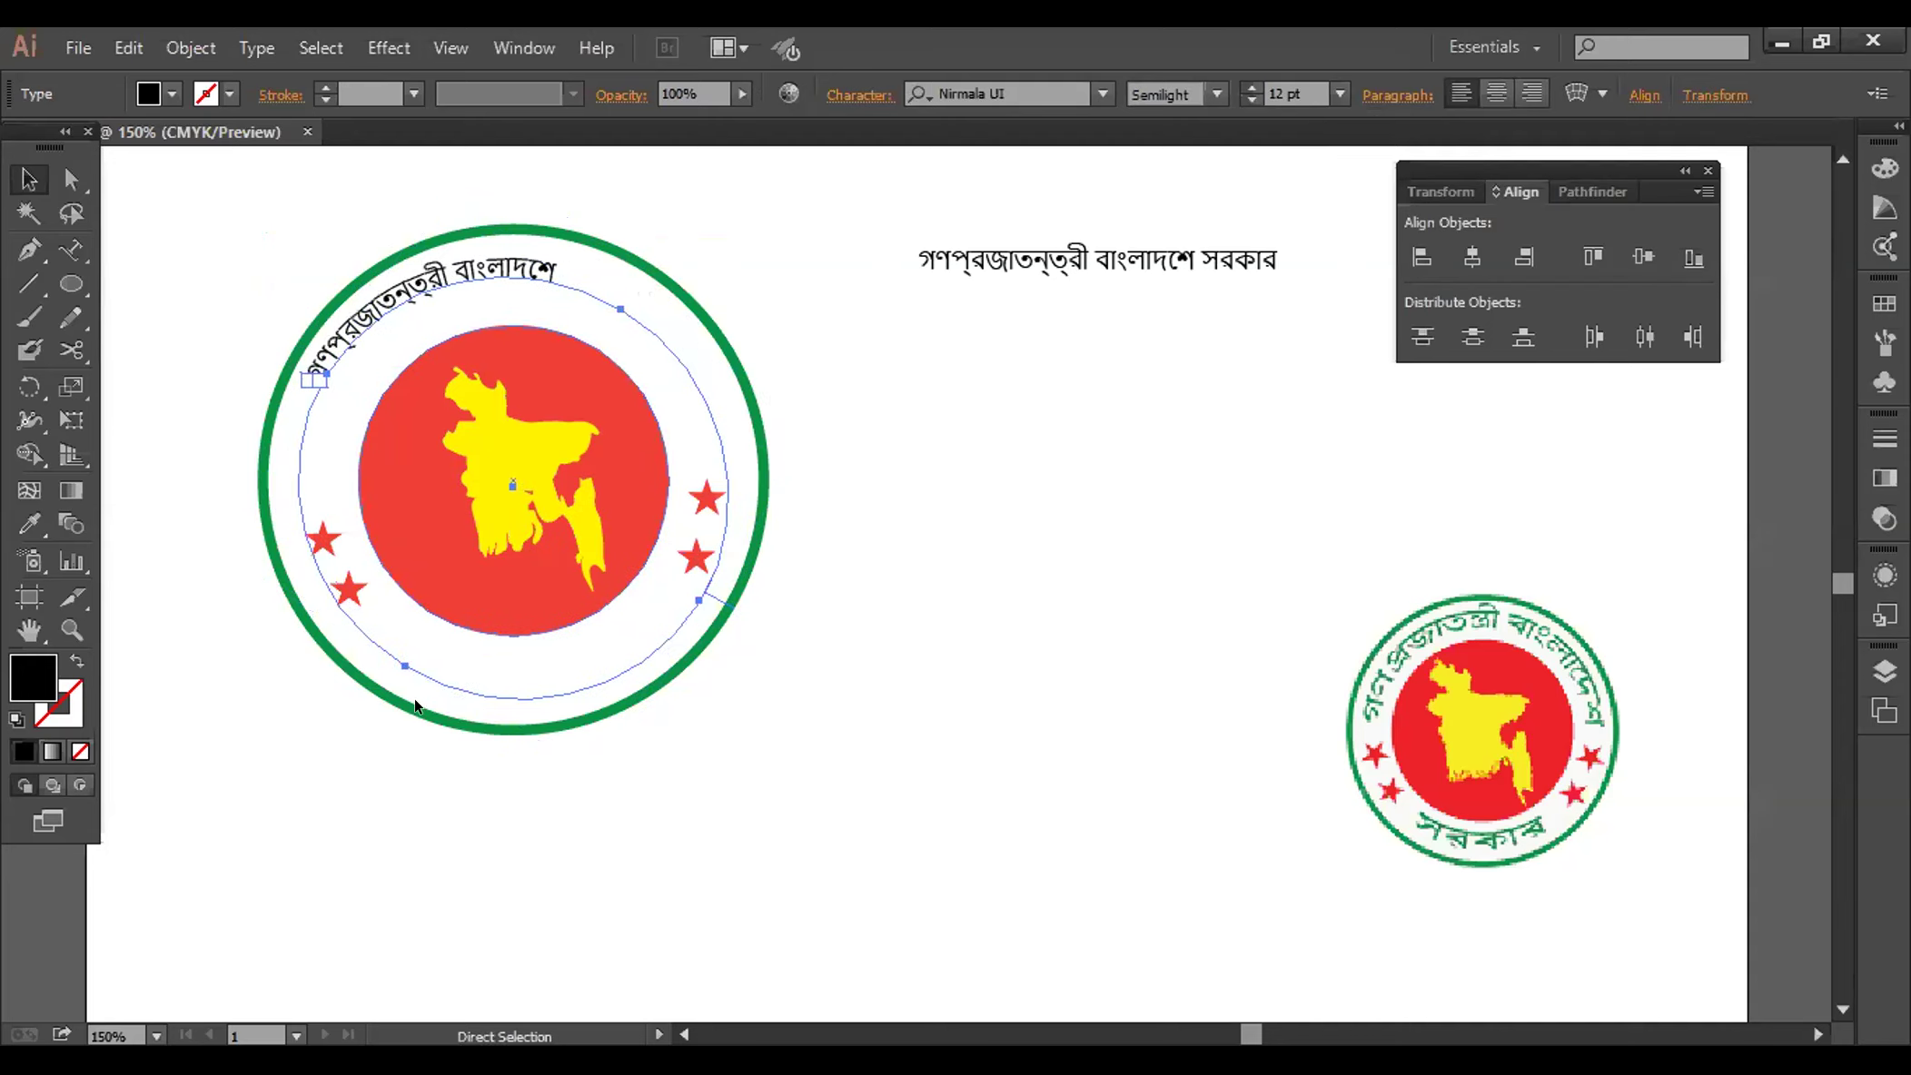
{"action": "left_click", "coordinate": [675, 599]}
{"action": "key", "text": "shift+Right"}
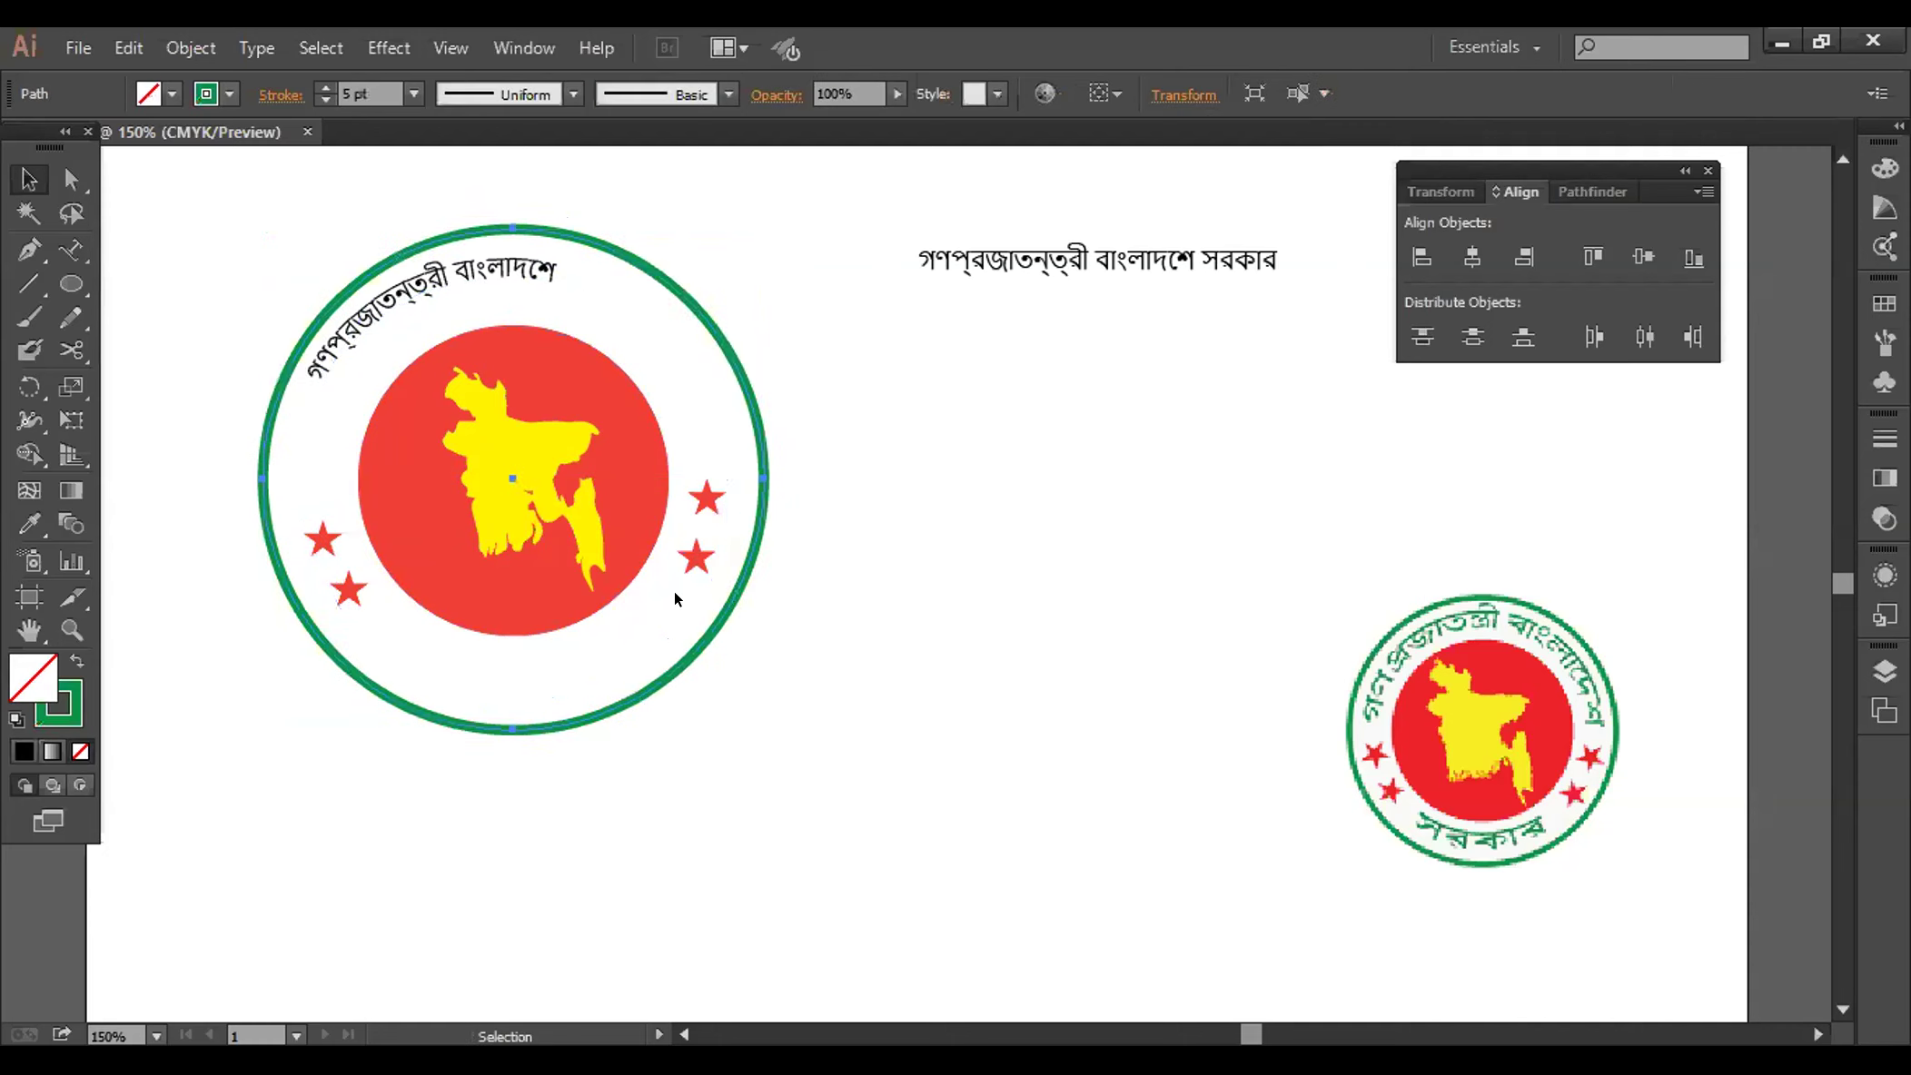
Slide the Bengali heading along the circle until it sits centred over the top
{"action": "left_click", "coordinate": [460, 282]}
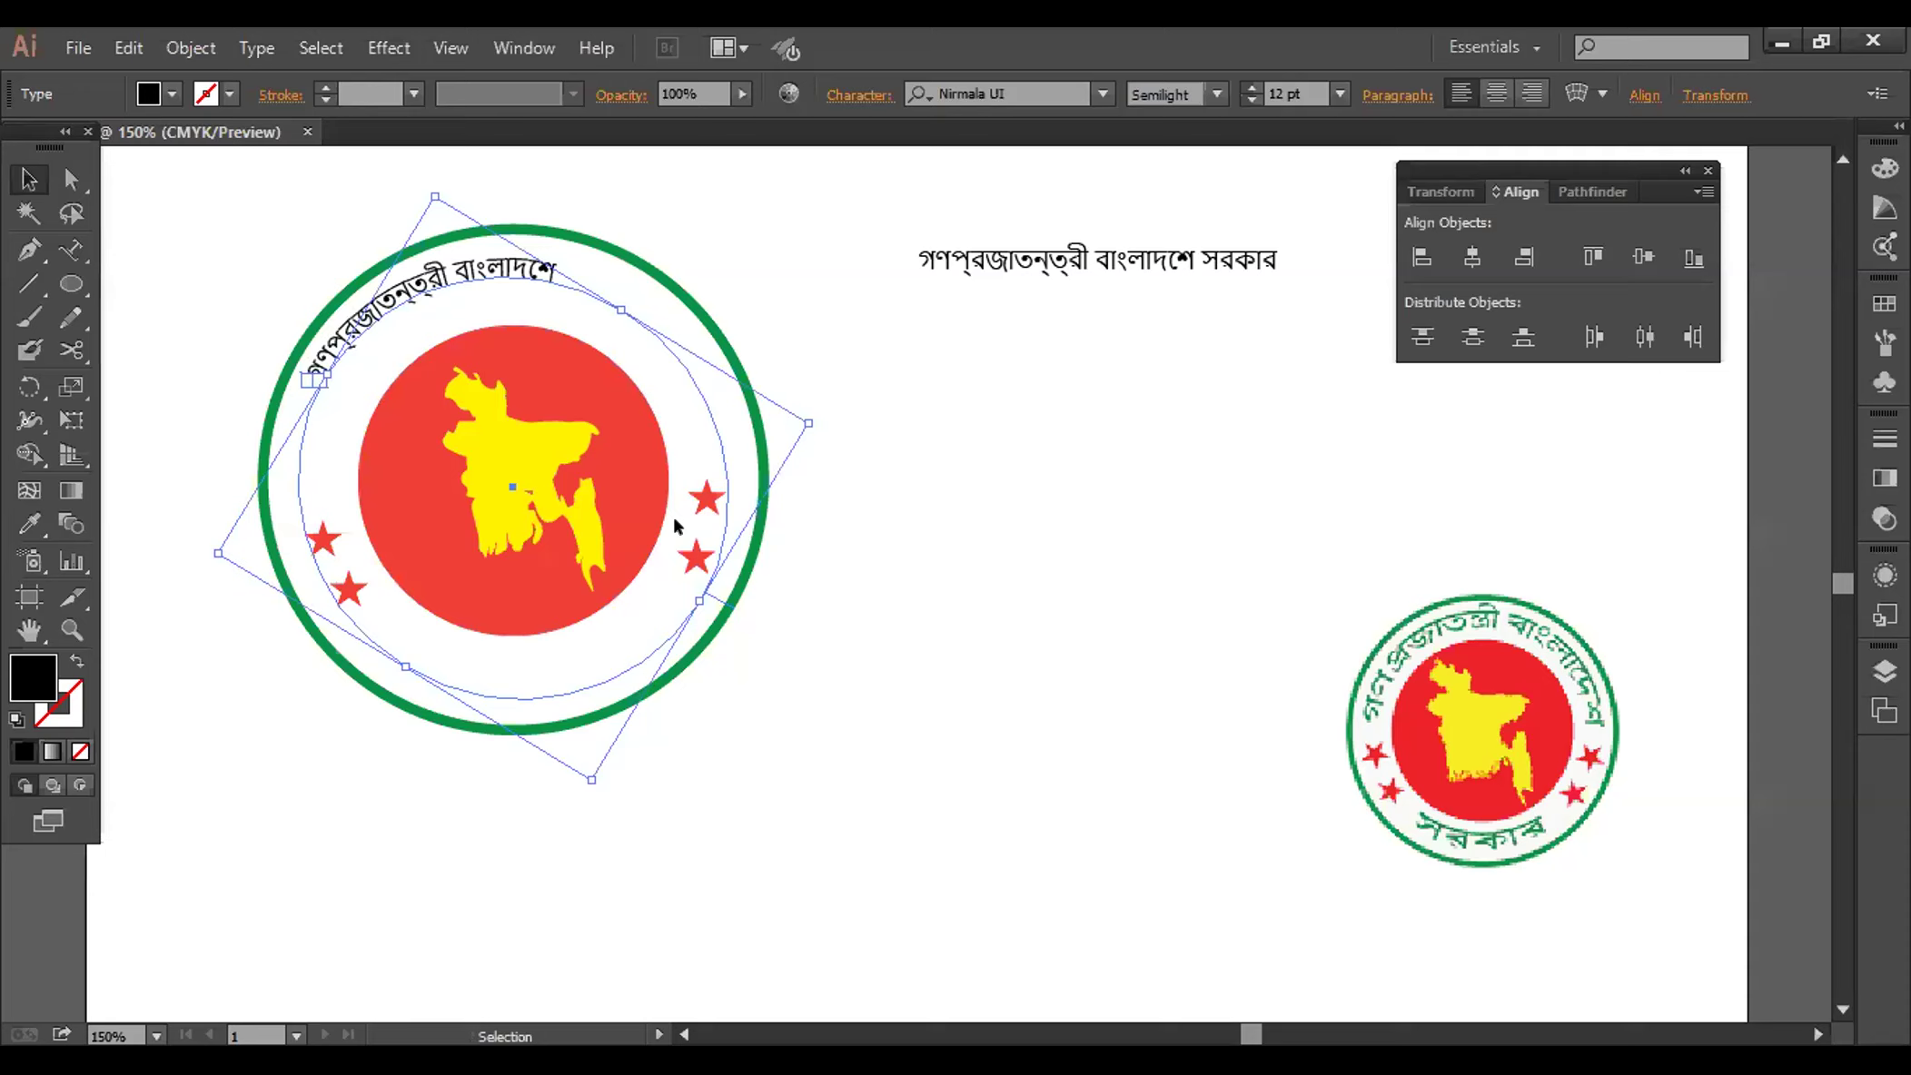
{"action": "left_click_drag", "start_coordinate": [676, 525], "coordinate": [428, 664]}
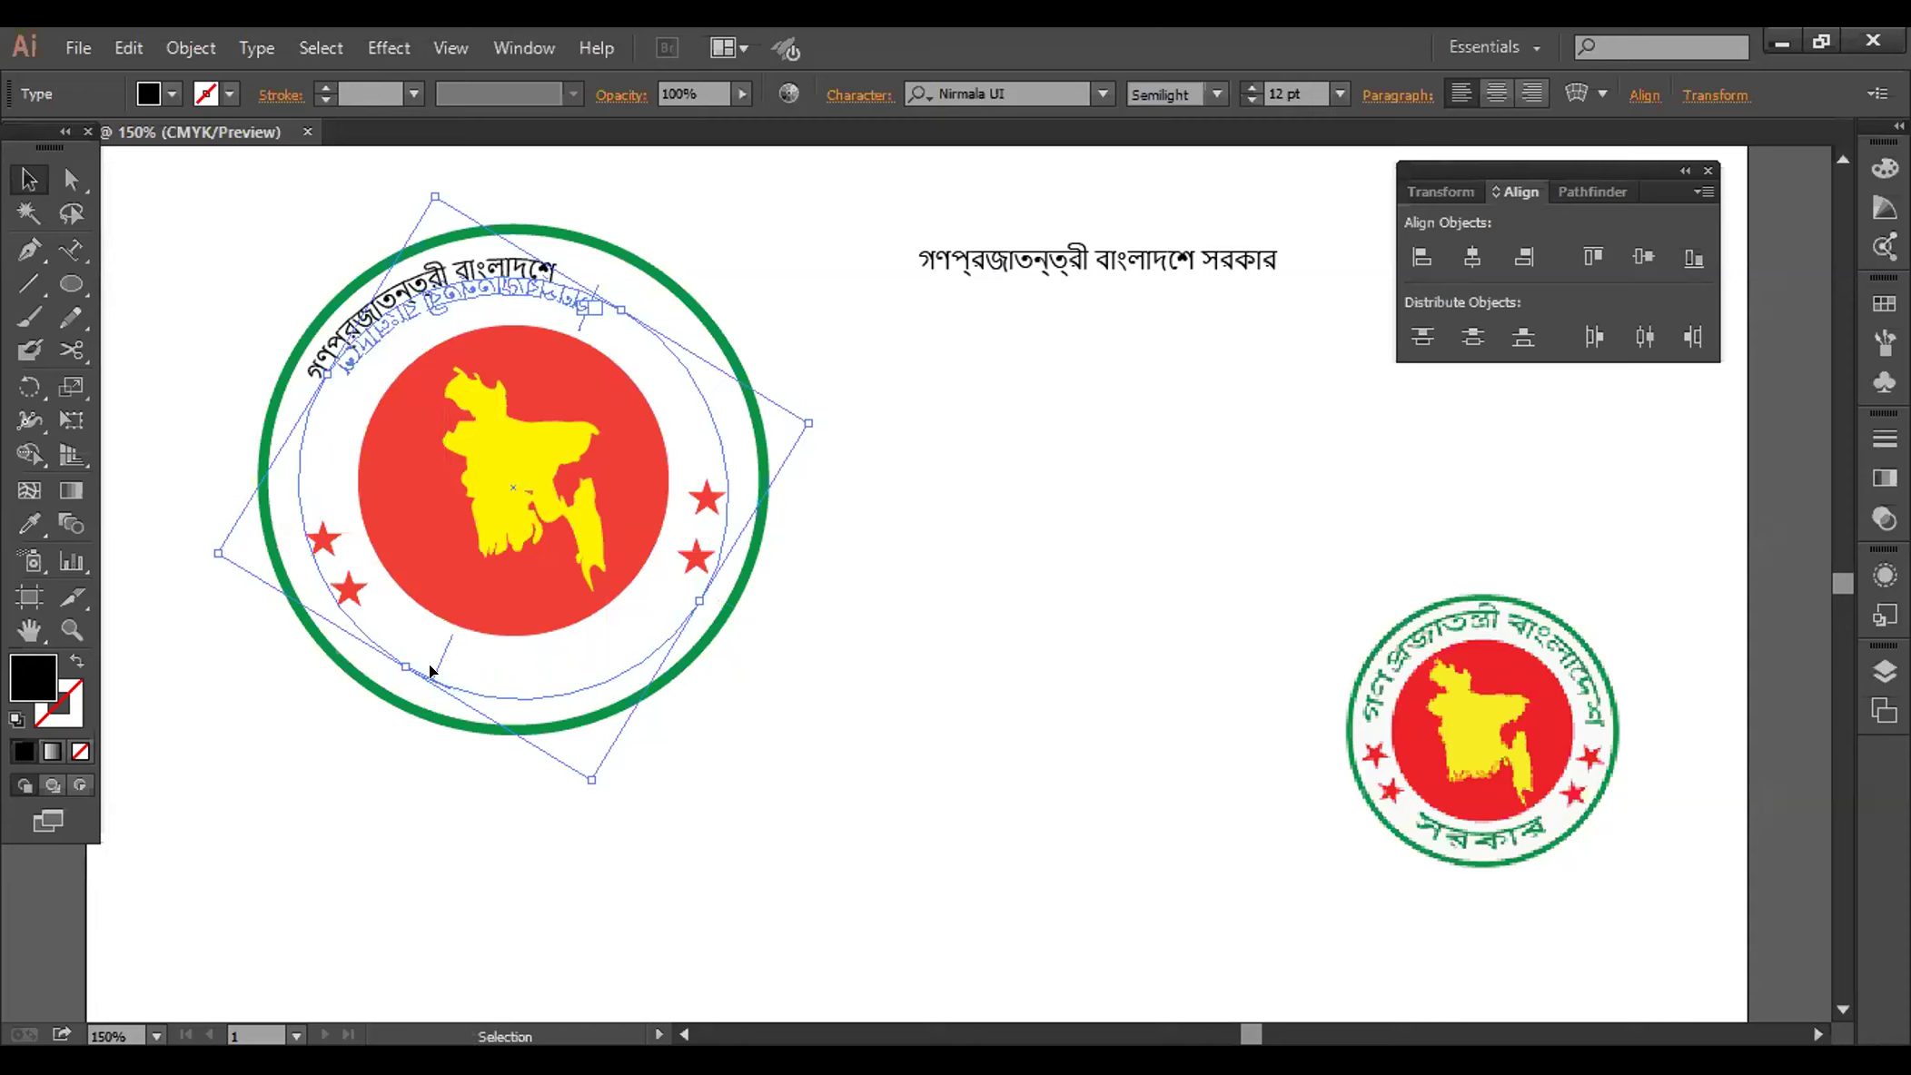
{"action": "left_click_drag", "start_coordinate": [447, 642], "coordinate": [652, 702]}
{"action": "left_click", "coordinate": [653, 702]}
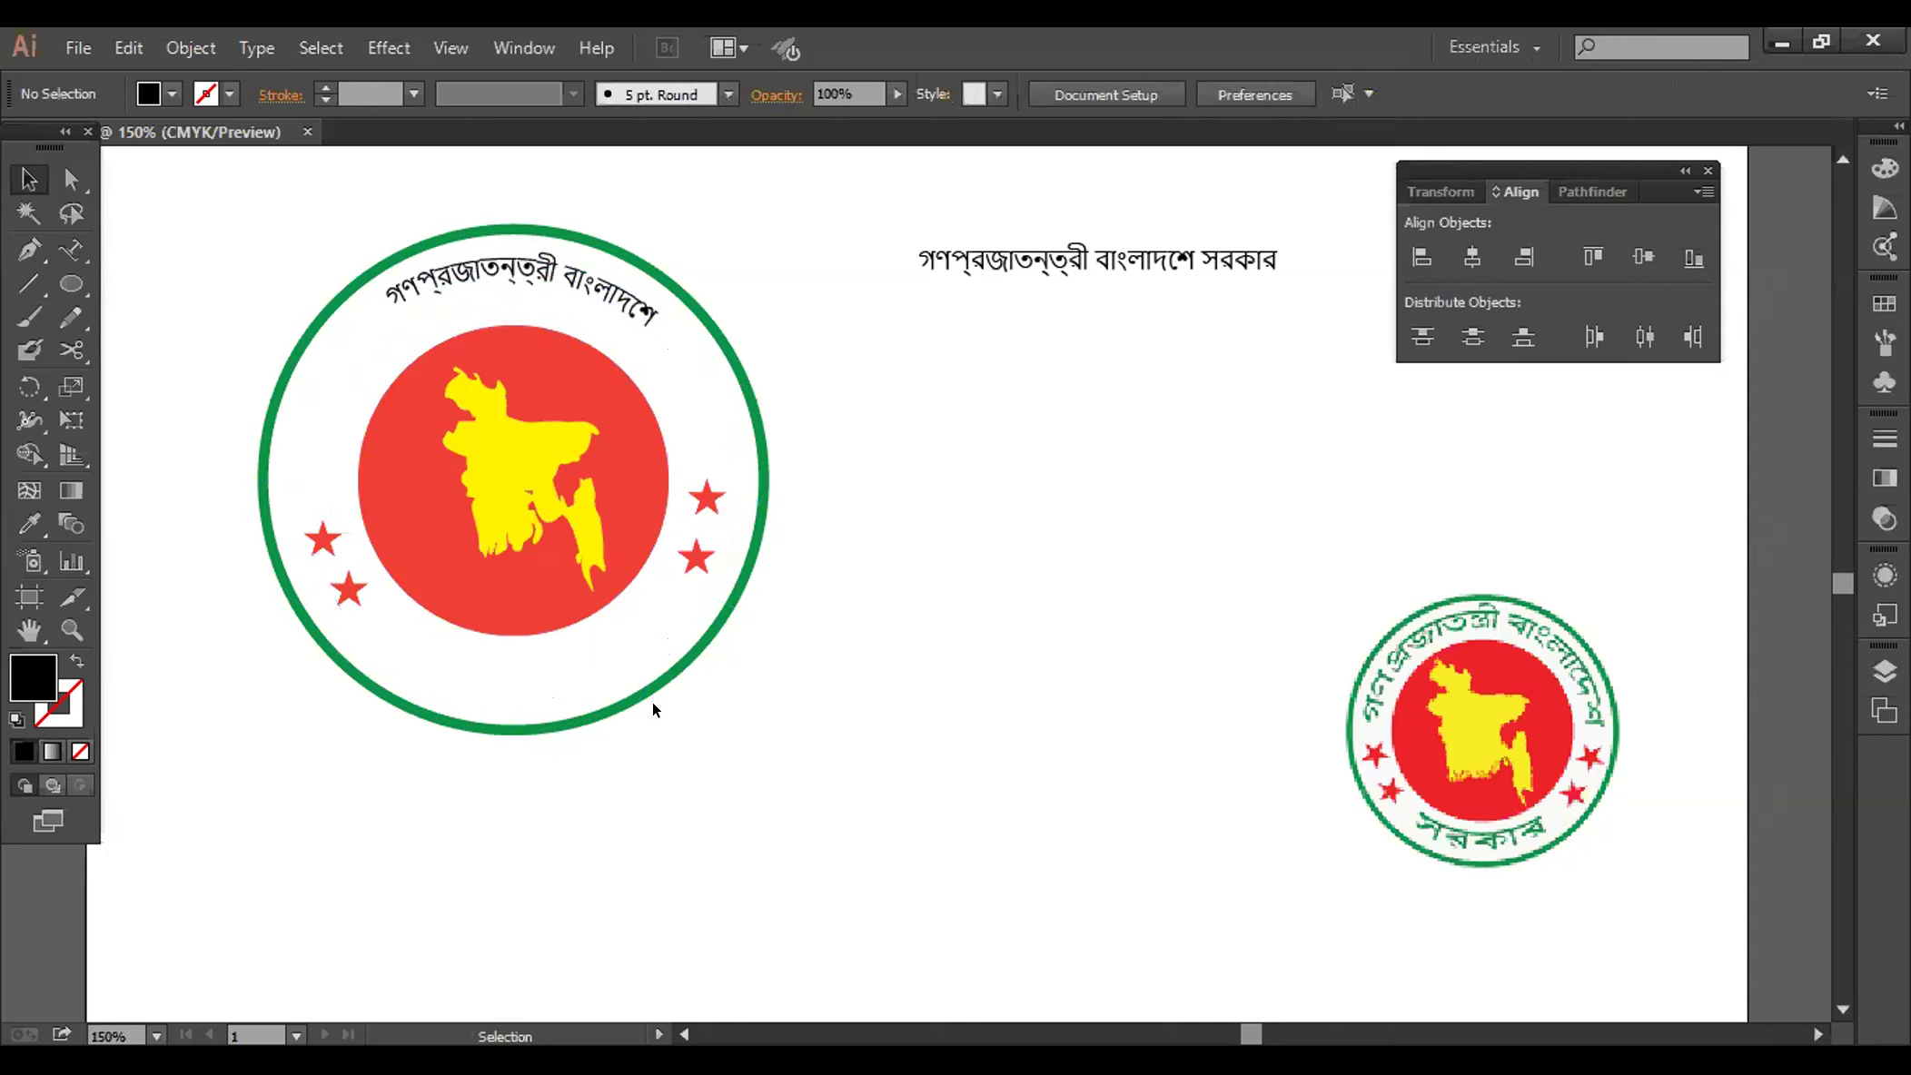
{"action": "left_click", "coordinate": [636, 645]}
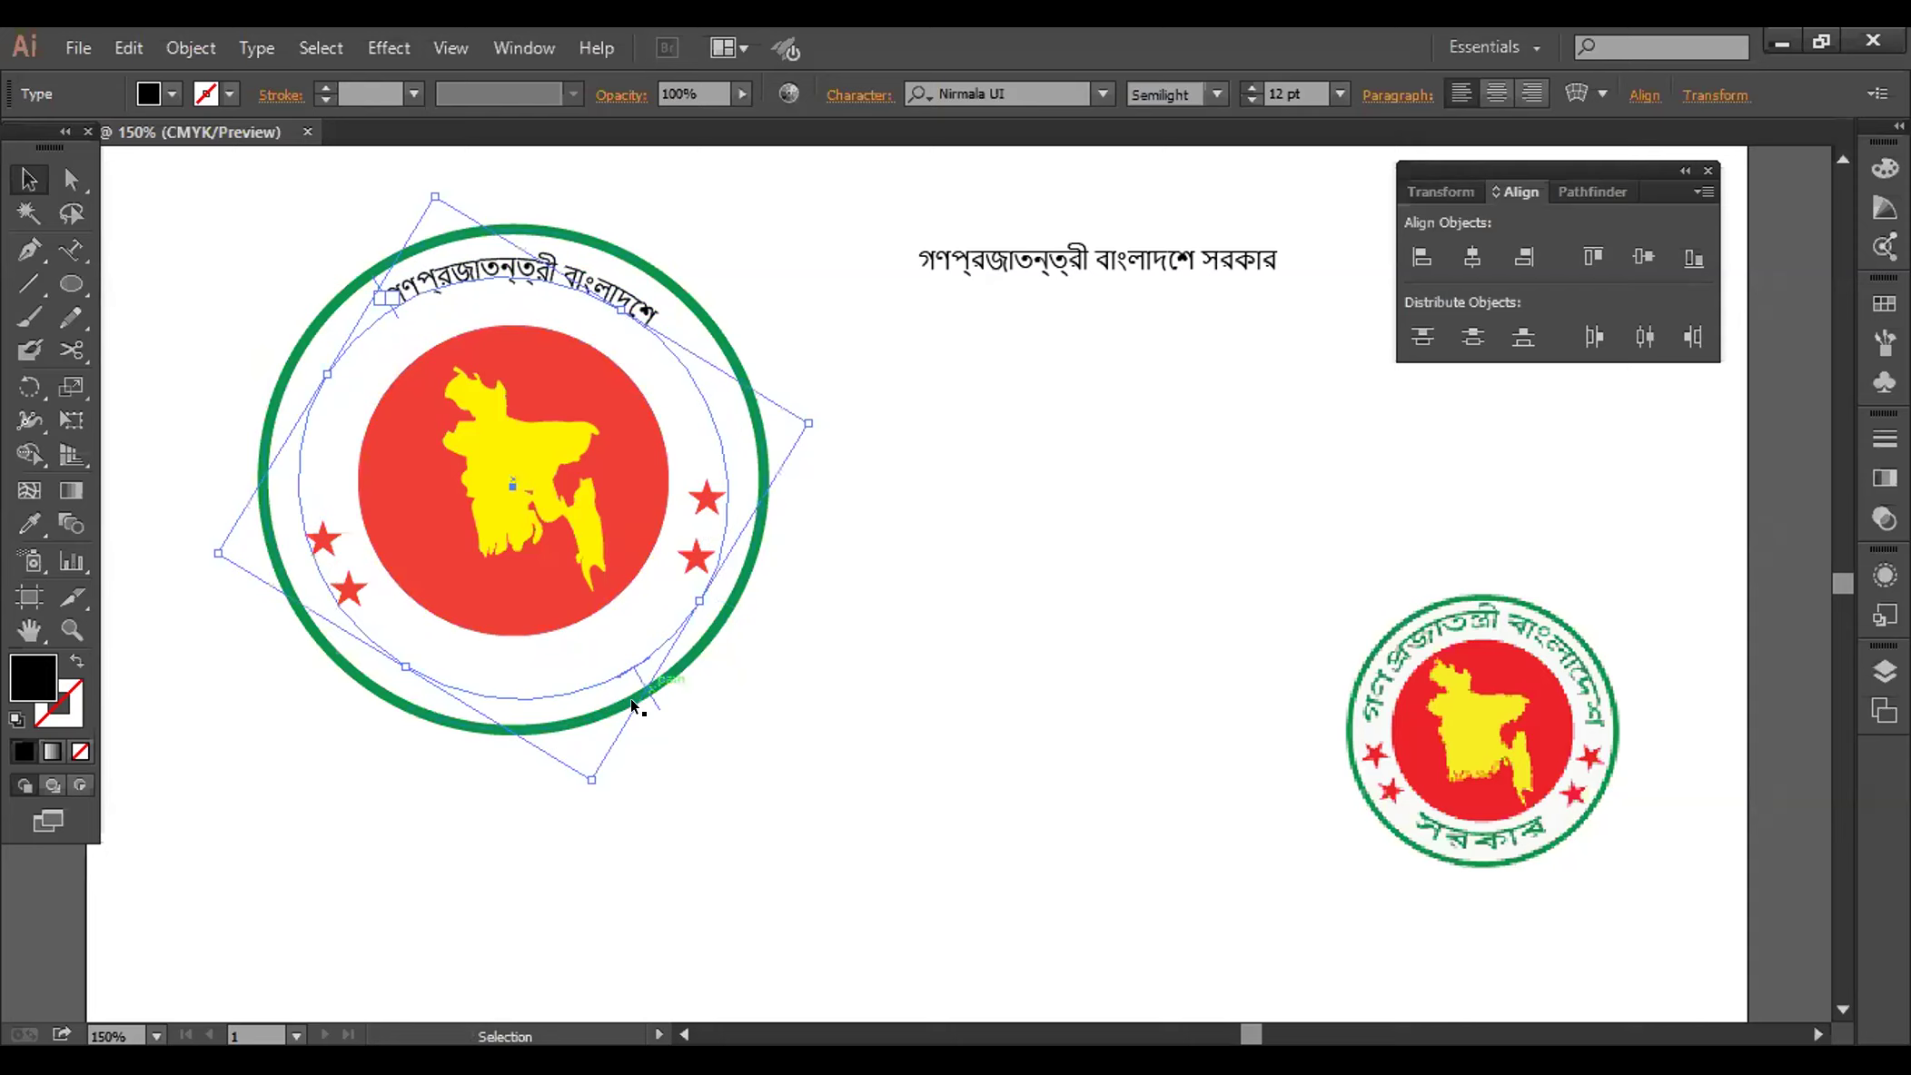
Rotate the curved heading about -28° so it sits evenly across the ring's top
{"action": "left_click_drag", "start_coordinate": [633, 678], "coordinate": [663, 670]}
{"action": "key", "text": "ctrl+z"}
{"action": "key", "text": "ctrl+z"}
{"action": "left_click_drag", "start_coordinate": [422, 192], "coordinate": [735, 224]}
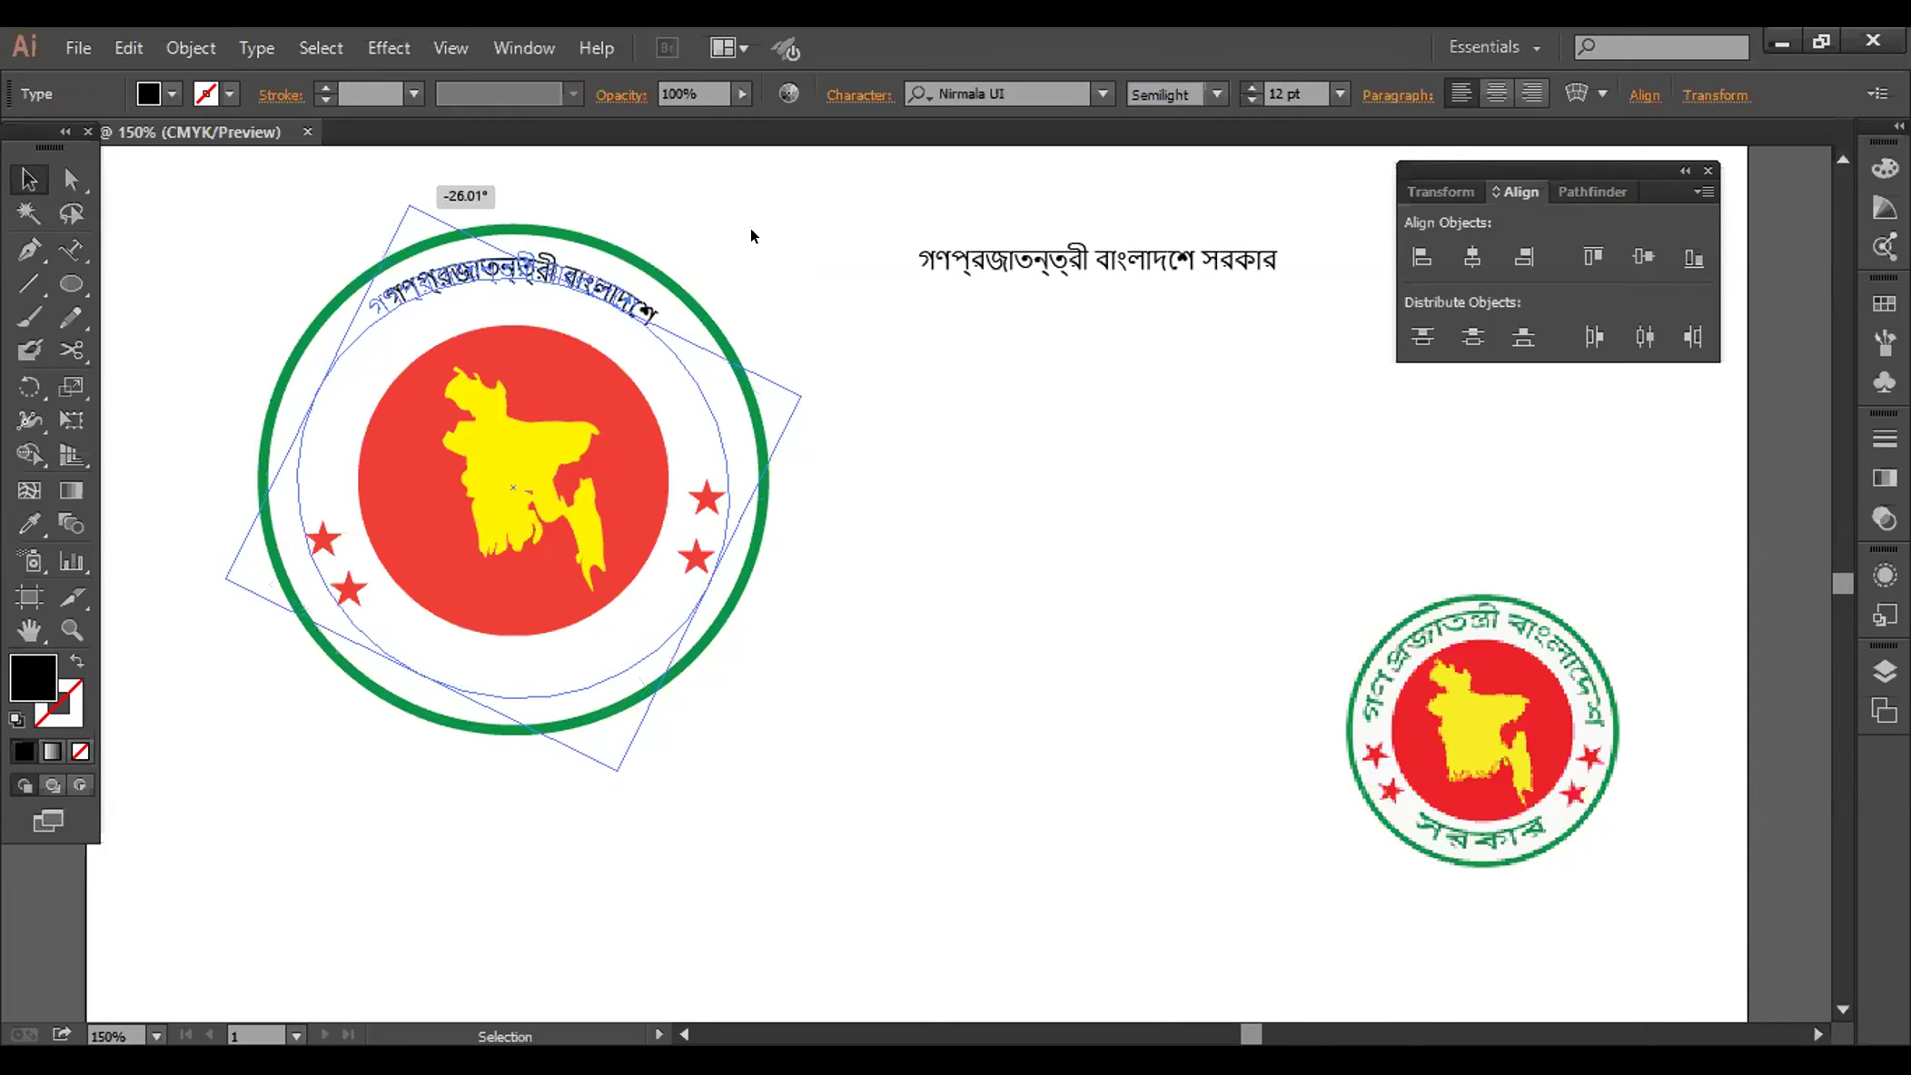
{"action": "left_click", "coordinate": [849, 276]}
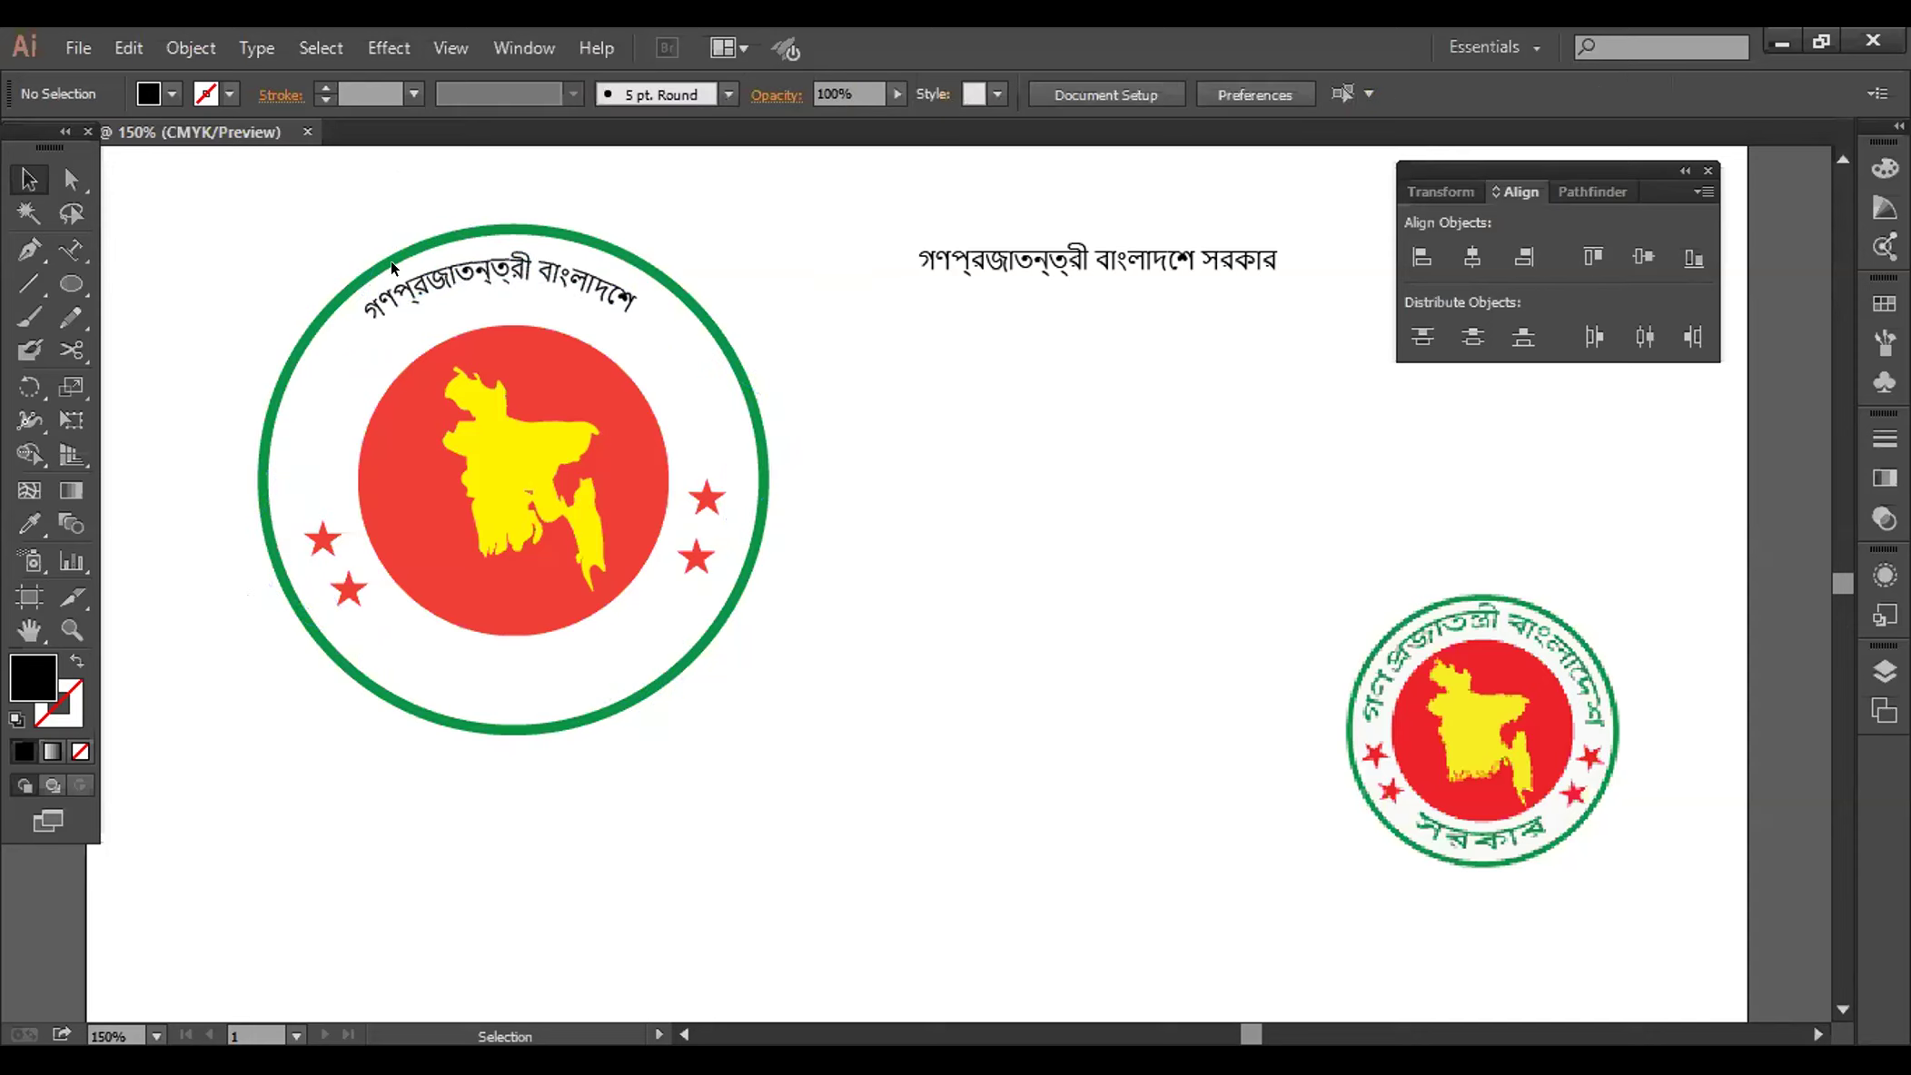
Enter the curved heading's path text, check its context options, then reselect the heading
{"action": "left_click", "coordinate": [71, 249]}
{"action": "left_click", "coordinate": [464, 689]}
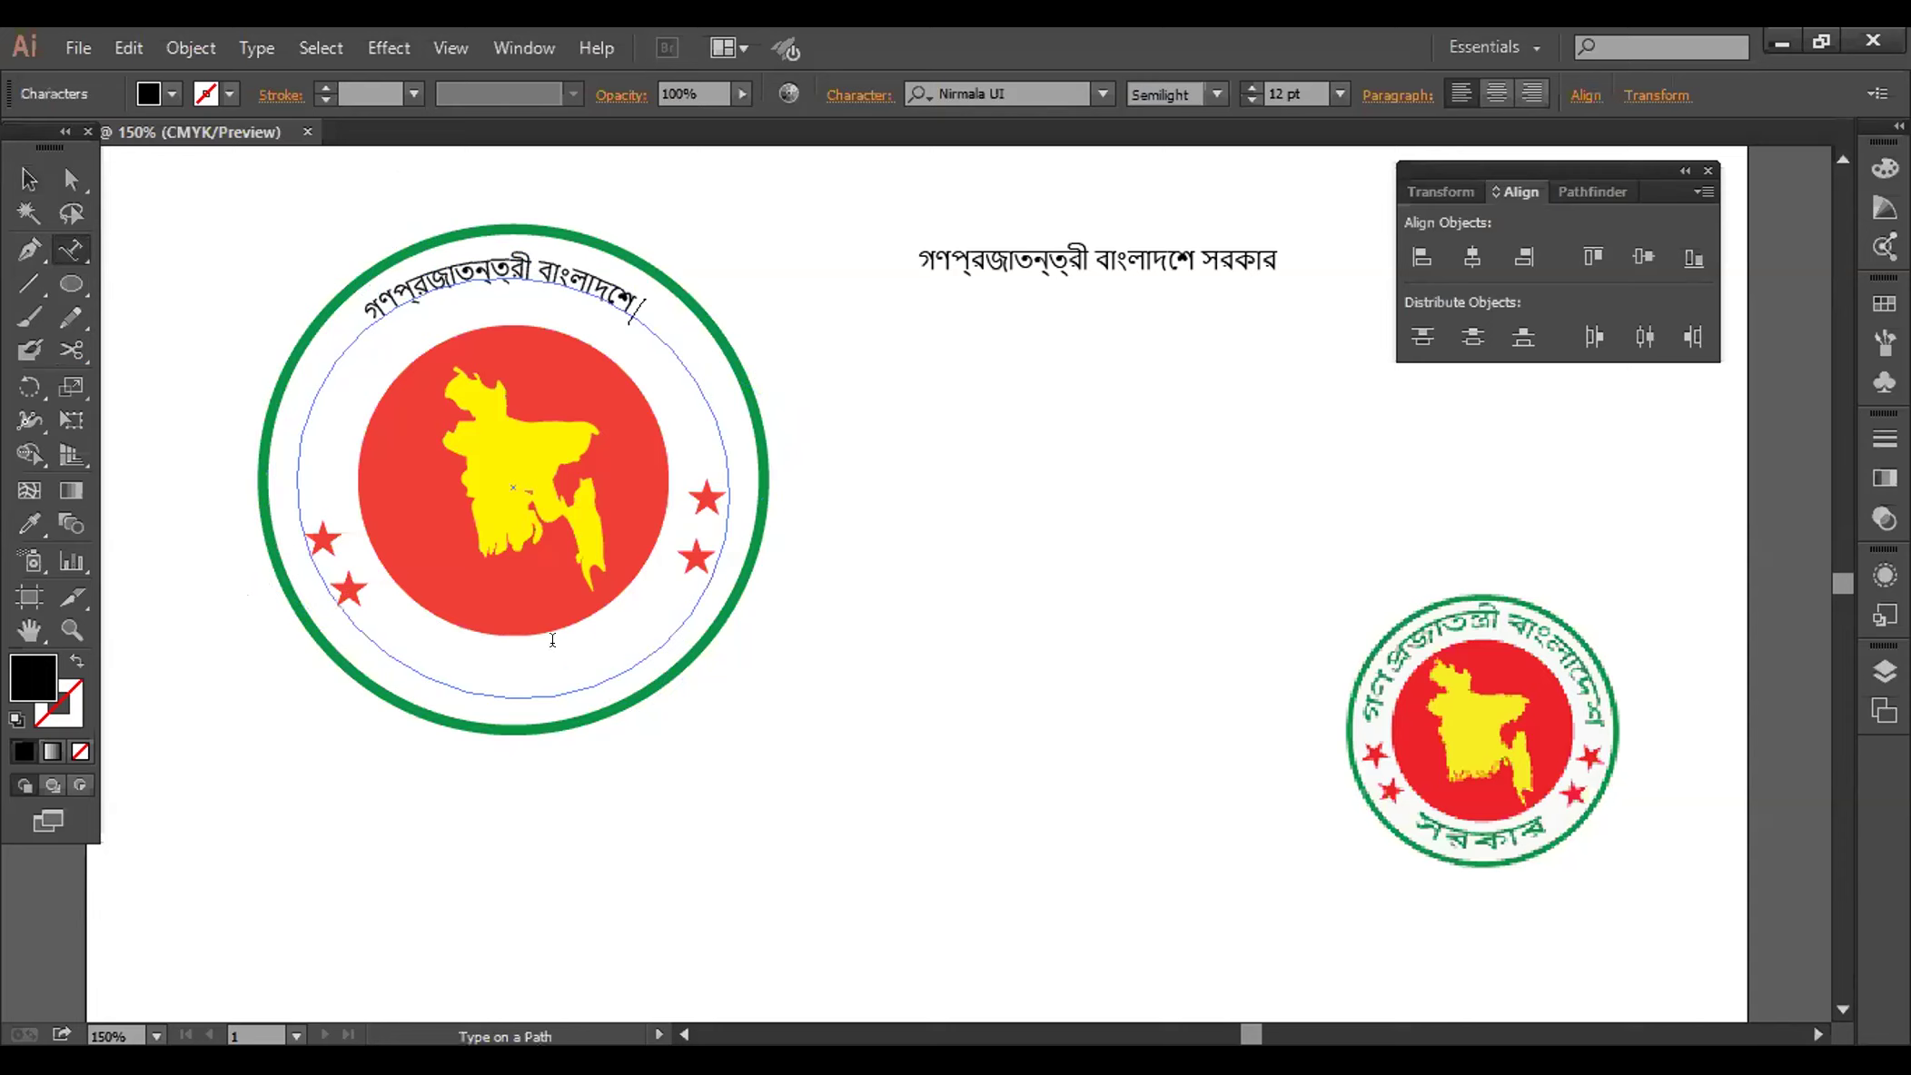
{"action": "right_click", "coordinate": [484, 717]}
{"action": "key", "text": "Escape"}
{"action": "left_click", "coordinate": [29, 179]}
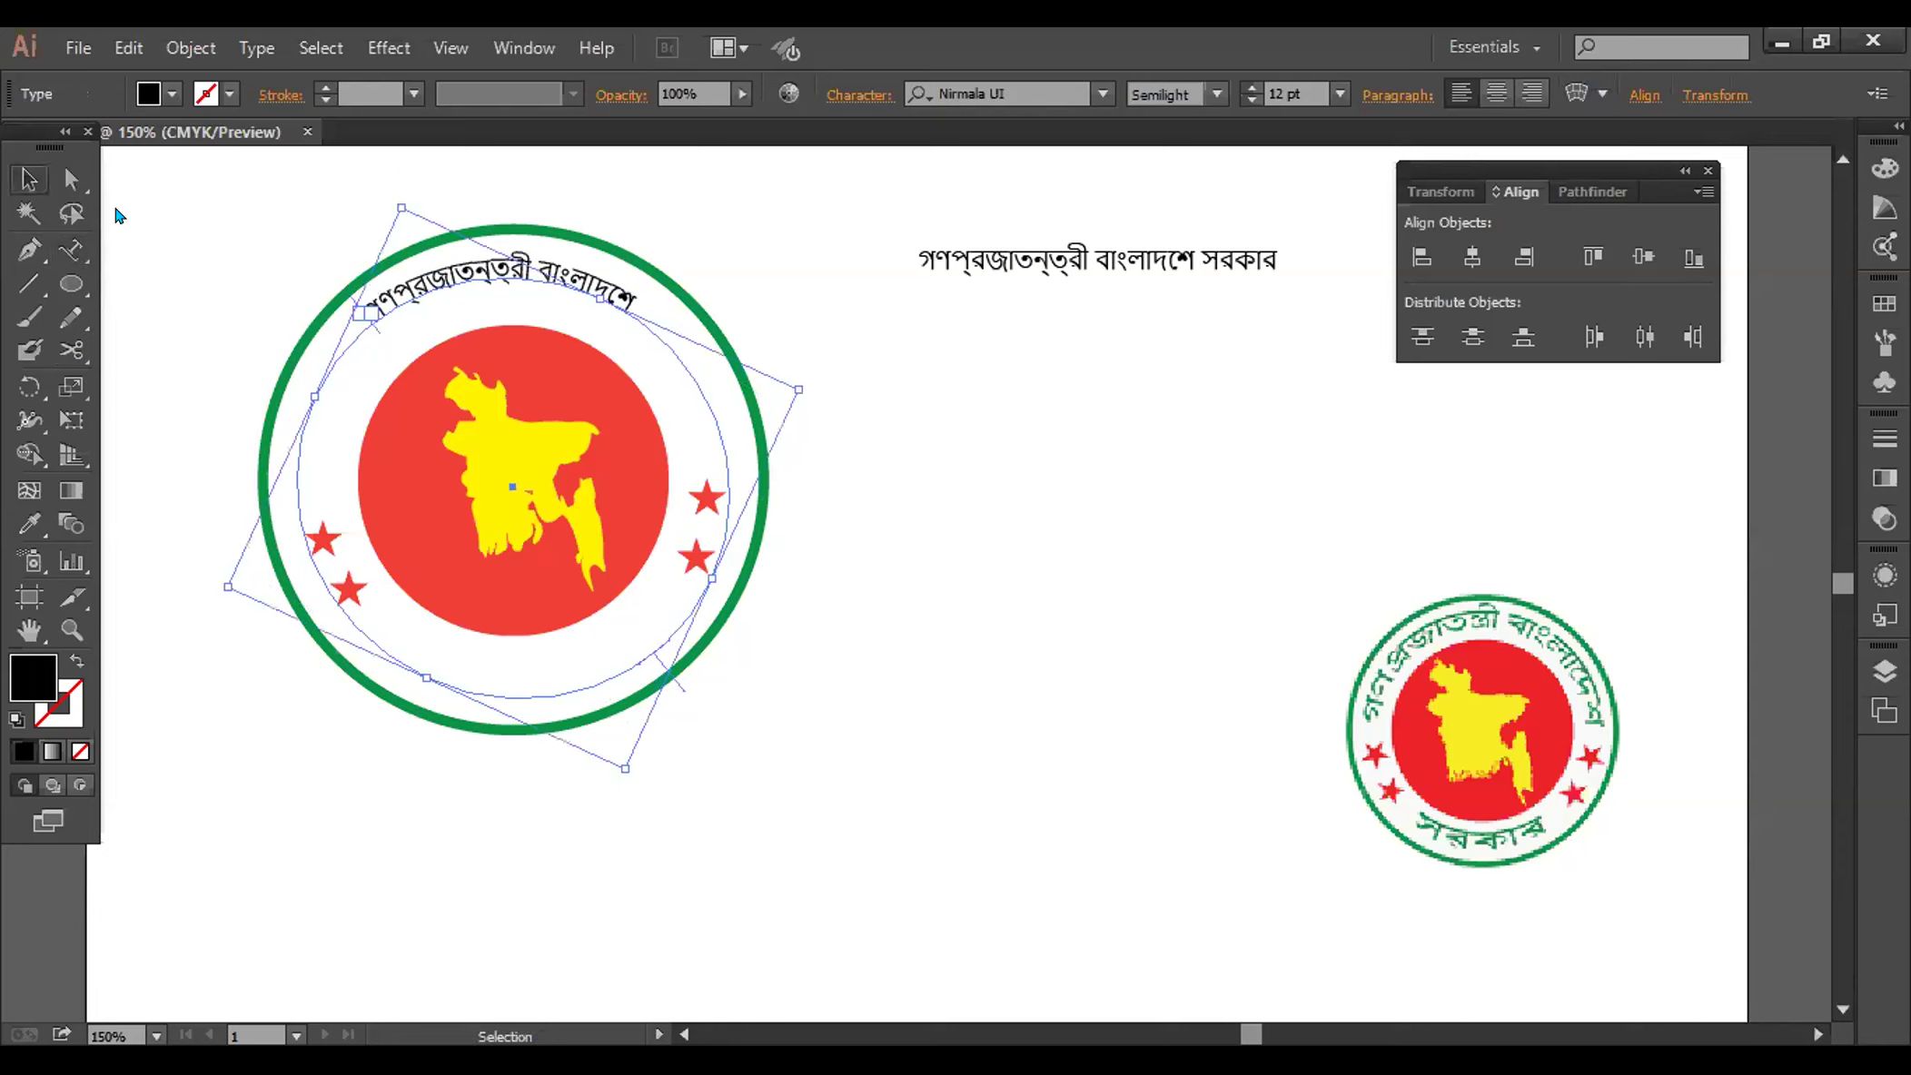
{"action": "left_click", "coordinate": [624, 340]}
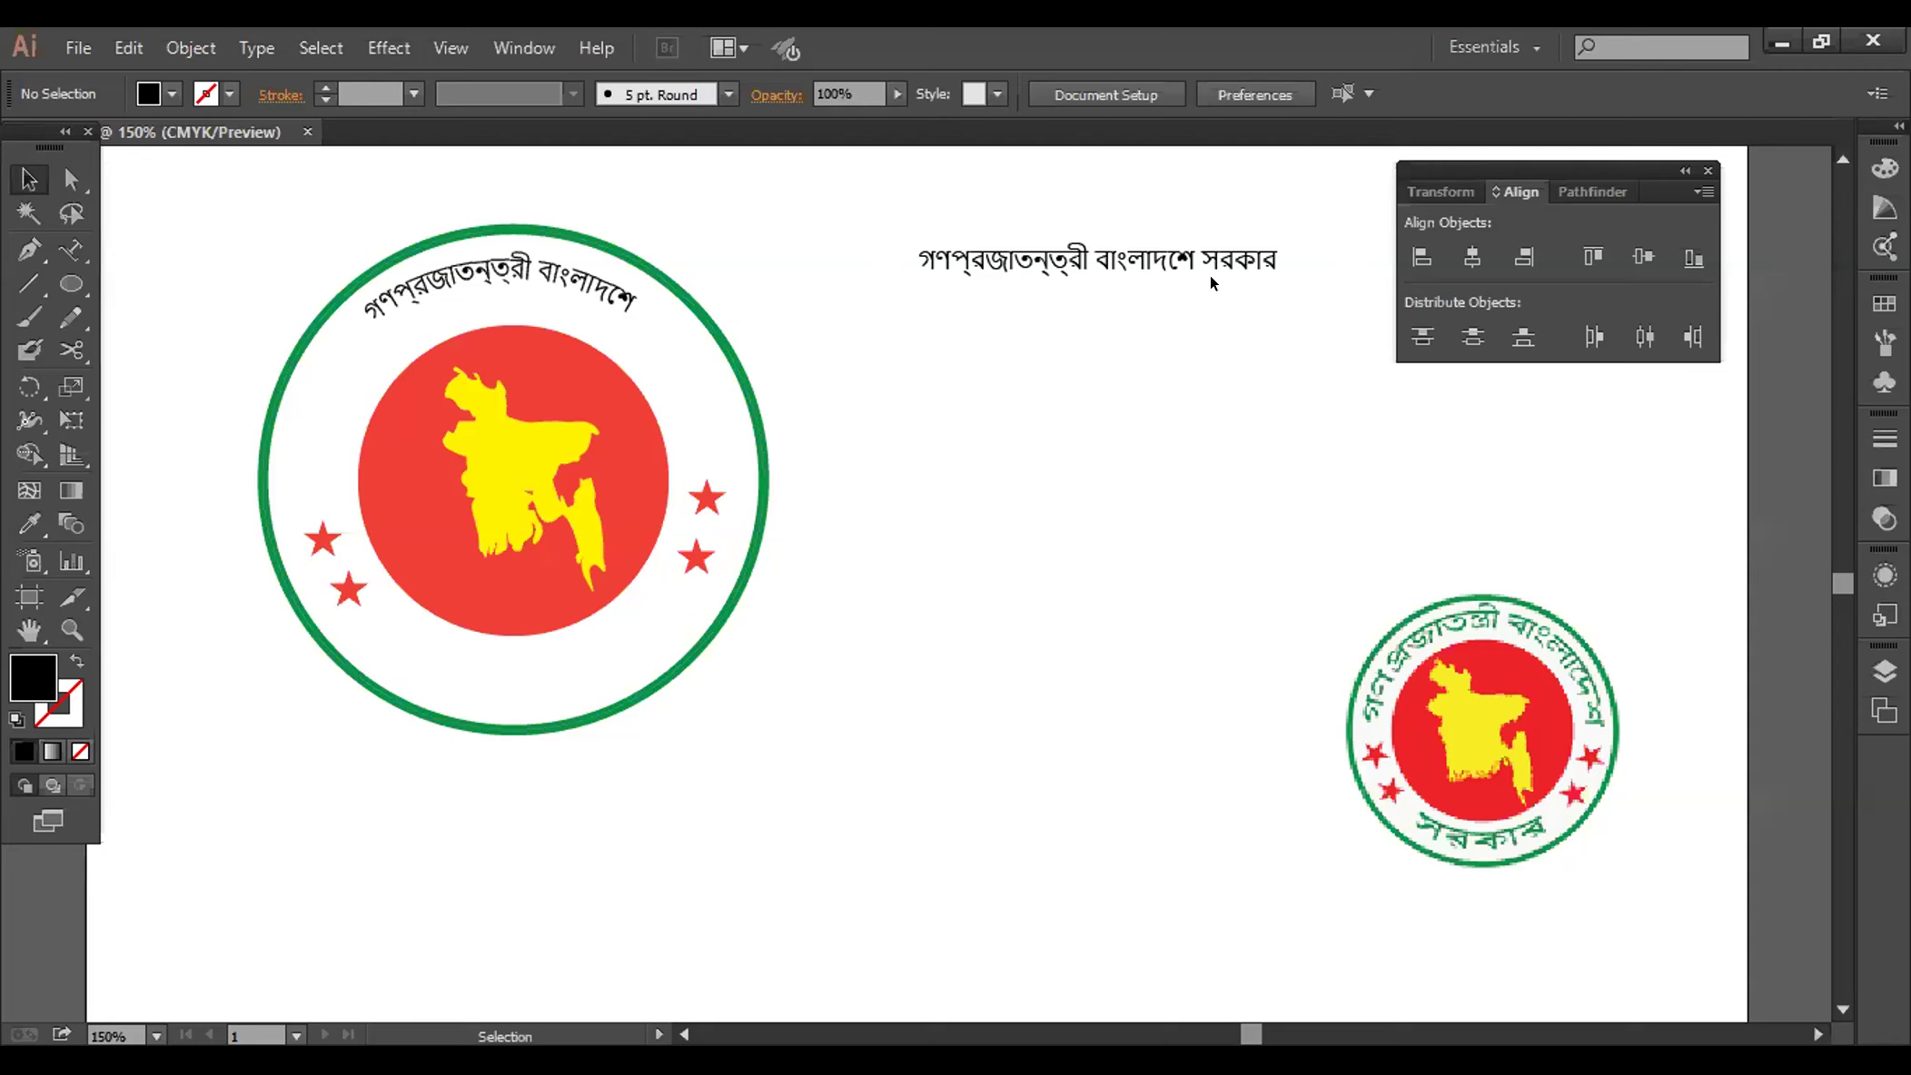
{"action": "left_click", "coordinate": [538, 688]}
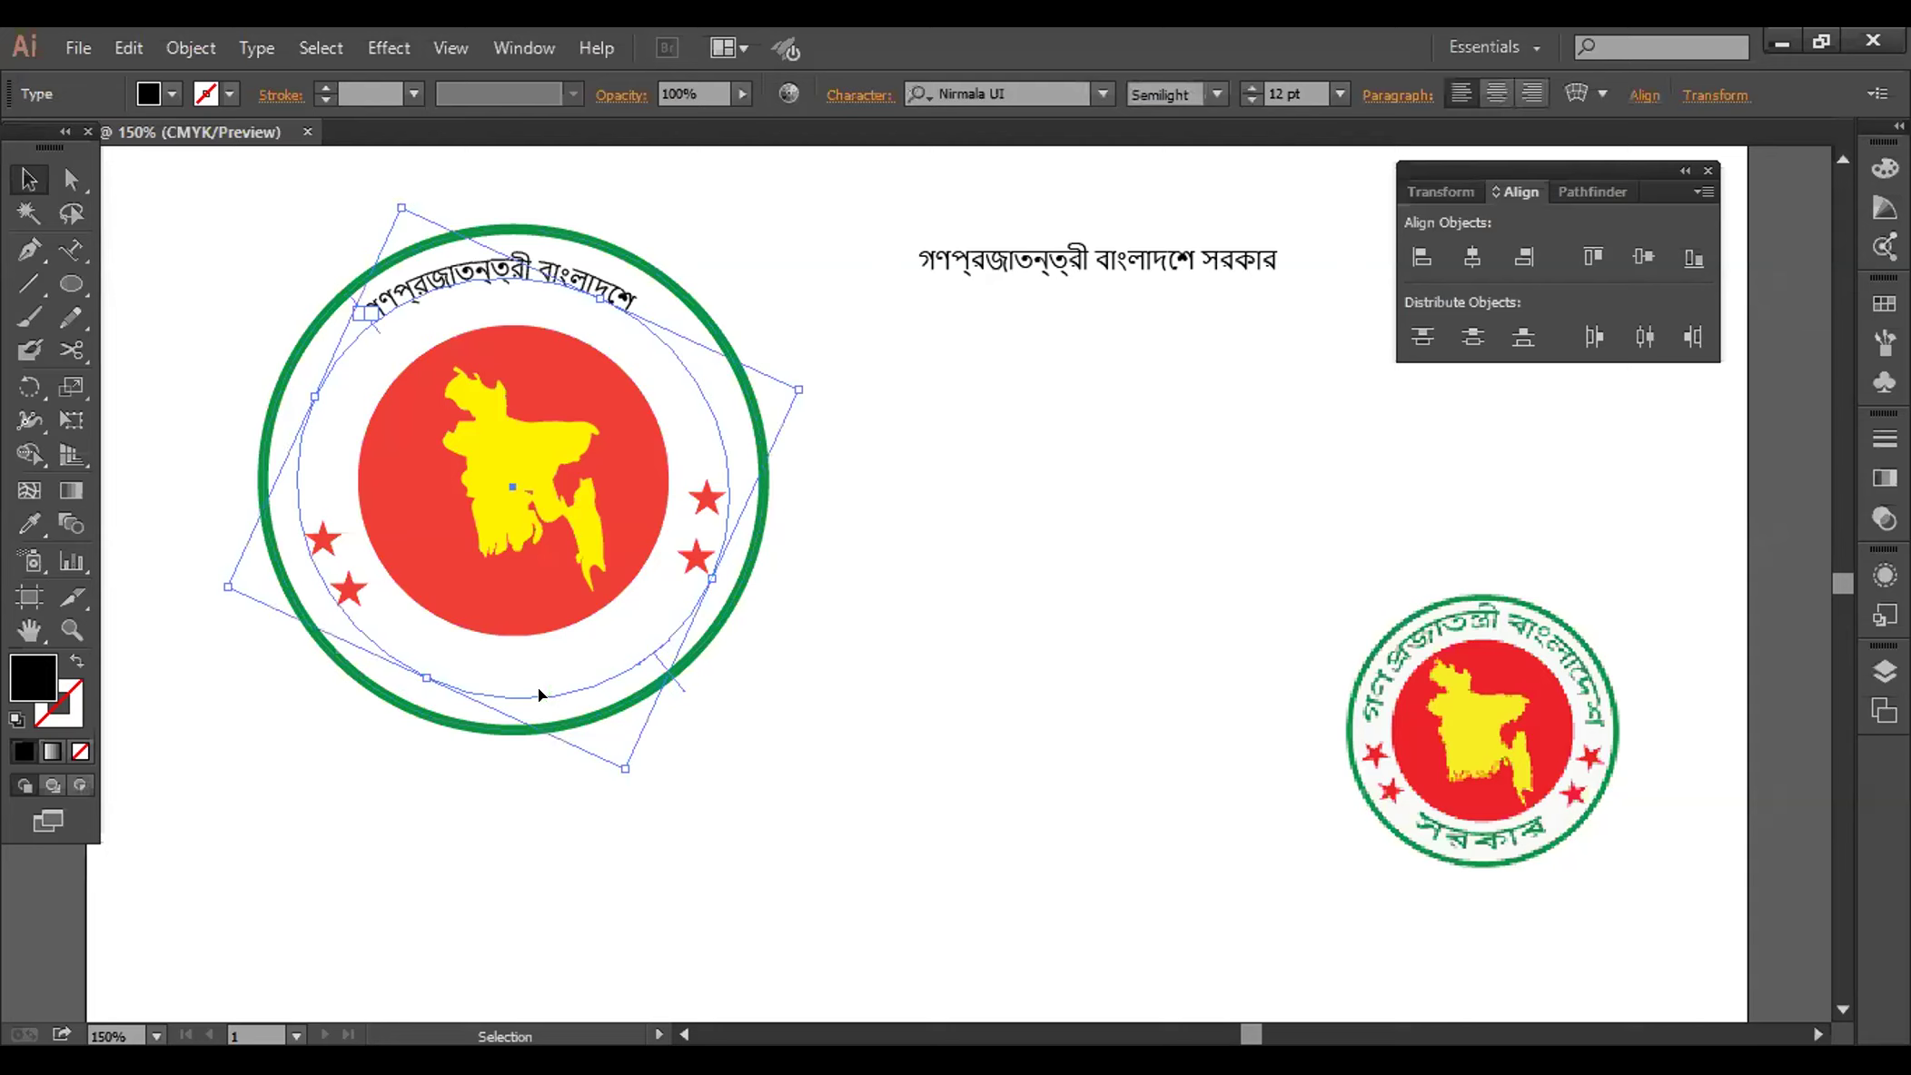
Move the straight Bengali heading line slightly up and to the left
{"action": "left_click", "coordinate": [1254, 254]}
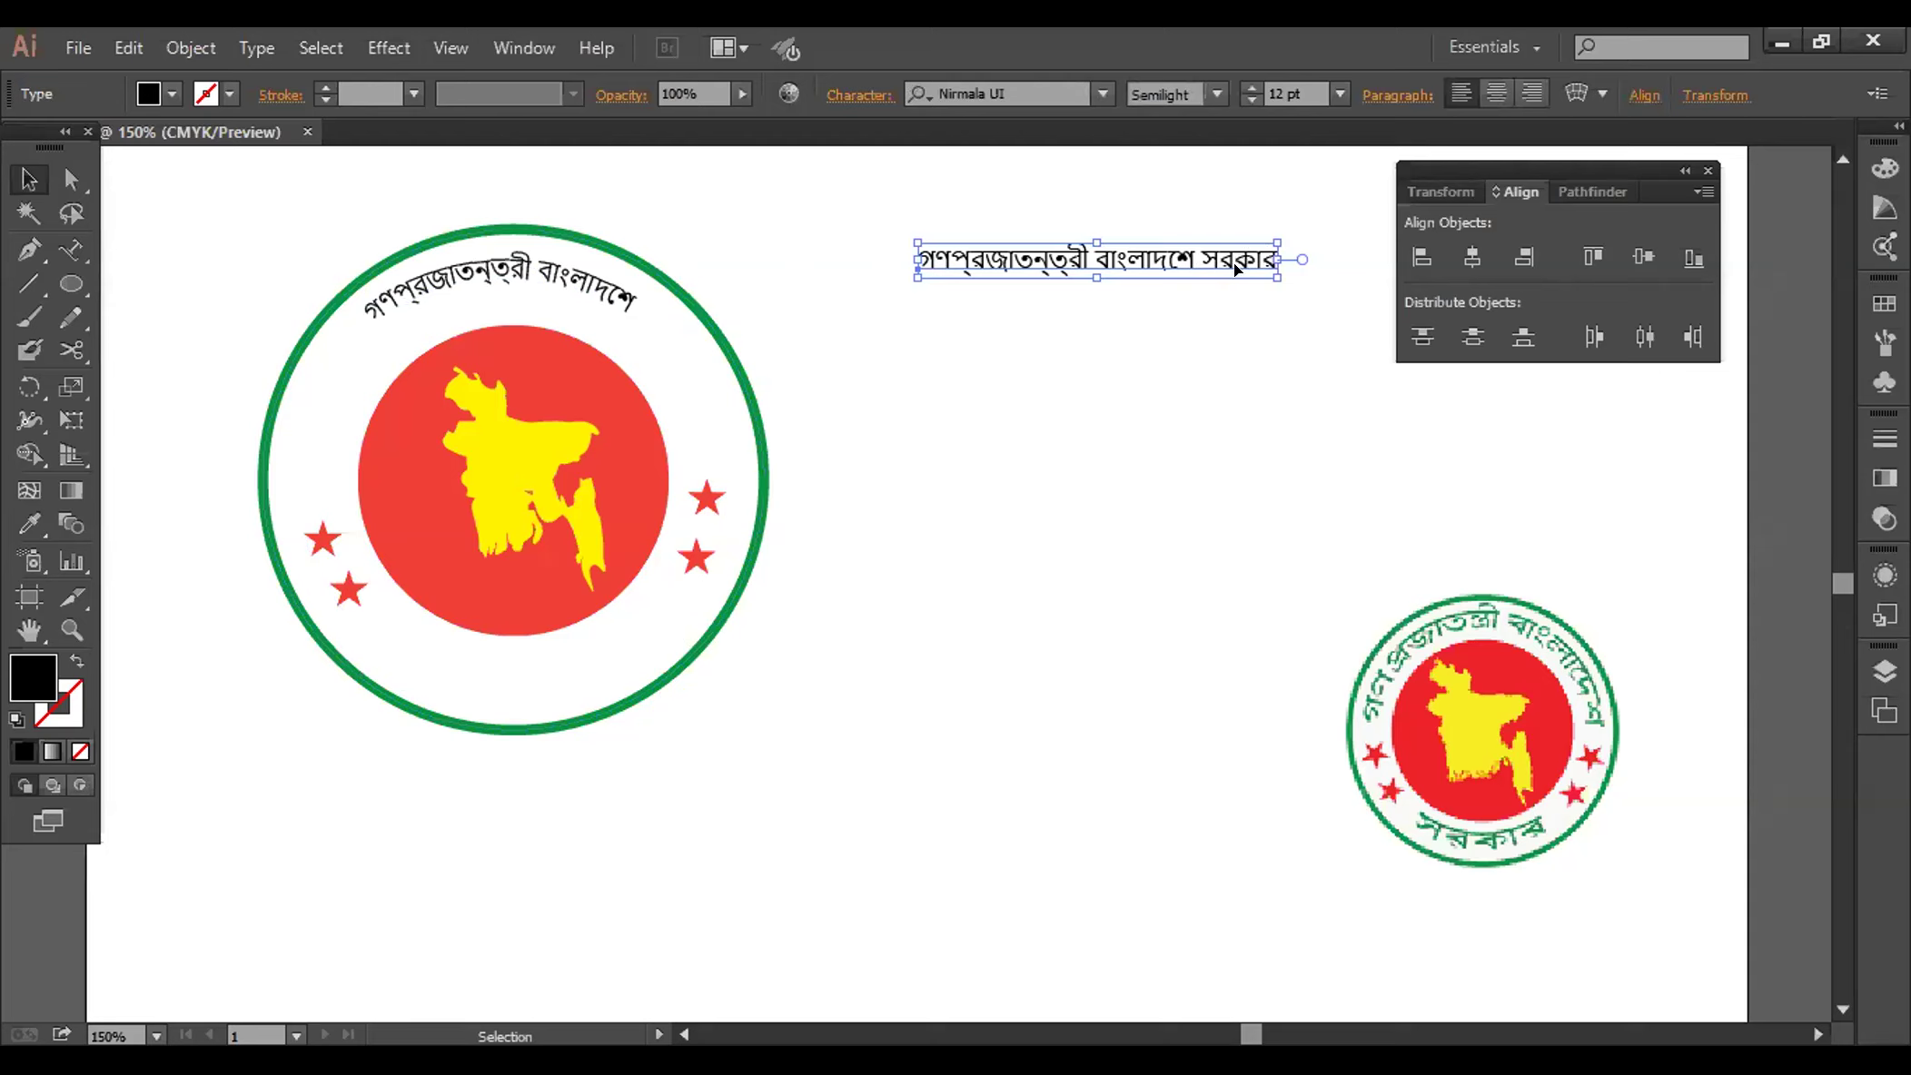
{"action": "key", "text": "ctrl+shift+a"}
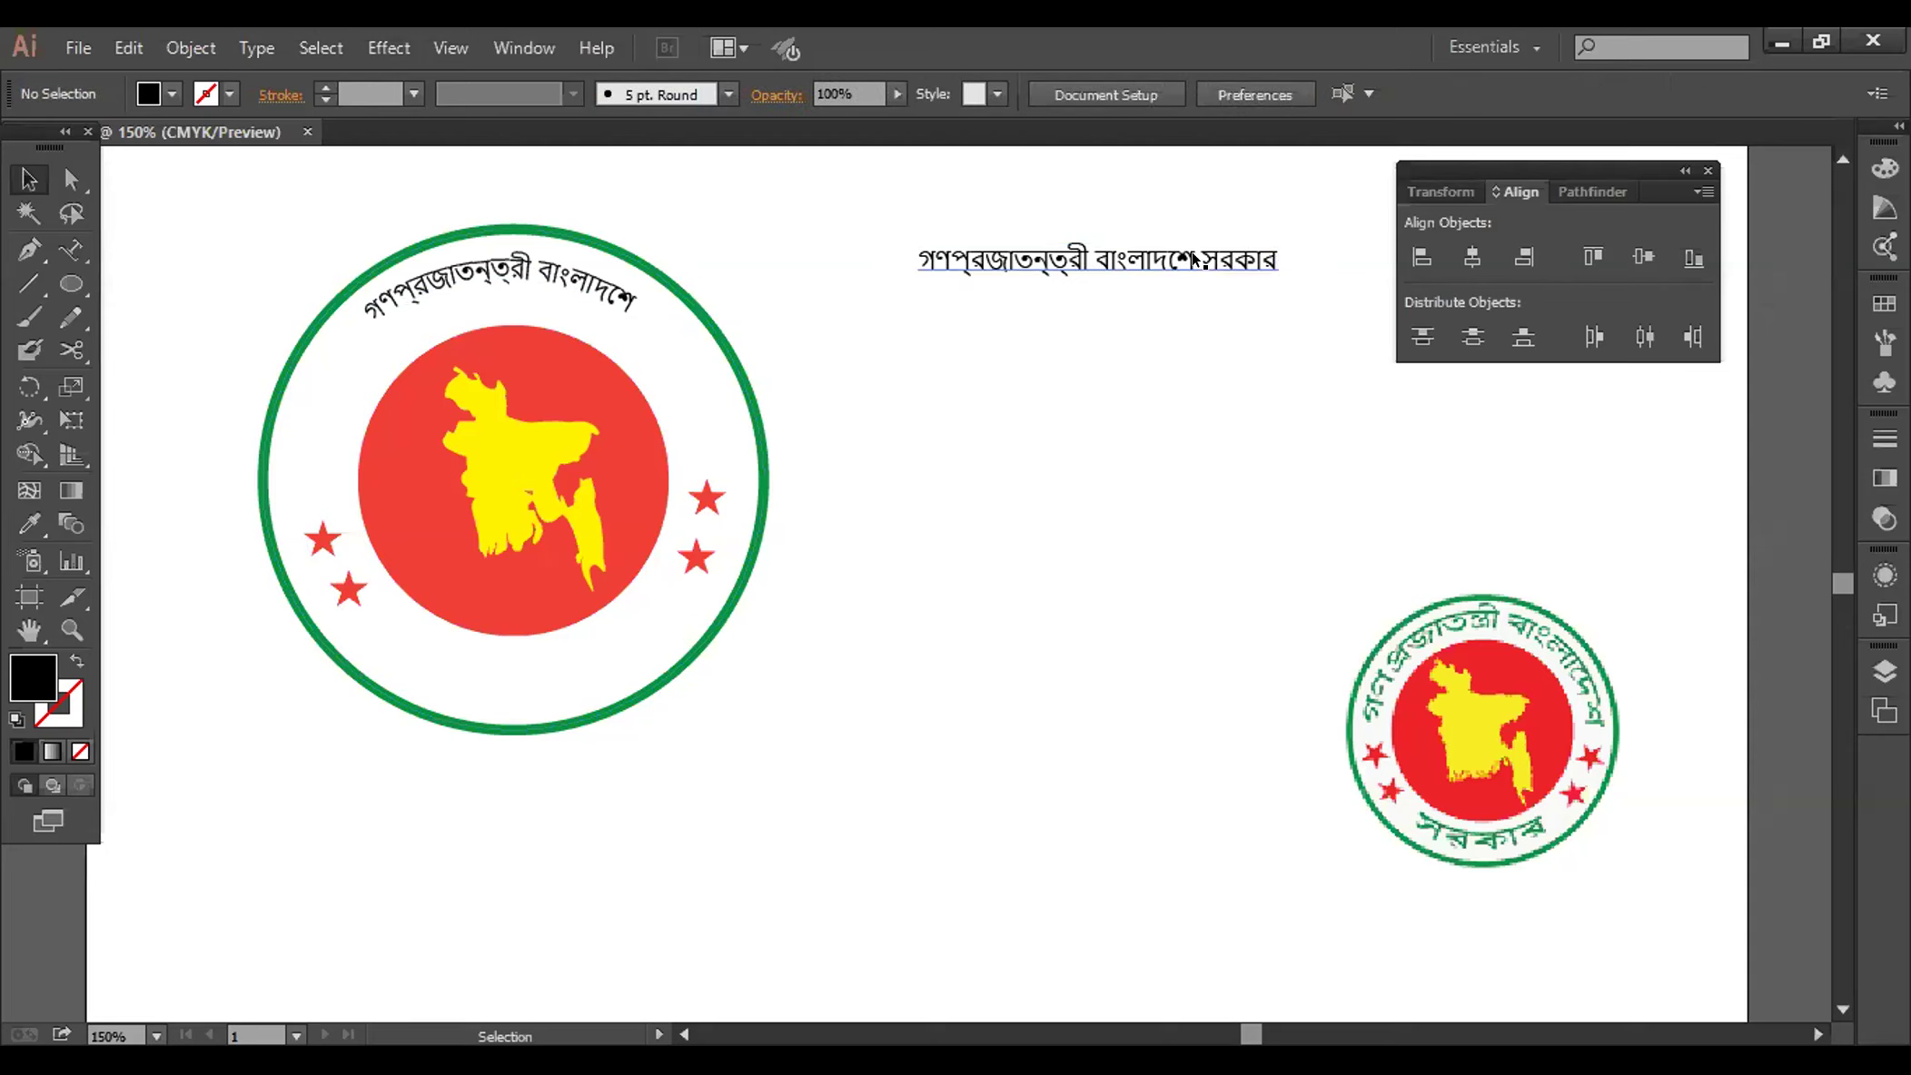
{"action": "mouse_move", "coordinate": [1192, 259]}
{"action": "left_mouse_down"}
{"action": "mouse_move", "coordinate": [1192, 237]}
{"action": "mouse_move", "coordinate": [1164, 233]}
{"action": "left_mouse_up"}
{"action": "key", "text": "ctrl+shift+a"}
{"action": "key", "text": "ctrl+alt+["}
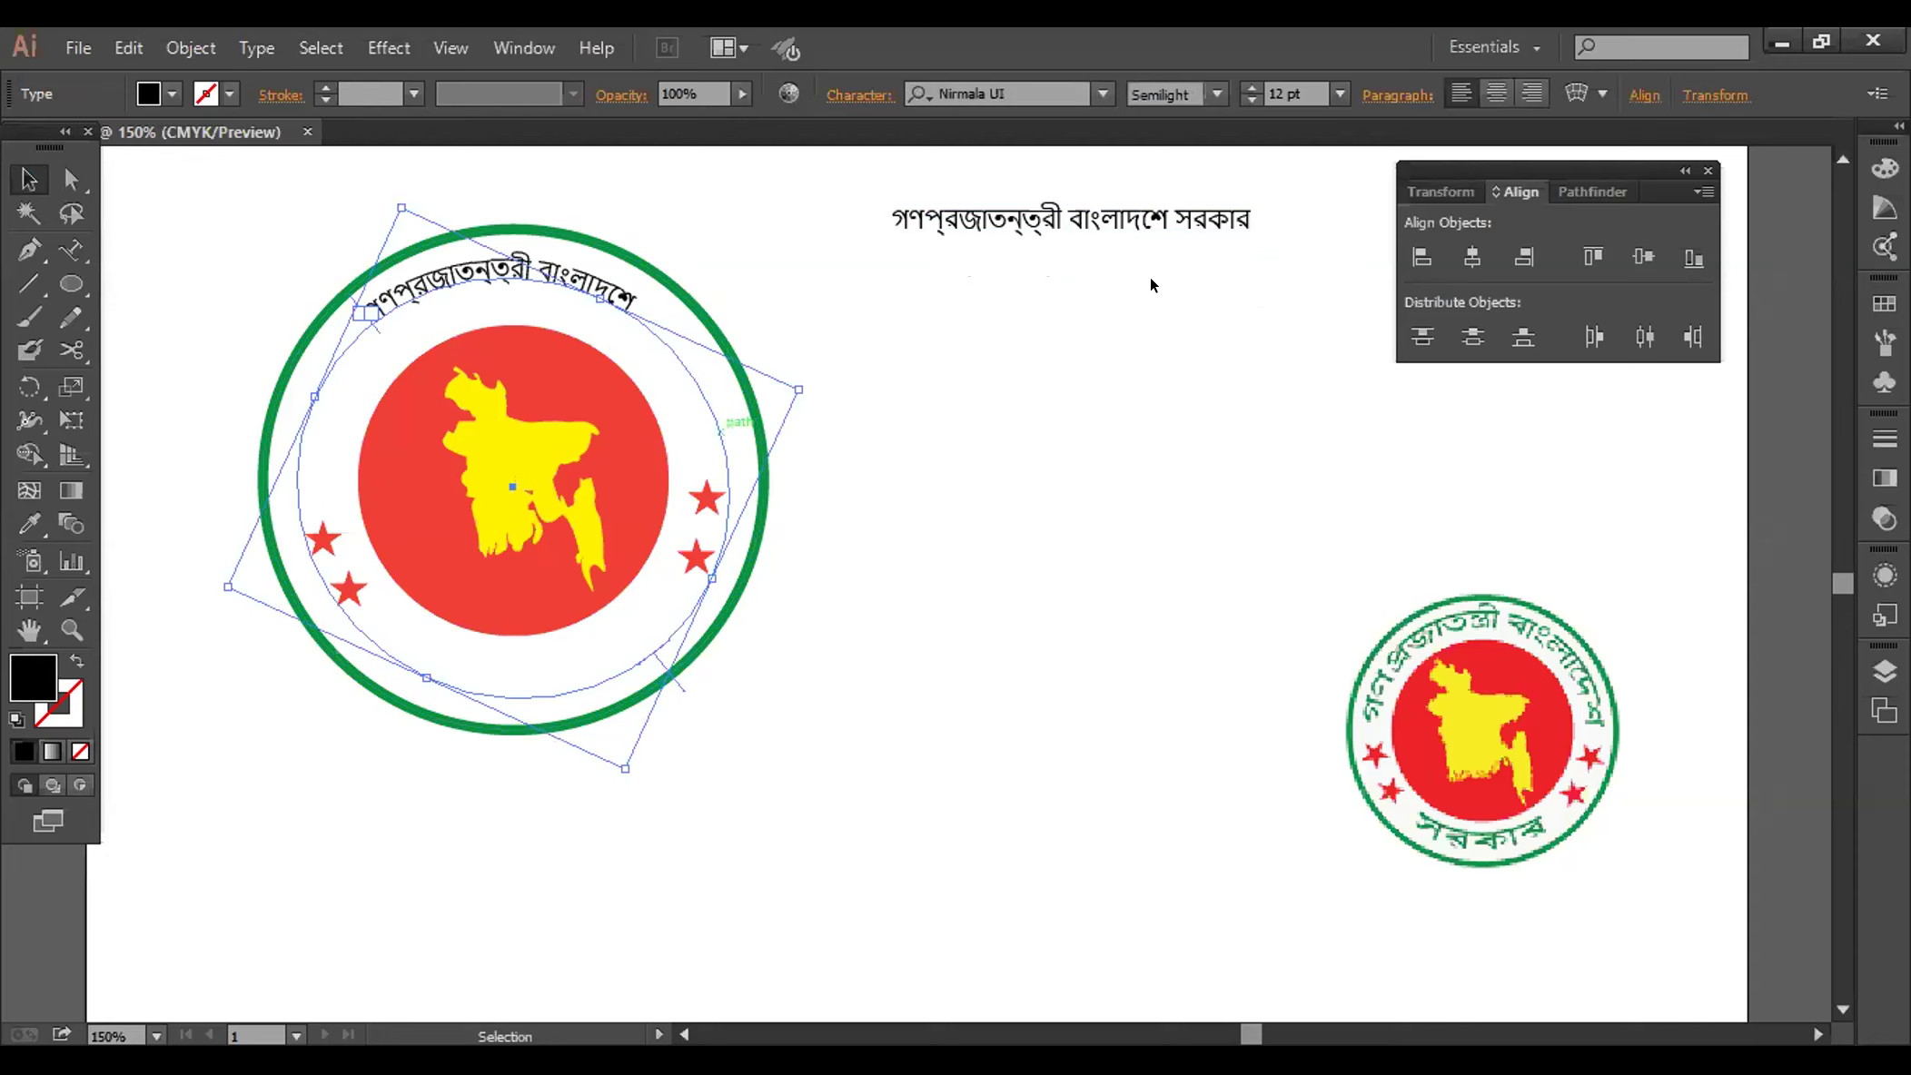
{"action": "key", "text": "a"}
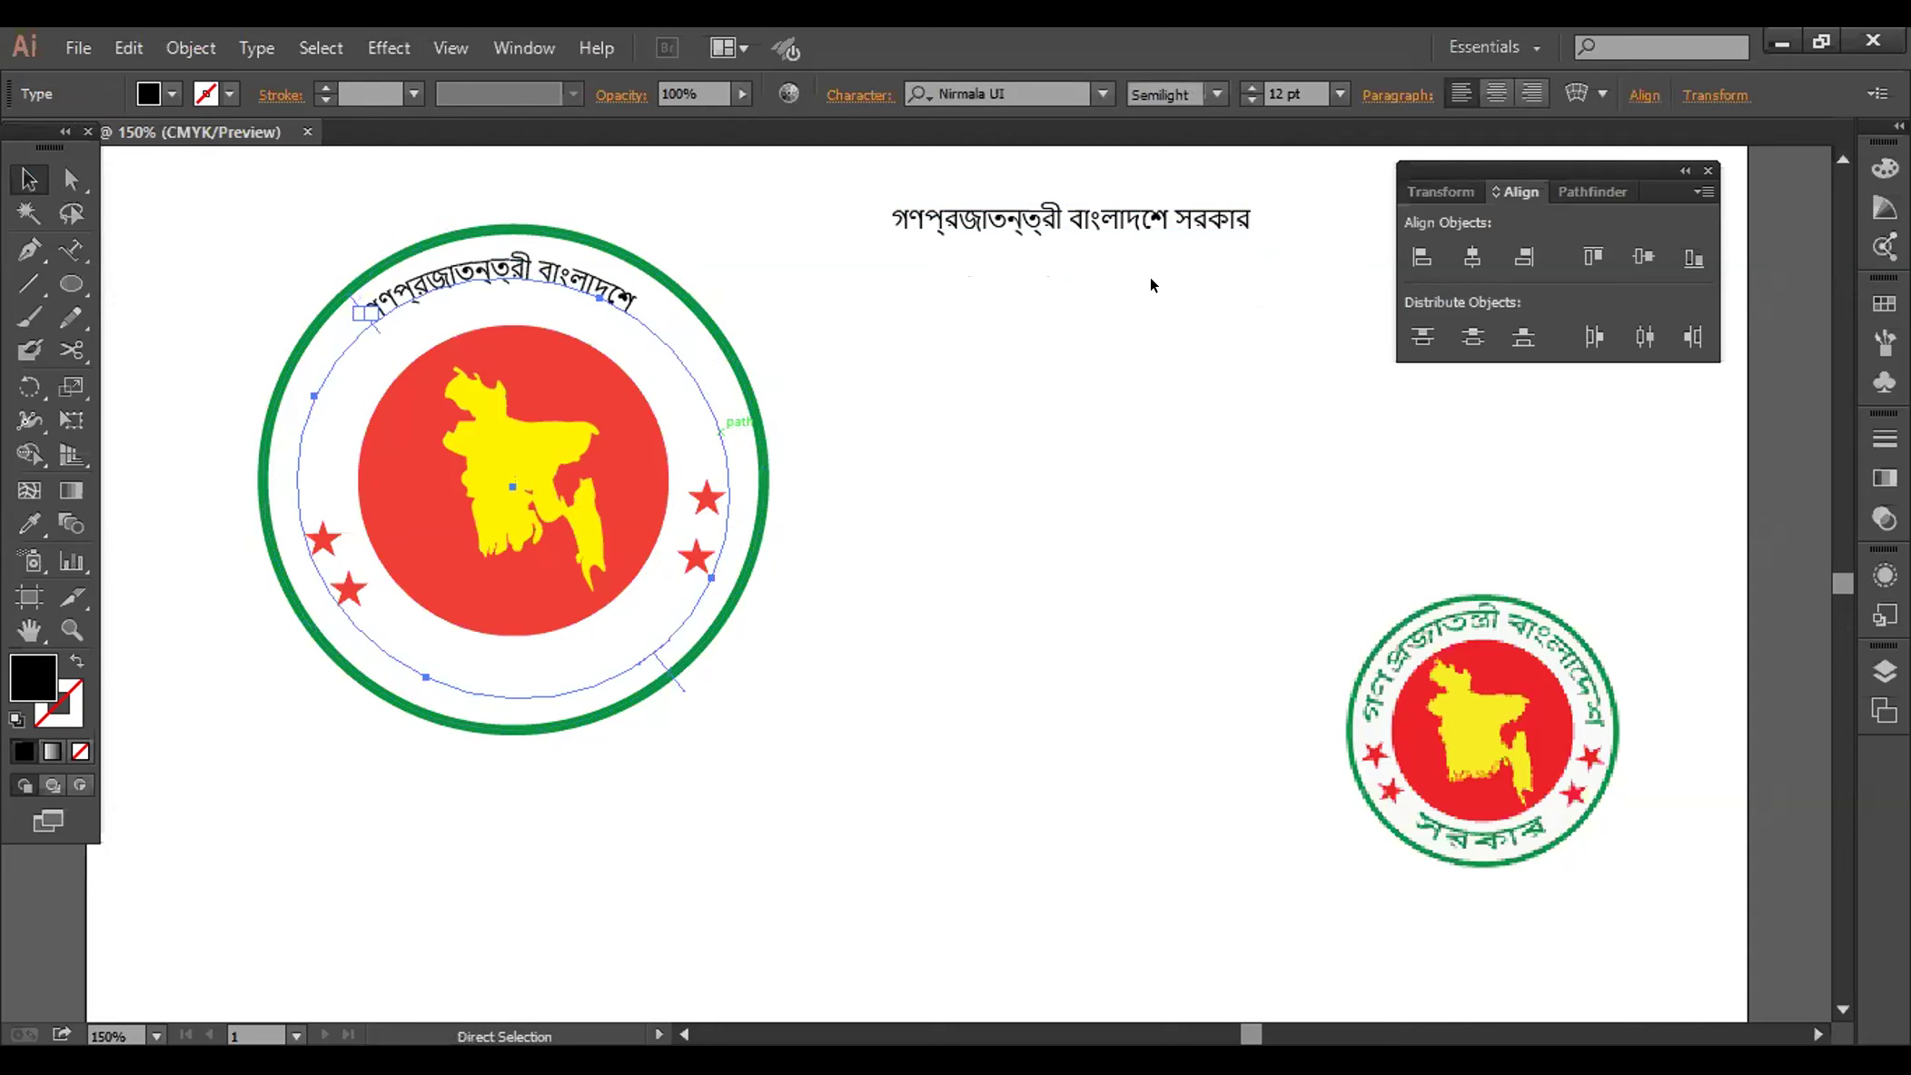
{"action": "key", "text": "v"}
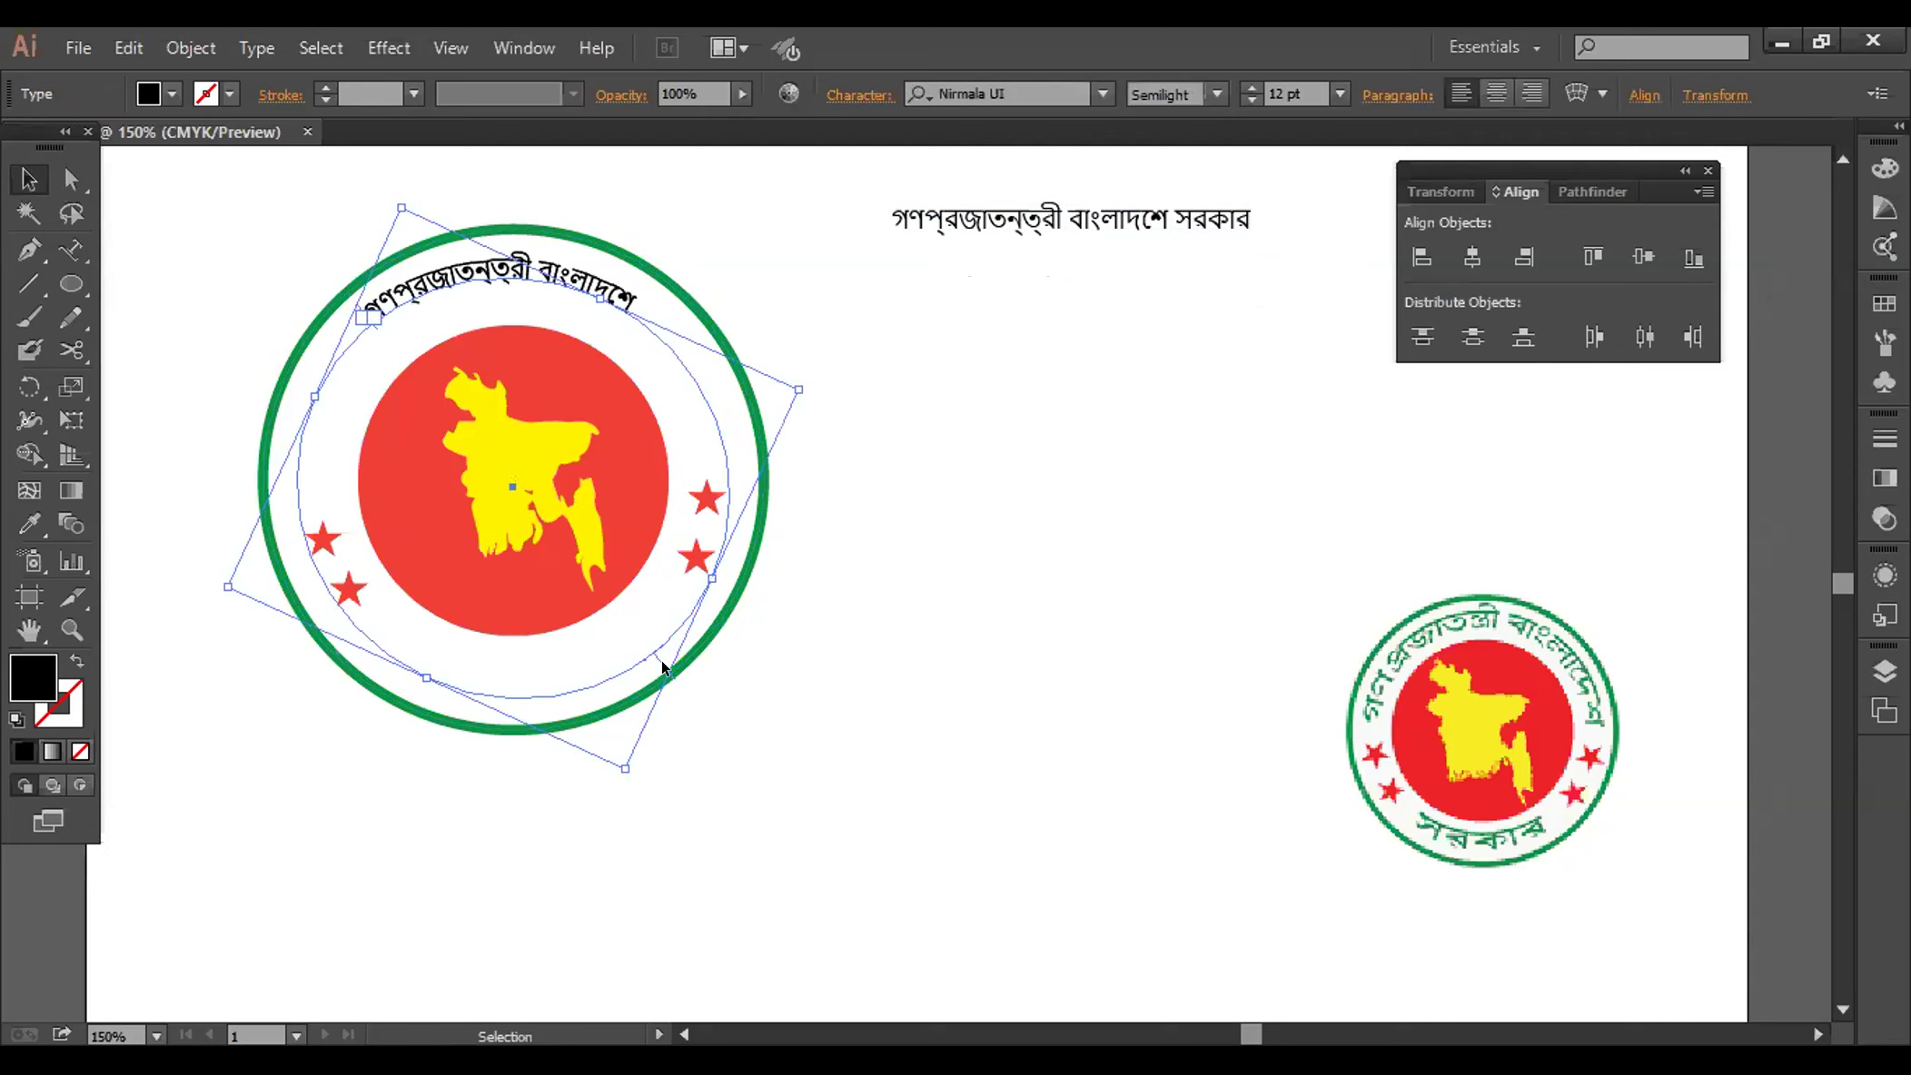
Copy সরকার from the straight heading and paste it as path text on the circle
{"action": "left_click", "coordinate": [71, 249]}
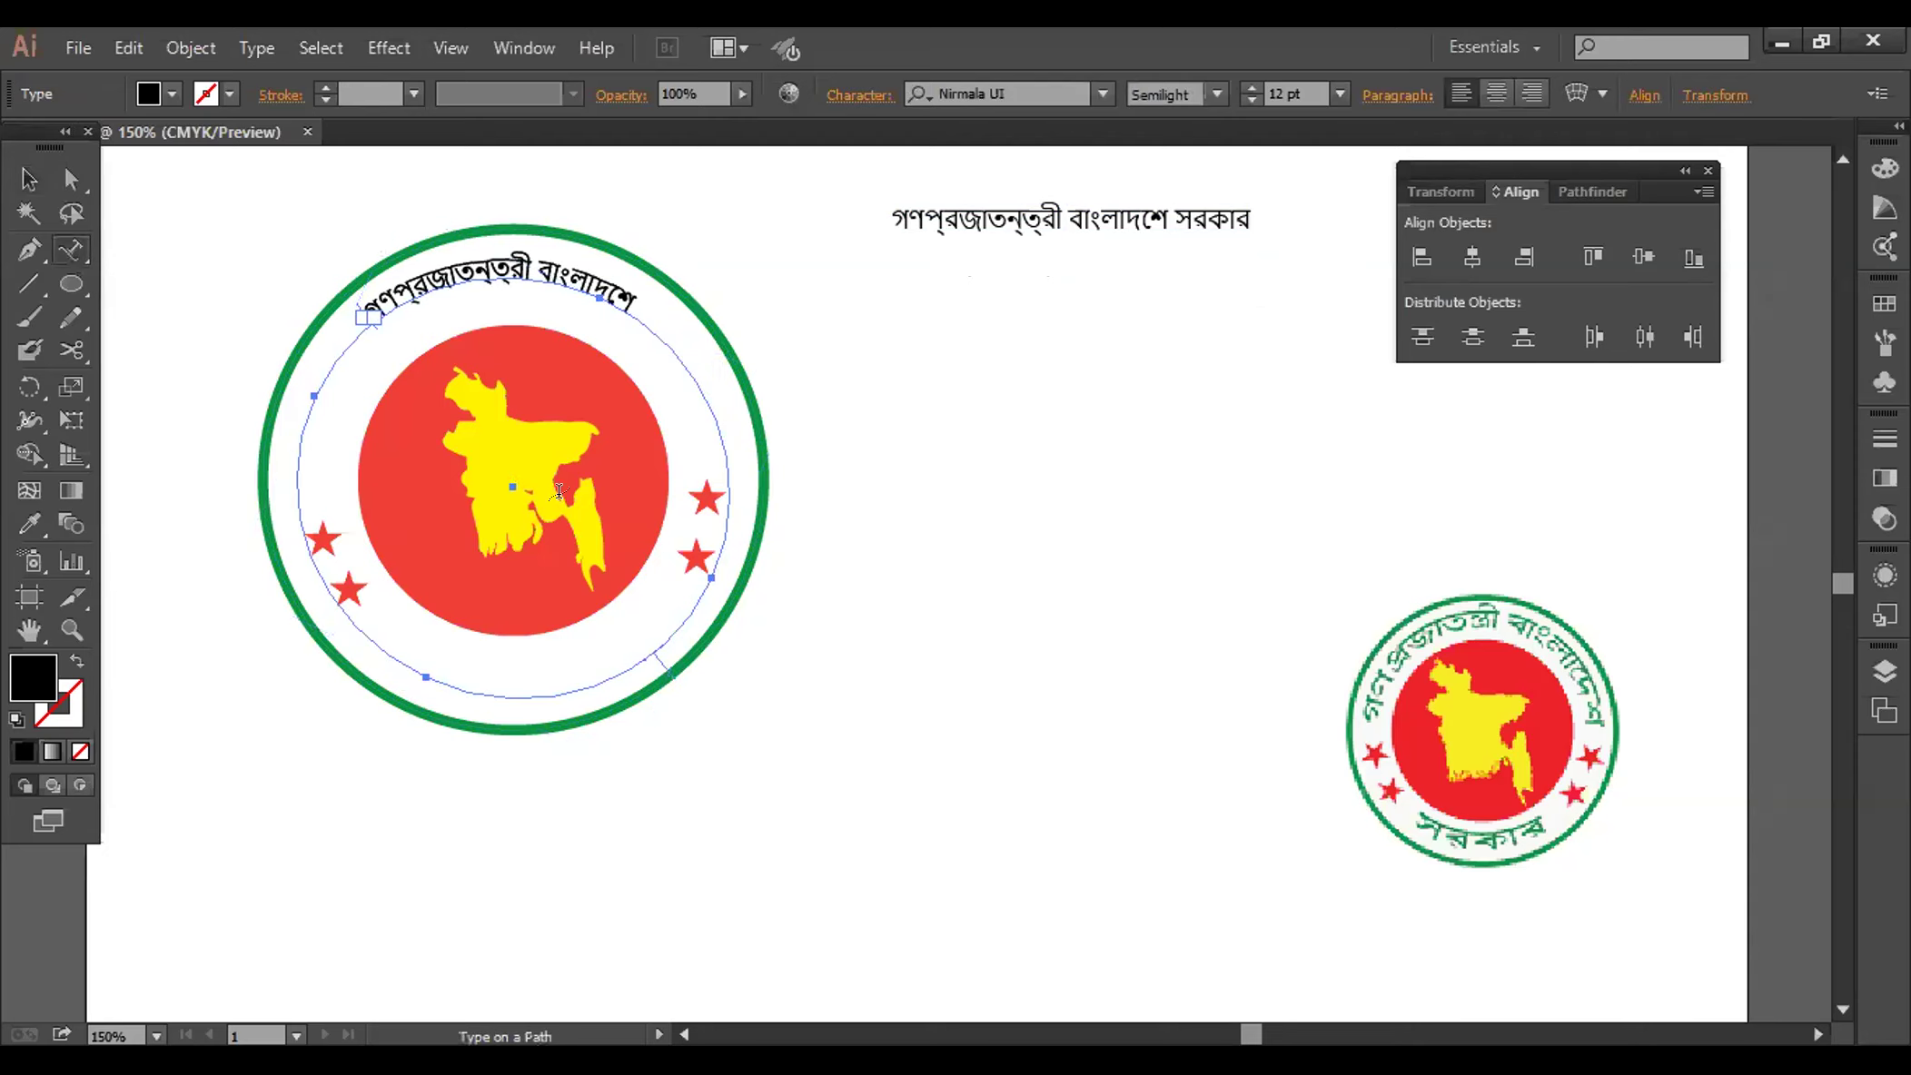
{"action": "left_click", "coordinate": [451, 692]}
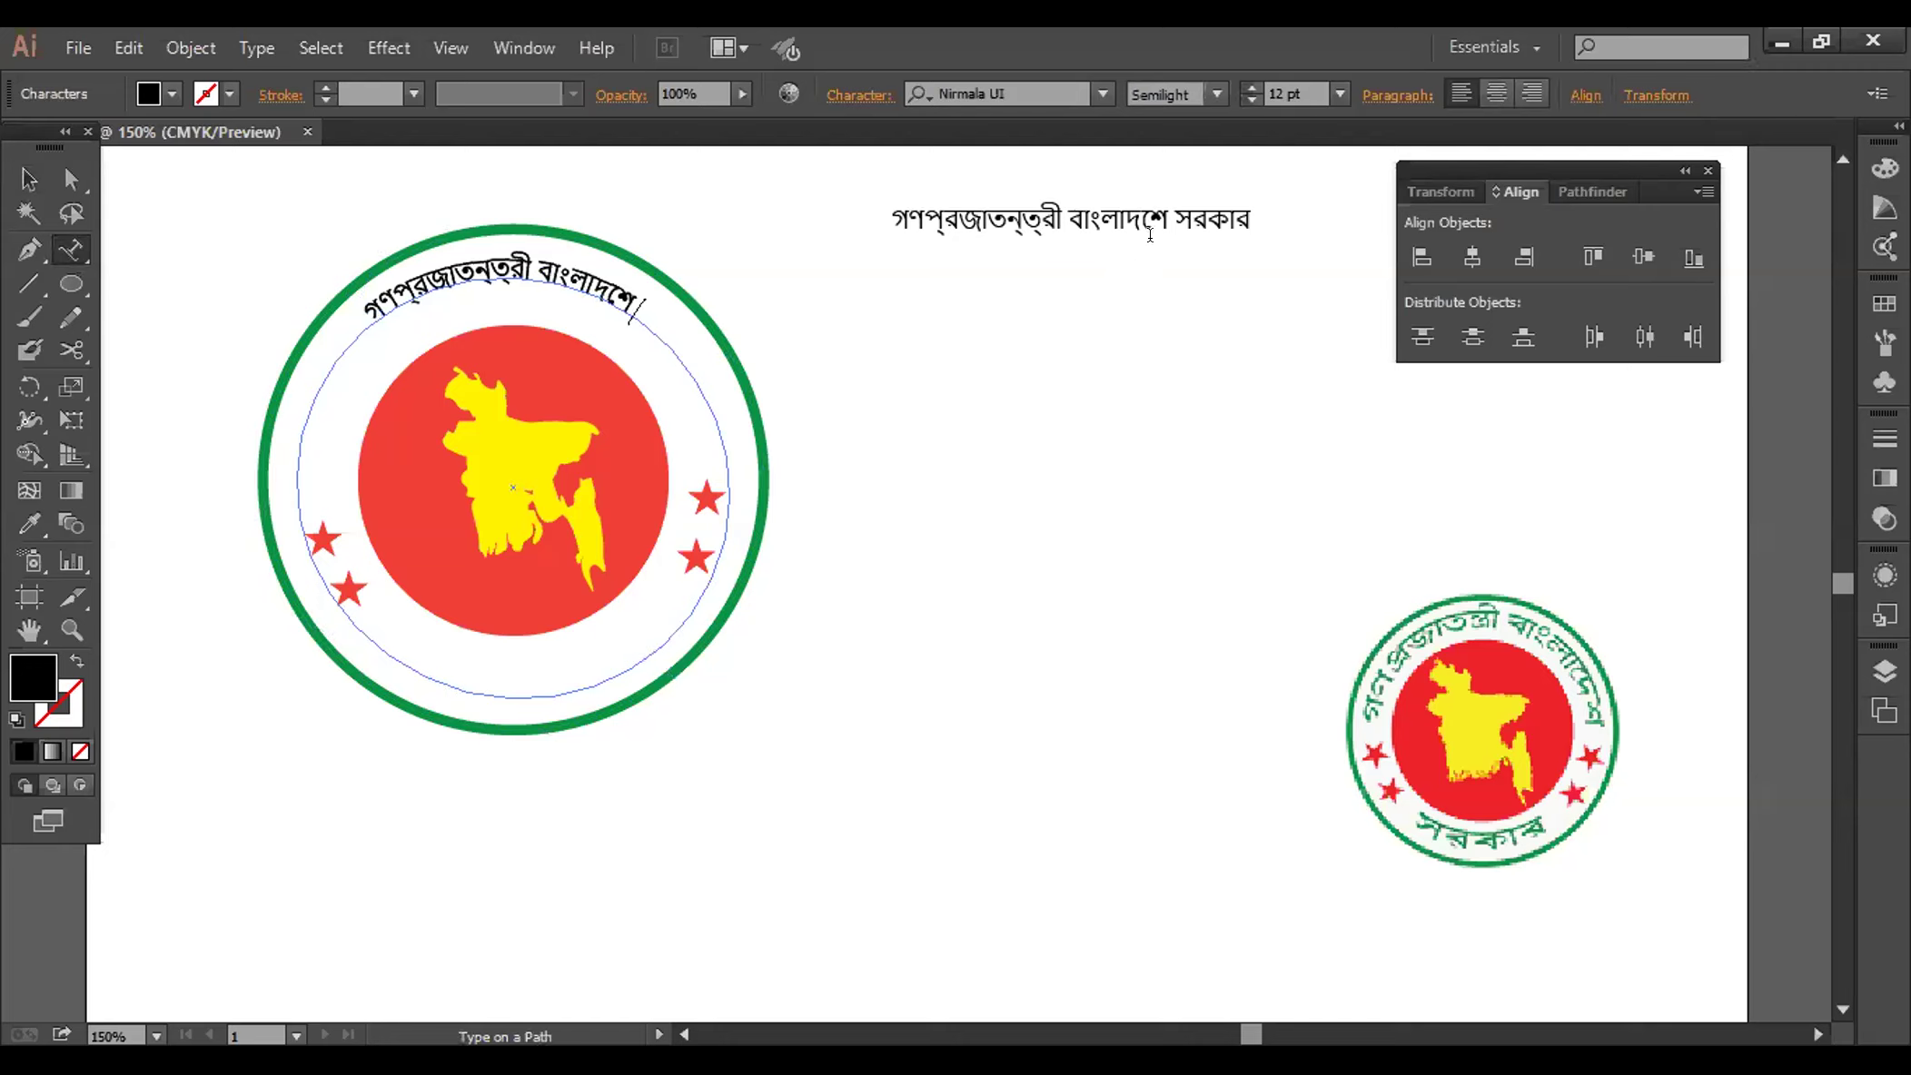
{"action": "left_click_drag", "start_coordinate": [1173, 220], "coordinate": [1255, 212]}
{"action": "key", "text": "ctrl+c"}
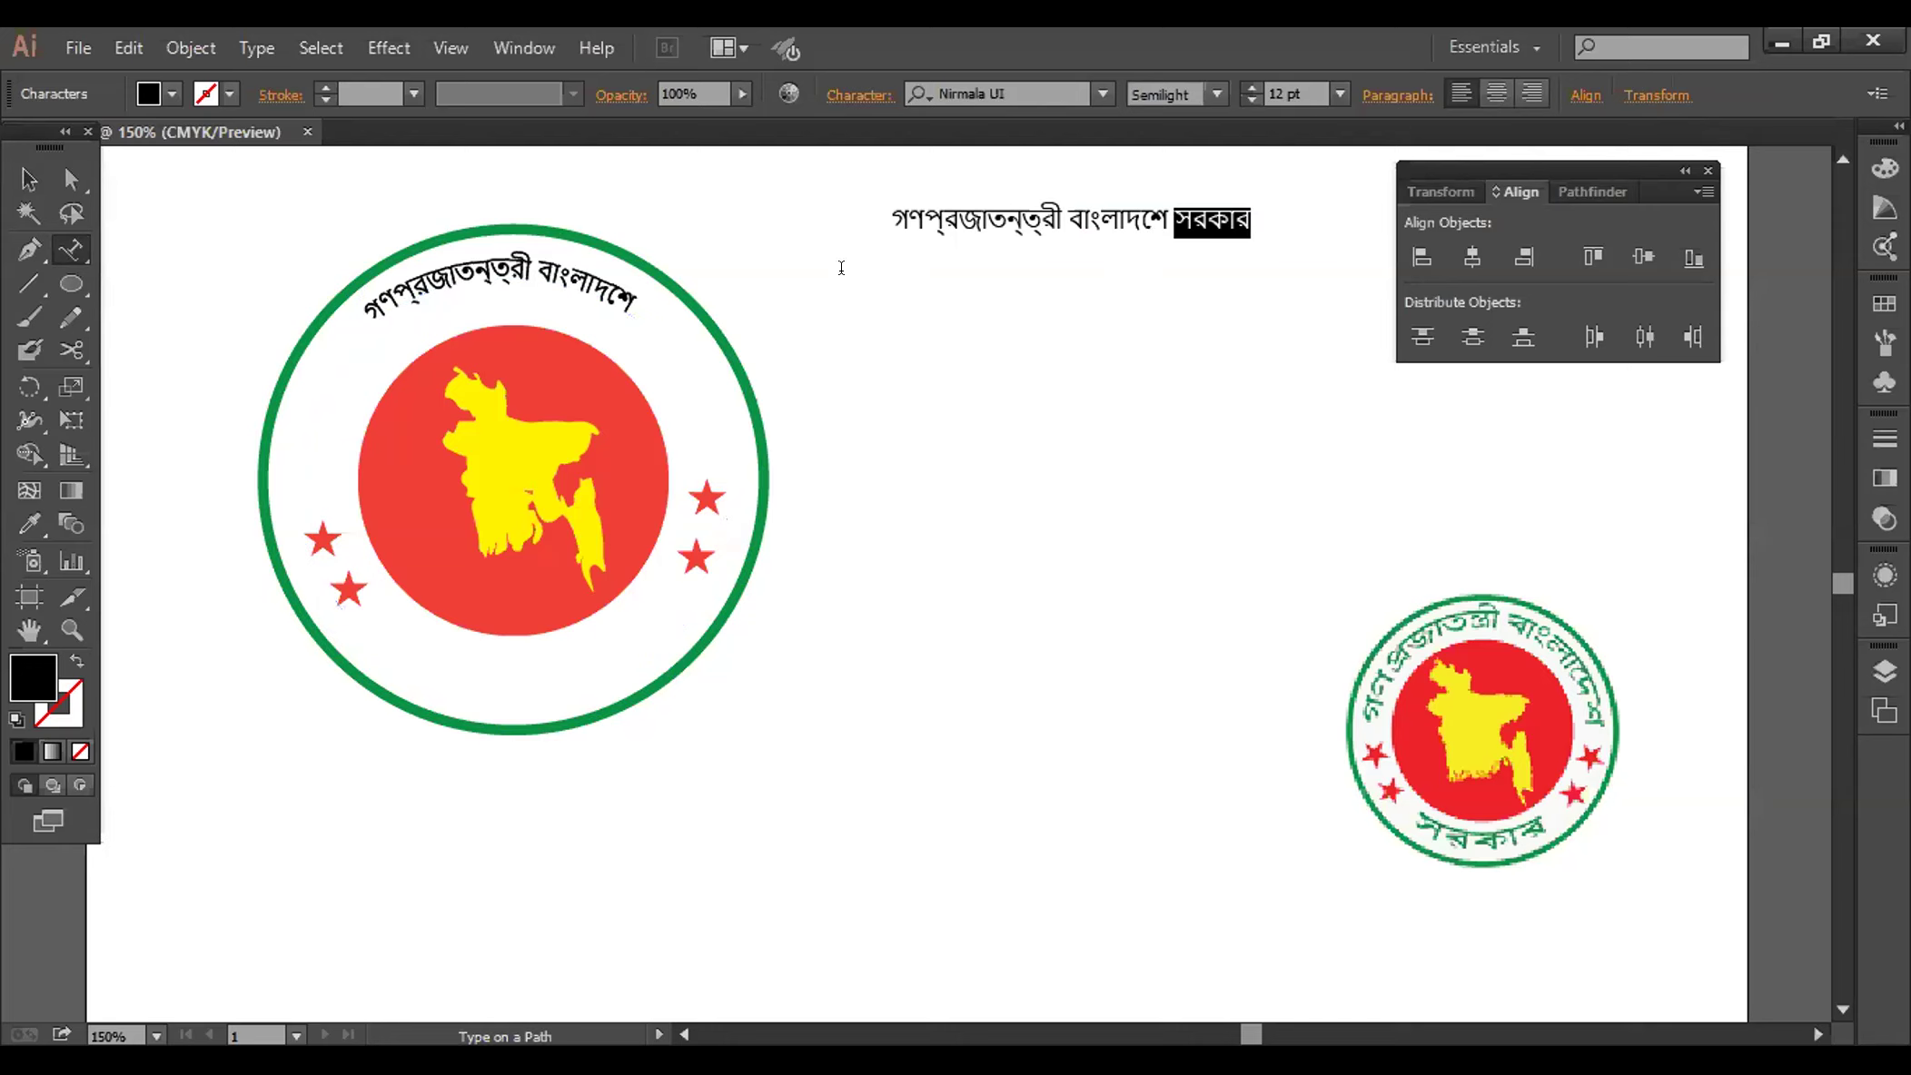
{"action": "key", "text": "Escape"}
{"action": "left_click", "coordinate": [652, 327]}
{"action": "double_click", "coordinate": [652, 327]}
{"action": "key", "text": "ctrl+v"}
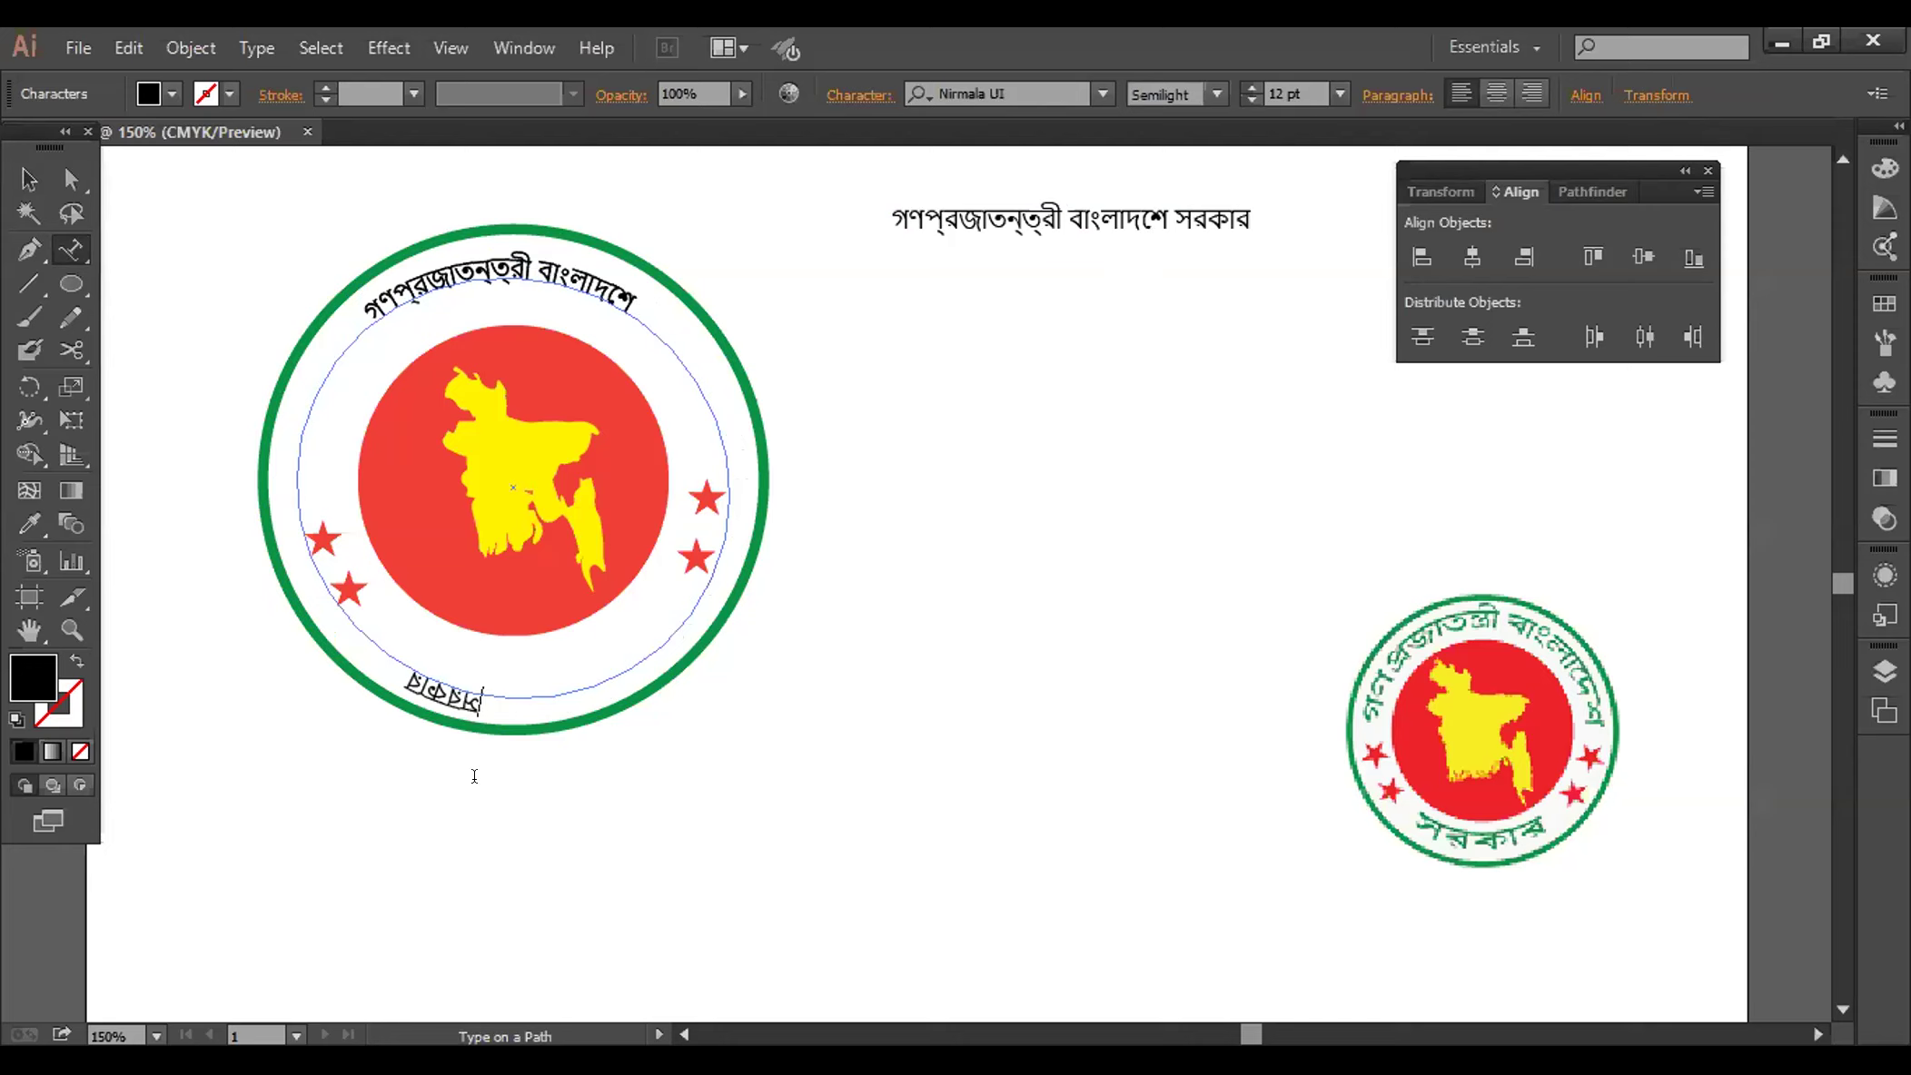
{"action": "left_click", "coordinate": [29, 179]}
{"action": "left_click", "coordinate": [367, 567]}
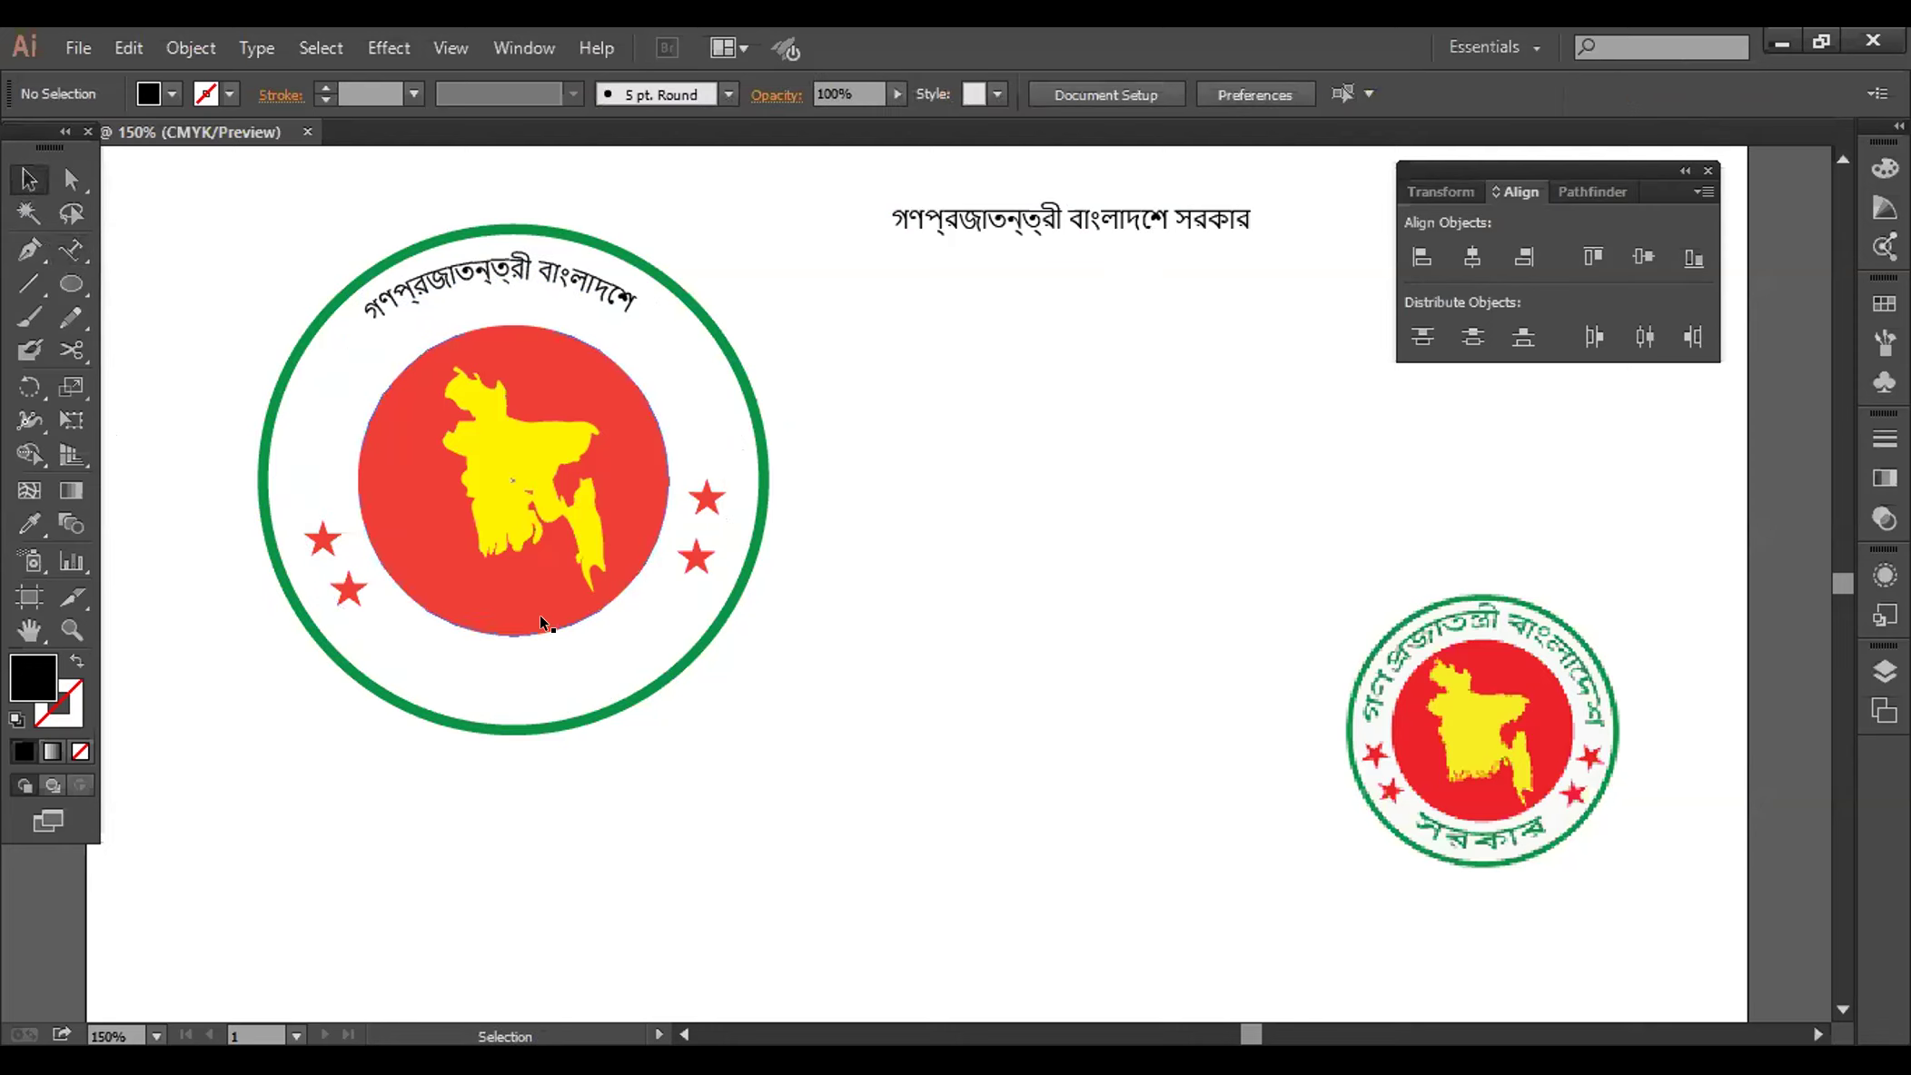
{"action": "left_click", "coordinate": [427, 693]}
{"action": "left_click", "coordinate": [427, 693]}
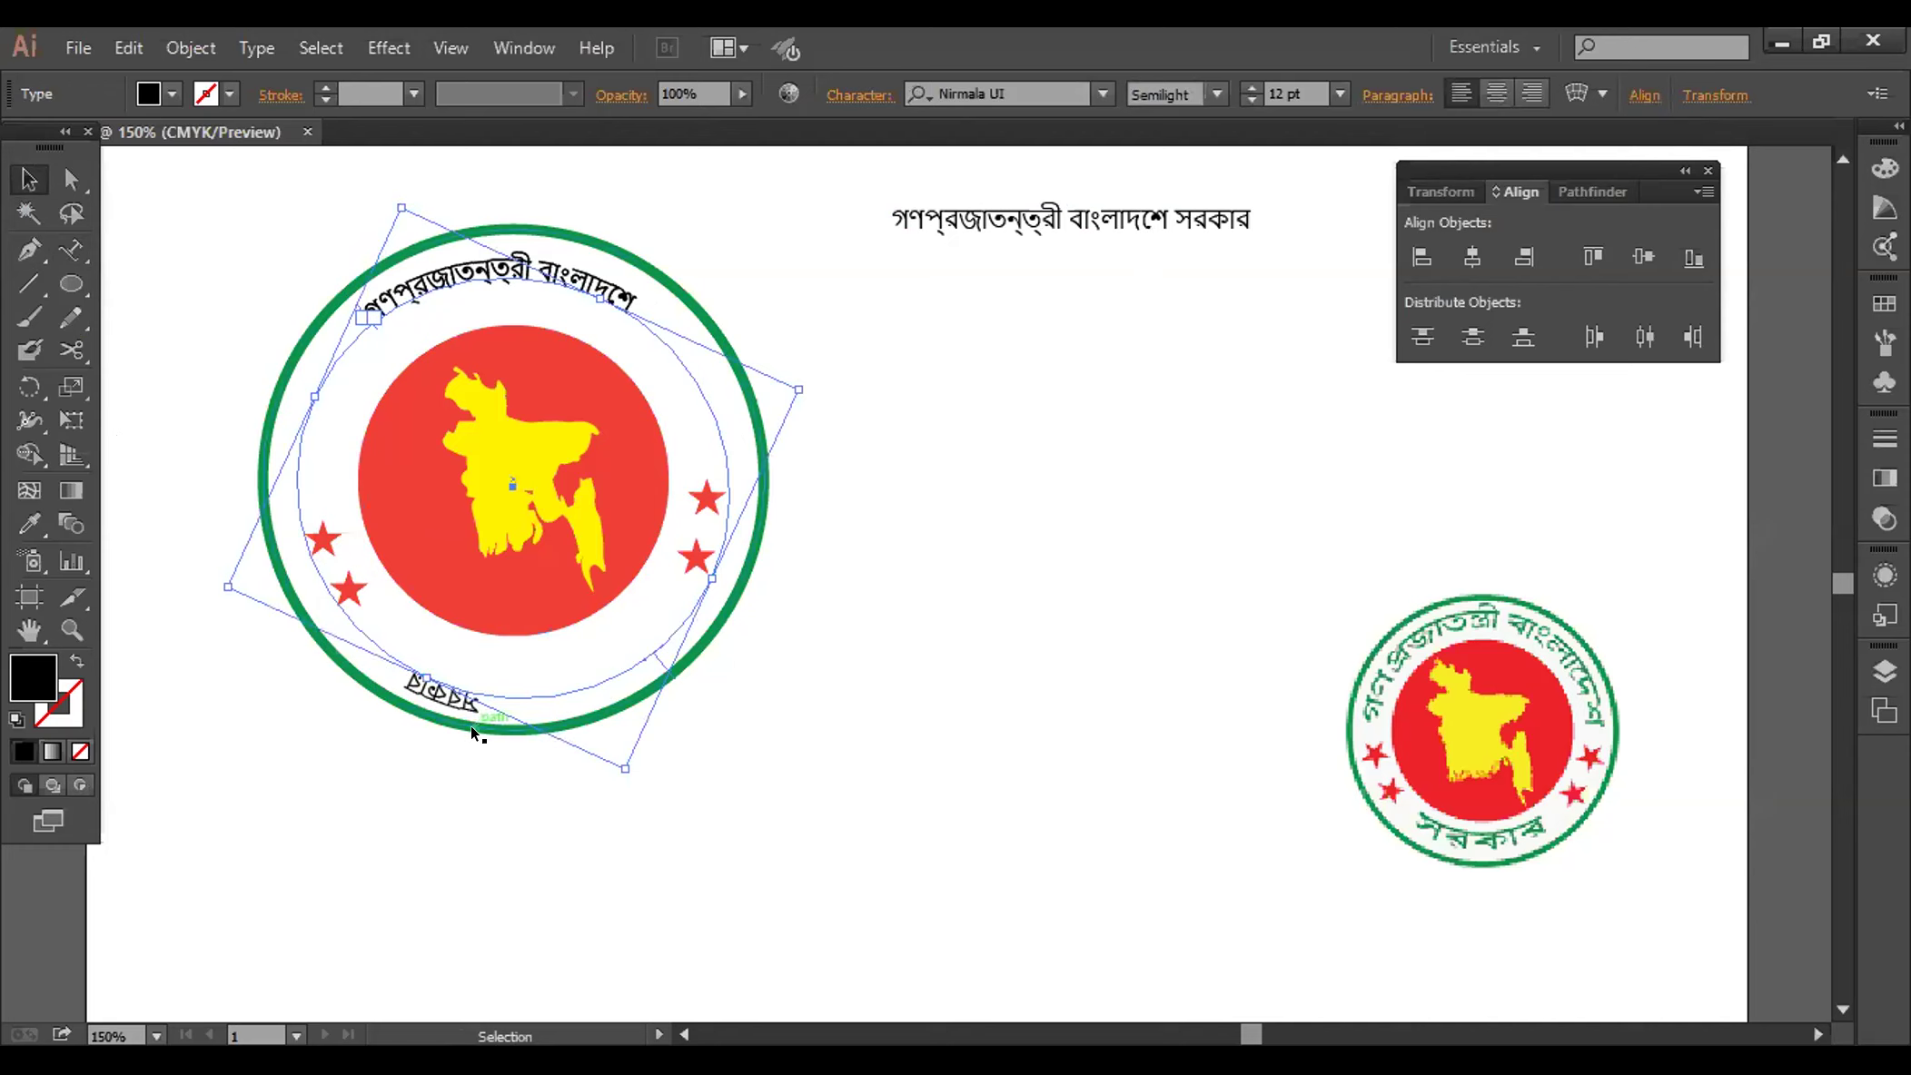
{"action": "left_click", "coordinate": [390, 666]}
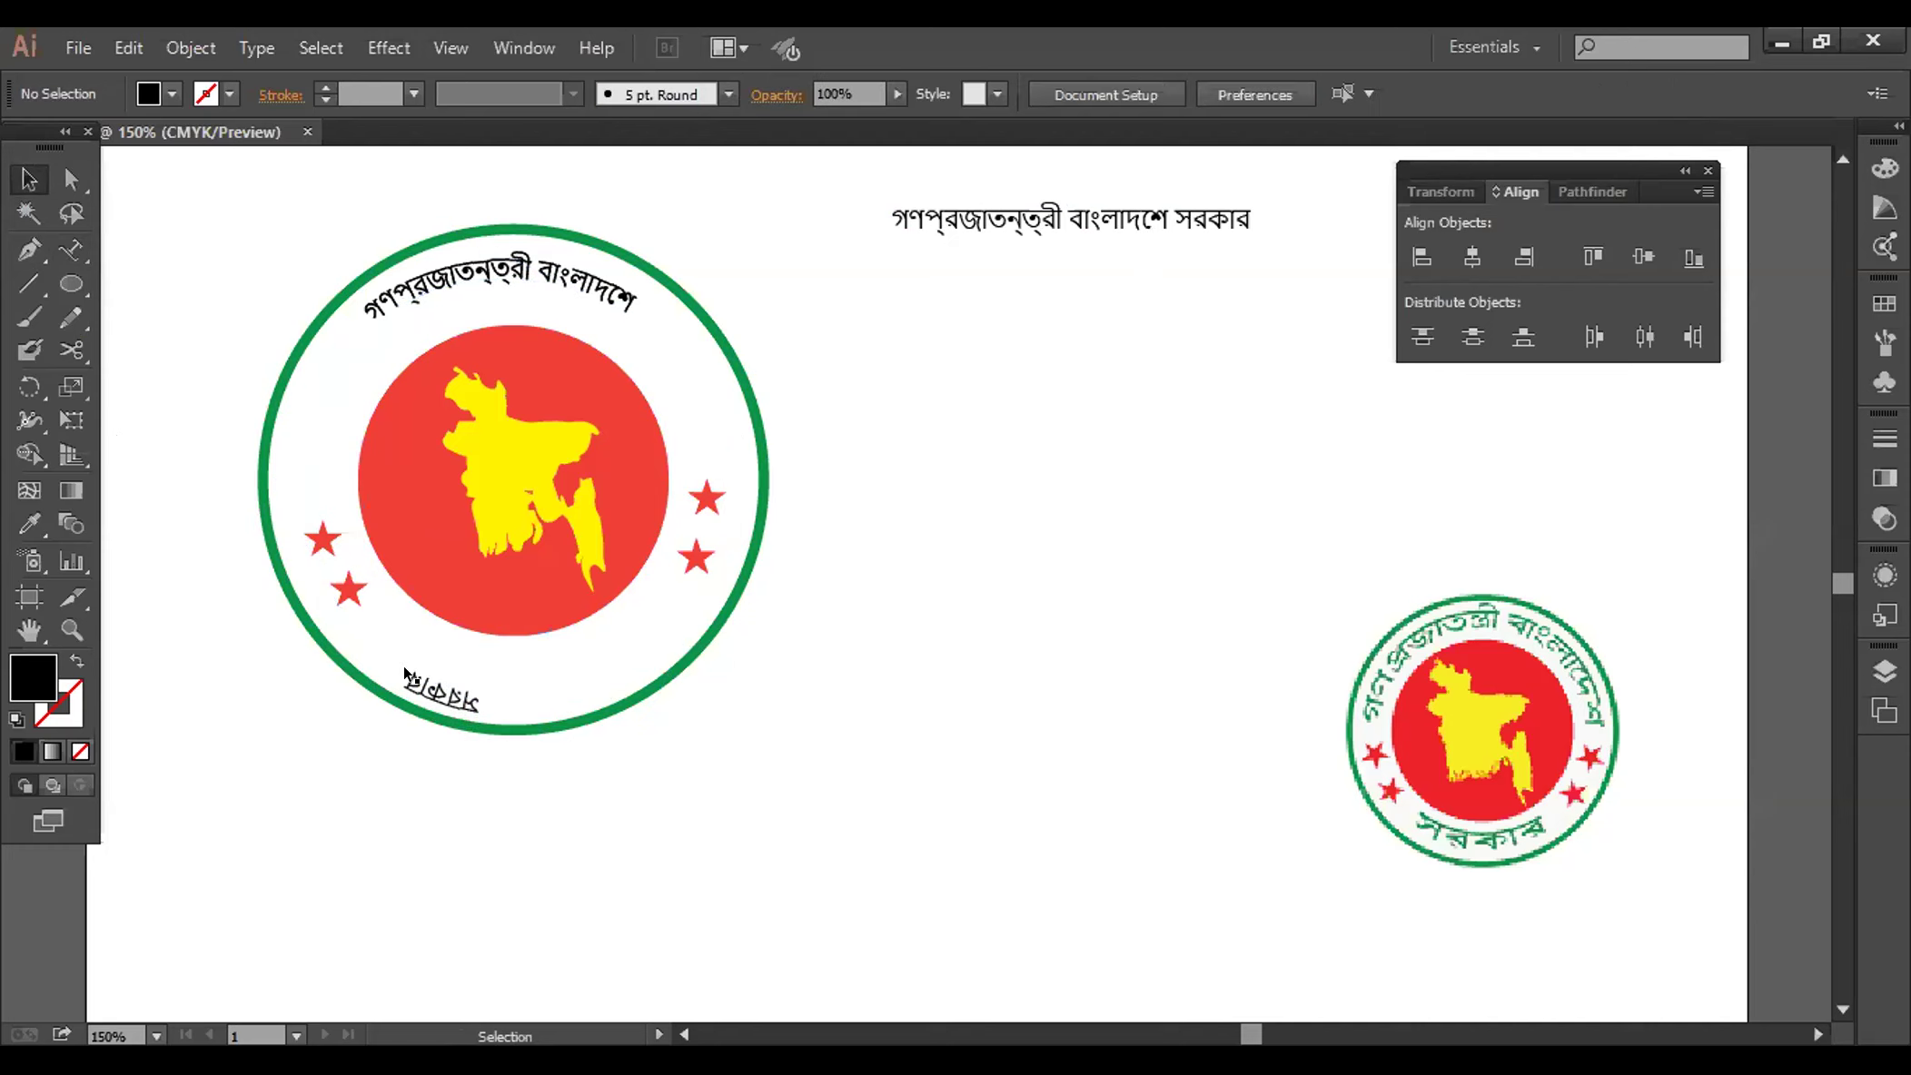
{"action": "left_click", "coordinate": [434, 668]}
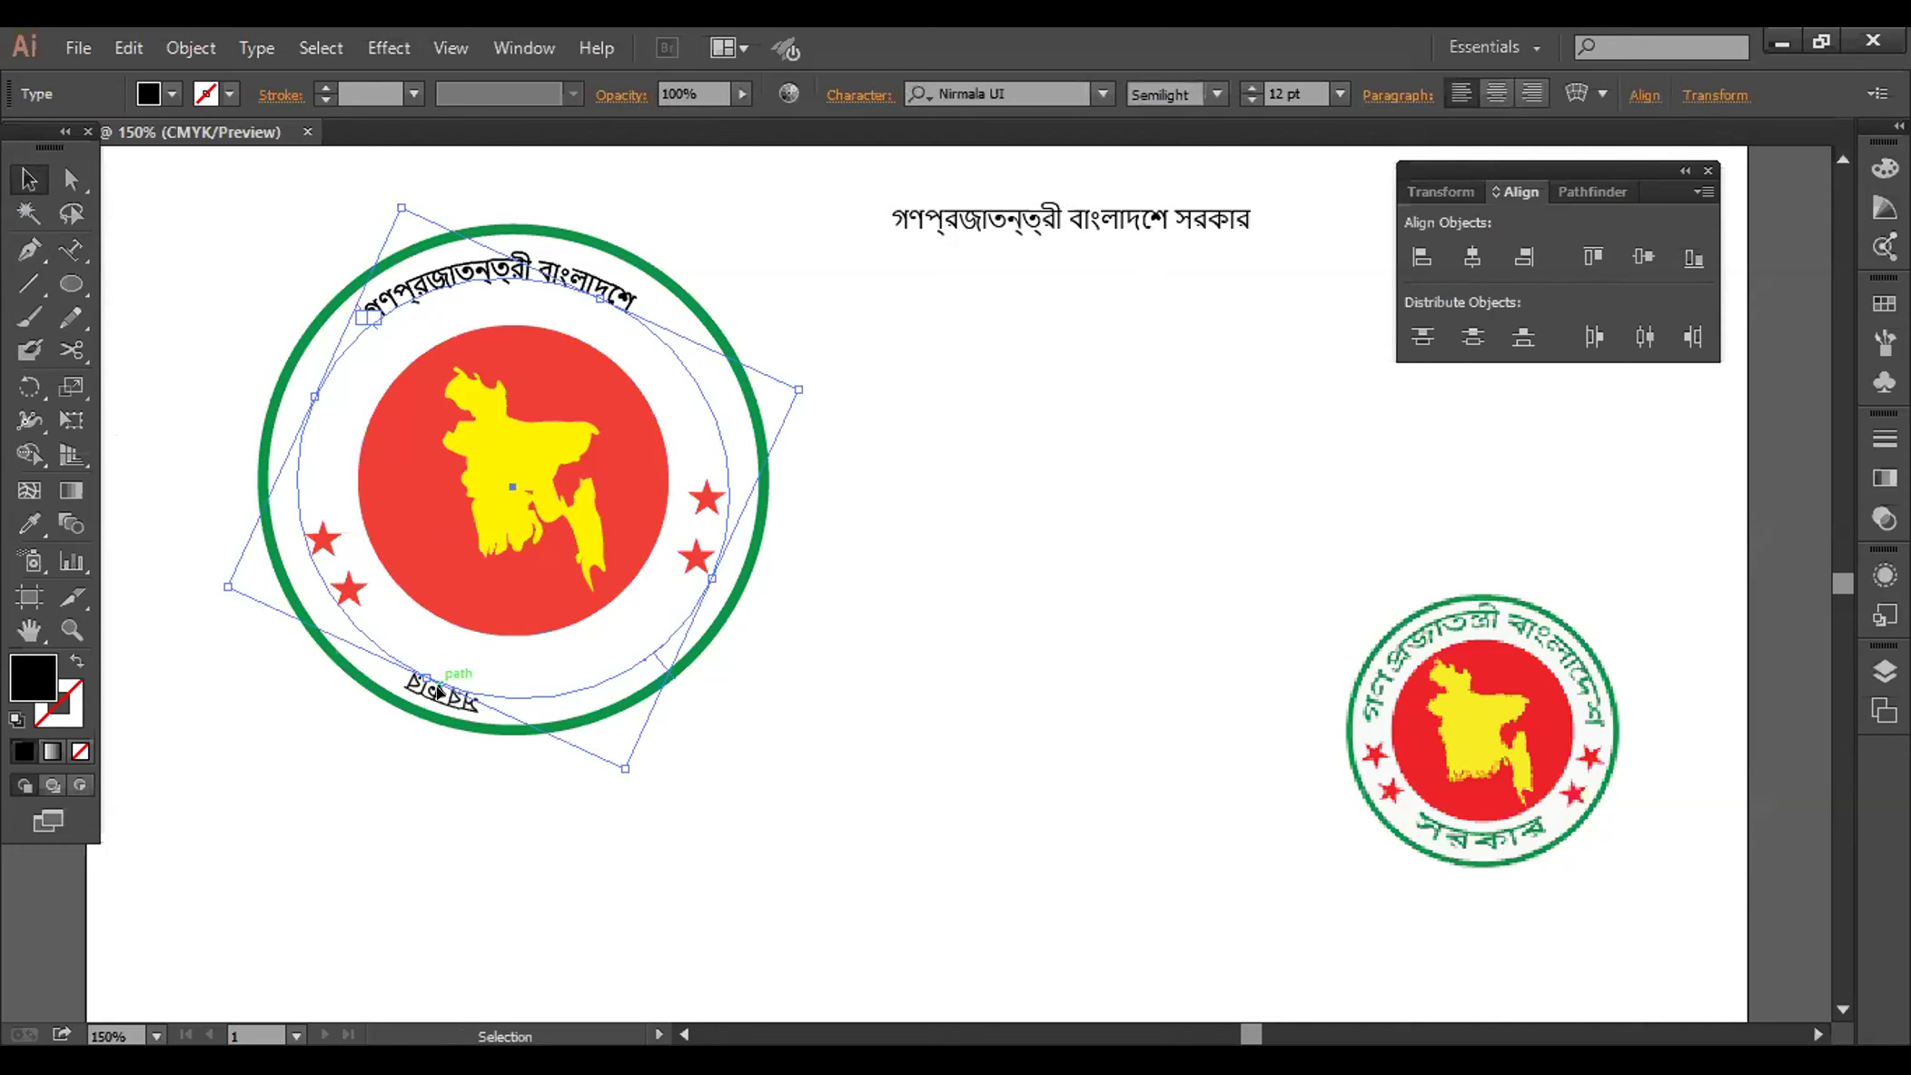
{"action": "left_click_drag", "start_coordinate": [654, 659], "coordinate": [636, 639]}
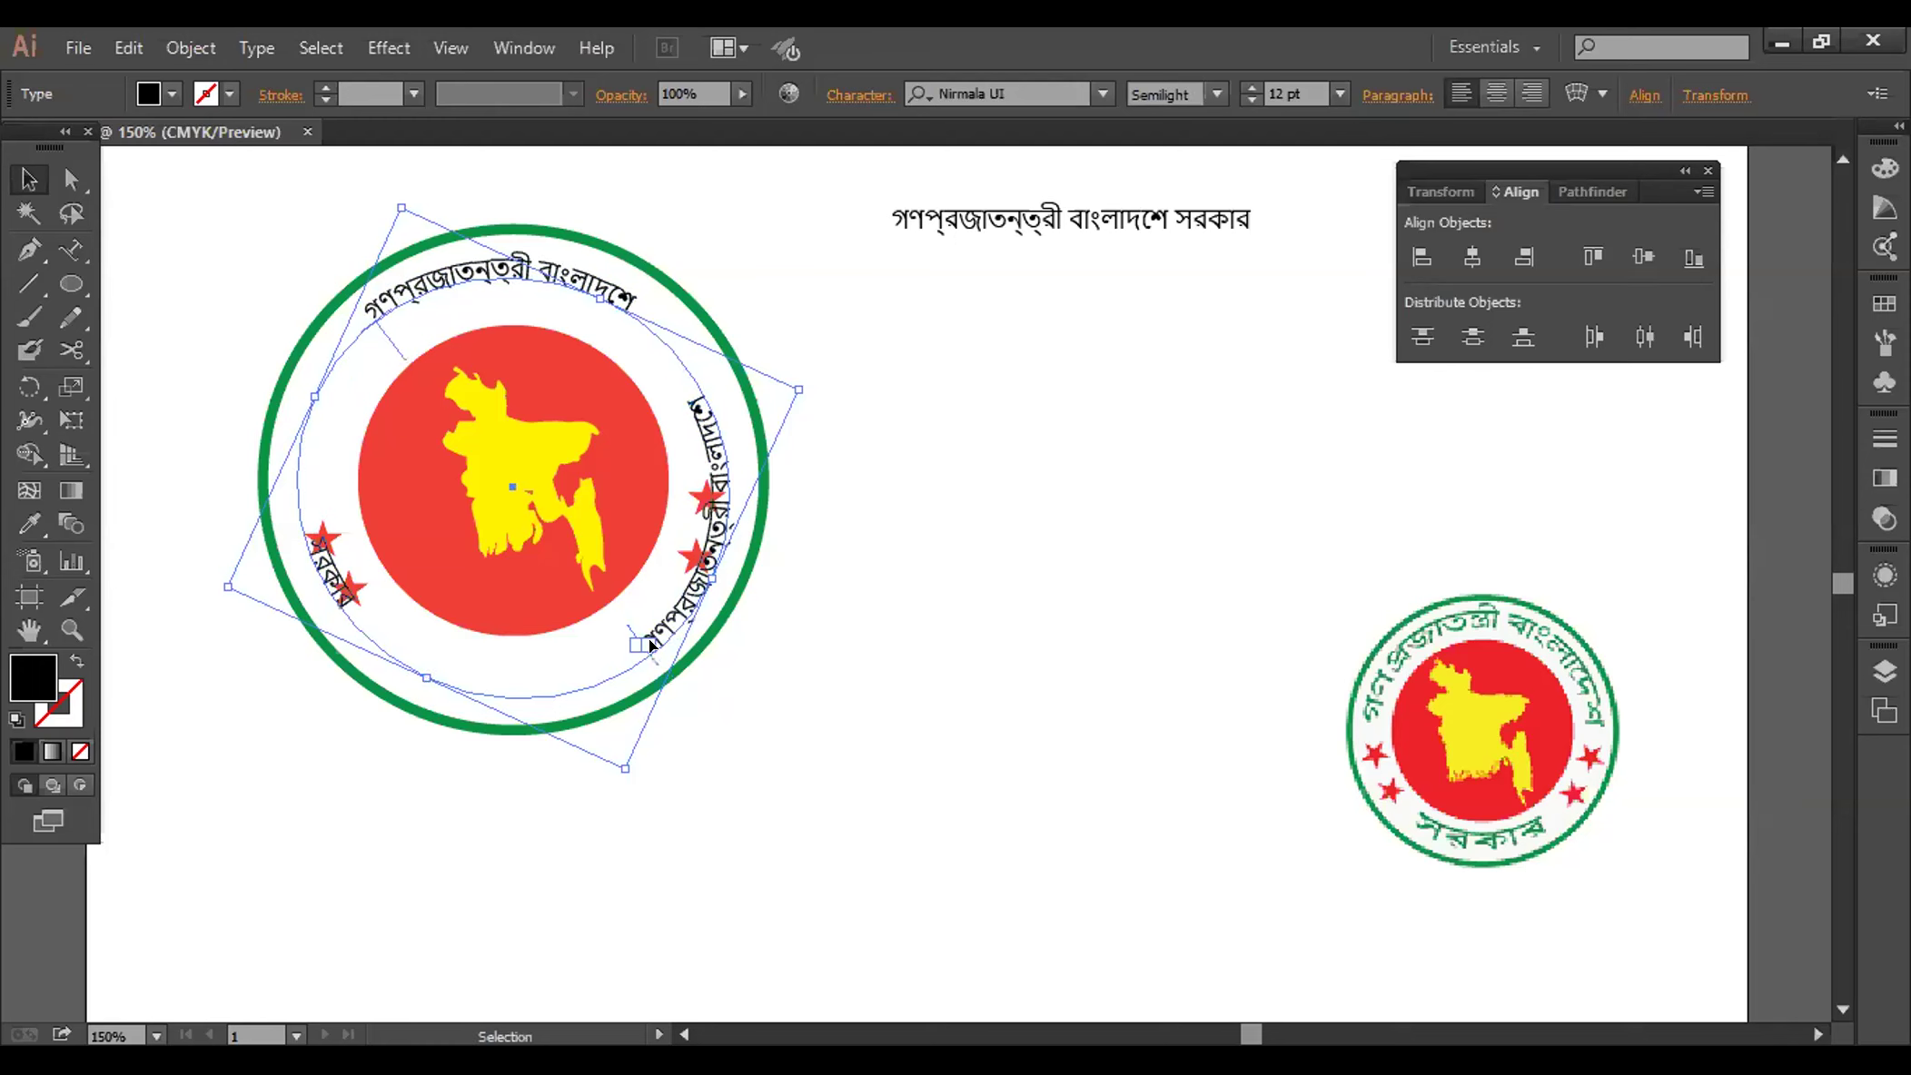
{"action": "key", "text": "ctrl+z"}
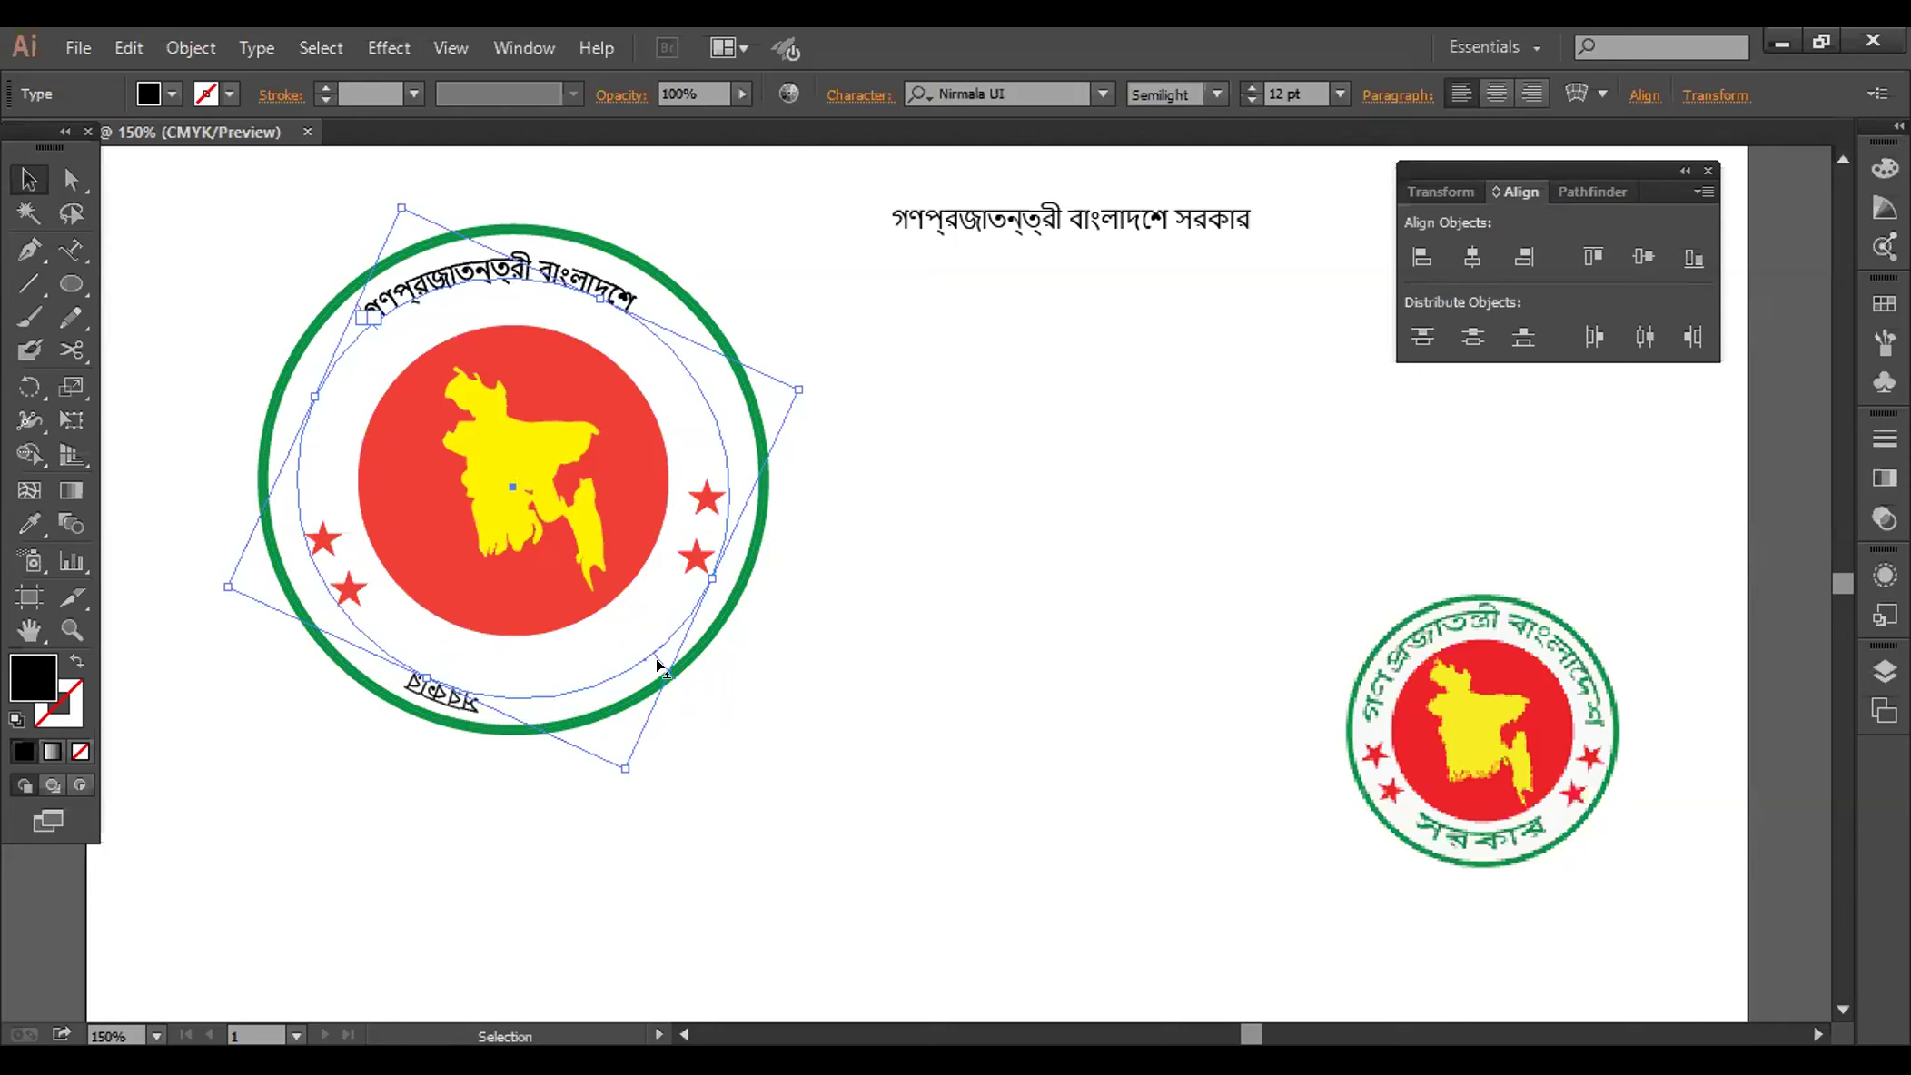
{"action": "left_click_drag", "start_coordinate": [654, 657], "coordinate": [631, 627]}
{"action": "key", "text": "ctrl"}
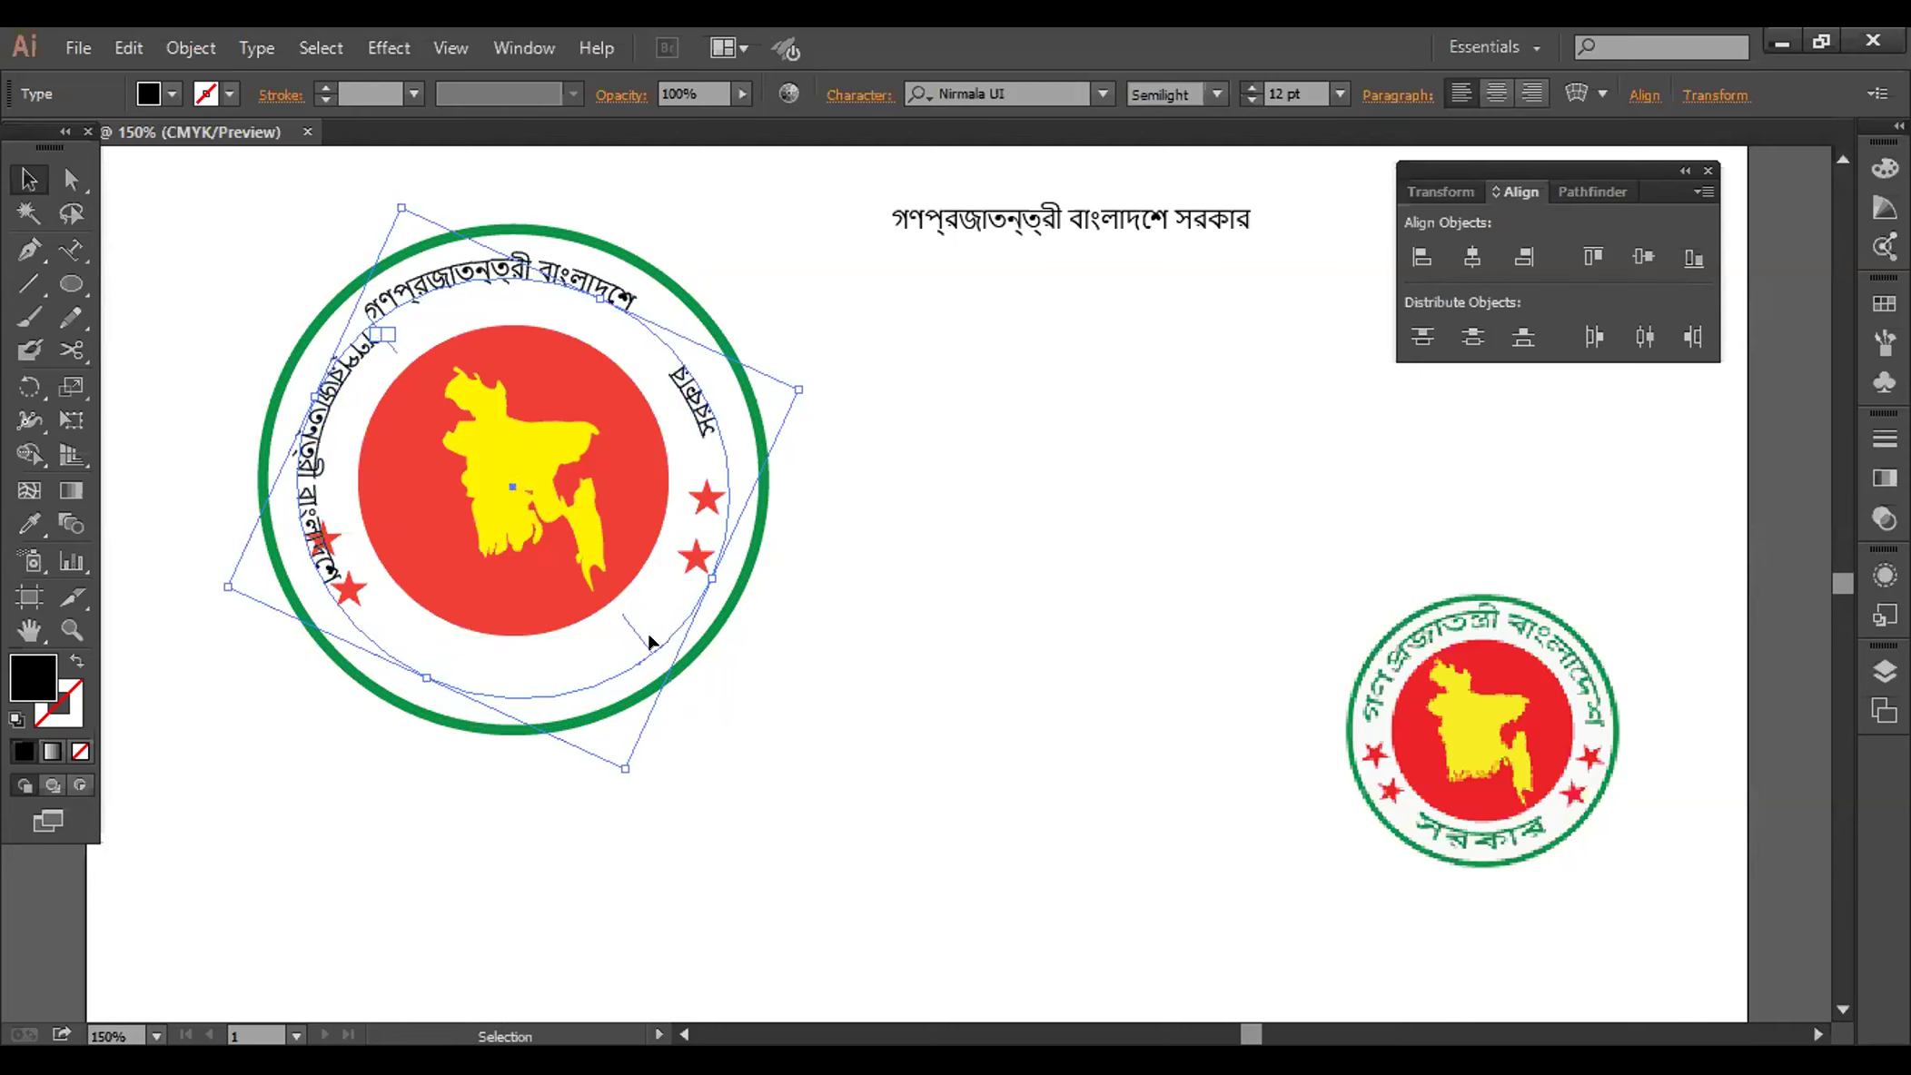
{"action": "key", "text": "ctrl+z"}
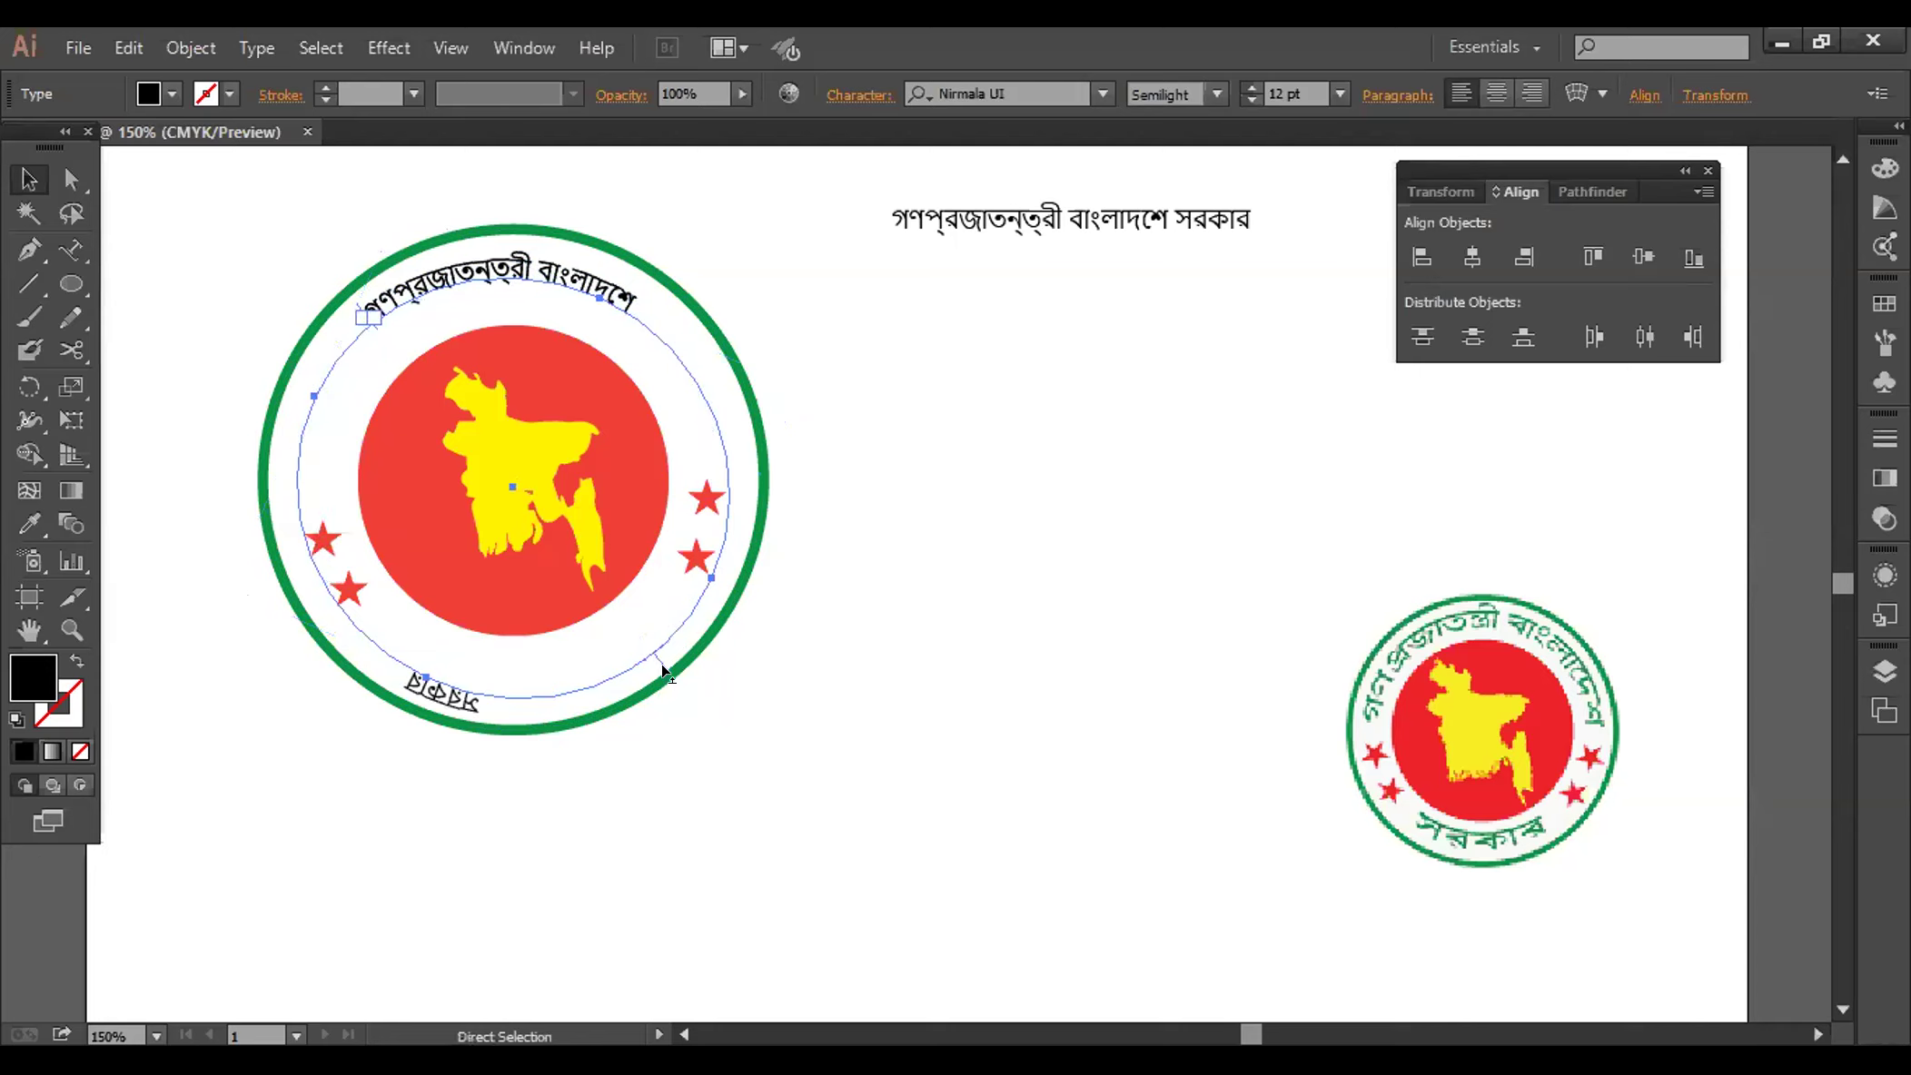
{"action": "left_click", "coordinate": [750, 792]}
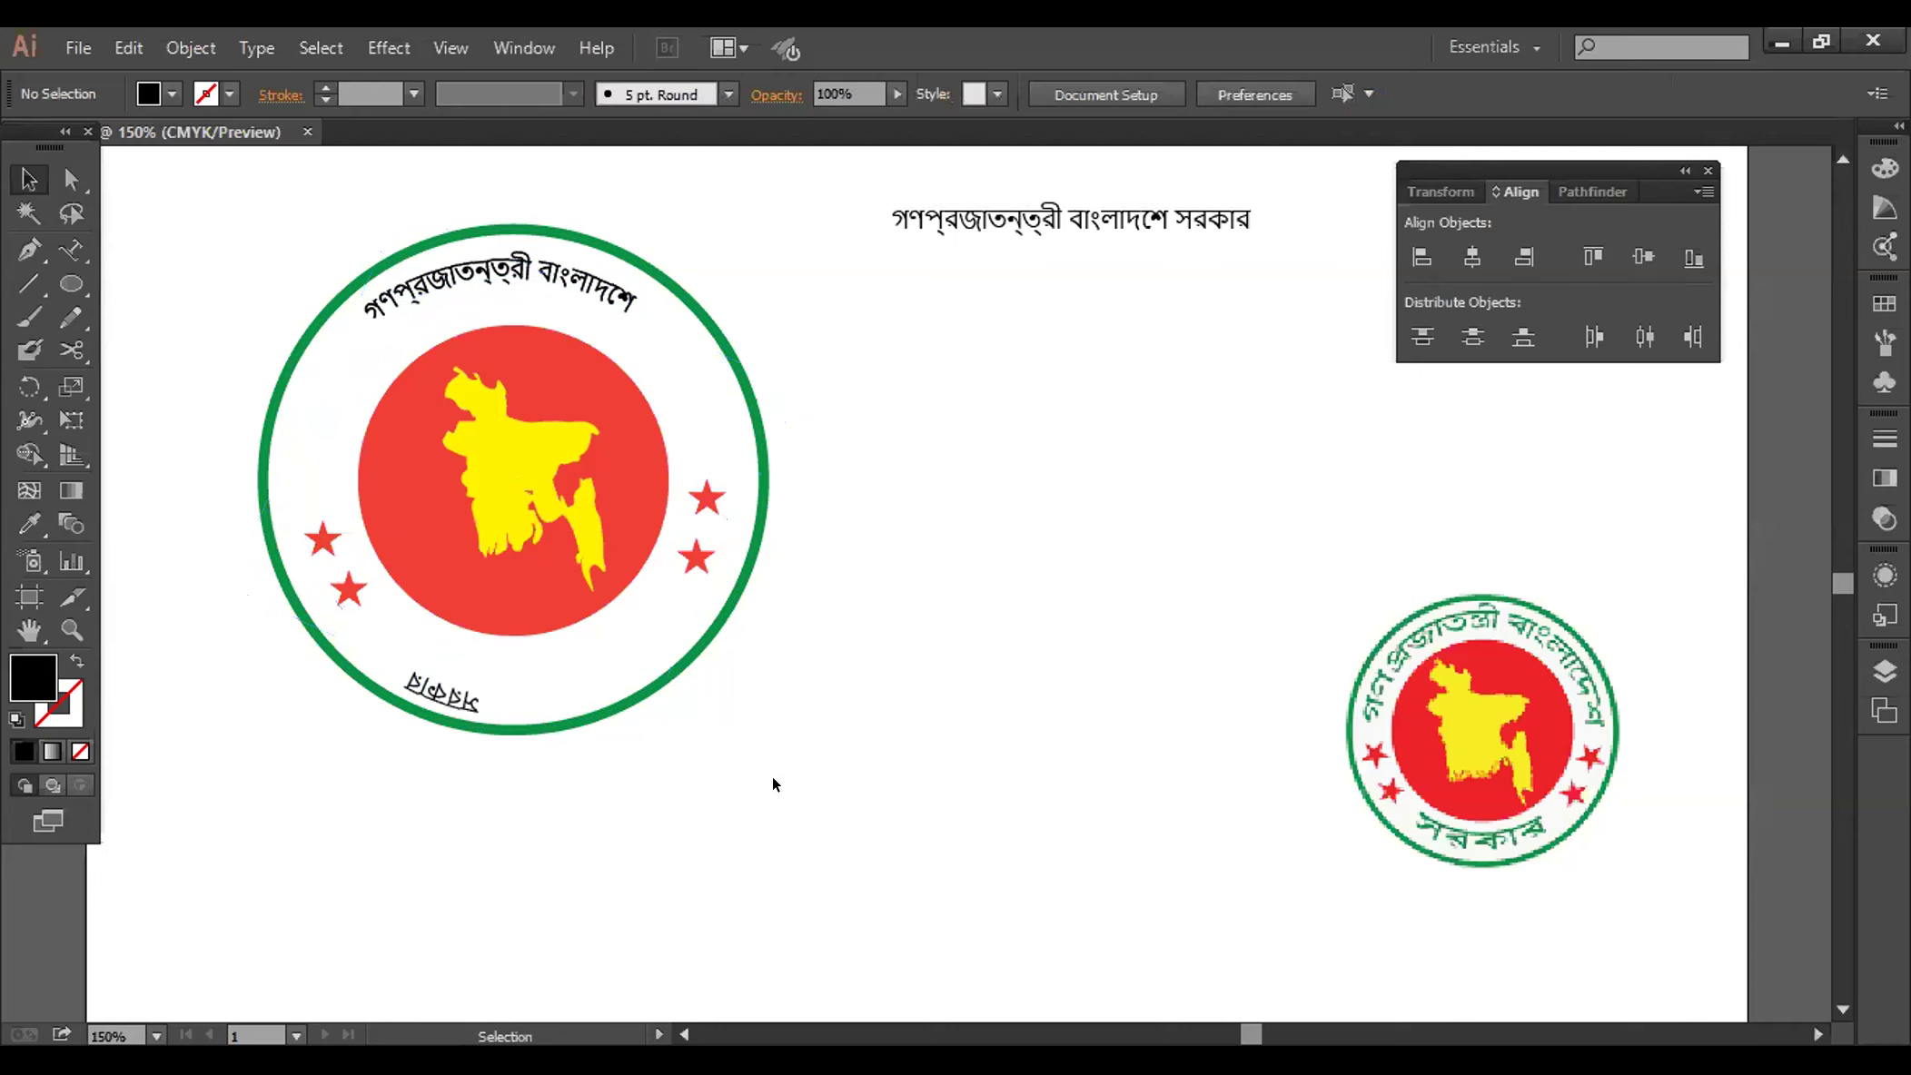
{"action": "left_click", "coordinate": [438, 690]}
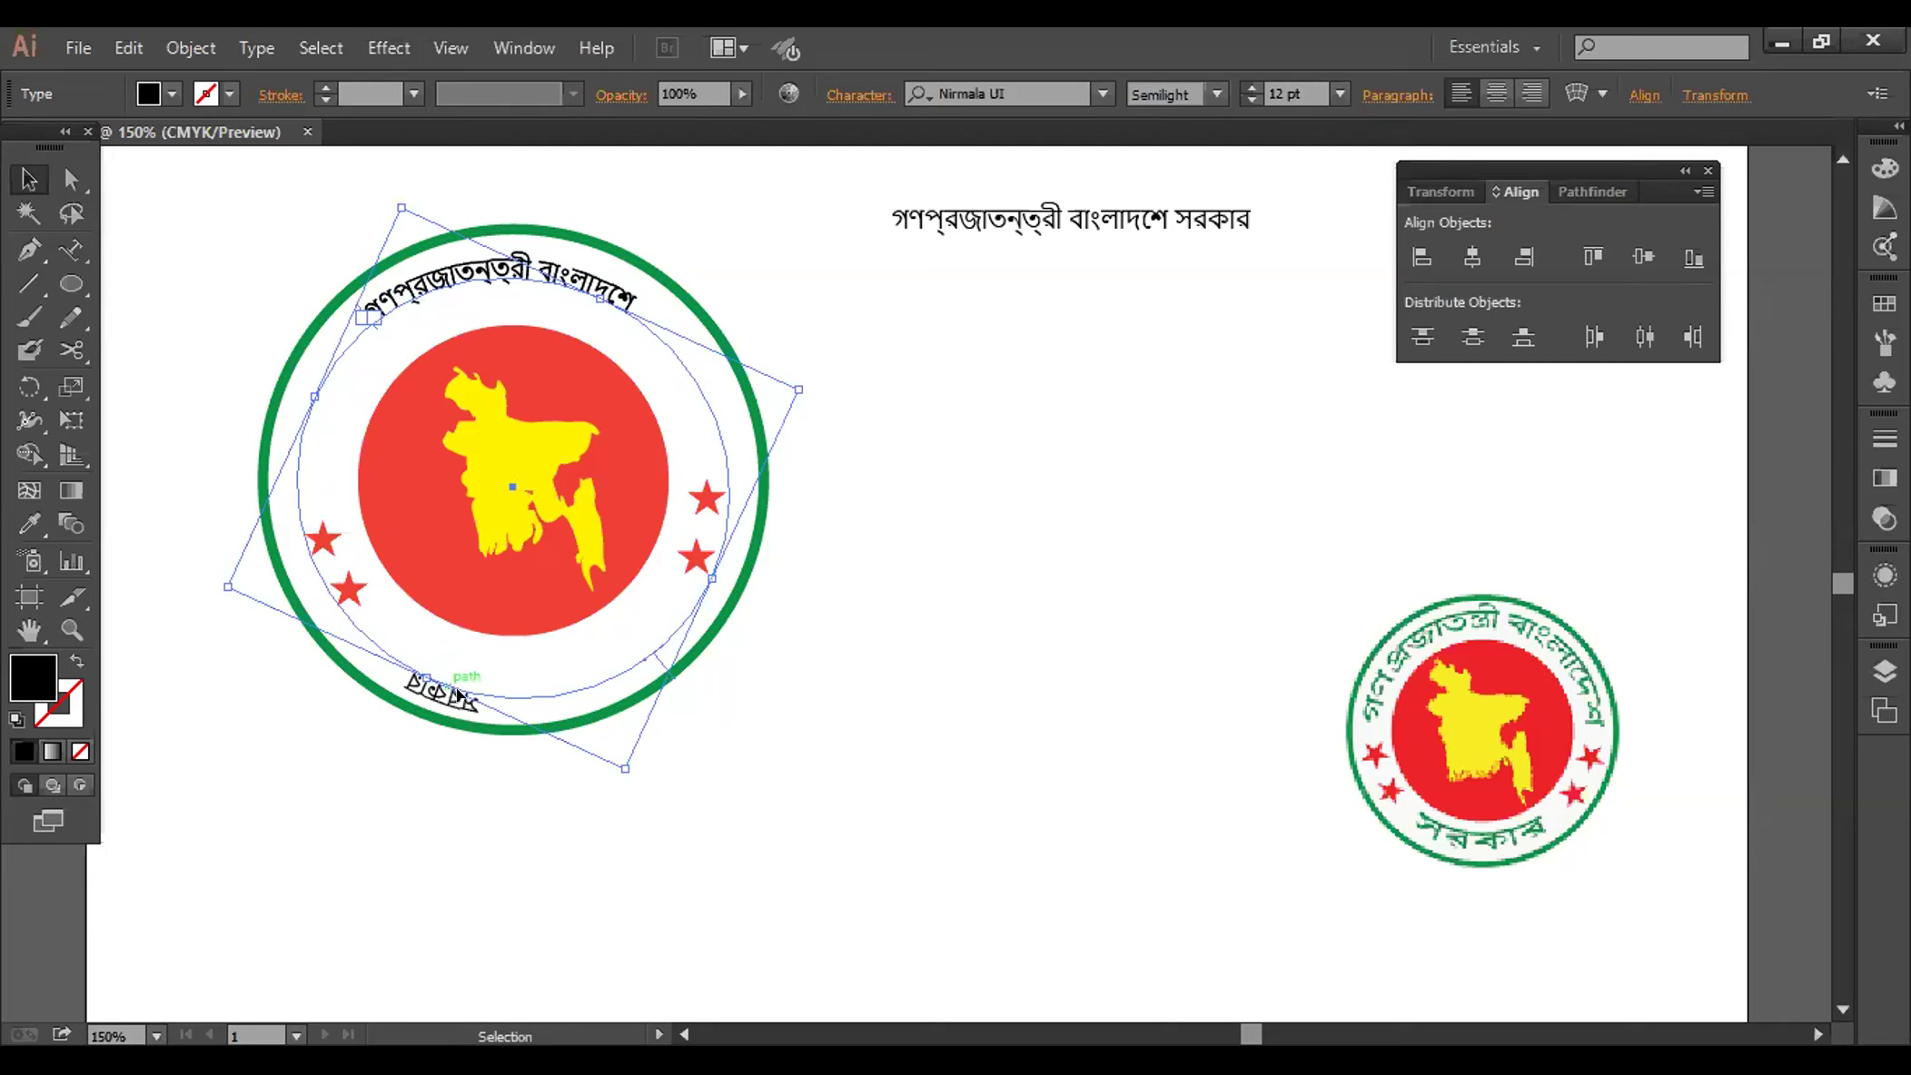
{"action": "key", "text": "a"}
{"action": "left_click", "coordinate": [573, 688]}
{"action": "key", "text": "v"}
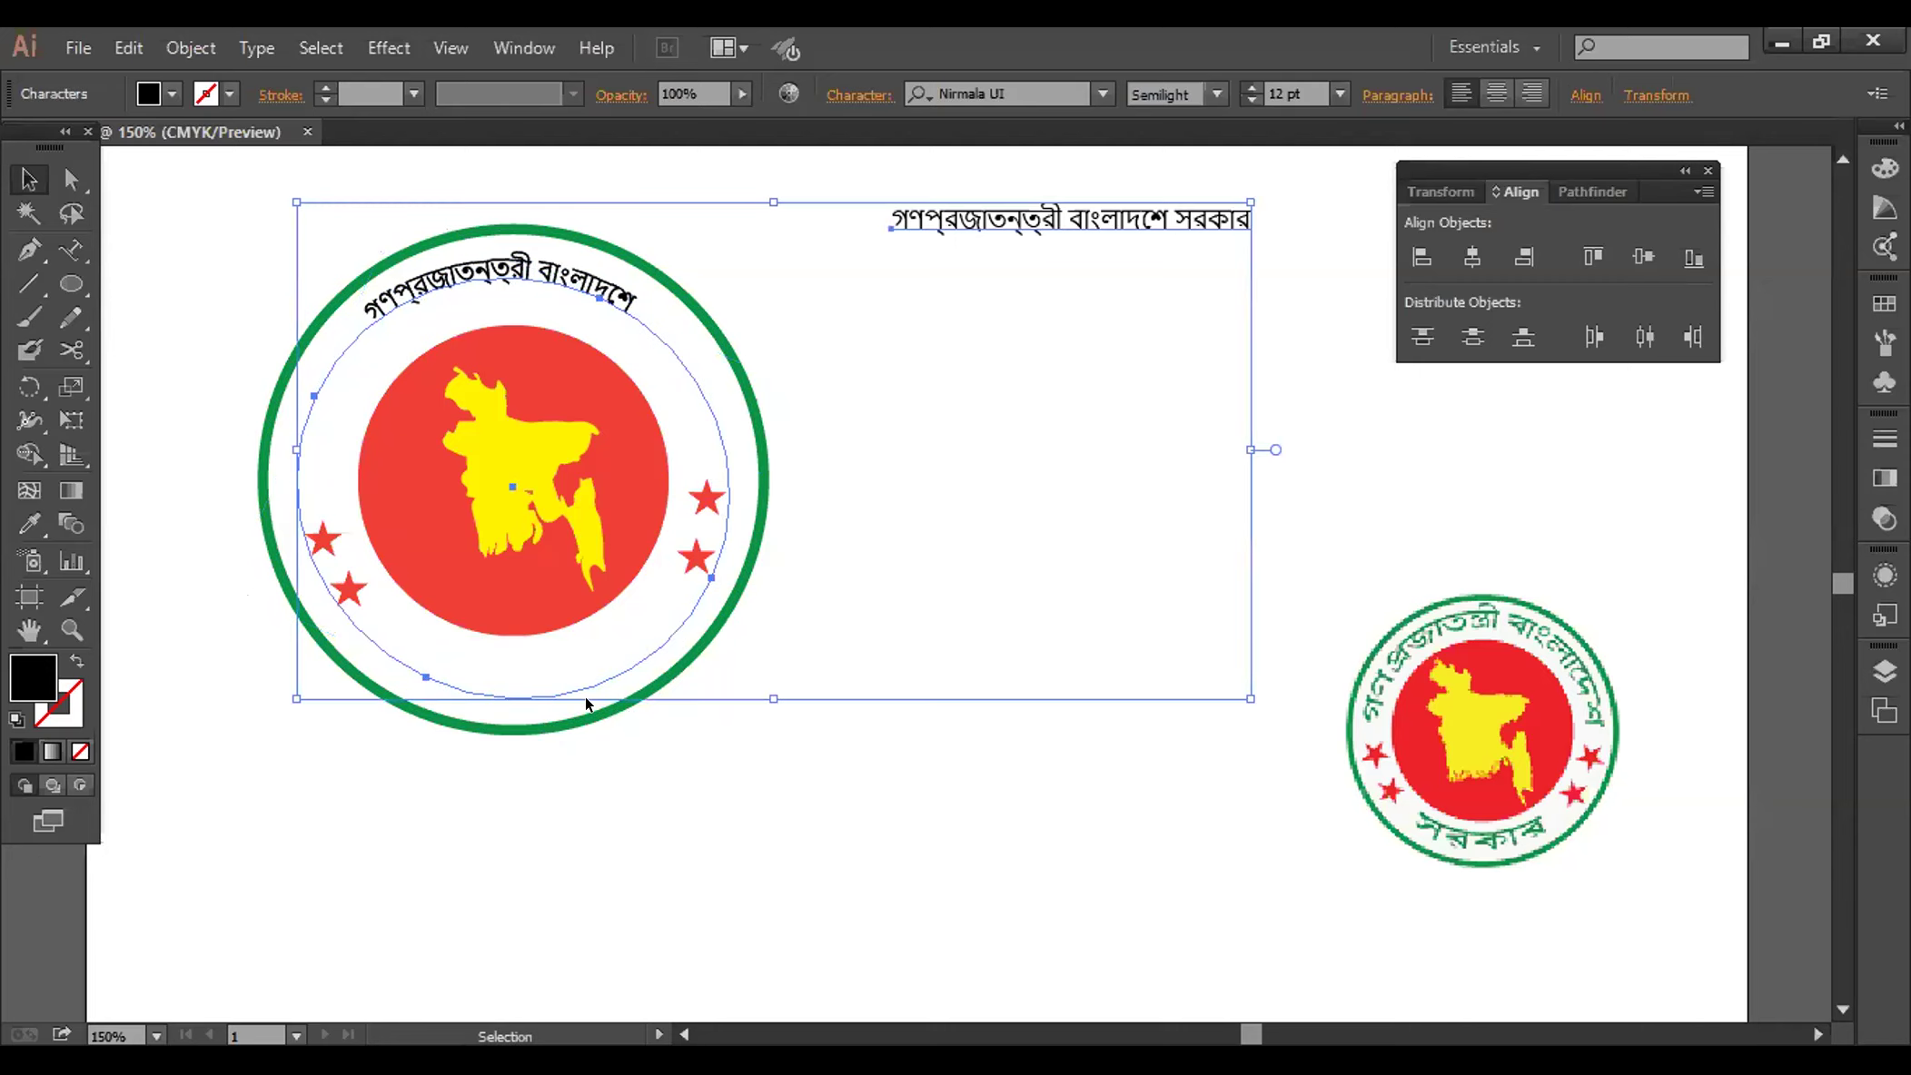
{"action": "left_click", "coordinate": [765, 836]}
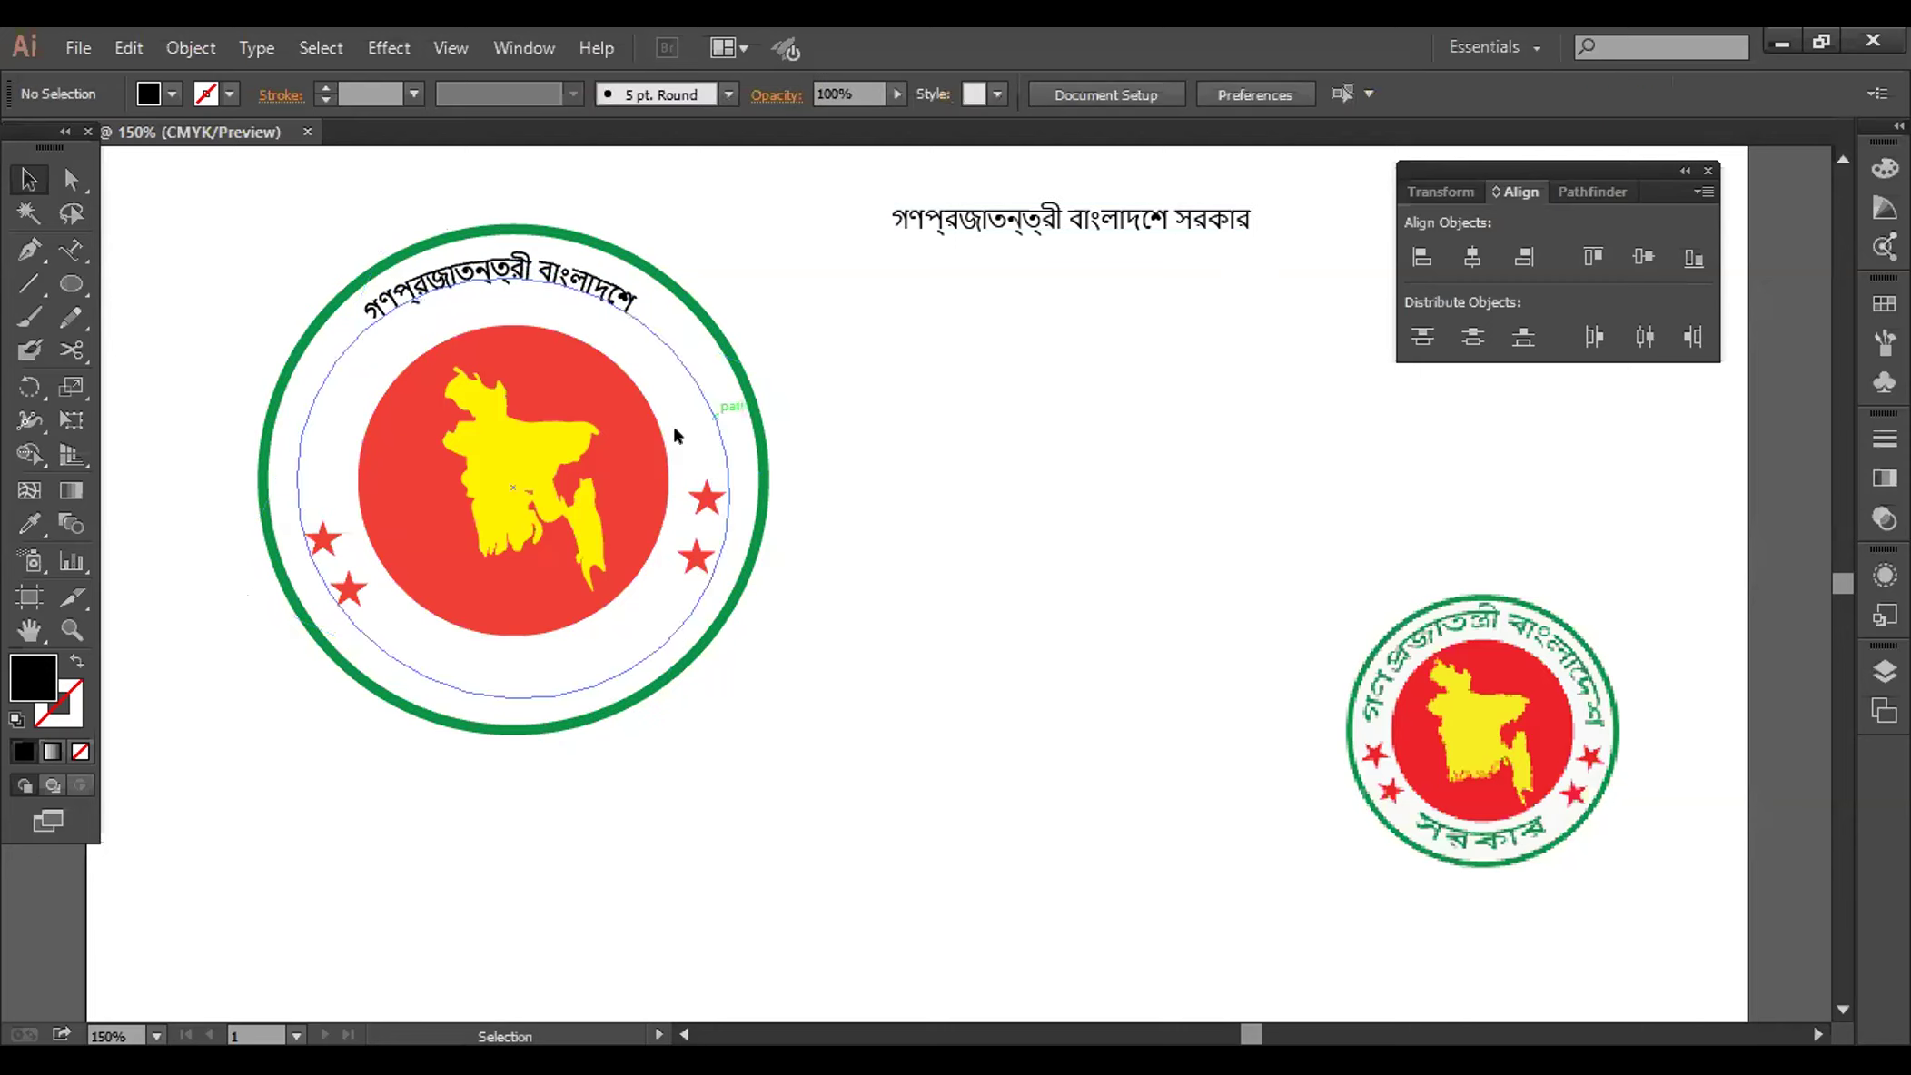
{"action": "left_click", "coordinate": [673, 425]}
{"action": "key", "text": "a"}
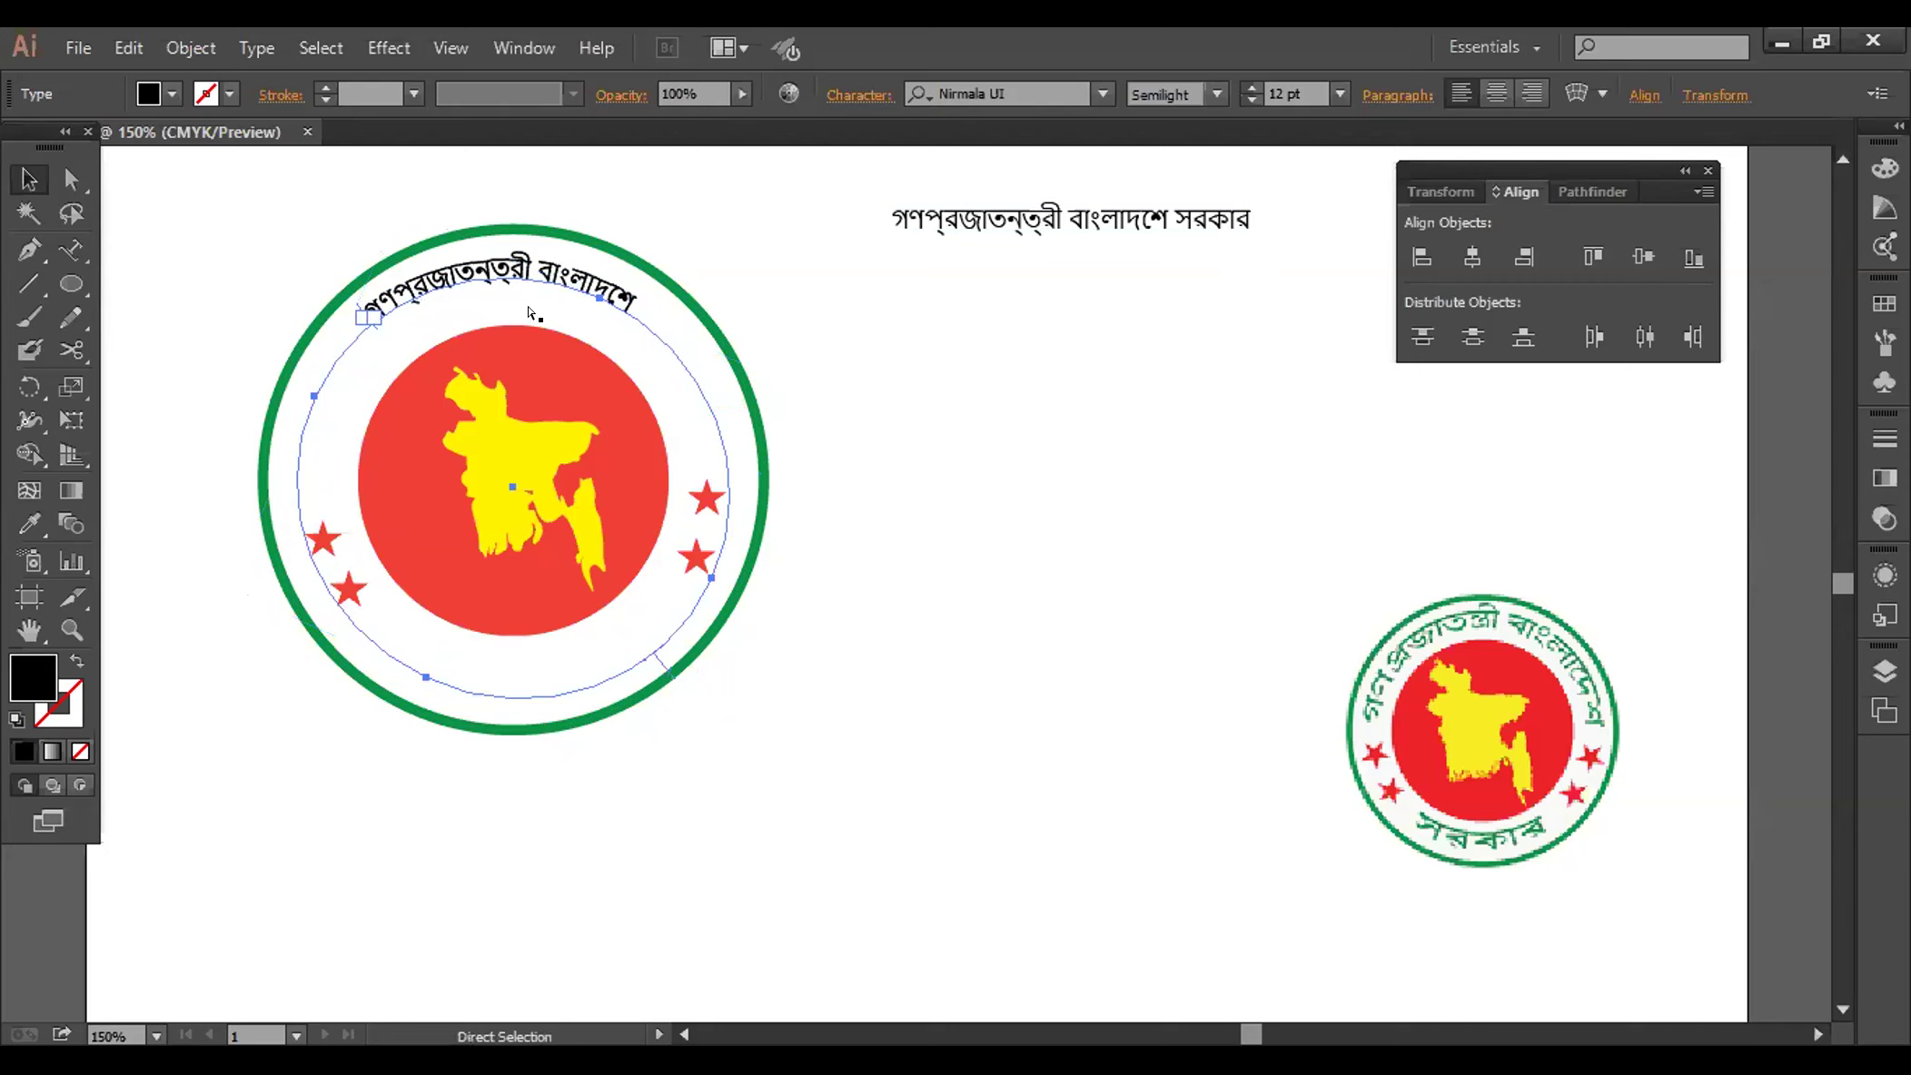
{"action": "key", "text": "v"}
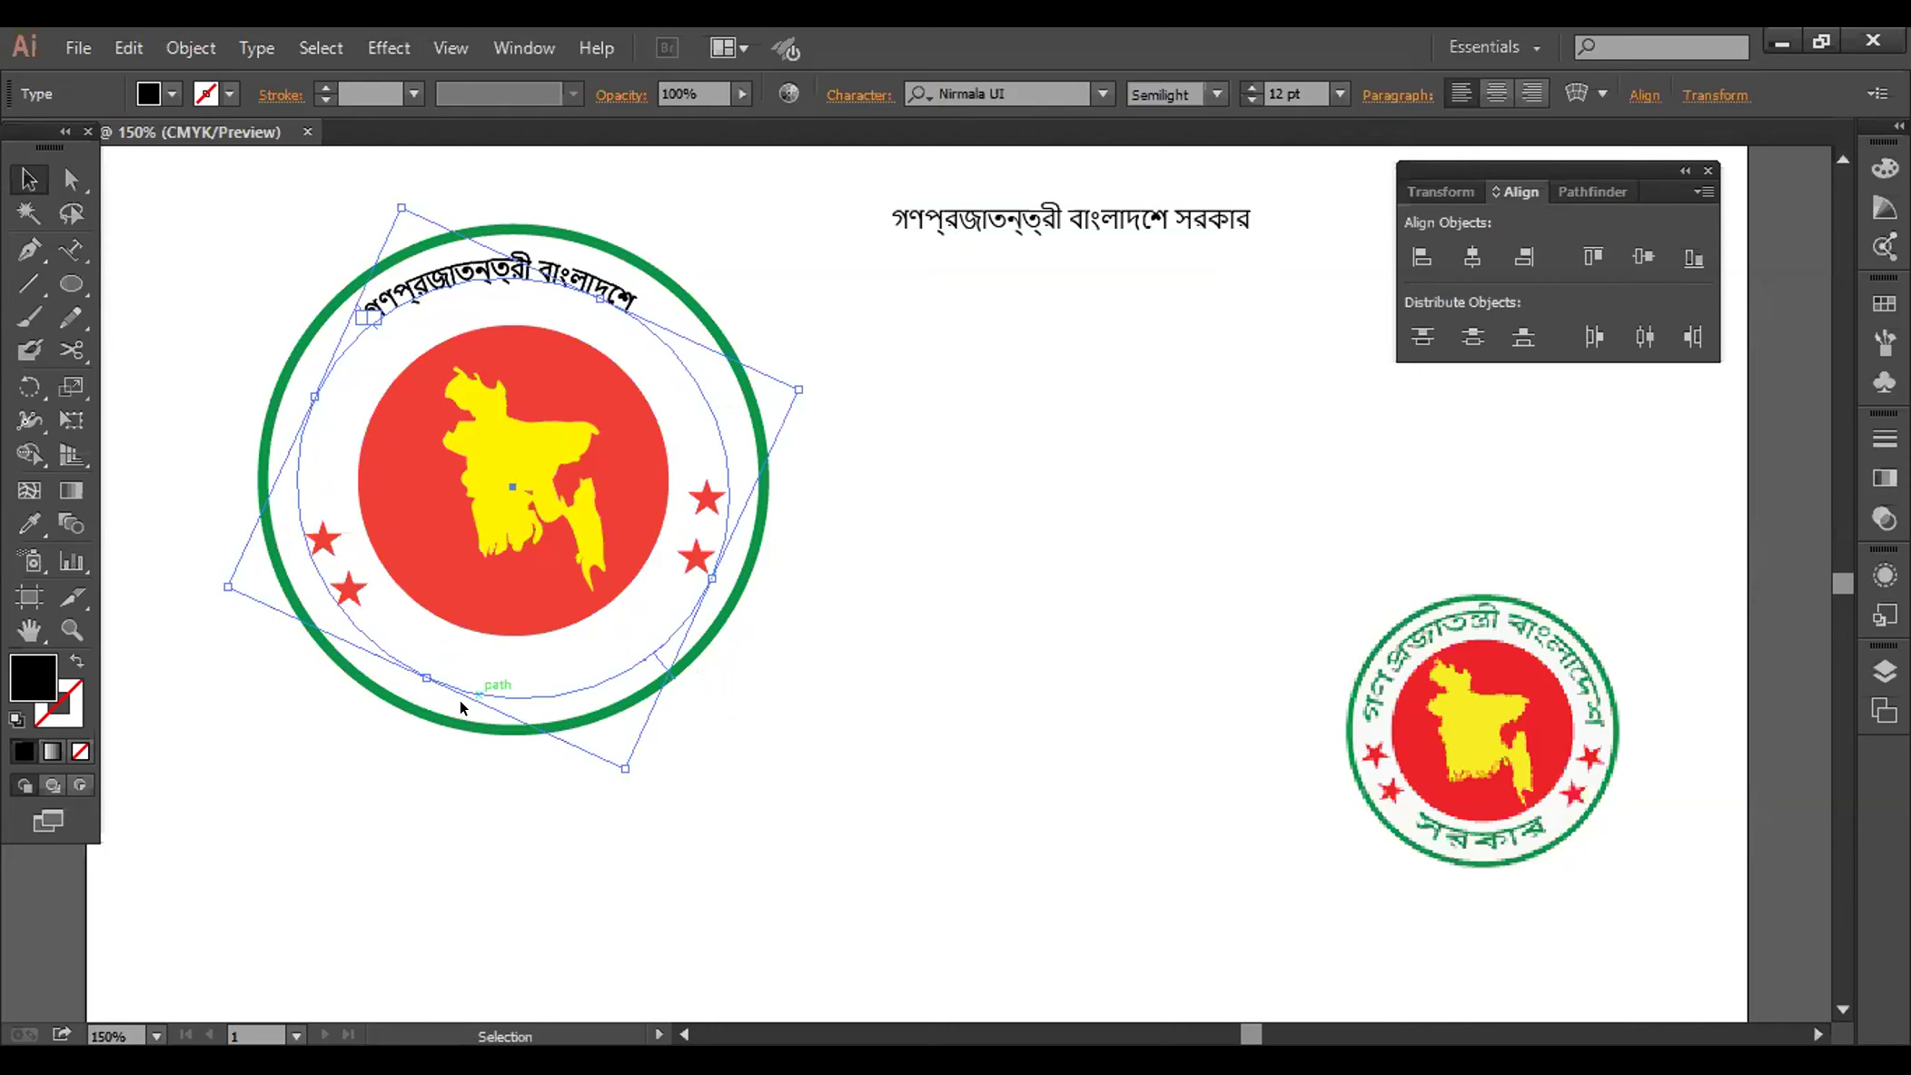
{"action": "left_click", "coordinate": [71, 249]}
{"action": "left_click", "coordinate": [487, 707]}
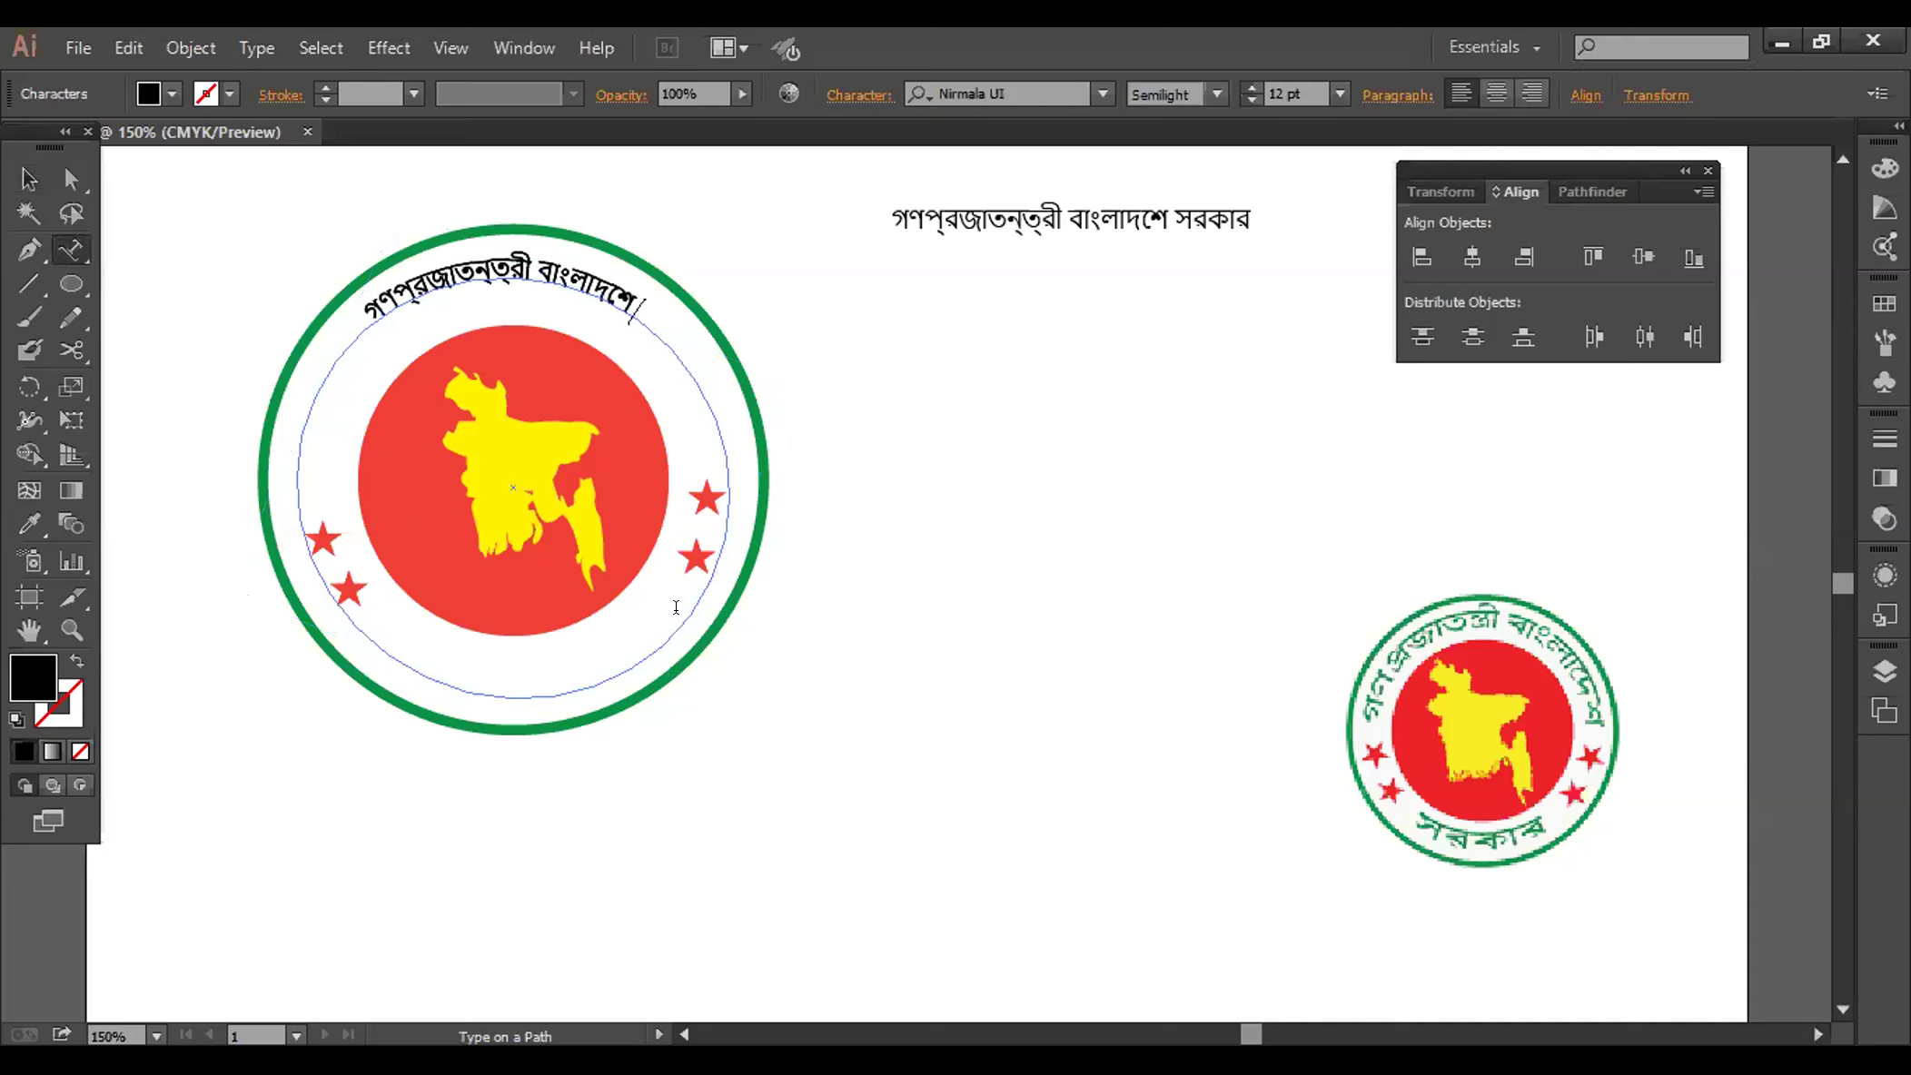
{"action": "left_click", "coordinate": [28, 179]}
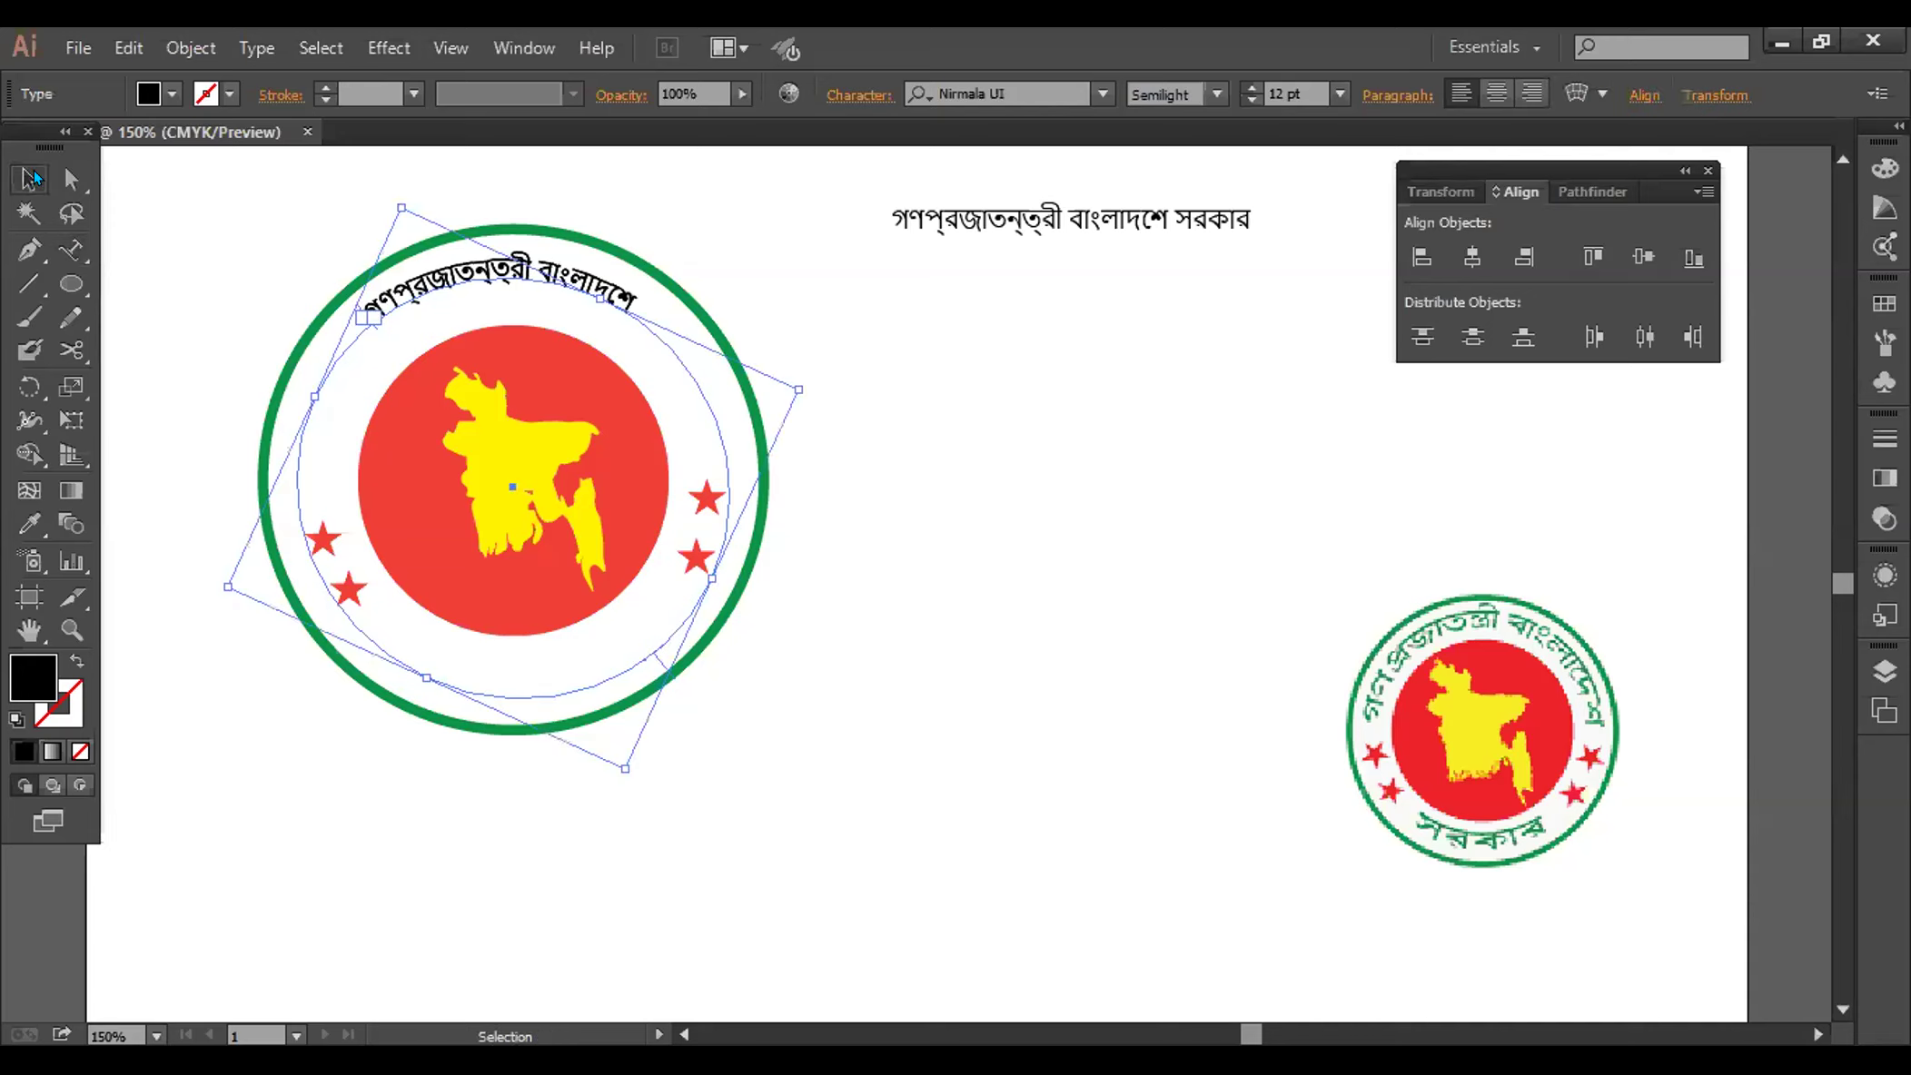
{"action": "left_click", "coordinate": [669, 326]}
{"action": "left_click", "coordinate": [661, 342]}
{"action": "key", "text": "a"}
{"action": "key", "text": "v"}
{"action": "key", "text": "a"}
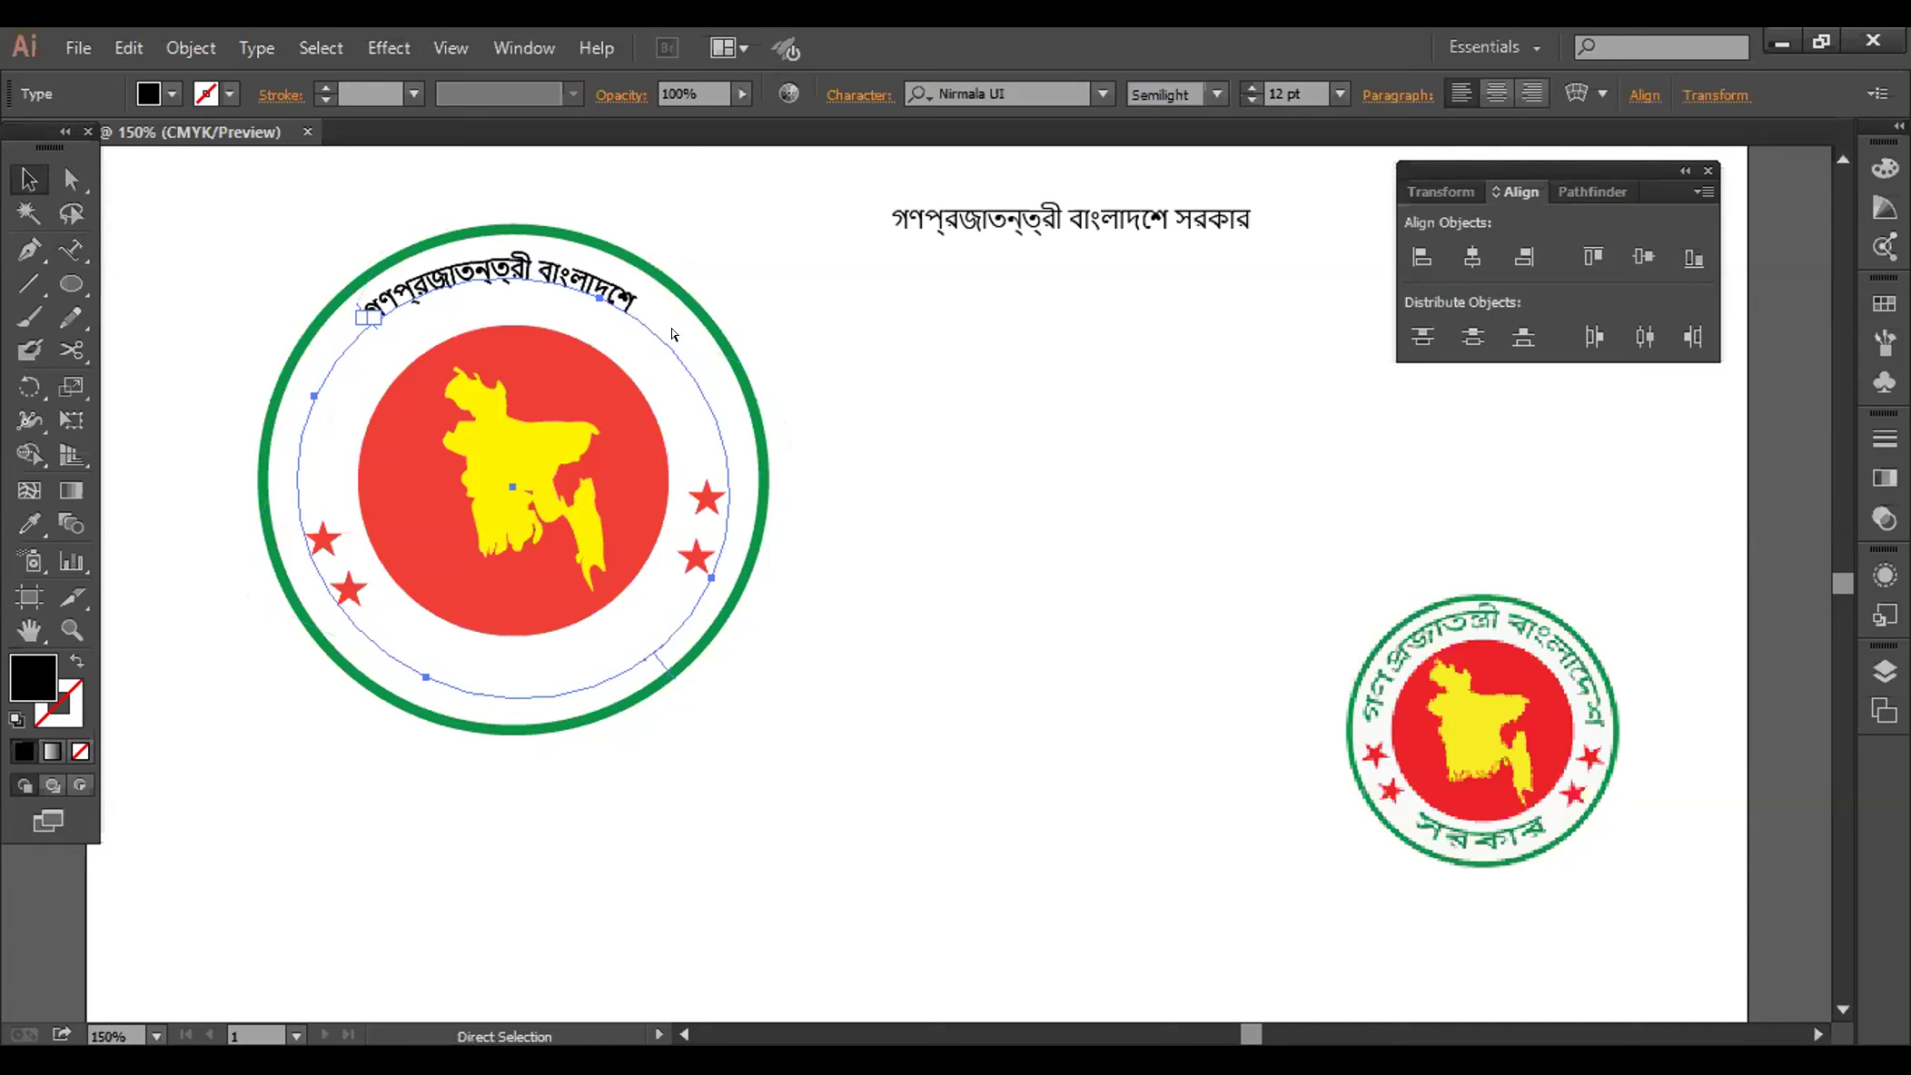
{"action": "key", "text": "v"}
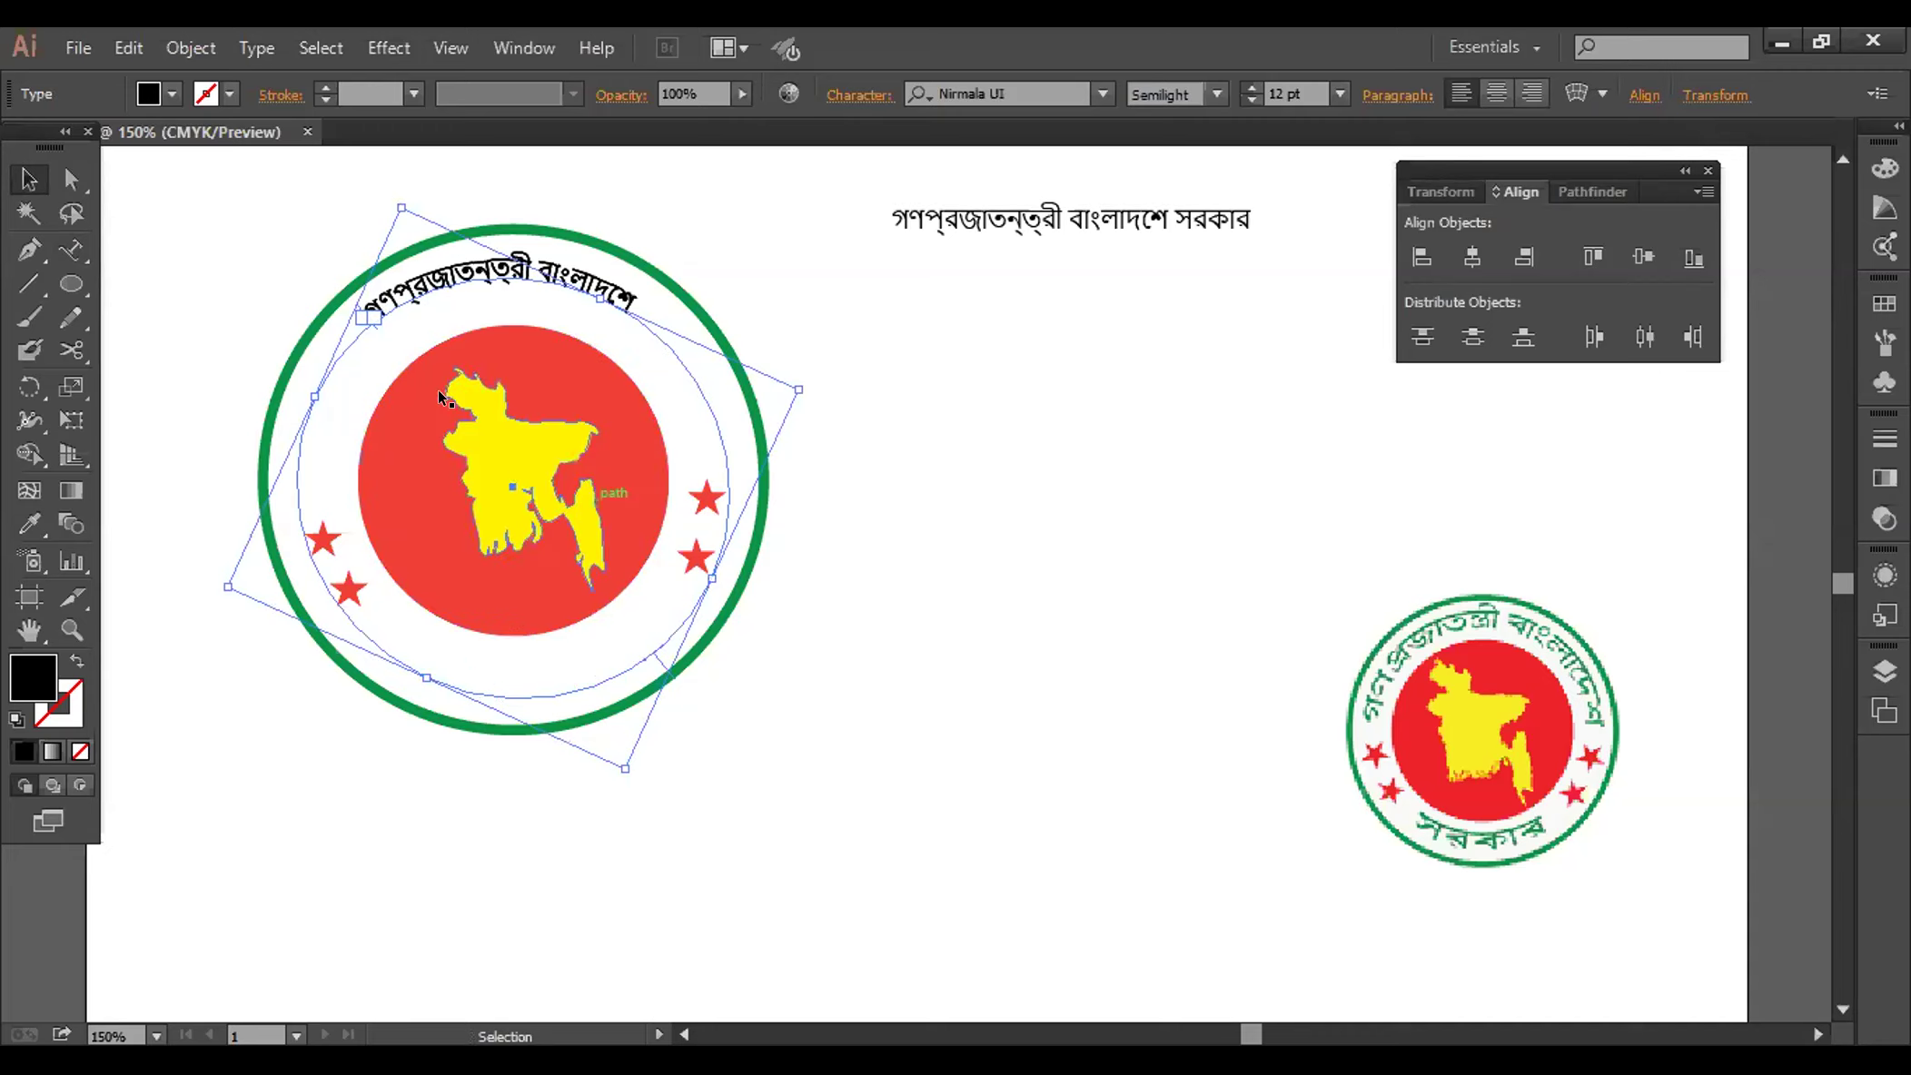
{"action": "left_click", "coordinate": [72, 247]}
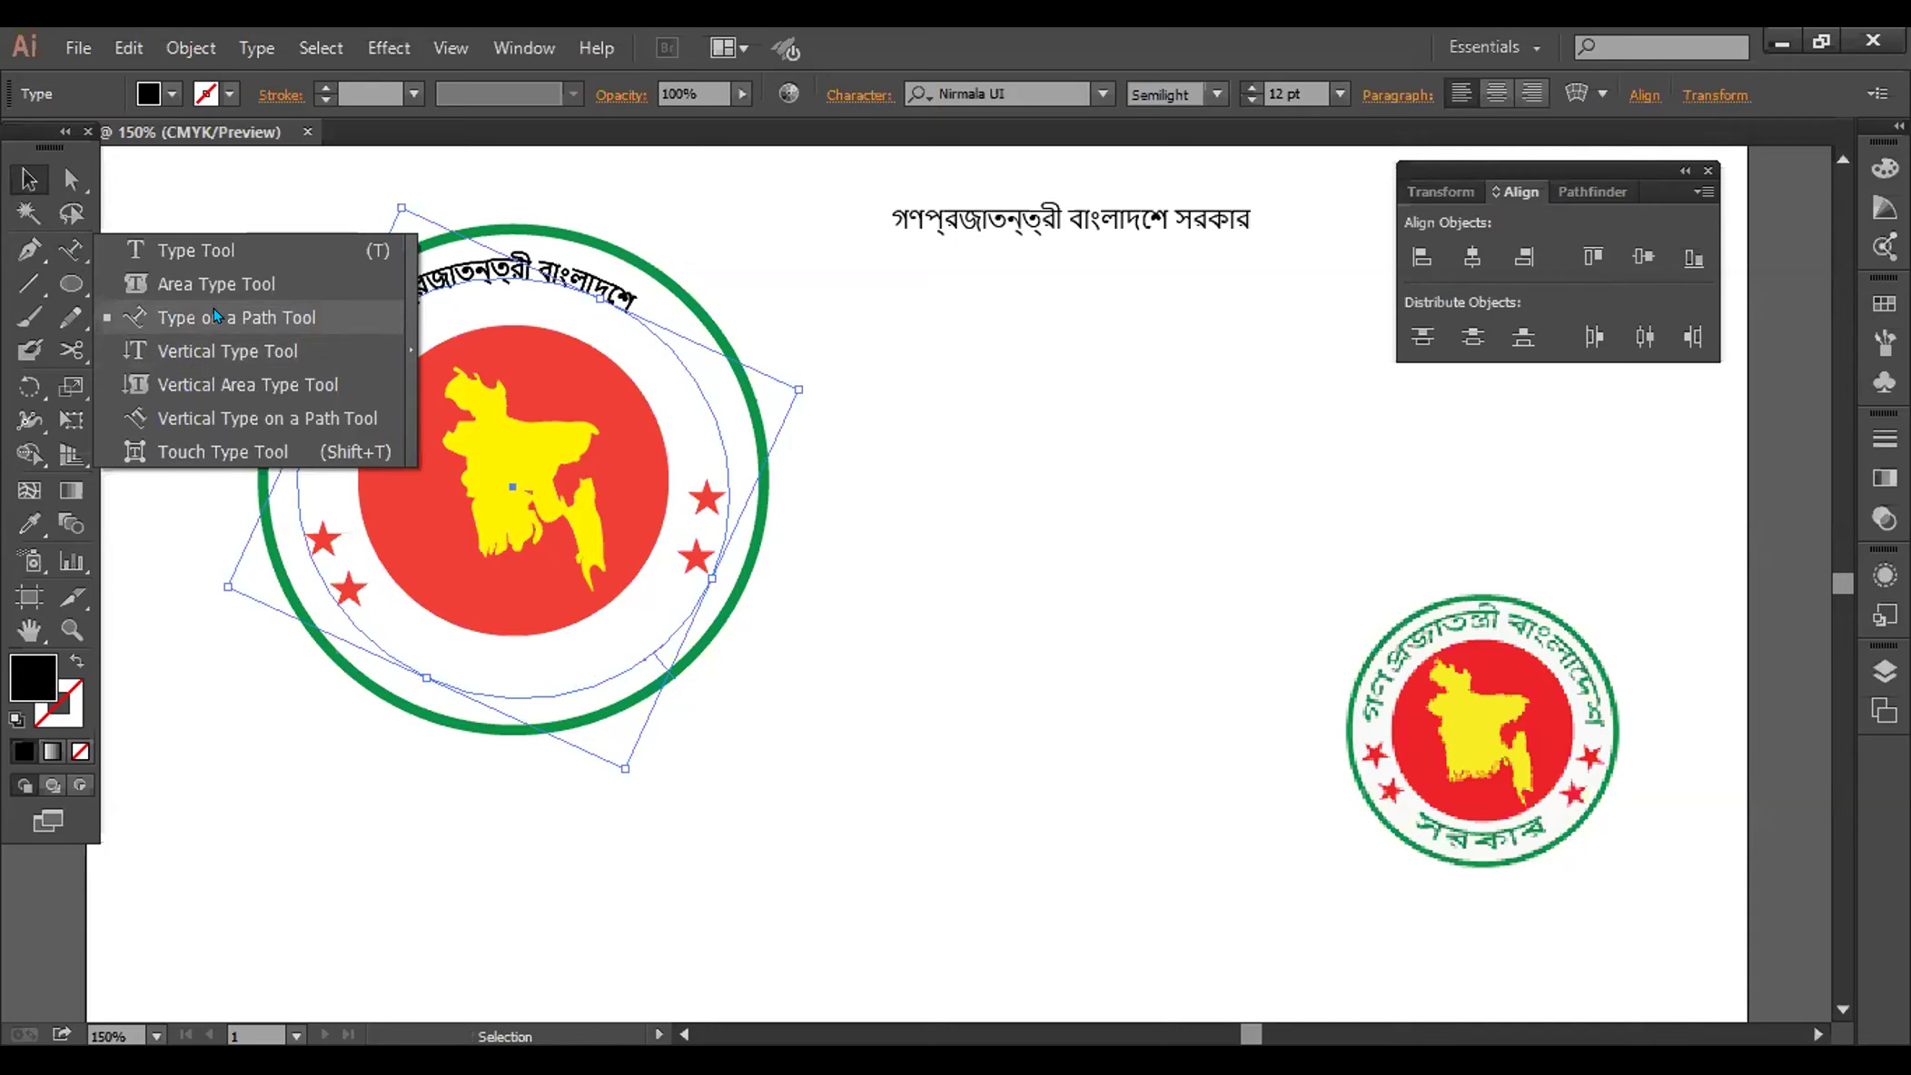
{"action": "left_click", "coordinate": [214, 315]}
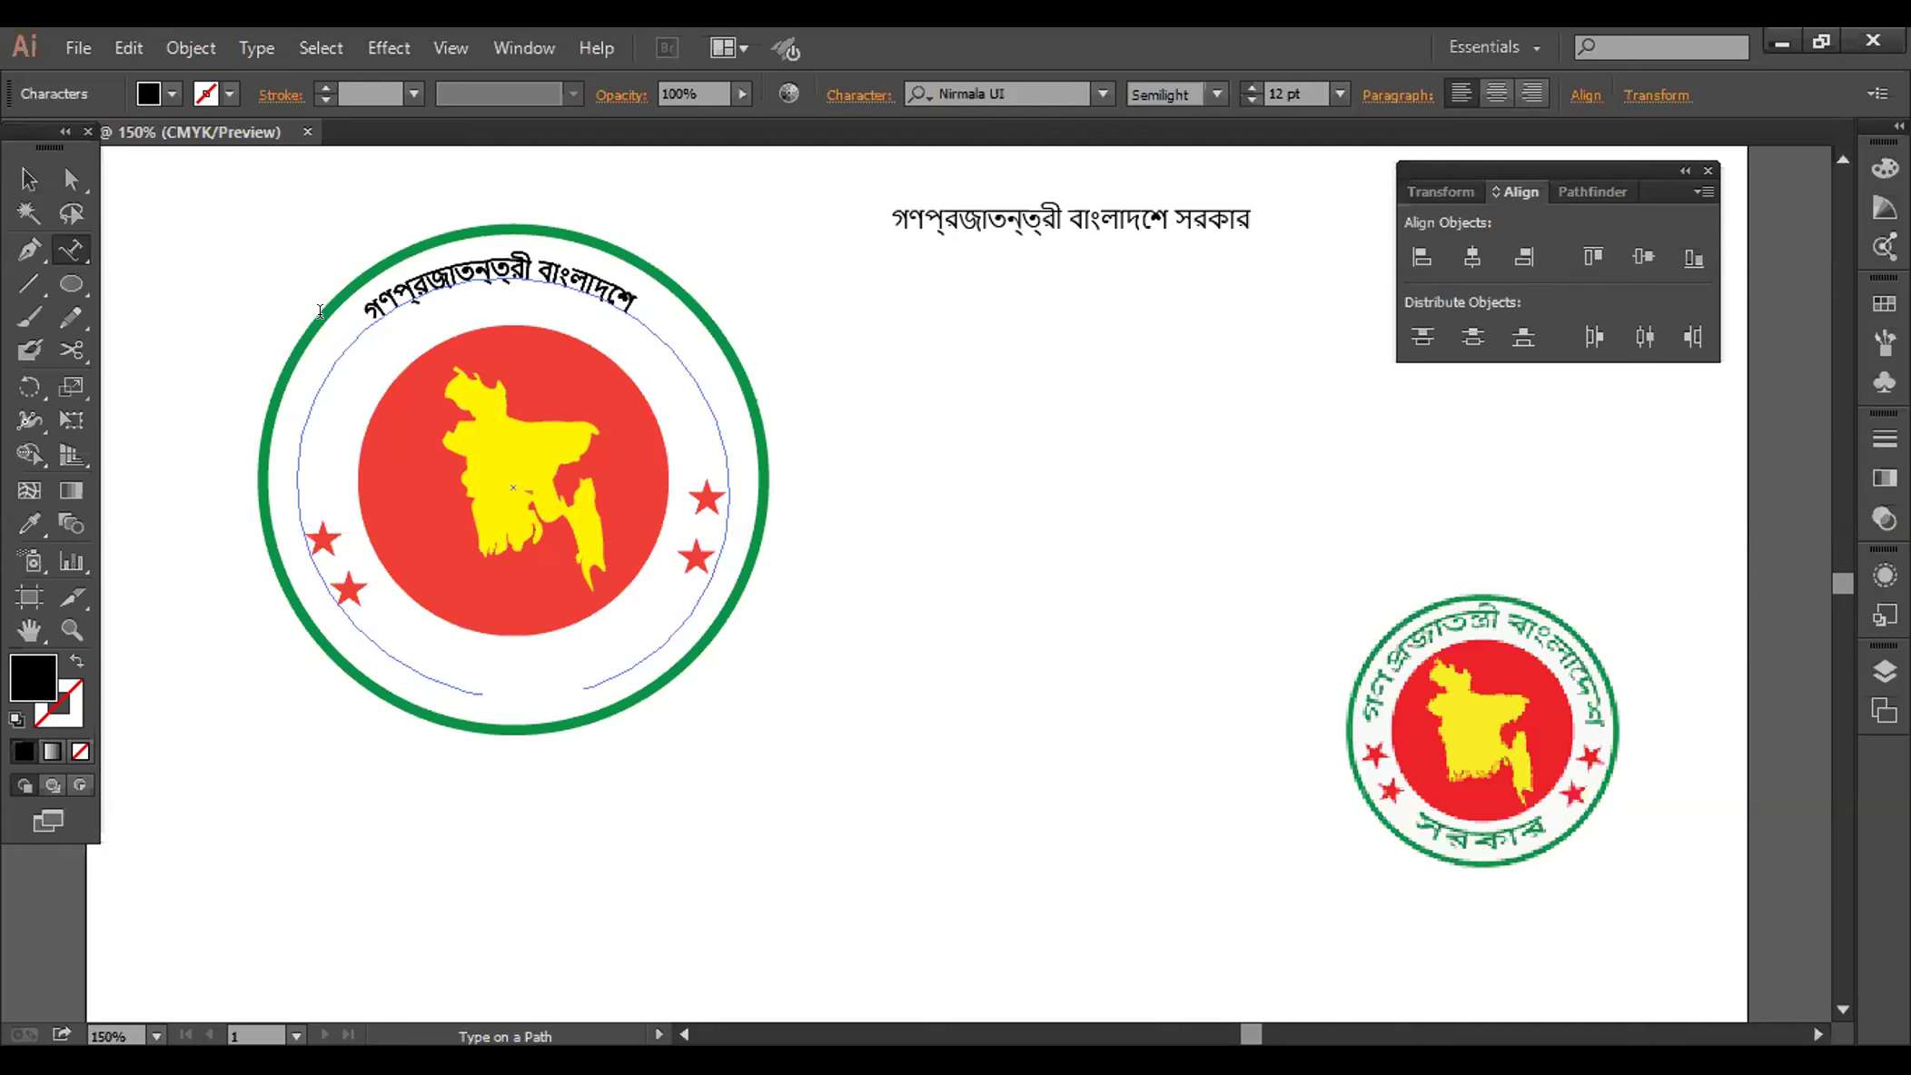
{"action": "left_click", "coordinate": [29, 179]}
{"action": "left_click", "coordinate": [471, 321]}
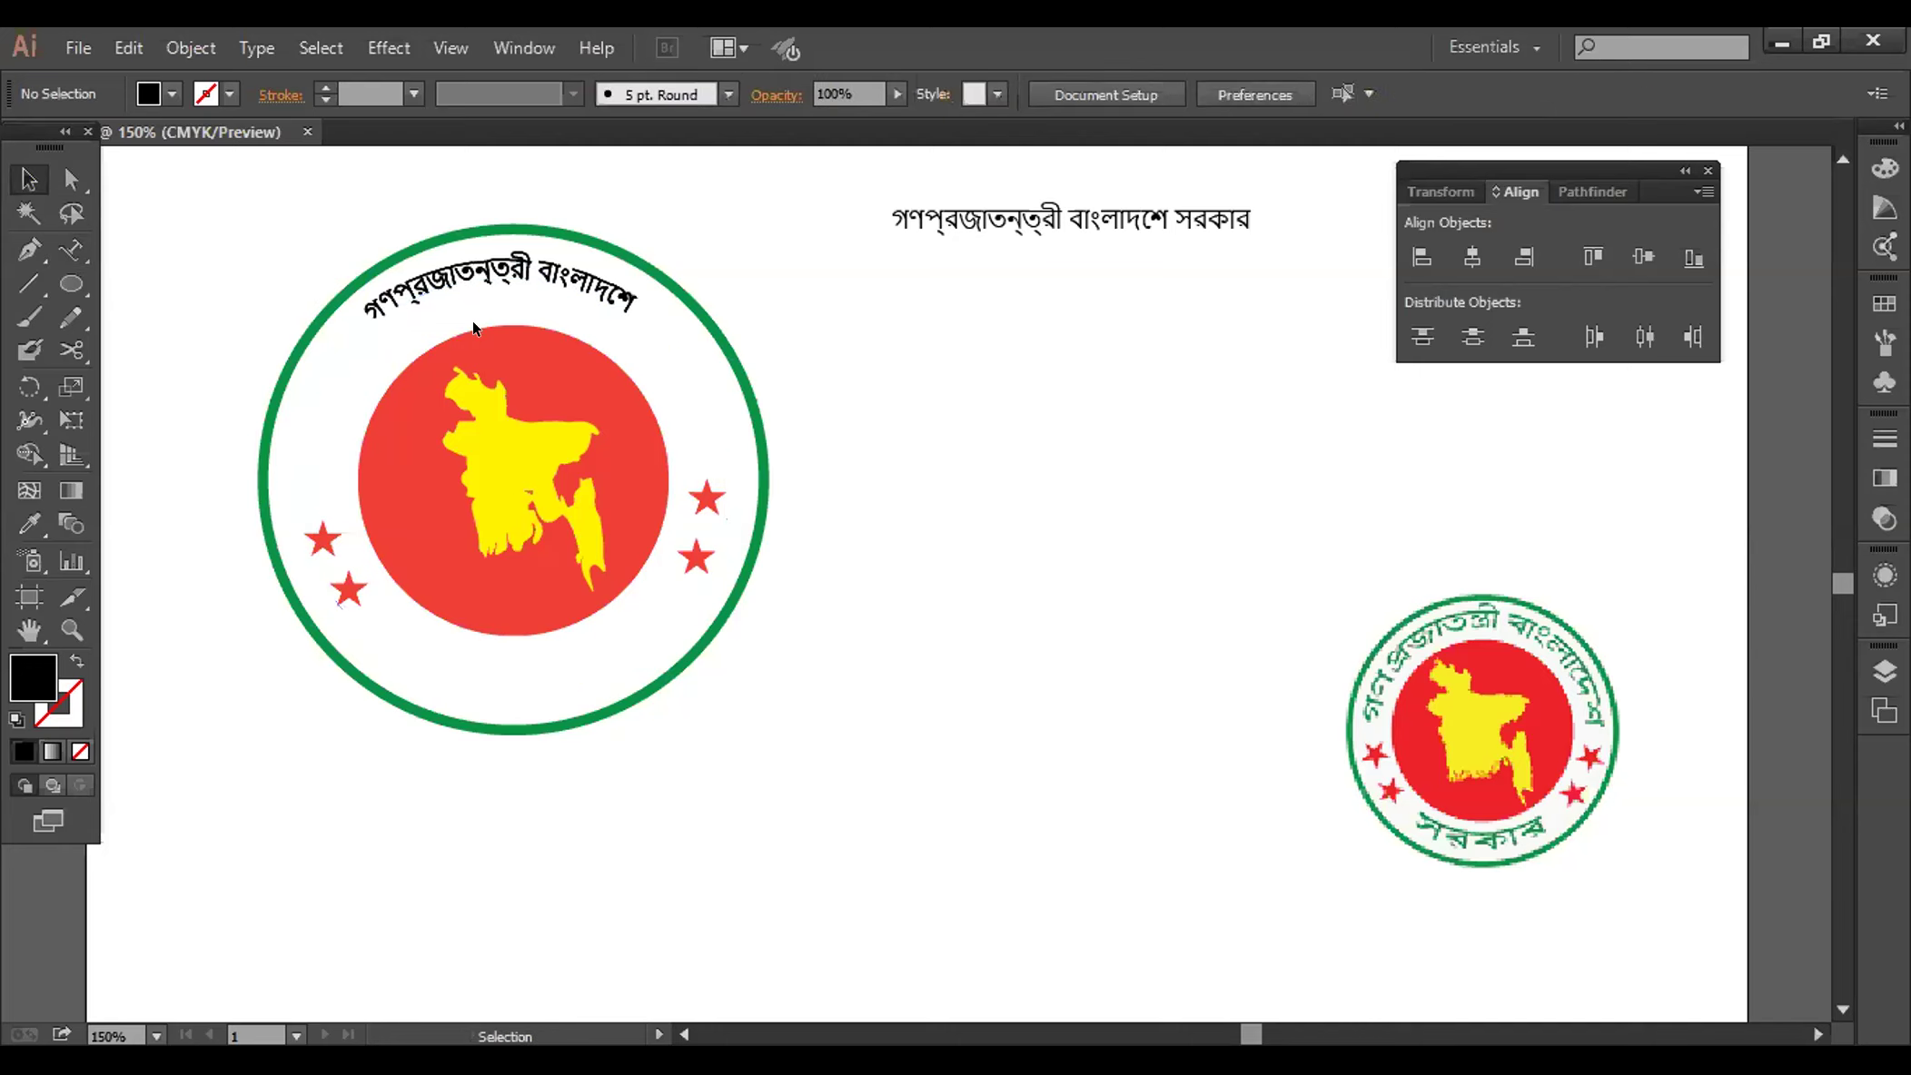
{"action": "left_click", "coordinate": [472, 320]}
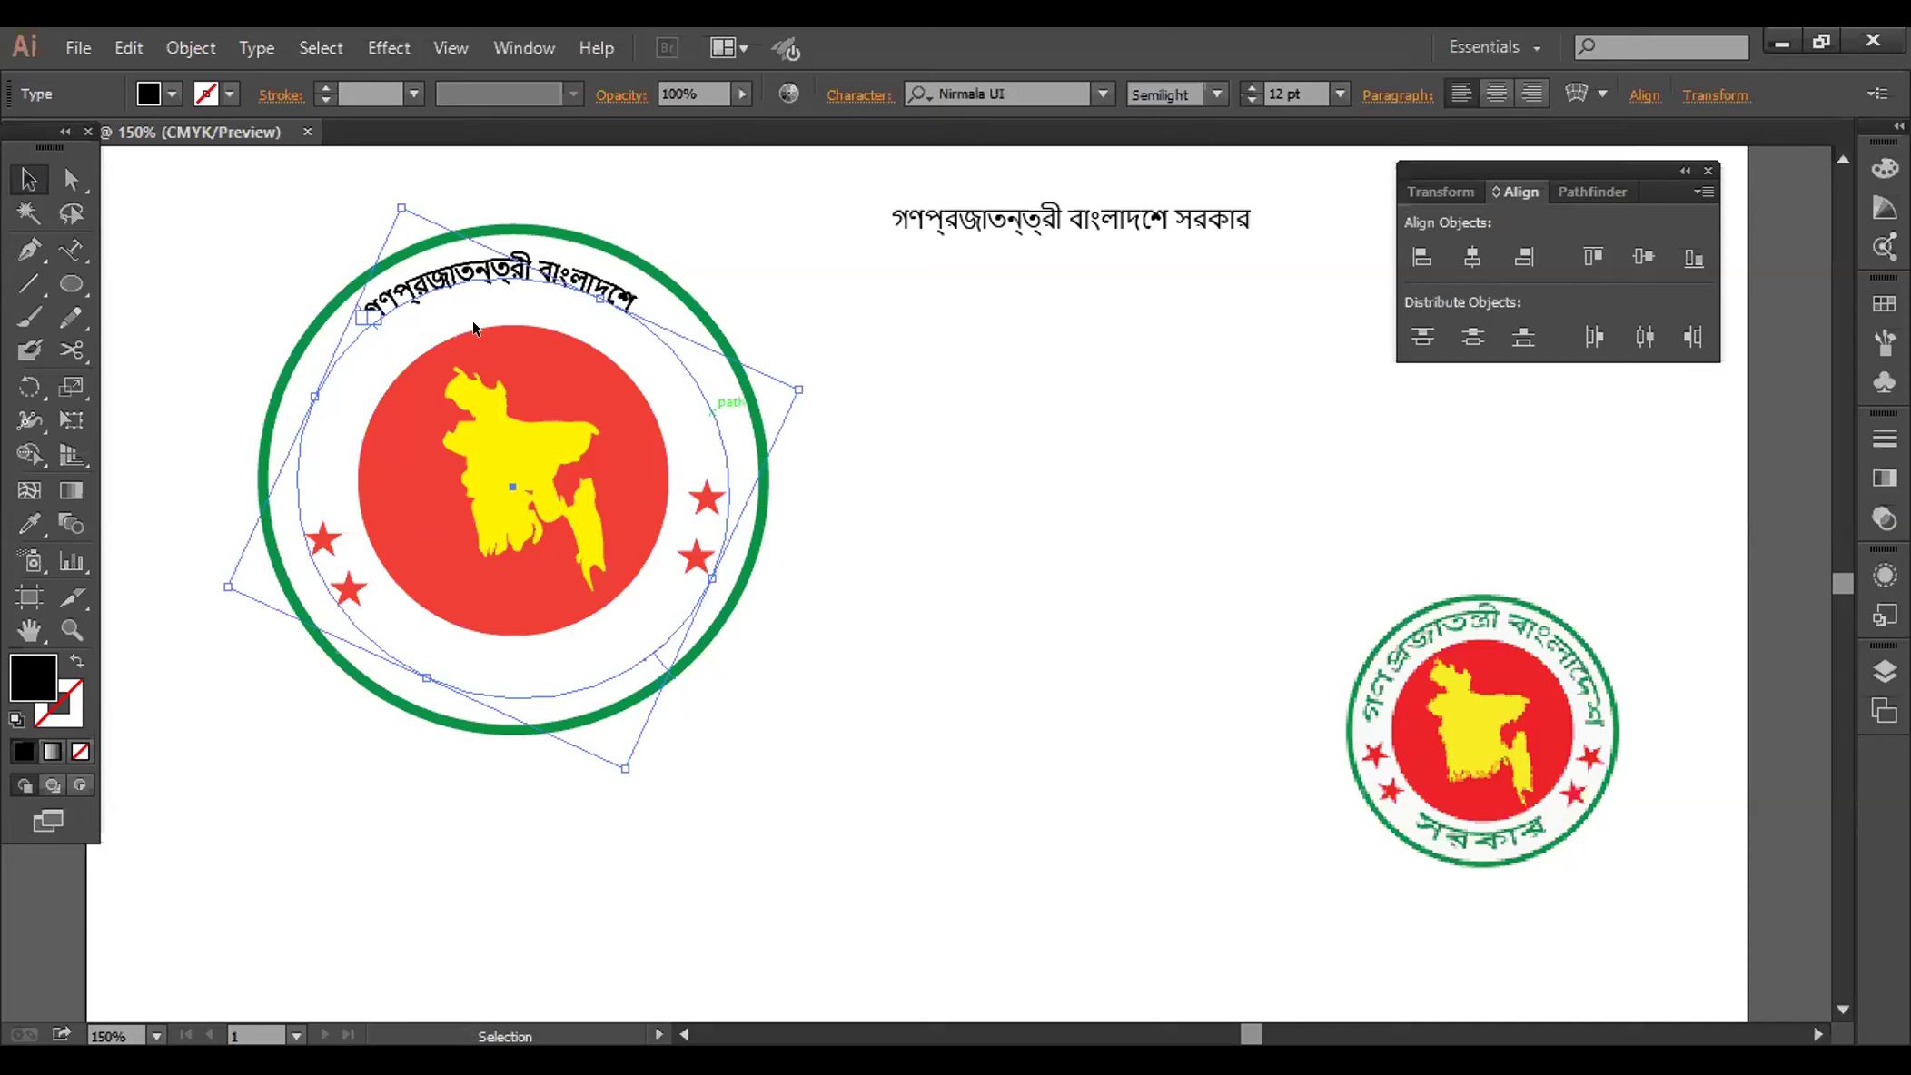
{"action": "key", "text": "a"}
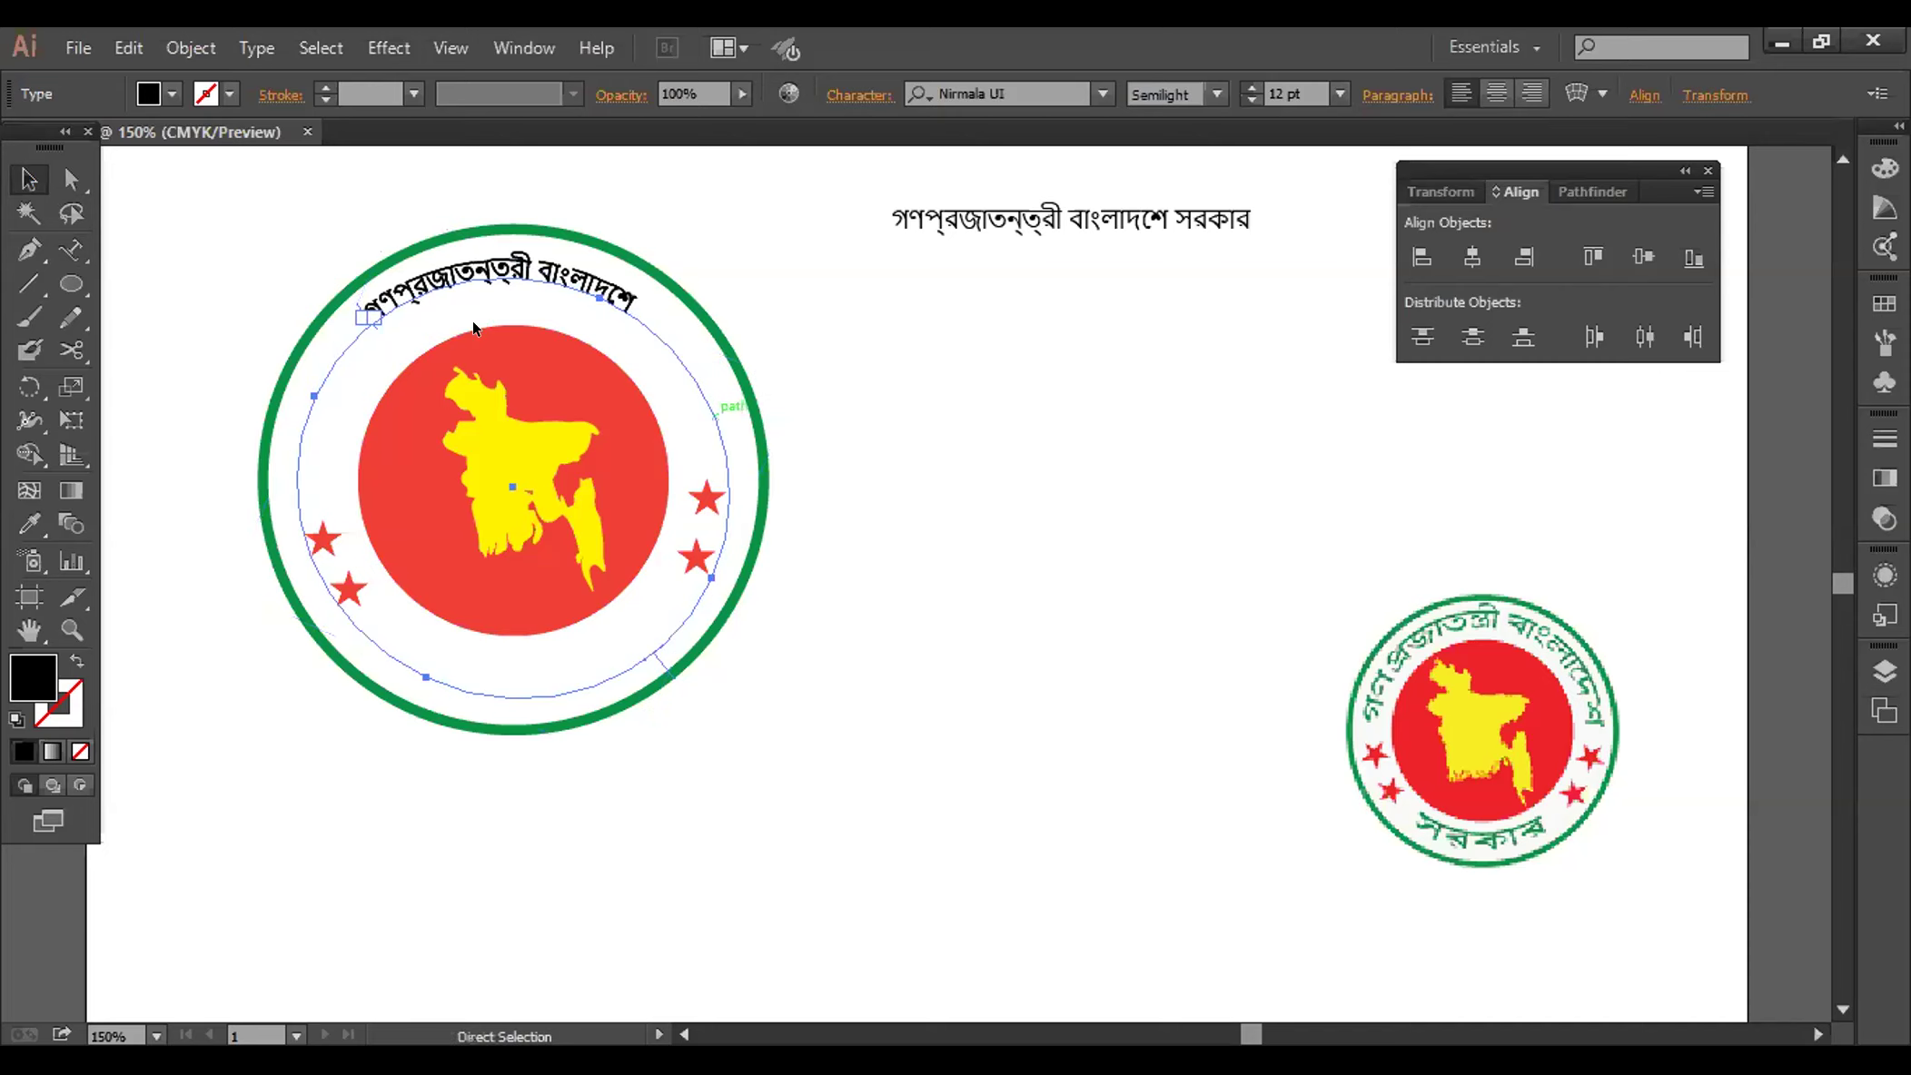
{"action": "key", "text": "v"}
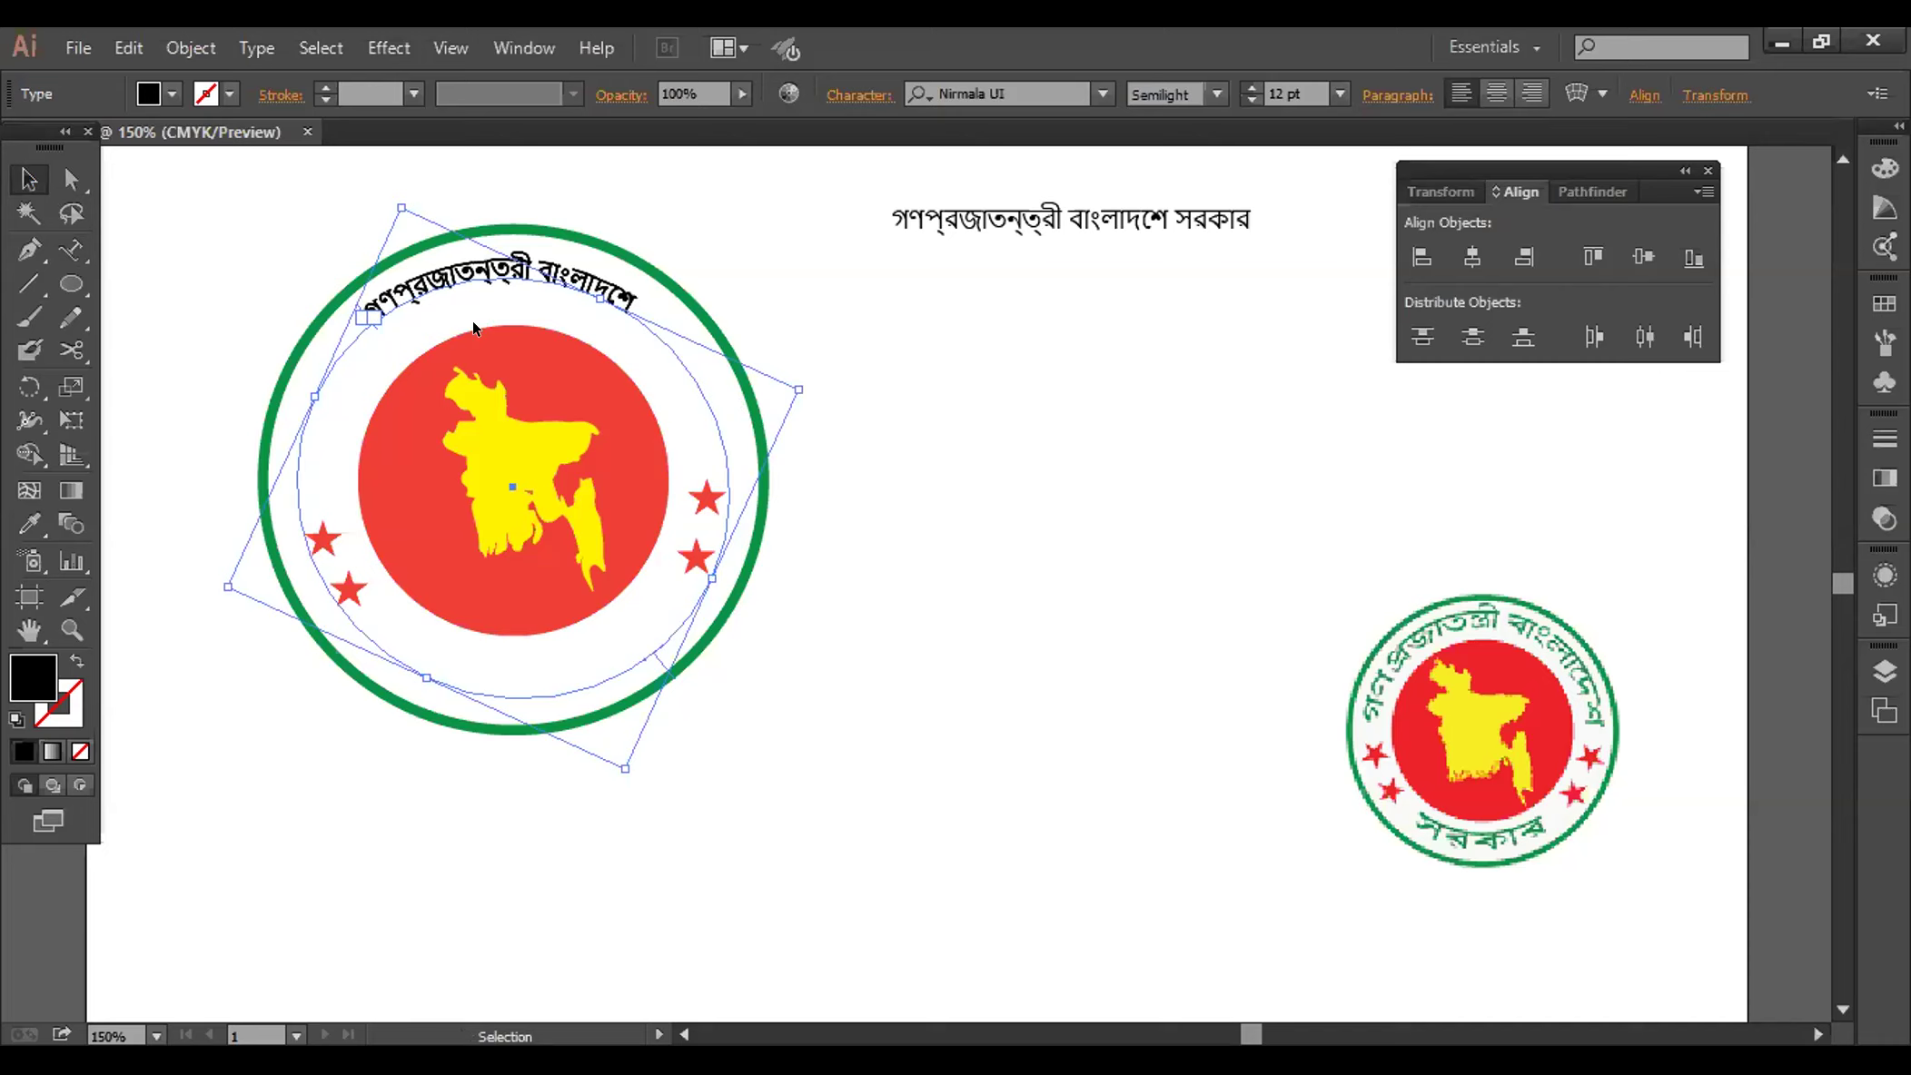
{"action": "key", "text": "a"}
Paste a copy of the text circle right of the seal and delete its path text
{"action": "key", "text": "ctrl+v"}
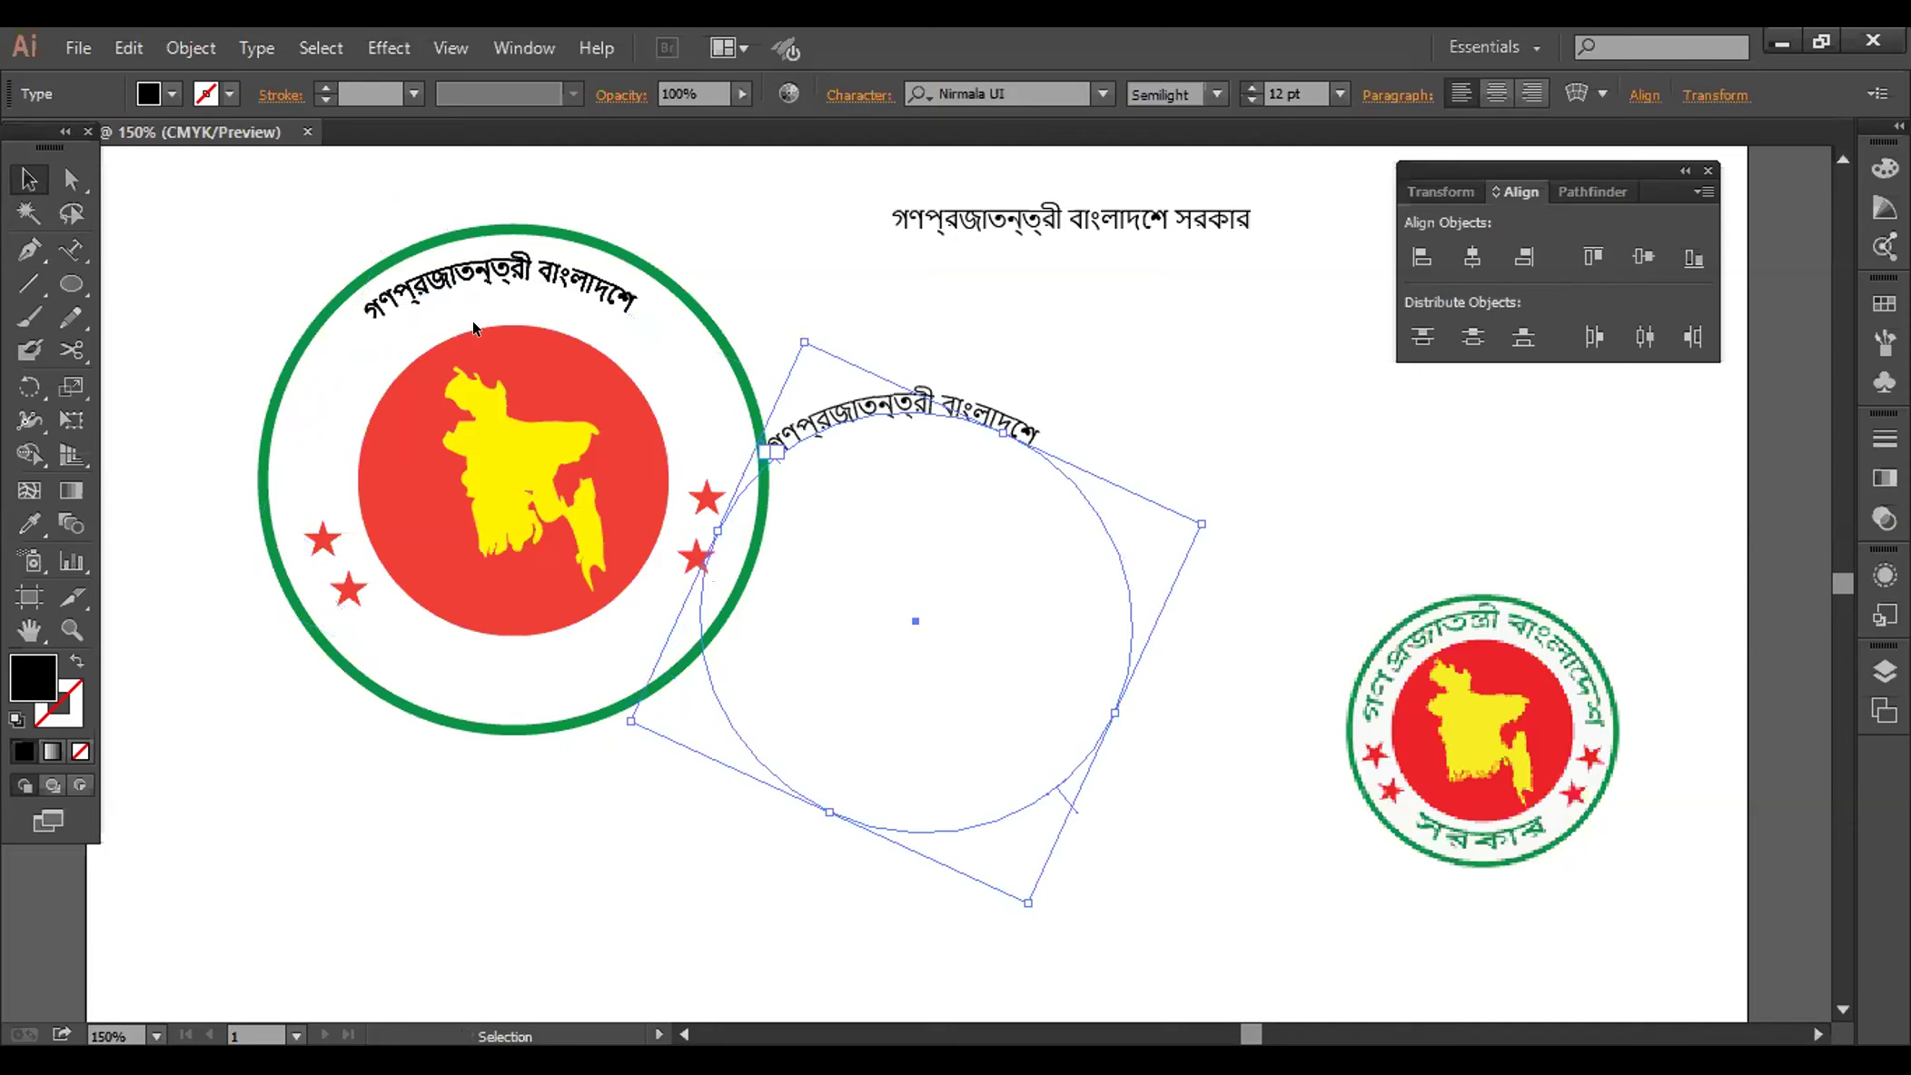
{"action": "left_click_drag", "start_coordinate": [1105, 541], "coordinate": [1239, 458]}
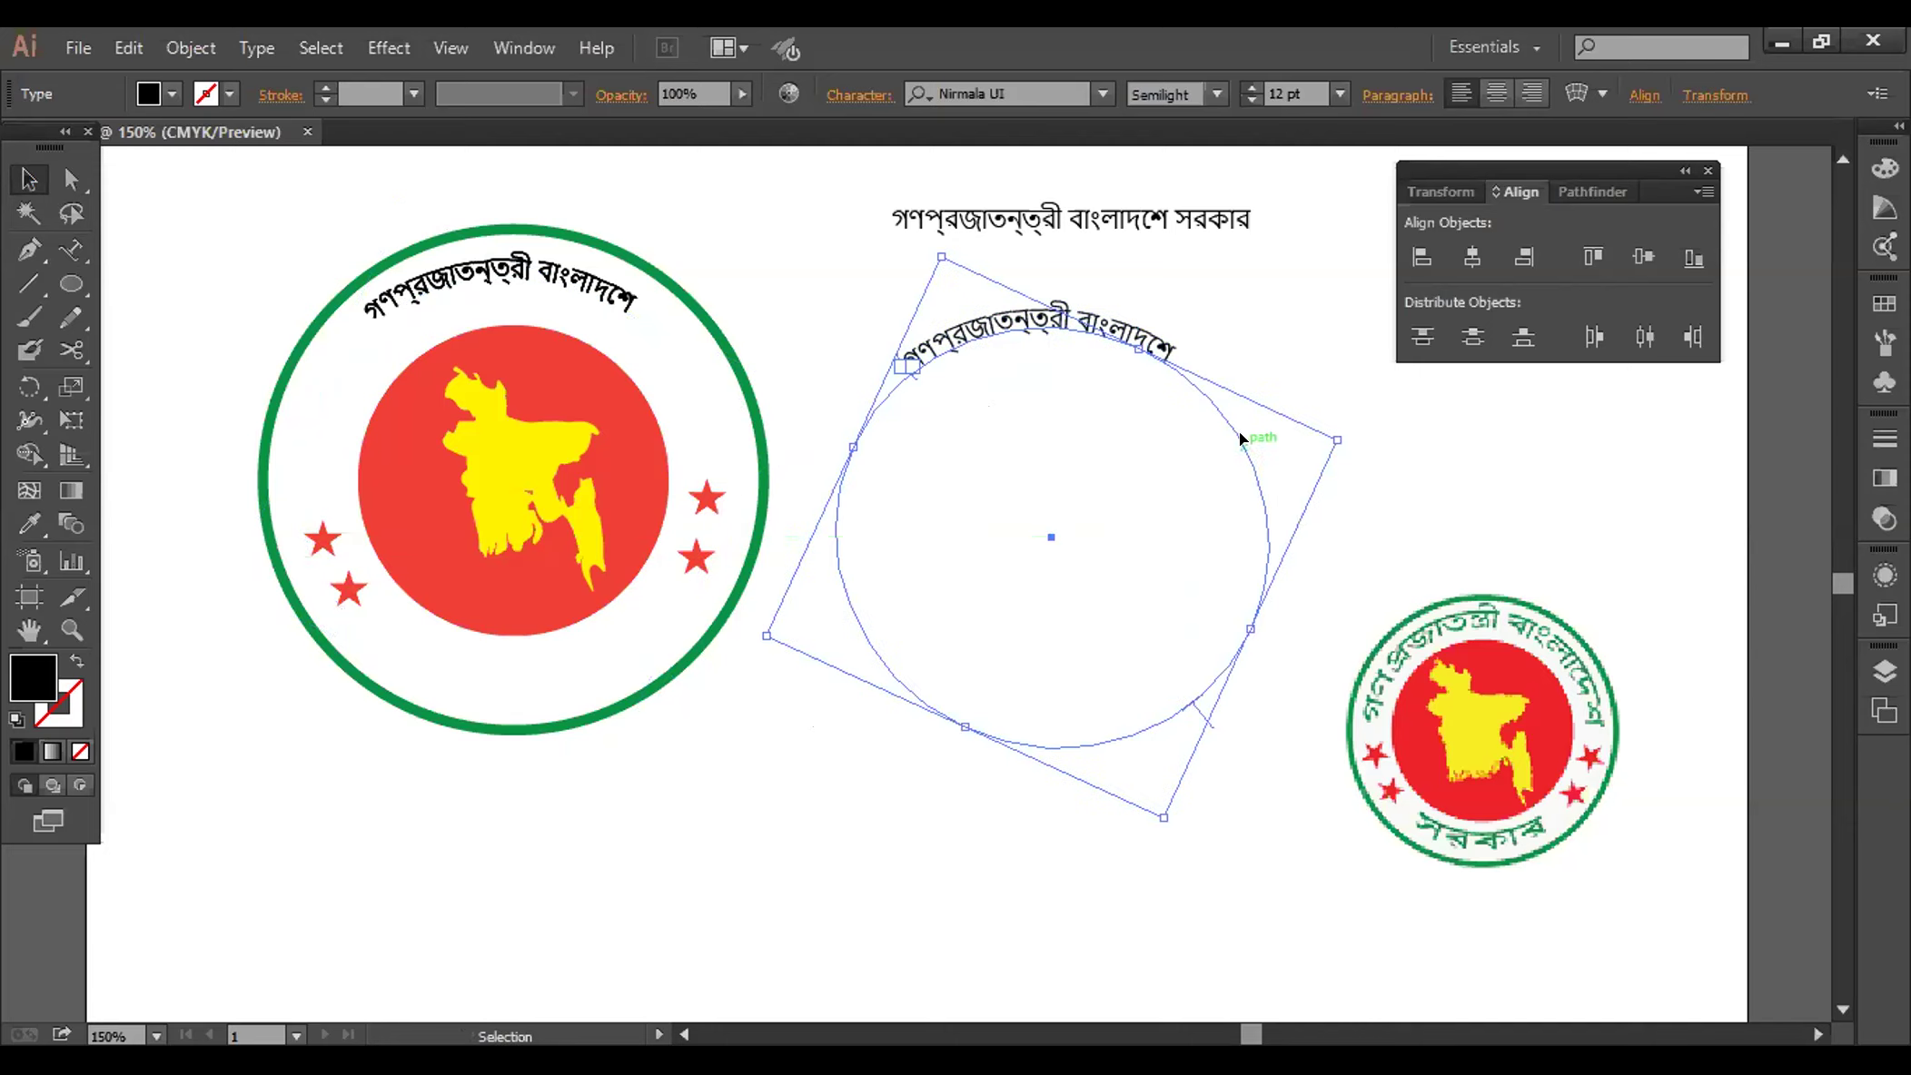
{"action": "left_click_drag", "start_coordinate": [991, 299], "coordinate": [990, 295]}
{"action": "double_click", "coordinate": [1013, 289]}
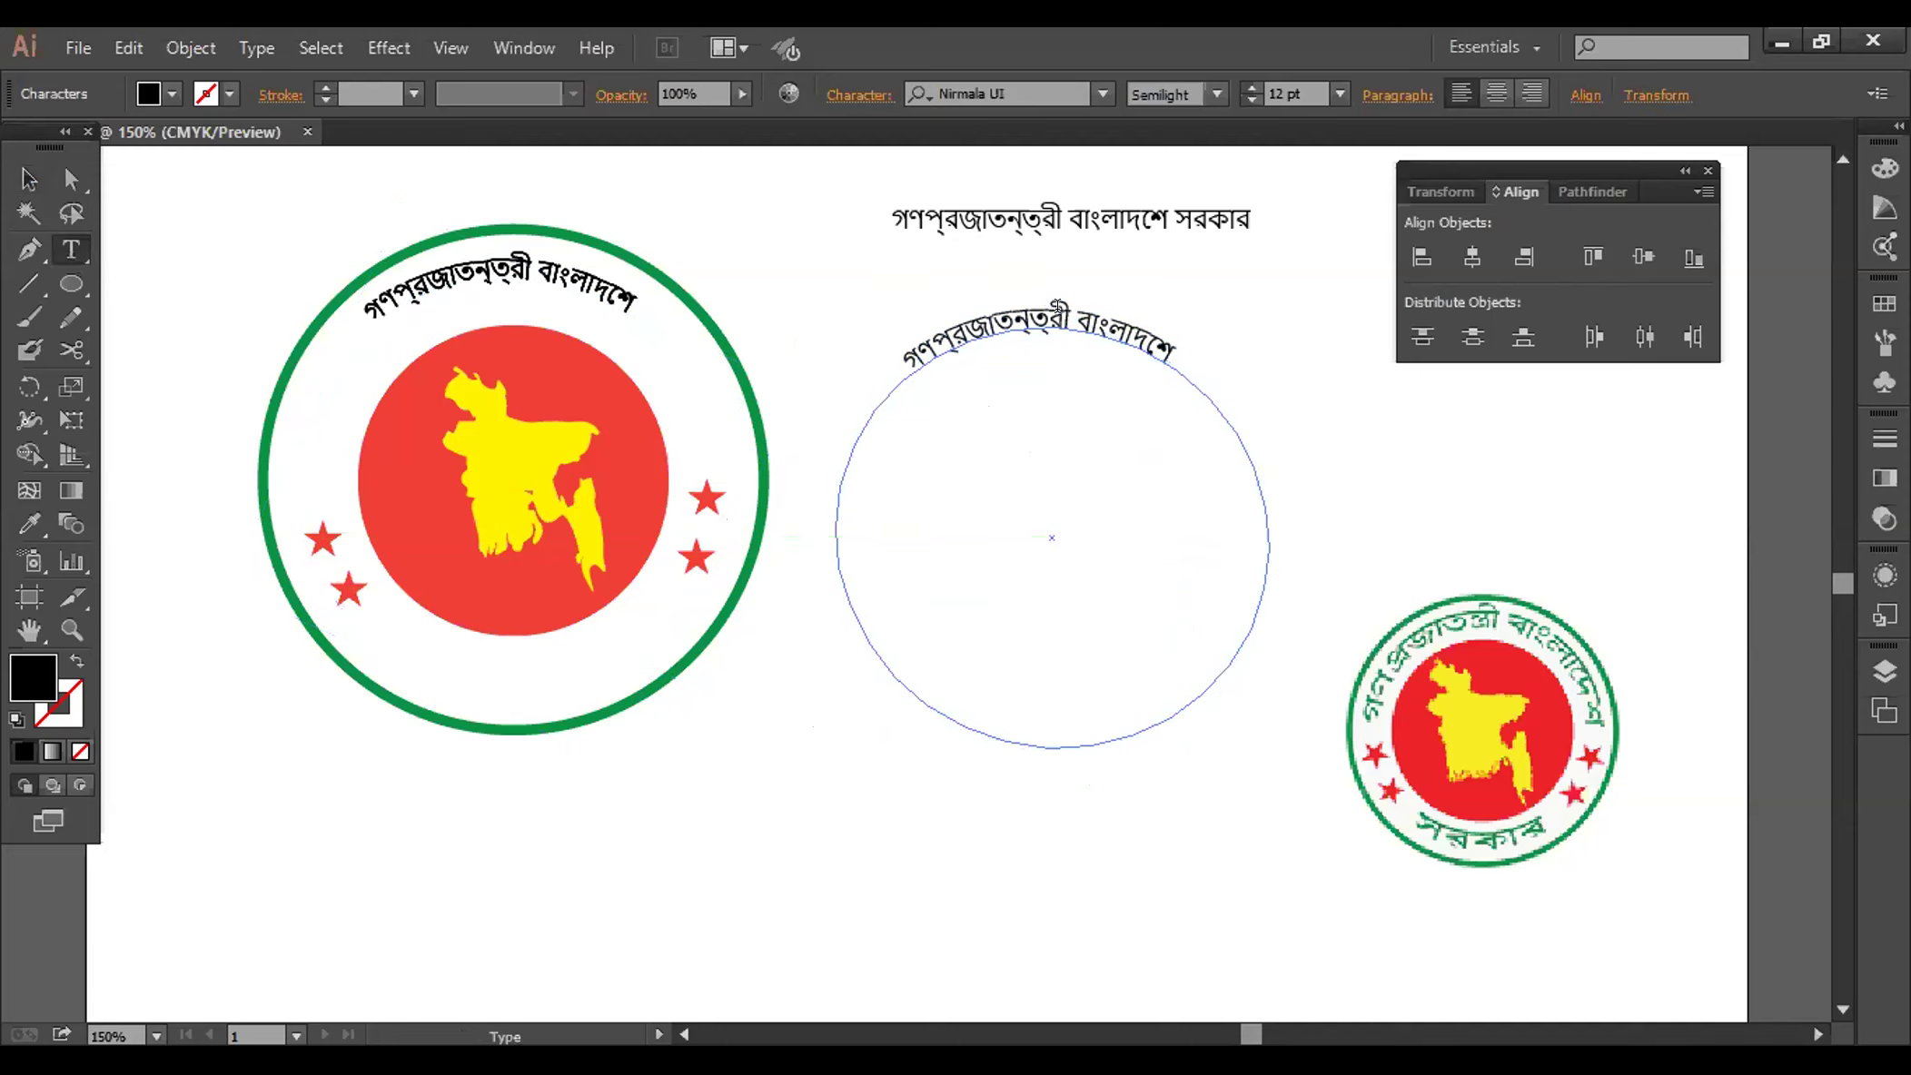
{"action": "key", "text": "BackSpace"}
{"action": "key", "text": "BackSpace"}
{"action": "key", "text": "BackSpace"}
{"action": "key", "text": "BackSpace"}
{"action": "key", "text": "BackSpace"}
{"action": "key", "text": "BackSpace"}
{"action": "key", "text": "BackSpace"}
{"action": "key", "text": "BackSpace"}
{"action": "key", "text": "BackSpace"}
{"action": "key", "text": "BackSpace"}
{"action": "key", "text": "BackSpace"}
{"action": "key", "text": "BackSpace"}
{"action": "key", "text": "BackSpace"}
{"action": "key", "text": "BackSpace"}
{"action": "key", "text": "BackSpace"}
{"action": "key", "text": "BackSpace"}
{"action": "key", "text": "BackSpace"}
{"action": "key", "text": "BackSpace"}
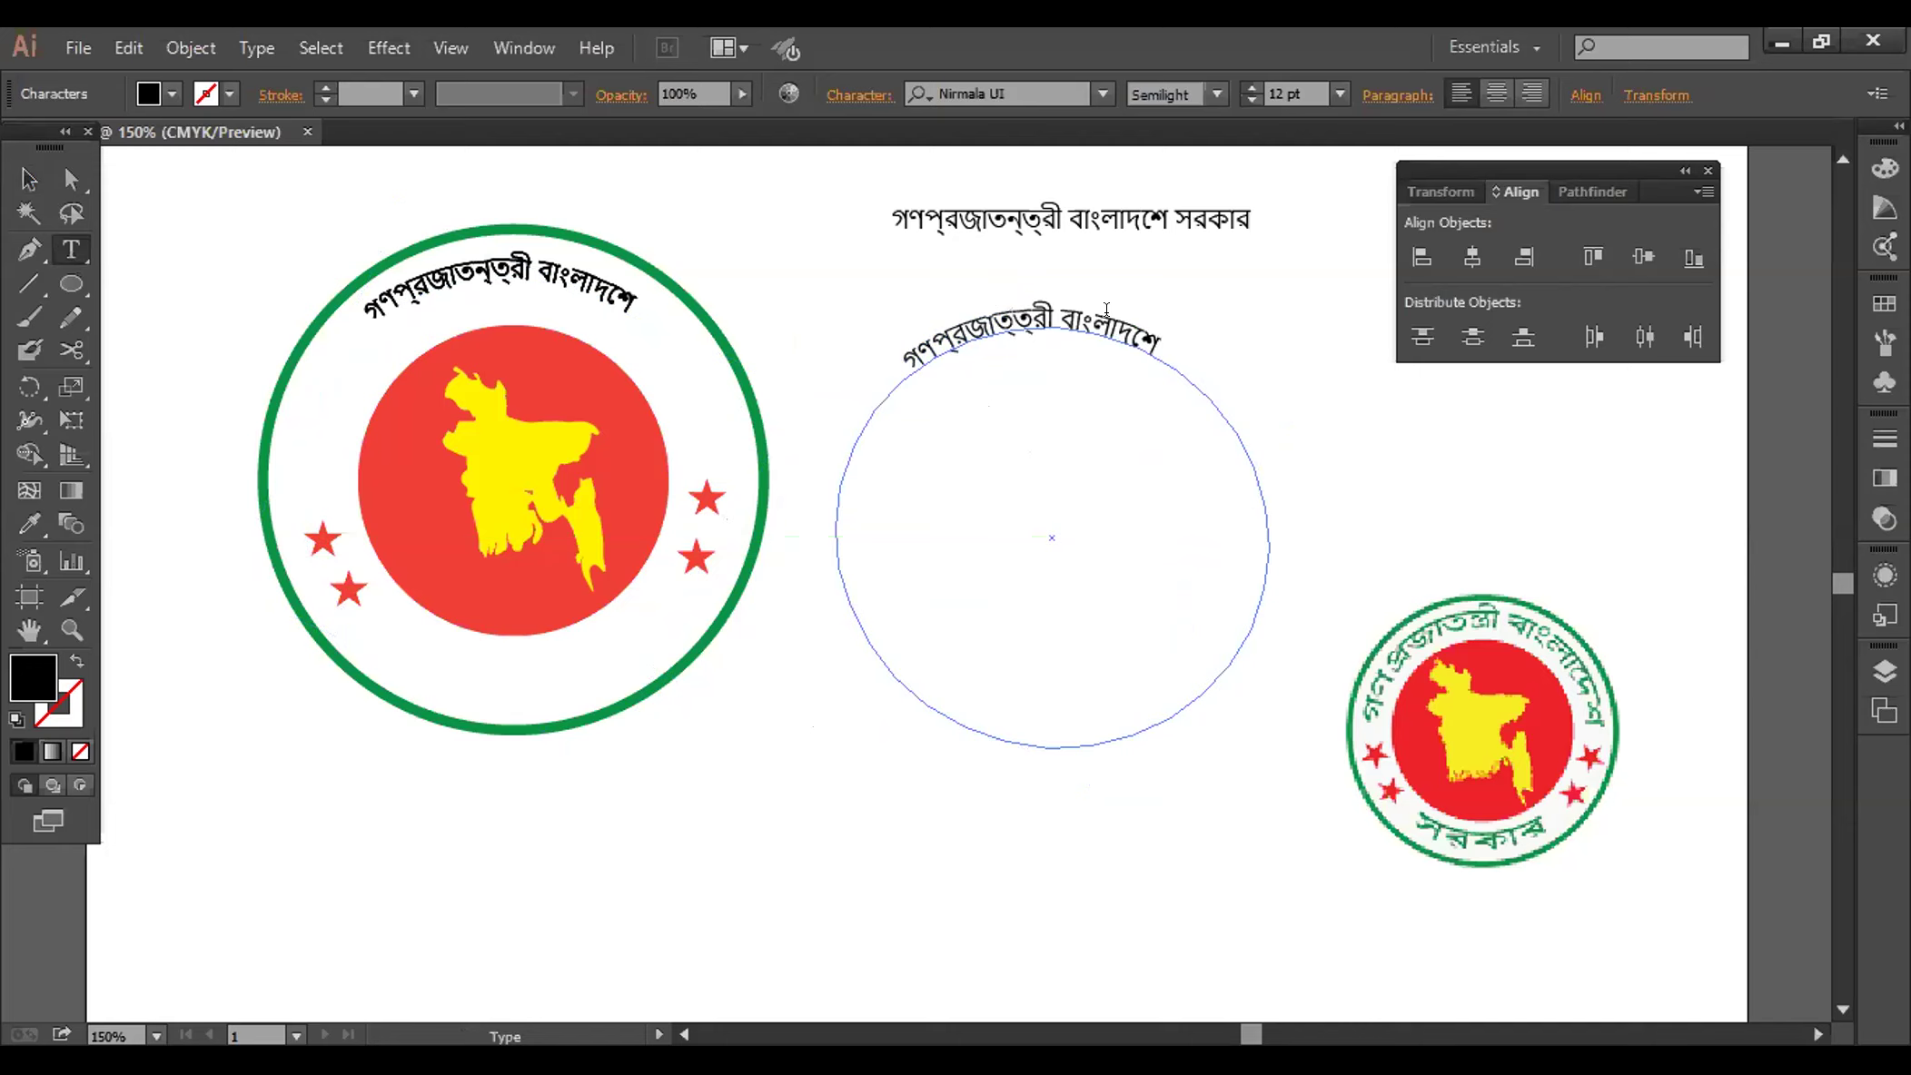
{"action": "key", "text": "BackSpace"}
{"action": "key", "text": "BackSpace"}
{"action": "key", "text": "BackSpace"}
{"action": "key", "text": "BackSpace"}
{"action": "key", "text": "BackSpace"}
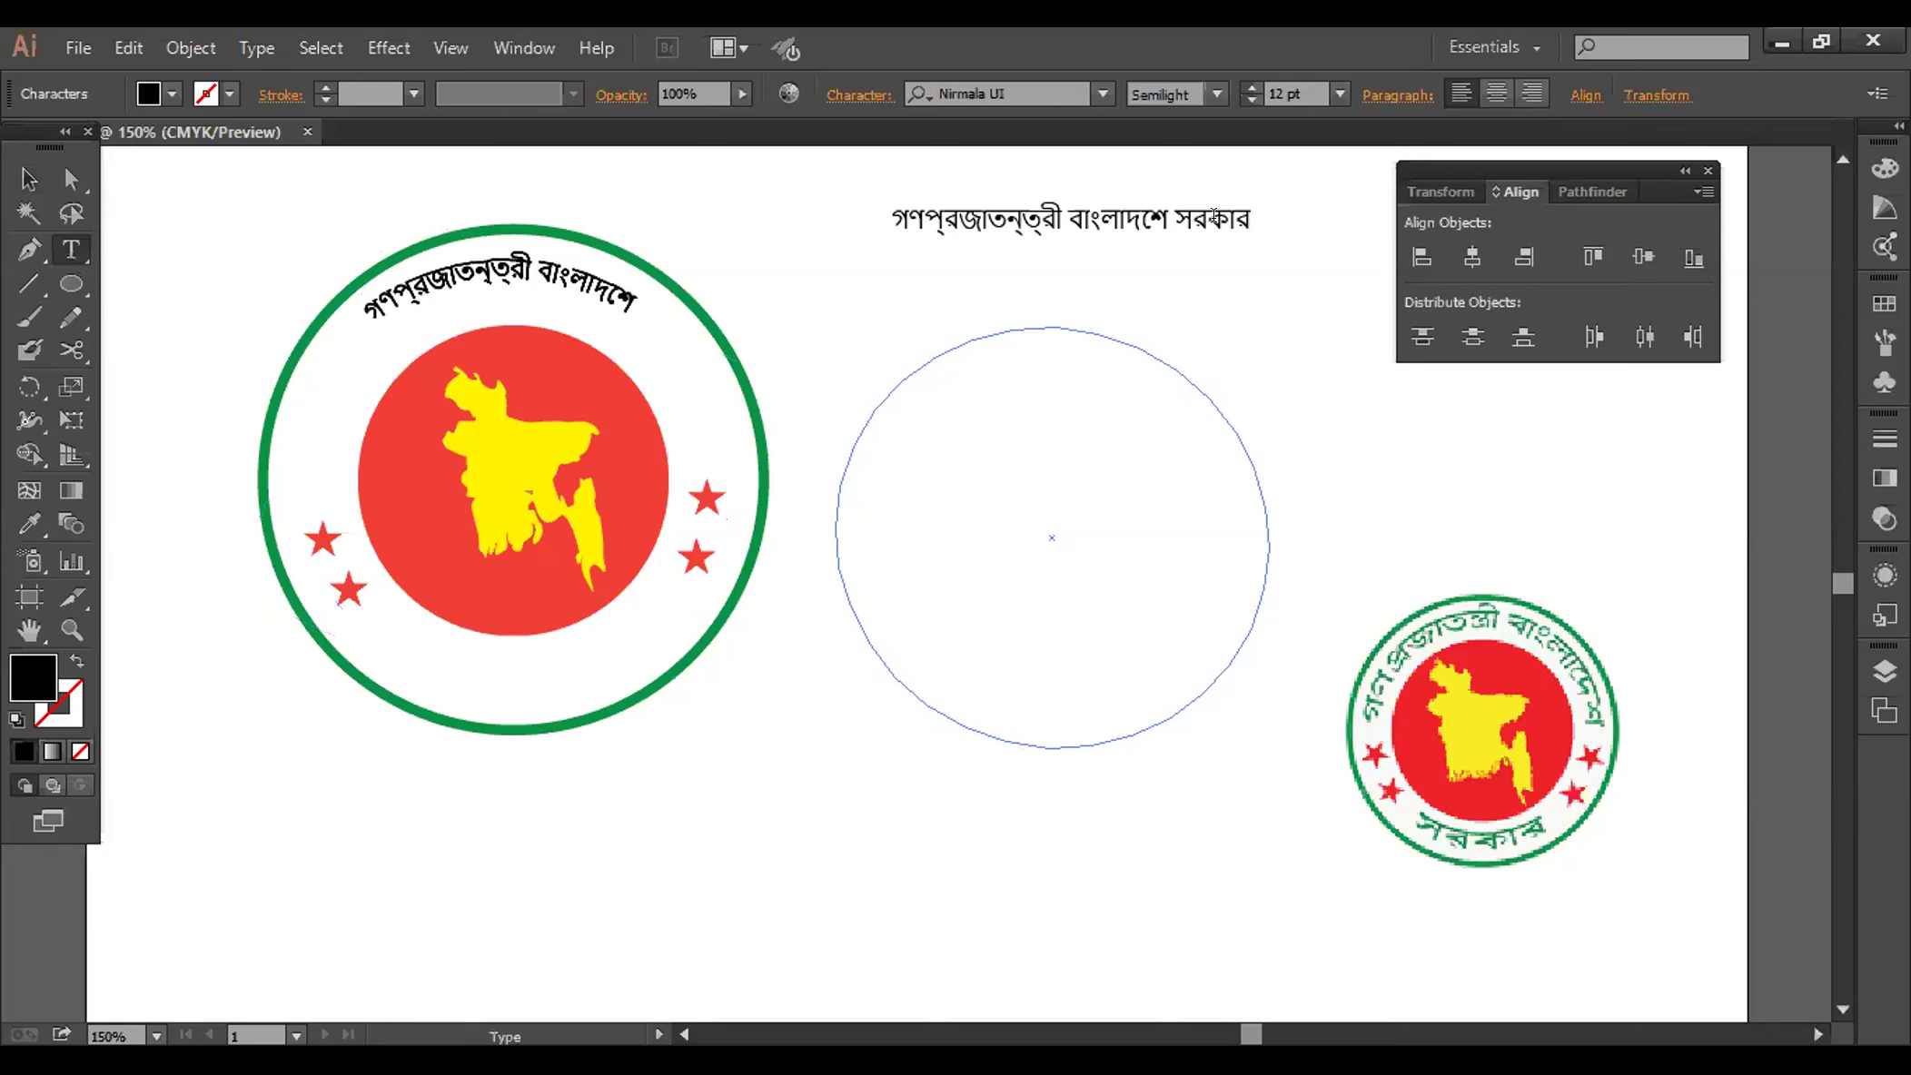
{"action": "left_click", "coordinate": [29, 179]}
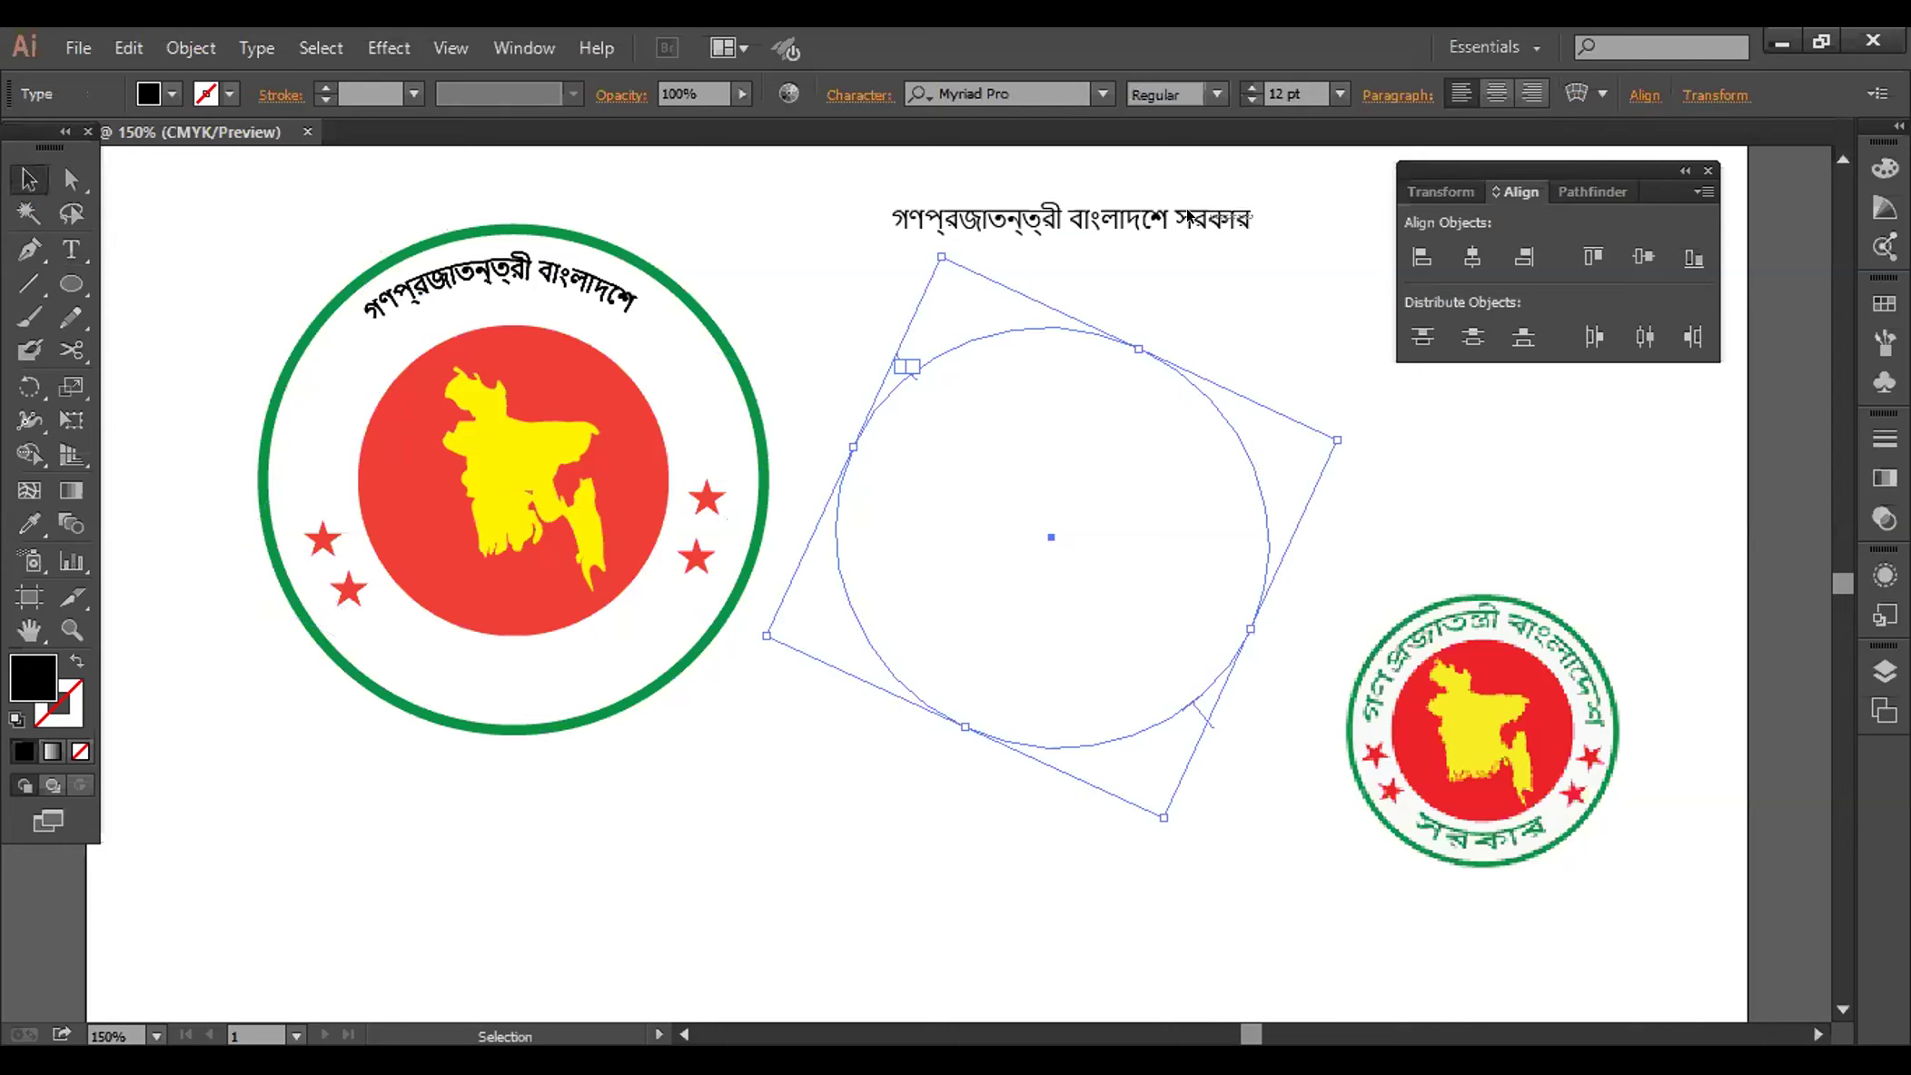
Select the horizontal title text, then select everything on the artboard
{"action": "left_click", "coordinate": [1253, 221]}
{"action": "left_click", "coordinate": [1257, 259]}
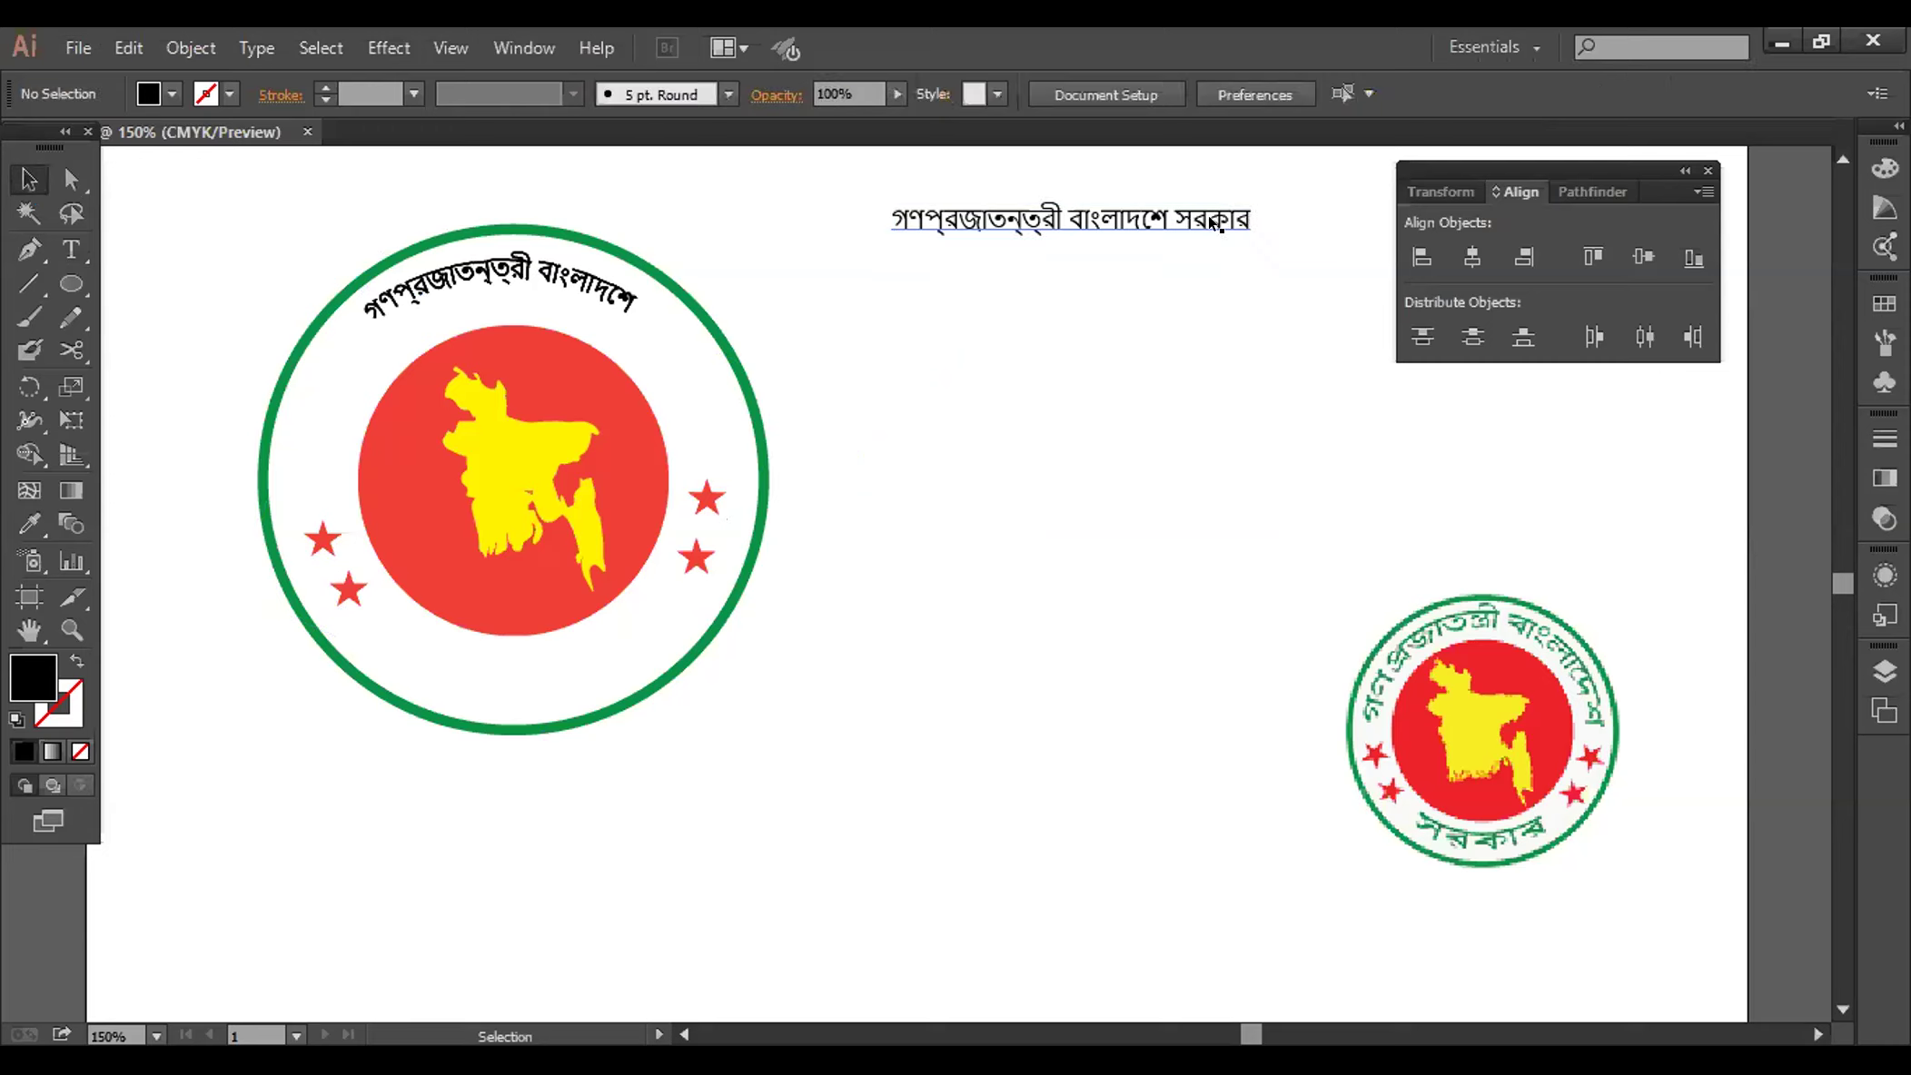
{"action": "left_click", "coordinate": [1173, 219]}
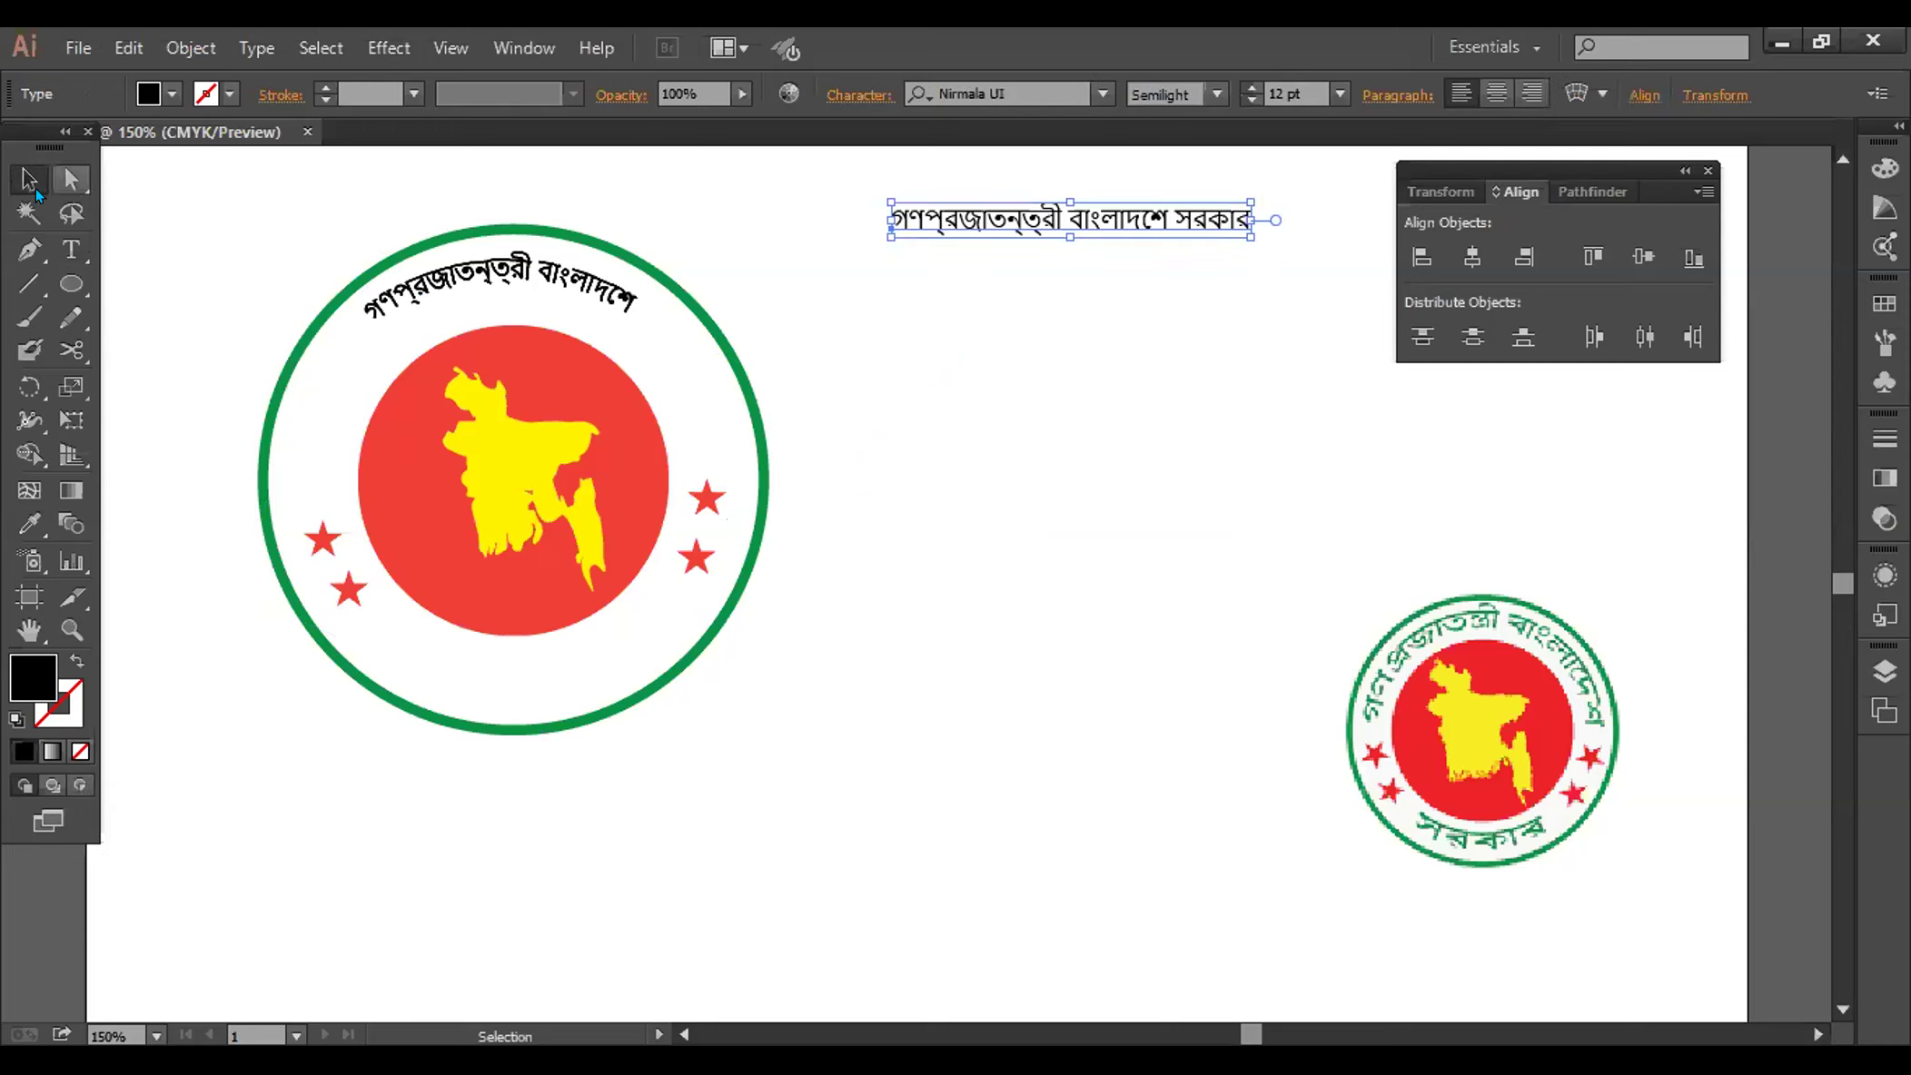
{"action": "left_click", "coordinate": [899, 318]}
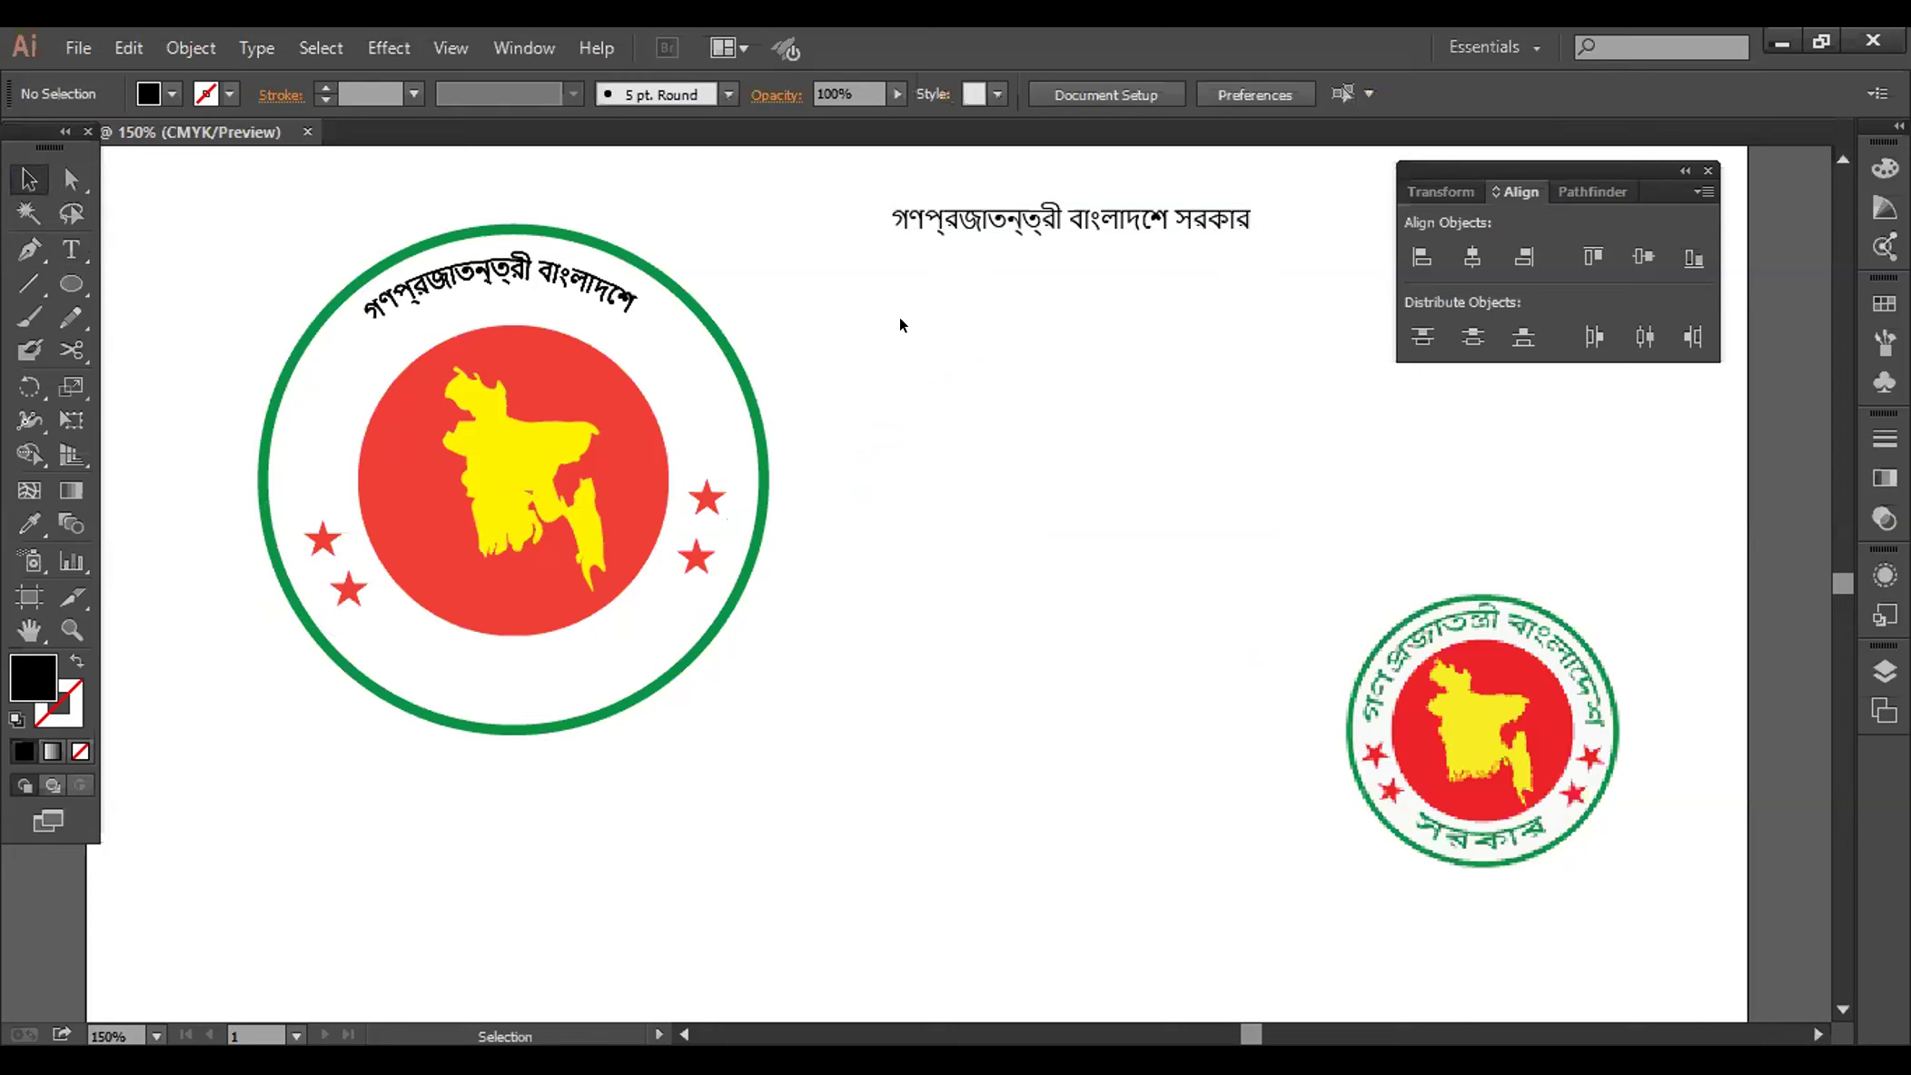
{"action": "key", "text": "ctrl+a"}
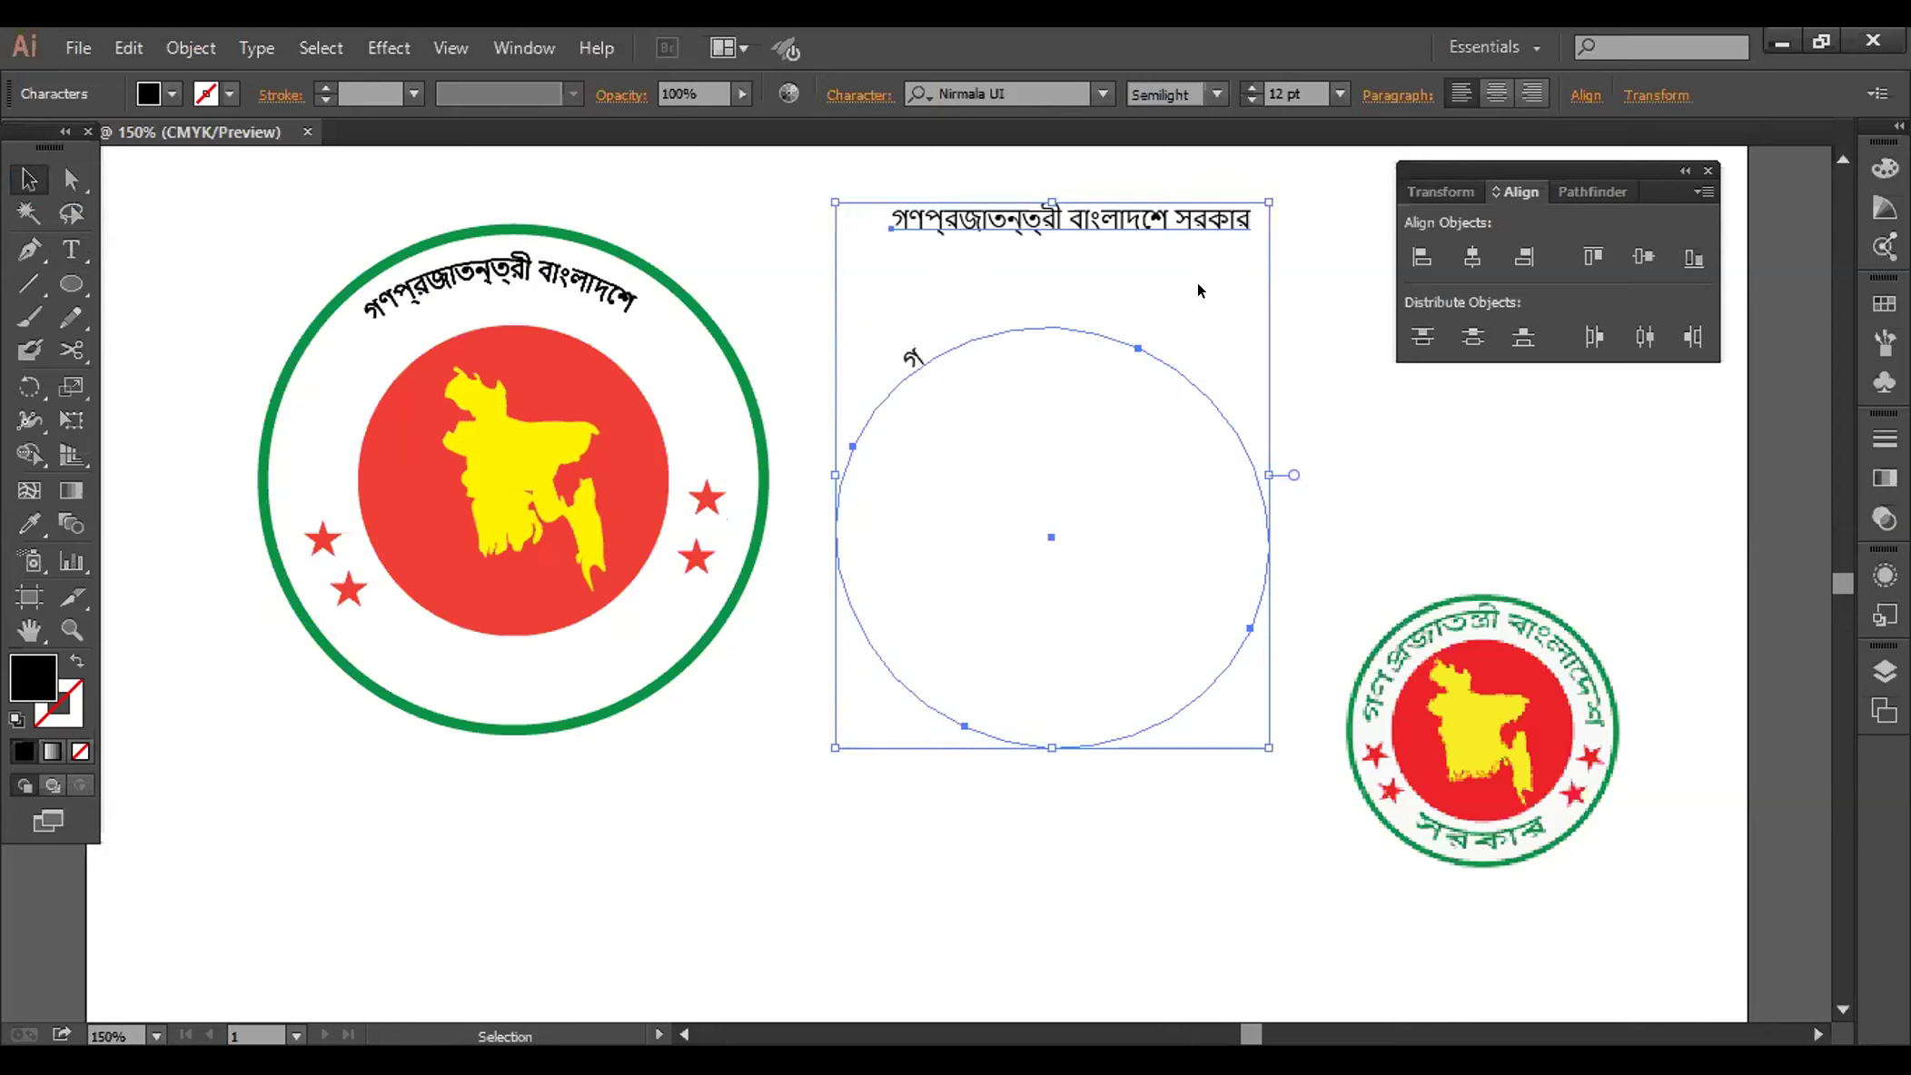
Copy সরকার from the horizontal title and paste it over the copied circle's leftover glyph
{"action": "left_click", "coordinate": [1260, 299]}
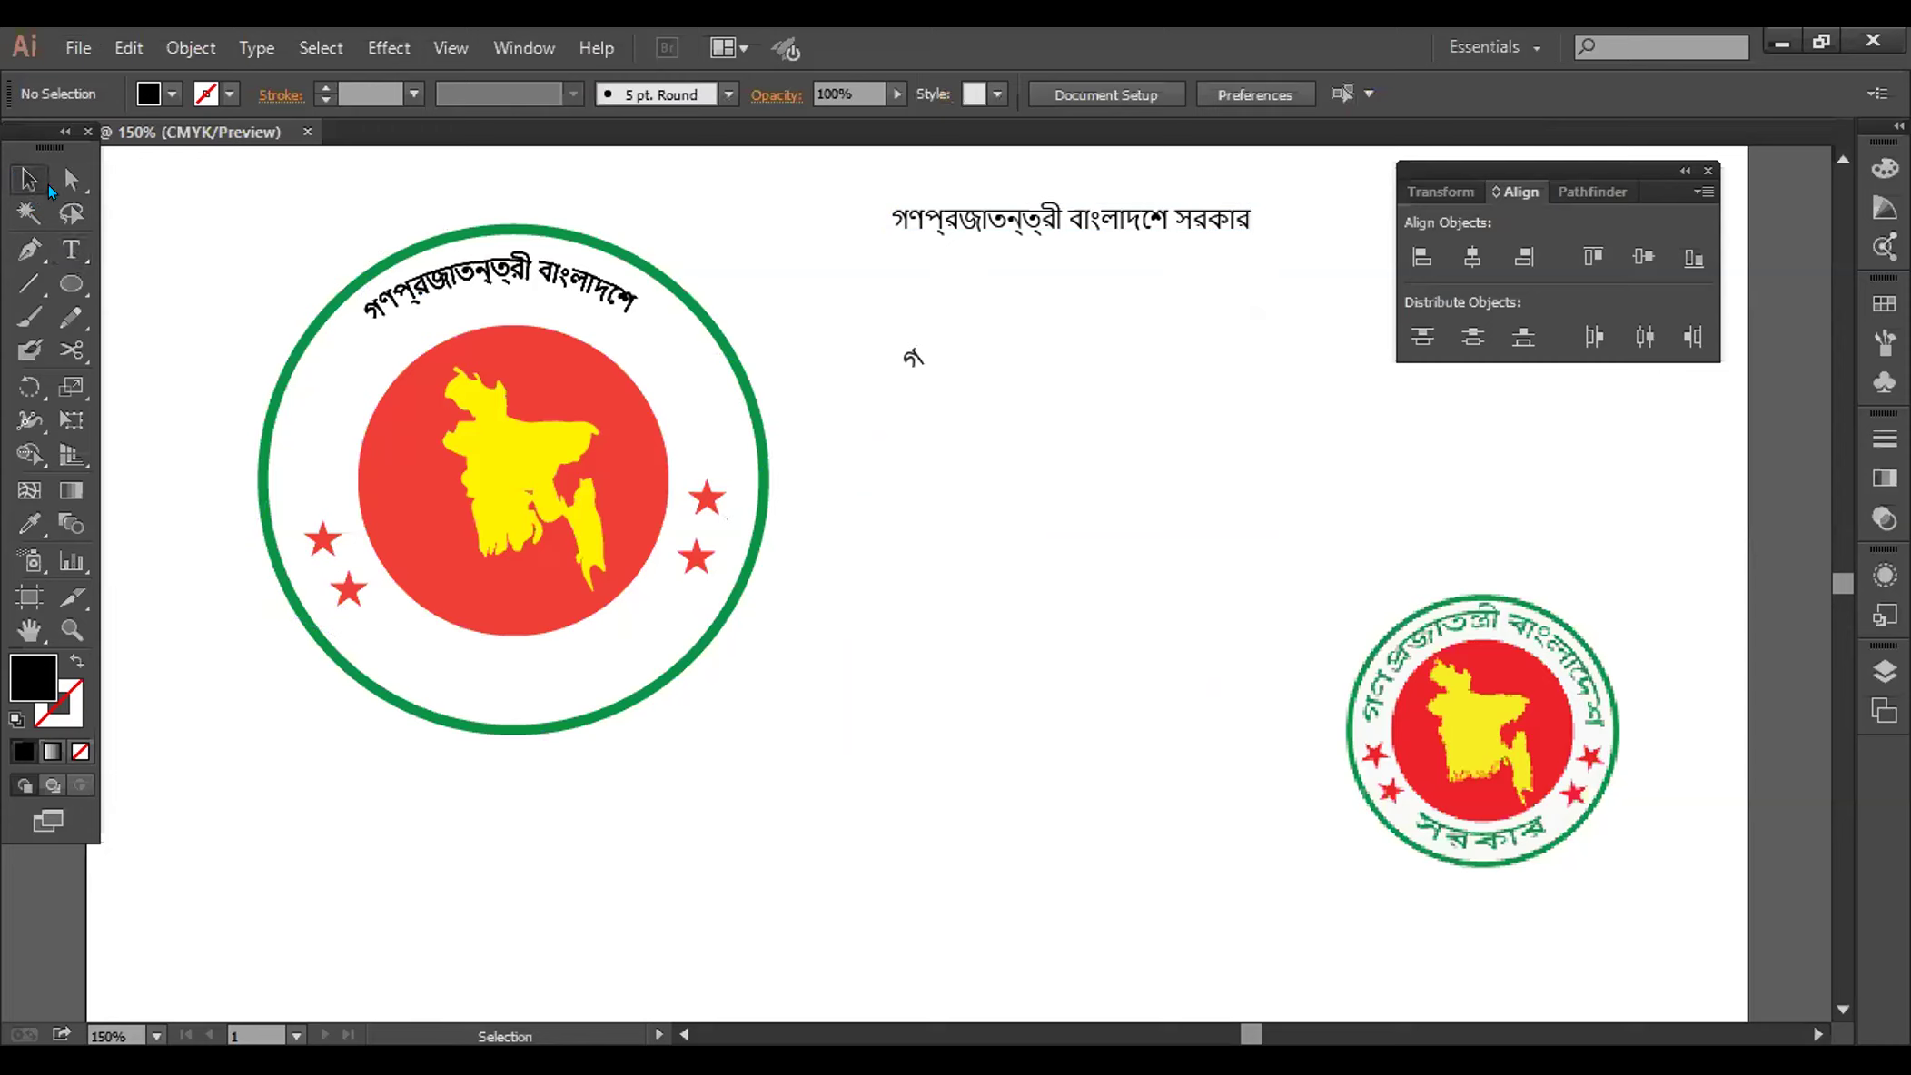
{"action": "left_click_drag", "start_coordinate": [71, 250], "coordinate": [163, 247]}
{"action": "left_click_drag", "start_coordinate": [1199, 205], "coordinate": [1261, 213]}
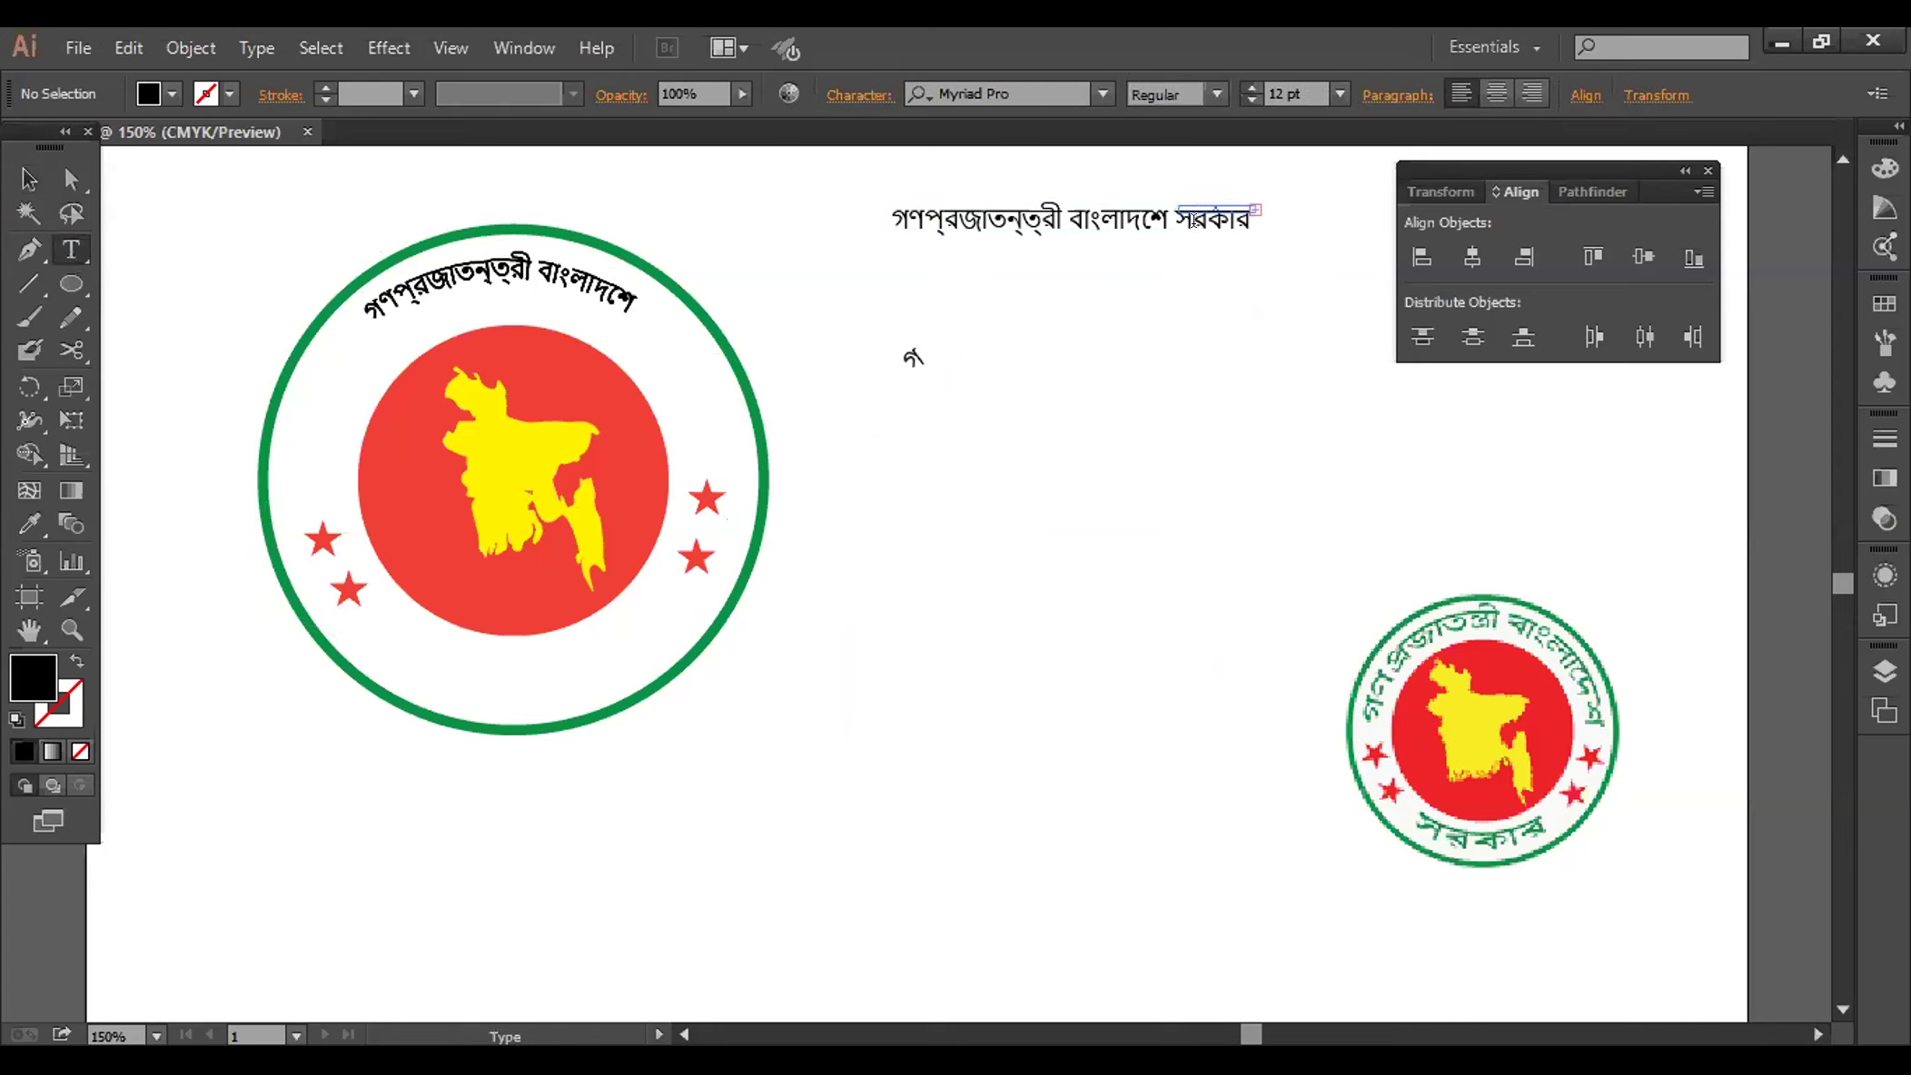
{"action": "key", "text": "Escape"}
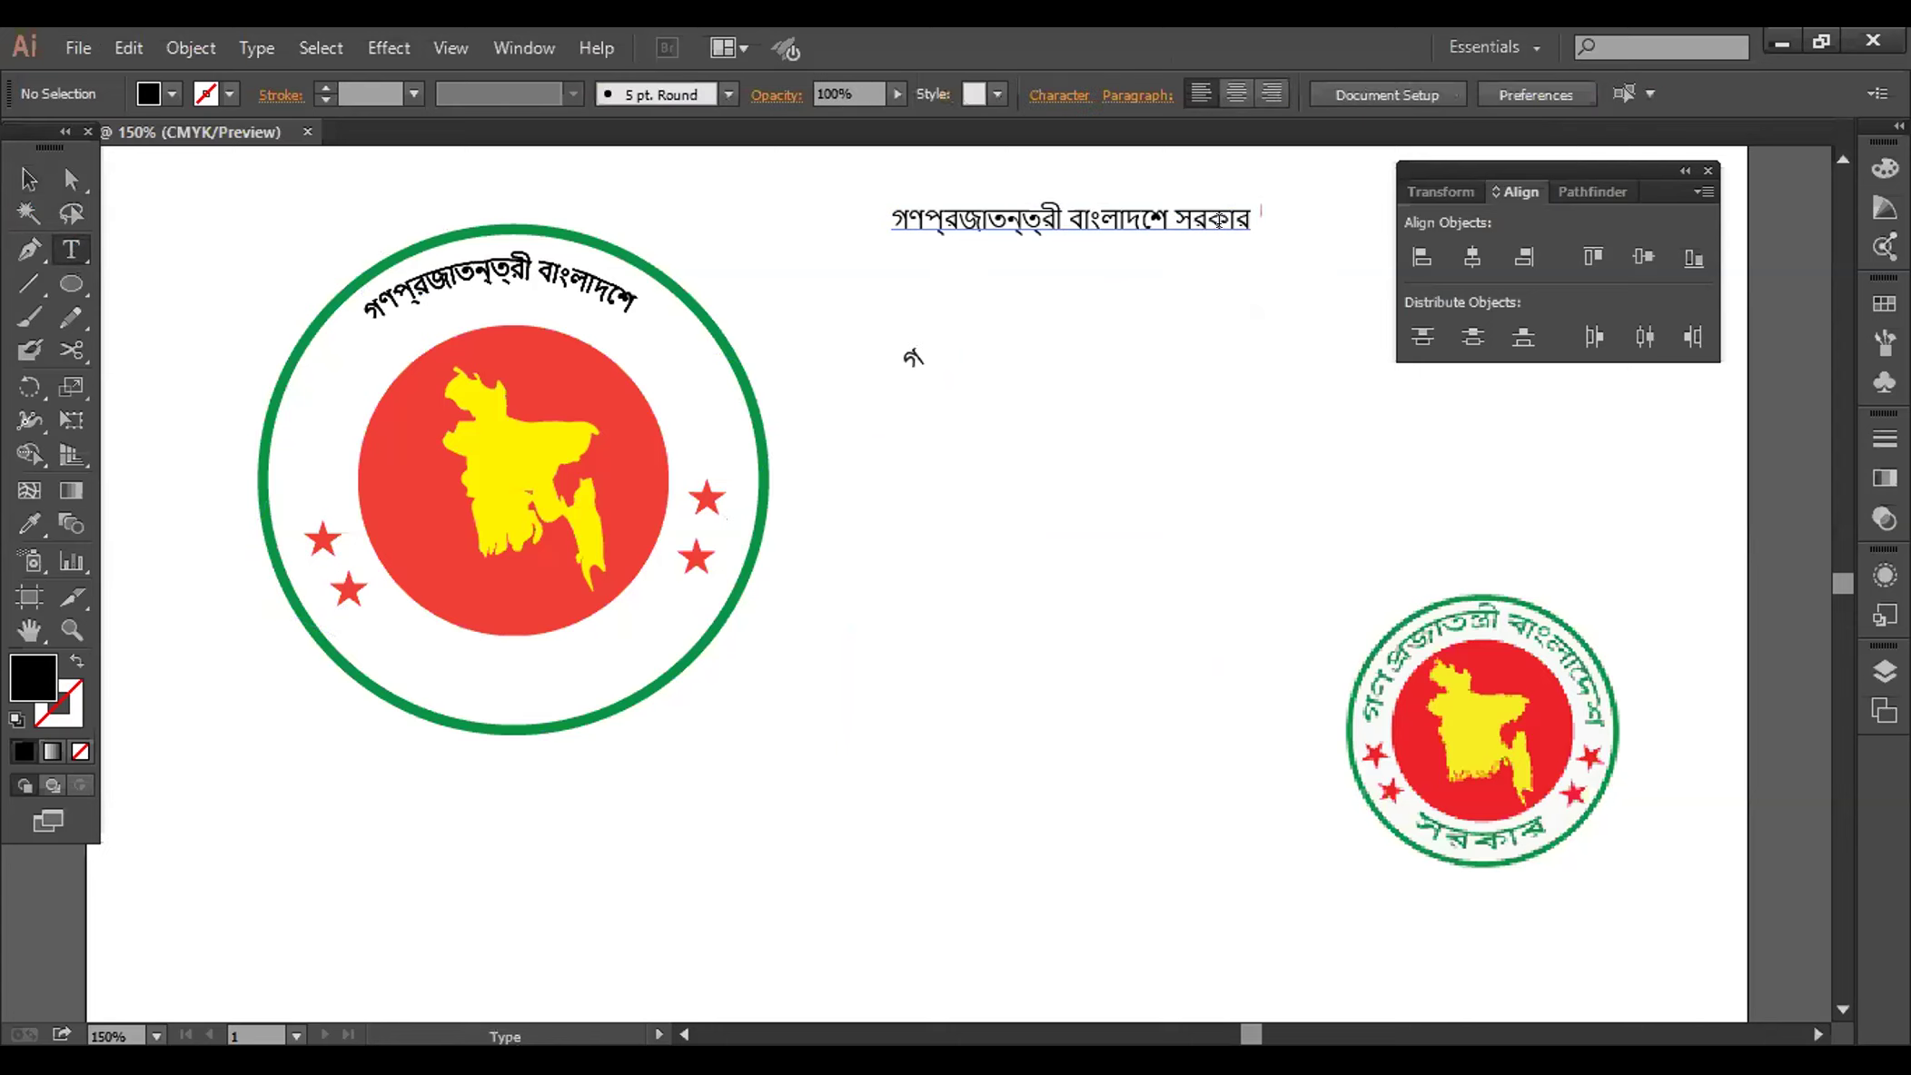
{"action": "left_click", "coordinate": [1241, 216]}
{"action": "double_click", "coordinate": [1200, 211]}
{"action": "key", "text": "ctrl+c"}
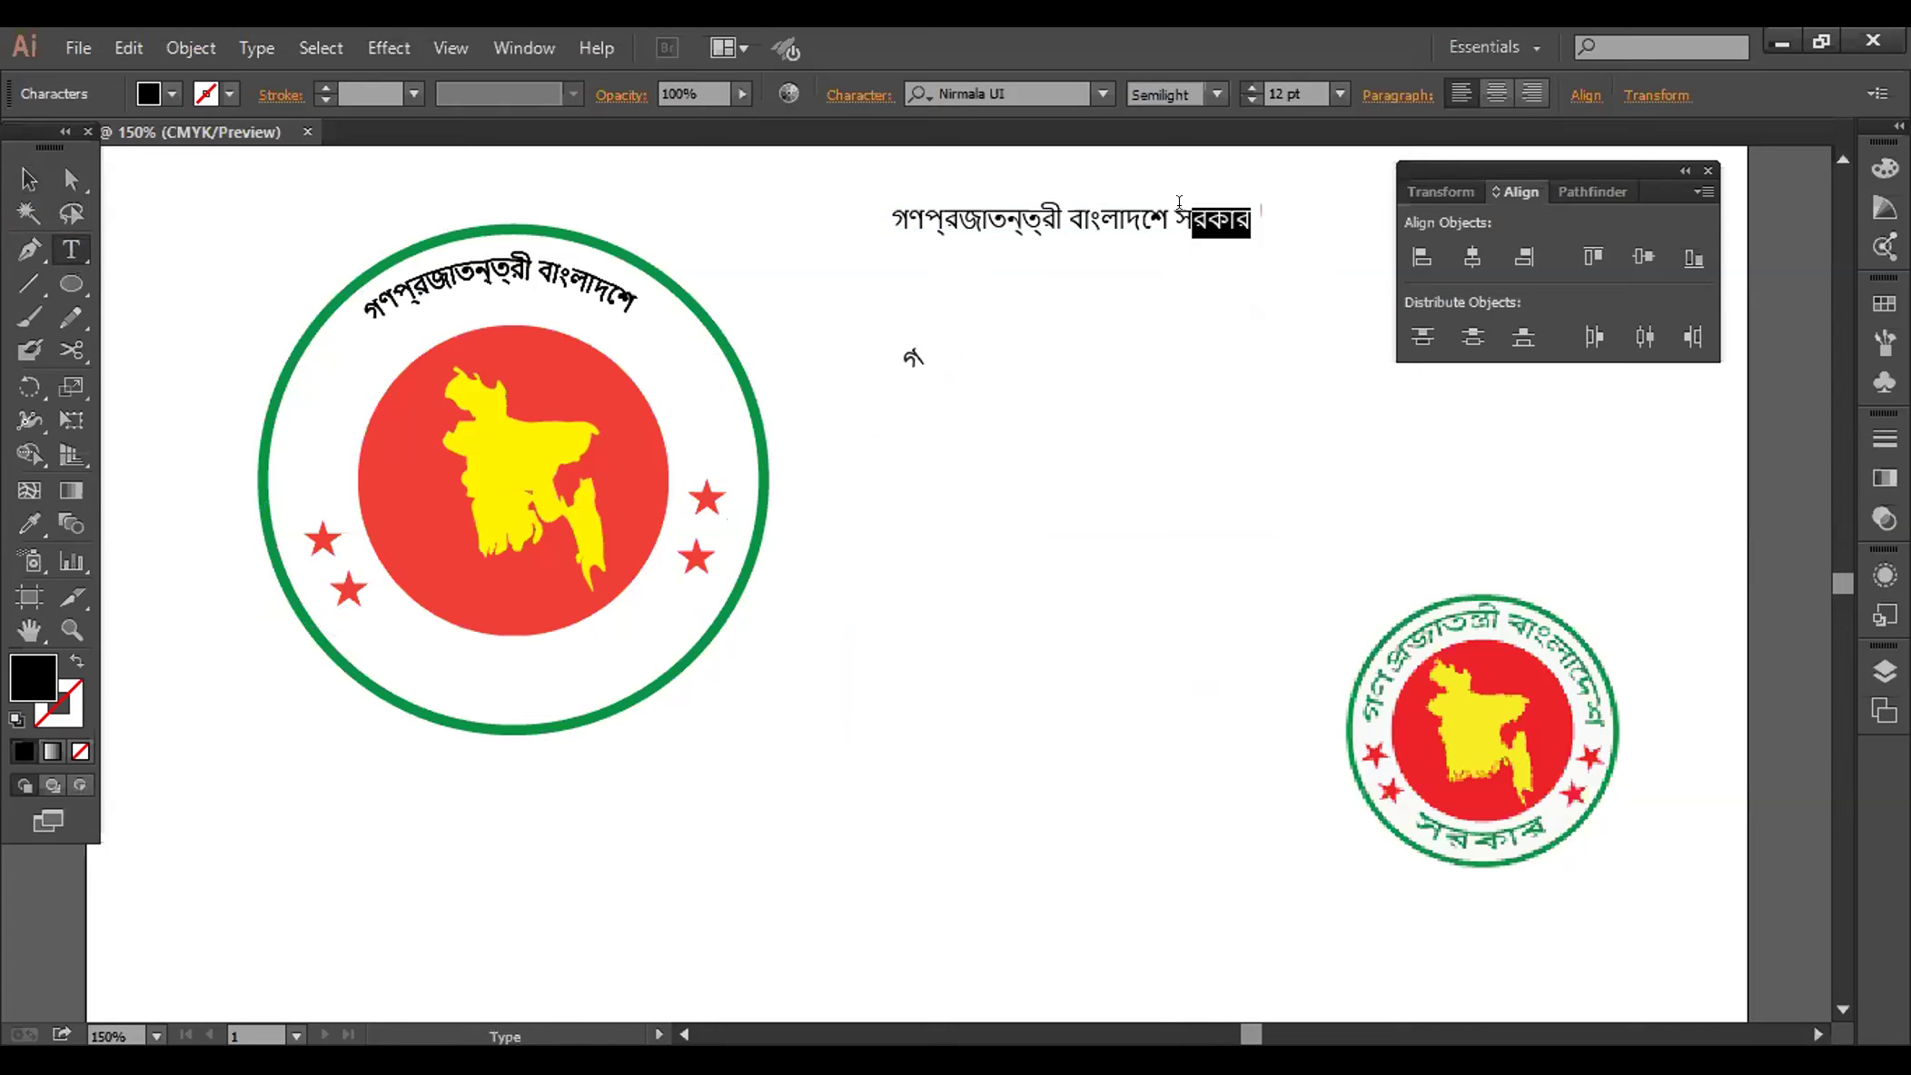
{"action": "key", "text": "ctrl"}
{"action": "key", "text": "Left"}
{"action": "key", "text": "ctrl+z"}
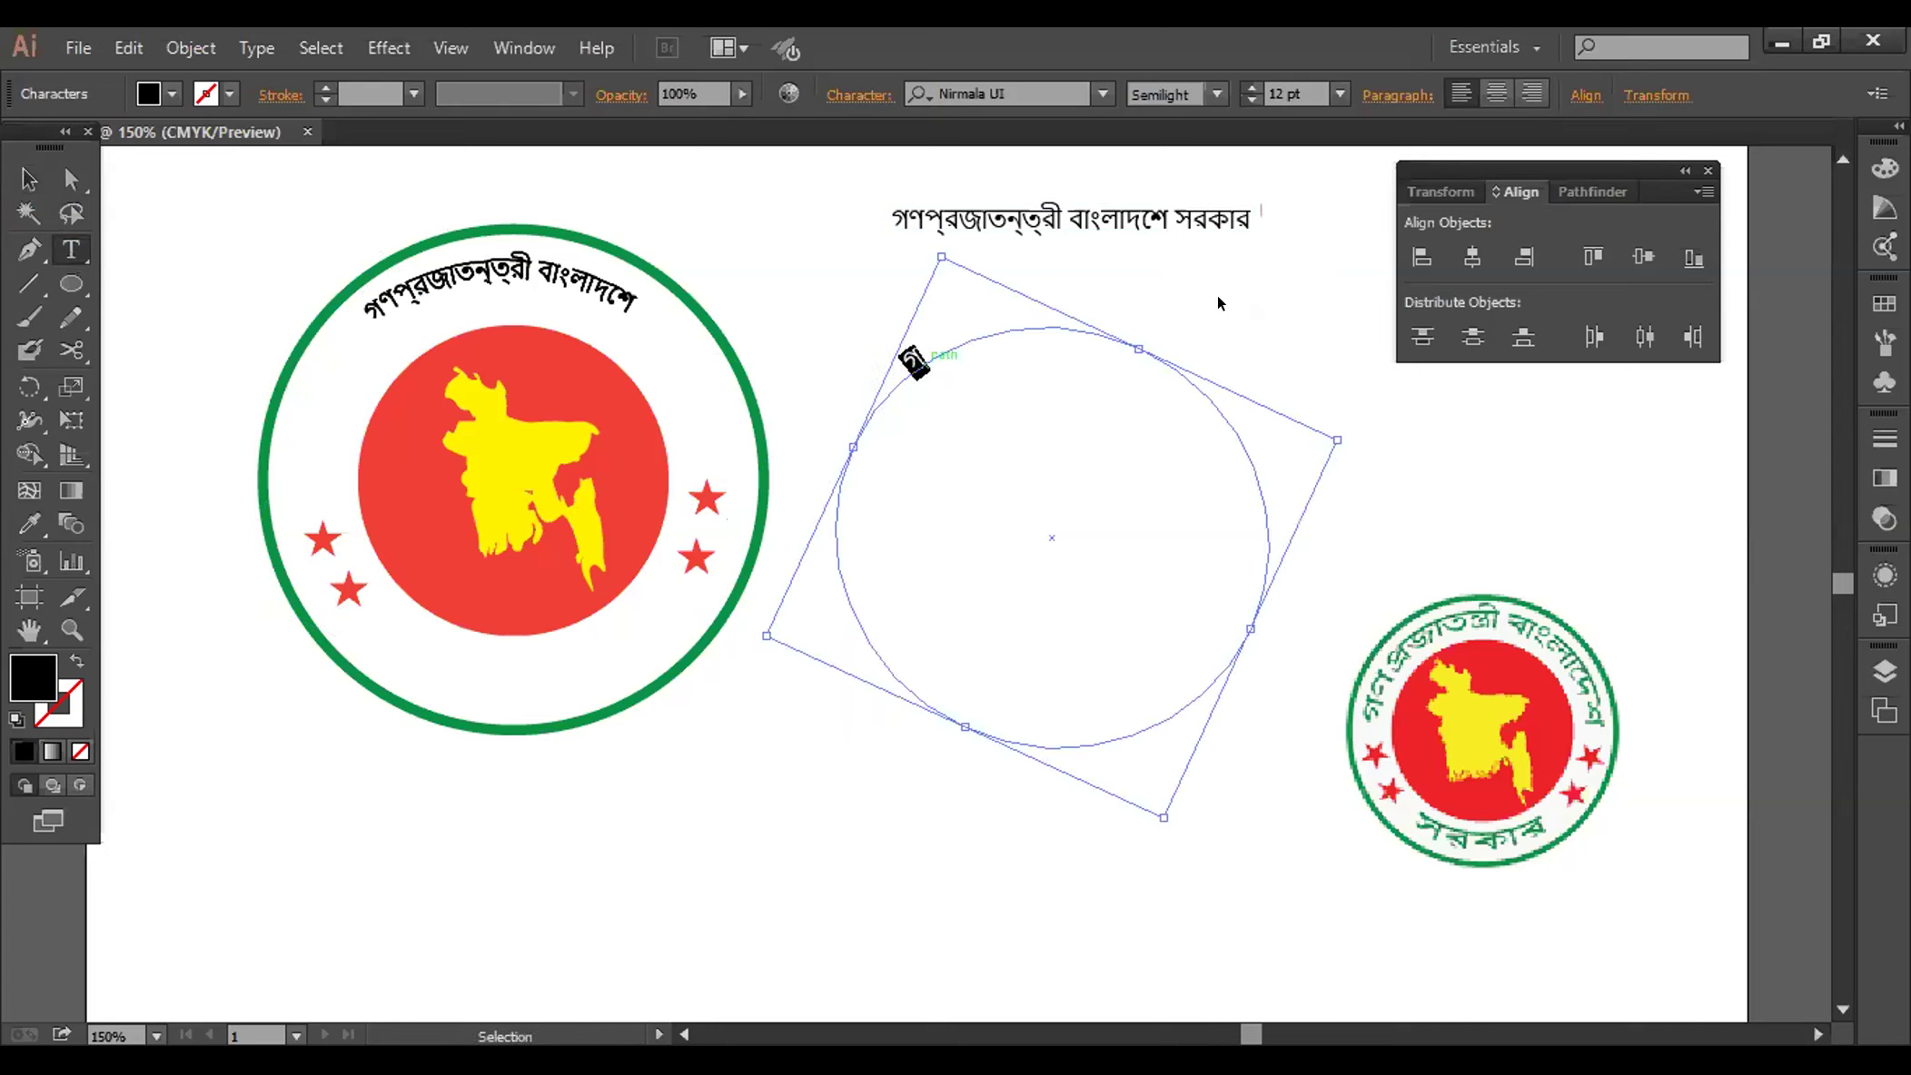
{"action": "key", "text": "ctrl+v"}
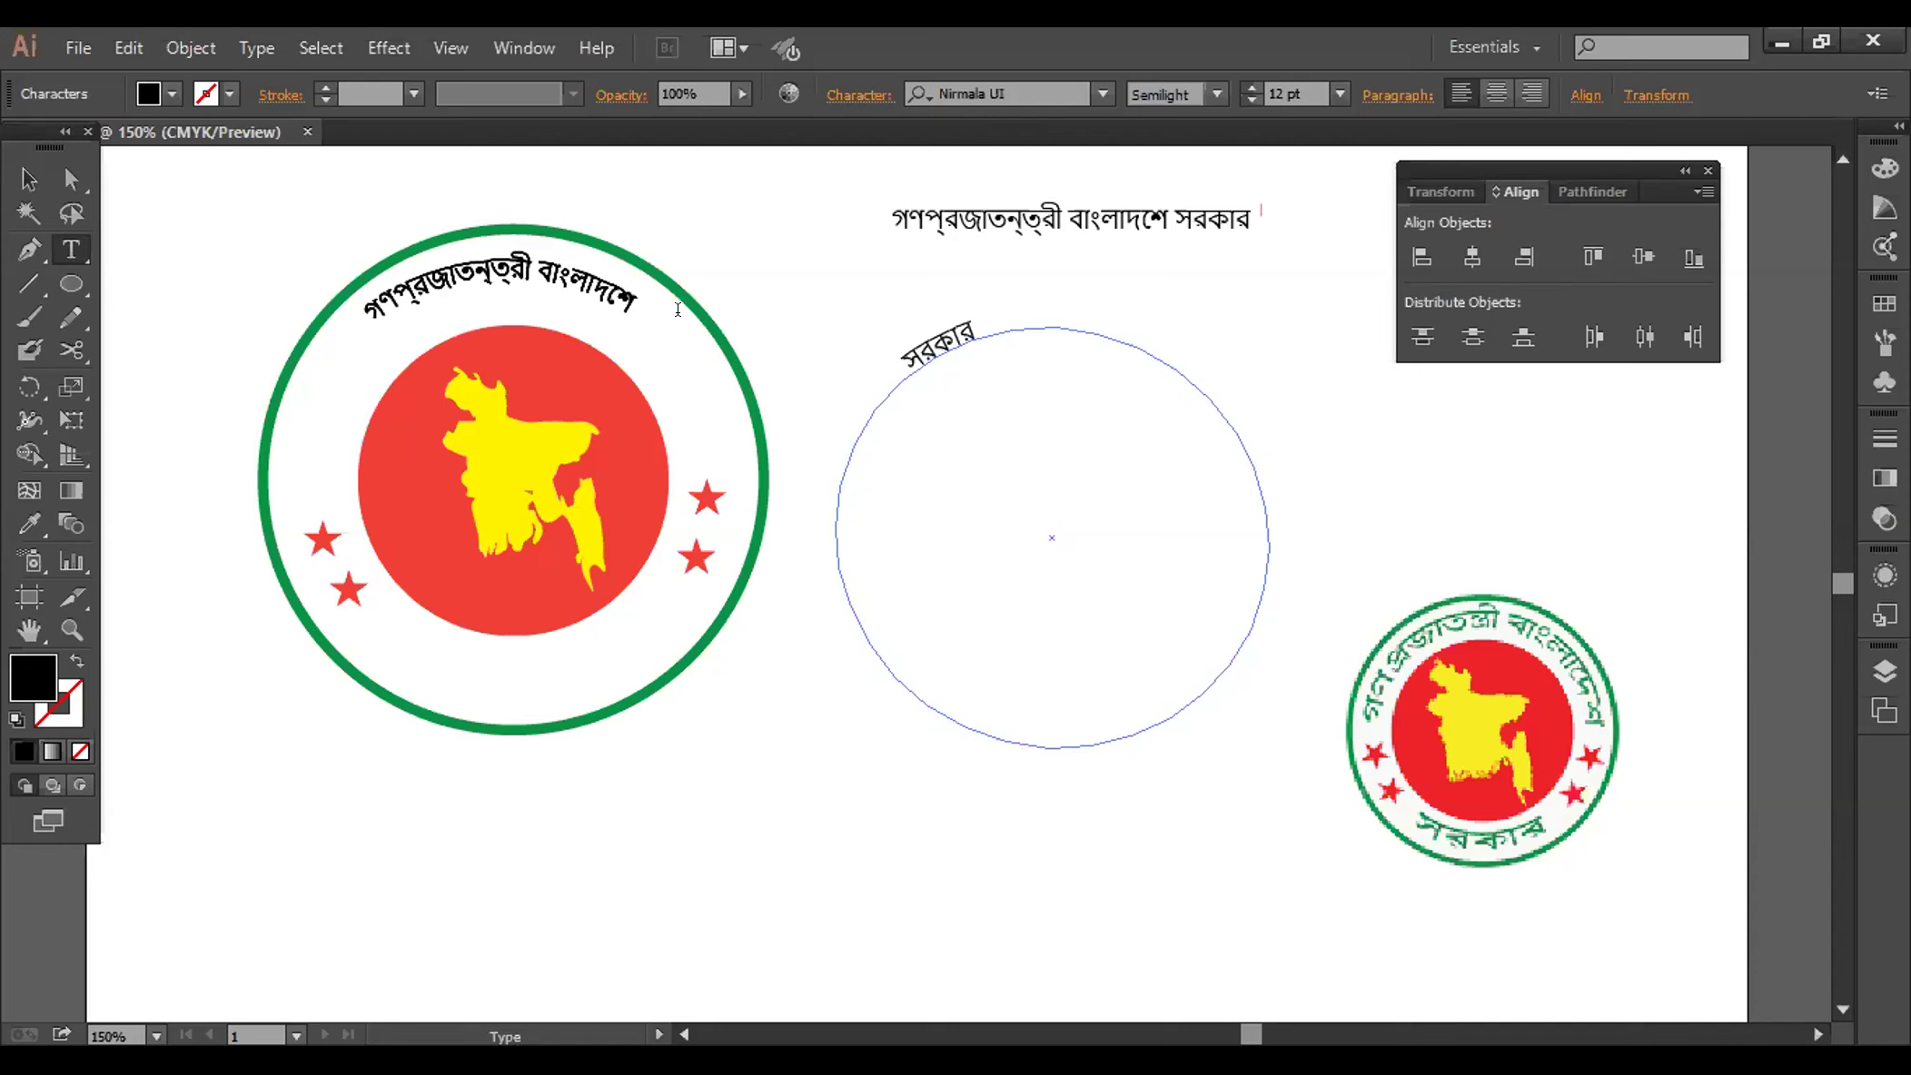
Move the সরকার text circle left and slide the text along its path
{"action": "left_click", "coordinate": [28, 179]}
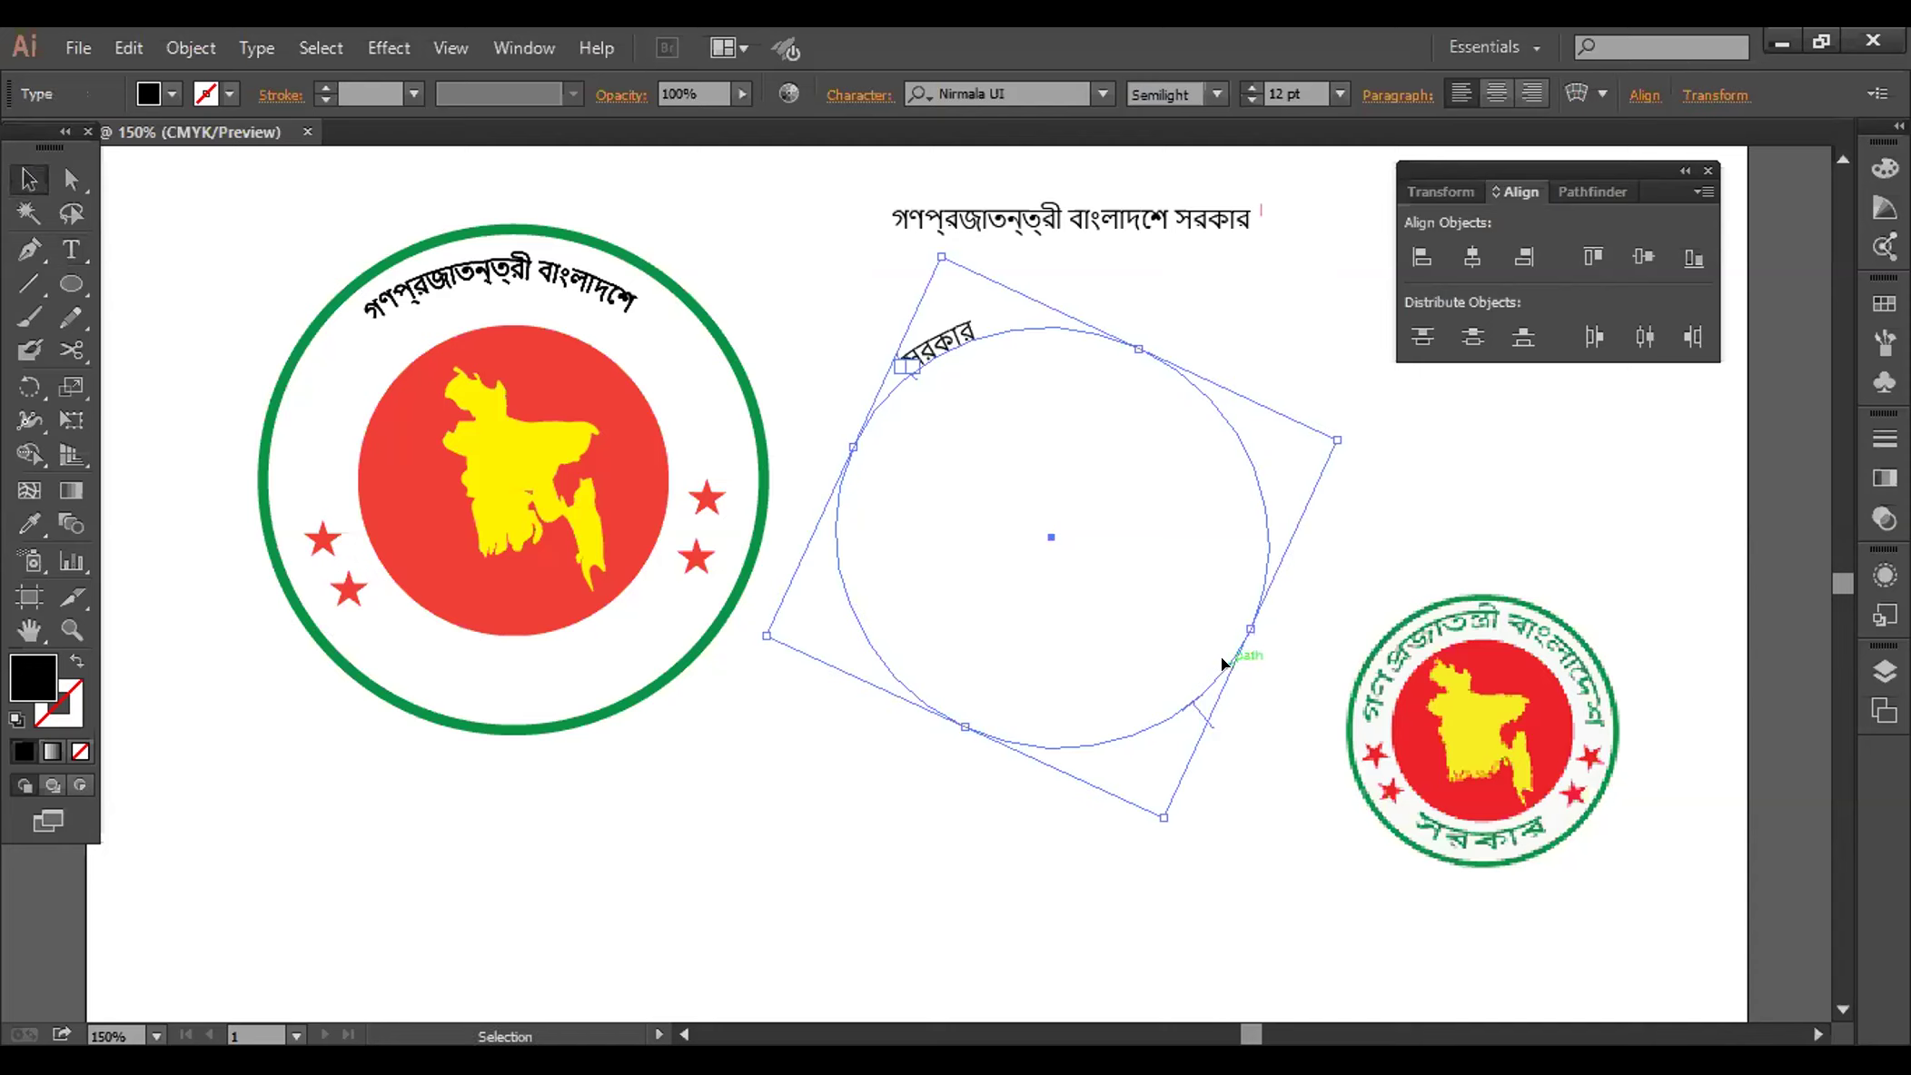
{"action": "left_click_drag", "start_coordinate": [1221, 657], "coordinate": [1046, 733]}
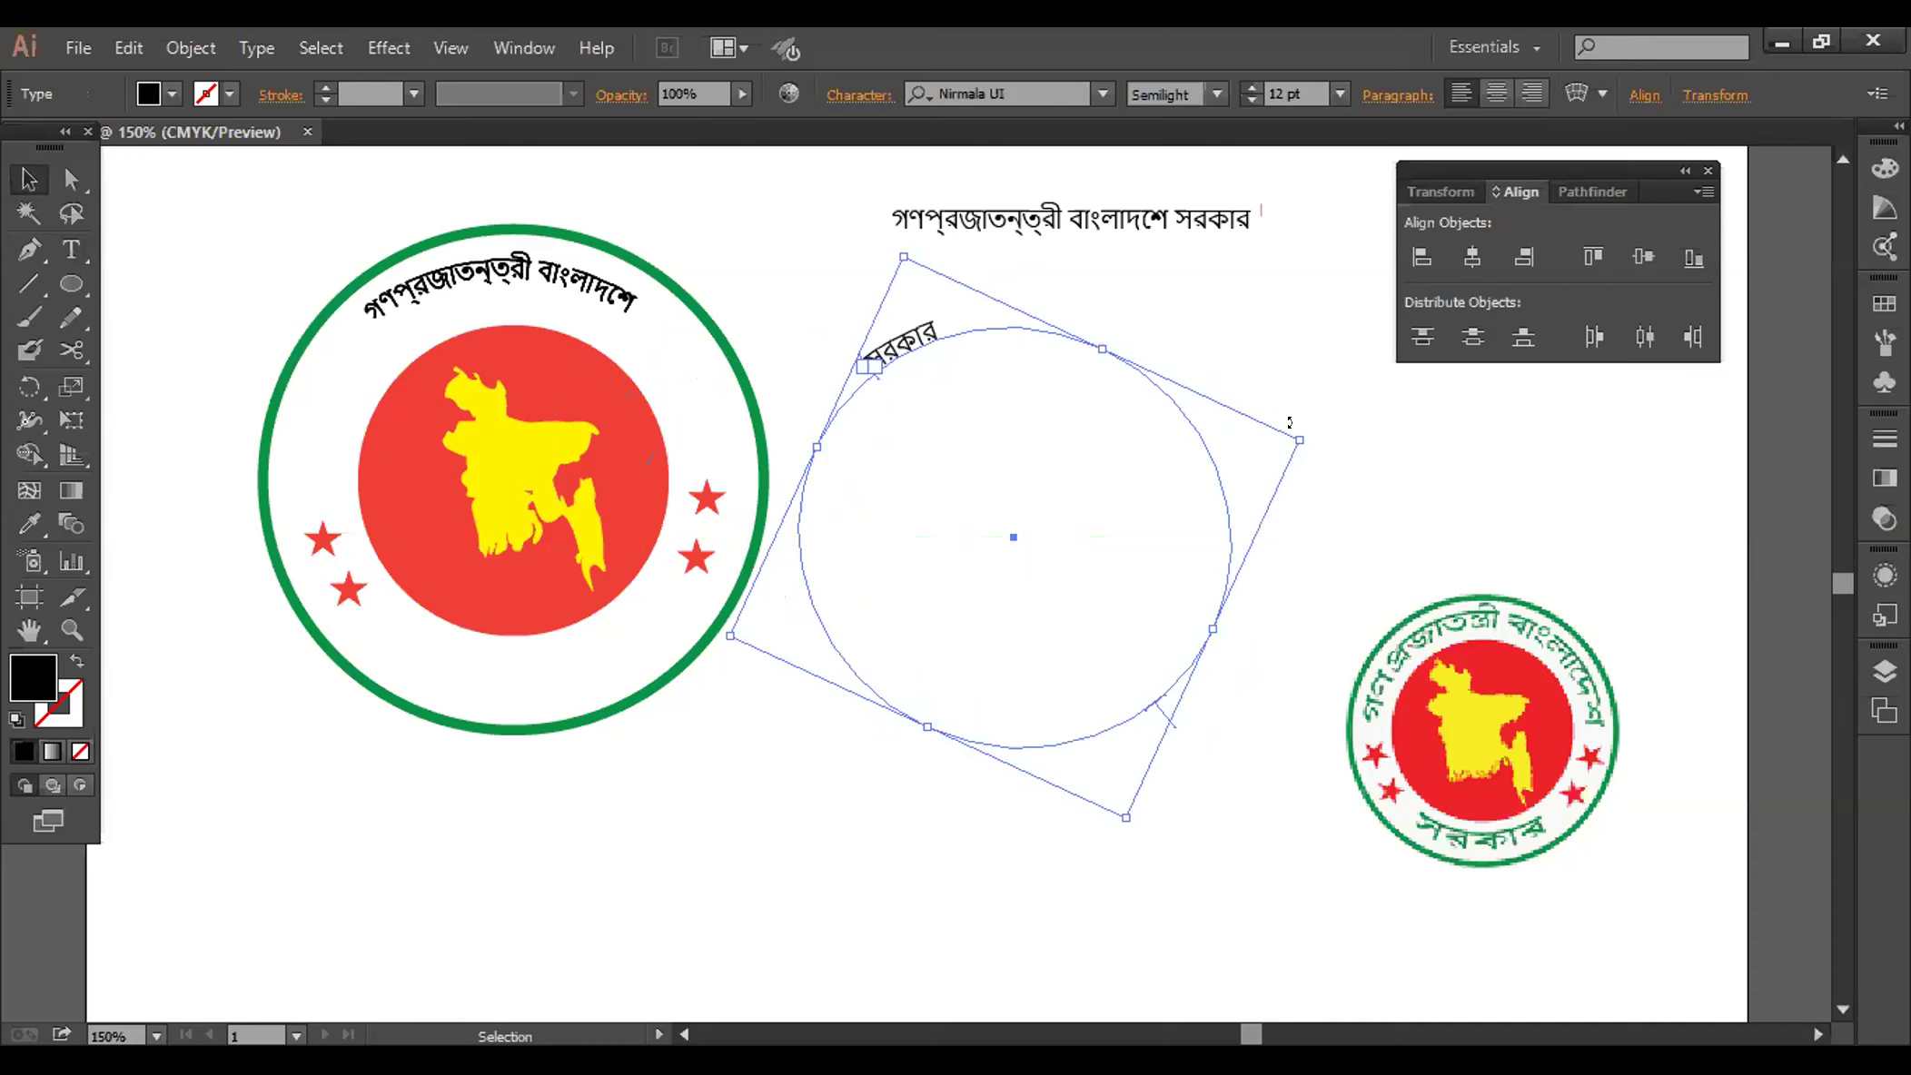
{"action": "mouse_move", "coordinate": [1165, 713]}
{"action": "left_mouse_down"}
{"action": "mouse_move", "coordinate": [1237, 551]}
{"action": "mouse_move", "coordinate": [1129, 747]}
{"action": "mouse_move", "coordinate": [1176, 718]}
{"action": "left_mouse_up"}
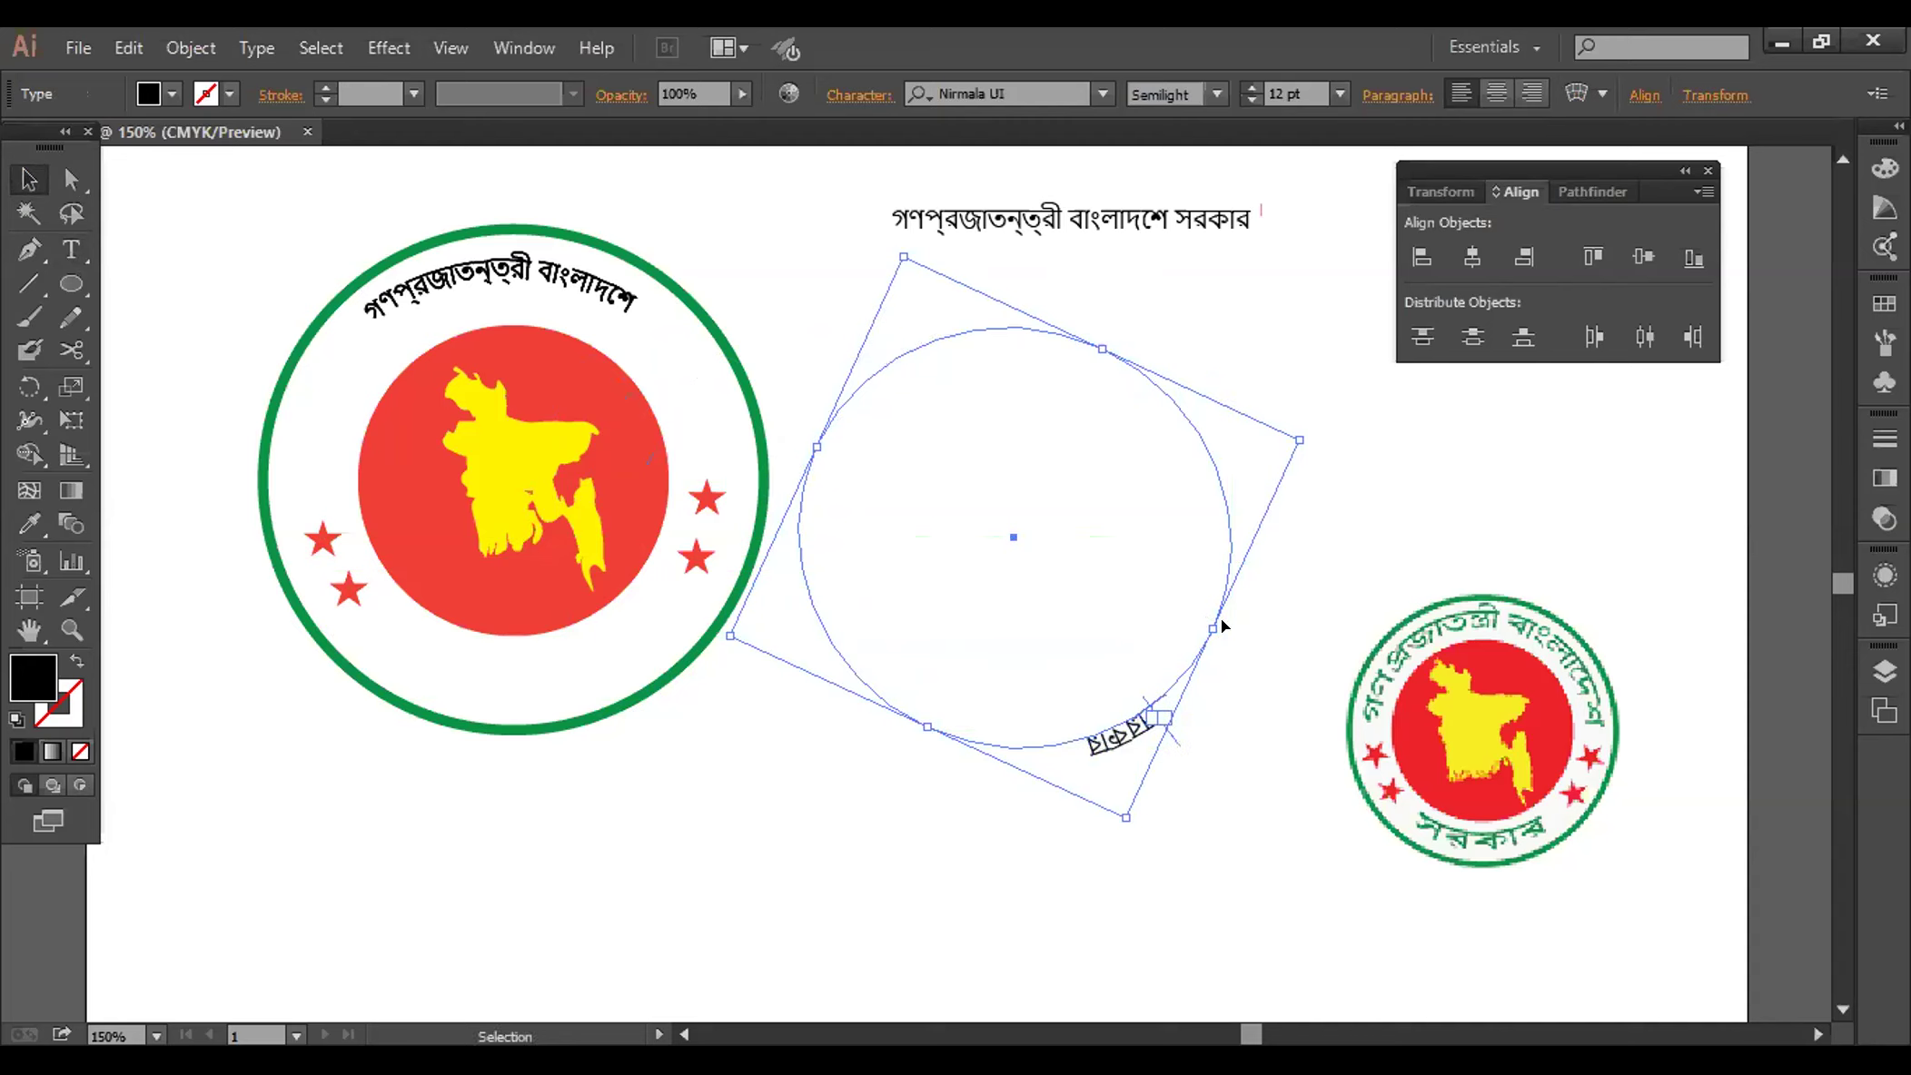
{"action": "left_click_drag", "start_coordinate": [1163, 717], "coordinate": [1012, 767]}
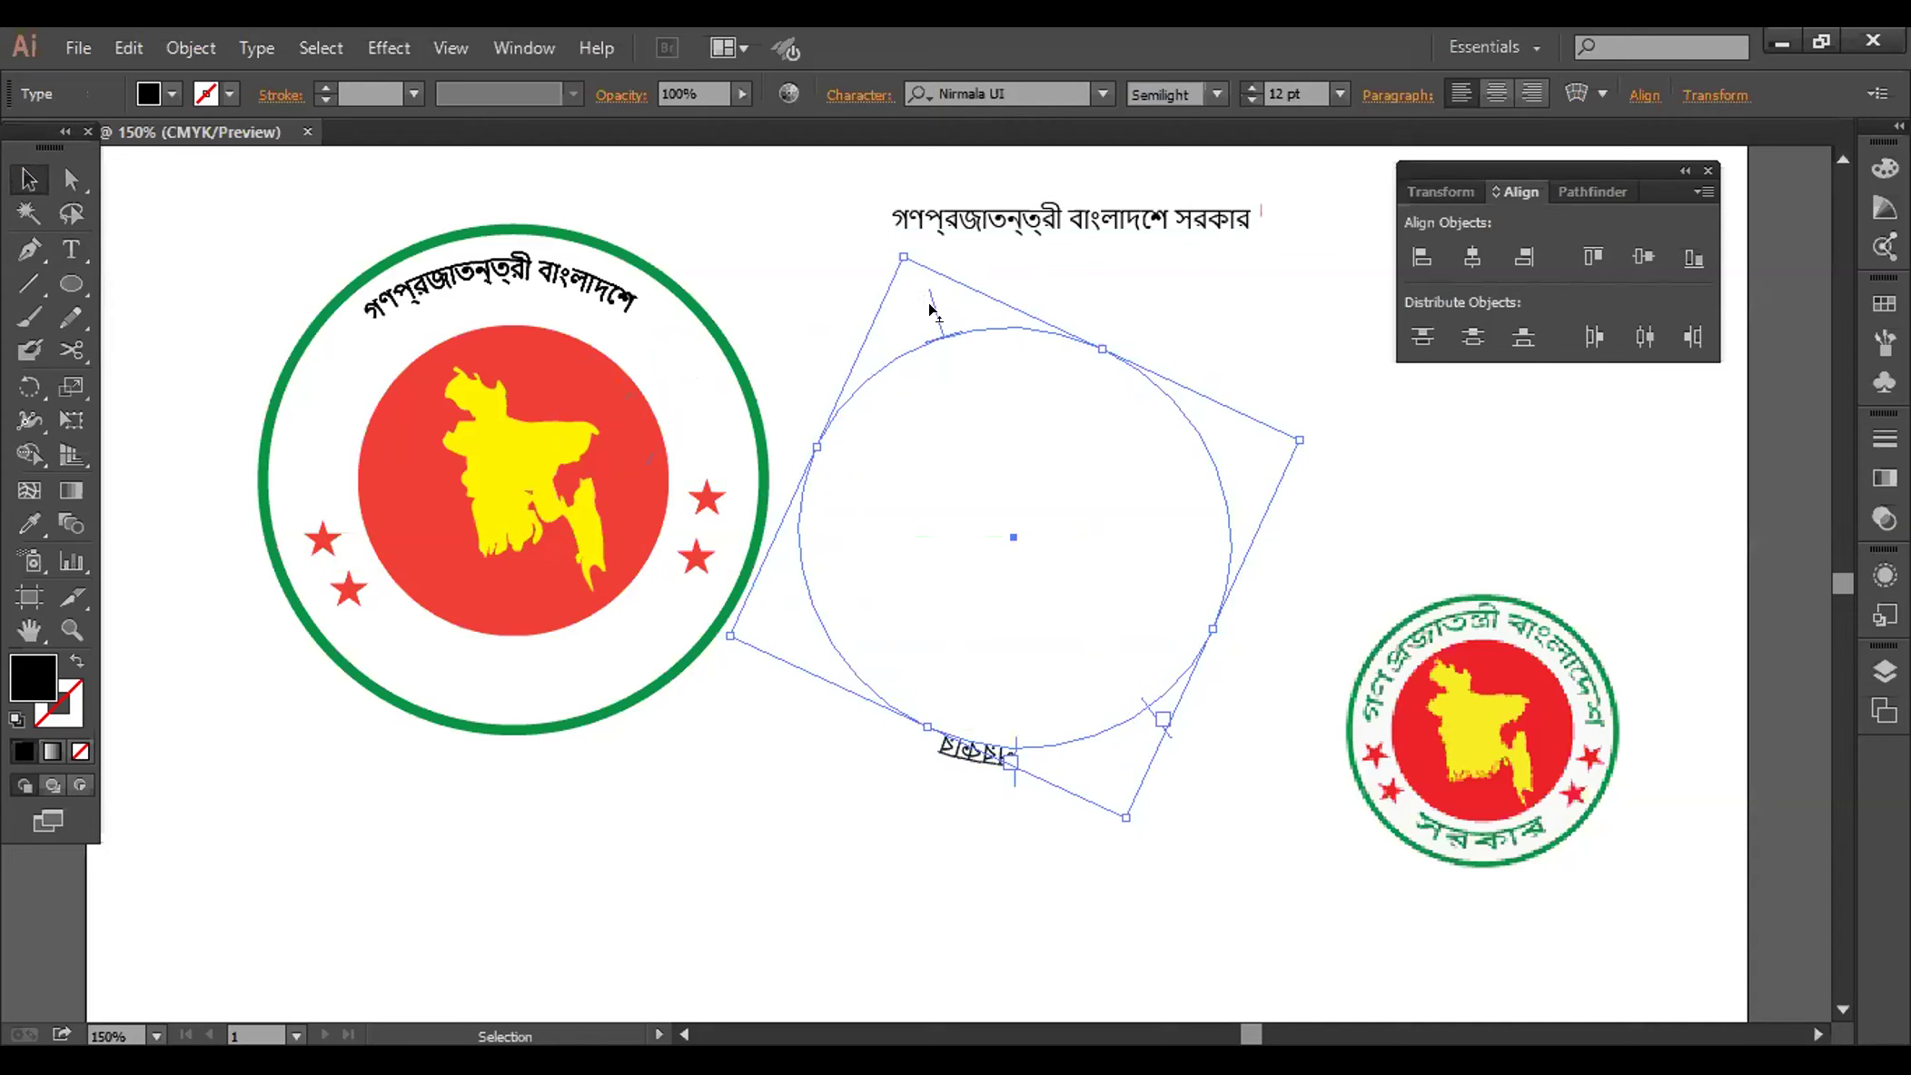
{"action": "key", "text": "t"}
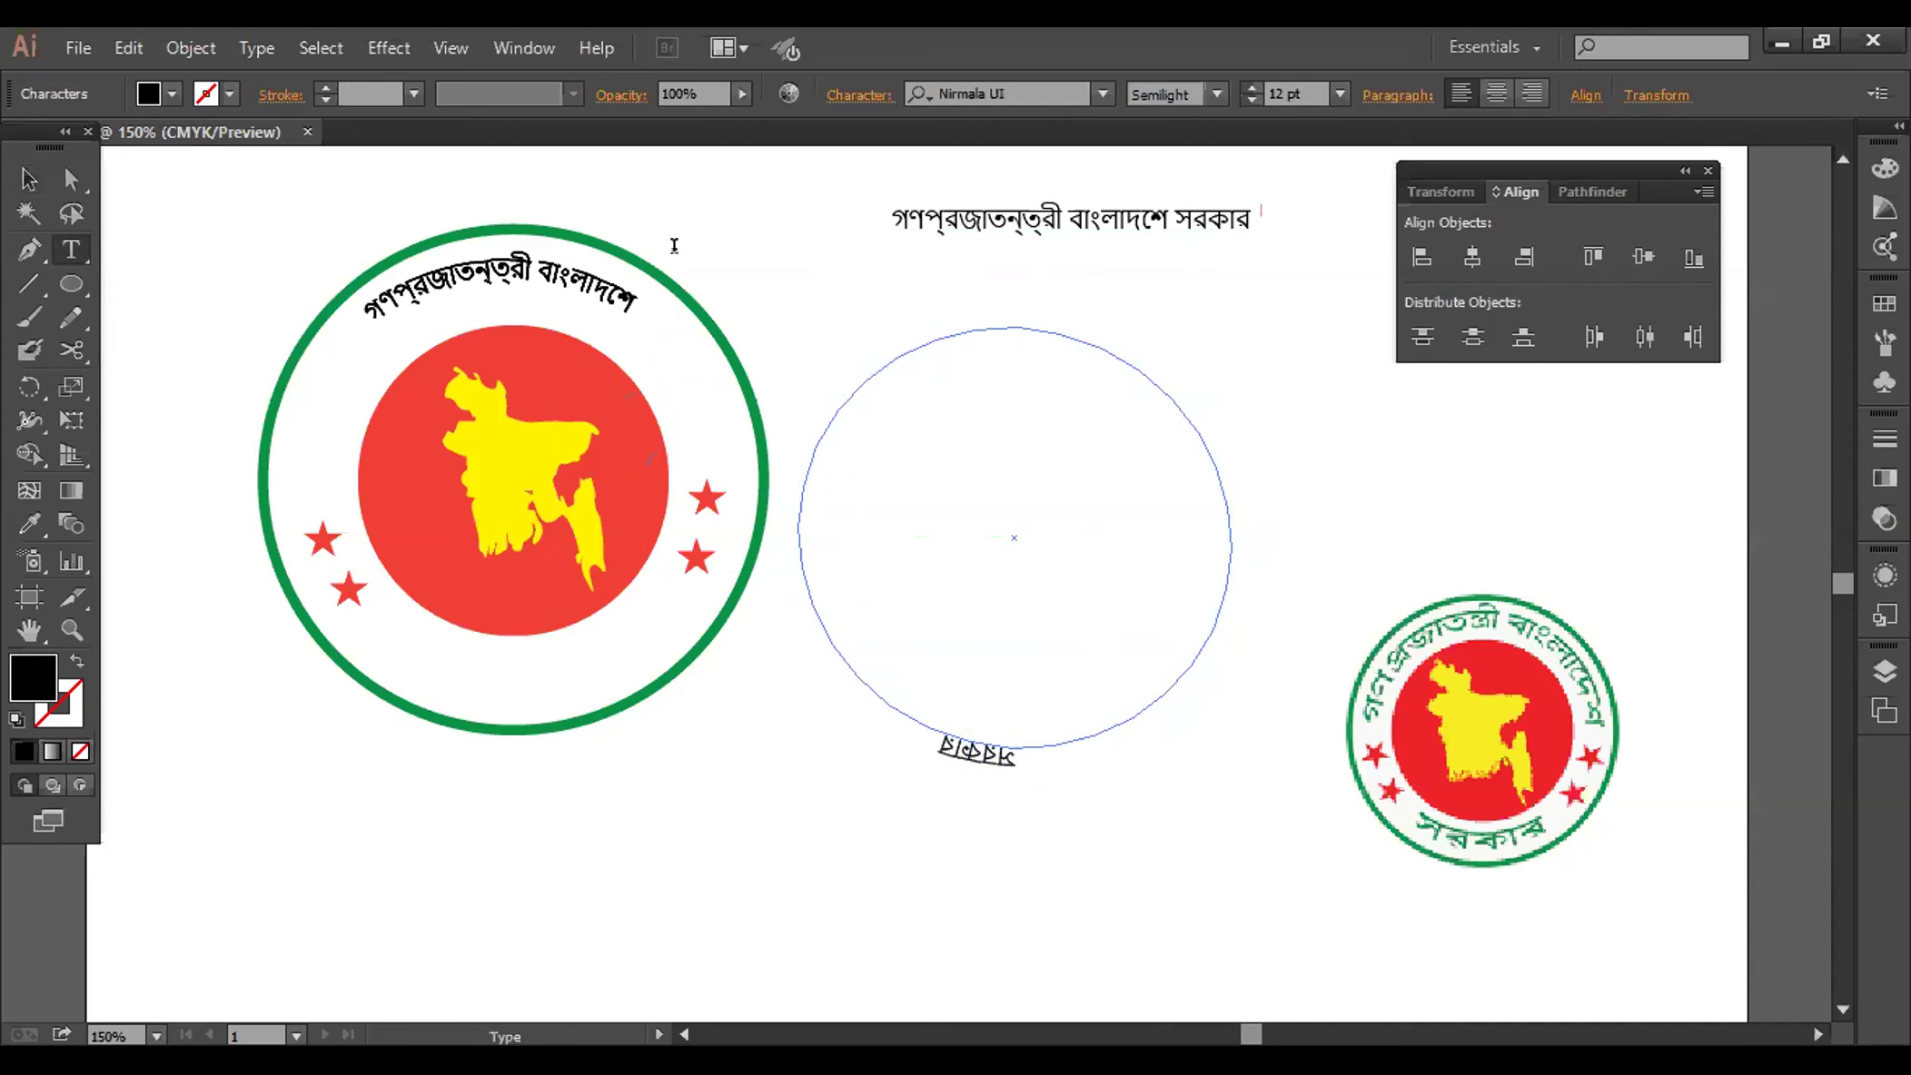
{"action": "key", "text": "v"}
Slide and rotate সরকার, place its circle on the left emblem, and shift the reference image
{"action": "left_click", "coordinate": [931, 337]}
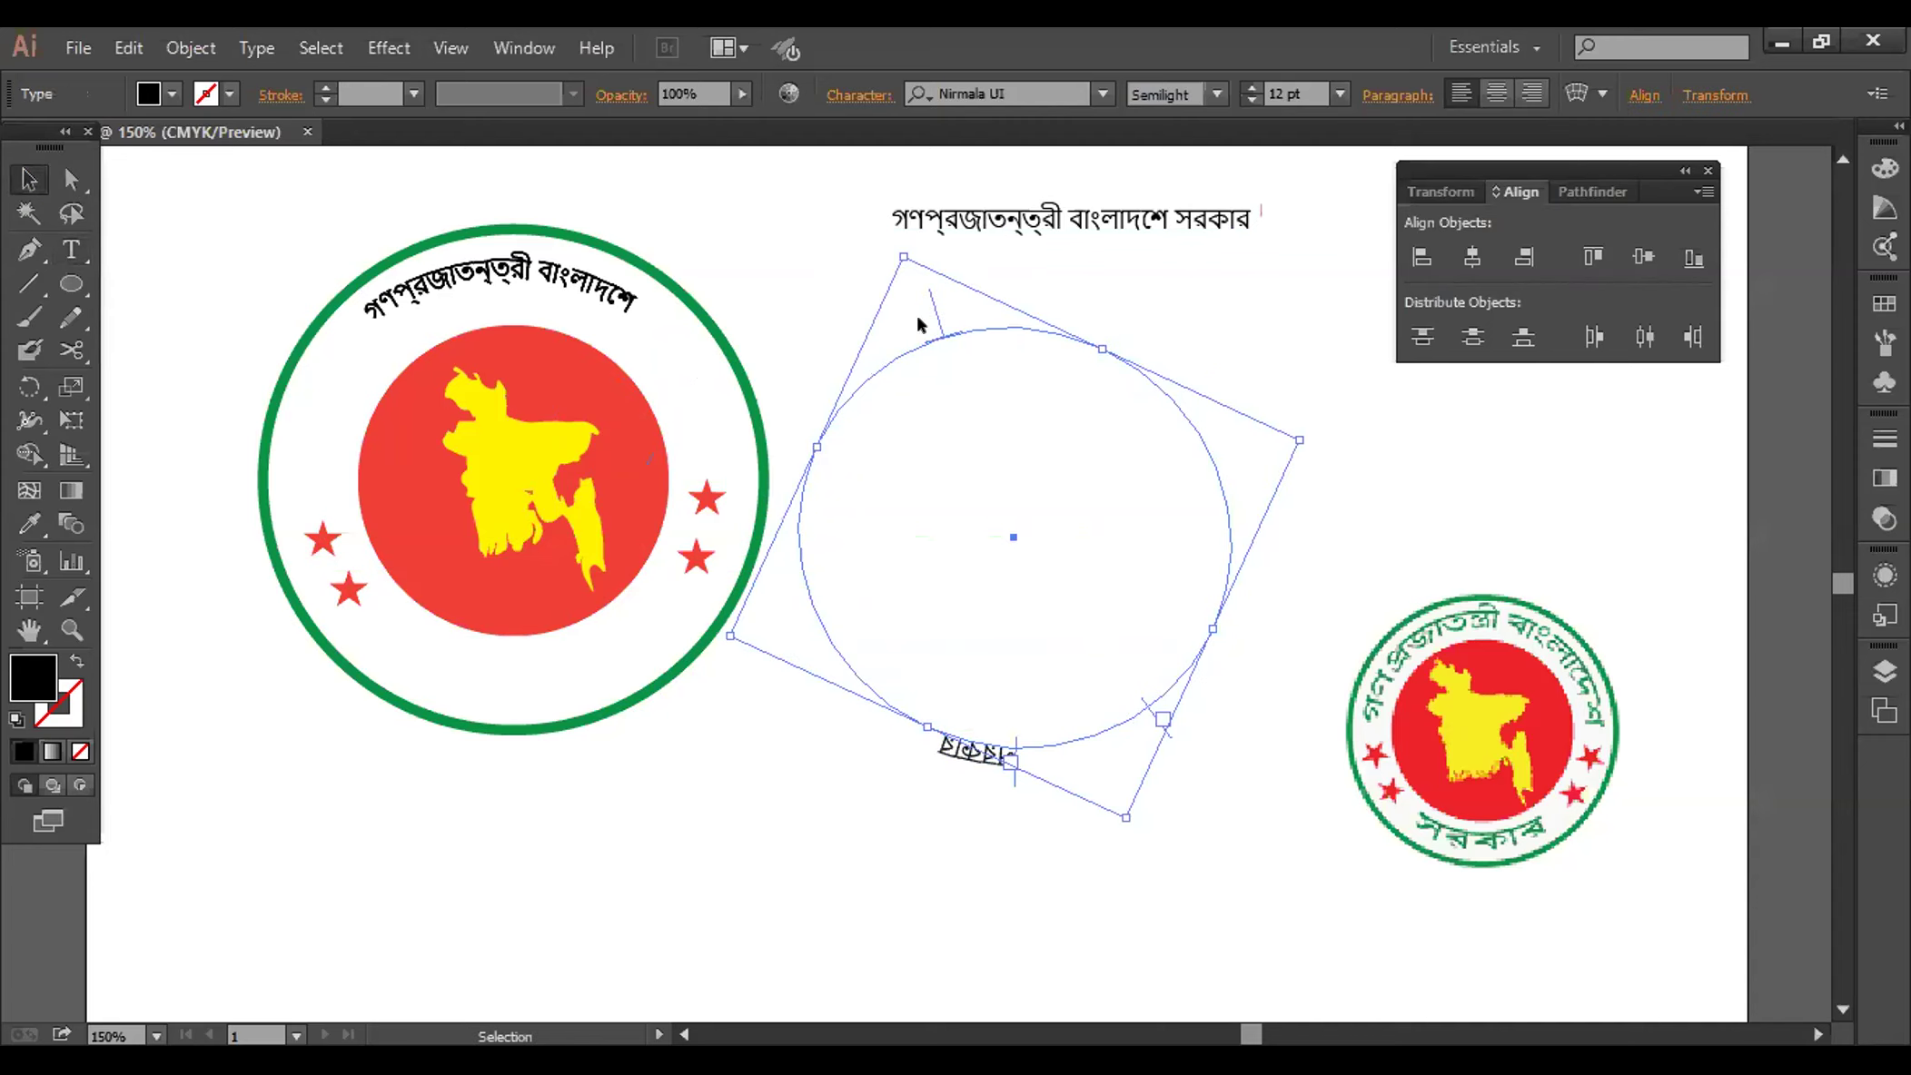
{"action": "left_click_drag", "start_coordinate": [918, 318], "coordinate": [931, 307]}
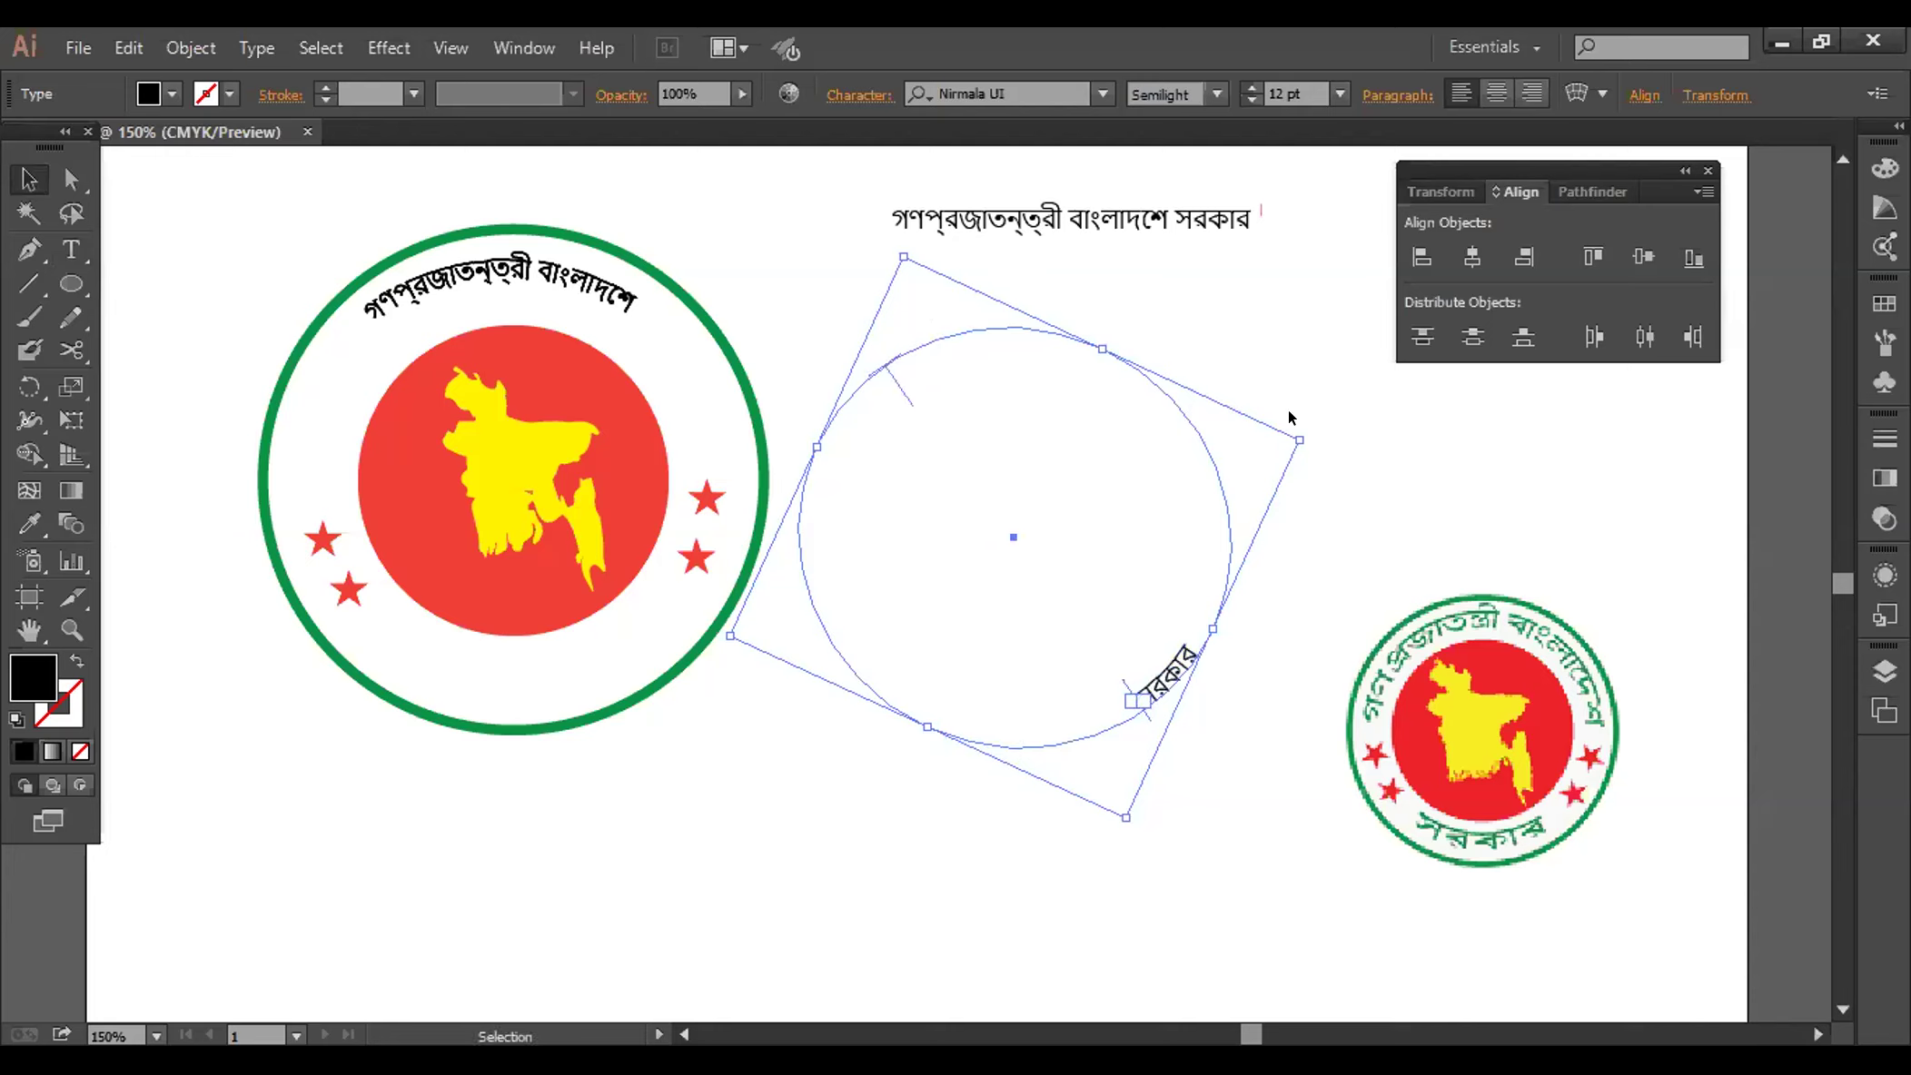
{"action": "left_click_drag", "start_coordinate": [1293, 420], "coordinate": [1246, 724]}
{"action": "left_click_drag", "start_coordinate": [1069, 306], "coordinate": [605, 264]}
{"action": "left_click", "coordinate": [1209, 318]}
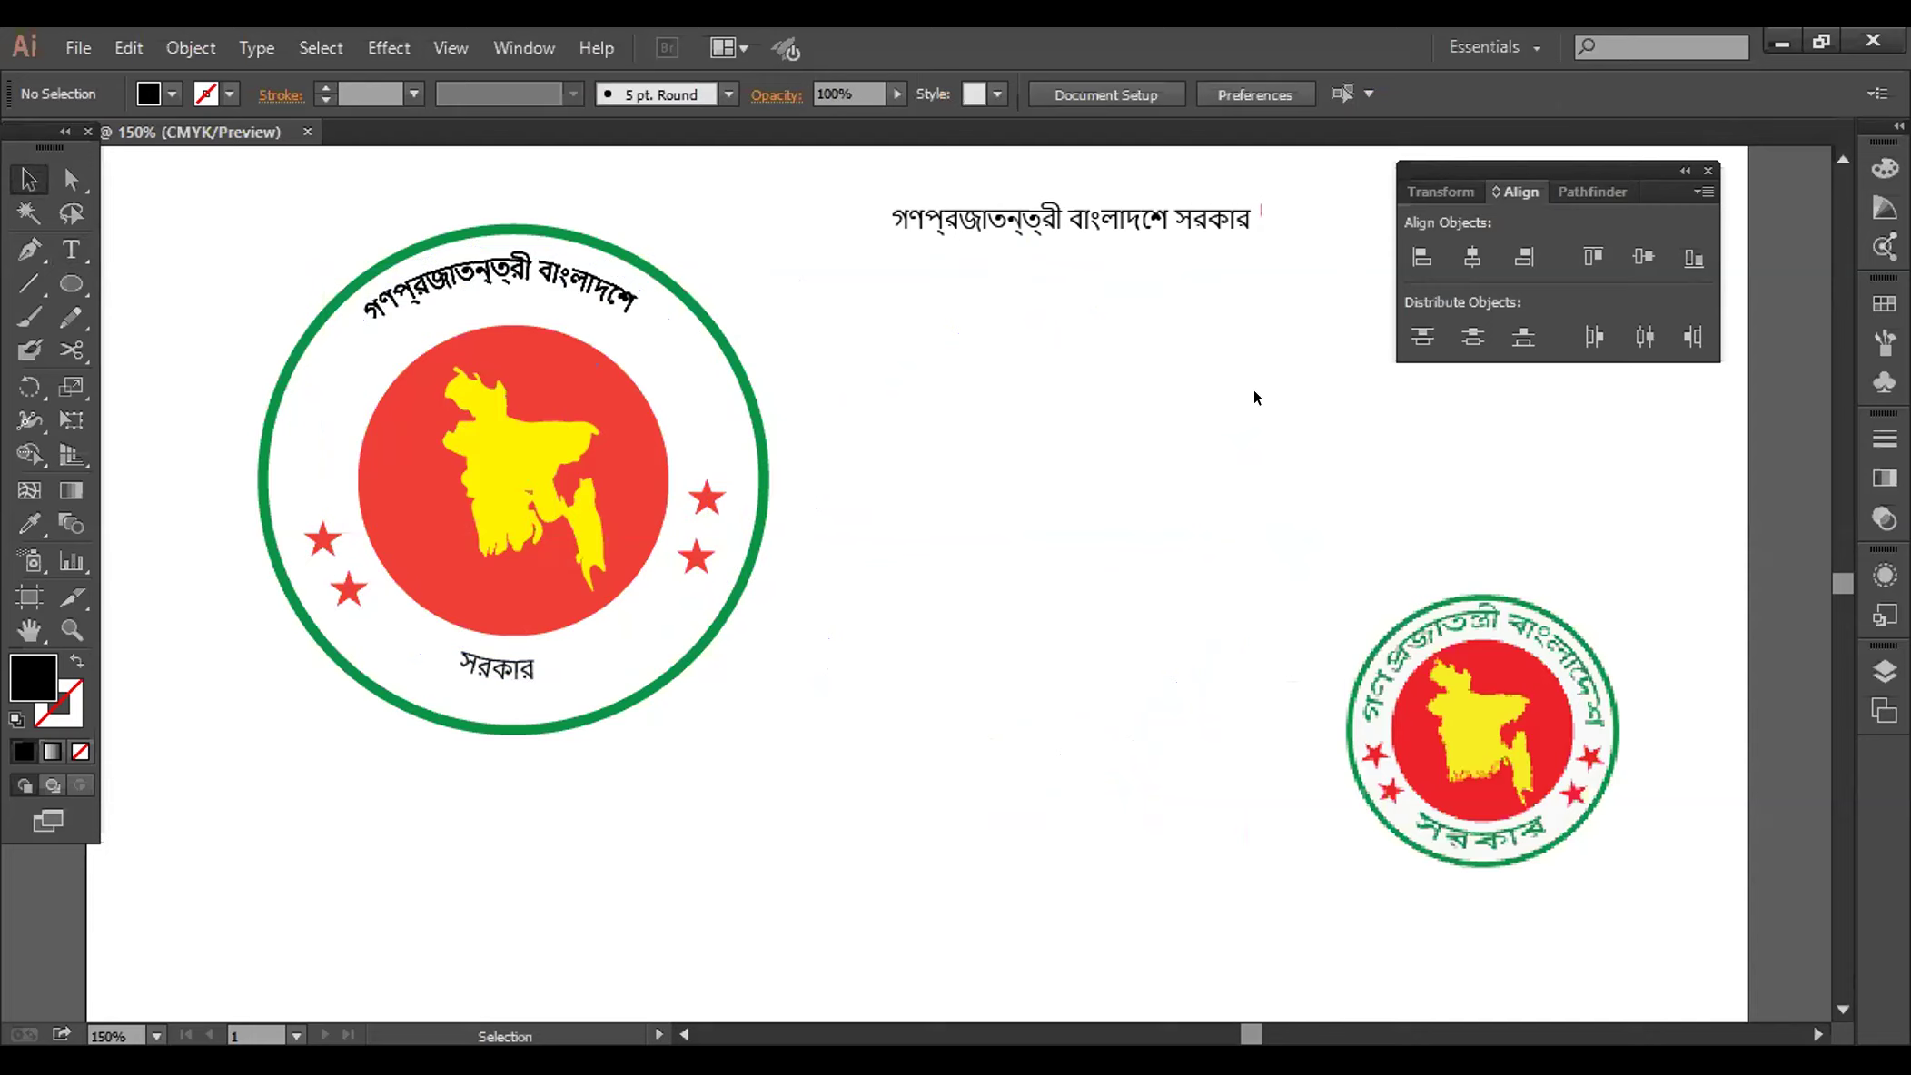
{"action": "left_click_drag", "start_coordinate": [1616, 799], "coordinate": [1229, 507]}
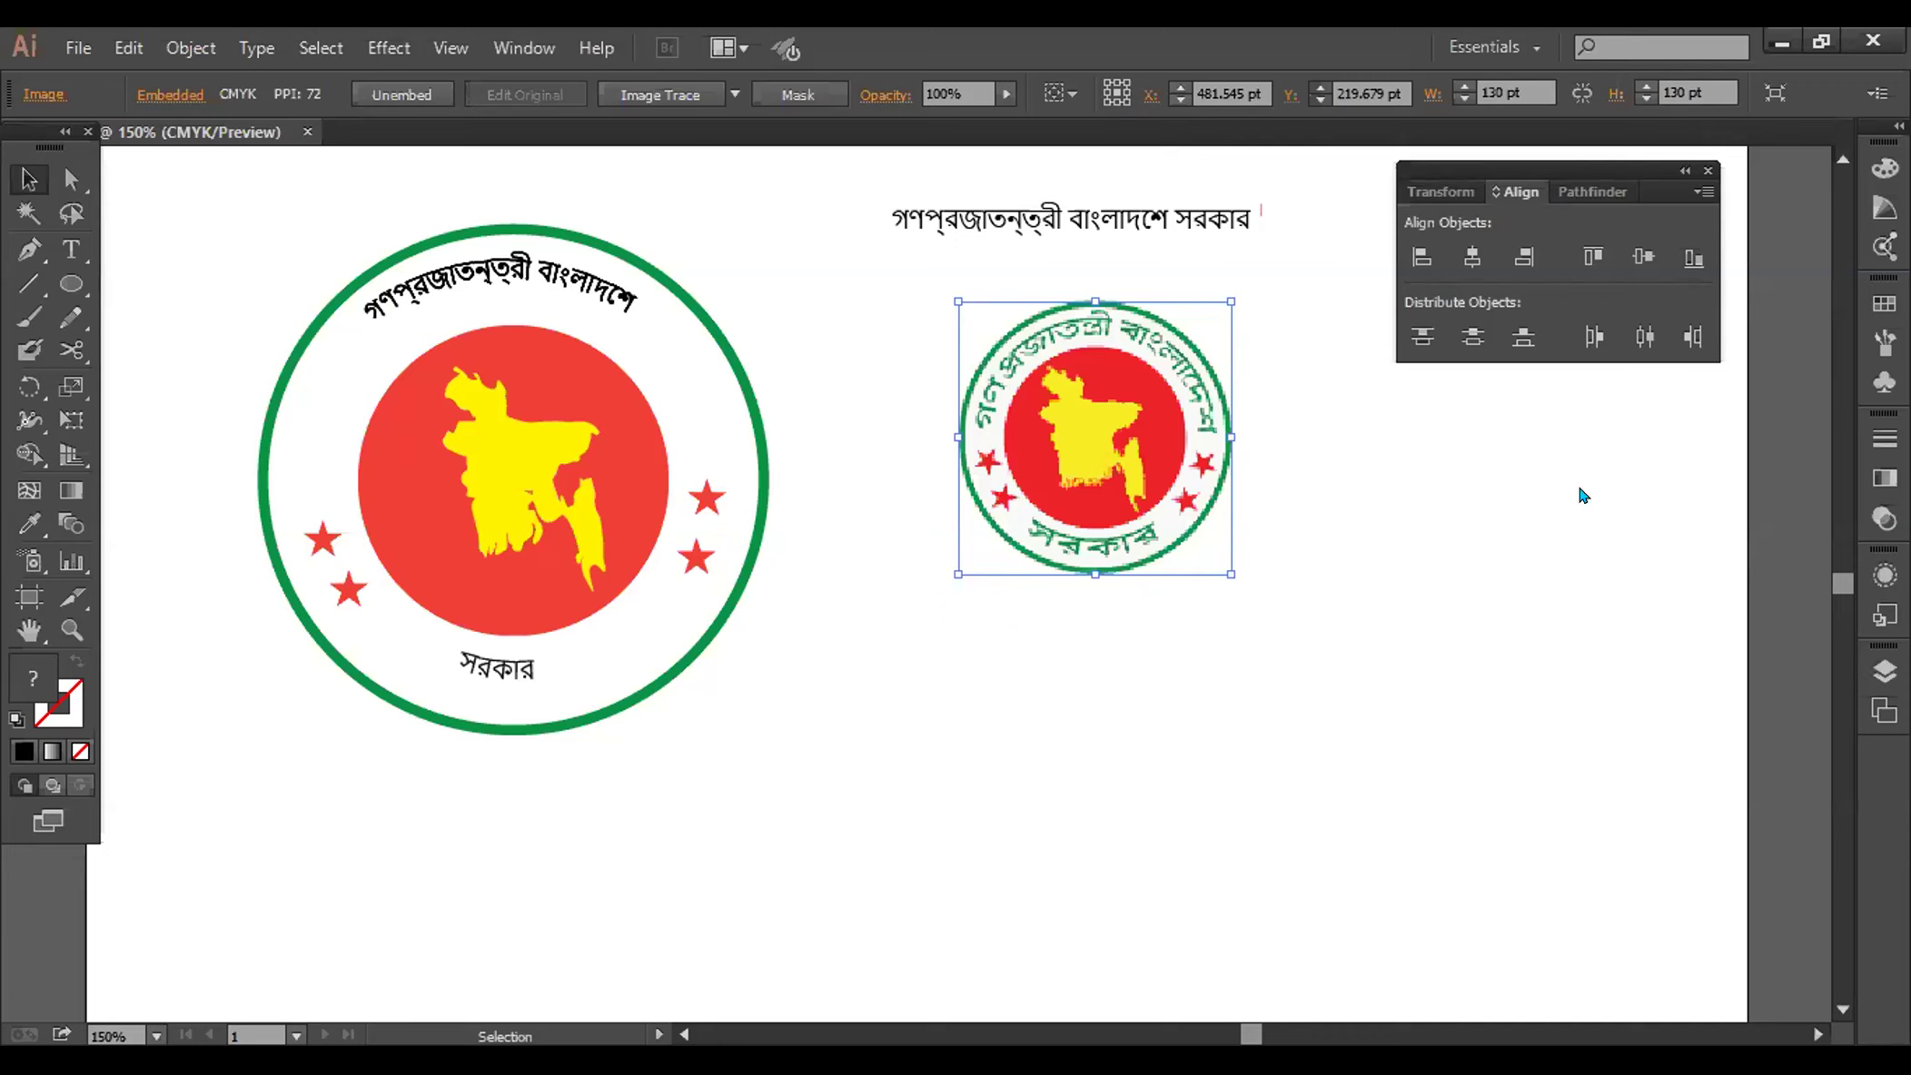
Try rotating the reference seal image beside the emblem, then deselect it
{"action": "mouse_move", "coordinate": [1234, 295]}
{"action": "left_mouse_down"}
{"action": "mouse_move", "coordinate": [1267, 390]}
{"action": "mouse_move", "coordinate": [1246, 292]}
{"action": "left_mouse_up"}
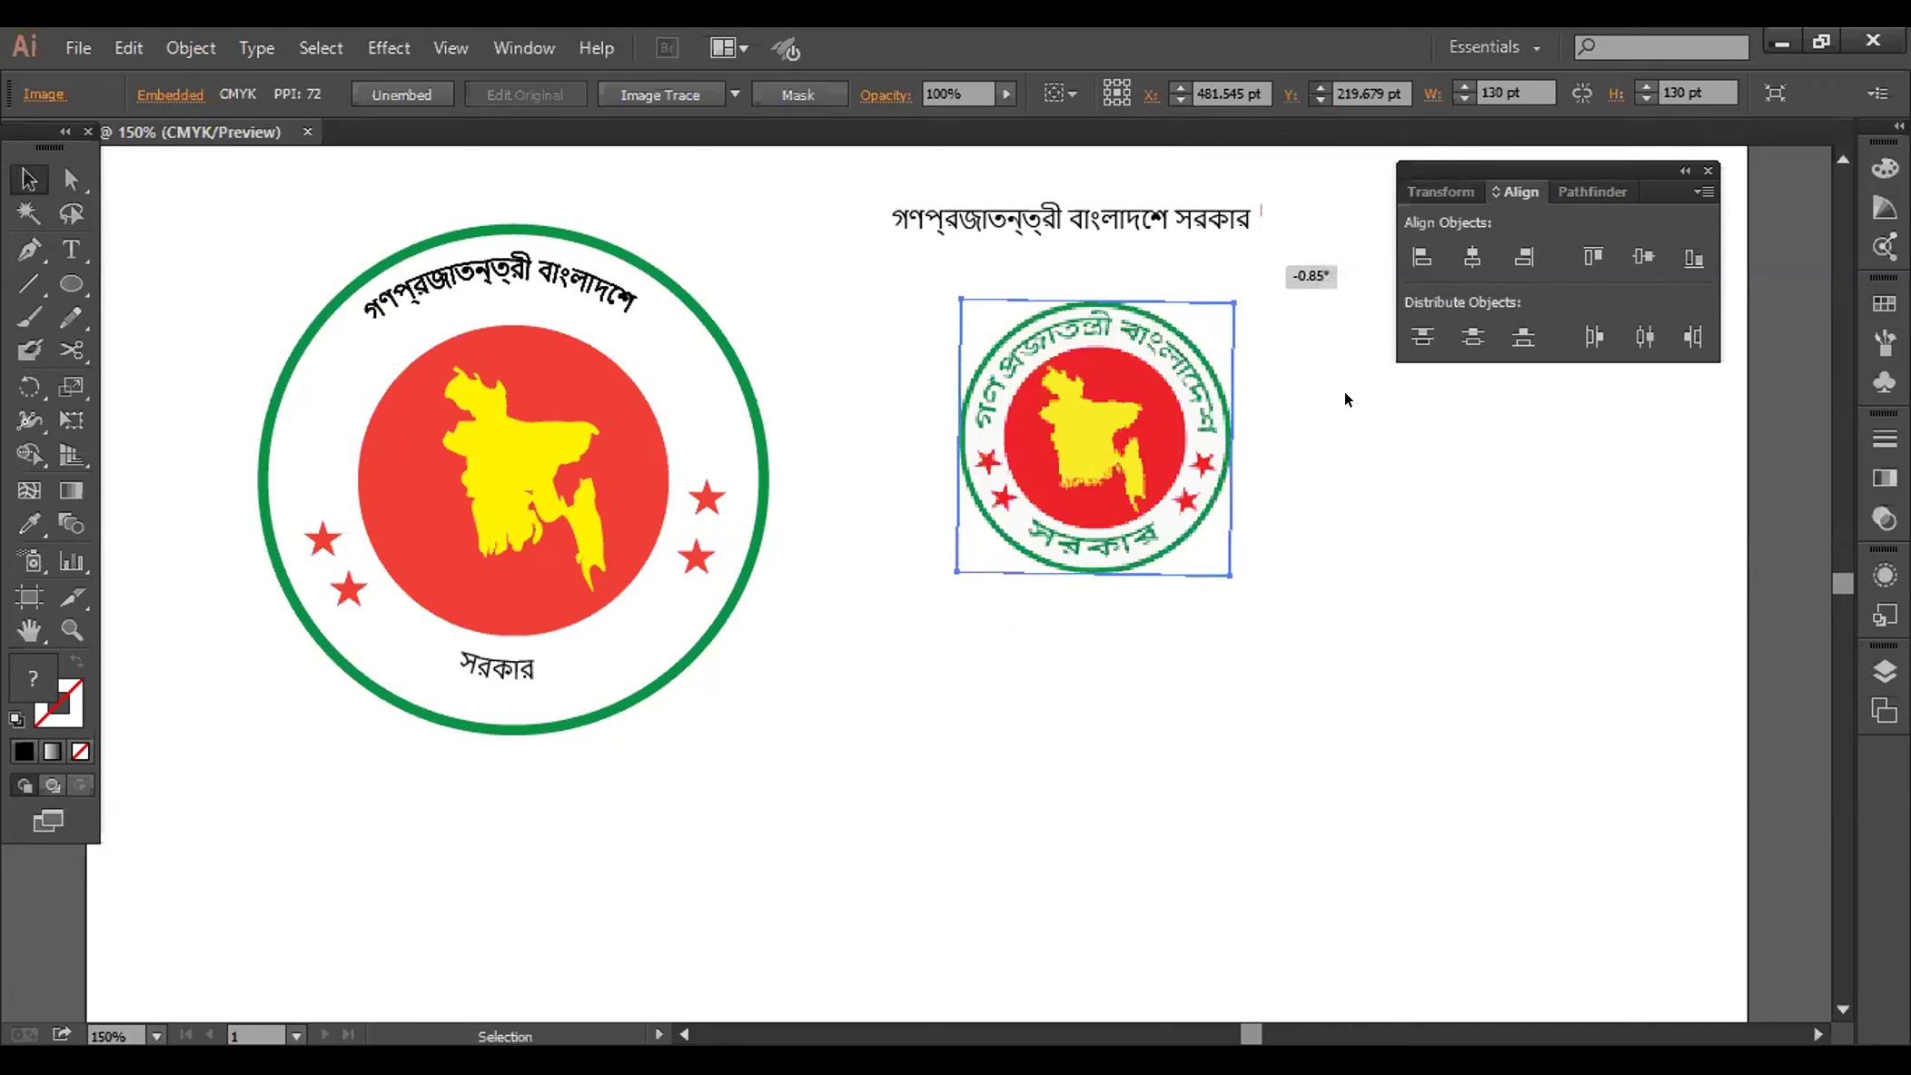
{"action": "left_click", "coordinate": [1441, 575]}
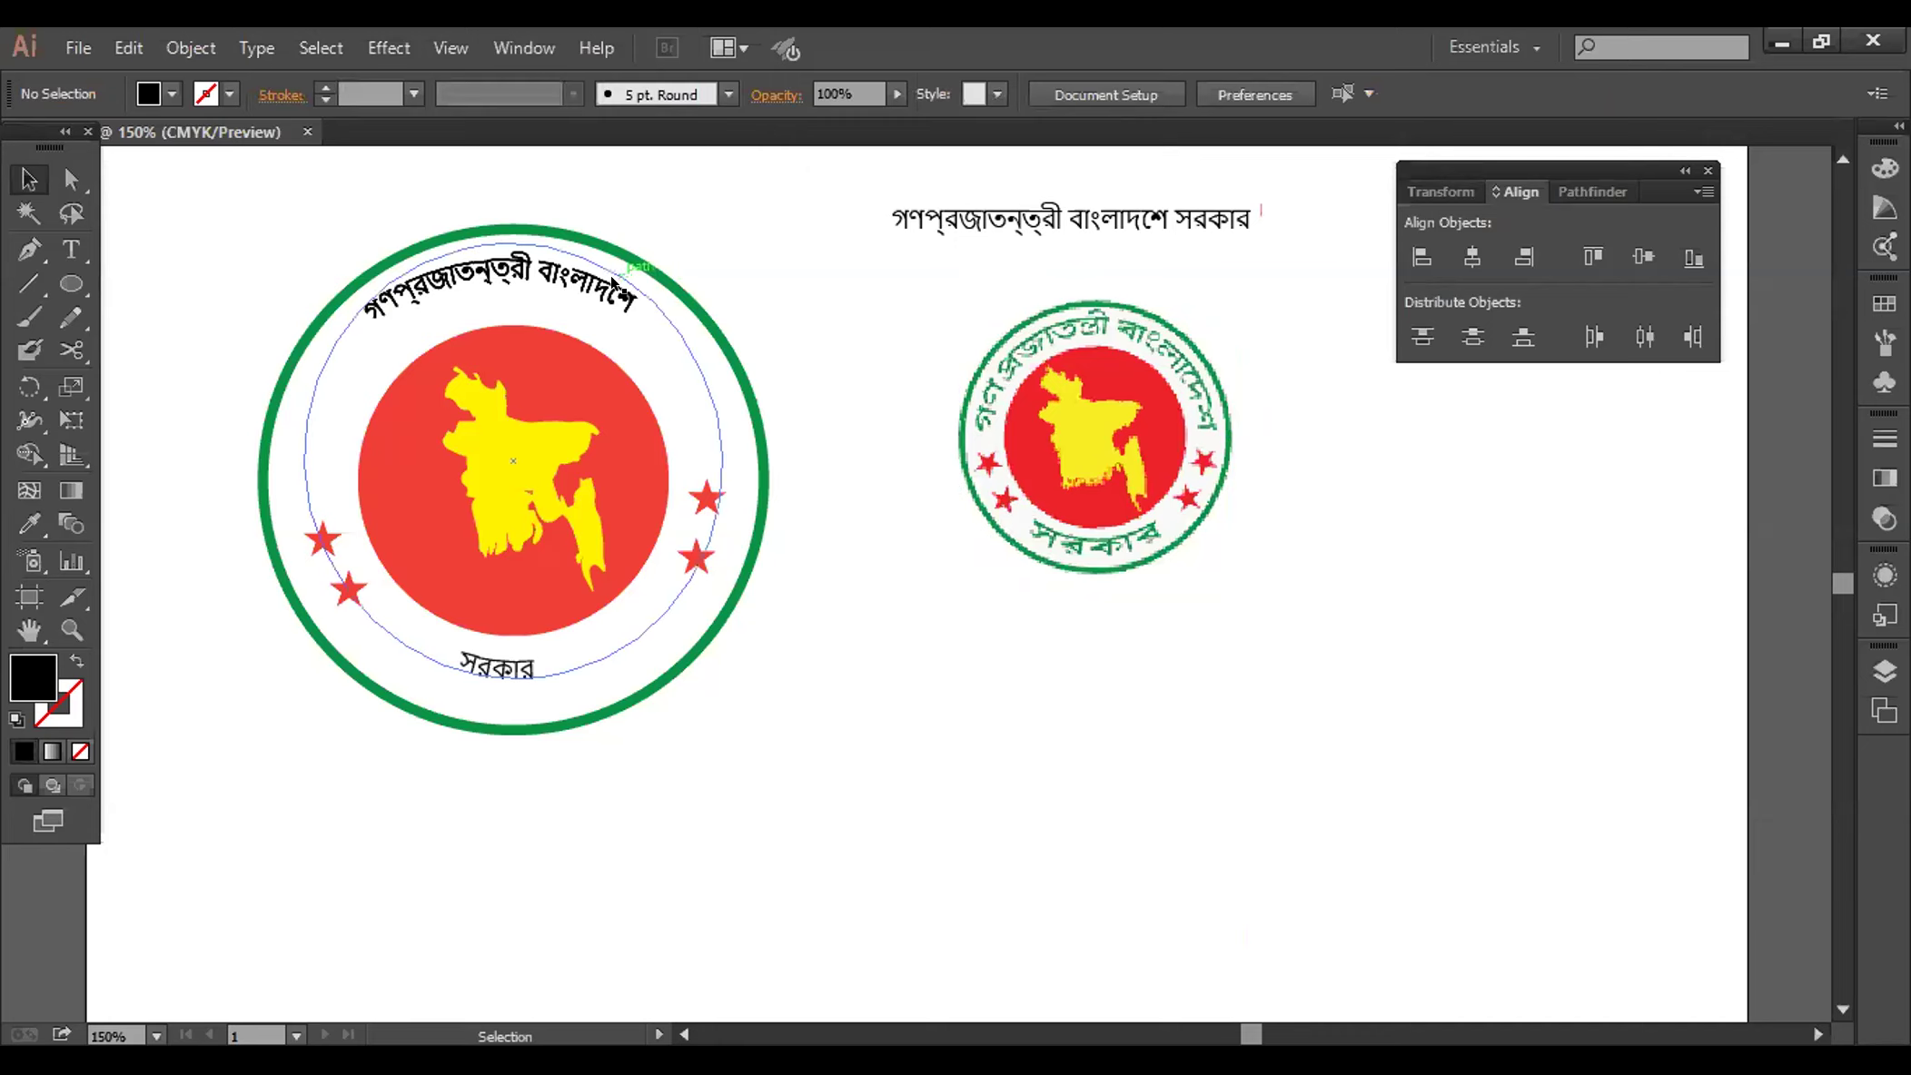
Select the bottom সরকার path text, undoing accidental changes to it
{"action": "left_click", "coordinate": [650, 299]}
{"action": "key", "text": "ctrl+shift+a"}
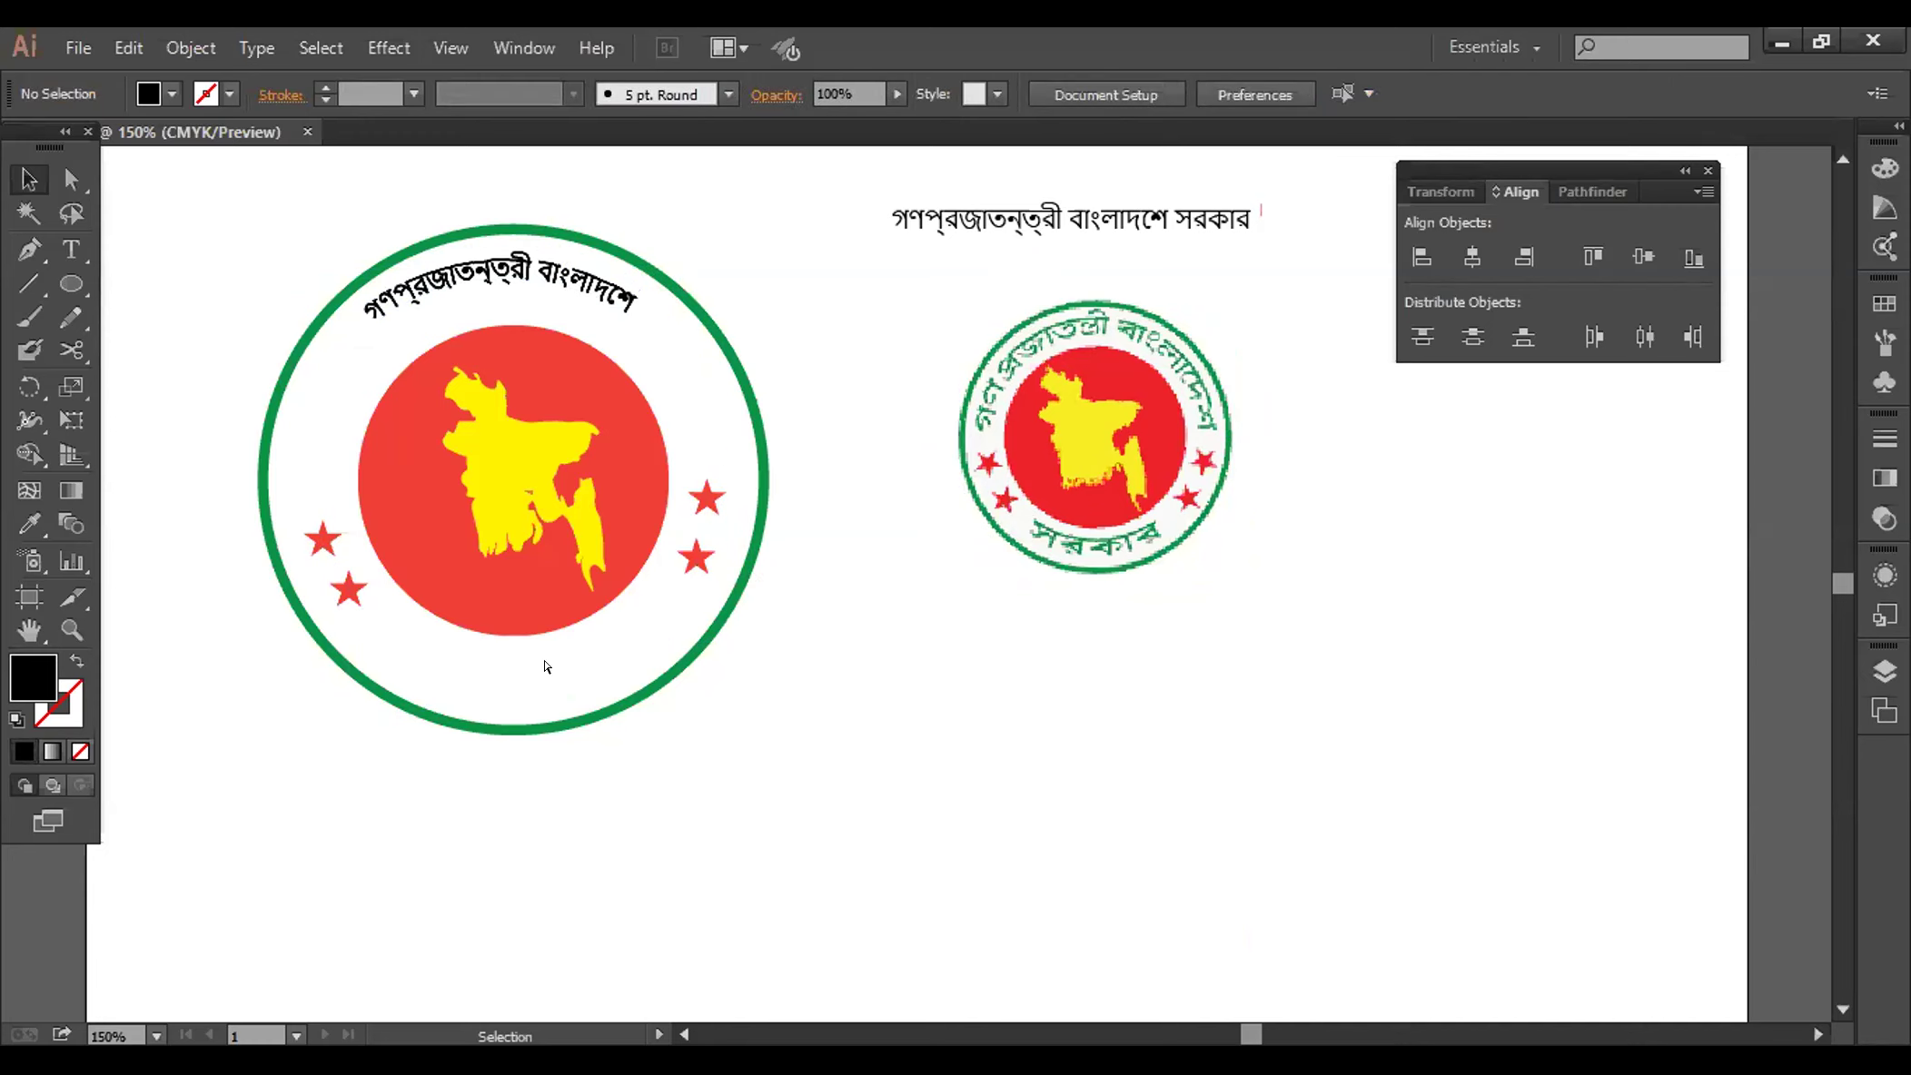
{"action": "key", "text": "ctrl+z"}
{"action": "key", "text": "ctrl+shift+a"}
{"action": "left_click", "coordinate": [638, 413]}
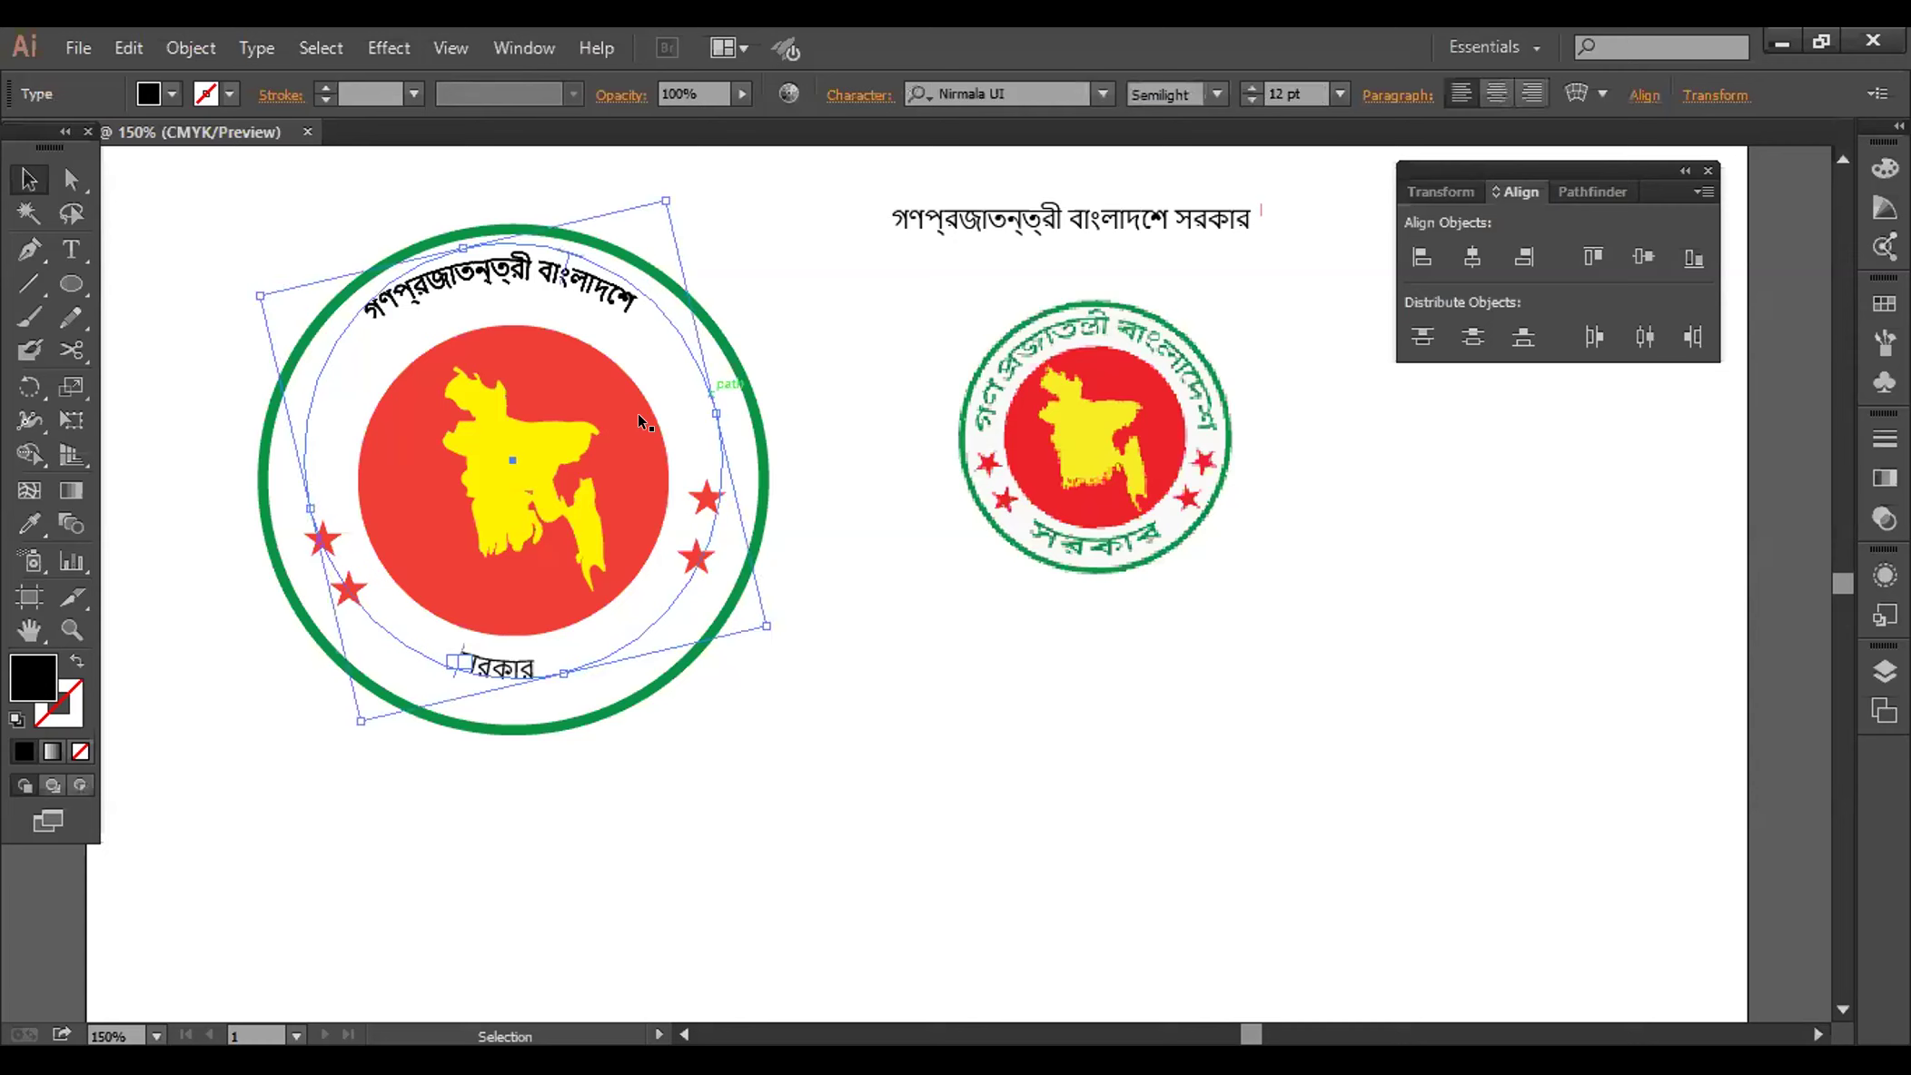
{"action": "right_click", "coordinate": [718, 395]}
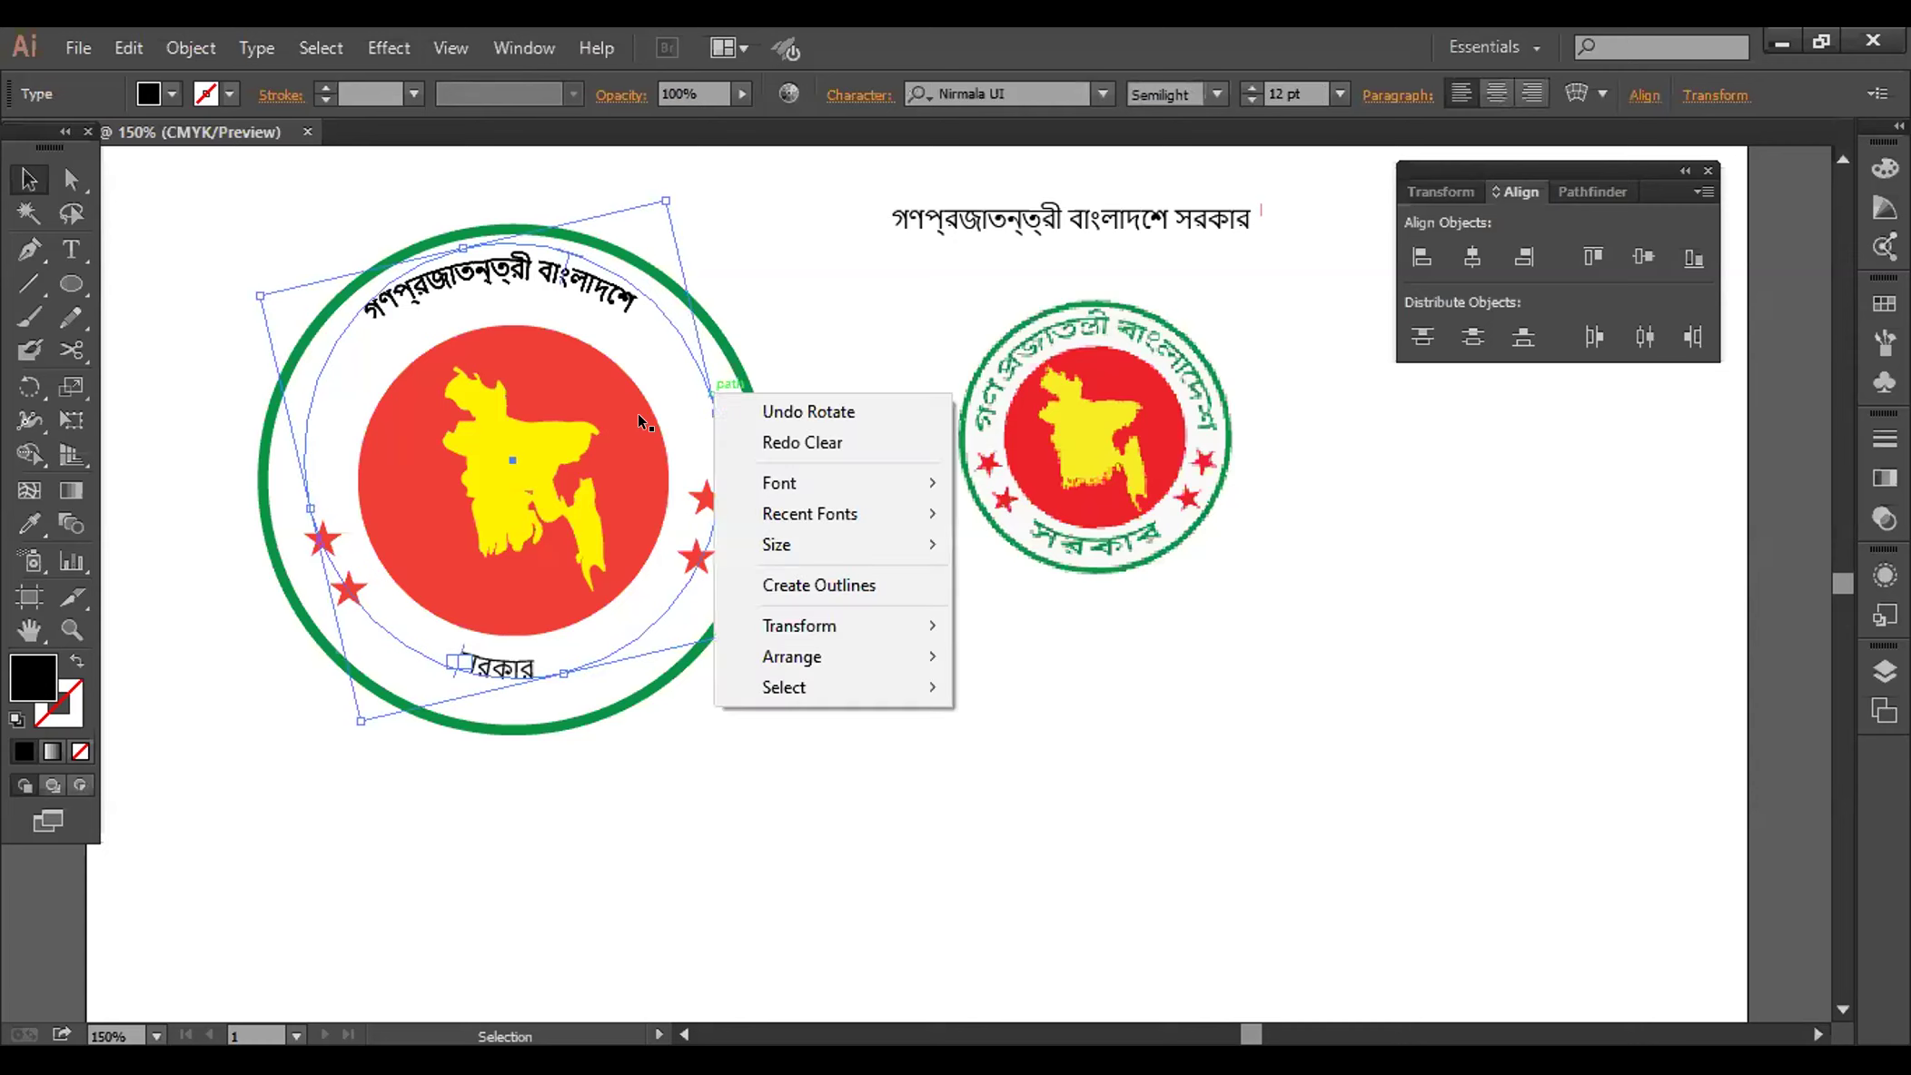
{"action": "key", "text": "ctrl+z"}
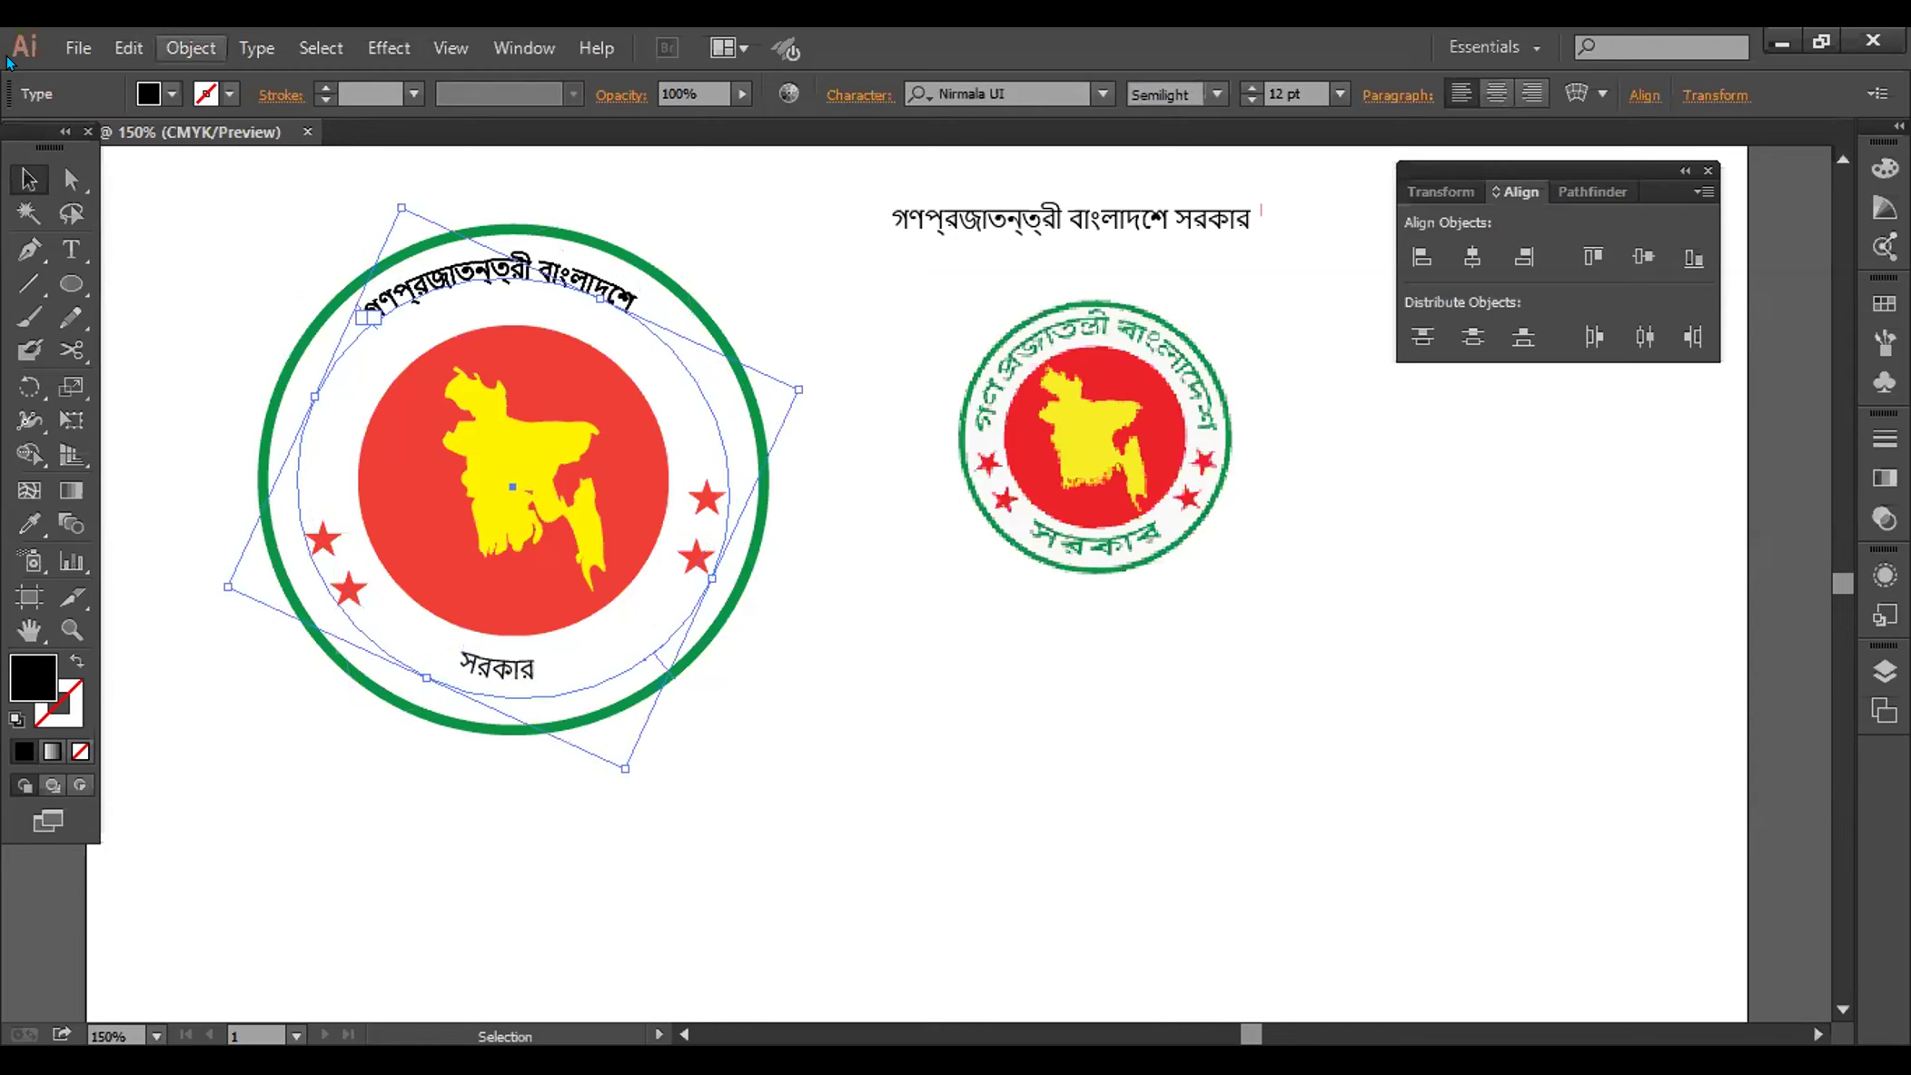
Try Object > Expand on the selected text, undo, and retry it
{"action": "key", "text": "alt+o"}
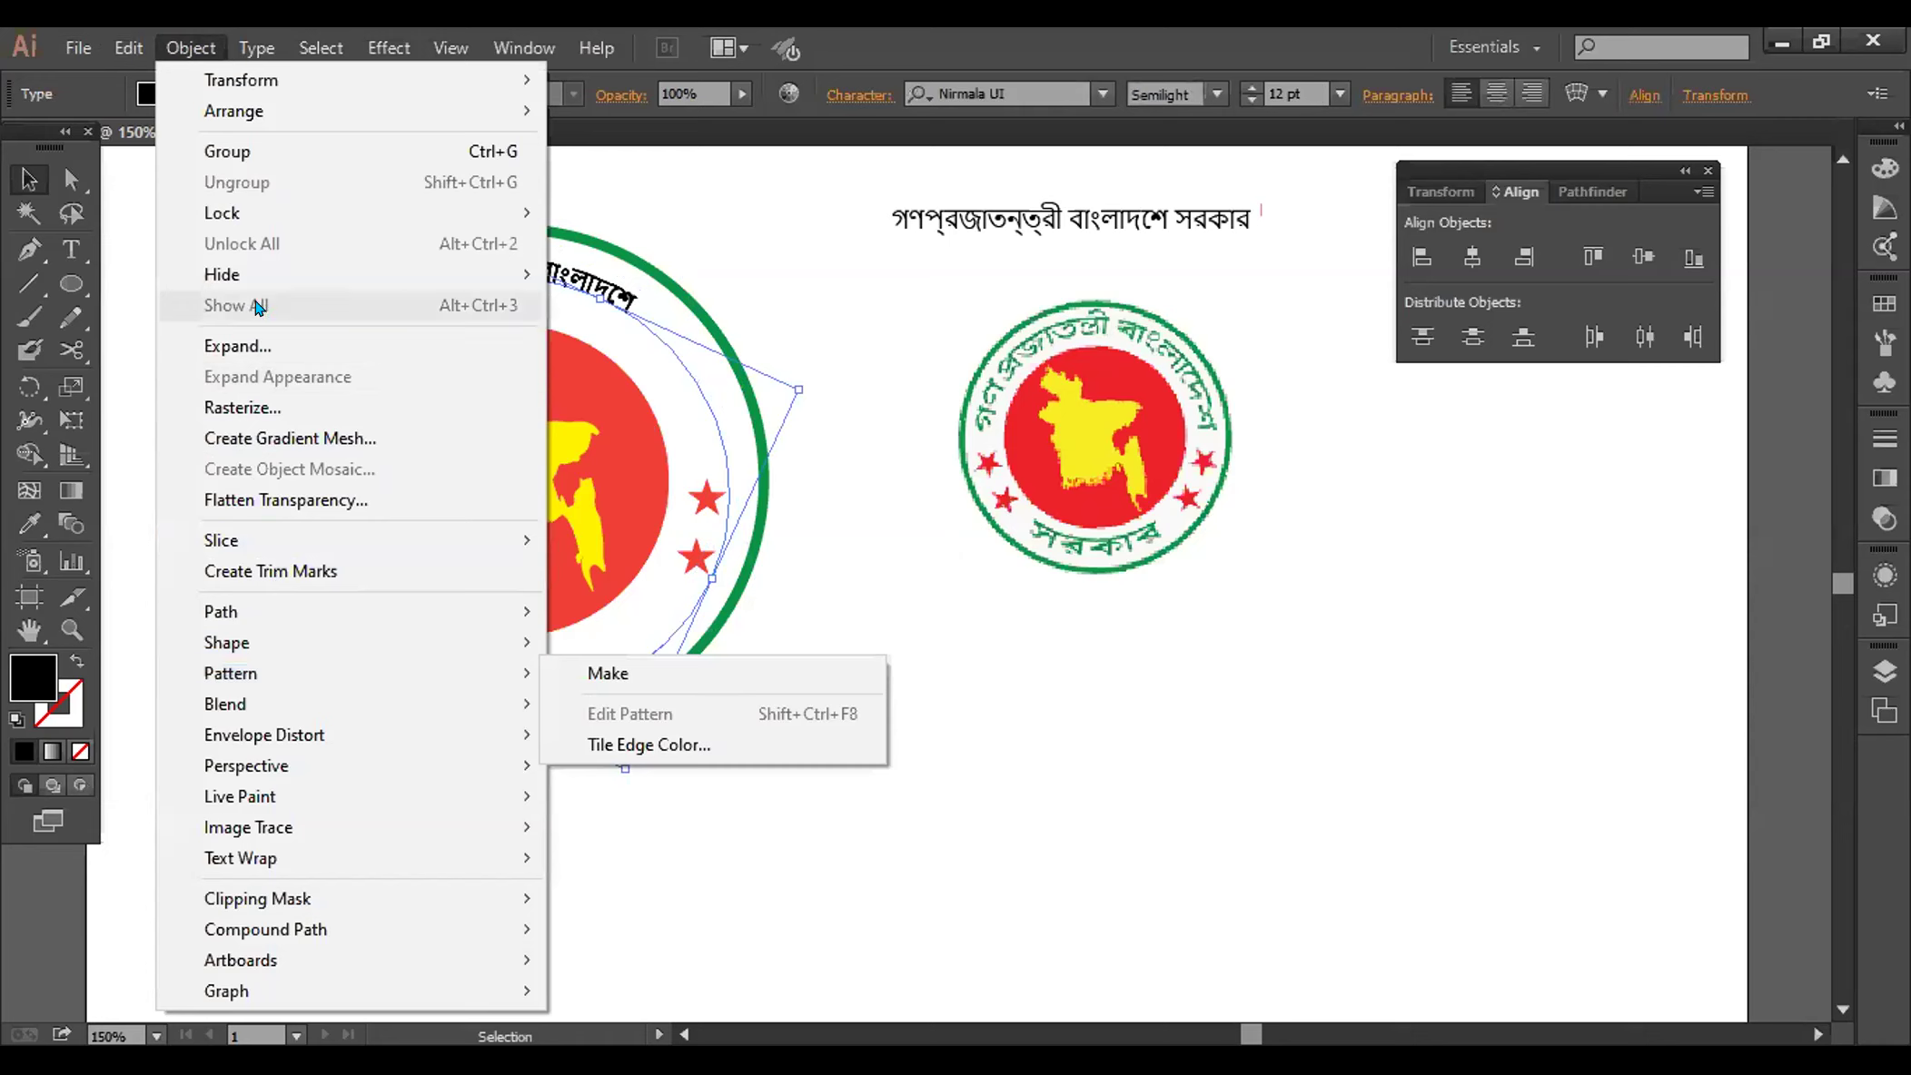
{"action": "left_click", "coordinate": [281, 346]}
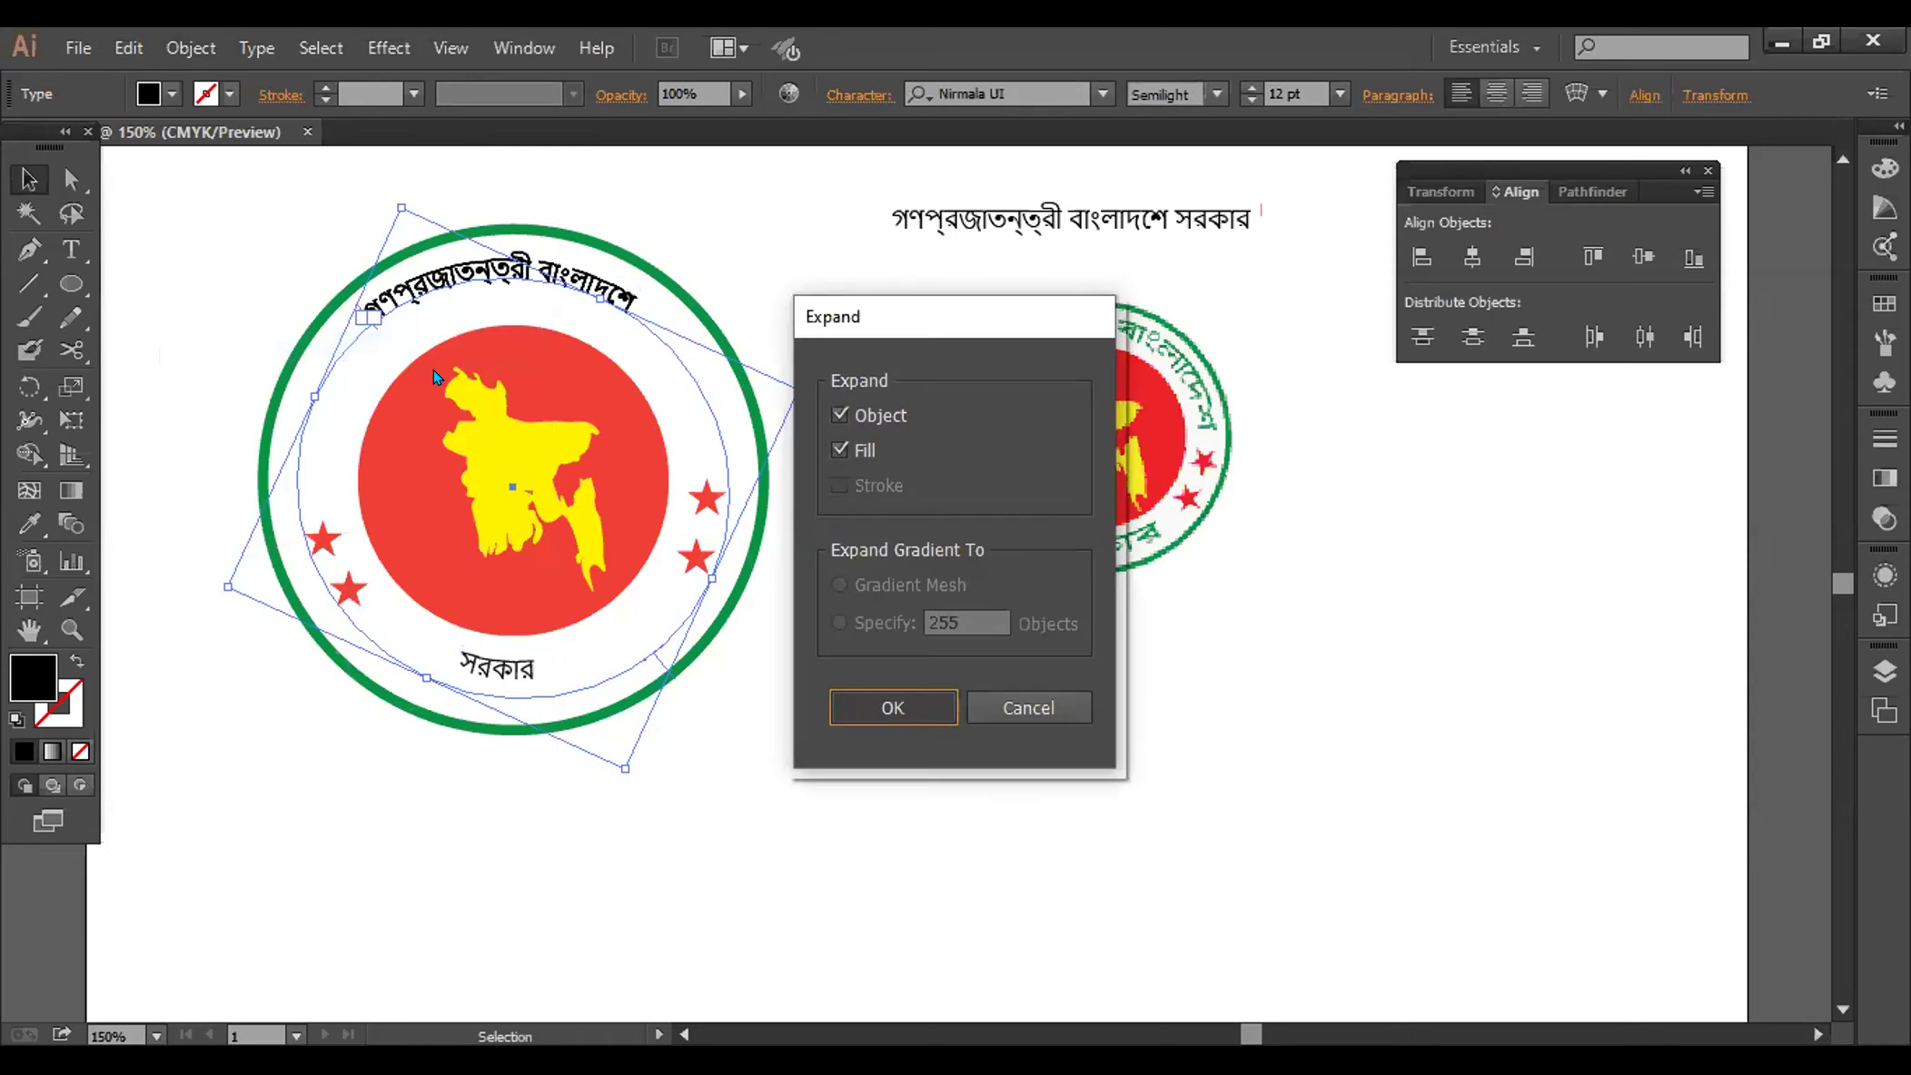
{"action": "key", "text": "Return"}
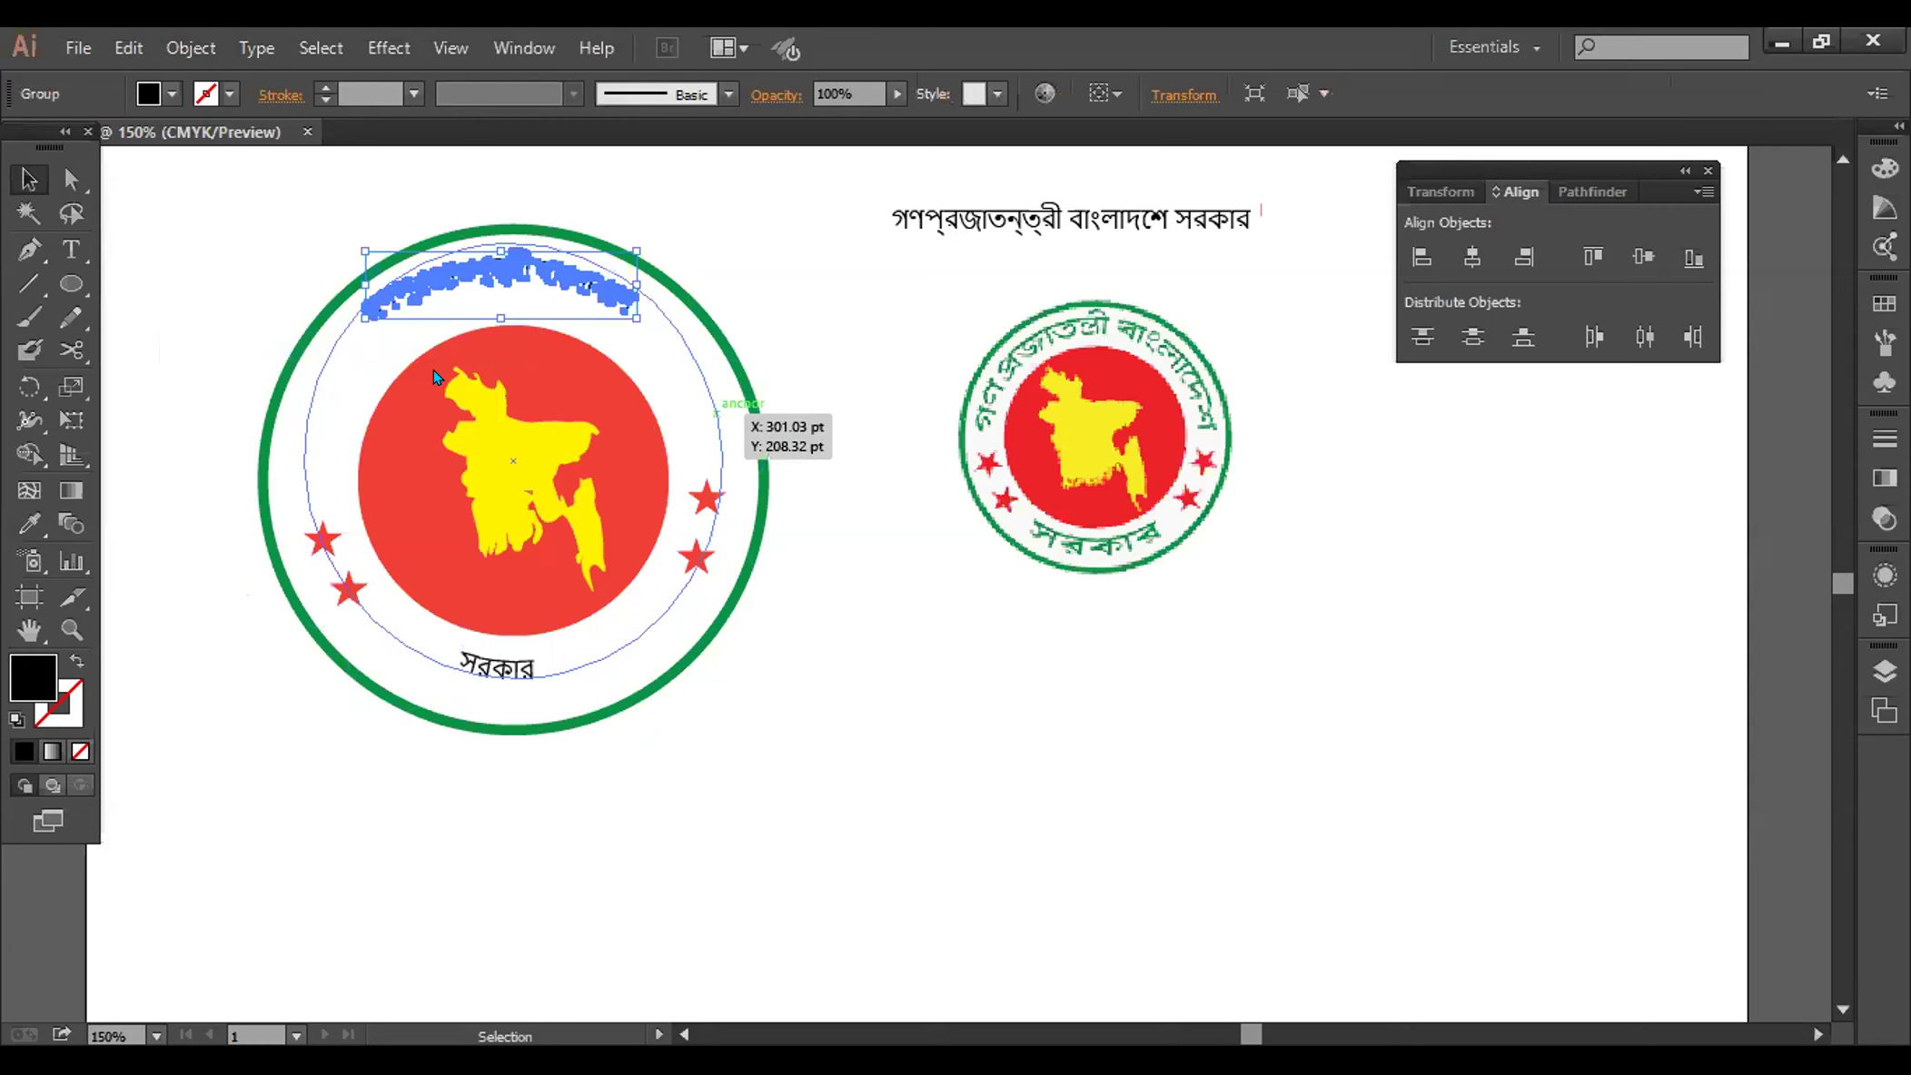
{"action": "key", "text": "ctrl+z"}
{"action": "left_click", "coordinate": [190, 47]}
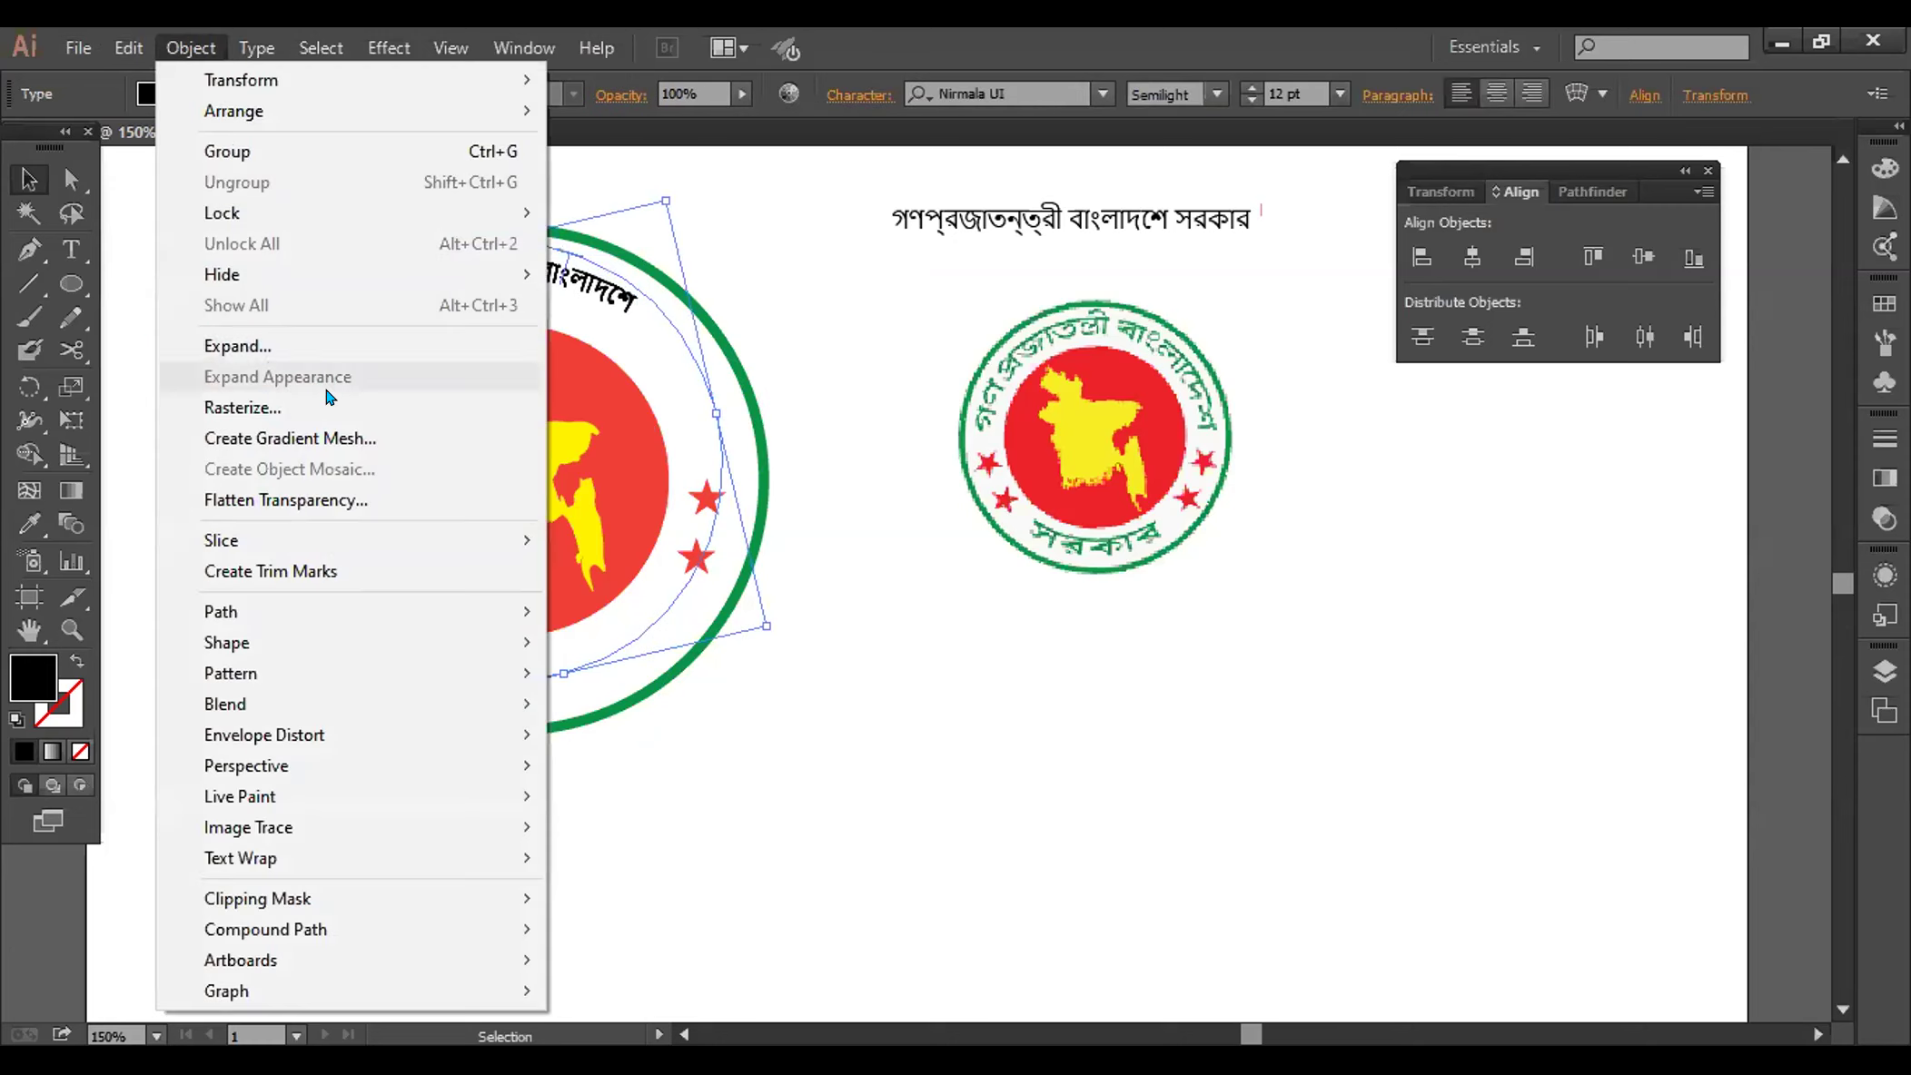
{"action": "left_click", "coordinate": [327, 350]}
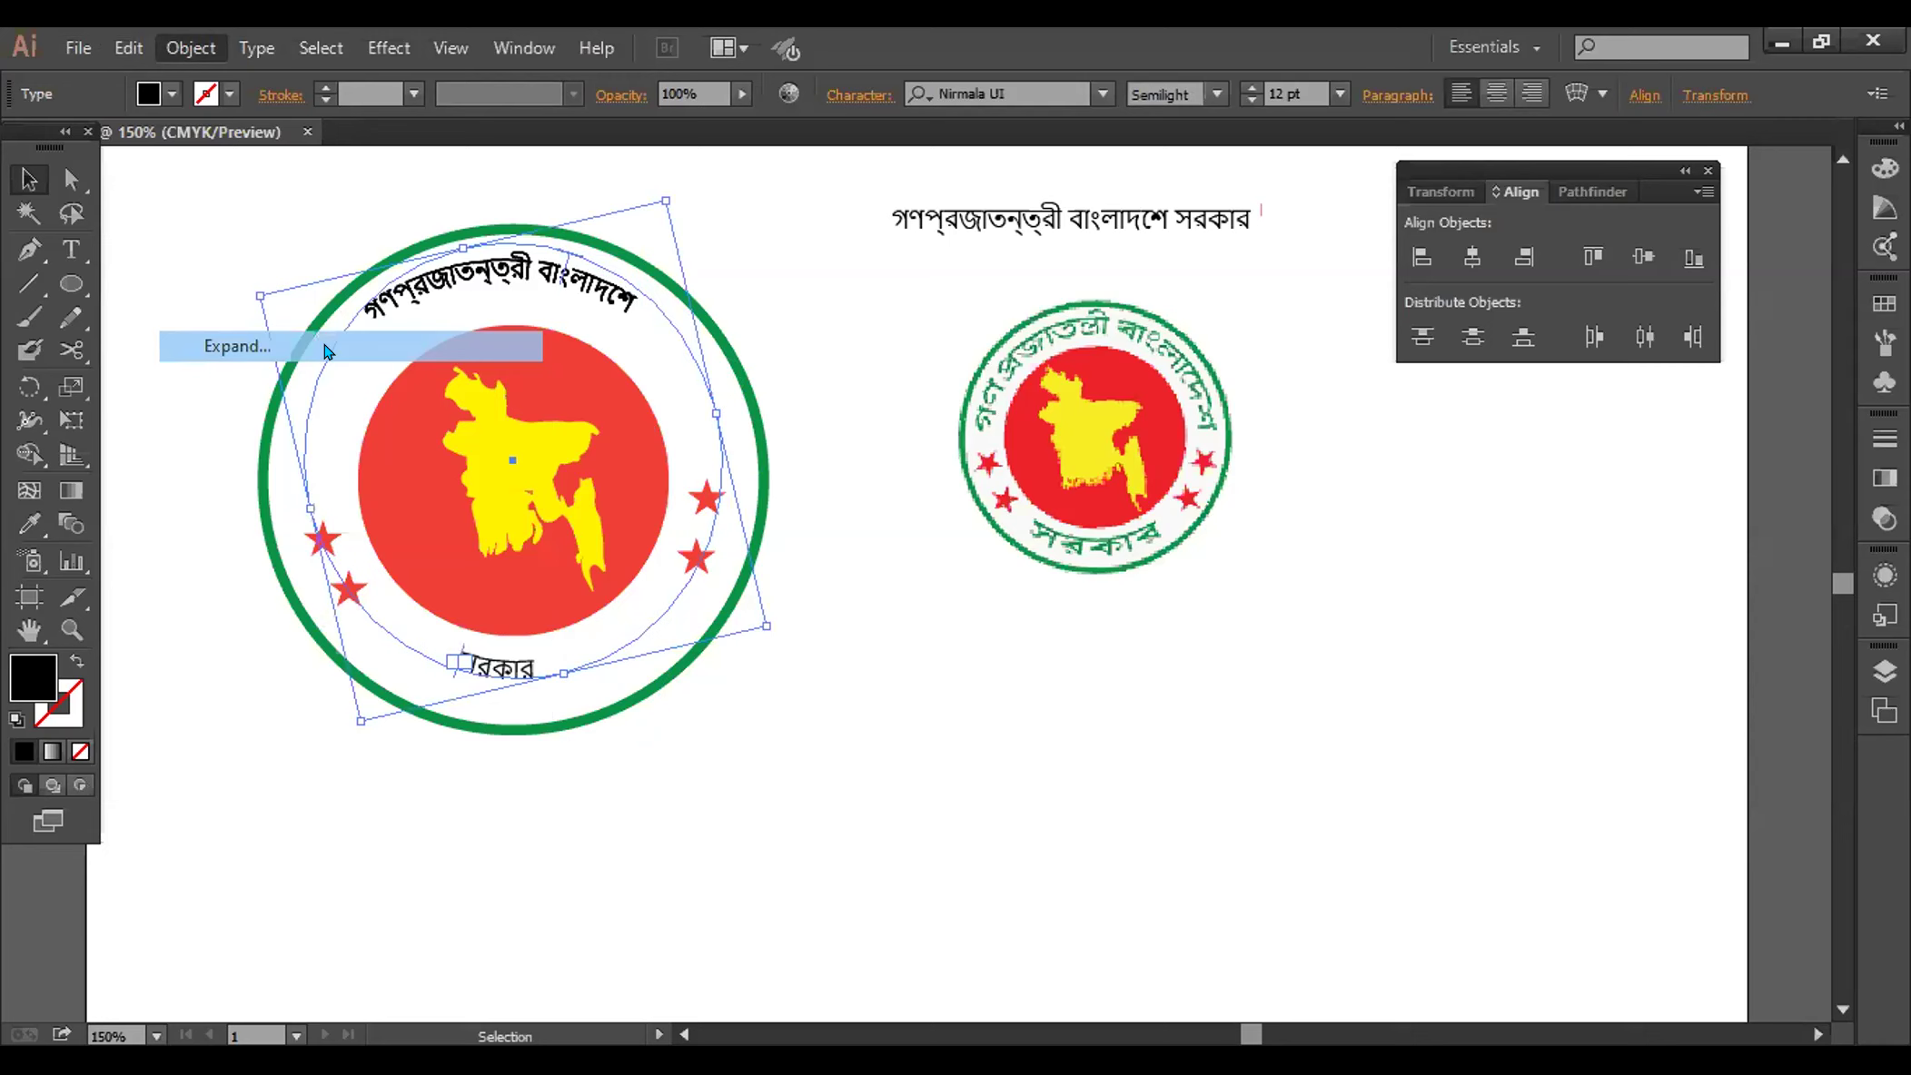
{"action": "key", "text": "Escape"}
{"action": "left_click", "coordinate": [328, 350]}
{"action": "left_click_drag", "start_coordinate": [929, 707], "coordinate": [292, 231]}
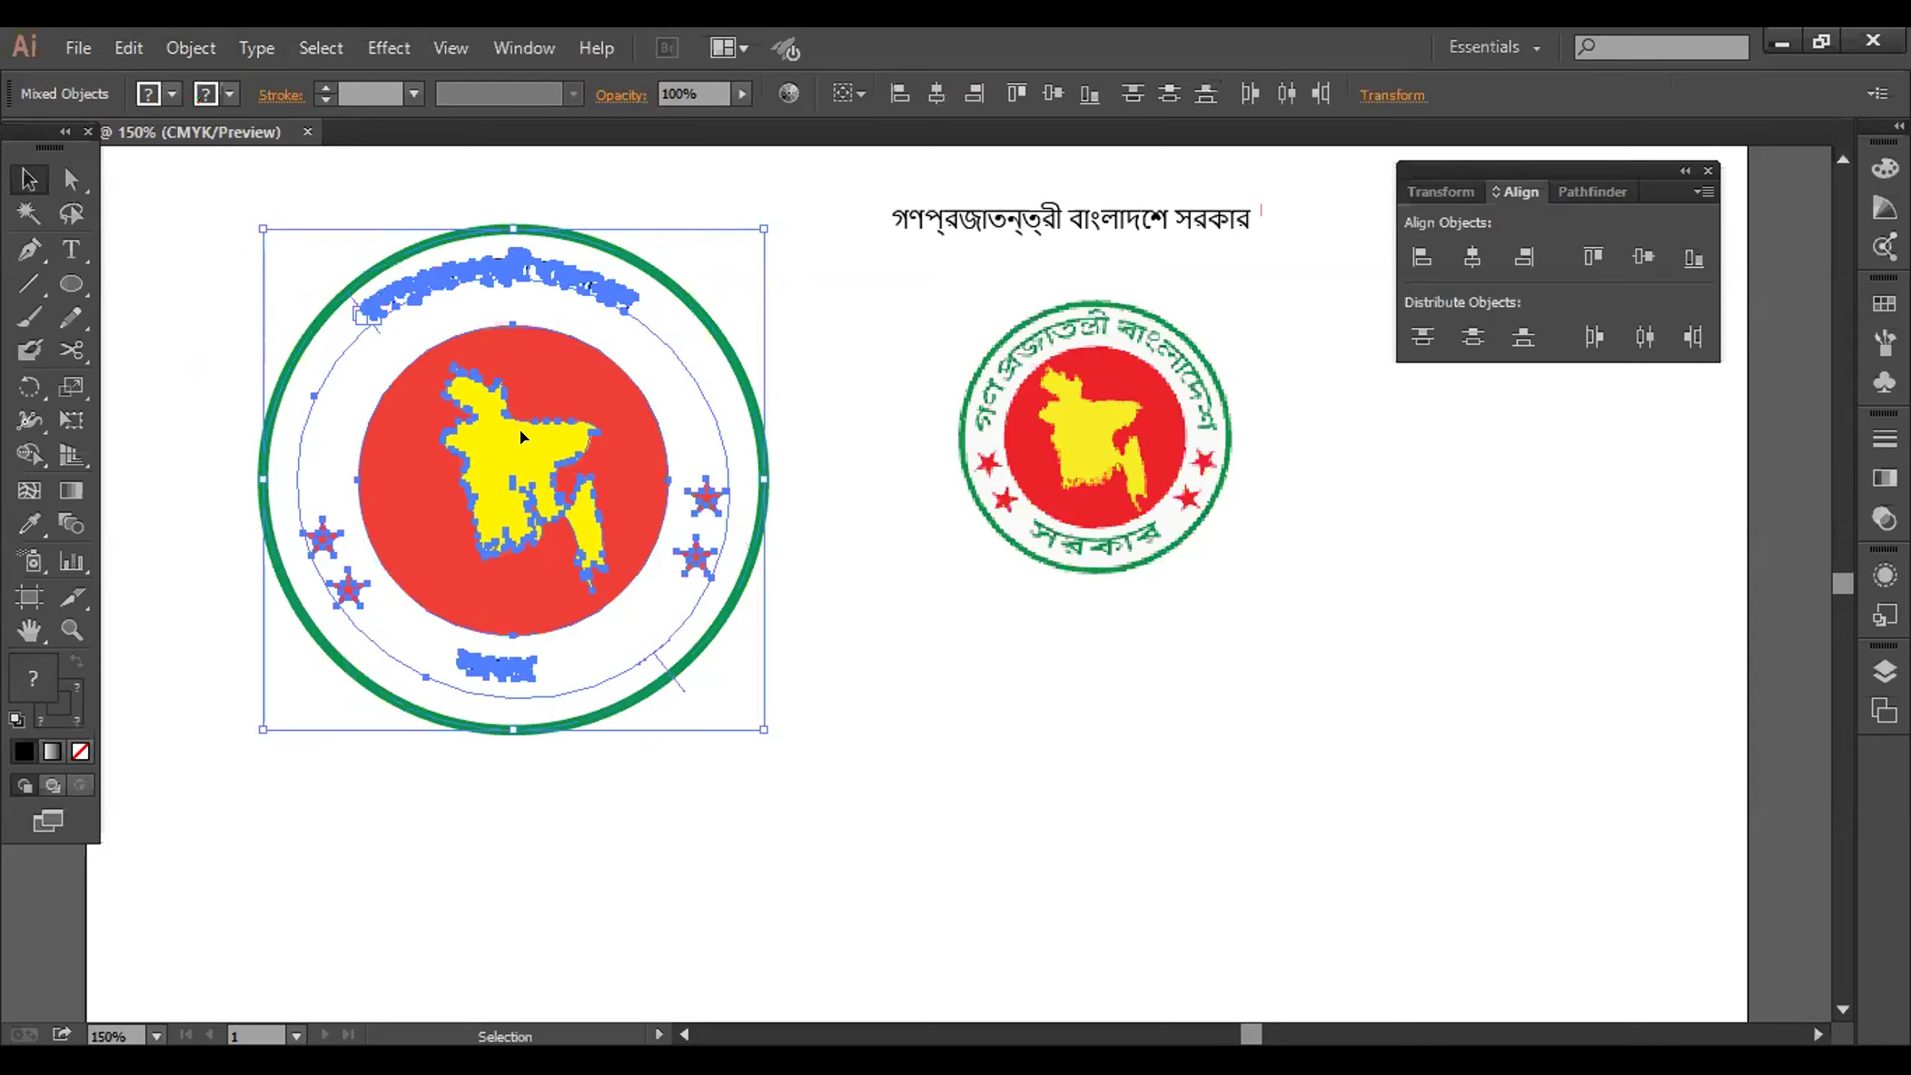
{"action": "key", "text": "ctrl+shift+a"}
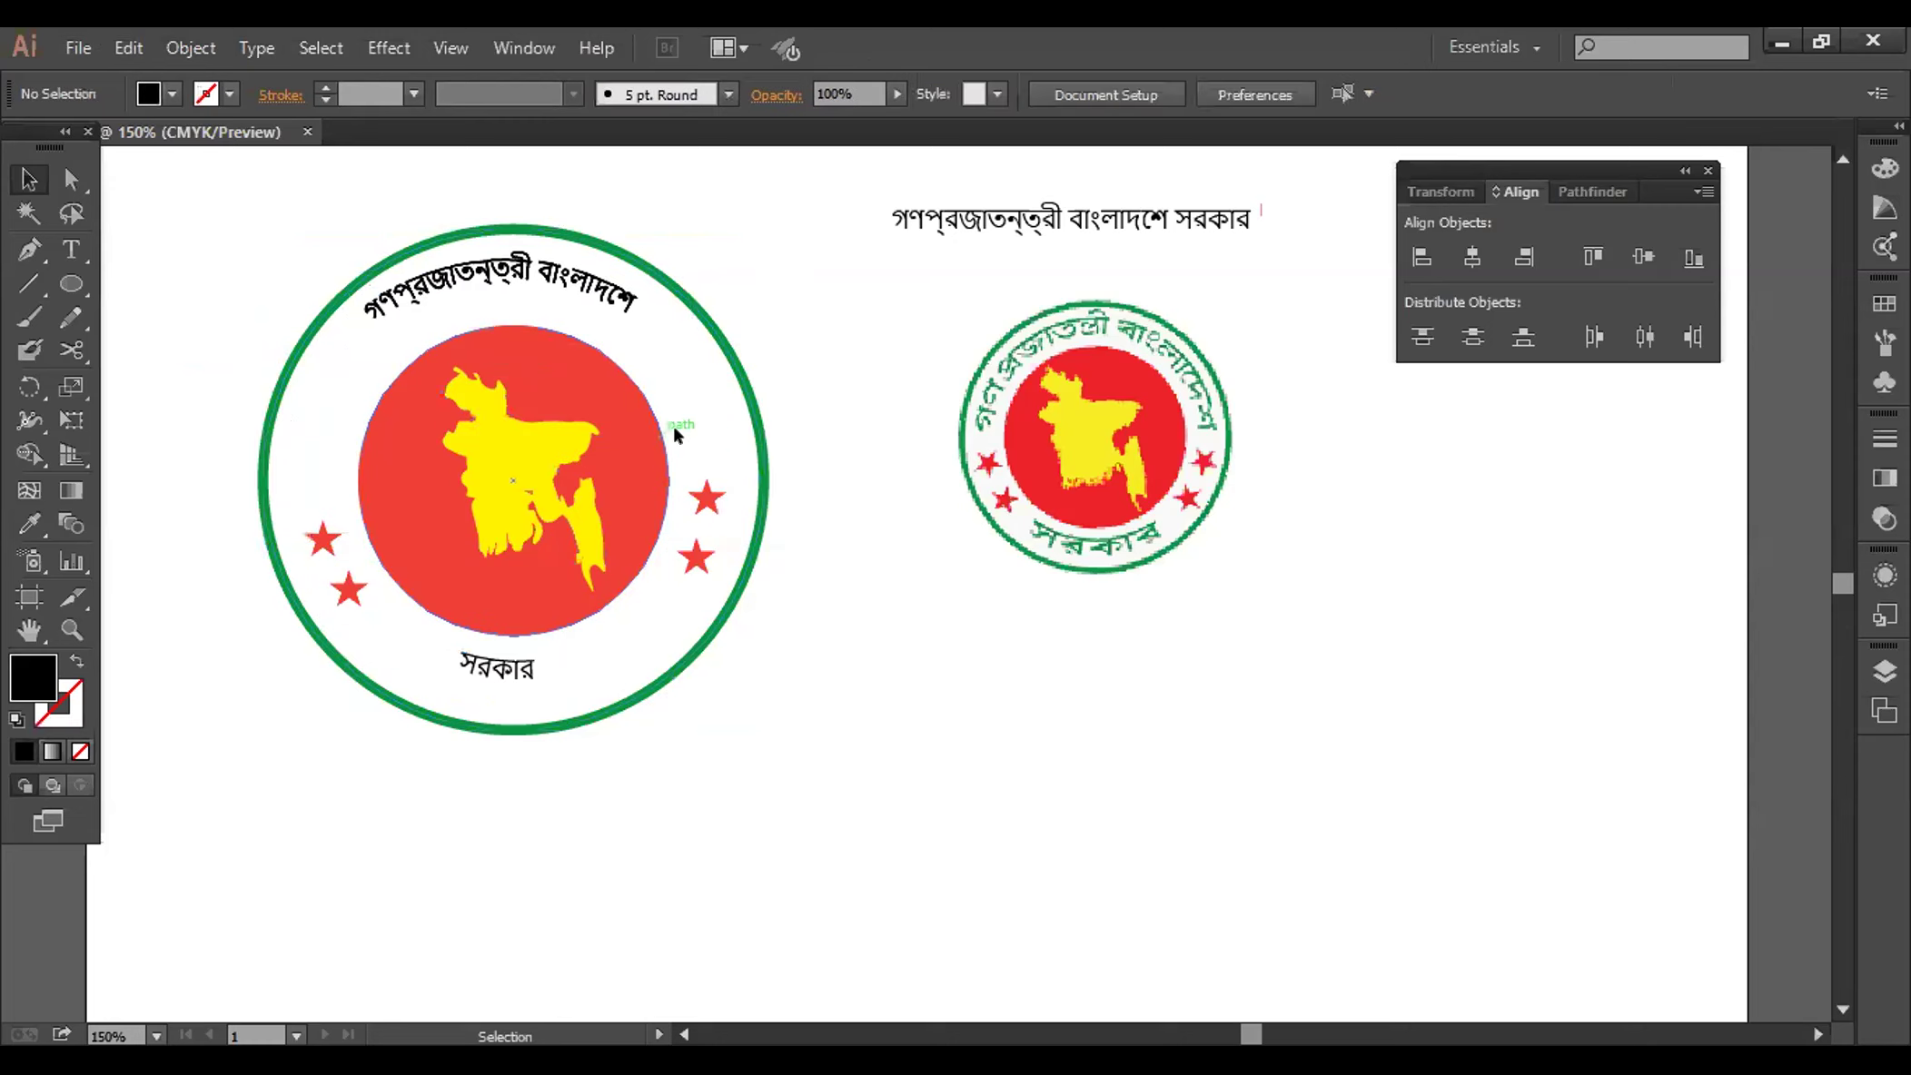
Select the curved top text and expand it again through the Expand dialog
{"action": "left_click", "coordinate": [673, 426]}
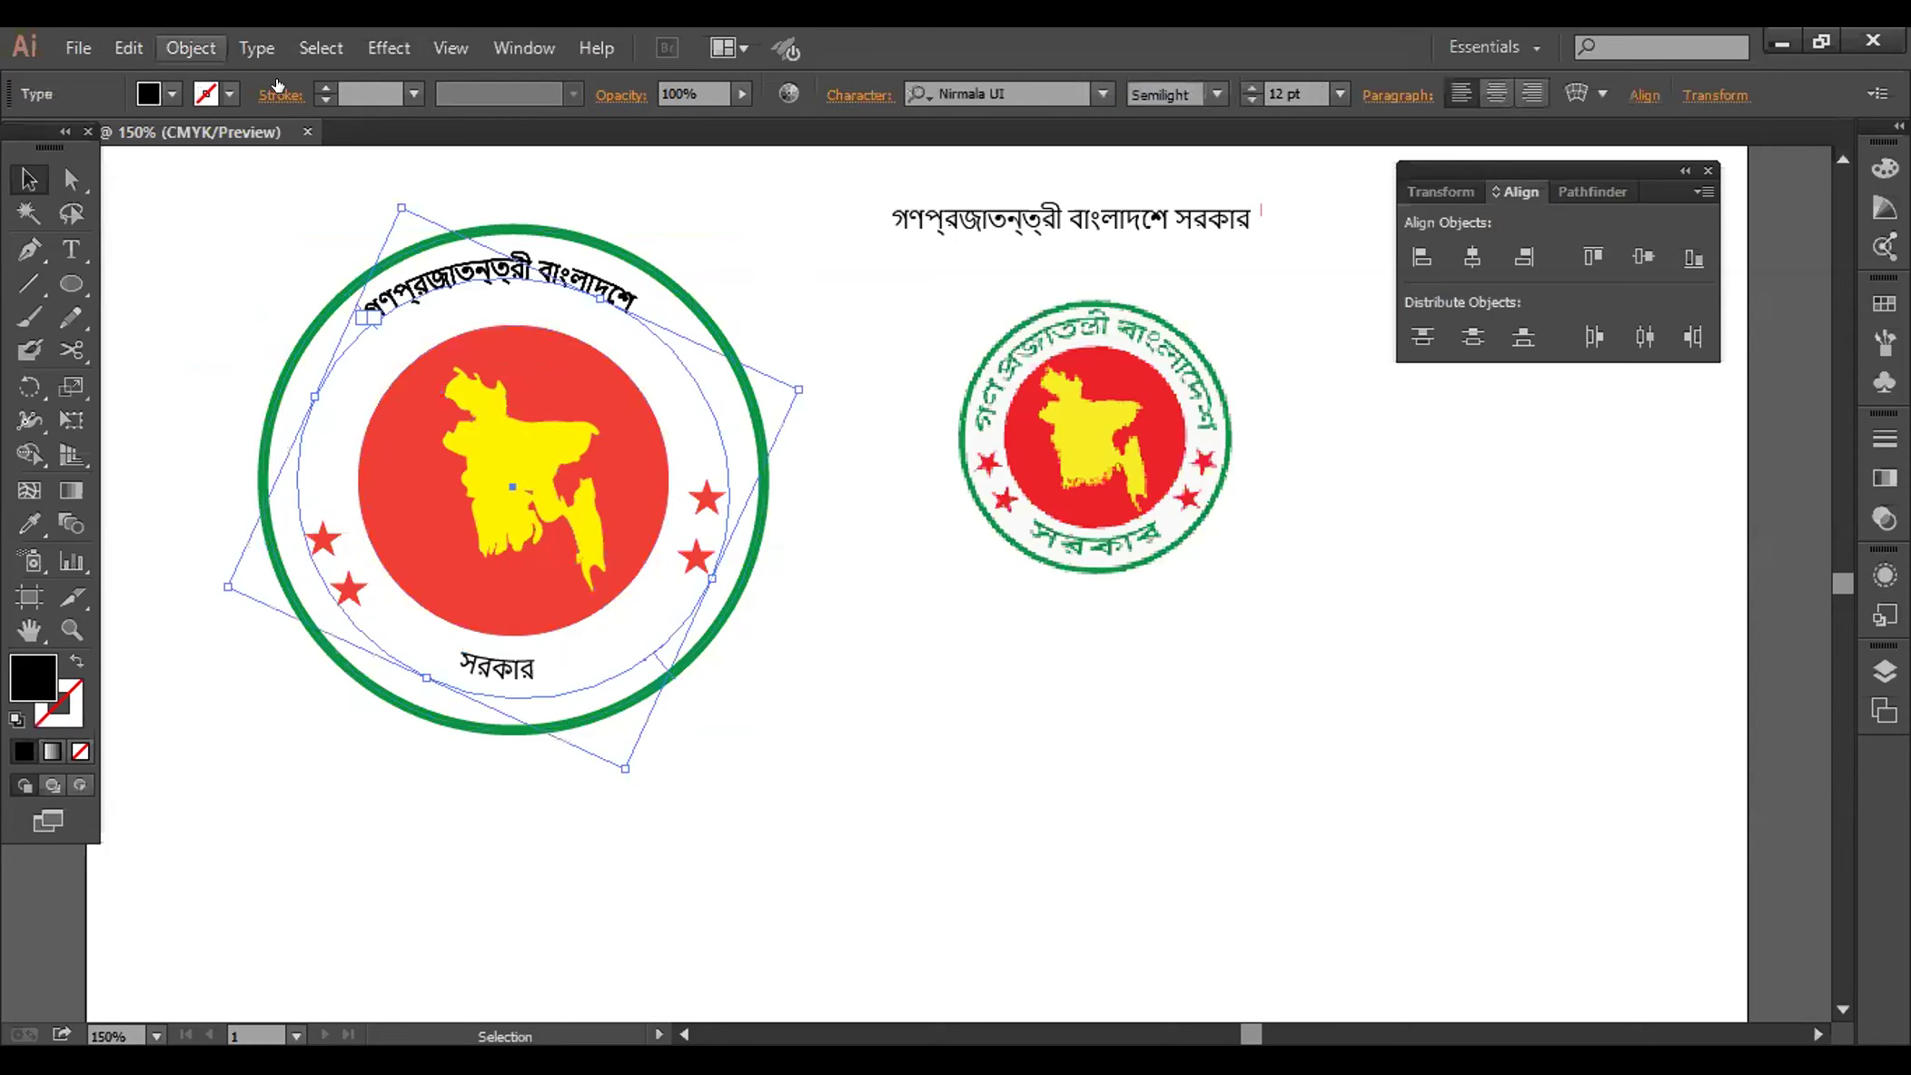
{"action": "left_click", "coordinate": [300, 350]}
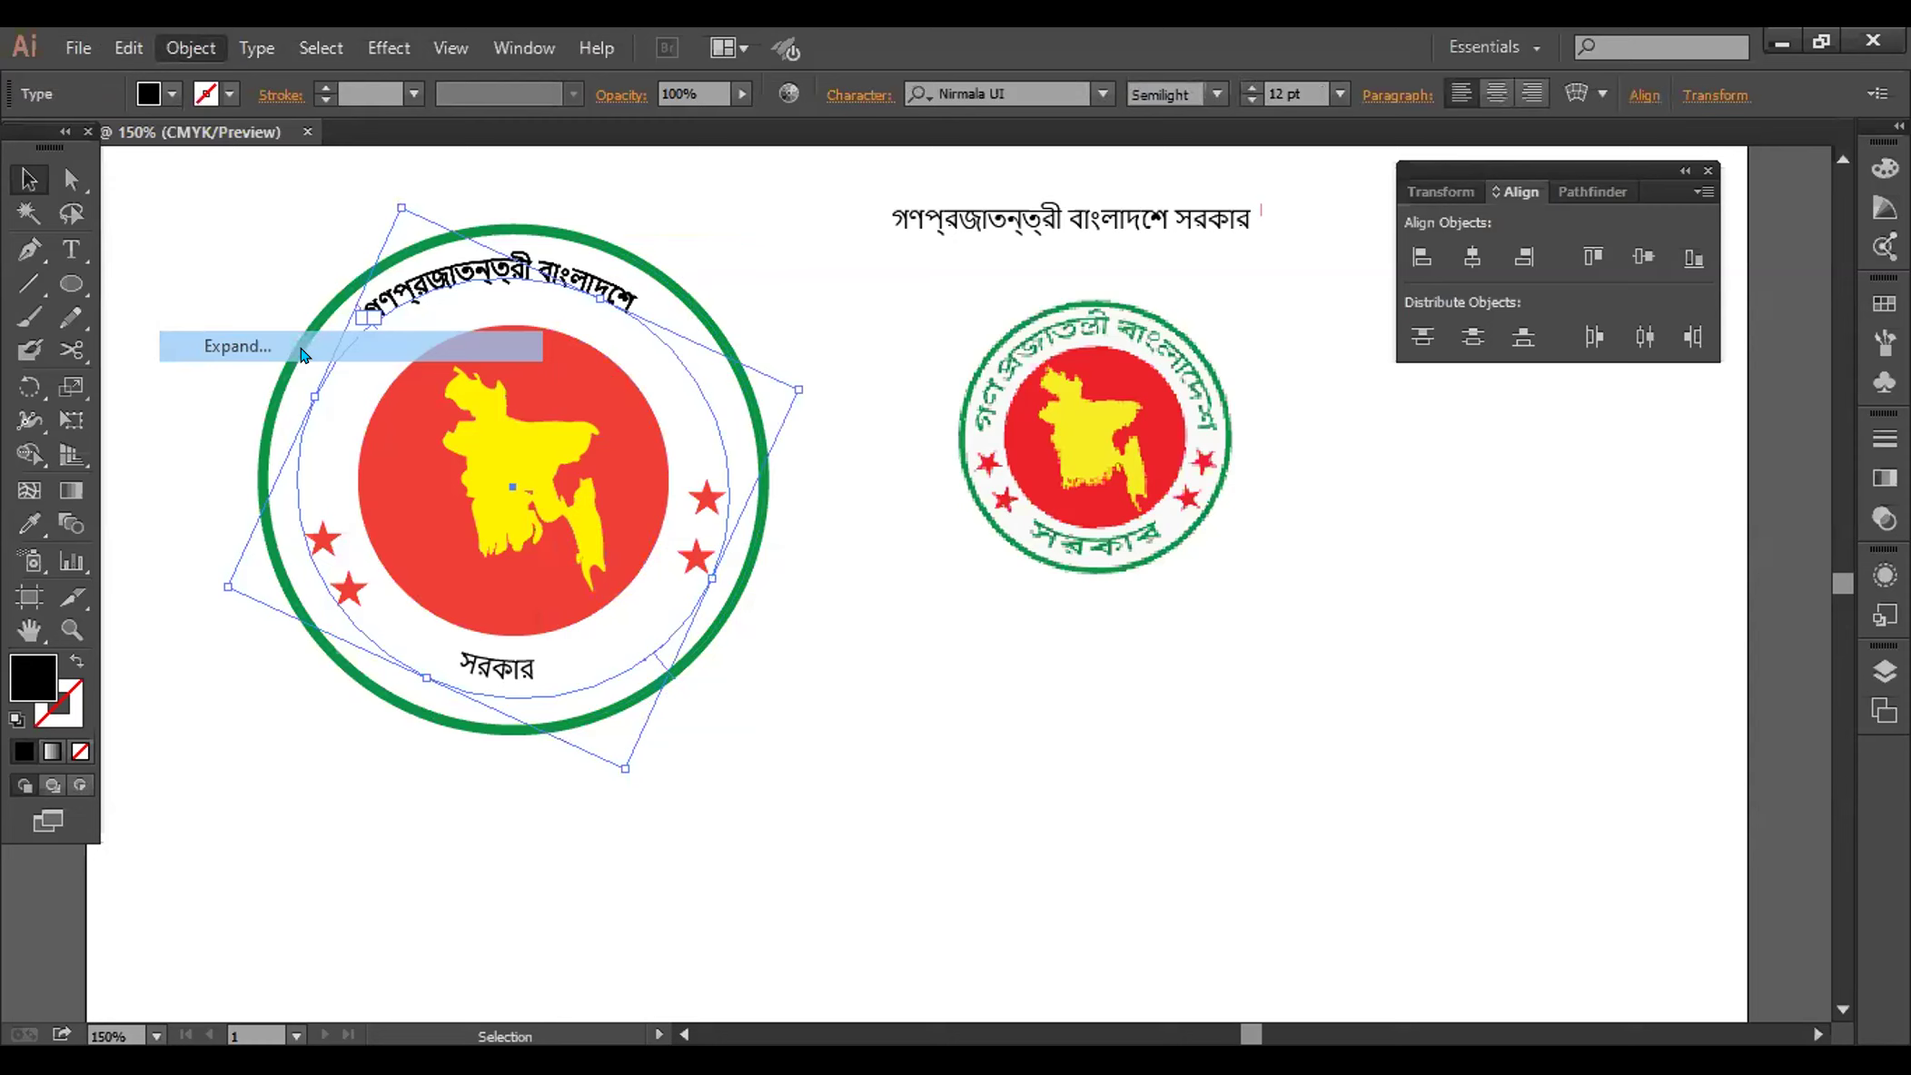
{"action": "key", "text": "Return"}
{"action": "key", "text": "ctrl+shift+a"}
{"action": "left_click_drag", "start_coordinate": [902, 675], "coordinate": [188, 262]}
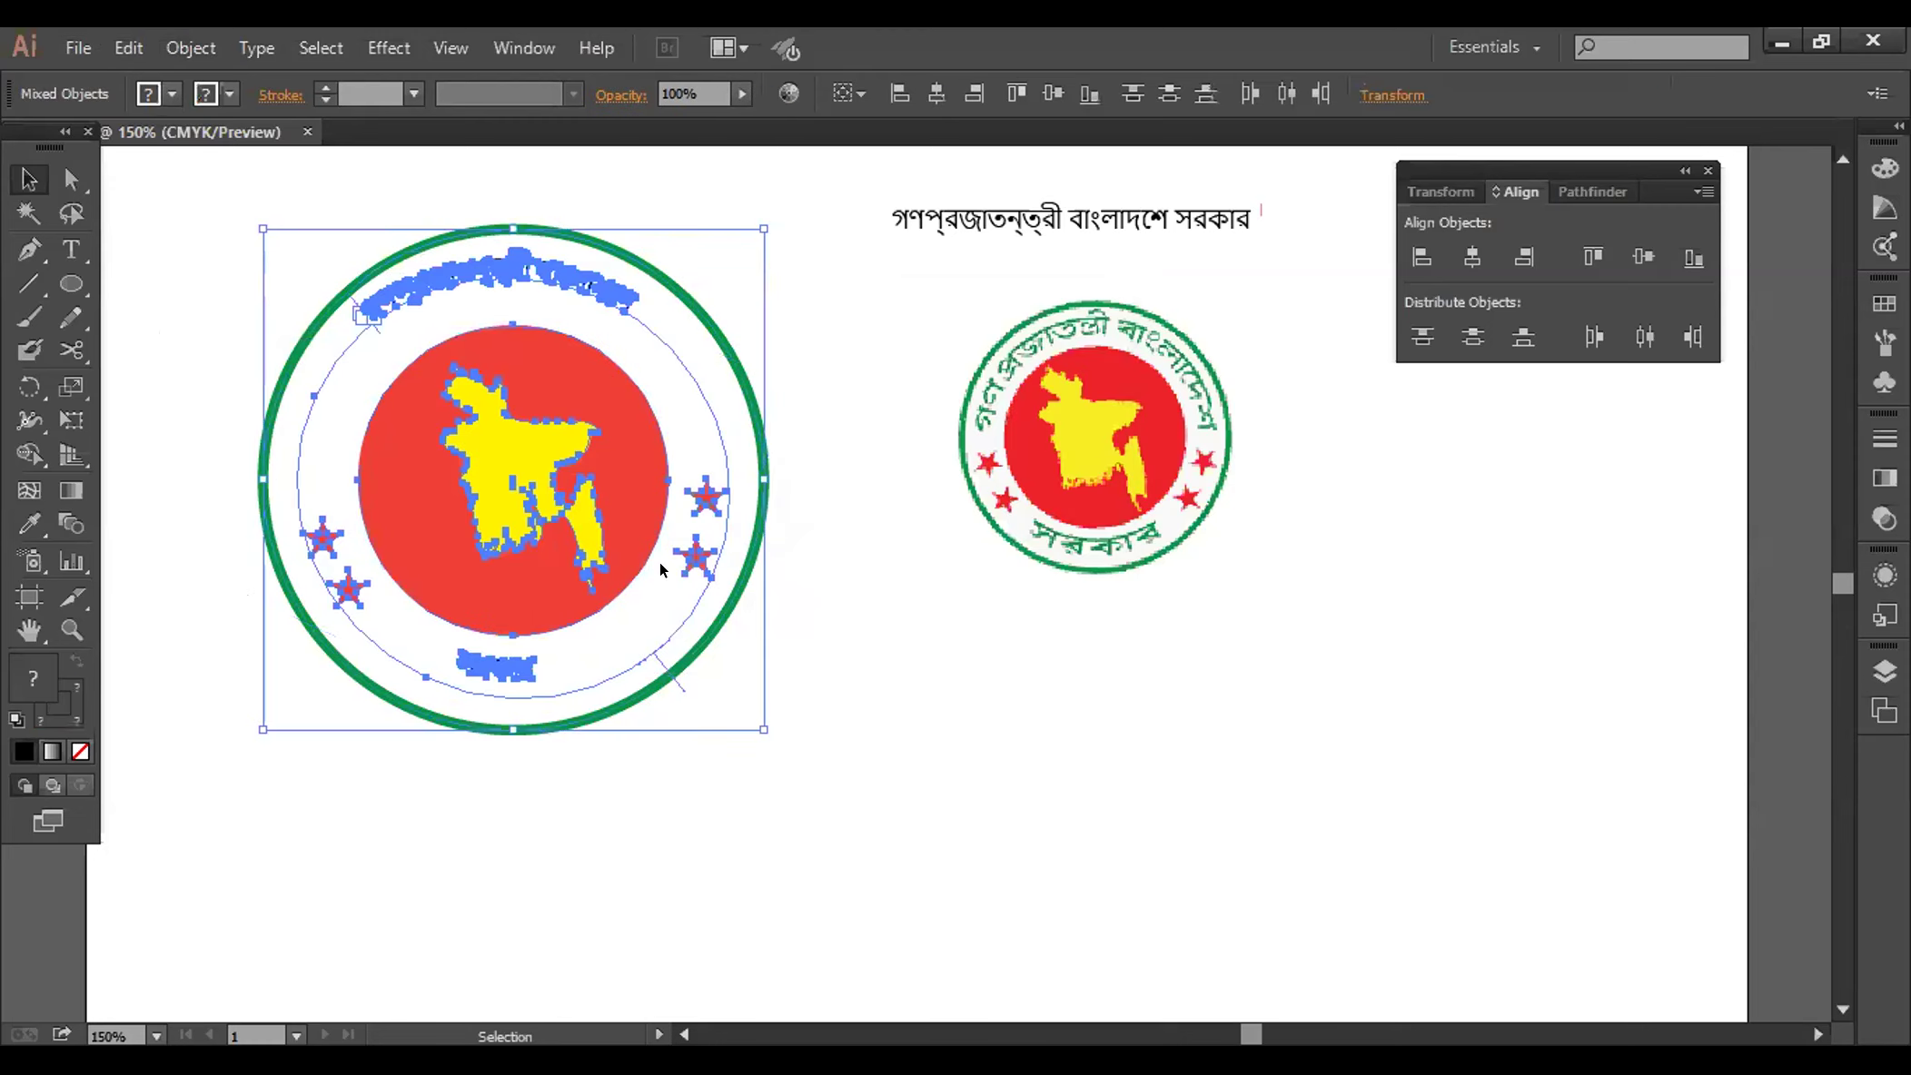
{"action": "key", "text": "ctrl+shift+a"}
{"action": "left_click", "coordinate": [673, 410]}
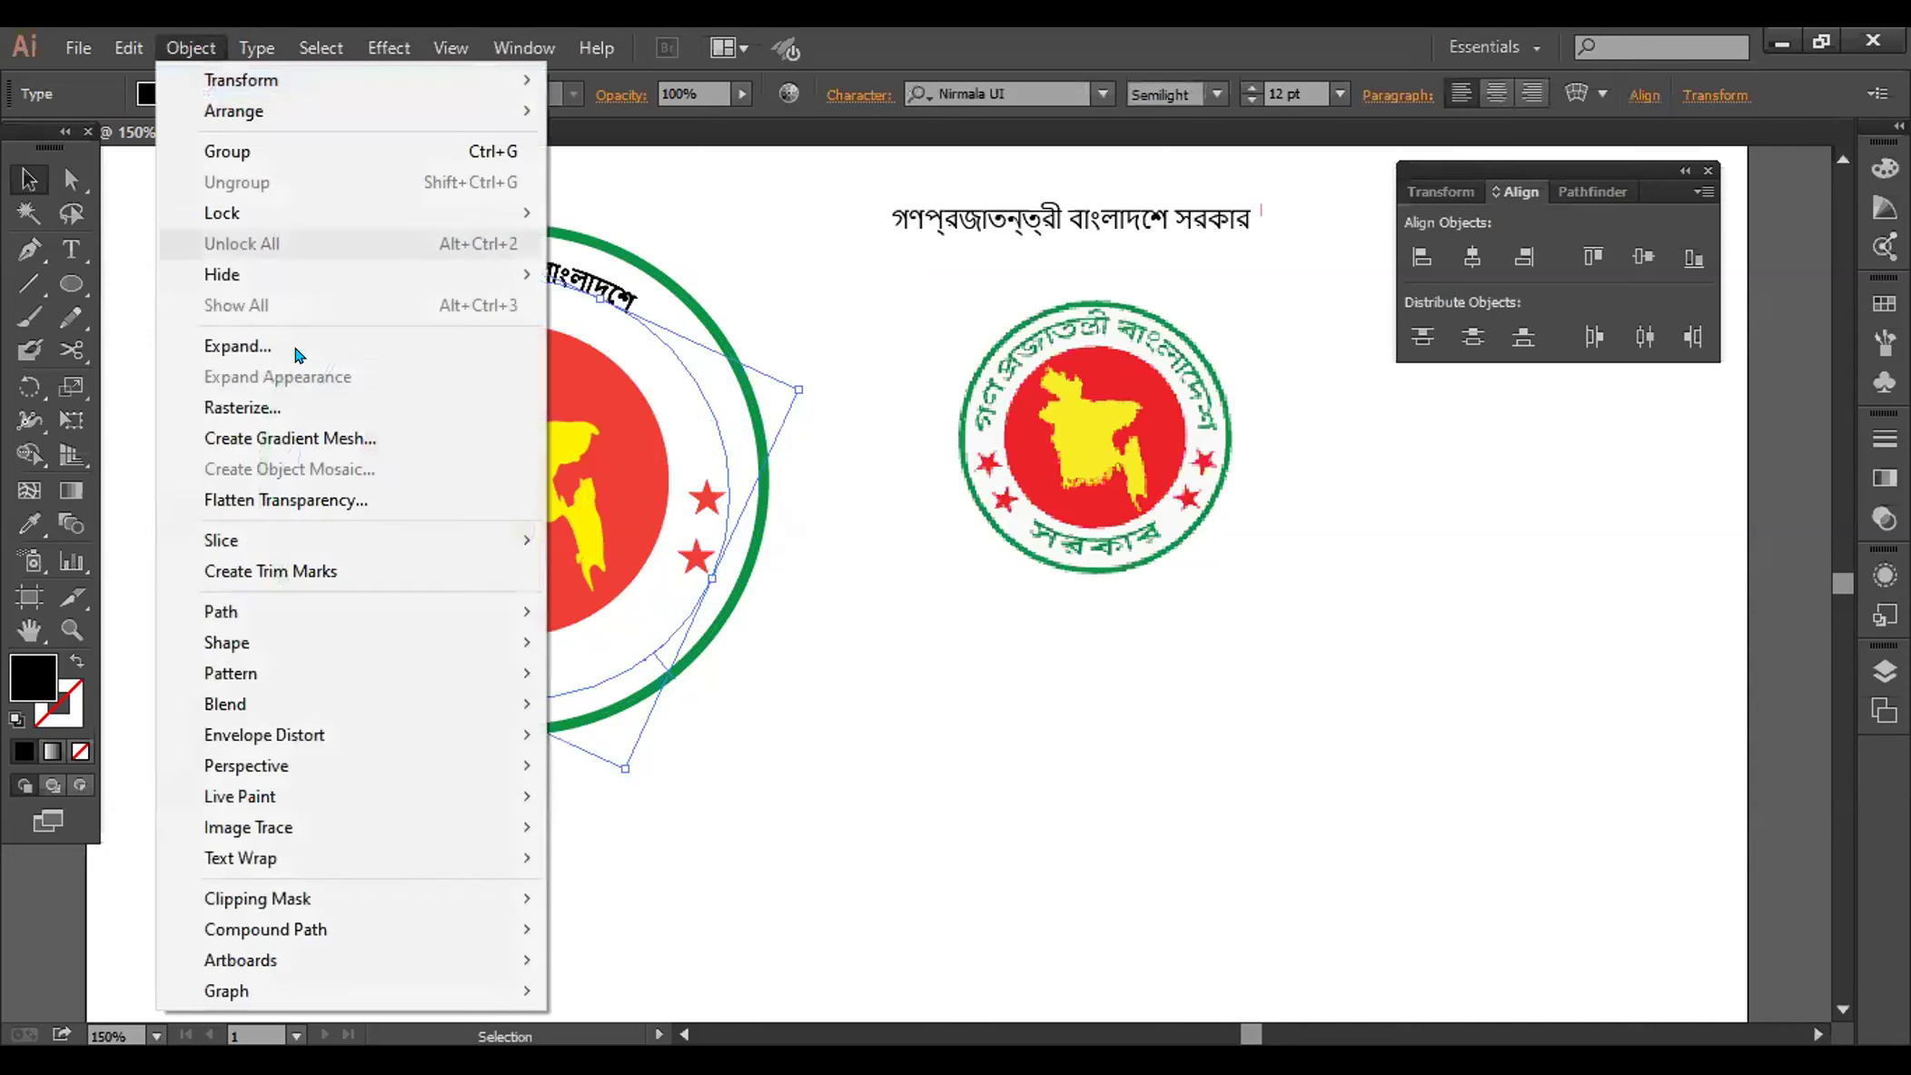
{"action": "left_click", "coordinate": [298, 352]}
{"action": "key", "text": "Return"}
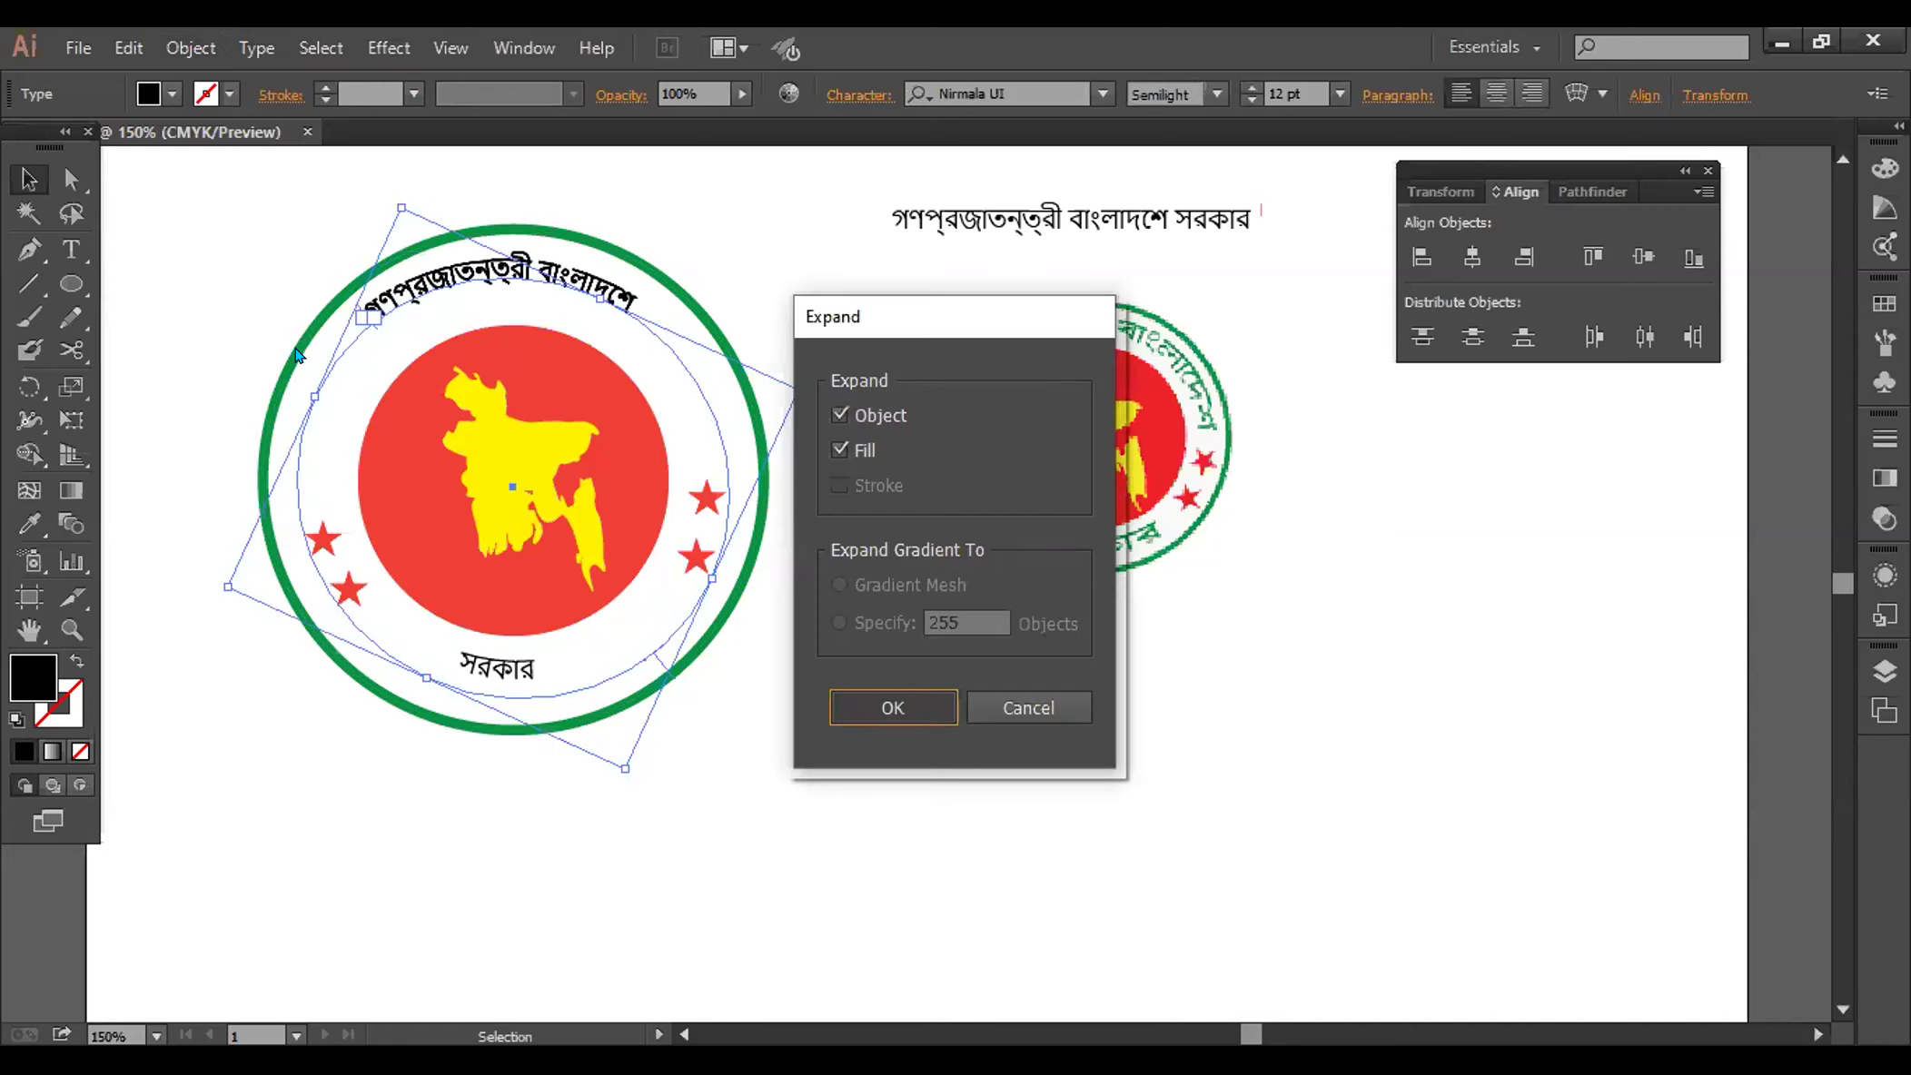
{"action": "key", "text": "Return"}
Redo expanding the curved top text into outlines, then select the whole emblem
{"action": "key", "text": "ctrl+z"}
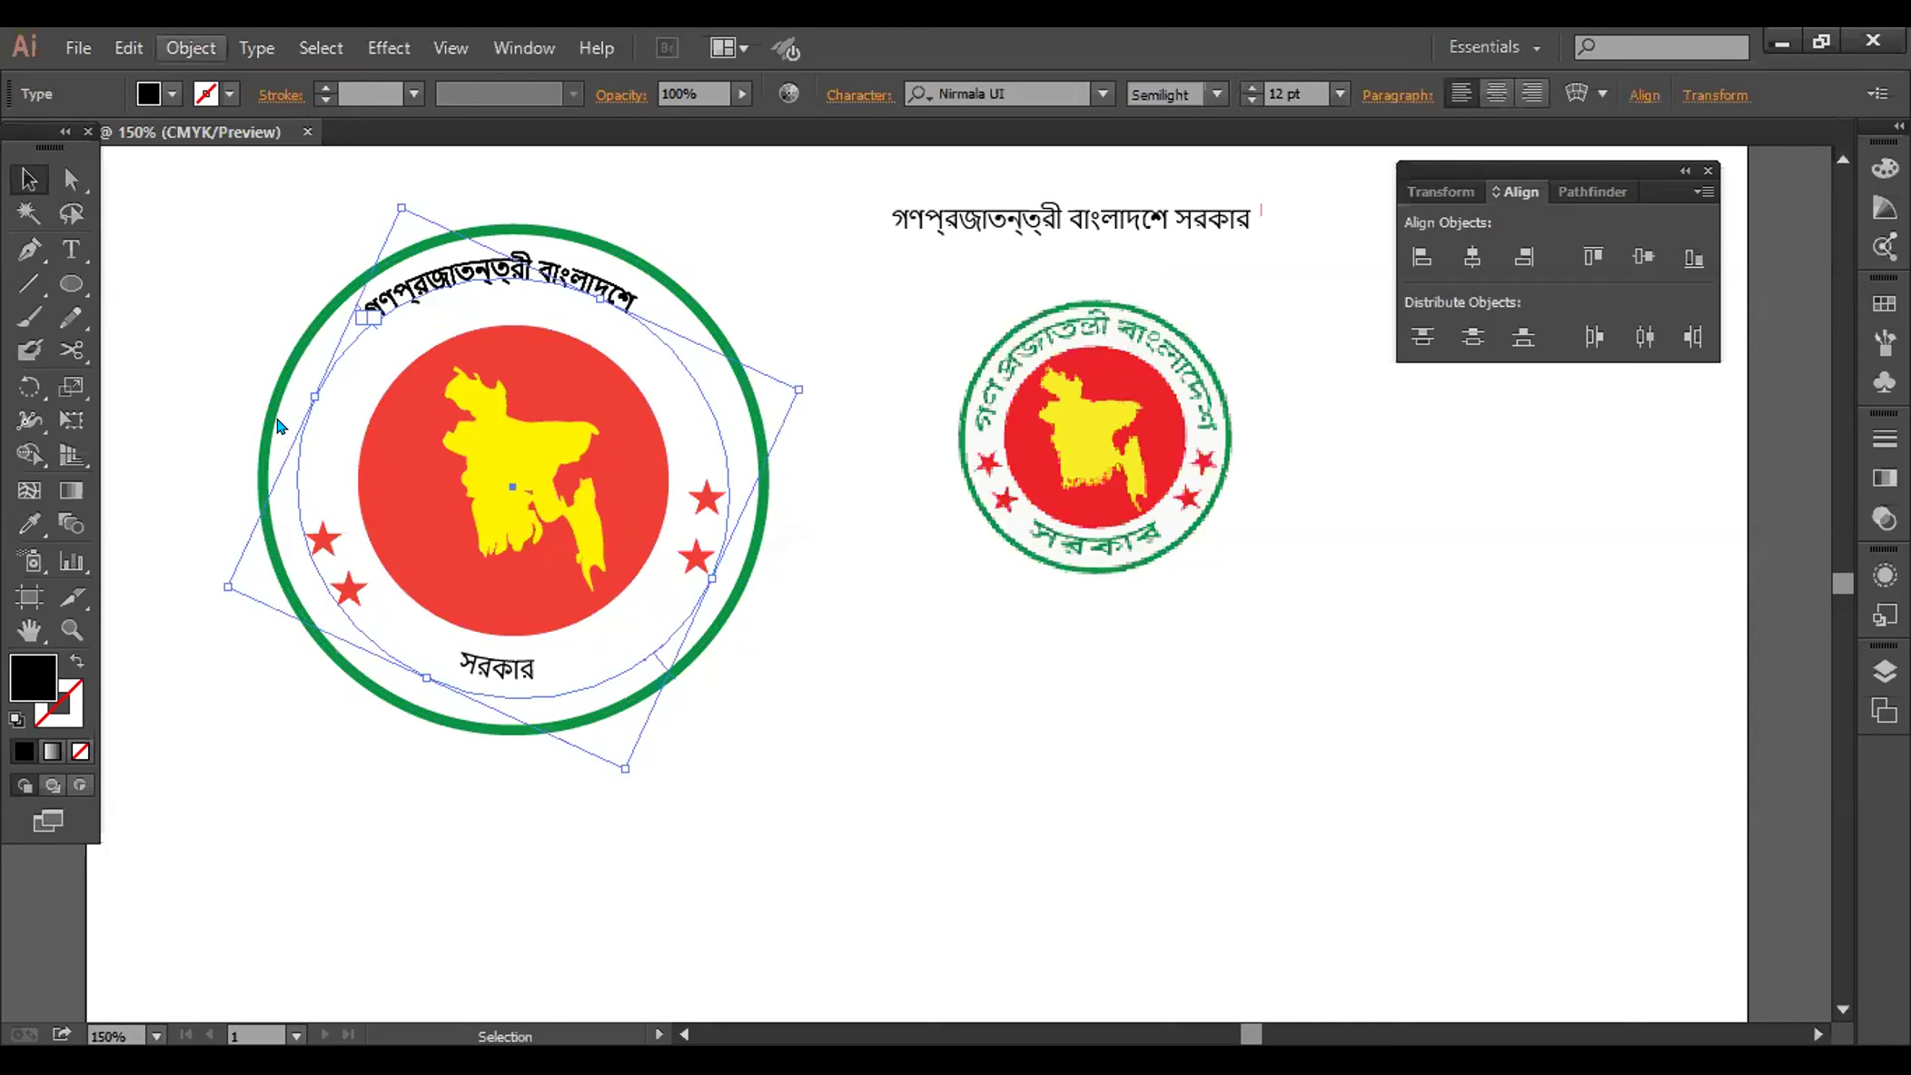
{"action": "key", "text": "alt+o"}
{"action": "left_click", "coordinate": [277, 352]}
{"action": "key", "text": "Return"}
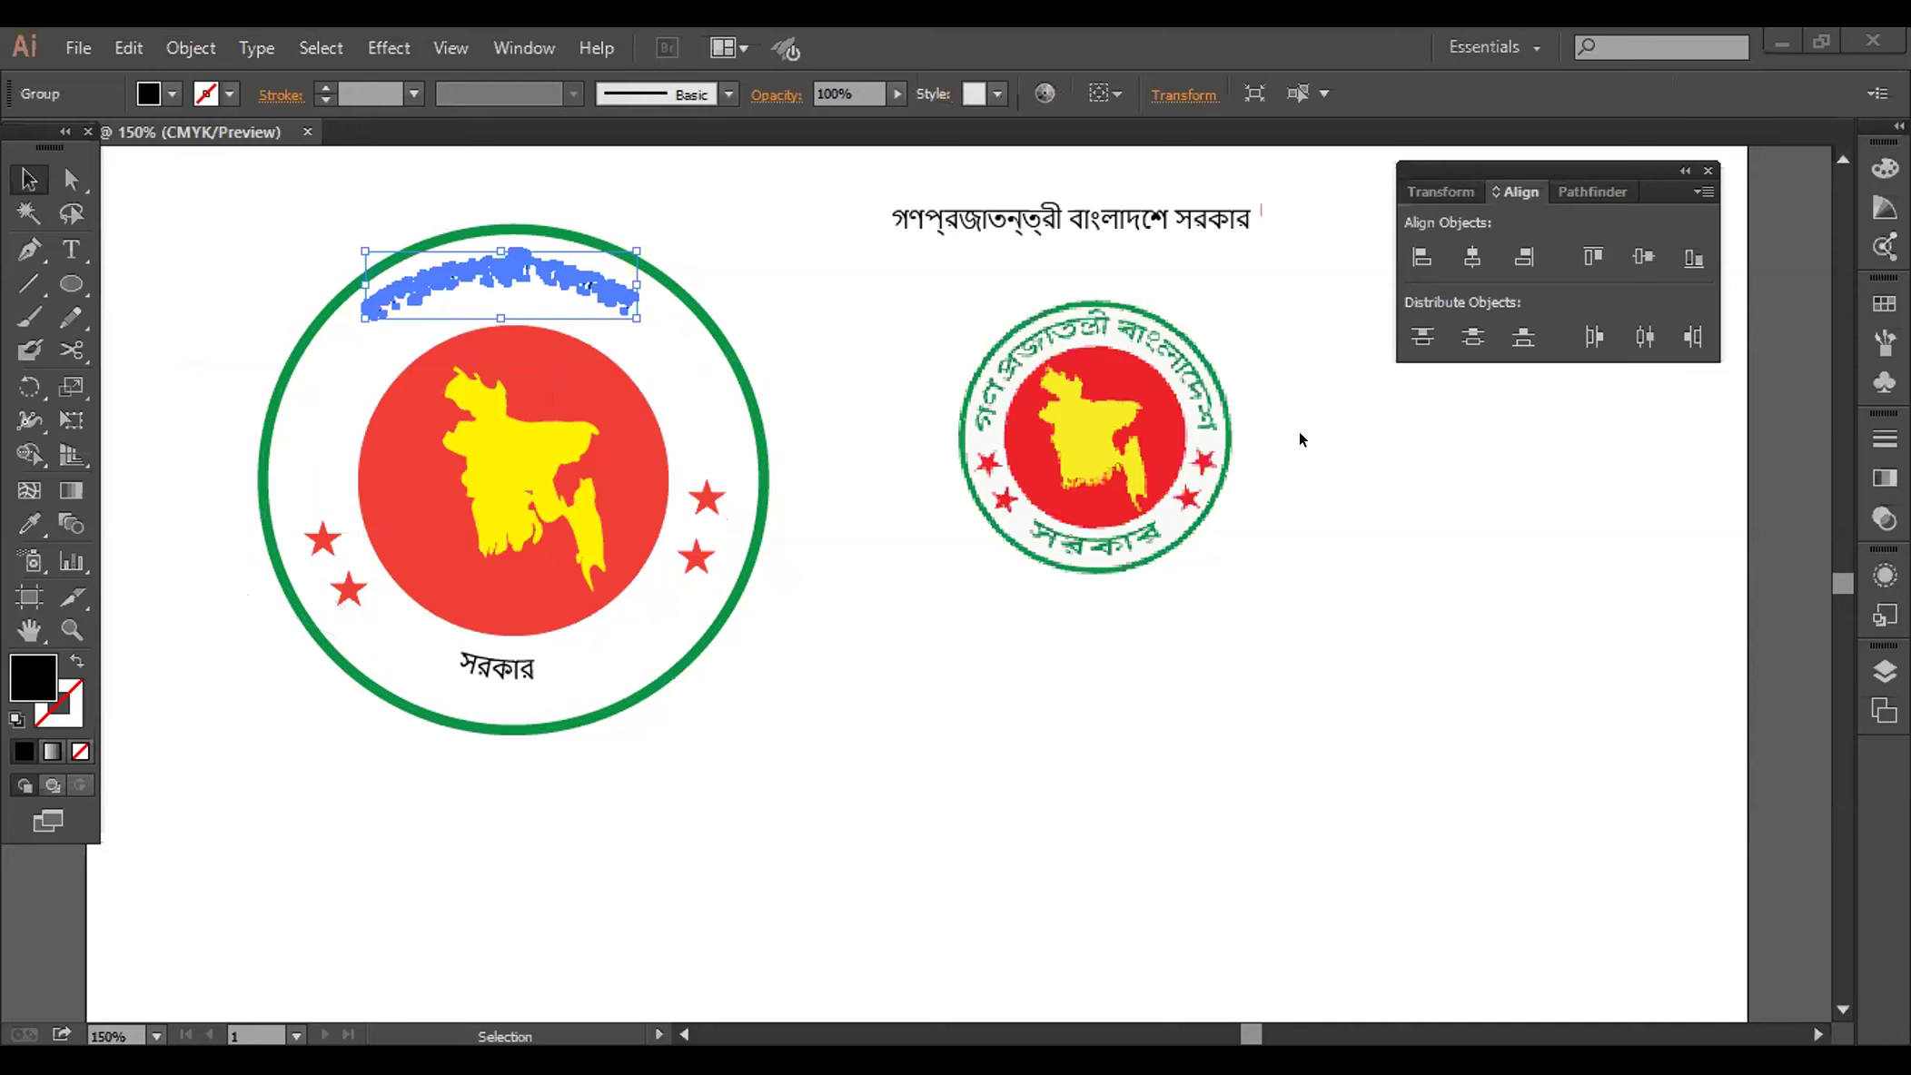
{"action": "key", "text": "ctrl+z"}
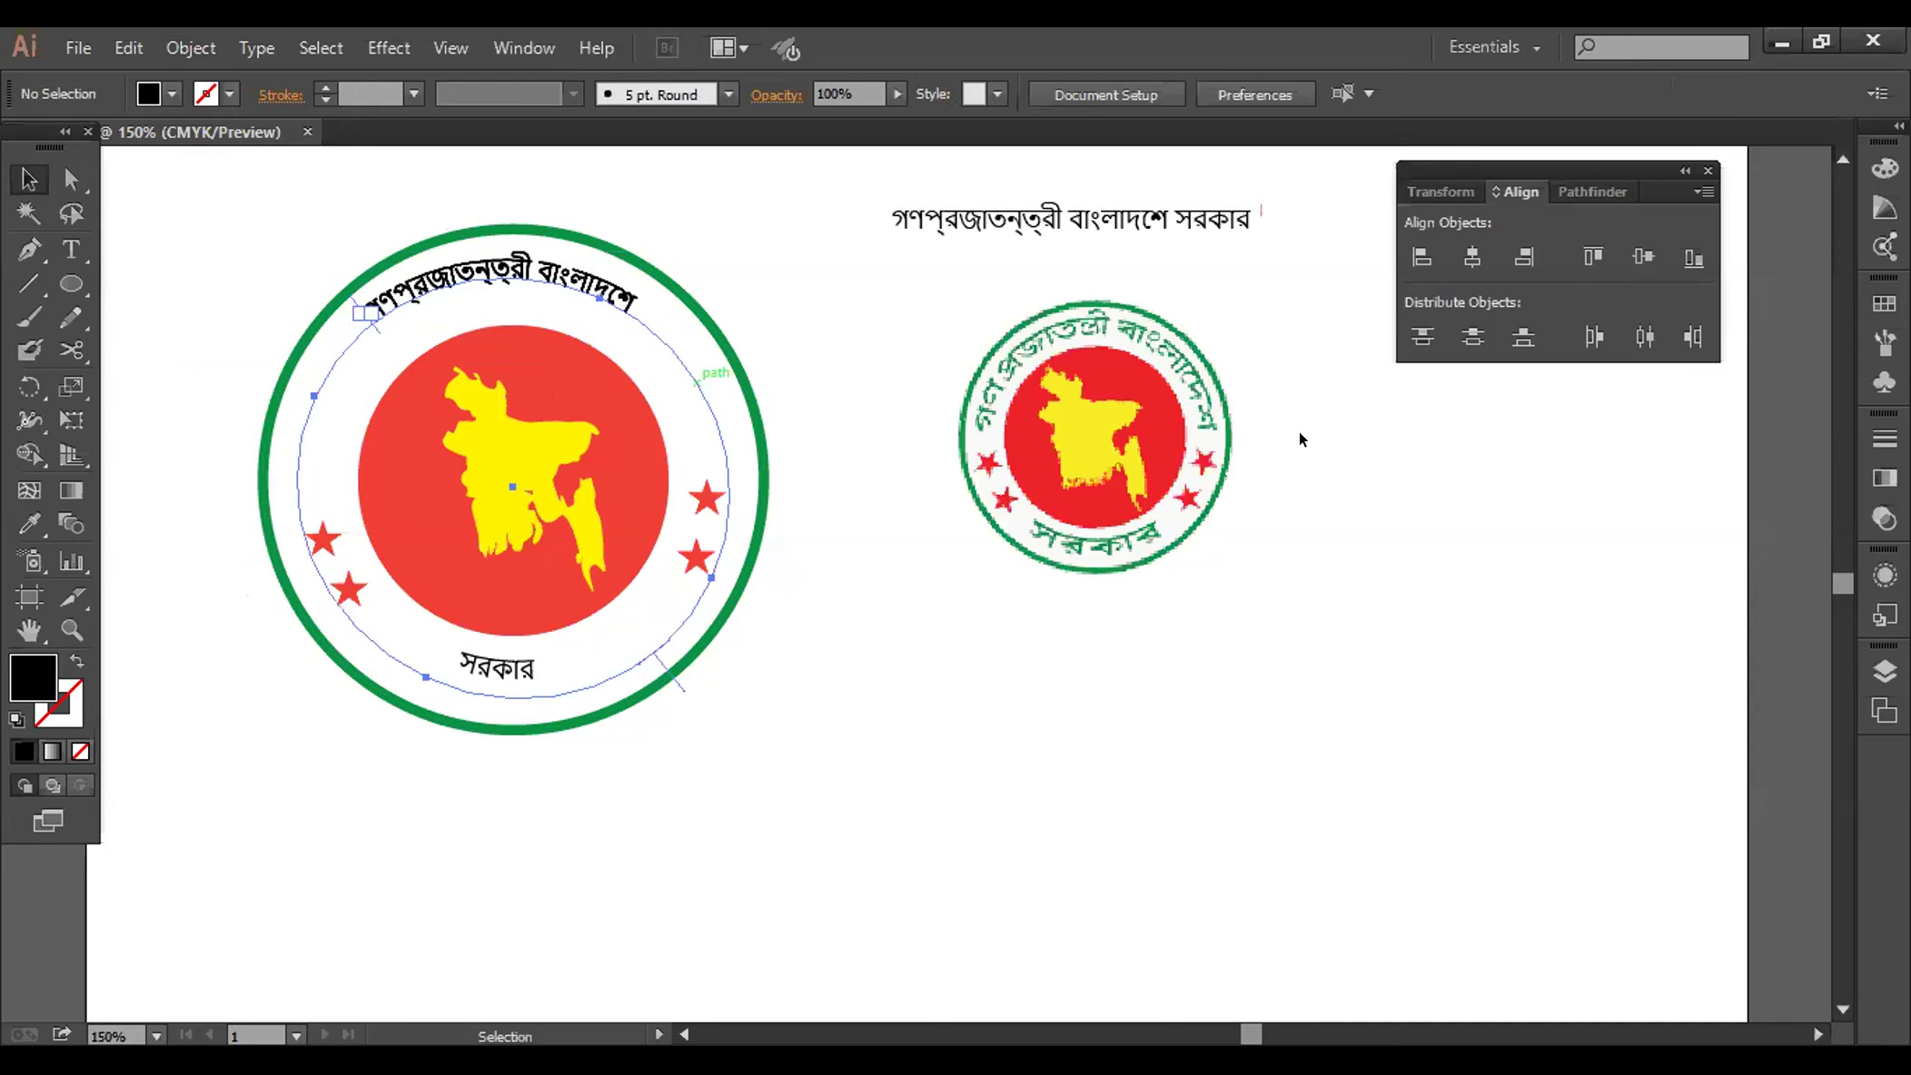
{"action": "key", "text": "alt+o"}
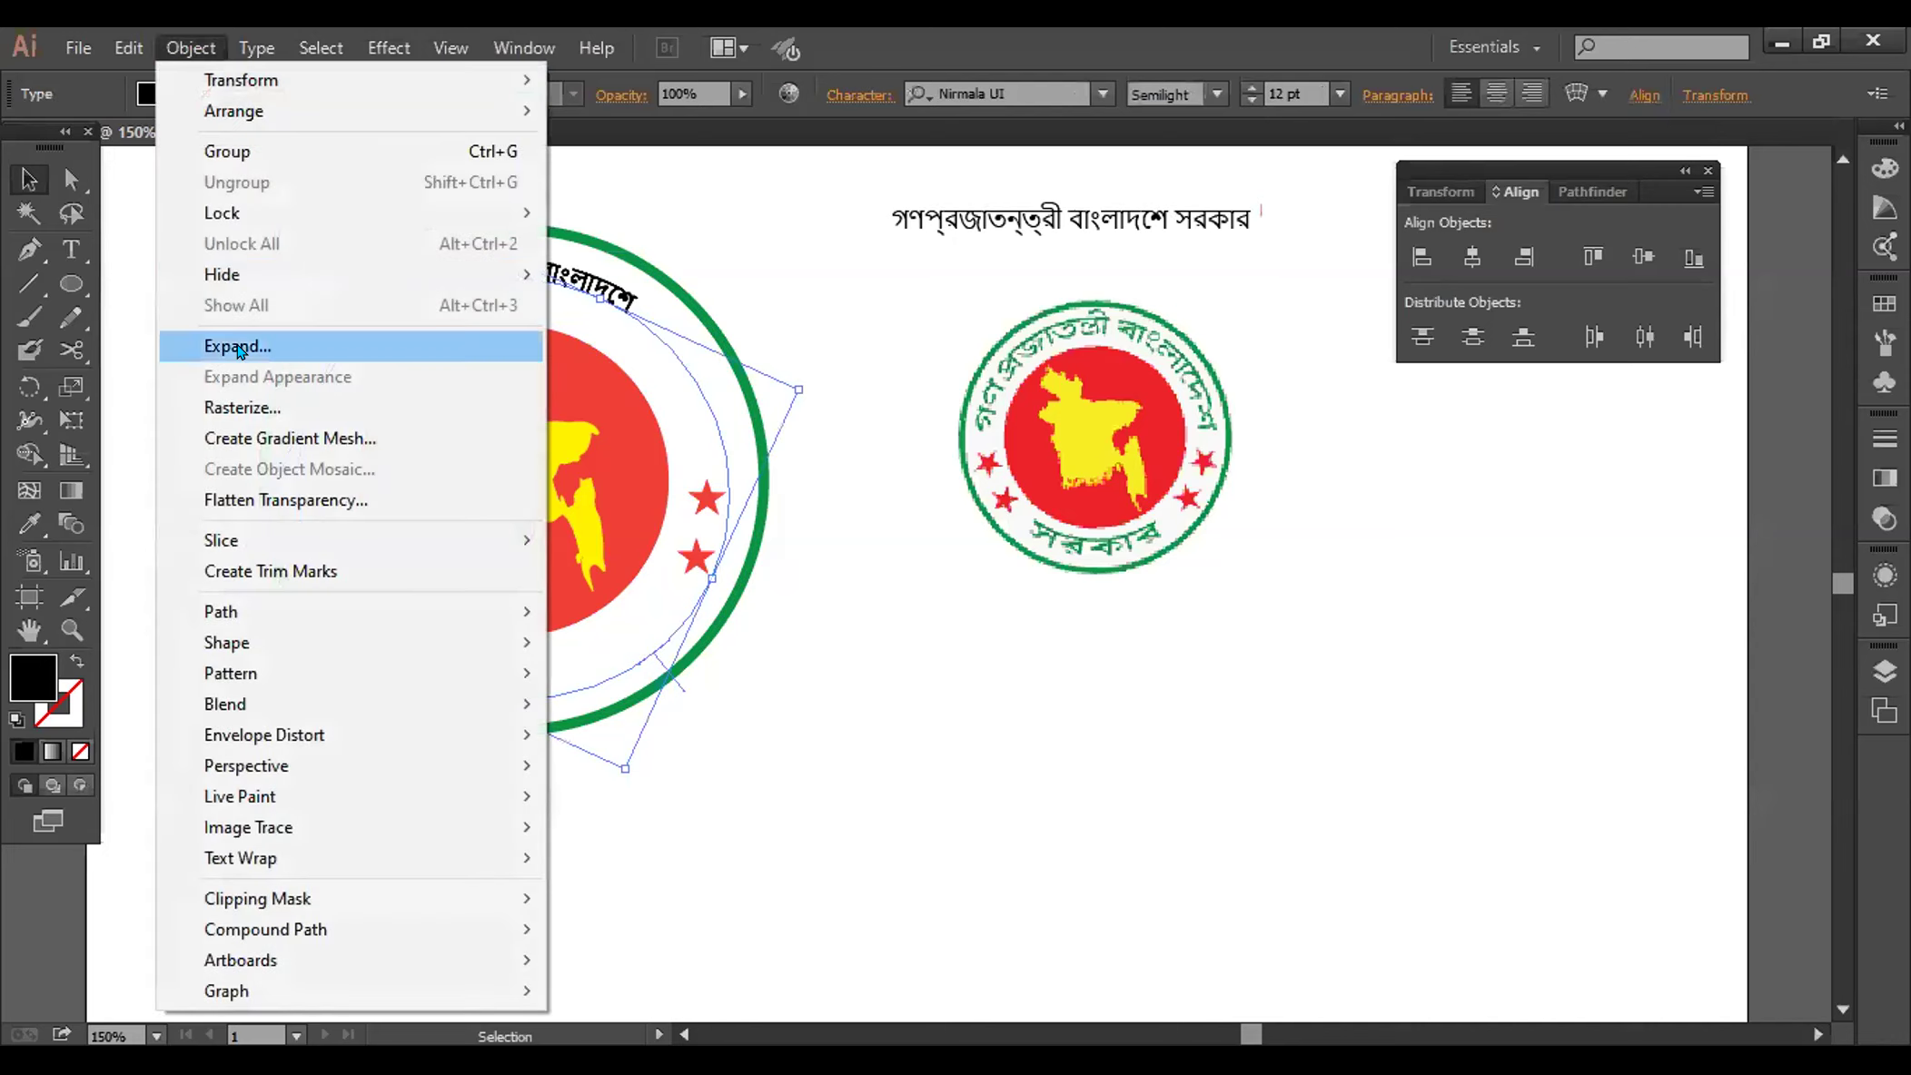
{"action": "left_click", "coordinate": [238, 348]}
{"action": "key", "text": "Return"}
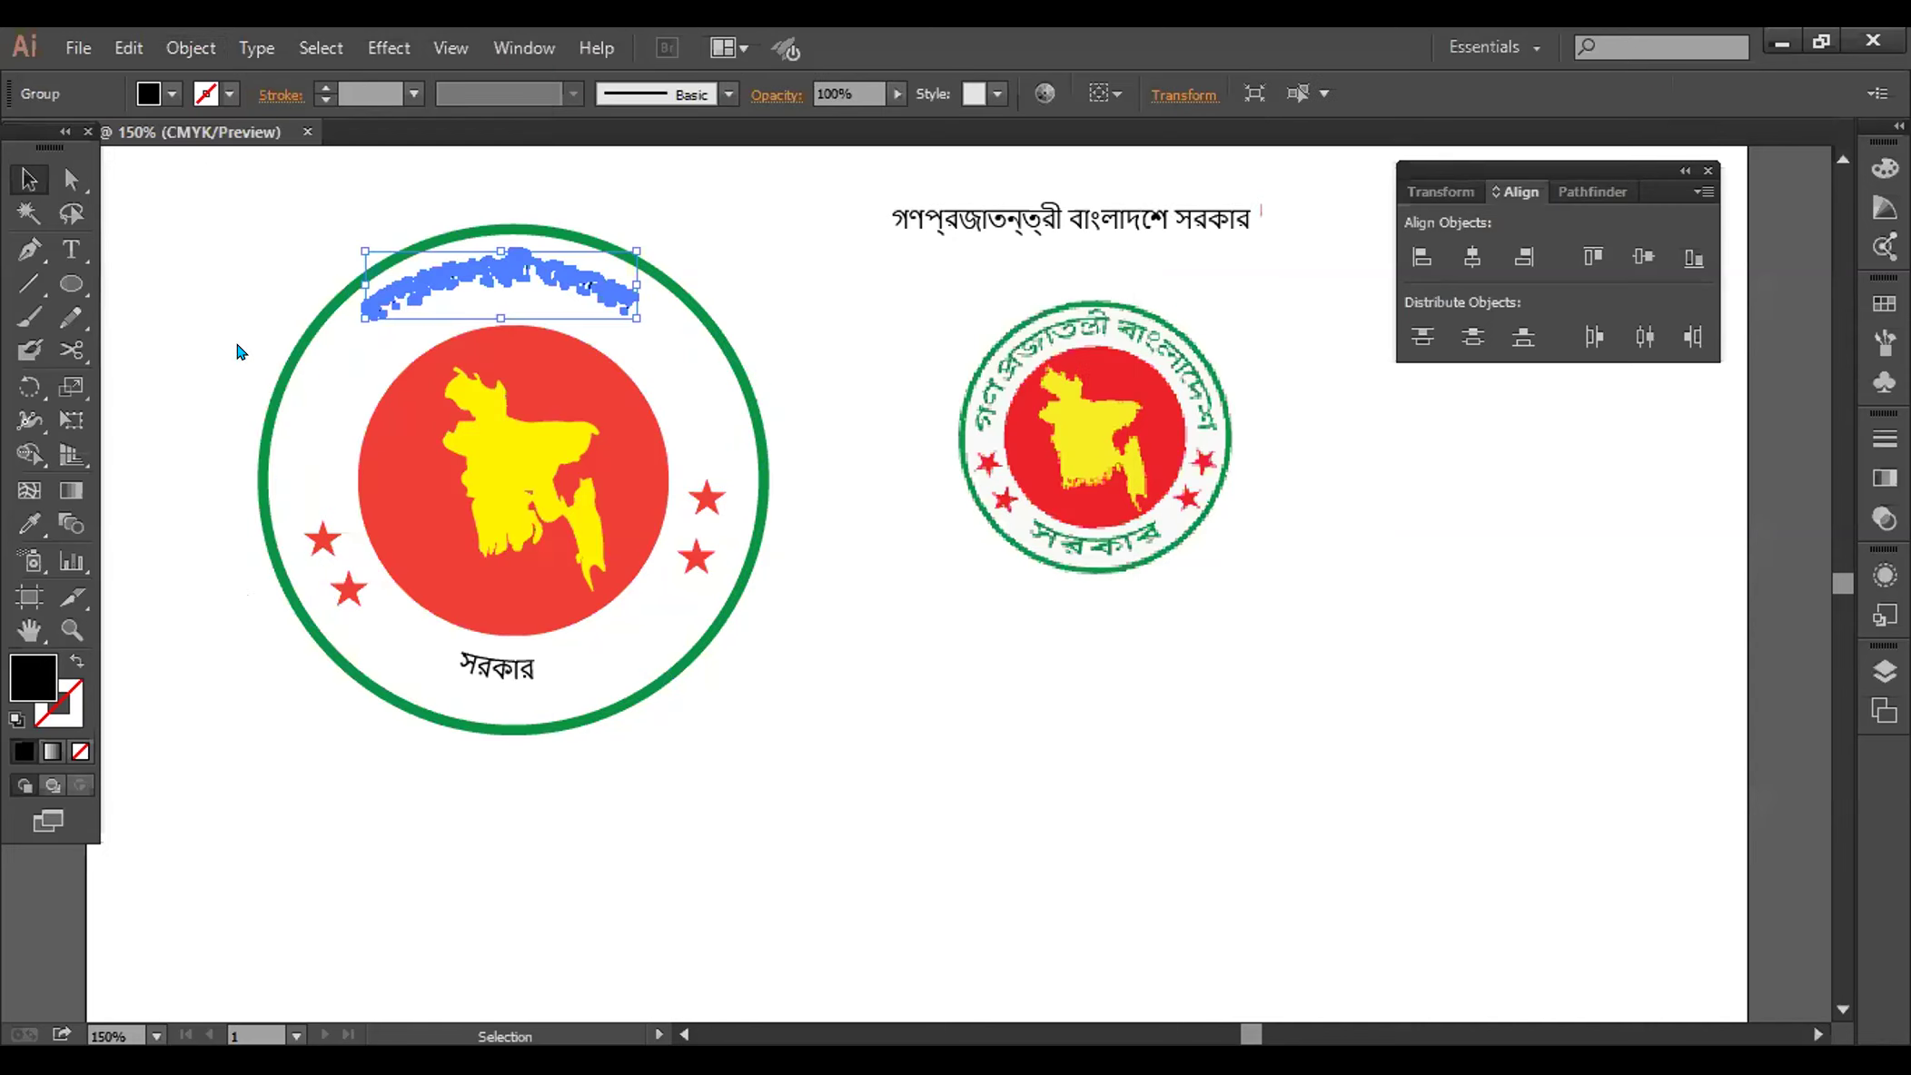
{"action": "left_click", "coordinate": [240, 353]}
{"action": "left_click_drag", "start_coordinate": [861, 627], "coordinate": [581, 360]}
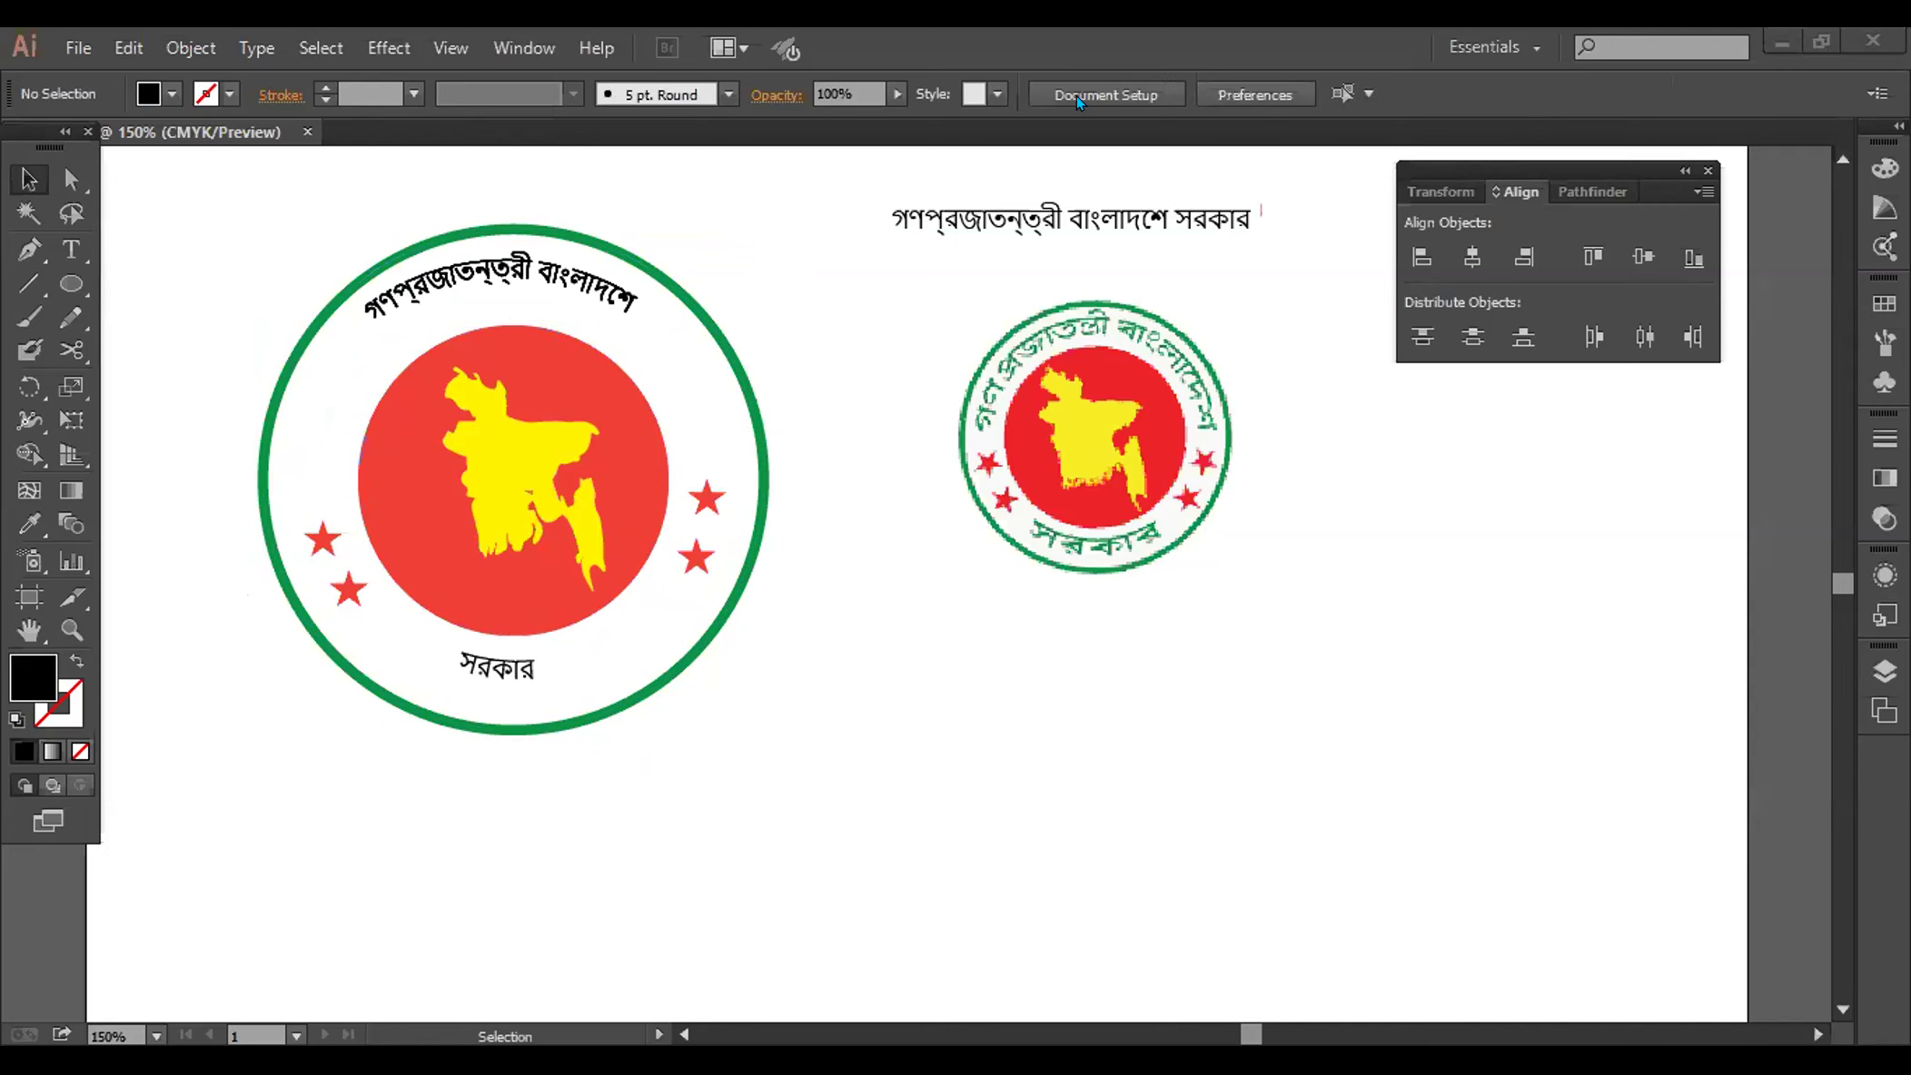
{"action": "left_click_drag", "start_coordinate": [905, 617], "coordinate": [275, 224]}
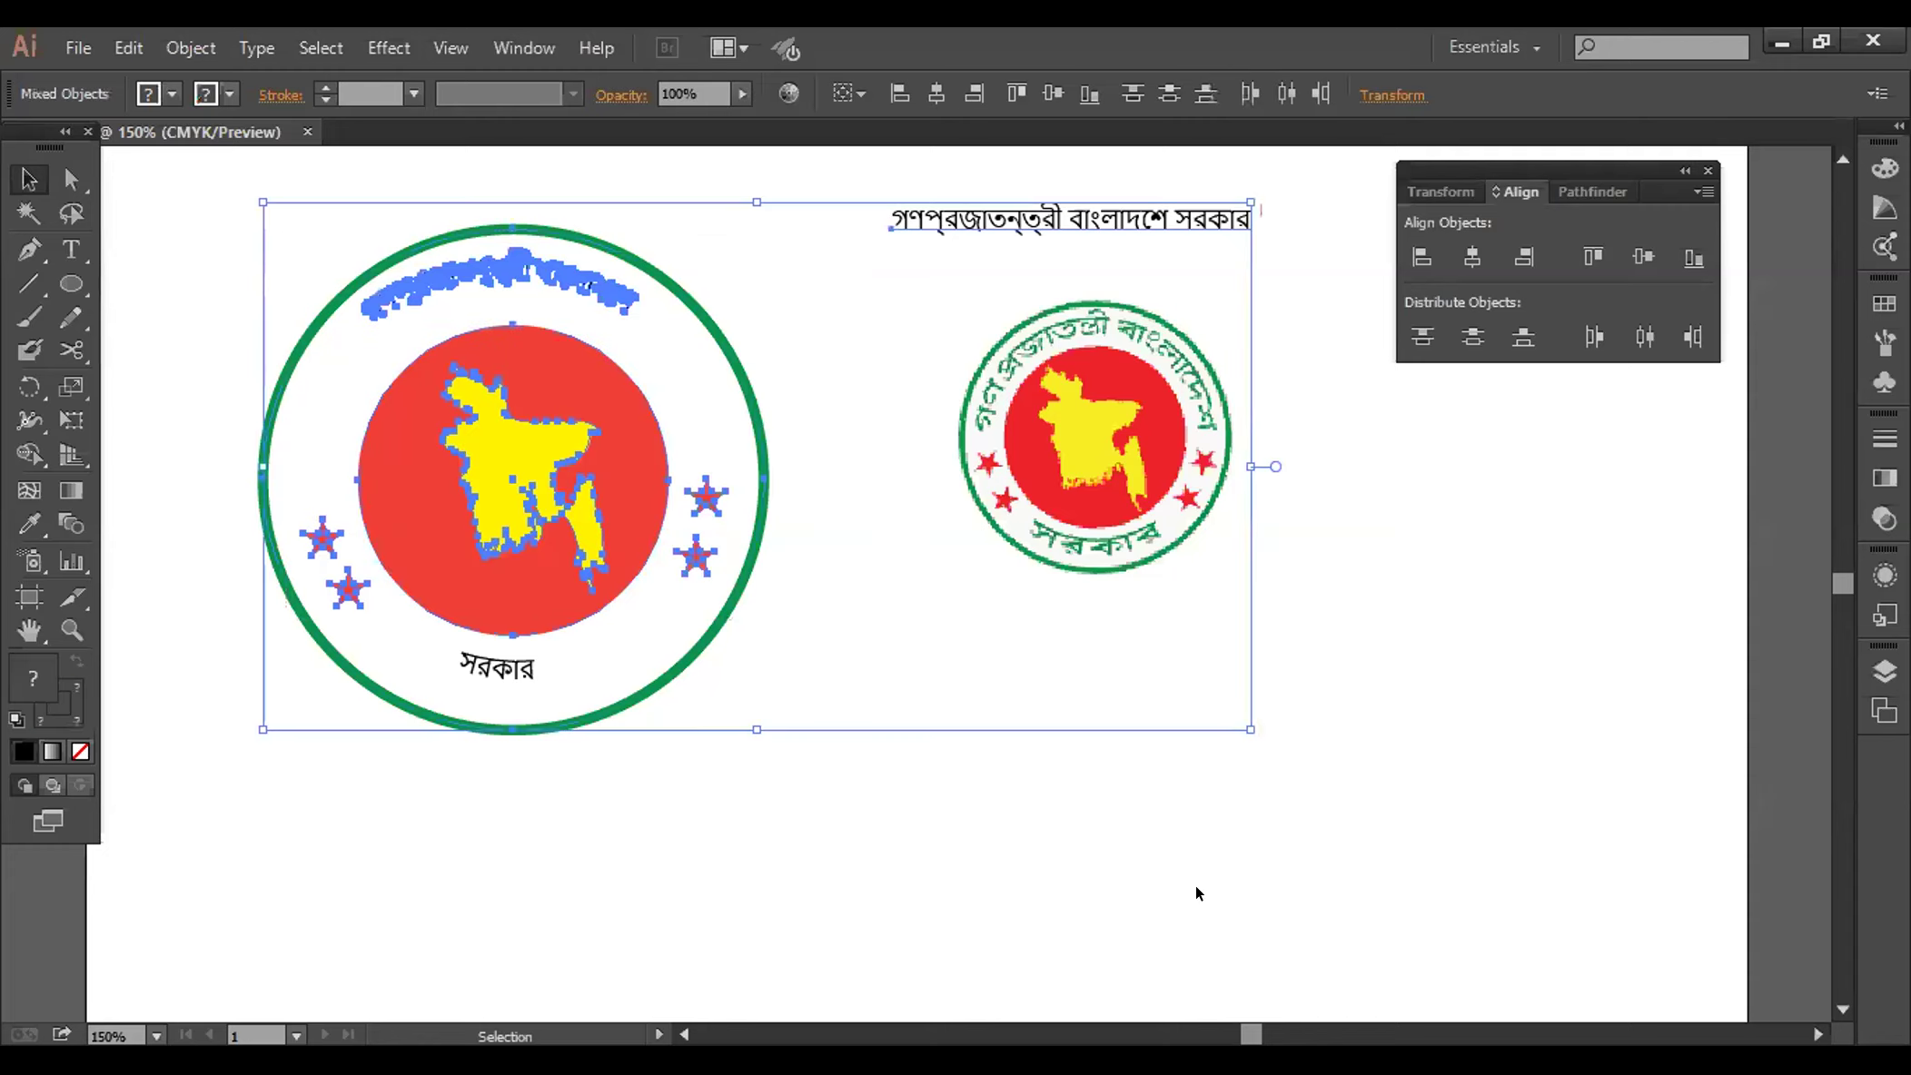
Move the reference seal image to the artboard's right edge
{"action": "left_click", "coordinate": [1151, 911]}
{"action": "left_click_drag", "start_coordinate": [854, 791], "coordinate": [427, 363]}
{"action": "left_click", "coordinate": [1053, 888]}
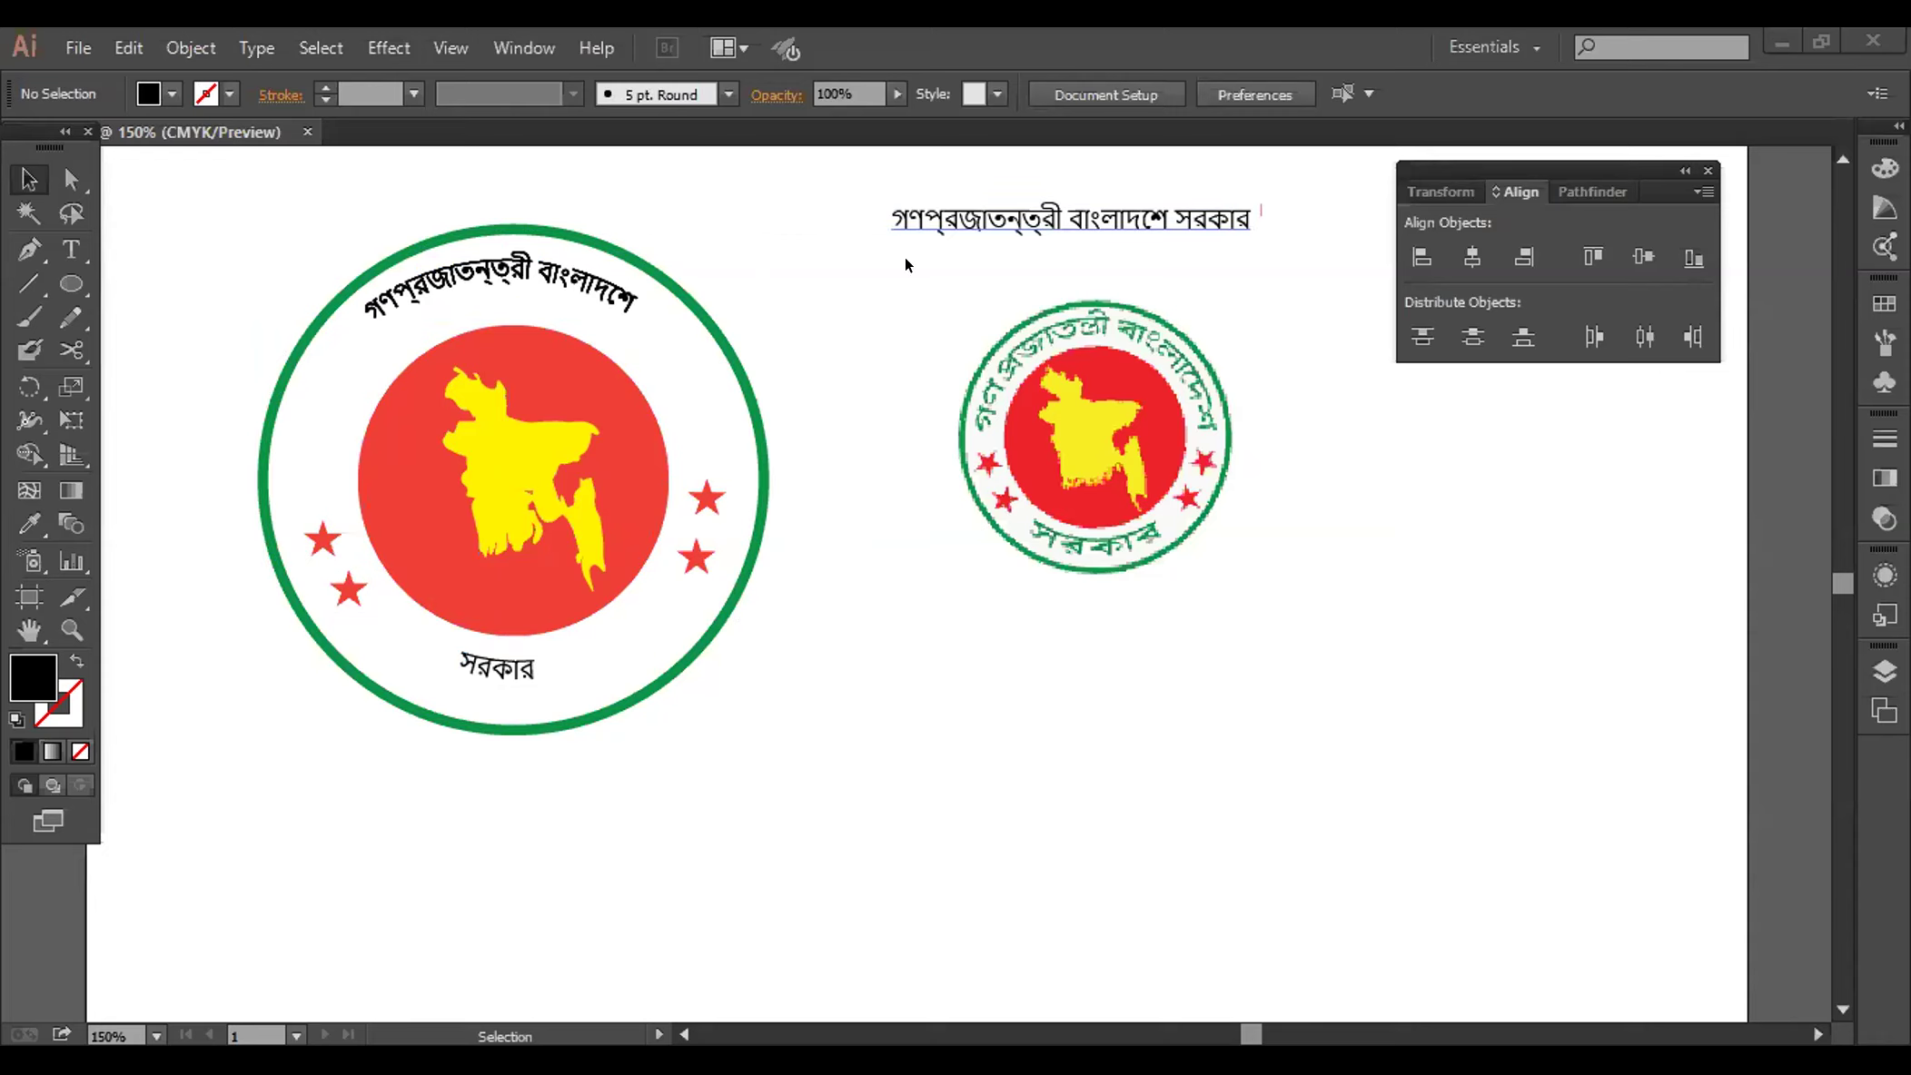
{"action": "left_click_drag", "start_coordinate": [810, 696], "coordinate": [282, 264]}
{"action": "left_click", "coordinate": [1000, 755]}
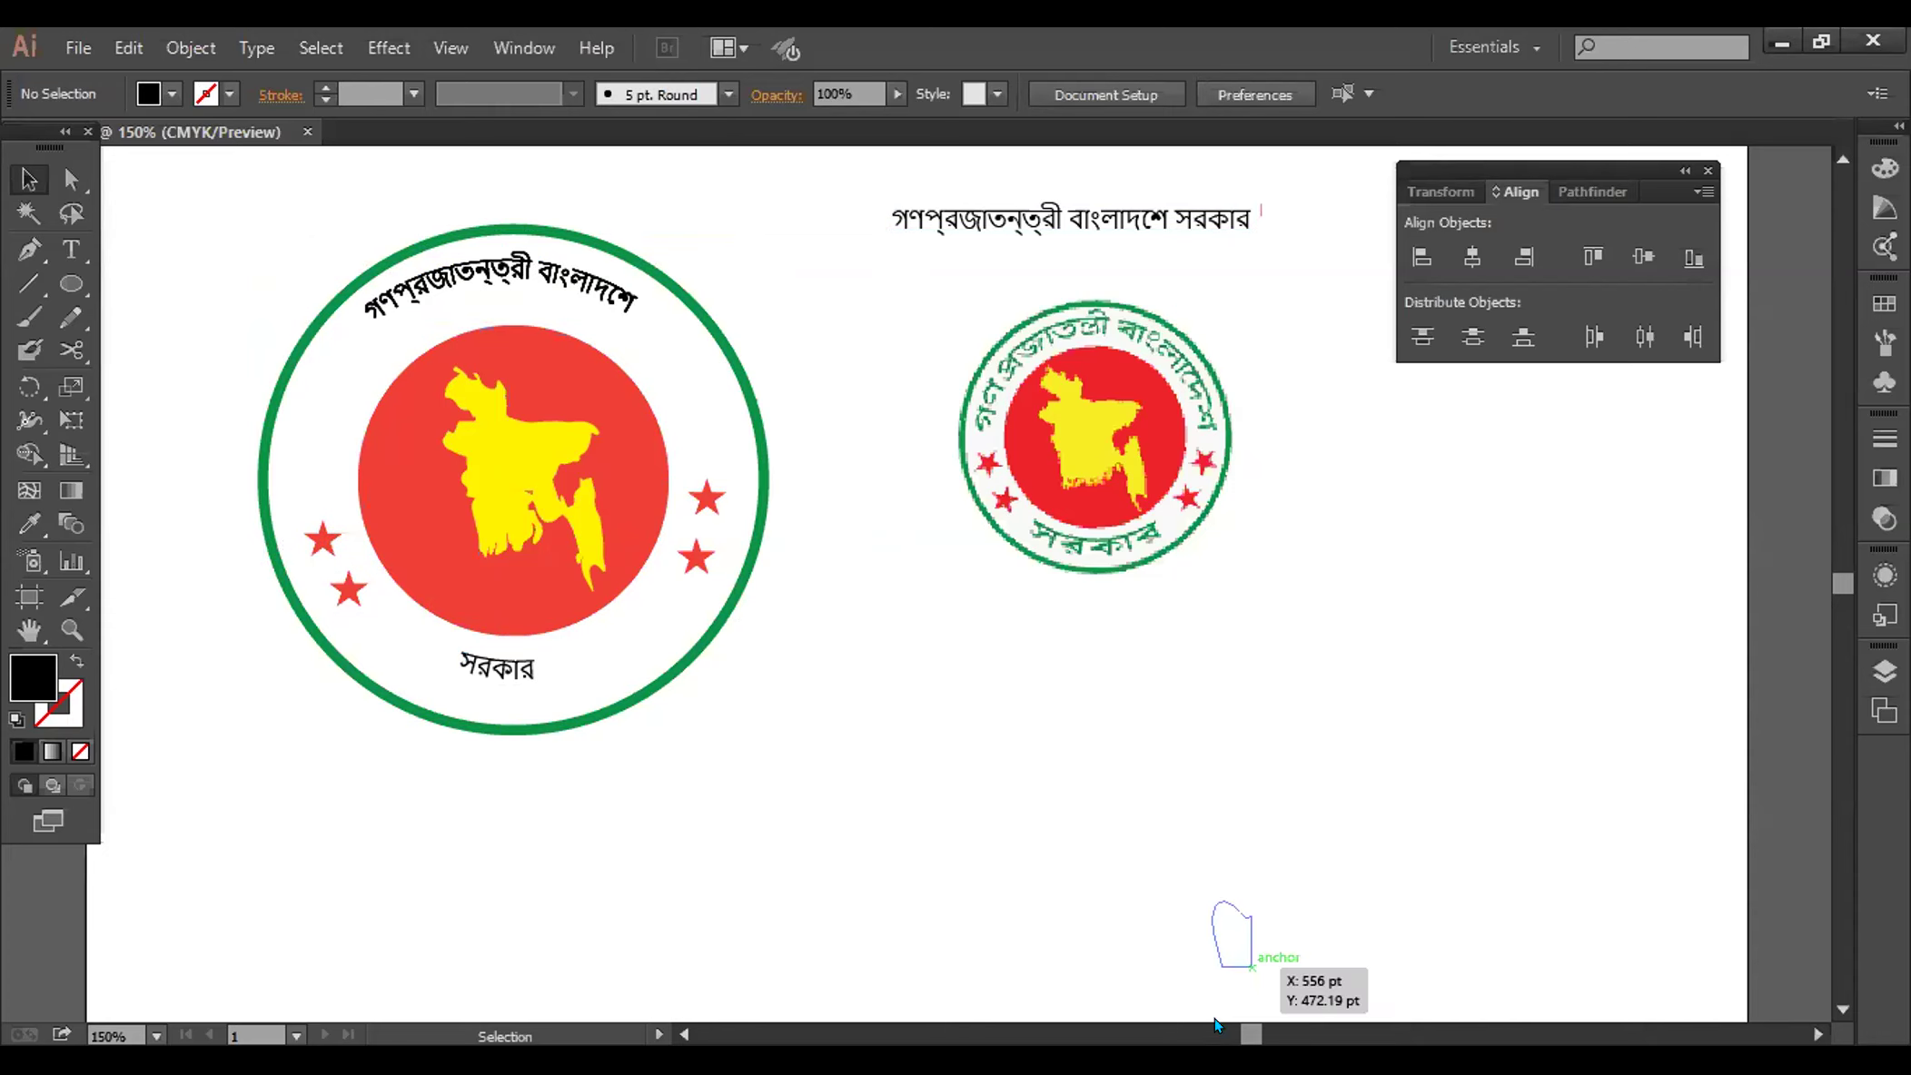
{"action": "left_click_drag", "start_coordinate": [1049, 412], "coordinate": [1301, 358]}
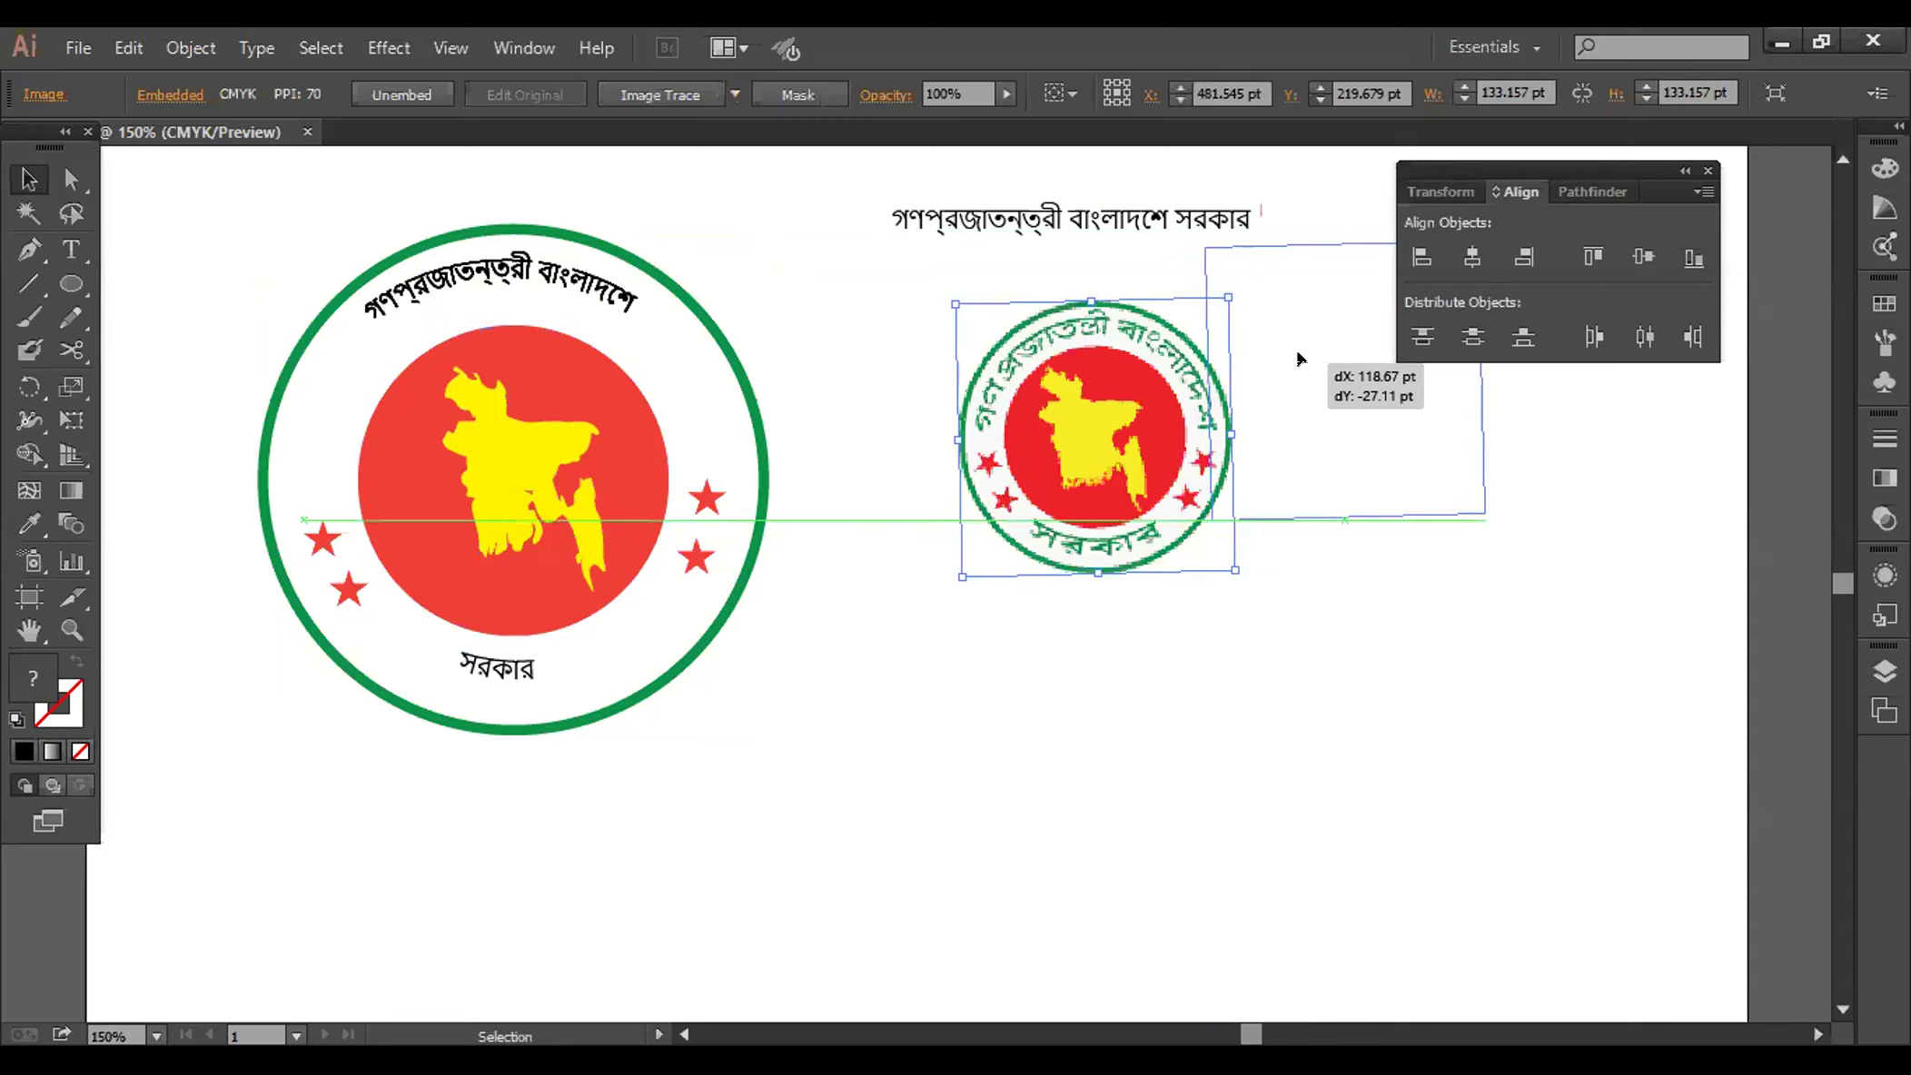
{"action": "left_click", "coordinate": [1055, 212]}
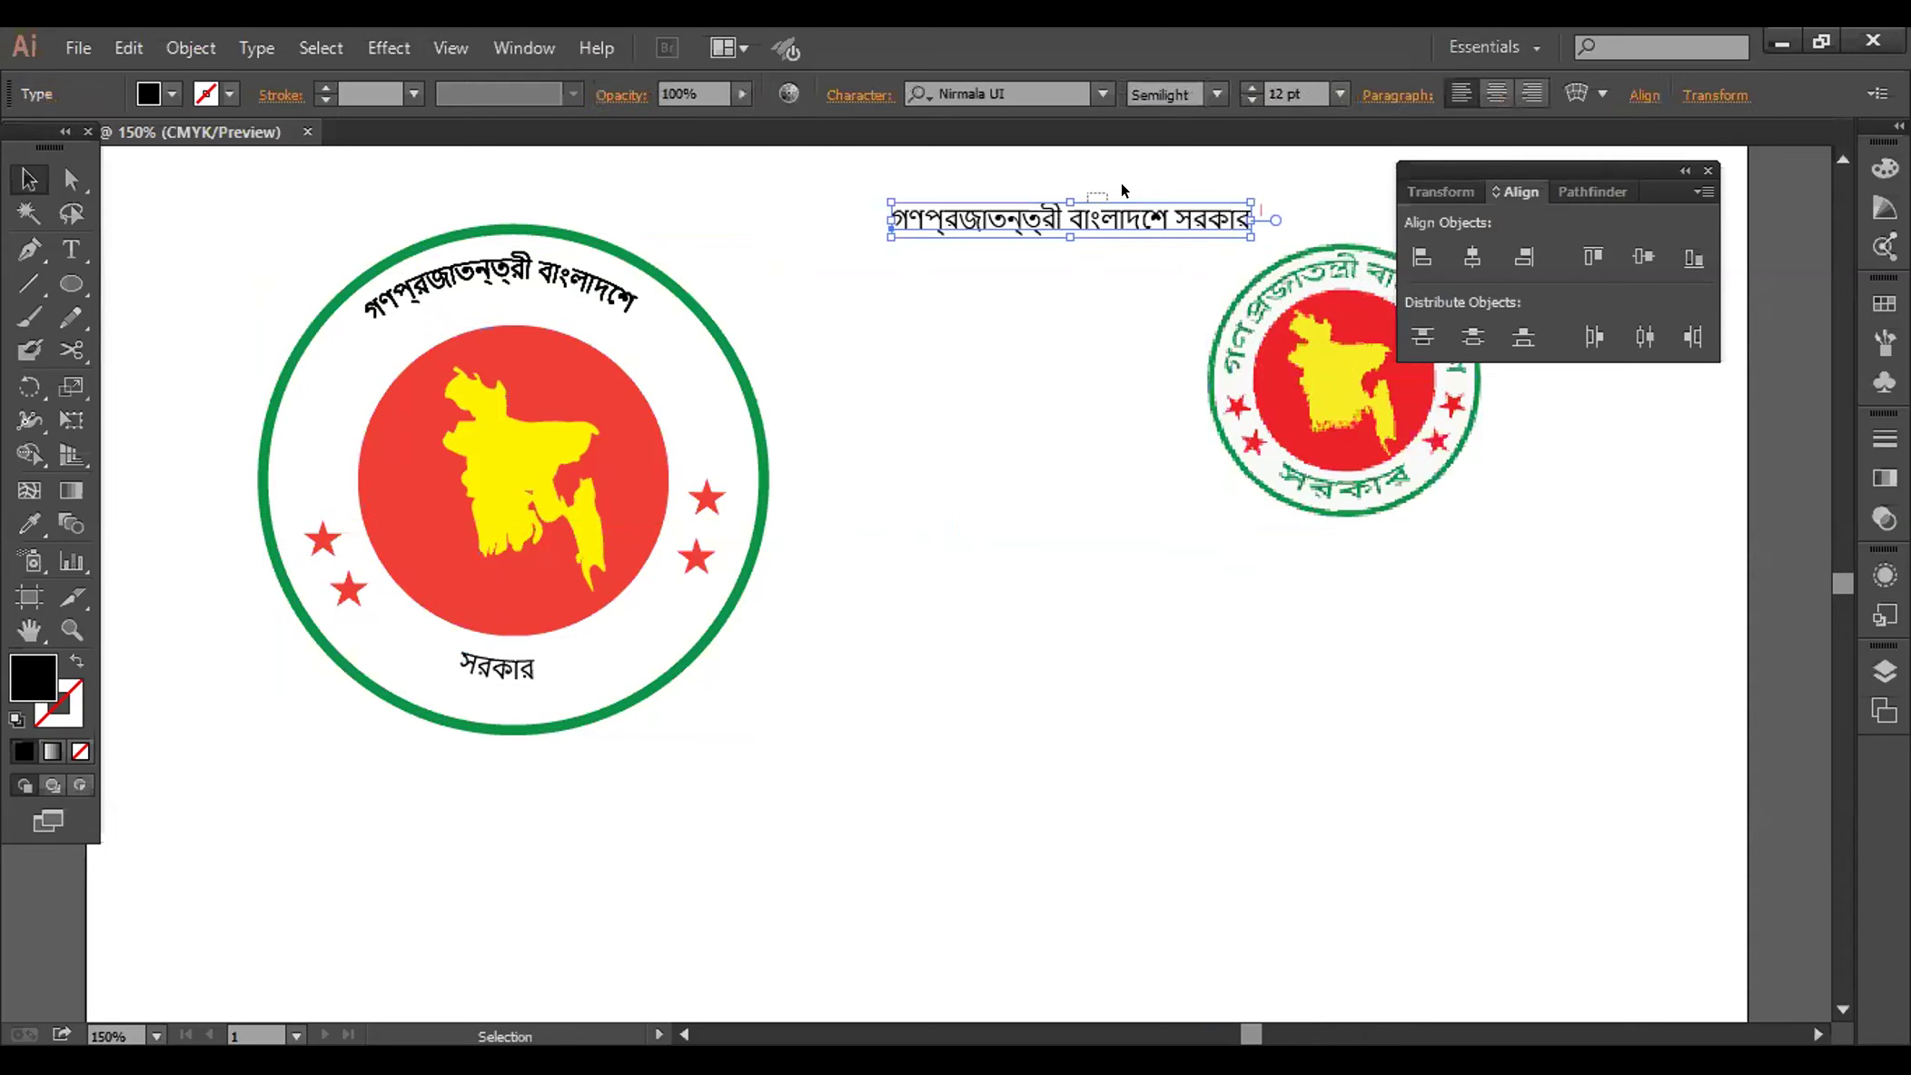
{"action": "left_click", "coordinate": [1139, 239]}
{"action": "left_click", "coordinate": [1248, 202]}
{"action": "left_click", "coordinate": [1195, 241]}
{"action": "left_click_drag", "start_coordinate": [1244, 351], "coordinate": [1589, 470]}
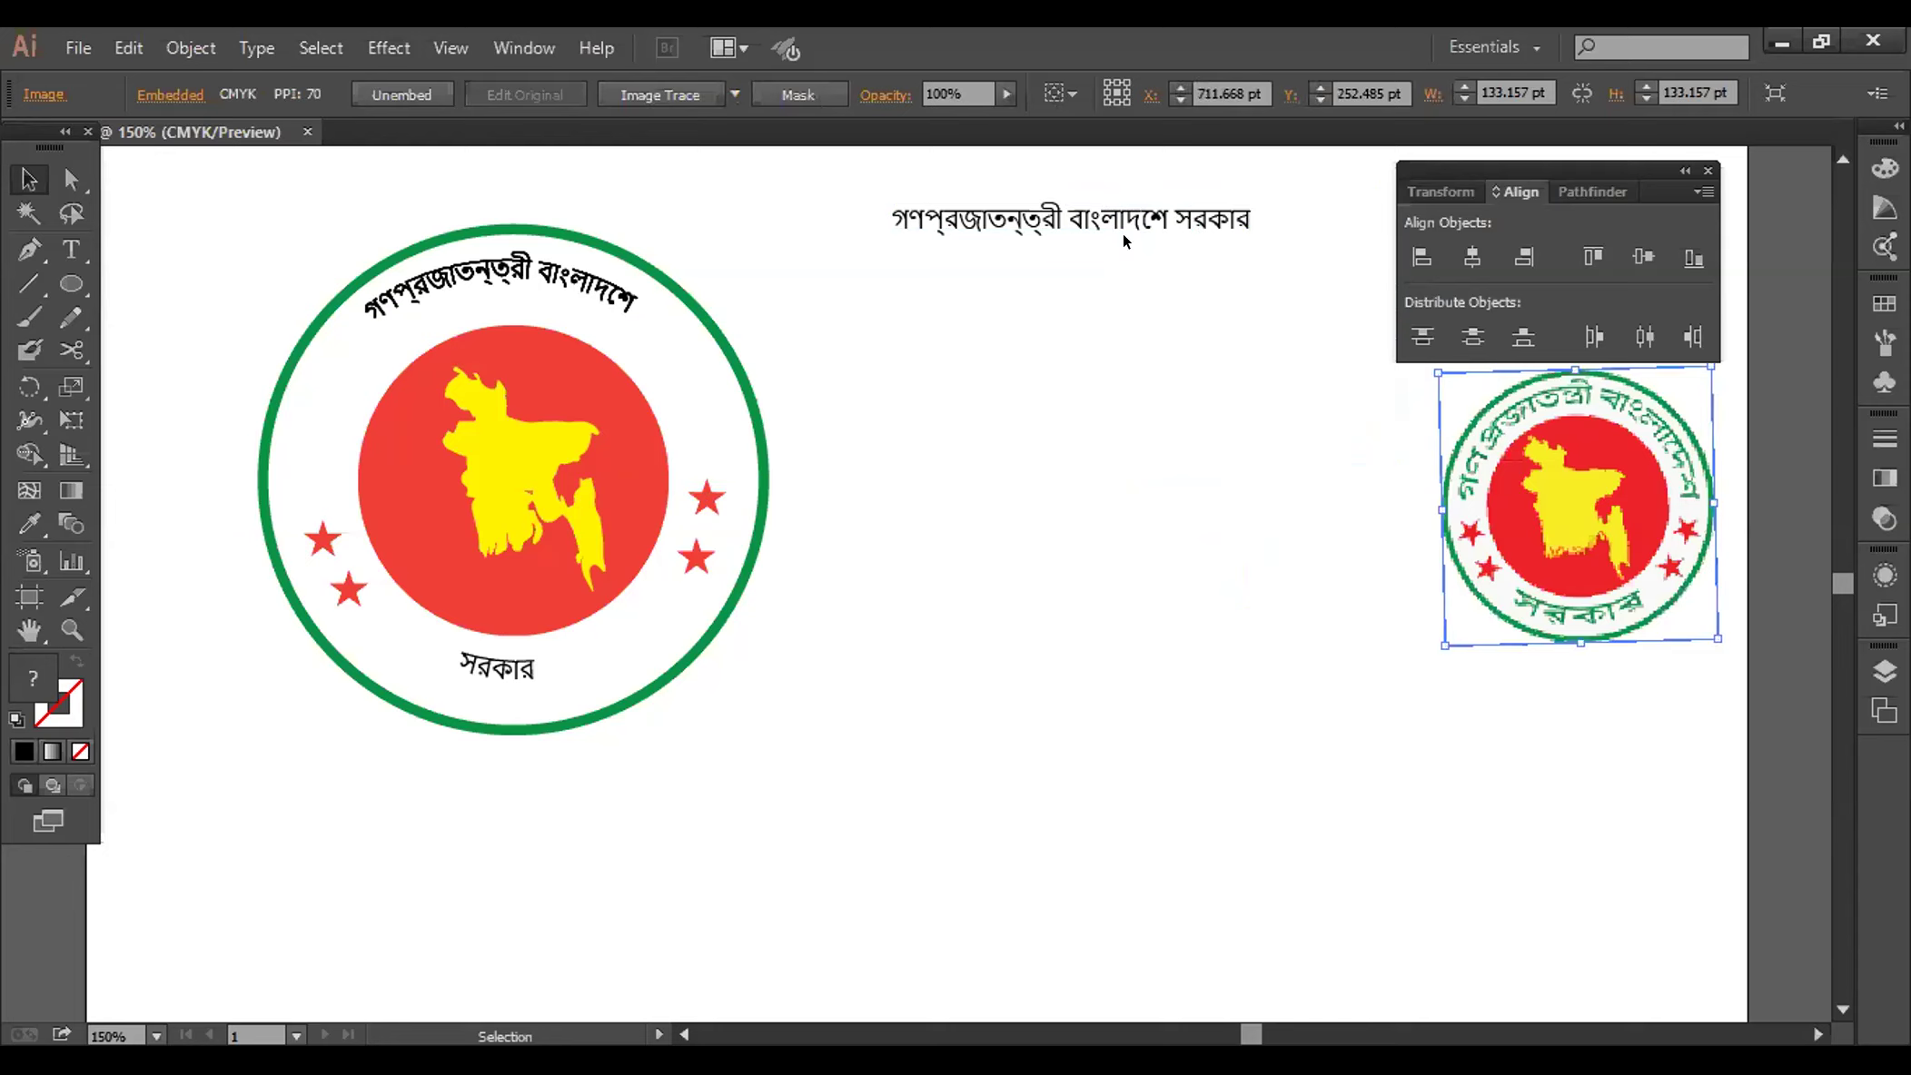
Move the Bangla headline line down beside the seal and close the Align panel
{"action": "left_click", "coordinate": [1125, 238]}
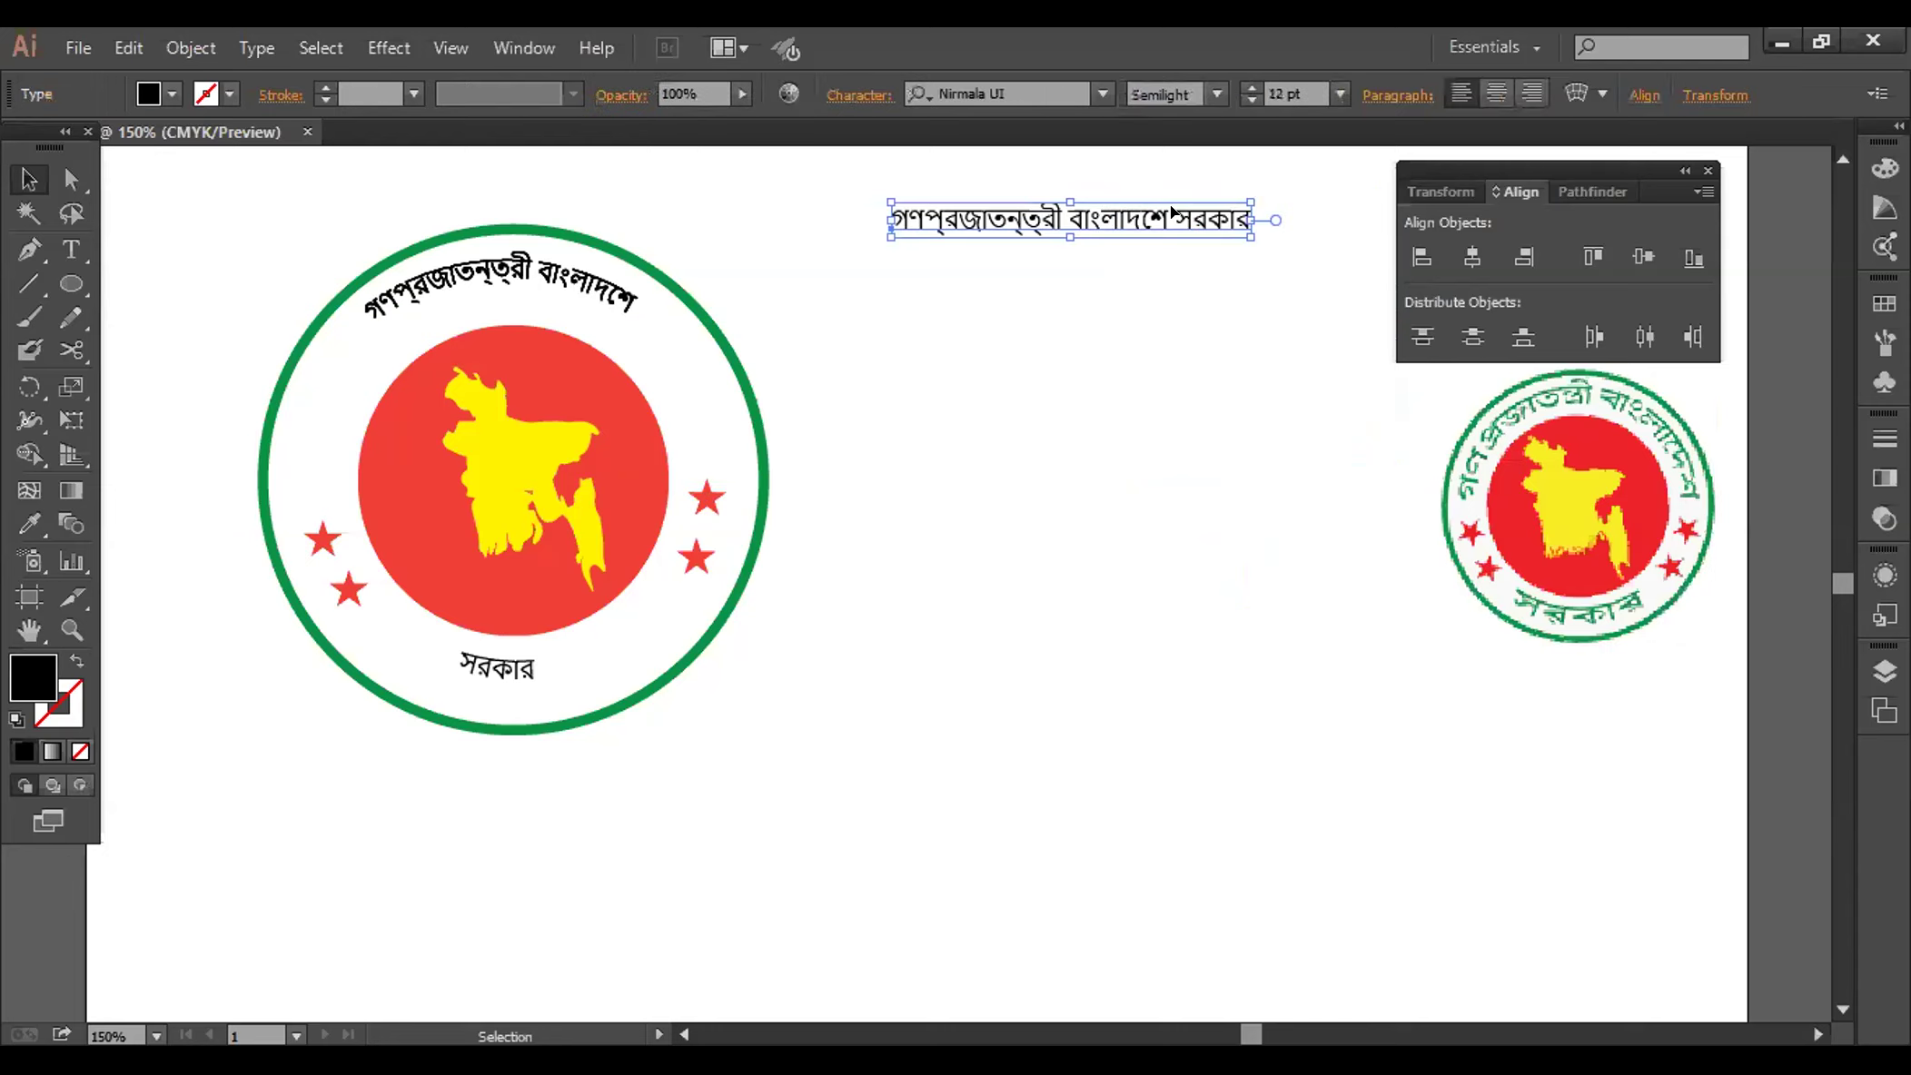
{"action": "left_click_drag", "start_coordinate": [1197, 228], "coordinate": [1347, 396]}
{"action": "left_click", "coordinate": [1708, 171]}
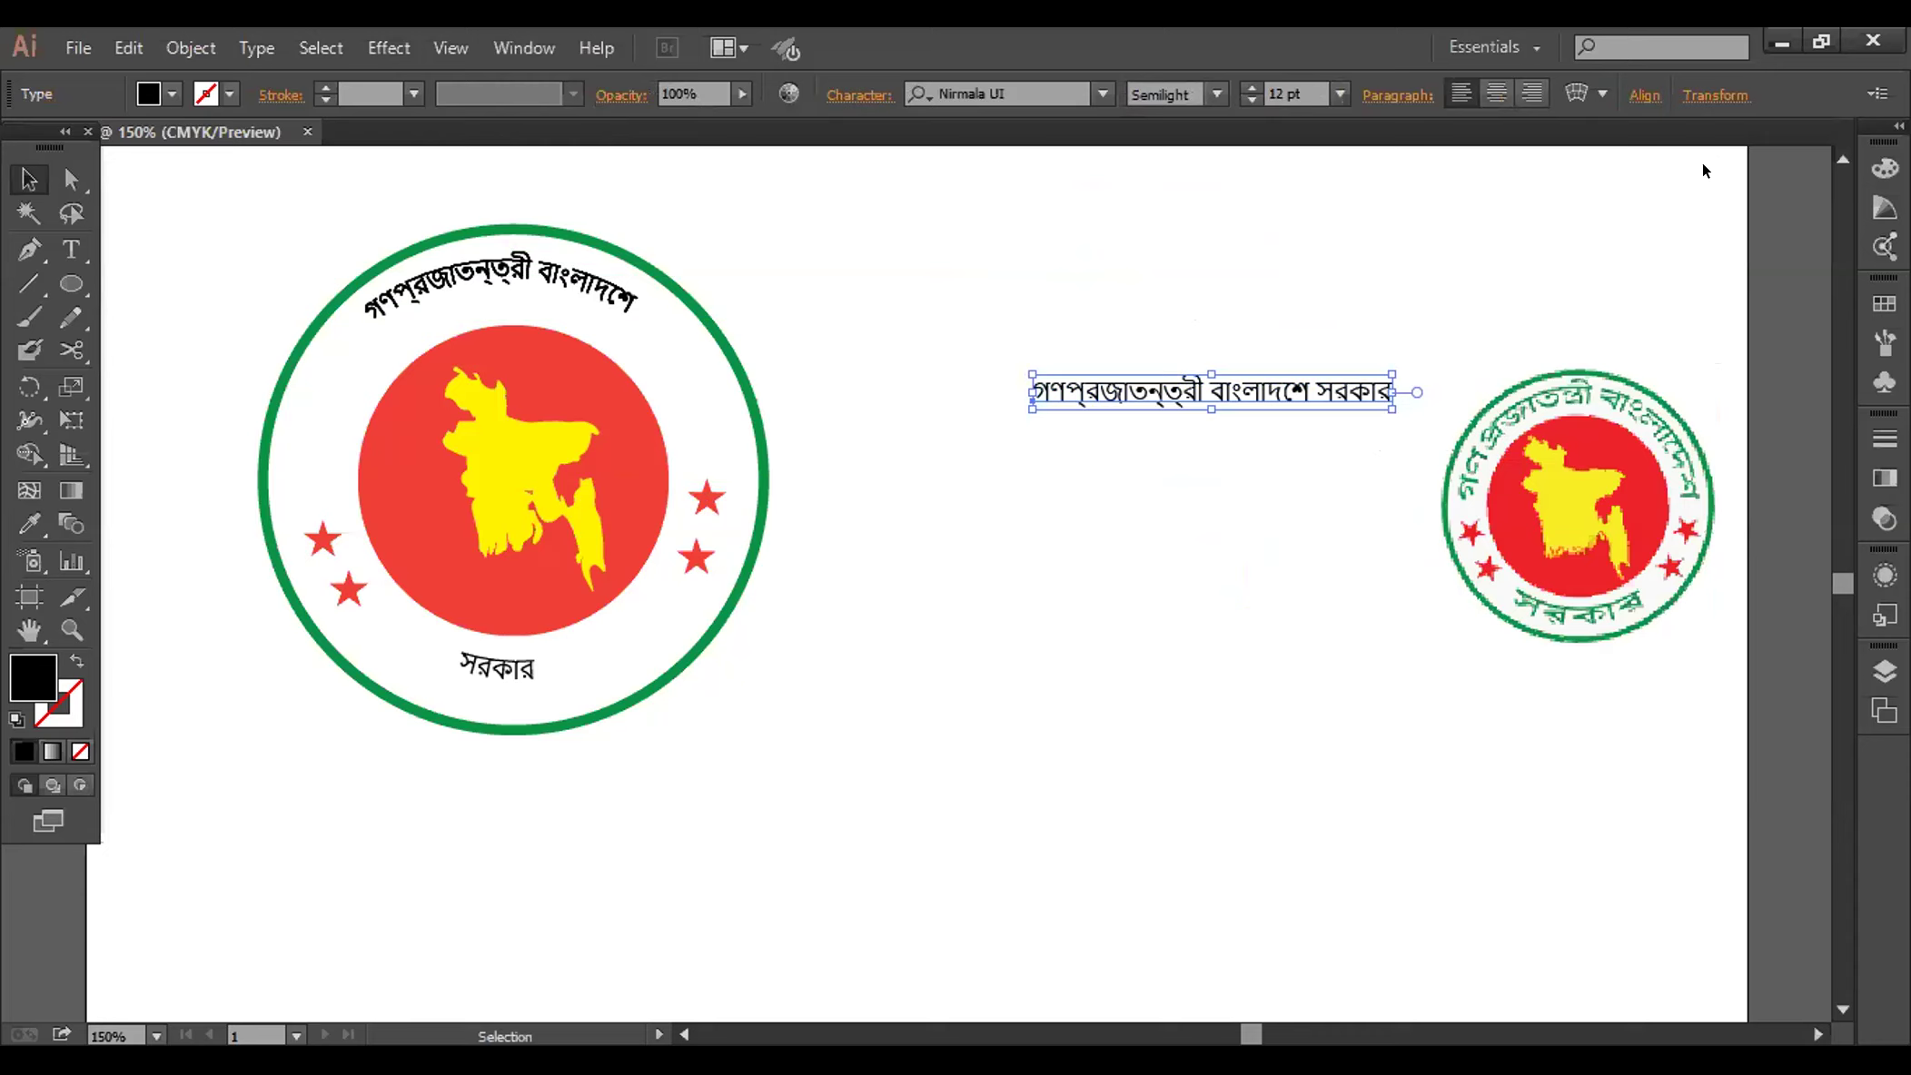
{"action": "left_click", "coordinate": [1588, 234]}
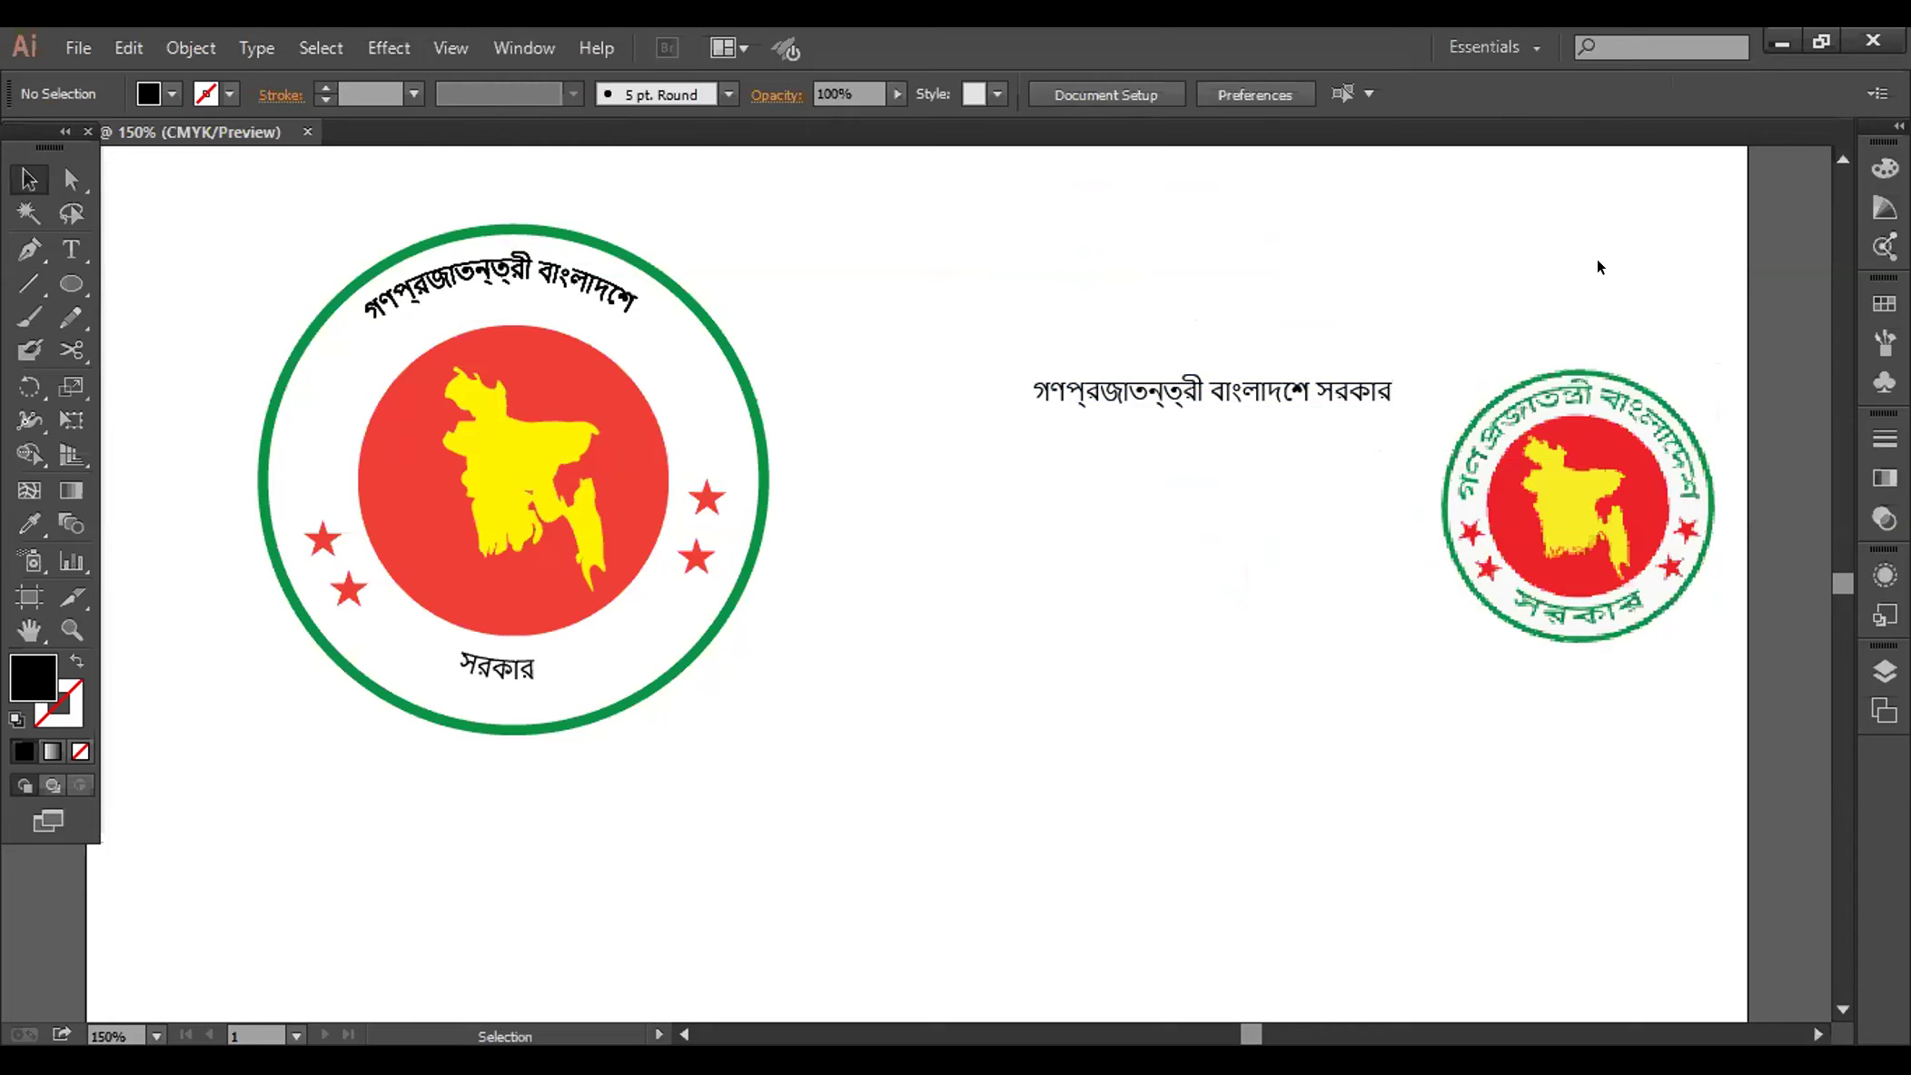
{"action": "left_click", "coordinate": [1551, 509]}
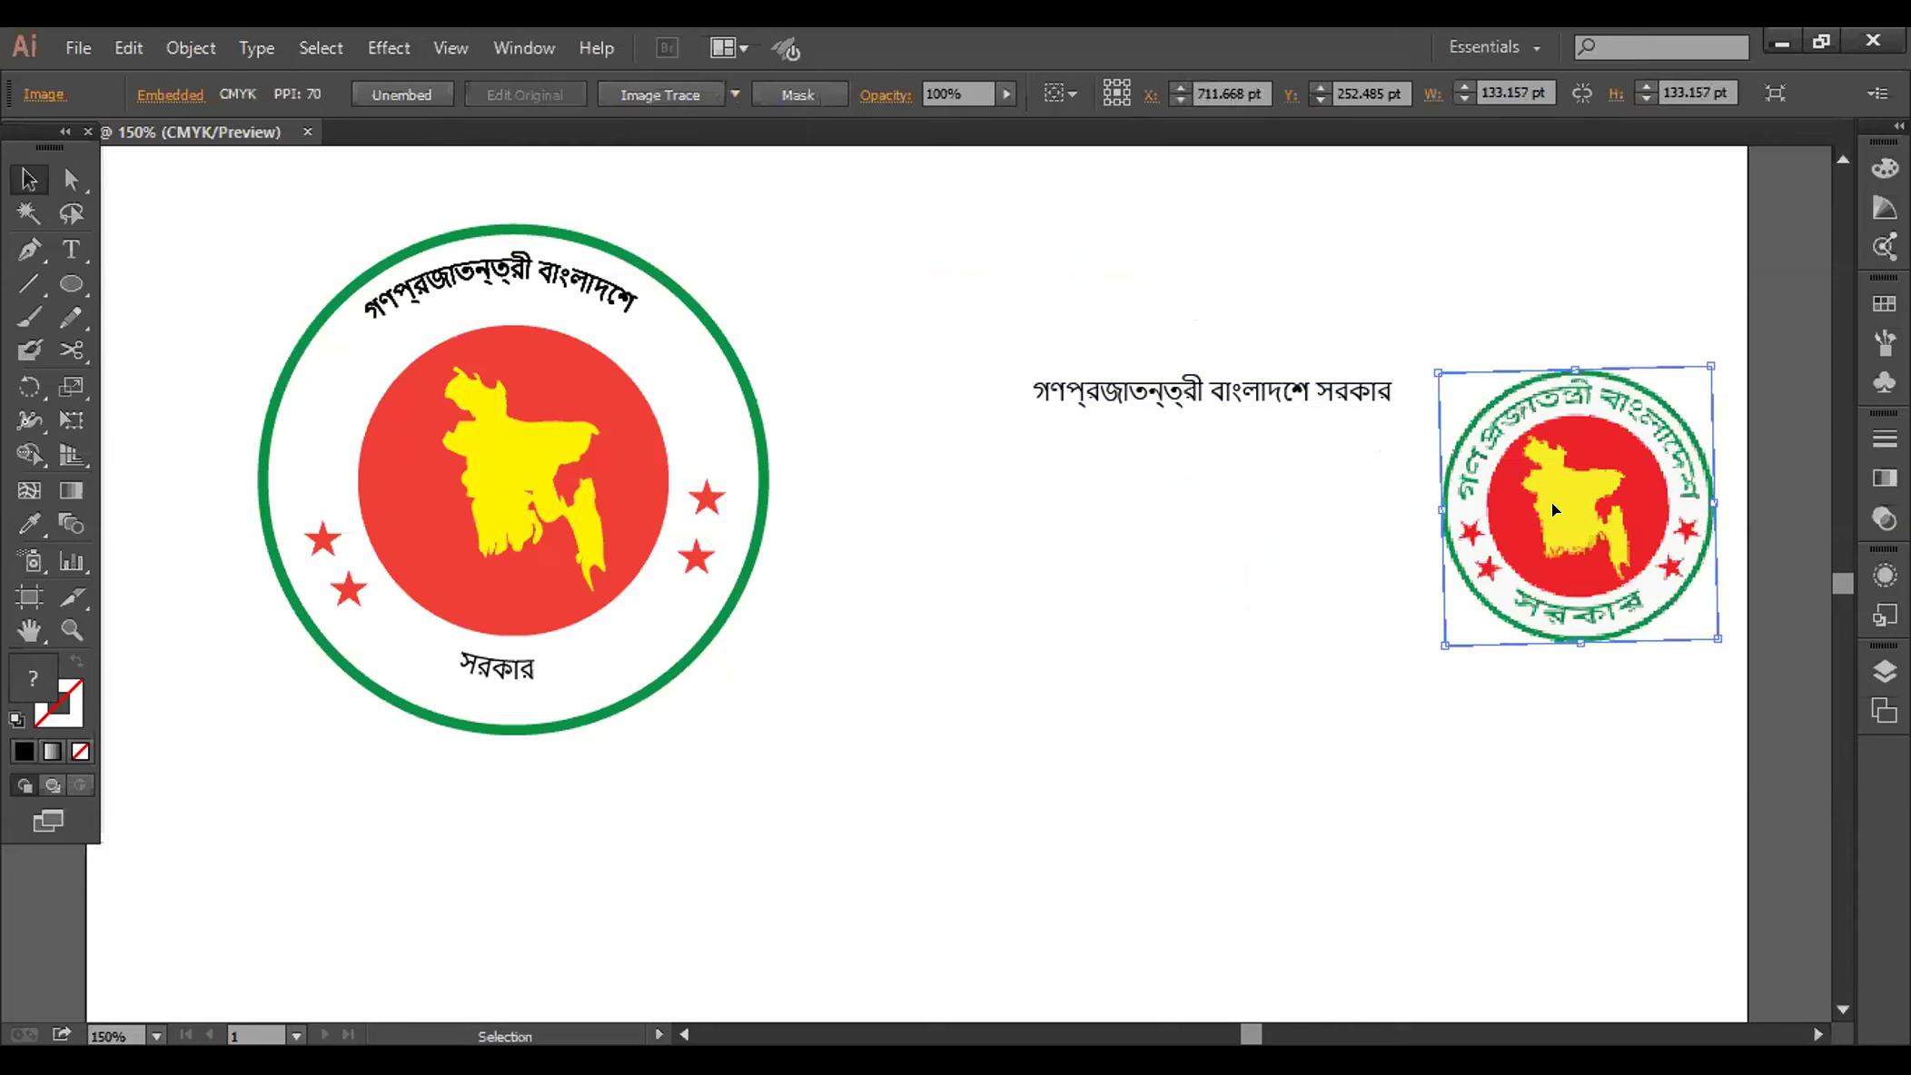
{"action": "key", "text": "ctrl+u"}
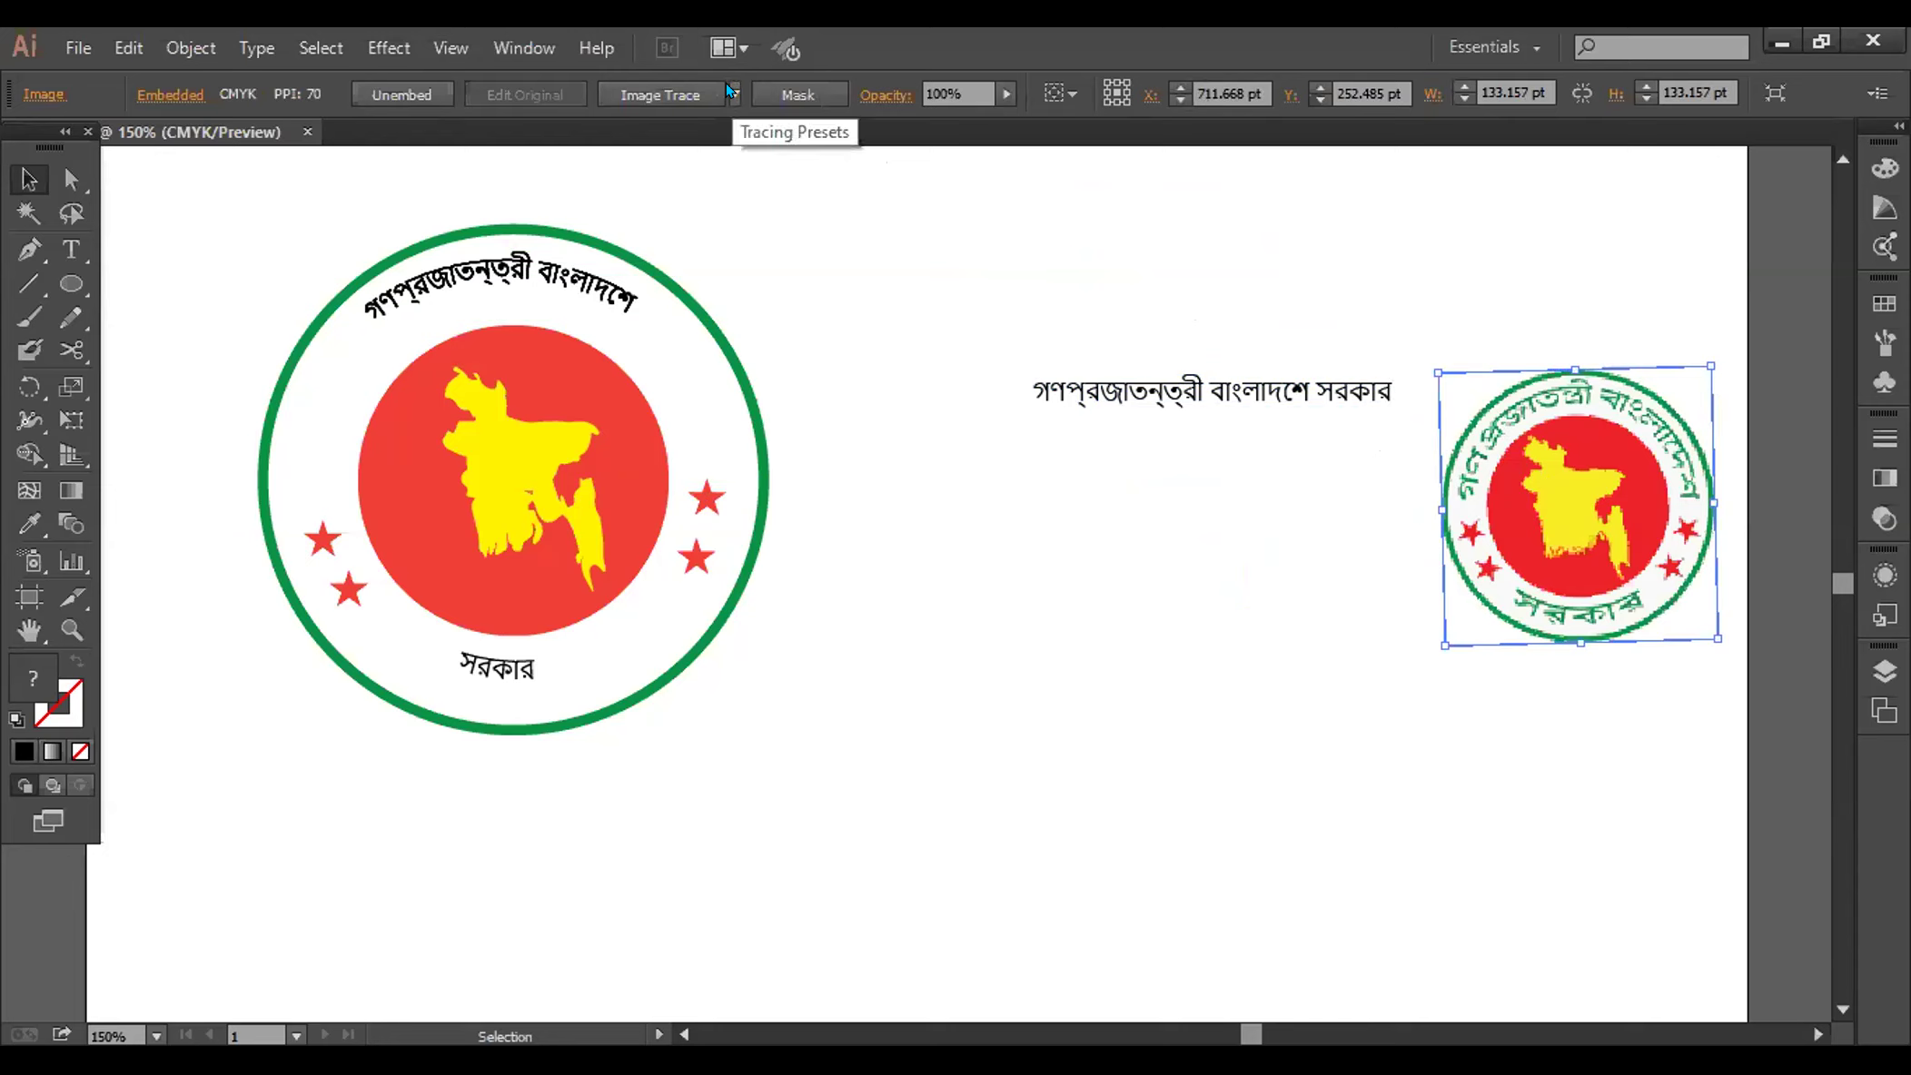
Clear the selection on the reference seal image
{"action": "left_click", "coordinate": [788, 236]}
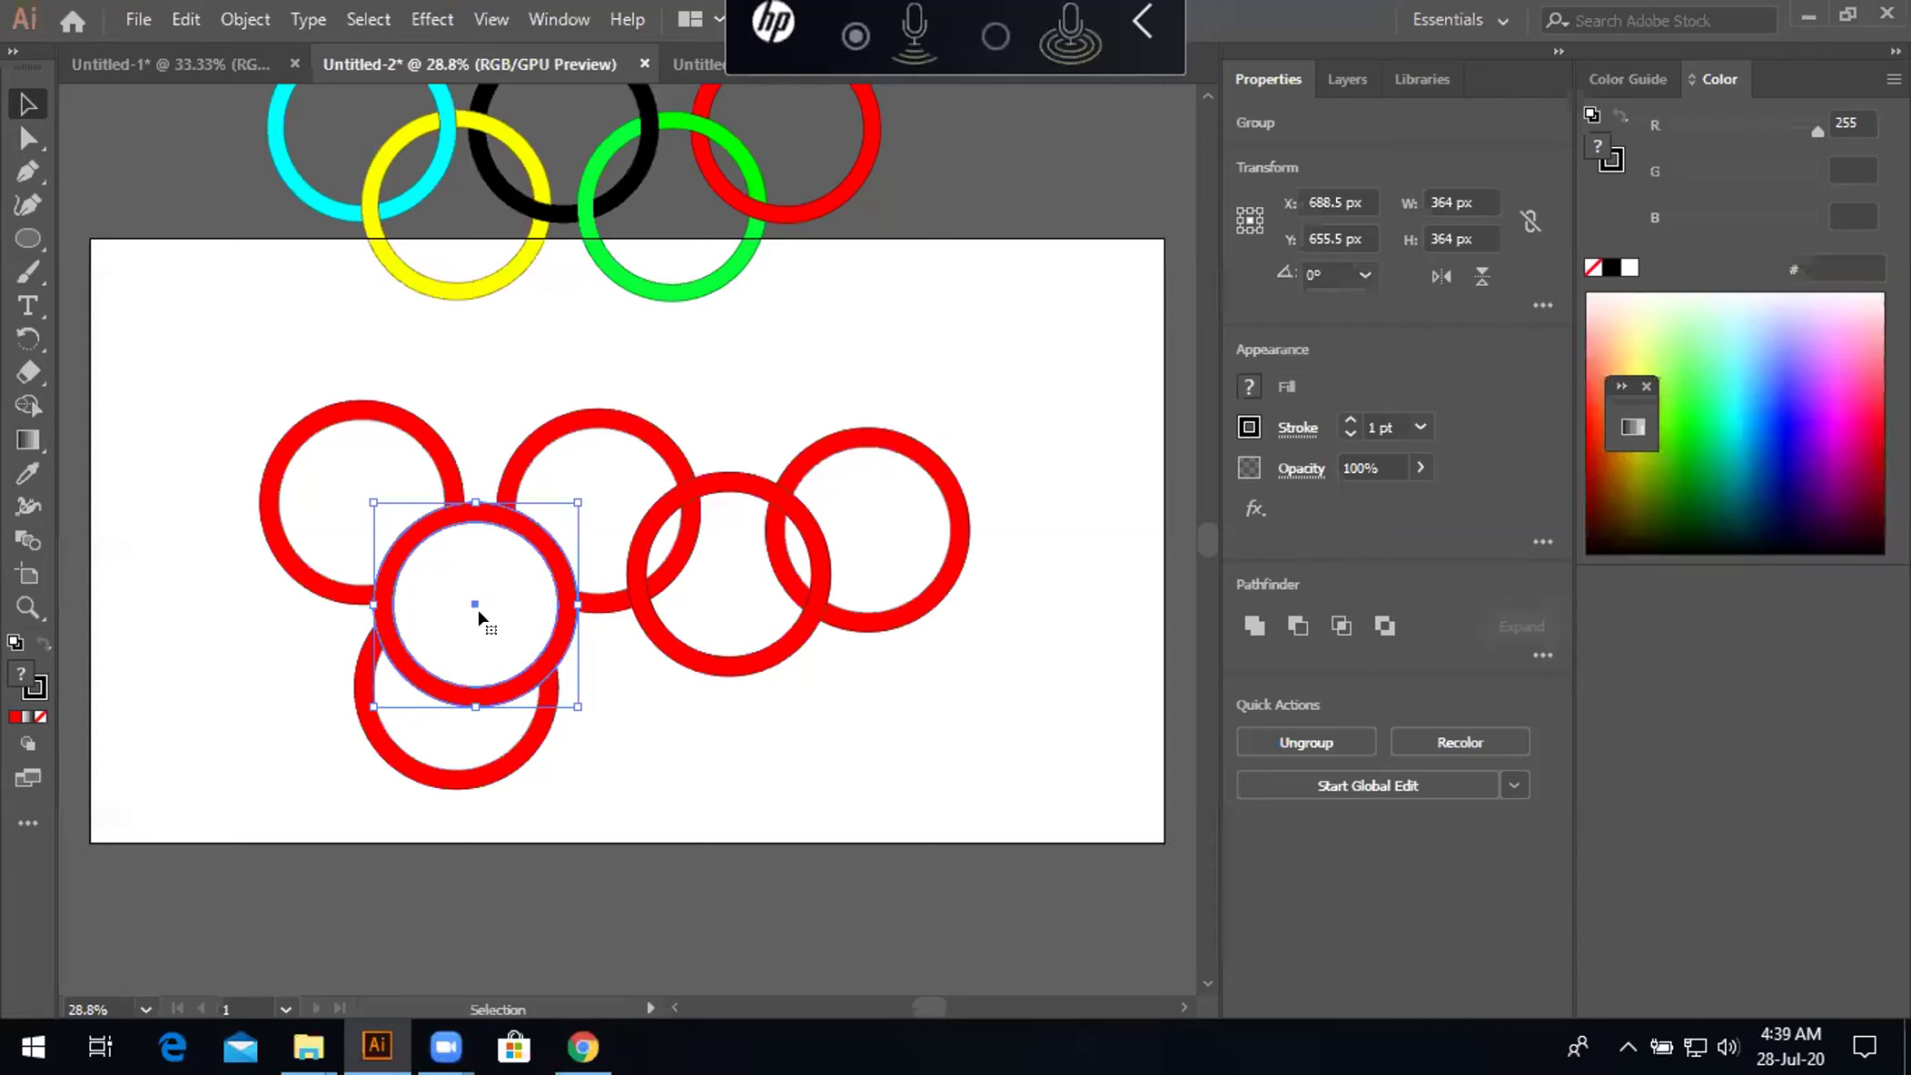
Lower the right-hand lower ring so it lines up in the second row
{"action": "key", "text": "shift+m"}
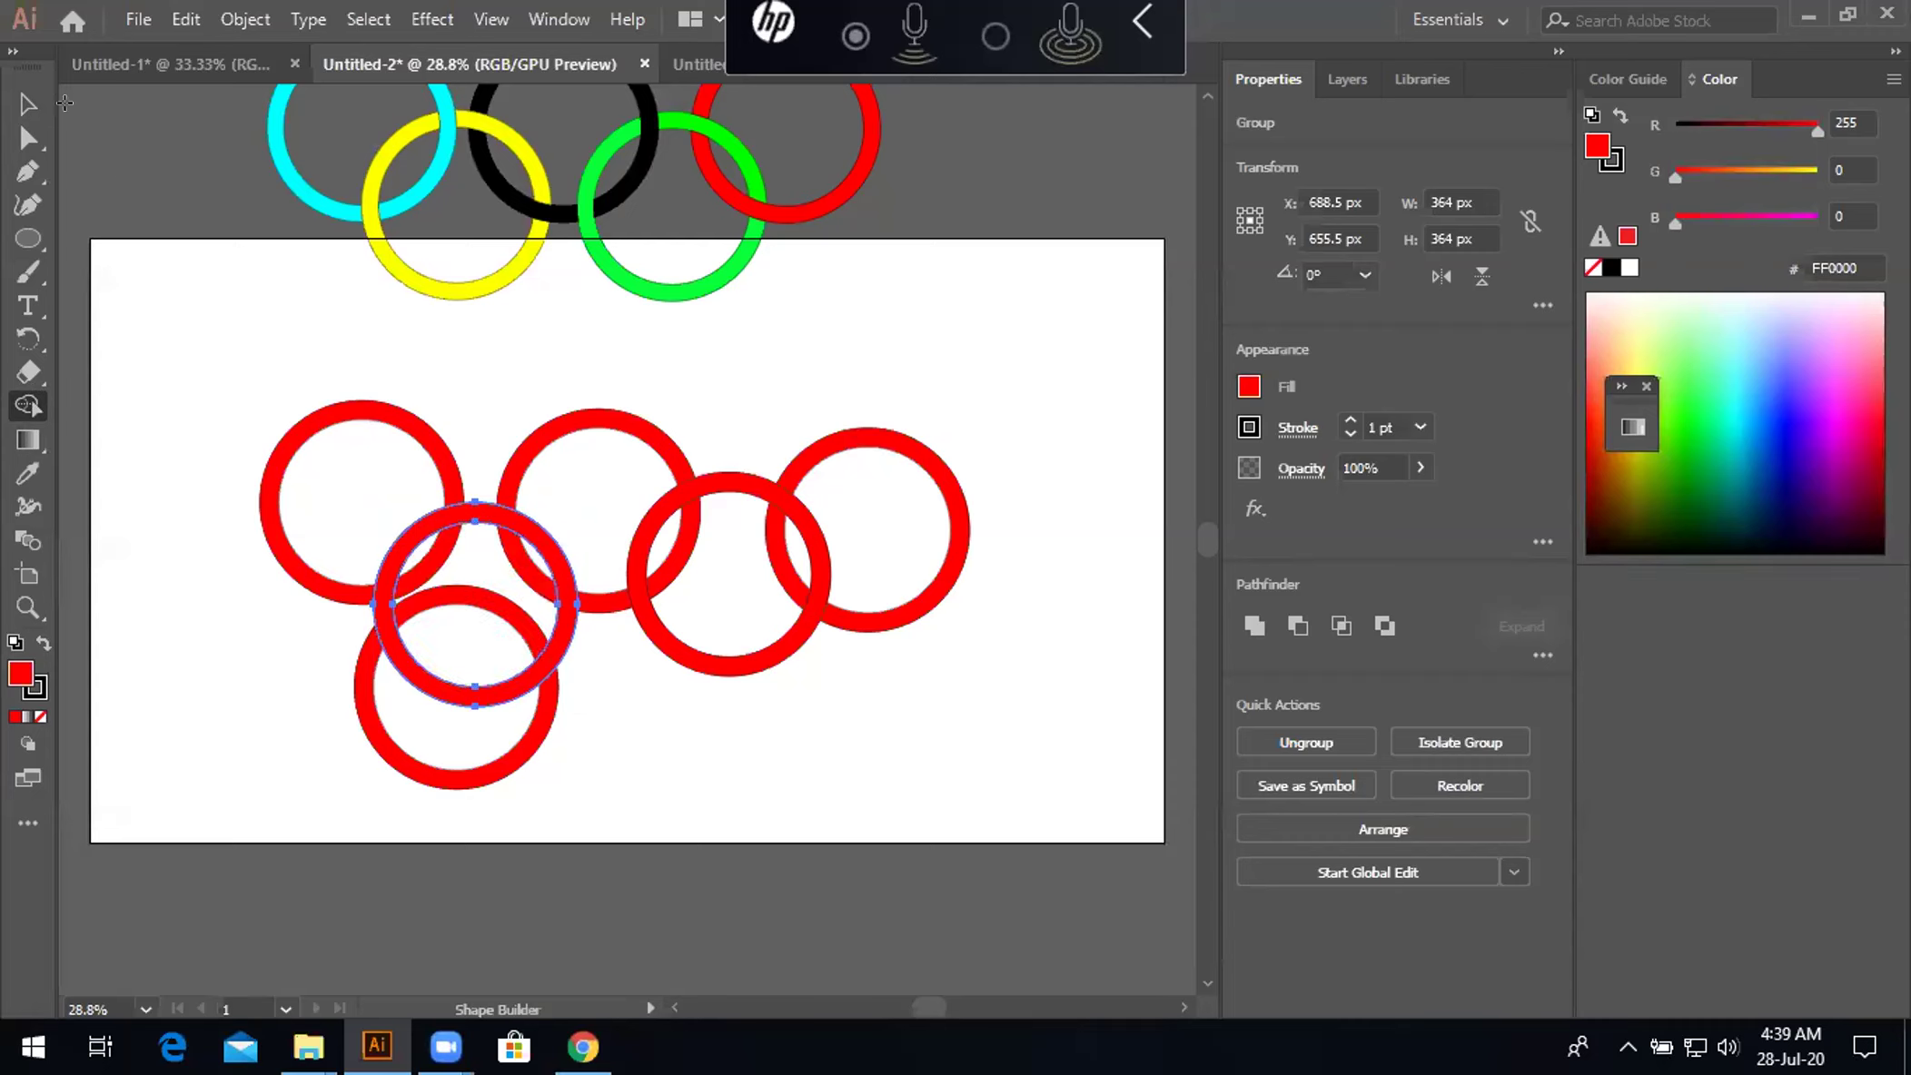
{"action": "key", "text": "v"}
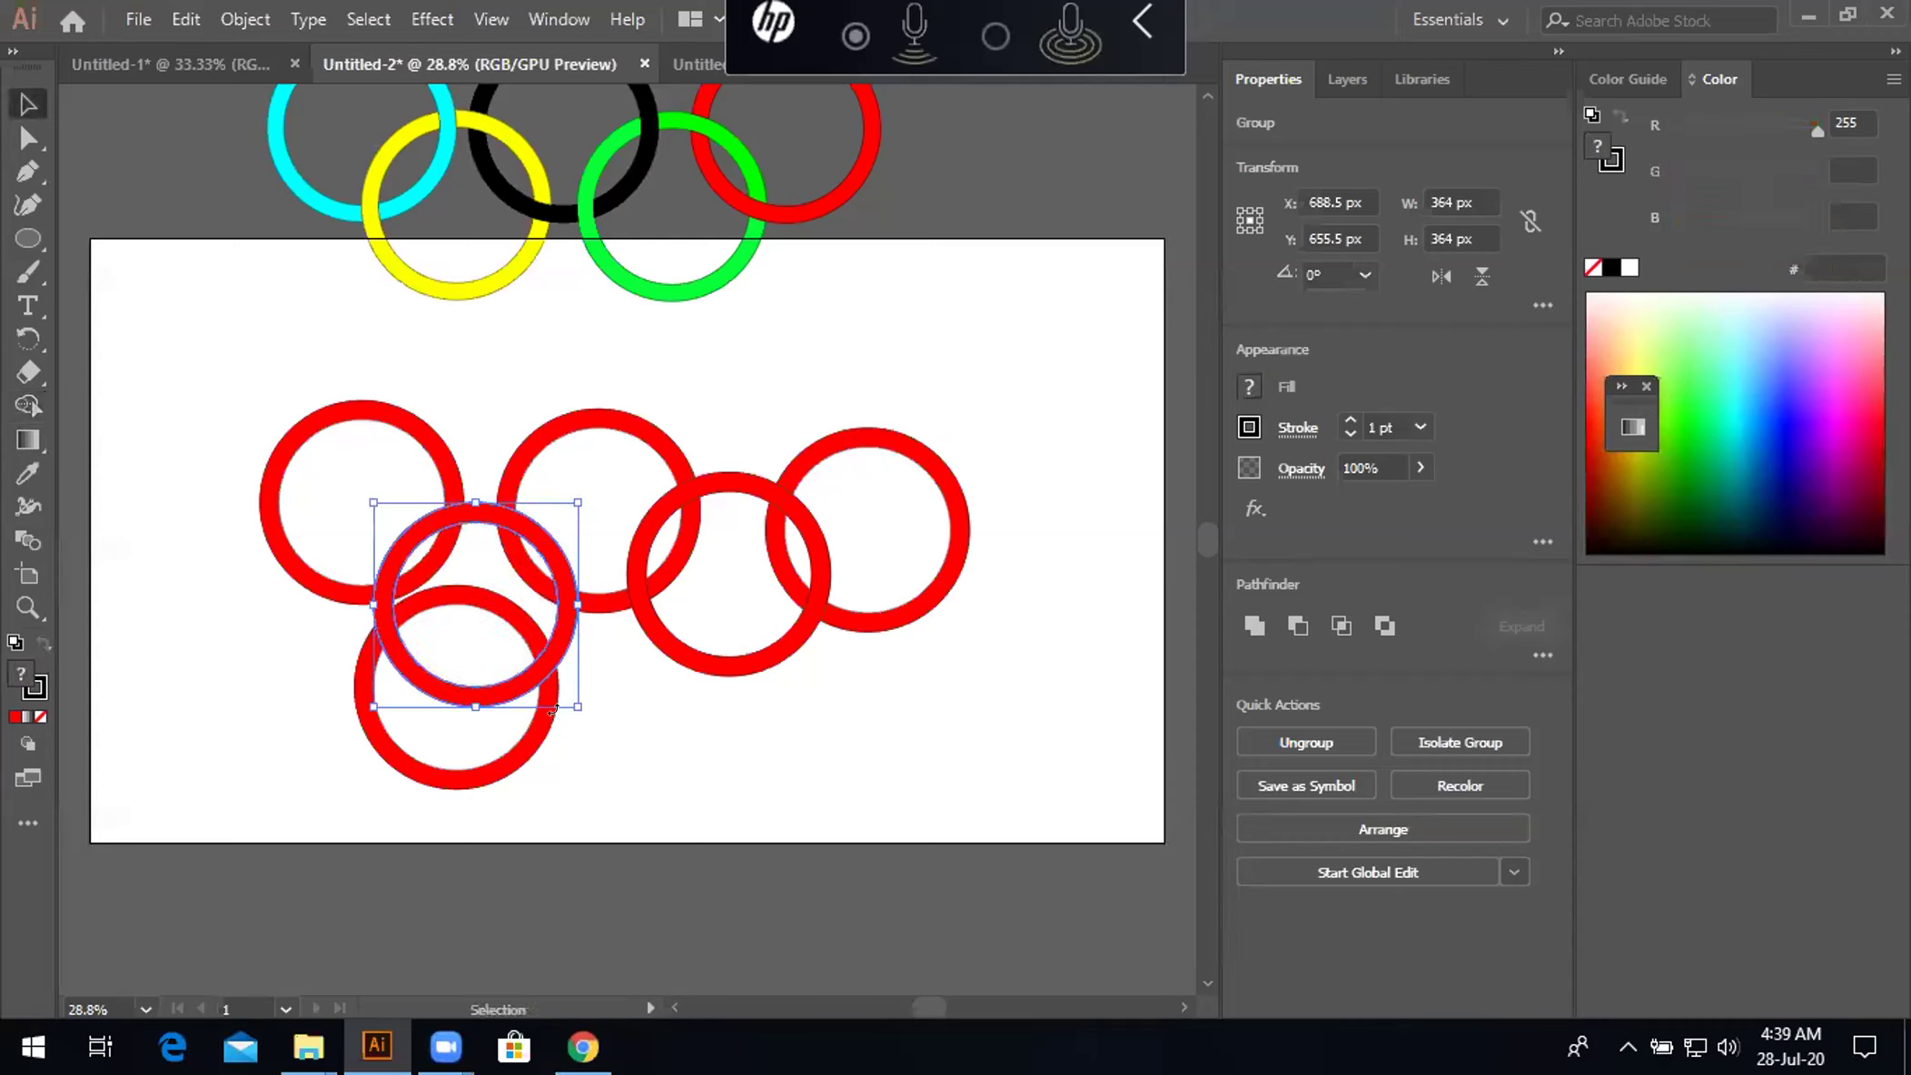
{"action": "left_click", "coordinate": [708, 648]}
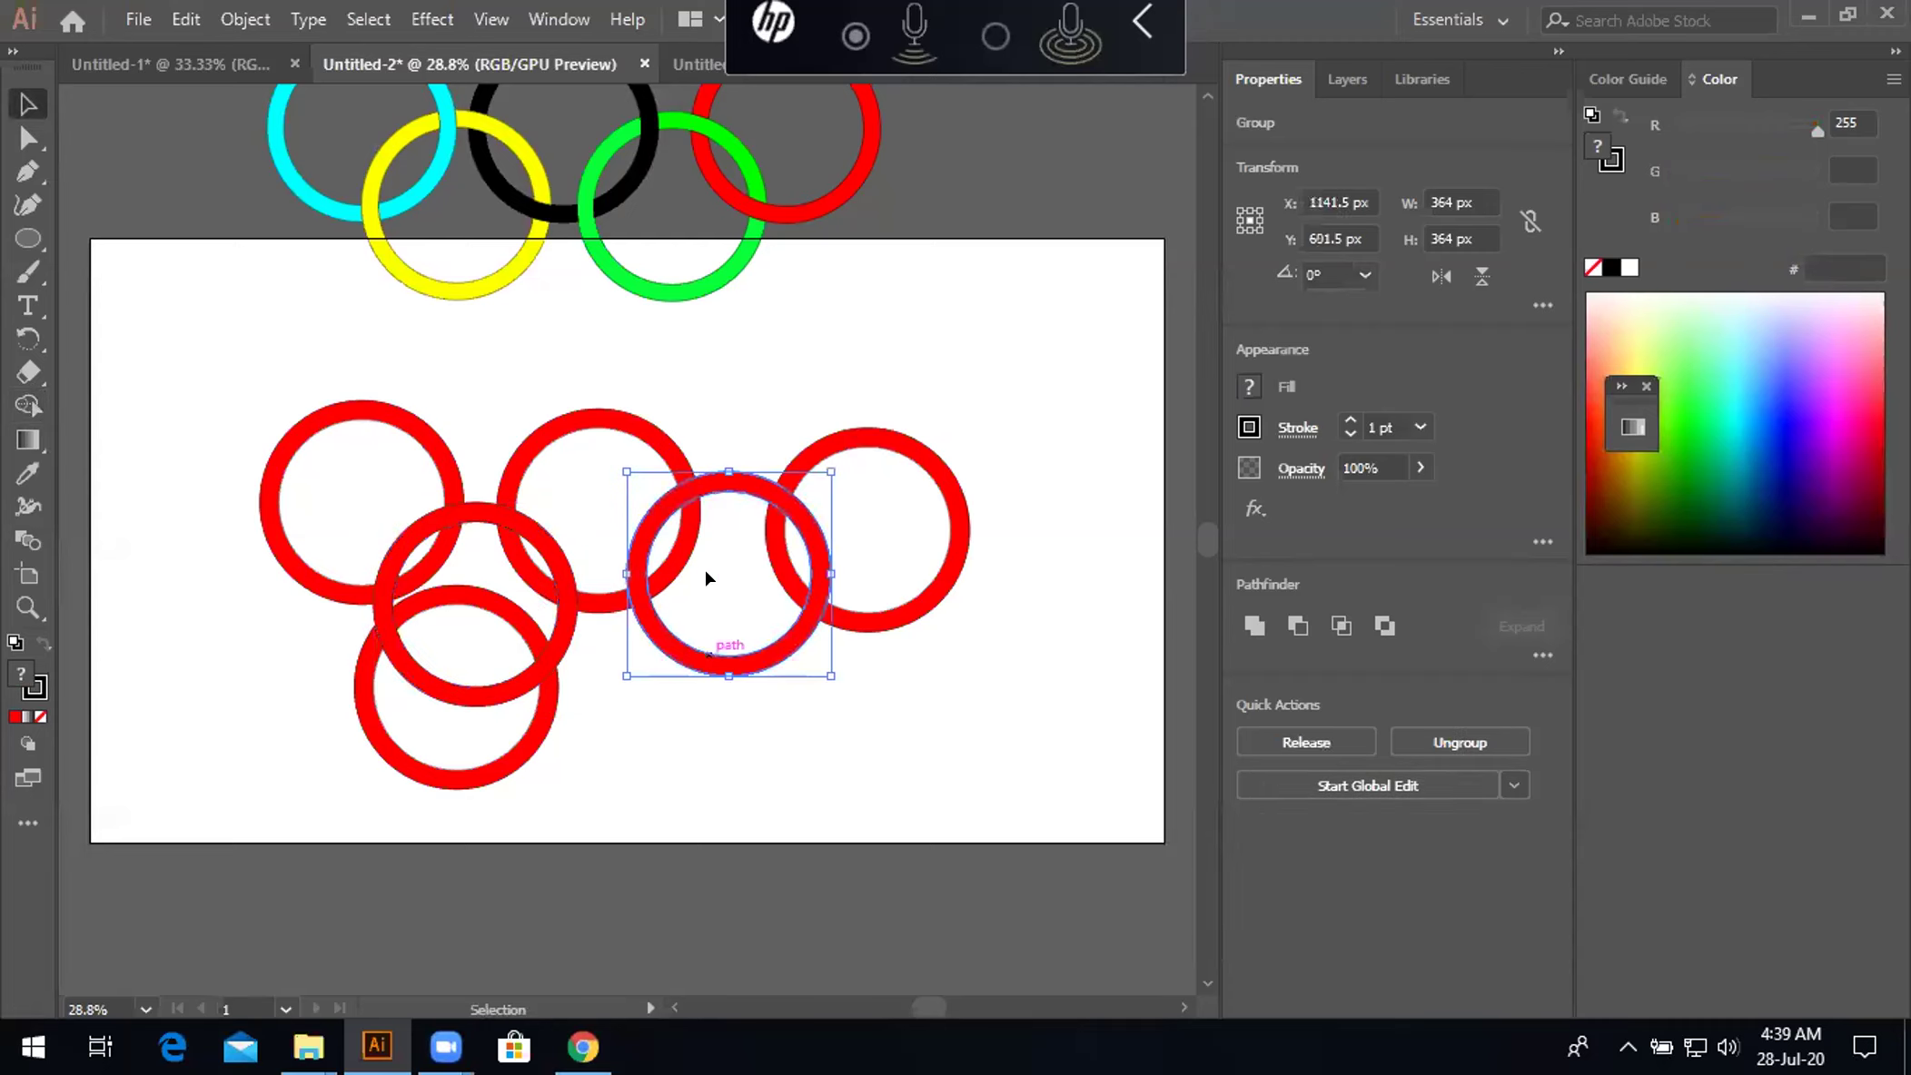
{"action": "left_click", "coordinate": [726, 490]}
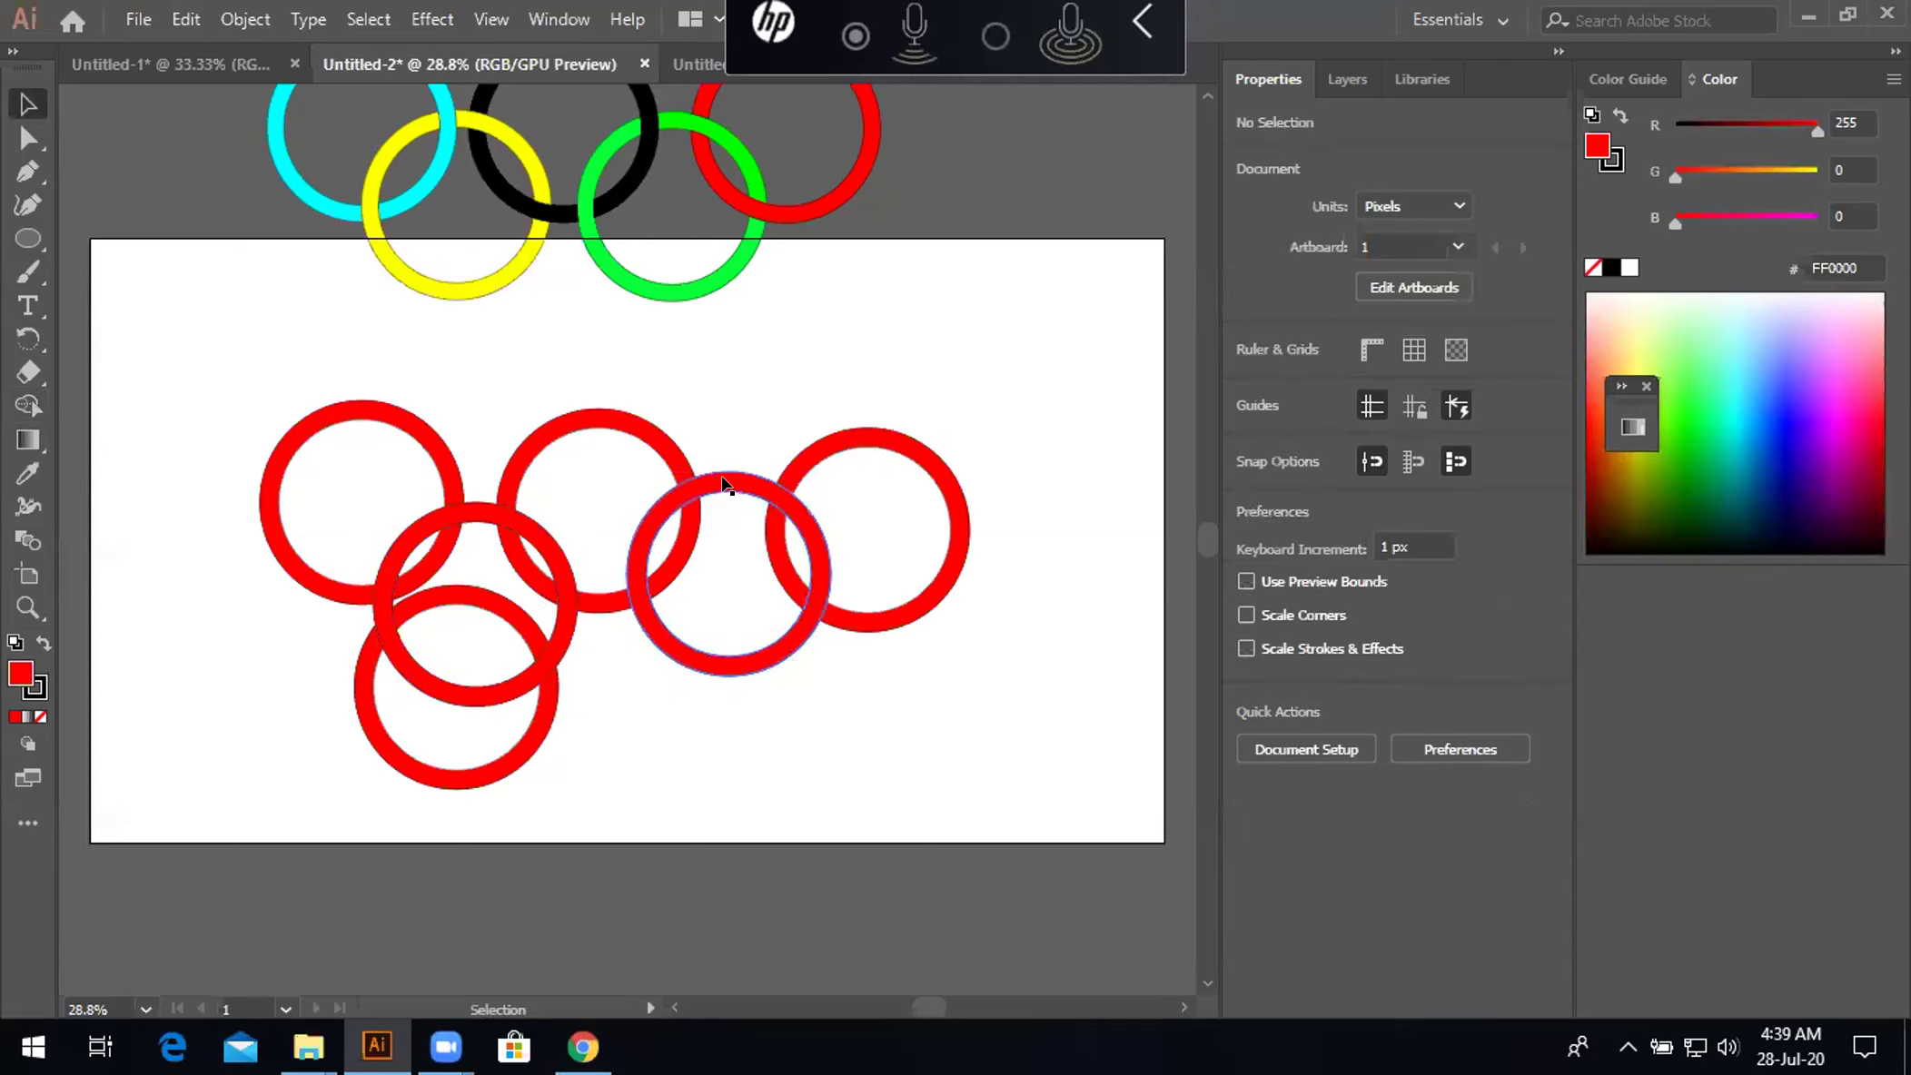
{"action": "left_click_drag", "start_coordinate": [726, 486], "coordinate": [727, 525]}
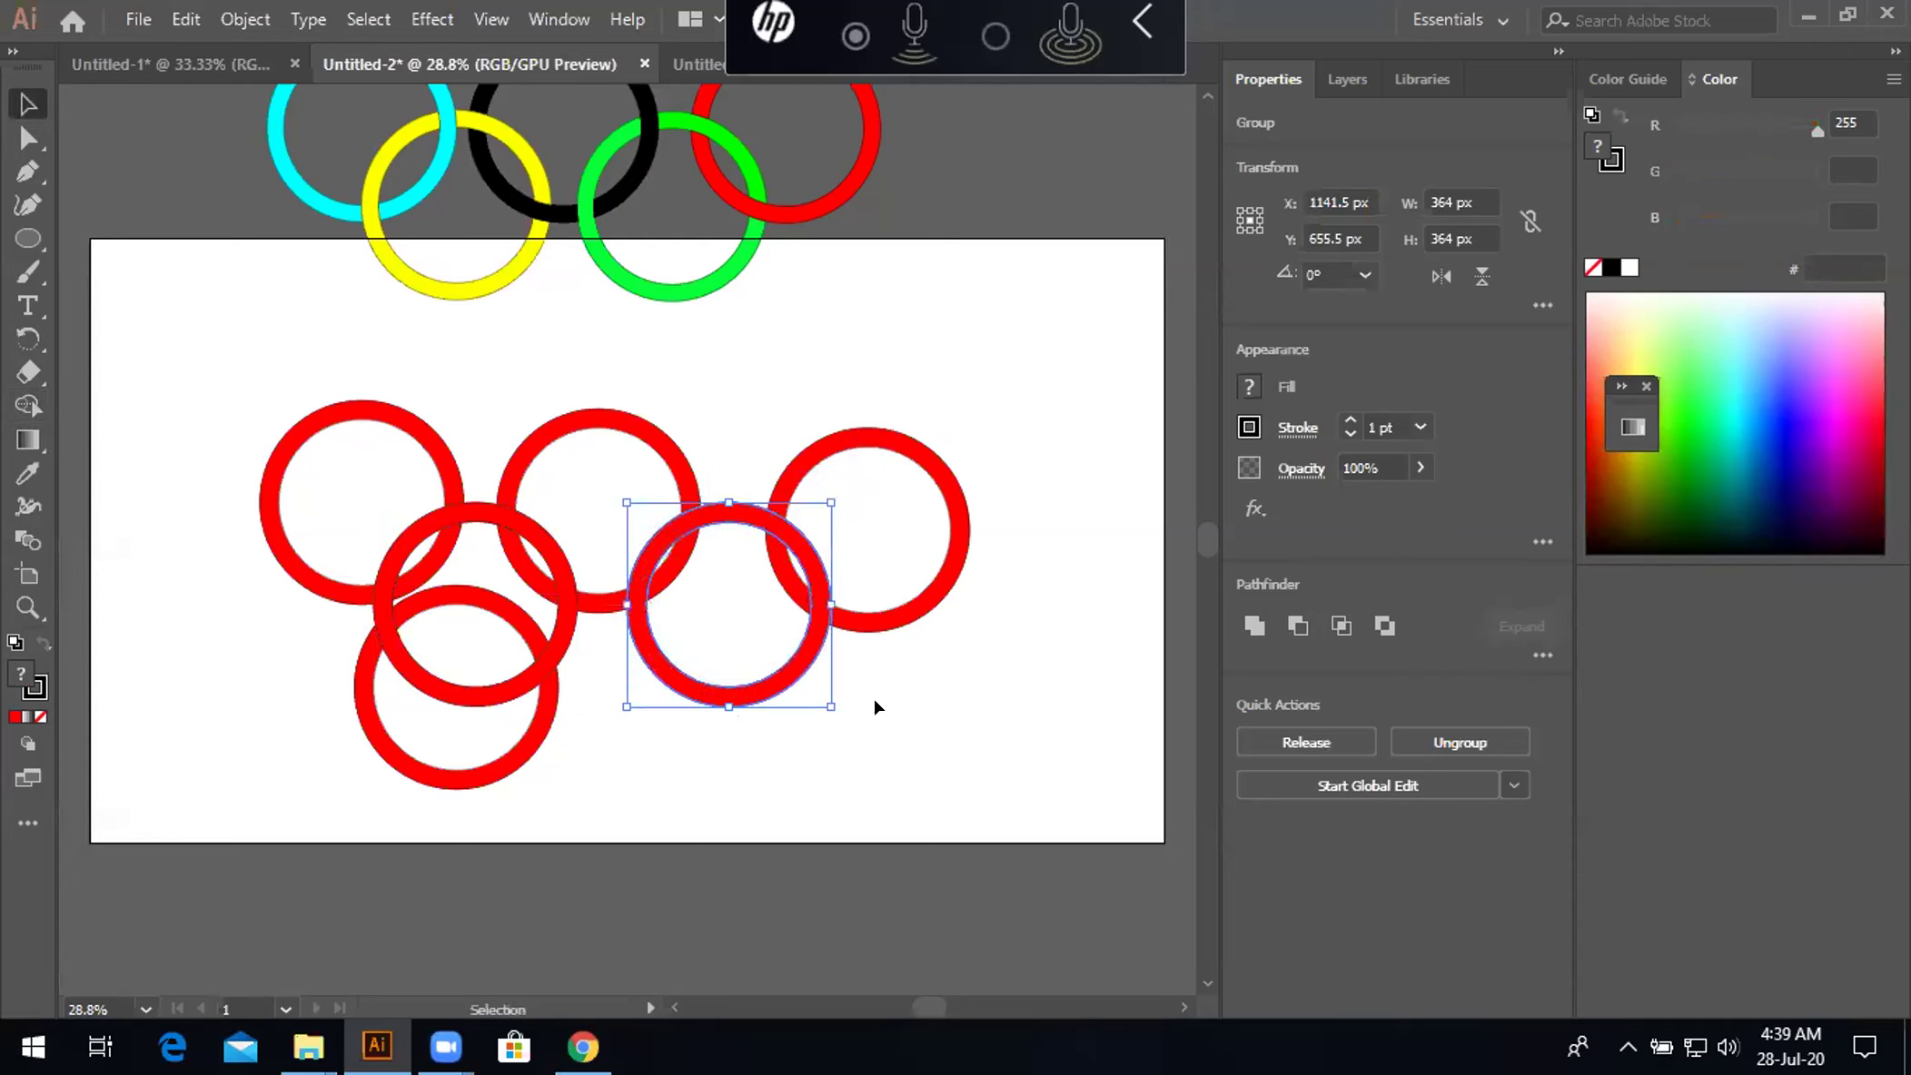
{"action": "left_click", "coordinate": [874, 704]}
Delete the extra bottom red ring and check the lower-left ring group
{"action": "left_click", "coordinate": [545, 727]}
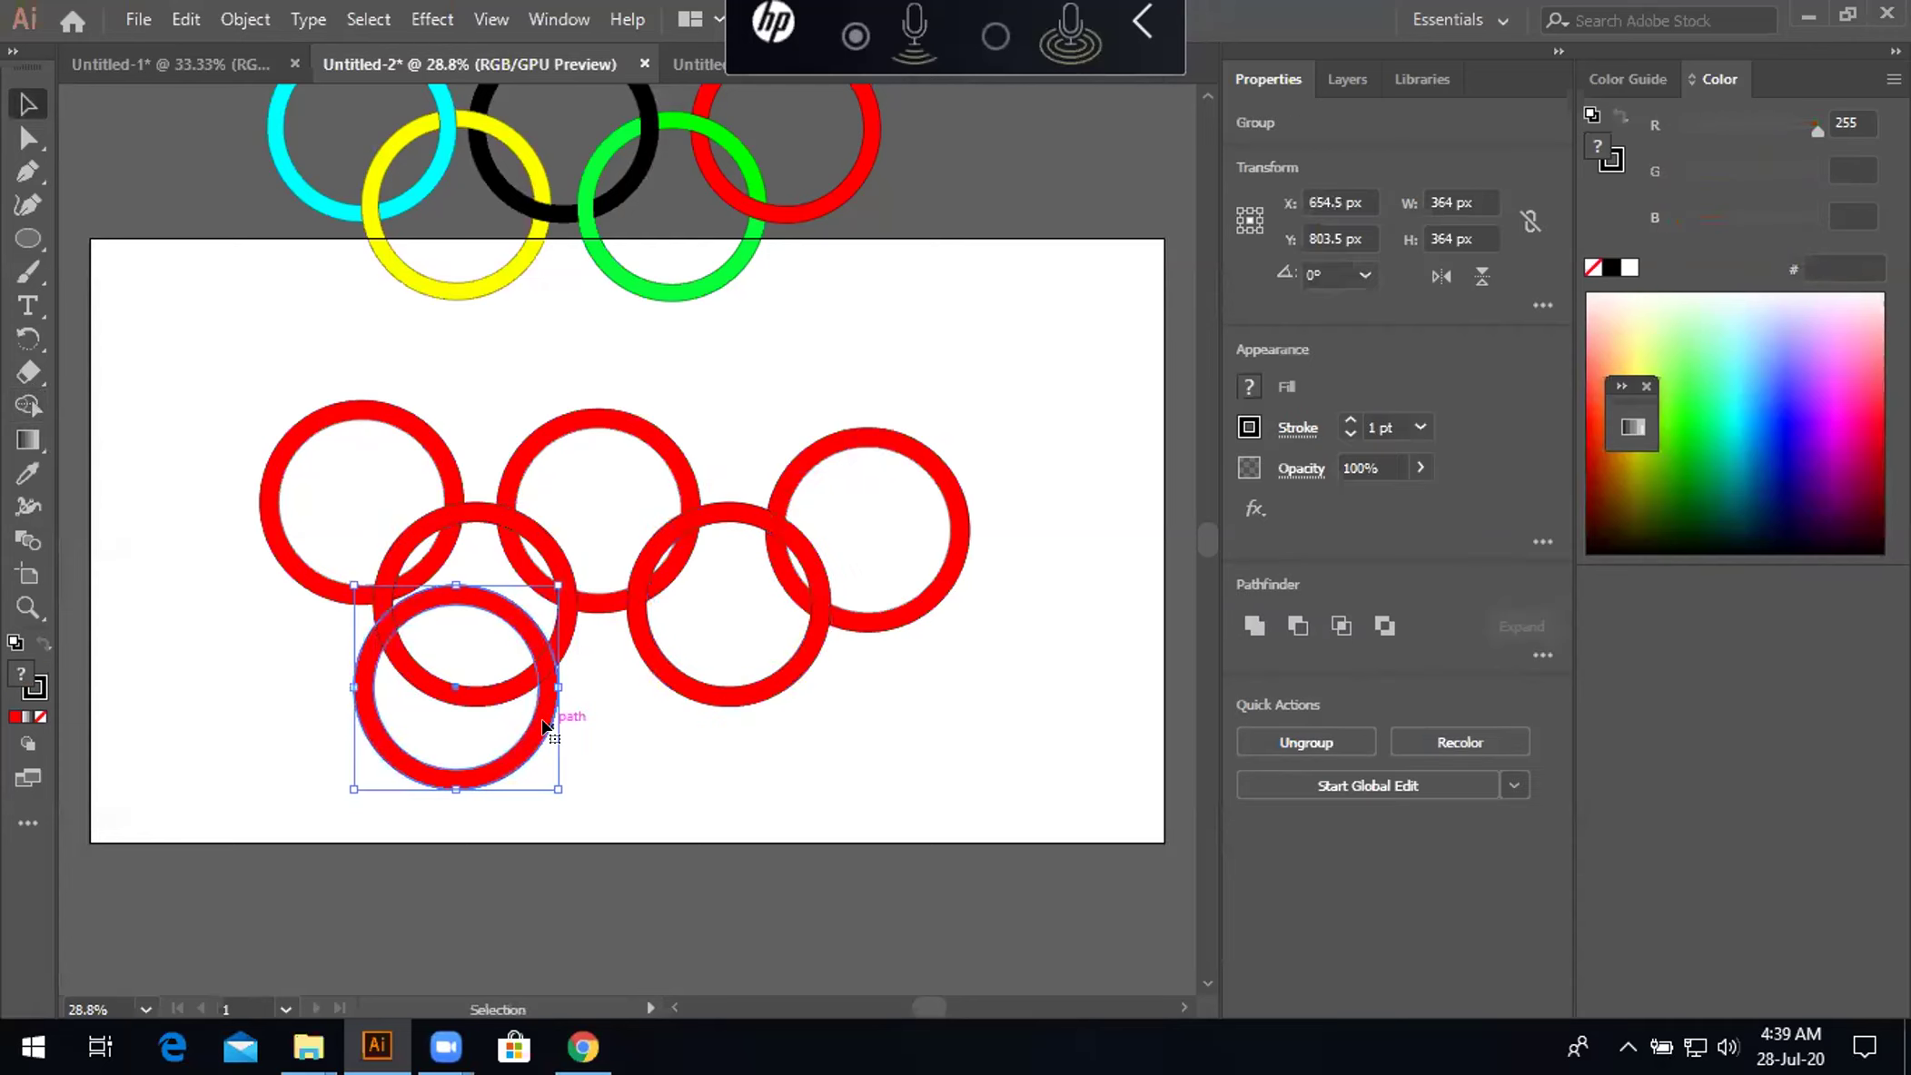
{"action": "key", "text": "Delete"}
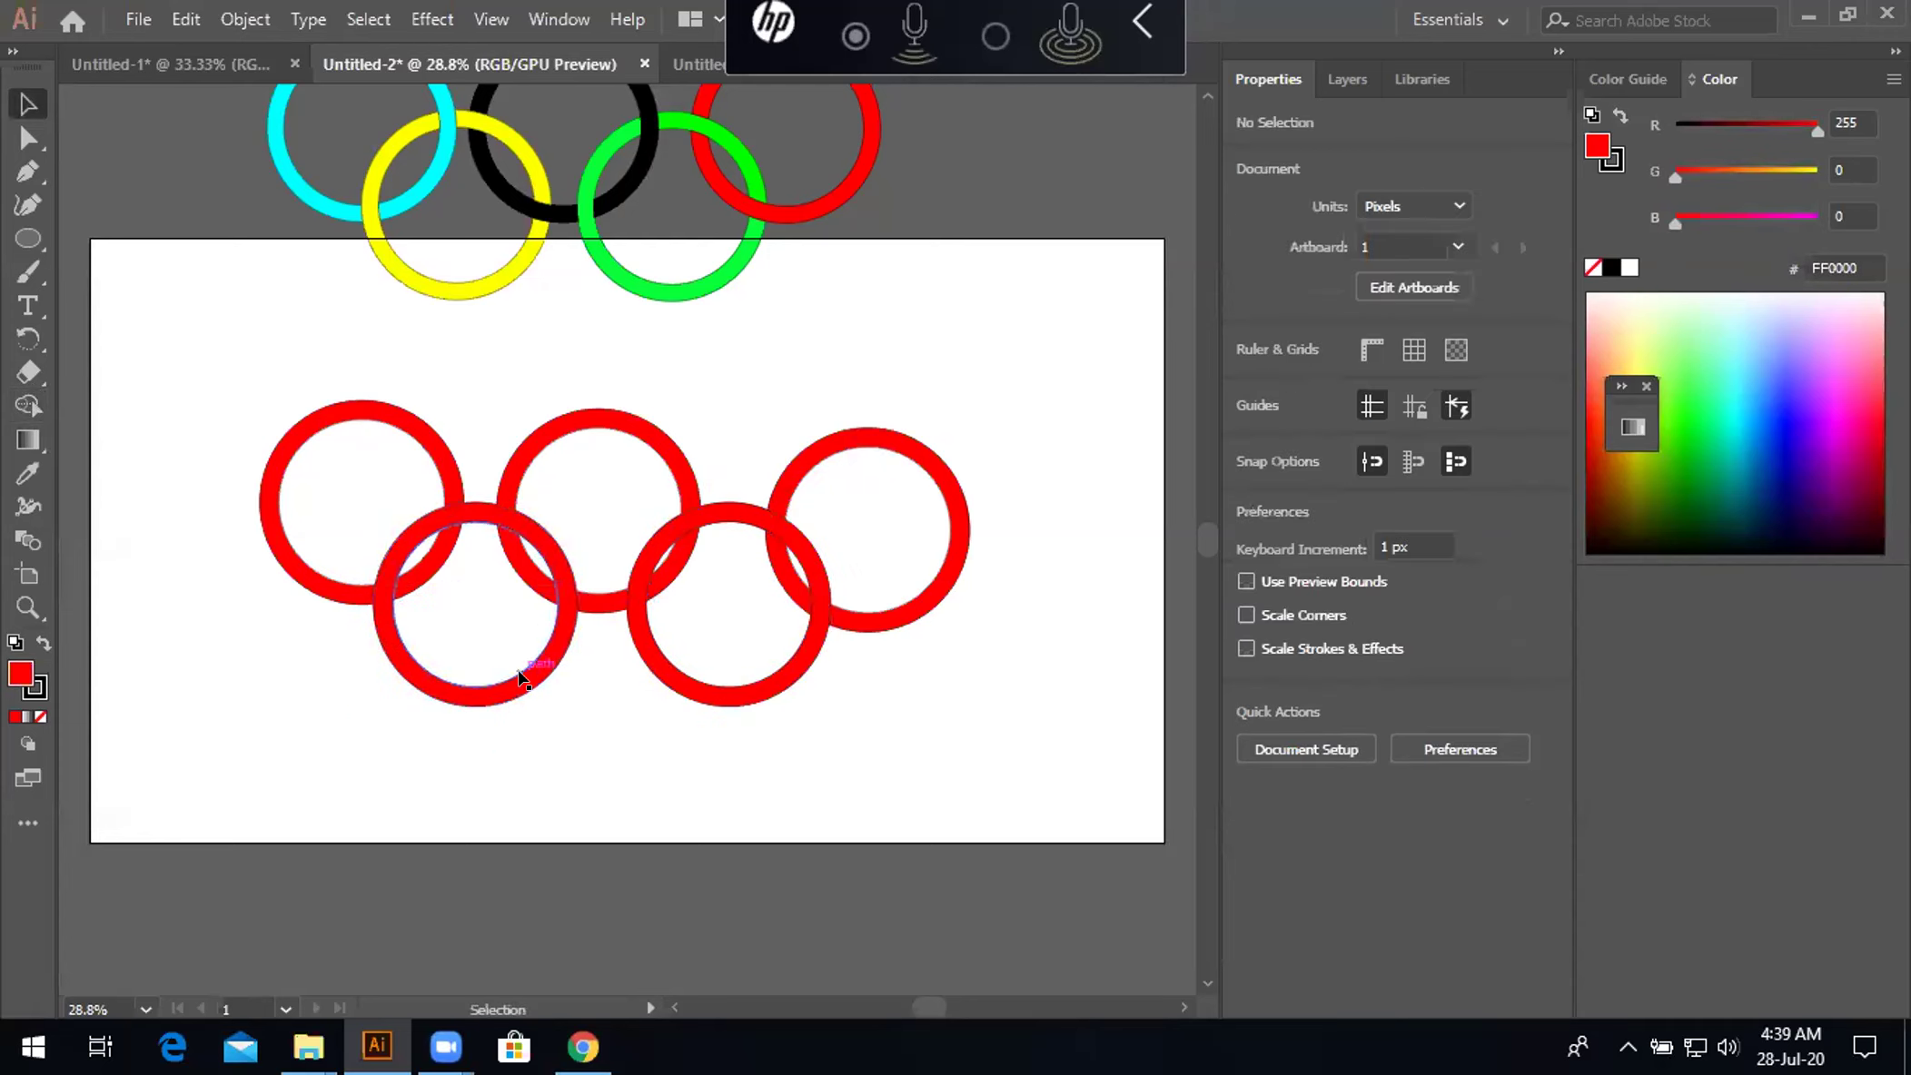
{"action": "left_click", "coordinate": [521, 680]}
{"action": "double_click", "coordinate": [520, 695]}
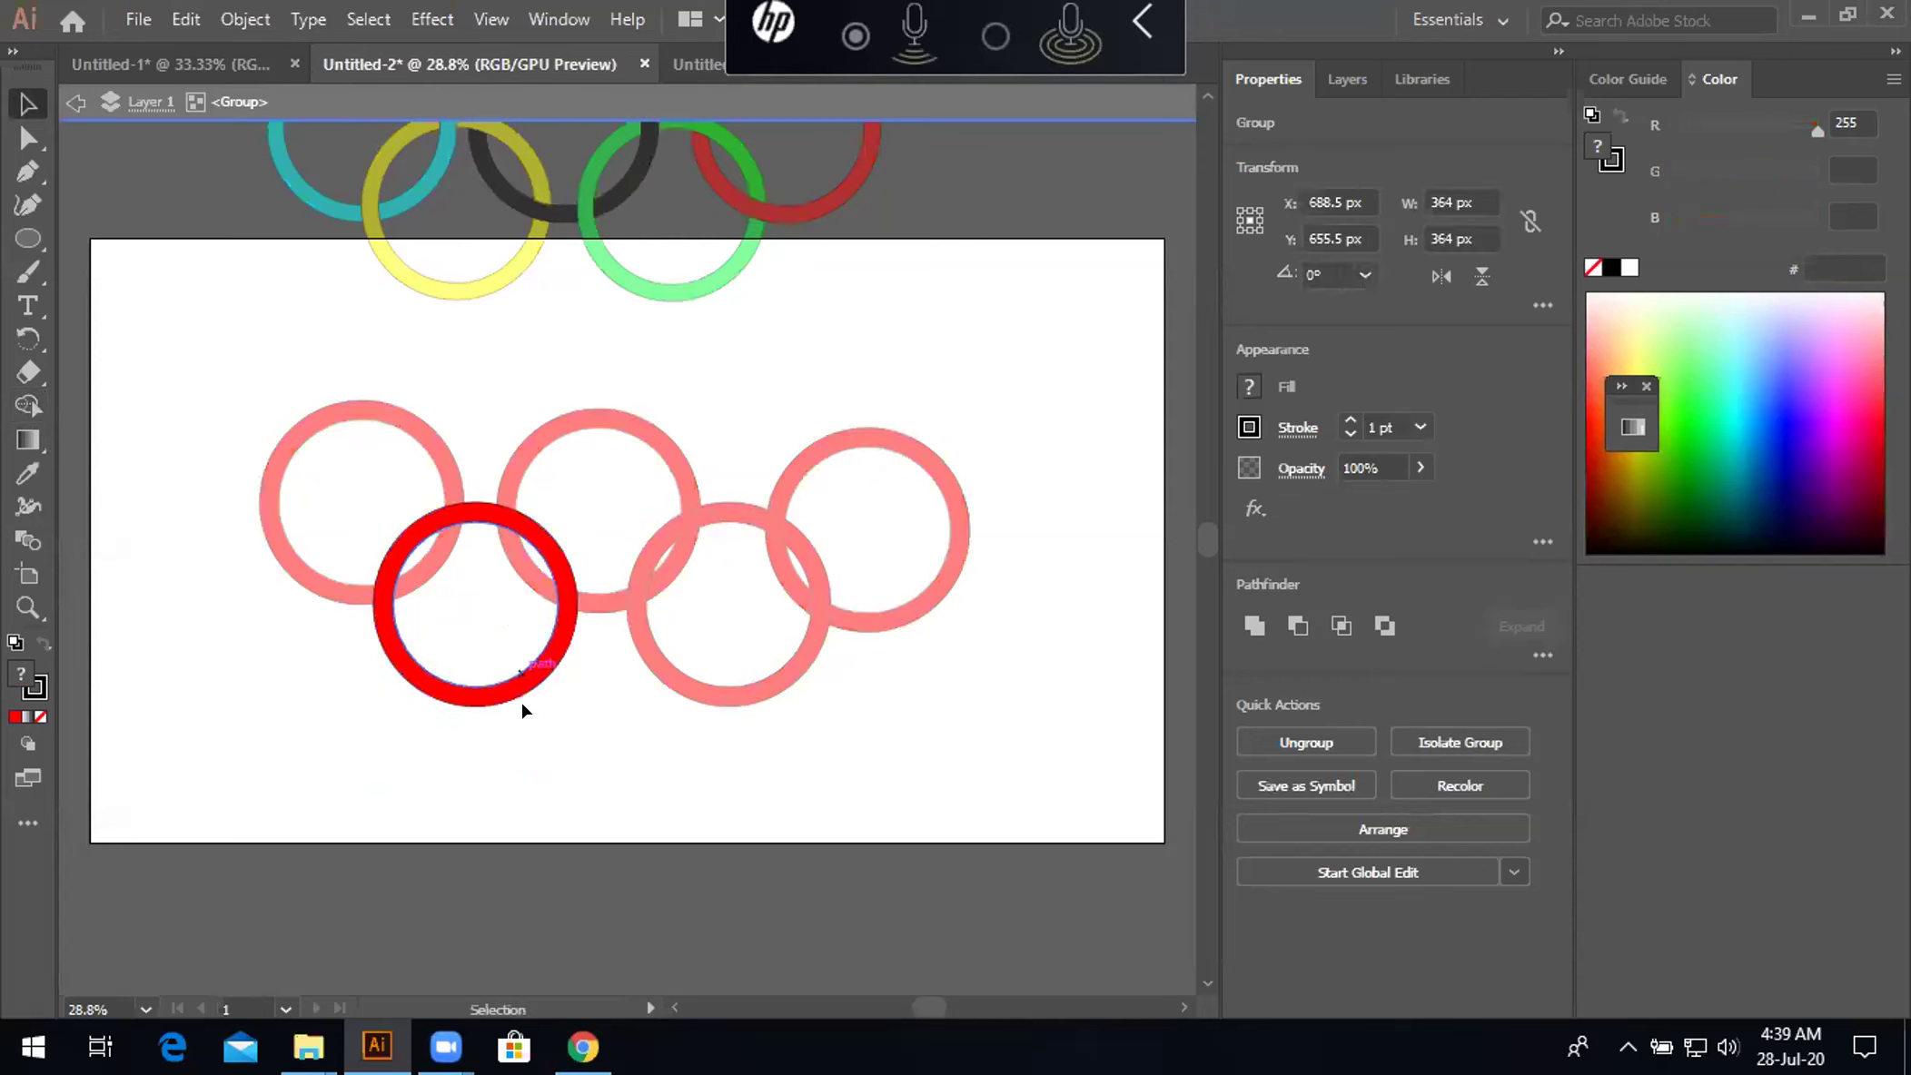
{"action": "double_click", "coordinate": [571, 729]}
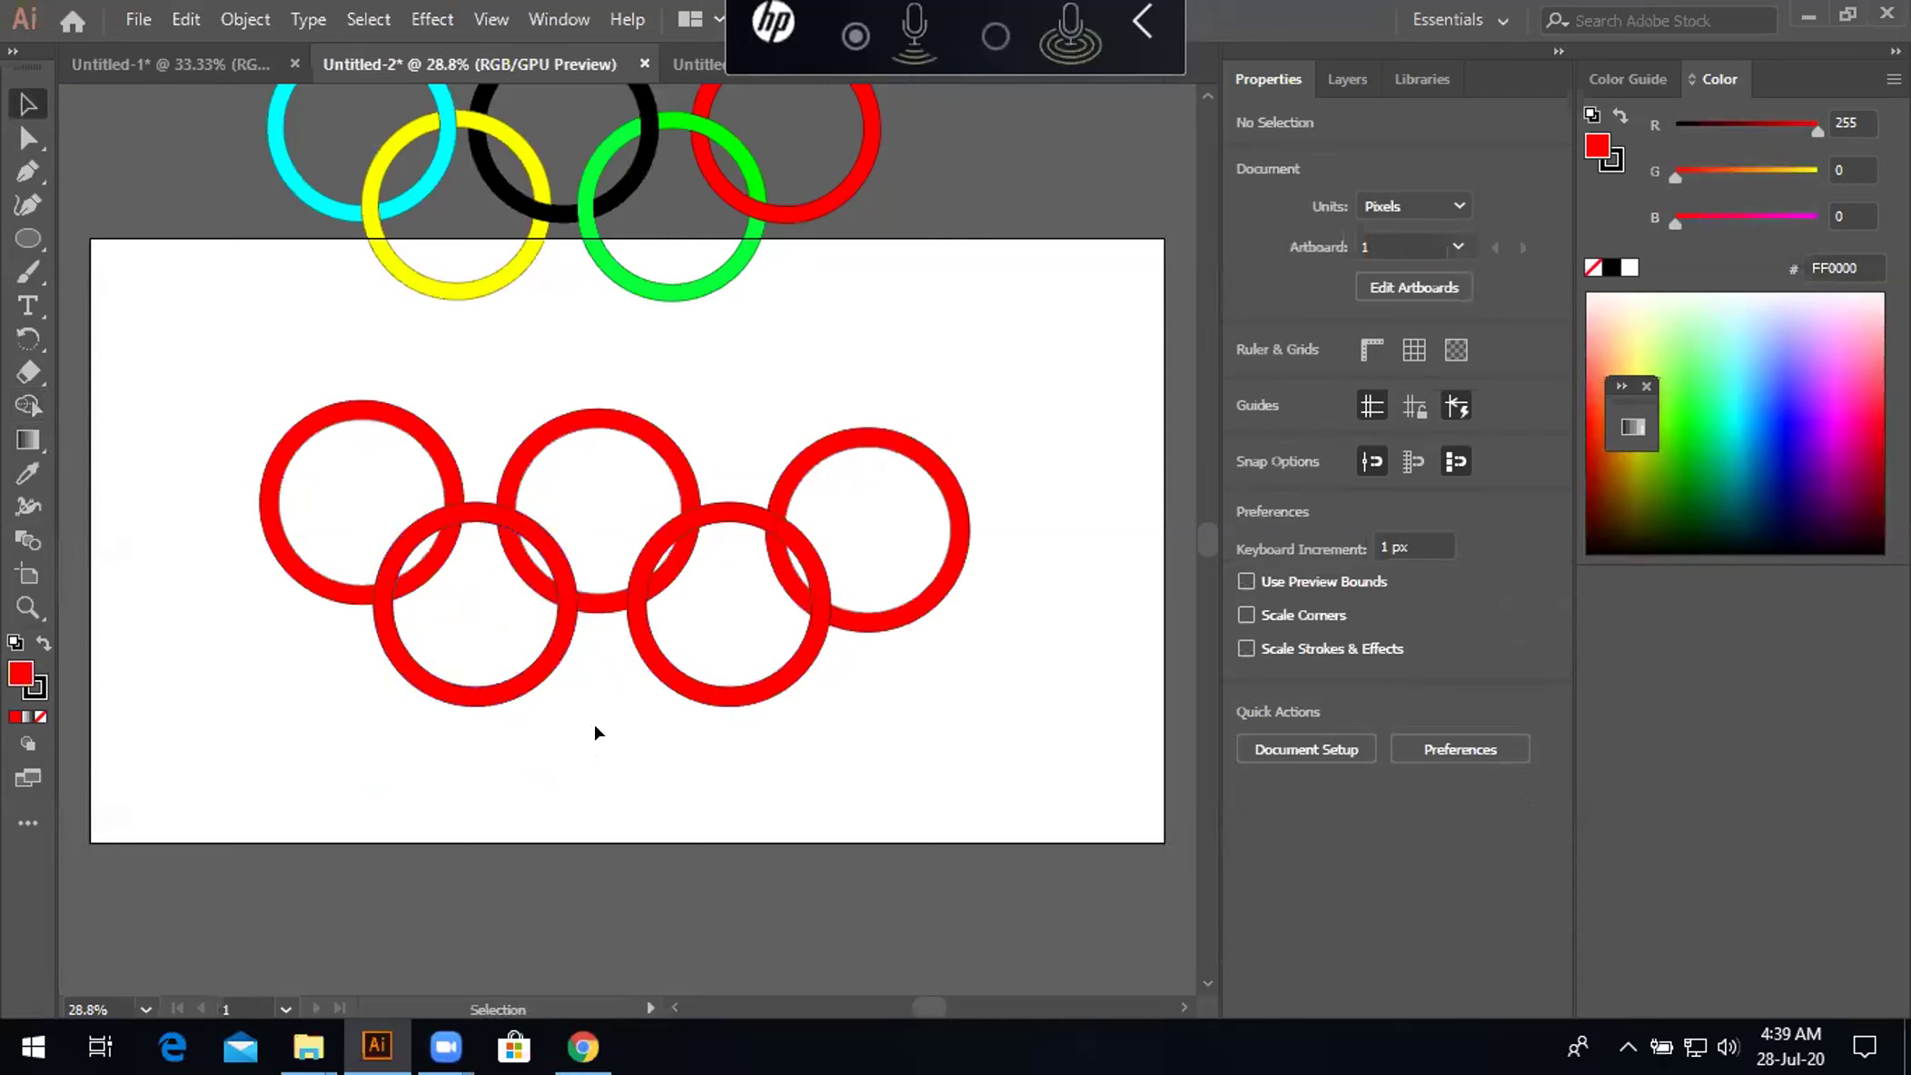
{"action": "left_click", "coordinate": [804, 474]}
Move the rightmost ring up and inward, nudge the leftmost ring right, and shift the lower-left ring up-left
{"action": "left_click_drag", "start_coordinate": [807, 475], "coordinate": [769, 455]}
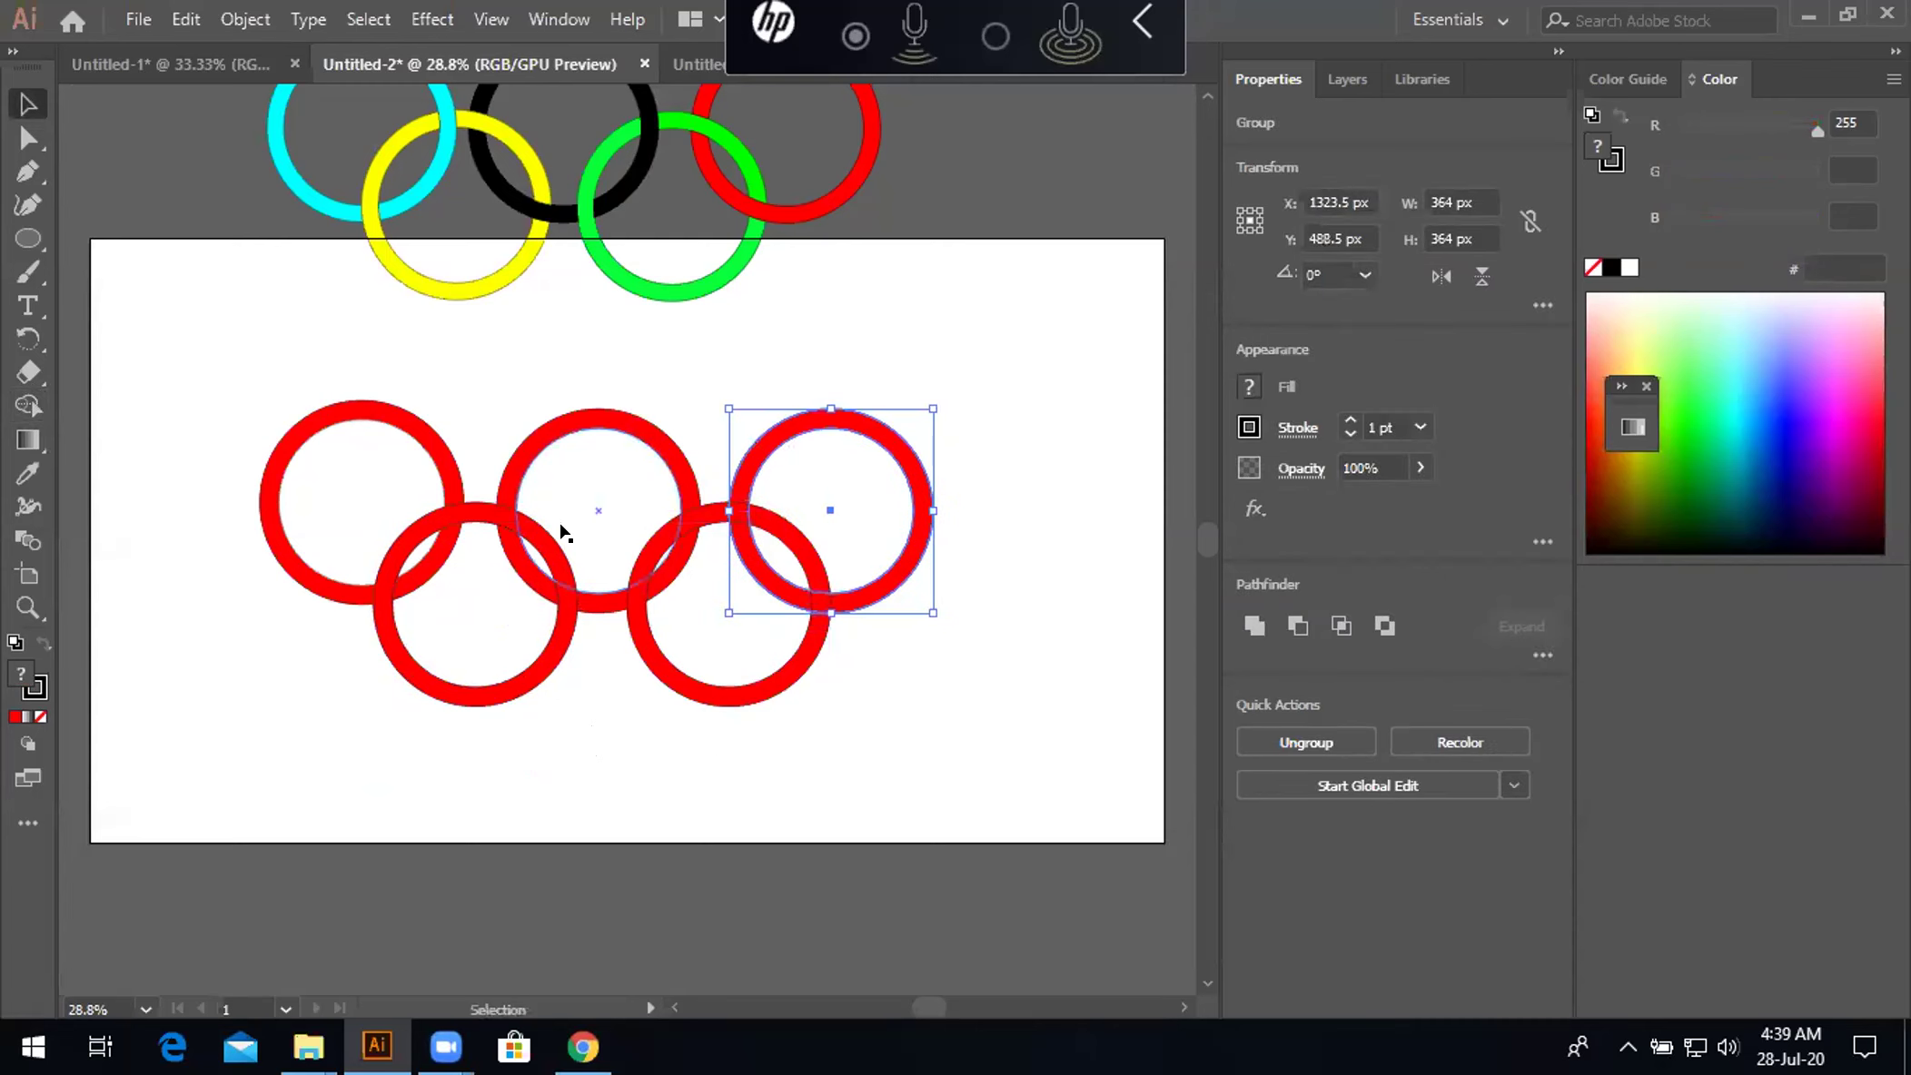
{"action": "left_click", "coordinate": [459, 474]}
{"action": "left_click_drag", "start_coordinate": [459, 474], "coordinate": [467, 475]}
{"action": "left_click_drag", "start_coordinate": [552, 533], "coordinate": [545, 514]}
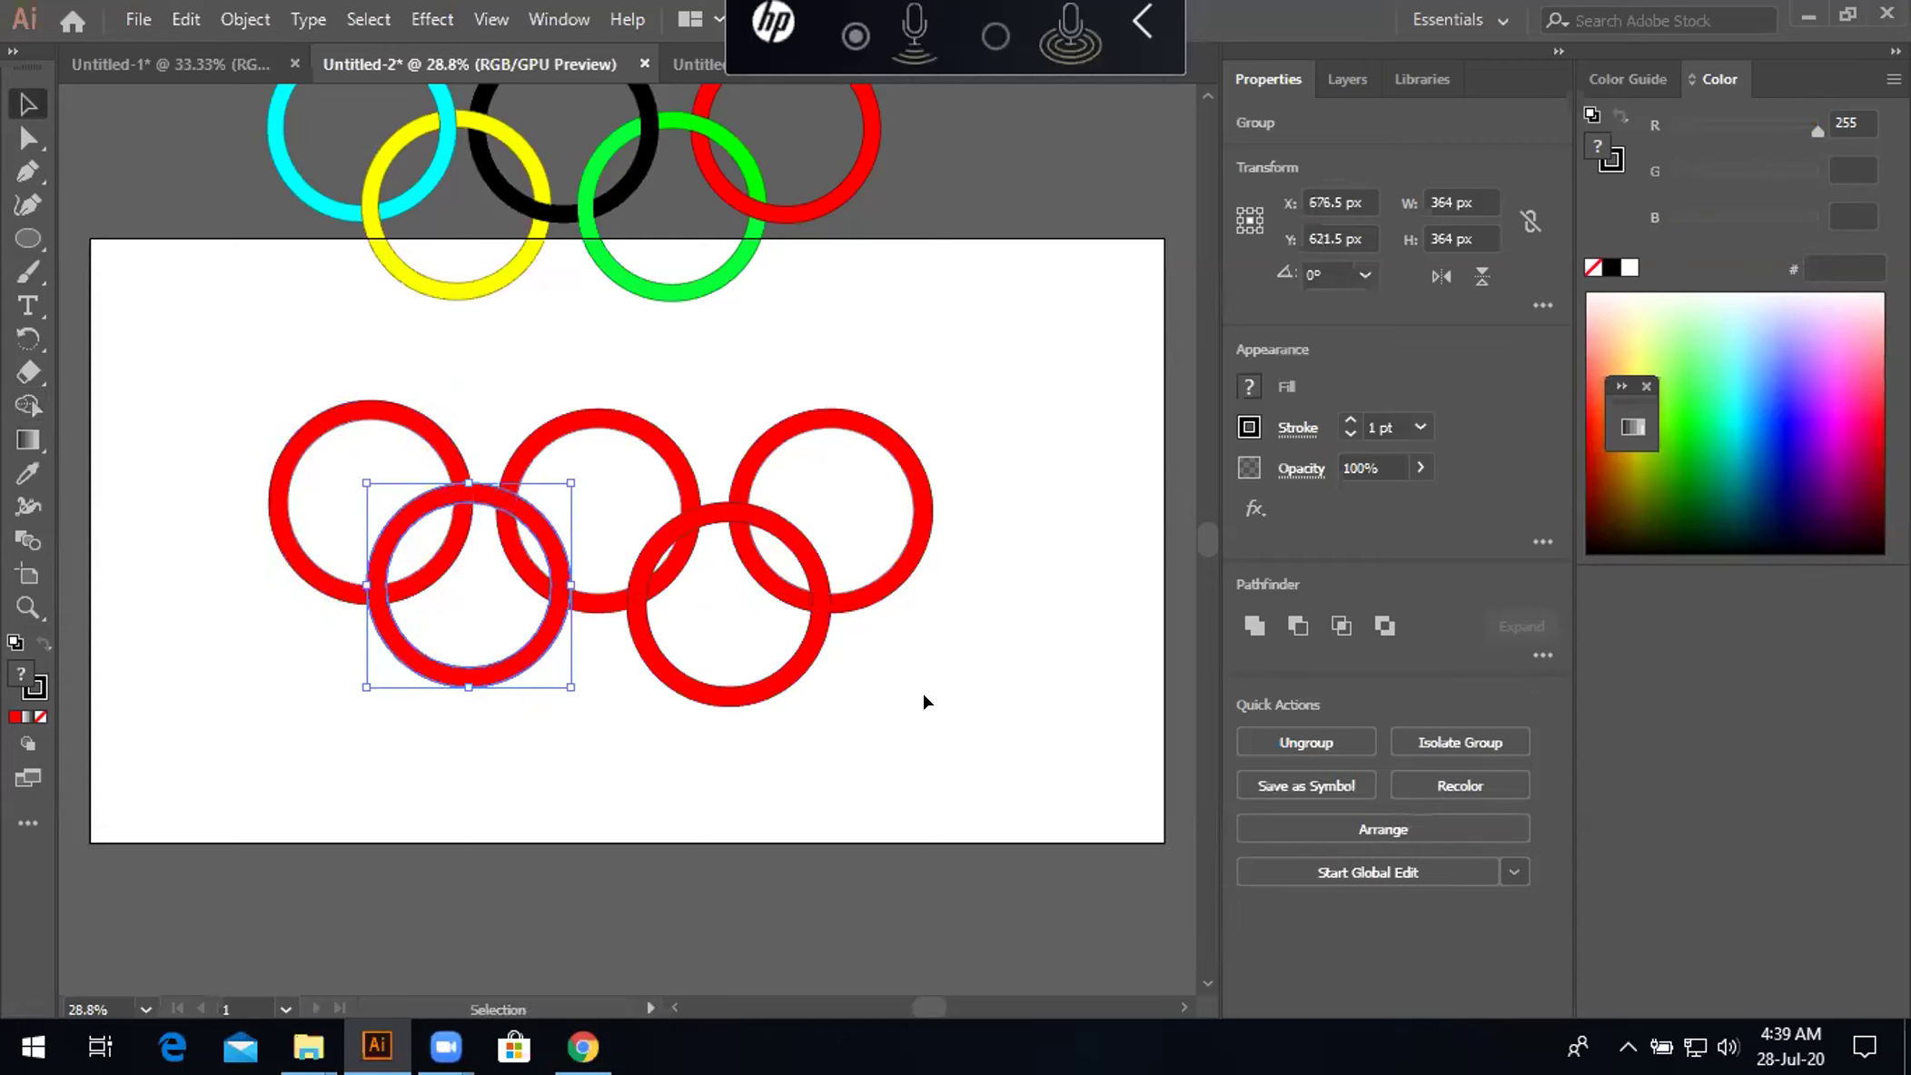
{"action": "left_click", "coordinate": [915, 697]}
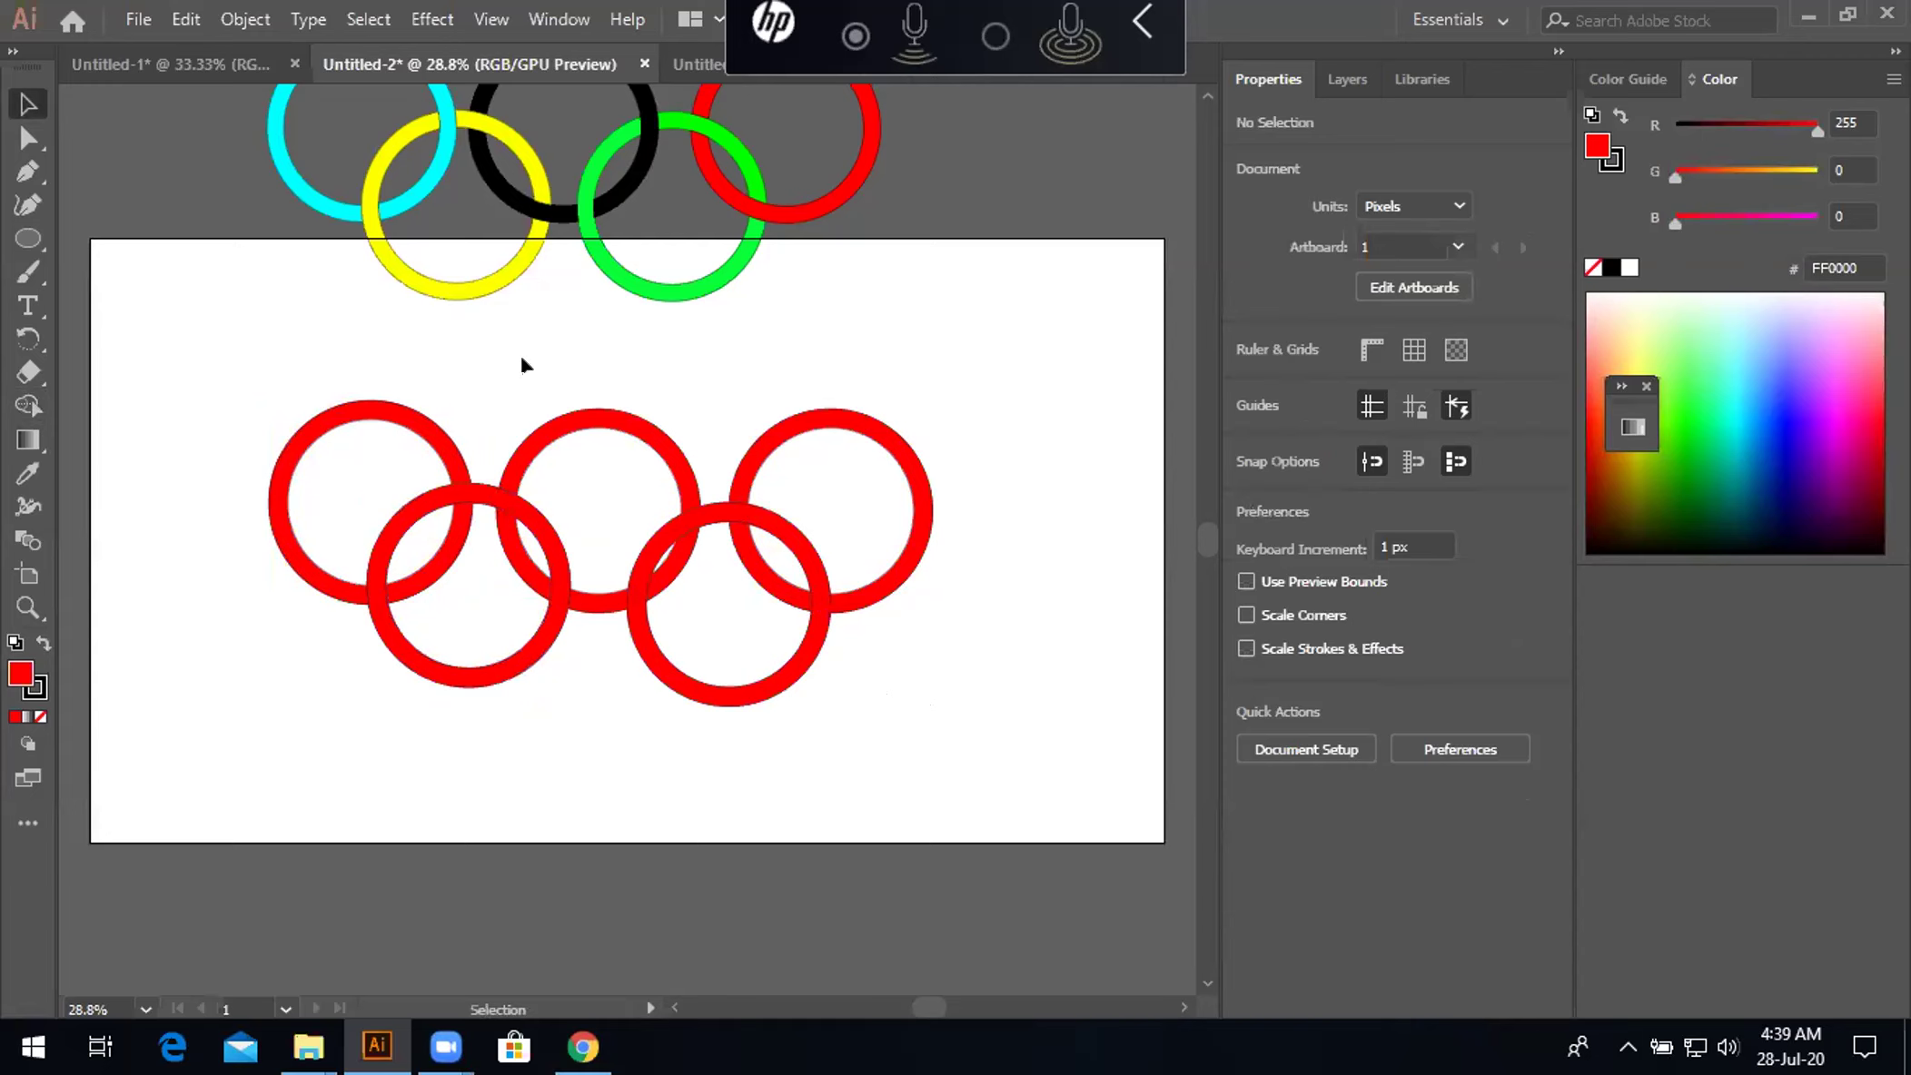
Try a green (0C9500) fill on the top-left ring, then undo it
{"action": "left_click", "coordinate": [411, 416]}
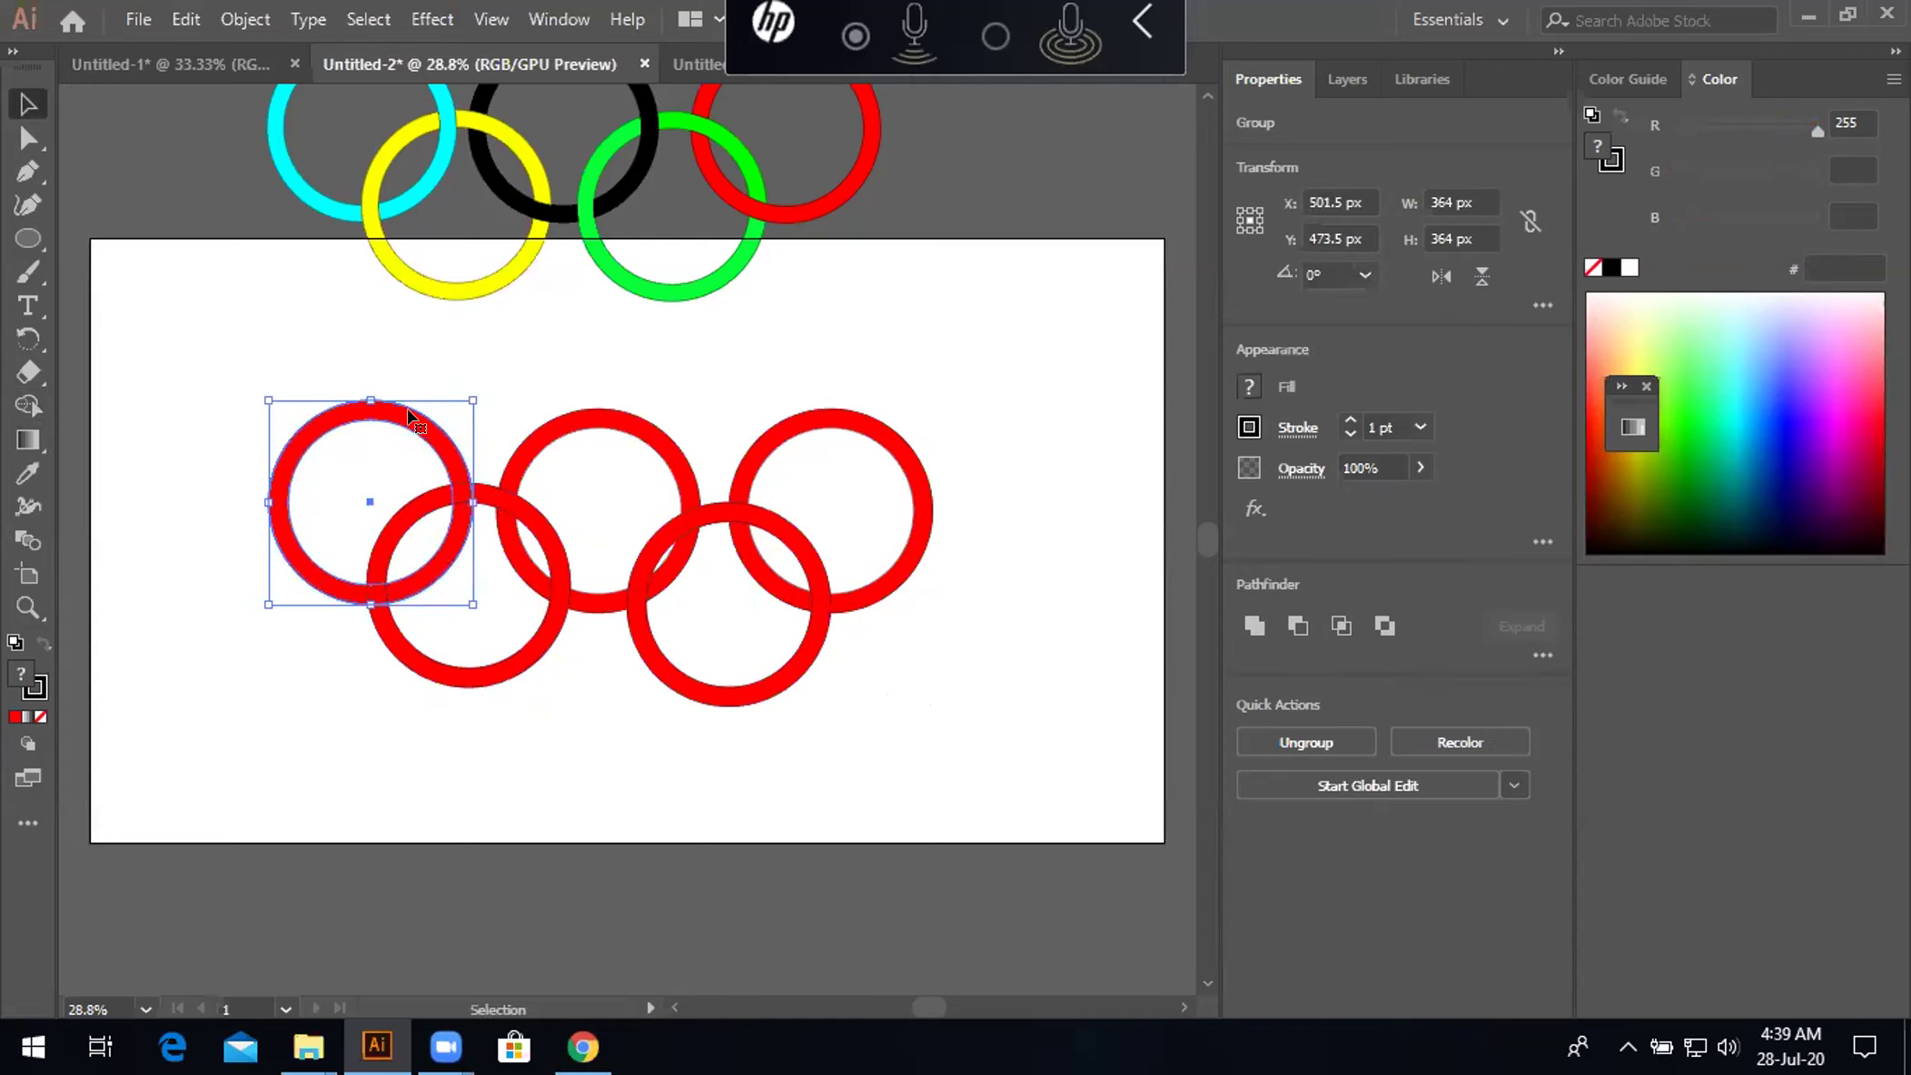
{"action": "right_click", "coordinate": [410, 416]}
{"action": "left_click", "coordinate": [451, 353]}
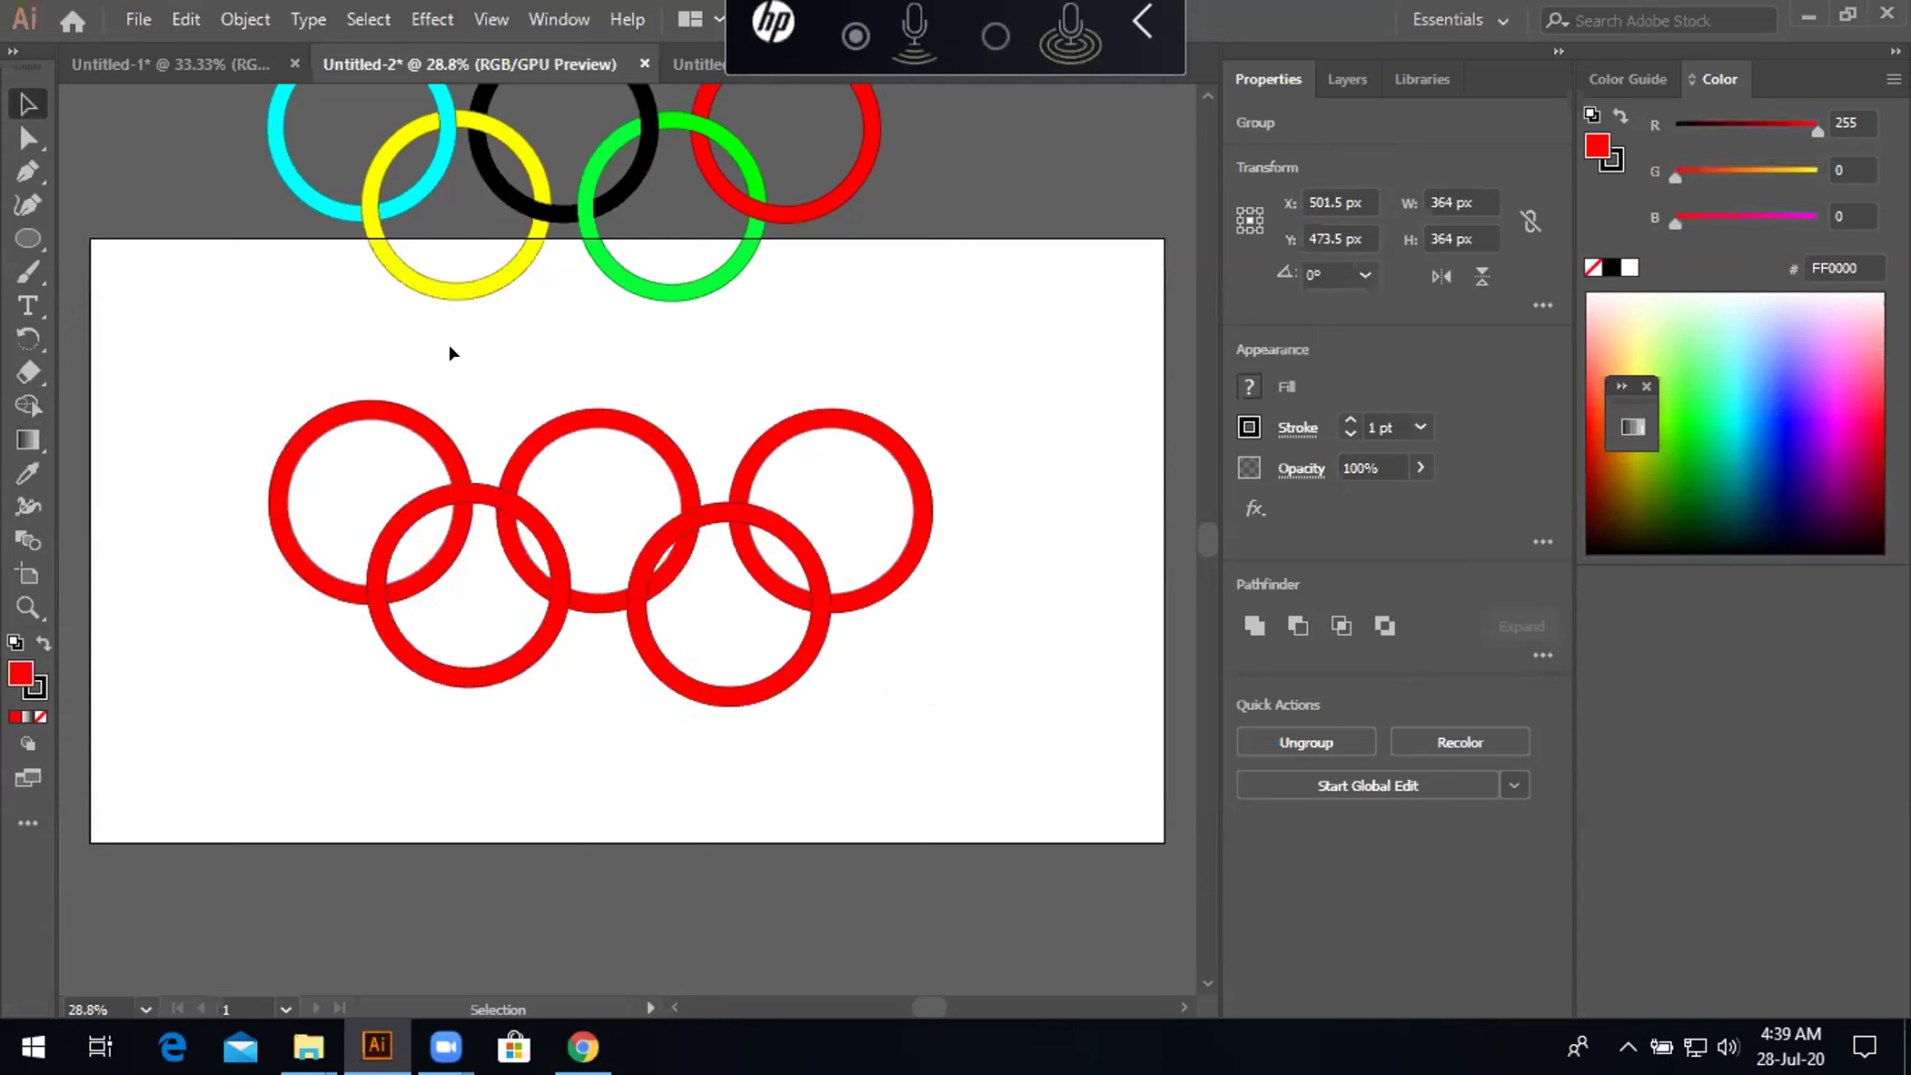
{"action": "left_click", "coordinate": [410, 423]}
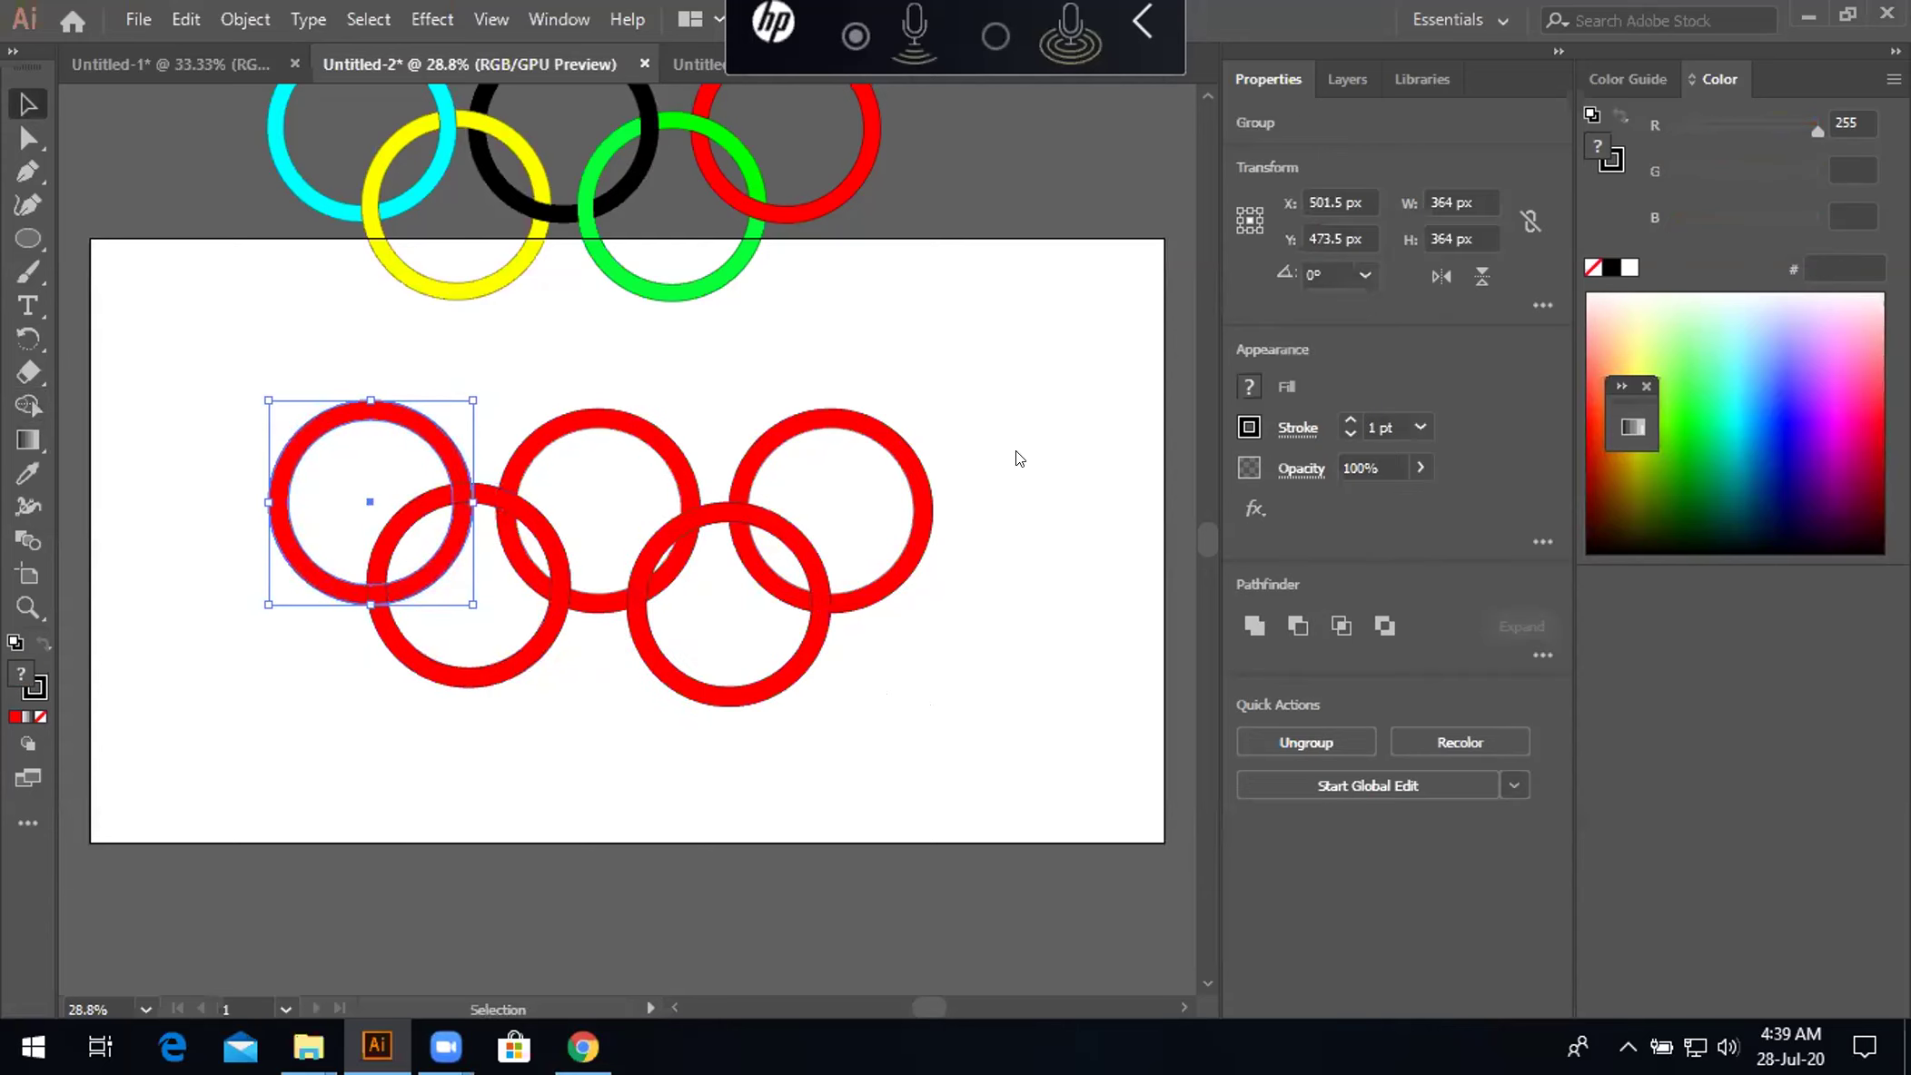
{"action": "left_click", "coordinate": [1677, 457]}
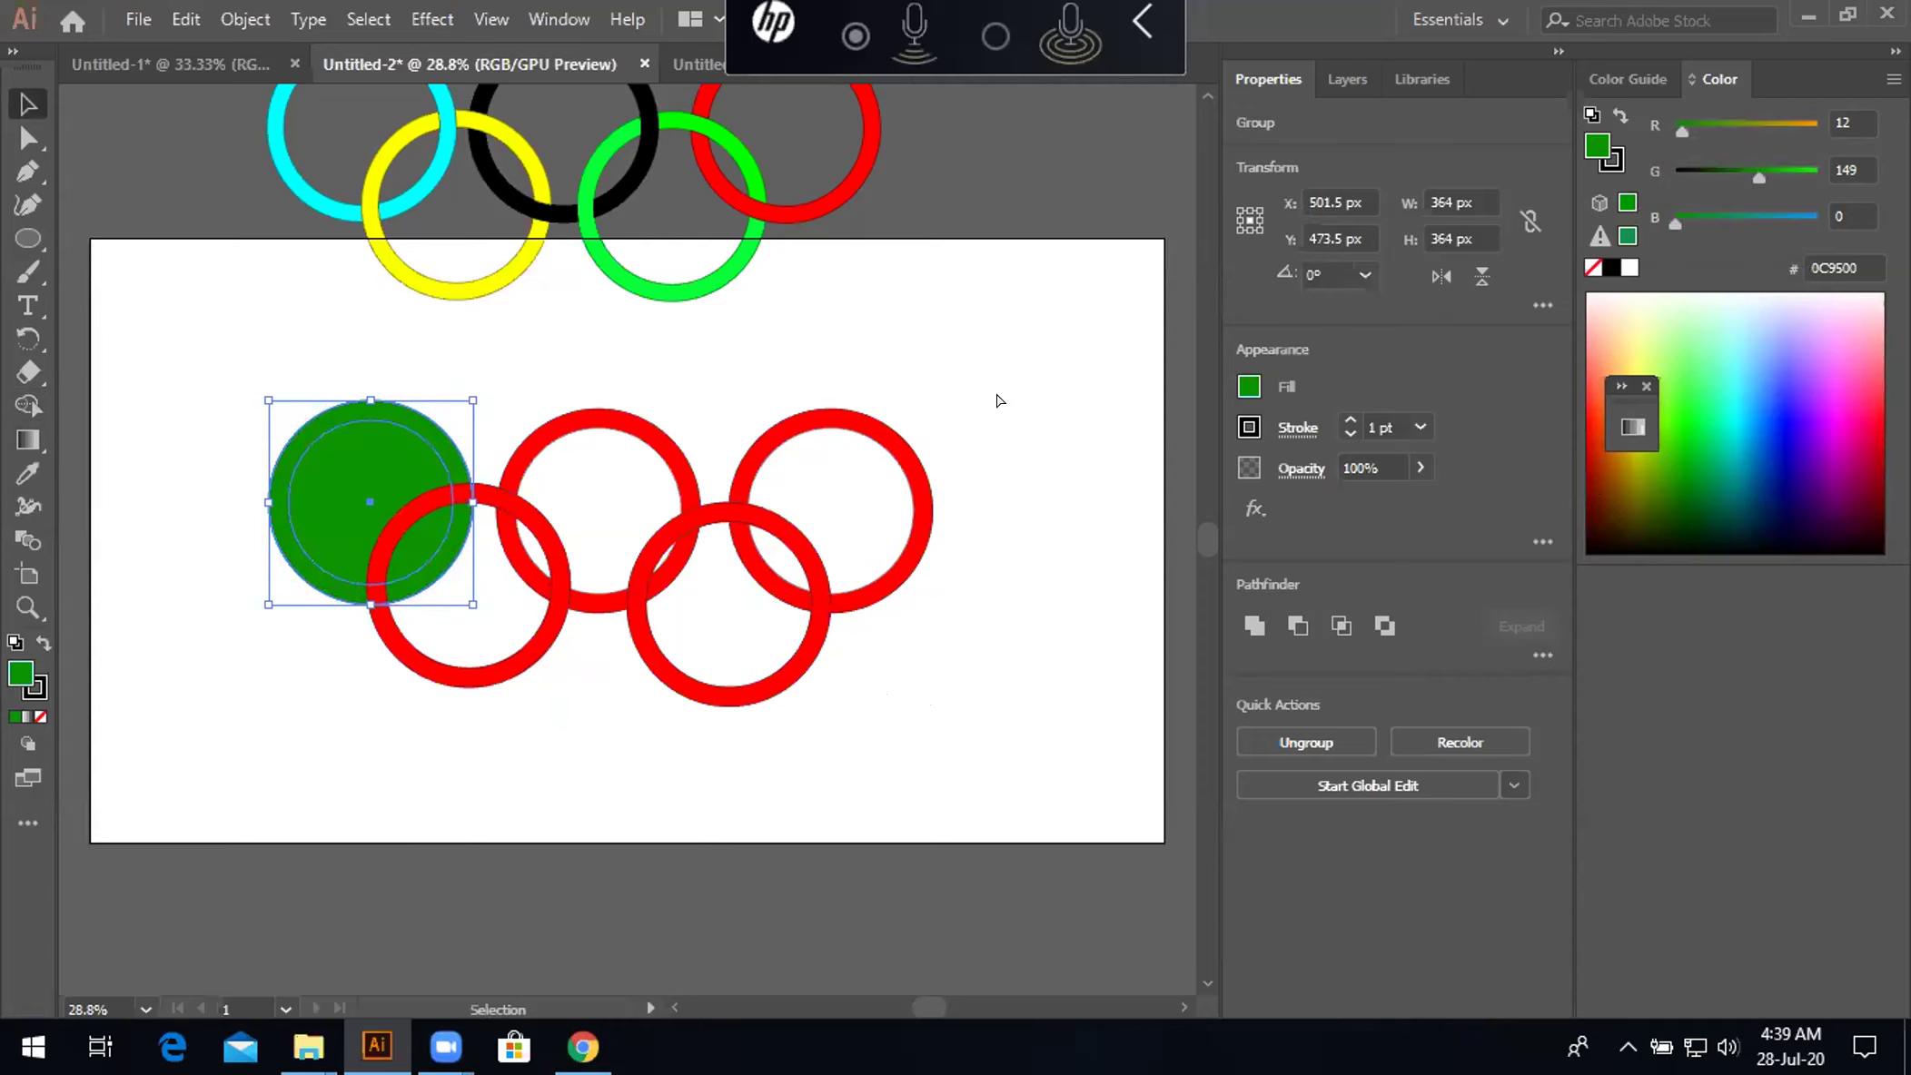
{"action": "key", "text": "ctrl+z"}
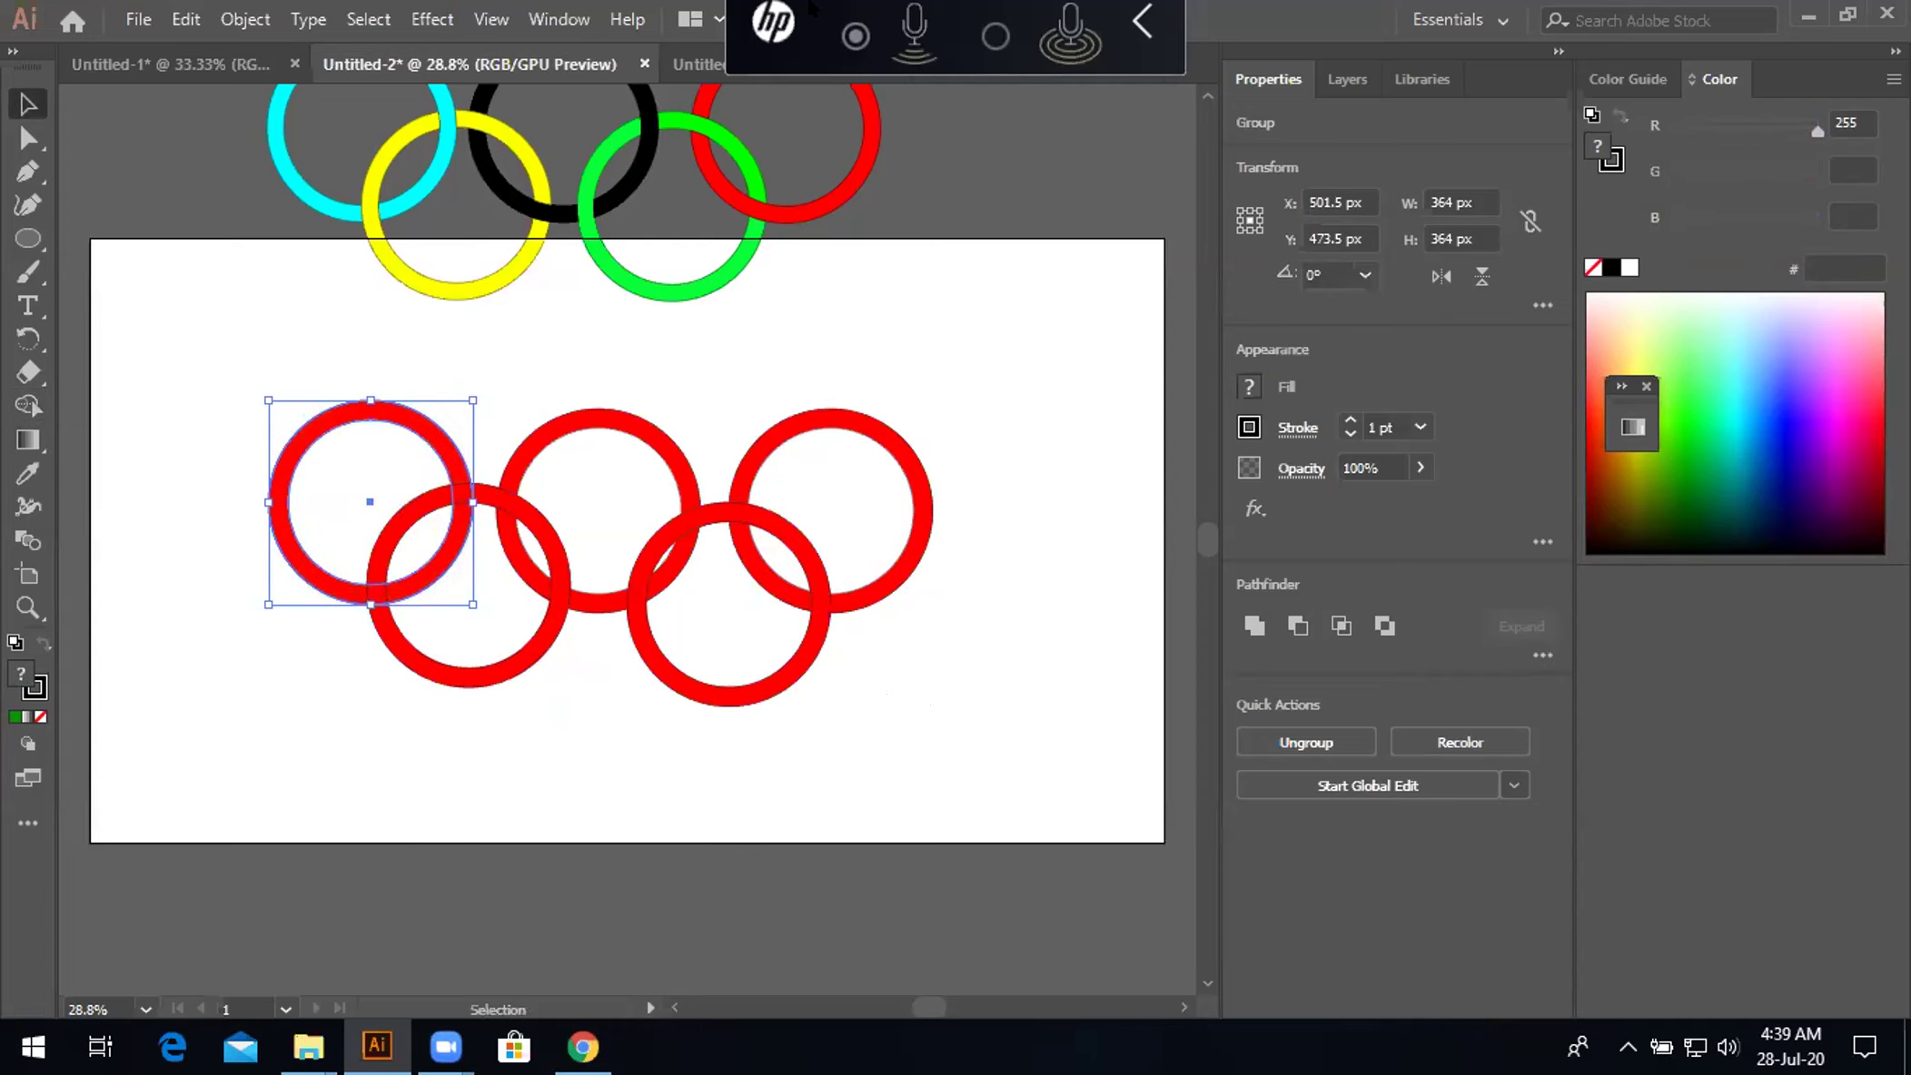
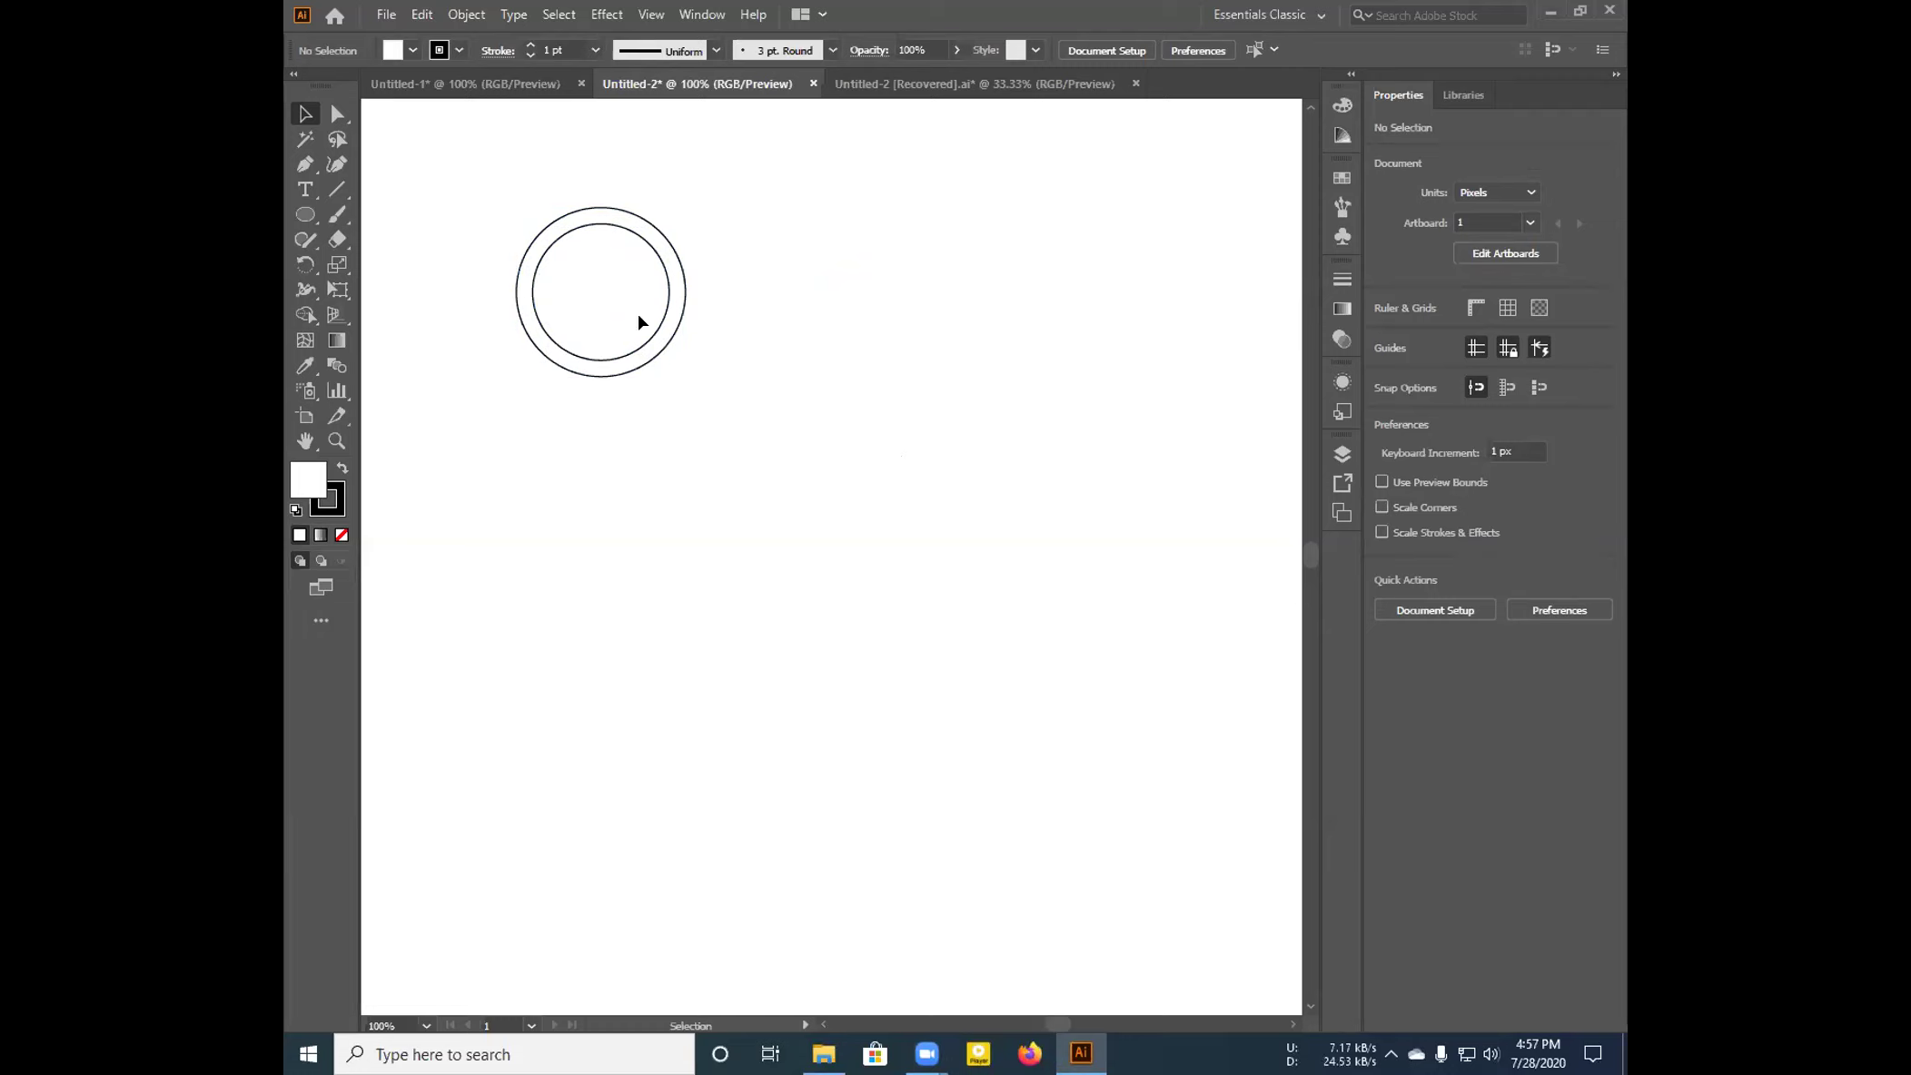
Move the two-circle ring to the right, reselect it and scale it down slightly
{"action": "key", "text": "a"}
{"action": "left_click_drag", "start_coordinate": [681, 334], "coordinate": [789, 341]}
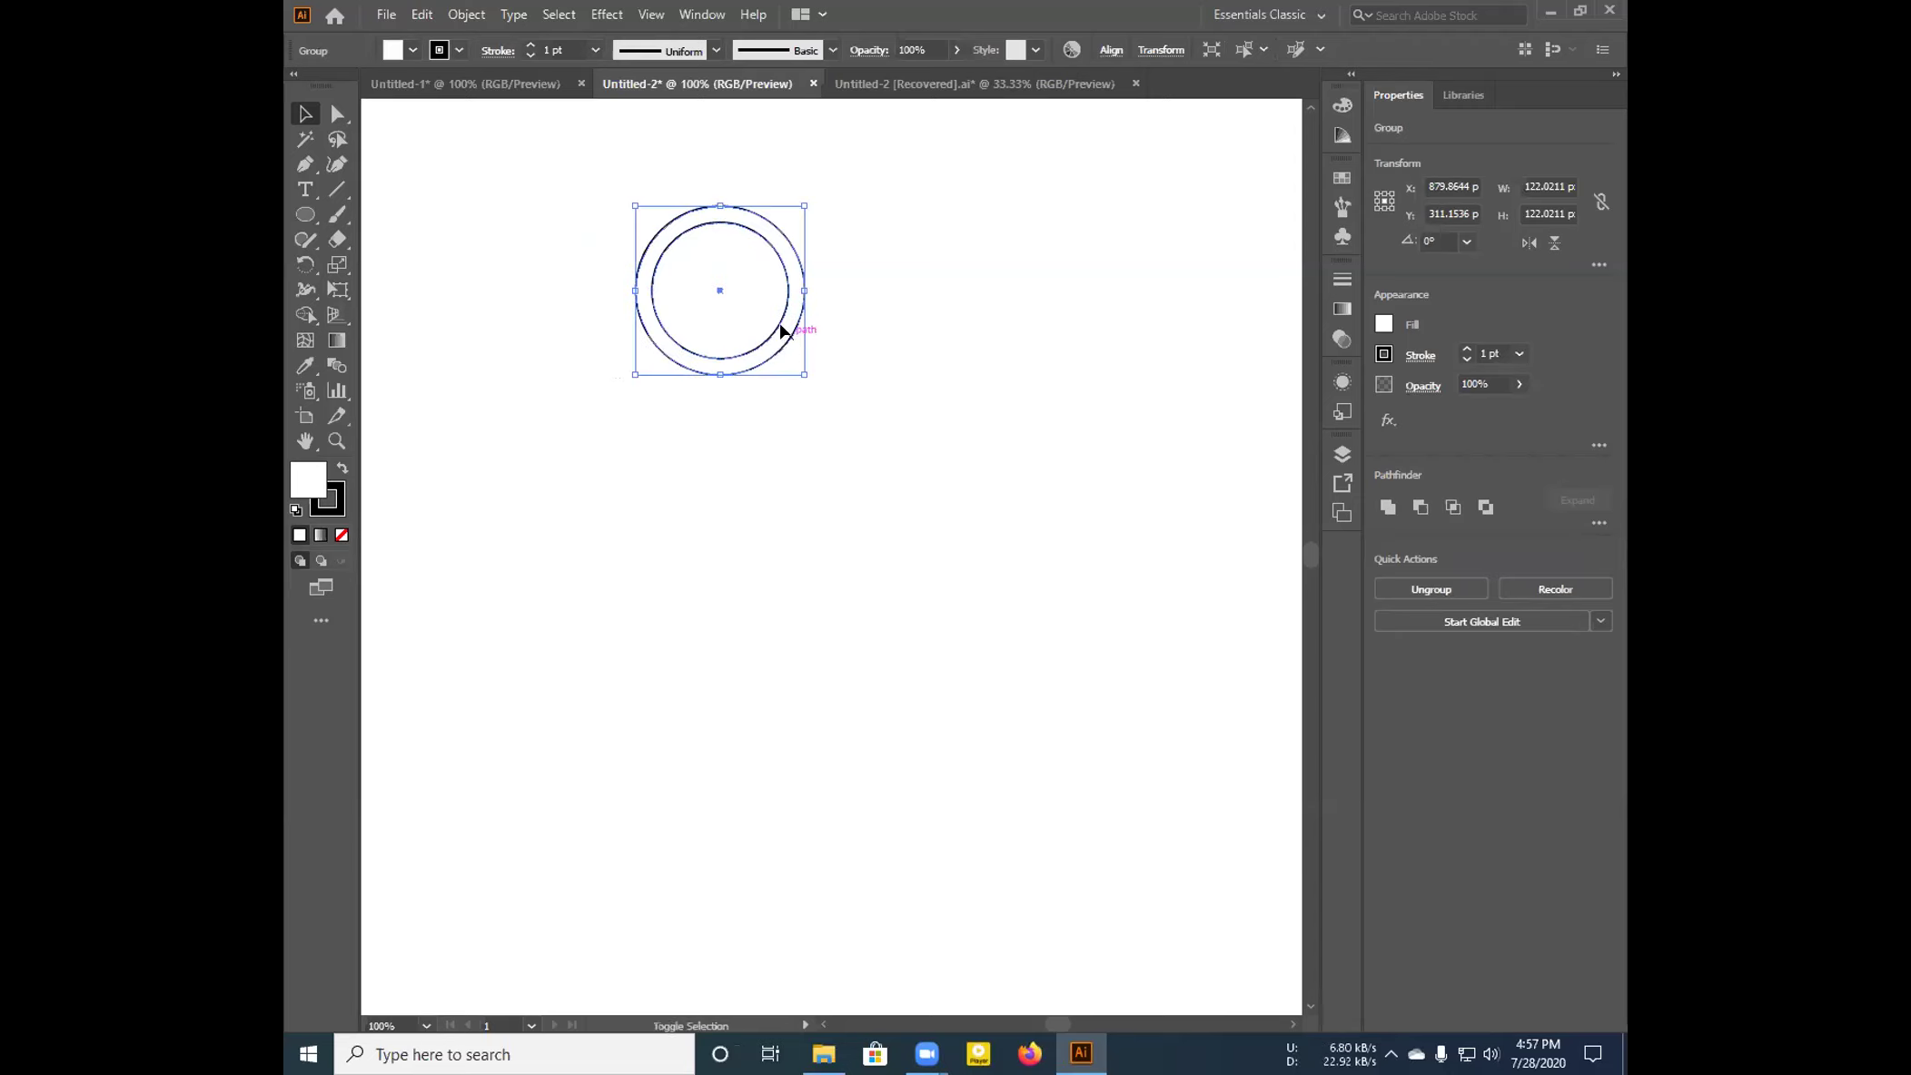
{"action": "left_click", "coordinate": [830, 308]}
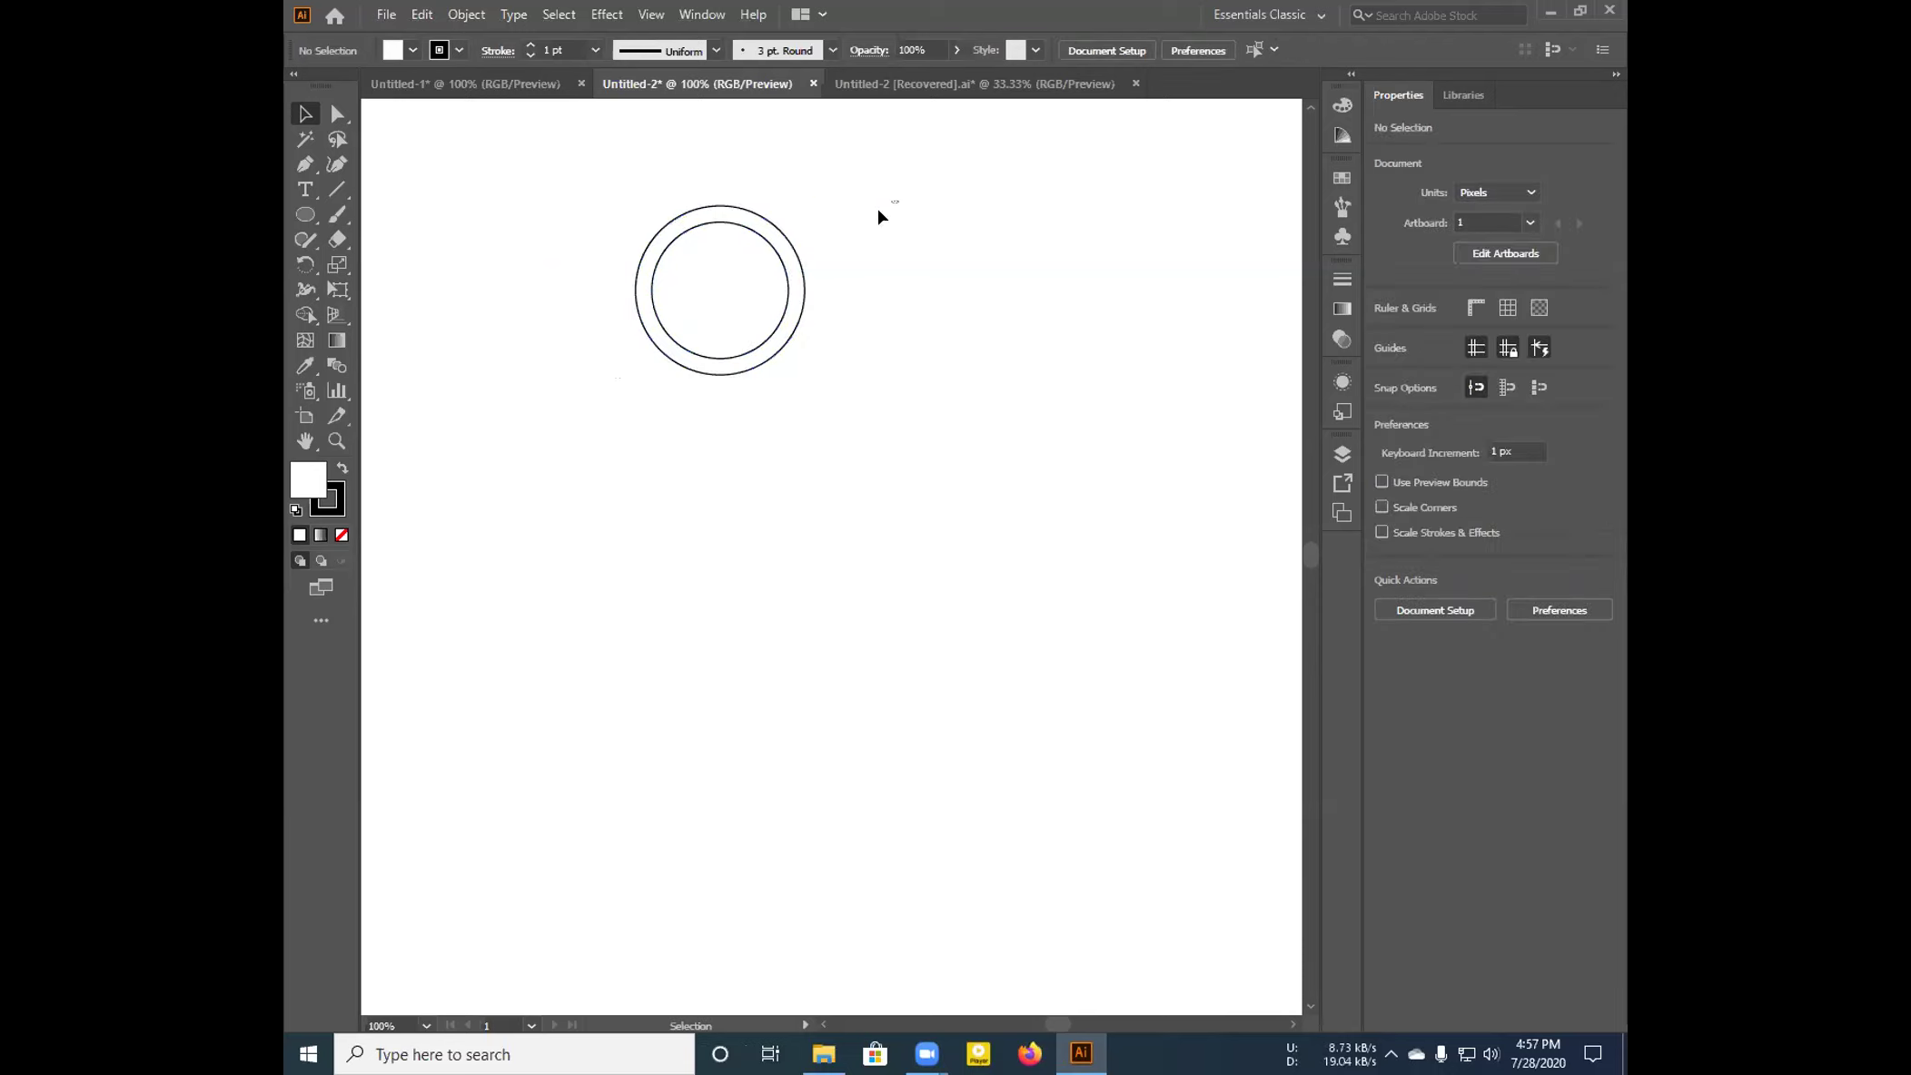
{"action": "left_click_drag", "start_coordinate": [879, 216], "coordinate": [677, 376]}
{"action": "key", "text": "a"}
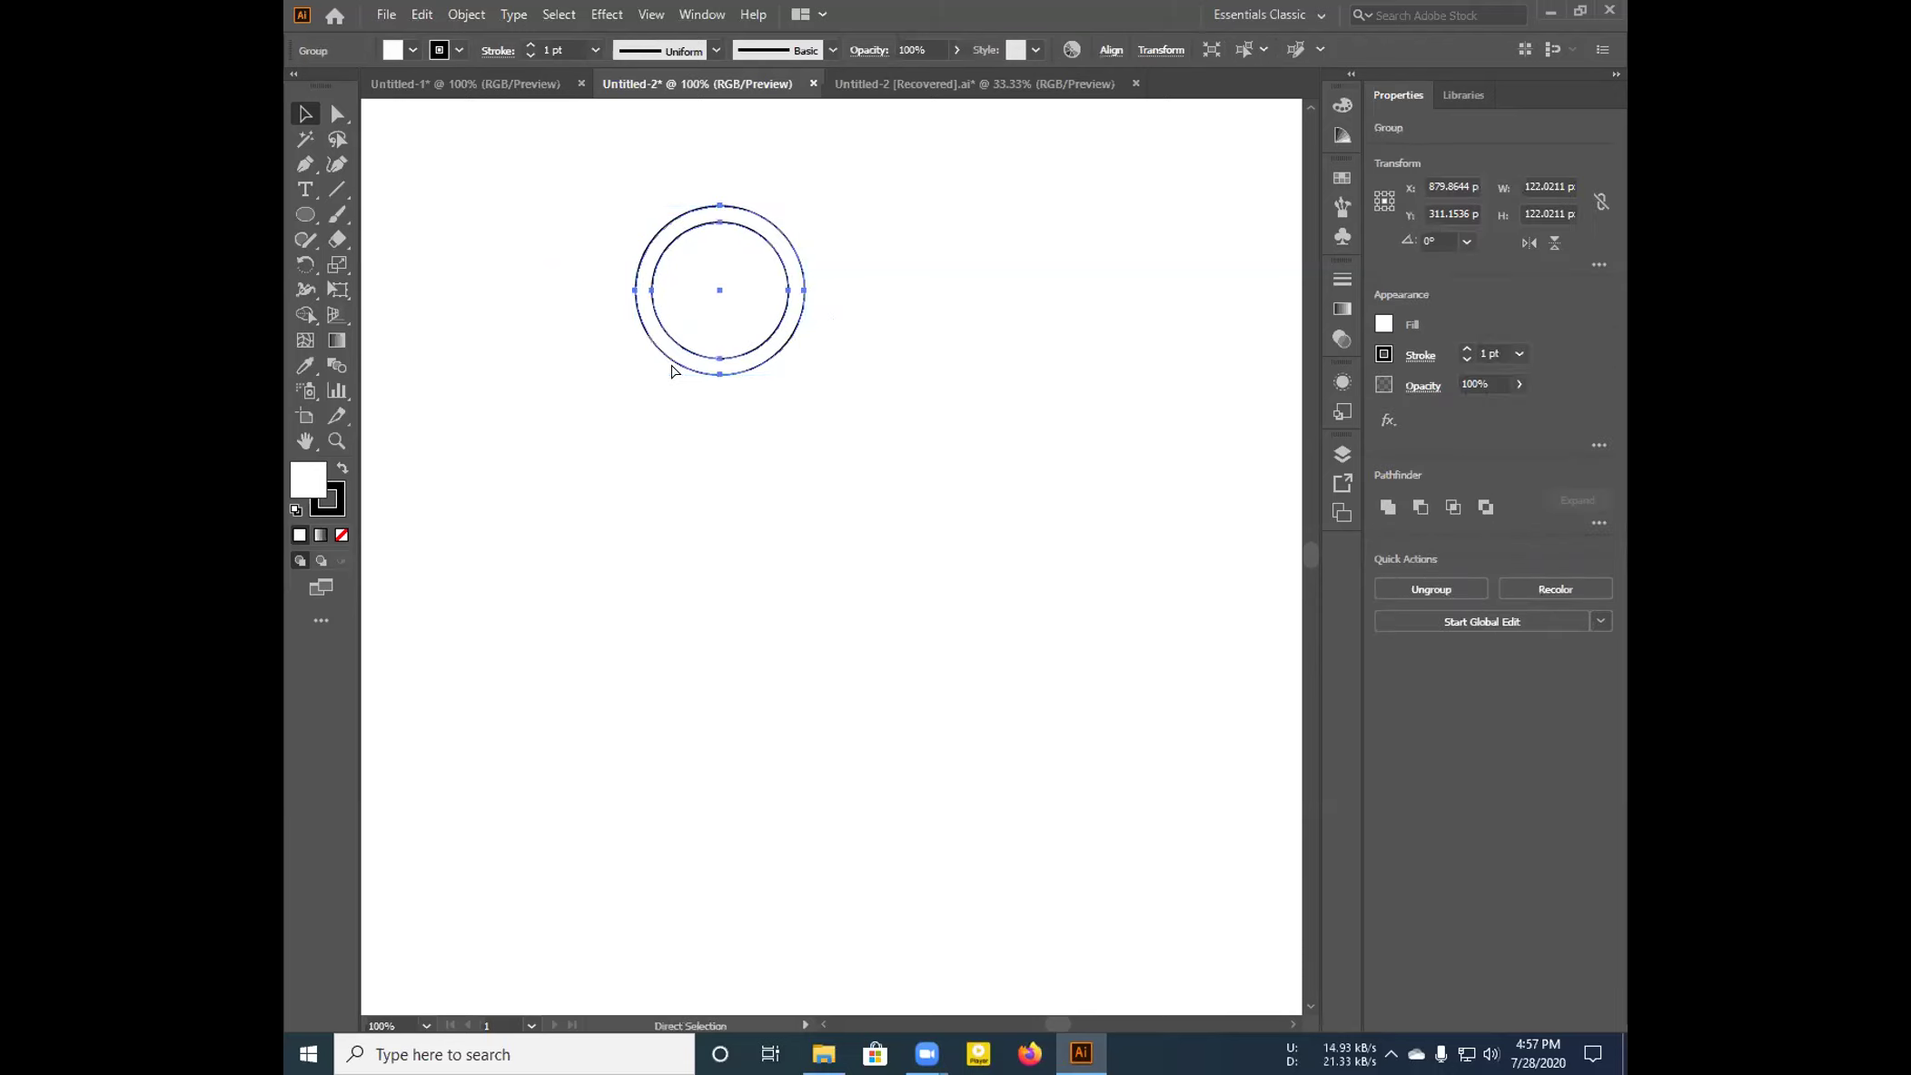
{"action": "key", "text": "v"}
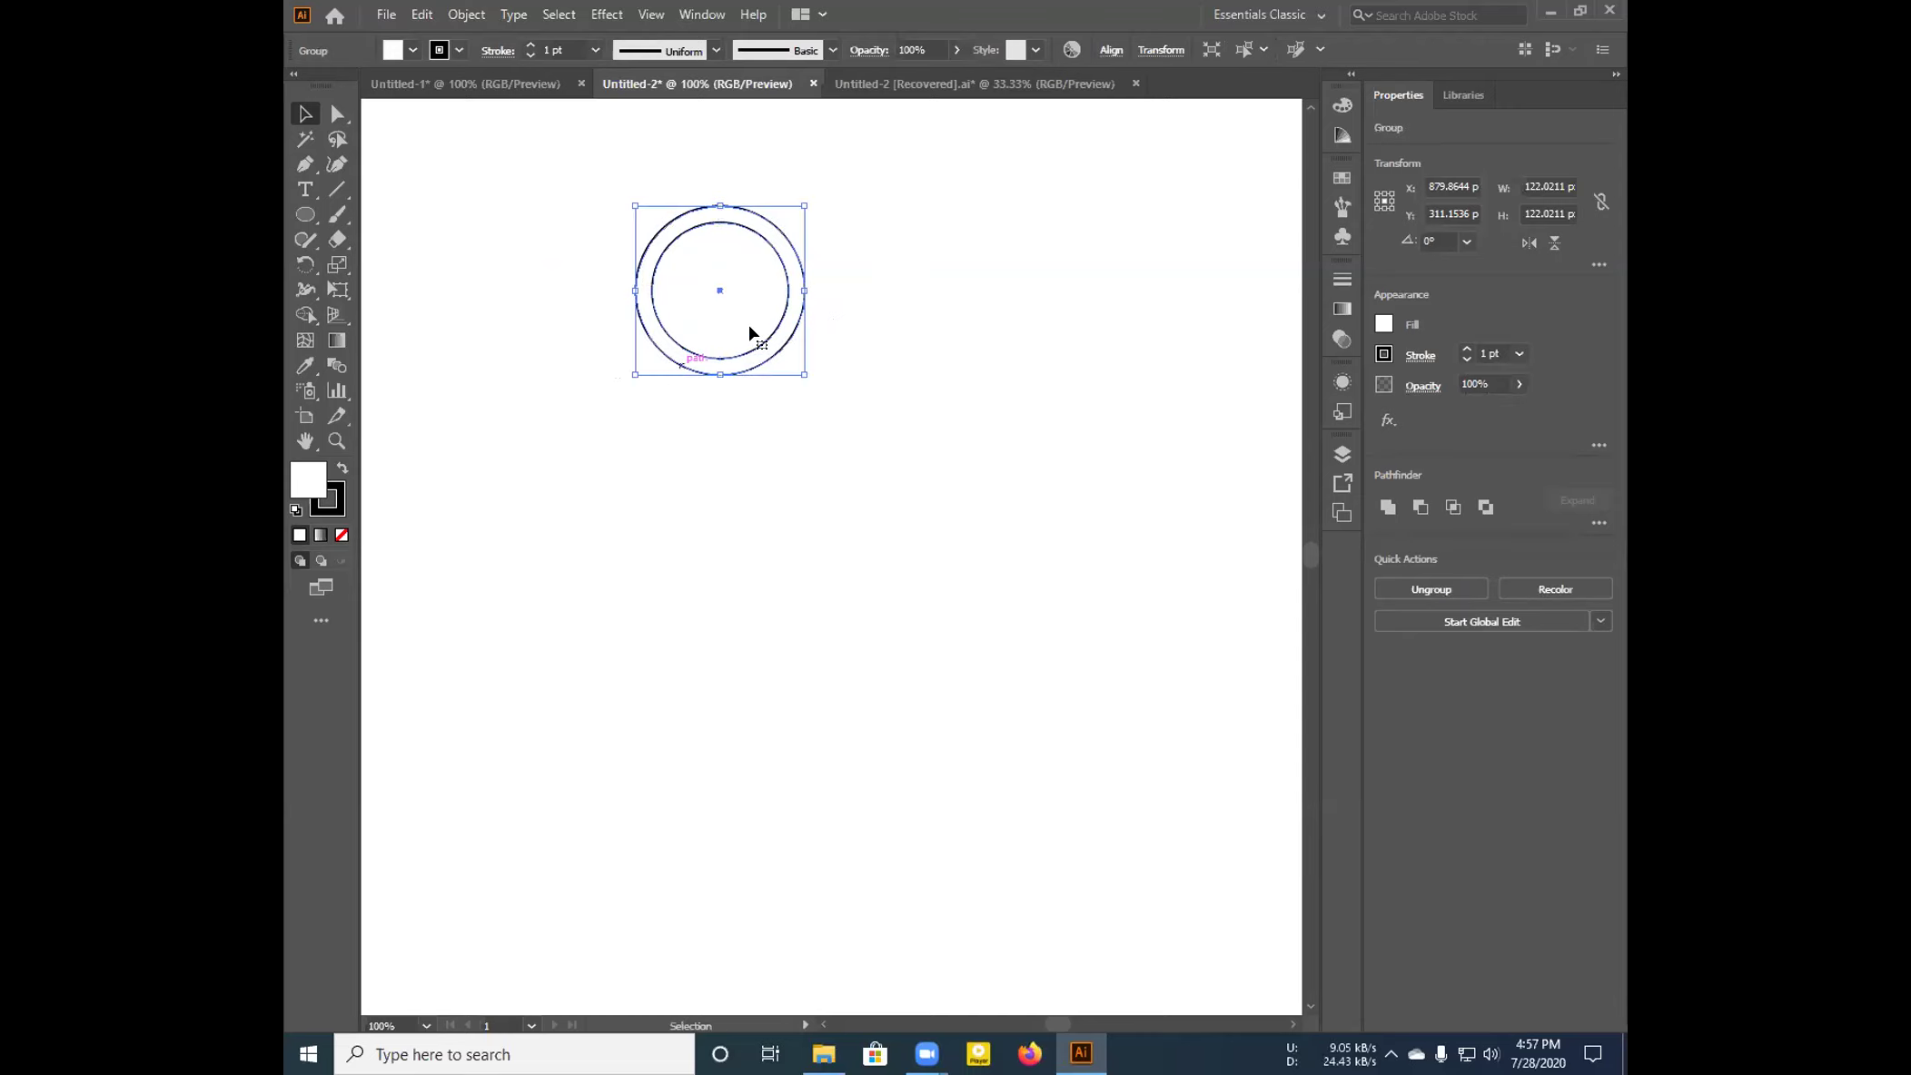
{"action": "left_click_drag", "start_coordinate": [804, 206], "coordinate": [805, 206]}
Alt-drag copies into three overlapping rings in a row, plus a fourth copy below-left
{"action": "left_click_drag", "start_coordinate": [720, 295], "coordinate": [836, 287]}
{"action": "left_click", "coordinate": [986, 325]}
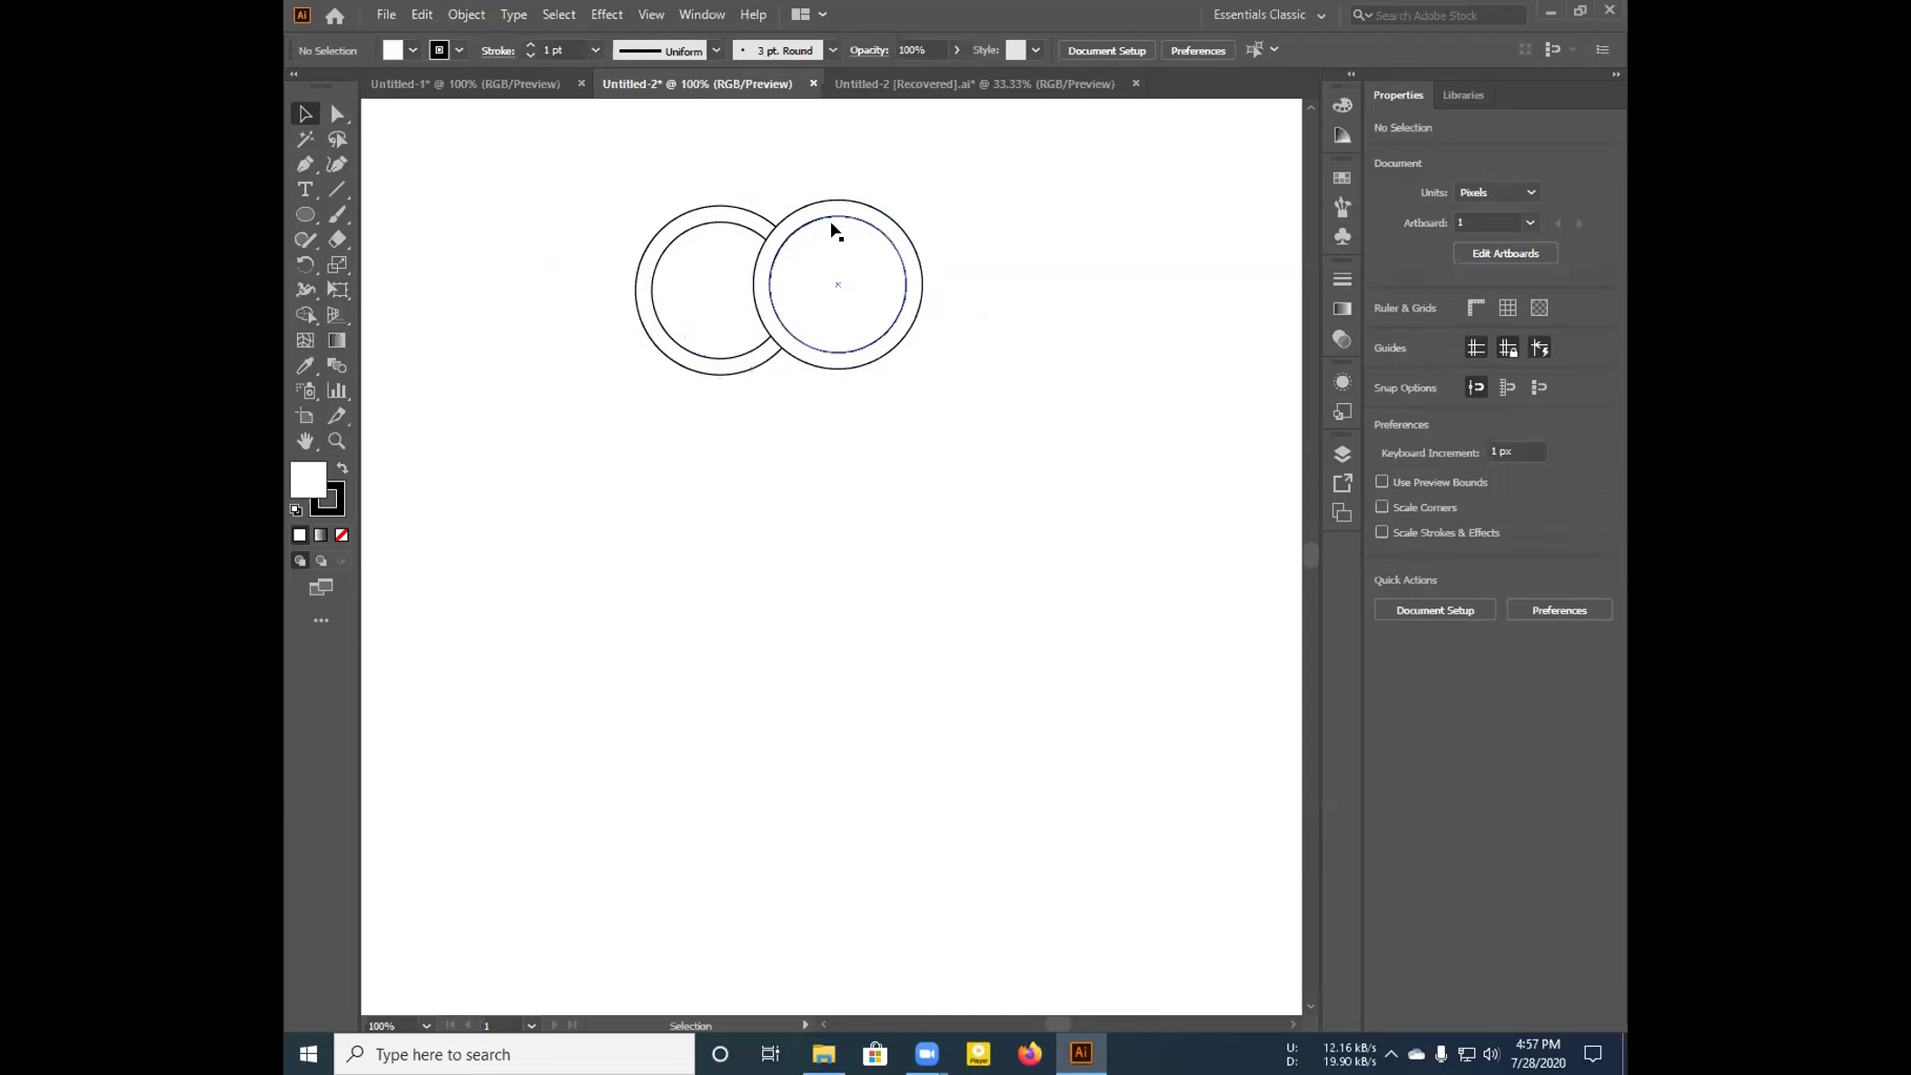
{"action": "left_click_drag", "start_coordinate": [857, 286], "coordinate": [977, 289]}
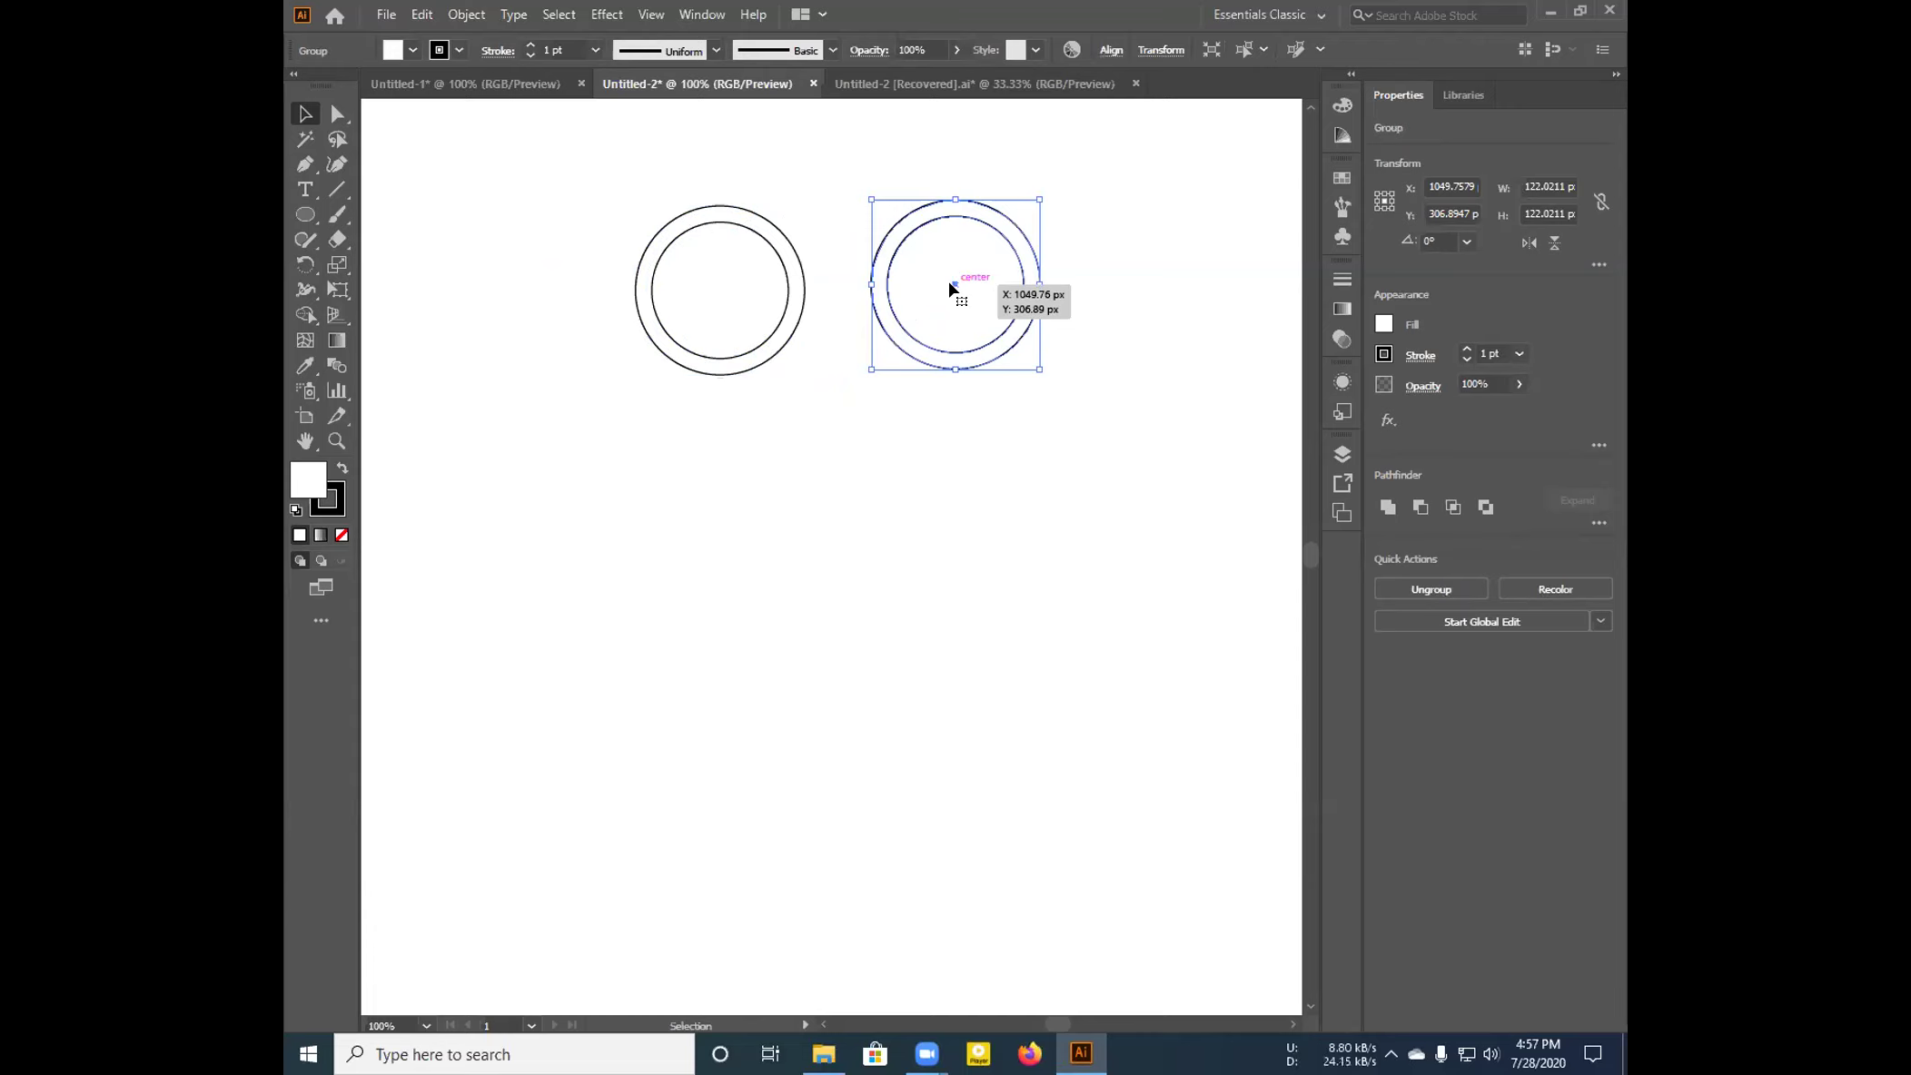
{"action": "left_click_drag", "start_coordinate": [953, 286], "coordinate": [823, 285]}
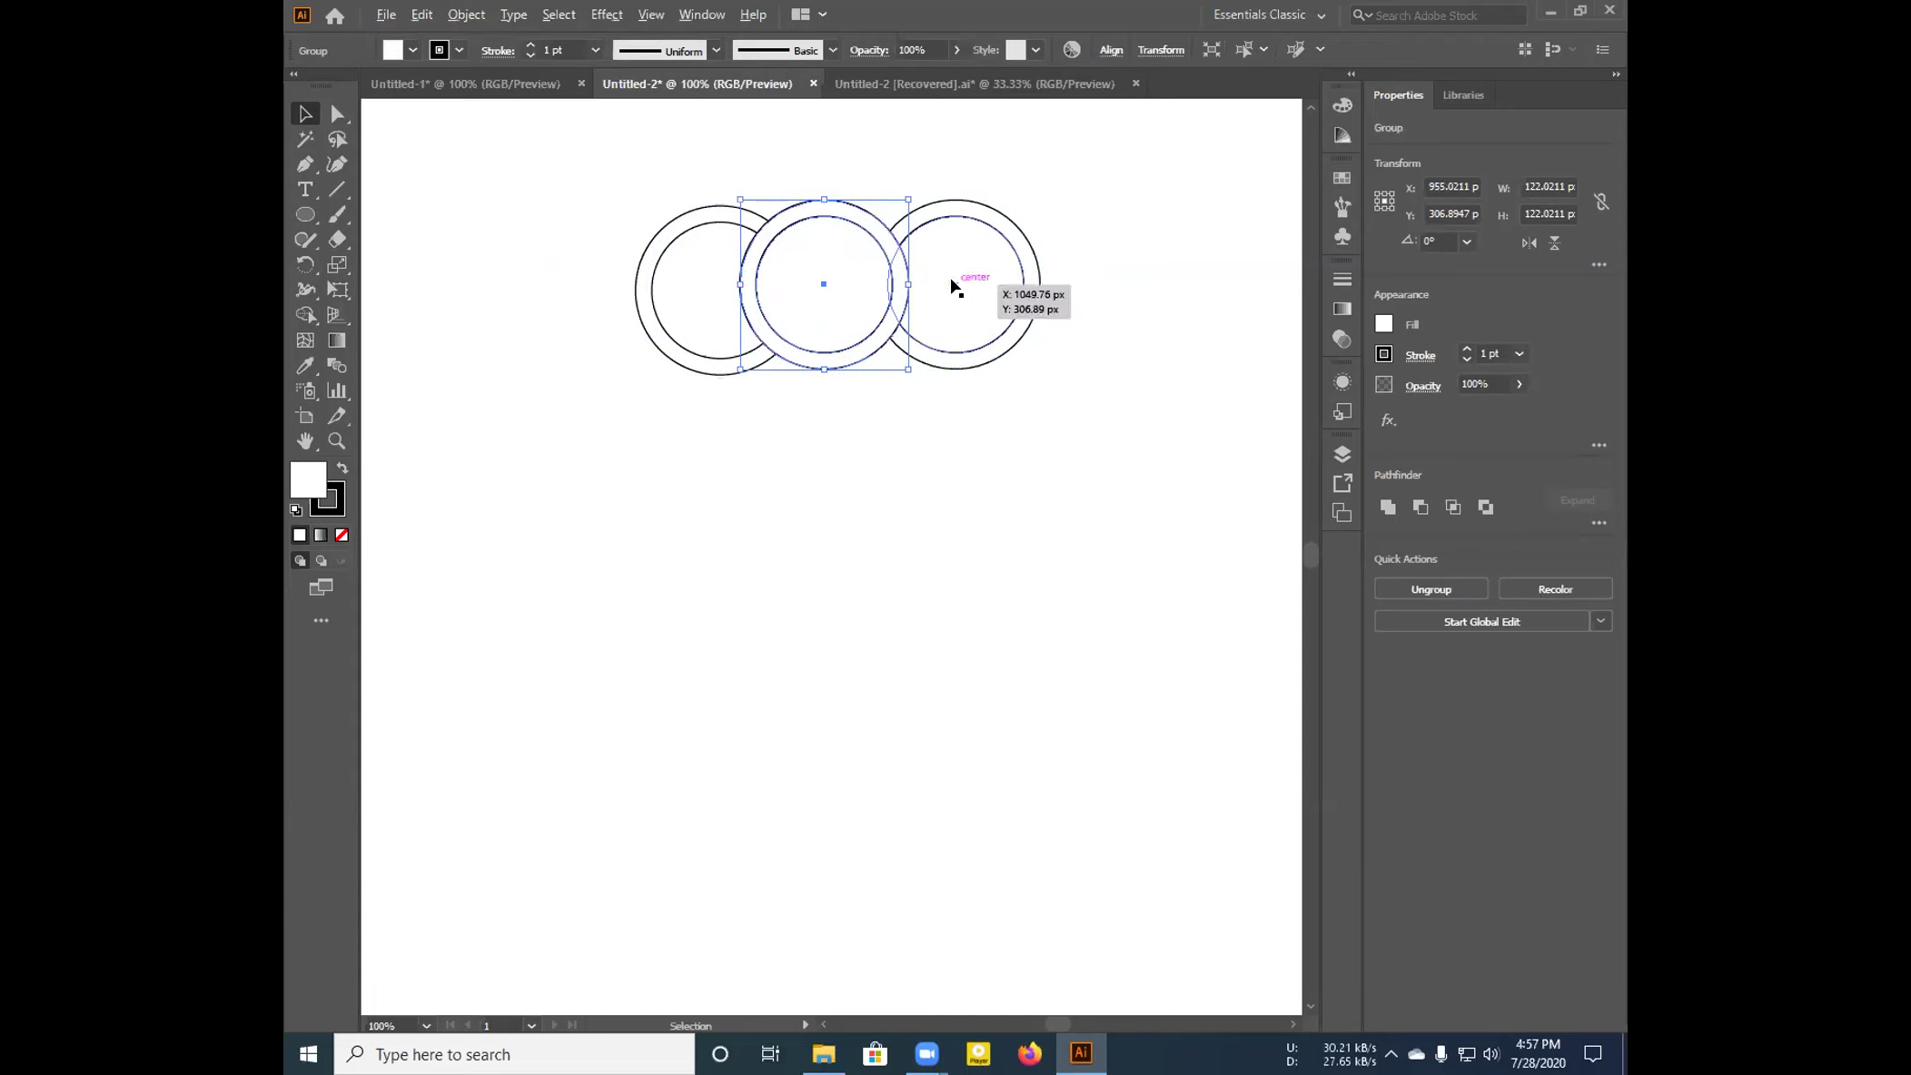
{"action": "left_click_drag", "start_coordinate": [818, 291], "coordinate": [696, 518]}
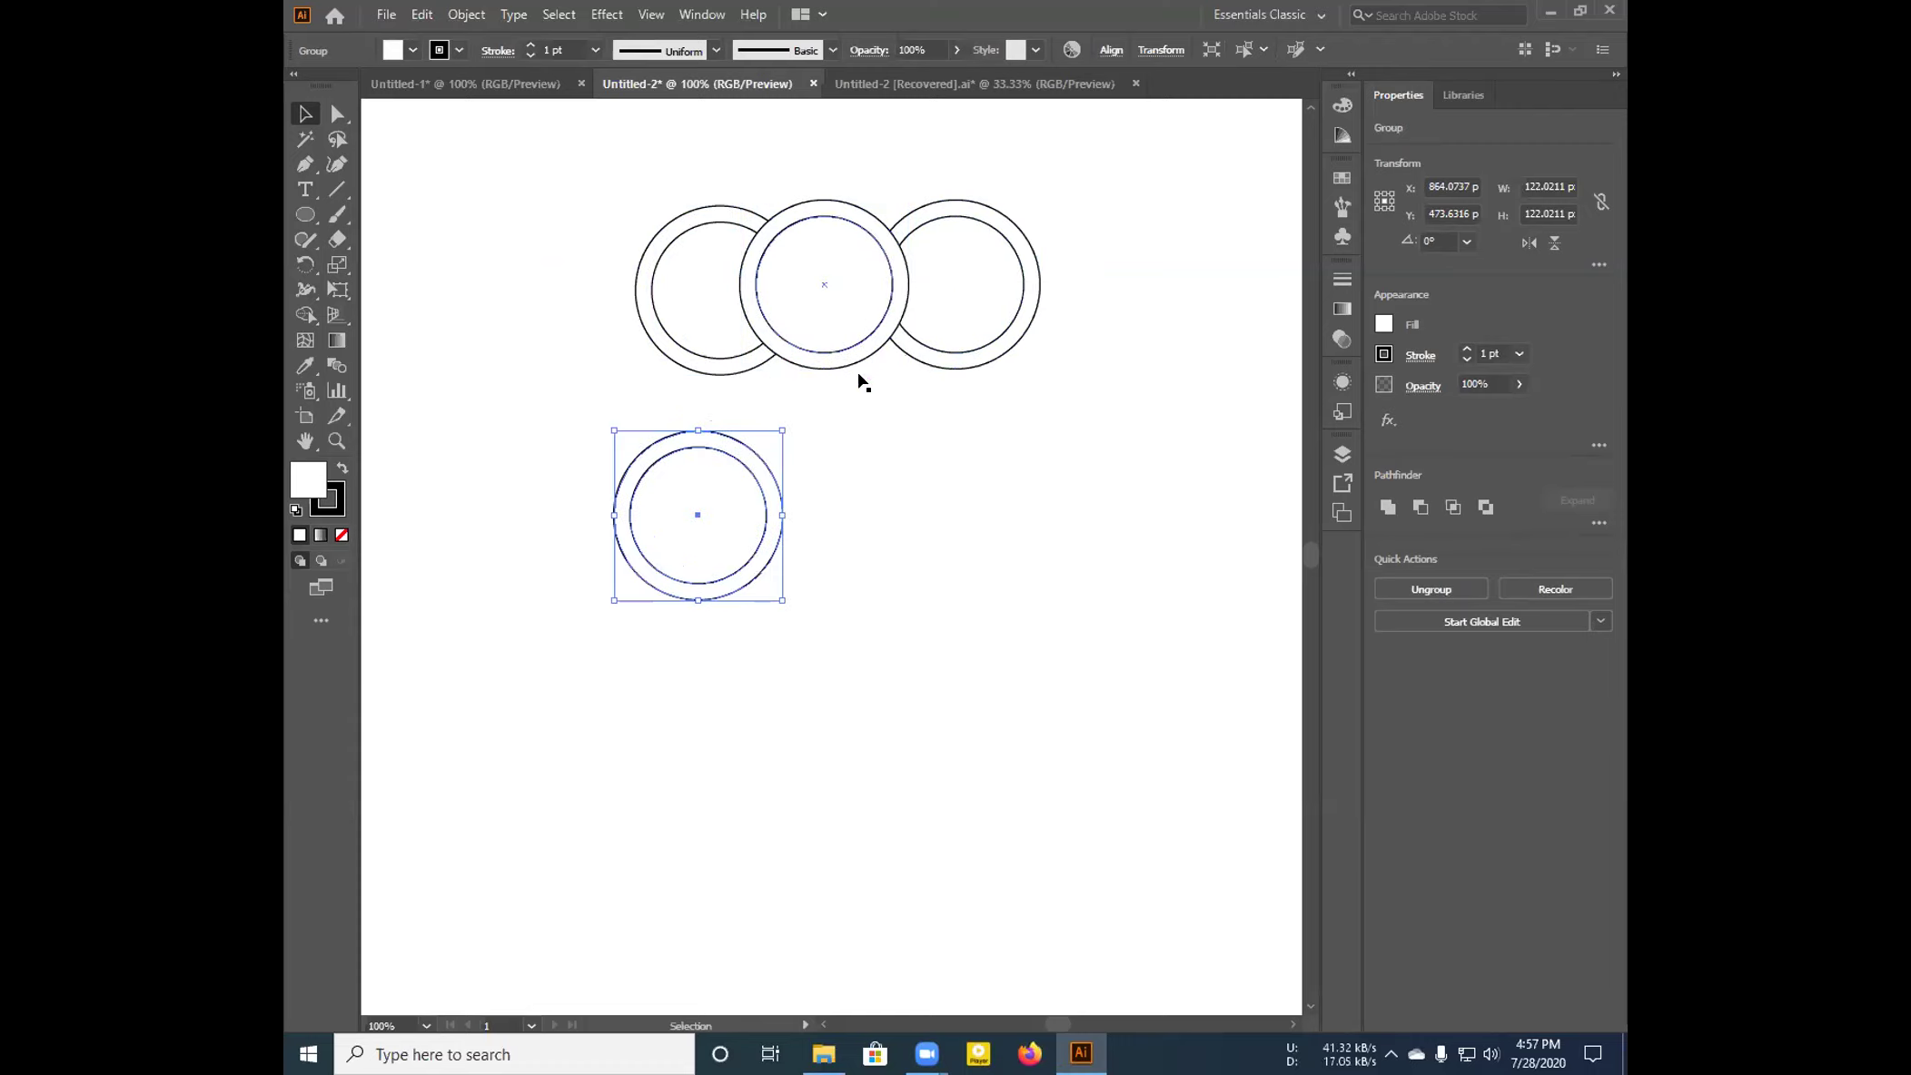
Copy the middle ring down-right and respace the three top rings evenly
{"action": "left_click", "coordinate": [824, 285]}
{"action": "left_click_drag", "start_coordinate": [824, 285], "coordinate": [971, 544]}
{"action": "left_click_drag", "start_coordinate": [941, 287], "coordinate": [1020, 282]}
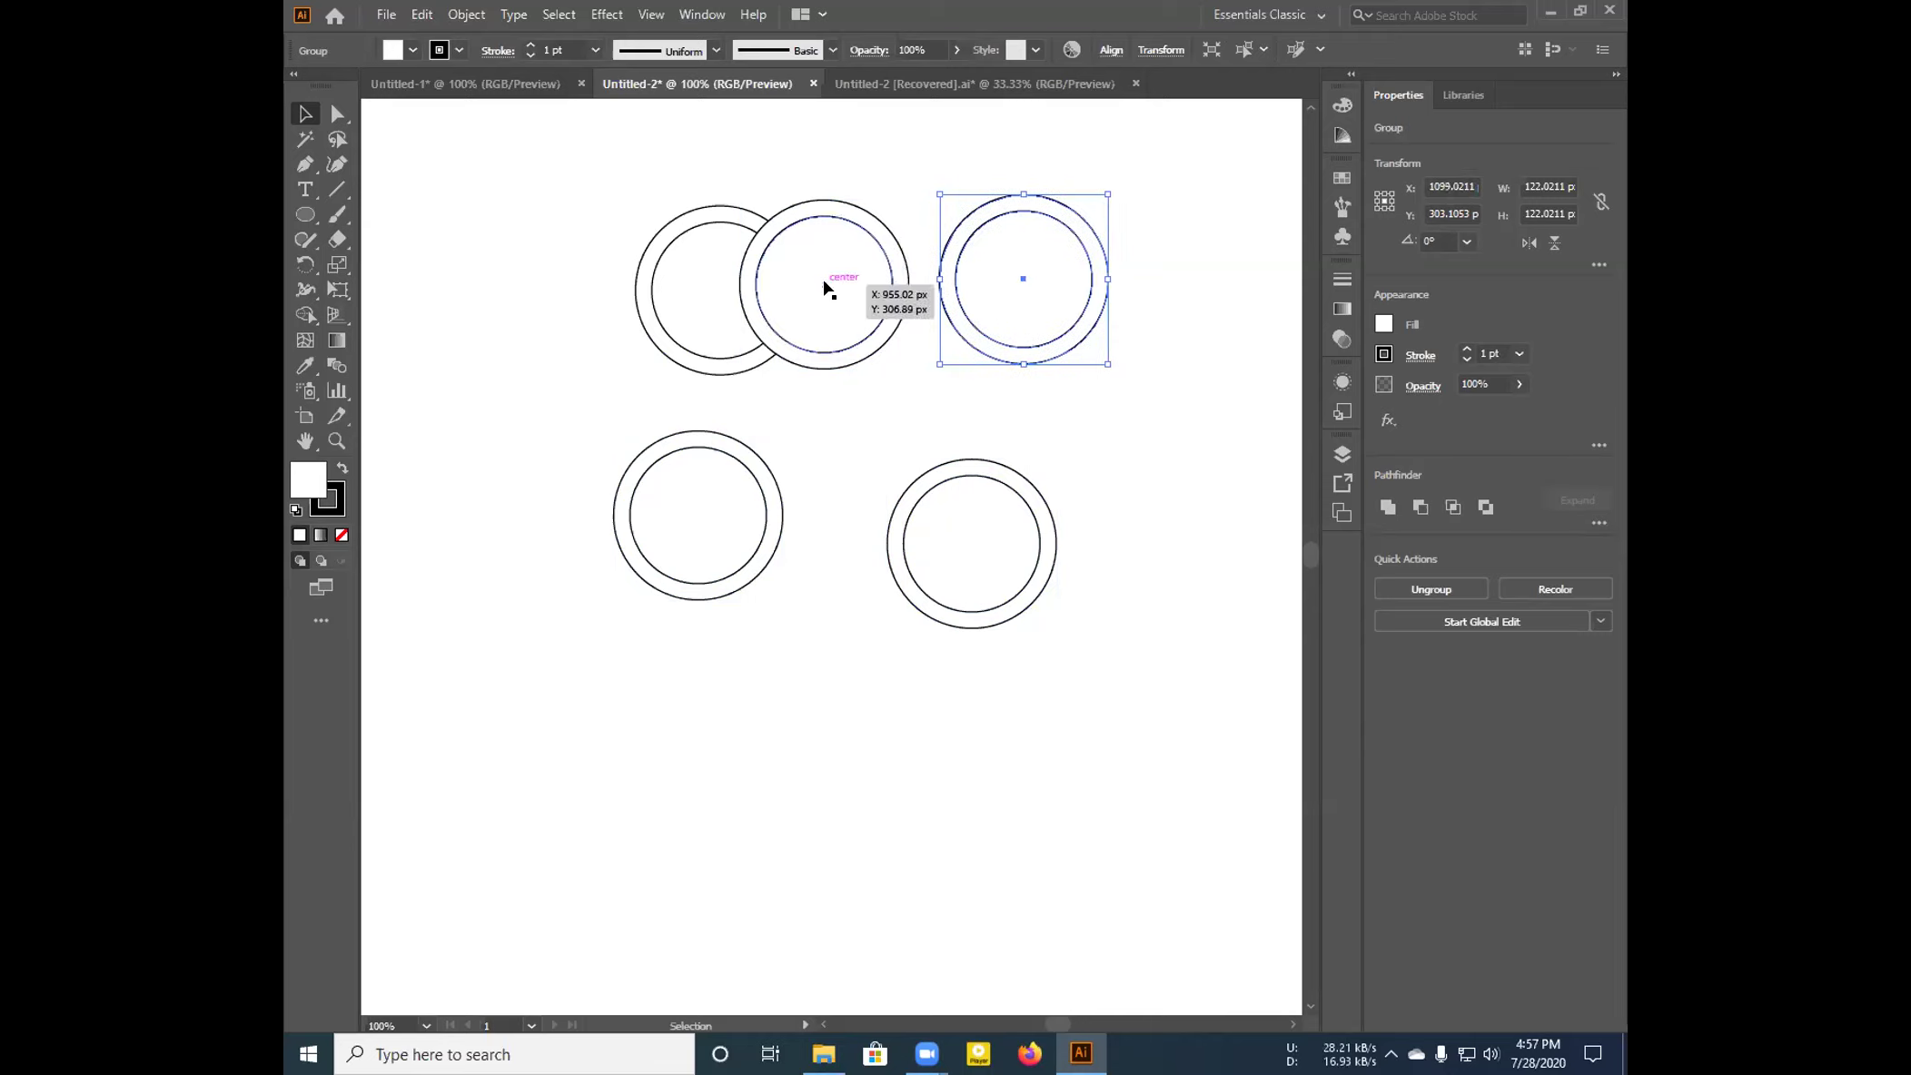
{"action": "left_click_drag", "start_coordinate": [833, 287], "coordinate": [856, 283]}
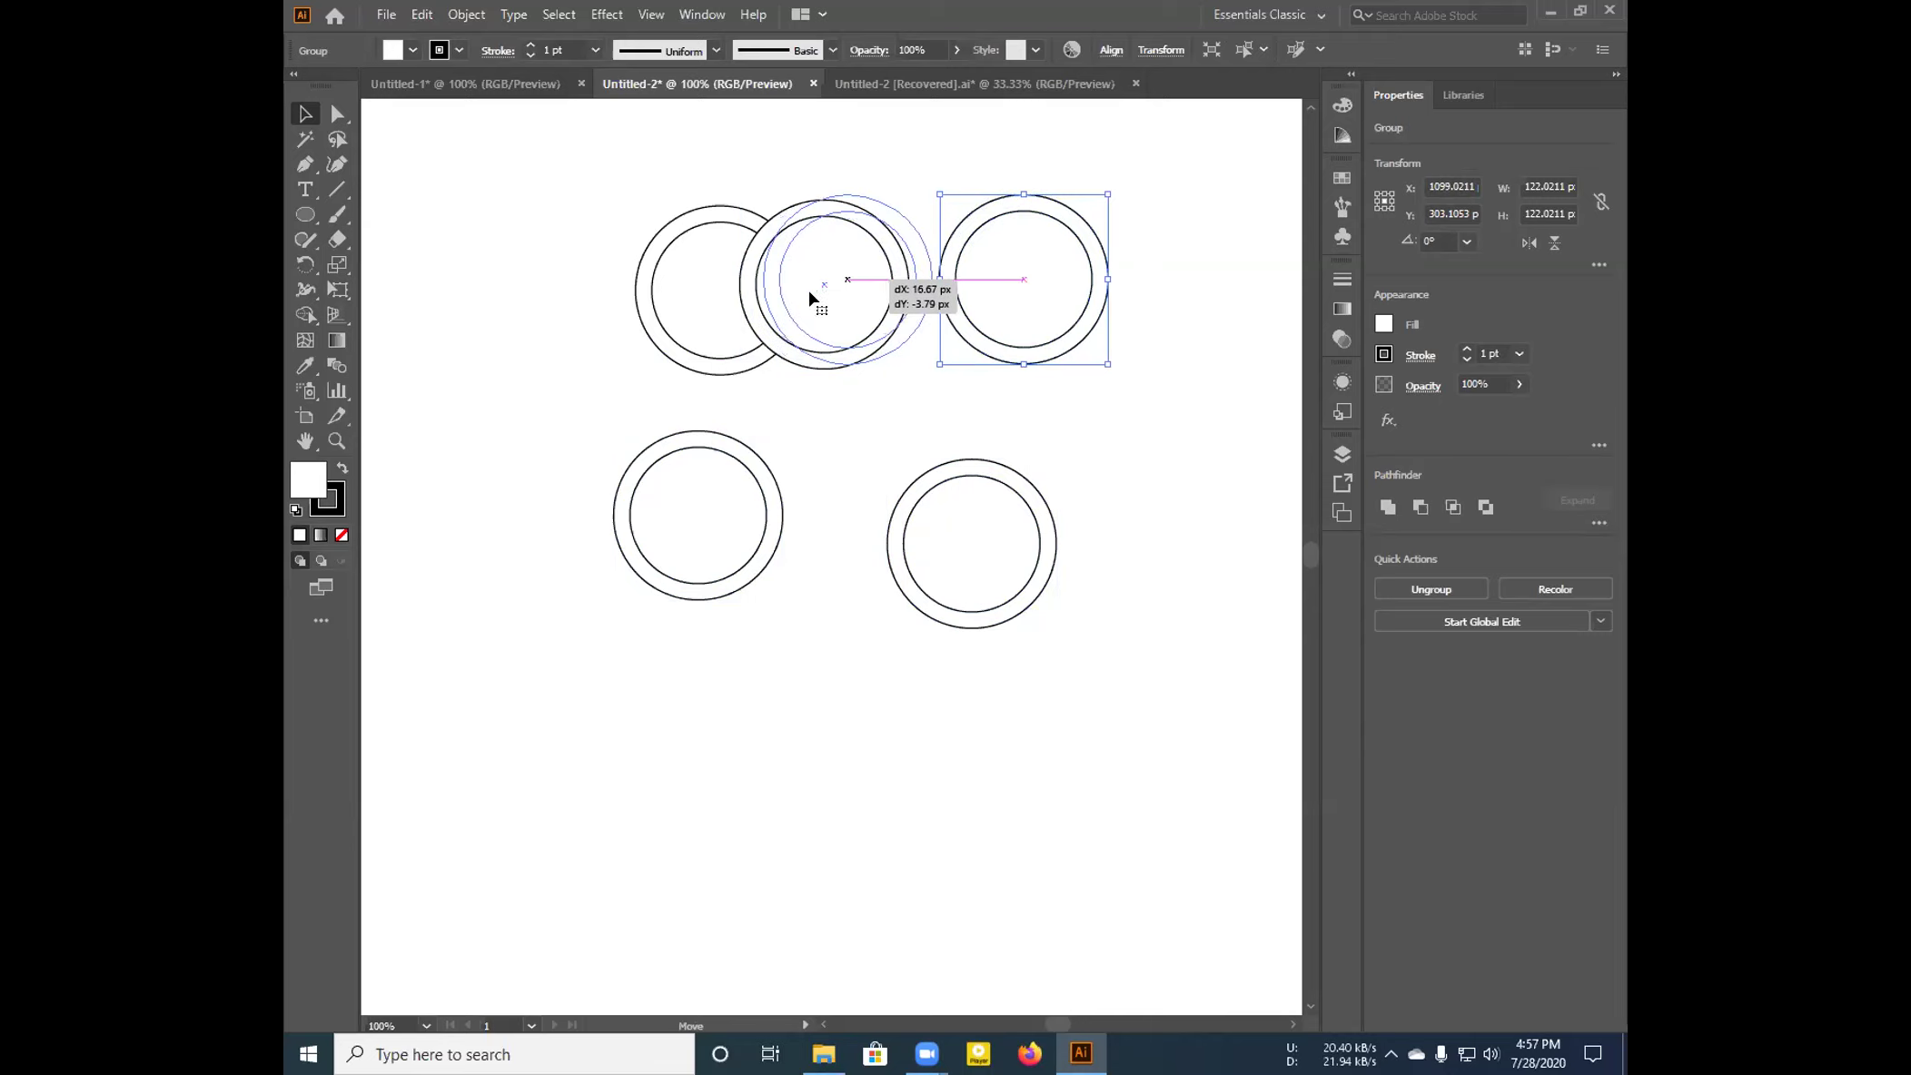
{"action": "left_click_drag", "start_coordinate": [707, 292], "coordinate": [667, 282]}
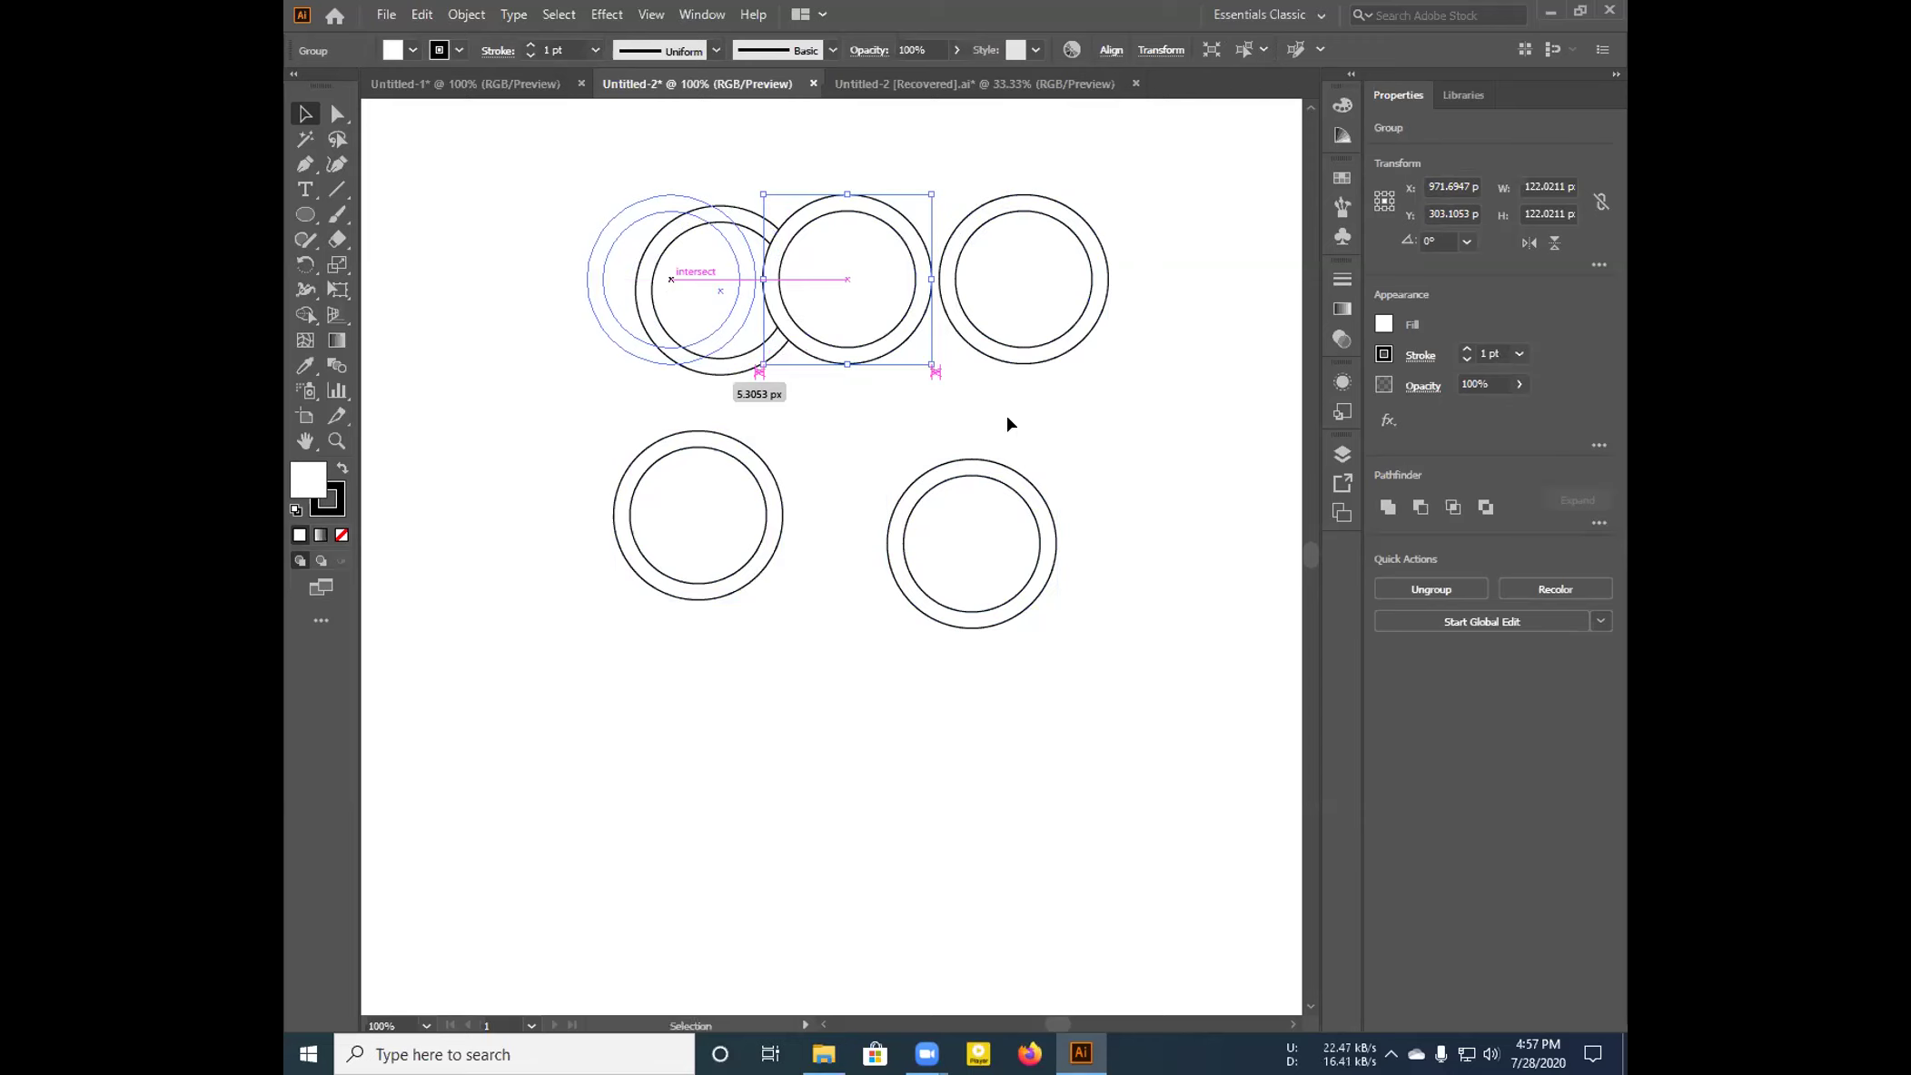
Raise the two lower rings to overlap beneath the top row, then select all five
{"action": "left_click", "coordinate": [1080, 432]}
{"action": "left_click_drag", "start_coordinate": [696, 519], "coordinate": [770, 365]}
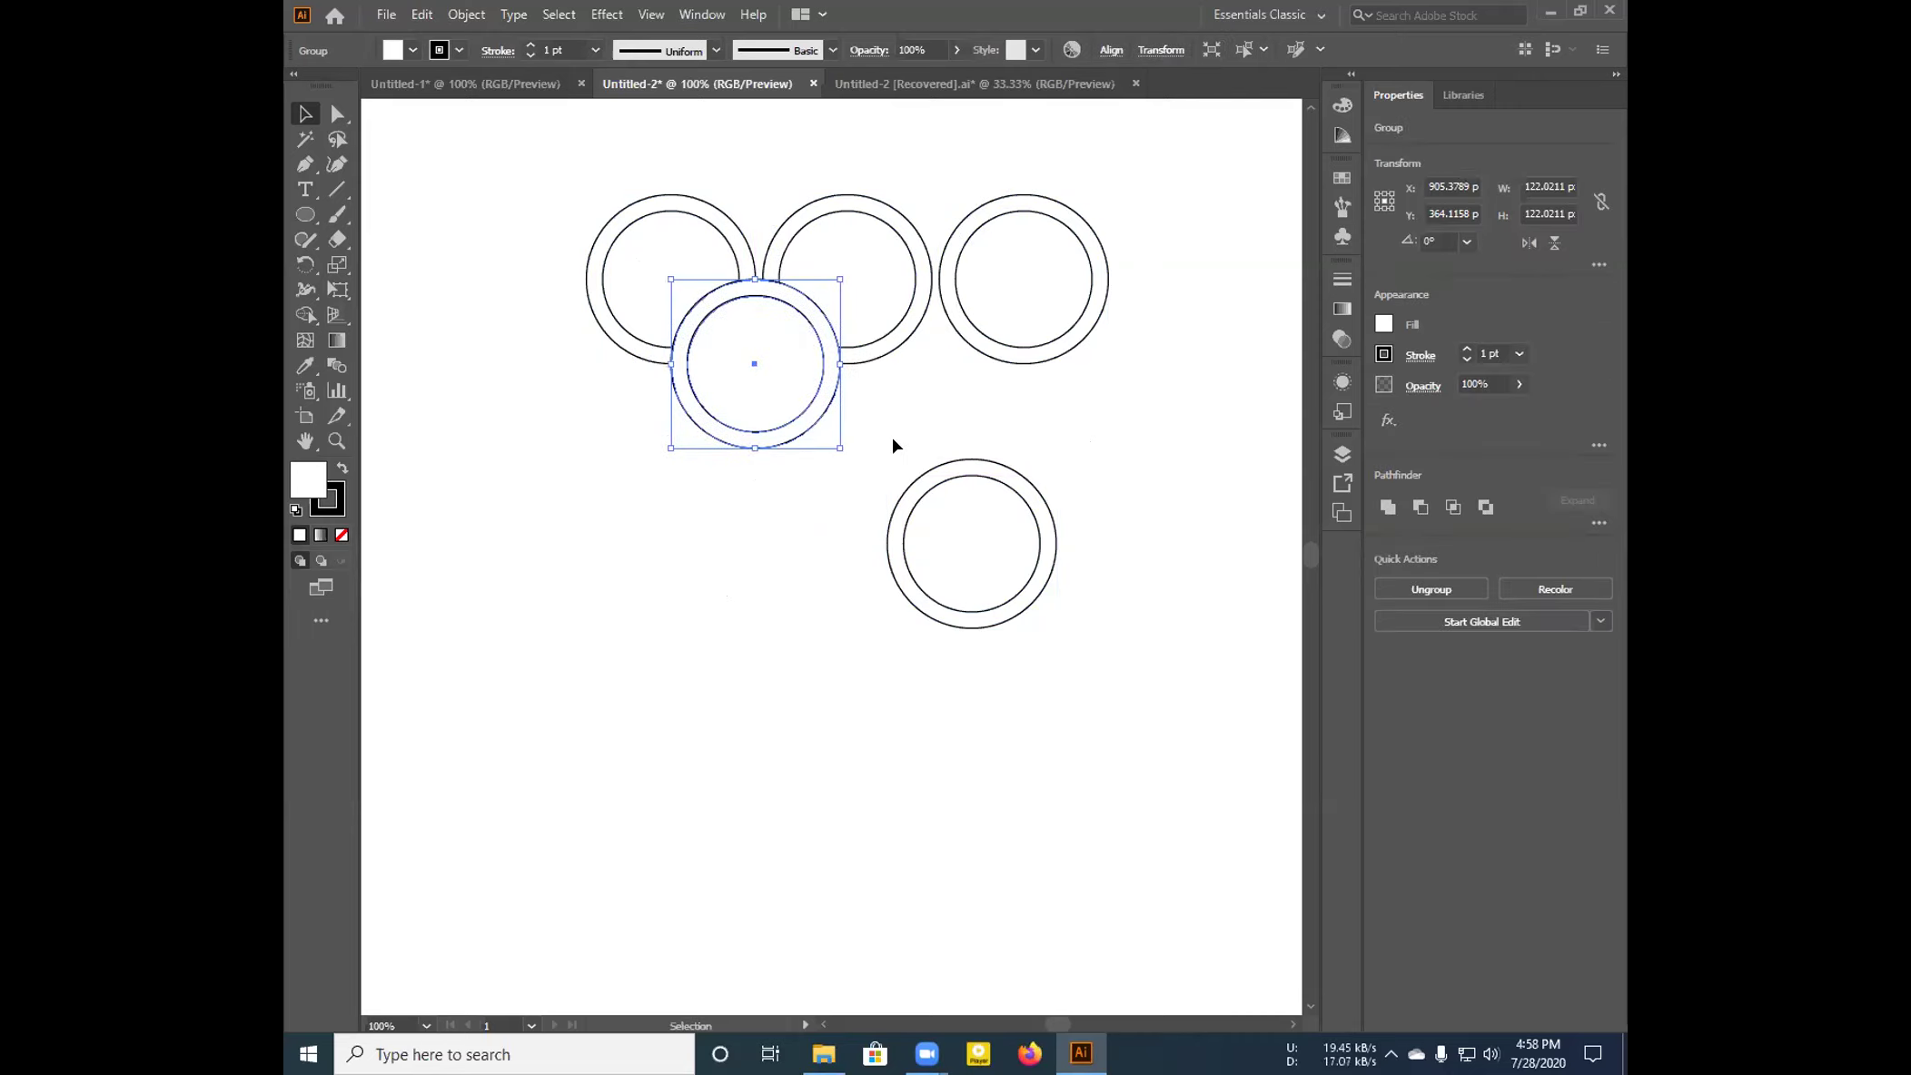
{"action": "left_click_drag", "start_coordinate": [956, 478], "coordinate": [930, 292]}
{"action": "left_click", "coordinate": [875, 559]}
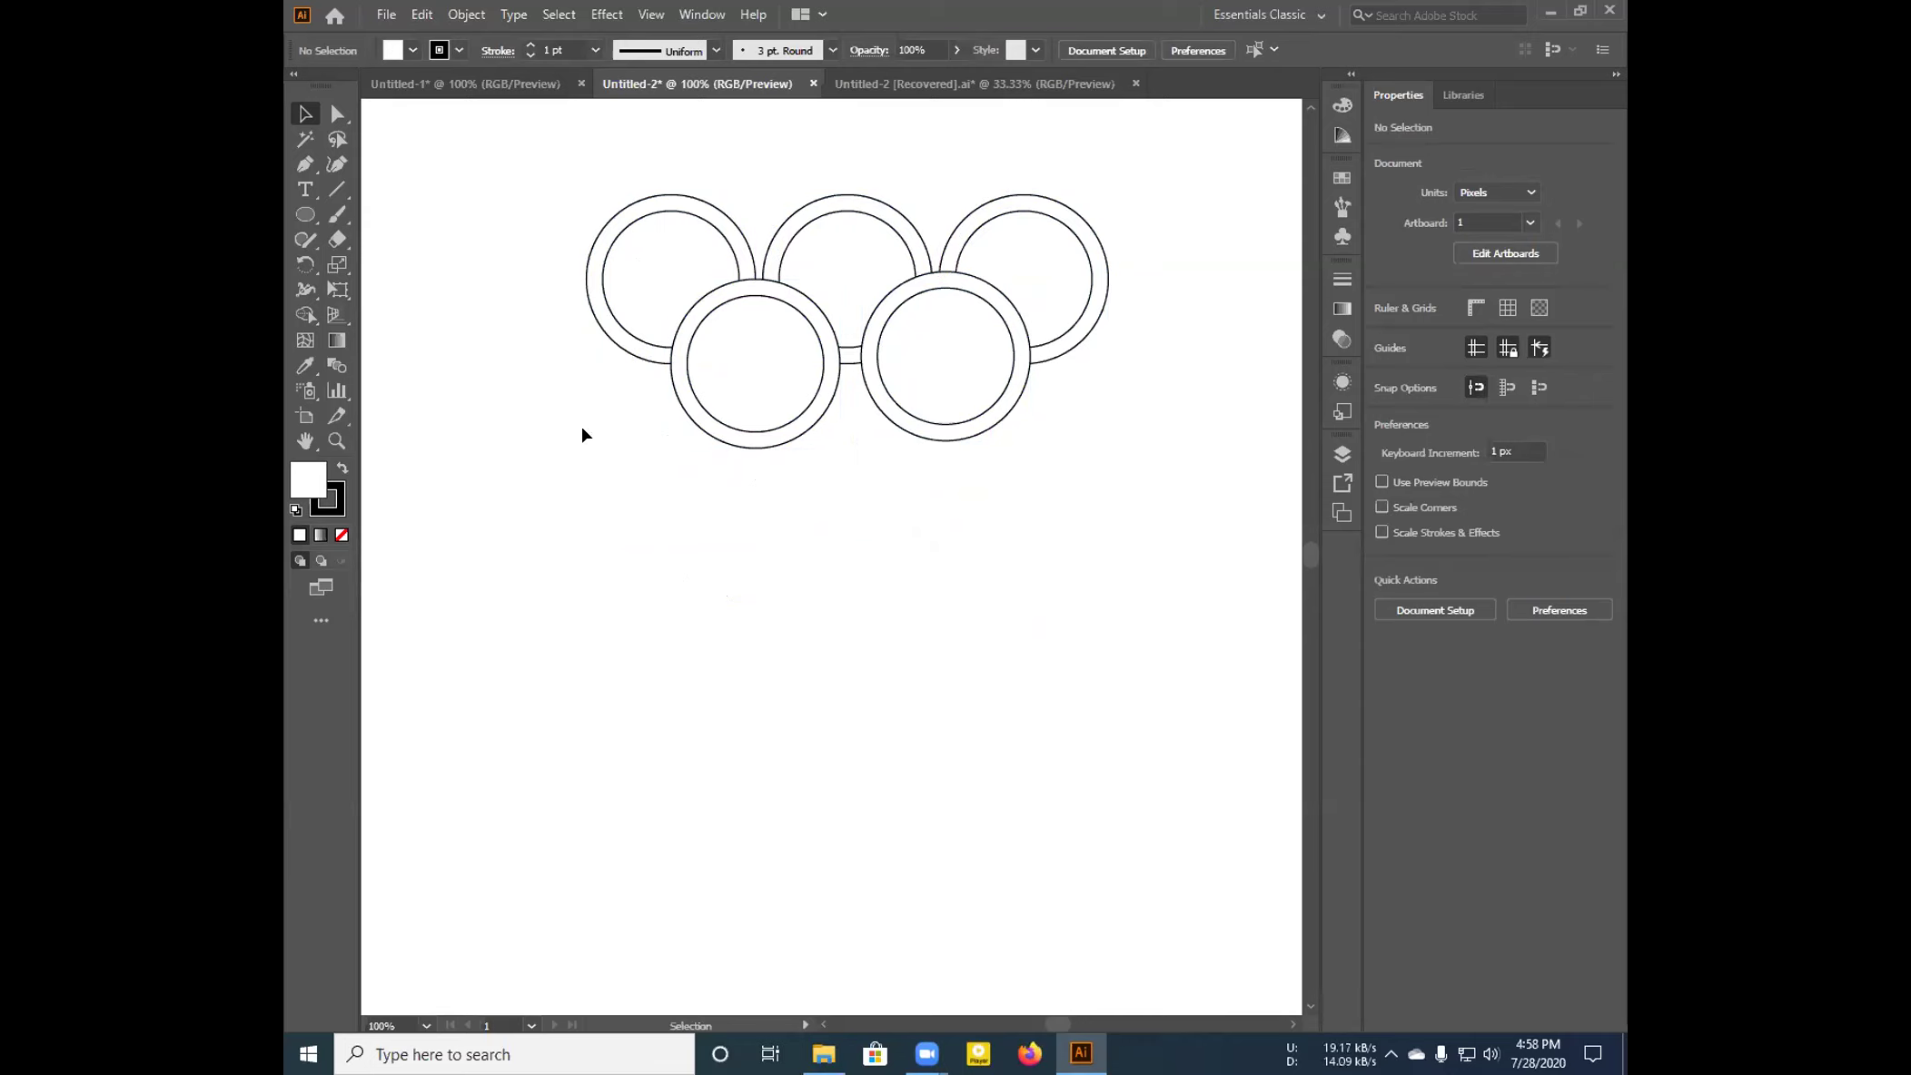
{"action": "left_click_drag", "start_coordinate": [1100, 514], "coordinate": [525, 142]}
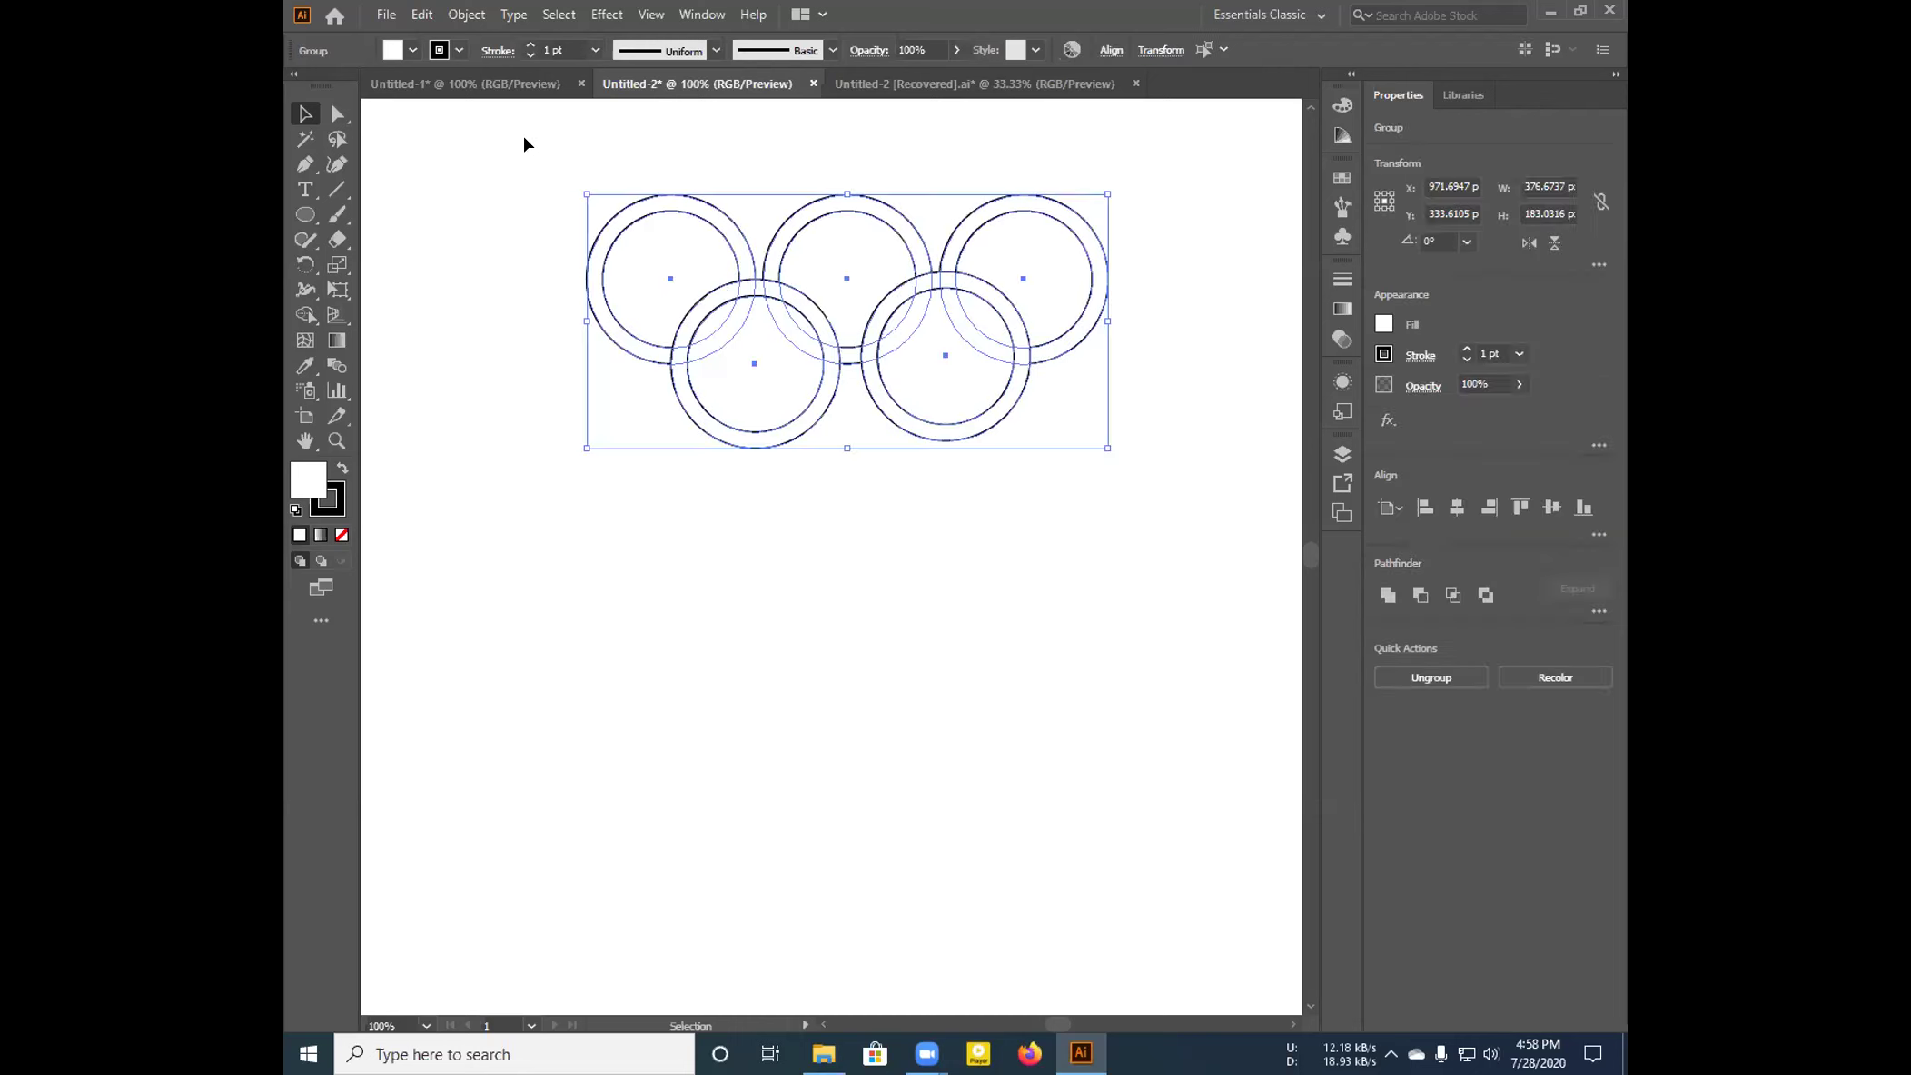
With Shape Builder, merge the left and middle ring bands and their overlap slivers
{"action": "left_click", "coordinate": [303, 311]}
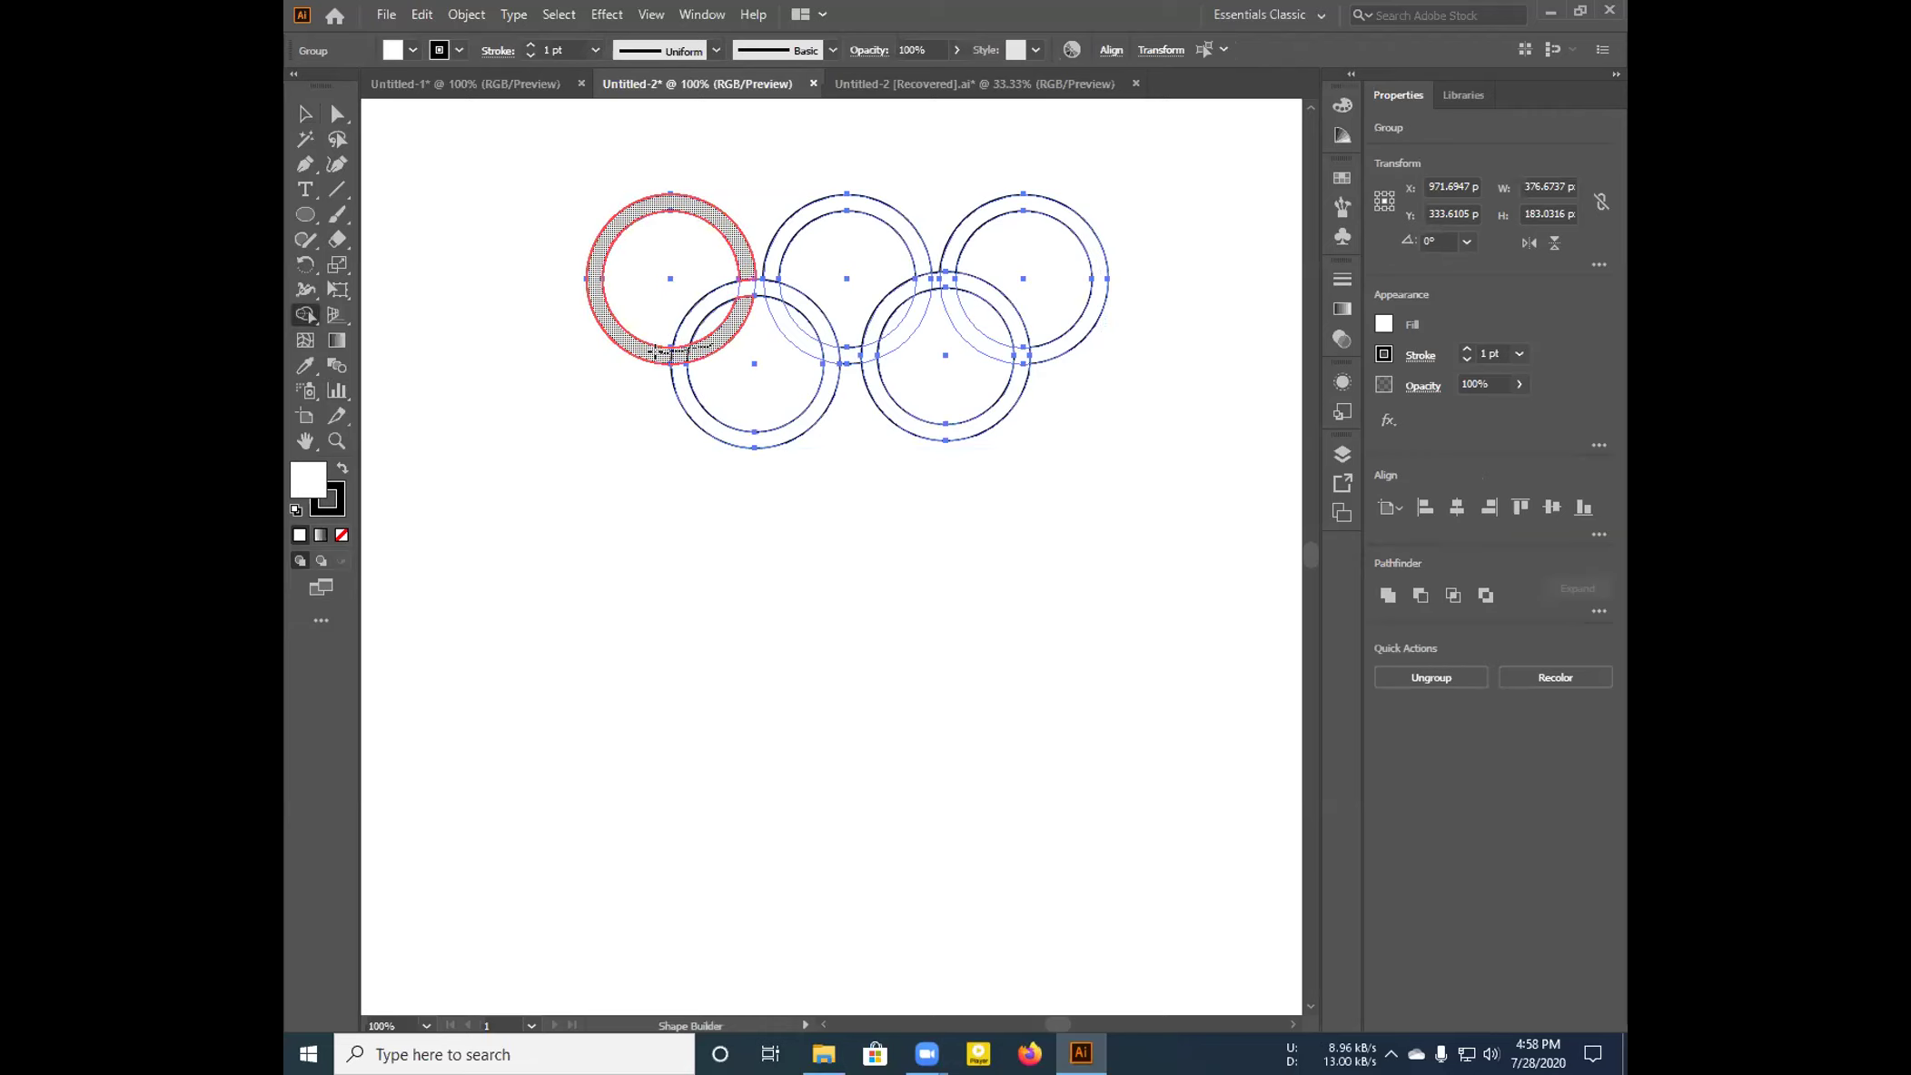
{"action": "left_click", "coordinate": [656, 352]}
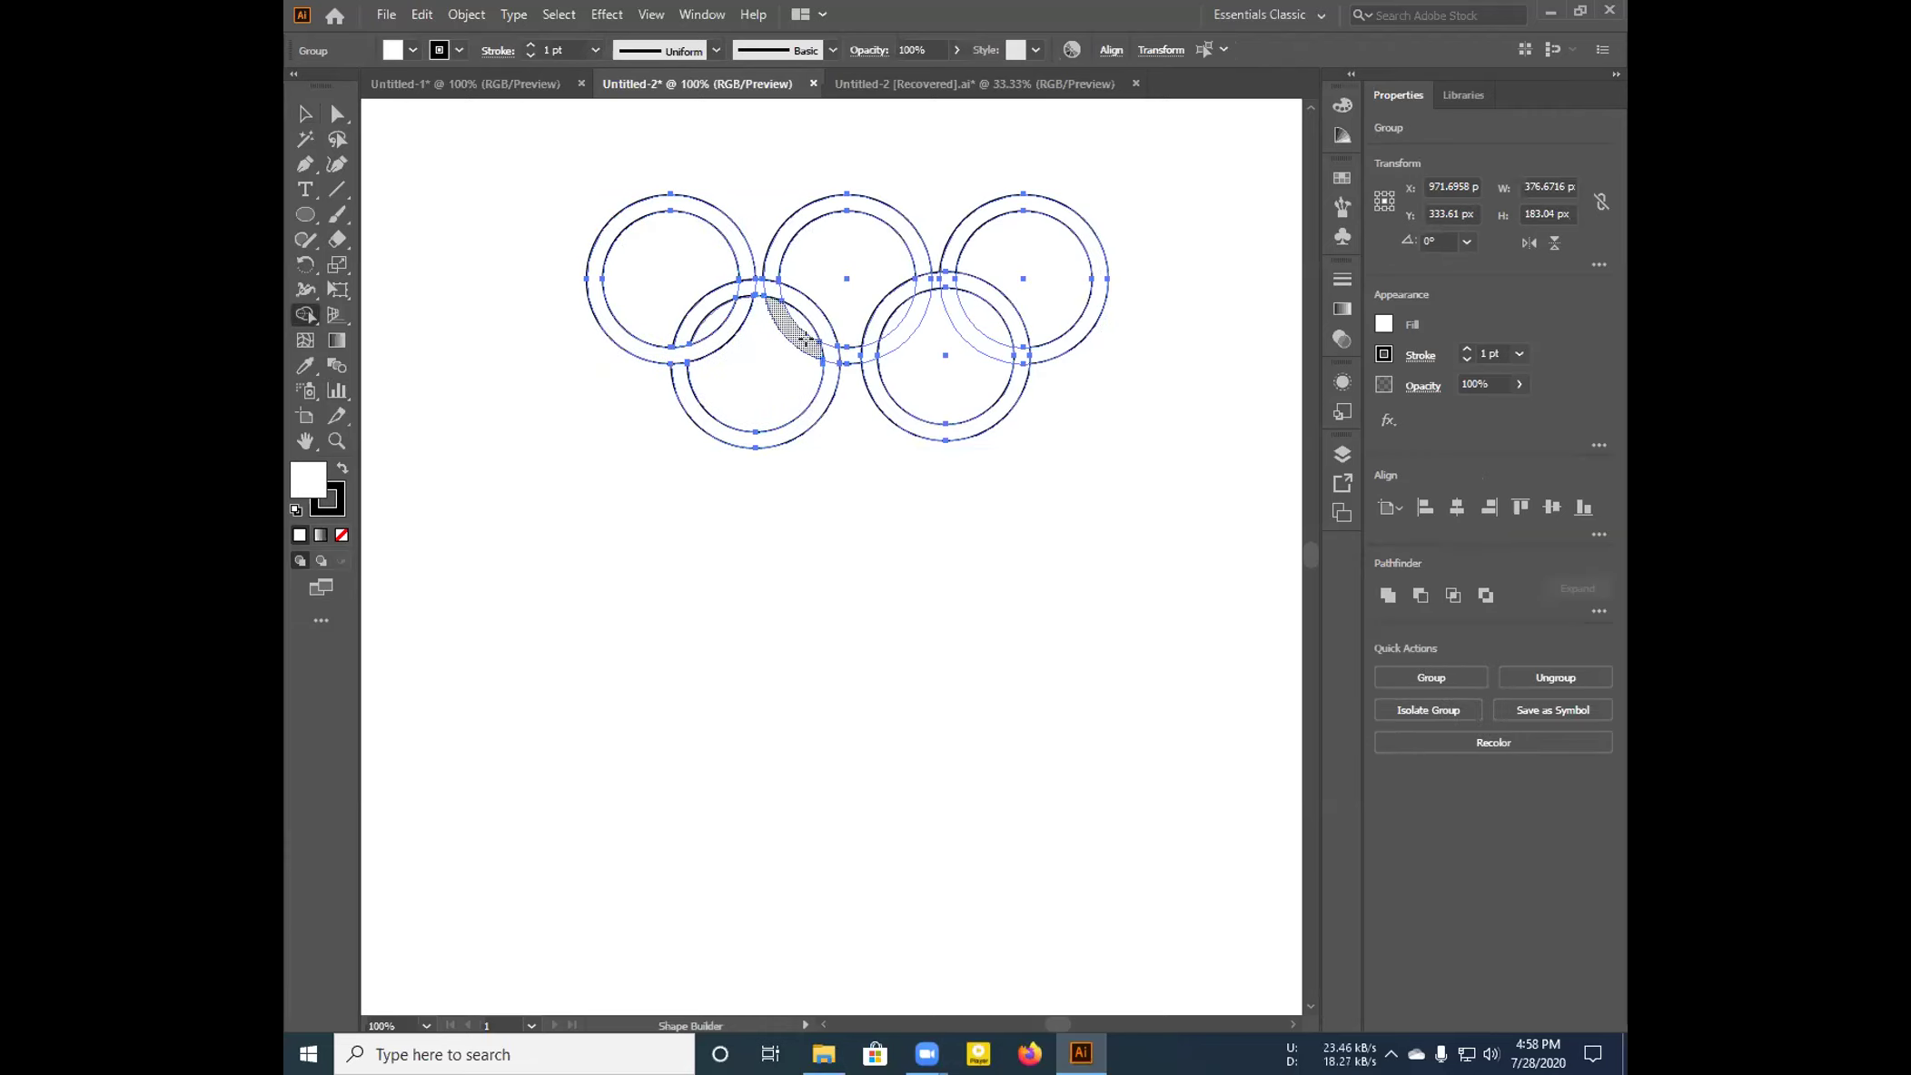
{"action": "left_click", "coordinate": [771, 278]}
{"action": "mouse_move", "coordinate": [885, 337]}
{"action": "left_mouse_down"}
{"action": "mouse_move", "coordinate": [816, 350]}
{"action": "mouse_move", "coordinate": [842, 420]}
{"action": "left_mouse_up"}
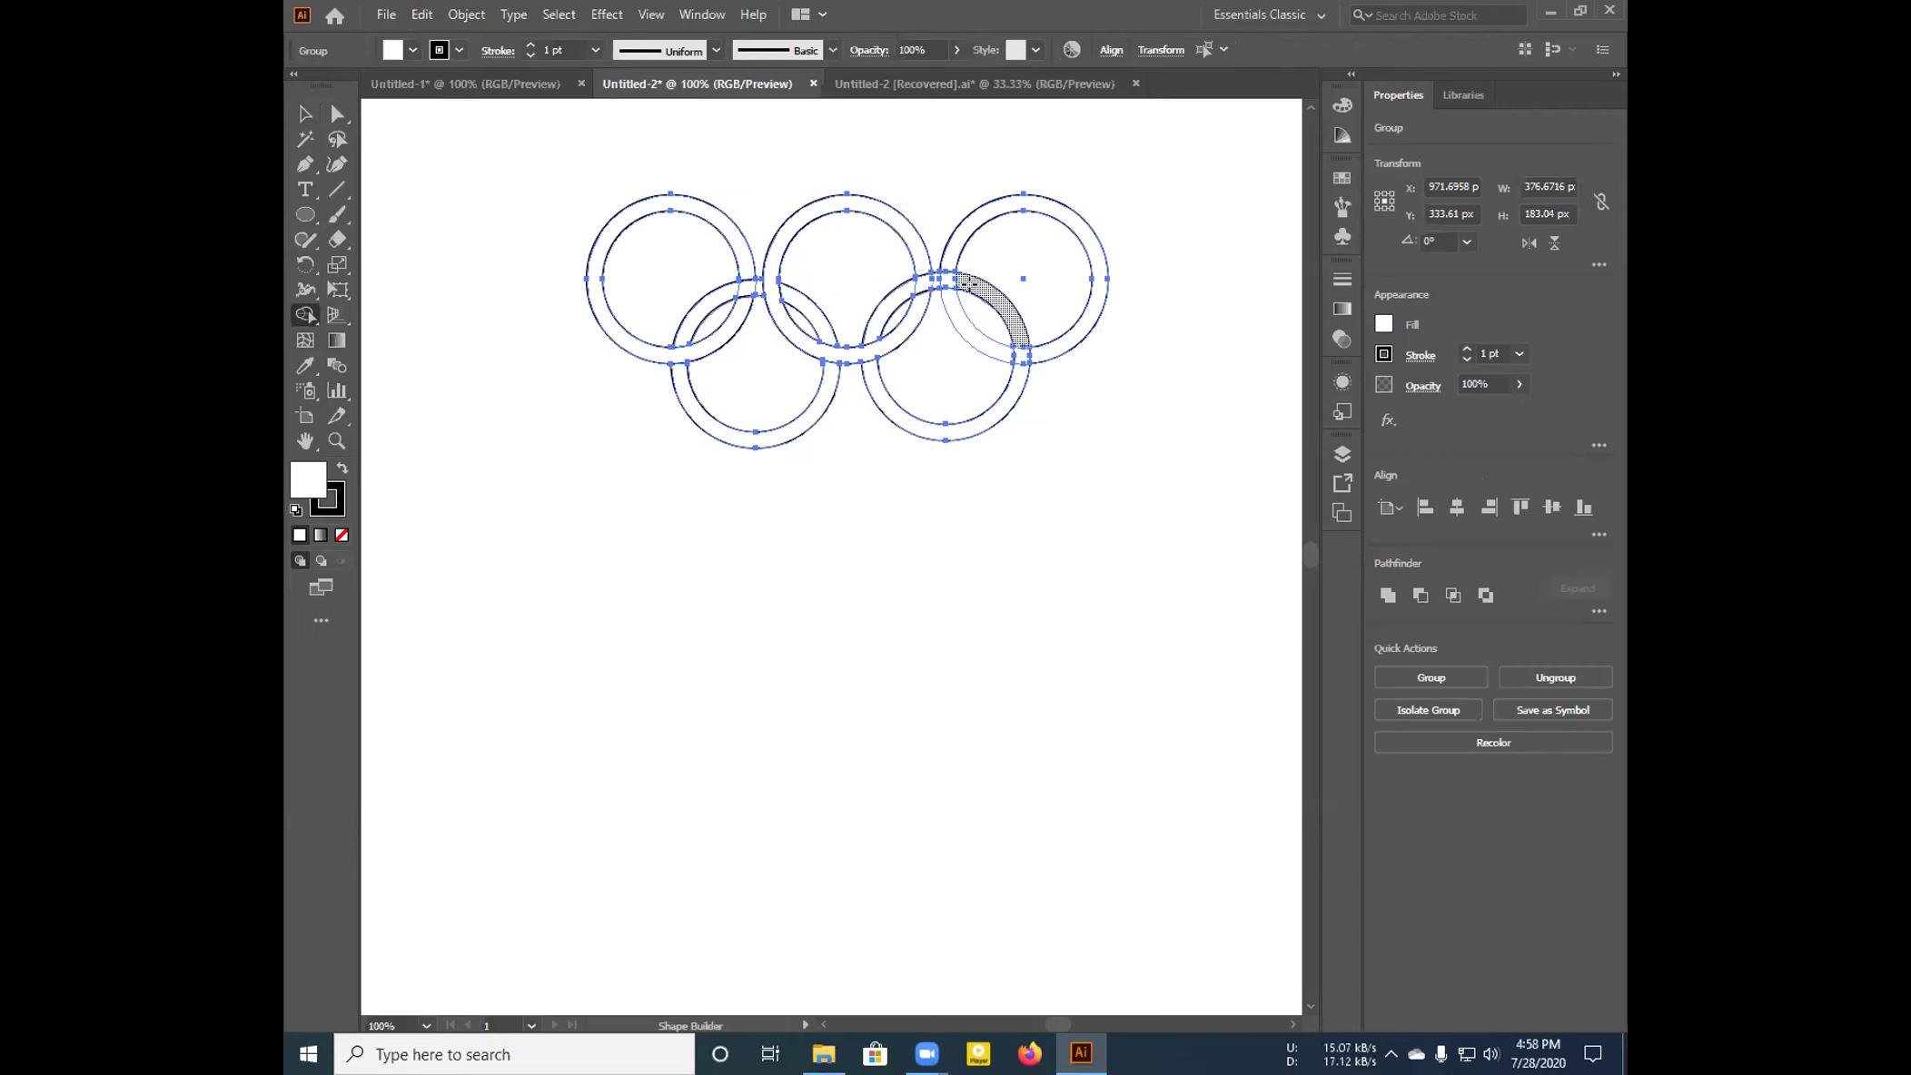
{"action": "left_click_drag", "start_coordinate": [968, 285], "coordinate": [926, 283]}
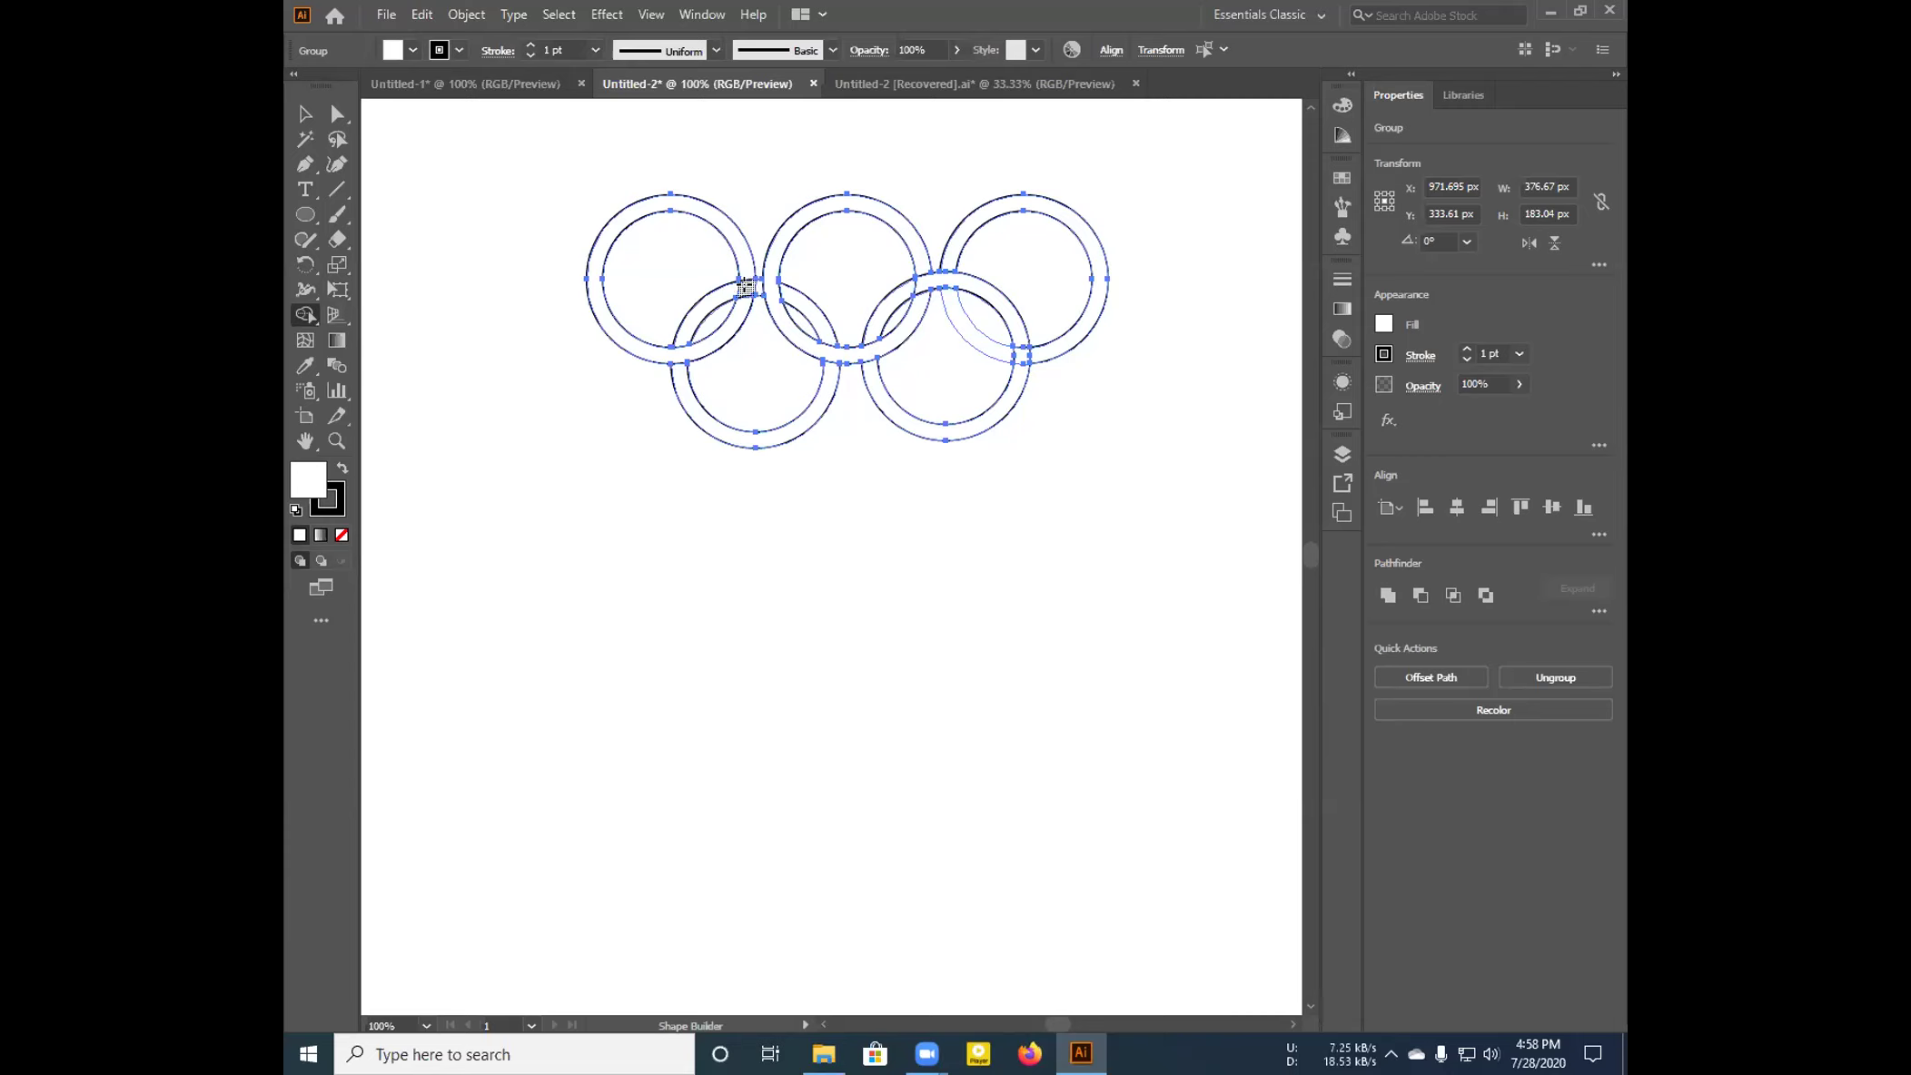
{"action": "mouse_move", "coordinate": [768, 285]}
{"action": "left_mouse_down"}
{"action": "mouse_move", "coordinate": [723, 286]}
{"action": "mouse_move", "coordinate": [772, 288]}
{"action": "left_mouse_up"}
Return to the Selection tool and select the merged group of left rings
{"action": "left_click", "coordinate": [305, 113]}
{"action": "left_click", "coordinate": [621, 213]}
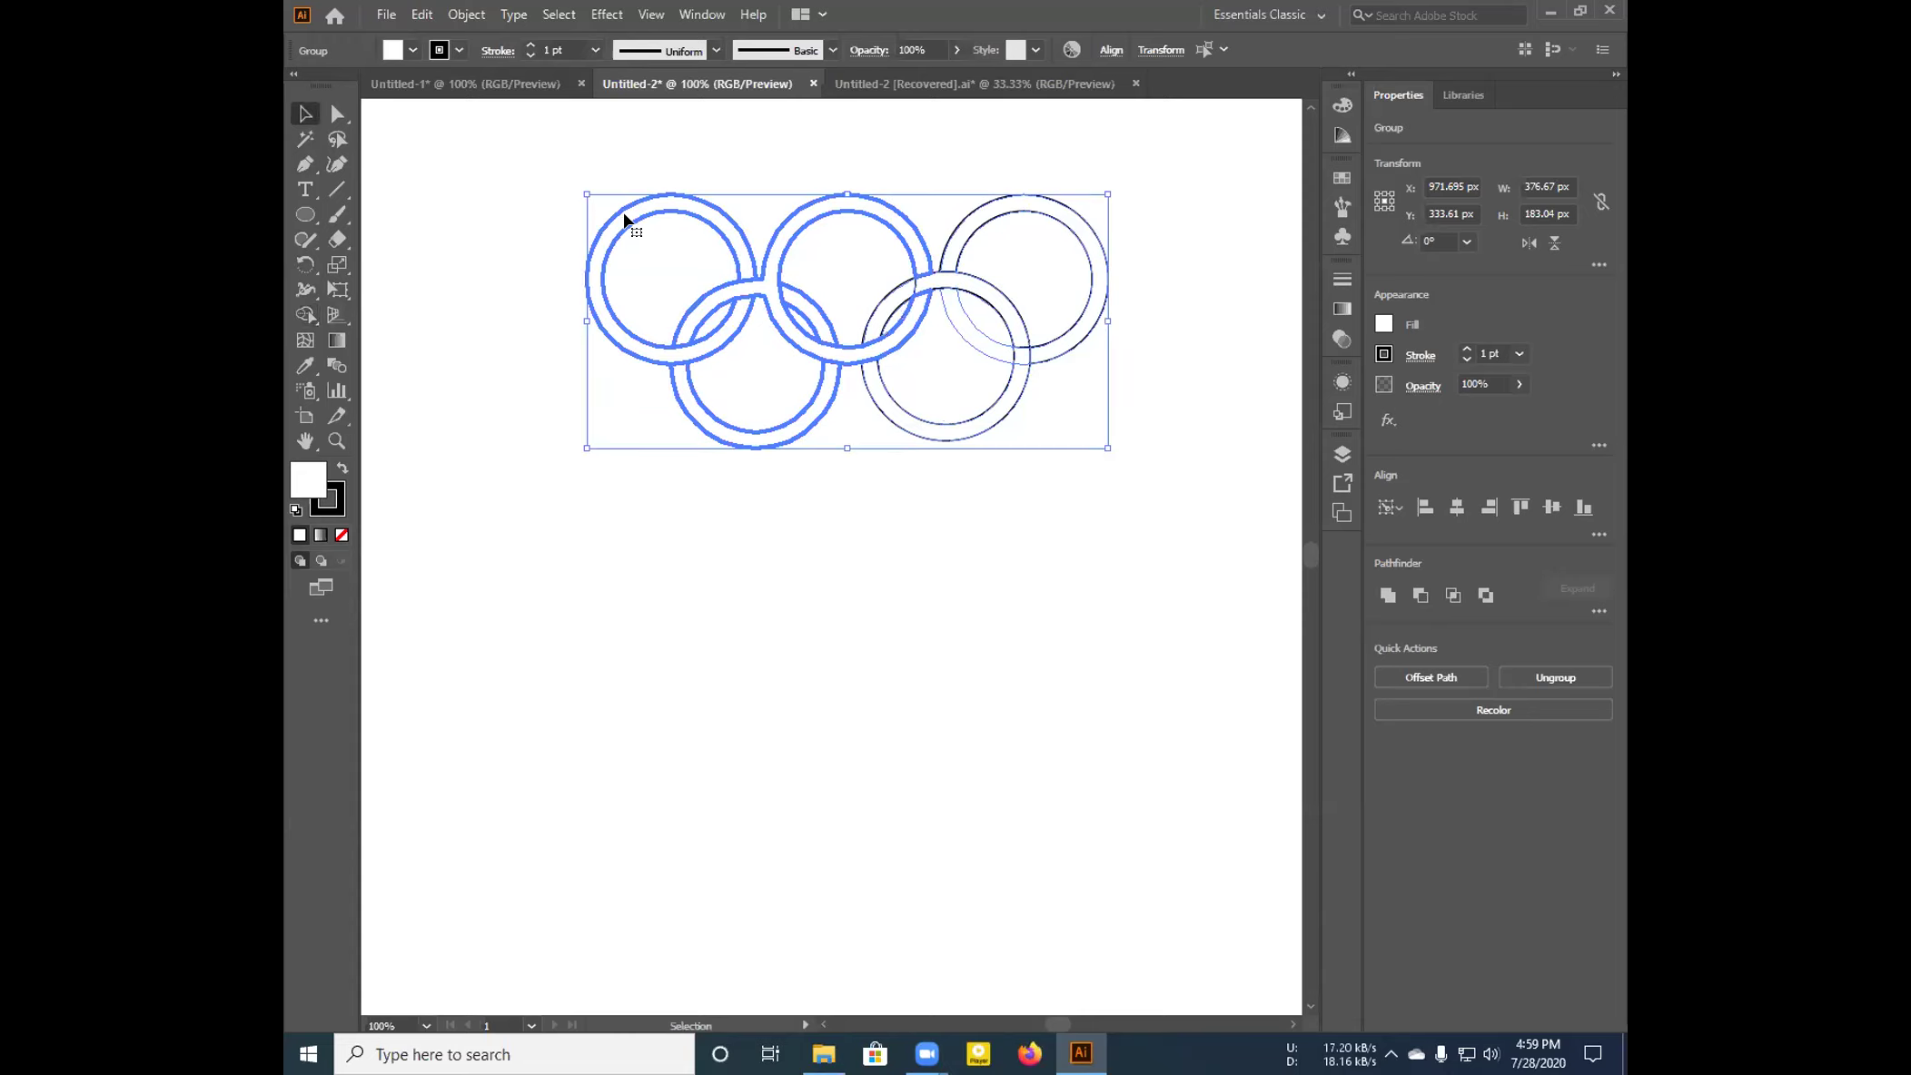
{"action": "left_click", "coordinate": [1114, 537]}
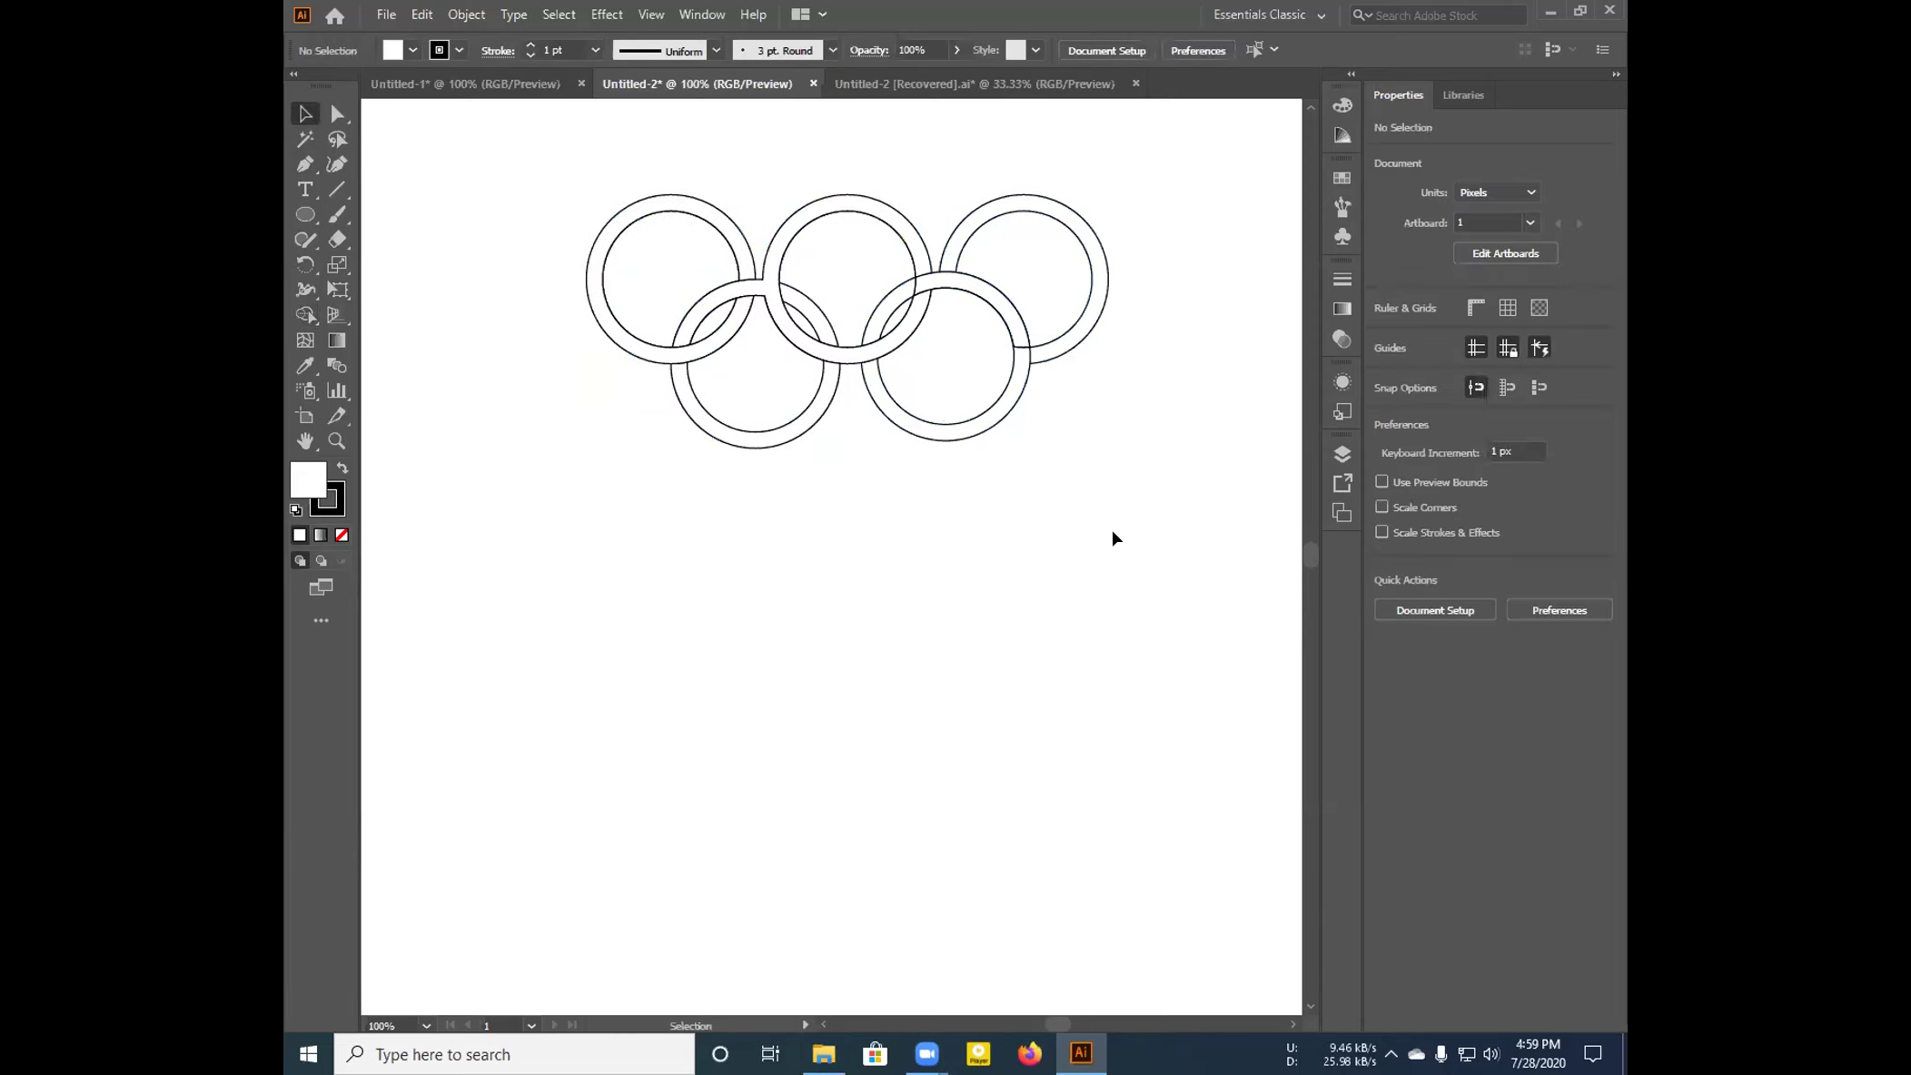
{"action": "left_click_drag", "start_coordinate": [1146, 190], "coordinate": [532, 501]}
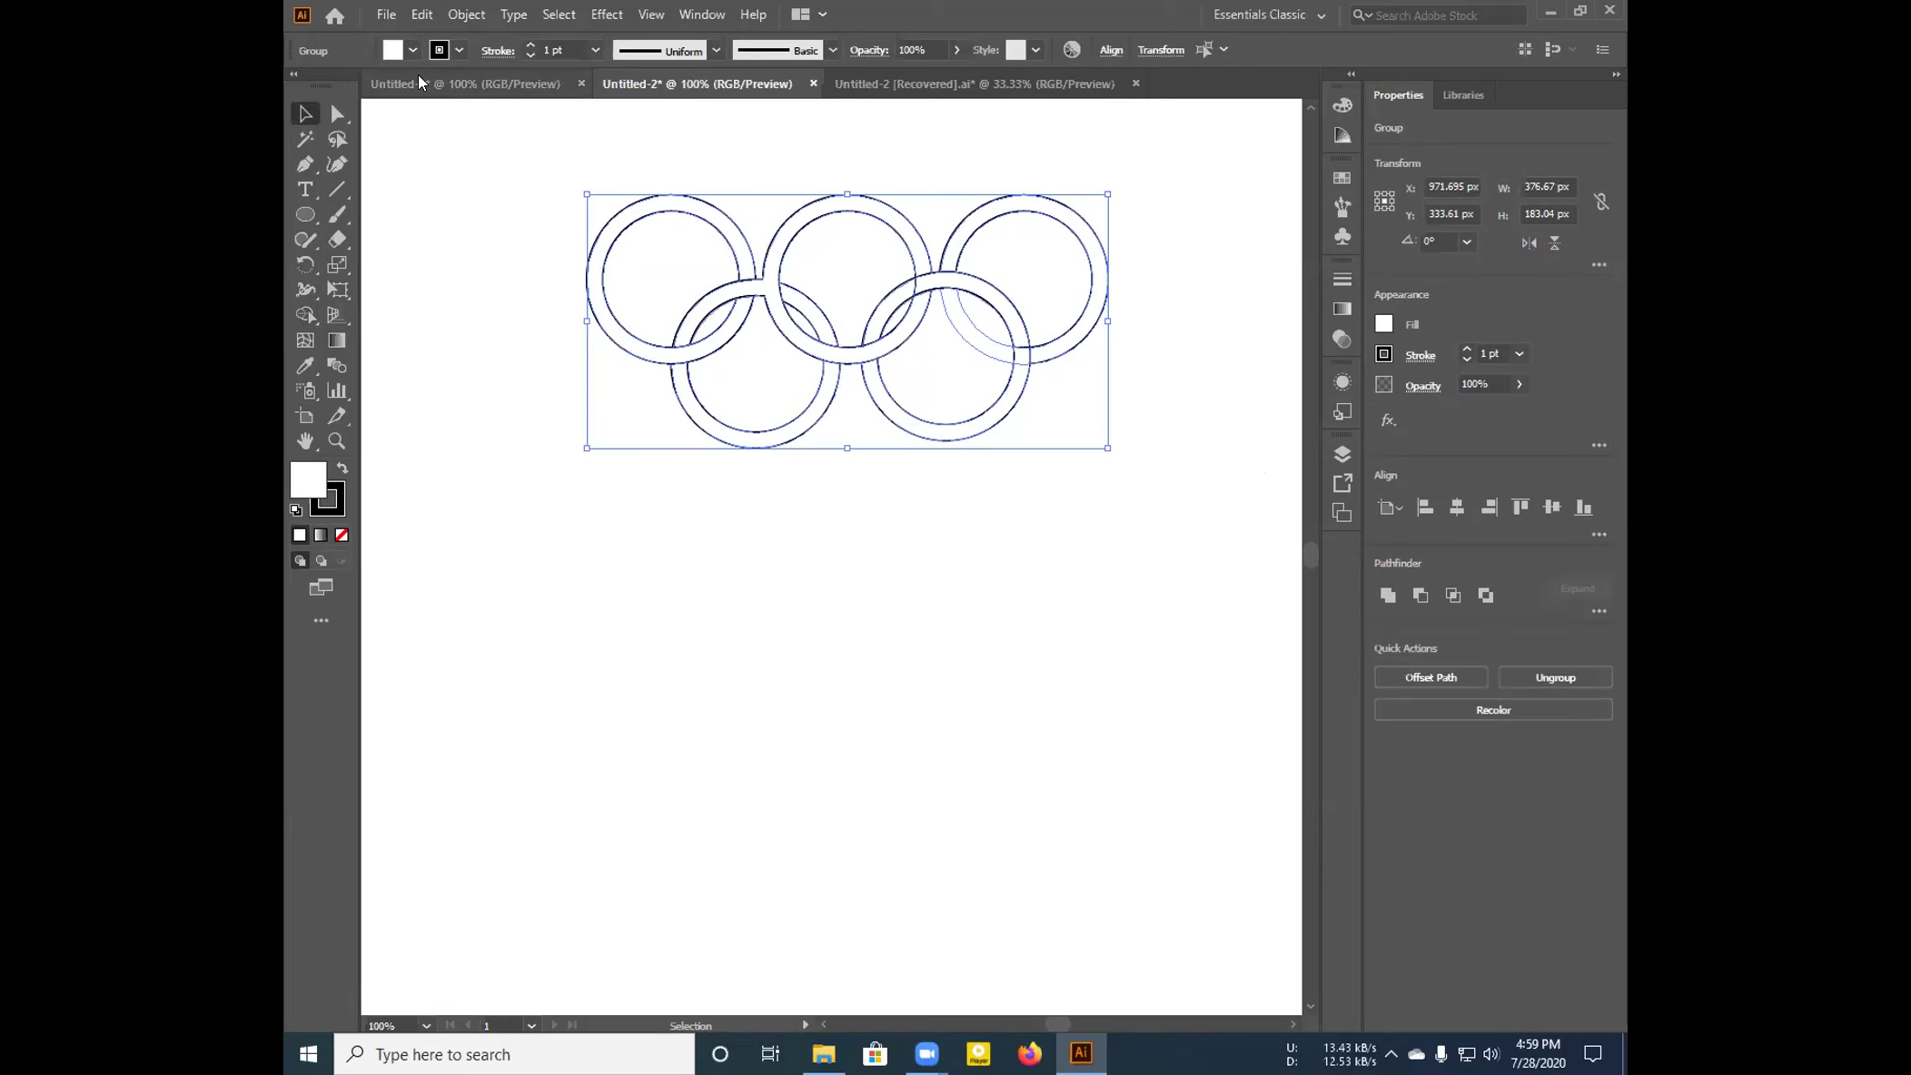
{"action": "left_click", "coordinate": [619, 233]}
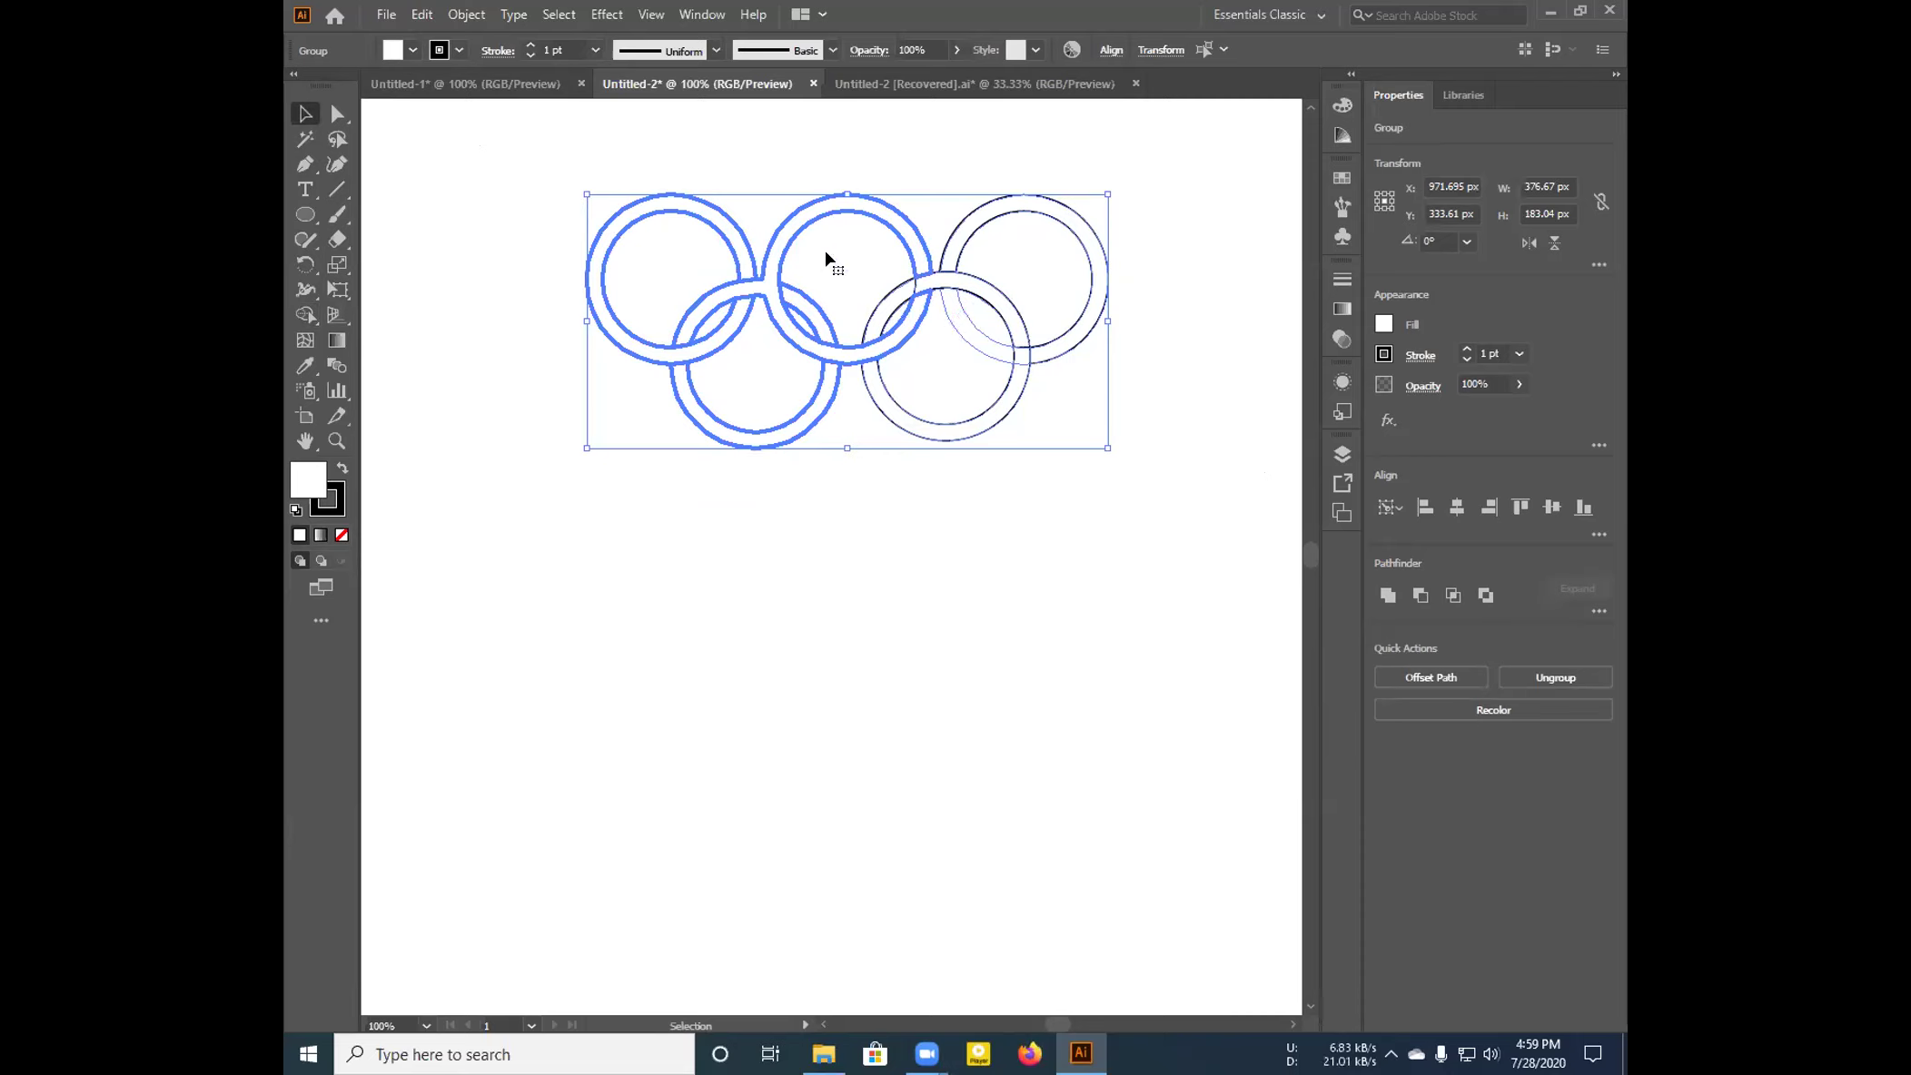
{"action": "left_click", "coordinate": [807, 551]}
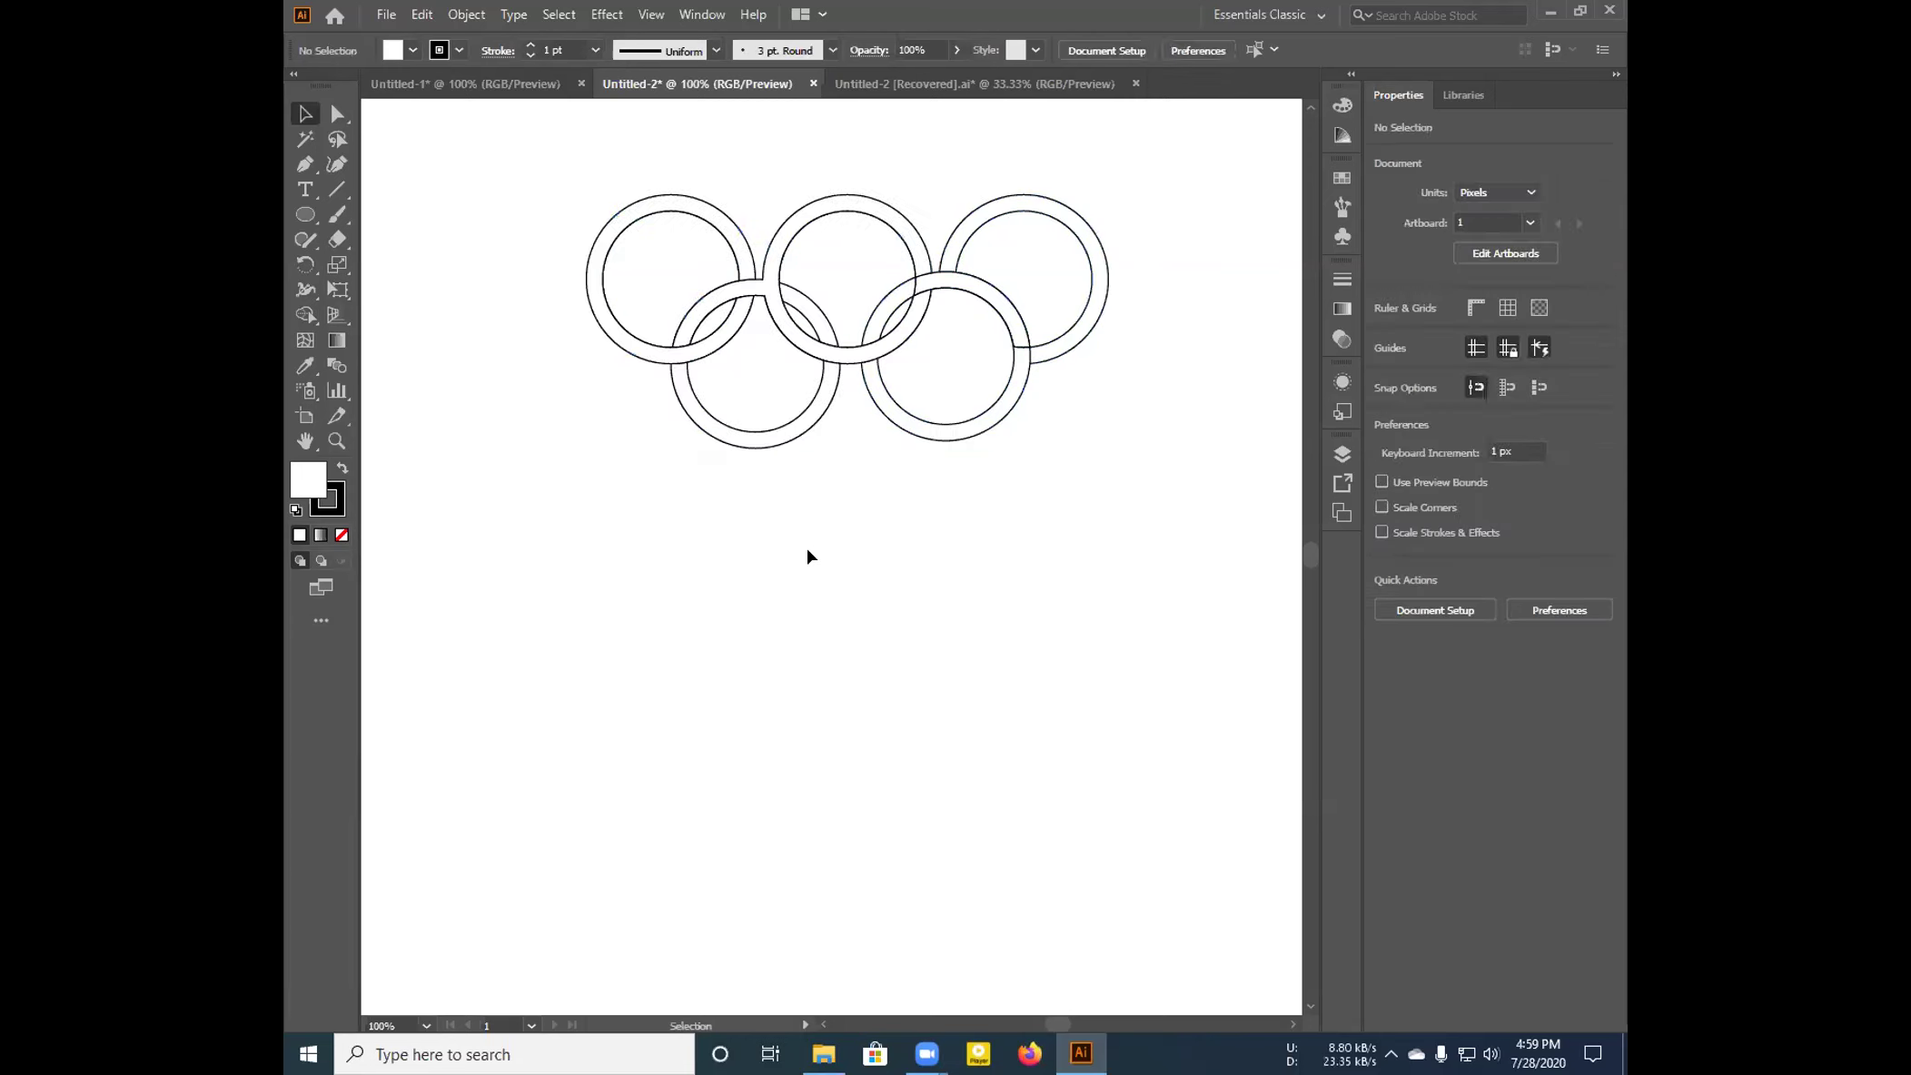
{"action": "left_click", "coordinate": [633, 220]}
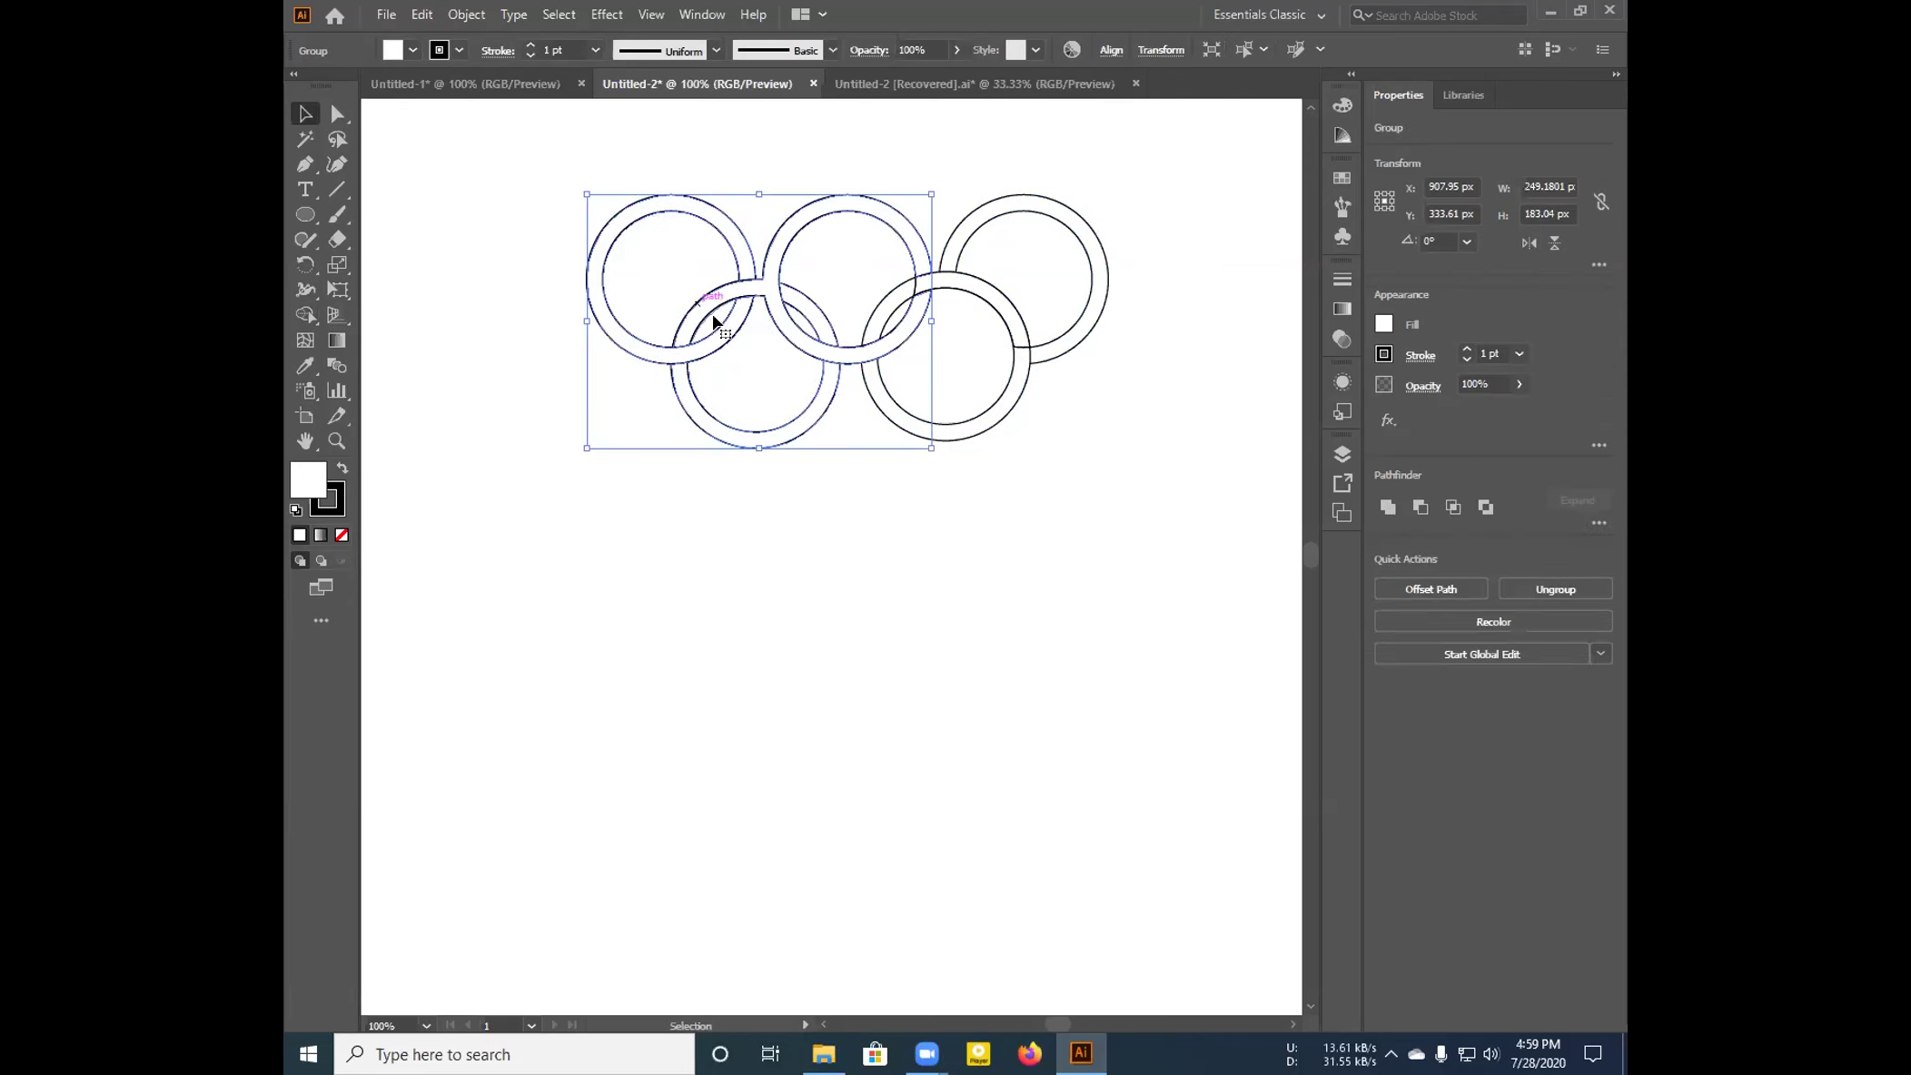
Fill the selected rings blue, merge the lower circle's inner region, and delete the merged shape
{"action": "left_click", "coordinate": [410, 50]}
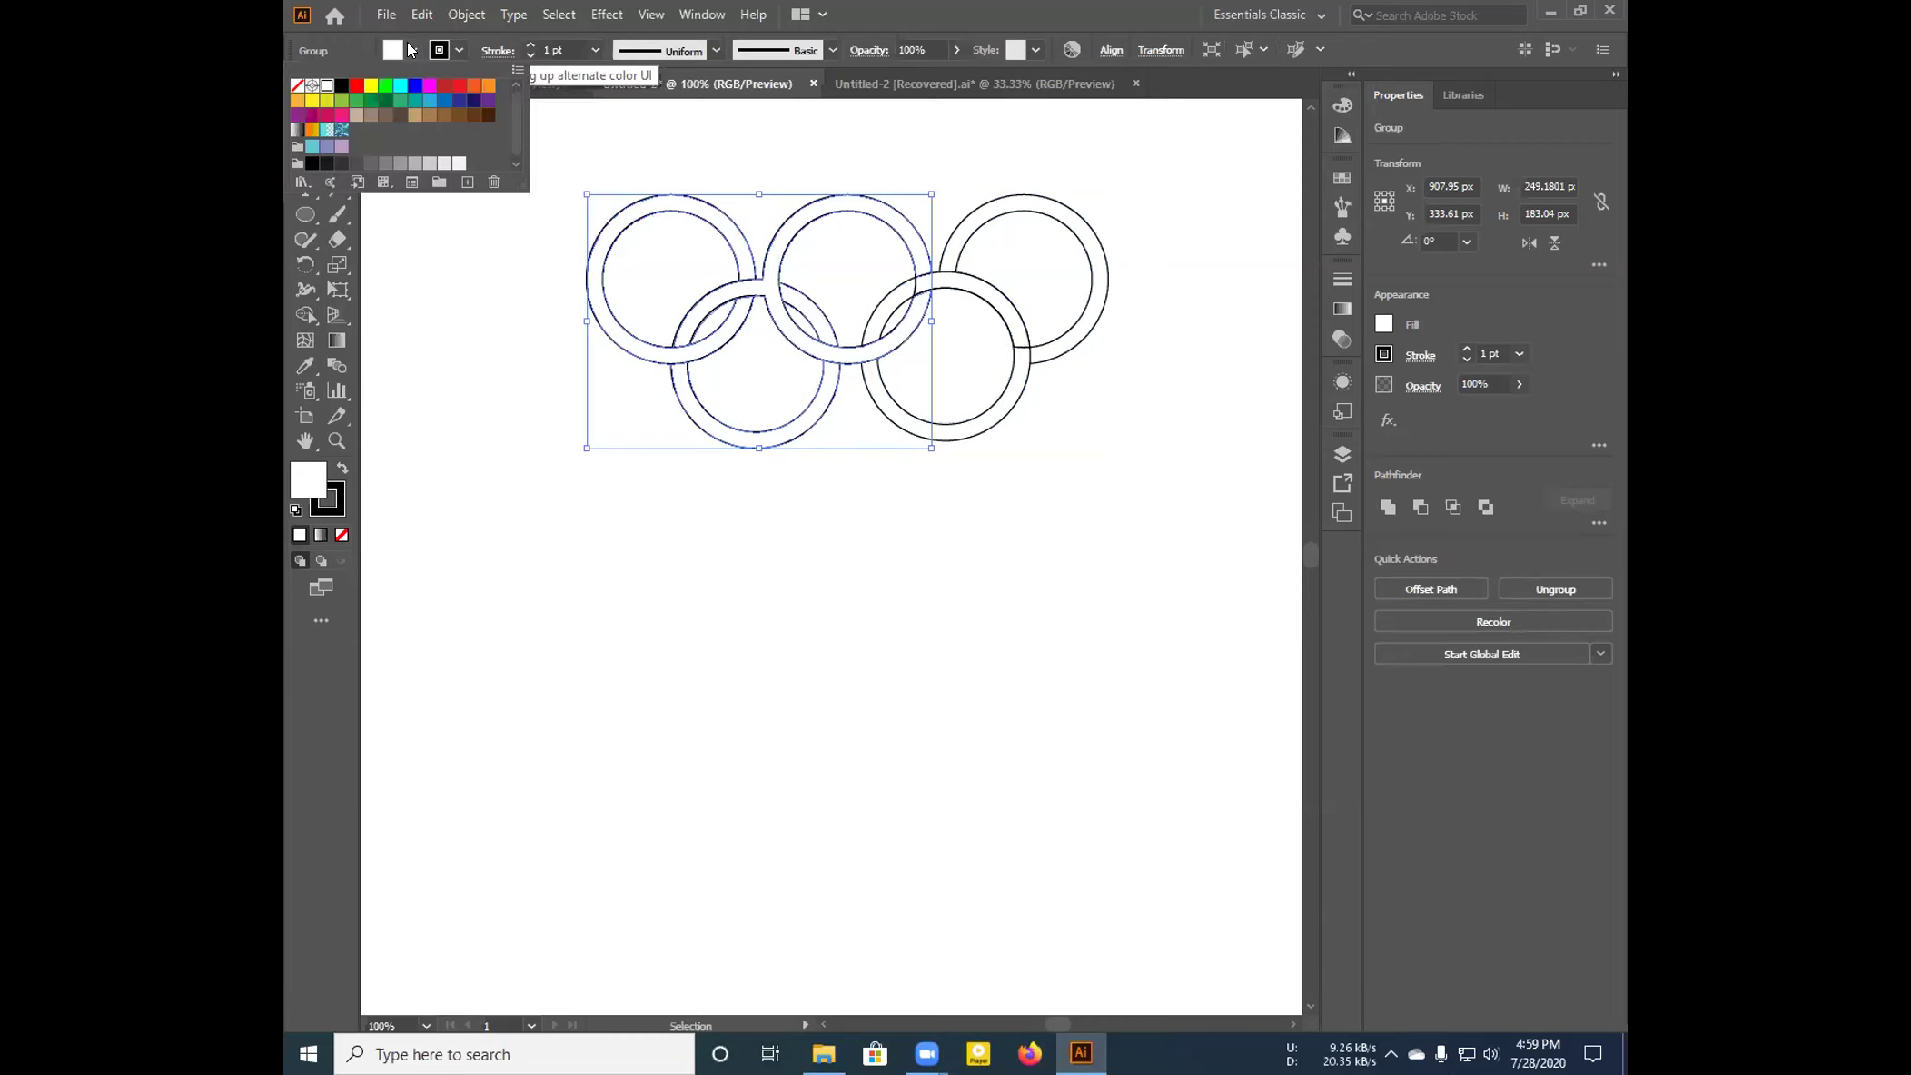
{"action": "left_click", "coordinate": [413, 84]}
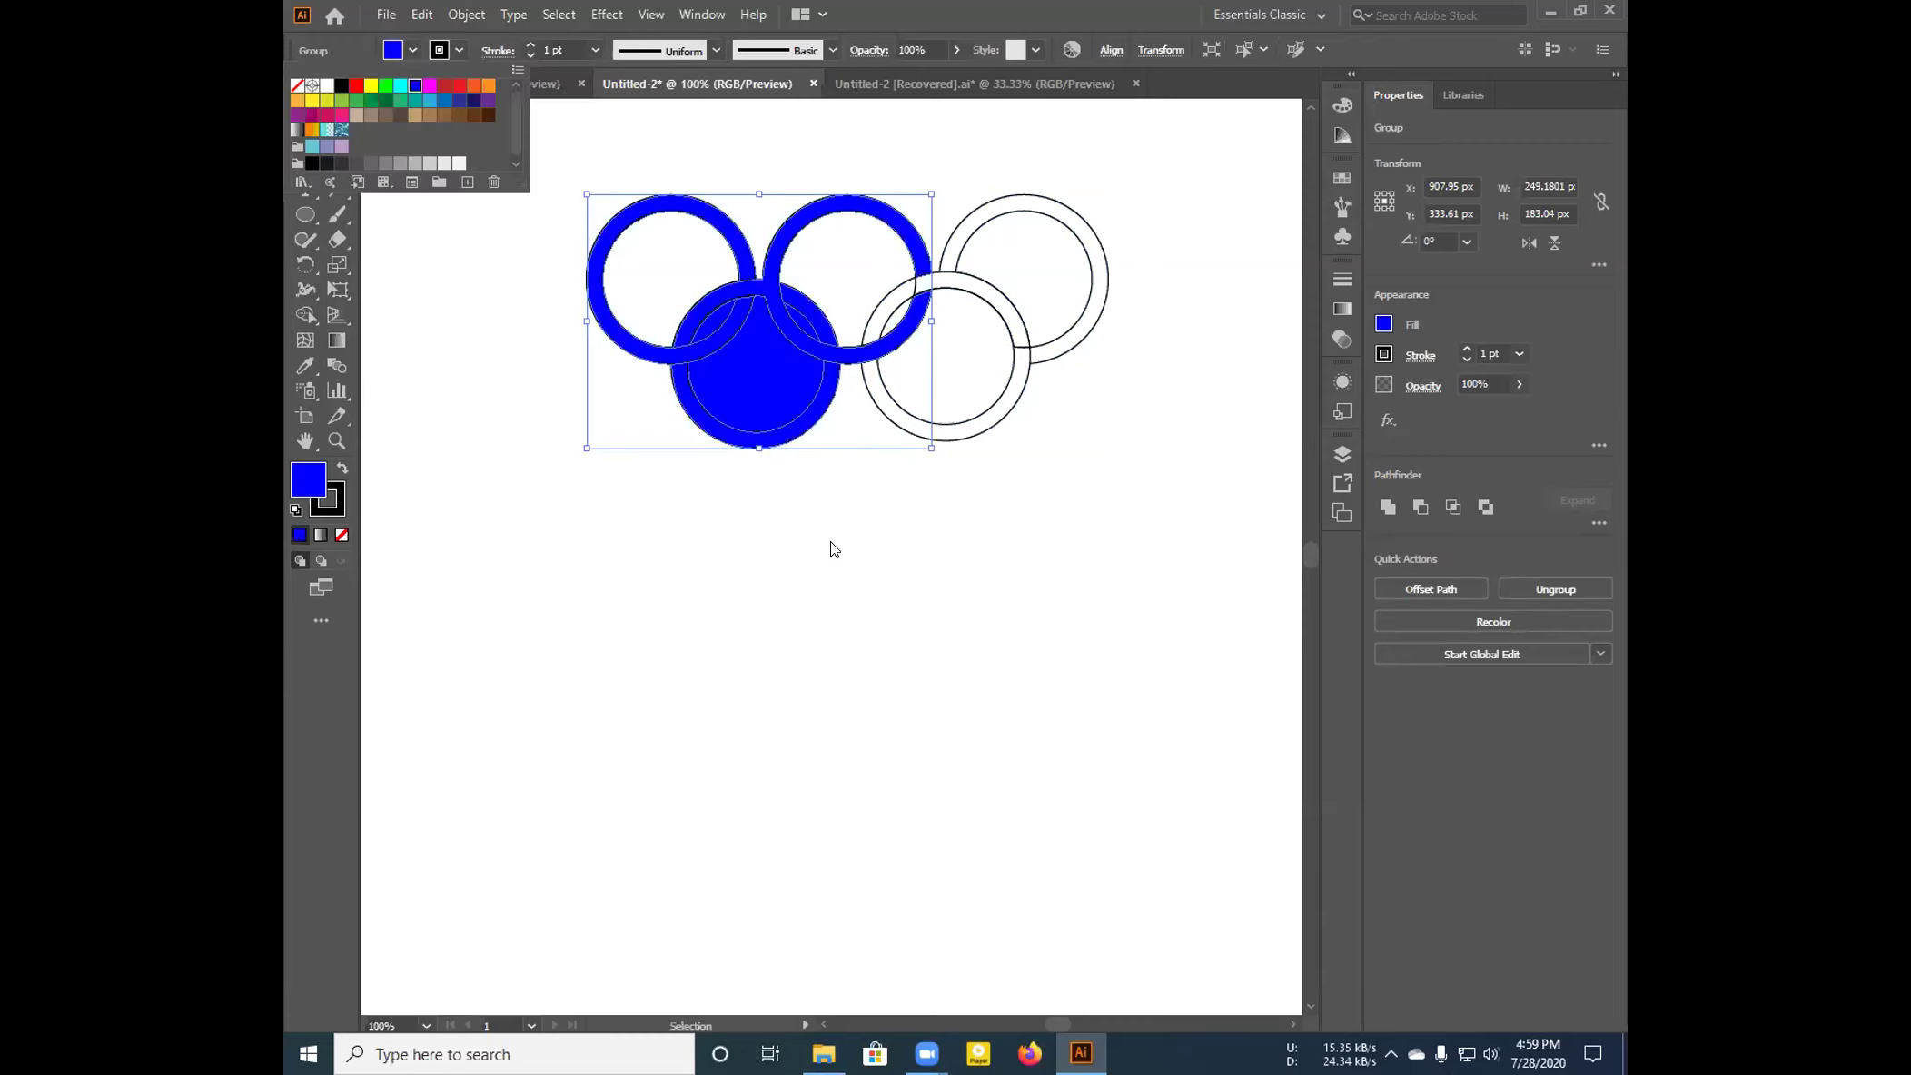
{"action": "left_click", "coordinate": [755, 392]}
{"action": "left_click", "coordinate": [306, 315]}
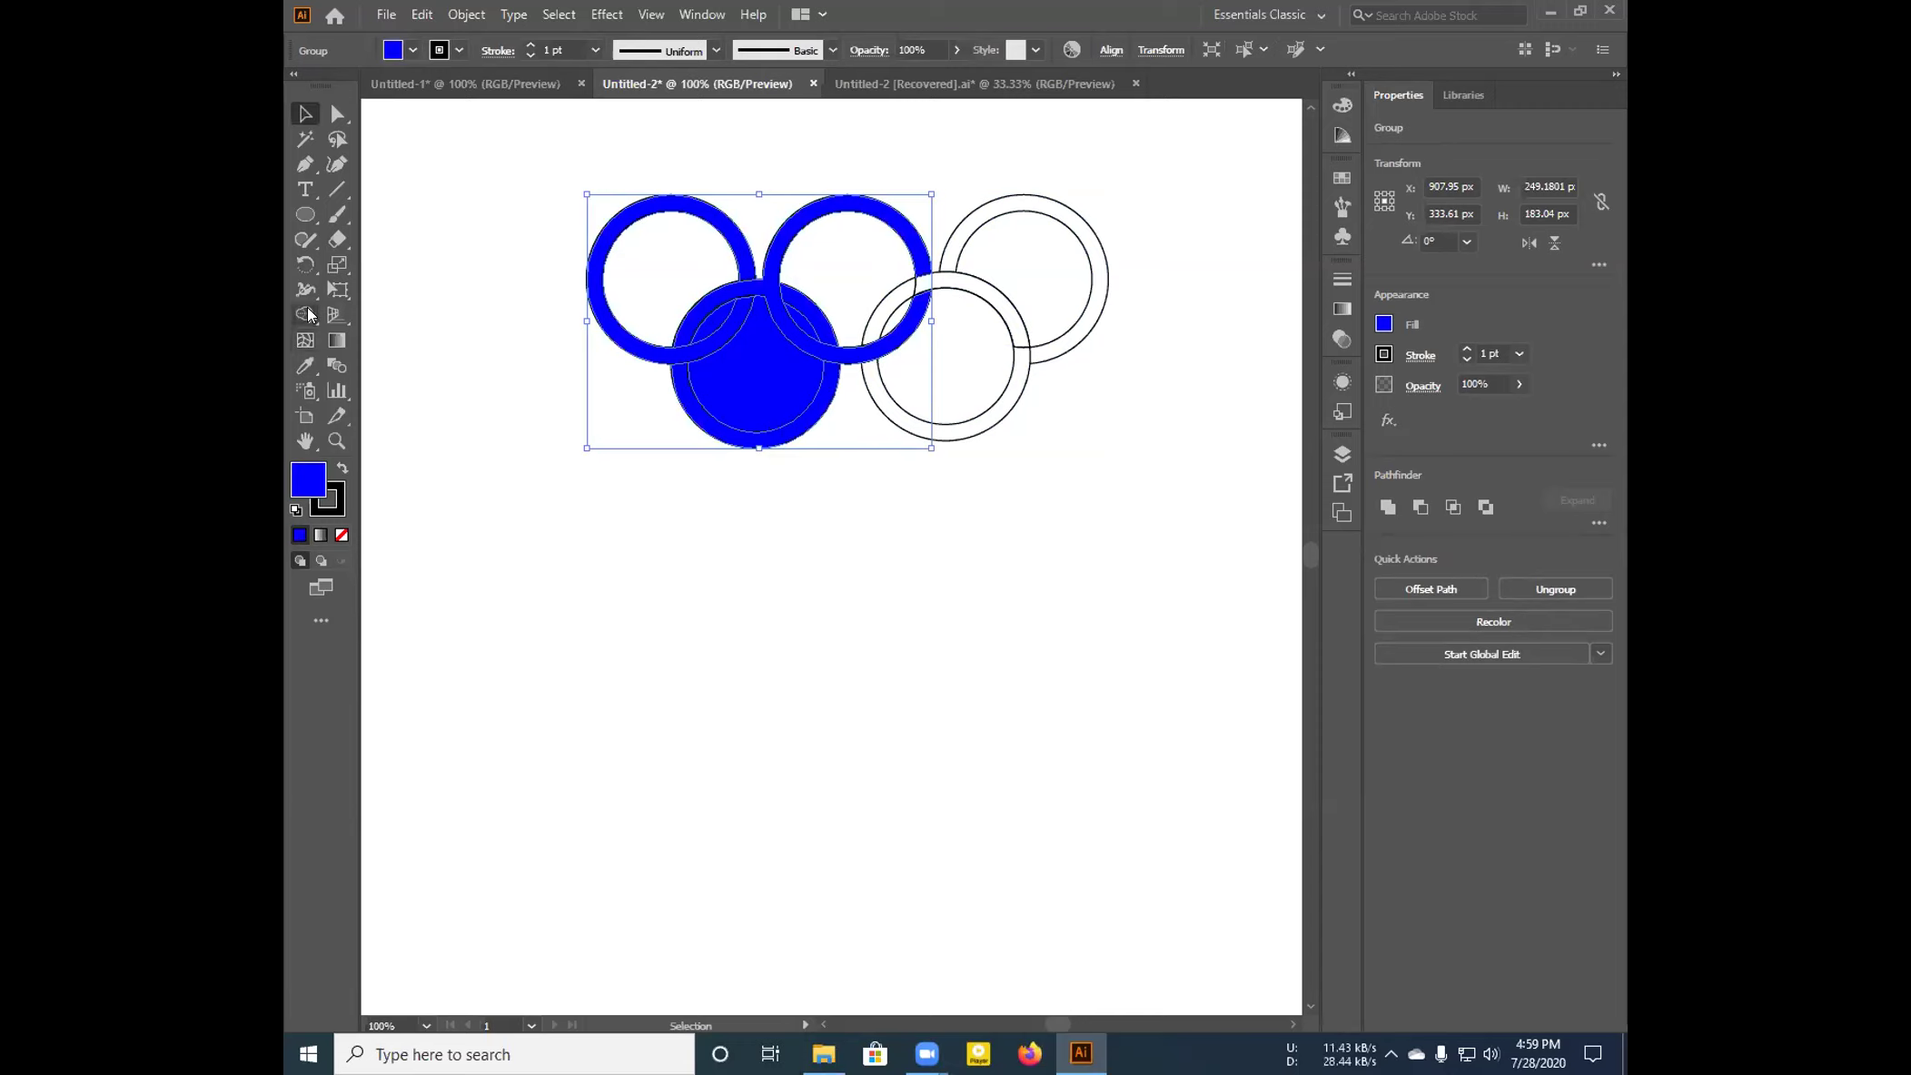
{"action": "mouse_move", "coordinate": [690, 419]}
{"action": "left_mouse_down"}
{"action": "mouse_move", "coordinate": [559, 302]}
{"action": "mouse_move", "coordinate": [739, 782]}
{"action": "left_mouse_up"}
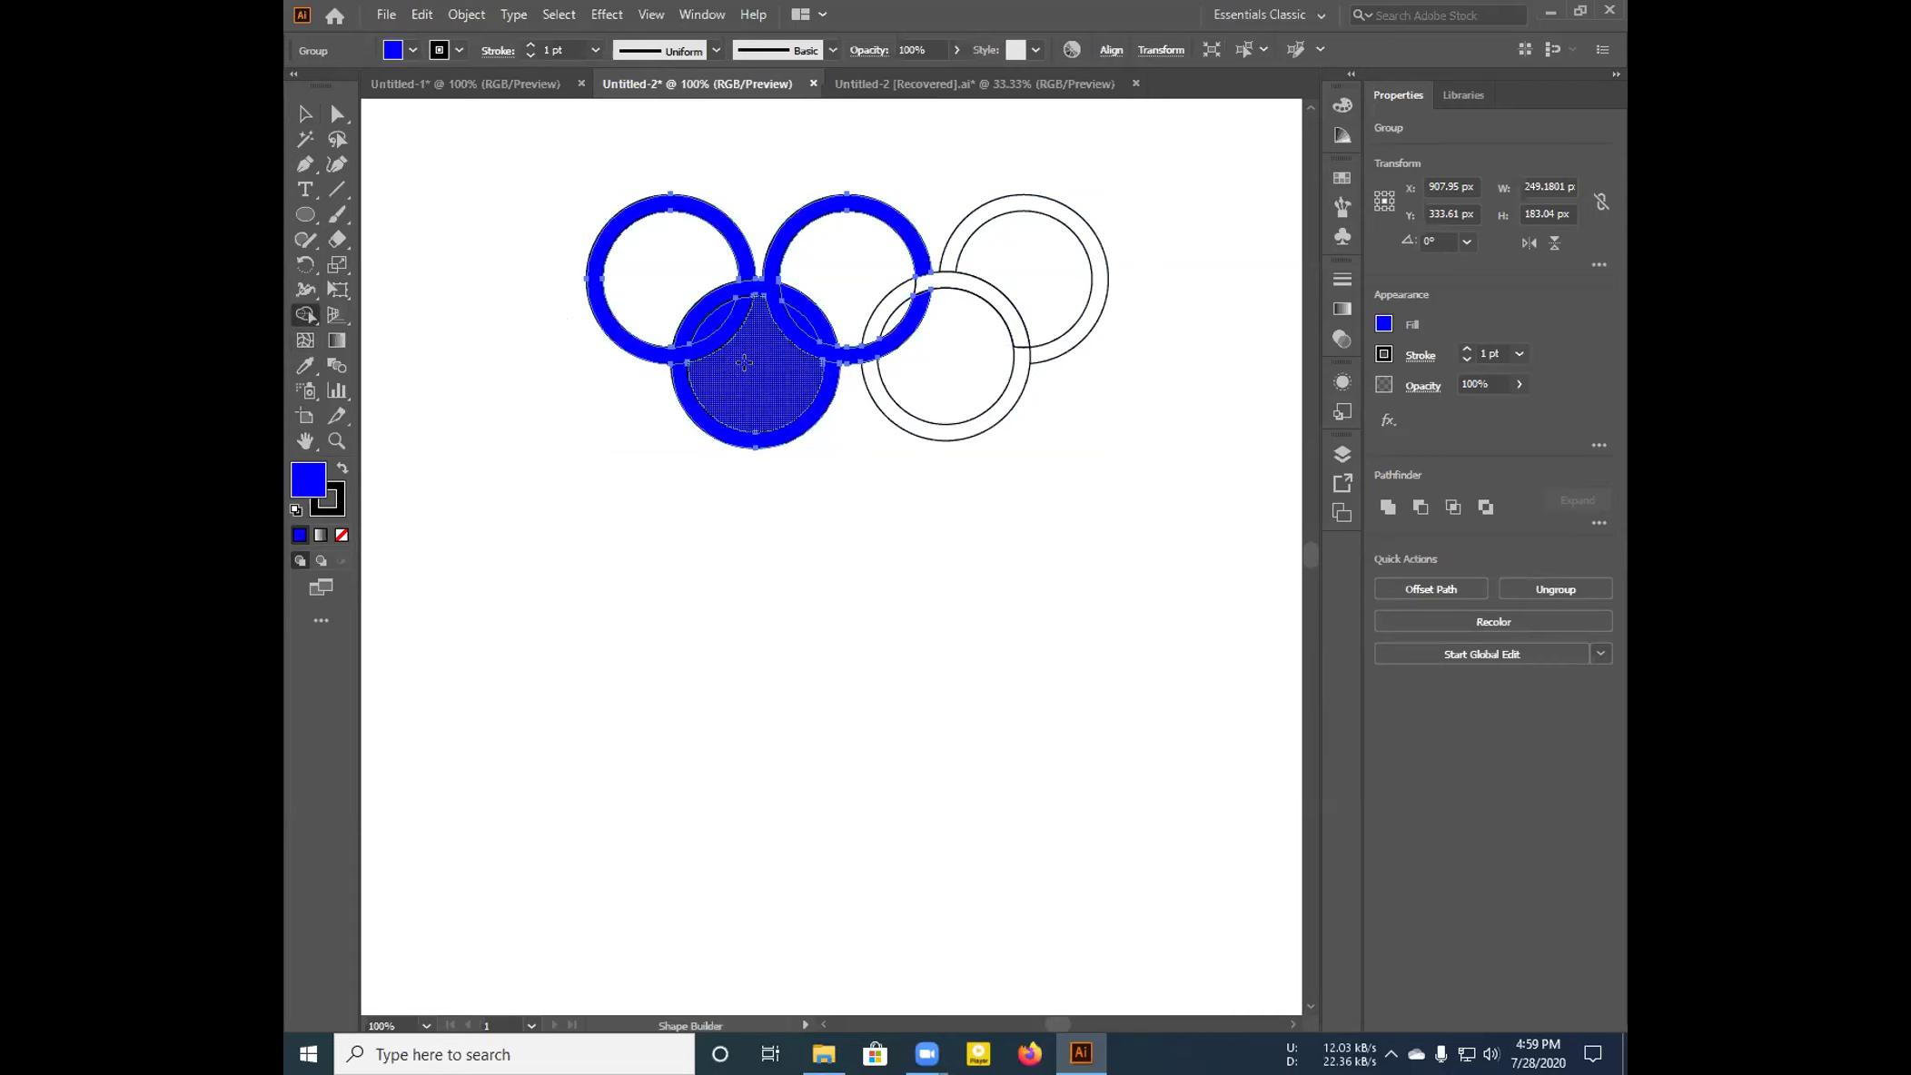
{"action": "left_click", "coordinate": [749, 418]}
{"action": "key", "text": "Delete"}
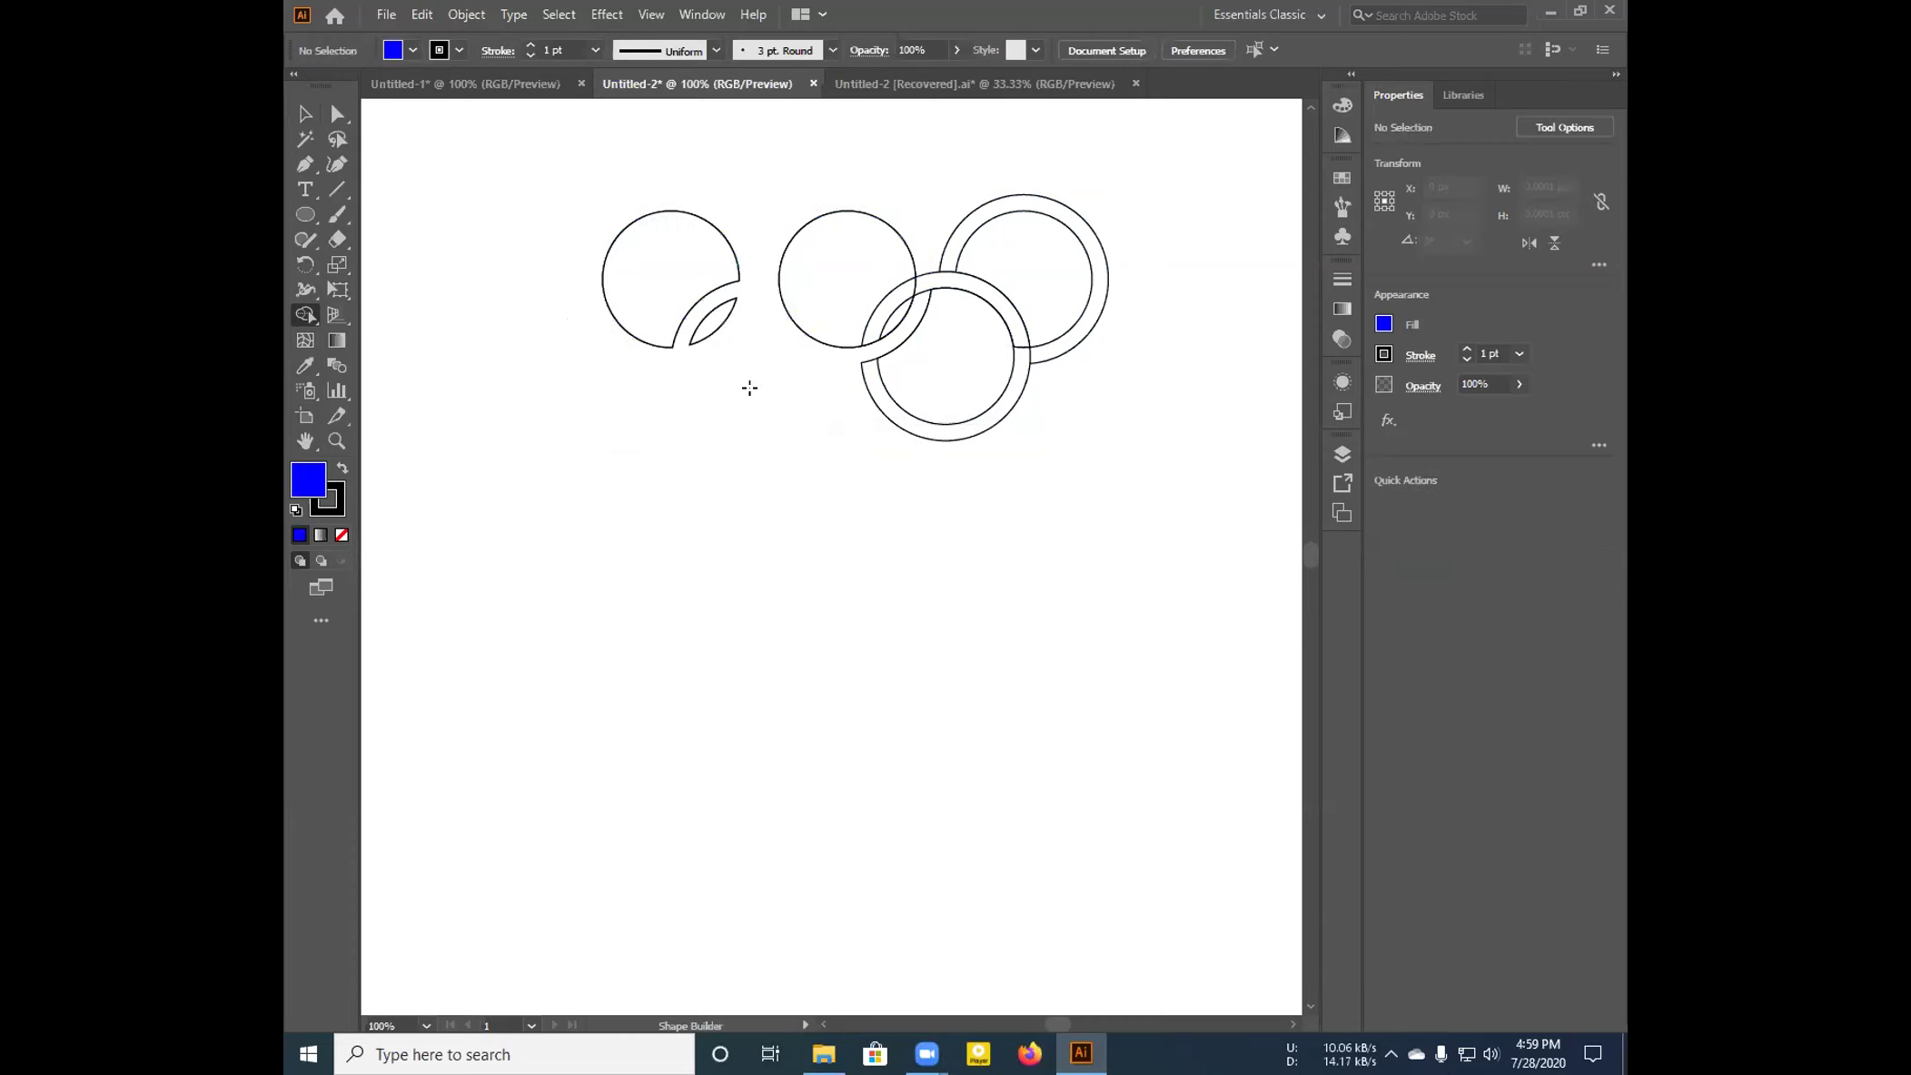
Undo the deletion and the blue fill, then deselect the white rings
{"action": "key", "text": "z"}
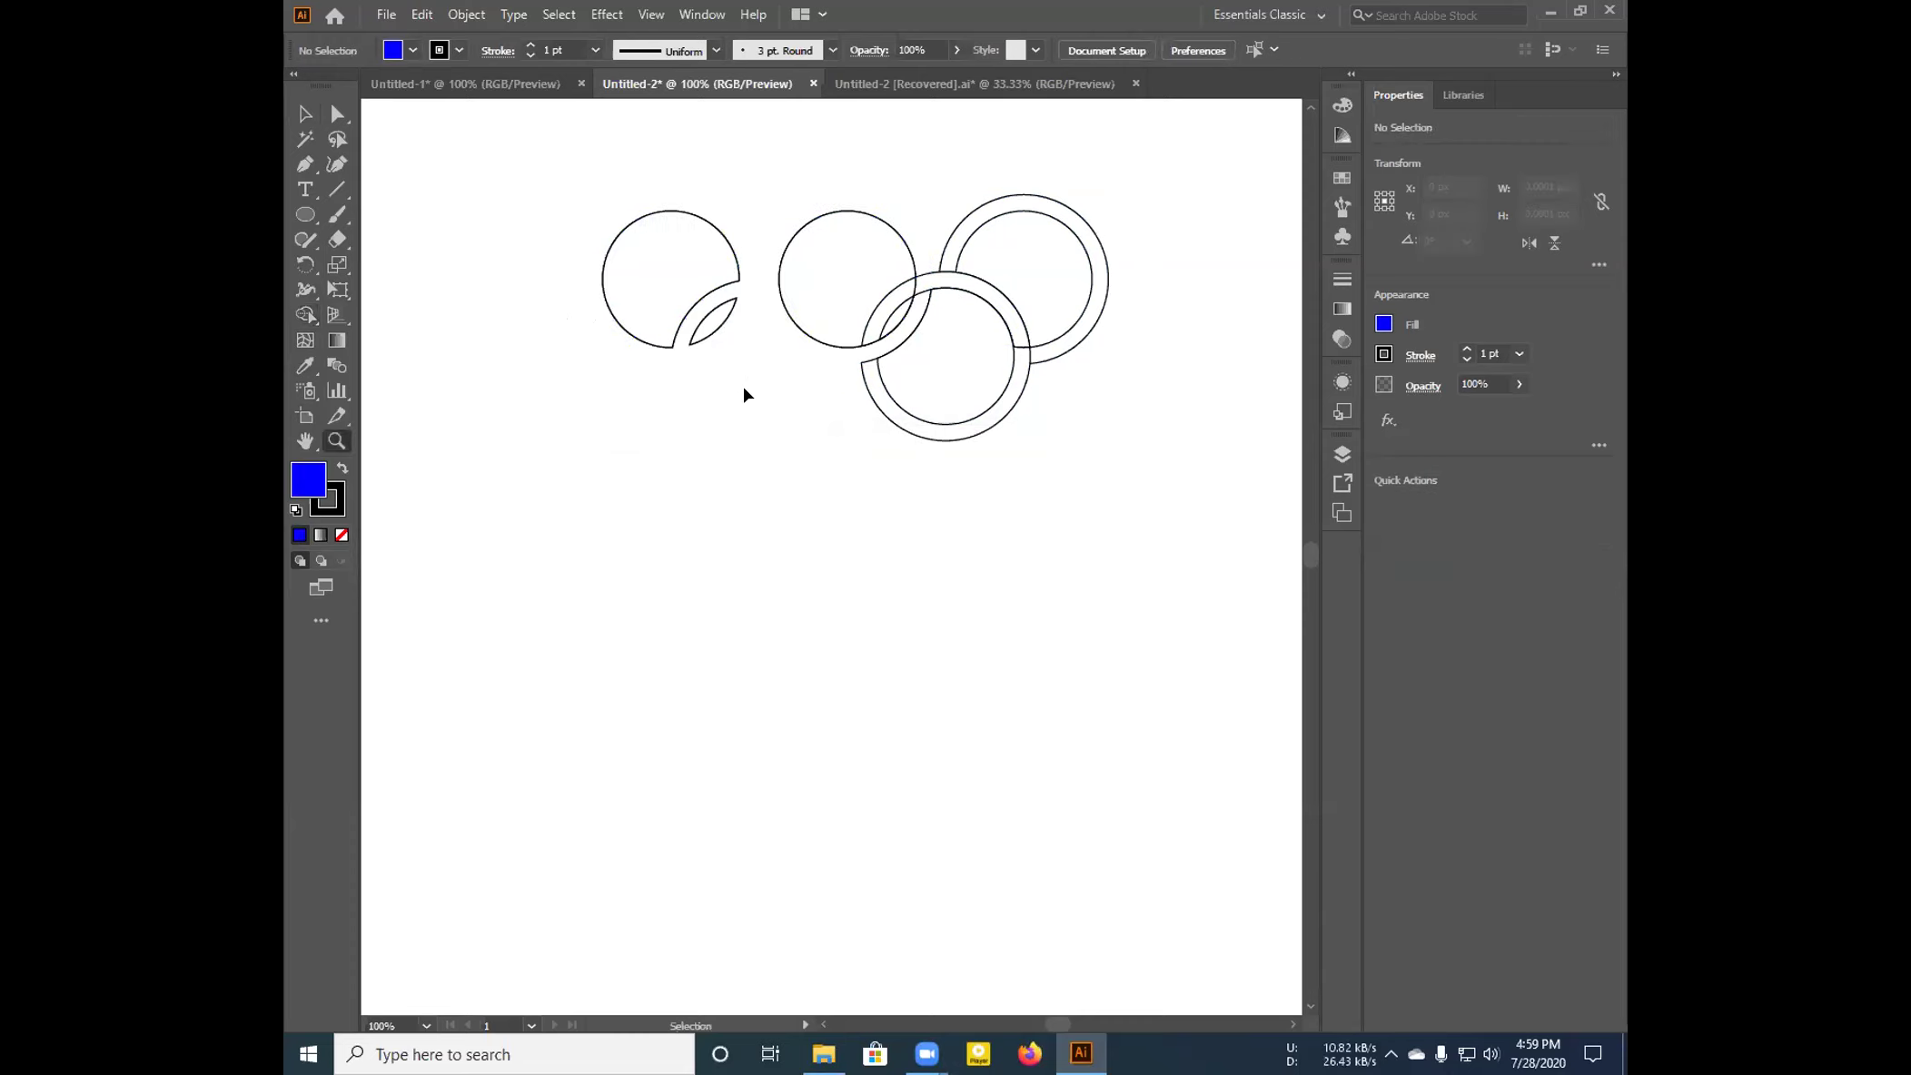
{"action": "key", "text": "ctrl+z"}
{"action": "key", "text": "ctrl"}
{"action": "key", "text": "ctrl"}
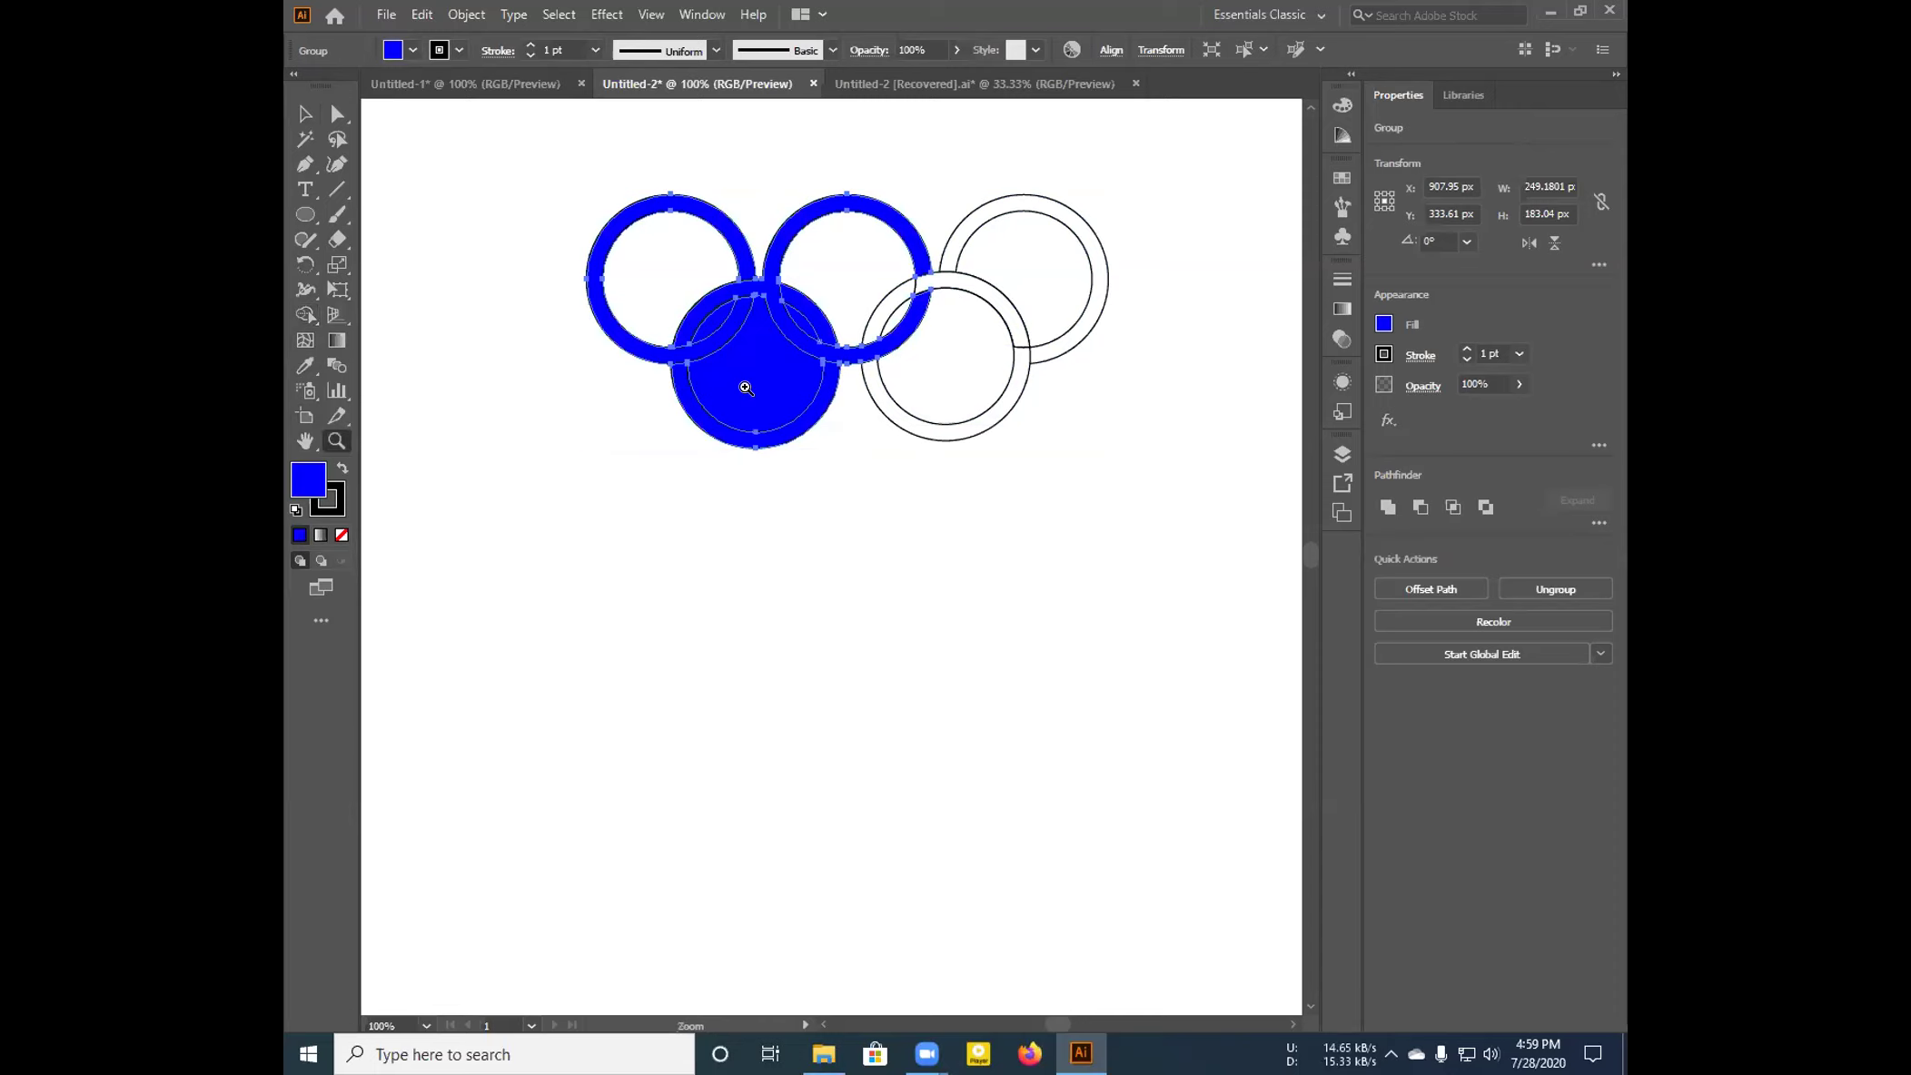
{"action": "key", "text": "ctrl"}
{"action": "key", "text": "ctrl"}
{"action": "key", "text": "ctrl+z"}
{"action": "key", "text": "ctrl+z"}
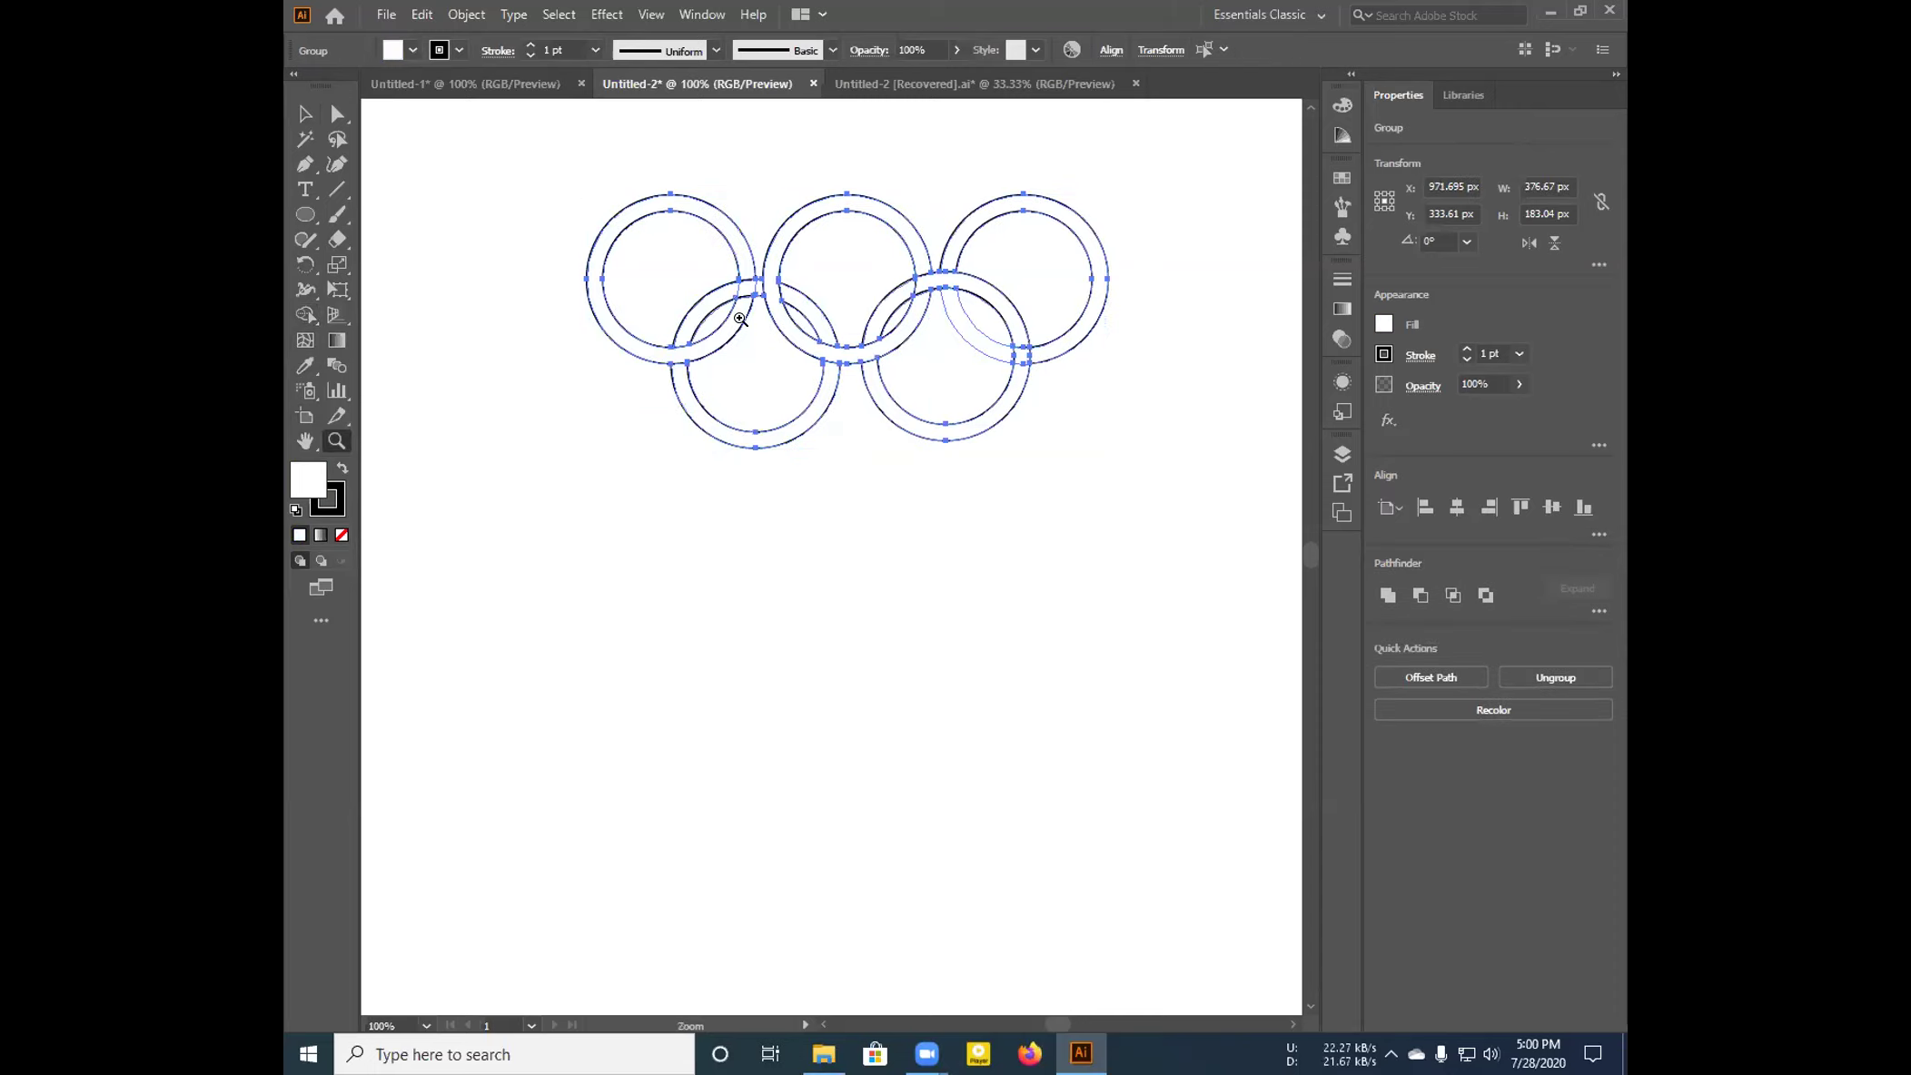
{"action": "key", "text": "v"}
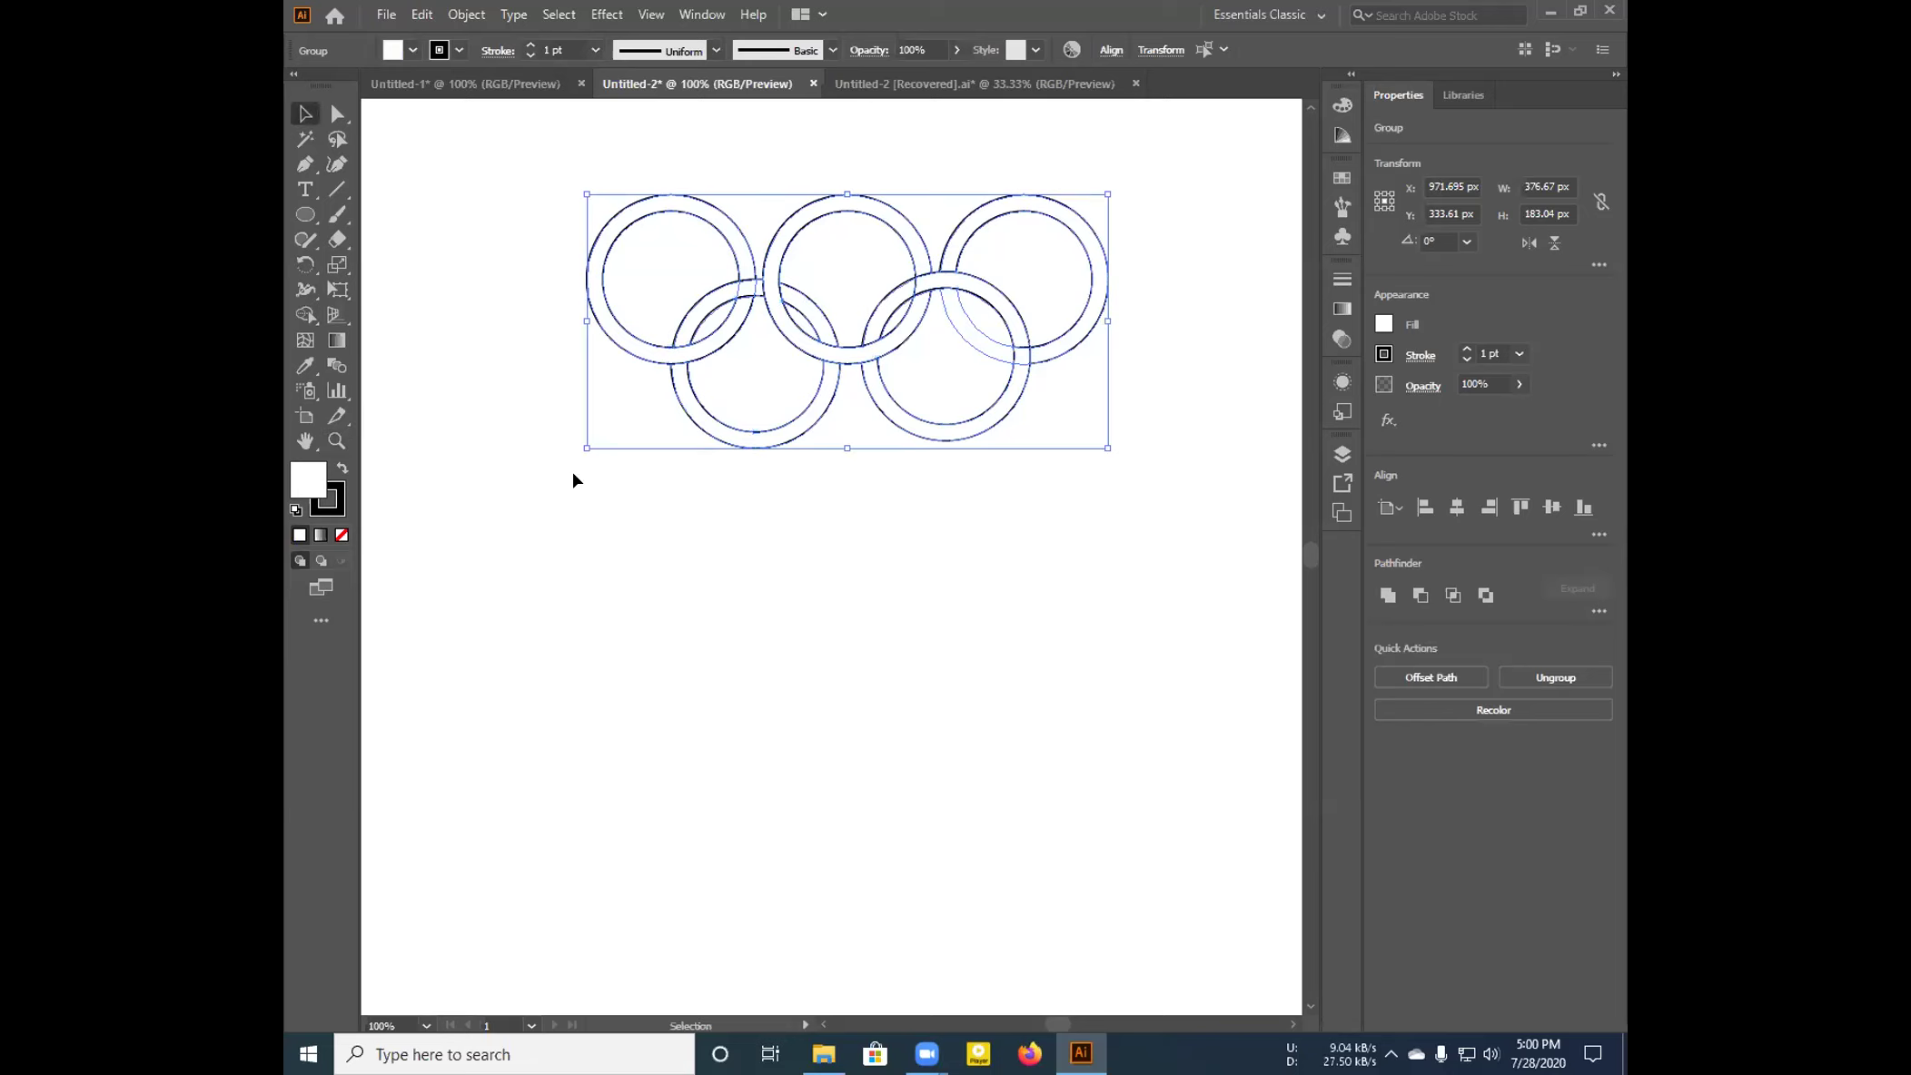
{"action": "left_click", "coordinate": [673, 506]}
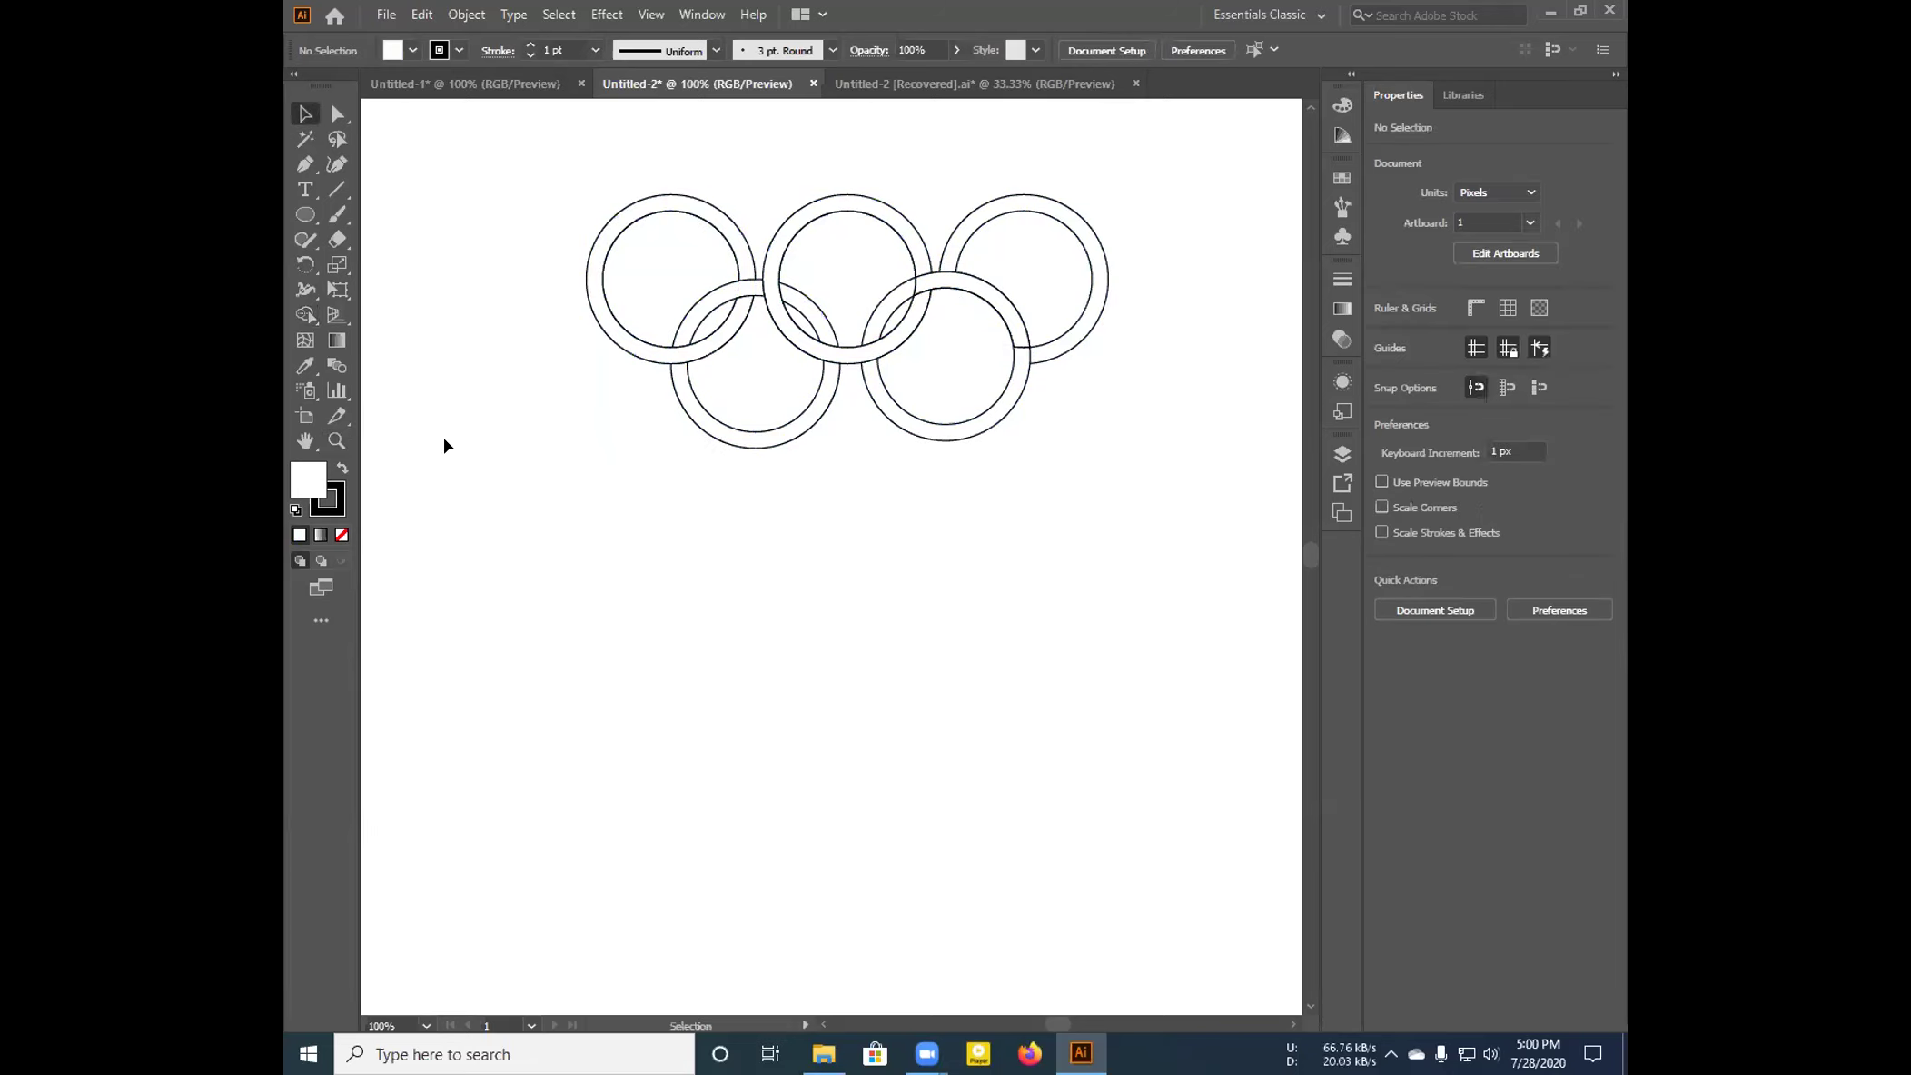
Select all five rings and merge their inner regions with Shape Builder
{"action": "left_click_drag", "start_coordinate": [1153, 173], "coordinate": [572, 470]}
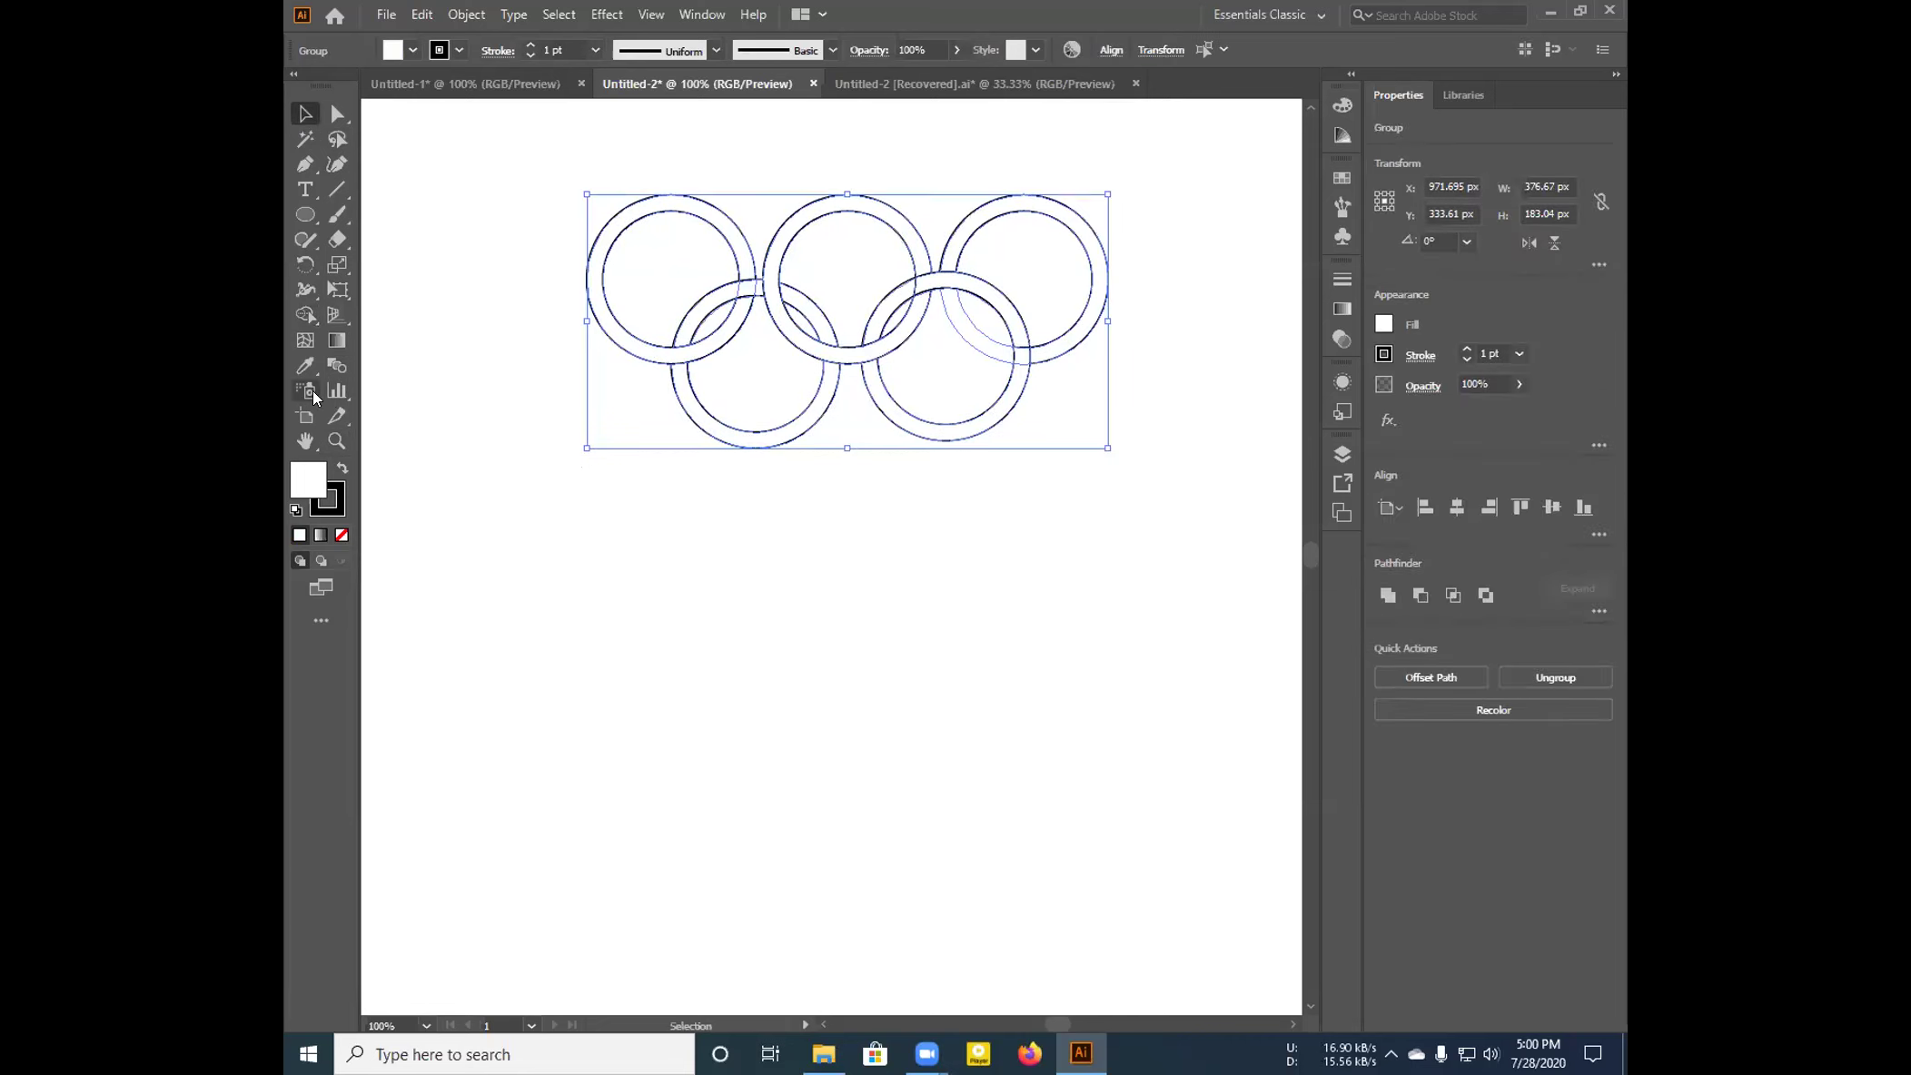
{"action": "left_click", "coordinate": [303, 309]}
{"action": "left_click_drag", "start_coordinate": [736, 364], "coordinate": [778, 405]}
{"action": "mouse_move", "coordinate": [949, 361]}
{"action": "left_mouse_down"}
{"action": "mouse_move", "coordinate": [937, 396]}
{"action": "mouse_move", "coordinate": [1002, 263]}
{"action": "left_mouse_up"}
{"action": "left_click", "coordinate": [1015, 235]}
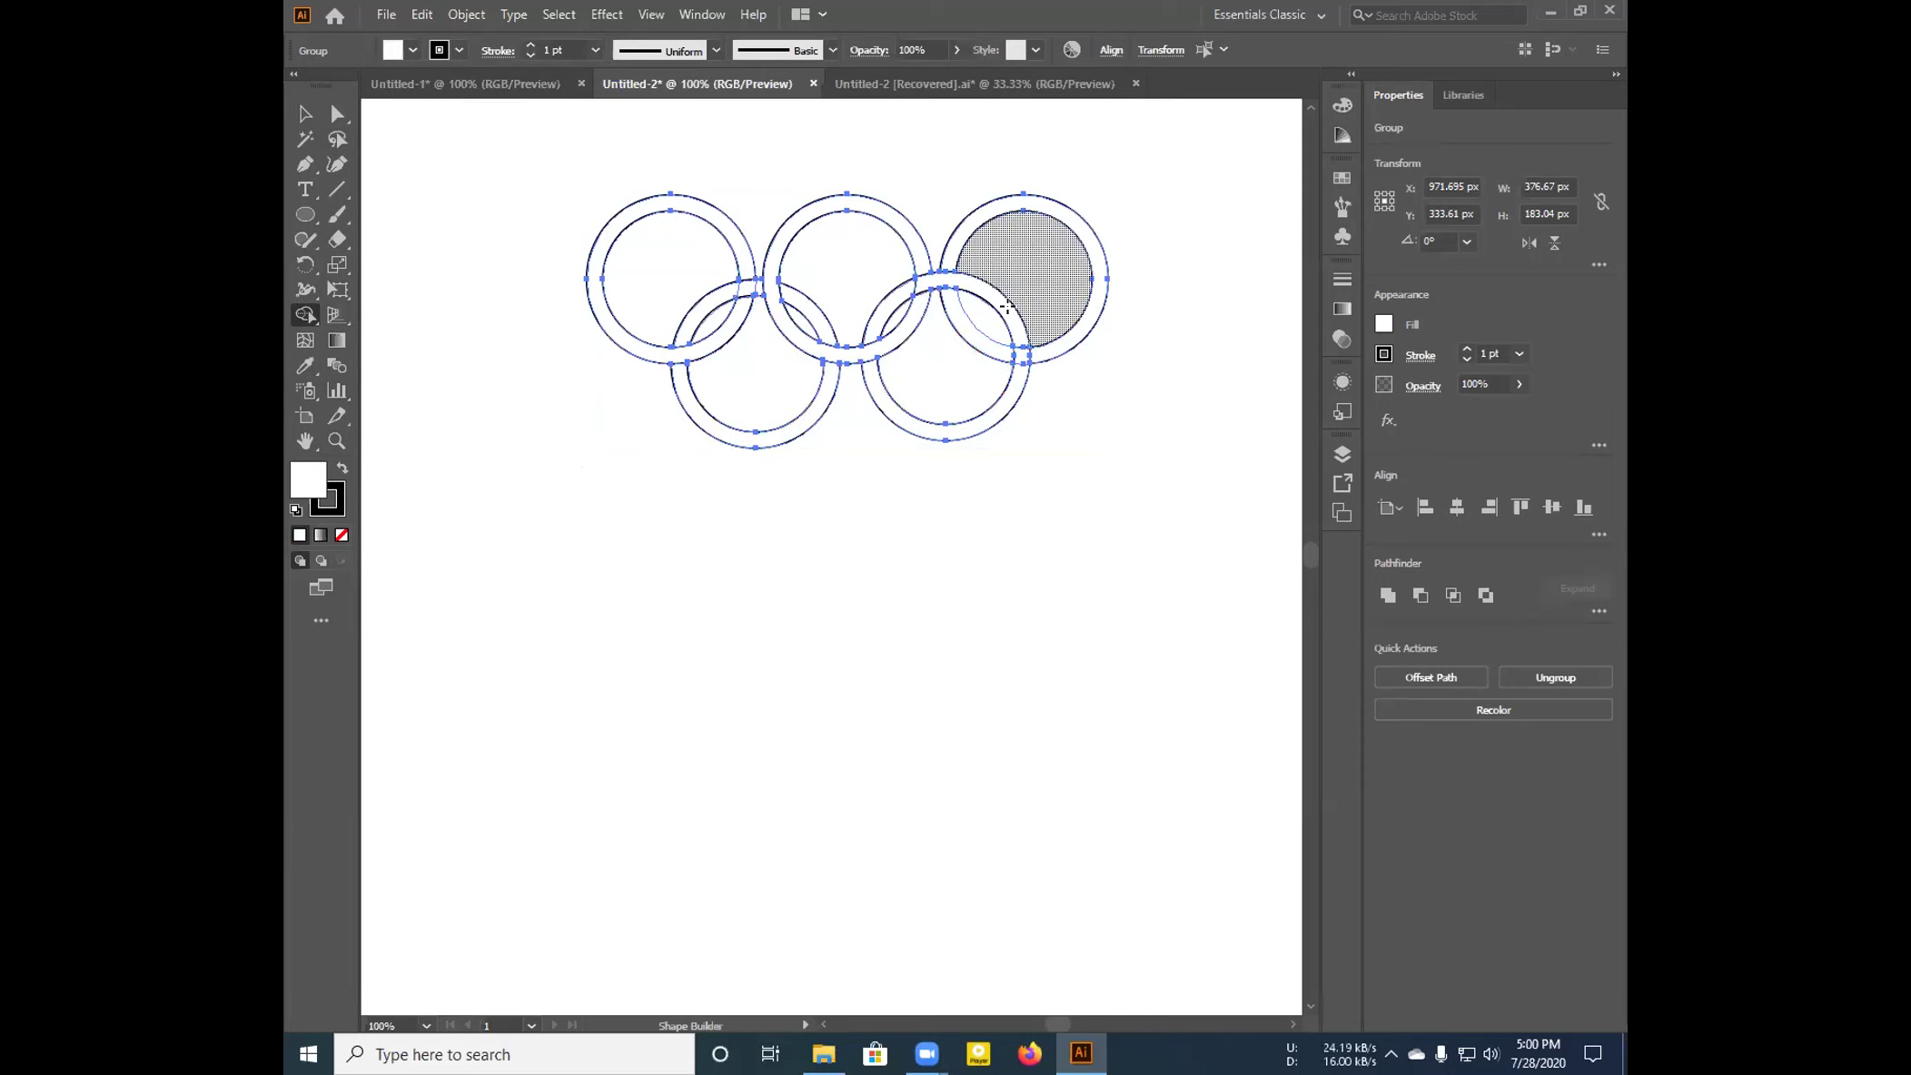
{"action": "left_click_drag", "start_coordinate": [854, 237], "coordinate": [834, 311]}
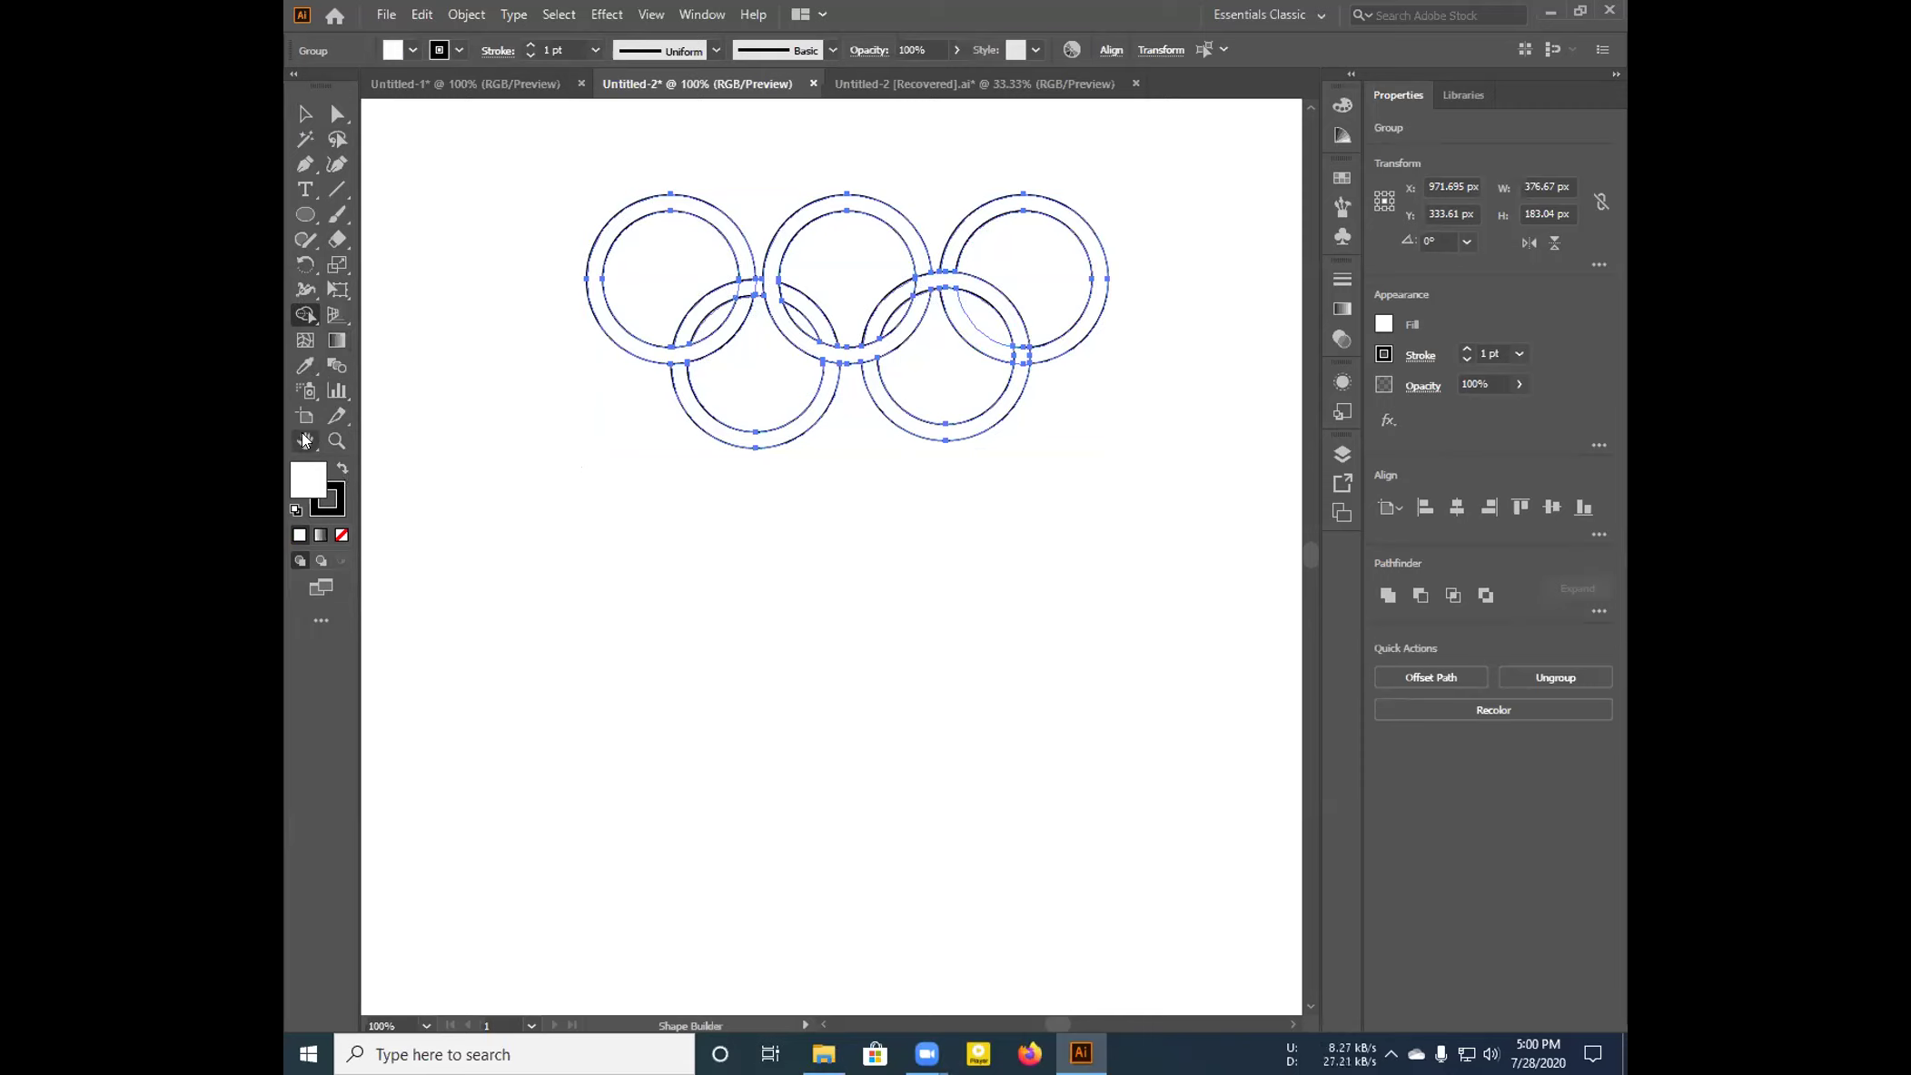
Switch to the Selection tool and check the ring groups by selecting and deselecting them
{"action": "left_click", "coordinate": [305, 114]}
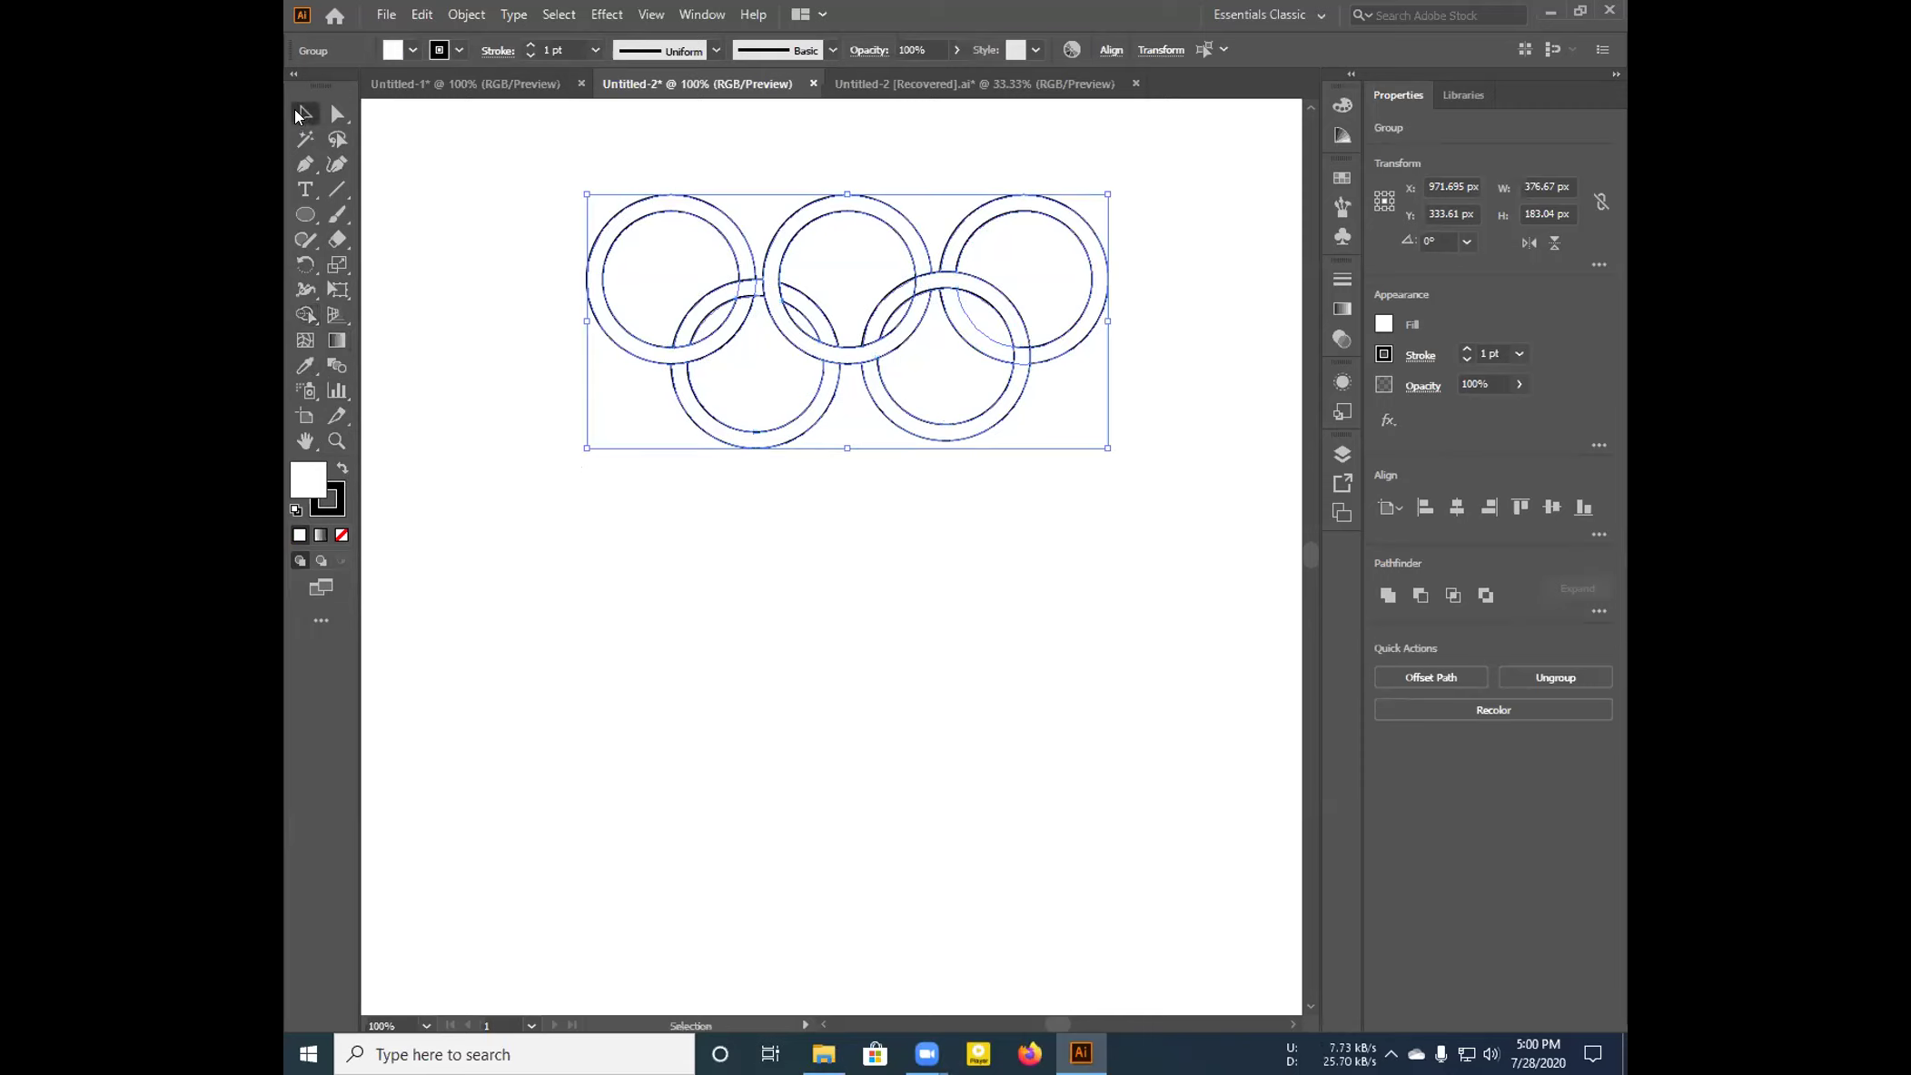
{"action": "left_click", "coordinate": [491, 147]}
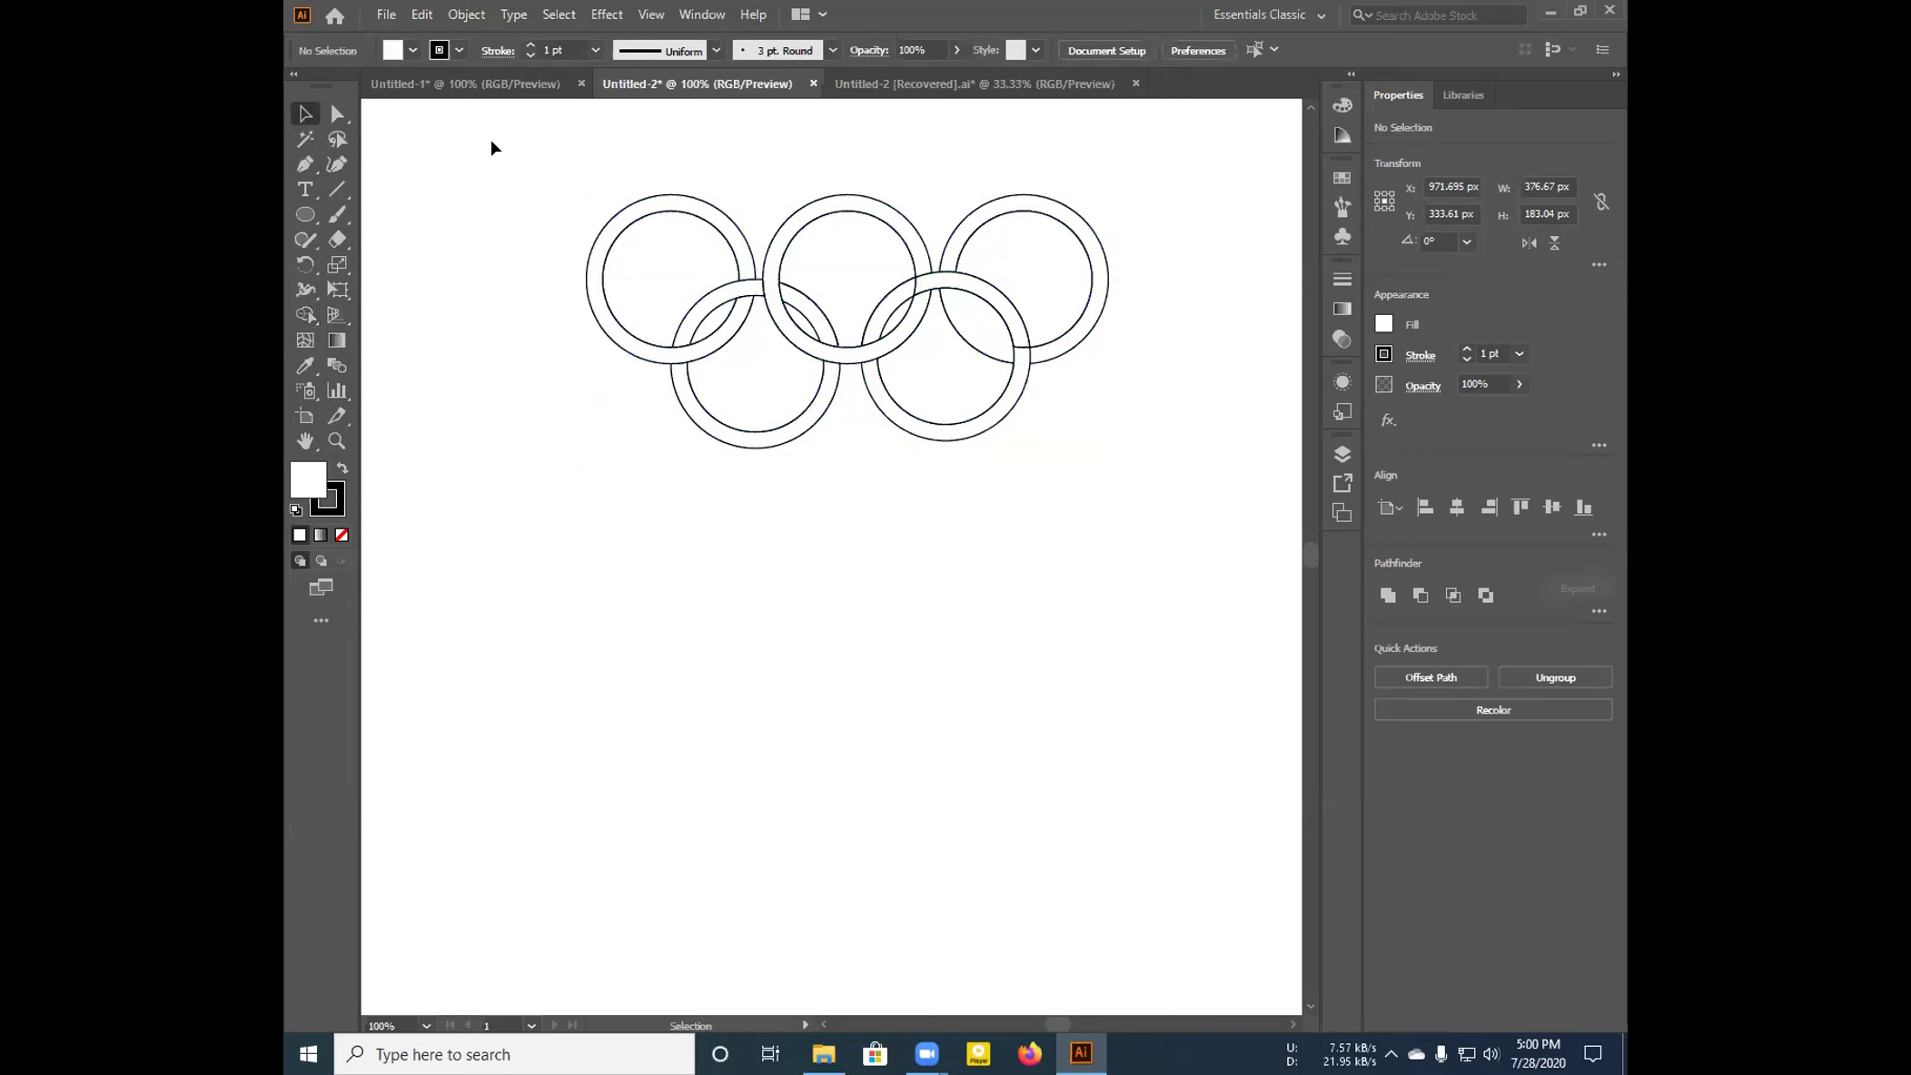
{"action": "left_click", "coordinate": [630, 218]}
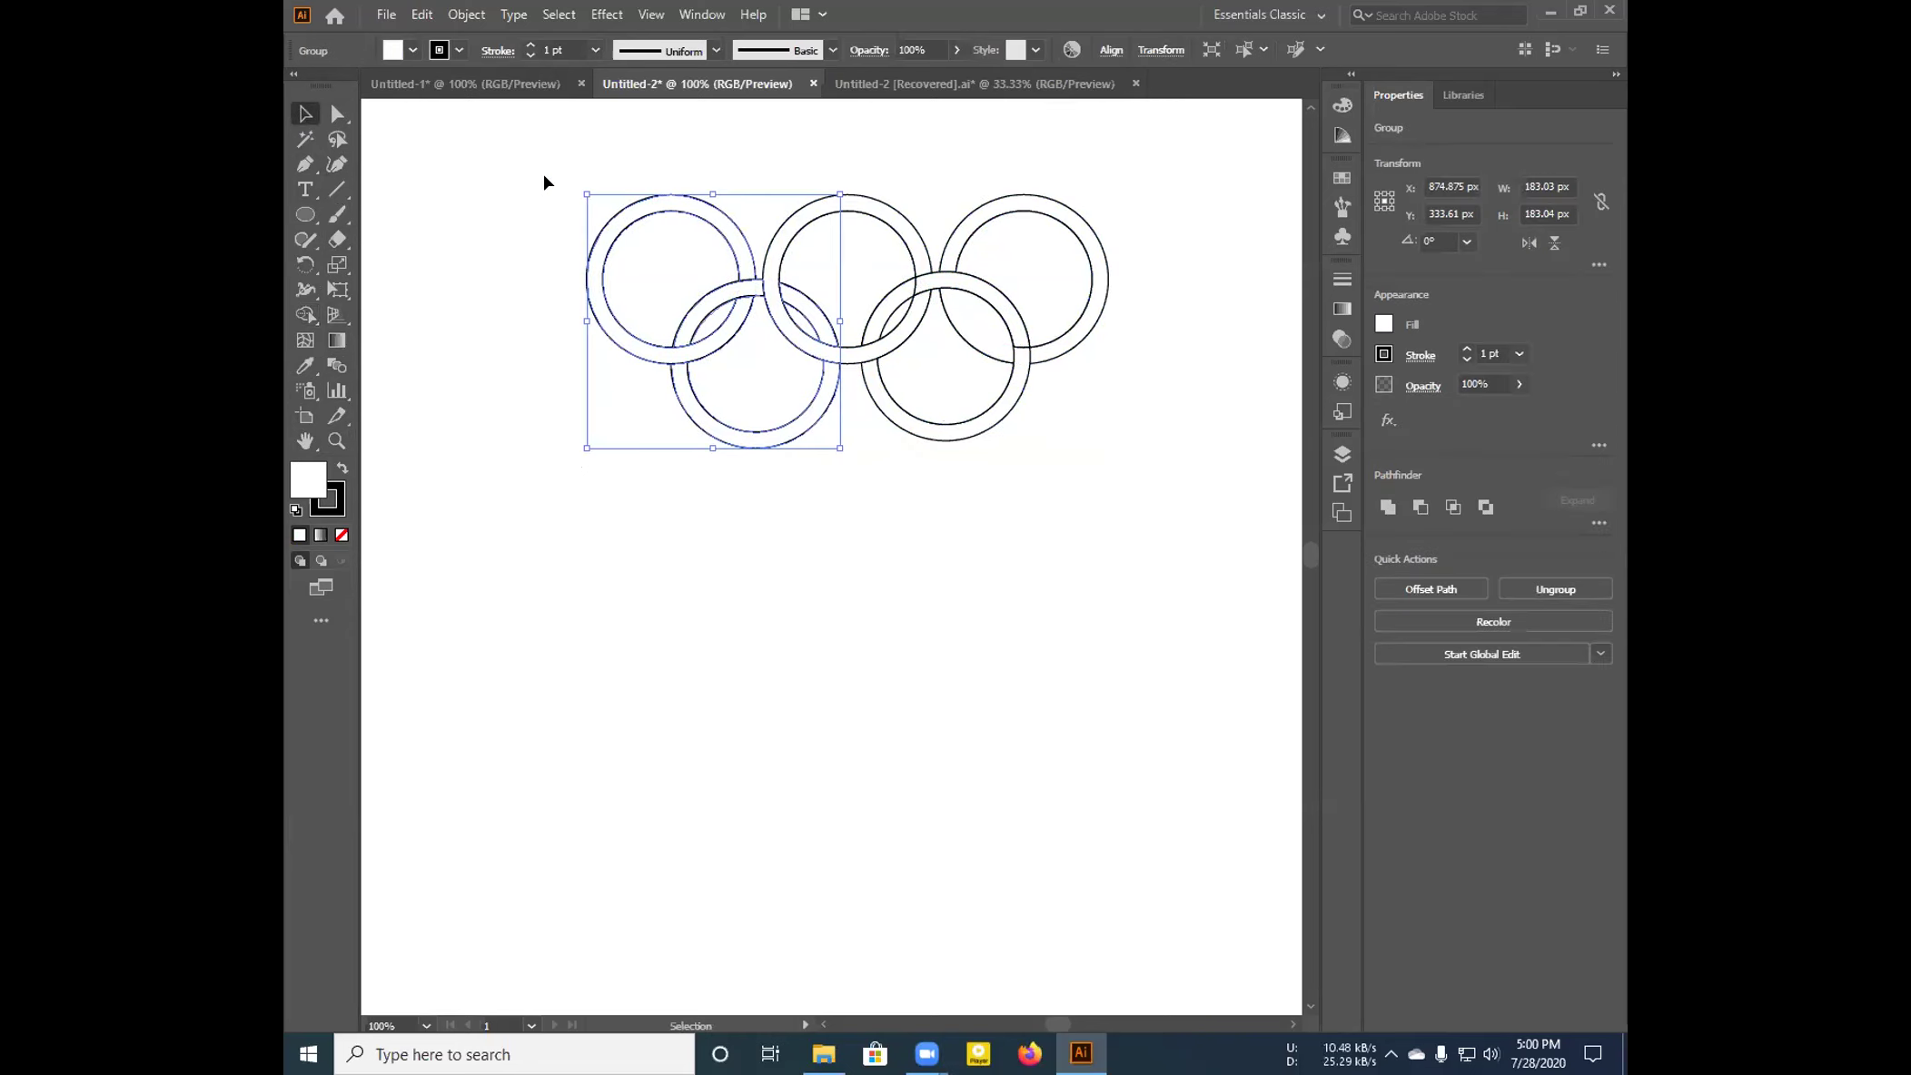
{"action": "left_click", "coordinate": [815, 568]}
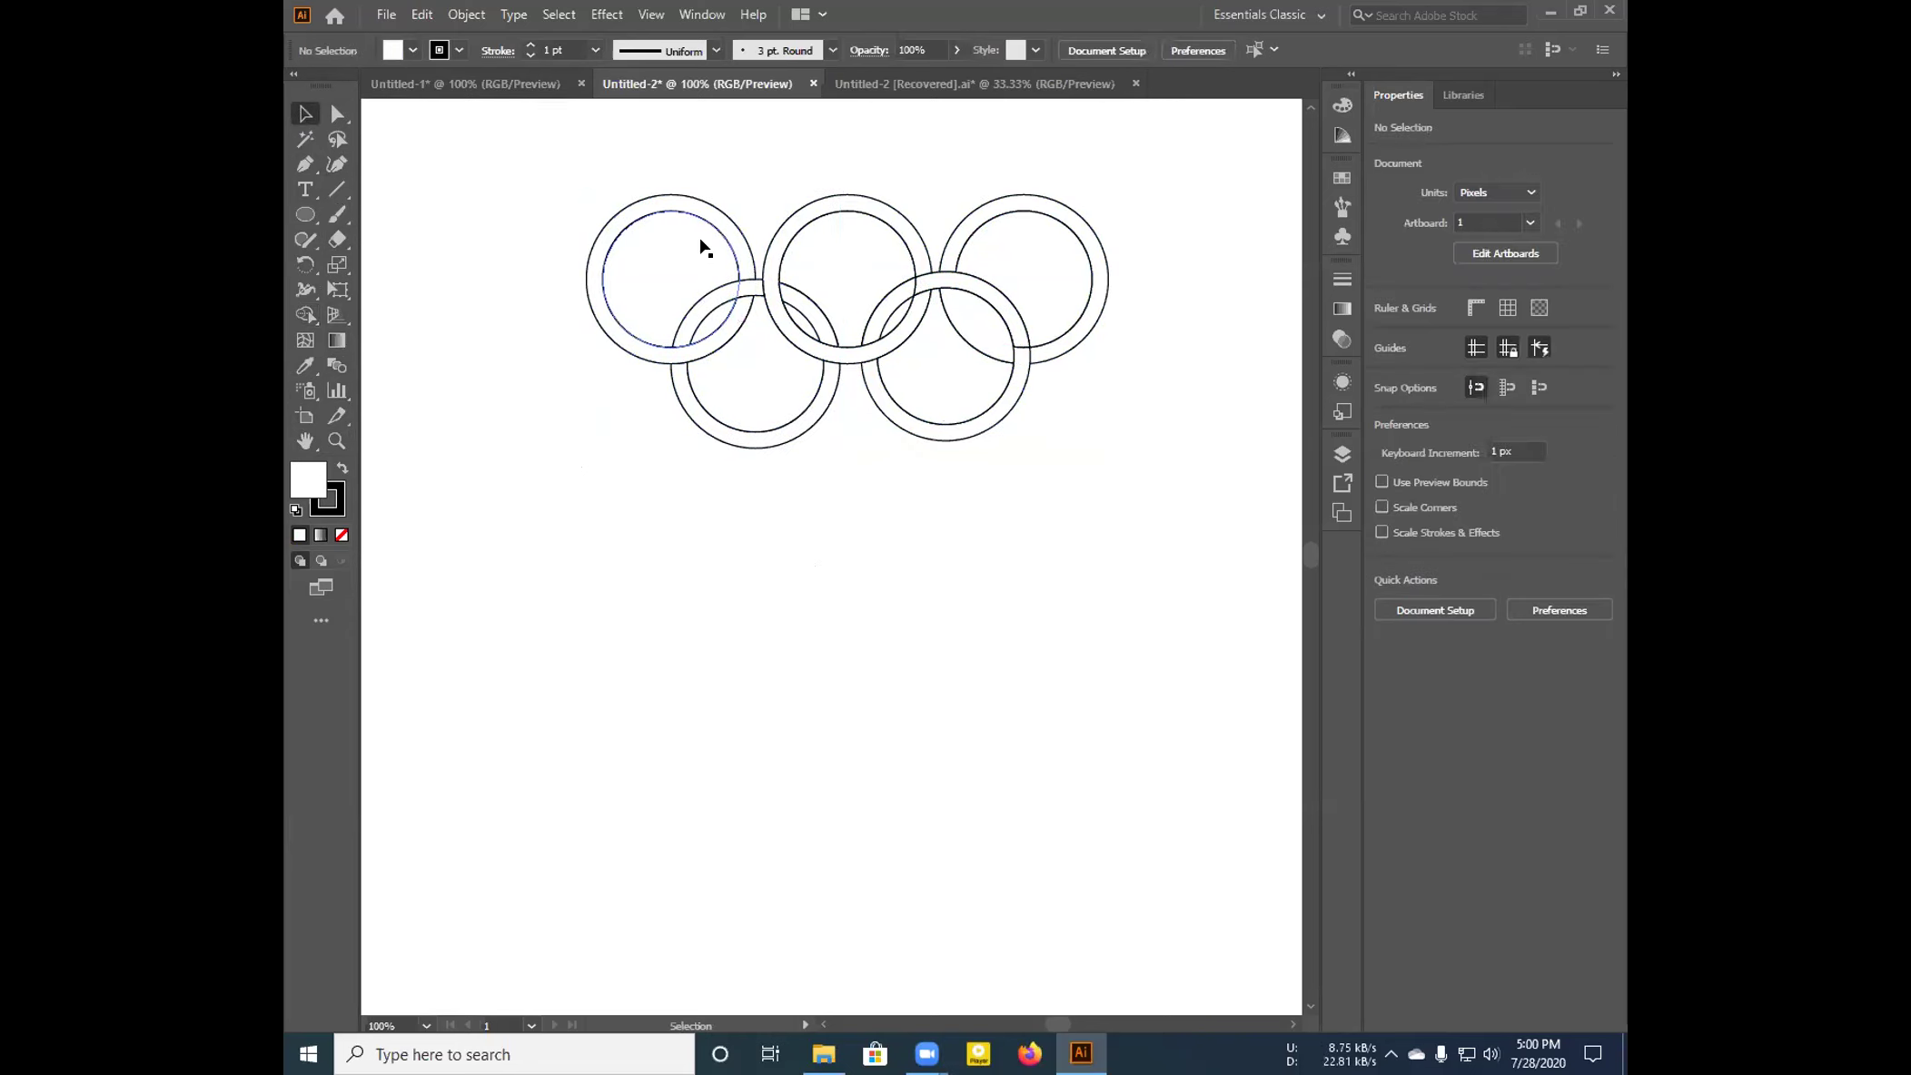
{"action": "left_click", "coordinate": [704, 228]}
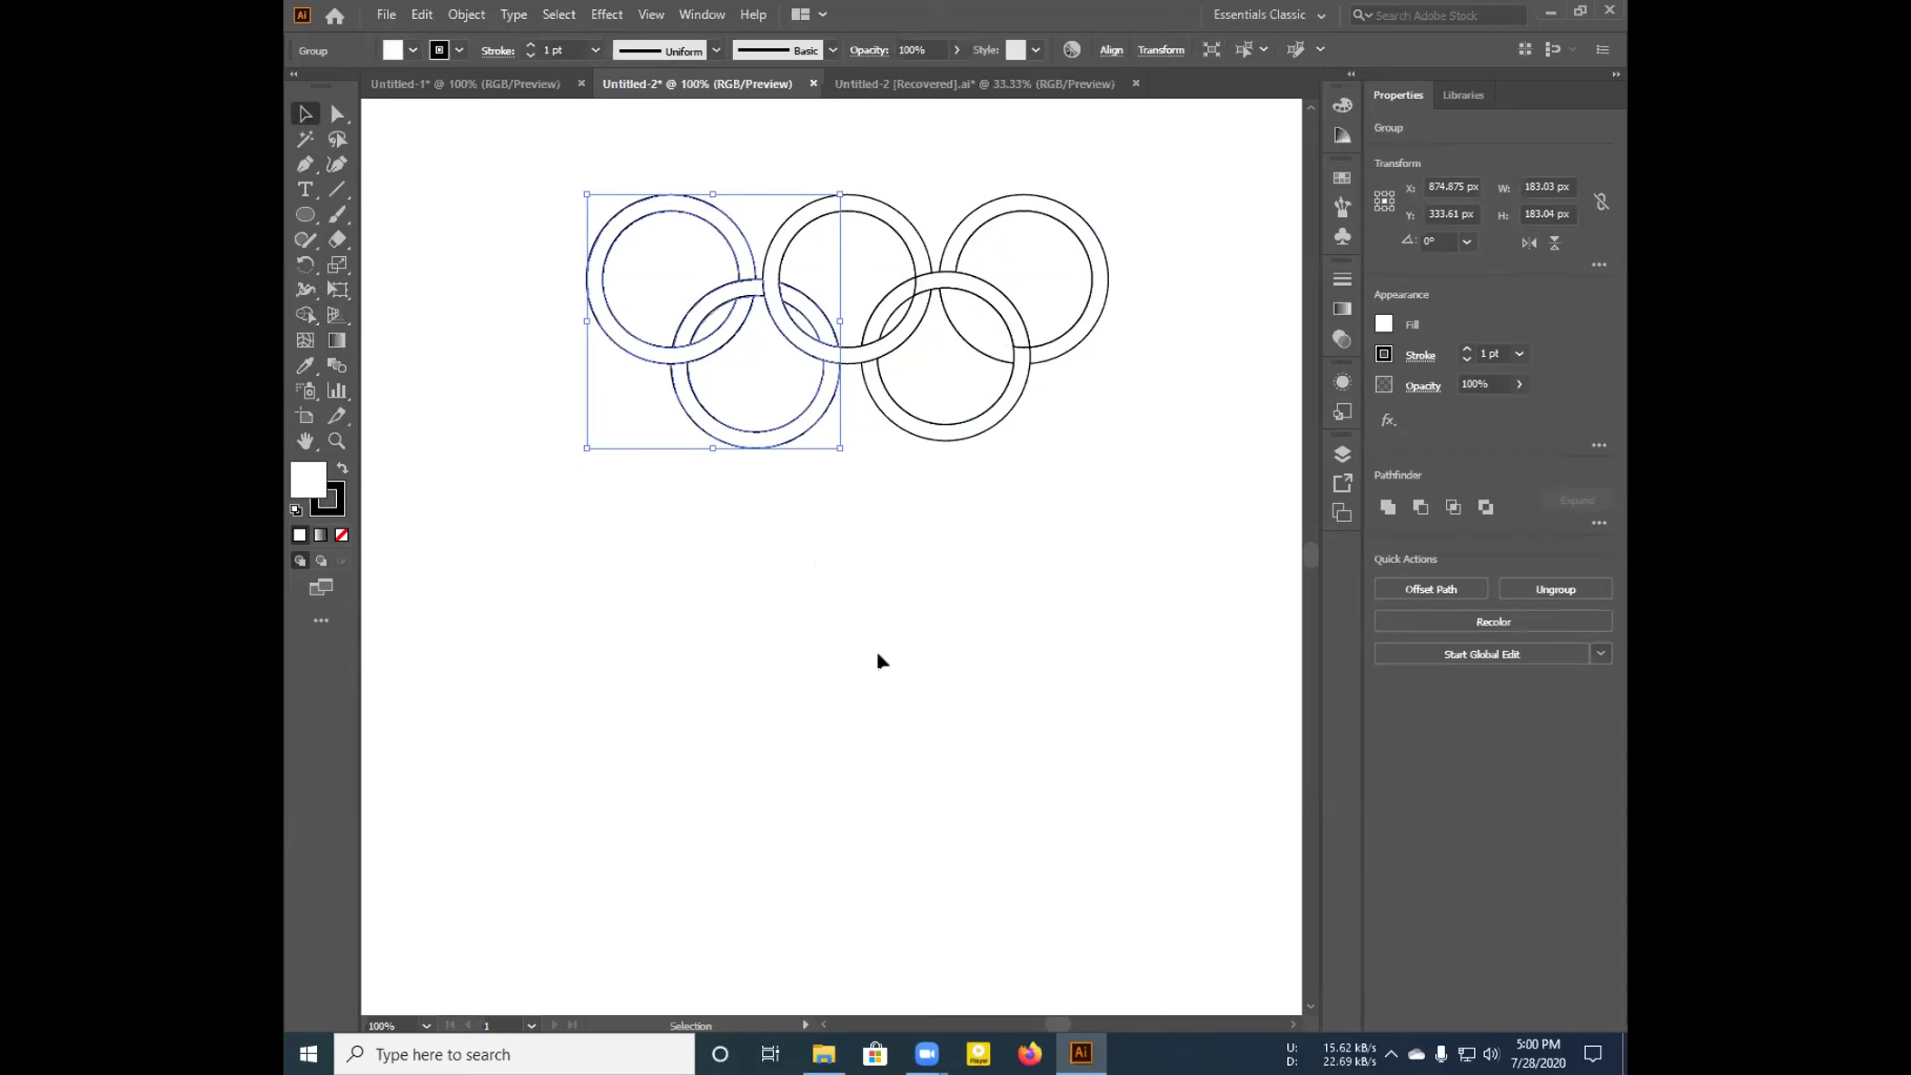
{"action": "left_click", "coordinate": [848, 623]}
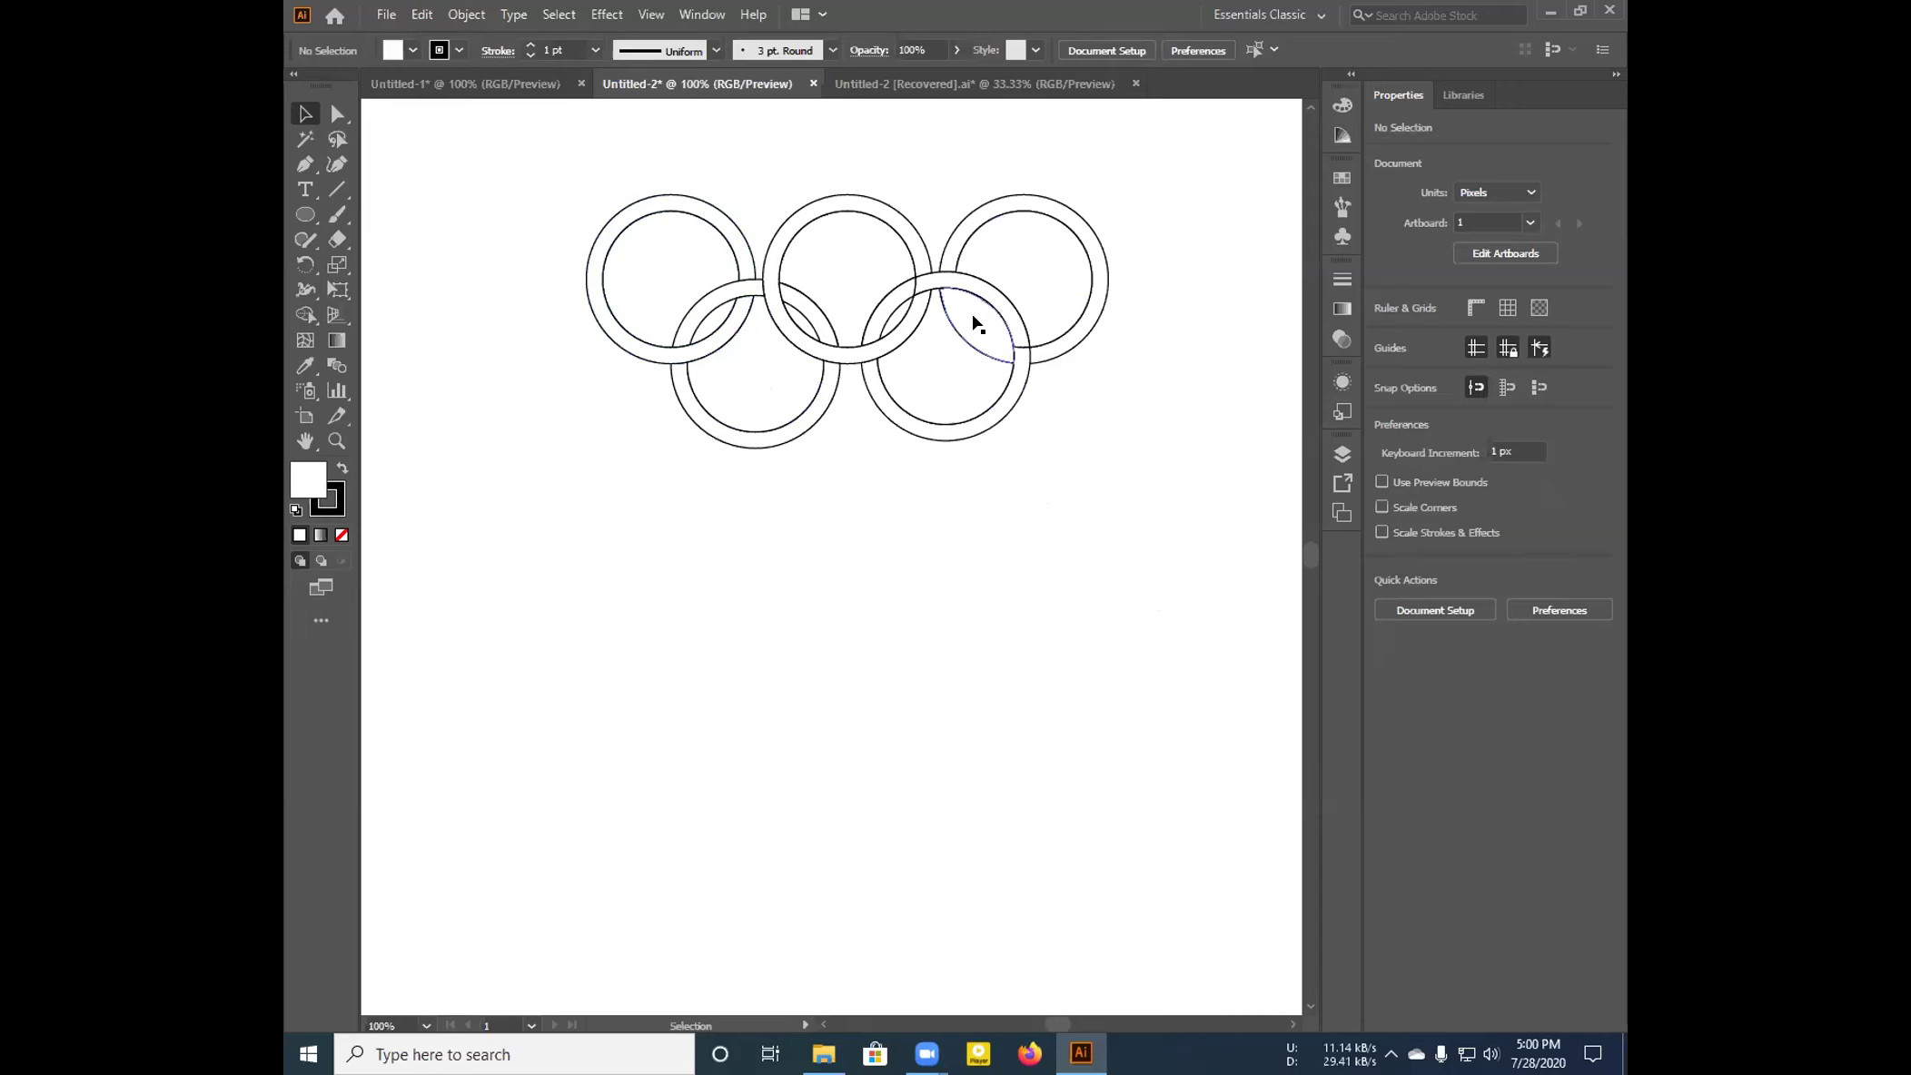
{"action": "left_click", "coordinate": [945, 420]}
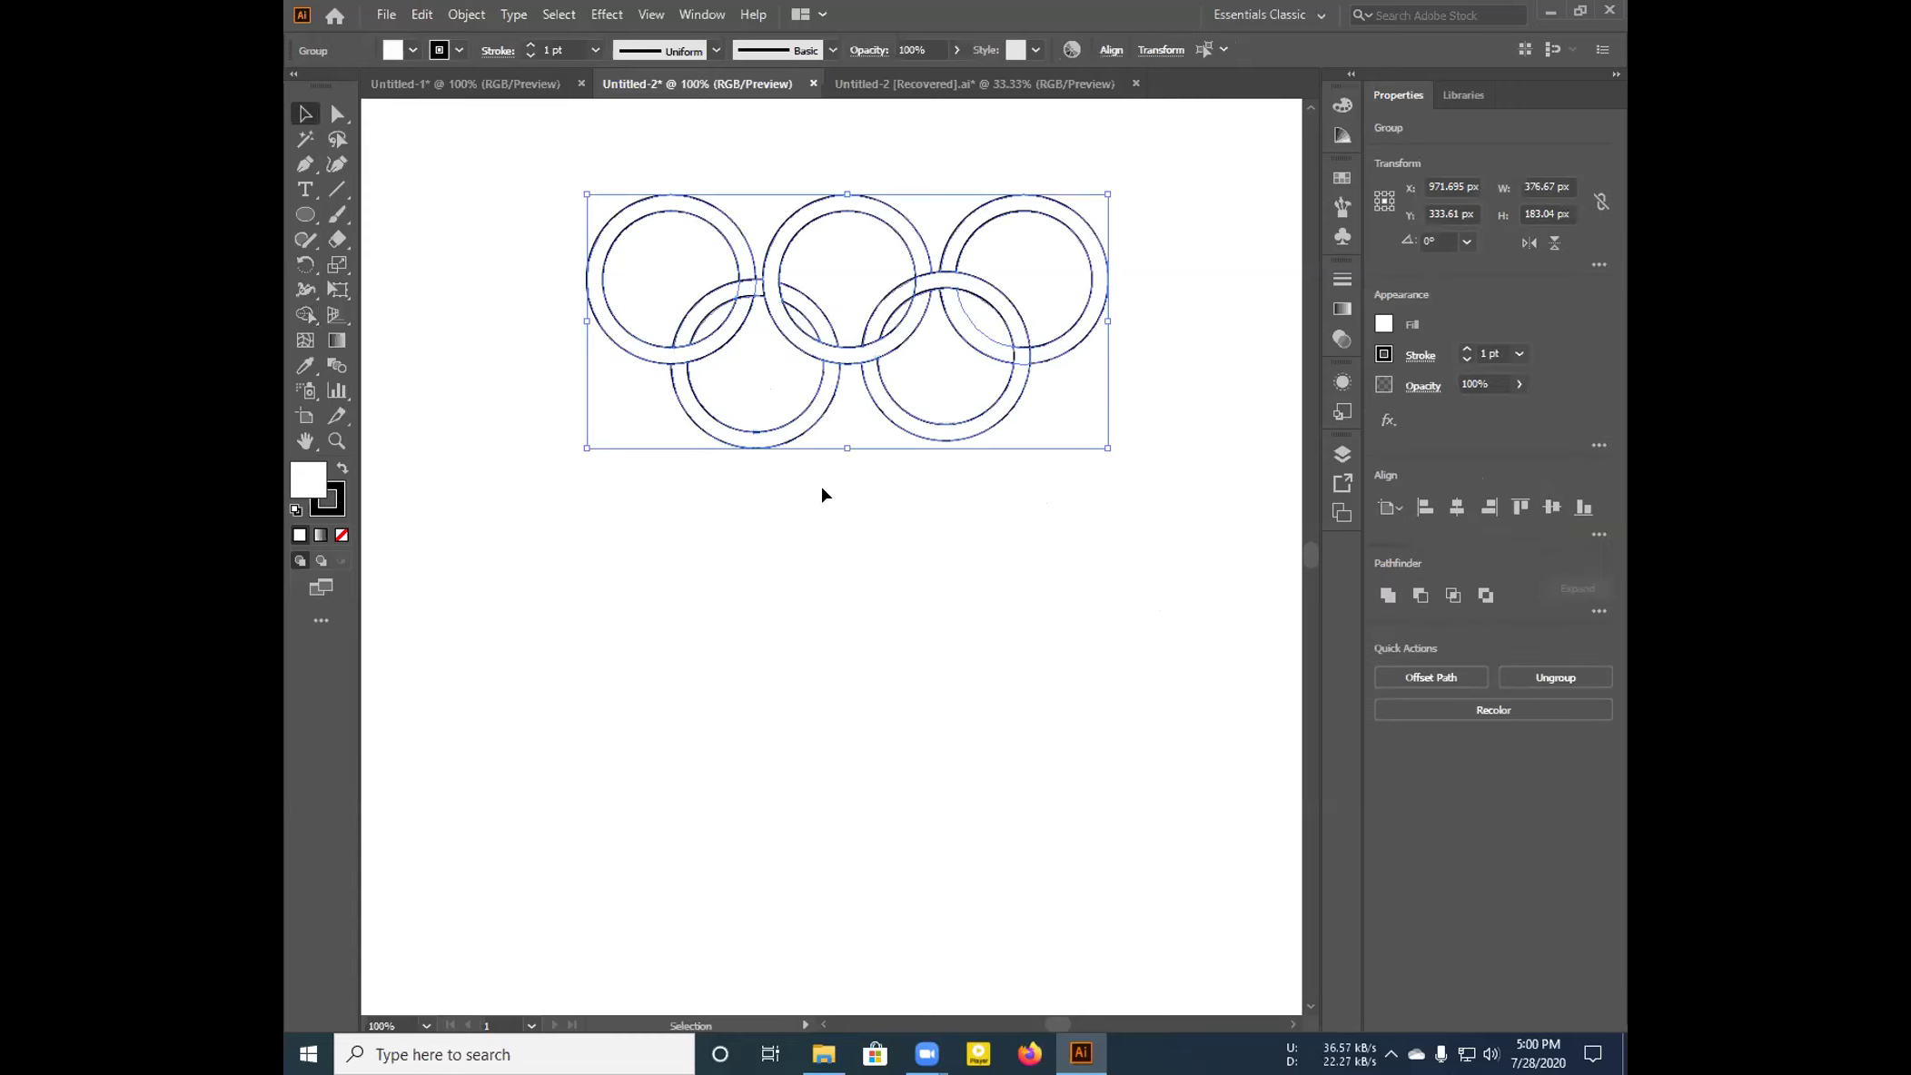
{"action": "left_click", "coordinate": [813, 567]}
Select all ring paths, undo the lower-right ring's earlier move, and raise that ring again
{"action": "key", "text": "a"}
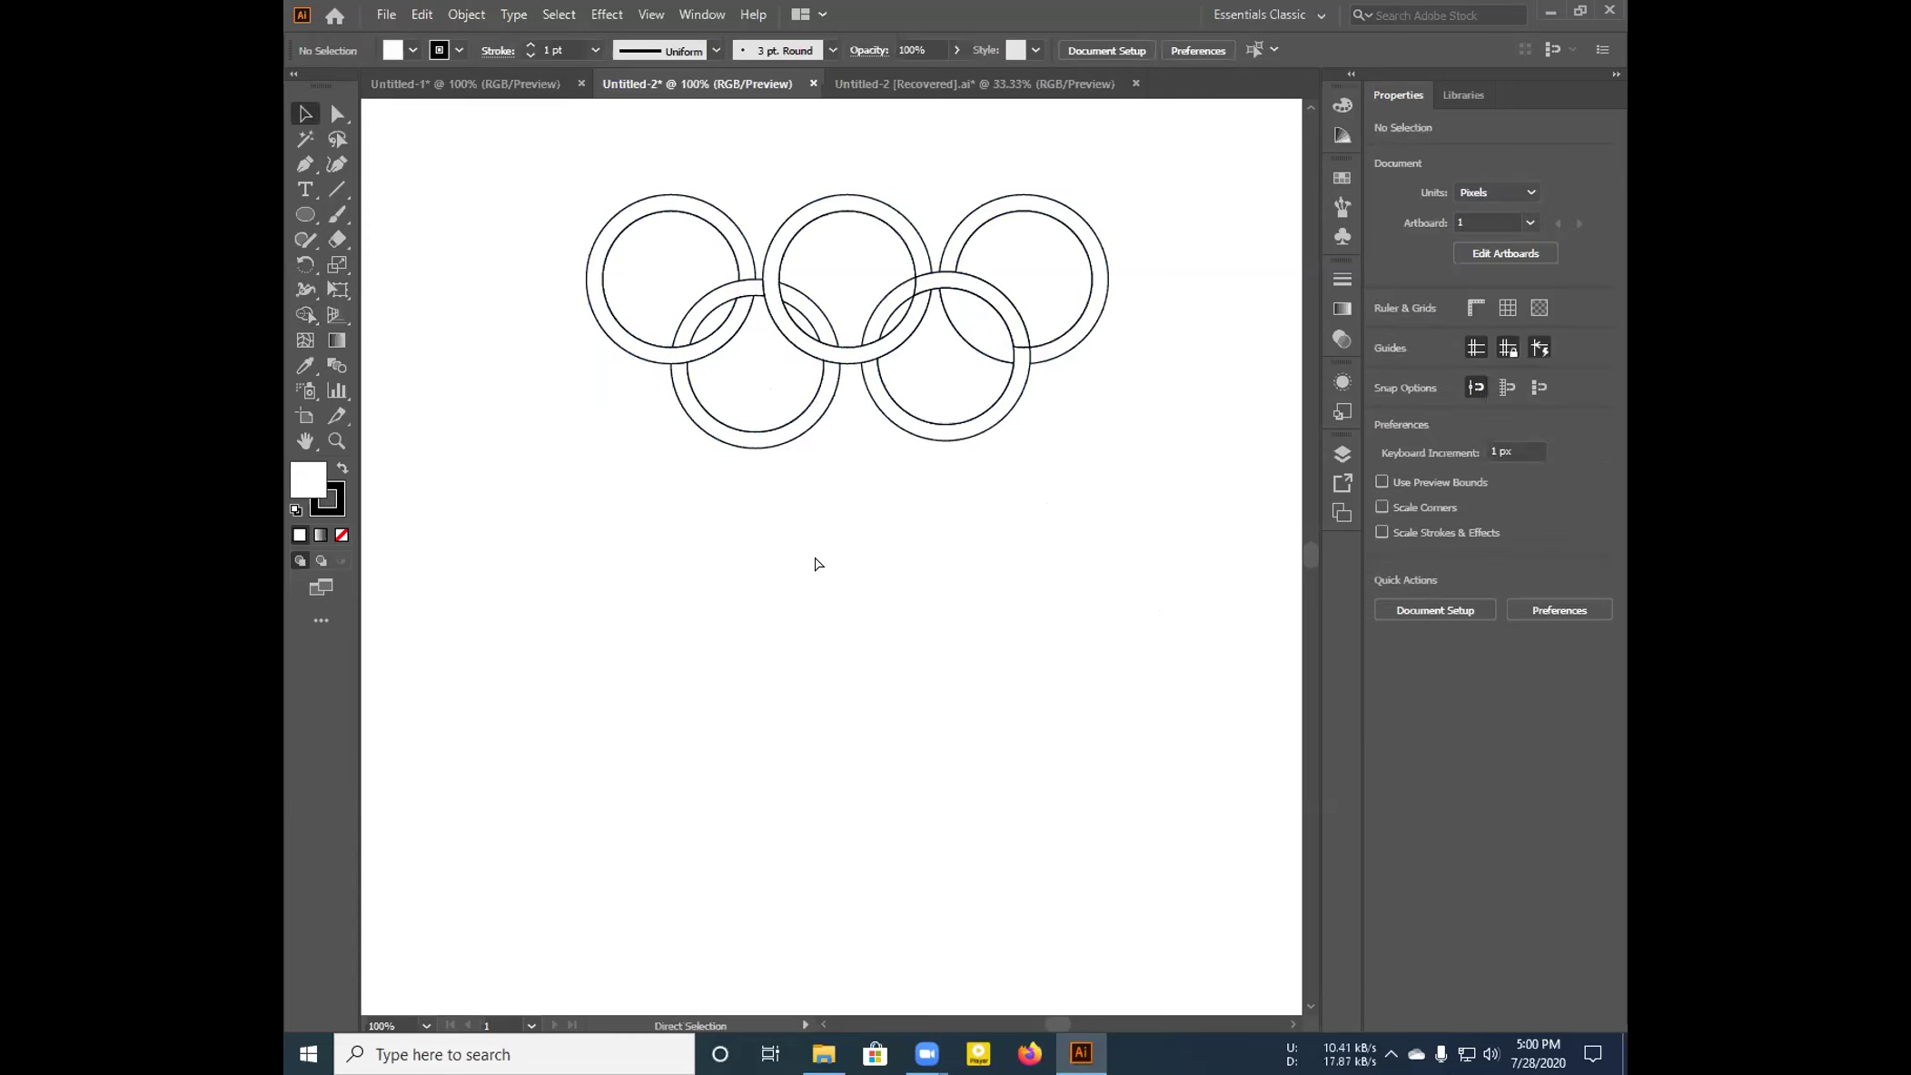
{"action": "key", "text": "ctrl+a"}
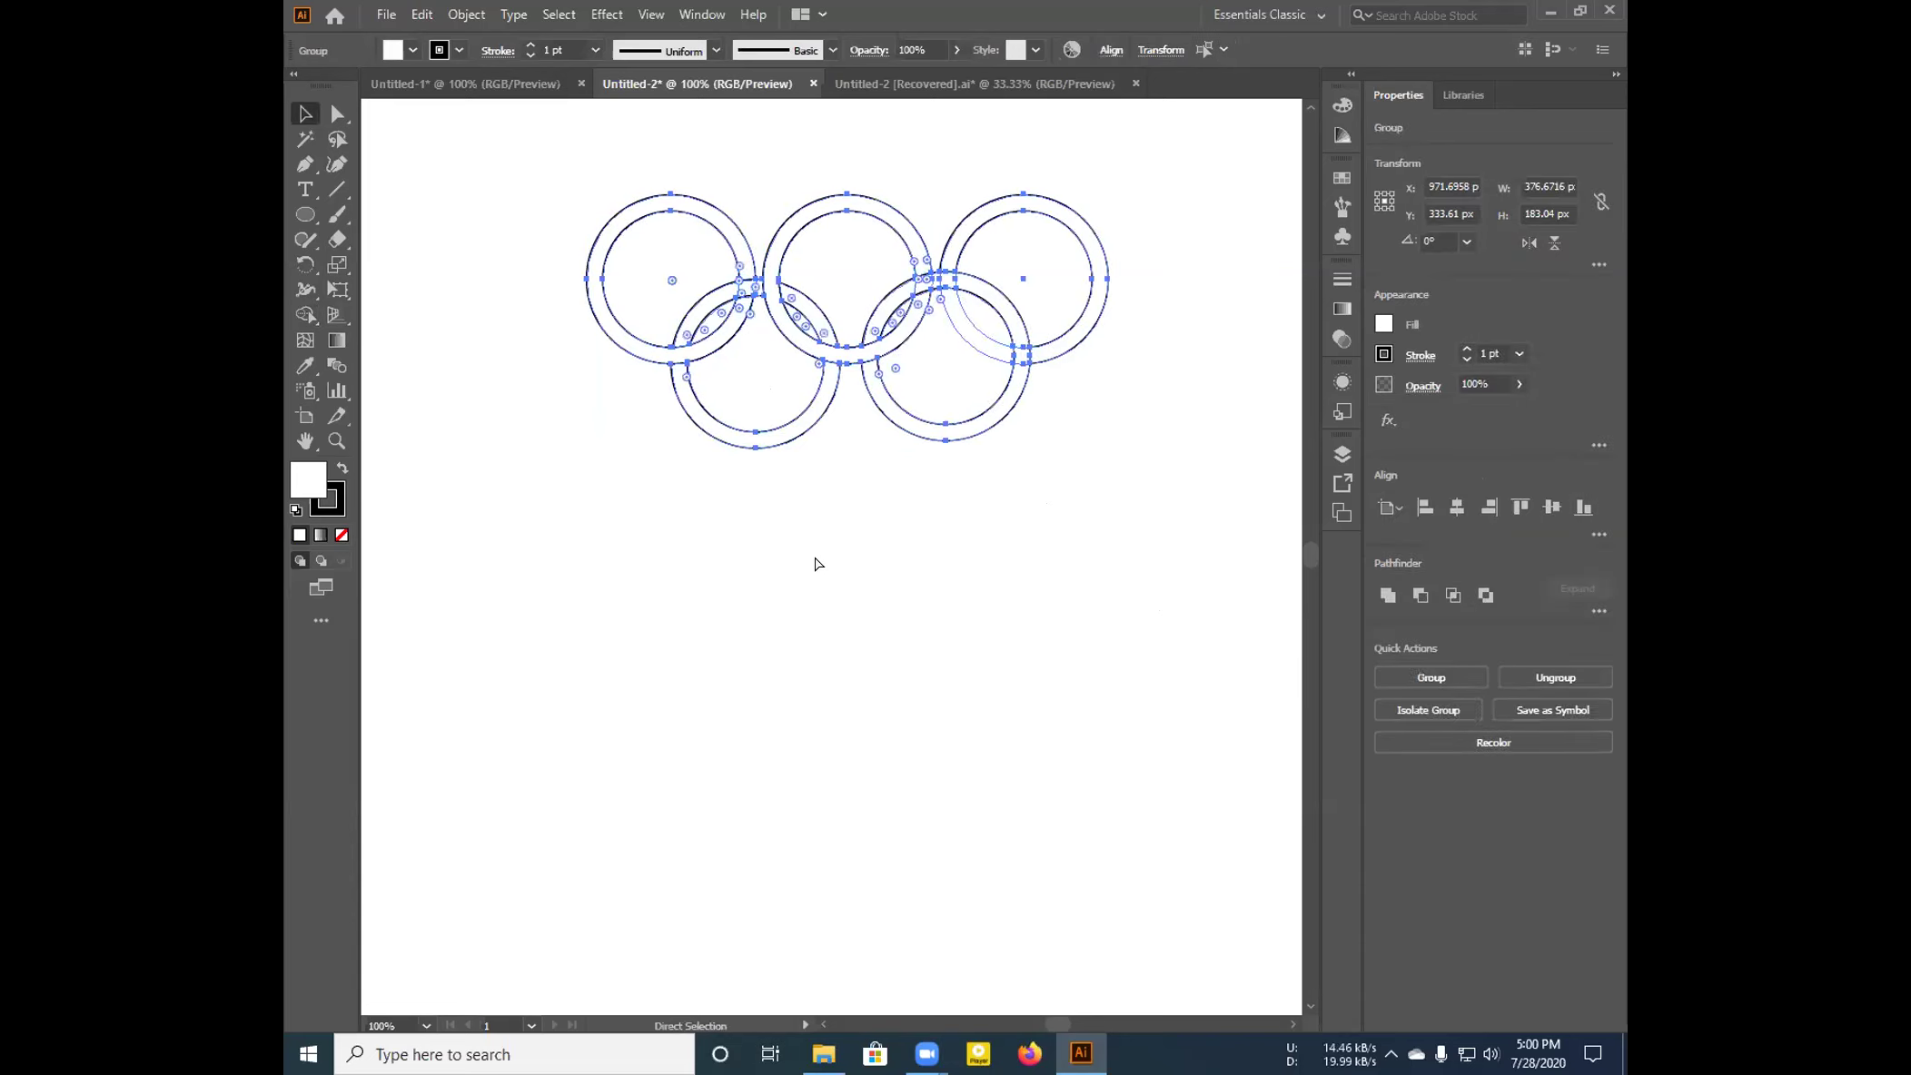
{"action": "key", "text": "v"}
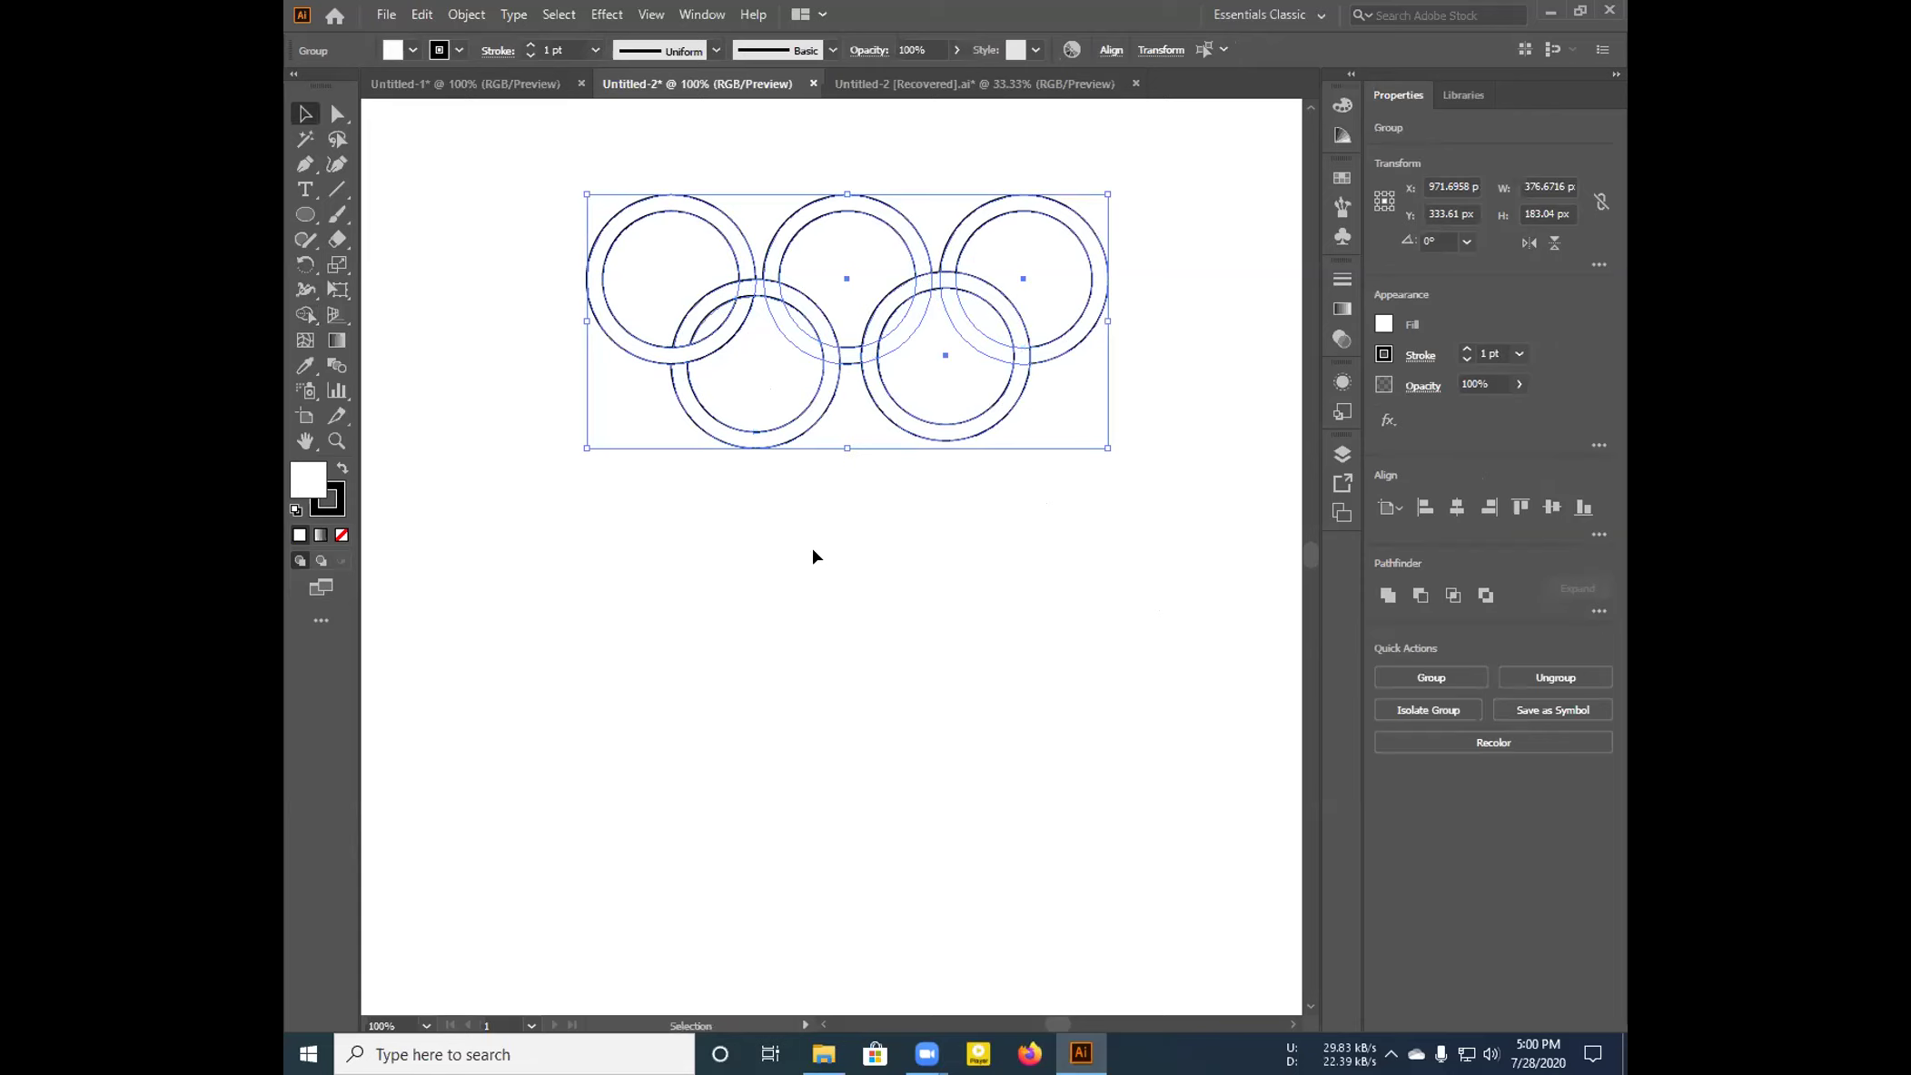
{"action": "left_click", "coordinate": [813, 555]}
{"action": "key", "text": "a"}
{"action": "key", "text": "ctrl+a"}
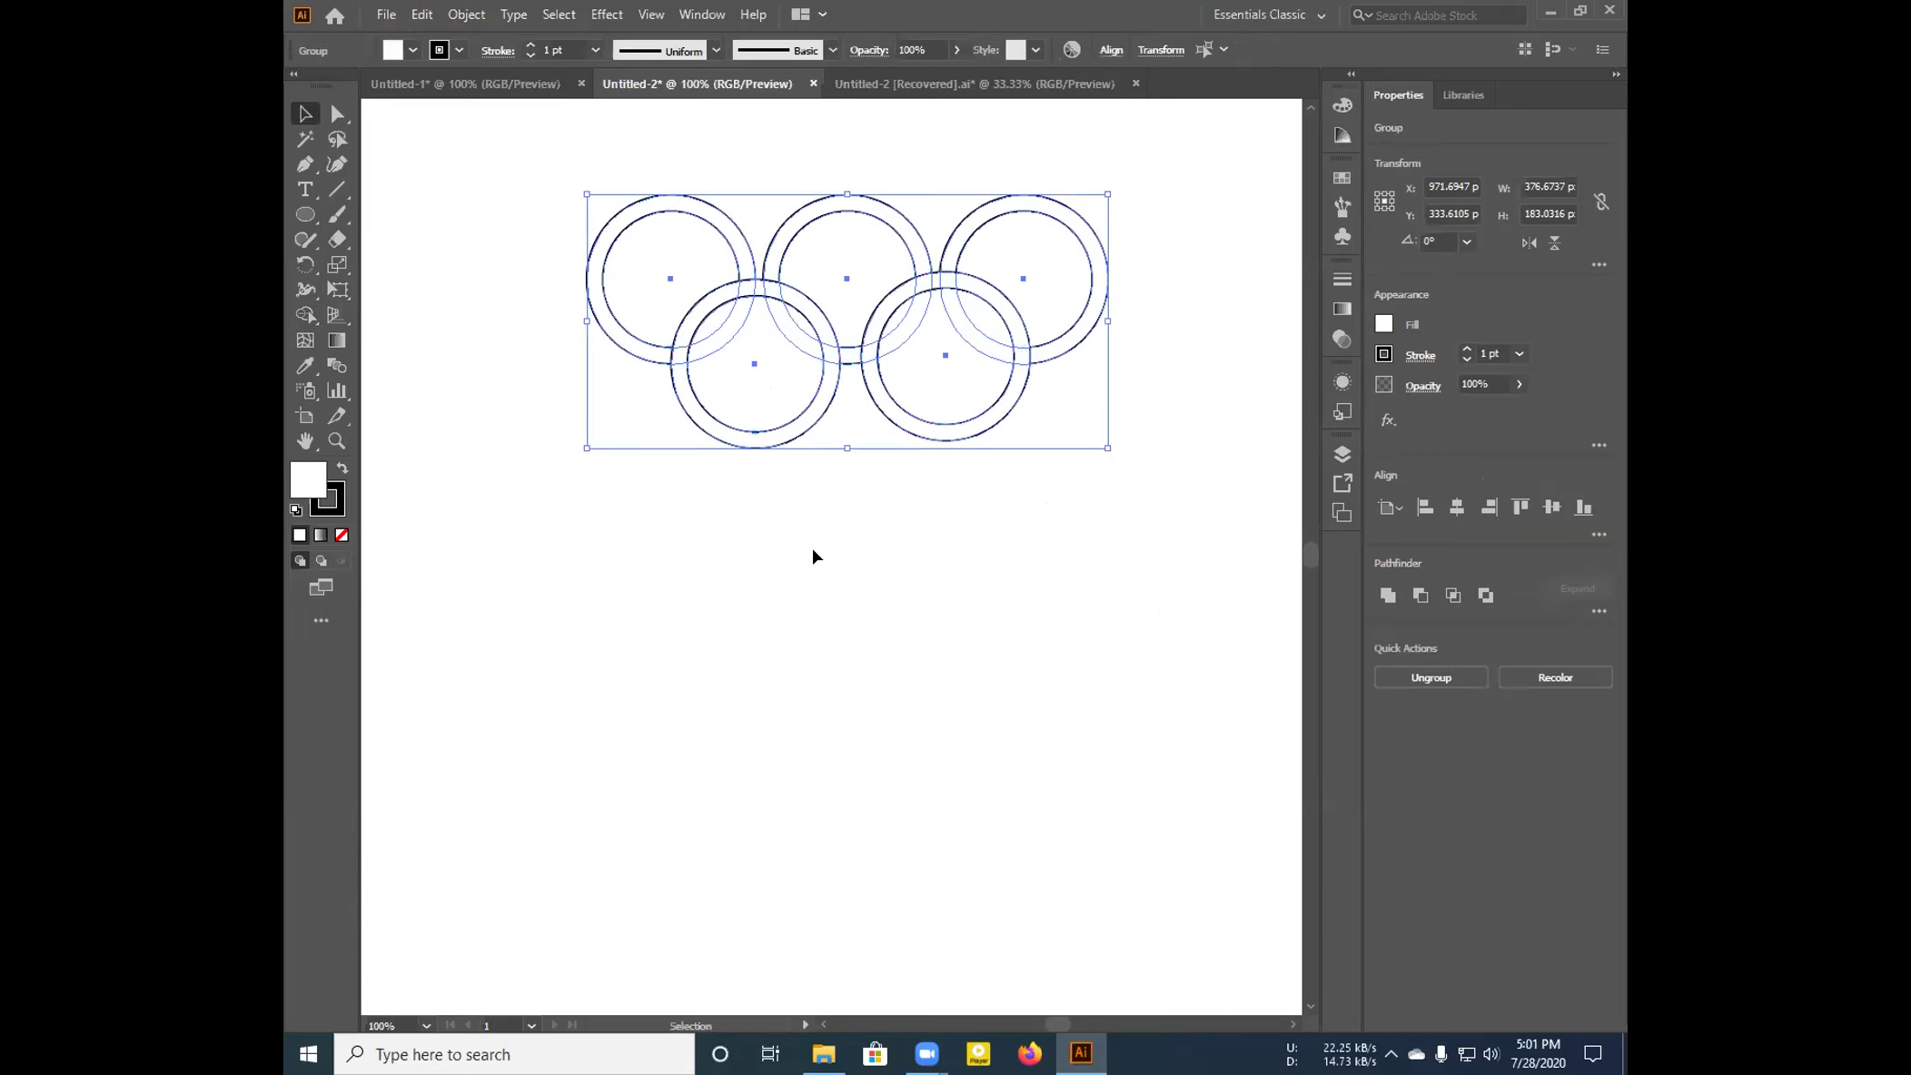
{"action": "key", "text": "ctrl+z"}
{"action": "key", "text": "v"}
{"action": "left_click", "coordinate": [818, 570]}
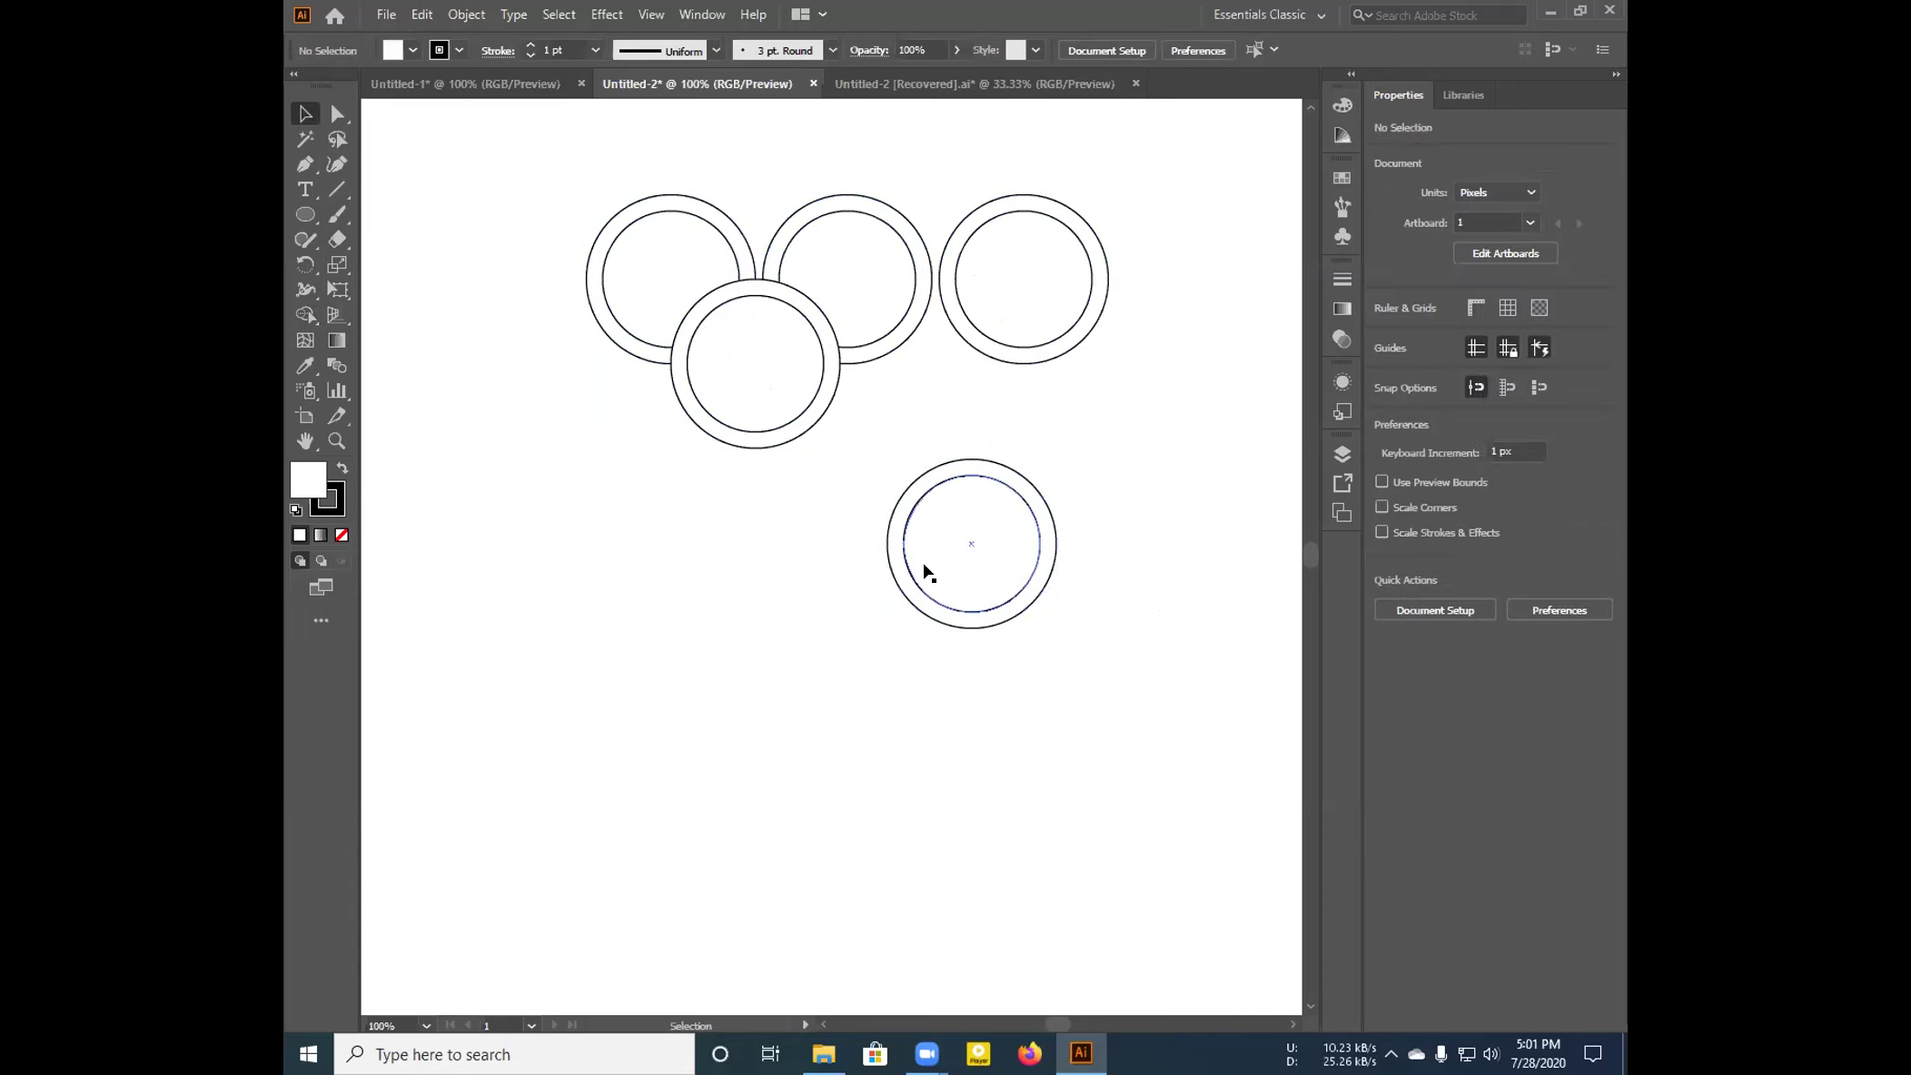
{"action": "left_click_drag", "start_coordinate": [964, 545], "coordinate": [941, 364]}
{"action": "left_click", "coordinate": [1124, 461]}
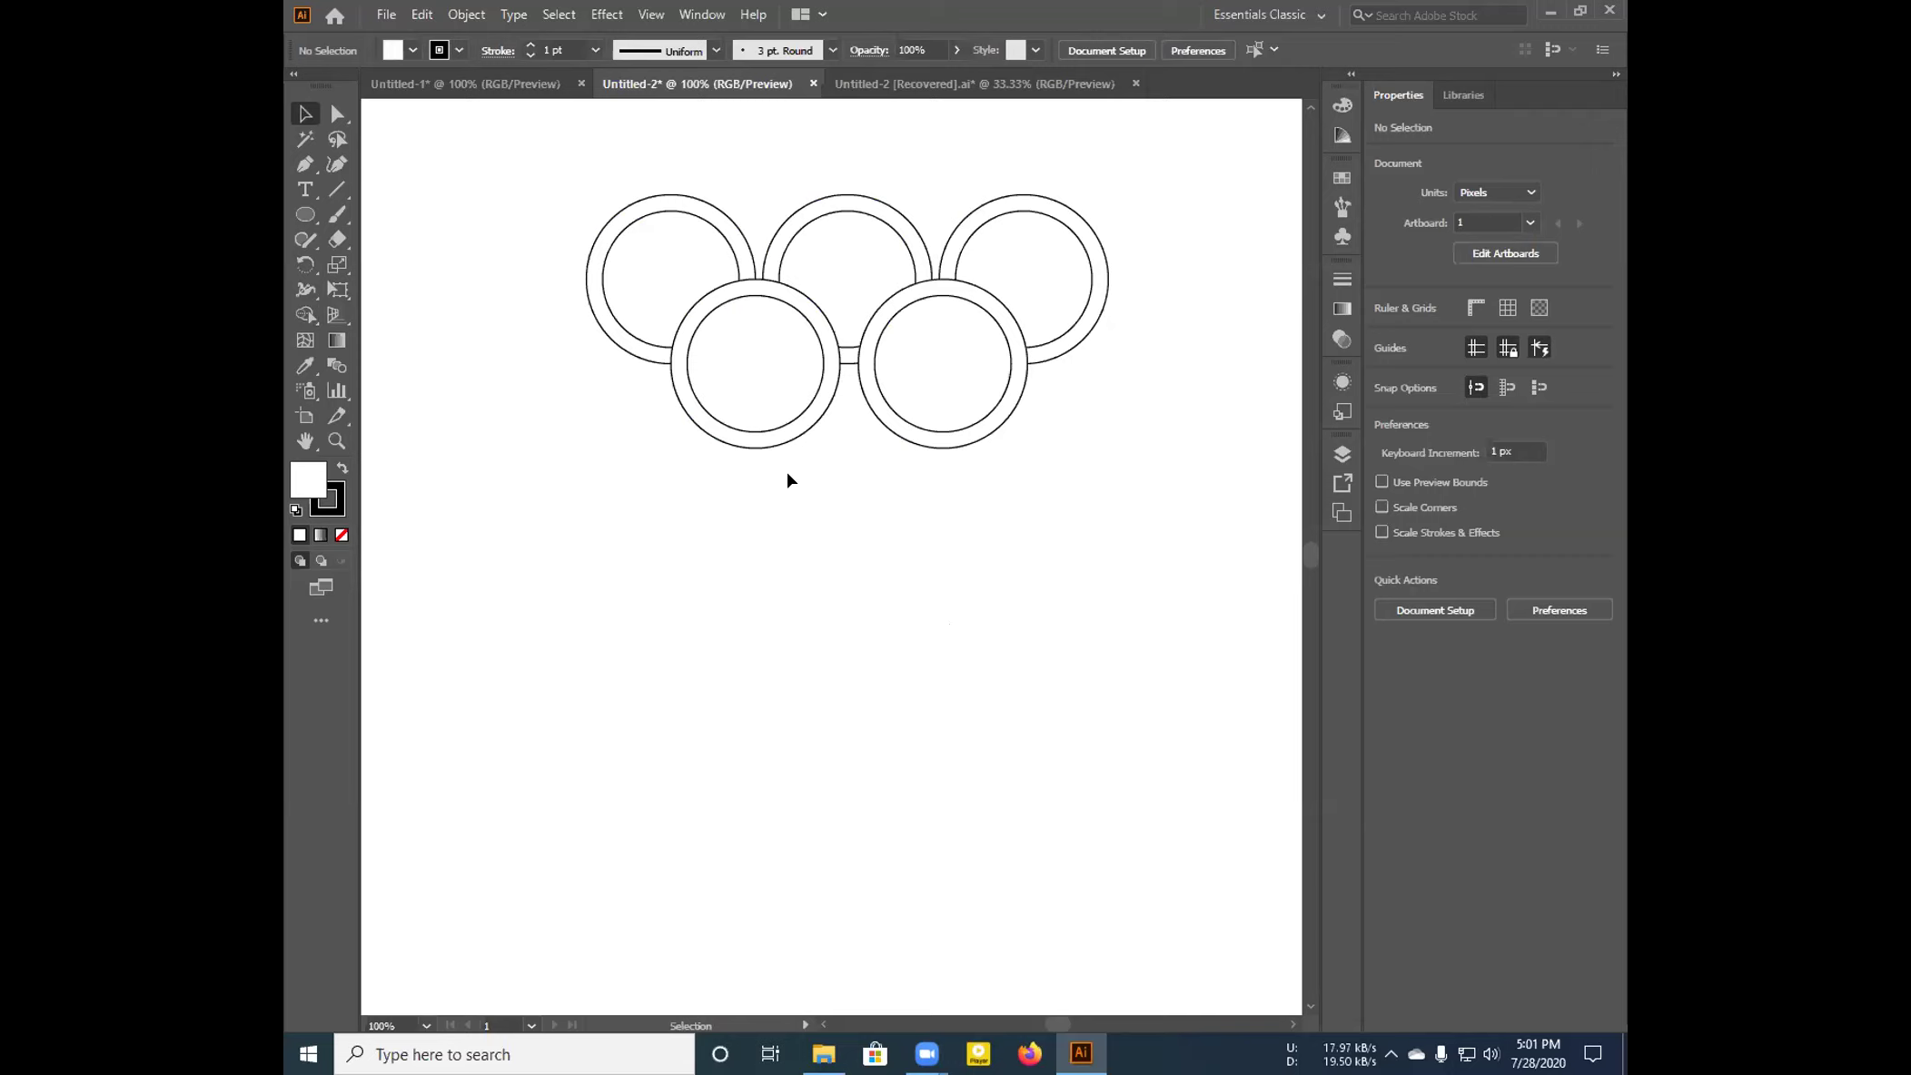
Drag both lower rings away and back into place in front, then select all five
{"action": "left_click", "coordinate": [302, 314]}
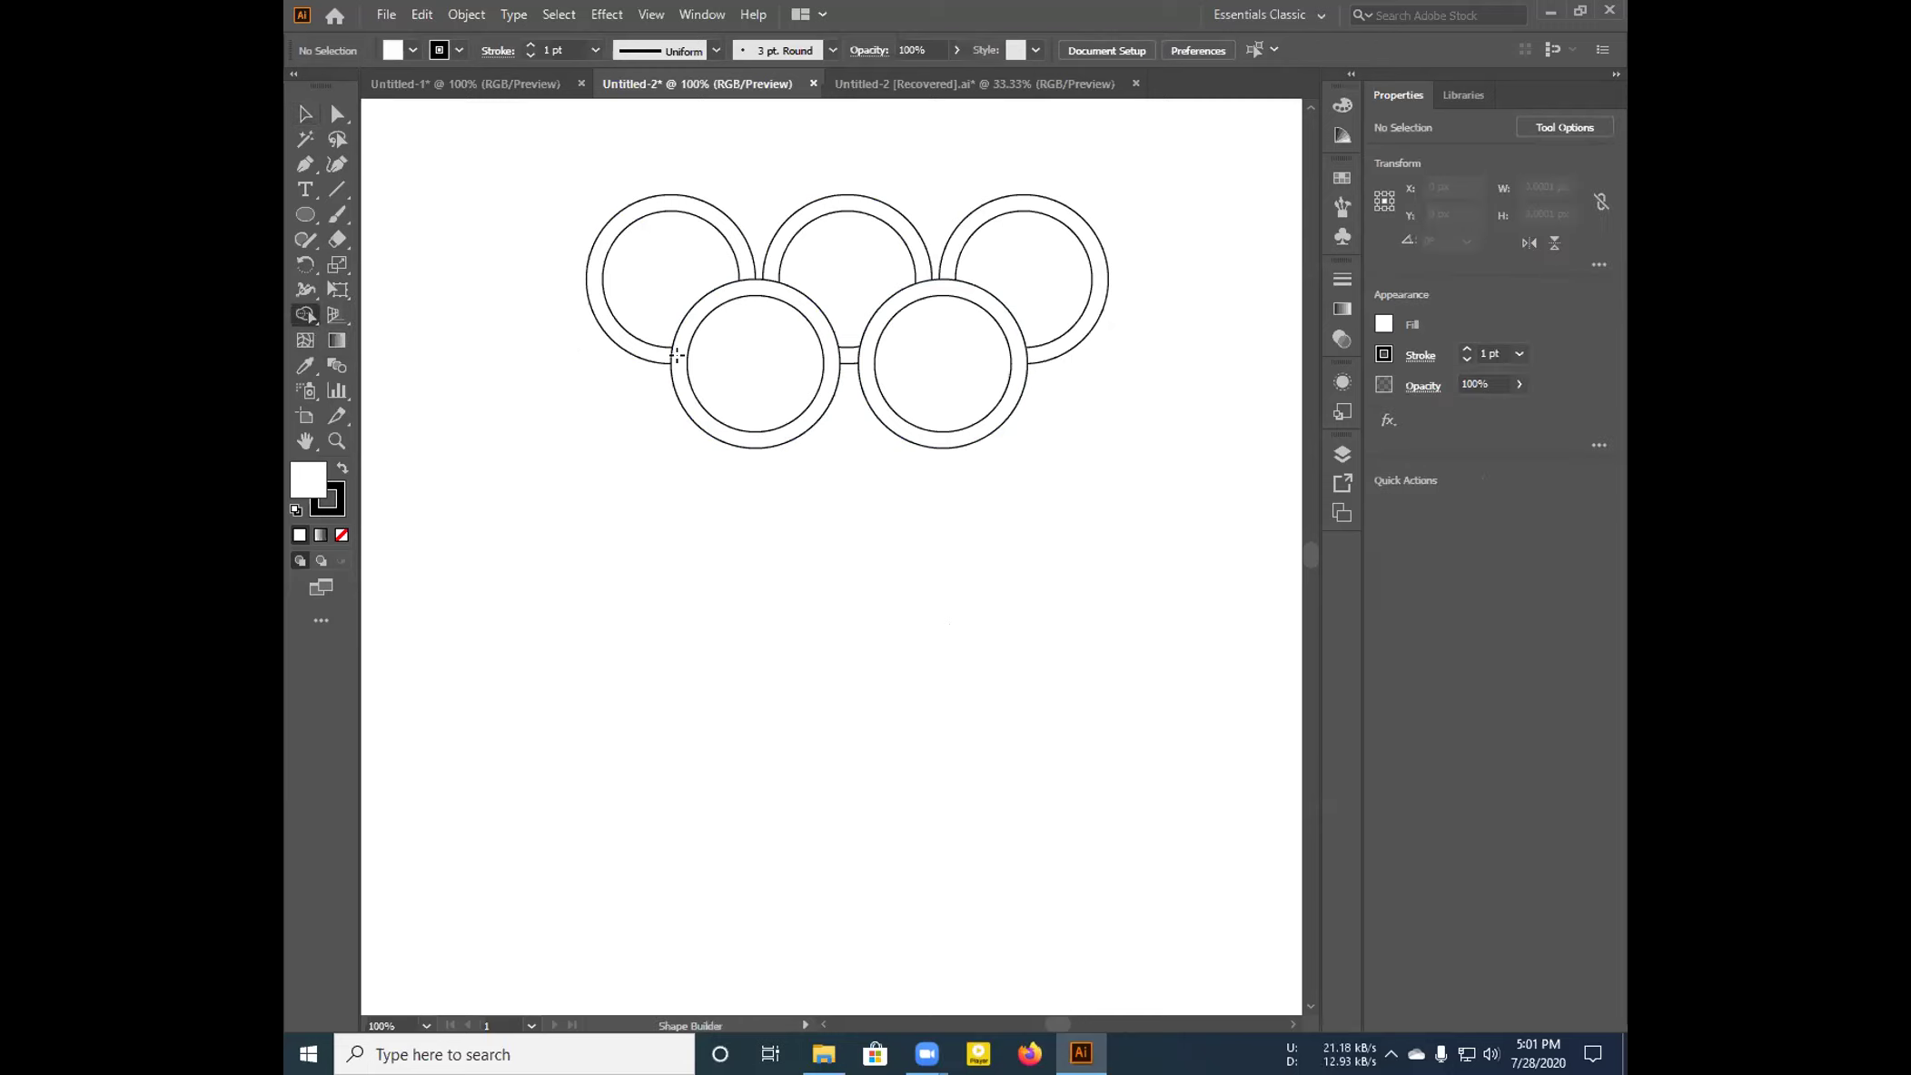
{"action": "key", "text": "ctrl"}
{"action": "left_click_drag", "start_coordinate": [945, 287], "coordinate": [974, 466]}
{"action": "left_click_drag", "start_coordinate": [774, 297], "coordinate": [717, 447]}
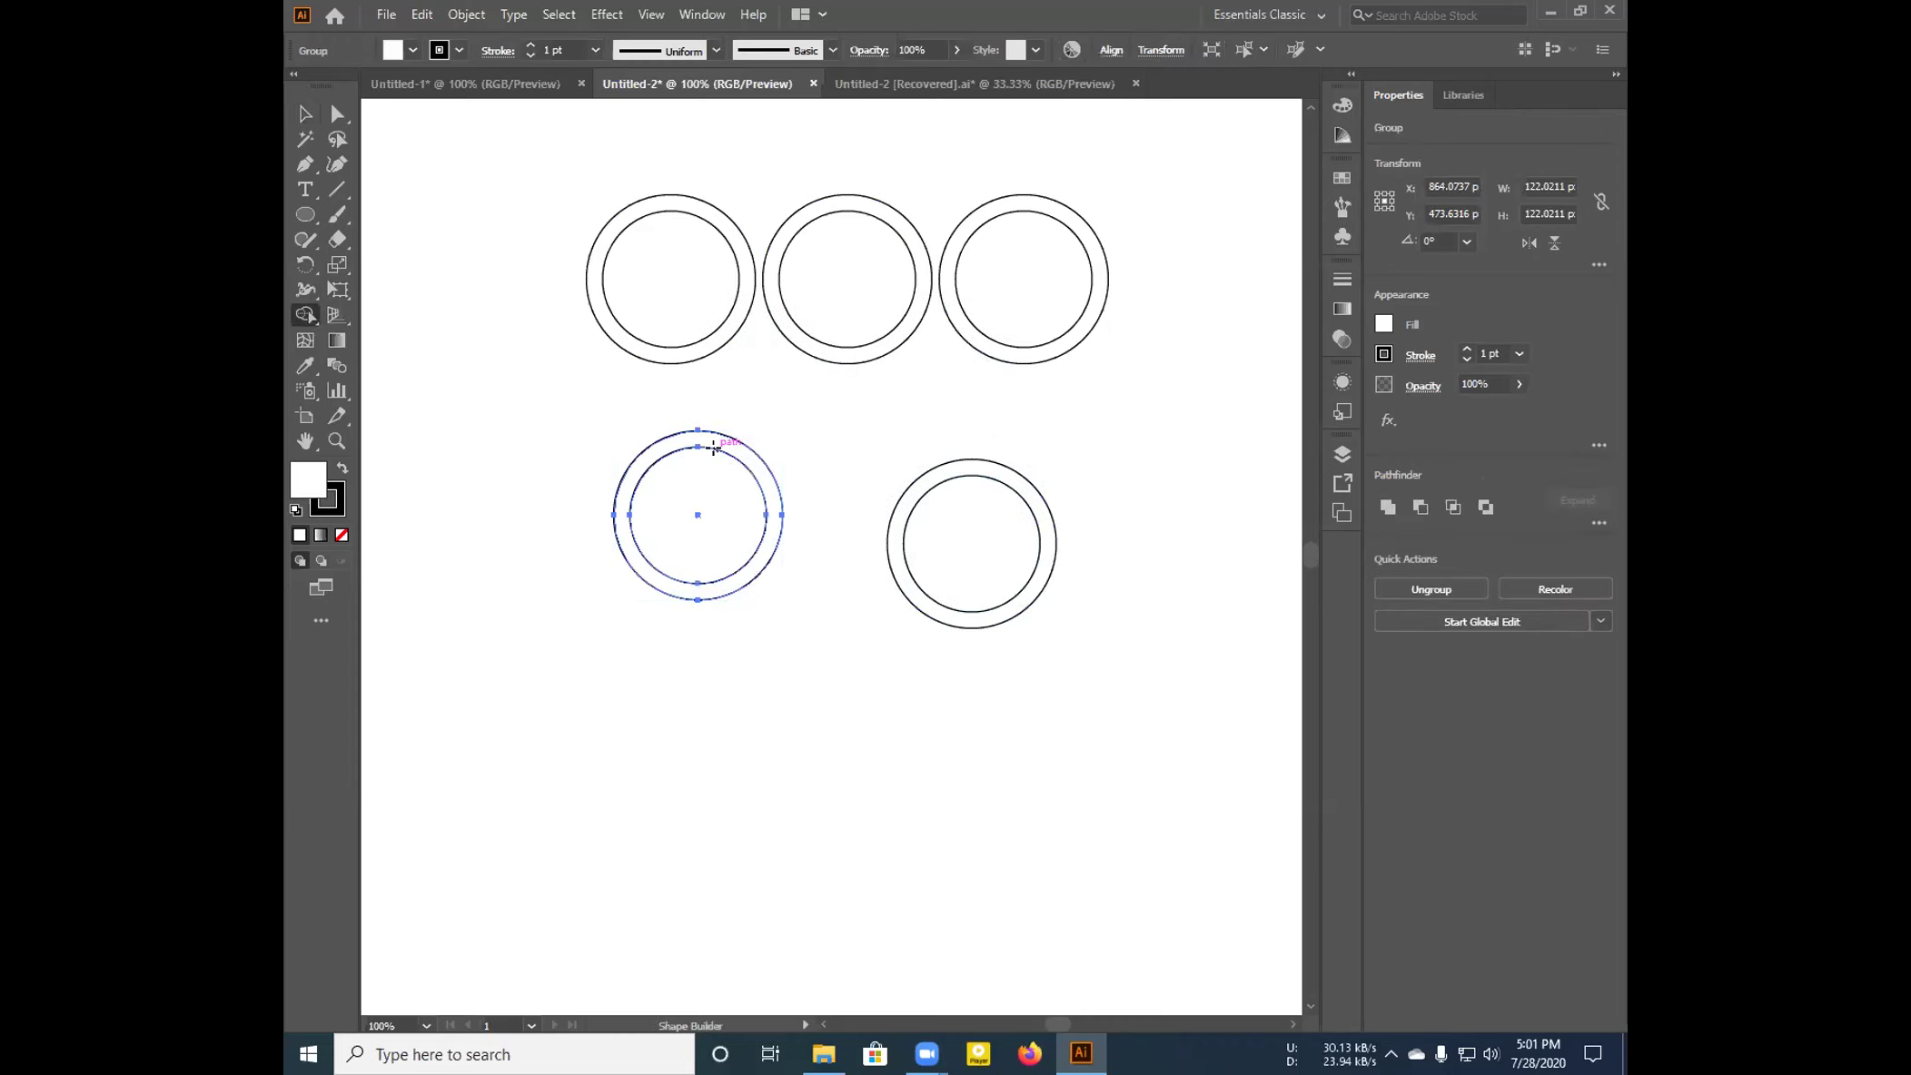
{"action": "left_click", "coordinate": [304, 114]}
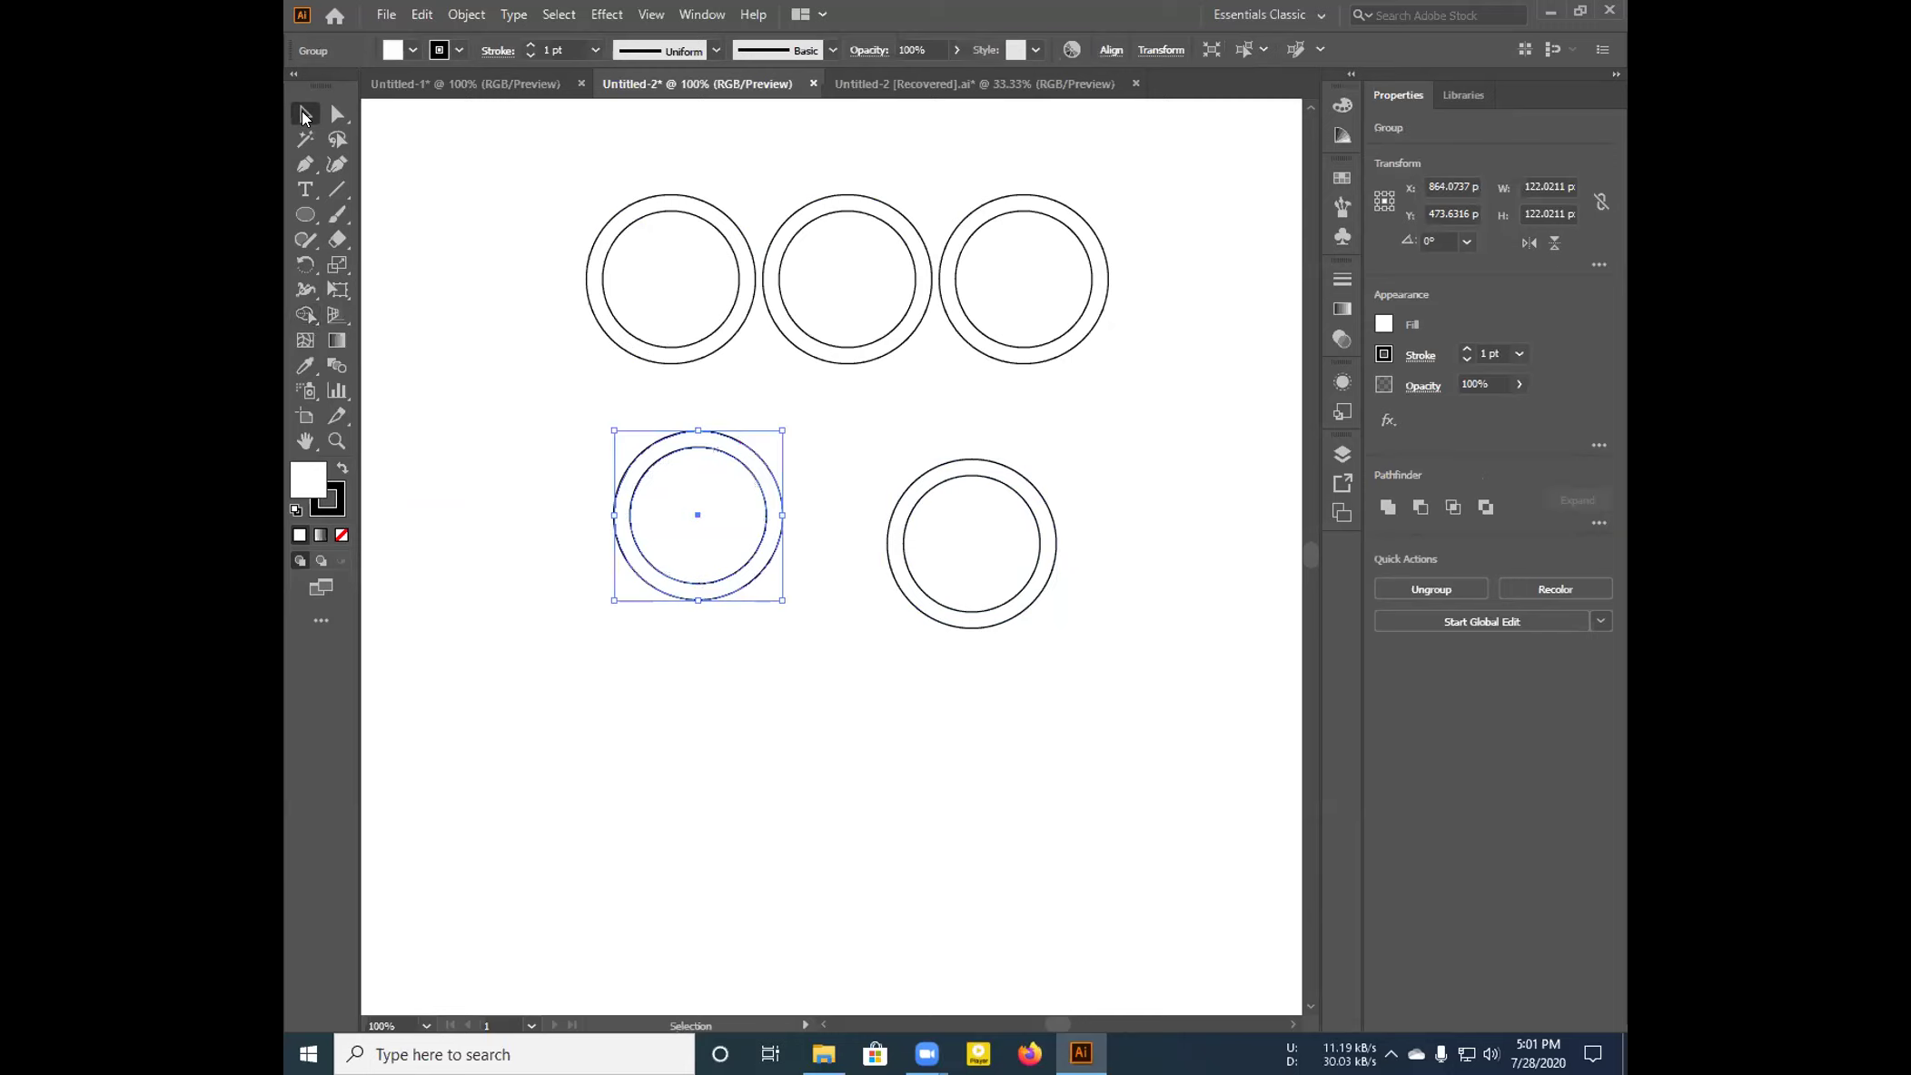
{"action": "left_click_drag", "start_coordinate": [693, 529], "coordinate": [741, 378]}
{"action": "left_click_drag", "start_coordinate": [966, 550], "coordinate": [944, 365]}
{"action": "left_click", "coordinate": [1081, 440]}
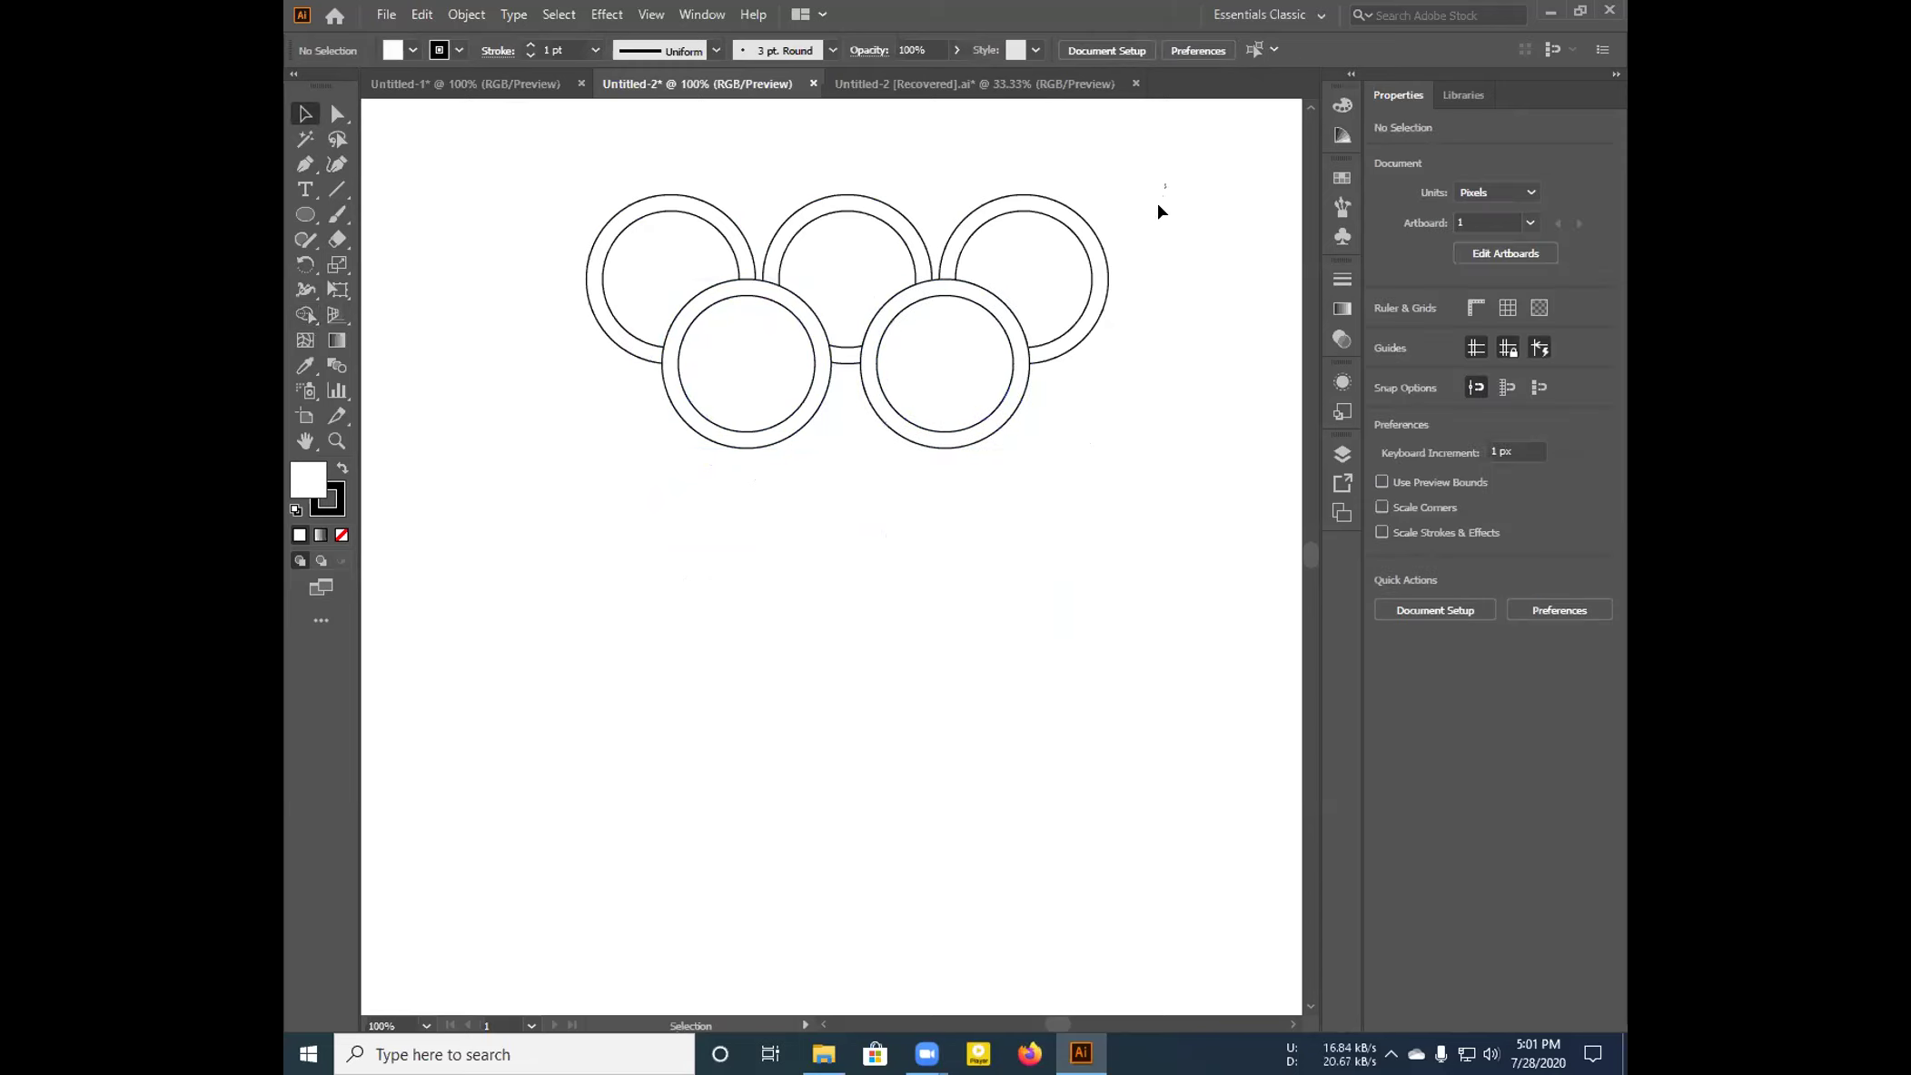
{"action": "left_click_drag", "start_coordinate": [1167, 182], "coordinate": [534, 475]}
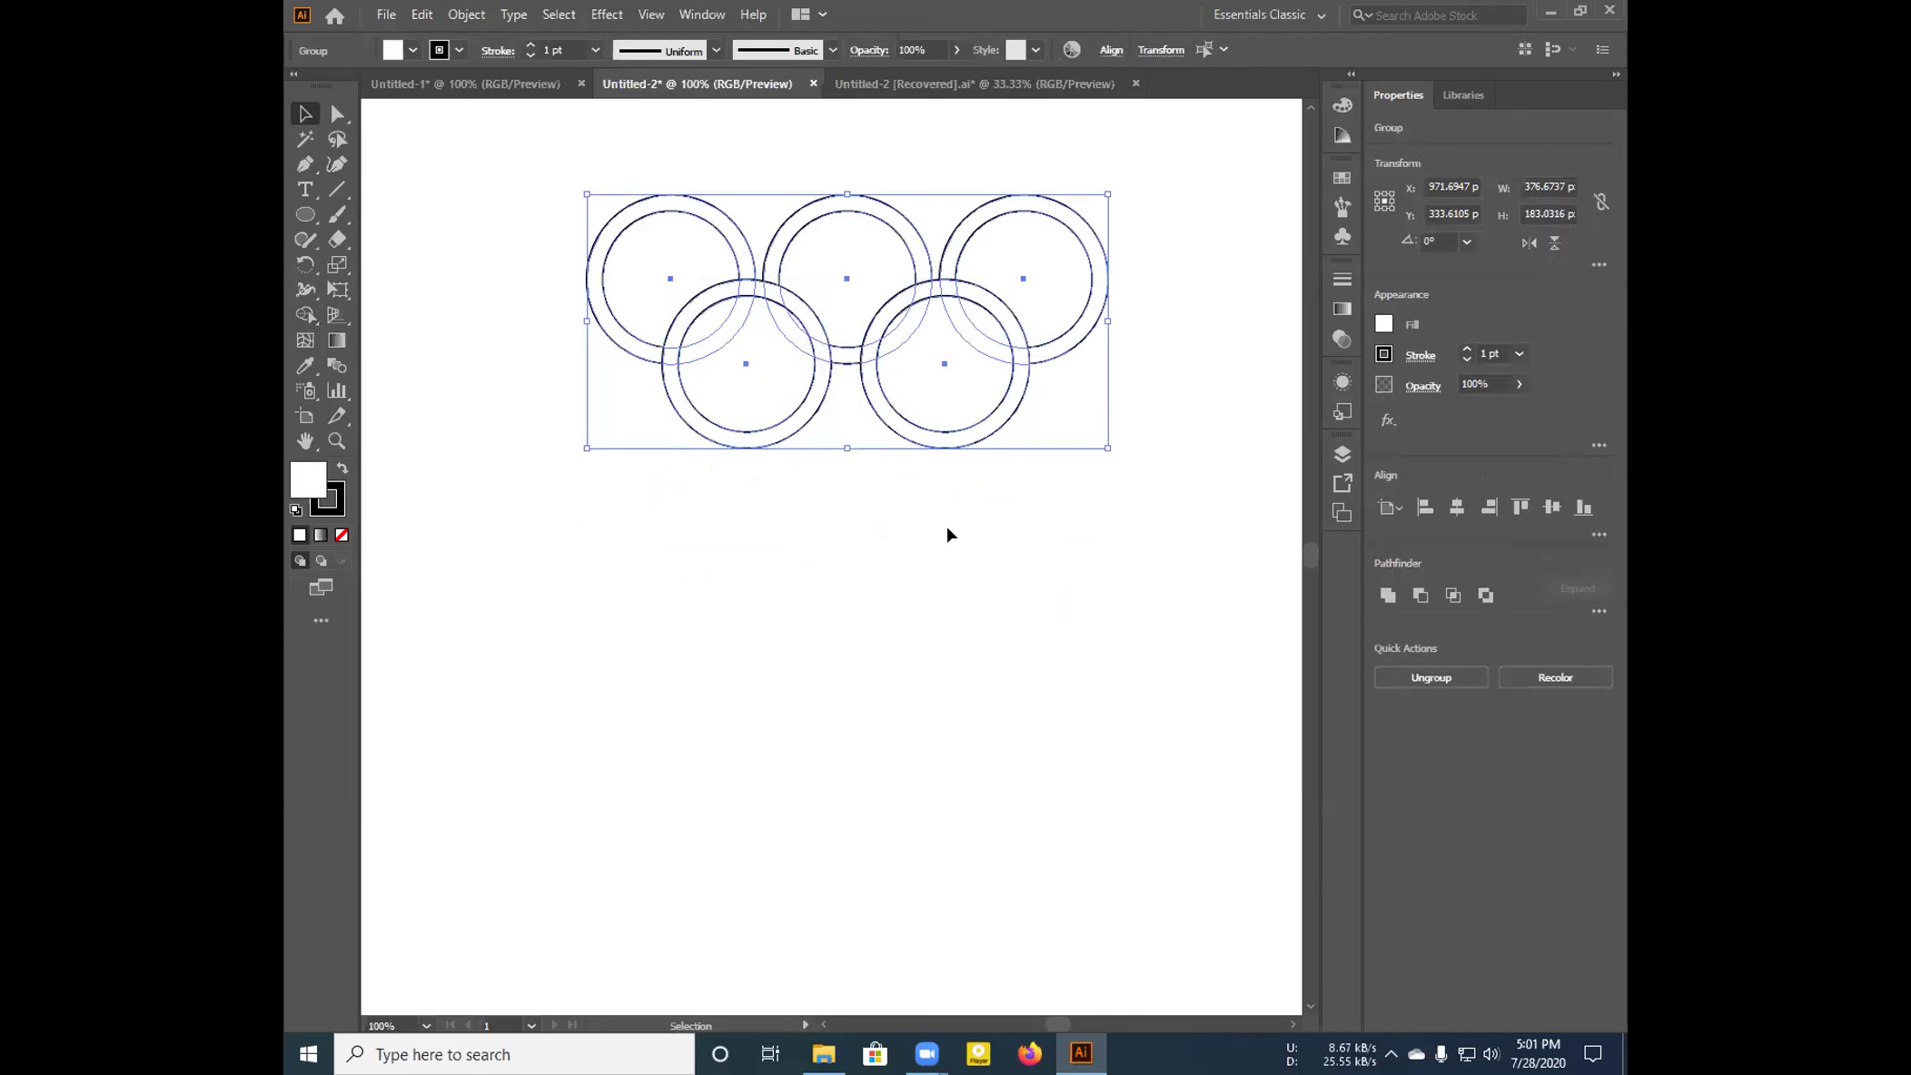
Select only the top-left ring and fill it red
{"action": "left_click", "coordinate": [1383, 323]}
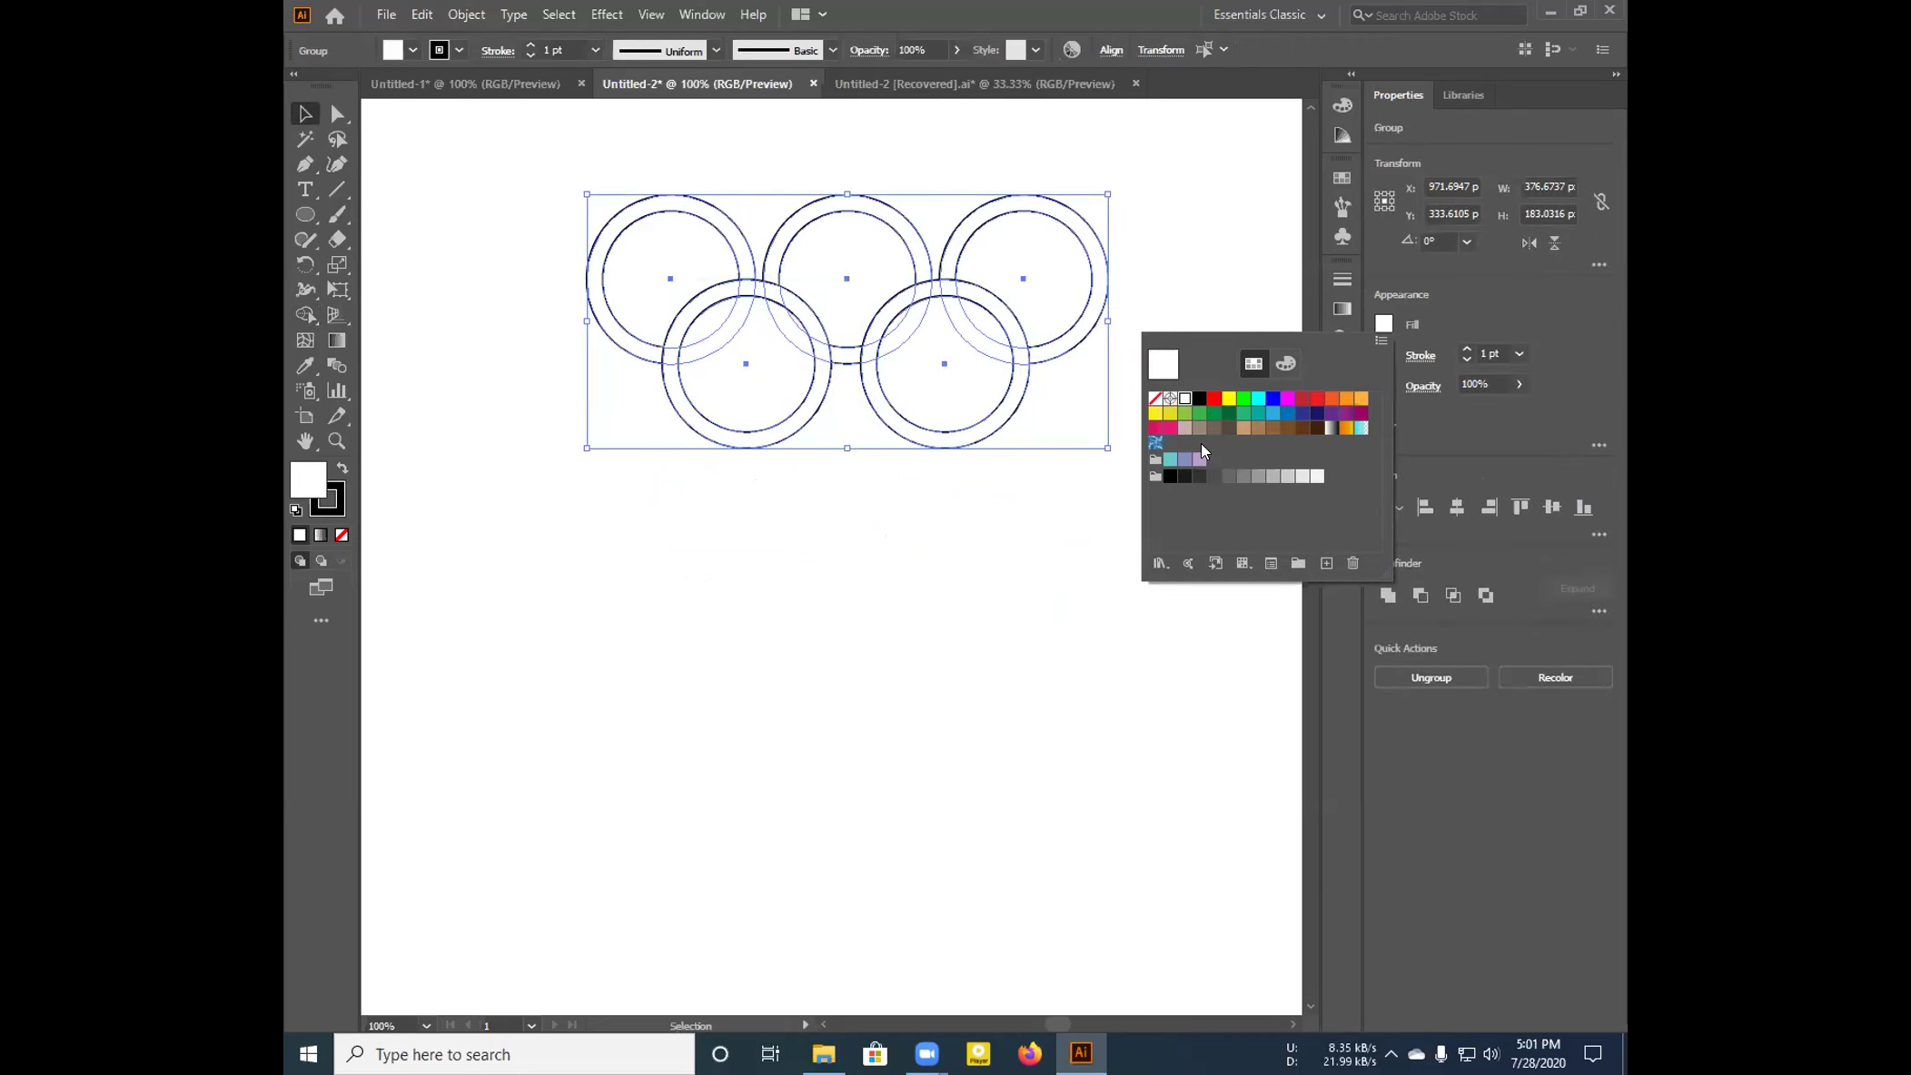
{"action": "key", "text": "Escape"}
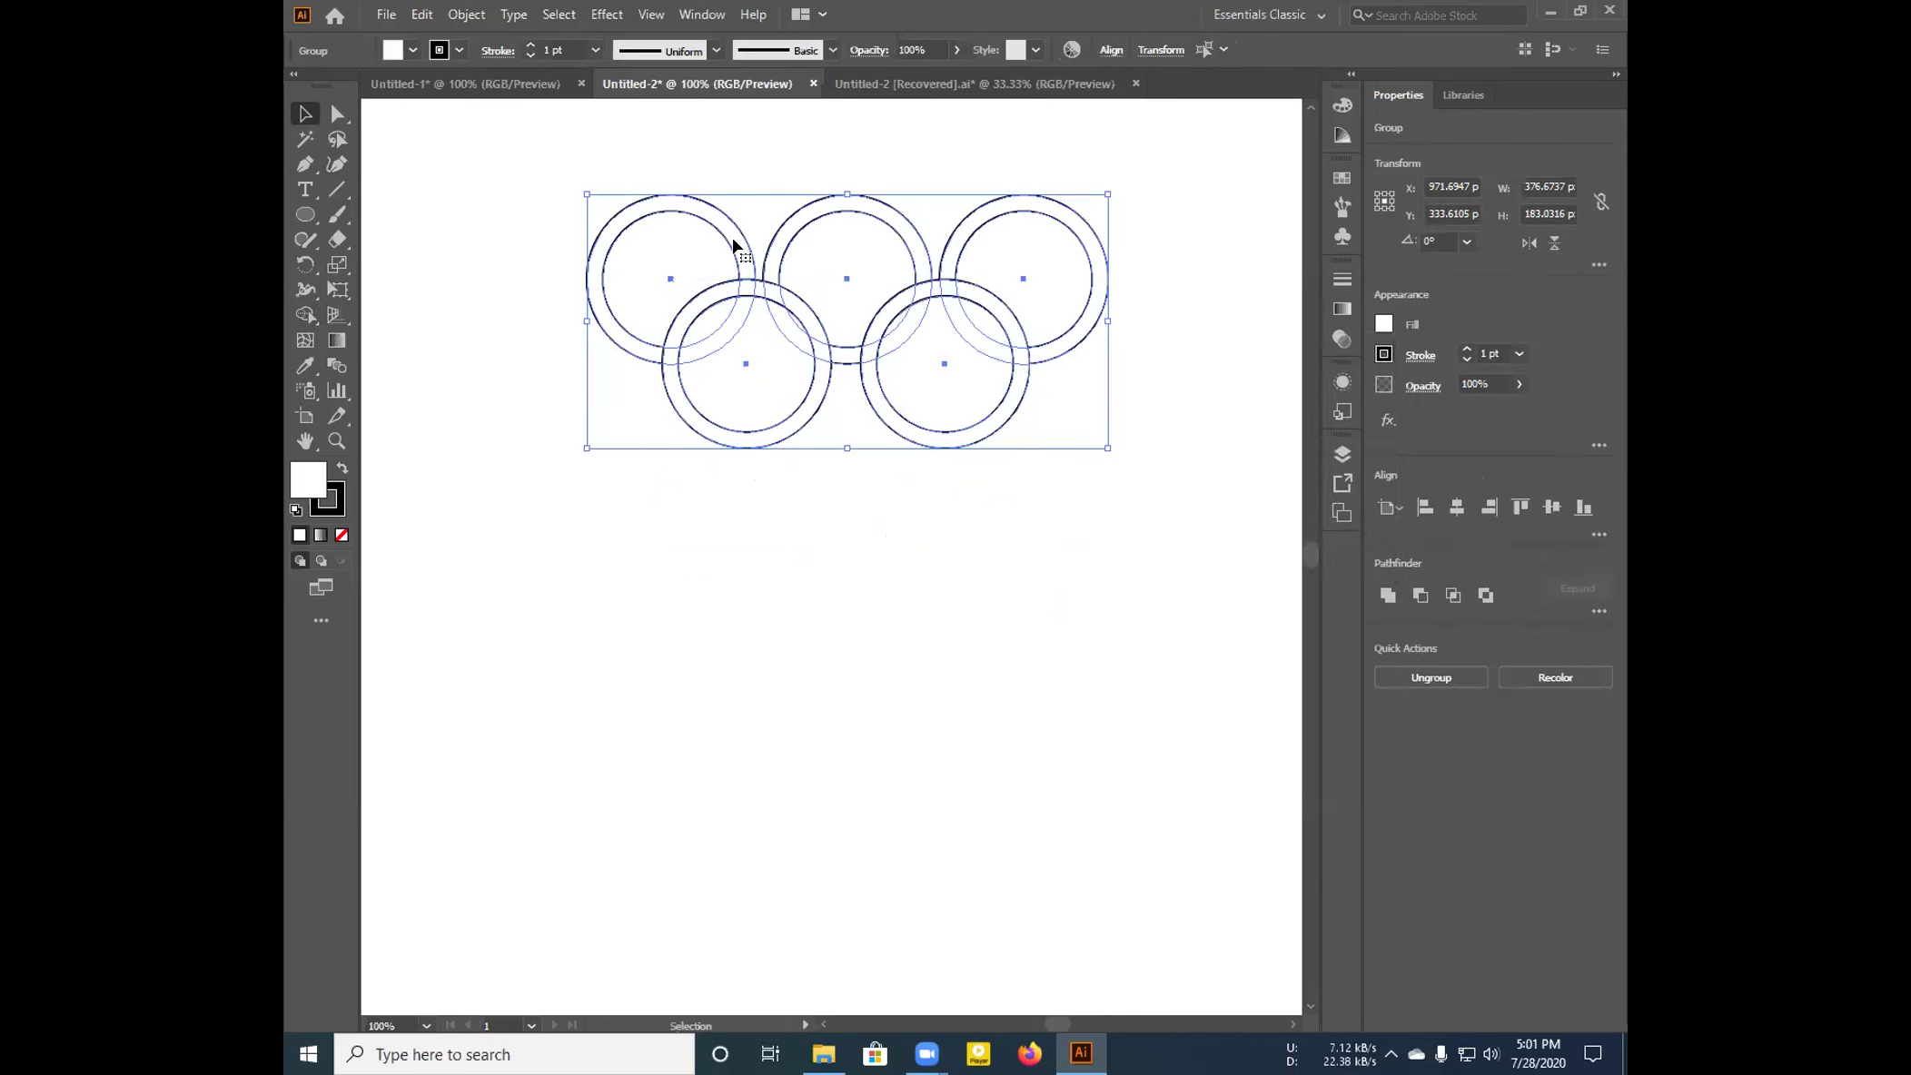
{"action": "left_click", "coordinate": [811, 448]}
{"action": "left_click", "coordinate": [747, 244]}
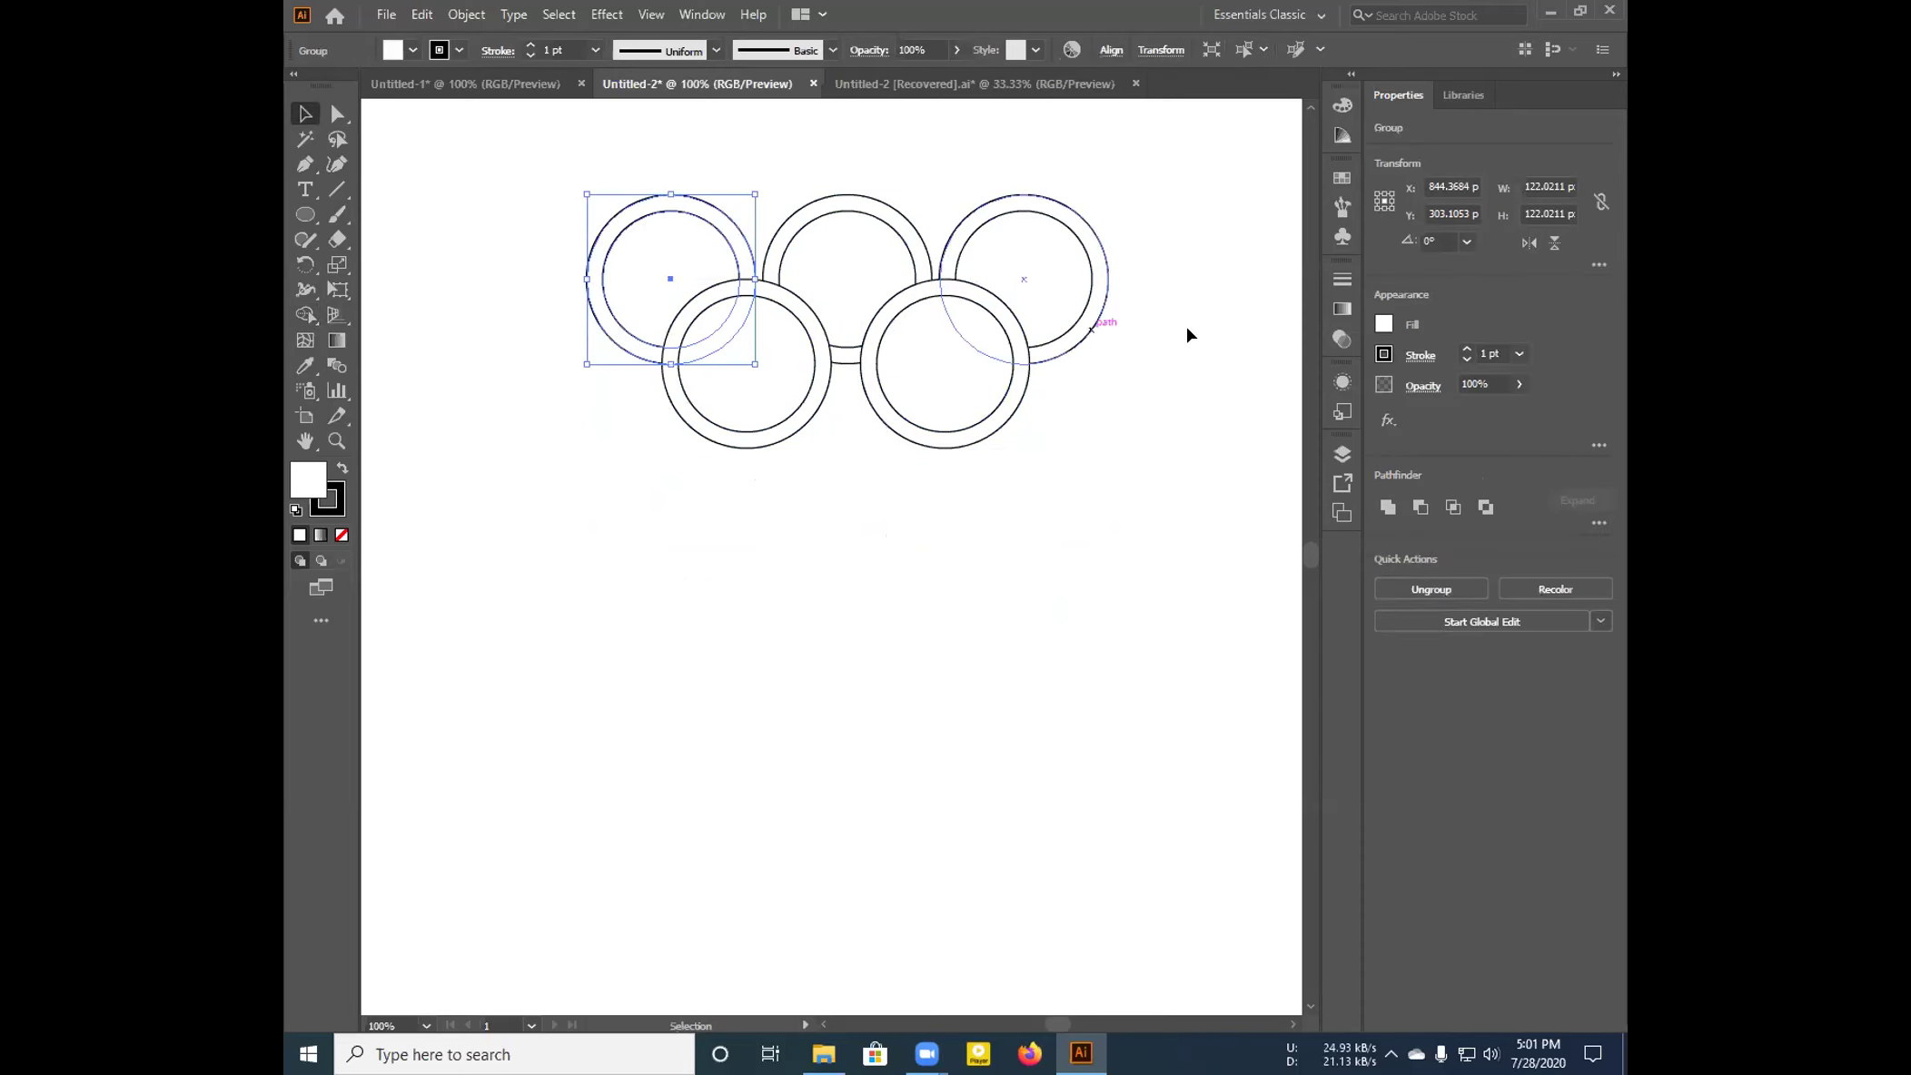
{"action": "left_click", "coordinate": [1383, 323]}
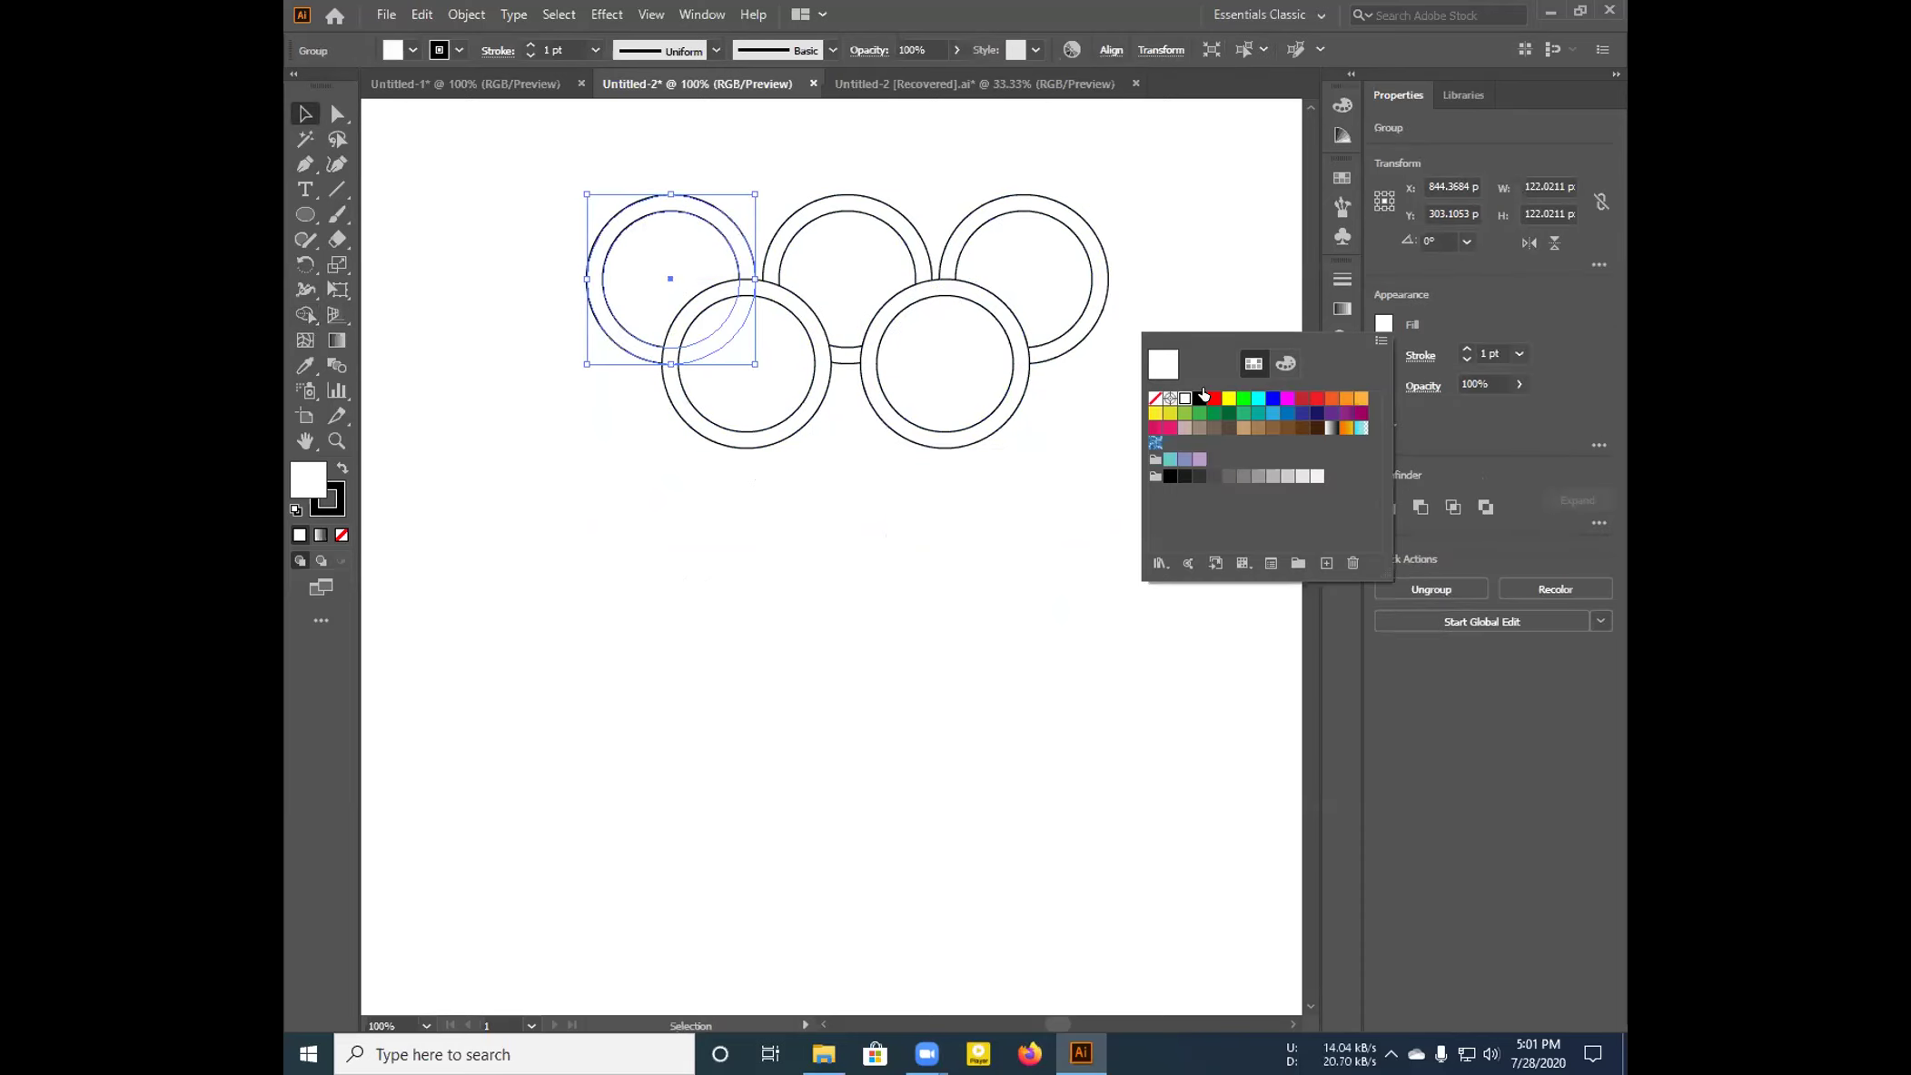
{"action": "left_click", "coordinate": [1215, 399]}
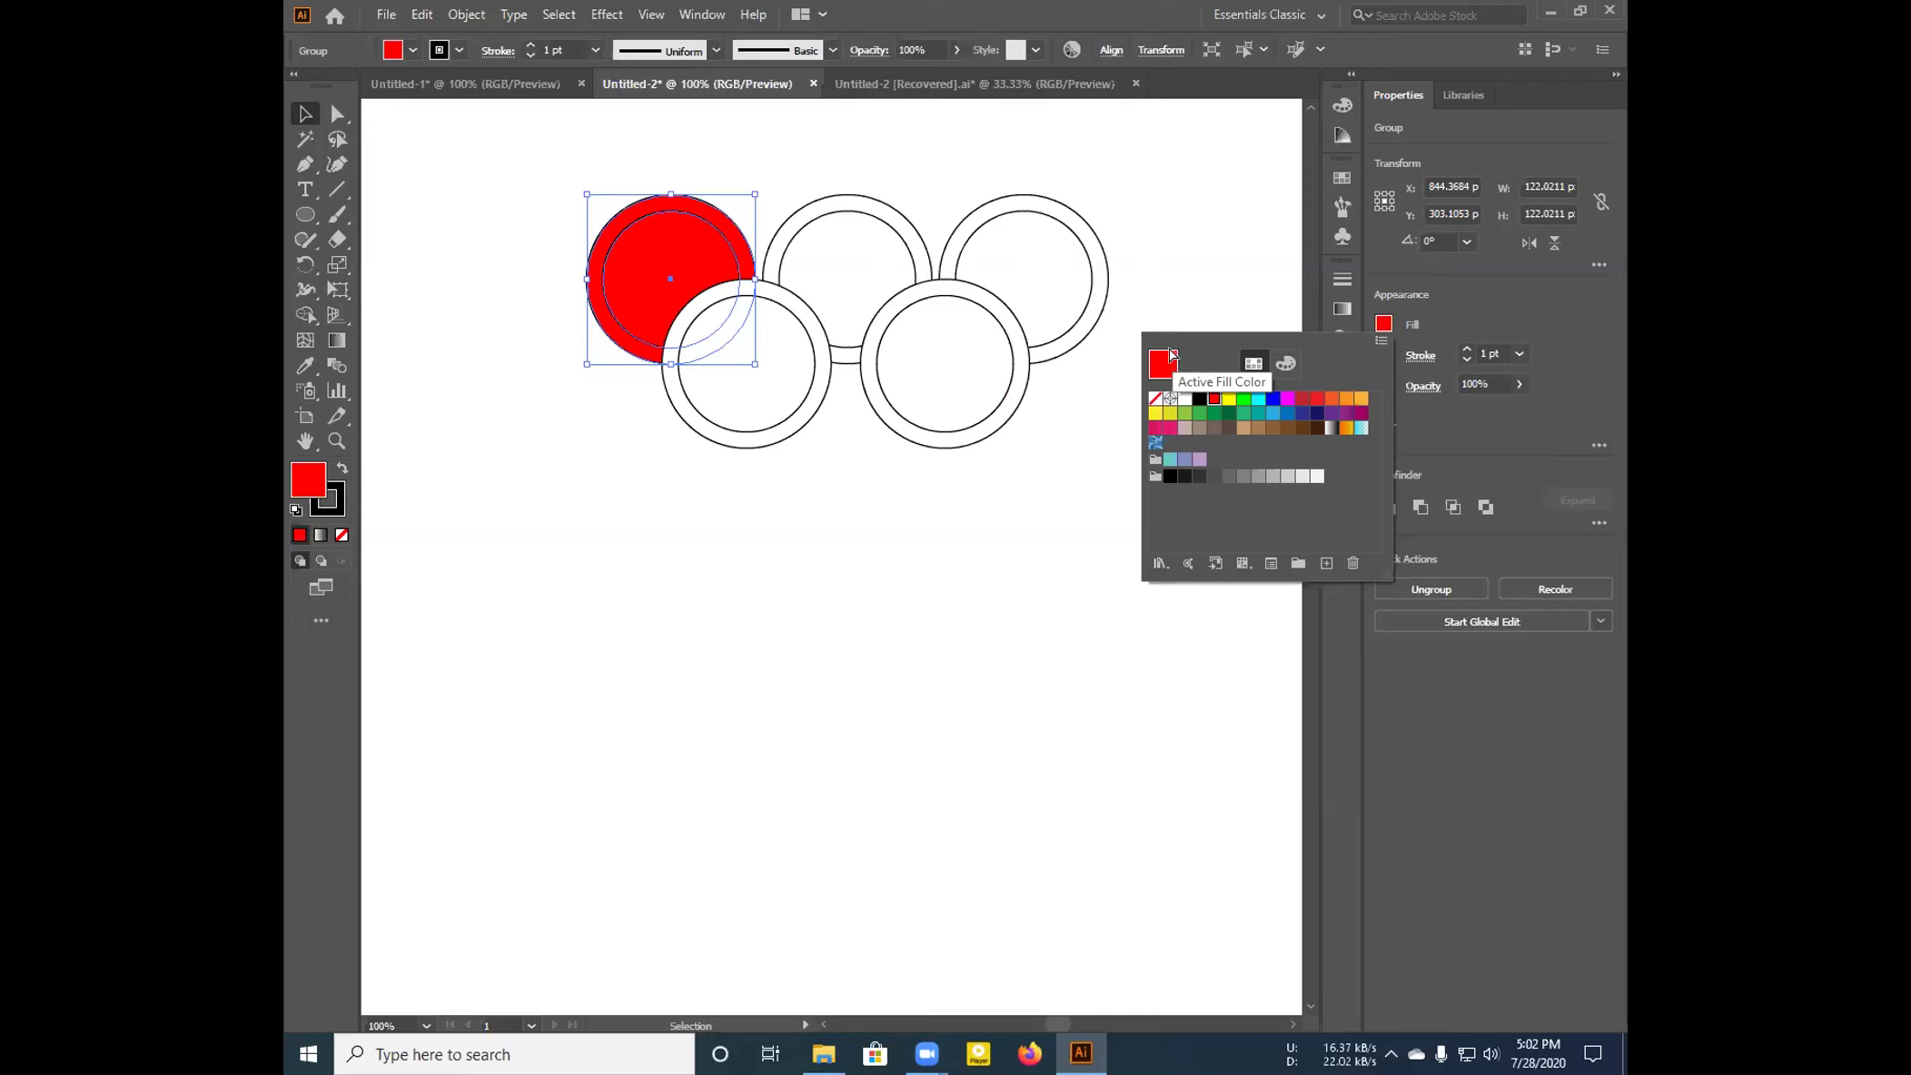
Undo the red fill and ring copies back to the single white ring, then deselect
{"action": "key", "text": "Escape"}
{"action": "key", "text": "a"}
{"action": "key", "text": "v"}
{"action": "key", "text": "ctrl+z"}
{"action": "key", "text": "ctrl+z"}
{"action": "key", "text": "ctrl+z"}
{"action": "key", "text": "ctrl+z"}
{"action": "key", "text": "ctrl+z"}
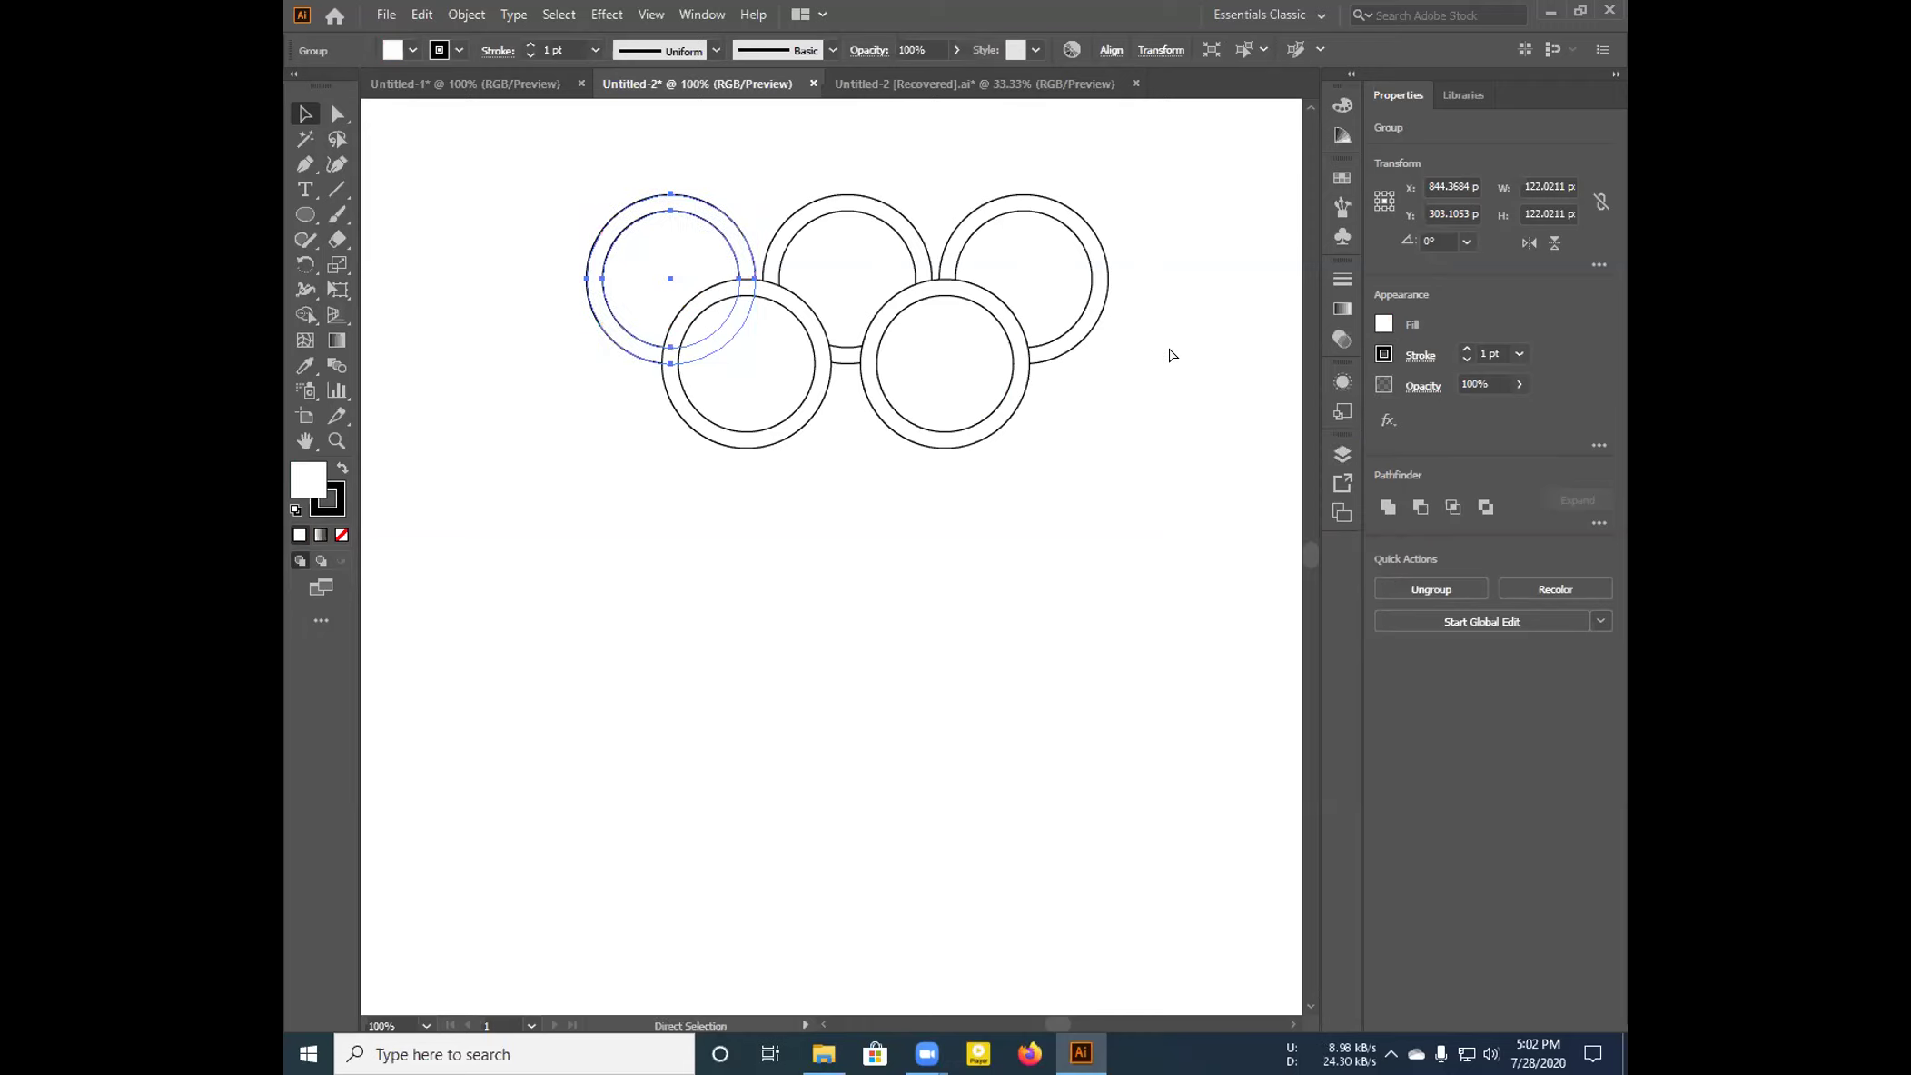
{"action": "key", "text": "a"}
{"action": "key", "text": "ctrl+z"}
{"action": "key", "text": "ctrl+z"}
{"action": "key", "text": "ctrl+z"}
{"action": "key", "text": "v"}
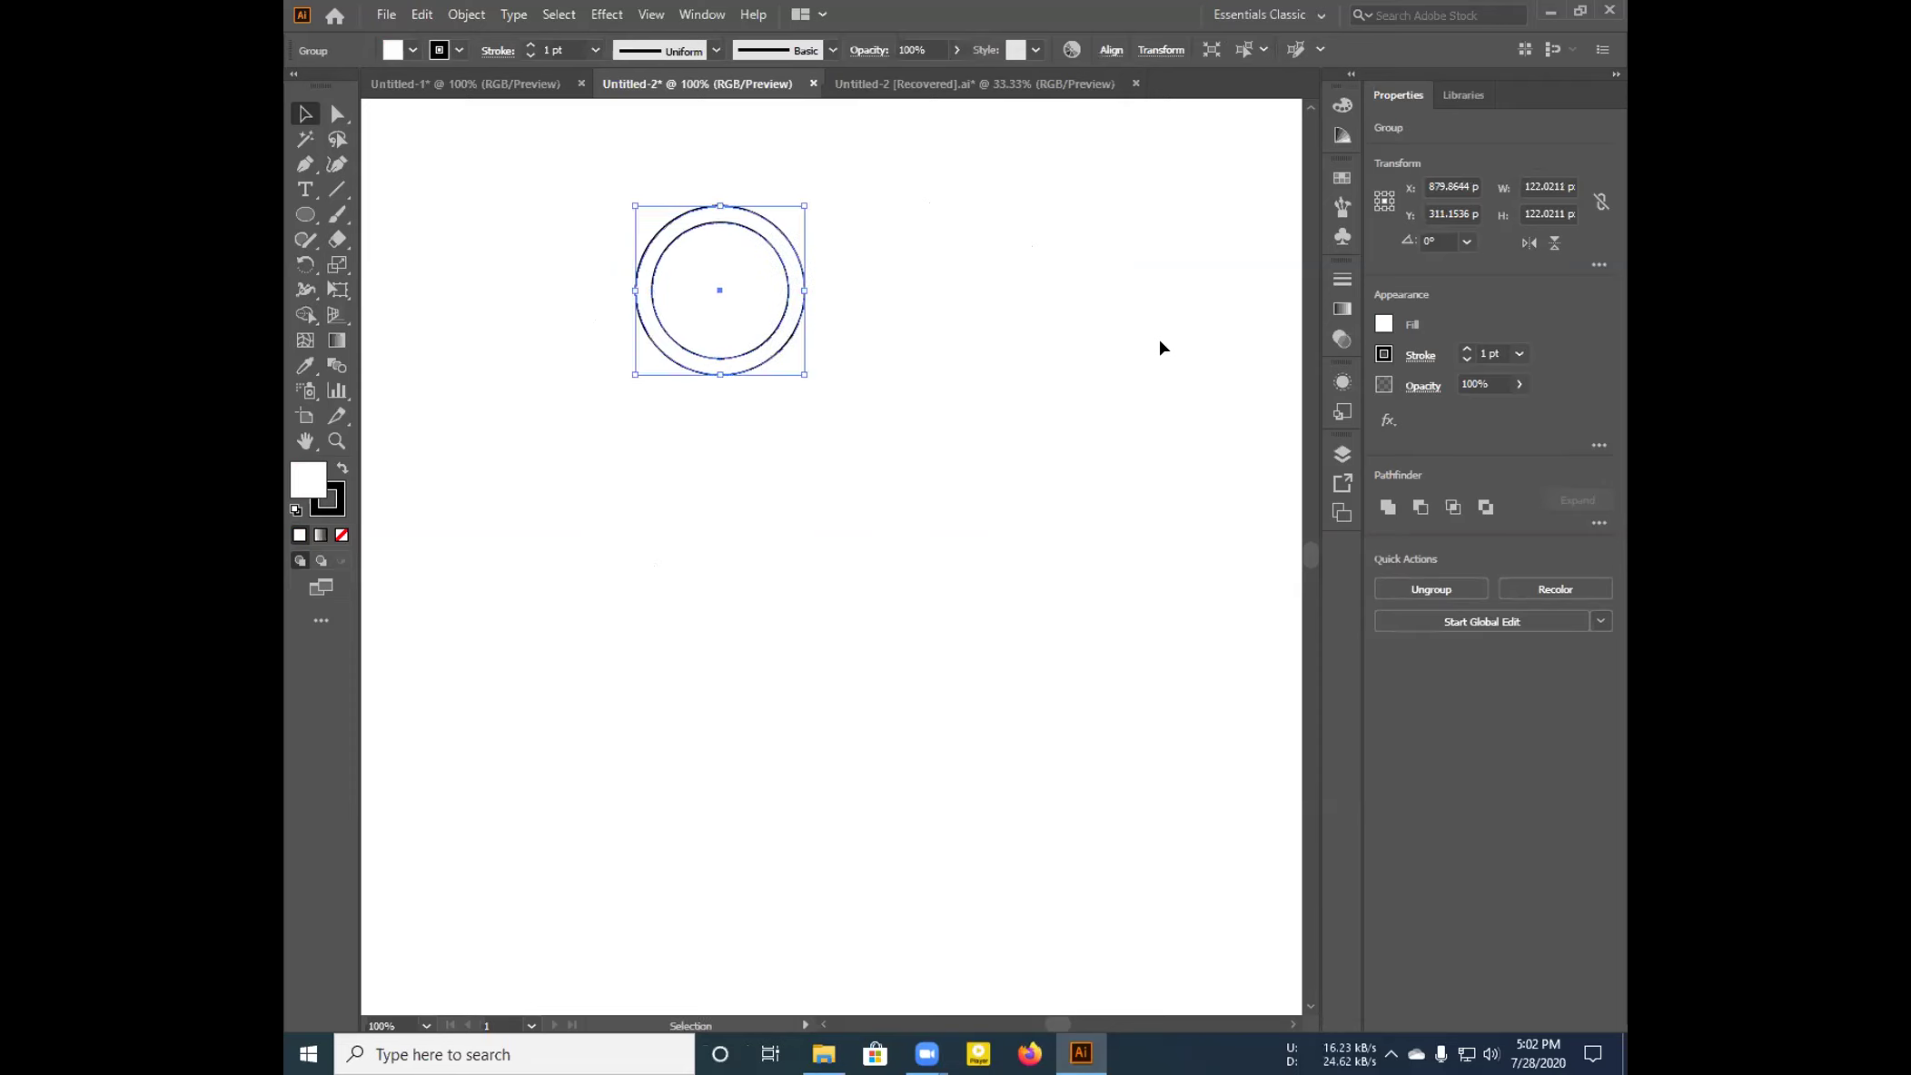
{"action": "left_click", "coordinate": [1075, 358]}
Marquee-select the ring and fill it cyan
{"action": "left_click_drag", "start_coordinate": [860, 206], "coordinate": [644, 379]}
{"action": "left_click", "coordinate": [1386, 328]}
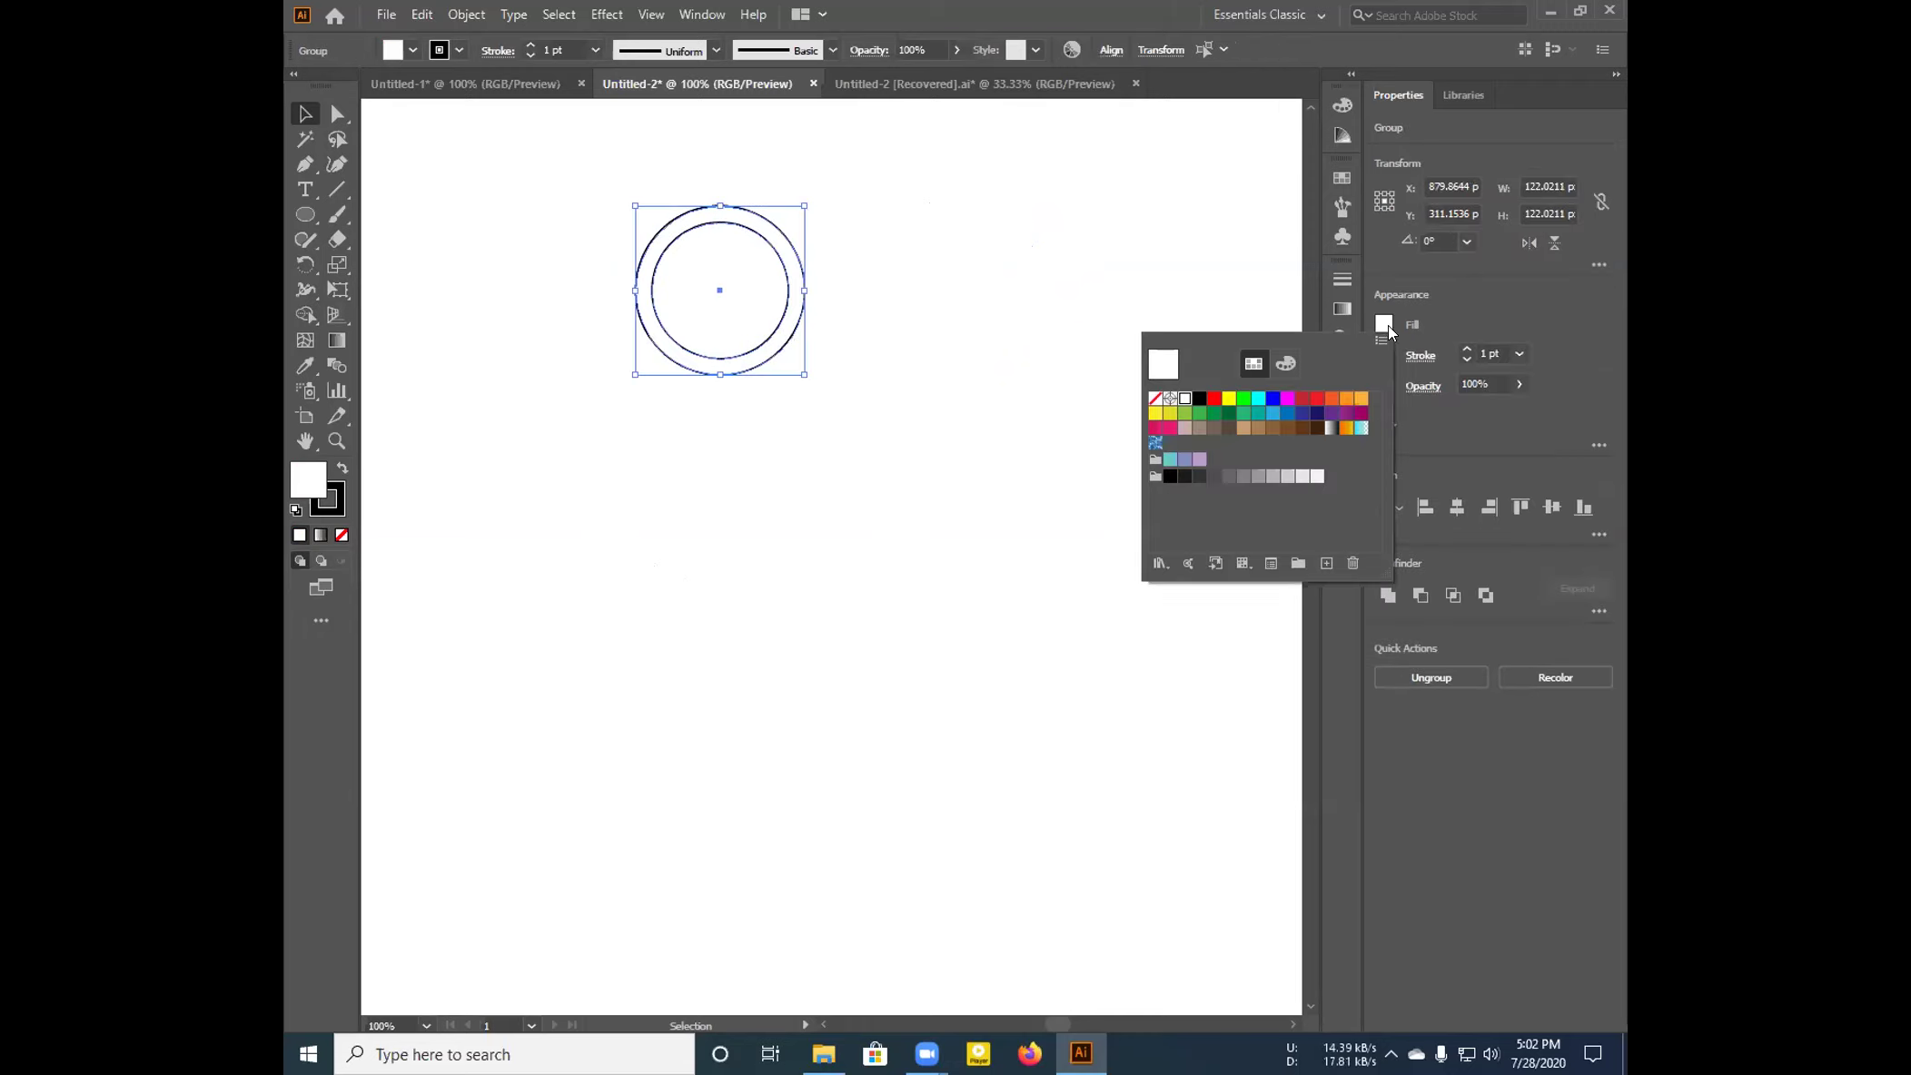
{"action": "left_click", "coordinate": [1266, 399]}
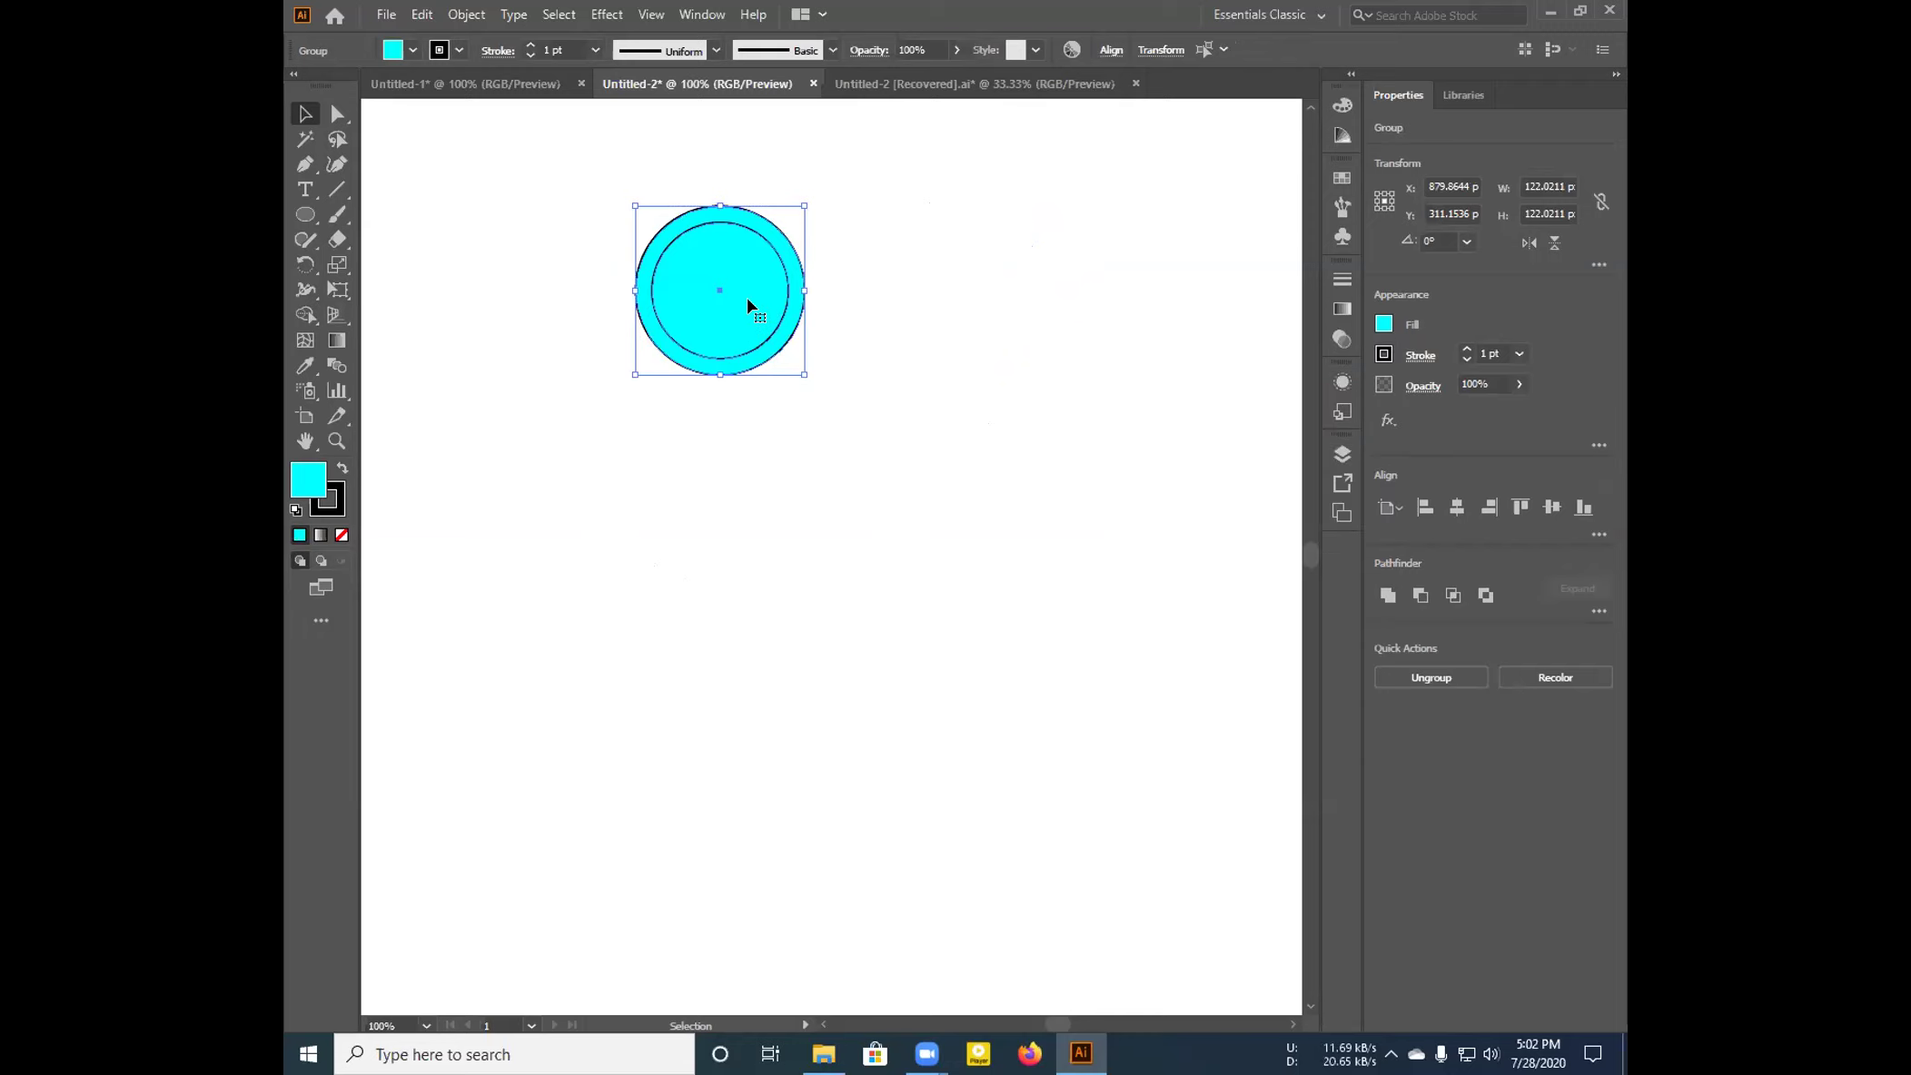
Delete the ring's inner disc with Shape Builder, then Alt-drag a copy to the right
{"action": "left_click", "coordinate": [303, 313]}
{"action": "left_click", "coordinate": [490, 314]}
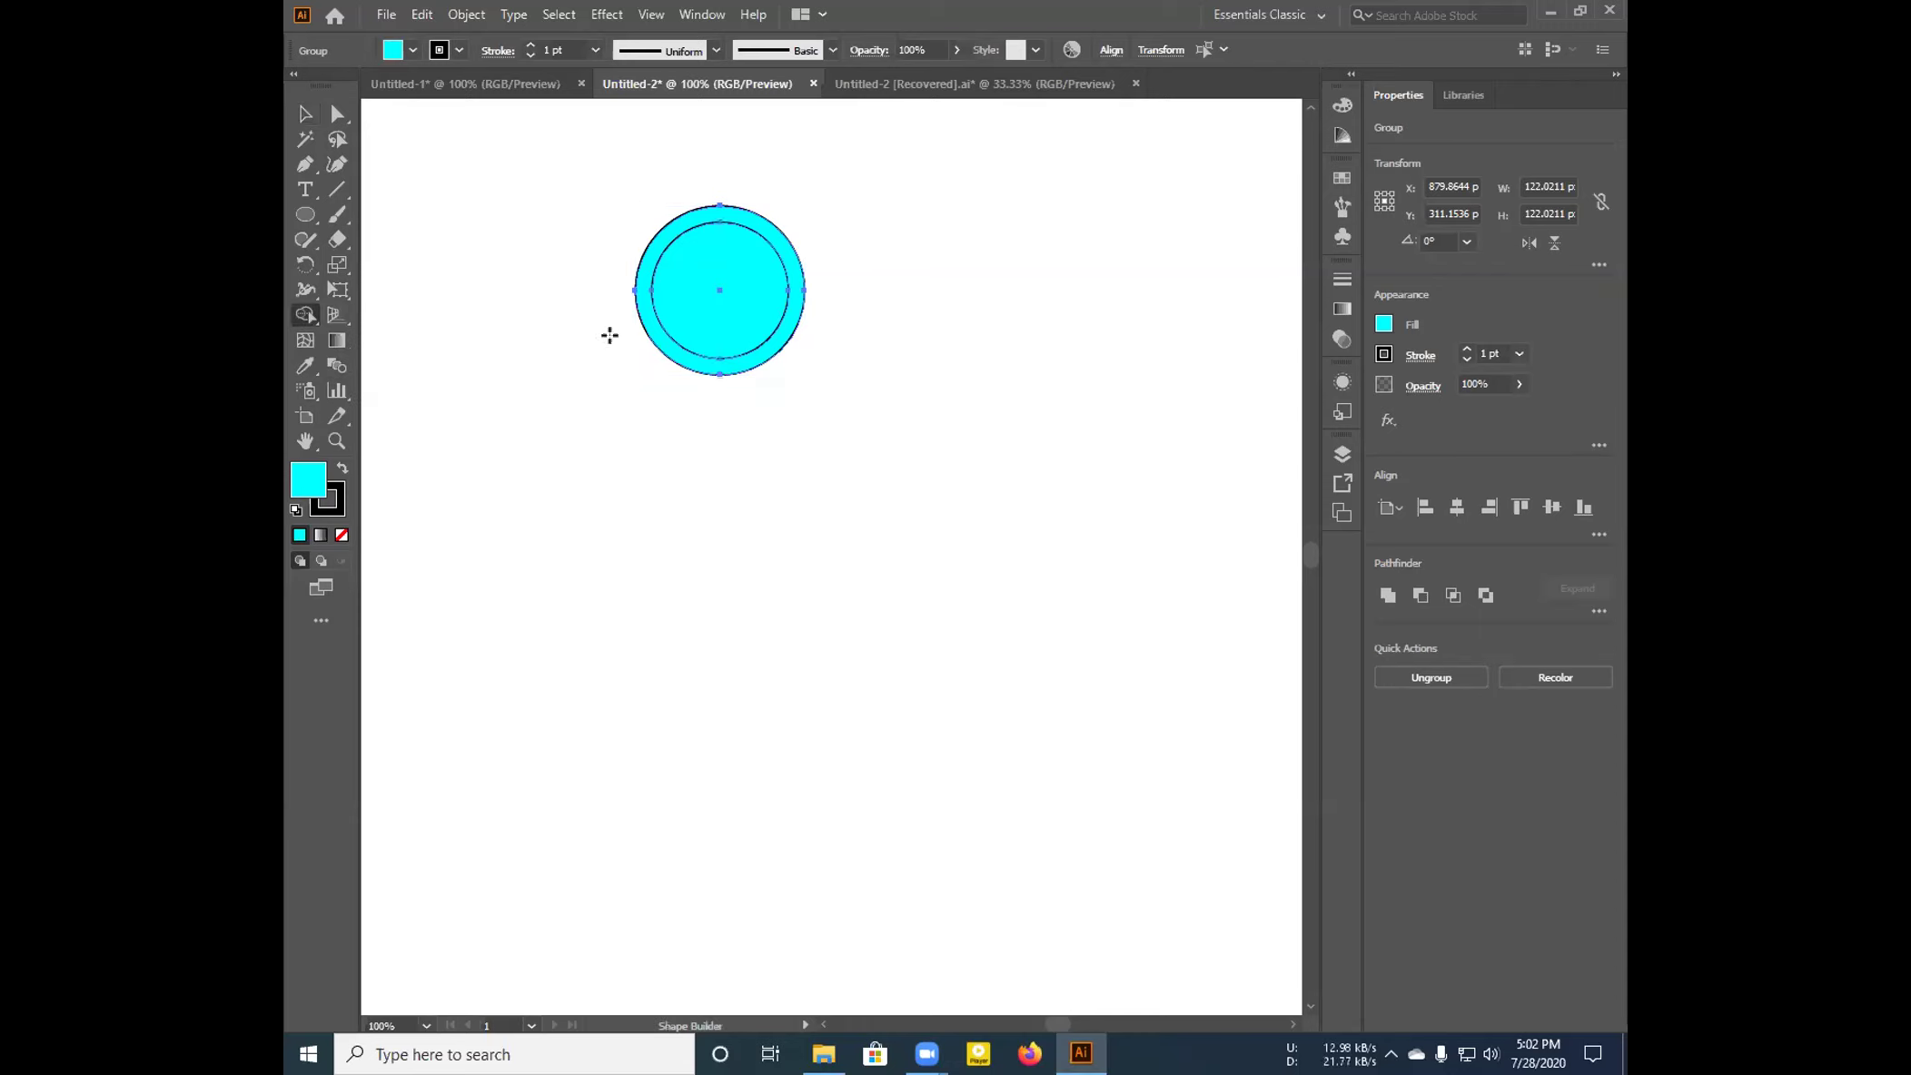
{"action": "left_click", "coordinate": [725, 349]}
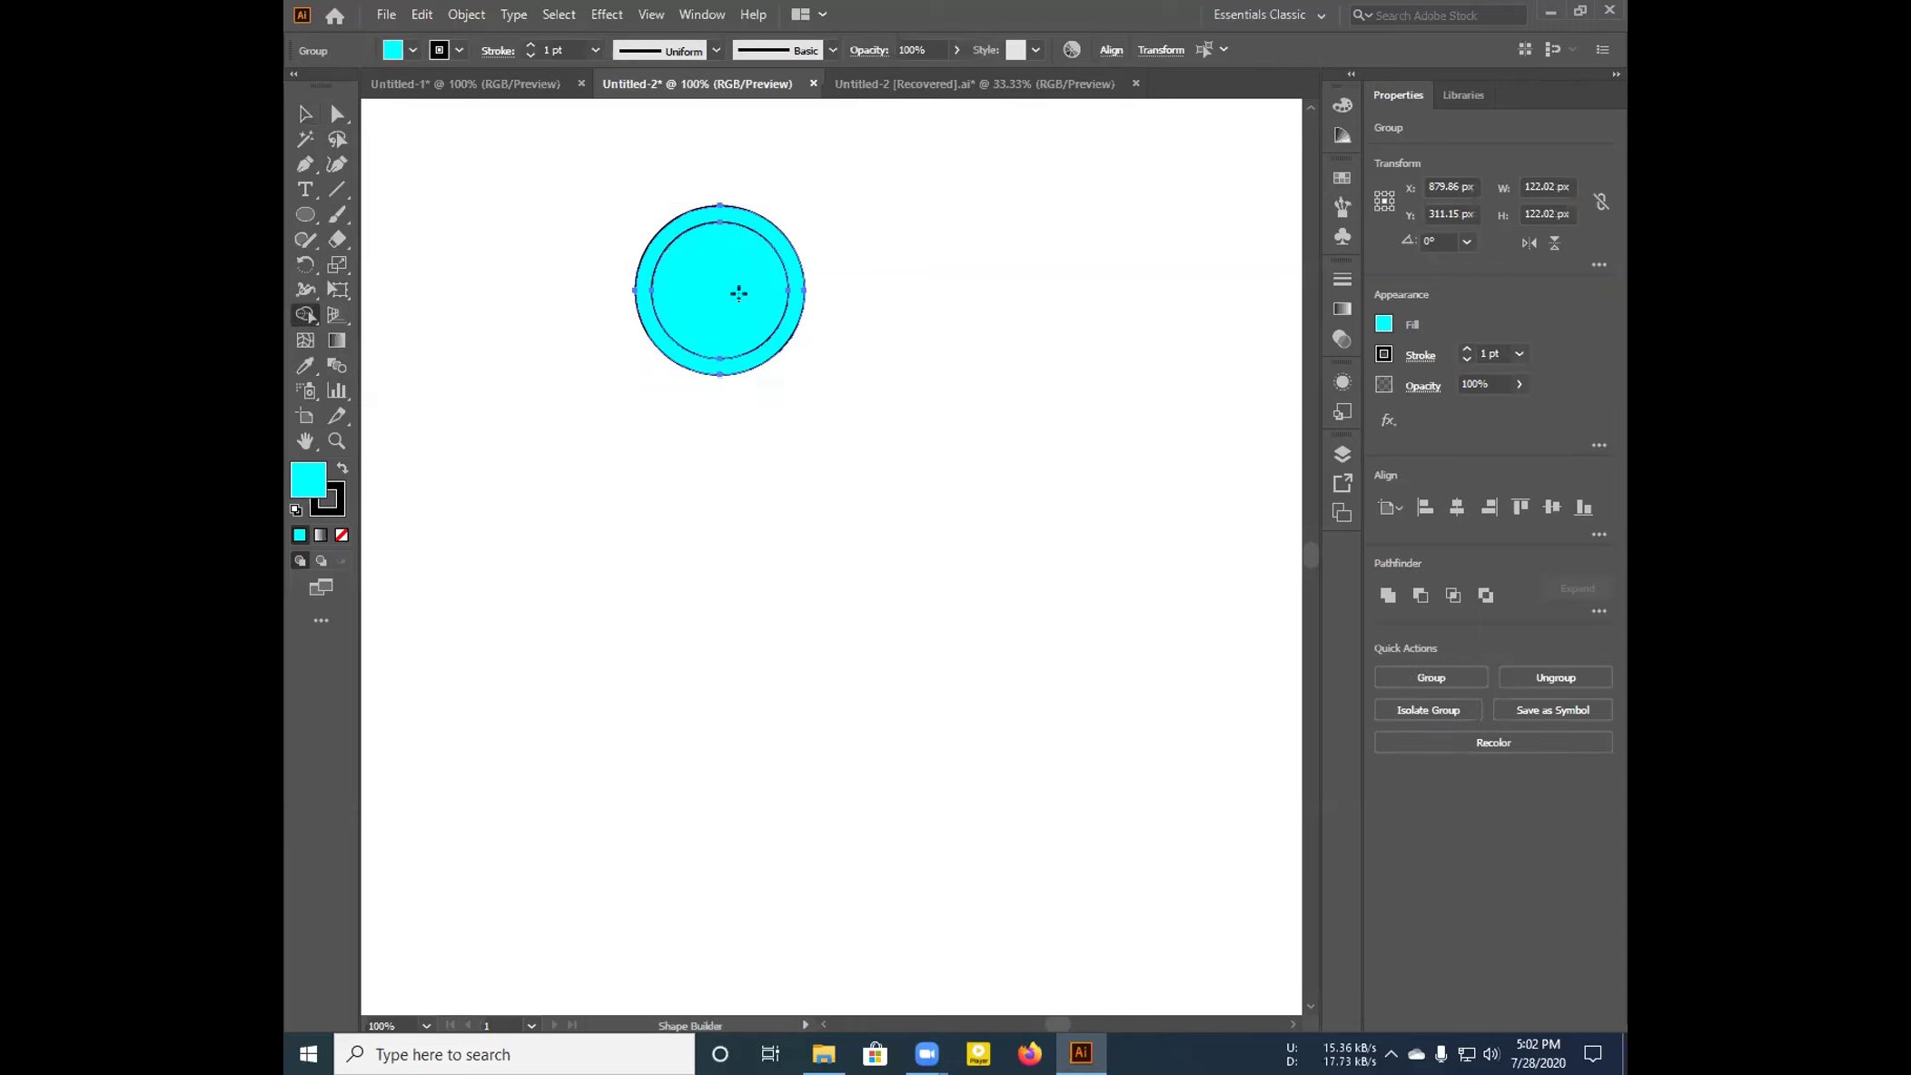
{"action": "left_click_drag", "start_coordinate": [729, 332], "coordinate": [732, 332]}
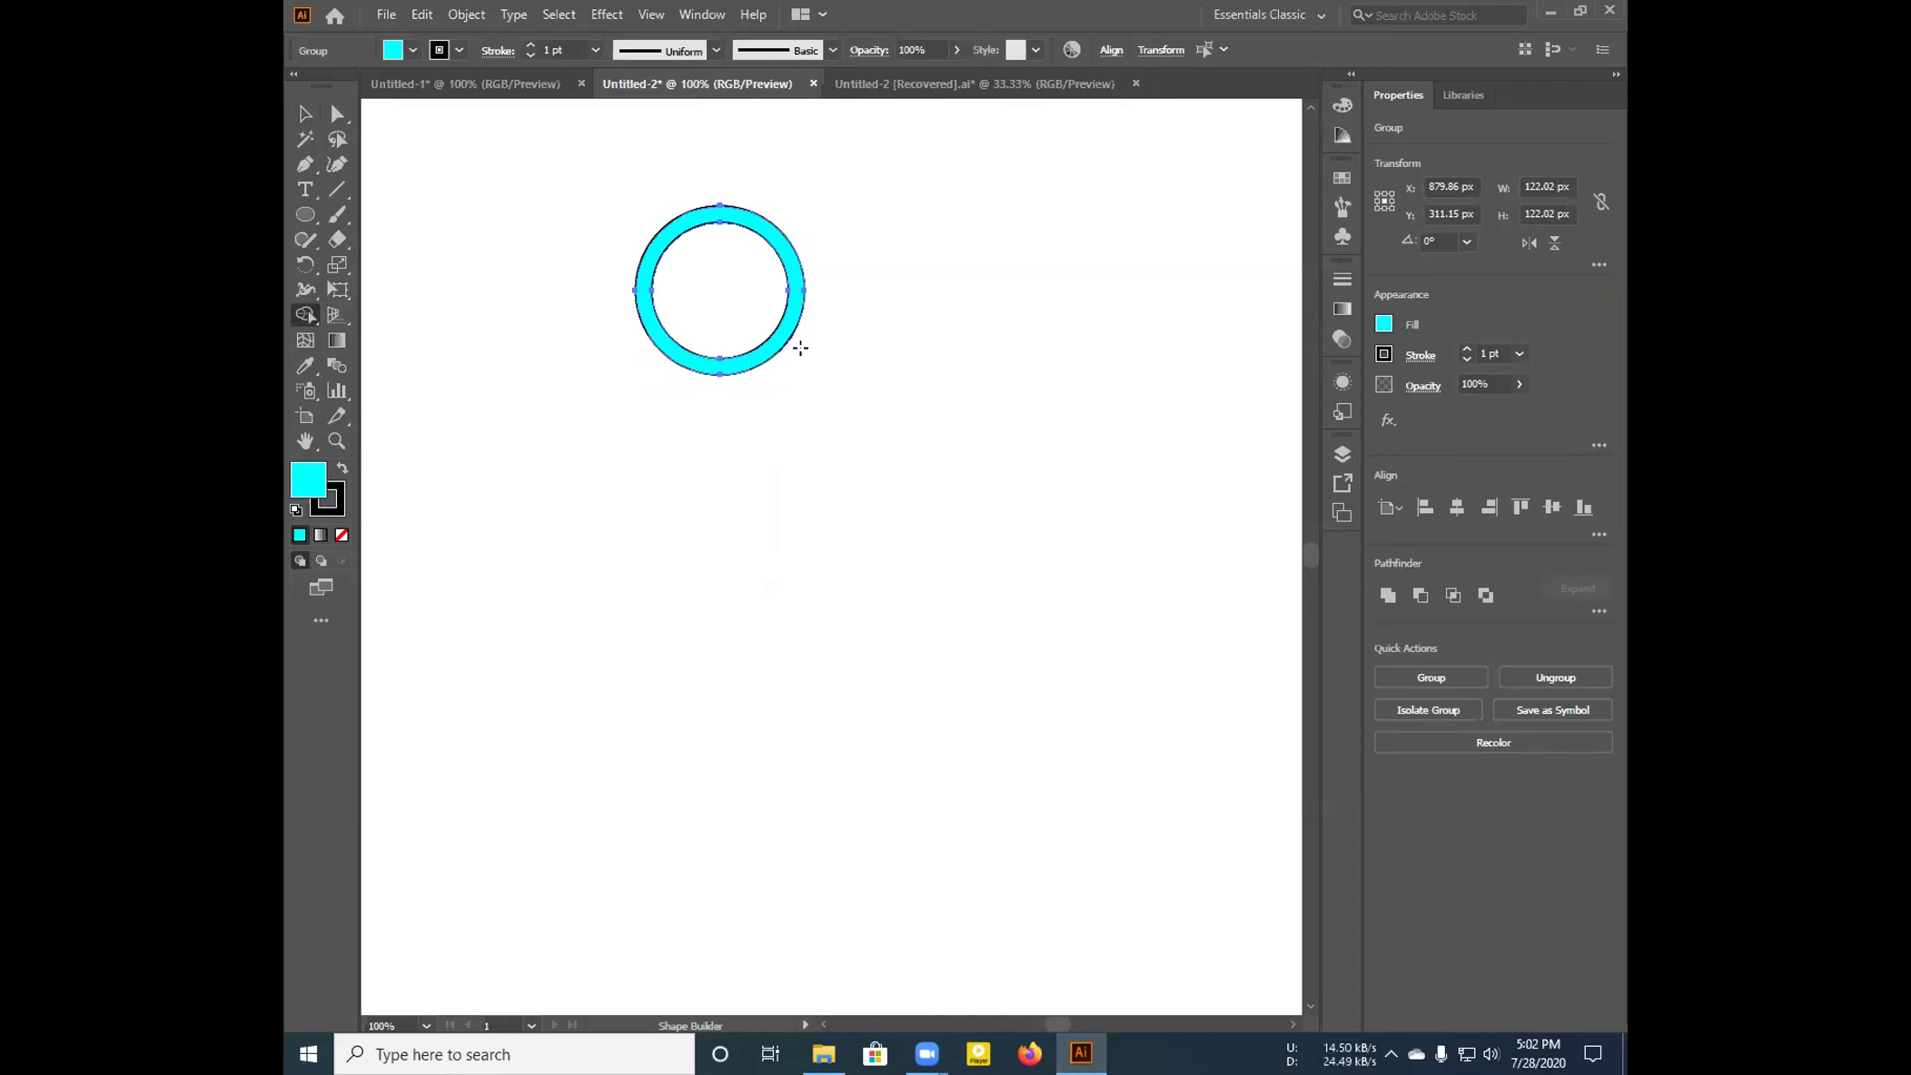
{"action": "left_click", "coordinate": [305, 114]}
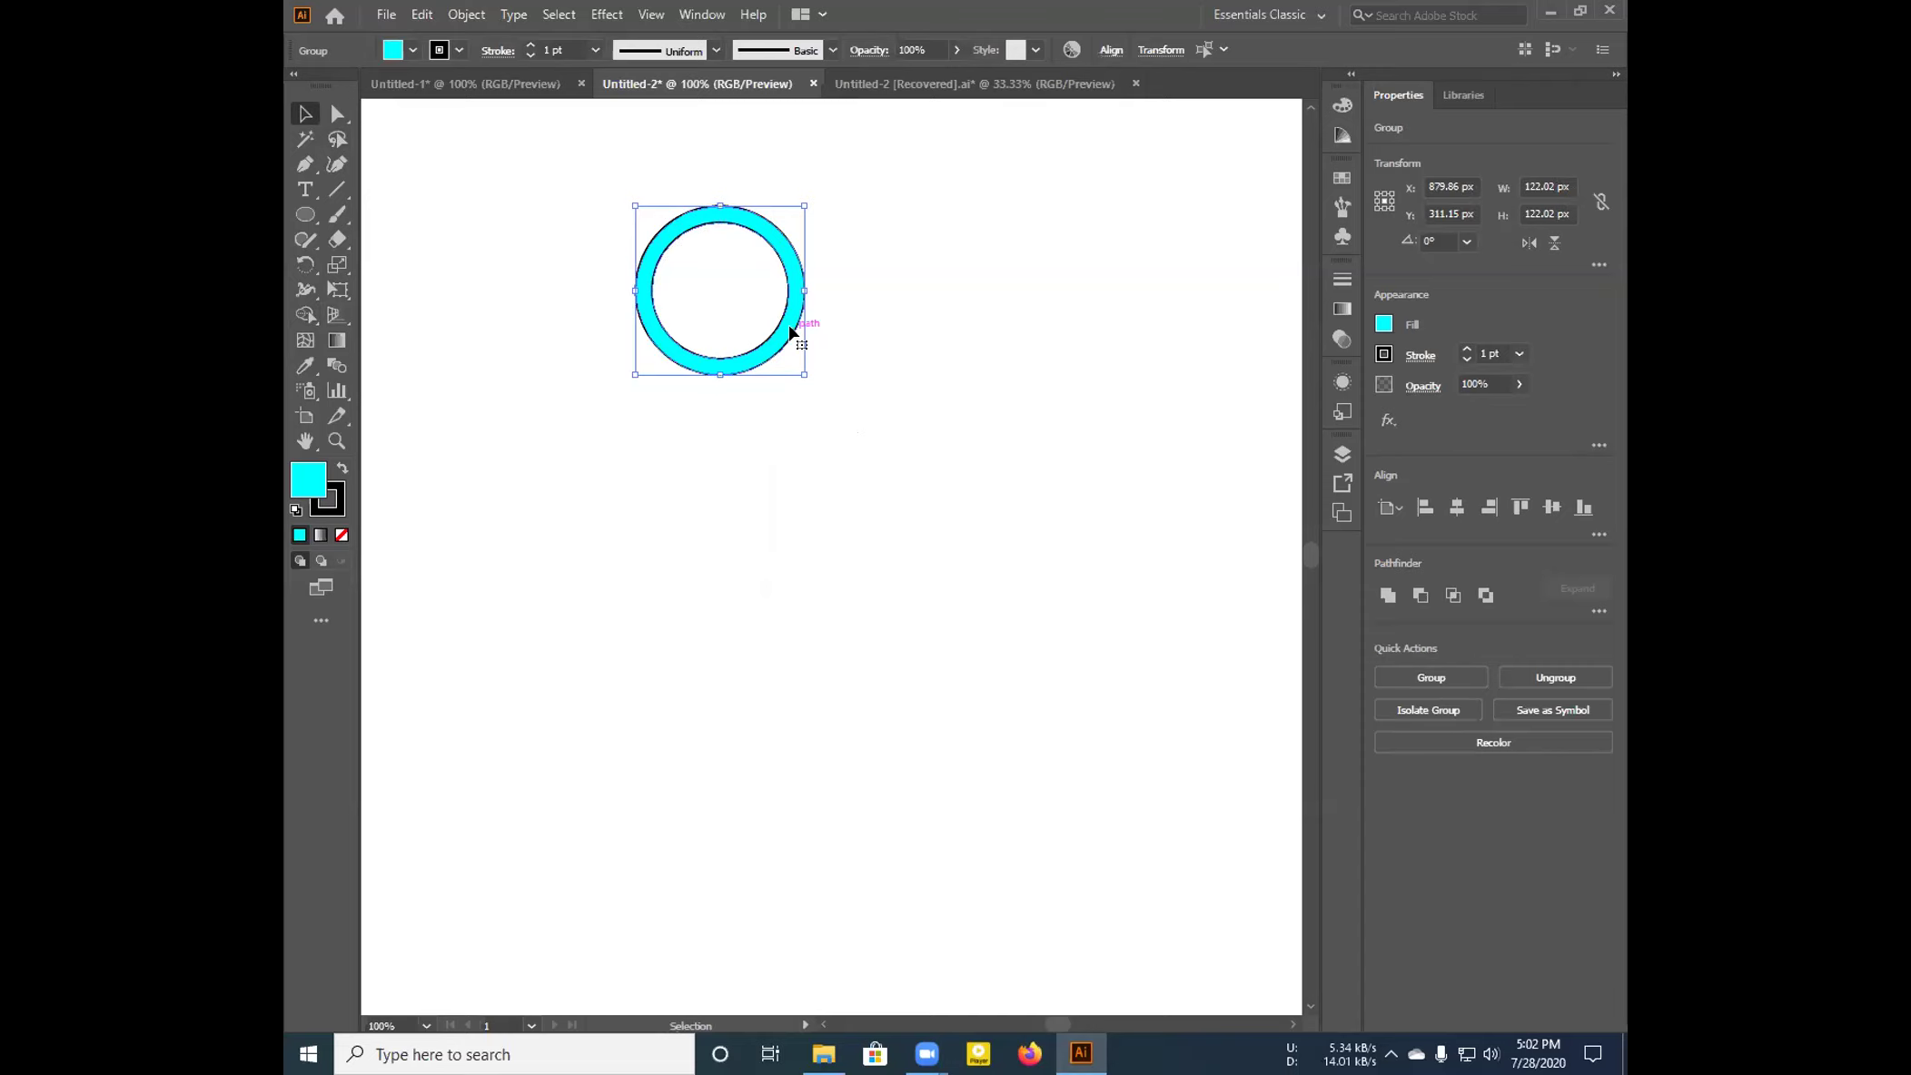
{"action": "left_click", "coordinate": [721, 288]}
{"action": "left_click_drag", "start_coordinate": [793, 342], "coordinate": [1094, 325]}
Copy both rings downward, respace the top row, and delete the misplaced extra ring
{"action": "left_click_drag", "start_coordinate": [738, 362], "coordinate": [754, 595]}
{"action": "left_click_drag", "start_coordinate": [1031, 372], "coordinate": [1056, 620]}
{"action": "left_click", "coordinate": [1011, 239]}
{"action": "left_click", "coordinate": [1024, 290]}
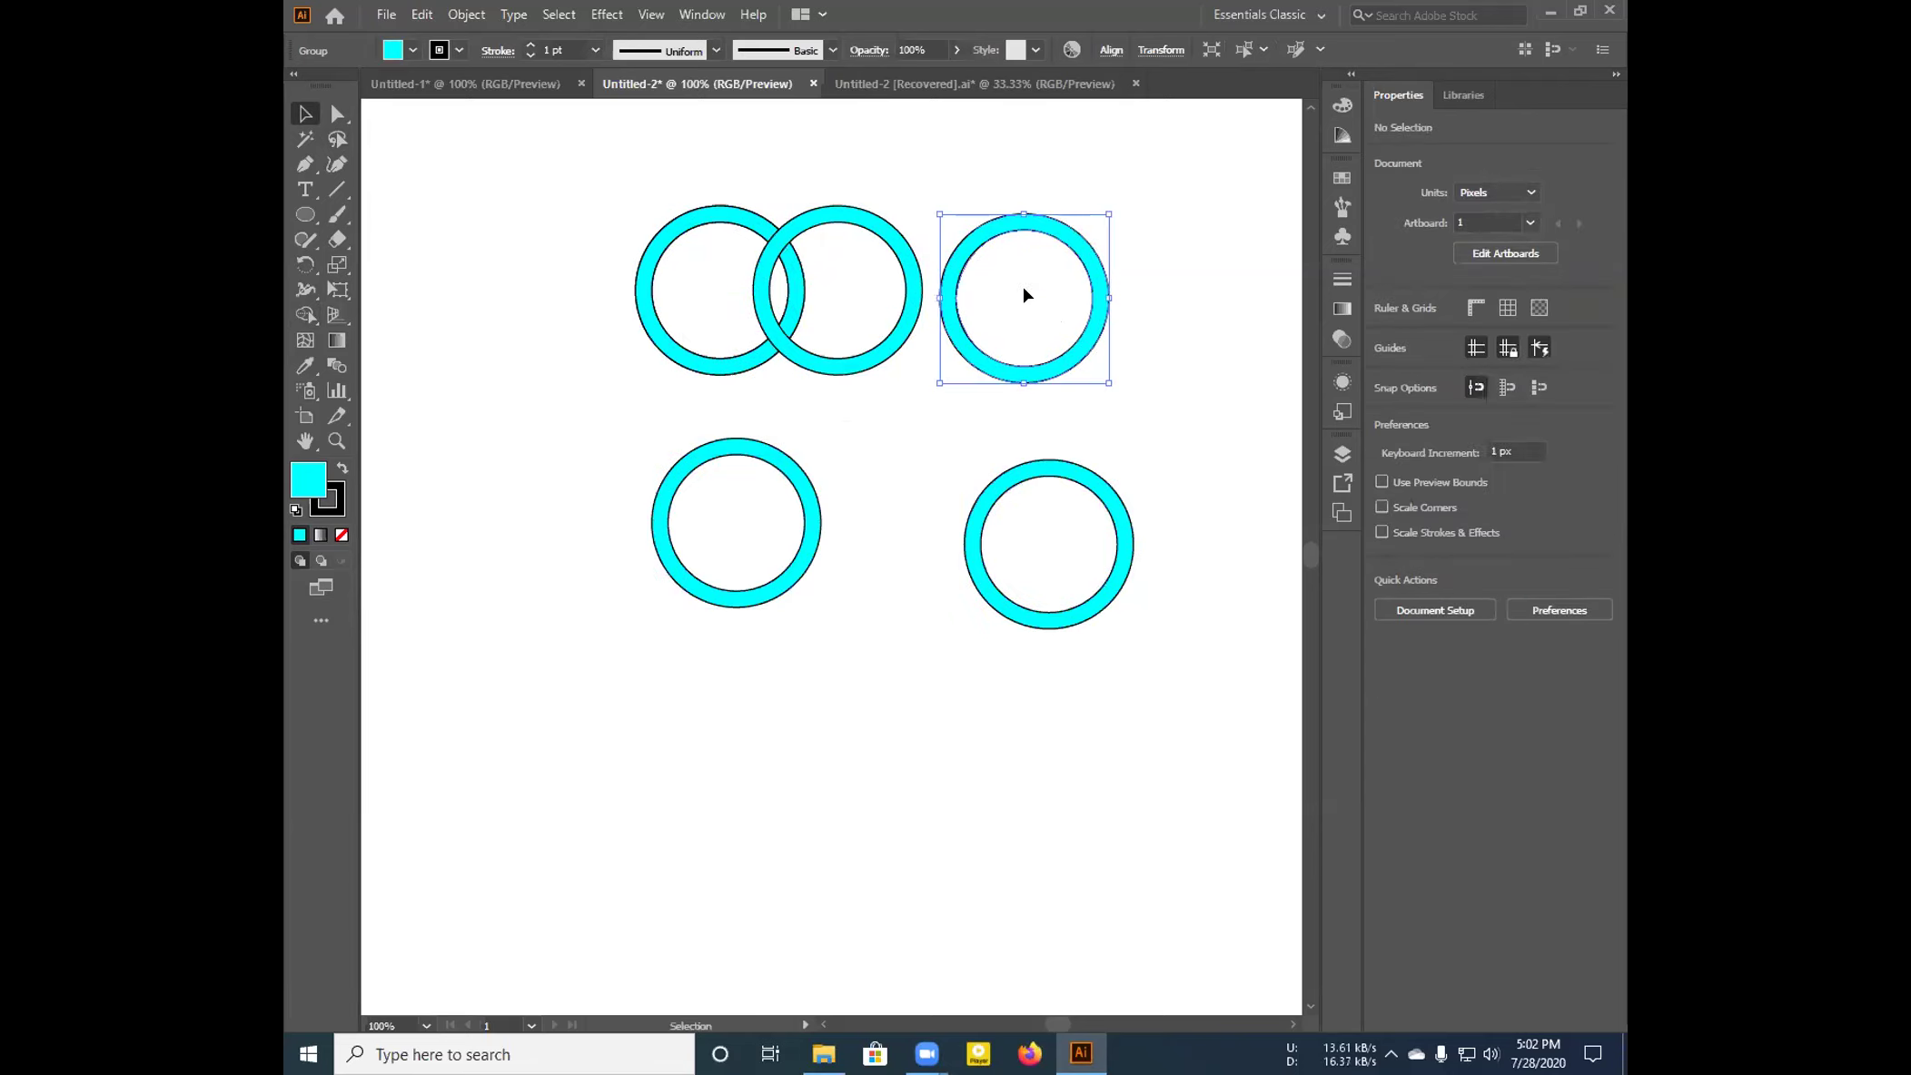
{"action": "left_click", "coordinate": [1040, 293]}
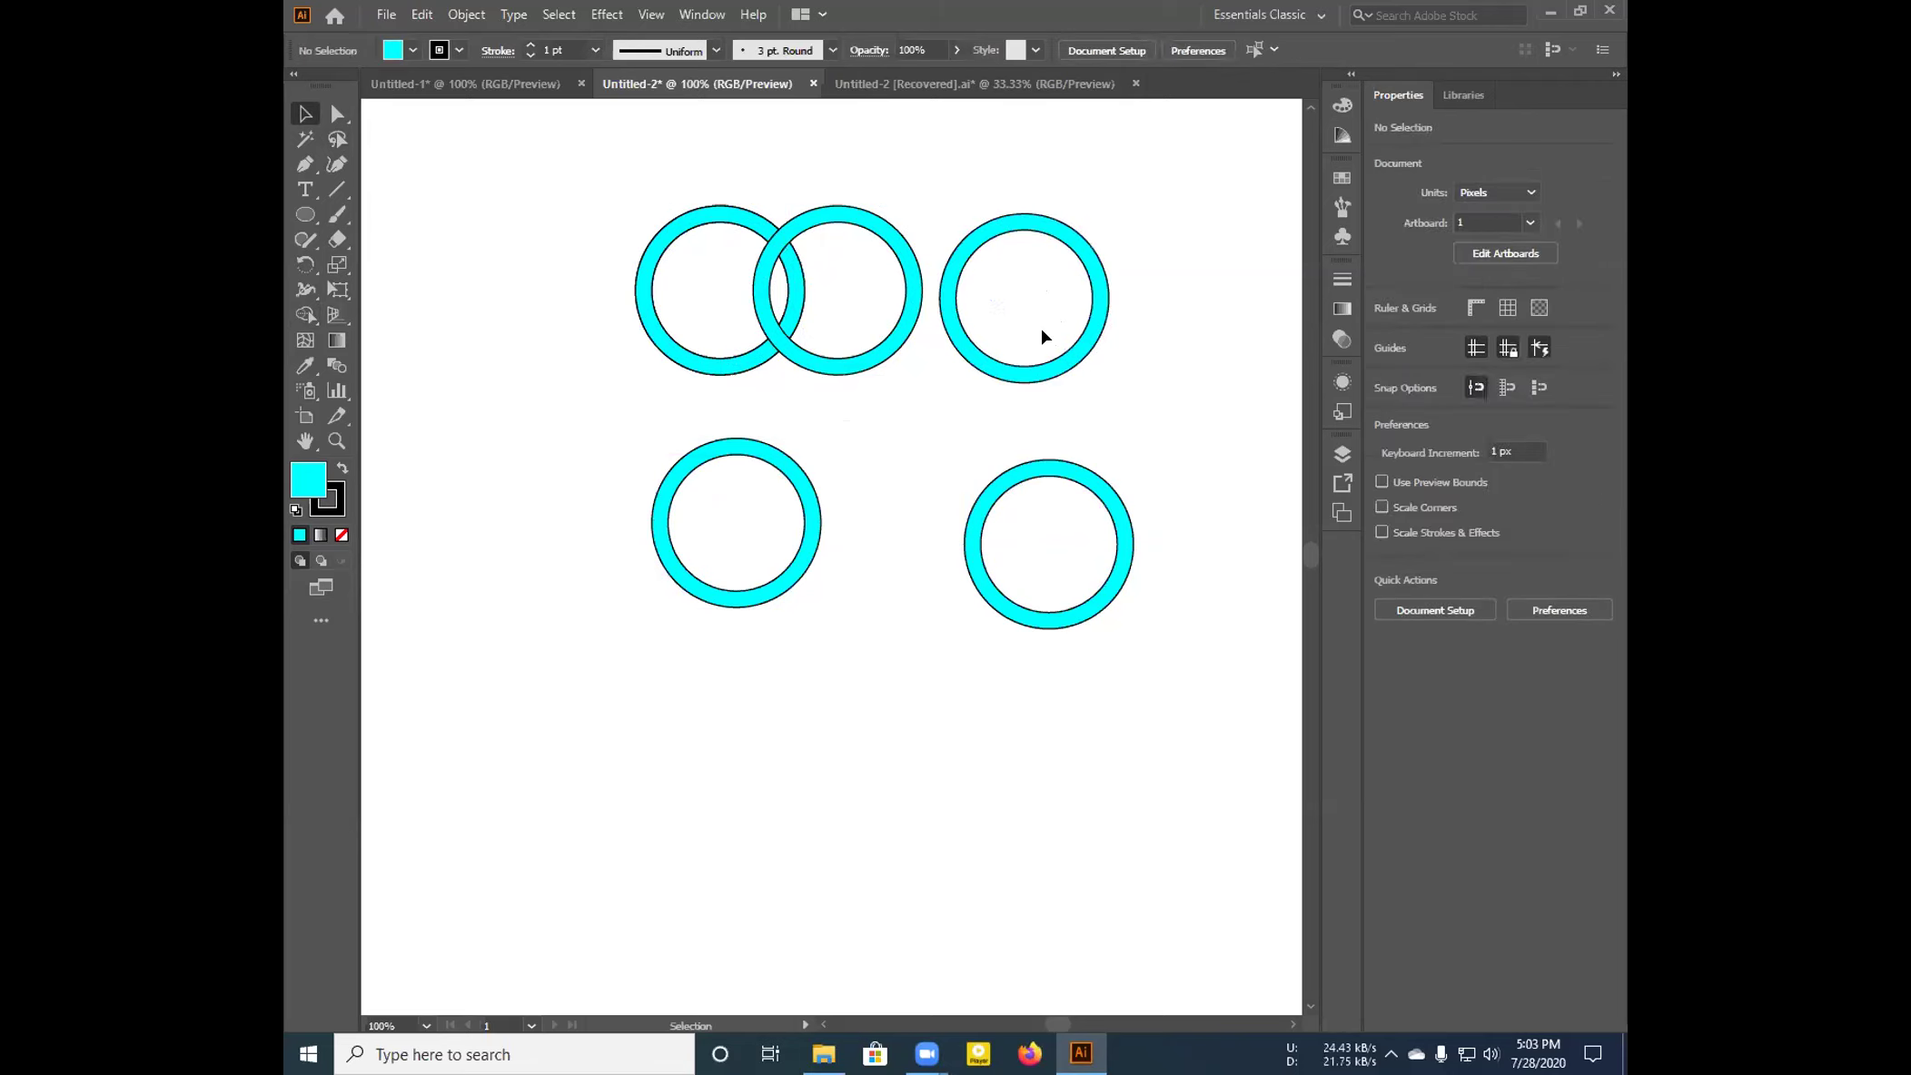
{"action": "left_click", "coordinate": [825, 230]}
{"action": "left_click_drag", "start_coordinate": [824, 226], "coordinate": [860, 225]}
{"action": "left_click_drag", "start_coordinate": [1015, 233], "coordinate": [1072, 232]}
{"action": "left_click_drag", "start_coordinate": [701, 226], "coordinate": [666, 227]}
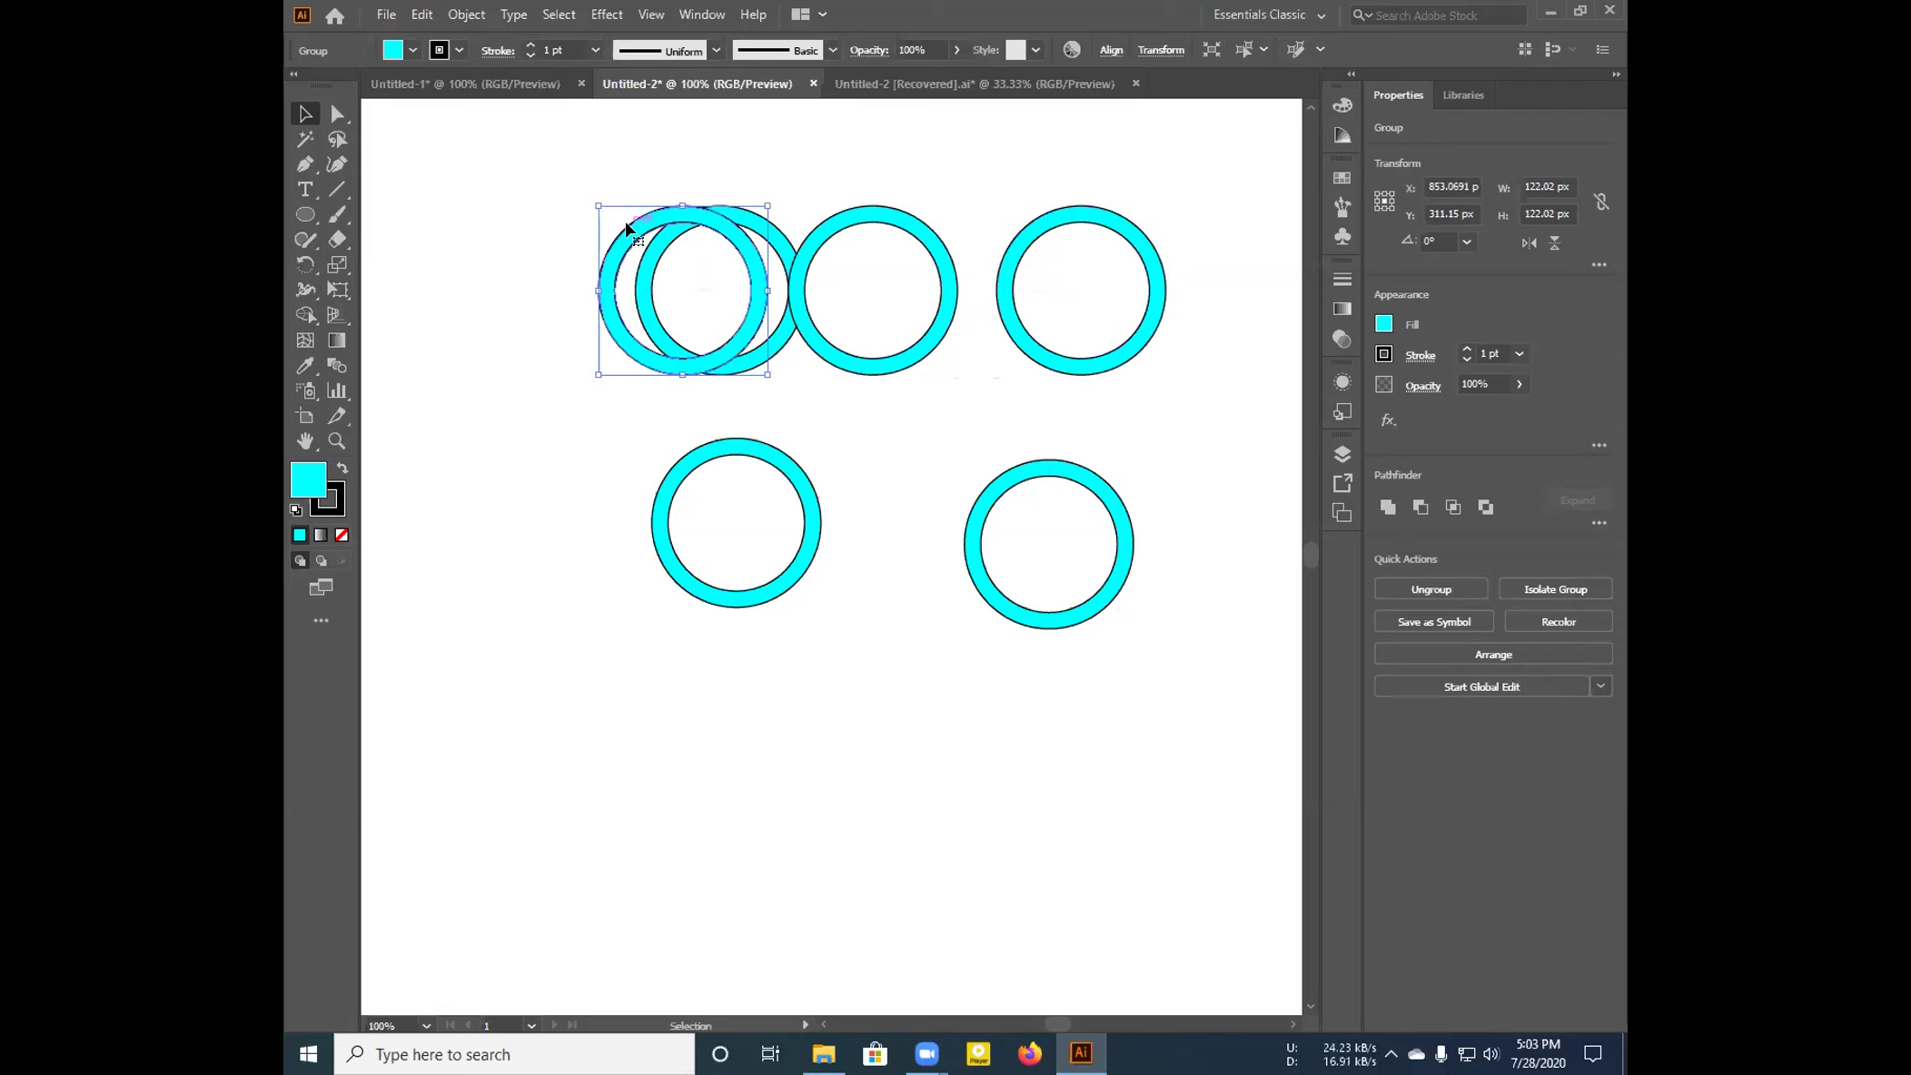
{"action": "key", "text": "Delete"}
Shift the middle ring right and raise both lower rings to overlap the top three
{"action": "mouse_move", "coordinate": [880, 216]}
{"action": "left_mouse_down"}
{"action": "mouse_move", "coordinate": [854, 213]}
{"action": "mouse_move", "coordinate": [909, 229]}
{"action": "left_mouse_up"}
{"action": "left_click", "coordinate": [1054, 171]}
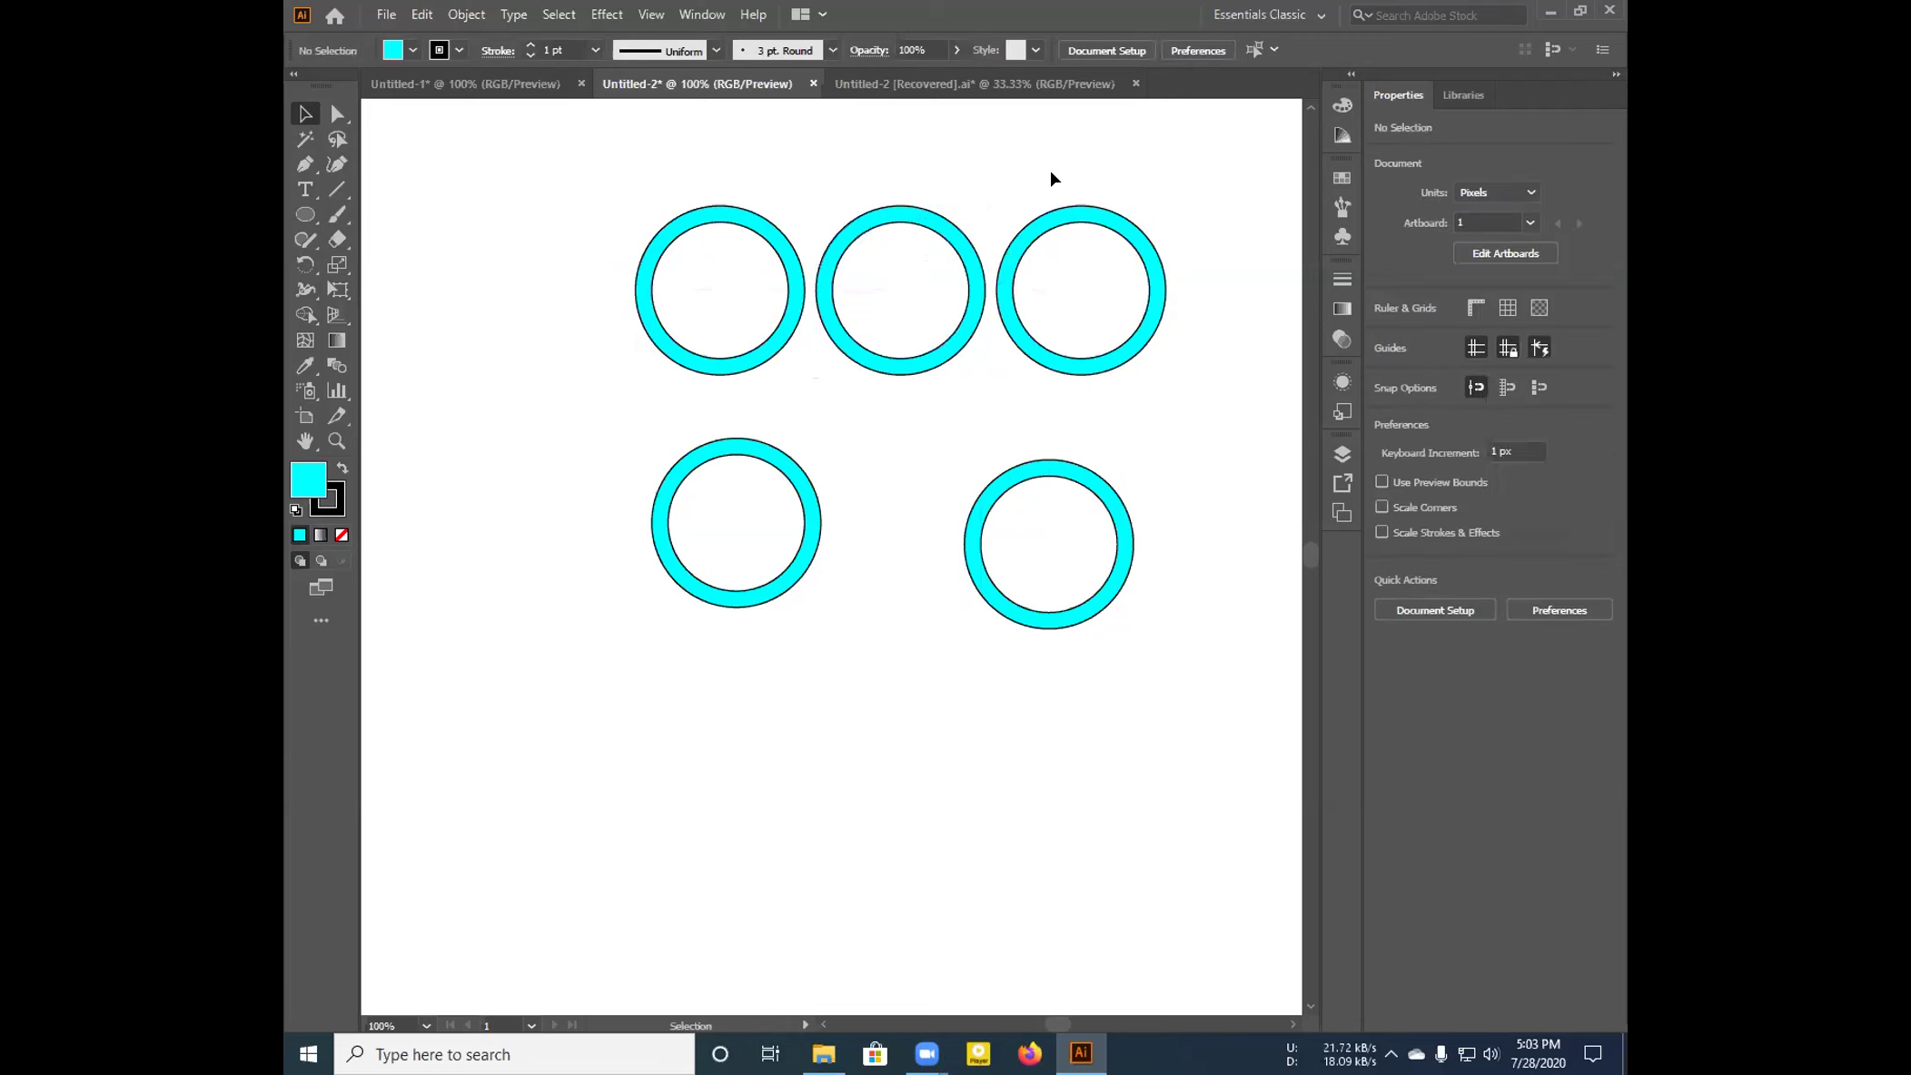
{"action": "left_click_drag", "start_coordinate": [1049, 486], "coordinate": [983, 315]}
{"action": "left_click_drag", "start_coordinate": [718, 448], "coordinate": [782, 312]}
{"action": "left_click", "coordinate": [1017, 633]}
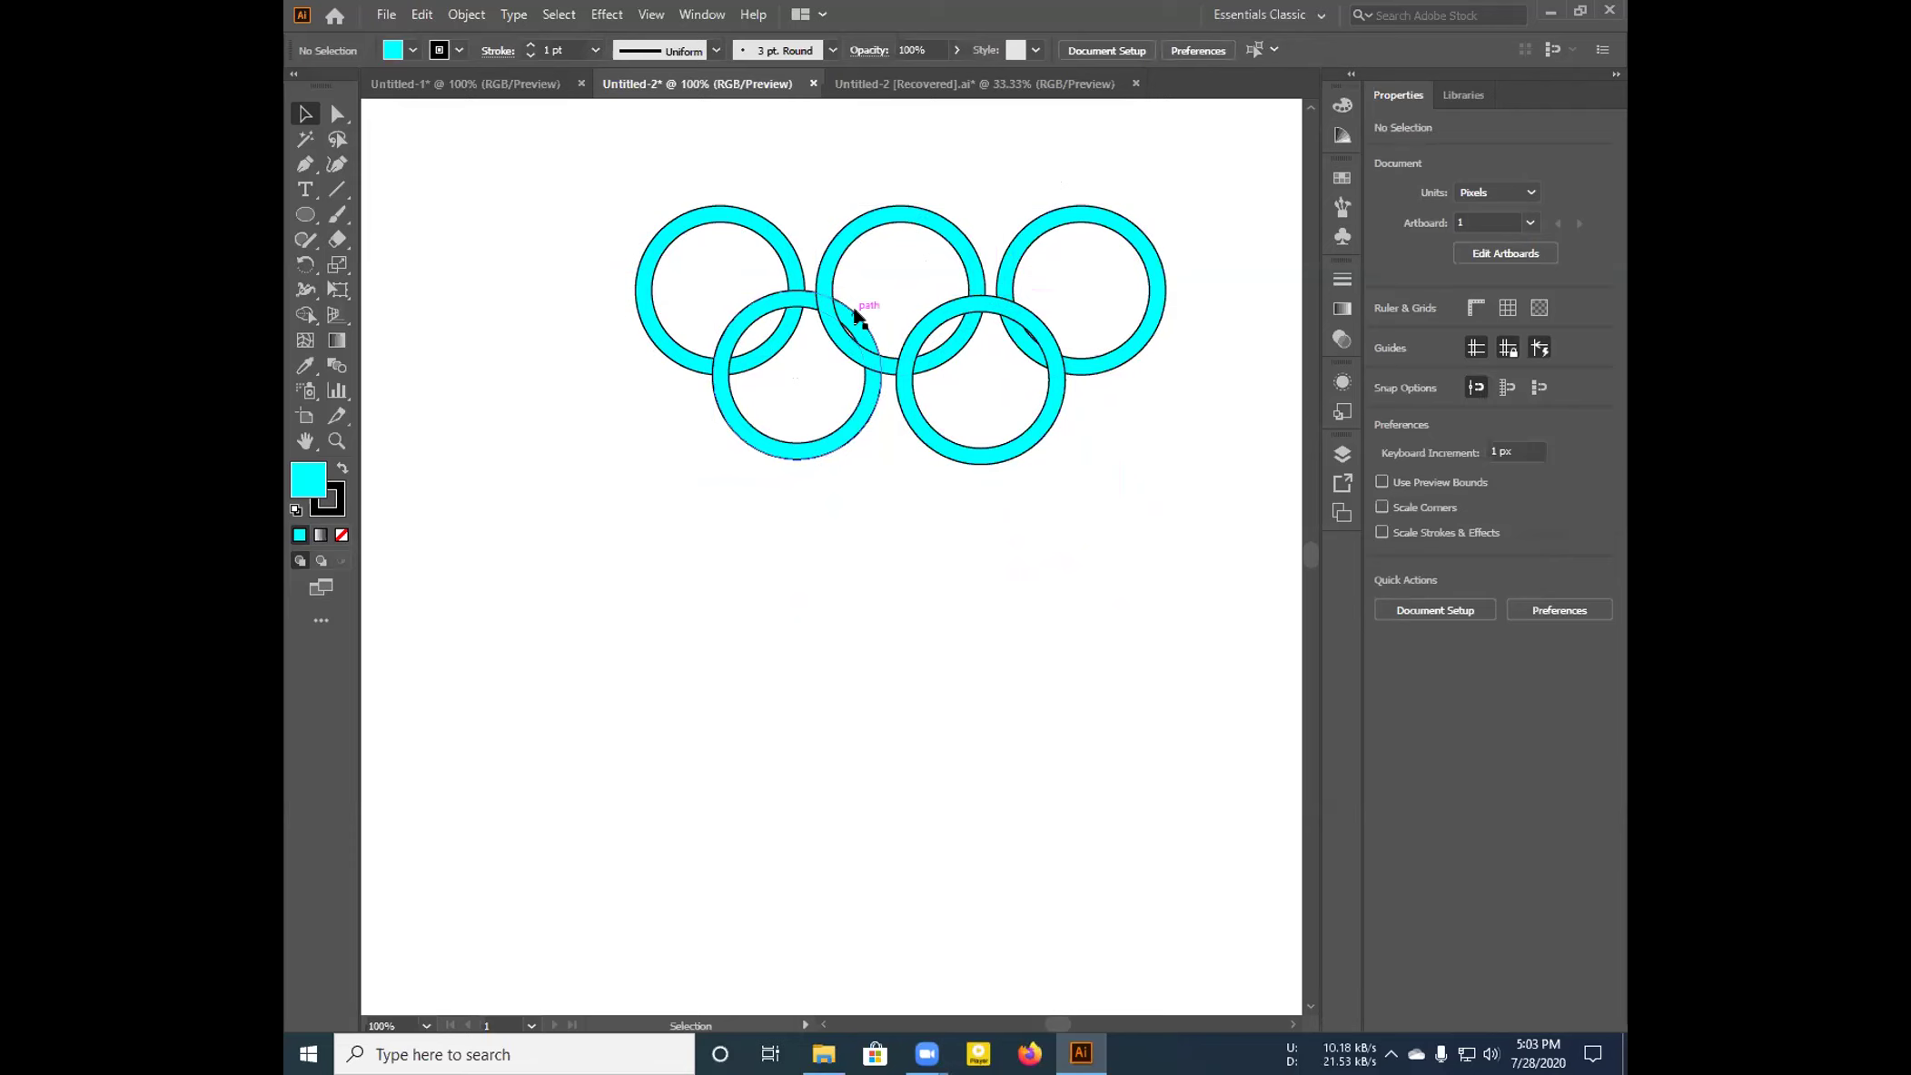
{"action": "left_click_drag", "start_coordinate": [862, 314], "coordinate": [867, 309]}
{"action": "left_click", "coordinate": [929, 523]}
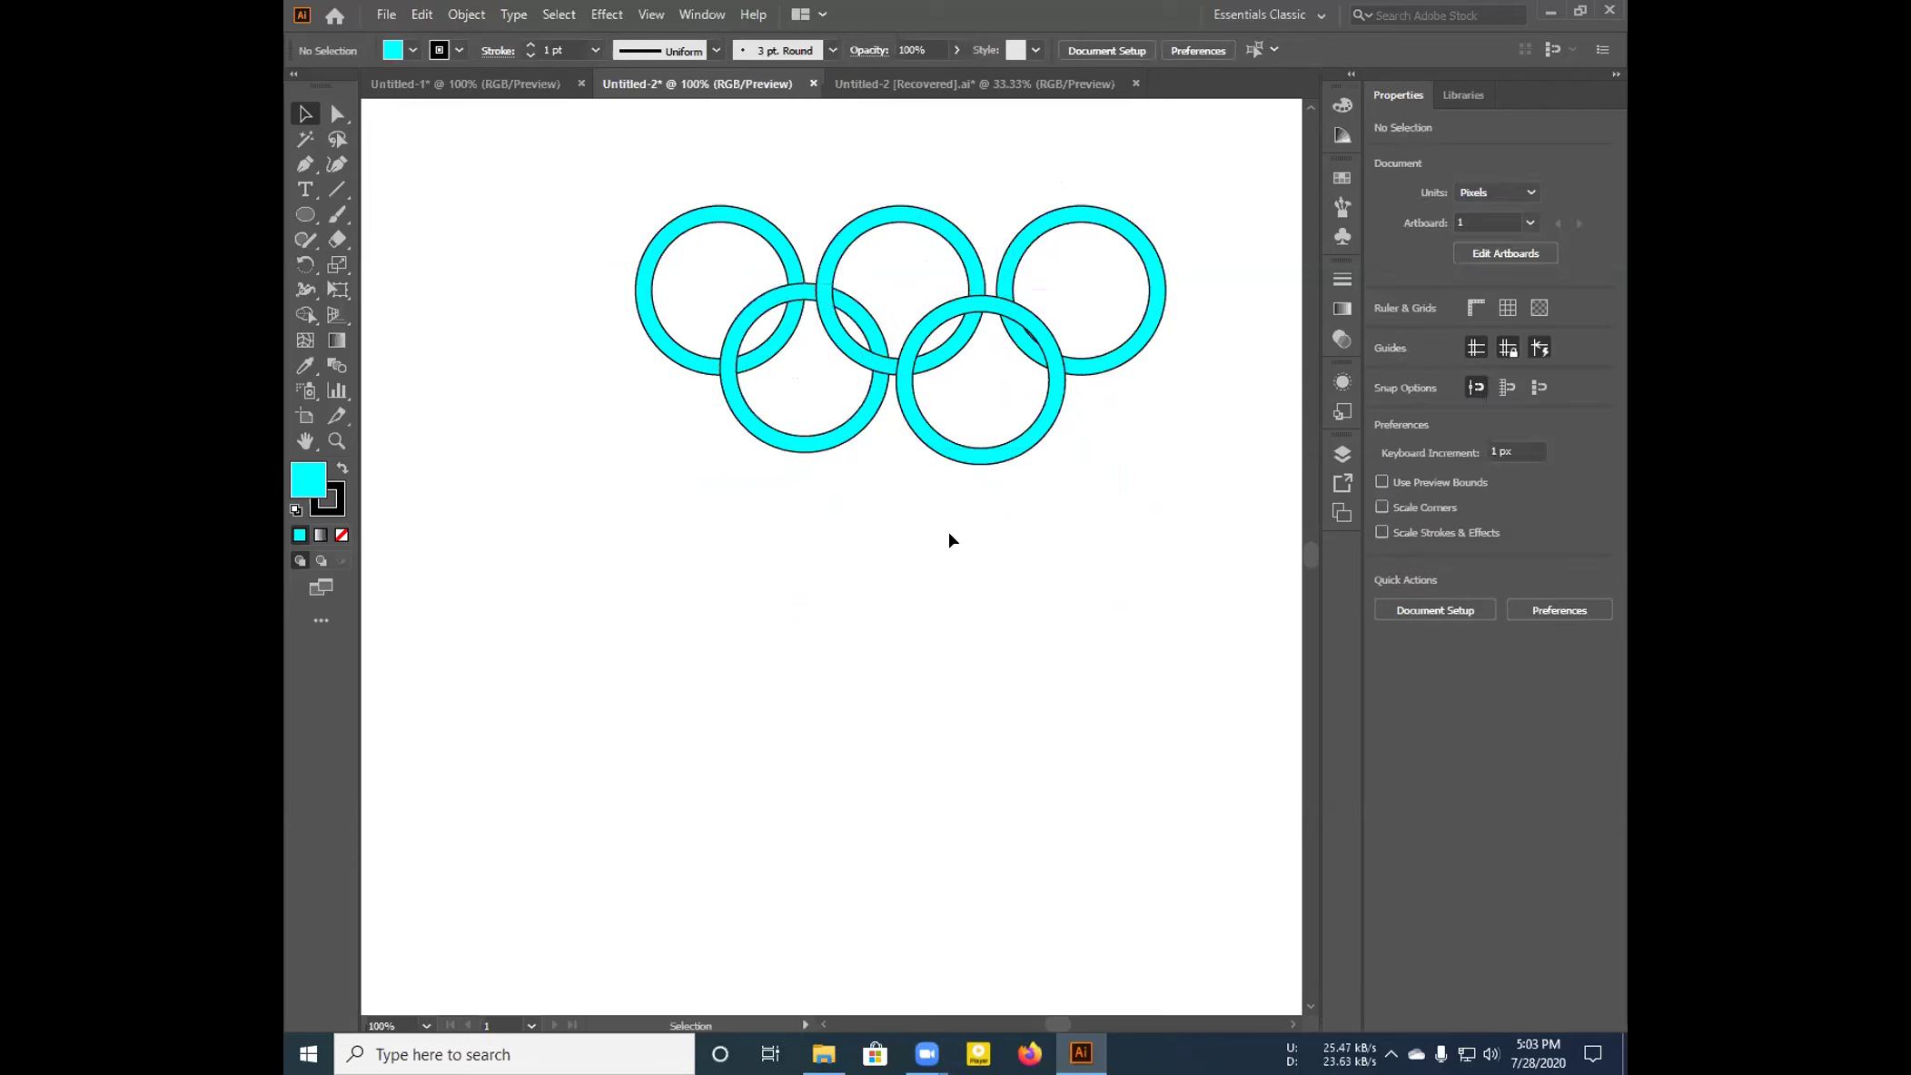
{"action": "left_click_drag", "start_coordinate": [806, 286], "coordinate": [807, 296]}
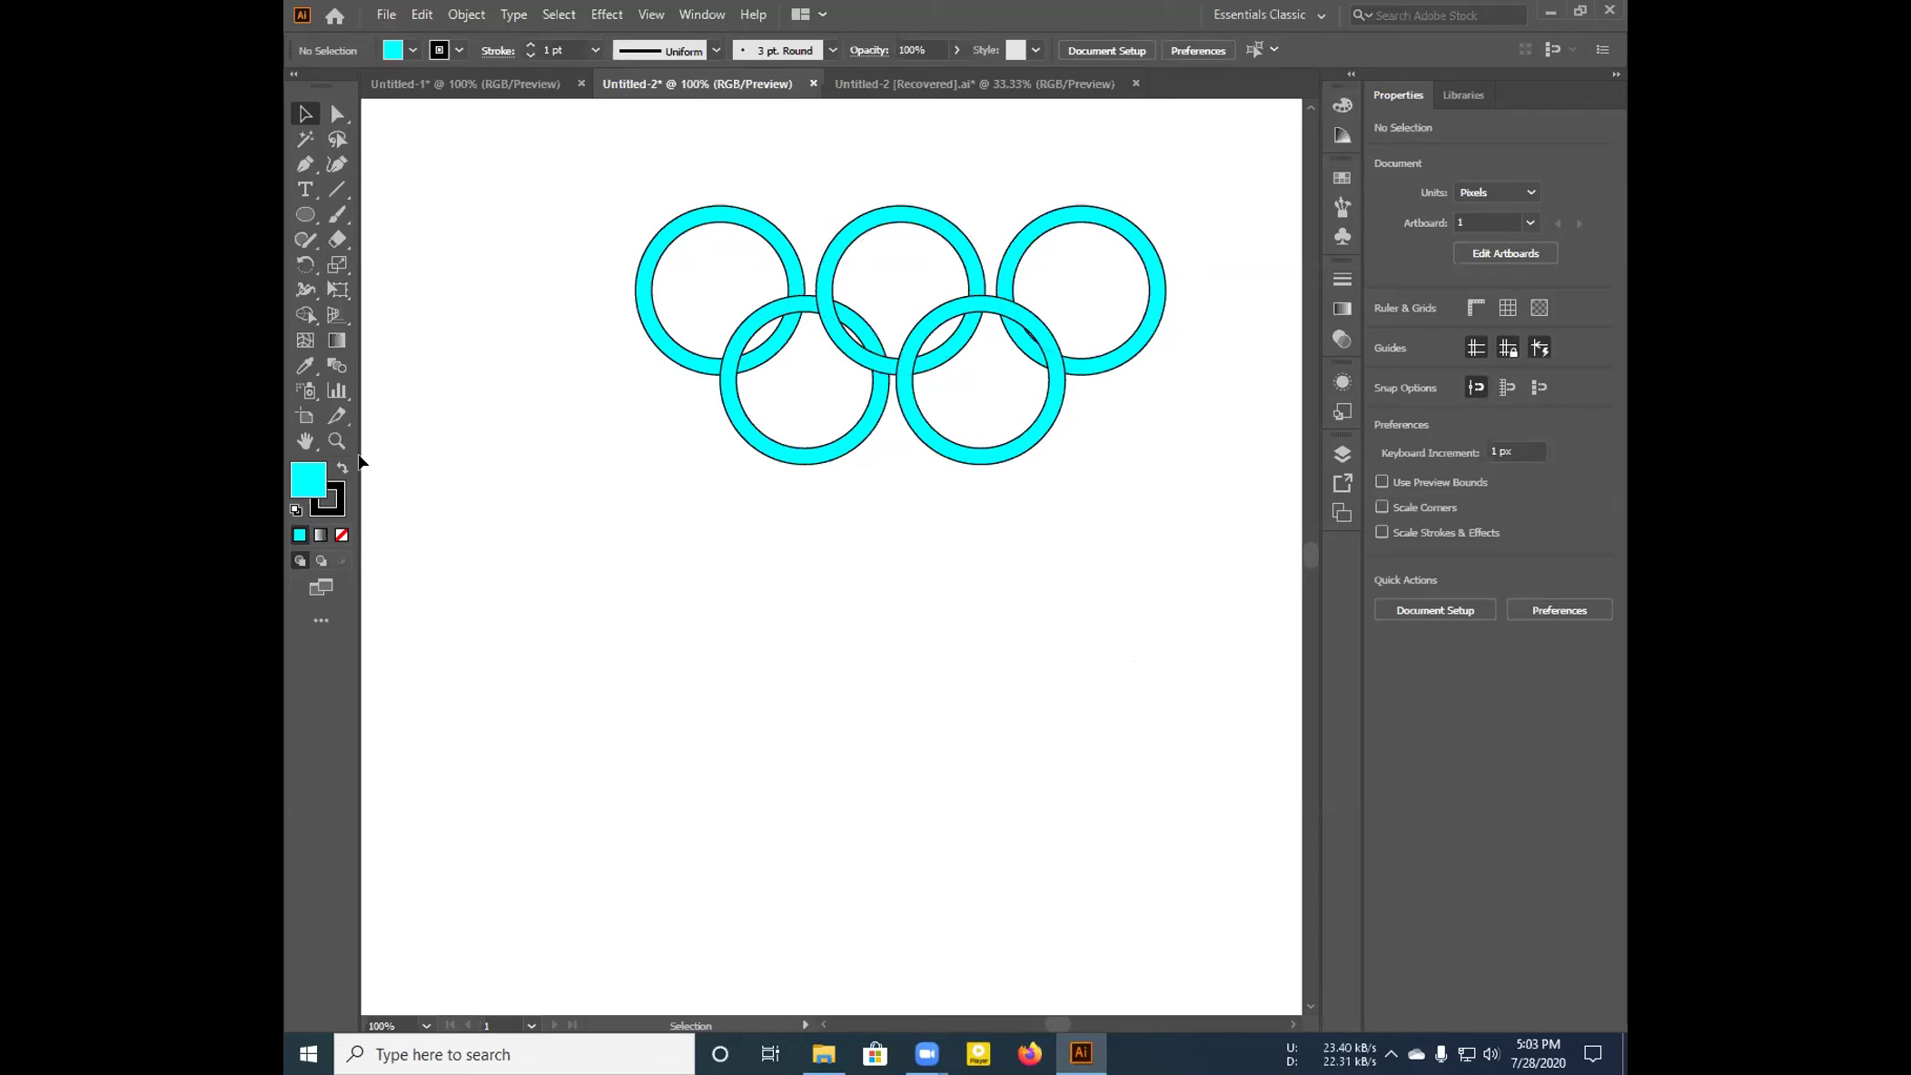
Select all five cyan rings and Shape Builder–drag across the upper-left and lower-left ring pieces
{"action": "left_click_drag", "start_coordinate": [1237, 179], "coordinate": [499, 579]}
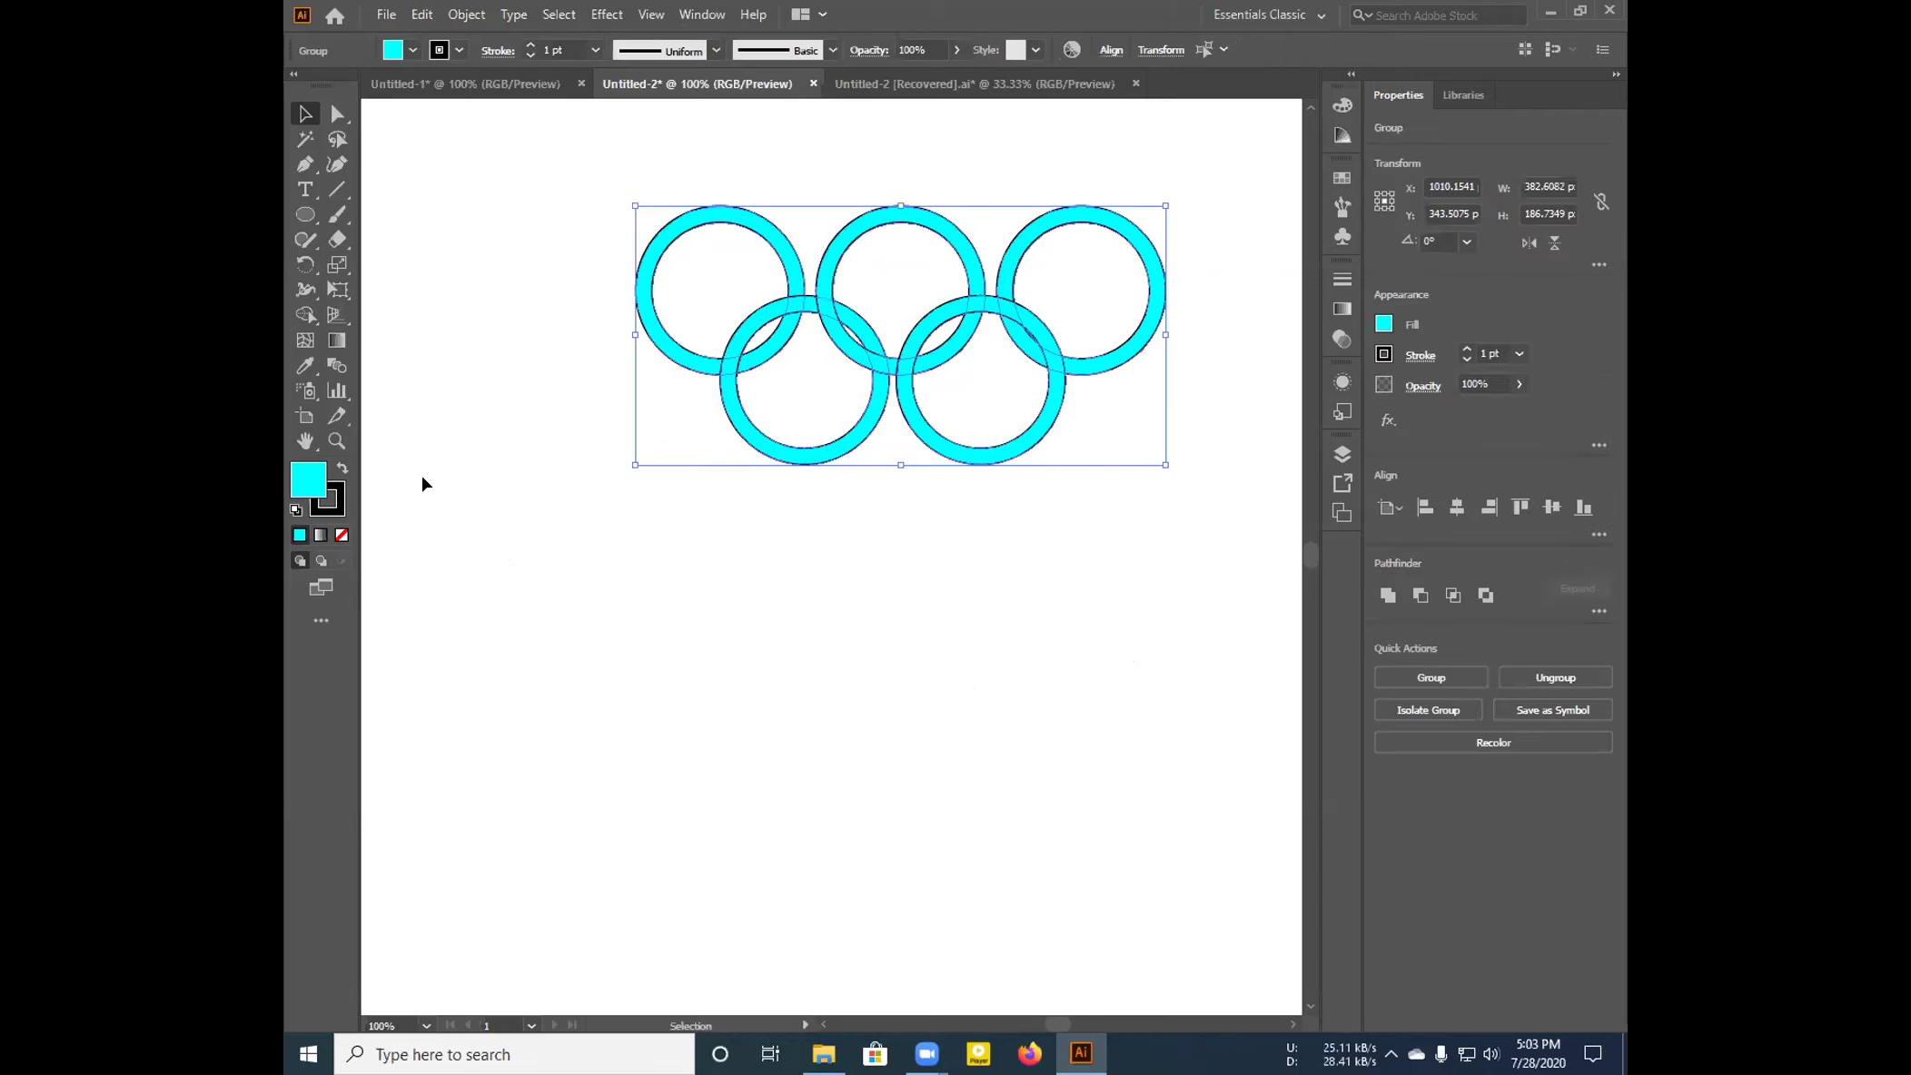
{"action": "left_click", "coordinate": [306, 314]}
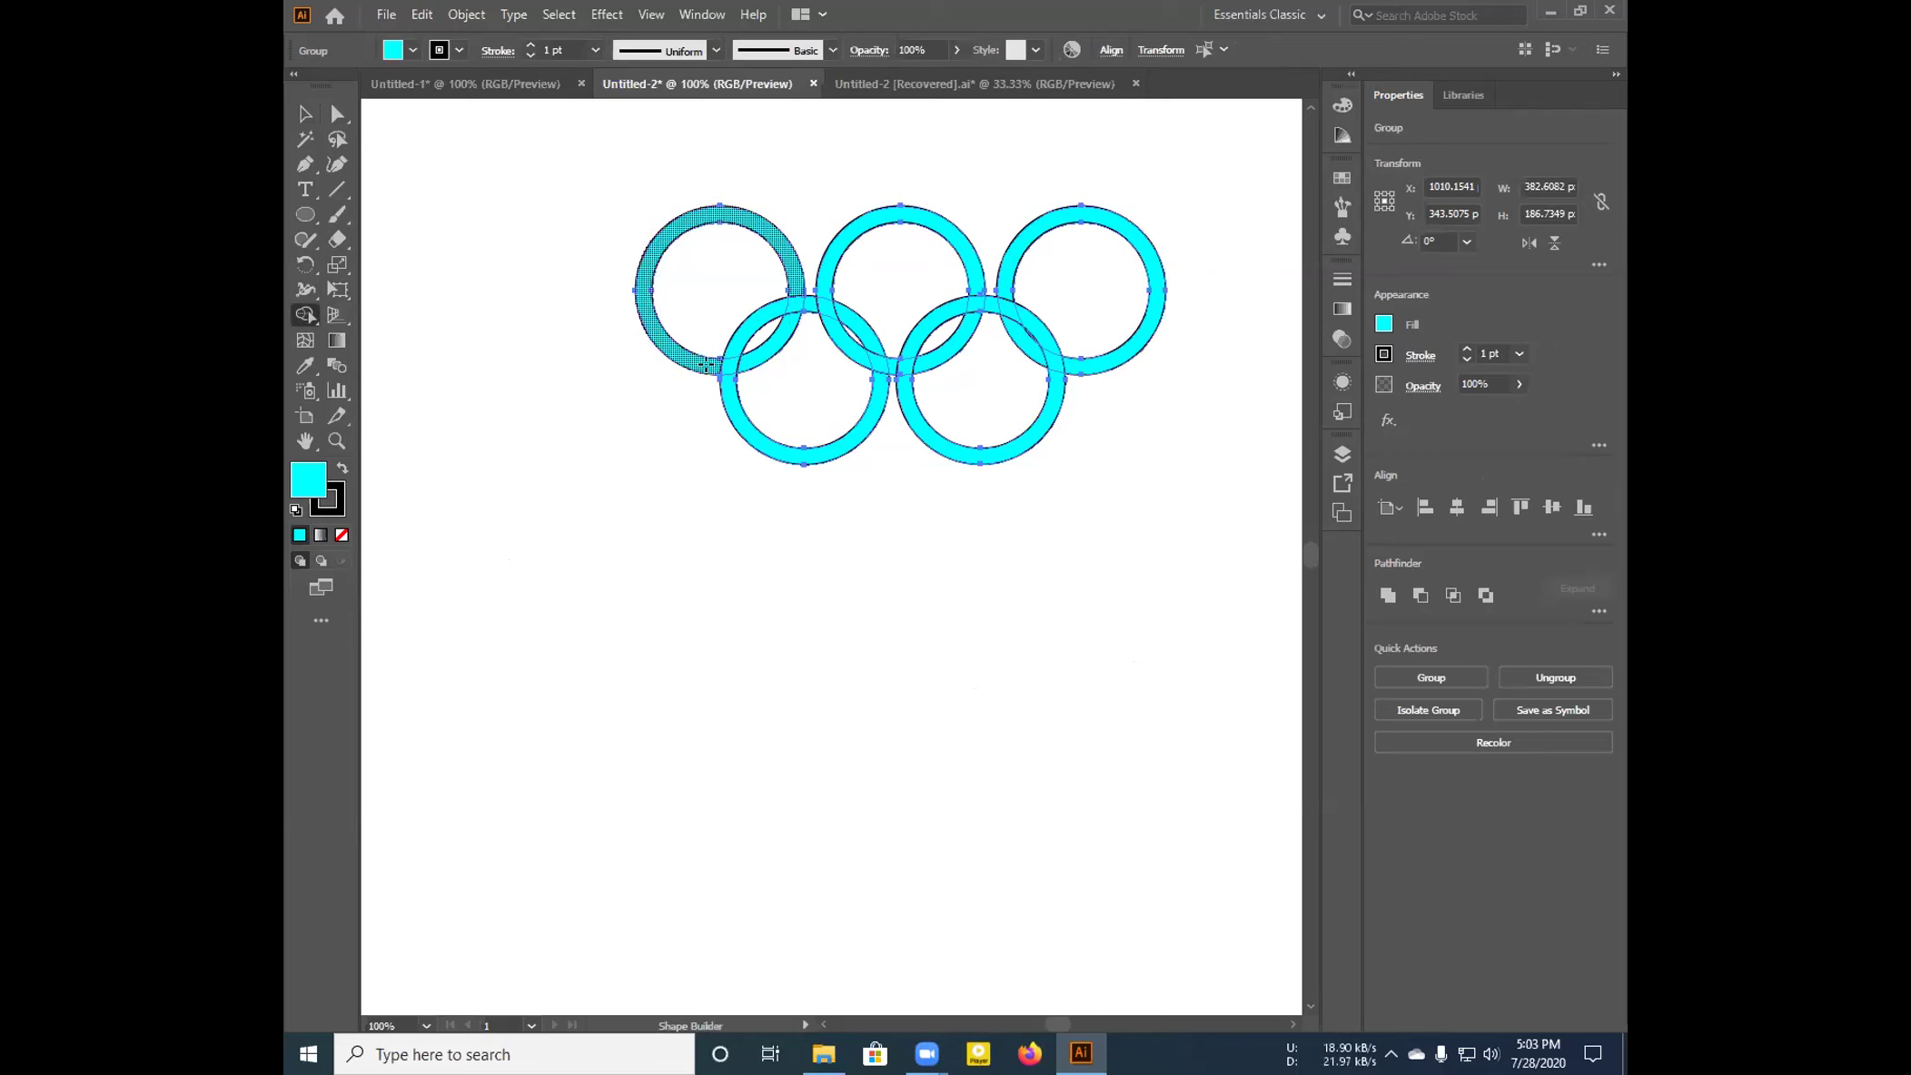
{"action": "mouse_move", "coordinate": [708, 365]}
{"action": "left_mouse_down"}
{"action": "mouse_move", "coordinate": [737, 363]}
{"action": "mouse_move", "coordinate": [689, 363]}
{"action": "left_mouse_up"}
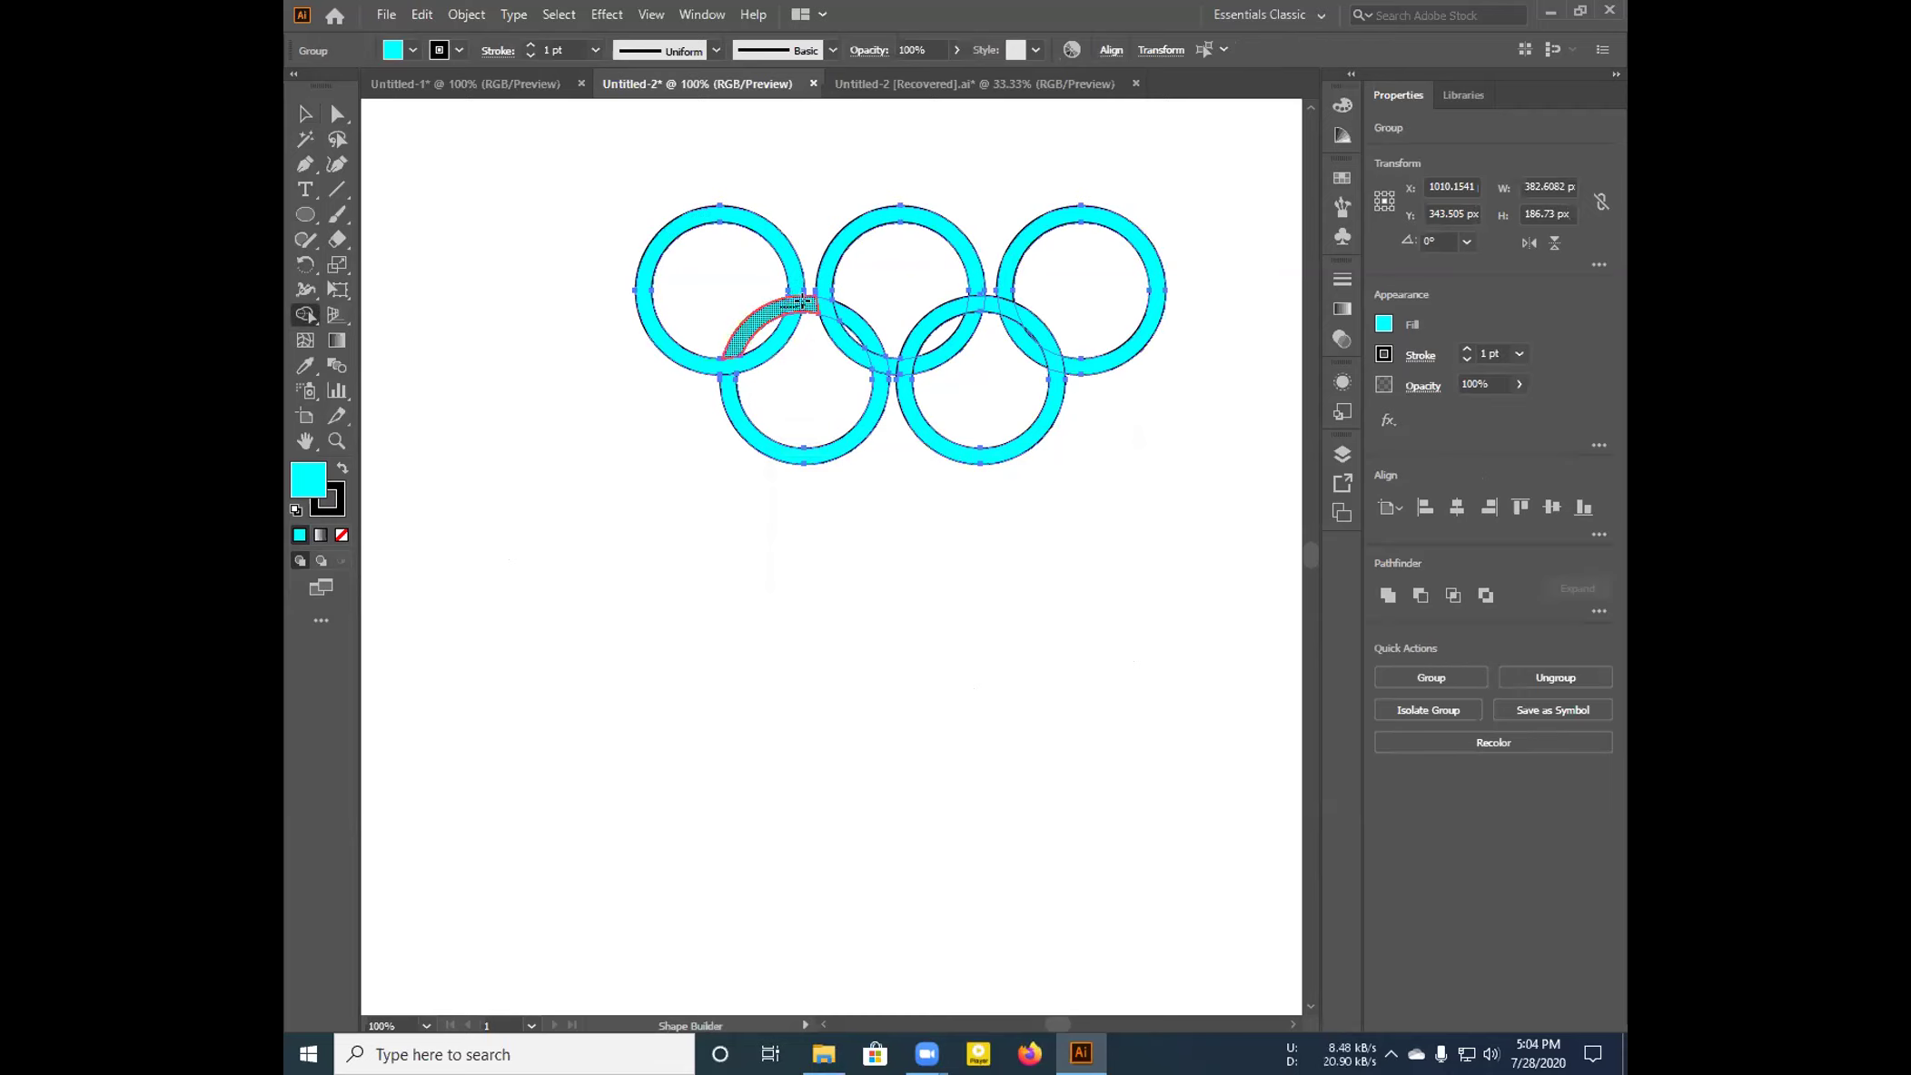
{"action": "left_click_drag", "start_coordinate": [822, 301], "coordinate": [832, 307]}
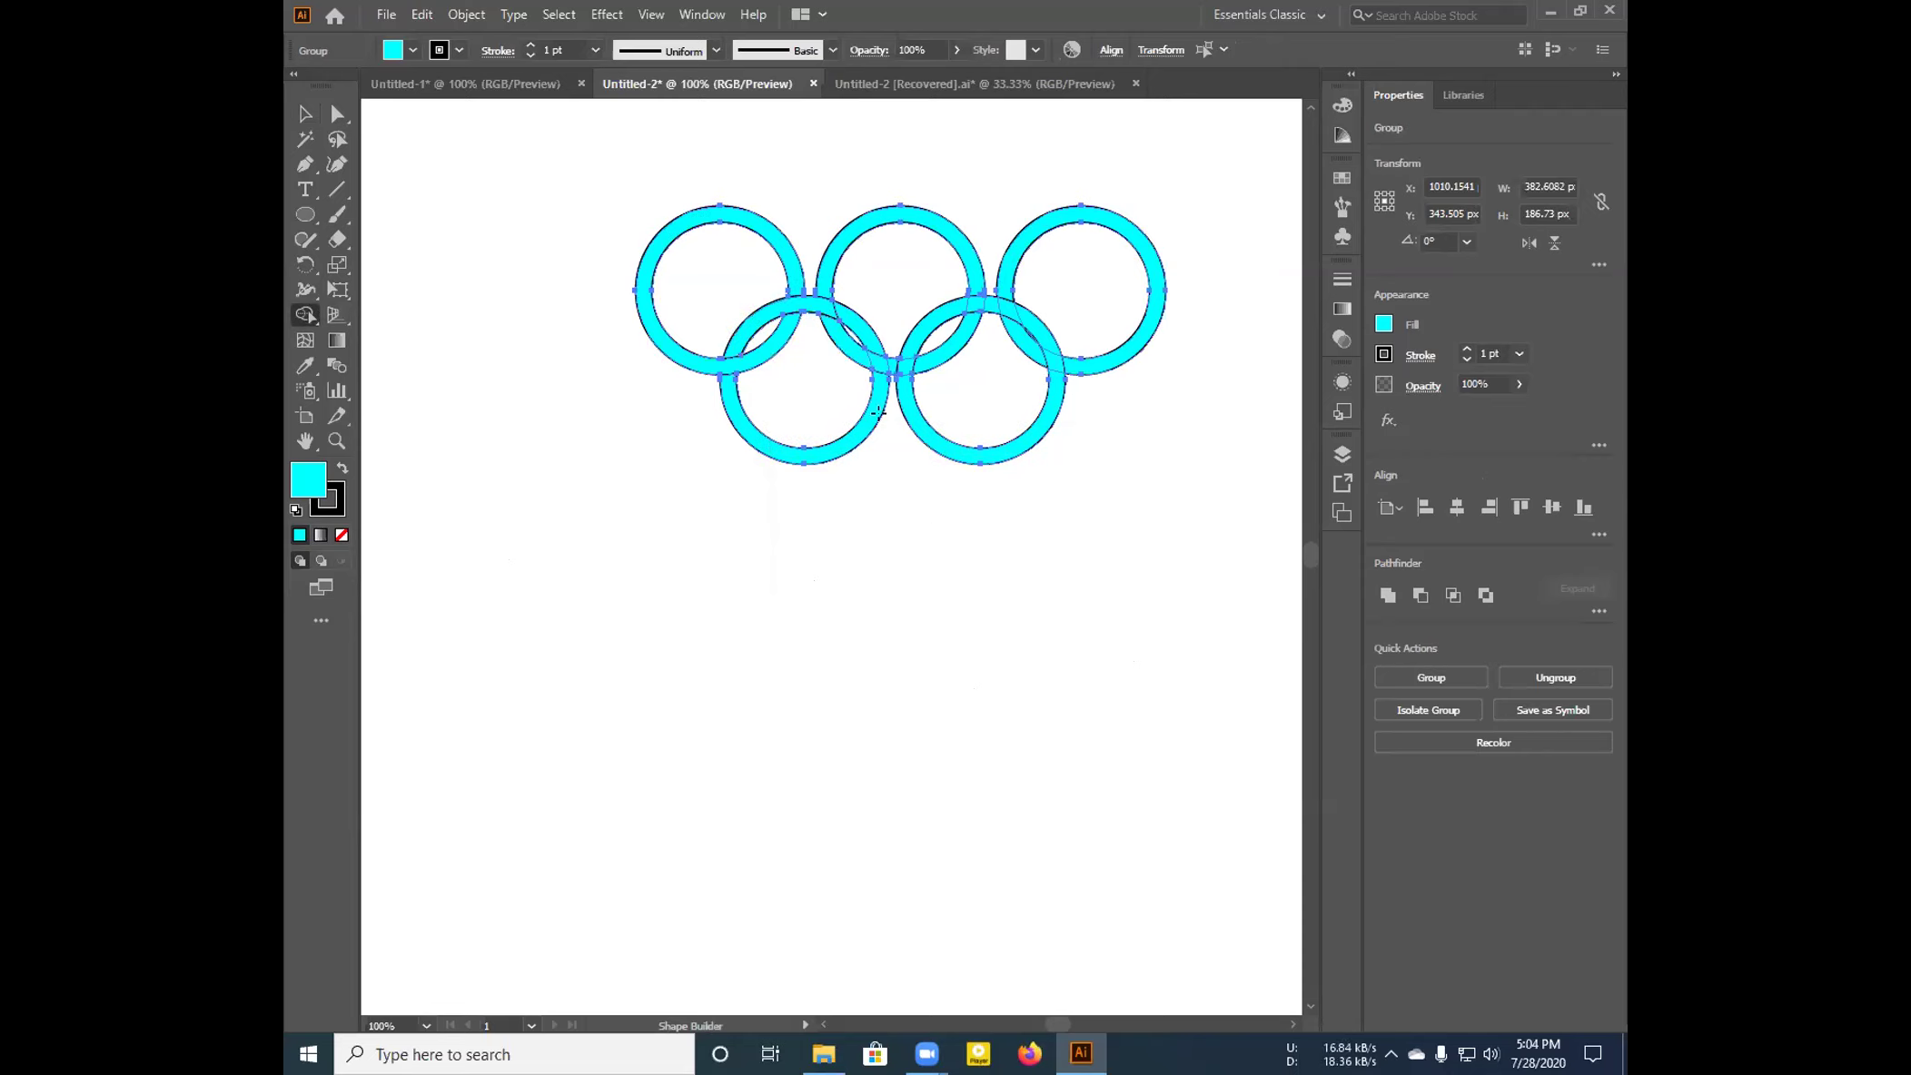
{"action": "left_click_drag", "start_coordinate": [874, 352], "coordinate": [891, 435]}
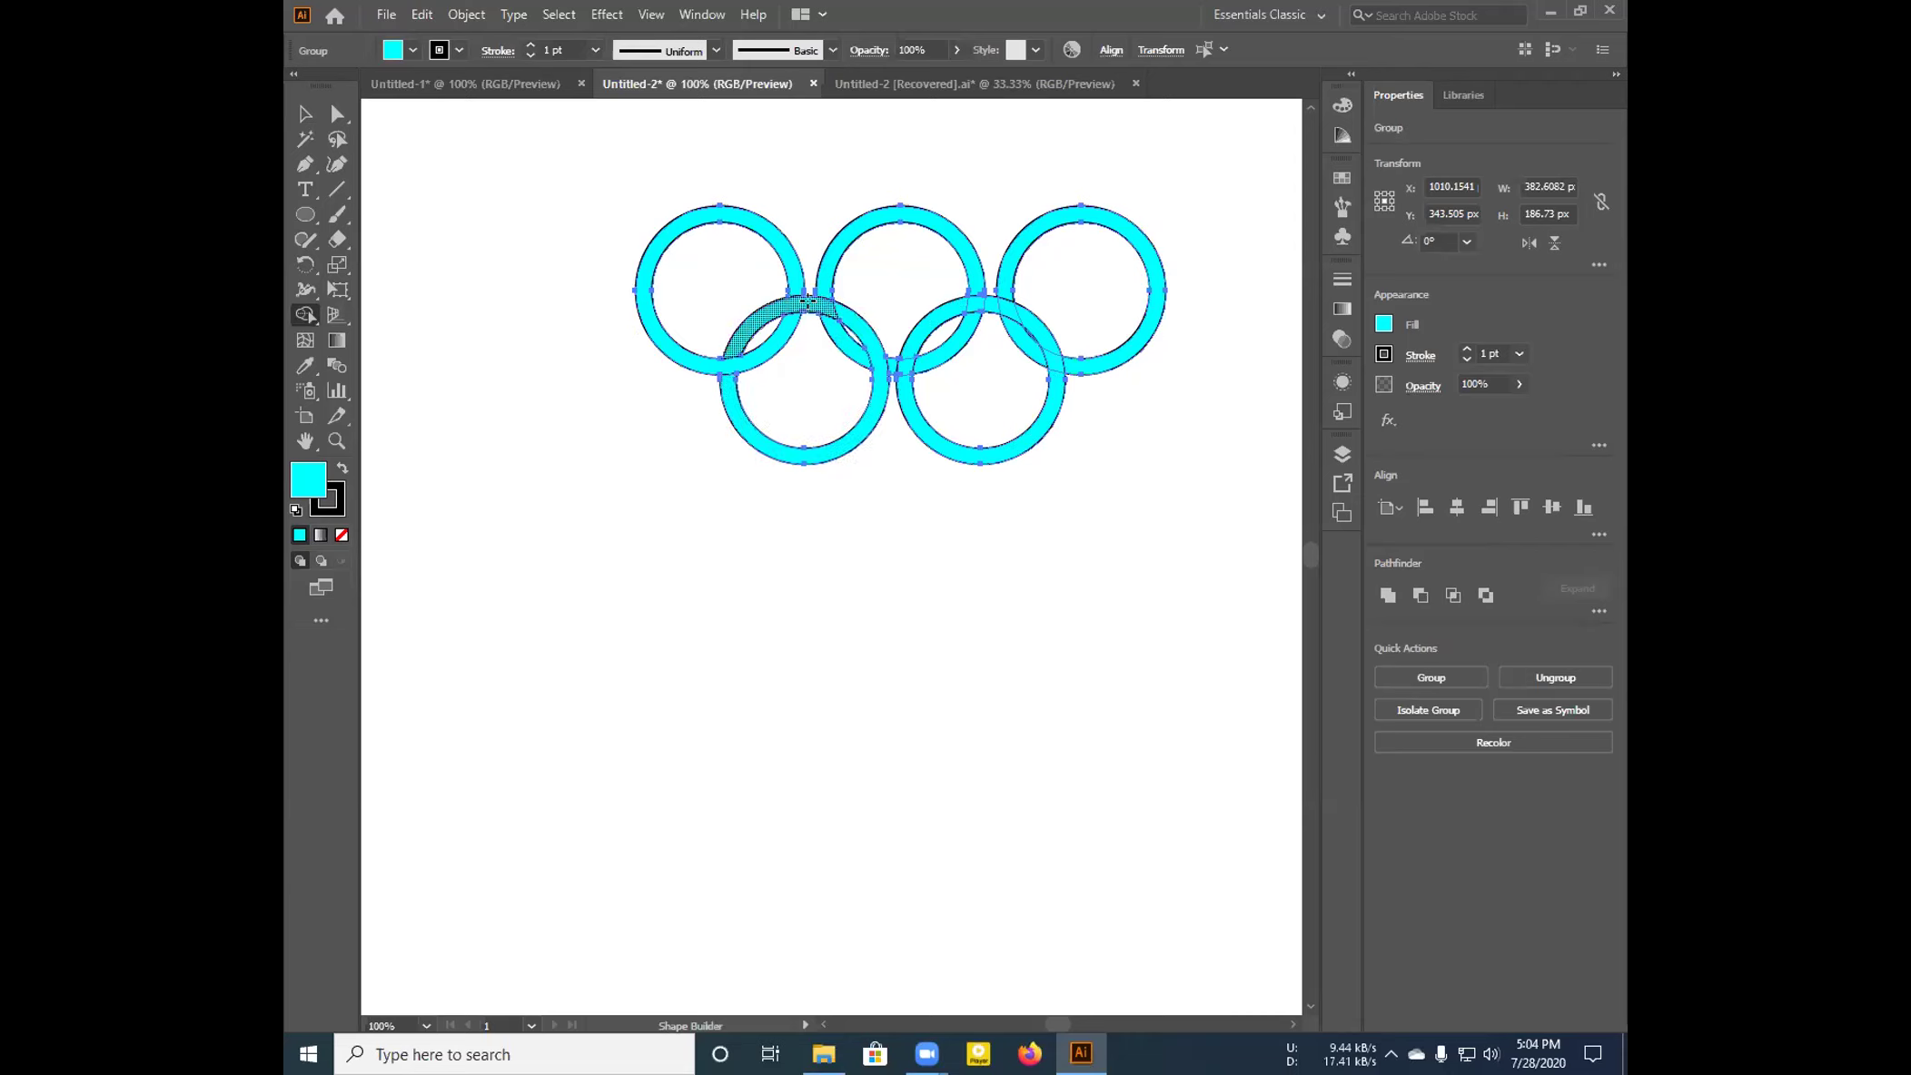
{"action": "left_click_drag", "start_coordinate": [834, 316], "coordinate": [848, 493]}
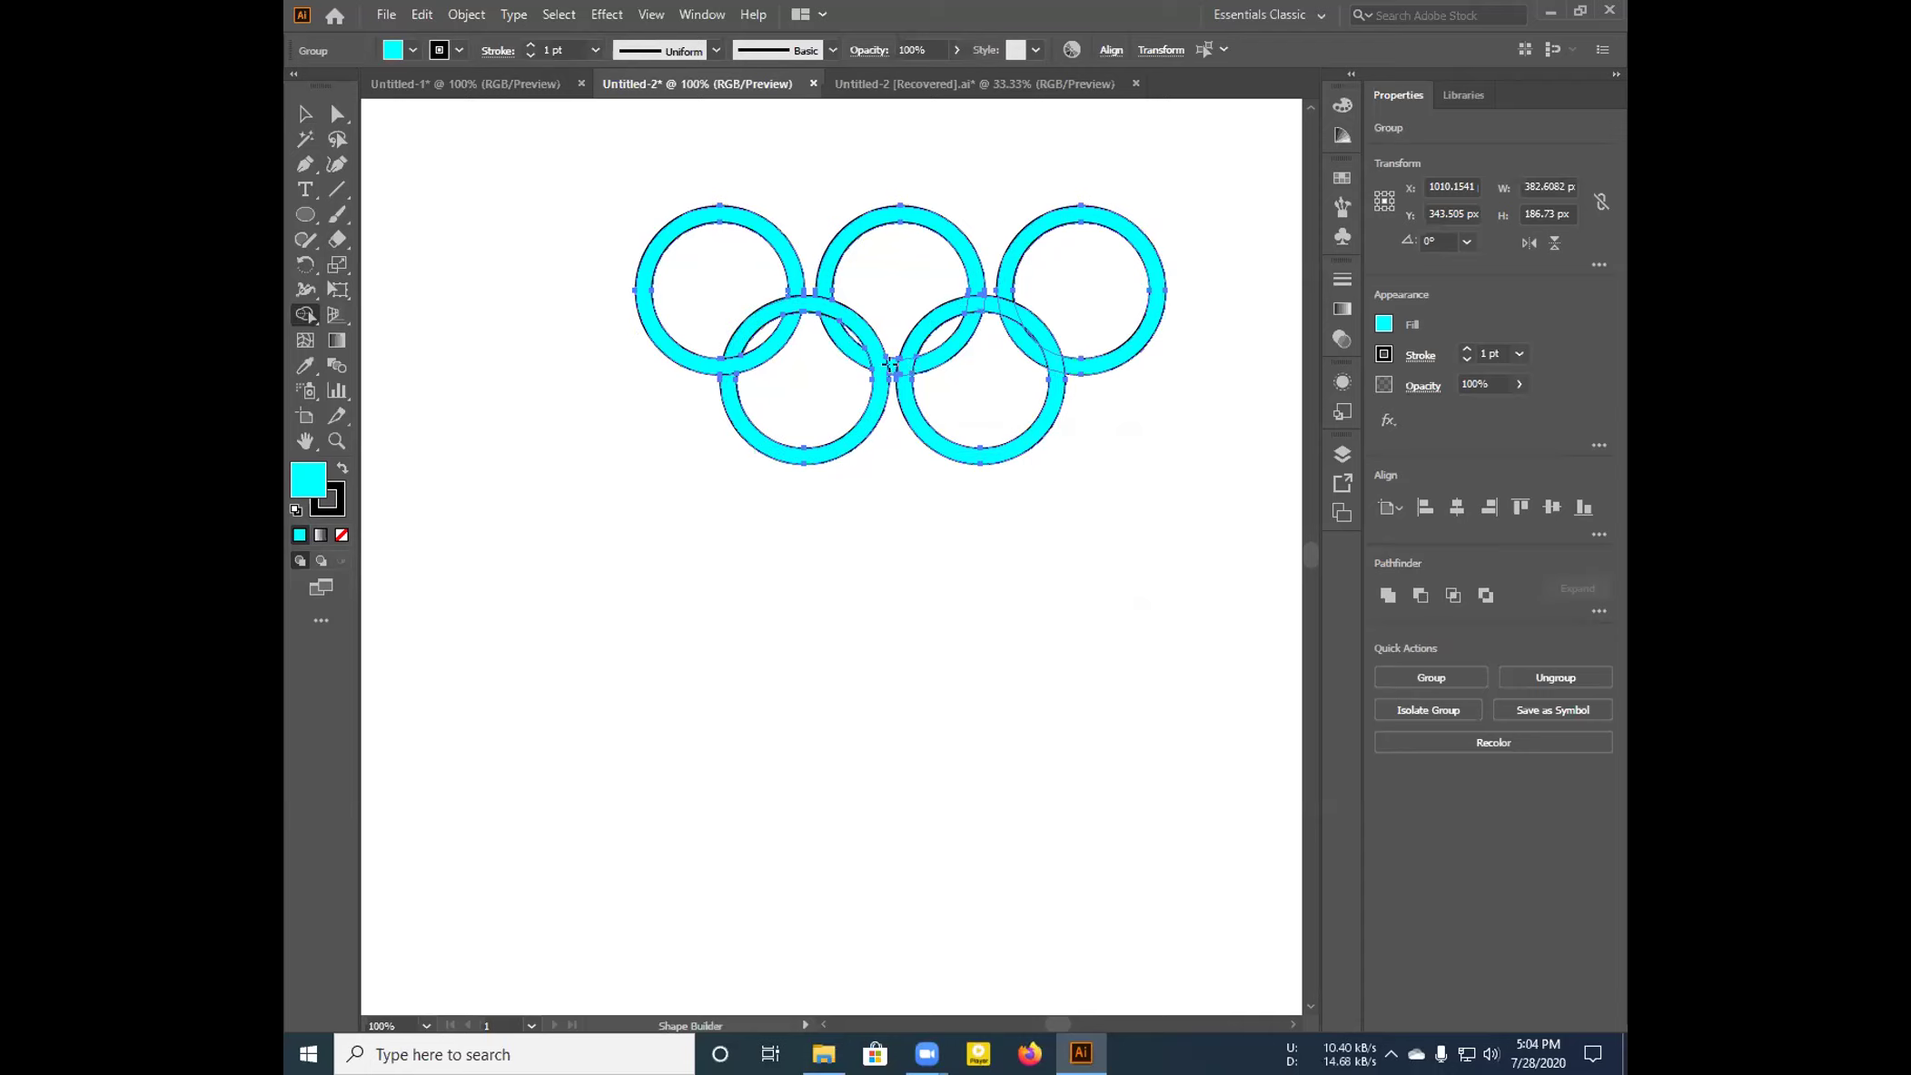
{"action": "left_click_drag", "start_coordinate": [790, 304], "coordinate": [842, 397]}
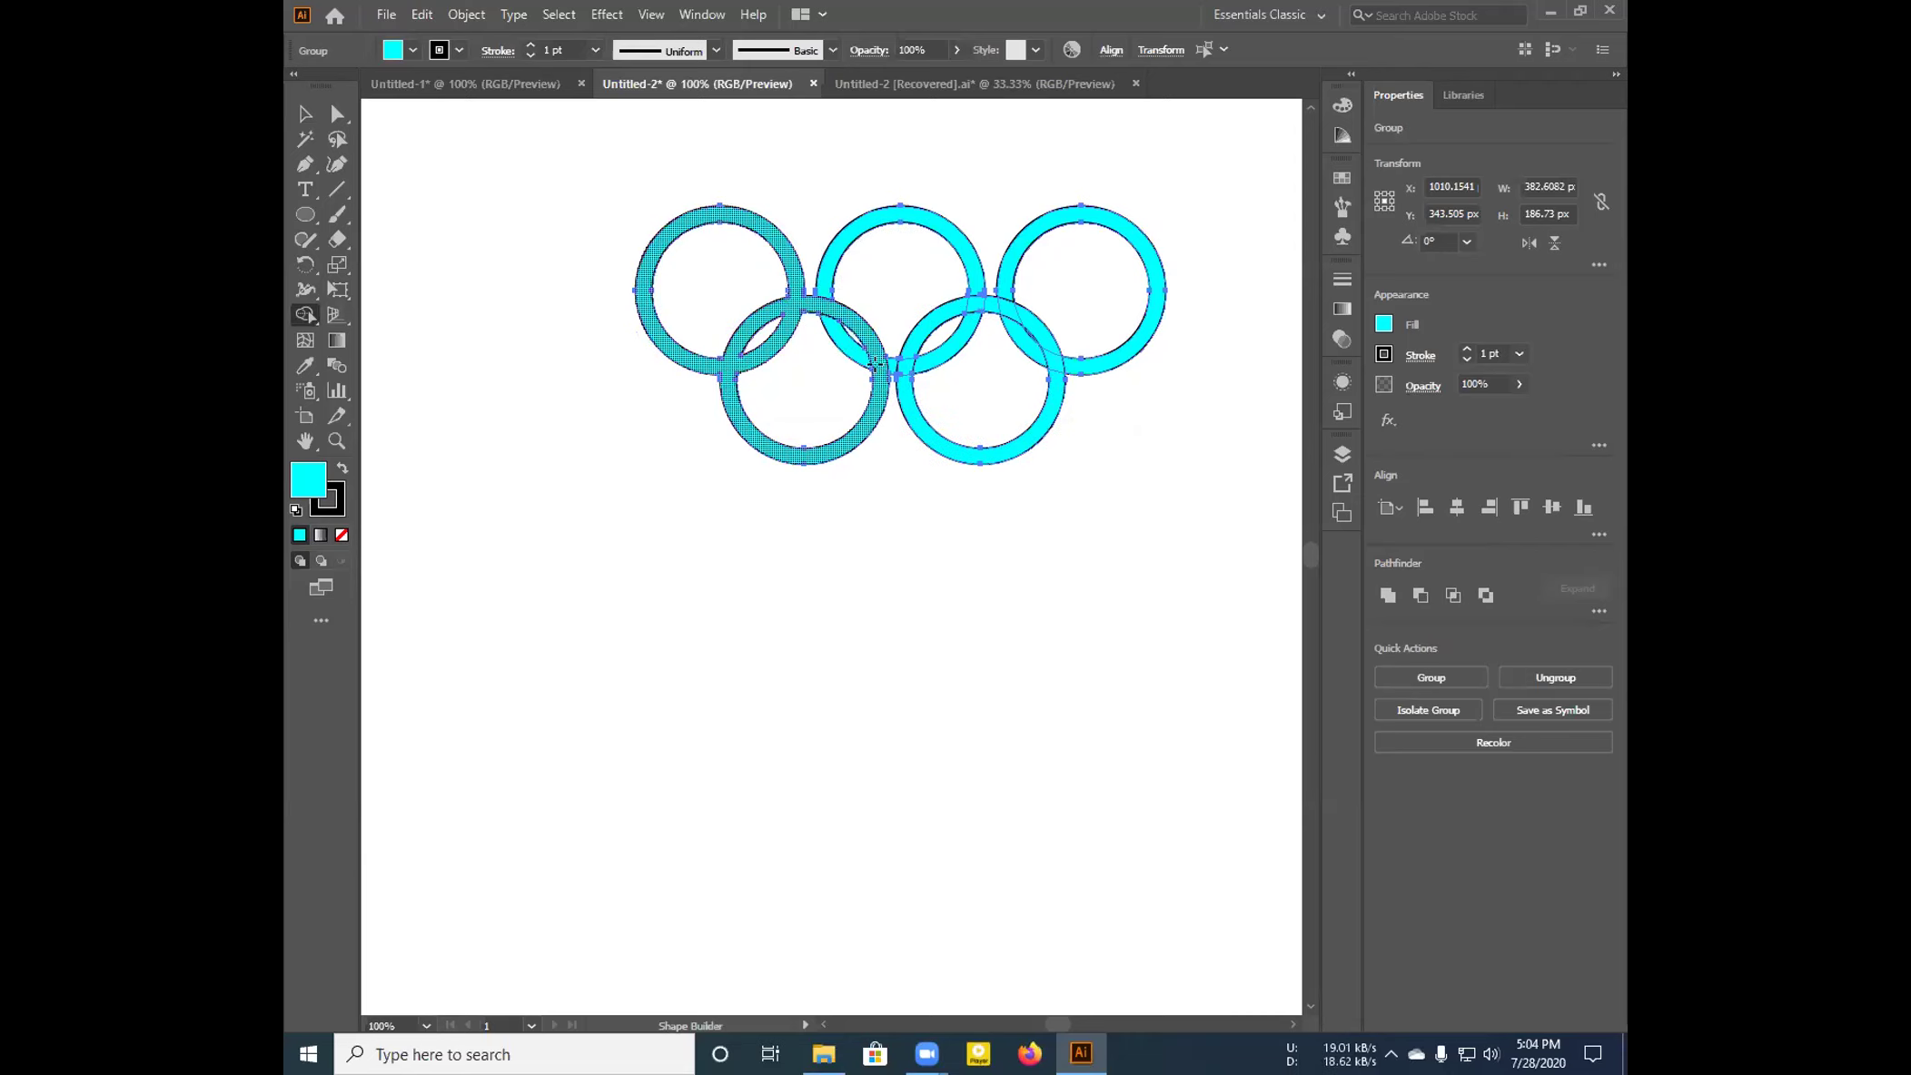
Merge the overlapping cyan ring bands into a single shape with the Shape Builder tool
{"action": "left_click_drag", "start_coordinate": [878, 364], "coordinate": [936, 351]}
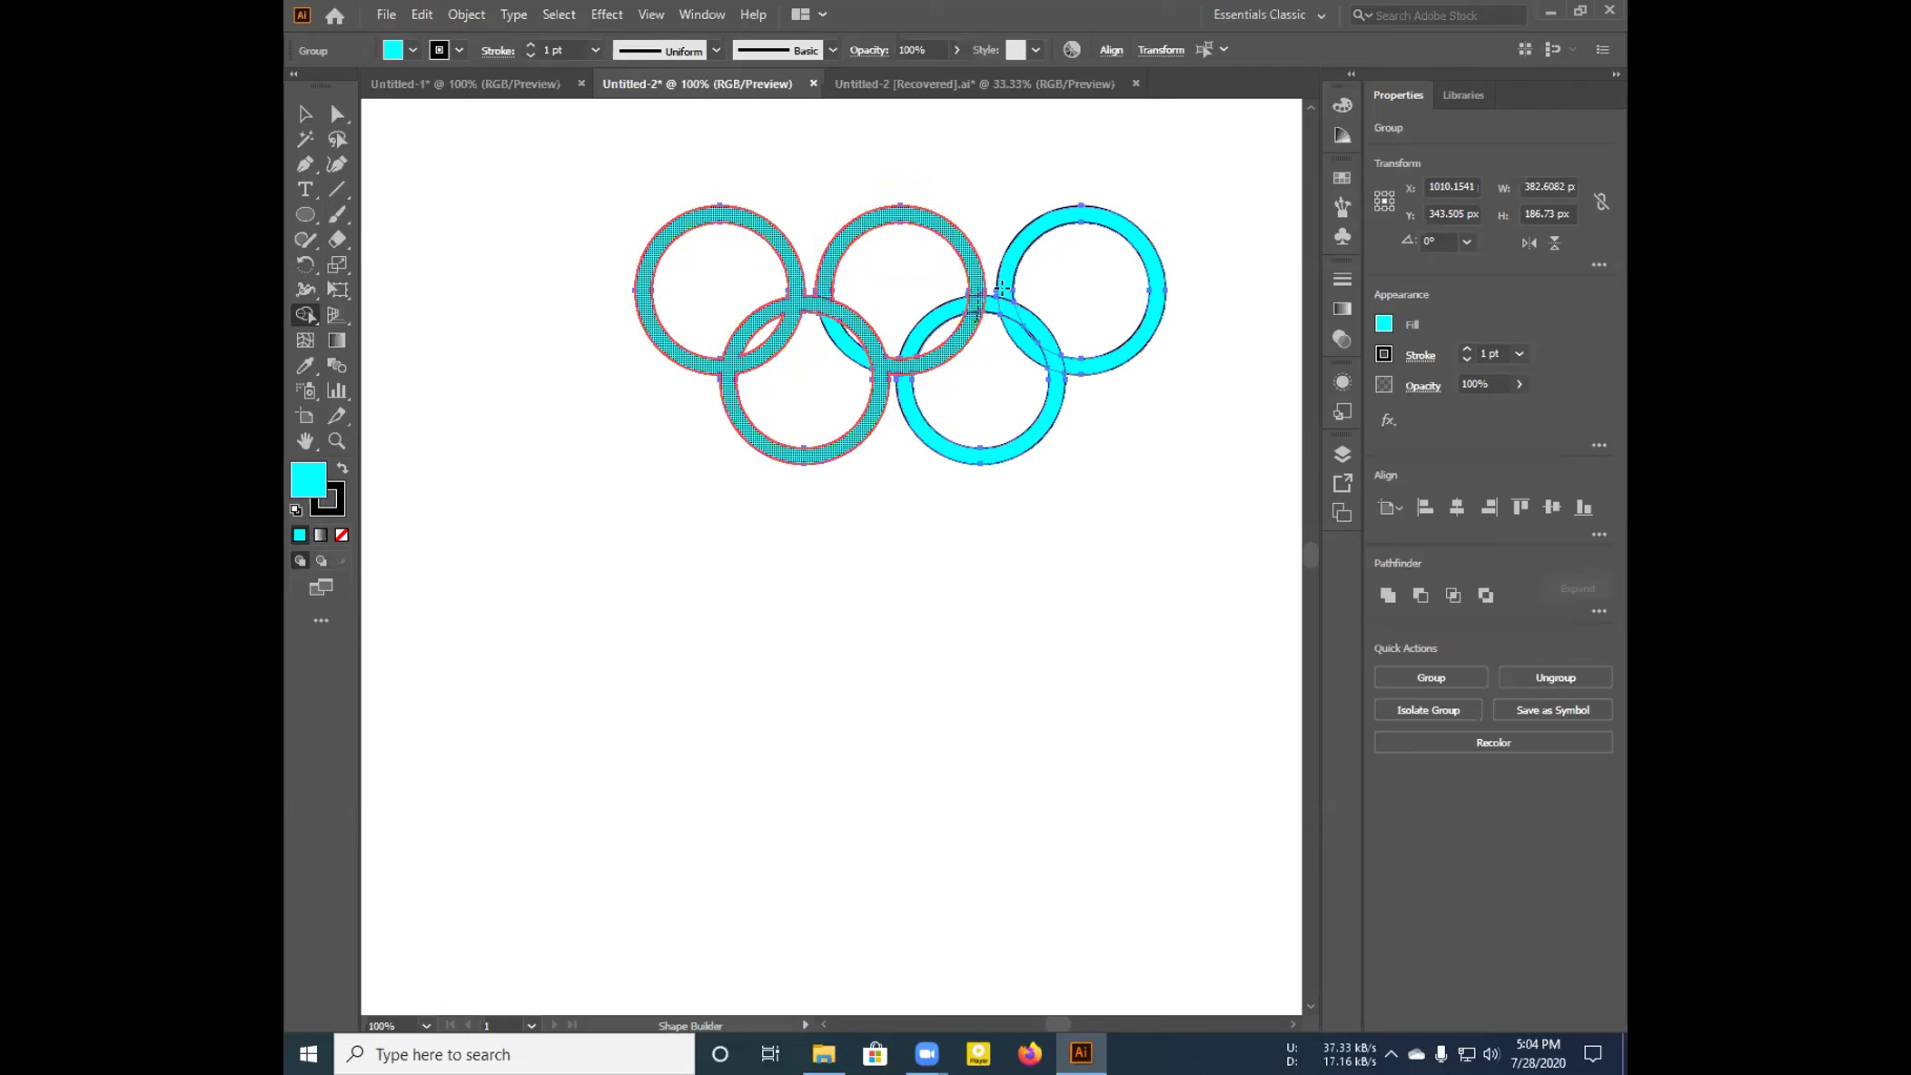
{"action": "left_click_drag", "start_coordinate": [1008, 296], "coordinate": [1045, 355]}
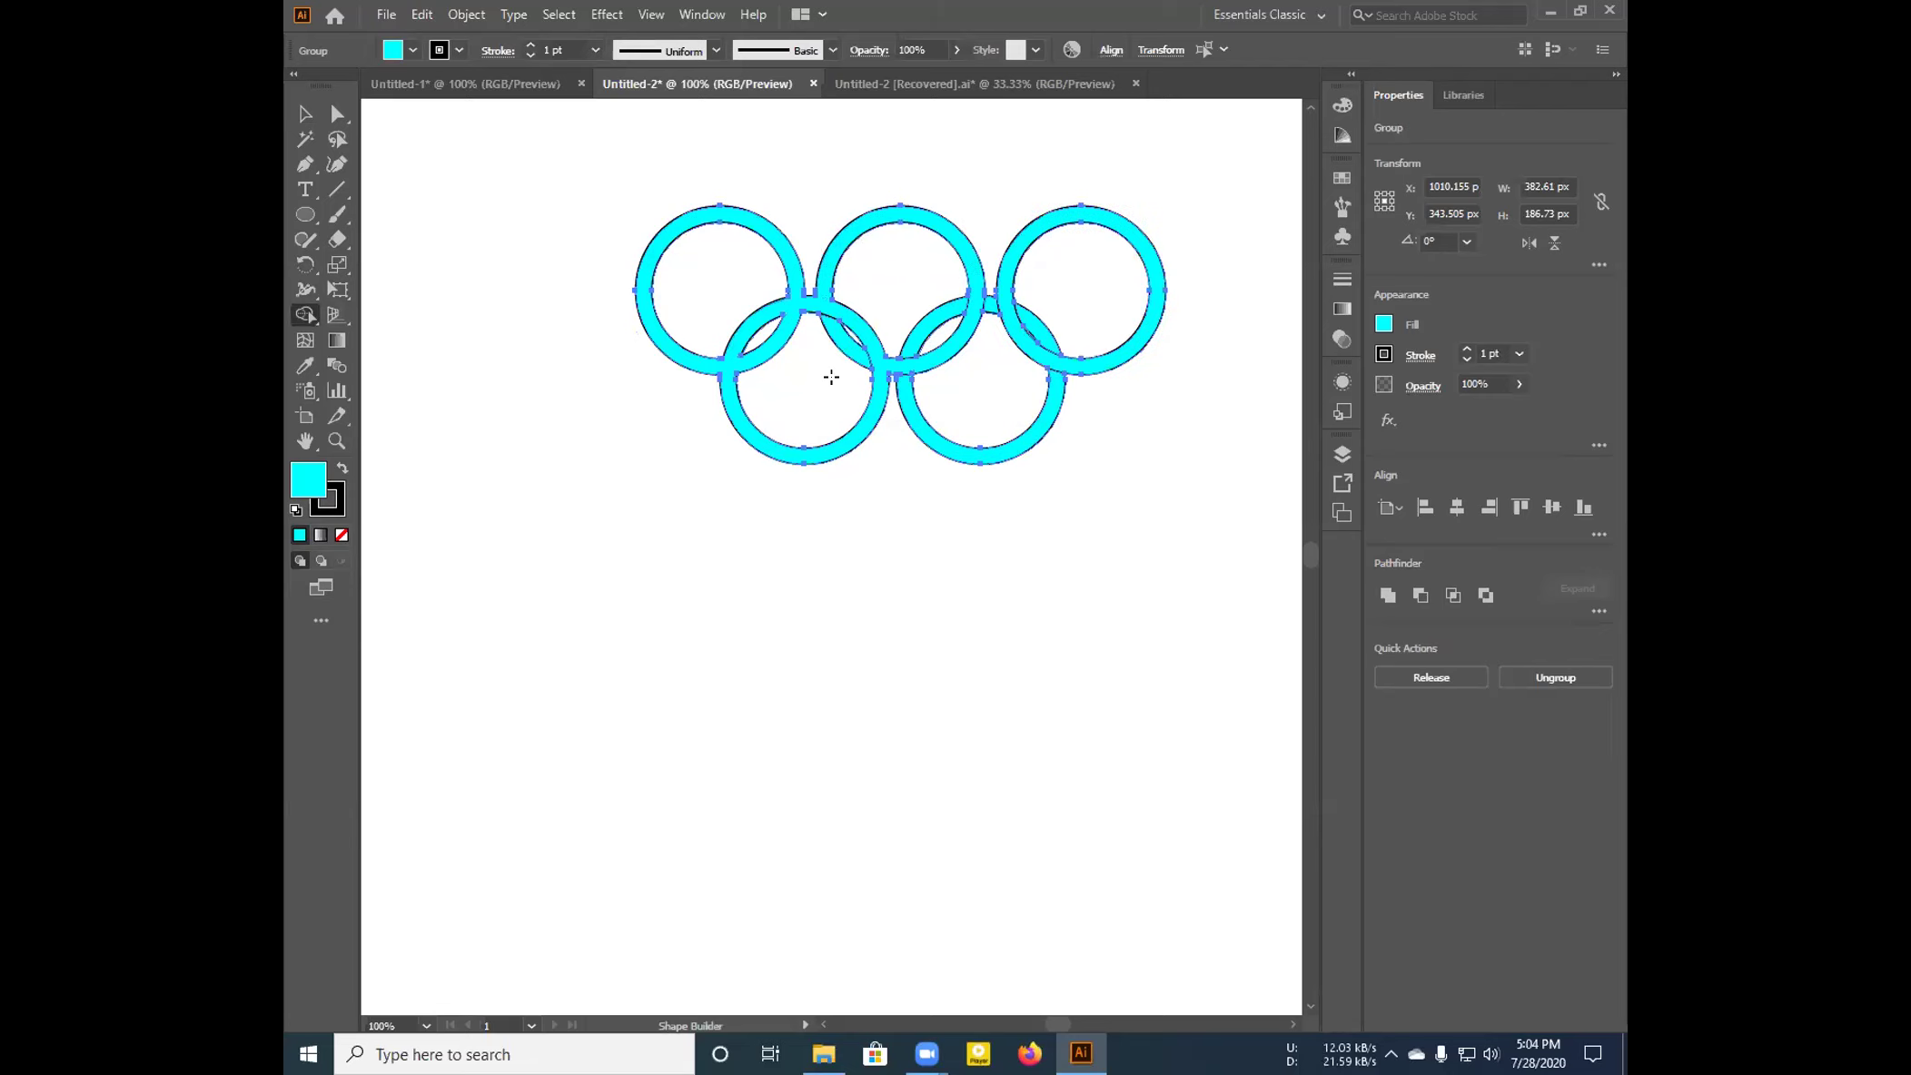
{"action": "left_click_drag", "start_coordinate": [902, 374], "coordinate": [905, 349]}
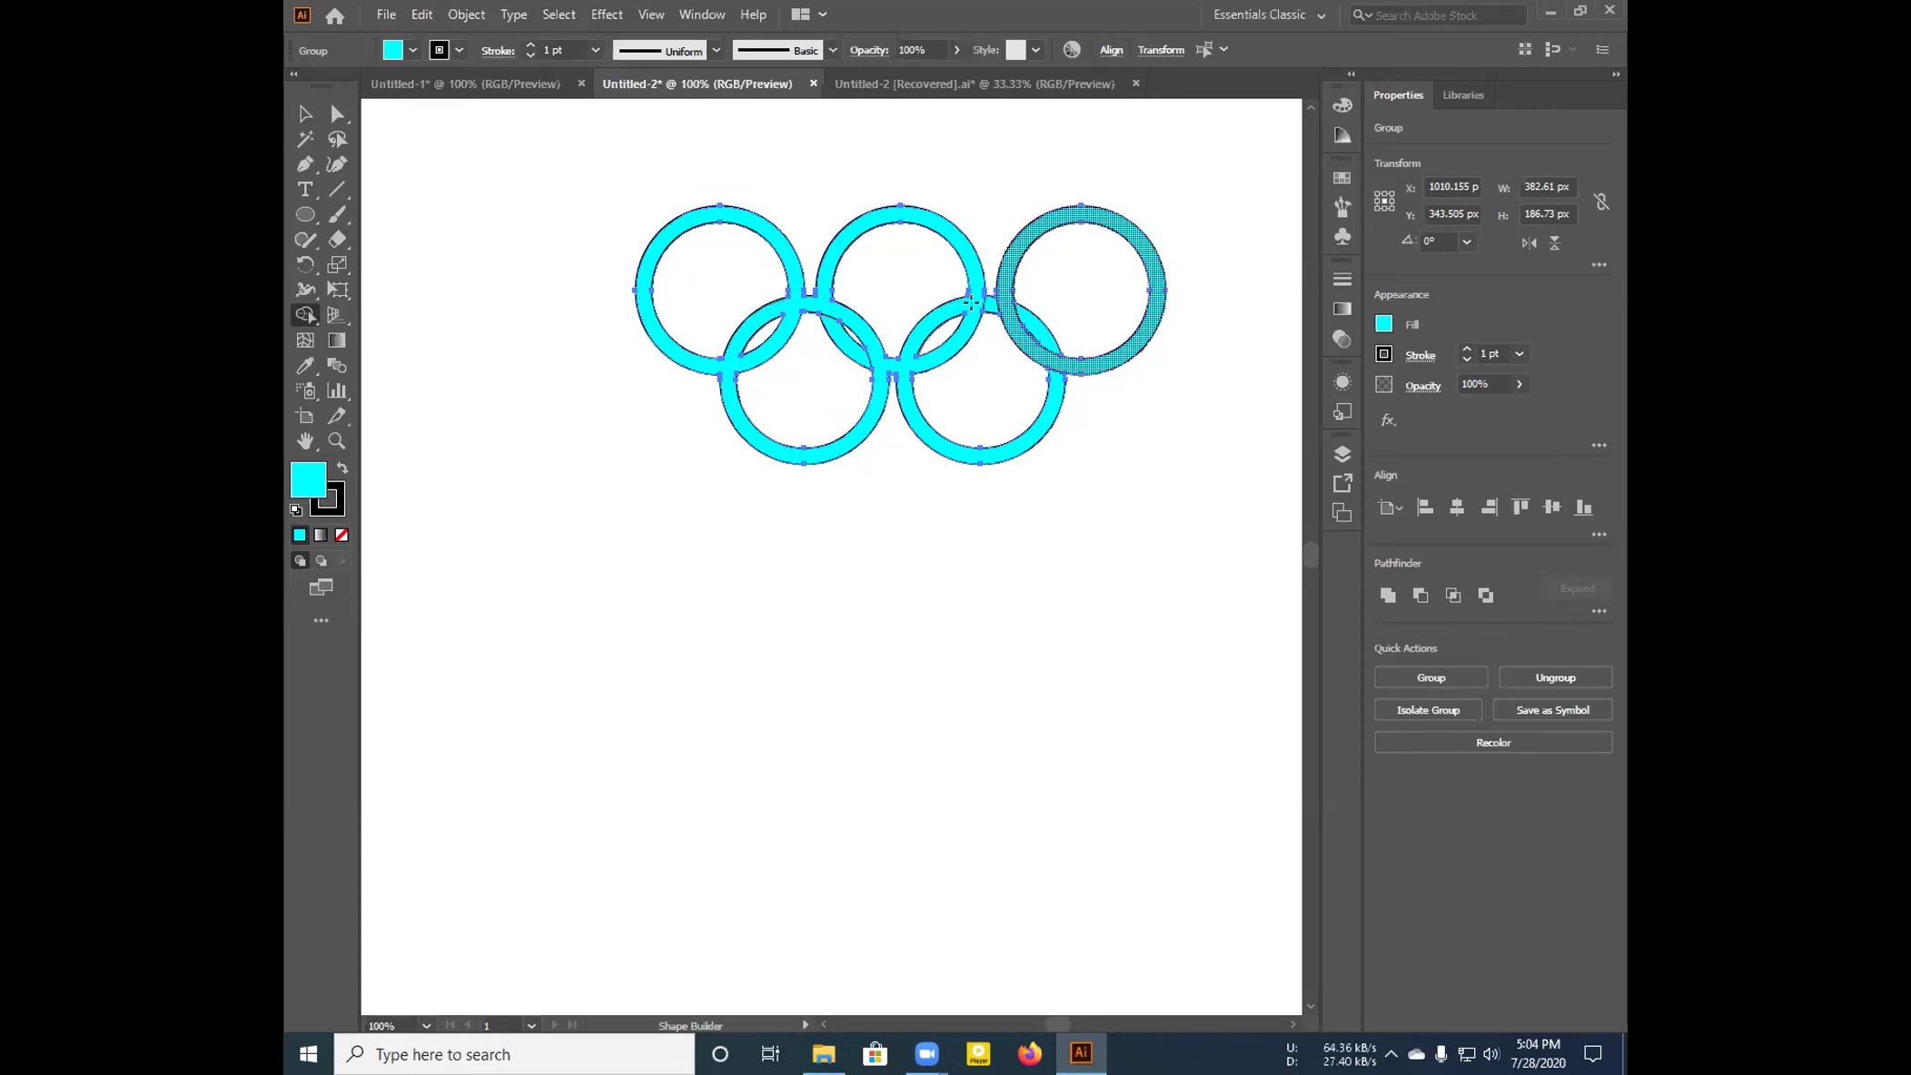
{"action": "left_click", "coordinate": [1008, 381]}
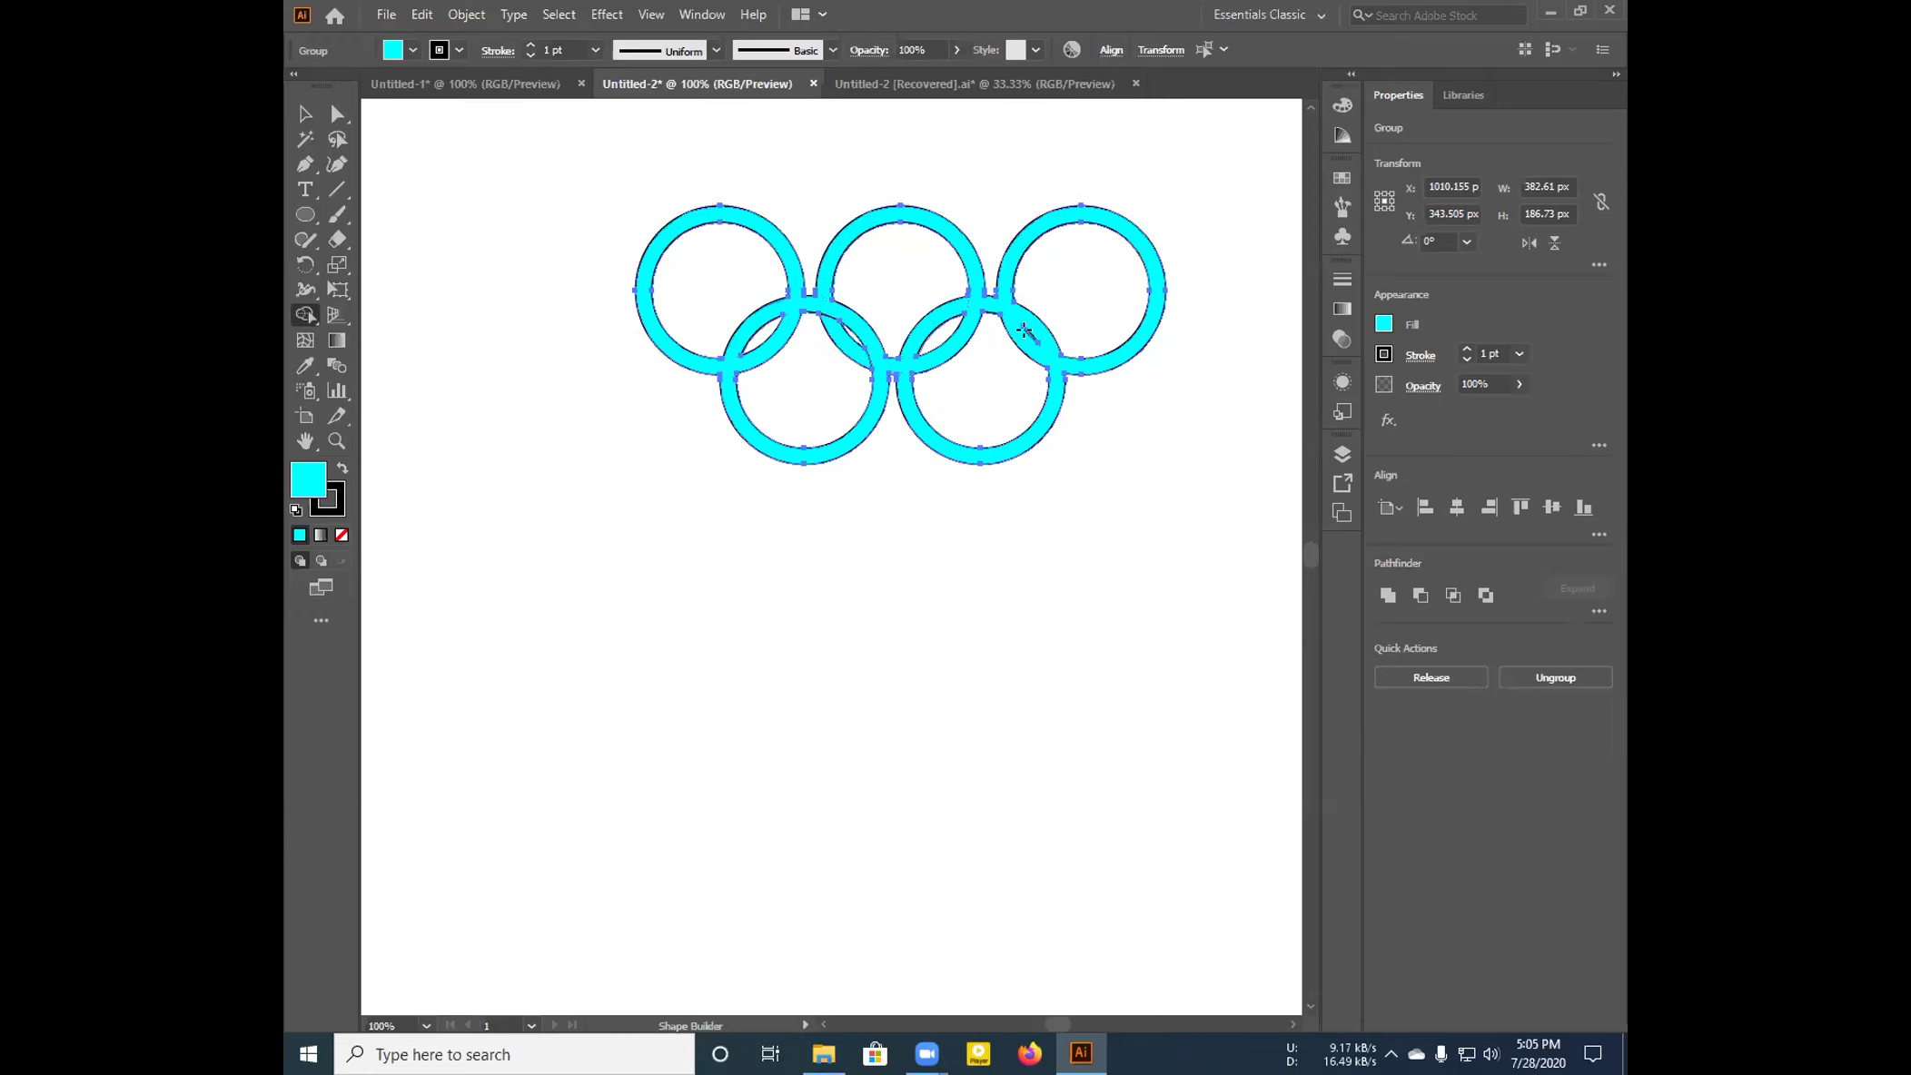
{"action": "left_click_drag", "start_coordinate": [800, 572], "coordinate": [800, 571]}
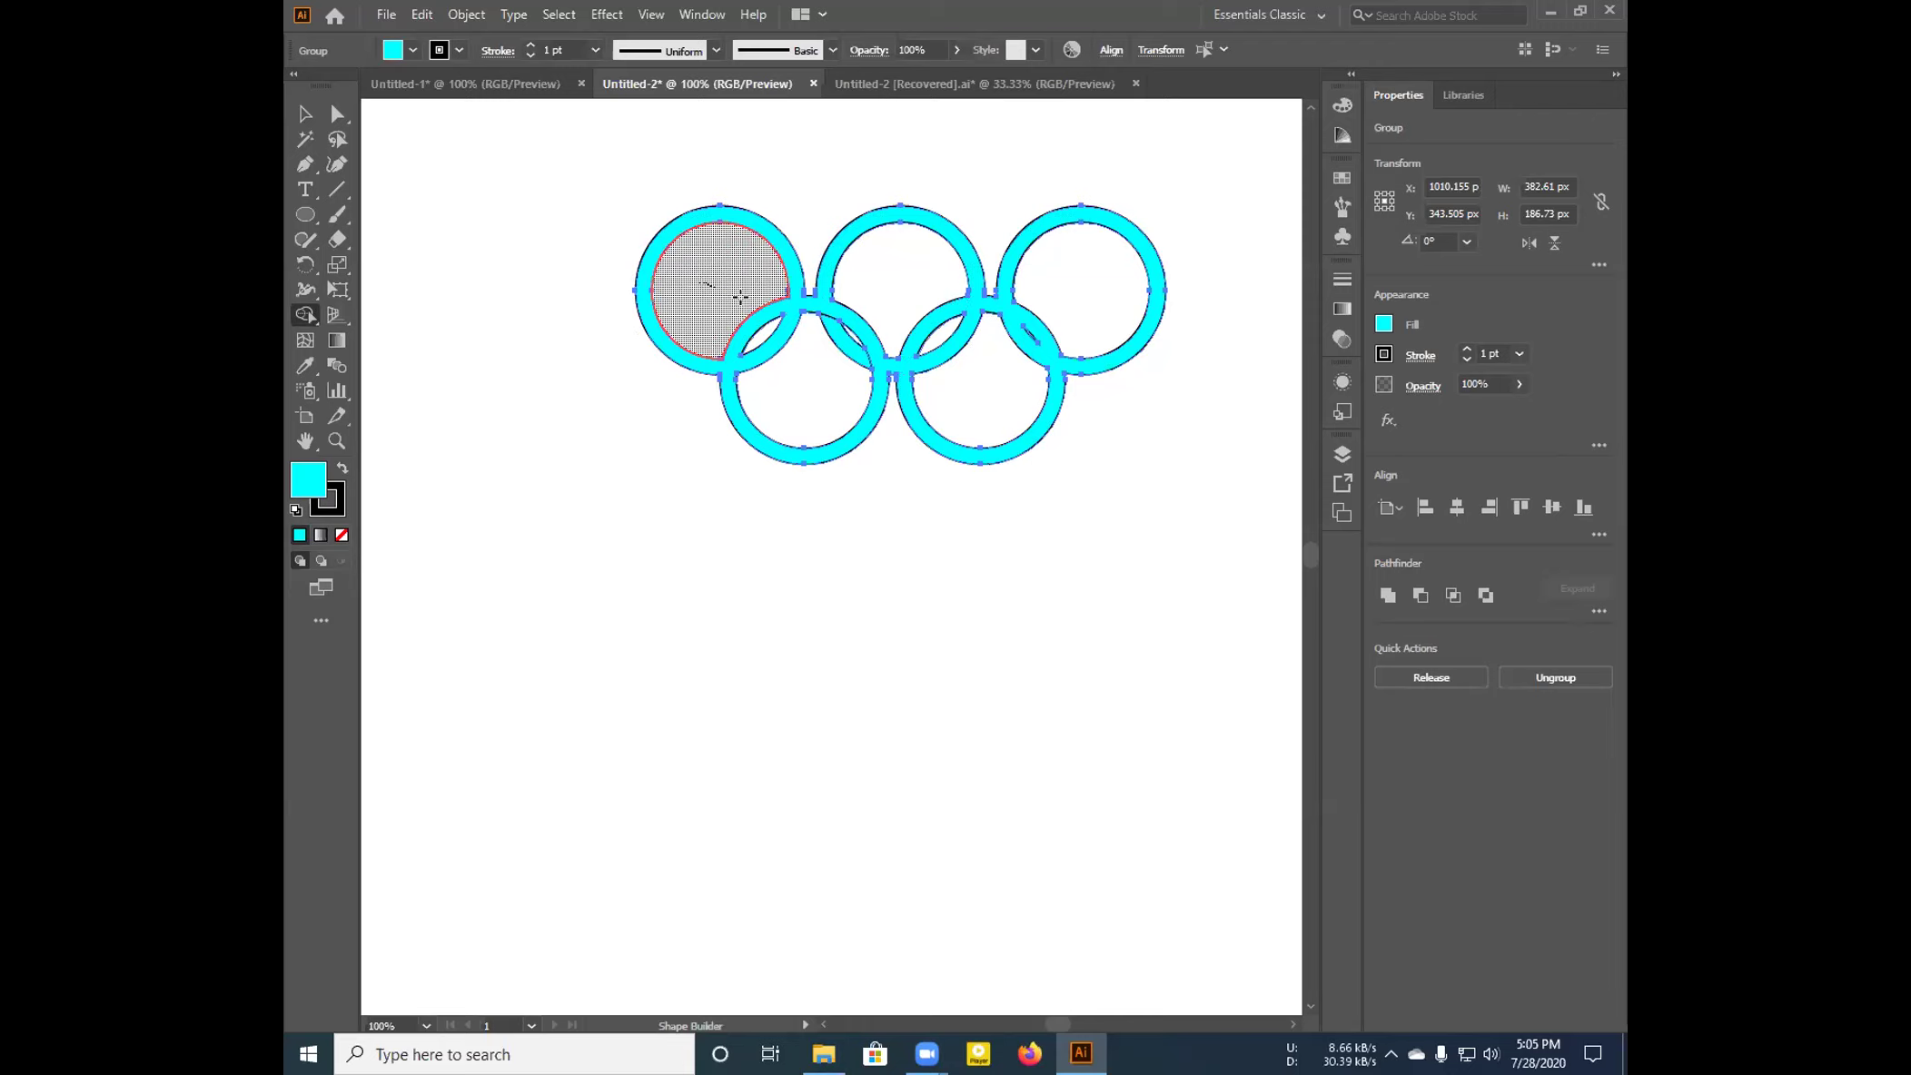
Undo the accidentally filled first-ring centre so it stays open, then deselect the rings
{"action": "left_click", "coordinate": [695, 284]}
{"action": "left_click_drag", "start_coordinate": [687, 287], "coordinate": [722, 336]}
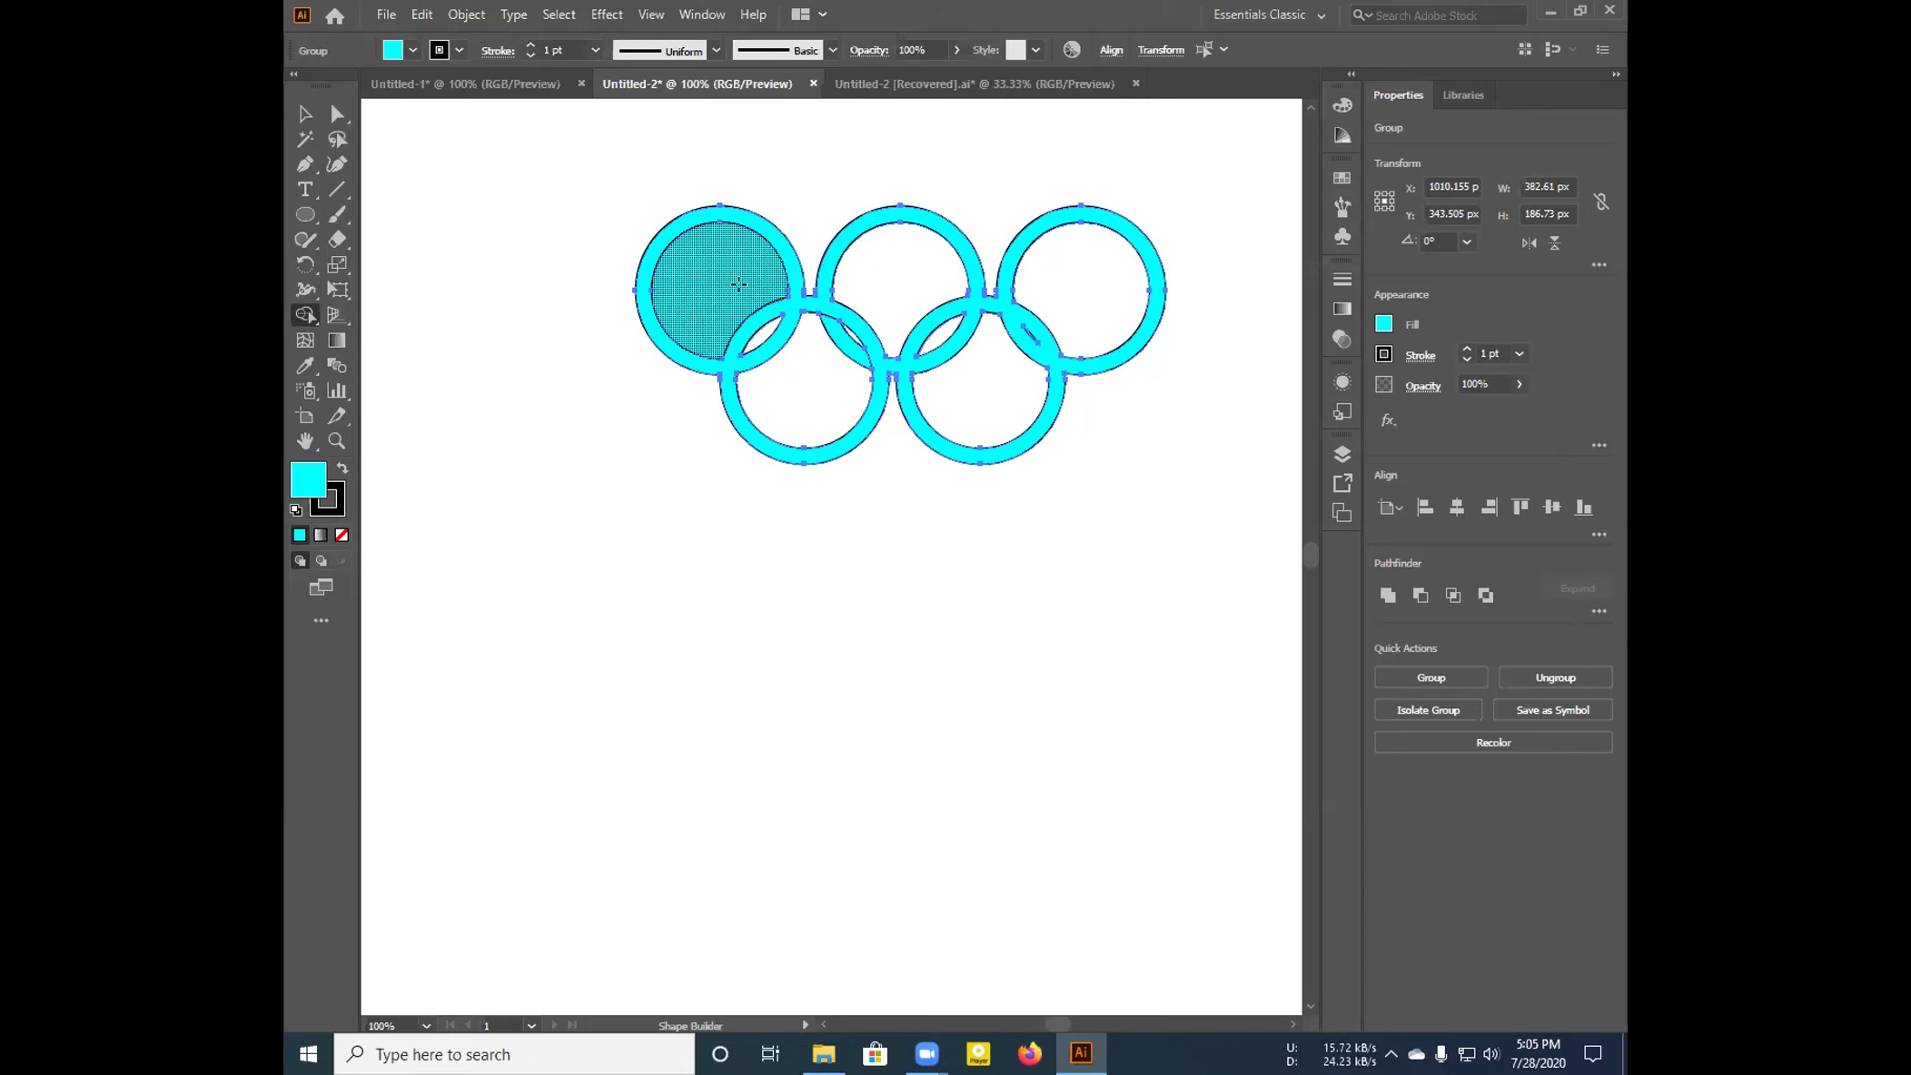
{"action": "left_click_drag", "start_coordinate": [724, 306], "coordinate": [736, 384]}
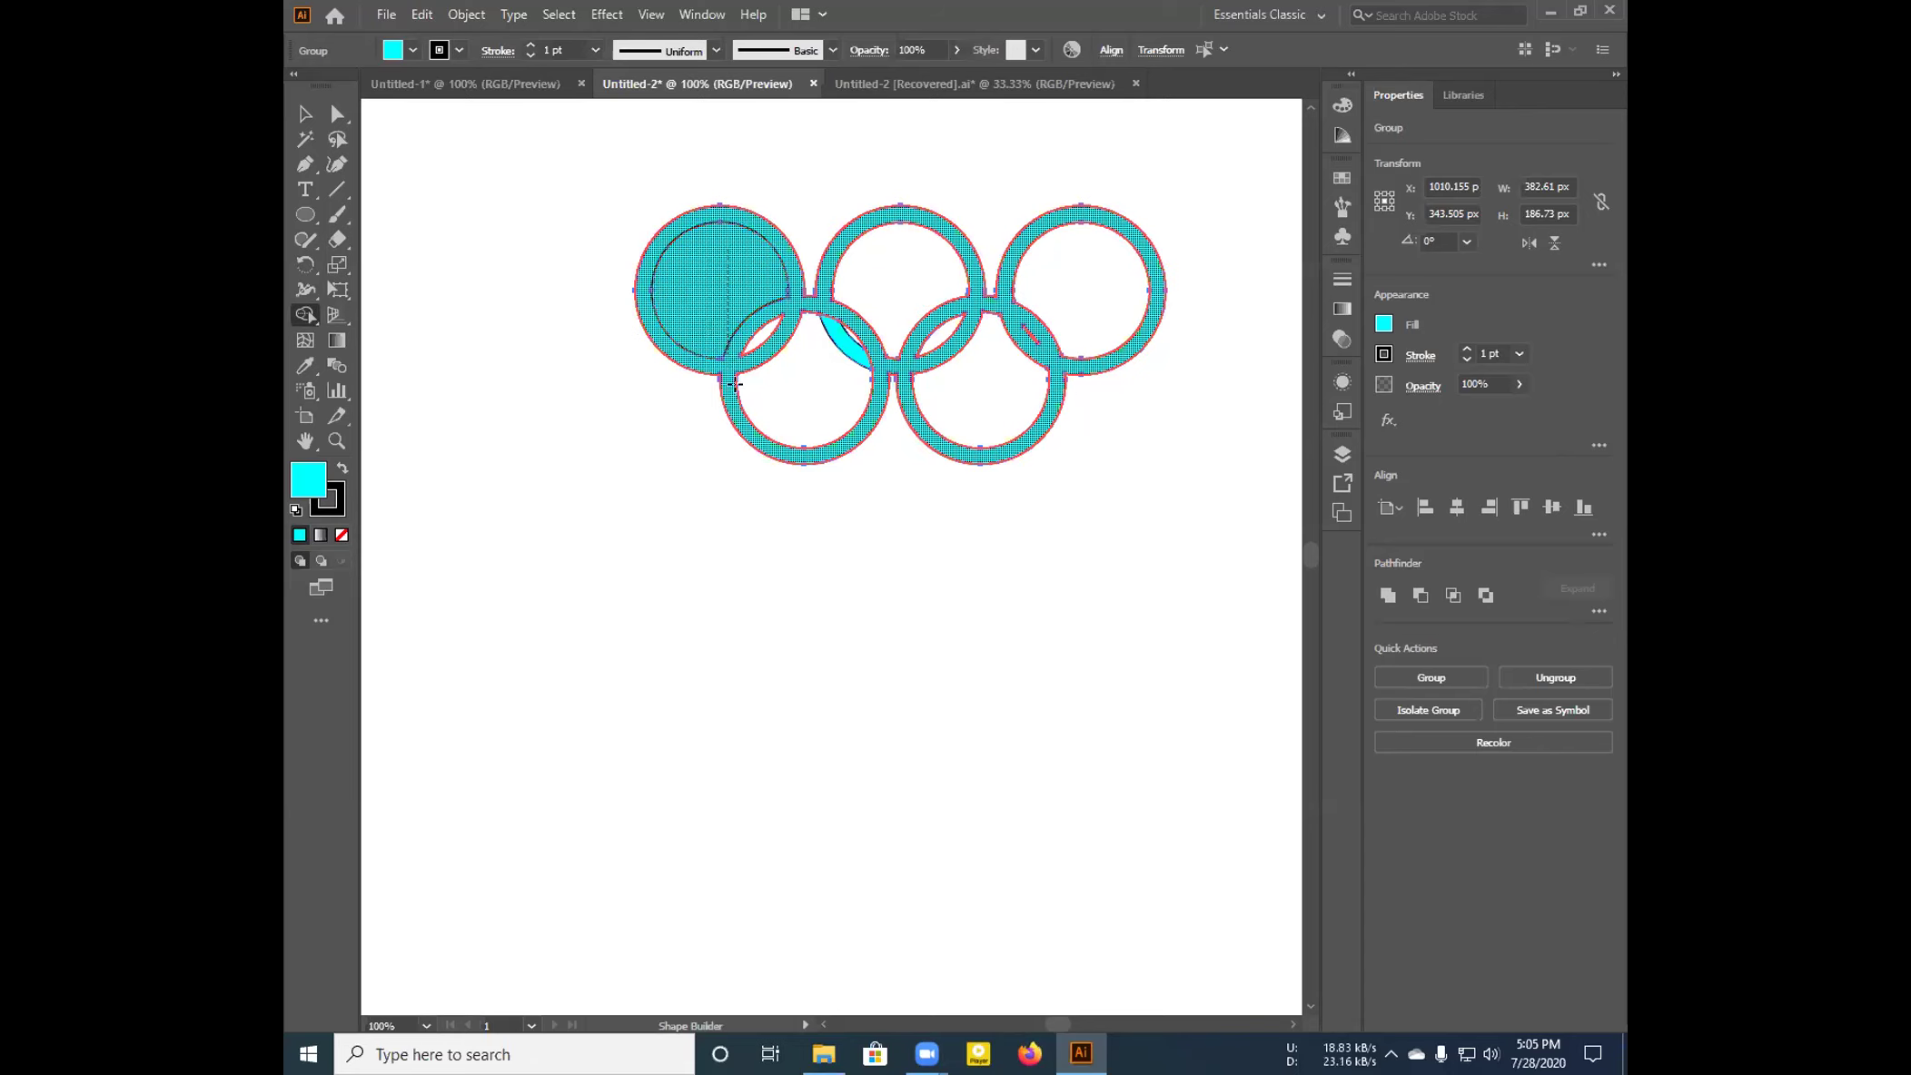
{"action": "left_click_drag", "start_coordinate": [685, 643], "coordinate": [690, 651]}
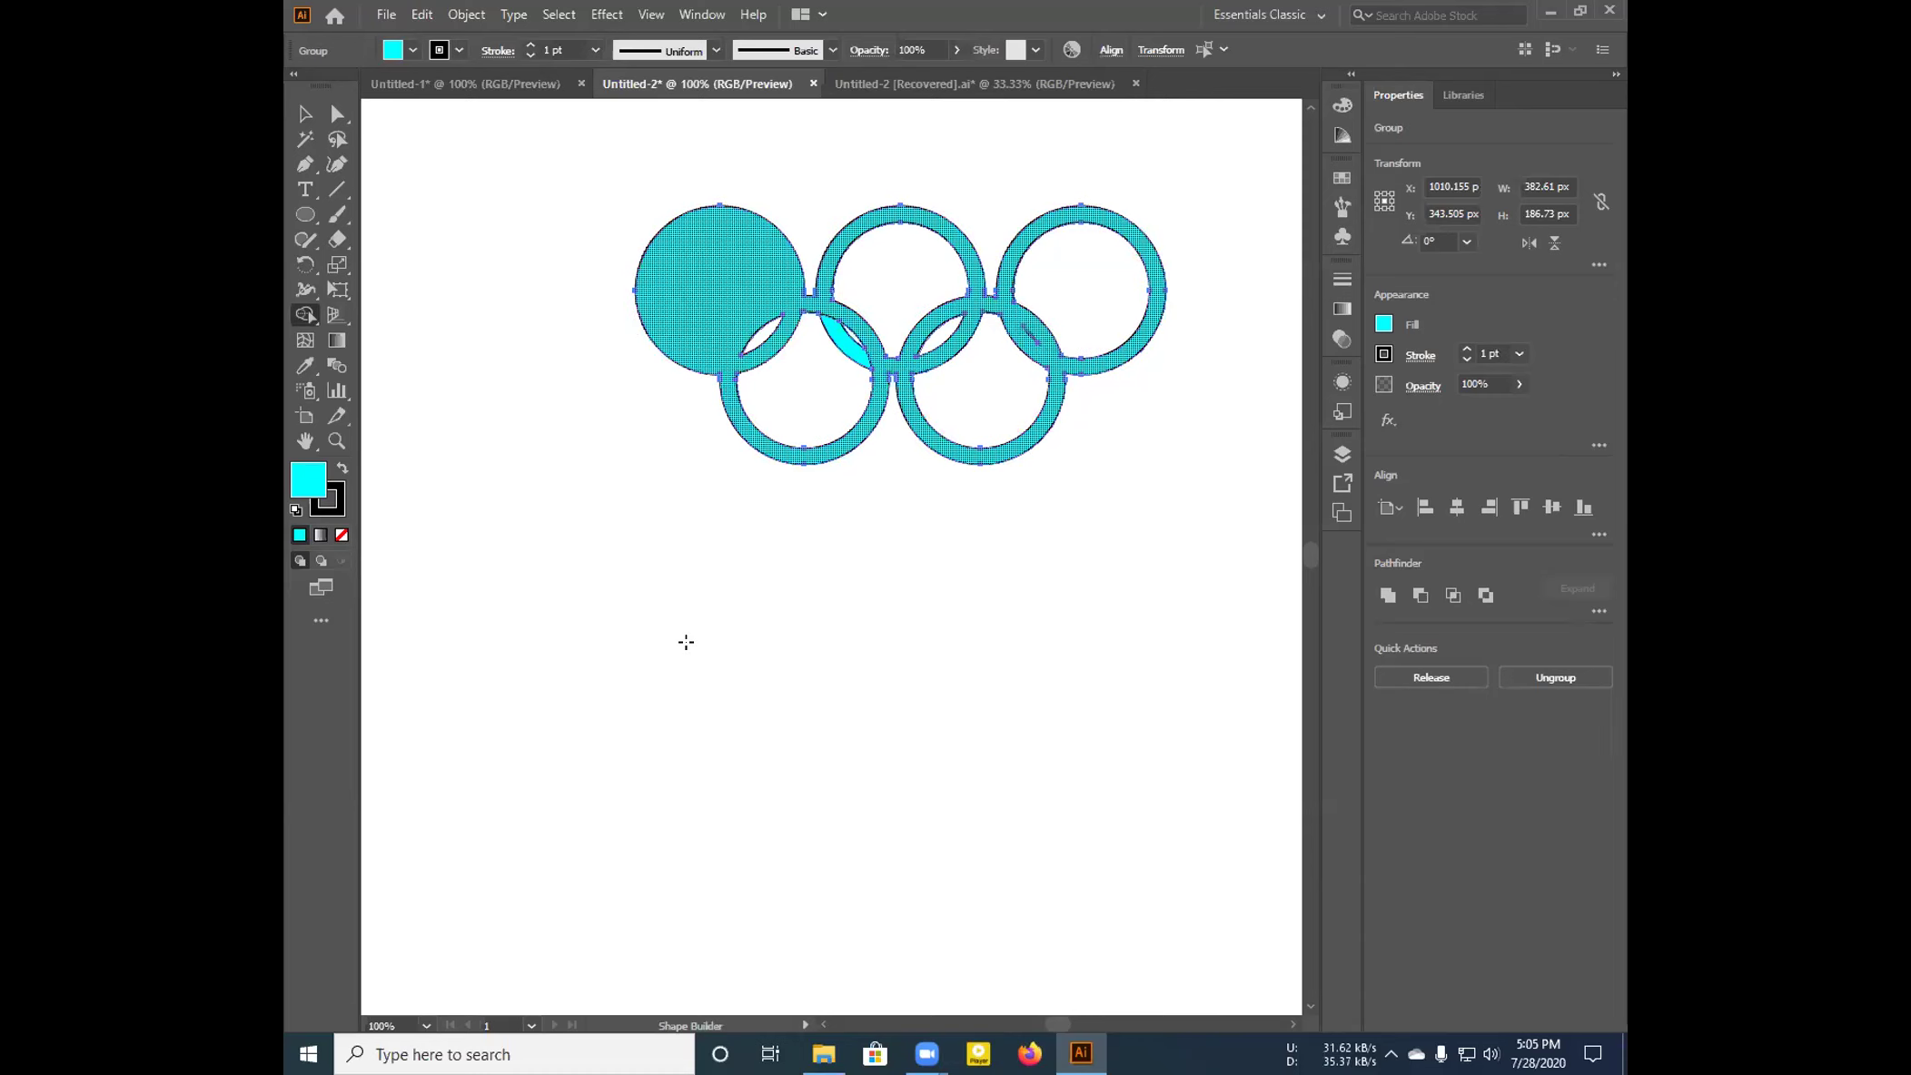
{"action": "key", "text": "ctrl+z"}
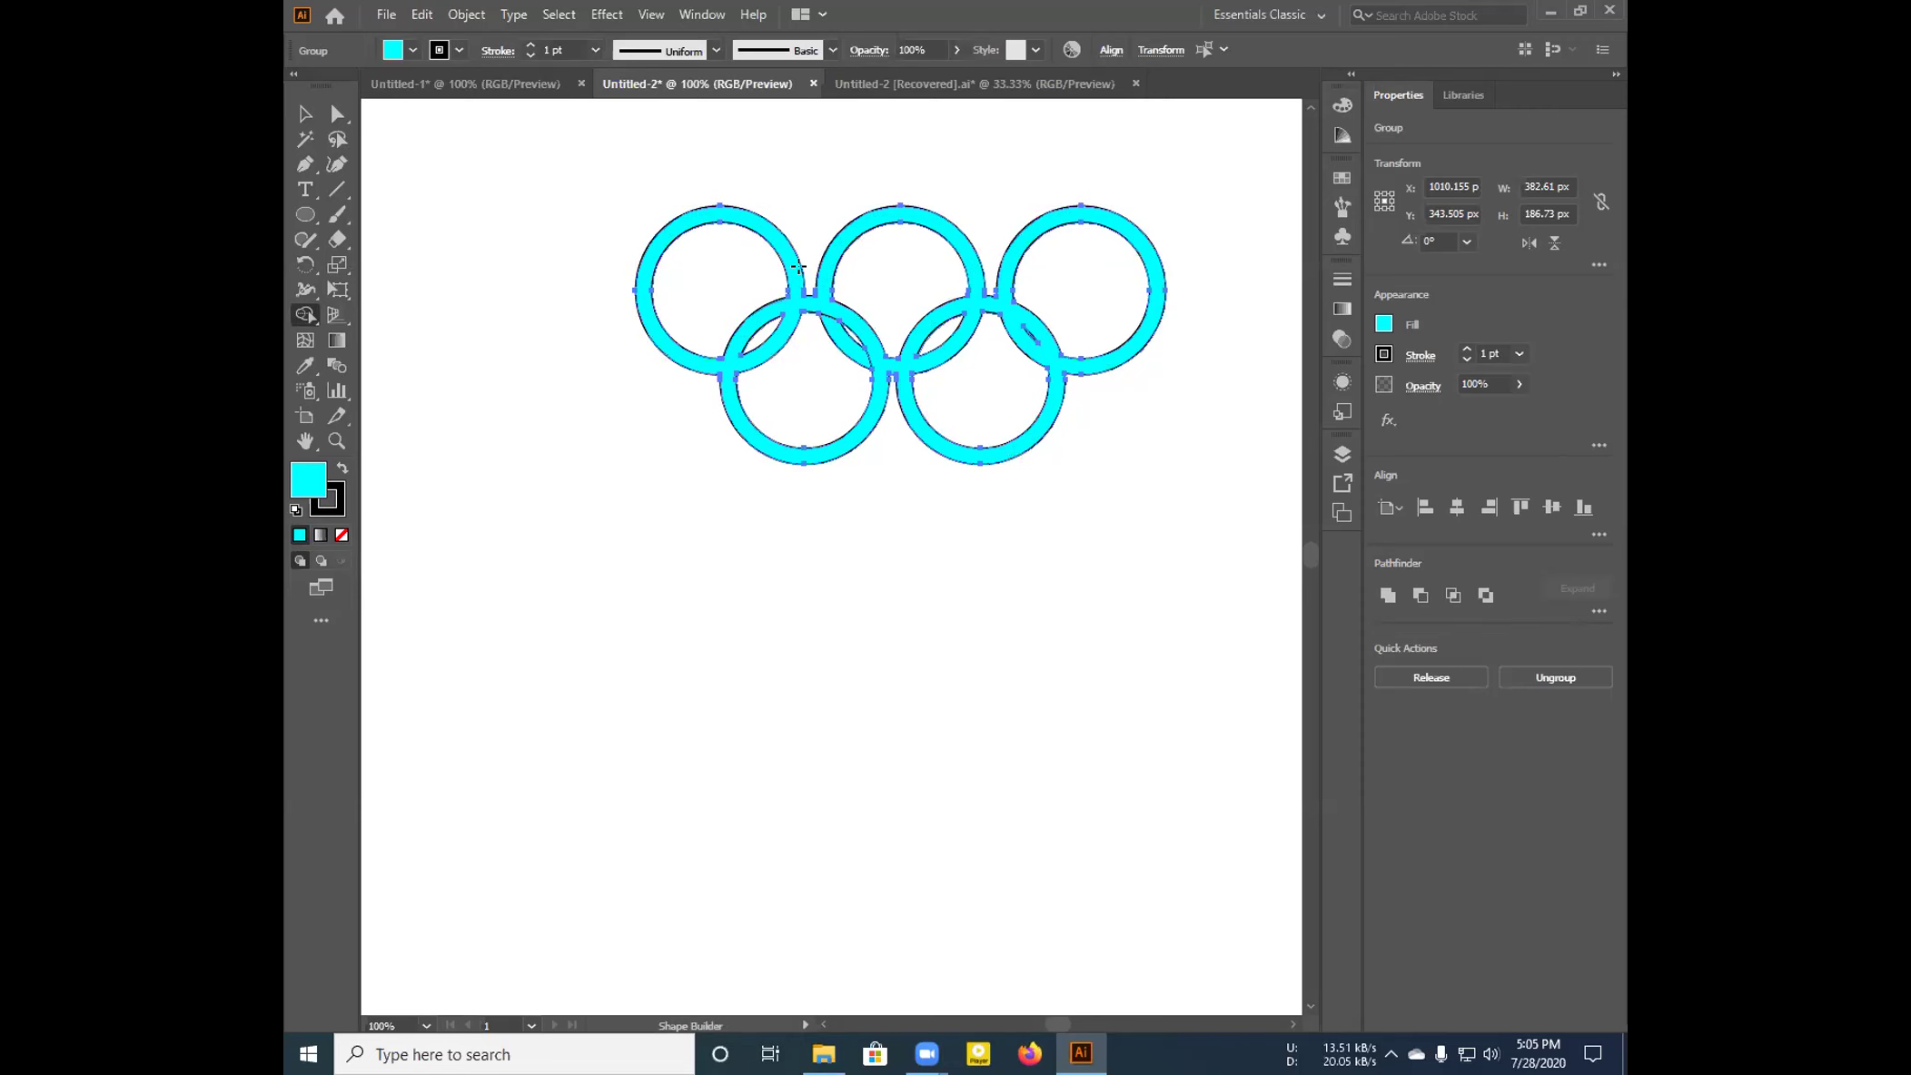
{"action": "left_click", "coordinate": [305, 114]}
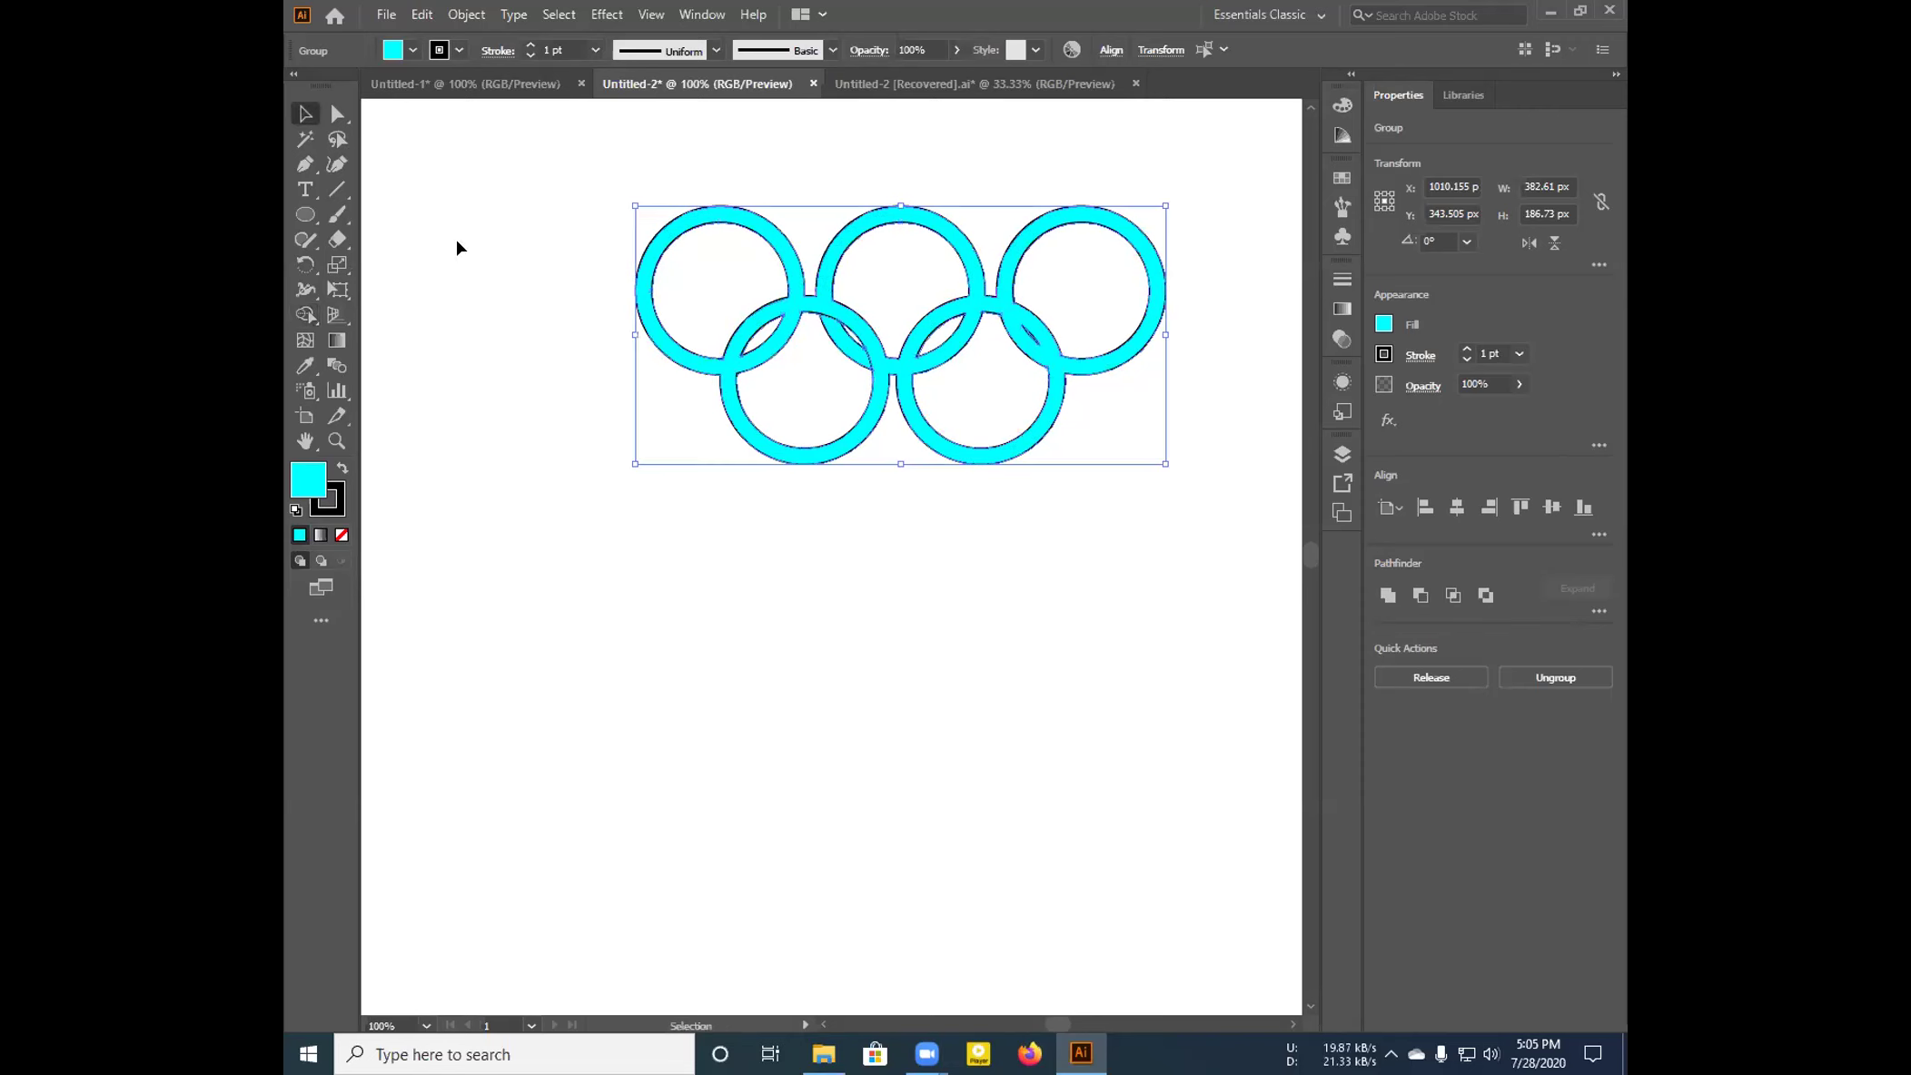
{"action": "left_click", "coordinate": [855, 481]}
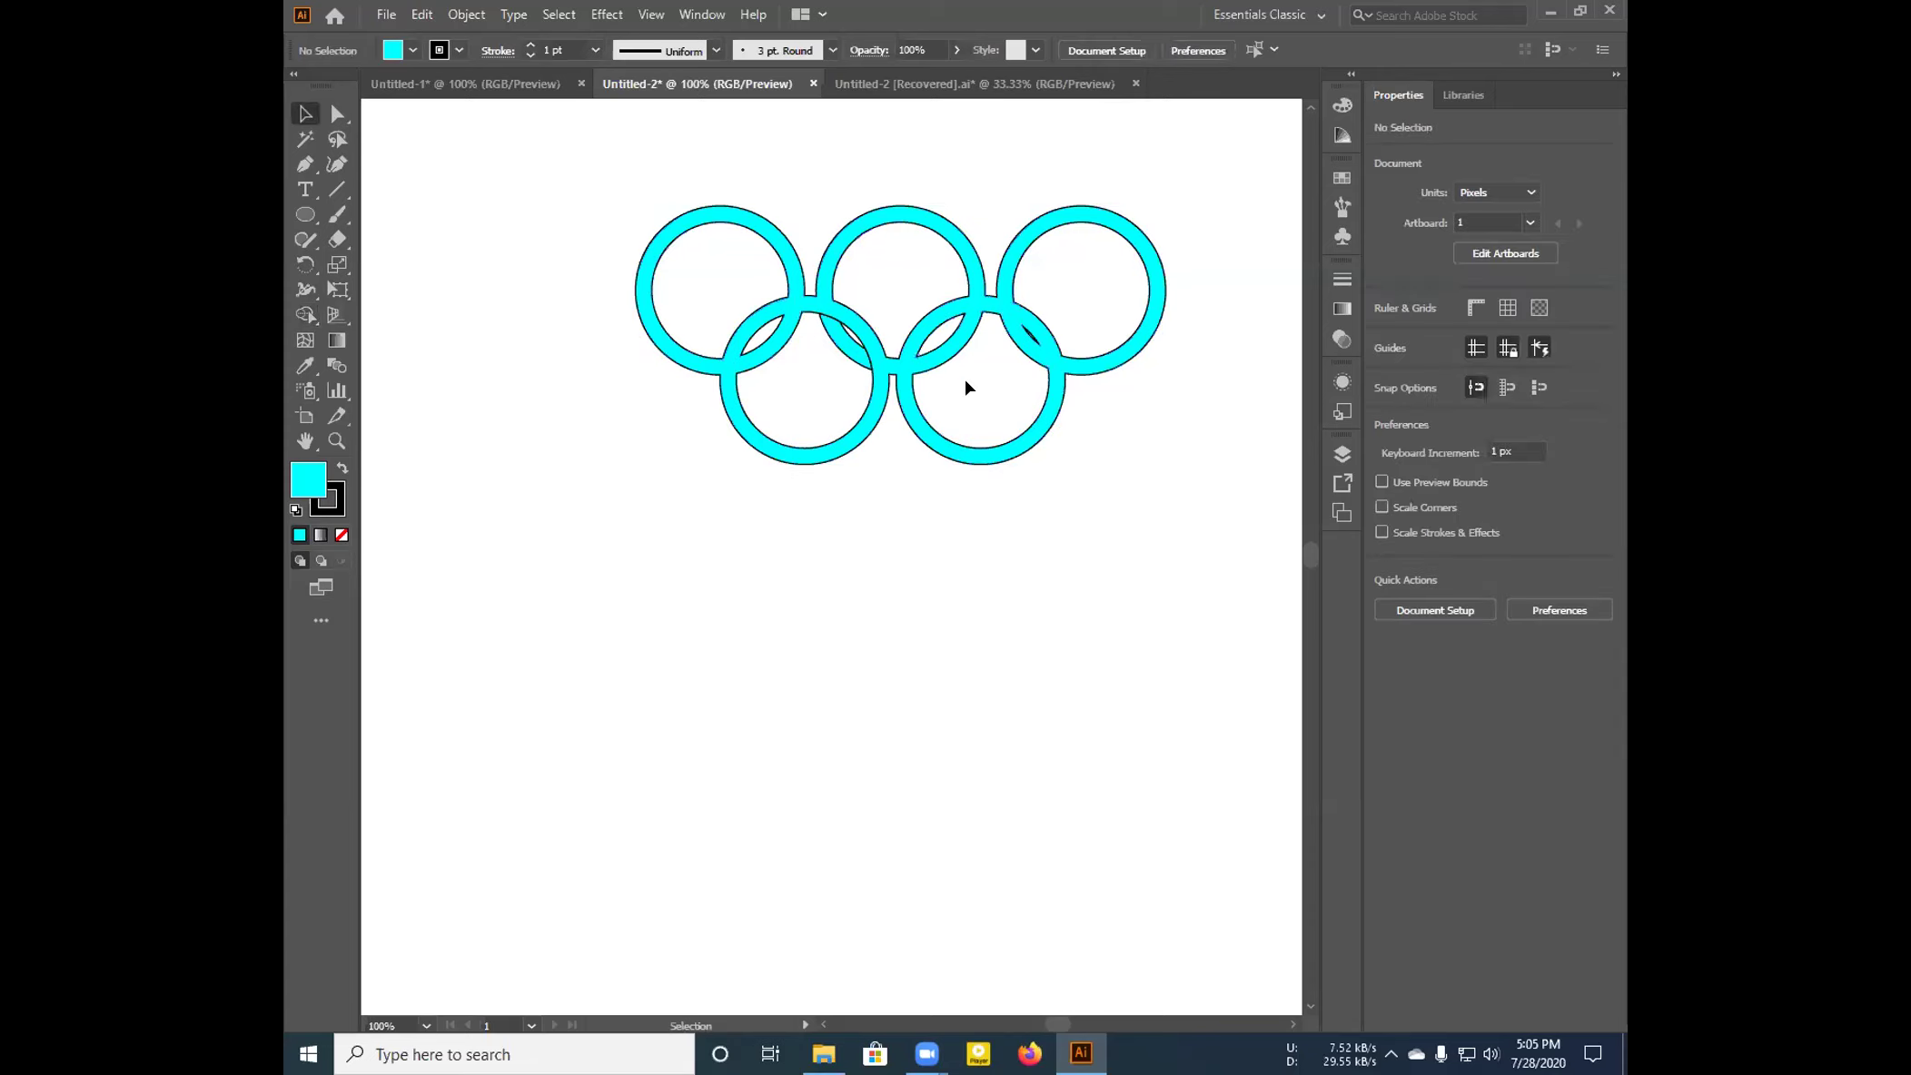
Try a magenta fill on the ring group, then undo it back to cyan
{"action": "left_click", "coordinate": [1025, 310]}
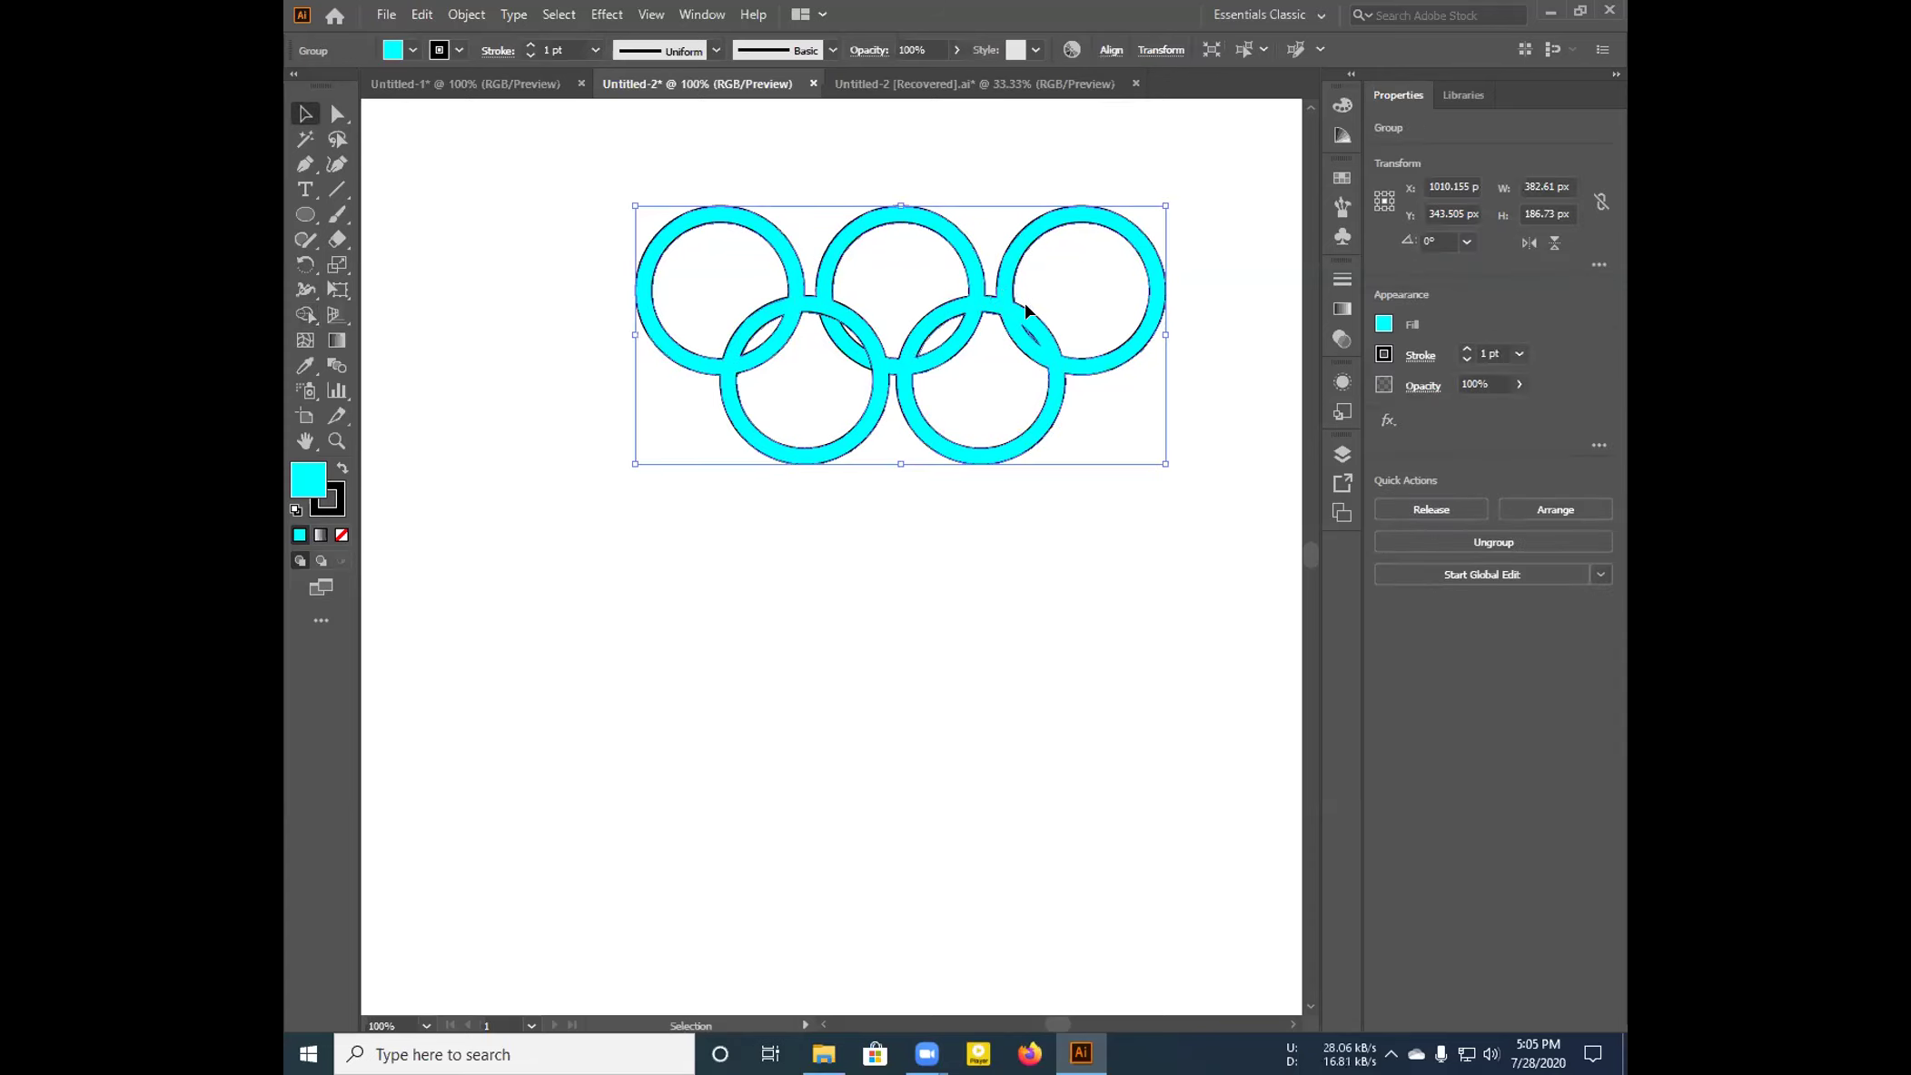
{"action": "left_click", "coordinate": [1384, 324]}
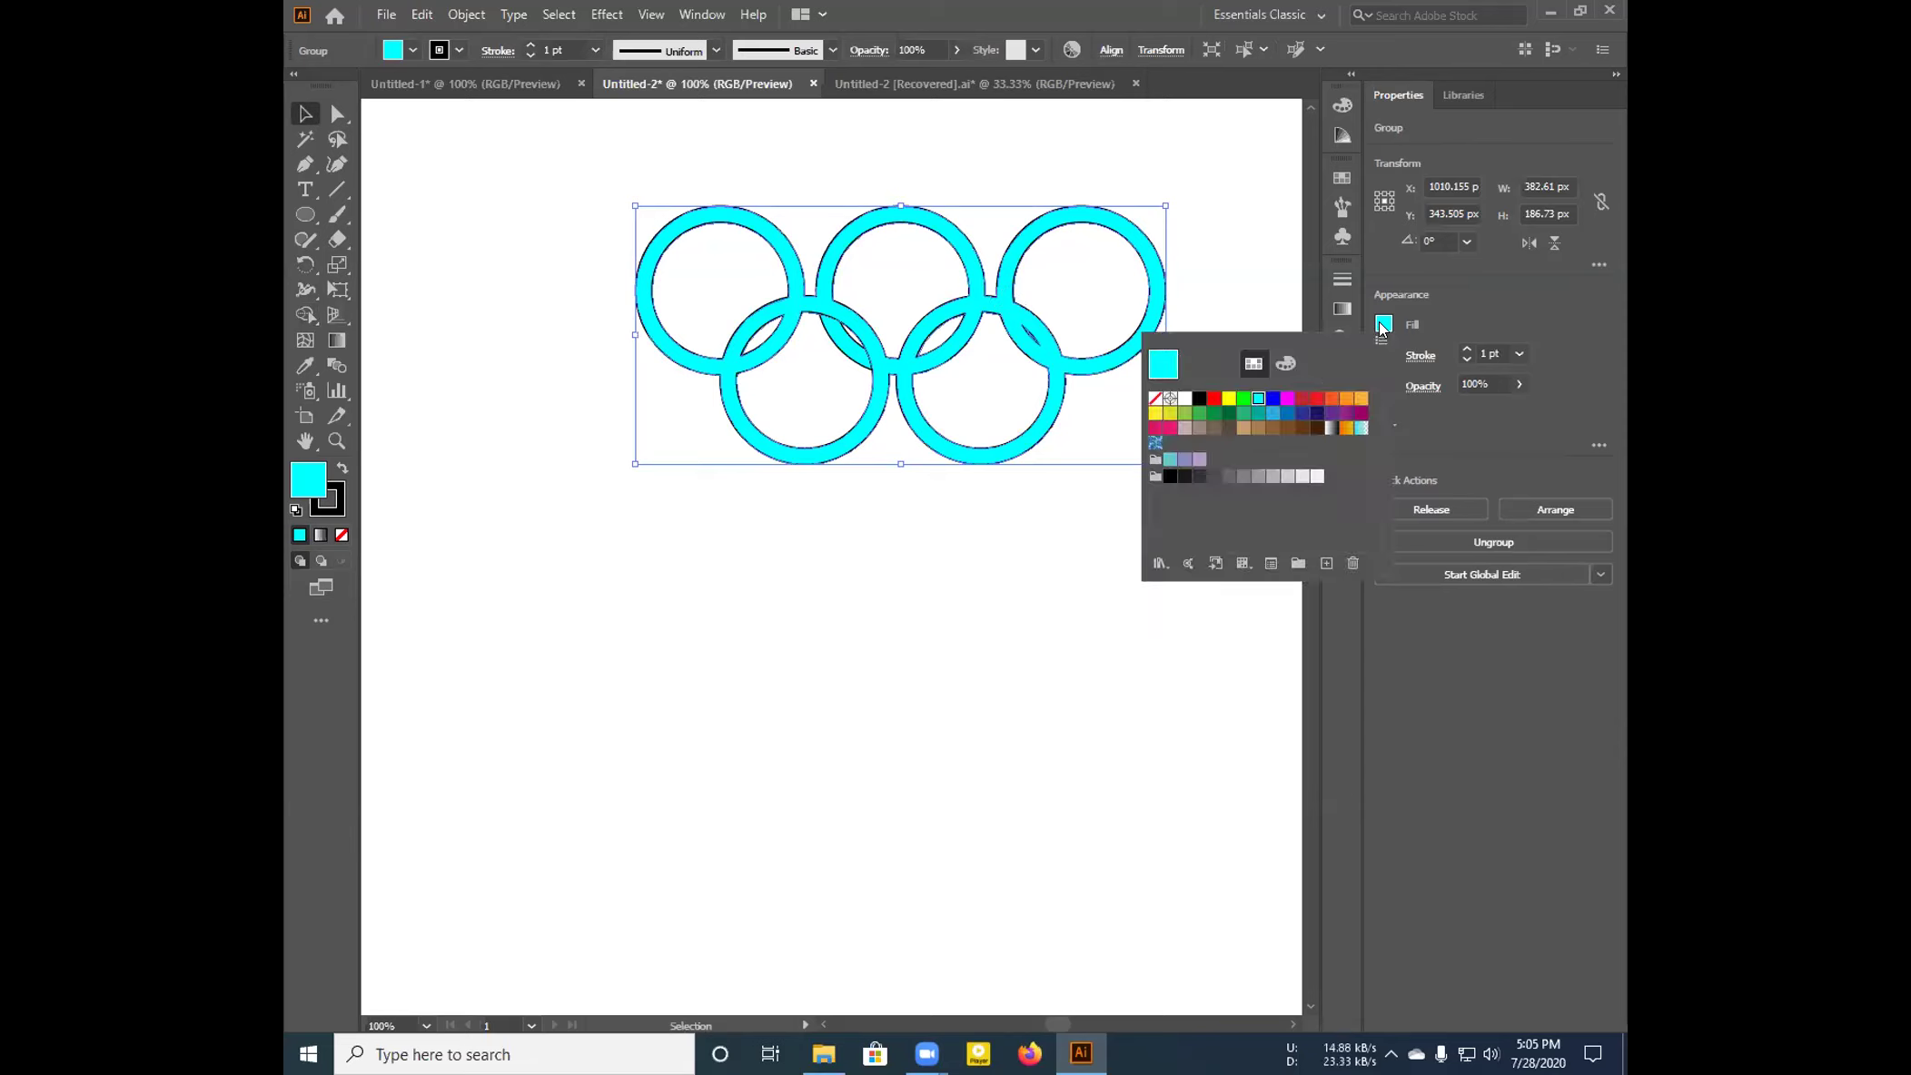
{"action": "left_click", "coordinate": [1285, 400]}
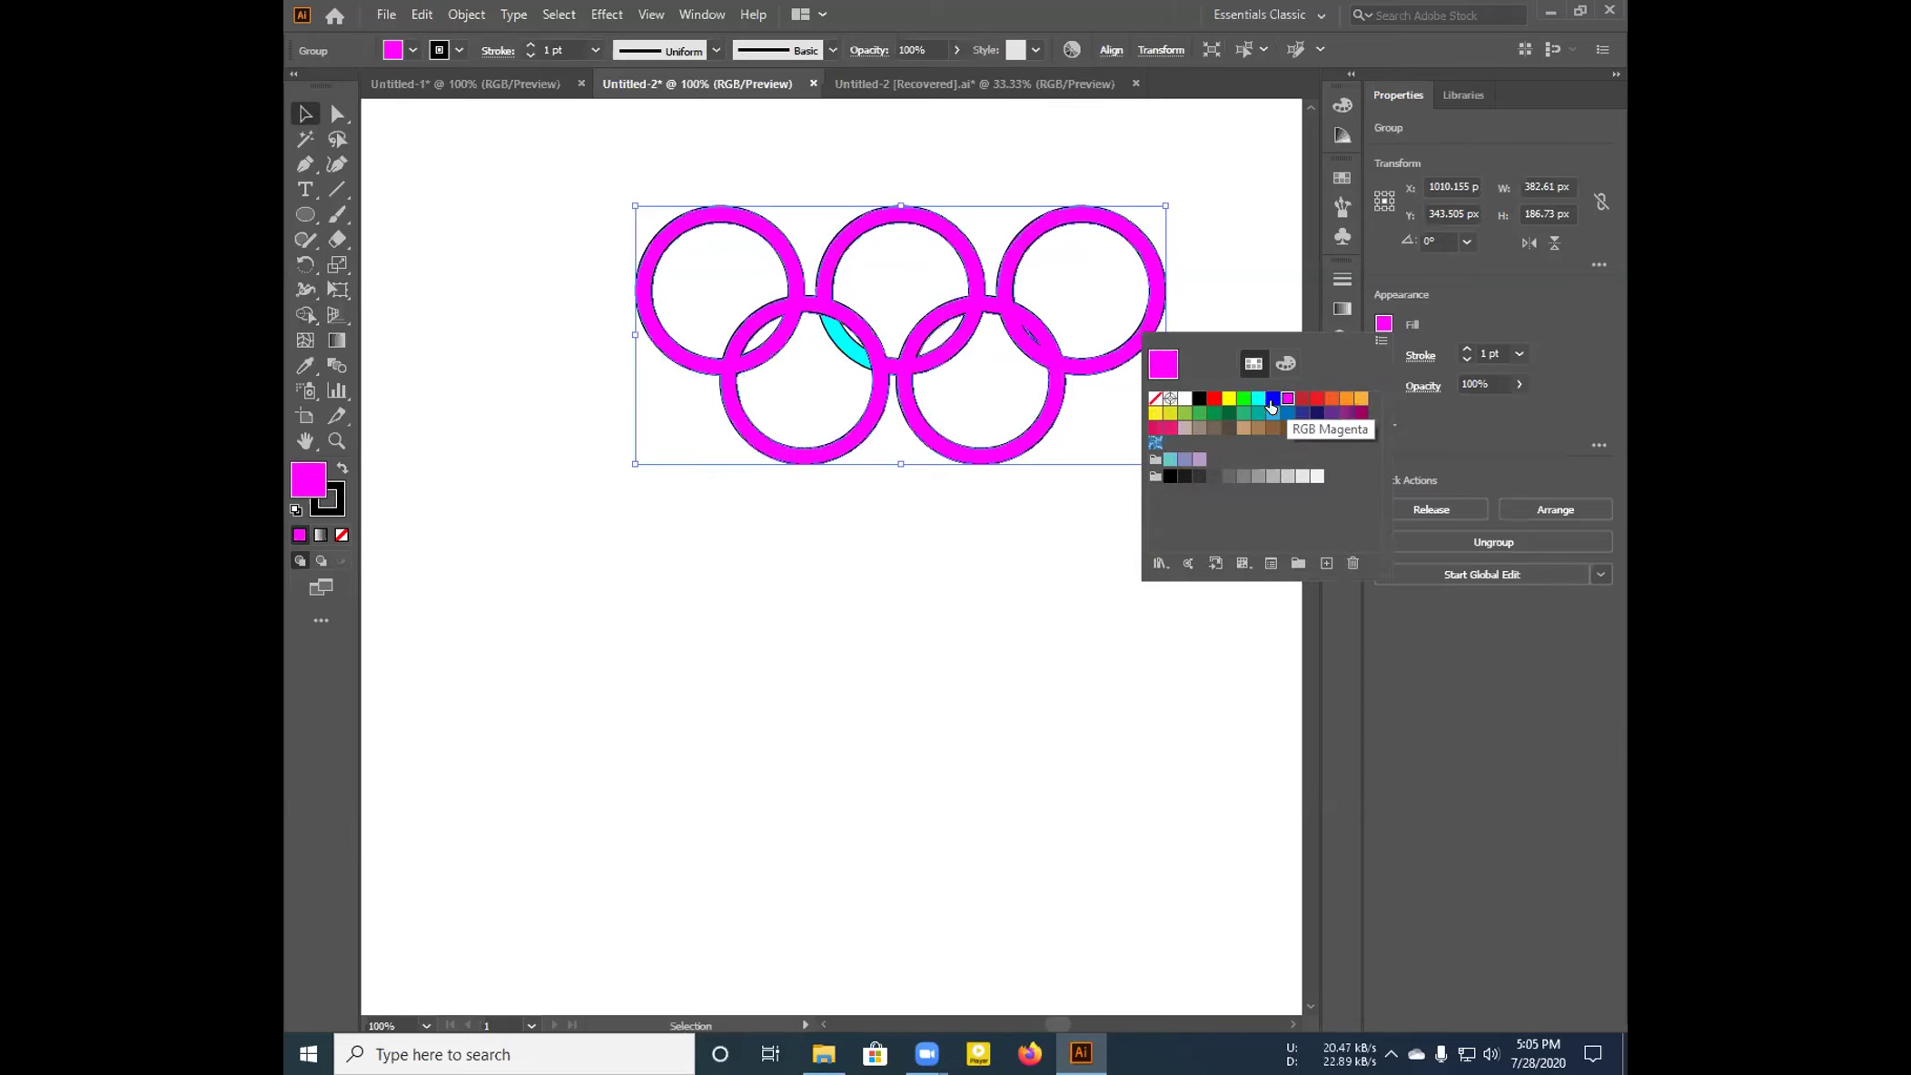
{"action": "left_click", "coordinate": [1068, 545]}
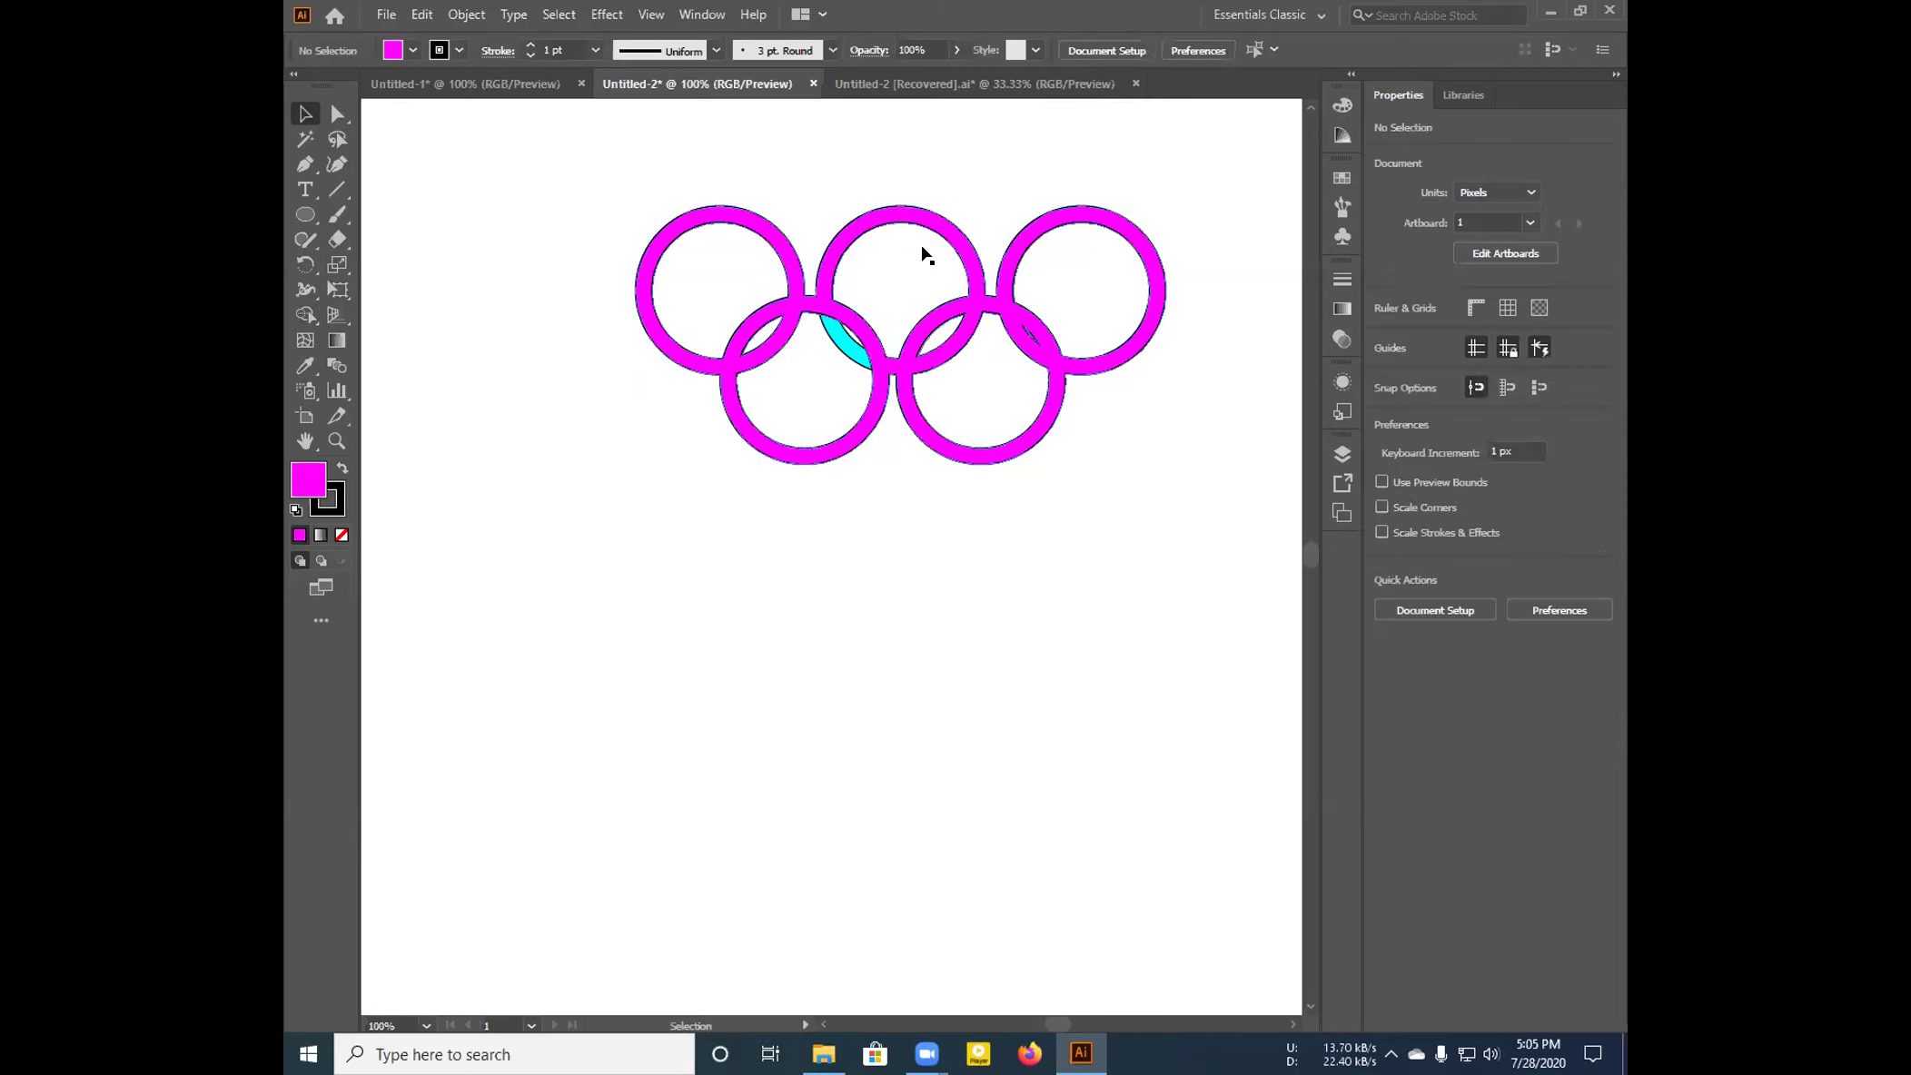
{"action": "left_click", "coordinate": [823, 322]}
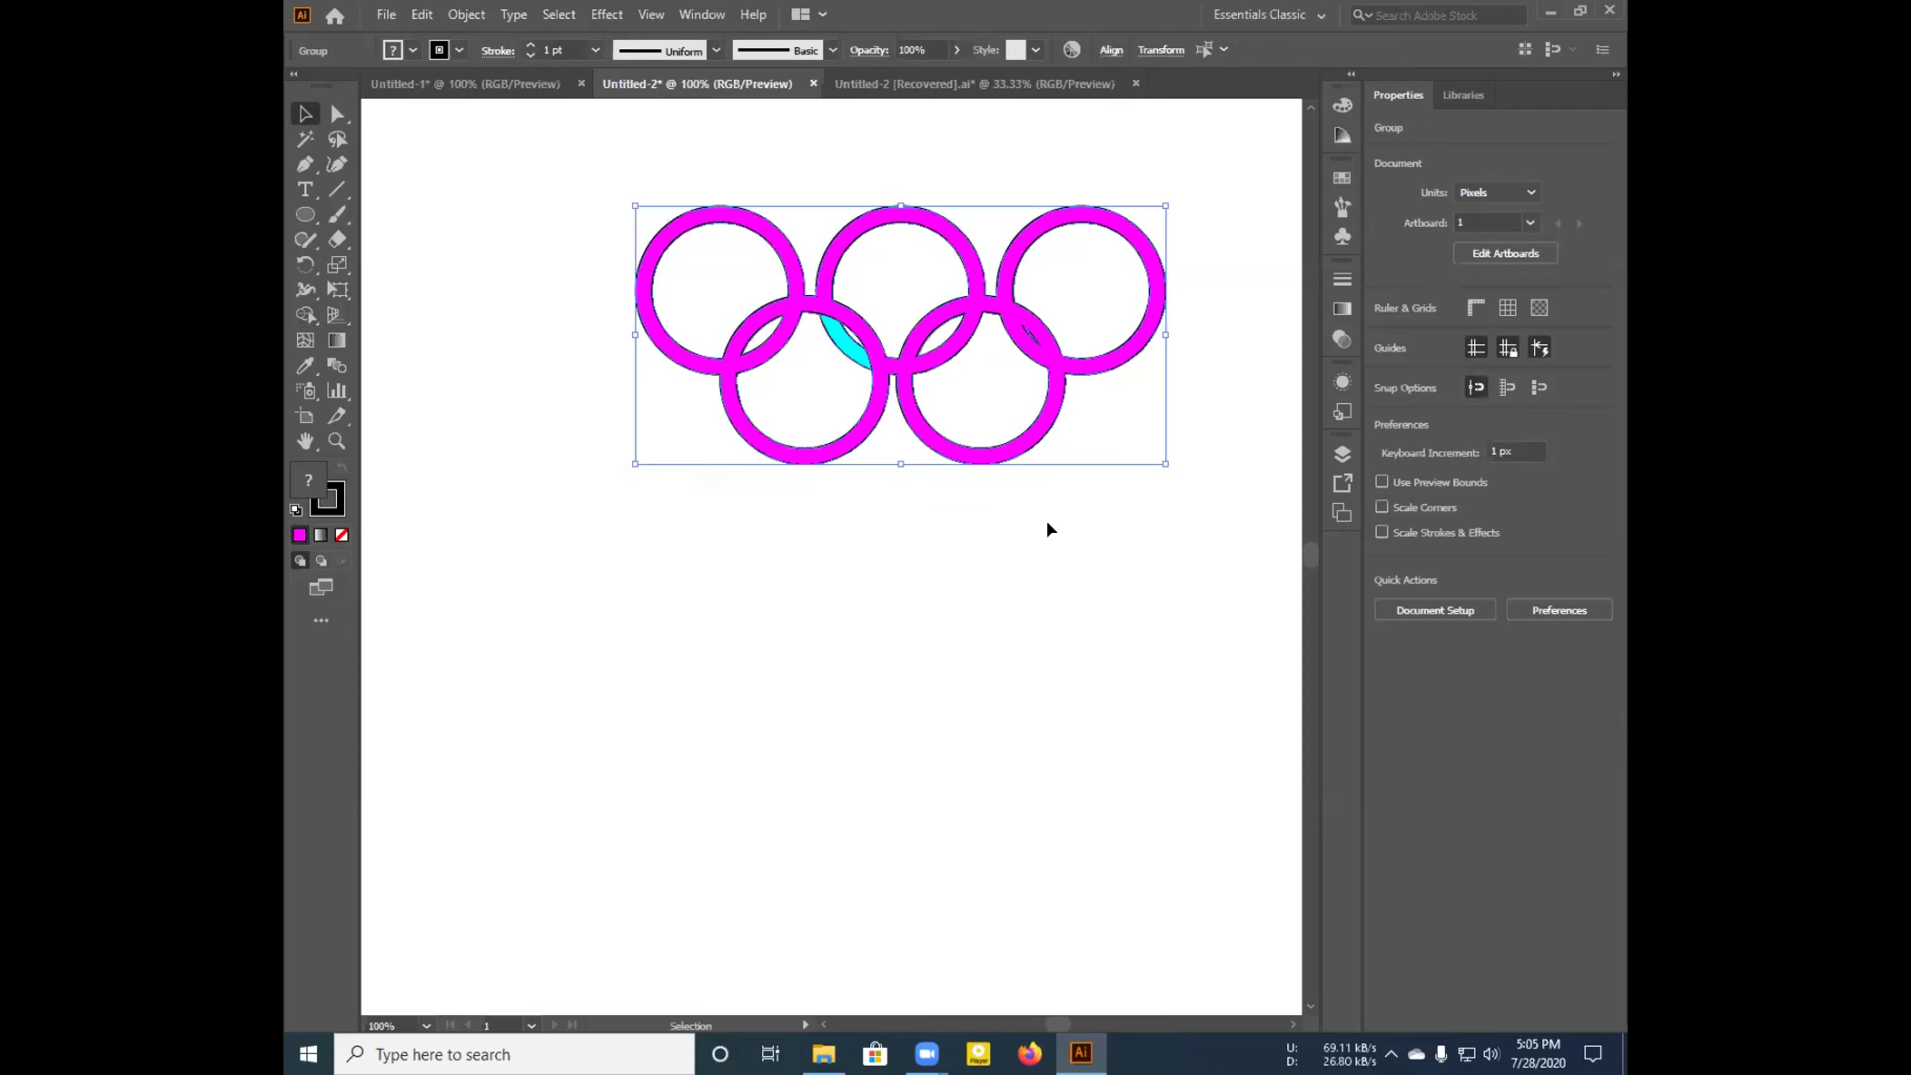
{"action": "right_click", "coordinate": [866, 427]}
{"action": "key", "text": "Escape"}
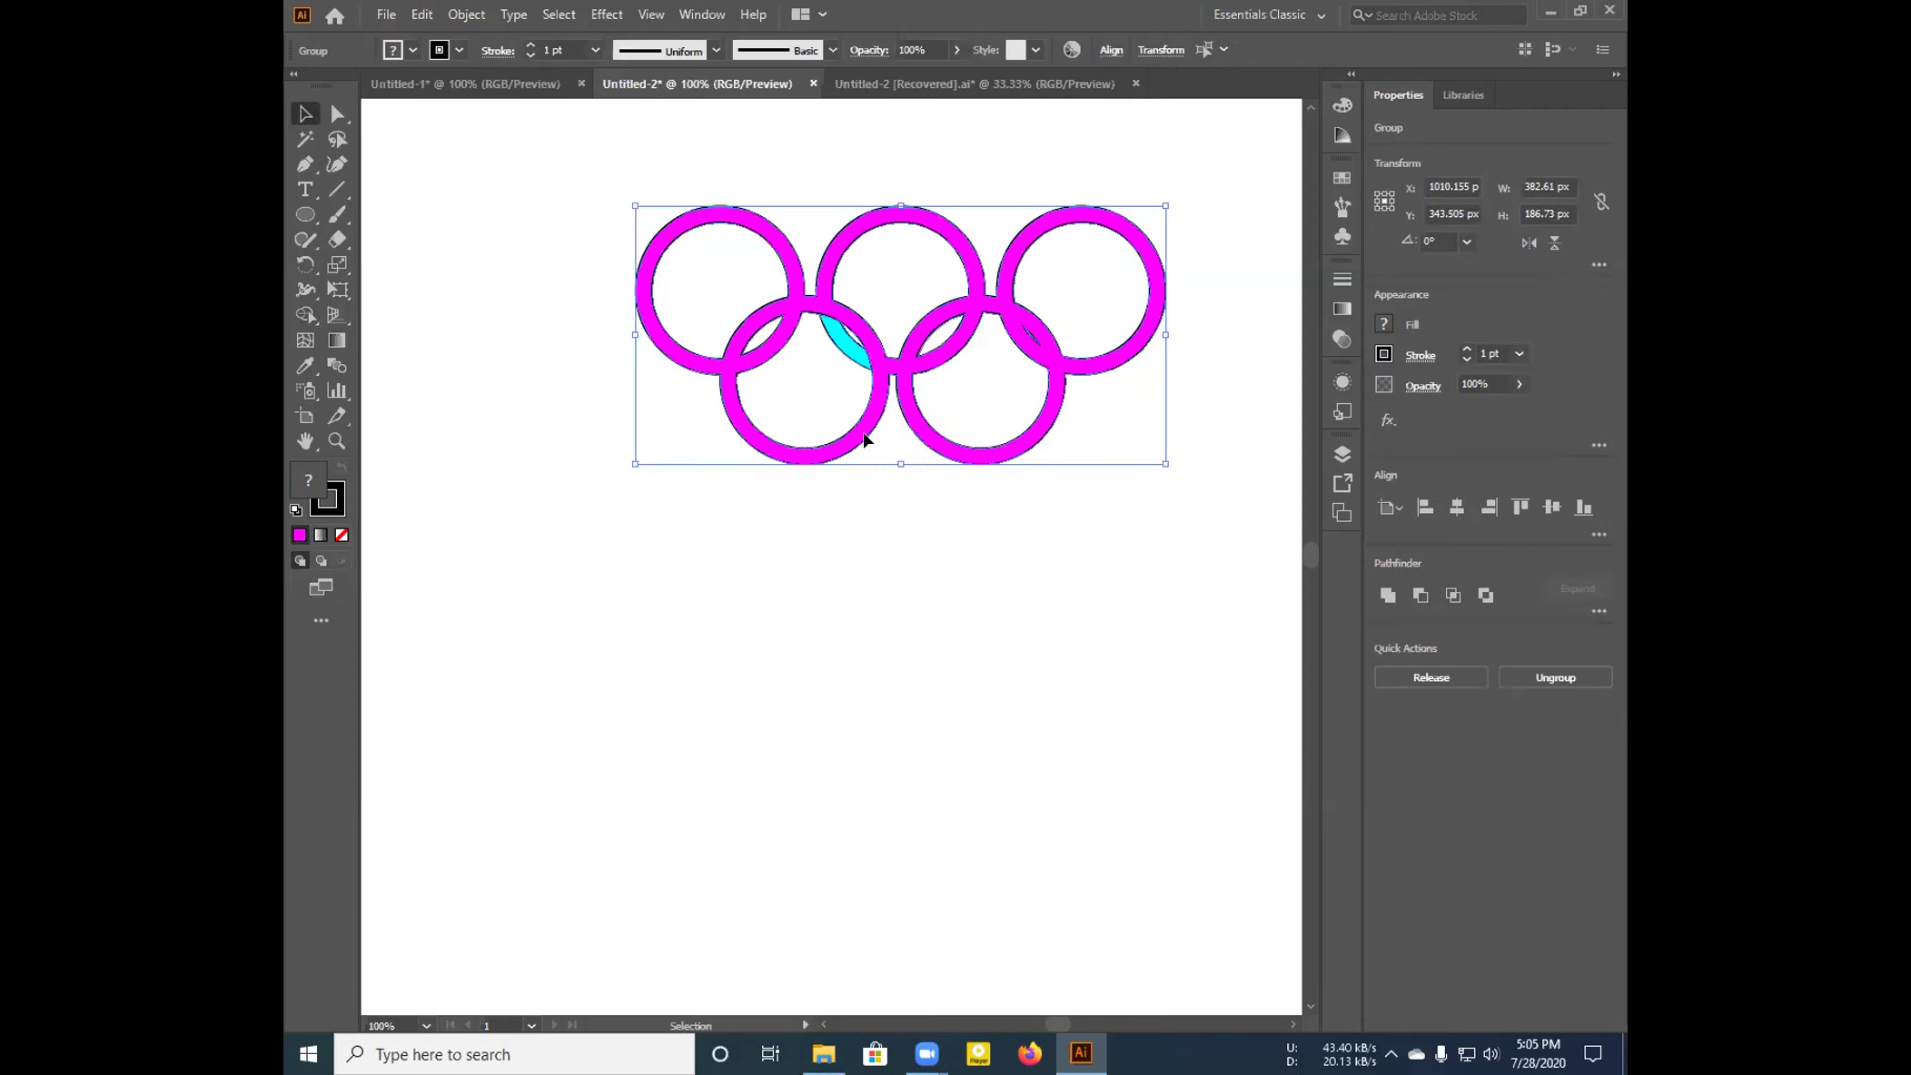
{"action": "left_click", "coordinate": [864, 451]}
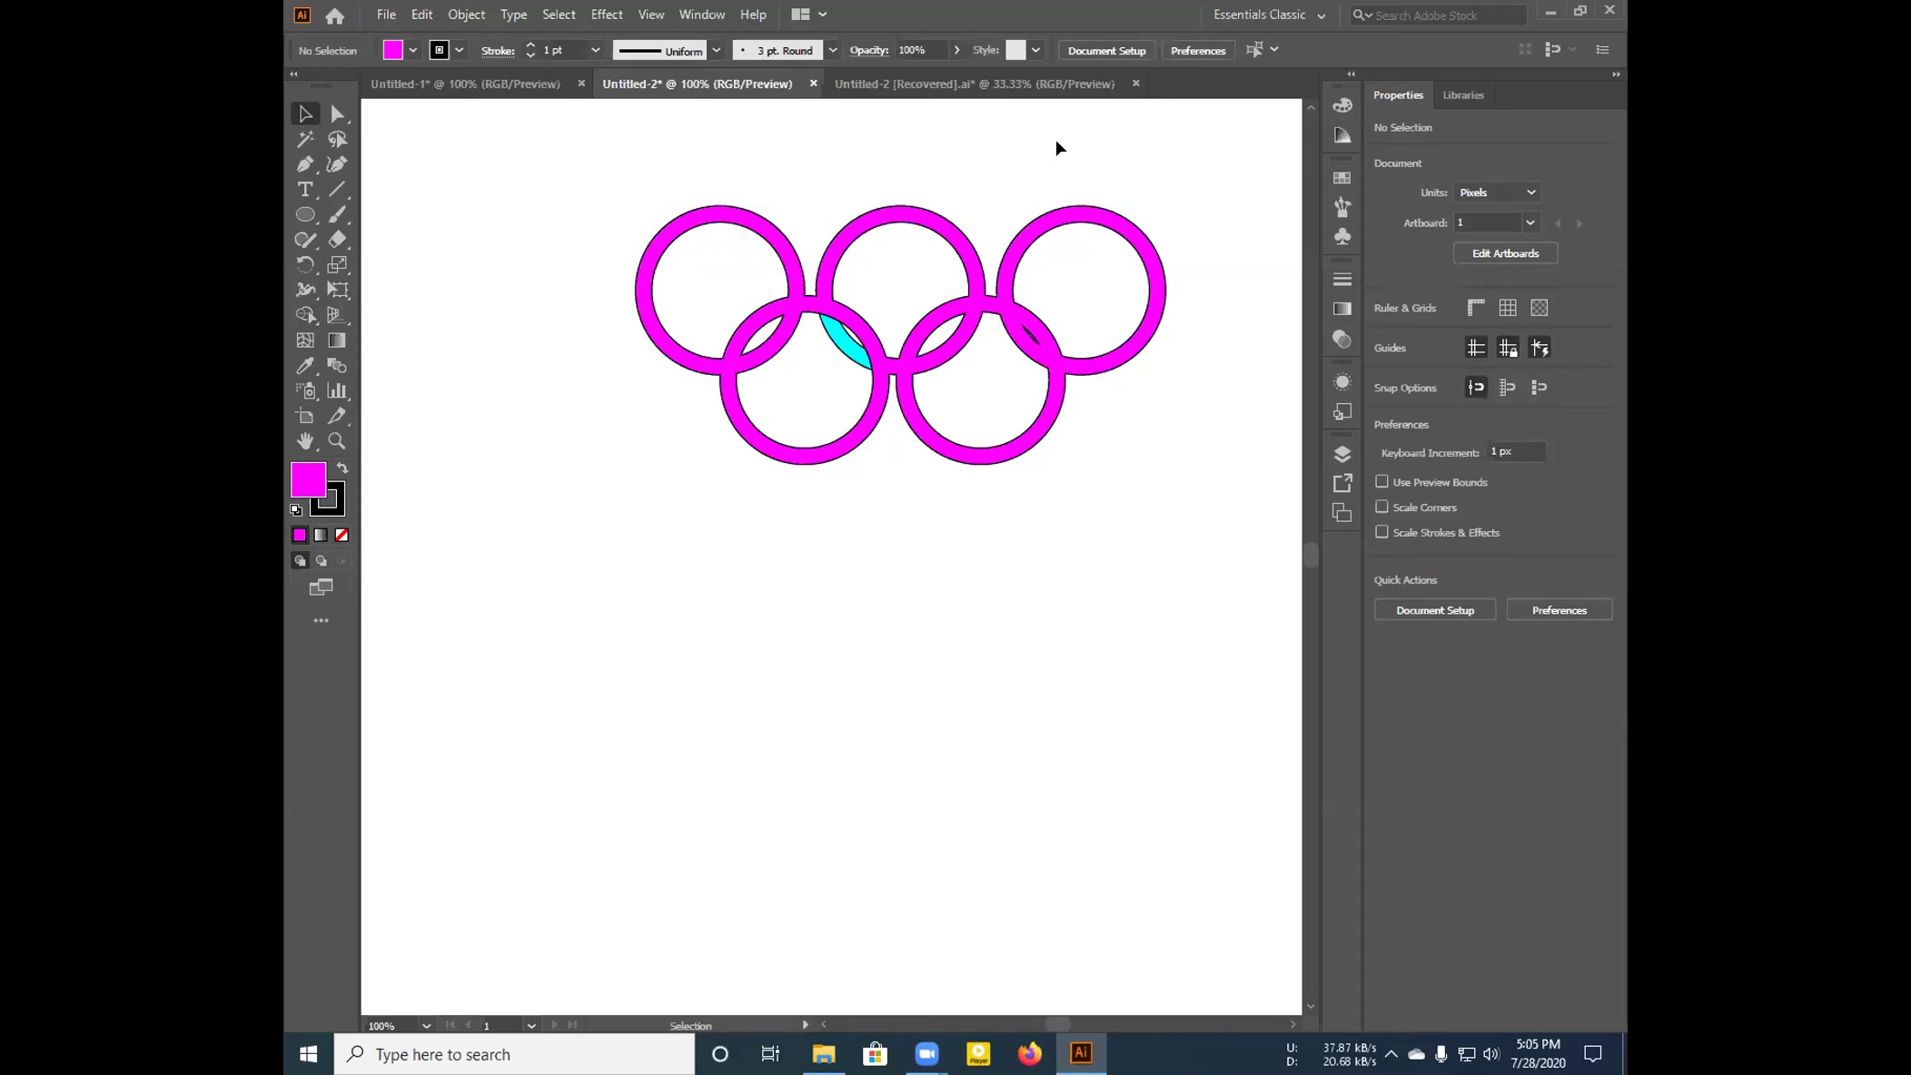
{"action": "key", "text": "ctrl+z"}
Ungroup the ring artwork and reselect it
{"action": "right_click", "coordinate": [1065, 212]}
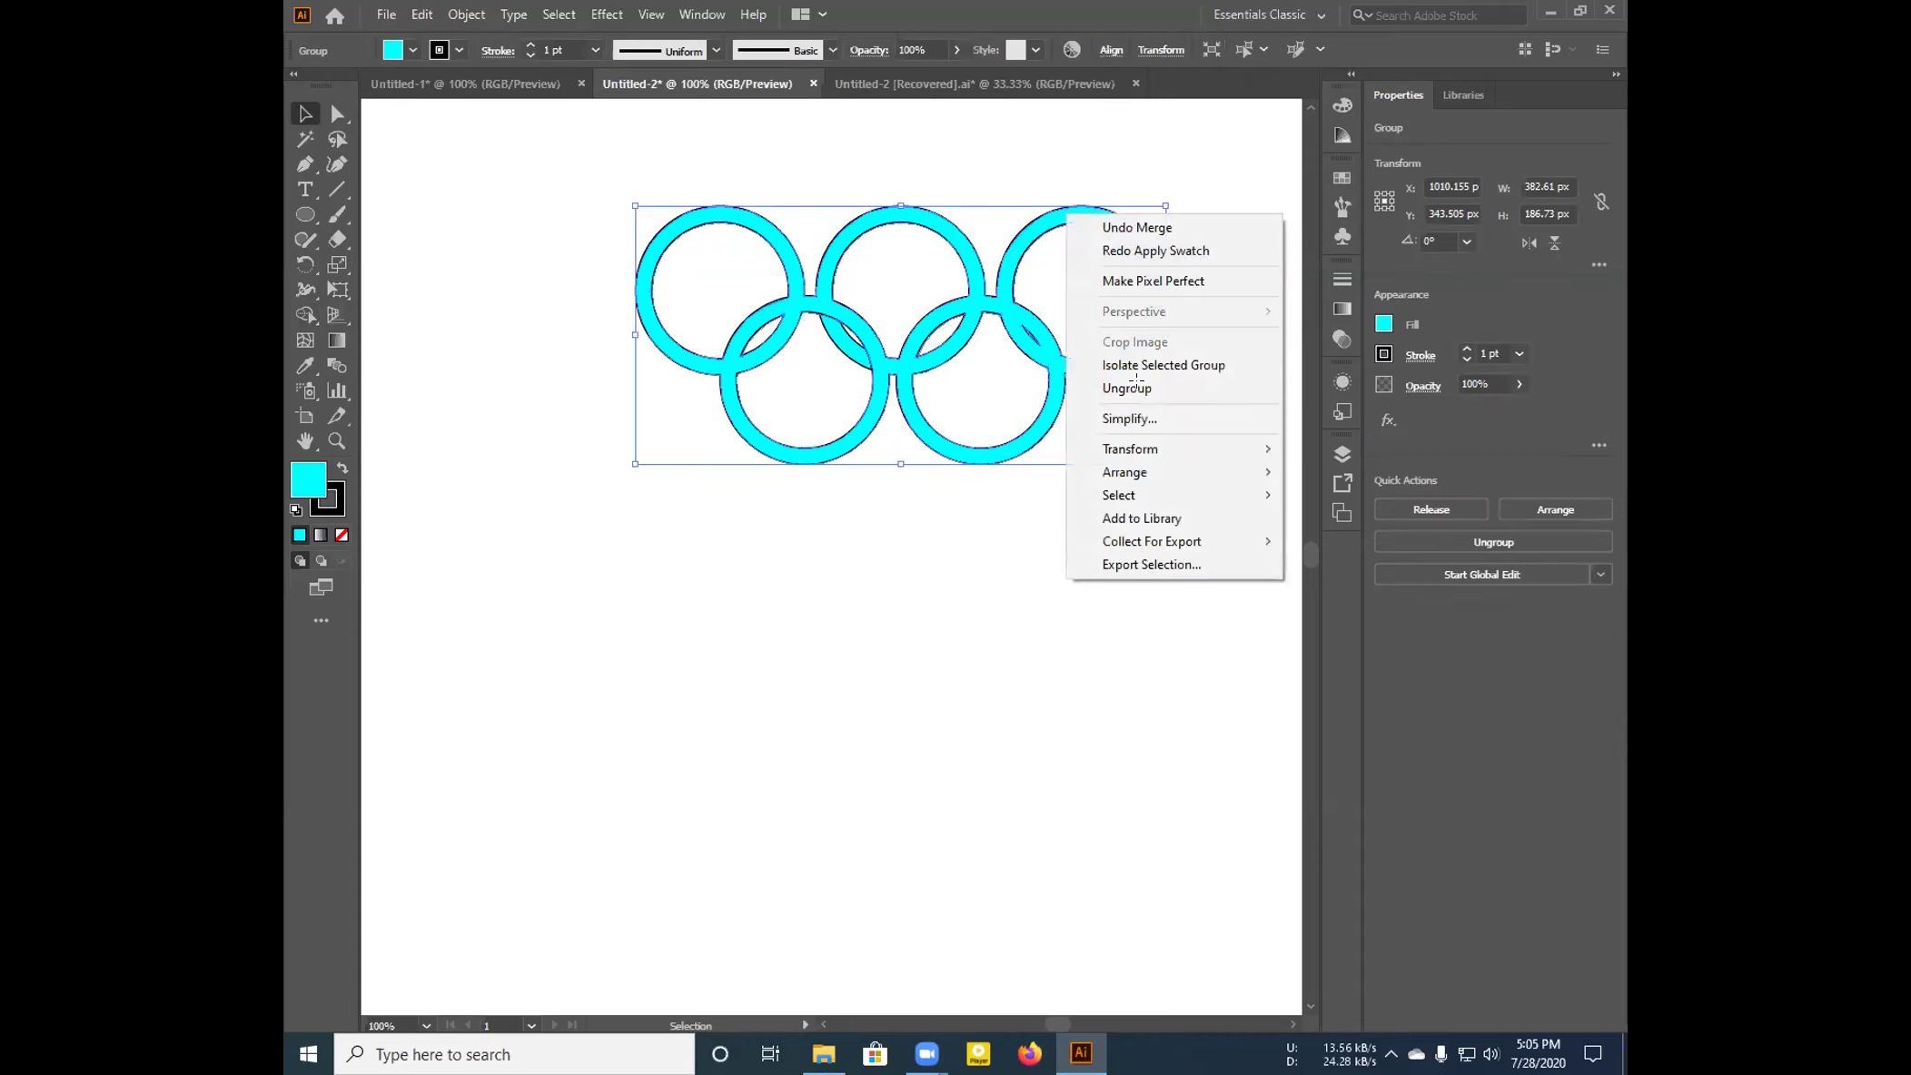
{"action": "left_click", "coordinate": [1113, 387]}
{"action": "left_click", "coordinate": [1153, 303]}
{"action": "key", "text": "ctrl+z"}
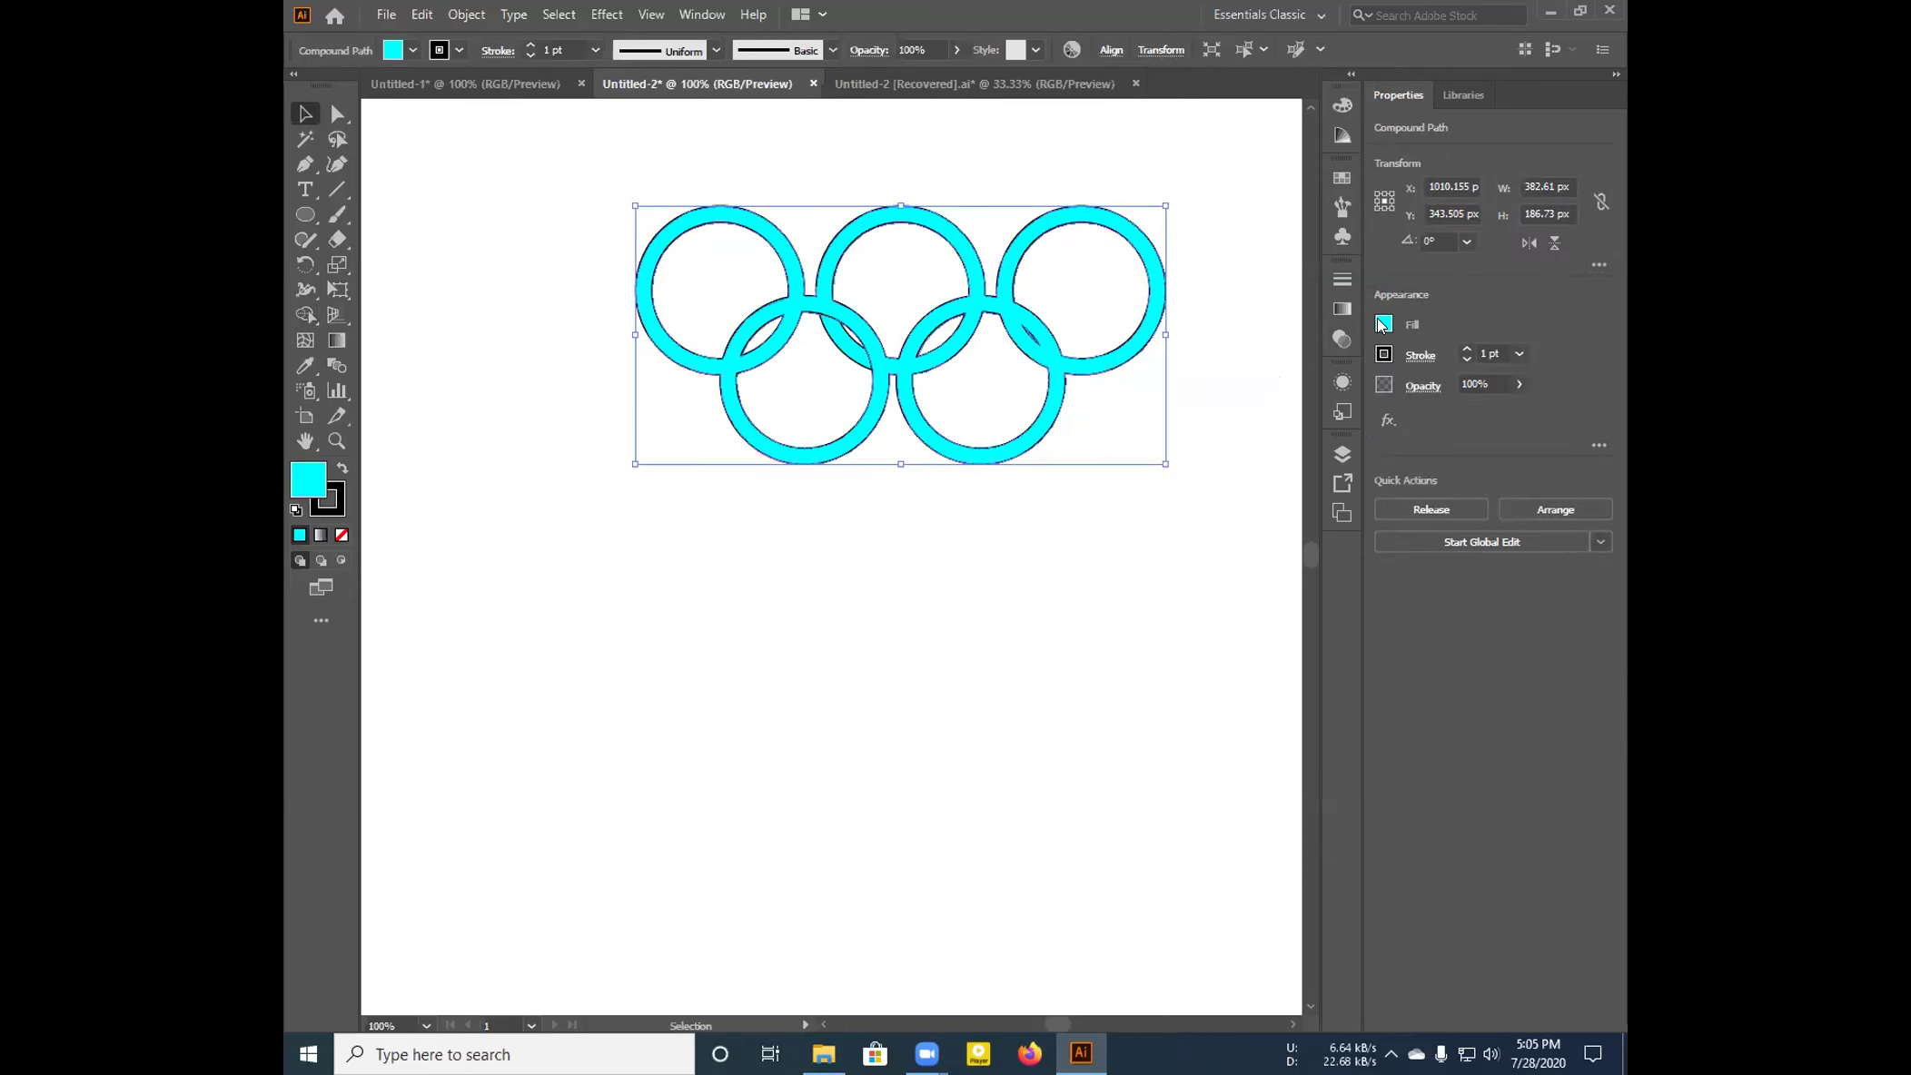
Try a blue fill, undo it to keep cyan, and marquee-select all ring pieces
{"action": "left_click", "coordinate": [1382, 325]}
{"action": "left_click", "coordinate": [1272, 398]}
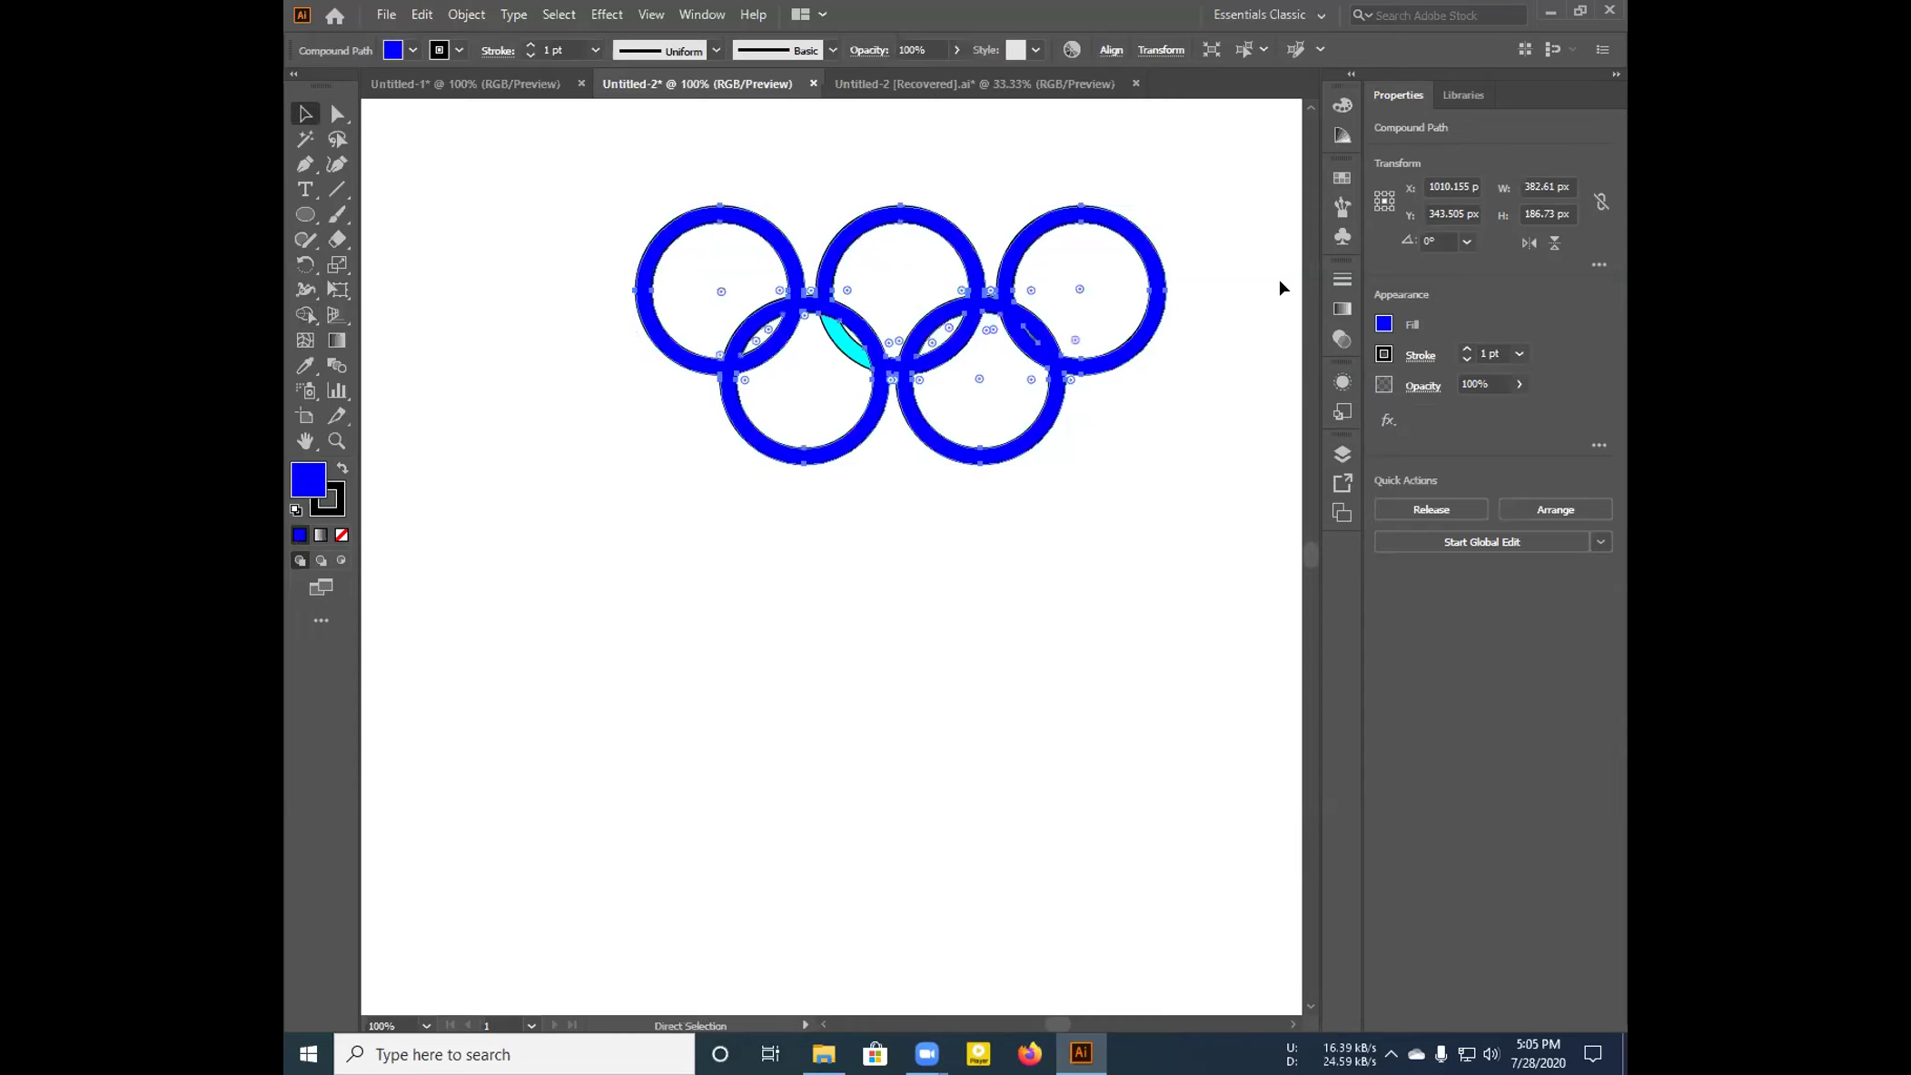
{"action": "key", "text": "ctrl+z"}
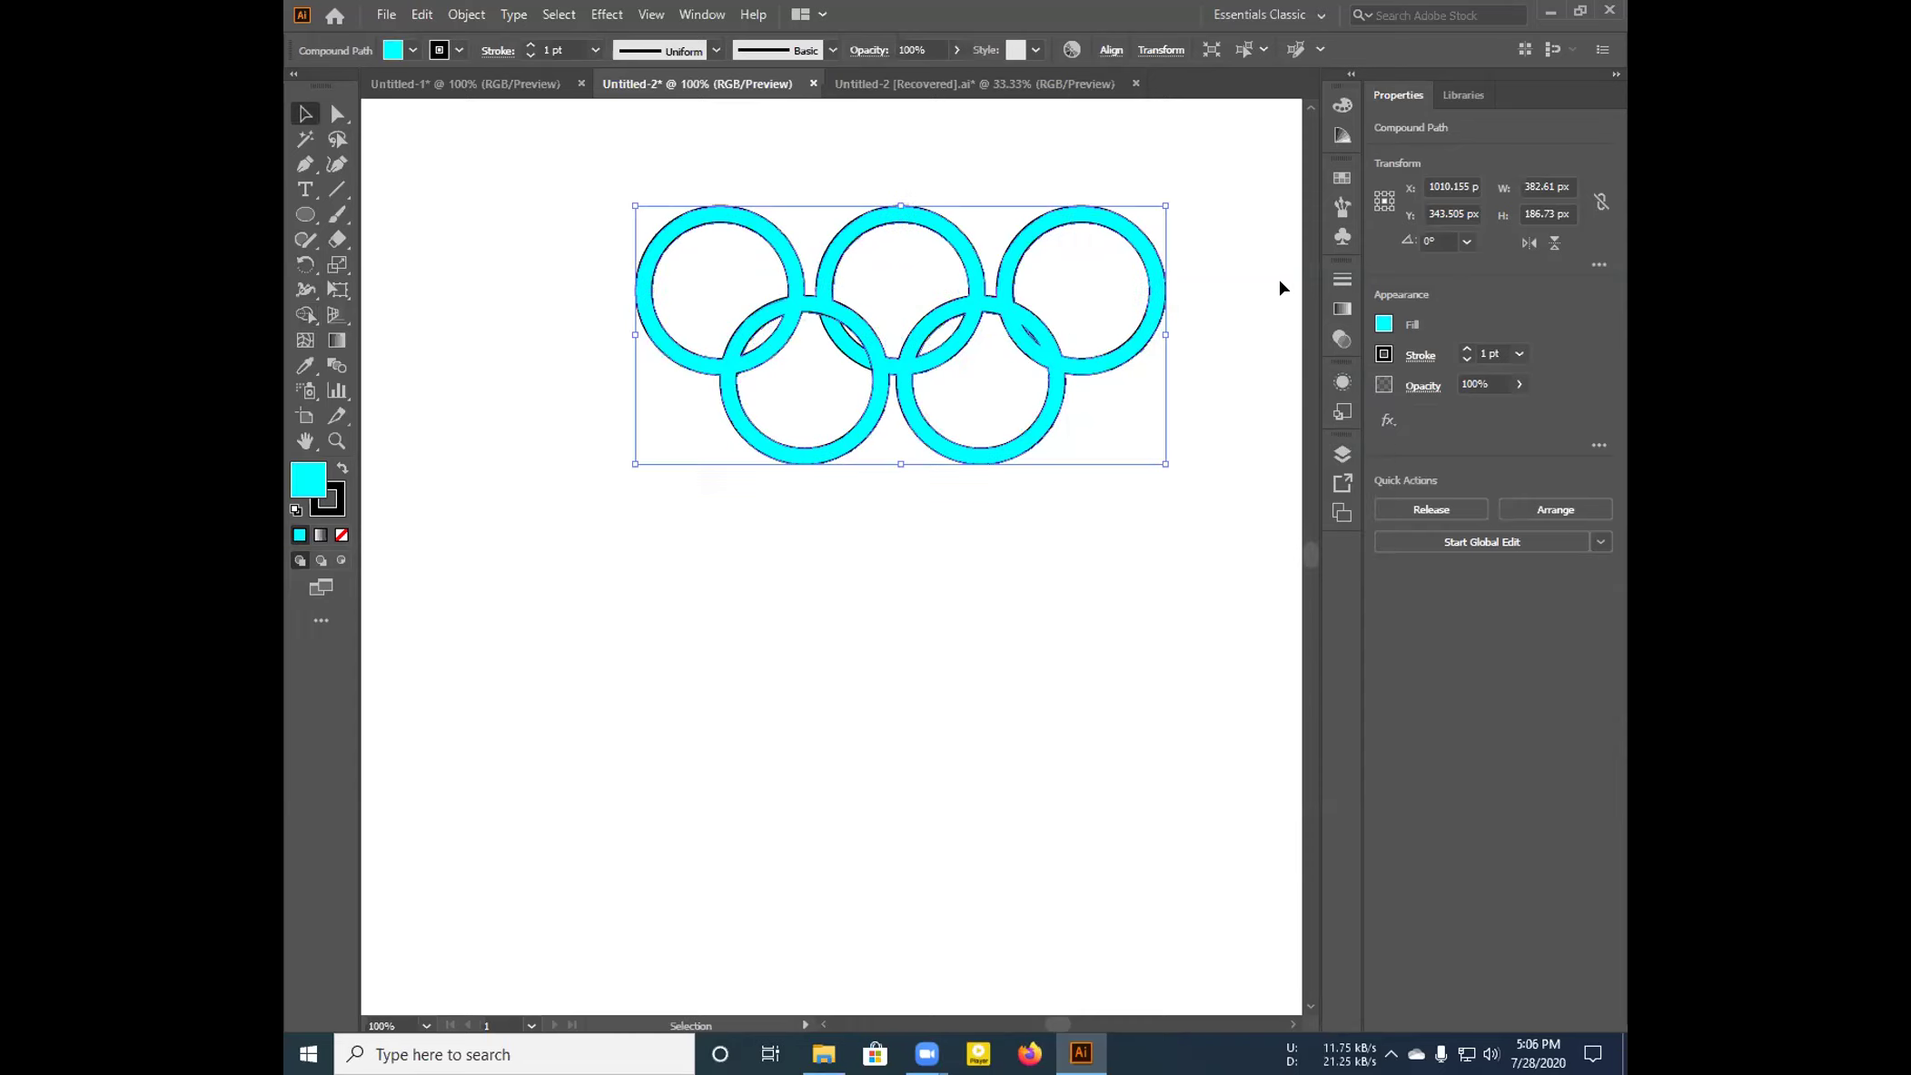
{"action": "left_click_drag", "start_coordinate": [1234, 144], "coordinate": [594, 537]}
{"action": "right_click", "coordinate": [844, 321]}
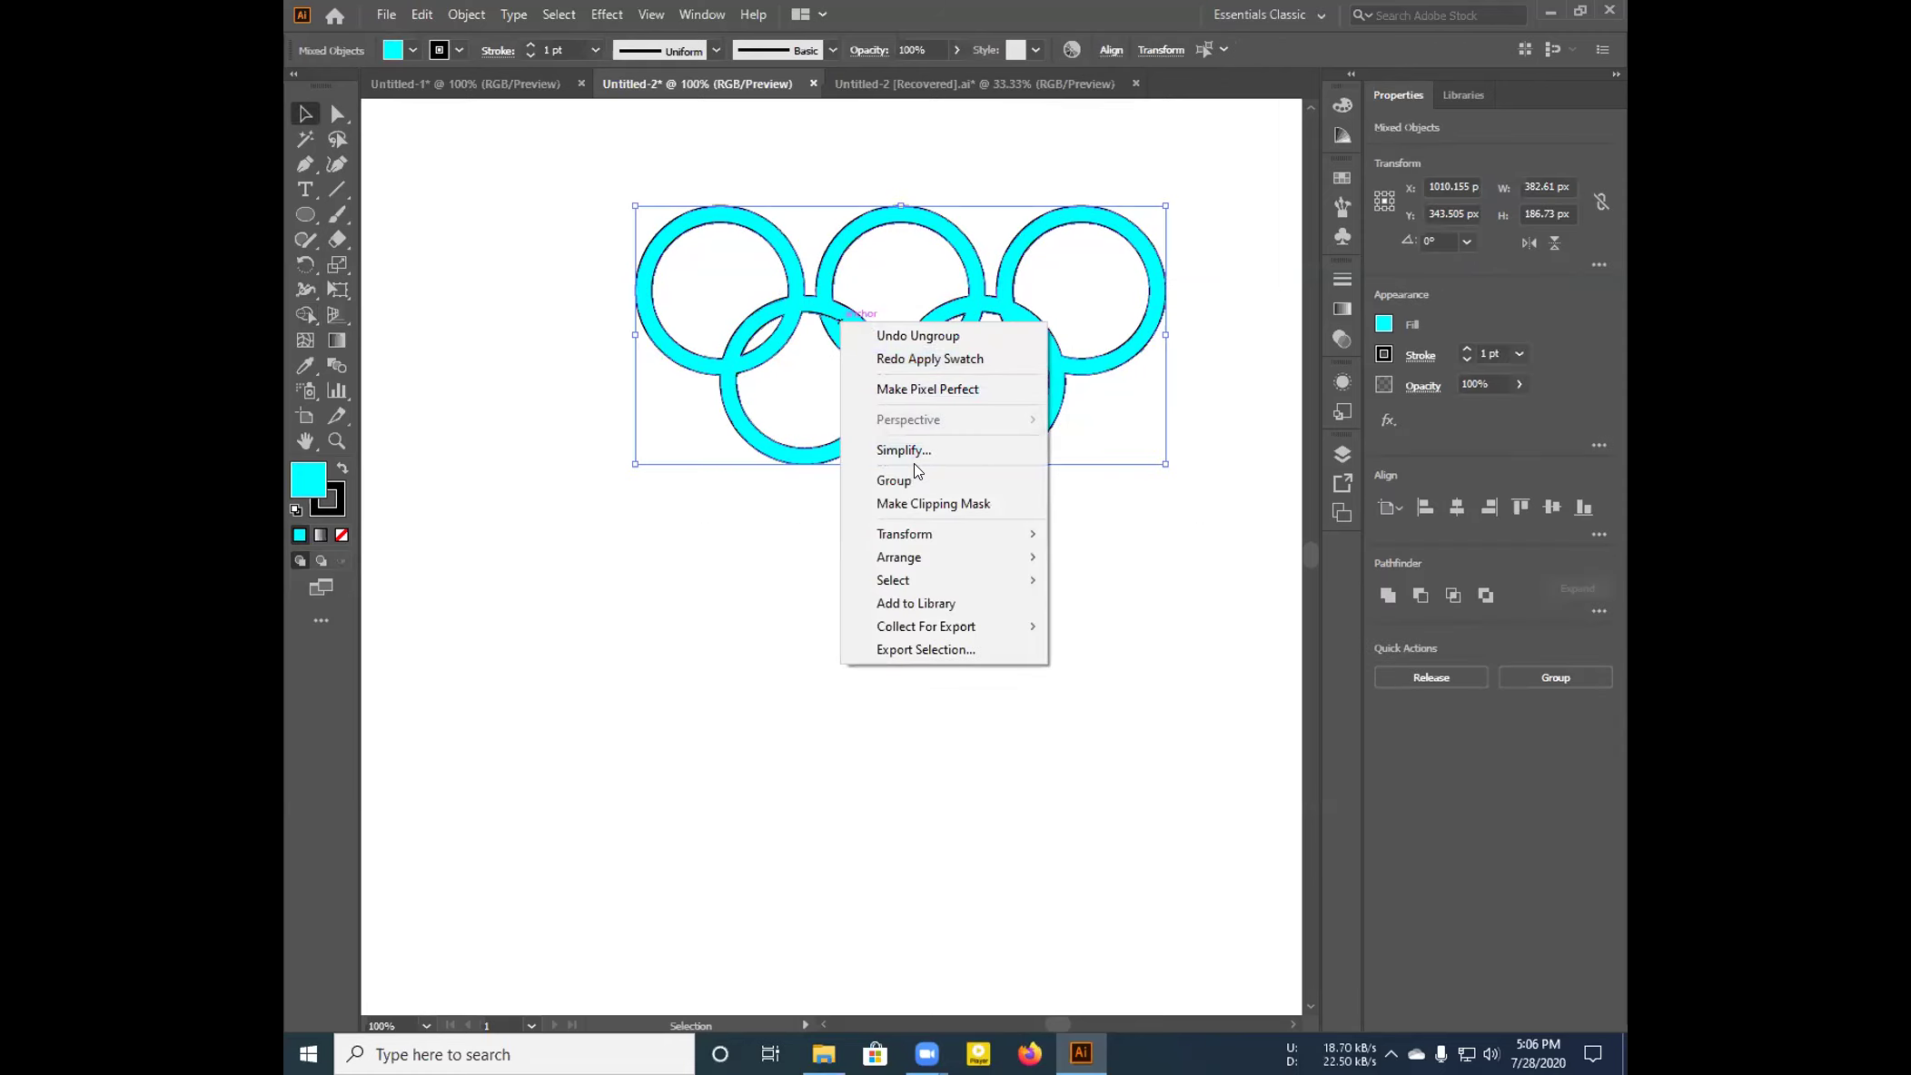
{"action": "left_click", "coordinate": [1135, 511]}
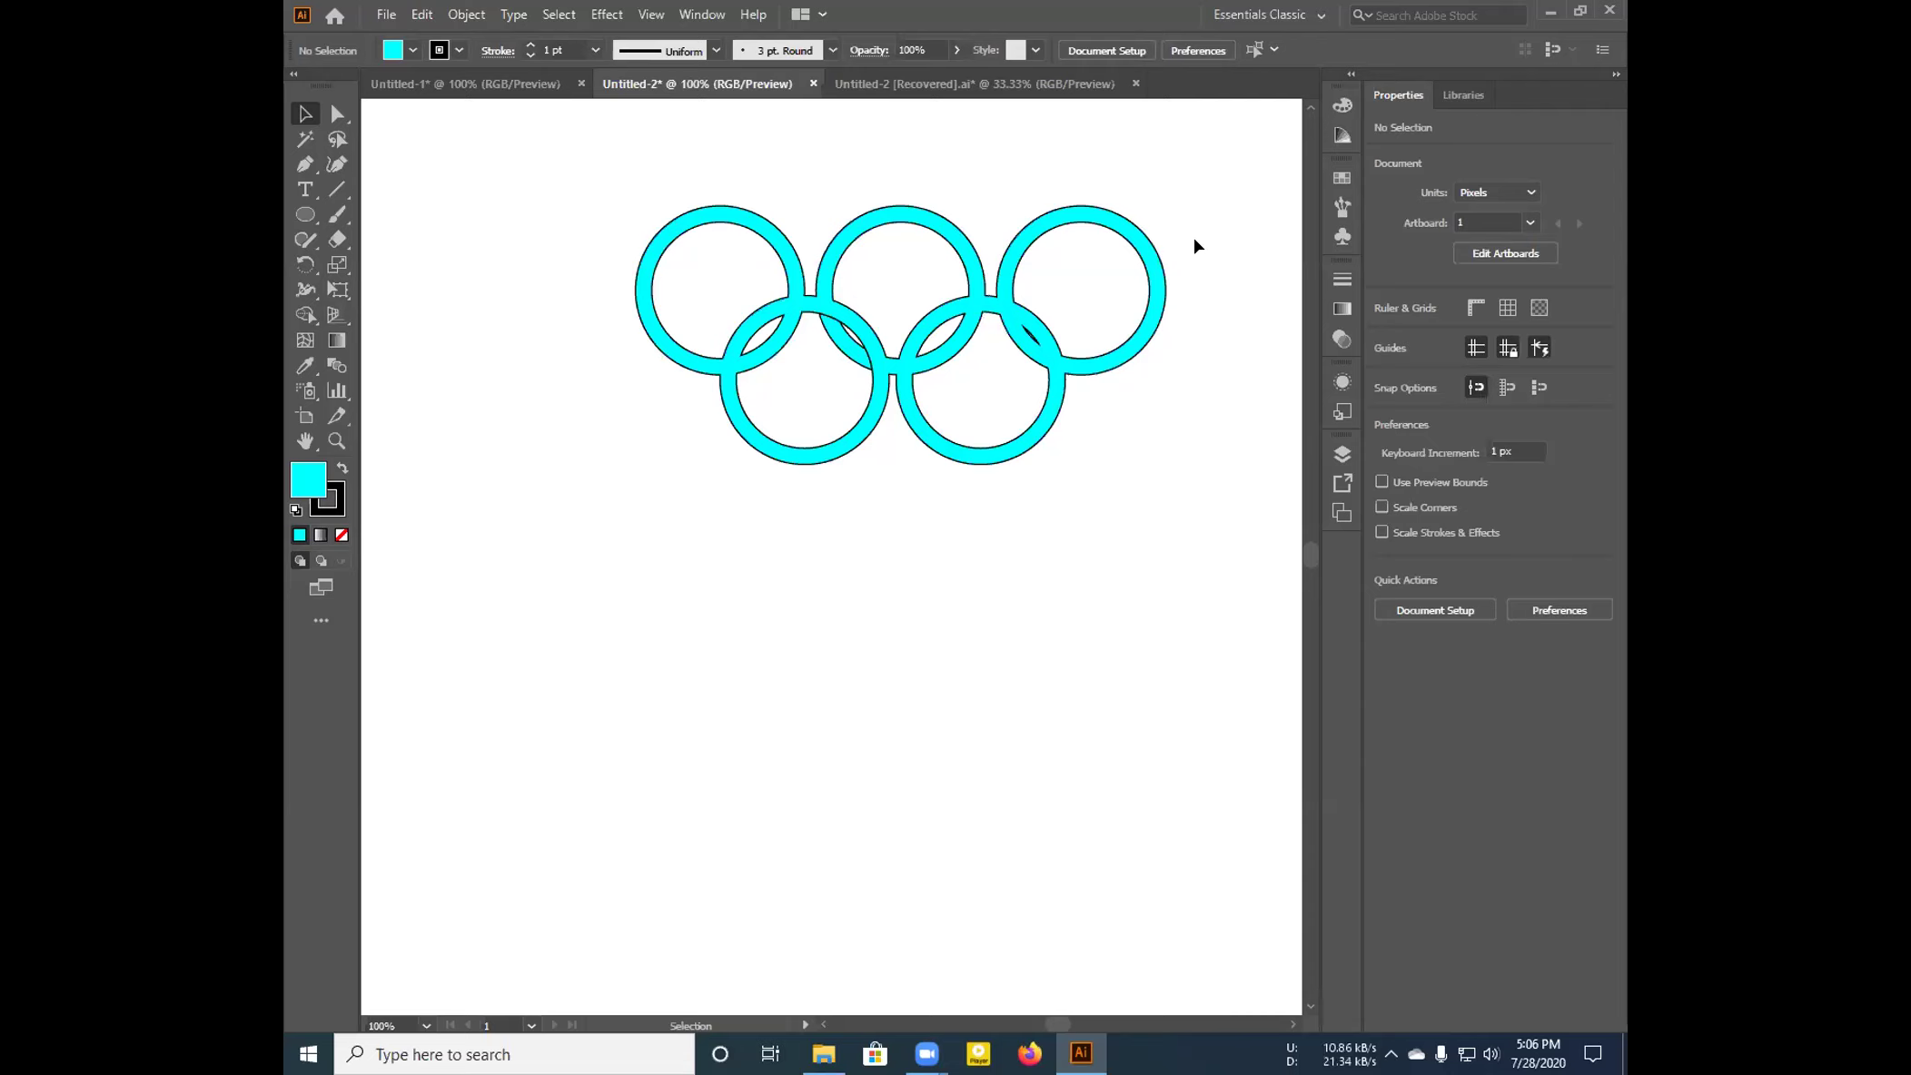
Inspect the rings' compound path and select all ring artwork with Direct Selection
{"action": "left_click", "coordinate": [1154, 265]}
{"action": "left_click", "coordinate": [1226, 286]}
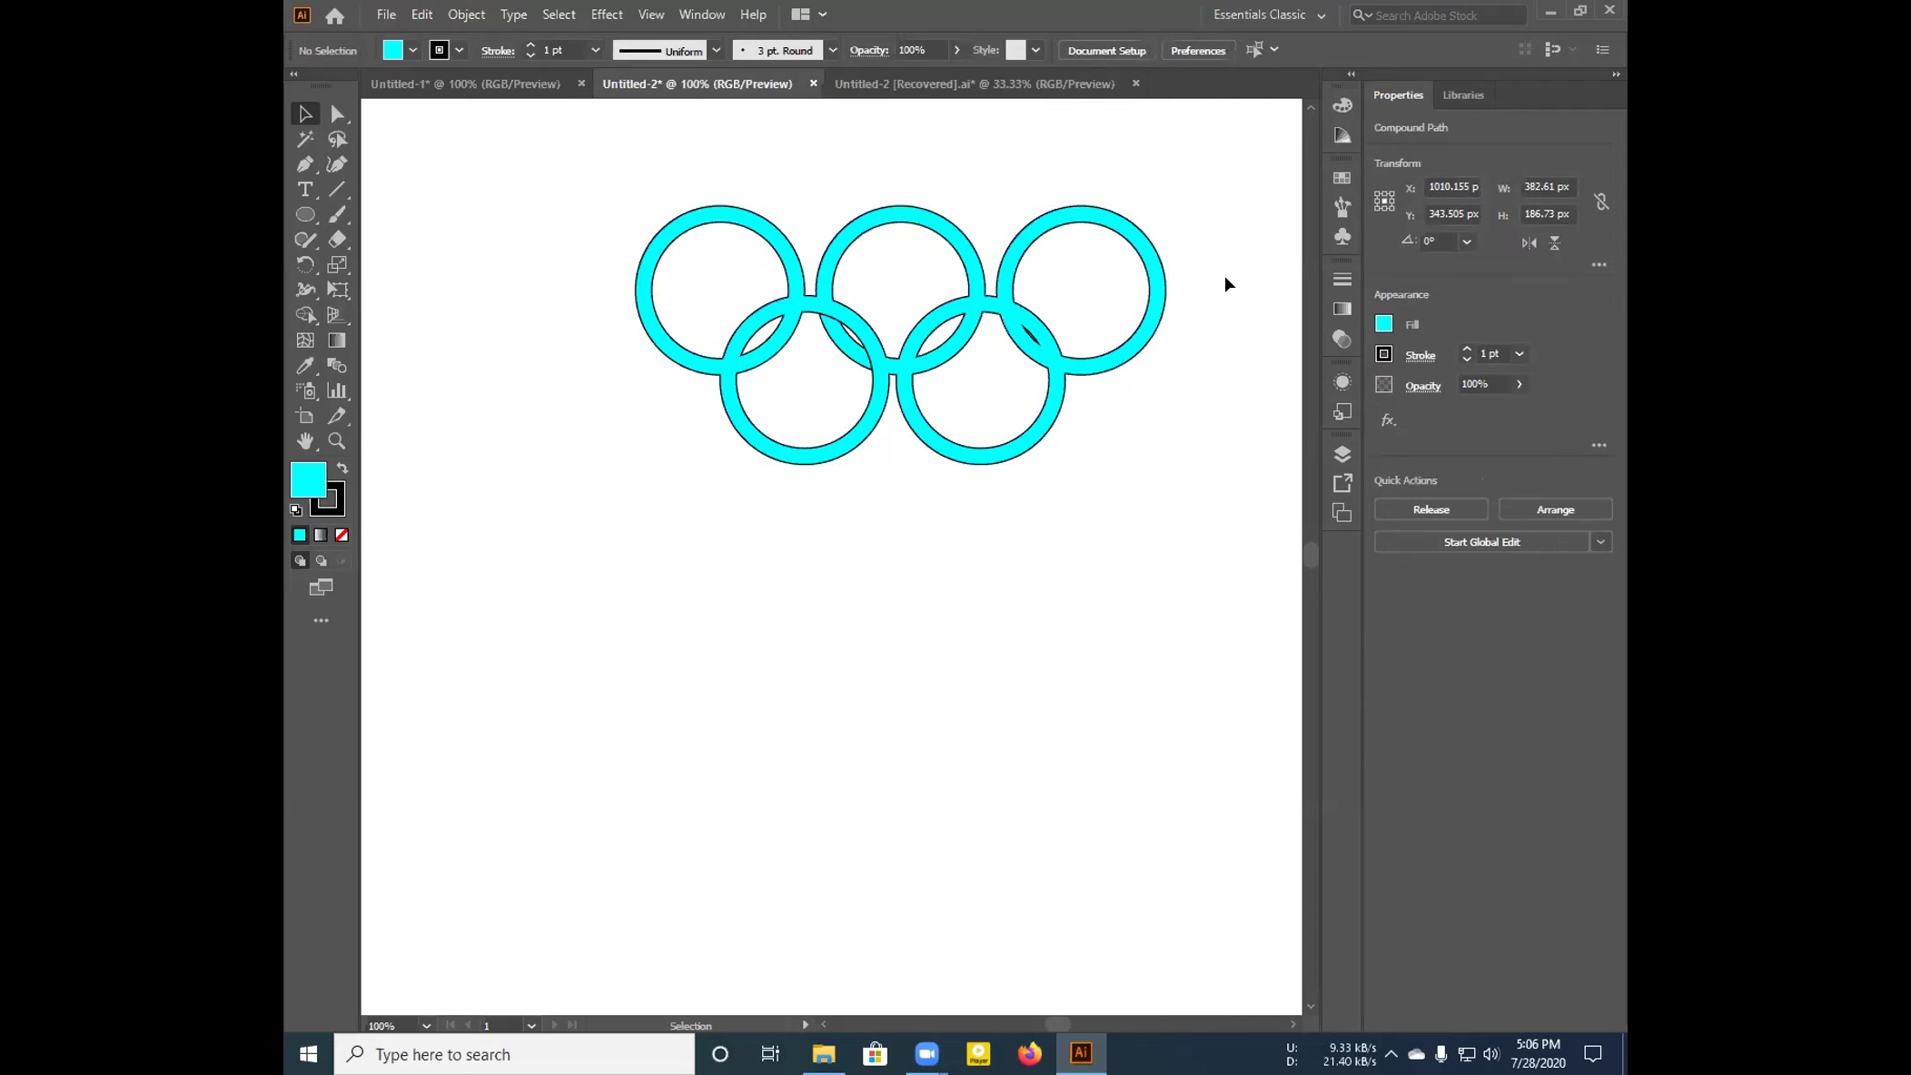
{"action": "left_click", "coordinate": [1154, 269]}
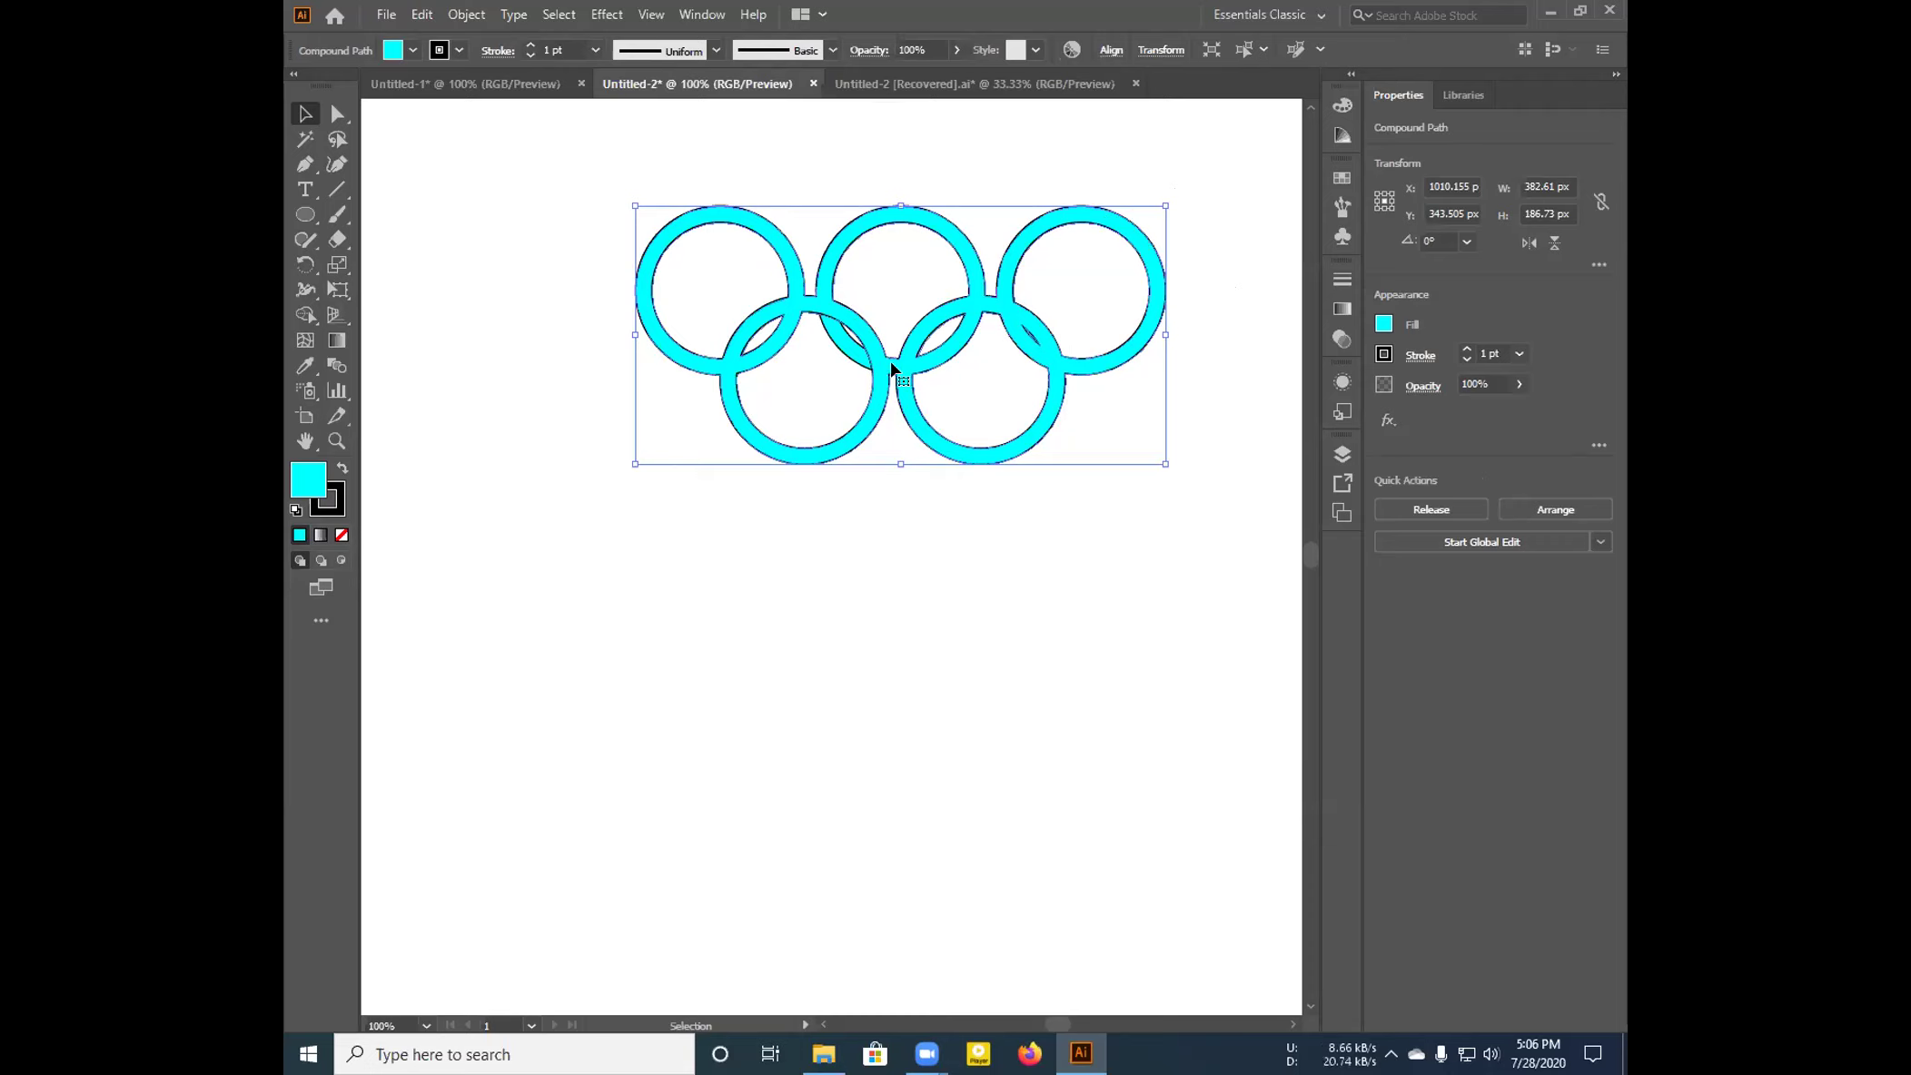
{"action": "left_click", "coordinate": [878, 624]}
{"action": "key", "text": "a"}
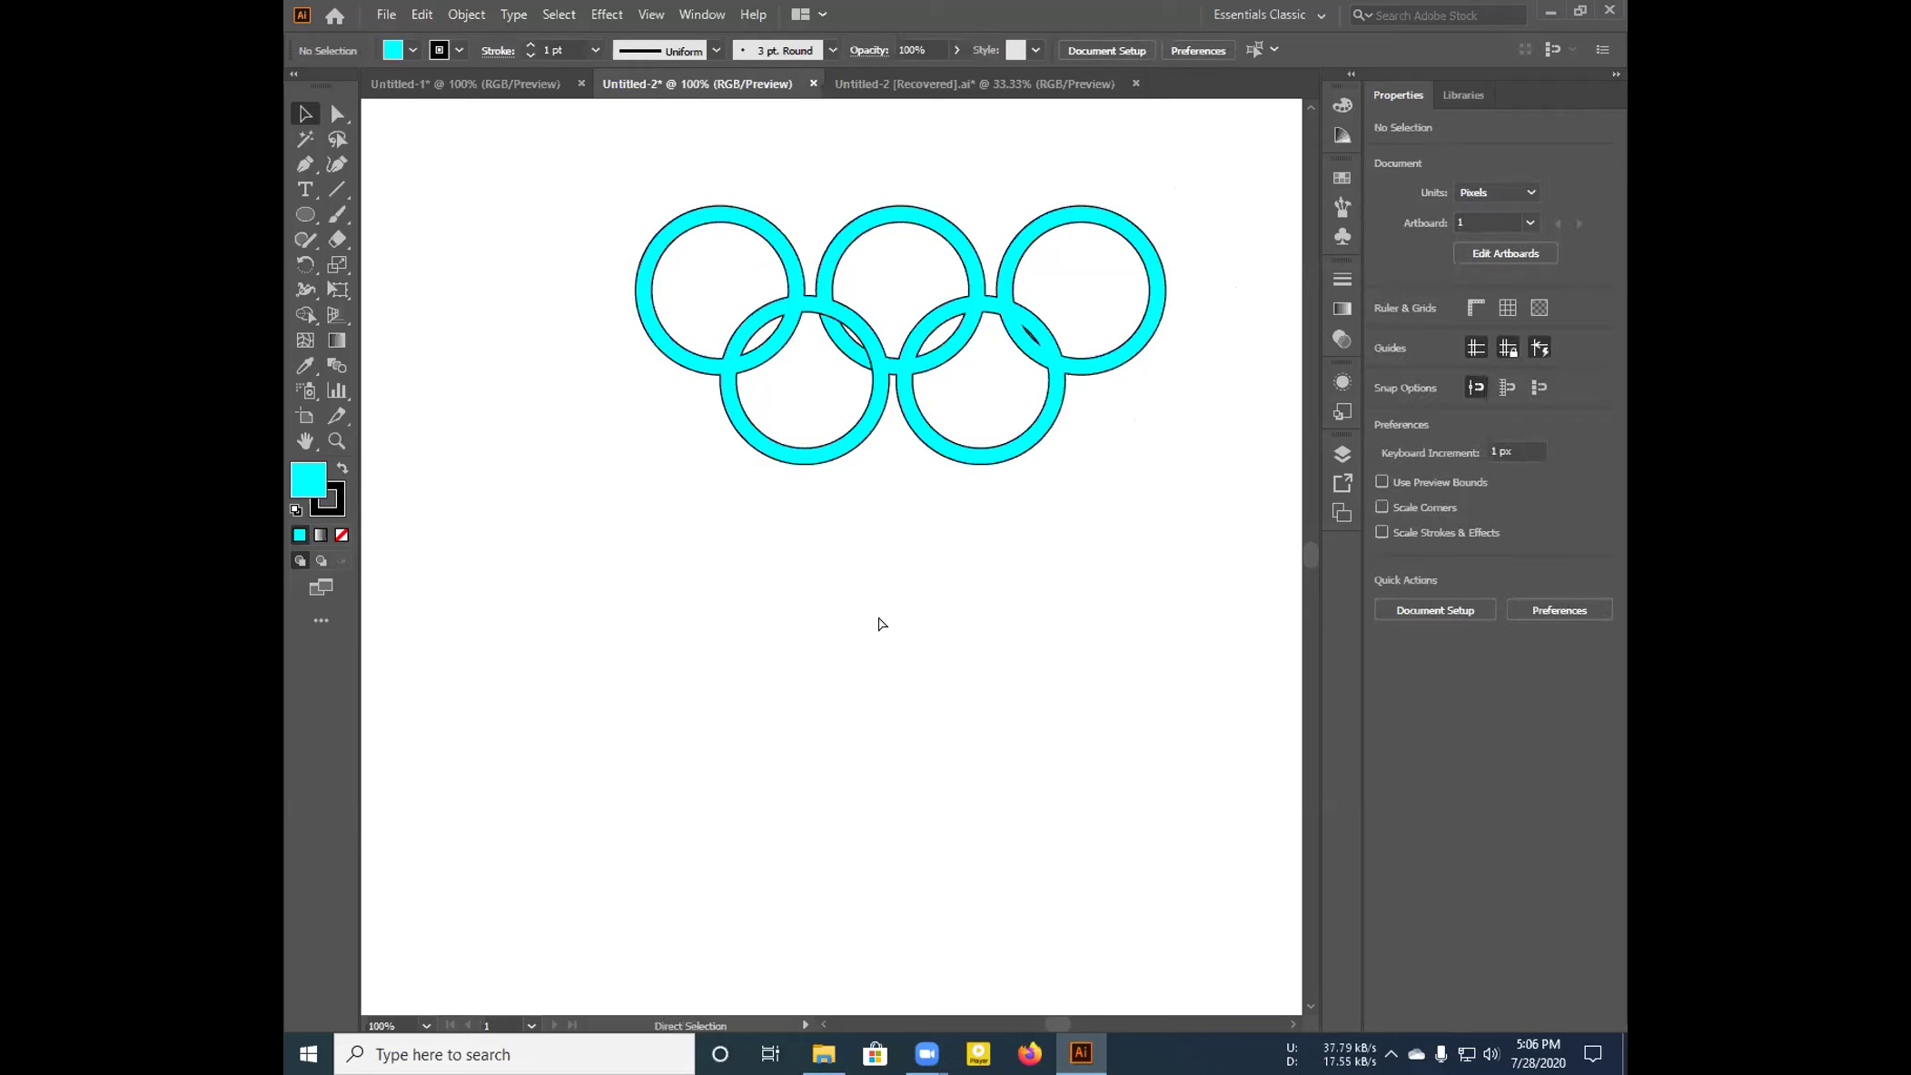
{"action": "key", "text": "ctrl+a"}
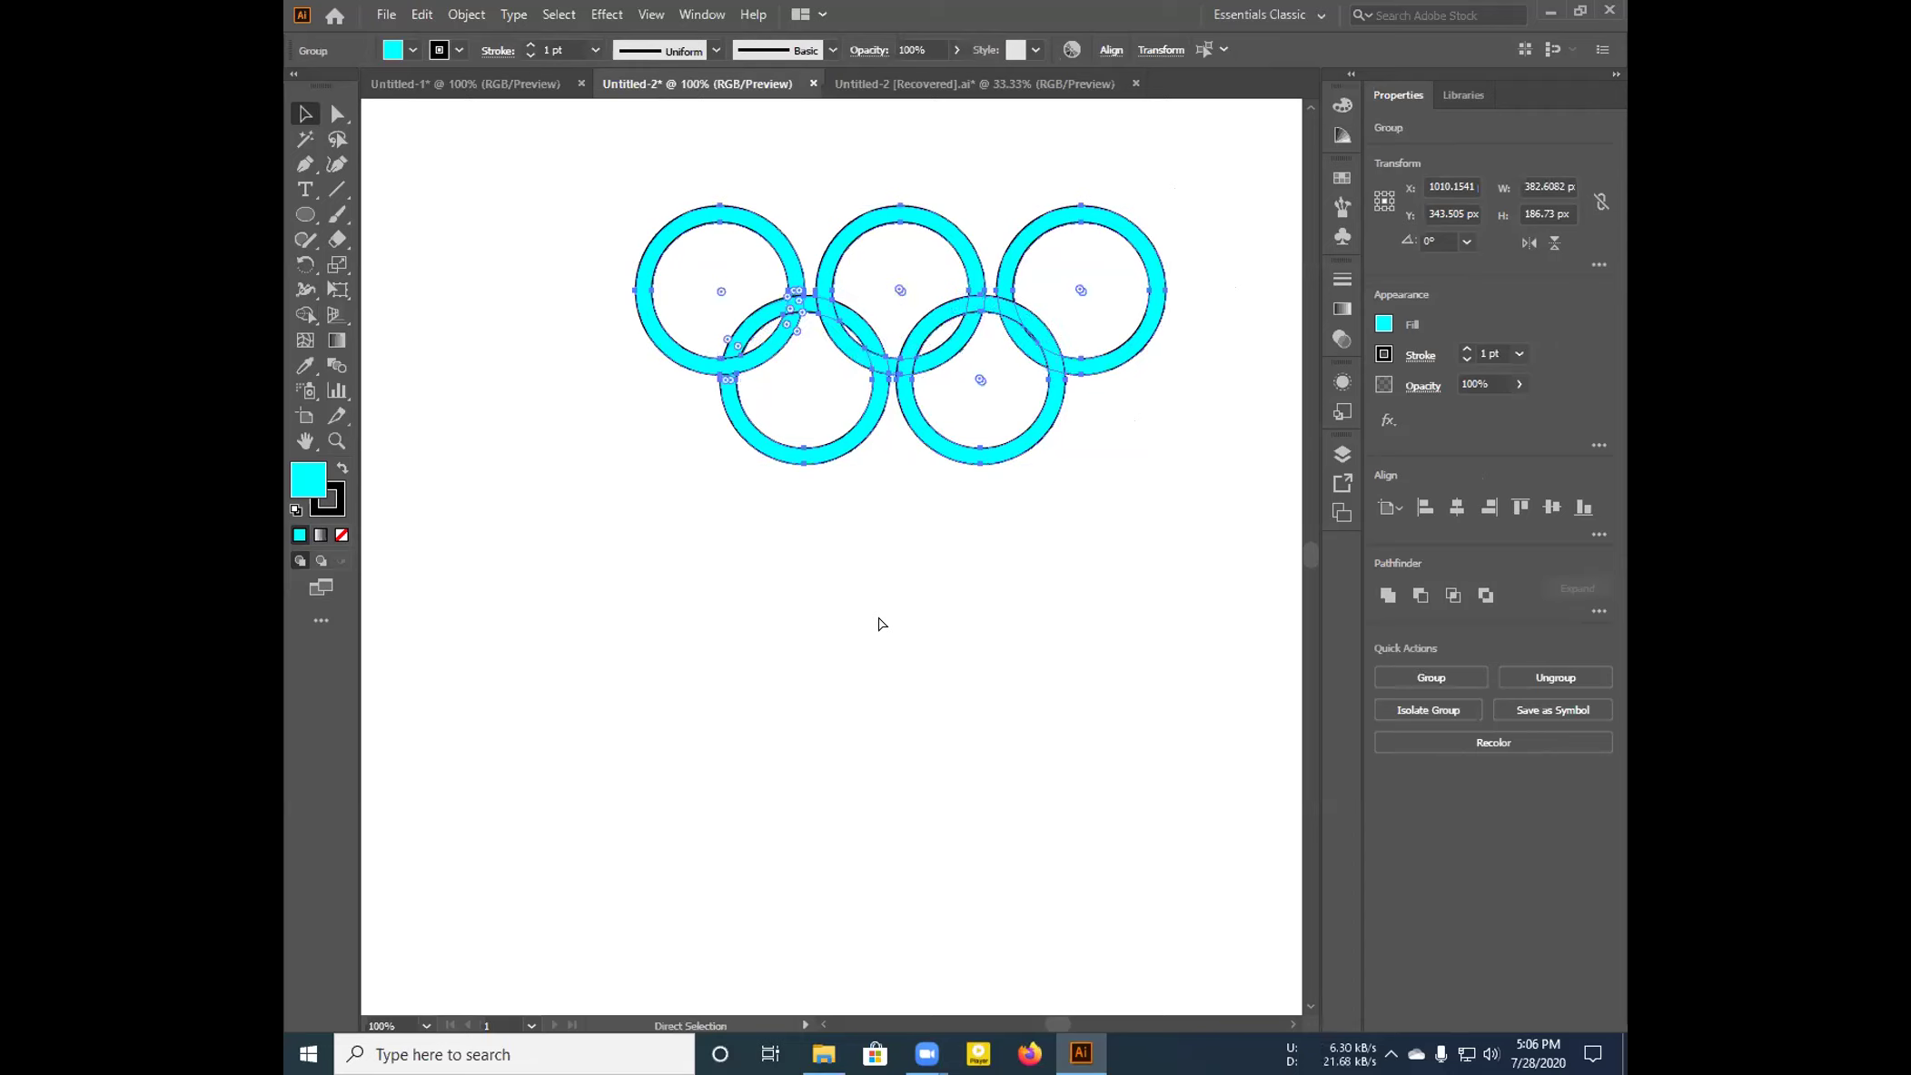
{"action": "key", "text": "v"}
{"action": "left_click", "coordinate": [507, 445]}
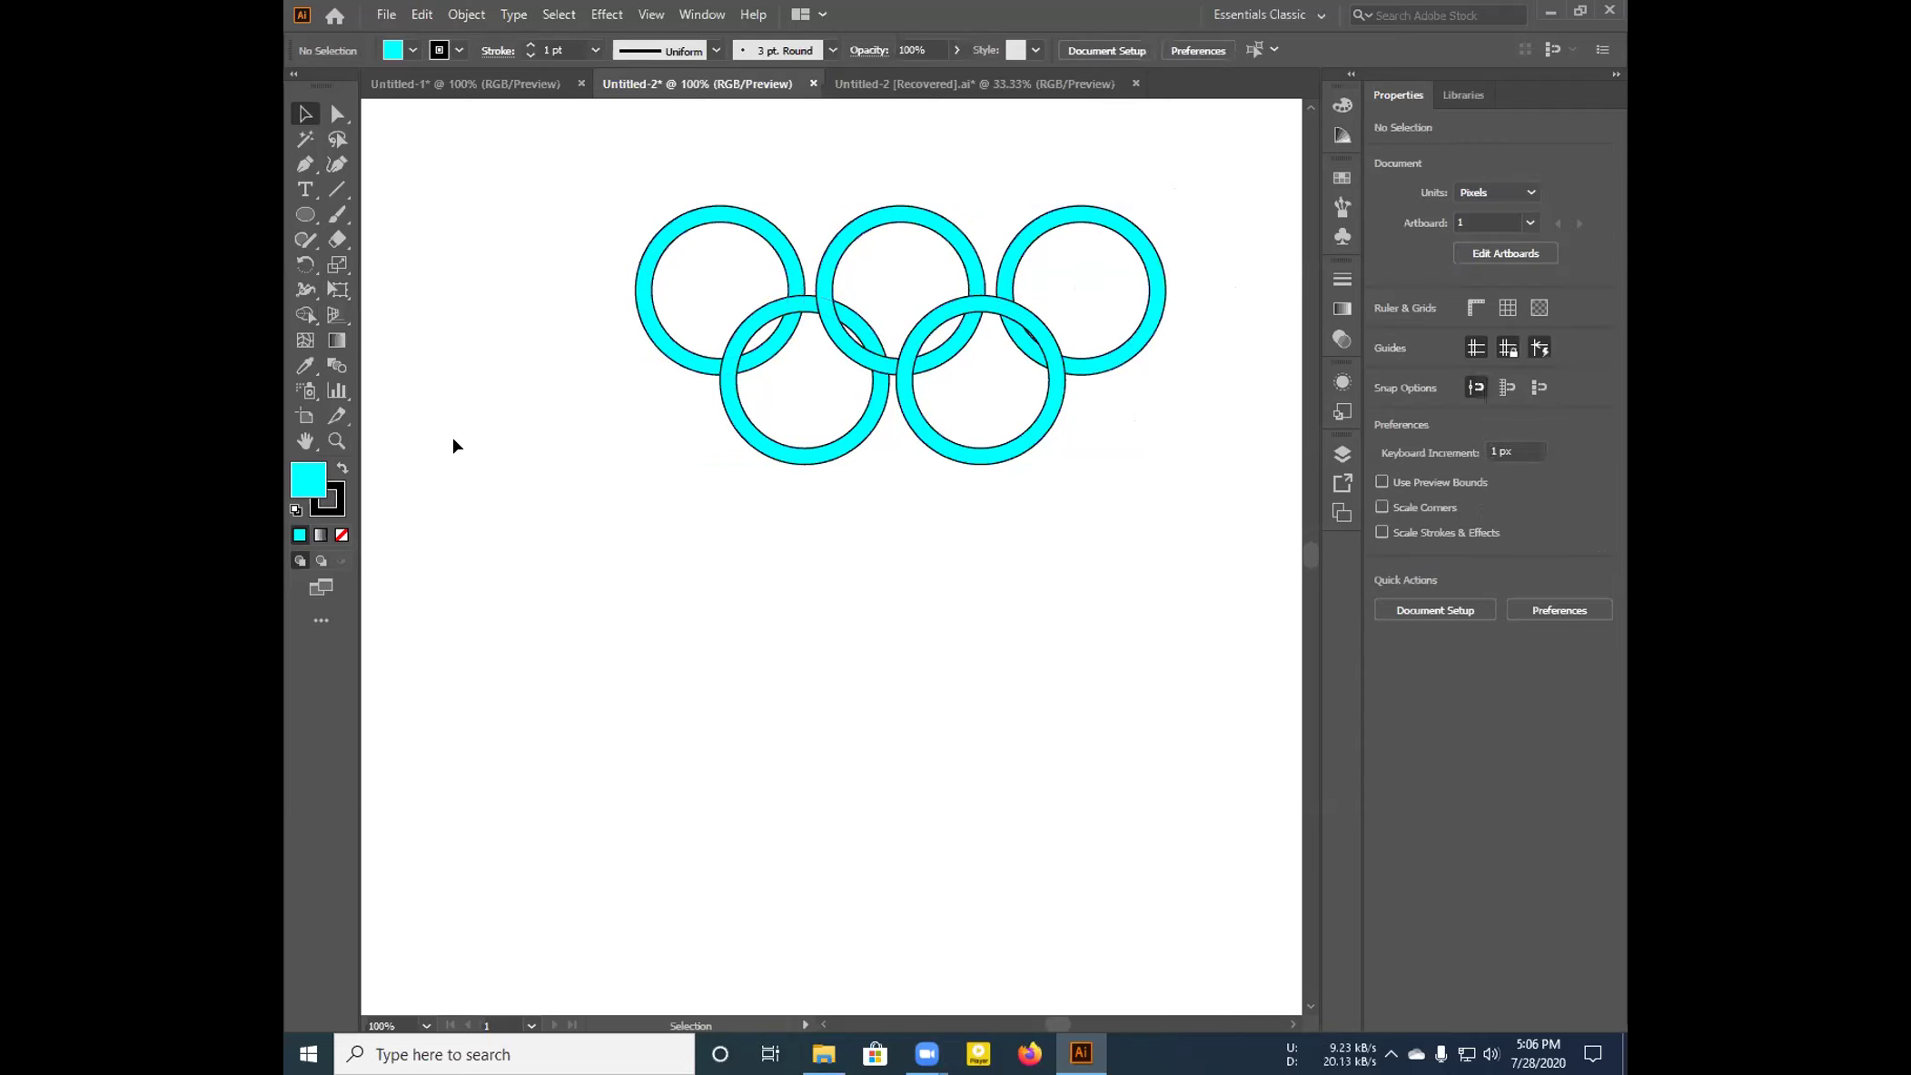
{"action": "left_click", "coordinate": [302, 315]}
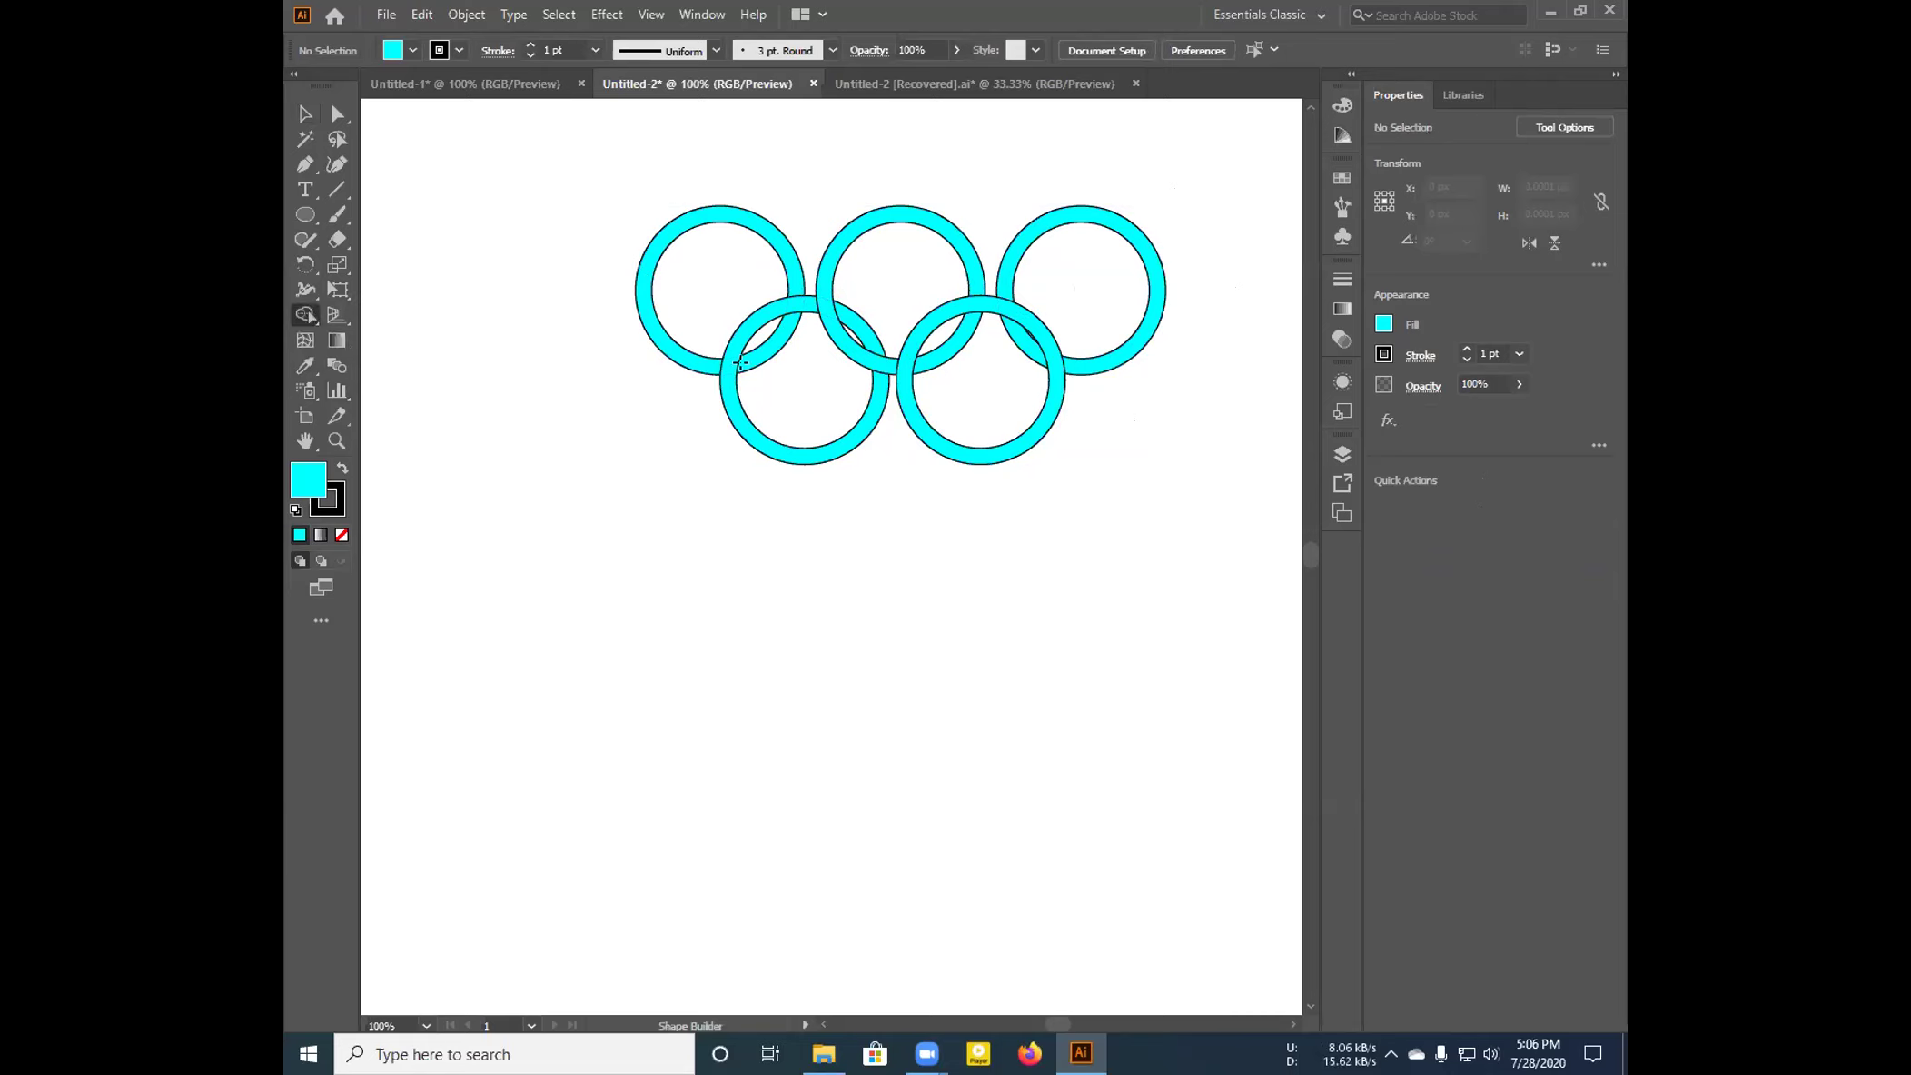
Select the ring group and merge the left, top-middle and right ring overlaps with Shape Builder
{"action": "left_click", "coordinate": [305, 113]}
{"action": "left_click_drag", "start_coordinate": [547, 114], "coordinate": [1208, 504]}
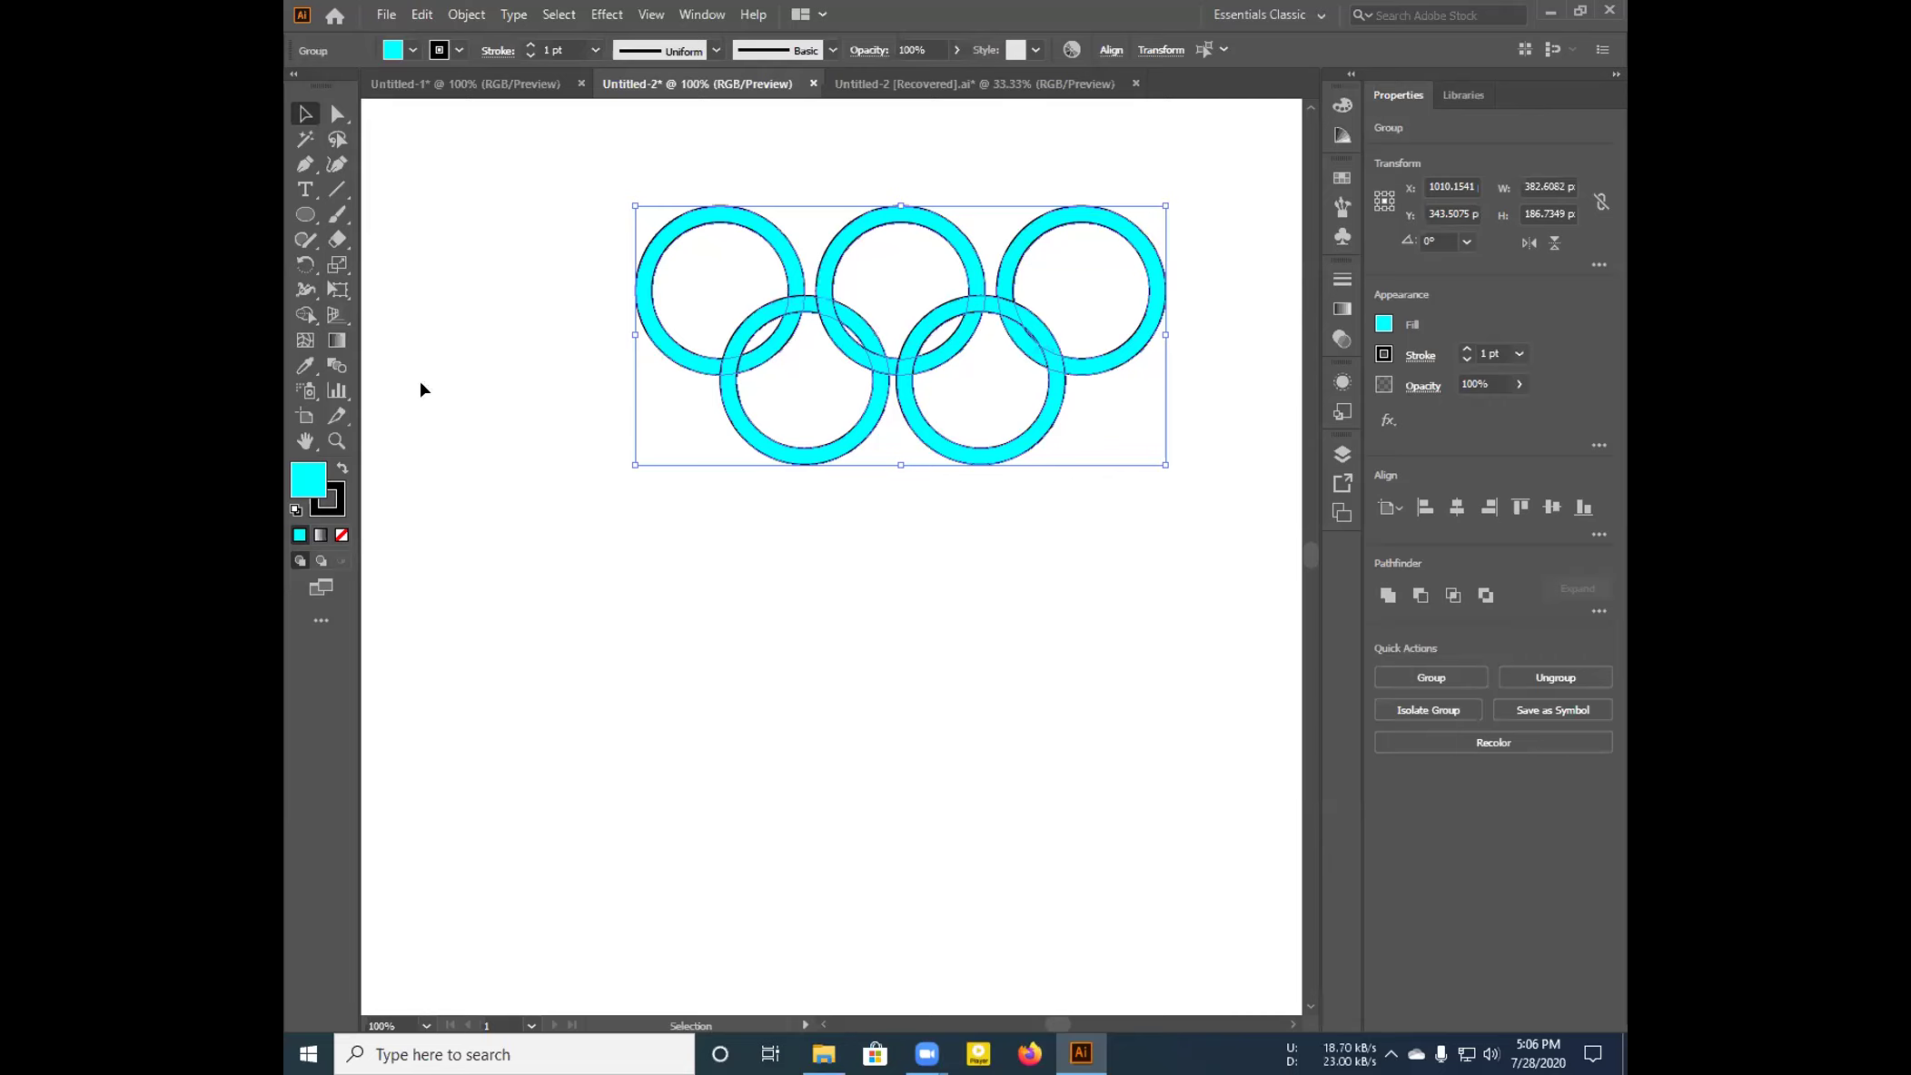
{"action": "left_click", "coordinate": [305, 338]}
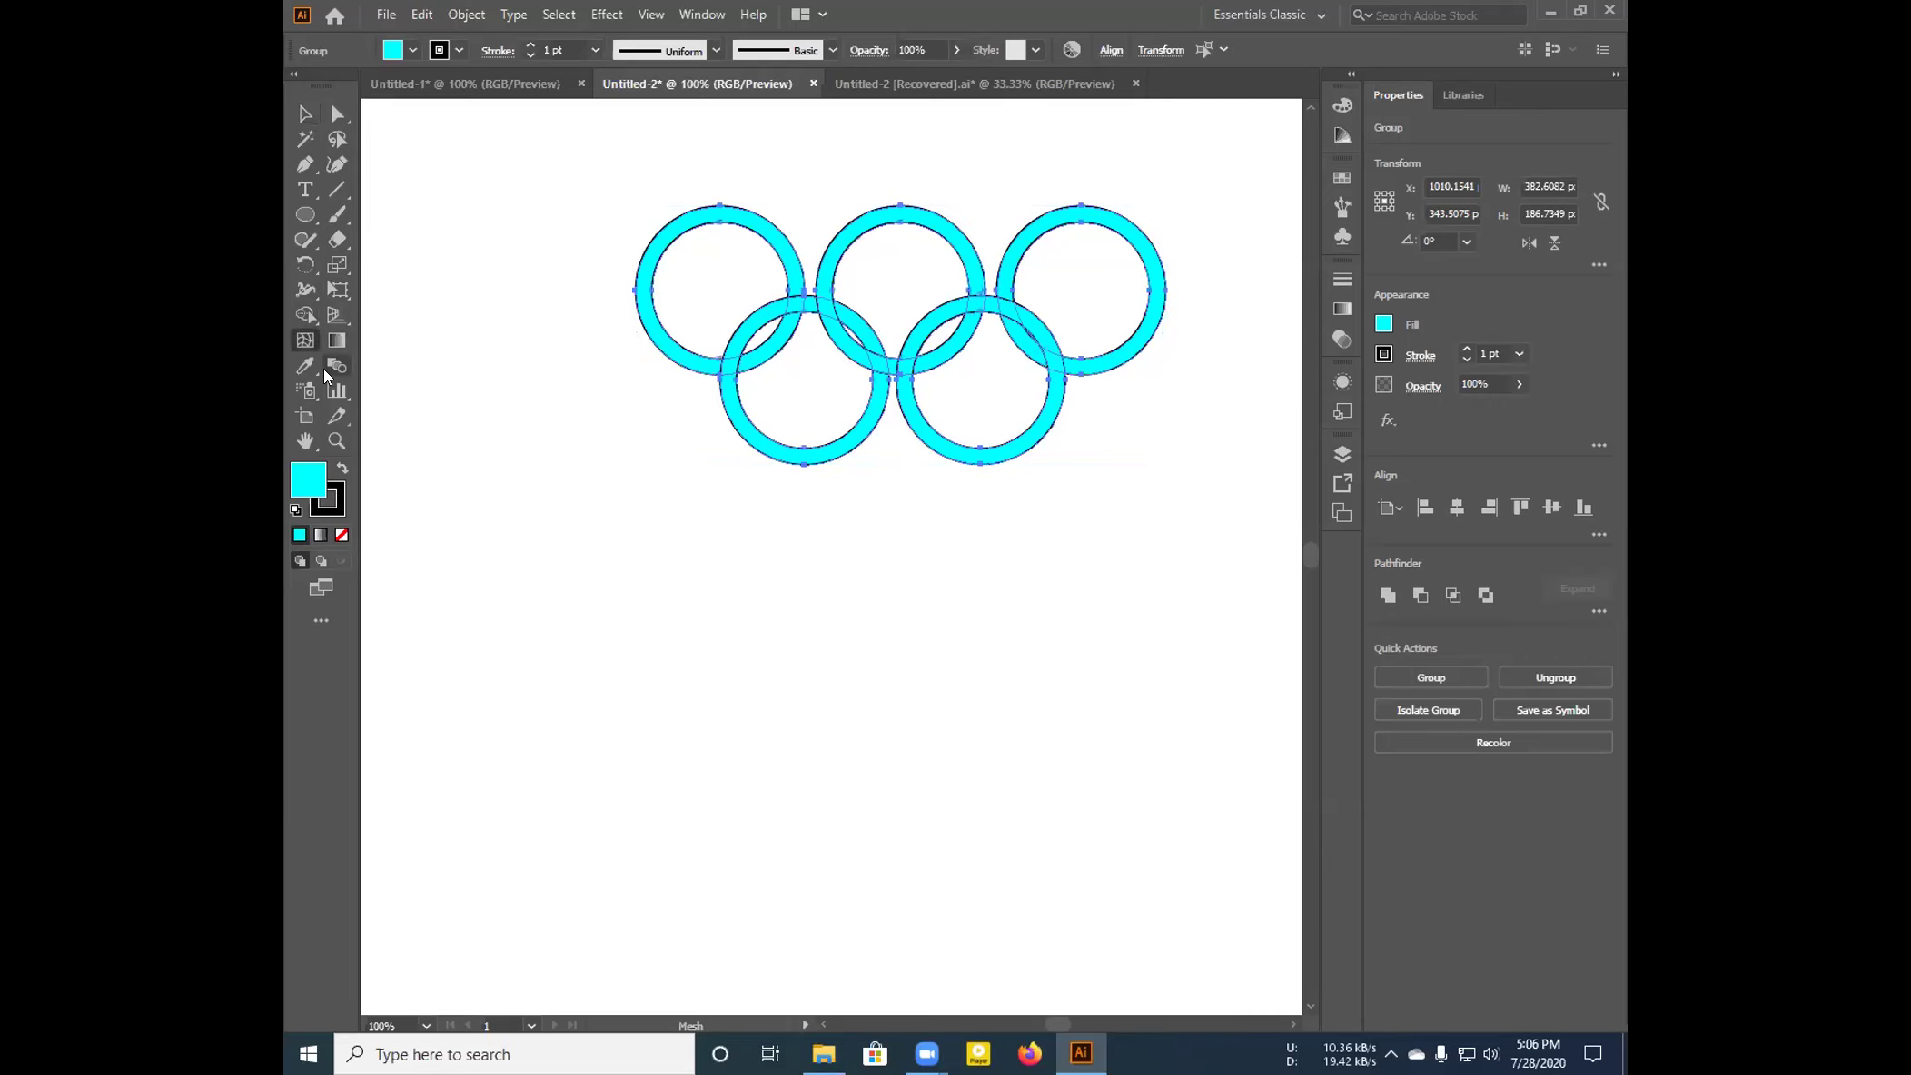
{"action": "left_click", "coordinate": [306, 314]}
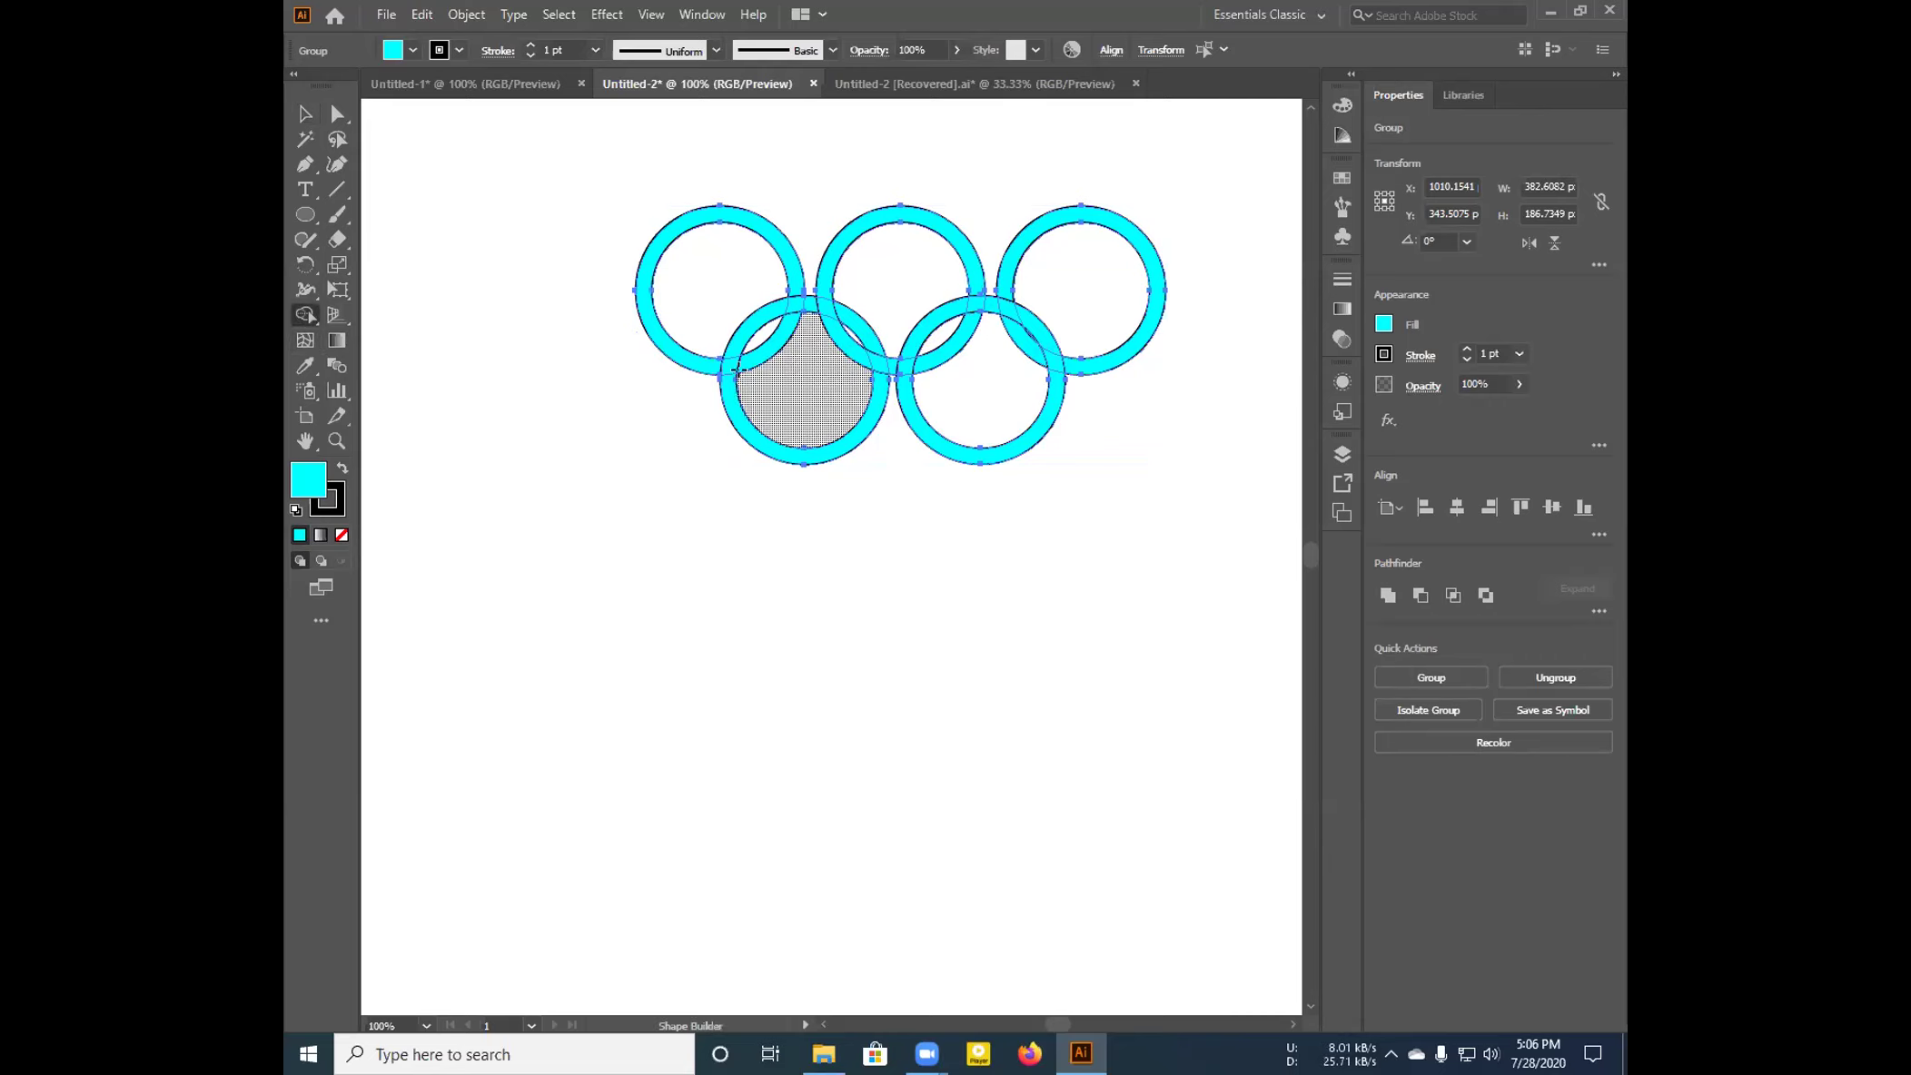
{"action": "left_click_drag", "start_coordinate": [737, 359], "coordinate": [747, 364]}
{"action": "mouse_move", "coordinate": [823, 289]}
{"action": "left_mouse_down"}
{"action": "mouse_move", "coordinate": [881, 450]}
{"action": "mouse_move", "coordinate": [904, 356]}
{"action": "mouse_move", "coordinate": [906, 381]}
{"action": "left_mouse_up"}
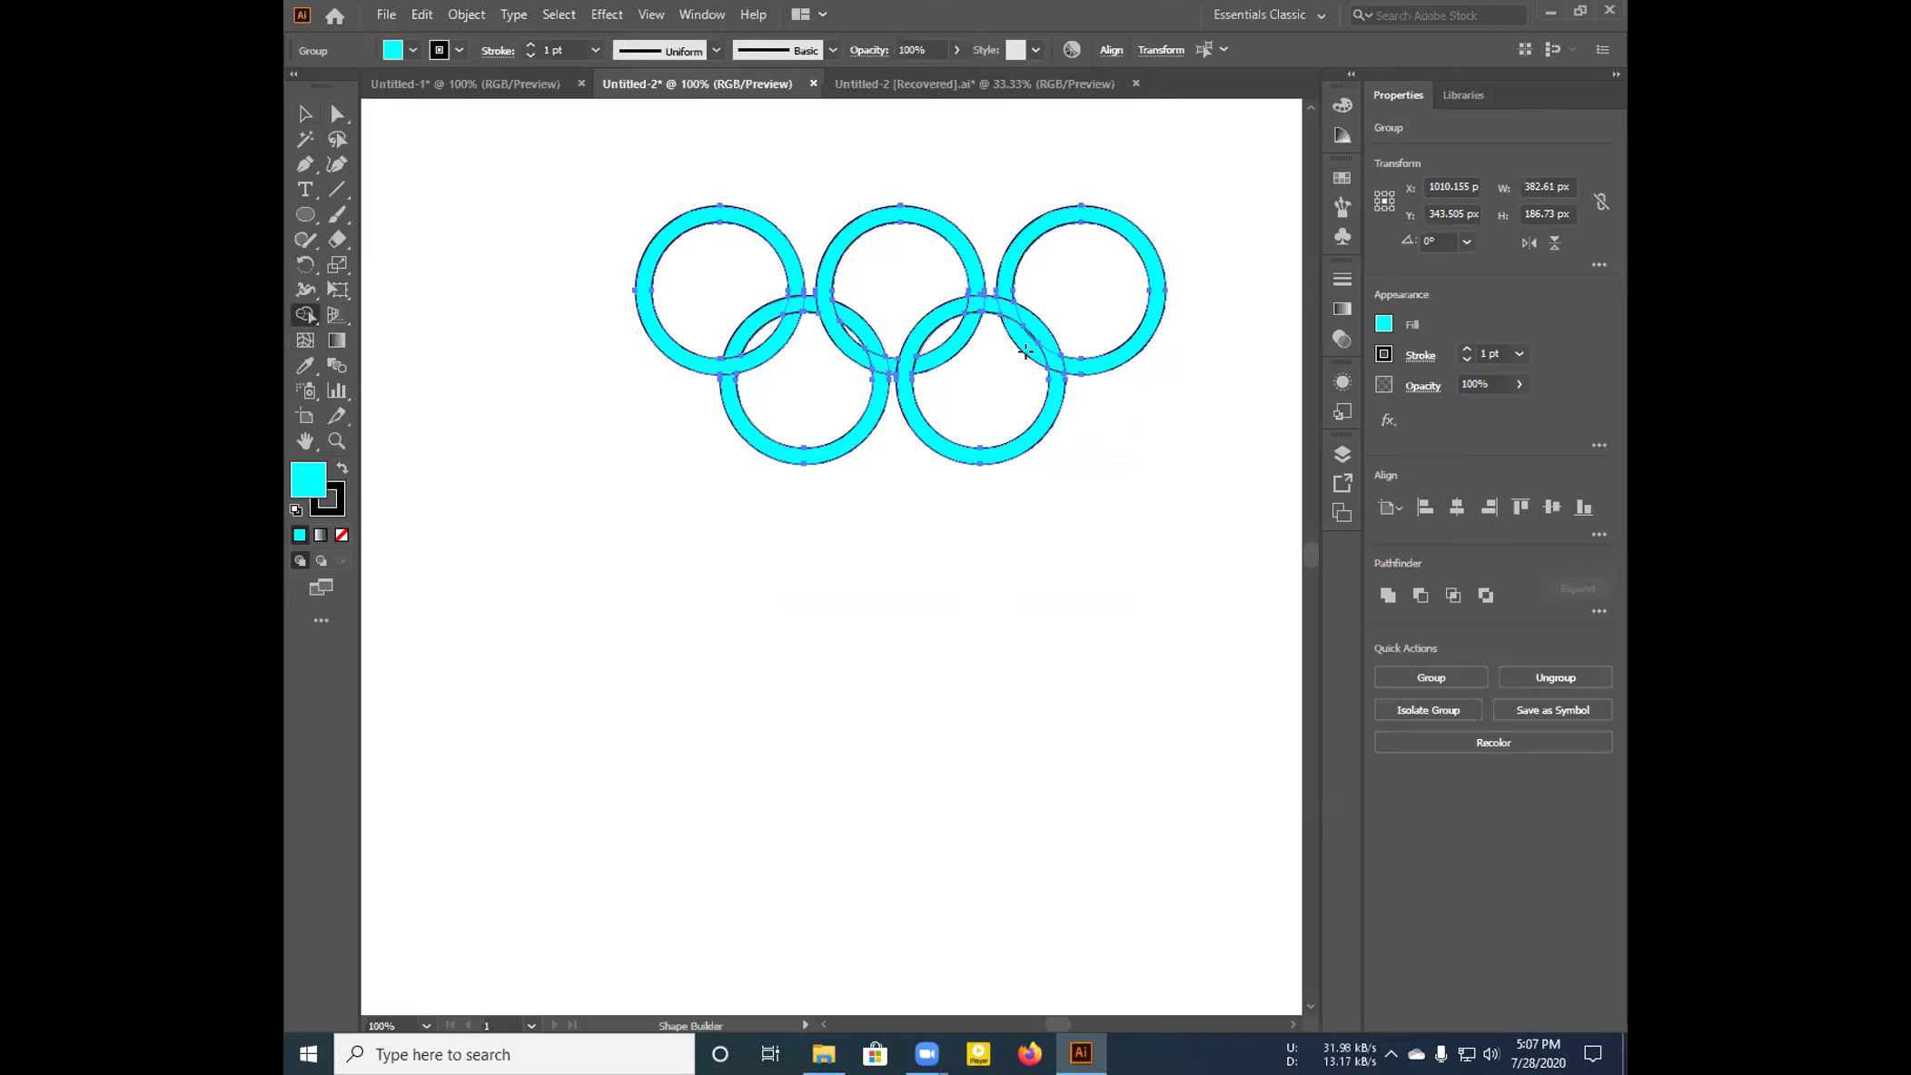
{"action": "left_click_drag", "start_coordinate": [1070, 365], "coordinate": [1032, 349]}
{"action": "left_click", "coordinate": [305, 114]}
{"action": "left_click", "coordinate": [439, 261]}
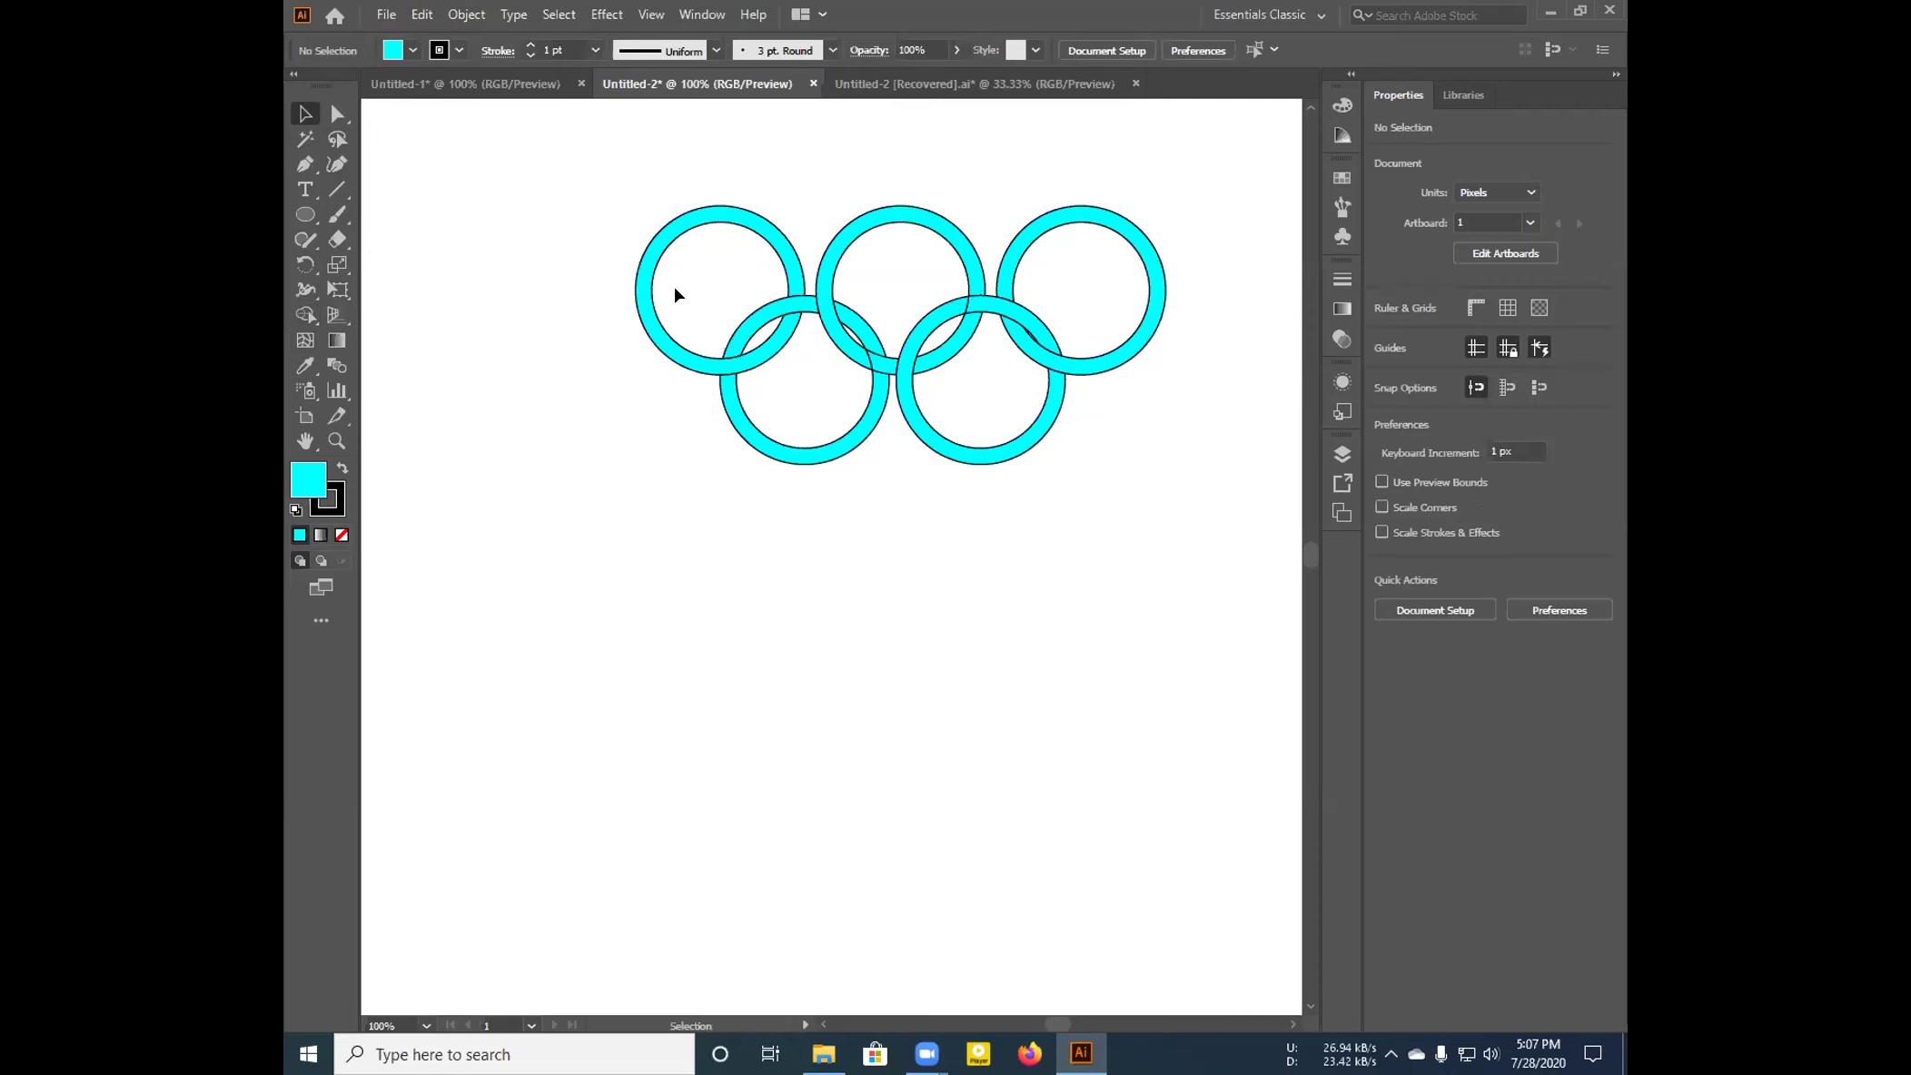
Reselect the ring group and merge the lower-right ring's pieces into one continuous ring
{"action": "left_click_drag", "start_coordinate": [509, 132], "coordinate": [1277, 452]}
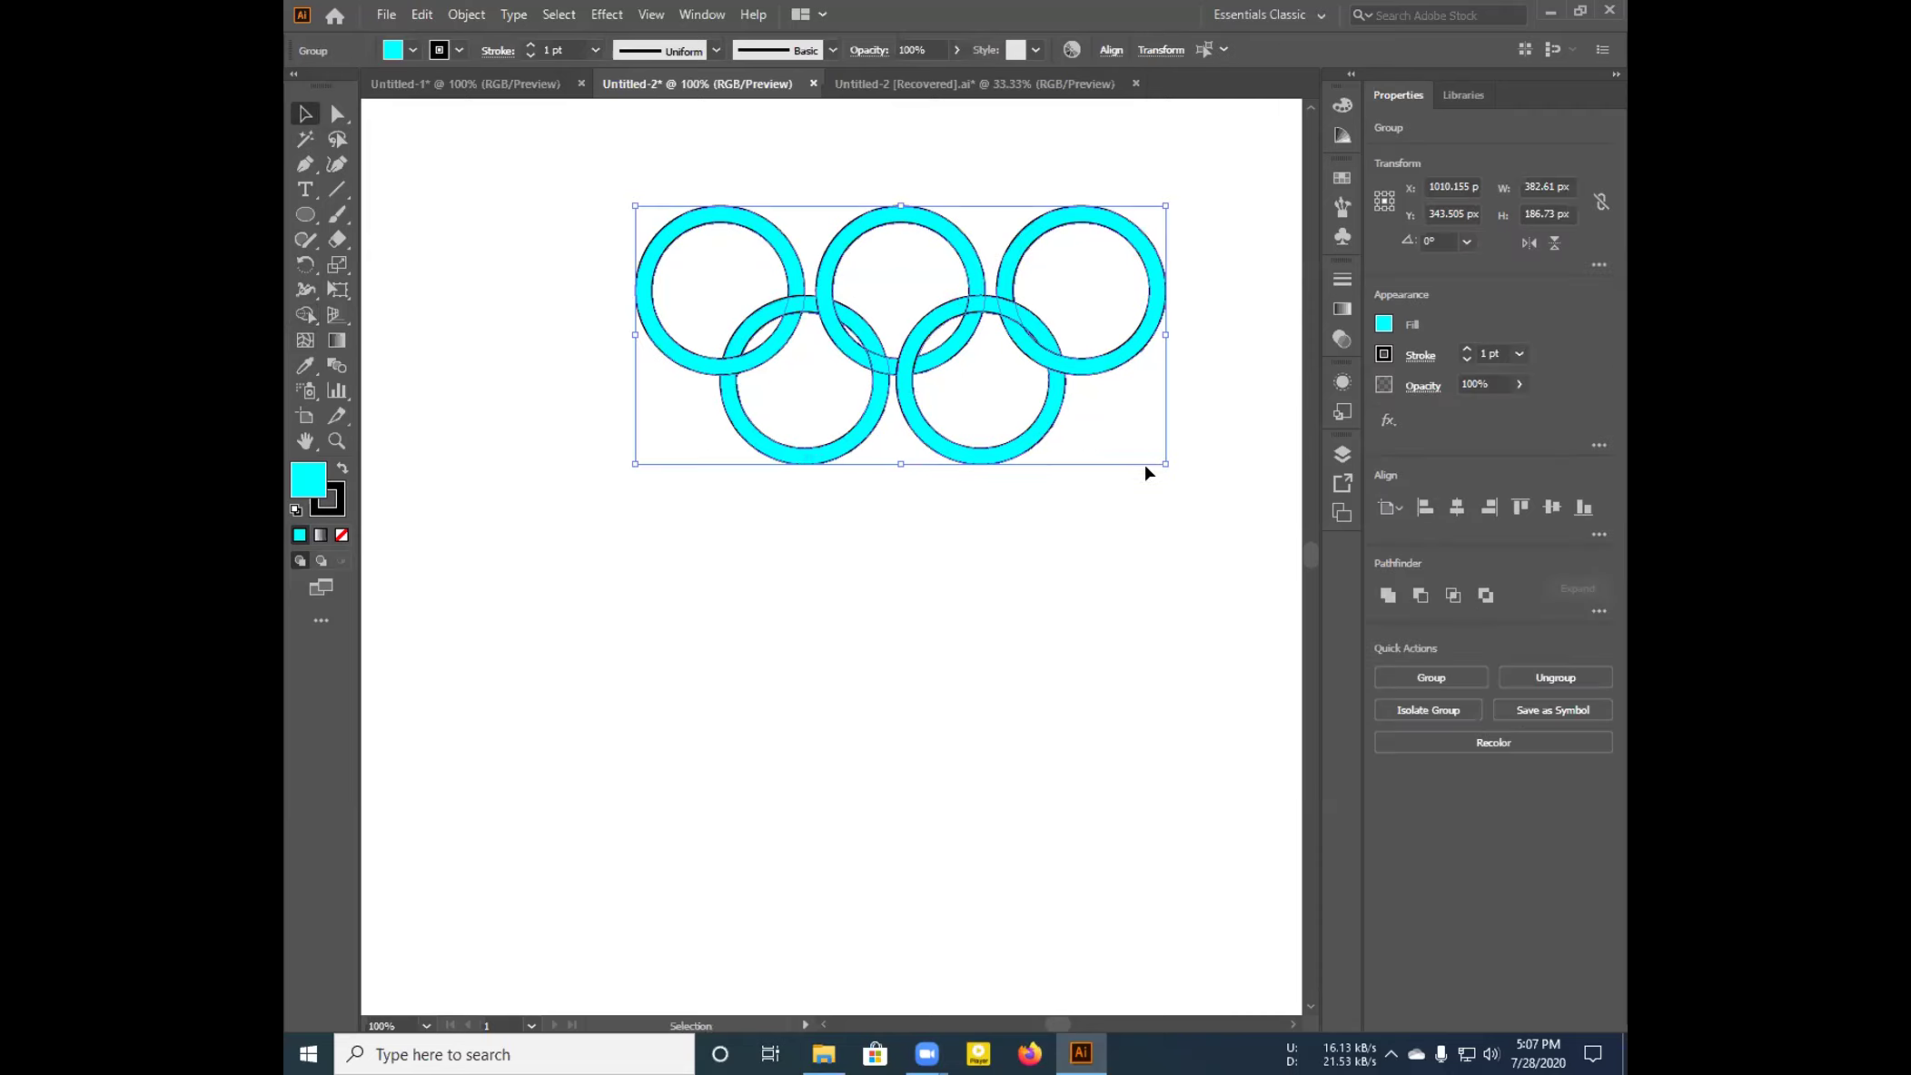
{"action": "left_click", "coordinate": [303, 318]}
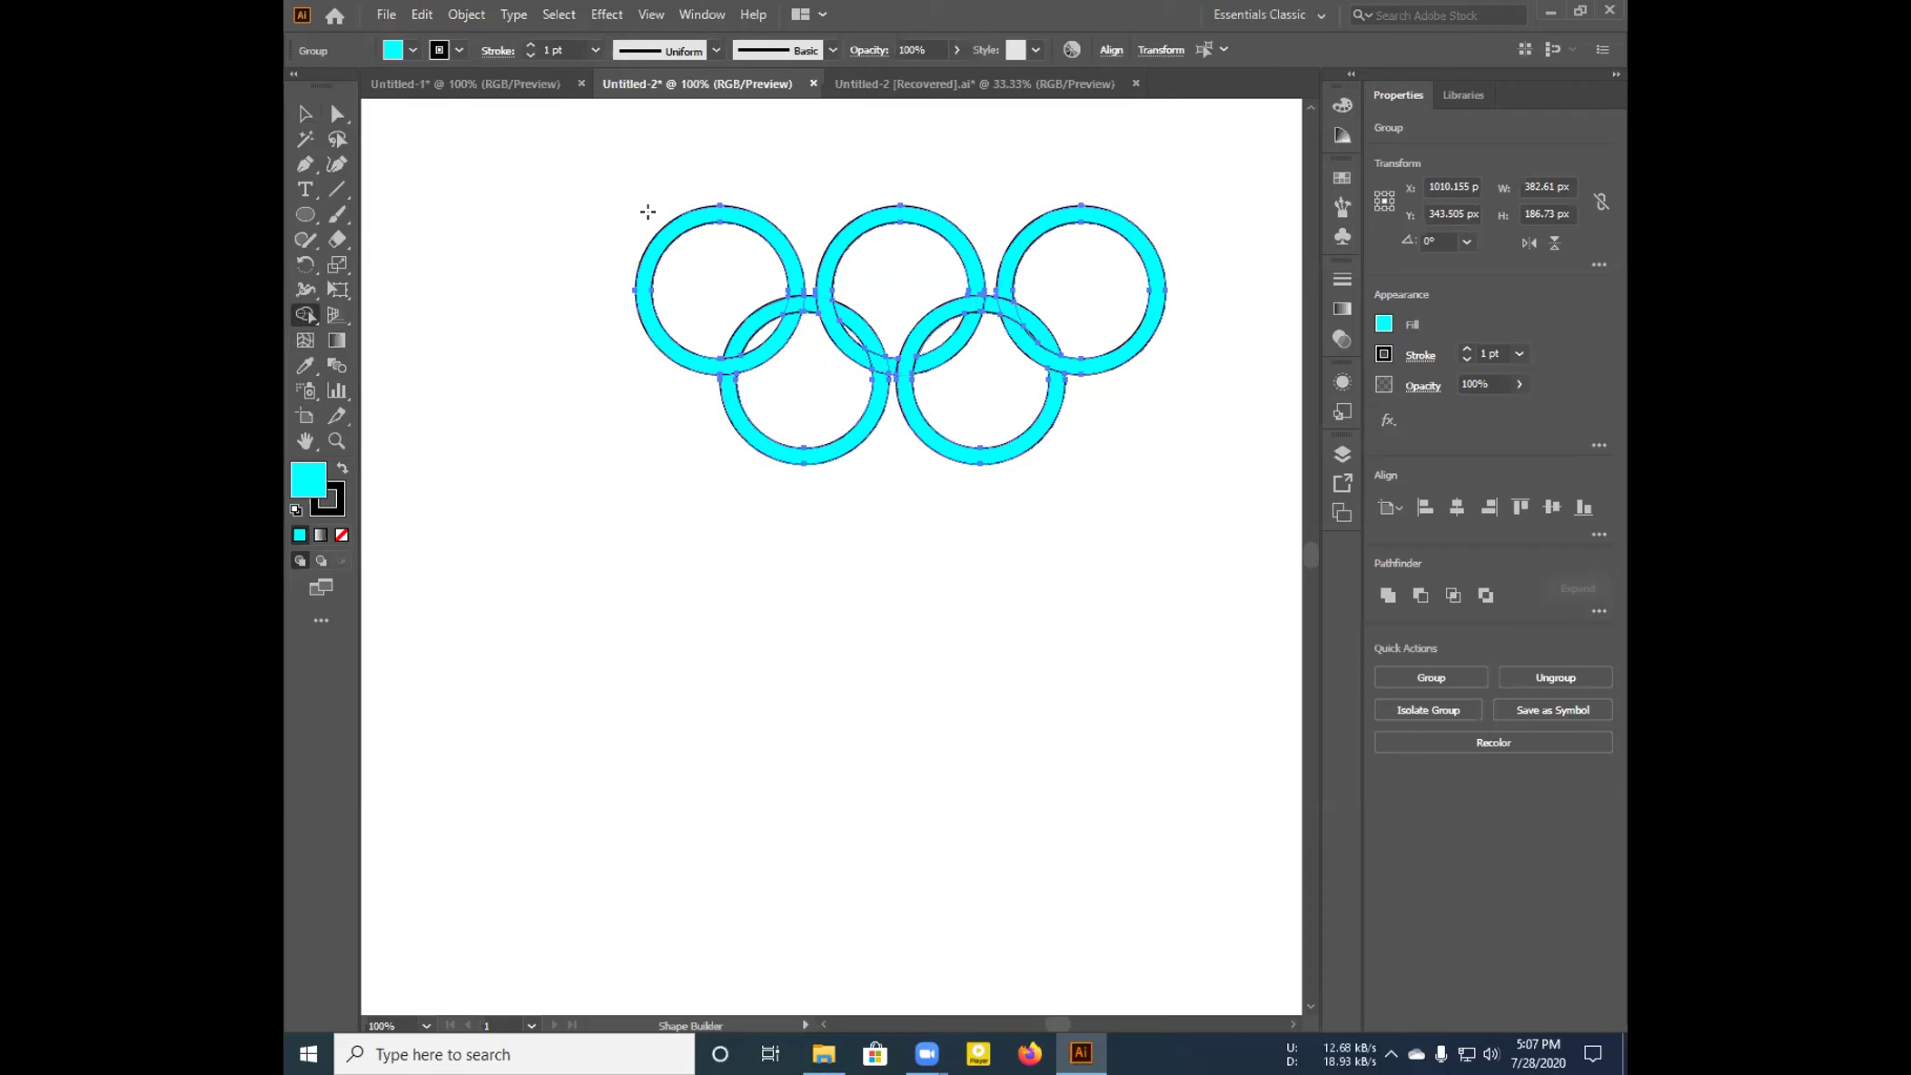
{"action": "left_click", "coordinate": [305, 114]}
{"action": "left_click", "coordinate": [408, 144]}
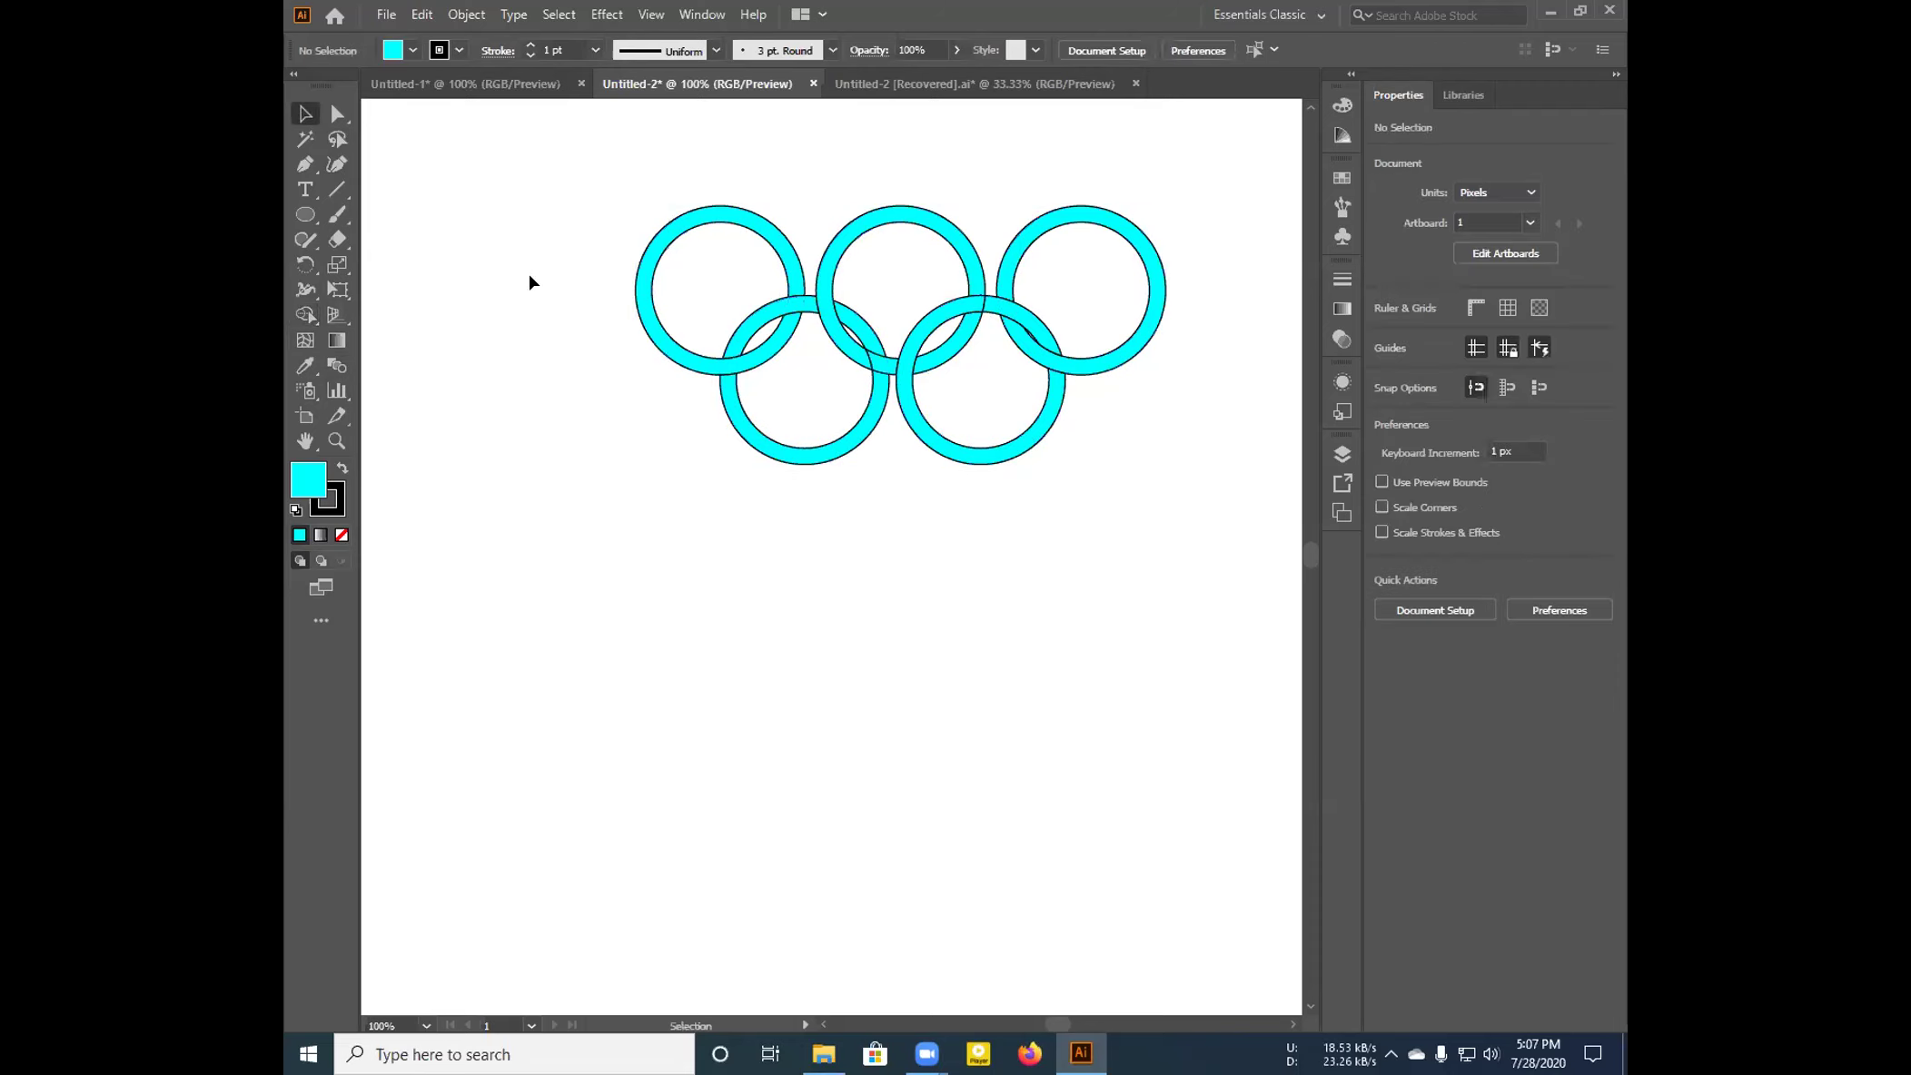
{"action": "left_click_drag", "start_coordinate": [796, 167], "coordinate": [1240, 486]}
{"action": "left_click", "coordinate": [305, 314]}
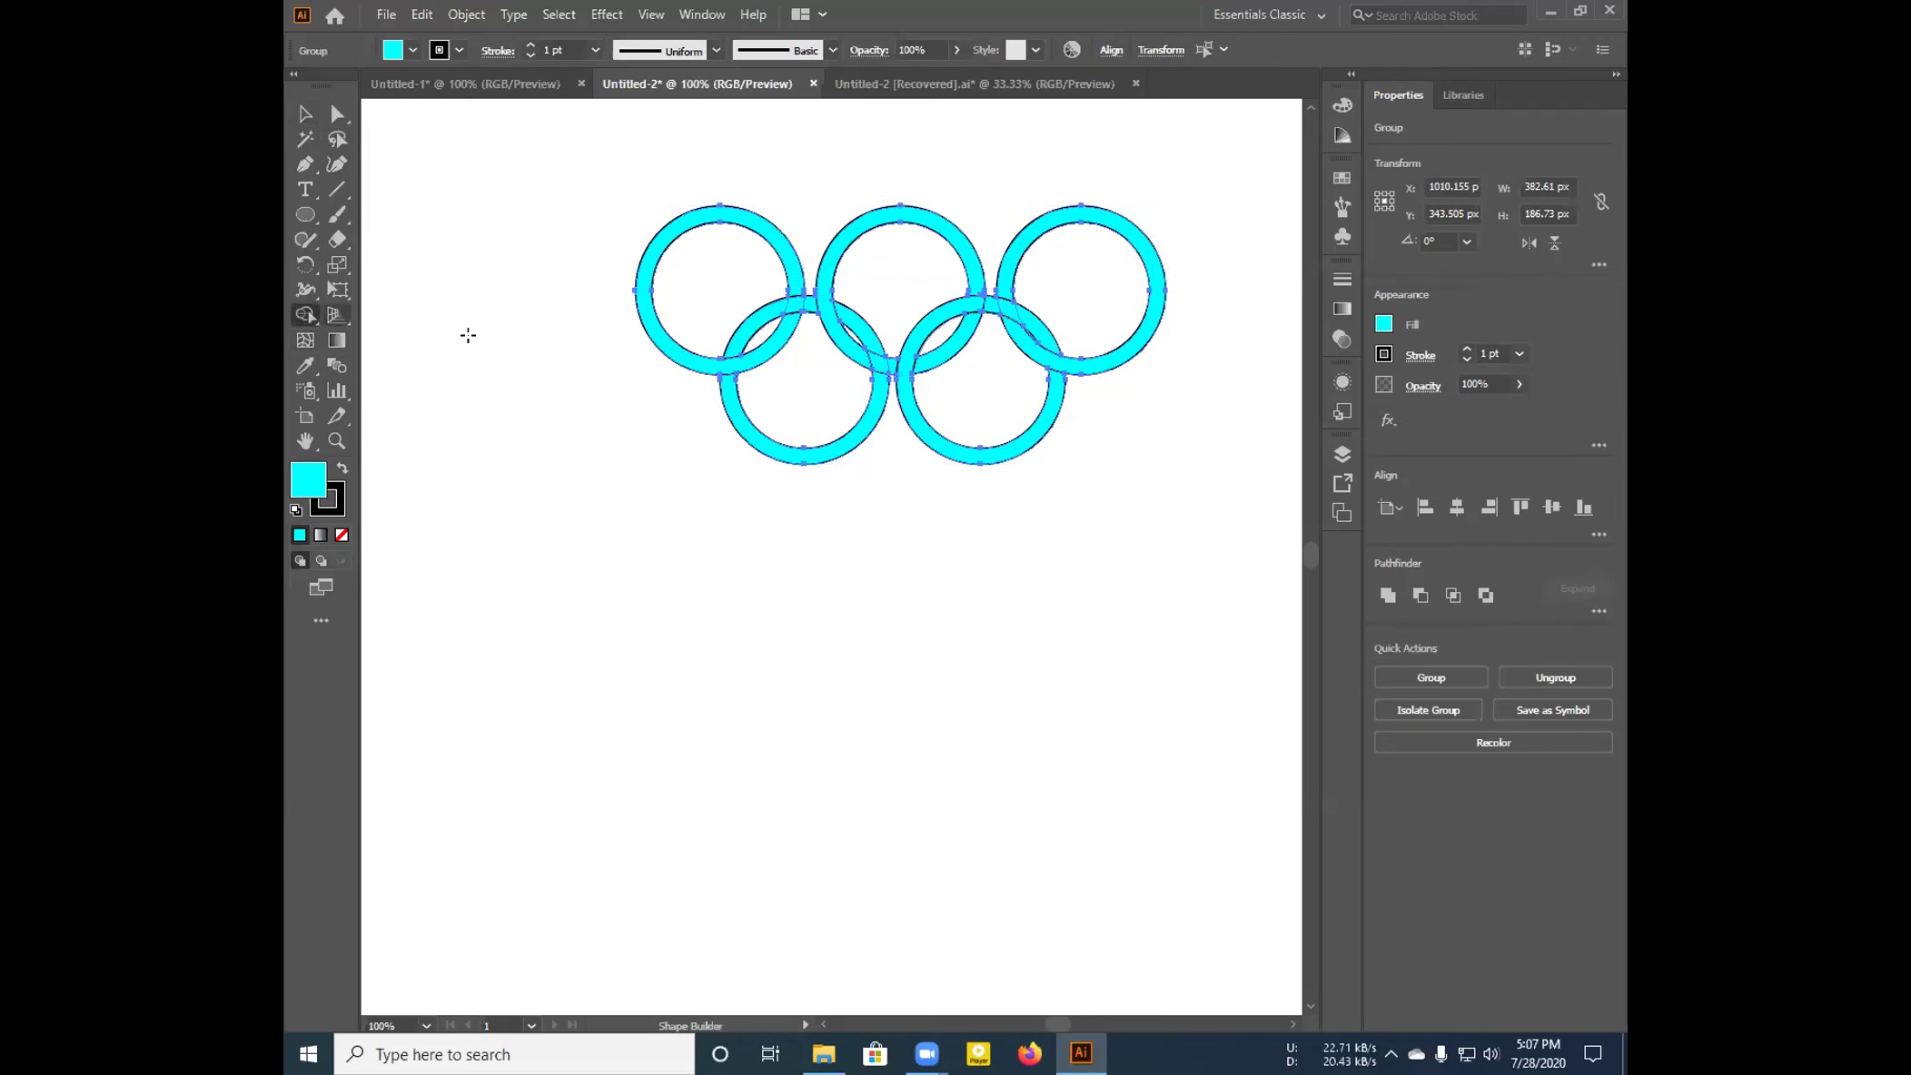
{"action": "left_click", "coordinate": [972, 302]}
{"action": "left_click", "coordinate": [305, 114]}
{"action": "left_click", "coordinate": [563, 213]}
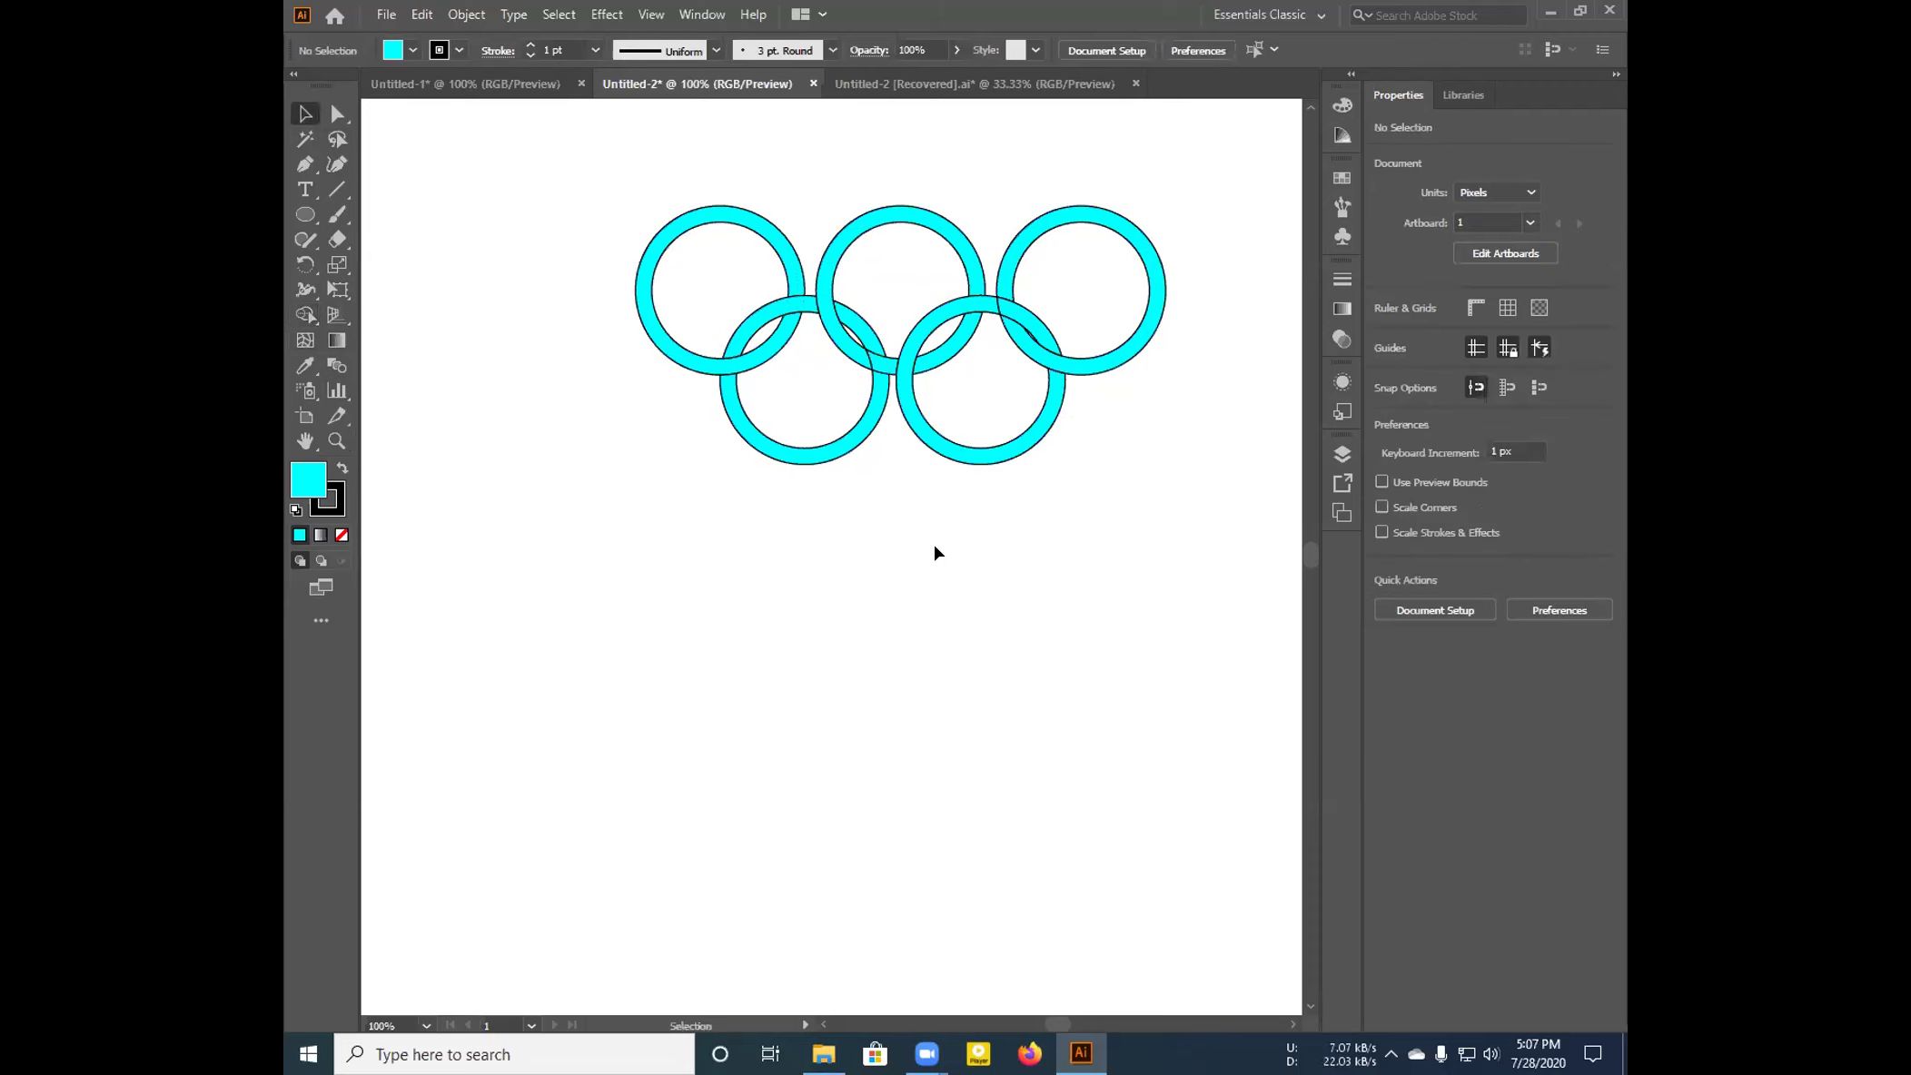
{"action": "left_click_drag", "start_coordinate": [1239, 155], "coordinate": [532, 462]}
Colour the top-right ring orange and the top-middle ring green
{"action": "right_click", "coordinate": [923, 343]}
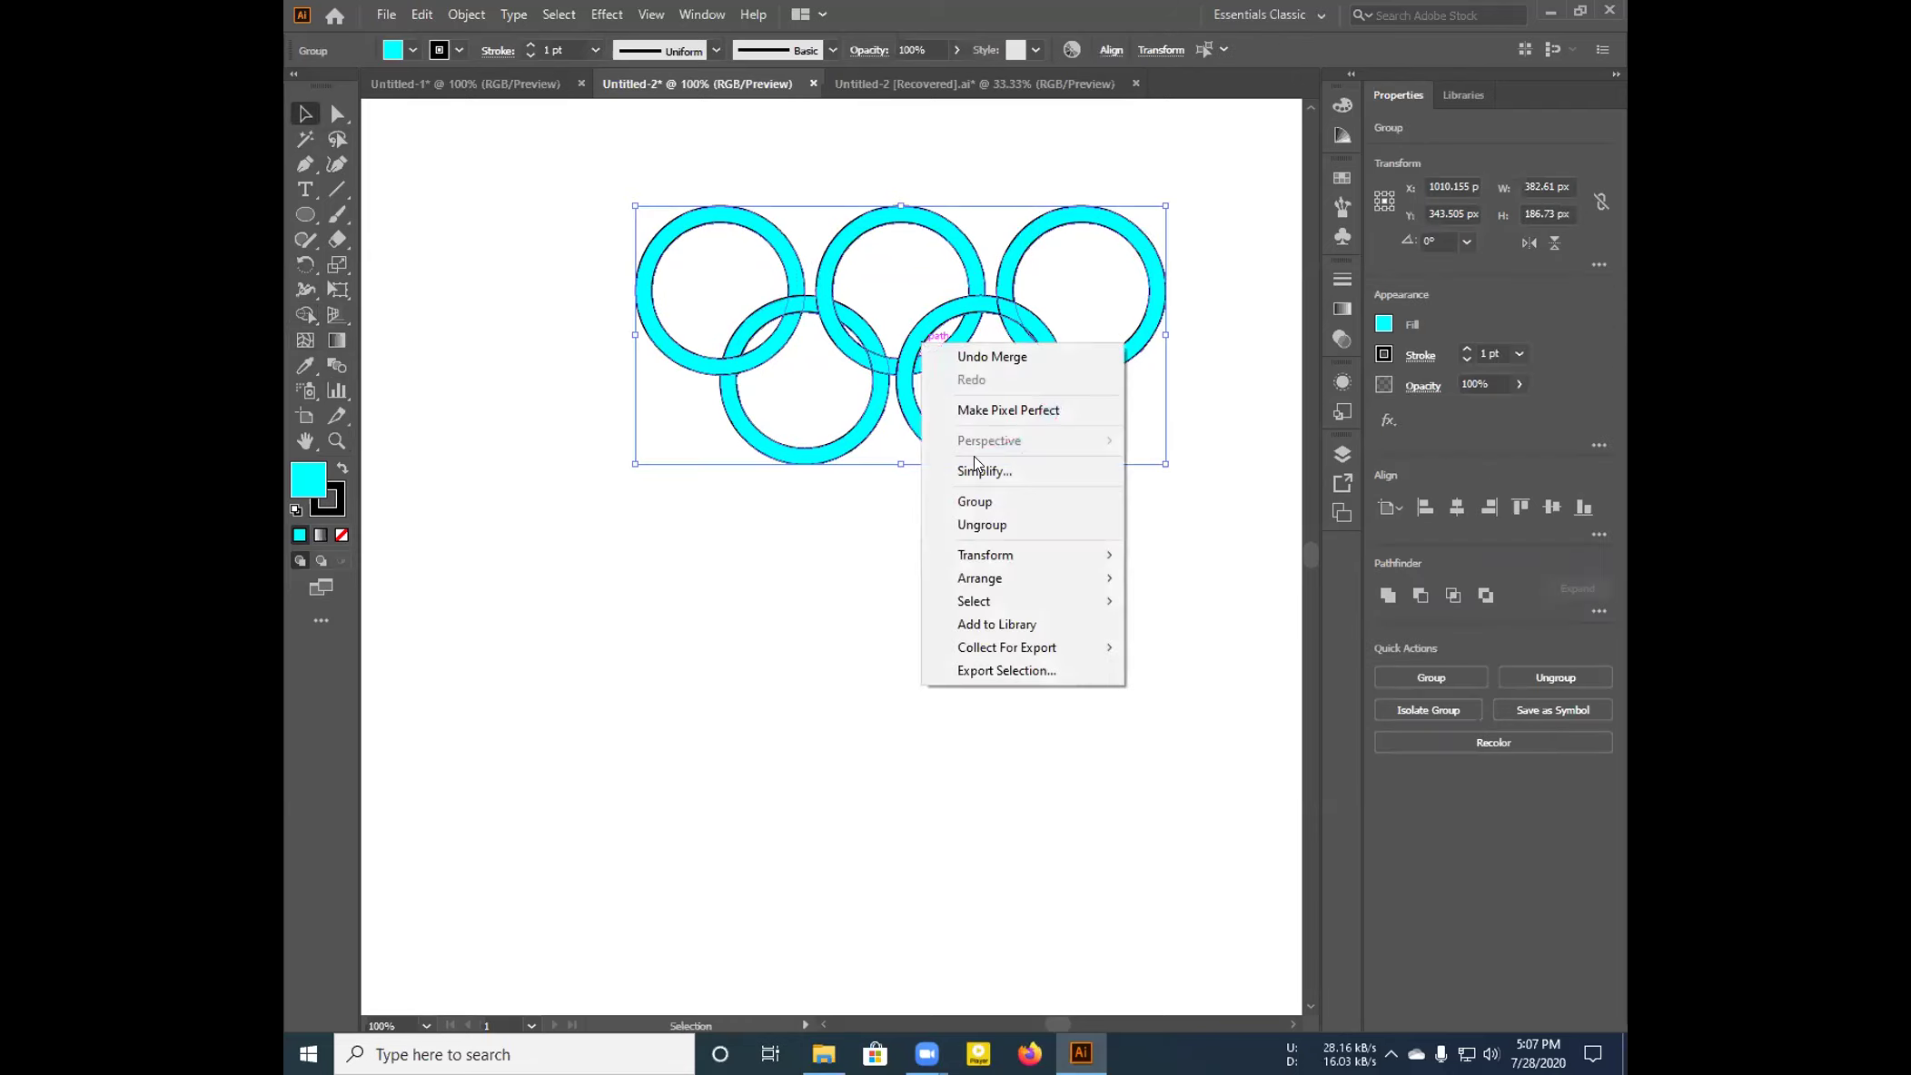
{"action": "left_click", "coordinate": [1203, 520]}
{"action": "left_click", "coordinate": [1164, 275]}
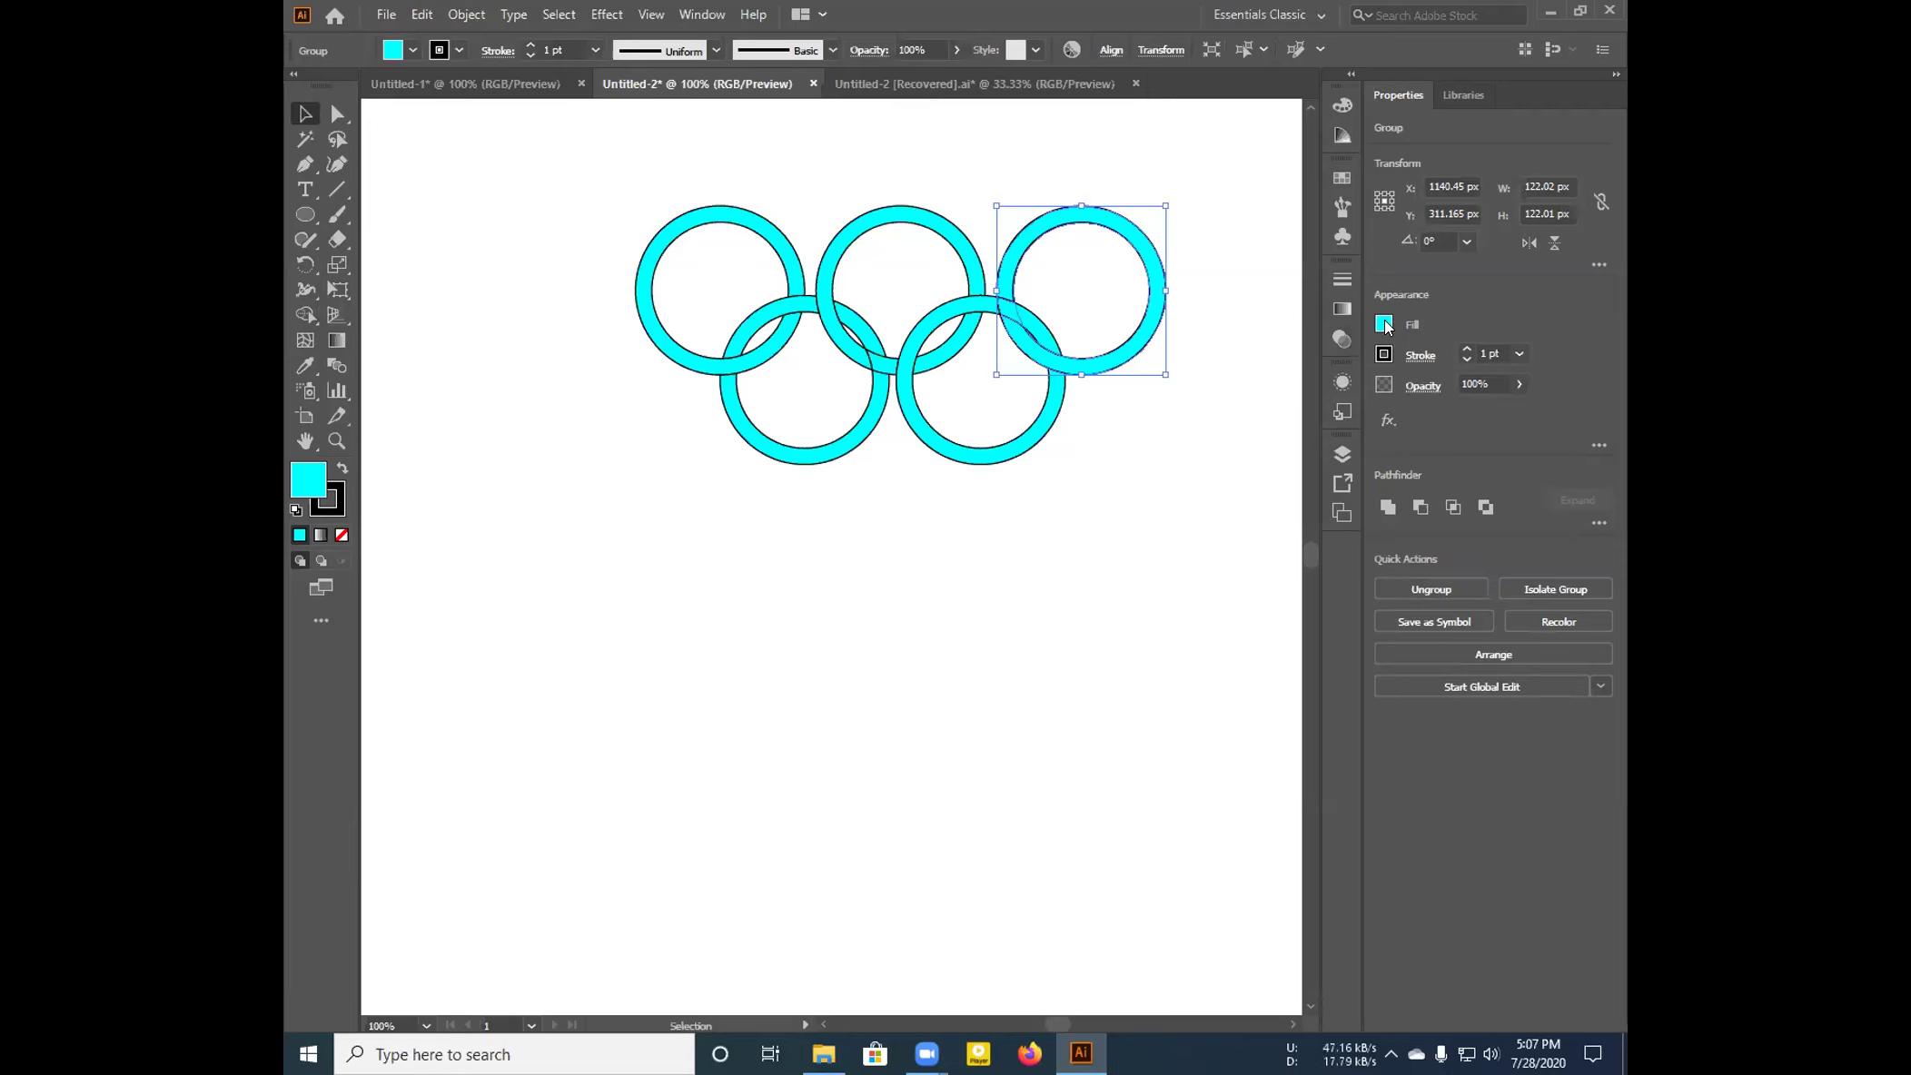
{"action": "left_click", "coordinate": [1384, 325]}
{"action": "left_click", "coordinate": [1329, 398]}
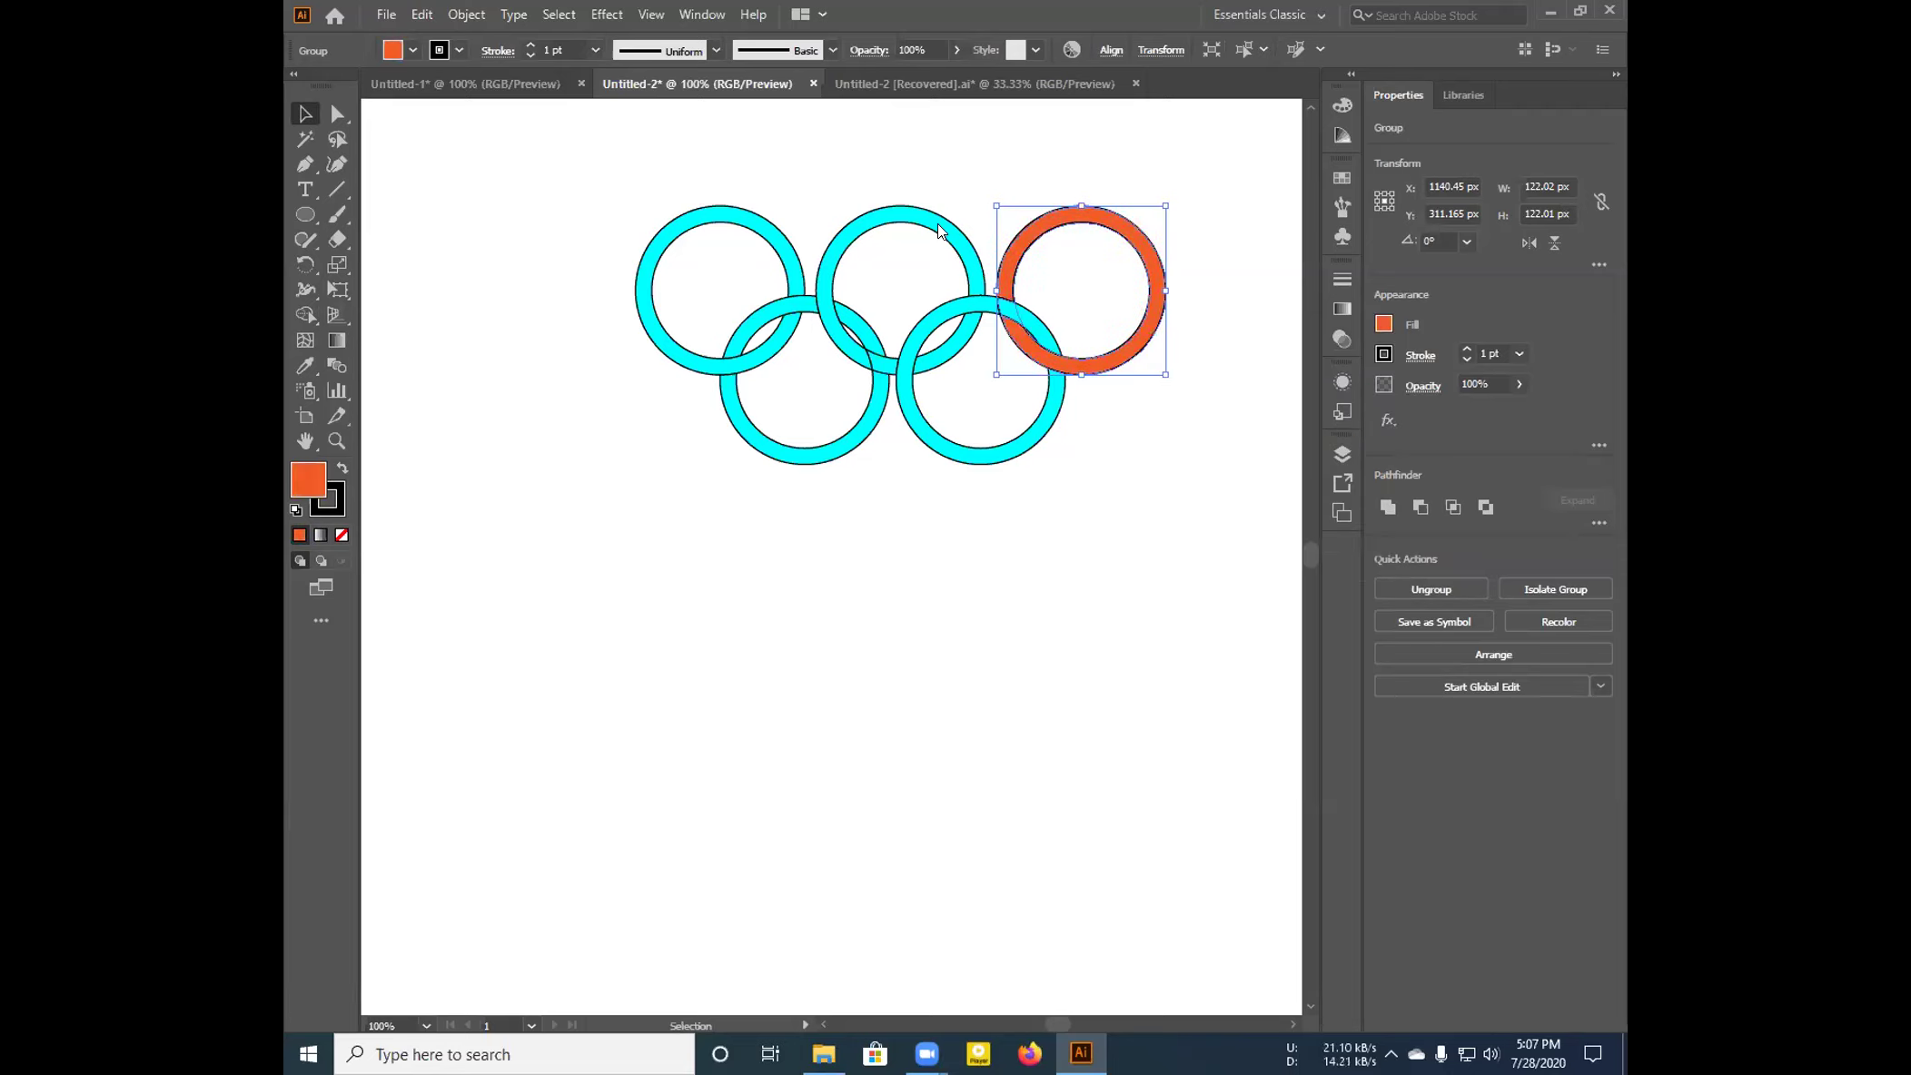
{"action": "left_click", "coordinate": [956, 231]}
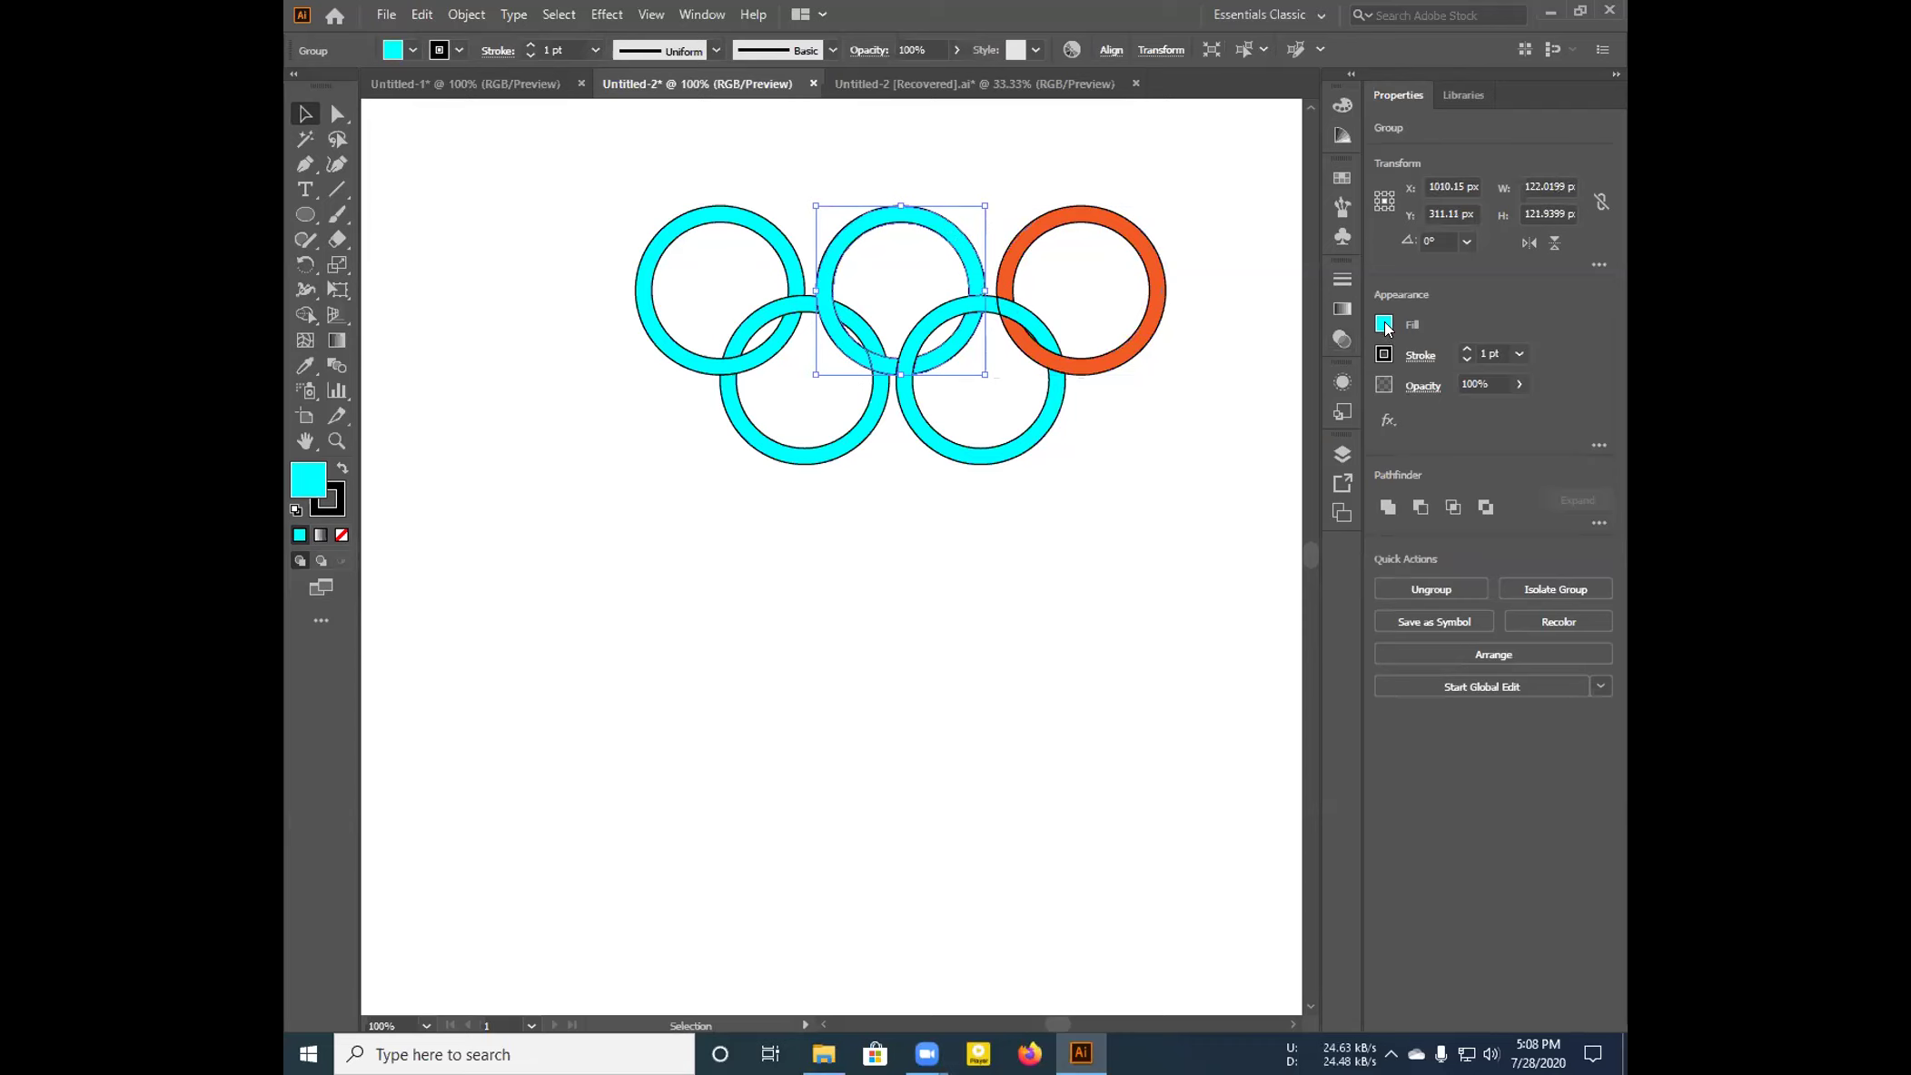
{"action": "left_click", "coordinate": [1383, 325]}
{"action": "left_click", "coordinate": [1213, 398]}
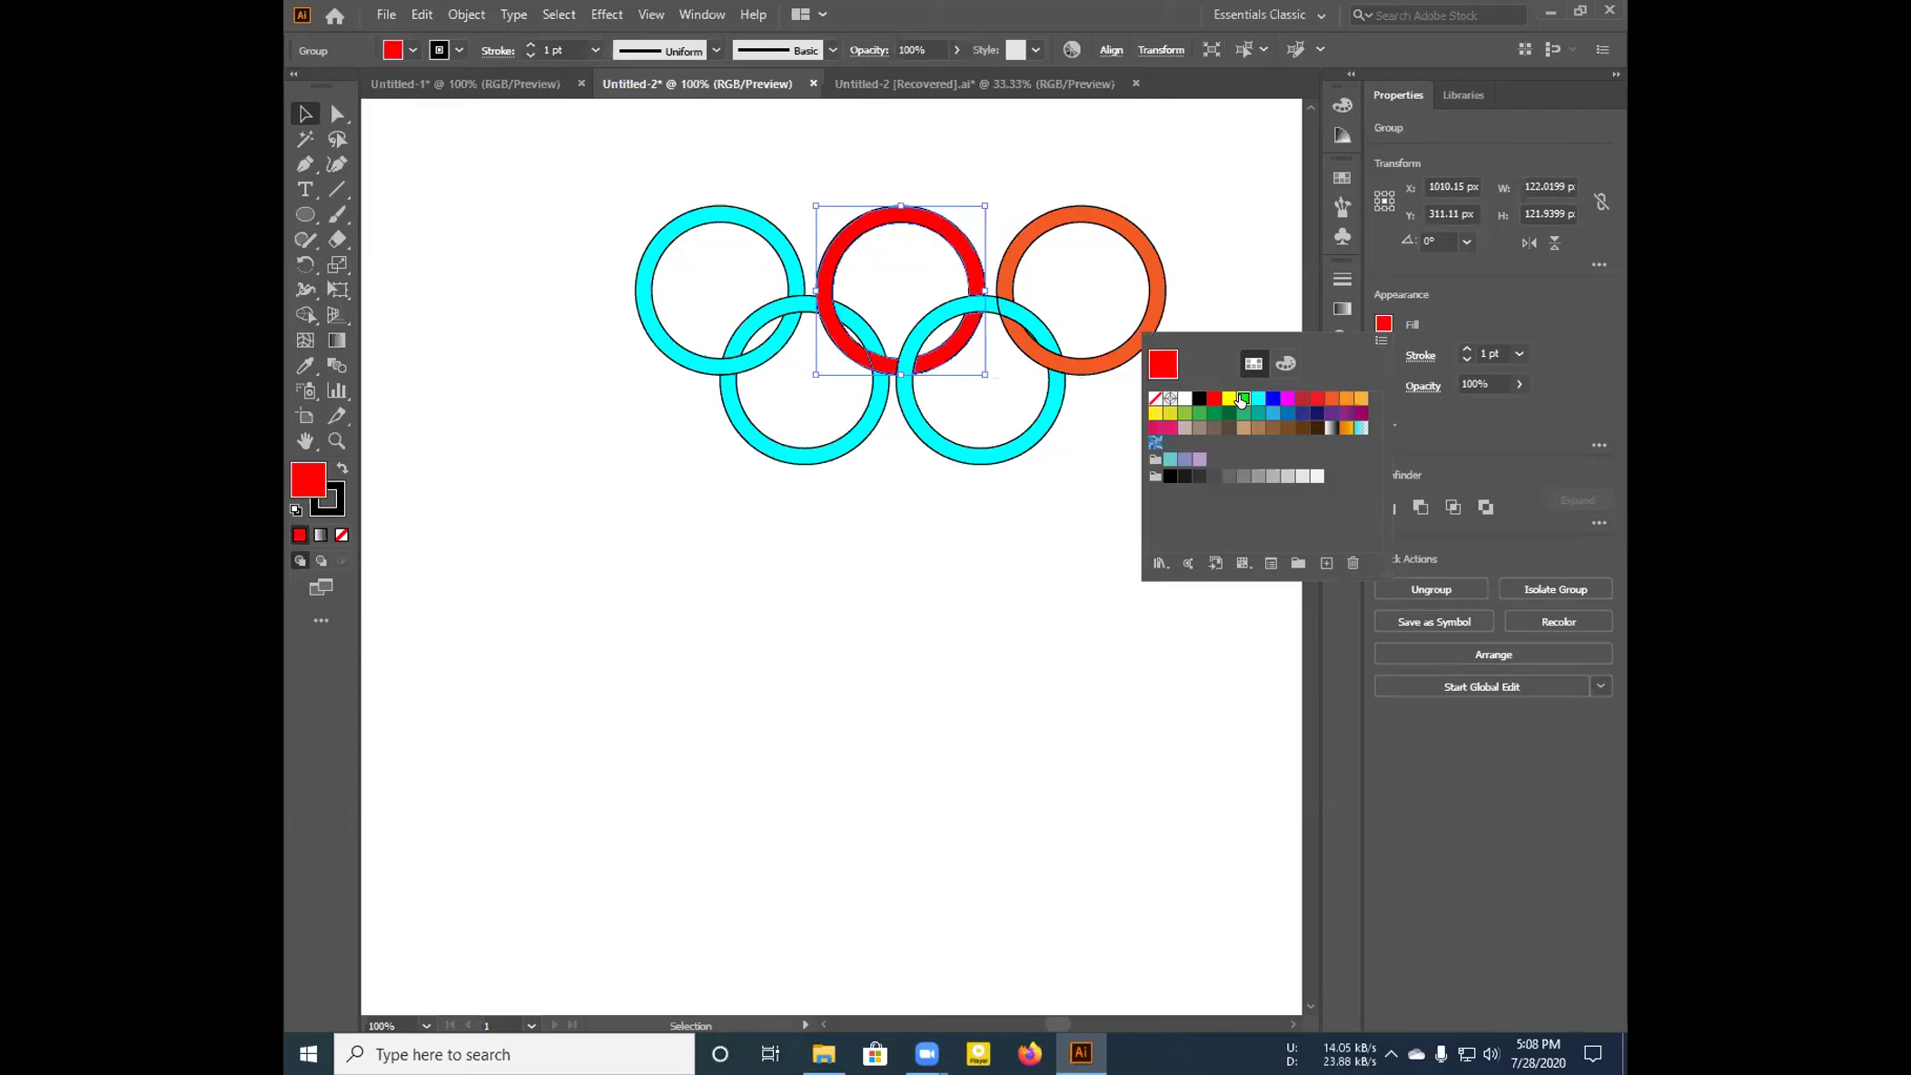
{"action": "left_click", "coordinate": [1244, 398]}
{"action": "left_click", "coordinate": [775, 253]}
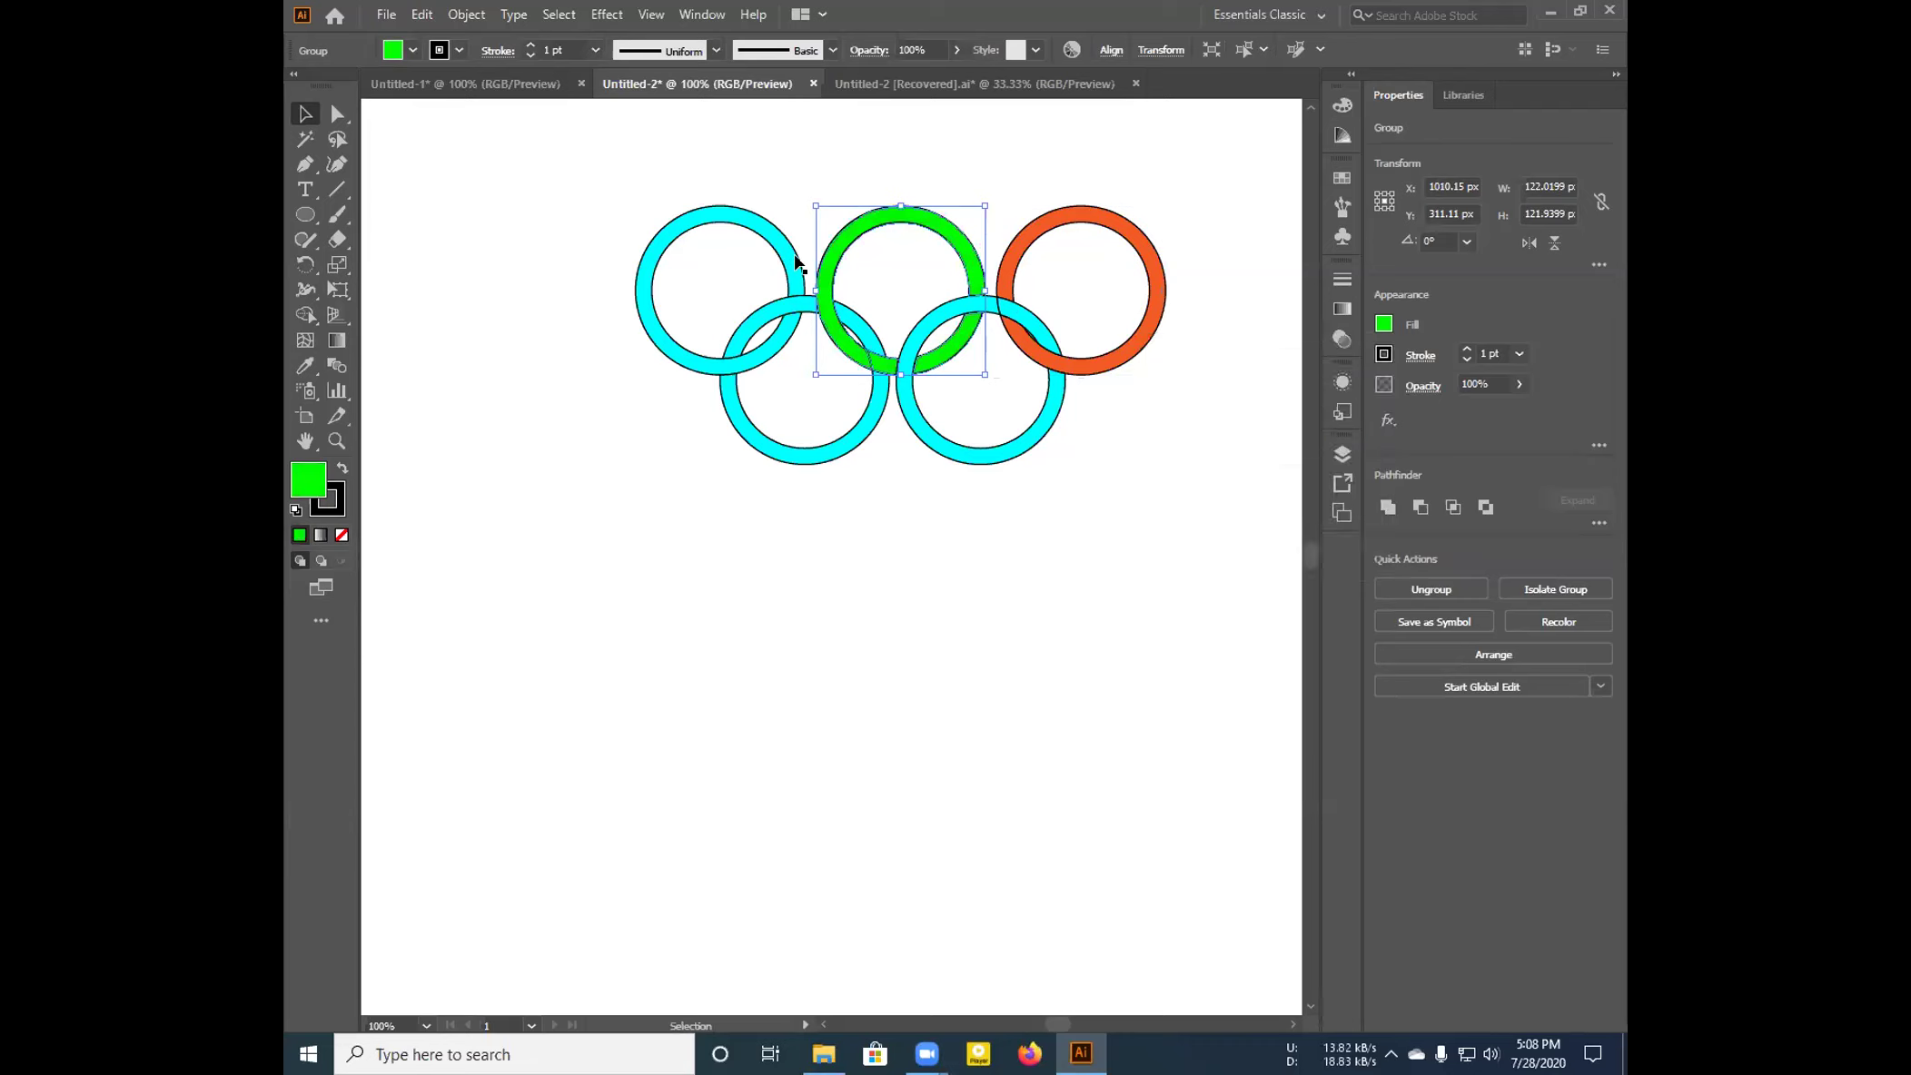
Colour the top-left ring red and the bottom-right ring pink
{"action": "left_click", "coordinate": [799, 260]}
{"action": "left_click", "coordinate": [1383, 323]}
{"action": "left_click", "coordinate": [1212, 399]}
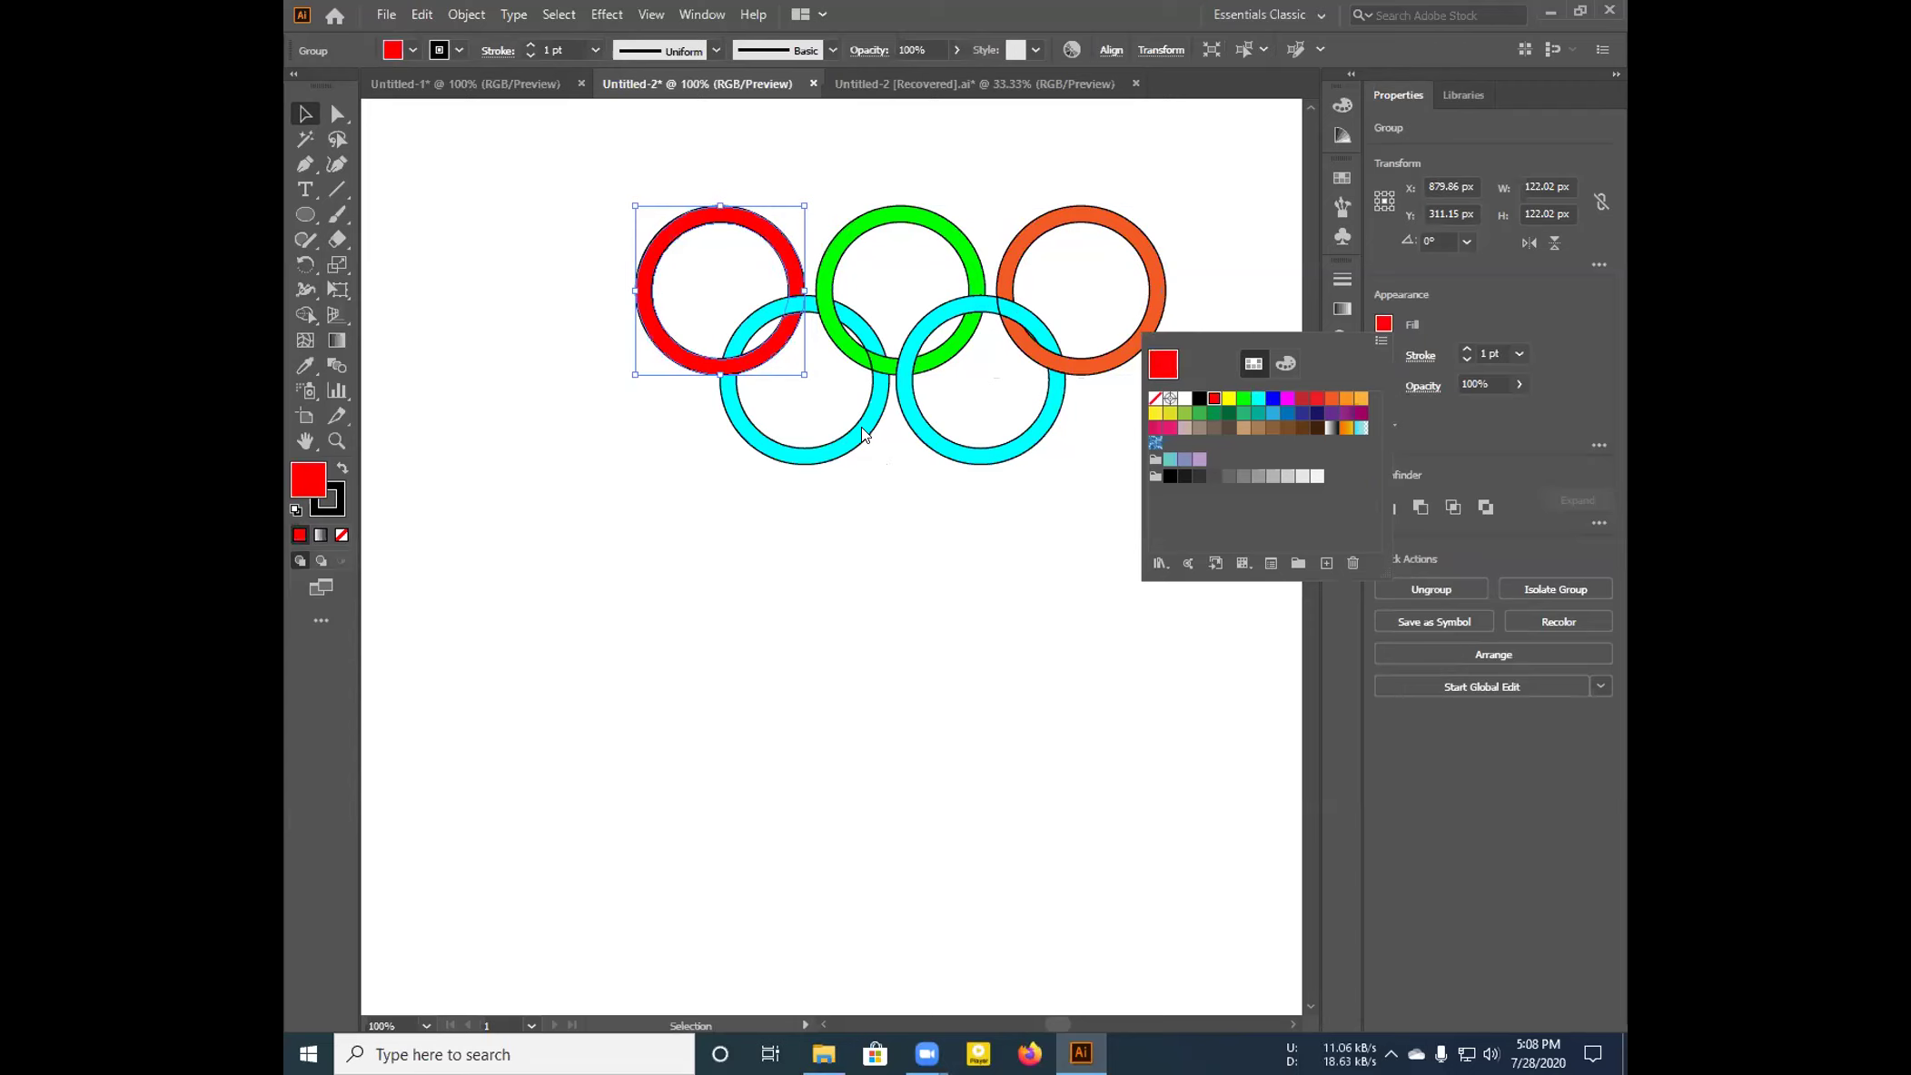
{"action": "left_click", "coordinate": [932, 429]}
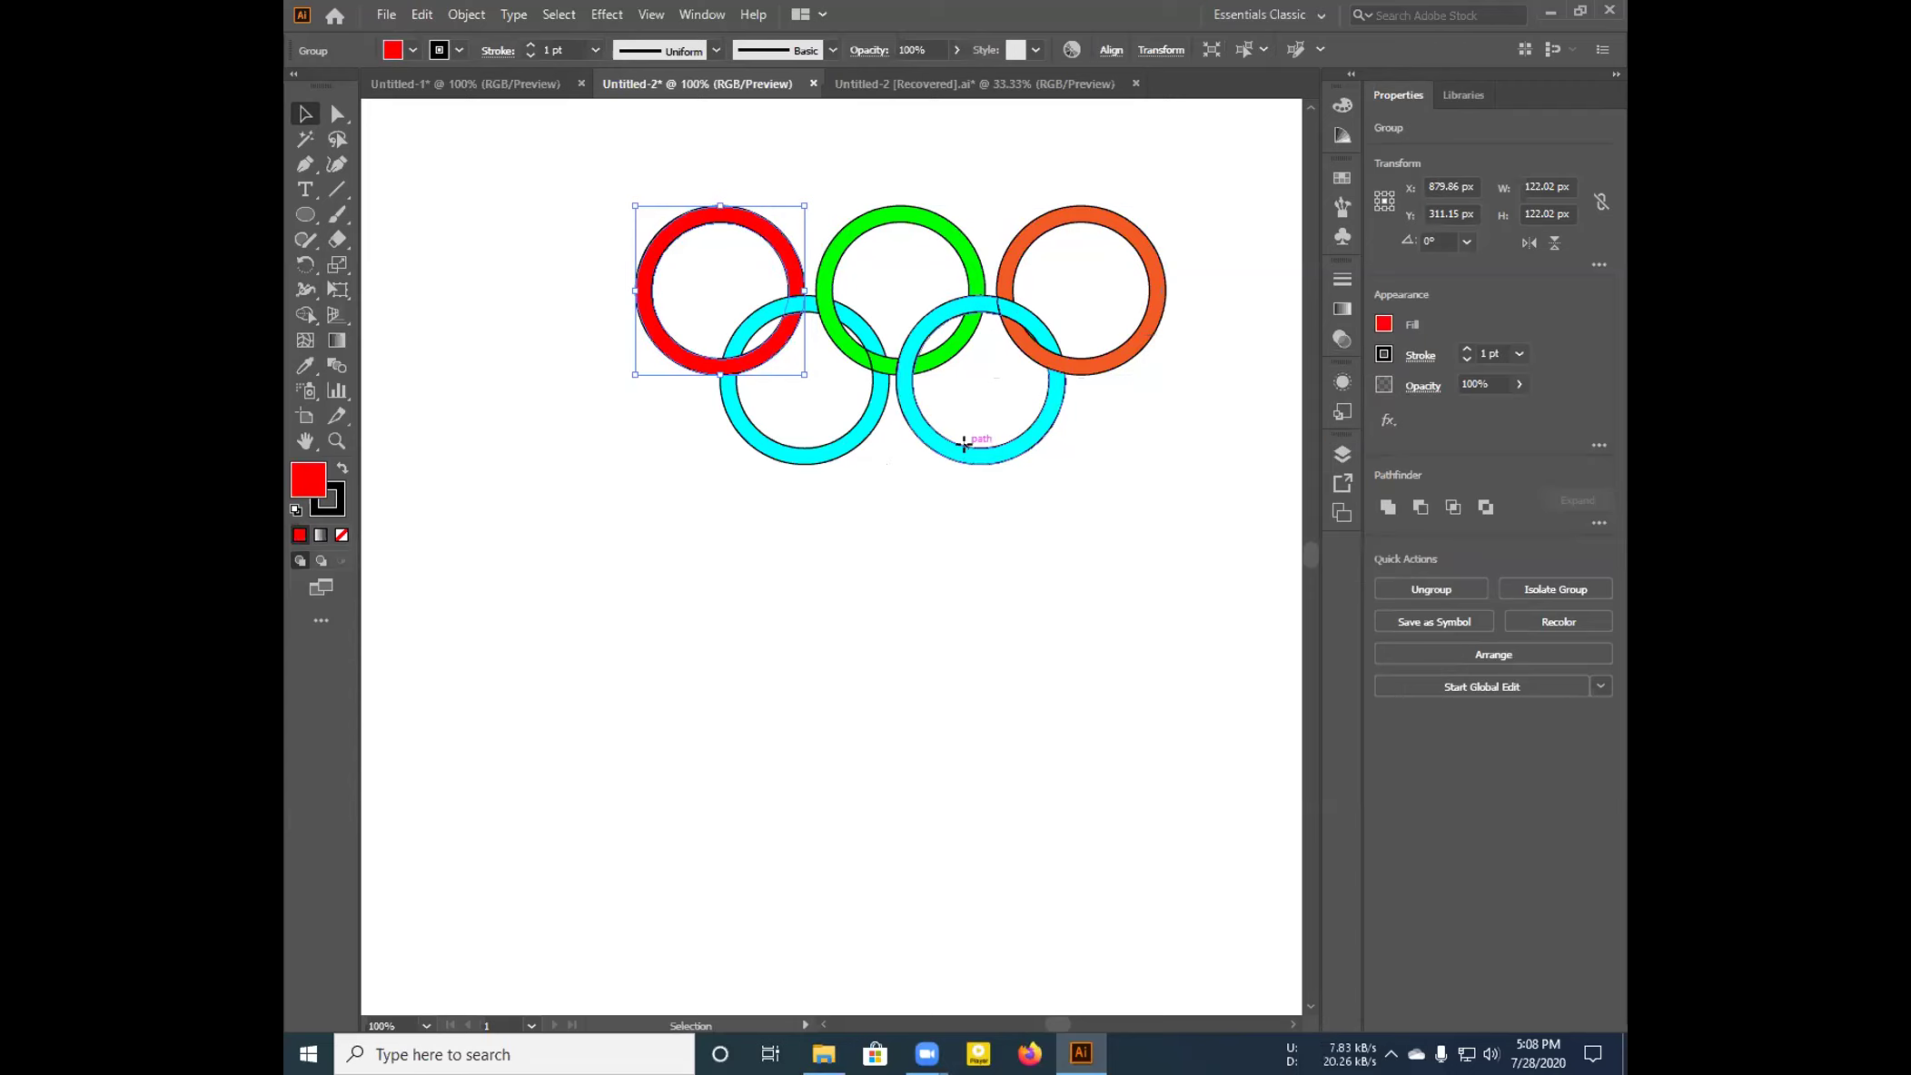
{"action": "left_click", "coordinate": [964, 443]}
{"action": "left_click", "coordinate": [1381, 323]}
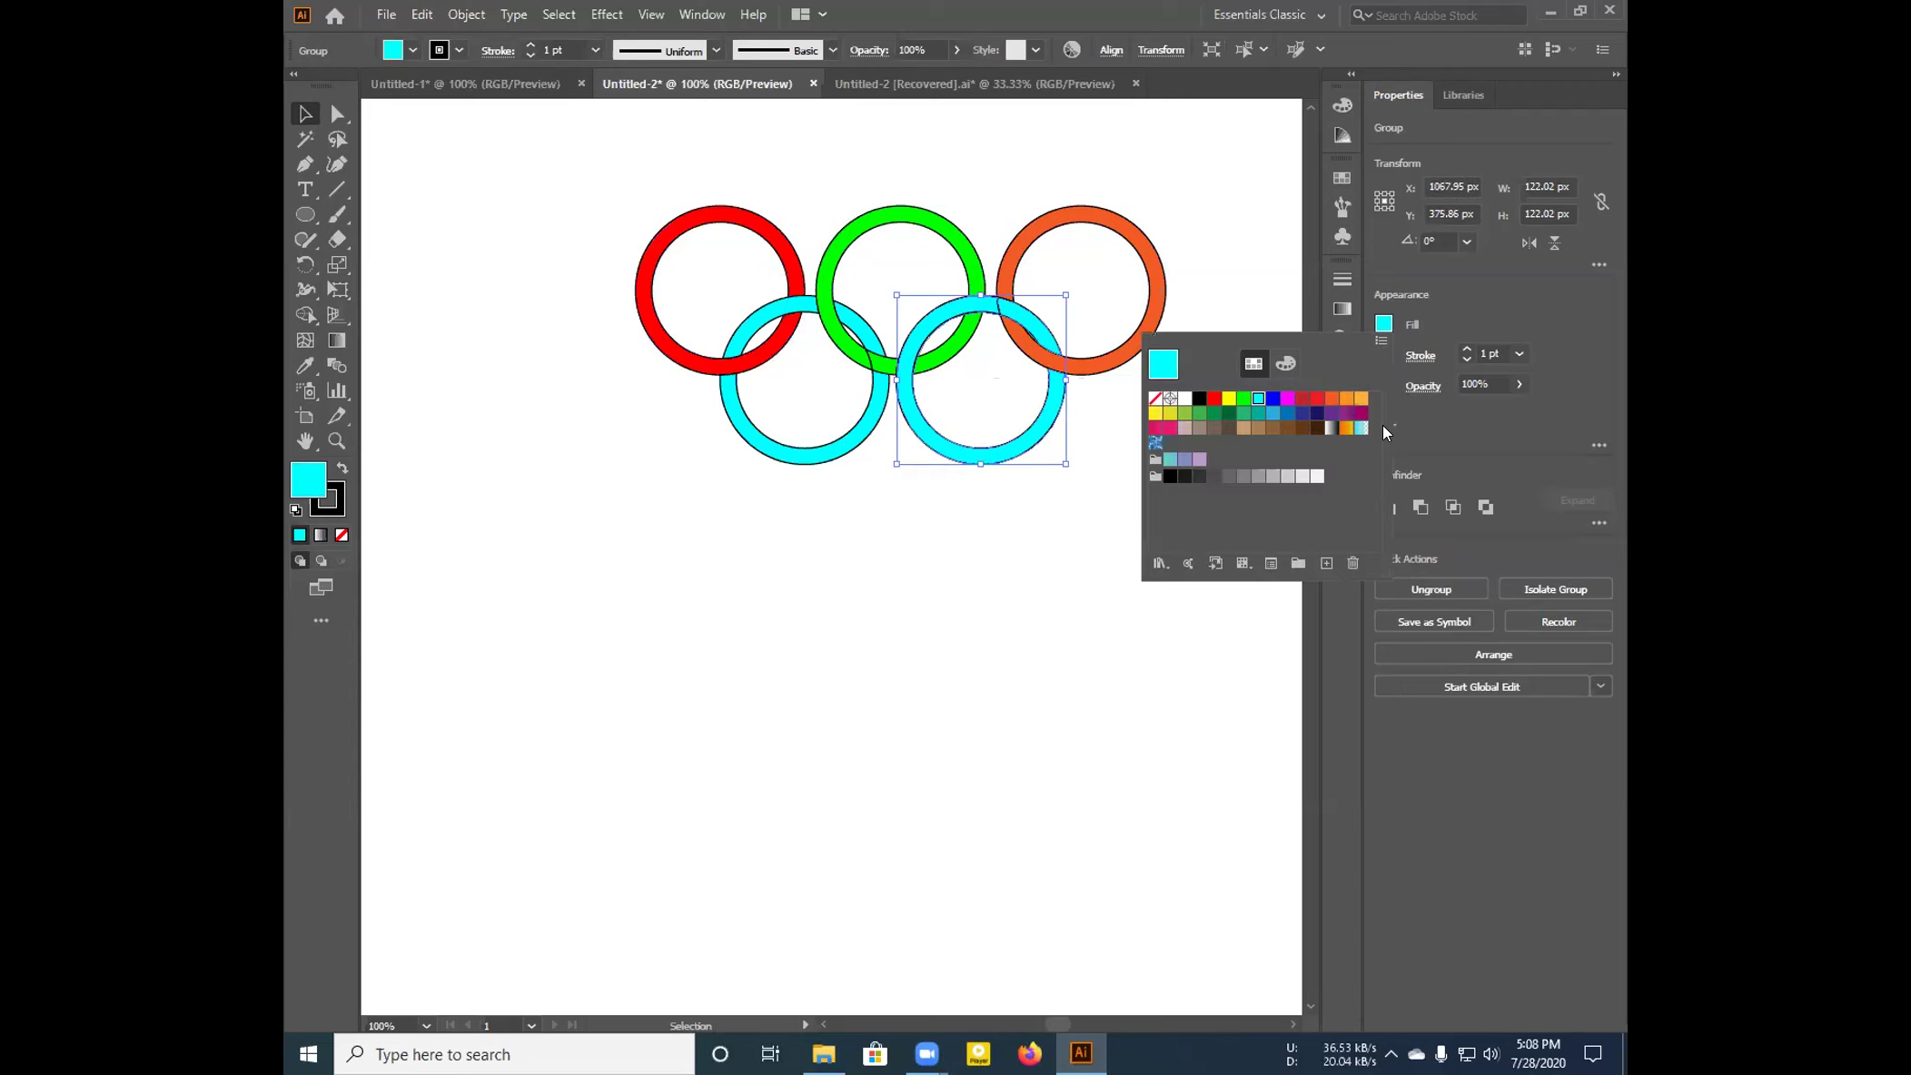
{"action": "left_click", "coordinate": [1157, 428]}
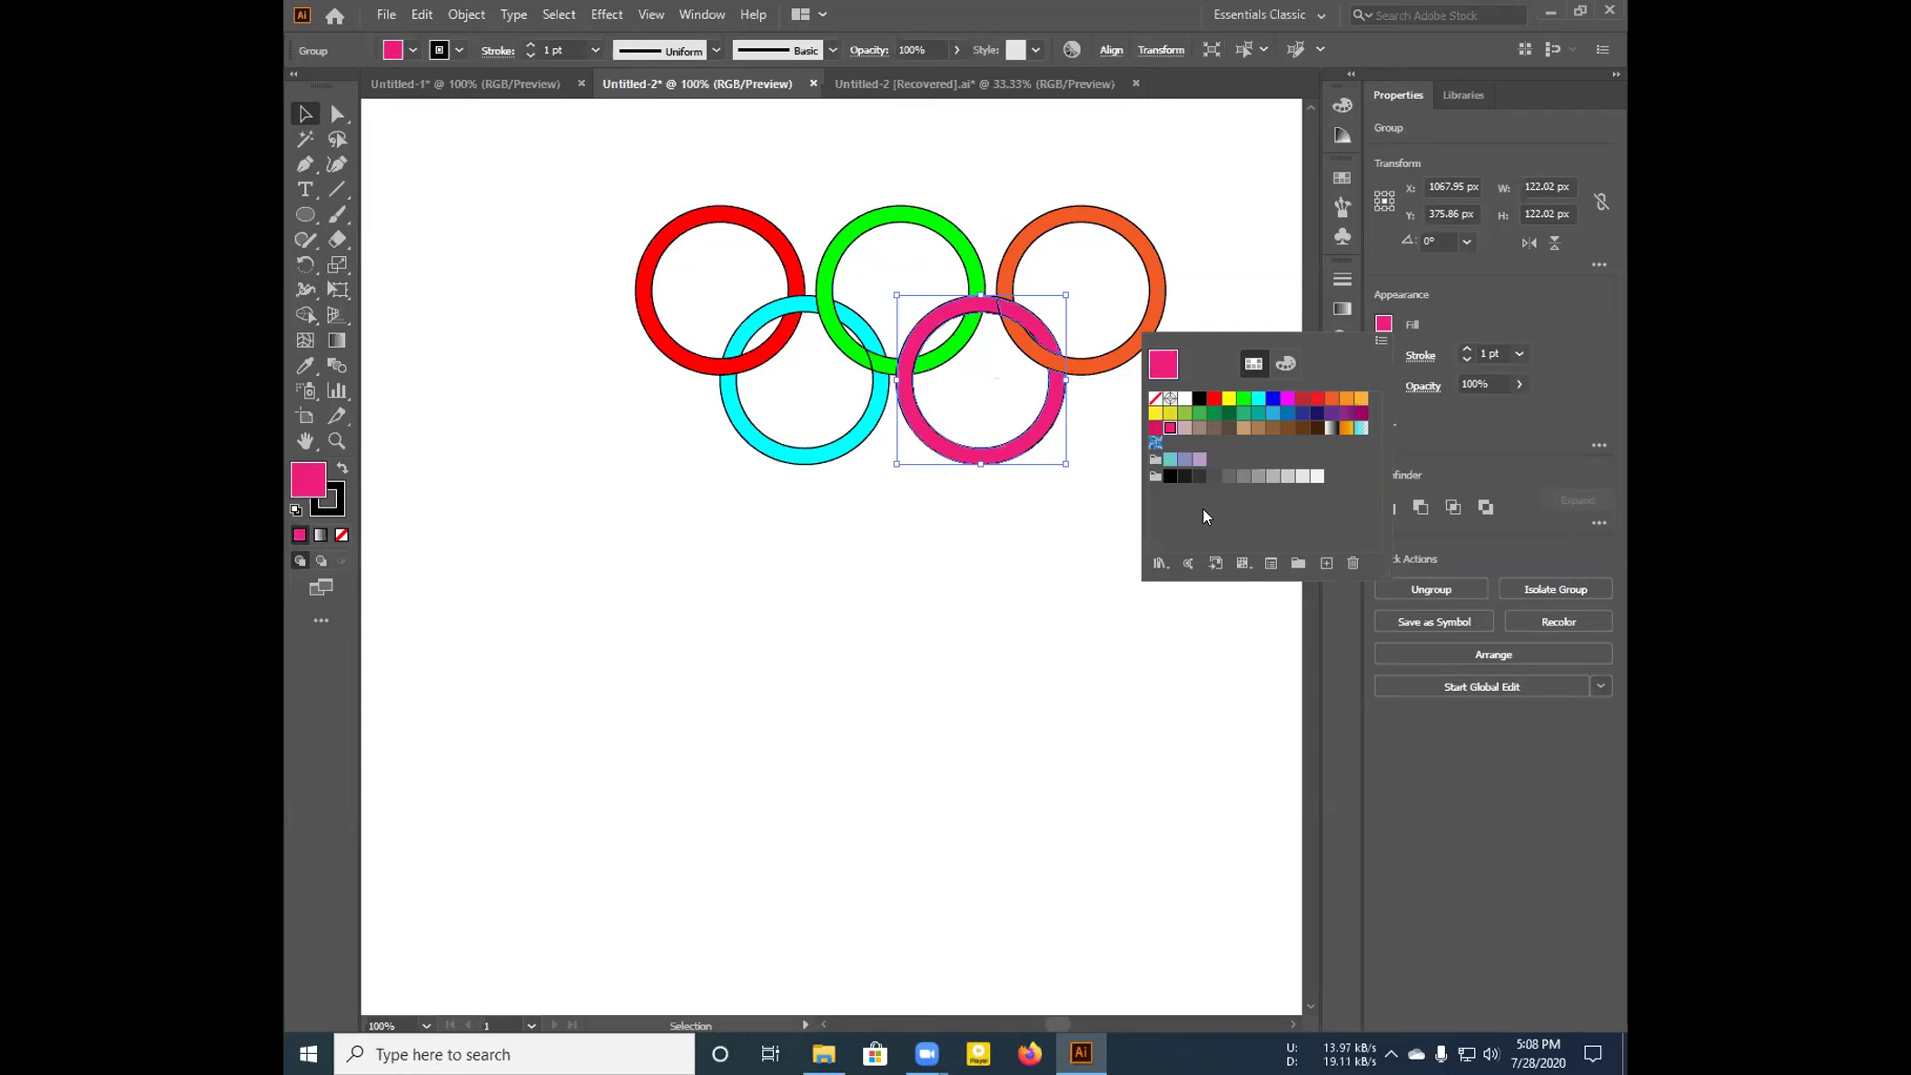
{"action": "left_click", "coordinate": [1200, 177]}
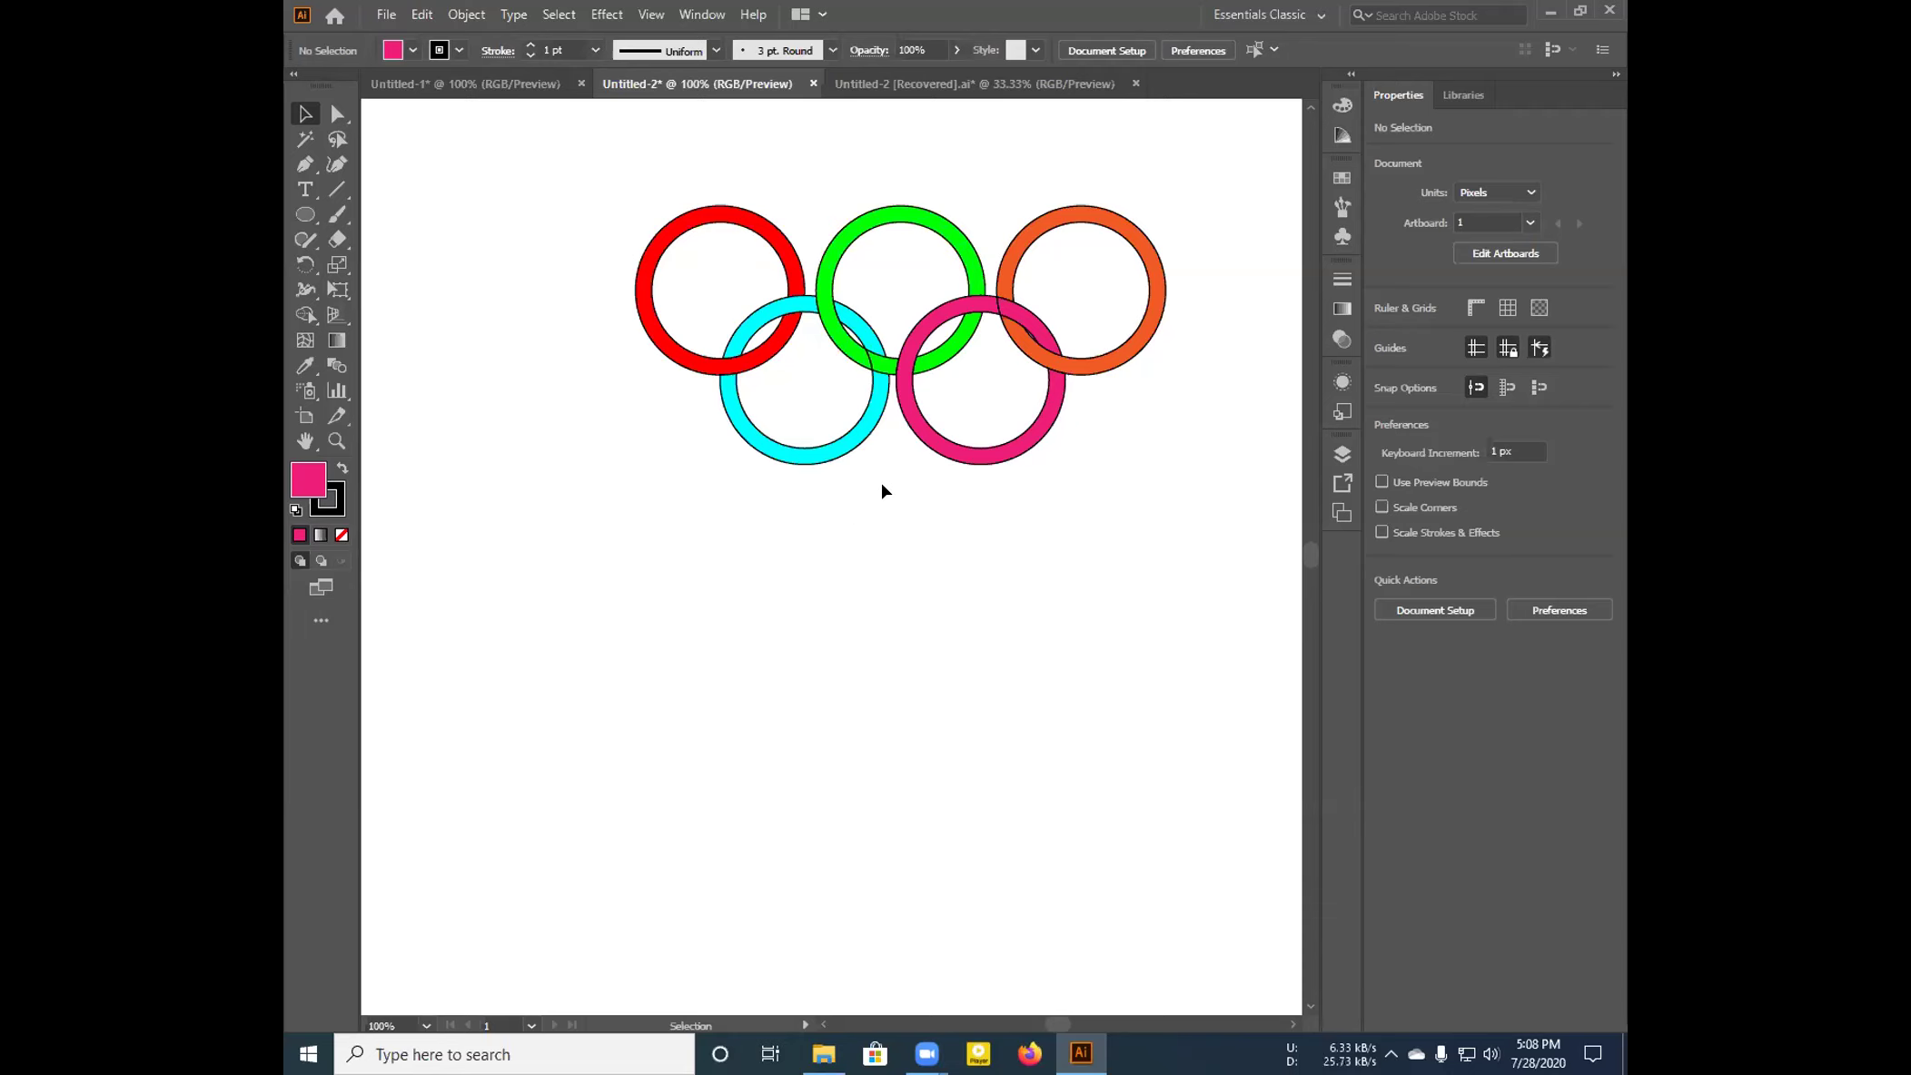
Set the stroke of all five rings to None, leaving no black outline
{"action": "left_click_drag", "start_coordinate": [1186, 143], "coordinate": [625, 486]}
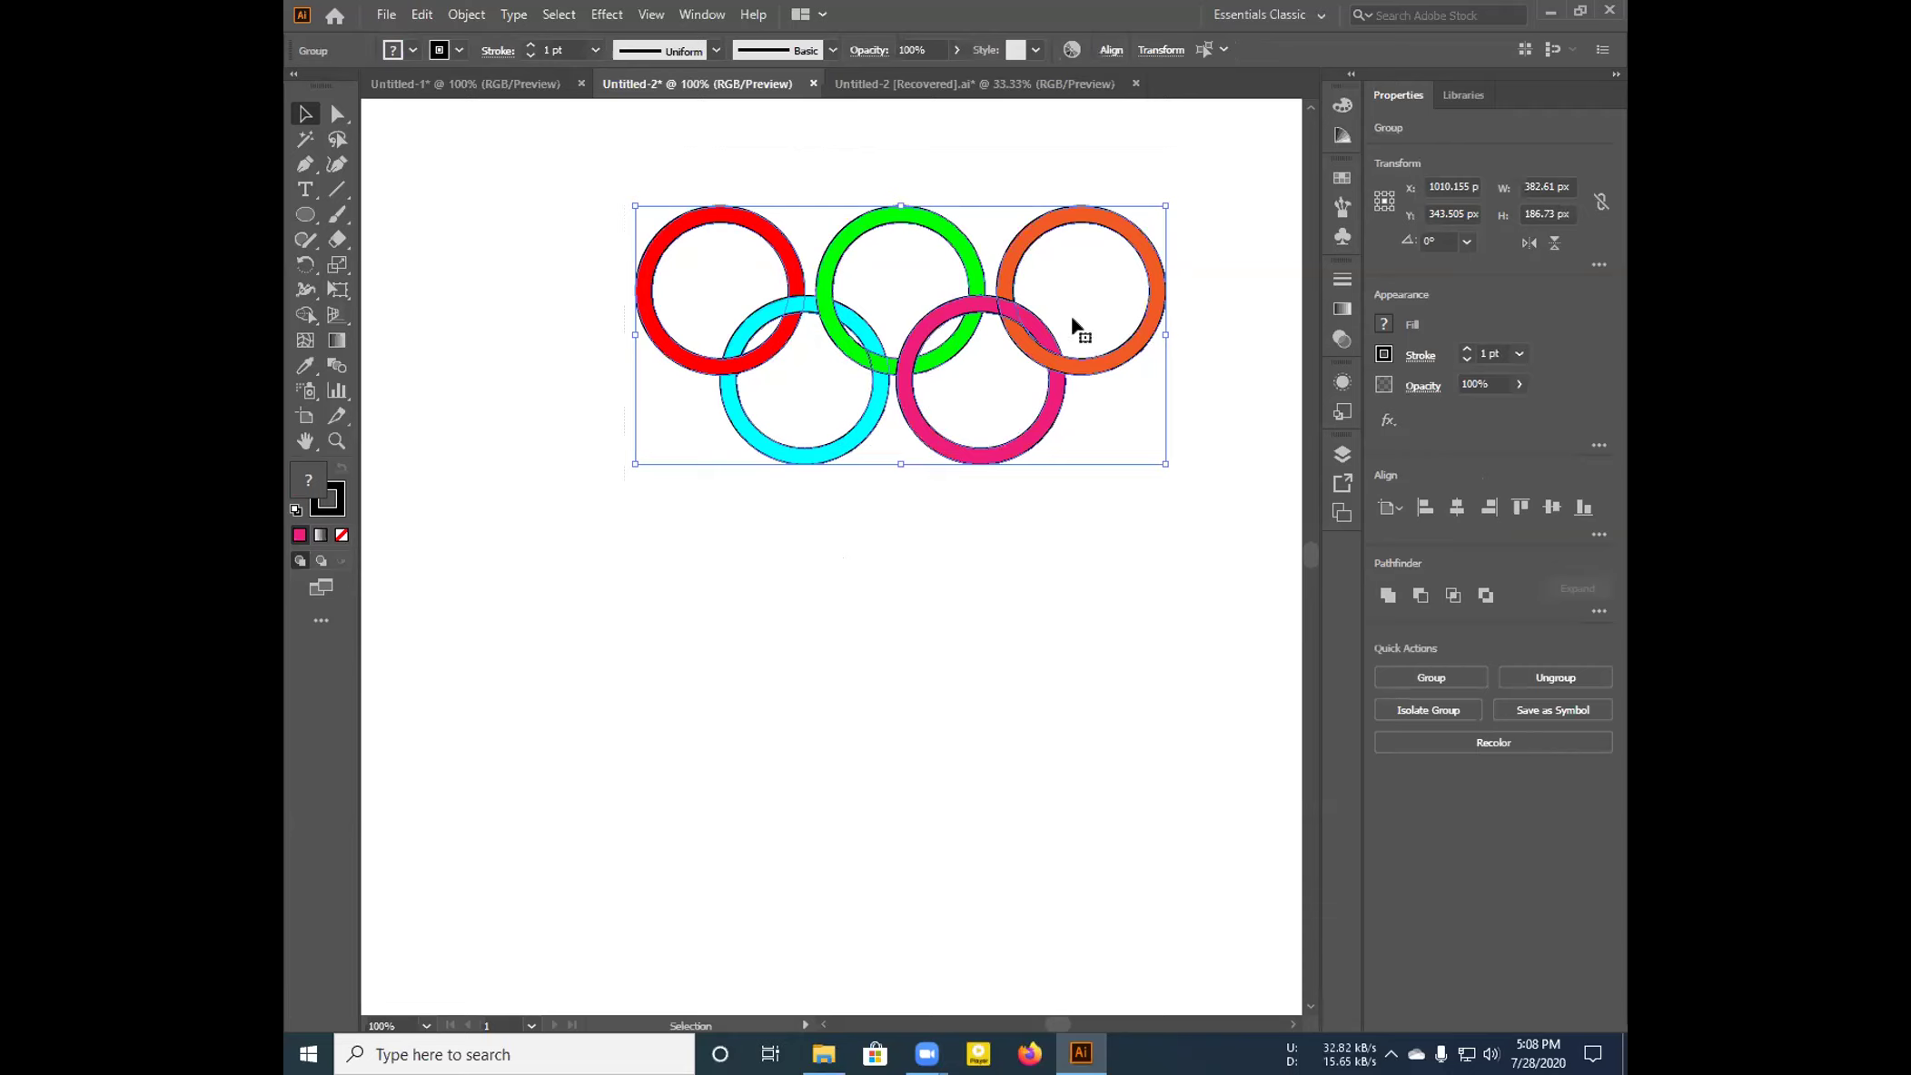
{"action": "left_click", "coordinate": [459, 50]}
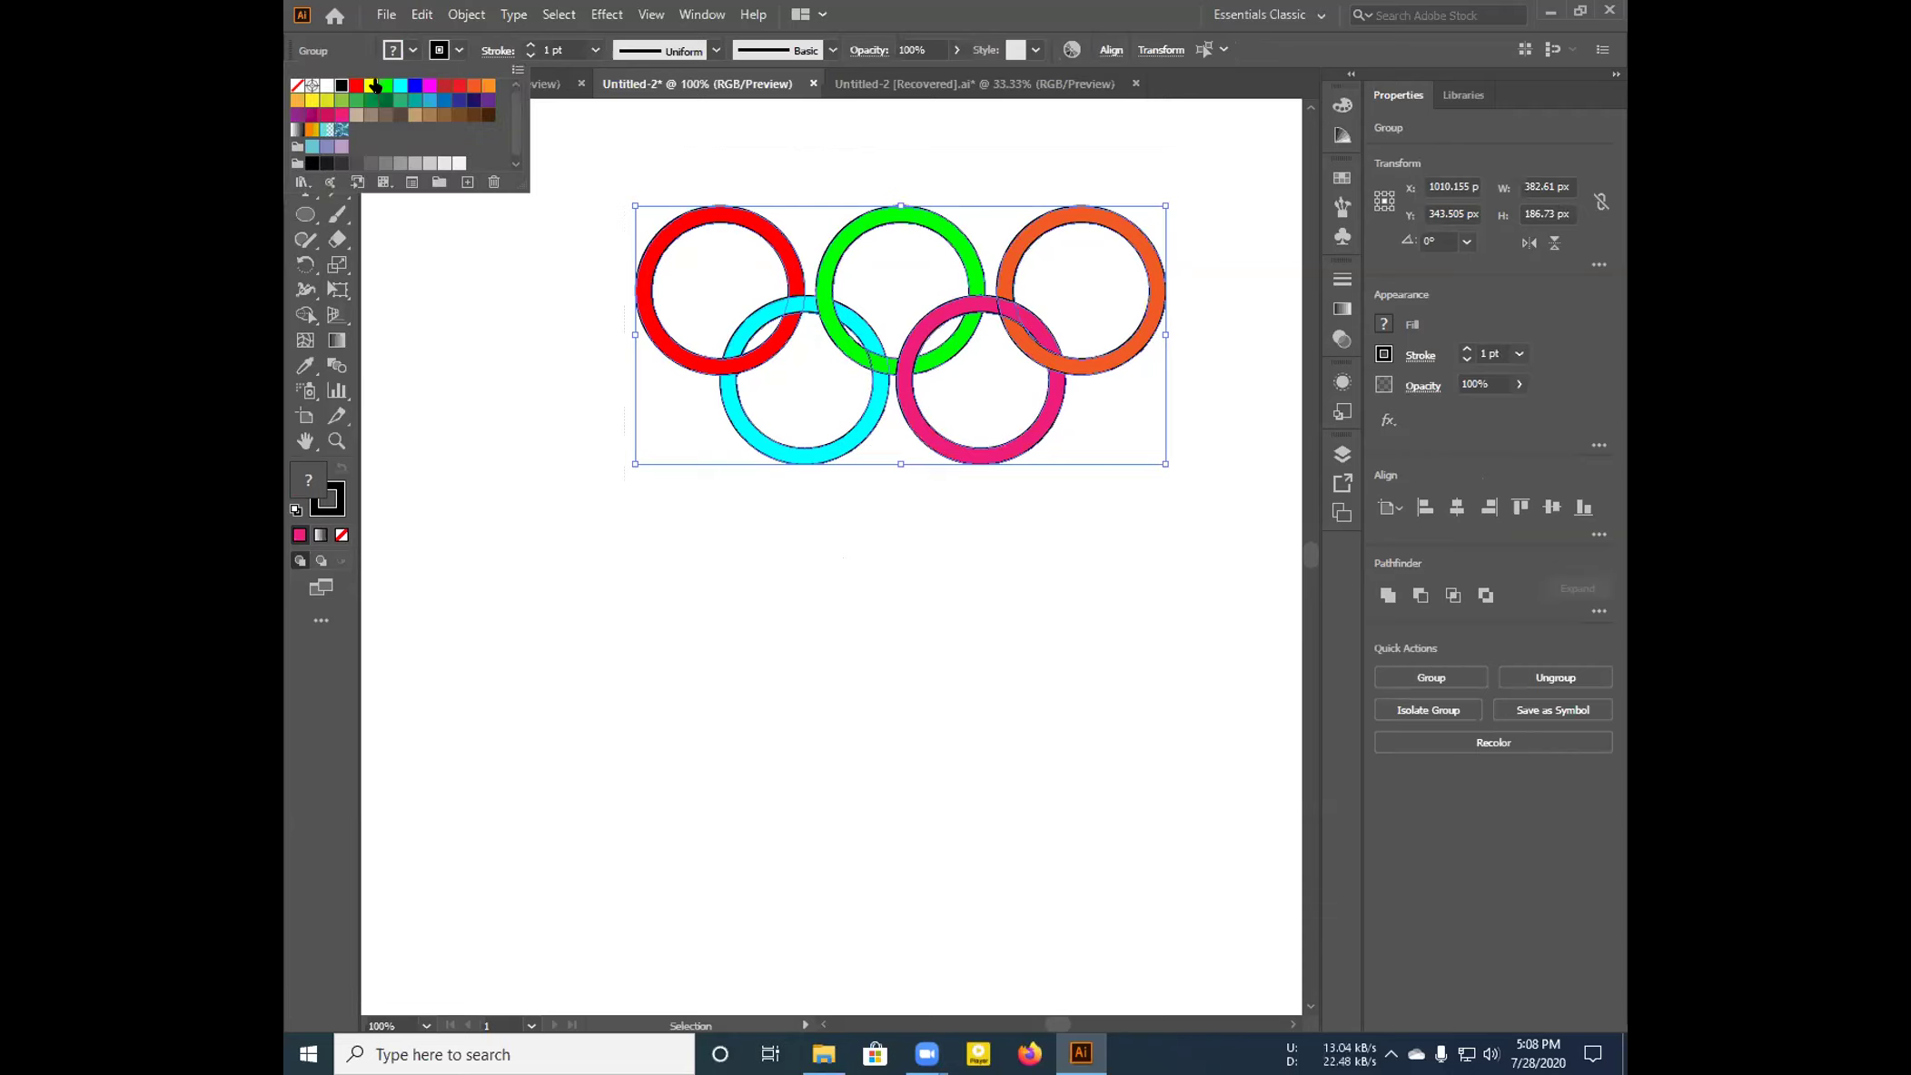
{"action": "left_click", "coordinate": [297, 85]}
{"action": "left_click", "coordinate": [836, 545]}
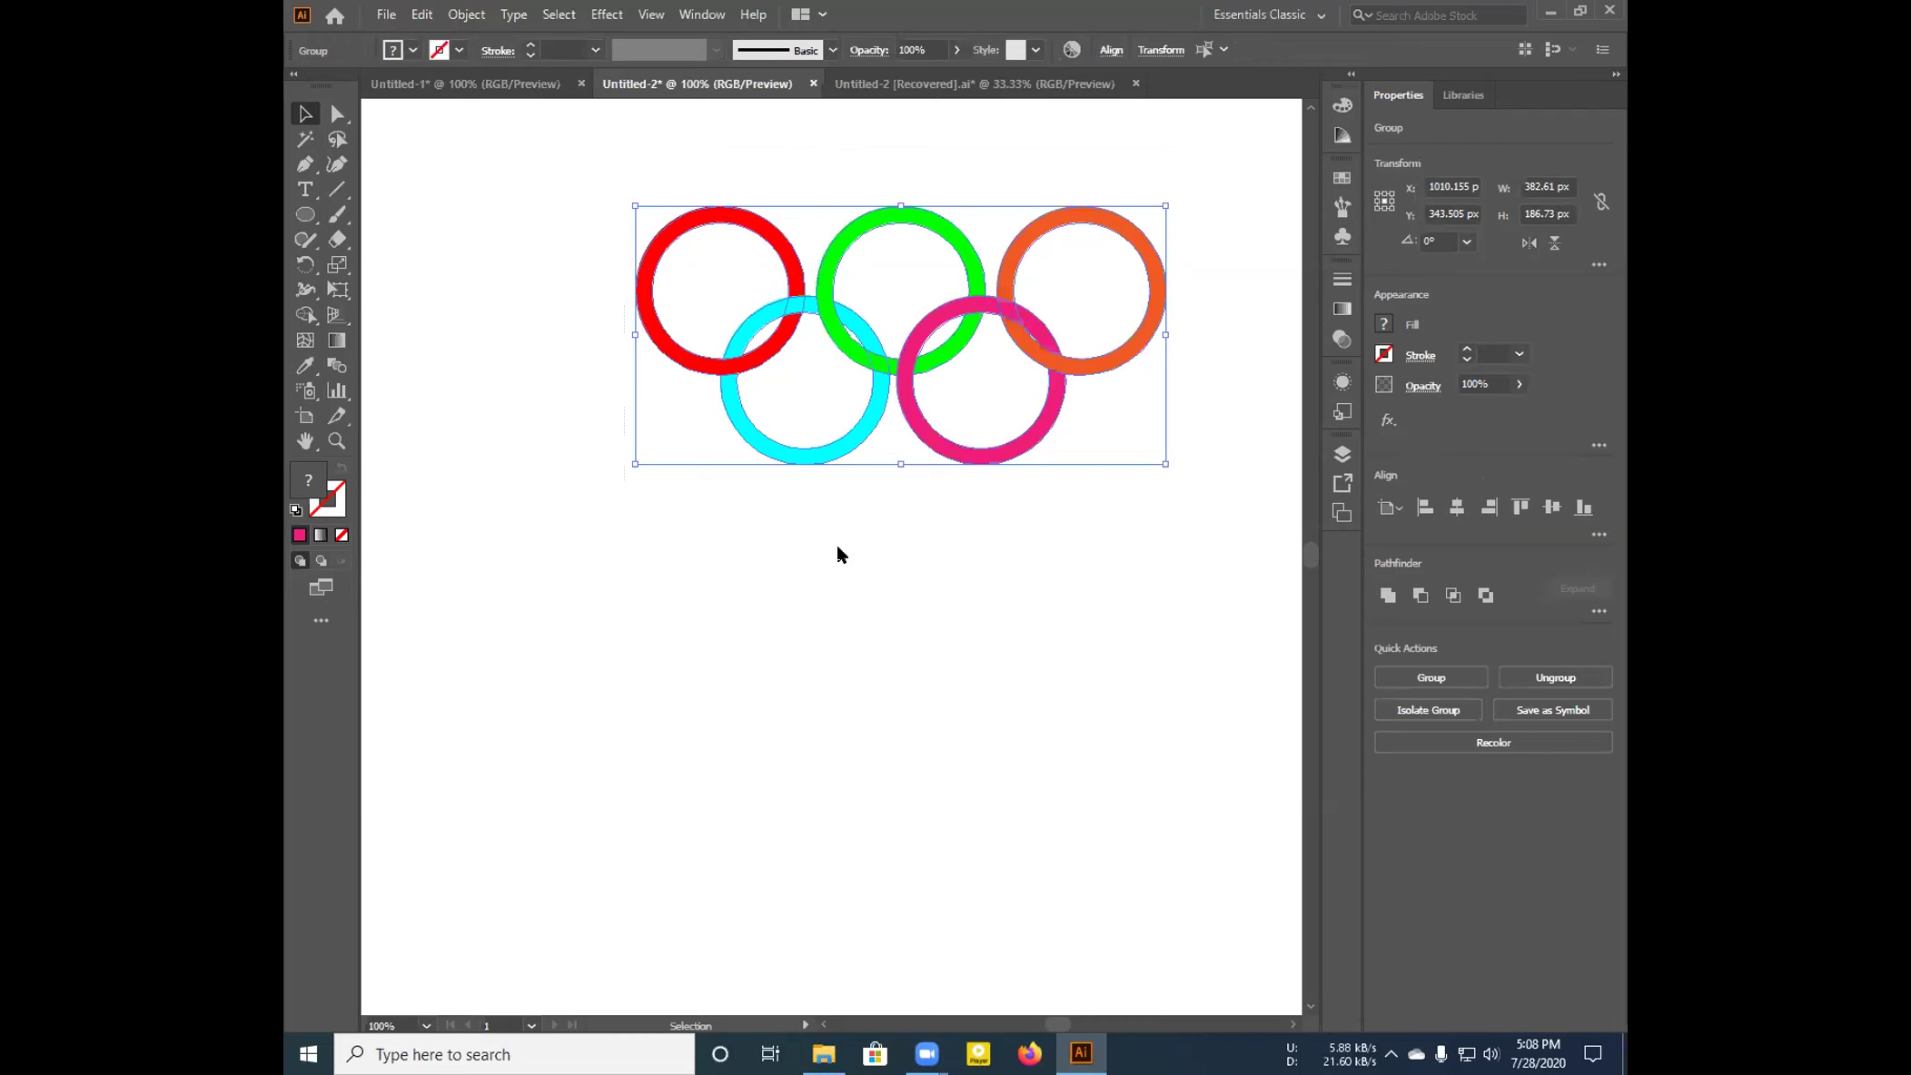
{"action": "left_click", "coordinate": [929, 750]}
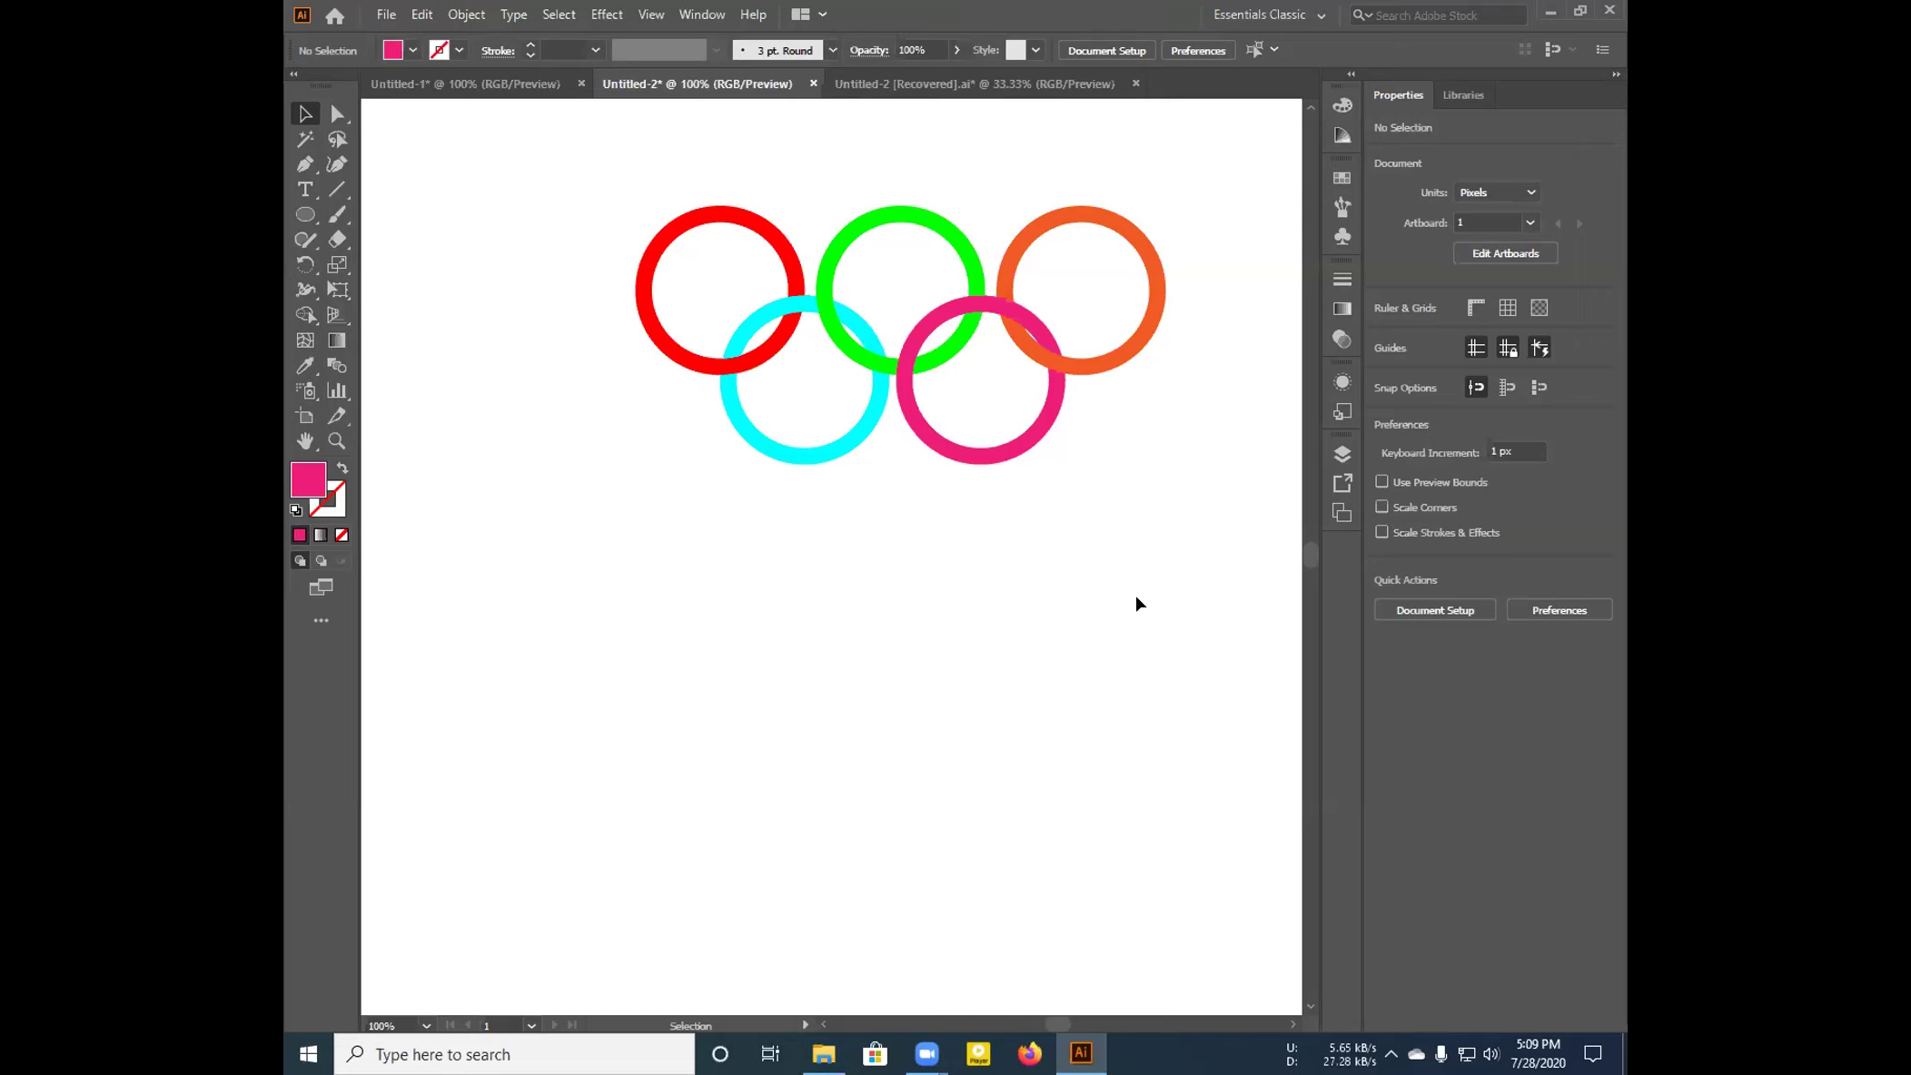
{"action": "mouse_move", "coordinate": [927, 1054]}
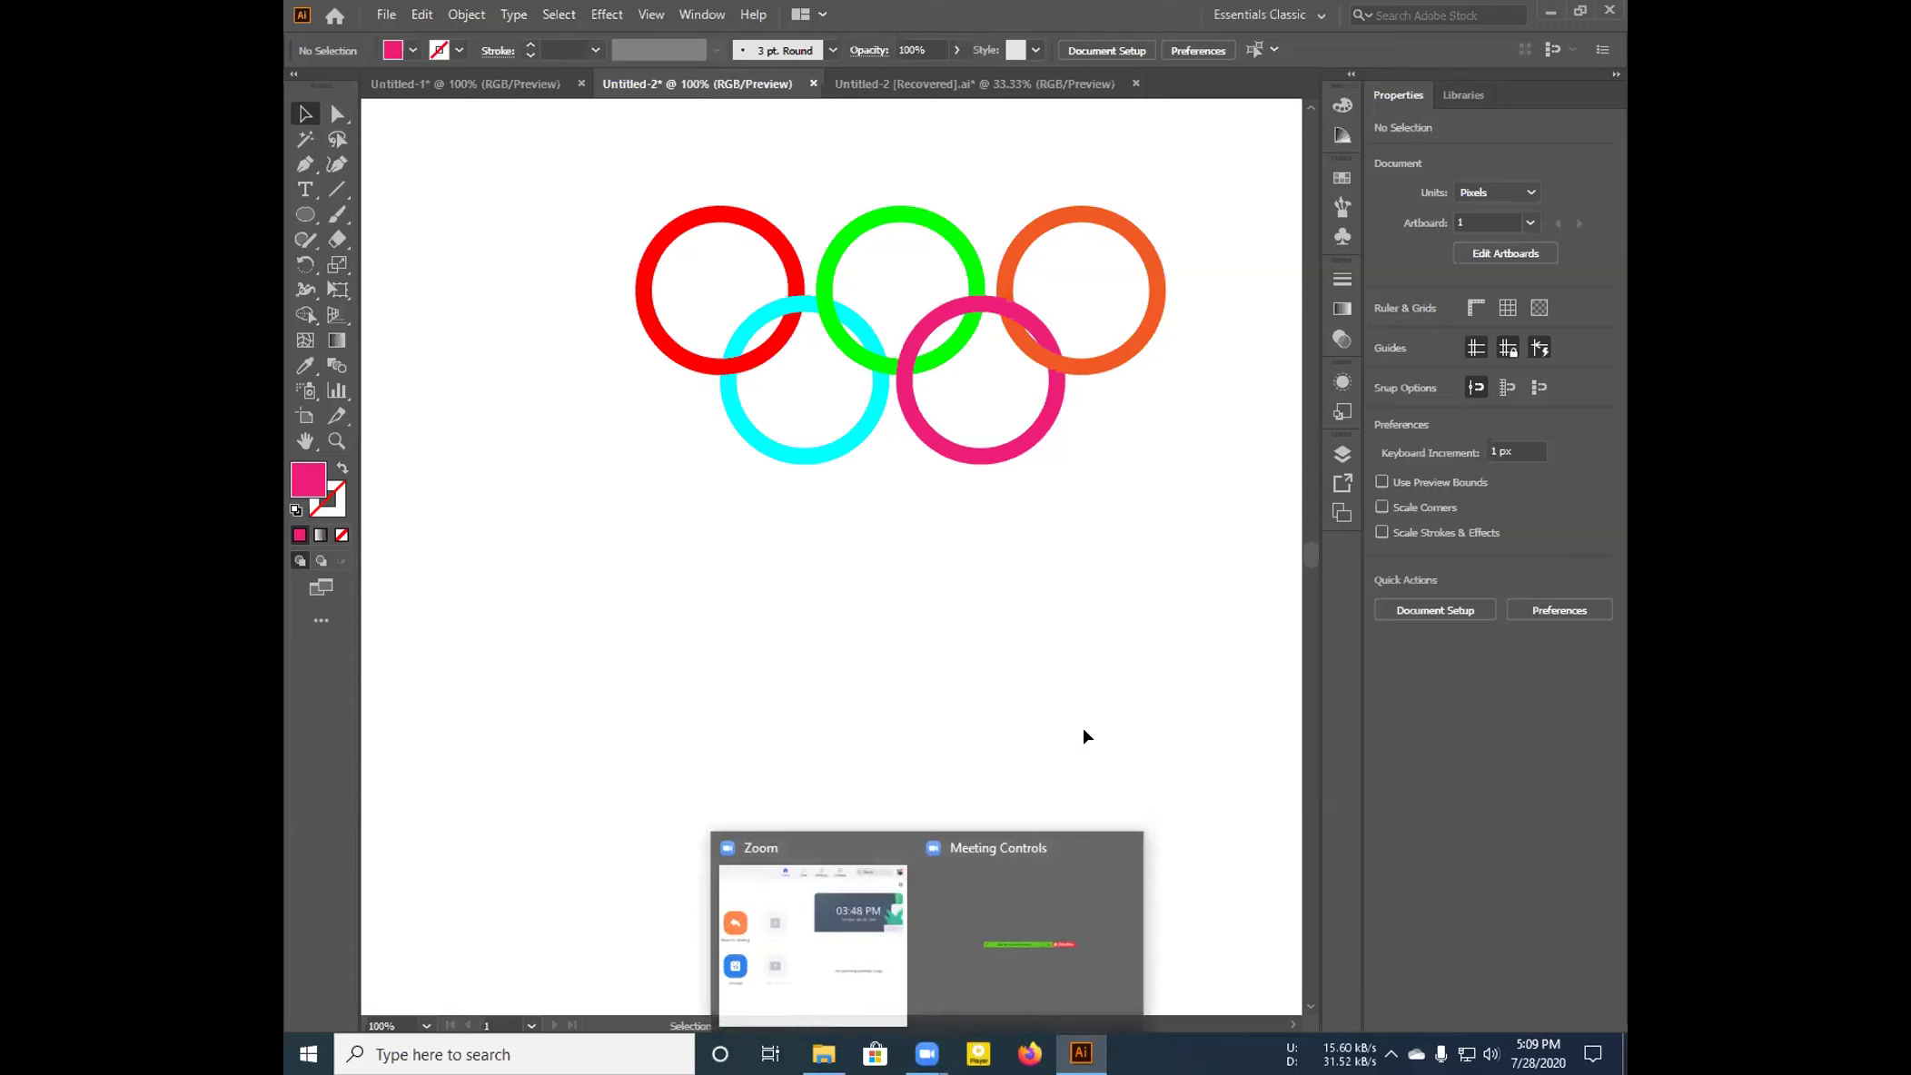
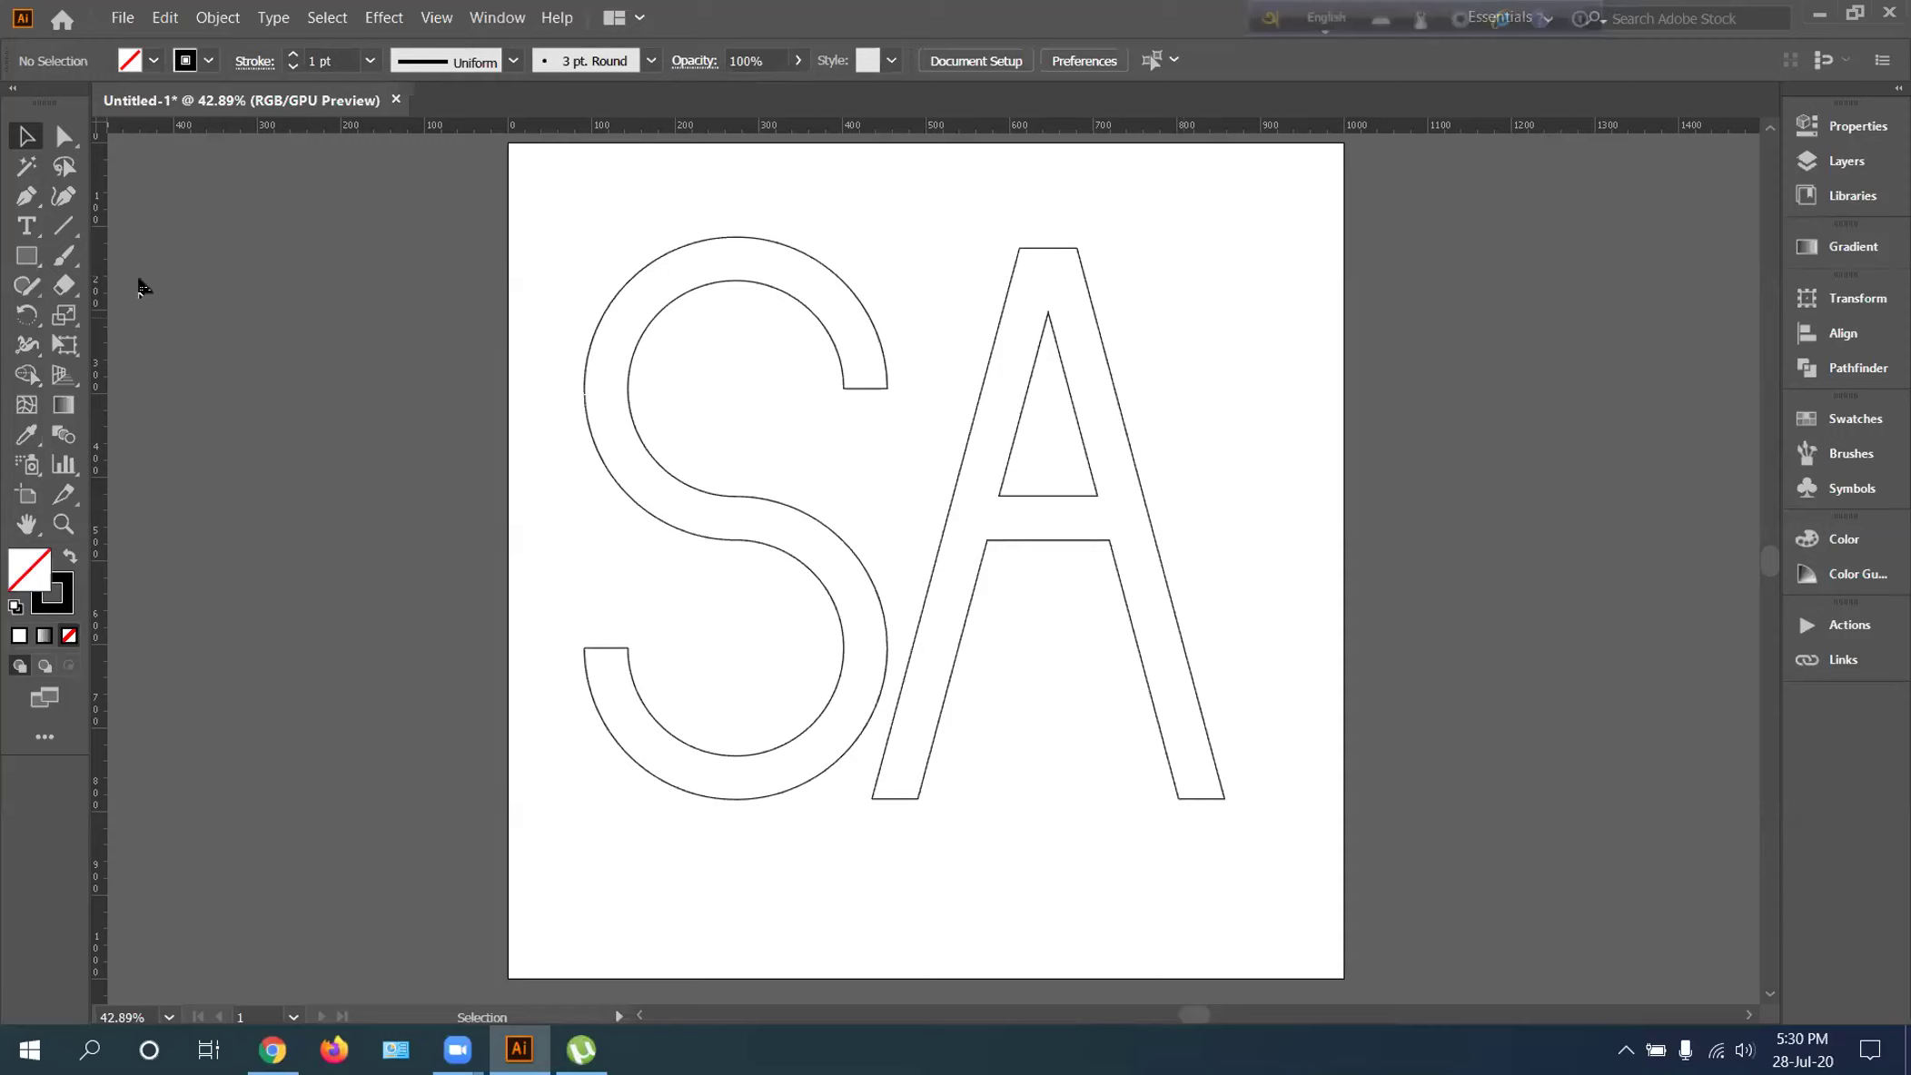
Open the shape drawing tools group on the toolbar
{"action": "left_click", "coordinate": [27, 256]}
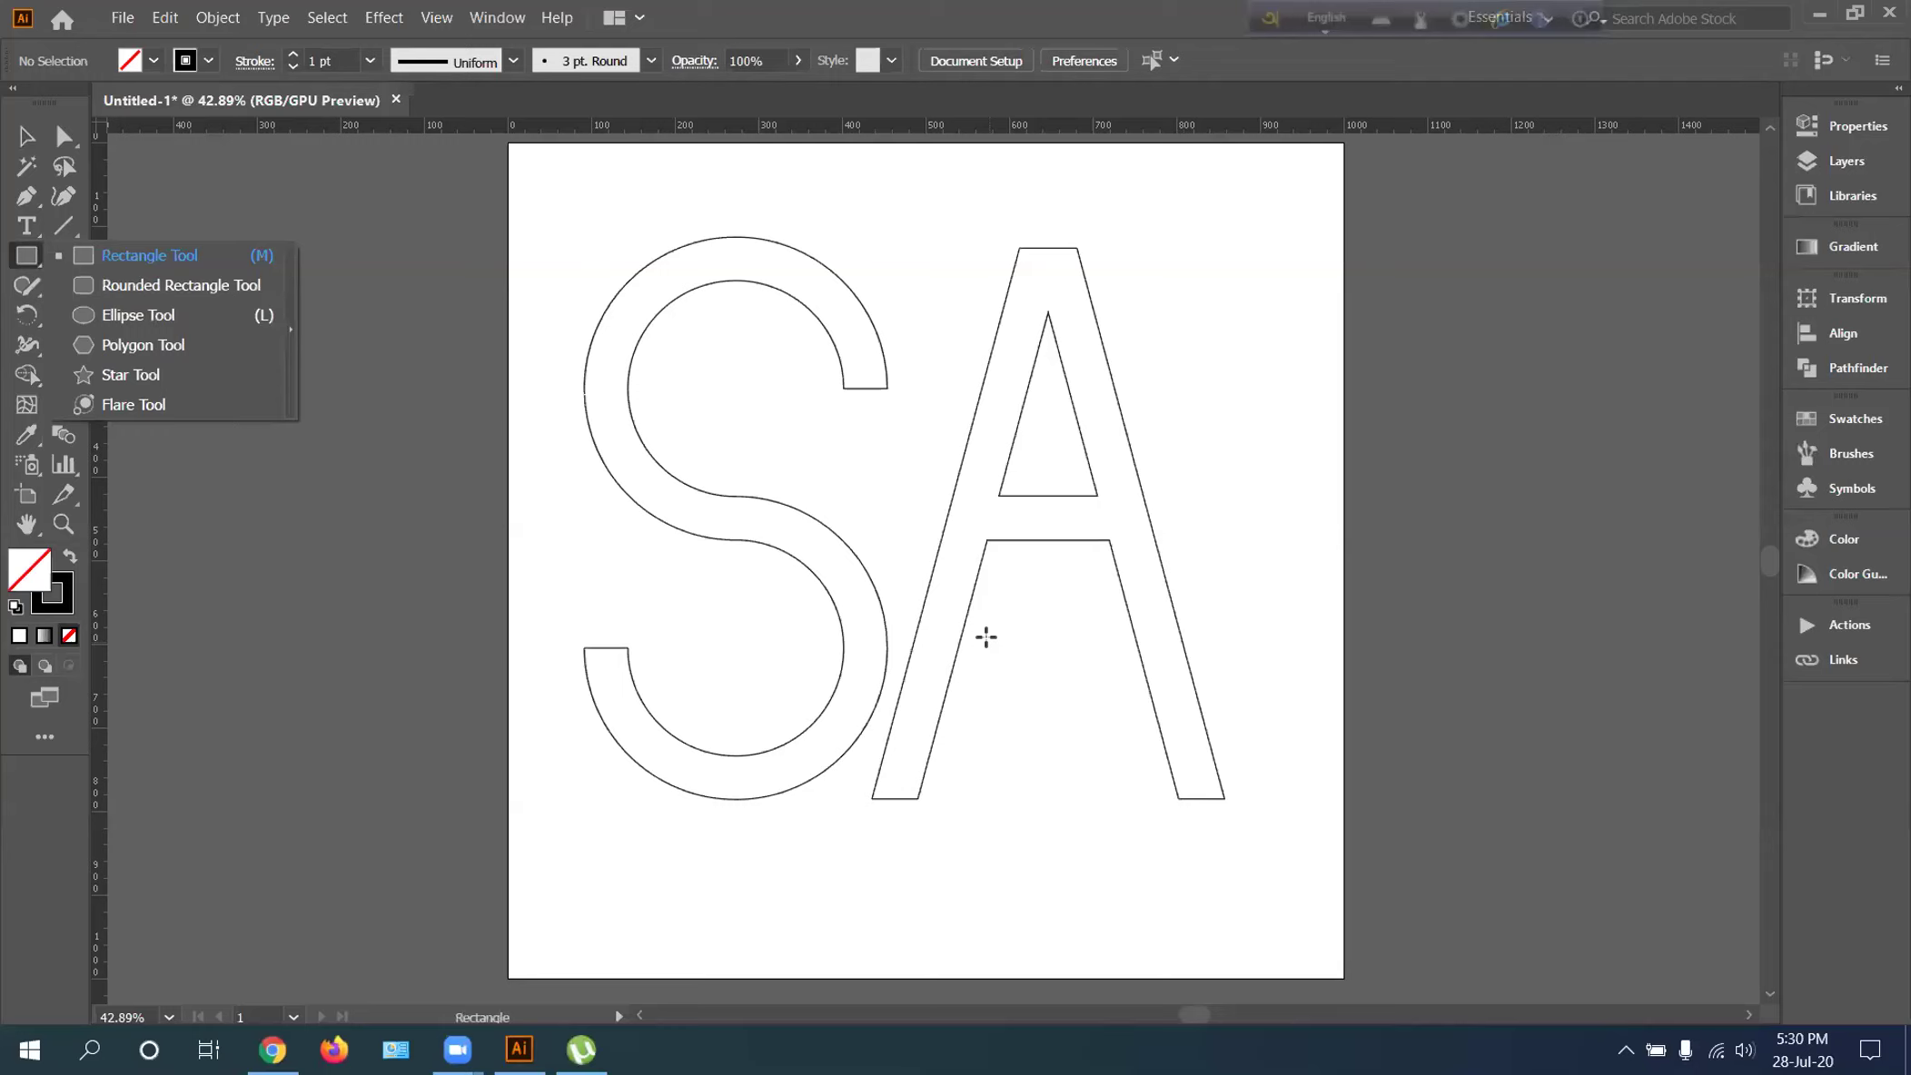
Select the S and A outlines and scale them down to about 100 × 88 px near the top-left corner
{"action": "left_click", "coordinate": [26, 136]}
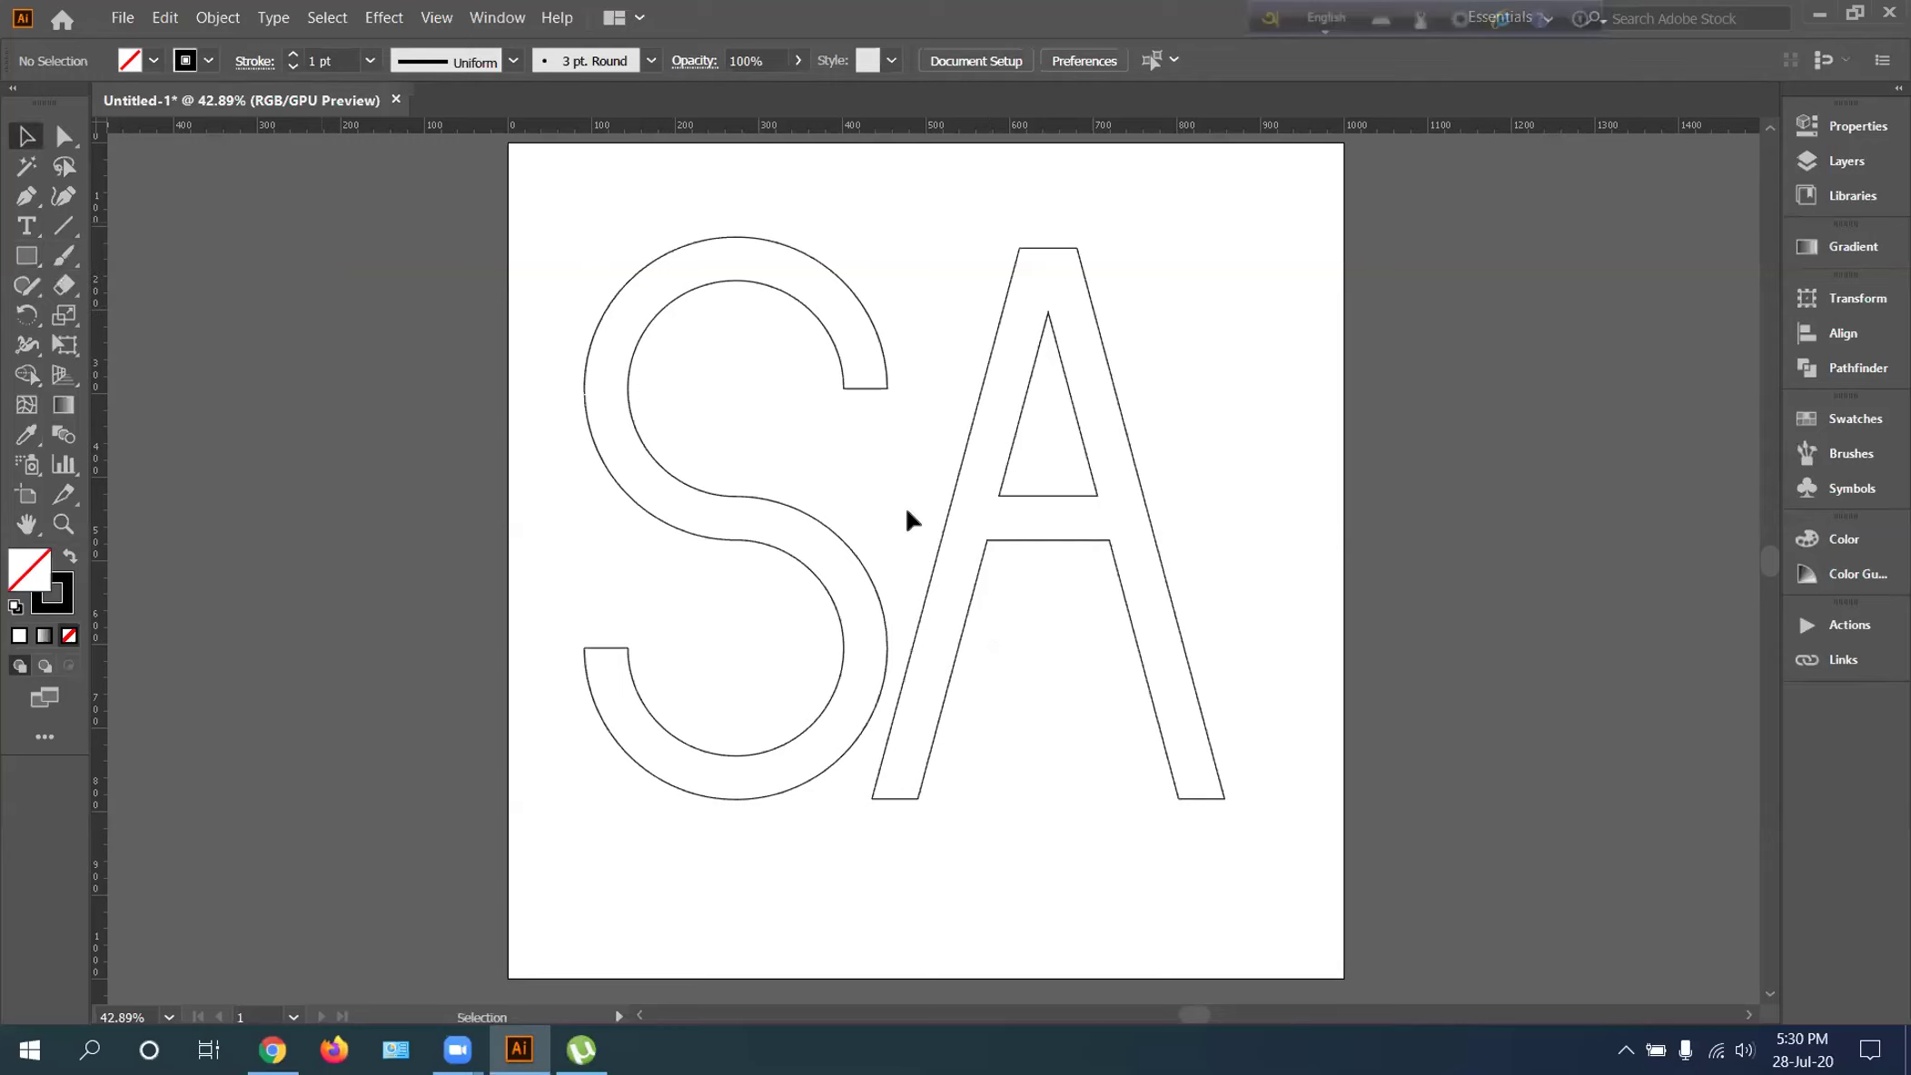
{"action": "left_click_drag", "start_coordinate": [1273, 809], "coordinate": [582, 229]}
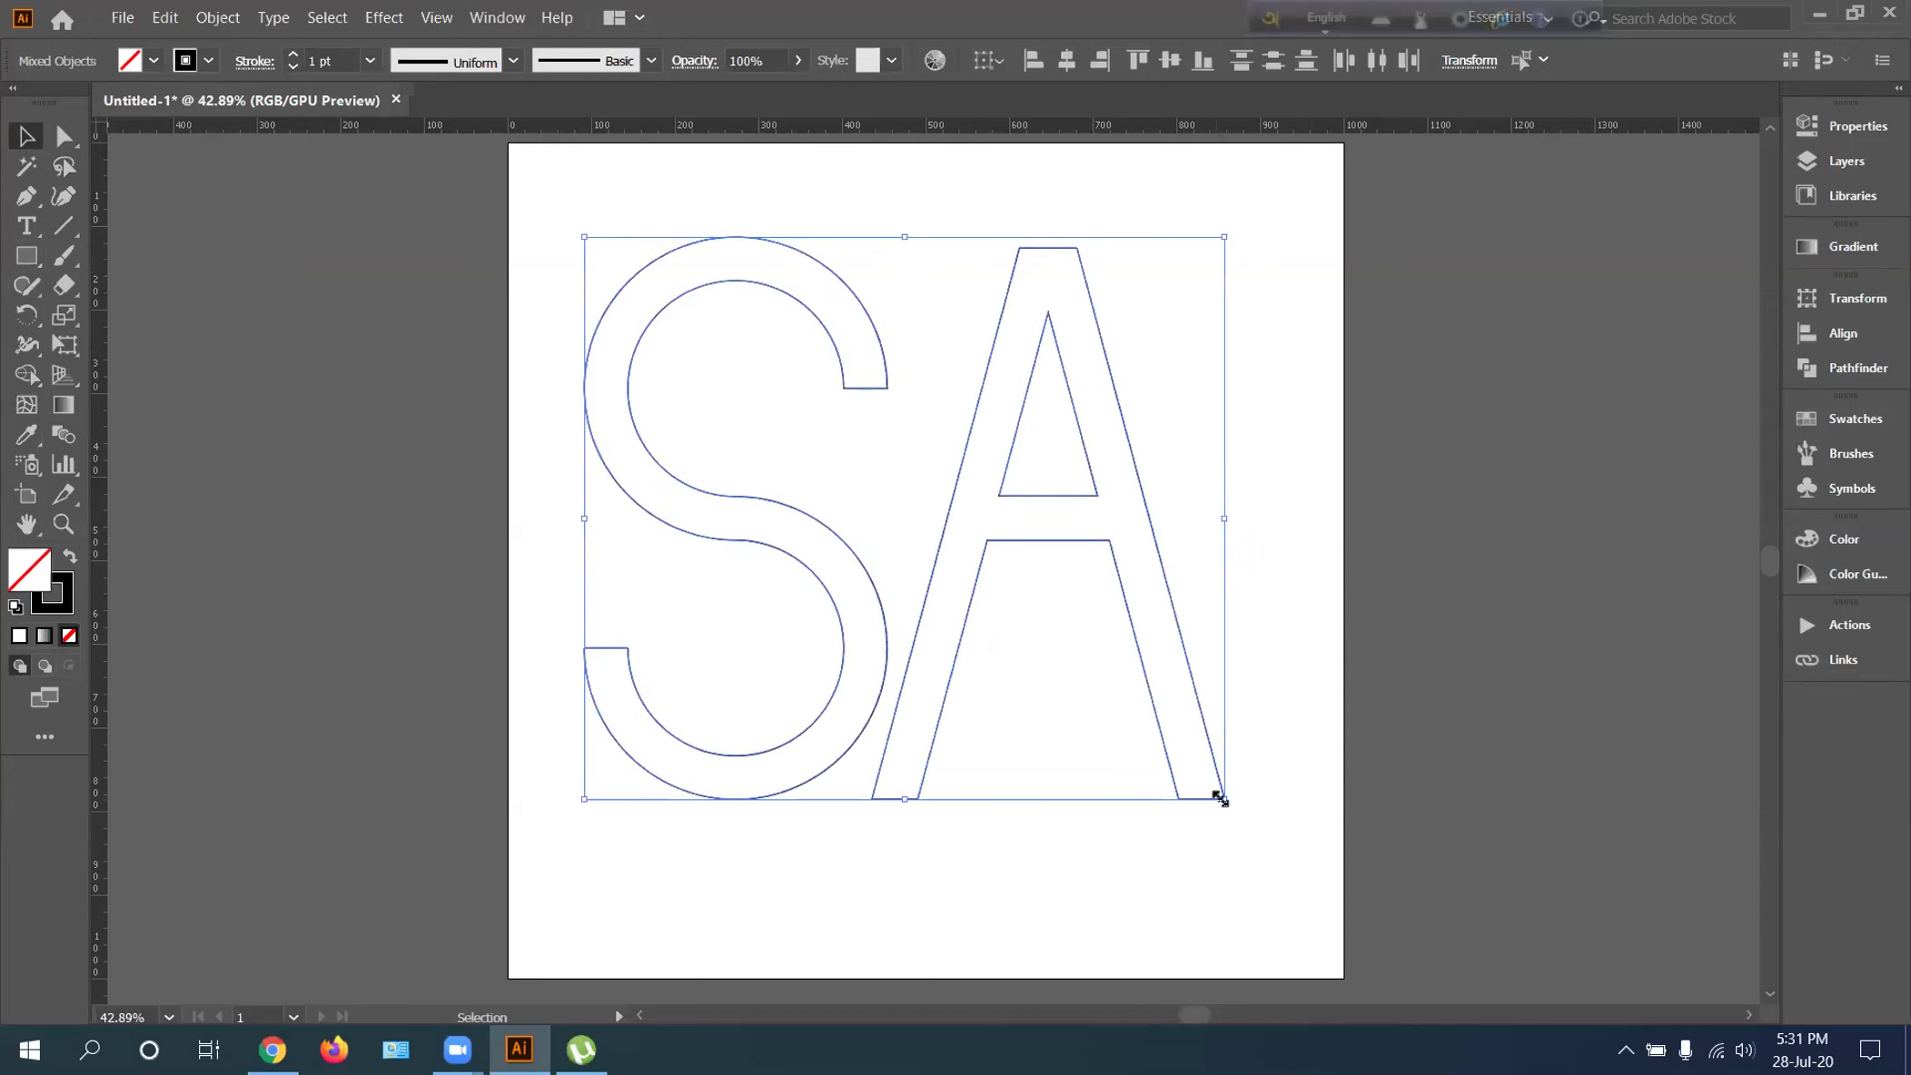
{"action": "left_click_drag", "start_coordinate": [1224, 799], "coordinate": [670, 312]}
{"action": "left_click", "coordinate": [811, 337]}
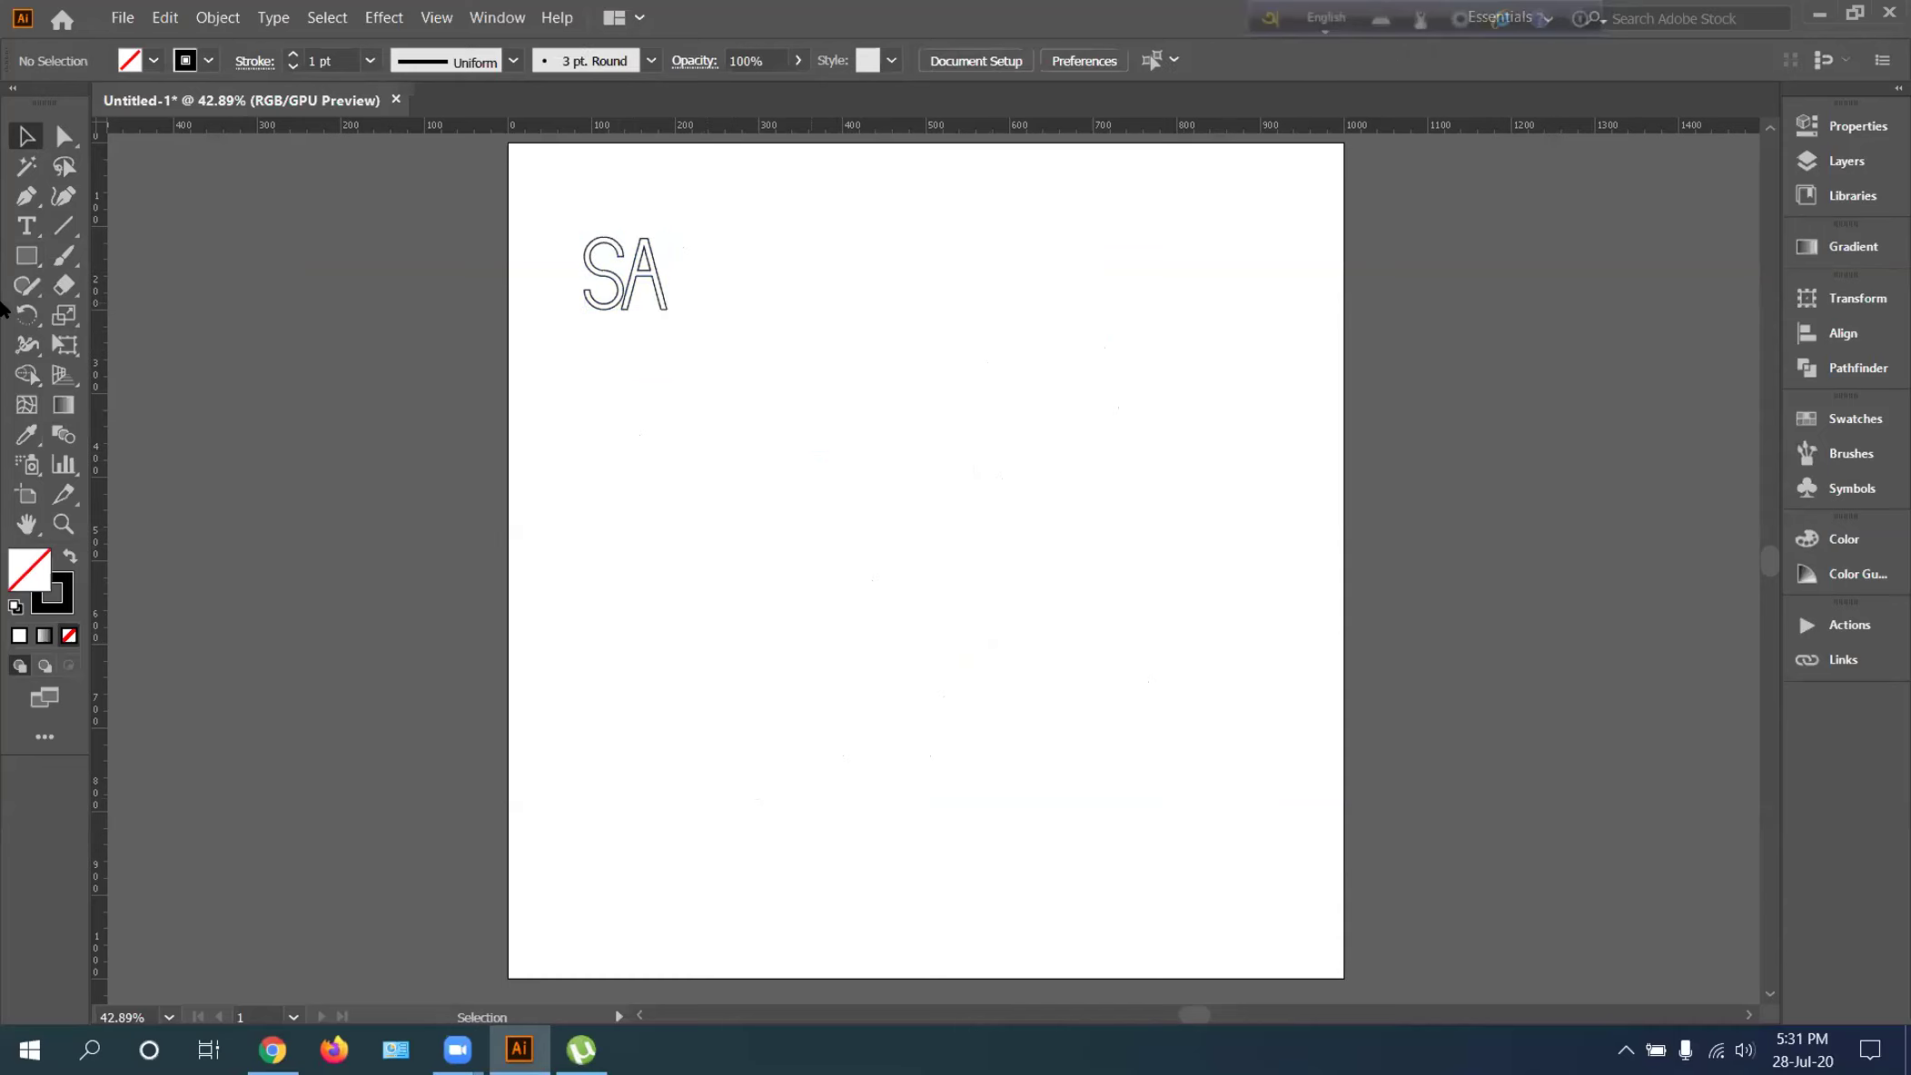
Draw a 380.952 px circle with the Ellipse tool and move it right of the SA lettering
{"action": "left_click", "coordinate": [36, 262]}
{"action": "right_click", "coordinate": [36, 262]}
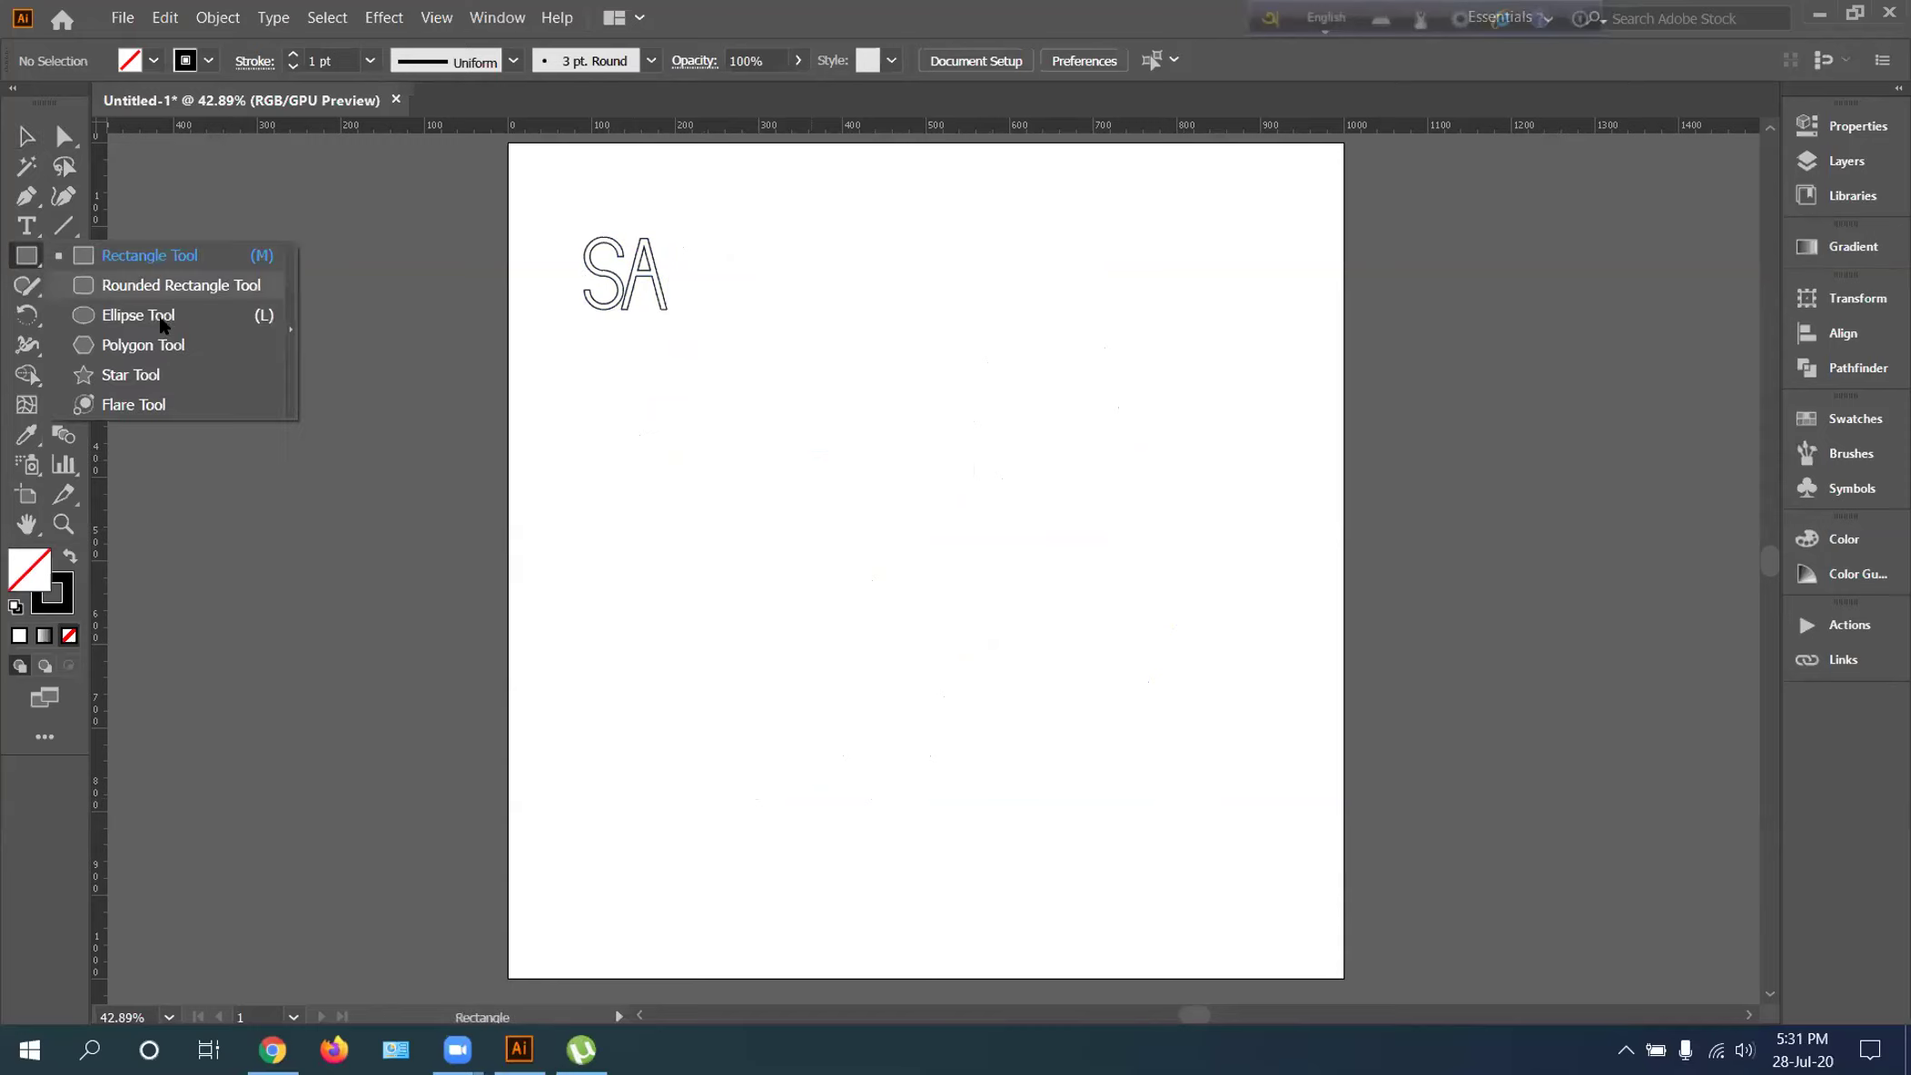
{"action": "left_click", "coordinate": [160, 320]}
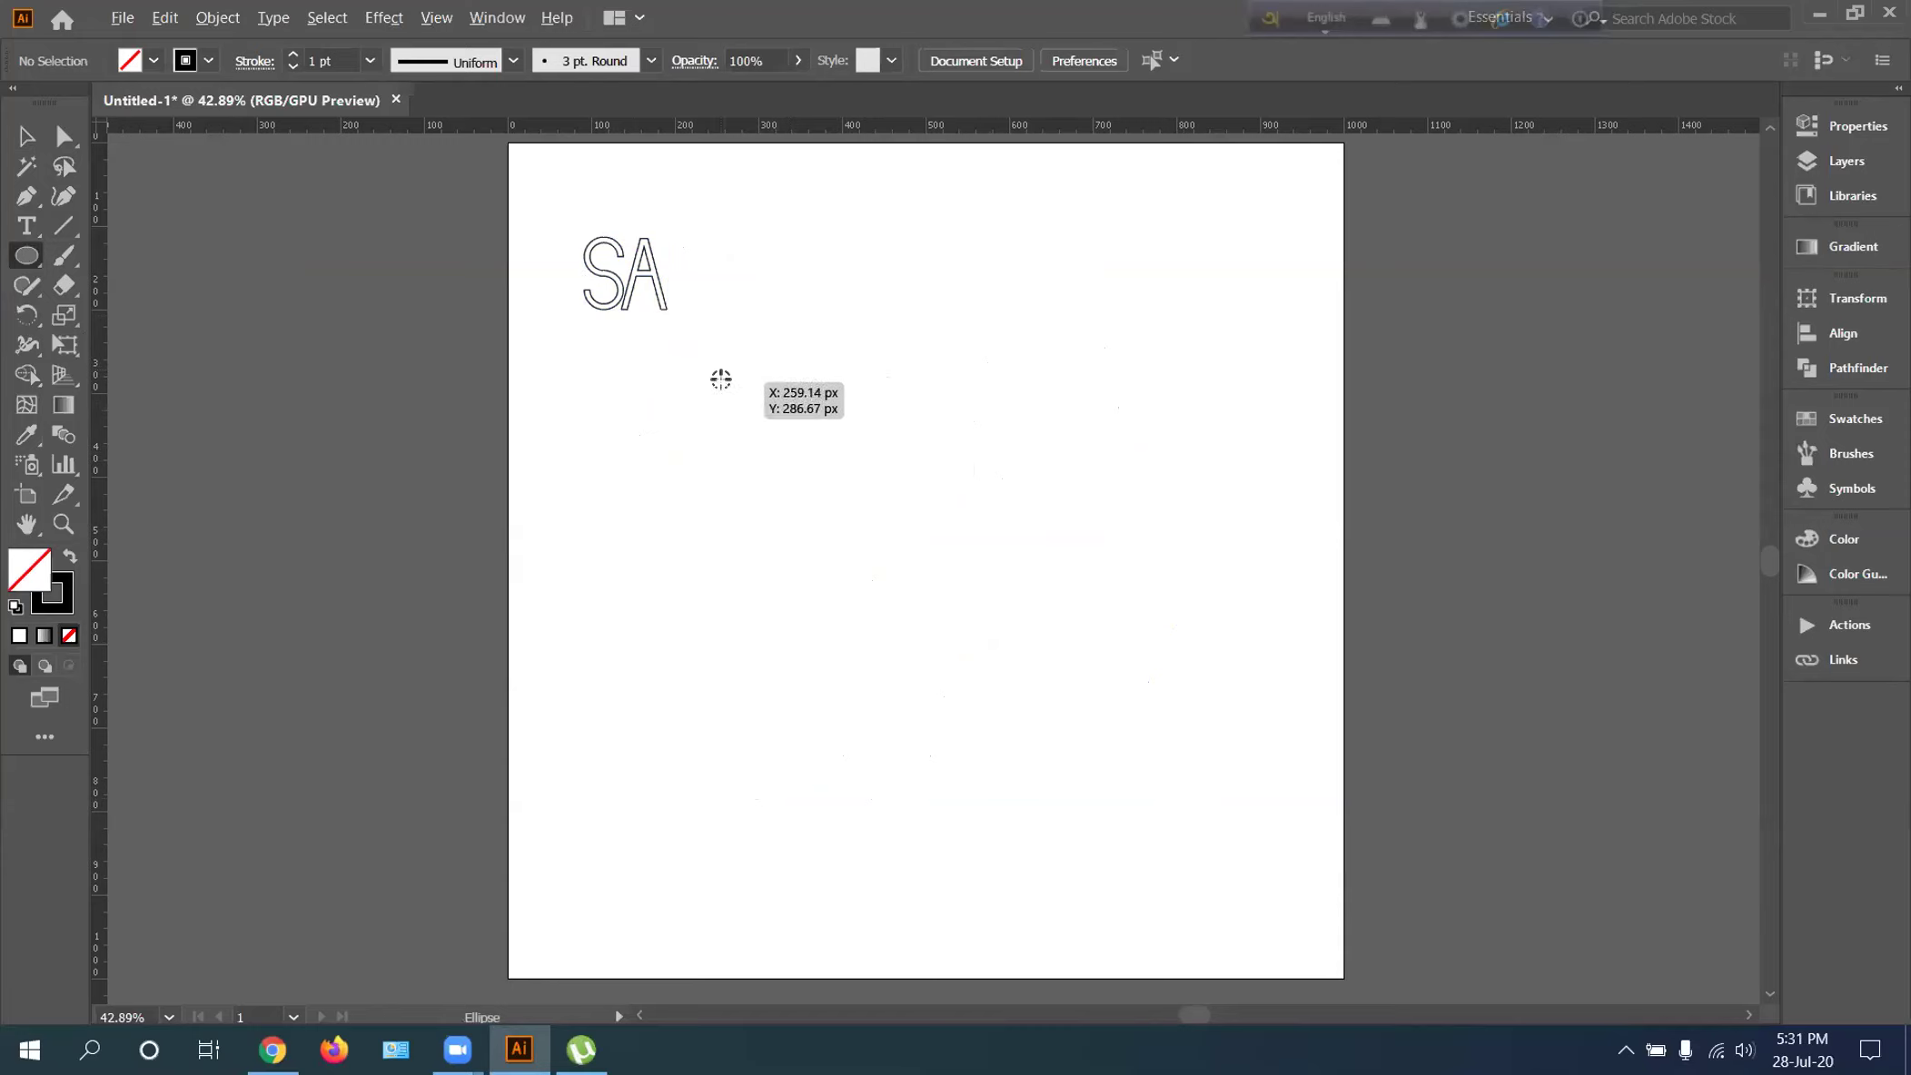
{"action": "left_click_drag", "start_coordinate": [720, 378], "coordinate": [777, 469]}
{"action": "key", "text": "ctrl"}
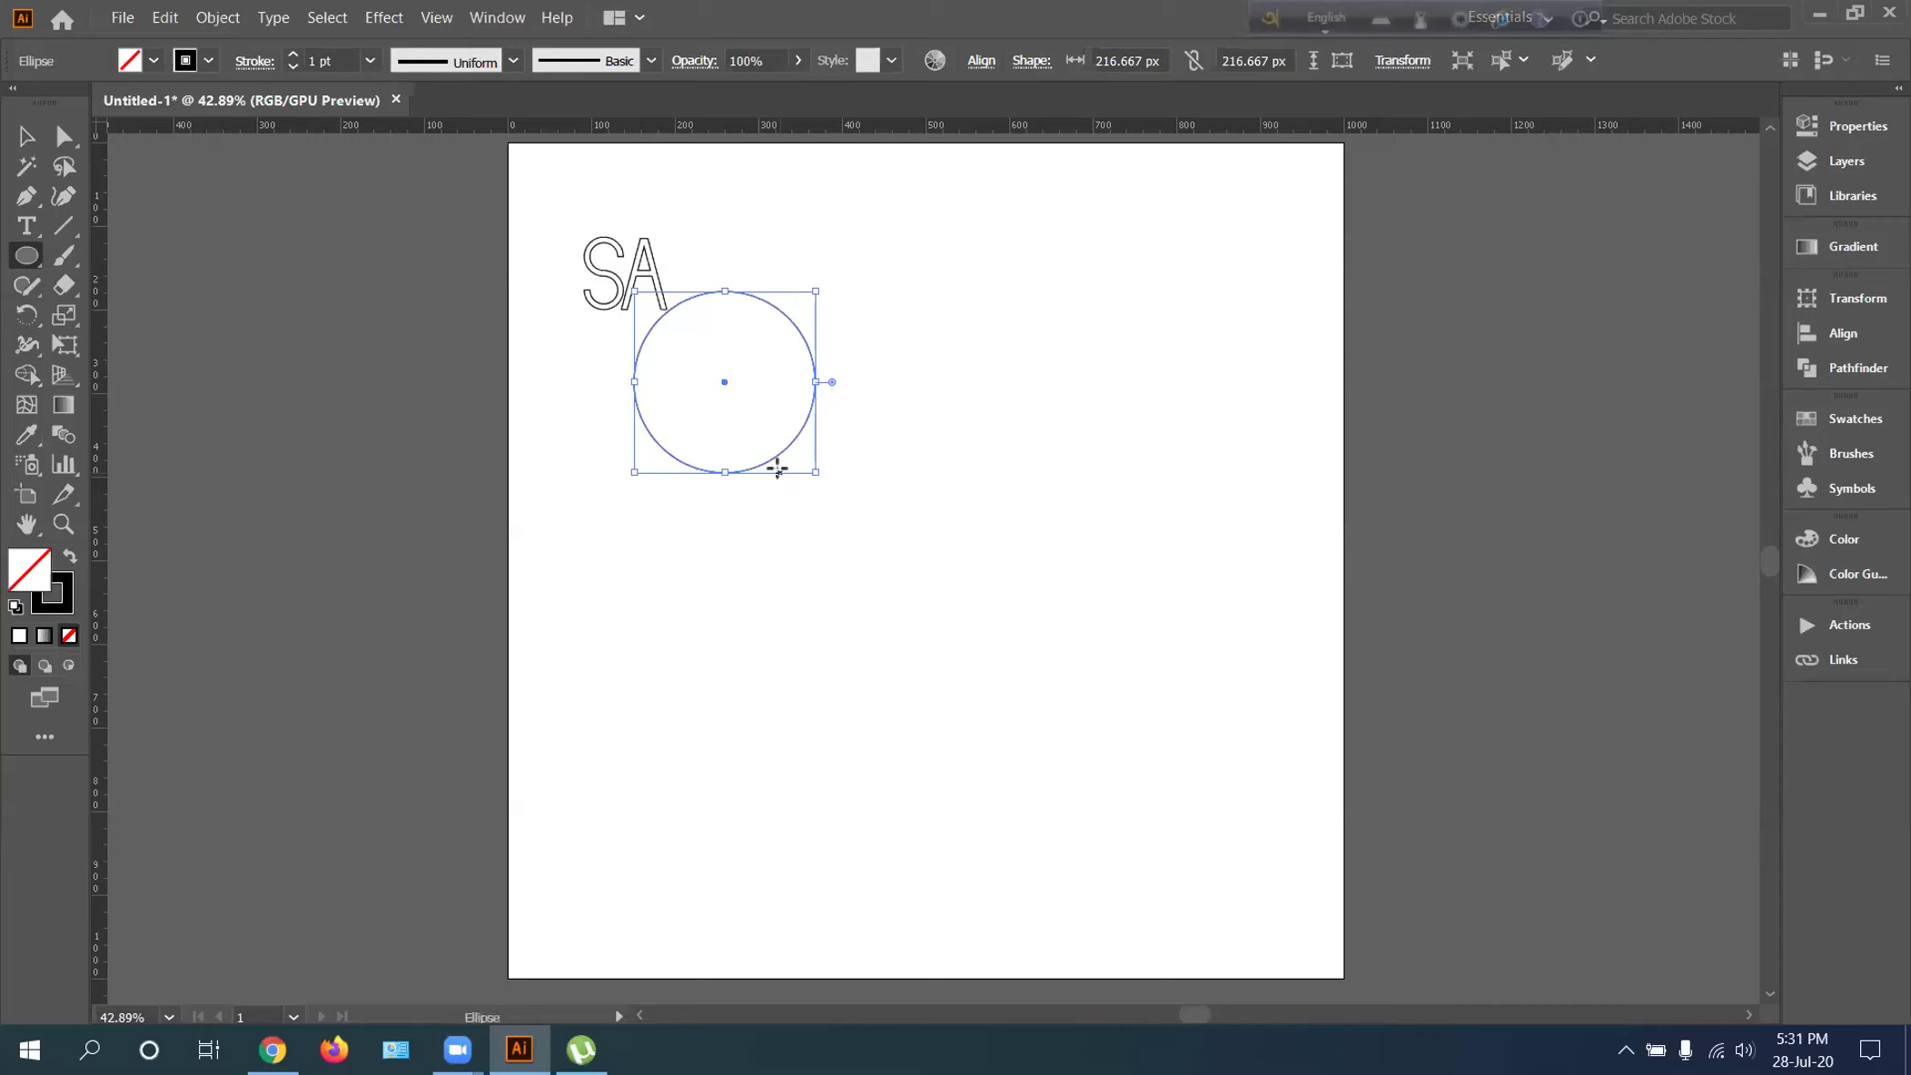
{"action": "key", "text": "ctrl+z"}
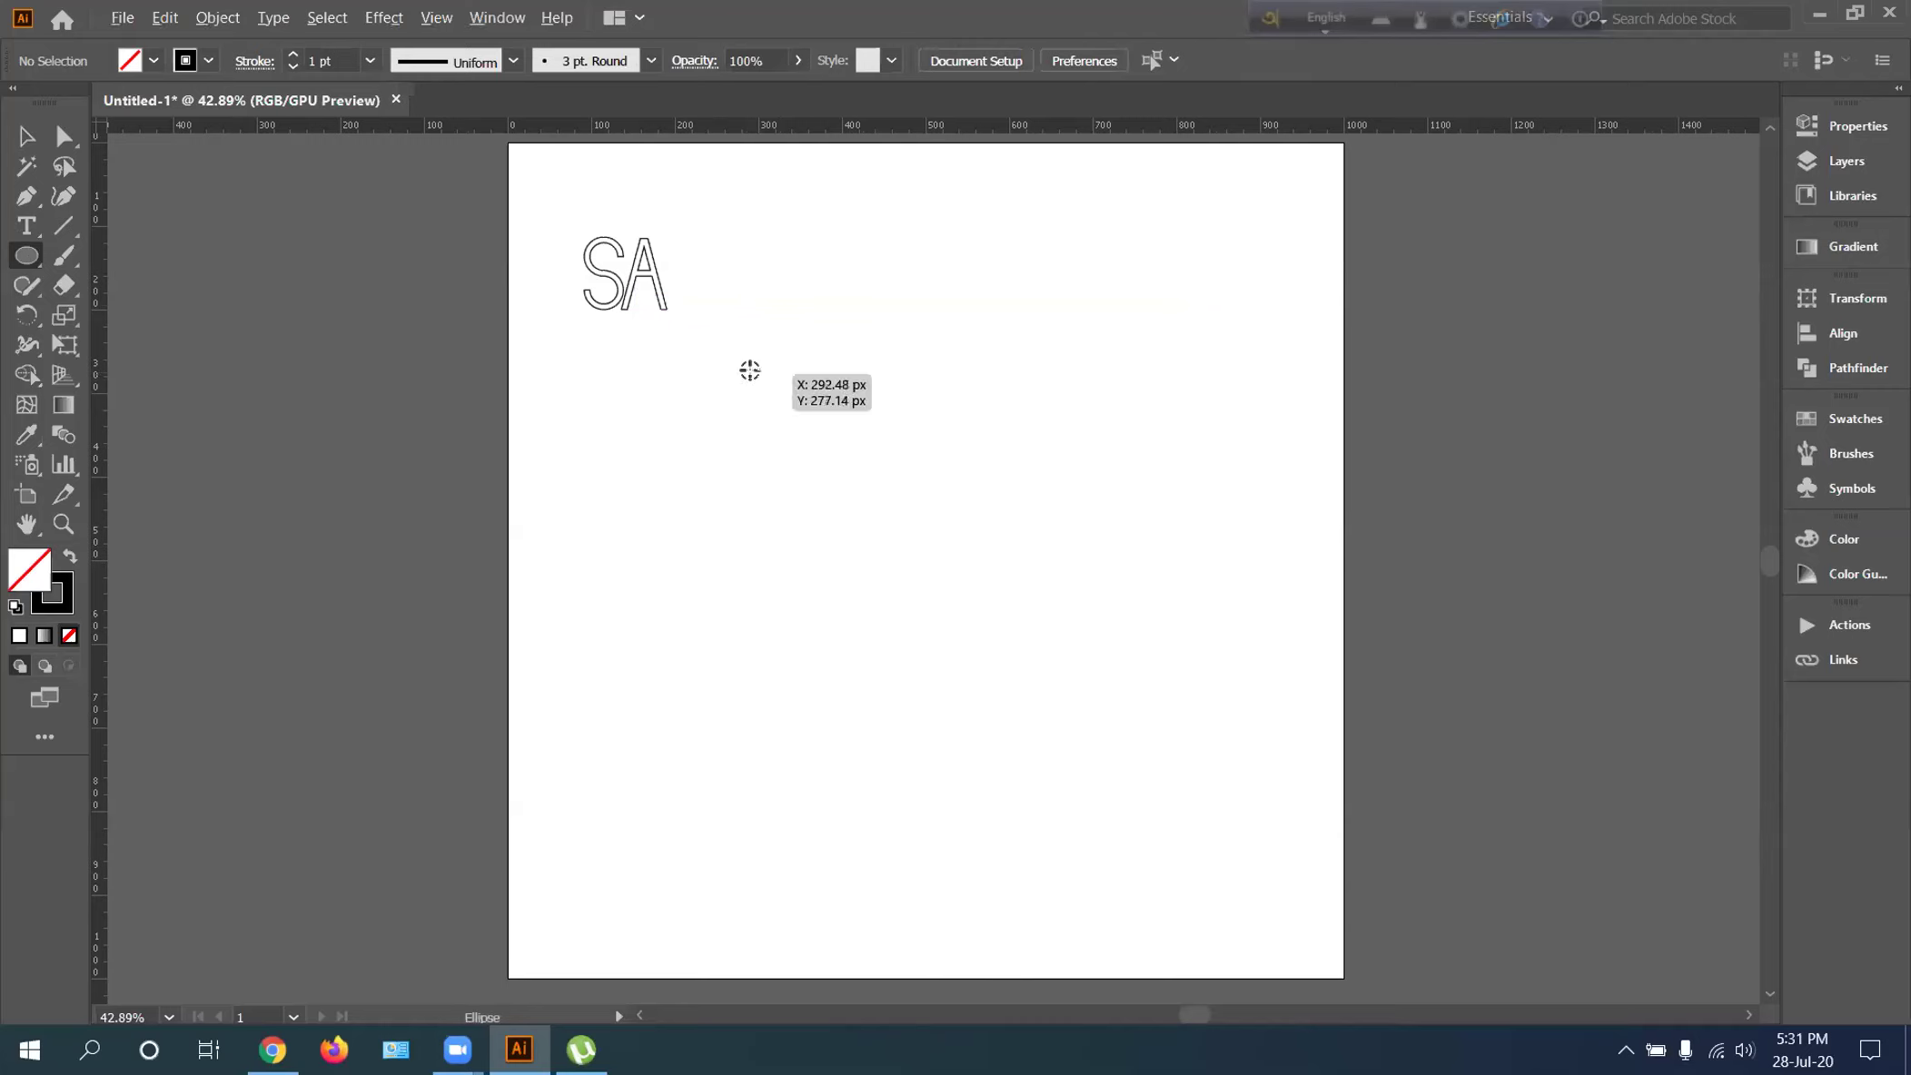
{"action": "left_click_drag", "start_coordinate": [749, 376], "coordinate": [805, 534]}
{"action": "left_click", "coordinate": [21, 143]}
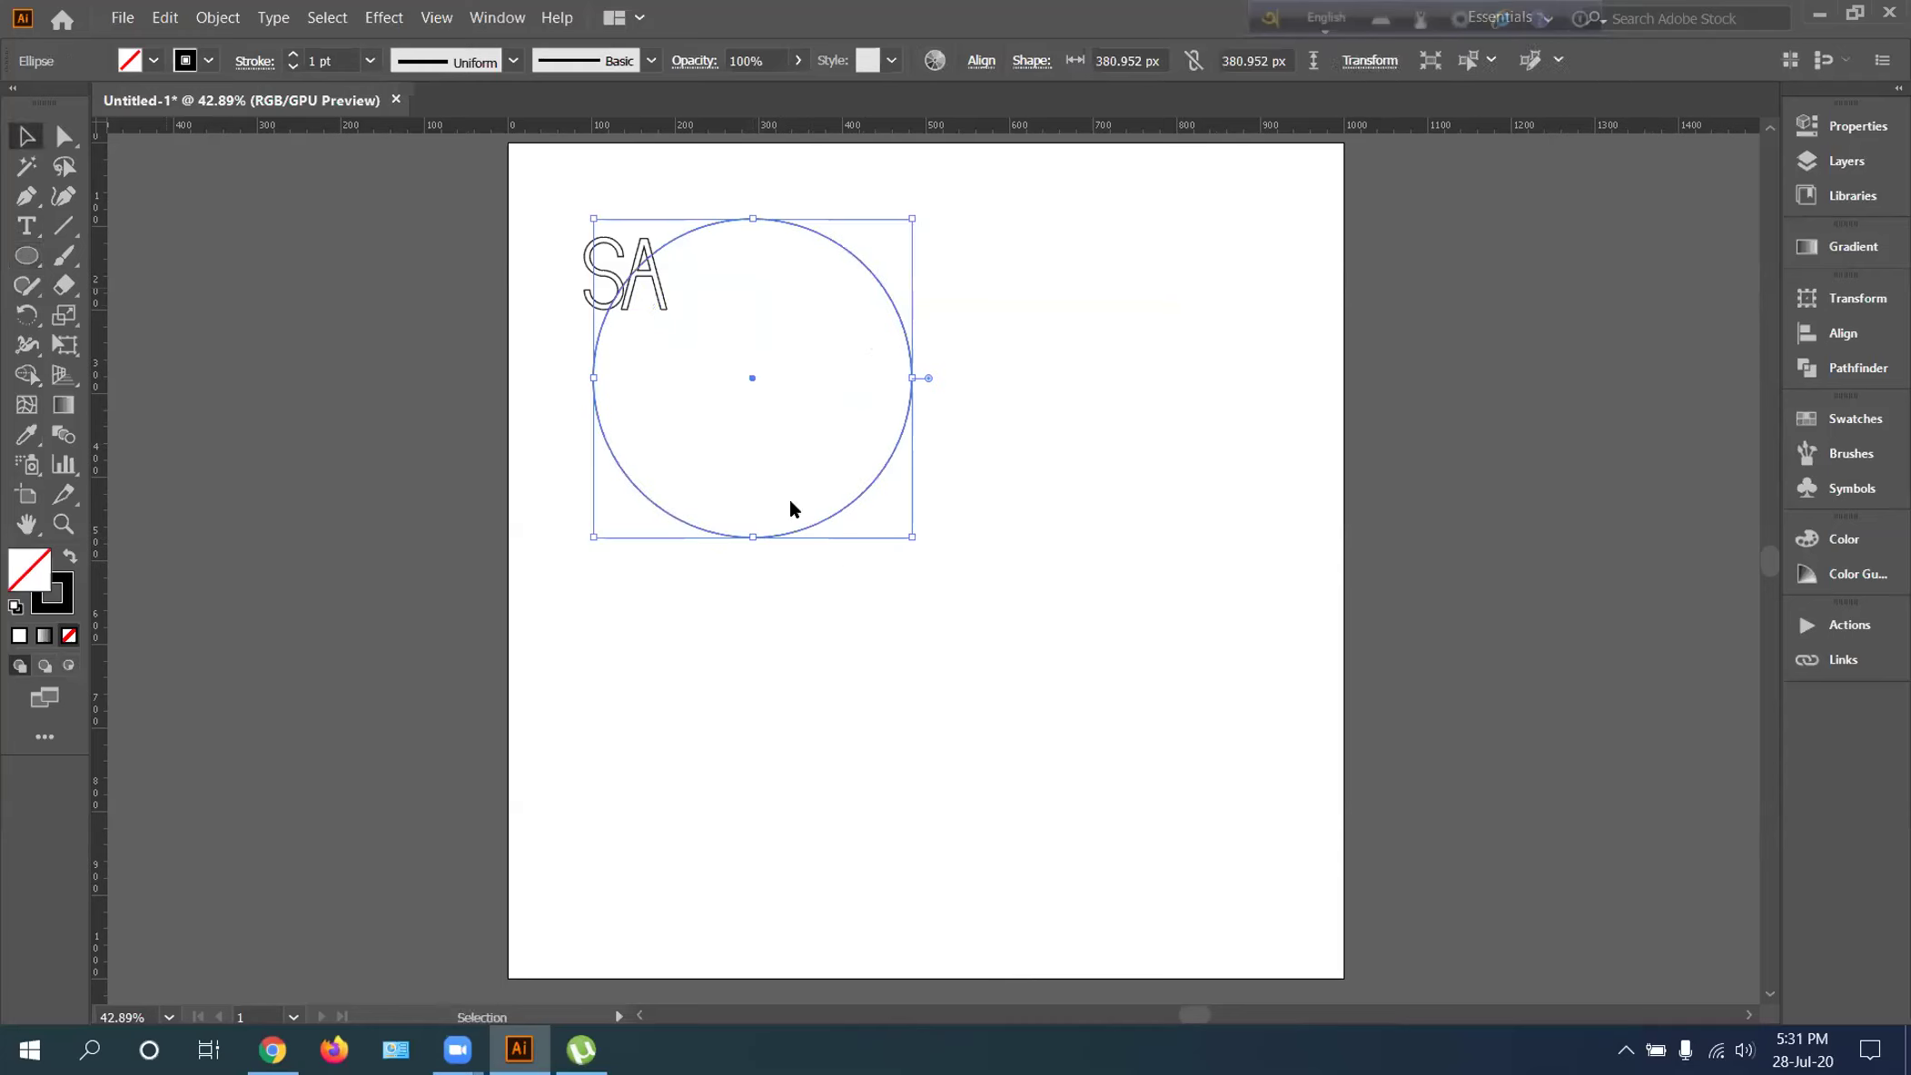
{"action": "left_click_drag", "start_coordinate": [827, 520], "coordinate": [1039, 579]}
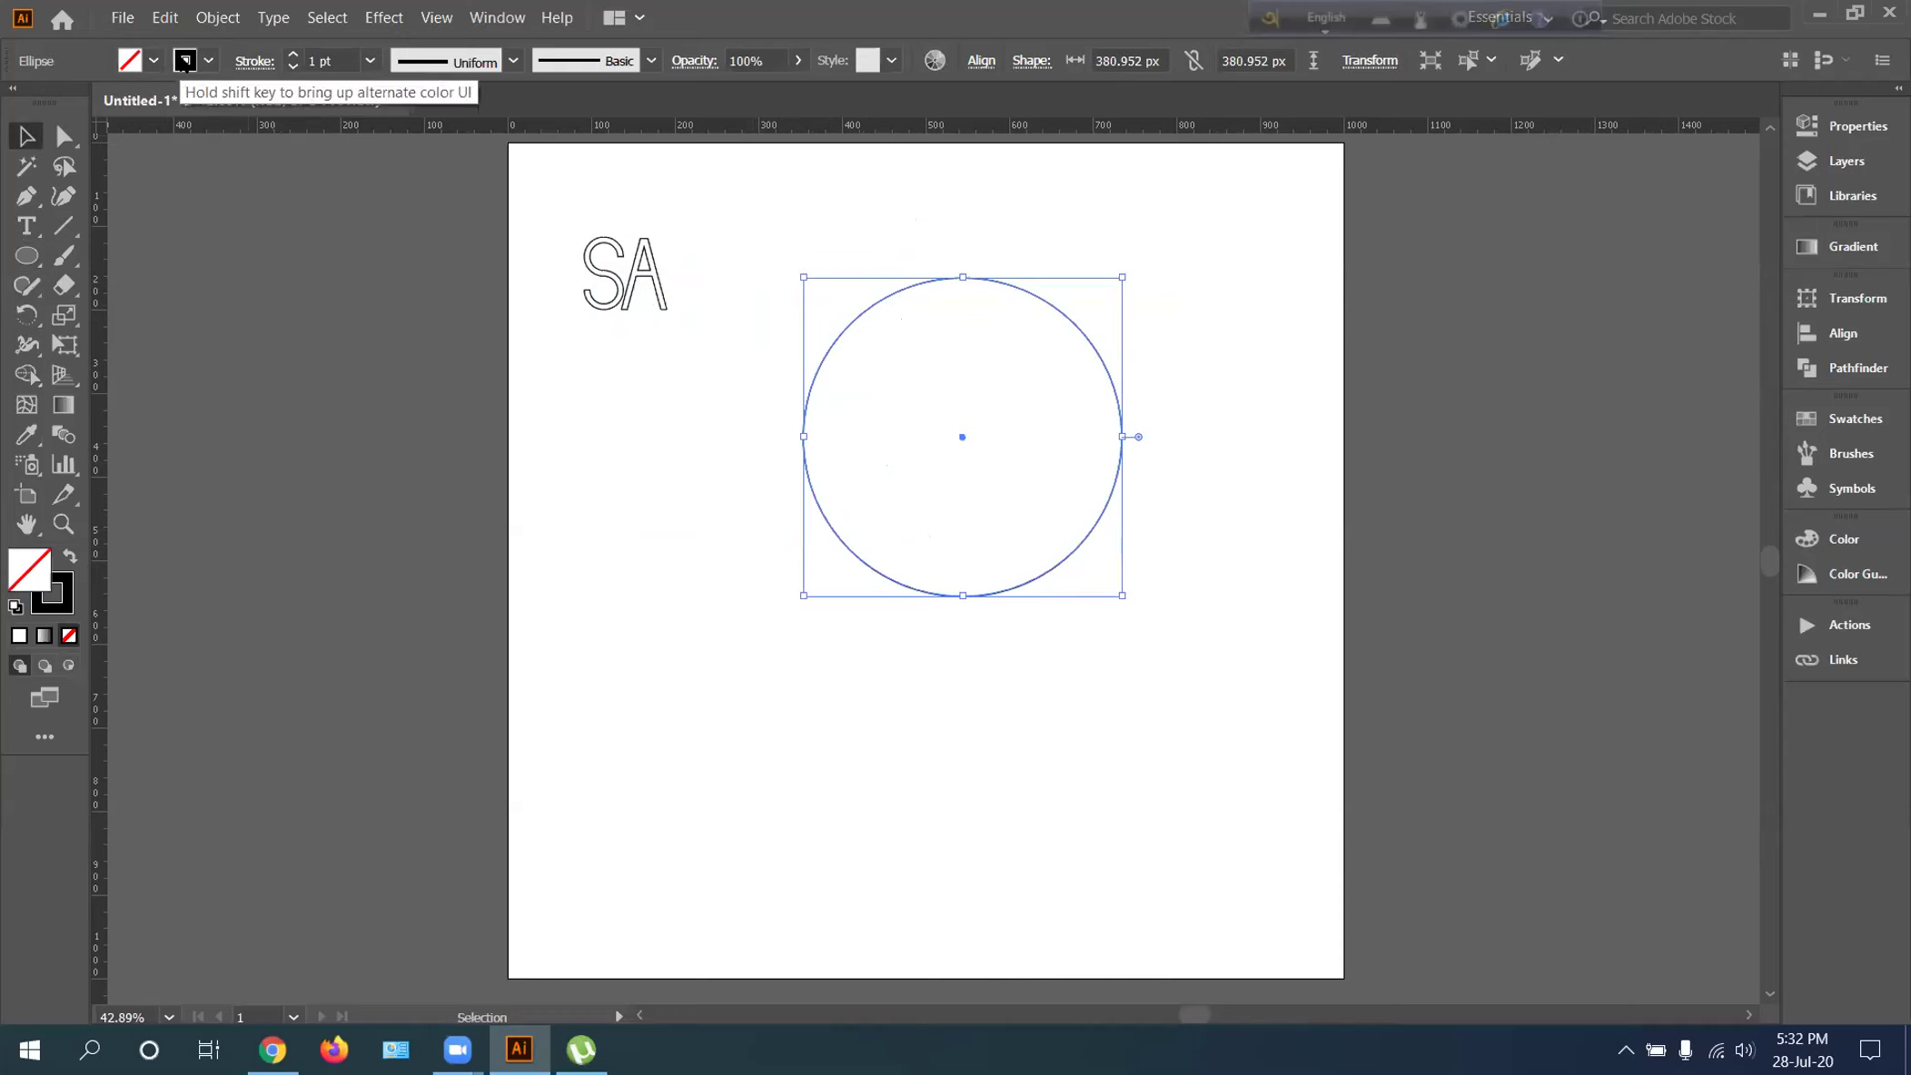
Select the circle, then copy it and paste a duplicate
{"action": "key", "text": "a"}
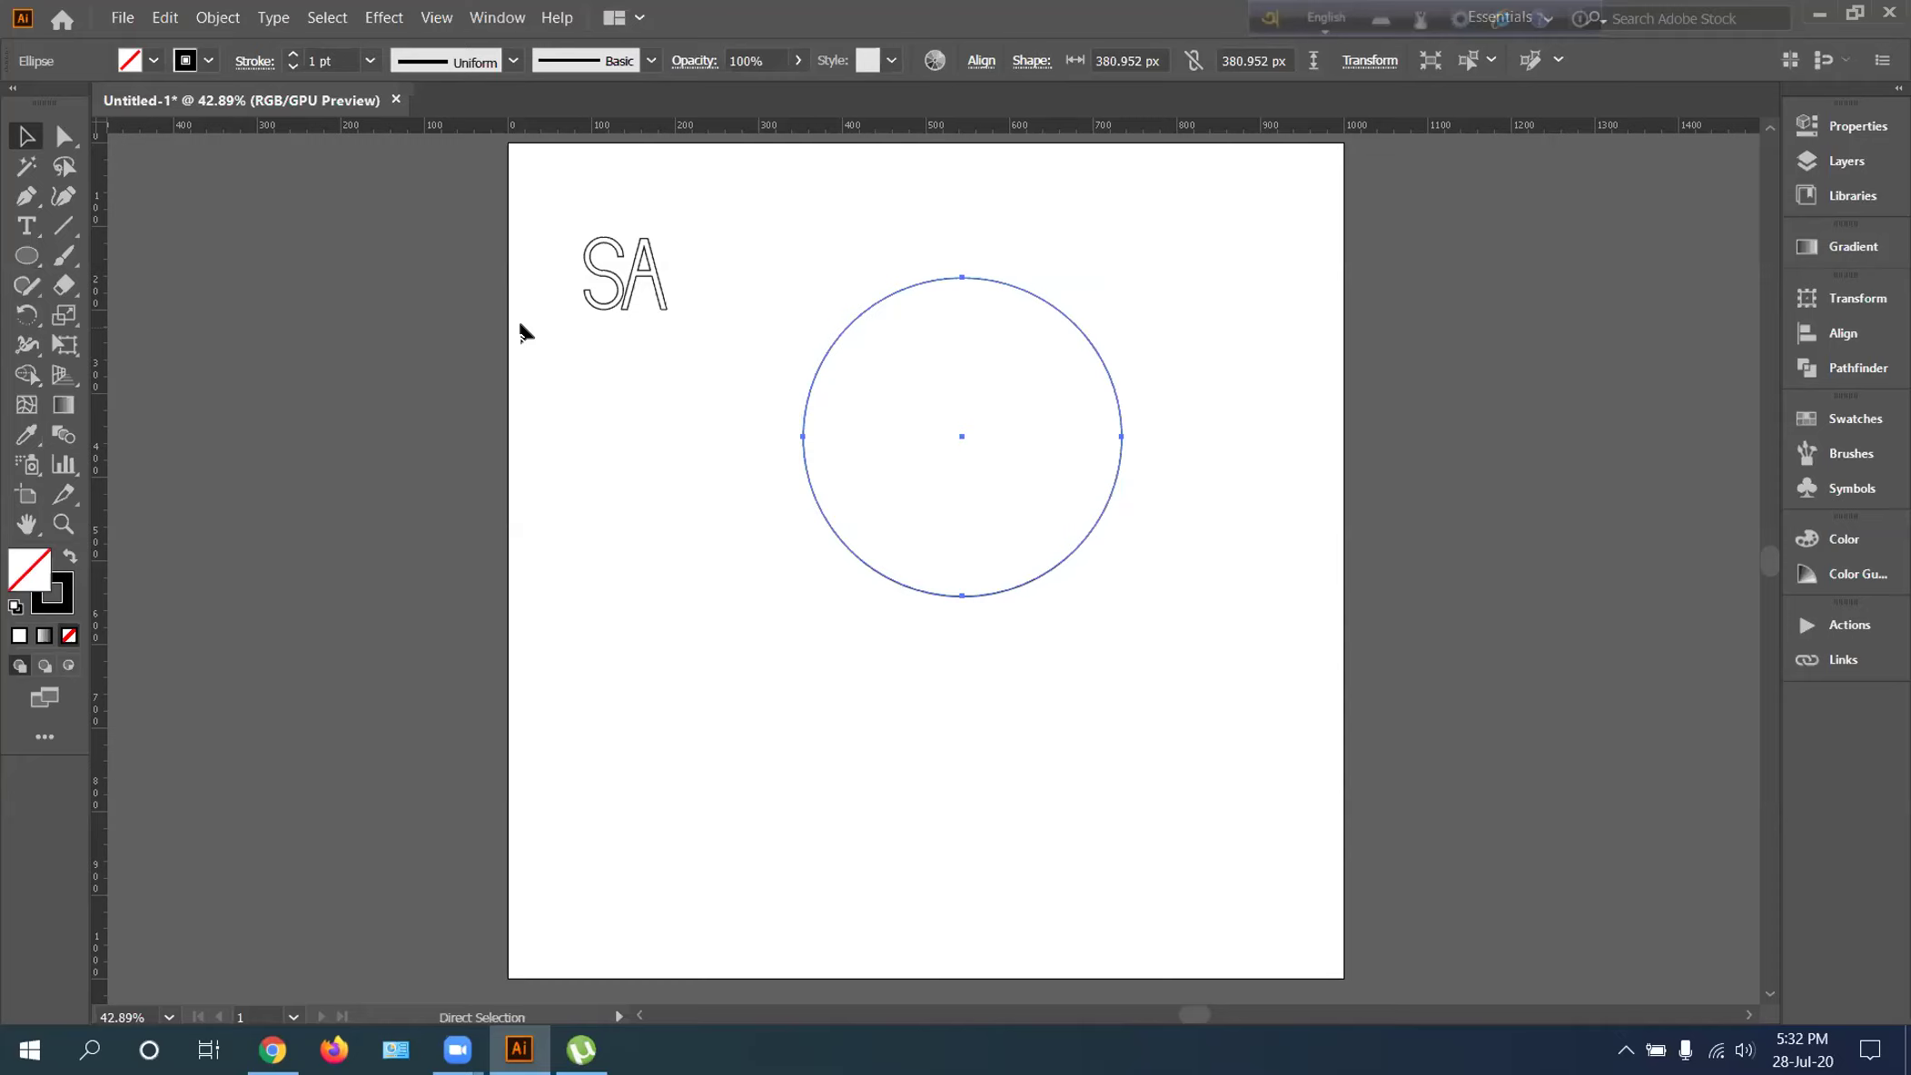
{"action": "key", "text": "v"}
{"action": "key", "text": "a"}
{"action": "key", "text": "v"}
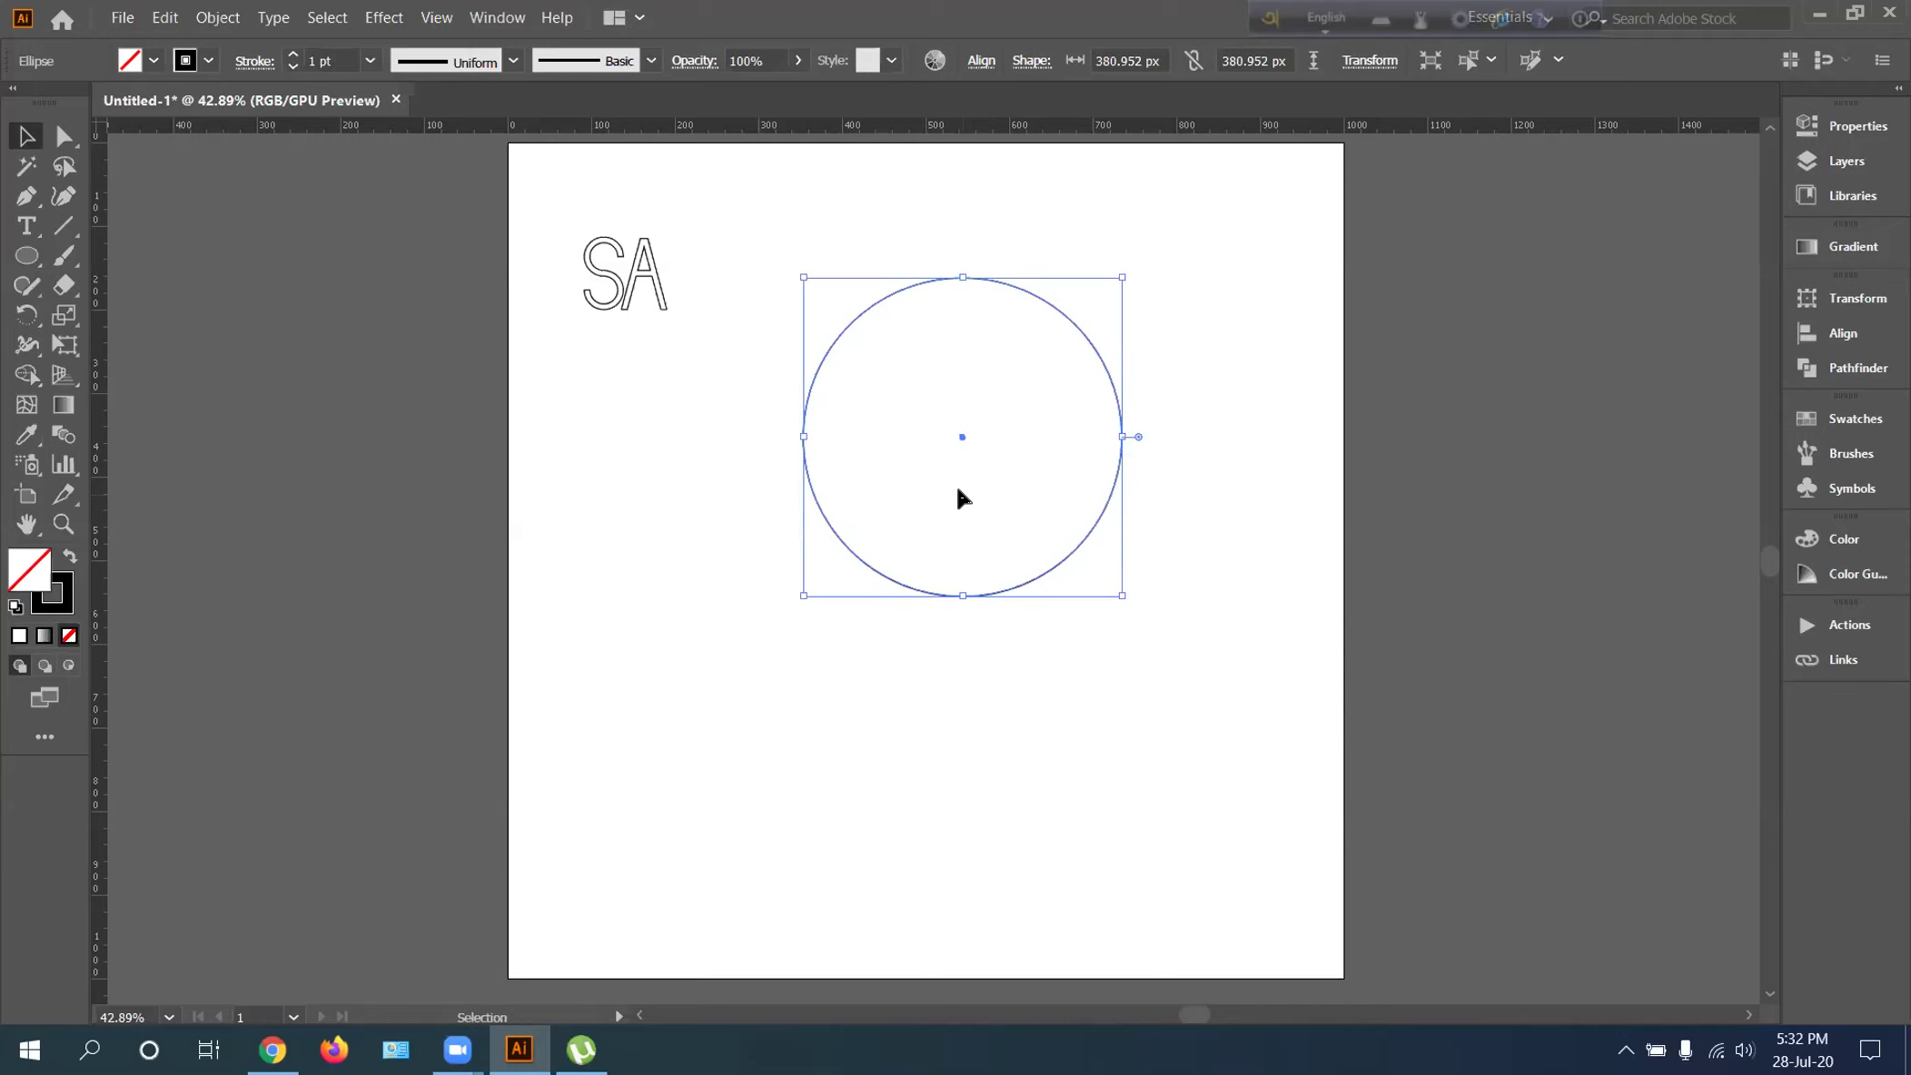
{"action": "right_click", "coordinate": [845, 538]}
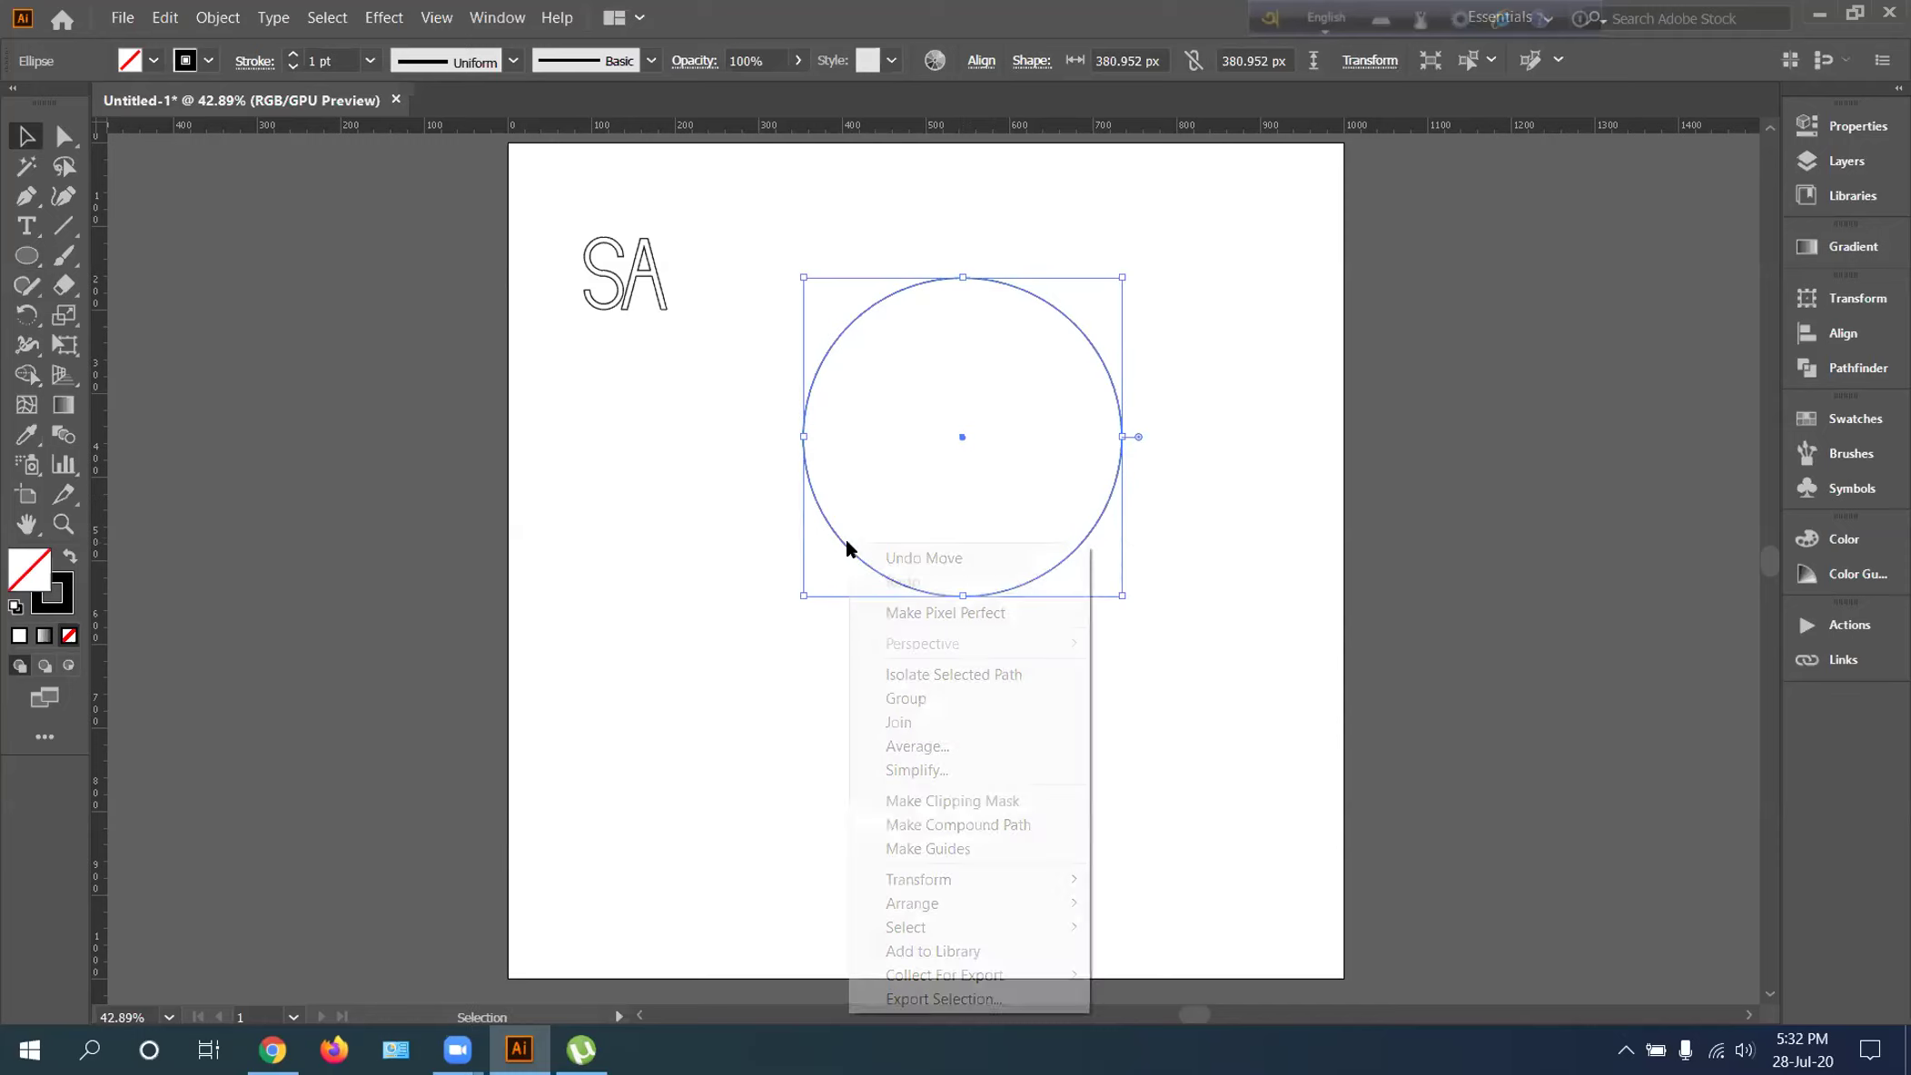
{"action": "left_click", "coordinate": [763, 523]}
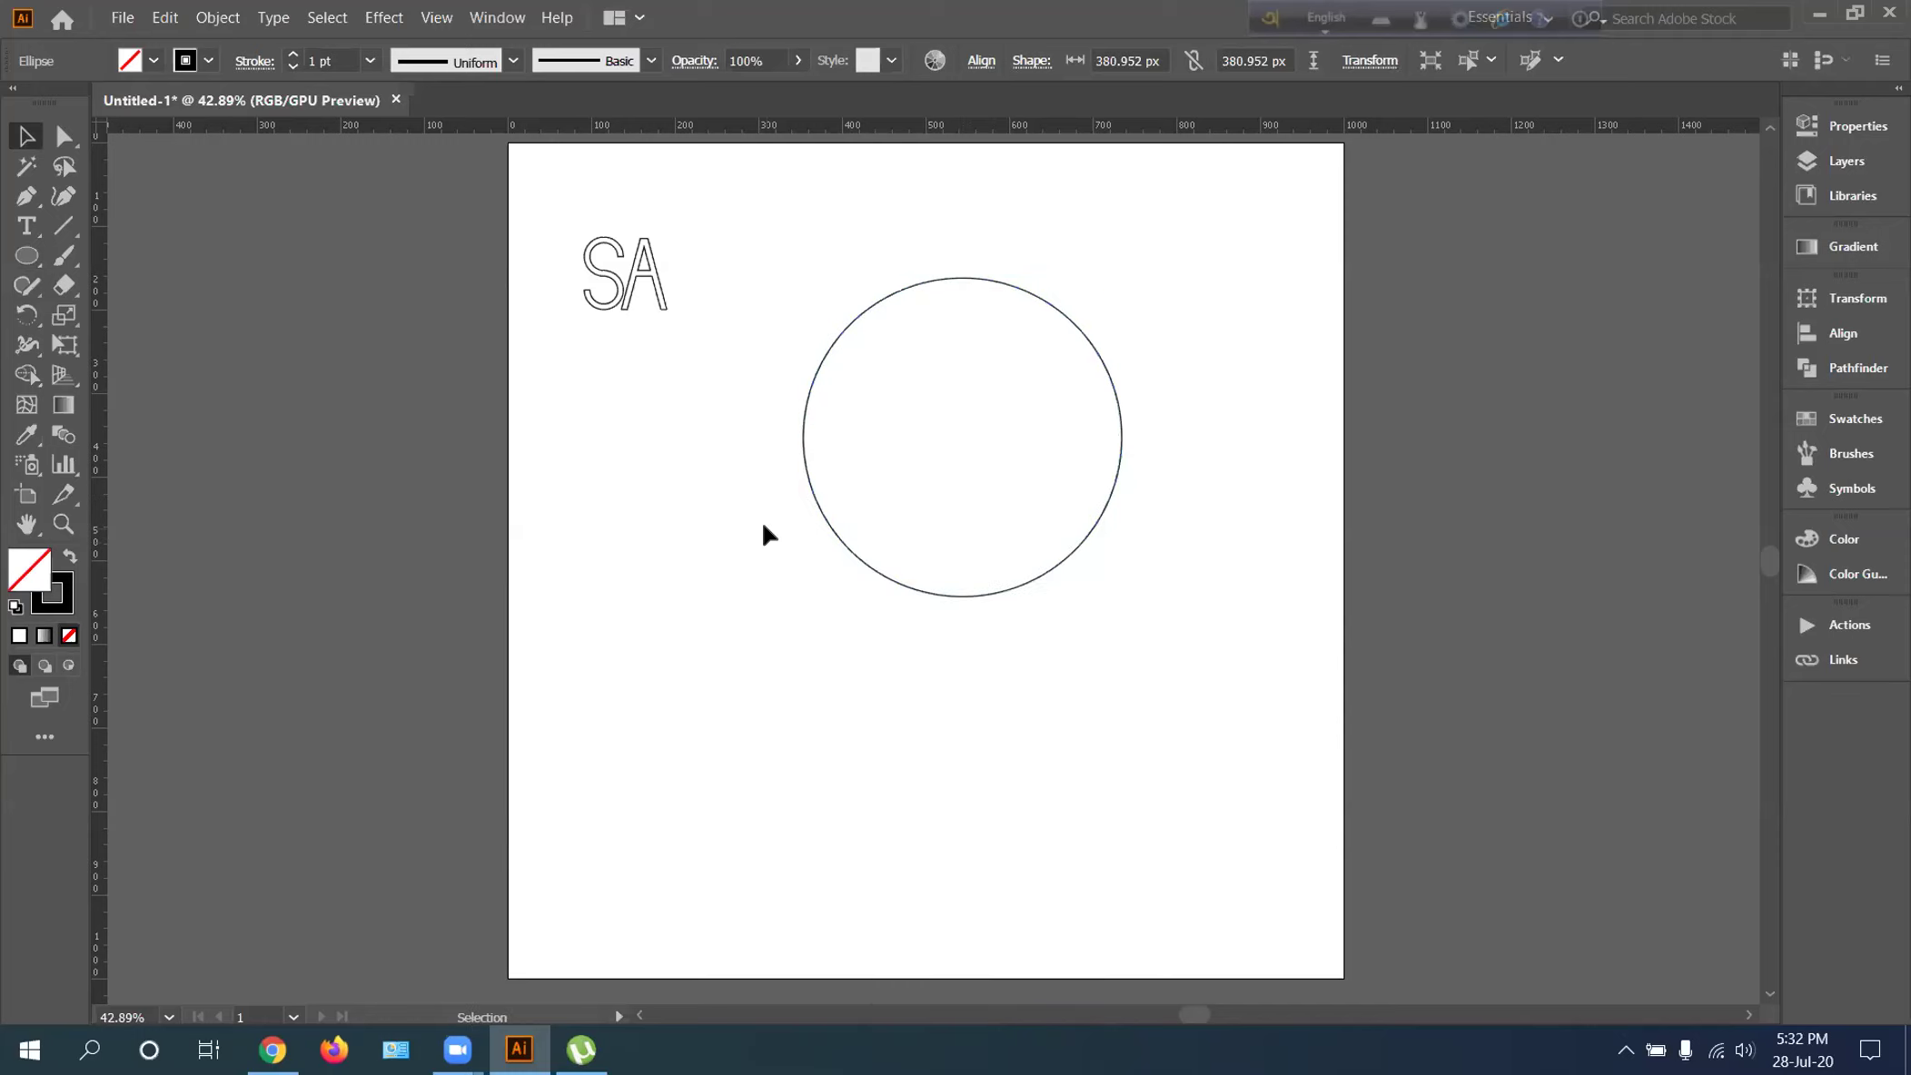
{"action": "left_click", "coordinate": [847, 543]}
{"action": "key", "text": "ctrl+c"}
{"action": "key", "text": "ctrl+v"}
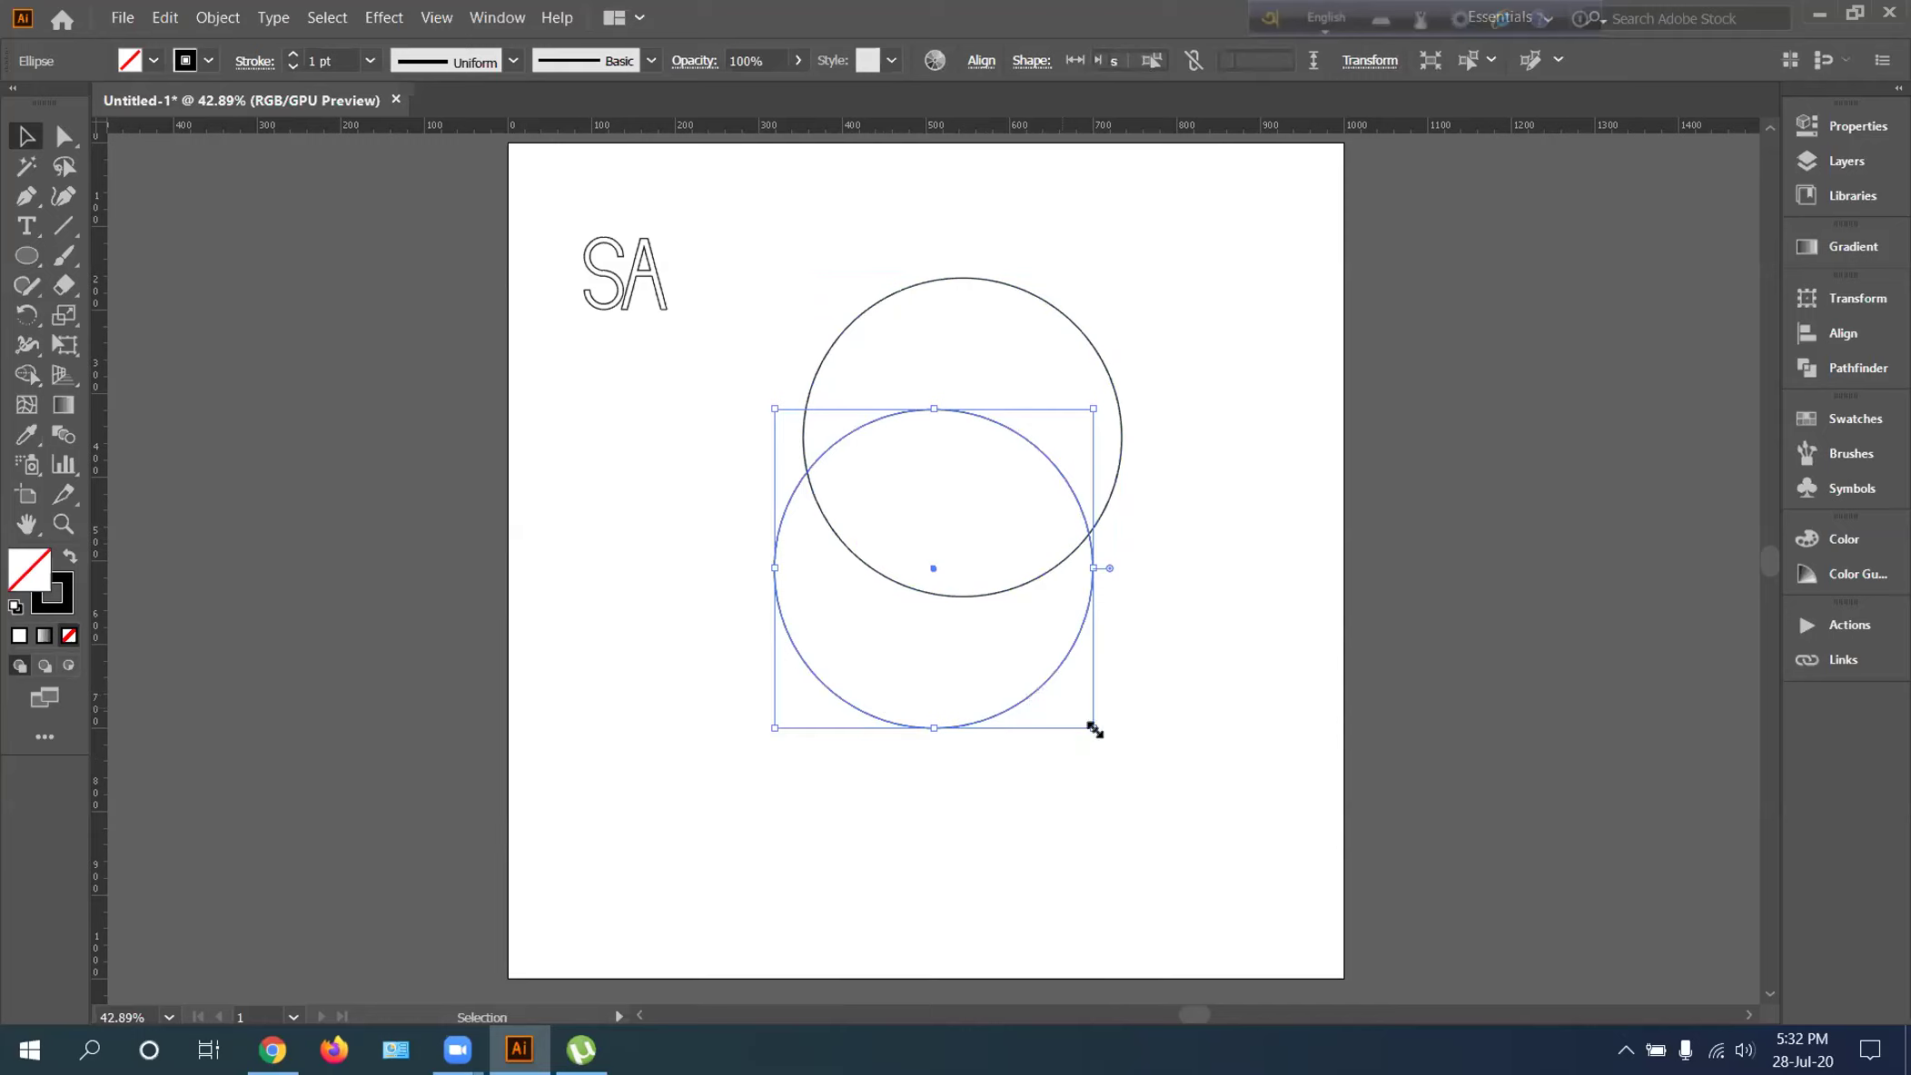
Shrink the copy, place it inside the larger circle and centre the two horizontally
{"action": "left_click_drag", "start_coordinate": [1095, 729], "coordinate": [1051, 546]}
{"action": "left_click_drag", "start_coordinate": [1152, 229], "coordinate": [890, 656]}
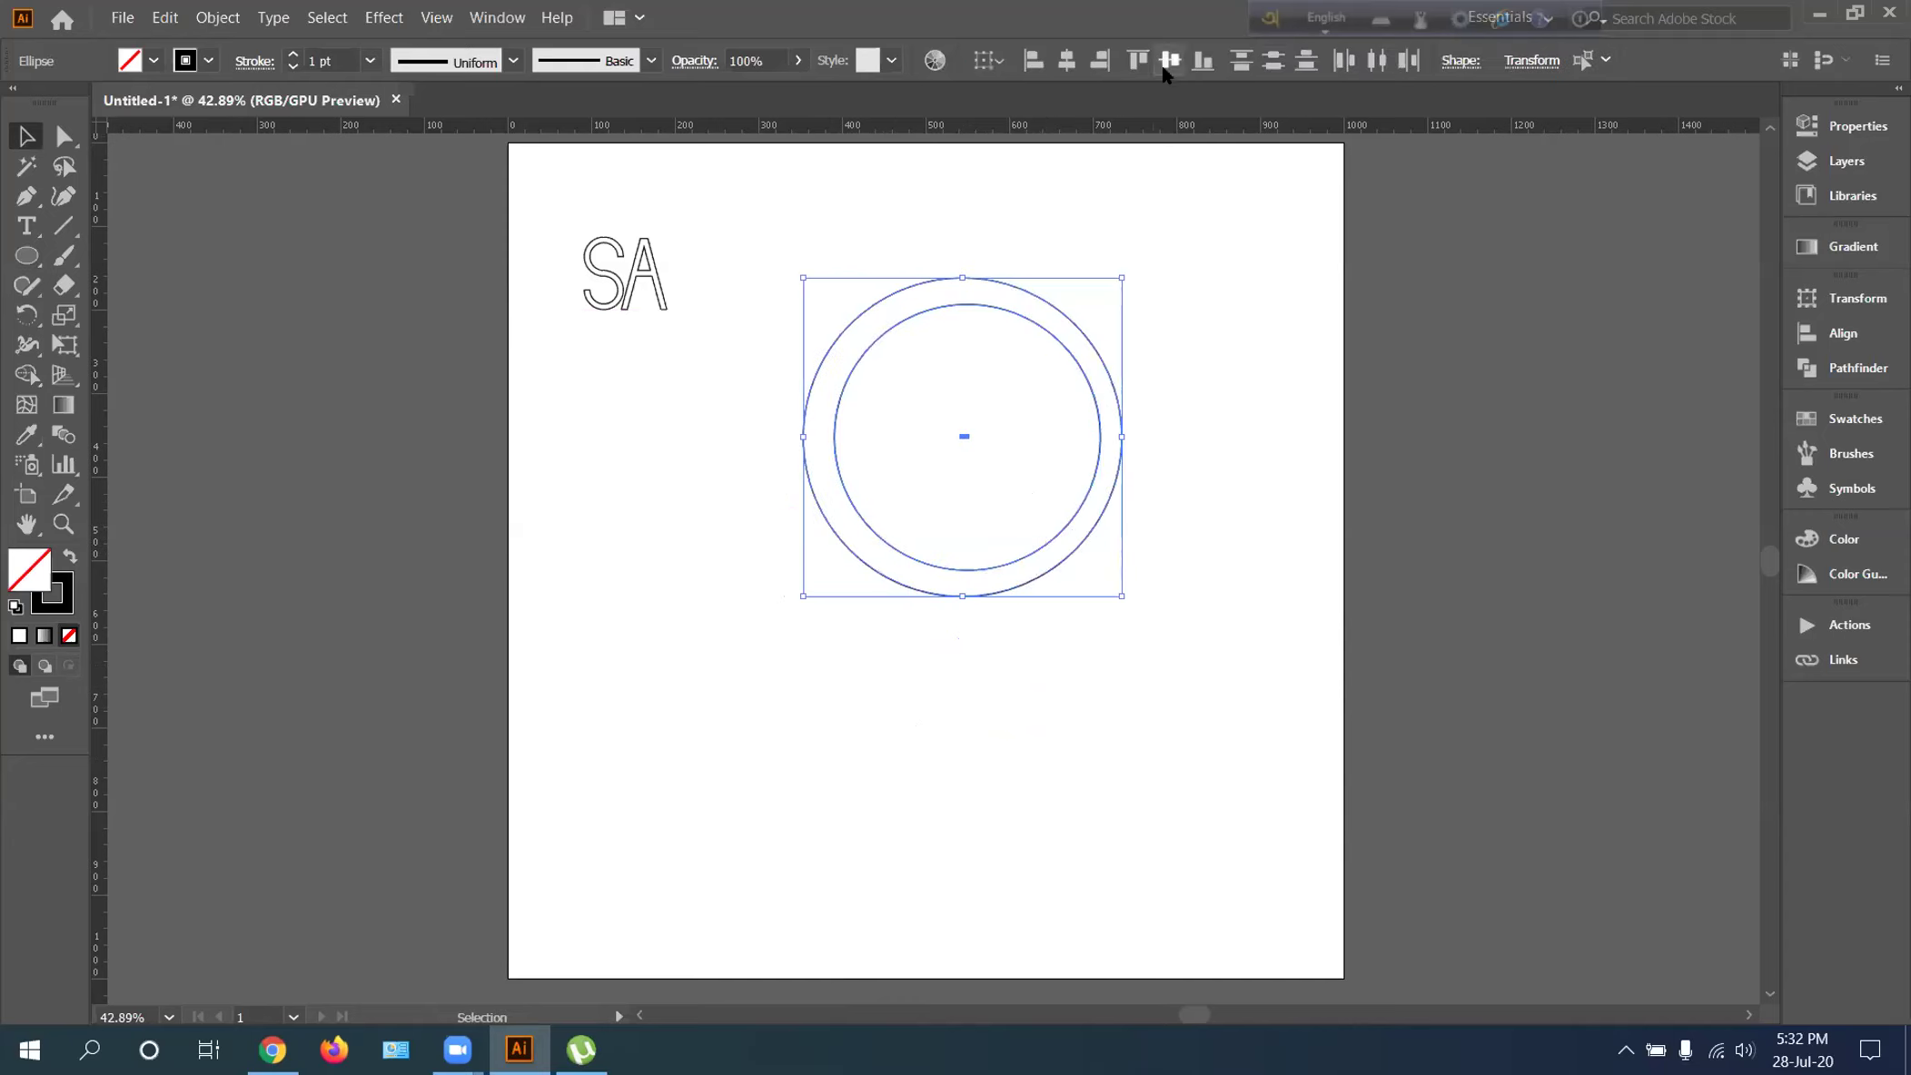
{"action": "left_click", "coordinate": [1065, 64]}
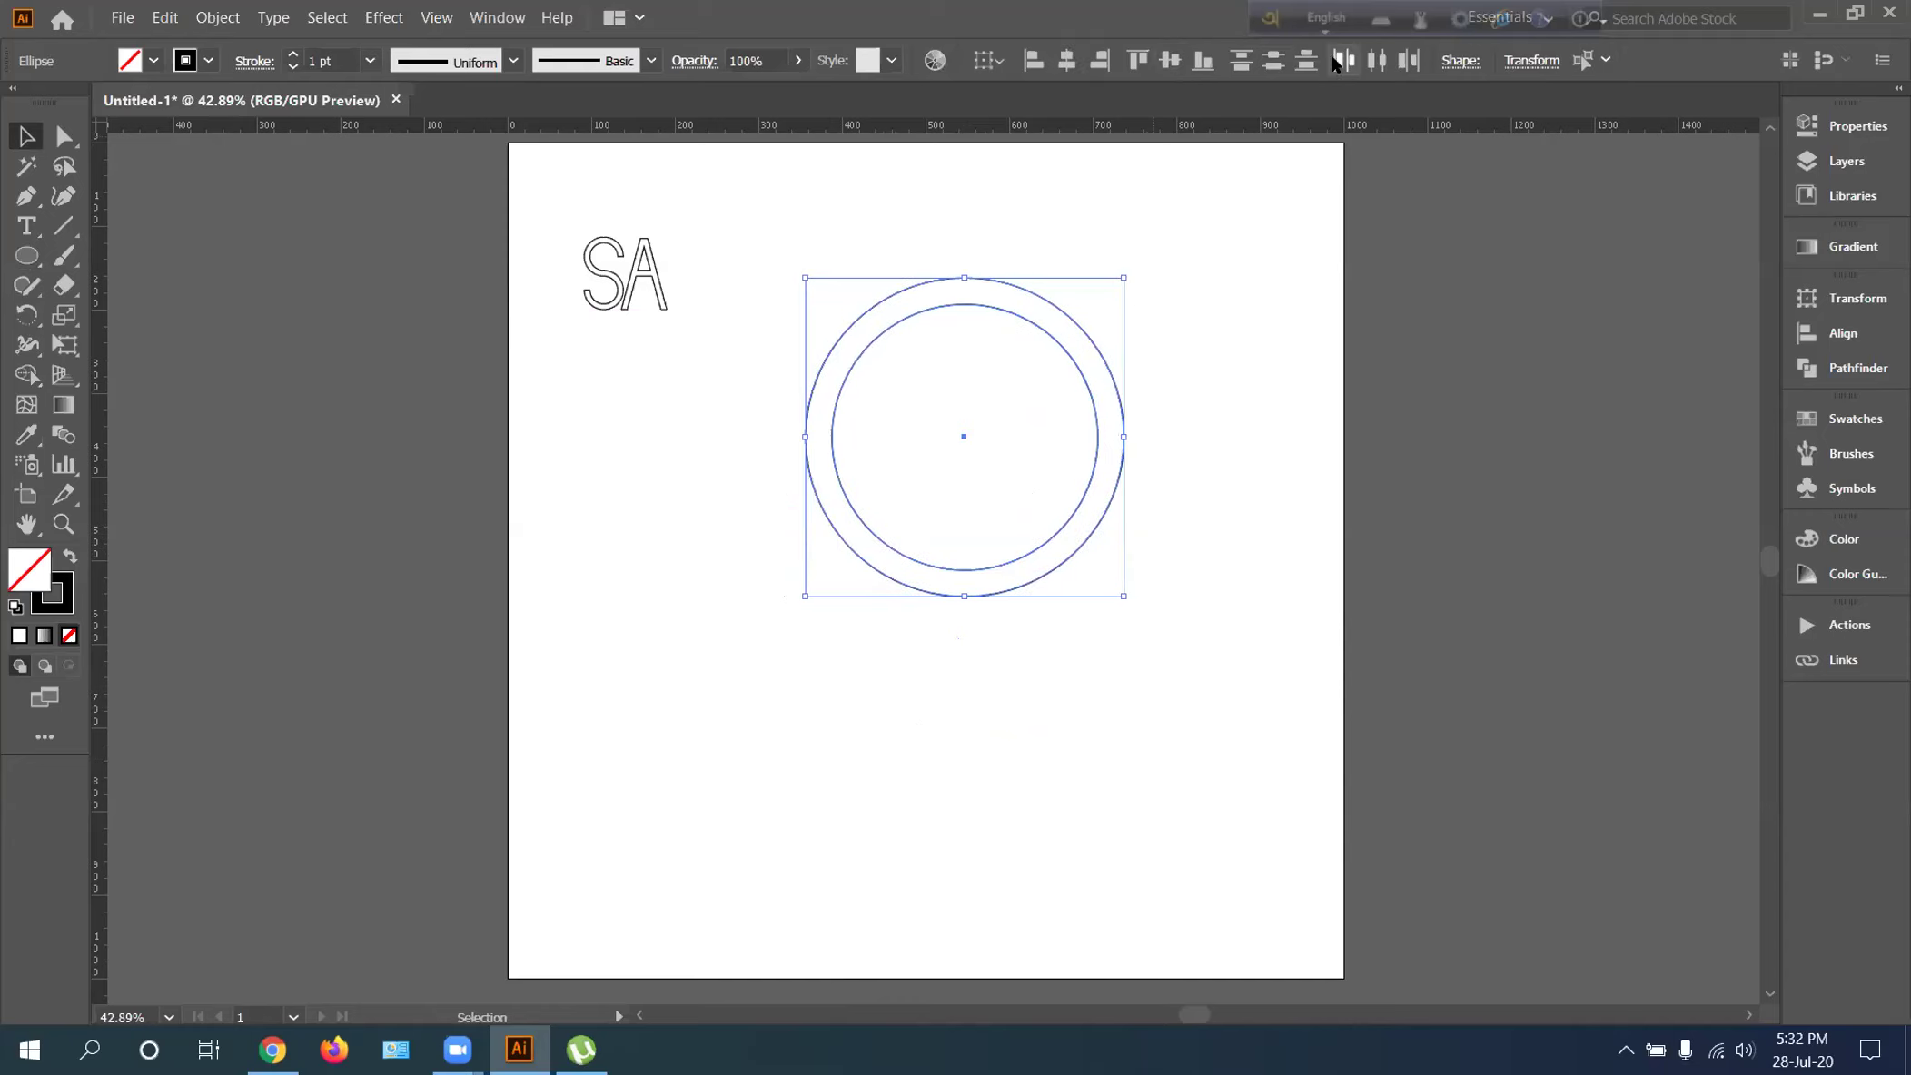
{"action": "left_click", "coordinate": [1162, 385]}
Resize the inner circle to about 277.5 px across, concentric with the outer one
{"action": "left_click", "coordinate": [1098, 436]}
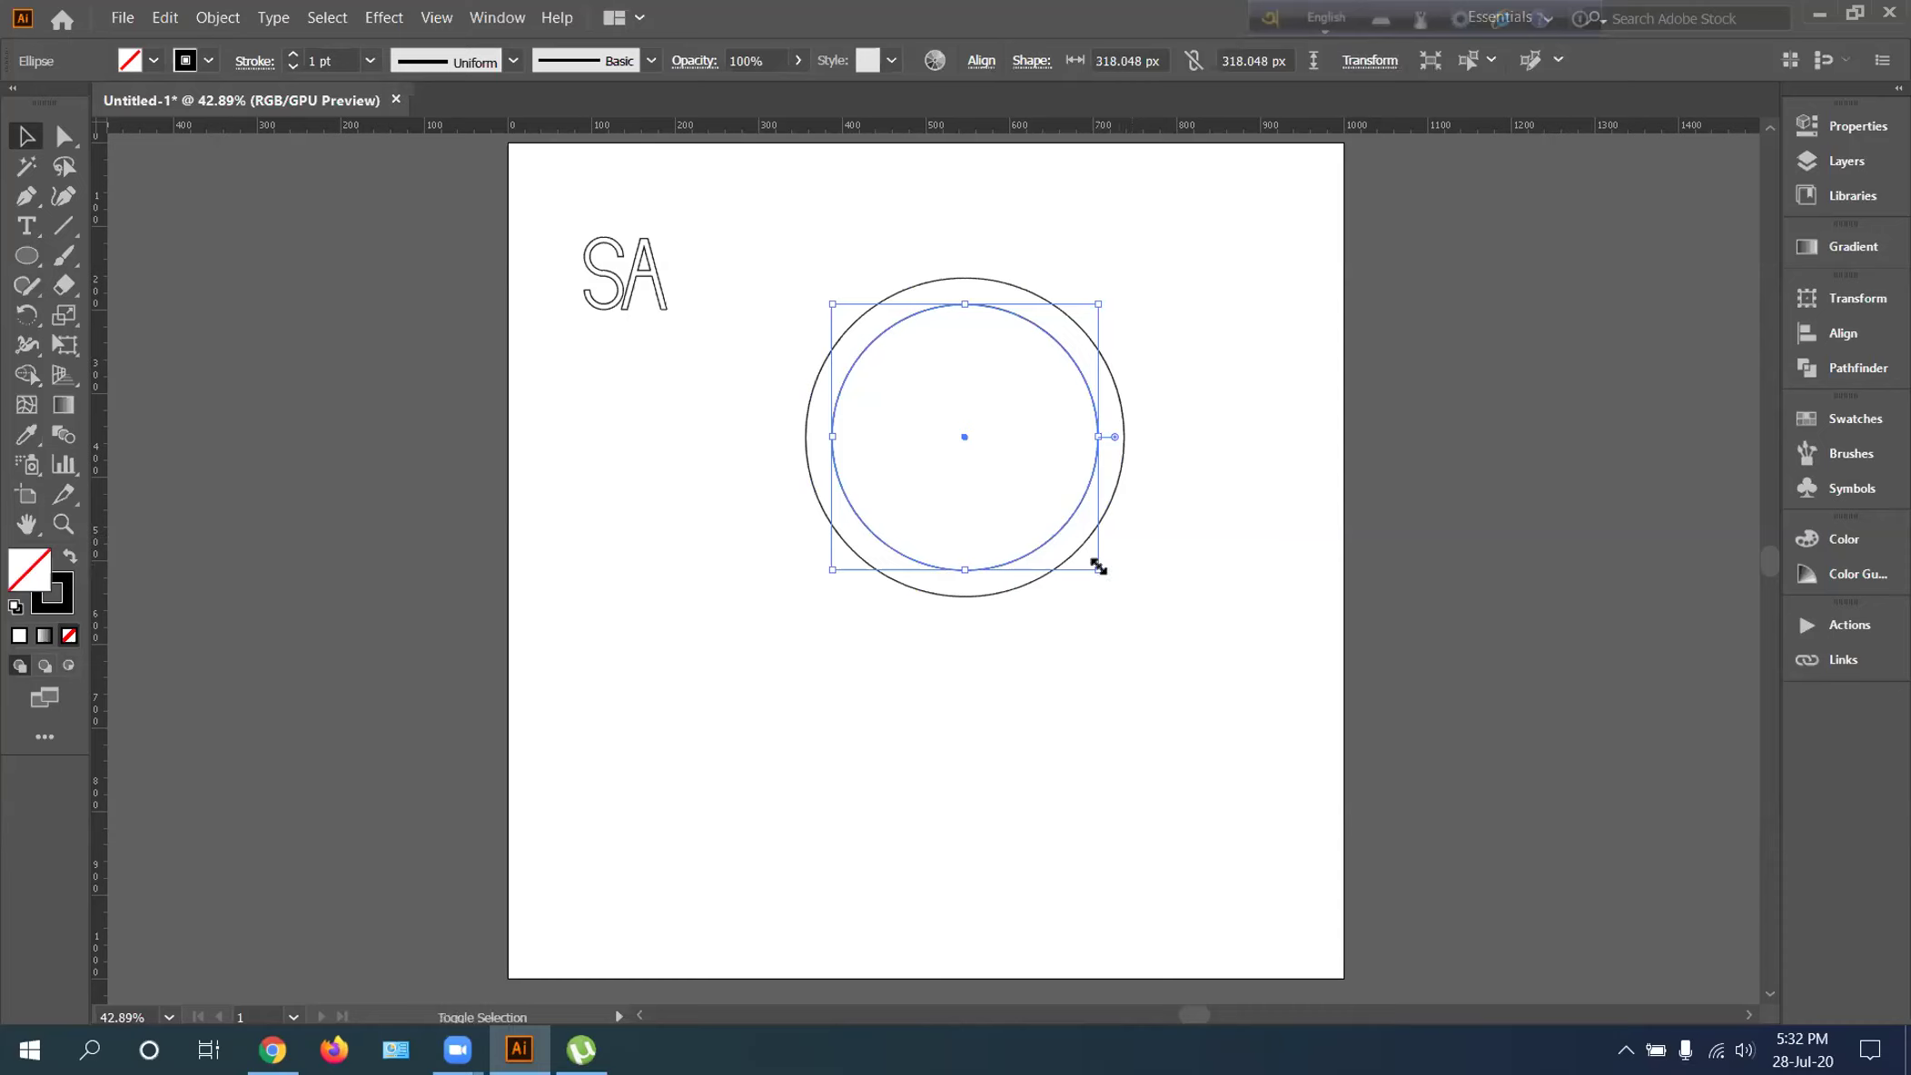
{"action": "mouse_move", "coordinate": [1100, 565]}
{"action": "left_mouse_down"}
{"action": "mouse_move", "coordinate": [1079, 546]}
{"action": "mouse_move", "coordinate": [1088, 562]}
{"action": "left_mouse_up"}
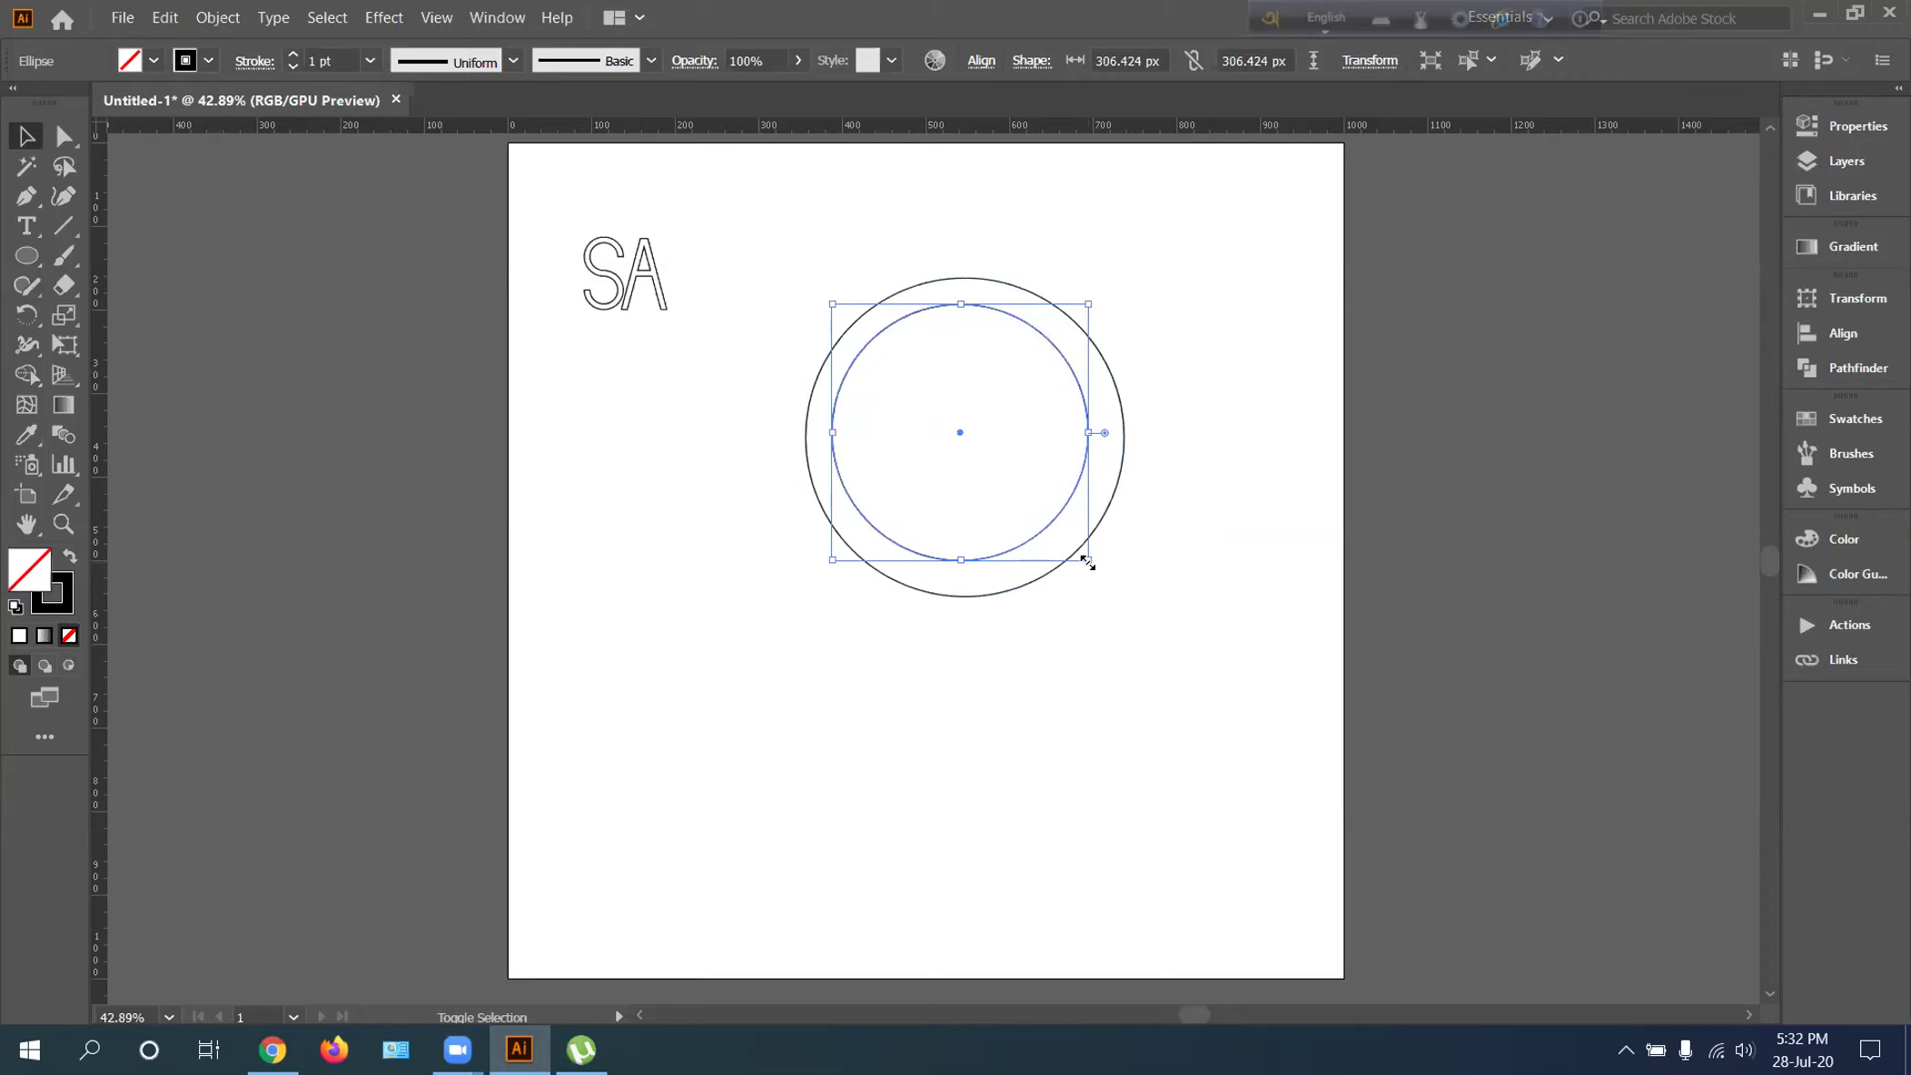
{"action": "key", "text": "ctrl+z"}
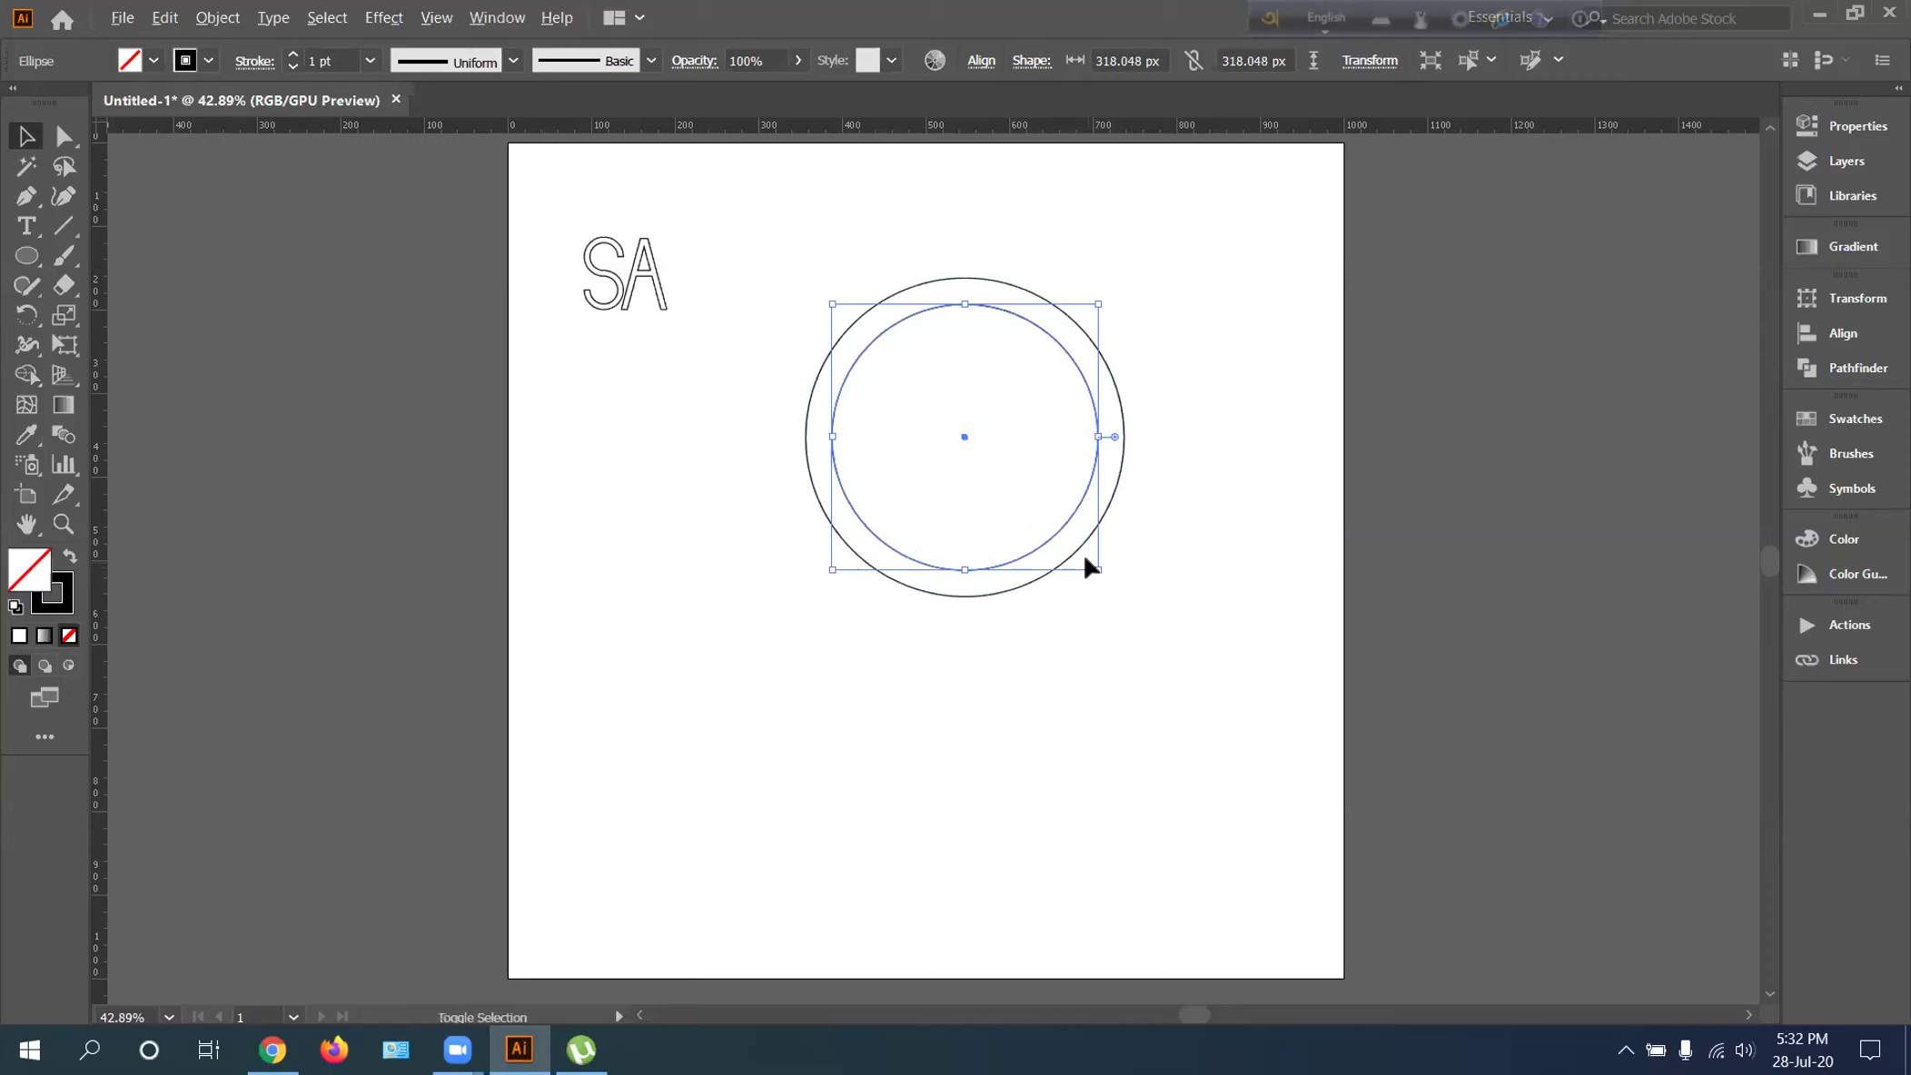
{"action": "left_click_drag", "start_coordinate": [1092, 564], "coordinate": [940, 471]}
{"action": "key", "text": "ctrl+h"}
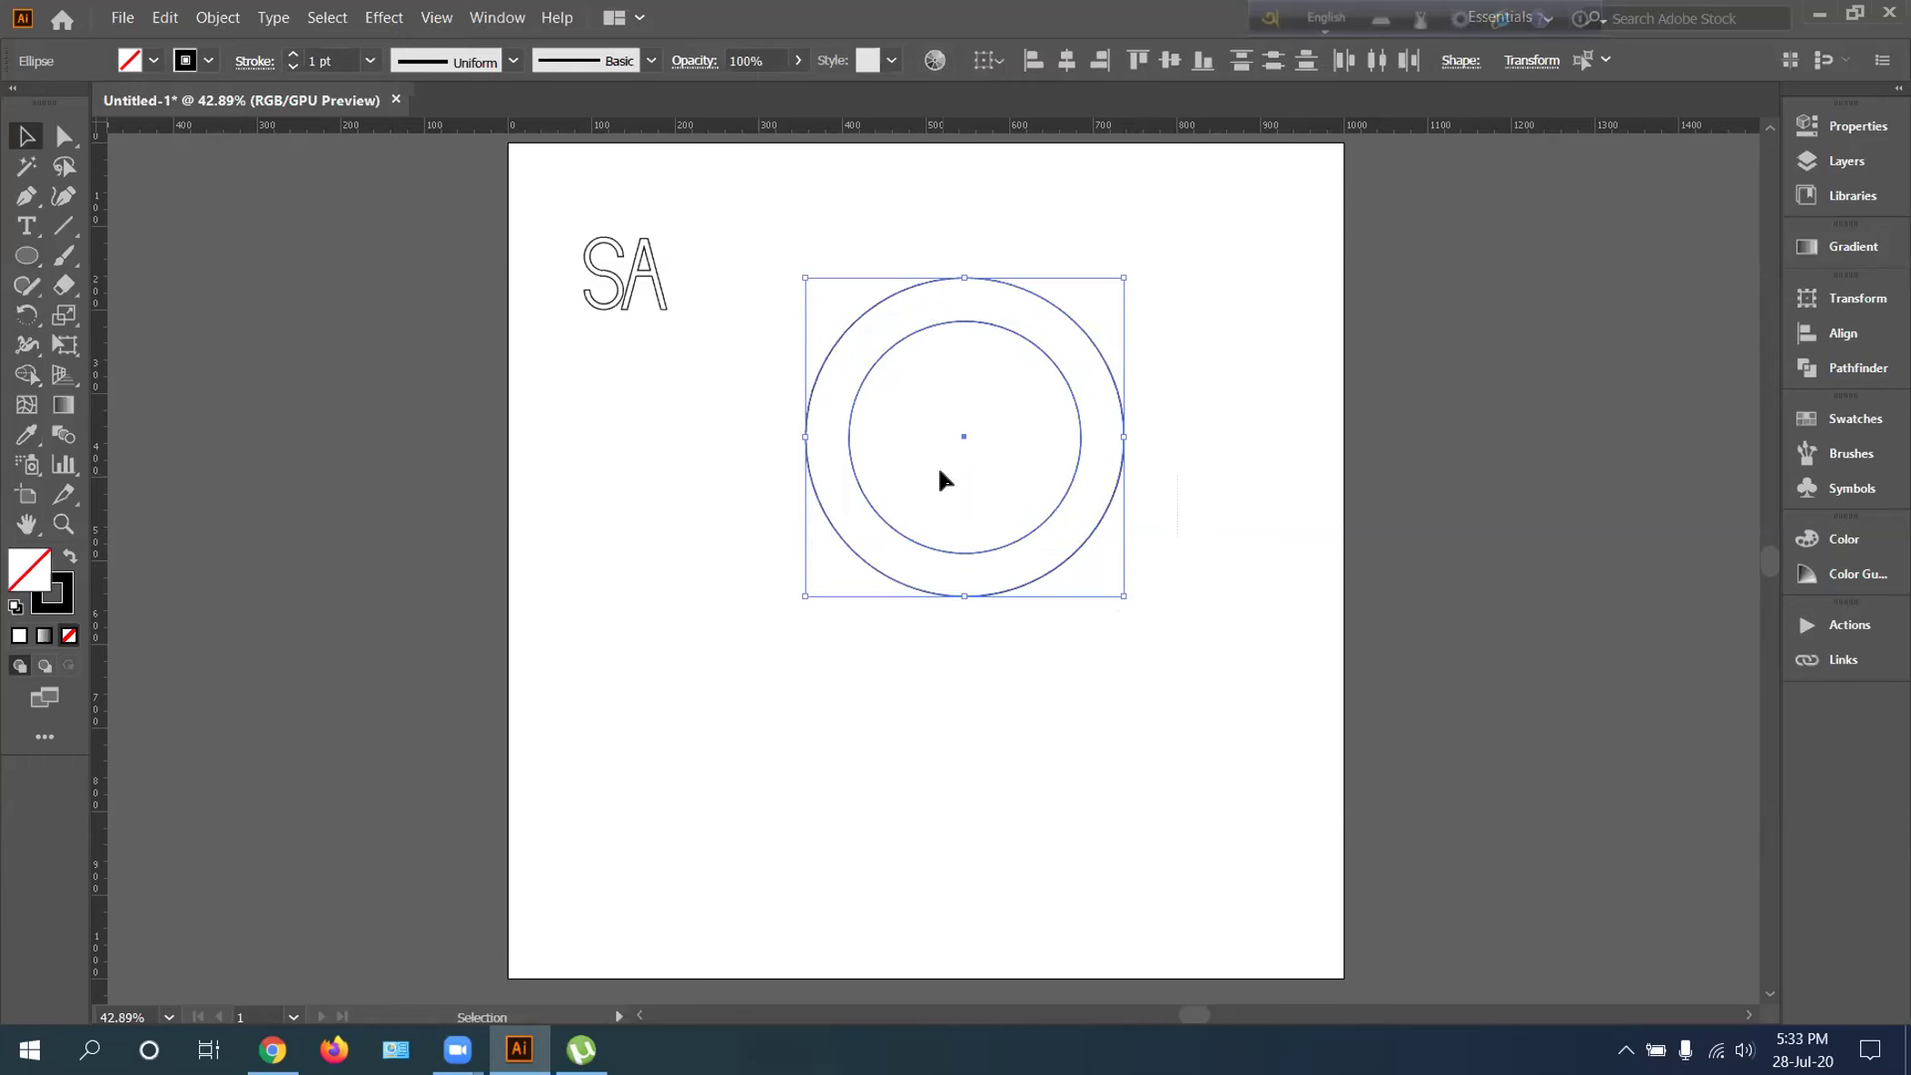
Paste a duplicate of the ring and place it directly below the first to form an 8
{"action": "key", "text": "a"}
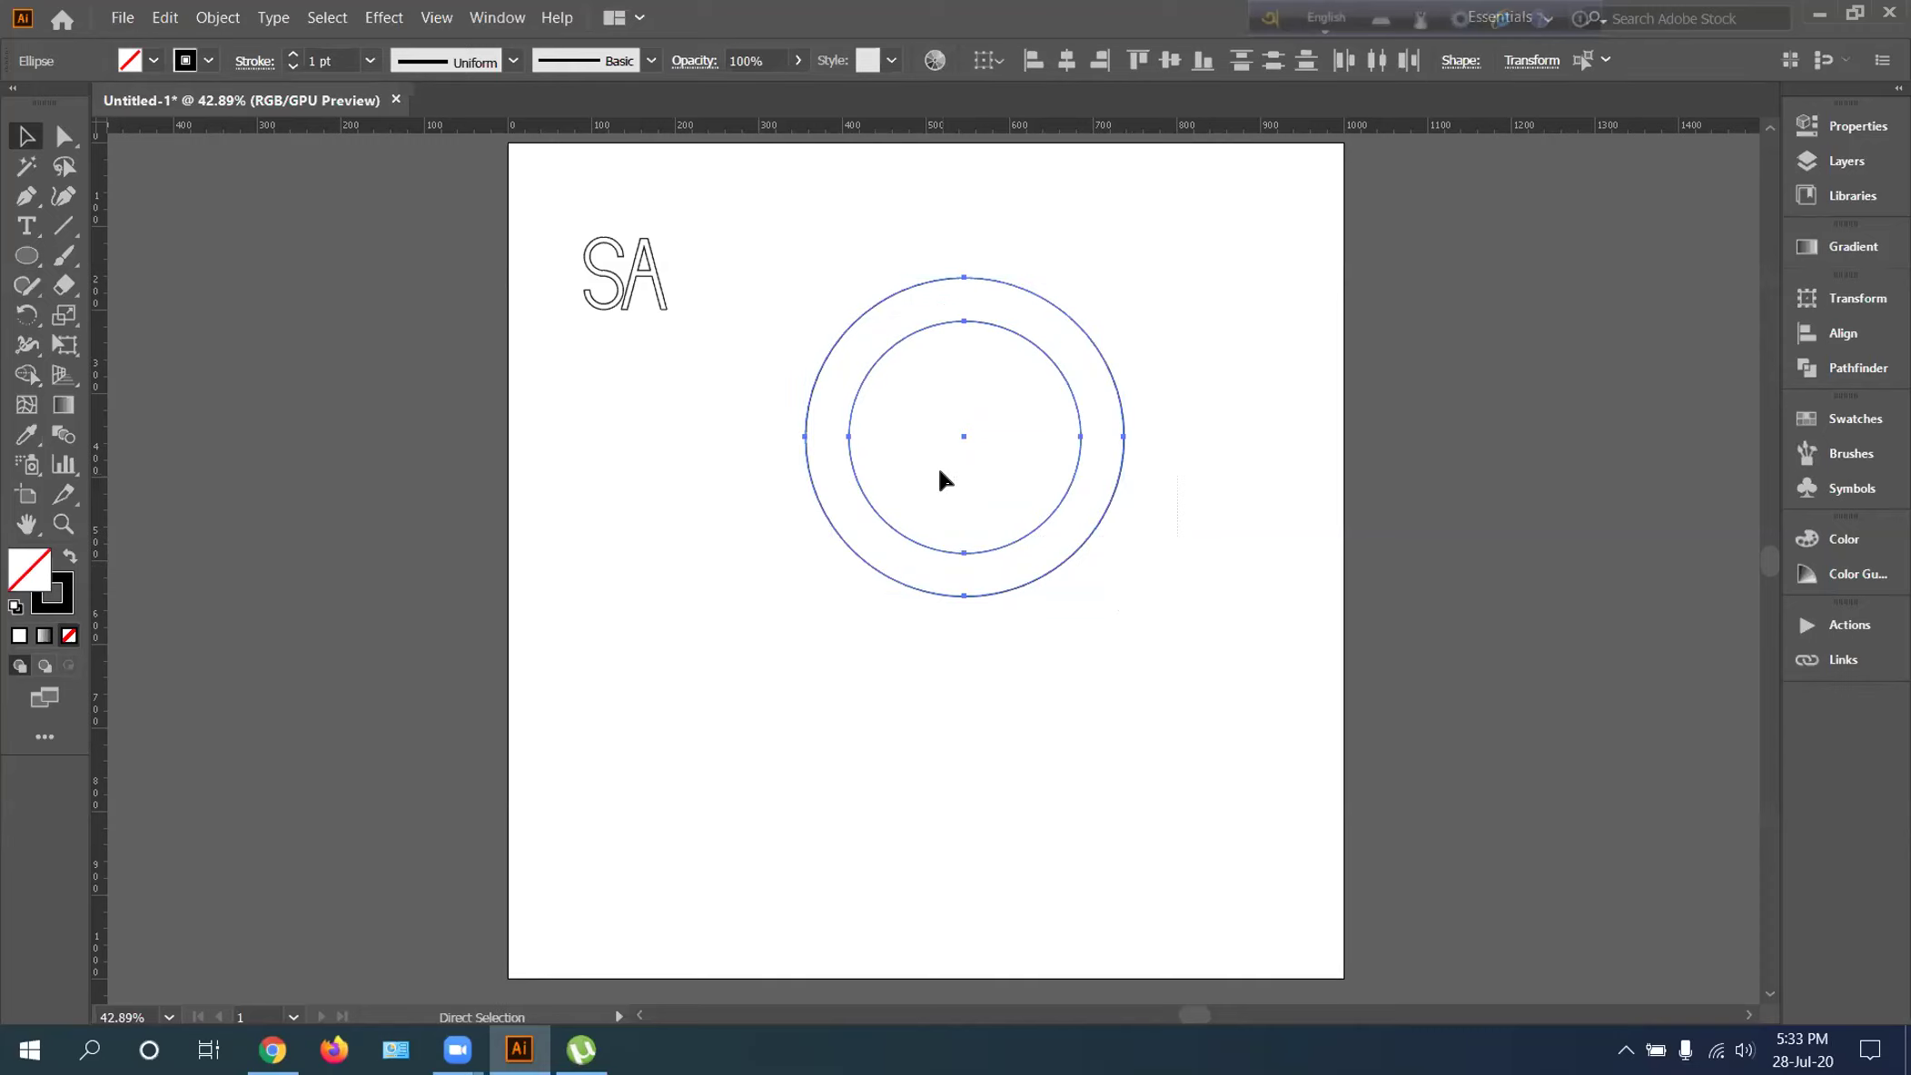
{"action": "key", "text": "ctrl+v"}
{"action": "key", "text": "v"}
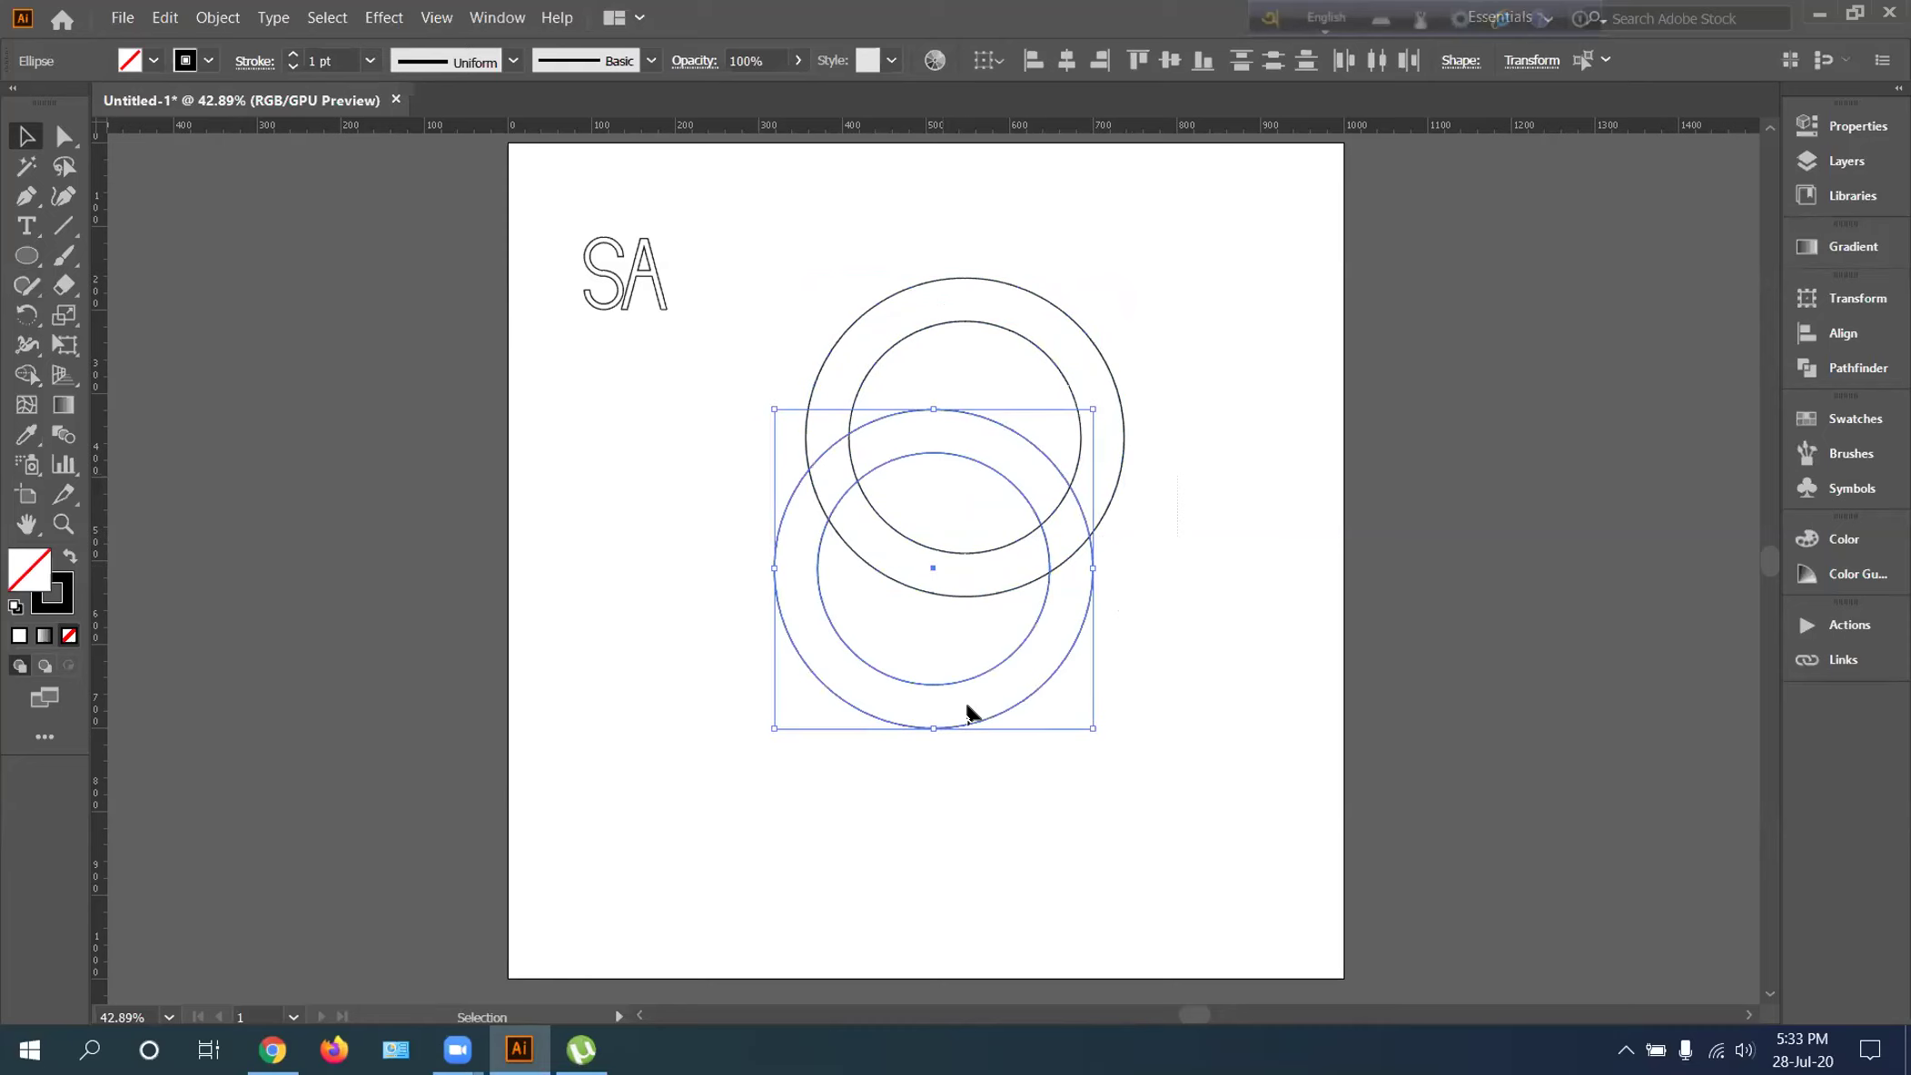
{"action": "left_click_drag", "start_coordinate": [996, 720], "coordinate": [1024, 853]}
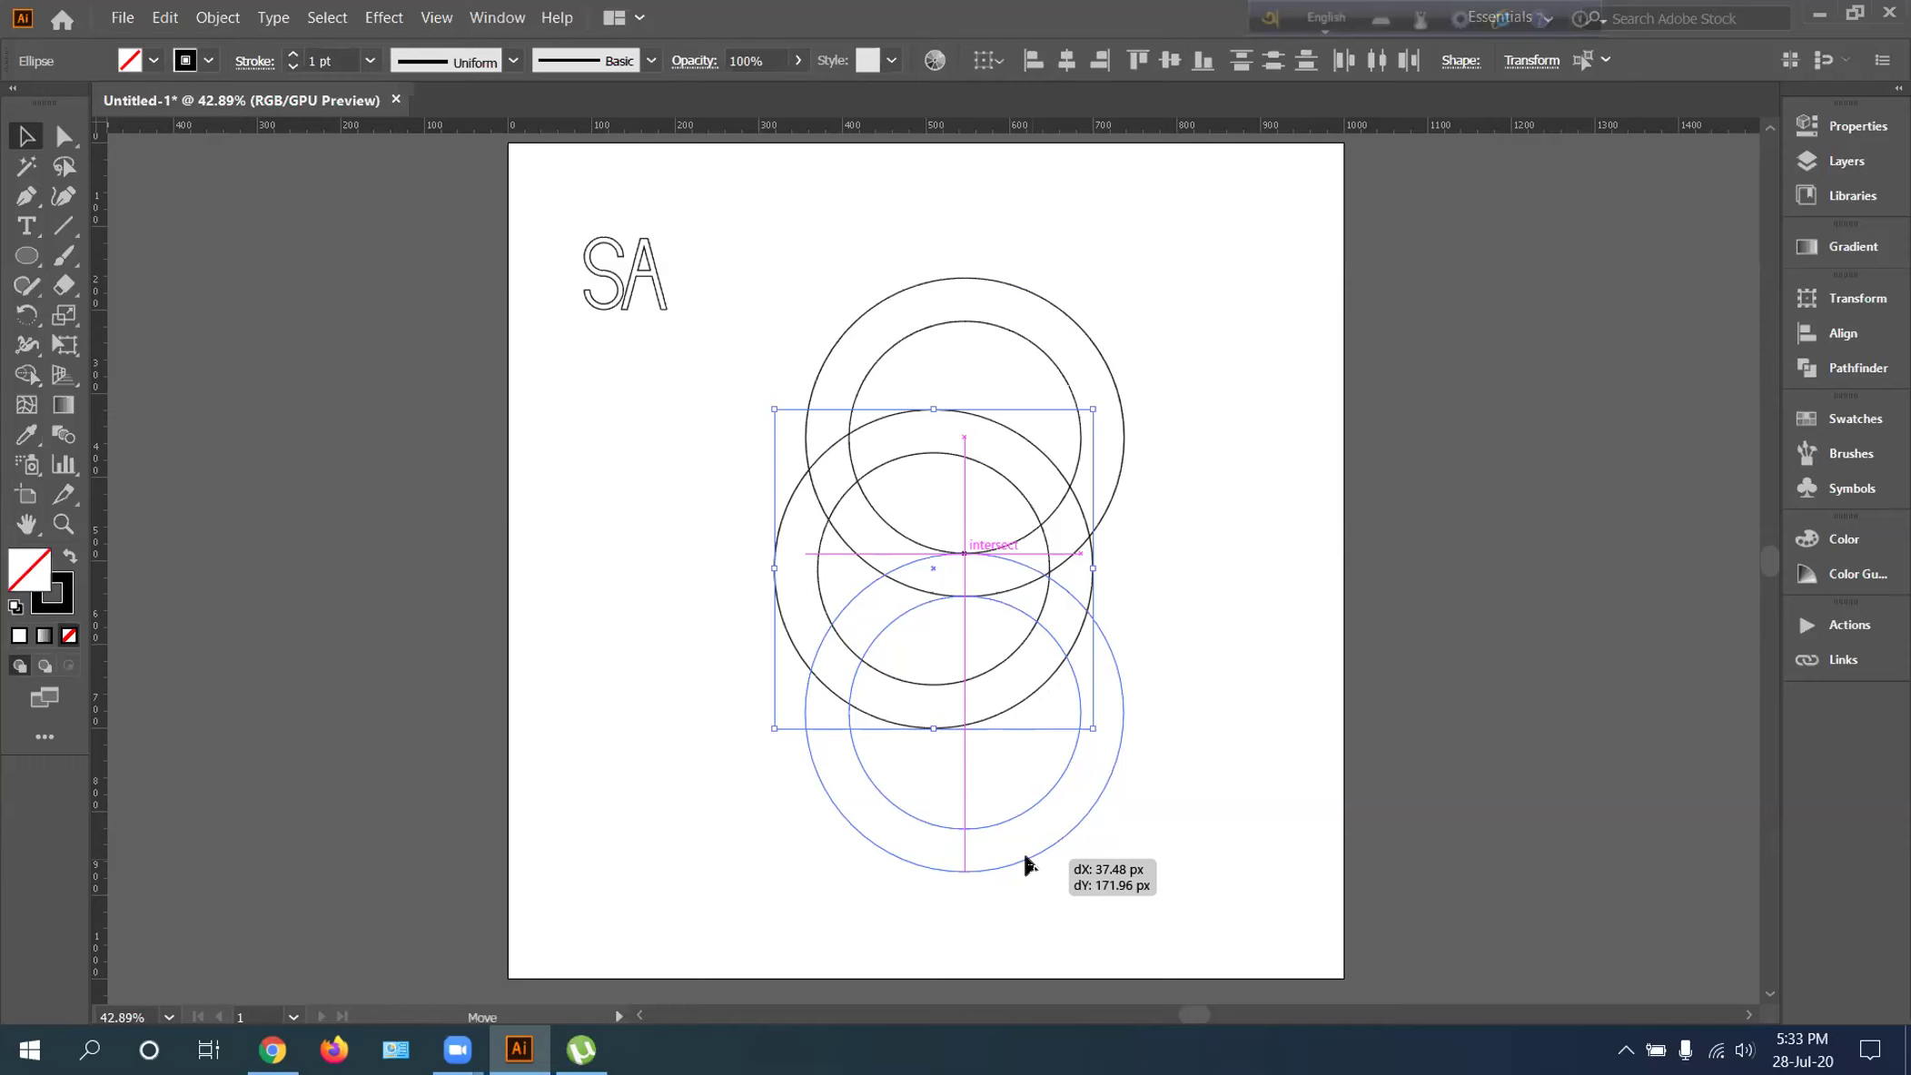
{"action": "left_click_drag", "start_coordinate": [1027, 863], "coordinate": [1025, 866]}
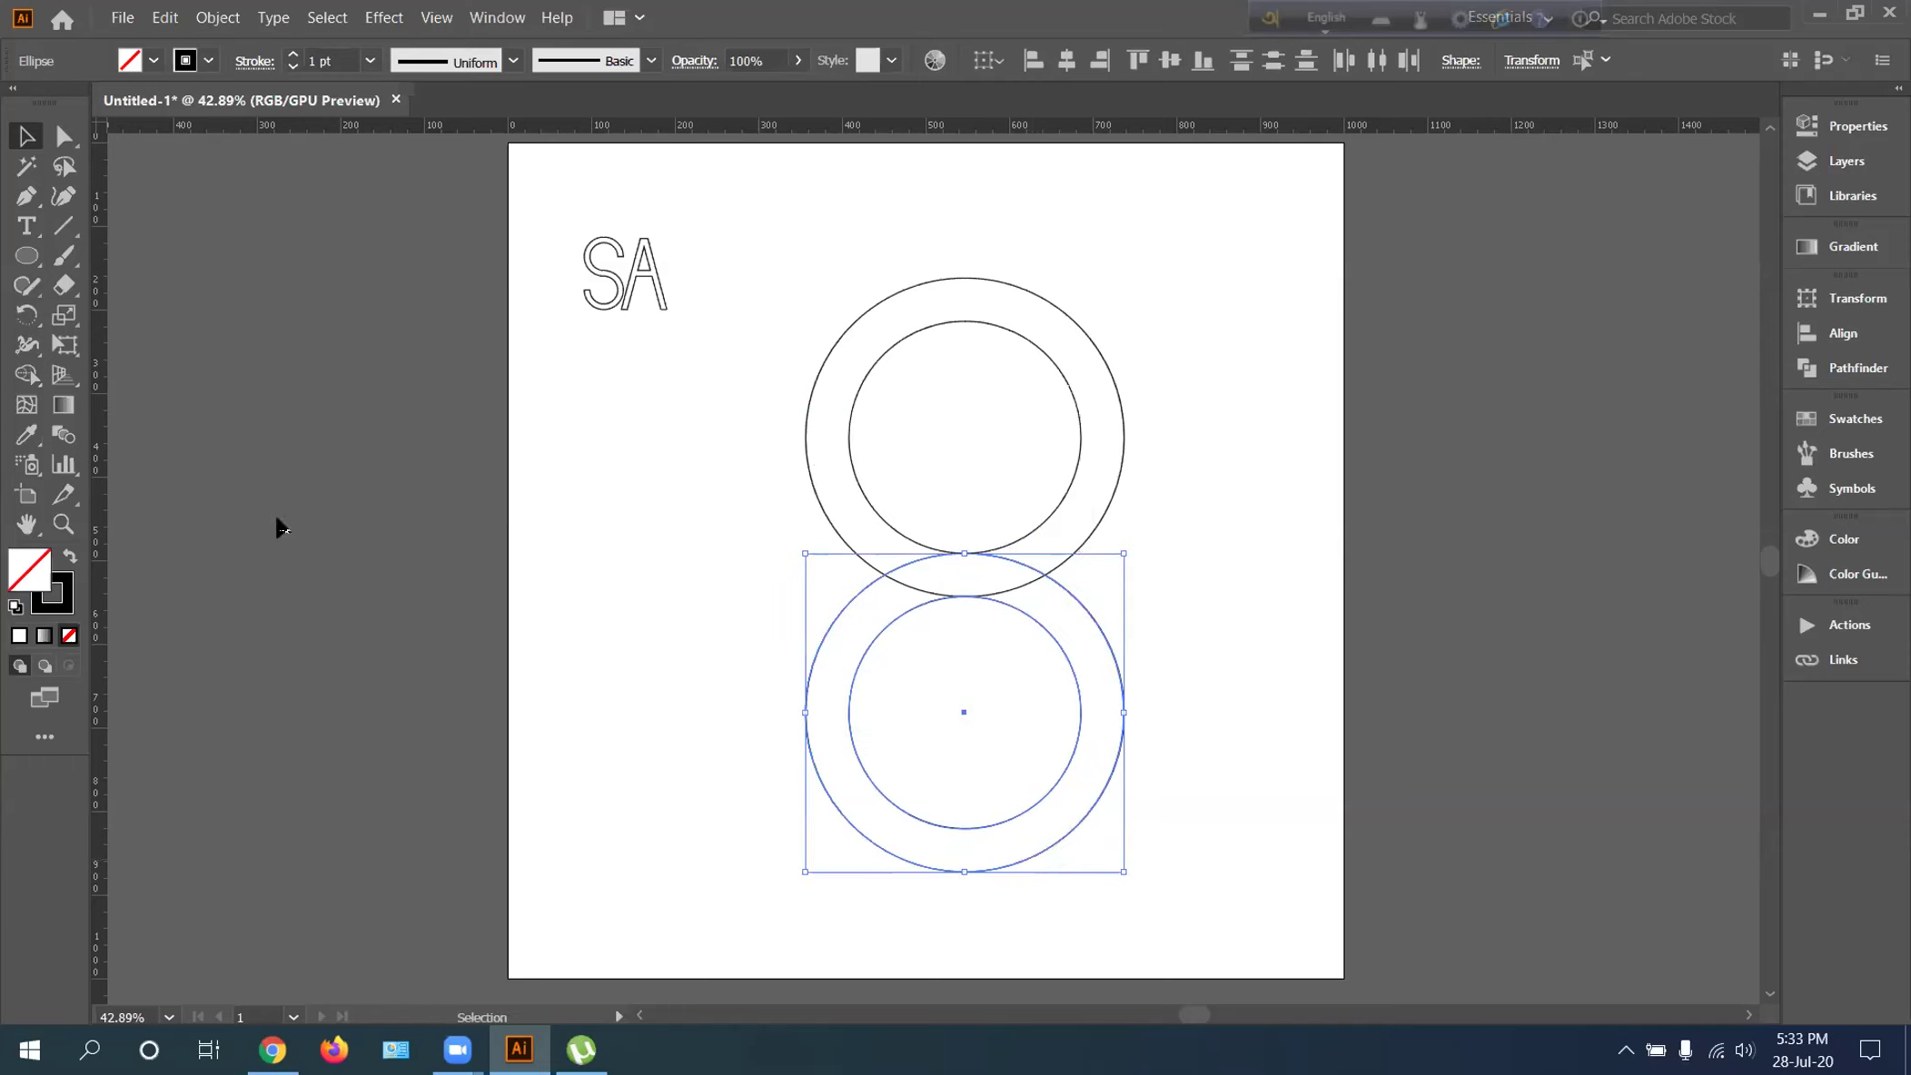
Add a vertical guide through both ring centres and marquee-select all four circles
{"action": "left_click_drag", "start_coordinate": [90, 564], "coordinate": [959, 522]}
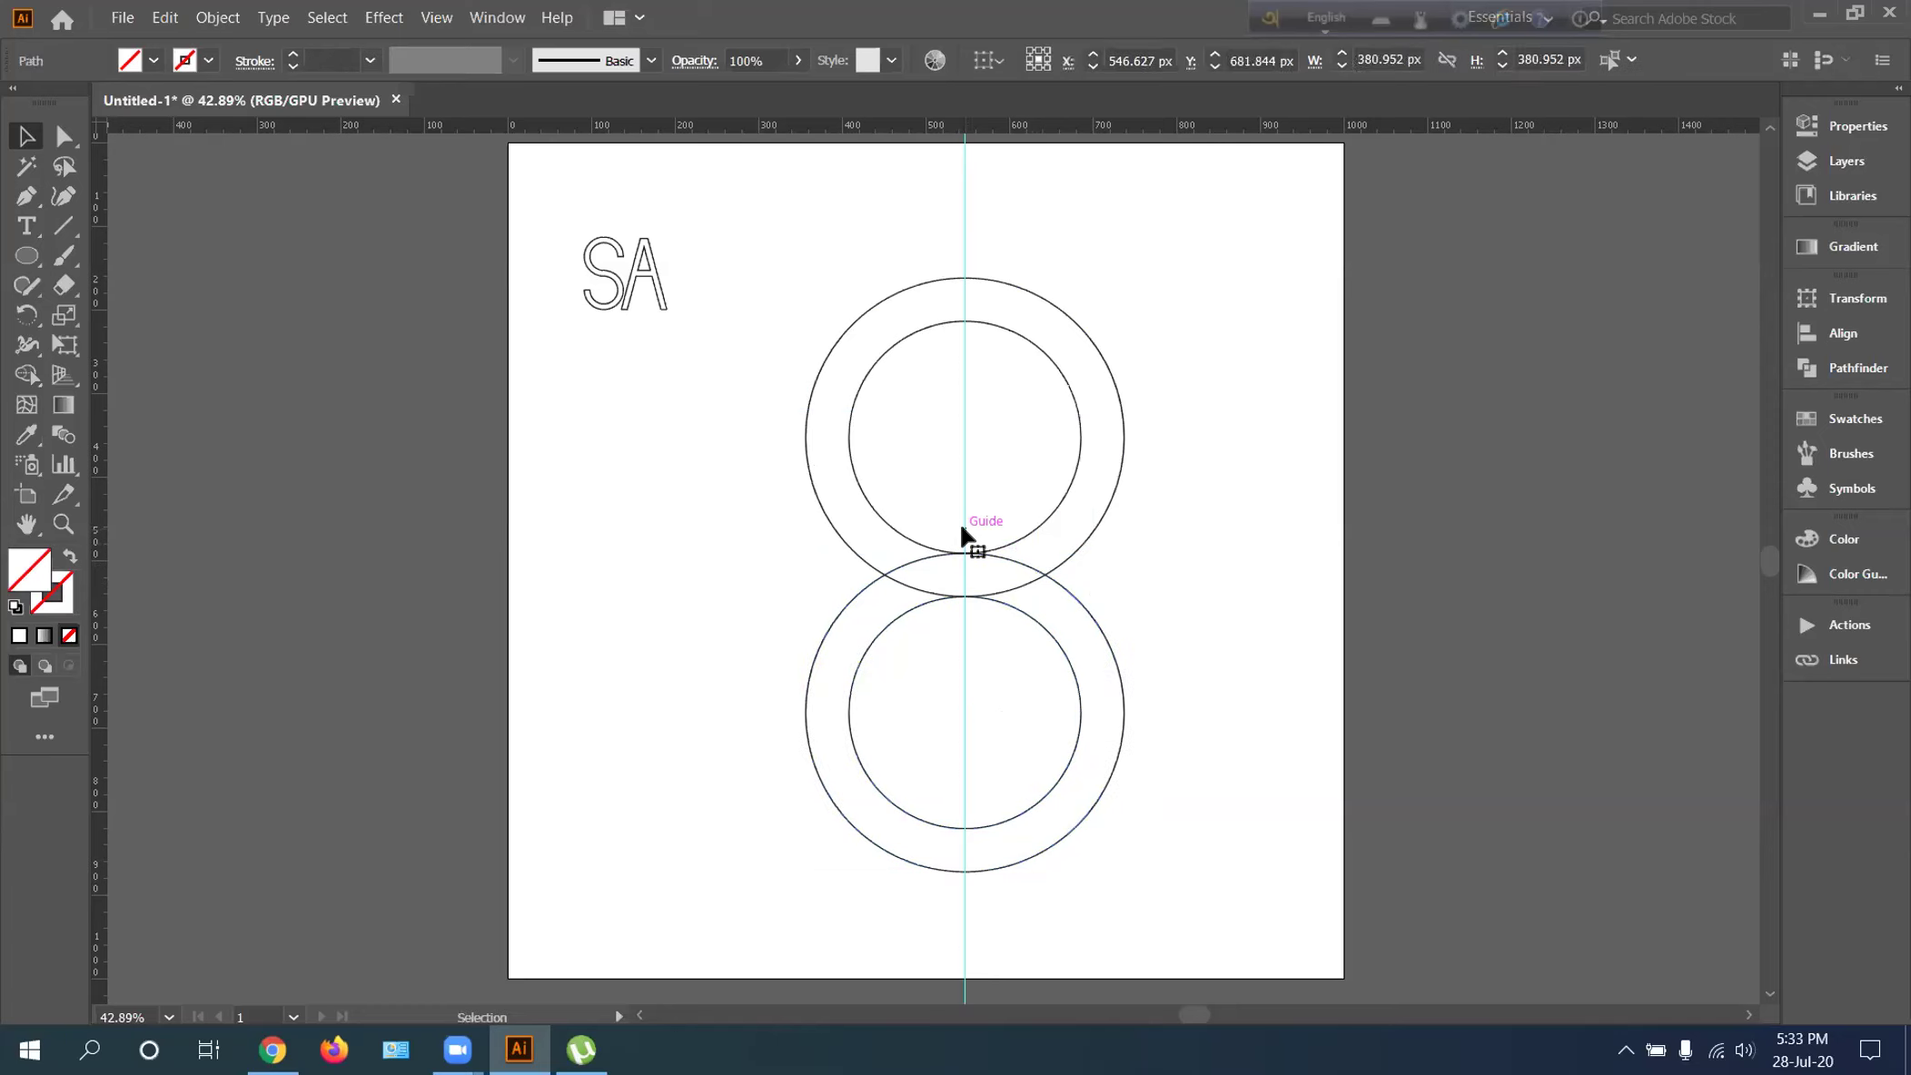
{"action": "left_click", "coordinate": [1099, 527]}
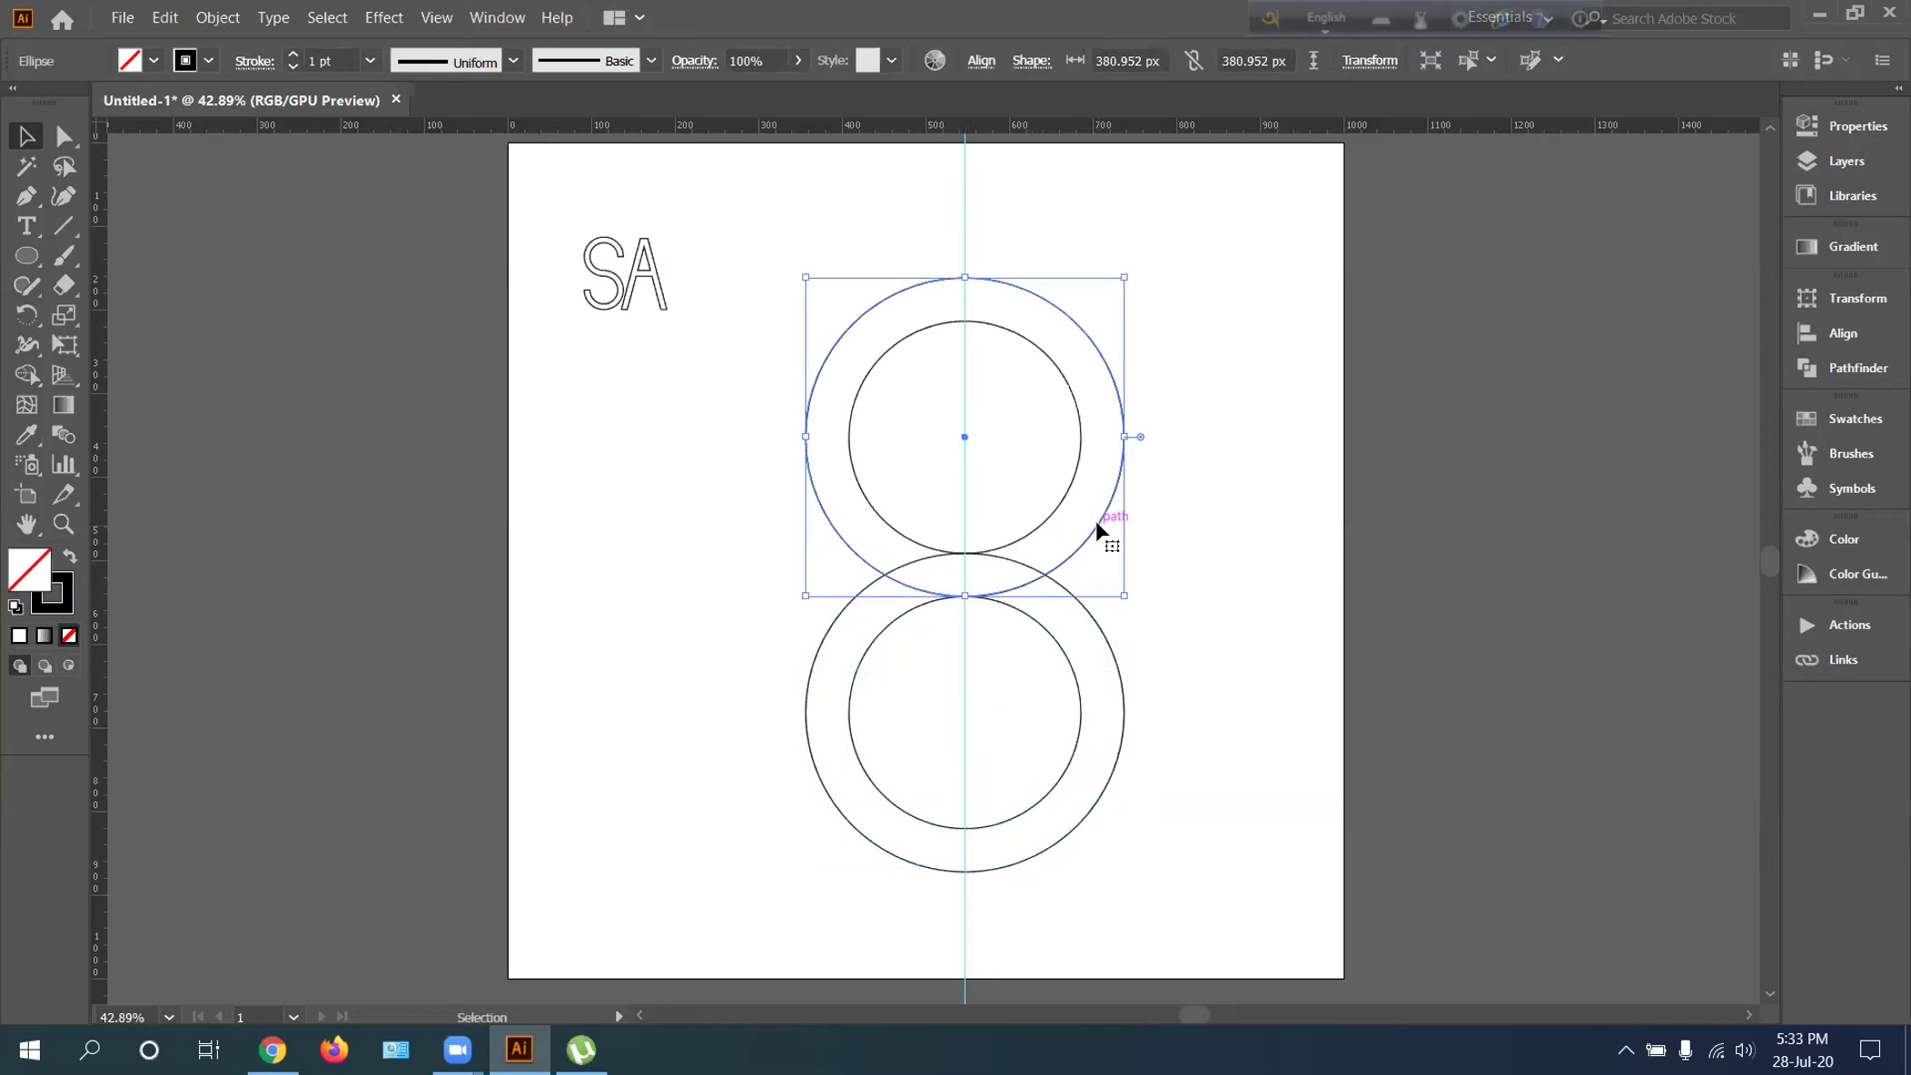
{"action": "left_click", "coordinate": [1115, 656]}
{"action": "left_click", "coordinate": [1257, 622]}
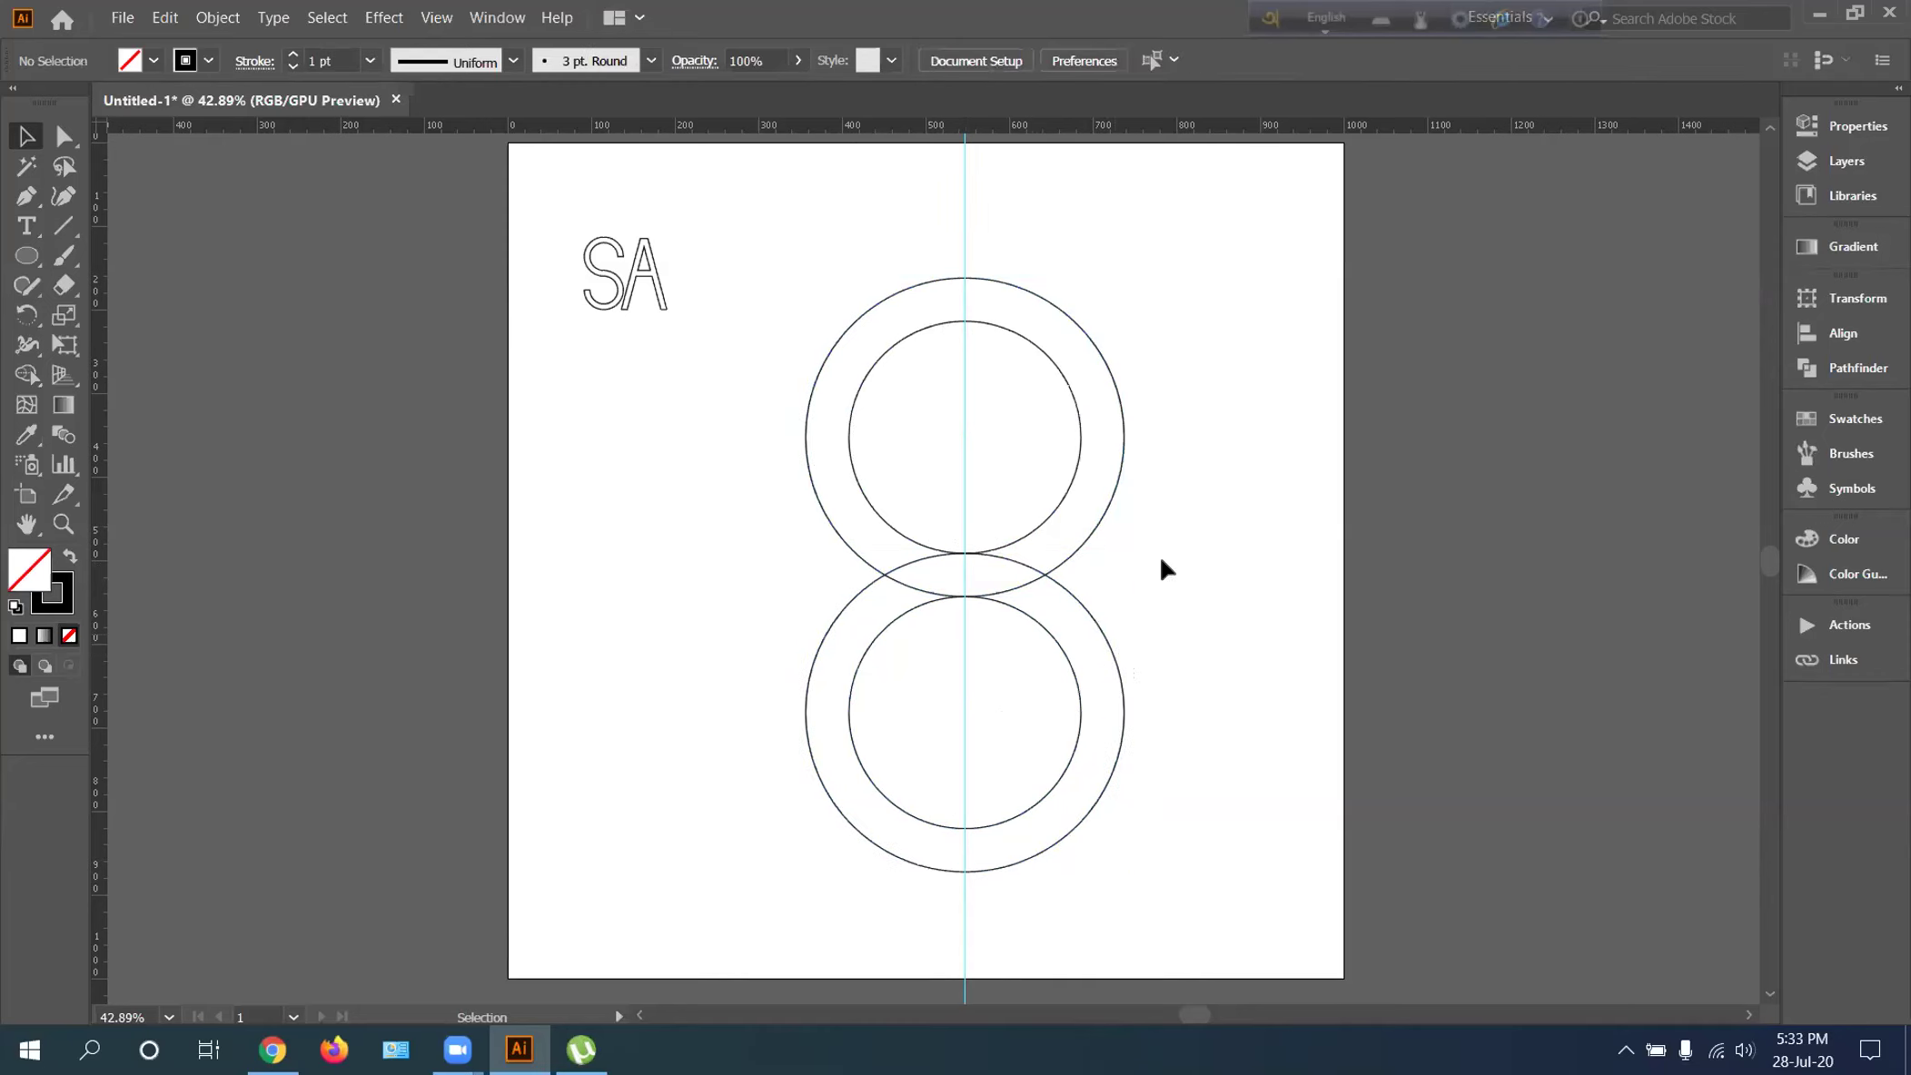
{"action": "left_click_drag", "start_coordinate": [725, 375], "coordinate": [986, 670]}
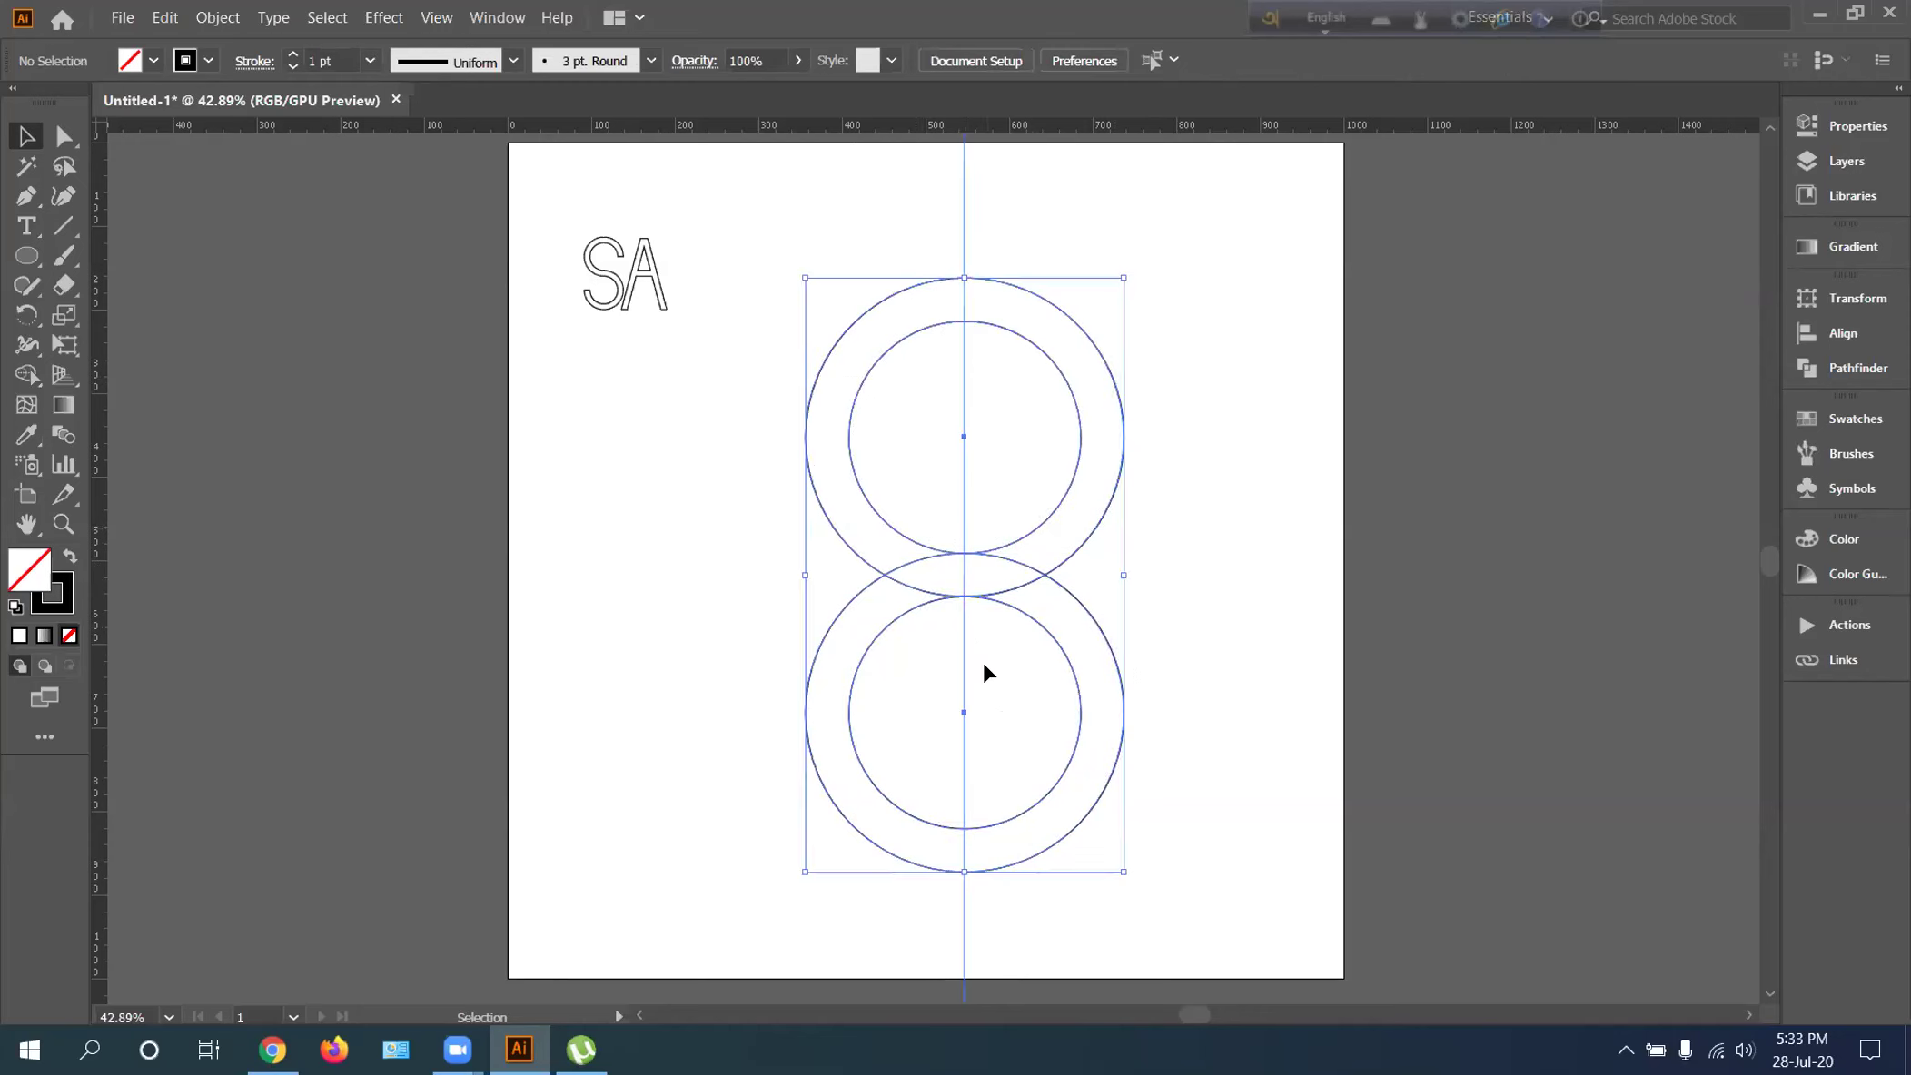
Select all the circles and choose the Rectangle Tool from the shape tools flyout
{"action": "left_click", "coordinate": [27, 374]}
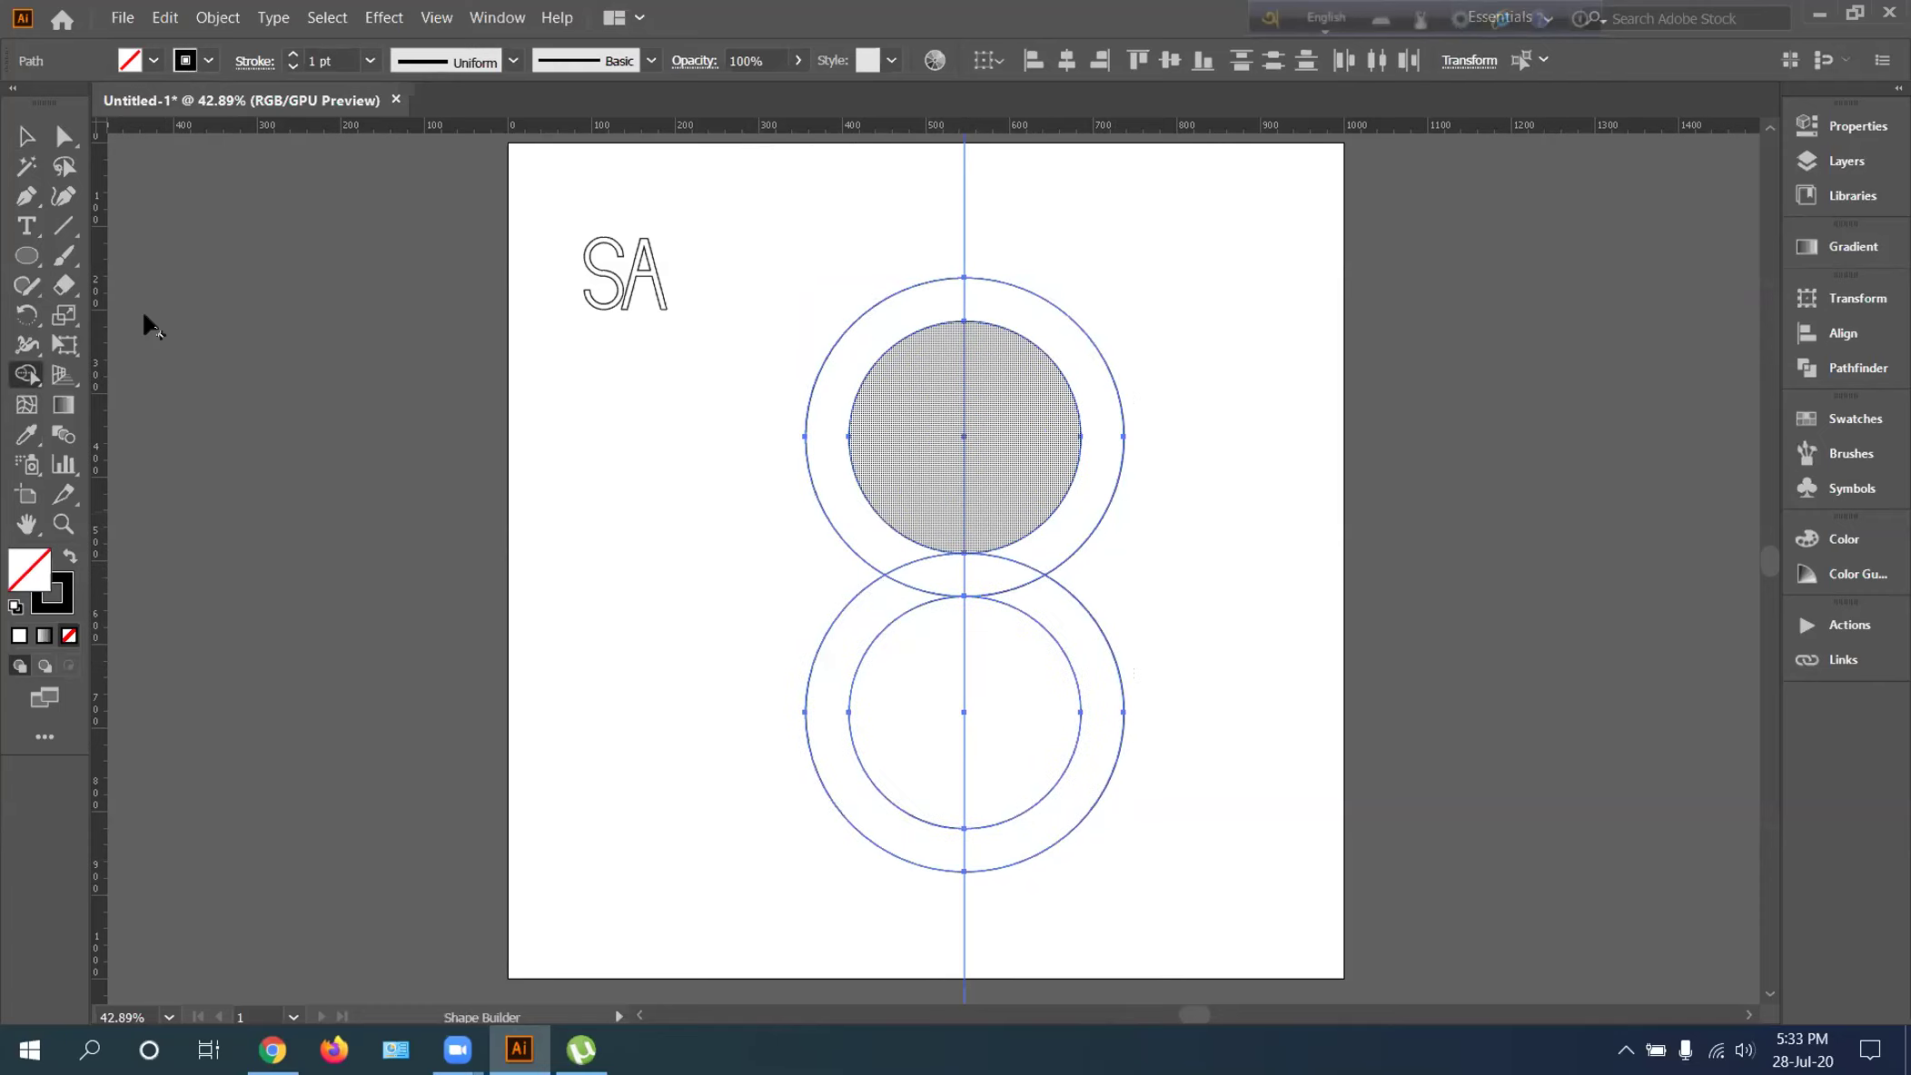
{"action": "key", "text": "ctrl+a"}
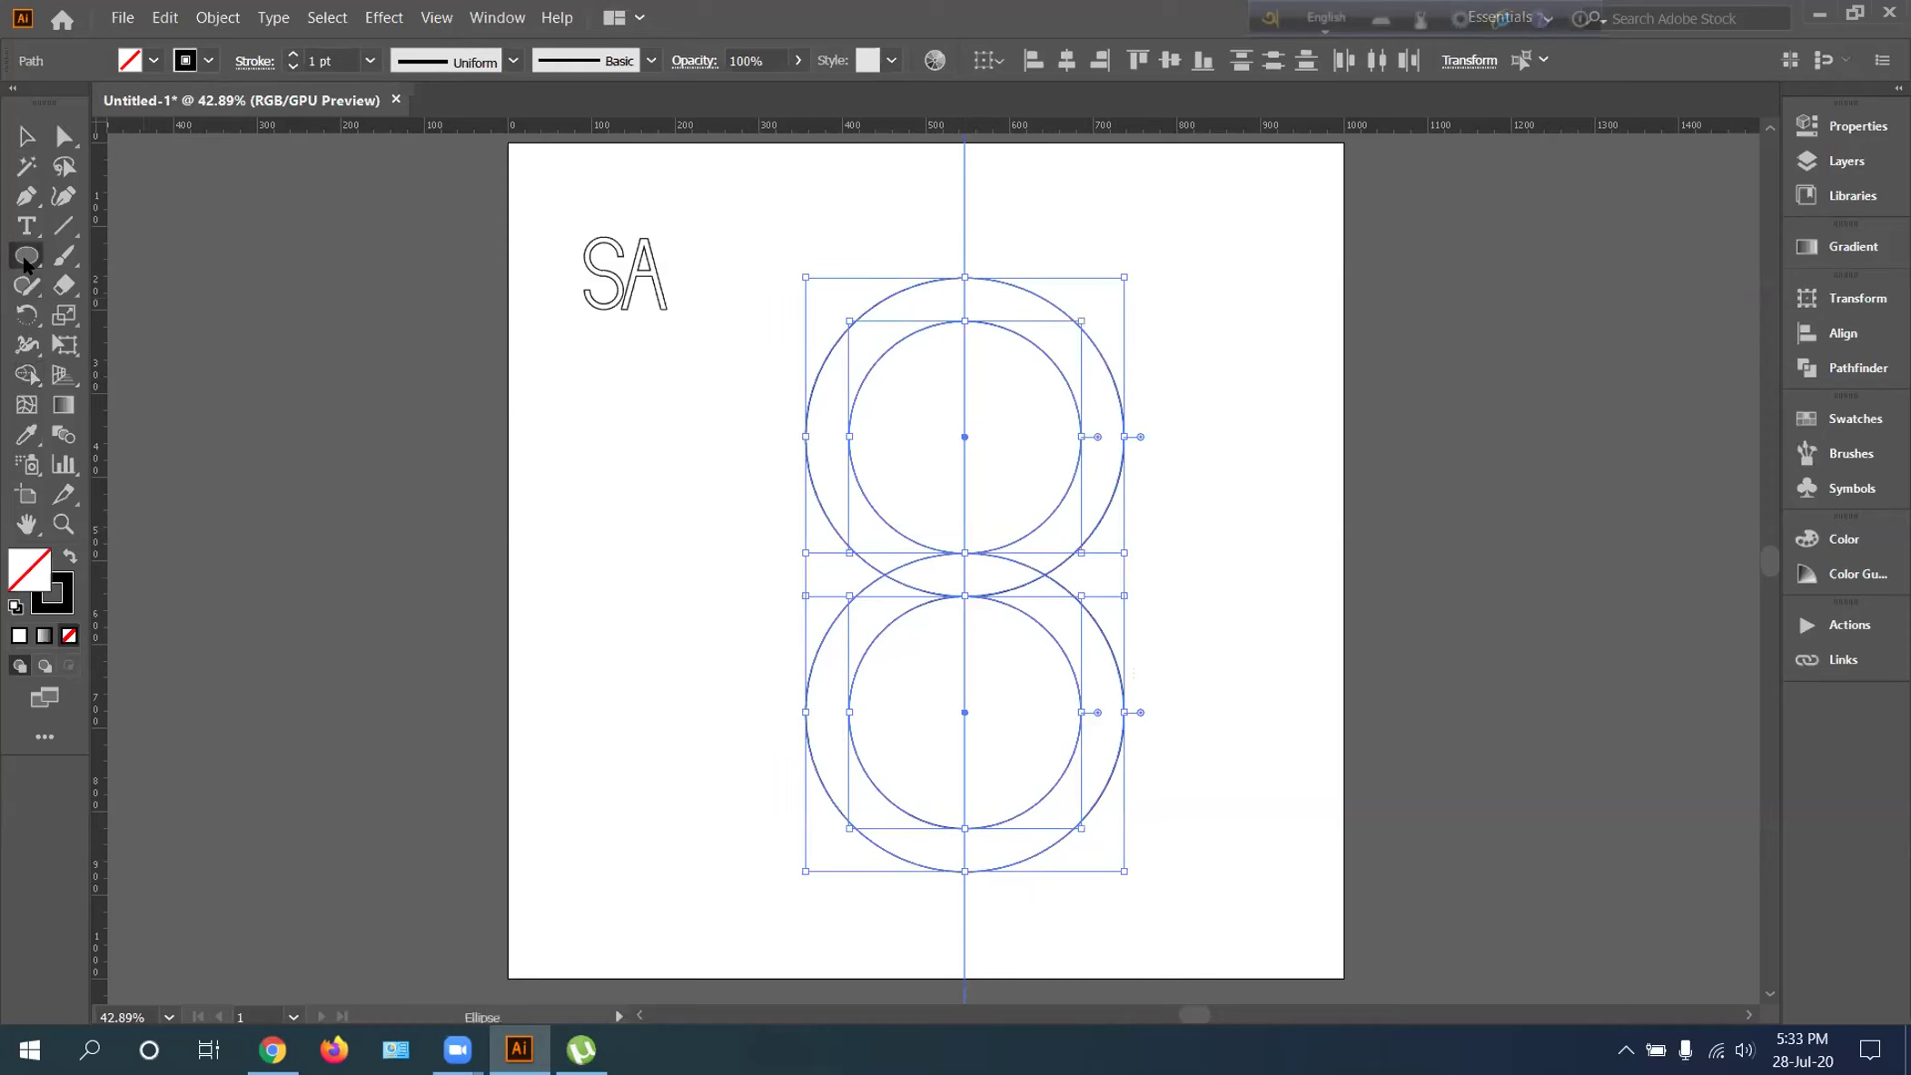
{"action": "left_click", "coordinate": [26, 258]}
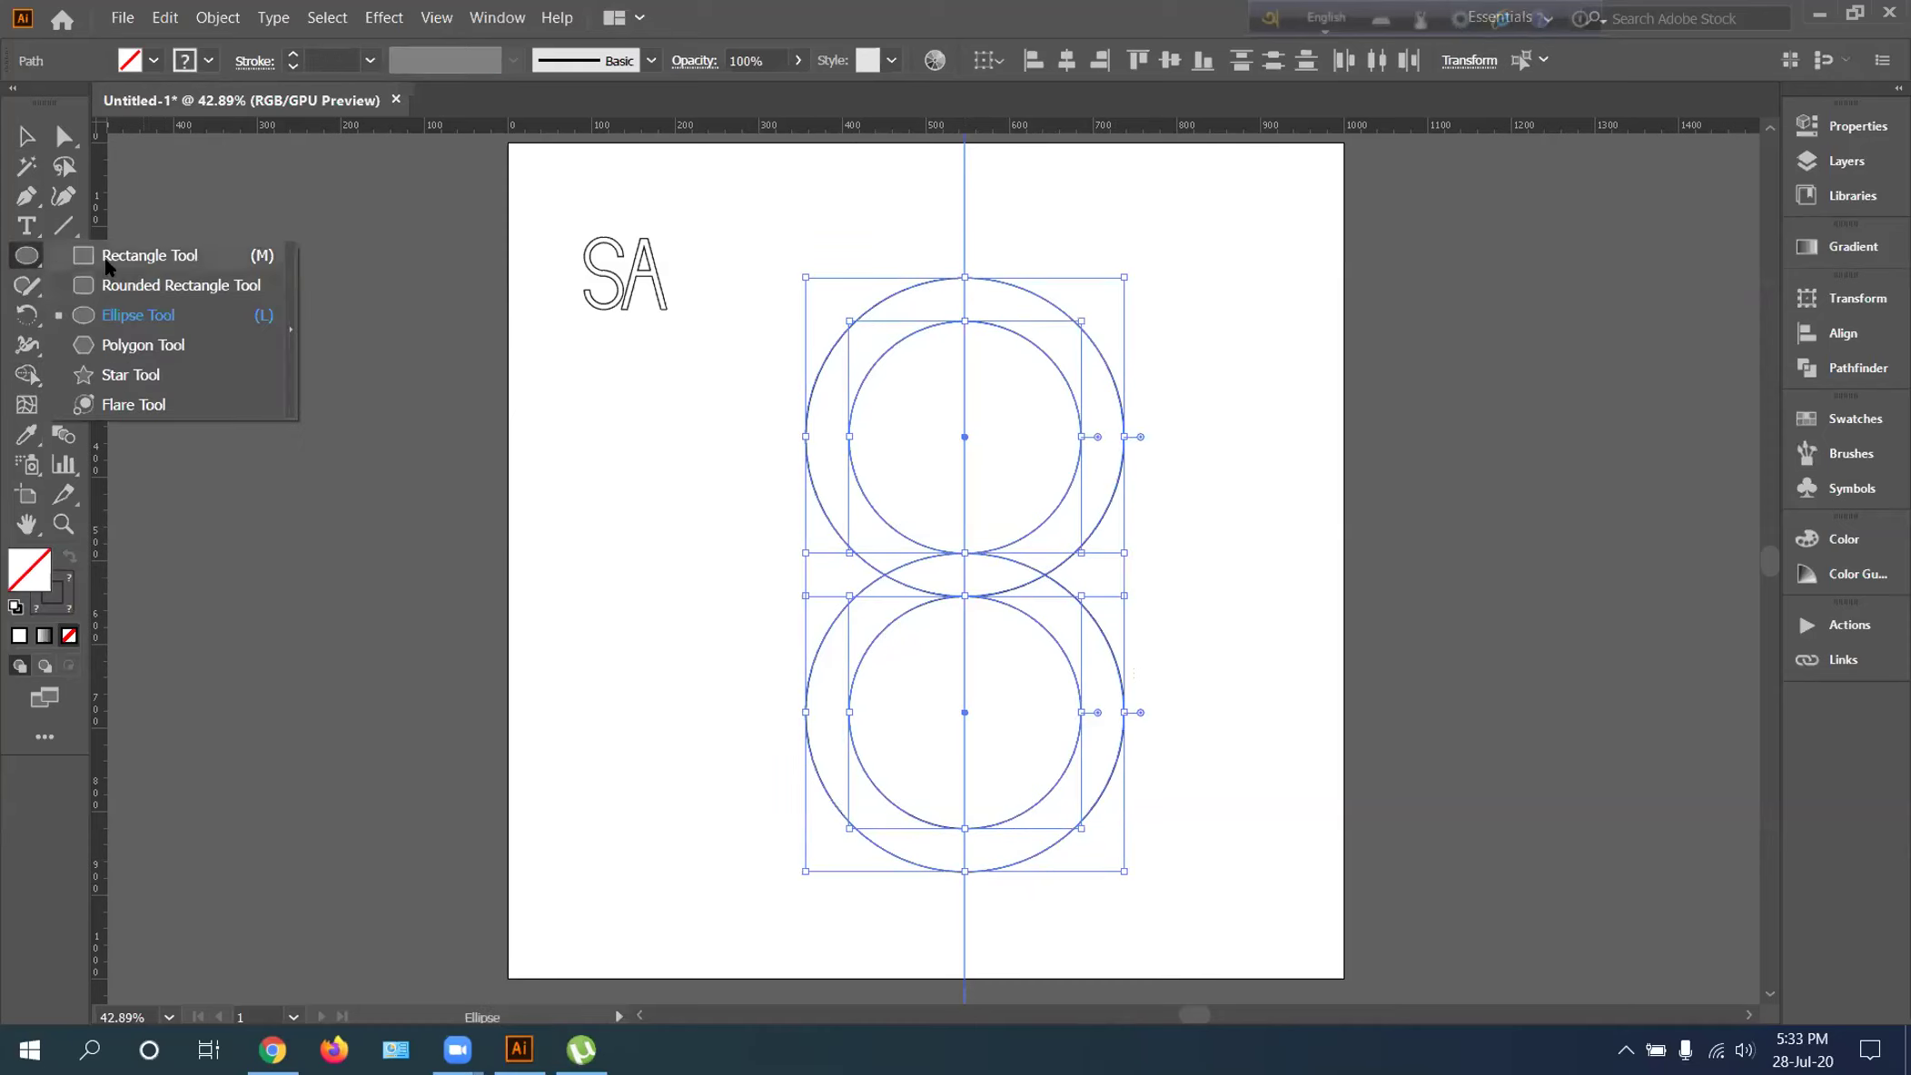
{"action": "left_click", "coordinate": [136, 255]}
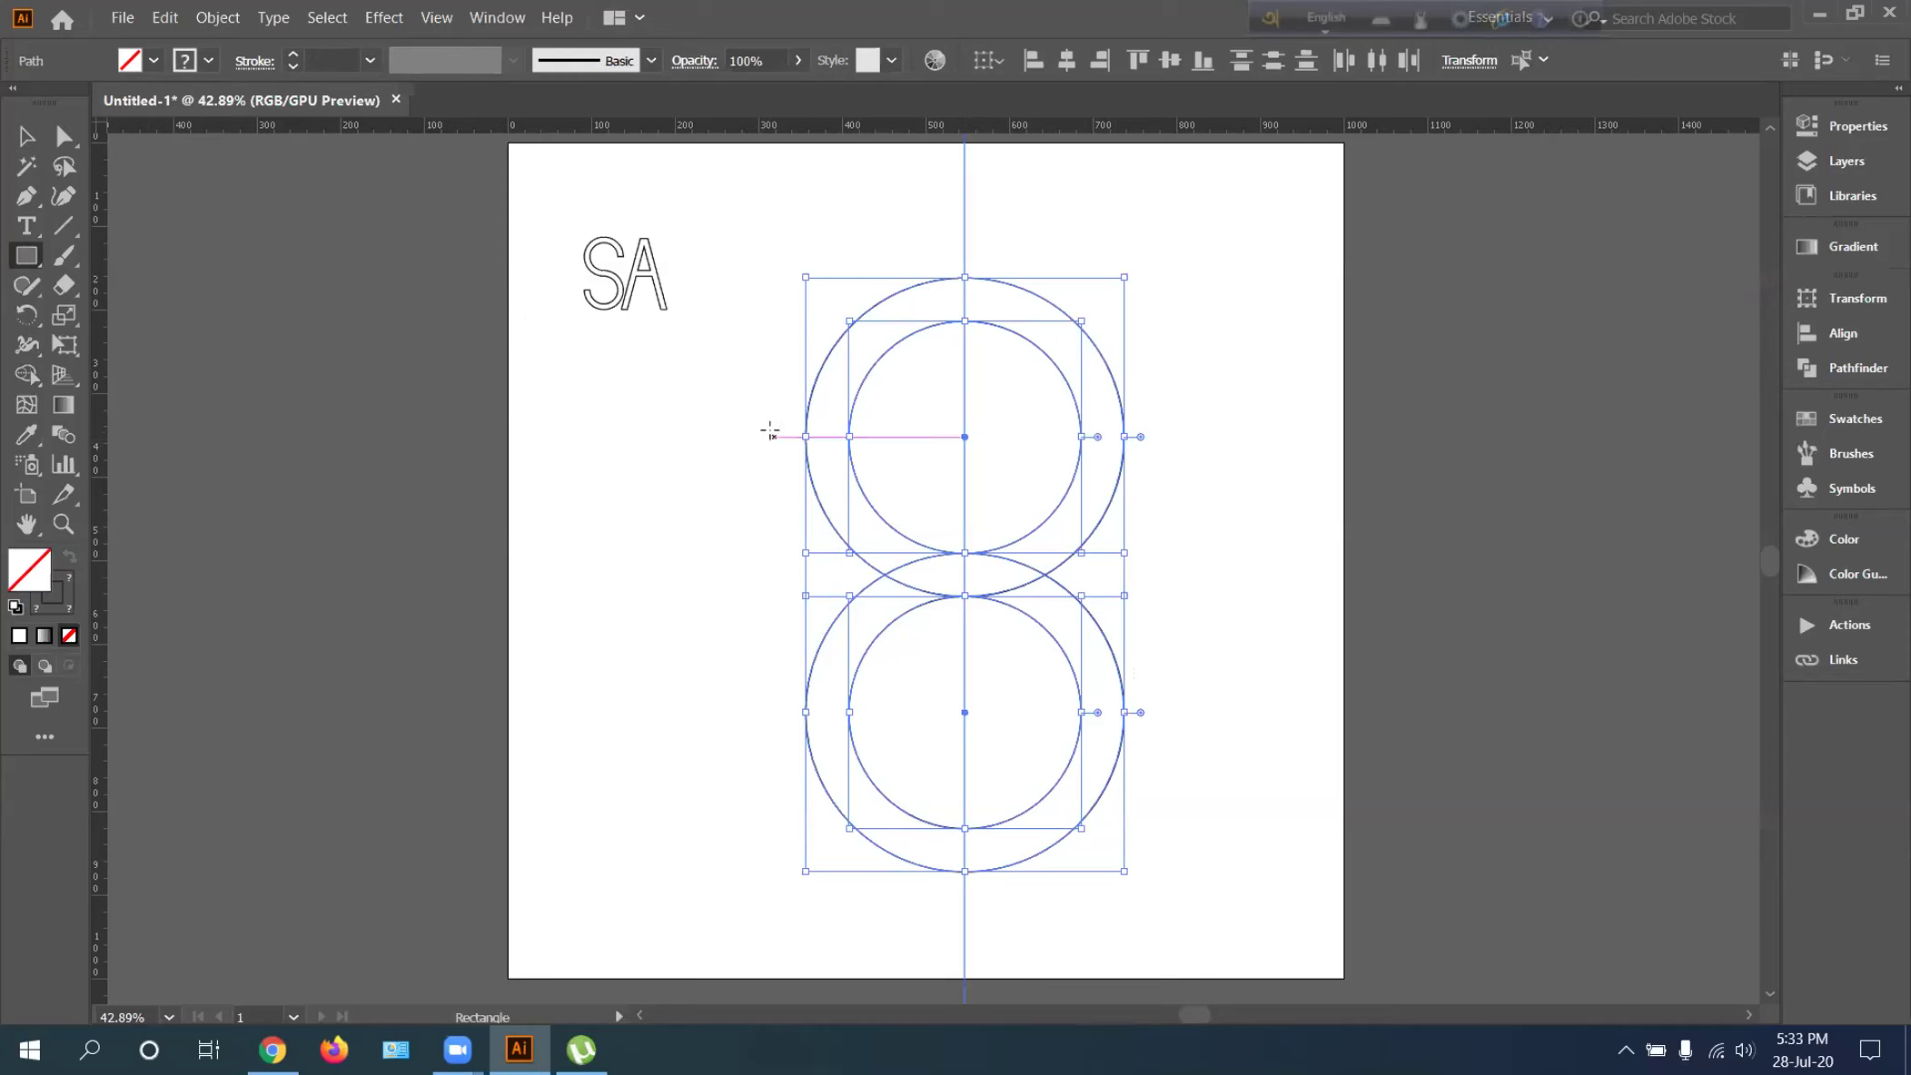
Draw a wide rectangle from the upper ring's centre down to the lower ring's centre
{"action": "left_click", "coordinate": [769, 433]}
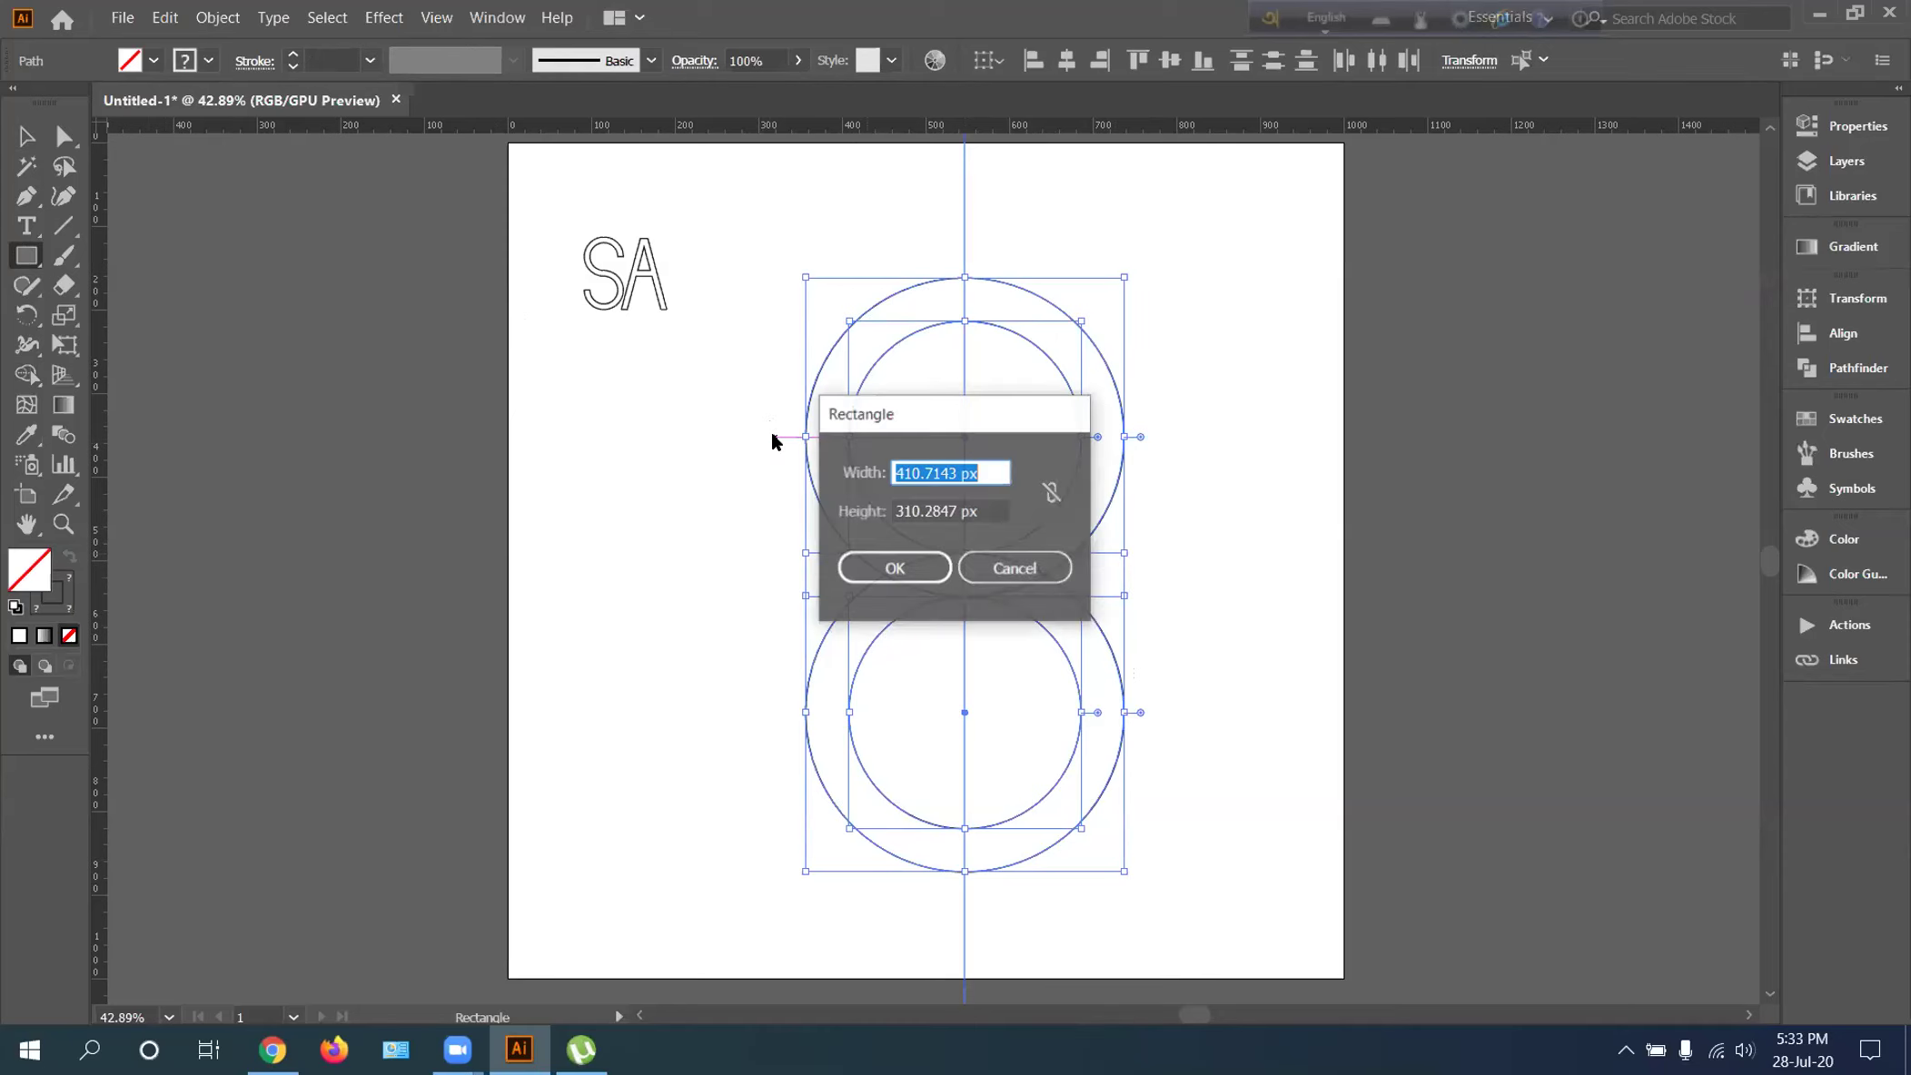
{"action": "left_click", "coordinate": [1011, 564]}
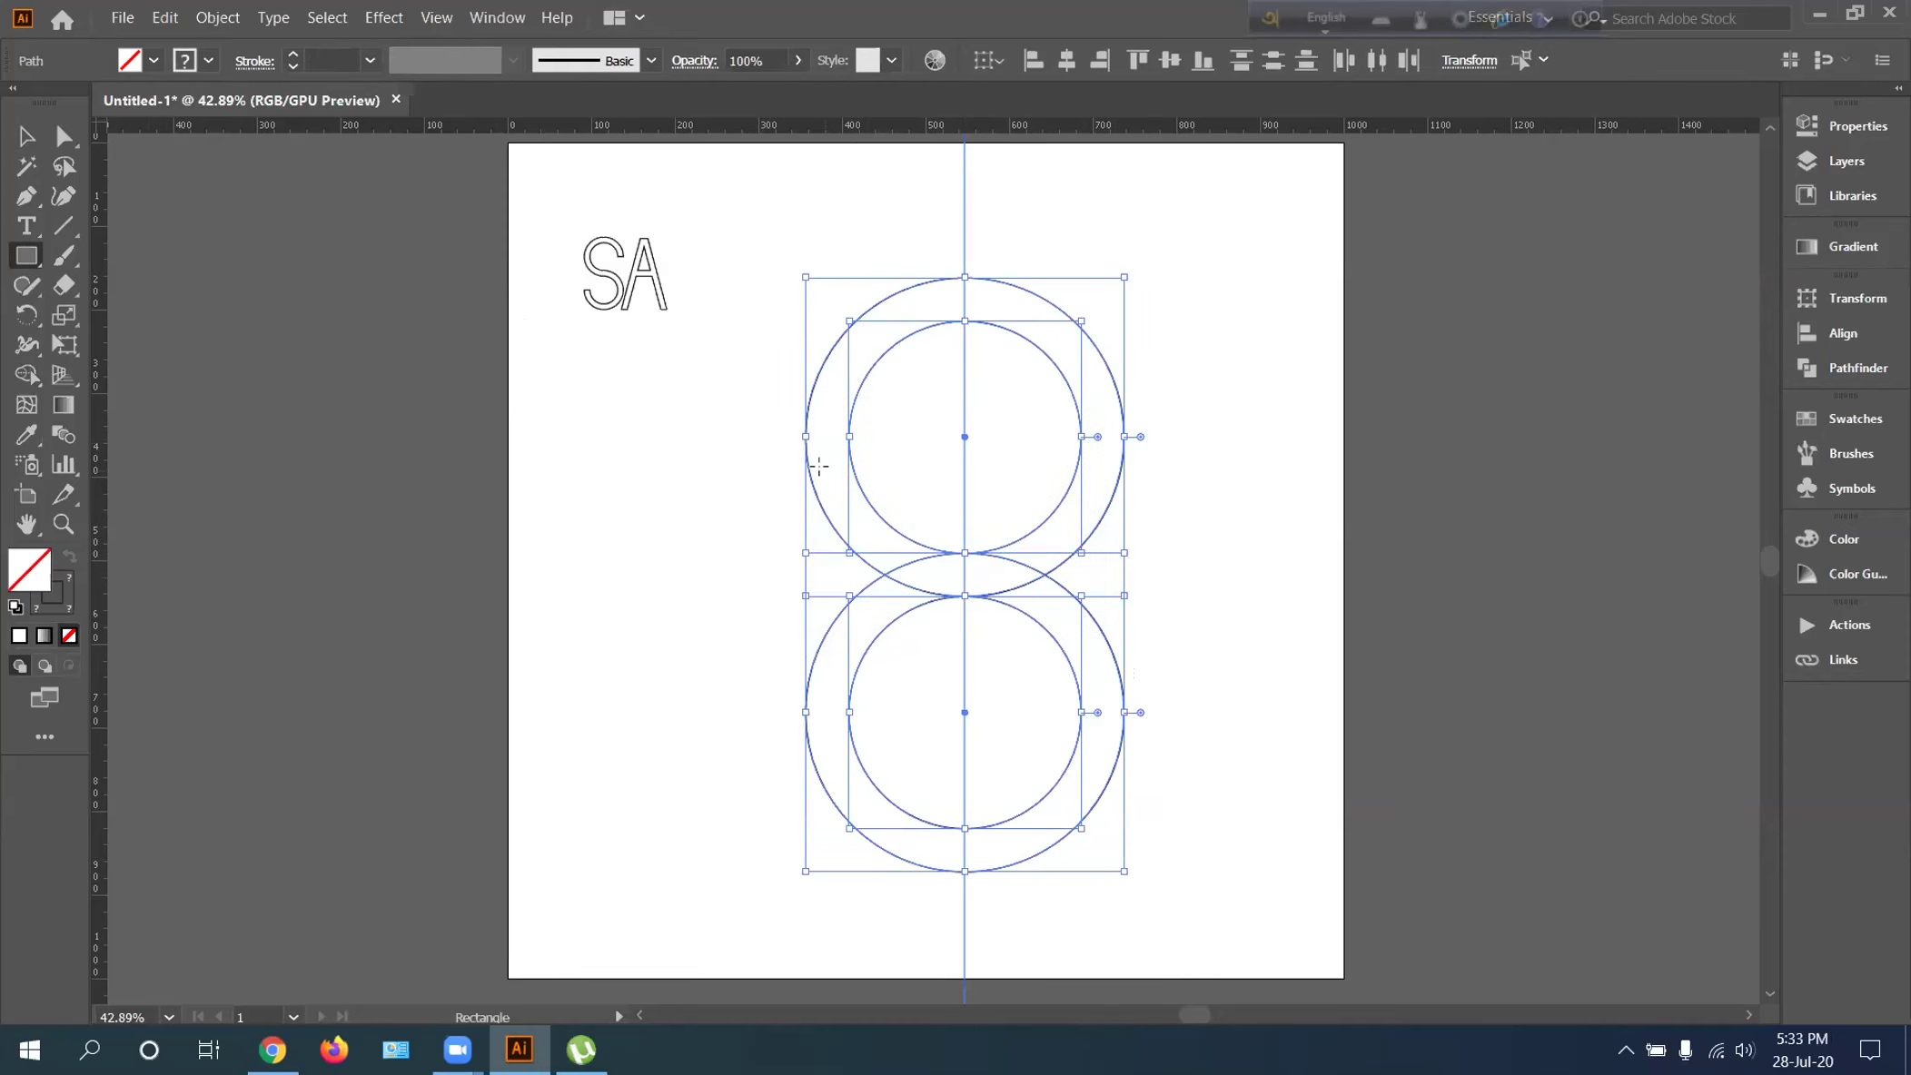
{"action": "left_click_drag", "start_coordinate": [767, 437], "coordinate": [1167, 712]}
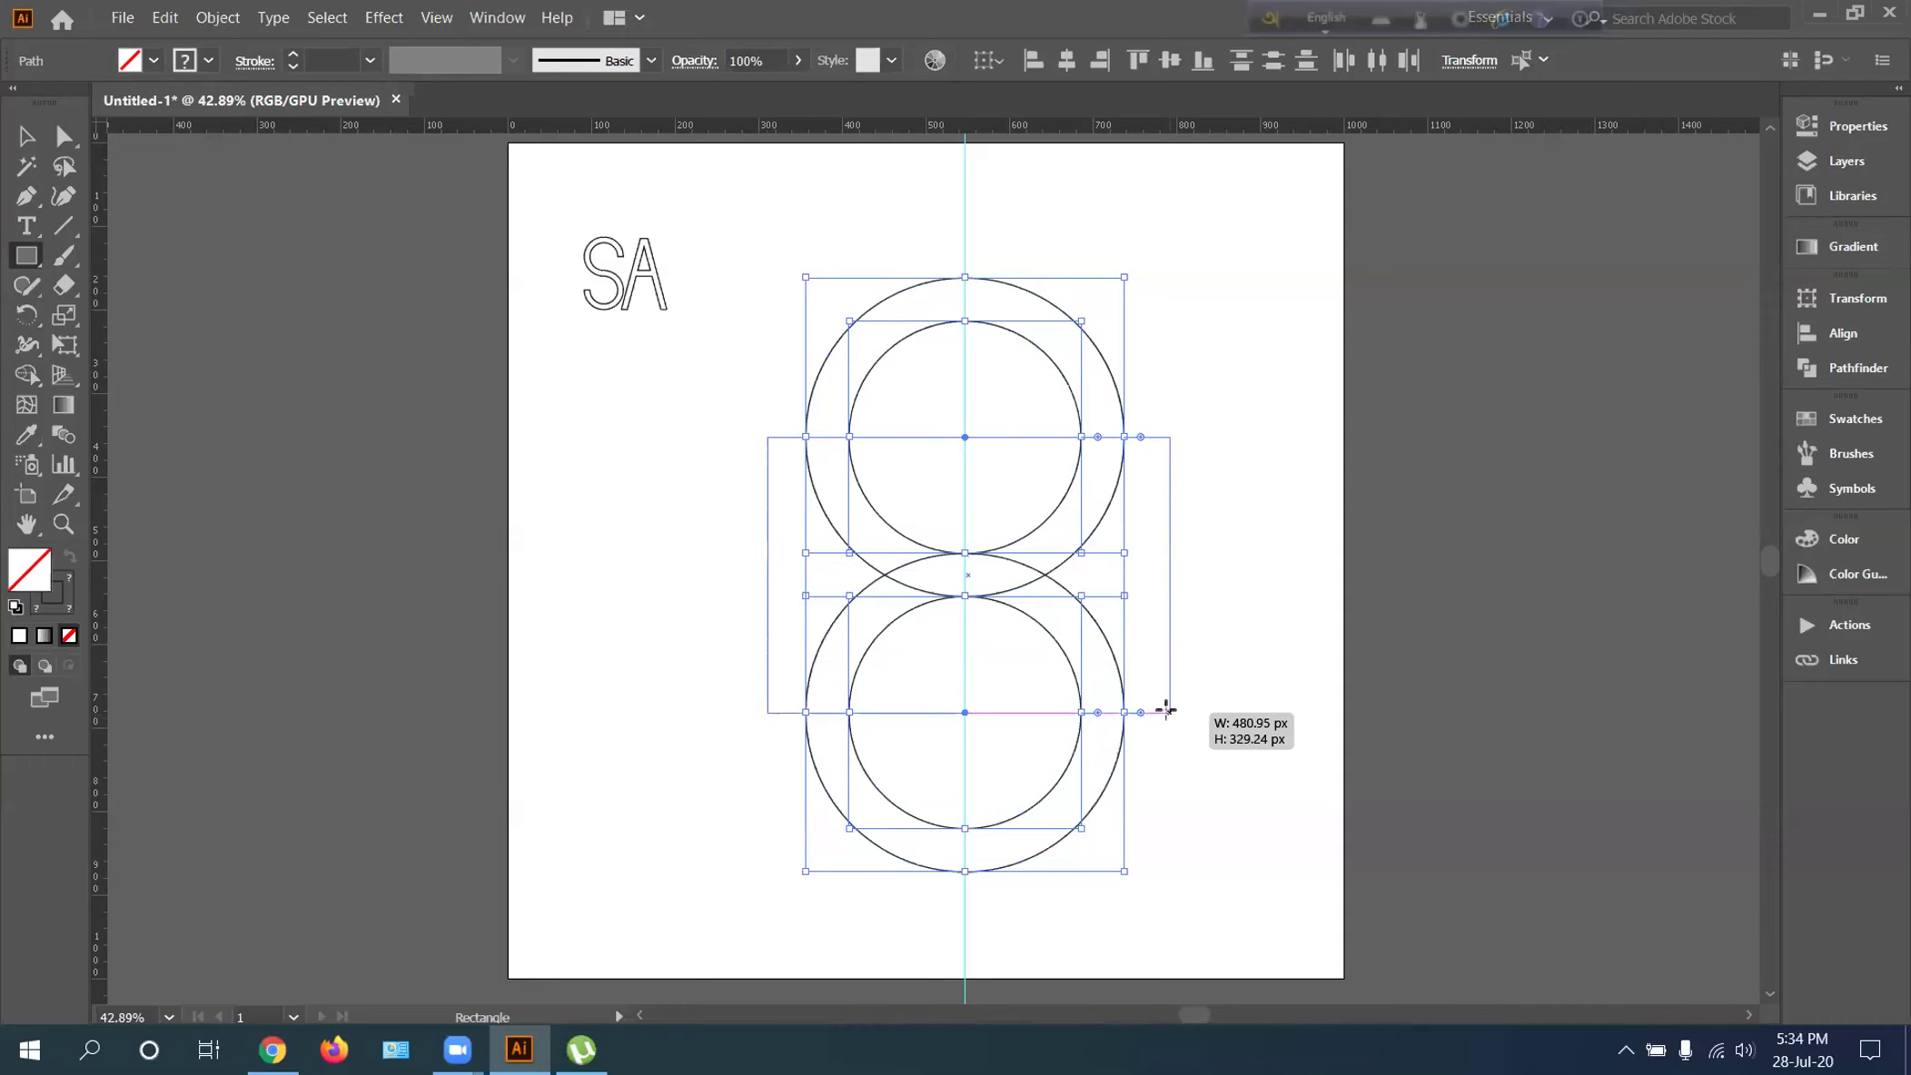
{"action": "left_click_drag", "start_coordinate": [1166, 710], "coordinate": [1169, 713]}
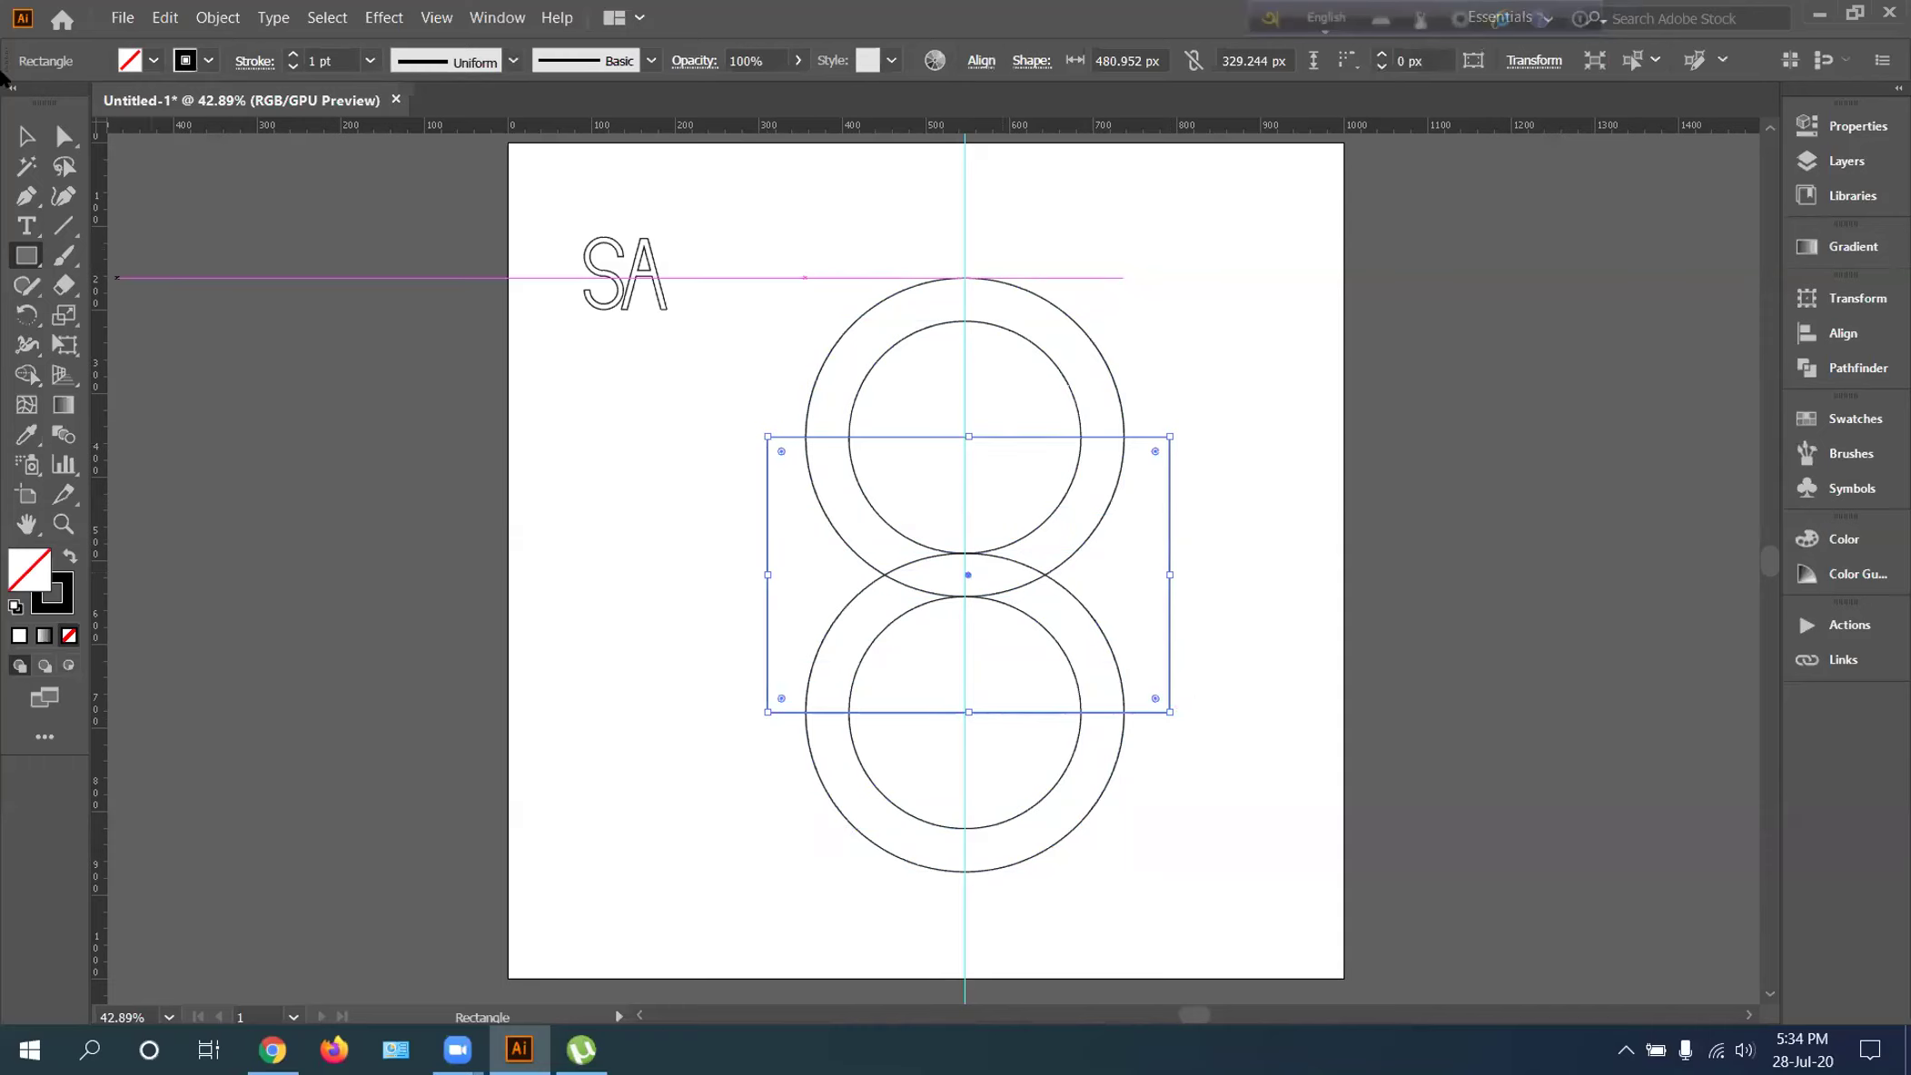
Select the circles and rectangle together and switch to the Shape Builder tool
{"action": "left_click", "coordinate": [25, 138]}
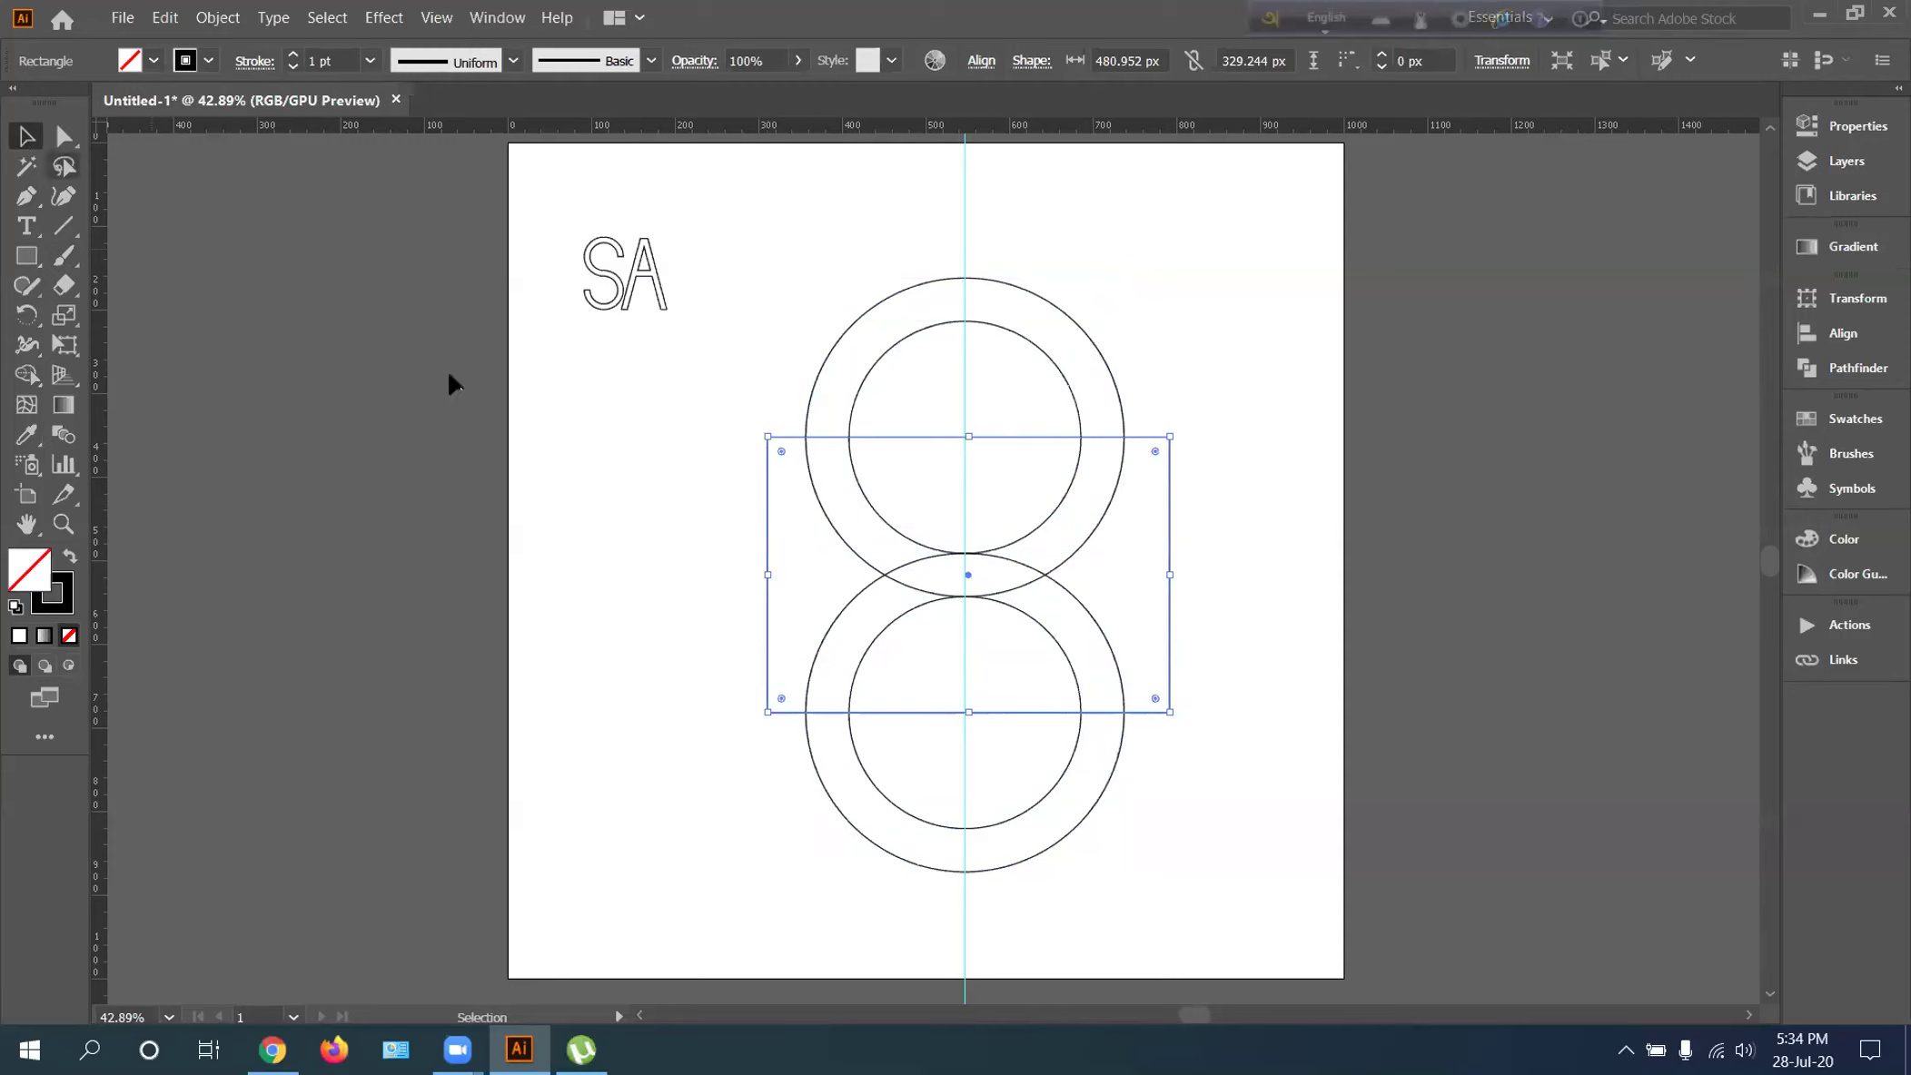
{"action": "left_click", "coordinate": [792, 241]}
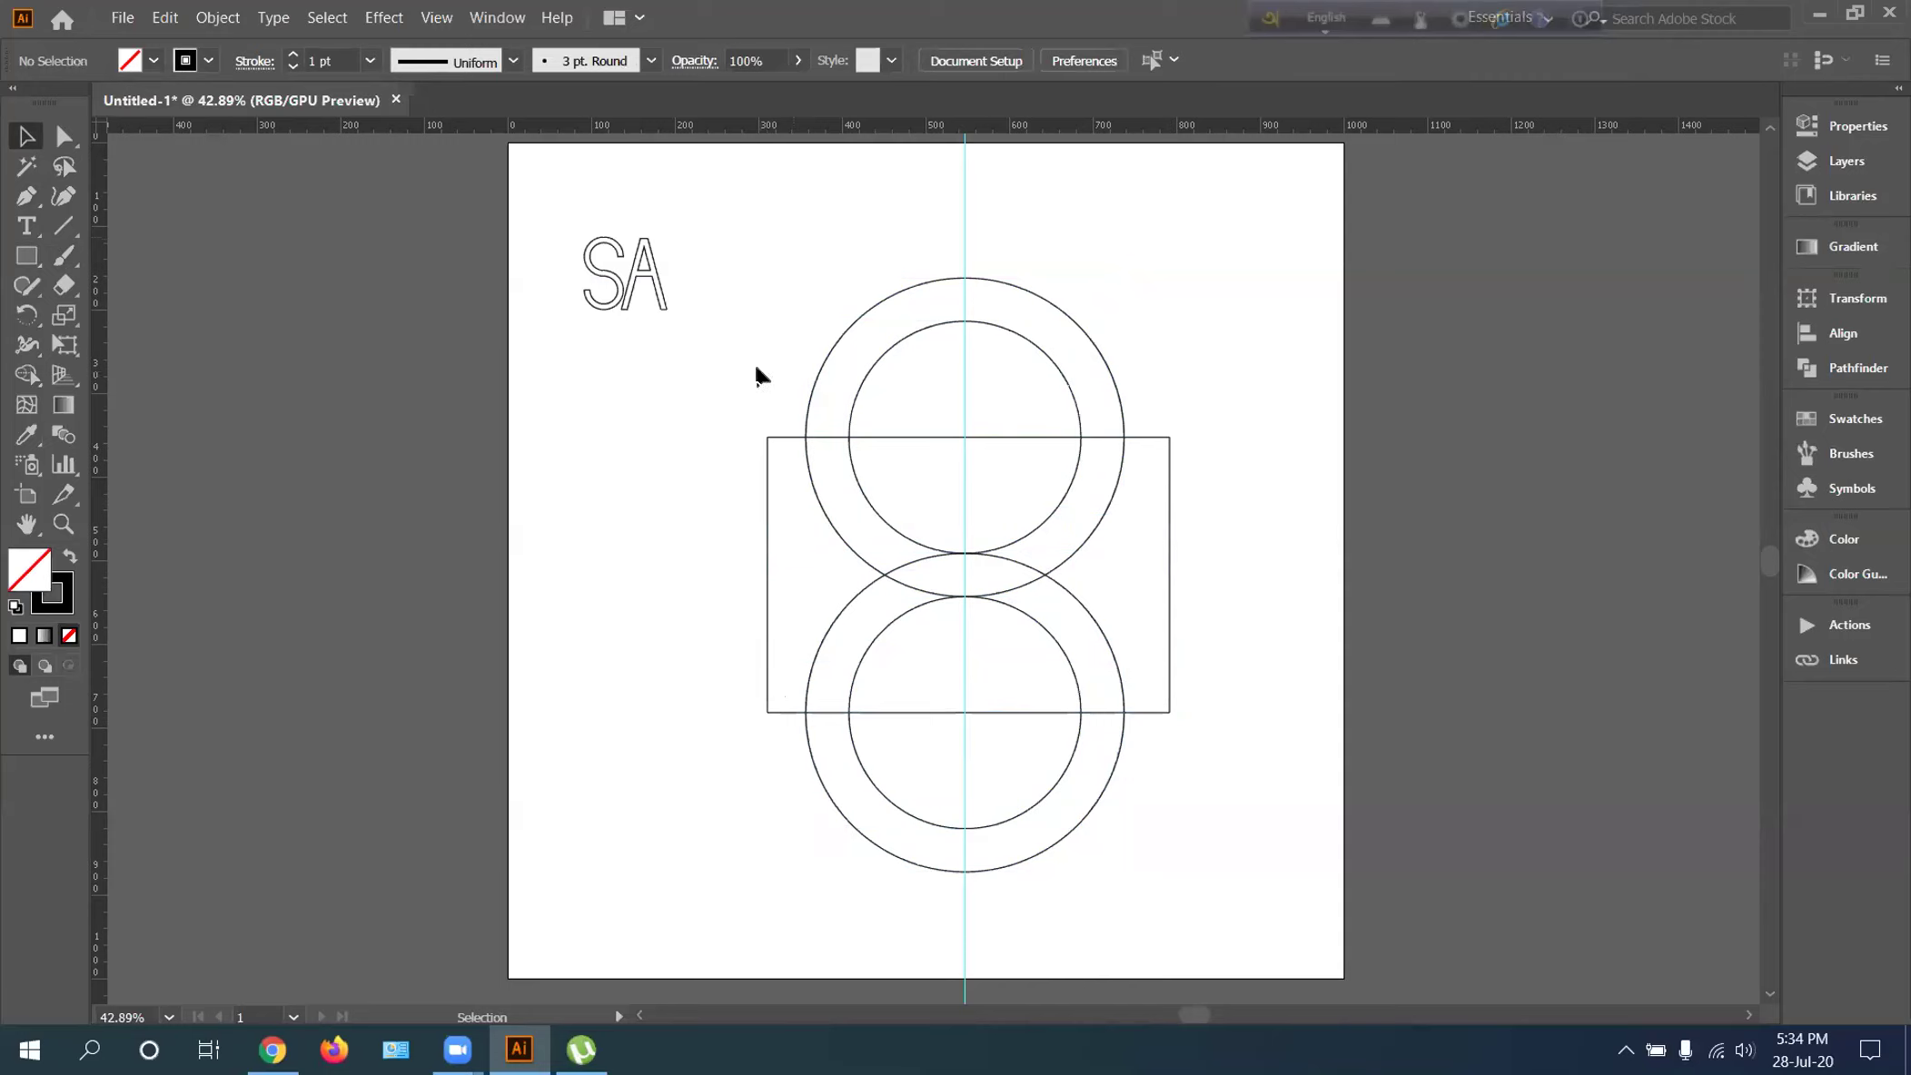
{"action": "left_click_drag", "start_coordinate": [741, 366], "coordinate": [912, 790]}
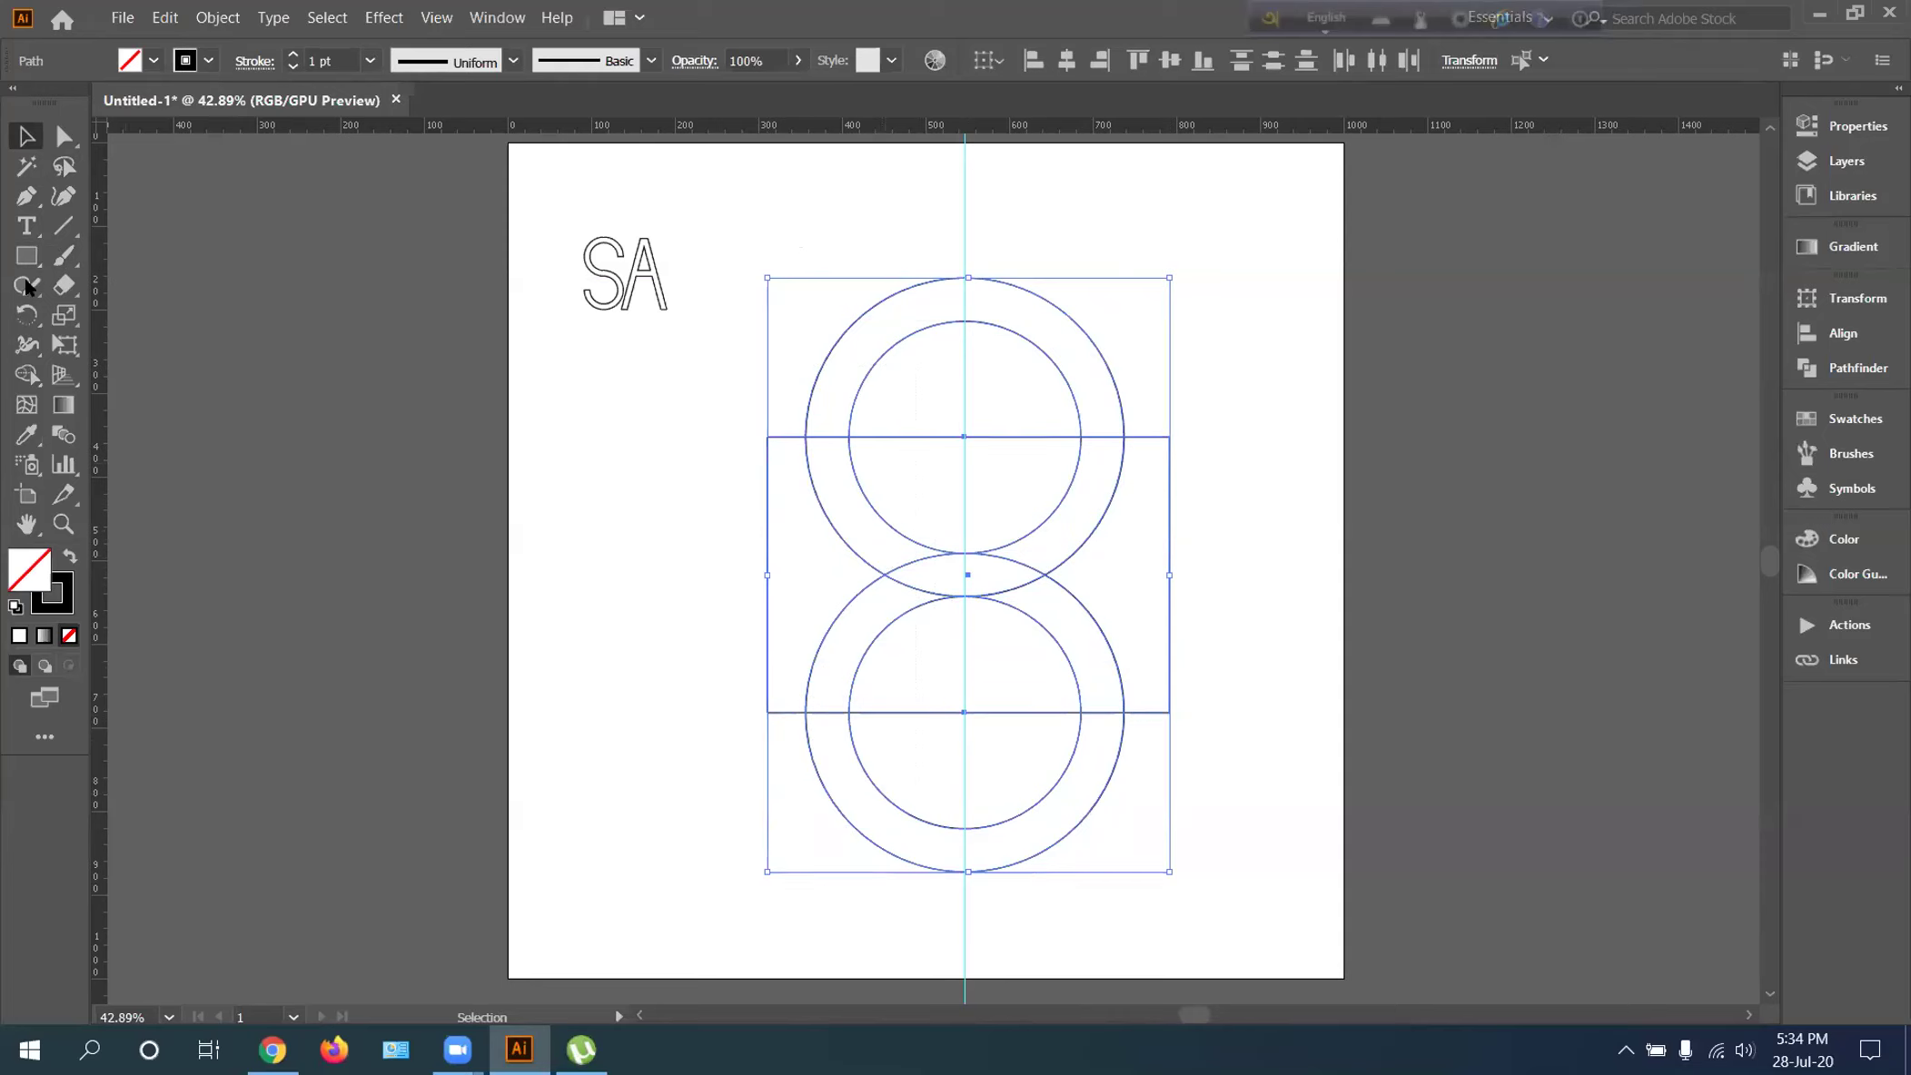
{"action": "left_click", "coordinate": [26, 375]}
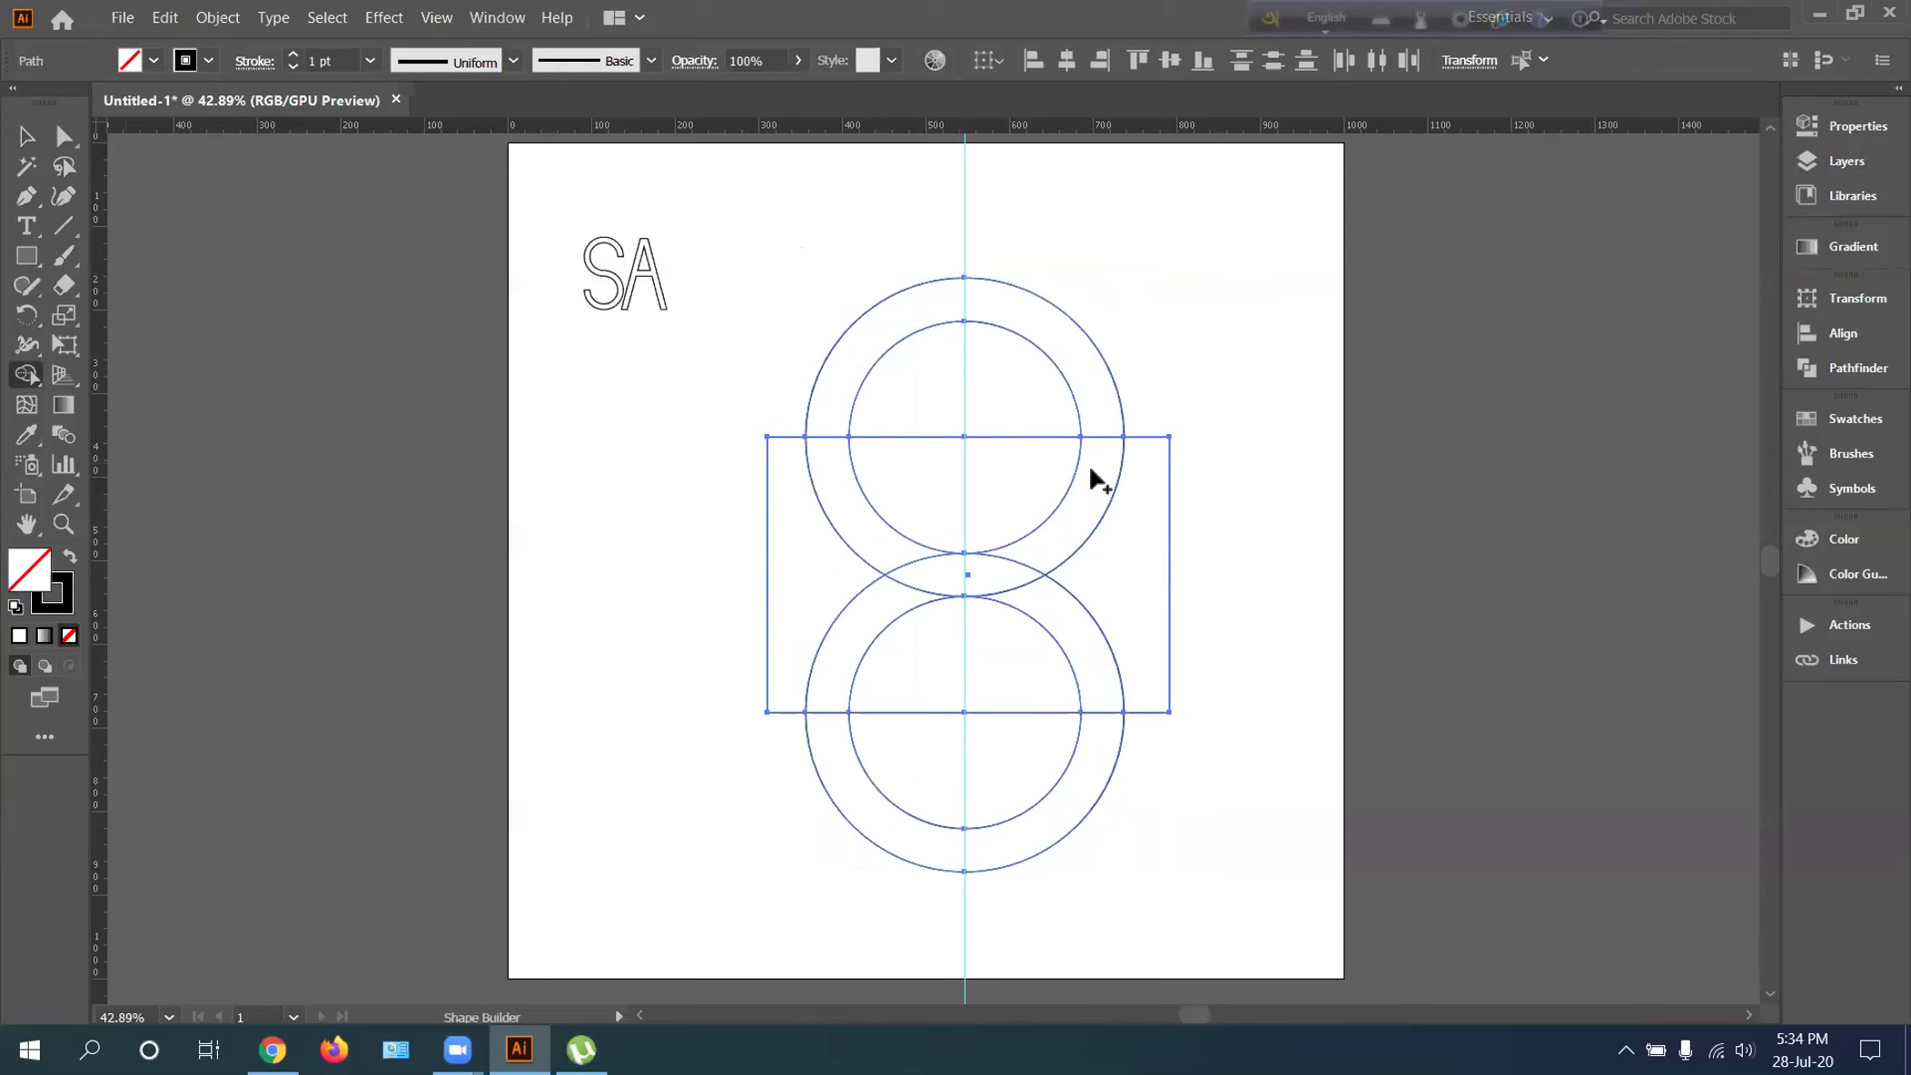
Delete the chords, side regions, inner circle and opposite quarters, then merge the remaining pieces into an S
{"action": "left_click", "coordinate": [1022, 436], "text": "alt"}
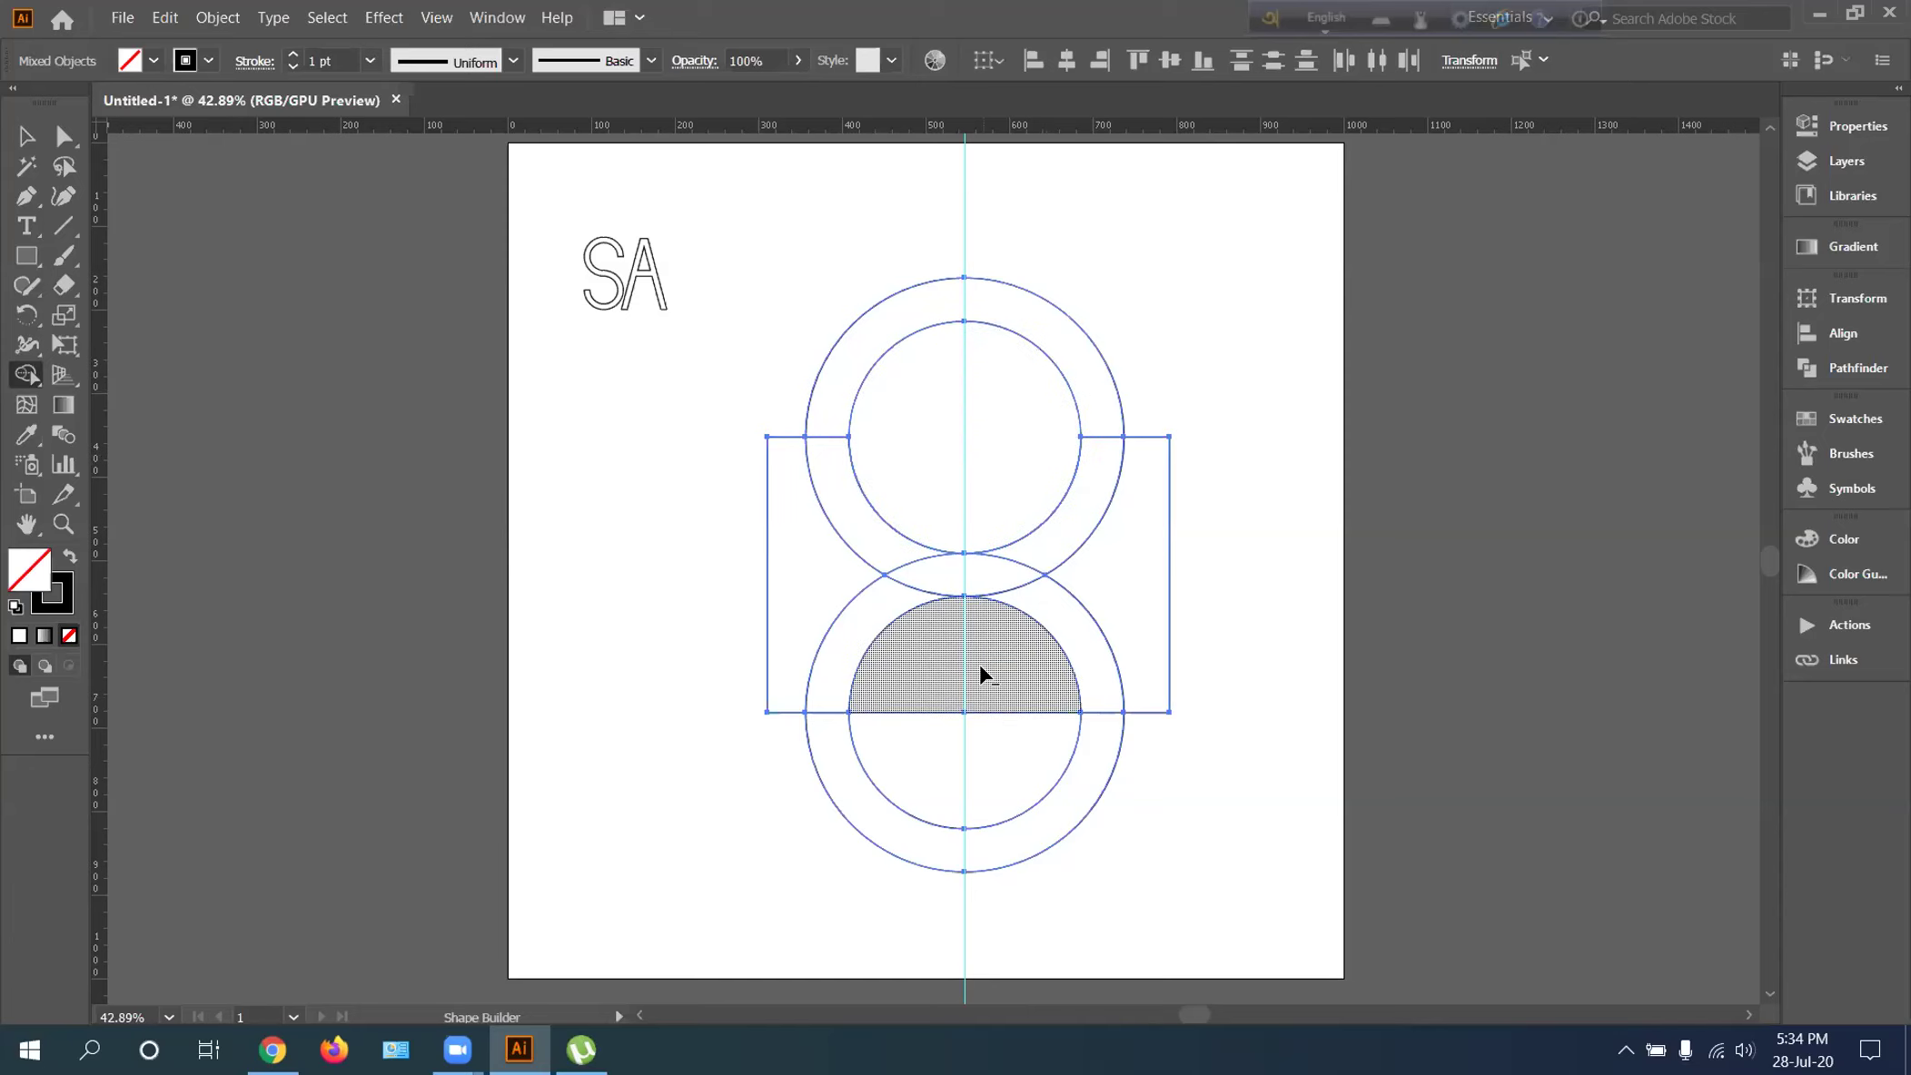
{"action": "left_click", "coordinate": [987, 714], "text": "alt"}
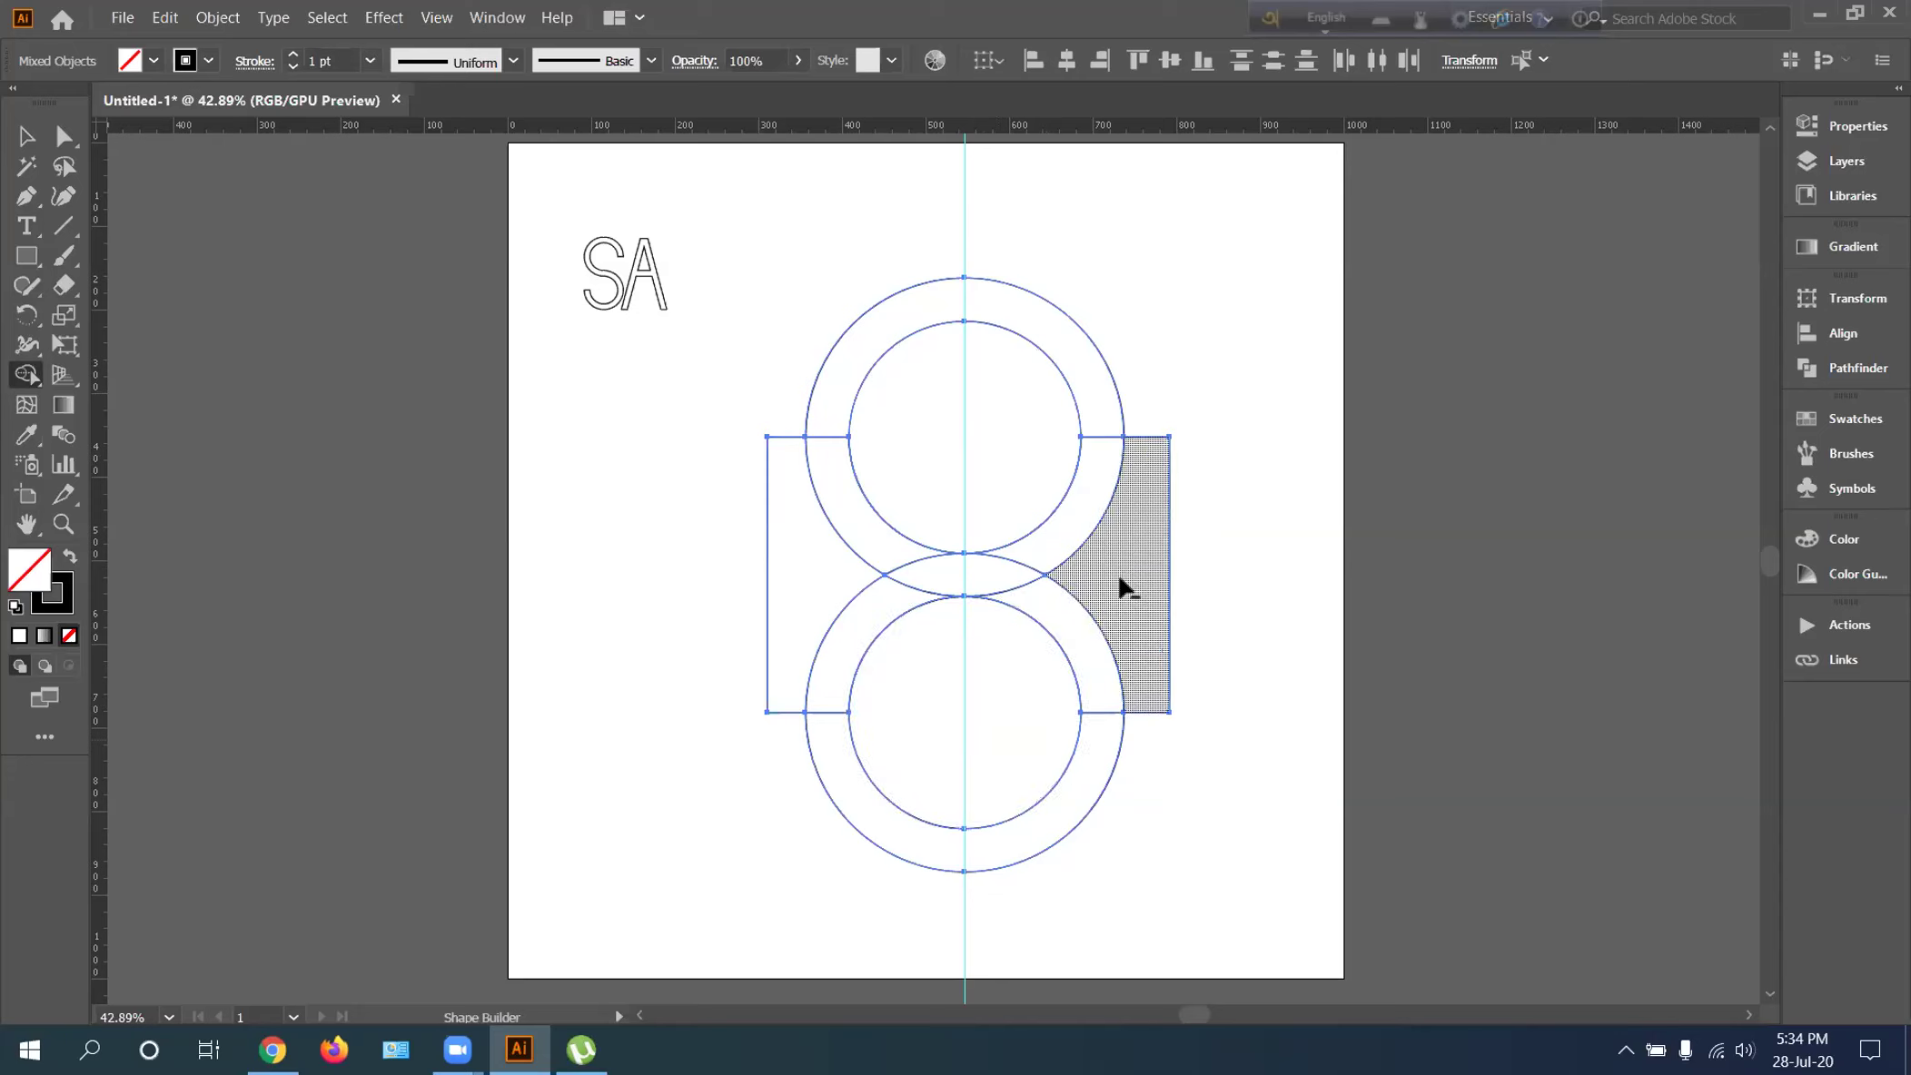
{"action": "left_click", "coordinate": [1051, 599], "text": "alt"}
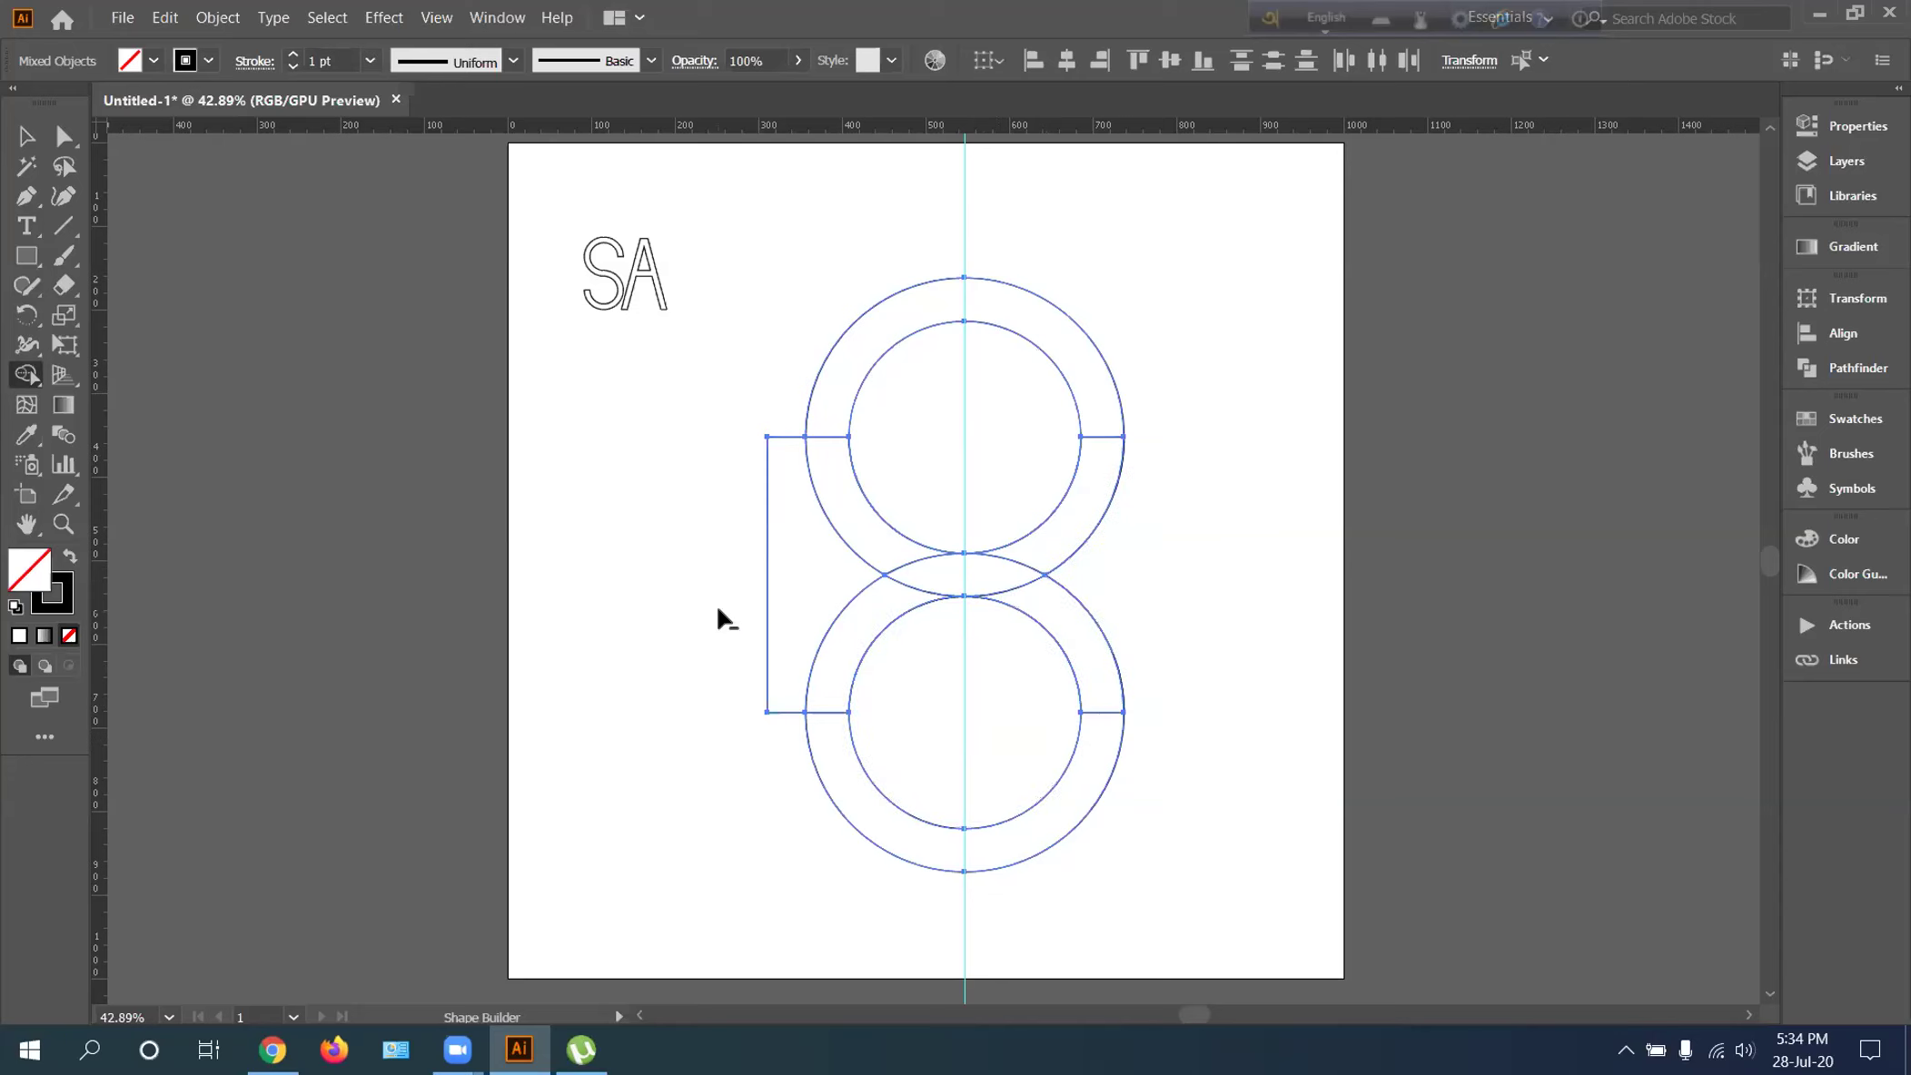
{"action": "left_click", "coordinate": [786, 600], "text": "alt"}
{"action": "left_click", "coordinate": [1054, 506], "text": "alt"}
{"action": "left_click", "coordinate": [1068, 509], "text": "alt"}
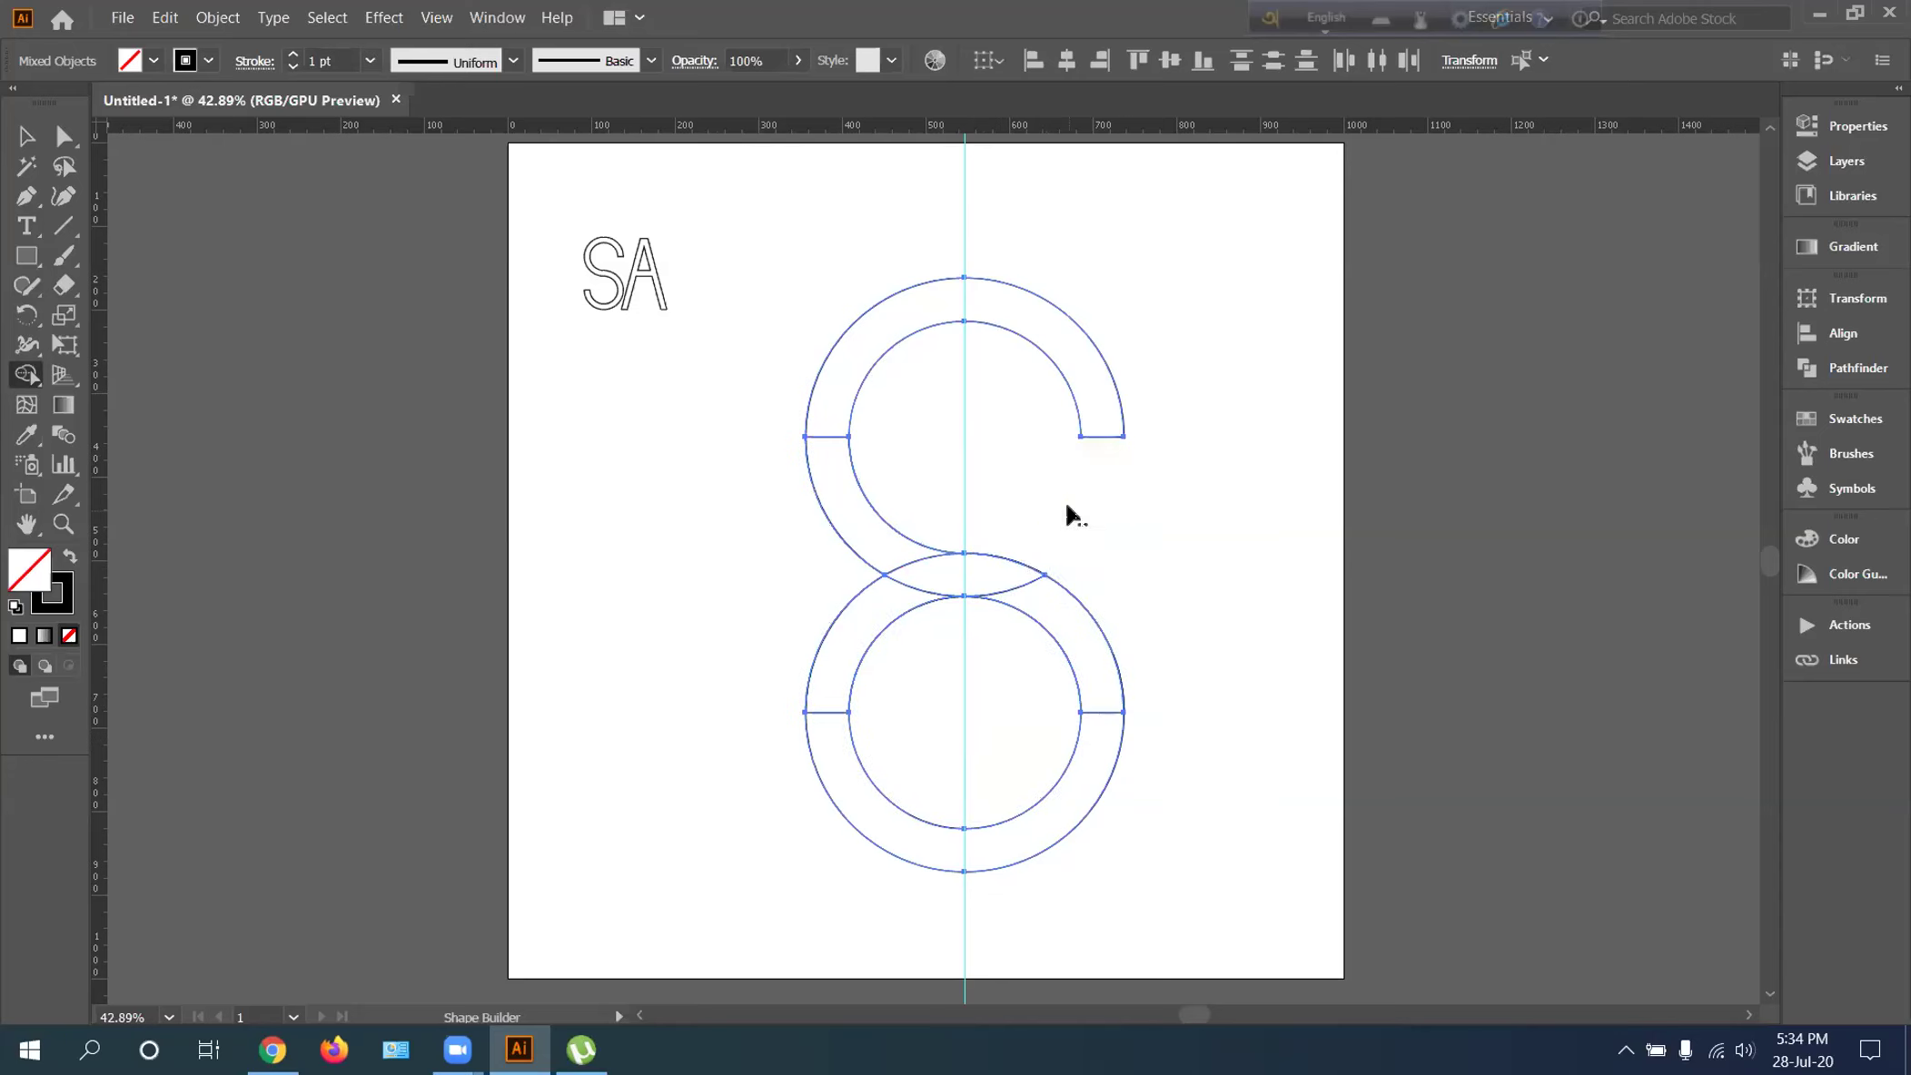
{"action": "left_click", "coordinate": [874, 602], "text": "alt"}
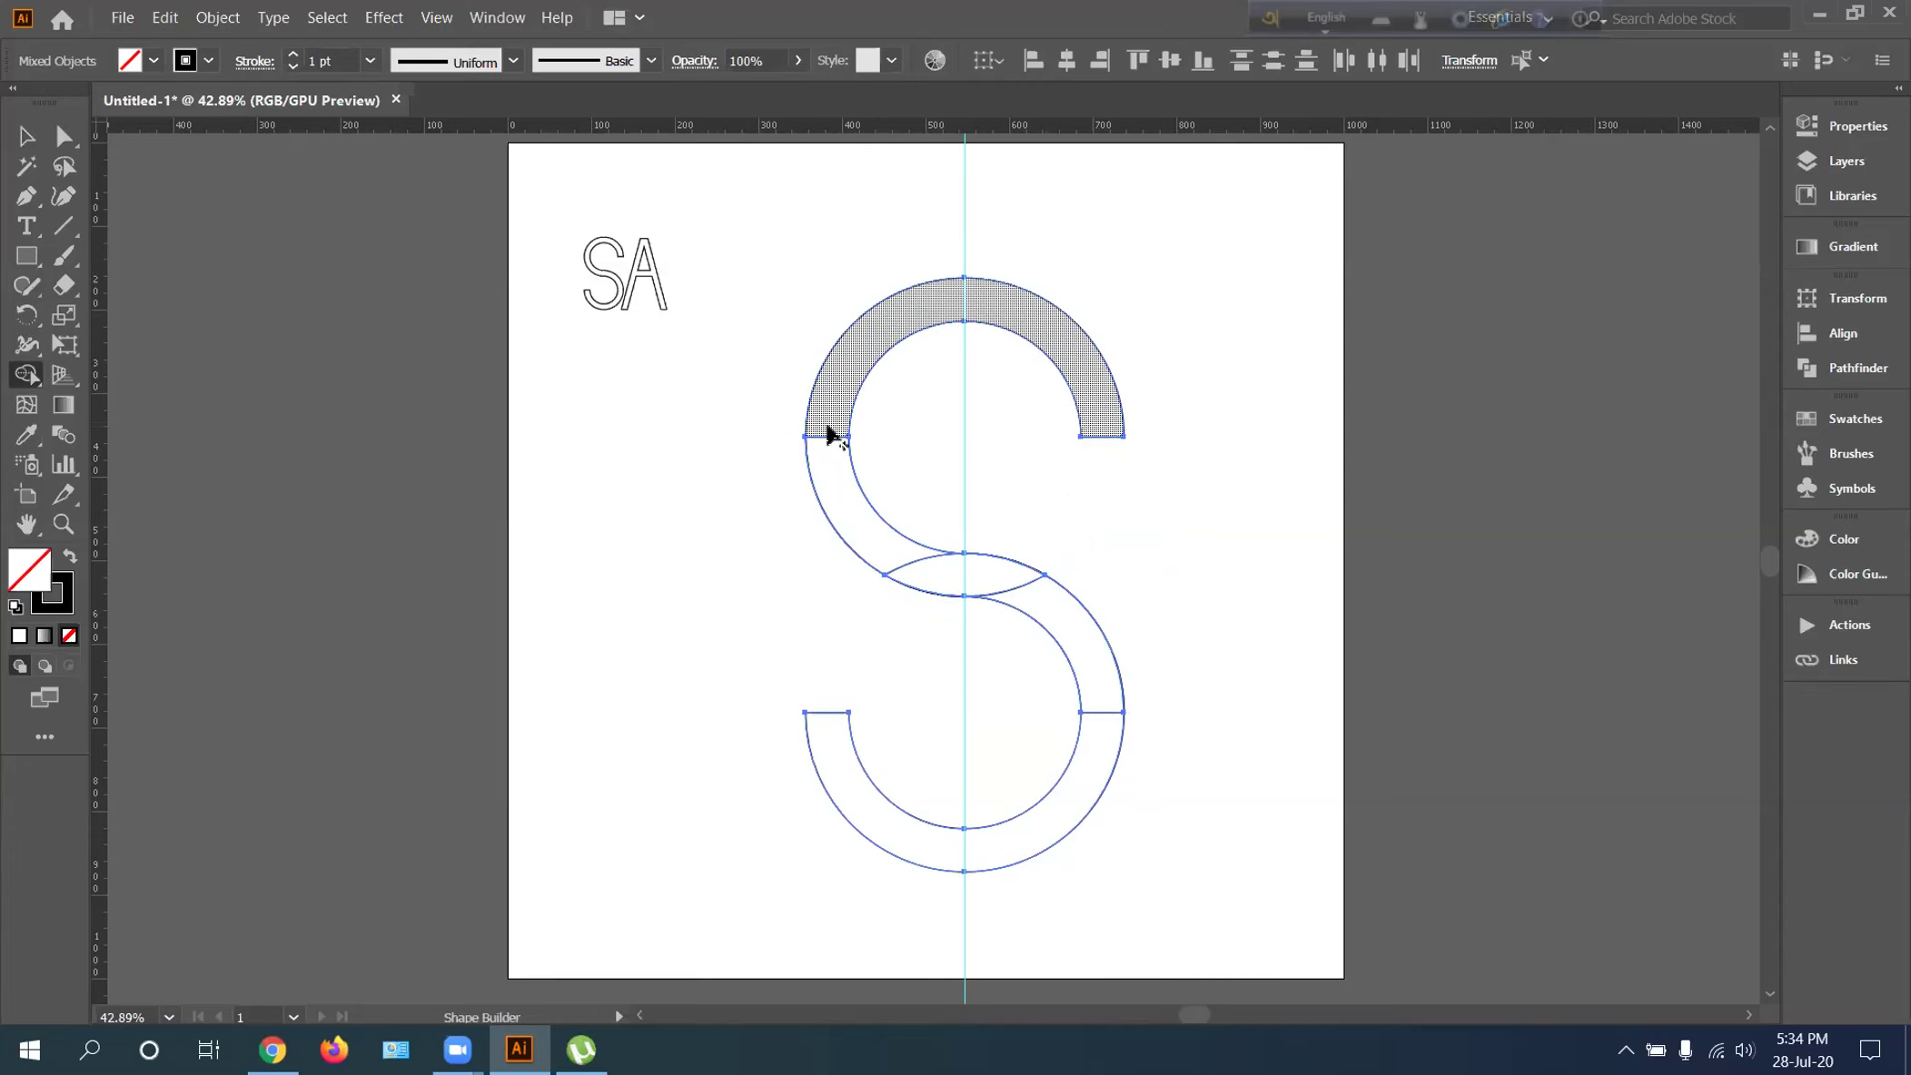
{"action": "mouse_move", "coordinate": [831, 433]}
{"action": "left_mouse_down"}
{"action": "mouse_move", "coordinate": [834, 491]}
{"action": "mouse_move", "coordinate": [1089, 659]}
{"action": "mouse_move", "coordinate": [1104, 774]}
{"action": "left_mouse_up"}
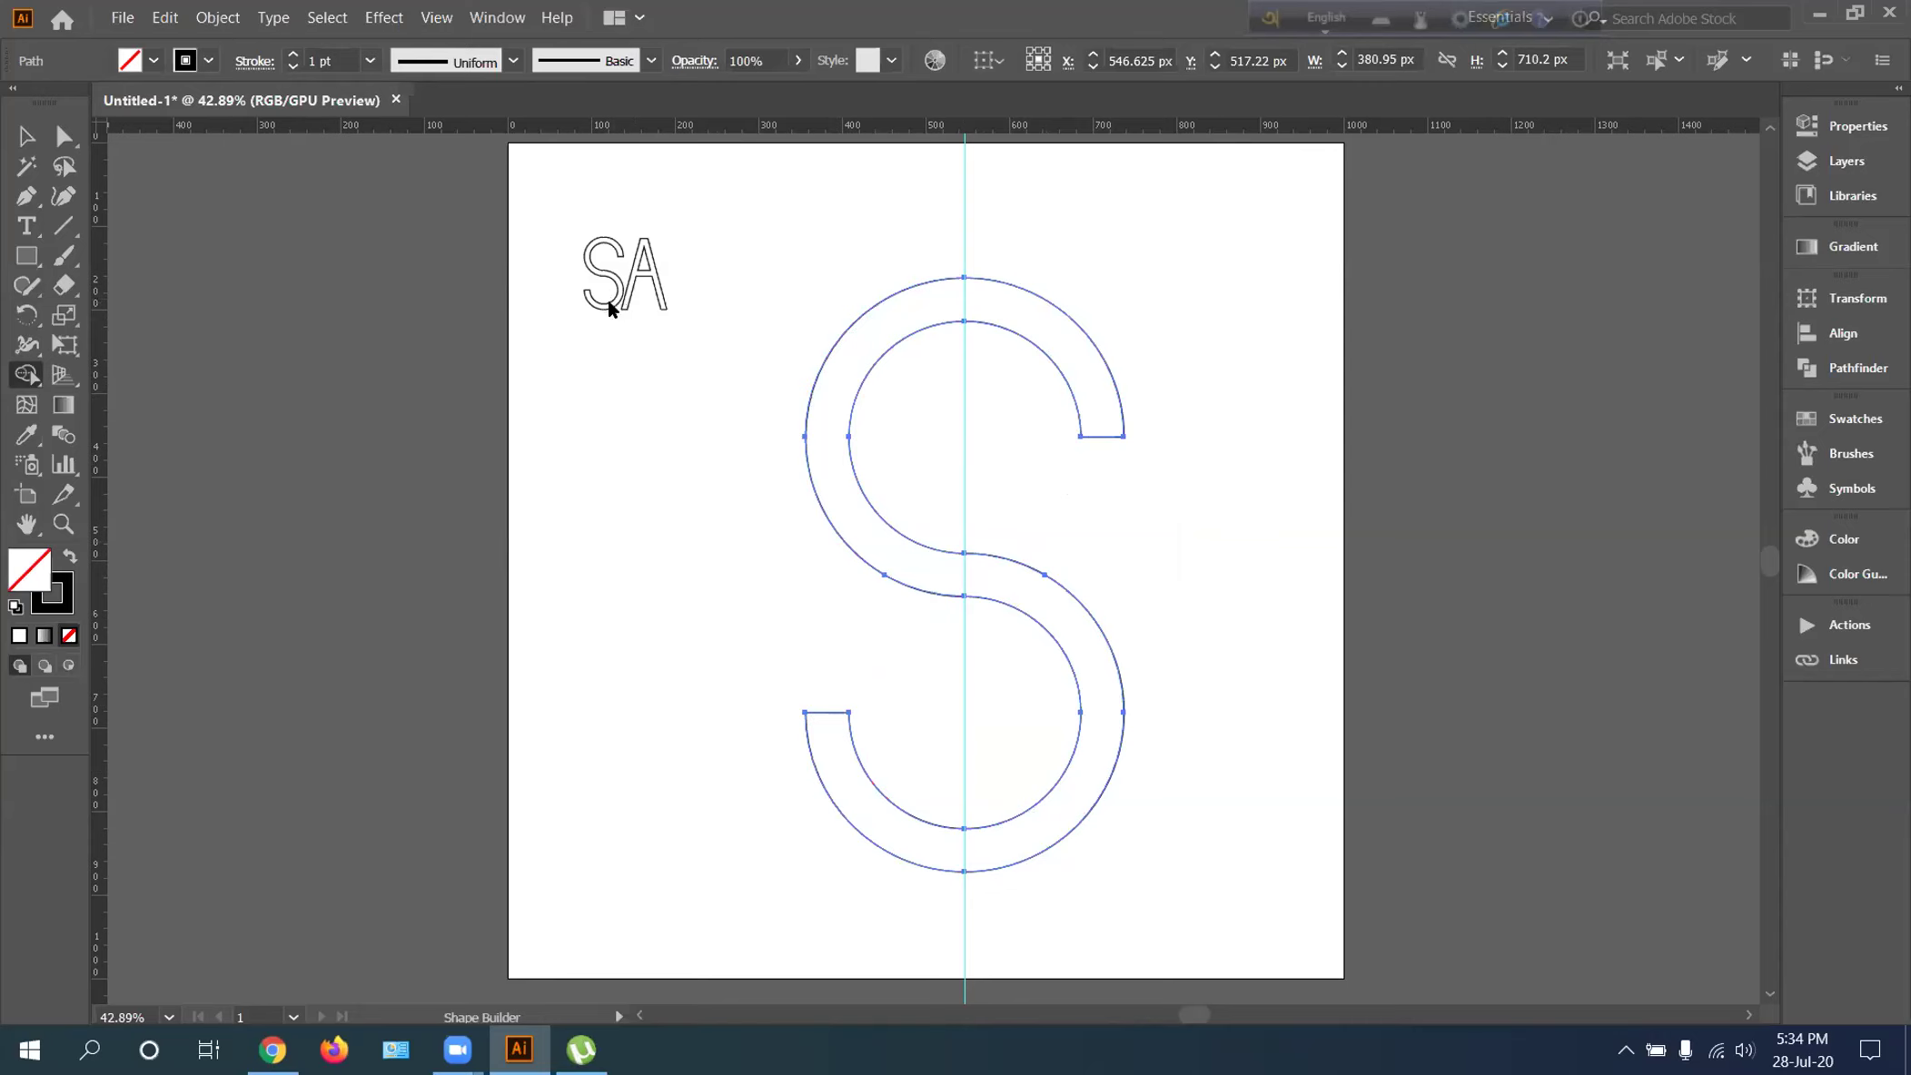
{"action": "left_click", "coordinate": [24, 142]}
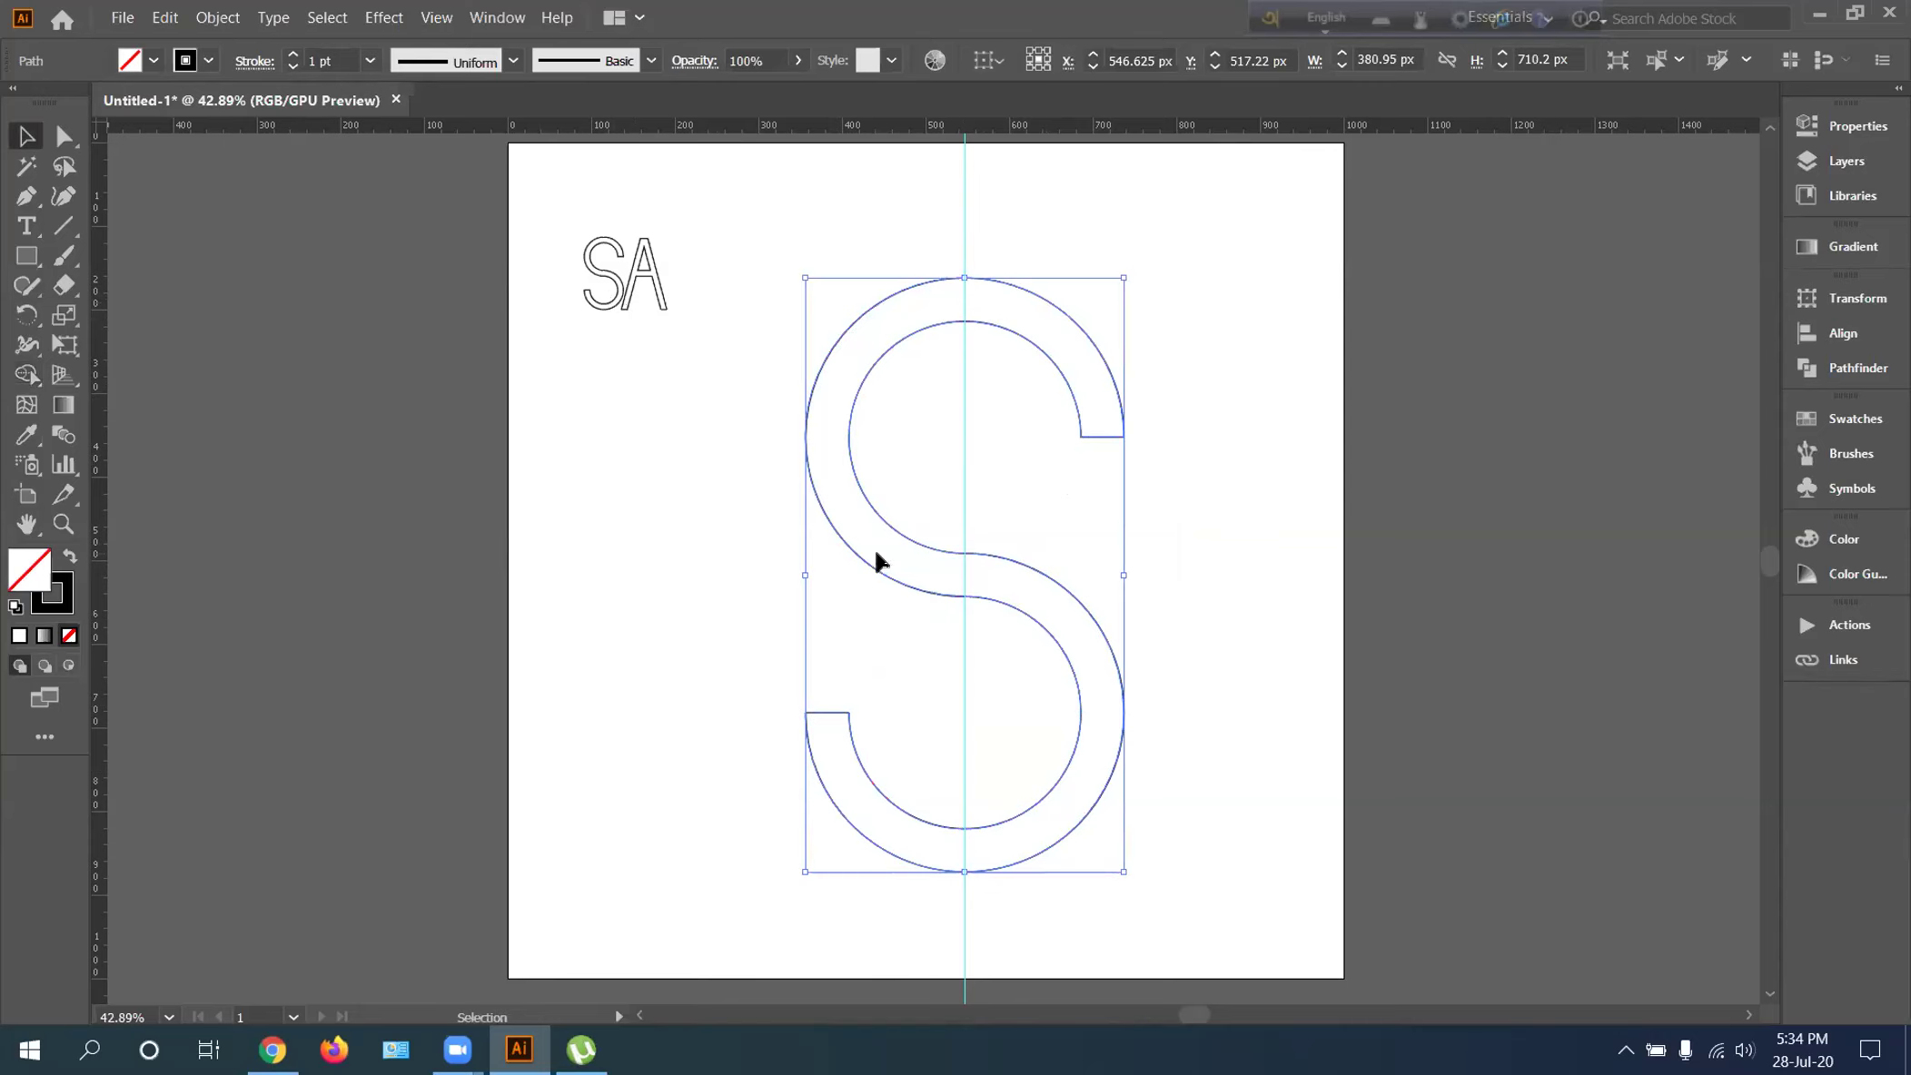
Move the S shape left to about X 402 px and deselect it
{"action": "left_click_drag", "start_coordinate": [881, 571], "coordinate": [749, 572]}
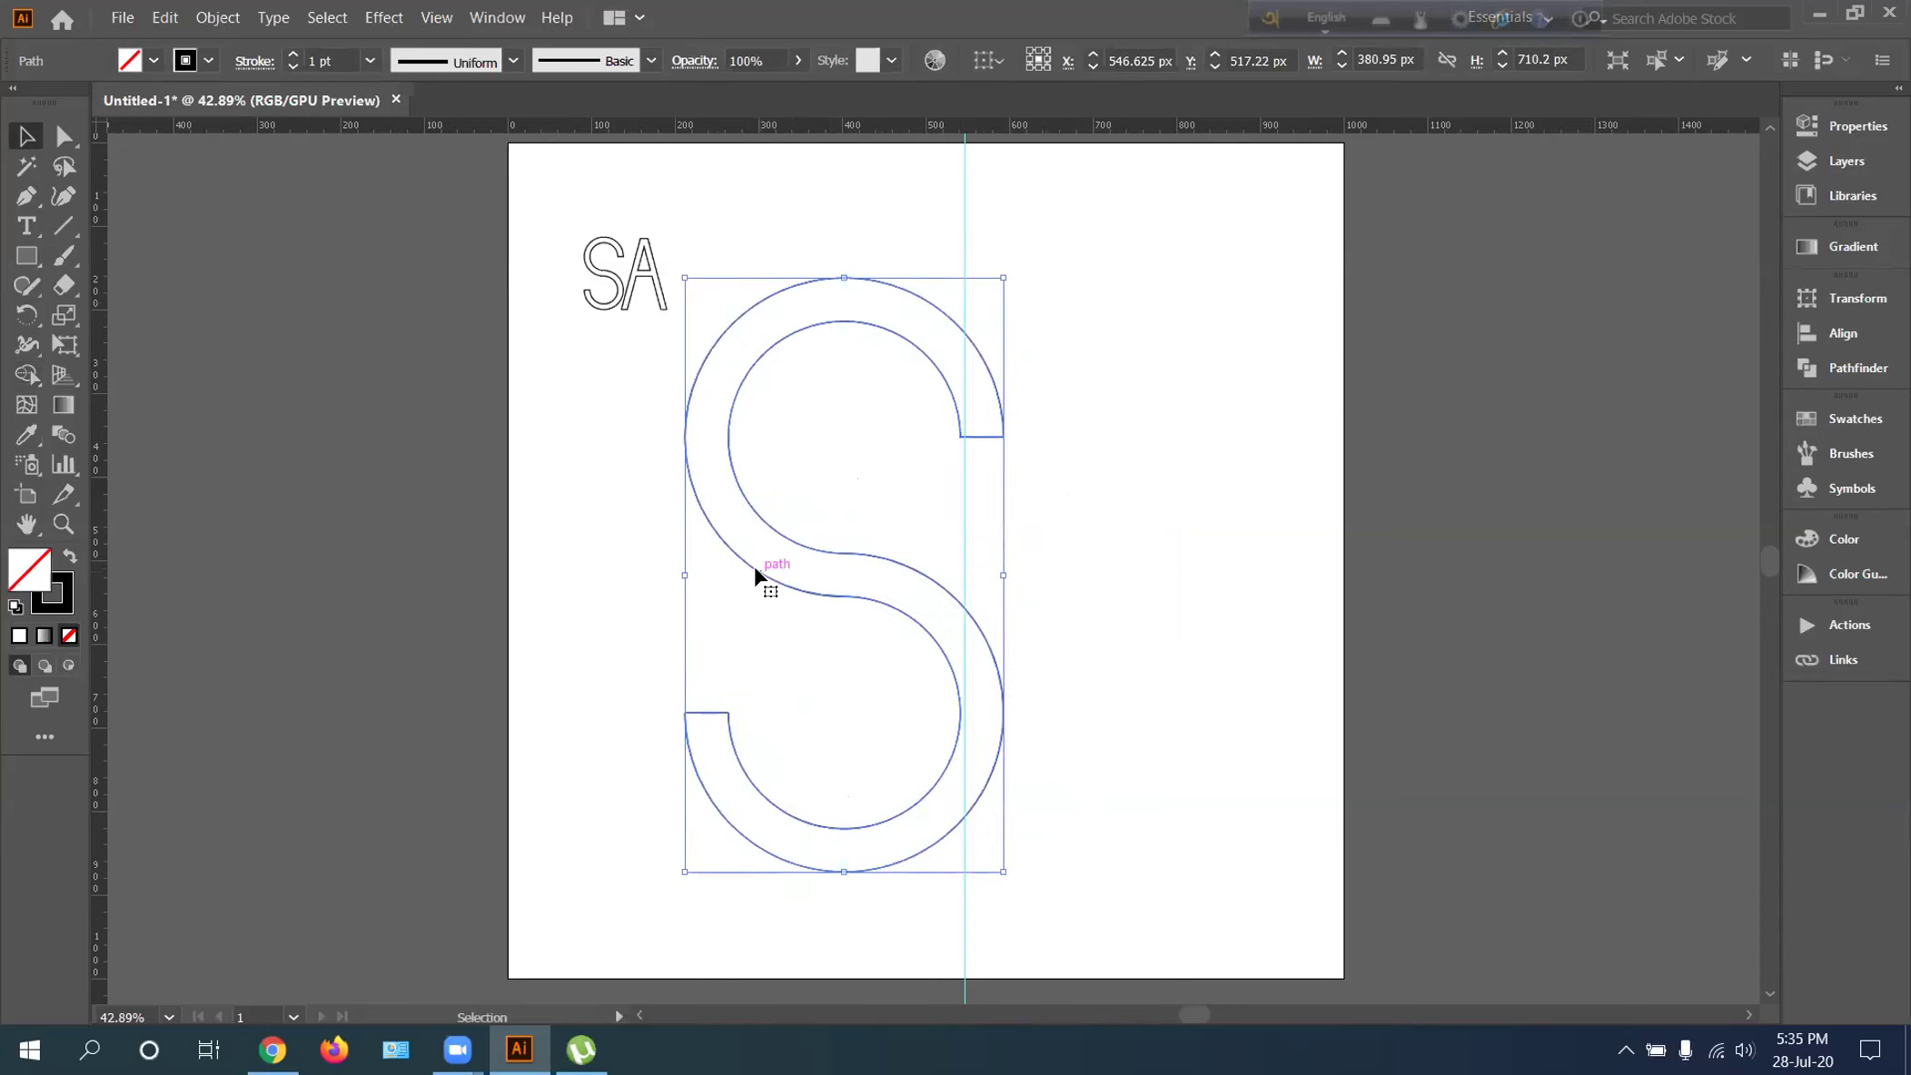
{"action": "left_click", "coordinate": [1245, 529]}
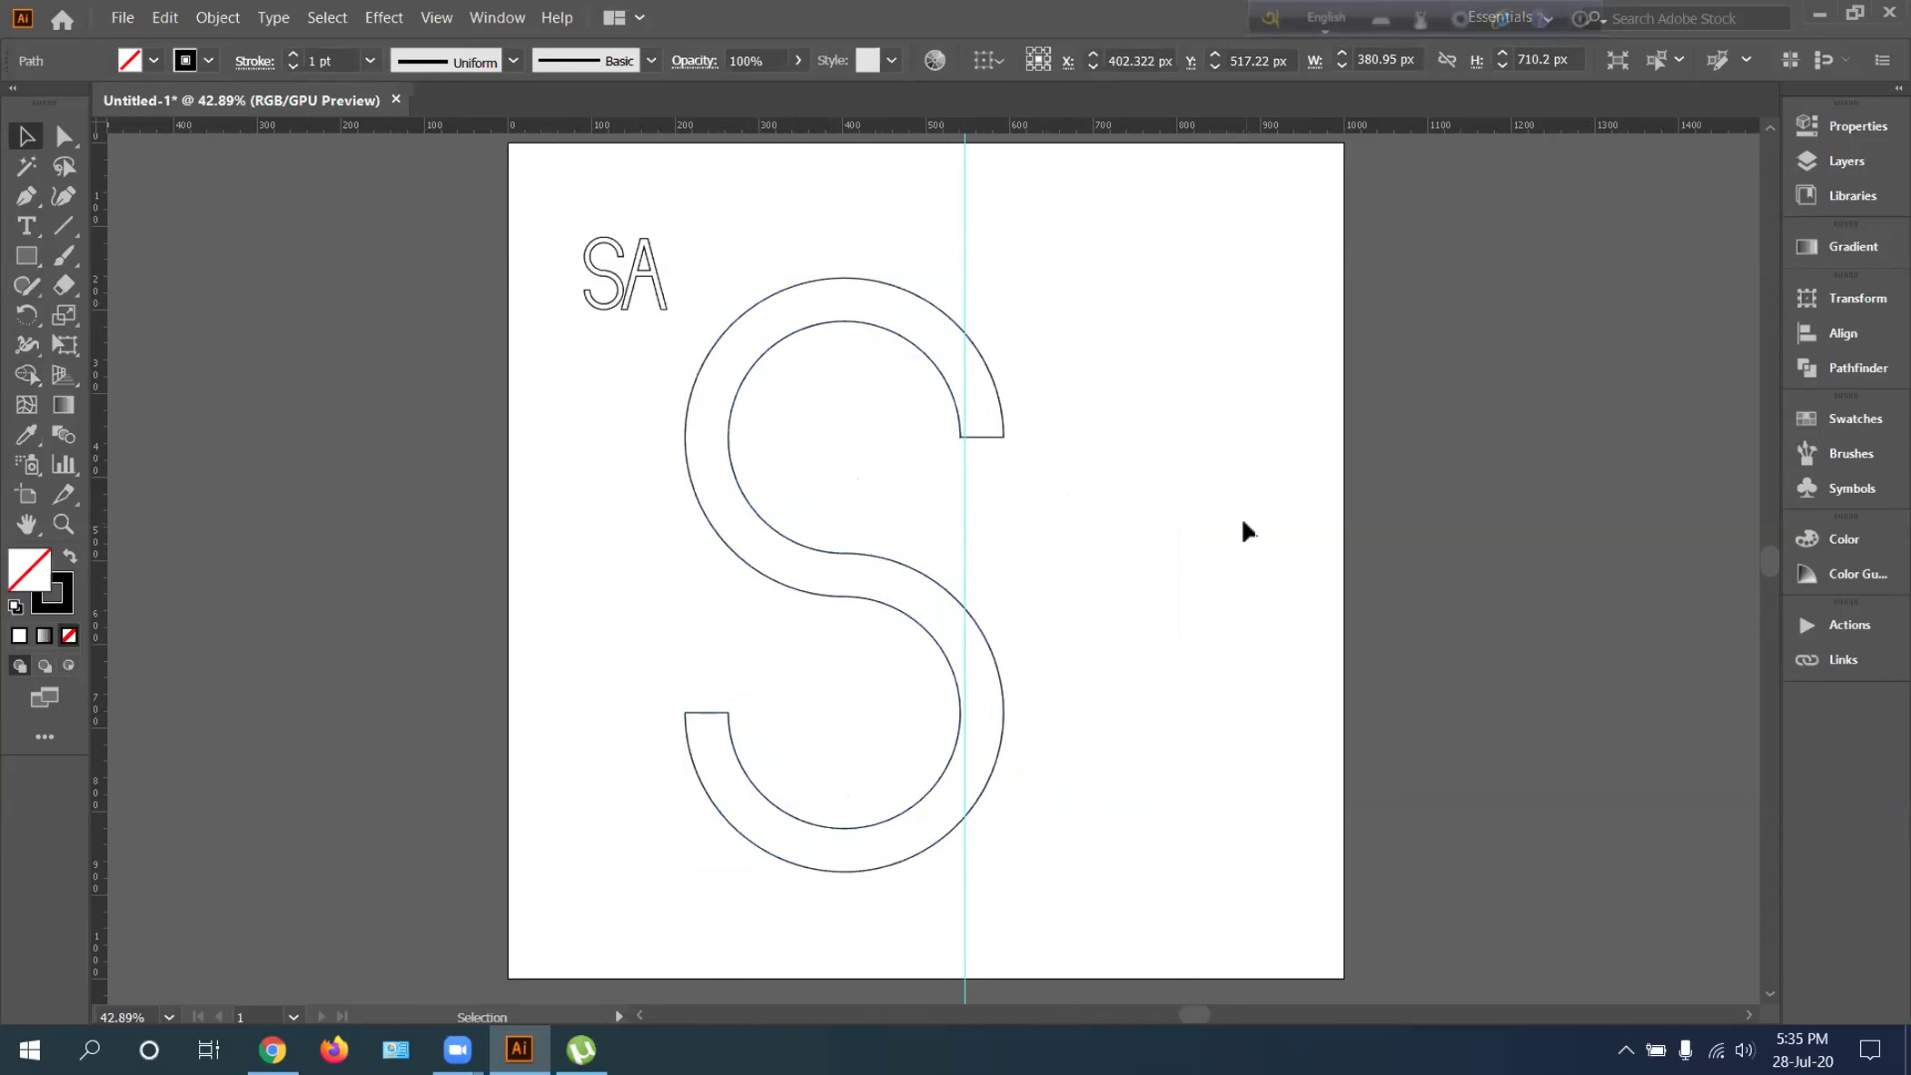
{"action": "left_click", "coordinate": [26, 256]}
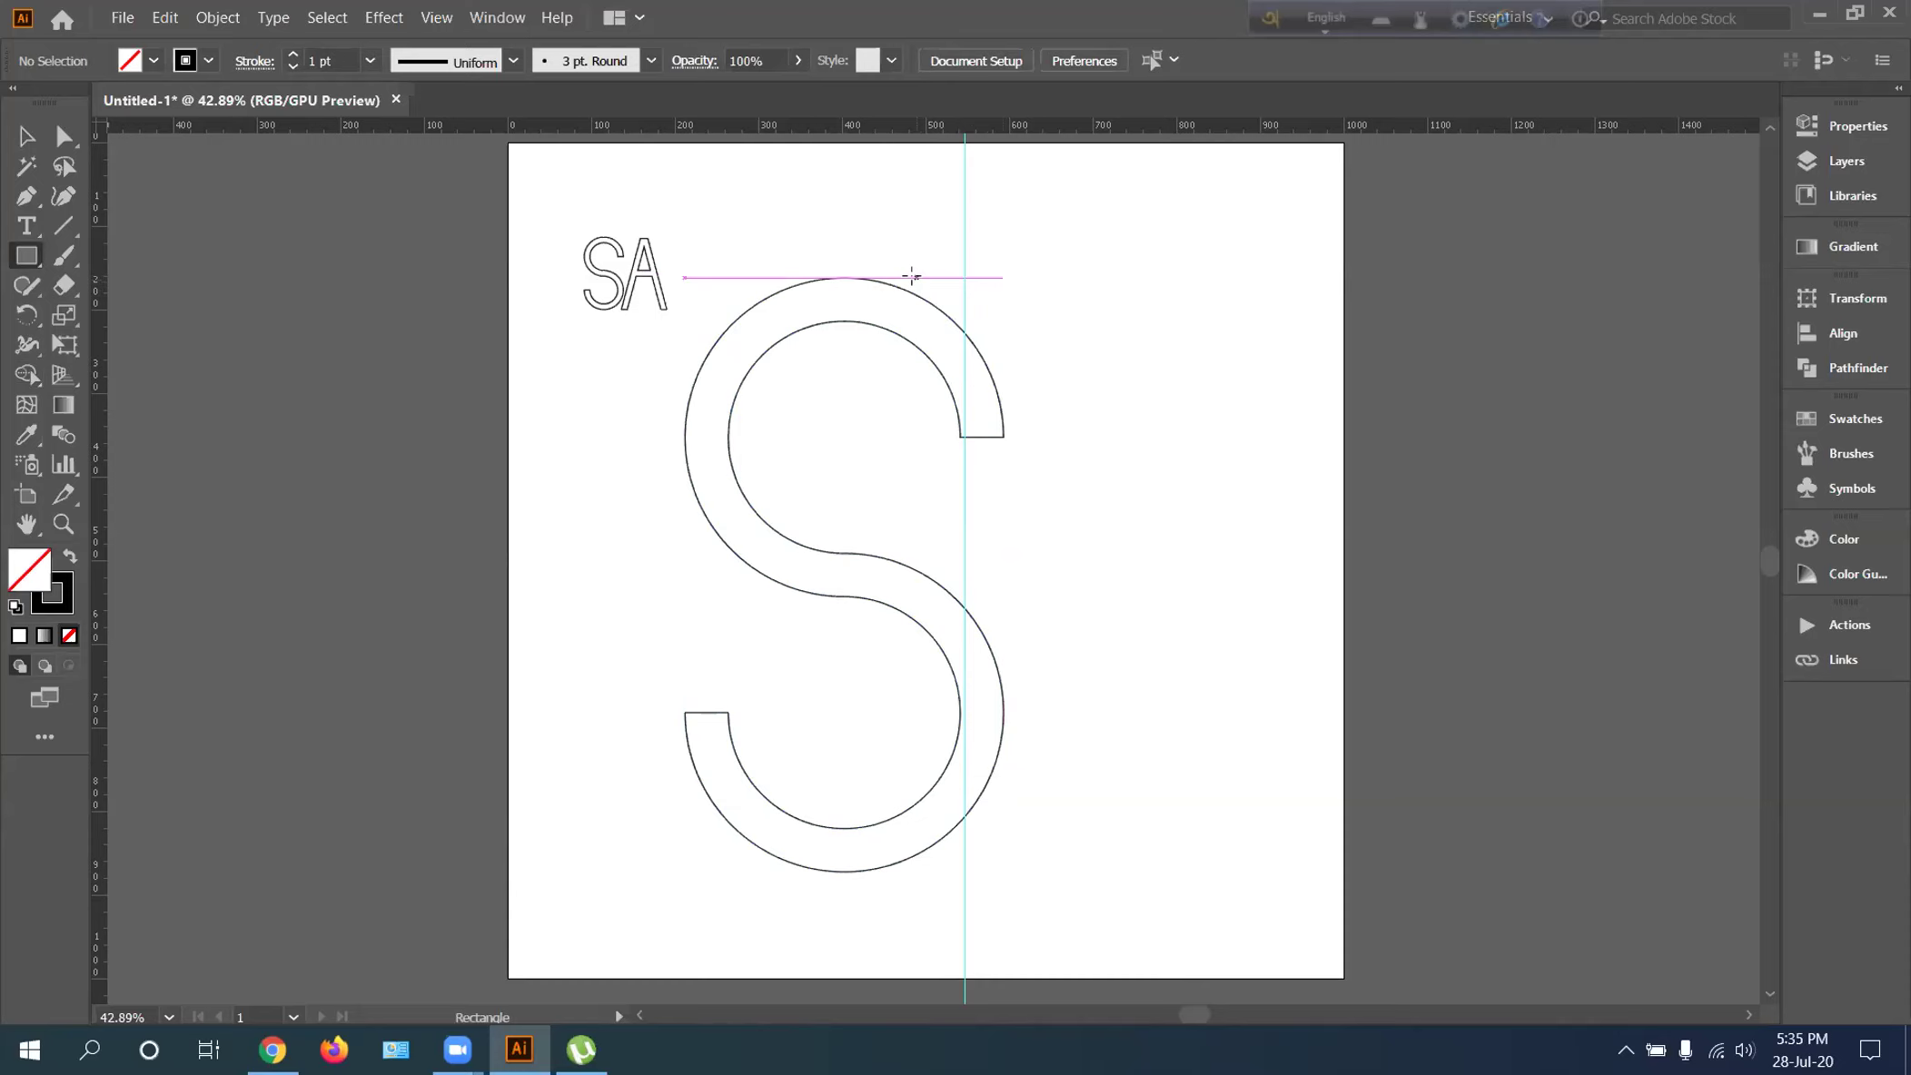
Draw a short flat bar at the top of the S and select it
{"action": "left_click_drag", "start_coordinate": [916, 278], "coordinate": [865, 322]}
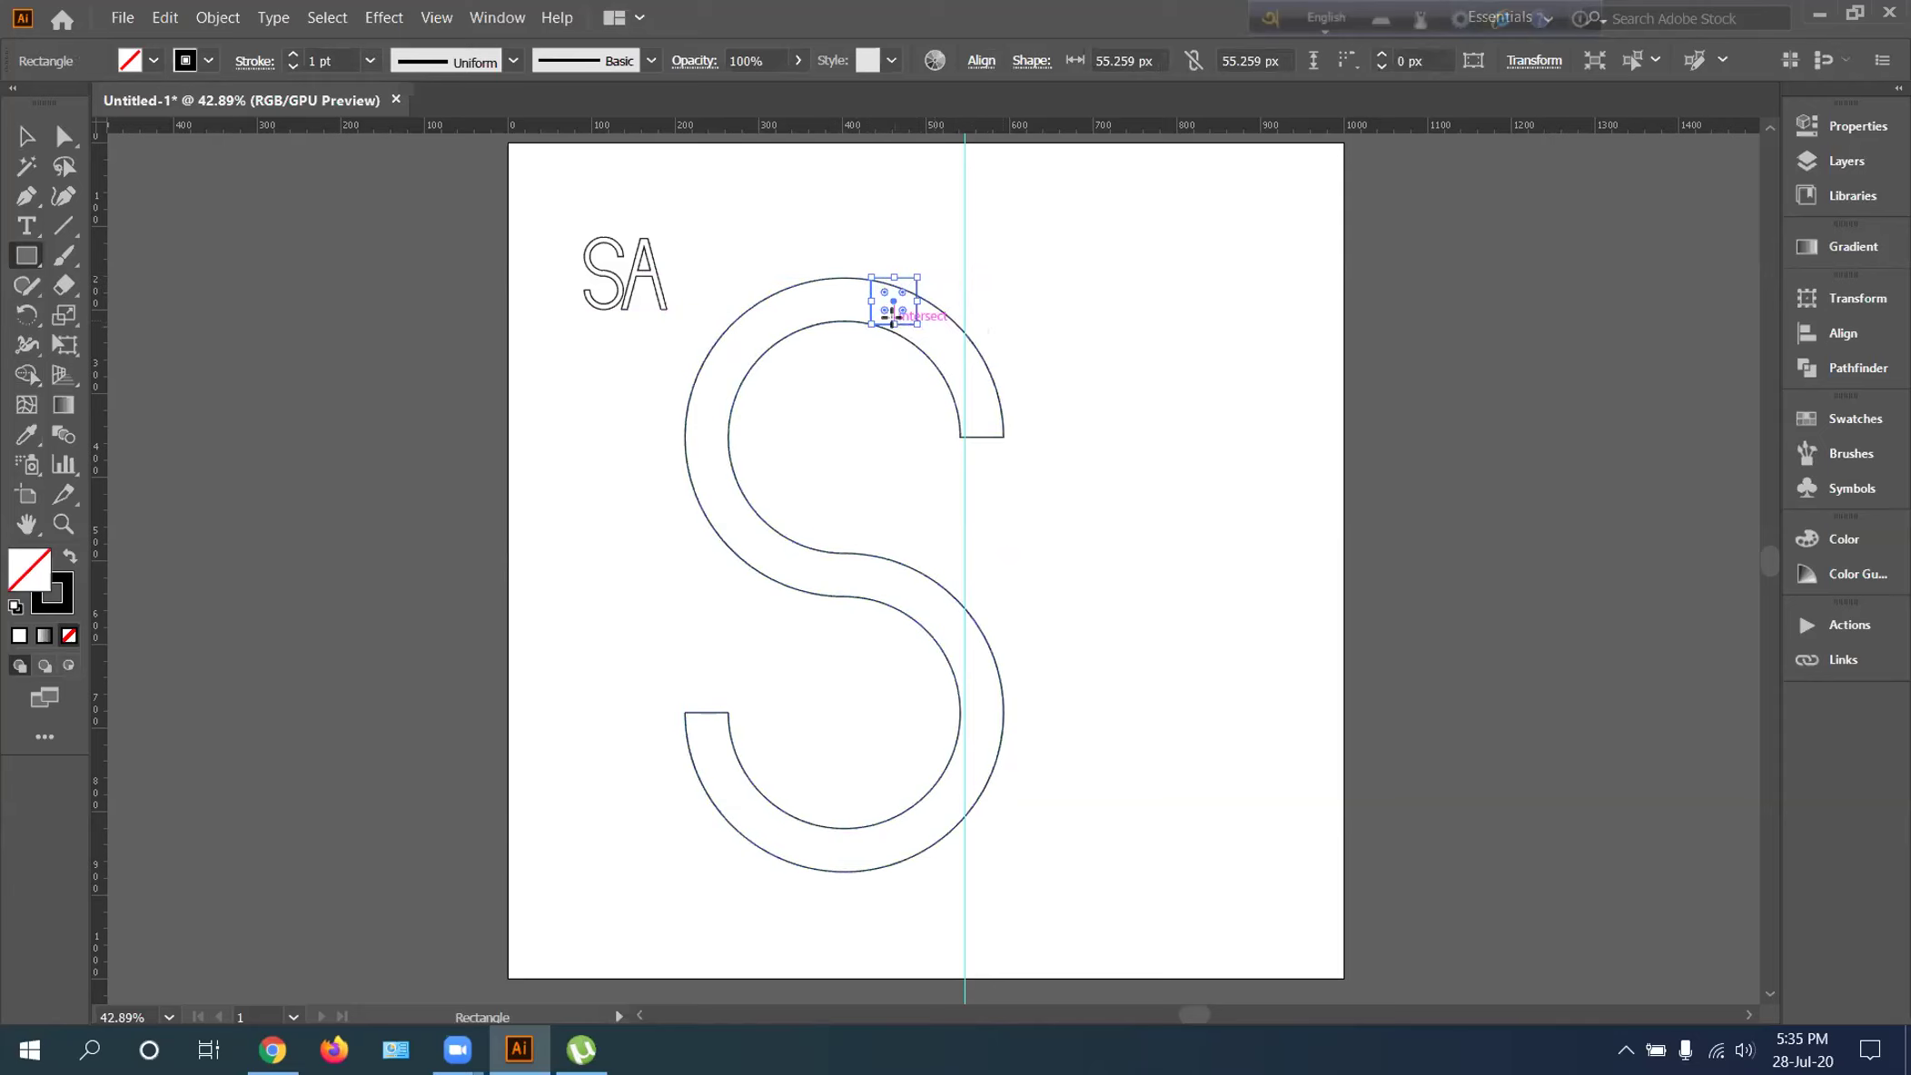
{"action": "mouse_move", "coordinate": [893, 318]}
{"action": "left_mouse_down"}
{"action": "mouse_move", "coordinate": [802, 290]}
{"action": "mouse_move", "coordinate": [859, 315]}
{"action": "left_mouse_up"}
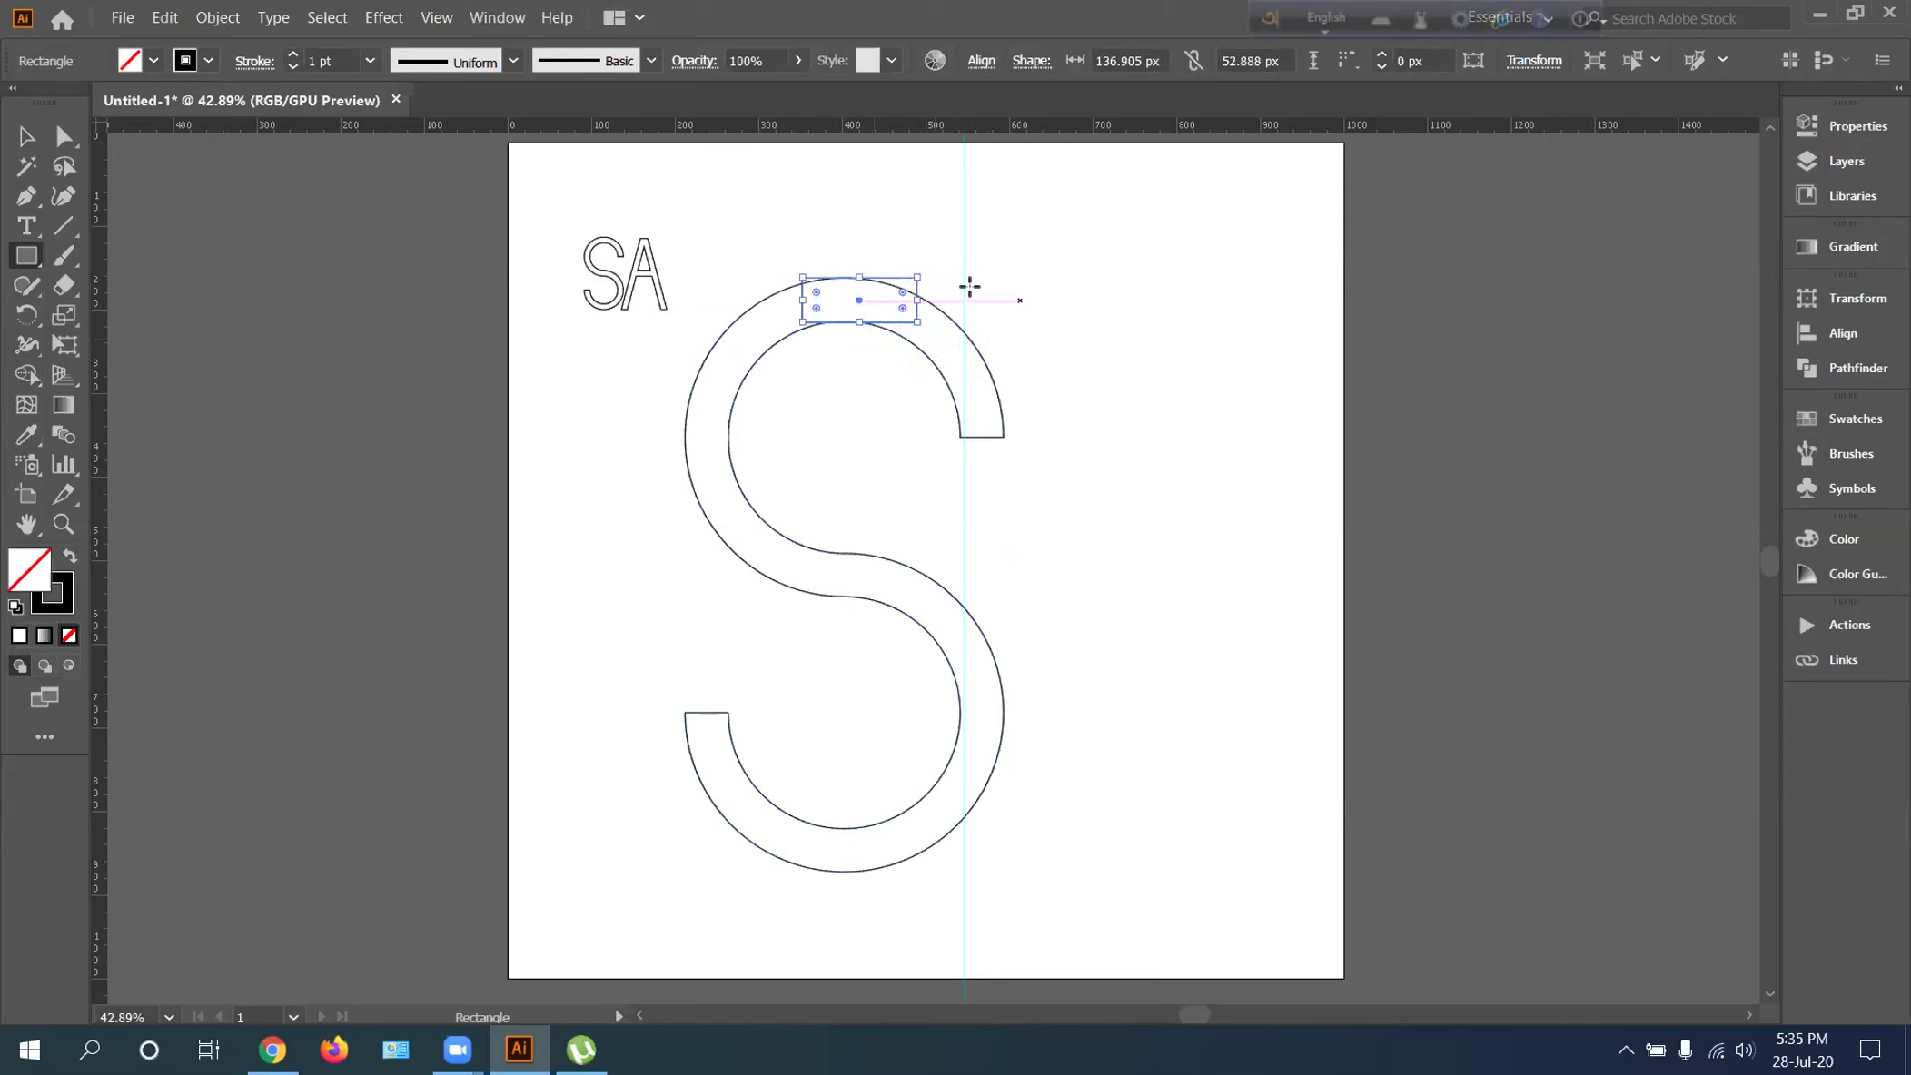
{"action": "left_click", "coordinate": [25, 136]}
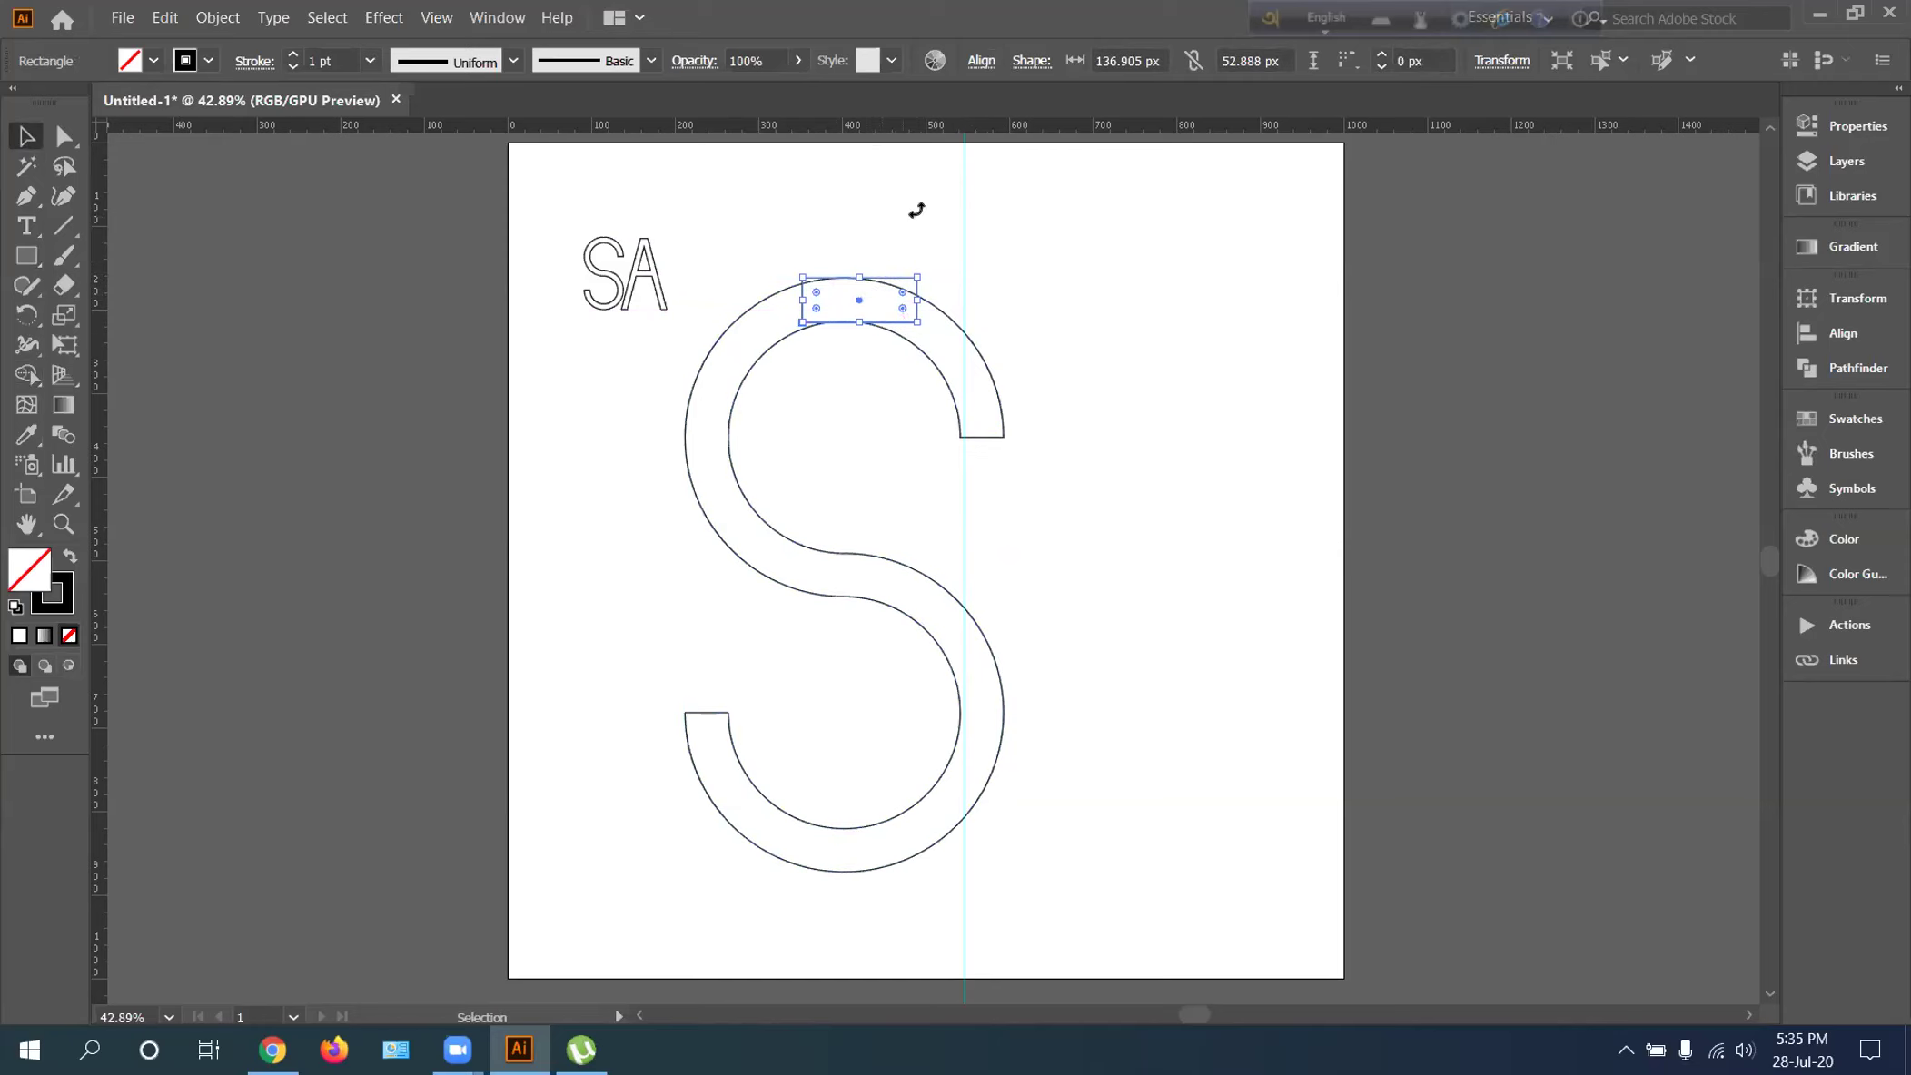
{"action": "left_click", "coordinate": [1087, 221]}
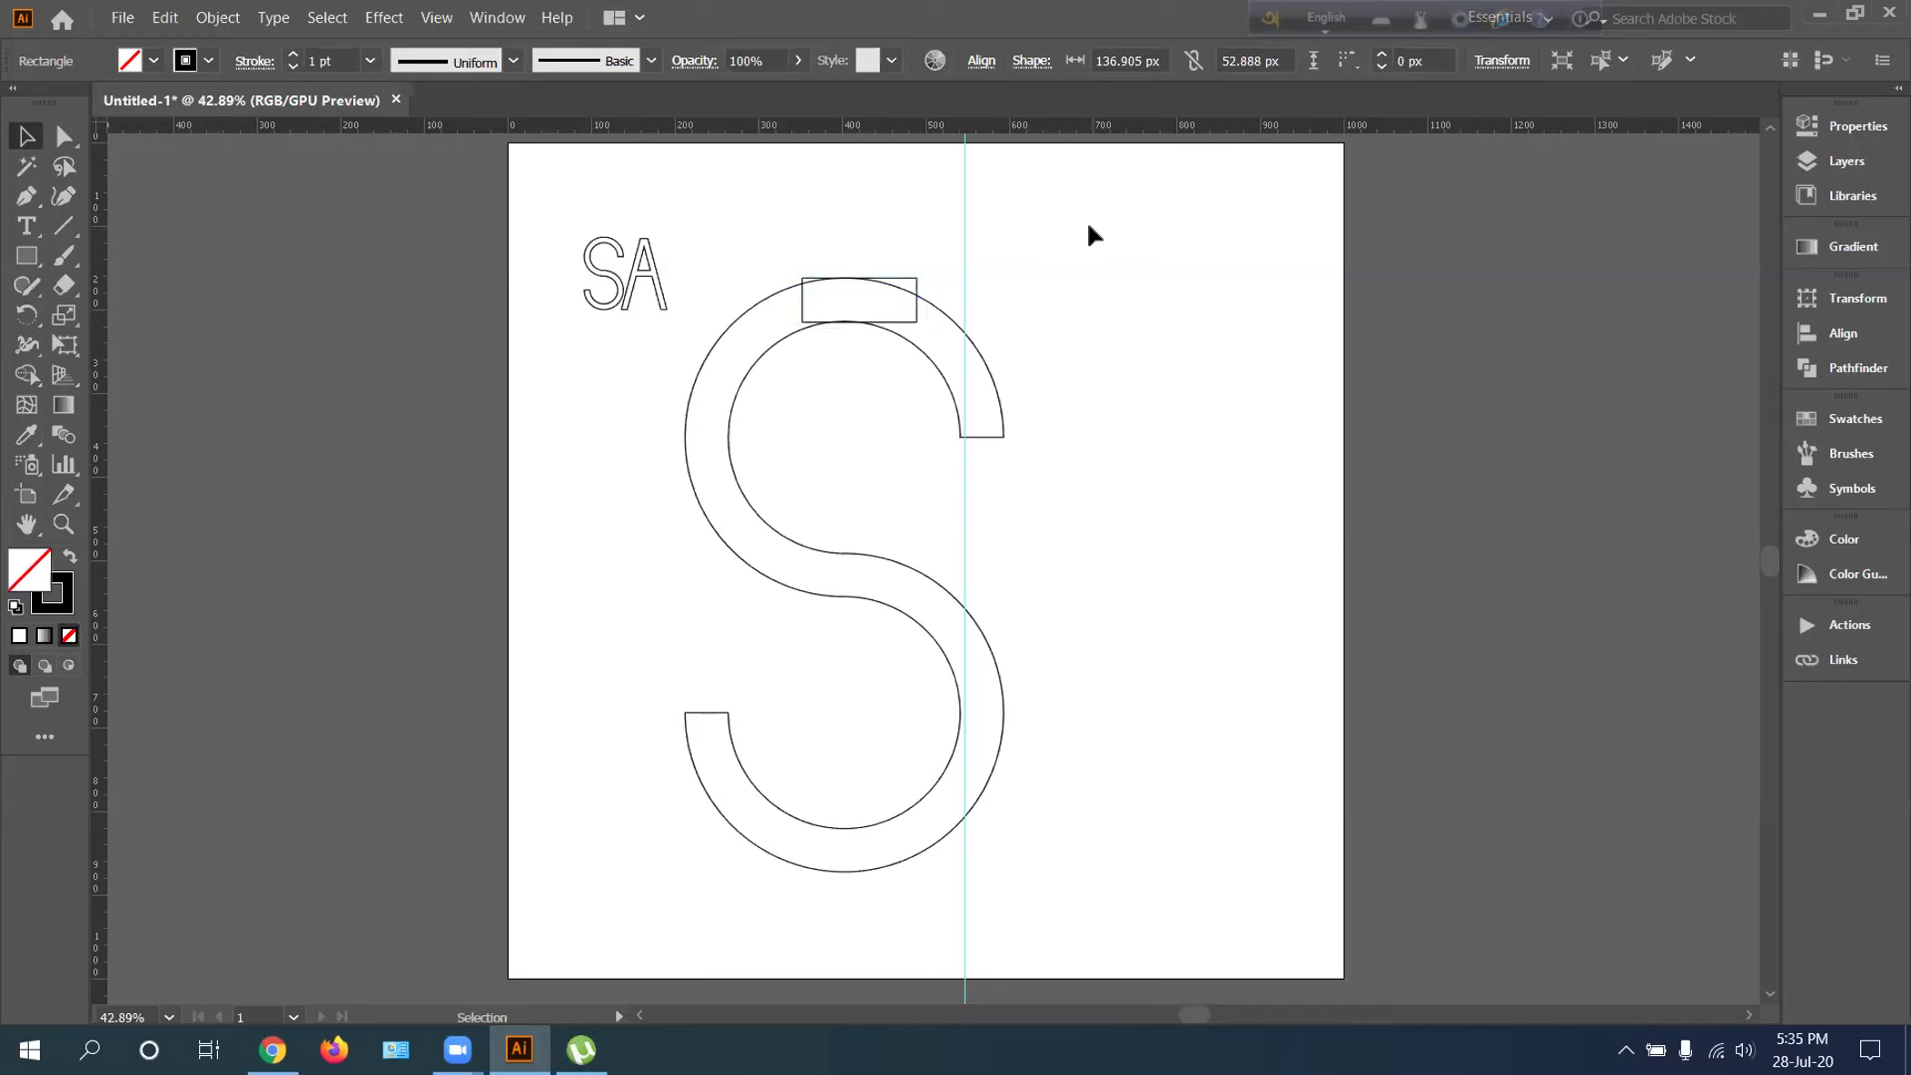
{"action": "left_click", "coordinate": [916, 320]}
Move the bar right of the S and stretch it to 554.762 × 52.888 px
{"action": "left_click_drag", "start_coordinate": [912, 311], "coordinate": [1542, 272]}
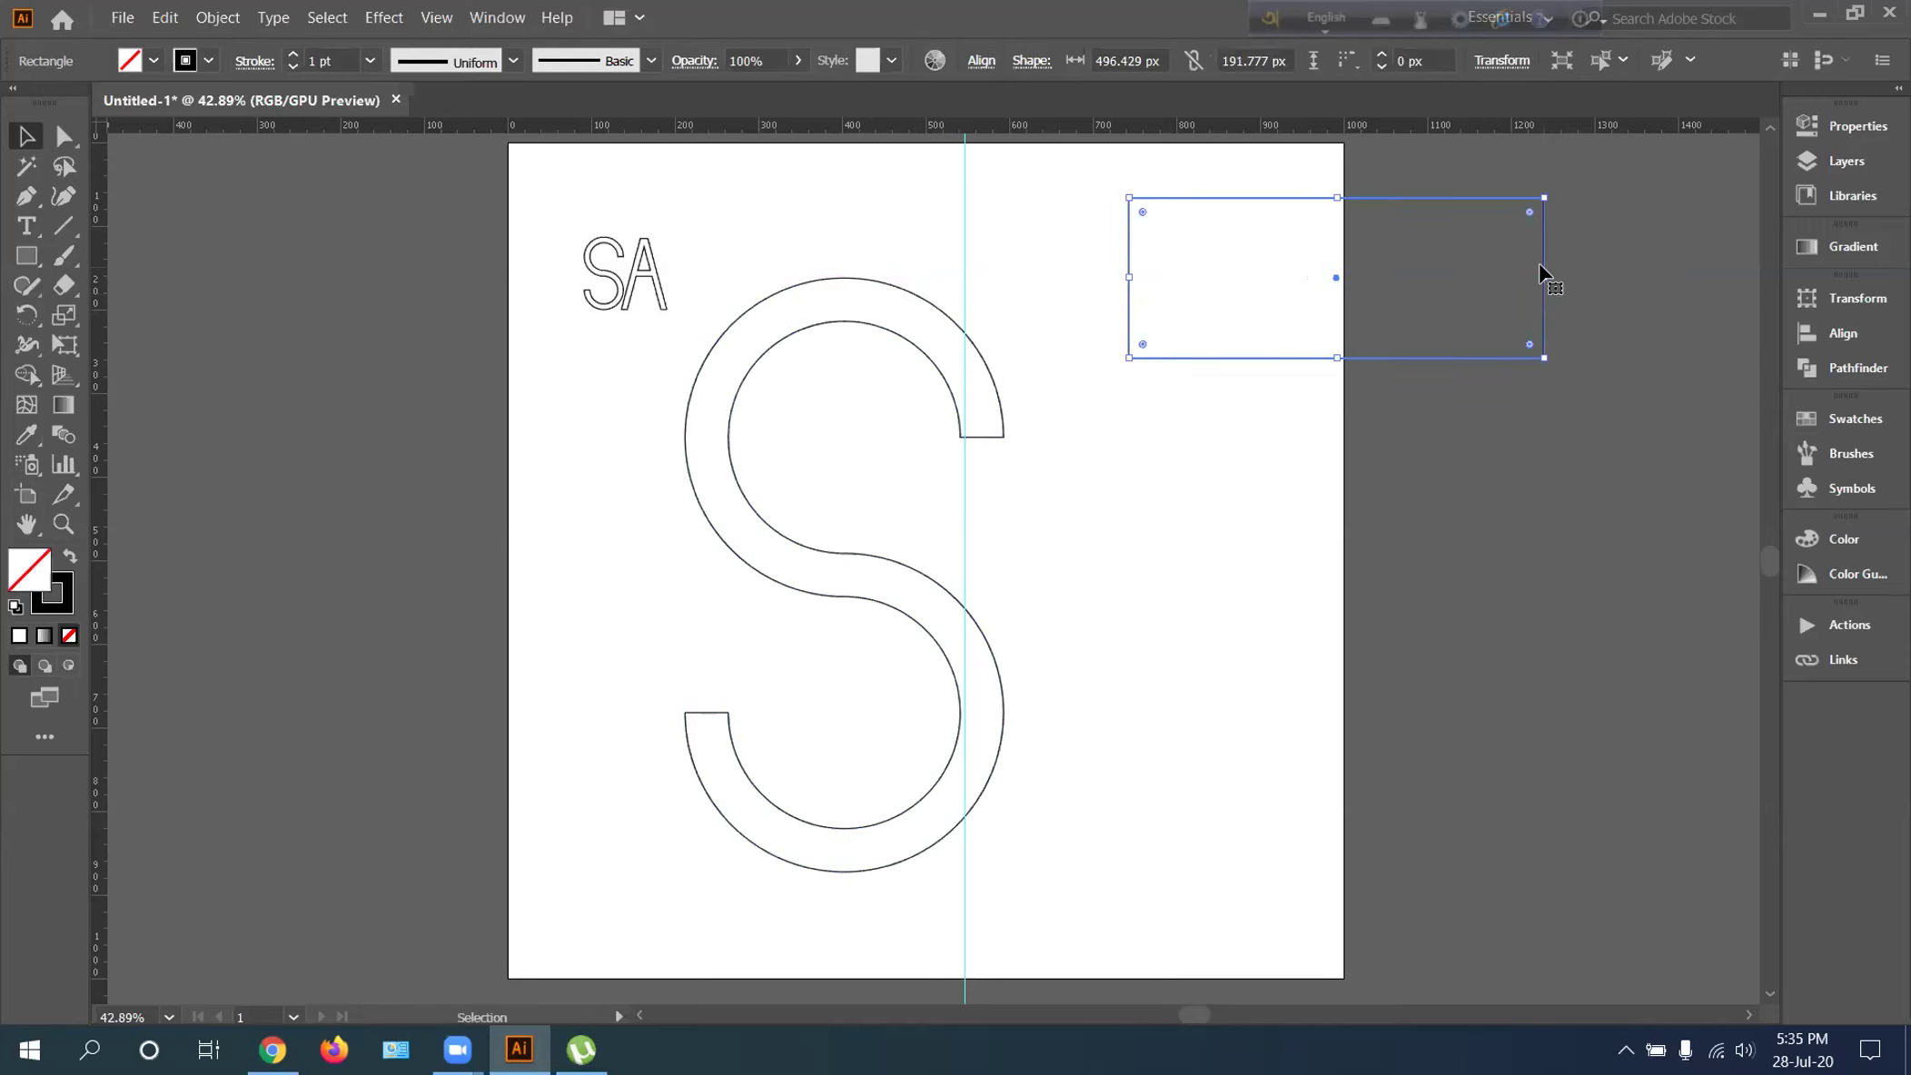
{"action": "key", "text": "ctrl+z"}
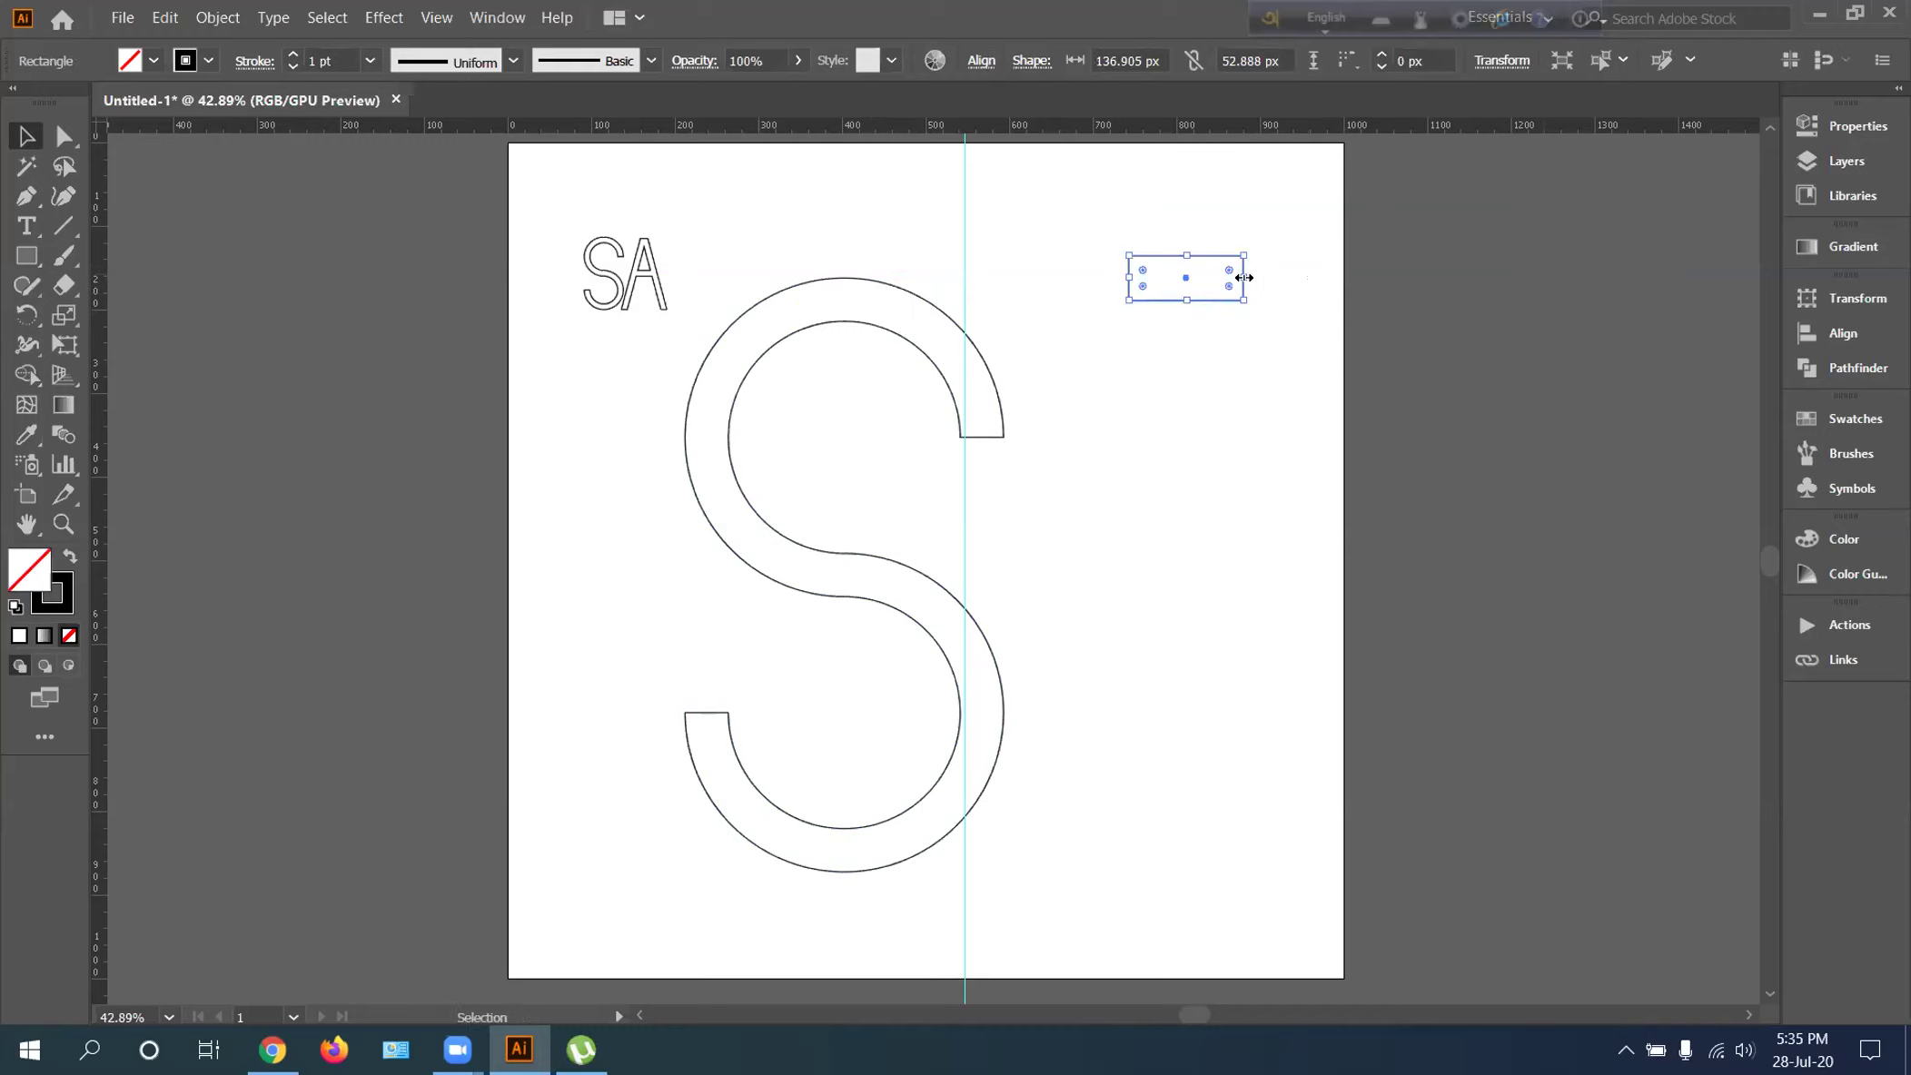
{"action": "left_click_drag", "start_coordinate": [1242, 276], "coordinate": [1594, 278]}
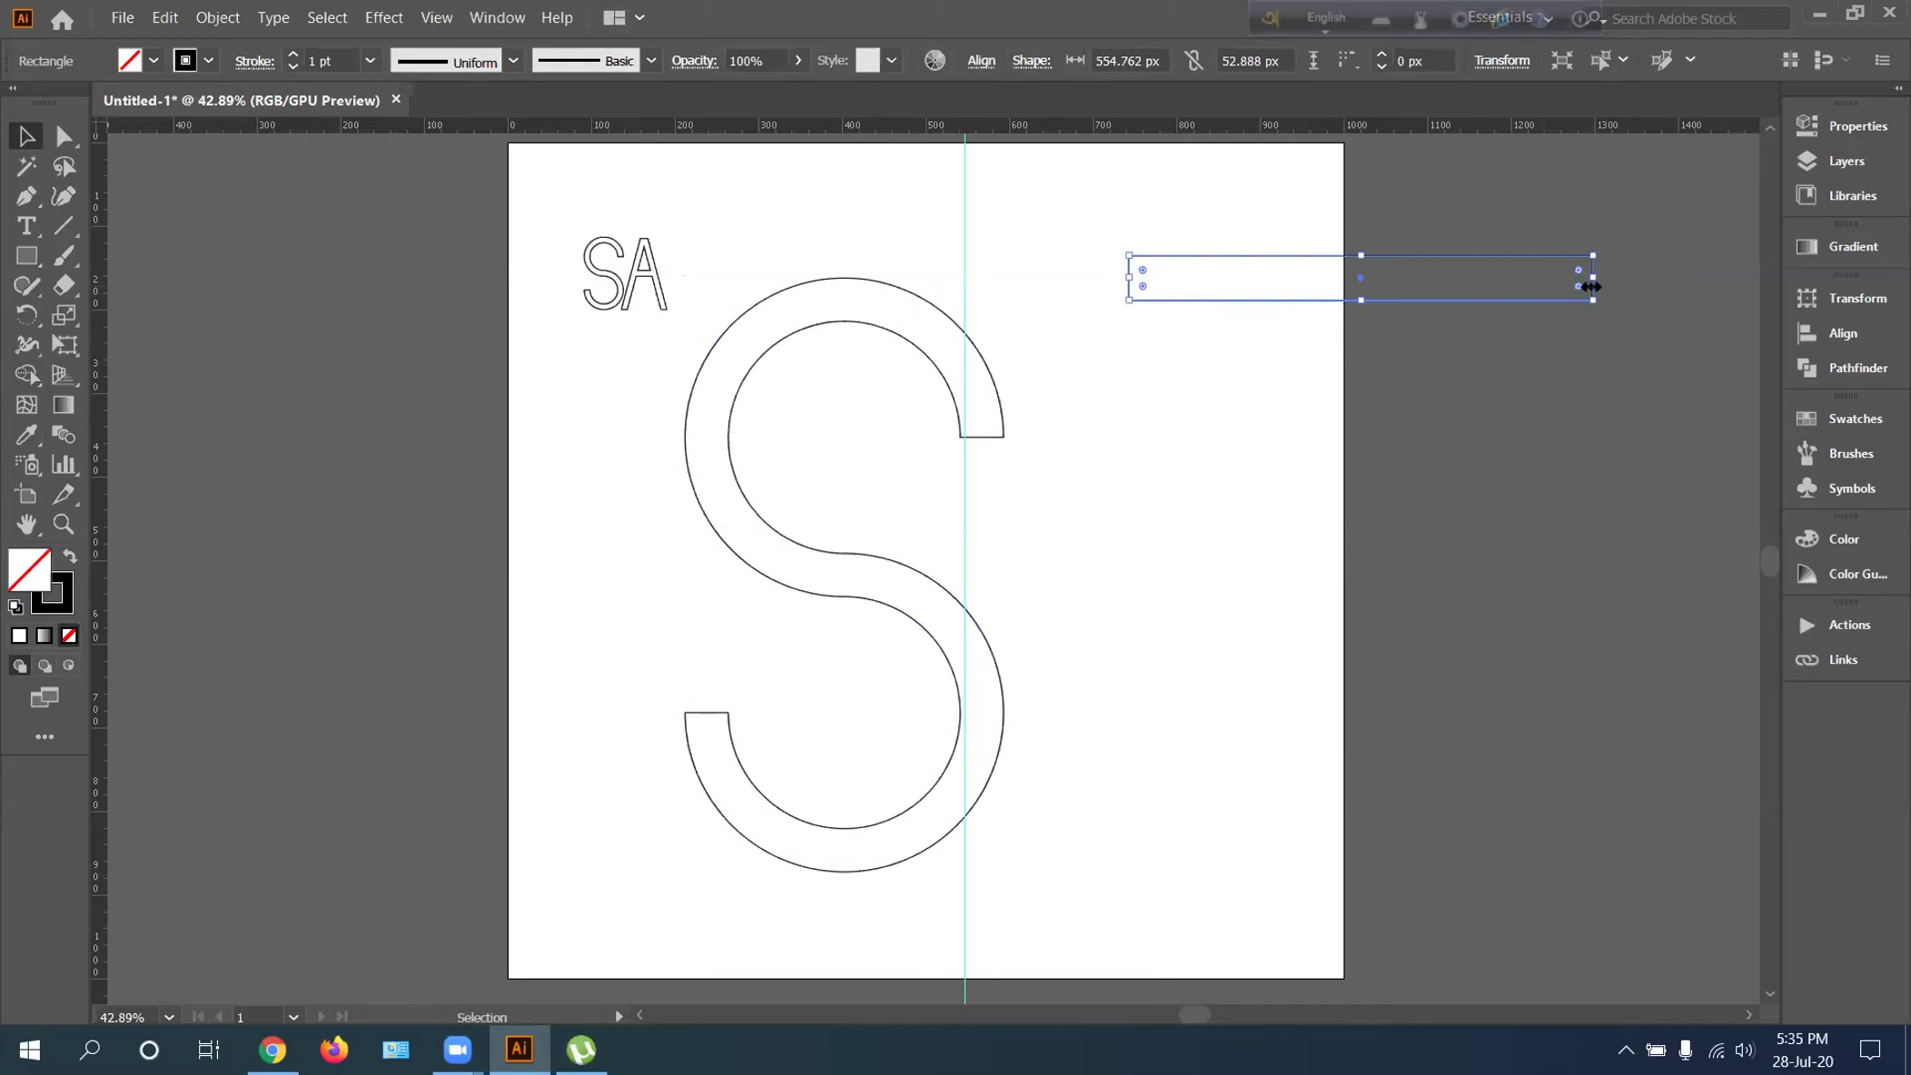
{"action": "right_click", "coordinate": [1413, 301]}
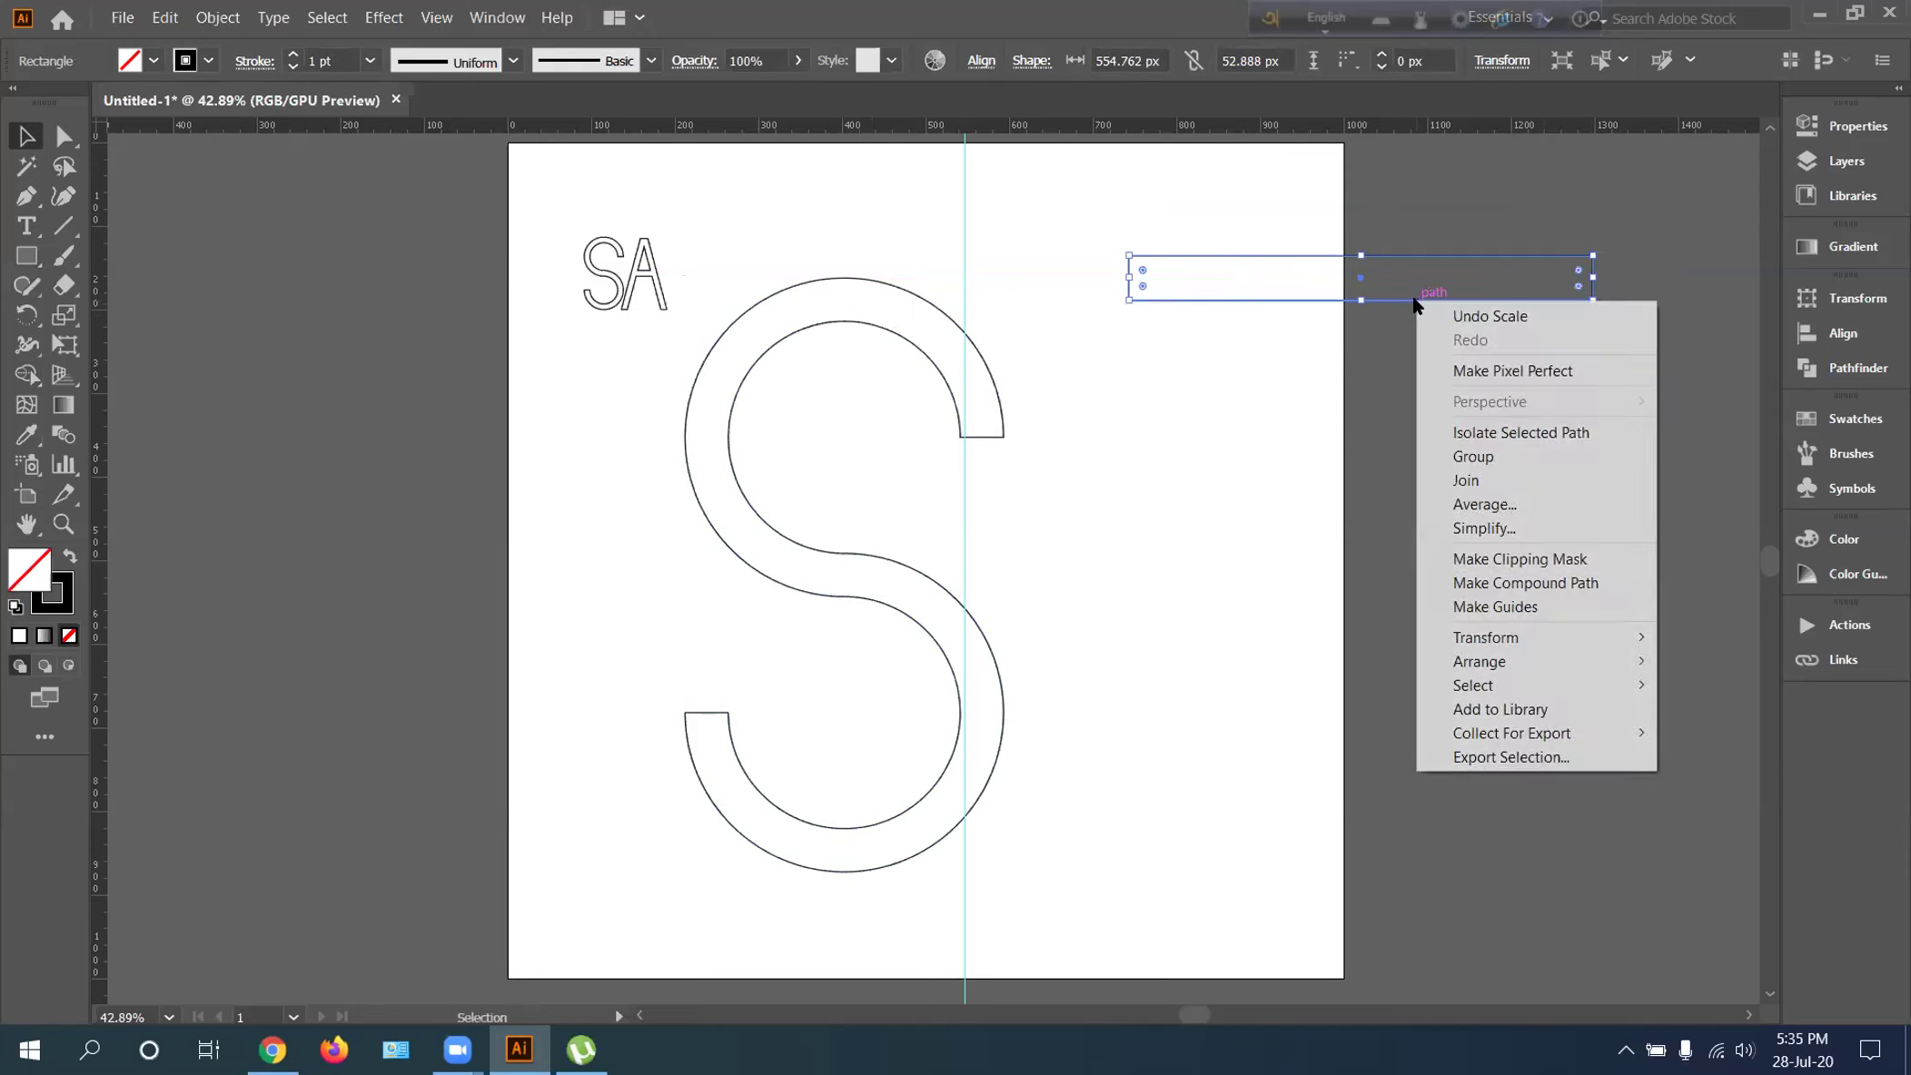
Rotate the long thin bar 75° and move it onto the artboard beside the S
{"action": "mouse_move", "coordinate": [1538, 638]}
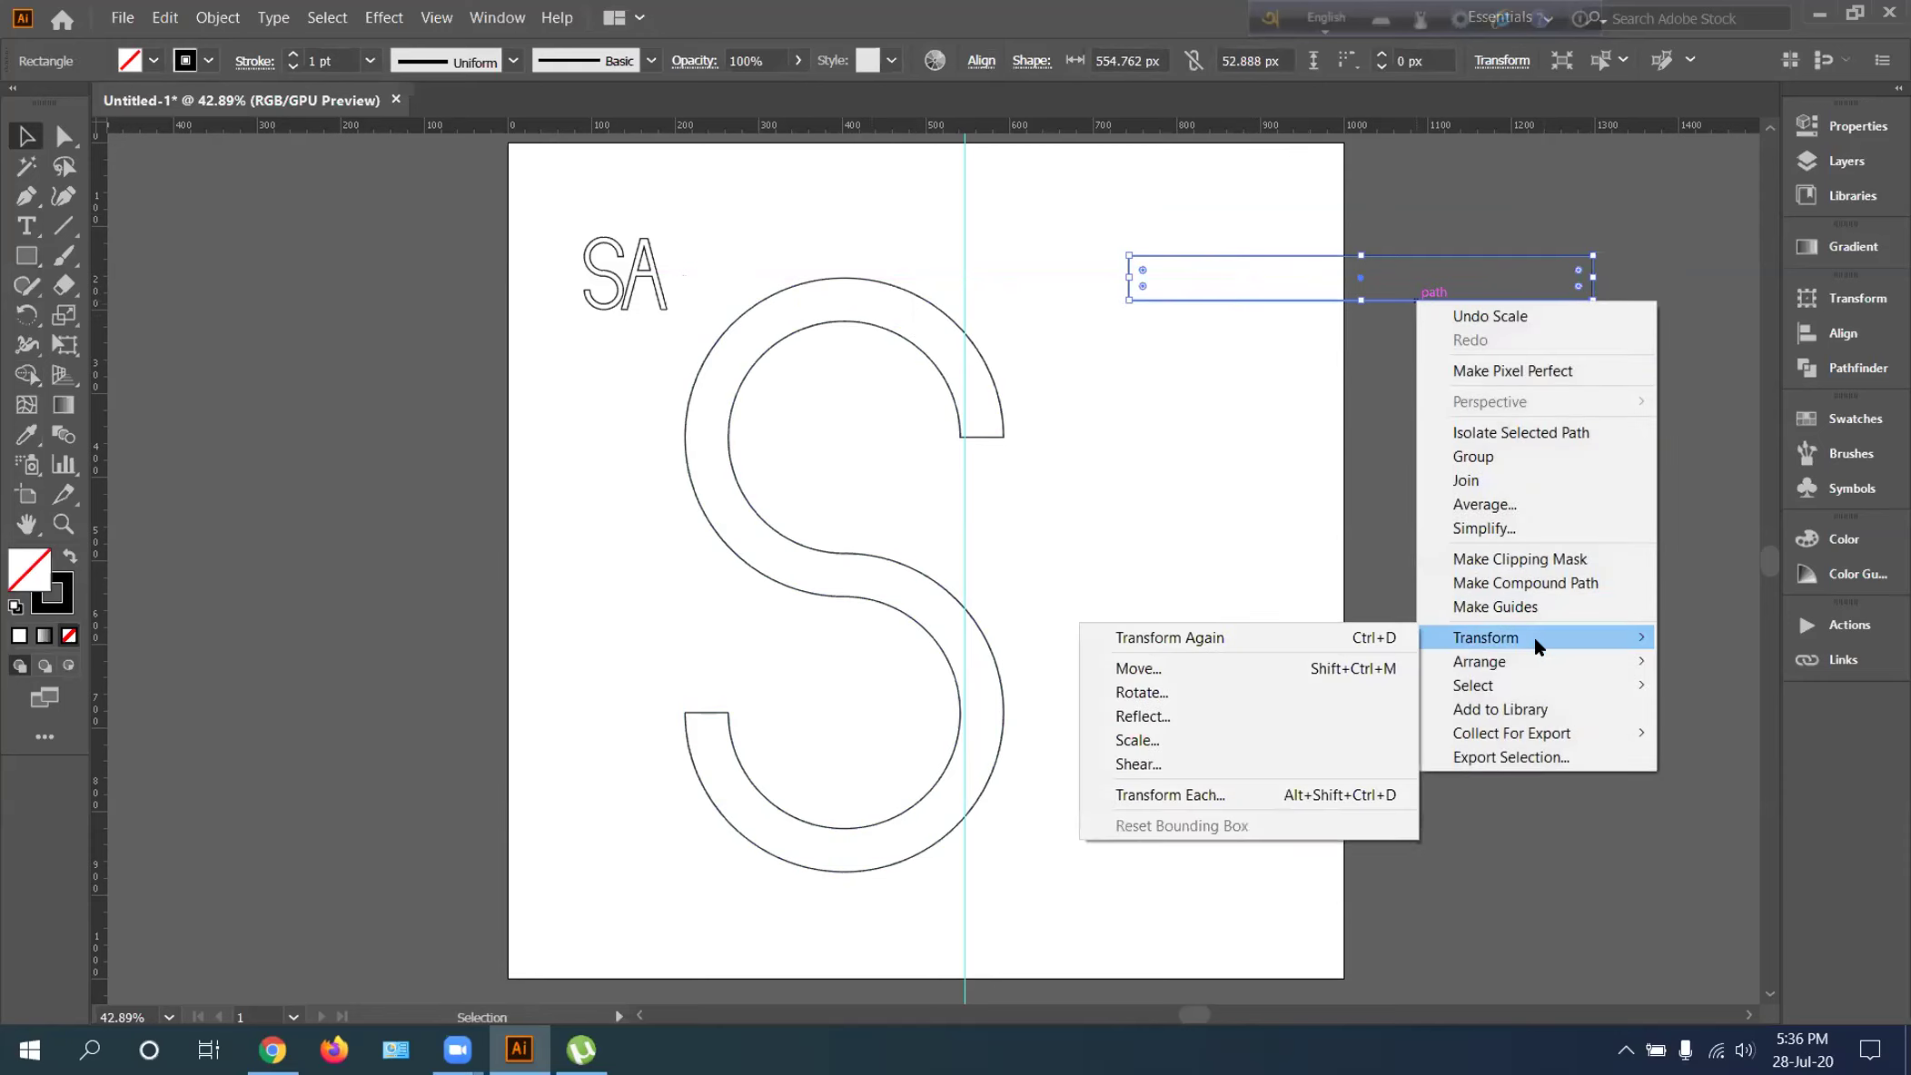
{"action": "left_click", "coordinate": [1321, 690]}
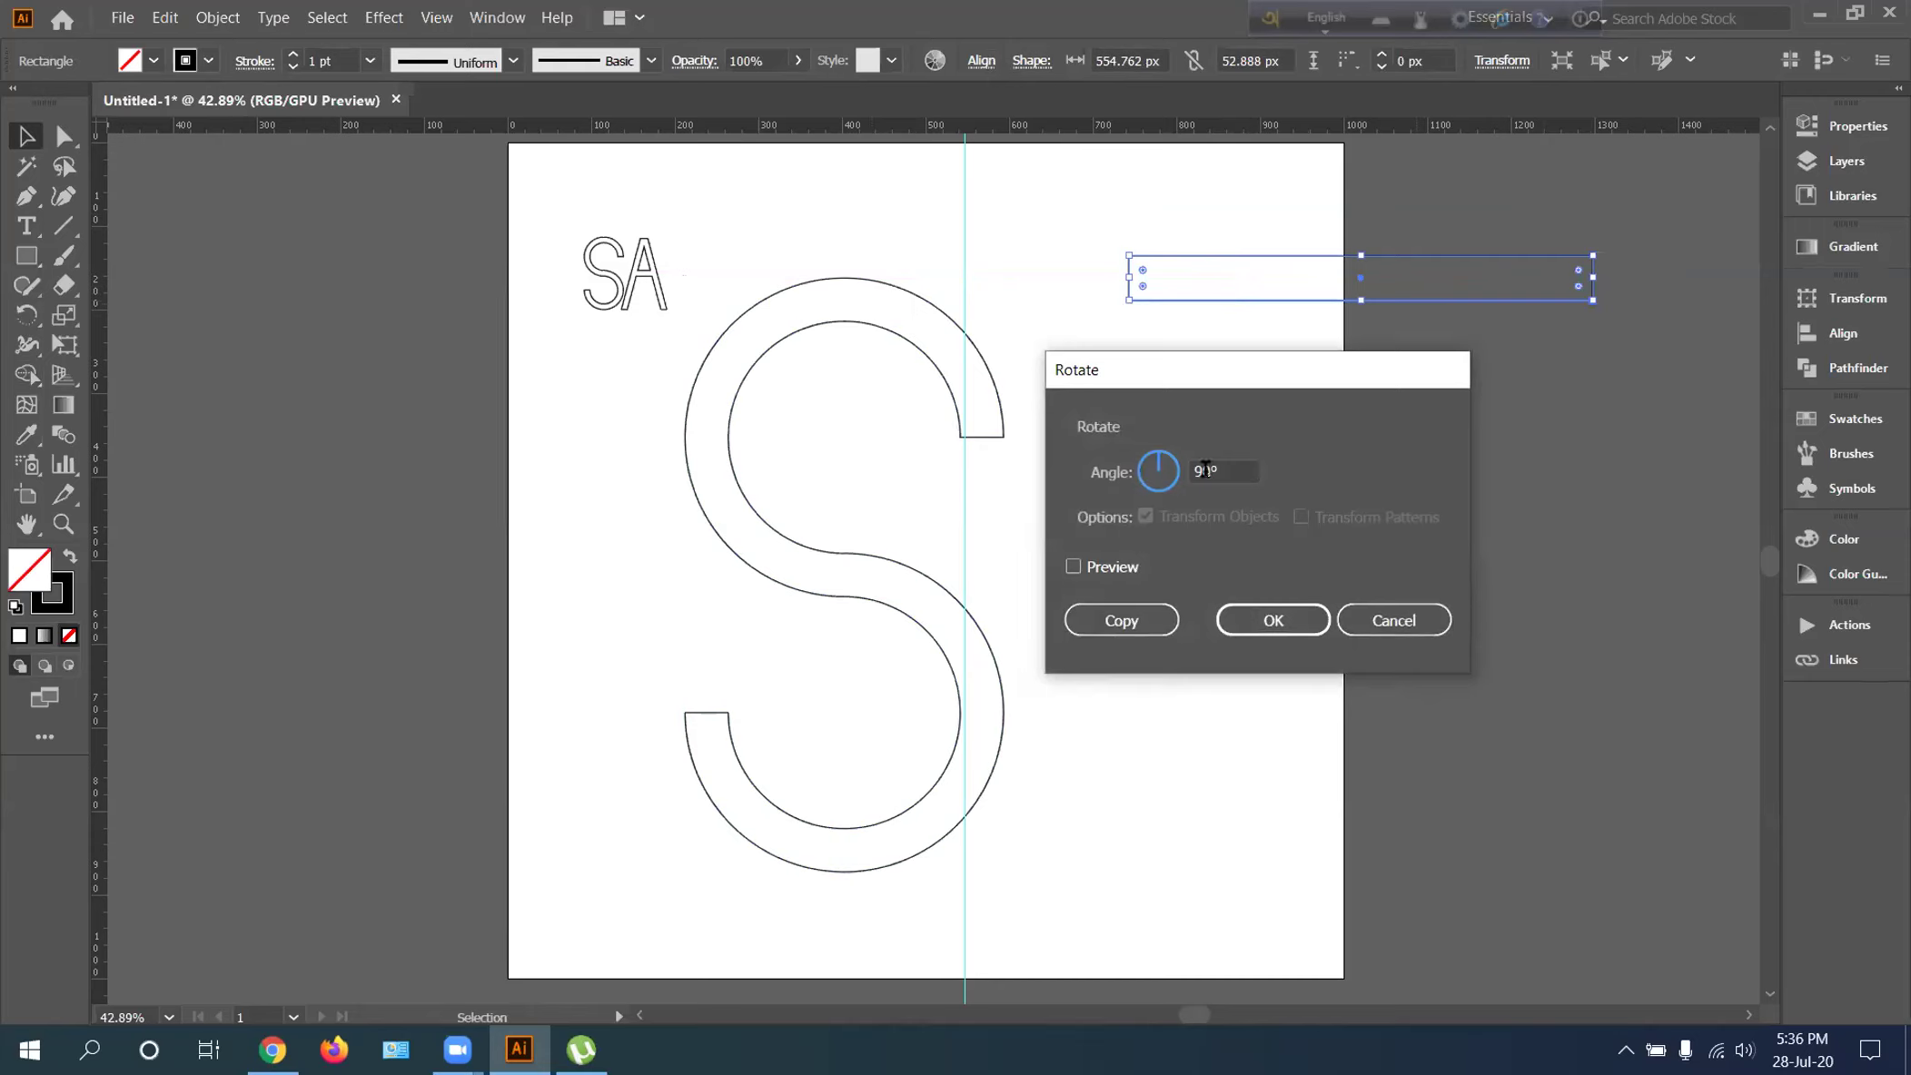
{"action": "left_click", "coordinate": [1205, 468]}
{"action": "key", "text": "BackSpace"}
{"action": "key", "text": "BackSpace"}
{"action": "key", "text": "BackSpace"}
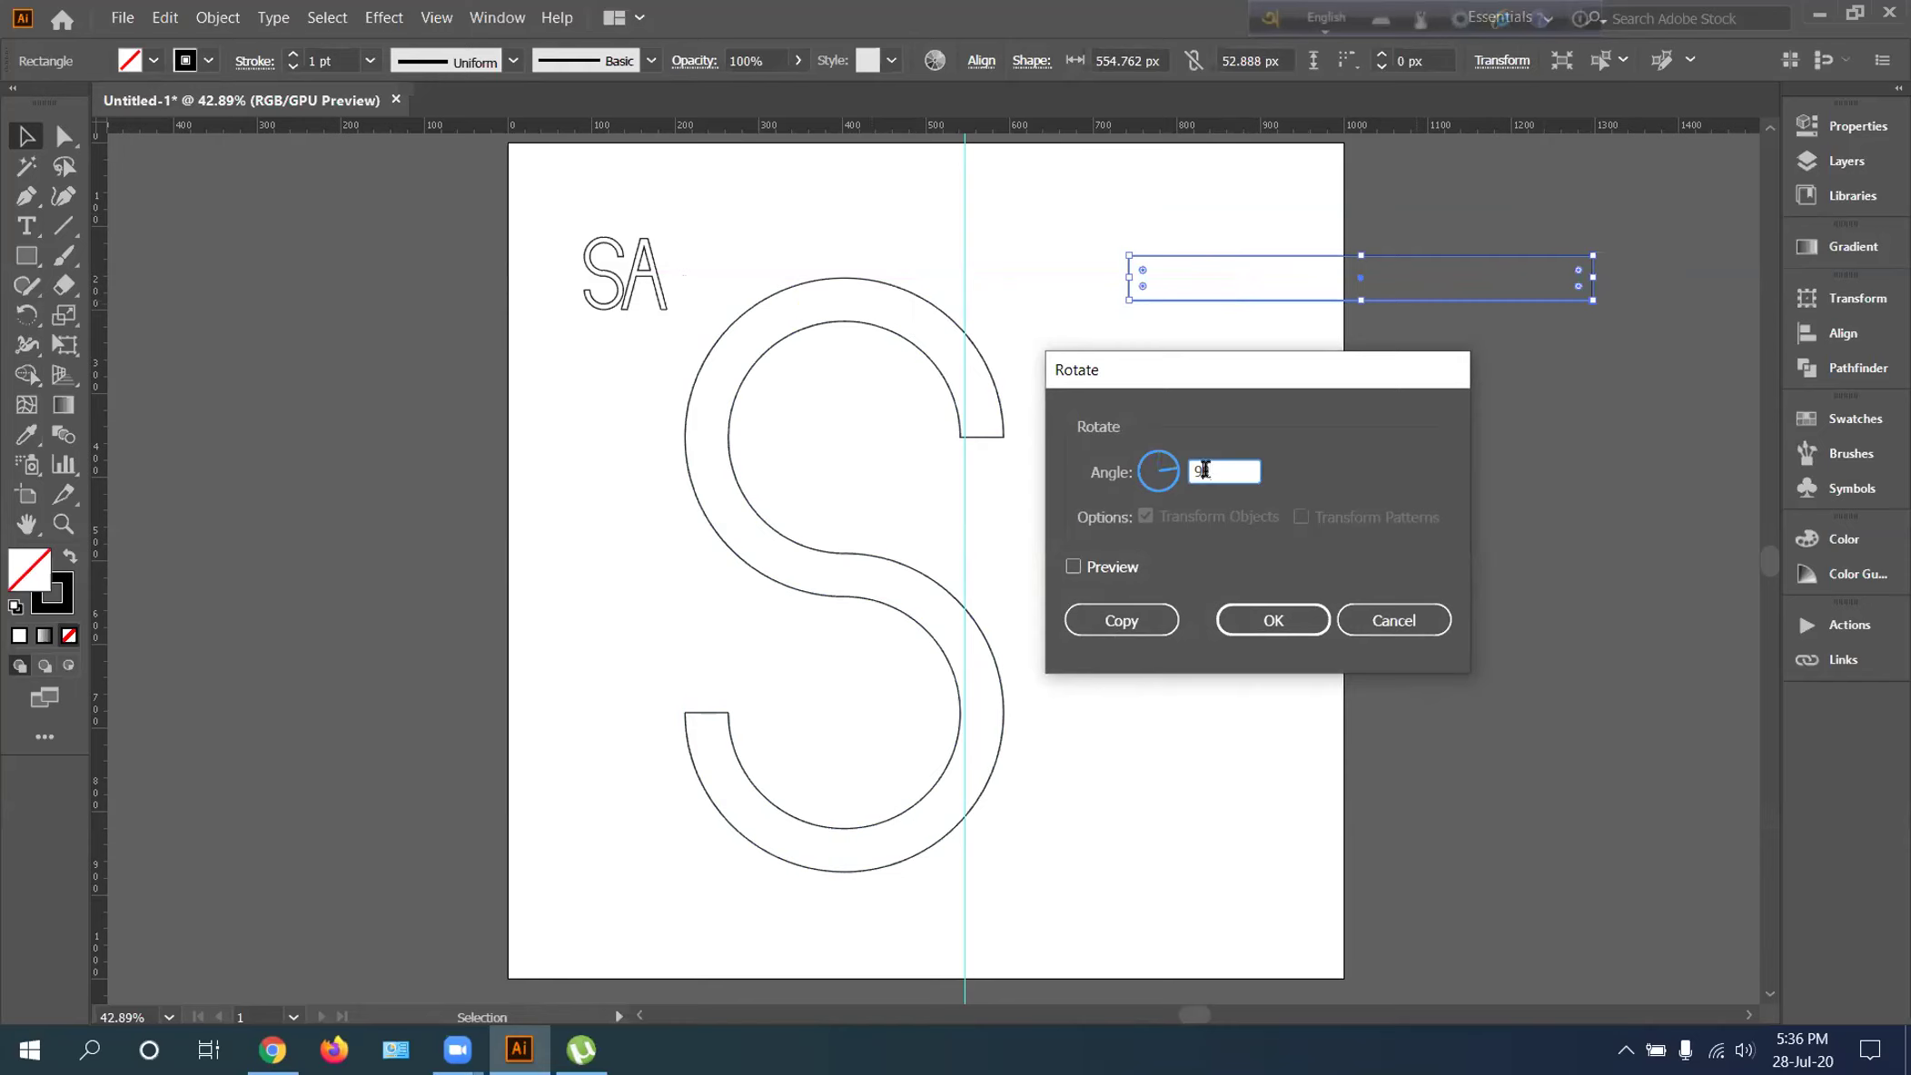
{"action": "type", "text": "75"}
{"action": "key", "text": "Return"}
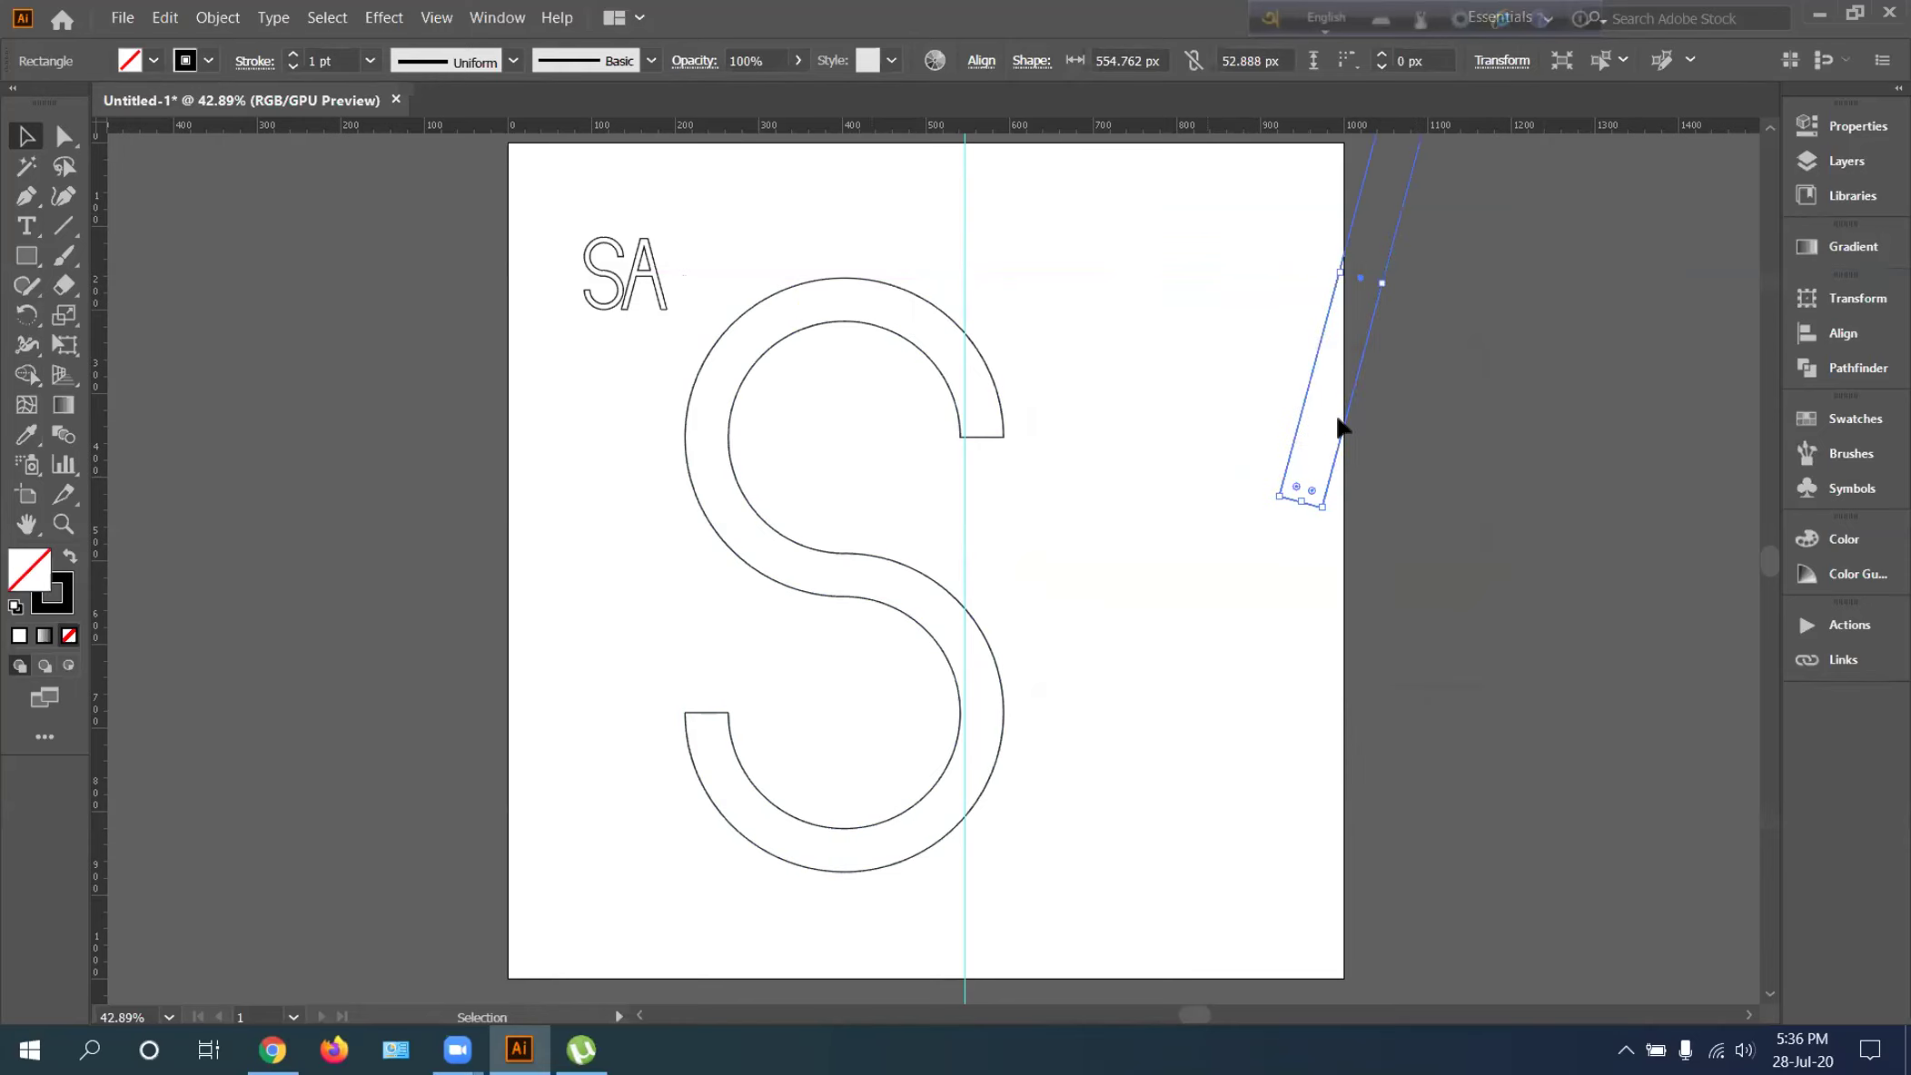
{"action": "left_click_drag", "start_coordinate": [1353, 402], "coordinate": [1089, 637]}
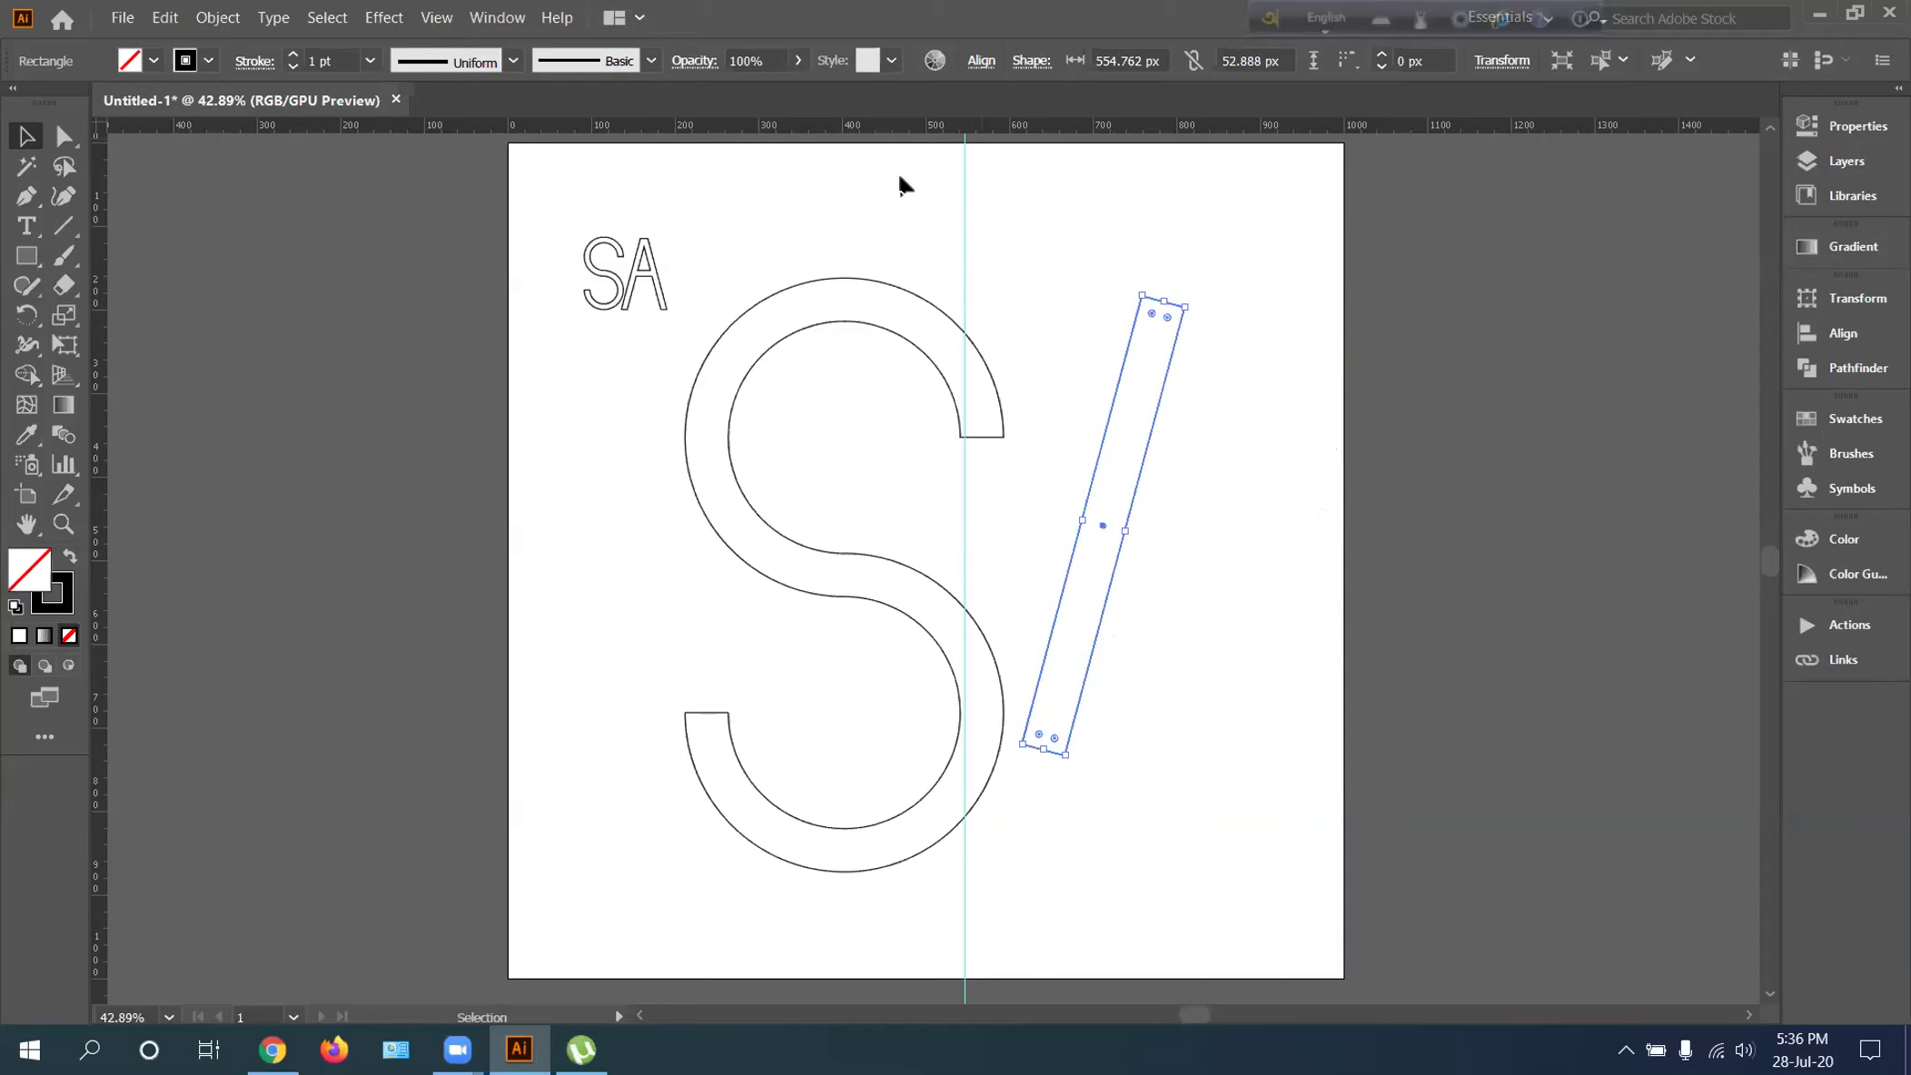
Add guides at the S's top and bottom and stretch the slanted bar to 721.38 px between them
{"action": "left_click_drag", "start_coordinate": [768, 129], "coordinate": [787, 277]}
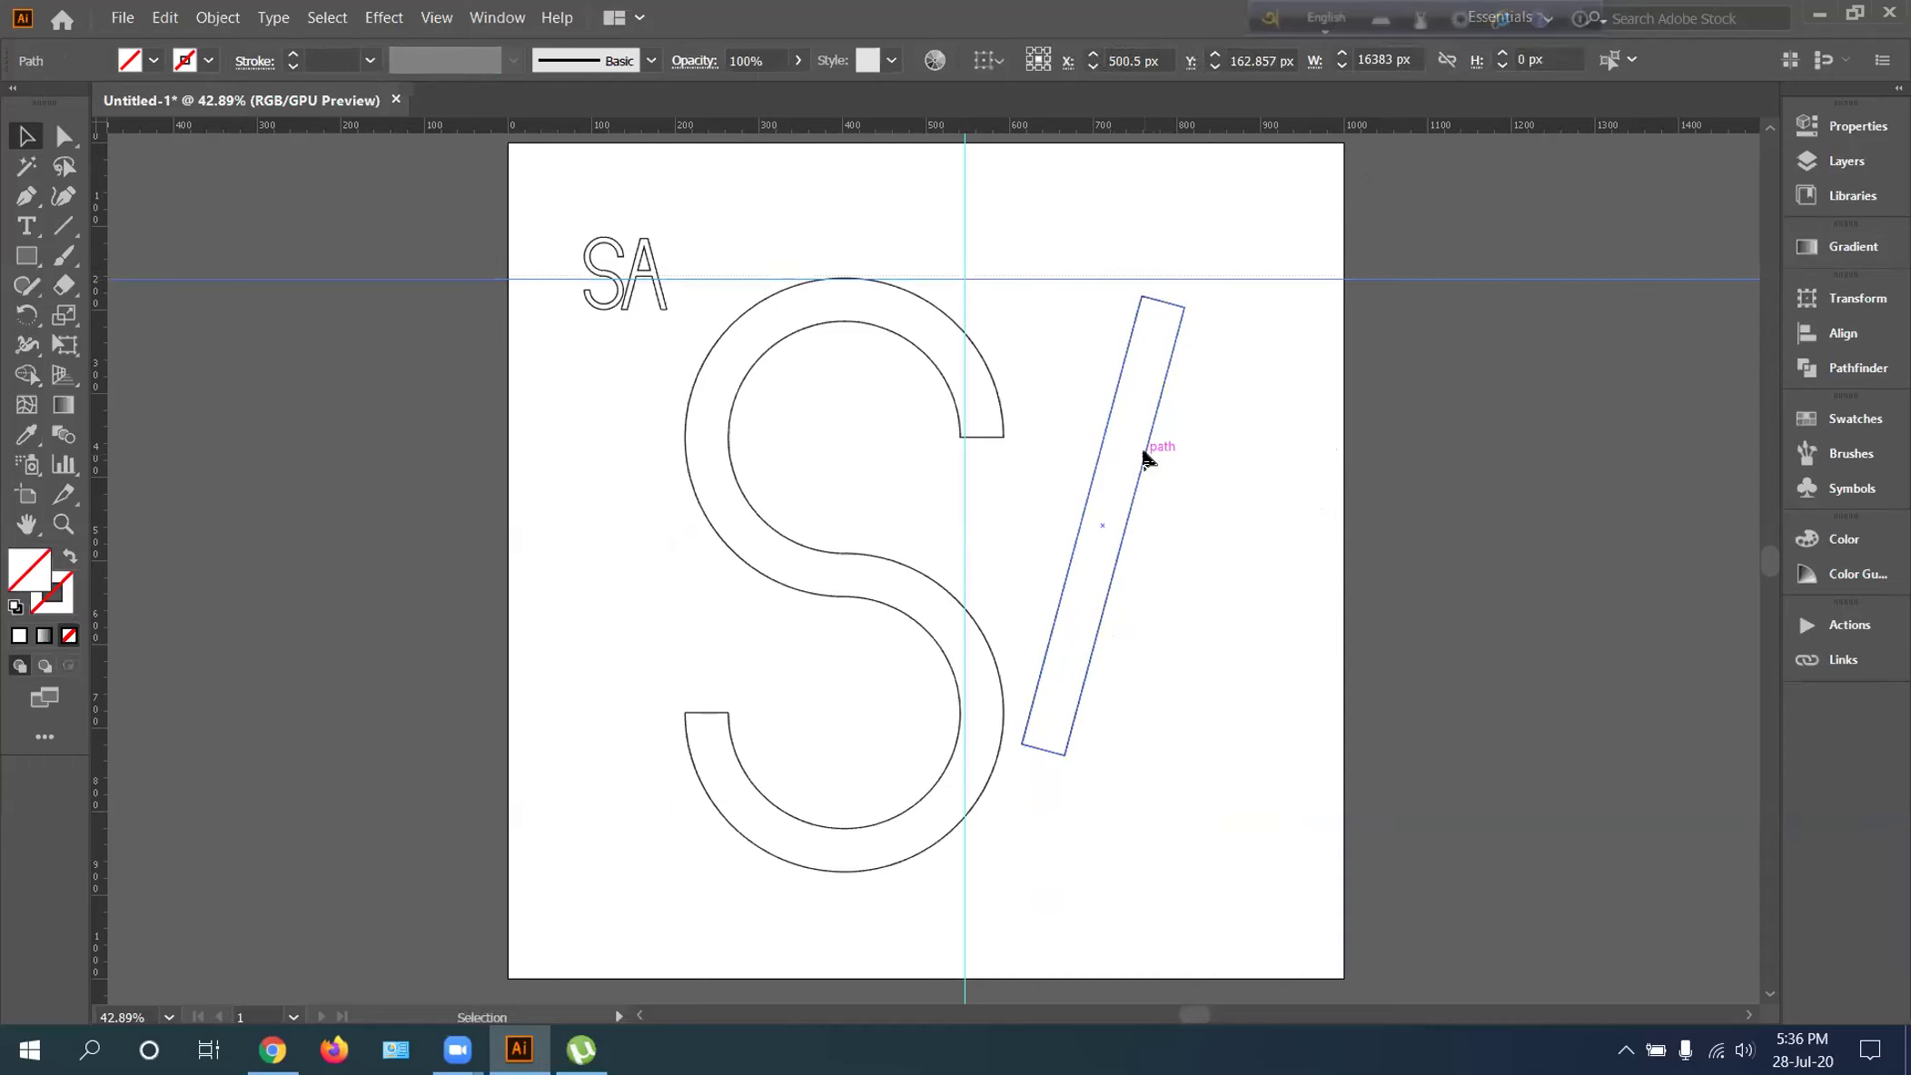
{"action": "left_click_drag", "start_coordinate": [1146, 434], "coordinate": [1156, 442]}
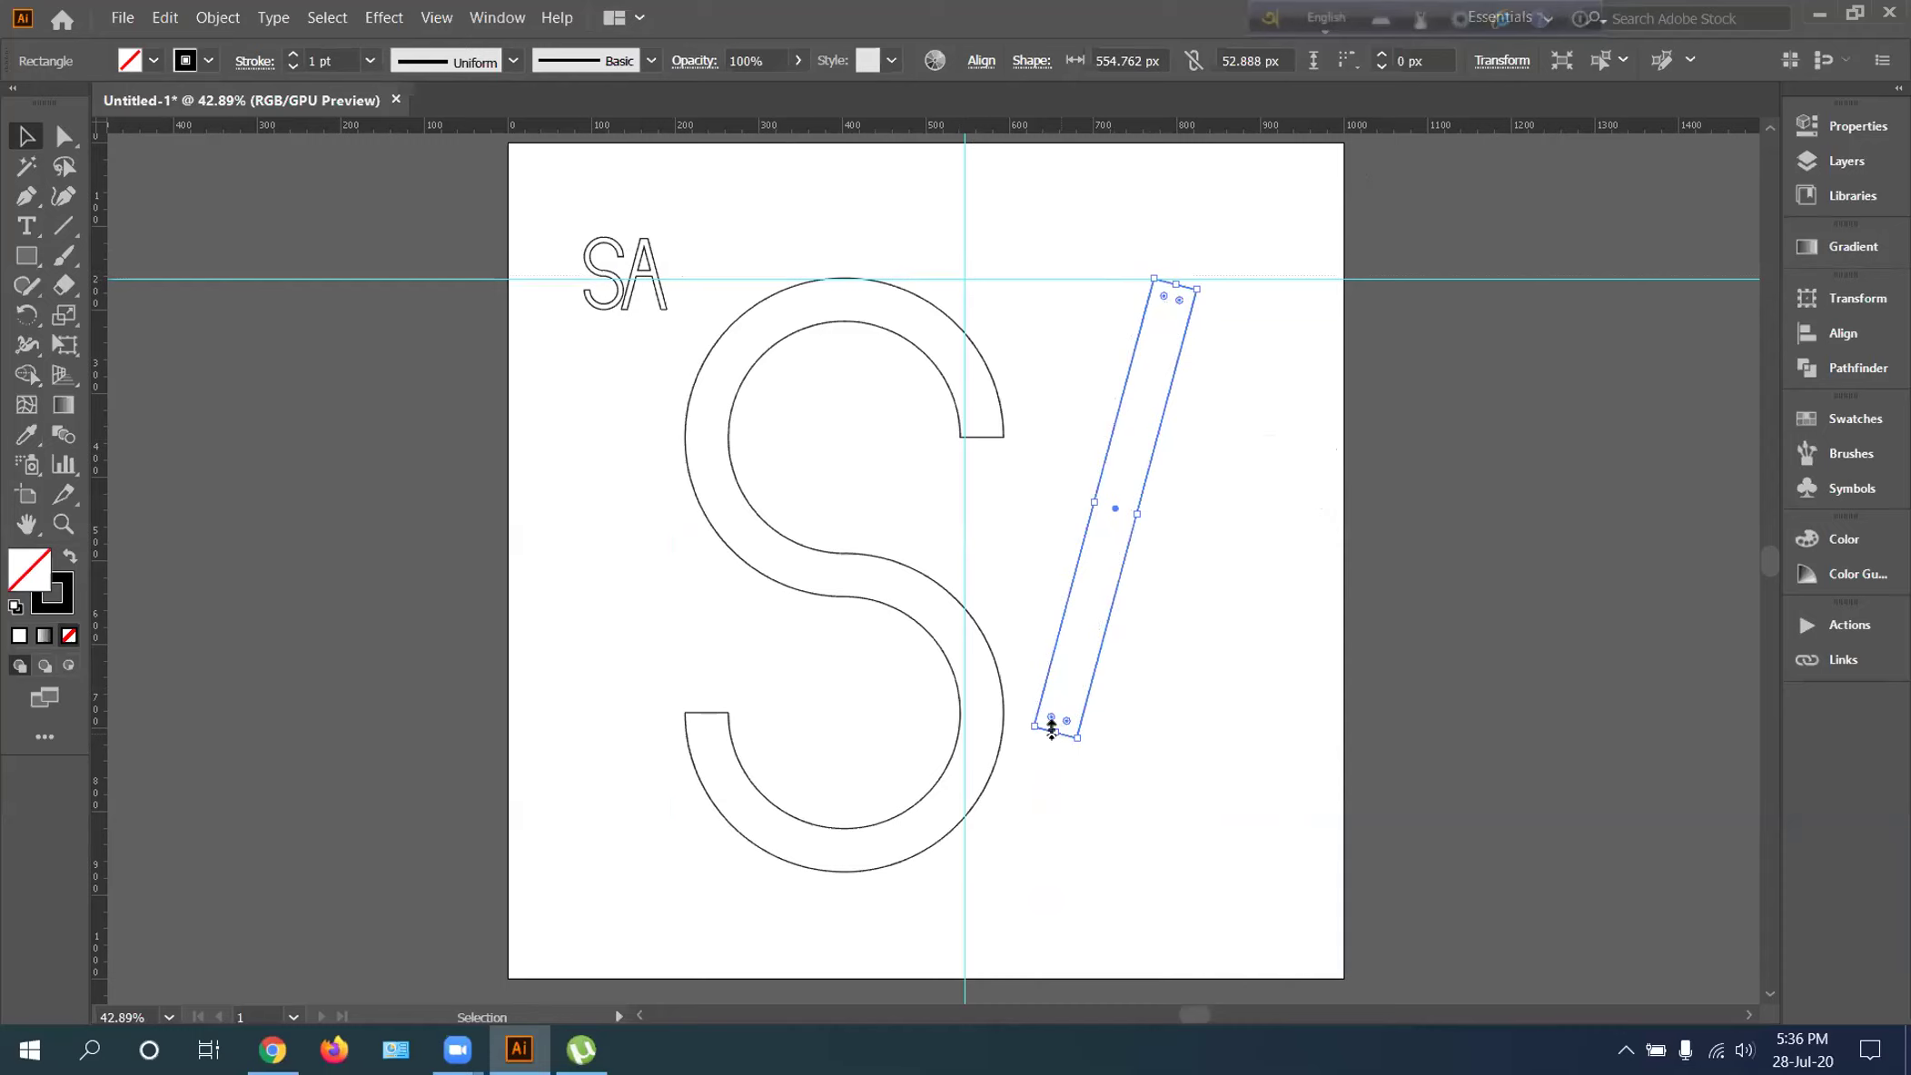
{"action": "left_click_drag", "start_coordinate": [1051, 726], "coordinate": [1030, 863]}
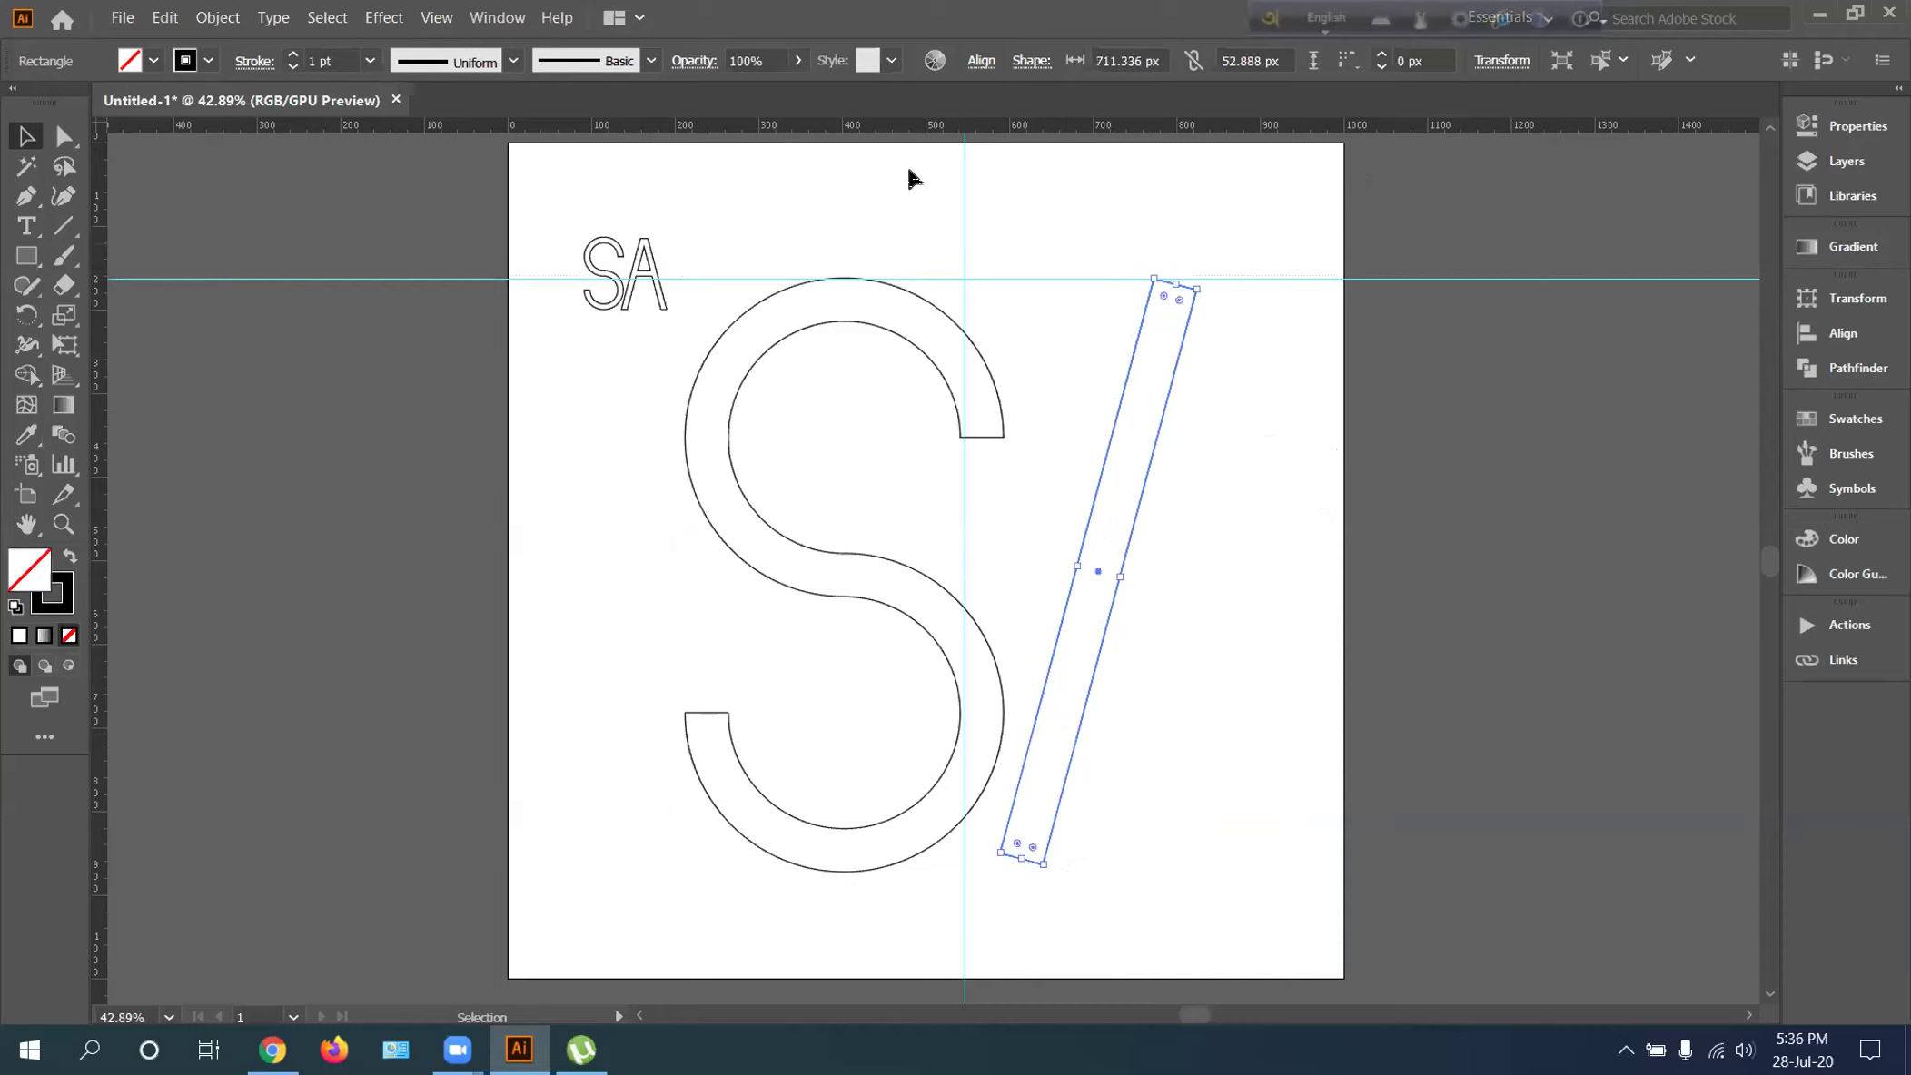
{"action": "left_click_drag", "start_coordinate": [912, 127], "coordinate": [919, 877]}
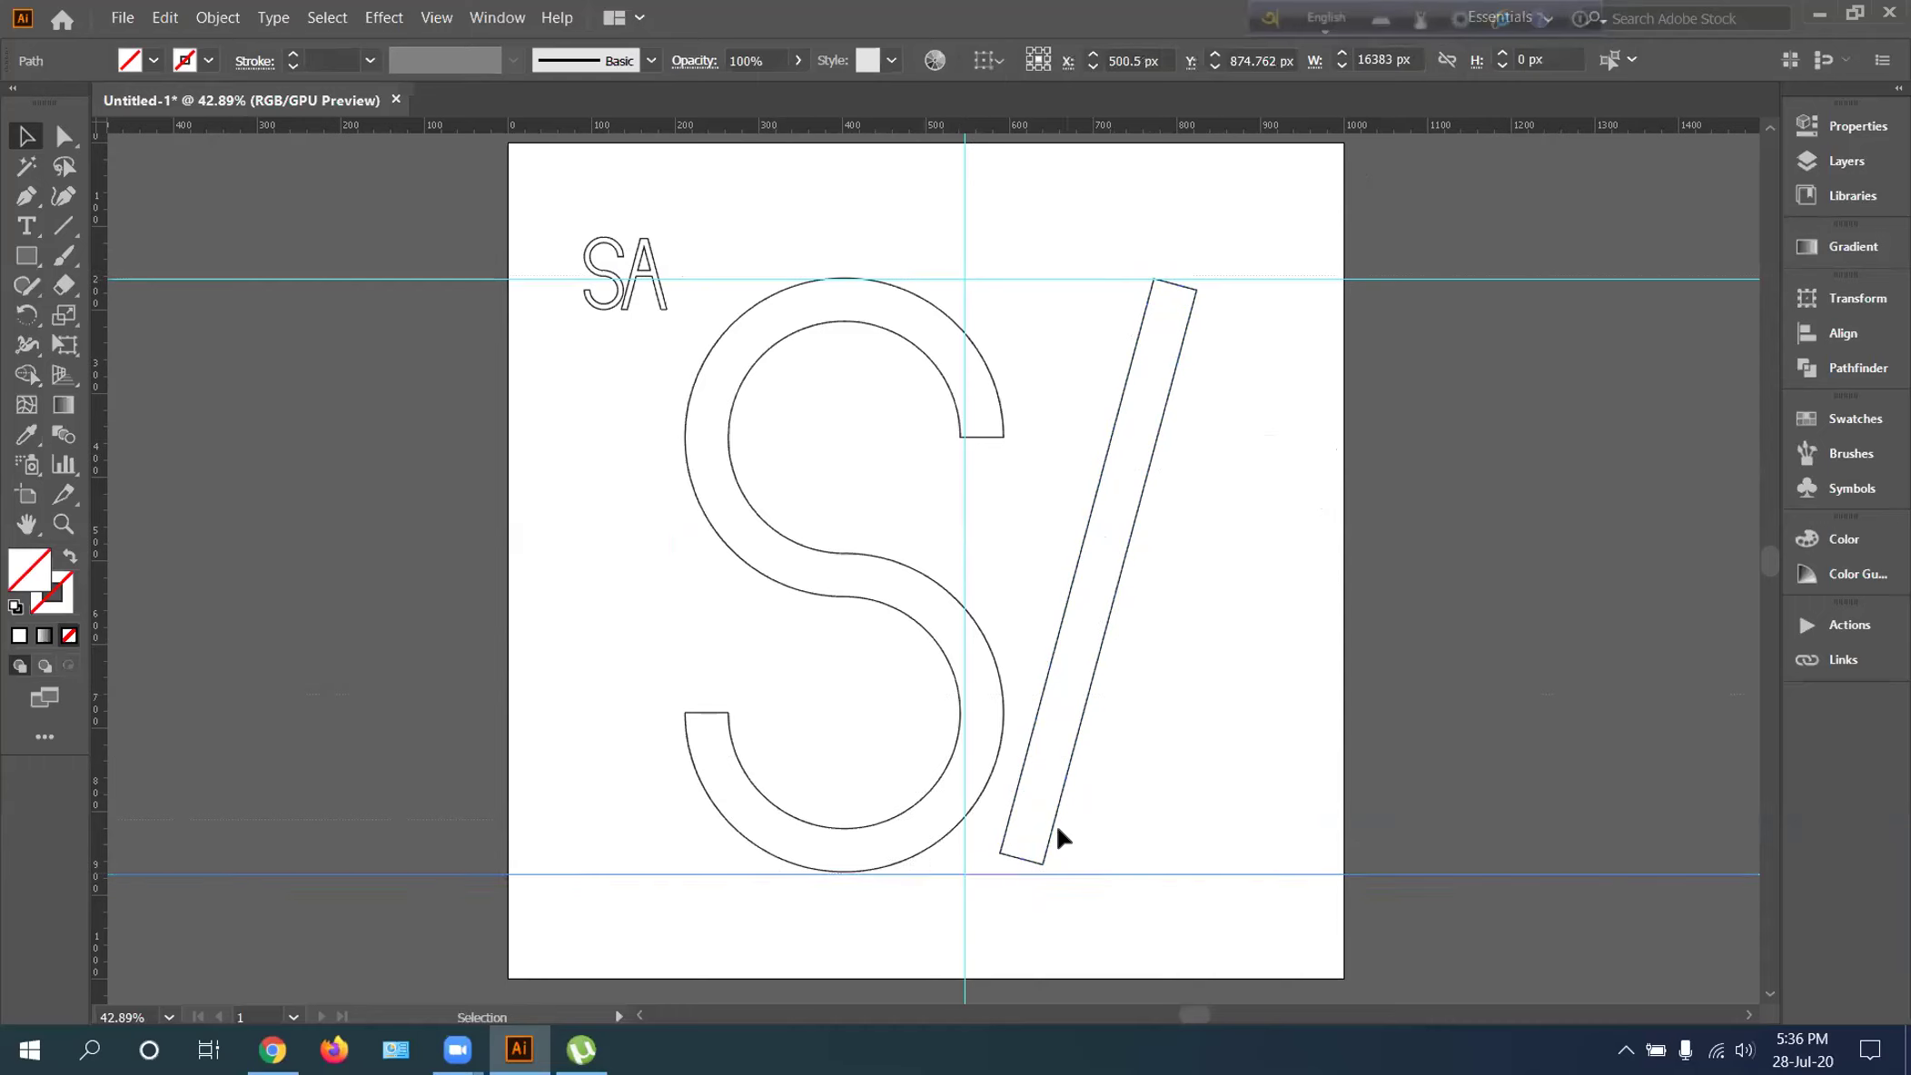
{"action": "left_click_drag", "start_coordinate": [1050, 827], "coordinate": [1047, 834]}
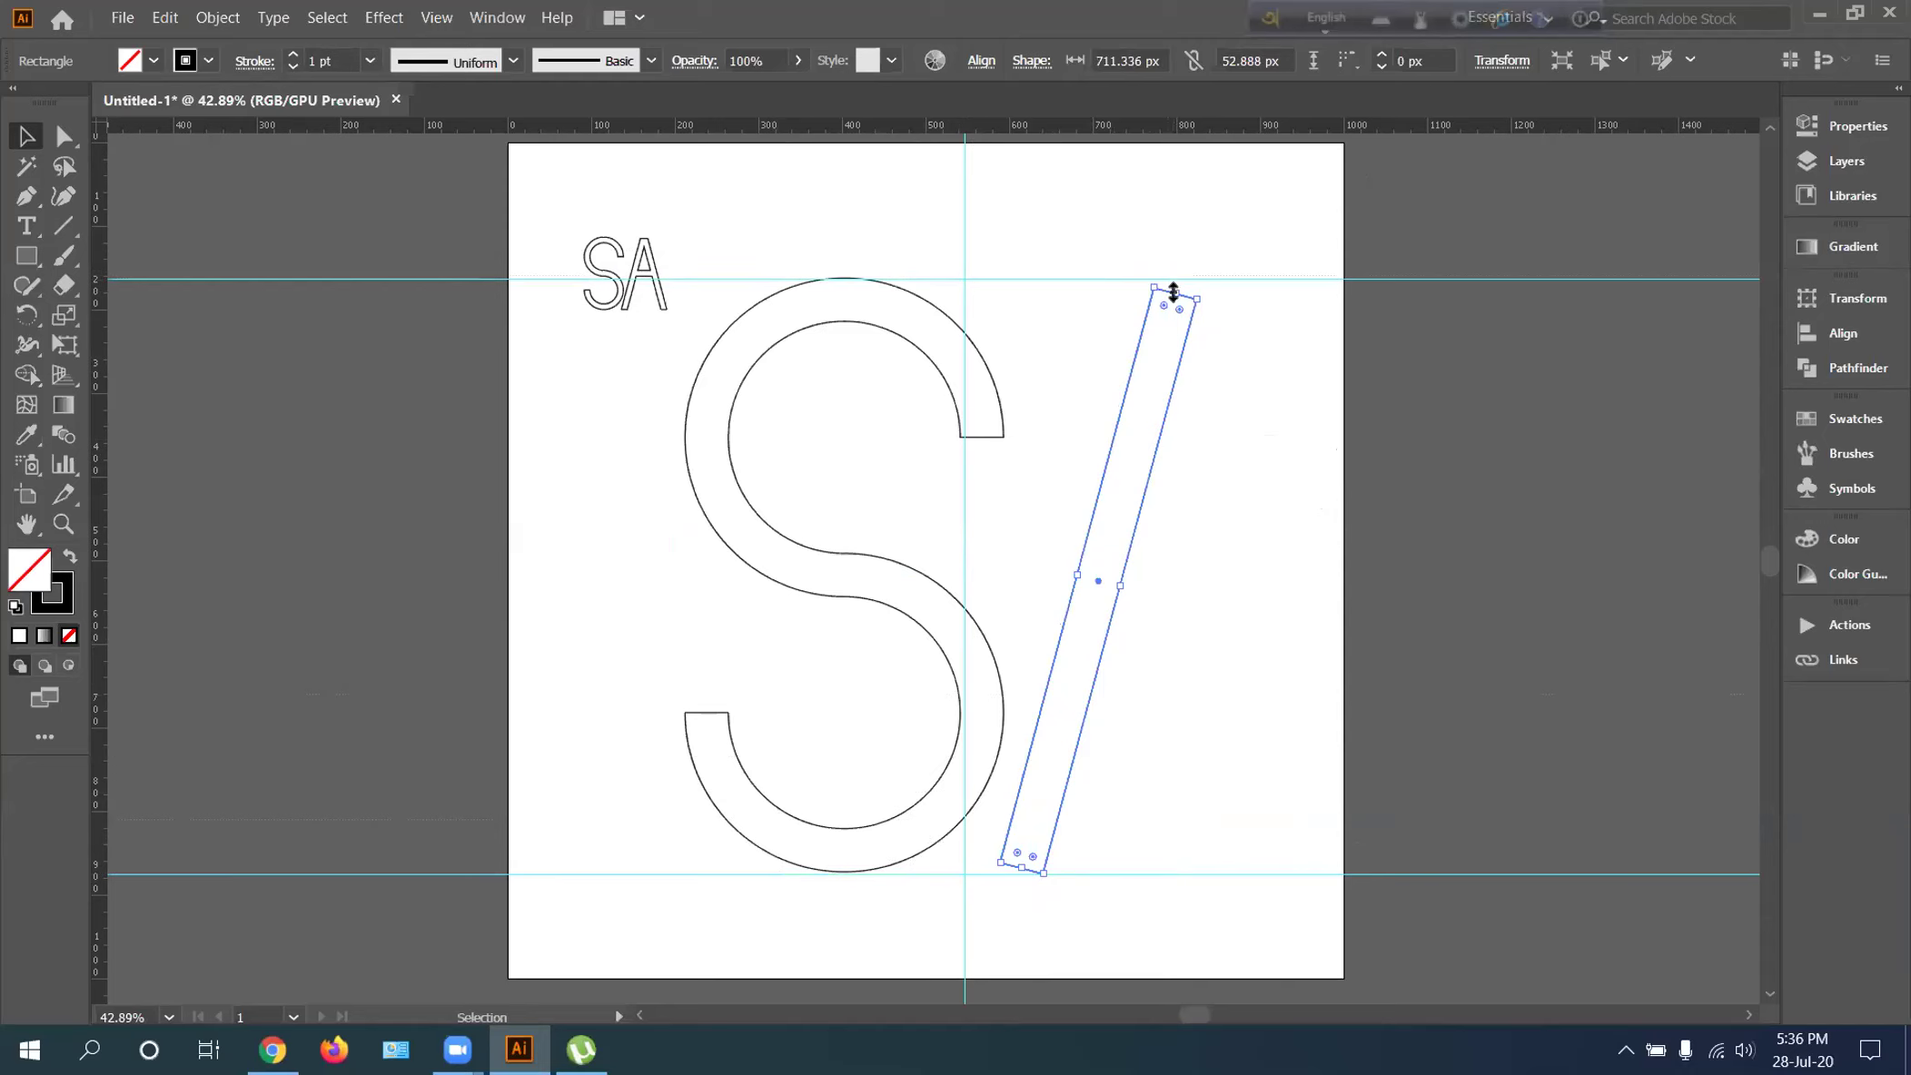
{"action": "left_click_drag", "start_coordinate": [1176, 292], "coordinate": [1180, 283]}
Copy the slanted bar and paste a duplicate
{"action": "key", "text": "a"}
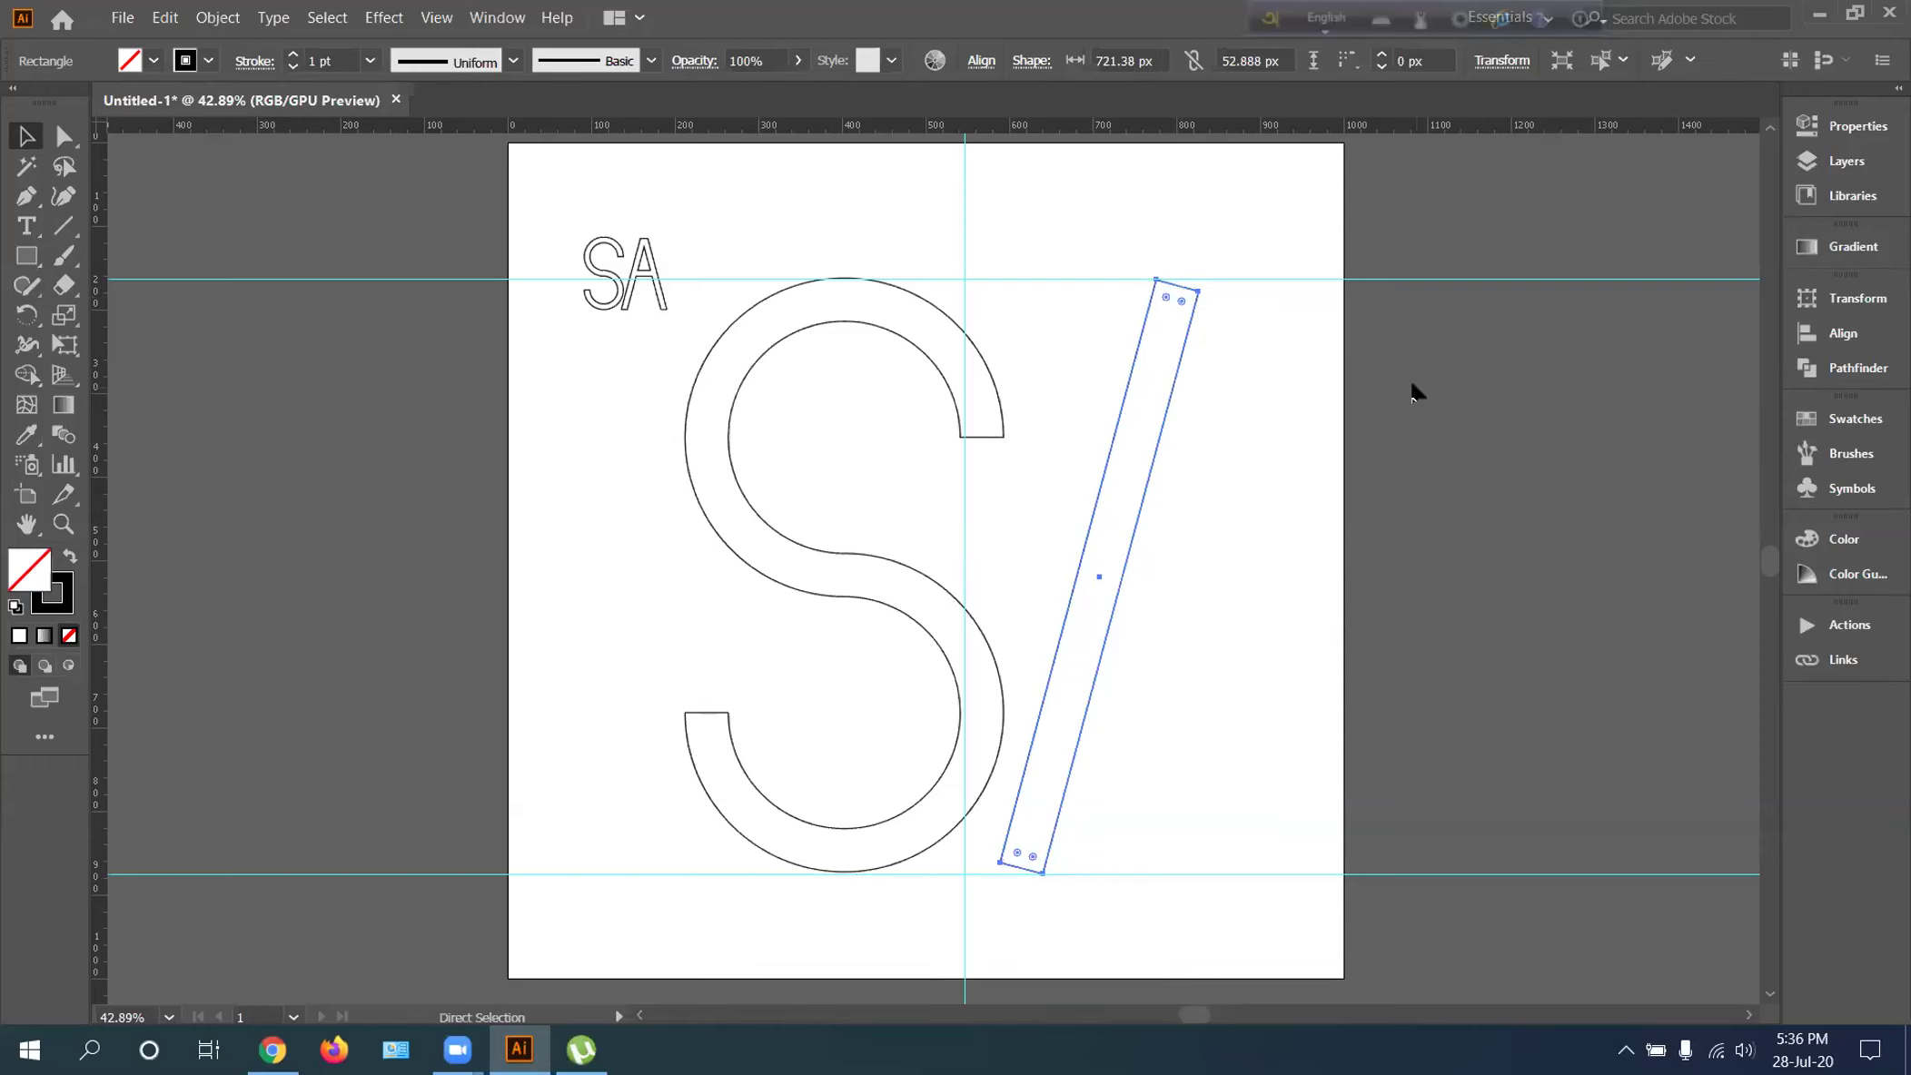
{"action": "key", "text": "ctrl+c"}
{"action": "key", "text": "ctrl+v"}
Reflect the pasted bar vertically and place it as the A's right leg meeting the left leg at the top
{"action": "key", "text": "v"}
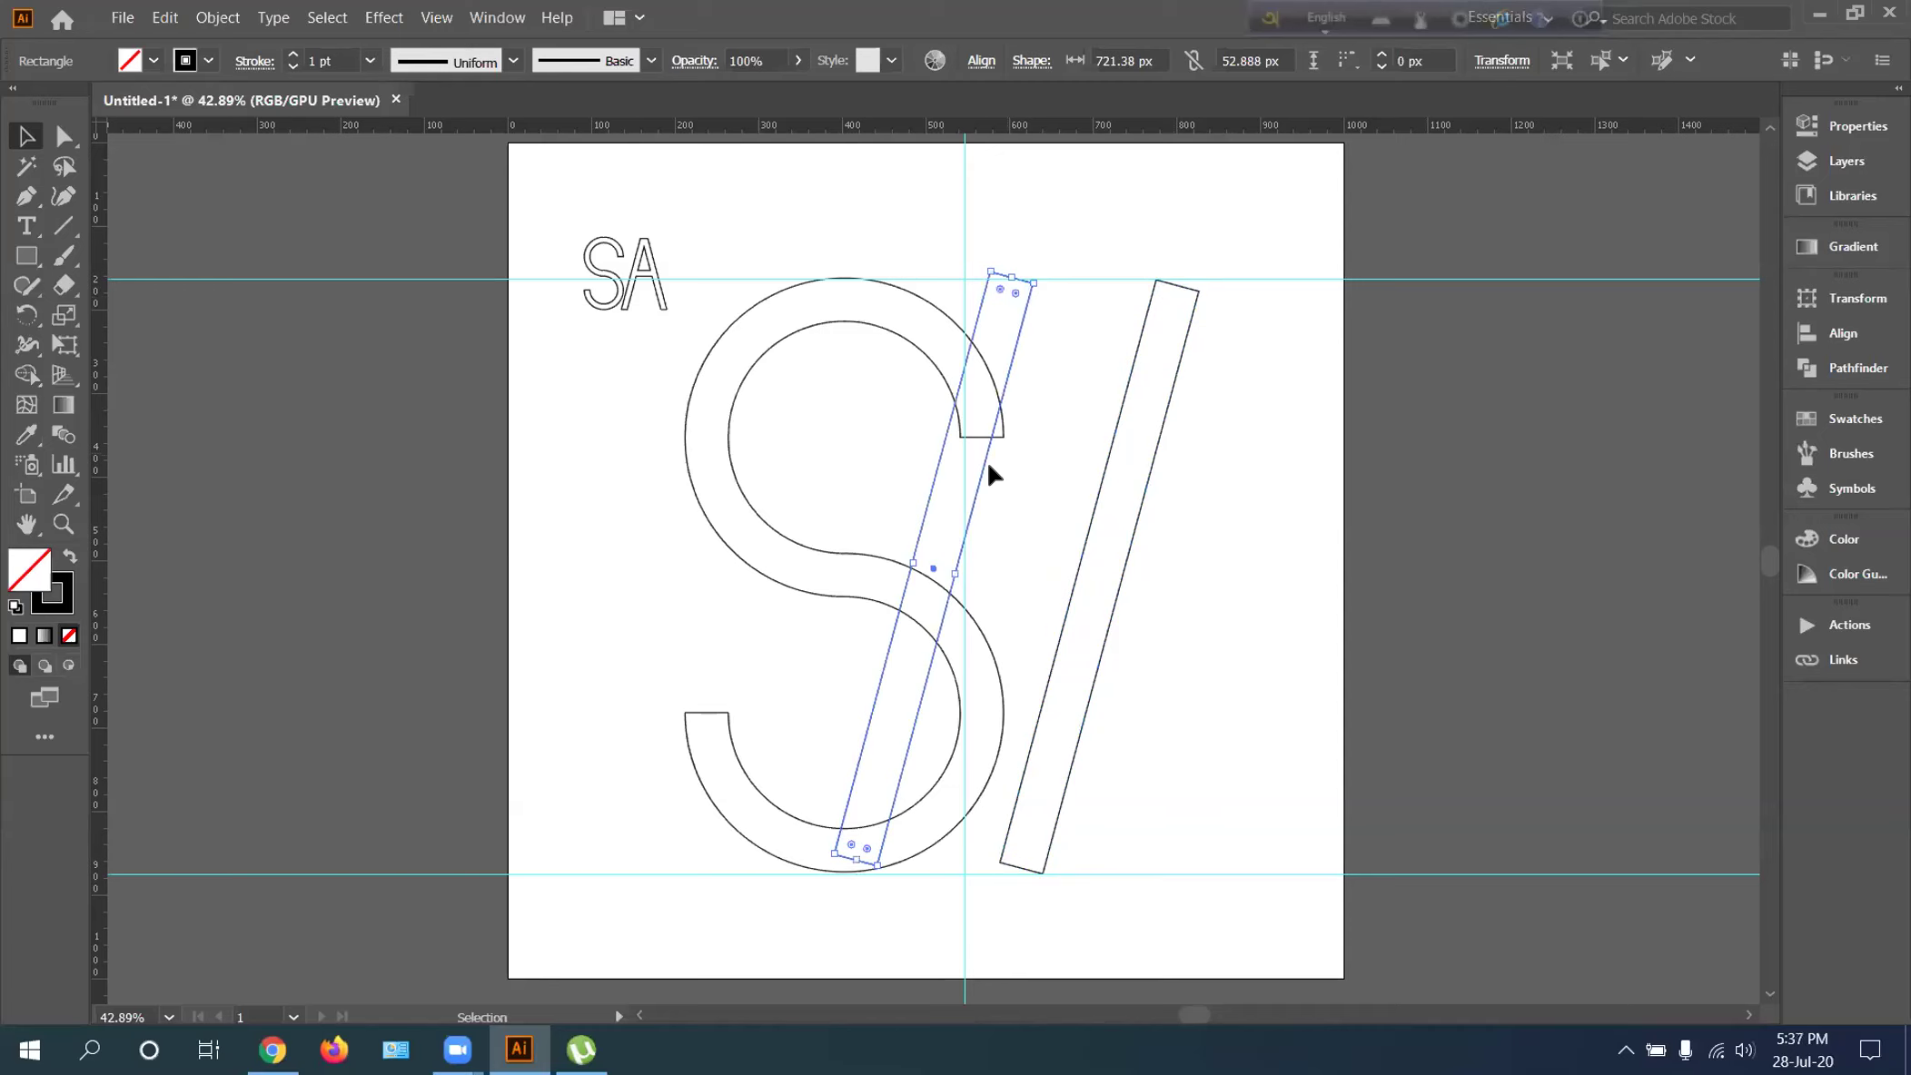
{"action": "right_click", "coordinate": [978, 479]}
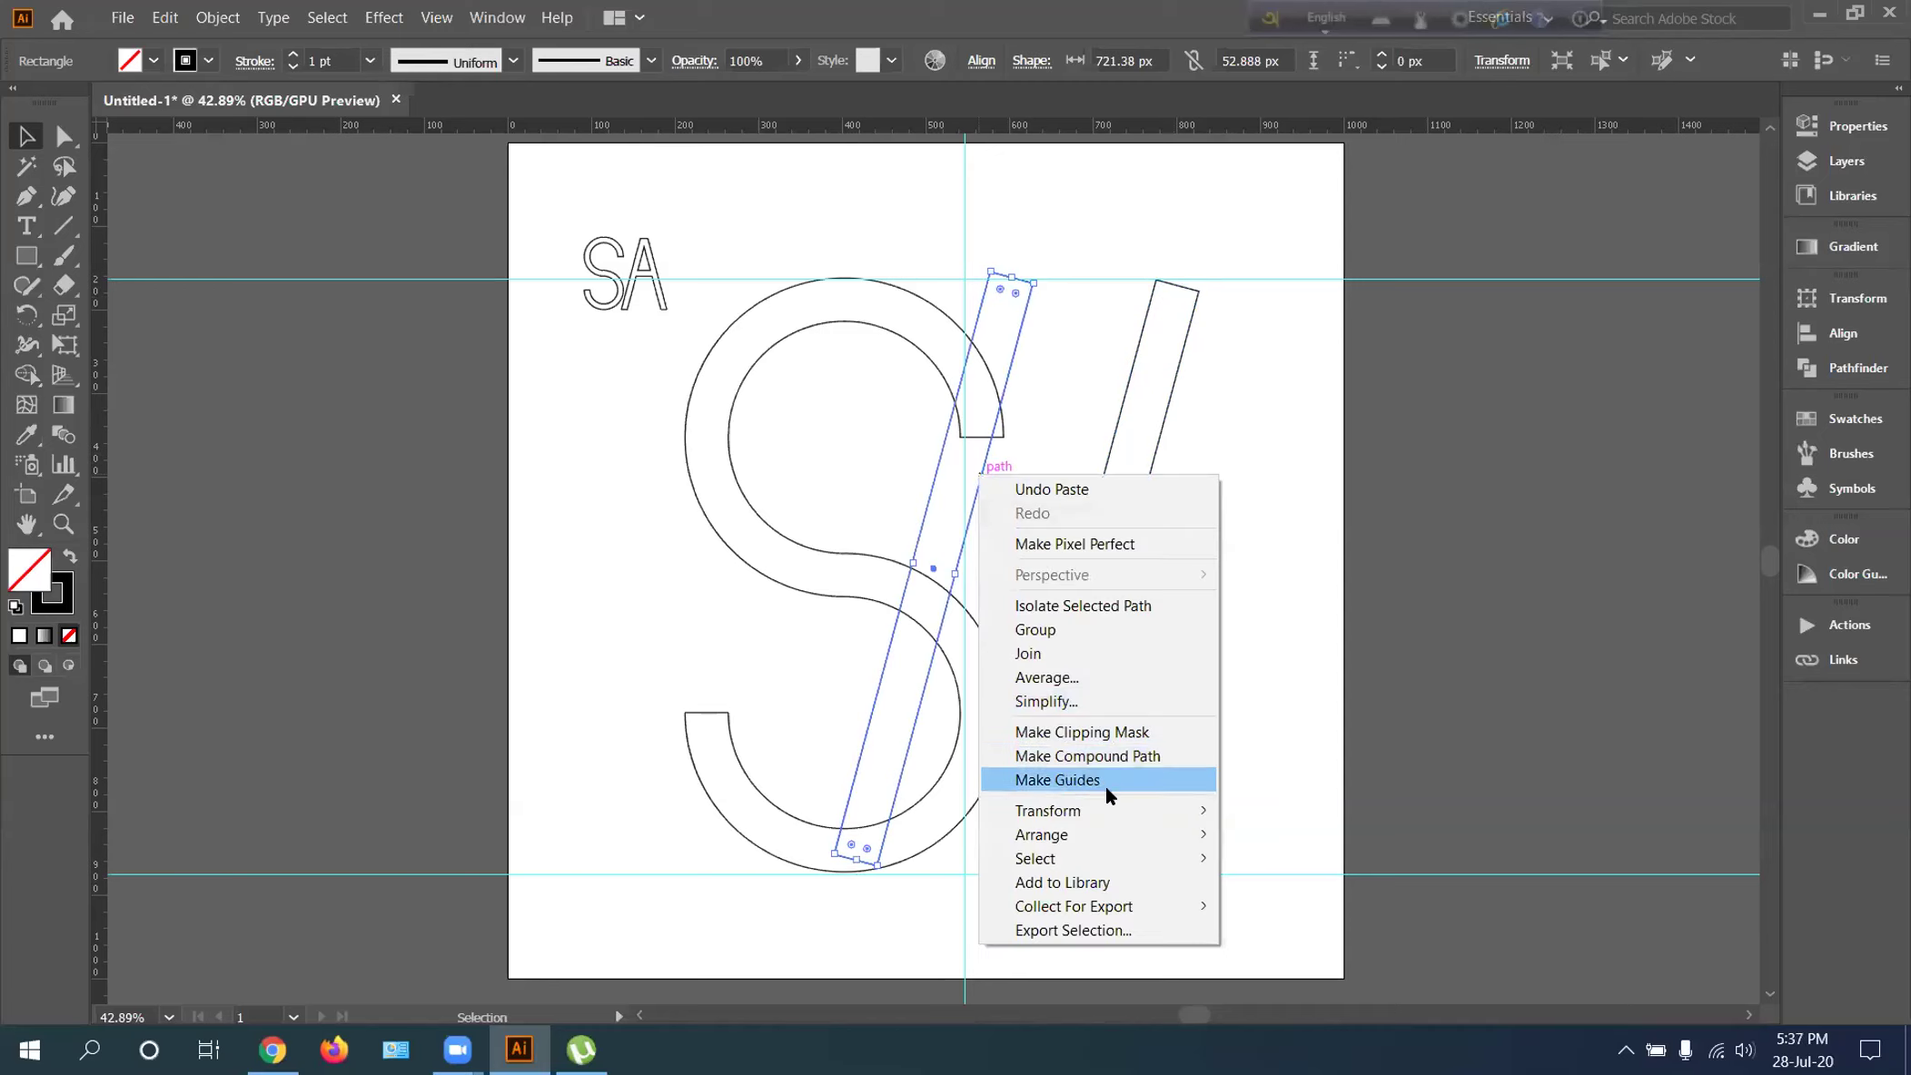
{"action": "mouse_move", "coordinate": [1106, 802]}
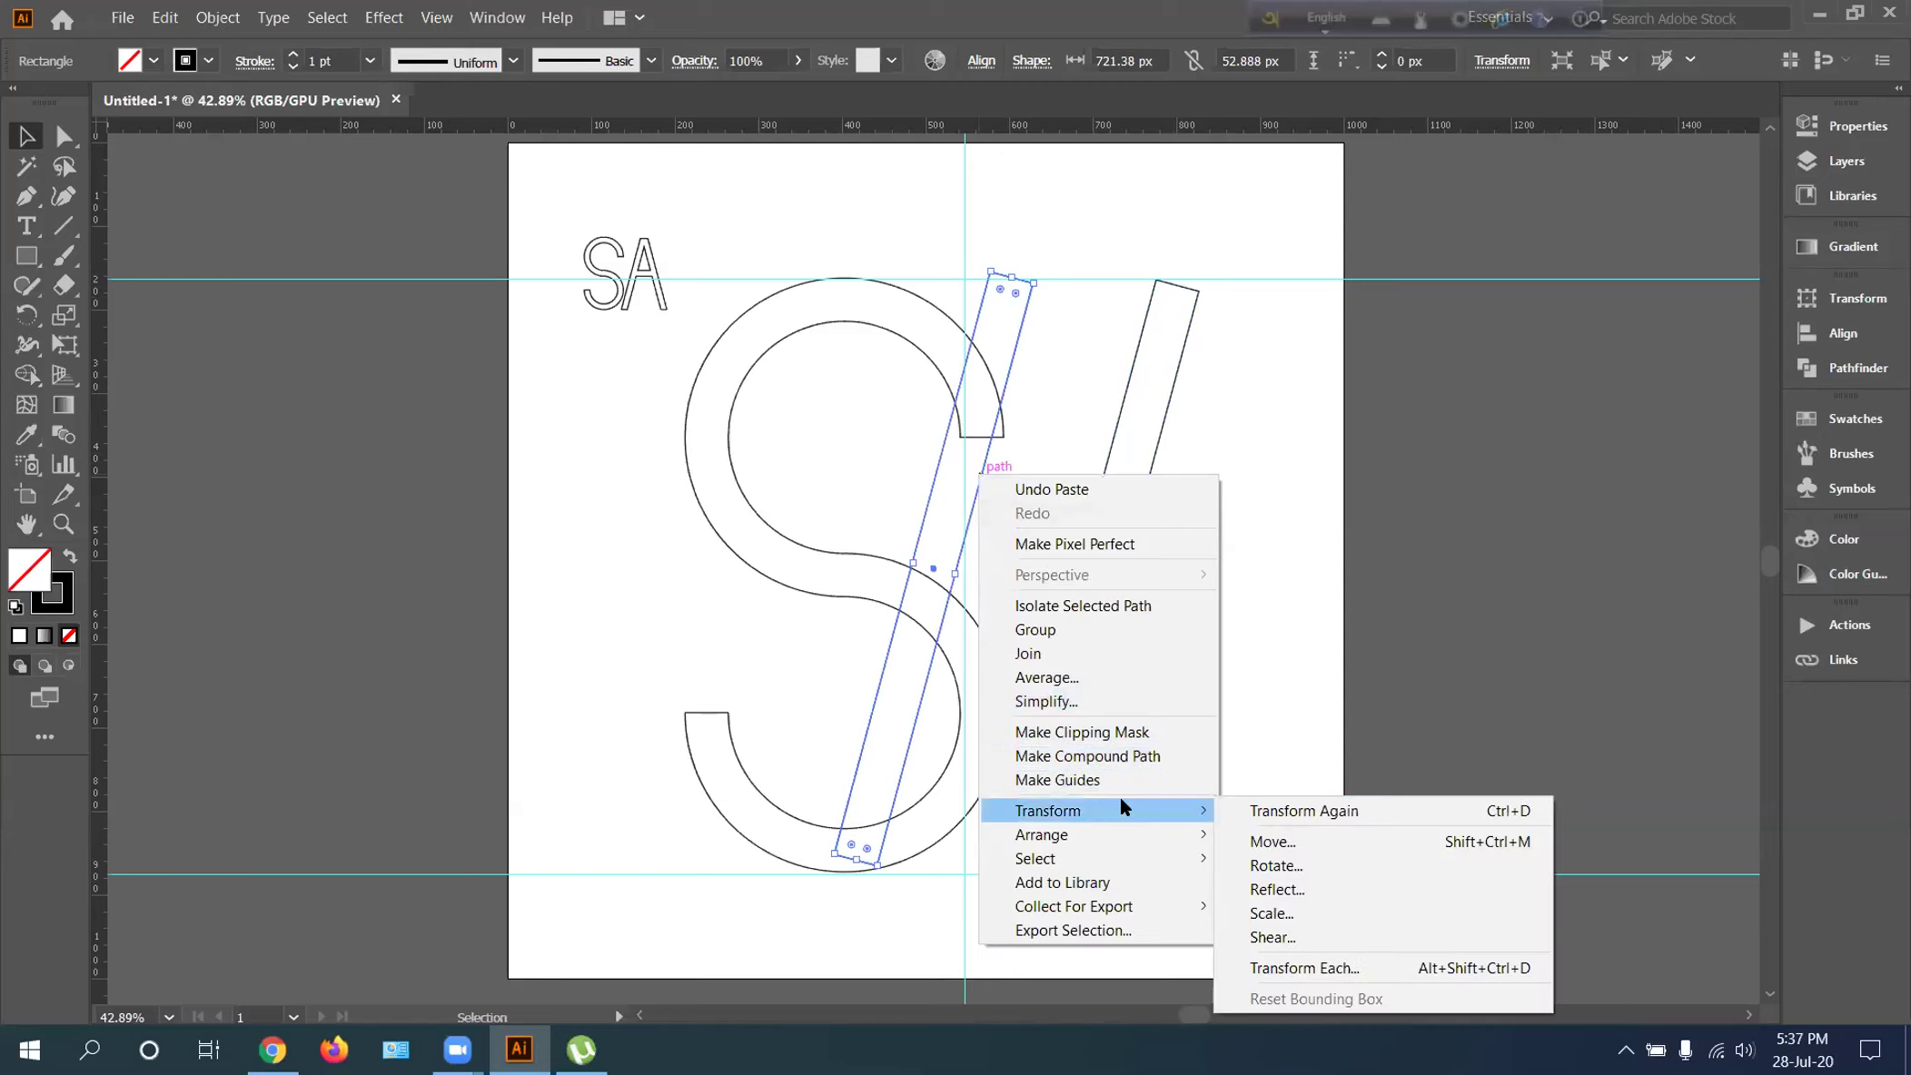
{"action": "left_click", "coordinate": [1286, 890]}
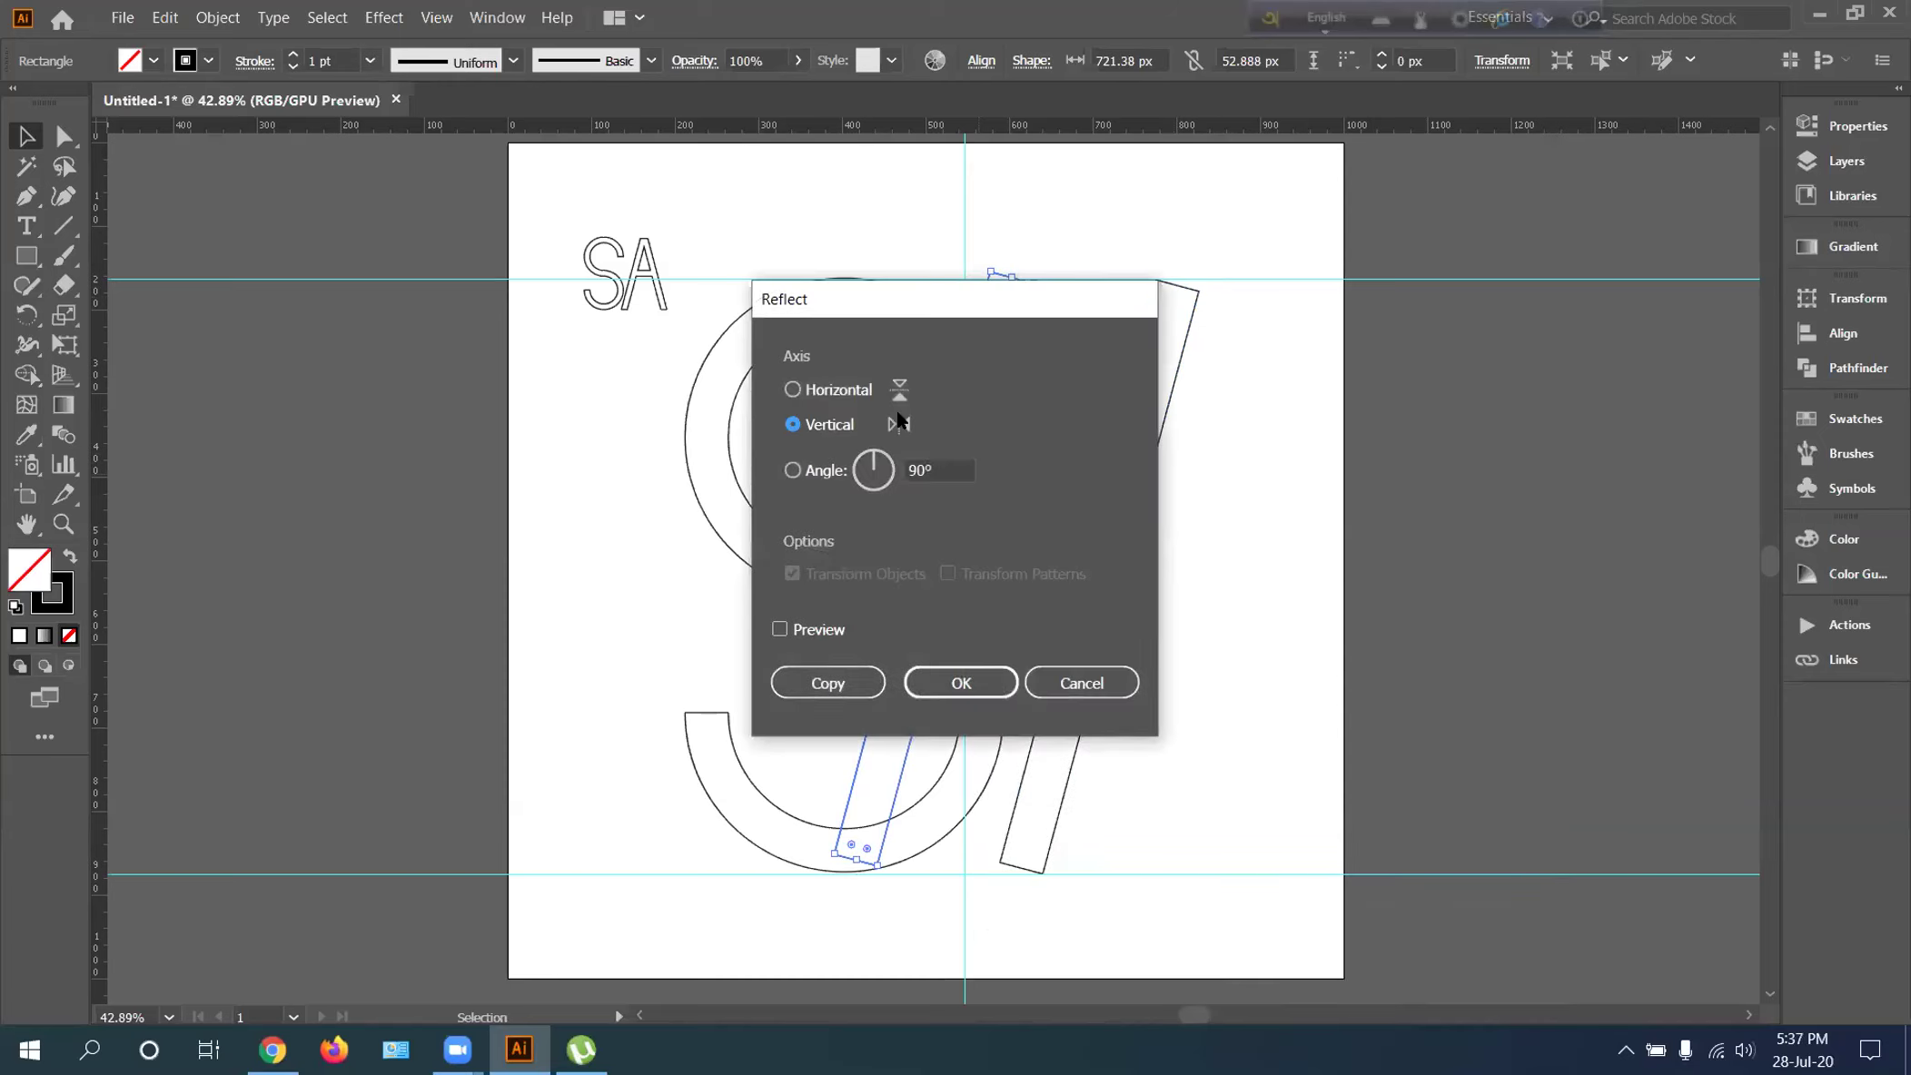
{"action": "left_click", "coordinate": [951, 683]}
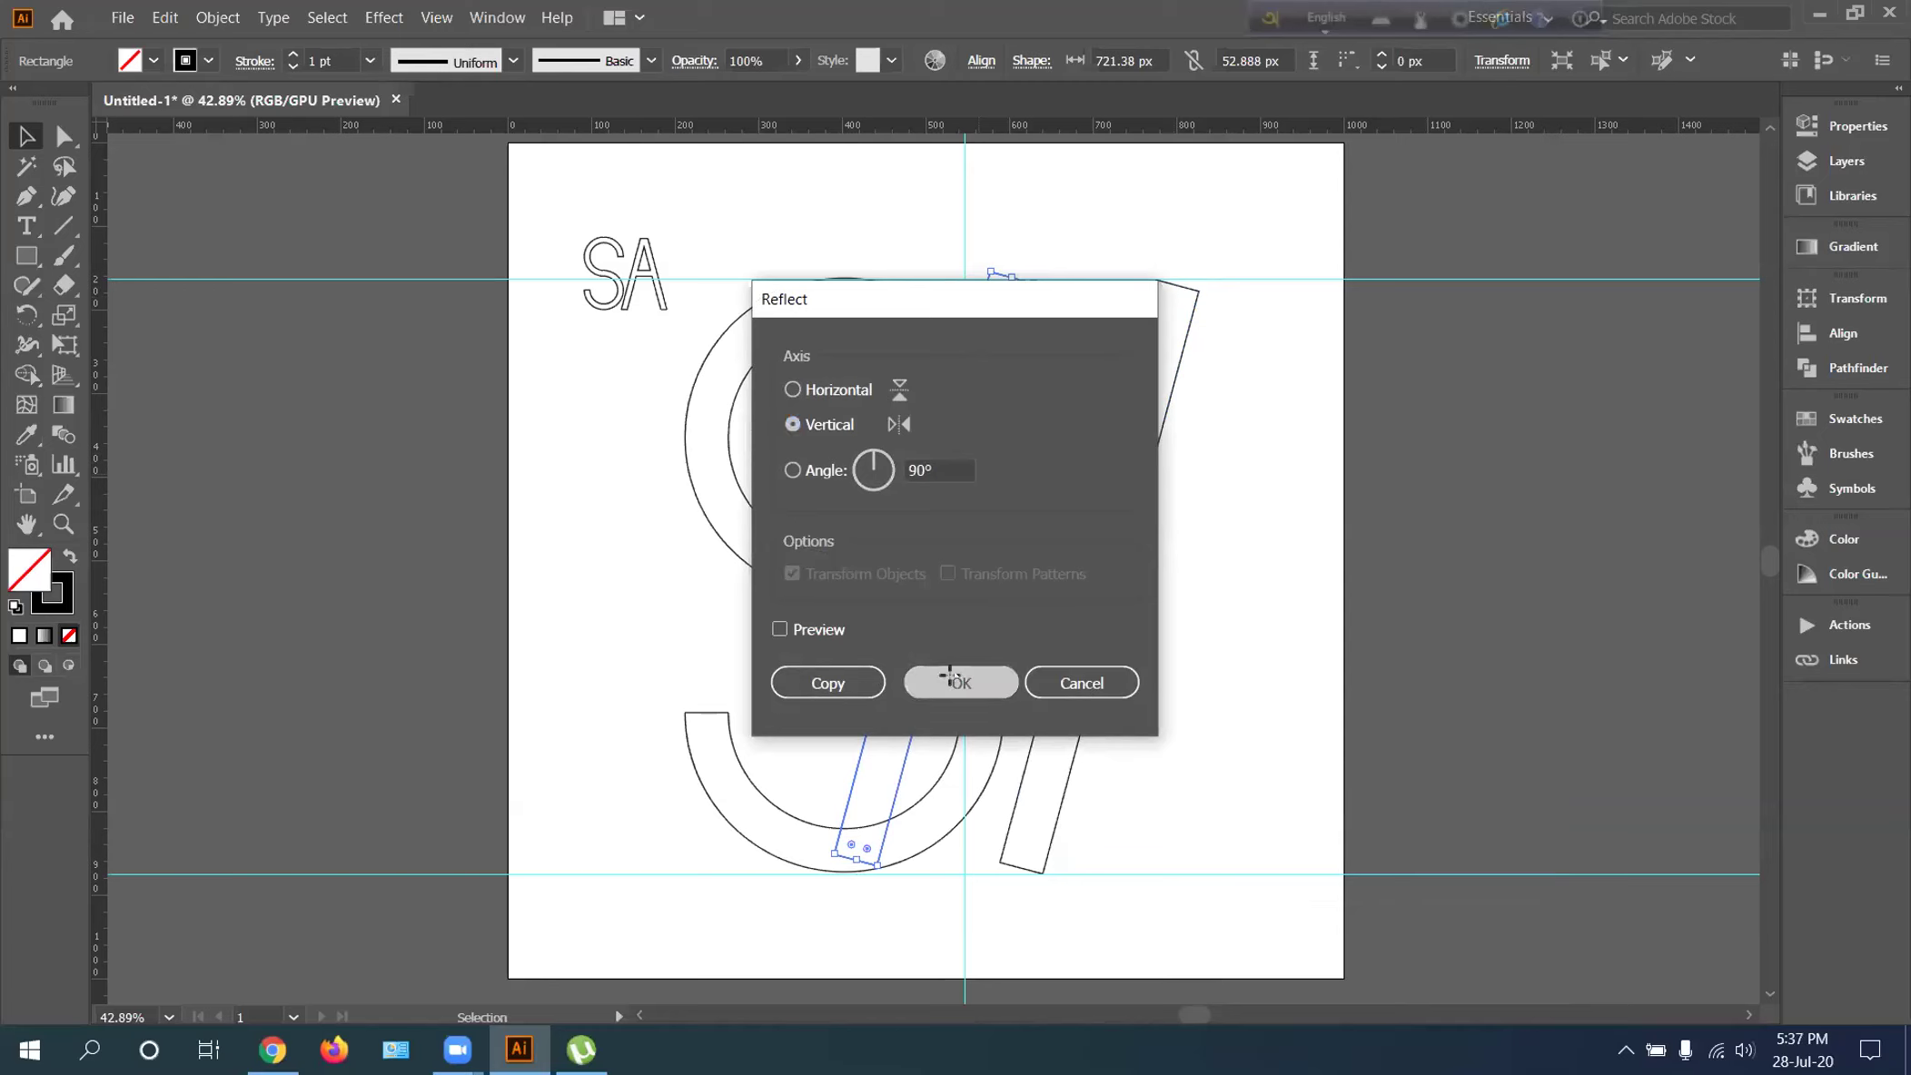
{"action": "left_click_drag", "start_coordinate": [941, 512], "coordinate": [1275, 521]}
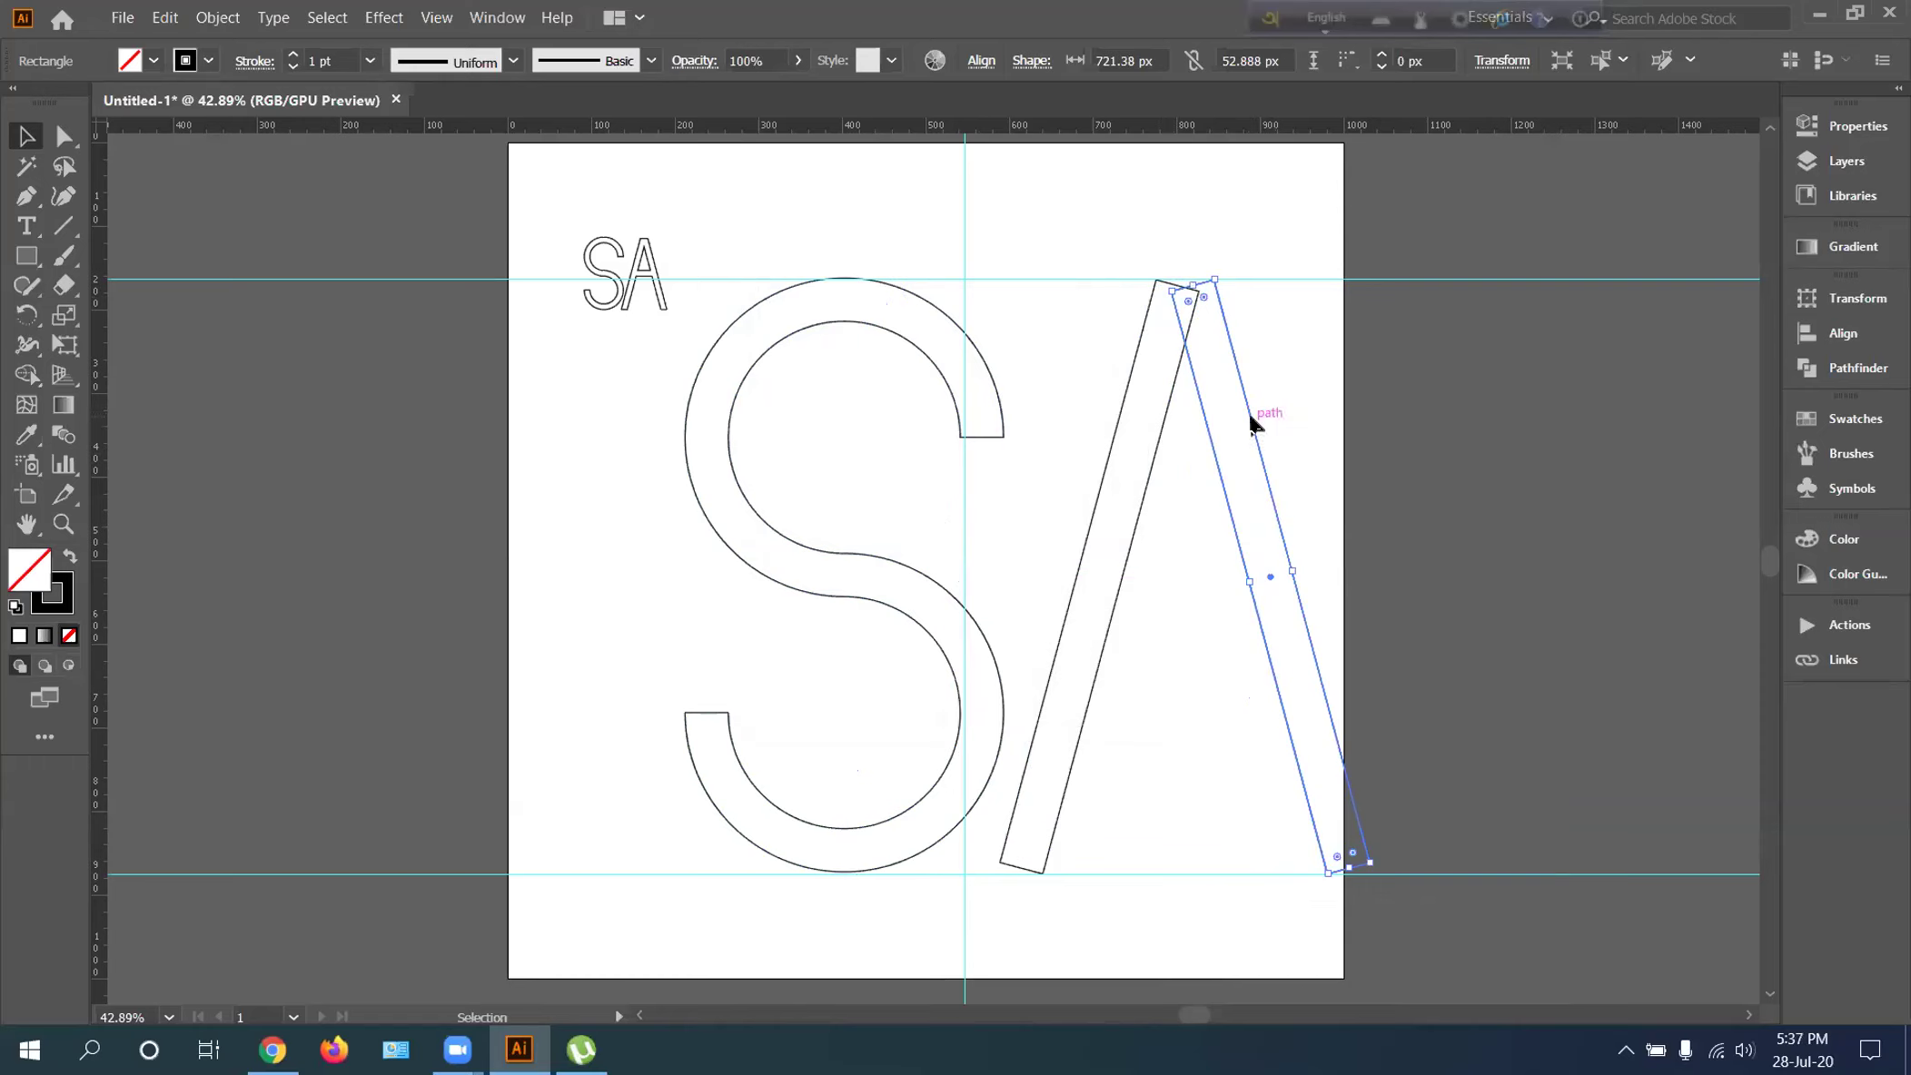
{"action": "left_click_drag", "start_coordinate": [1246, 414], "coordinate": [1257, 415]}
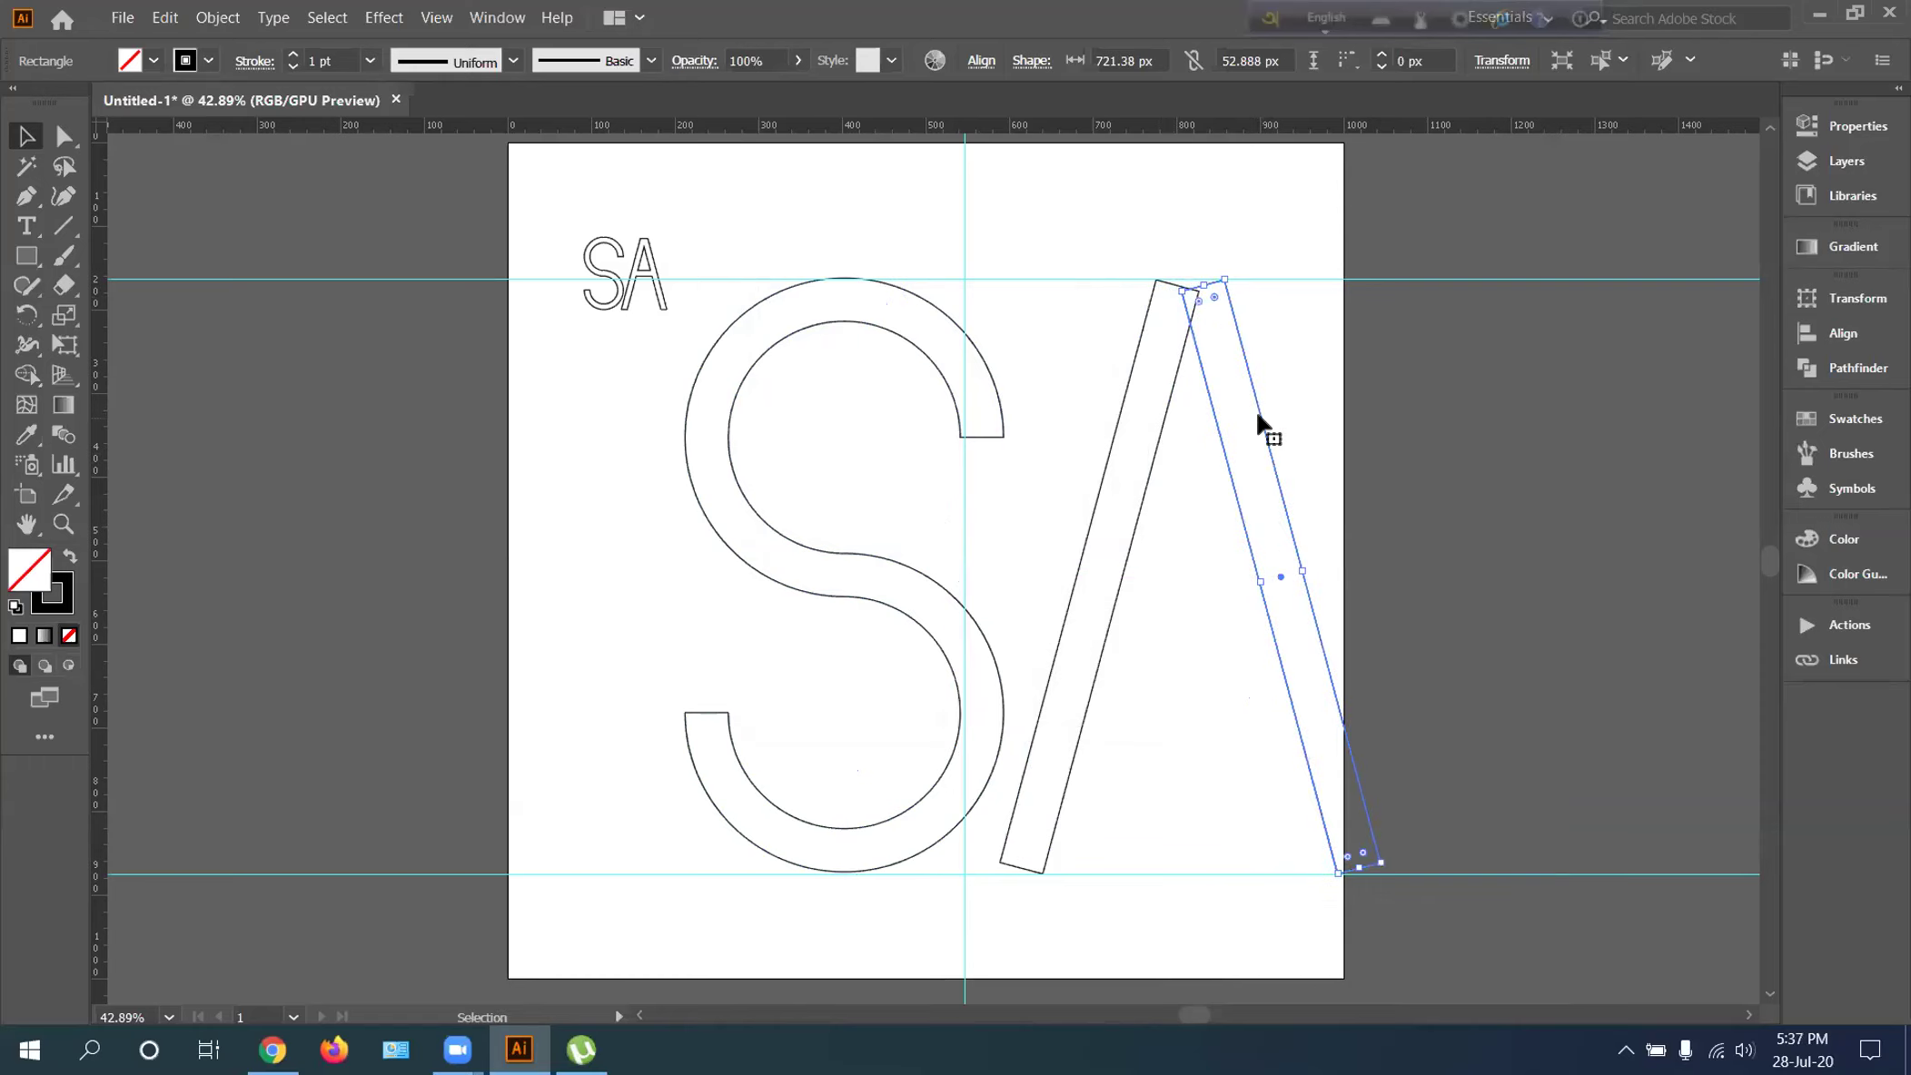
Copy the A's right leg and paste another duplicate
{"action": "left_click", "coordinate": [1079, 392]}
{"action": "key", "text": "a"}
{"action": "left_click", "coordinate": [1235, 488]}
{"action": "key", "text": "ctrl+c"}
{"action": "key", "text": "ctrl+v"}
{"action": "key", "text": "v"}
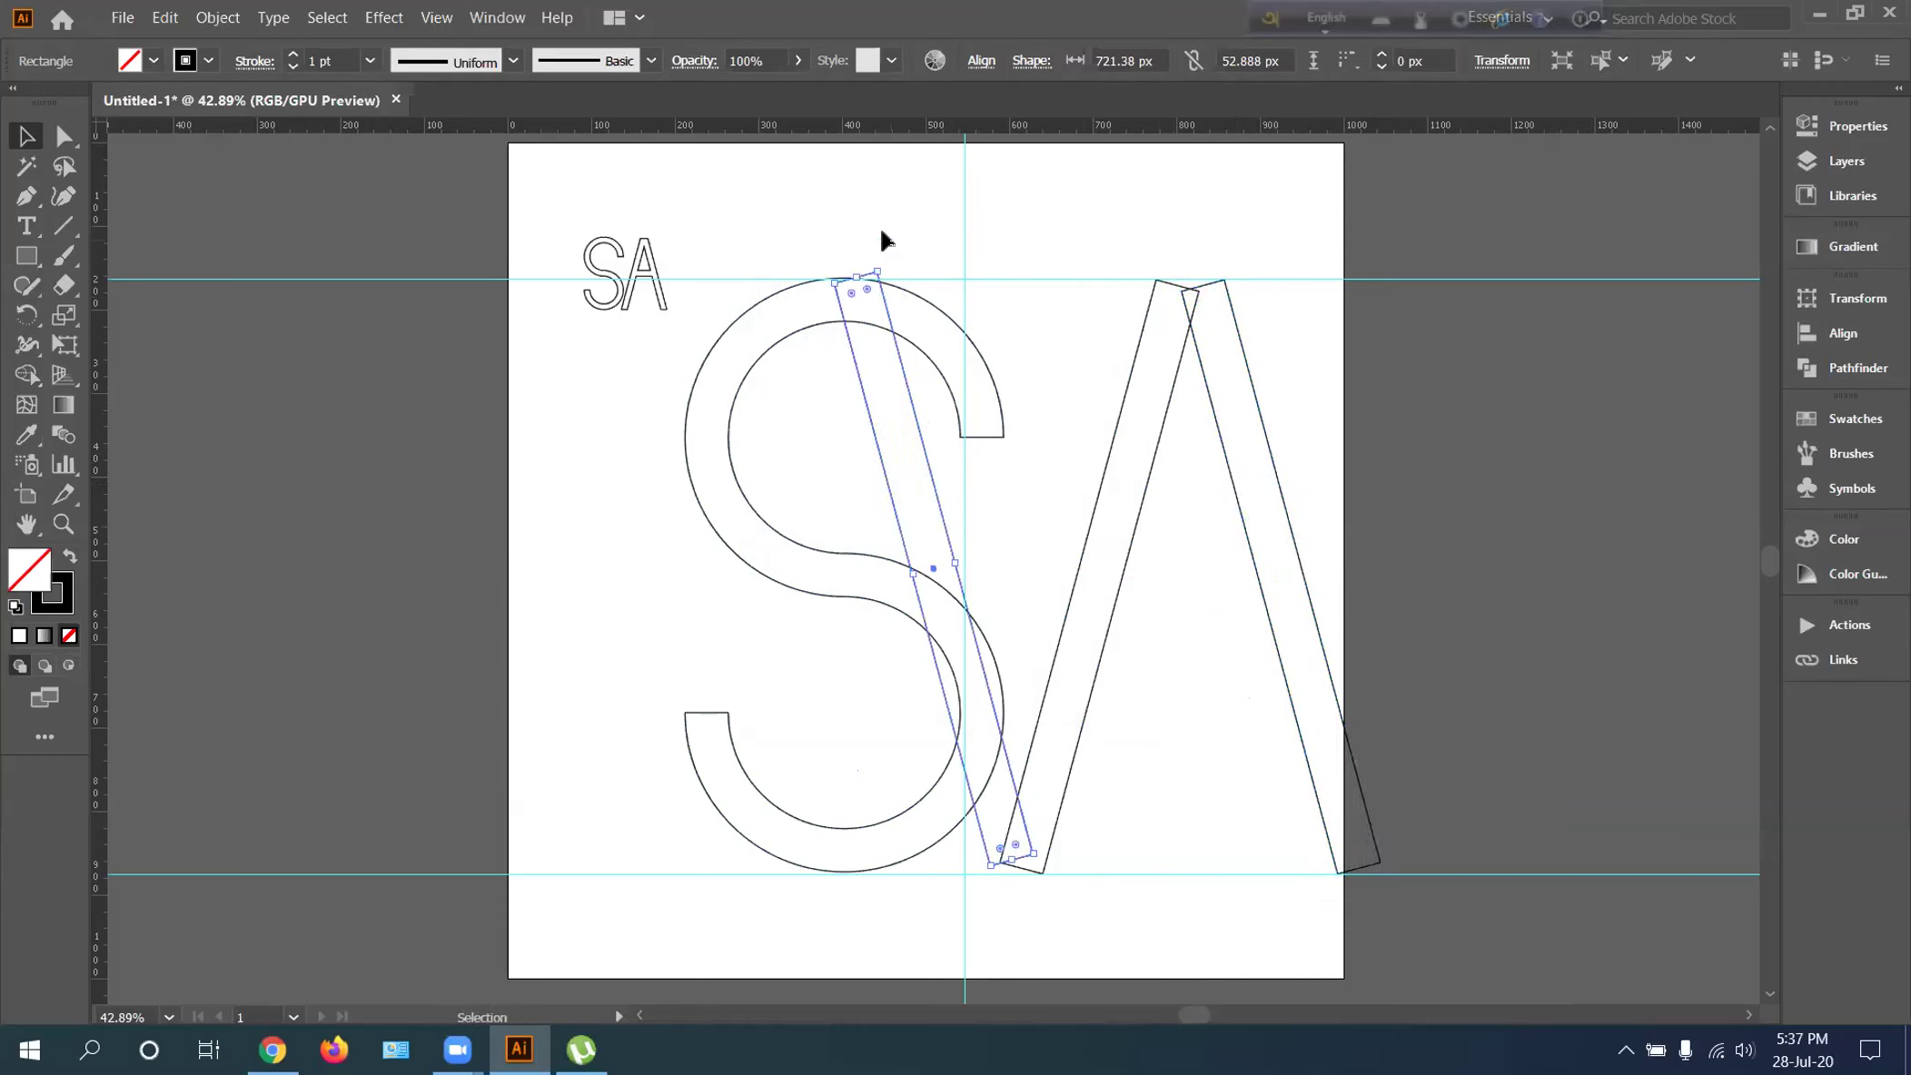
Rotate the copy horizontal as the crossbar and merge the legs and top notch with Shape Builder
{"action": "left_click_drag", "start_coordinate": [888, 265], "coordinate": [1422, 587]}
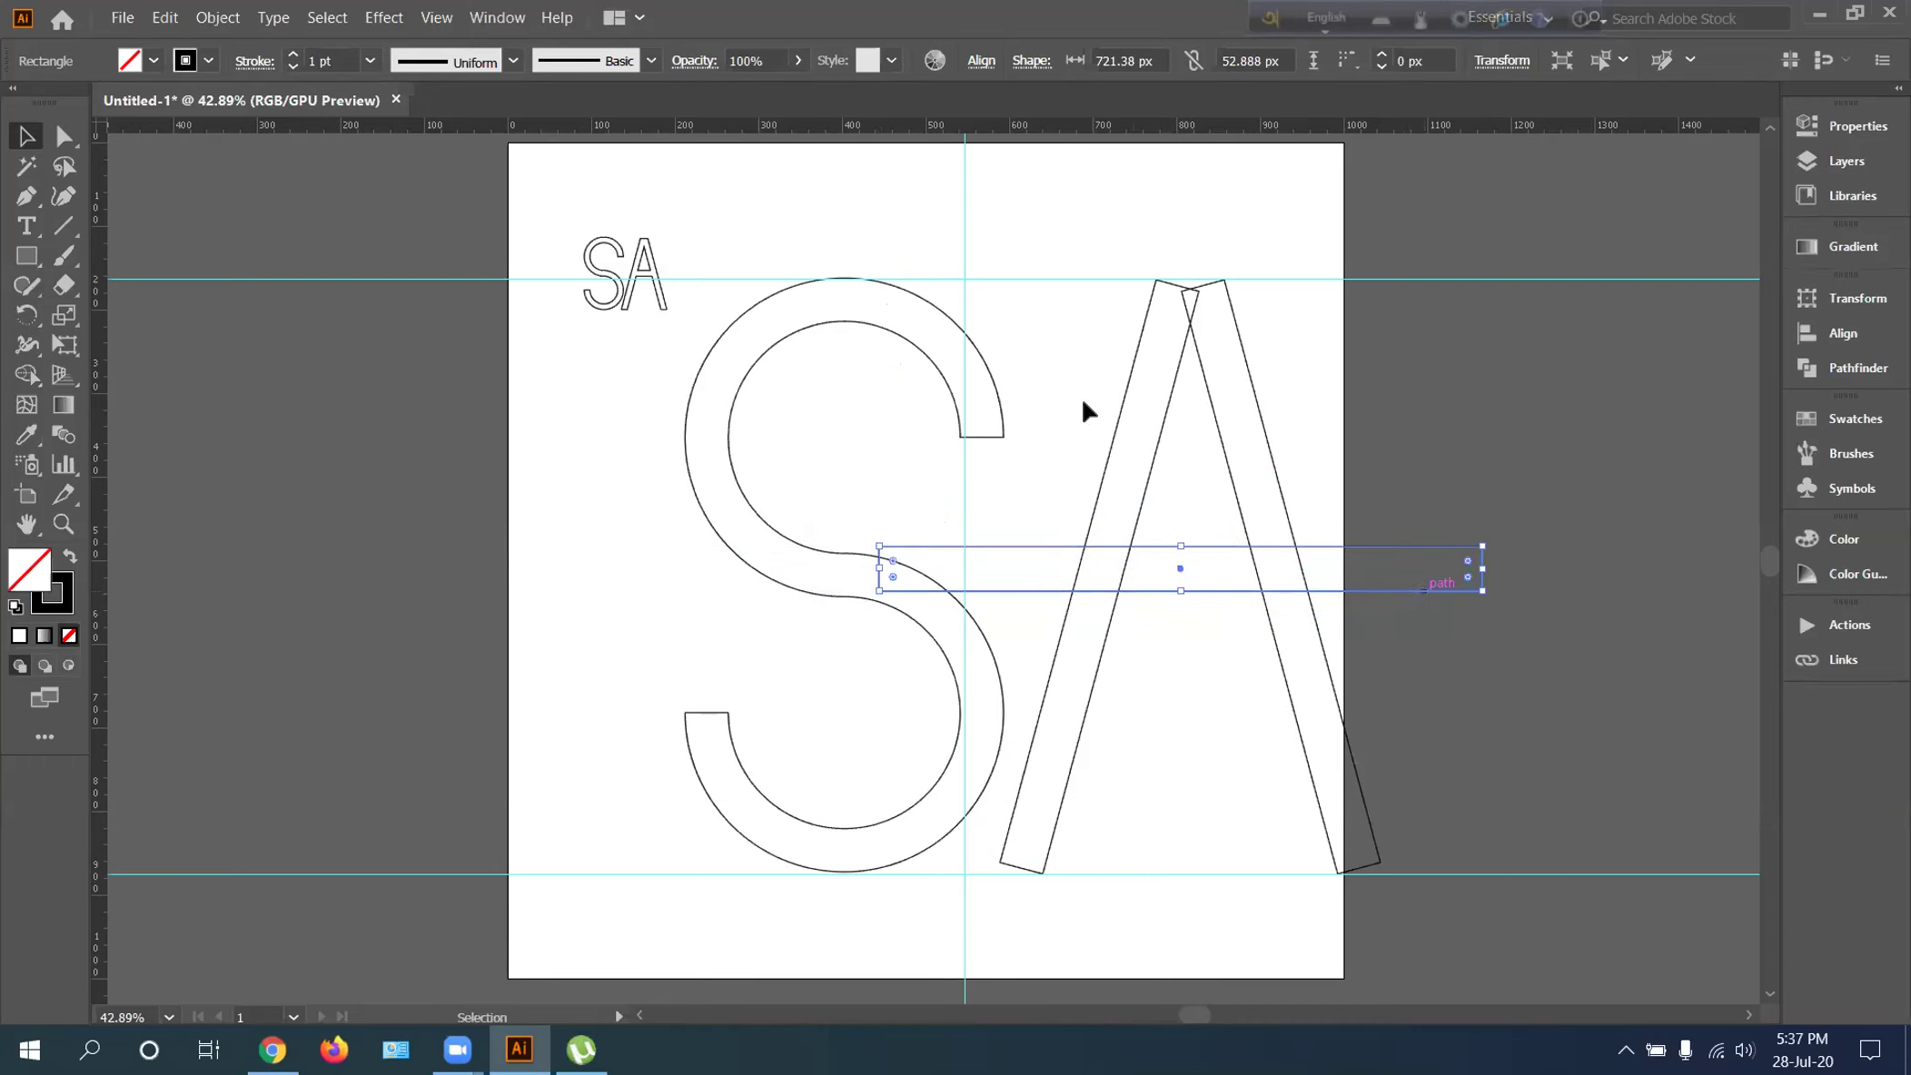
{"action": "left_click_drag", "start_coordinate": [1080, 399], "coordinate": [1298, 737]}
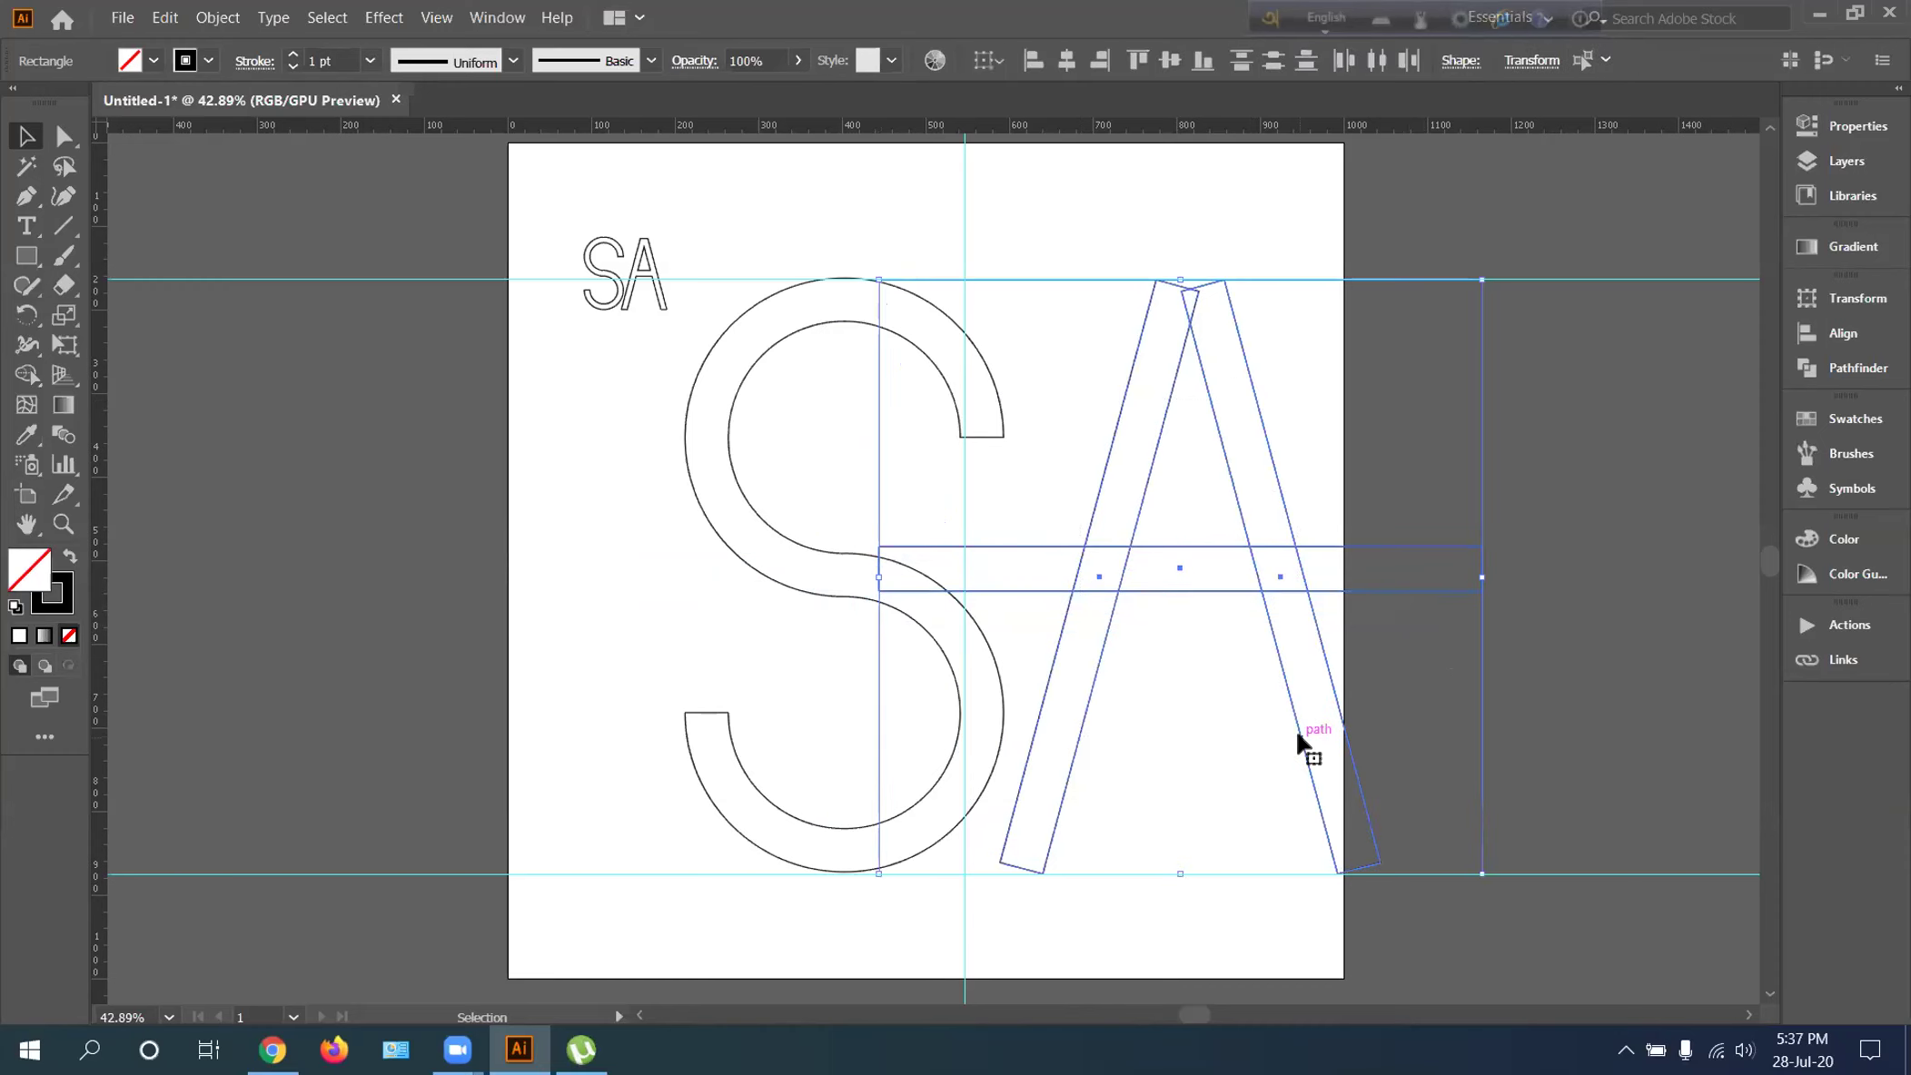
{"action": "left_click", "coordinate": [28, 375]}
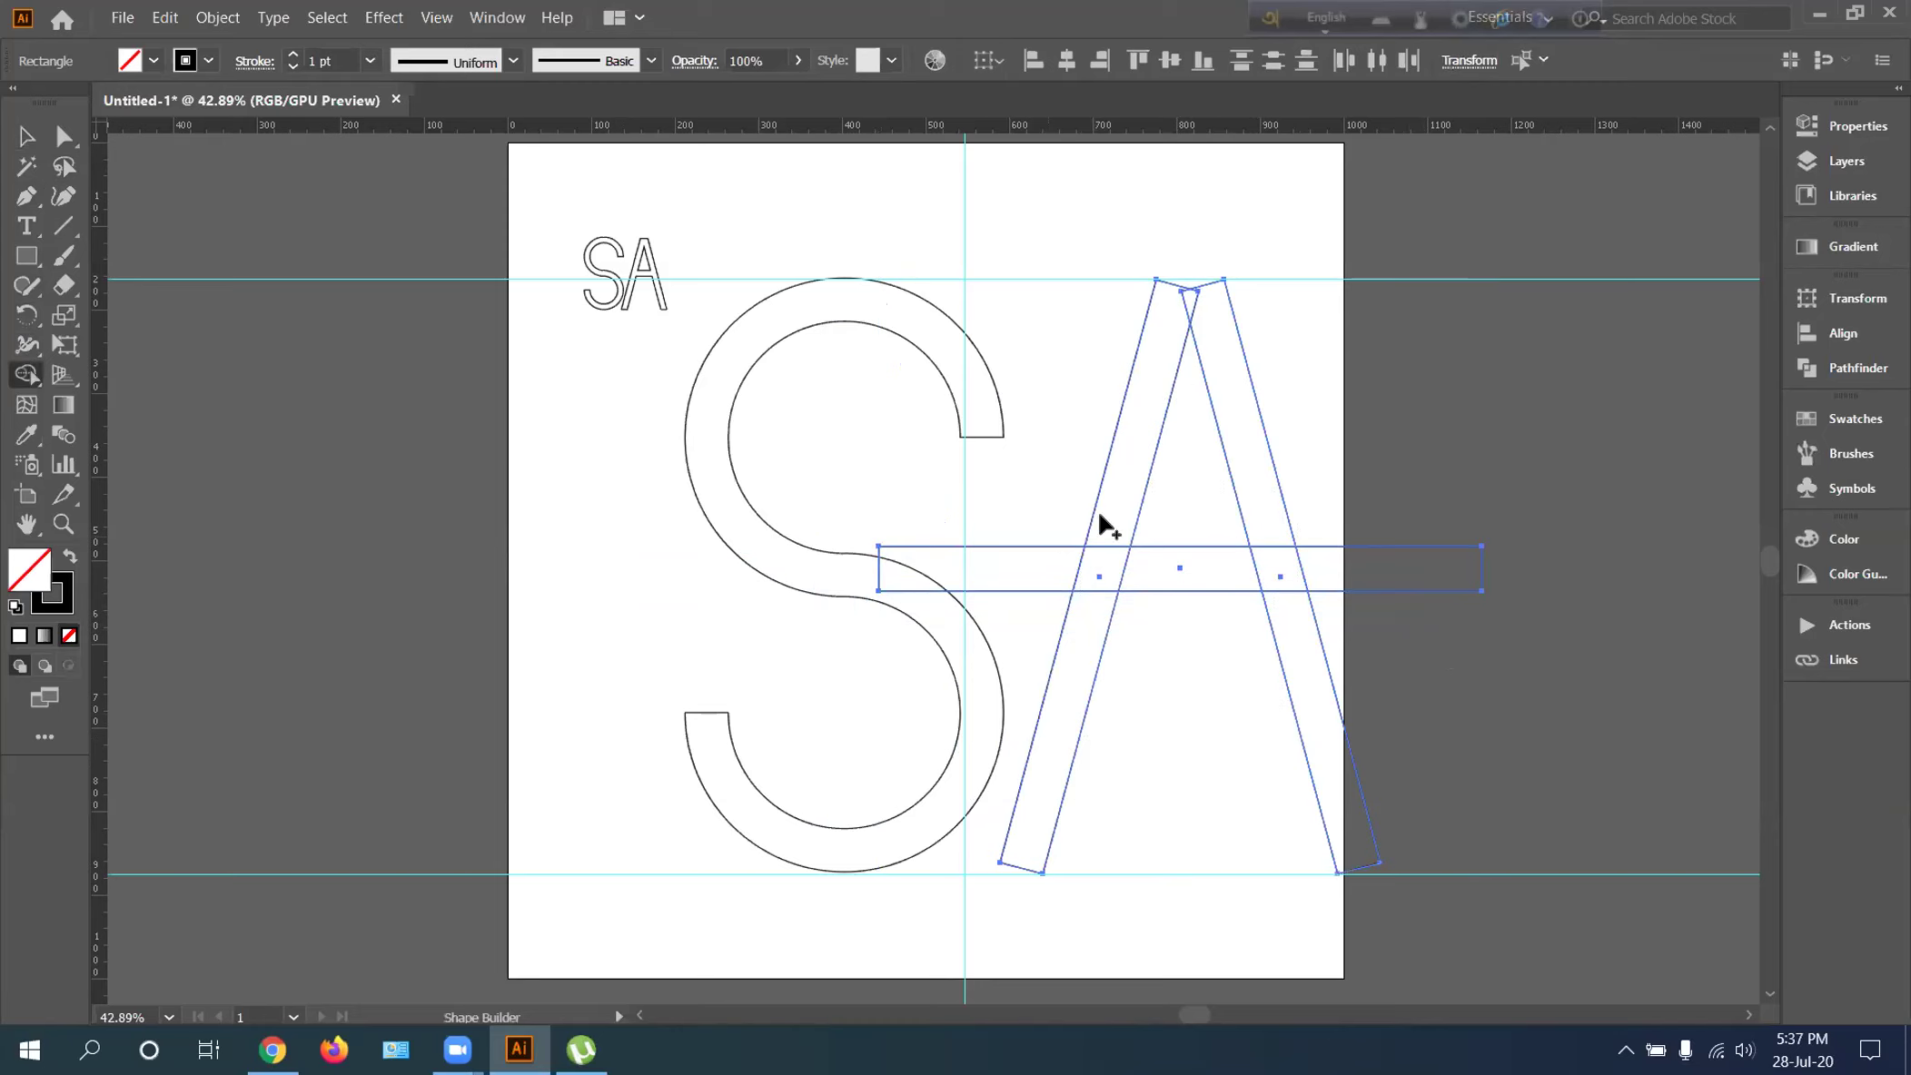
{"action": "mouse_move", "coordinate": [1102, 520]}
{"action": "left_mouse_down"}
{"action": "mouse_move", "coordinate": [1094, 621]}
{"action": "mouse_move", "coordinate": [1212, 563]}
{"action": "mouse_move", "coordinate": [1271, 559]}
{"action": "mouse_move", "coordinate": [1306, 631]}
{"action": "left_mouse_up"}
{"action": "left_click_drag", "start_coordinate": [1207, 307], "coordinate": [1170, 307]}
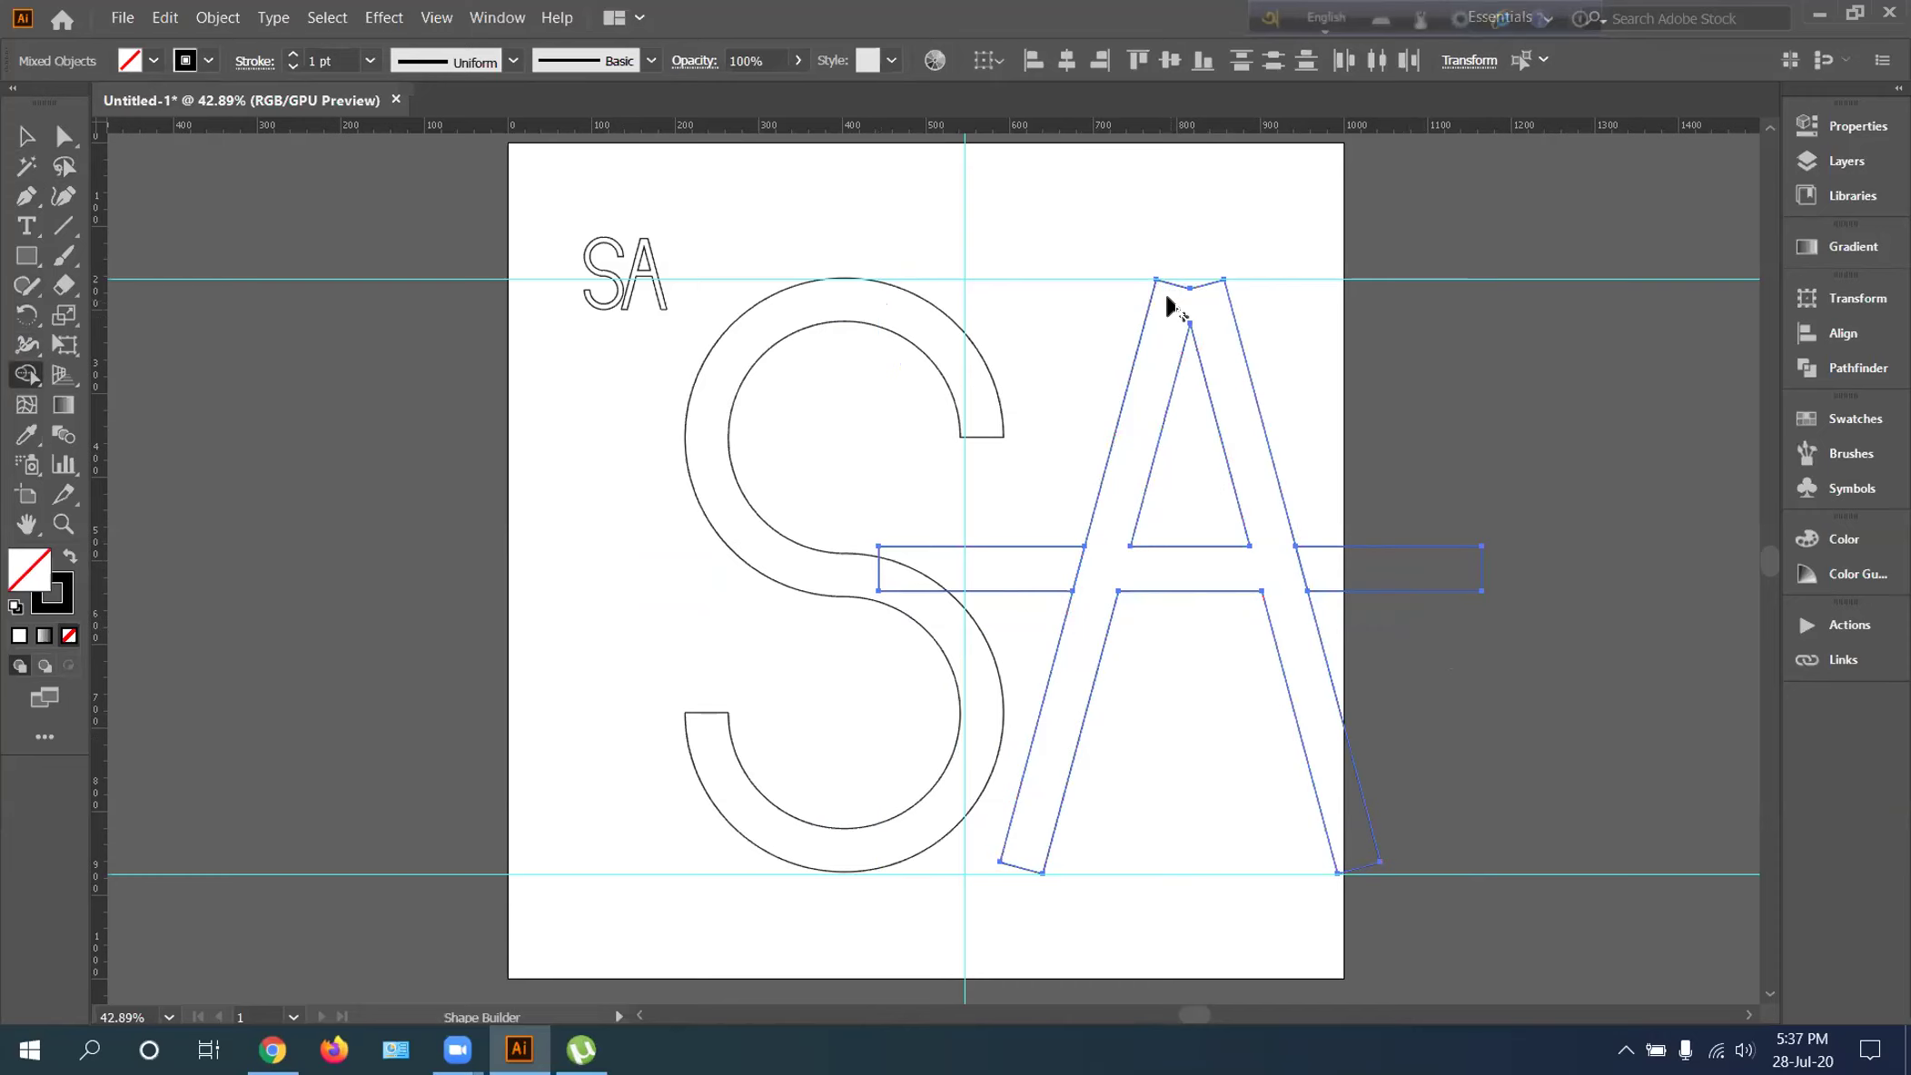
Delete the crossbar pieces overhanging left and right of the A
{"action": "left_click", "coordinate": [999, 576], "text": "alt"}
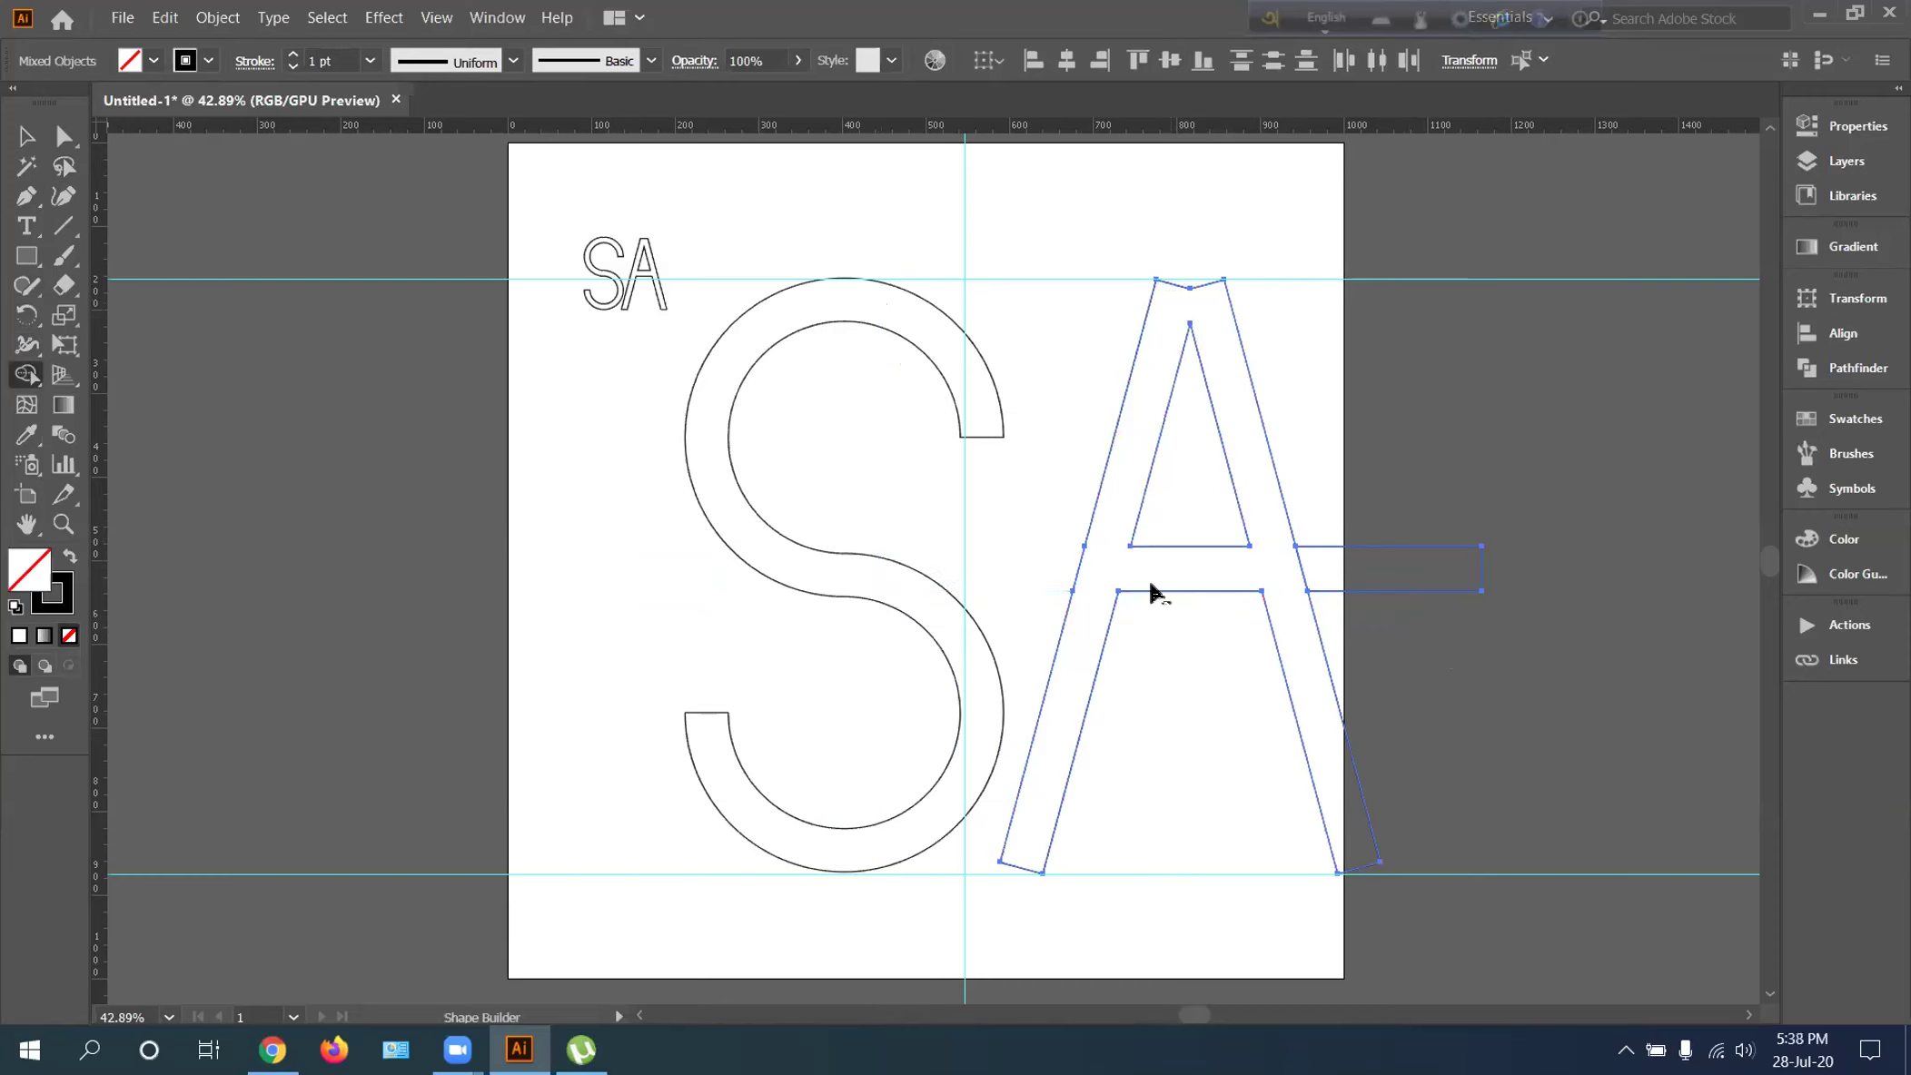
{"action": "left_click", "coordinate": [1392, 578], "text": "alt"}
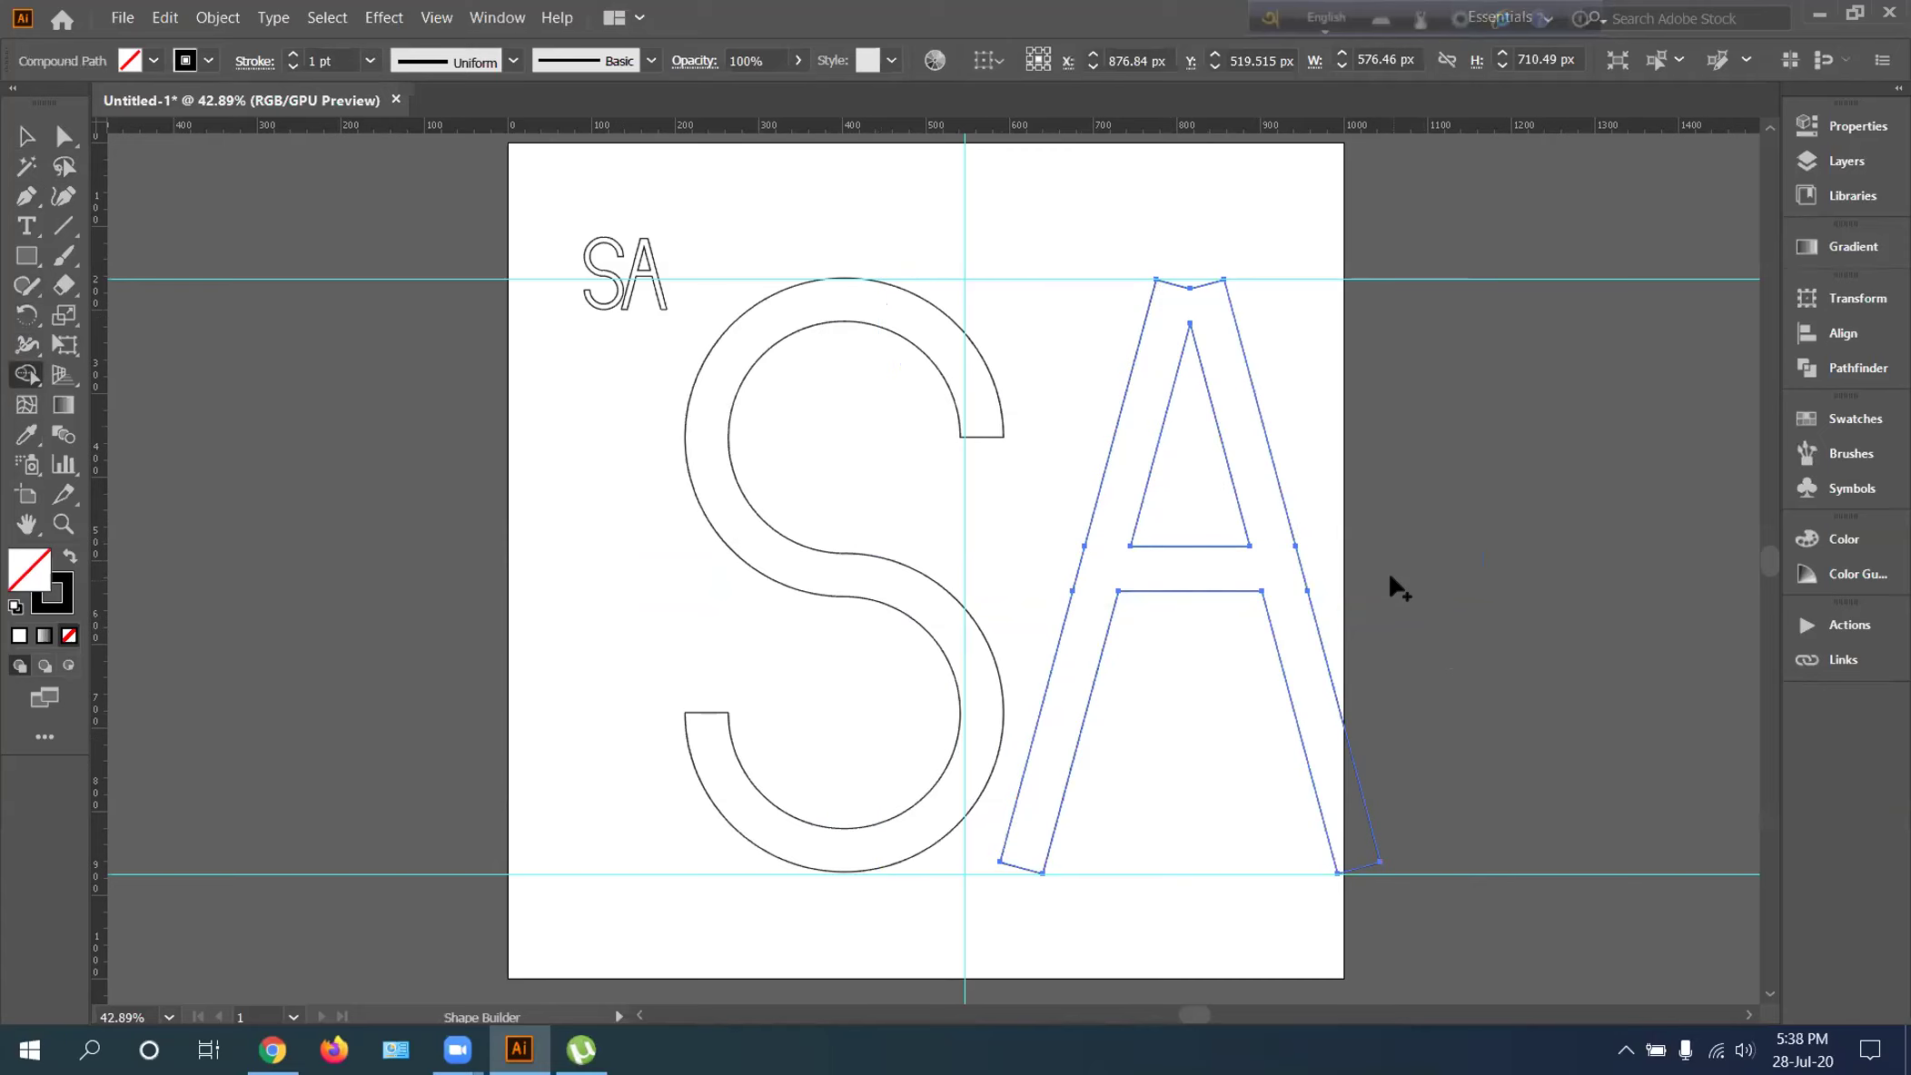
{"action": "left_click", "coordinate": [27, 138]}
{"action": "left_click", "coordinate": [63, 136]}
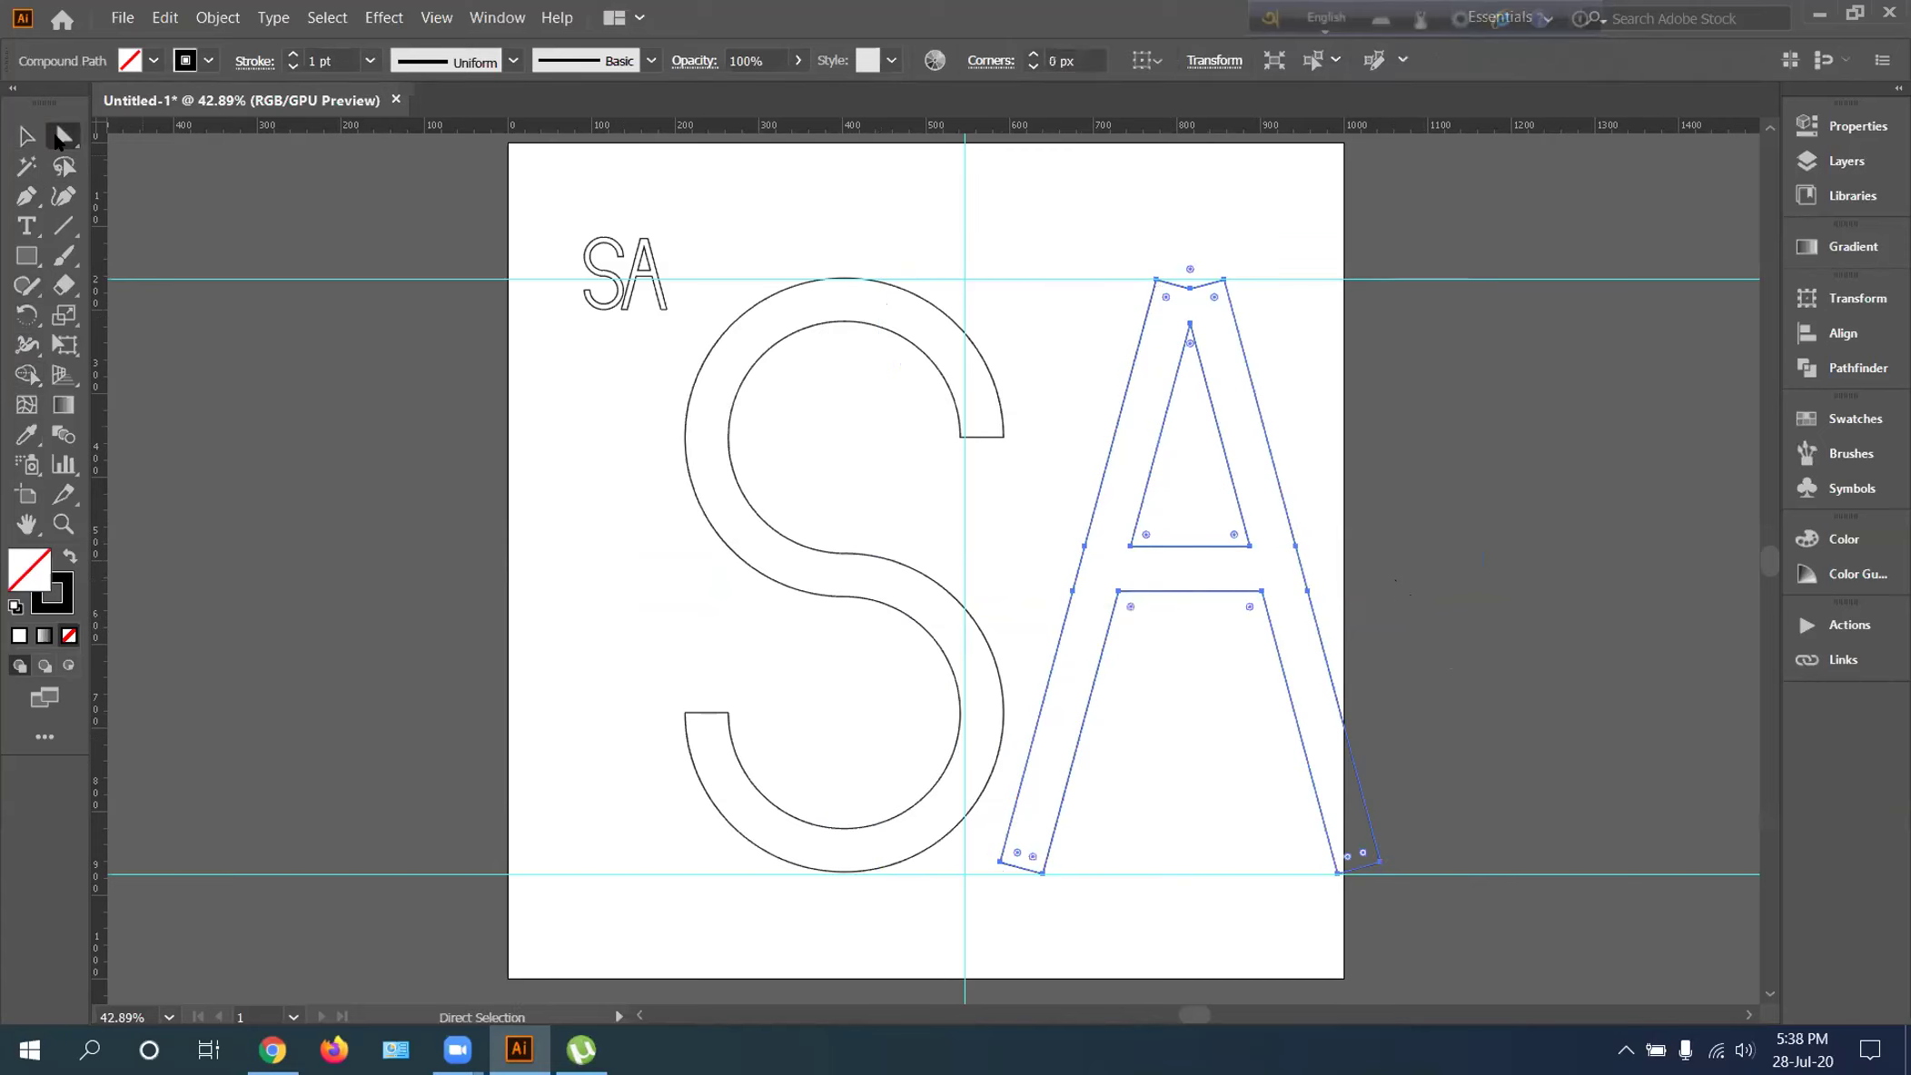
{"action": "left_click", "coordinate": [1190, 291]}
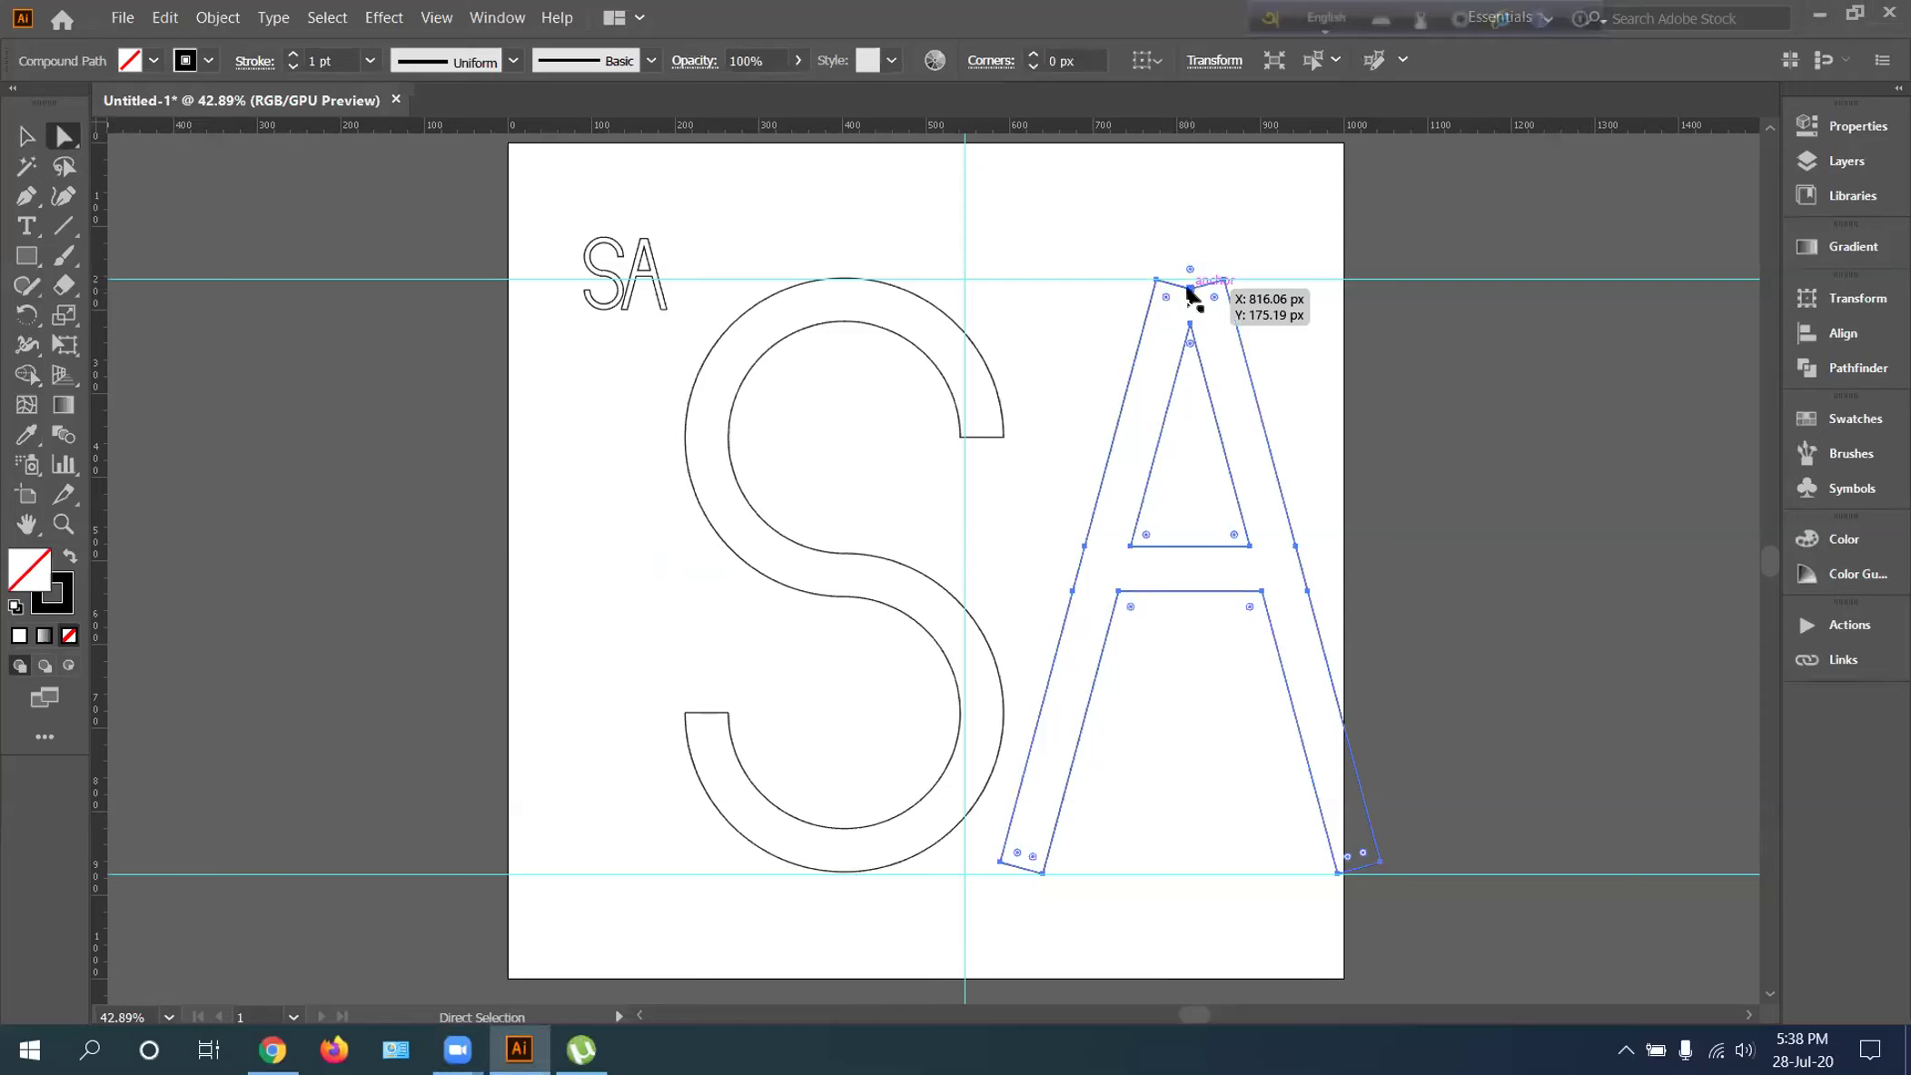
{"action": "left_click_drag", "start_coordinate": [1190, 291], "coordinate": [1187, 285]}
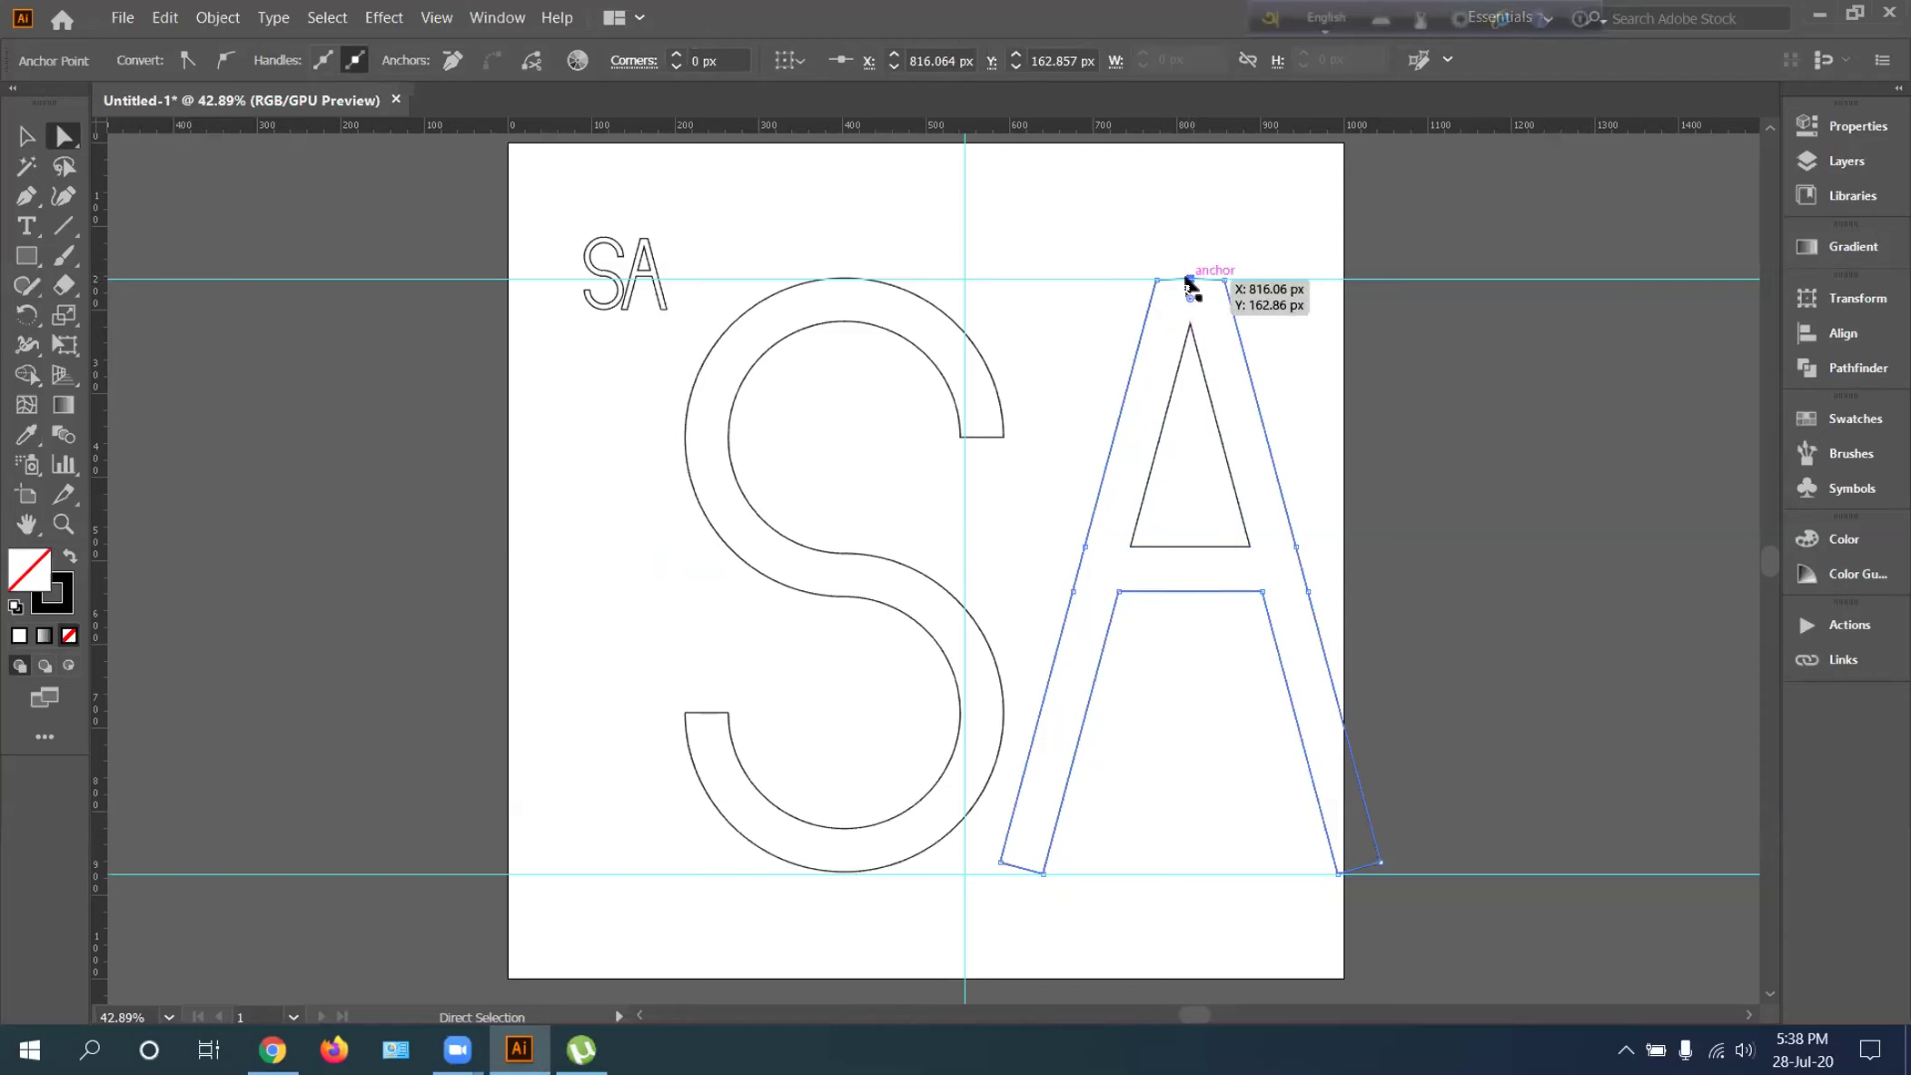
{"action": "left_click_drag", "start_coordinate": [1188, 284], "coordinate": [1189, 282]}
{"action": "left_click", "coordinate": [1000, 864]}
{"action": "left_click_drag", "start_coordinate": [998, 858], "coordinate": [994, 871]}
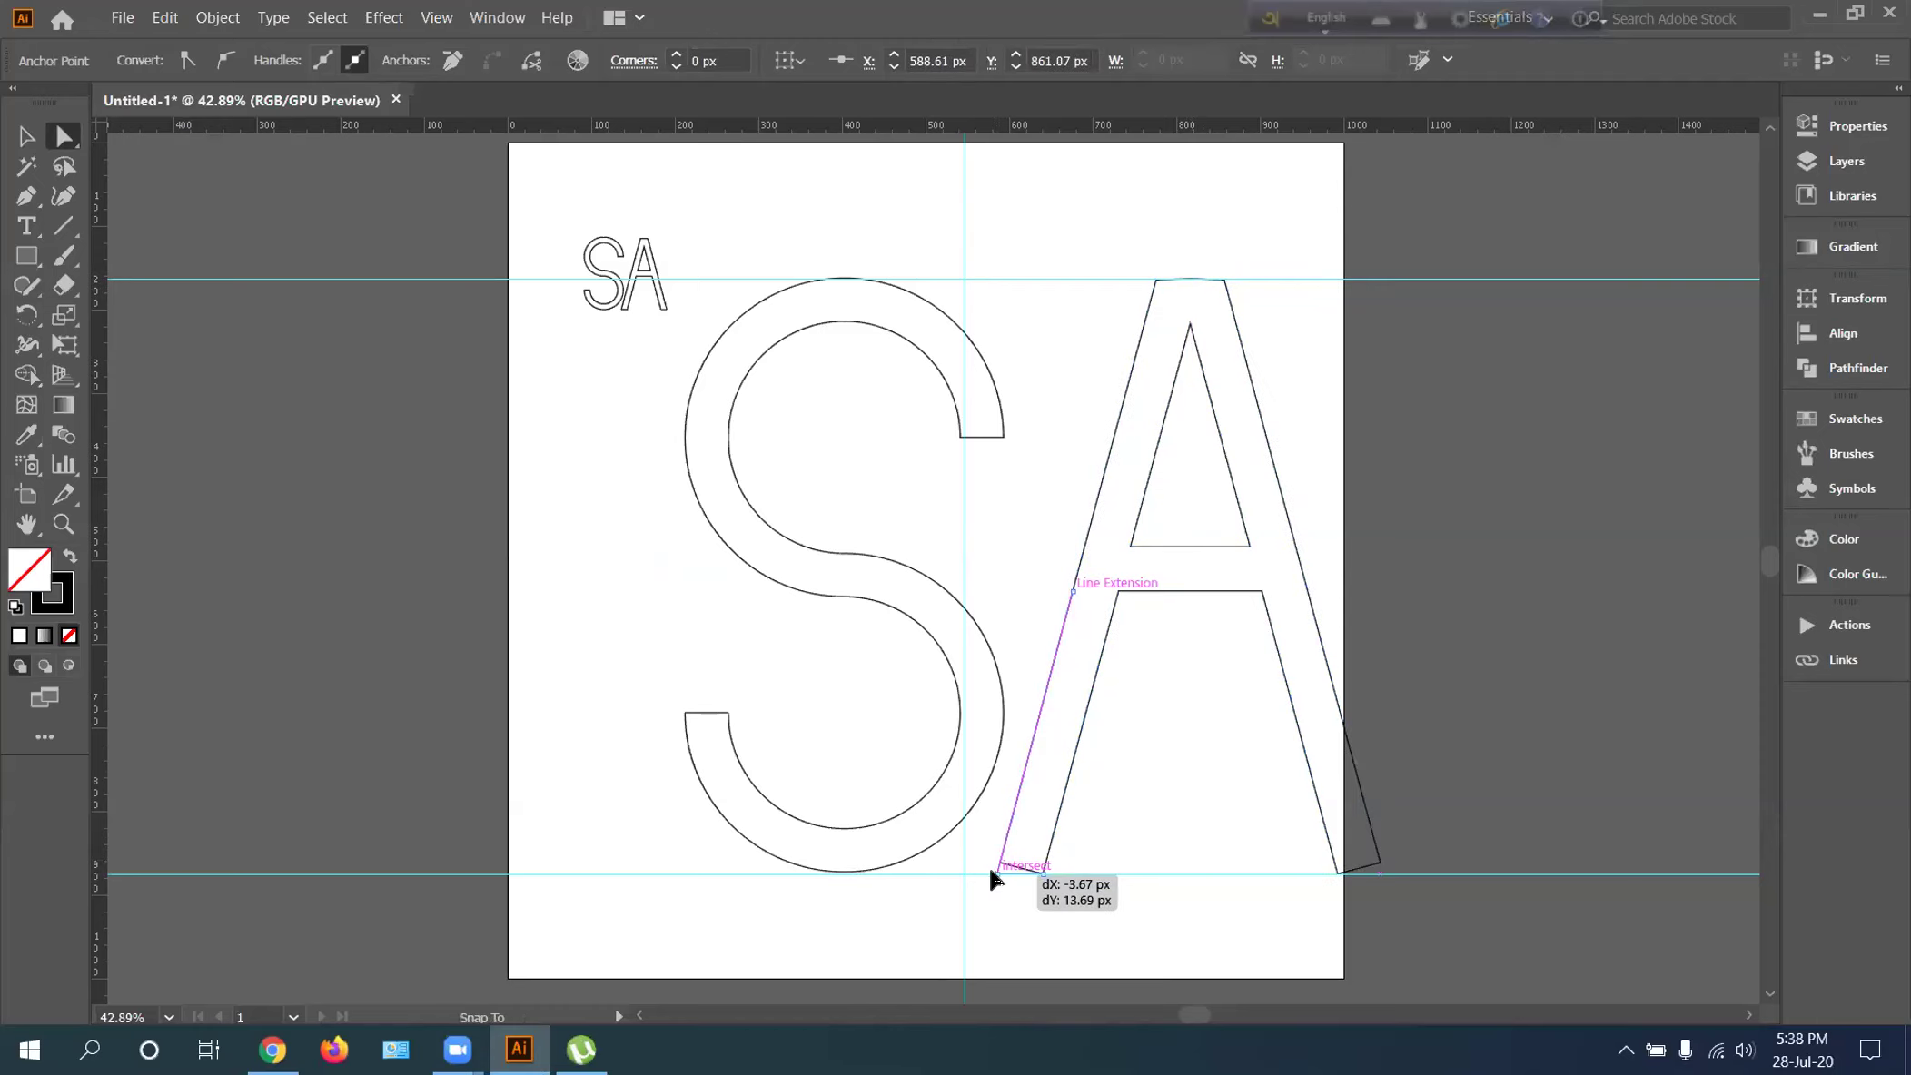
{"action": "left_click_drag", "start_coordinate": [991, 872], "coordinate": [991, 873]}
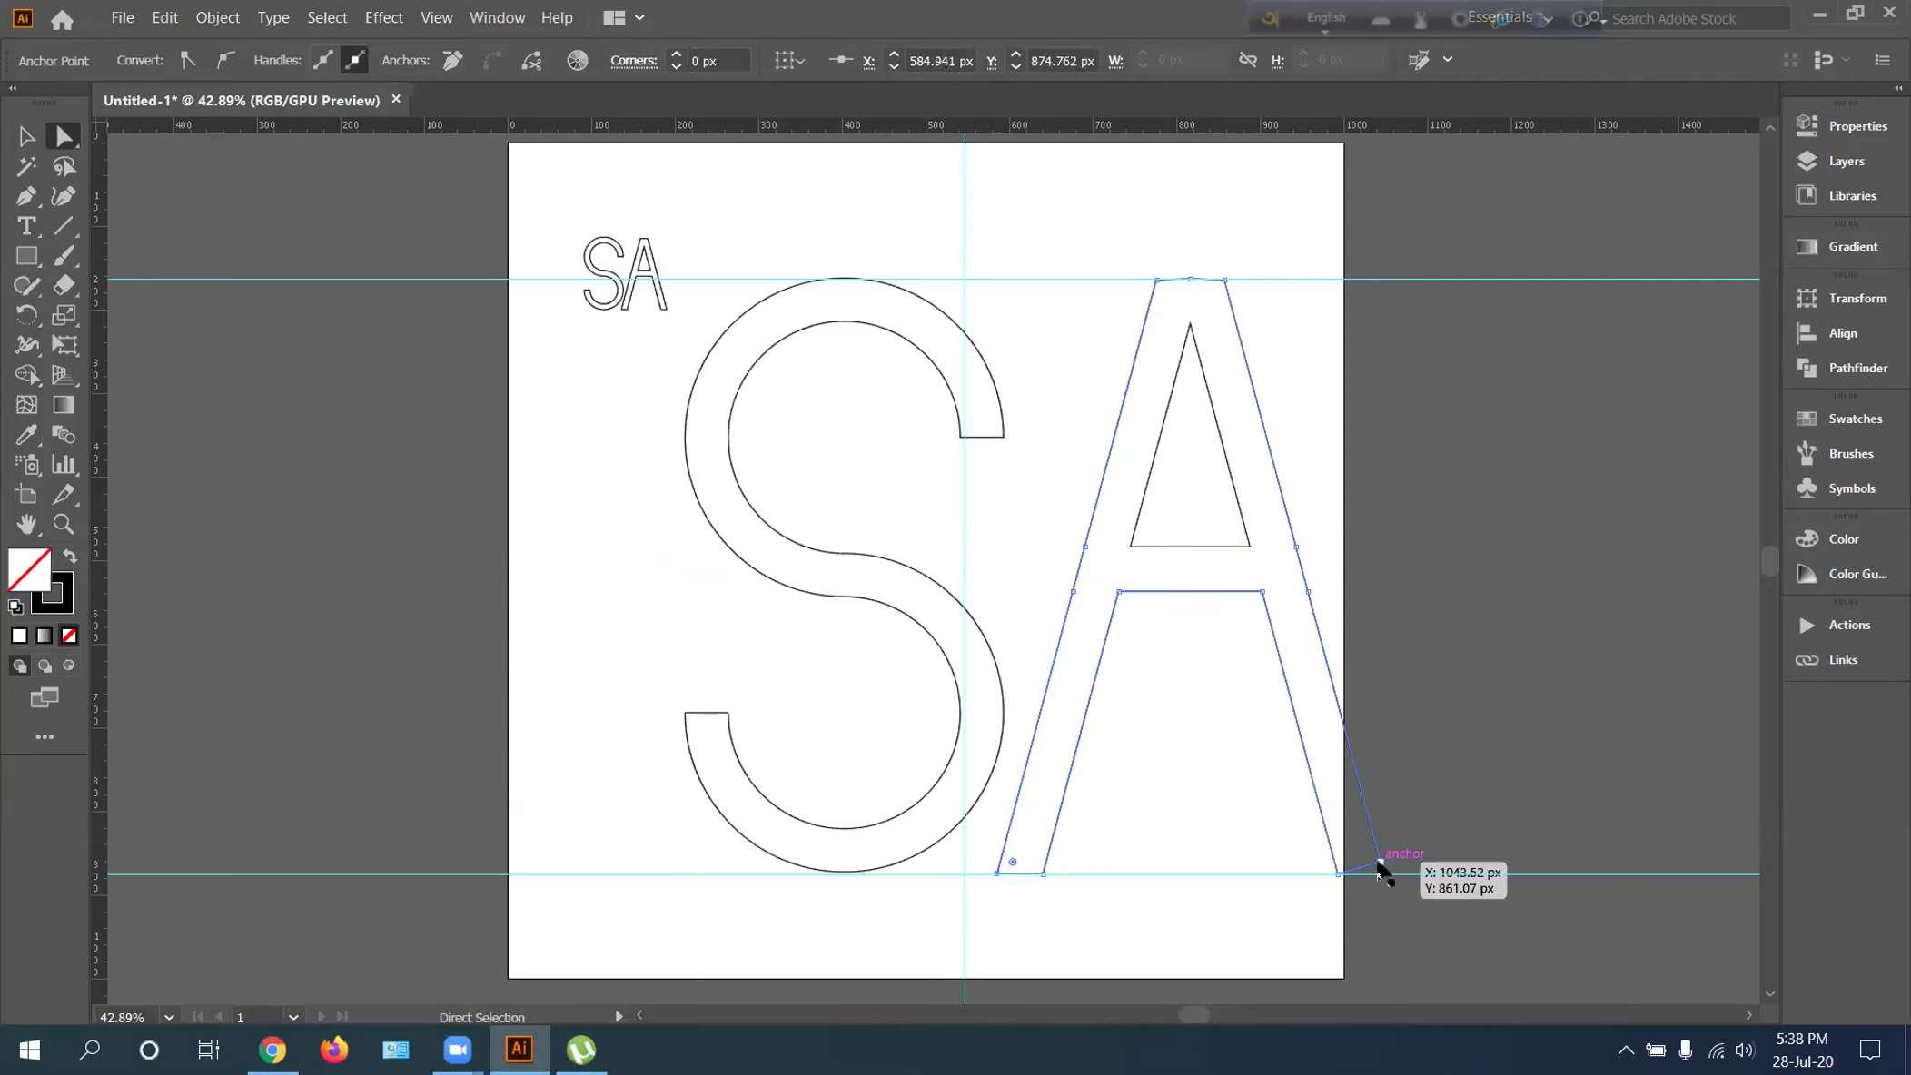
{"action": "left_click_drag", "start_coordinate": [1378, 869], "coordinate": [1381, 870]}
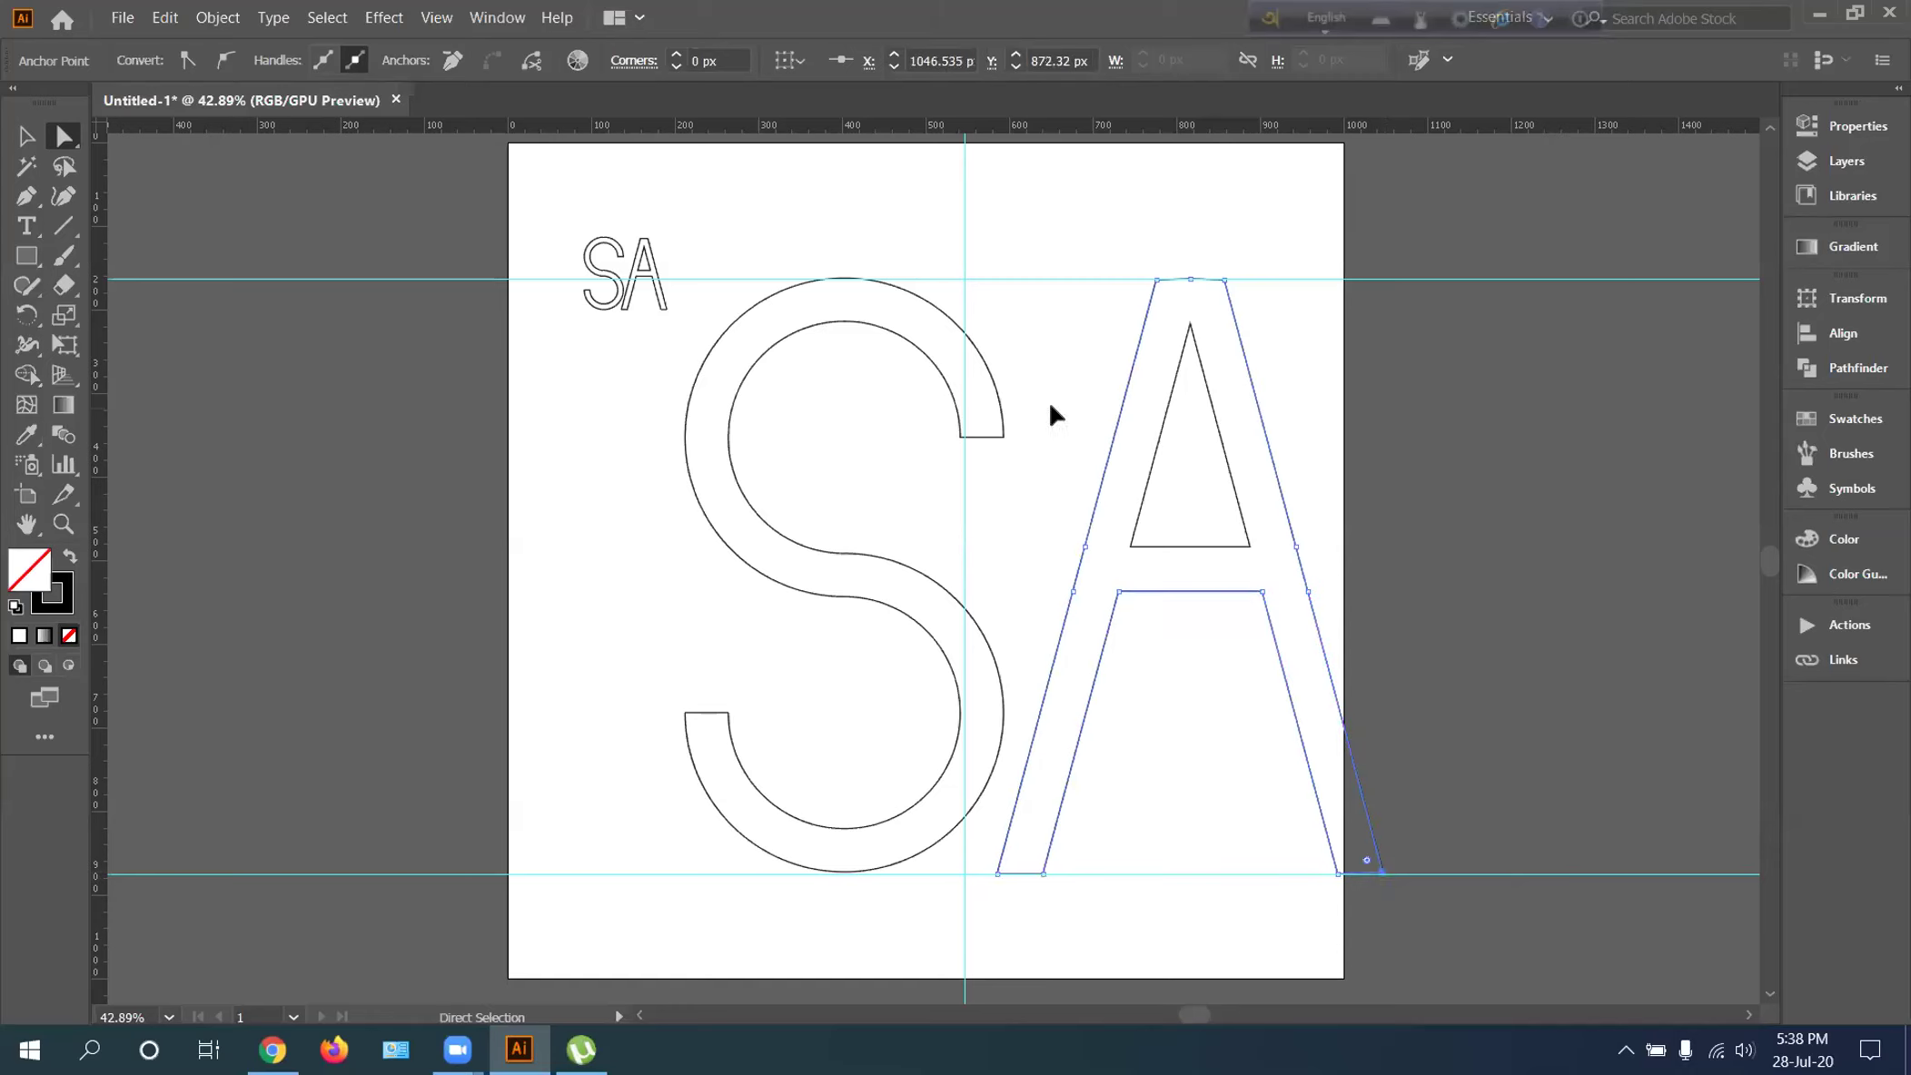
{"action": "left_click", "coordinate": [18, 138]}
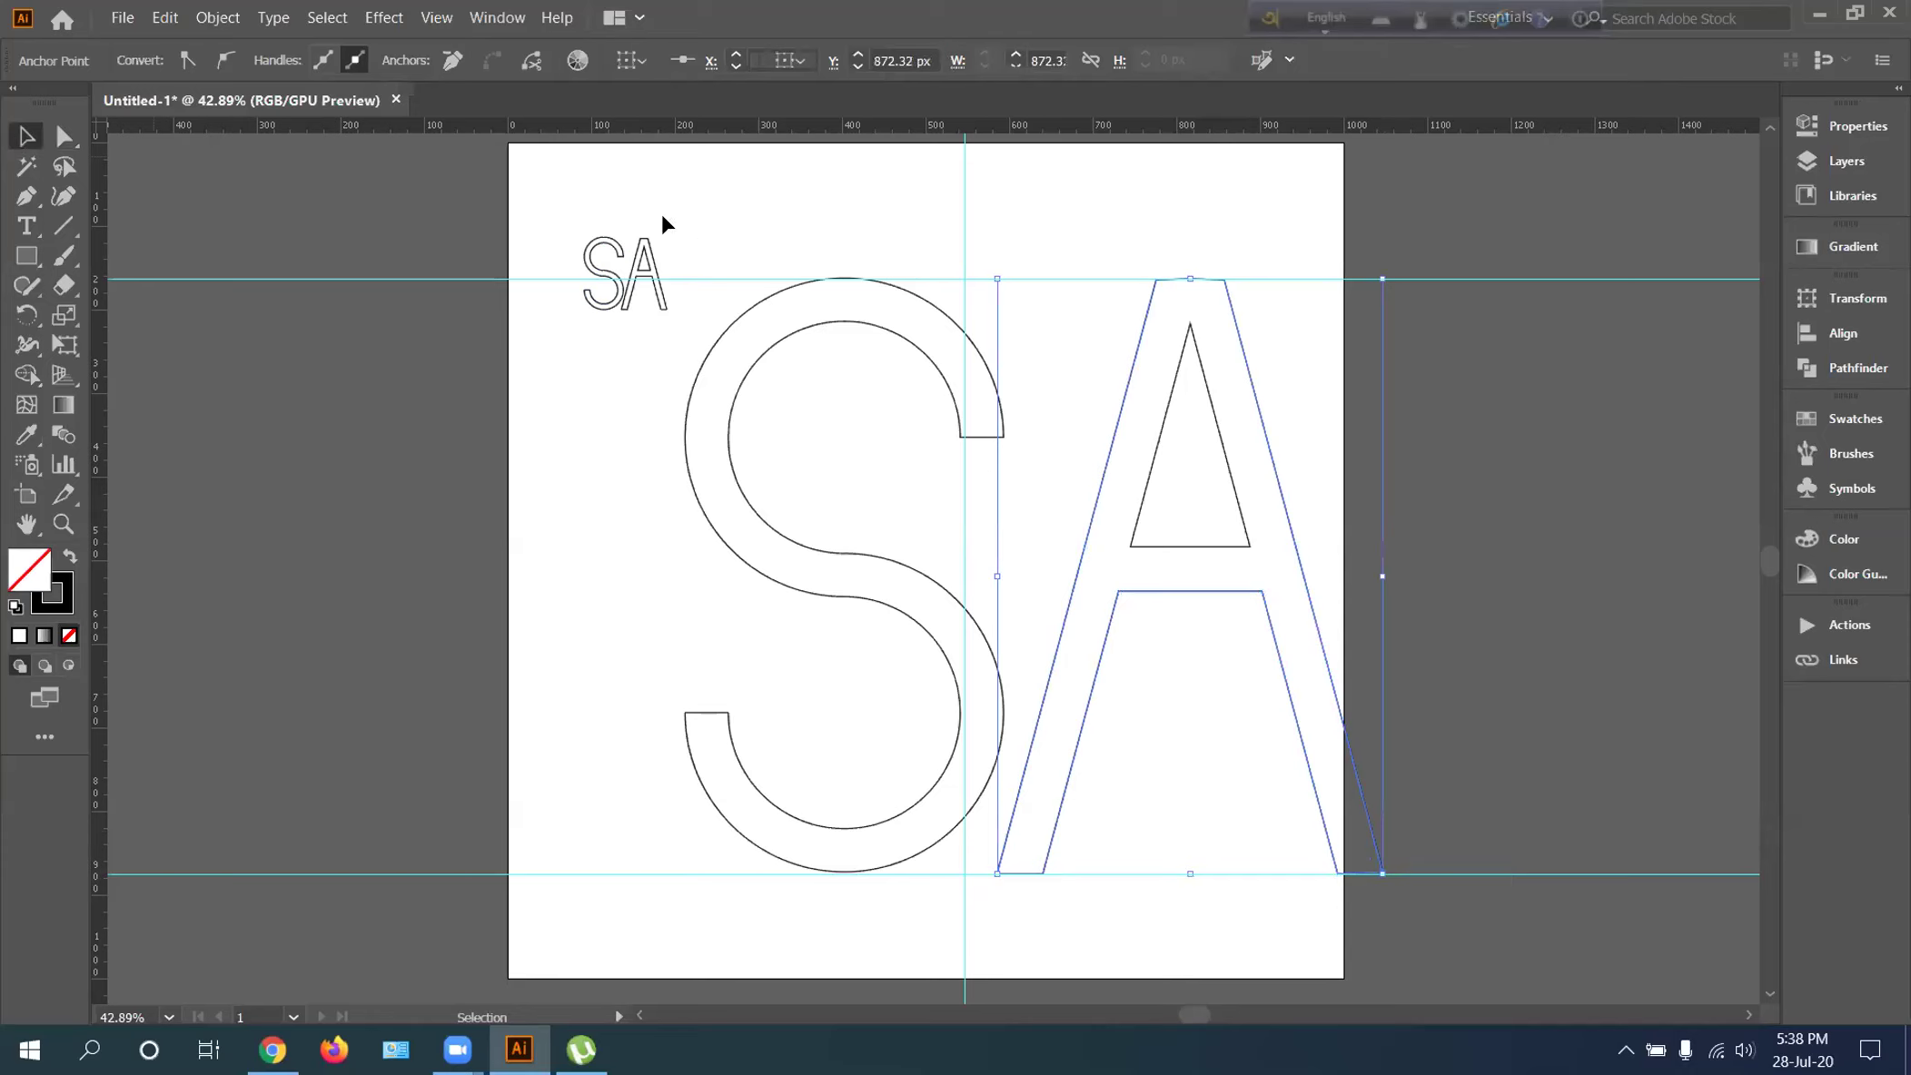
{"action": "left_click", "coordinate": [722, 276]}
{"action": "key", "text": "Delete"}
{"action": "left_click", "coordinate": [1190, 281]}
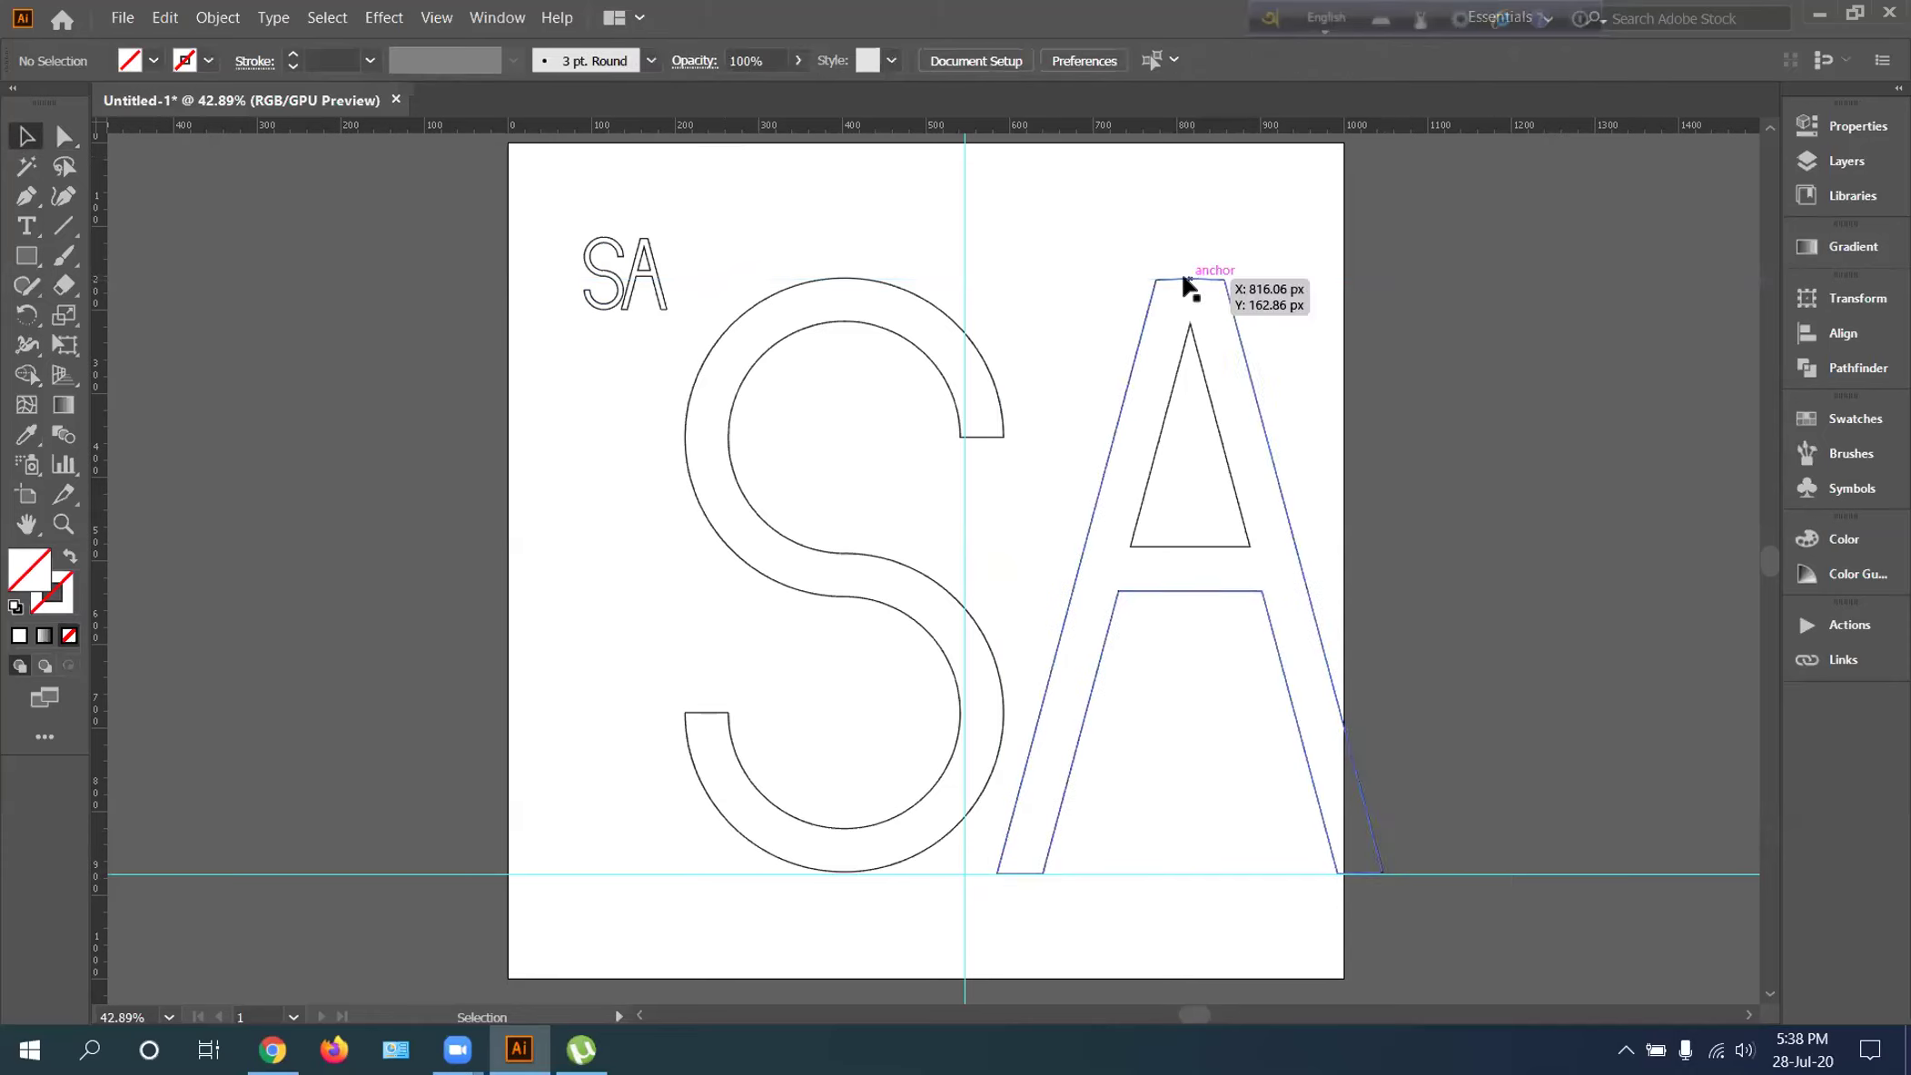
{"action": "left_click", "coordinate": [63, 136]}
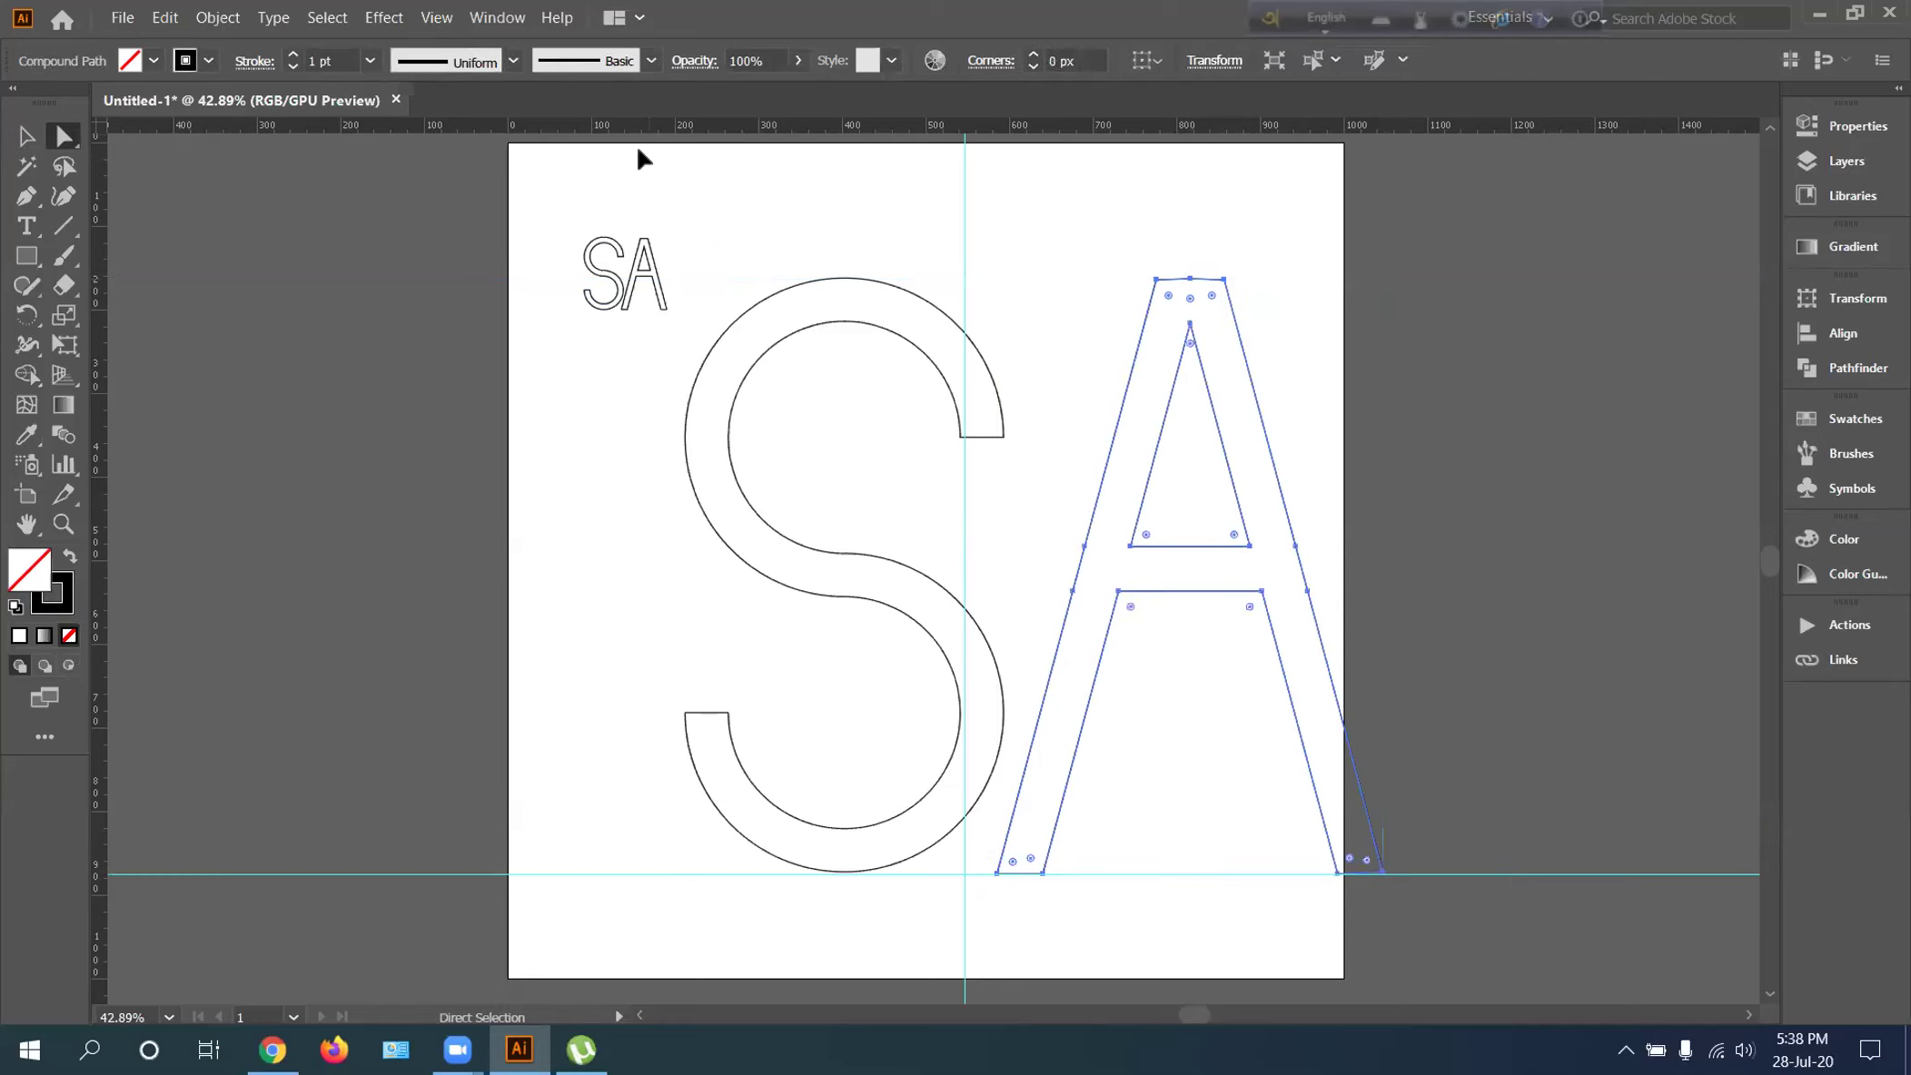
{"action": "left_click", "coordinate": [1190, 284]}
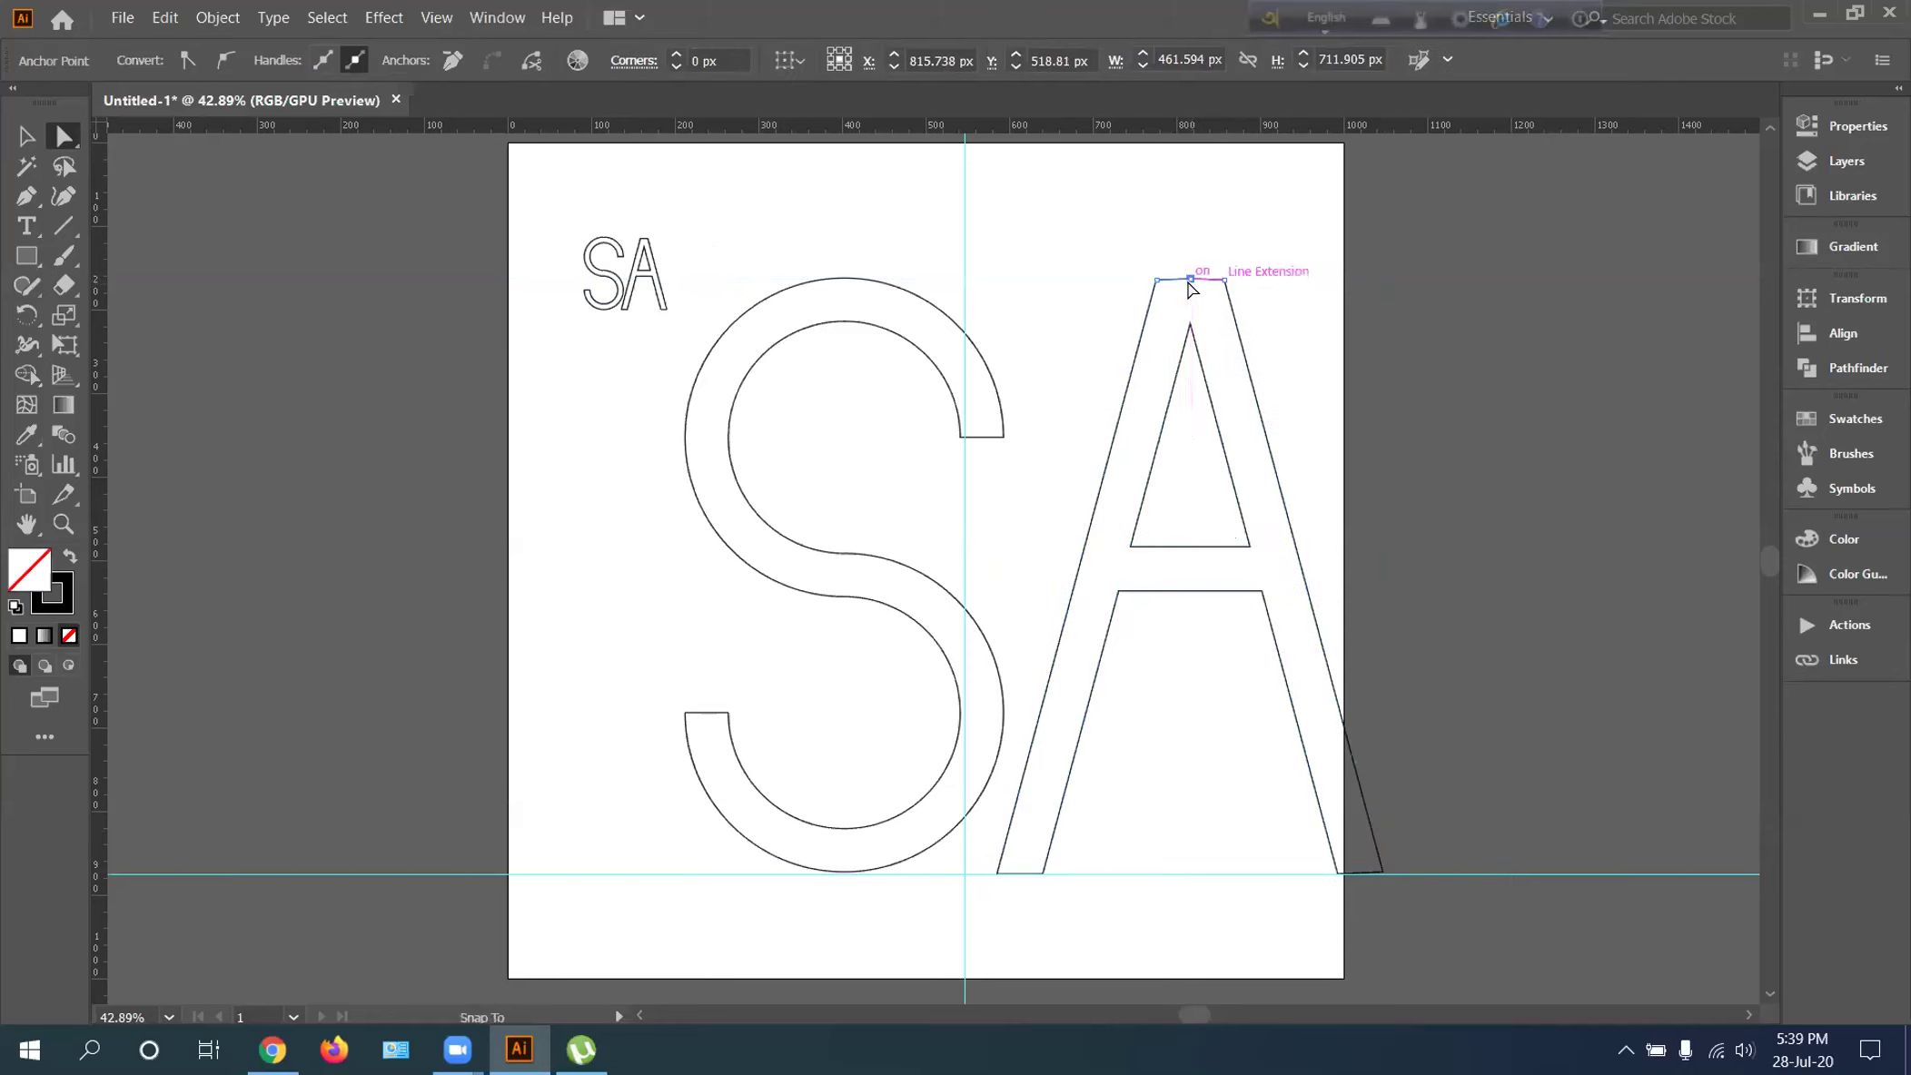
{"action": "left_click", "coordinate": [1151, 232]}
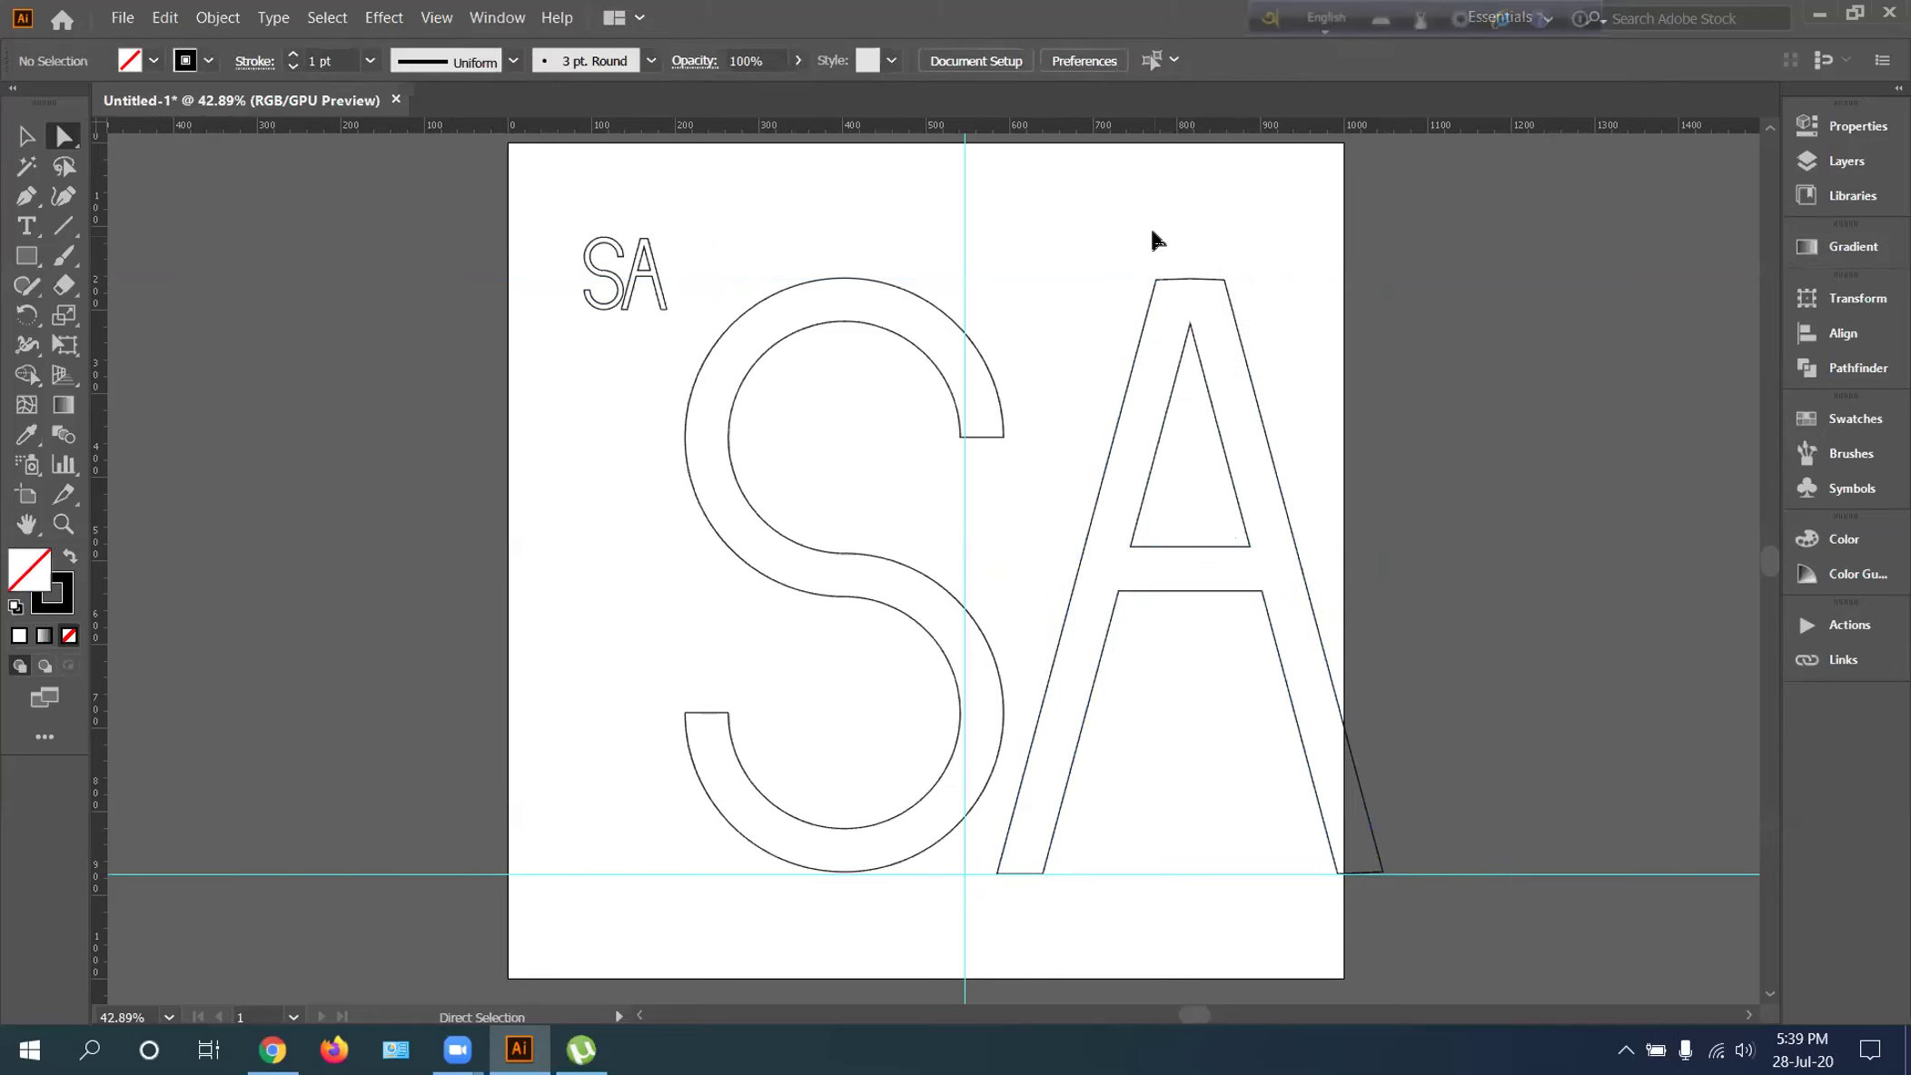
{"action": "left_click", "coordinate": [1197, 277]}
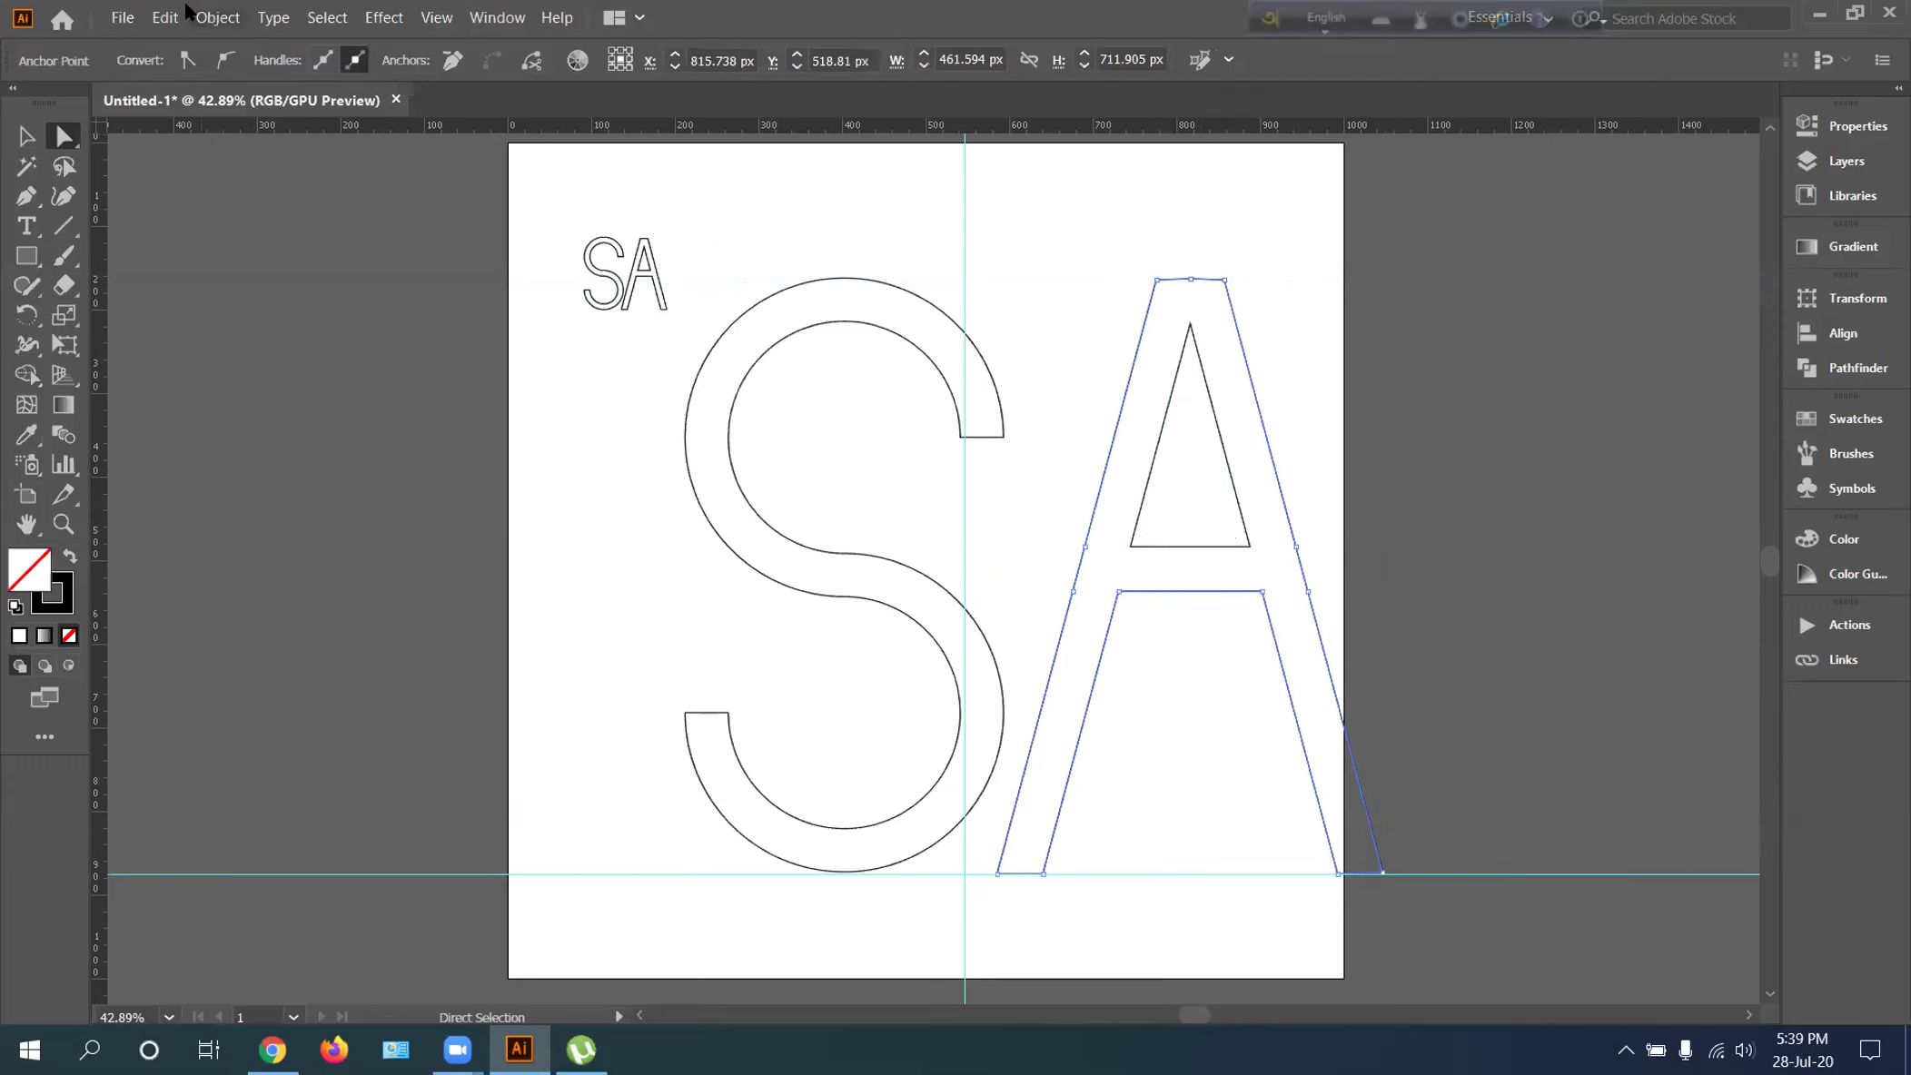
{"action": "left_click", "coordinate": [22, 138]}
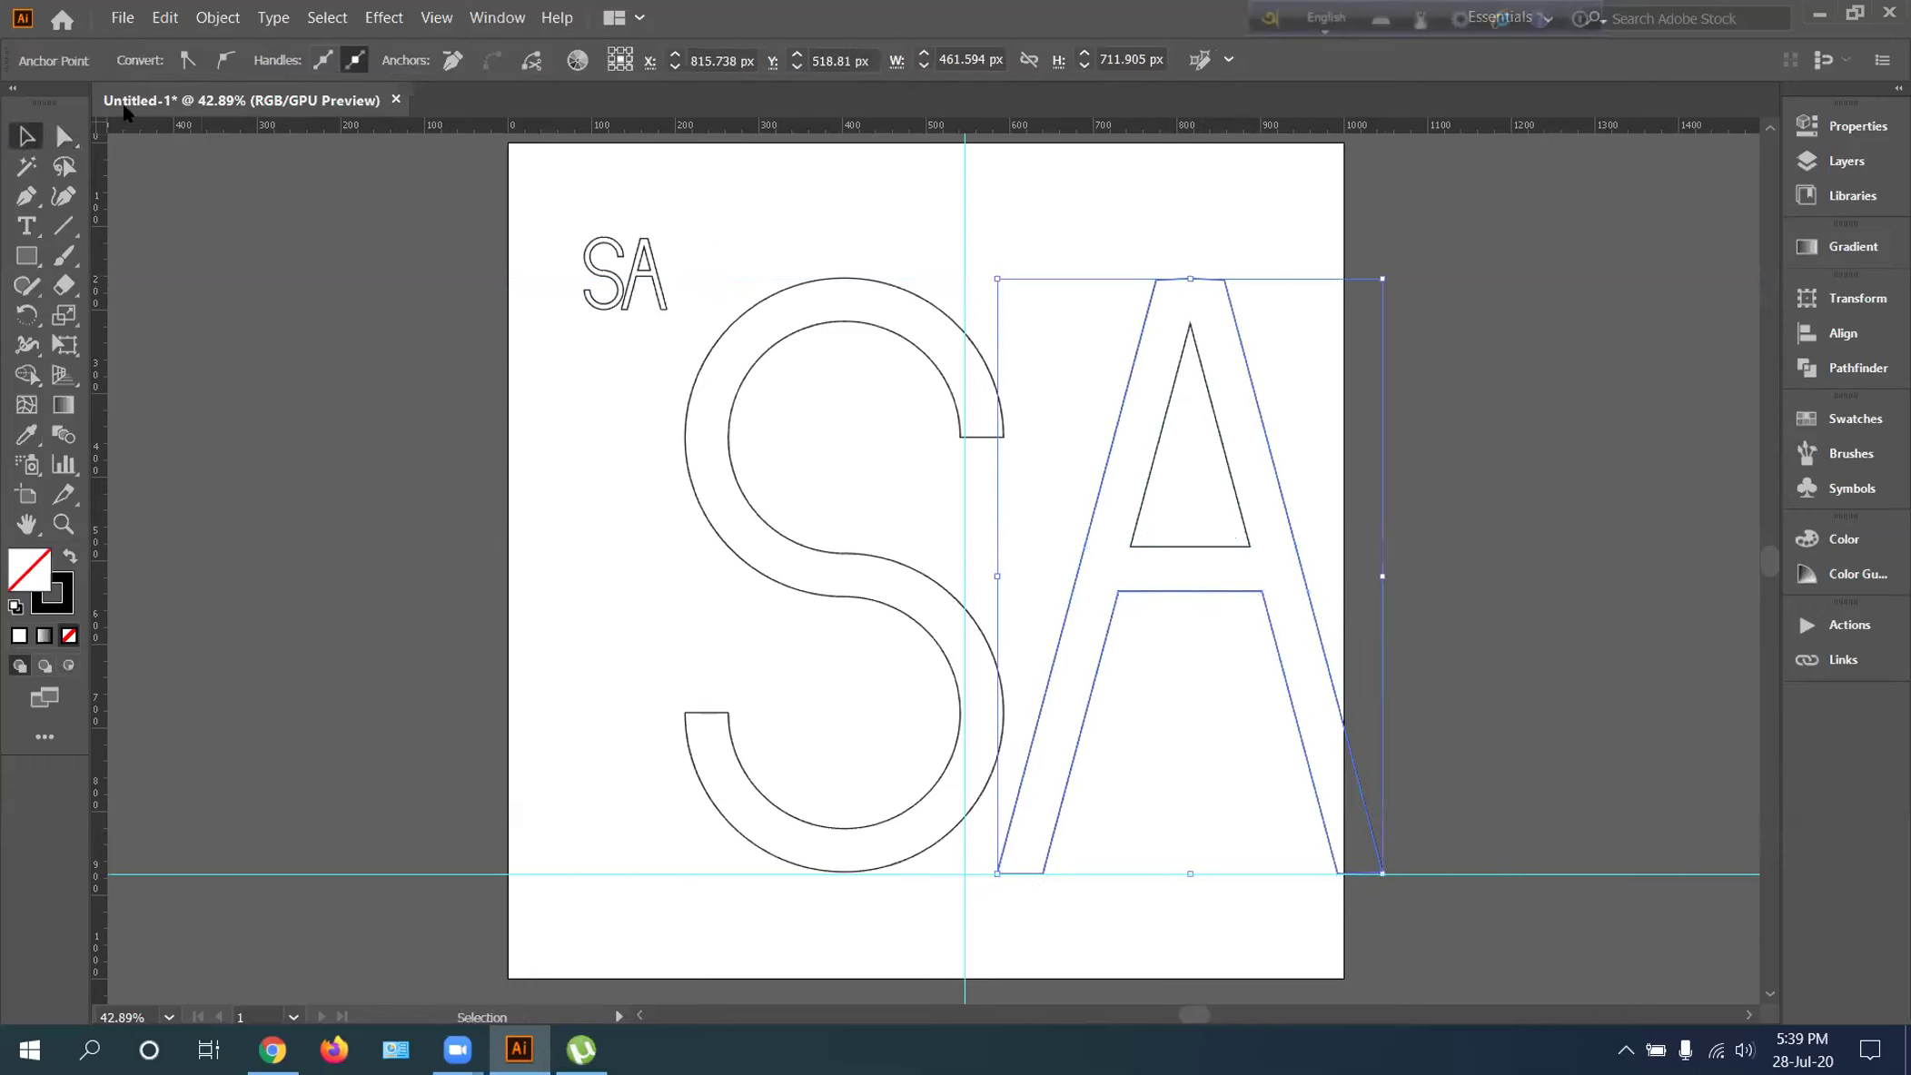
{"action": "left_click", "coordinate": [914, 146]}
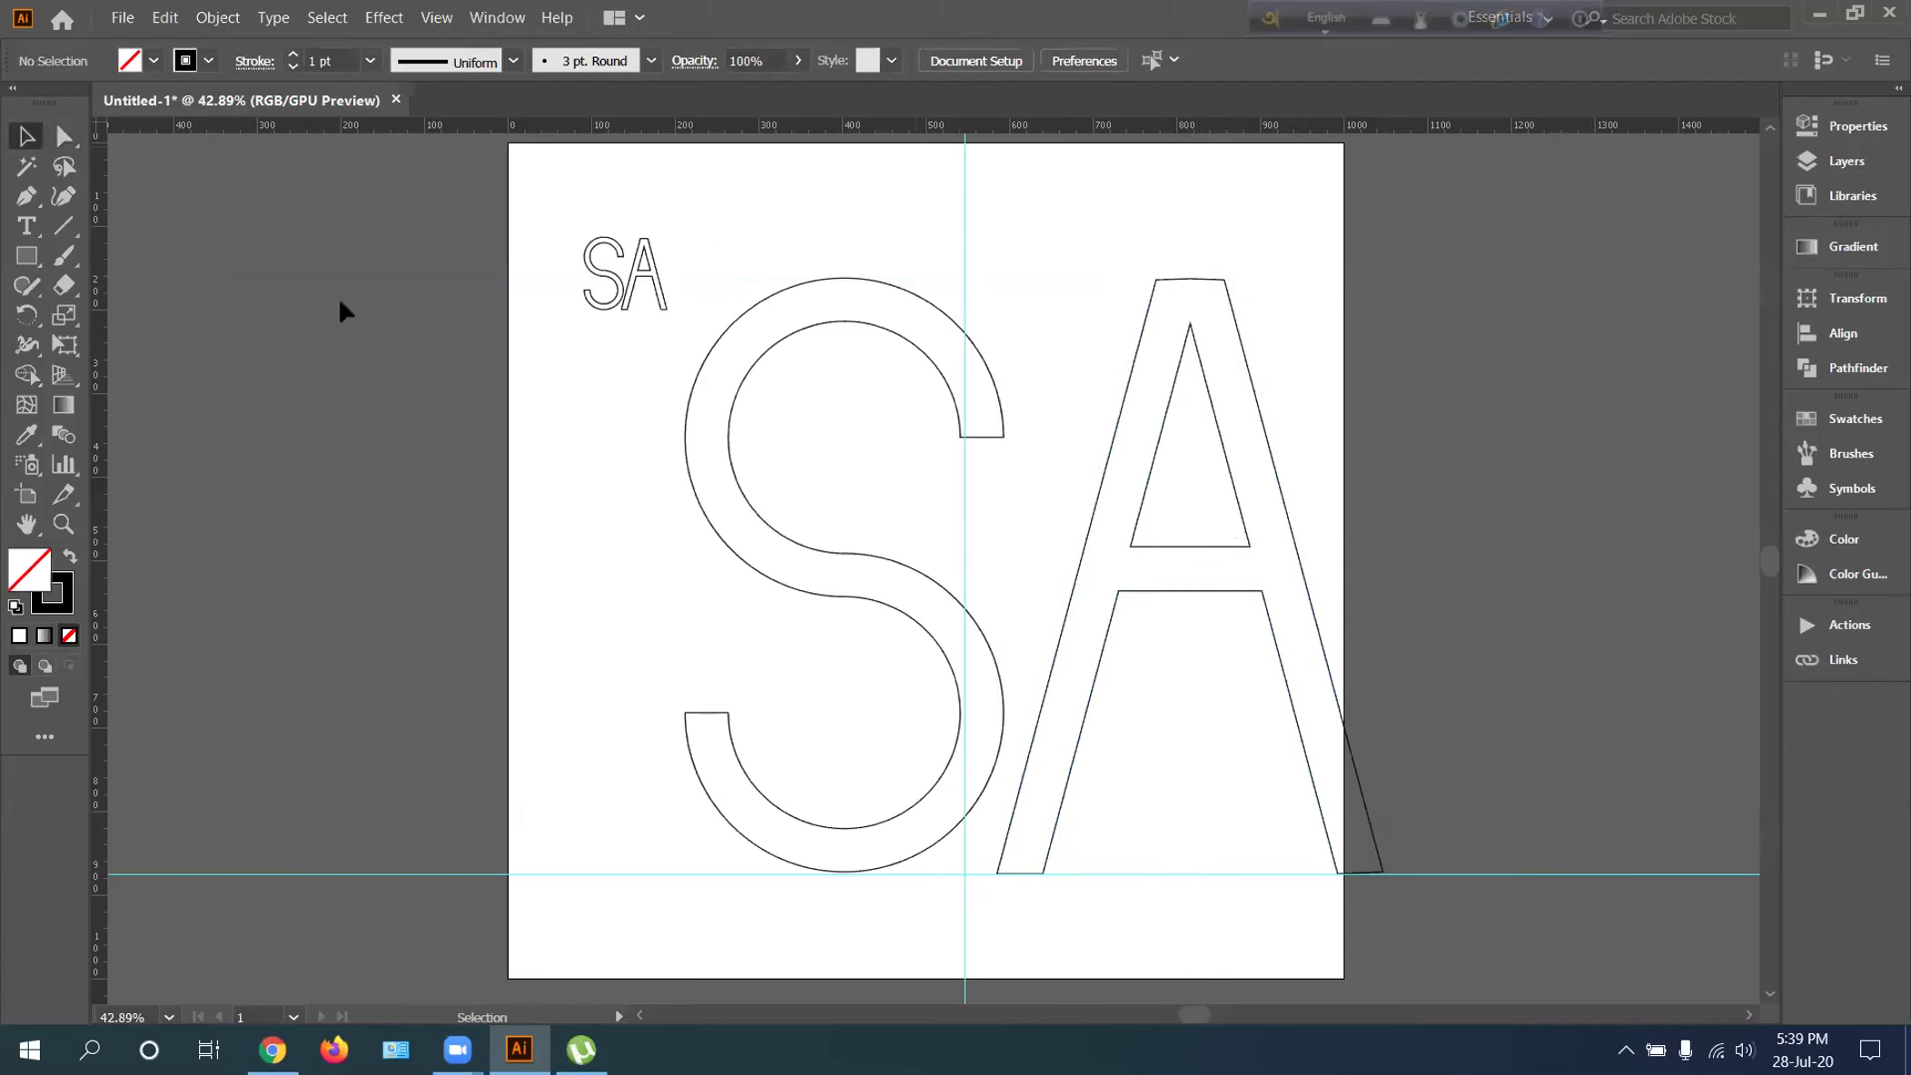
{"action": "left_click", "coordinate": [1243, 368]}
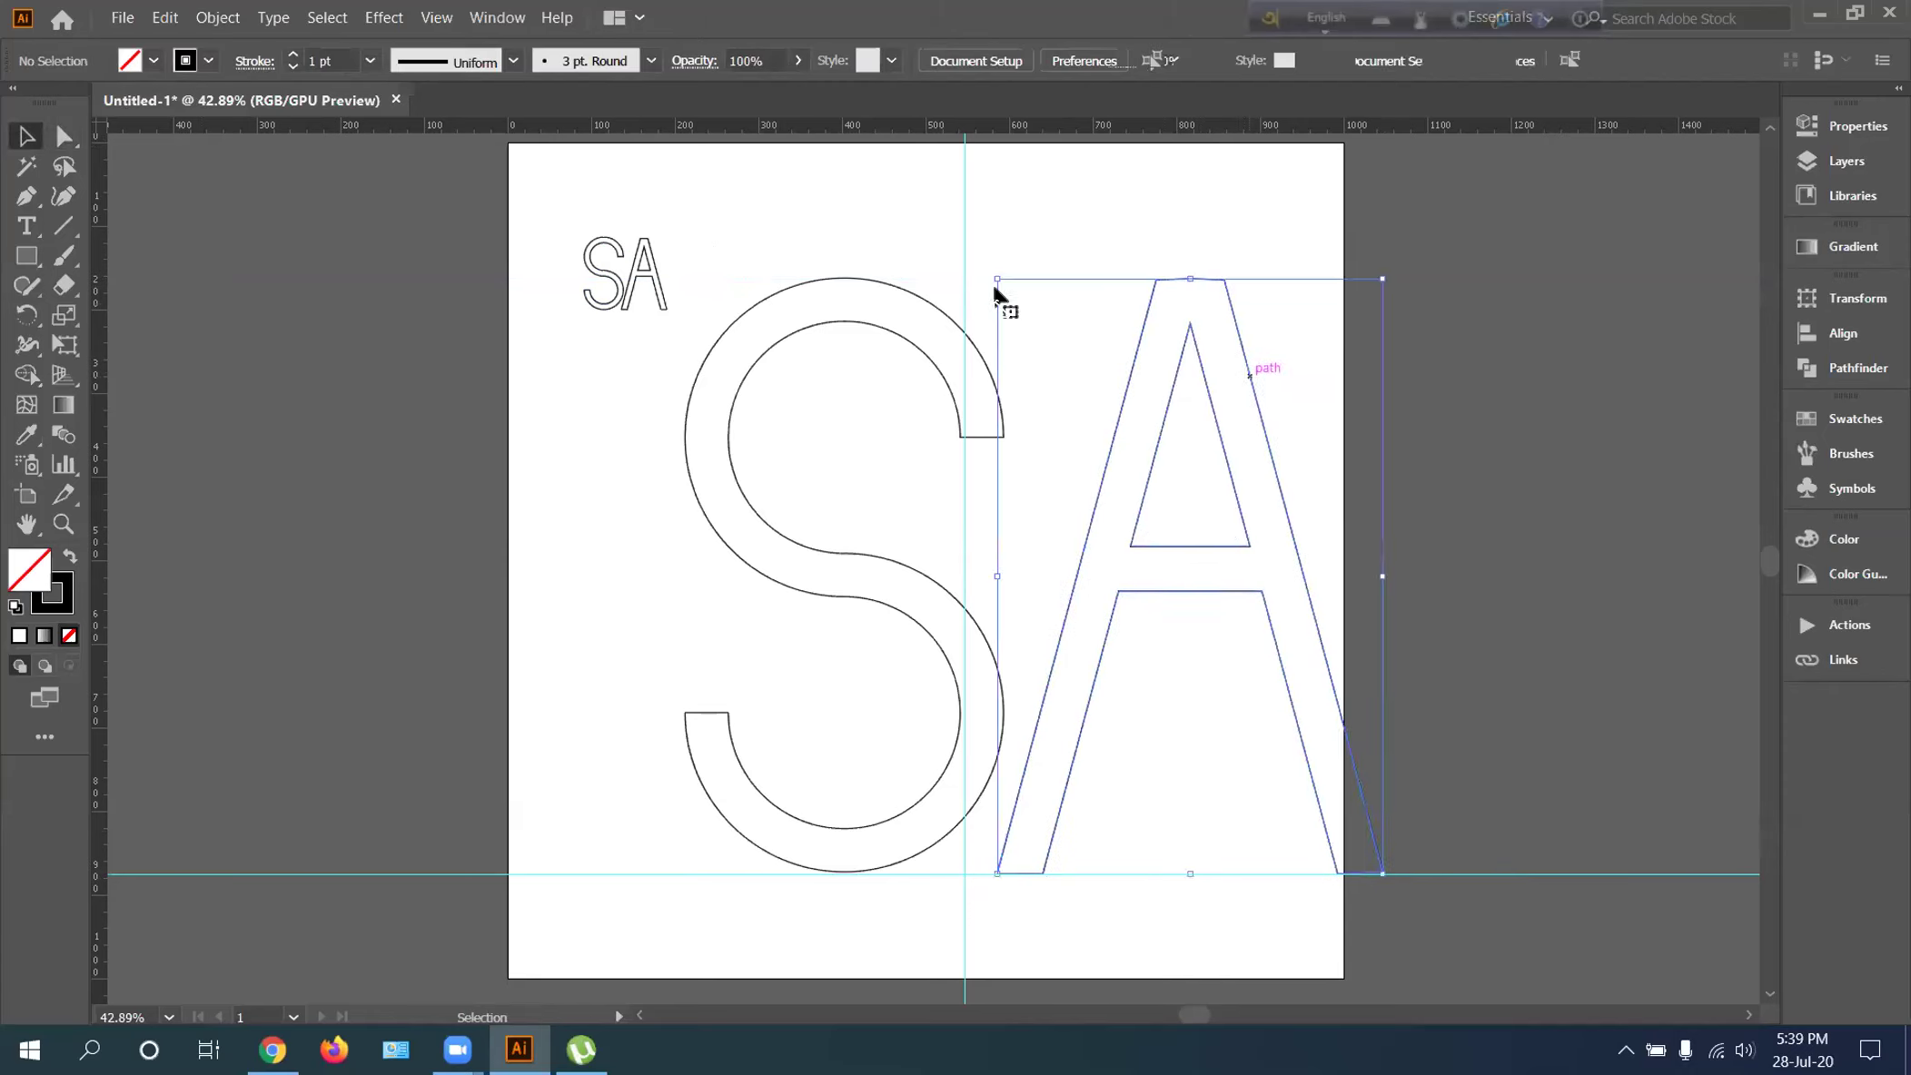
Fill the A with red from the Fill swatches
{"action": "left_click", "coordinate": [153, 61]}
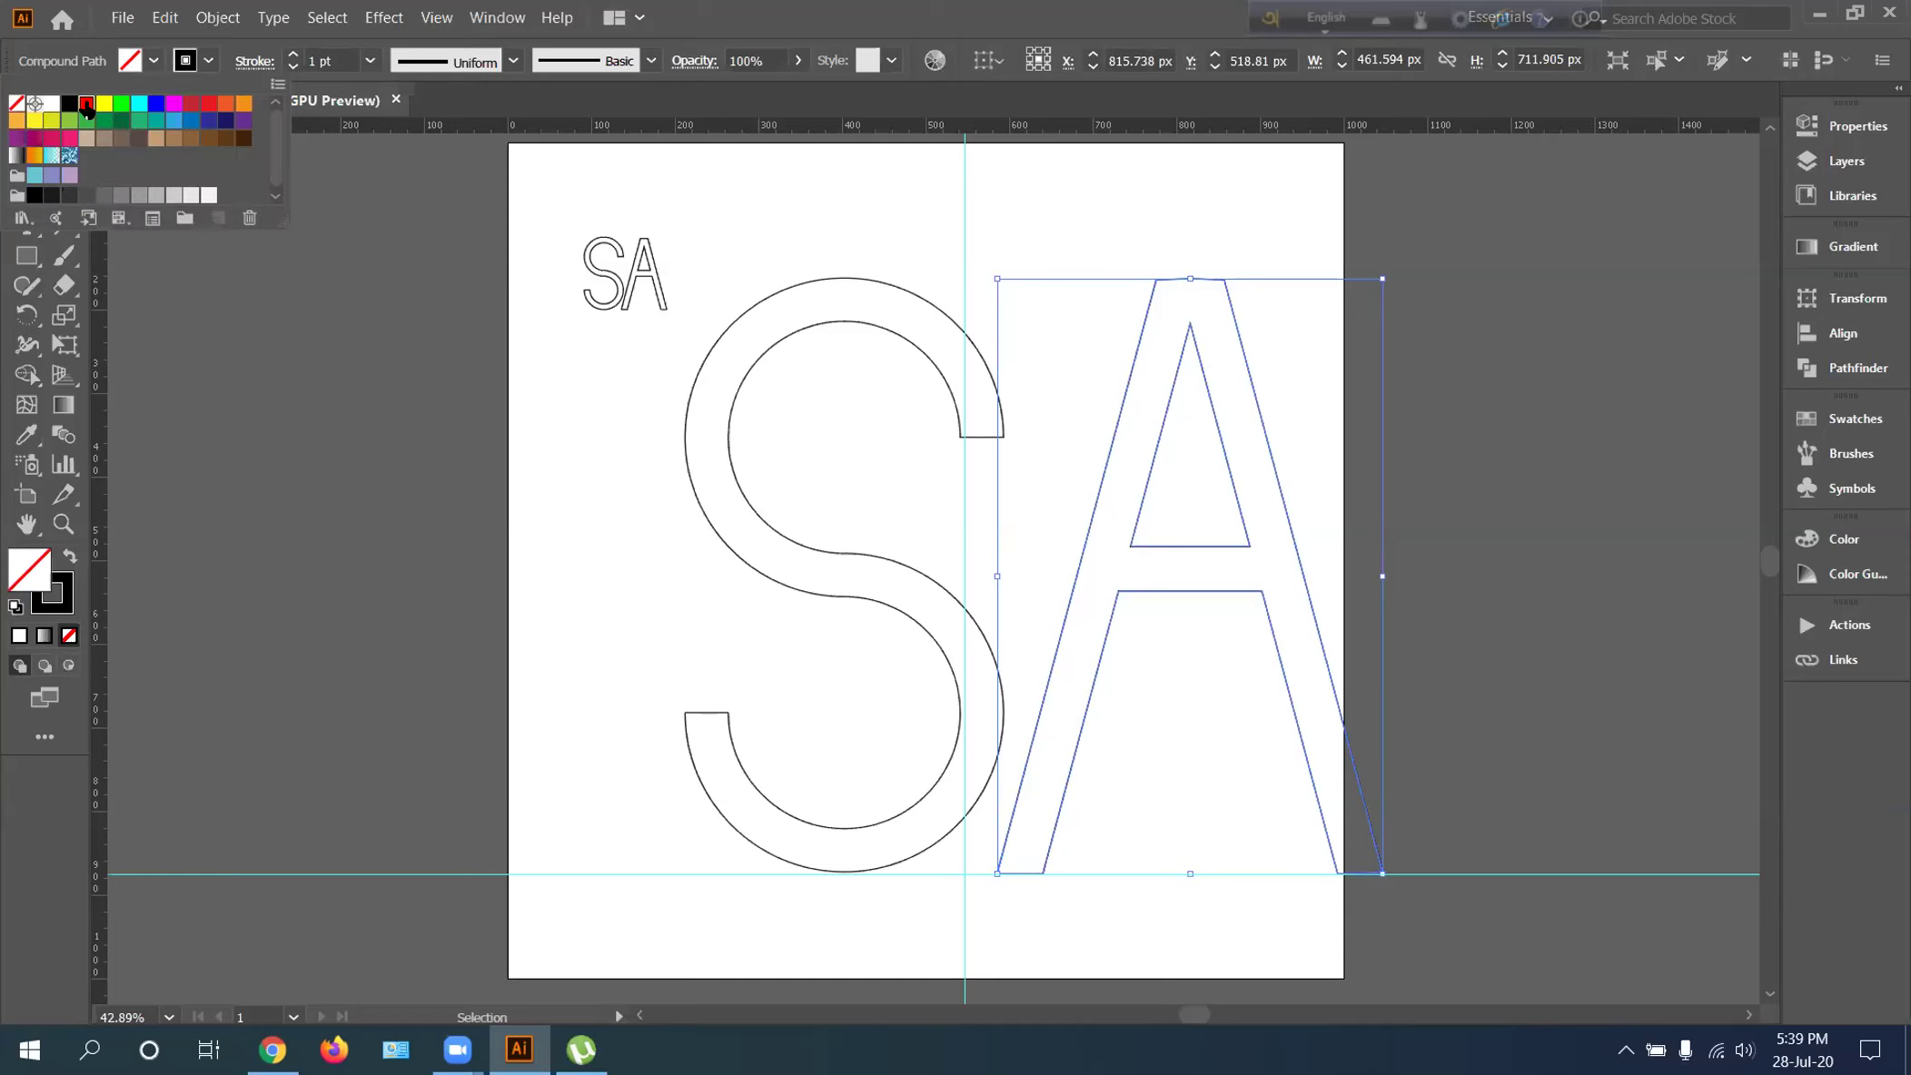
{"action": "left_click", "coordinate": [87, 104]}
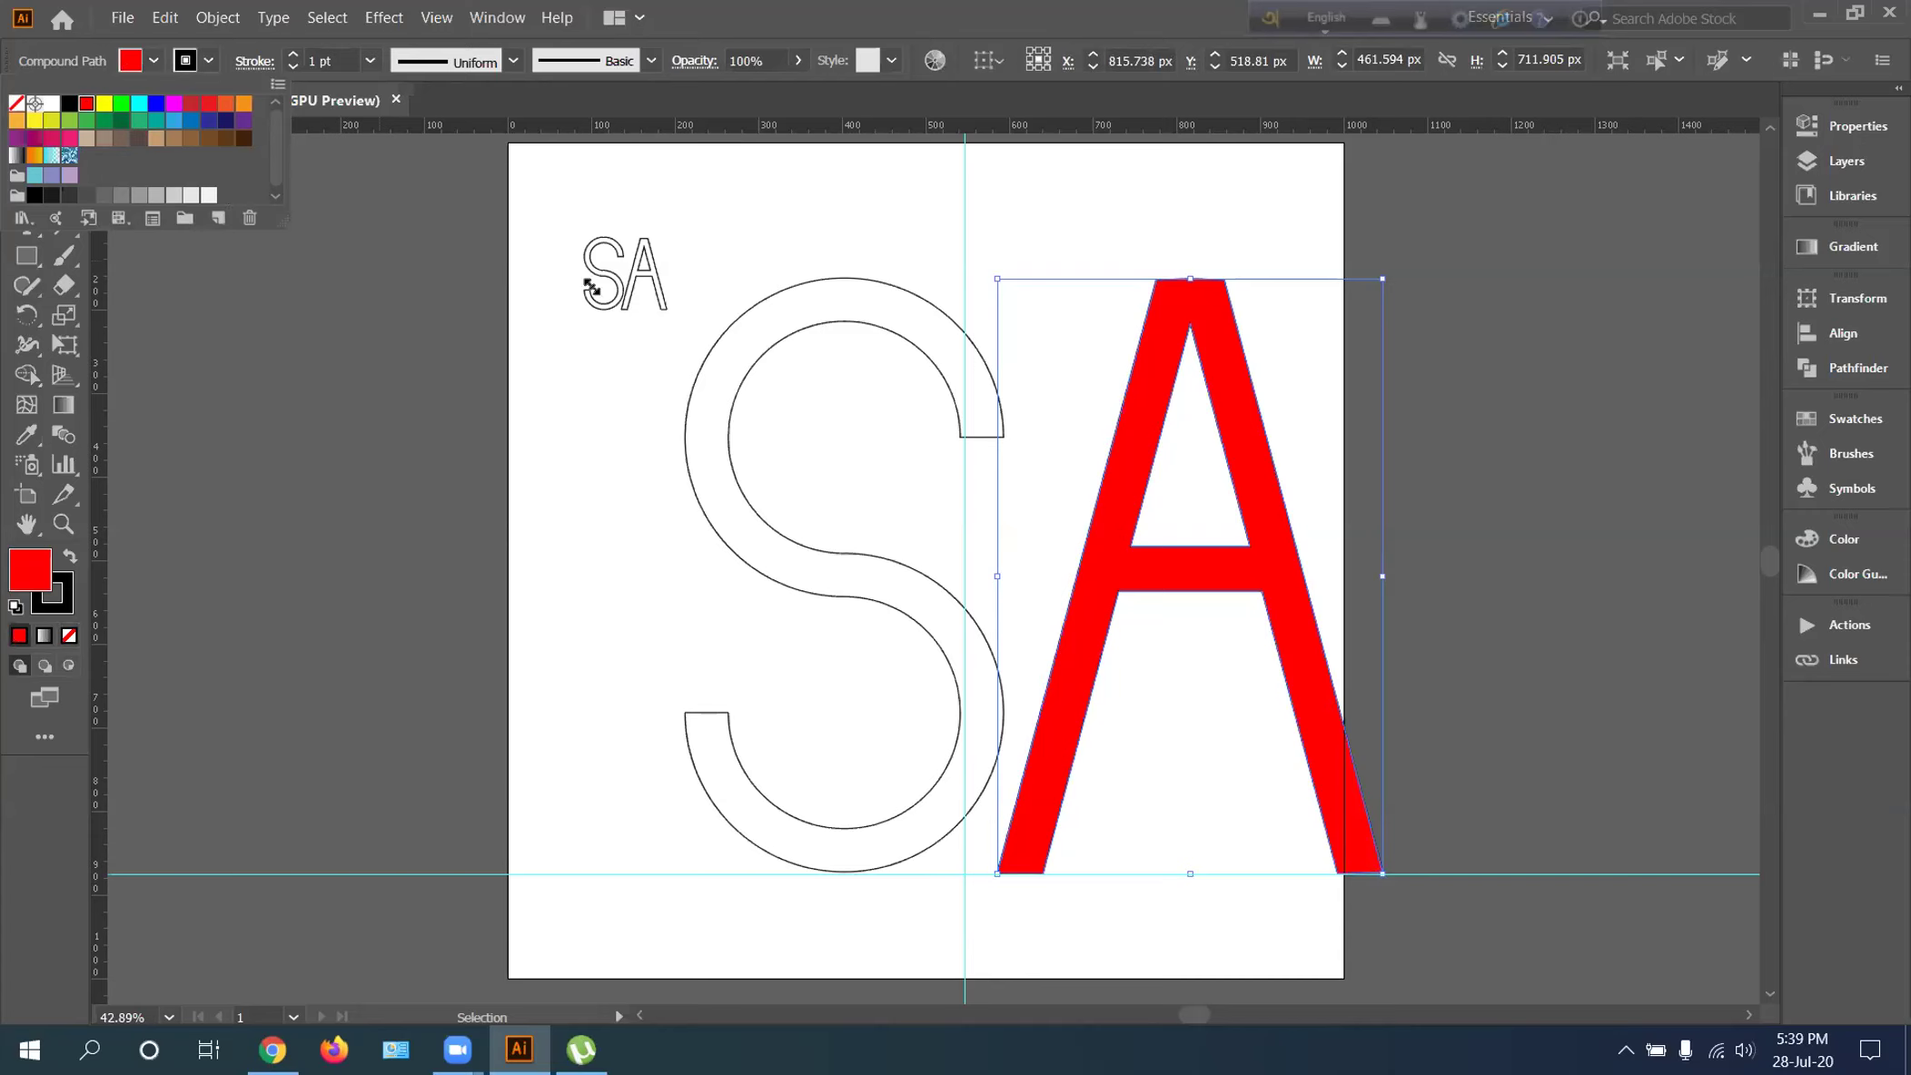
{"action": "left_click", "coordinate": [459, 310]}
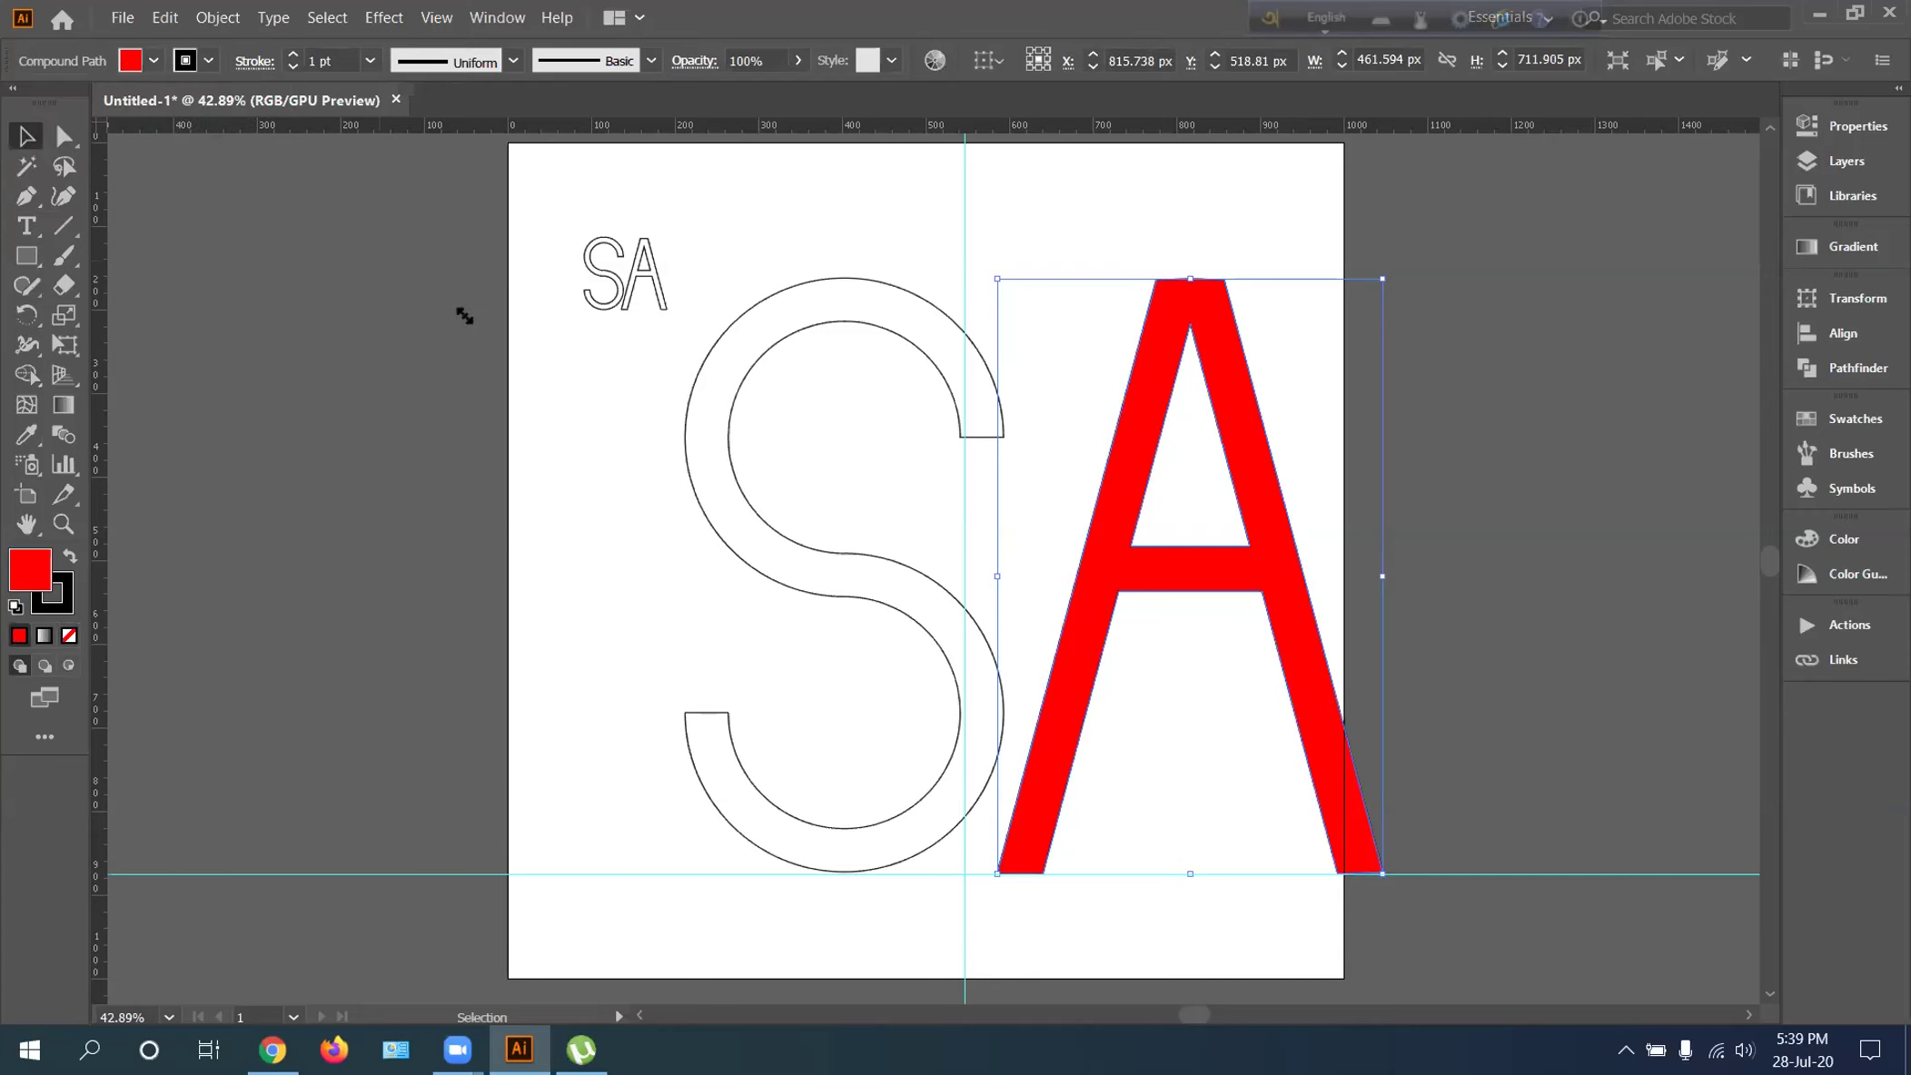
Fill the S with cyan and shift the A left to X 781.214 px
{"action": "left_click", "coordinate": [684, 438]}
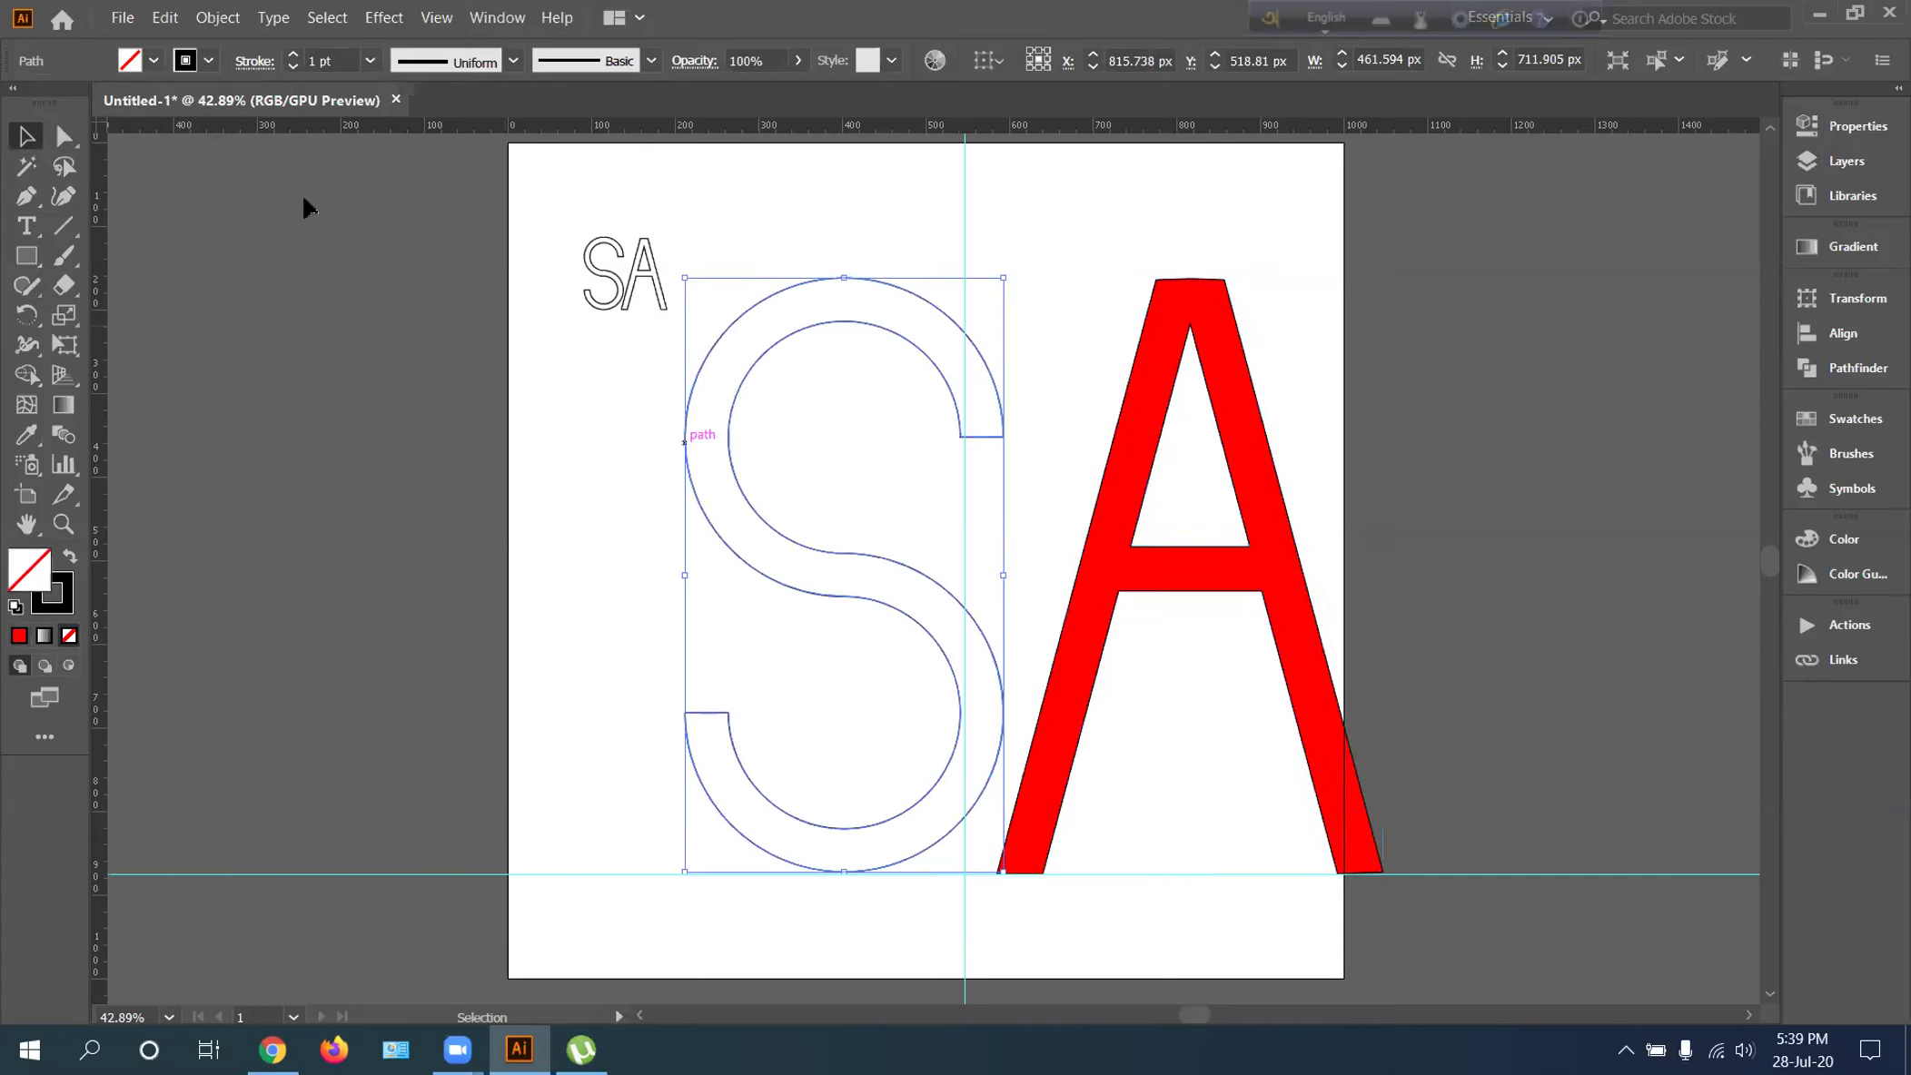
{"action": "left_click", "coordinate": [155, 64]}
{"action": "left_click", "coordinate": [138, 105]}
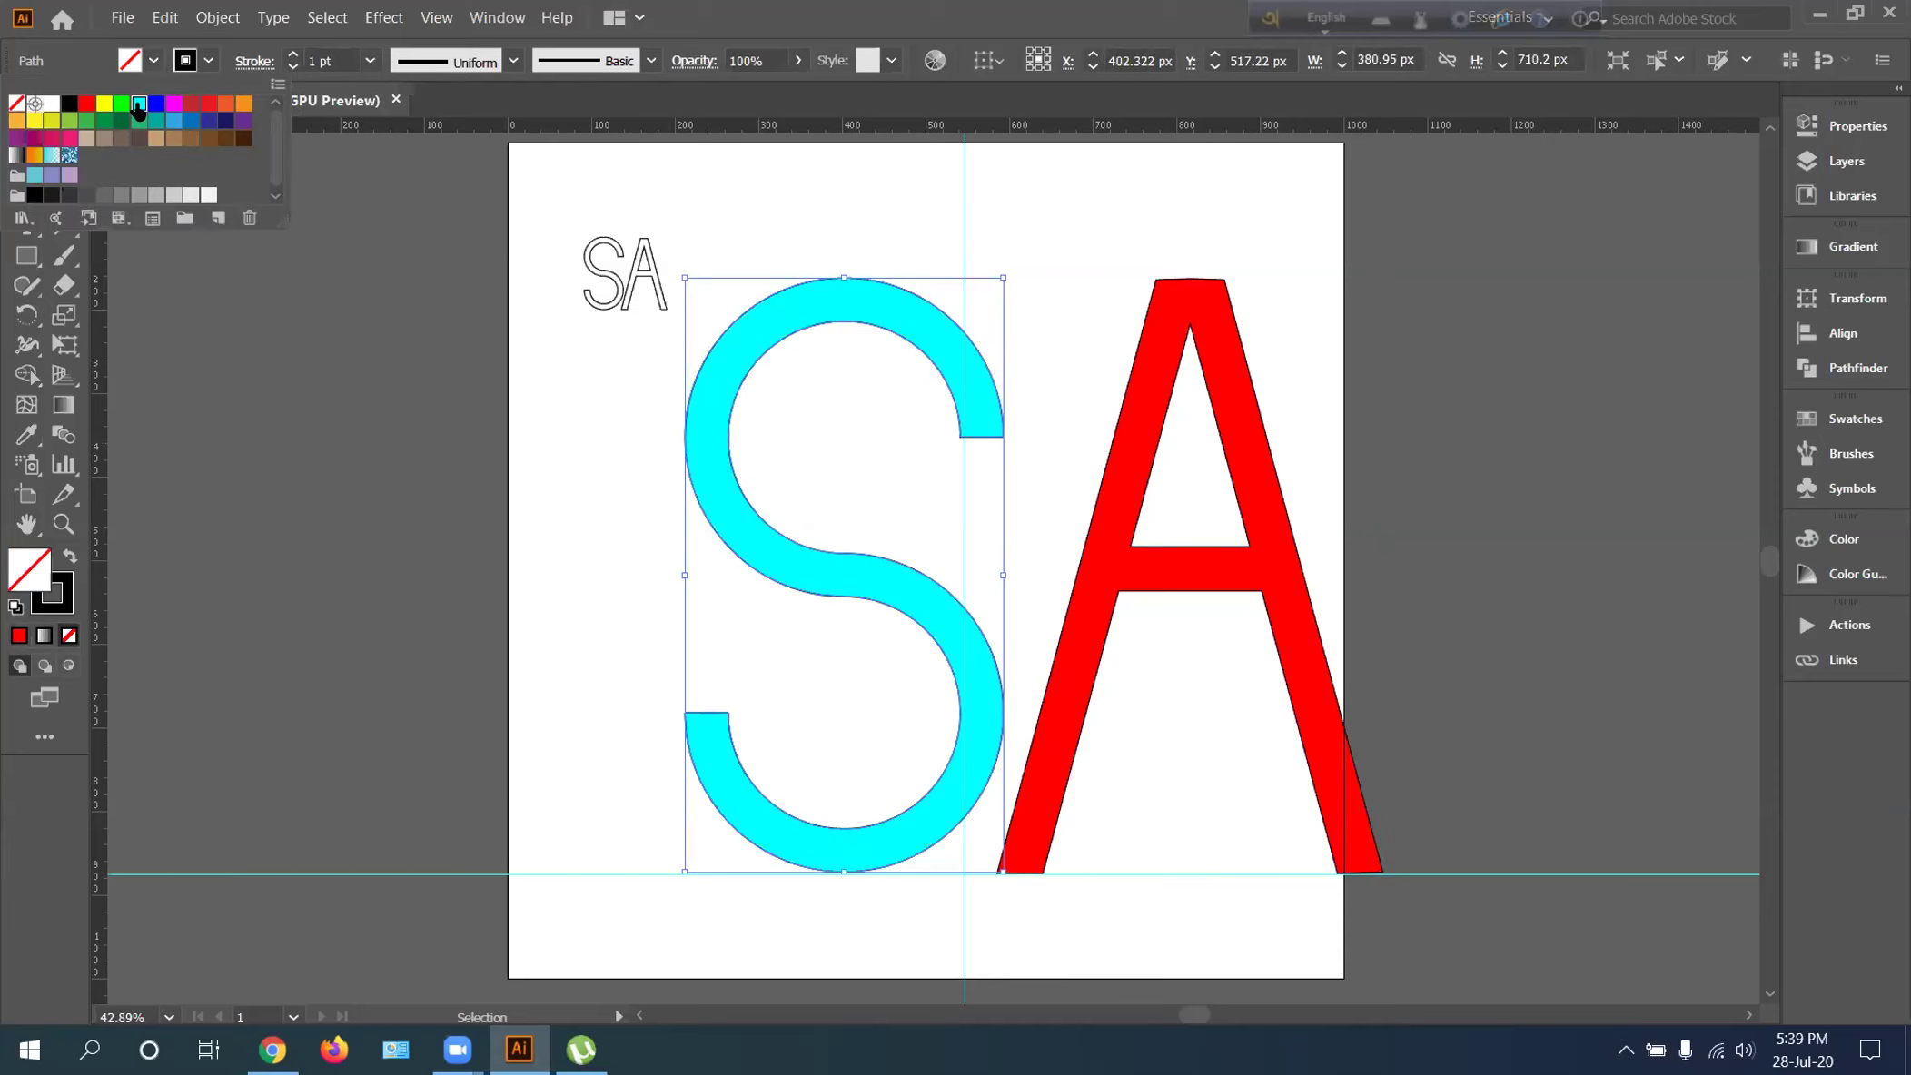
{"action": "left_click", "coordinate": [574, 492]}
{"action": "left_click", "coordinate": [573, 488]}
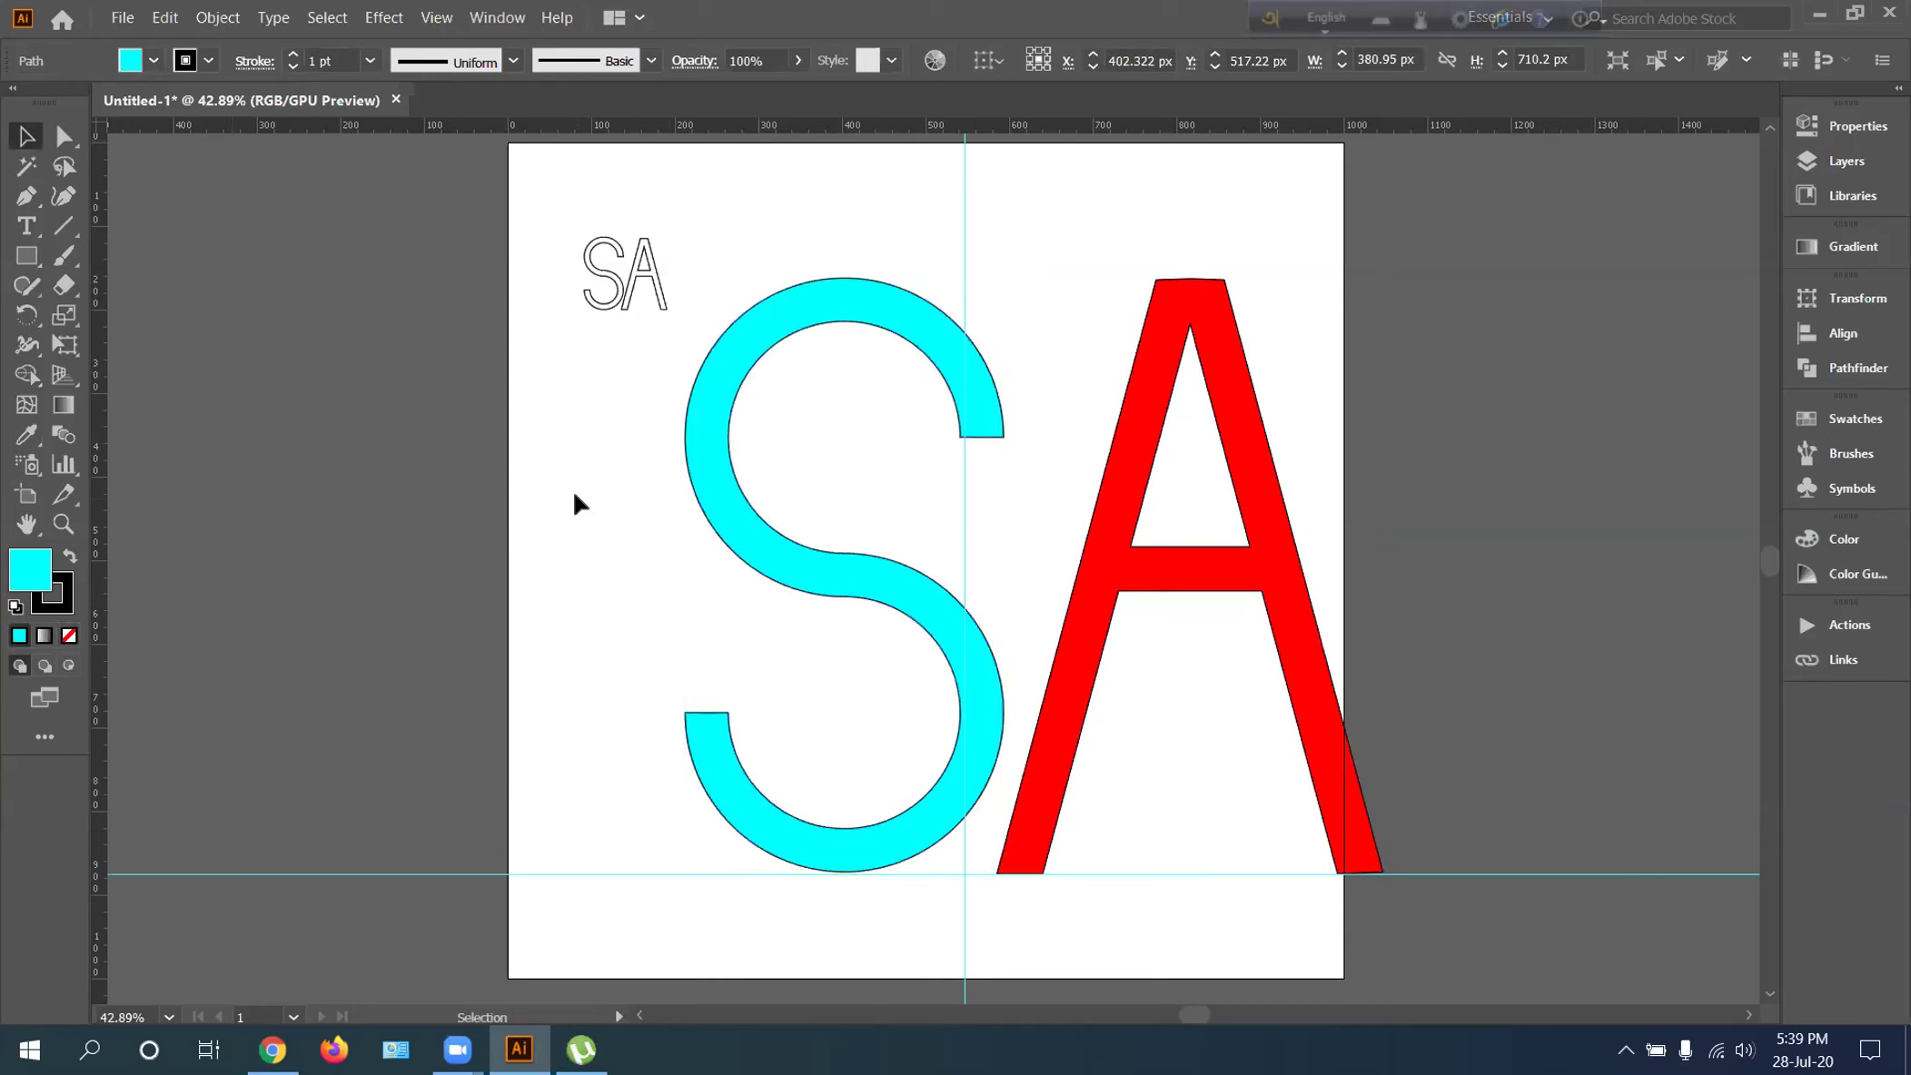
{"action": "left_click_drag", "start_coordinate": [1109, 604], "coordinate": [1080, 604]}
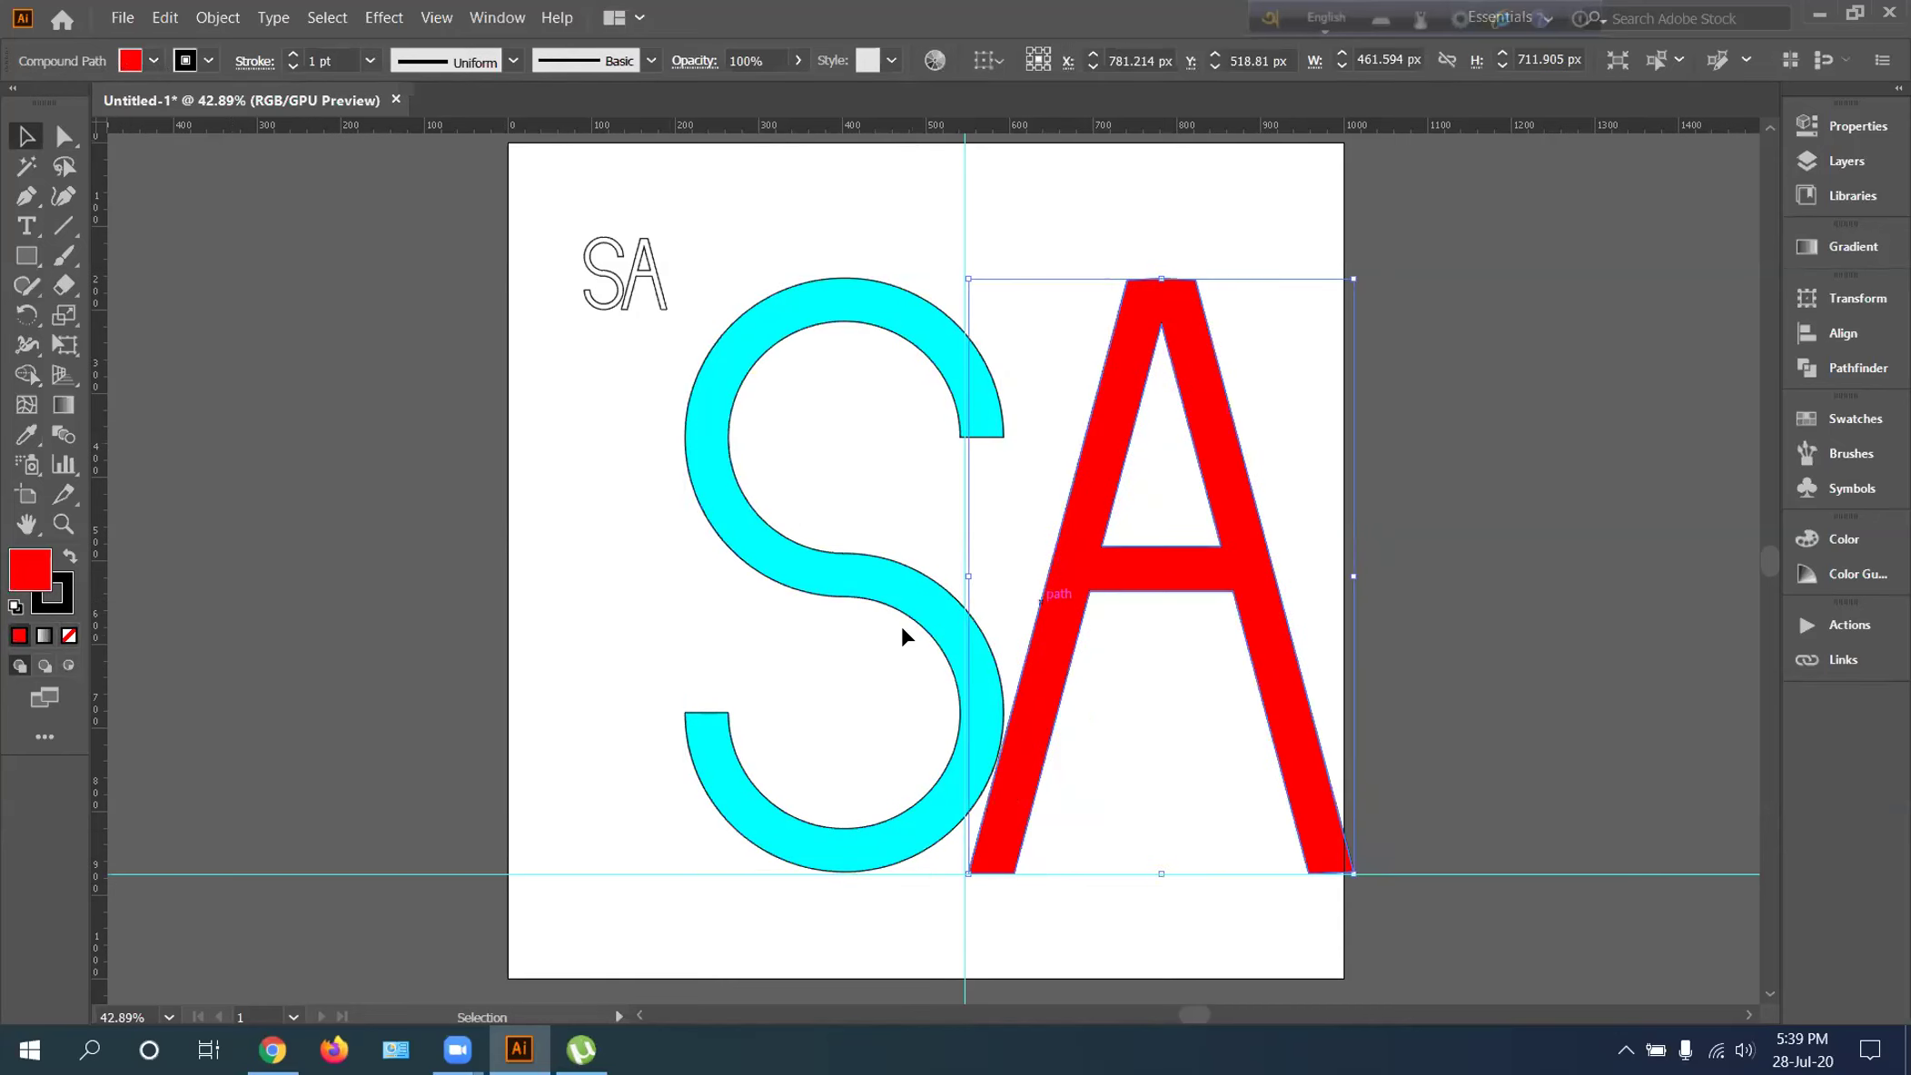
Move the cyan S left and down onto the bottom guide, and nudge the A left to X 780.214 px
{"action": "left_click", "coordinate": [955, 245]}
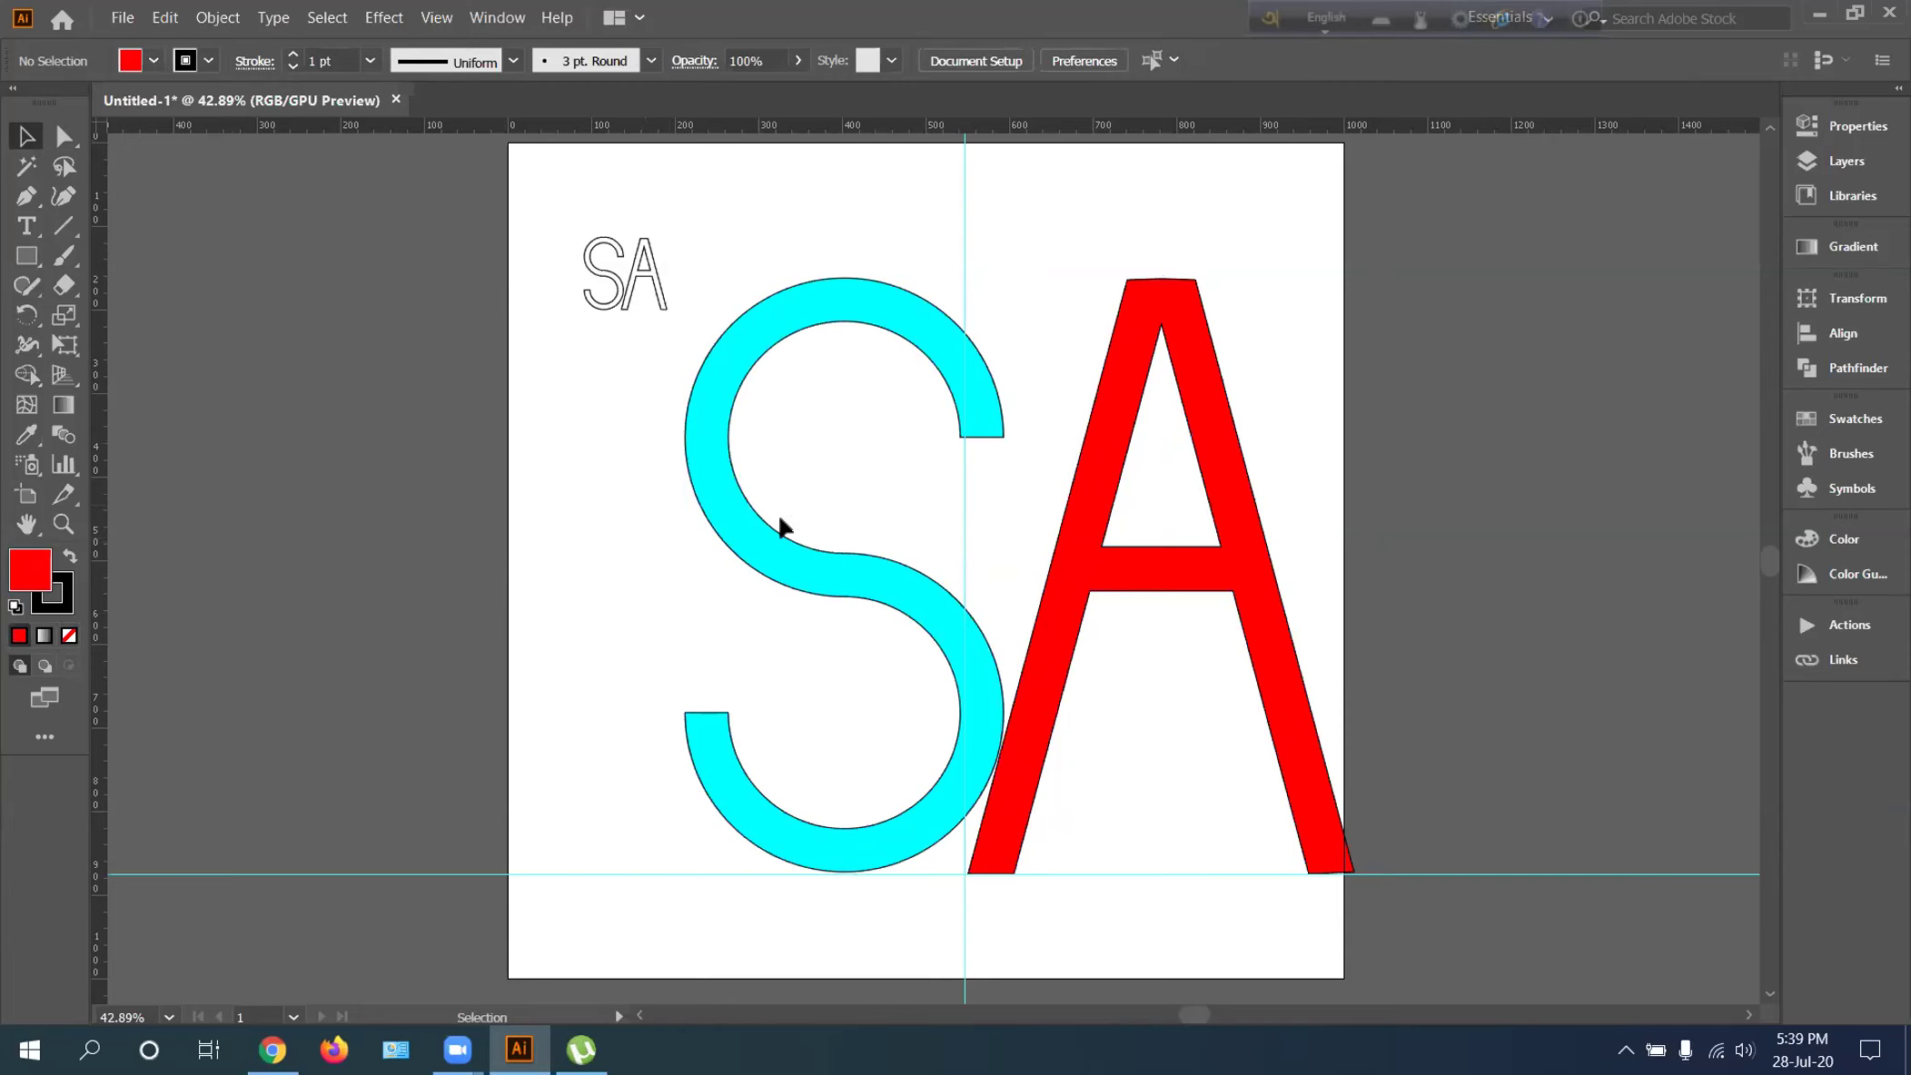
{"action": "left_click_drag", "start_coordinate": [763, 539], "coordinate": [735, 524]}
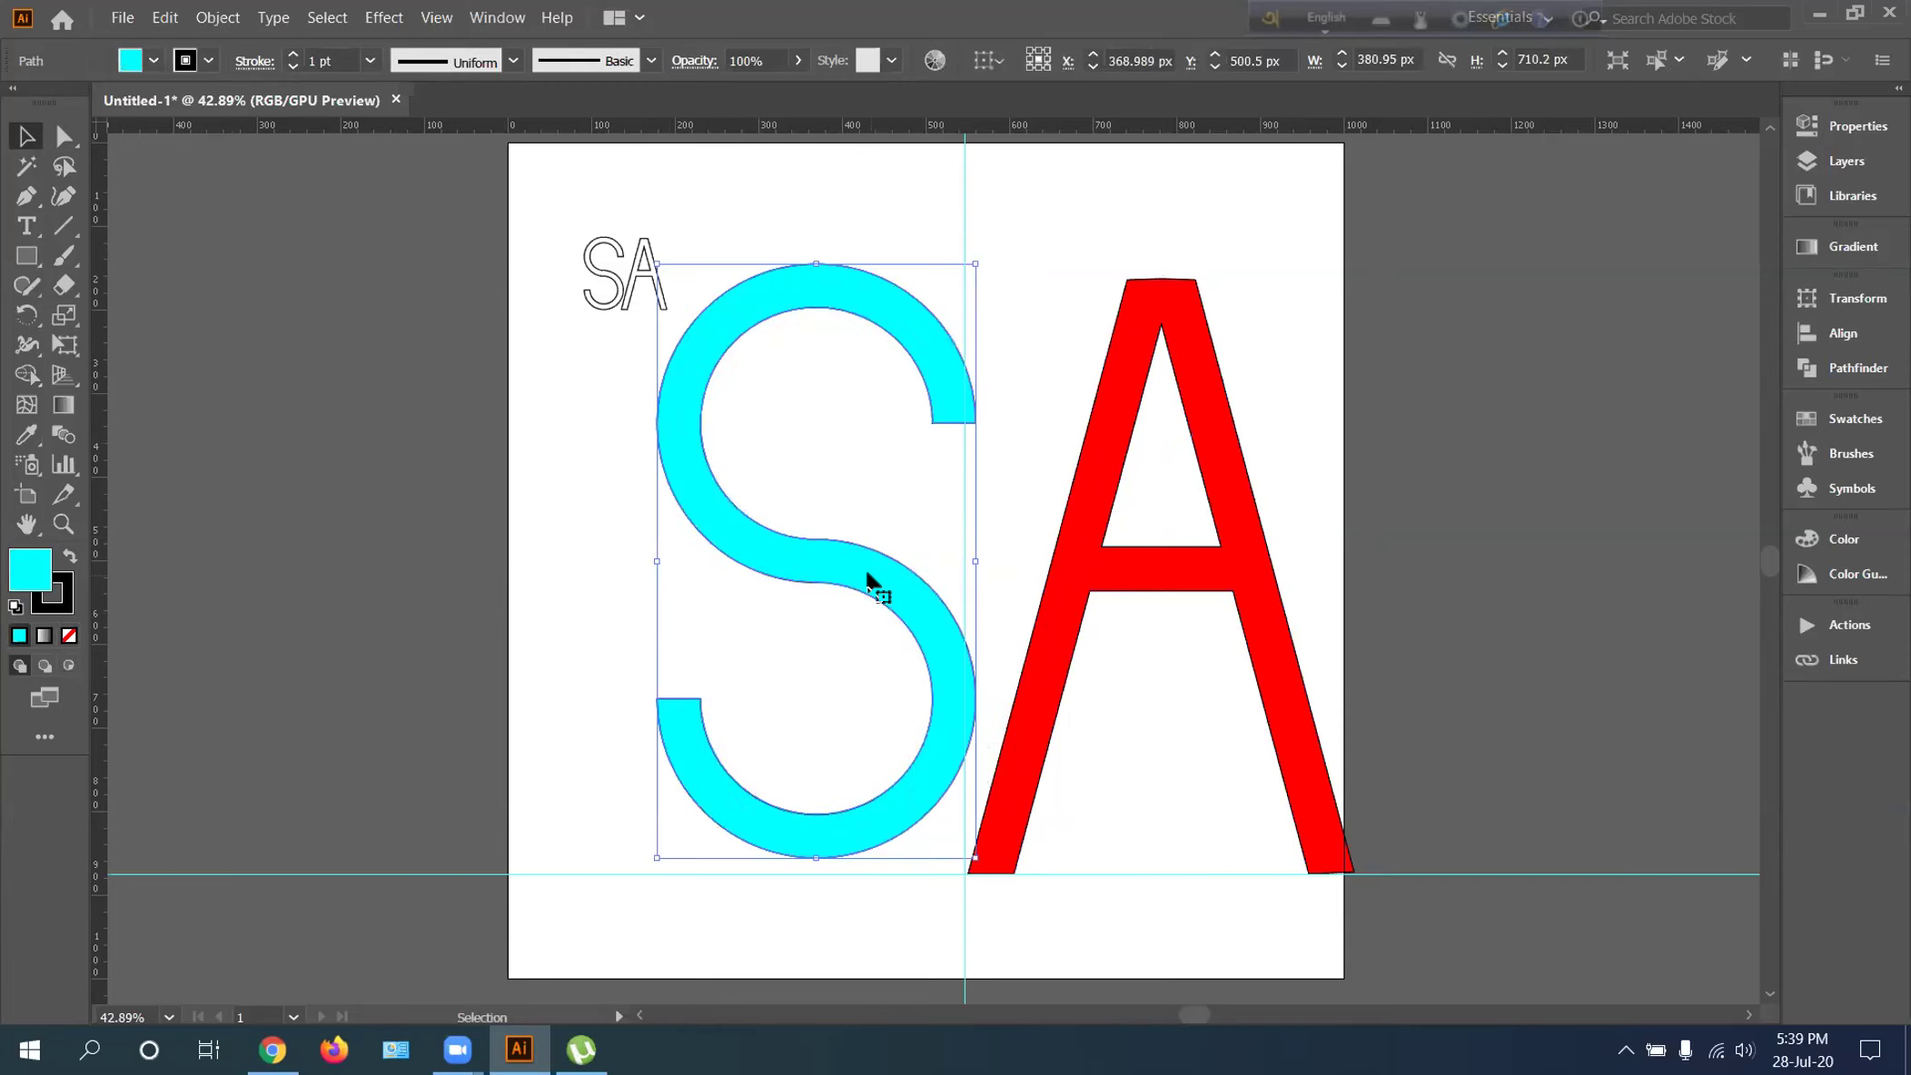
{"action": "key", "text": "Down"}
{"action": "key", "text": "Down"}
{"action": "key", "text": "Down"}
{"action": "key", "text": "Down"}
{"action": "key", "text": "Down"}
{"action": "key", "text": "Down"}
{"action": "key", "text": "Down"}
{"action": "key", "text": "Down"}
{"action": "key", "text": "Down"}
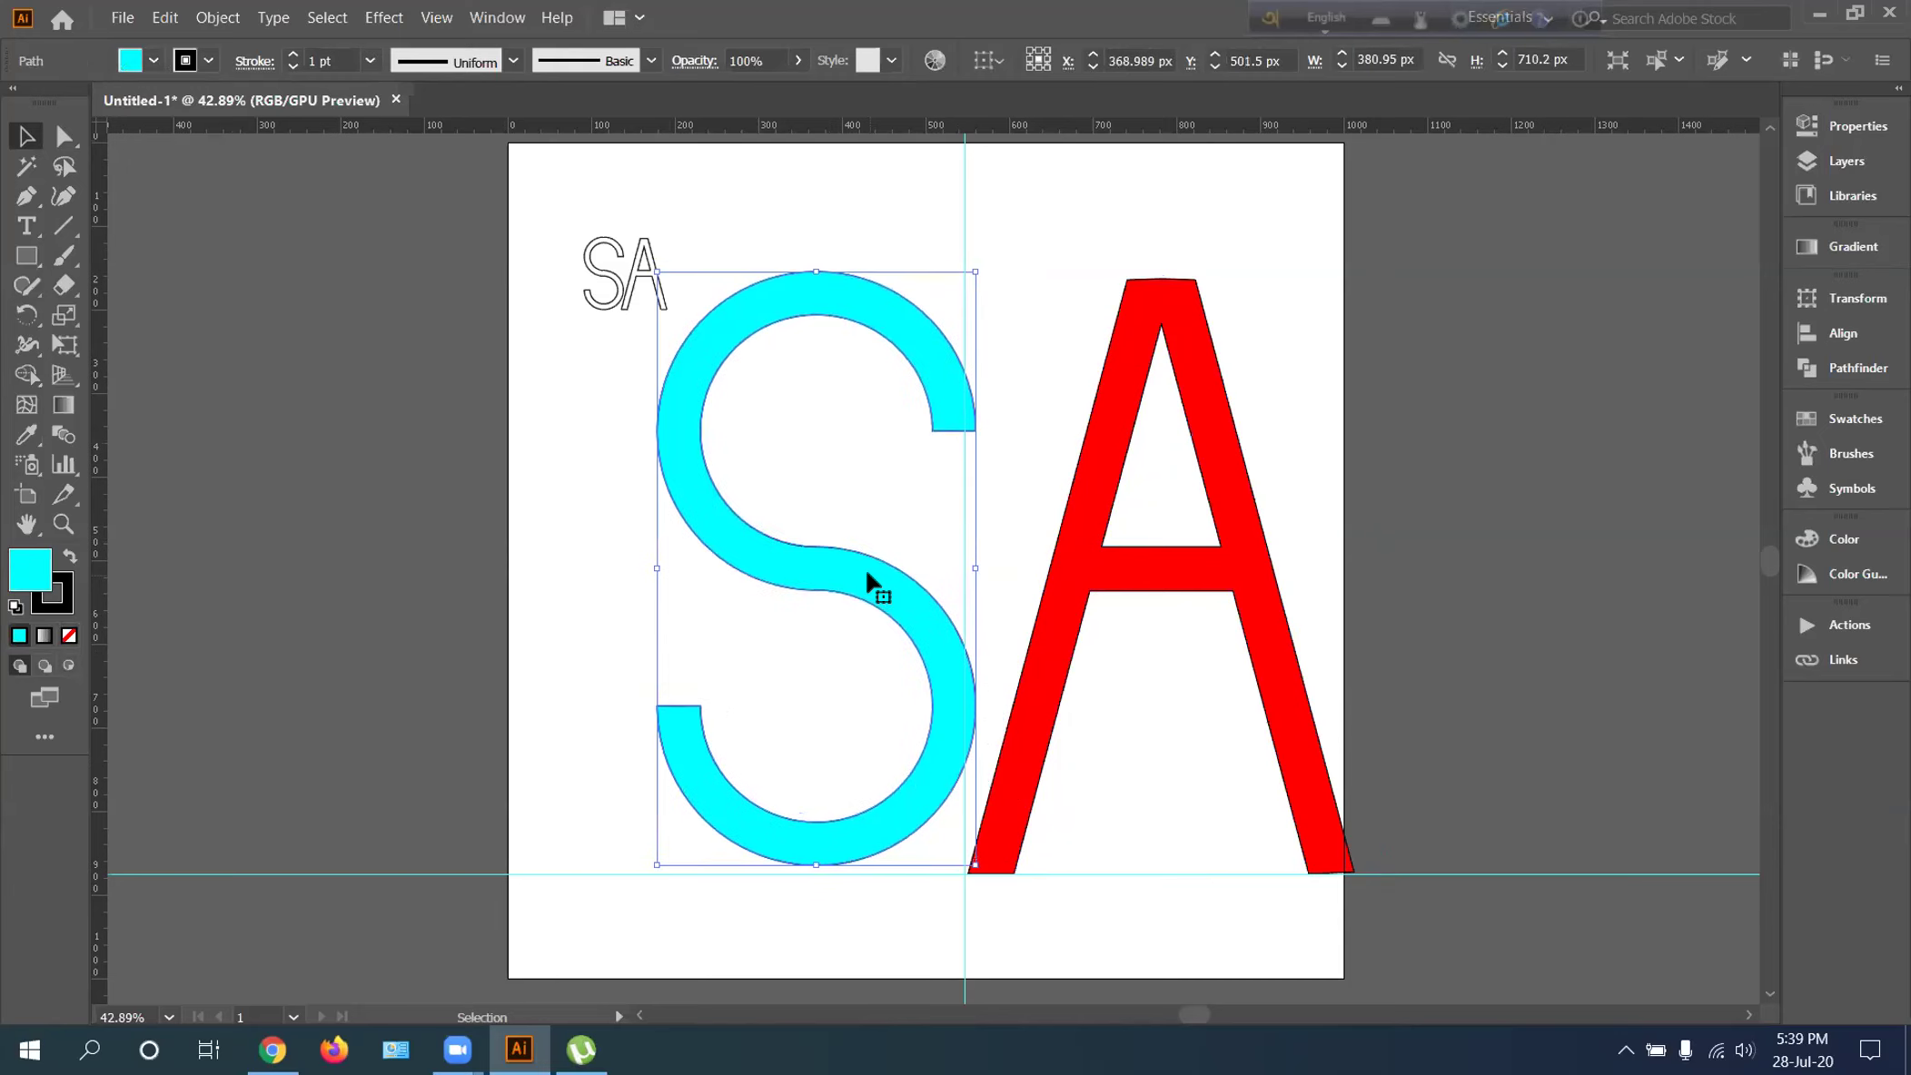
{"action": "key", "text": "Down"}
{"action": "key", "text": "Down"}
{"action": "key", "text": "Down"}
{"action": "key", "text": "Down"}
{"action": "key", "text": "Down"}
{"action": "key", "text": "Down"}
{"action": "key", "text": "Down"}
{"action": "key", "text": "Down"}
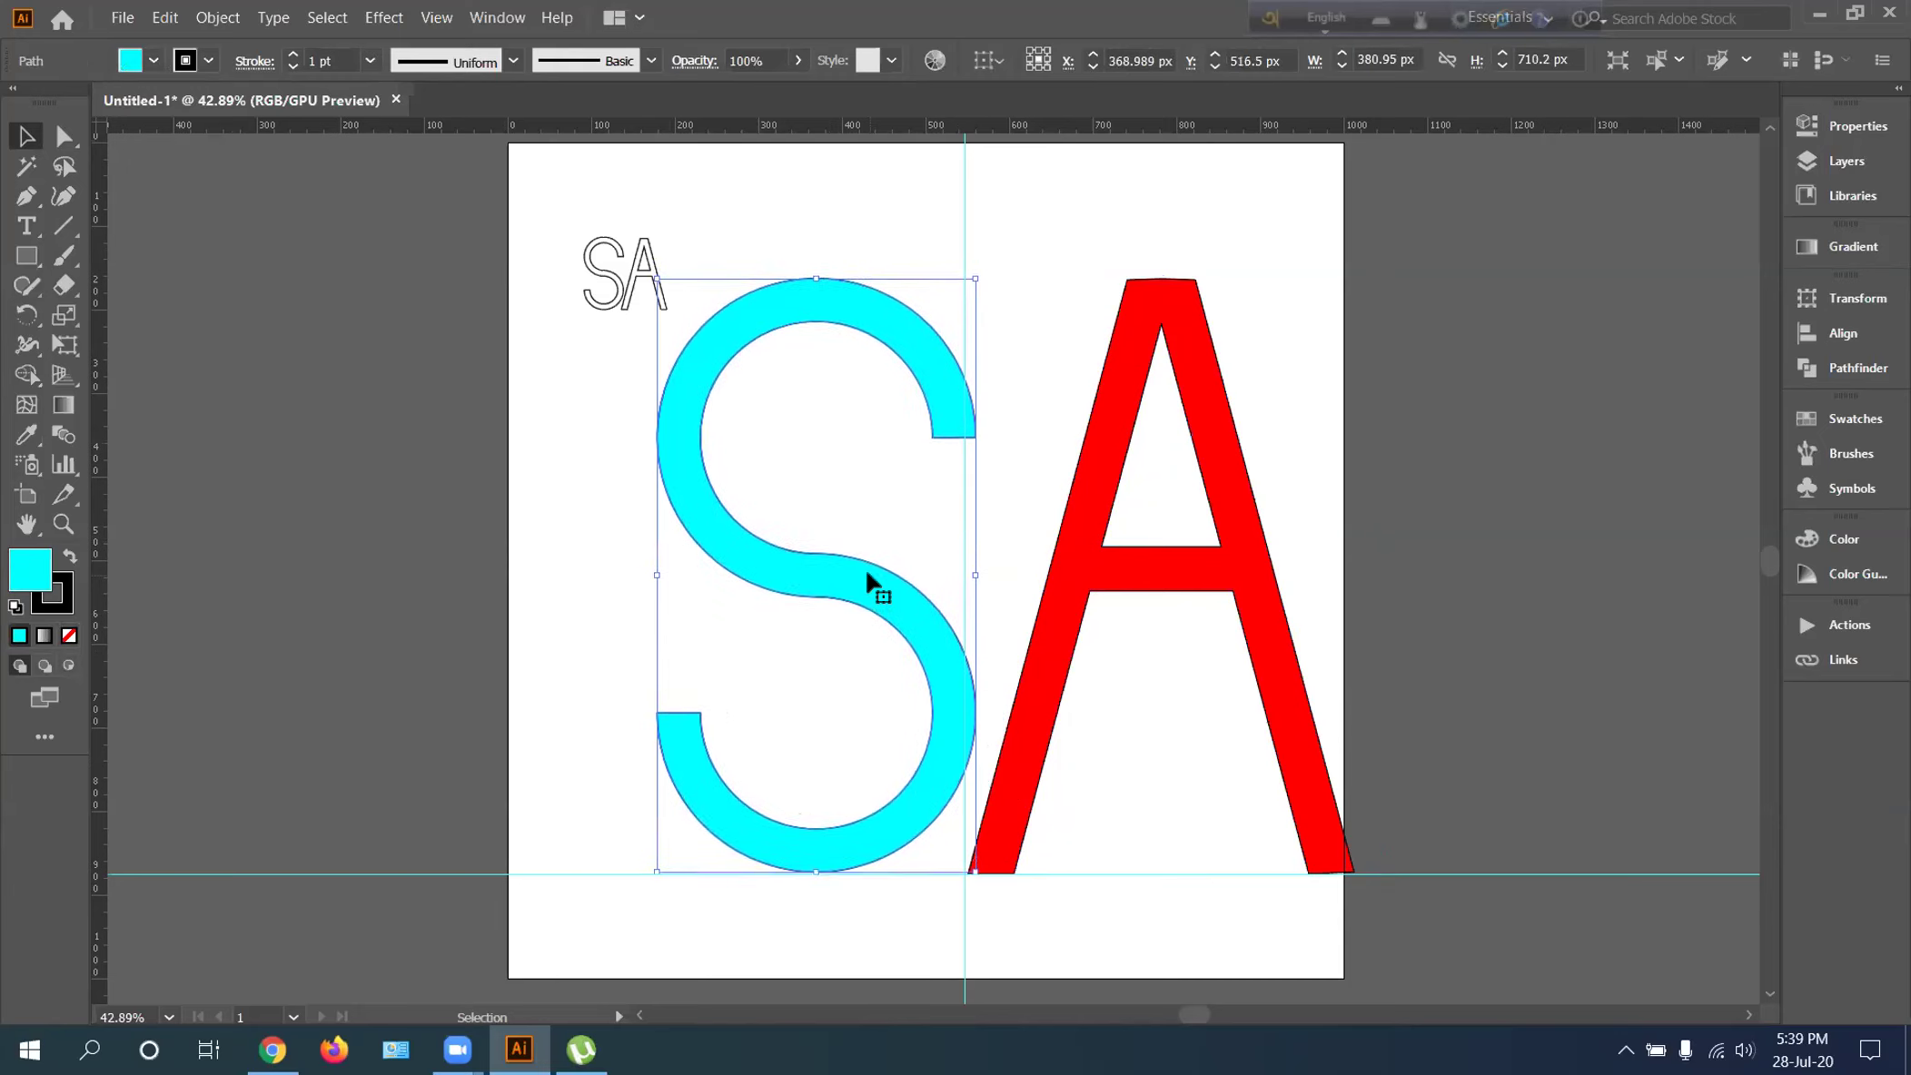
{"action": "left_click", "coordinate": [1235, 438]}
{"action": "key", "text": "Left"}
{"action": "key", "text": "Left"}
{"action": "key", "text": "Left"}
{"action": "key", "text": "Left"}
{"action": "key", "text": "Left"}
{"action": "key", "text": "Left"}
{"action": "key", "text": "Left"}
{"action": "key", "text": "Left"}
{"action": "key", "text": "Left"}
{"action": "left_click", "coordinate": [1267, 433]}
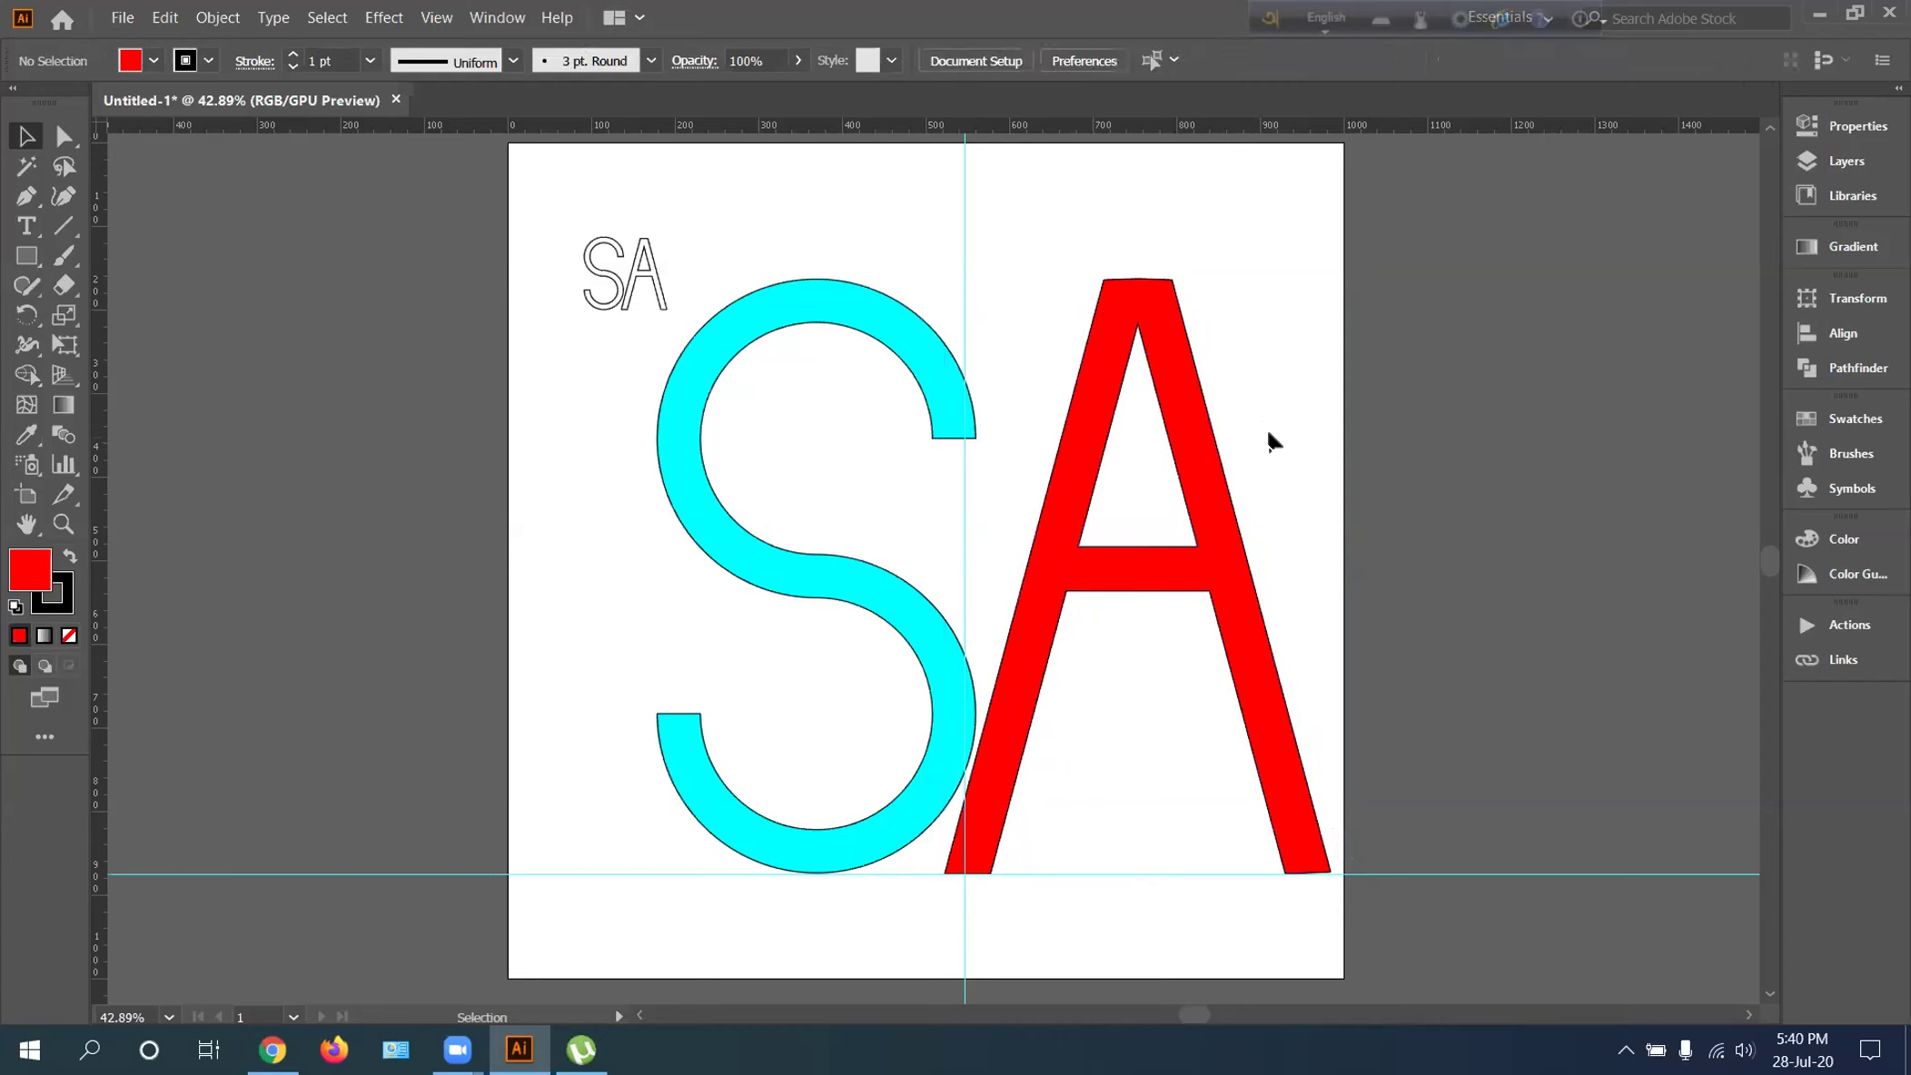
{"action": "key", "text": "ctrl+a"}
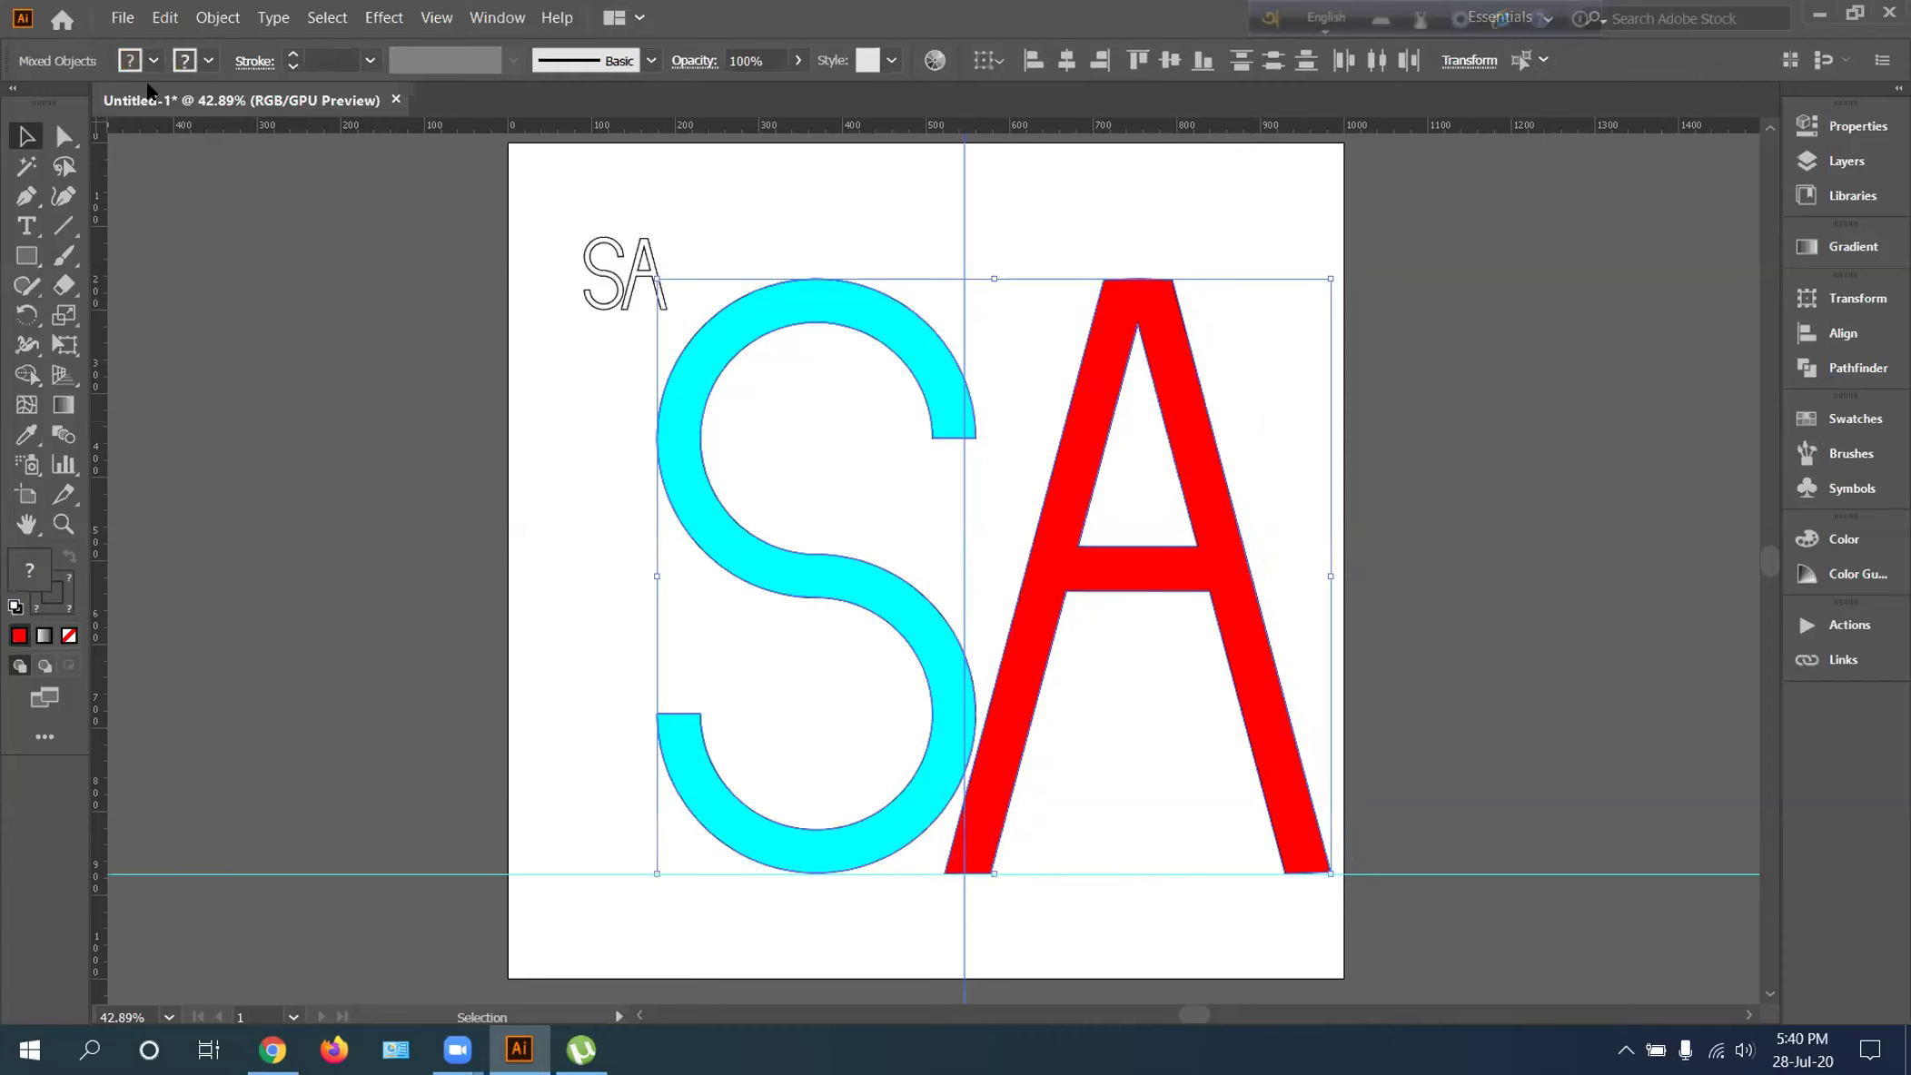
Set the stroke of both letters to None
{"action": "left_click", "coordinate": [208, 60]}
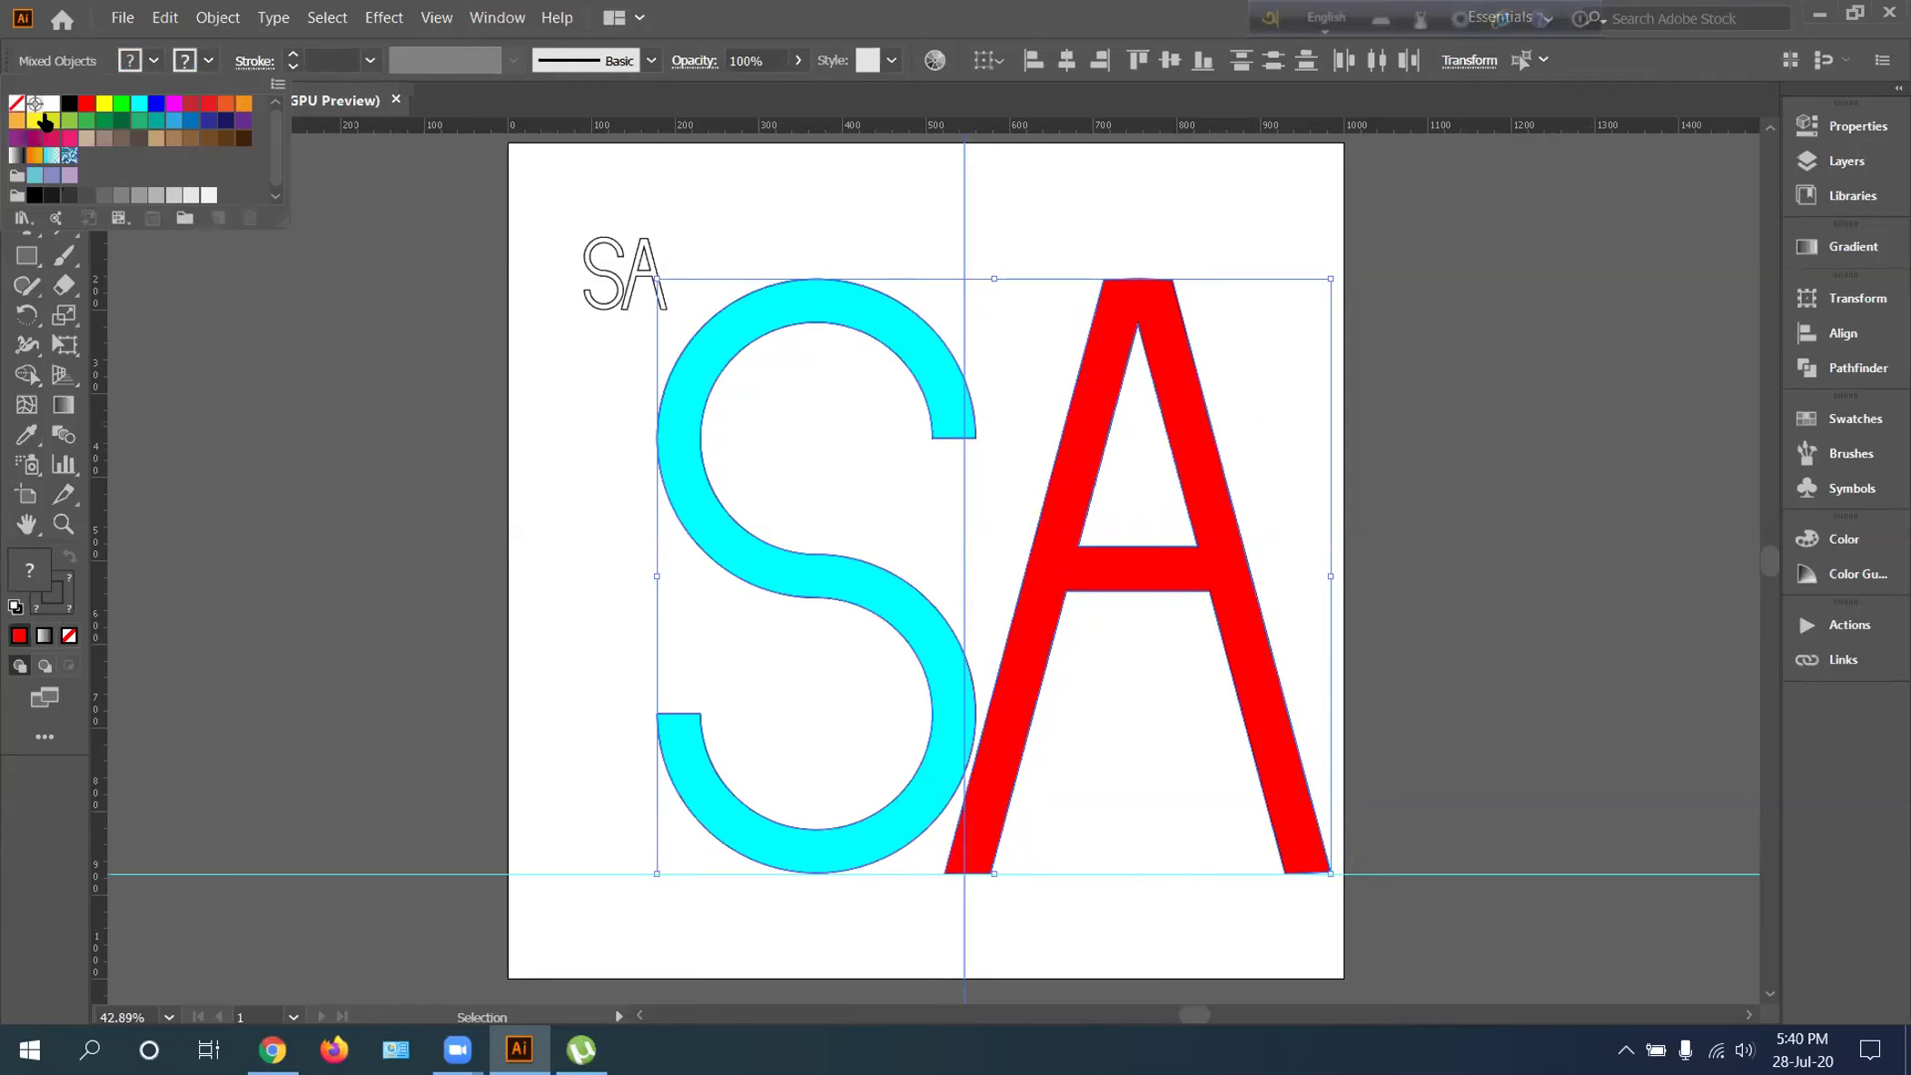
{"action": "left_click", "coordinate": [17, 103]}
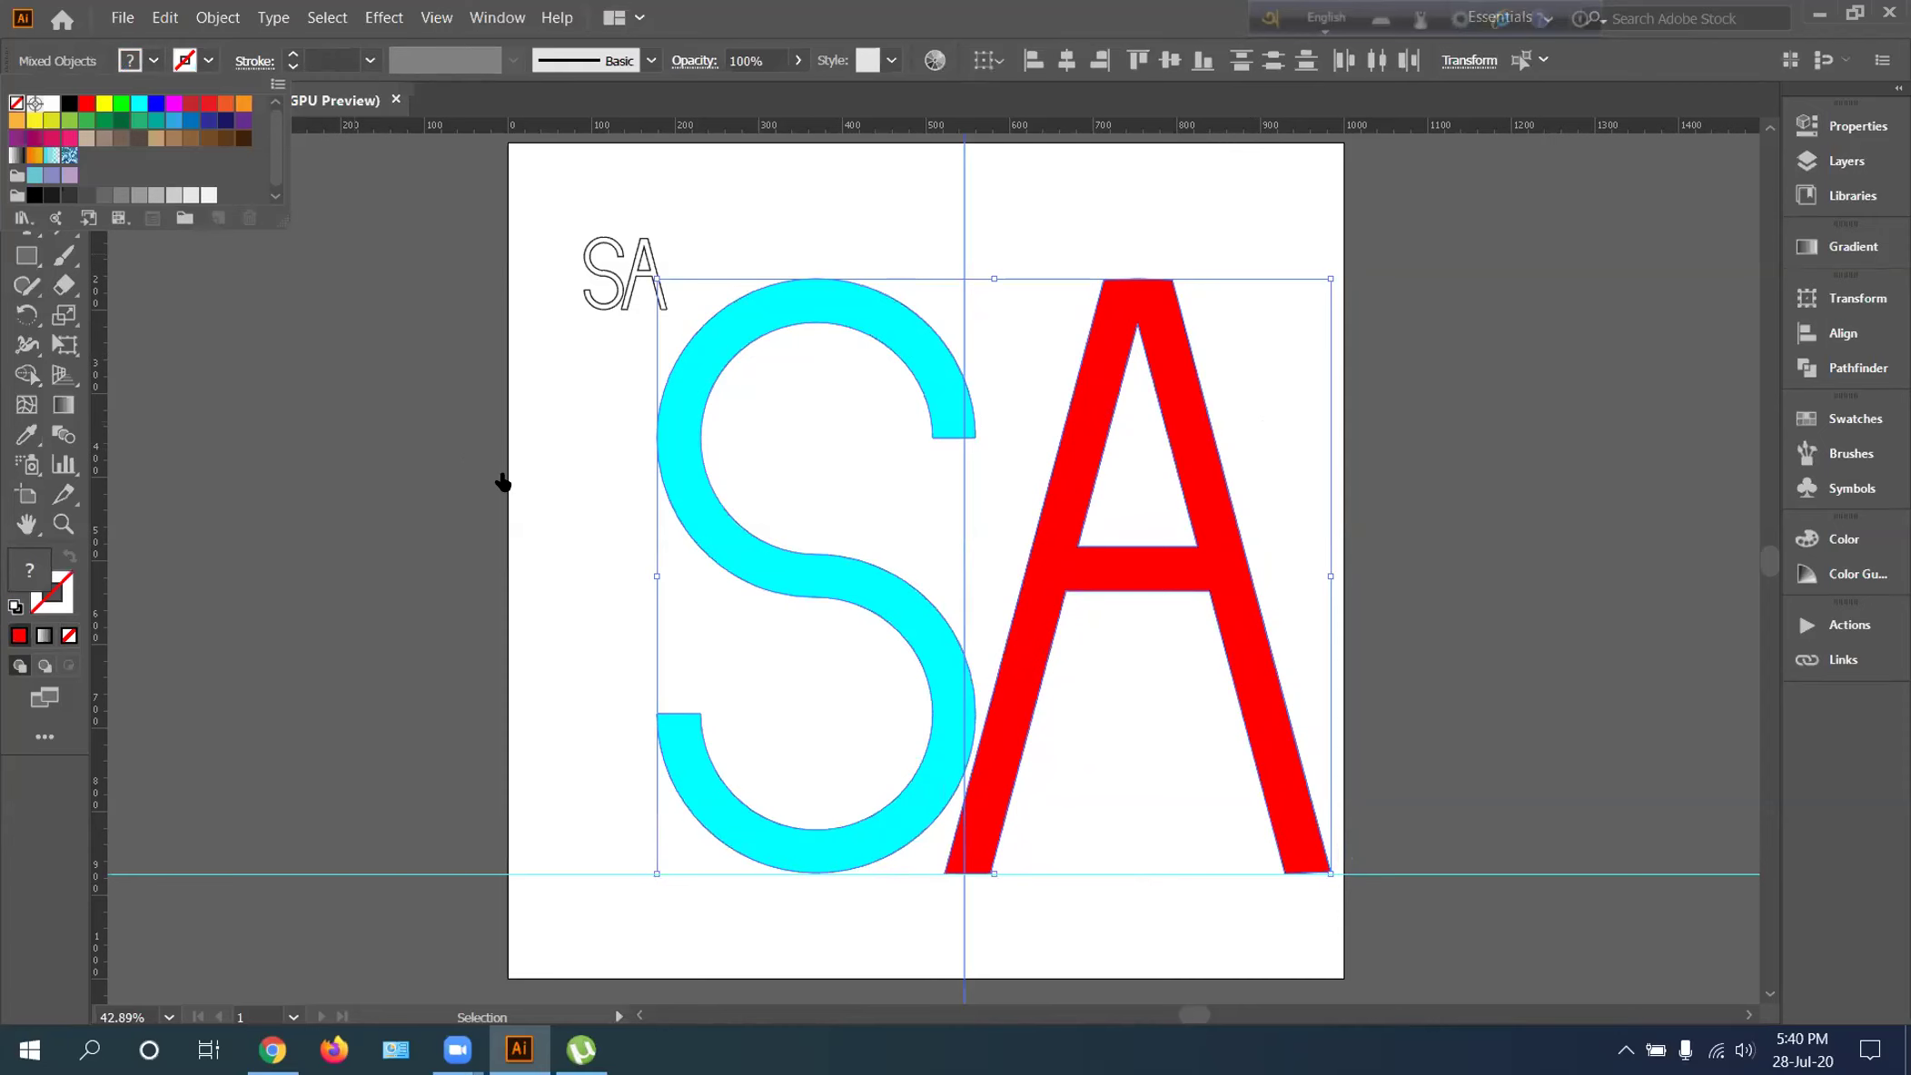
{"action": "left_click", "coordinate": [542, 481]}
{"action": "left_click", "coordinate": [543, 478]}
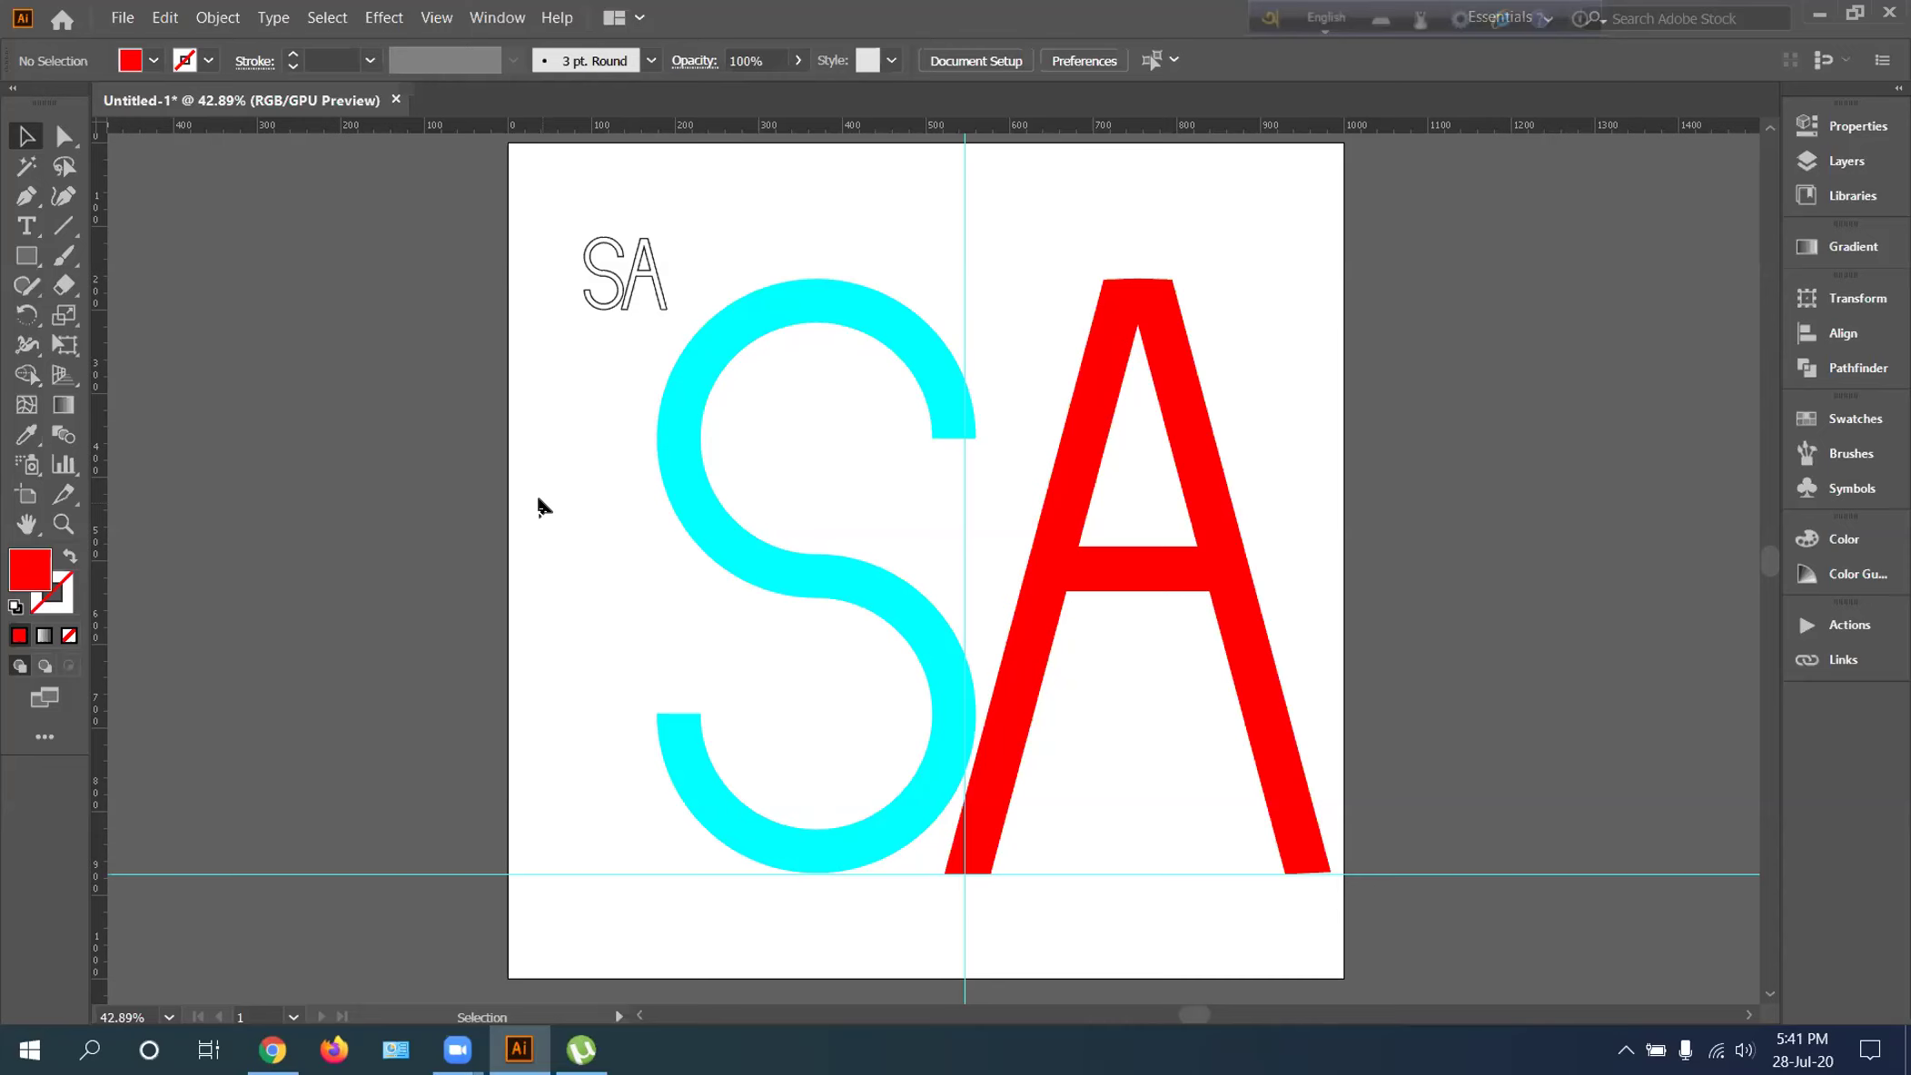
Delete the vertical and horizontal guides
{"action": "left_click", "coordinate": [1085, 394]}
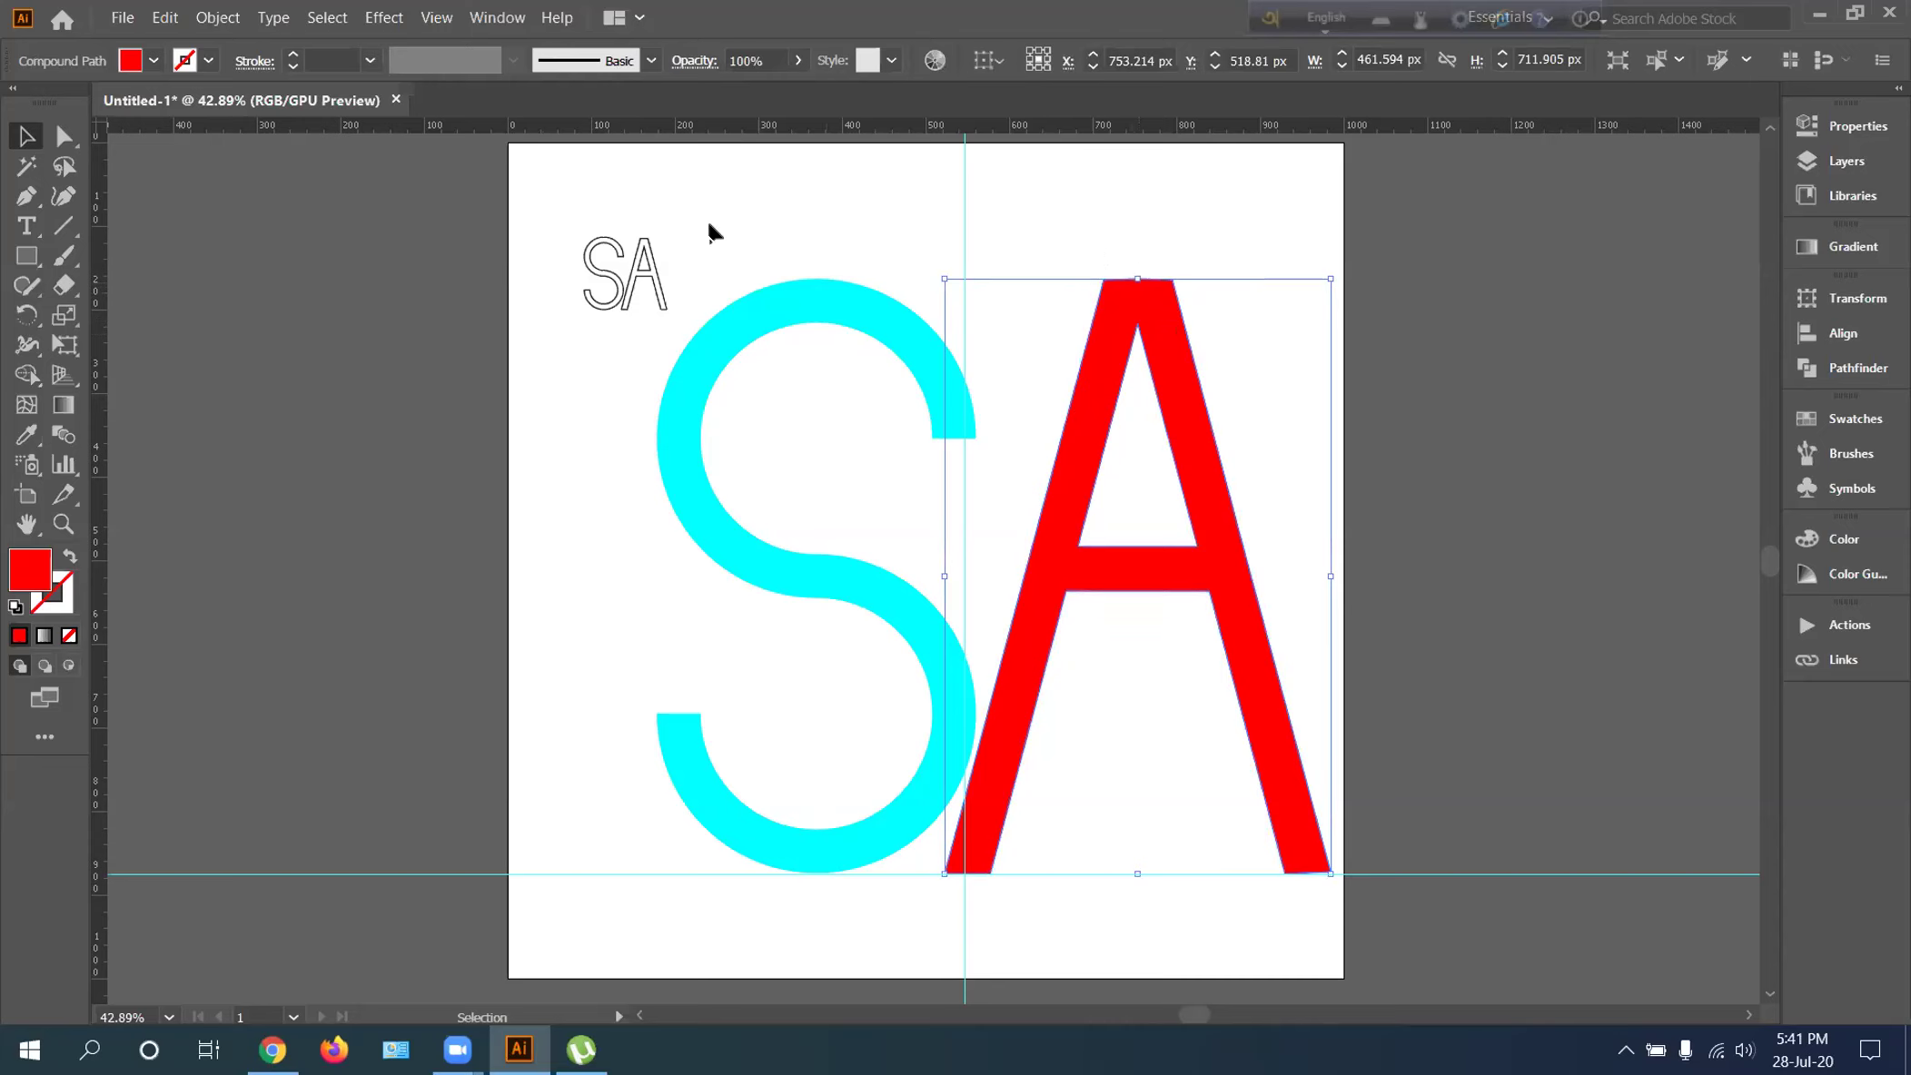
{"action": "left_click", "coordinate": [962, 220]}
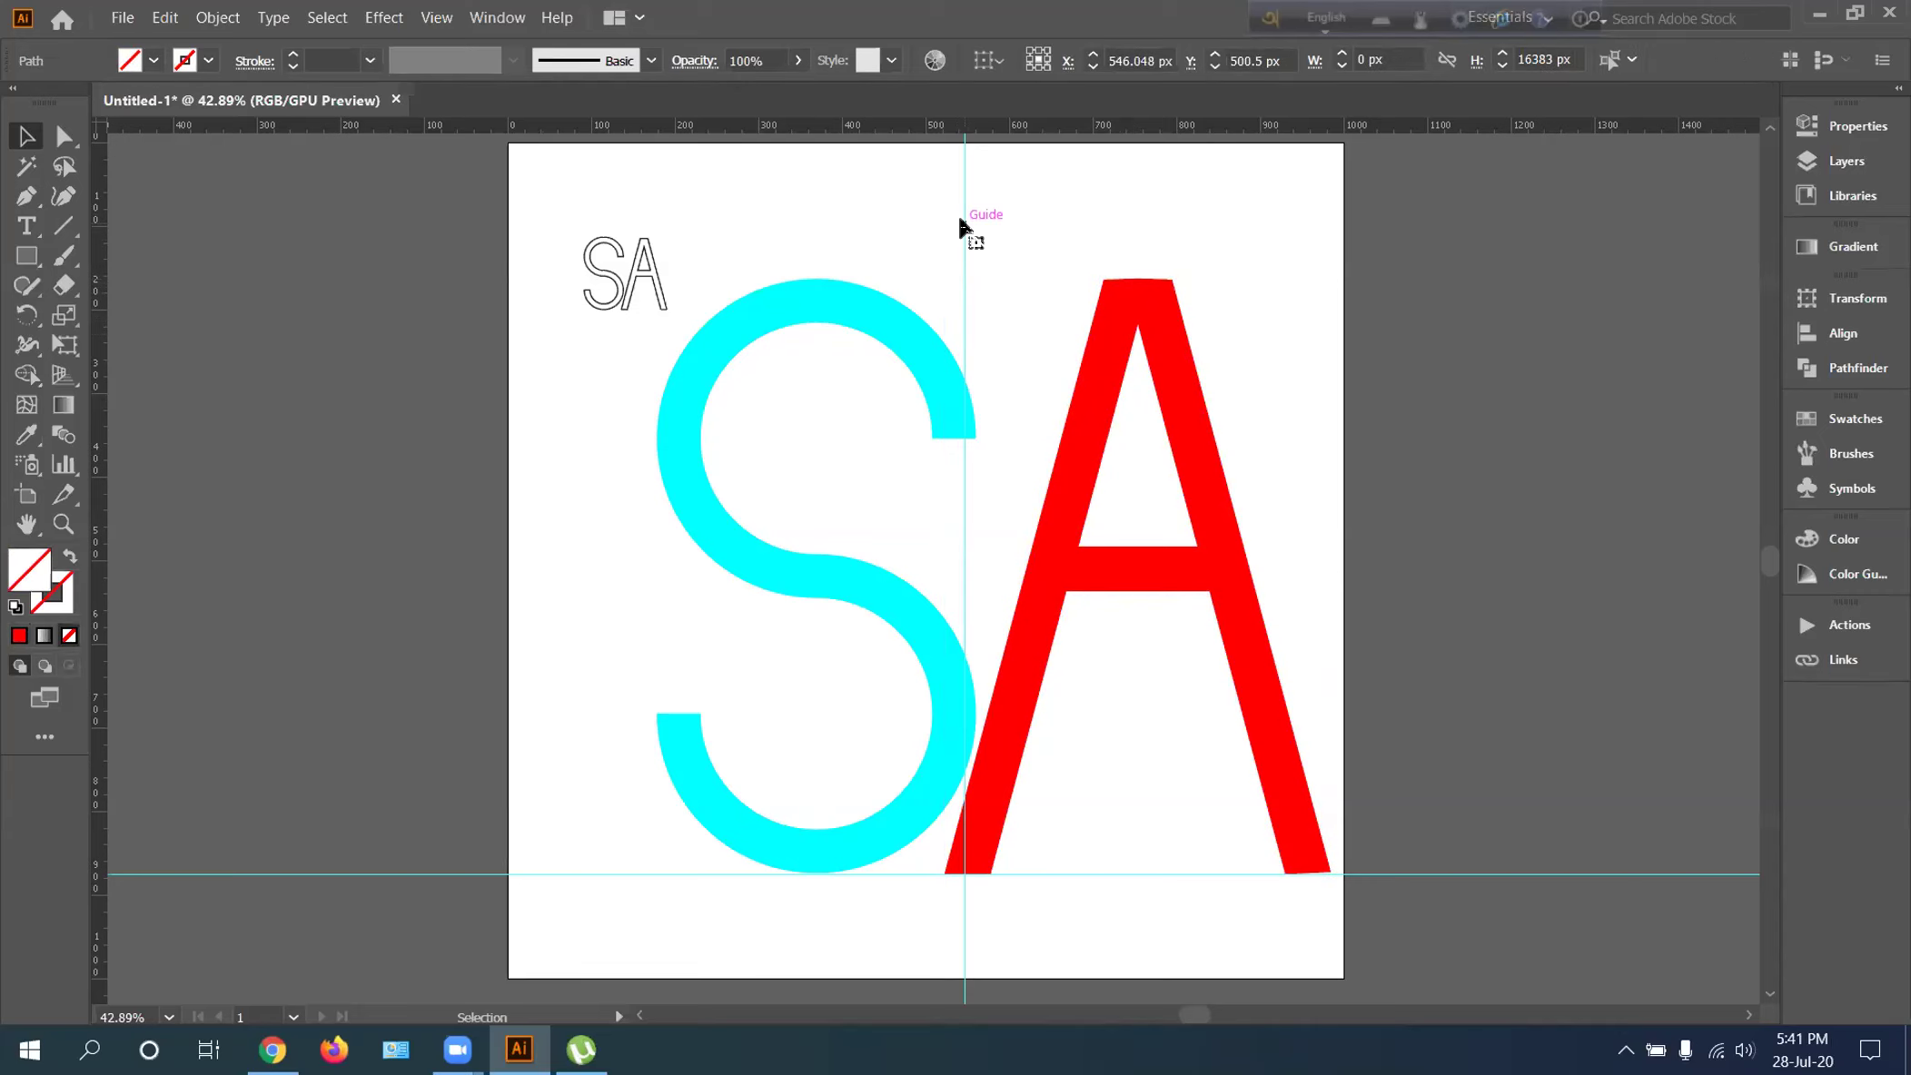
{"action": "key", "text": "Delete"}
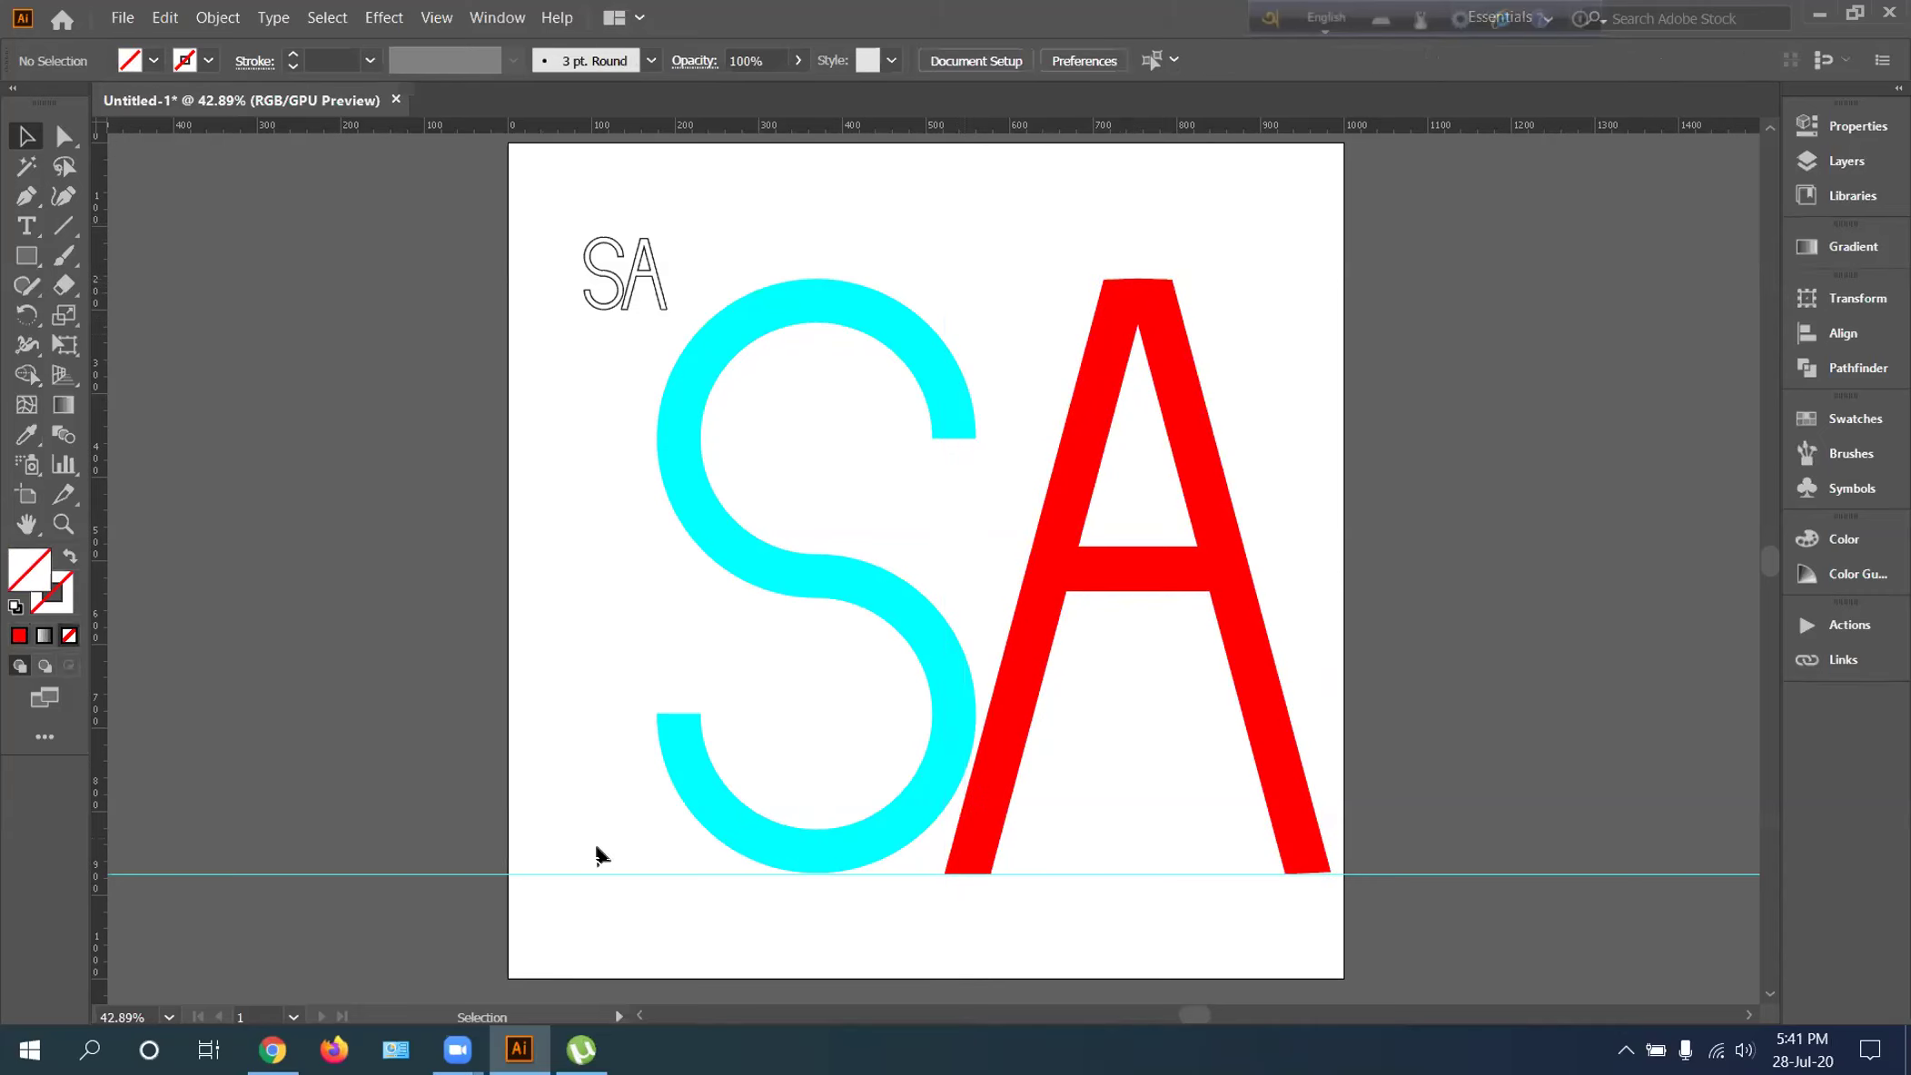
{"action": "left_click", "coordinate": [602, 875]}
{"action": "key", "text": "Delete"}
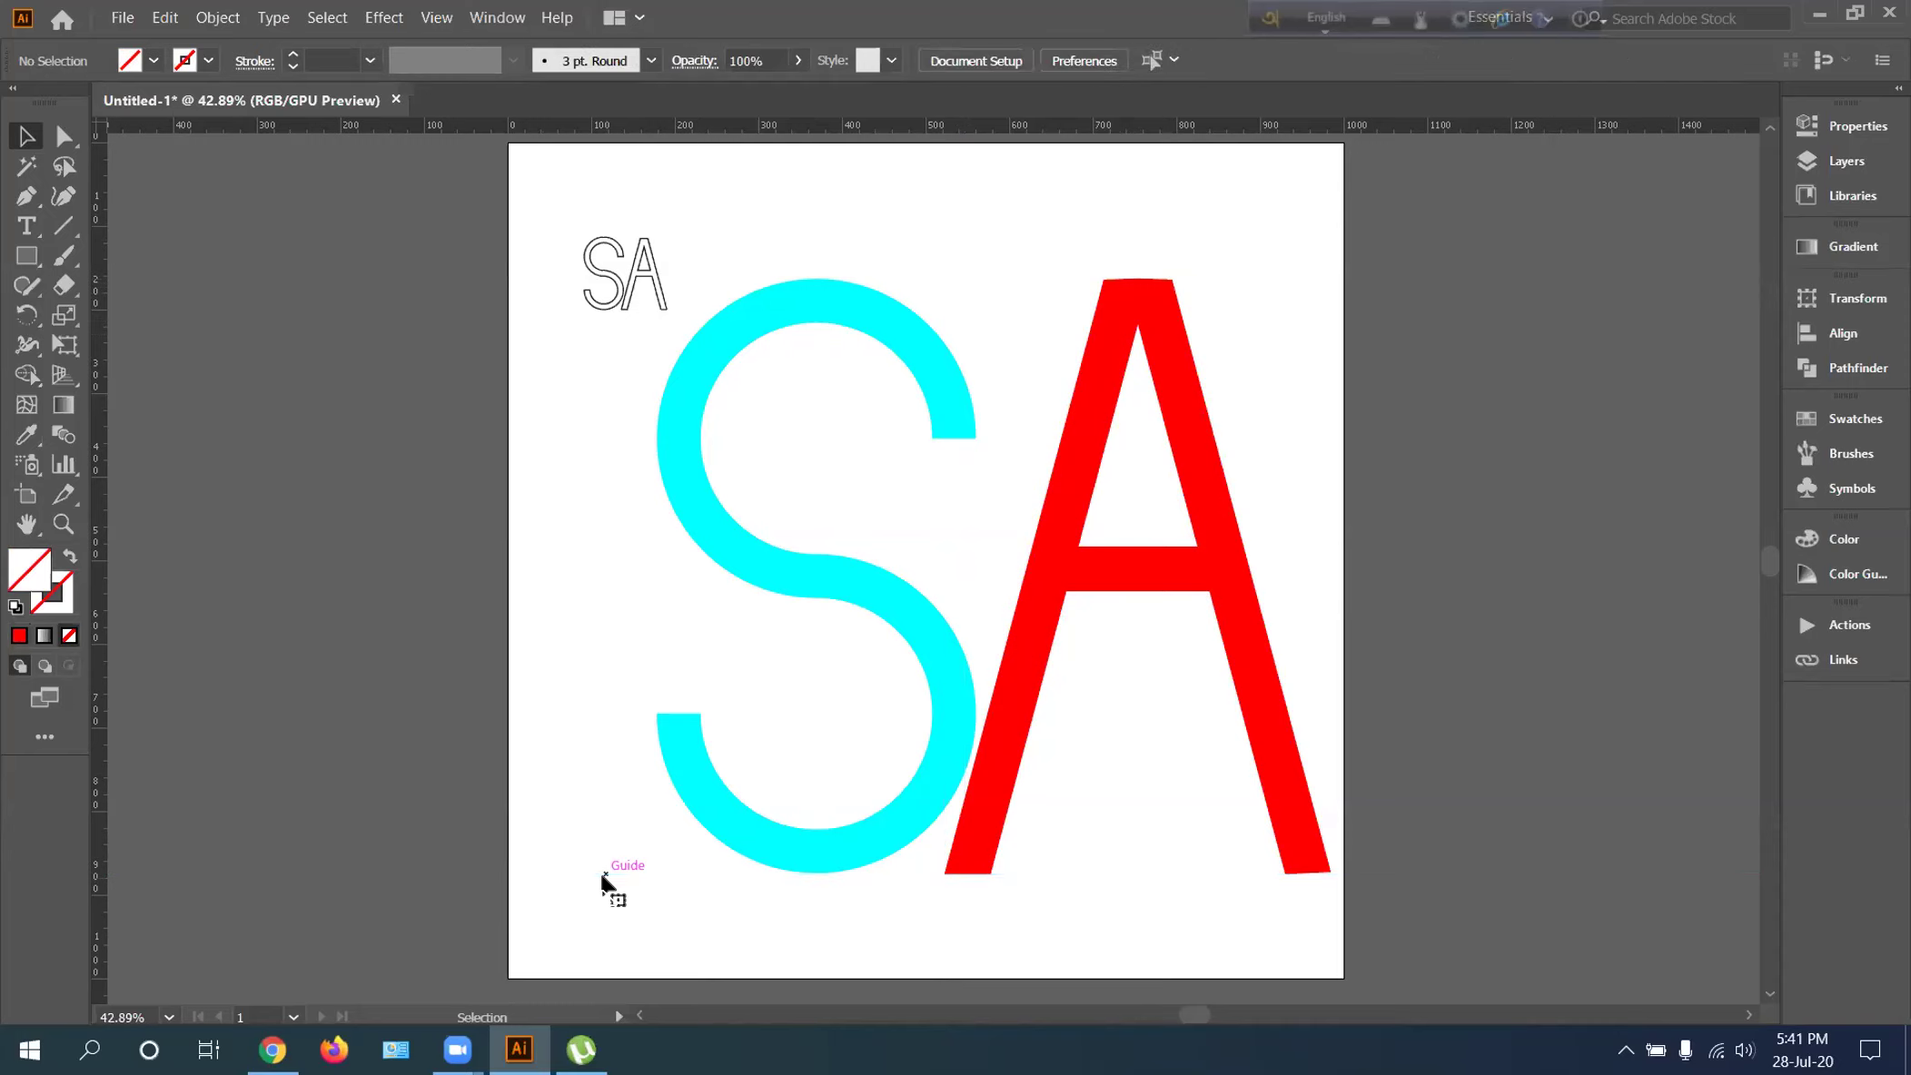